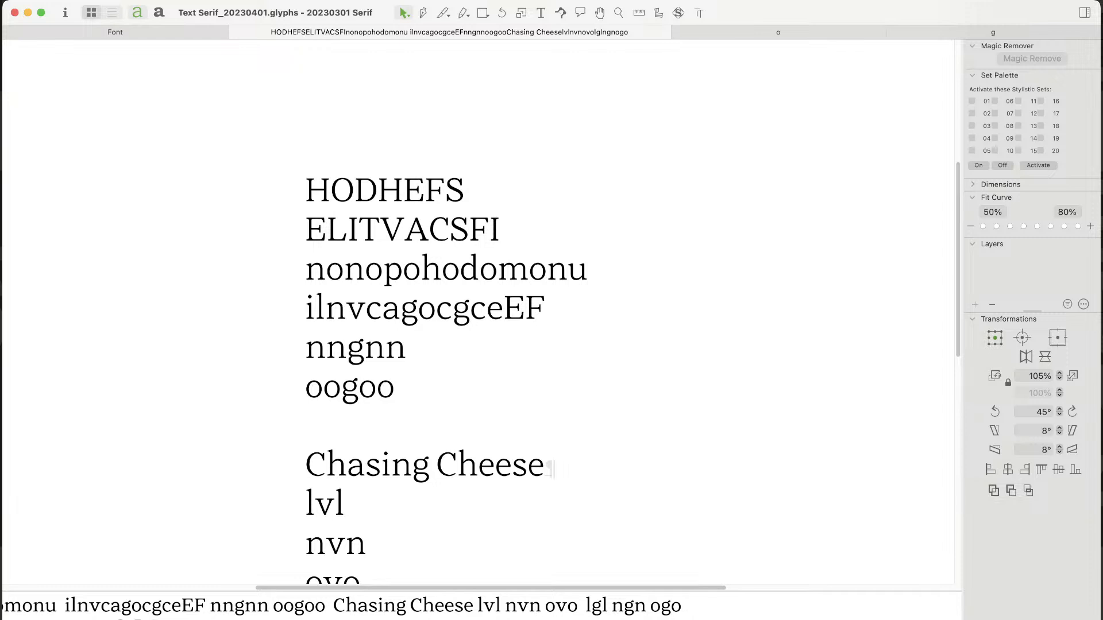
Step: Return to the font overview and enlarge the glyph cells so that their names show
{"action": "left_click", "coordinate": [115, 31]}
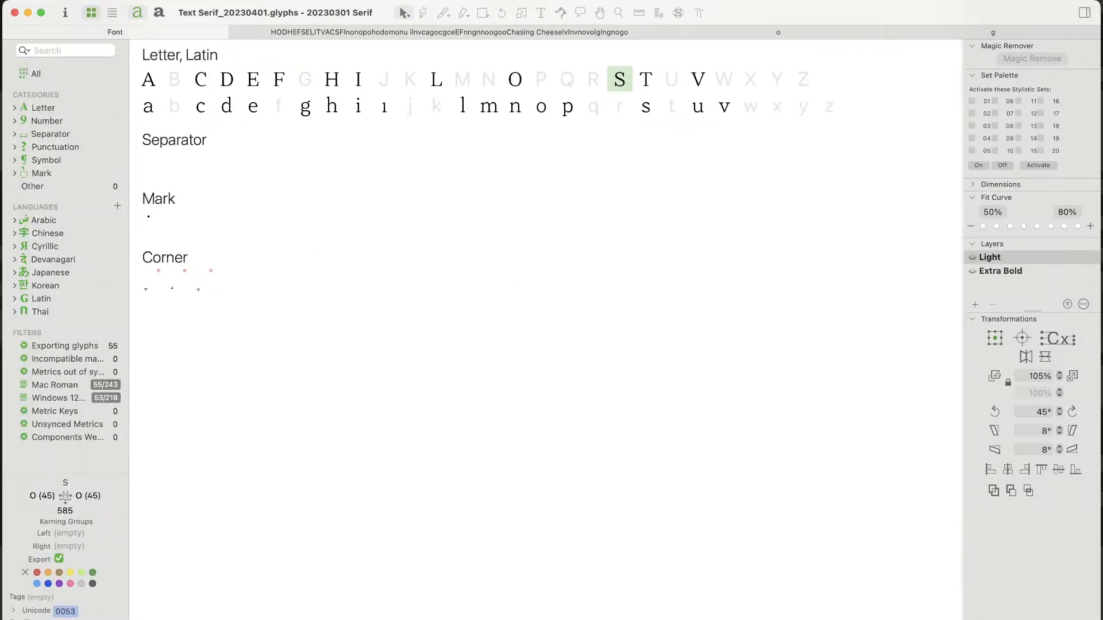
{"action": "key", "text": "super+plus"}
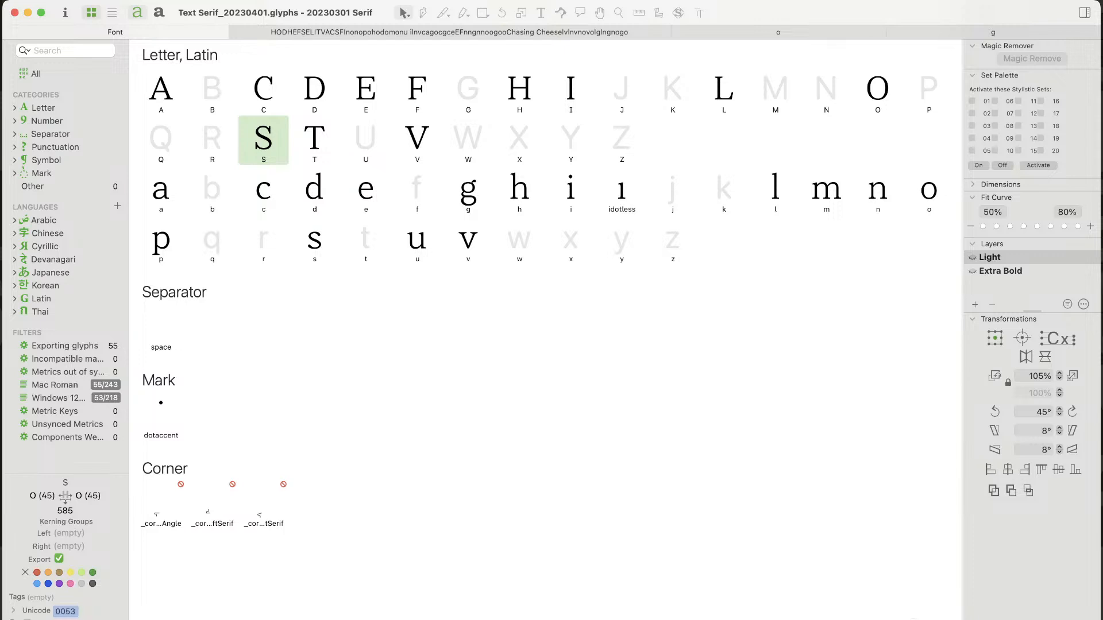
{"action": "key", "text": "super+Tab"}
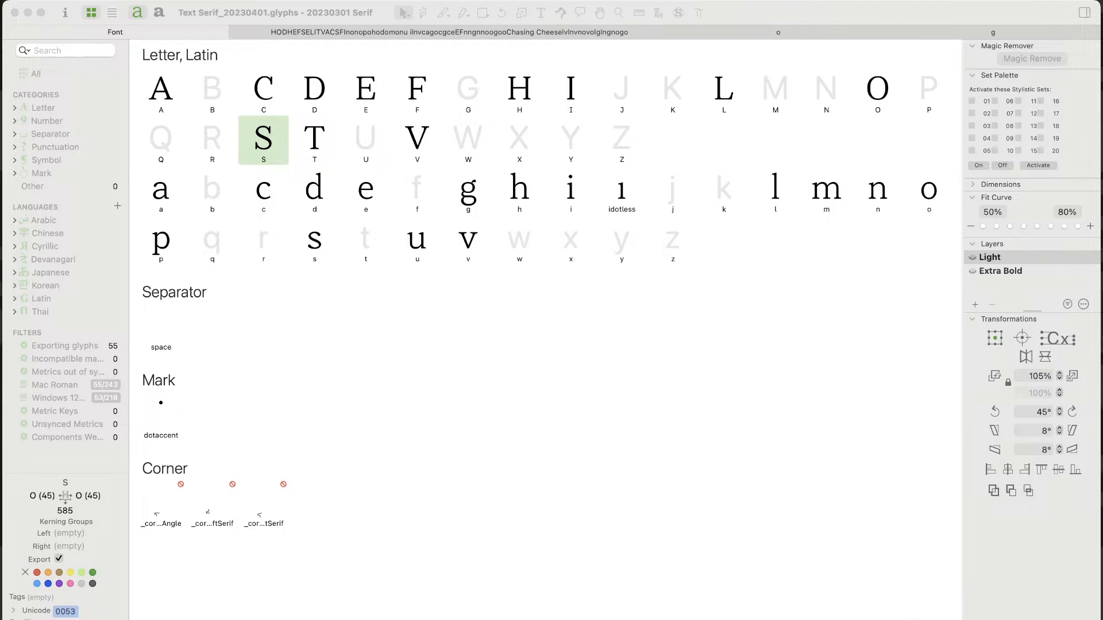
{"action": "key", "text": "super+Tab"}
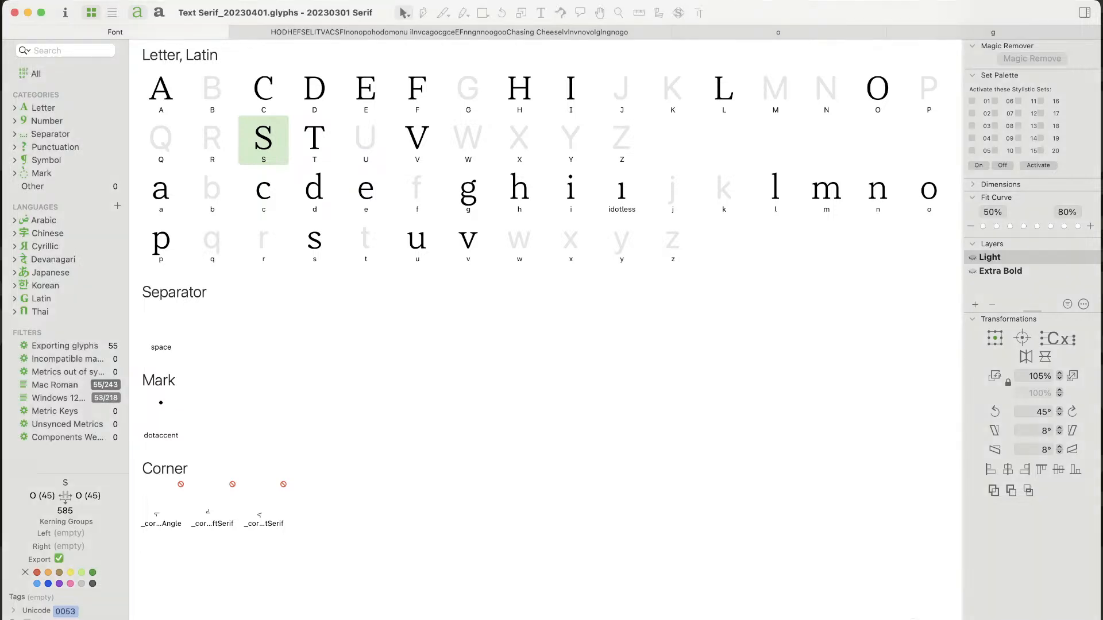
Step: Switch to the Extra Bold master and open the capital O for editing
{"action": "key", "text": "super+2"}
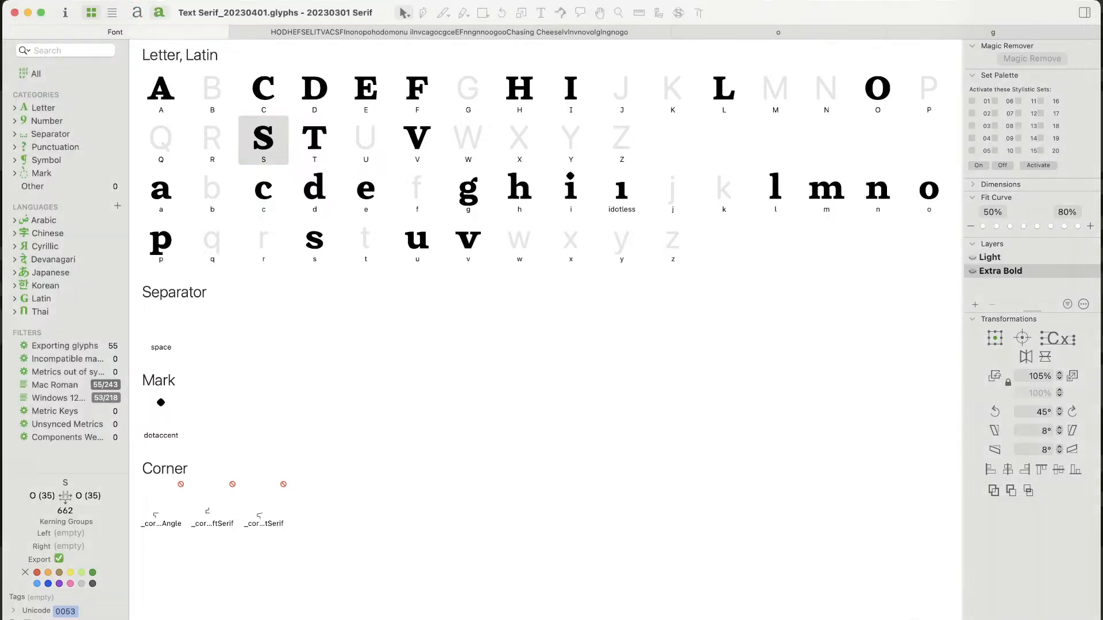
{"action": "double_click", "coordinate": [877, 91]}
{"action": "key", "text": "super+space"}
{"action": "left_click_drag", "start_coordinate": [644, 120], "coordinate": [337, 464]}
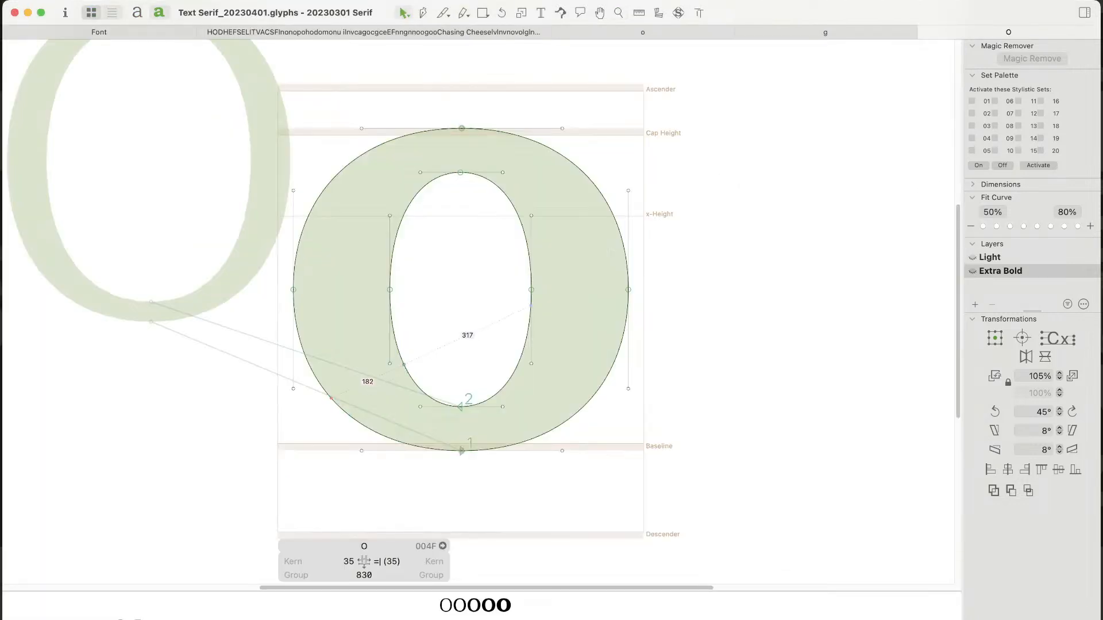
{"action": "key", "text": "super+Tab"}
Step: Widen the Extra Bold O's counter by moving its inner left extreme to X 244 and its inner right extreme to X 585
{"action": "left_click", "coordinate": [390, 290]}
{"action": "key", "text": "shift+Left"}
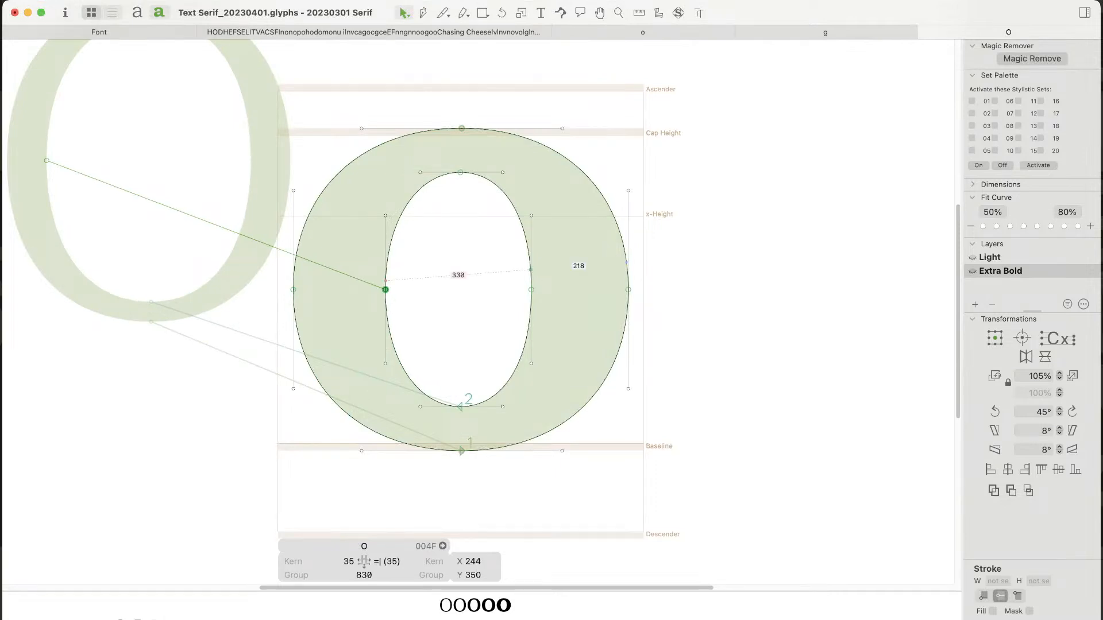
{"action": "left_click", "coordinate": [532, 290]}
{"action": "key", "text": "Right"}
{"action": "key", "text": "Right"}
{"action": "key", "text": "Right"}
{"action": "key", "text": "Right"}
{"action": "key", "text": "Right"}
{"action": "key", "text": "Right"}
{"action": "key", "text": "Right"}
{"action": "key", "text": "Right"}
{"action": "key", "text": "Right"}
{"action": "key", "text": "Right"}
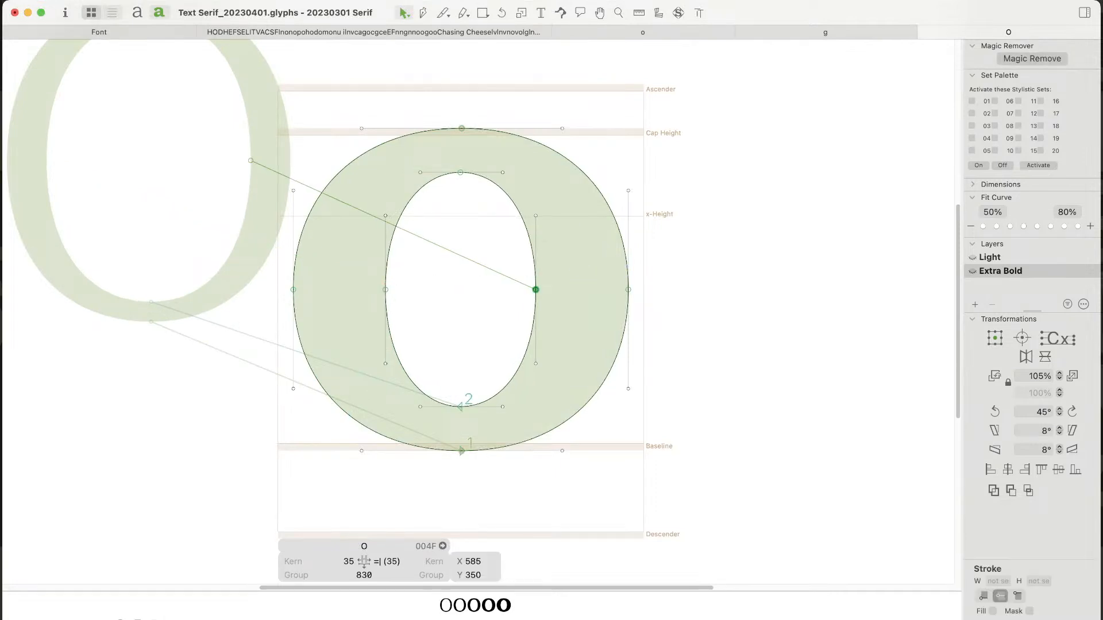
Step: Add a capital H after the O for comparison and leave text editing
{"action": "left_click", "coordinate": [460, 287]}
{"action": "scroll", "coordinate": [460, 288], "scroll_direction": "up", "scroll_amount": 1}
{"action": "scroll", "coordinate": [477, 270], "scroll_direction": "down", "scroll_amount": 3}
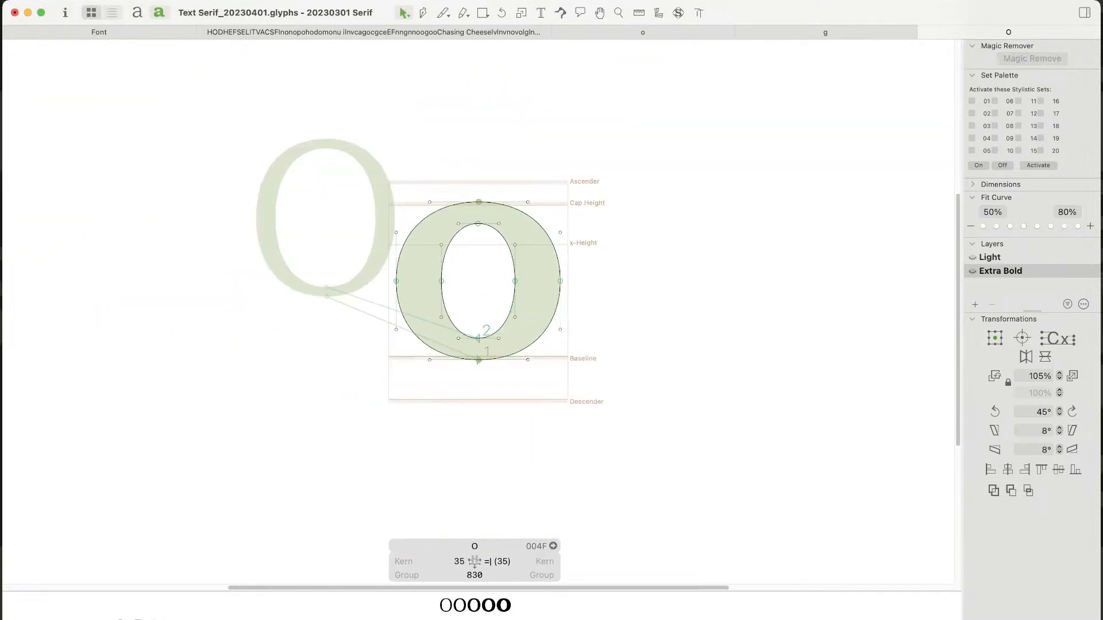
{"action": "type", "text": "t"}
{"action": "type", "text": "H"}
{"action": "key", "text": "Escape"}
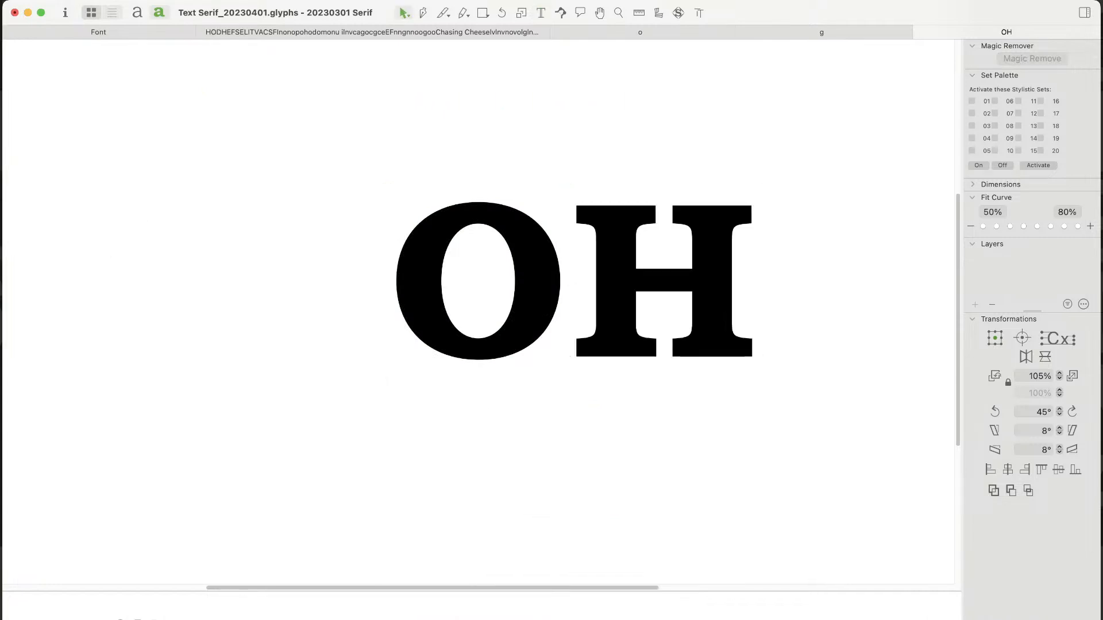
Step: Widen the O's counter further by moving its inner right extreme to X 595 and its inner left extreme to X 234
{"action": "key", "text": "super+space"}
{"action": "mouse_move", "coordinate": [696, 162]}
{"action": "left_mouse_down"}
{"action": "mouse_move", "coordinate": [667, 176]}
{"action": "mouse_move", "coordinate": [419, 411]}
{"action": "left_mouse_up"}
{"action": "double_click", "coordinate": [414, 322]}
{"action": "left_click_drag", "start_coordinate": [369, 274], "coordinate": [396, 302]}
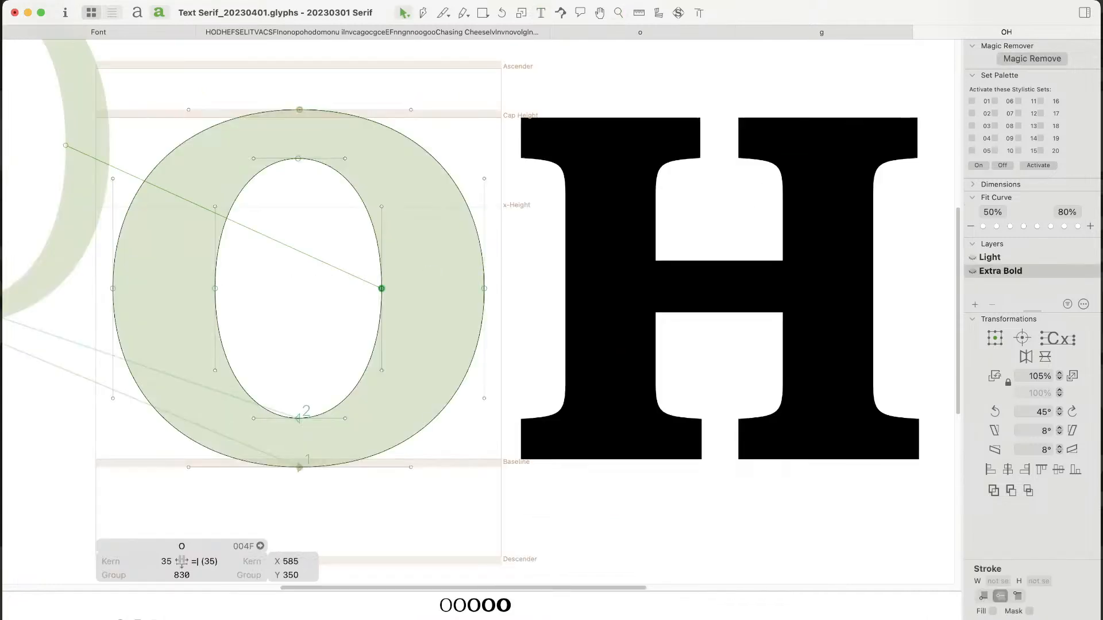
{"action": "key", "text": "Right"}
{"action": "key", "text": "Right"}
{"action": "key", "text": "Right"}
{"action": "key", "text": "Right"}
{"action": "key", "text": "Right"}
{"action": "key", "text": "Right"}
{"action": "key", "text": "Right"}
{"action": "key", "text": "Right"}
{"action": "key", "text": "Right"}
{"action": "key", "text": "Right"}
{"action": "left_click_drag", "start_coordinate": [201, 268], "coordinate": [225, 302]}
{"action": "key", "text": "Left"}
{"action": "key", "text": "Left"}
{"action": "key", "text": "Left"}
{"action": "key", "text": "Left"}
{"action": "key", "text": "Left"}
{"action": "key", "text": "Left"}
{"action": "key", "text": "Left"}
{"action": "key", "text": "Left"}
{"action": "key", "text": "Left"}
{"action": "key", "text": "Left"}
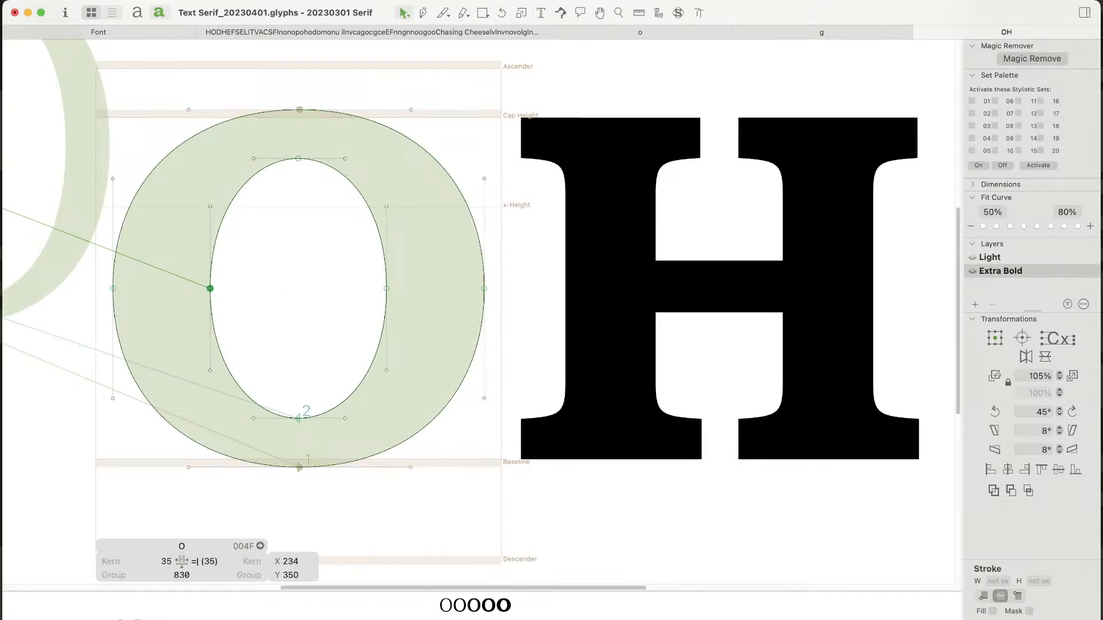
Step: Select the O's whole inner contour and apply the fourth Fit Curve setting between 50% and 80%
{"action": "key", "text": "Escape"}
{"action": "double_click", "coordinate": [249, 179]}
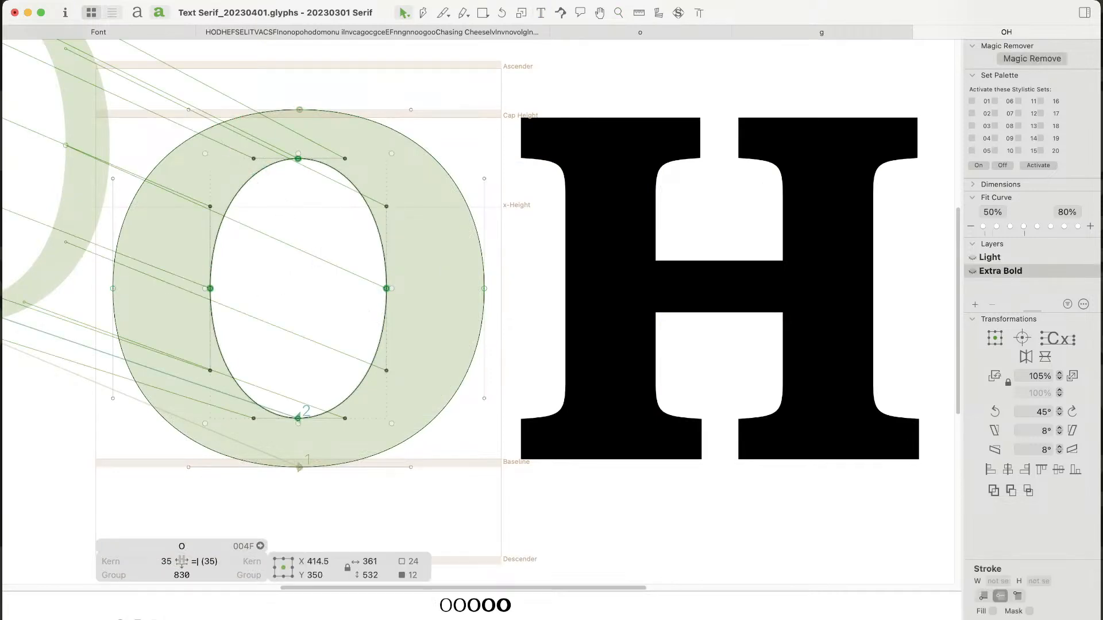
{"action": "left_click", "coordinate": [1024, 227]}
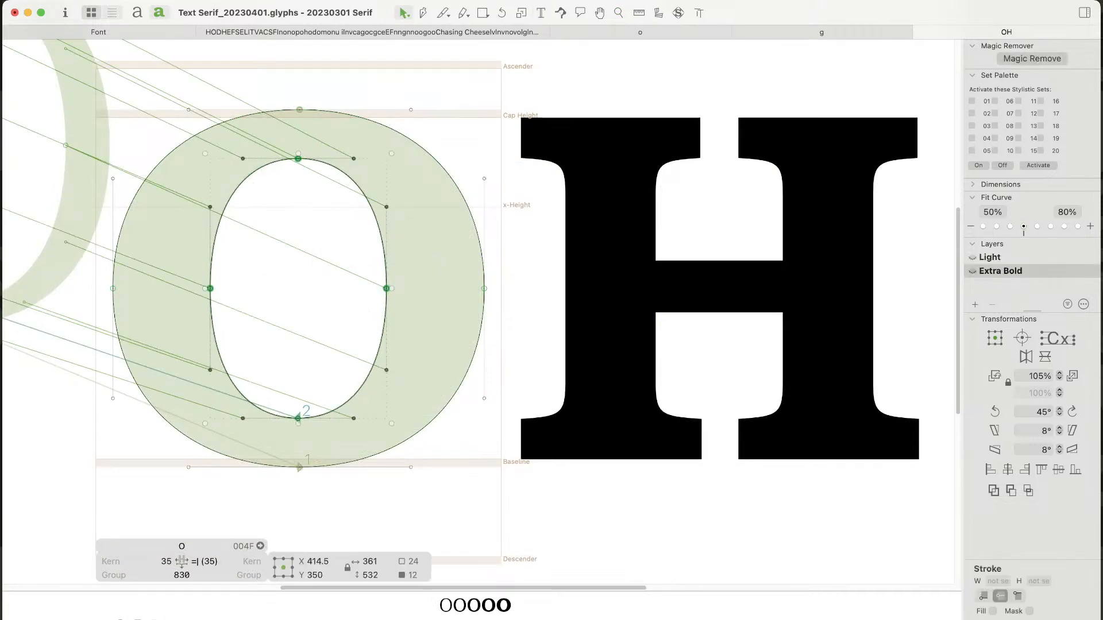
{"action": "key", "text": "space"}
{"action": "left_click_drag", "start_coordinate": [386, 322], "coordinate": [436, 323]}
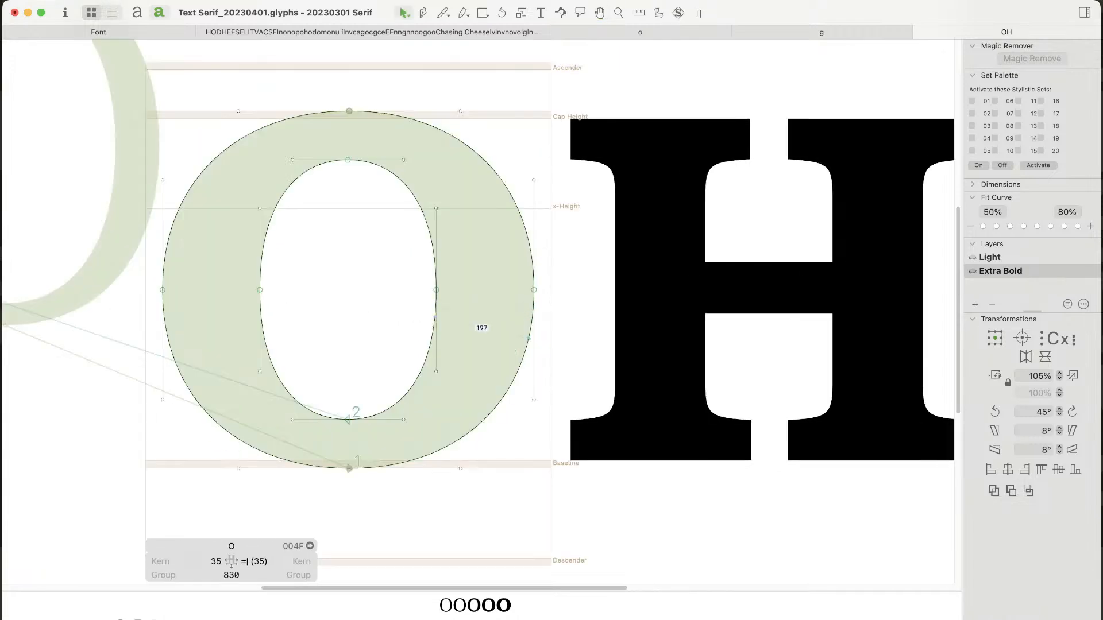
Step: Display the bold OH without outlines and make the preview area taller
{"action": "scroll", "coordinate": [482, 329], "scroll_direction": "down", "scroll_amount": 5}
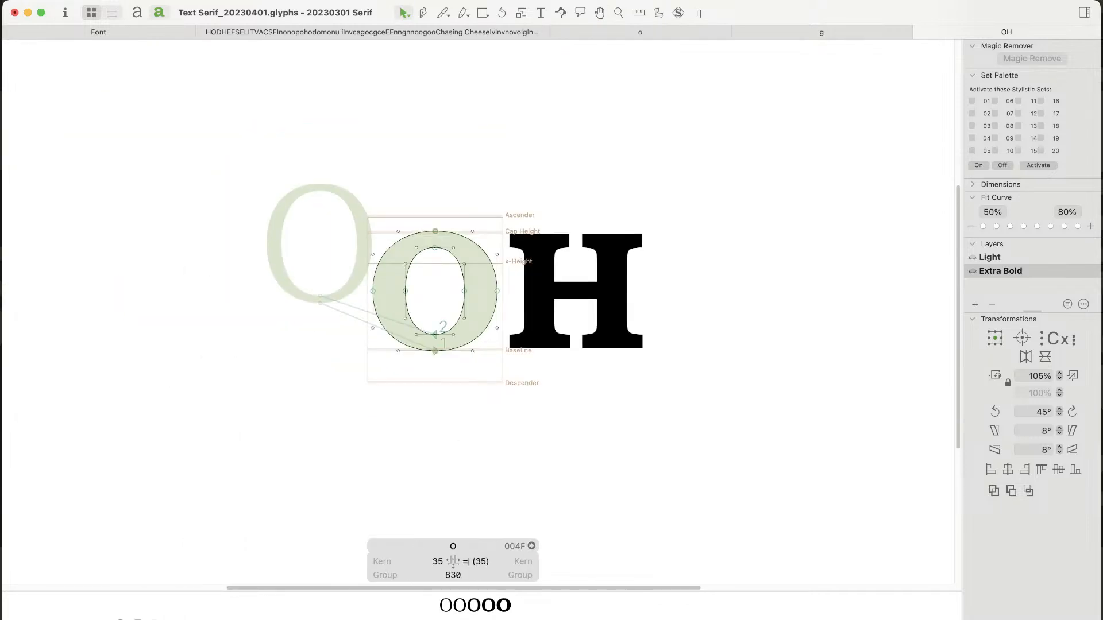
{"action": "key", "text": "space"}
{"action": "scroll", "coordinate": [482, 328], "scroll_direction": "up", "scroll_amount": 2}
{"action": "key", "text": "Escape"}
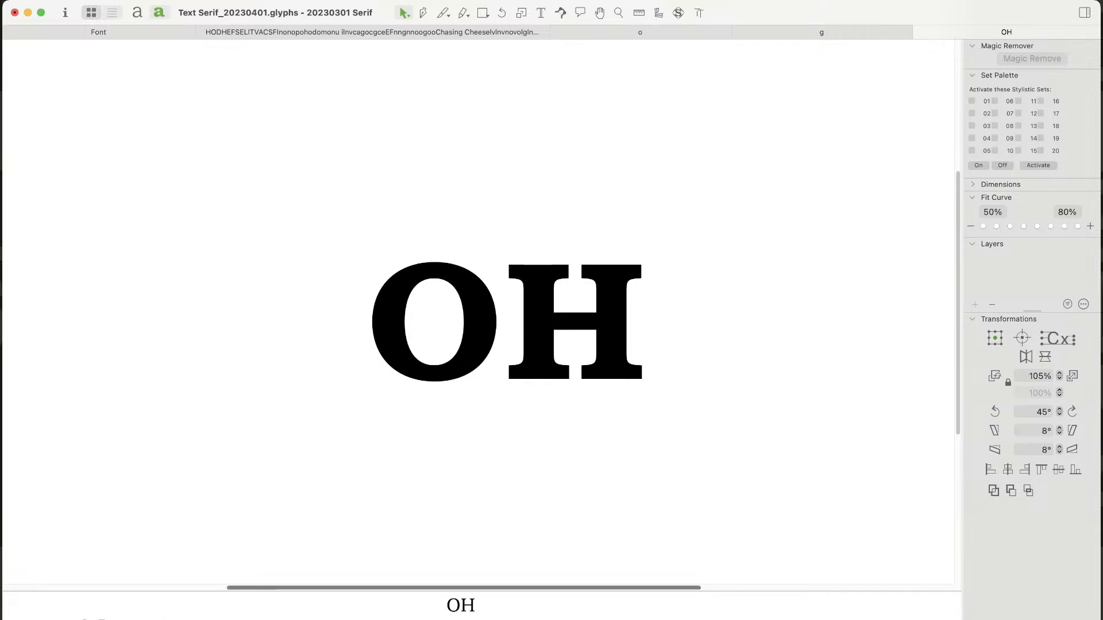
{"action": "scroll", "coordinate": [476, 322], "scroll_direction": "left", "scroll_amount": 1}
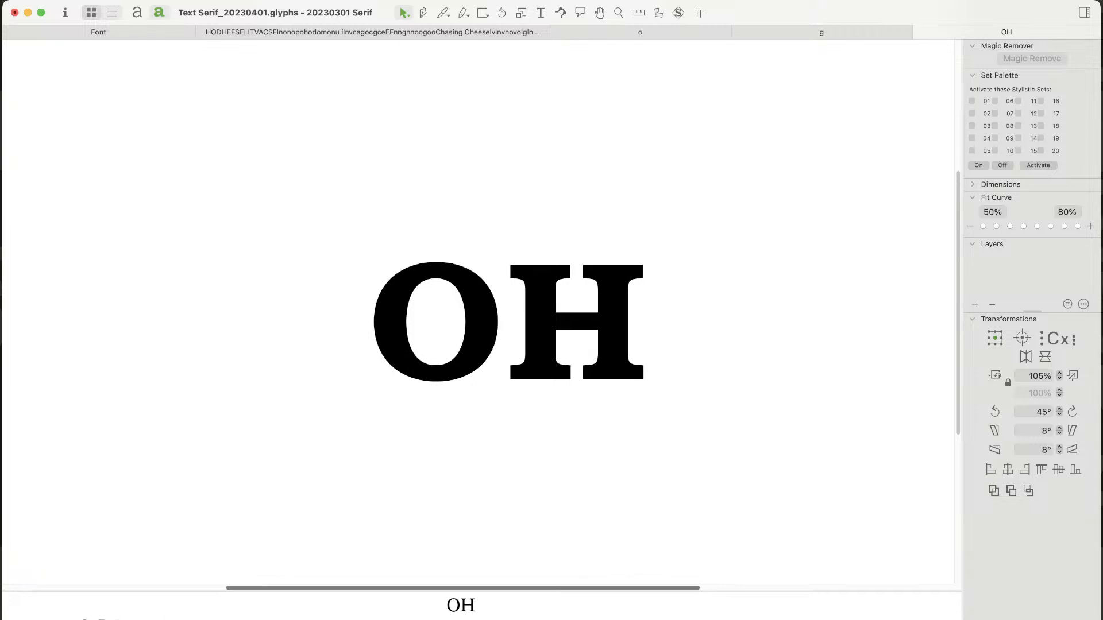
{"action": "left_click_drag", "start_coordinate": [482, 591], "coordinate": [481, 557]}
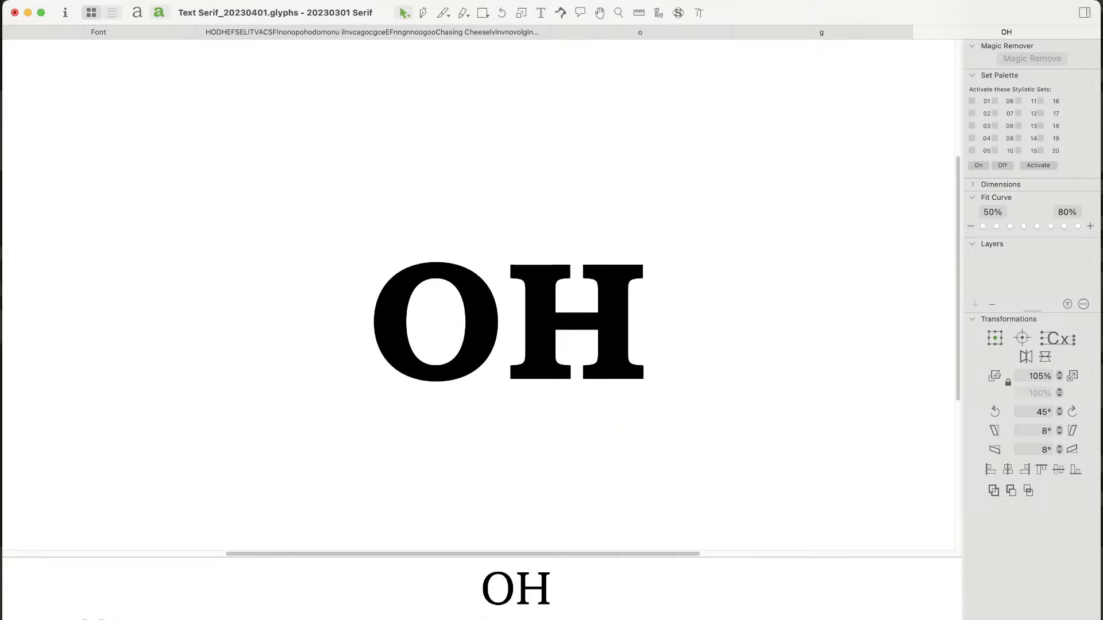
{"action": "scroll", "coordinate": [483, 311], "scroll_direction": "down", "scroll_amount": 2}
{"action": "scroll", "coordinate": [482, 311], "scroll_direction": "right", "scroll_amount": 2}
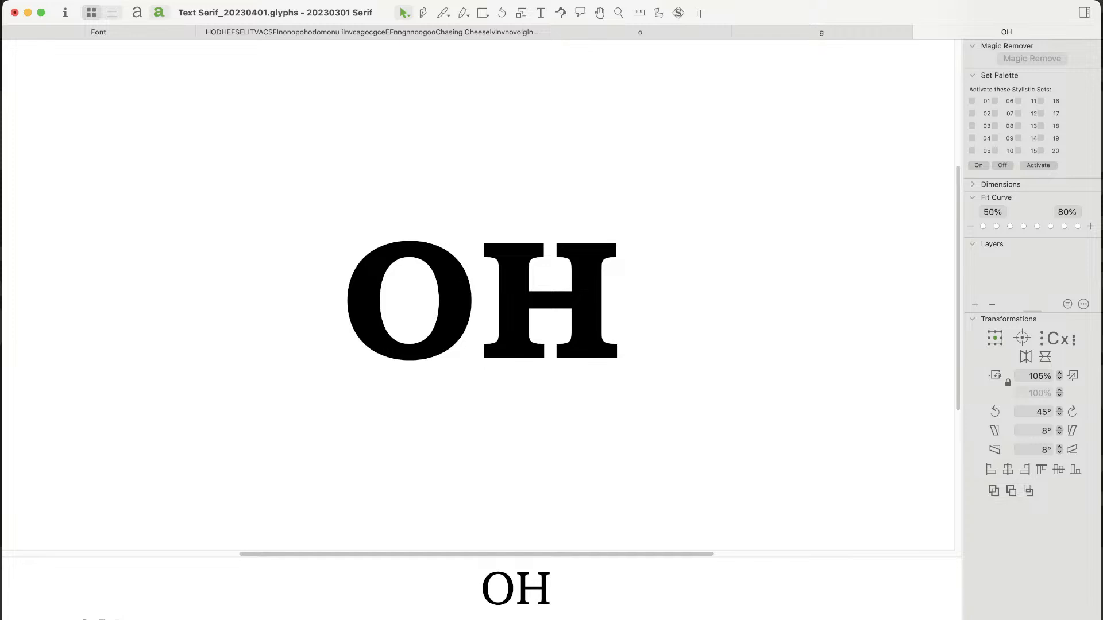
Step: Add a capital C before the O in the OH text
{"action": "key", "text": "super+Tab"}
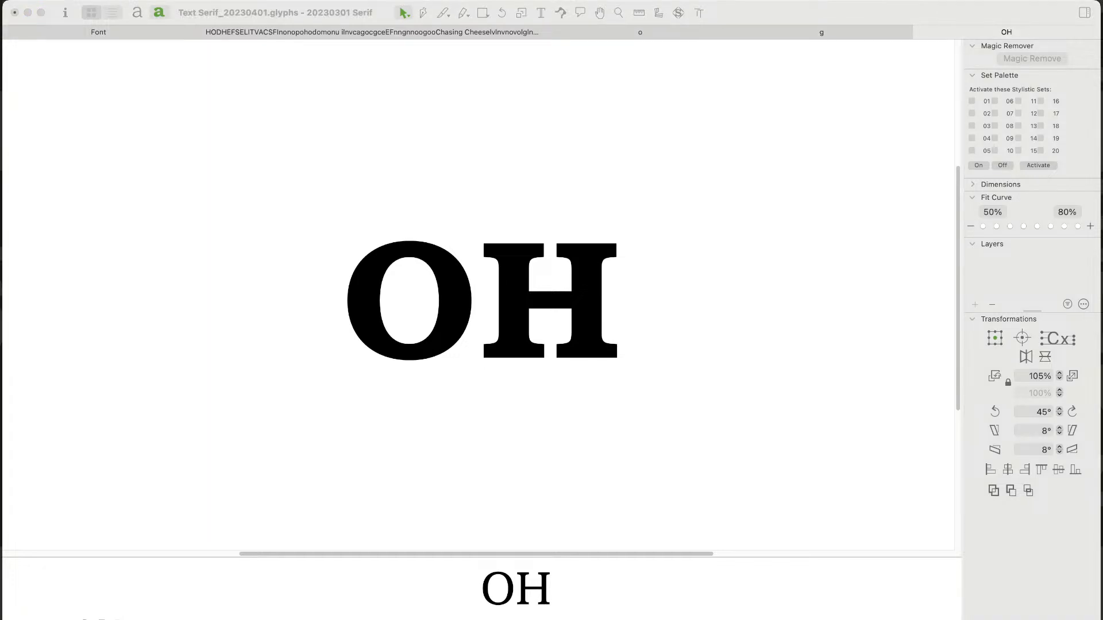
{"action": "key", "text": "super+Tab"}
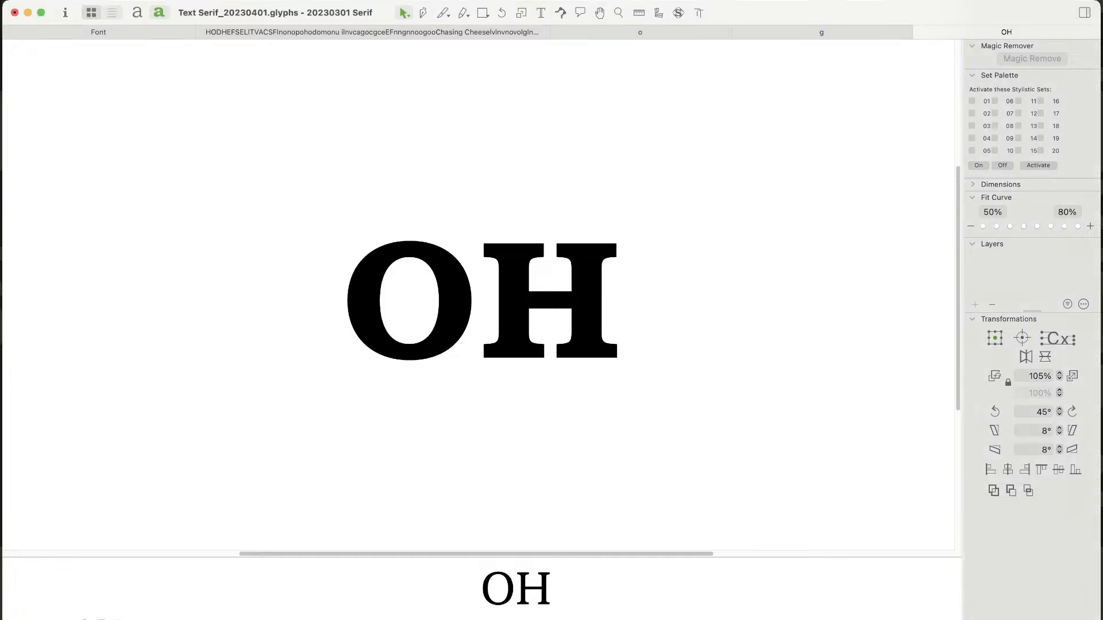
{"action": "key", "text": "t"}
{"action": "left_click", "coordinate": [366, 316]}
{"action": "type", "text": "C"}
{"action": "key", "text": "Escape"}
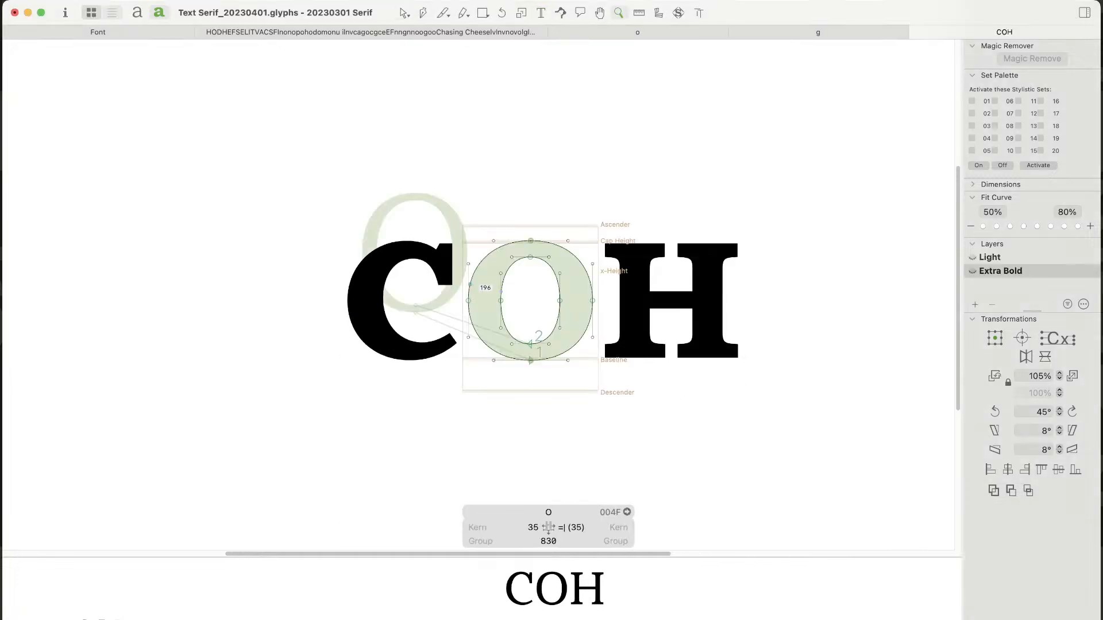
Step: Switch to the Light master and open the capital C for close-up outline editing
{"action": "left_click_drag", "start_coordinate": [550, 193], "coordinate": [257, 484]}
{"action": "left_click", "coordinate": [258, 484]}
{"action": "key", "text": "super+Tab"}
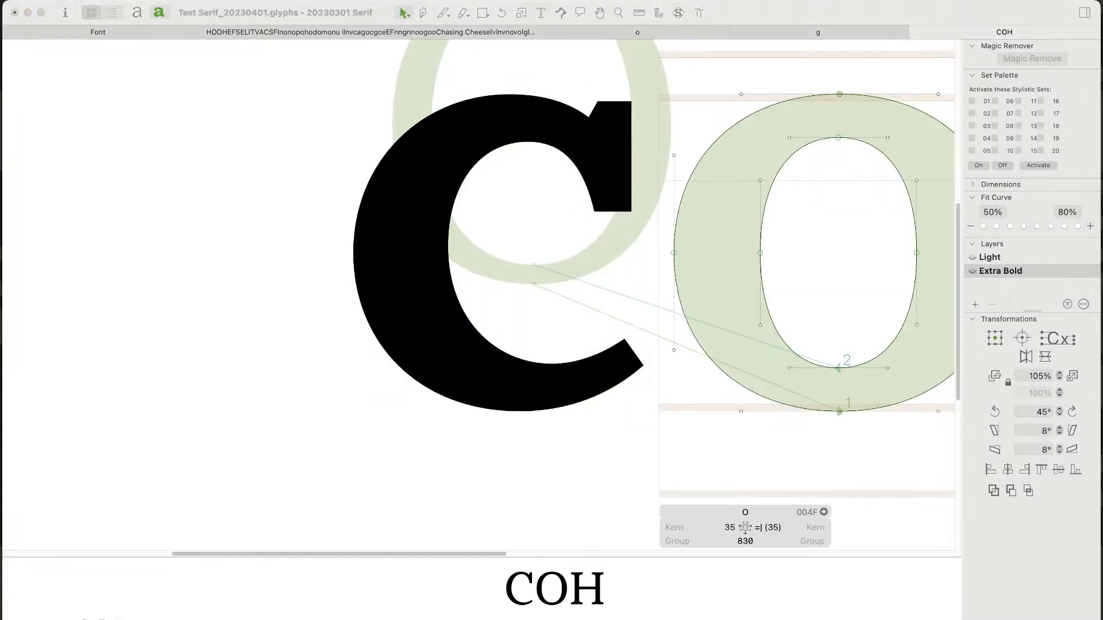
{"action": "key", "text": "super+Tab"}
{"action": "key", "text": "super+1"}
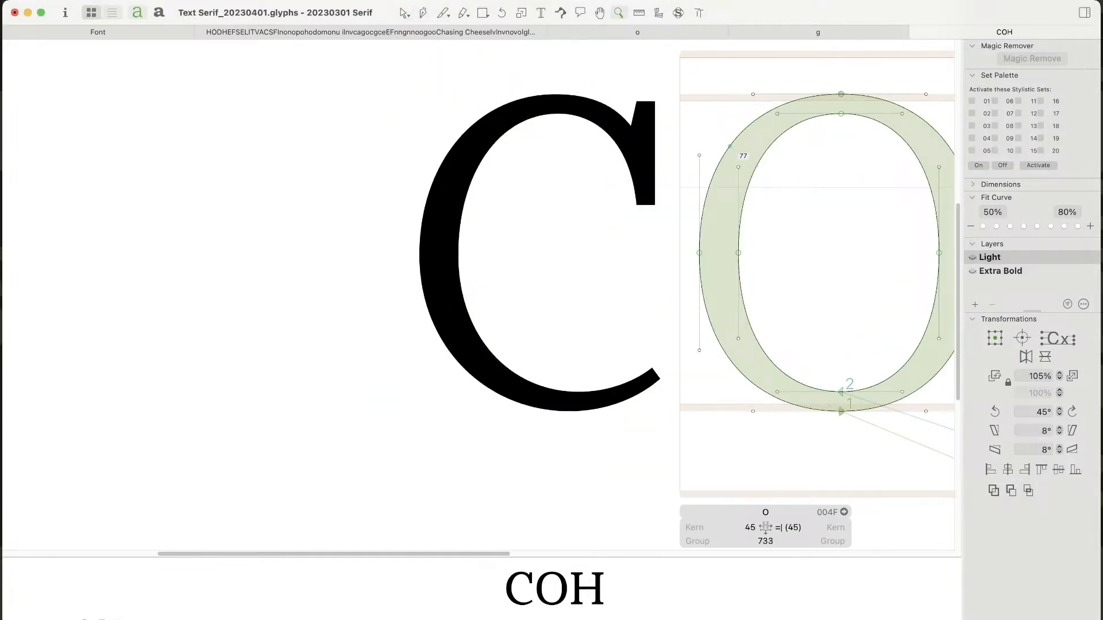
{"action": "left_click_drag", "start_coordinate": [692, 127], "coordinate": [338, 501]}
{"action": "double_click", "coordinate": [428, 359]}
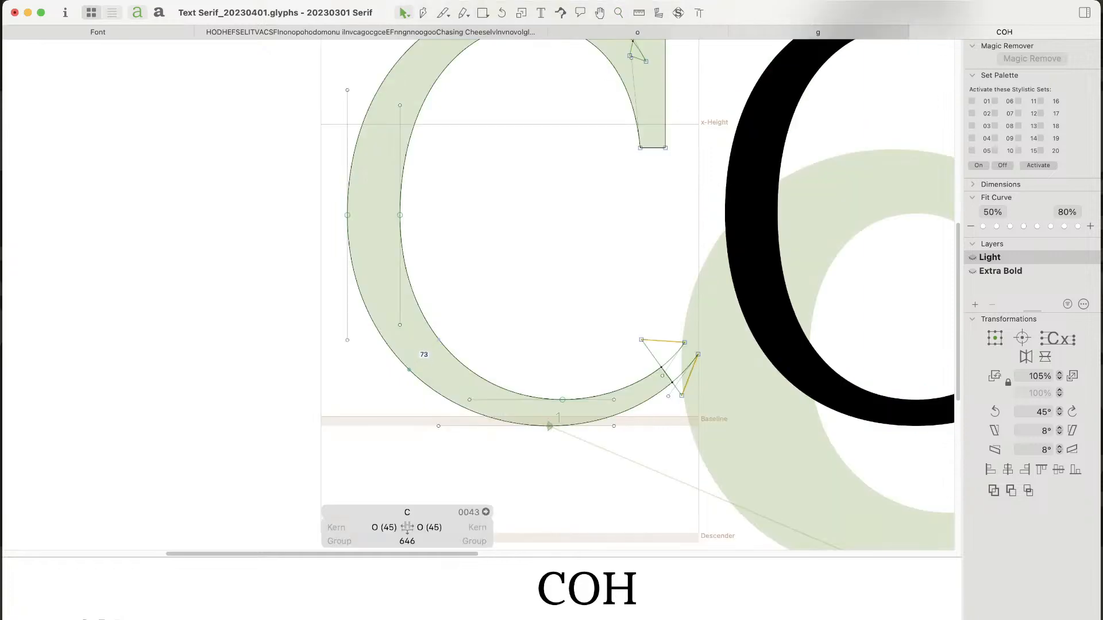
Step: Using the curvature visualisation, lengthen the lower handle of the C's outer left extreme to 234 units, at Y 111
{"action": "key", "text": "x"}
{"action": "left_click", "coordinate": [347, 214]}
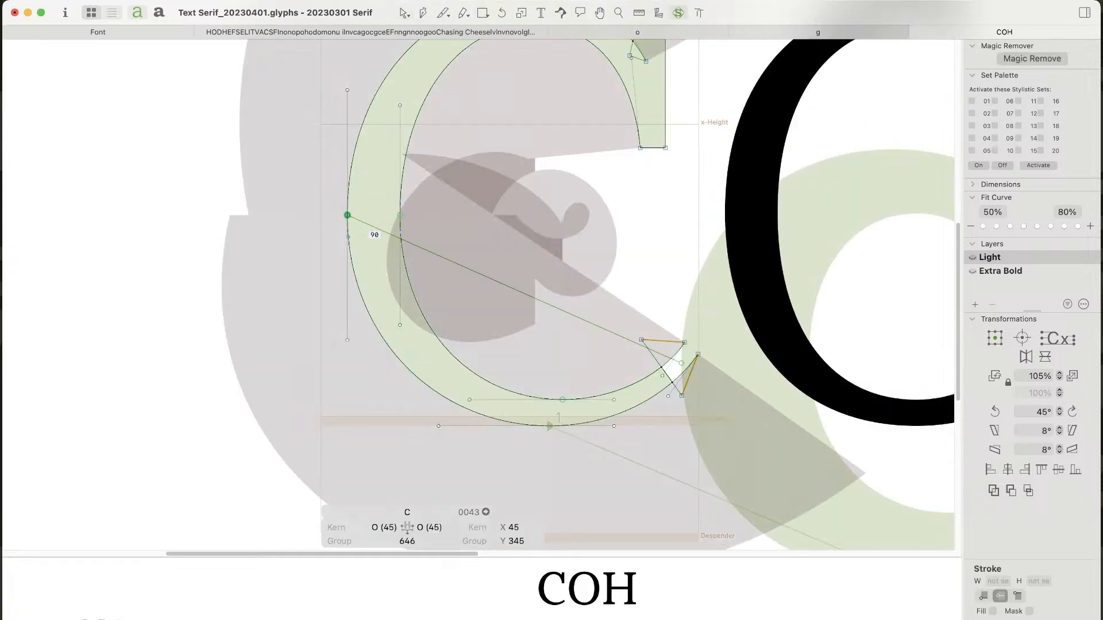
{"action": "left_click", "coordinate": [347, 340]}
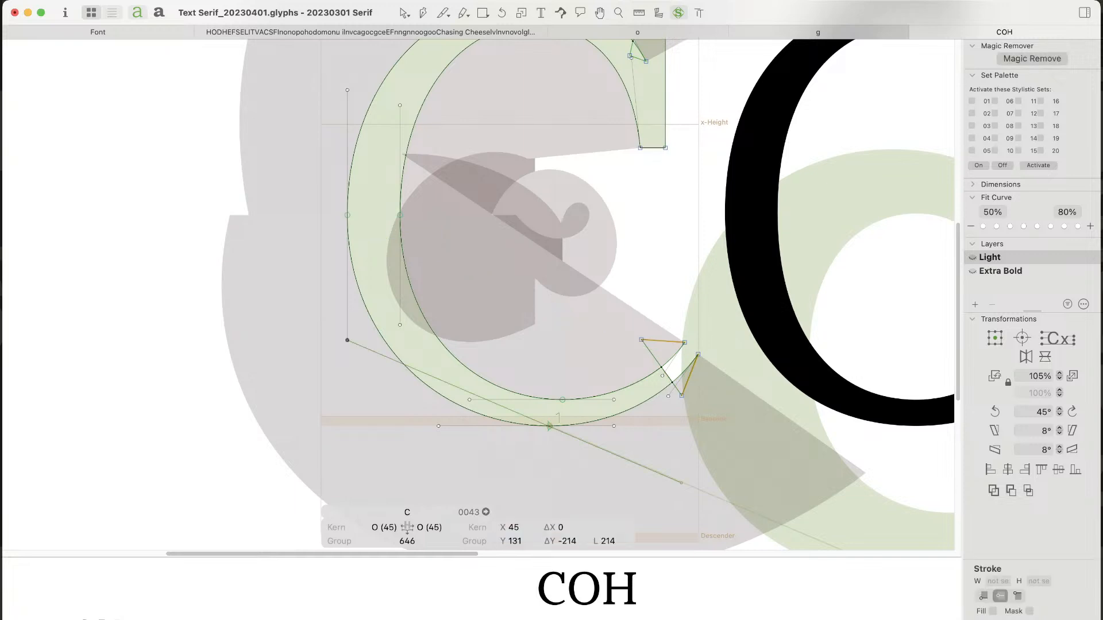
{"action": "key", "text": "Down"}
{"action": "key", "text": "Down"}
{"action": "key", "text": "Down"}
{"action": "key", "text": "Down"}
{"action": "key", "text": "Down"}
{"action": "key", "text": "Down"}
{"action": "key", "text": "Down"}
{"action": "key", "text": "Down"}
{"action": "key", "text": "Down"}
{"action": "key", "text": "Down"}
{"action": "key", "text": "Down"}
{"action": "key", "text": "Down"}
{"action": "key", "text": "Down"}
{"action": "key", "text": "Down"}
{"action": "key", "text": "Down"}
{"action": "key", "text": "Down"}
{"action": "key", "text": "Down"}
{"action": "key", "text": "Down"}
{"action": "key", "text": "Down"}
{"action": "key", "text": "Down"}
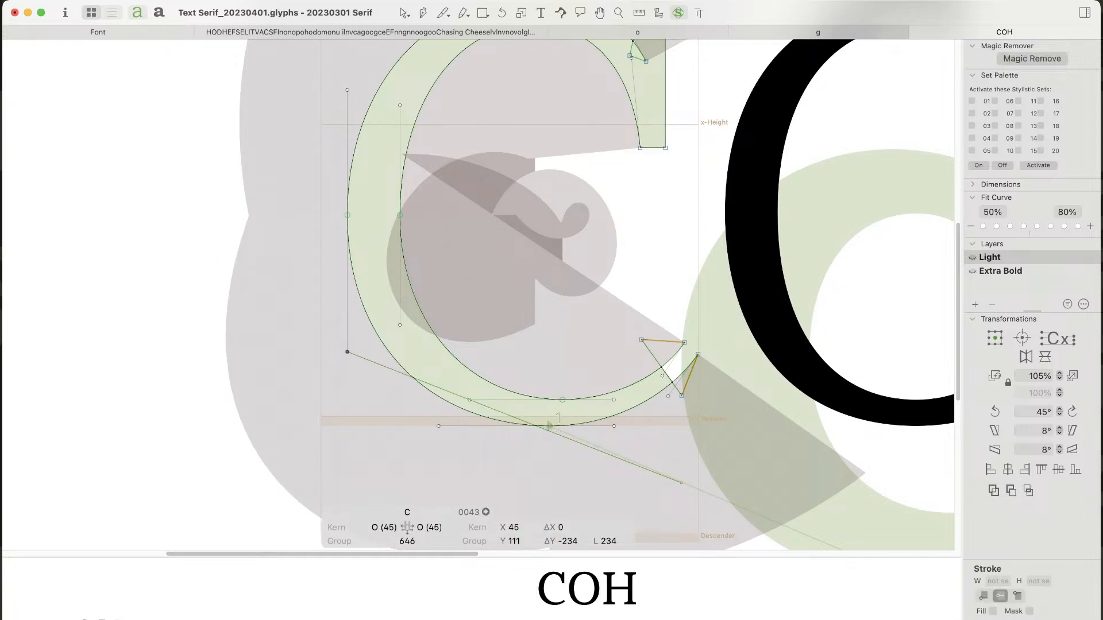
{"action": "key", "text": "v"}
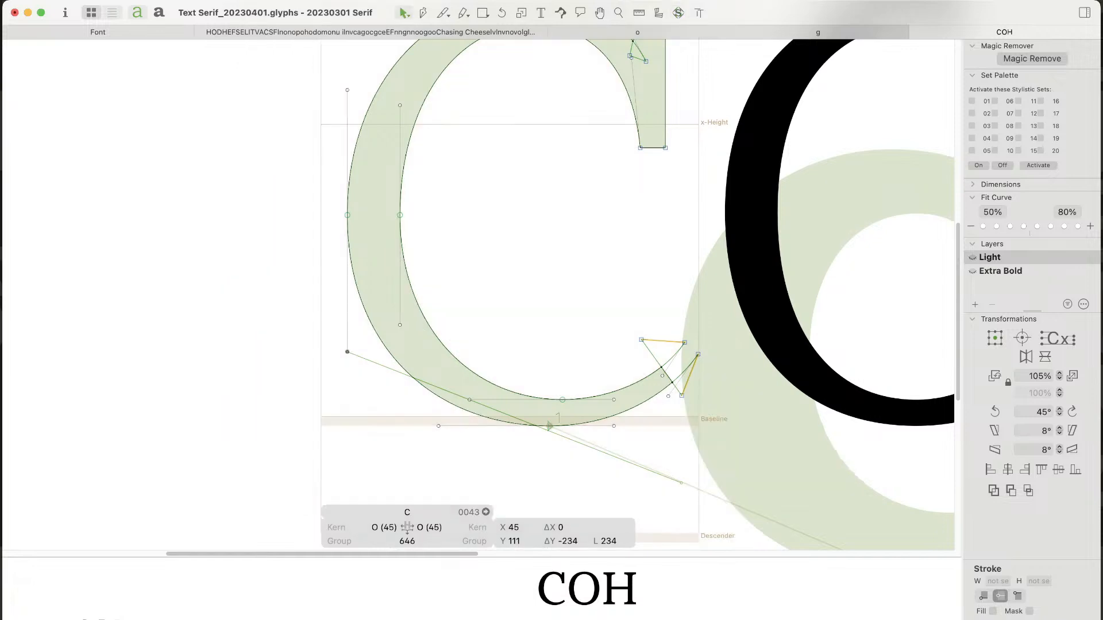
Step: Examine the Light COH as plain text at a reduced size
{"action": "key", "text": "super+minus"}
{"action": "key", "text": "super+minus"}
{"action": "key", "text": "super+minus"}
{"action": "key", "text": "space"}
{"action": "left_click_drag", "start_coordinate": [574, 276], "coordinate": [467, 287]}
{"action": "key", "text": "t"}
{"action": "left_click", "coordinate": [778, 276]}
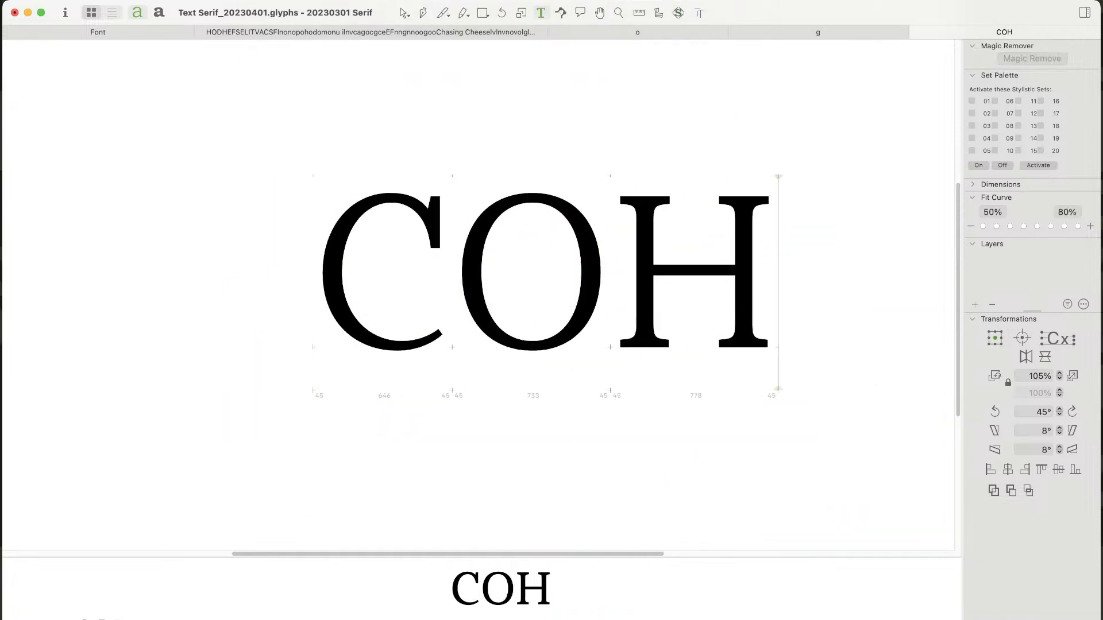
{"action": "key", "text": "Escape"}
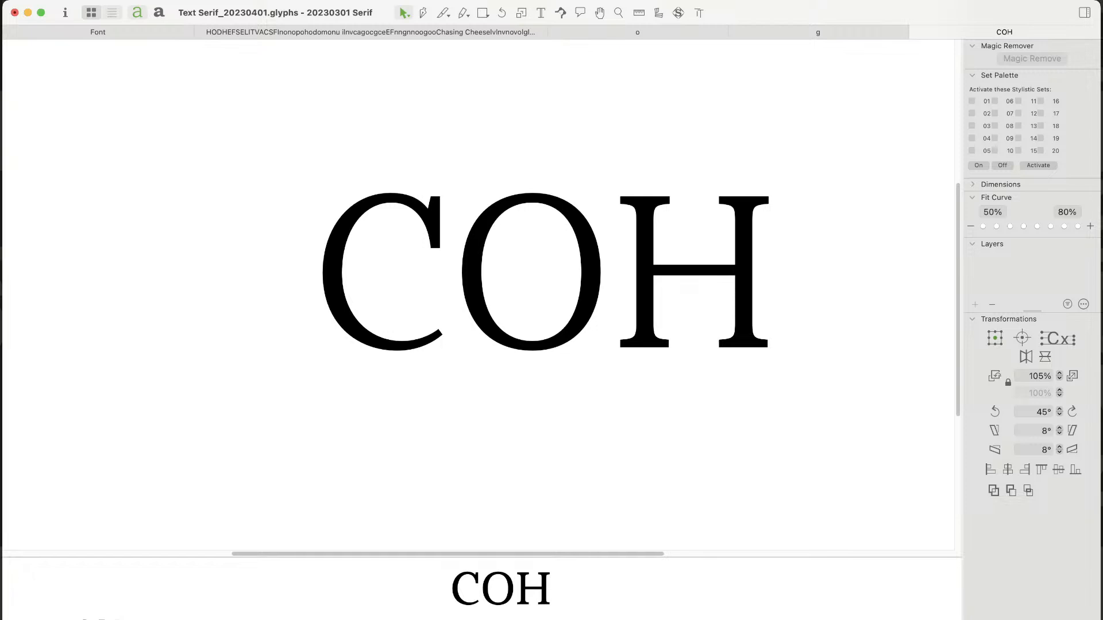
Step: Add a capital D before the C in the COH text
{"action": "key", "text": "super+Tab"}
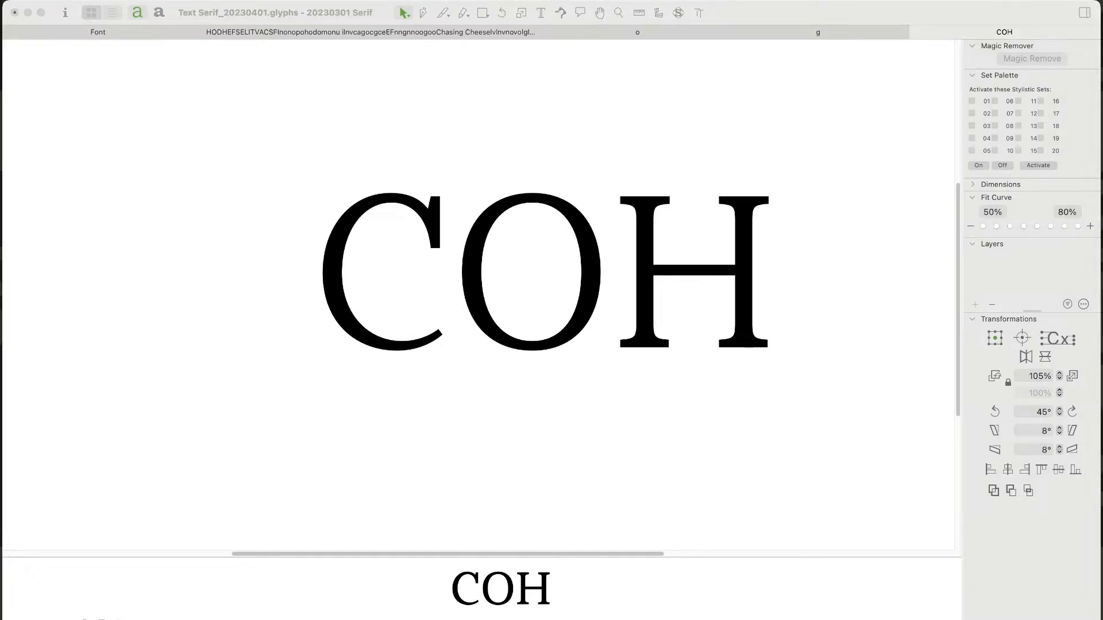
{"action": "key", "text": "super+Tab"}
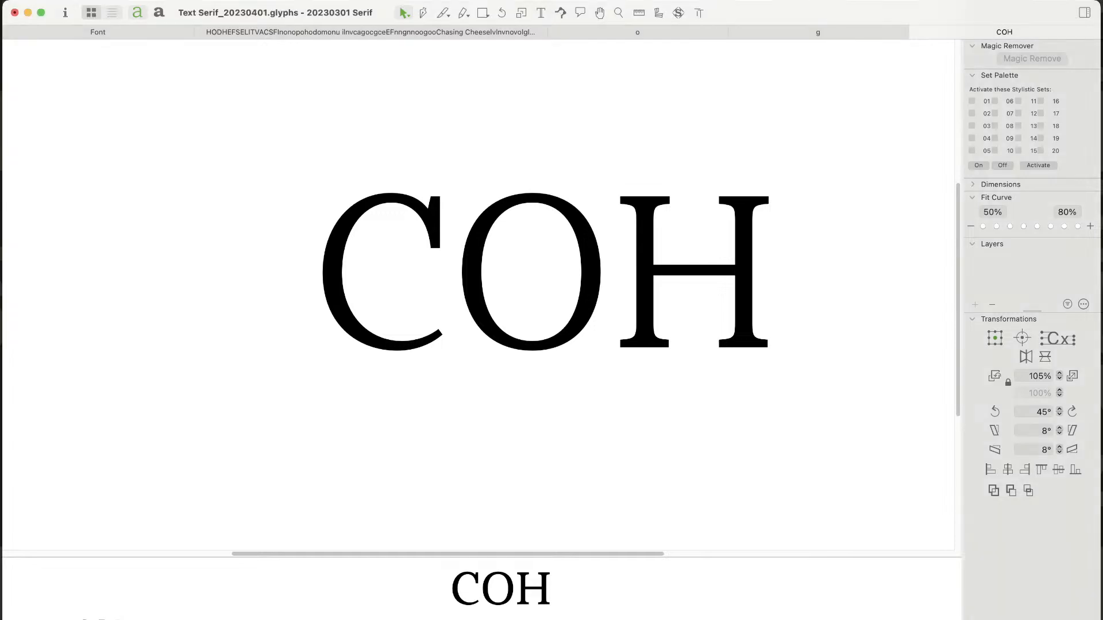
{"action": "key", "text": "t"}
{"action": "left_click", "coordinate": [322, 264]}
{"action": "type", "text": "D"}
{"action": "key", "text": "Escape"}
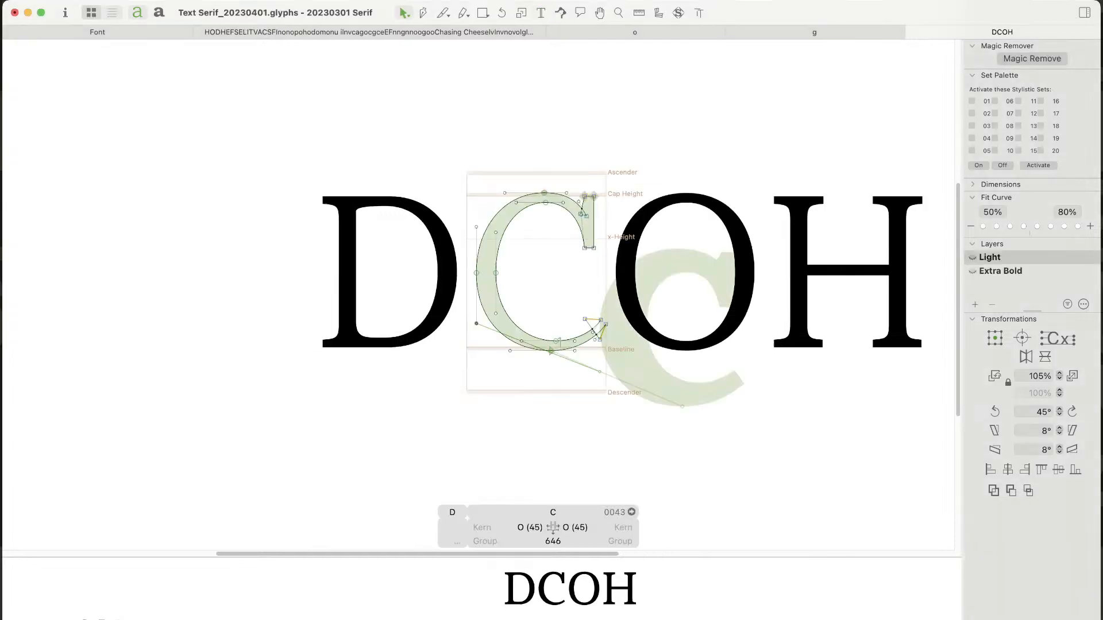
Step: Open the capital D for close-up outline editing and switch to the Extra Bold master
{"action": "key", "text": "v"}
{"action": "scroll", "coordinate": [361, 219], "scroll_direction": "up", "scroll_amount": 5}
{"action": "double_click", "coordinate": [591, 227]}
{"action": "key", "text": "super+2"}
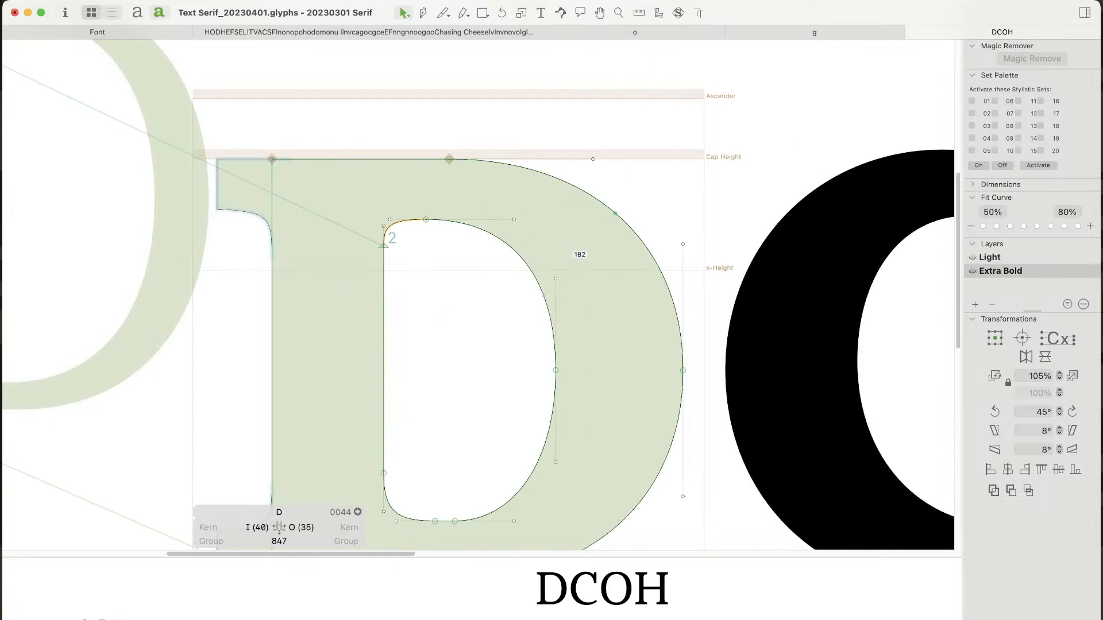
Step: Check the Extra Bold D's curvature and push the upper outer curve of its bowl slightly outward
{"action": "key", "text": "s"}
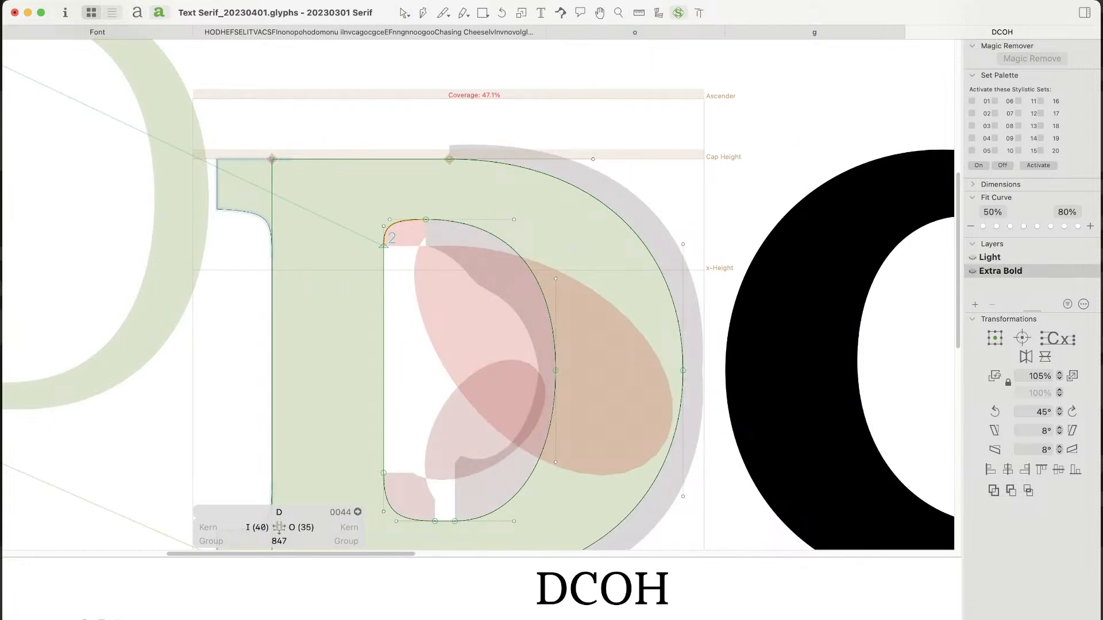
{"action": "key", "text": "v"}
{"action": "scroll", "coordinate": [596, 279], "scroll_direction": "down", "scroll_amount": 5}
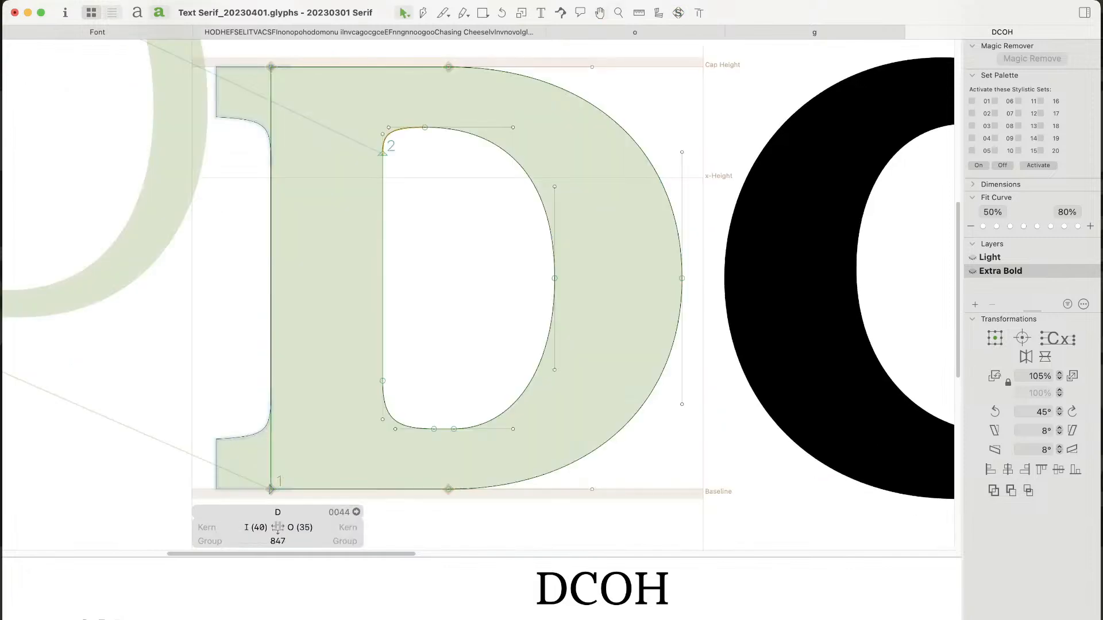
{"action": "key", "text": "super+Tab"}
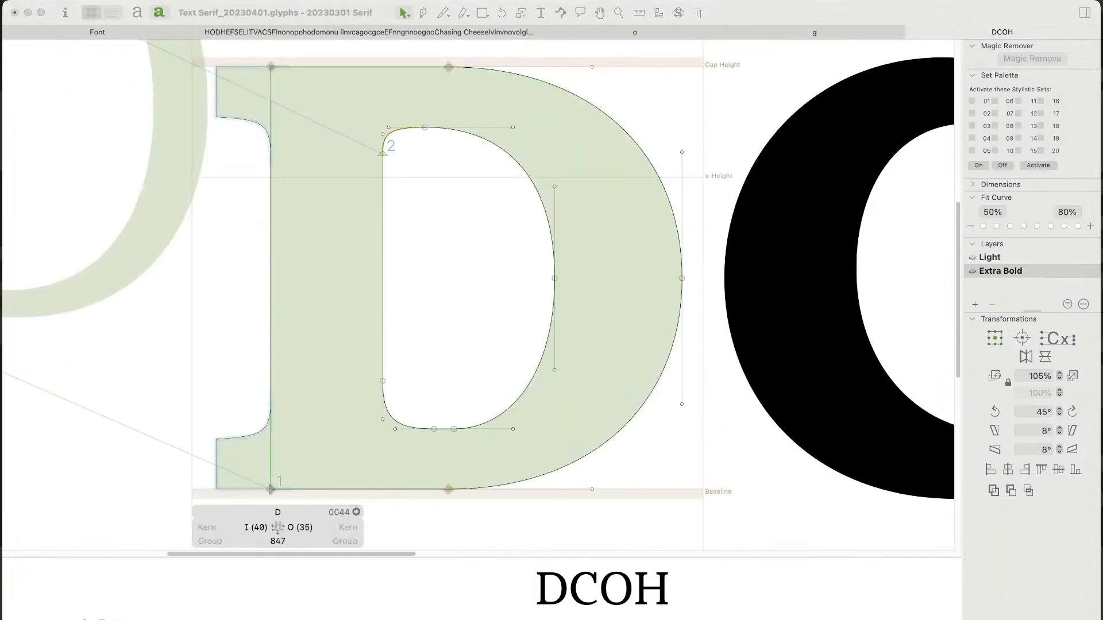
{"action": "key", "text": "super+Tab"}
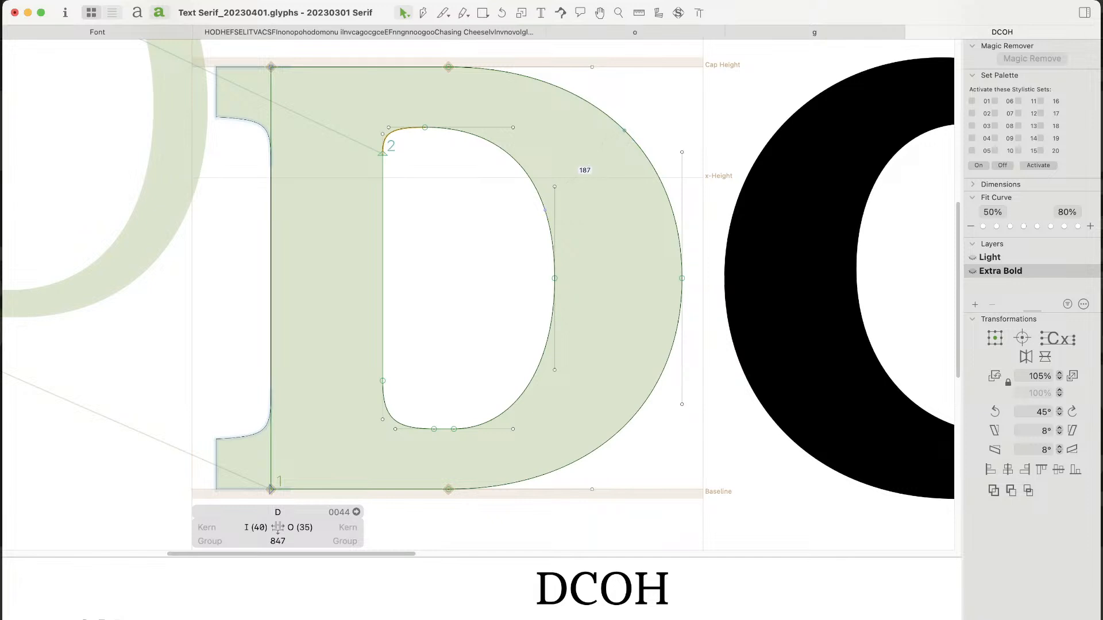
{"action": "left_click_drag", "start_coordinate": [626, 133], "coordinate": [631, 129]}
{"action": "key", "text": "space"}
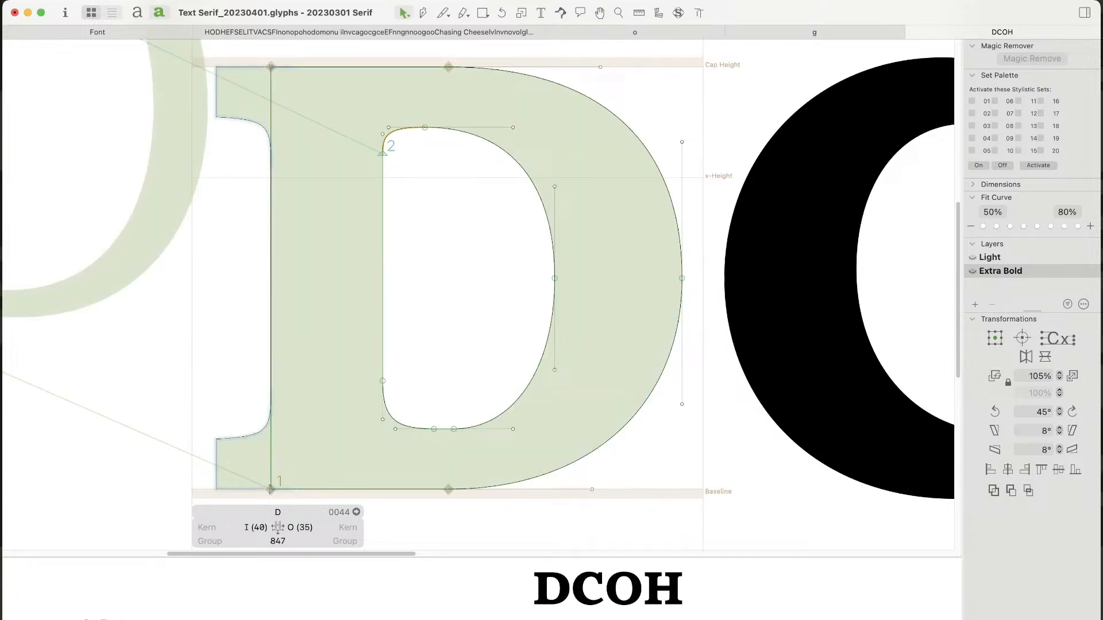
Step: Using the curvature visualisation, raise the outer right extreme of the D's bowl to Y 353
{"action": "key", "text": "super+minus"}
{"action": "key", "text": "x"}
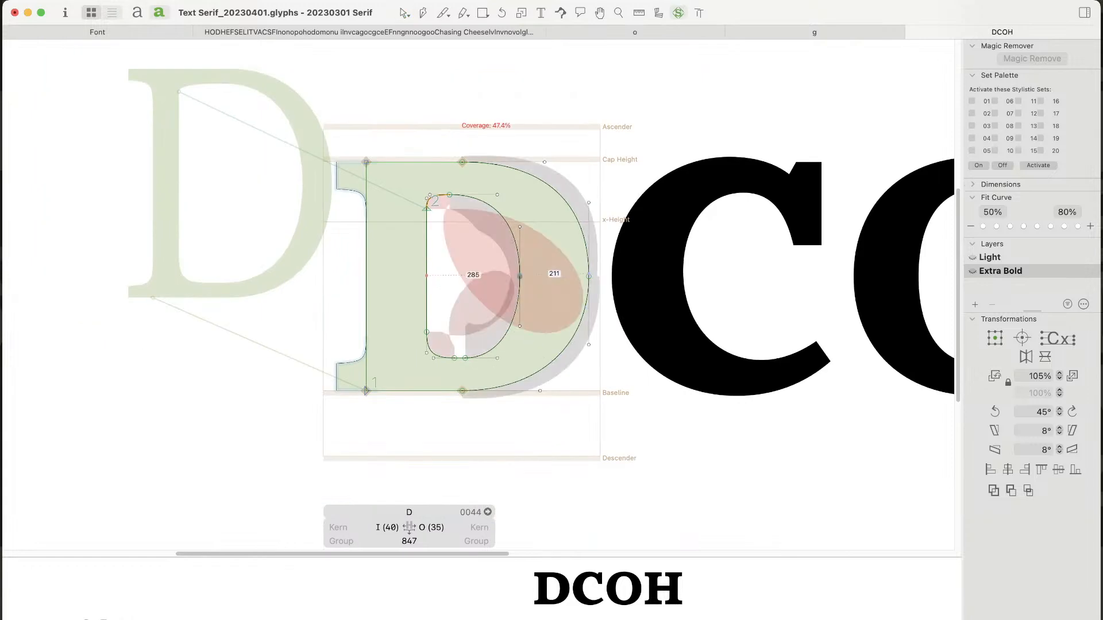
{"action": "key", "text": "v"}
{"action": "key", "text": "x"}
{"action": "left_click", "coordinate": [589, 276]}
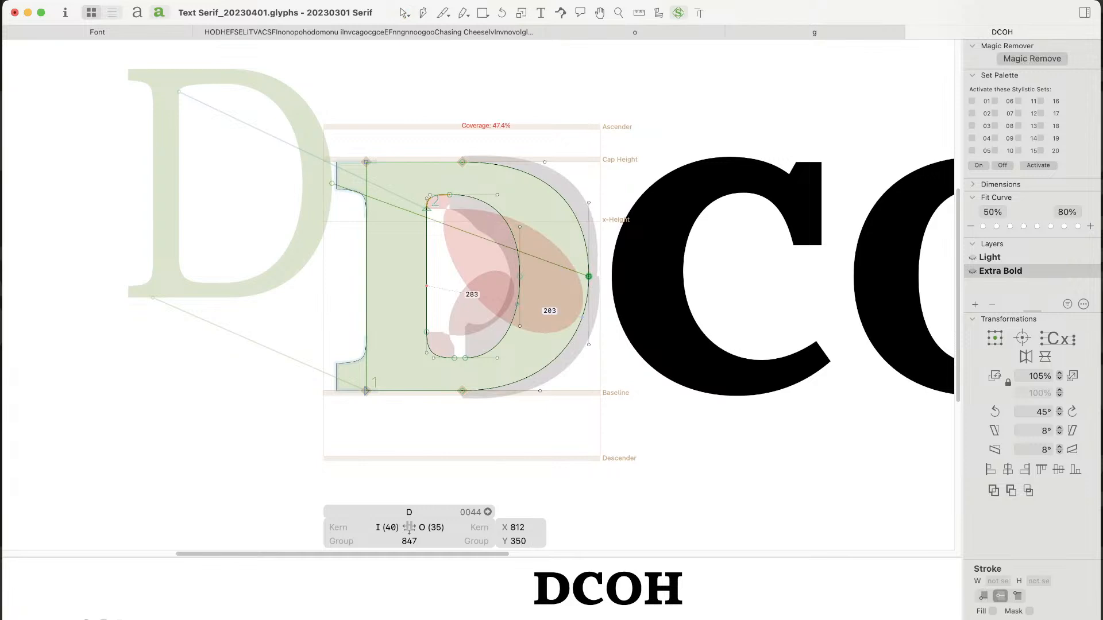
{"action": "key", "text": "shift+Up"}
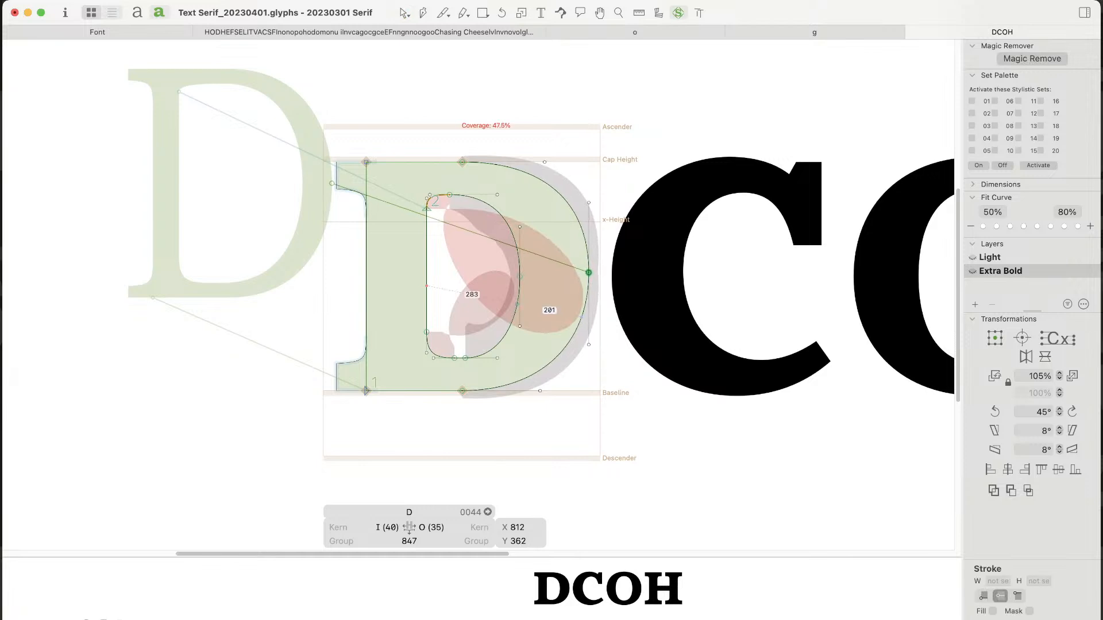
{"action": "key", "text": "shift+Down"}
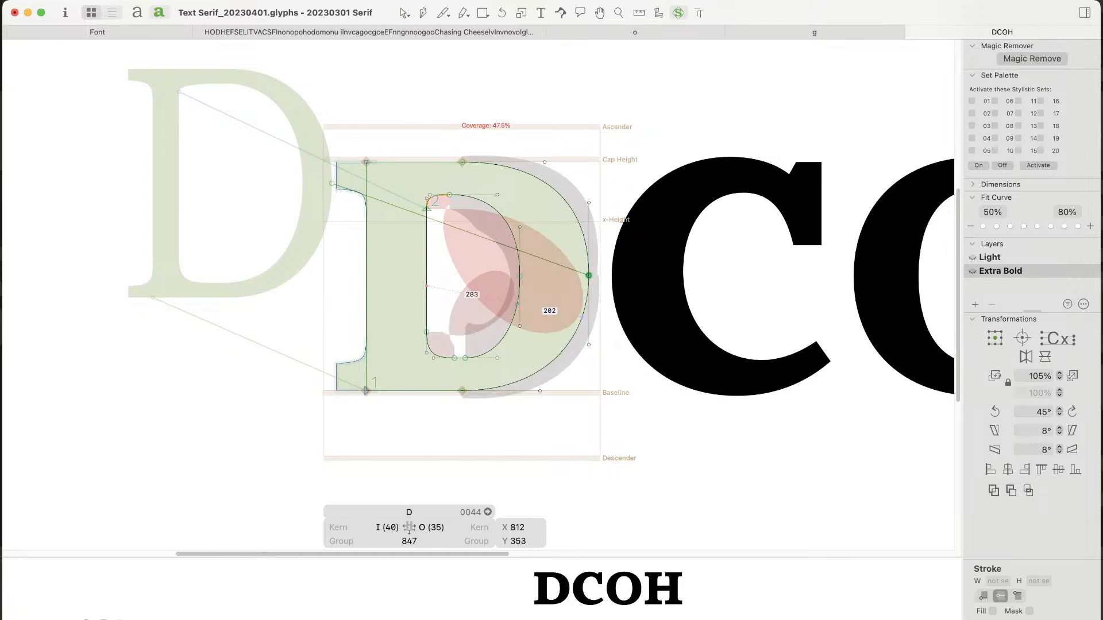
{"action": "left_click", "coordinate": [448, 230]}
{"action": "key", "text": "space"}
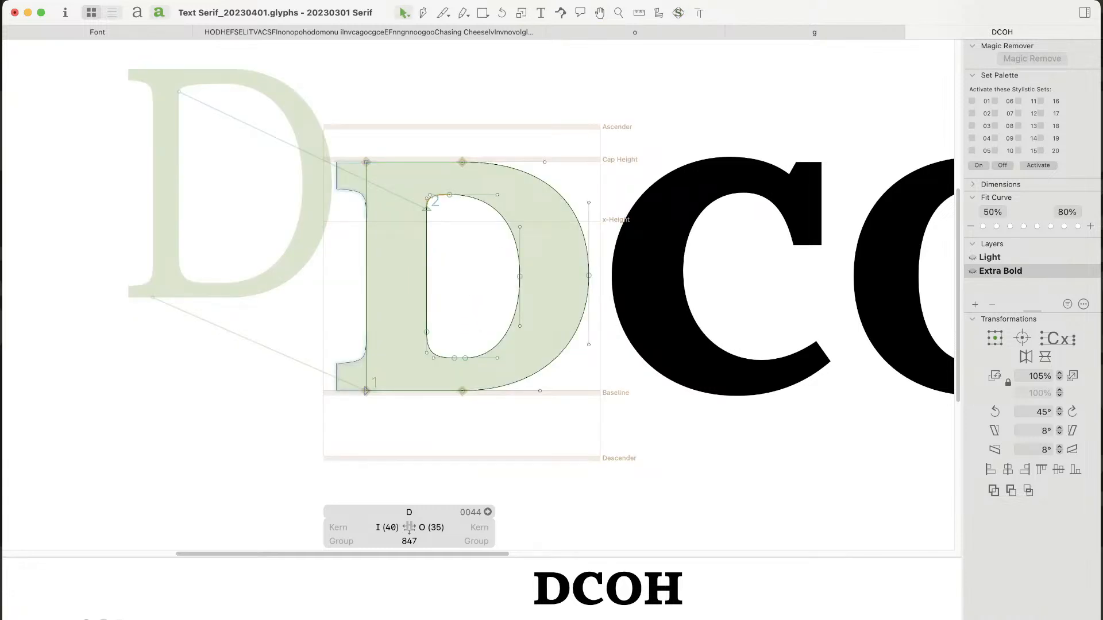
Step: Add a capital T before the D in the DCOH text
{"action": "key", "text": "super+Tab"}
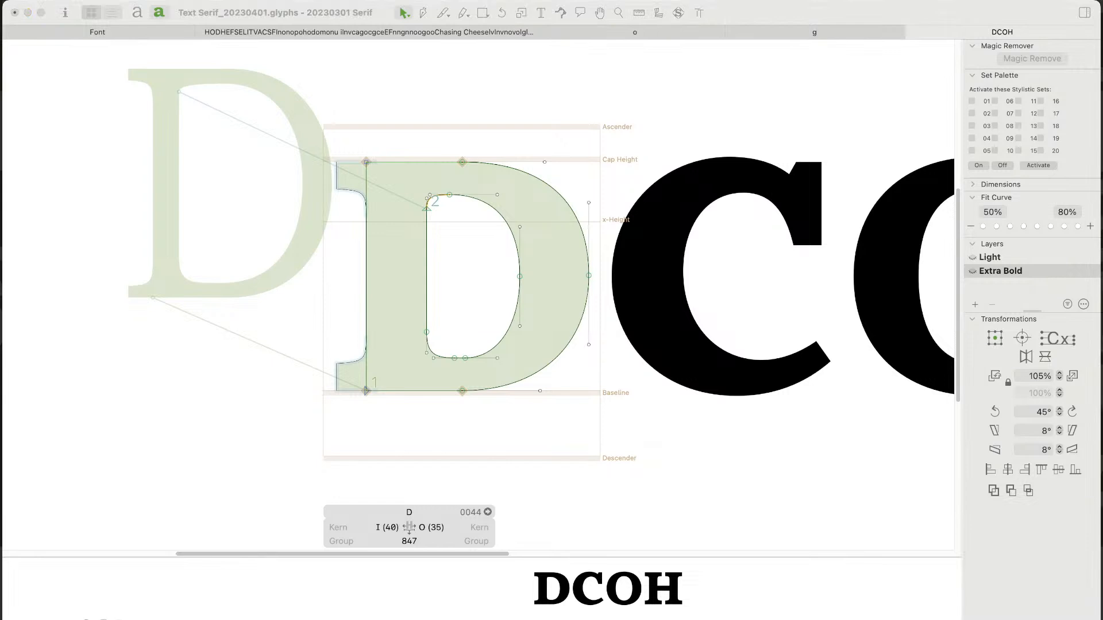
{"action": "key", "text": "super+Tab"}
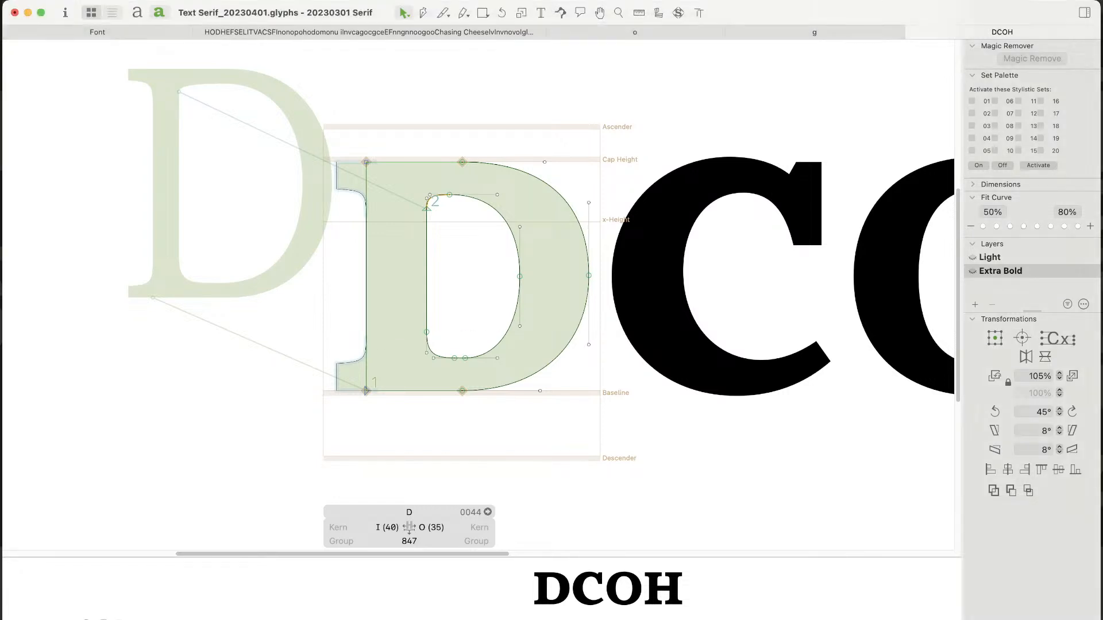
{"action": "type", "text": "tT"}
{"action": "key", "text": "Escape"}
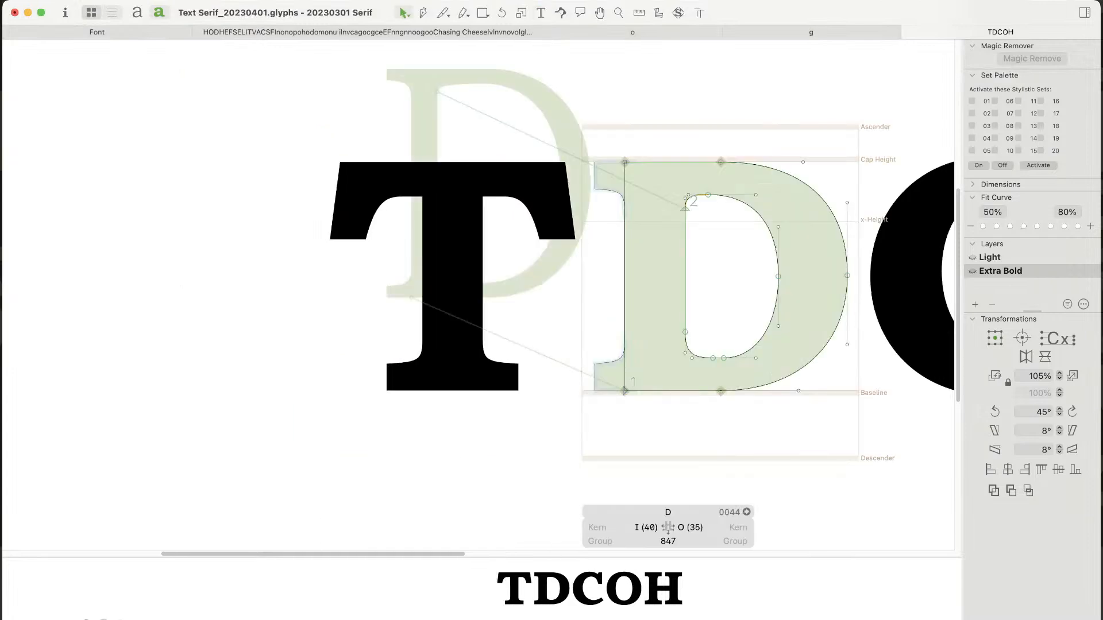
Step: Open the Extra Bold T and move both arm ends 20 units inward, for side bearings of 40
{"action": "key", "text": "super+Tab"}
{"action": "key", "text": "super+Tab"}
{"action": "double_click", "coordinate": [368, 201]}
{"action": "left_click_drag", "start_coordinate": [300, 122], "coordinate": [410, 271]}
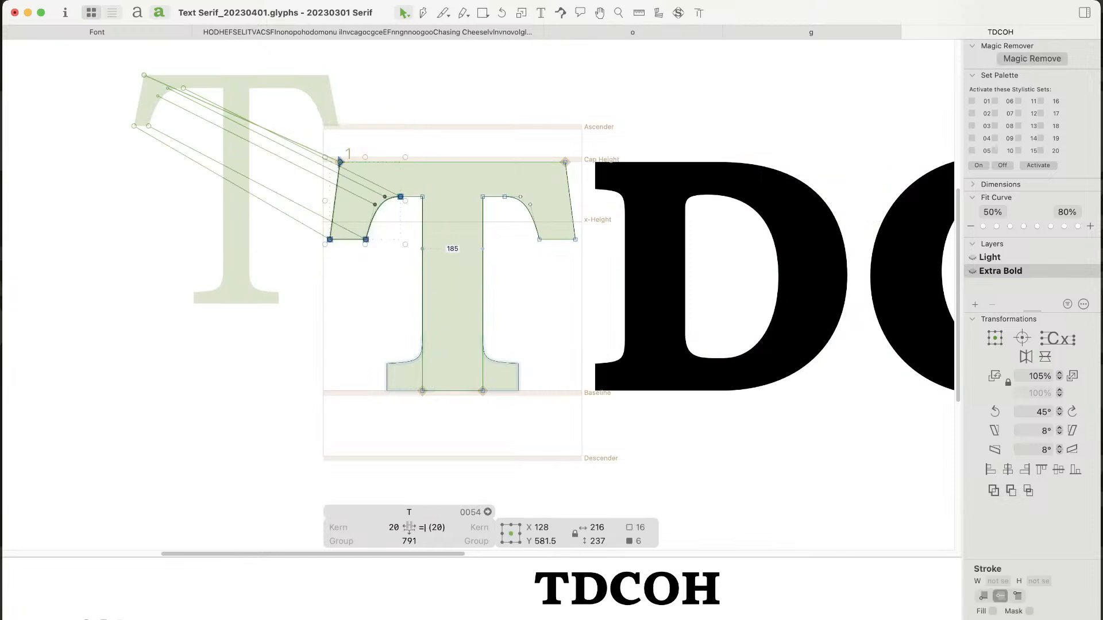
{"action": "key", "text": "shift+Right"}
{"action": "key", "text": "shift+Right"}
{"action": "left_click_drag", "start_coordinate": [483, 133], "coordinate": [600, 262]}
{"action": "key", "text": "shift+Left"}
{"action": "key", "text": "shift+Left"}
{"action": "left_click", "coordinate": [516, 229]}
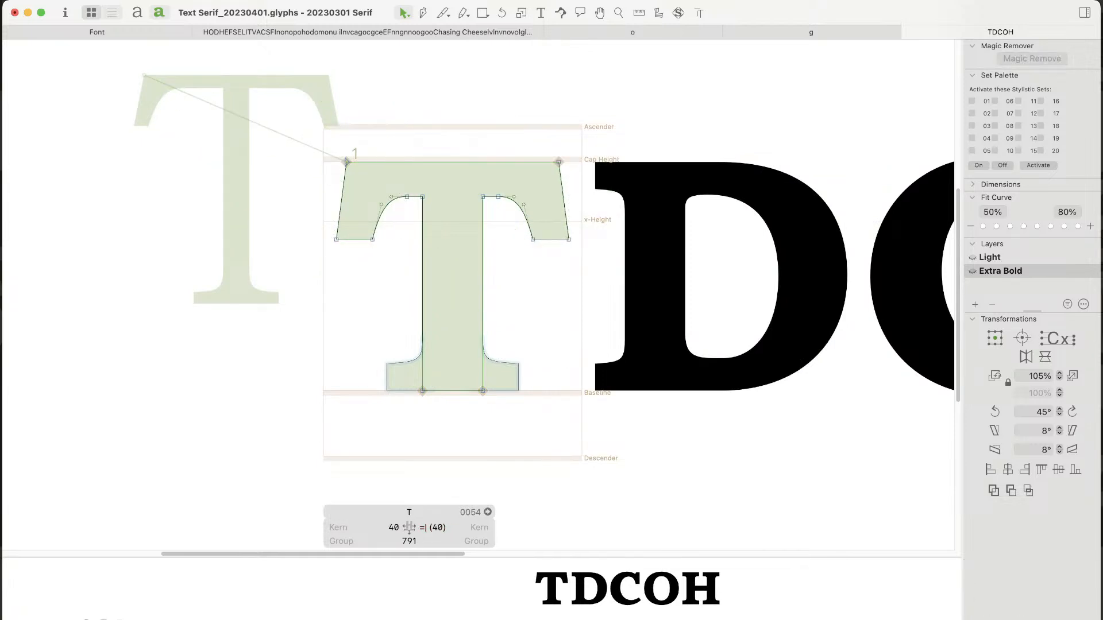
Step: Slim the T's two arm serifs by moving their inner curves 10 units outward on each side
{"action": "left_click_drag", "start_coordinate": [502, 189], "coordinate": [549, 253]}
{"action": "key", "text": "shift+Right"}
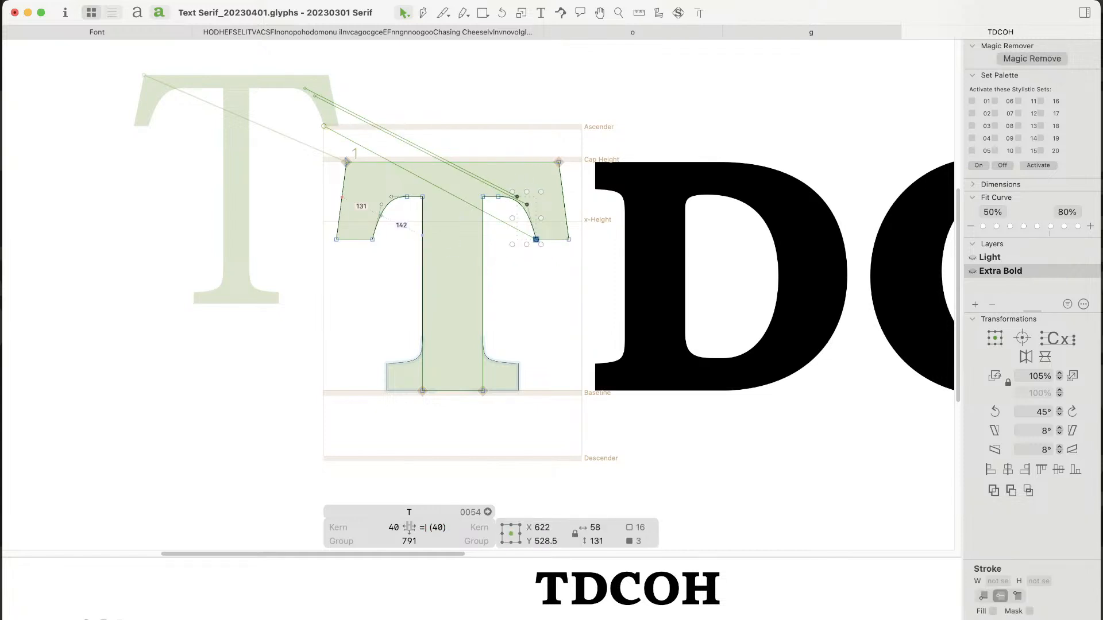
{"action": "left_click", "coordinate": [397, 211]}
{"action": "left_click_drag", "start_coordinate": [415, 189], "coordinate": [366, 259]}
{"action": "key", "text": "shift+Left"}
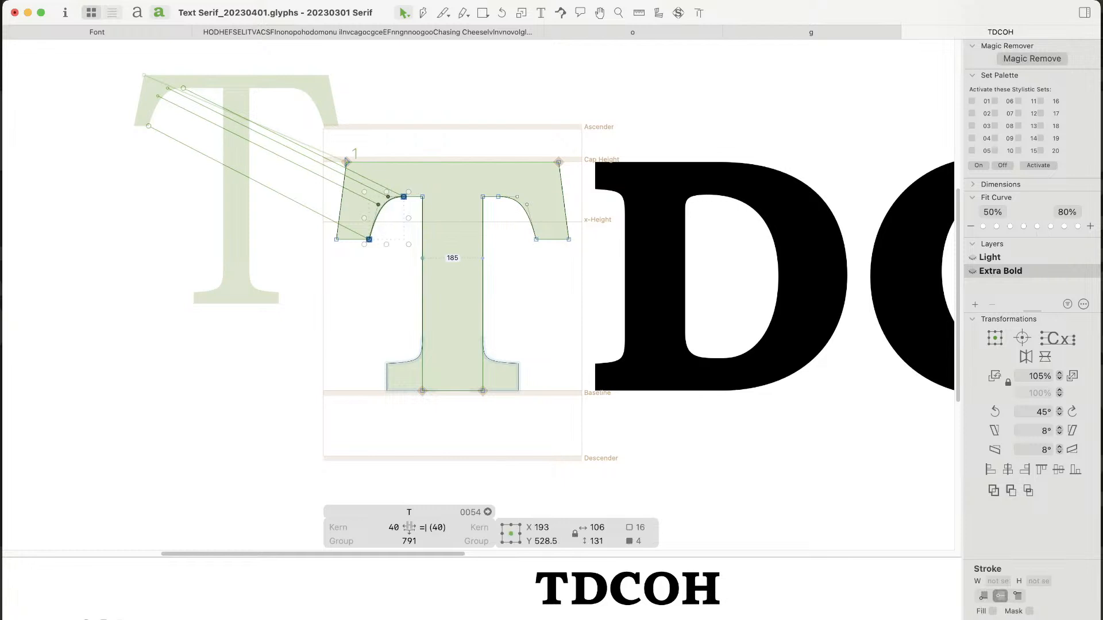
{"action": "key", "text": "space"}
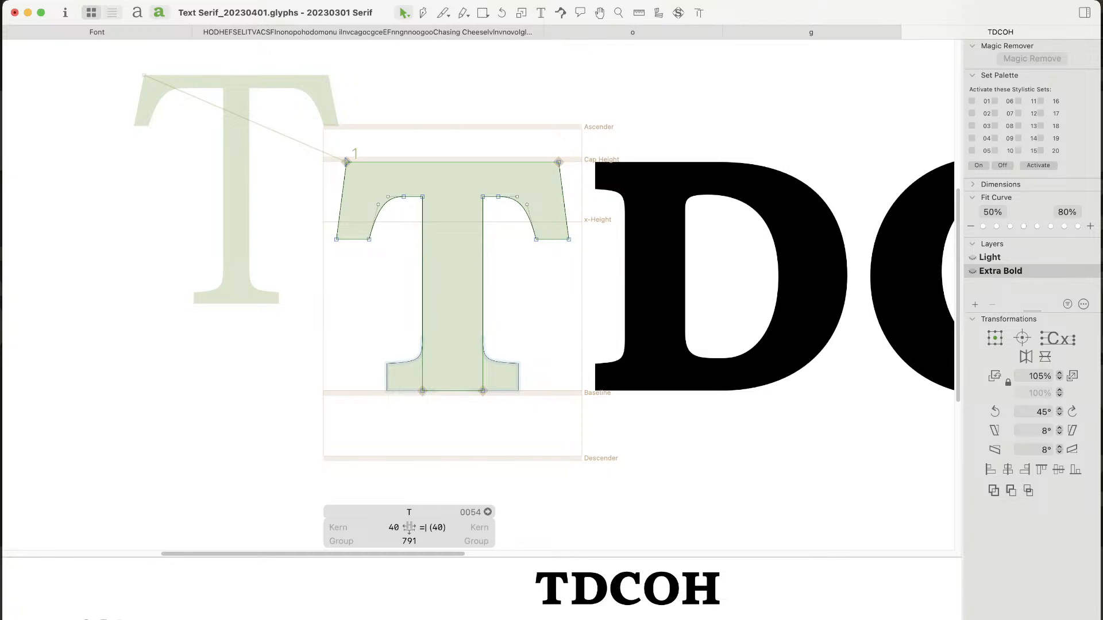
Step: Examine the Extra Bold TDCOH as plain text at a reduced size
{"action": "key", "text": "super+minus"}
{"action": "key", "text": "super+minus"}
{"action": "key", "text": "super+minus"}
{"action": "left_click_drag", "start_coordinate": [789, 233], "coordinate": [639, 252]}
{"action": "key", "text": "t"}
{"action": "key", "text": "Escape"}
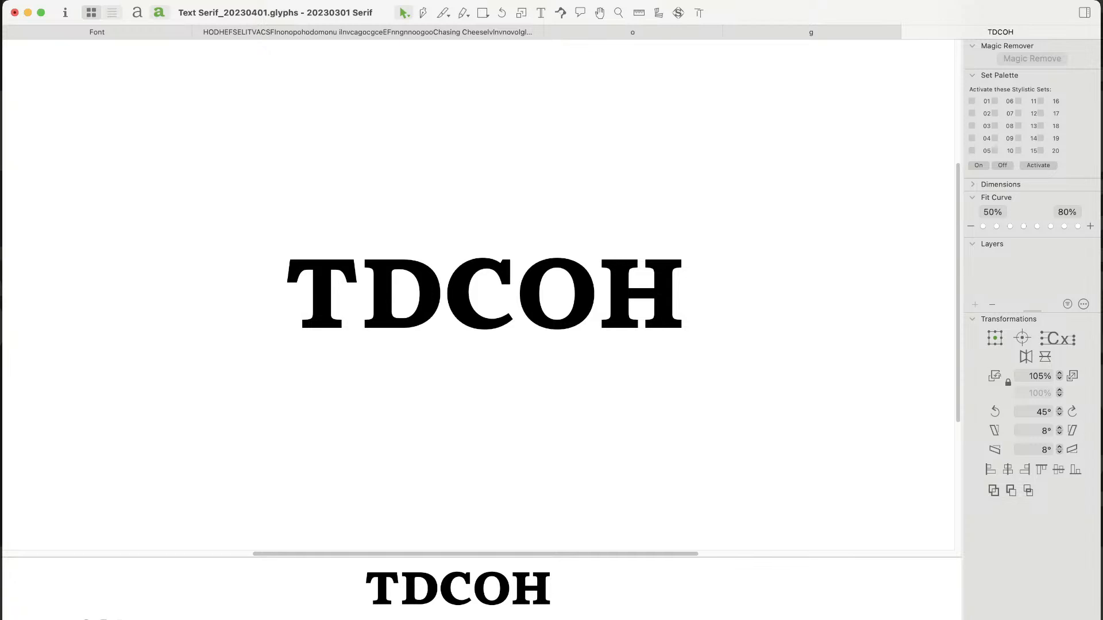
{"action": "key", "text": "super+Tab"}
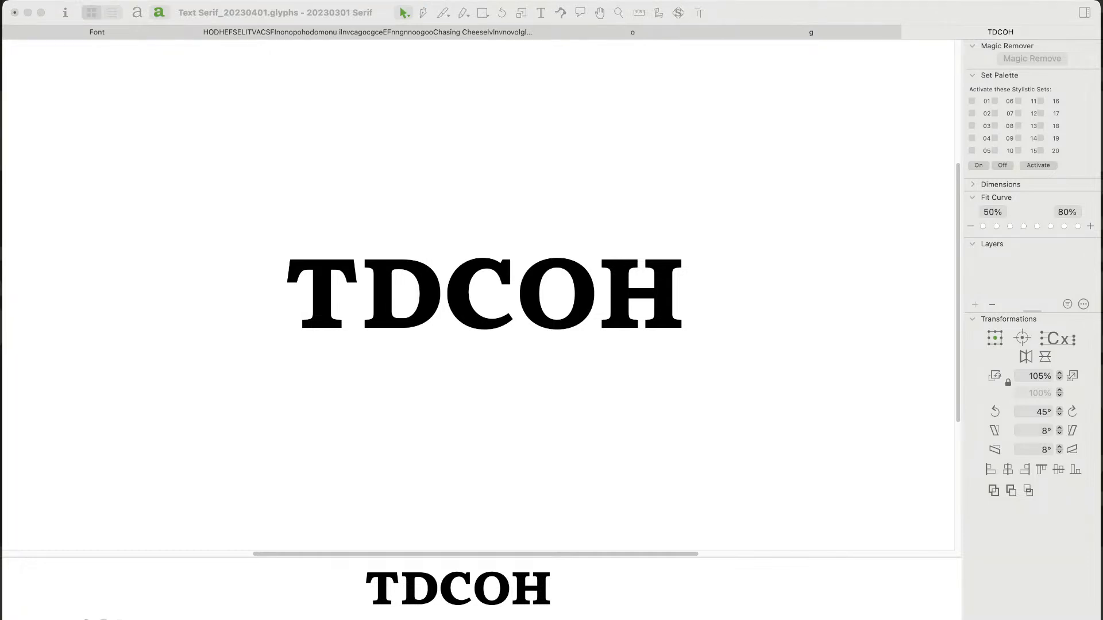
{"action": "key", "text": "super+Tab"}
Step: Copy the left stroke's outer and inner extreme nodes from the O and paste them into the C as a thickness reference
{"action": "key", "text": "super+space"}
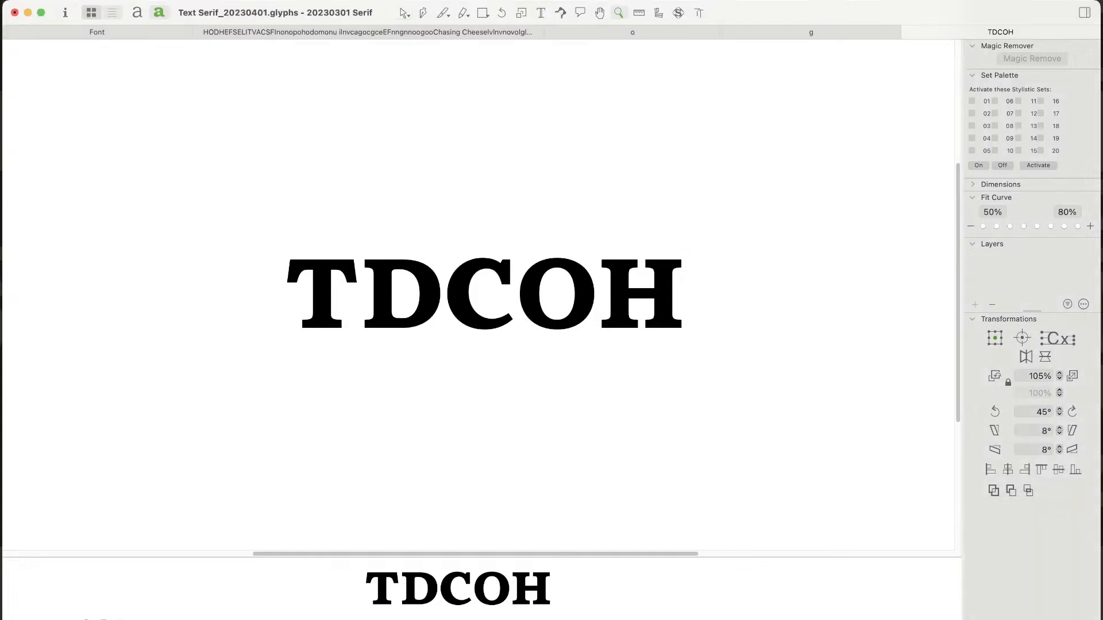
{"action": "left_click_drag", "start_coordinate": [404, 216], "coordinate": [603, 368]}
{"action": "double_click", "coordinate": [603, 279]}
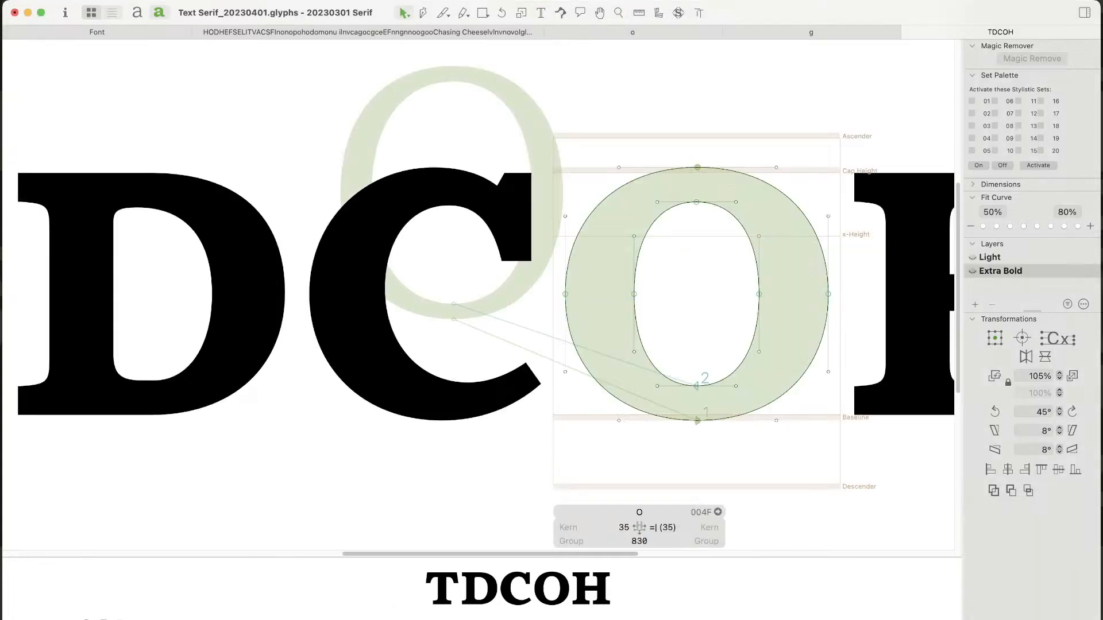
{"action": "left_click_drag", "start_coordinate": [546, 276], "coordinate": [652, 312]}
{"action": "double_click", "coordinate": [364, 290]}
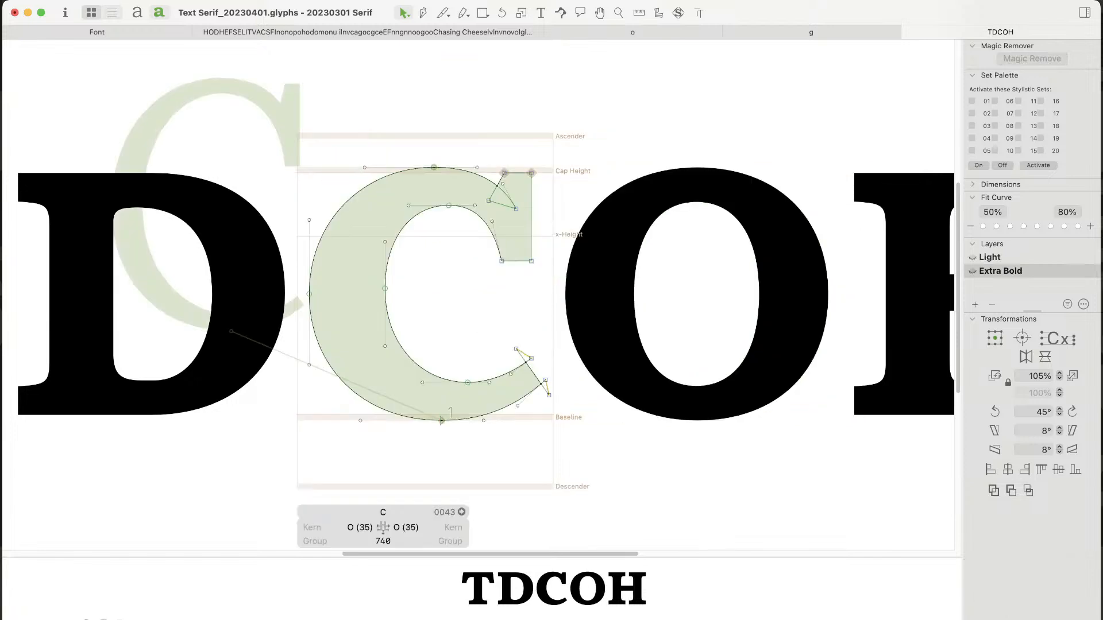
{"action": "key", "text": "super+v"}
{"action": "key", "text": "super+space"}
{"action": "left_click_drag", "start_coordinate": [299, 250], "coordinate": [462, 345]}
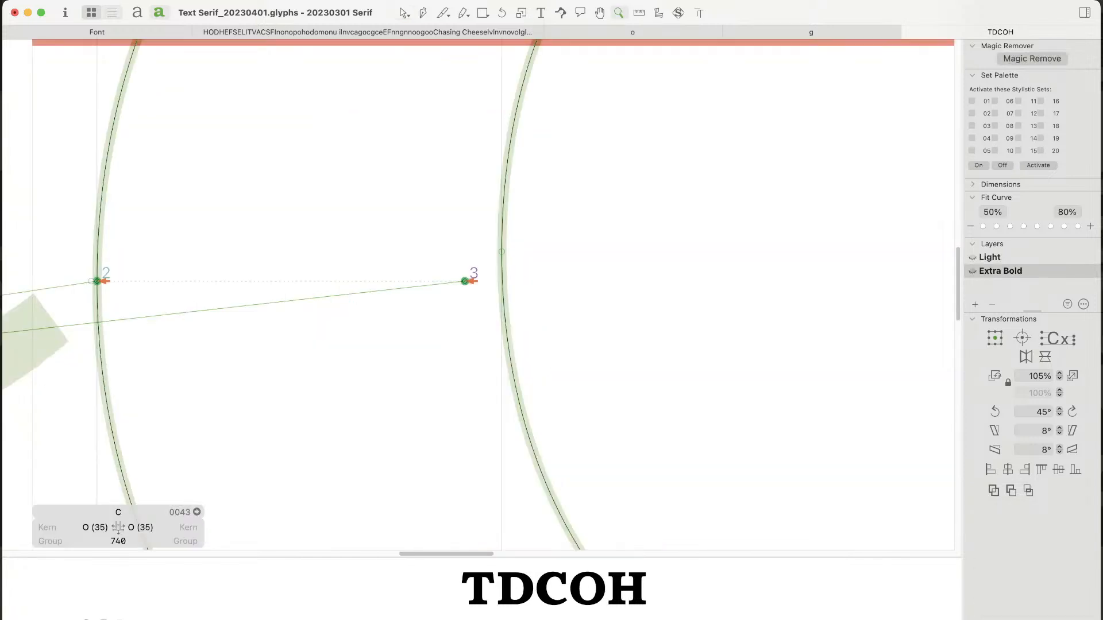
Step: Move the C's inner left extreme left to match the pasted O thickness of about 200 units, and delete the reference nodes
{"action": "left_click", "coordinate": [454, 345]}
{"action": "left_click", "coordinate": [98, 281]}
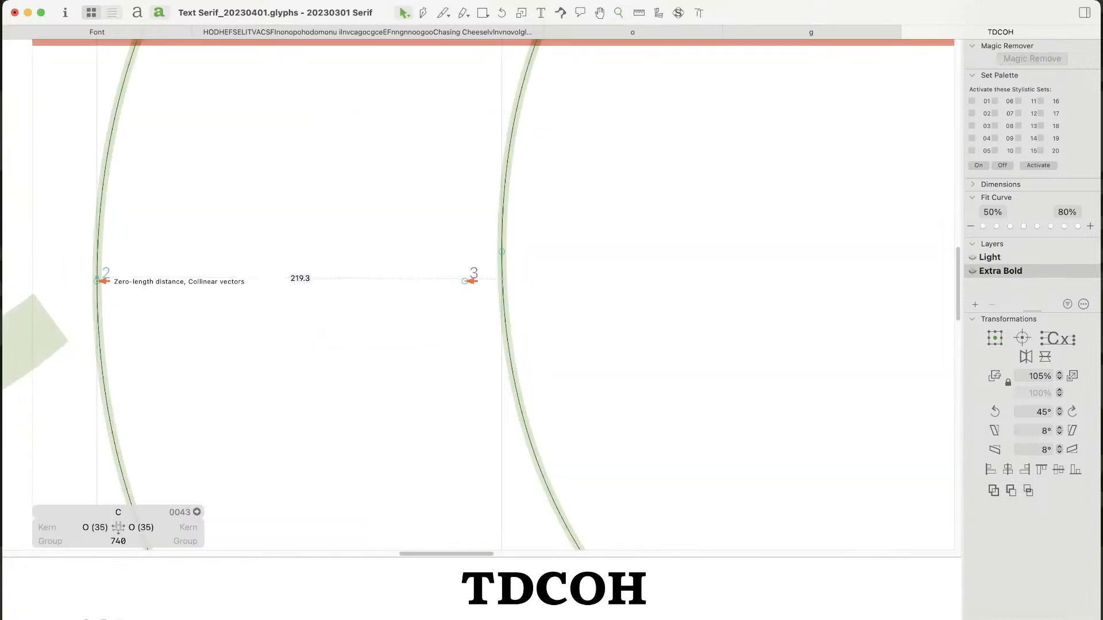
{"action": "mouse_move", "coordinate": [98, 281]}
{"action": "left_mouse_down"}
{"action": "mouse_move", "coordinate": [468, 278]}
{"action": "mouse_move", "coordinate": [492, 251]}
{"action": "left_mouse_up"}
{"action": "key", "text": "Left"}
{"action": "key", "text": "Left"}
{"action": "key", "text": "Left"}
{"action": "key", "text": "Left"}
{"action": "key", "text": "Left"}
{"action": "key", "text": "Left"}
{"action": "key", "text": "Left"}
{"action": "key", "text": "Left"}
{"action": "key", "text": "Left"}
{"action": "key", "text": "Left"}
{"action": "key", "text": "Left"}
{"action": "key", "text": "Left"}
{"action": "key", "text": "Left"}
{"action": "key", "text": "Left"}
{"action": "key", "text": "Left"}
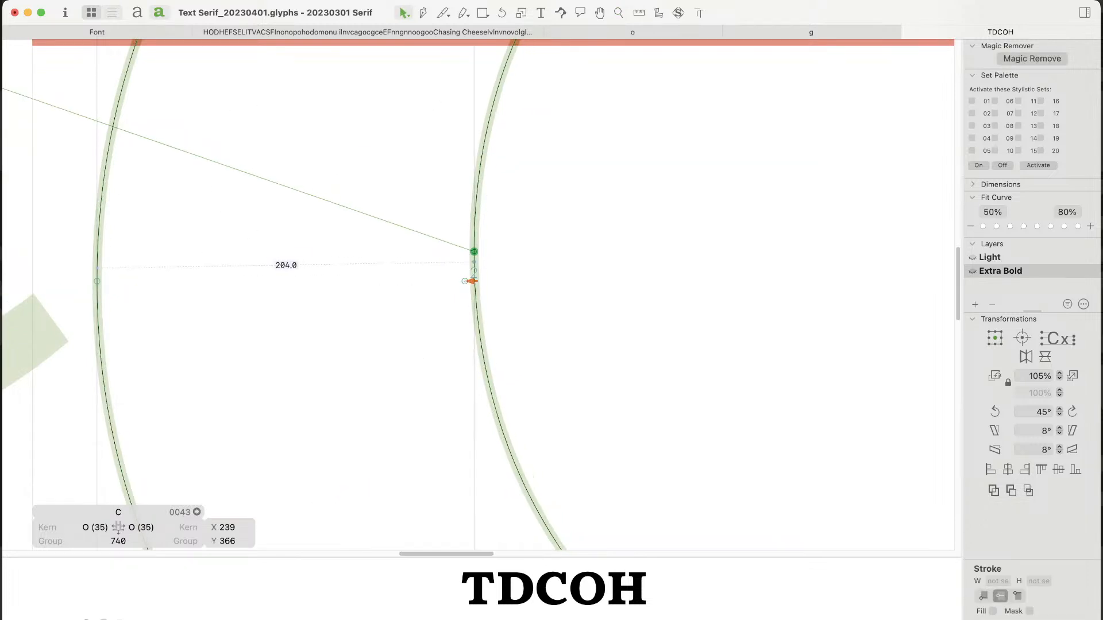
{"action": "left_click", "coordinate": [486, 299]}
{"action": "left_click", "coordinate": [466, 282]}
{"action": "key", "text": "Delete"}
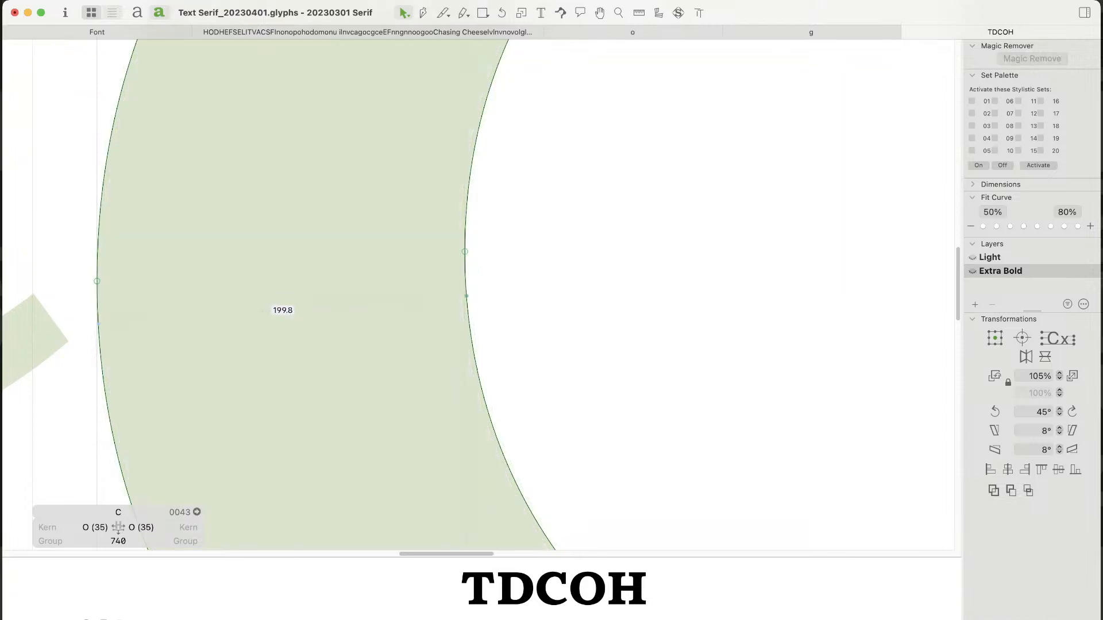
Step: Refit the inner left curves of the C's counter with the fourth Fit Curve step between 50% and 80%
{"action": "key", "text": "super+minus"}
{"action": "key", "text": "super+minus"}
{"action": "key", "text": "super+minus"}
{"action": "key", "text": "super+minus"}
{"action": "key", "text": "super+minus"}
{"action": "scroll", "coordinate": [478, 287], "scroll_direction": "right", "scroll_amount": 2}
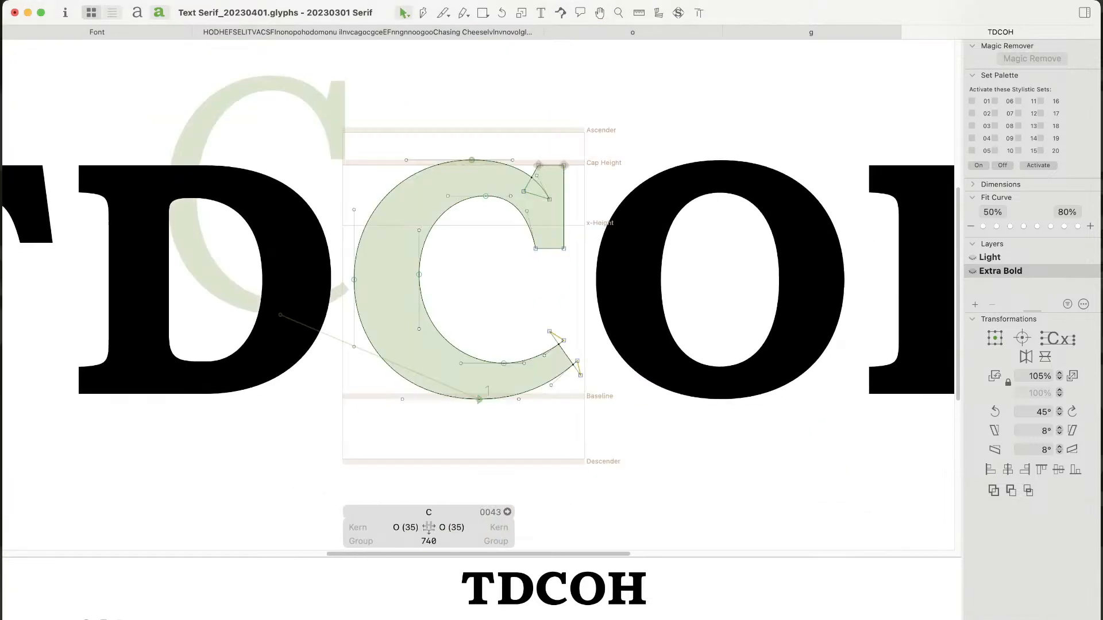
{"action": "left_click_drag", "start_coordinate": [415, 195], "coordinate": [508, 367]}
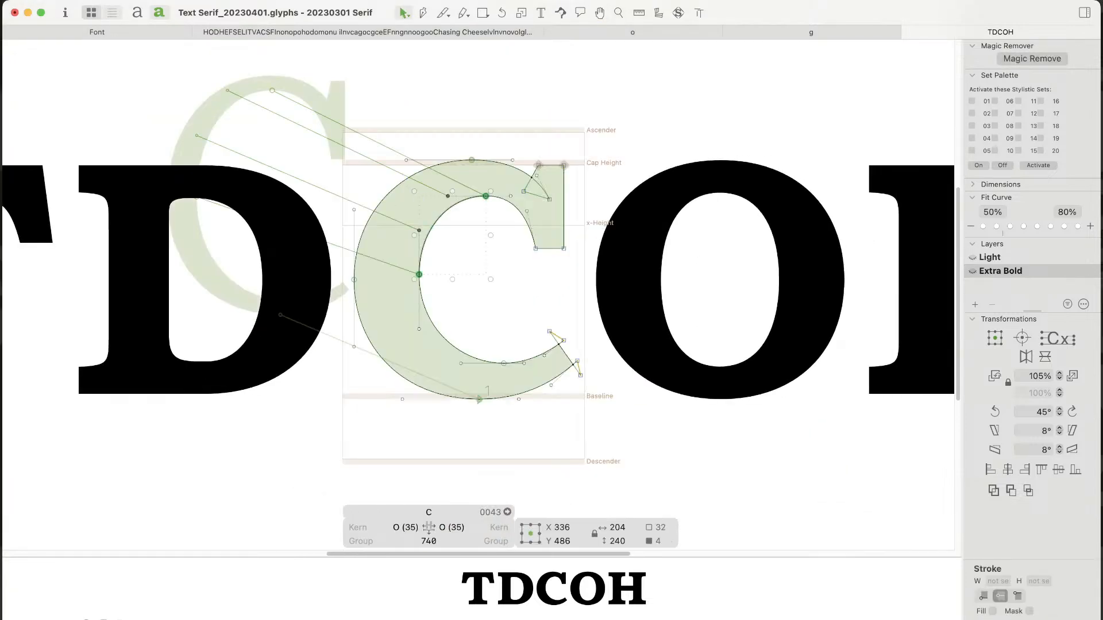
{"action": "left_click", "coordinate": [1024, 226]}
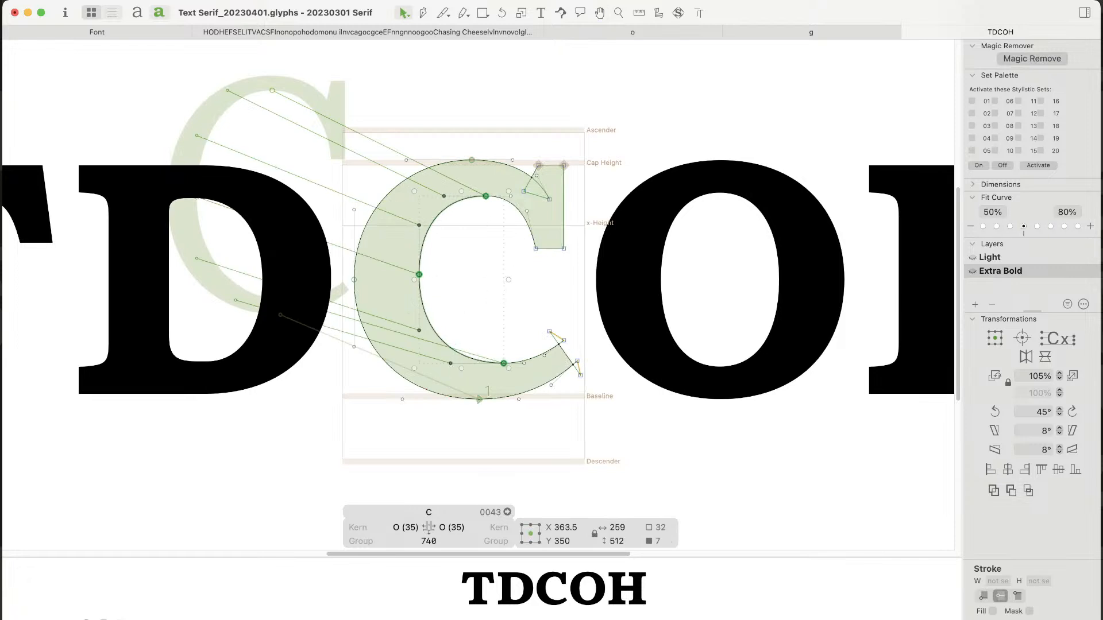
{"action": "key", "text": "Escape"}
{"action": "scroll", "coordinate": [478, 287], "scroll_direction": "right", "scroll_amount": 2}
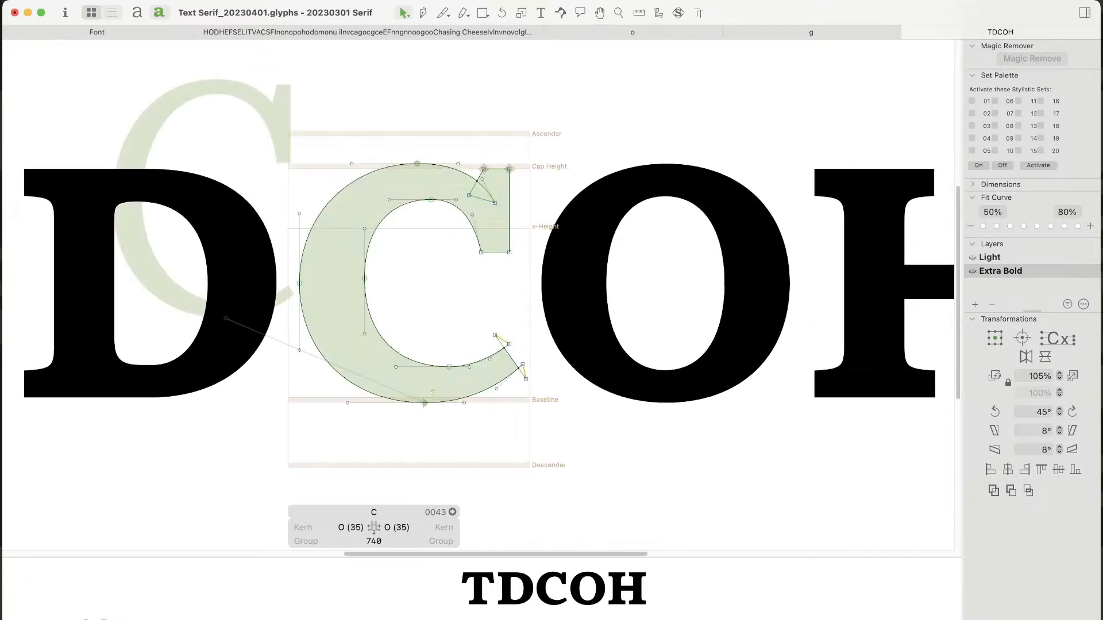
Step: Using the curvature visualisation, shift the top extreme node of the C's inner contour slightly to the left
{"action": "key", "text": "super+shift+x"}
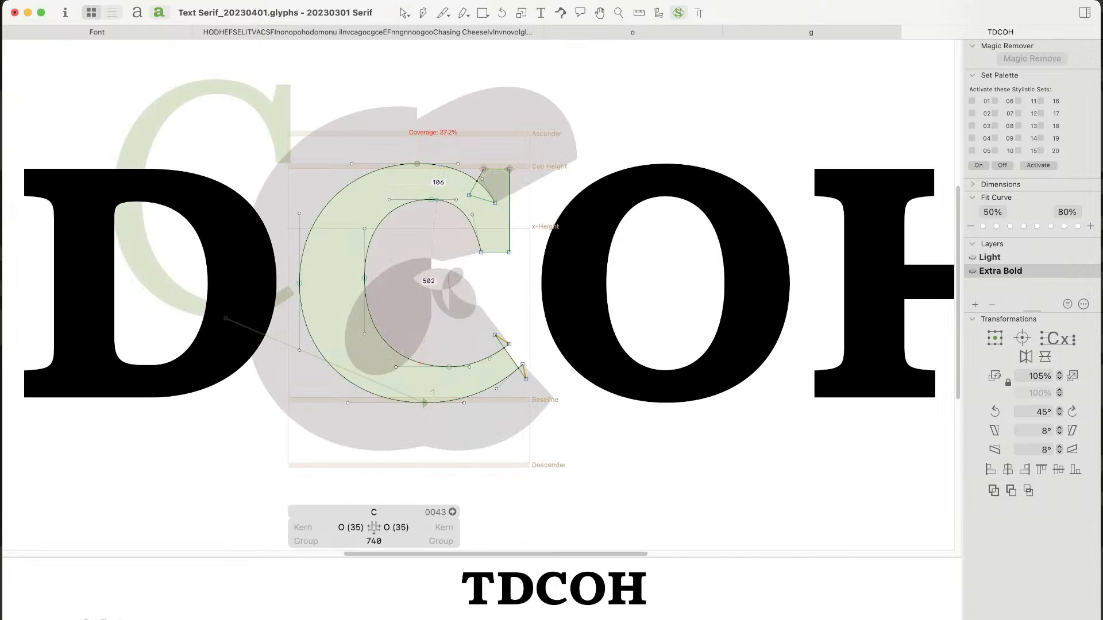
{"action": "left_click", "coordinate": [431, 199]}
{"action": "key", "text": "z"}
{"action": "left_click_drag", "start_coordinate": [578, 108], "coordinate": [291, 398]}
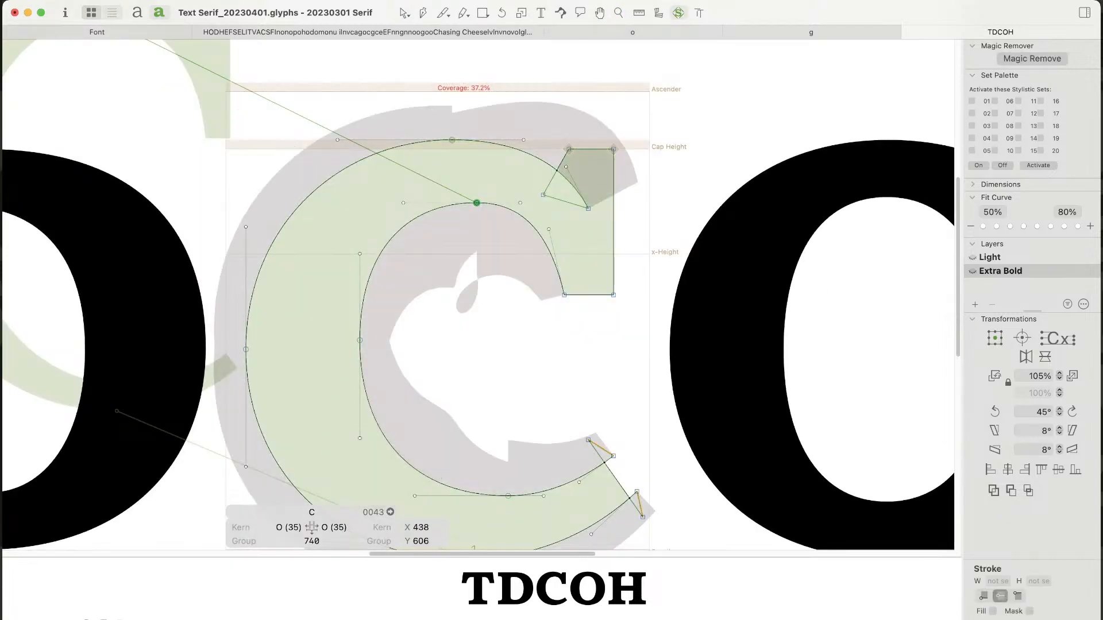
{"action": "left_click_drag", "start_coordinate": [476, 203], "coordinate": [471, 203]}
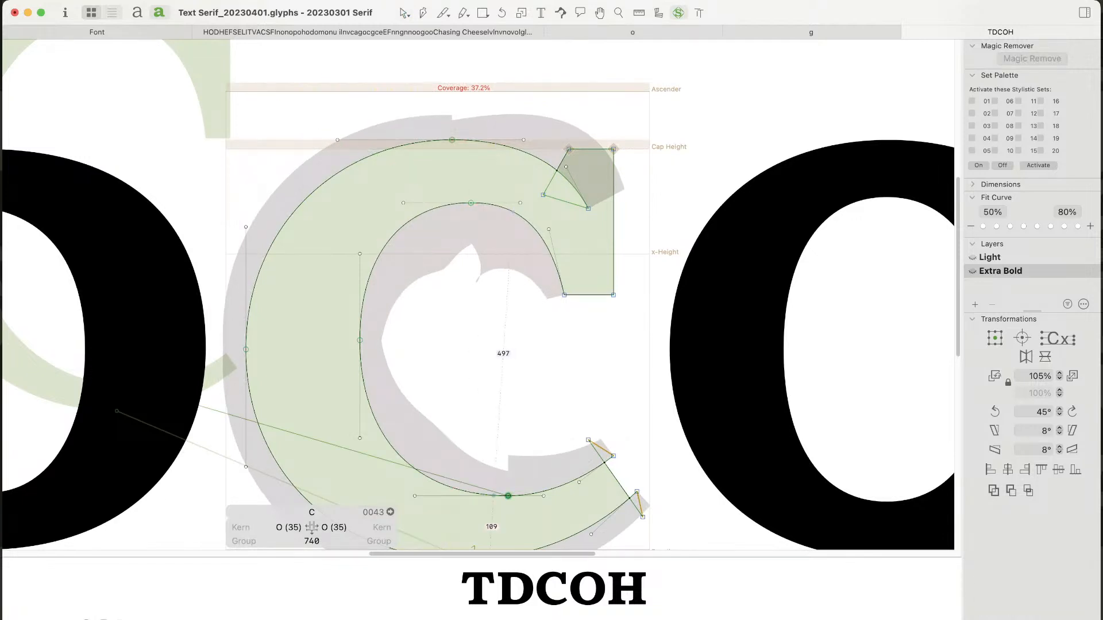
Step: Shift the bottom extreme node of the C's inner contour left to X 481
{"action": "left_click", "coordinate": [503, 496]}
{"action": "key", "text": "Left"}
{"action": "key", "text": "Left"}
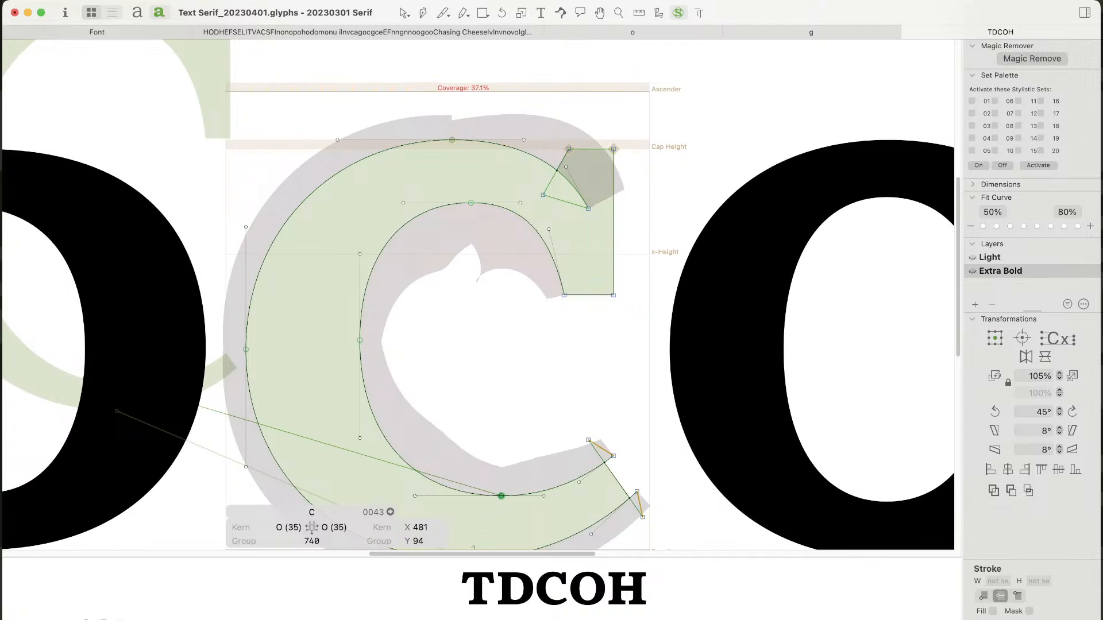
{"action": "key", "text": "v"}
{"action": "left_click", "coordinate": [495, 422]}
Step: Examine the corrected C beside its neighbours and the overall weight of the whole word at smaller sizes
{"action": "key", "text": "super+minus"}
{"action": "key", "text": "super+minus"}
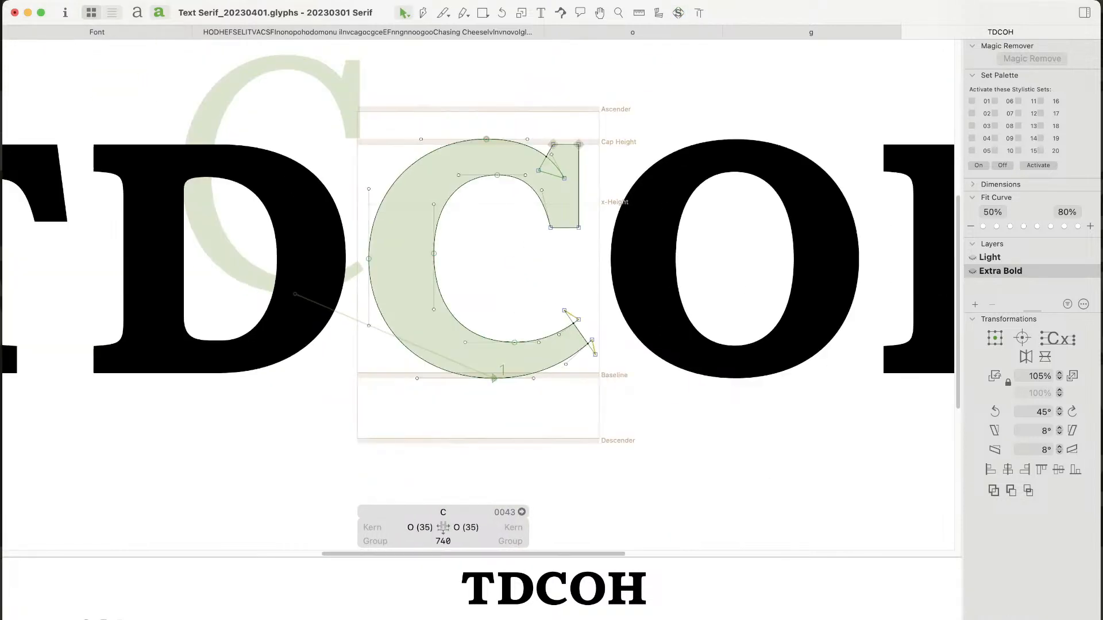
{"action": "key", "text": "super+plus"}
{"action": "key", "text": "super+minus"}
{"action": "key", "text": "super+minus"}
{"action": "key", "text": "space"}
{"action": "left_click_drag", "start_coordinate": [575, 287], "coordinate": [437, 302]}
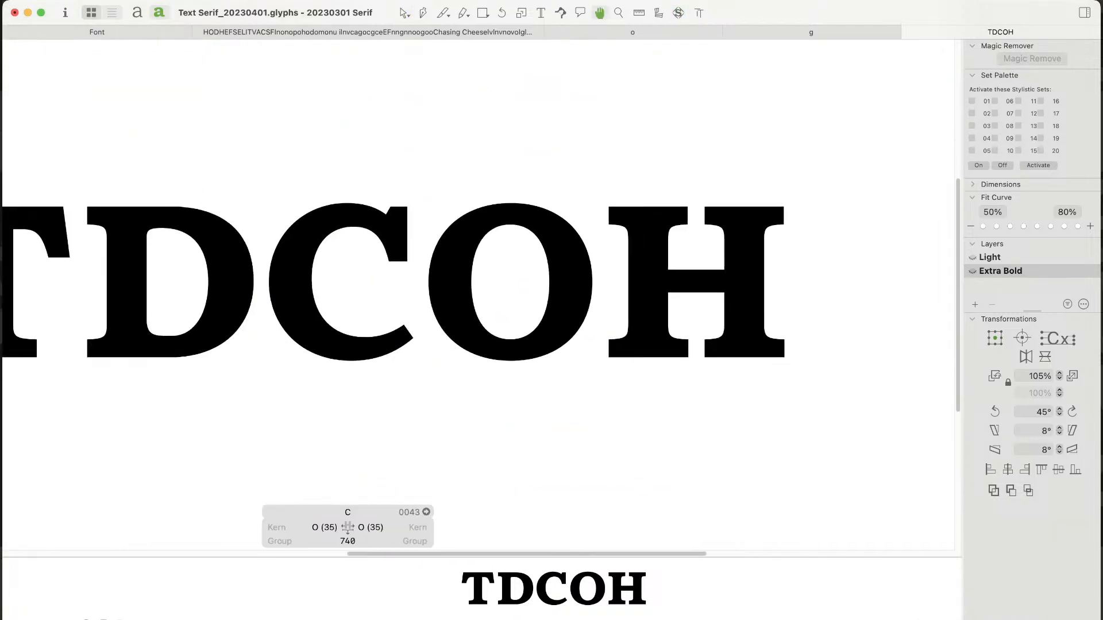
{"action": "key", "text": "Escape"}
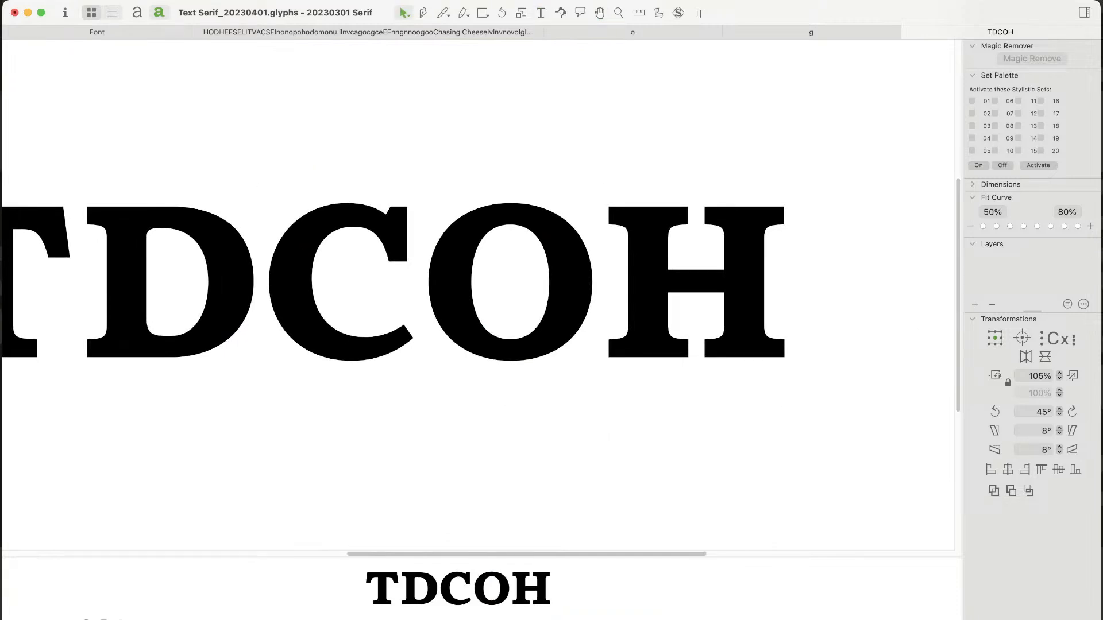
{"action": "key", "text": "super+minus"}
{"action": "key", "text": "super+minus"}
{"action": "key", "text": "super+minus"}
{"action": "key", "text": "space"}
{"action": "left_click_drag", "start_coordinate": [574, 276], "coordinate": [600, 294]}
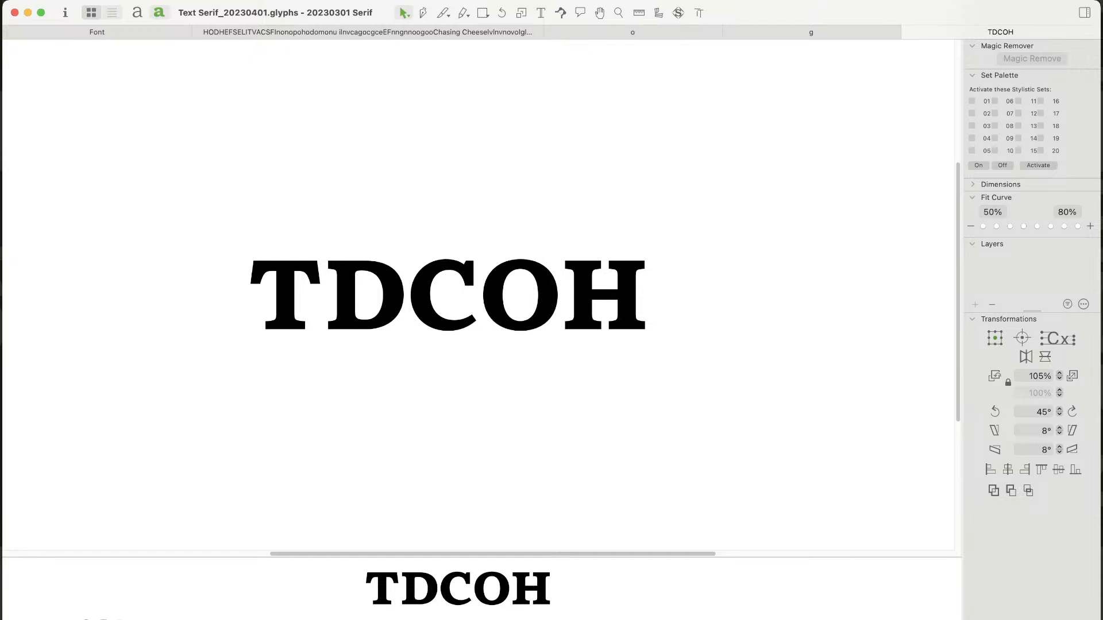
{"action": "key", "text": "super+Tab"}
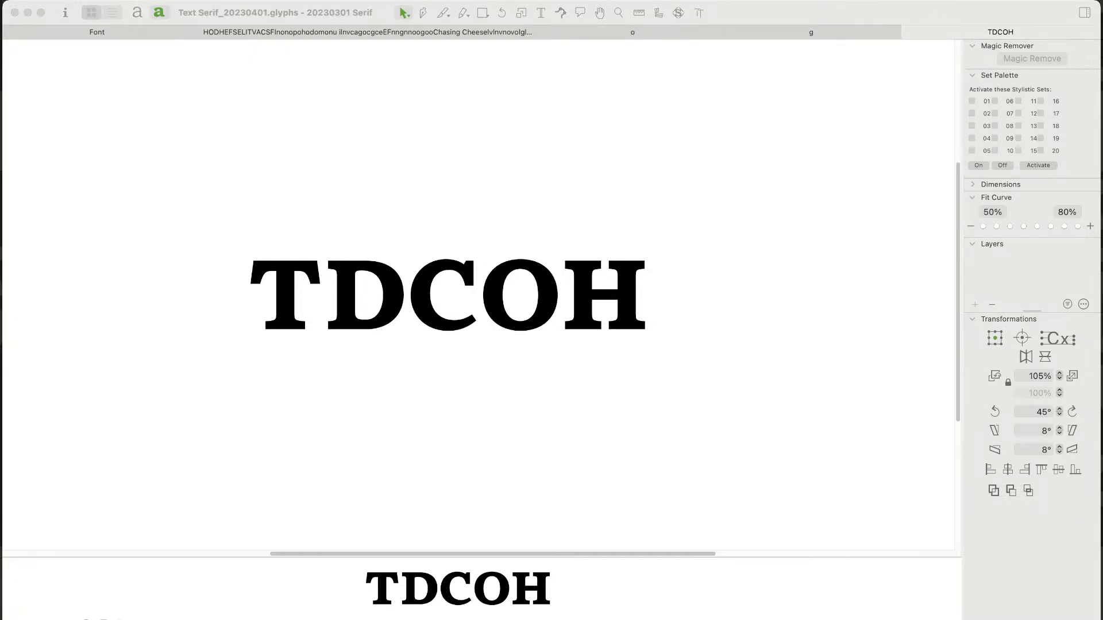
{"action": "key", "text": "super+Tab"}
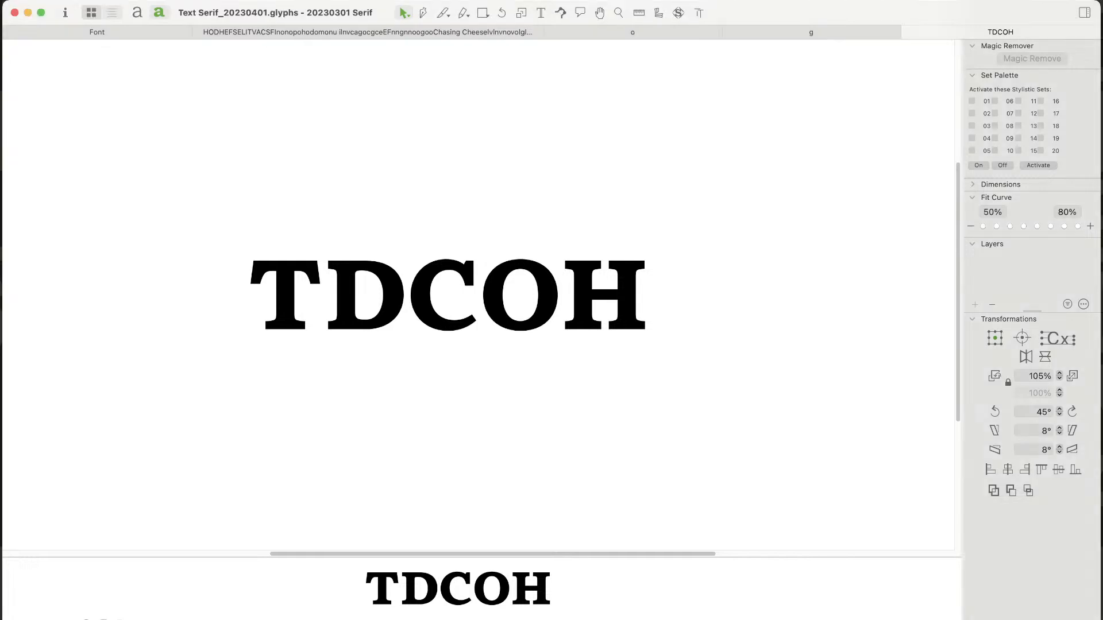
{"action": "key", "text": "super+Tab"}
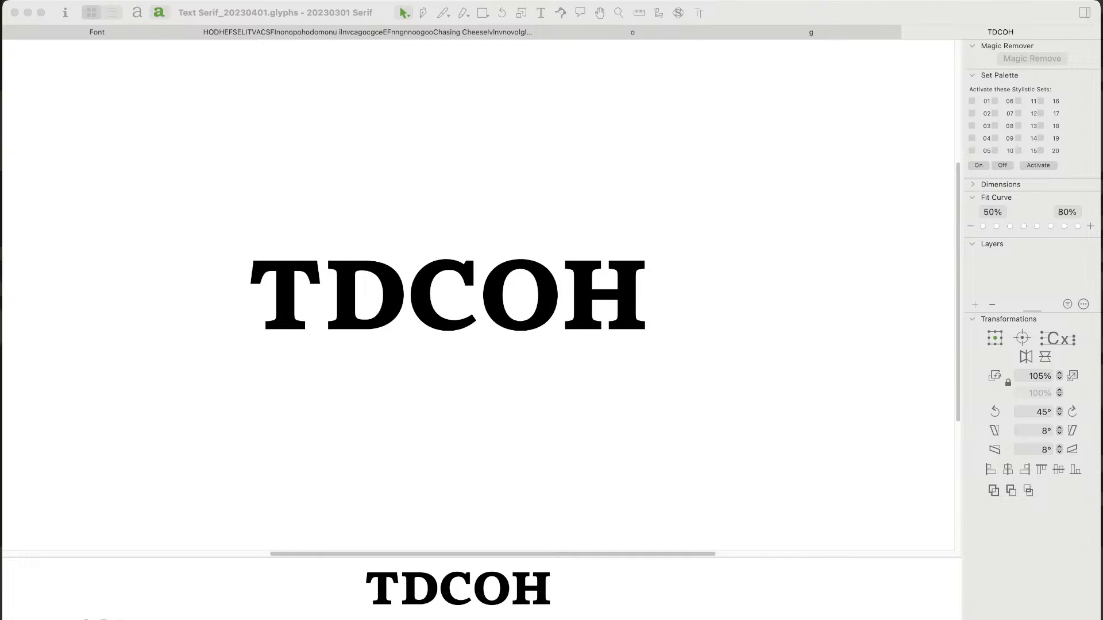
{"action": "key", "text": "super+Tab"}
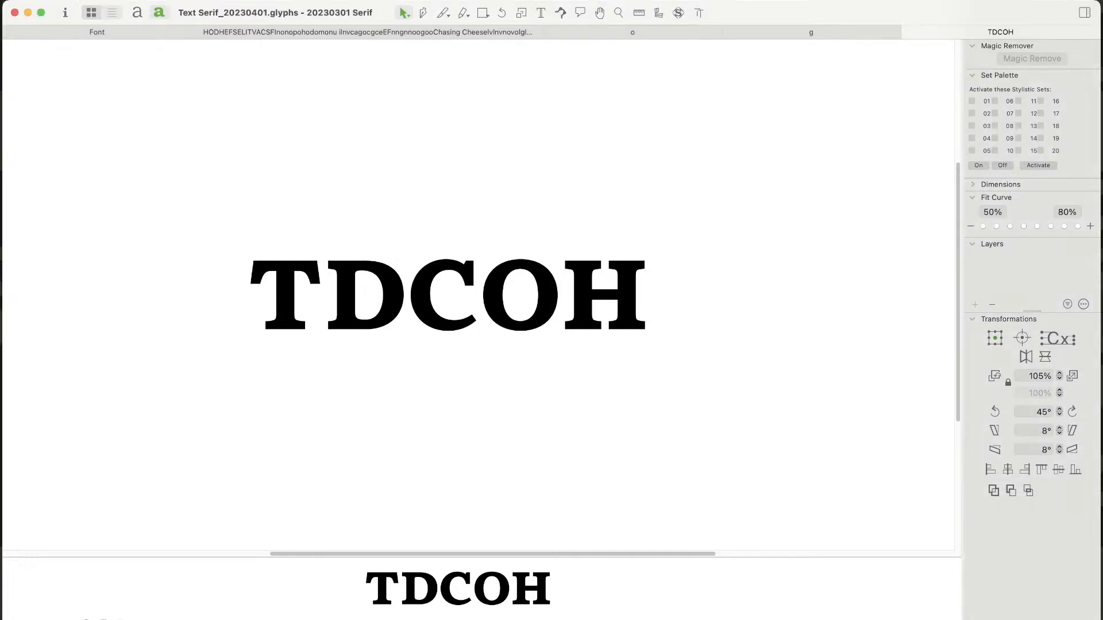
Step: Append a capital S to the end of the word and open its outline for editing
{"action": "type", "text": "tS"}
{"action": "key", "text": "Escape"}
{"action": "key", "text": "super+space"}
{"action": "left_click_drag", "start_coordinate": [574, 223], "coordinate": [759, 391]}
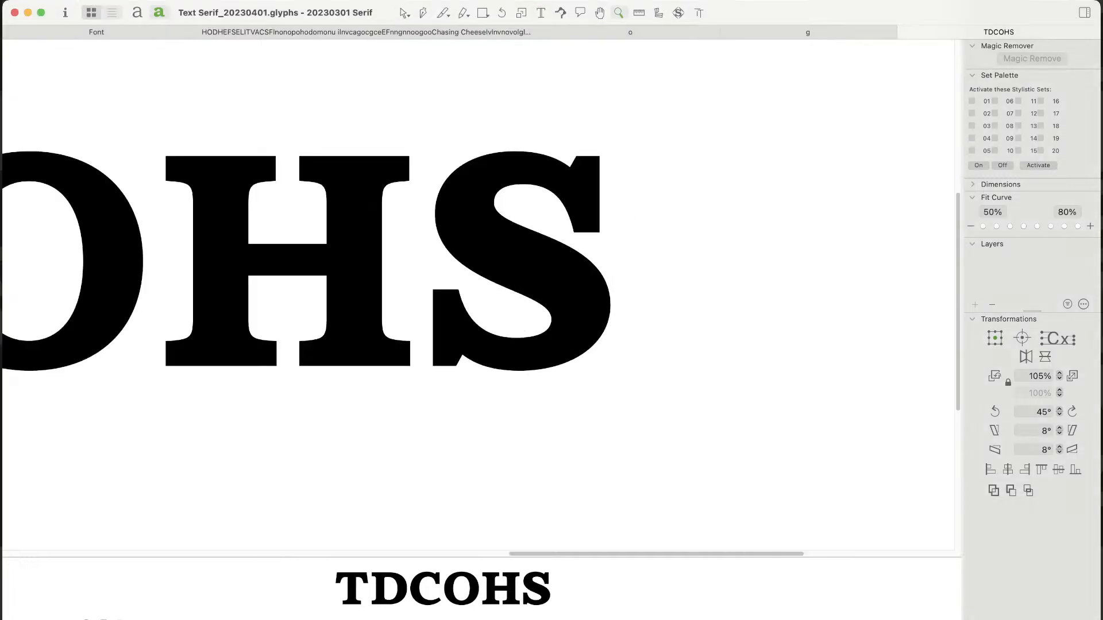
{"action": "left_click_drag", "start_coordinate": [359, 112], "coordinate": [667, 436]}
{"action": "double_click", "coordinate": [460, 191]}
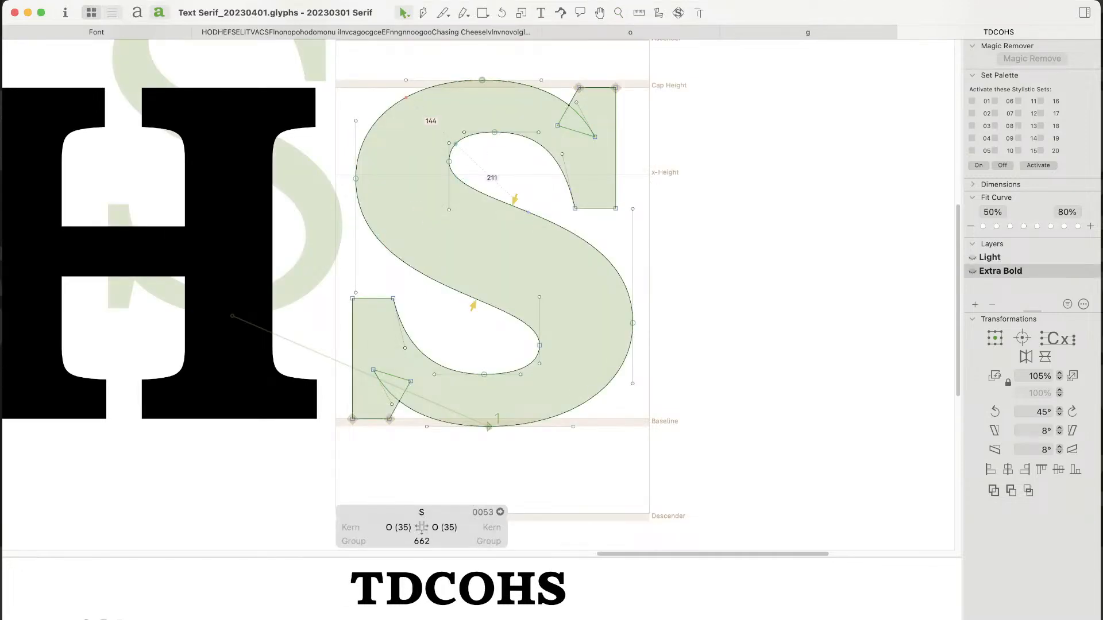
Step: Try lowering the inner and outer left extreme nodes of the S's upper bowl by 20 units together with their handles
{"action": "left_click", "coordinate": [449, 161]}
{"action": "left_click", "coordinate": [356, 178], "text": "shift"}
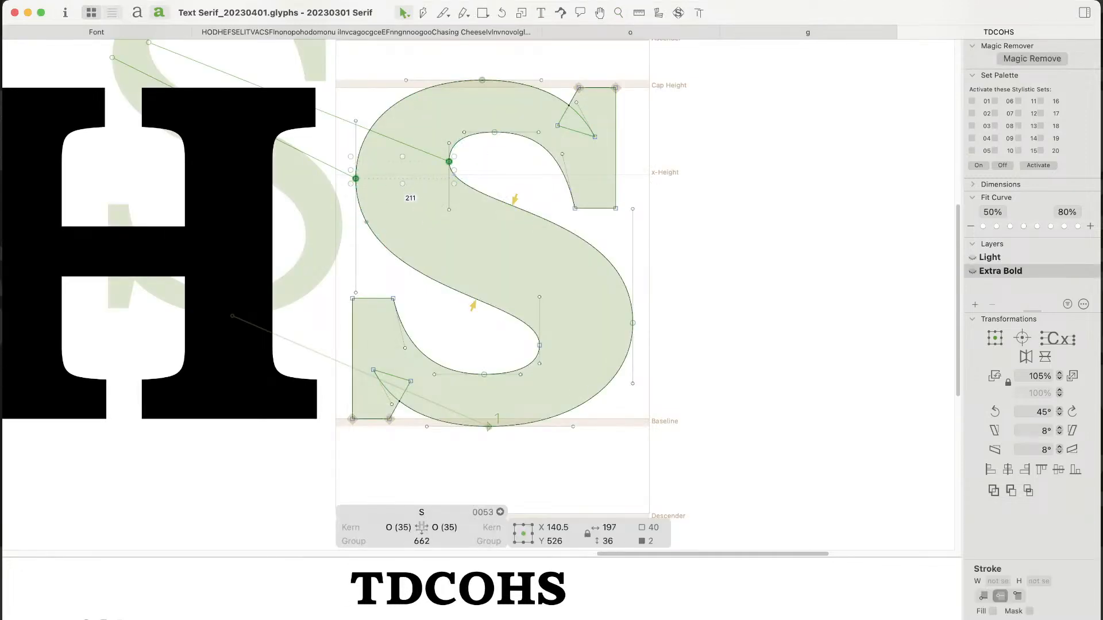
{"action": "key", "text": "shift+Down"}
{"action": "key", "text": "shift+Down"}
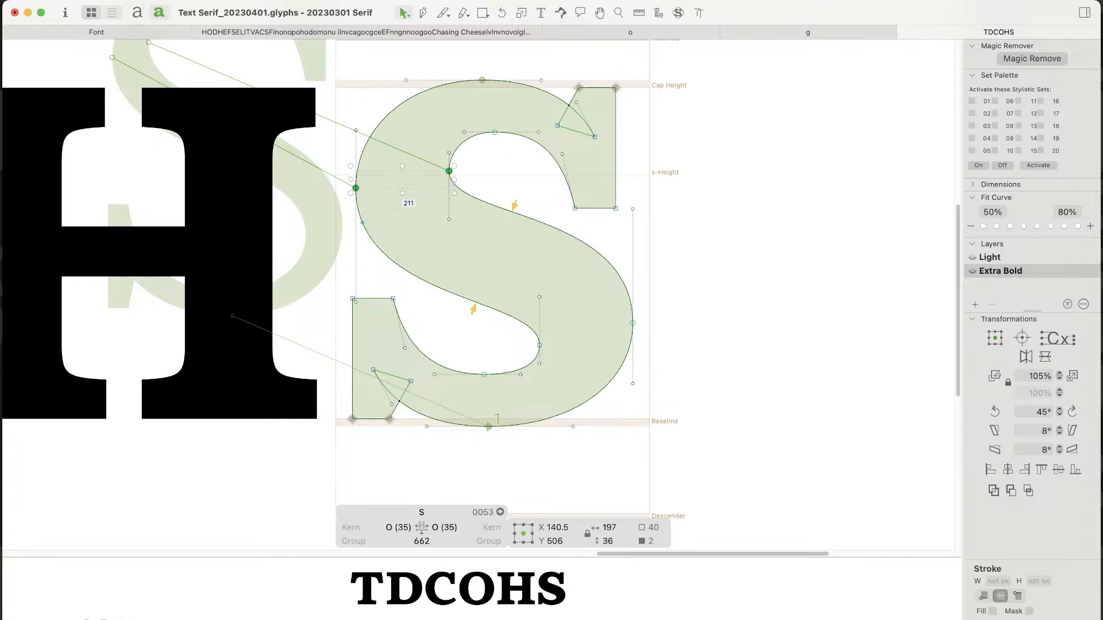
{"action": "key", "text": "shift+Up"}
{"action": "key", "text": "shift+Up"}
Step: Try lowering the same two upper-bowl extremes of the S by 20 units while keeping their handles in place
{"action": "key", "text": "alt+shift+Down"}
{"action": "key", "text": "alt+shift+Down"}
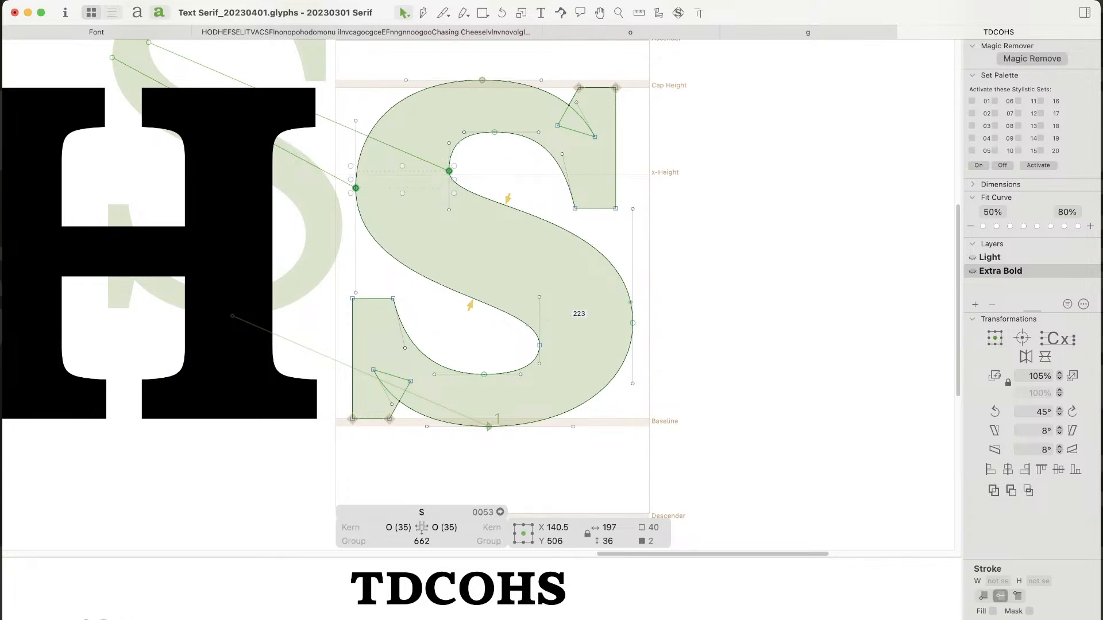
{"action": "key", "text": "super+z"}
{"action": "key", "text": "super+z"}
{"action": "left_click", "coordinate": [695, 287]}
{"action": "left_click", "coordinate": [449, 210]}
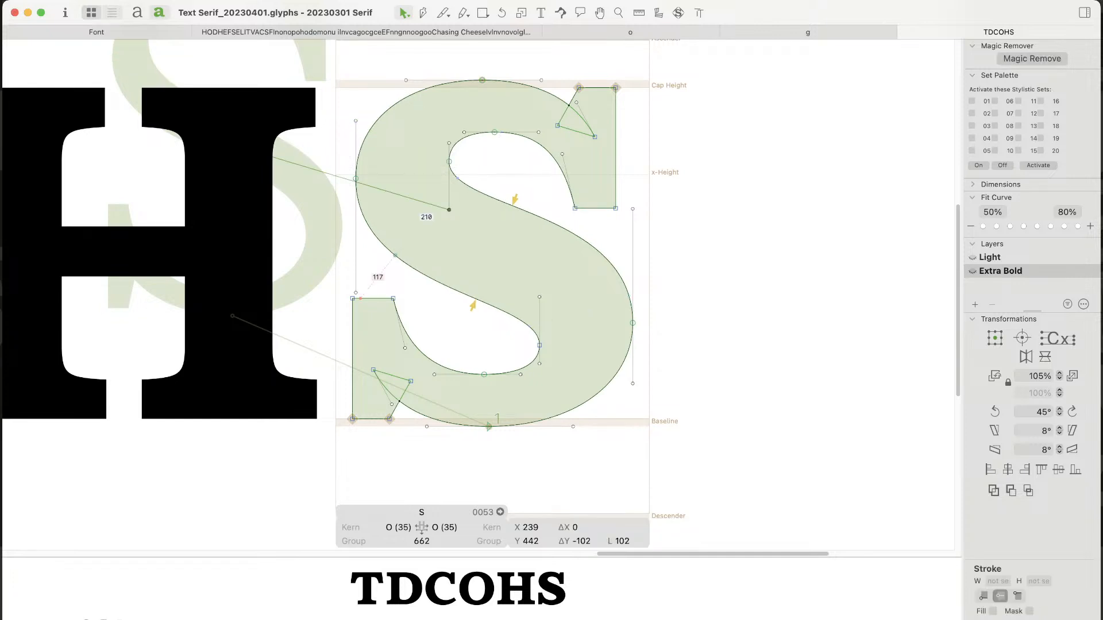
{"action": "left_click", "coordinate": [467, 161]}
Step: With handles kept in place, lower the S's upper-left extreme nodes and raise its lower-right extreme nodes by 20 units each
{"action": "left_click_drag", "start_coordinate": [470, 155], "coordinate": [344, 194]}
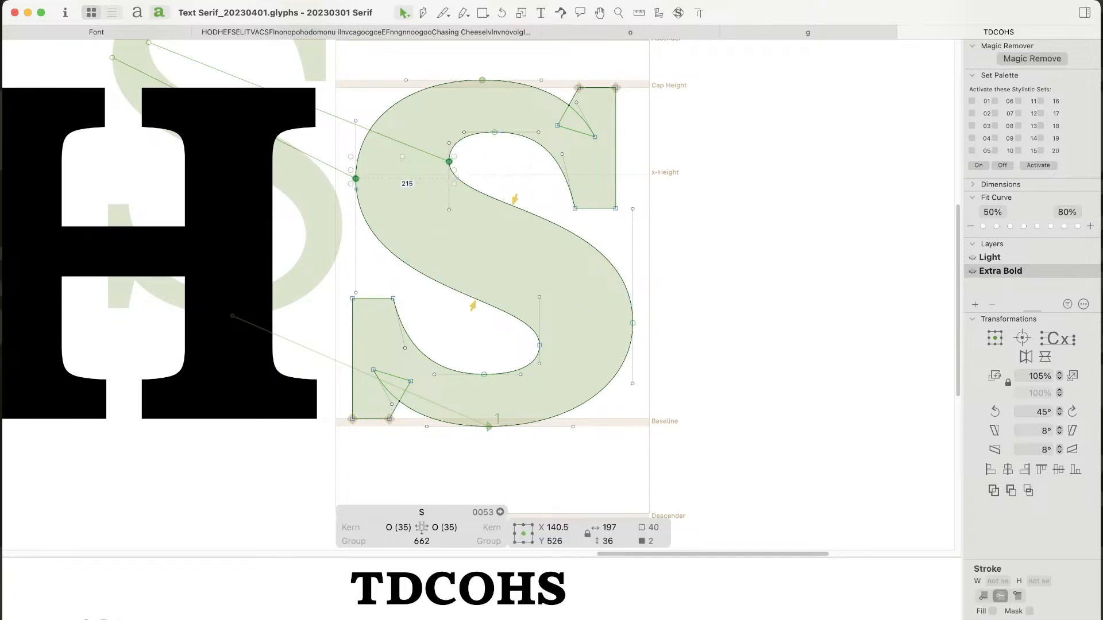
{"action": "key", "text": "shift+Down"}
{"action": "key", "text": "shift+Down"}
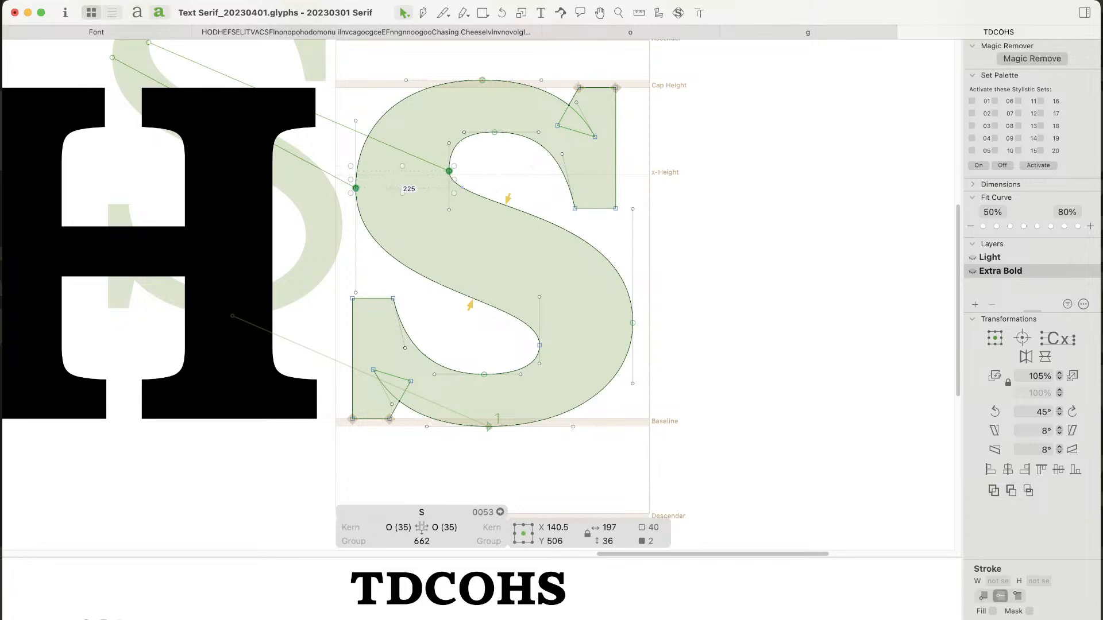
{"action": "left_click_drag", "start_coordinate": [659, 308], "coordinate": [520, 360]}
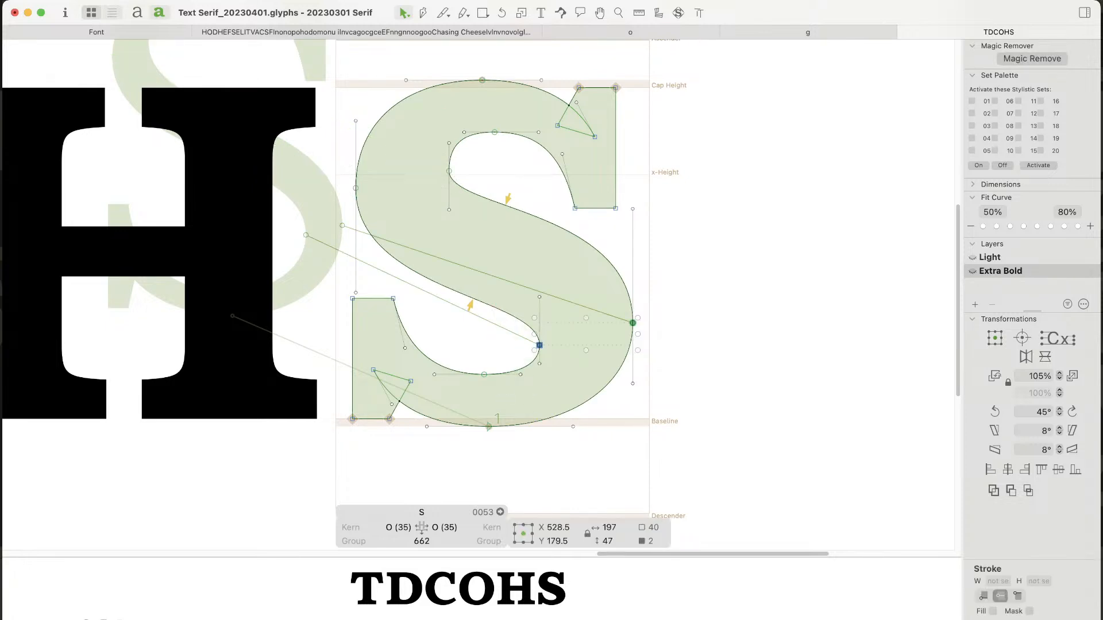
{"action": "key", "text": "shift+Up"}
{"action": "key", "text": "shift+Up"}
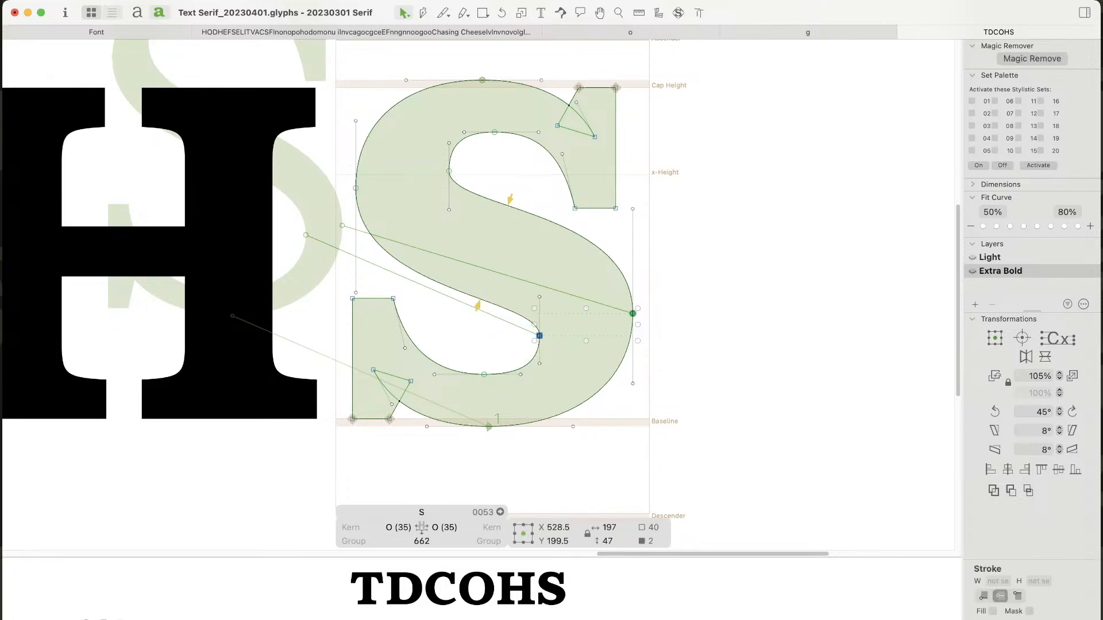
Step: Move the S's lower-right extremes up and upper-left extremes down by another 20 units each, keeping their handles in place
{"action": "key", "text": "alt+shift+Up"}
{"action": "key", "text": "alt+shift+Up"}
{"action": "left_click_drag", "start_coordinate": [474, 157], "coordinate": [341, 208]}
{"action": "key", "text": "alt+shift+Down"}
{"action": "key", "text": "alt+shift+Down"}
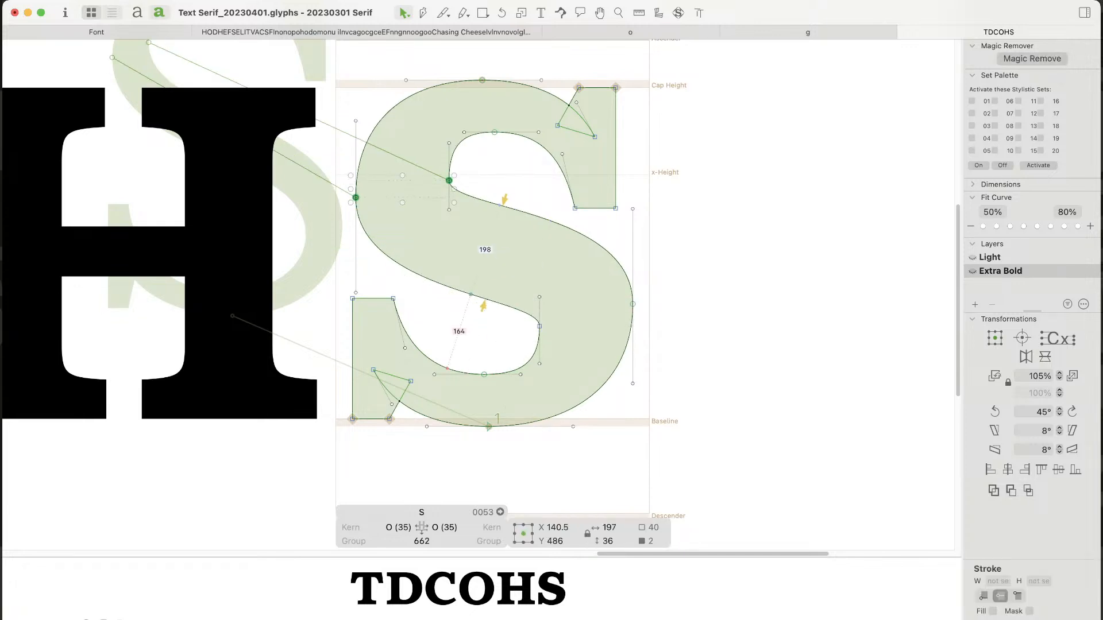
Step: Undo all the vertical shifts of the S's left and right extreme nodes
{"action": "left_click", "coordinate": [467, 299]}
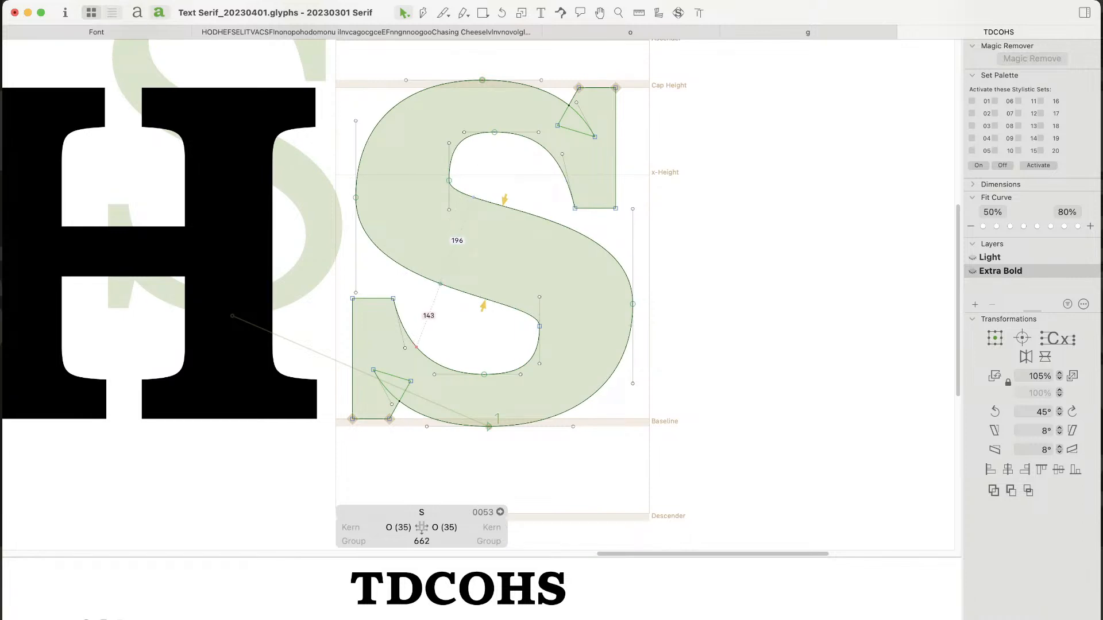
{"action": "key", "text": "super+z"}
{"action": "key", "text": "super+z"}
{"action": "key", "text": "super+z"}
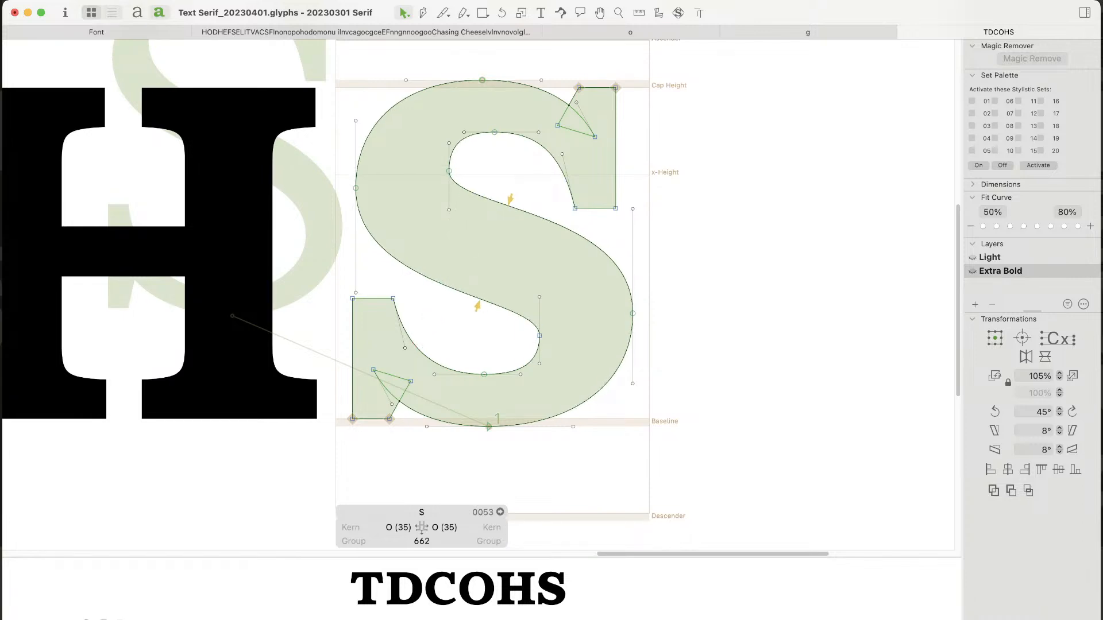
{"action": "key", "text": "super+z"}
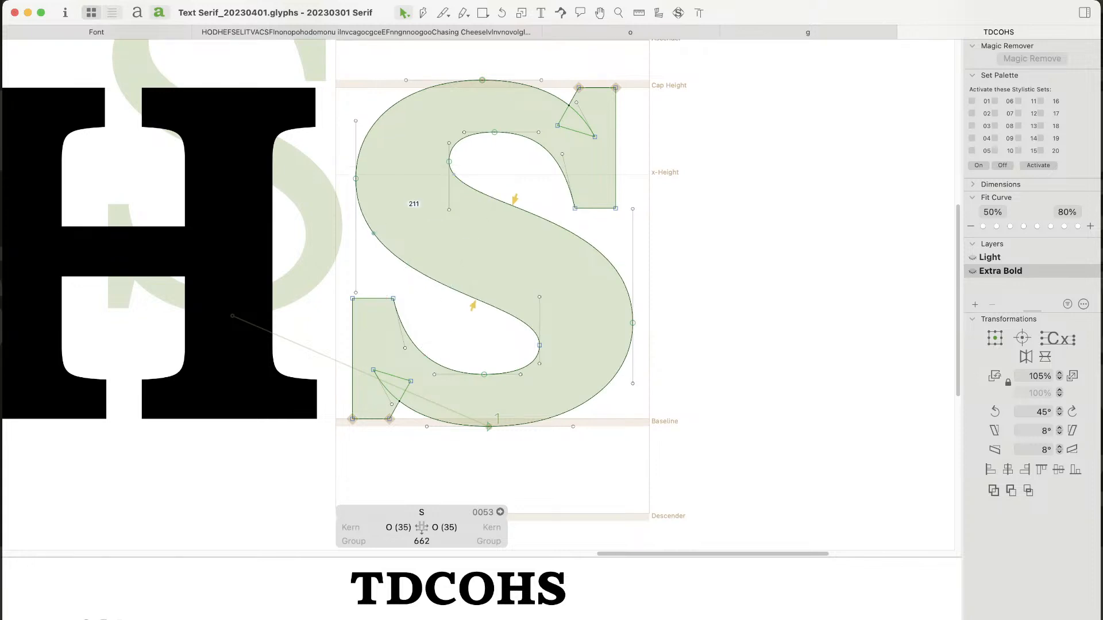
Step: Try lowering only the S's outer left extreme node by 40 units with its handles fixed, and undo it
{"action": "left_click", "coordinate": [355, 179]}
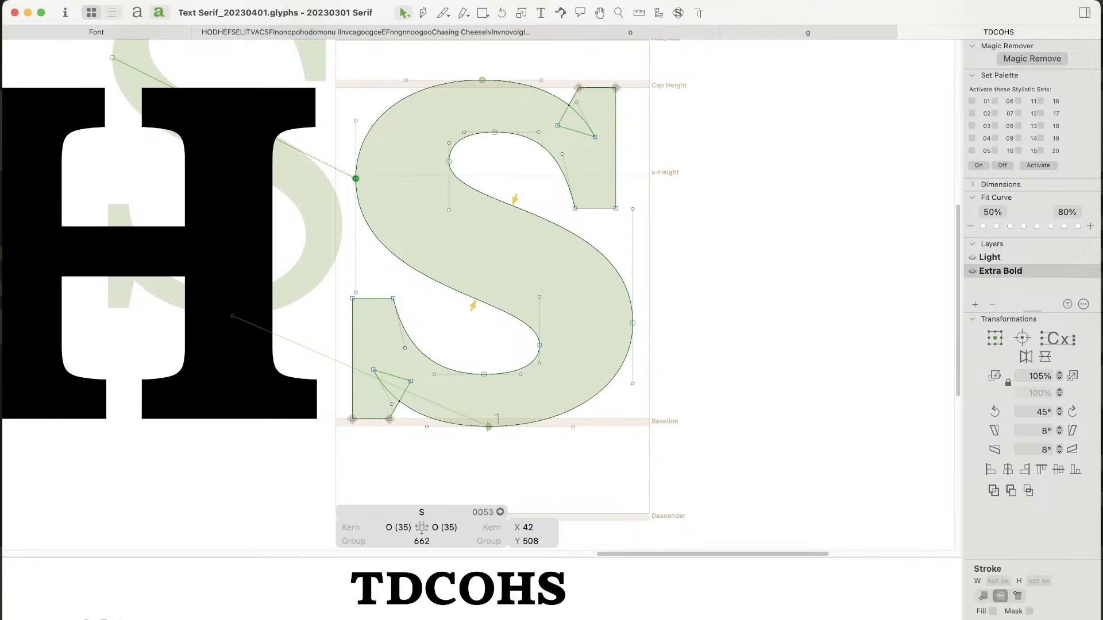
{"action": "key", "text": "shift+Down"}
{"action": "key", "text": "shift+Down"}
{"action": "key", "text": "shift+Down"}
{"action": "key", "text": "shift+Down"}
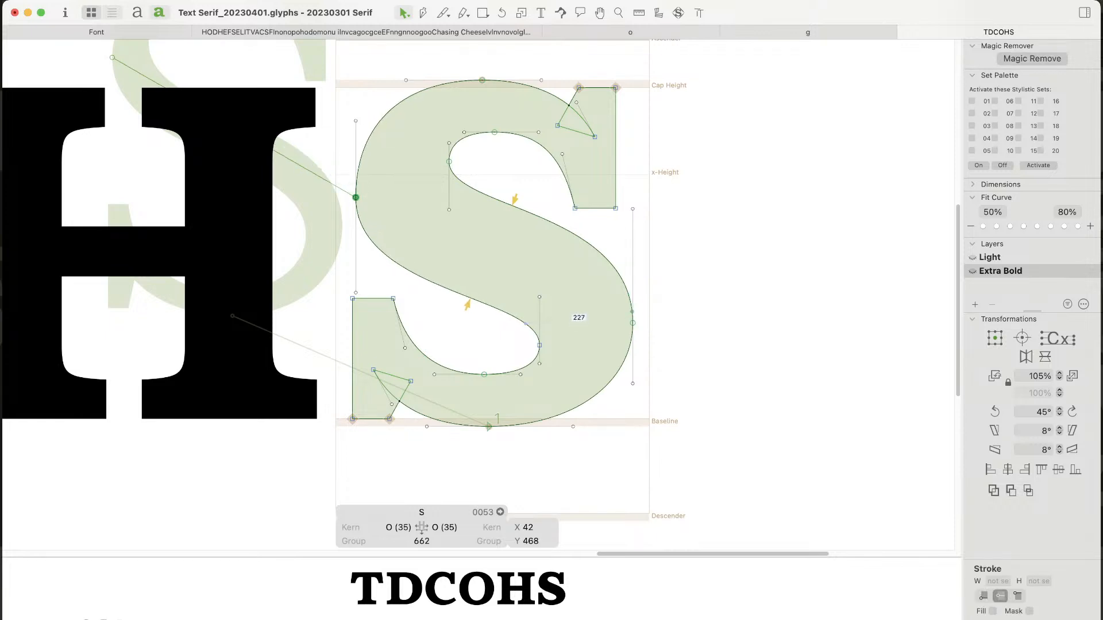
{"action": "key", "text": "super+z"}
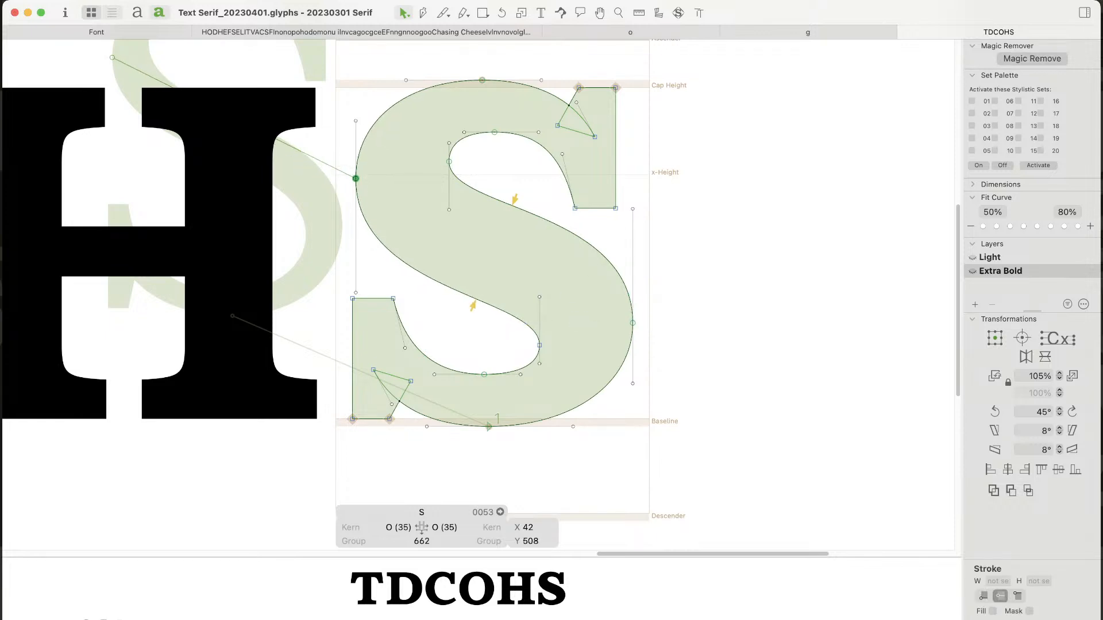
Step: Try raising the S's inner and outer lower-right extreme nodes by 40 units together with their handles, and undo it
{"action": "left_click_drag", "start_coordinate": [646, 307], "coordinate": [620, 339]}
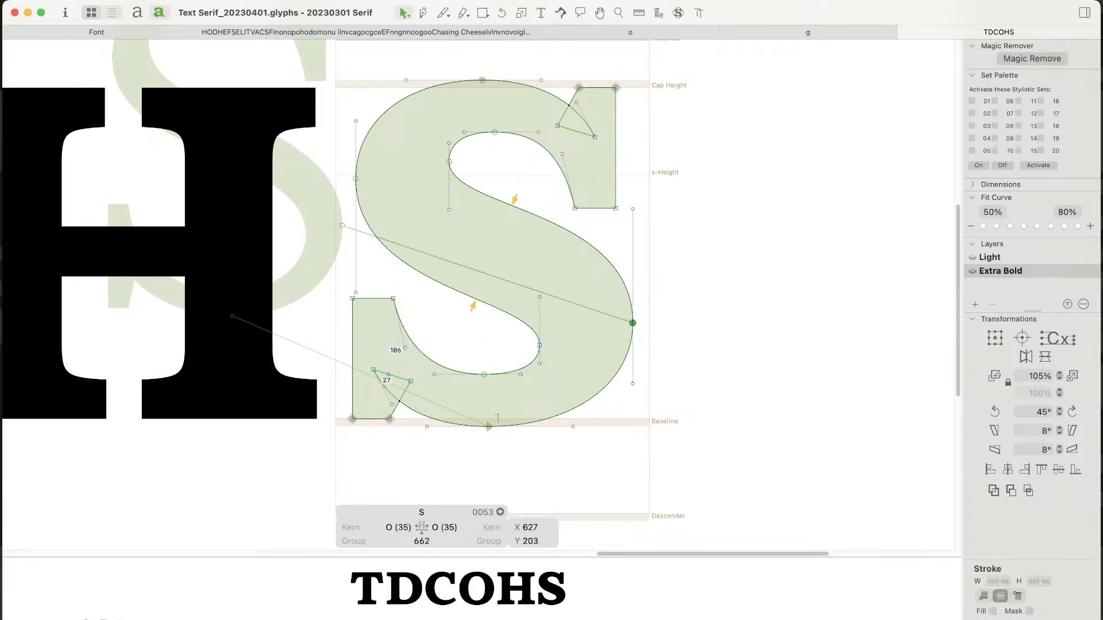
{"action": "left_click", "coordinate": [540, 345], "text": "shift"}
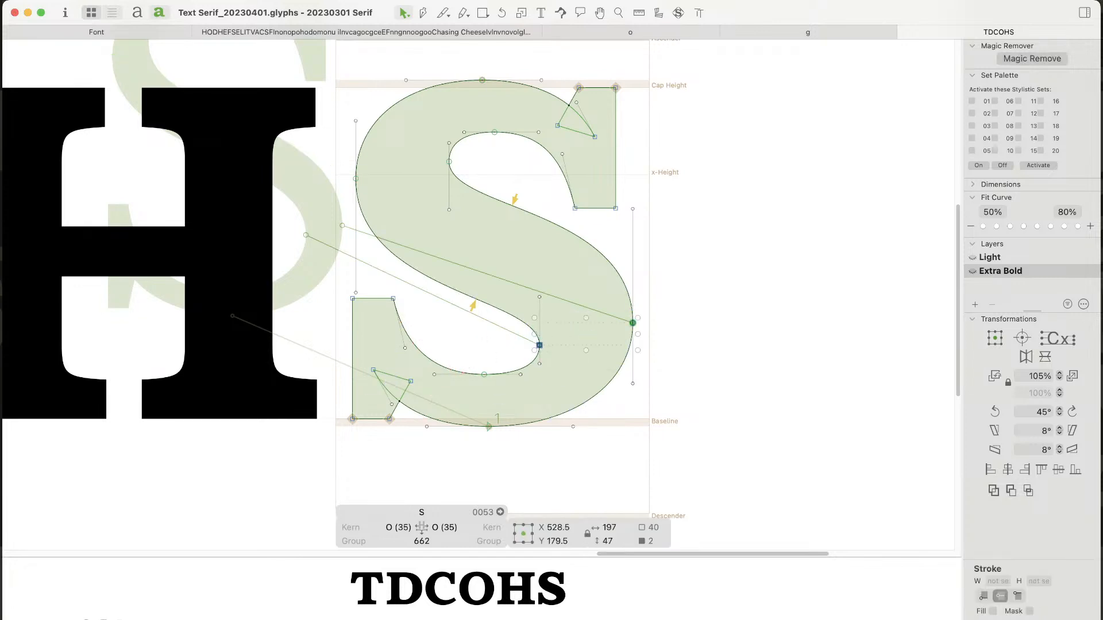
{"action": "key", "text": "shift+Up"}
{"action": "key", "text": "shift+Up"}
{"action": "key", "text": "shift+Up"}
{"action": "key", "text": "shift+Up"}
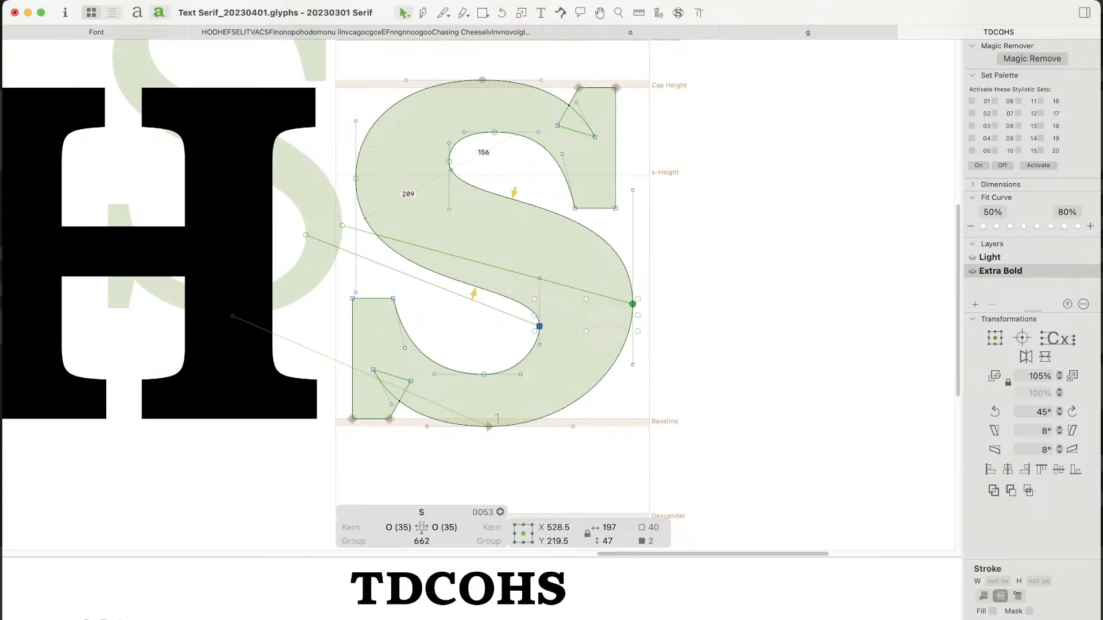
{"action": "key", "text": "super+z"}
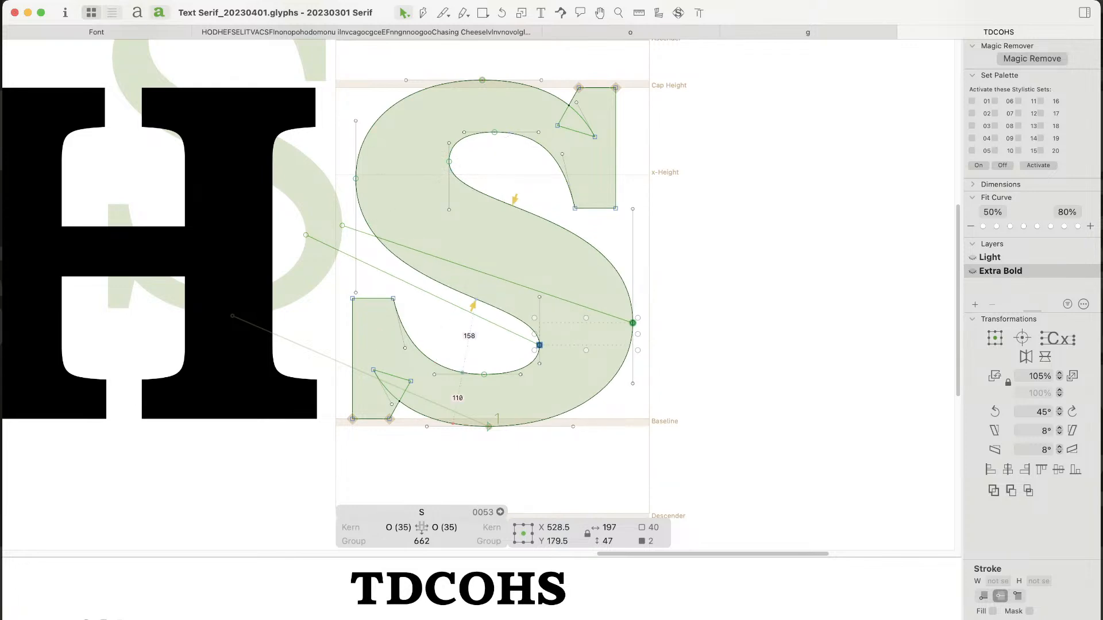
{"action": "key", "text": "Escape"}
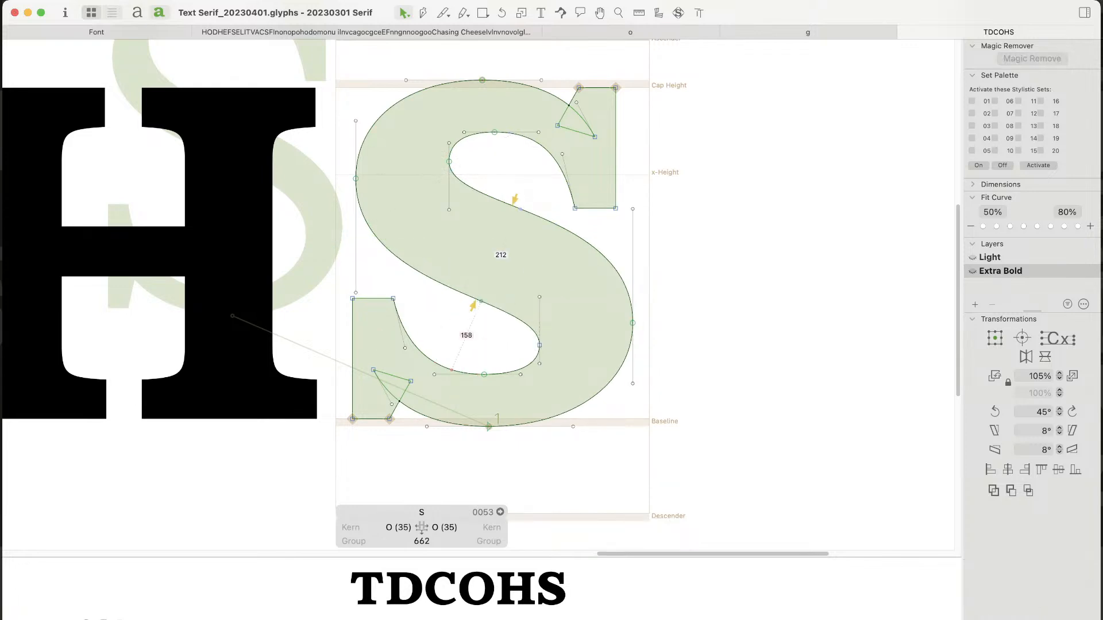
Step: Raise the upper handles of the inner and outer right extremes on the S's lower bowl by 40 units
{"action": "left_click", "coordinate": [633, 209]}
{"action": "left_click", "coordinate": [539, 297], "text": "shift"}
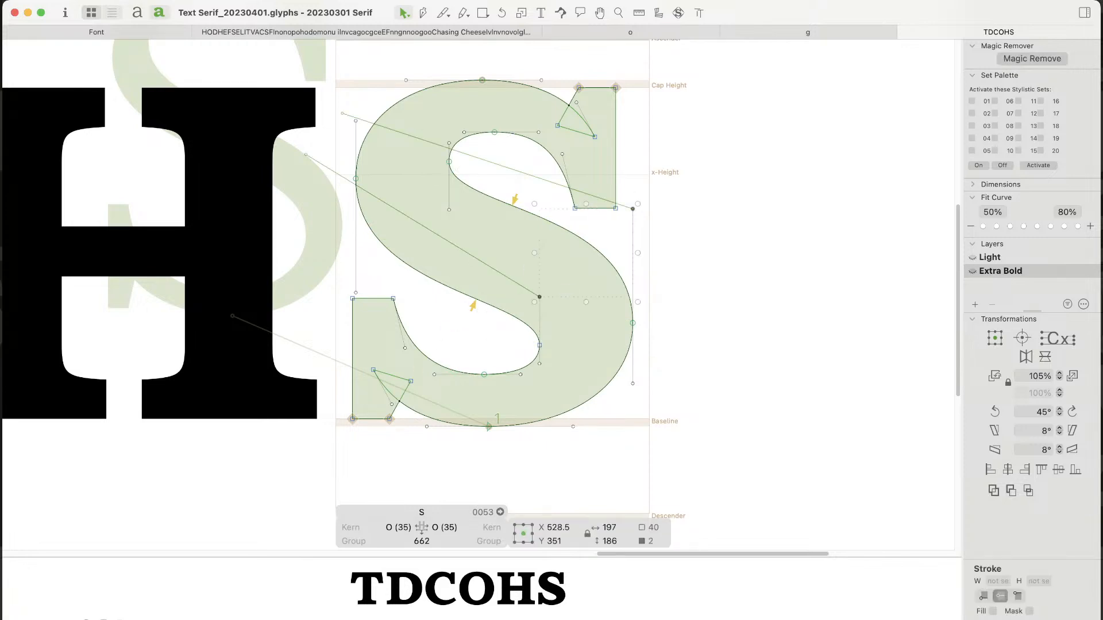
{"action": "key", "text": "shift+Up"}
{"action": "key", "text": "shift+Up"}
{"action": "key", "text": "shift+Up"}
{"action": "key", "text": "shift+Up"}
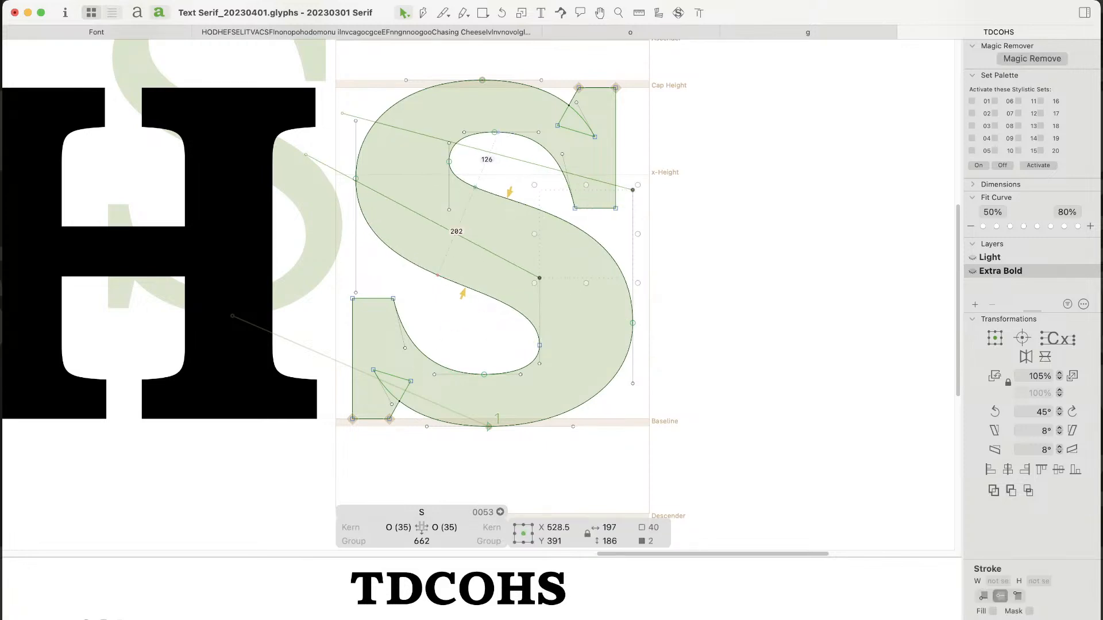
Step: Lower the bottom handles of the inner and outer left extremes on the S's upper bowl by 60 units
{"action": "left_click", "coordinate": [448, 209]}
{"action": "left_click", "coordinate": [356, 293], "text": "shift"}
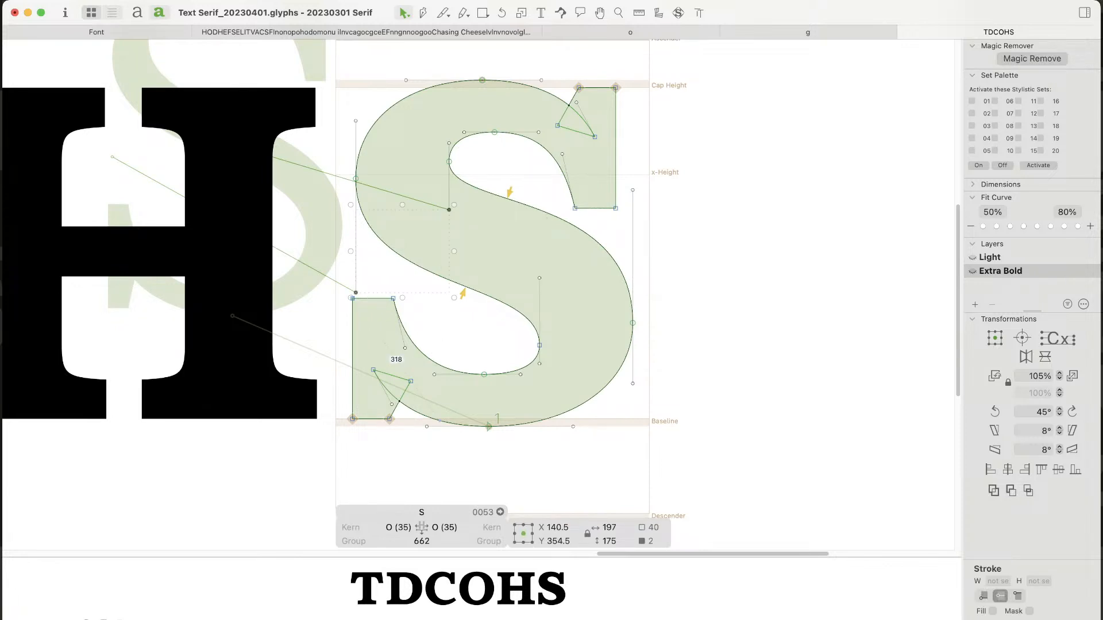
{"action": "key", "text": "shift+Down"}
{"action": "key", "text": "shift+Down"}
{"action": "key", "text": "shift+Down"}
{"action": "key", "text": "shift+Down"}
{"action": "key", "text": "shift+Down"}
{"action": "key", "text": "shift+Down"}
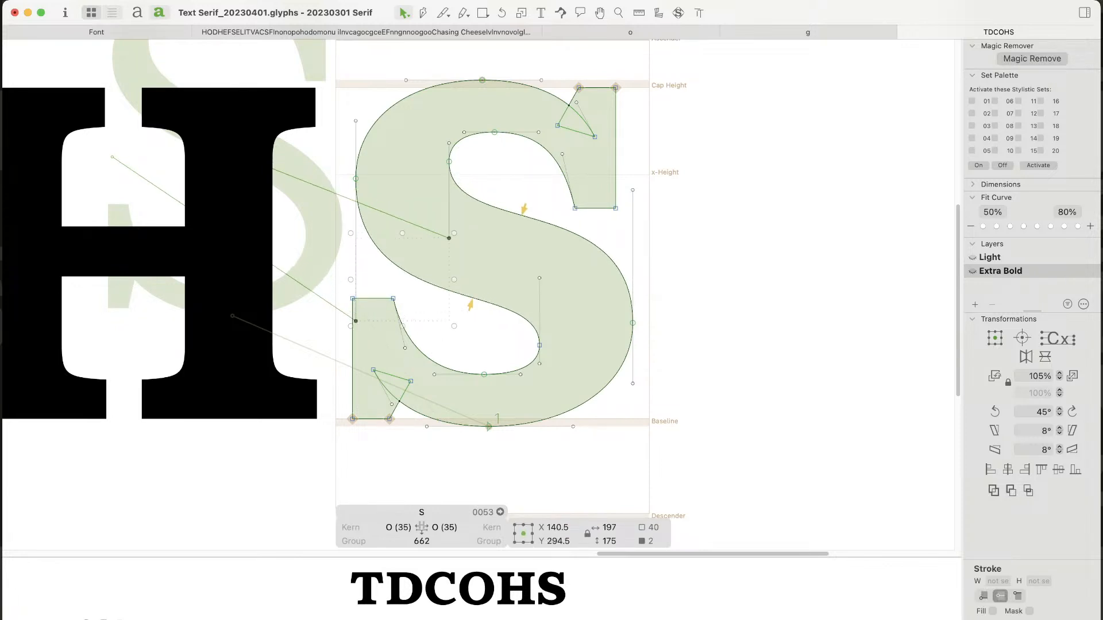
Step: Raise the bottom handles of the inner and outer left extremes on the S's upper bowl by 10 units
{"action": "key", "text": "l"}
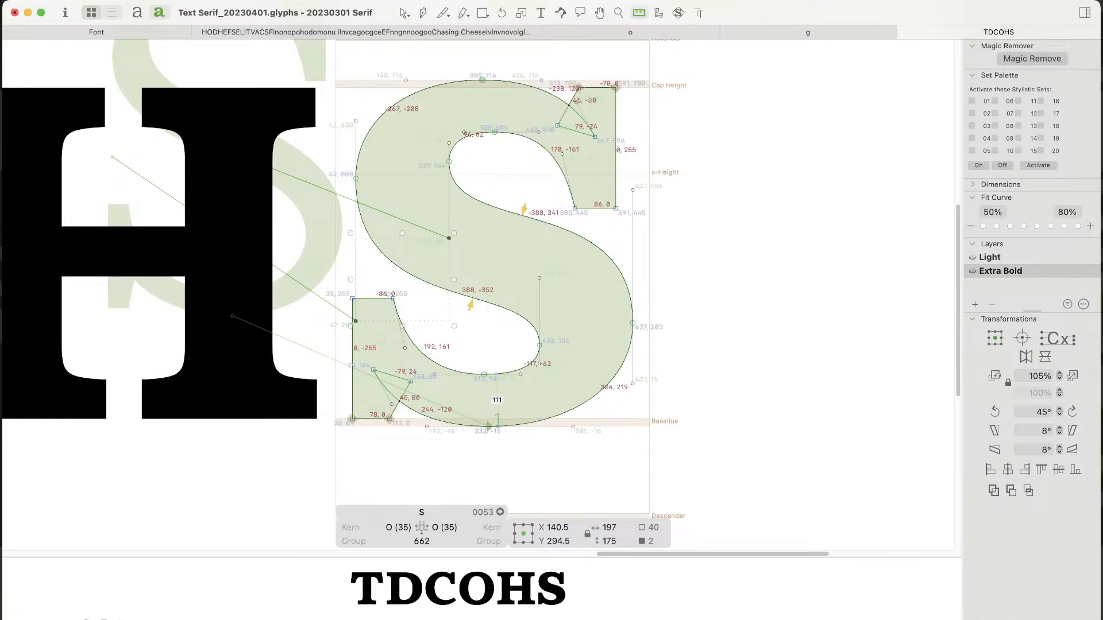
{"action": "key", "text": "v"}
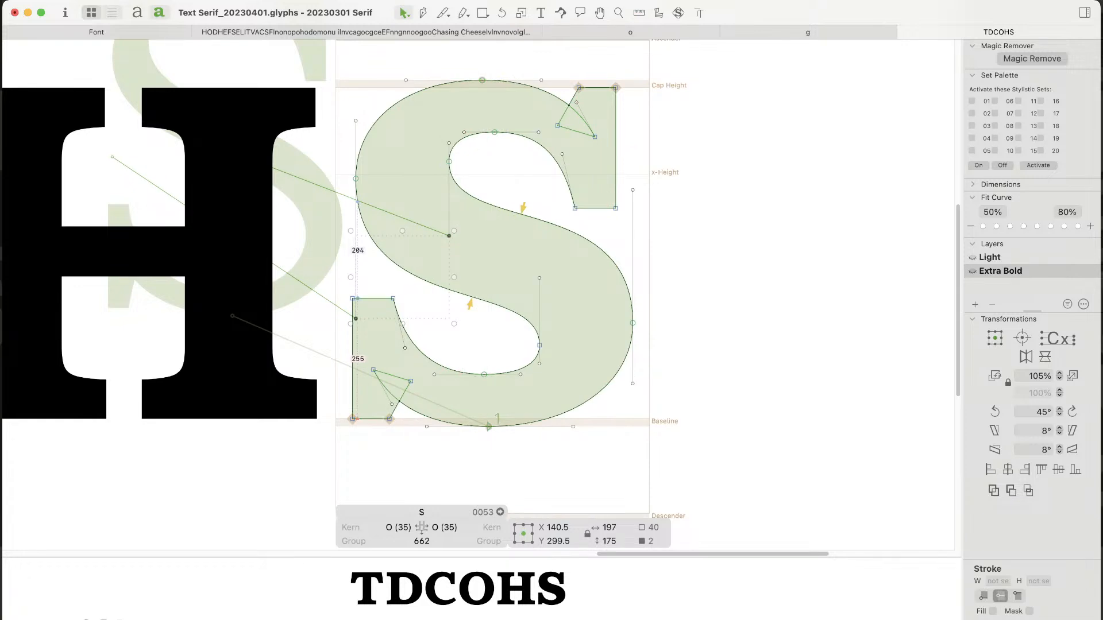
{"action": "key", "text": "Up"}
{"action": "key", "text": "Up"}
{"action": "key", "text": "Up"}
{"action": "key", "text": "Up"}
{"action": "key", "text": "Up"}
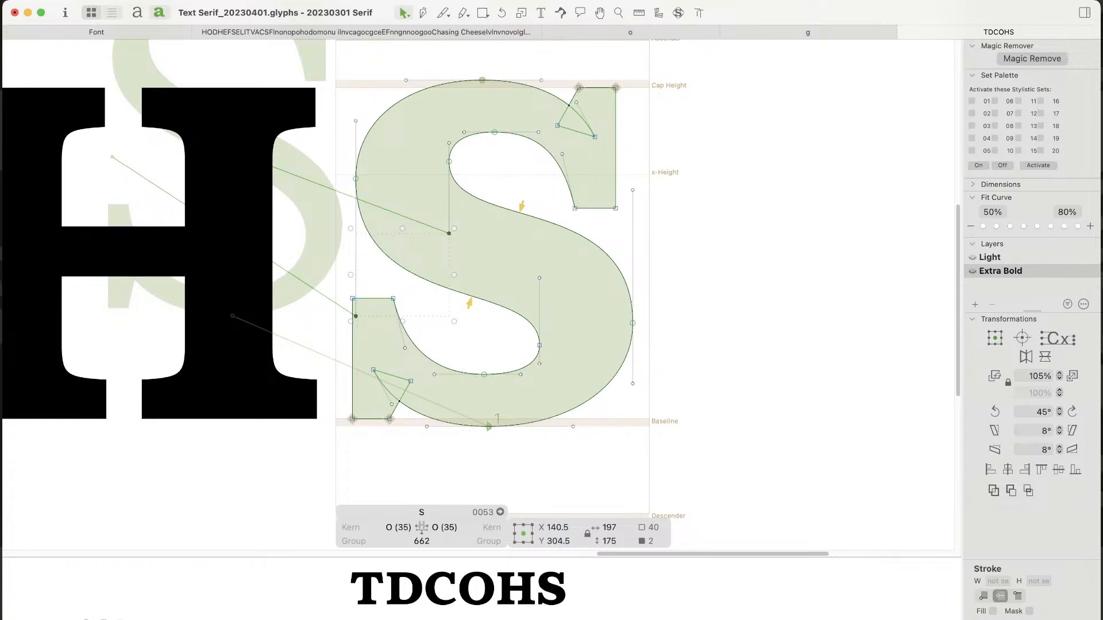
Step: Lower the outer left extreme node on the S's upper bowl by about 20 units, keeping its handles in place
{"action": "left_click", "coordinate": [397, 193]}
{"action": "left_click", "coordinate": [356, 178]}
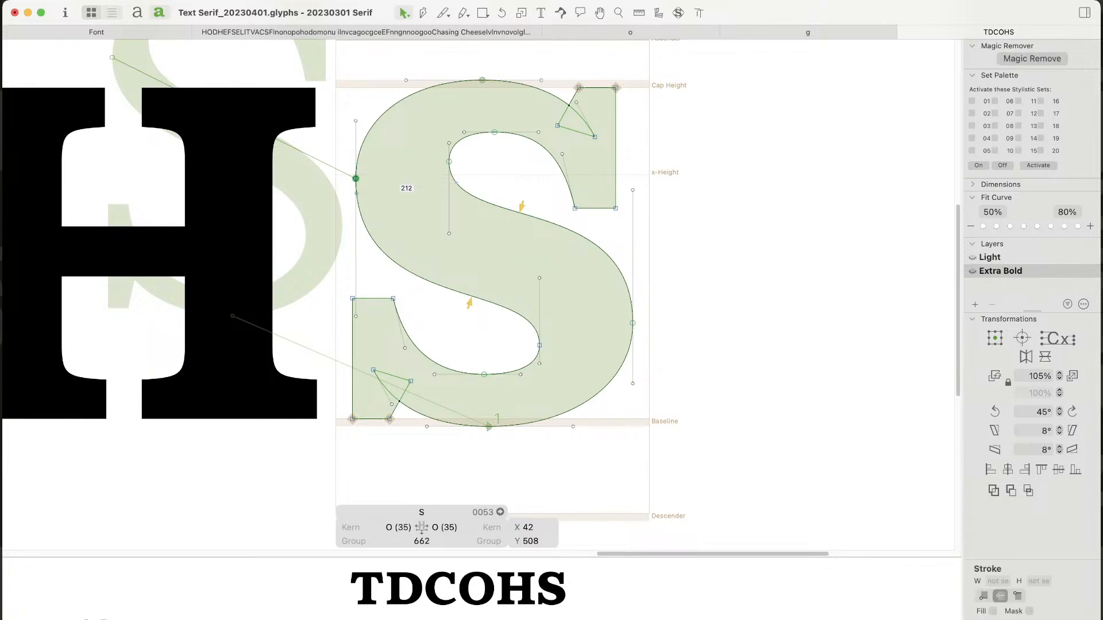
{"action": "key", "text": "x"}
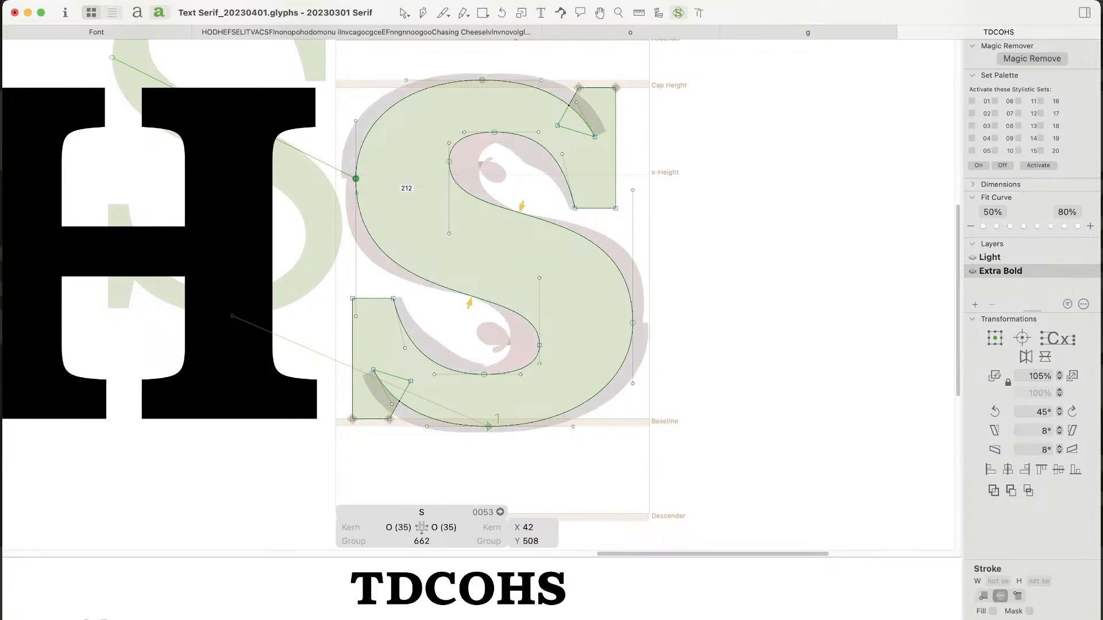
{"action": "key", "text": "shift+Down"}
{"action": "key", "text": "shift+Down"}
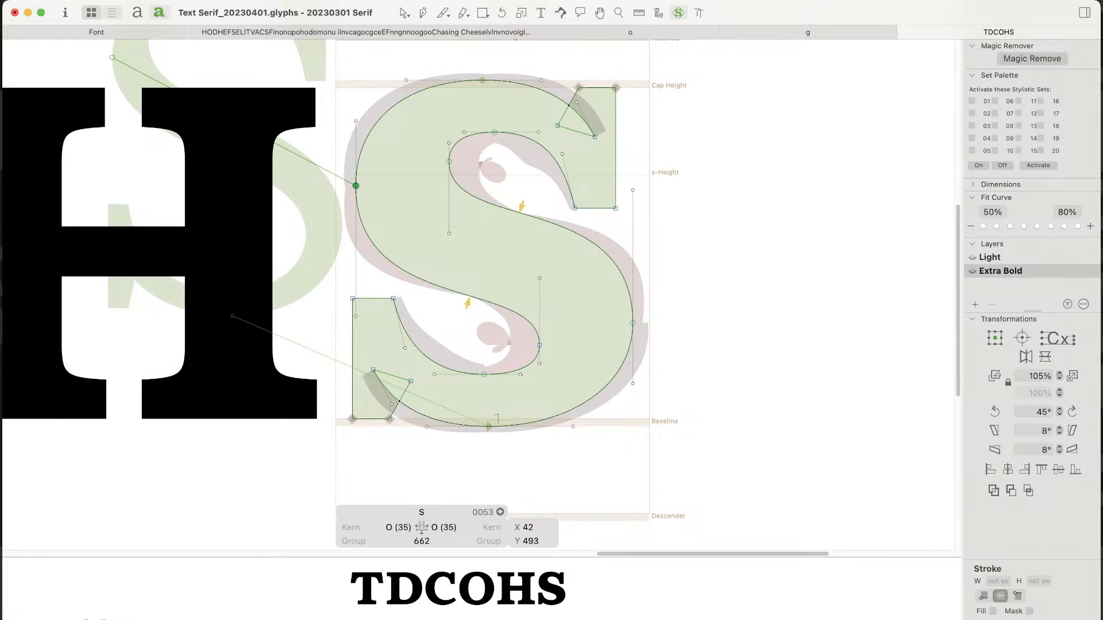
Step: Raise the outer right extreme node on the S's lower bowl by 20 units to Y 223, keeping its handles in place
{"action": "left_click", "coordinate": [633, 323]}
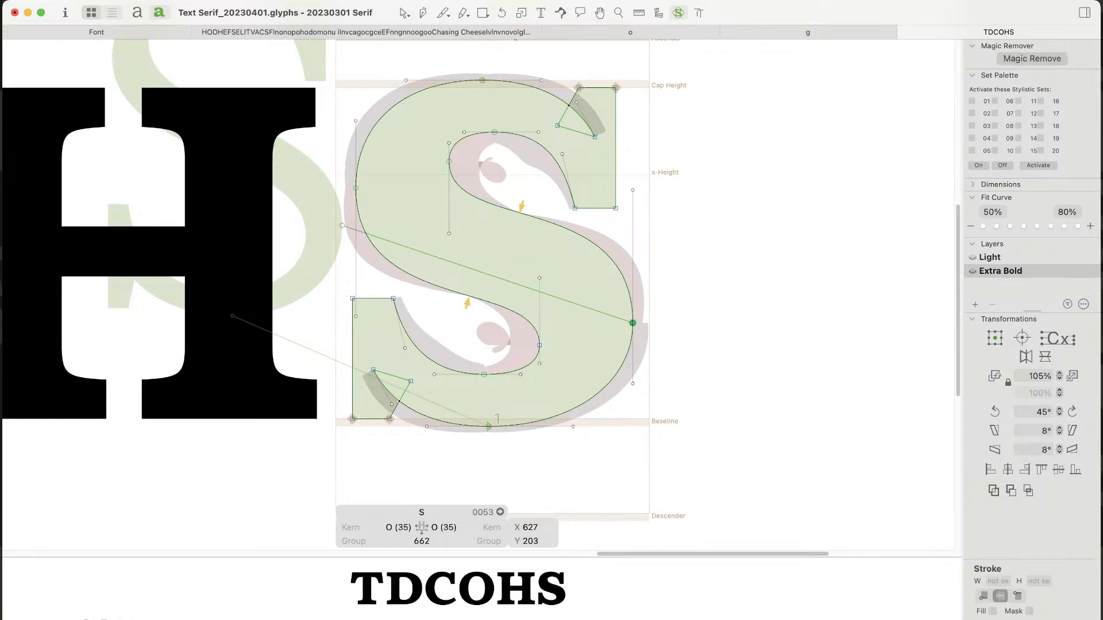
{"action": "key", "text": "shift+Up"}
{"action": "key", "text": "shift+Up"}
{"action": "key", "text": "space"}
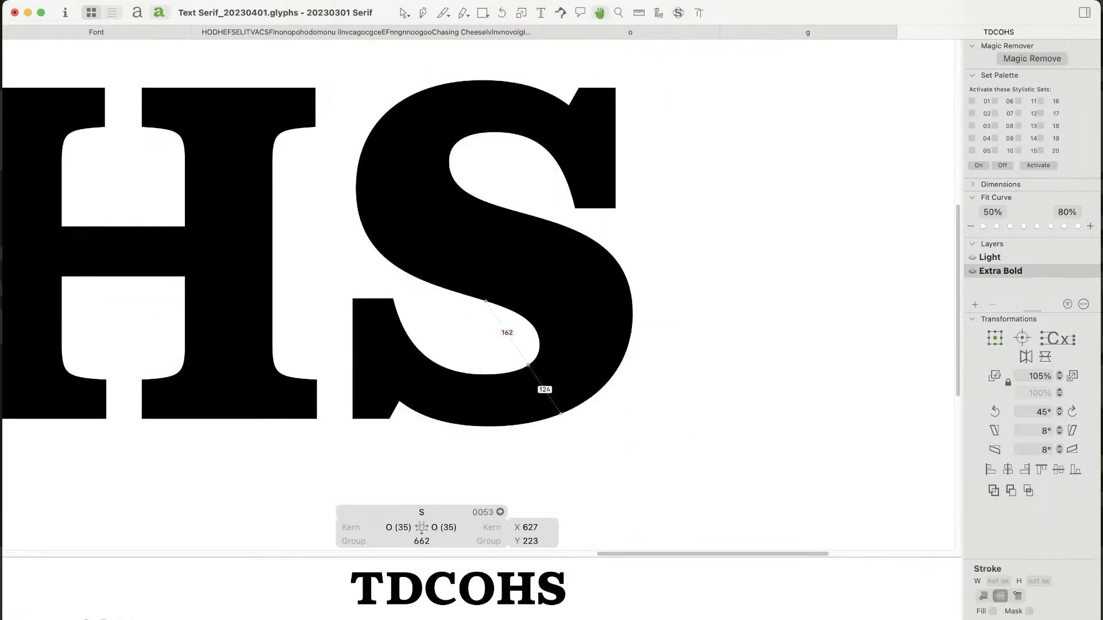
Step: Raise the inner right extreme node on the S's lower bowl by 8 units to Y 164
{"action": "left_click", "coordinate": [540, 345]}
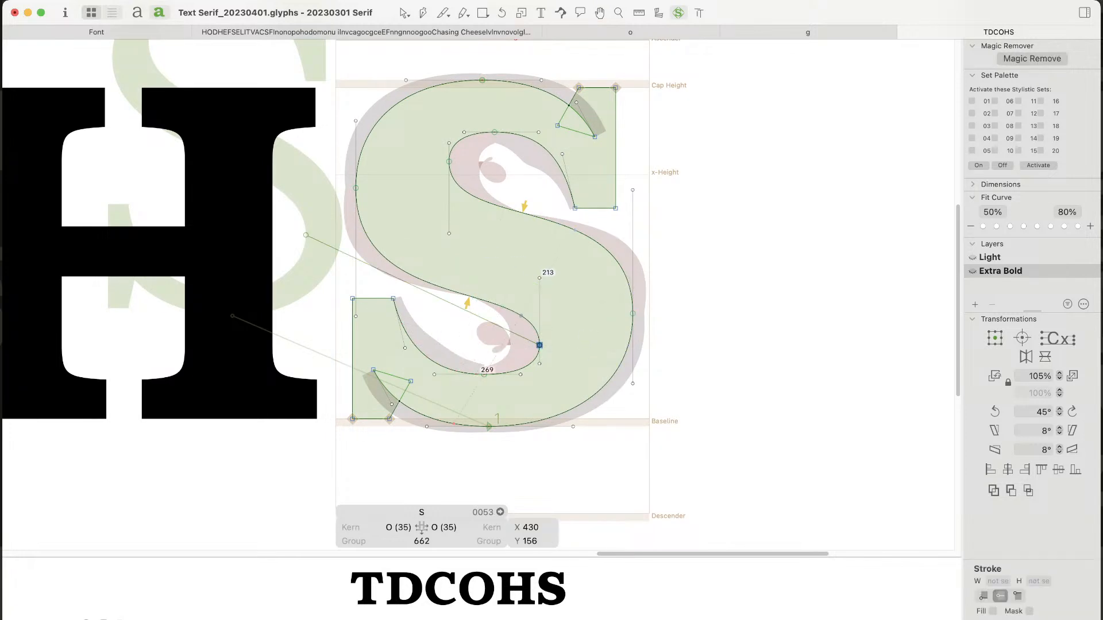
{"action": "key", "text": "Up"}
{"action": "key", "text": "Up"}
{"action": "key", "text": "Up"}
{"action": "key", "text": "Up"}
{"action": "key", "text": "Up"}
{"action": "key", "text": "Up"}
{"action": "key", "text": "Up"}
{"action": "key", "text": "Up"}
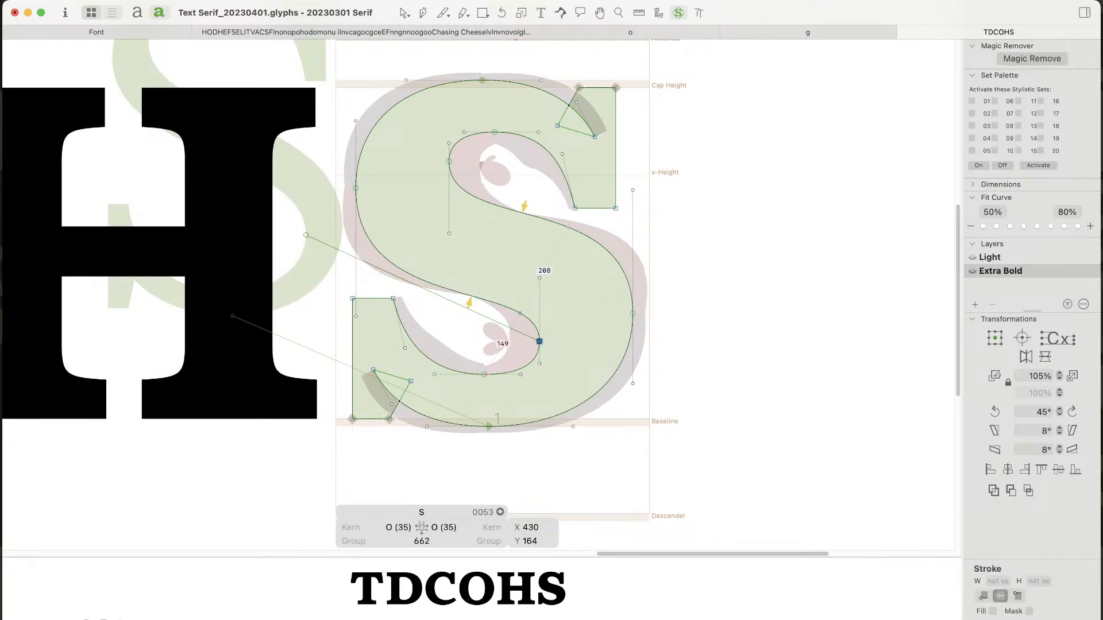
{"action": "left_click", "coordinate": [472, 349]}
{"action": "key", "text": "space"}
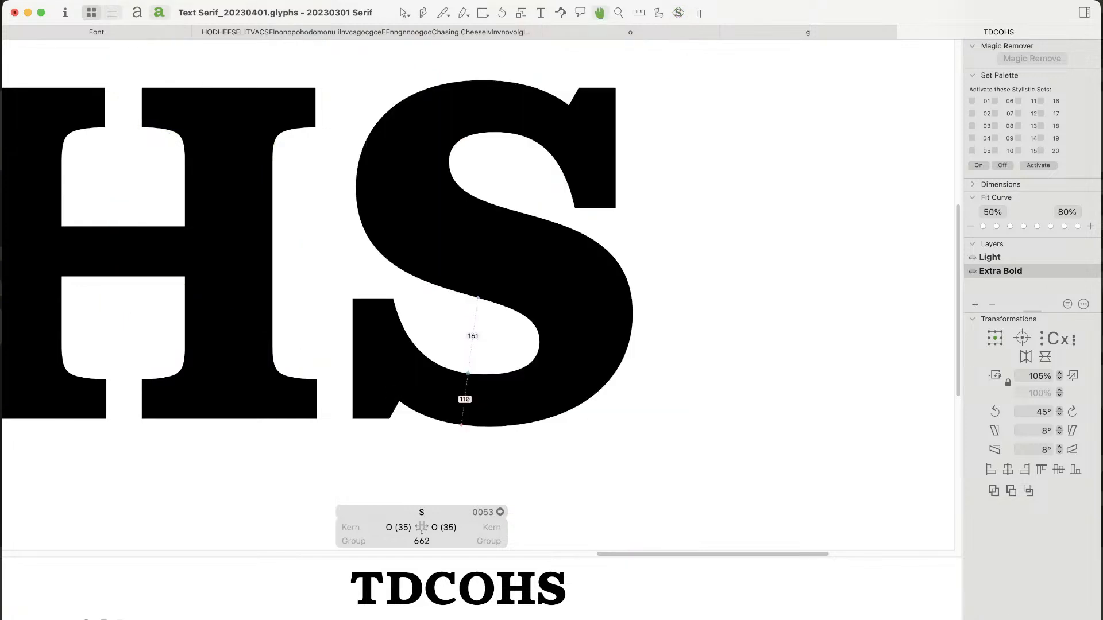
Step: Shift the bottom extreme node of the S's lower counter about 6 units to the right
{"action": "left_click", "coordinate": [484, 374]}
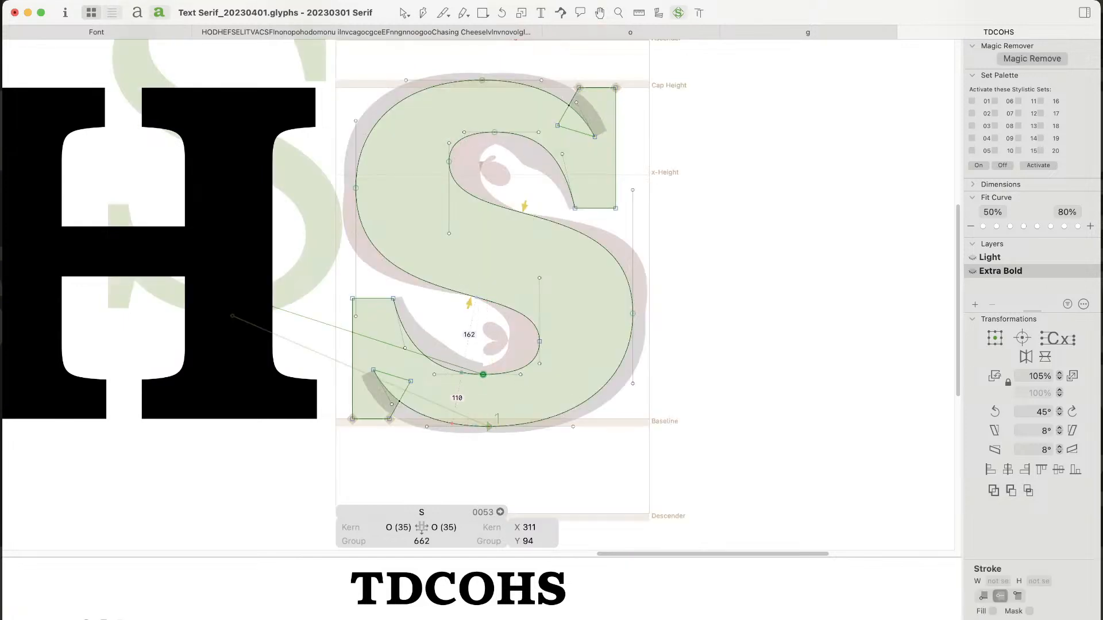
{"action": "key", "text": "Right"}
{"action": "key", "text": "Right"}
{"action": "key", "text": "Right"}
{"action": "key", "text": "Right"}
{"action": "key", "text": "Right"}
{"action": "key", "text": "Right"}
{"action": "left_click", "coordinate": [470, 147]}
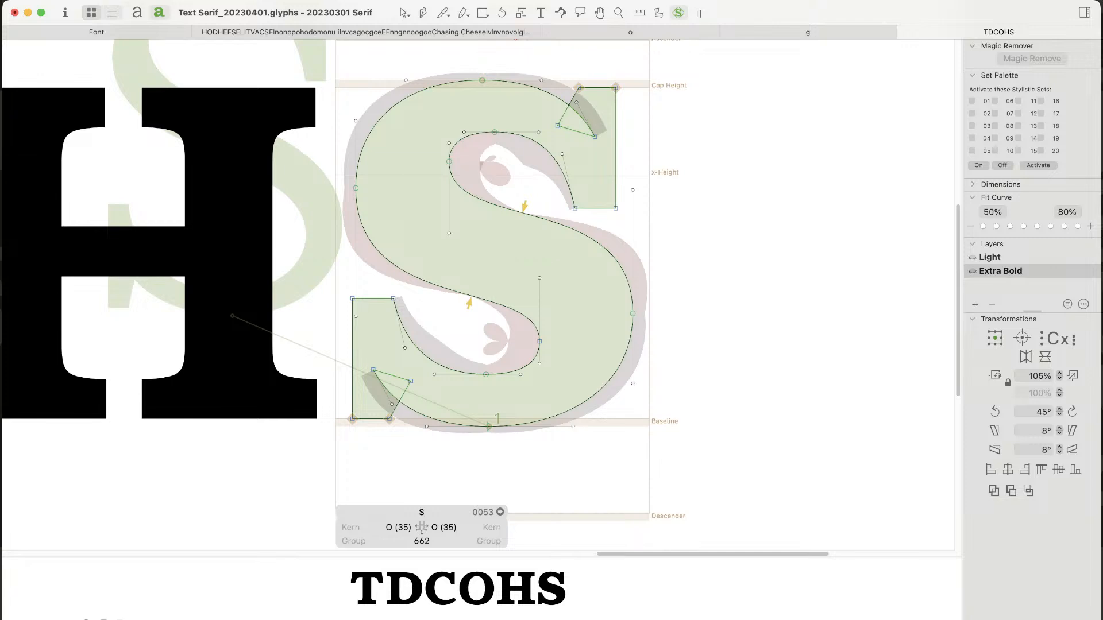
Step: Nudge the inner left extreme node on the S's upper bowl down to Y 543, keeping its handles in place
{"action": "left_click", "coordinate": [449, 161]}
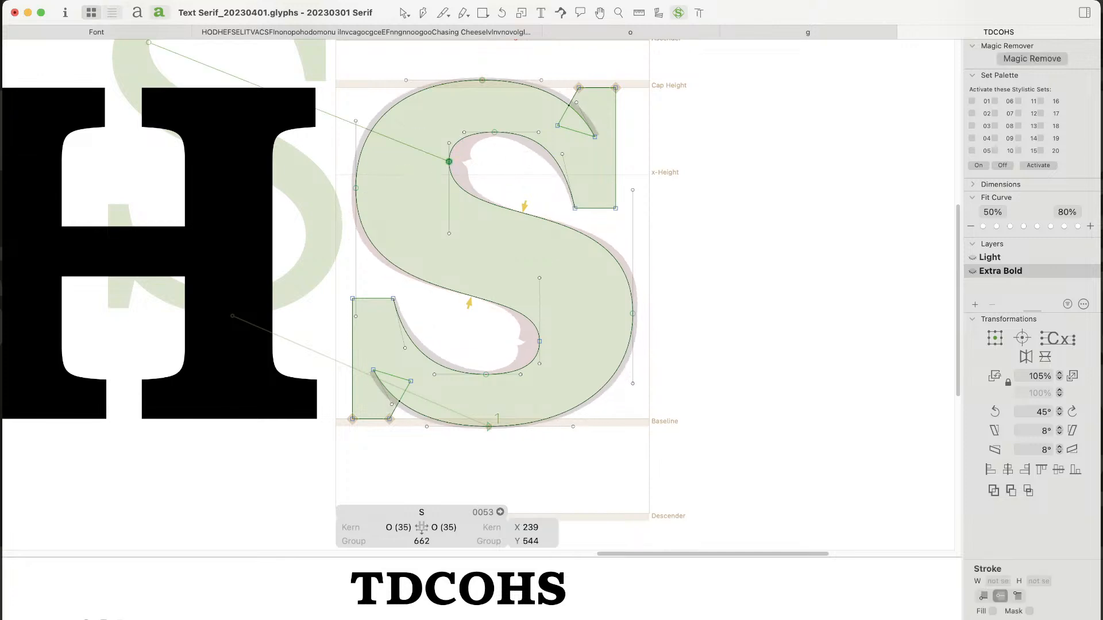
{"action": "key", "text": "alt+Down"}
{"action": "key", "text": "alt+Down"}
{"action": "key", "text": "alt+Down"}
{"action": "key", "text": "alt+Down"}
{"action": "key", "text": "alt+Down"}
{"action": "key", "text": "alt+Up"}
{"action": "key", "text": "alt+Up"}
{"action": "key", "text": "space"}
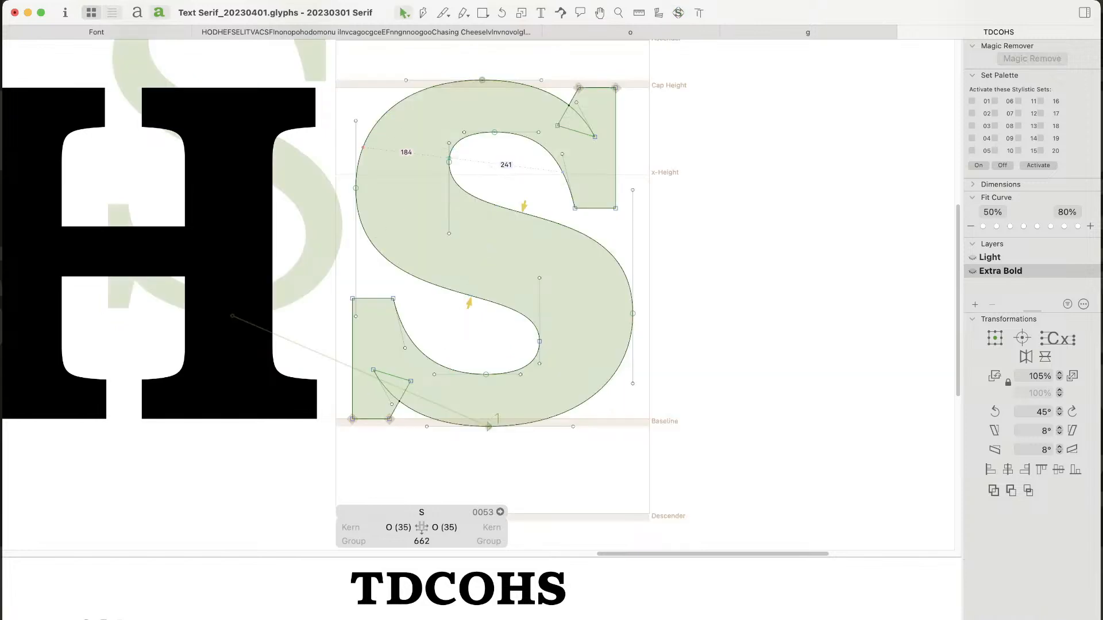
Step: Try moving the inner left extreme node on the S's upper bowl 5 units left, and move it back
{"action": "left_click", "coordinate": [449, 162]}
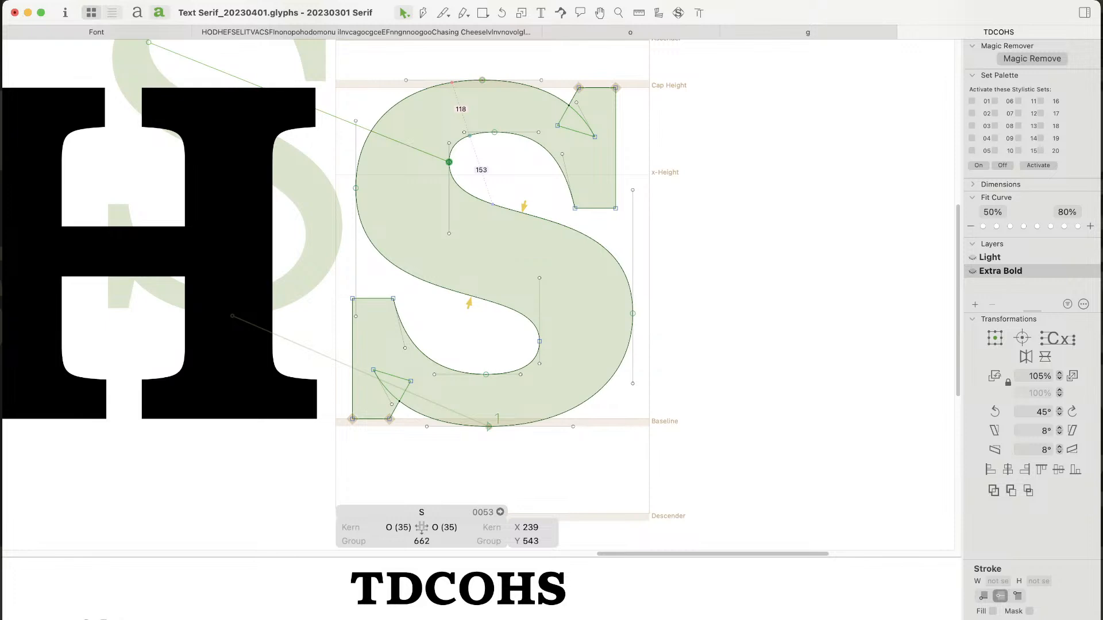
{"action": "key", "text": "Left"}
{"action": "key", "text": "Left"}
{"action": "key", "text": "Left"}
{"action": "key", "text": "Left"}
{"action": "key", "text": "Left"}
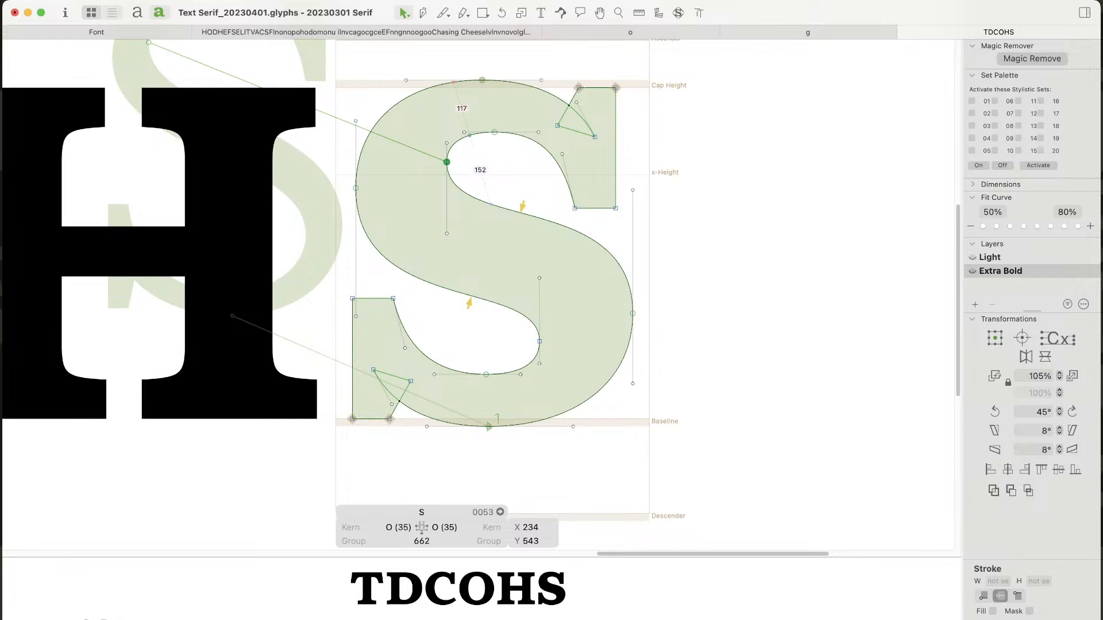
{"action": "key", "text": "Right"}
{"action": "key", "text": "Right"}
{"action": "key", "text": "Right"}
{"action": "key", "text": "Right"}
{"action": "key", "text": "Right"}
{"action": "key", "text": "x"}
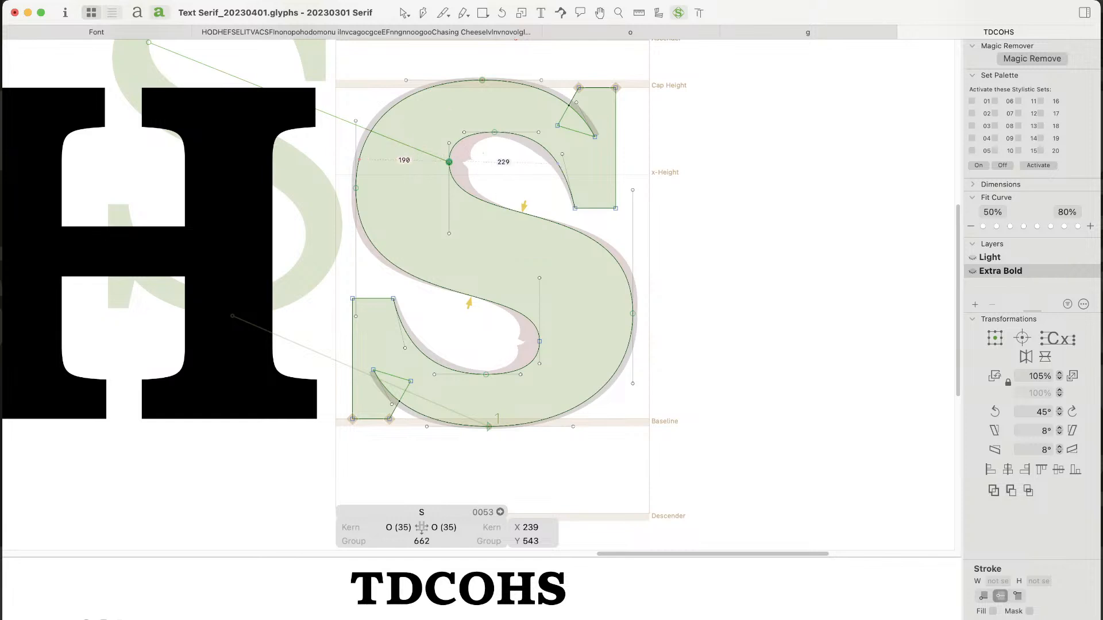
{"action": "key", "text": "v"}
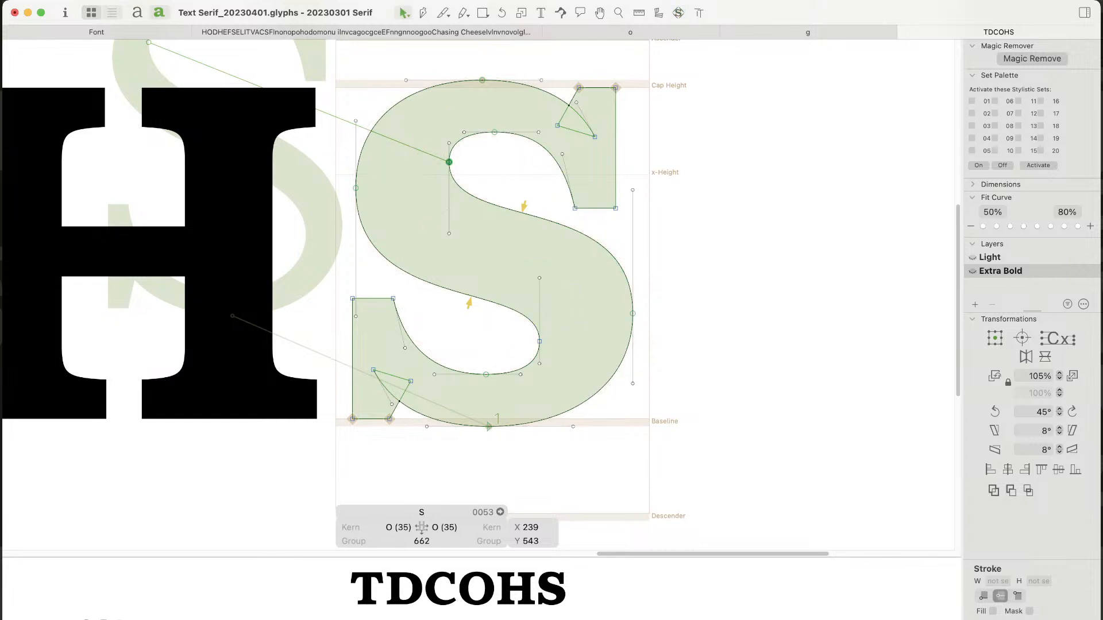
{"action": "key", "text": "Escape"}
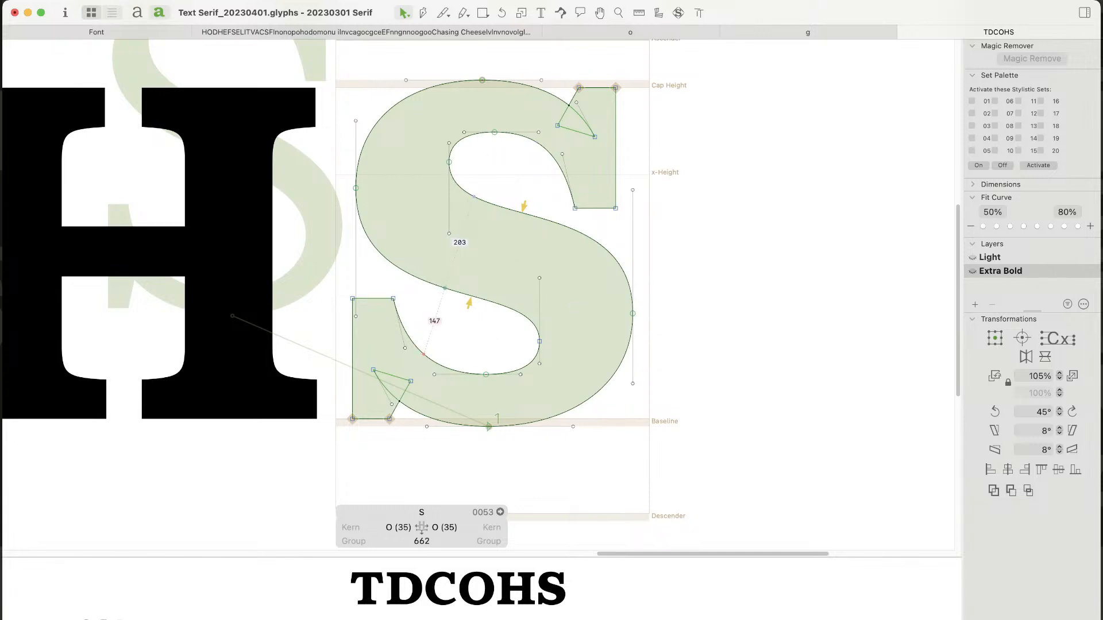
Step: Move the upper-left curve of the S's upper counter 20 units left and the lower-right curve of the lower counter 20 units right
{"action": "left_click_drag", "start_coordinate": [503, 121], "coordinate": [438, 179]}
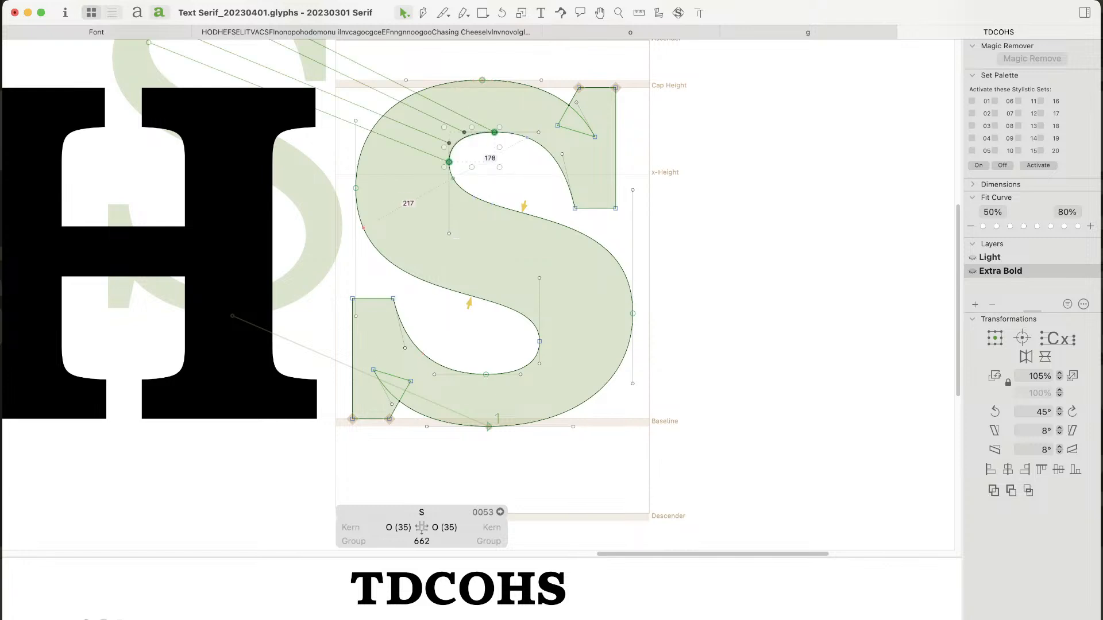
{"action": "key", "text": "shift+Left"}
{"action": "key", "text": "shift+Left"}
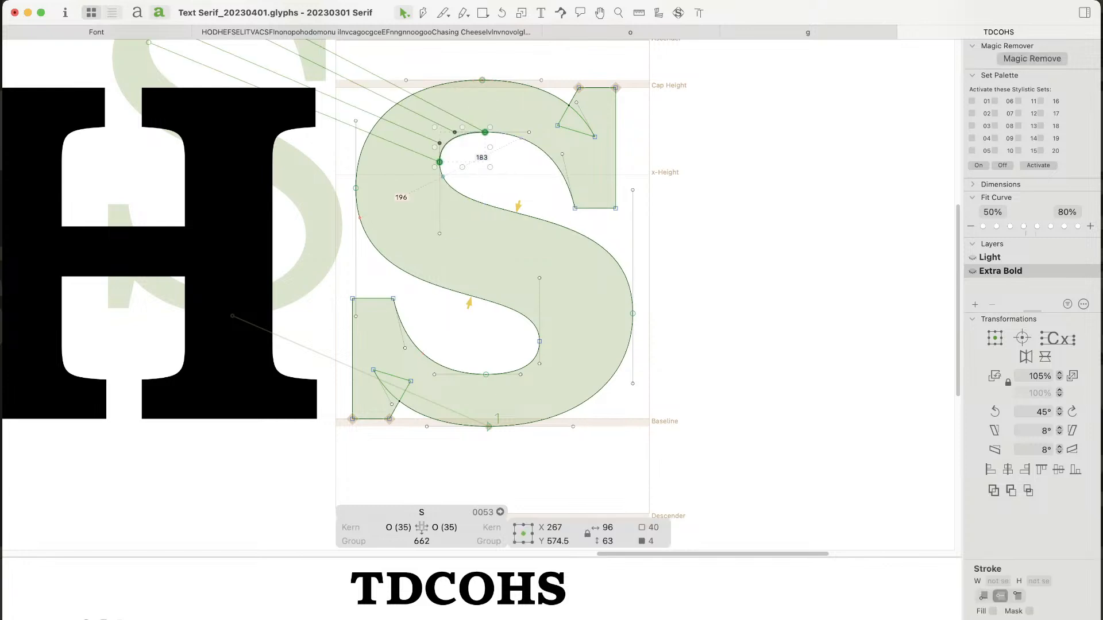
{"action": "left_click_drag", "start_coordinate": [555, 328], "coordinate": [465, 388]}
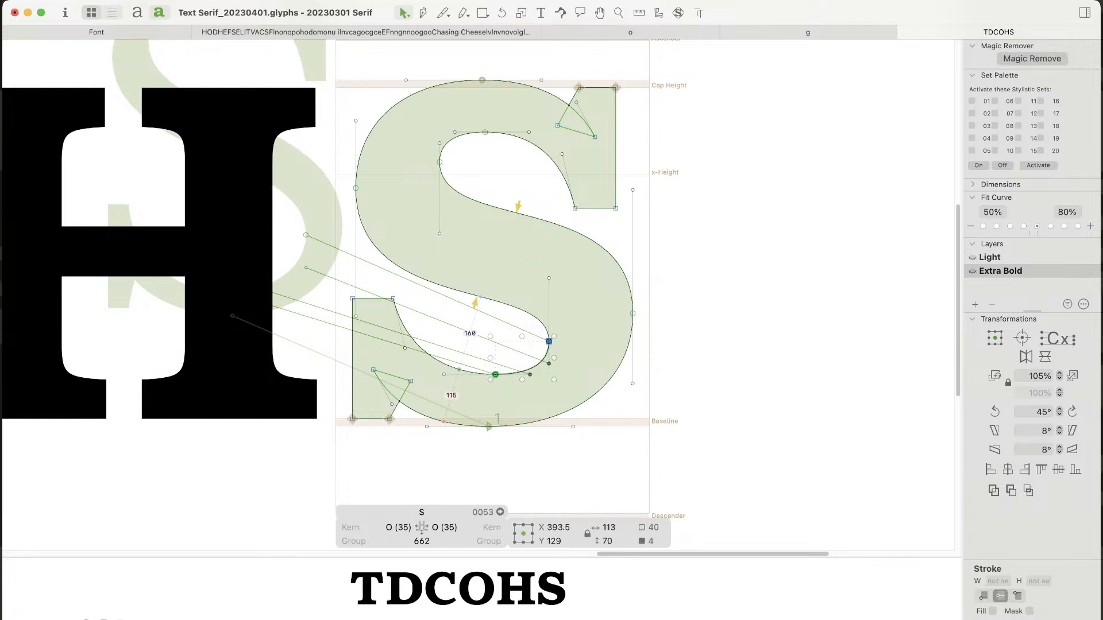
{"action": "key", "text": "space"}
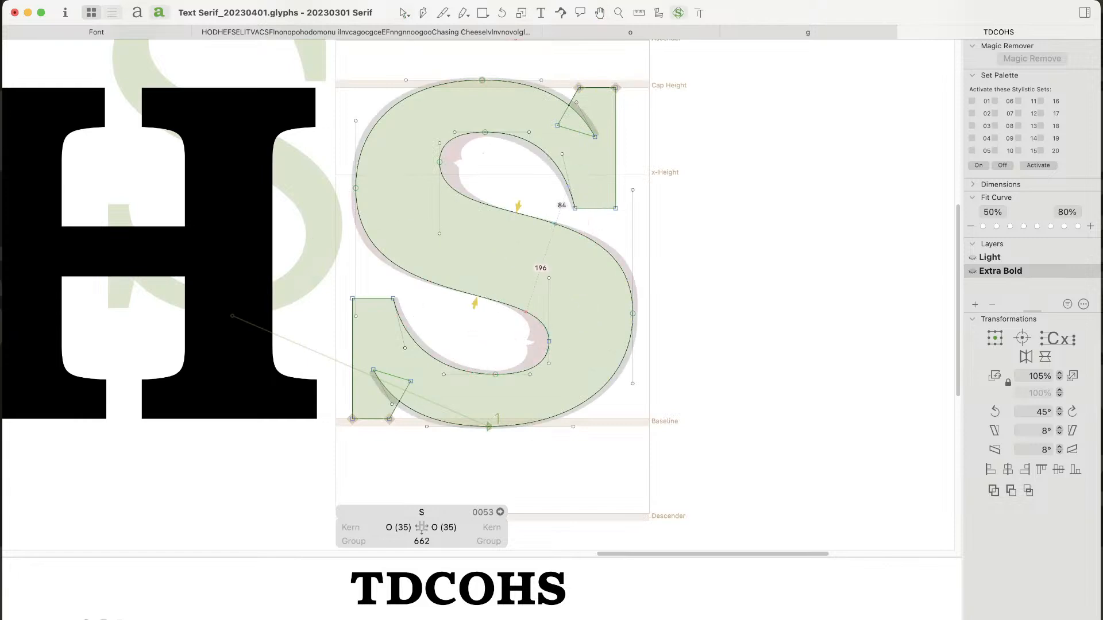
{"action": "key", "text": "v"}
{"action": "key", "text": "space"}
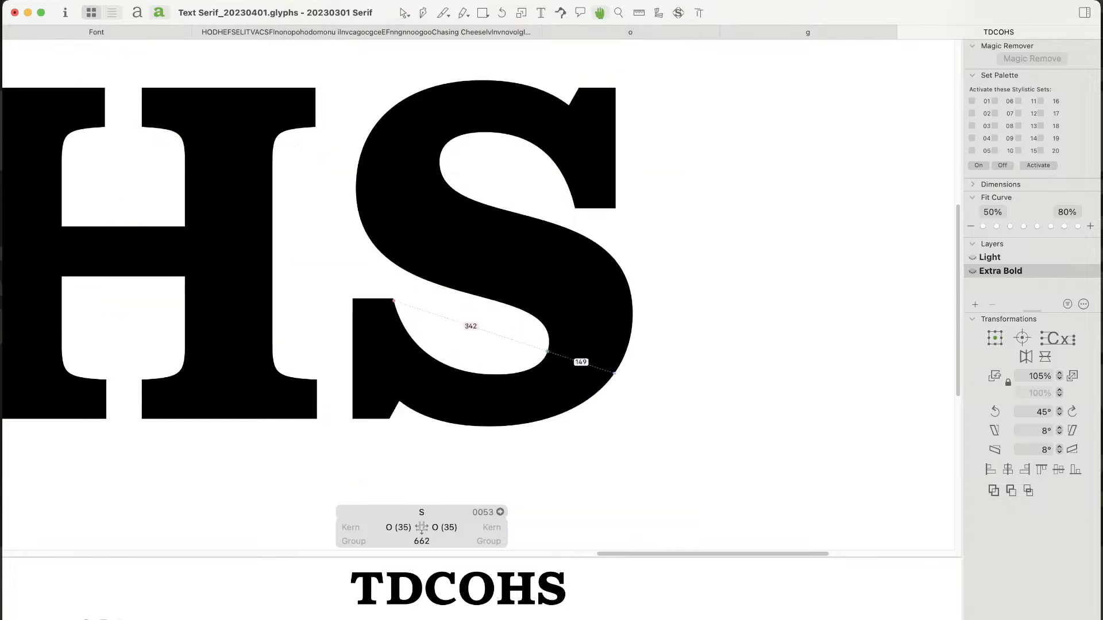
{"action": "key", "text": "space"}
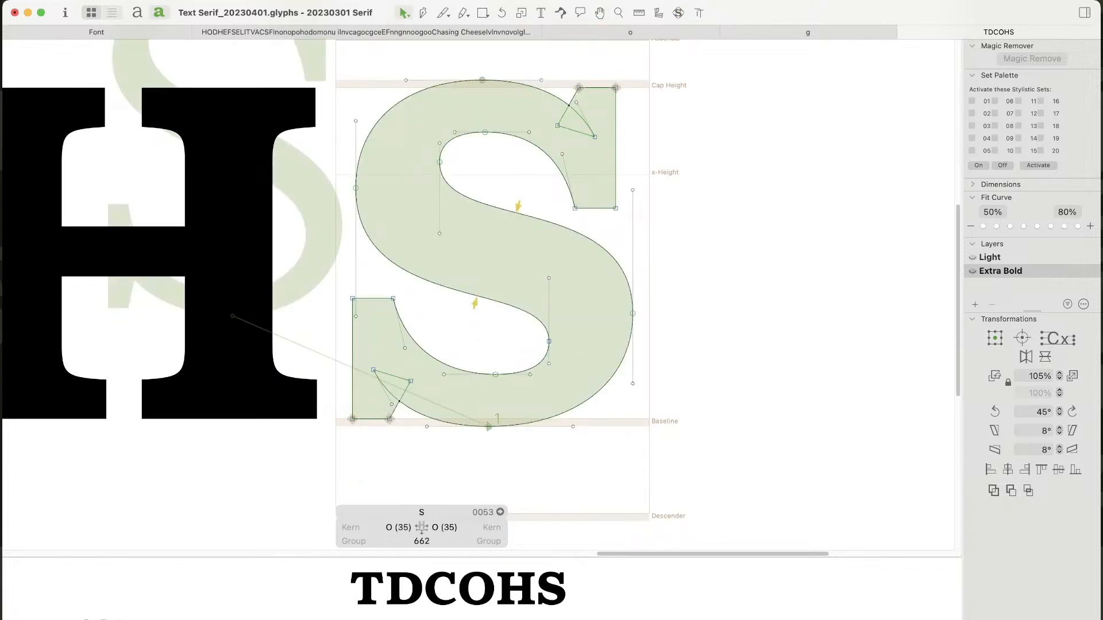
{"action": "key", "text": "space"}
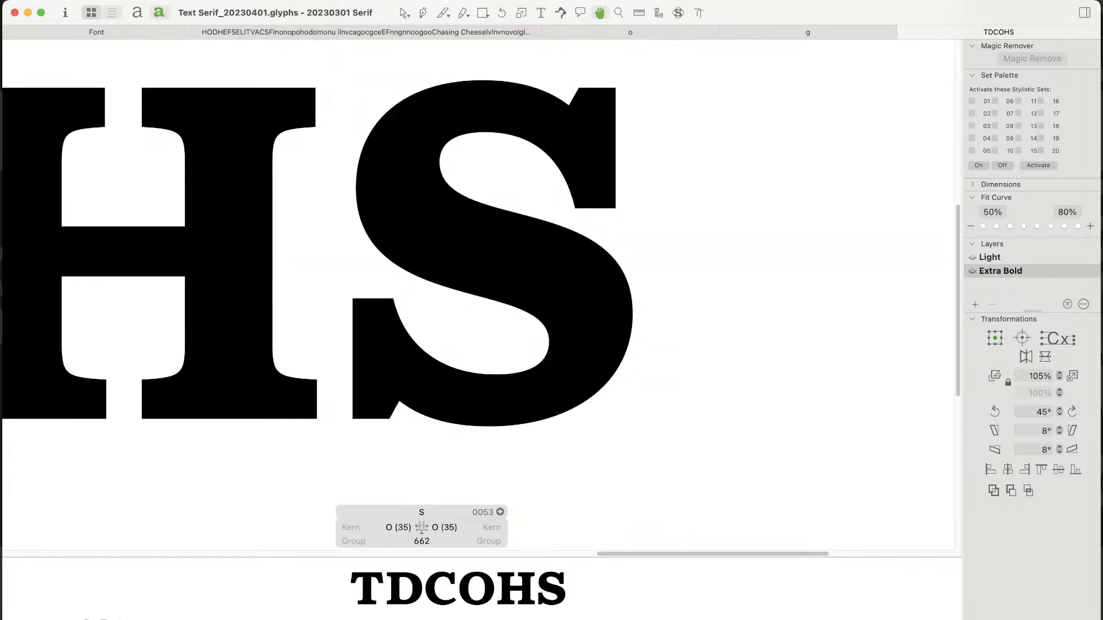
{"action": "key", "text": "space"}
Step: Lower the inner right extreme node on the S's lower bowl by 5 units to Y 159
{"action": "key", "text": "ctrl+r"}
{"action": "key", "text": "super+space"}
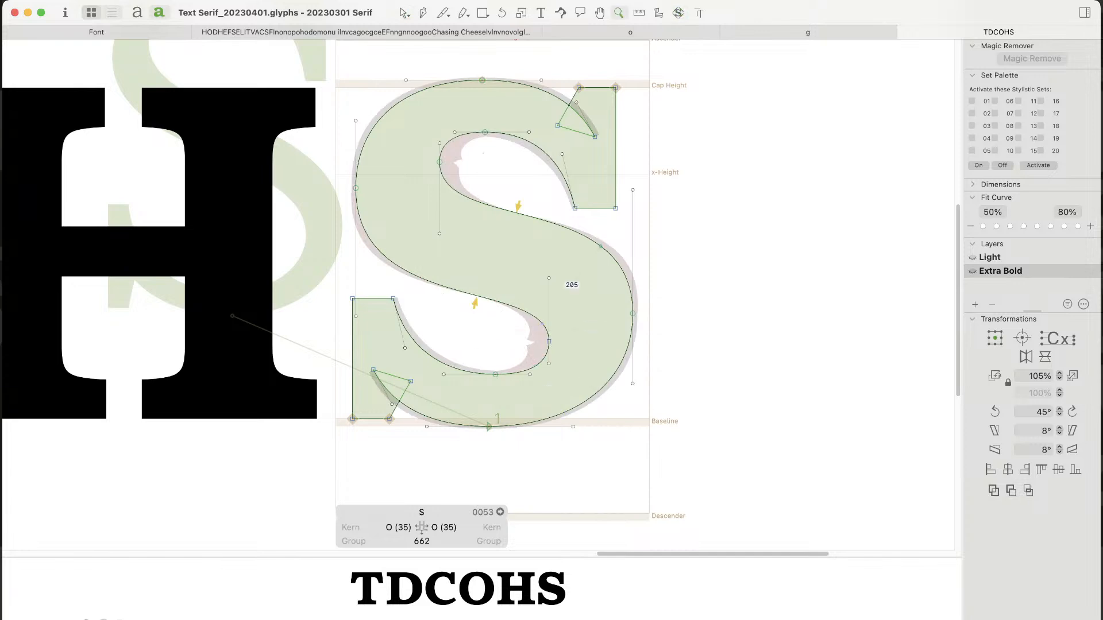
{"action": "left_click_drag", "start_coordinate": [615, 230], "coordinate": [424, 453]}
{"action": "key", "text": "space"}
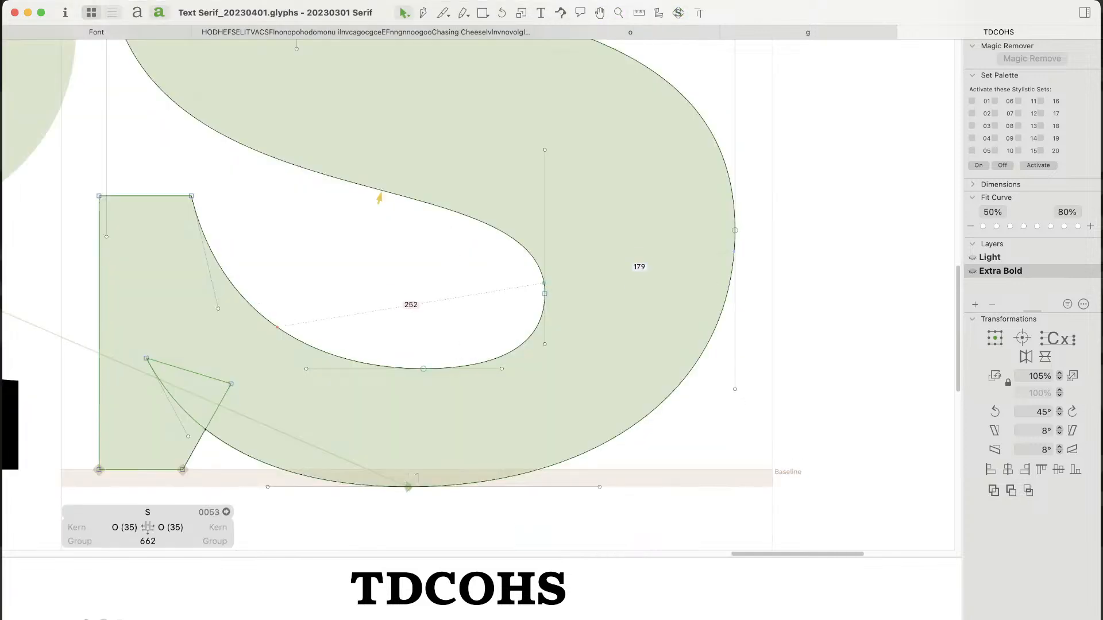
{"action": "left_click", "coordinate": [544, 294]}
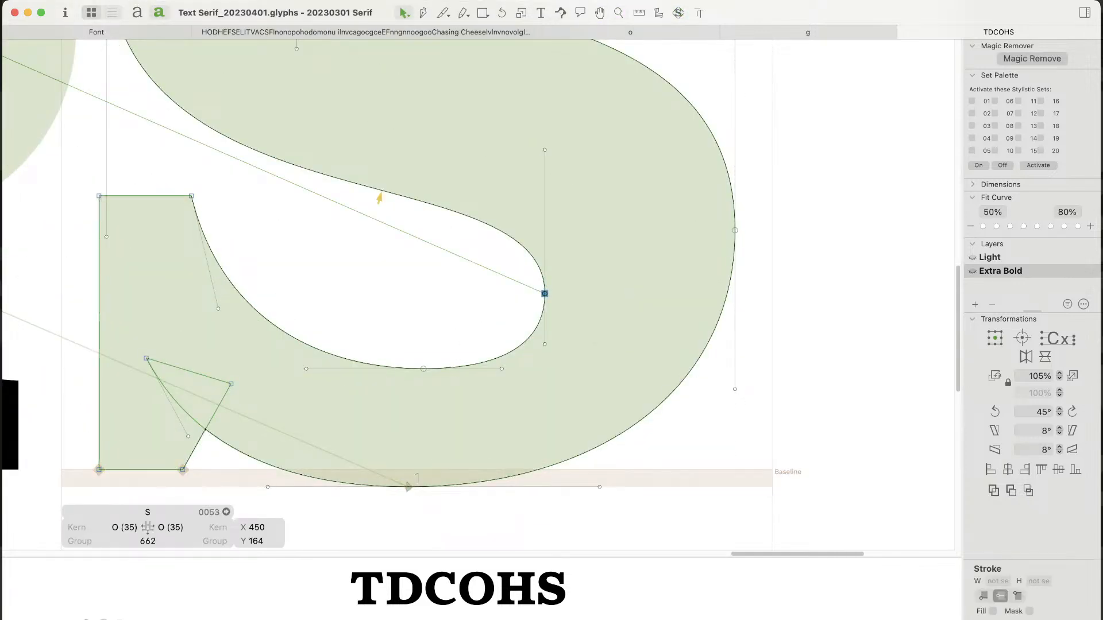
{"action": "key", "text": "space"}
{"action": "left_click_drag", "start_coordinate": [379, 199], "coordinate": [472, 220]}
{"action": "key", "text": "Up"}
{"action": "key", "text": "Up"}
{"action": "key", "text": "Up"}
{"action": "key", "text": "Up"}
{"action": "key", "text": "Up"}
{"action": "key", "text": "space"}
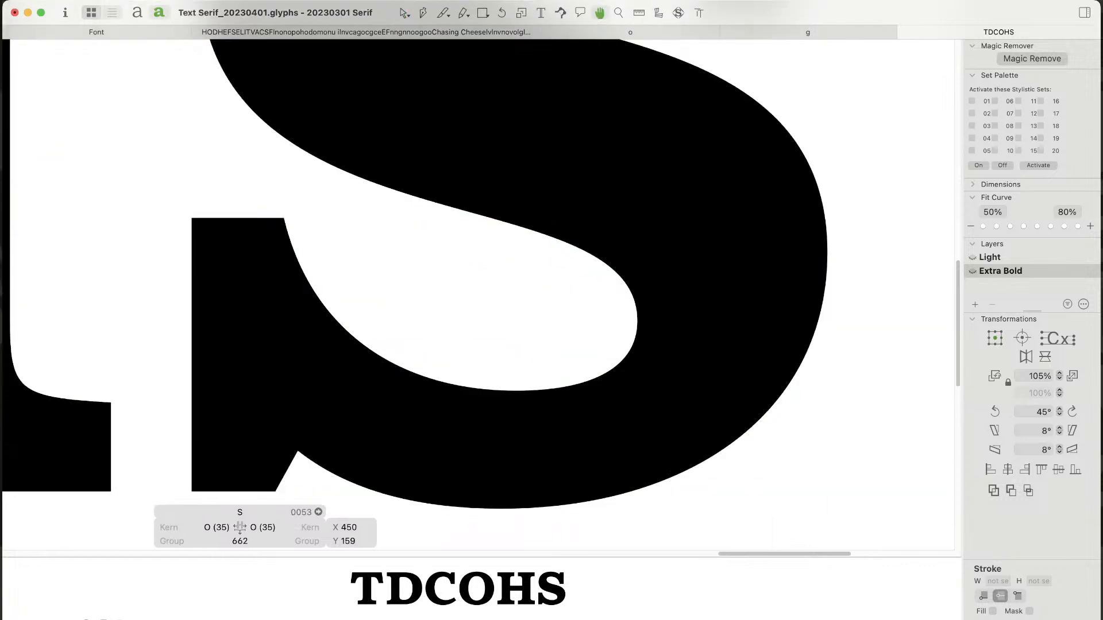
Step: Lower the inner left extreme node on the S's upper bowl by 5 units to Y 538
{"action": "left_click_drag", "start_coordinate": [603, 103], "coordinate": [675, 504]}
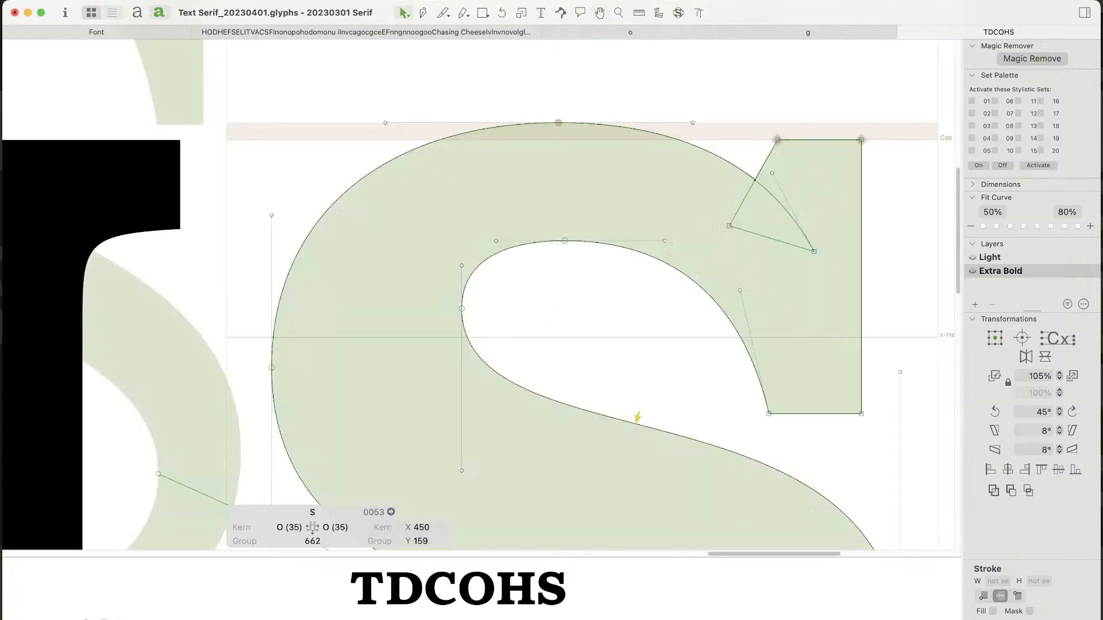
{"action": "left_click", "coordinate": [462, 309]}
{"action": "left_click", "coordinate": [546, 322]}
{"action": "key", "text": "super+minus"}
{"action": "key", "text": "super+minus"}
{"action": "key", "text": "super+minus"}
{"action": "key", "text": "space"}
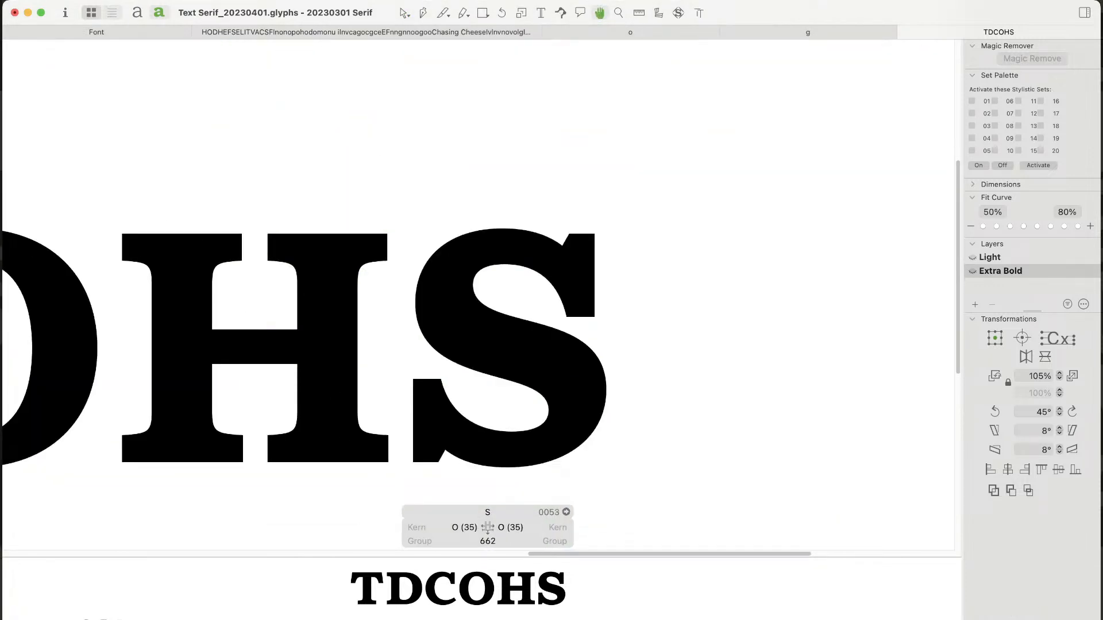
{"action": "left_click", "coordinate": [473, 285]}
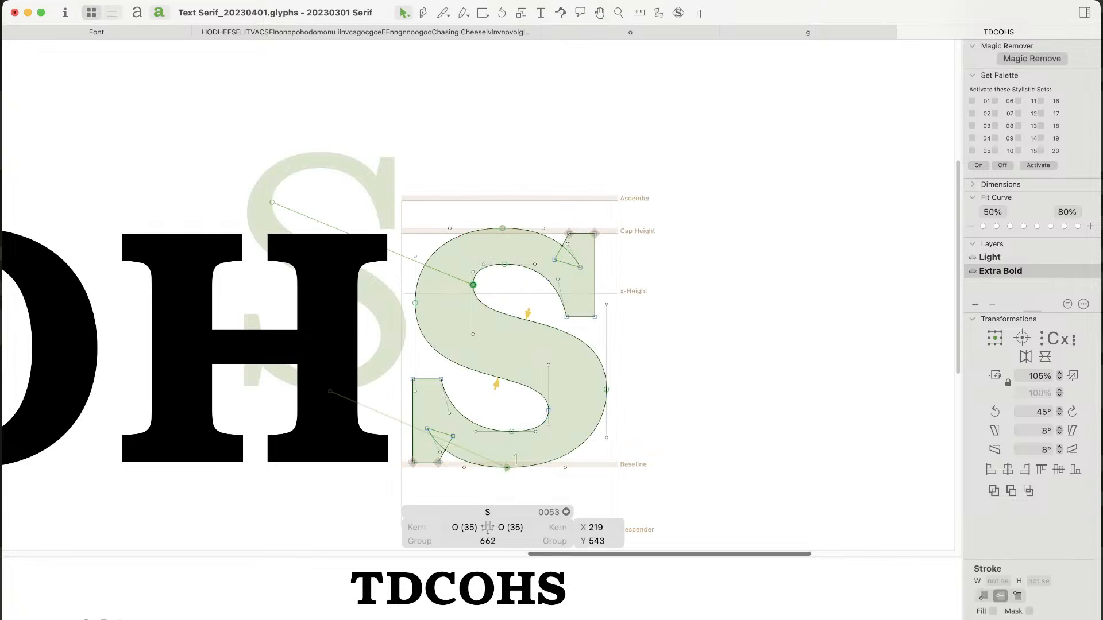
{"action": "left_click_drag", "start_coordinate": [472, 285], "coordinate": [473, 287]}
{"action": "key", "text": "space"}
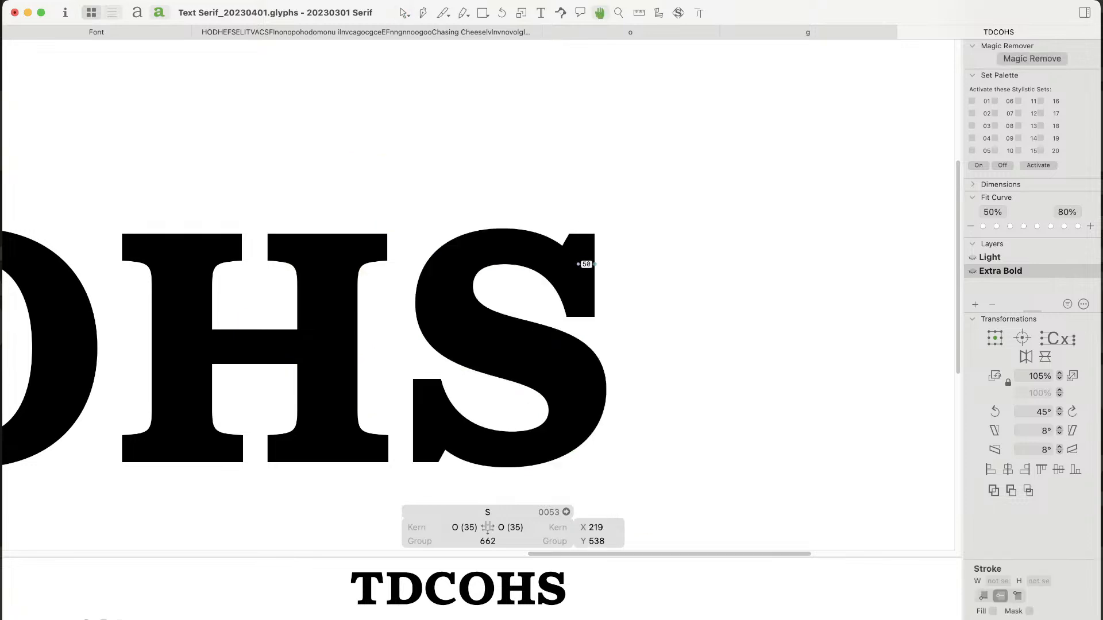
Step: Raise the inner right extreme node on the S's lower bowl by 5 units to Y 164
{"action": "left_click", "coordinate": [549, 410]}
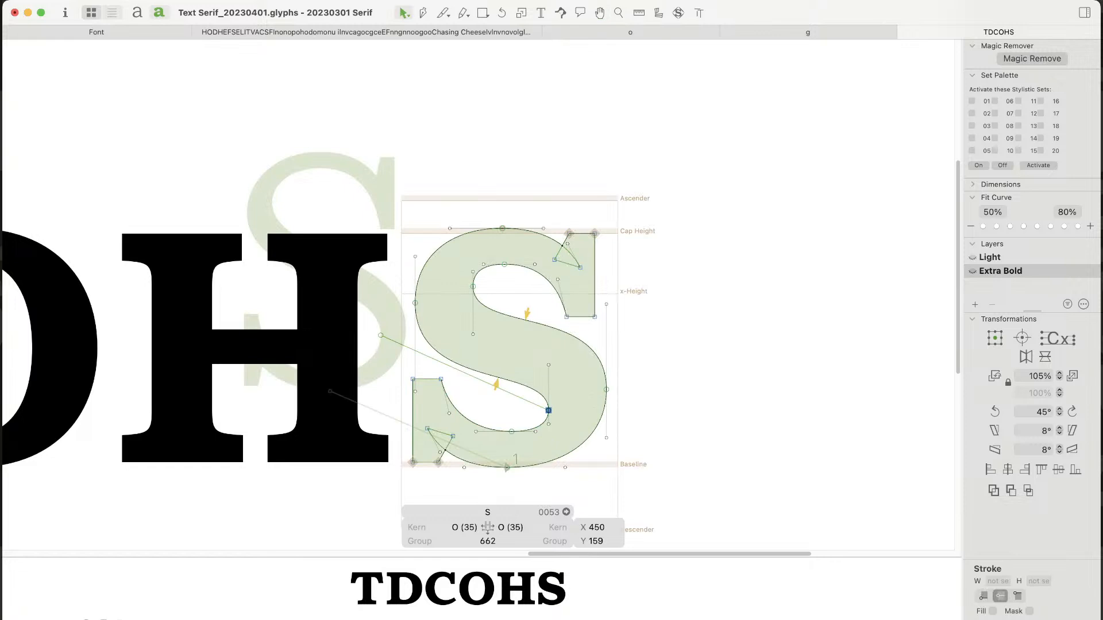
{"action": "left_click_drag", "start_coordinate": [548, 410], "coordinate": [548, 409]}
{"action": "key", "text": "space"}
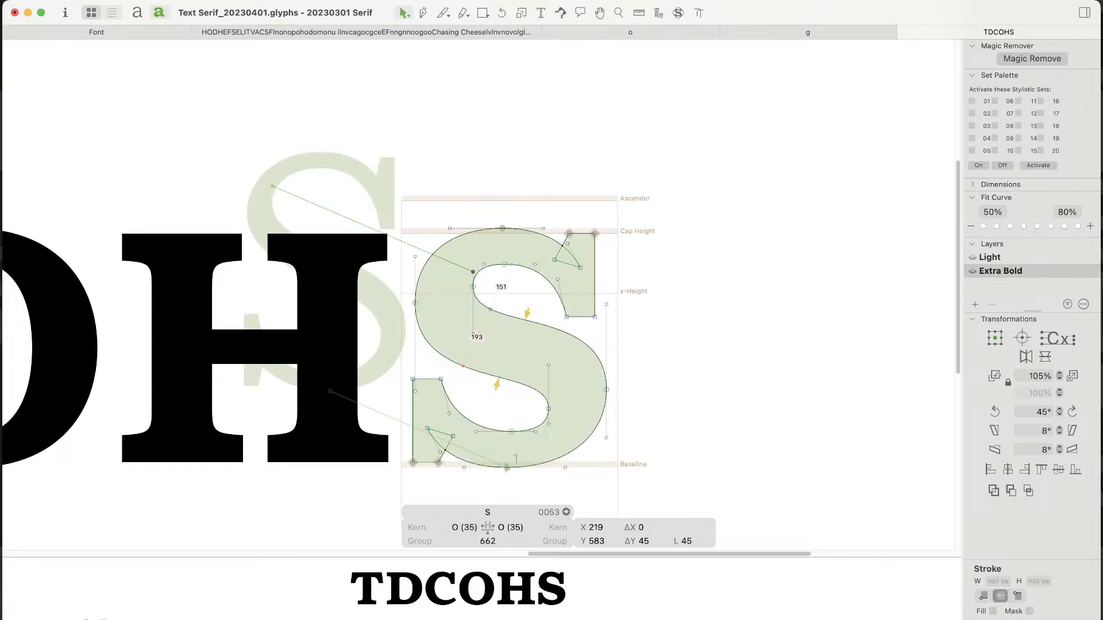
Step: Lower the upper handle of the inner left extreme node on the S's upper bowl by 5 units
{"action": "key", "text": "Down"}
{"action": "key", "text": "Down"}
{"action": "key", "text": "Down"}
{"action": "key", "text": "Down"}
{"action": "key", "text": "Down"}
{"action": "key", "text": "space"}
Step: Raise the lower handle of the inner right extreme node on the S's lower bowl by 5 units to Y 122
{"action": "left_click", "coordinate": [553, 429]}
{"action": "left_click", "coordinate": [549, 424]}
{"action": "key", "text": "Up"}
{"action": "key", "text": "Up"}
{"action": "key", "text": "Up"}
{"action": "key", "text": "Up"}
{"action": "key", "text": "Up"}
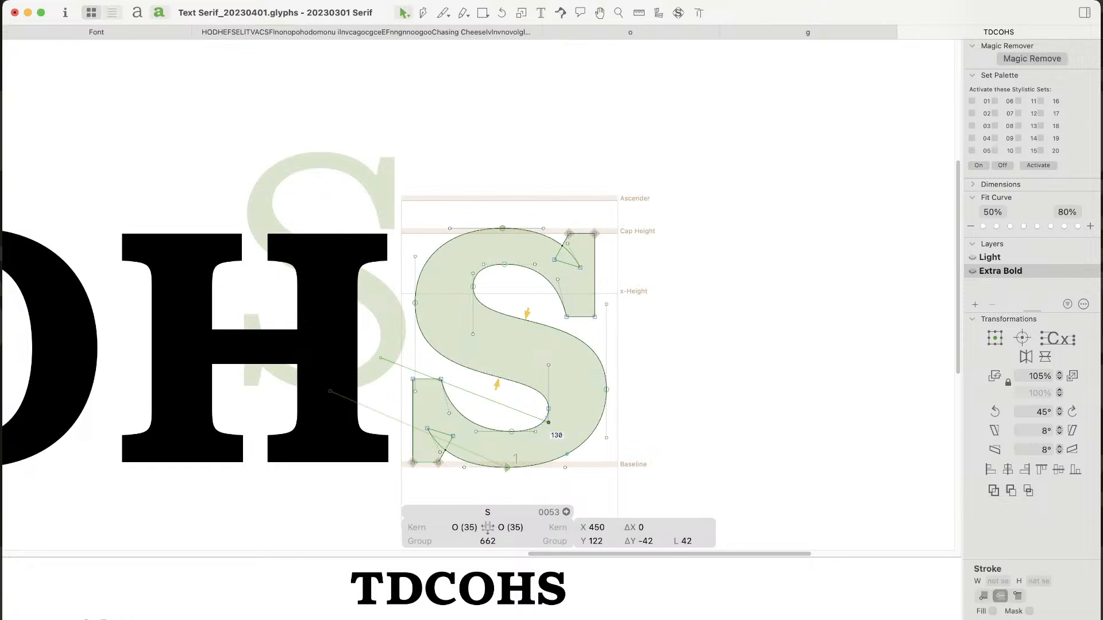
{"action": "key", "text": "space"}
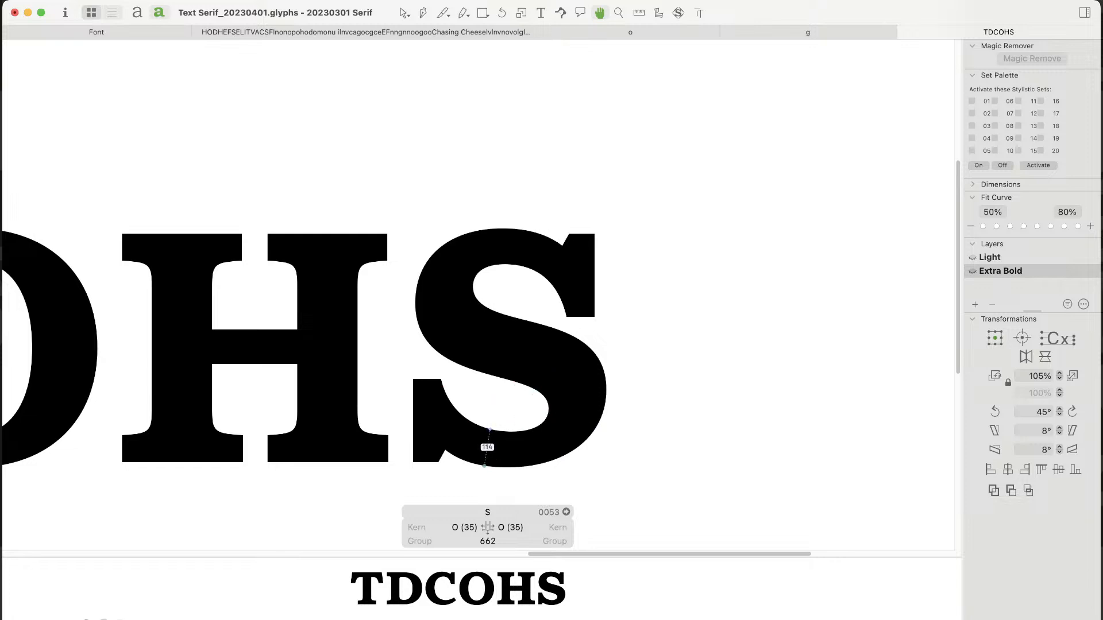
{"action": "left_click_drag", "start_coordinate": [488, 447], "coordinate": [664, 445]}
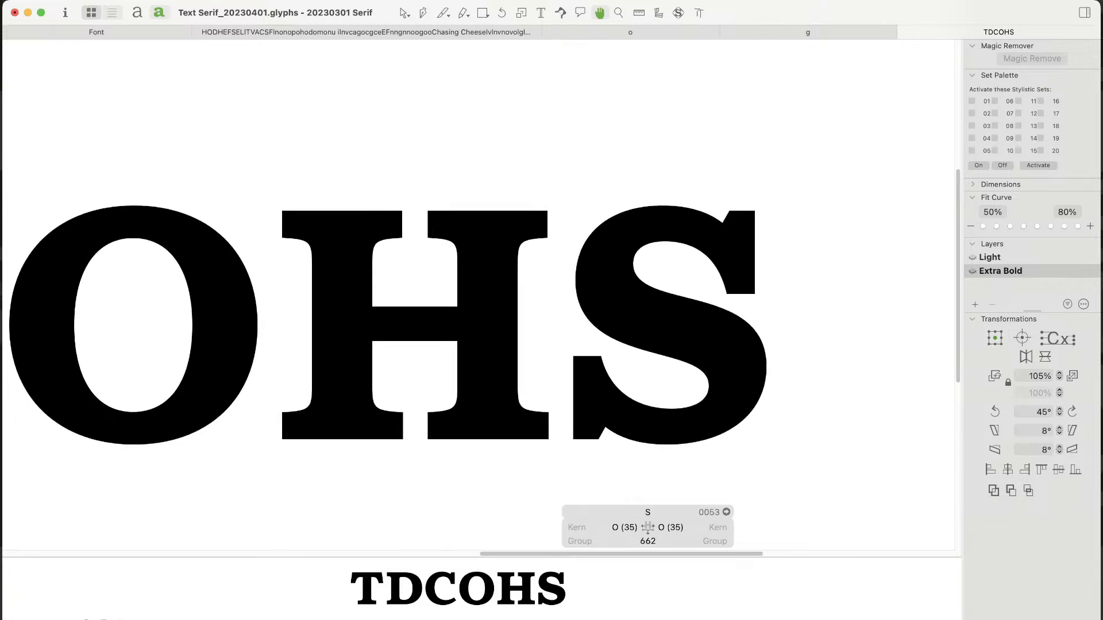
{"action": "key", "text": "v"}
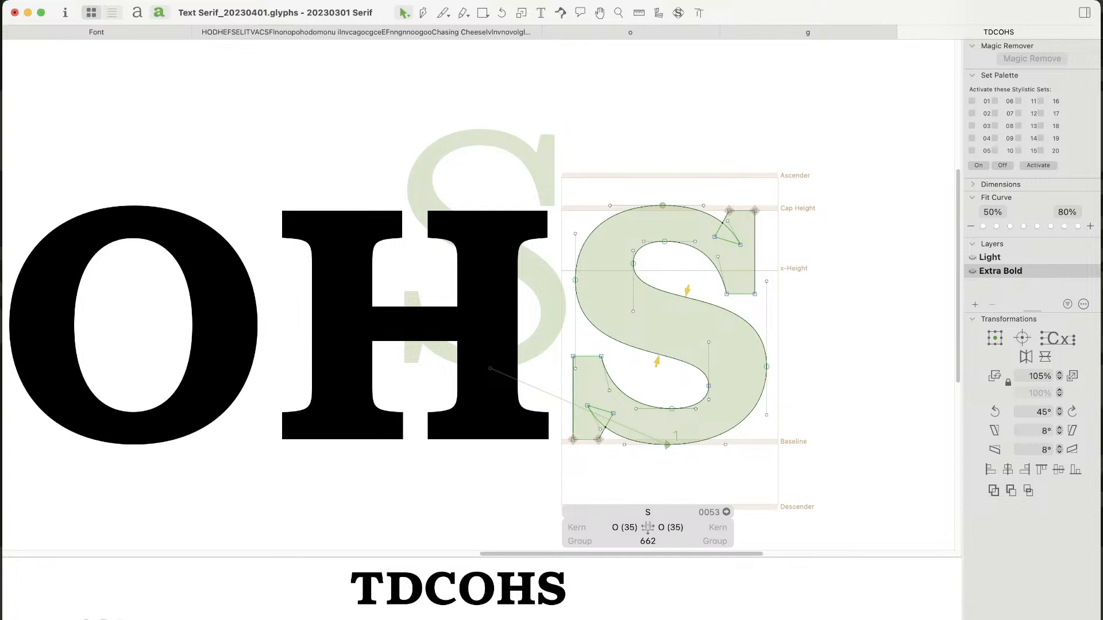
Step: Switch the S to the Light master
{"action": "key", "text": "super+Tab"}
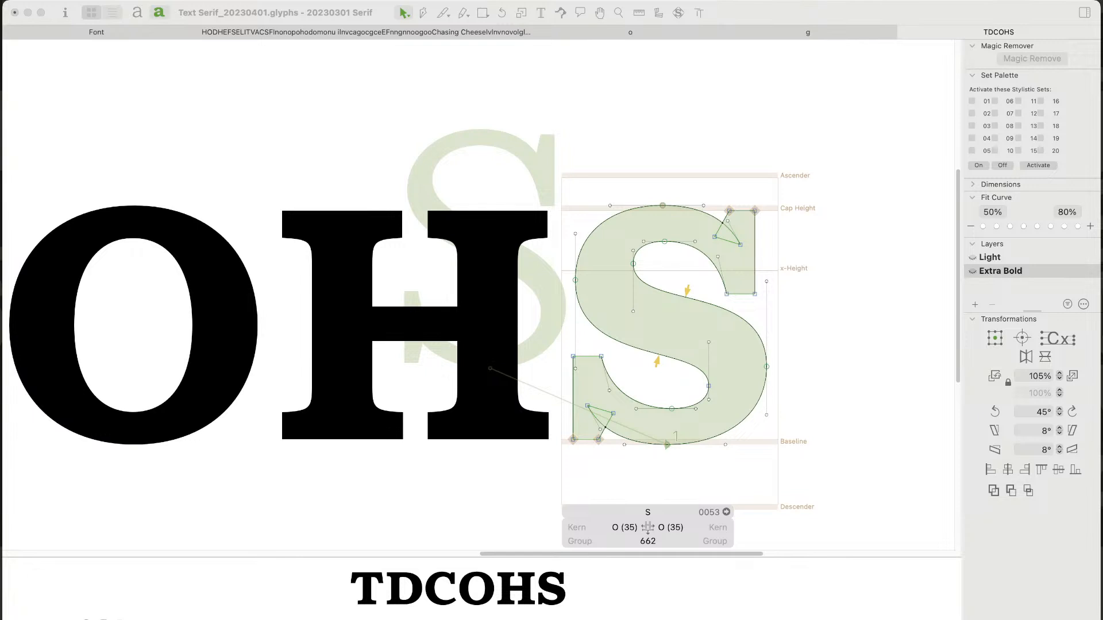
{"action": "left_click", "coordinate": [708, 250]}
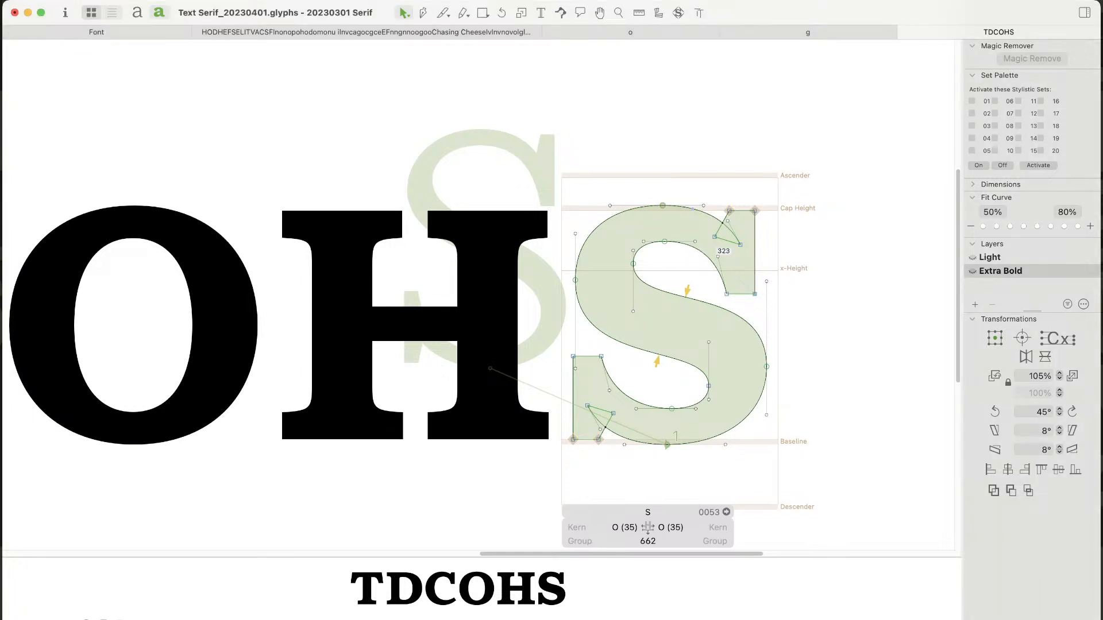
{"action": "key", "text": "super+1"}
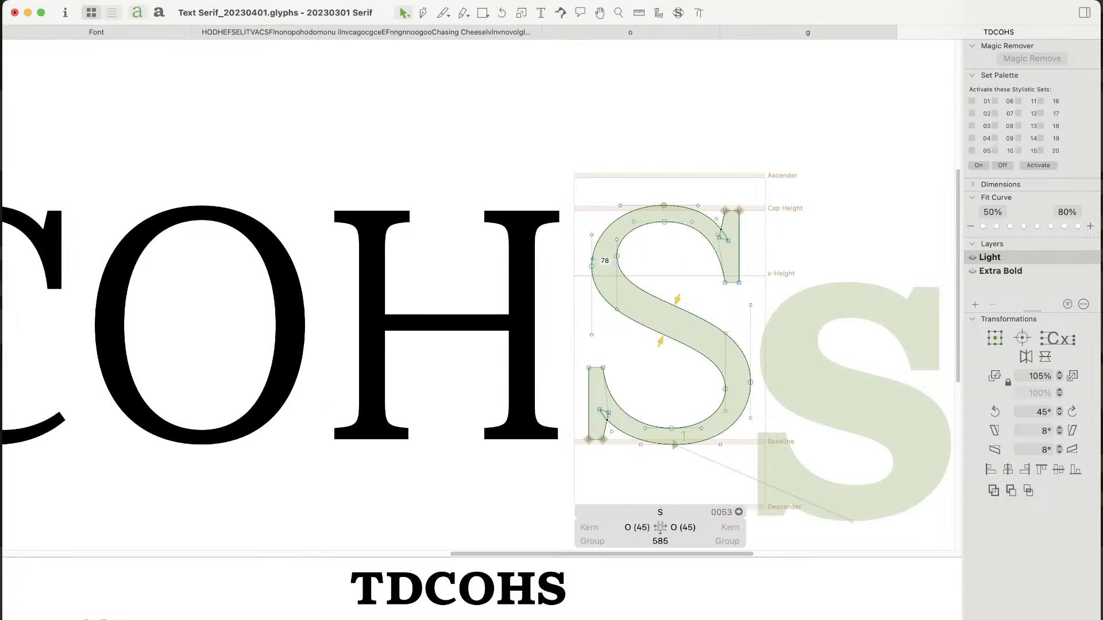
Step: Try lowering both left extreme nodes of the S's upper bowl with their lower handles by 20 units, and move them back
{"action": "left_click_drag", "start_coordinate": [579, 253], "coordinate": [634, 354]}
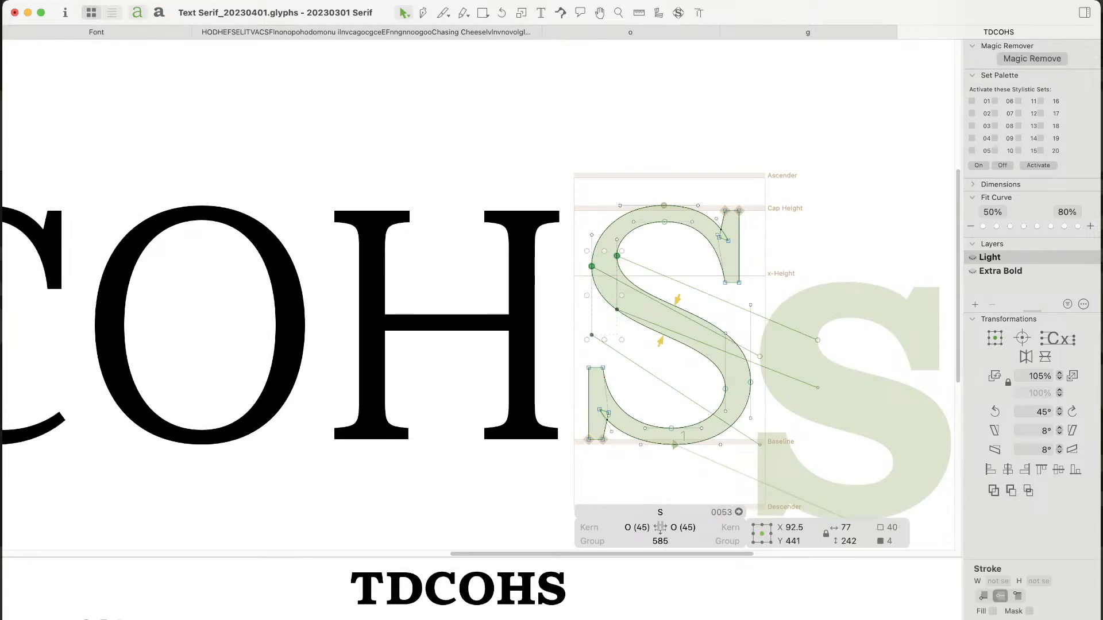
{"action": "key", "text": "shift+Down"}
{"action": "key", "text": "shift+Down"}
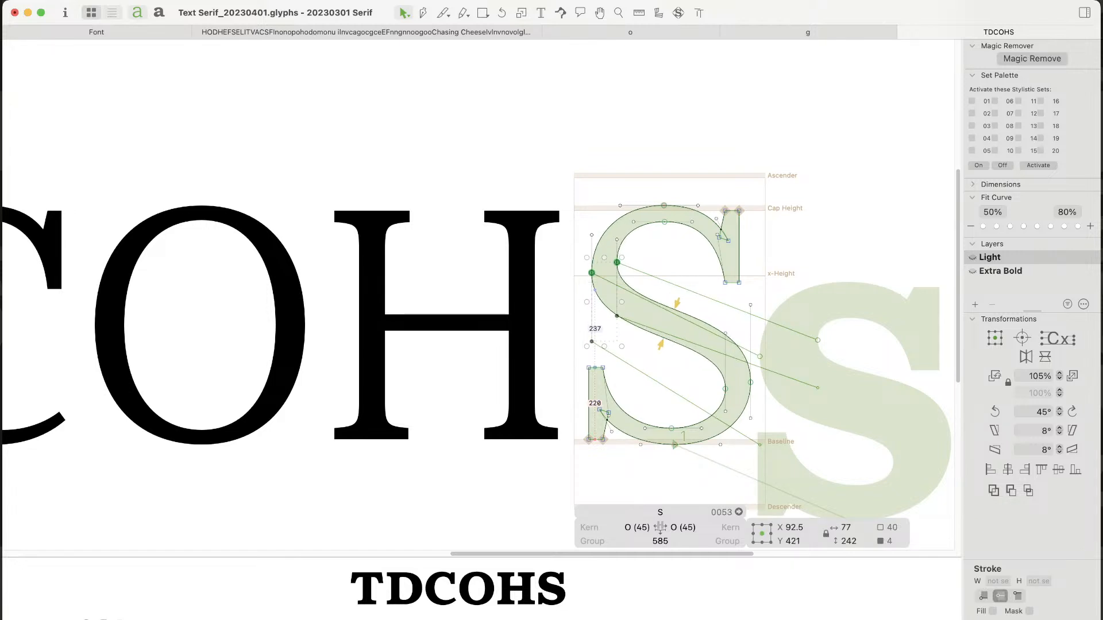
{"action": "key", "text": "shift+Up"}
{"action": "key", "text": "shift+Up"}
{"action": "left_click", "coordinate": [582, 302]}
Step: Lower the two lower handles of the upper bowl's left extreme nodes by 40 units in the Light S
{"action": "left_click", "coordinate": [592, 335]}
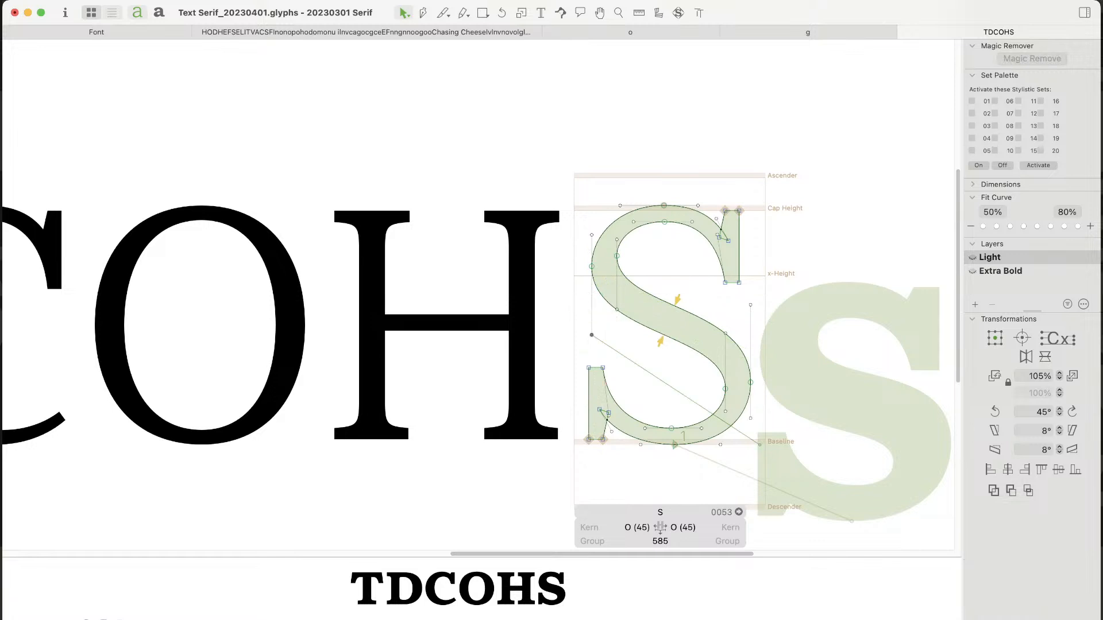
{"action": "left_click", "coordinate": [617, 310], "text": "shift"}
{"action": "key", "text": "shift+Down"}
{"action": "key", "text": "shift+Down"}
{"action": "key", "text": "shift+Down"}
{"action": "key", "text": "shift+Down"}
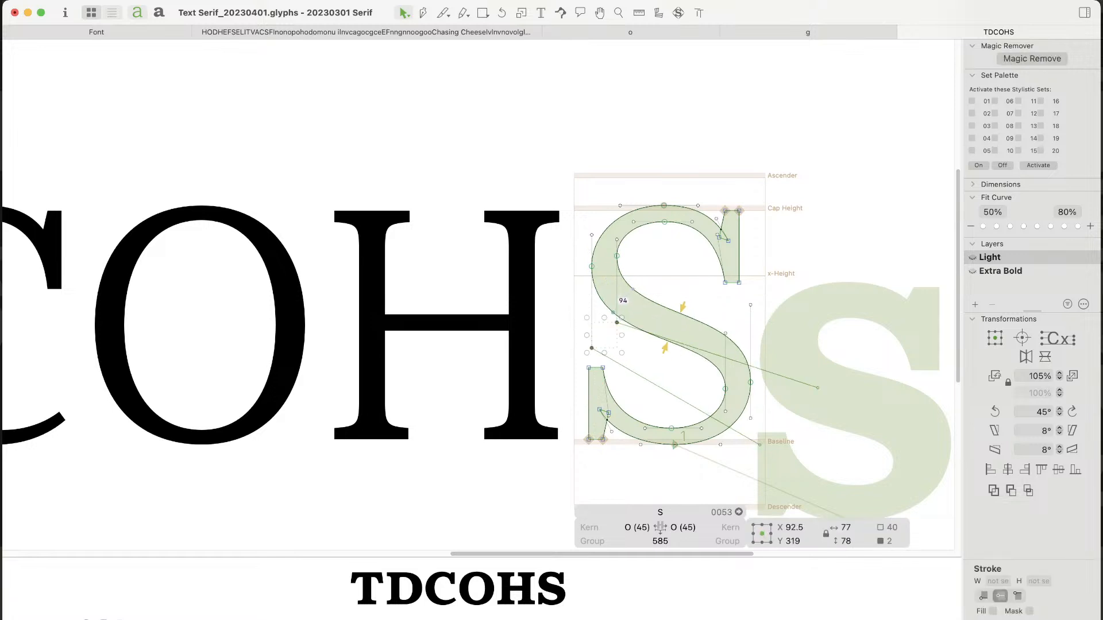
Step: Raise the two upper handles of the lower bowl's right extreme nodes by 40 units in the Light S
{"action": "left_click_drag", "start_coordinate": [761, 294], "coordinate": [705, 349]}
{"action": "key", "text": "shift+Up"}
{"action": "key", "text": "shift+Up"}
{"action": "key", "text": "shift+Up"}
{"action": "key", "text": "shift+Up"}
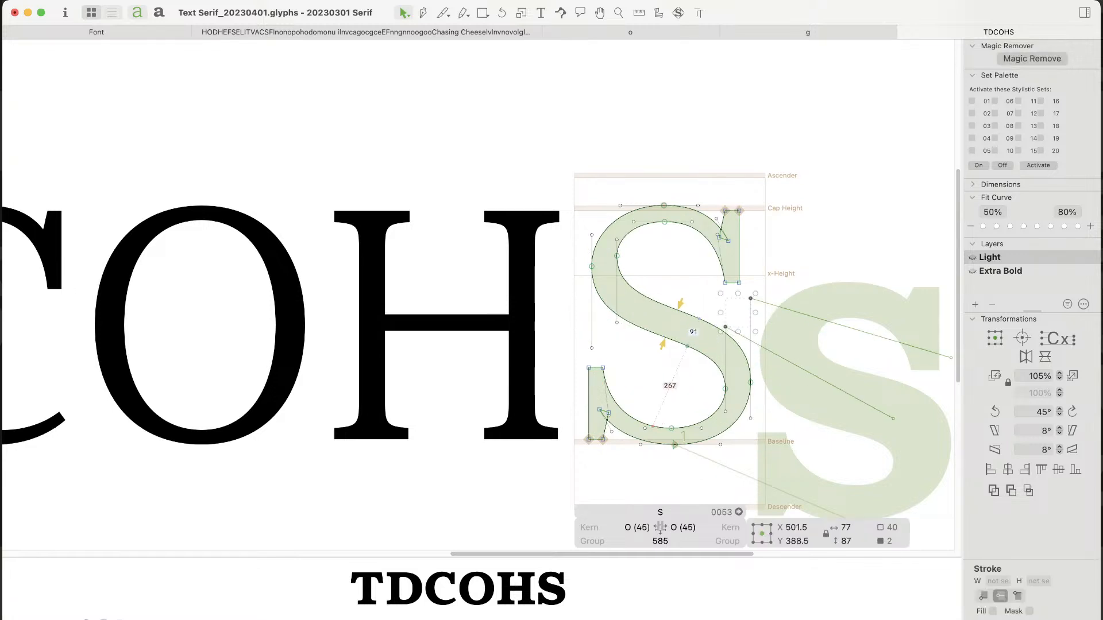
{"action": "key", "text": "Escape"}
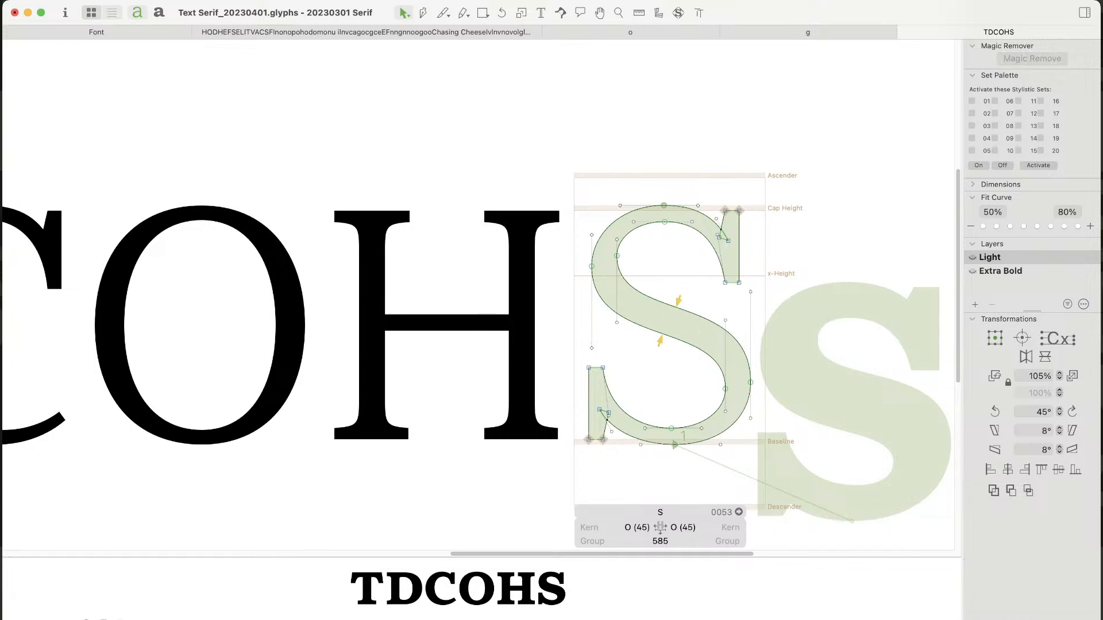
Step: Measure the Light S vertically through its bowls and spine, and examine the letter in a closer preview
{"action": "key", "text": "l"}
{"action": "left_click_drag", "start_coordinate": [663, 215], "coordinate": [664, 459]}
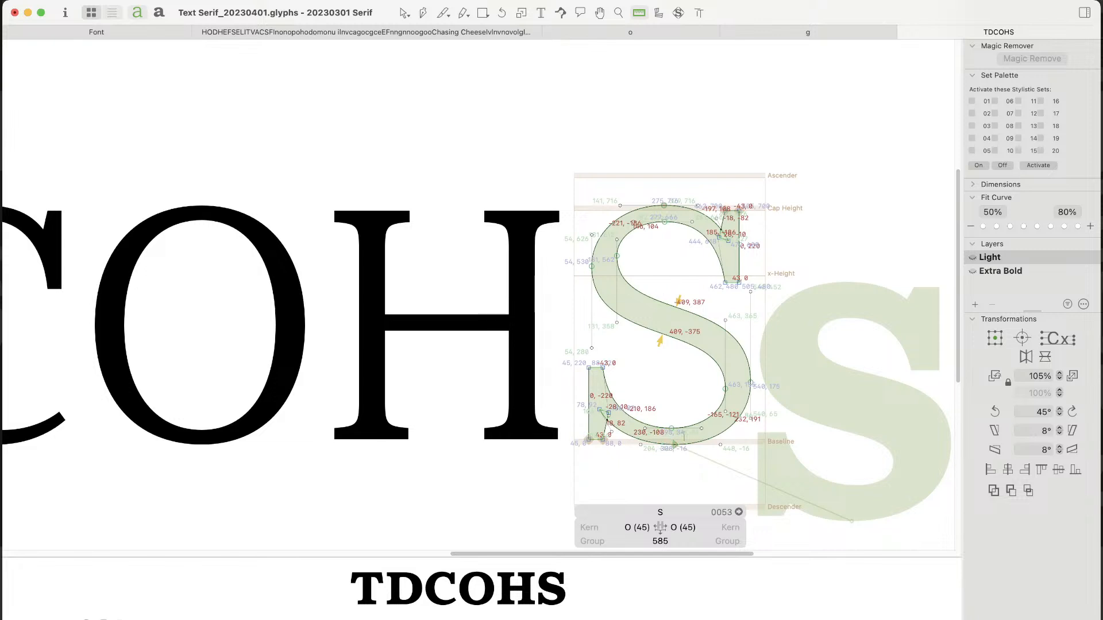
{"action": "key", "text": "v"}
{"action": "key", "text": "space"}
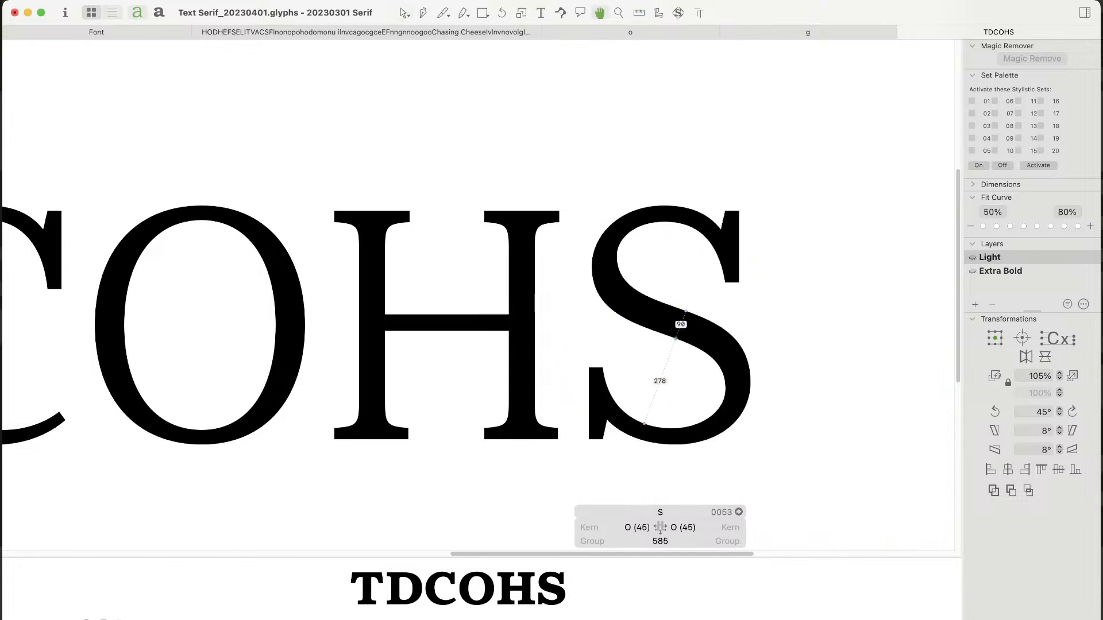
{"action": "scroll", "coordinate": [727, 384], "scroll_direction": "right", "scroll_amount": 3}
{"action": "scroll", "coordinate": [654, 379], "scroll_direction": "up", "scroll_amount": 3}
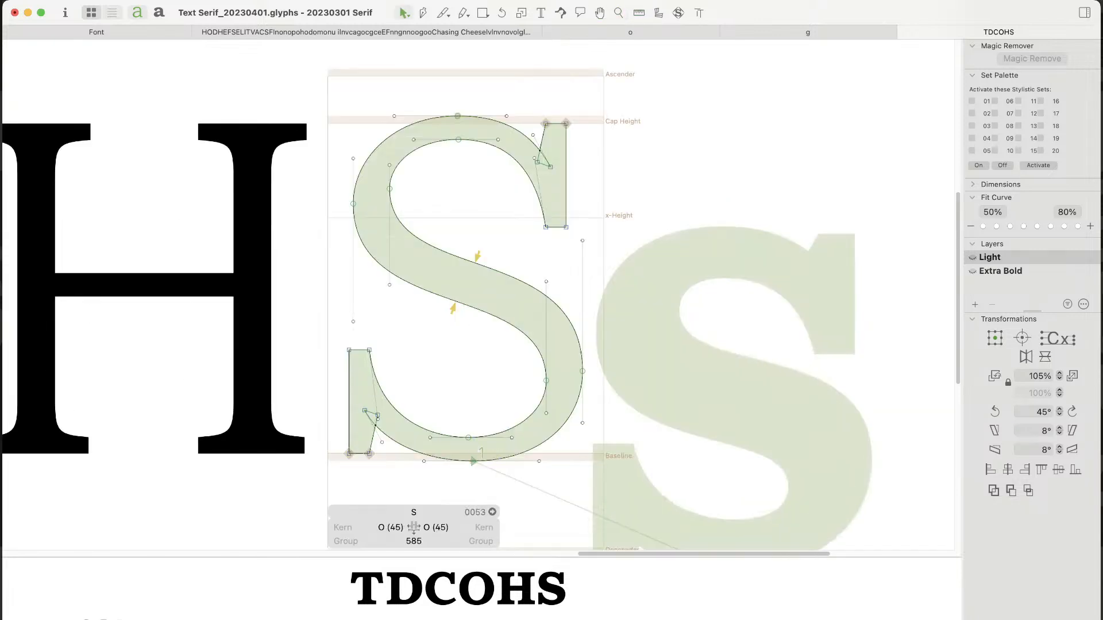
{"action": "key", "text": "space"}
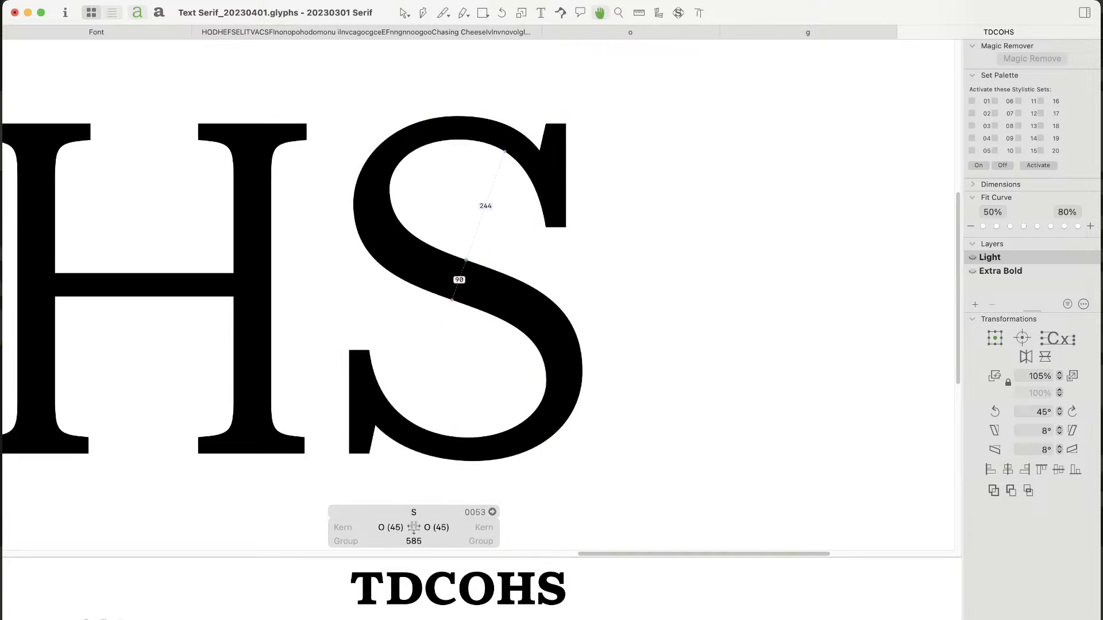
{"action": "key", "text": "space"}
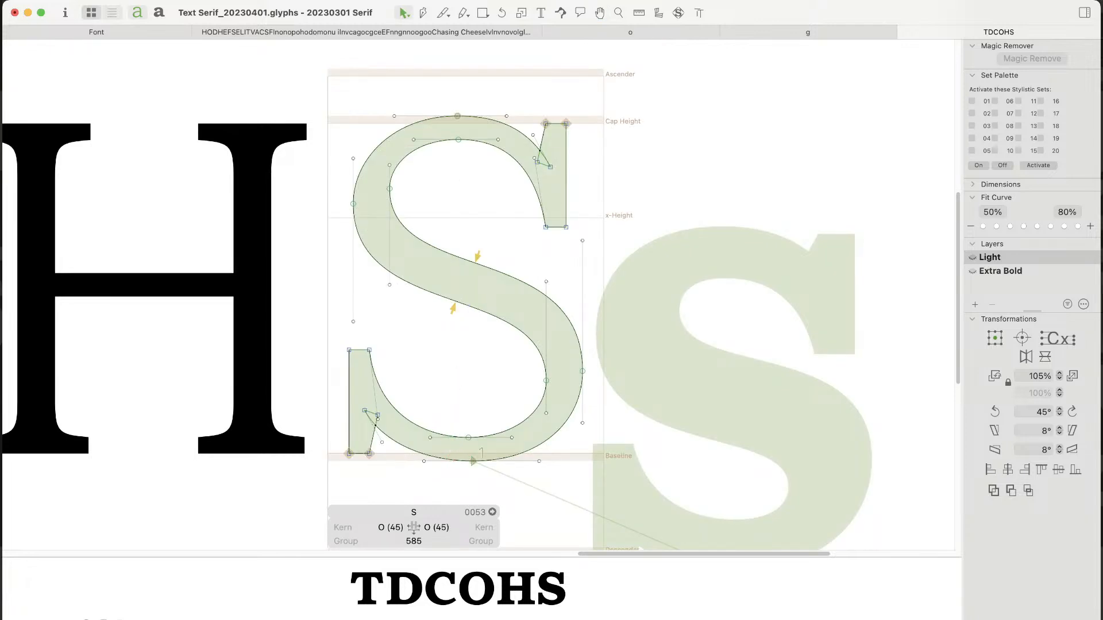
Step: Lengthen both pairs of spine handles on the Light S by 10 units: the left pair downwards and the right pair upwards
{"action": "left_click_drag", "start_coordinate": [346, 329], "coordinate": [397, 277]}
{"action": "key", "text": "shift+Down"}
{"action": "left_click_drag", "start_coordinate": [591, 232], "coordinate": [537, 285]}
{"action": "key", "text": "shift+Up"}
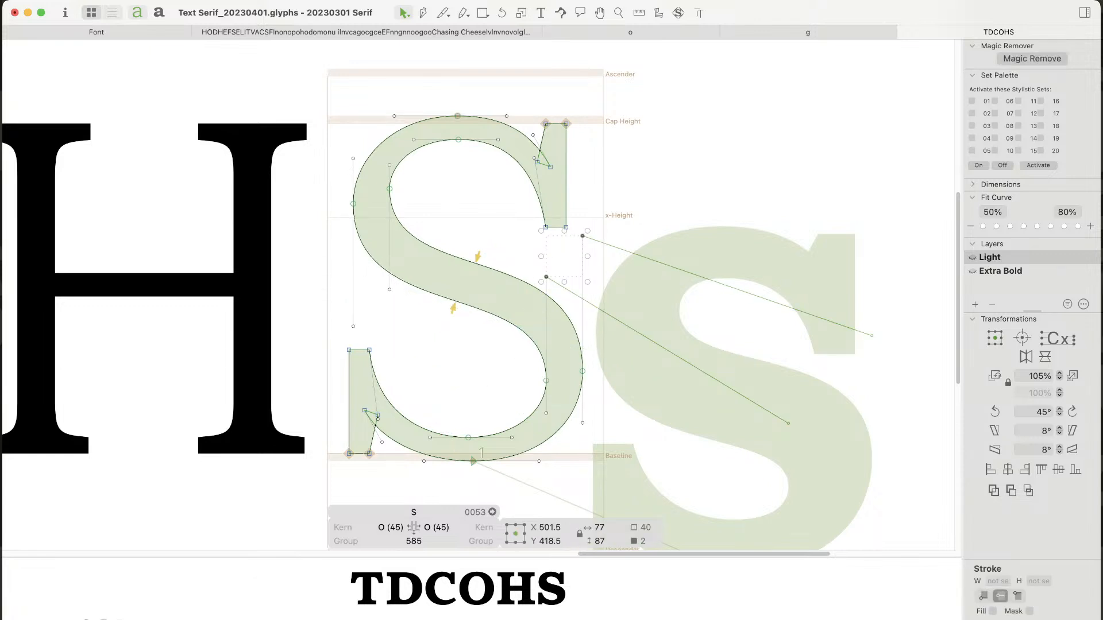
Step: Draw a temporary slanted strip 20 units high from the Light S's spine across to the background S, and delete it
{"action": "key", "text": "f"}
{"action": "left_click_drag", "start_coordinate": [413, 257], "coordinate": [863, 420]}
{"action": "key", "text": "v"}
{"action": "left_click_drag", "start_coordinate": [428, 237], "coordinate": [414, 281]}
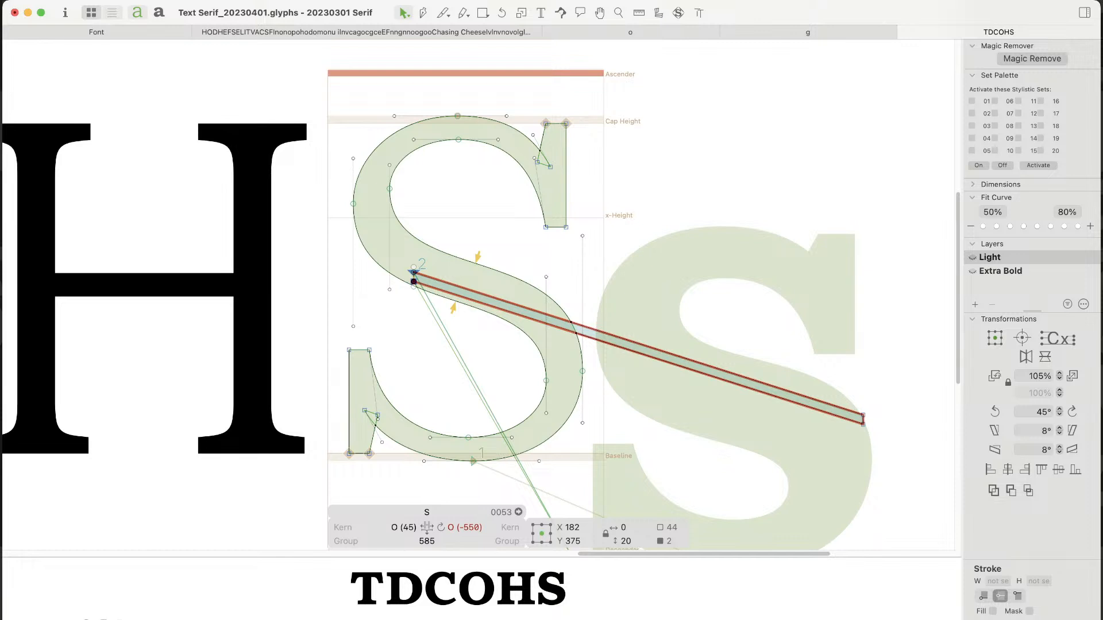
{"action": "key", "text": "Delete"}
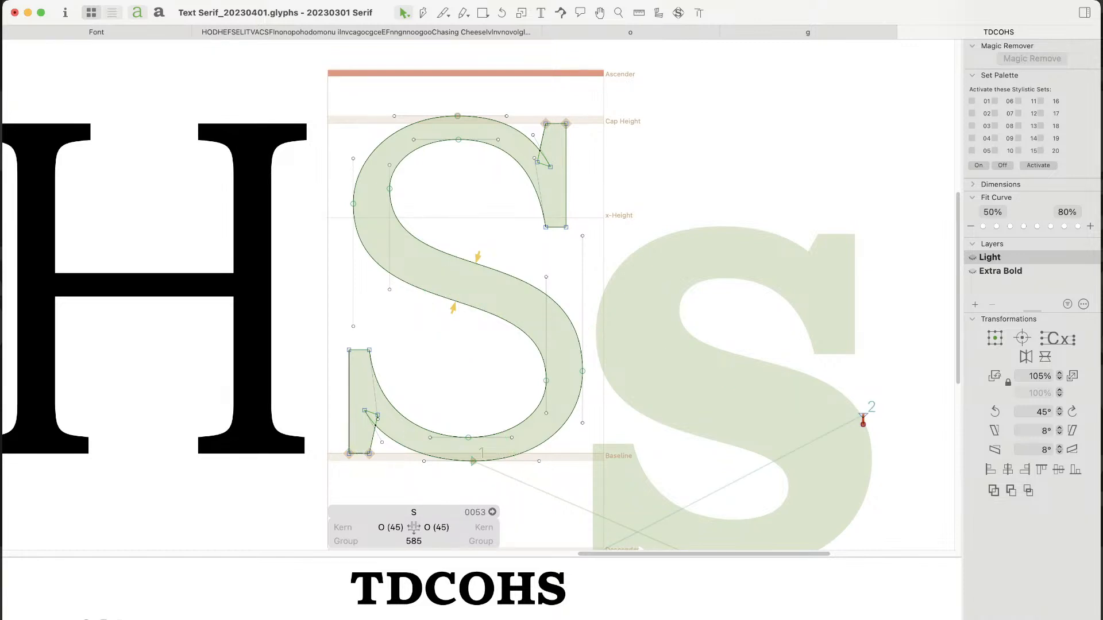
{"action": "left_click", "coordinate": [863, 421]}
{"action": "key", "text": "Delete"}
Step: Raise the two upper handles of the lower bowl's right curve and lower the upper bowl's two lower left handles by 20 units each
{"action": "left_click", "coordinate": [583, 236]}
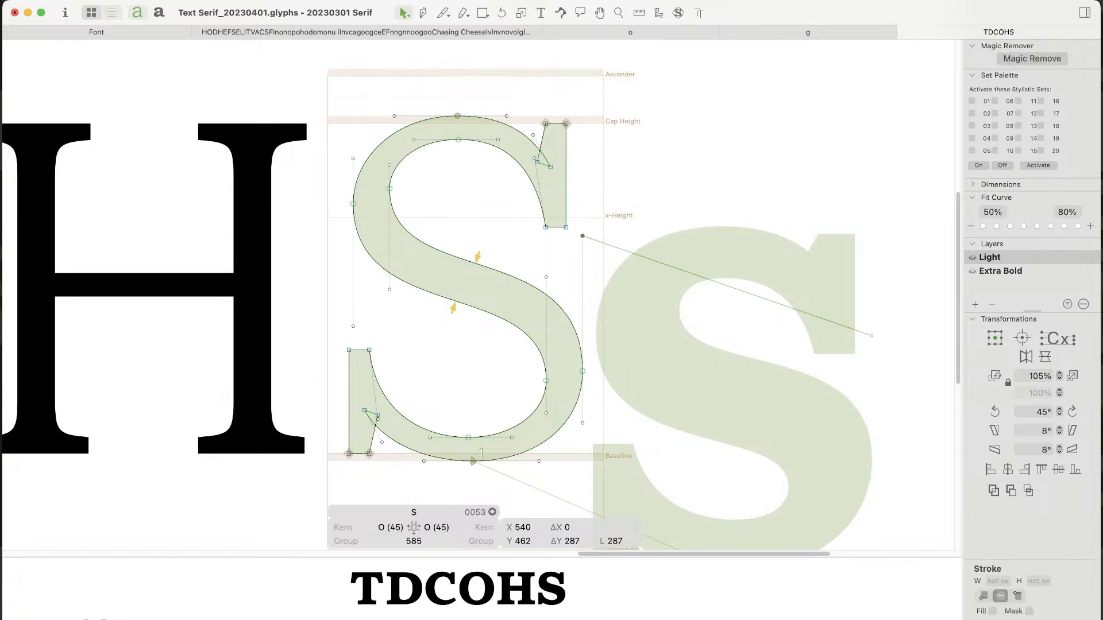
{"action": "left_click", "coordinate": [546, 277], "text": "shift"}
{"action": "key", "text": "shift+Up"}
{"action": "key", "text": "shift+Up"}
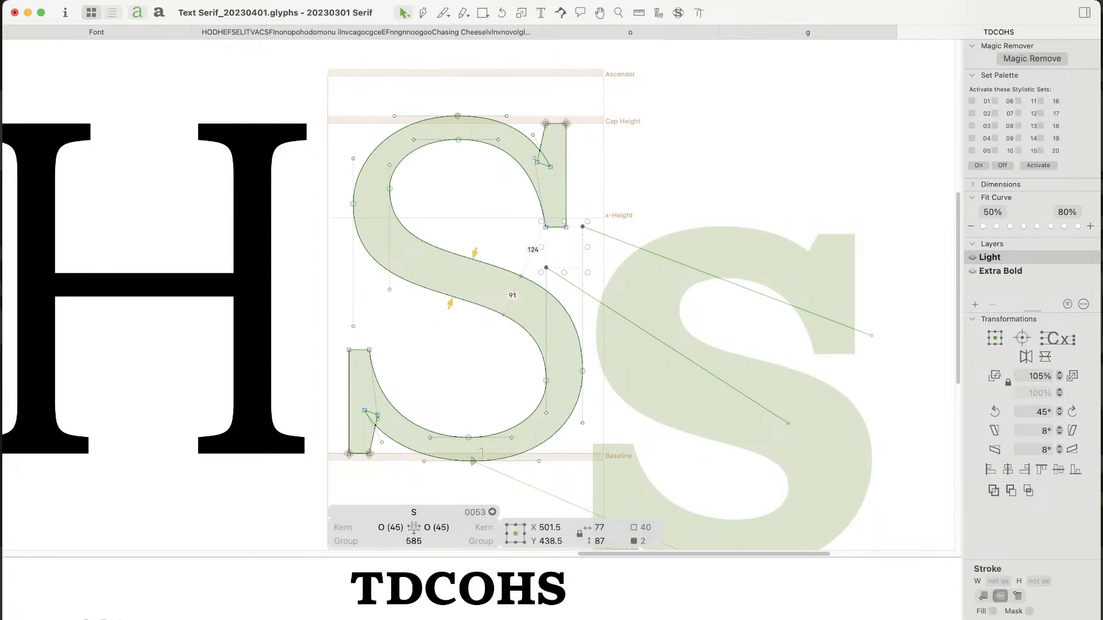
{"action": "left_click_drag", "start_coordinate": [433, 269], "coordinate": [318, 339]}
{"action": "key", "text": "shift+Down"}
{"action": "key", "text": "shift+Down"}
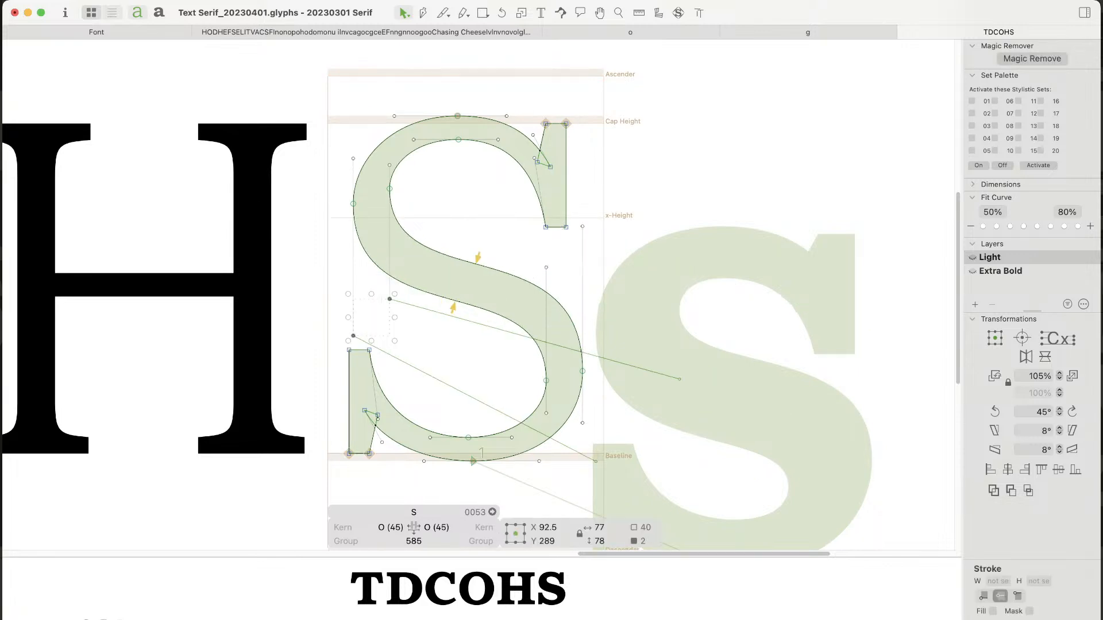
{"action": "key", "text": "Escape"}
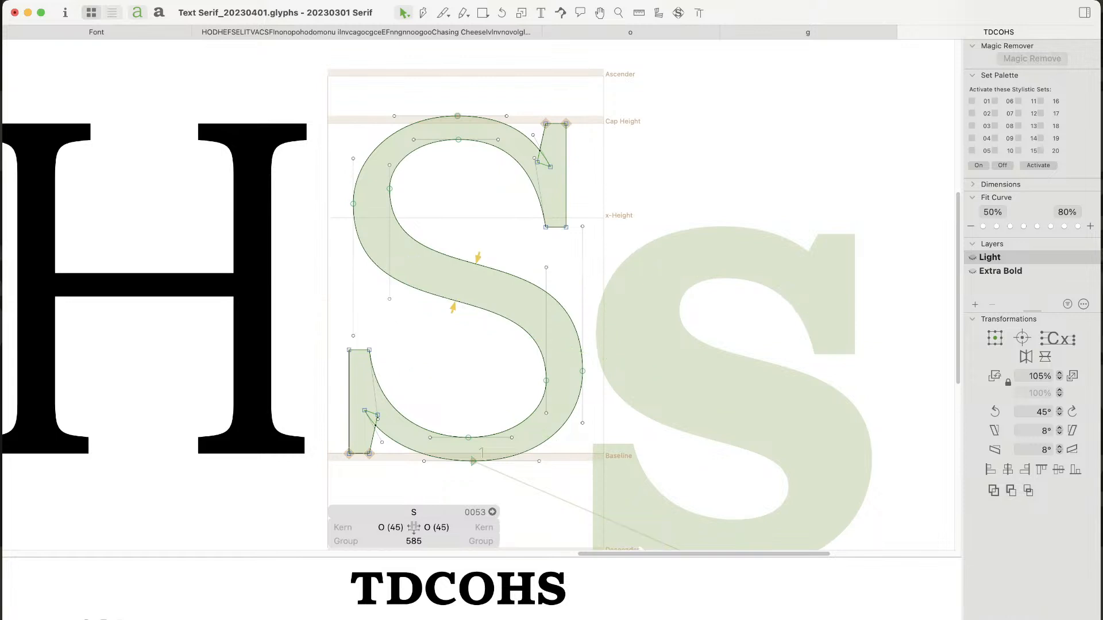
Step: Inspect the Light S at reduced and enlarged sizes, and overlay its symmetry comparison with the coverage read-out
{"action": "scroll", "coordinate": [478, 272], "scroll_direction": "down", "scroll_amount": 10}
{"action": "key", "text": "space"}
{"action": "left_click_drag", "start_coordinate": [478, 273], "coordinate": [491, 309]}
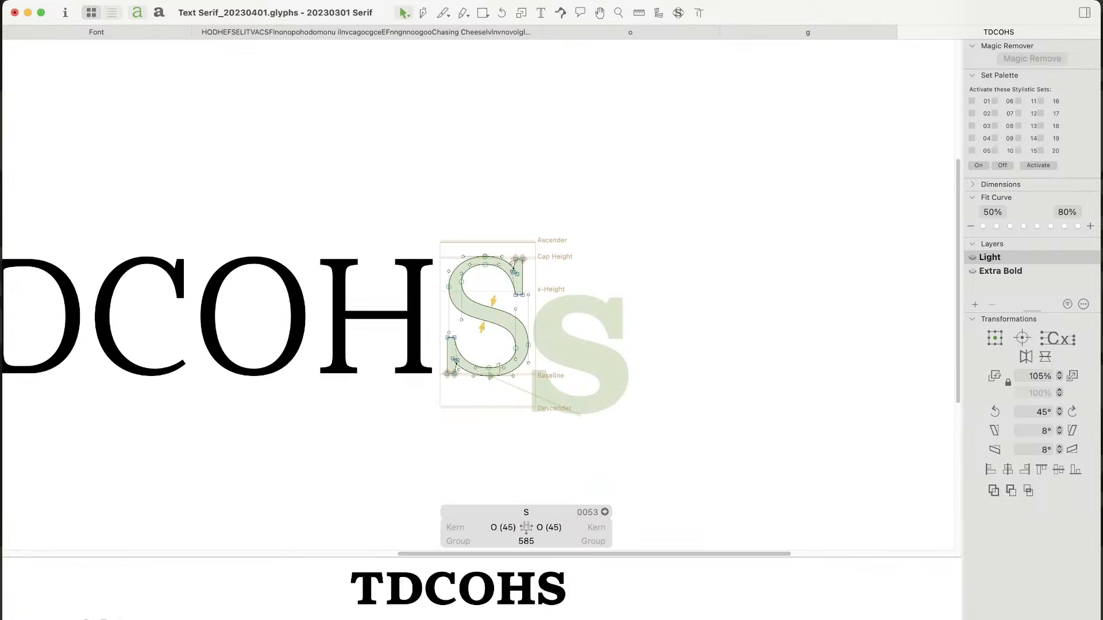
{"action": "key", "text": "super+space"}
{"action": "mouse_move", "coordinate": [388, 201]}
{"action": "left_mouse_down"}
{"action": "mouse_move", "coordinate": [592, 413]}
{"action": "mouse_move", "coordinate": [592, 435]}
{"action": "left_mouse_up"}
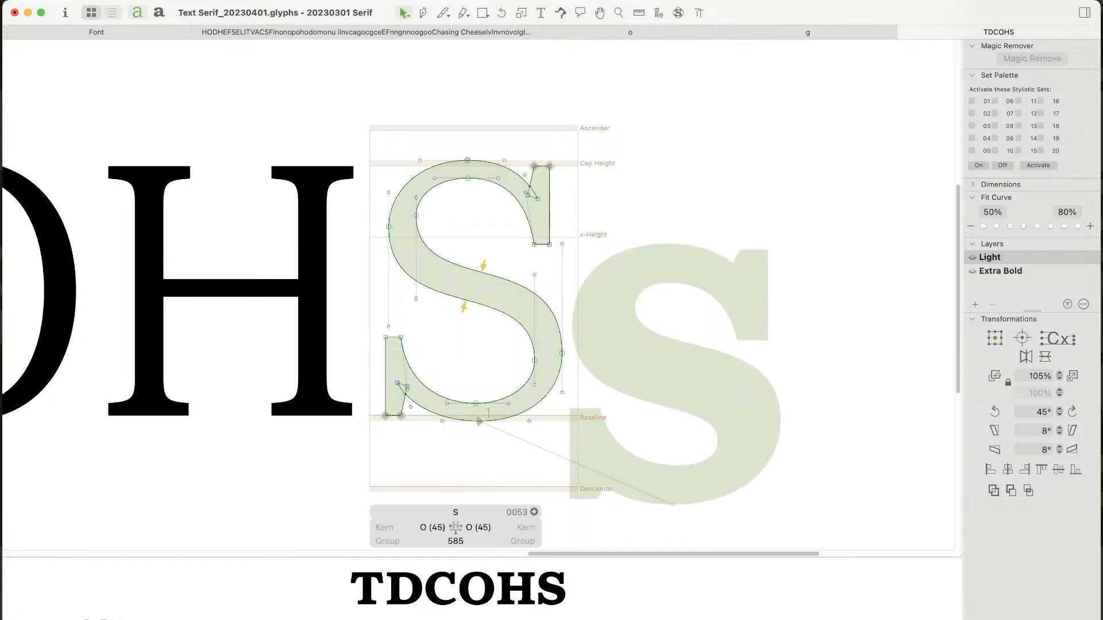
{"action": "key", "text": "space"}
{"action": "key", "text": "super+space"}
{"action": "mouse_move", "coordinate": [329, 113]}
{"action": "left_mouse_down"}
{"action": "mouse_move", "coordinate": [622, 428]}
{"action": "mouse_move", "coordinate": [585, 503]}
{"action": "left_mouse_up"}
{"action": "key", "text": "s"}
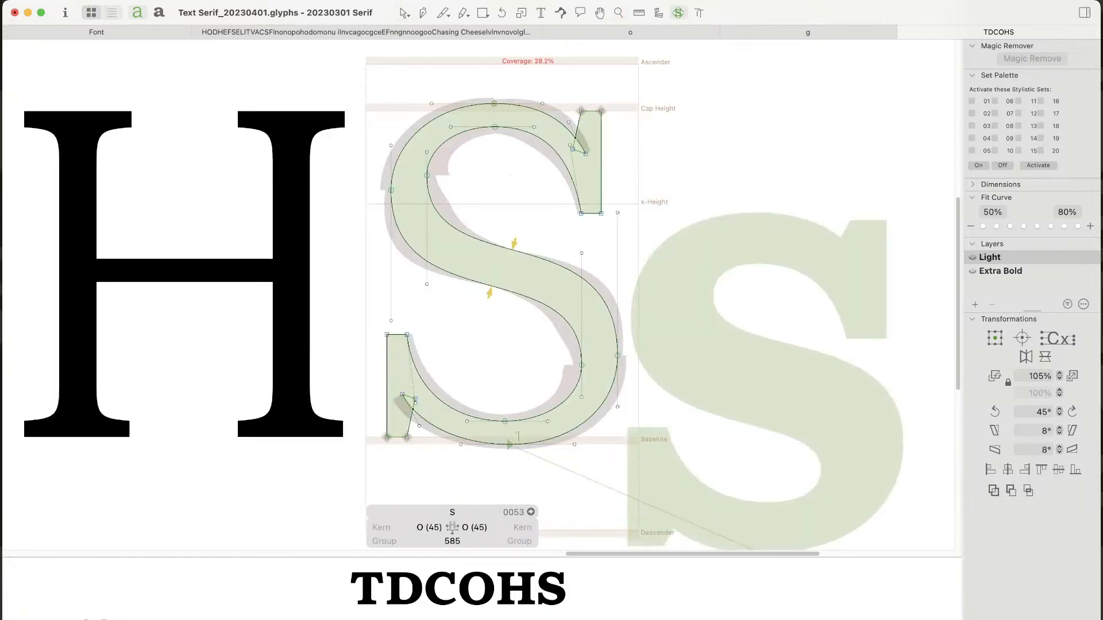
Step: Try sliding the outer left extreme node on the S's upper bowl down to Y 505 while its handles stay fixed
{"action": "double_click", "coordinate": [392, 191]}
{"action": "left_click_drag", "start_coordinate": [391, 190], "coordinate": [391, 190]}
{"action": "key", "text": "alt+shift+Down"}
{"action": "key", "text": "alt+shift+Down"}
{"action": "key", "text": "alt+shift+Down"}
{"action": "key", "text": "alt+shift+Down"}
{"action": "key", "text": "alt+shift+Down"}
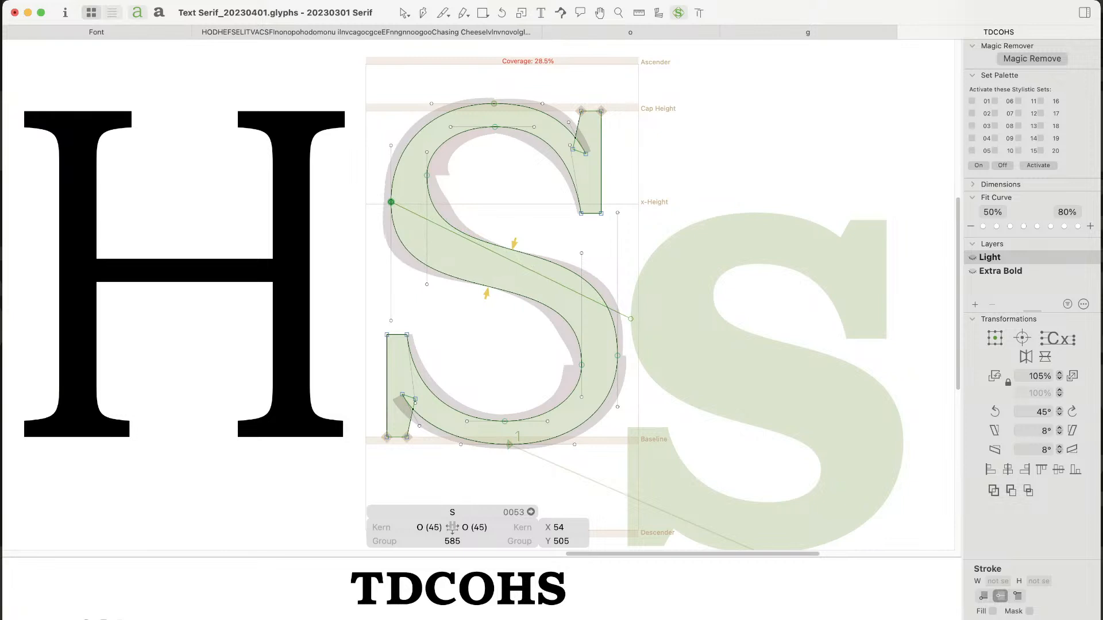
{"action": "key", "text": "space"}
Step: Slide the outer left extreme node on the S's upper bowl up to Y 535 while its handles stay fixed
{"action": "key", "text": "alt+shift+Up"}
{"action": "key", "text": "alt+shift+Up"}
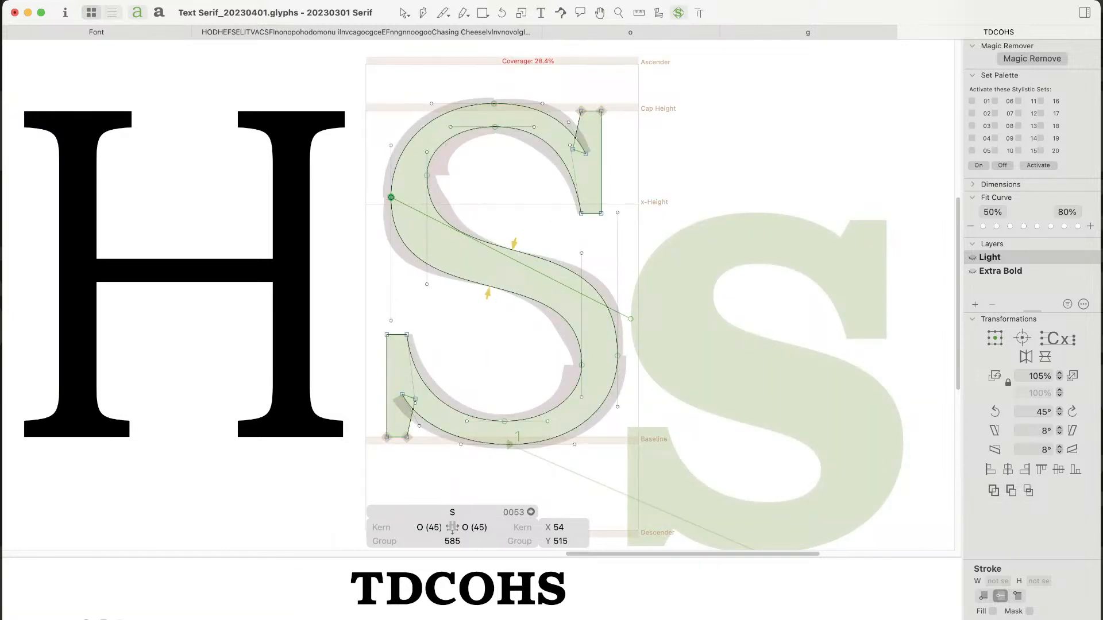
{"action": "key", "text": "alt+shift+Up"}
{"action": "key", "text": "alt+shift+Up"}
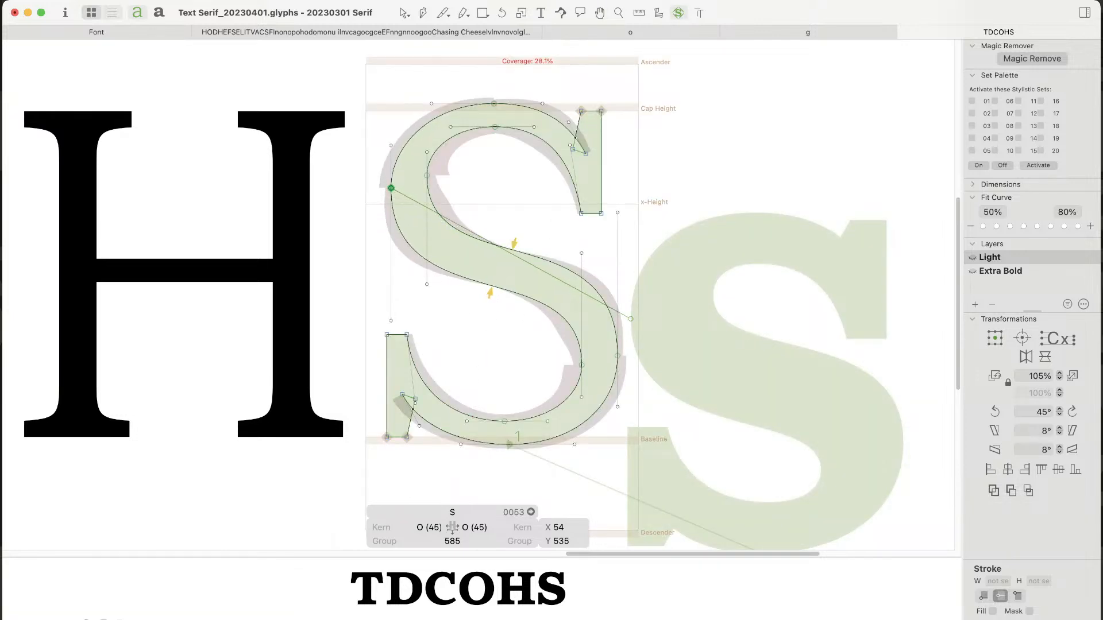
{"action": "key", "text": "alt+shift+Up"}
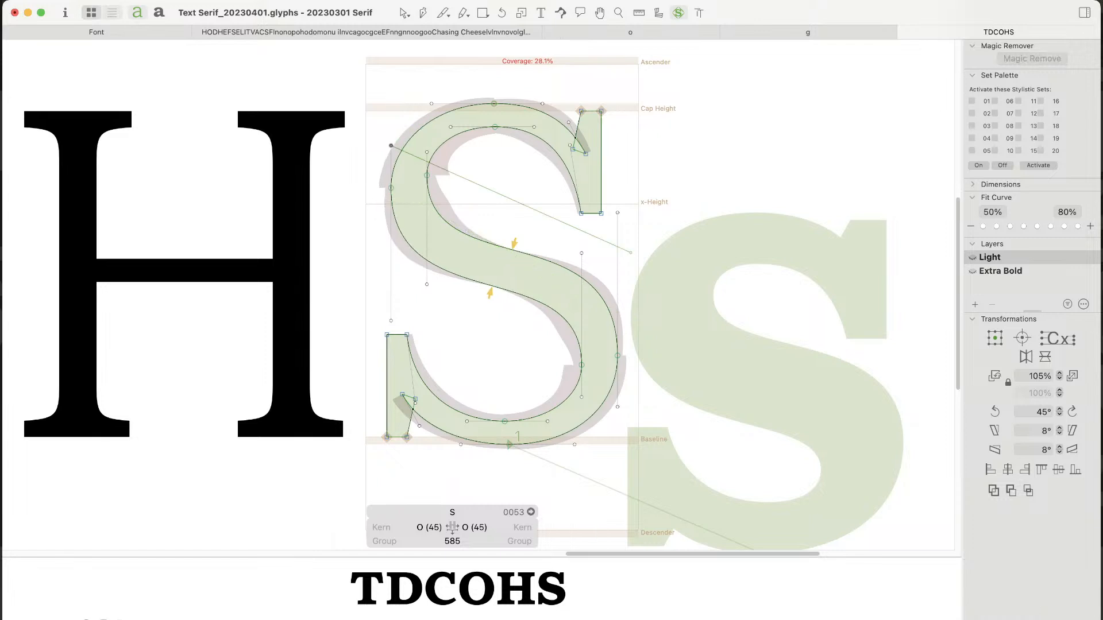
Step: Raise the upper handle of the outer left extreme node on the S's upper bowl by 20 units to Y 646
{"action": "left_click", "coordinate": [390, 146]}
{"action": "key", "text": "shift+Up"}
{"action": "key", "text": "shift+Up"}
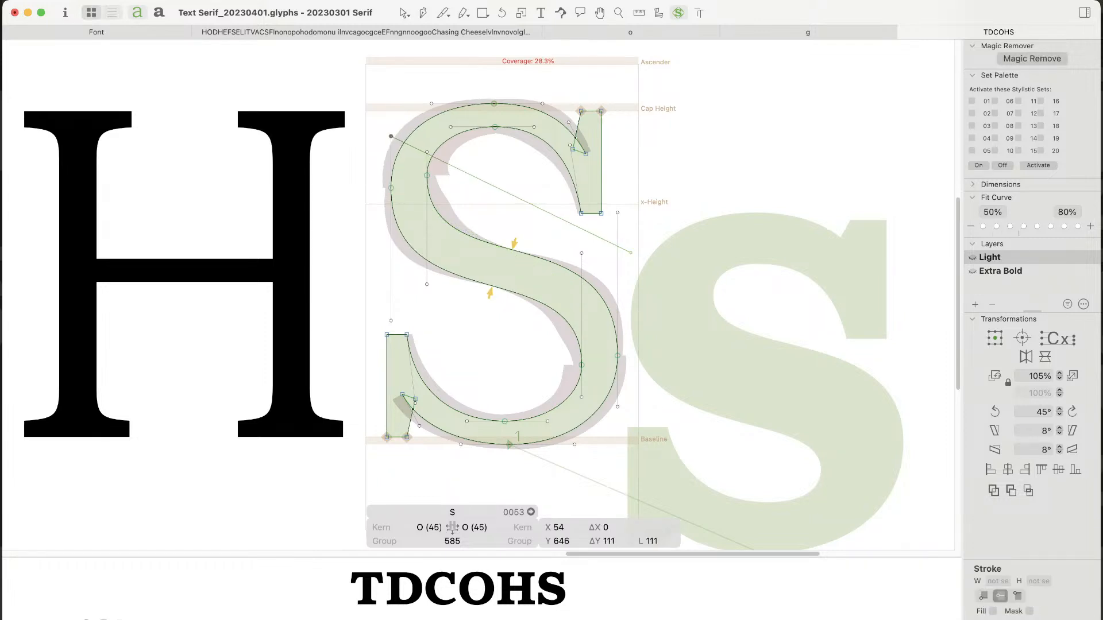
Step: Lower the upper handle of the outer left extreme node on the S's upper bowl to Y 636, and raise the node to Y 540
{"action": "key", "text": "space"}
{"action": "key", "text": "shift+Down"}
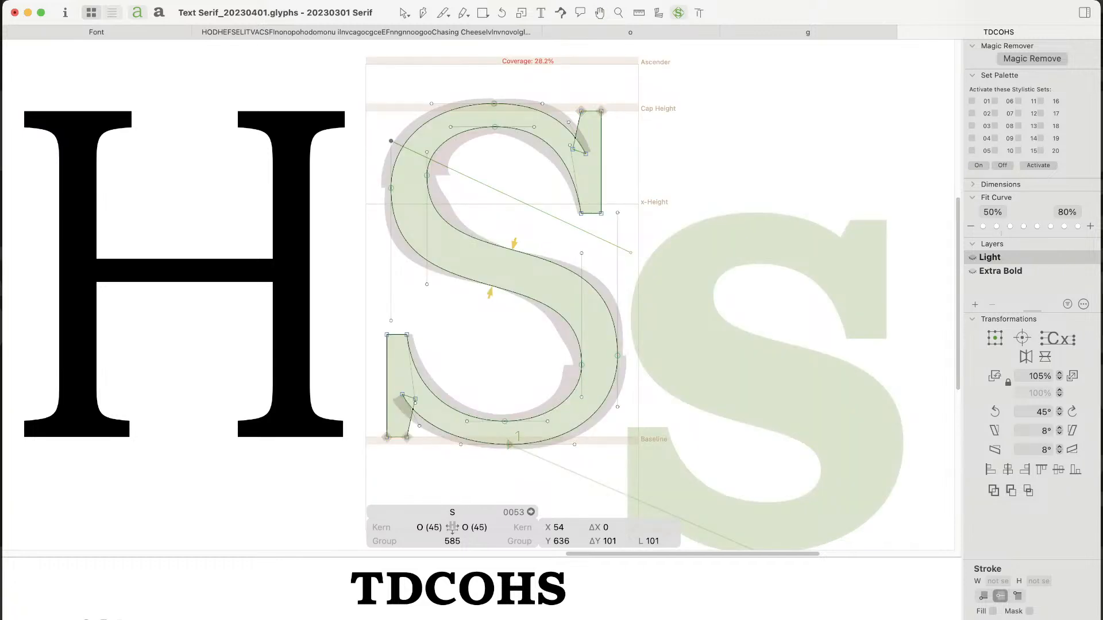
{"action": "left_click", "coordinate": [384, 183]}
{"action": "left_click", "coordinate": [390, 187]}
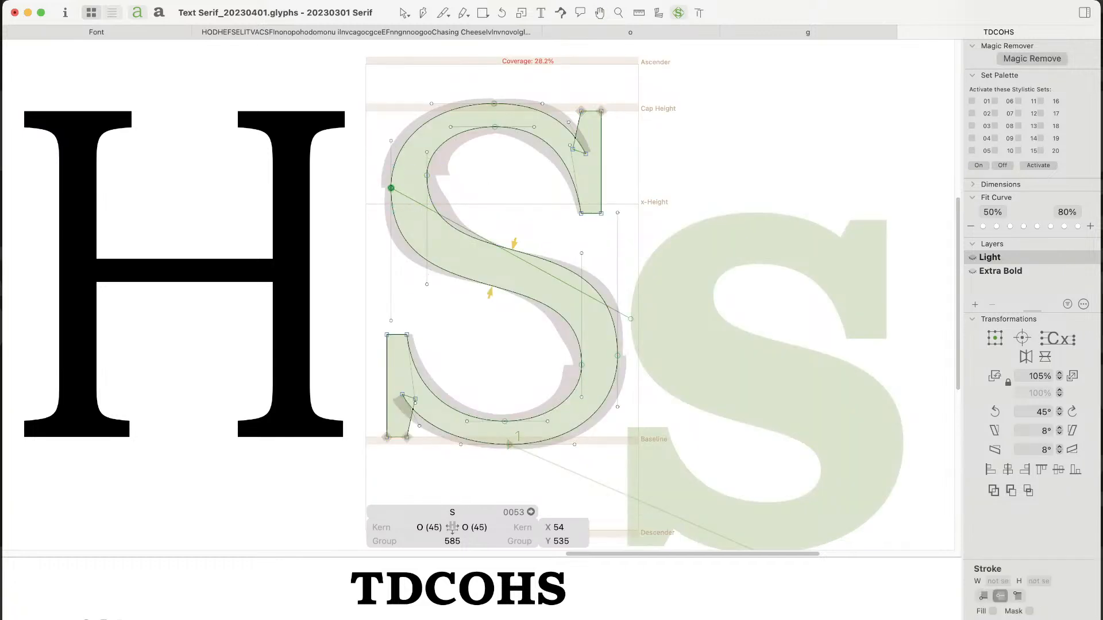
{"action": "key", "text": "Up"}
{"action": "key", "text": "Up"}
{"action": "key", "text": "Up"}
{"action": "key", "text": "Up"}
{"action": "key", "text": "Up"}
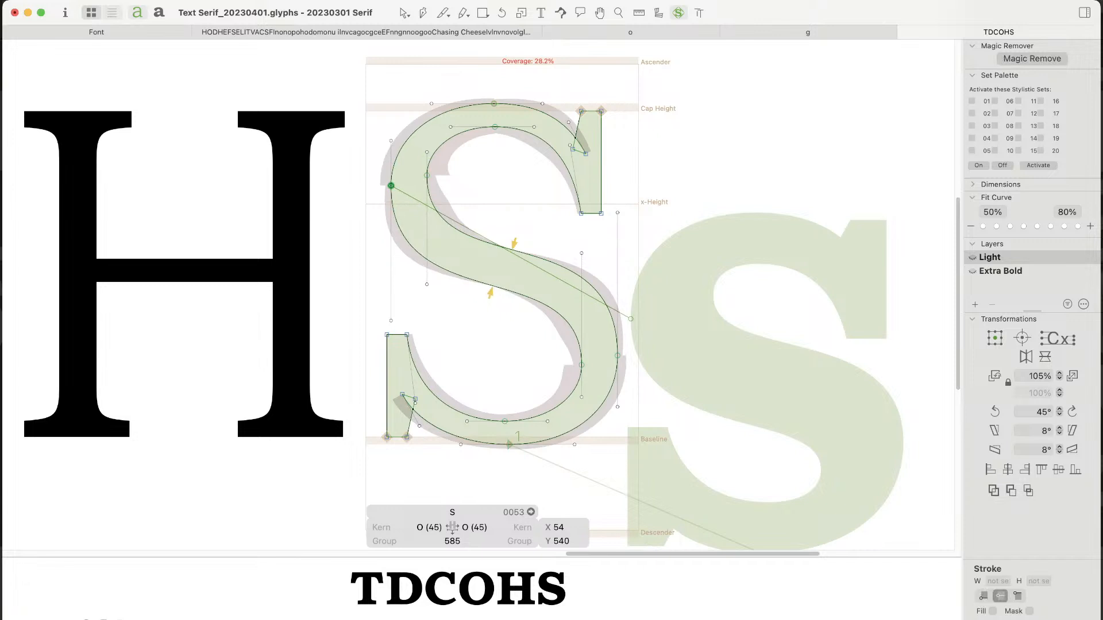
Step: Move the inner left extreme node of the S's upper bowl to X 126, Y 547 while its handles stay vertically fixed
{"action": "left_click_drag", "start_coordinate": [426, 175], "coordinate": [427, 186]}
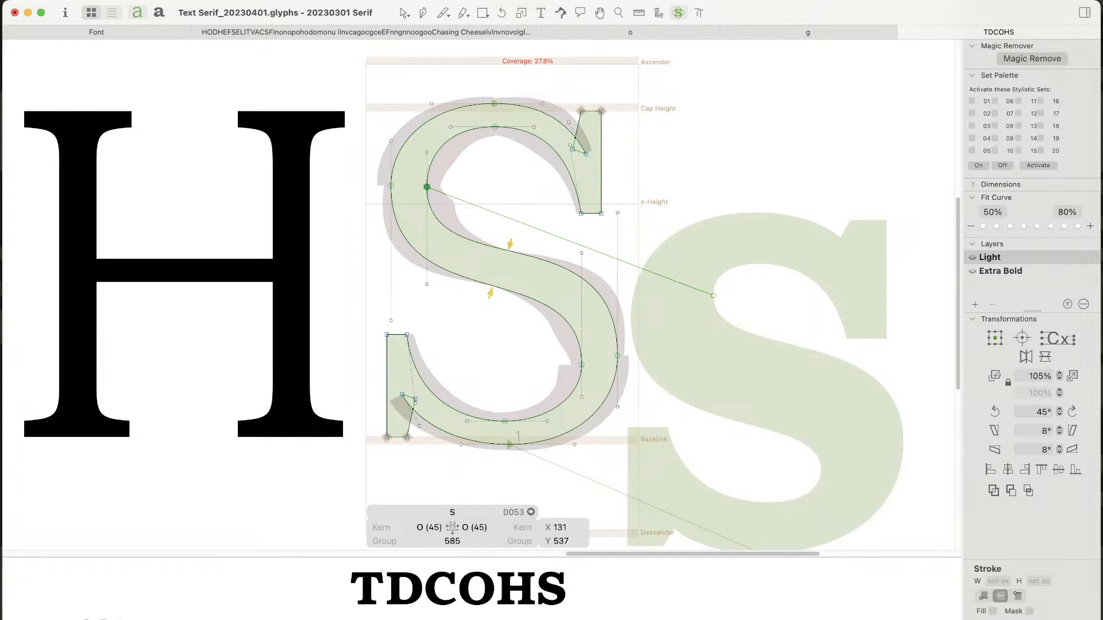
{"action": "key", "text": "space"}
{"action": "key", "text": "space"}
{"action": "key", "text": "shift+Up"}
{"action": "key", "text": "v"}
{"action": "key", "text": "Left"}
{"action": "key", "text": "Left"}
{"action": "key", "text": "Left"}
{"action": "key", "text": "Left"}
{"action": "key", "text": "Left"}
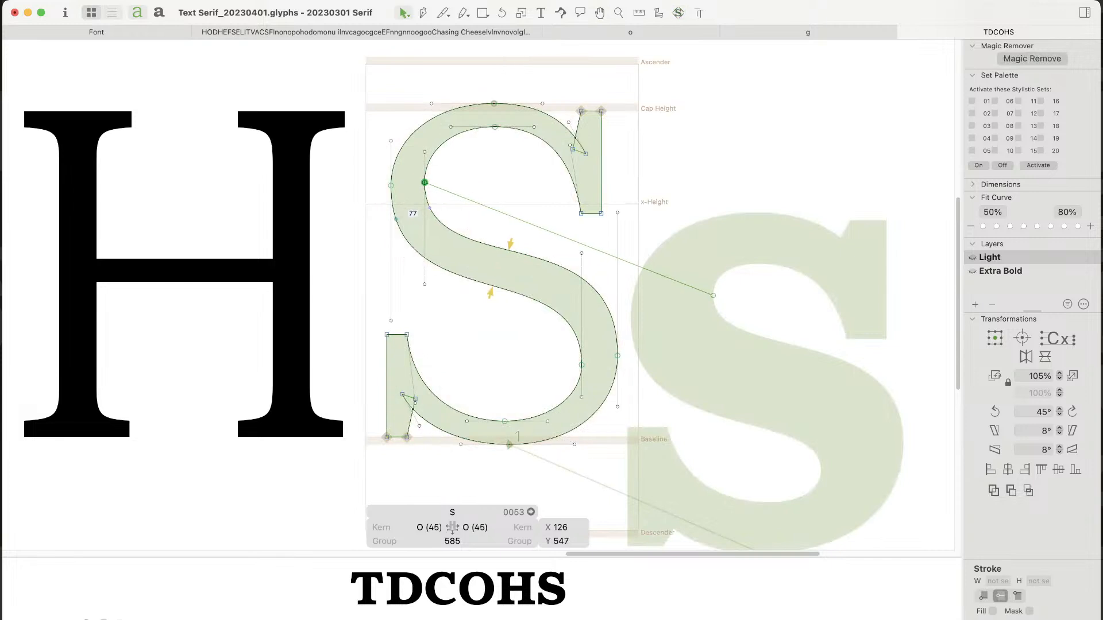
Step: Shift the inner right extreme node of the S's lower bowl out to X 468 and raise it 10 units
{"action": "key", "text": "Tab"}
{"action": "key", "text": "Right"}
{"action": "key", "text": "Right"}
{"action": "key", "text": "Right"}
{"action": "key", "text": "Right"}
{"action": "key", "text": "Right"}
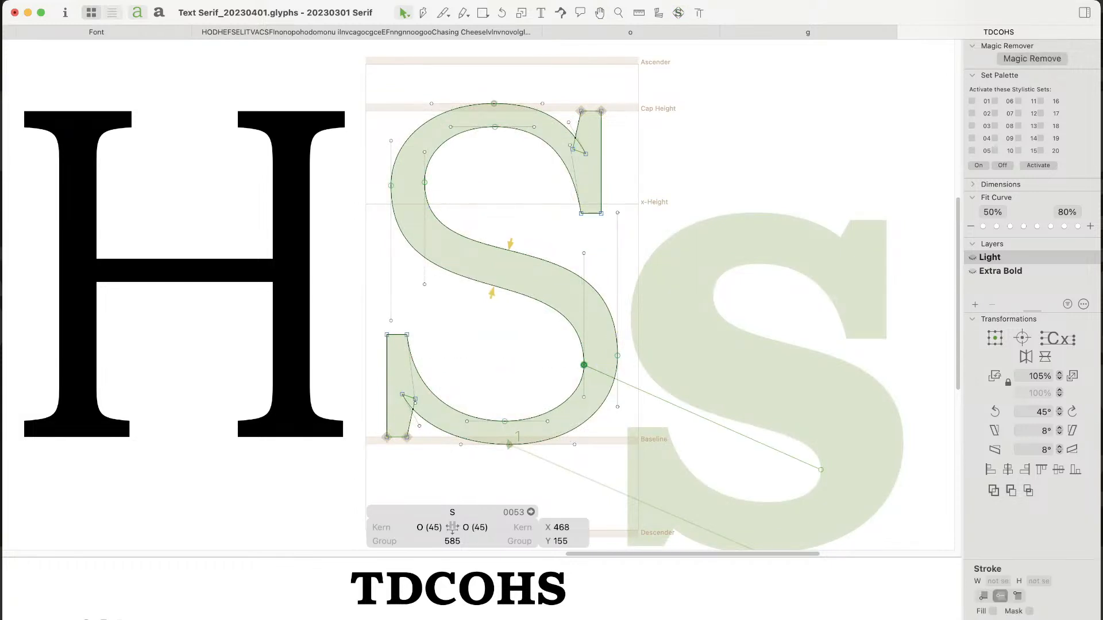
{"action": "key", "text": "space"}
{"action": "key", "text": "shift+Down"}
{"action": "key", "text": "shift+Up"}
{"action": "key", "text": "shift+Up"}
{"action": "left_click", "coordinate": [554, 380]}
{"action": "key", "text": "space"}
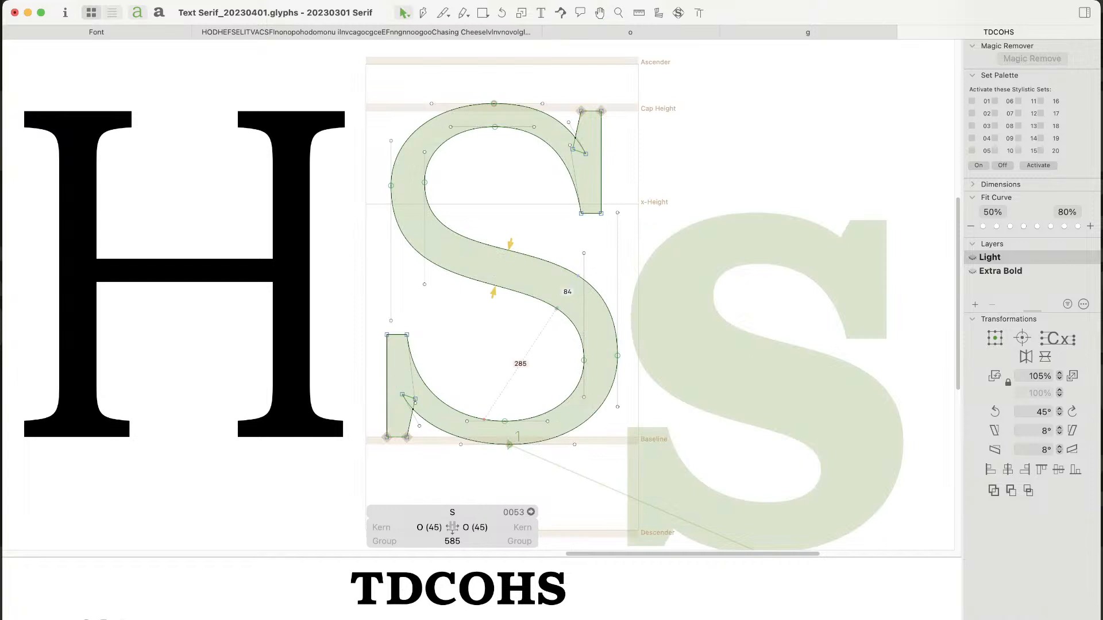
{"action": "key", "text": "space"}
{"action": "left_click_drag", "start_coordinate": [578, 409], "coordinate": [564, 414]}
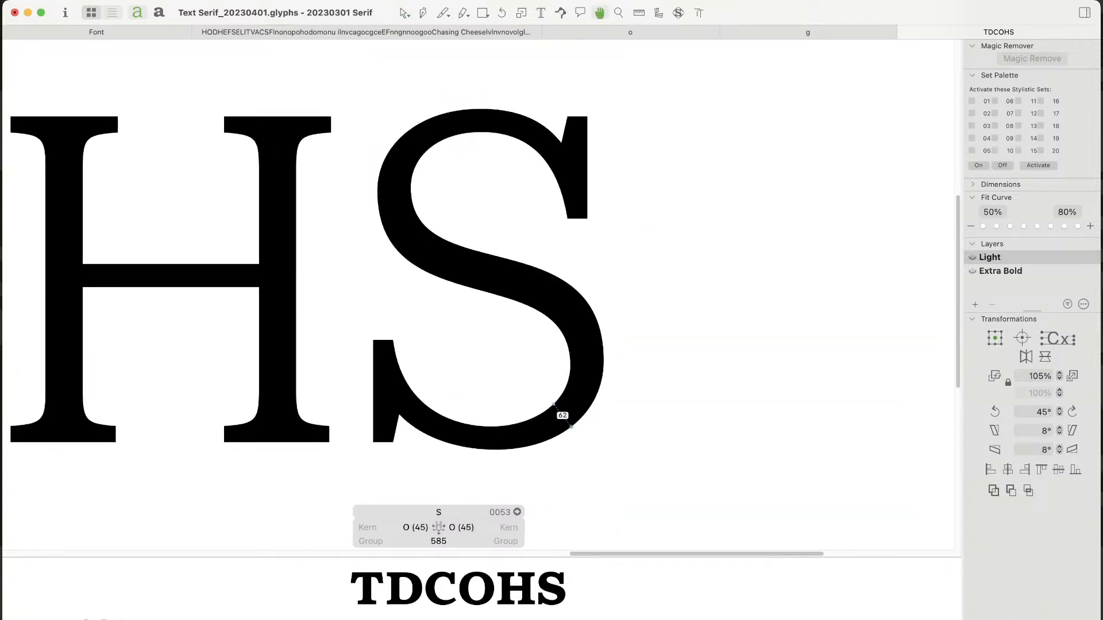
Step: Shorten the upper handle of the lower bowl's outer right node by 10 units and the lower handle of the upper bowl's outer left node to 280
{"action": "left_click", "coordinate": [604, 219]}
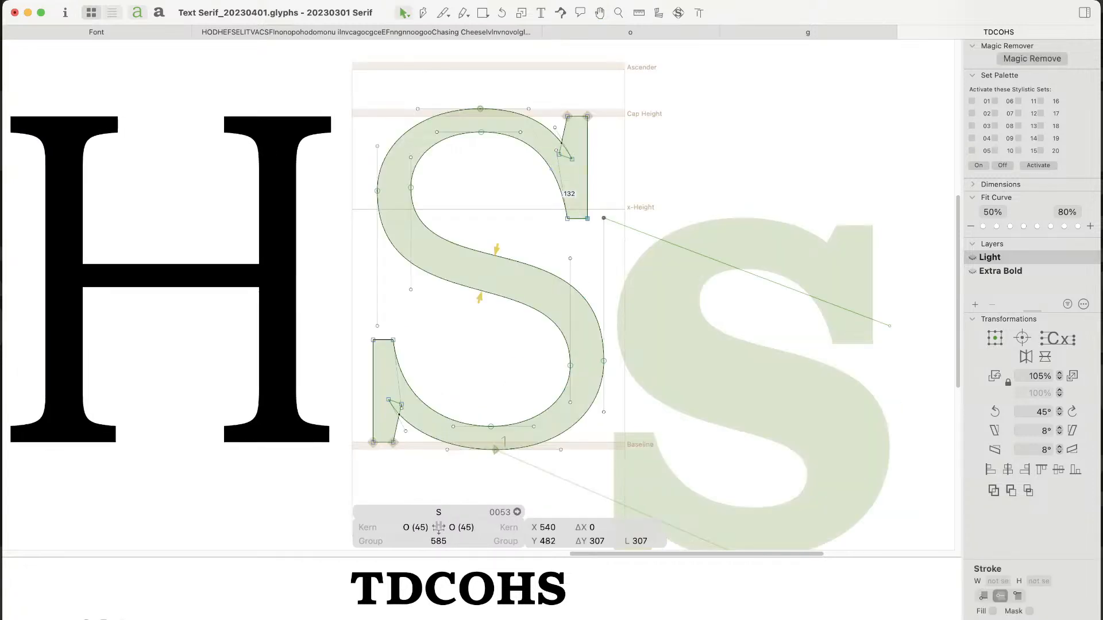
{"action": "key", "text": "shift+Down"}
{"action": "key", "text": "shift+Down"}
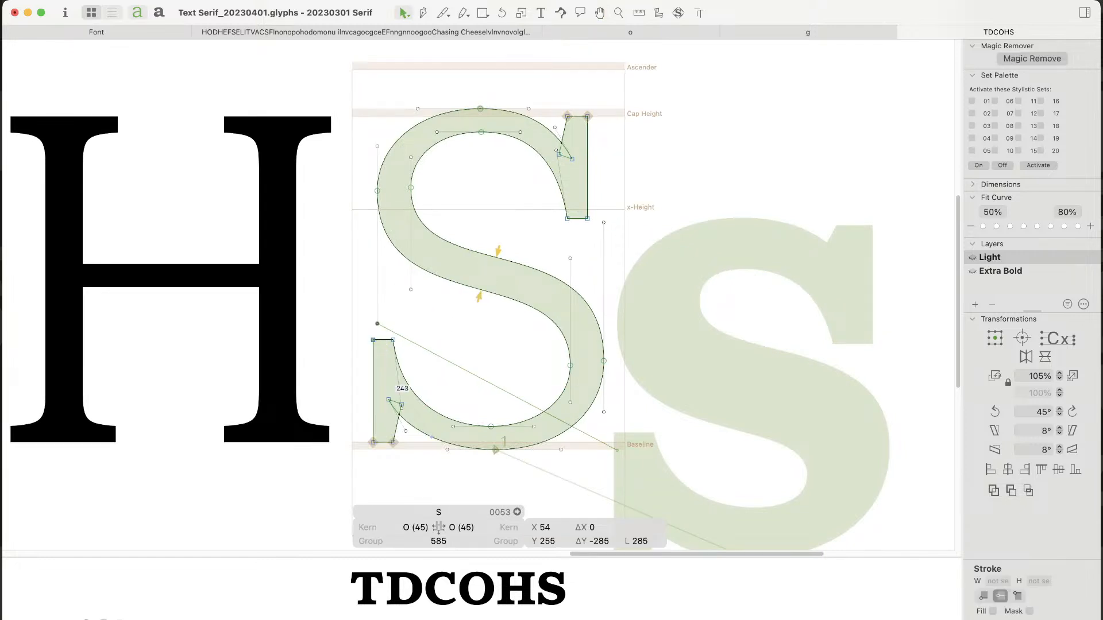
{"action": "key", "text": "space"}
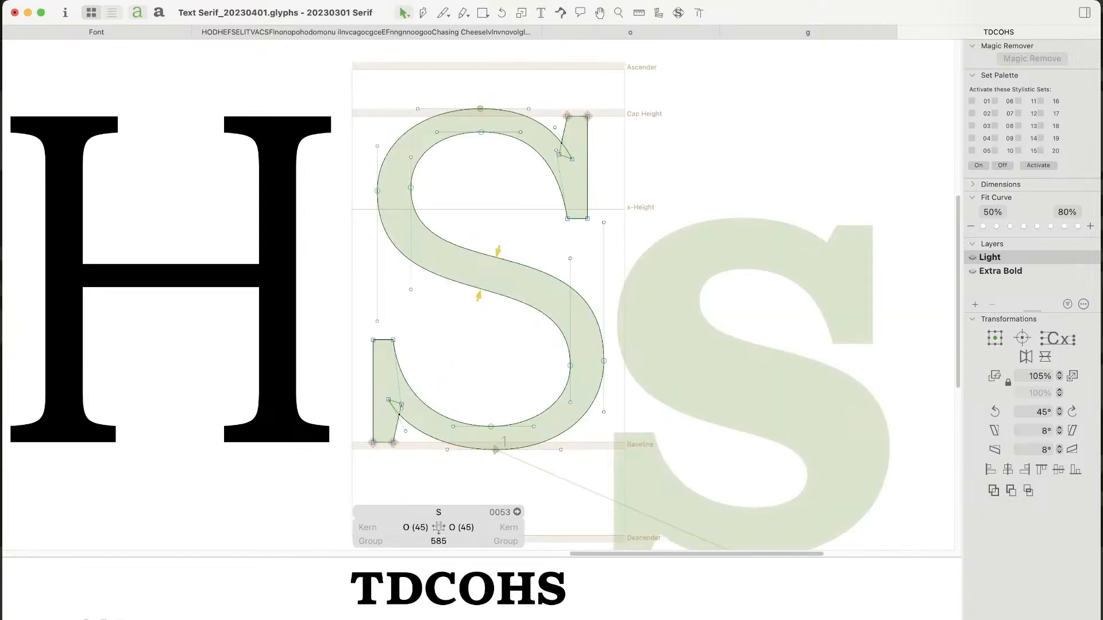
{"action": "left_click_drag", "start_coordinate": [359, 174], "coordinate": [388, 328]}
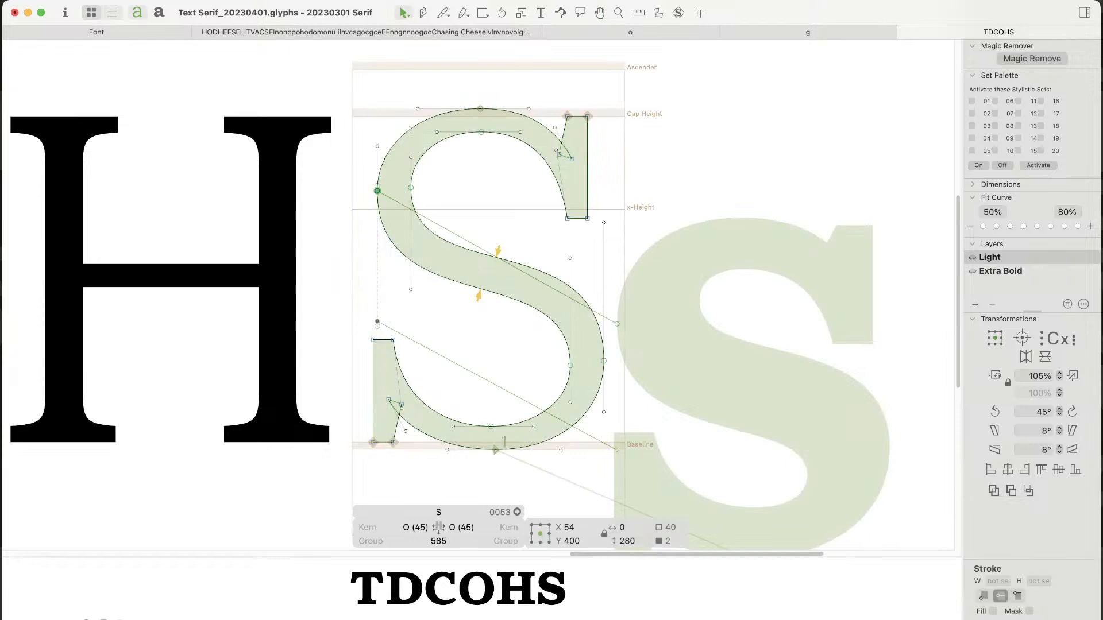
{"action": "left_click_drag", "start_coordinate": [628, 200], "coordinate": [589, 370]}
{"action": "left_click", "coordinate": [583, 334]}
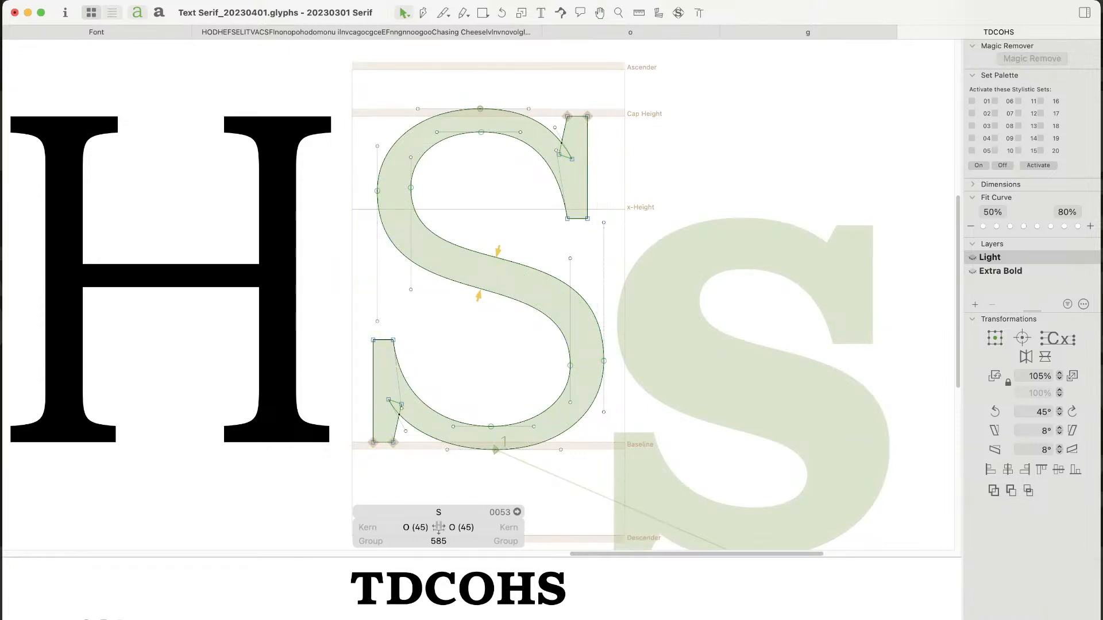
Step: Shorten the upper handle of the outer right extreme node on the S's lower bowl to 280 units
{"action": "left_click", "coordinate": [604, 222]}
{"action": "key", "text": "Down"}
{"action": "key", "text": "Down"}
{"action": "key", "text": "Down"}
{"action": "key", "text": "Down"}
{"action": "key", "text": "Down"}
{"action": "key", "text": "Down"}
{"action": "key", "text": "Down"}
{"action": "key", "text": "Down"}
{"action": "key", "text": "Down"}
{"action": "key", "text": "Down"}
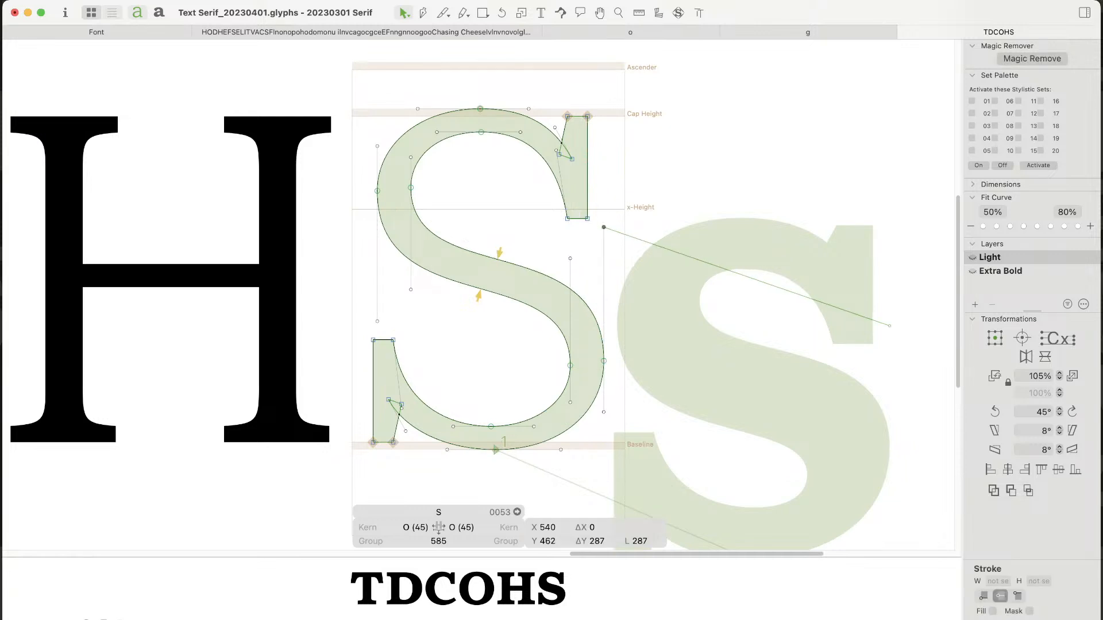
{"action": "key", "text": "Down"}
{"action": "key", "text": "Down"}
{"action": "key", "text": "Down"}
{"action": "key", "text": "Down"}
{"action": "key", "text": "Down"}
{"action": "key", "text": "Down"}
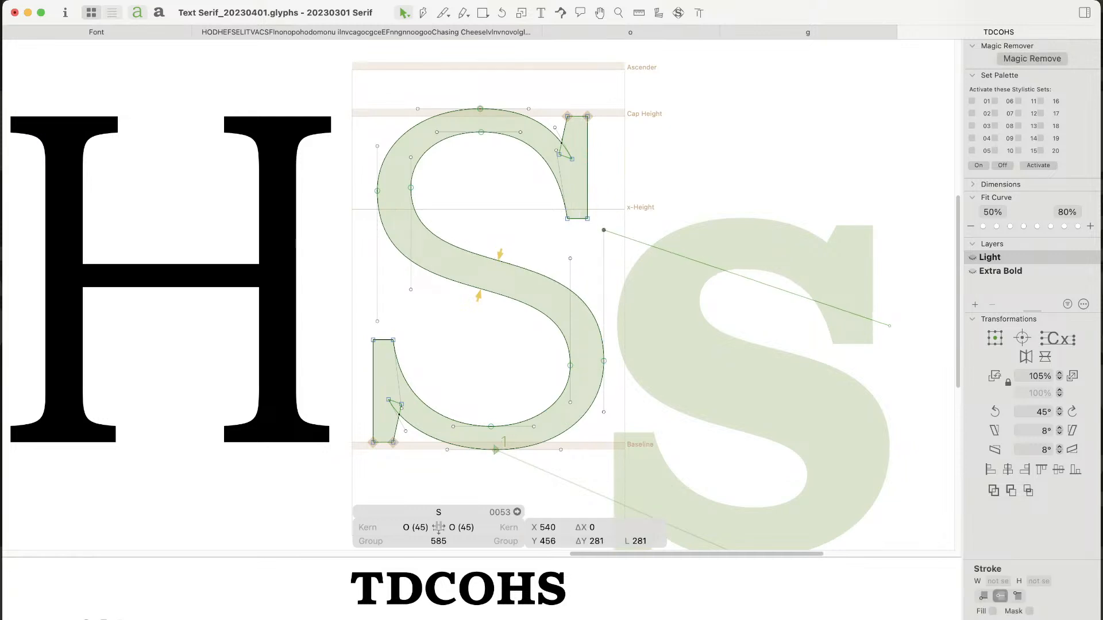
{"action": "left_click_drag", "start_coordinate": [628, 221], "coordinate": [596, 367]}
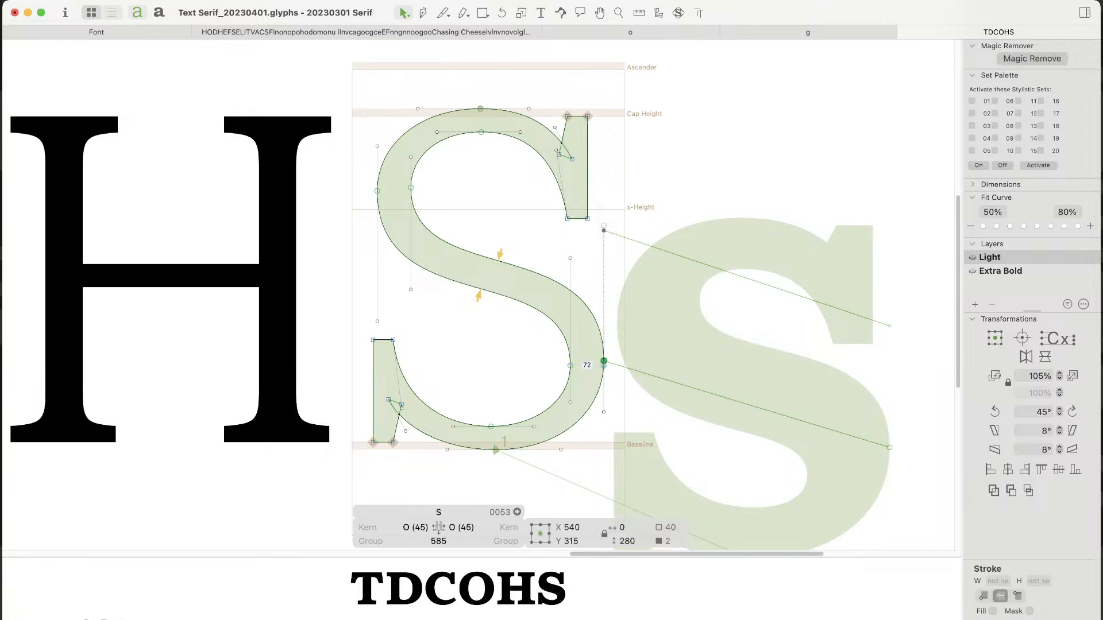
Step: Shorten the upper handle of the inner right extreme node on the S's lower bowl to 220 units, at Y 385
{"action": "left_click_drag", "start_coordinate": [583, 248], "coordinate": [556, 387]}
{"action": "left_click_drag", "start_coordinate": [445, 323], "coordinate": [395, 173]}
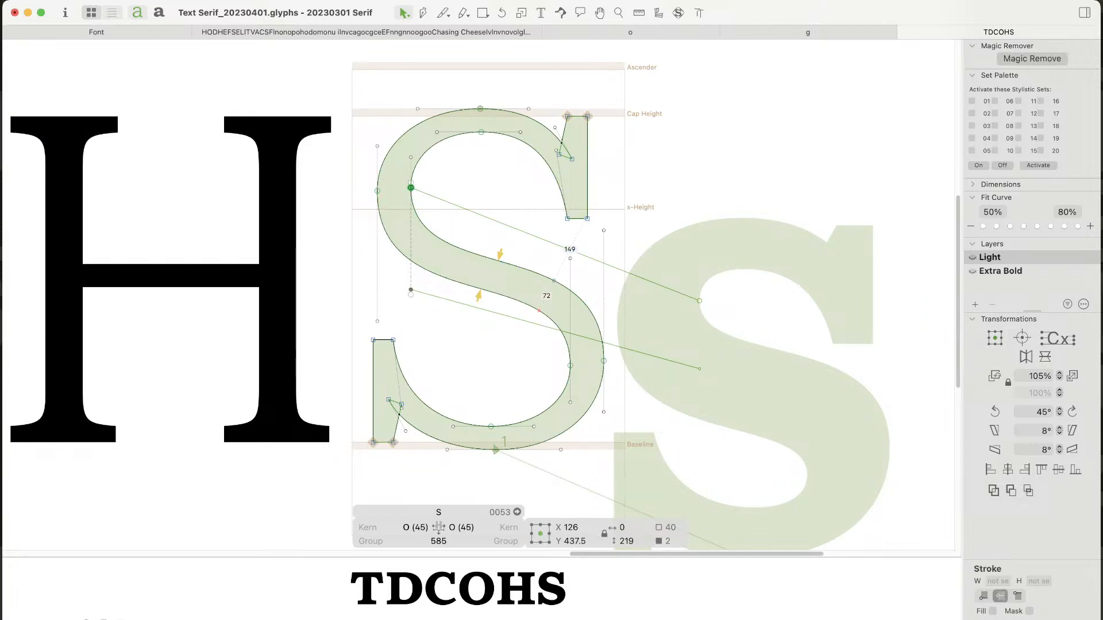
{"action": "left_click", "coordinate": [570, 258]}
{"action": "key", "text": "Down"}
{"action": "key", "text": "Down"}
{"action": "key", "text": "Down"}
{"action": "key", "text": "Down"}
{"action": "key", "text": "Down"}
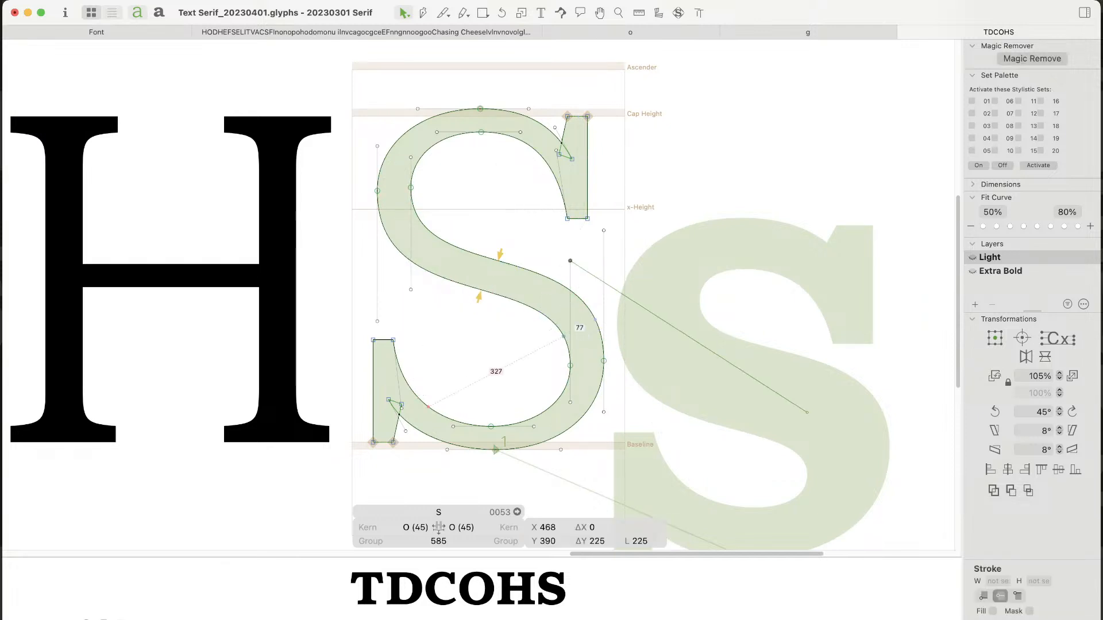
{"action": "key", "text": "Down"}
{"action": "key", "text": "Down"}
{"action": "key", "text": "Down"}
{"action": "key", "text": "Down"}
{"action": "key", "text": "Down"}
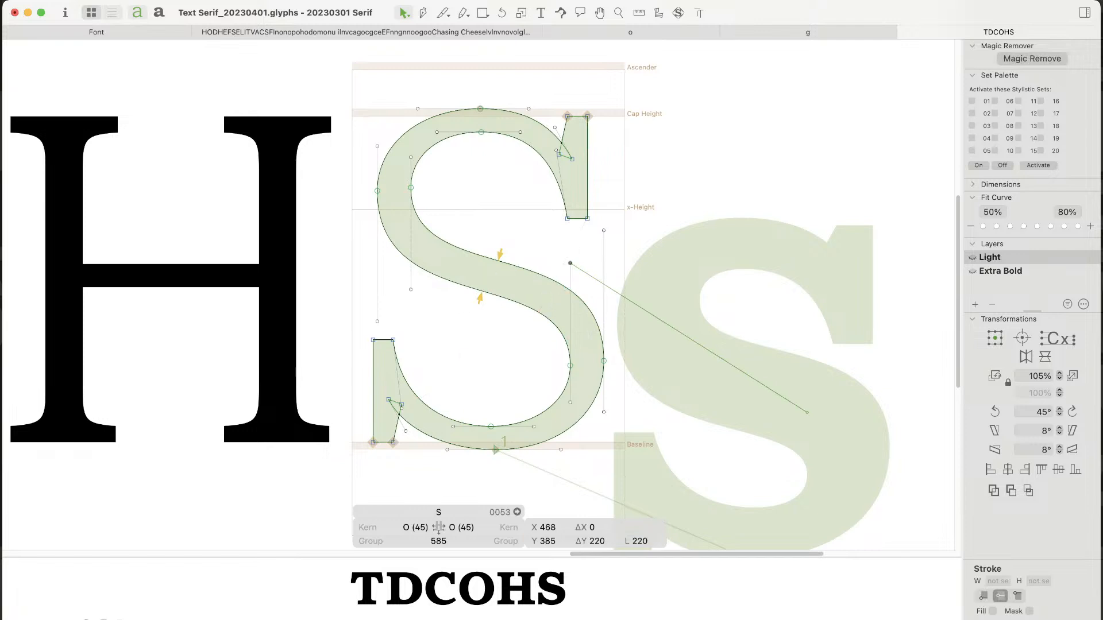
Step: Extend the lower handle of the inner left extreme node on the S's upper bowl to 220 units, at Y 327
{"action": "left_click", "coordinate": [411, 289]}
{"action": "key", "text": "Down"}
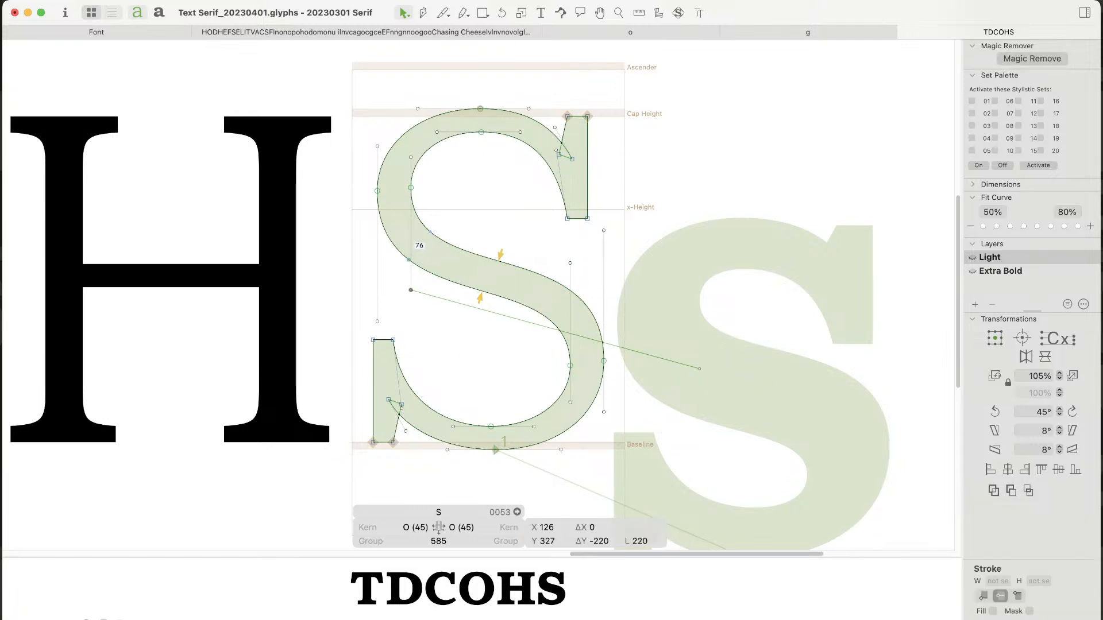
{"action": "left_click_drag", "start_coordinate": [429, 175], "coordinate": [403, 315]}
{"action": "left_click", "coordinate": [454, 345]}
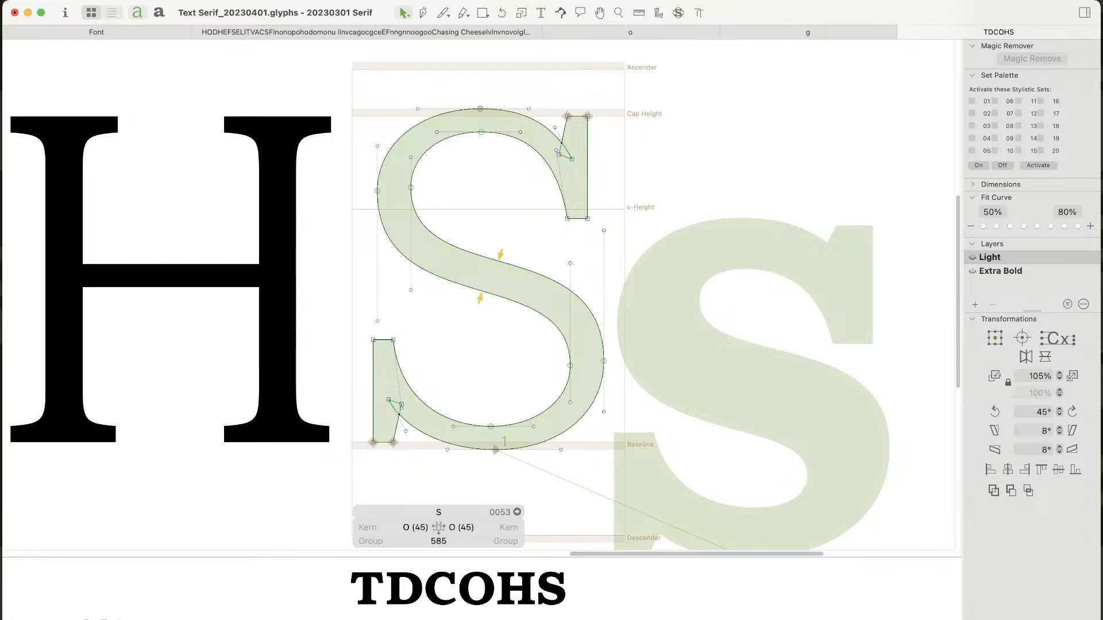
Step: Preview the filled Light S and overlay its symmetry comparison
{"action": "key", "text": "space"}
{"action": "key", "text": "space"}
{"action": "left_click_drag", "start_coordinate": [586, 350], "coordinate": [509, 308]}
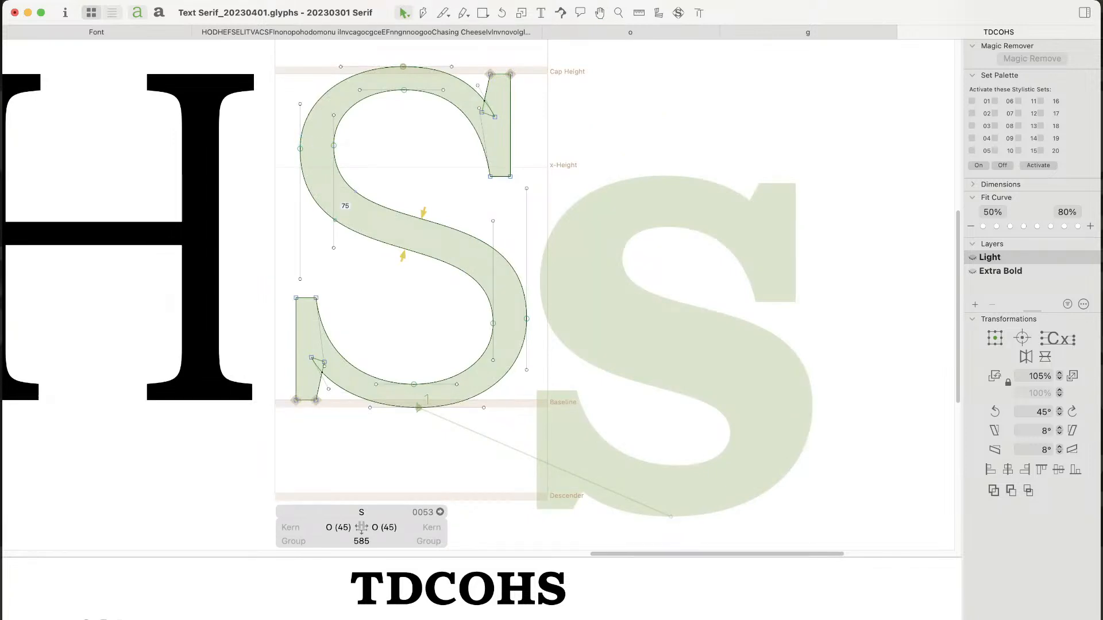
{"action": "key", "text": "space"}
{"action": "key", "text": "x"}
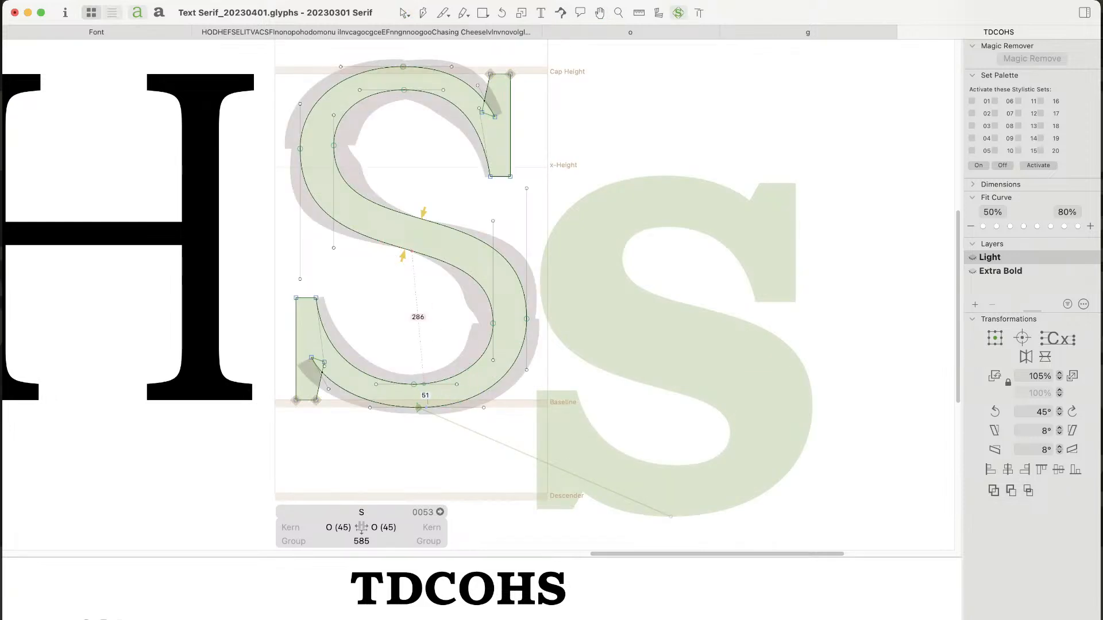
Step: Try sliding the S's inner bottom extreme node right to X 313 and its inner top extreme node left to X 262
{"action": "left_click_drag", "start_coordinate": [414, 384], "coordinate": [421, 384]}
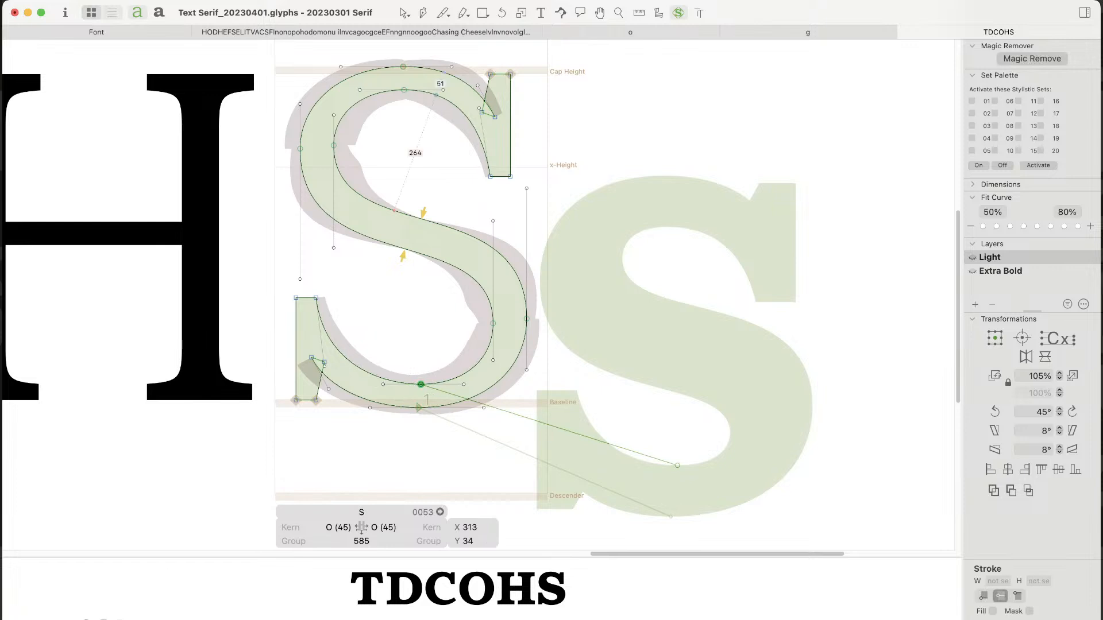
{"action": "left_click_drag", "start_coordinate": [421, 83], "coordinate": [397, 161]}
{"action": "key", "text": "Left"}
{"action": "key", "text": "Left"}
{"action": "key", "text": "Left"}
{"action": "key", "text": "Left"}
{"action": "key", "text": "Left"}
{"action": "key", "text": "Left"}
{"action": "key", "text": "Left"}
{"action": "key", "text": "Left"}
{"action": "key", "text": "Left"}
{"action": "key", "text": "Left"}
{"action": "key", "text": "Left"}
{"action": "key", "text": "Left"}
{"action": "key", "text": "Left"}
{"action": "key", "text": "Left"}
{"action": "key", "text": "Left"}
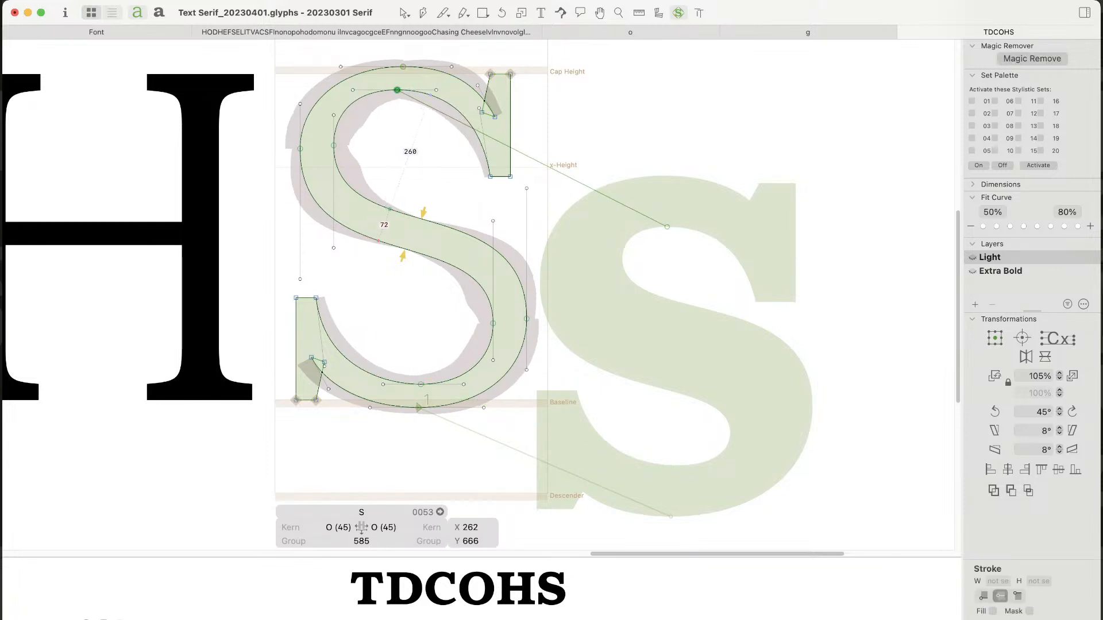
Step: Try sliding the S's outer top extreme node left to X 260, and preview the filled letter
{"action": "left_click_drag", "start_coordinate": [411, 56], "coordinate": [392, 76]}
{"action": "key", "text": "Left"}
{"action": "key", "text": "Left"}
{"action": "key", "text": "Left"}
{"action": "key", "text": "Left"}
{"action": "key", "text": "Left"}
{"action": "key", "text": "Left"}
{"action": "key", "text": "Left"}
{"action": "key", "text": "Left"}
{"action": "key", "text": "Left"}
{"action": "key", "text": "Left"}
{"action": "key", "text": "Left"}
{"action": "key", "text": "Left"}
{"action": "key", "text": "Left"}
{"action": "key", "text": "Left"}
{"action": "key", "text": "Left"}
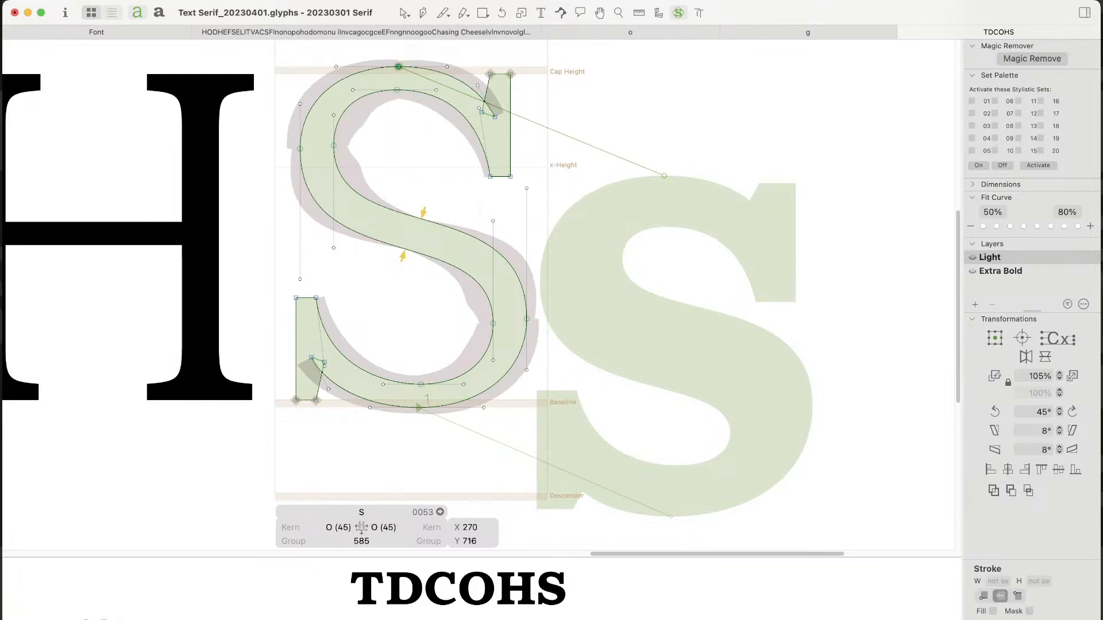
{"action": "key", "text": "space"}
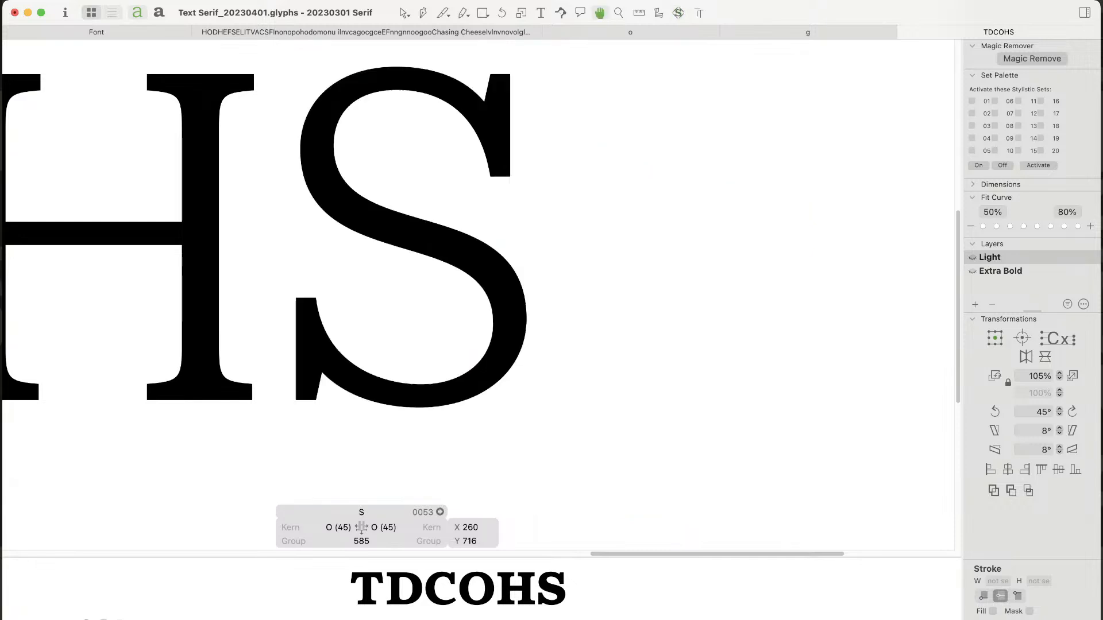
Step: Undo the horizontal shifts of the S's outer top, inner top and inner bottom extreme nodes
{"action": "key", "text": "Right"}
{"action": "key", "text": "Right"}
{"action": "key", "text": "Right"}
{"action": "key", "text": "Right"}
{"action": "key", "text": "Right"}
{"action": "key", "text": "Right"}
{"action": "key", "text": "Right"}
{"action": "key", "text": "Right"}
{"action": "key", "text": "Right"}
{"action": "key", "text": "Right"}
{"action": "key", "text": "Right"}
{"action": "key", "text": "Right"}
{"action": "key", "text": "Right"}
{"action": "key", "text": "Right"}
{"action": "key", "text": "Right"}
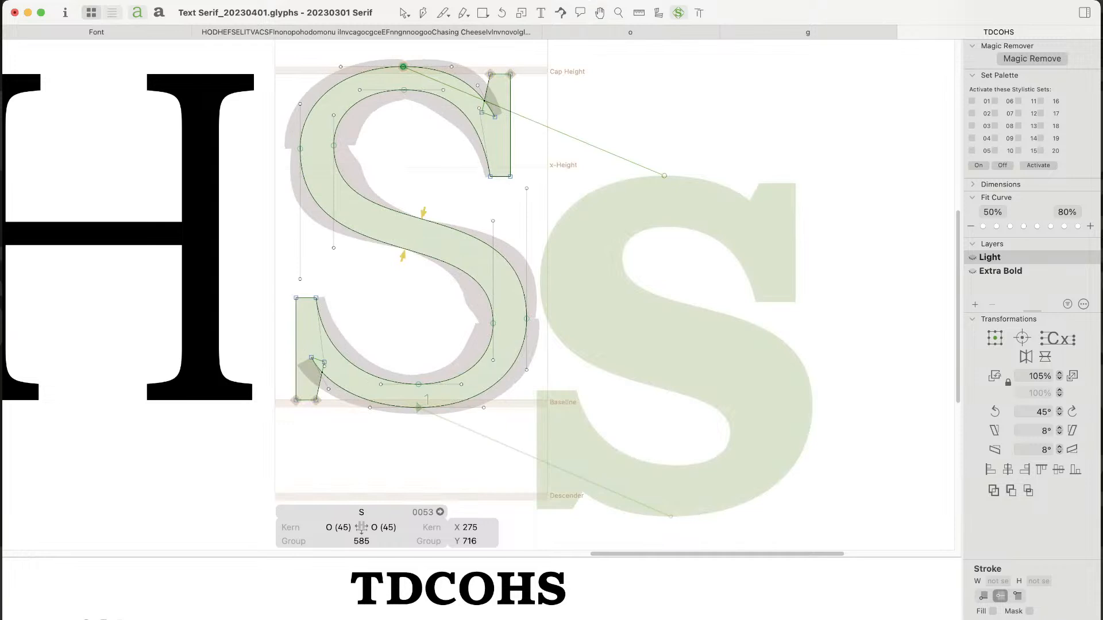
{"action": "key", "text": "space"}
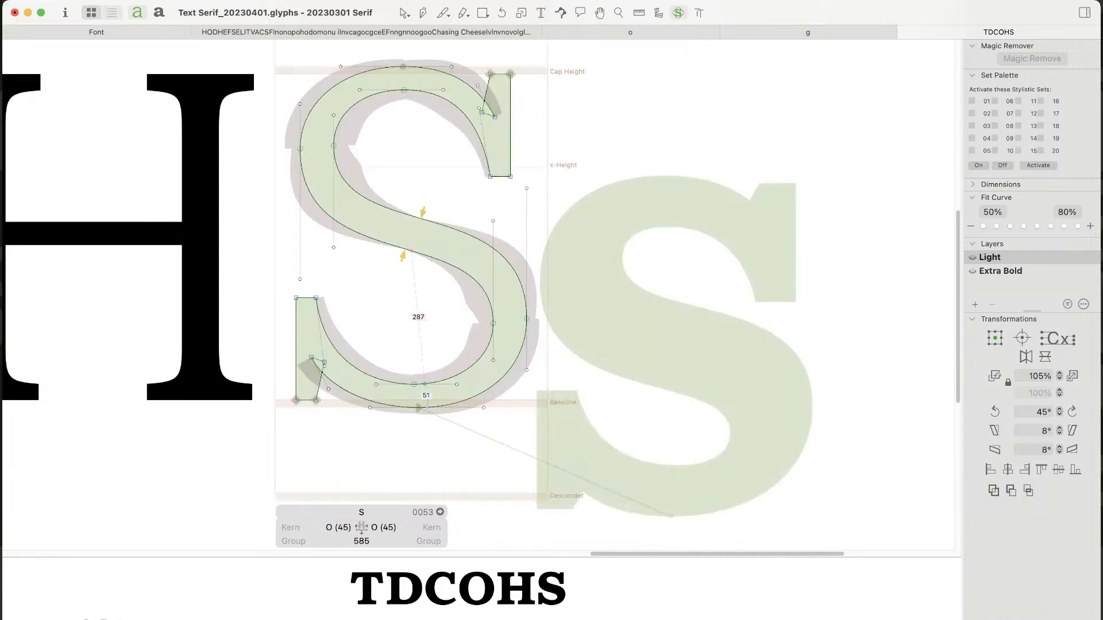
Step: Slide the S's outer bottom extreme node to X 298 and its outer top extreme node to X 277, together with their handles
{"action": "key", "text": "space"}
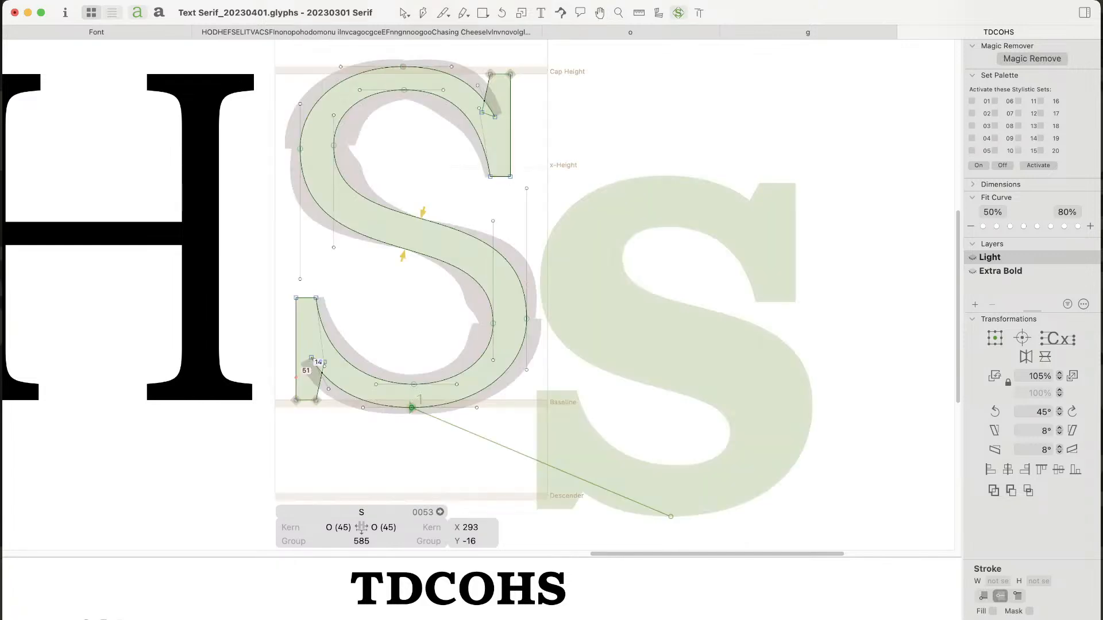
{"action": "key", "text": "Right"}
{"action": "key", "text": "Right"}
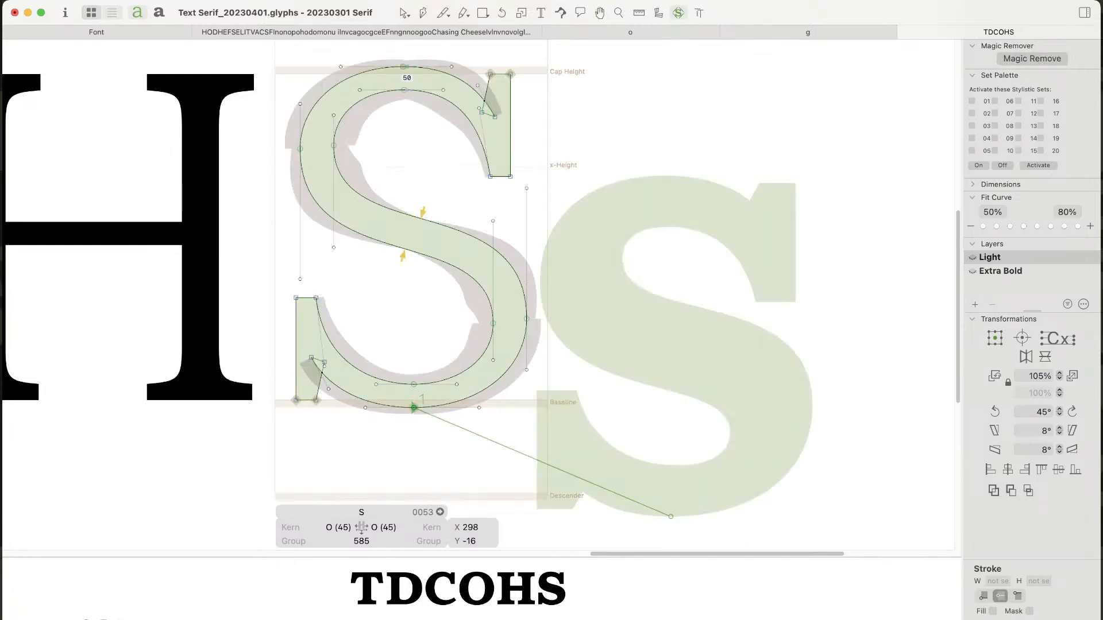
{"action": "left_click", "coordinate": [403, 66]}
{"action": "key", "text": "Right"}
{"action": "key", "text": "Right"}
{"action": "left_click", "coordinate": [398, 127]}
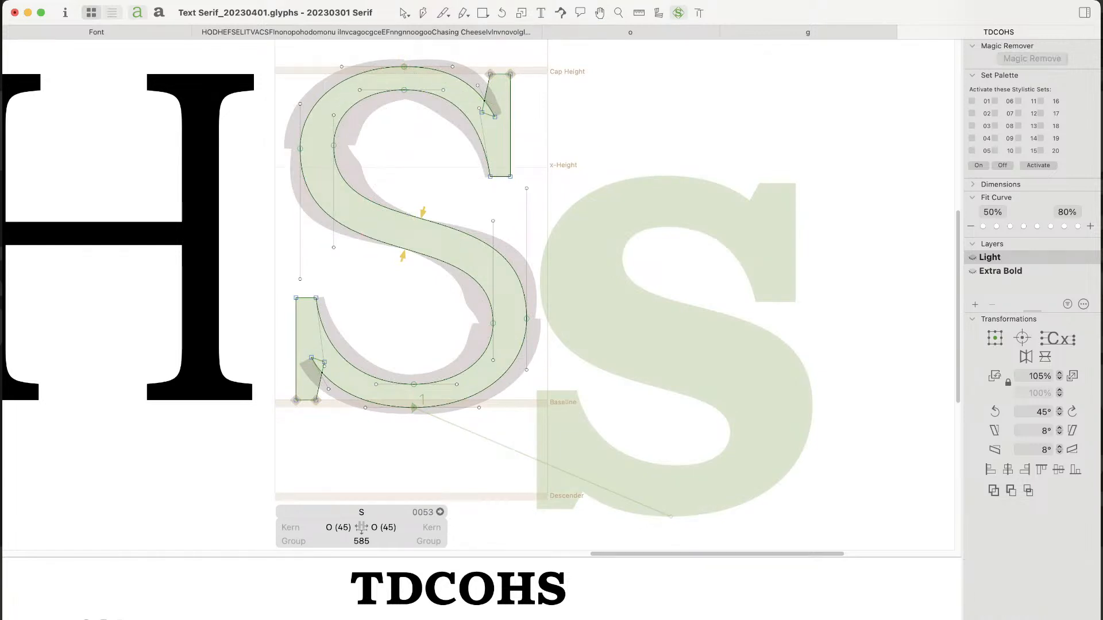
Step: Examine the positions of the S's outer top extreme node and its two handles, and preview the filled letter
{"action": "key", "text": "space"}
{"action": "left_click", "coordinate": [404, 67]}
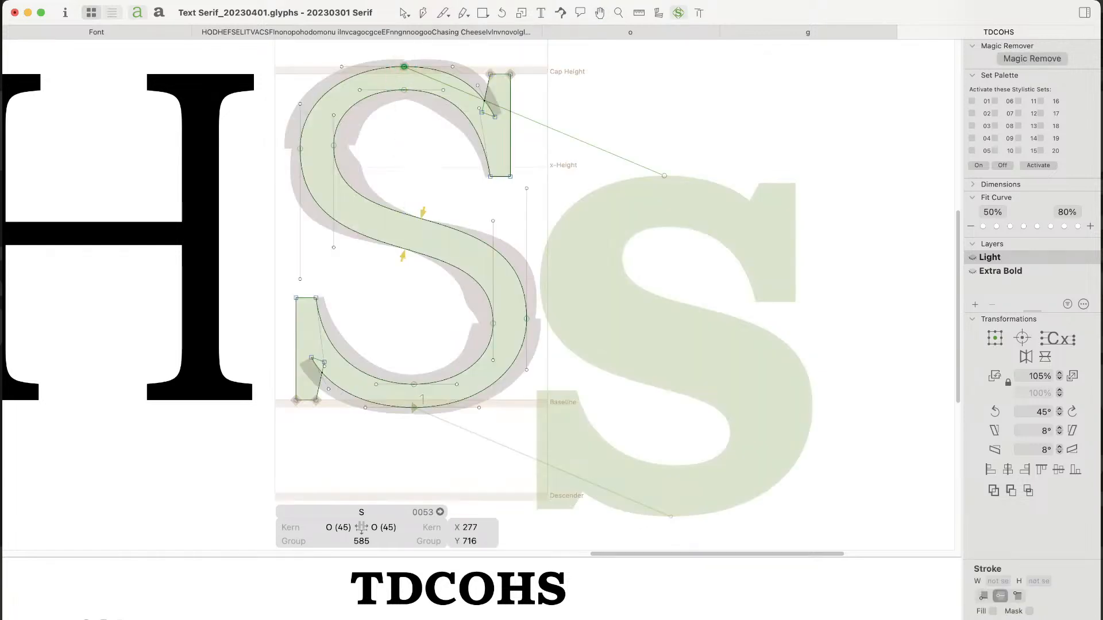
{"action": "left_click", "coordinate": [398, 127]}
{"action": "left_click", "coordinate": [341, 66]}
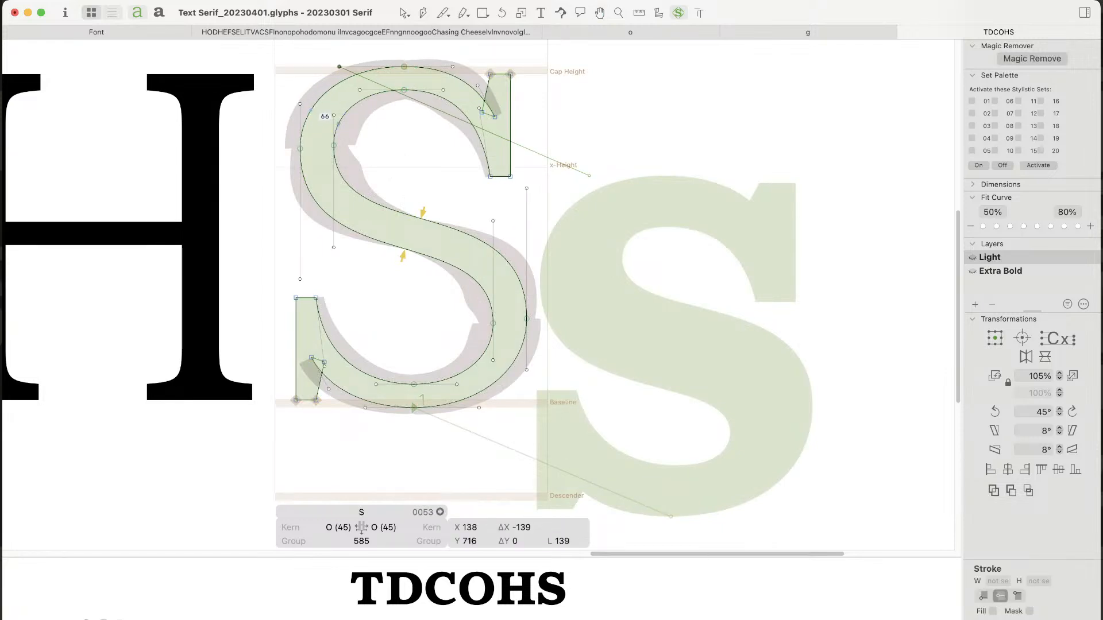
{"action": "left_click", "coordinate": [453, 67]}
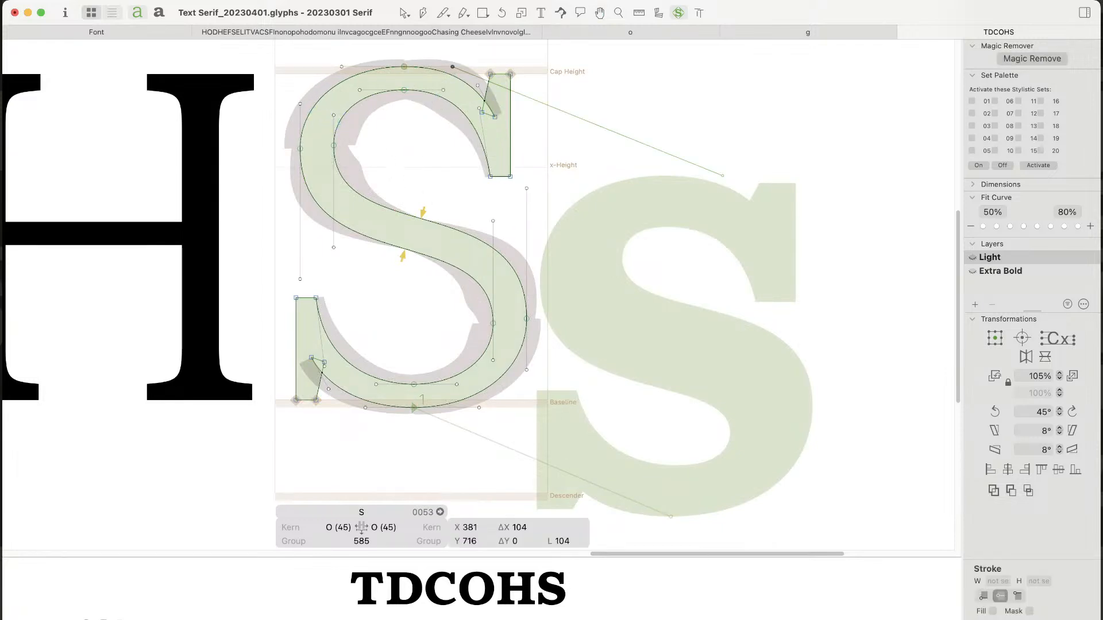
{"action": "key", "text": "Escape"}
{"action": "key", "text": "space"}
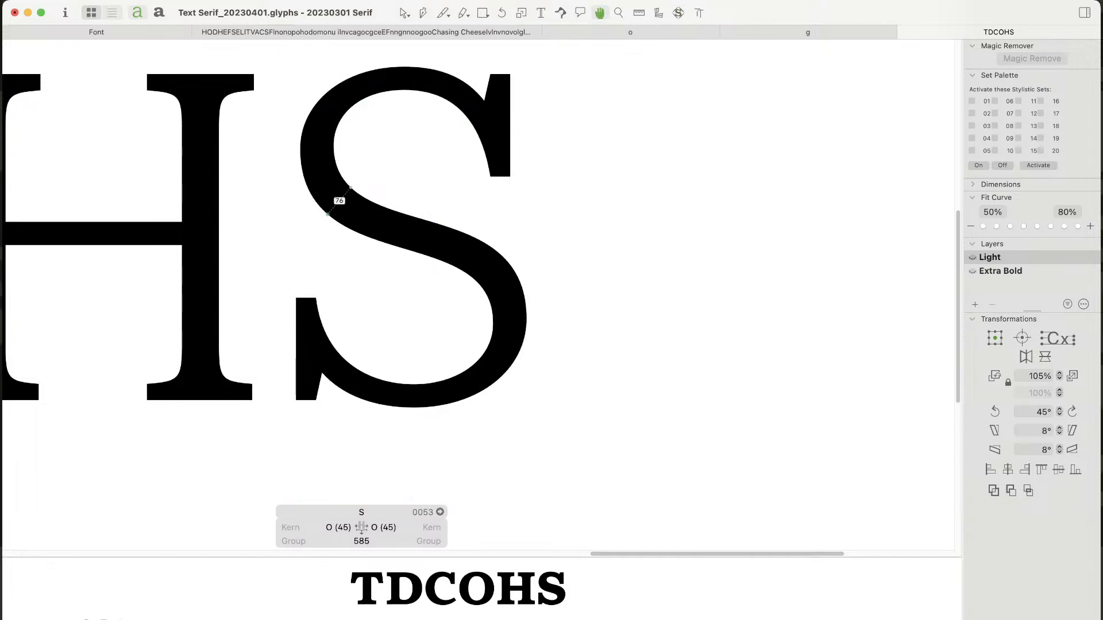
Step: Draw a circle about 329 units across in the S's background and centre it at X 218.5, Y 532.5 over the upper bowl
{"action": "key", "text": "z"}
{"action": "left_click_drag", "start_coordinate": [251, 53], "coordinate": [470, 273]}
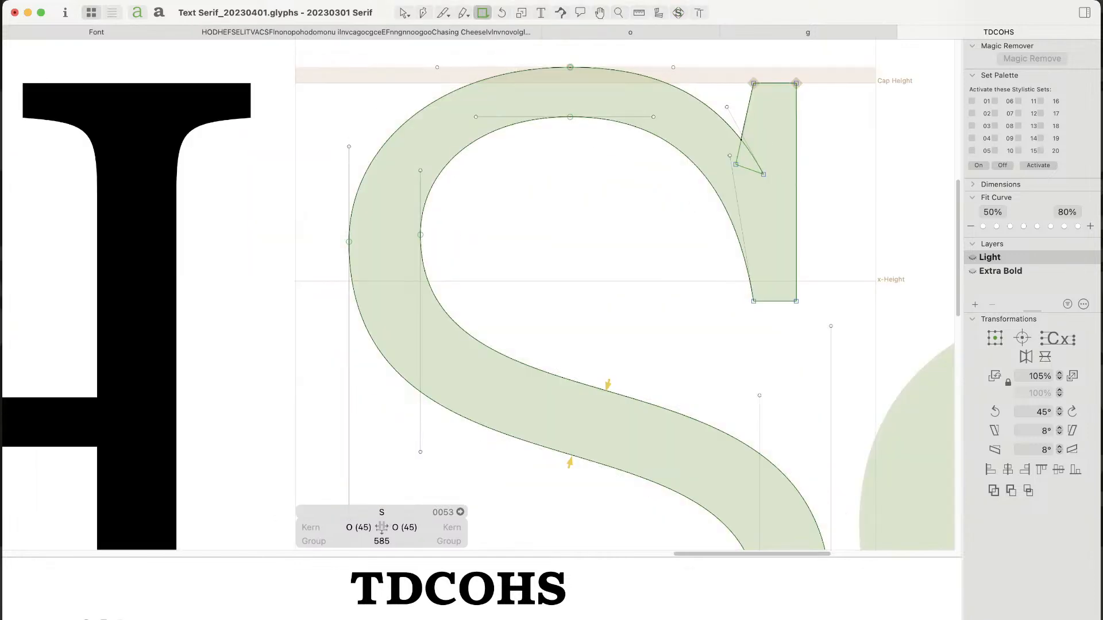
{"action": "key", "text": "shift+f"}
{"action": "left_click_drag", "start_coordinate": [353, 60], "coordinate": [680, 388]}
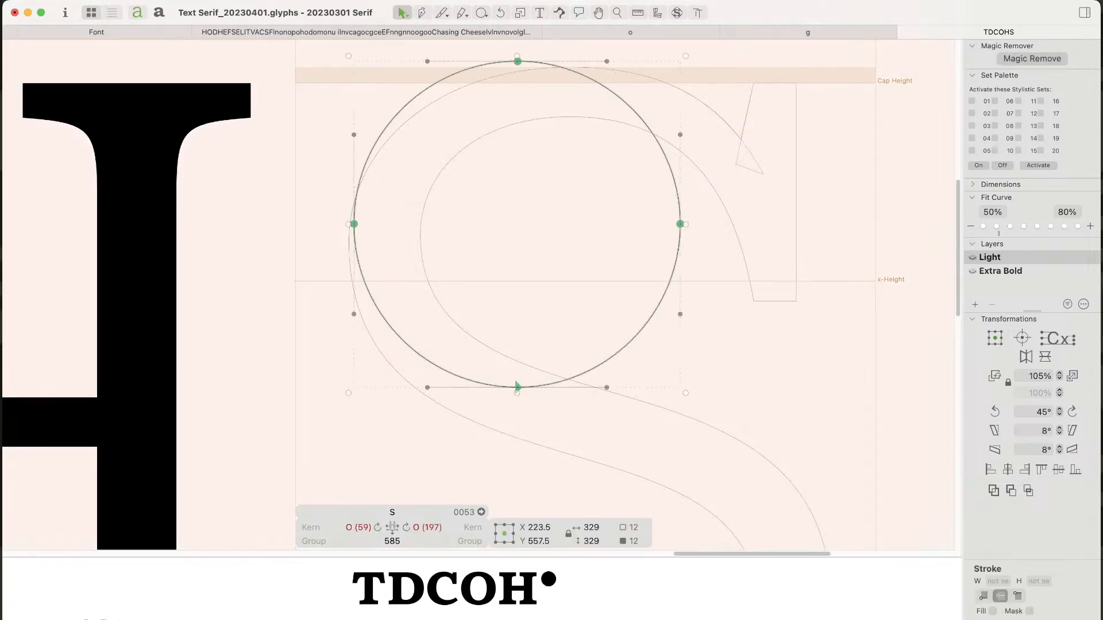
{"action": "key", "text": "shift+Down"}
{"action": "key", "text": "shift+Down"}
{"action": "key", "text": "shift+Down"}
{"action": "key", "text": "shift+Down"}
{"action": "key", "text": "shift+Left"}
{"action": "key", "text": "shift+Down"}
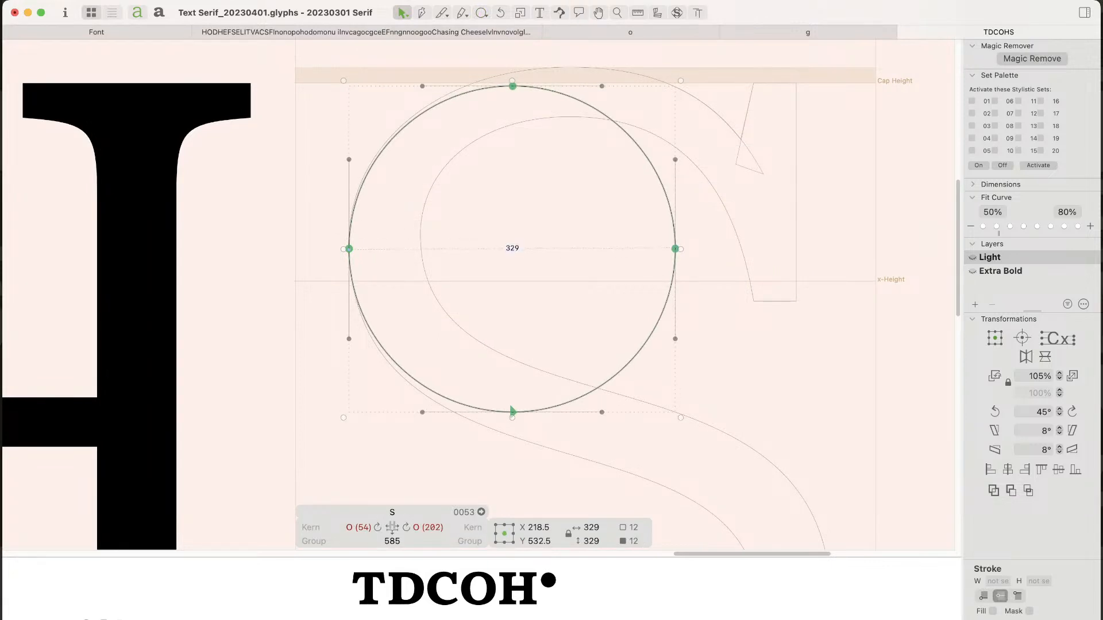
Step: Stretch the background circle into a 443 × 380 unit ellipse matching the upper bowl, with its top on the S's outer top extreme
{"action": "key", "text": "Escape"}
{"action": "key", "text": "super+a"}
{"action": "left_click_drag", "start_coordinate": [680, 249], "coordinate": [709, 249]}
{"action": "left_click", "coordinate": [698, 351]}
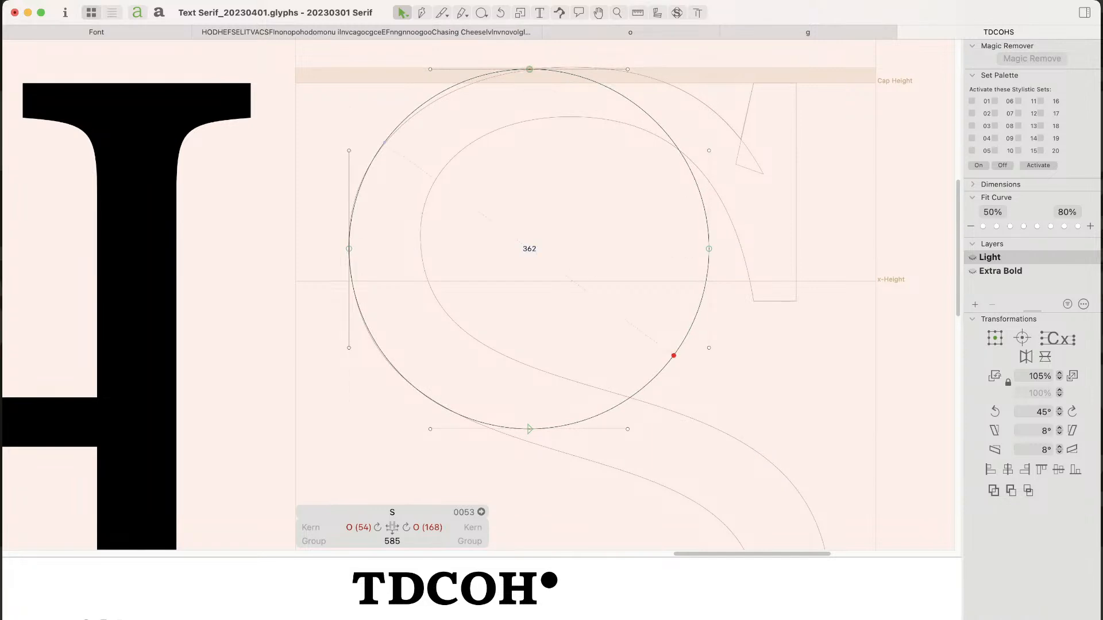
{"action": "double_click", "coordinate": [675, 355]}
{"action": "left_click_drag", "start_coordinate": [714, 435], "coordinate": [793, 450]}
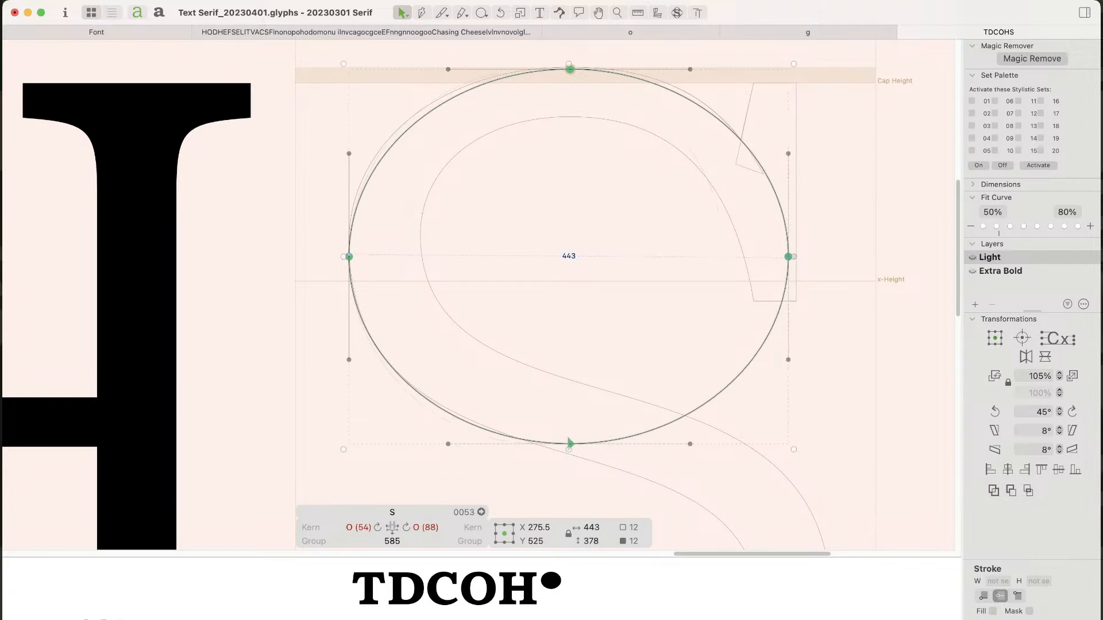
{"action": "key", "text": "super+space"}
{"action": "left_click_drag", "start_coordinate": [489, 51], "coordinate": [621, 122]}
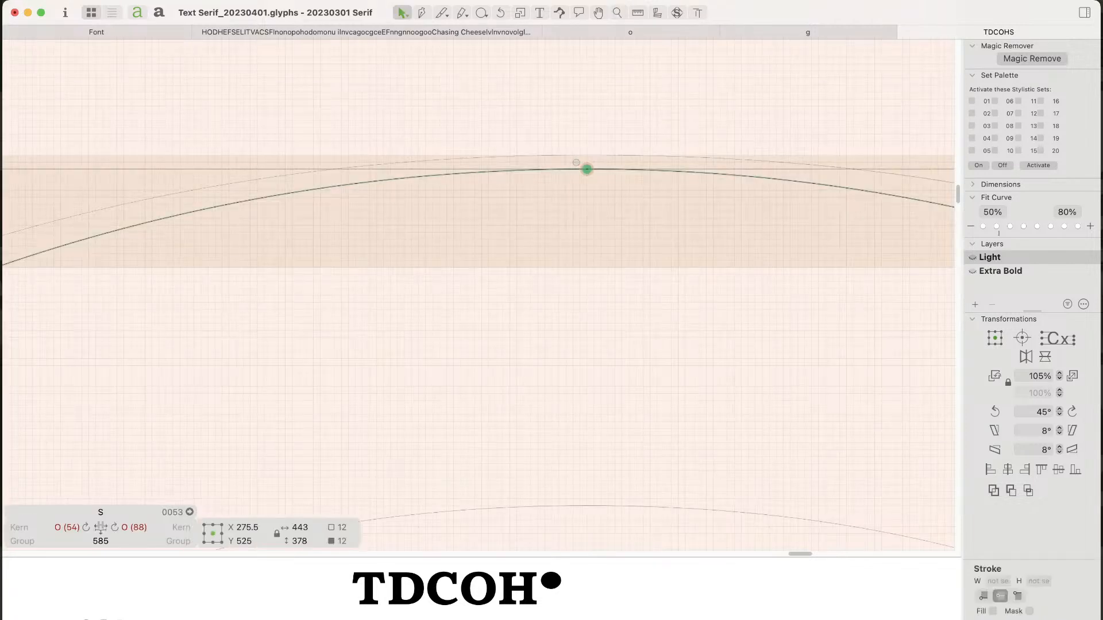
{"action": "left_click_drag", "start_coordinate": [576, 163], "coordinate": [576, 149]}
{"action": "key", "text": "super+minus"}
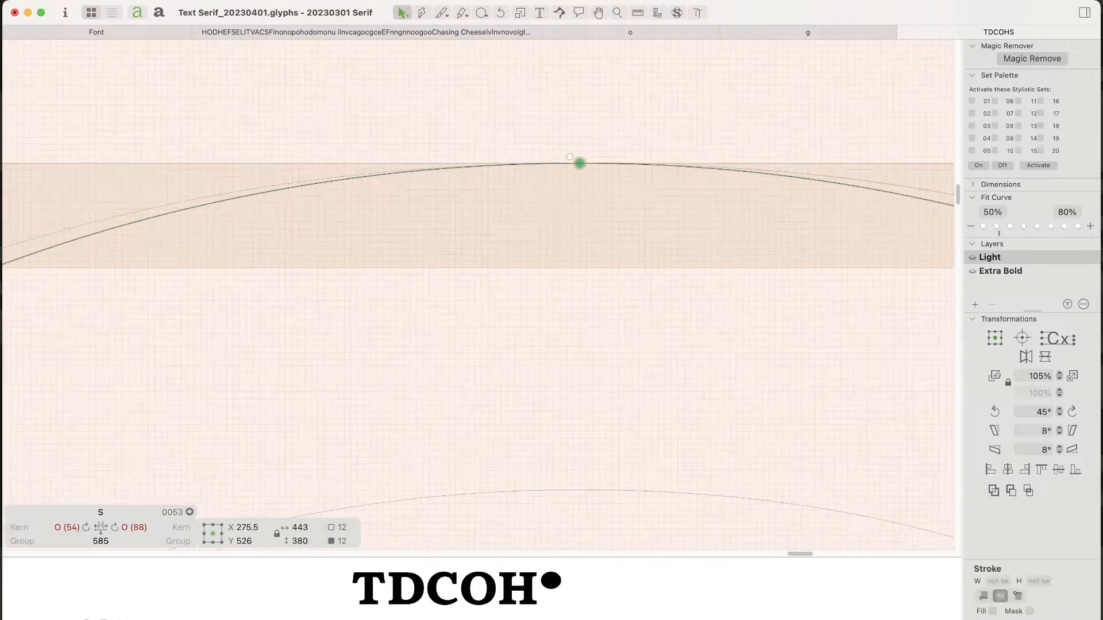
Step: Set the ellipse's curve tension to the third Fit Curve level between 50% and 80%, trying the fourth level for comparison
{"action": "key", "text": "super+minus"}
{"action": "key", "text": "super+minus"}
{"action": "key", "text": "super+minus"}
{"action": "key", "text": "space"}
{"action": "left_click_drag", "start_coordinate": [477, 396], "coordinate": [530, 192]}
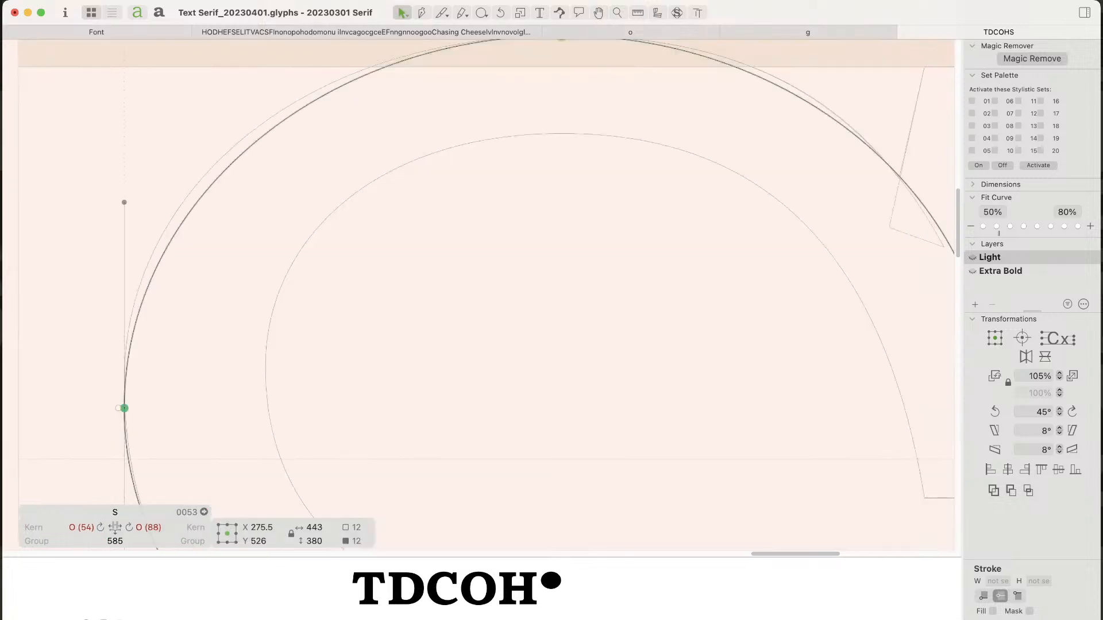
{"action": "key", "text": "super+minus"}
{"action": "key", "text": "super+minus"}
{"action": "key", "text": "super+minus"}
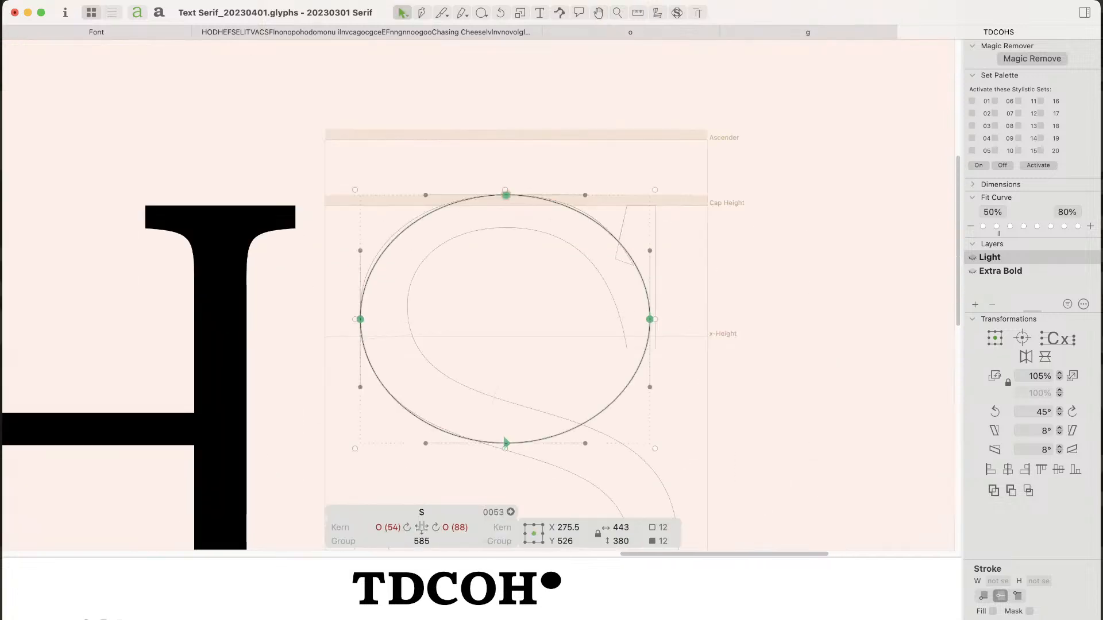
{"action": "left_click", "coordinate": [1010, 225]}
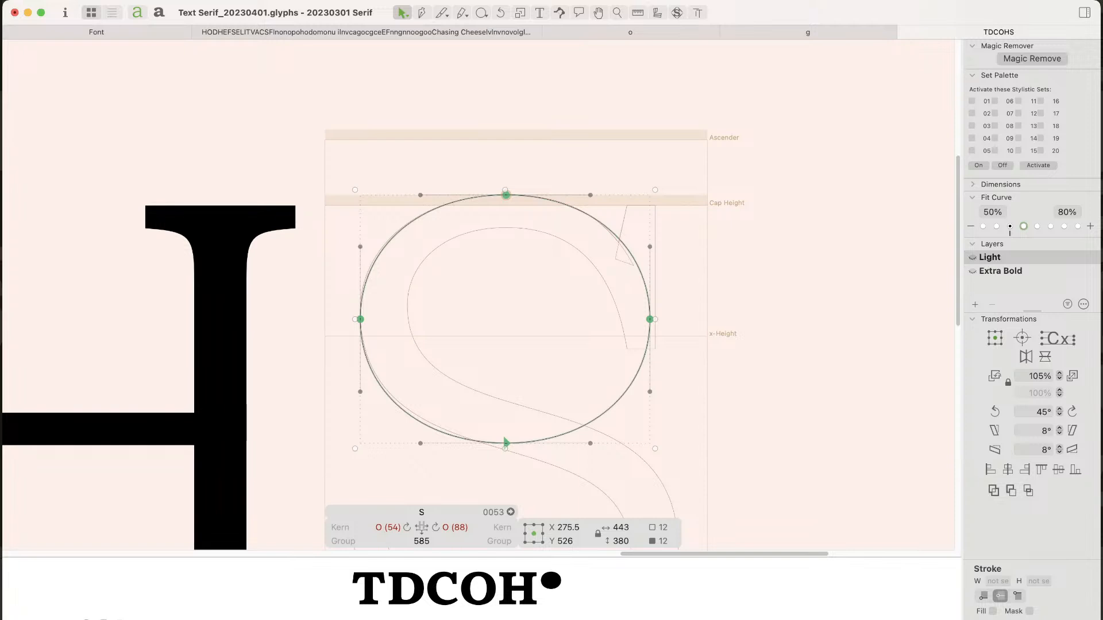
{"action": "left_click", "coordinate": [1024, 226]}
{"action": "left_click", "coordinate": [1010, 226]}
{"action": "left_click", "coordinate": [311, 171]}
Step: Compare the ellipse with the upper bowl, return to the foreground and lower the S's outer left extreme node to Y 535
{"action": "key", "text": "super+space"}
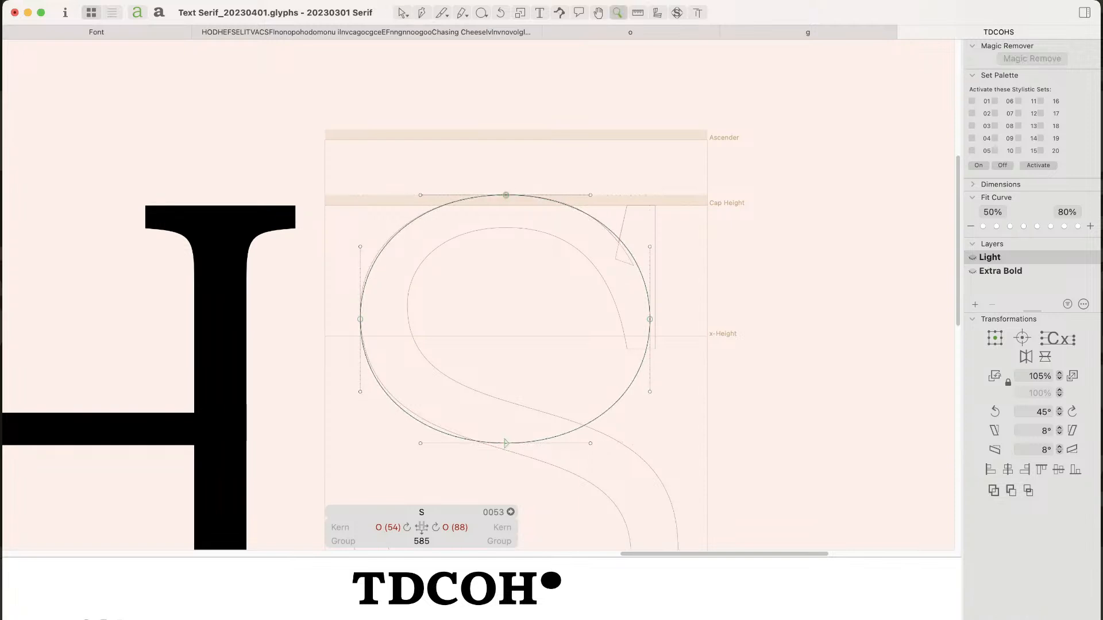
{"action": "left_click_drag", "start_coordinate": [311, 171], "coordinate": [491, 397]}
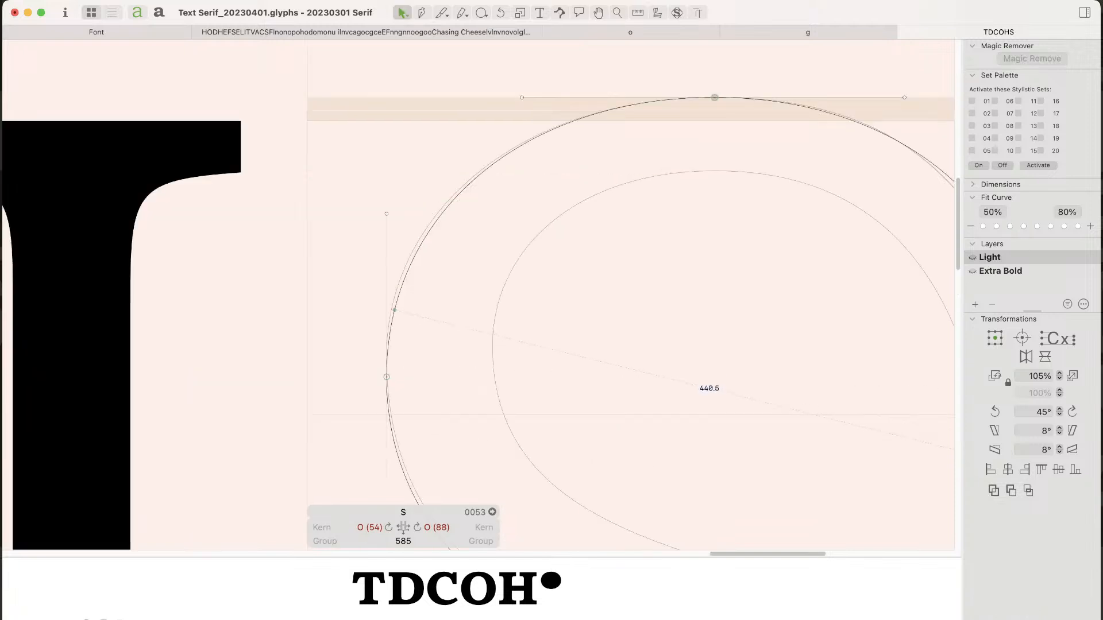
{"action": "key", "text": "super+b"}
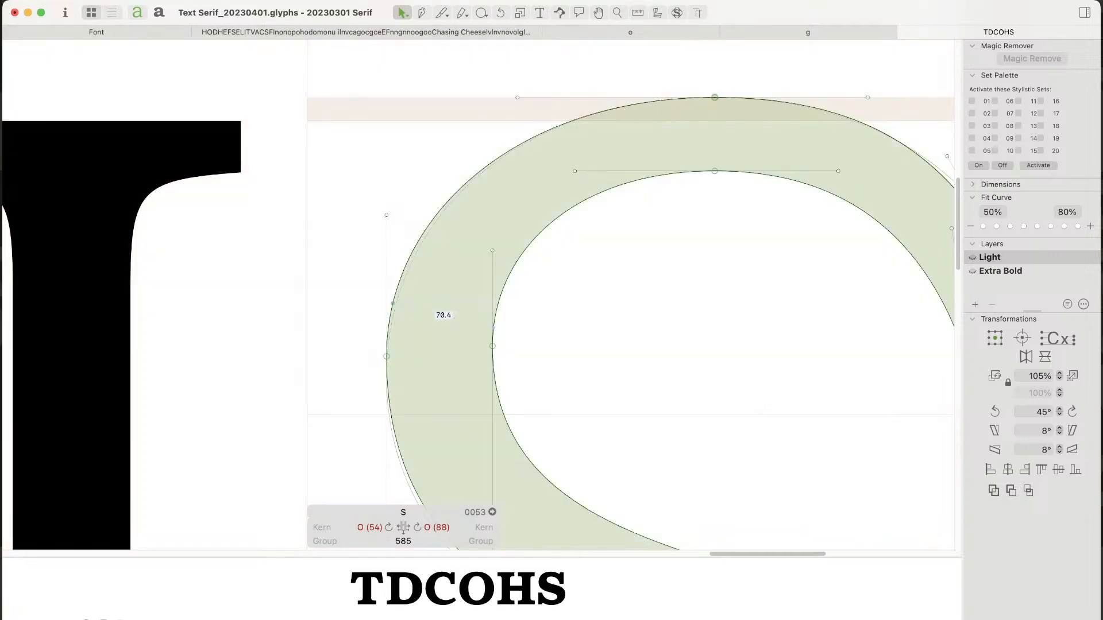
{"action": "key", "text": "super+space"}
{"action": "mouse_move", "coordinate": [582, 107]}
{"action": "left_mouse_down"}
{"action": "mouse_move", "coordinate": [330, 435]}
{"action": "mouse_move", "coordinate": [400, 274]}
{"action": "left_mouse_up"}
{"action": "key", "text": "space"}
{"action": "left_click", "coordinate": [398, 257]}
{"action": "key", "text": "Down"}
{"action": "key", "text": "Down"}
{"action": "key", "text": "Down"}
{"action": "key", "text": "Down"}
{"action": "key", "text": "Down"}
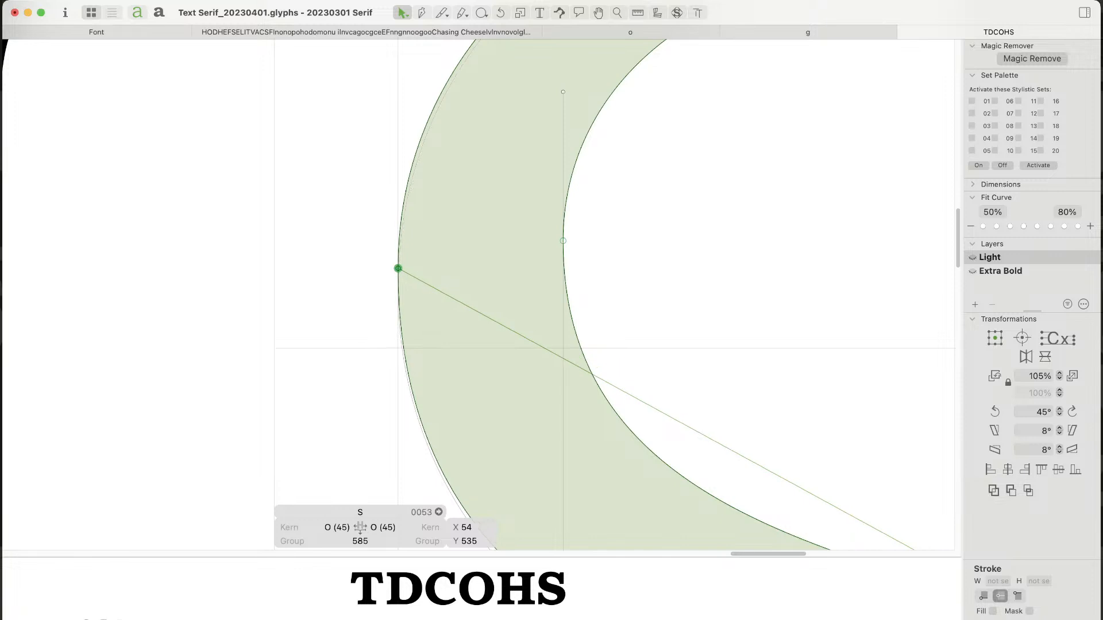
Step: Lower the upper handle of the S's outer left extreme node to Y 631, and preview the filled letter
{"action": "key", "text": "super+minus"}
{"action": "key", "text": "super+minus"}
{"action": "key", "text": "space"}
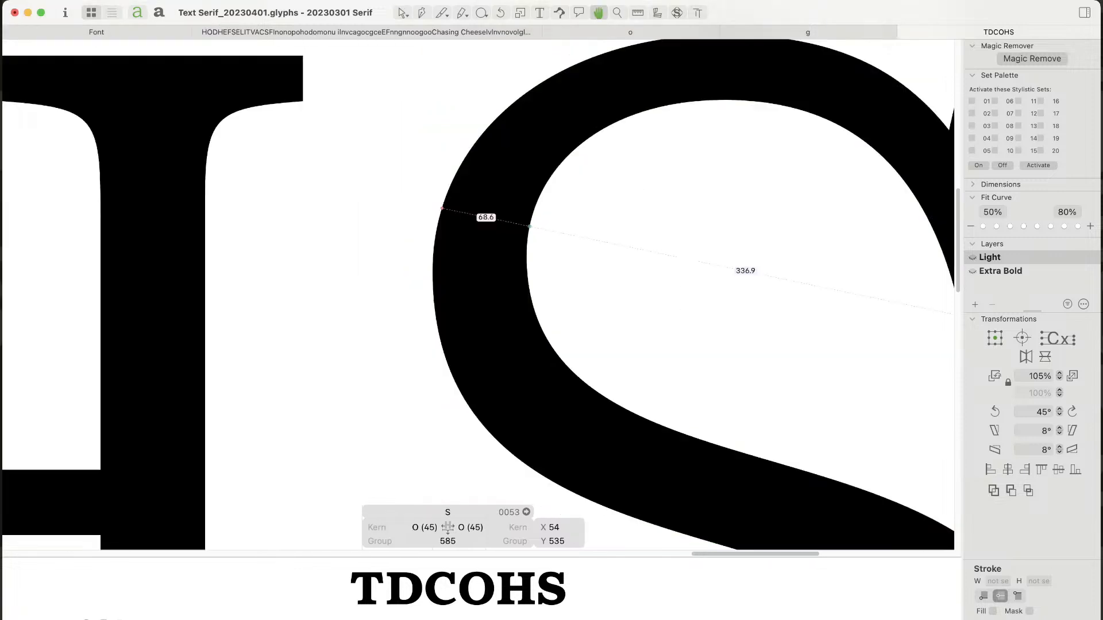
{"action": "left_click_drag", "start_coordinate": [527, 226], "coordinate": [524, 246]}
{"action": "left_click", "coordinate": [430, 161]}
{"action": "key", "text": "Down"}
{"action": "key", "text": "Down"}
{"action": "key", "text": "Down"}
{"action": "key", "text": "Down"}
{"action": "key", "text": "Down"}
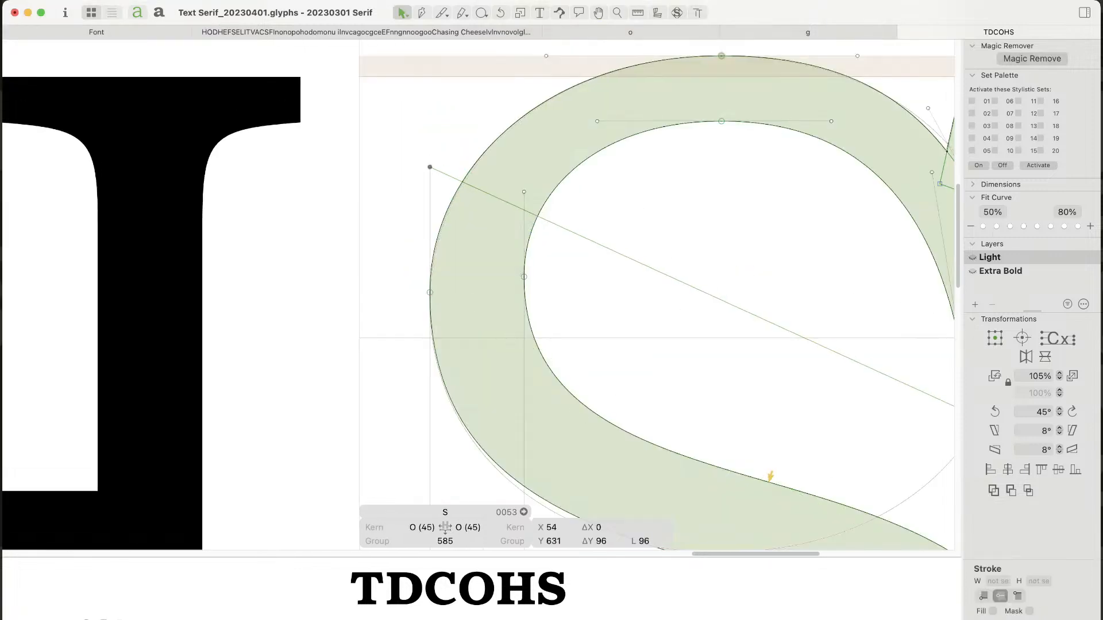
{"action": "key", "text": "super+minus"}
{"action": "key", "text": "super+minus"}
{"action": "key", "text": "space"}
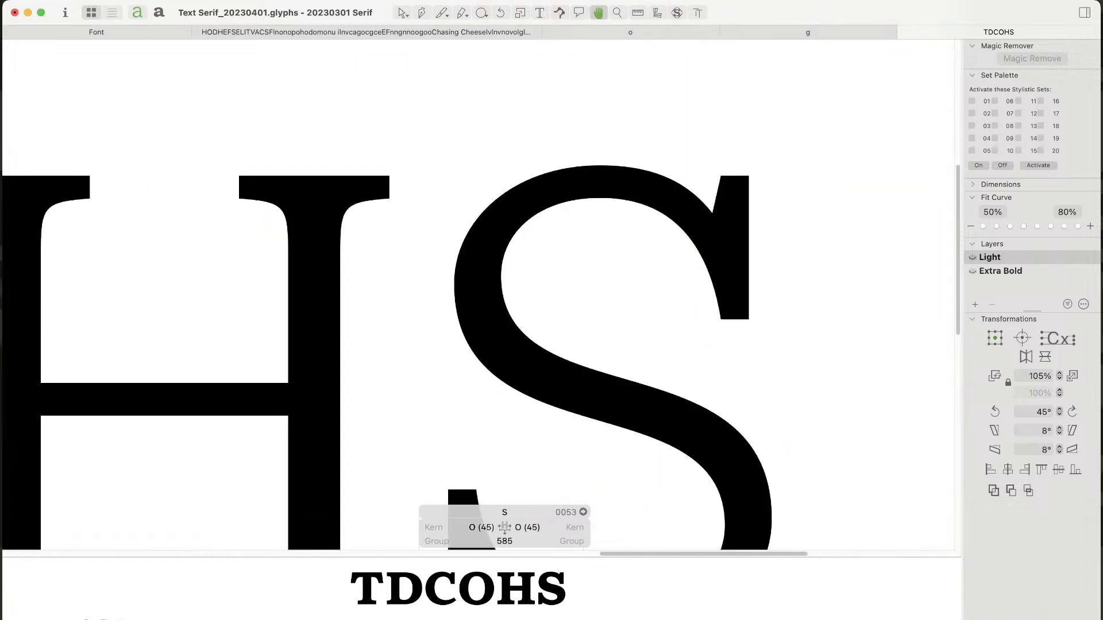
Step: Move the background ellipse down over the S's lower bowl, centred at about X 300.5, Y 175
{"action": "left_click_drag", "start_coordinate": [546, 310], "coordinate": [539, 274]}
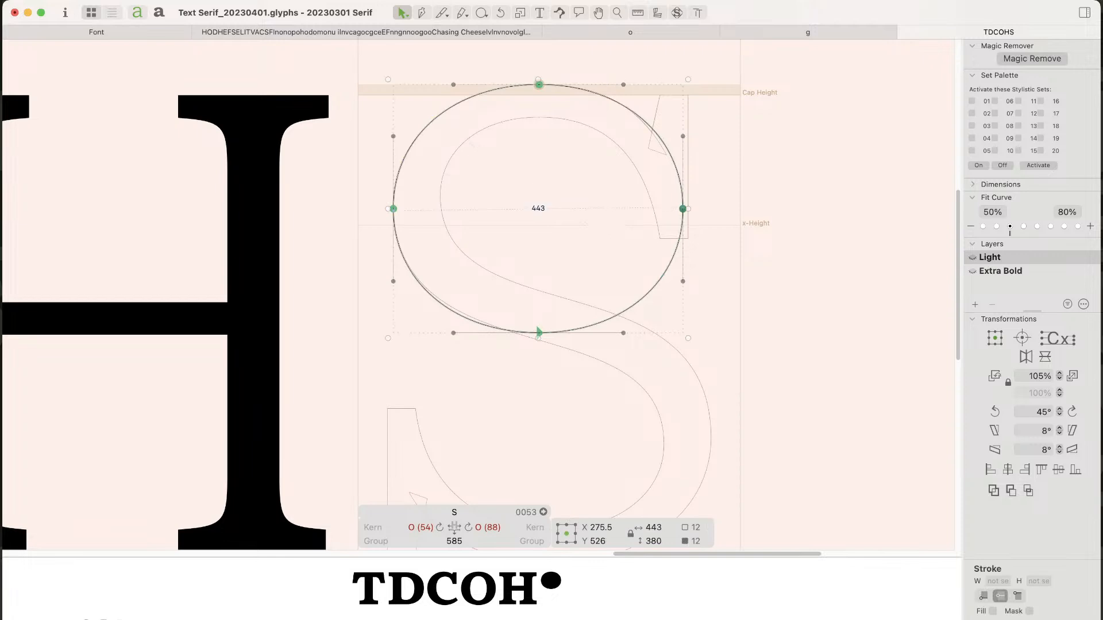
{"action": "left_click_drag", "start_coordinate": [538, 334], "coordinate": [550, 444]}
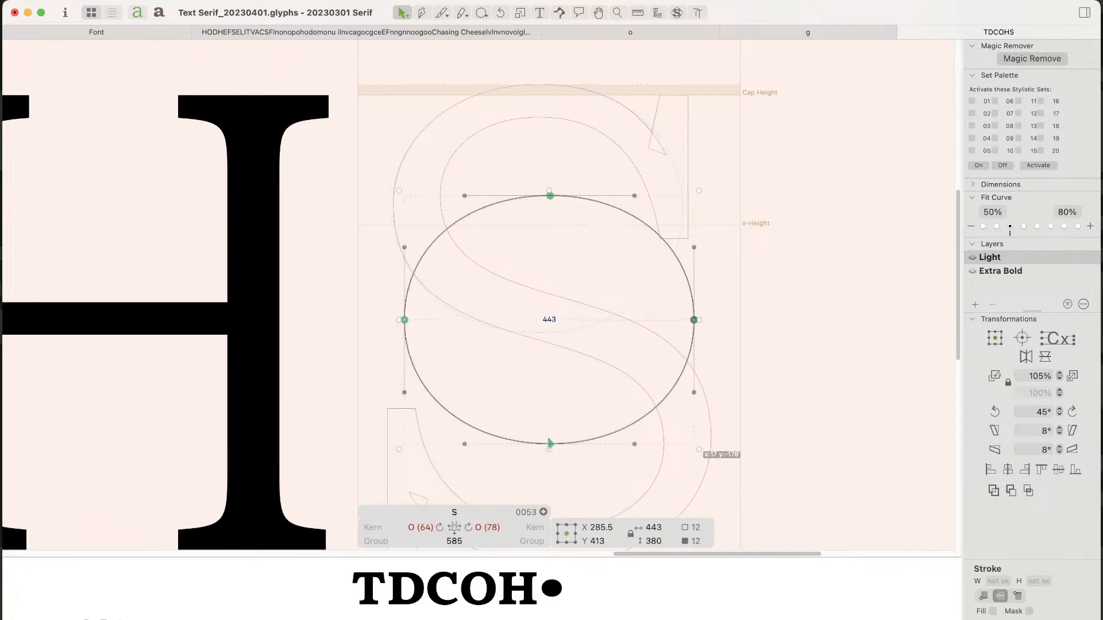
{"action": "left_click_drag", "start_coordinate": [694, 320], "coordinate": [712, 394]}
{"action": "key", "text": "space"}
{"action": "left_click_drag", "start_coordinate": [712, 402], "coordinate": [689, 302]}
{"action": "key", "text": "super+space"}
{"action": "left_click_drag", "start_coordinate": [532, 384], "coordinate": [573, 453]}
{"action": "key", "text": "shift+Down"}
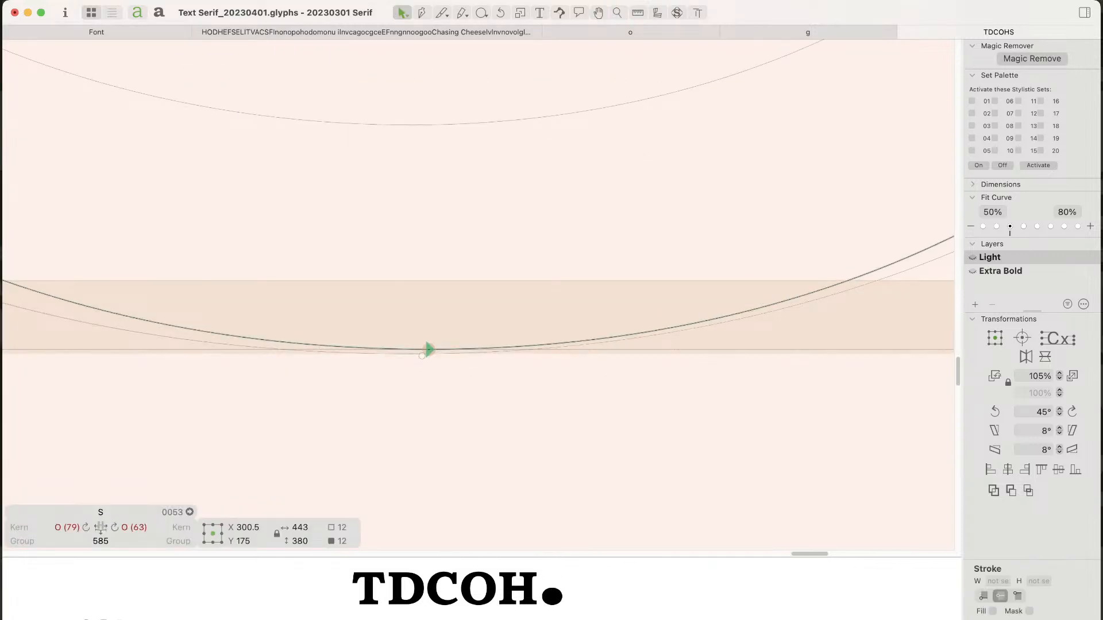
Step: Nudge the ellipse to X 296.5, Y 174 so its lowest point meets the S's outer bottom extreme
{"action": "key", "text": "Down"}
{"action": "key", "text": "Down"}
{"action": "key", "text": "Up"}
{"action": "key", "text": "shift+Left"}
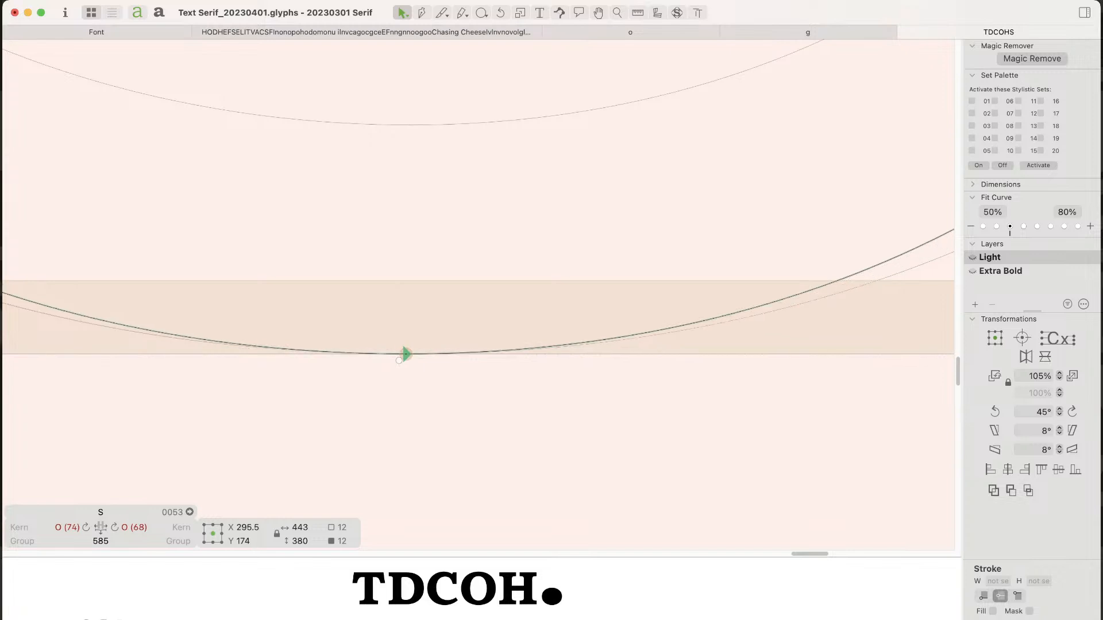
{"action": "key", "text": "Left"}
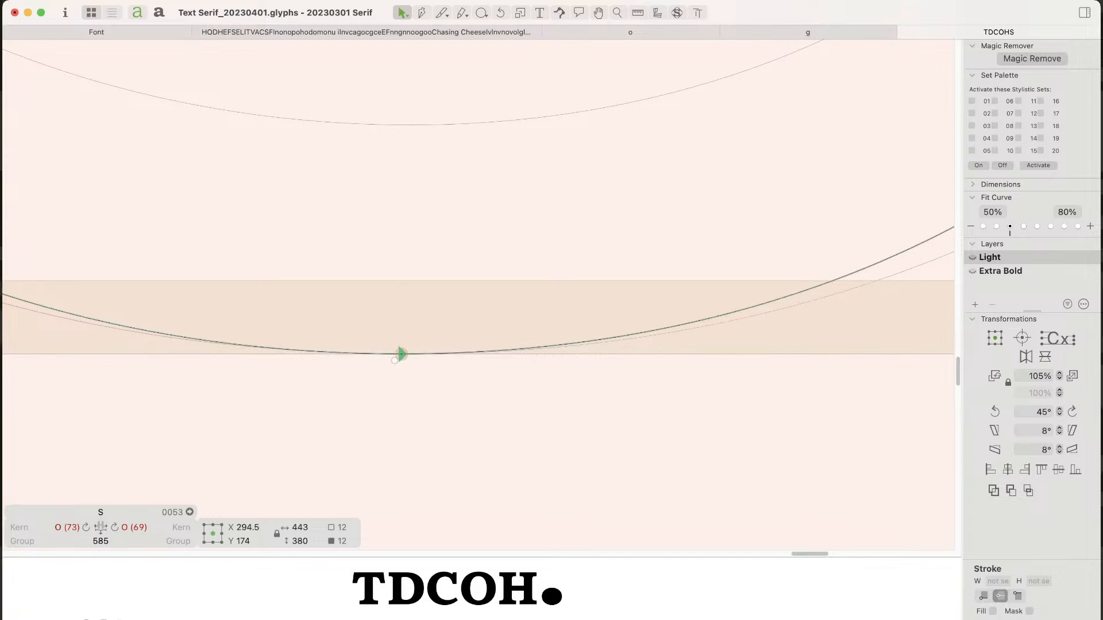
{"action": "key", "text": "Left"}
{"action": "key", "text": "Right"}
{"action": "key", "text": "Right"}
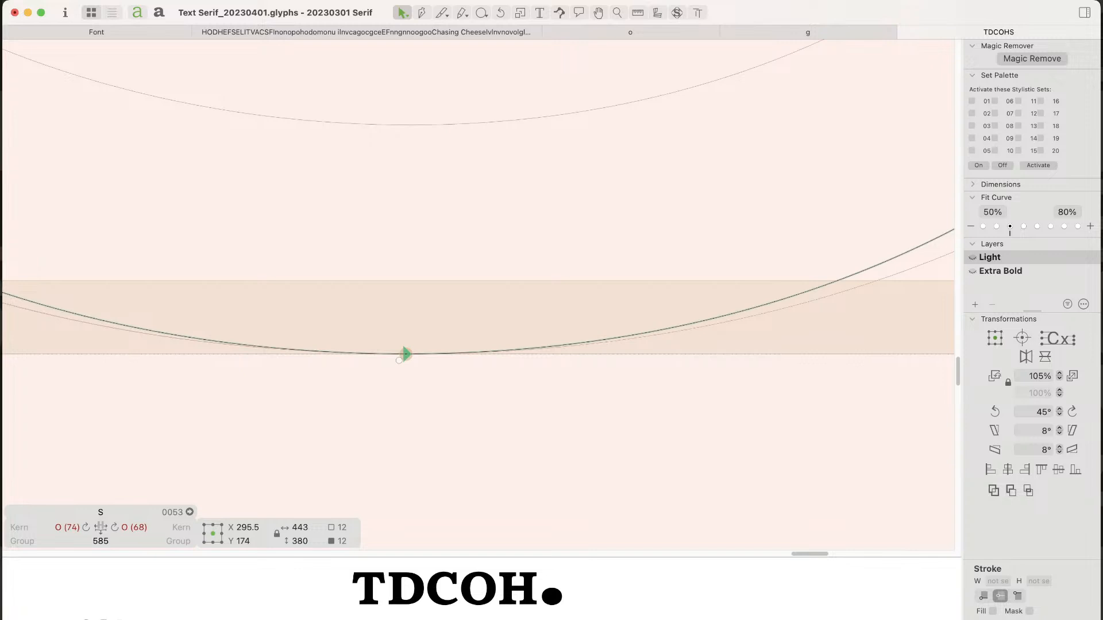
{"action": "key", "text": "Right"}
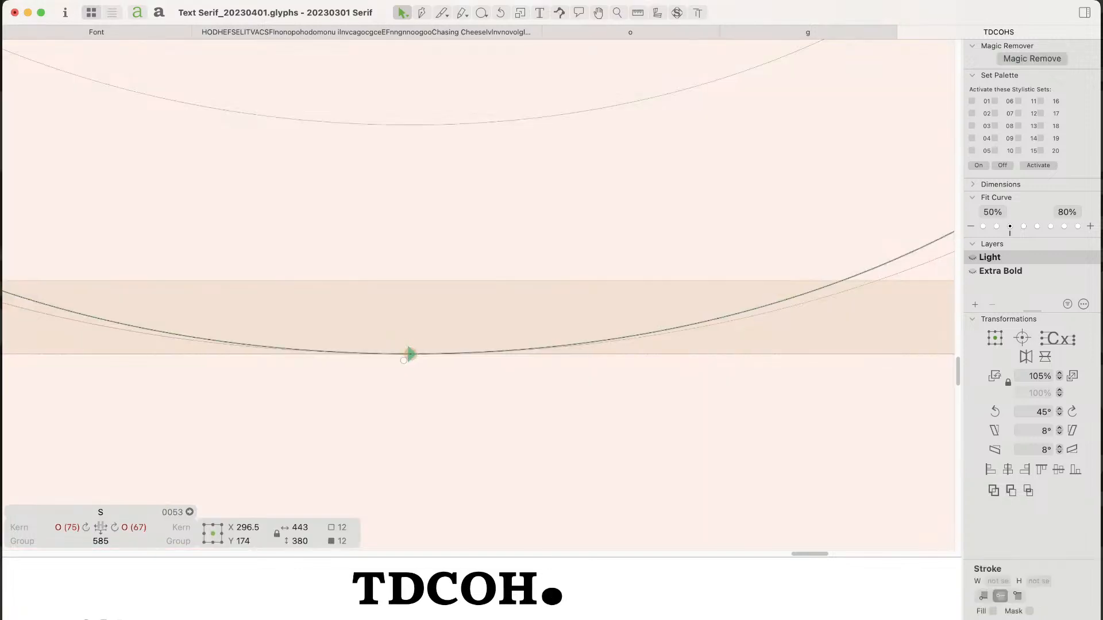
Step: Scale the ellipse up proportionally from its bottom point to 487 × 417 units so it reaches the S's outer right extreme
{"action": "key", "text": "super+0"}
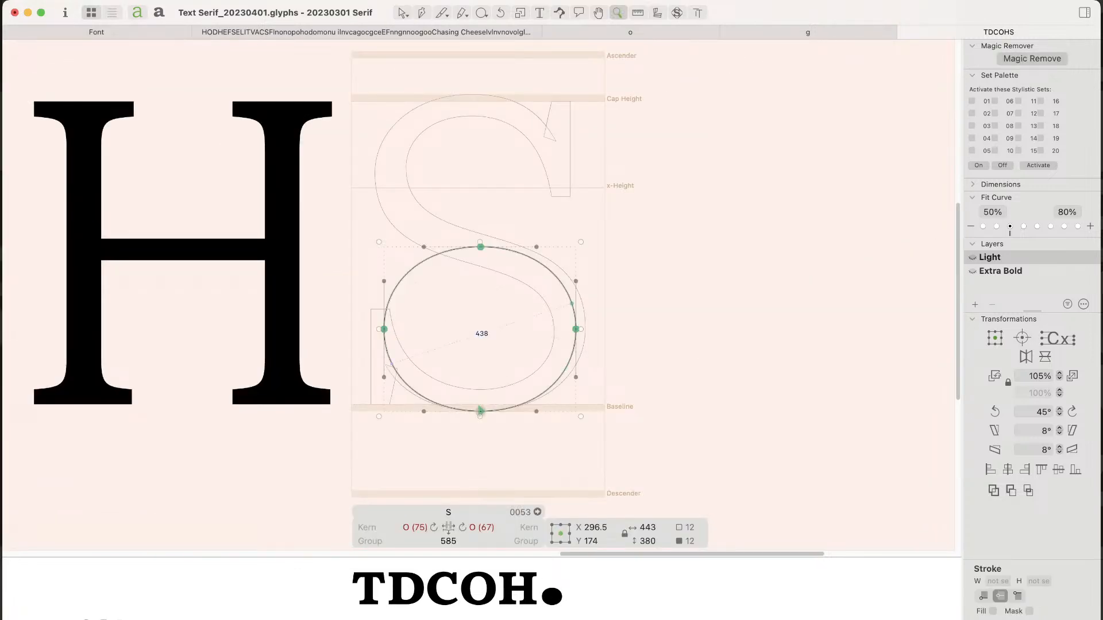
{"action": "left_click_drag", "start_coordinate": [357, 244], "coordinate": [729, 443]}
{"action": "scroll", "coordinate": [322, 467], "scroll_direction": "up", "scroll_amount": 4}
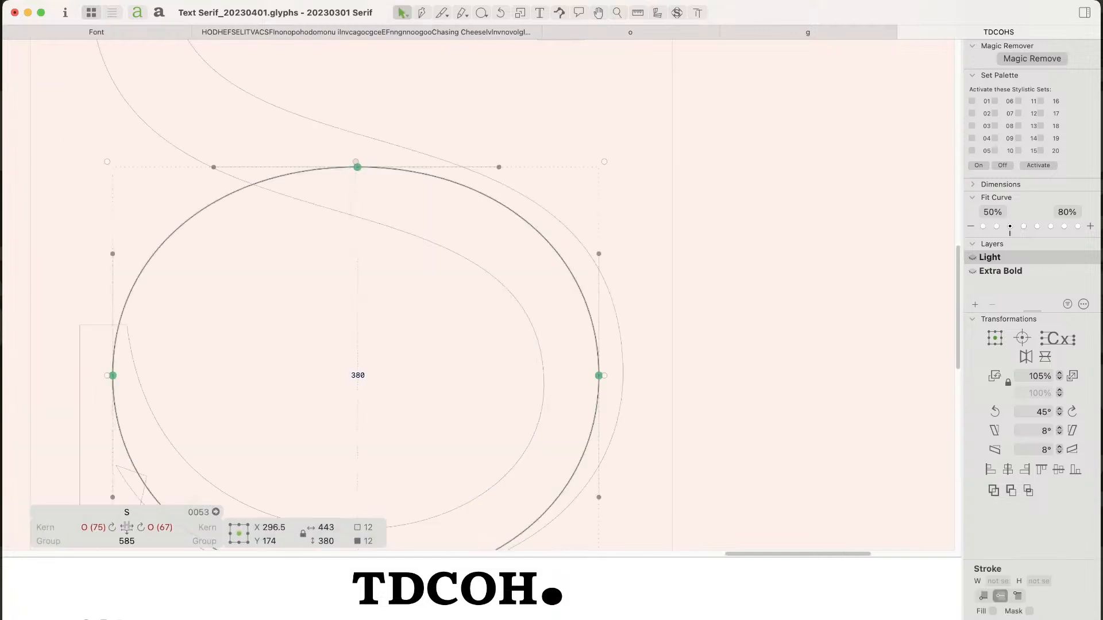
{"action": "key", "text": "ctrl+alt+super+Up"}
{"action": "key", "text": "ctrl+alt+super+Up"}
{"action": "key", "text": "ctrl+alt+super+Up"}
{"action": "key", "text": "ctrl+alt+super+Up"}
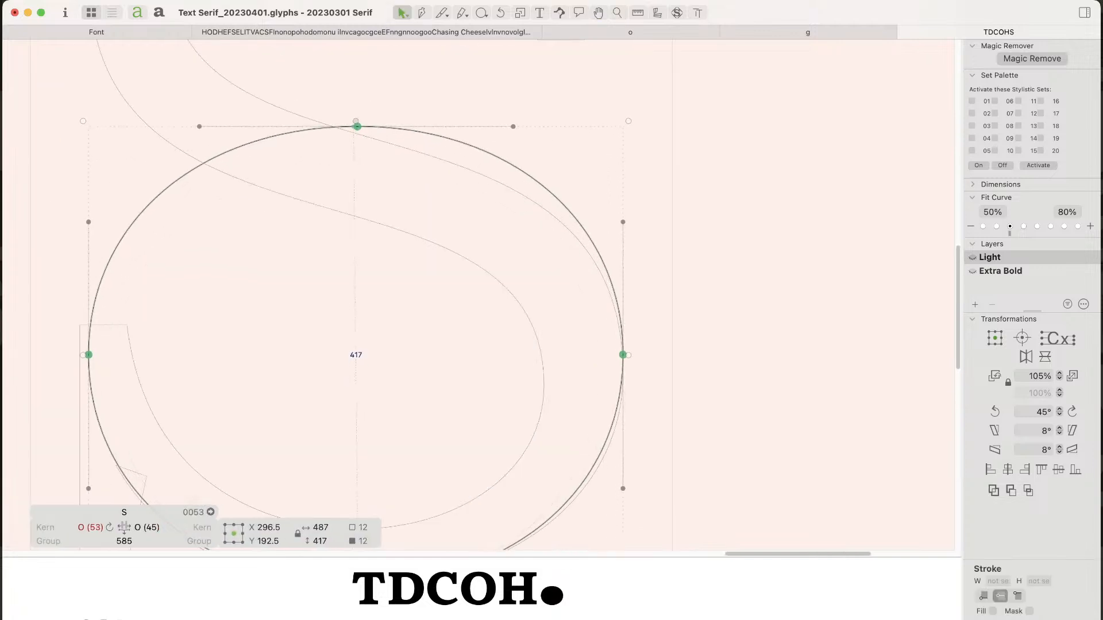
{"action": "left_click", "coordinate": [373, 357]}
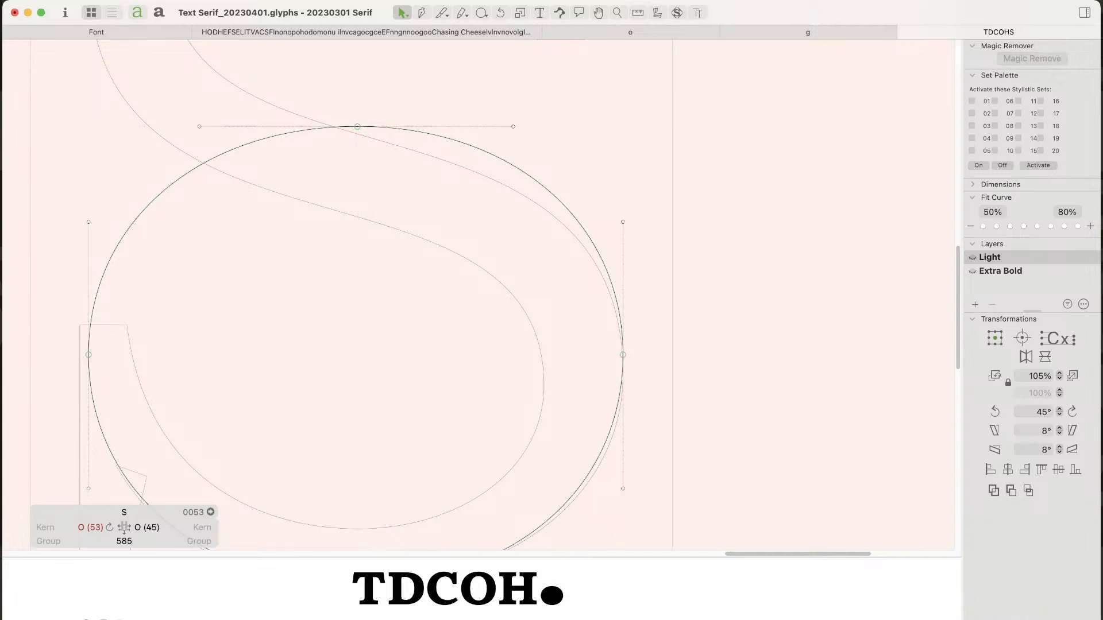
Step: Switch from the background to the S's foreground and raise the inner and outer right extreme nodes of the lower bowl together to Y 180
{"action": "key", "text": "space"}
{"action": "scroll", "coordinate": [371, 373], "scroll_direction": "down", "scroll_amount": 5}
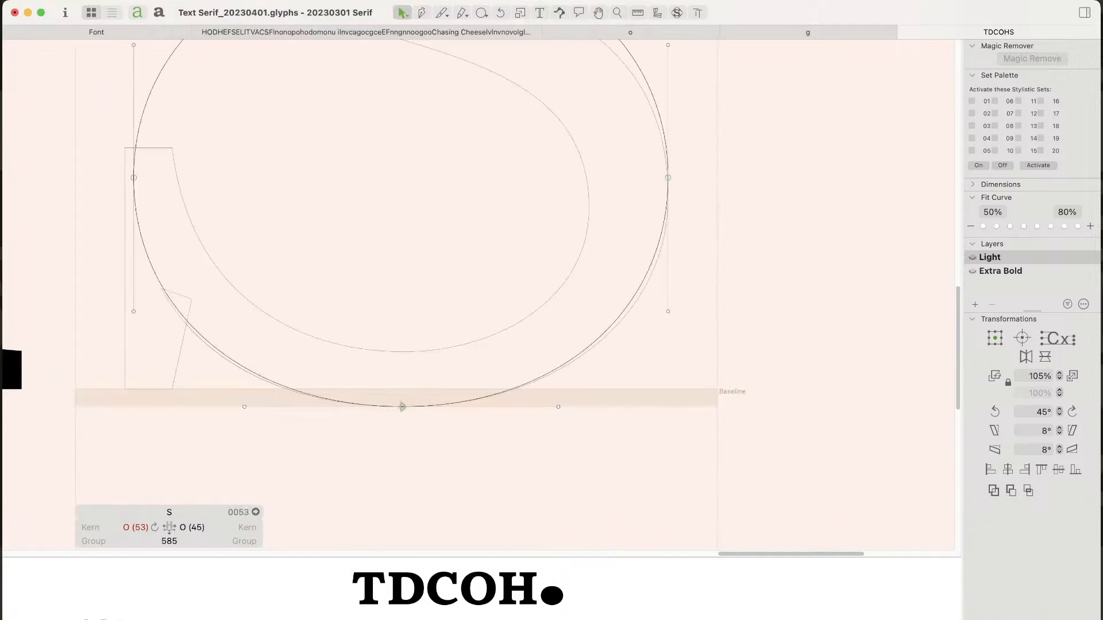
{"action": "key", "text": "super+b"}
{"action": "key", "text": "space"}
{"action": "left_click_drag", "start_coordinate": [589, 208], "coordinate": [607, 313]}
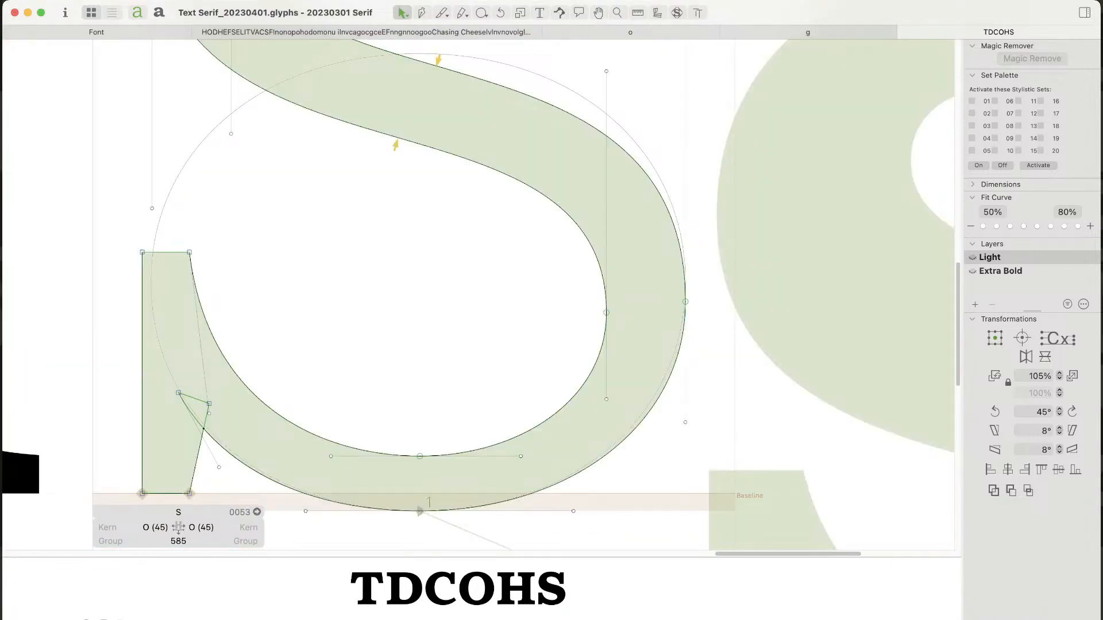
{"action": "left_click_drag", "start_coordinate": [713, 276], "coordinate": [587, 333]}
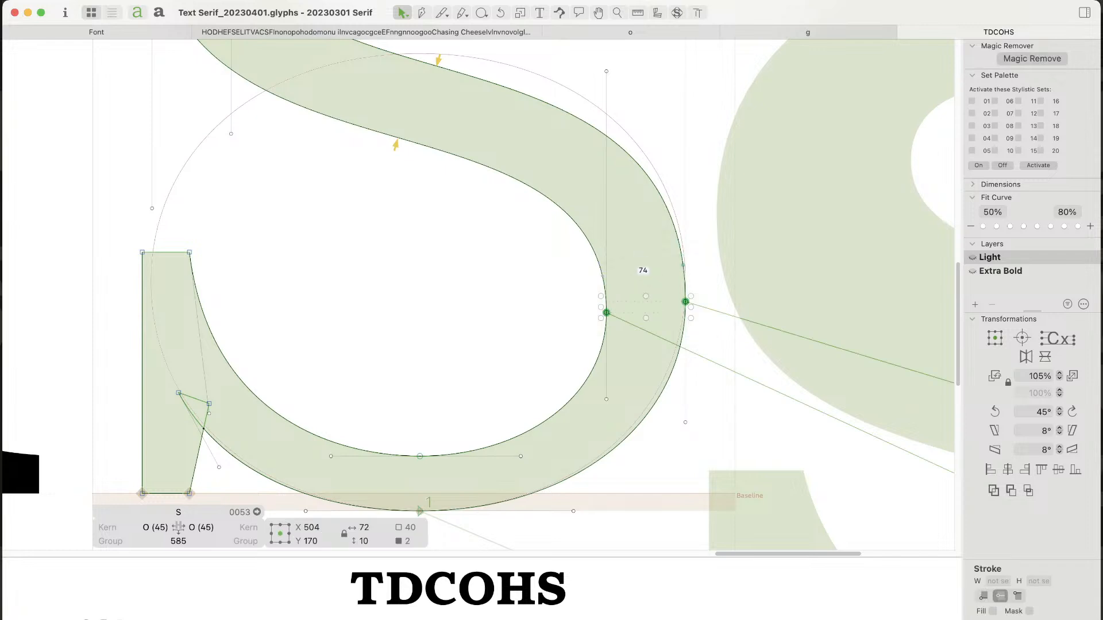
{"action": "key", "text": "Up"}
{"action": "key", "text": "Up"}
{"action": "key", "text": "Up"}
{"action": "key", "text": "Up"}
{"action": "key", "text": "Up"}
{"action": "key", "text": "Up"}
{"action": "key", "text": "Up"}
{"action": "key", "text": "Up"}
{"action": "key", "text": "Up"}
{"action": "key", "text": "Up"}
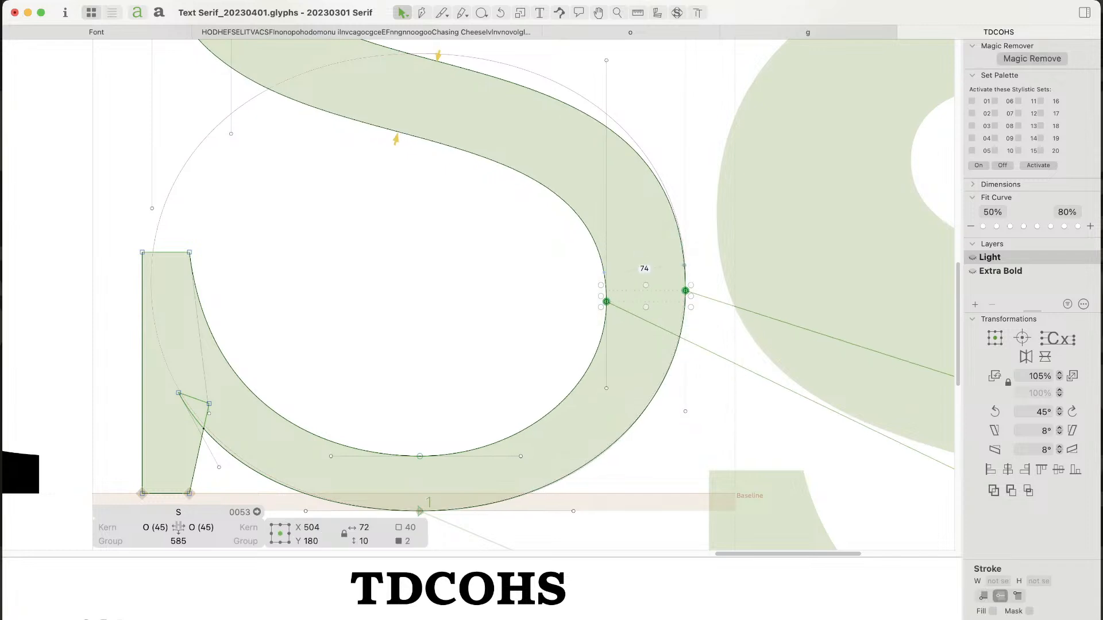
{"action": "scroll", "coordinate": [591, 390], "scroll_direction": "up", "scroll_amount": 2}
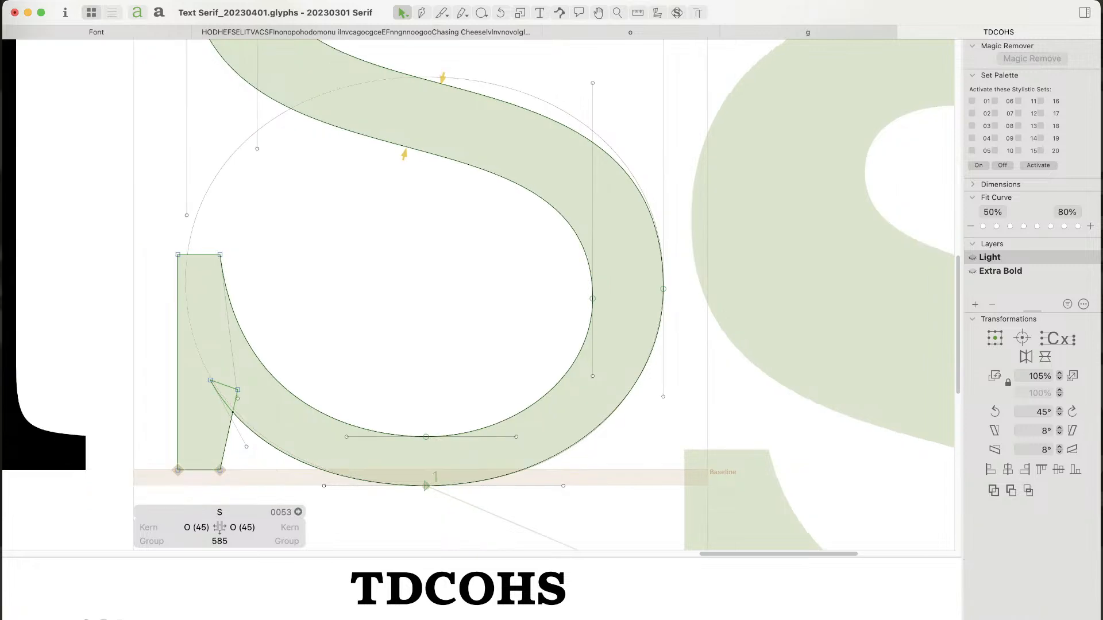
Step: Extend the right handle of the S's outer bottom extreme to X 442 so the curve follows the background ellipse
{"action": "key", "text": "z"}
{"action": "left_click", "coordinate": [616, 349]}
{"action": "key", "text": "v"}
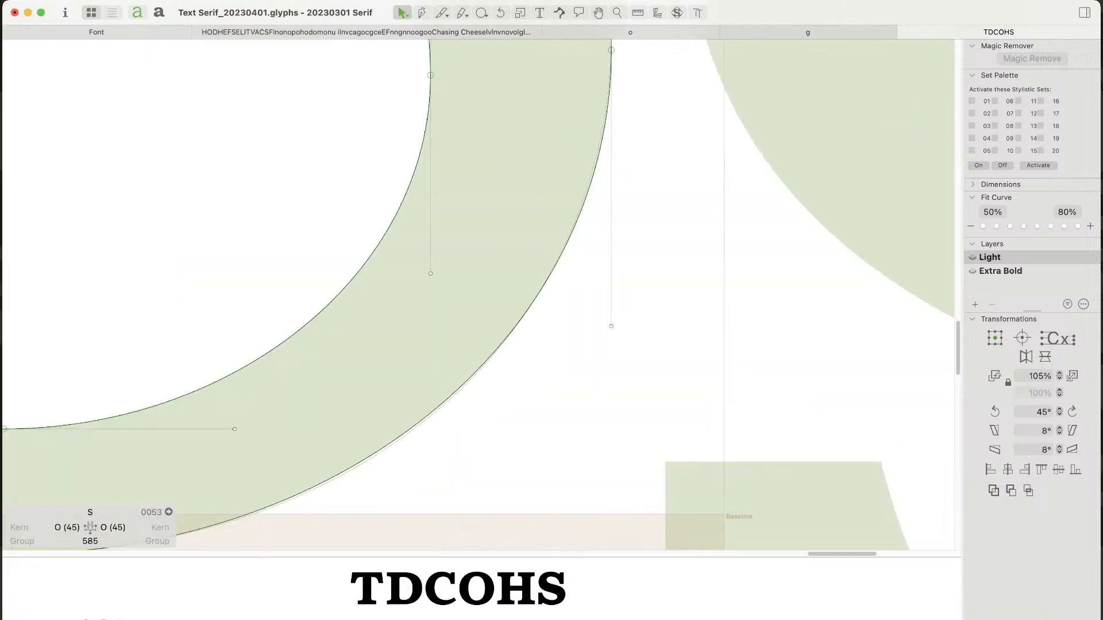
{"action": "key", "text": "space"}
{"action": "left_click_drag", "start_coordinate": [322, 402], "coordinate": [477, 286]}
{"action": "left_click", "coordinate": [510, 439]}
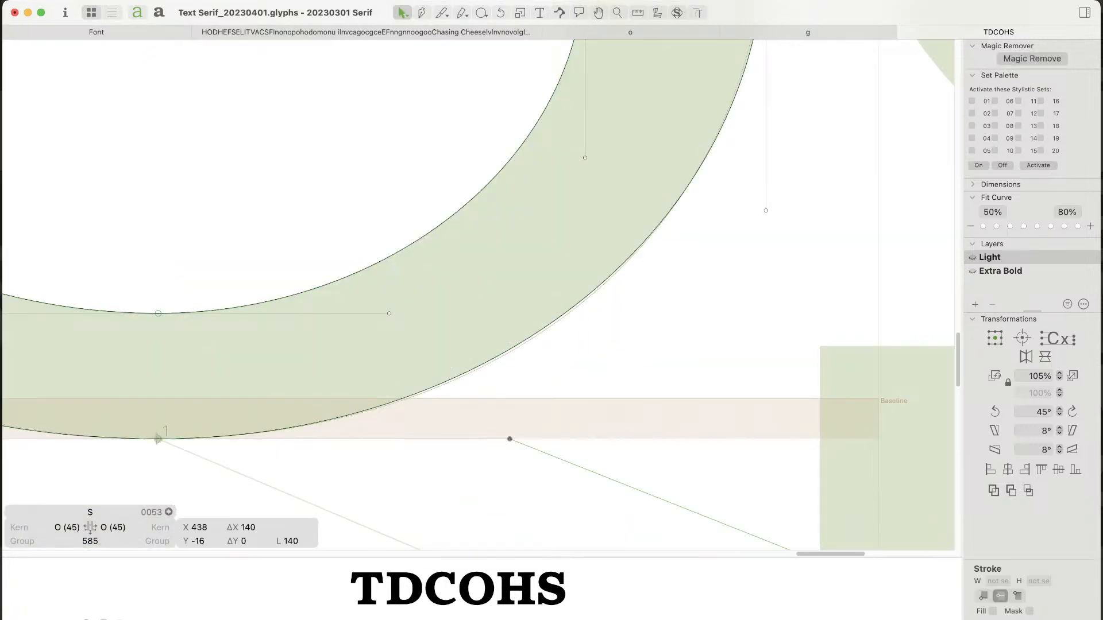
{"action": "key", "text": "Right"}
{"action": "key", "text": "Right"}
{"action": "key", "text": "Right"}
{"action": "key", "text": "Right"}
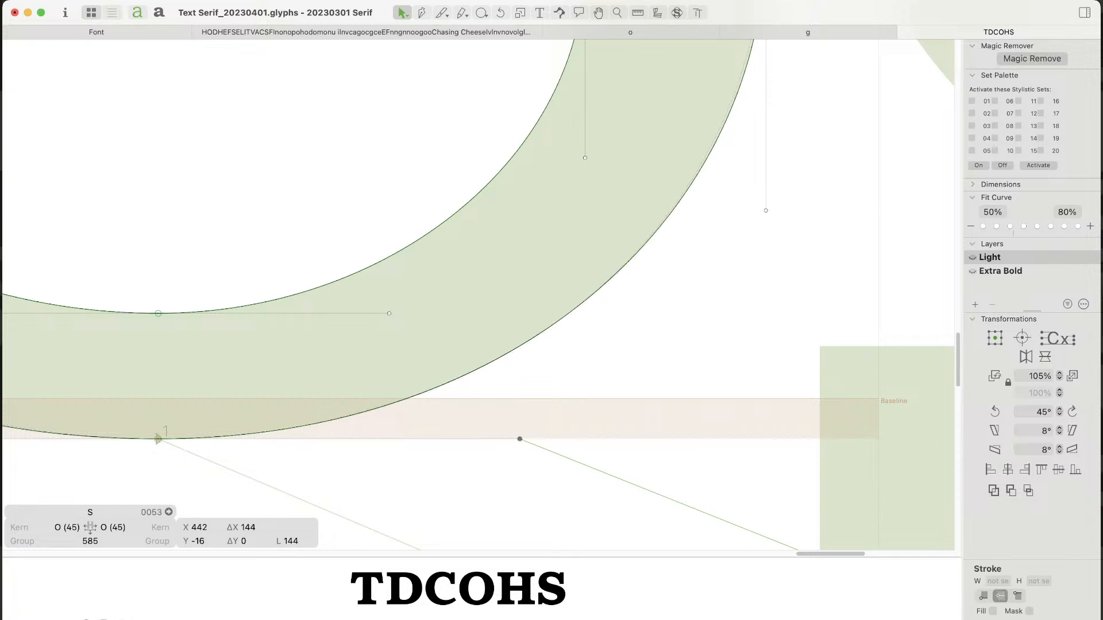
Step: Raise the lower handle of the S's outer right extreme to about Y 80 to fit the curve to the ellipse
{"action": "key", "text": "space"}
{"action": "left_click_drag", "start_coordinate": [736, 190], "coordinate": [806, 392]}
{"action": "key", "text": "Up"}
{"action": "key", "text": "Up"}
{"action": "key", "text": "Up"}
{"action": "key", "text": "Up"}
{"action": "key", "text": "Up"}
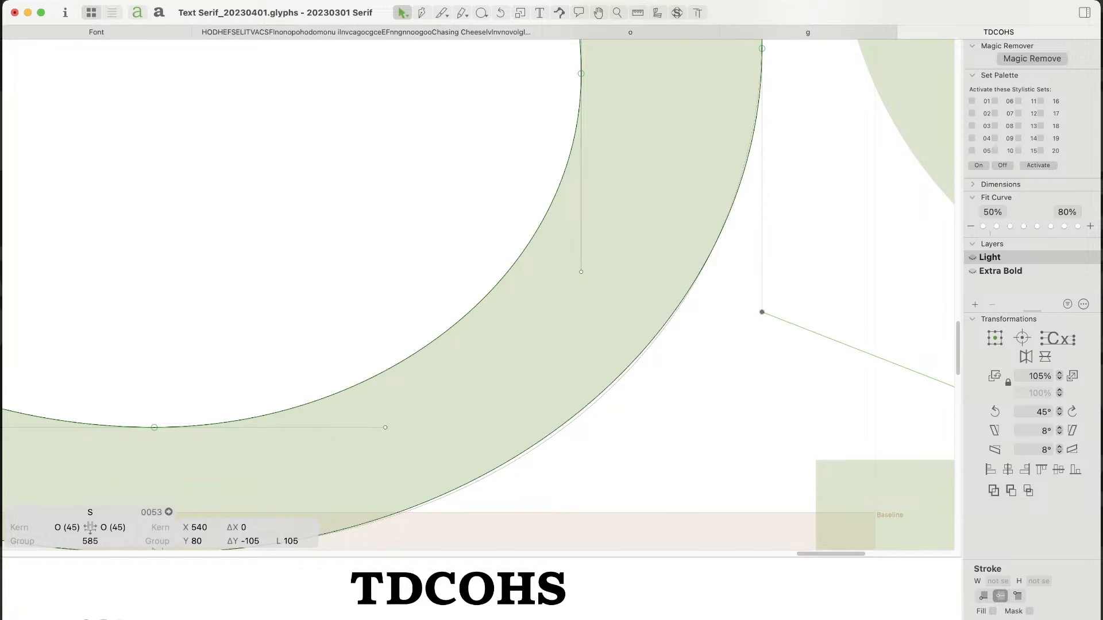
{"action": "left_click", "coordinate": [548, 450]}
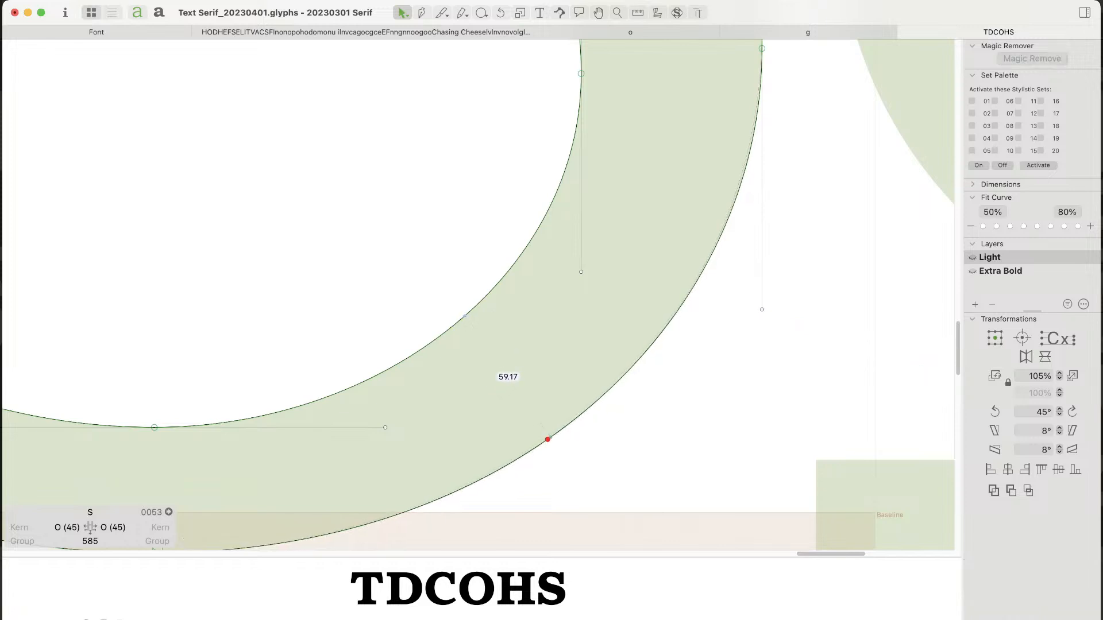
{"action": "key", "text": "space"}
{"action": "left_click_drag", "start_coordinate": [595, 368], "coordinate": [626, 431]}
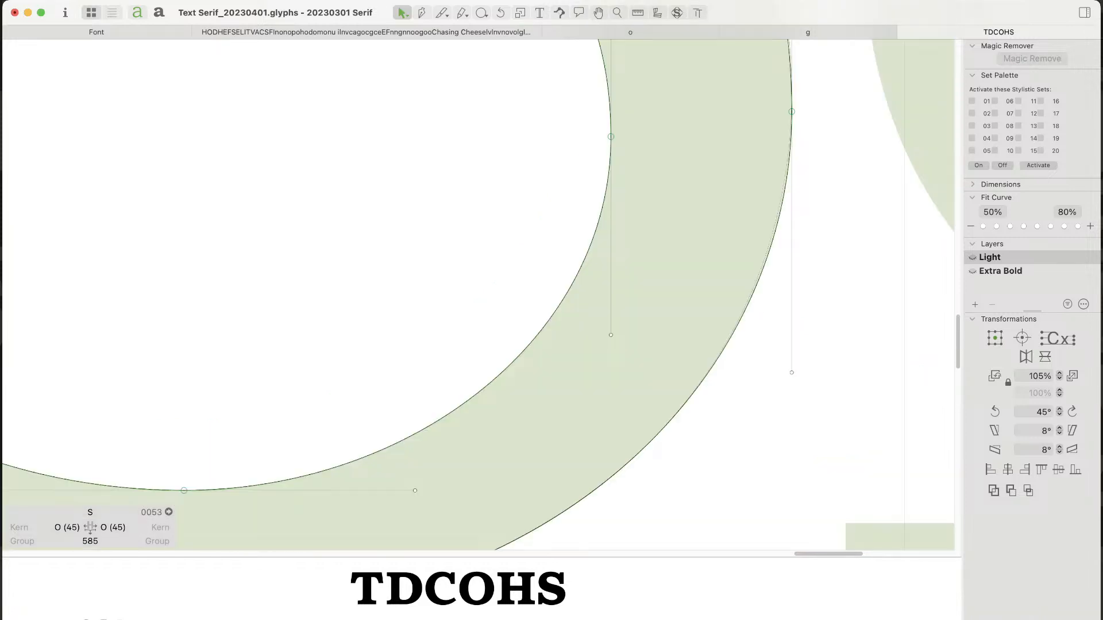
Step: Preview the filled S beside the H, and show the preview line in the Light weight
{"action": "key", "text": "super+minus"}
{"action": "key", "text": "super+minus"}
{"action": "key", "text": "space"}
{"action": "left_click_drag", "start_coordinate": [517, 321], "coordinate": [623, 400]}
{"action": "key", "text": "super+minus"}
{"action": "key", "text": "super+minus"}
{"action": "key", "text": "space"}
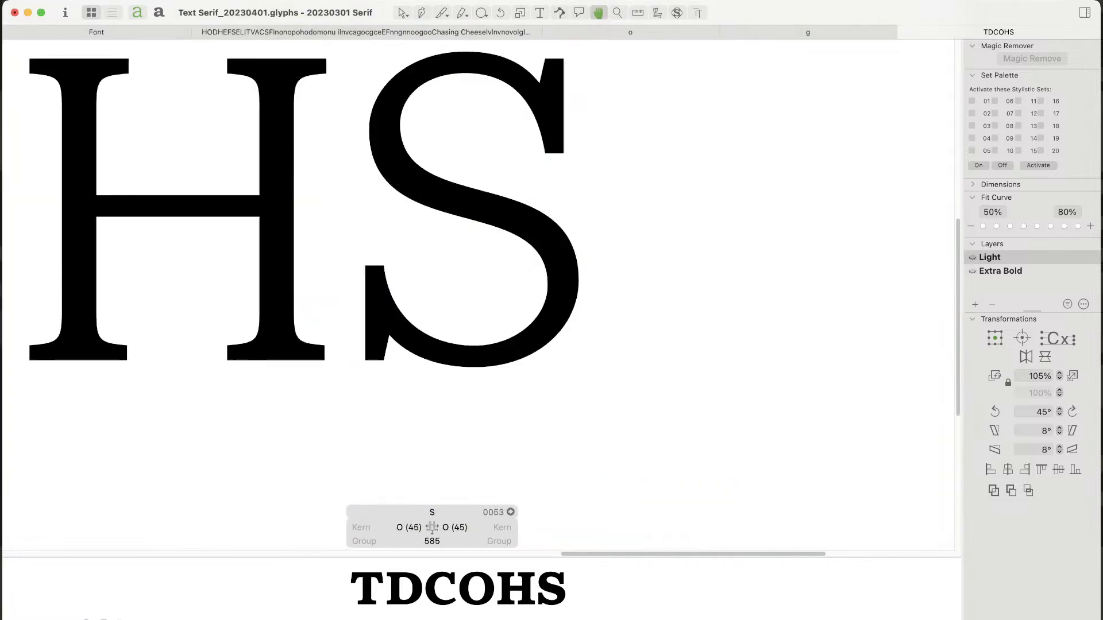
{"action": "left_click_drag", "start_coordinate": [574, 368], "coordinate": [607, 408]}
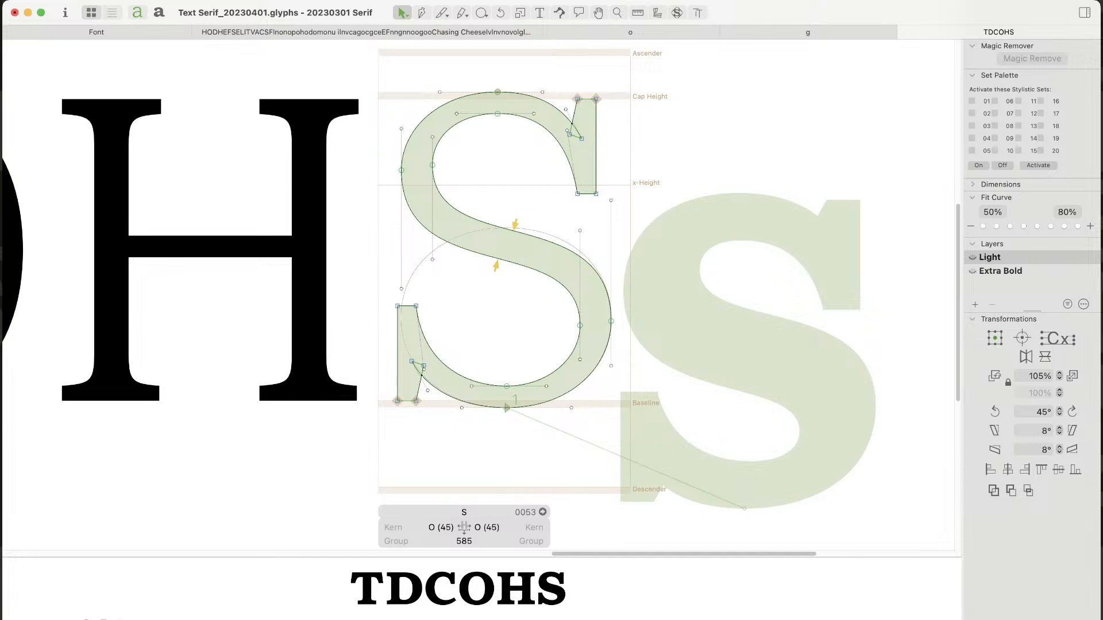
{"action": "key", "text": "space"}
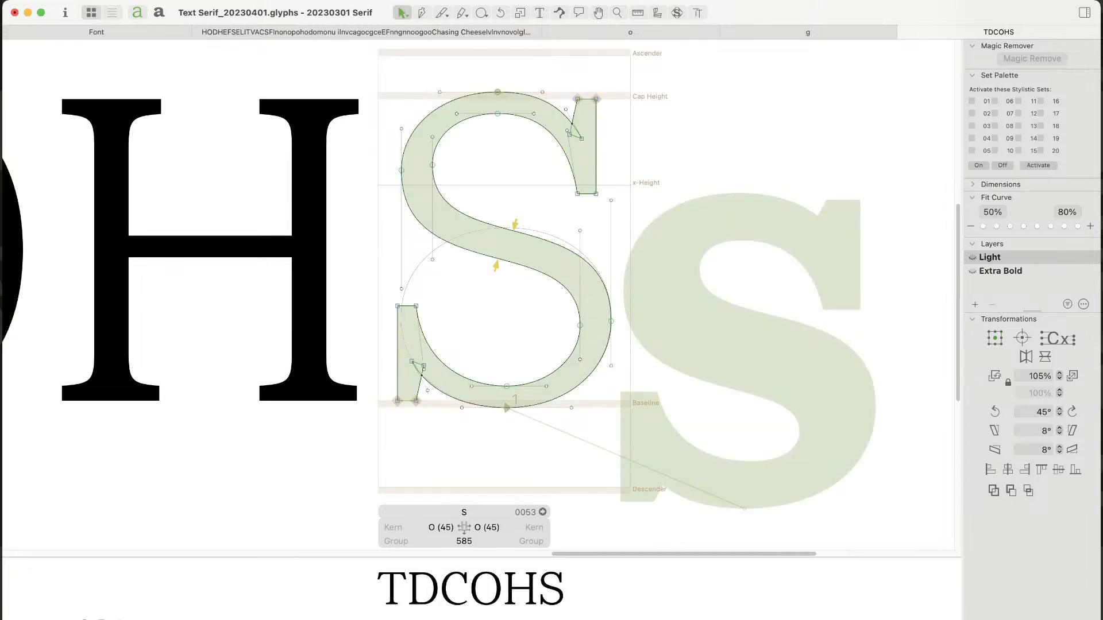
Step: Lower the upper handle of the S's inner right extreme slightly, and raise the inner left extreme's lower handle to Y 333
{"action": "left_click", "coordinate": [580, 230]}
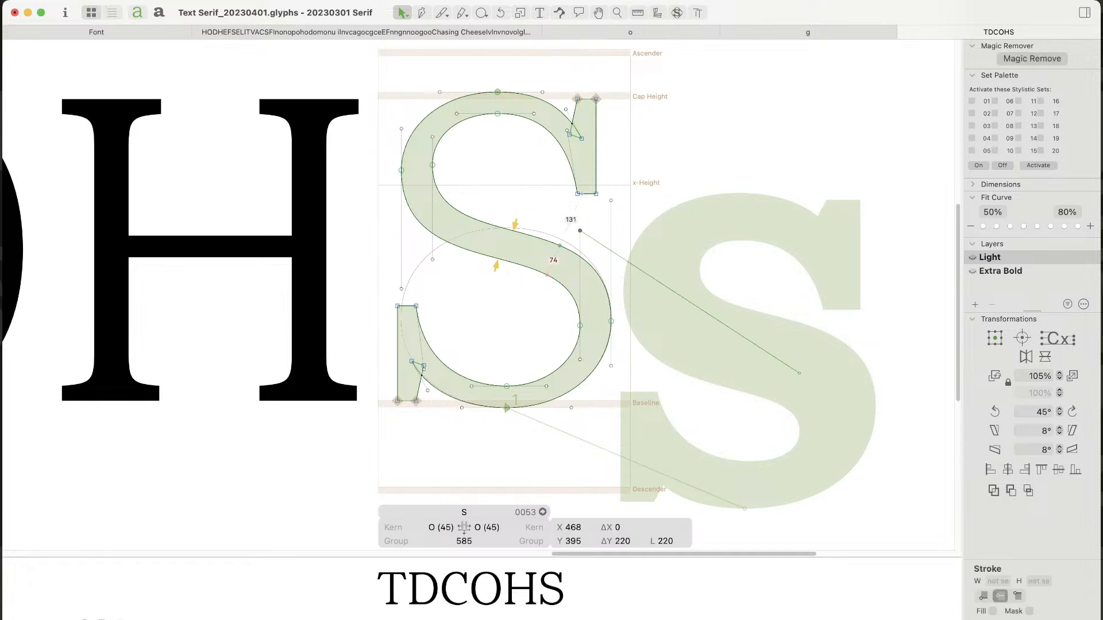
{"action": "left_click", "coordinate": [433, 259]}
{"action": "key", "text": "Up"}
{"action": "key", "text": "Up"}
{"action": "key", "text": "Up"}
{"action": "key", "text": "Up"}
{"action": "key", "text": "Up"}
{"action": "key", "text": "Up"}
{"action": "key", "text": "Up"}
{"action": "key", "text": "Up"}
{"action": "key", "text": "Up"}
{"action": "key", "text": "Up"}
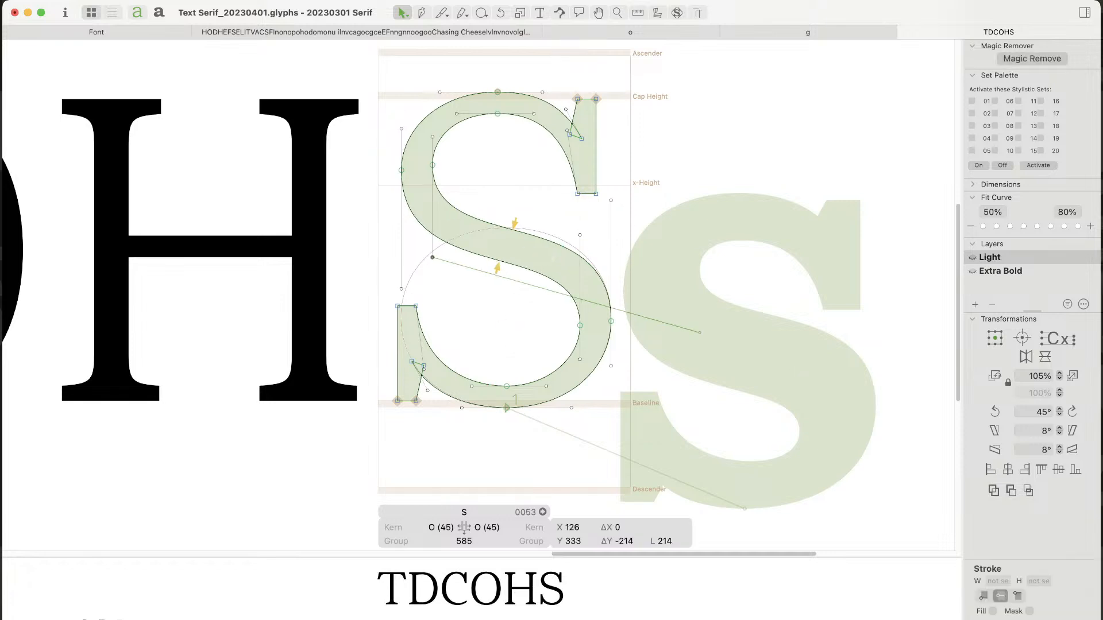
{"action": "key", "text": "space"}
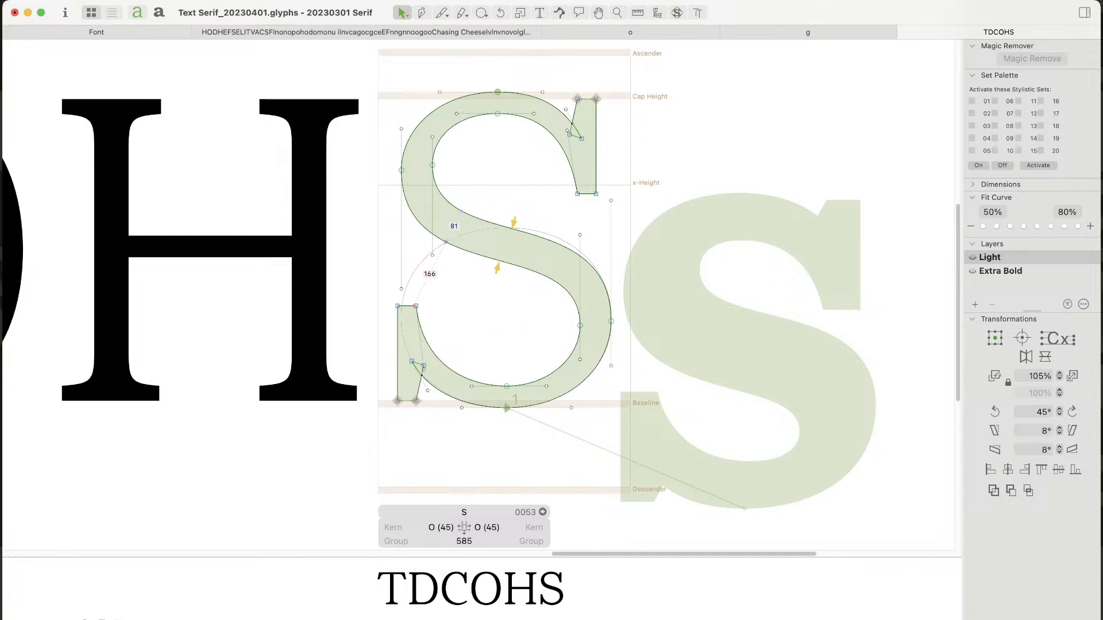
Step: Raise the inner left extreme's lower handle to Y 343, lower the inner right extreme's upper handle slightly further, and preview the filled S
{"action": "key", "text": "super+a"}
{"action": "left_click", "coordinate": [478, 296]}
{"action": "left_click", "coordinate": [432, 255]}
{"action": "key", "text": "Up"}
{"action": "key", "text": "Up"}
{"action": "key", "text": "Up"}
{"action": "key", "text": "Up"}
{"action": "key", "text": "Up"}
{"action": "key", "text": "Up"}
{"action": "key", "text": "Up"}
{"action": "key", "text": "Up"}
{"action": "key", "text": "Up"}
{"action": "key", "text": "Up"}
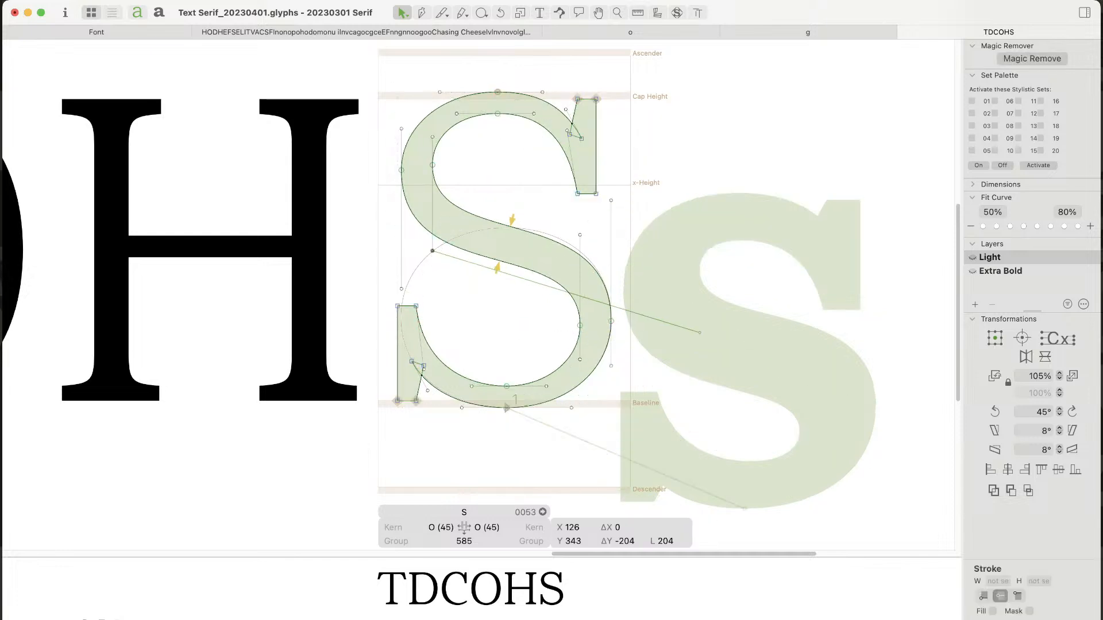
{"action": "left_click", "coordinate": [580, 235]}
{"action": "key", "text": "space"}
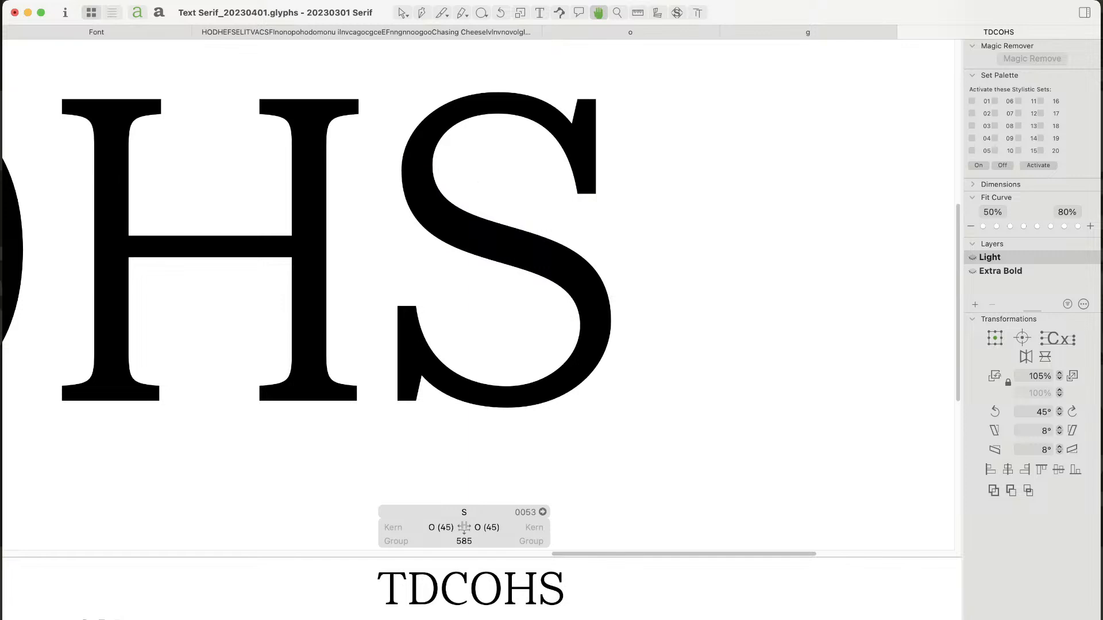
{"action": "key", "text": "space"}
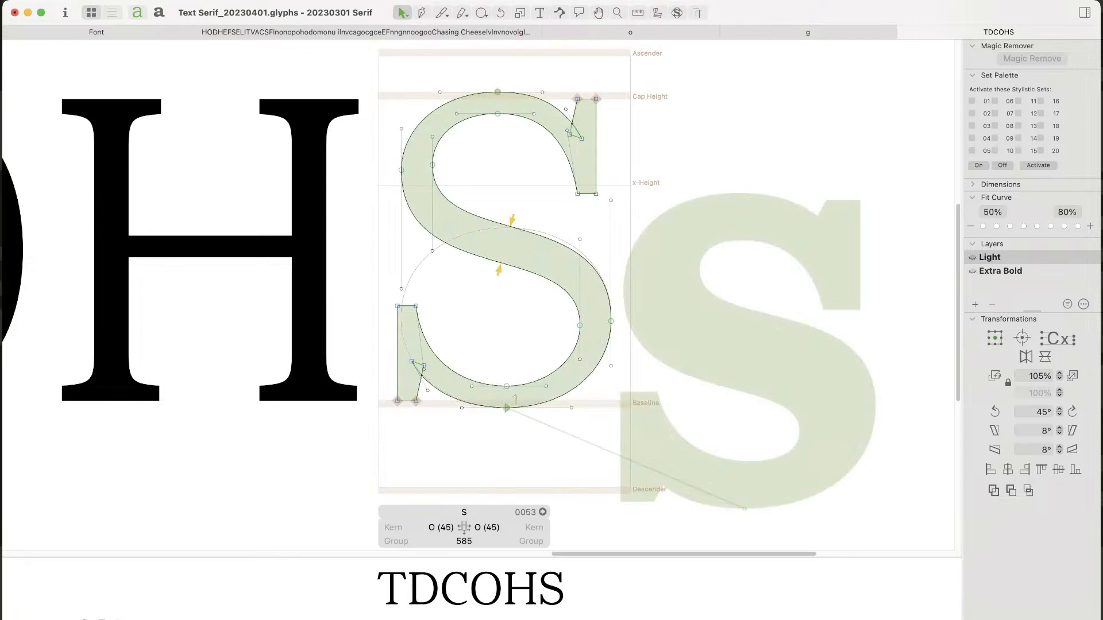
Step: Draw a circle over the H's right stem and scale it proportionally to the stem width, about 80 × 79 units
{"action": "key", "text": "f"}
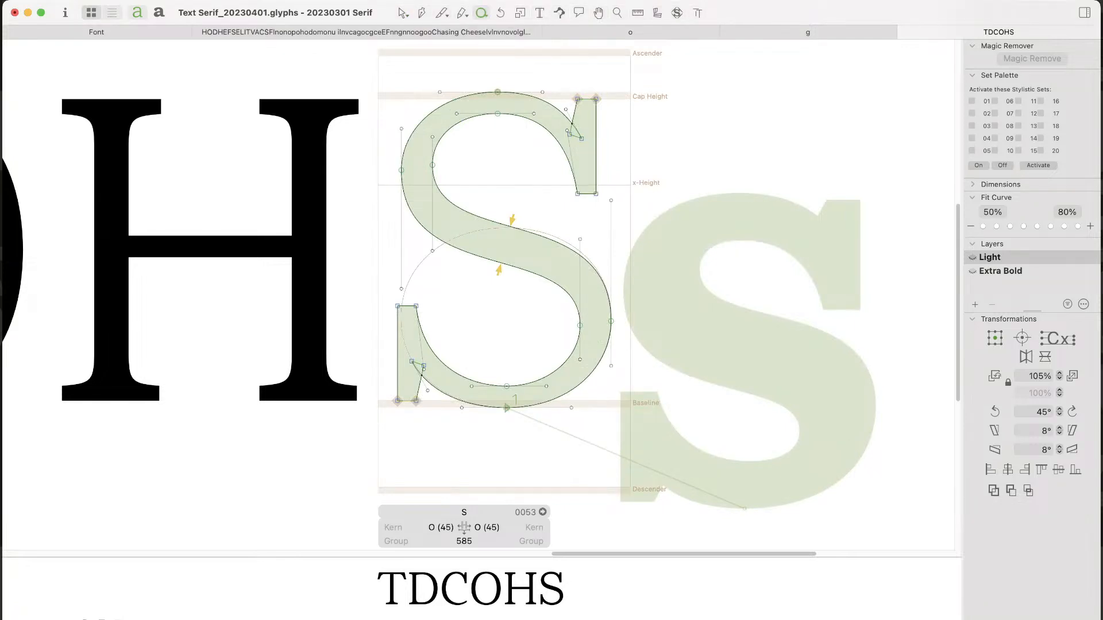
{"action": "left_click_drag", "start_coordinate": [295, 185], "coordinate": [321, 211]}
{"action": "key", "text": "v"}
{"action": "key", "text": "super+plus"}
{"action": "key", "text": "super+plus"}
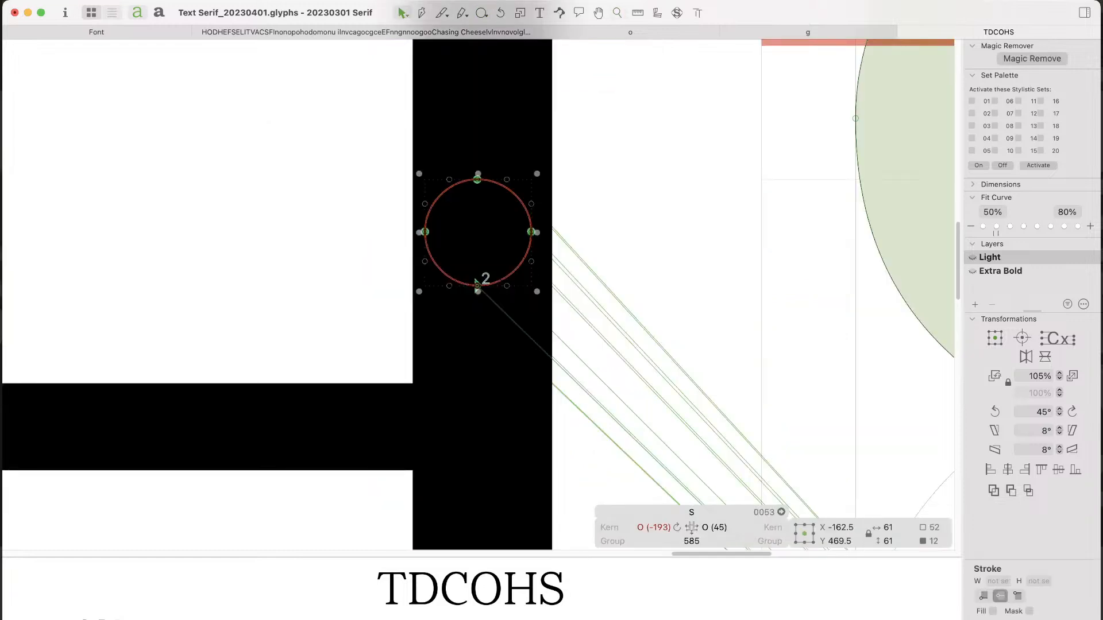
{"action": "left_click_drag", "start_coordinate": [419, 232], "coordinate": [407, 233]}
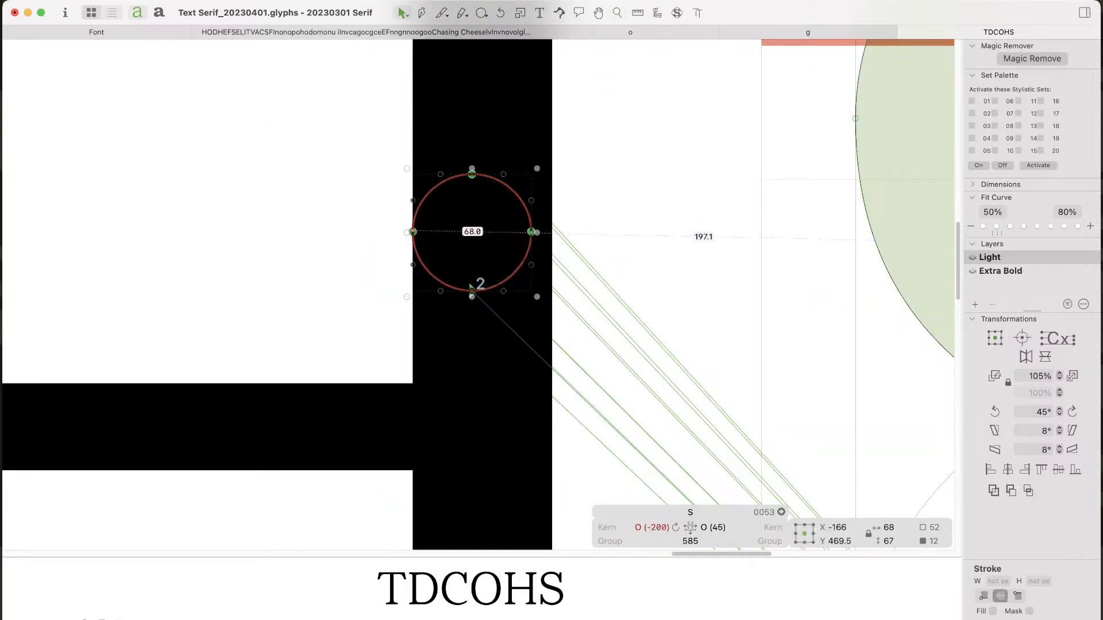
Step: Move the circle onto the S's spine to compare its thickness with the H's stem, and delete the circle
{"action": "left_click_drag", "start_coordinate": [472, 286], "coordinate": [790, 365]}
{"action": "key", "text": "space"}
{"action": "mouse_move", "coordinate": [790, 365]}
{"action": "left_mouse_down"}
{"action": "mouse_move", "coordinate": [683, 336]}
{"action": "mouse_move", "coordinate": [243, 262]}
{"action": "mouse_move", "coordinate": [727, 383]}
{"action": "left_mouse_up"}
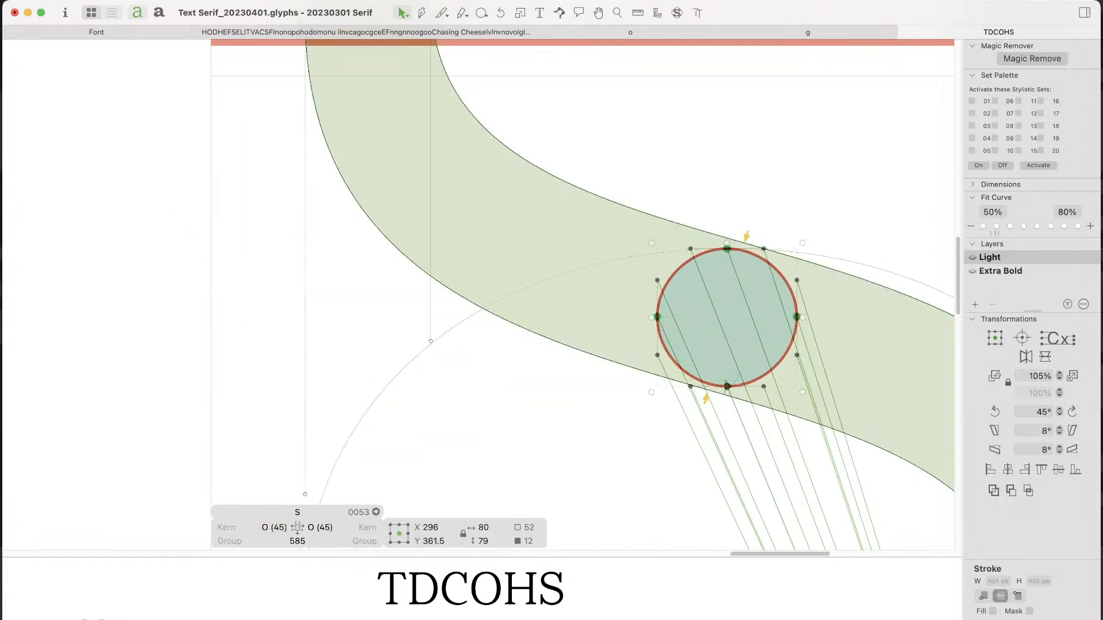
{"action": "key", "text": "Delete"}
{"action": "key", "text": "super+minus"}
{"action": "key", "text": "super+minus"}
{"action": "key", "text": "super+minus"}
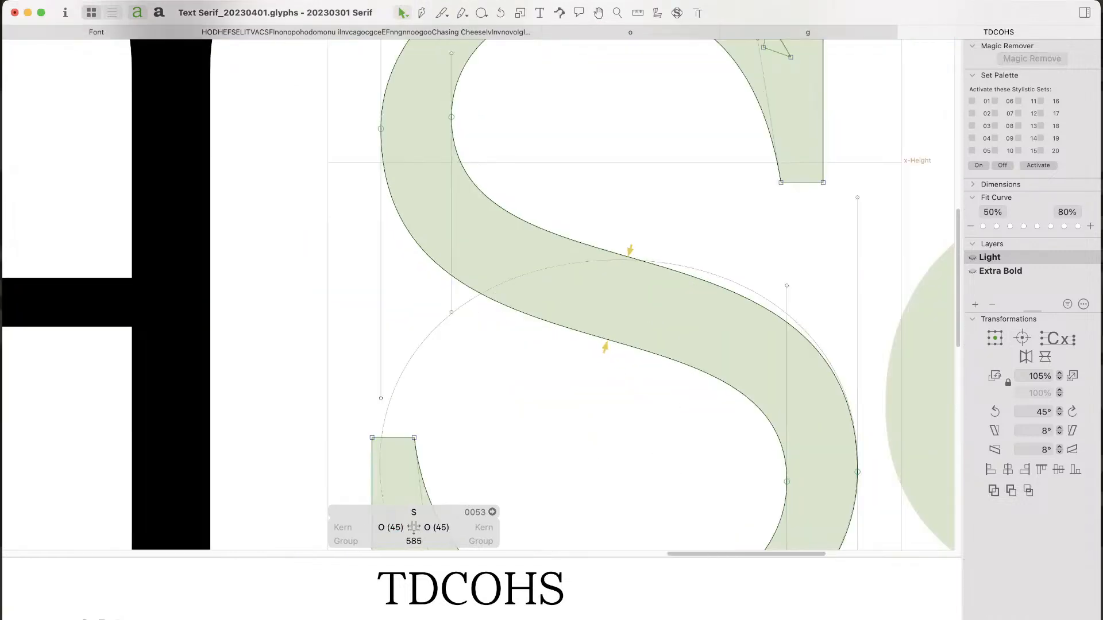
Step: Add an O after the S so the text line reads TDCOHSO, and reduce the preview area's height
{"action": "key", "text": "space"}
{"action": "left_click_drag", "start_coordinate": [728, 383], "coordinate": [695, 386]}
{"action": "key", "text": "t"}
{"action": "key", "text": "Right"}
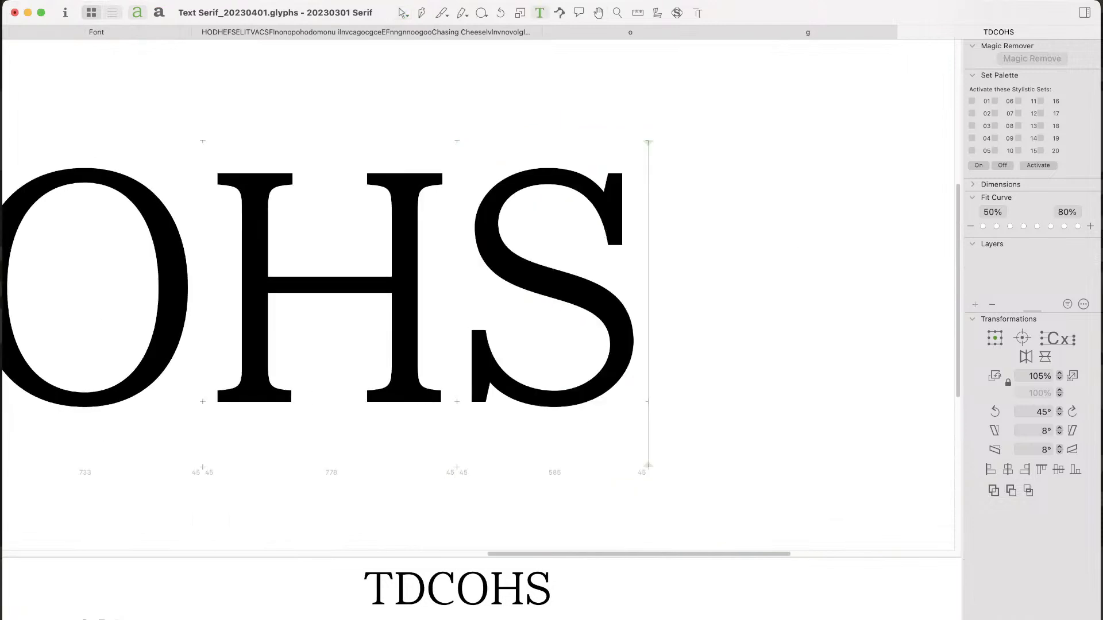
{"action": "type", "text": "O"}
{"action": "key", "text": "Escape"}
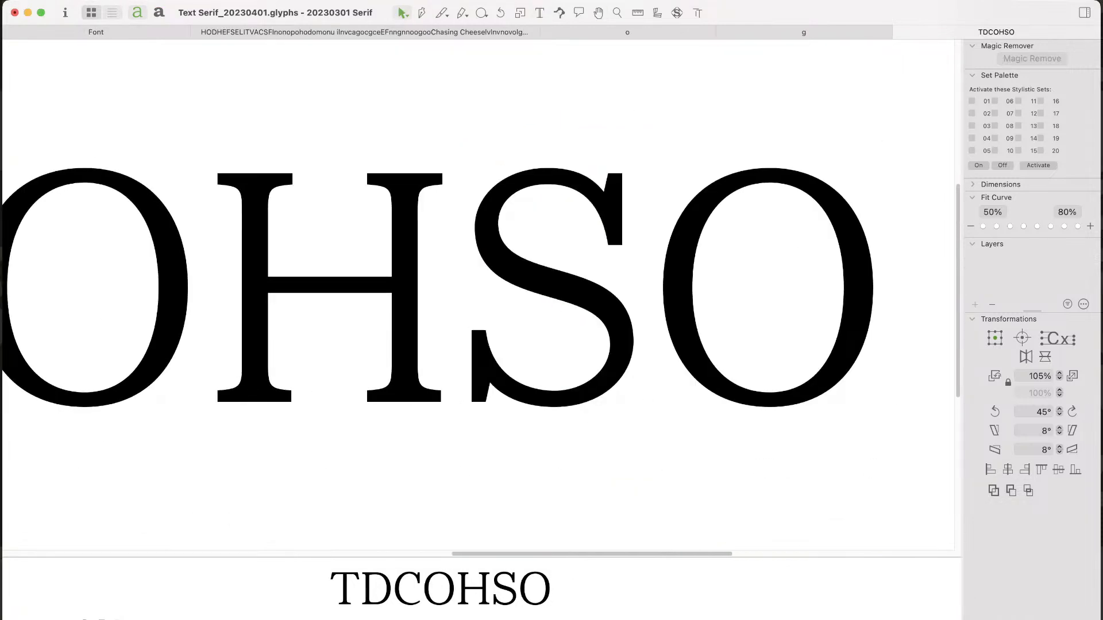
{"action": "left_click_drag", "start_coordinate": [603, 557], "coordinate": [604, 580]}
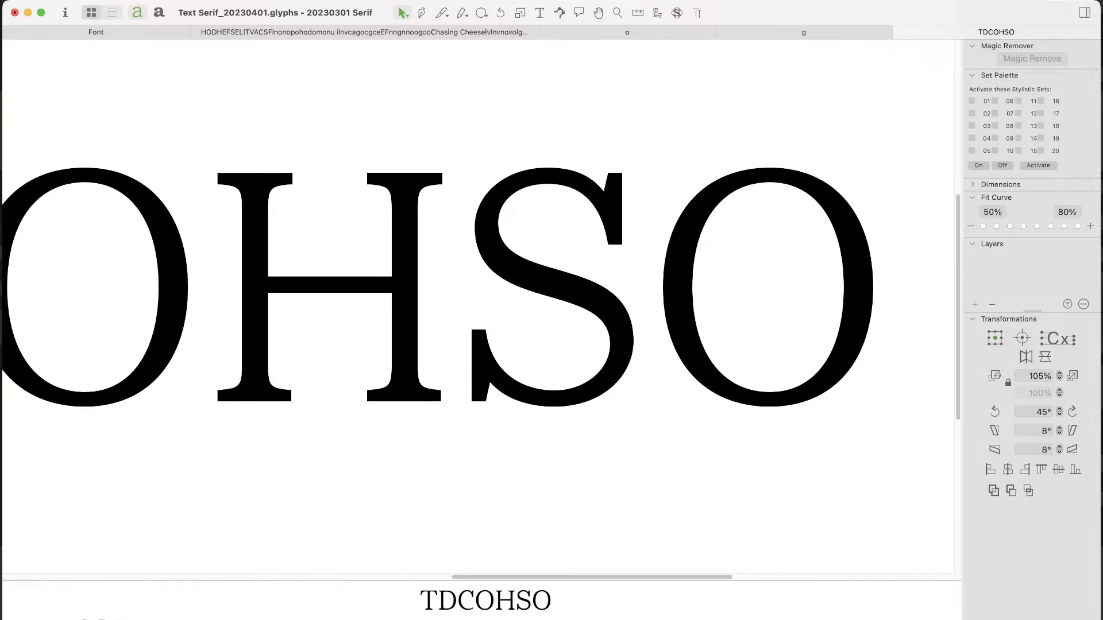
Step: Delete the guide ellipse from the Light S's background and return to the foreground outline
{"action": "double_click", "coordinate": [553, 284]}
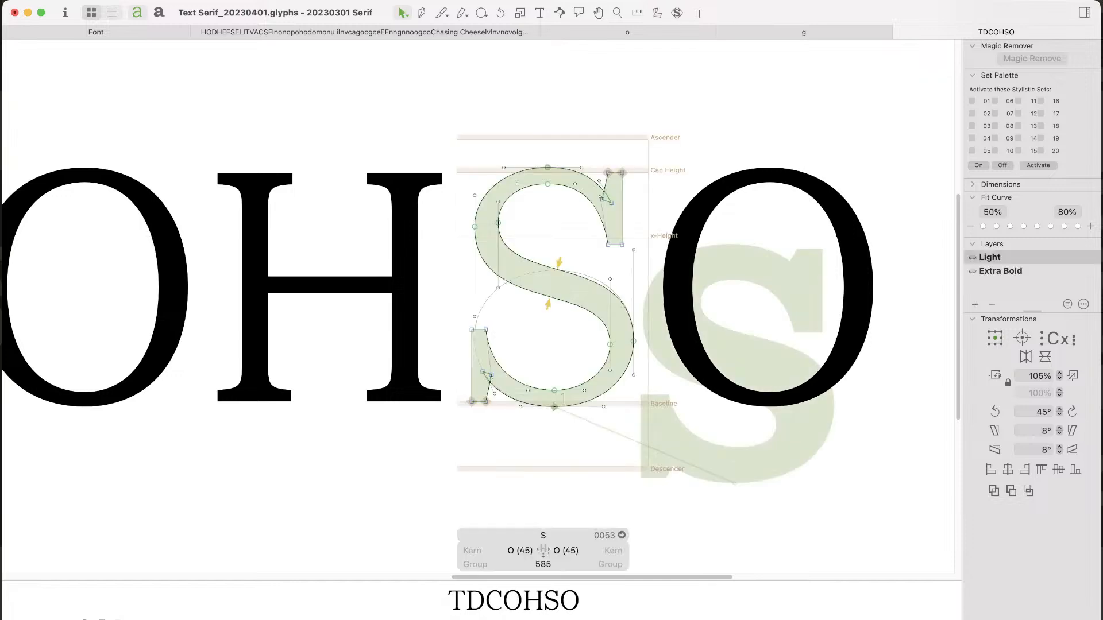
{"action": "key", "text": "super+b"}
{"action": "key", "text": "super+a"}
{"action": "key", "text": "Delete"}
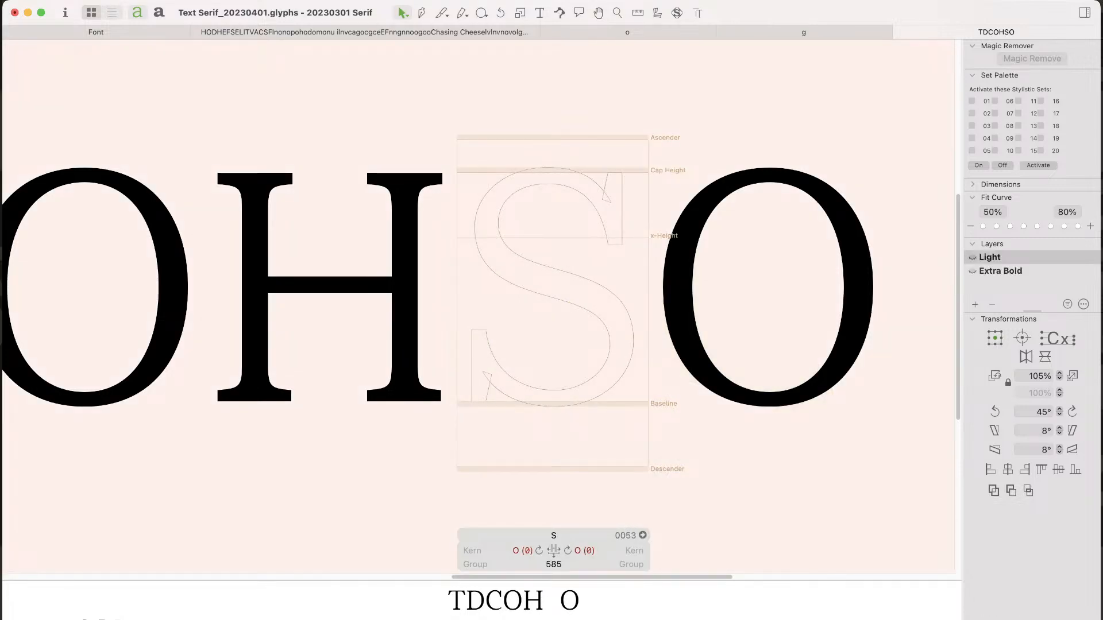
{"action": "key", "text": "super+b"}
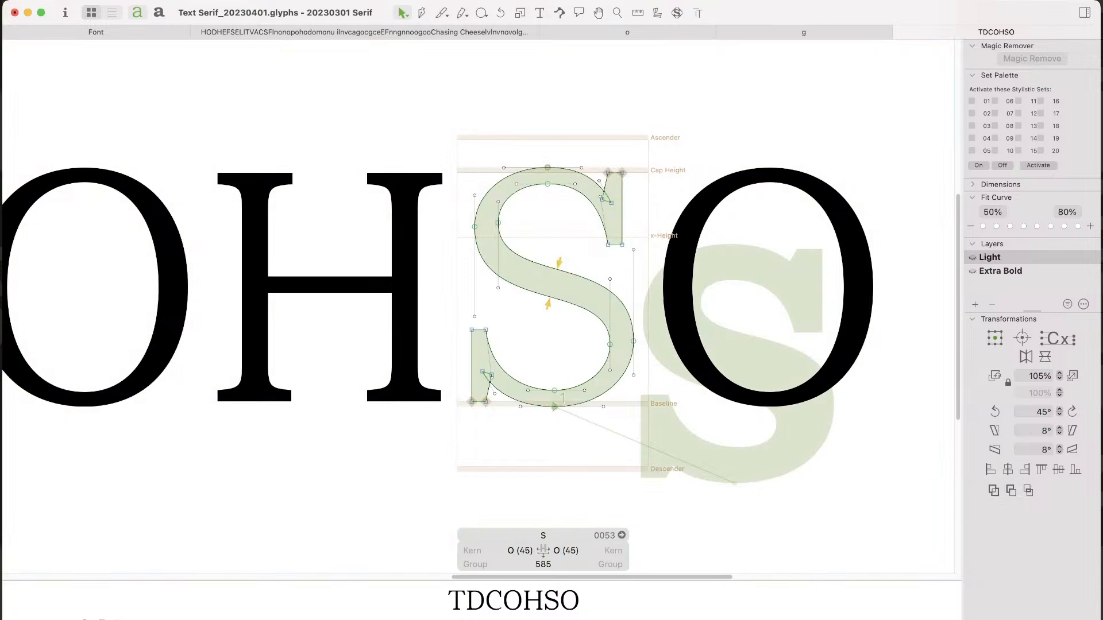
Step: Examine the S's weight and shape within the filled Light word TDCOHSO
{"action": "key", "text": "super+minus"}
{"action": "key", "text": "t"}
{"action": "left_click", "coordinate": [684, 288]}
{"action": "key", "text": "Escape"}
{"action": "key", "text": "space"}
{"action": "left_click_drag", "start_coordinate": [623, 298], "coordinate": [683, 327]}
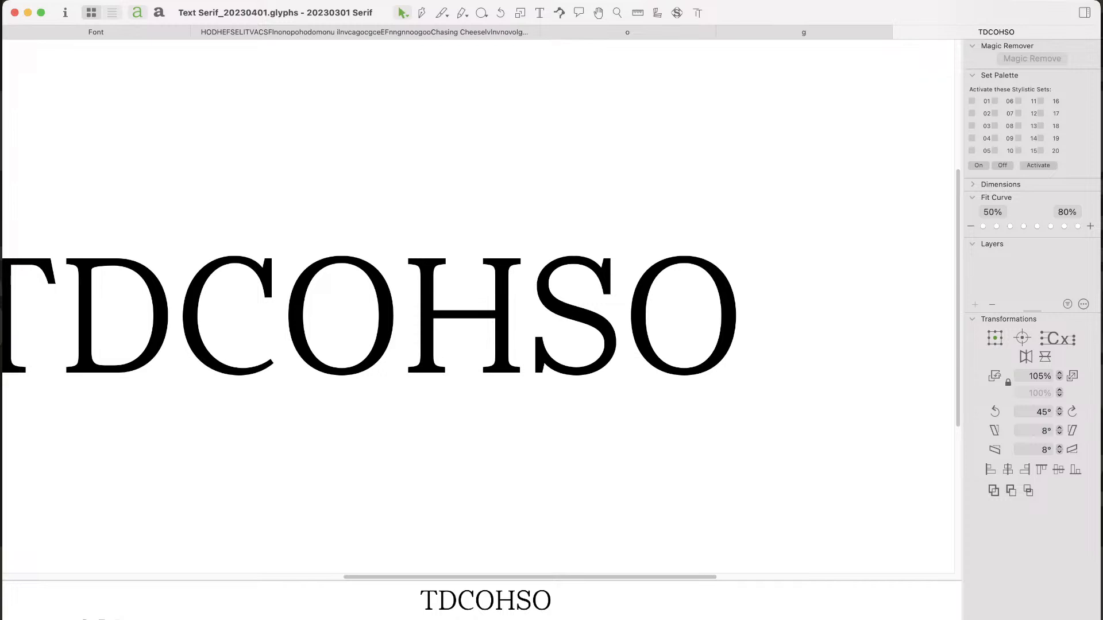
{"action": "key", "text": "super+Tab"}
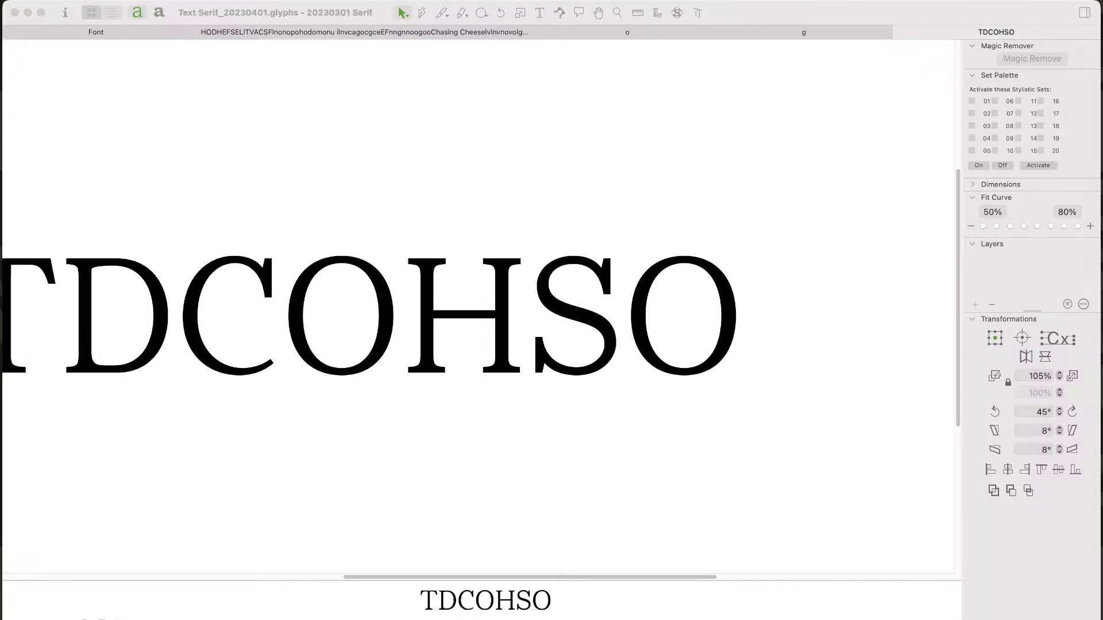
{"action": "key", "text": "super+Tab"}
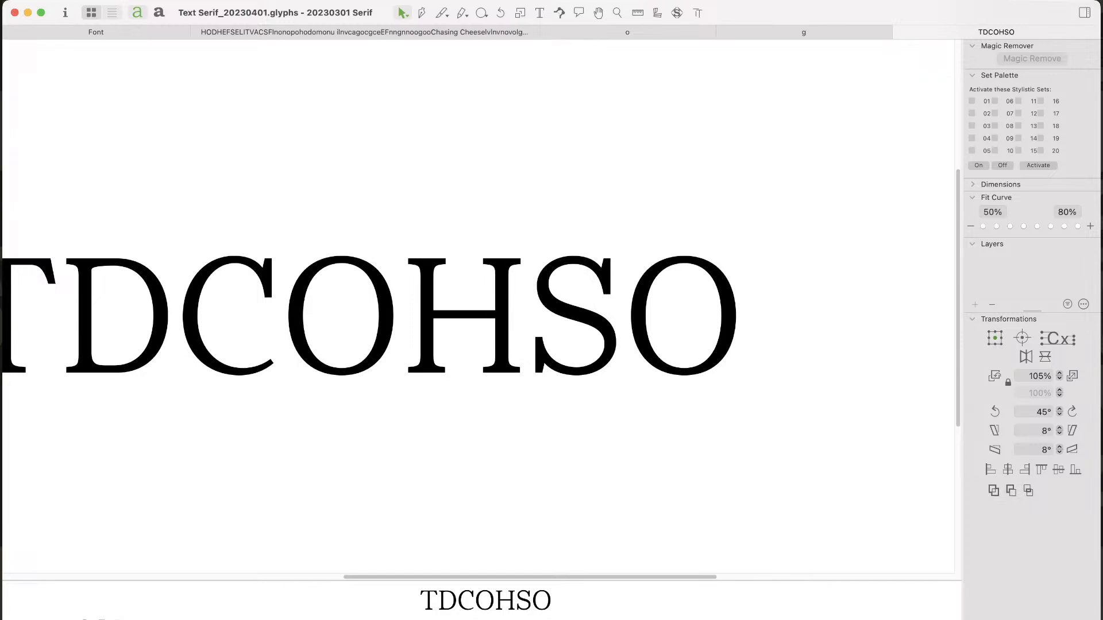
Step: Open the S in the TDCOHSO line for outline editing around its lower serif
{"action": "key", "text": "super+space"}
{"action": "left_click_drag", "start_coordinate": [383, 238], "coordinate": [729, 431]}
{"action": "key", "text": "super+space"}
{"action": "left_click_drag", "start_coordinate": [699, 167], "coordinate": [338, 458]}
{"action": "double_click", "coordinate": [336, 440]}
Step: Try raising the two top nodes of the S's lower serif, and undo the move
{"action": "mouse_move", "coordinate": [261, 322]}
{"action": "left_mouse_down"}
{"action": "mouse_move", "coordinate": [354, 252]}
{"action": "mouse_move", "coordinate": [331, 290]}
{"action": "mouse_move", "coordinate": [271, 315]}
{"action": "left_mouse_up"}
{"action": "key", "text": "shift+Up"}
{"action": "key", "text": "shift+Up"}
{"action": "key", "text": "super+z"}
{"action": "key", "text": "super+z"}
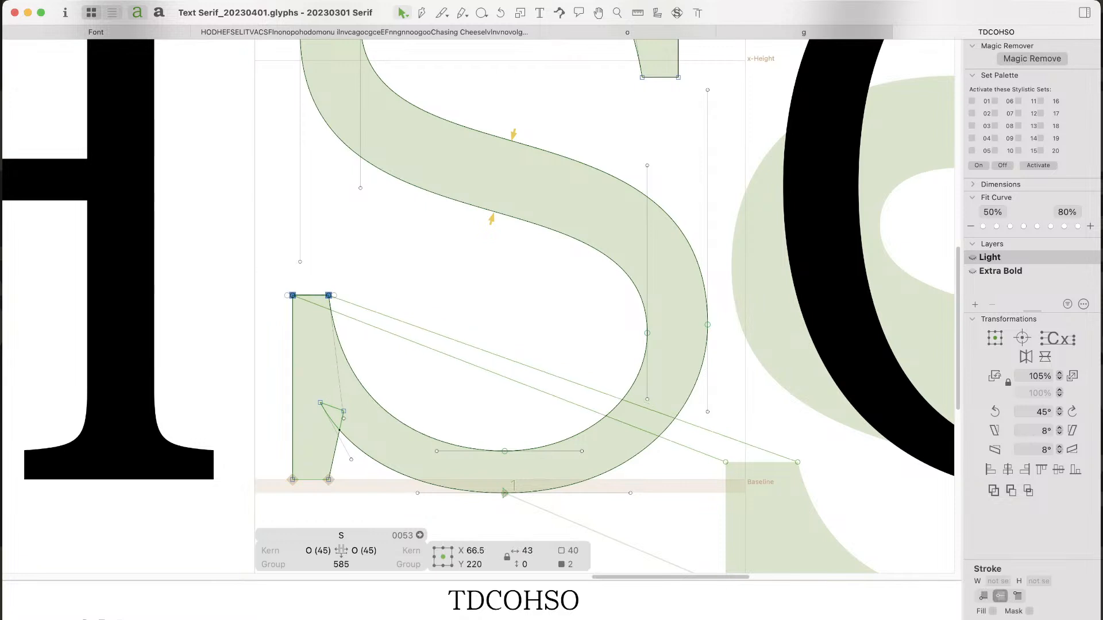
Step: Raise the two top nodes of the Light S's lower serif to Y 240, adjusting the adjoining curve handles with them
{"action": "key", "text": "alt+shift+Up"}
{"action": "key", "text": "alt+shift+Up"}
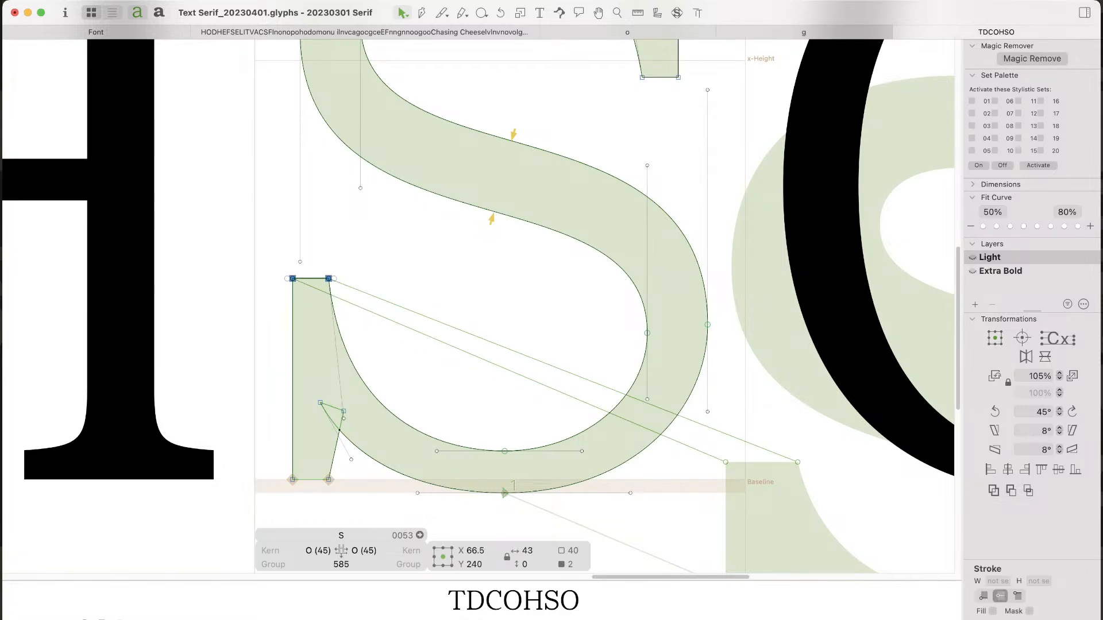
{"action": "left_click", "coordinate": [271, 315]}
{"action": "key", "text": "super+minus"}
{"action": "key", "text": "super+minus"}
{"action": "key", "text": "super+minus"}
{"action": "key", "text": "super+minus"}
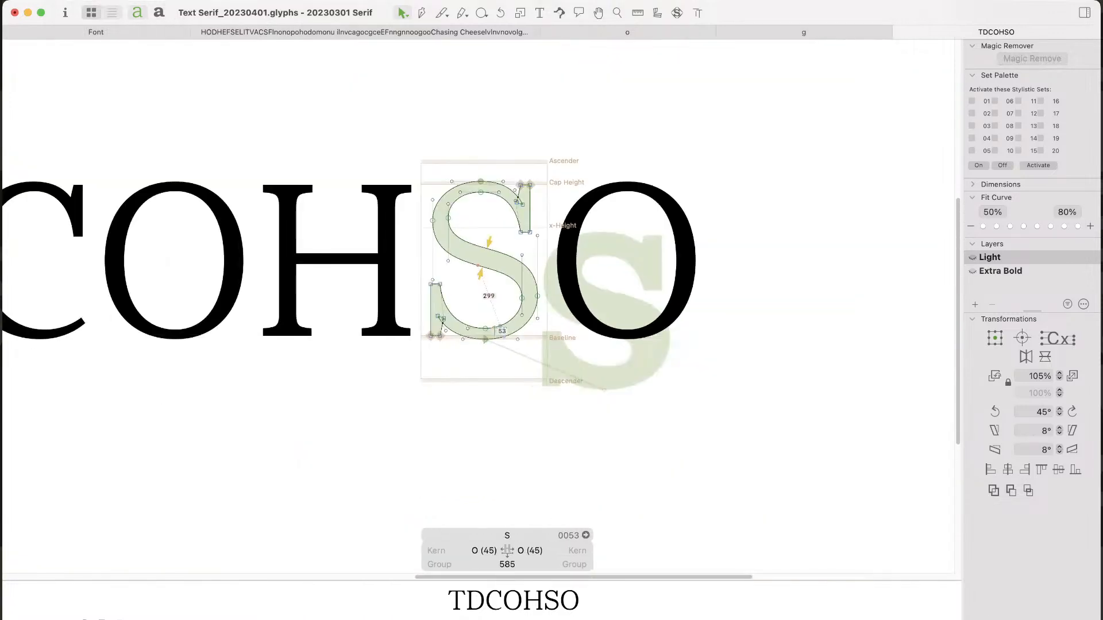
Step: Compare the S's serif length beside its neighbouring letters in the Light and Extra Bold masters
{"action": "key", "text": "space"}
{"action": "key", "text": "super+2"}
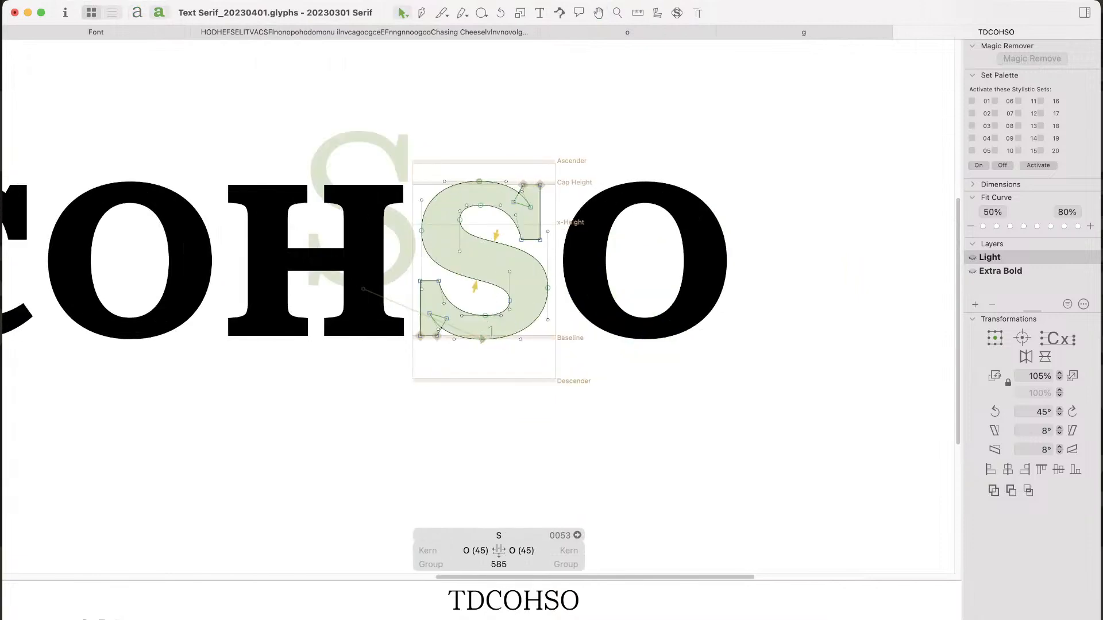
{"action": "key", "text": "super+1"}
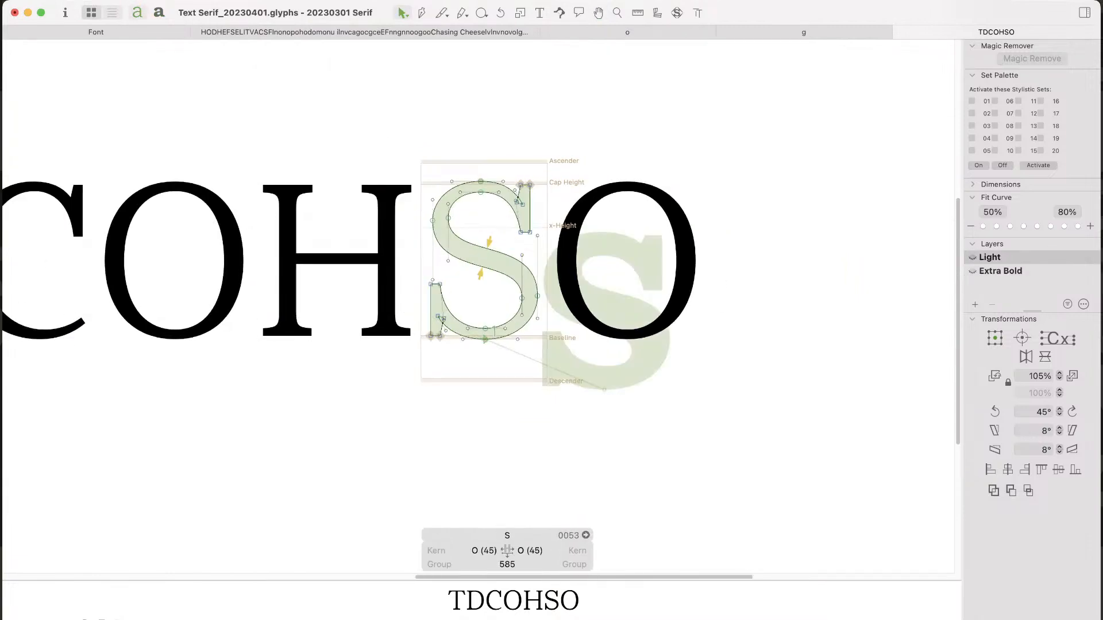
{"action": "key", "text": "space"}
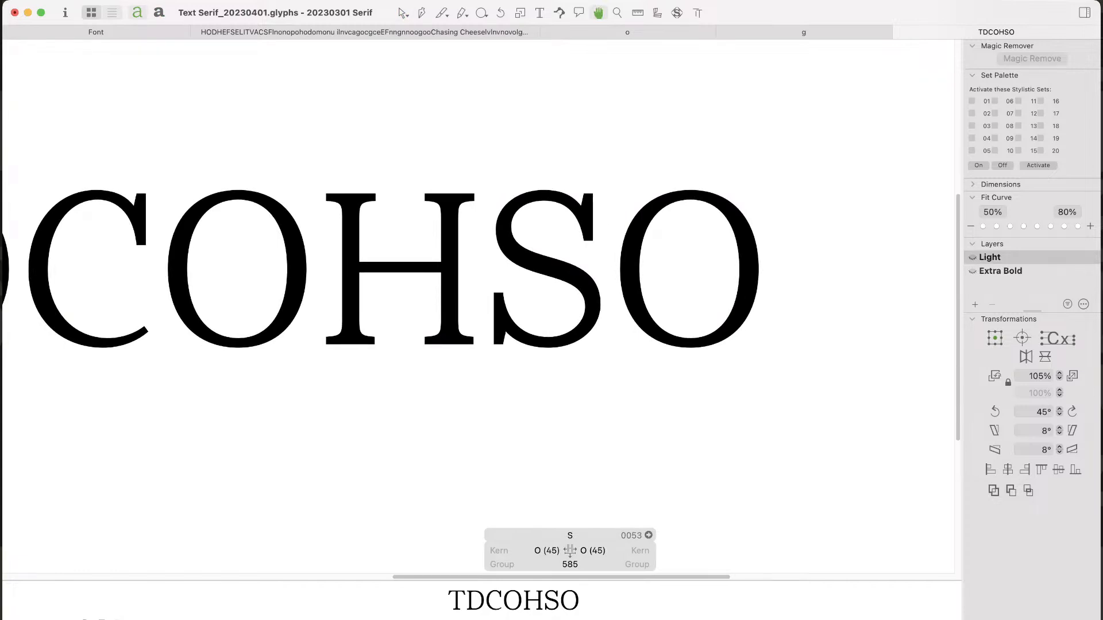
{"action": "key", "text": "super+Tab"}
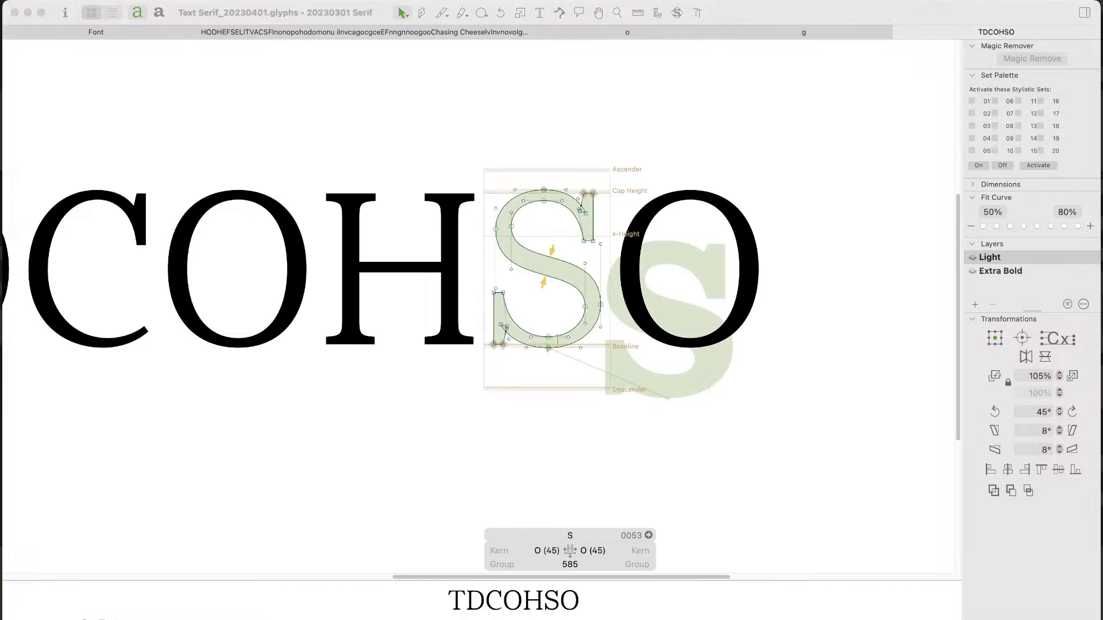
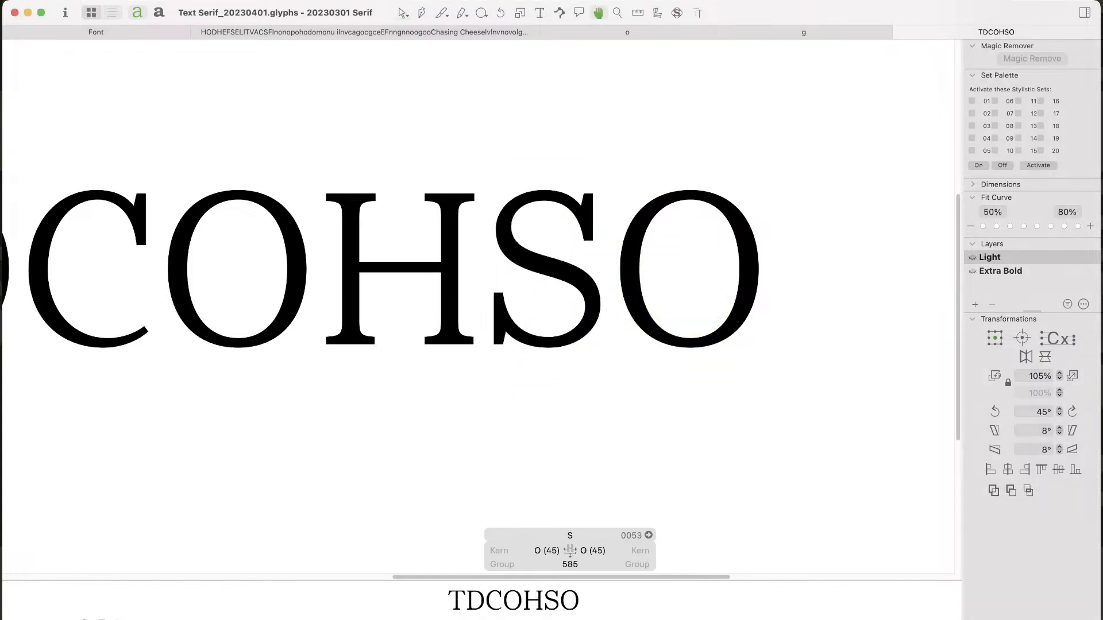
Step: Insert an S between the C and the first O so the line reads TDCSOHSO
{"action": "key", "text": "t"}
{"action": "left_click", "coordinate": [427, 287]}
{"action": "type", "text": "S"}
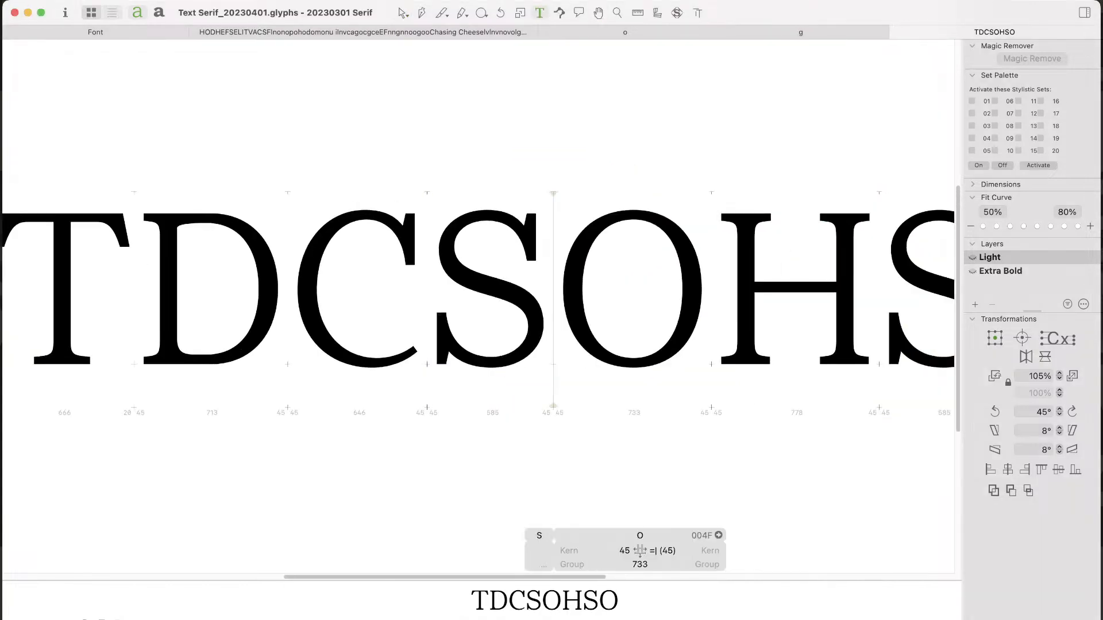
{"action": "key", "text": "Escape"}
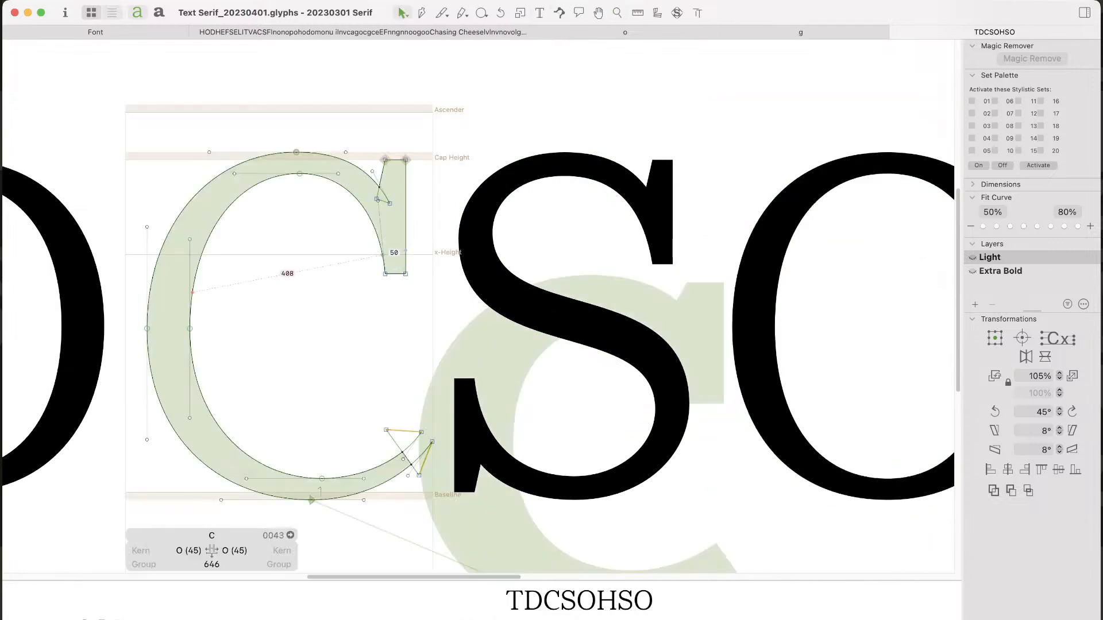
Step: Lower the two bottom nodes of the Light C's upper serif by 20 units and check the filled line
{"action": "left_click", "coordinate": [389, 274]}
{"action": "key", "text": "shift+Down"}
{"action": "key", "text": "shift+Down"}
{"action": "key", "text": "shift+Up"}
{"action": "key", "text": "shift+Up"}
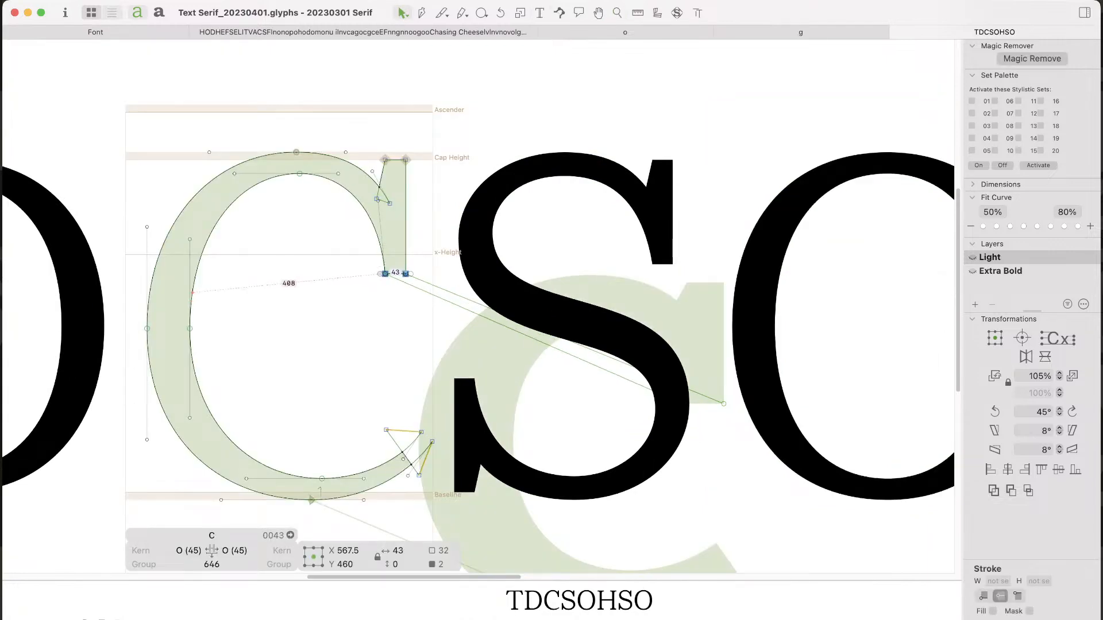
{"action": "key", "text": "alt+shift+Down"}
{"action": "key", "text": "alt+shift+Down"}
{"action": "left_click", "coordinate": [358, 287]}
{"action": "key", "text": "space"}
{"action": "left_click_drag", "start_coordinate": [357, 287], "coordinate": [313, 296]}
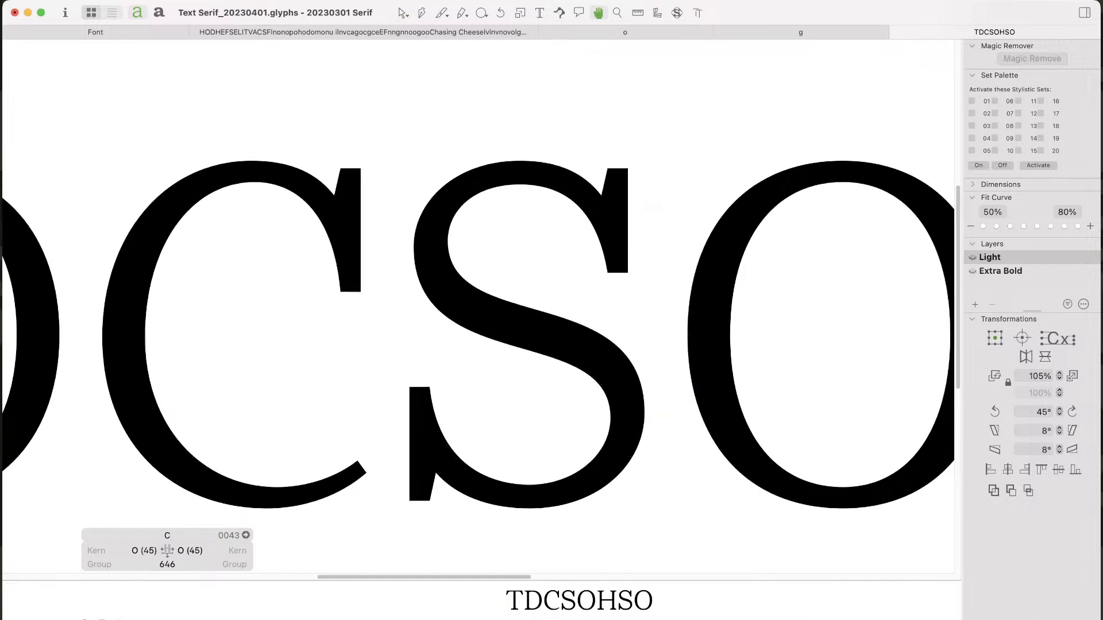
{"action": "key", "text": "super+minus"}
{"action": "key", "text": "super+minus"}
{"action": "key", "text": "super+minus"}
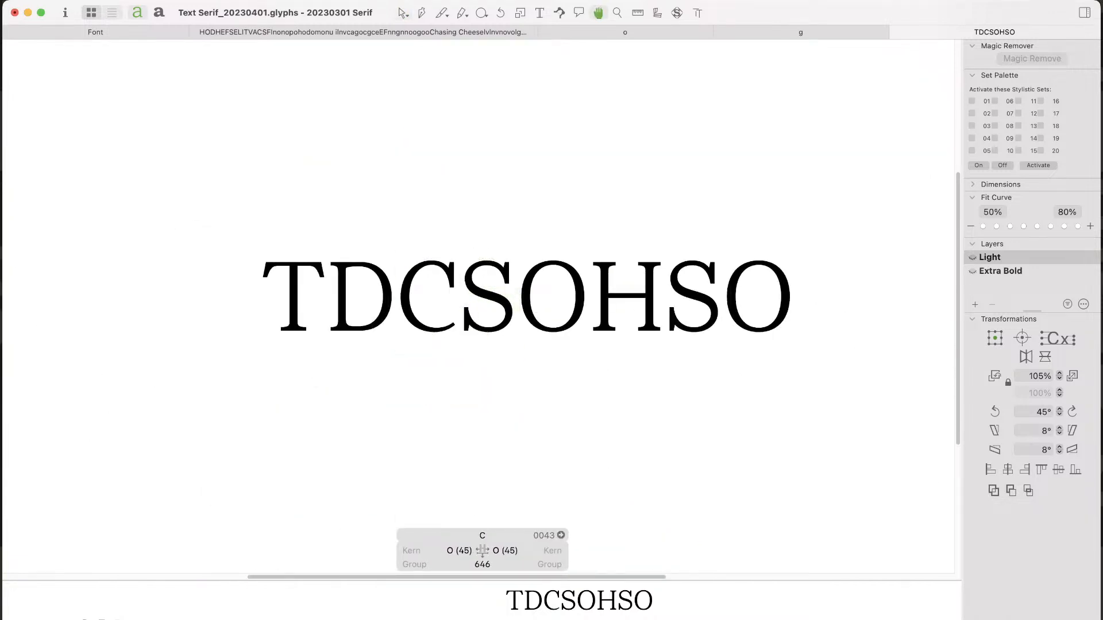
Step: Lower the two bottom nodes of the Extra Bold C's upper serif by 40 units
{"action": "key", "text": "Escape"}
{"action": "key", "text": "super+2"}
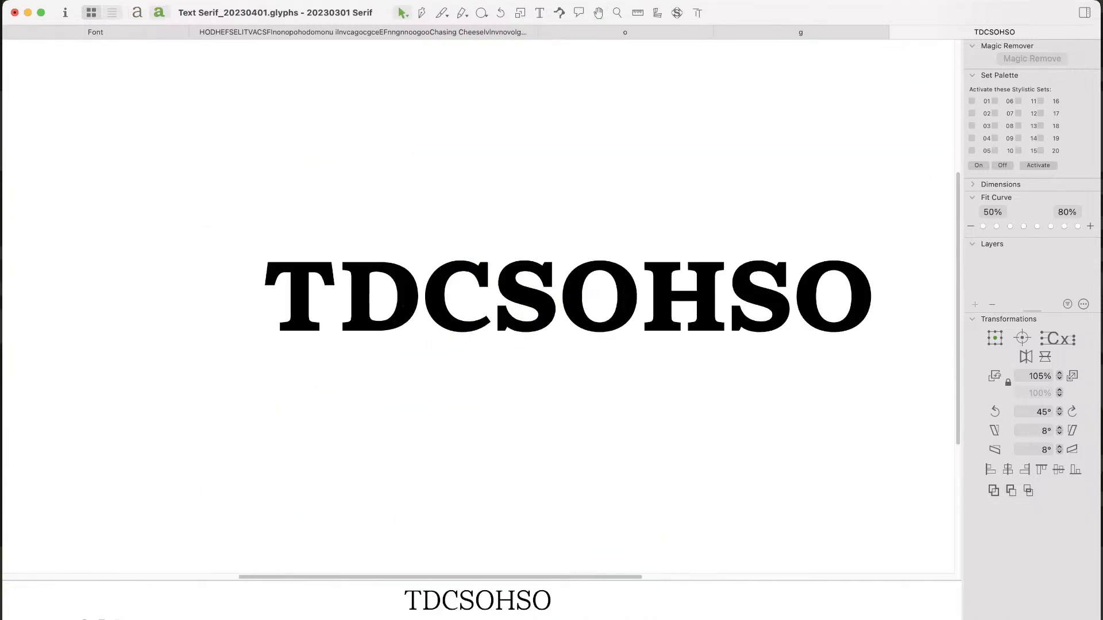
{"action": "key", "text": "super+space"}
{"action": "left_click_drag", "start_coordinate": [387, 247], "coordinate": [560, 344]}
{"action": "double_click", "coordinate": [532, 287]}
{"action": "left_click_drag", "start_coordinate": [489, 233], "coordinate": [580, 287]}
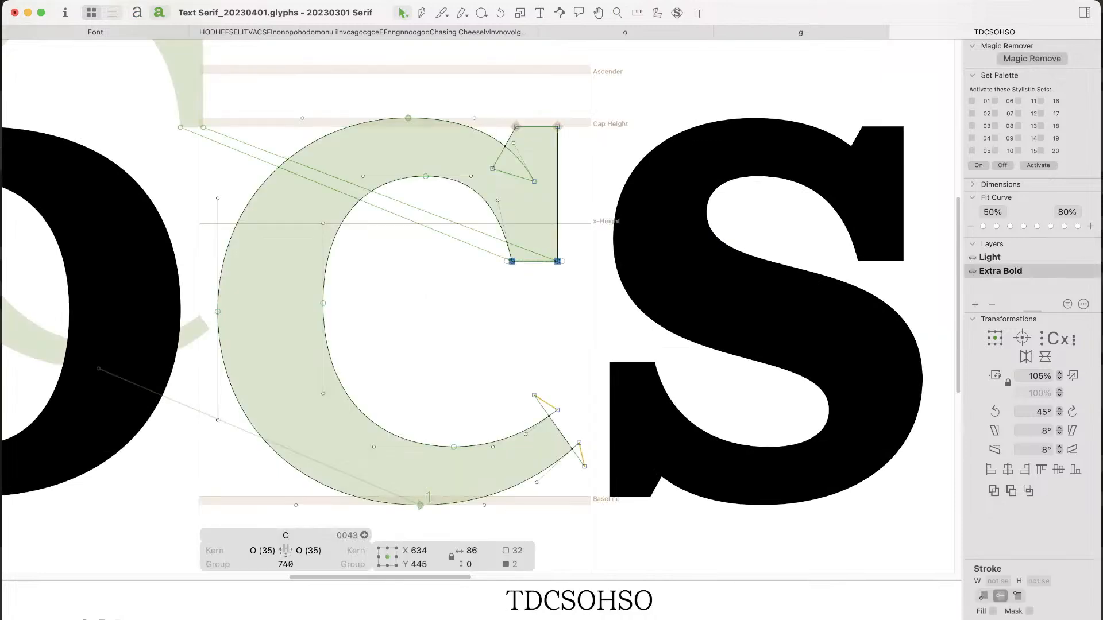
{"action": "key", "text": "shift+Down"}
{"action": "key", "text": "shift+Down"}
{"action": "key", "text": "shift+Down"}
{"action": "key", "text": "shift+Down"}
{"action": "left_click", "coordinate": [530, 264]}
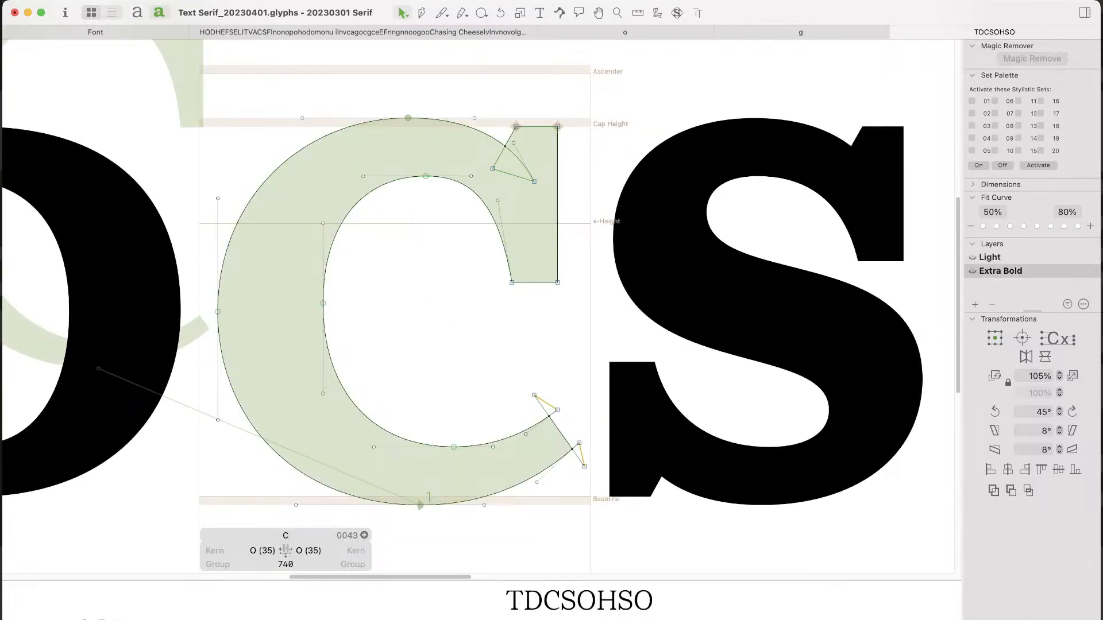
Step: Examine the C's longer serif within the filled Extra Bold word TDCSOHSO
{"action": "key", "text": "super+minus"}
{"action": "key", "text": "super+minus"}
{"action": "key", "text": "super+minus"}
{"action": "key", "text": "super+minus"}
{"action": "key", "text": "super+minus"}
{"action": "key", "text": "super+minus"}
{"action": "key", "text": "space"}
{"action": "left_click_drag", "start_coordinate": [688, 249], "coordinate": [616, 253]}
{"action": "key", "text": "Escape"}
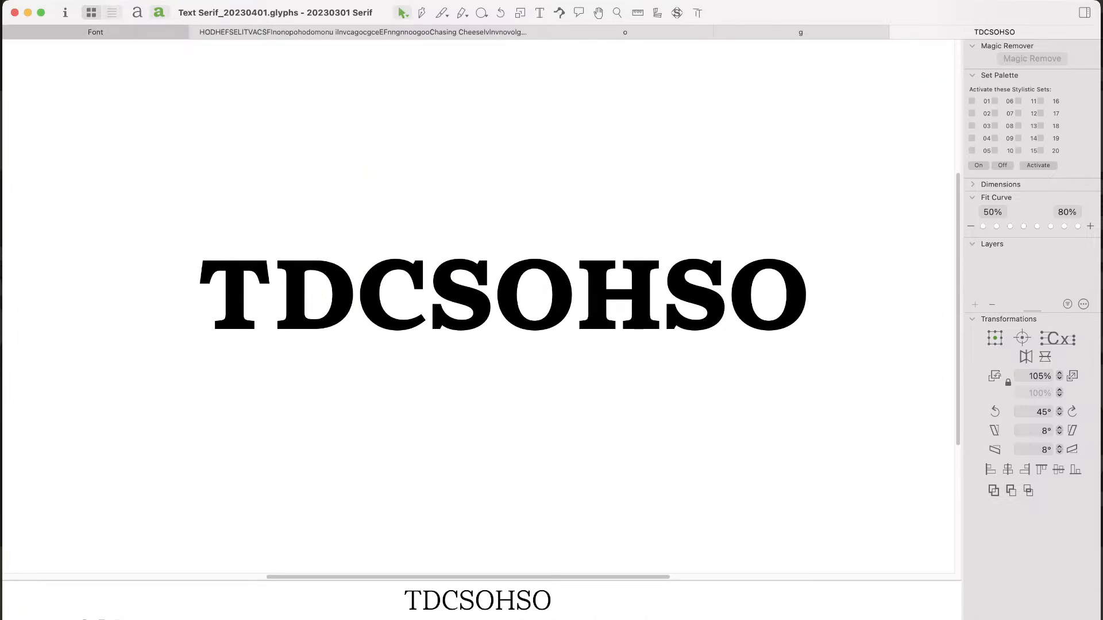
Step: Open the Light E from the font overview in its own edit view and add letters around it to read CEF
{"action": "left_click", "coordinate": [95, 31]}
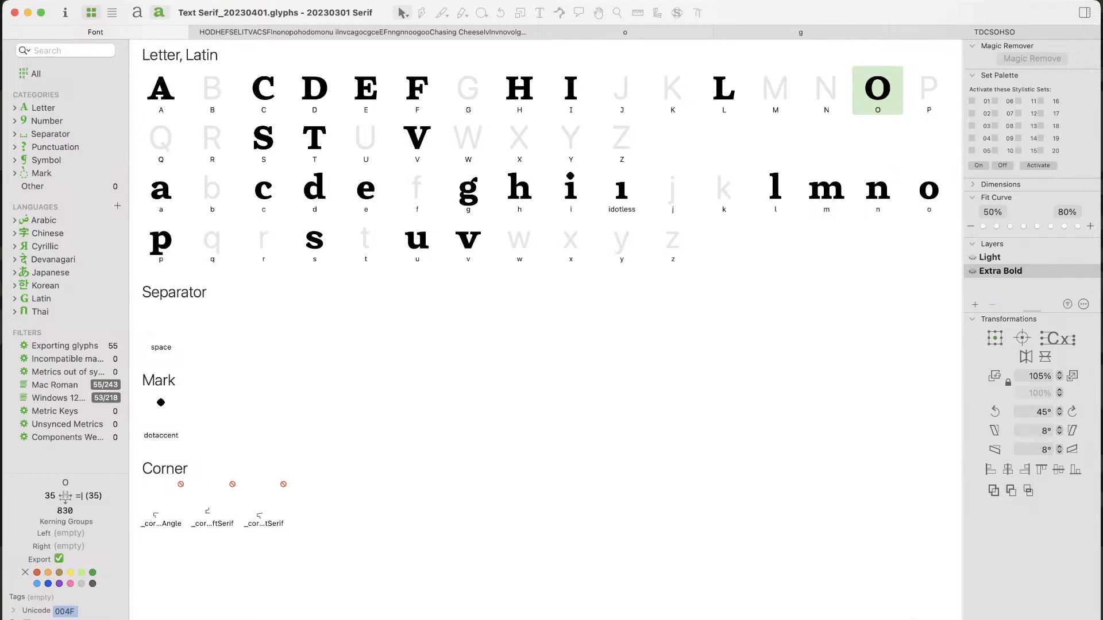
{"action": "key", "text": "super+1"}
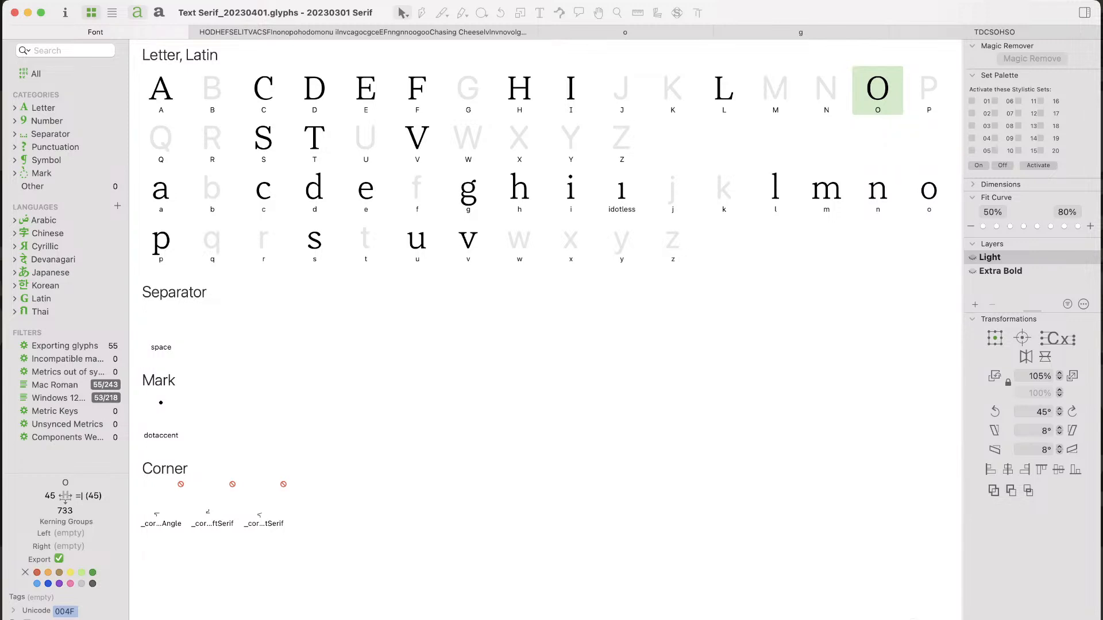
{"action": "double_click", "coordinate": [366, 89]}
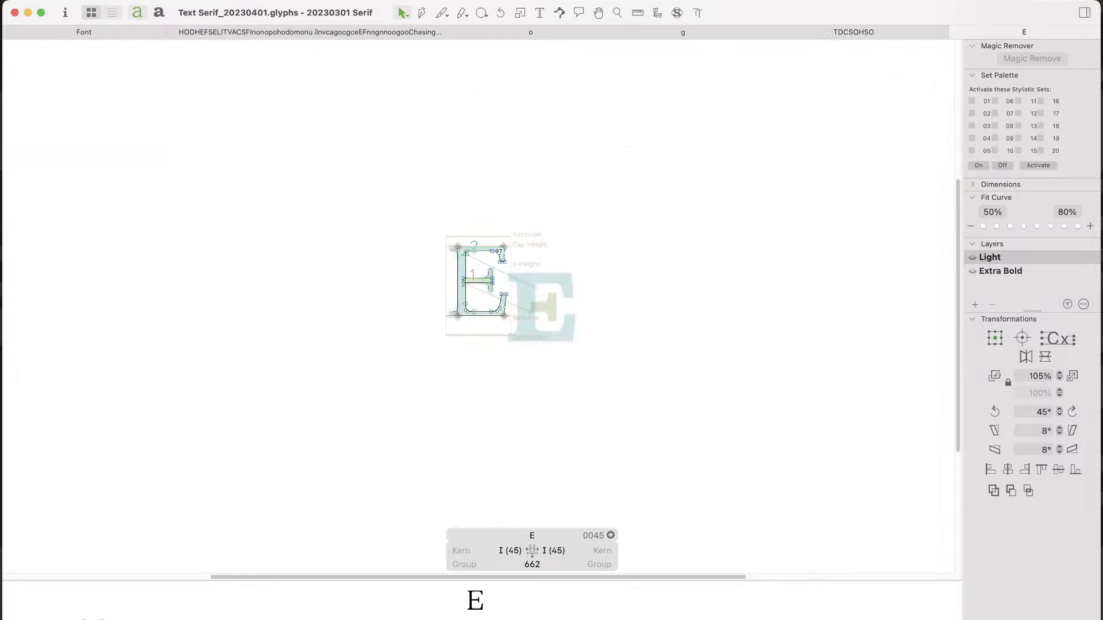
{"action": "left_click_drag", "start_coordinate": [549, 205], "coordinate": [378, 379]}
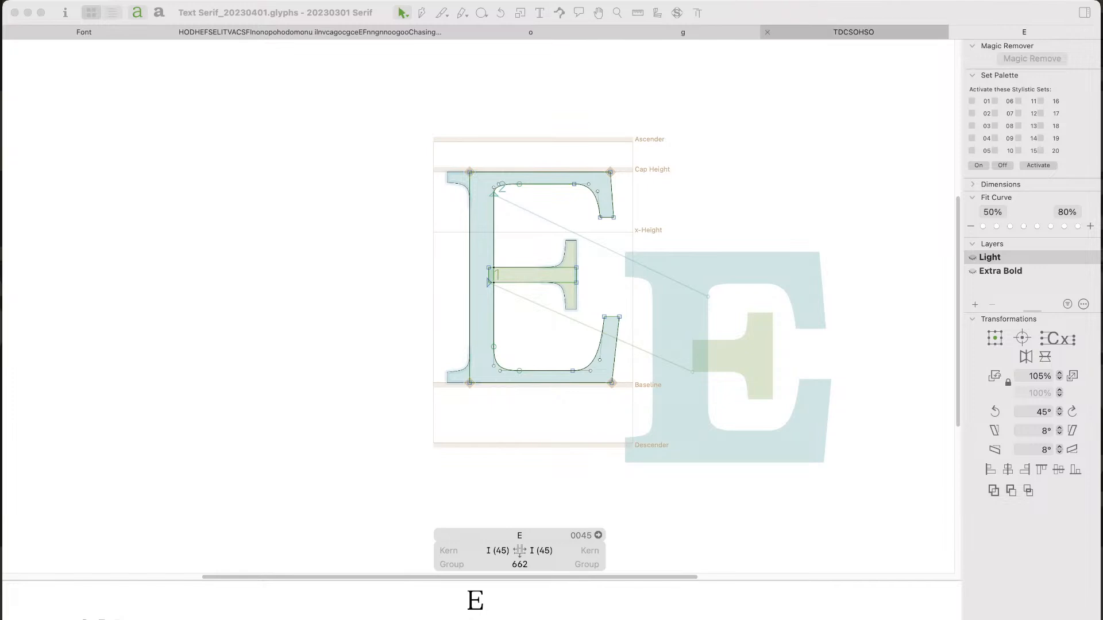
{"action": "type", "text": "tC"}
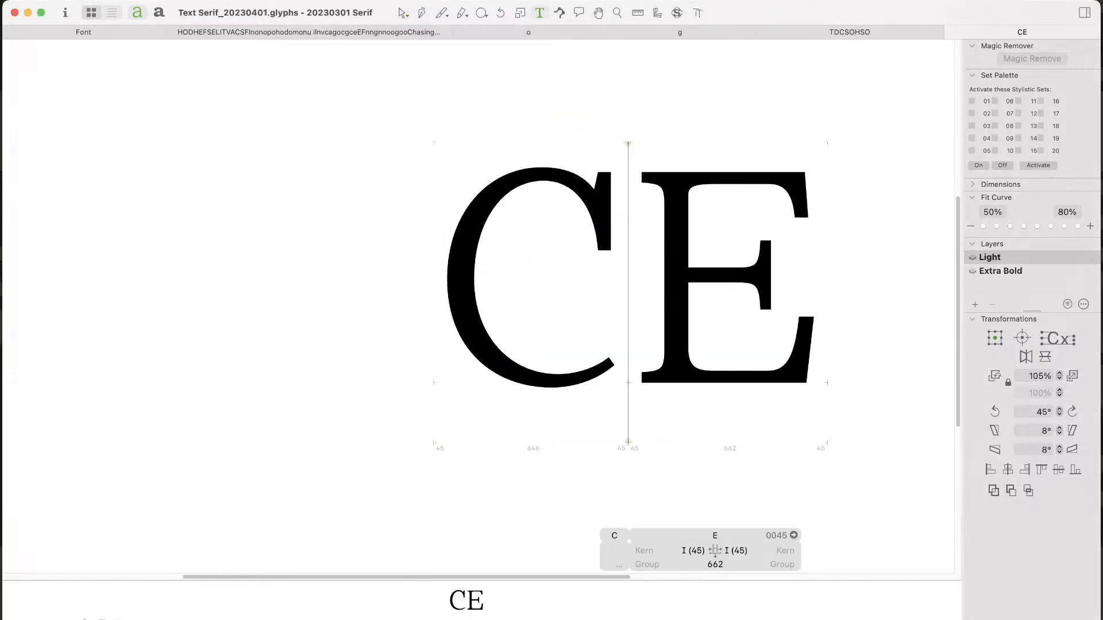
{"action": "key", "text": "Right"}
{"action": "type", "text": "F"}
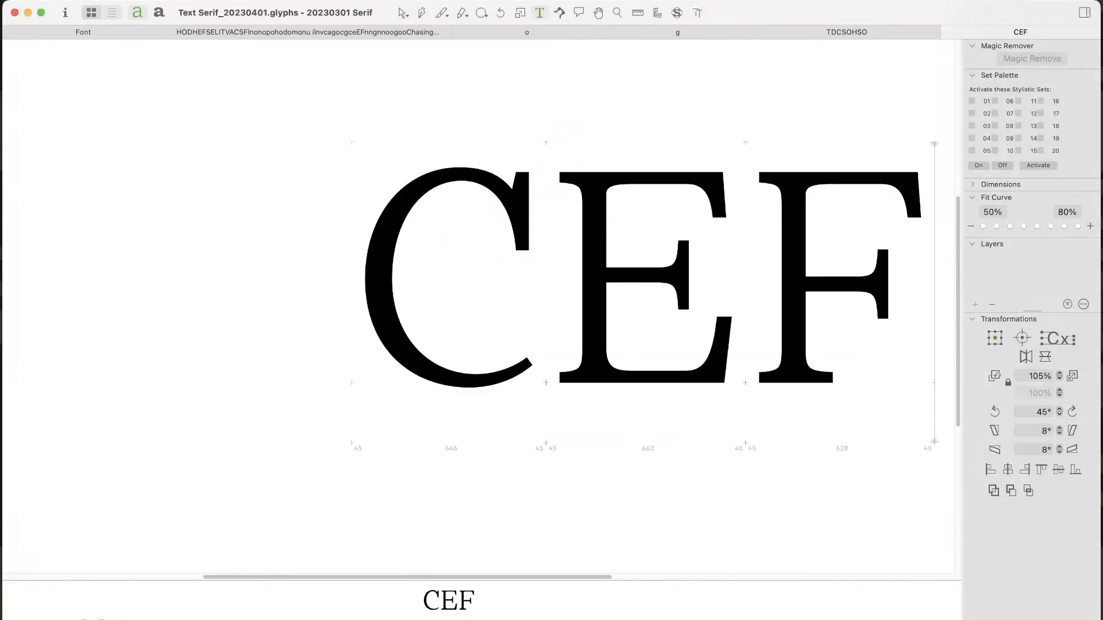
Step: Open the Light E's outline and lower the two end nodes of its upper arm to Y 509
{"action": "key", "text": "Escape"}
{"action": "left_click_drag", "start_coordinate": [693, 254], "coordinate": [540, 264]}
{"action": "left_click", "coordinate": [540, 265], "text": "super"}
{"action": "double_click", "coordinate": [459, 306]}
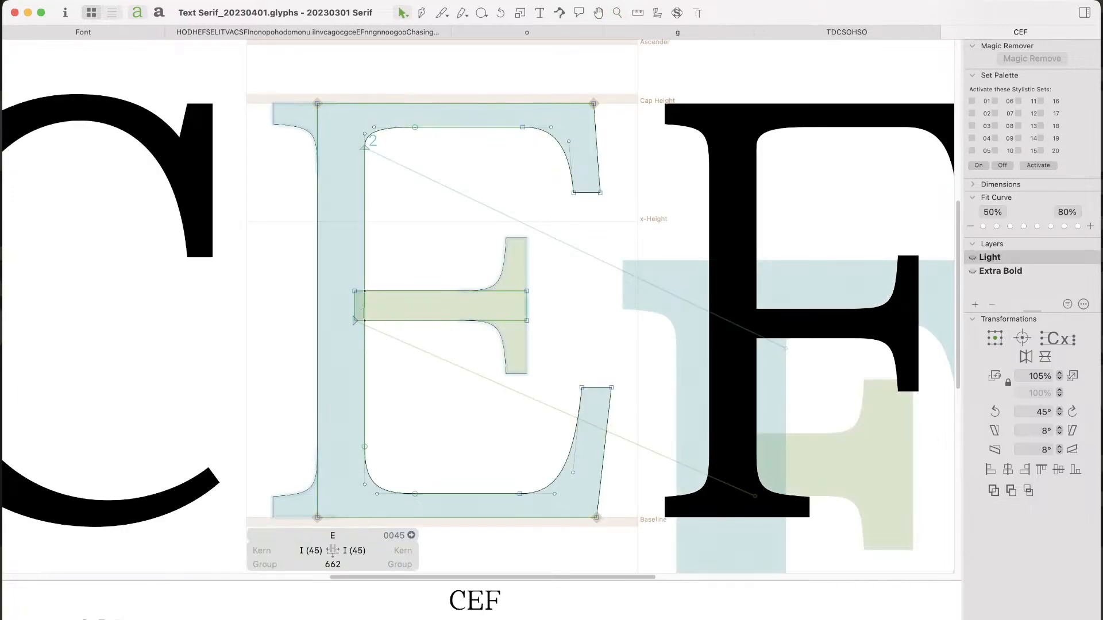
{"action": "left_click_drag", "start_coordinate": [538, 208], "coordinate": [485, 178]}
{"action": "key", "text": "shift+Down"}
{"action": "key", "text": "shift+Down"}
{"action": "key", "text": "shift+Down"}
{"action": "key", "text": "shift+Down"}
{"action": "key", "text": "space"}
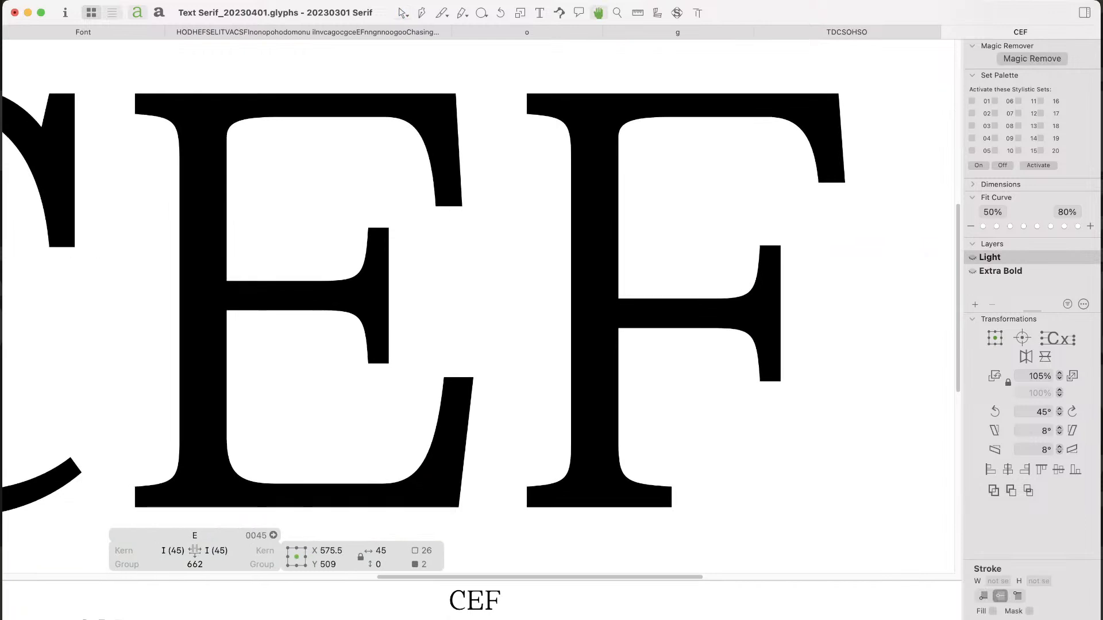
Step: Shift the two end nodes of the Light E's upper arm rightward to X 585.5
{"action": "key", "text": "space"}
{"action": "key", "text": "shift+Right"}
{"action": "key", "text": "shift+Right"}
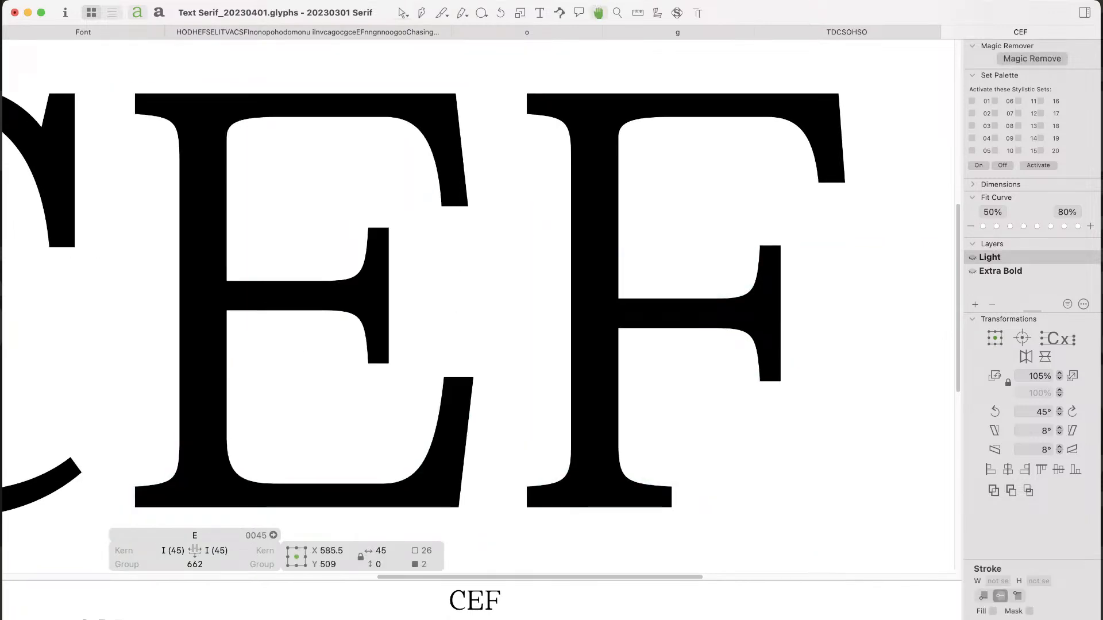
{"action": "key", "text": "shift+Right"}
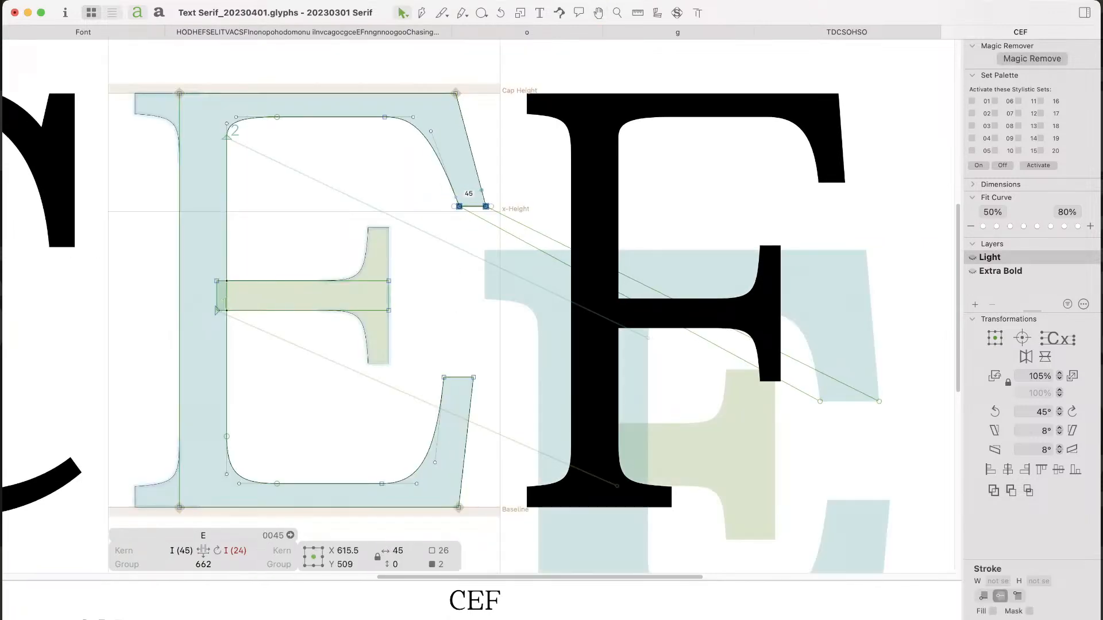
{"action": "key", "text": "shift+Left"}
{"action": "key", "text": "shift+Left"}
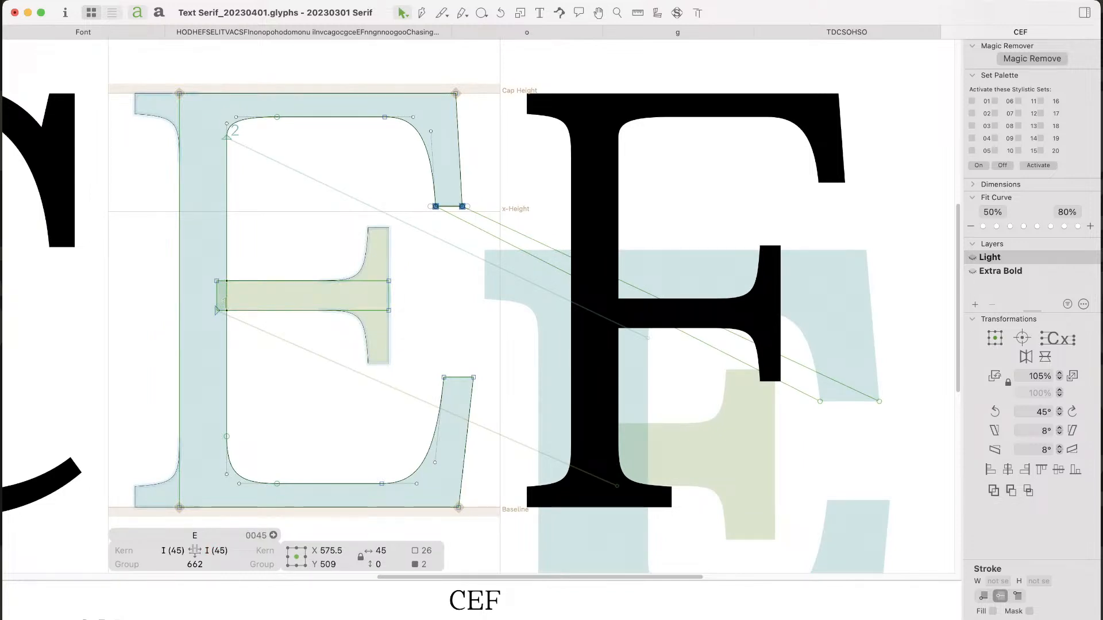
{"action": "key", "text": "shift+Right"}
{"action": "key", "text": "space"}
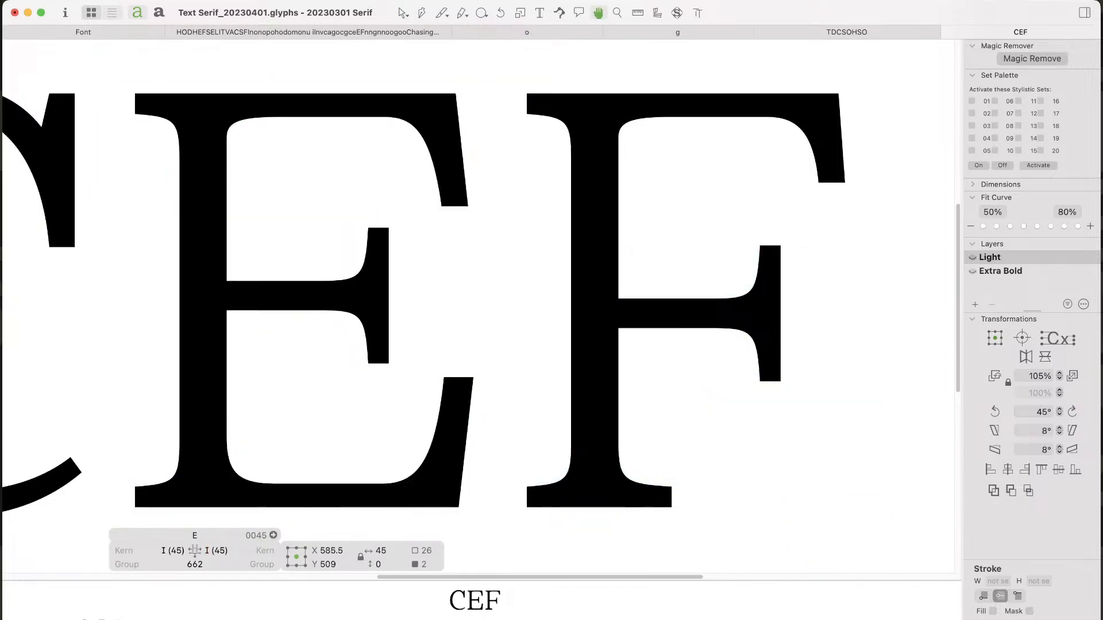
Step: Move the six nodes and handles forming the Light E's upper arm end 10 units left, to X 527.5
{"action": "left_click_drag", "start_coordinate": [397, 311], "coordinate": [470, 332]}
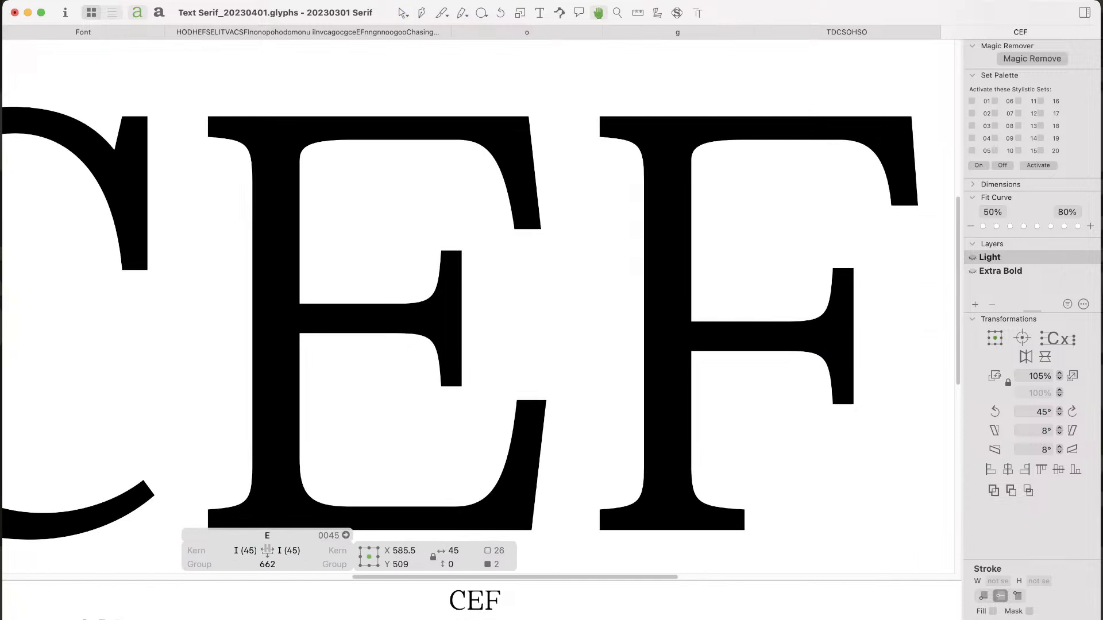
{"action": "left_click_drag", "start_coordinate": [431, 89], "coordinate": [563, 250]}
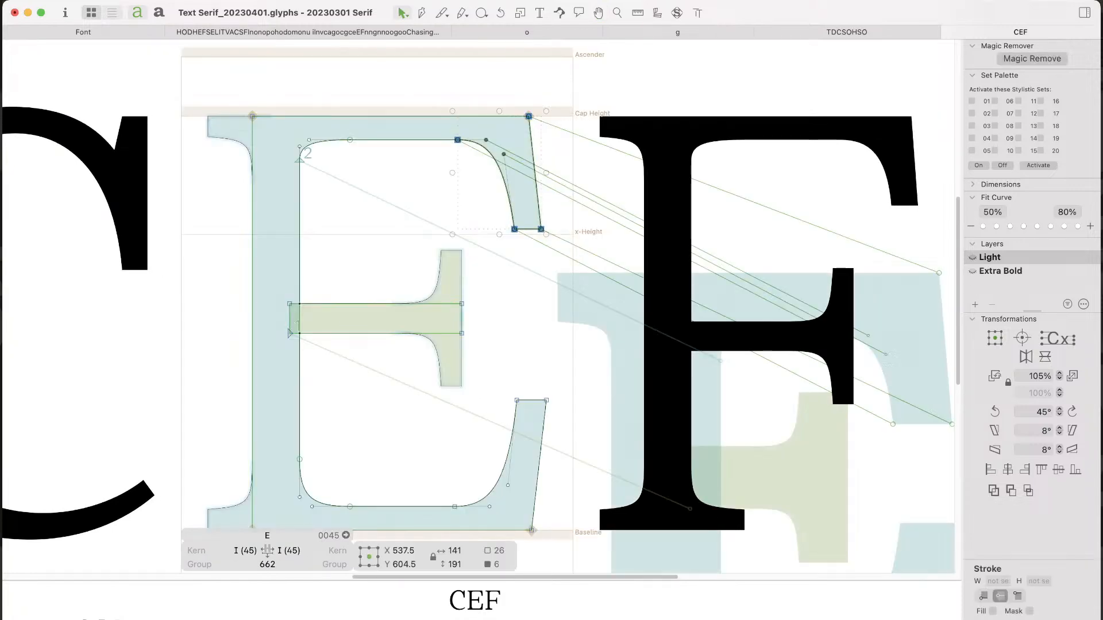
{"action": "key", "text": "Left"}
{"action": "key", "text": "Left"}
{"action": "key", "text": "Left"}
{"action": "key", "text": "Left"}
{"action": "key", "text": "Left"}
{"action": "key", "text": "Left"}
{"action": "key", "text": "Left"}
{"action": "key", "text": "Left"}
{"action": "key", "text": "Left"}
{"action": "key", "text": "Left"}
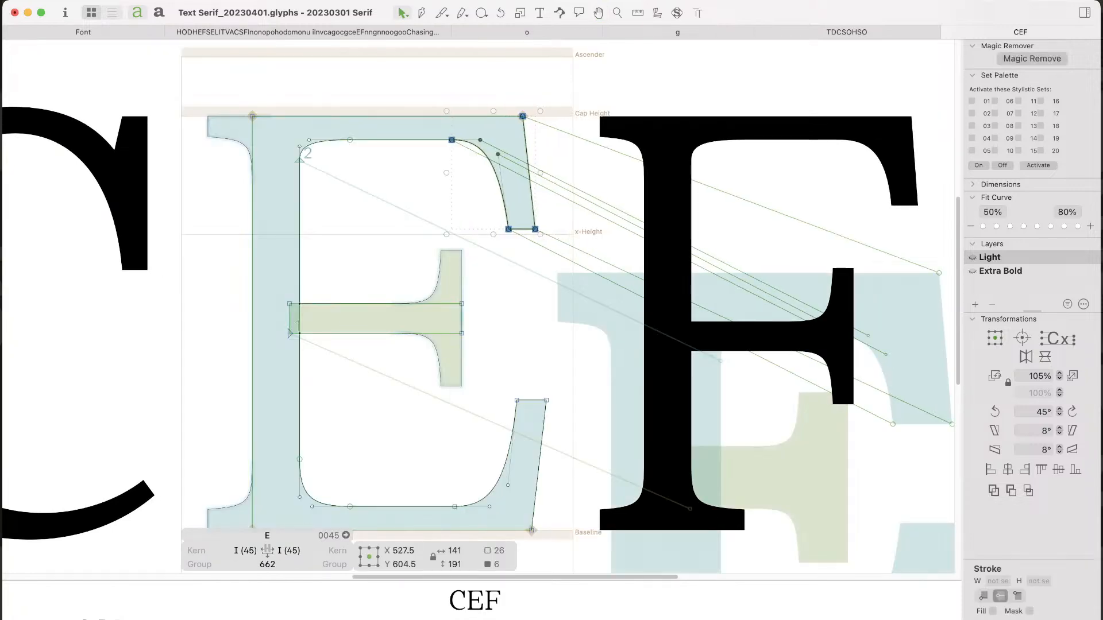
{"action": "left_click", "coordinate": [563, 250]}
Step: Copy the Light E's upper arm end and paste it into the F in place of its own arm end
{"action": "left_click_drag", "start_coordinate": [563, 250], "coordinate": [388, 265]}
{"action": "left_click_drag", "start_coordinate": [385, 92], "coordinate": [247, 265]}
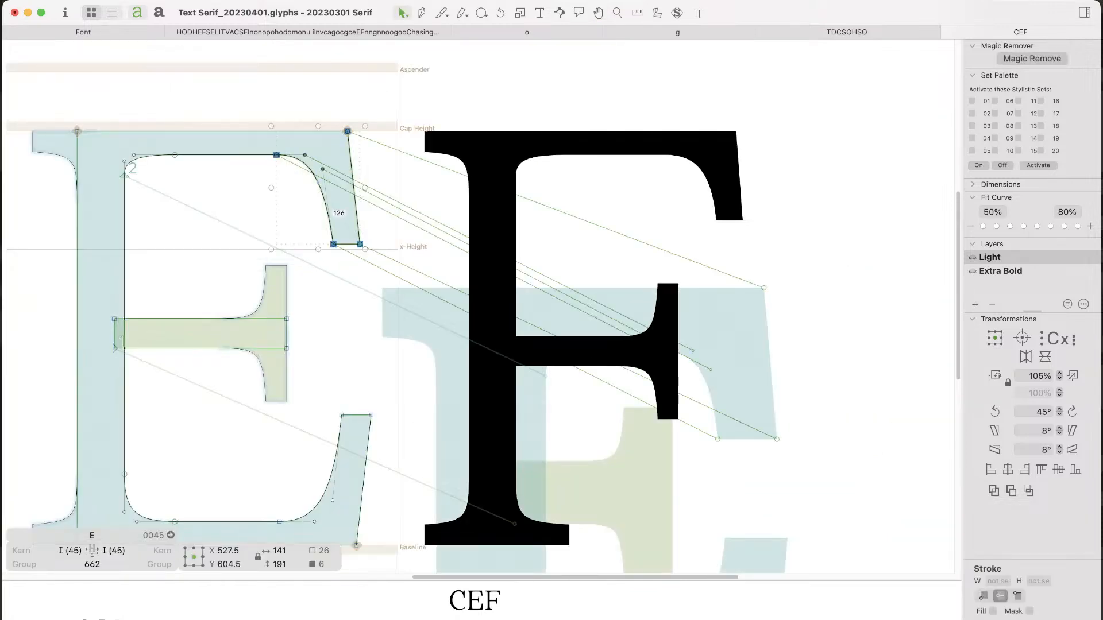
{"action": "double_click", "coordinate": [712, 166]}
{"action": "left_click_drag", "start_coordinate": [783, 90], "coordinate": [640, 247]}
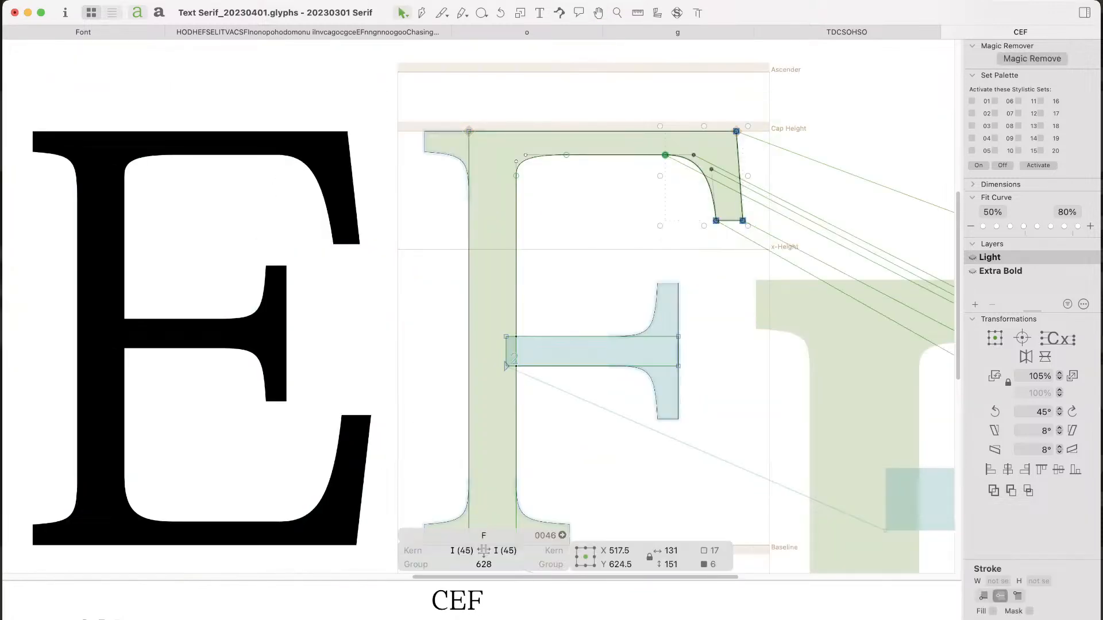
{"action": "key", "text": "alt+BackSpace"}
{"action": "key", "text": "super+v"}
Step: Nudge the pasted arm end 5 units left so it meets the open ends of the F's outline
{"action": "key", "text": "super+space"}
{"action": "left_click_drag", "start_coordinate": [776, 90], "coordinate": [591, 251]}
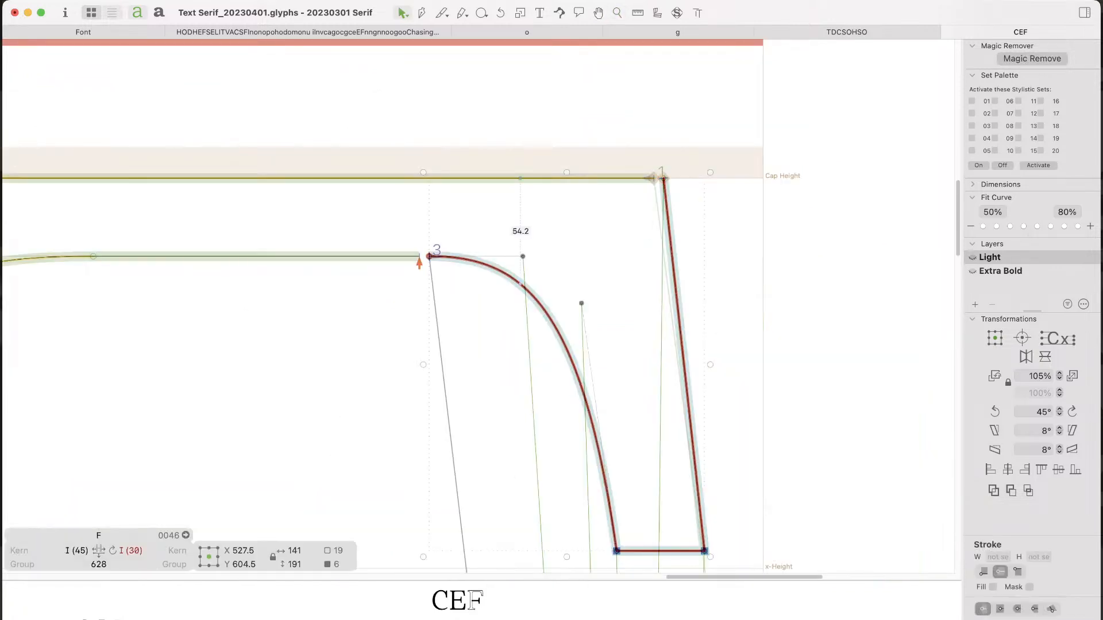
{"action": "key", "text": "Left"}
{"action": "key", "text": "Left"}
{"action": "key", "text": "Left"}
{"action": "key", "text": "Left"}
{"action": "key", "text": "Left"}
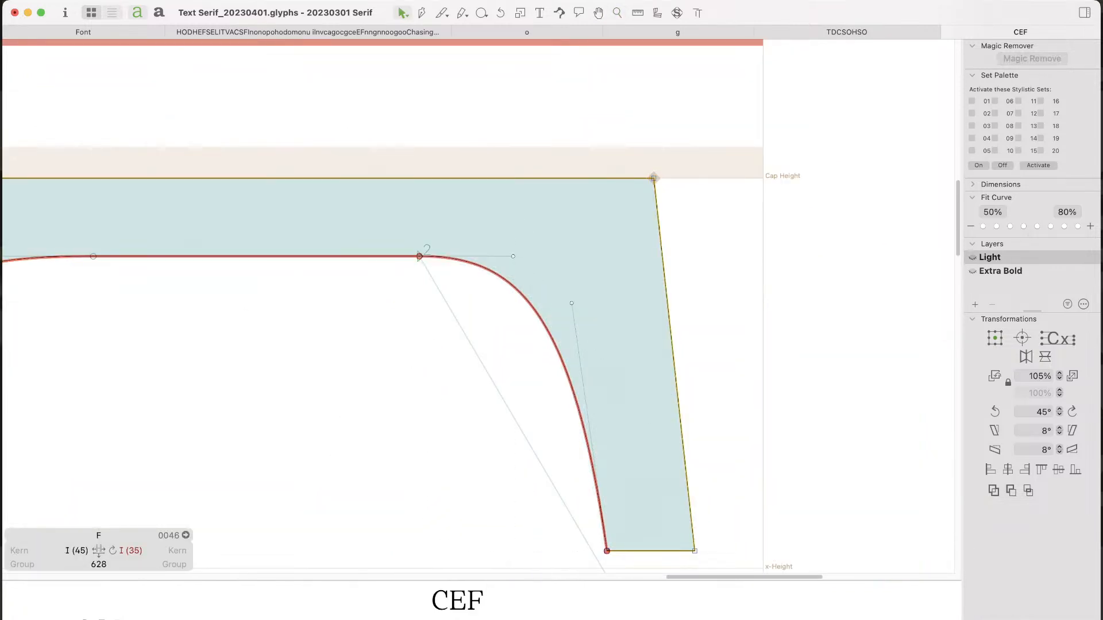
Step: Update the Light F's metrics so its spacing follows its linked sidebearings
{"action": "key", "text": "super+0"}
{"action": "left_click_drag", "start_coordinate": [372, 425], "coordinate": [517, 321]}
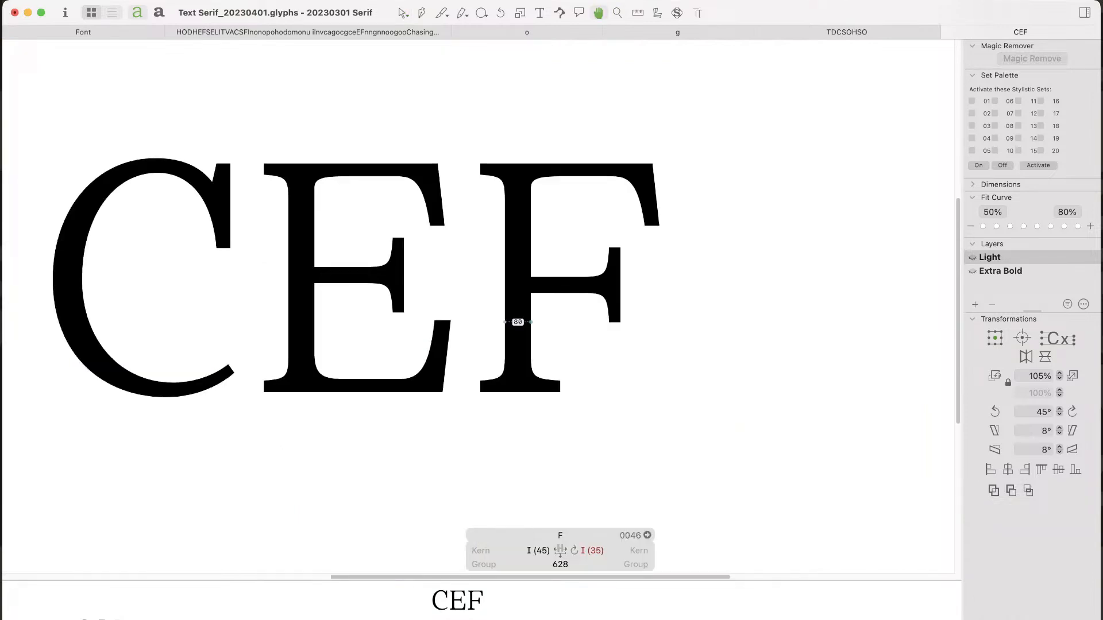
{"action": "key", "text": "ctrl+super+m"}
Step: Compare the C, E and F side by side in the Light and Extra Bold masters
{"action": "key", "text": "Home"}
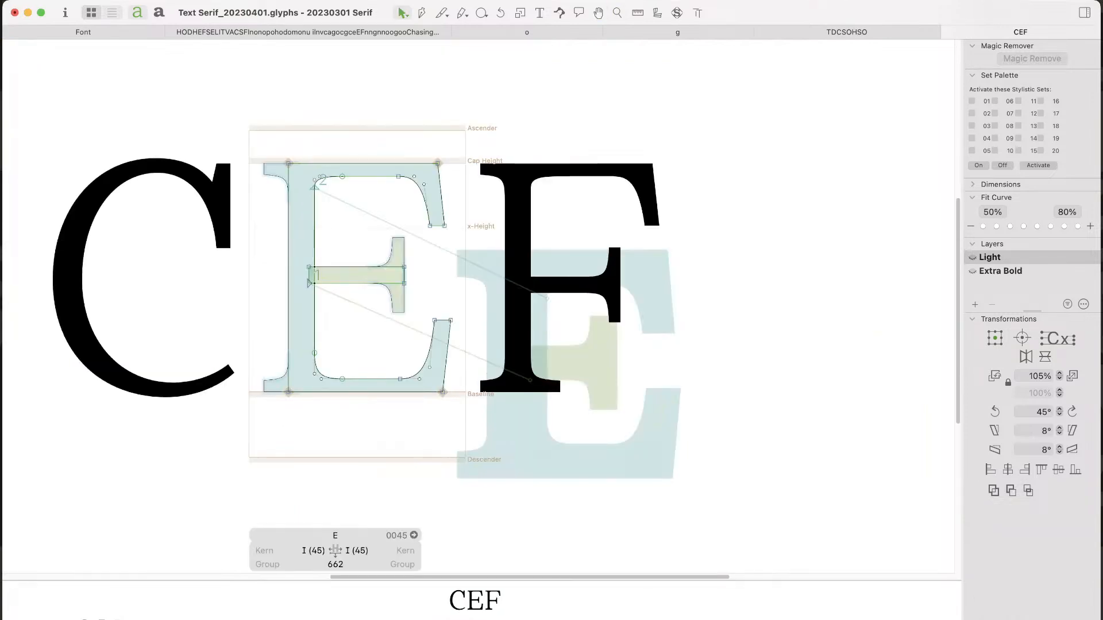
{"action": "key", "text": "super+minus"}
{"action": "left_click_drag", "start_coordinate": [517, 320], "coordinate": [578, 310]}
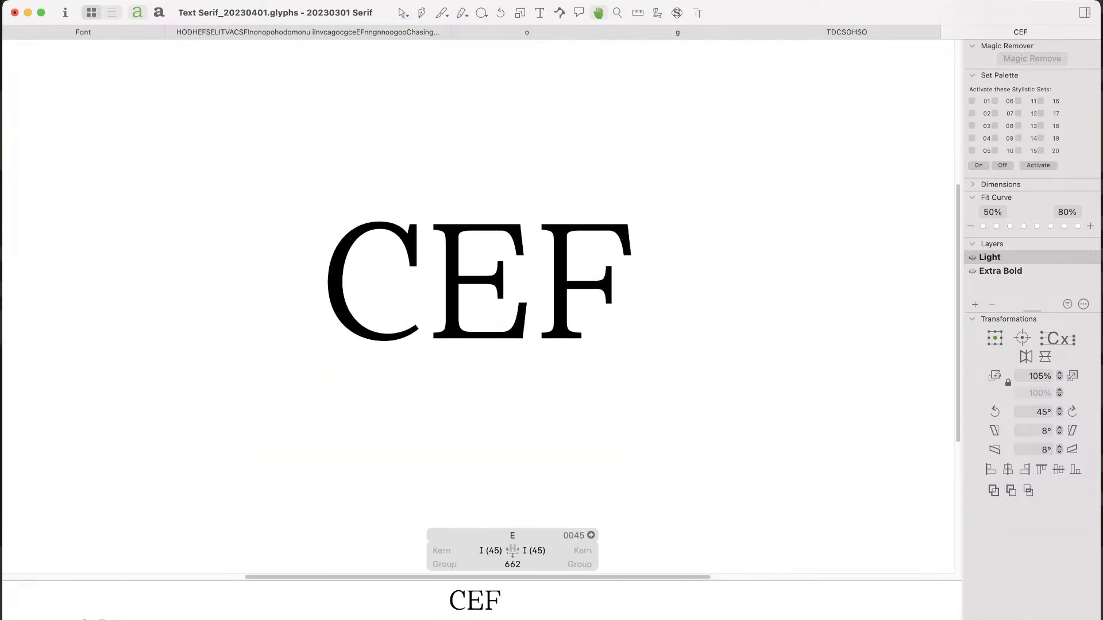
{"action": "key", "text": "End"}
{"action": "key", "text": "End"}
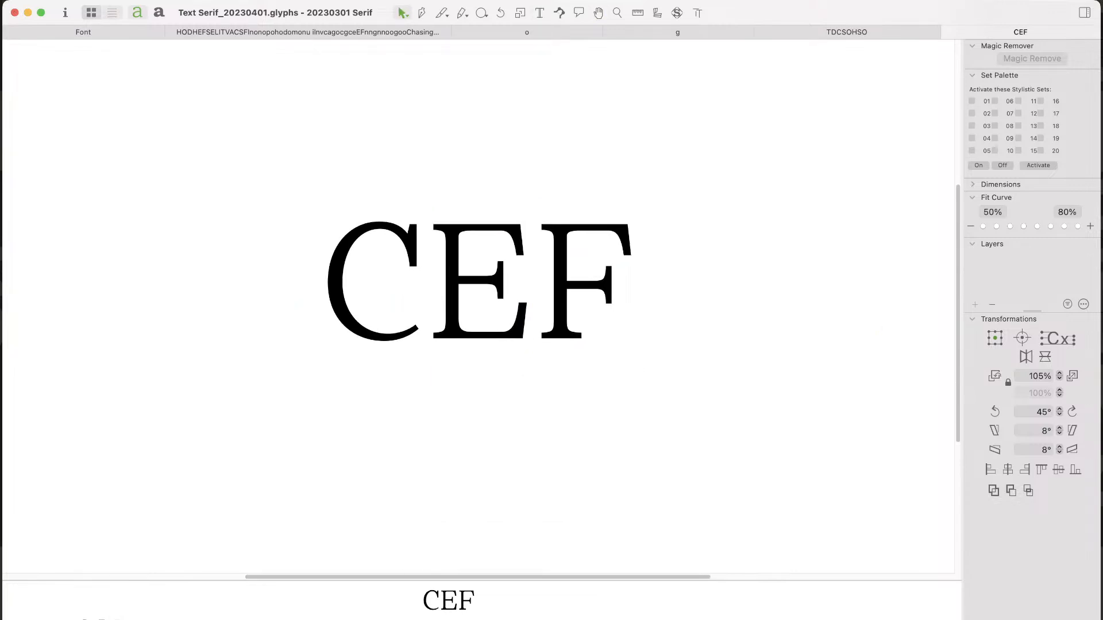
{"action": "key", "text": "super+2"}
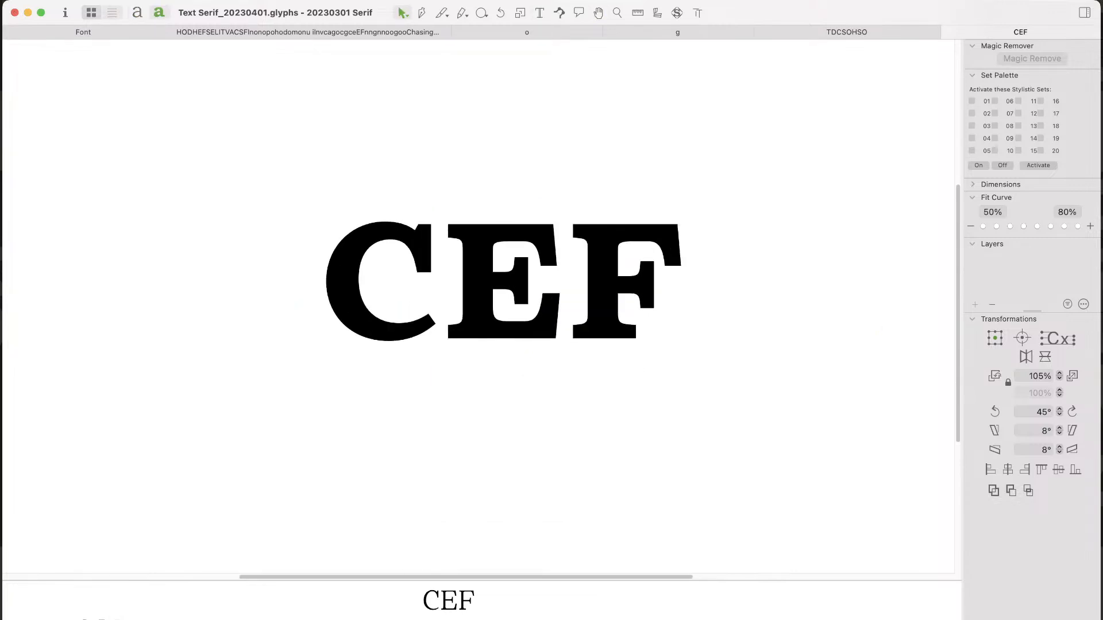
{"action": "key", "text": "super+1"}
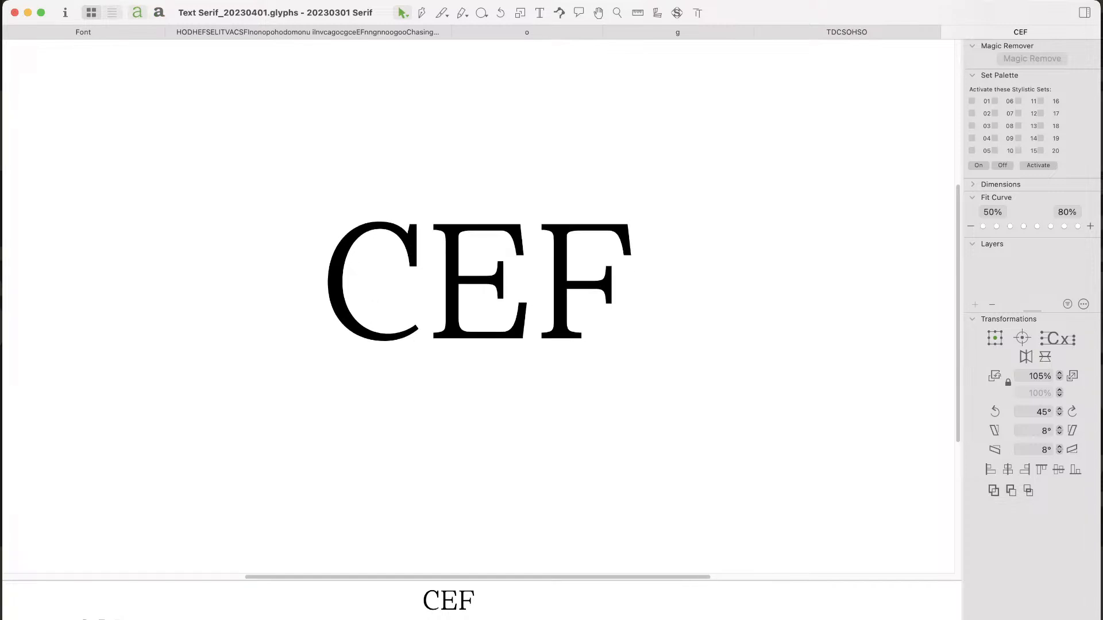
{"action": "key", "text": "super+2"}
{"action": "key", "text": "super+1"}
{"action": "key", "text": "super+2"}
{"action": "key", "text": "super+1"}
Step: Lengthen the Light E's upper arm by moving its two end nodes down 10 units to Y 499 and right 5 units
{"action": "key", "text": "super+space"}
{"action": "left_click", "coordinate": [529, 272], "text": "super"}
{"action": "double_click", "coordinate": [495, 231]}
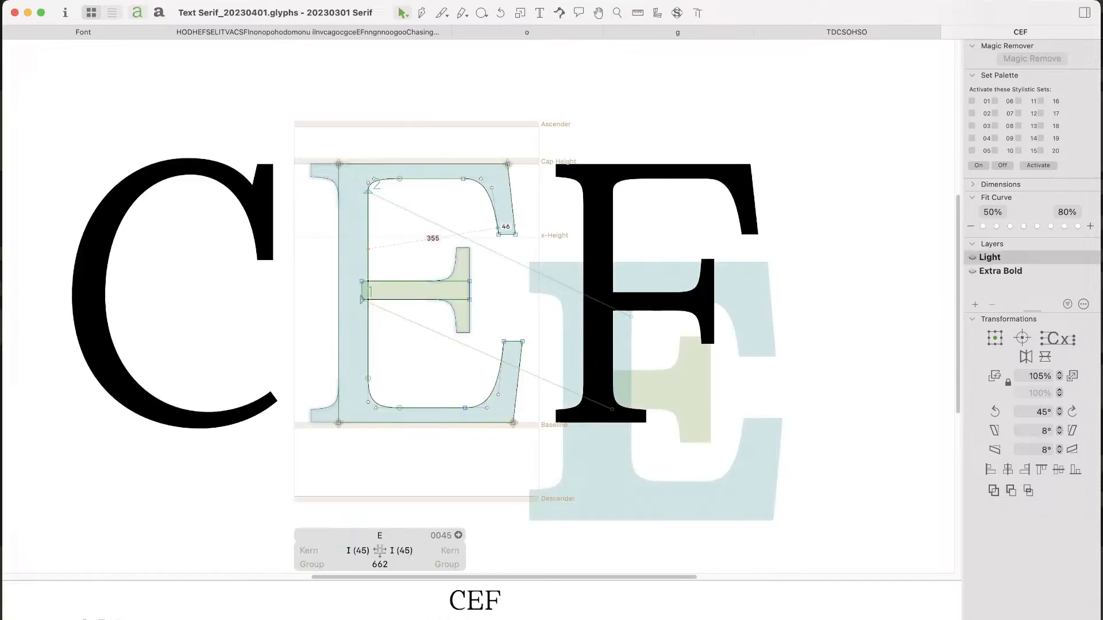
{"action": "key", "text": "super+space"}
{"action": "left_click_drag", "start_coordinate": [799, 112], "coordinate": [342, 384]}
{"action": "key", "text": "space"}
{"action": "left_click_drag", "start_coordinate": [396, 293], "coordinate": [491, 279]}
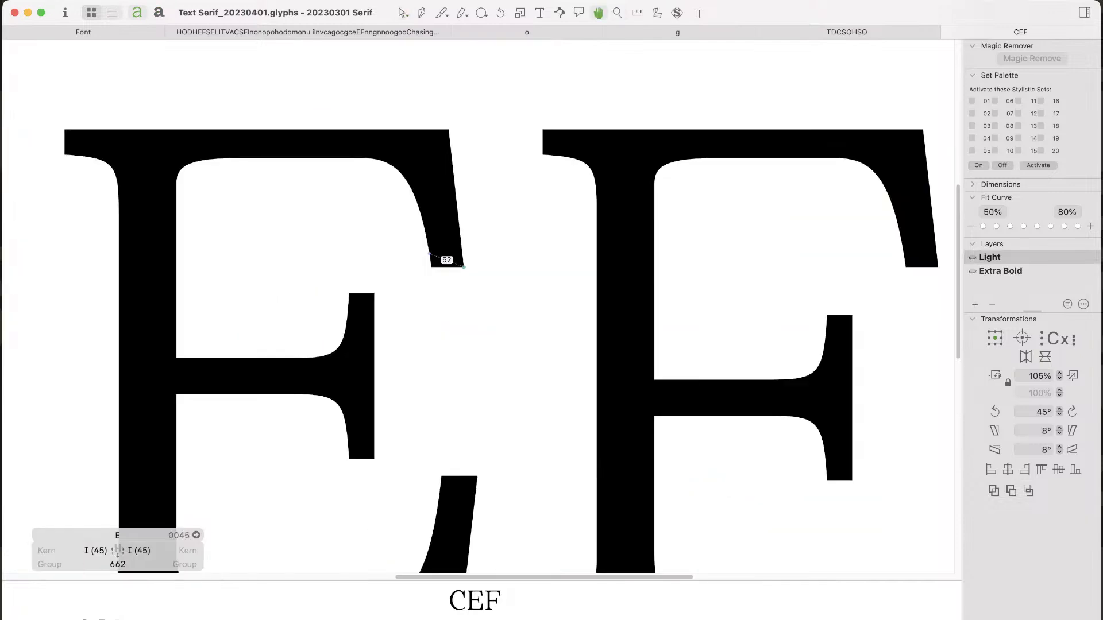
{"action": "left_click_drag", "start_coordinate": [245, 132], "coordinate": [362, 116]}
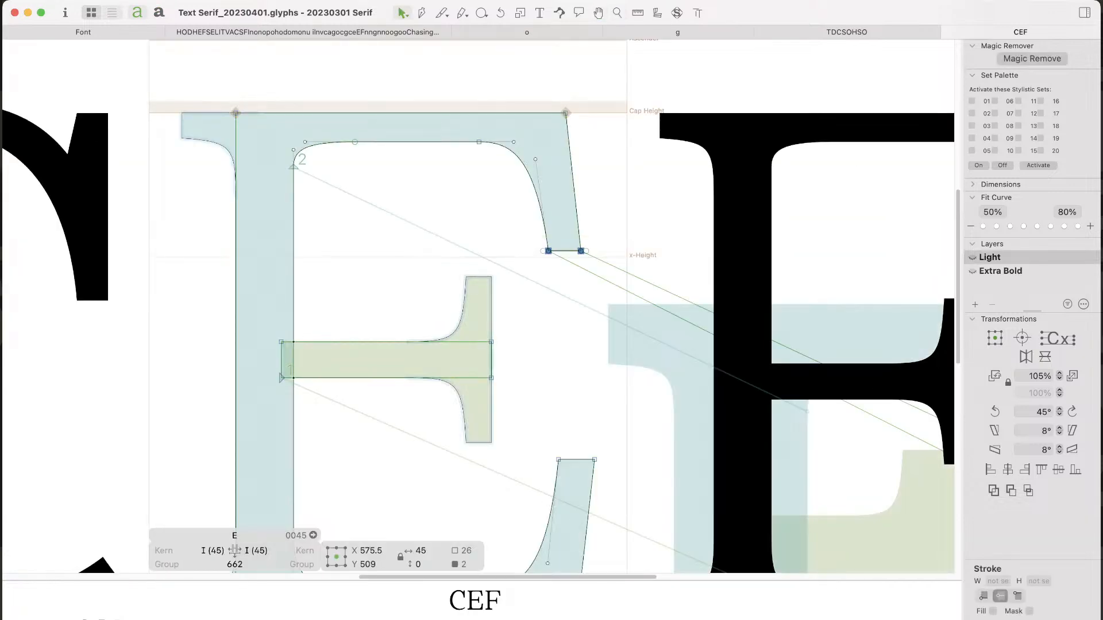
{"action": "key", "text": "shift+Down"}
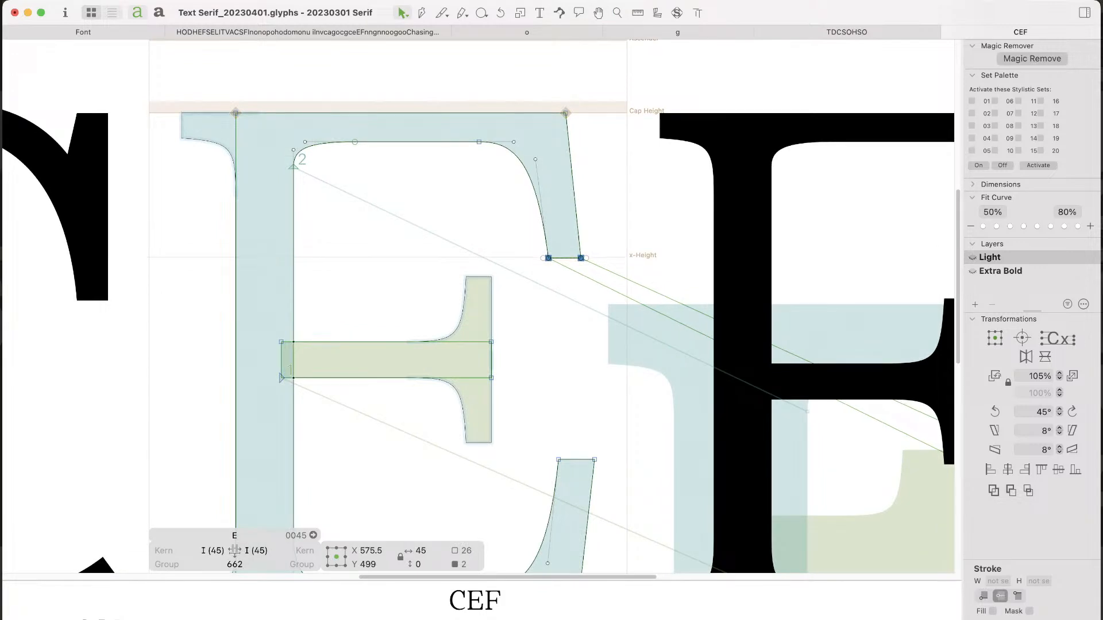
{"action": "key", "text": "Right"}
{"action": "key", "text": "Right"}
{"action": "key", "text": "Right"}
{"action": "key", "text": "Right"}
{"action": "key", "text": "Right"}
Step: Move the two end nodes of the Light F's upper arm down 10 units to Y 499 and right 5 units
{"action": "key", "text": "space"}
{"action": "left_click_drag", "start_coordinate": [742, 288], "coordinate": [398, 309]}
{"action": "left_click", "coordinate": [397, 308]}
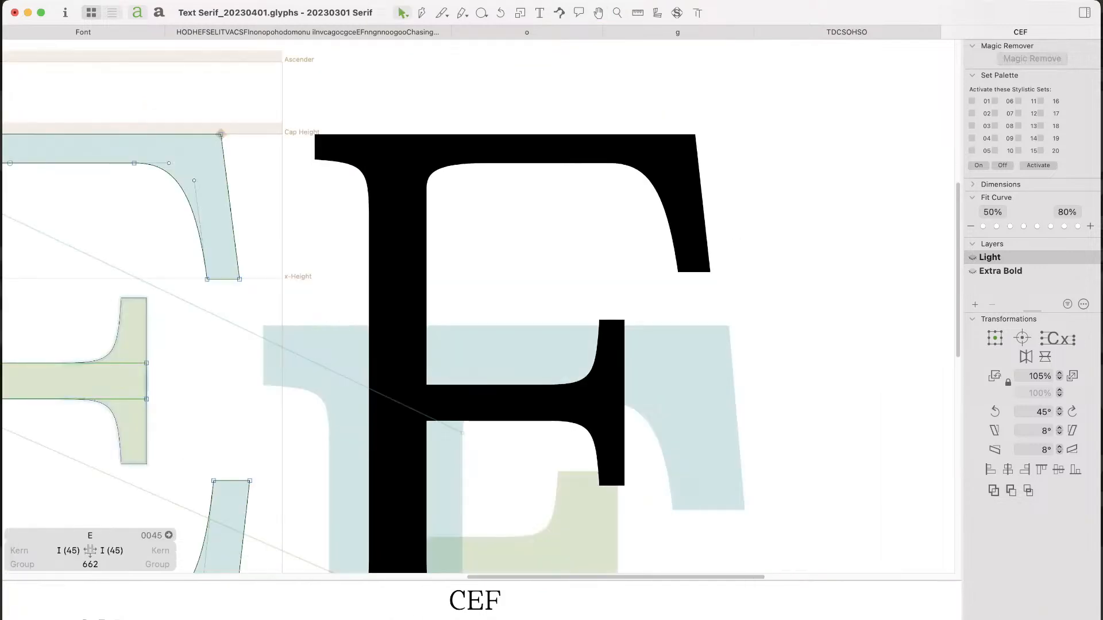
{"action": "double_click", "coordinate": [691, 203]}
{"action": "left_click", "coordinate": [693, 272]}
{"action": "key", "text": "shift+Down"}
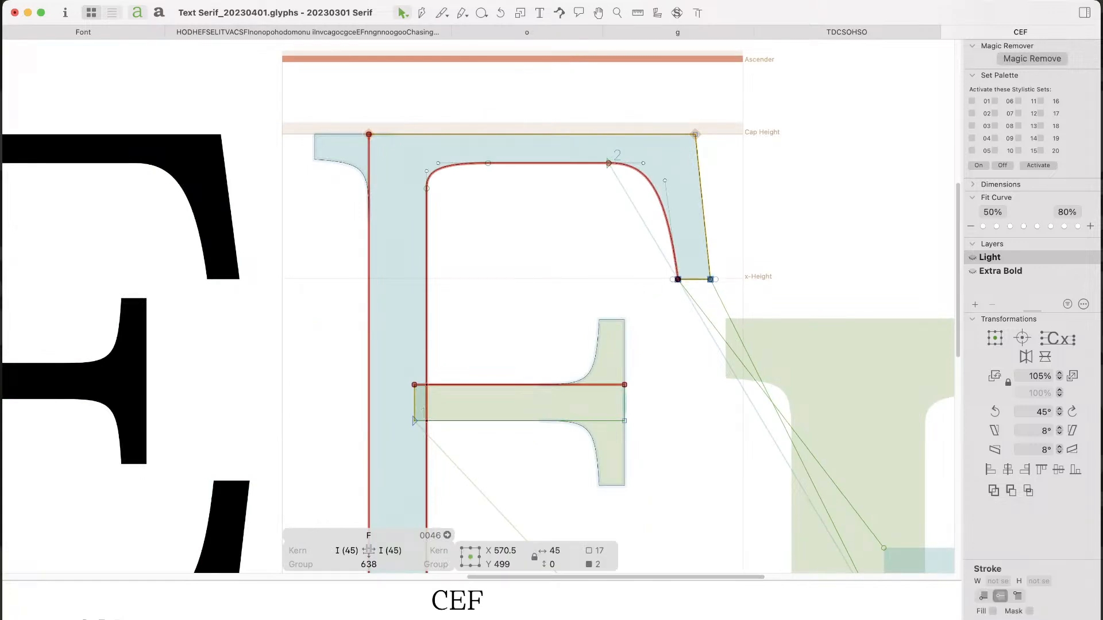
{"action": "key", "text": "Right"}
{"action": "key", "text": "Right"}
{"action": "key", "text": "Right"}
{"action": "key", "text": "Right"}
{"action": "key", "text": "Right"}
Step: Update the Light F's metrics and correct the path direction of all its outlines
{"action": "left_click", "coordinate": [534, 442]}
{"action": "key", "text": "ctrl+super+m"}
{"action": "key", "text": "super+a"}
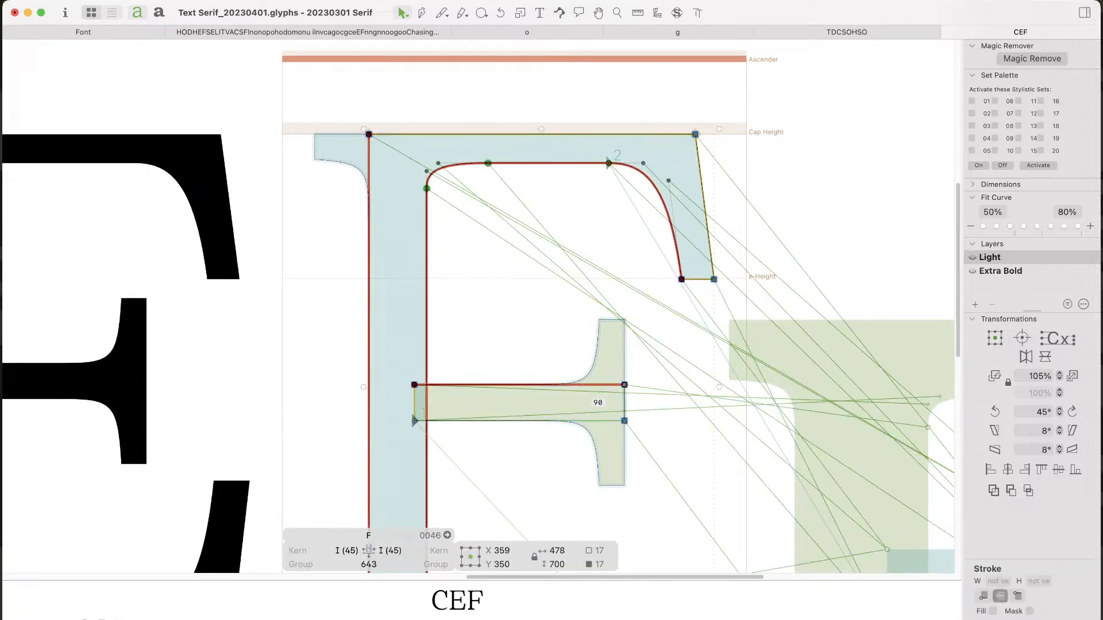
{"action": "key", "text": "shift+super+r"}
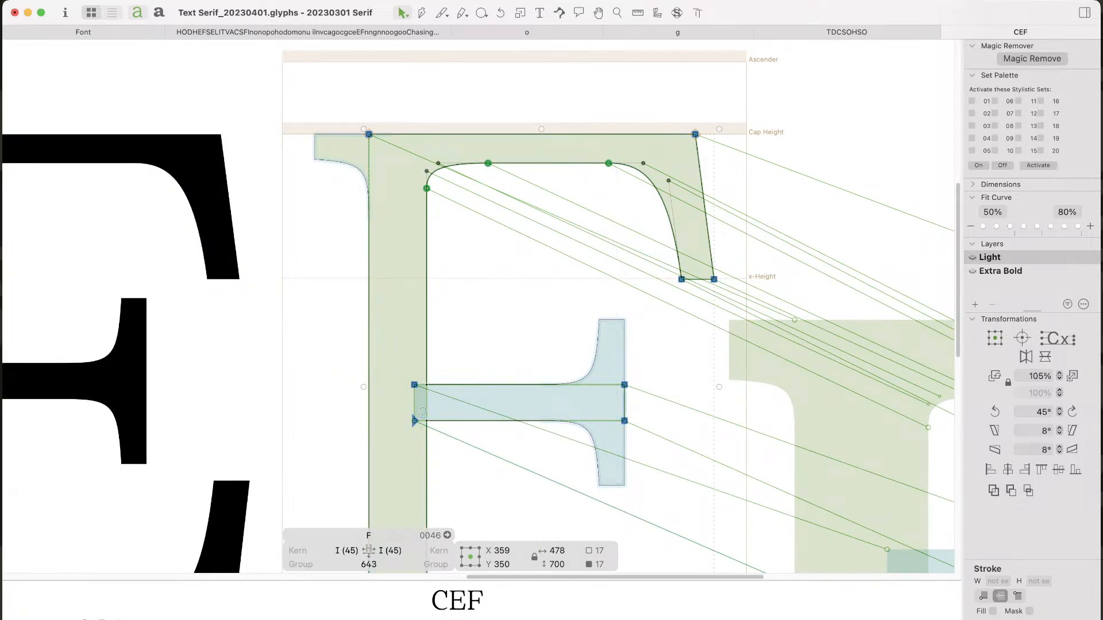
Step: Insert an S before the C so the sample text reads SCEF, and view the whole word in Light
{"action": "double_click", "coordinate": [133, 381]}
{"action": "key", "text": "space"}
{"action": "left_click_drag", "start_coordinate": [133, 381], "coordinate": [858, 309]}
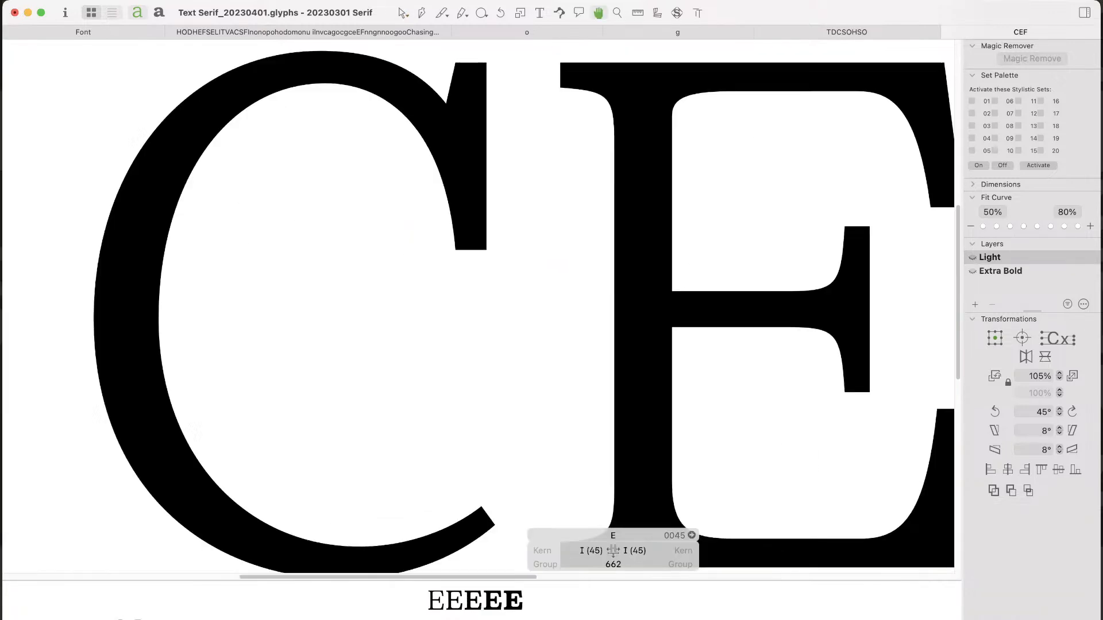
{"action": "double_click", "coordinate": [402, 287]}
{"action": "type", "text": "tS"}
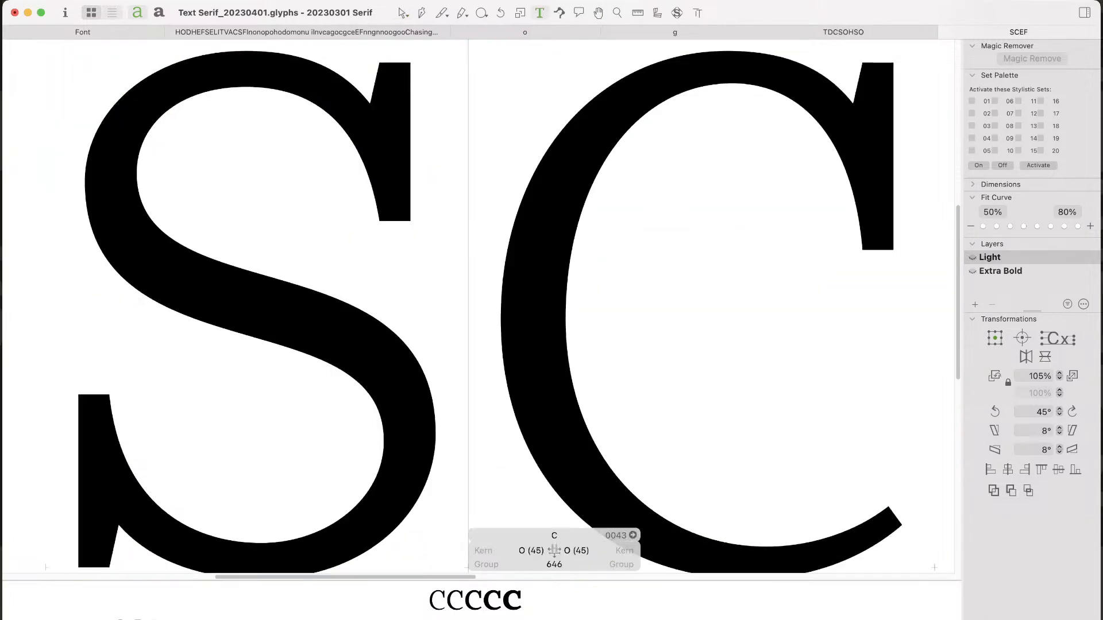
{"action": "key", "text": "Escape"}
{"action": "double_click", "coordinate": [344, 287]}
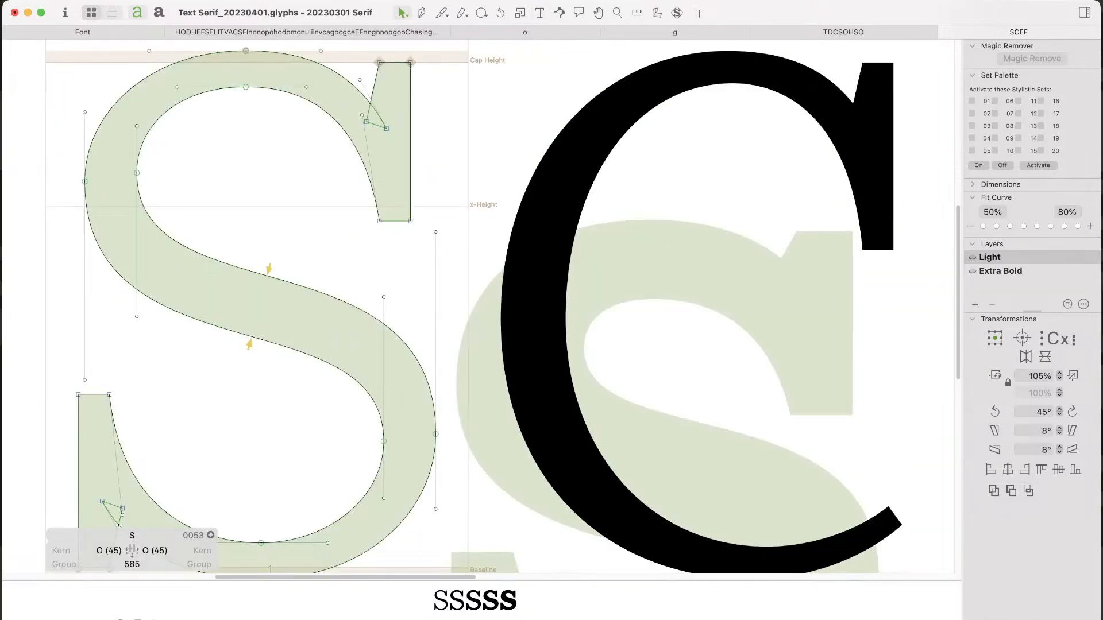
{"action": "key", "text": "super+0"}
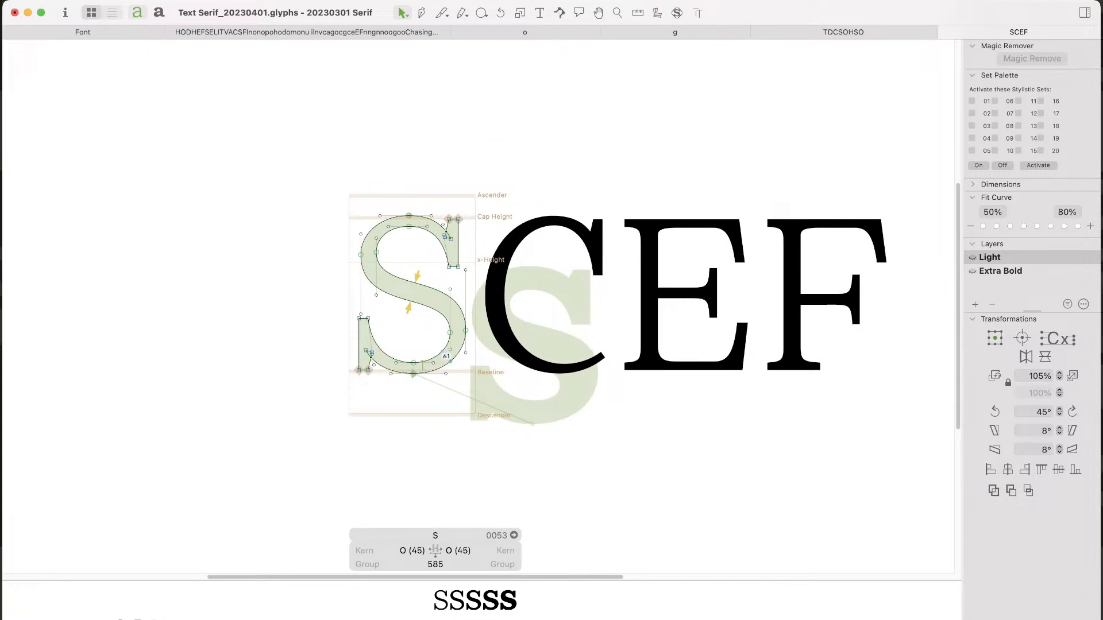
{"action": "key", "text": "space"}
{"action": "left_click_drag", "start_coordinate": [747, 437], "coordinate": [579, 441]}
{"action": "double_click", "coordinate": [579, 448]}
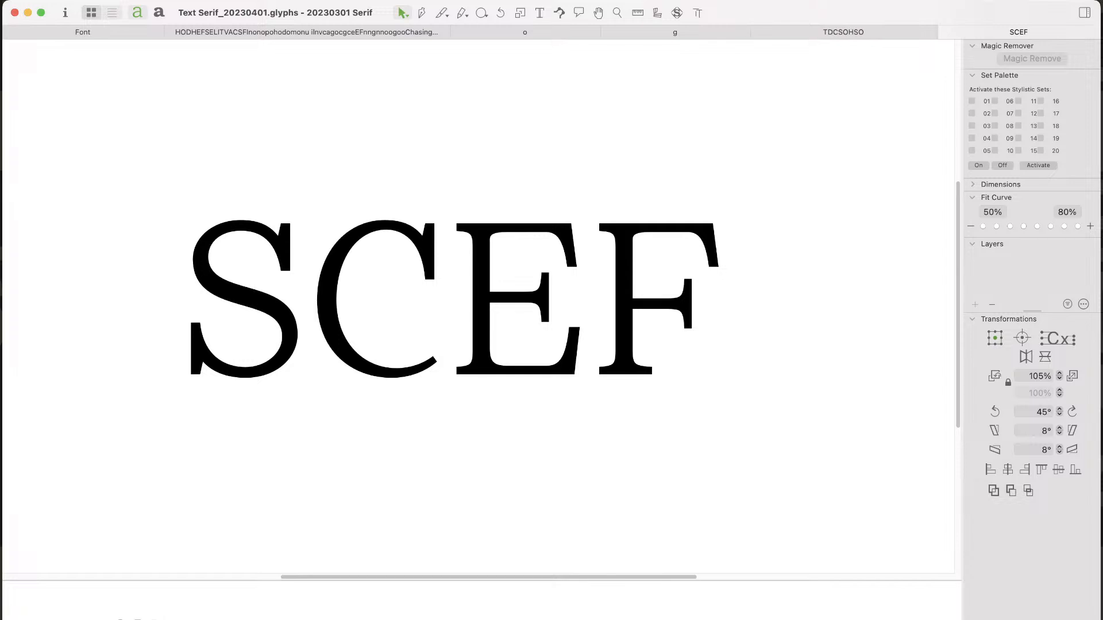
Step: Move the node and two handles of the Light F's inner upper-arm curve 10 units left, to X 483.5
{"action": "double_click", "coordinate": [654, 304]}
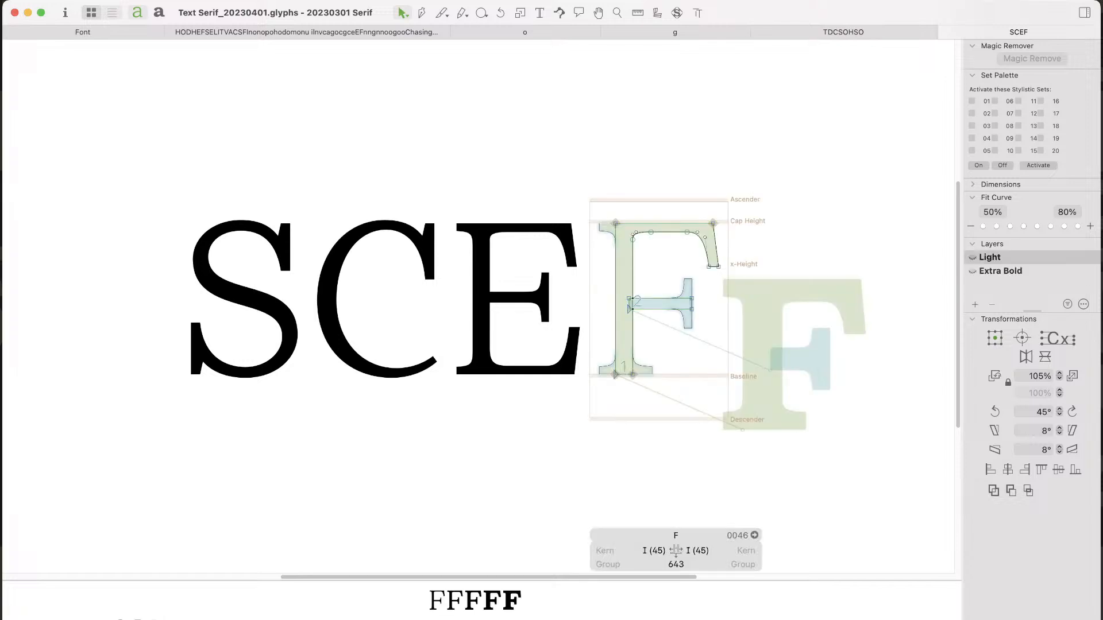
{"action": "key", "text": "super+space"}
{"action": "left_click_drag", "start_coordinate": [786, 172], "coordinate": [550, 356]}
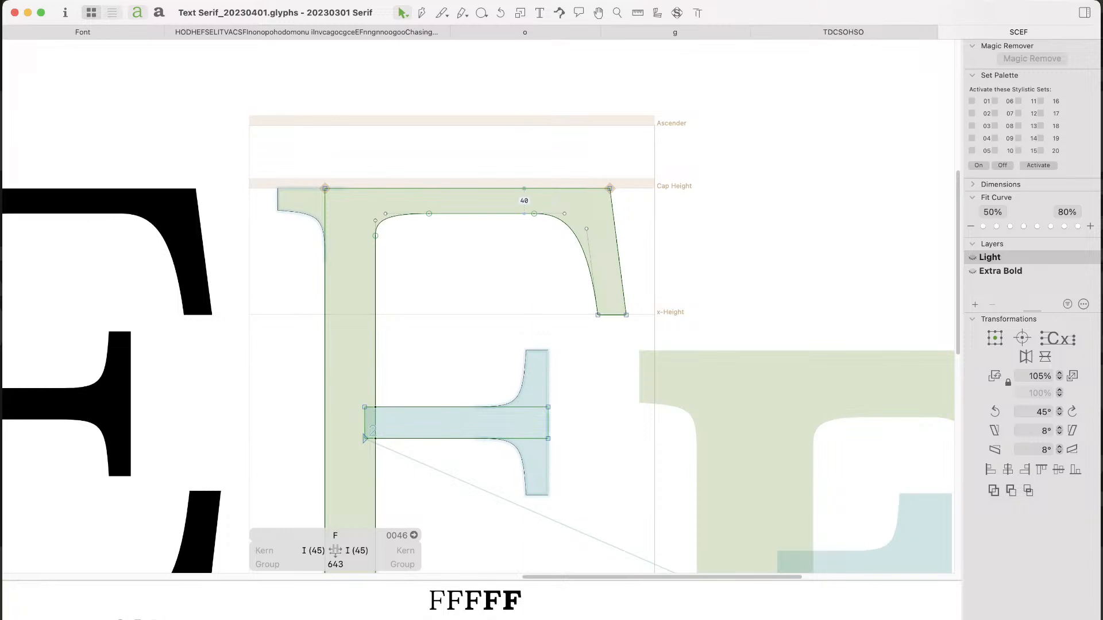
{"action": "left_click_drag", "start_coordinate": [524, 202], "coordinate": [593, 252]}
{"action": "key", "text": "Left"}
{"action": "key", "text": "Left"}
{"action": "key", "text": "Left"}
{"action": "key", "text": "Left"}
{"action": "key", "text": "Left"}
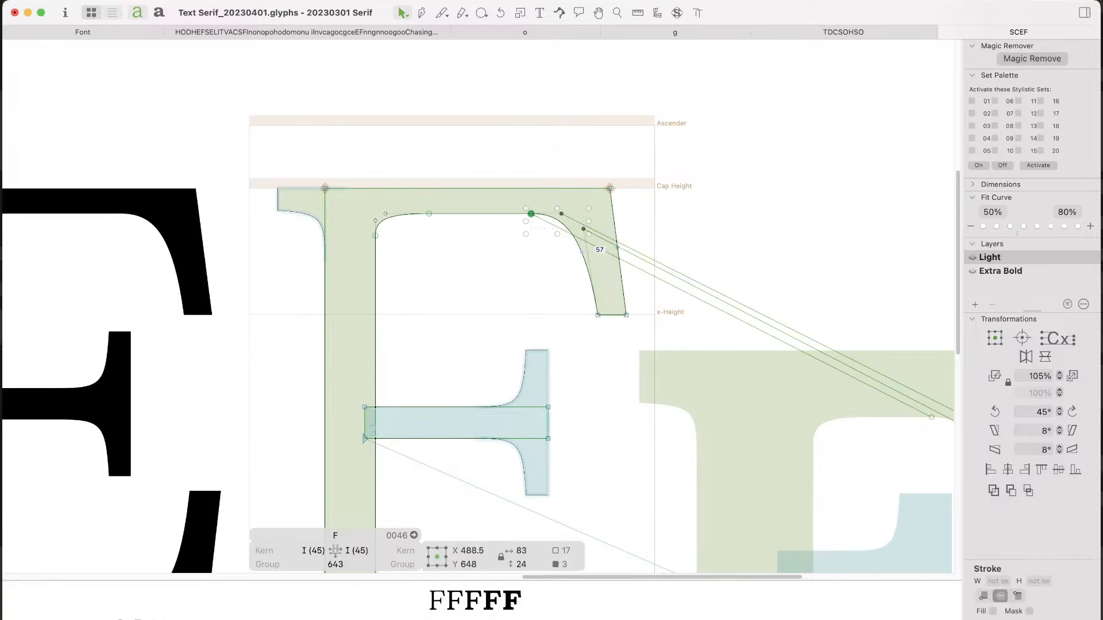
{"action": "key", "text": "Left"}
{"action": "key", "text": "Left"}
{"action": "key", "text": "Left"}
{"action": "key", "text": "Left"}
{"action": "key", "text": "Left"}
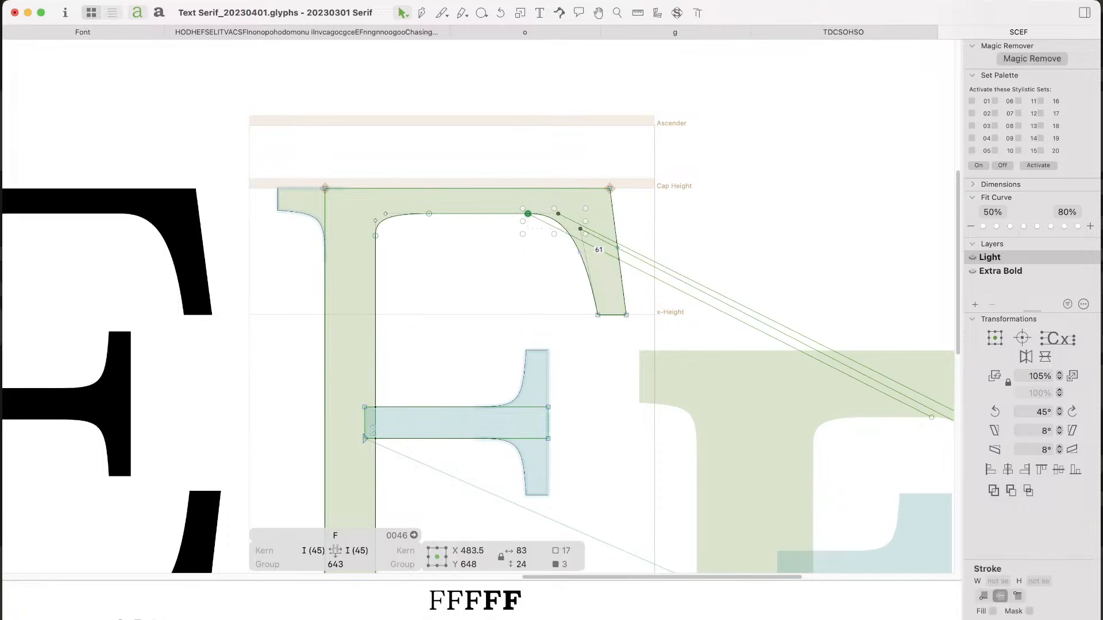
Step: Move the node and two handles of the Light E's inner upper-arm curve 10 units left, to X 488.5
{"action": "left_click", "coordinate": [471, 276]}
{"action": "key", "text": "space"}
{"action": "left_click_drag", "start_coordinate": [471, 275], "coordinate": [679, 259]}
{"action": "double_click", "coordinate": [322, 270]}
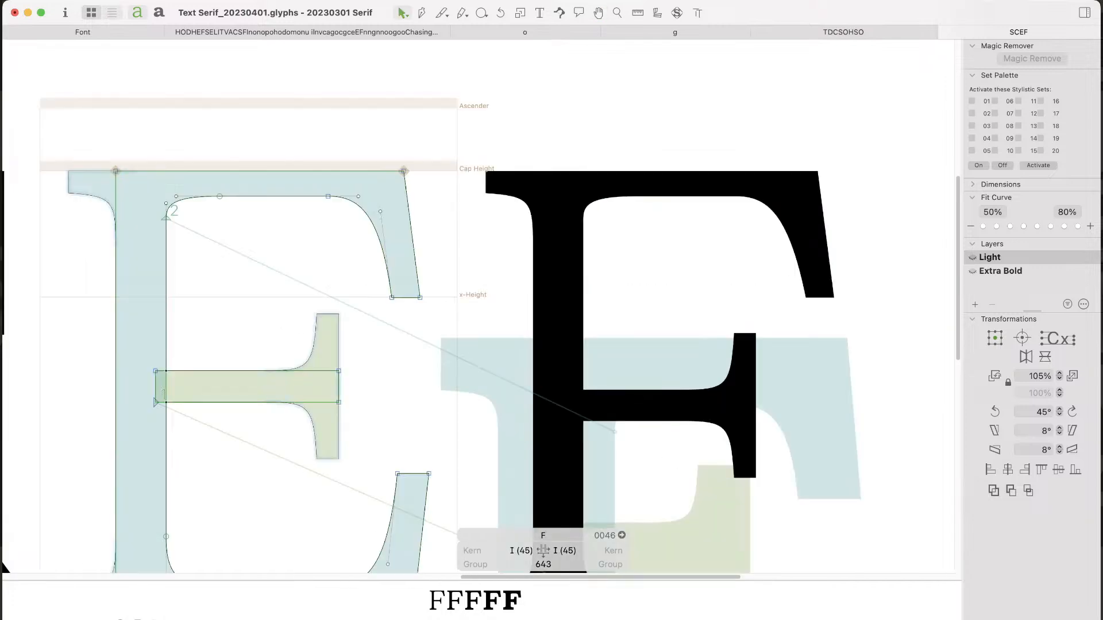
{"action": "left_click_drag", "start_coordinate": [296, 180], "coordinate": [389, 223]}
{"action": "key", "text": "Left"}
{"action": "key", "text": "Left"}
{"action": "key", "text": "Left"}
{"action": "key", "text": "Left"}
{"action": "key", "text": "Left"}
{"action": "key", "text": "Left"}
{"action": "key", "text": "Left"}
{"action": "key", "text": "Left"}
{"action": "key", "text": "Left"}
{"action": "key", "text": "Left"}
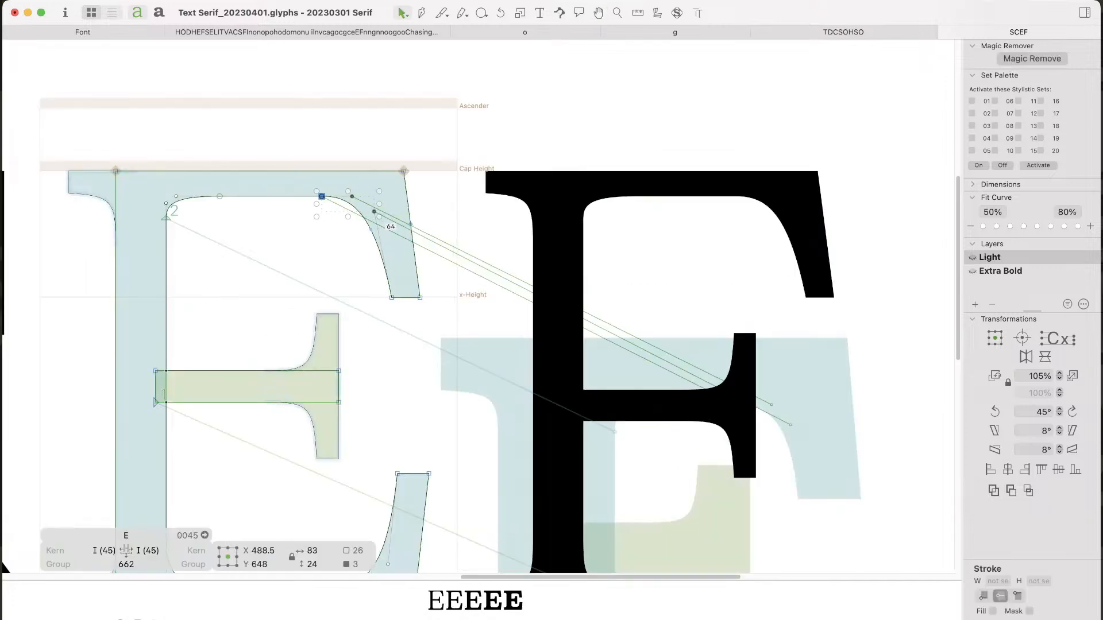
Step: Move the node and two handles of the Light E's inner lower-arm curve 5 units left, to X 502
{"action": "key", "text": "space"}
{"action": "left_click_drag", "start_coordinate": [394, 459], "coordinate": [519, 273]}
{"action": "key", "text": "space"}
{"action": "left_click_drag", "start_coordinate": [519, 343], "coordinate": [467, 428]}
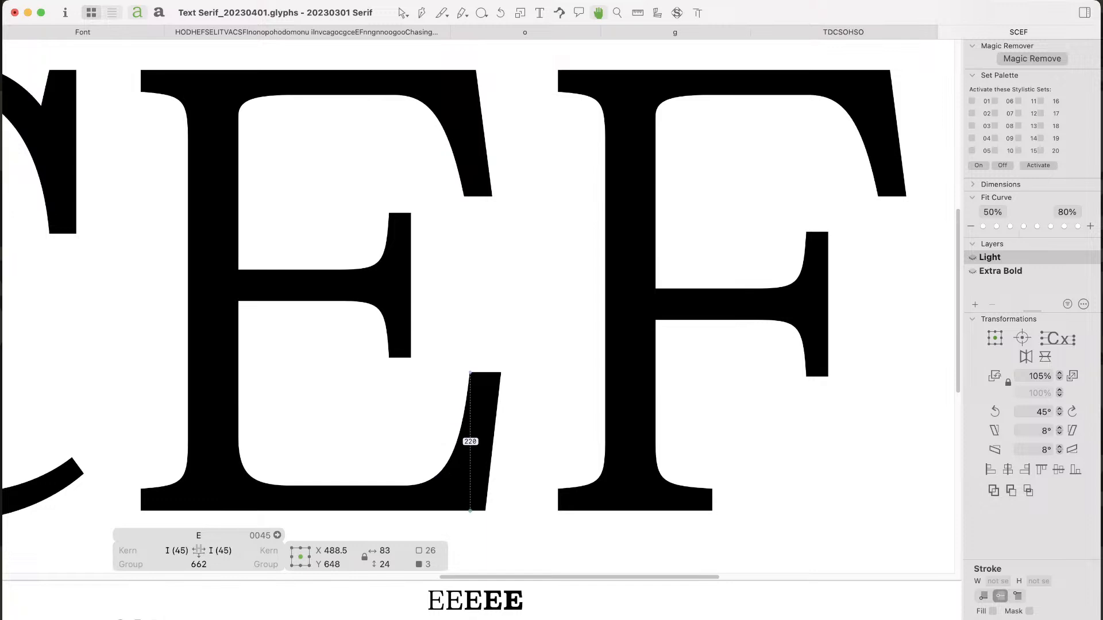
{"action": "left_click_drag", "start_coordinate": [382, 503], "coordinate": [410, 448]}
{"action": "key", "text": "Left"}
{"action": "key", "text": "Left"}
{"action": "key", "text": "Left"}
{"action": "key", "text": "Left"}
{"action": "key", "text": "Left"}
Step: Compare the reshaped E and F with the S and C in the Light and Extra Bold masters
{"action": "key", "text": "space"}
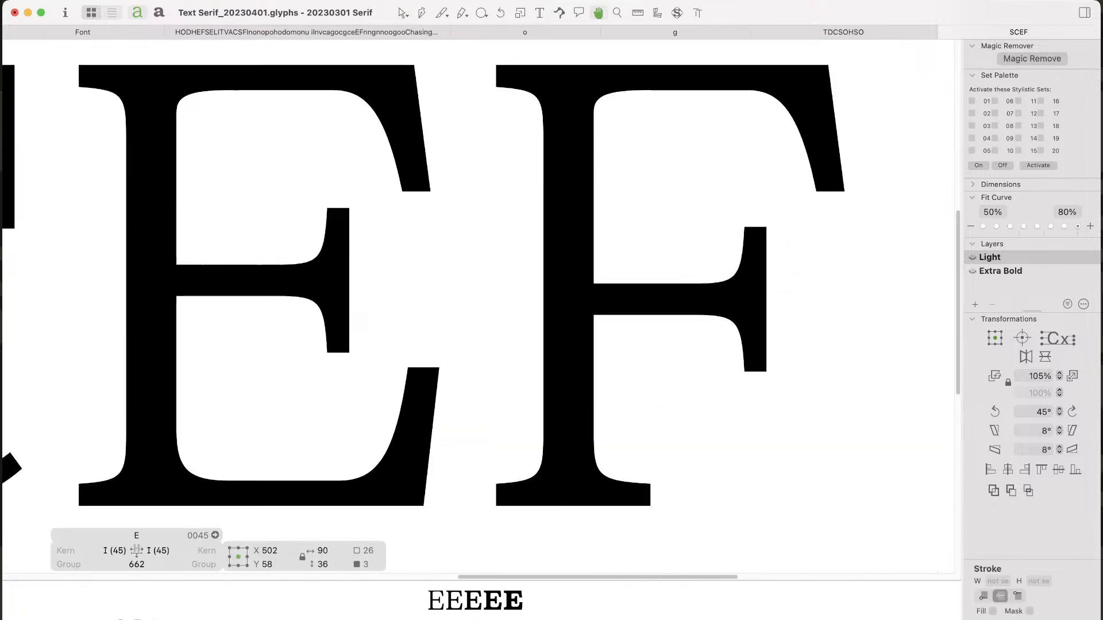
{"action": "key", "text": "super+minus"}
{"action": "key", "text": "super+minus"}
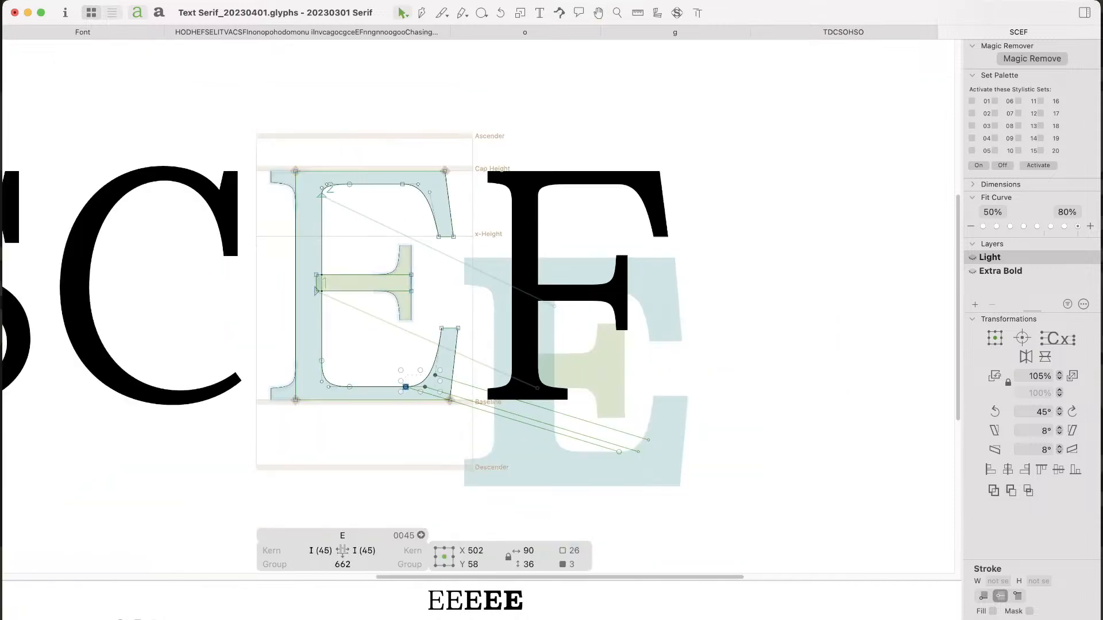
{"action": "left_click", "coordinate": [410, 448]}
{"action": "key", "text": "super+2"}
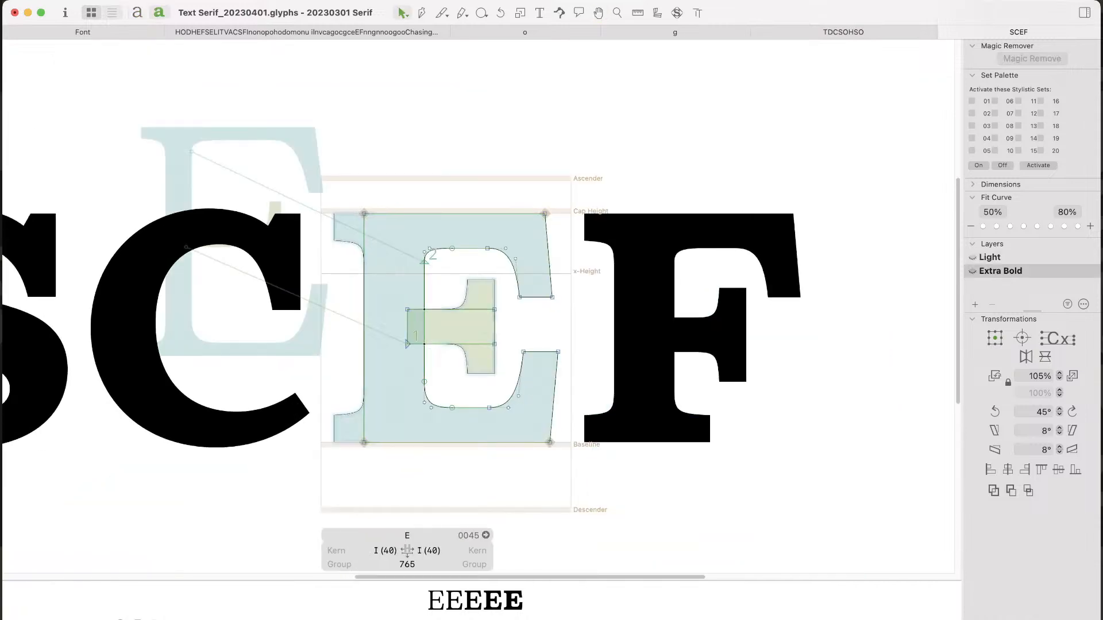
{"action": "key", "text": "super+1"}
{"action": "key", "text": "super+2"}
{"action": "key", "text": "super+1"}
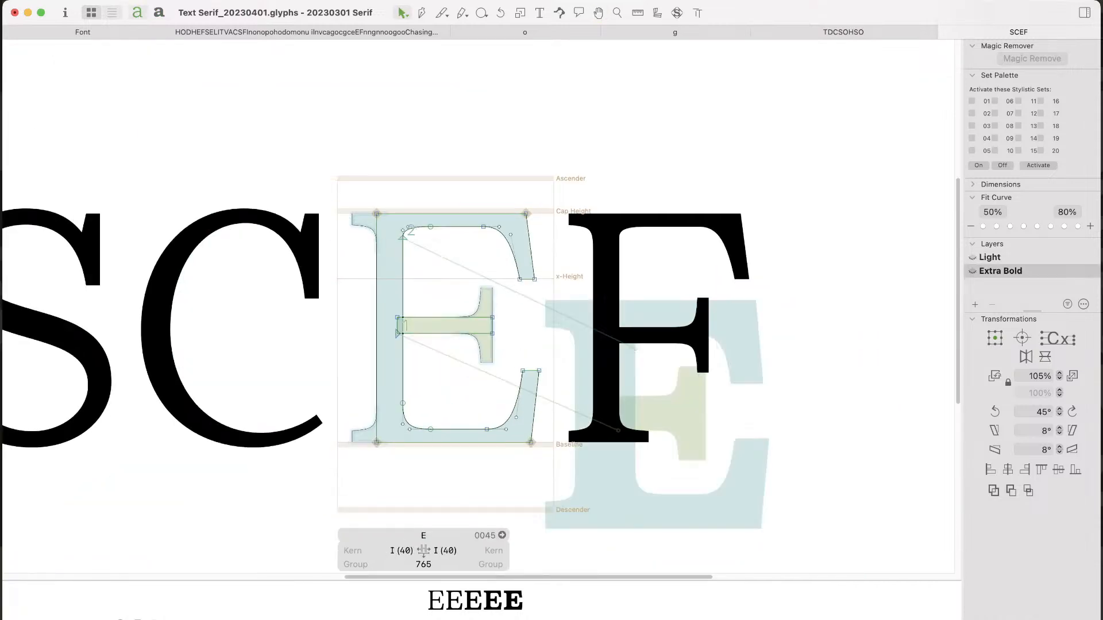
{"action": "key", "text": "super+2"}
{"action": "key", "text": "super+1"}
{"action": "key", "text": "super+2"}
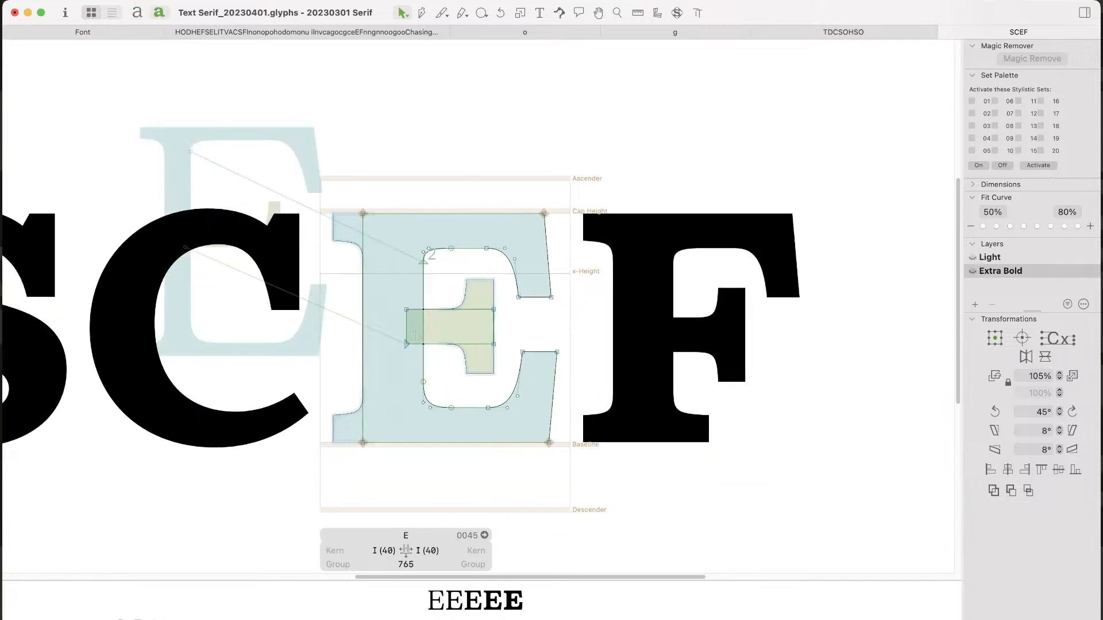
{"action": "key", "text": "super+1"}
{"action": "key", "text": "t"}
{"action": "left_click", "coordinate": [760, 327]}
{"action": "key", "text": "super+minus"}
{"action": "key", "text": "super+minus"}
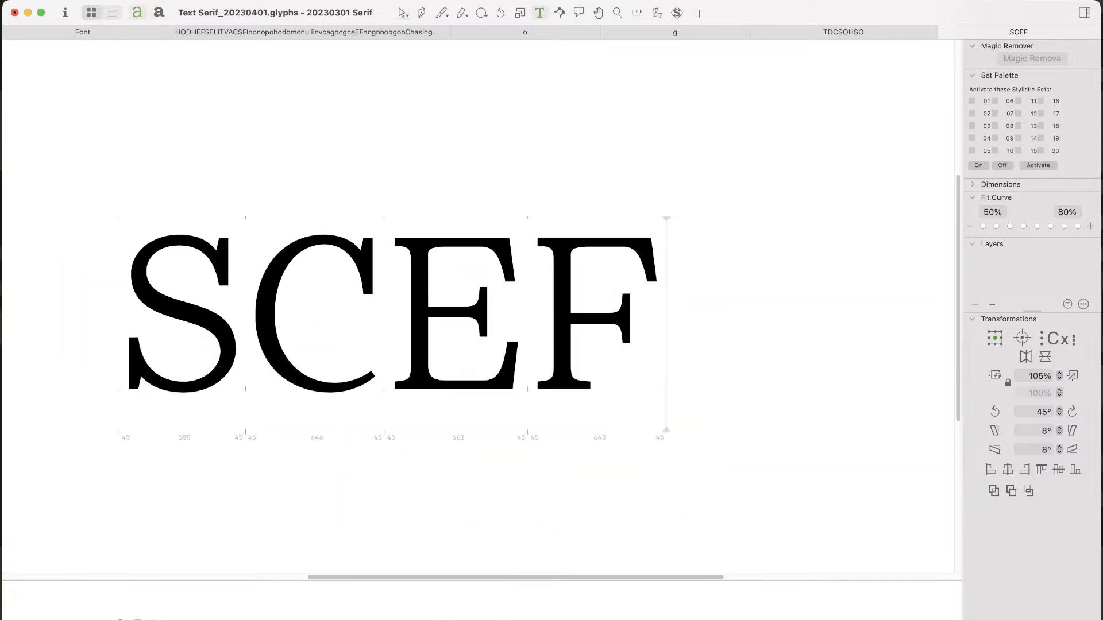
Step: Open the Light C for editing between the S and E of the sample text
{"action": "key", "text": "Escape"}
{"action": "key", "text": "super+space"}
{"action": "left_click_drag", "start_coordinate": [525, 186], "coordinate": [231, 413]}
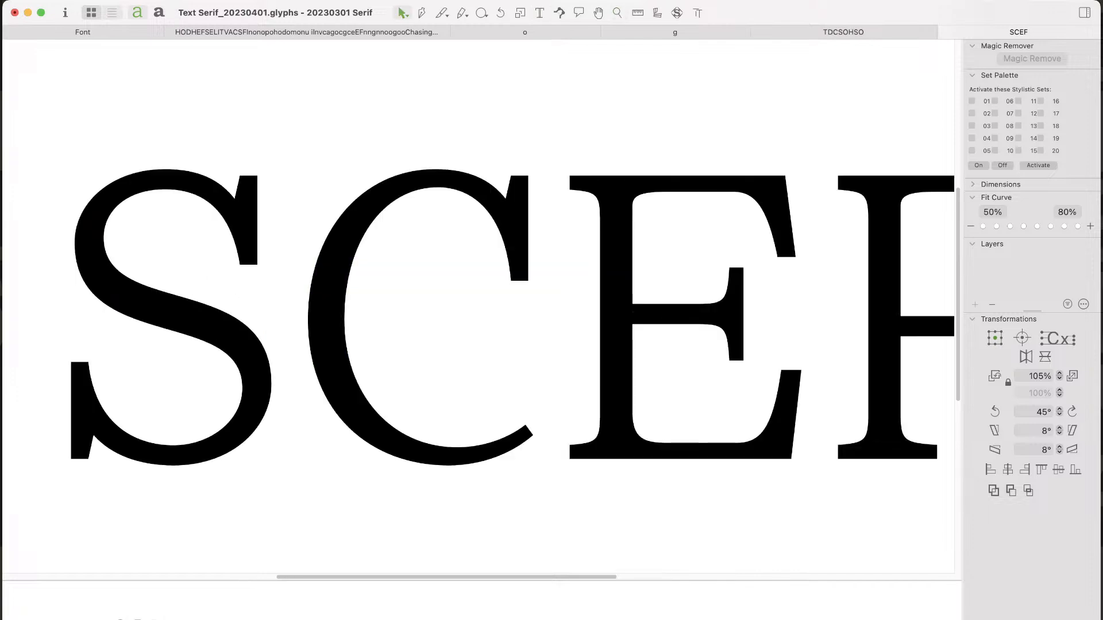
{"action": "double_click", "coordinate": [501, 227]}
{"action": "key", "text": "space"}
{"action": "left_click_drag", "start_coordinate": [499, 228], "coordinate": [571, 223]}
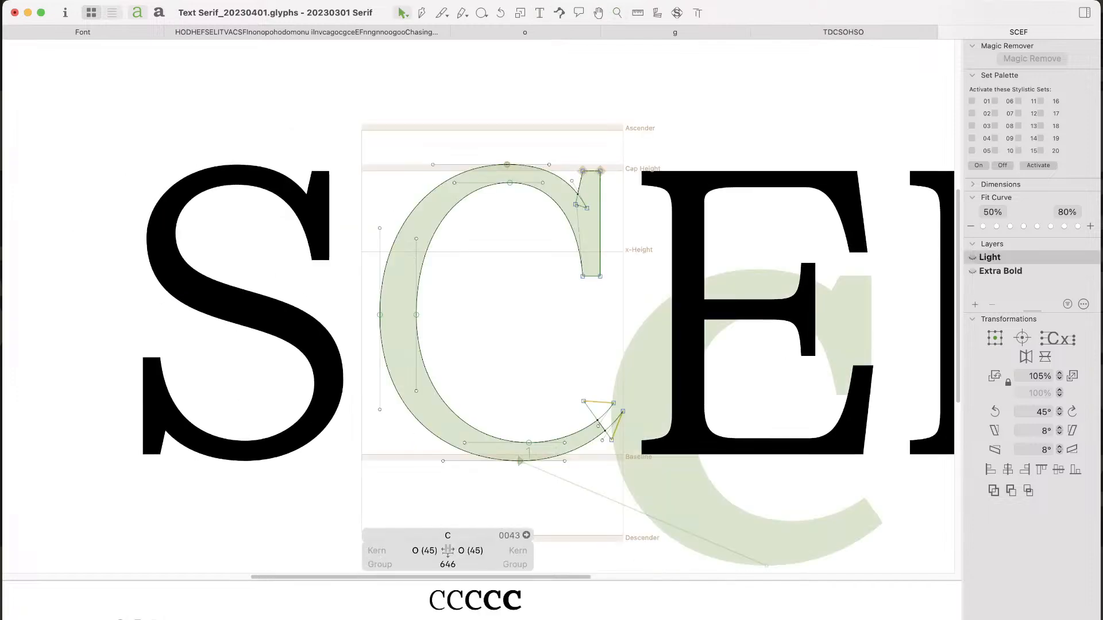
{"action": "key", "text": "i"}
{"action": "key", "text": "x"}
{"action": "key", "text": "v"}
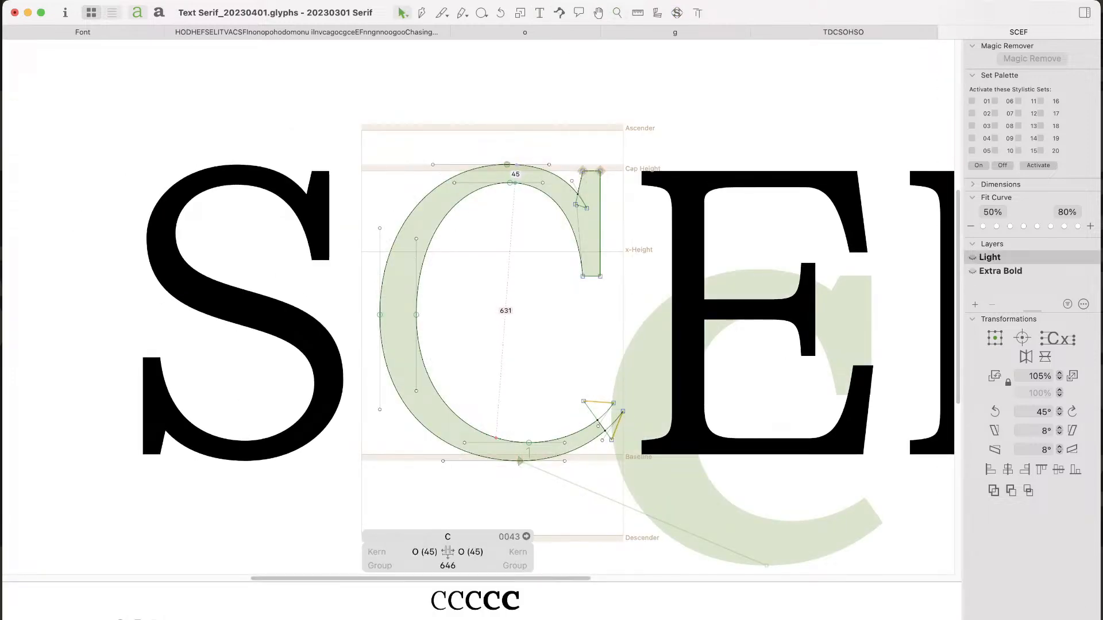
Step: Move the Light C's outer and inner top curve nodes together 5 units left, to X 357.5
{"action": "key", "text": "x"}
{"action": "left_click_drag", "start_coordinate": [526, 154], "coordinate": [493, 198]}
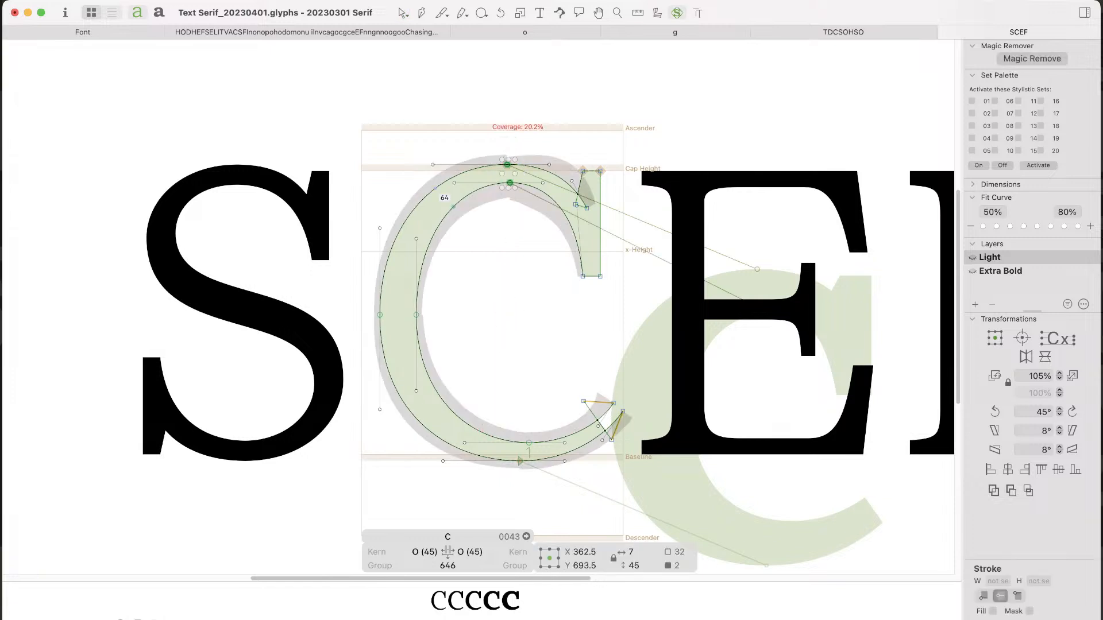
{"action": "key", "text": "Left"}
{"action": "key", "text": "Left"}
{"action": "key", "text": "Left"}
{"action": "key", "text": "Left"}
{"action": "key", "text": "Left"}
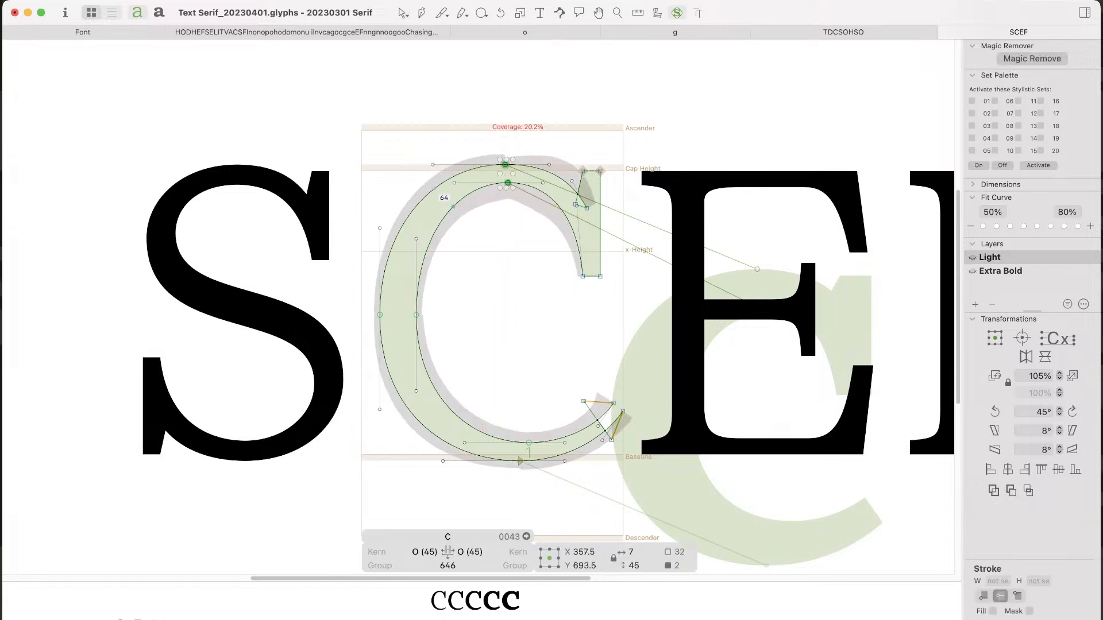
{"action": "left_click", "coordinate": [506, 230]}
{"action": "key", "text": "v"}
Step: Move only the Light C's outer top curve node 7 units right, to X 361, directly above the inner one
{"action": "key", "text": "super+space"}
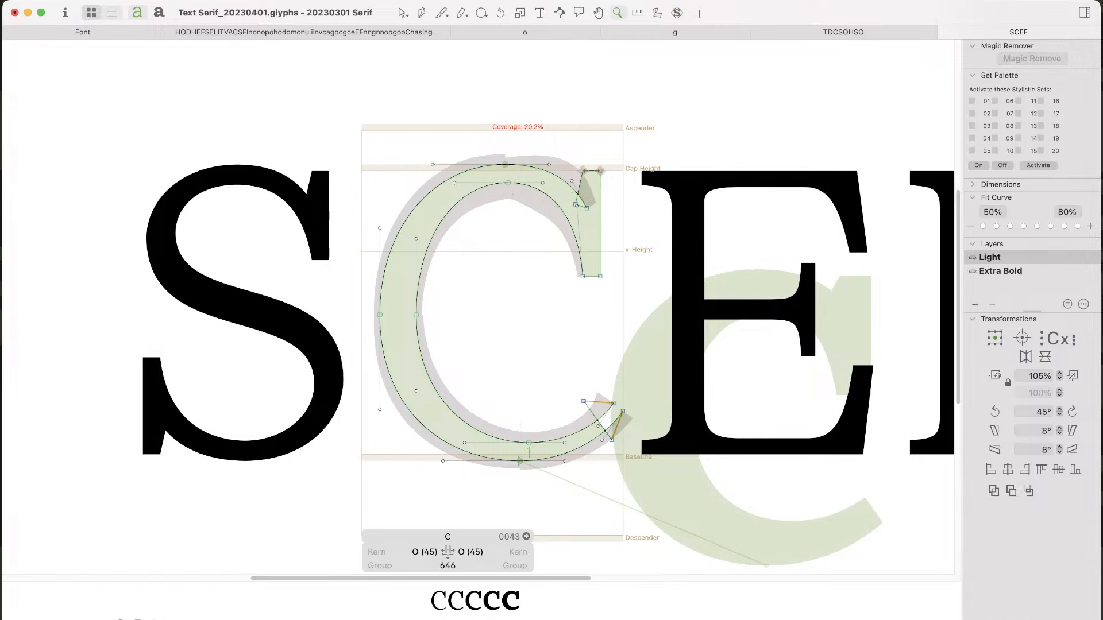
{"action": "left_click_drag", "start_coordinate": [629, 115], "coordinate": [400, 335]}
{"action": "key", "text": "x"}
{"action": "left_click", "coordinate": [455, 161]}
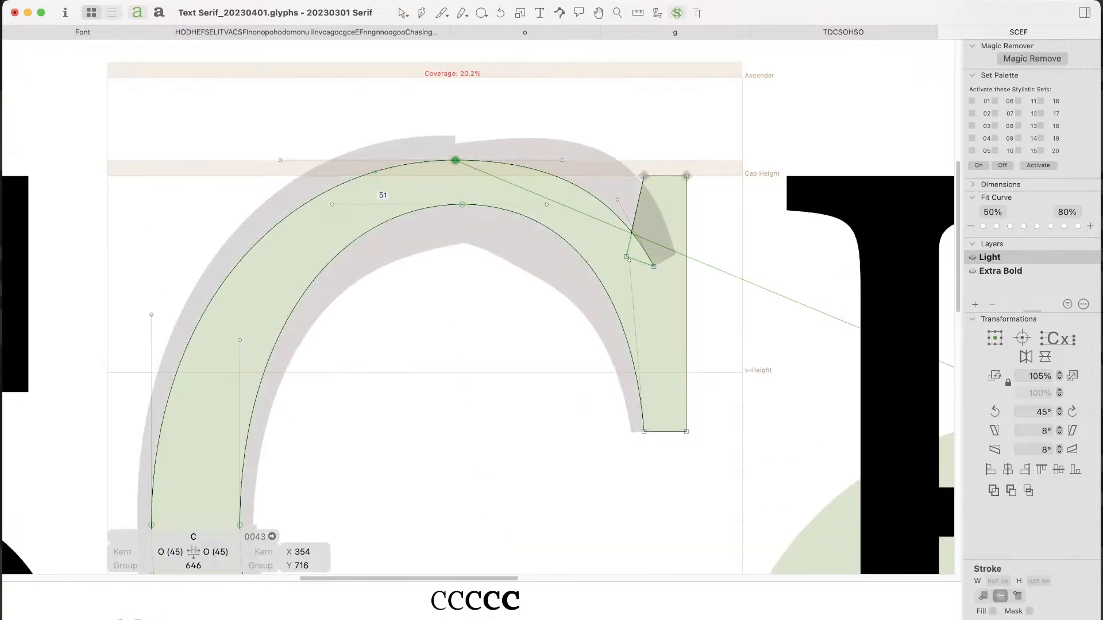
{"action": "key", "text": "Right"}
{"action": "key", "text": "Right"}
{"action": "key", "text": "Right"}
{"action": "key", "text": "Right"}
{"action": "key", "text": "Right"}
{"action": "key", "text": "Right"}
{"action": "key", "text": "Right"}
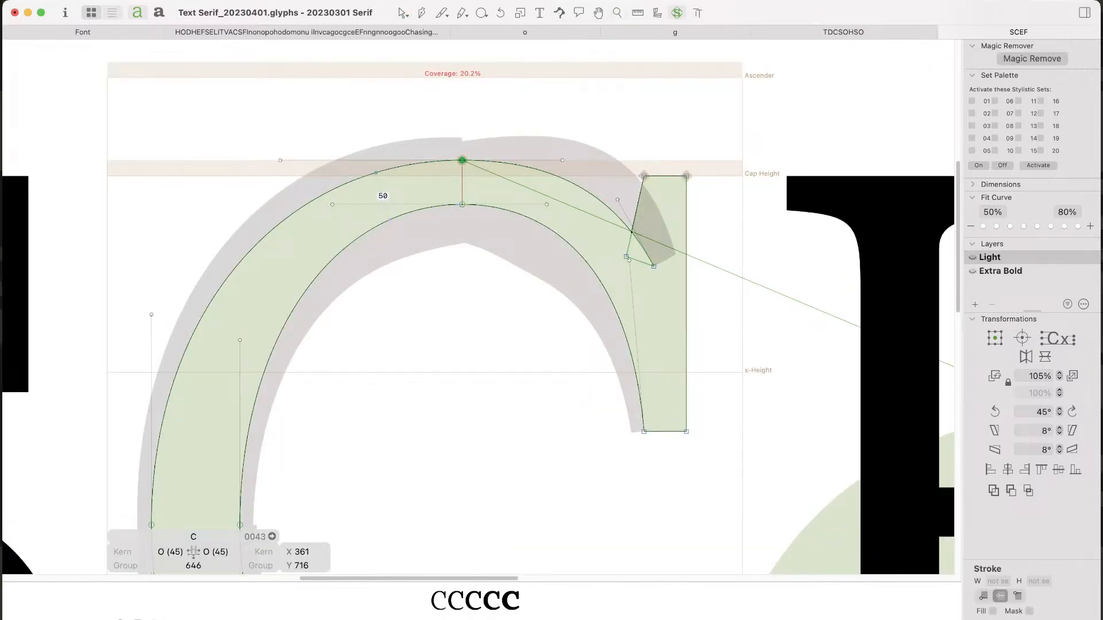
Step: Move the Light C's two aligned top curve nodes together 1 unit right, to X 362
{"action": "left_click", "coordinate": [420, 133]}
{"action": "left_click_drag", "start_coordinate": [422, 135], "coordinate": [497, 229]}
{"action": "key", "text": "Right"}
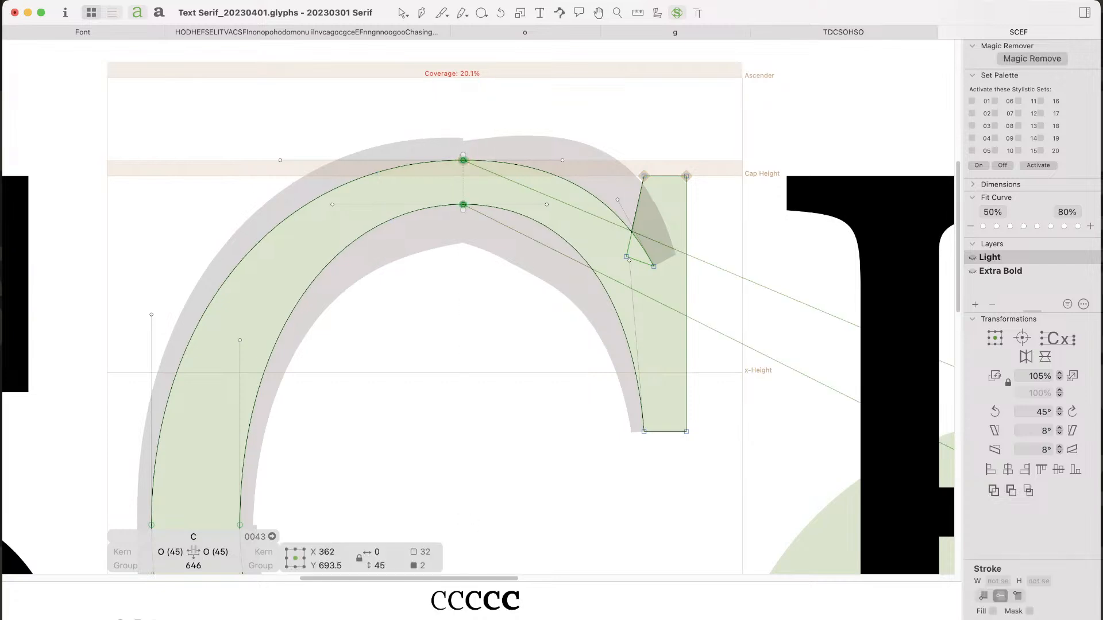
{"action": "left_click", "coordinate": [505, 247]}
{"action": "key", "text": "space"}
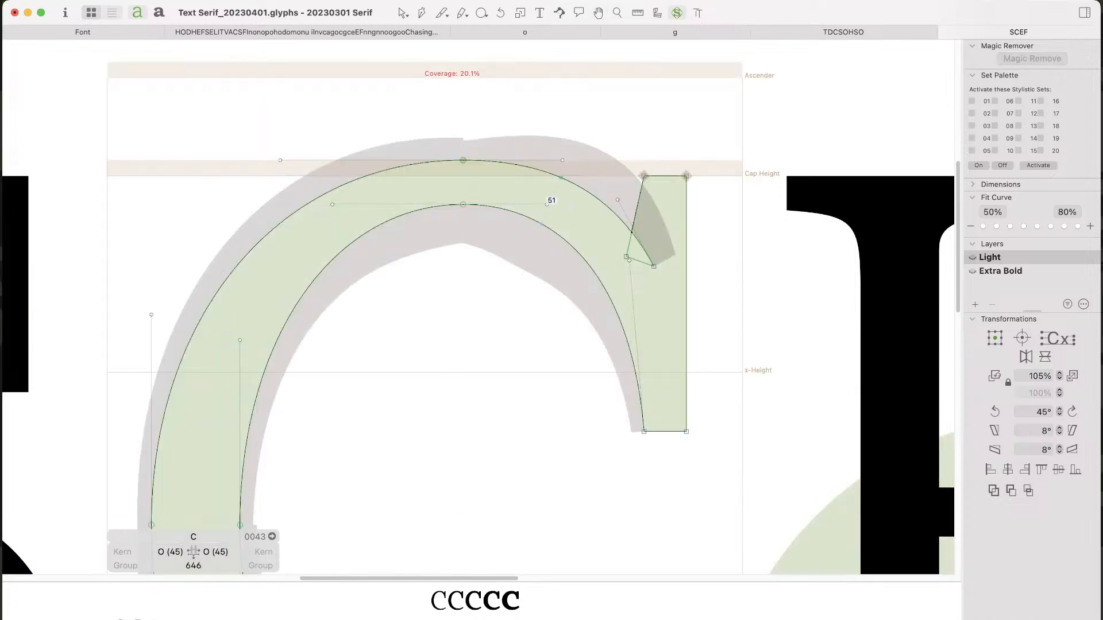
Step: Shorten the right-hand handle of the Light C's outer top node to X 456 and check the C against its neighbours
{"action": "left_click", "coordinate": [563, 160]}
{"action": "key", "text": "Right"}
{"action": "key", "text": "Right"}
{"action": "key", "text": "Right"}
{"action": "key", "text": "Right"}
{"action": "key", "text": "Right"}
{"action": "key", "text": "shift+Left"}
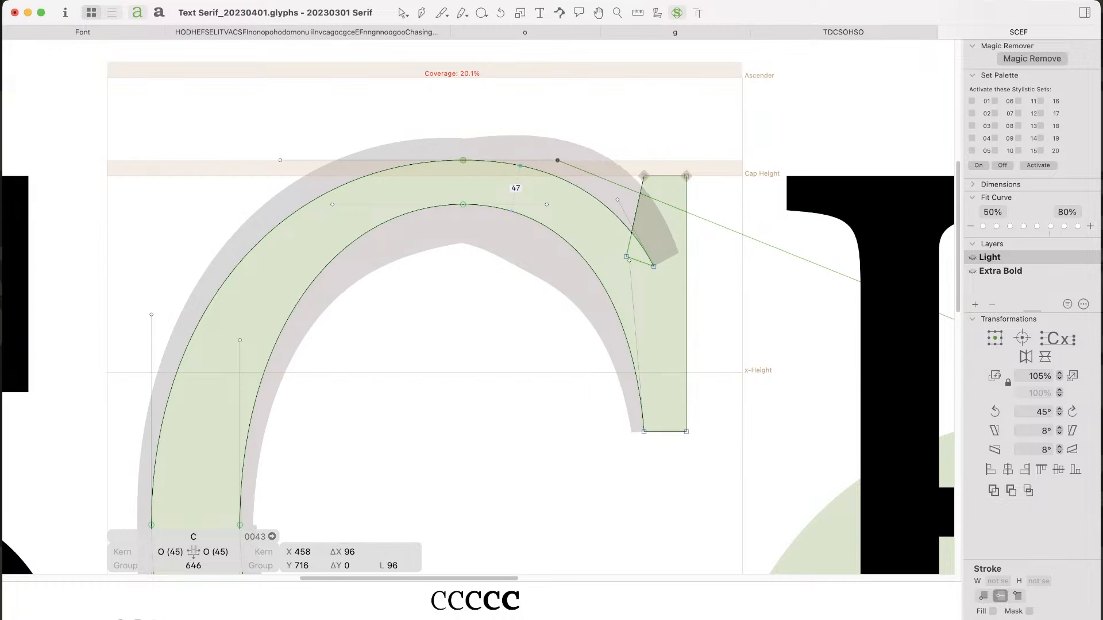
{"action": "key", "text": "Left"}
{"action": "key", "text": "Left"}
{"action": "key", "text": "space"}
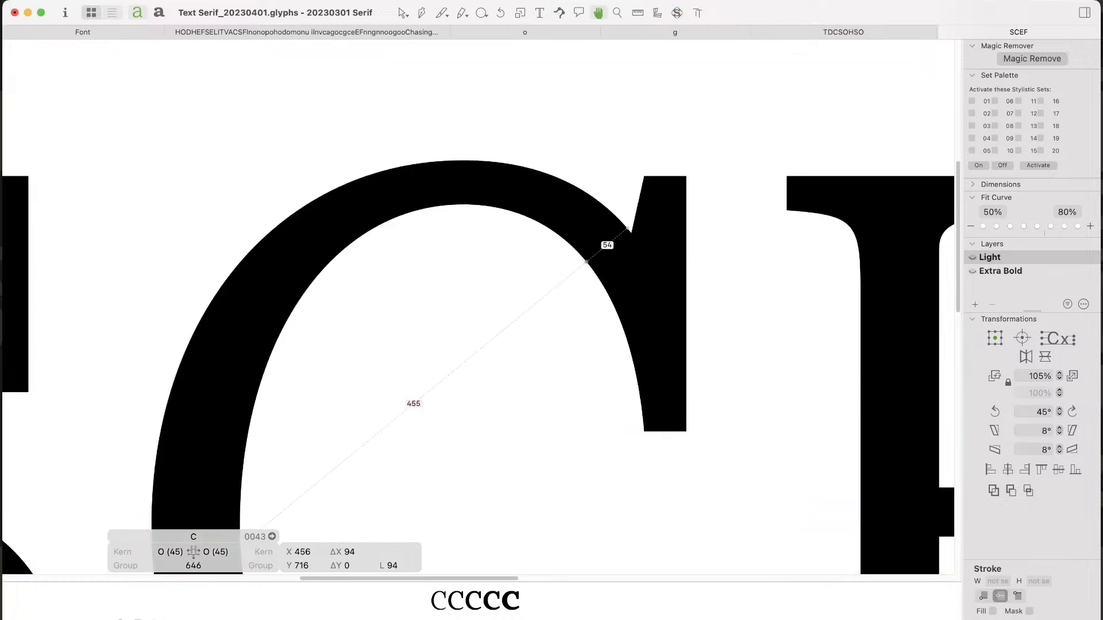
{"action": "left_click_drag", "start_coordinate": [413, 399], "coordinate": [408, 366]}
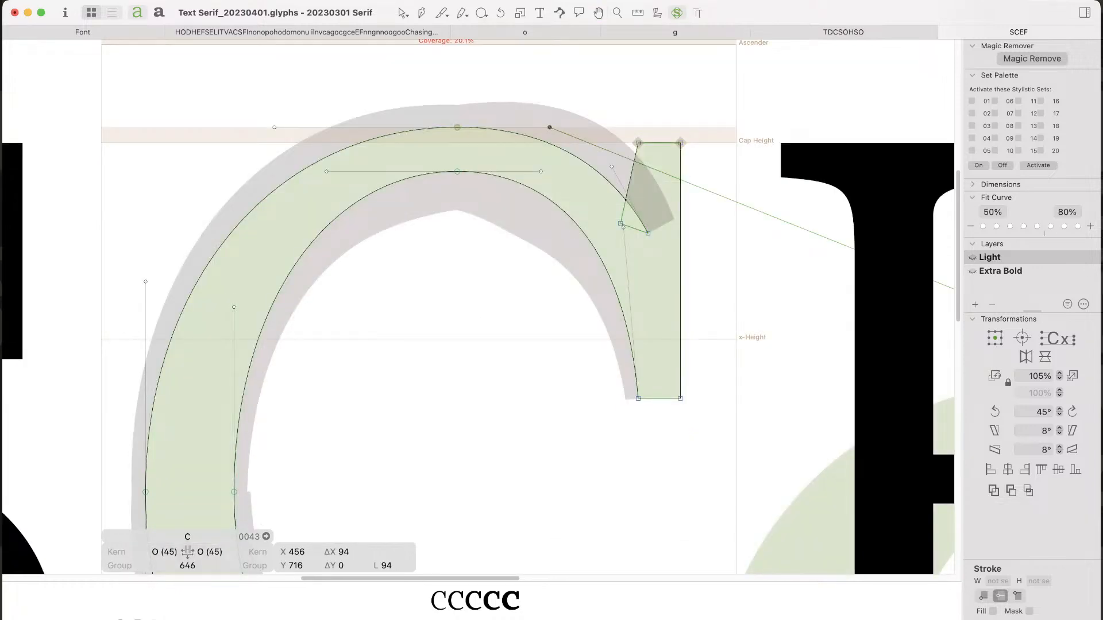
{"action": "key", "text": "t"}
{"action": "key", "text": "super+0"}
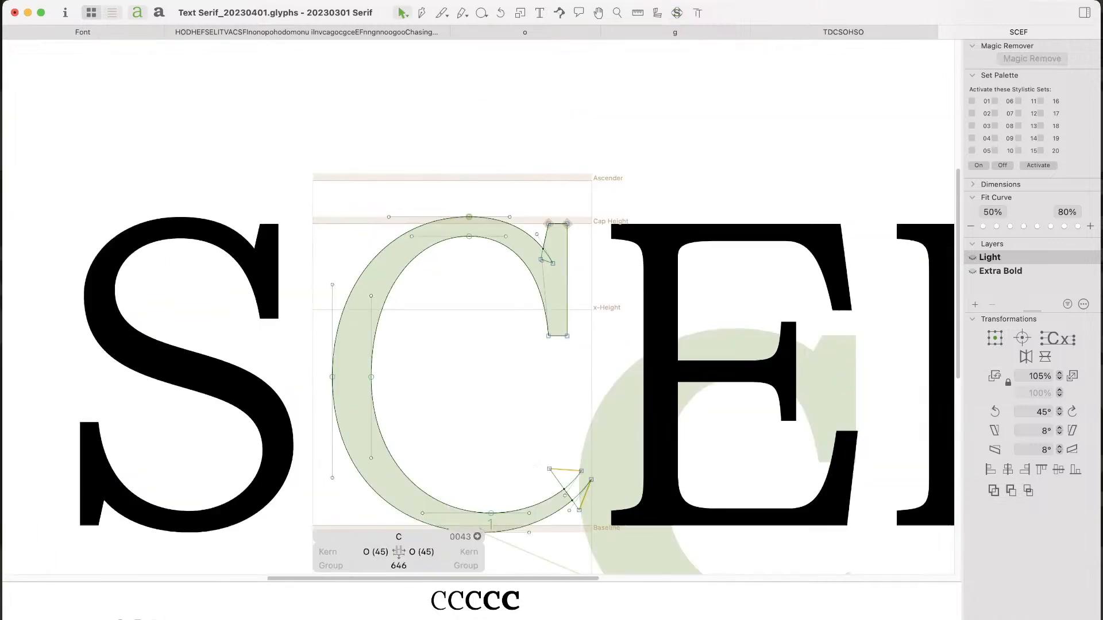
{"action": "key", "text": "Escape"}
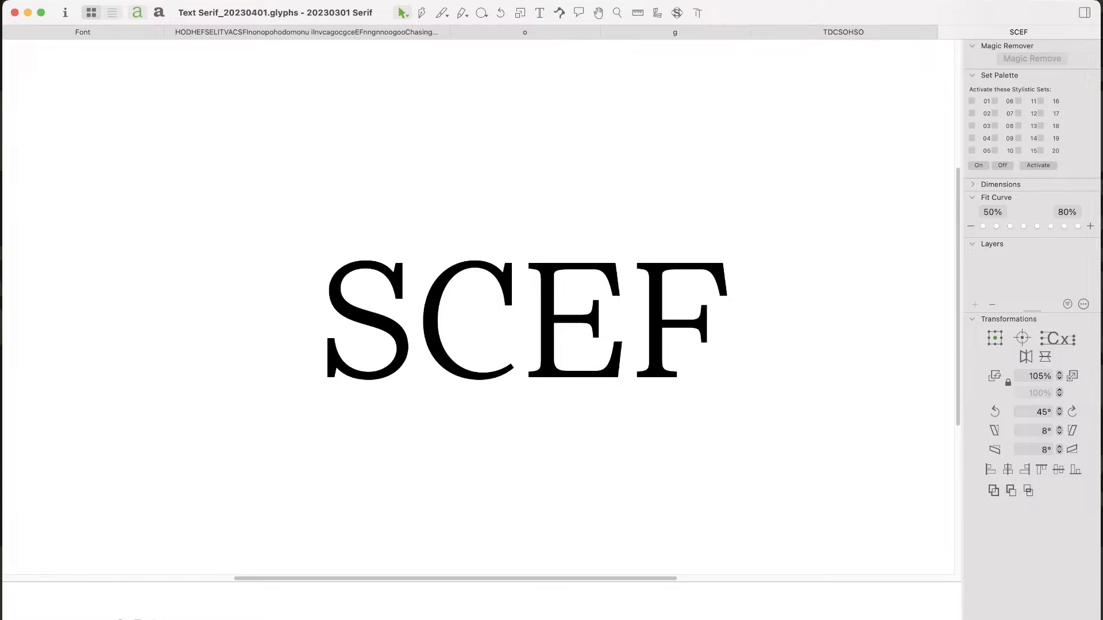
Step: Nudge the nodes and handles of the Light C's upper arm end and serif 4 units left and view the result in SCEF
{"action": "key", "text": "super+space"}
{"action": "left_click_drag", "start_coordinate": [554, 228], "coordinate": [426, 431]}
{"action": "double_click", "coordinate": [415, 252]}
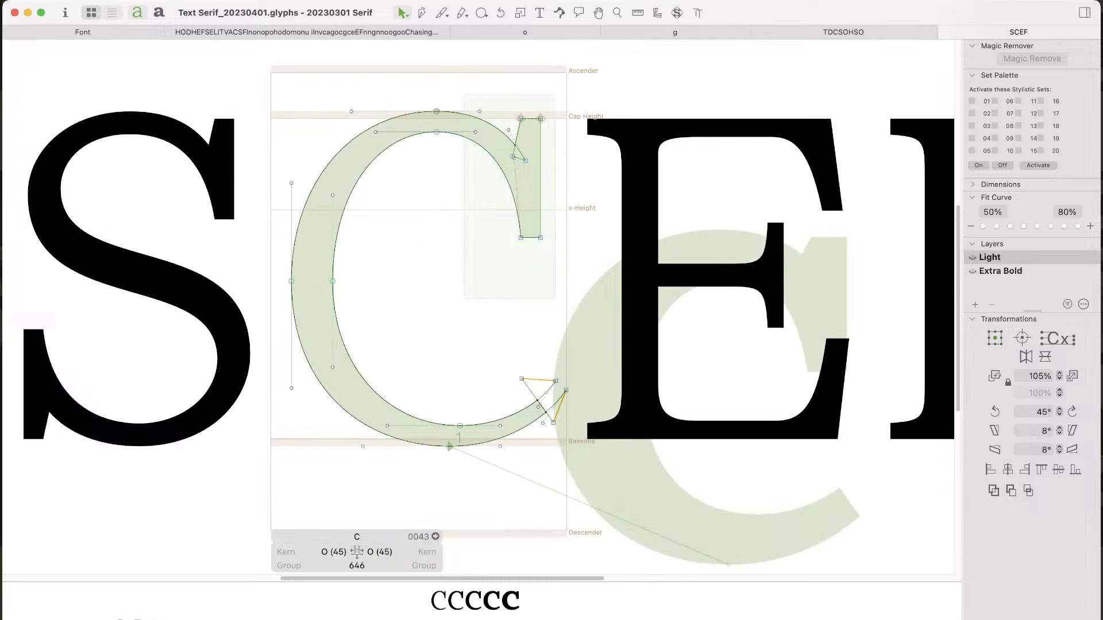
{"action": "key", "text": "space"}
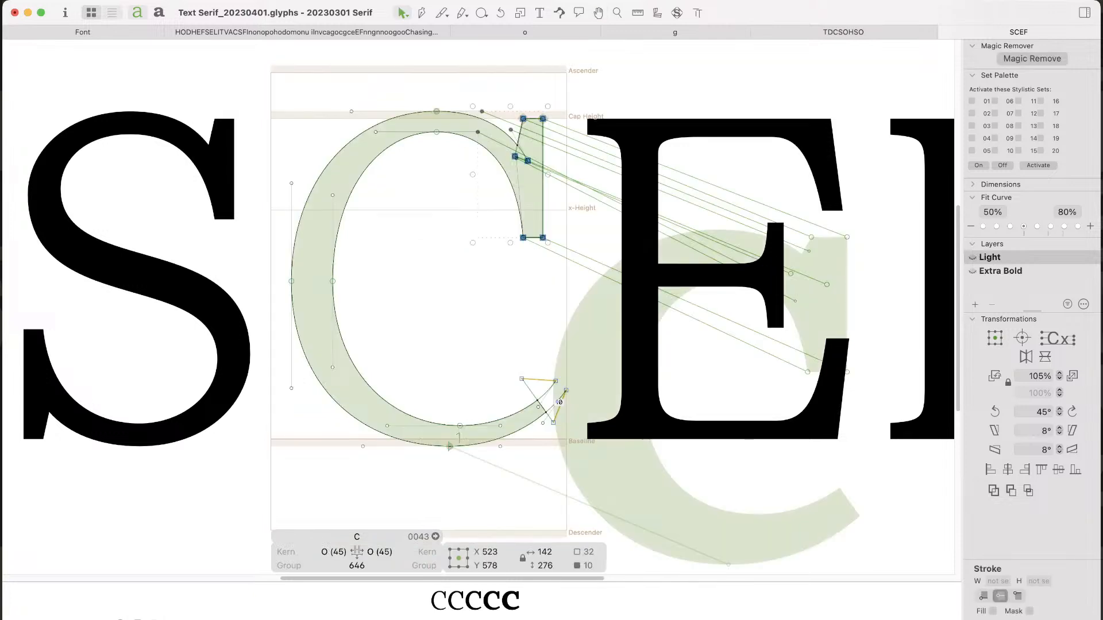
{"action": "key", "text": "Left"}
{"action": "key", "text": "Left"}
{"action": "key", "text": "Left"}
{"action": "key", "text": "Left"}
{"action": "left_click", "coordinate": [480, 285]}
{"action": "scroll", "coordinate": [481, 285], "scroll_direction": "down", "scroll_amount": 1}
{"action": "key", "text": "super+minus"}
{"action": "key", "text": "super+minus"}
{"action": "key", "text": "super+minus"}
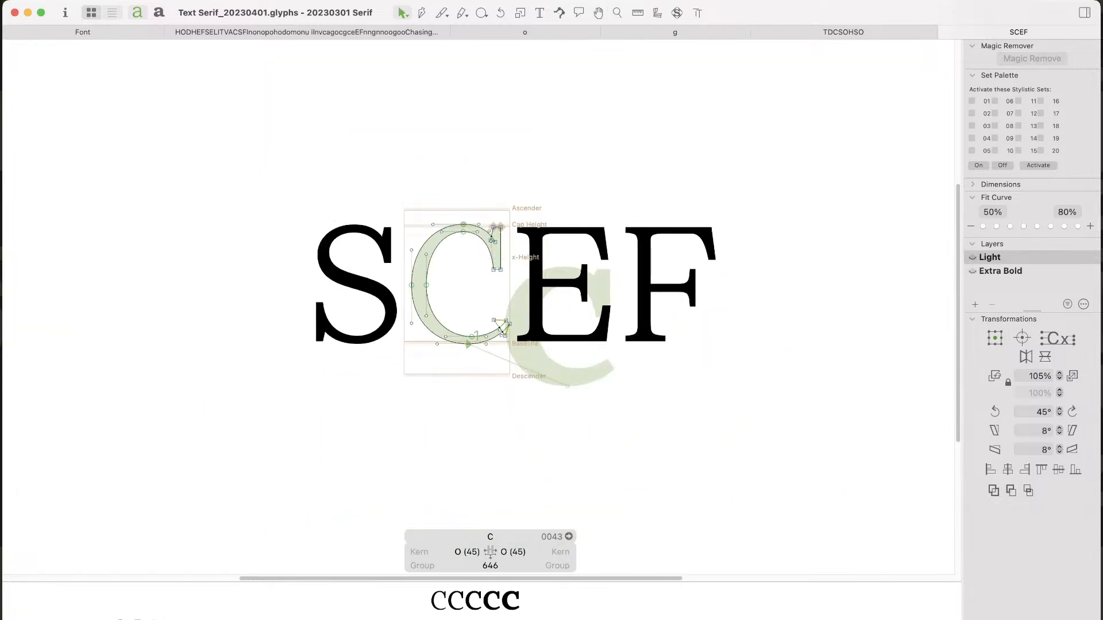
{"action": "key", "text": "t"}
{"action": "left_click", "coordinate": [720, 293]}
{"action": "key", "text": "Escape"}
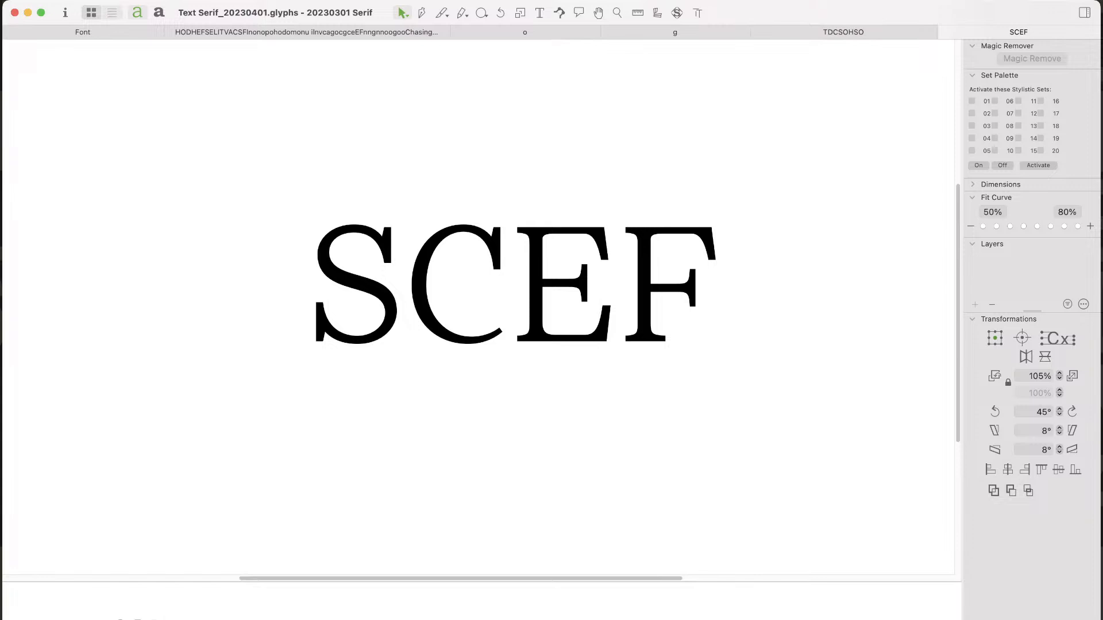
Step: Raise the outer and inner leftmost nodes of the Light C's bowl by 3 units and view the filled SCEF
{"action": "key", "text": "super+space"}
{"action": "left_click_drag", "start_coordinate": [553, 199], "coordinate": [370, 391]}
{"action": "double_click", "coordinate": [373, 343]}
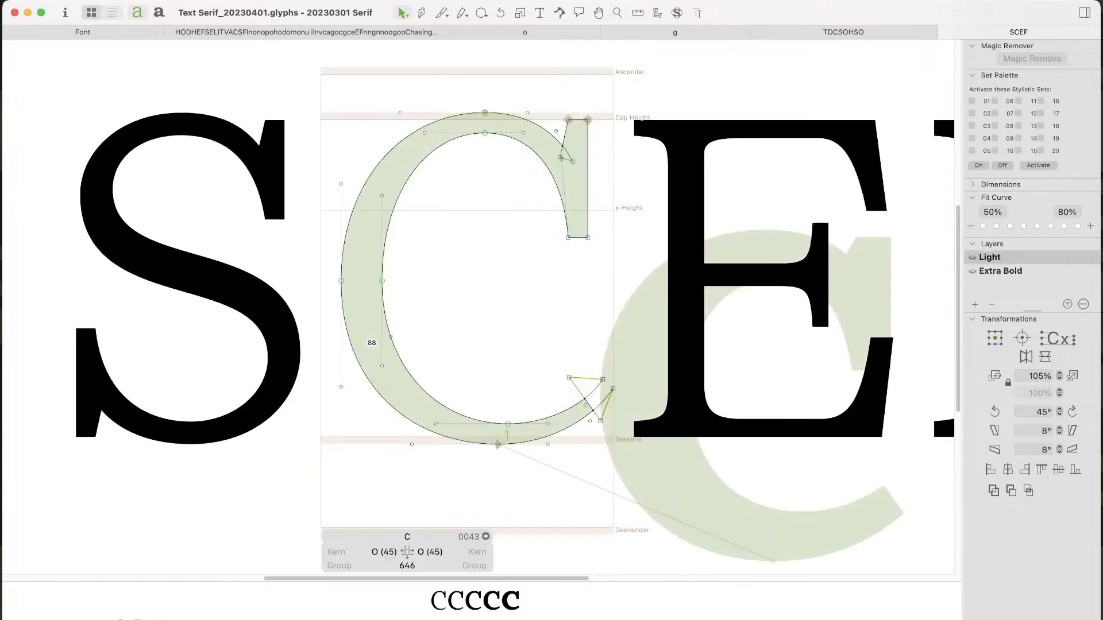
{"action": "key", "text": "s"}
{"action": "left_click_drag", "start_coordinate": [397, 266], "coordinate": [331, 293]}
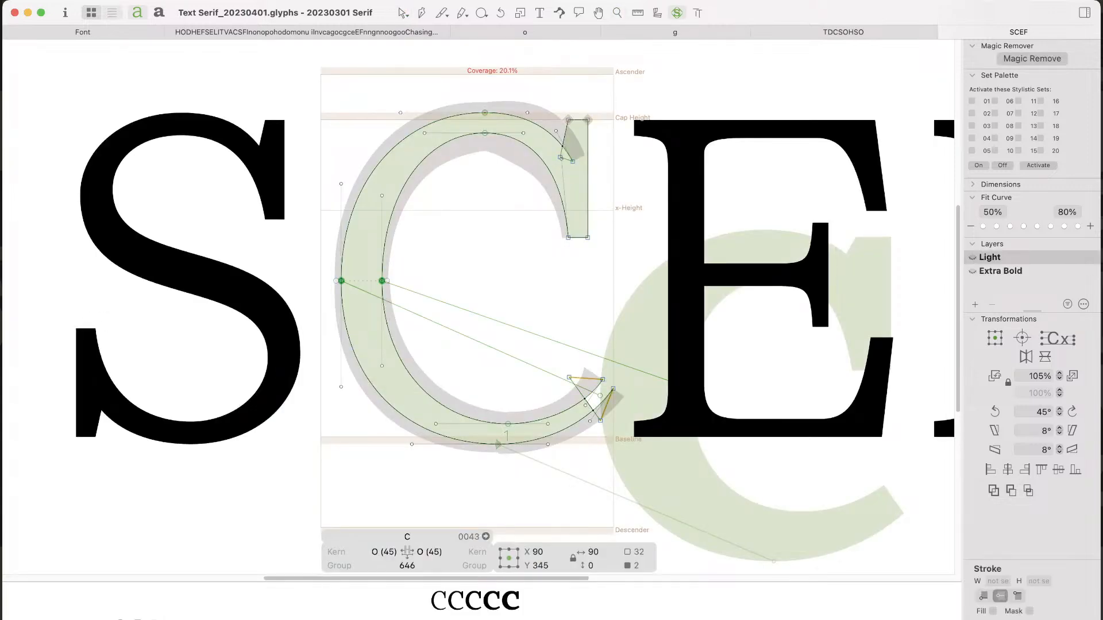
{"action": "key", "text": "Up"}
{"action": "key", "text": "Up"}
{"action": "key", "text": "Up"}
{"action": "key", "text": "Escape"}
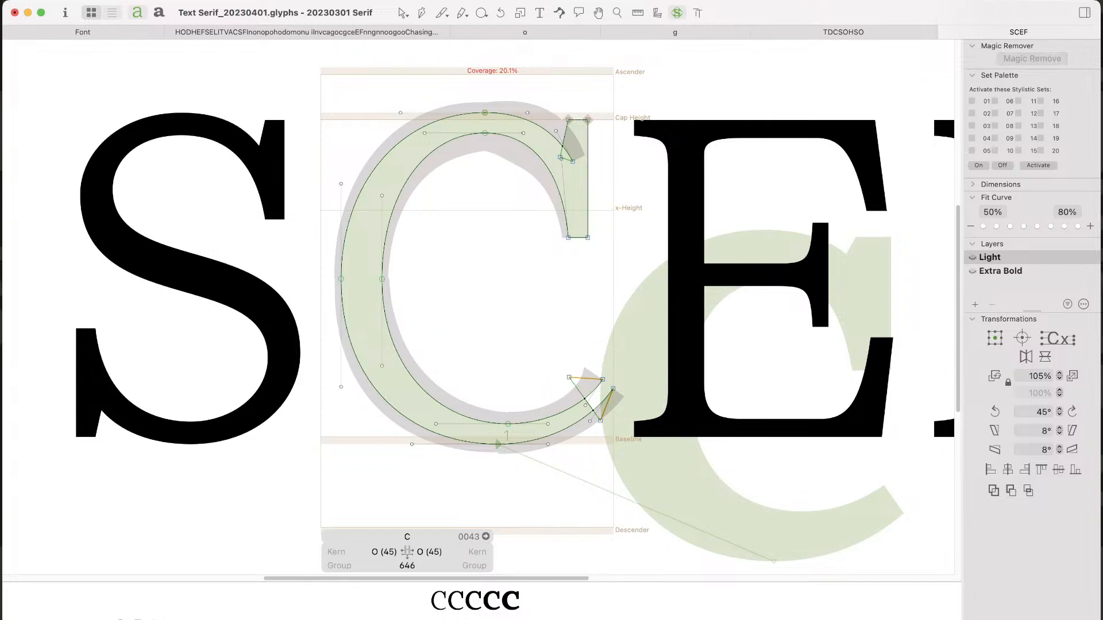
{"action": "key", "text": "v"}
{"action": "key", "text": "super+minus"}
{"action": "key", "text": "super+minus"}
{"action": "key", "text": "super+minus"}
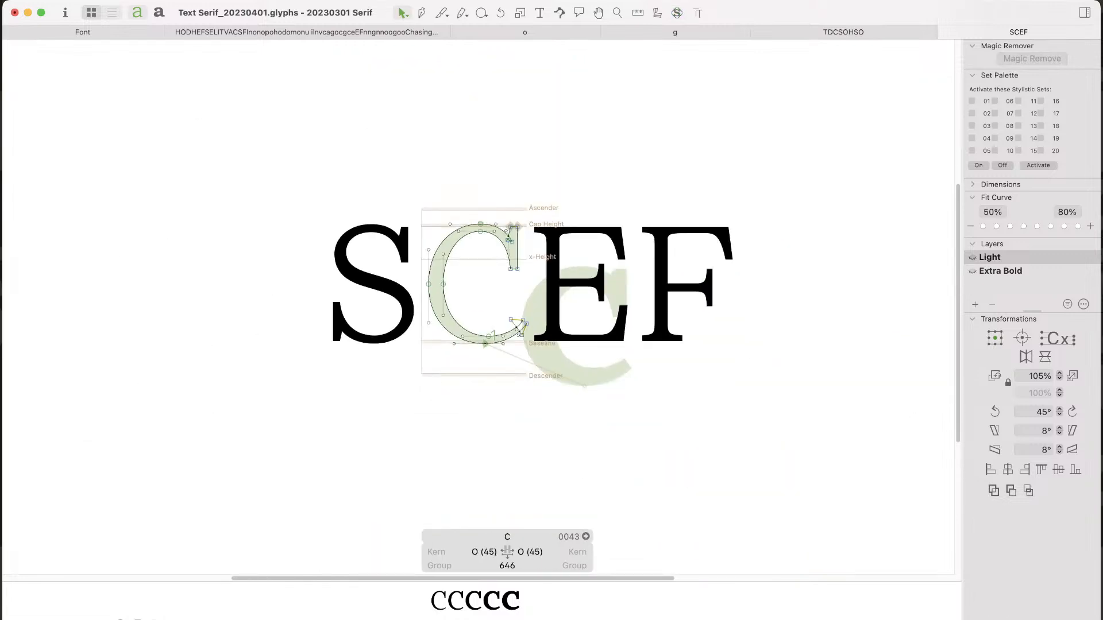
{"action": "key", "text": "t"}
{"action": "key", "text": "Escape"}
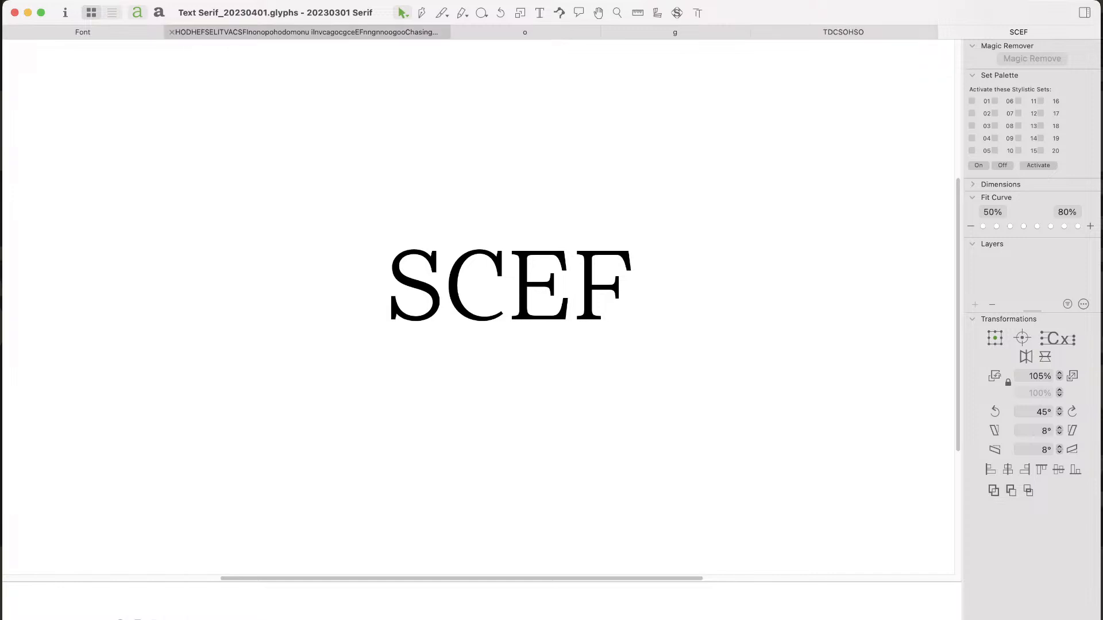
Step: Review the adjusted capitals in the multi-line sample text beginning with HODHEFS
{"action": "left_click", "coordinate": [98, 33]}
{"action": "left_click", "coordinate": [305, 32]}
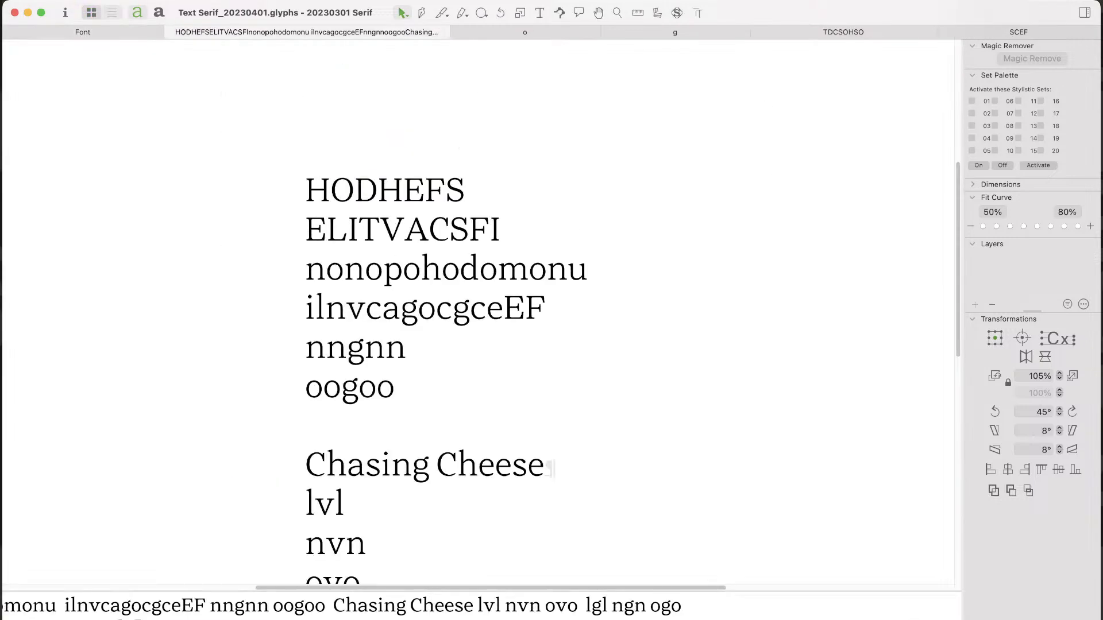
{"action": "key", "text": "space"}
{"action": "left_click_drag", "start_coordinate": [402, 241], "coordinate": [438, 165]}
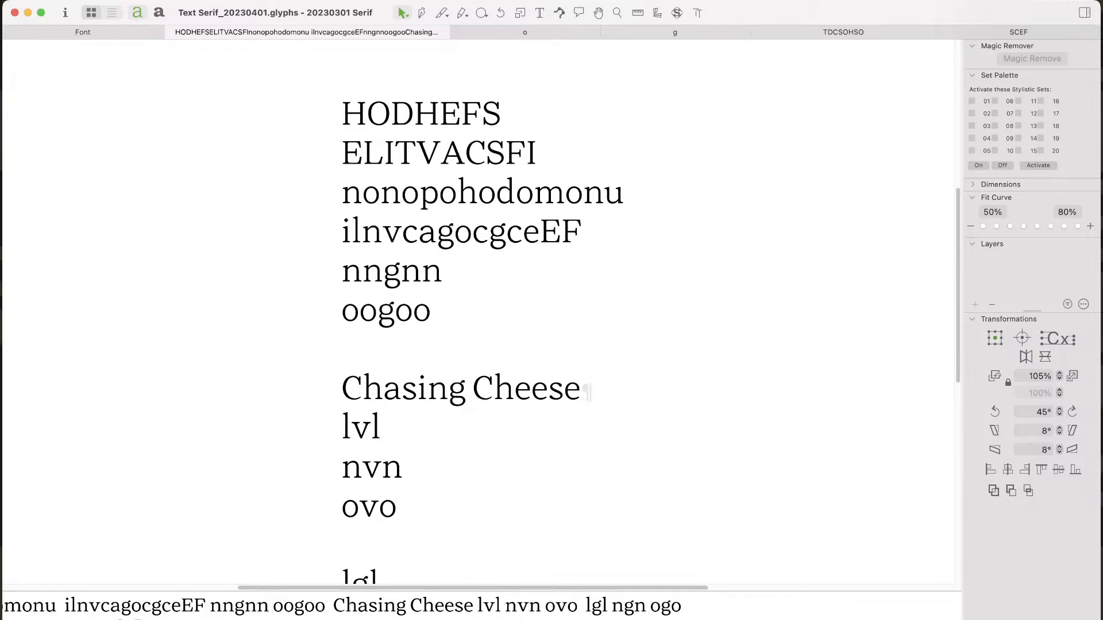
{"action": "key", "text": "super+Tab"}
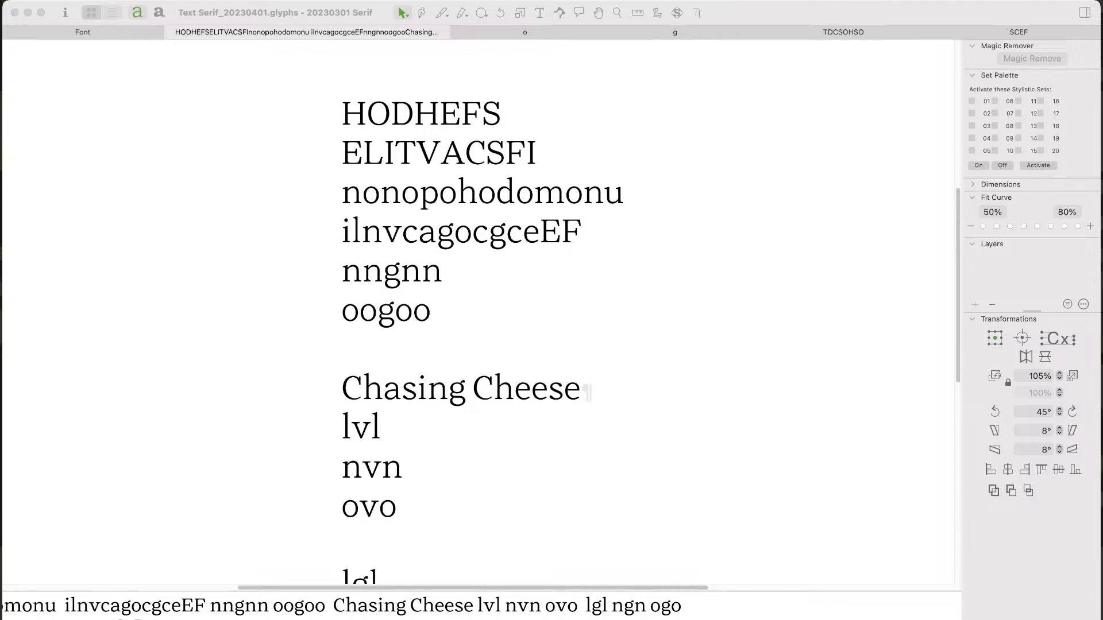
{"action": "key", "text": "super+Tab"}
{"action": "left_click_drag", "start_coordinate": [476, 311], "coordinate": [461, 332]}
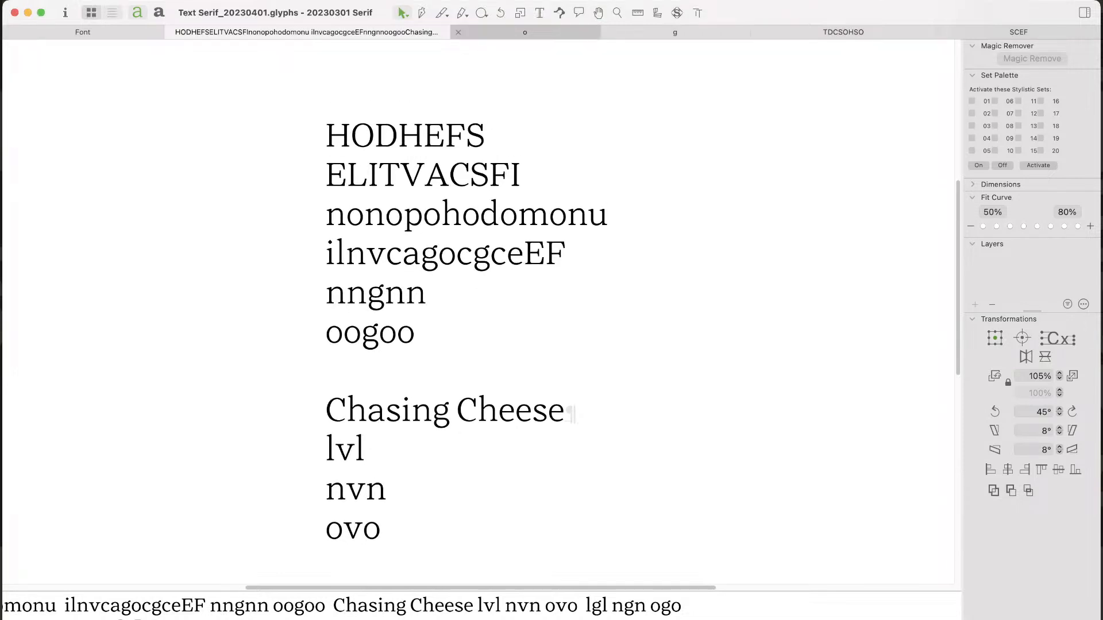
Step: Open the lowercase o from the font overview and examine its Extra Bold outline beside the Light one
{"action": "left_click", "coordinate": [83, 32]}
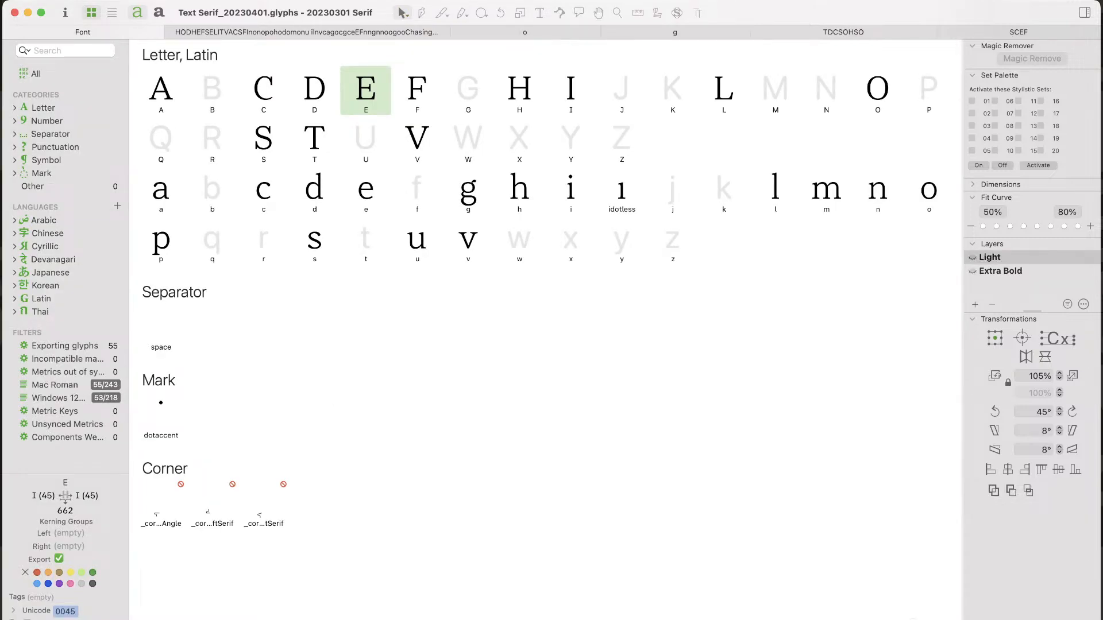
{"action": "key", "text": "super+Tab"}
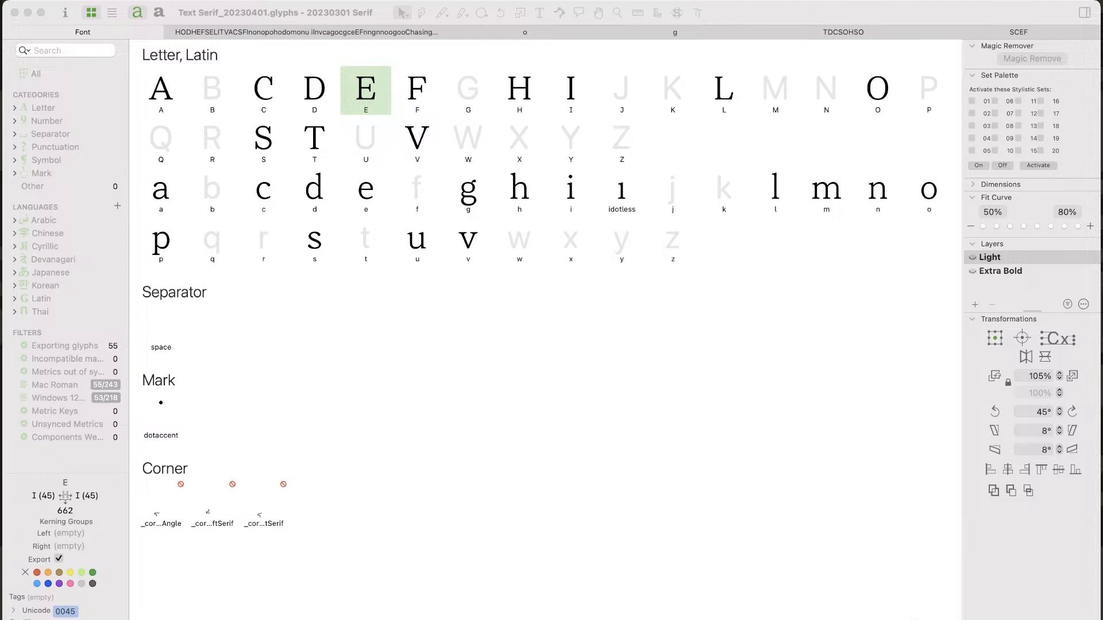
{"action": "key", "text": "super+Tab"}
{"action": "left_click", "coordinate": [929, 190]}
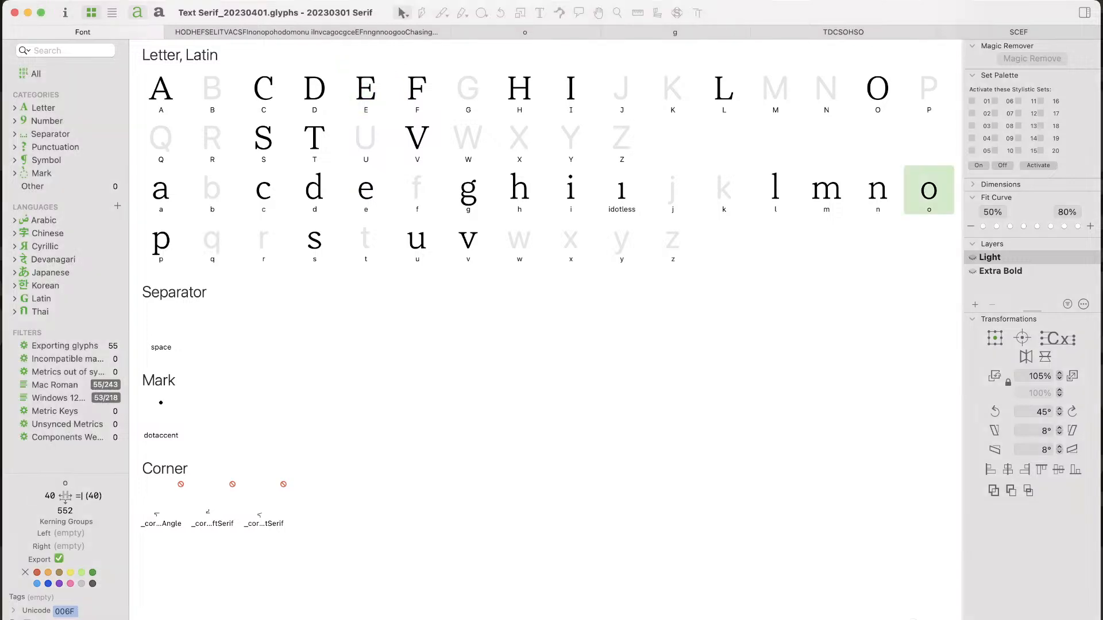
{"action": "double_click", "coordinate": [929, 190]}
{"action": "key", "text": "z"}
{"action": "left_click_drag", "start_coordinate": [276, 320], "coordinate": [457, 465]}
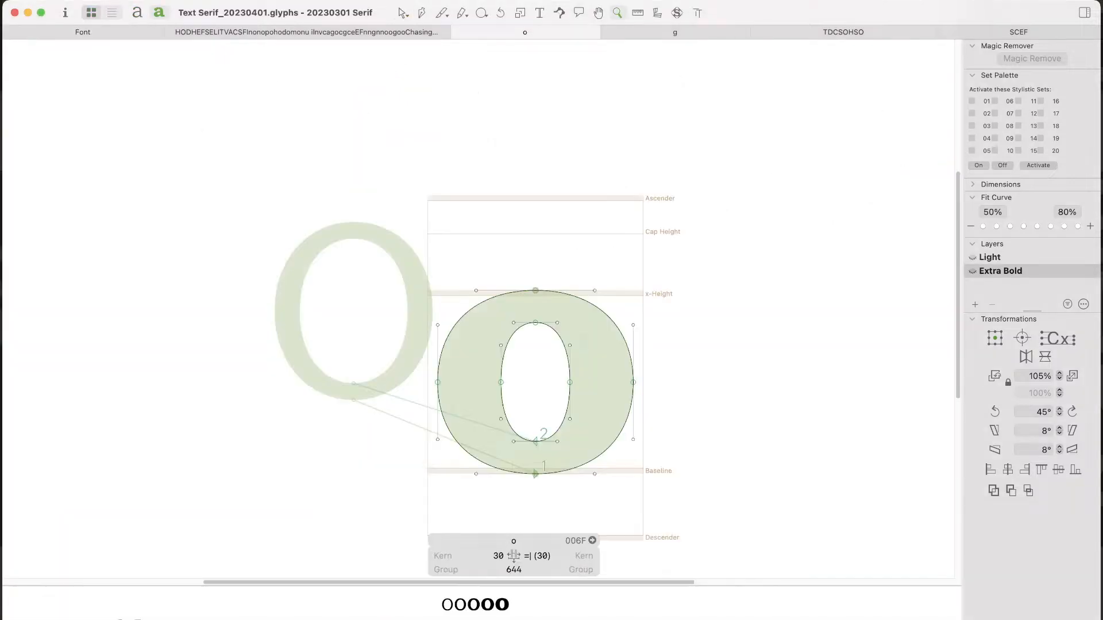
{"action": "key", "text": "v"}
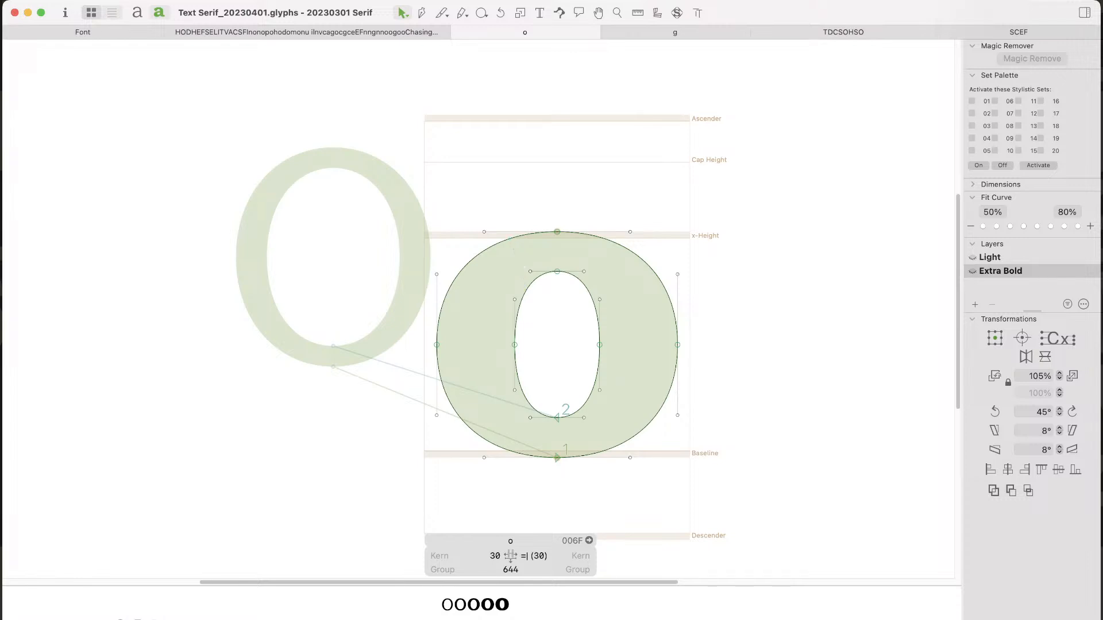
{"action": "key", "text": "super+Tab"}
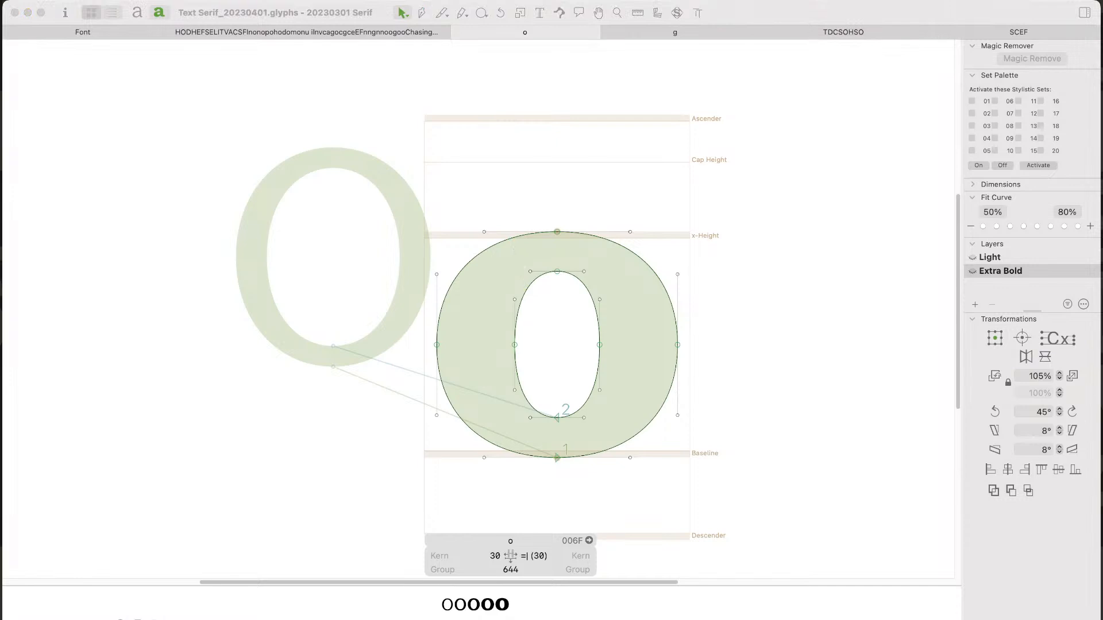
{"action": "key", "text": "super+Tab"}
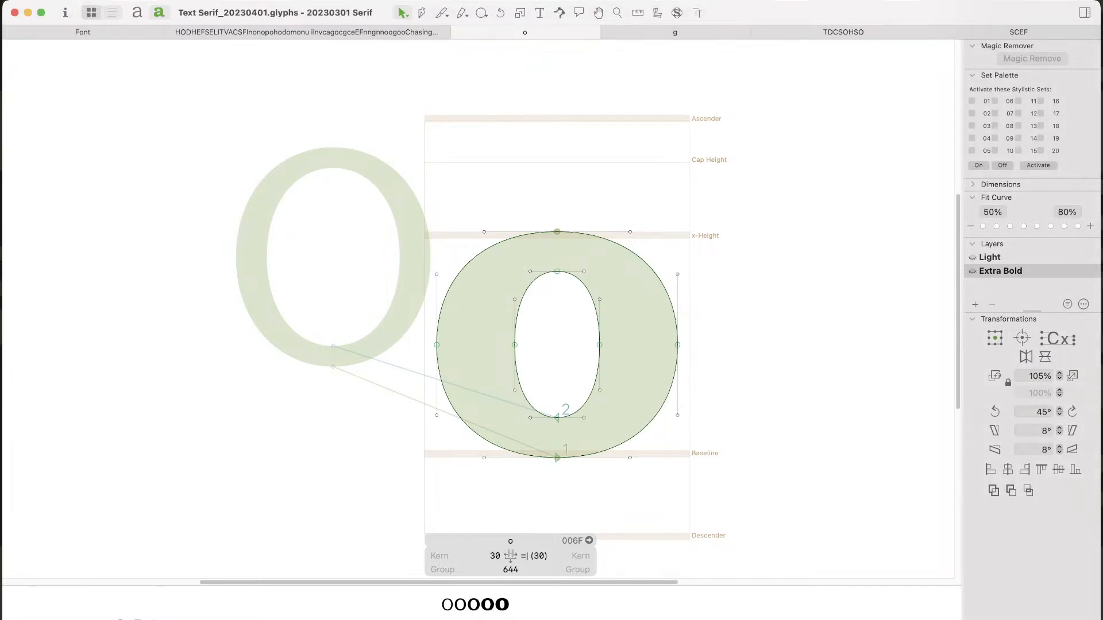
Step: Examine the Light lowercase n and o up close in the nonopohodomonu line of the sample text
{"action": "key", "text": "t"}
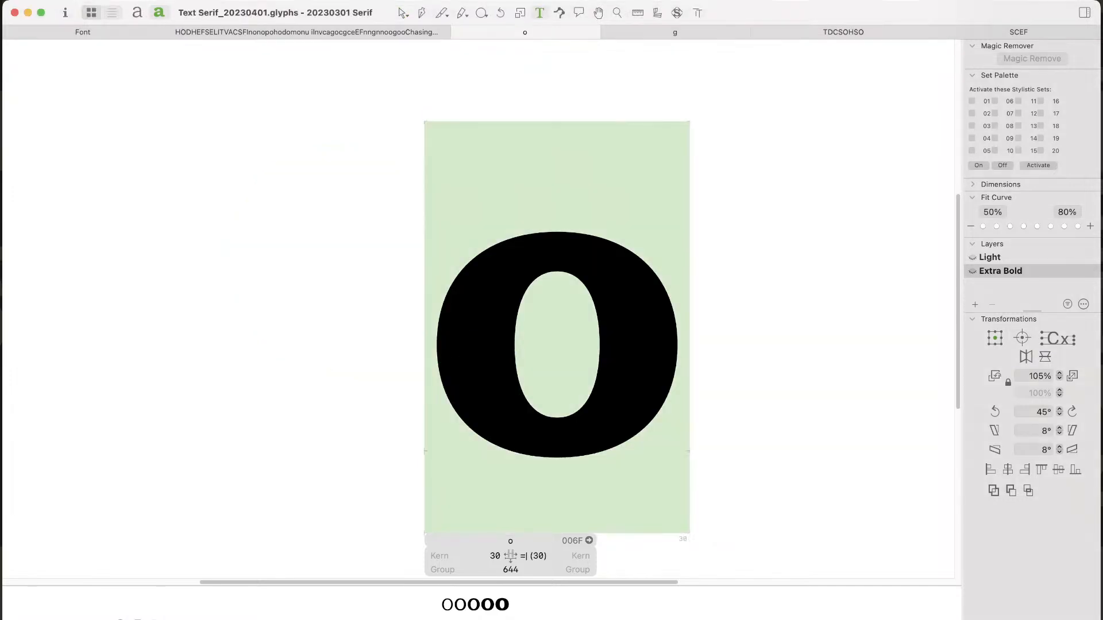
{"action": "left_click", "coordinate": [307, 32]}
{"action": "key", "text": "Escape"}
{"action": "key", "text": "z"}
{"action": "left_click_drag", "start_coordinate": [268, 143], "coordinate": [586, 326]}
{"action": "left_click_drag", "start_coordinate": [539, 148], "coordinate": [80, 402]}
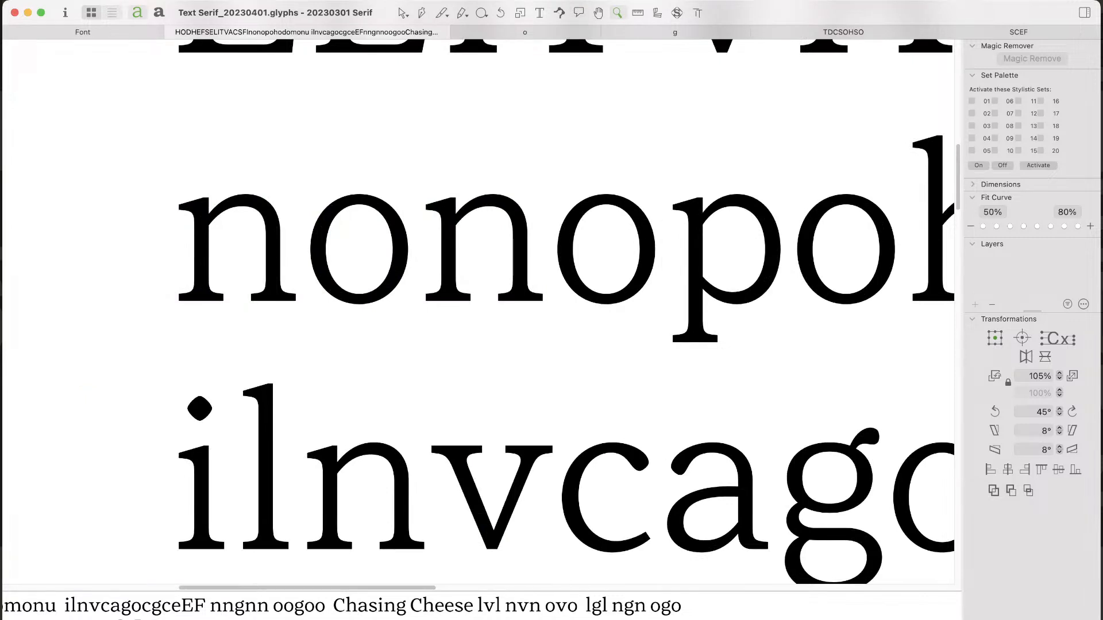
{"action": "left_click_drag", "start_coordinate": [641, 144], "coordinate": [165, 386]}
{"action": "key", "text": "v"}
{"action": "key", "text": "super+Tab"}
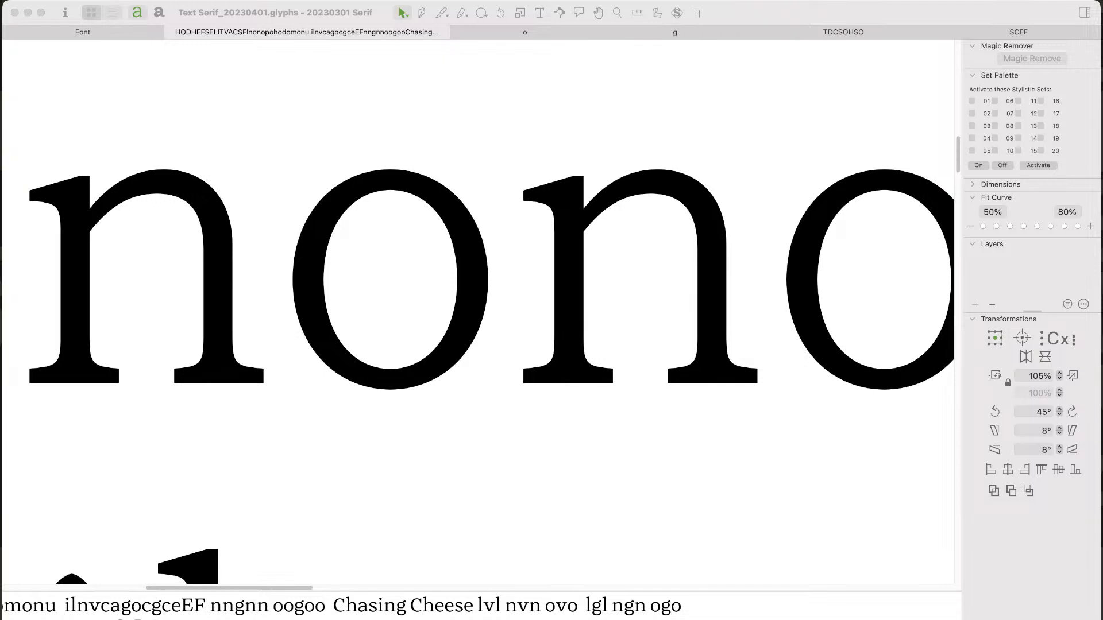
Step: Compare the thickness at the top of the Light lowercase o with that of the neighbouring n's arch in the nonopohodomonu line
{"action": "key", "text": "super+Tab"}
{"action": "key", "text": "super+space"}
{"action": "left_click_drag", "start_coordinate": [198, 133], "coordinate": [553, 440]}
{"action": "double_click", "coordinate": [528, 356]}
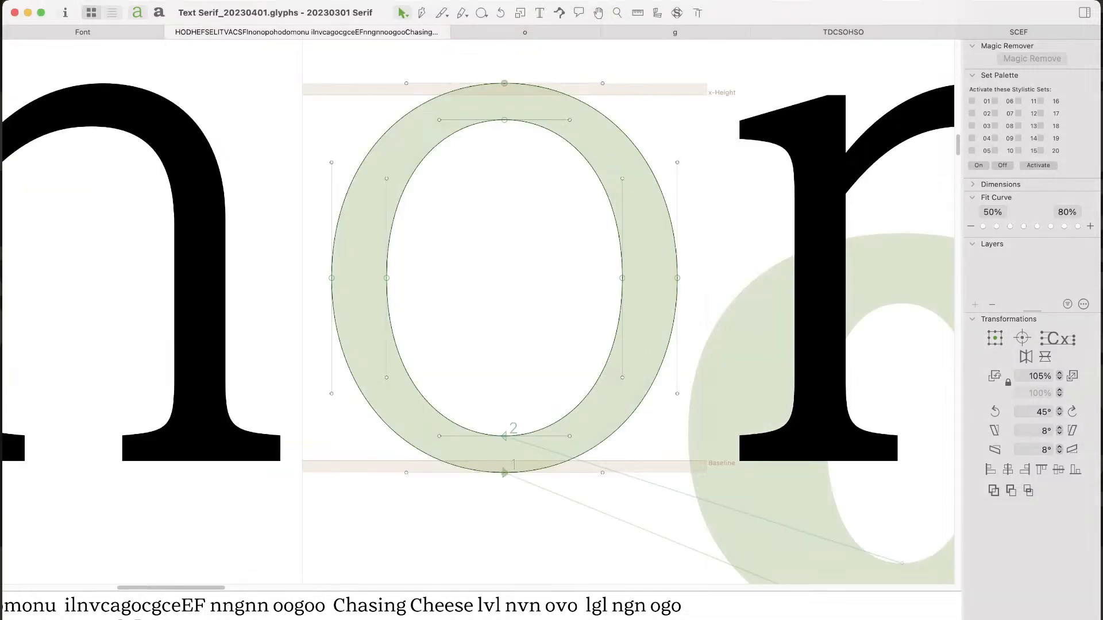
{"action": "left_click", "coordinate": [505, 120]}
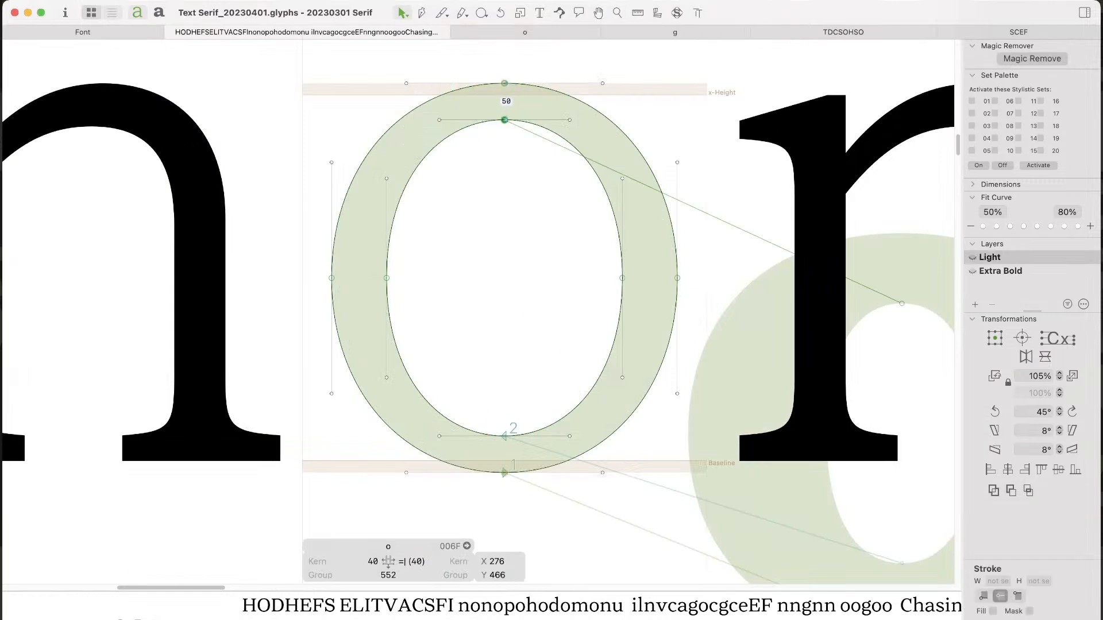
{"action": "left_click_drag", "start_coordinate": [504, 120], "coordinate": [796, 128]}
{"action": "double_click", "coordinate": [383, 122]}
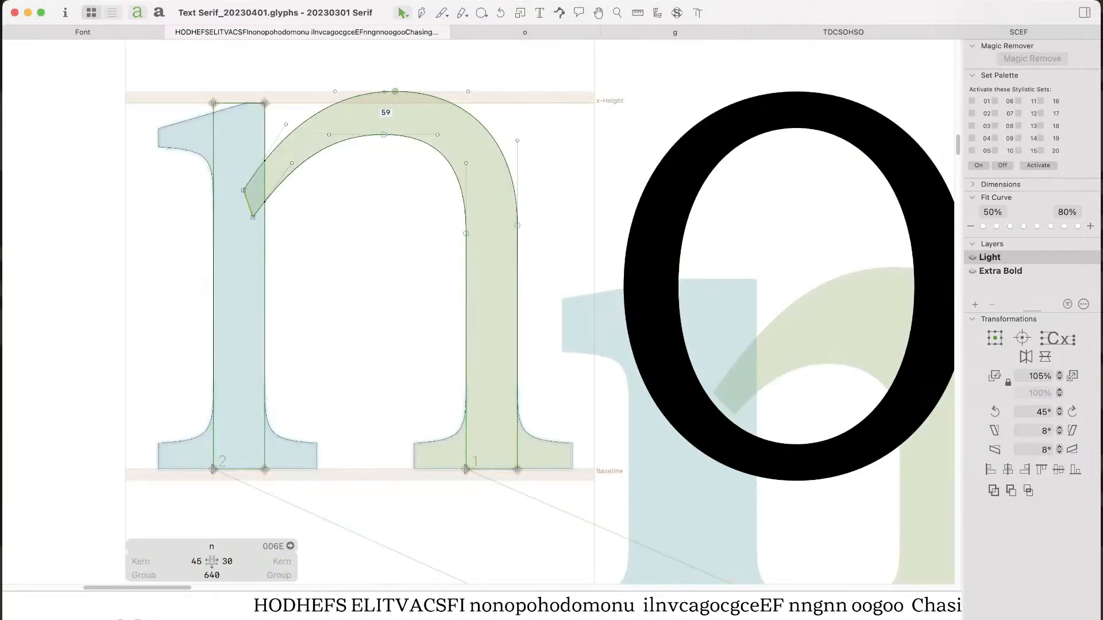
{"action": "double_click", "coordinate": [786, 111]}
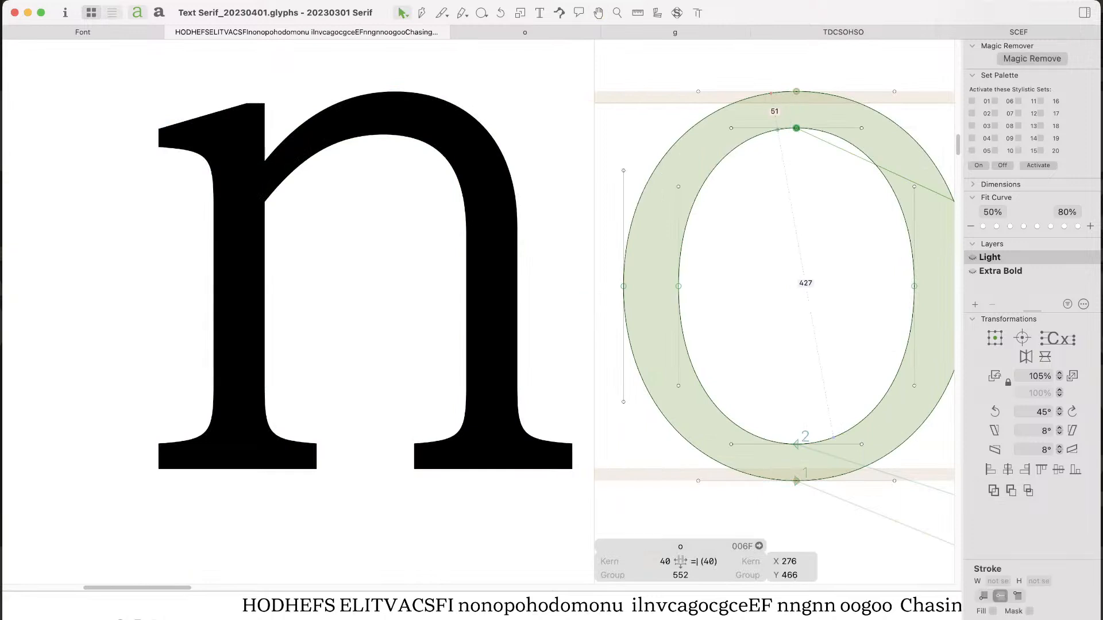
Step: Lower the top inner node of the Light o's counter by 5 units and raise the bottom inner node by 5 units
{"action": "key", "text": "Down"}
{"action": "key", "text": "Down"}
{"action": "key", "text": "Down"}
{"action": "key", "text": "Down"}
{"action": "key", "text": "Down"}
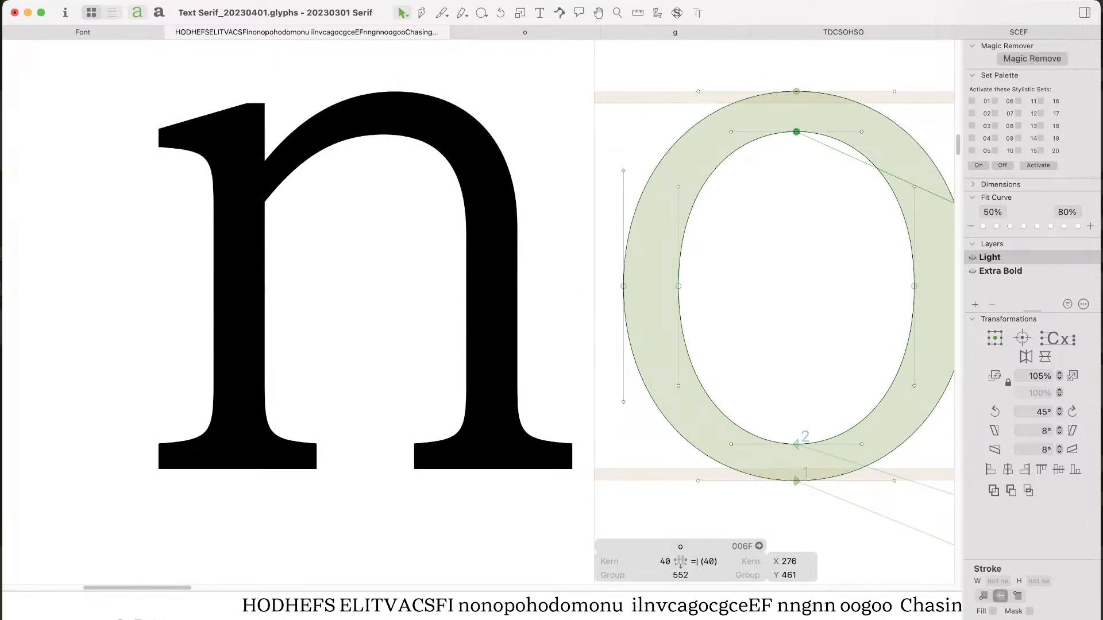
{"action": "left_click", "coordinate": [796, 445]}
{"action": "key", "text": "Up"}
{"action": "key", "text": "Up"}
{"action": "key", "text": "Up"}
{"action": "key", "text": "Up"}
{"action": "key", "text": "Up"}
Step: Review the adjusted Light o beside the n and p in the nonopohodomonu line of the sample text
{"action": "left_click", "coordinate": [828, 404]}
{"action": "key", "text": "super+minus"}
{"action": "key", "text": "super+minus"}
{"action": "key", "text": "super+minus"}
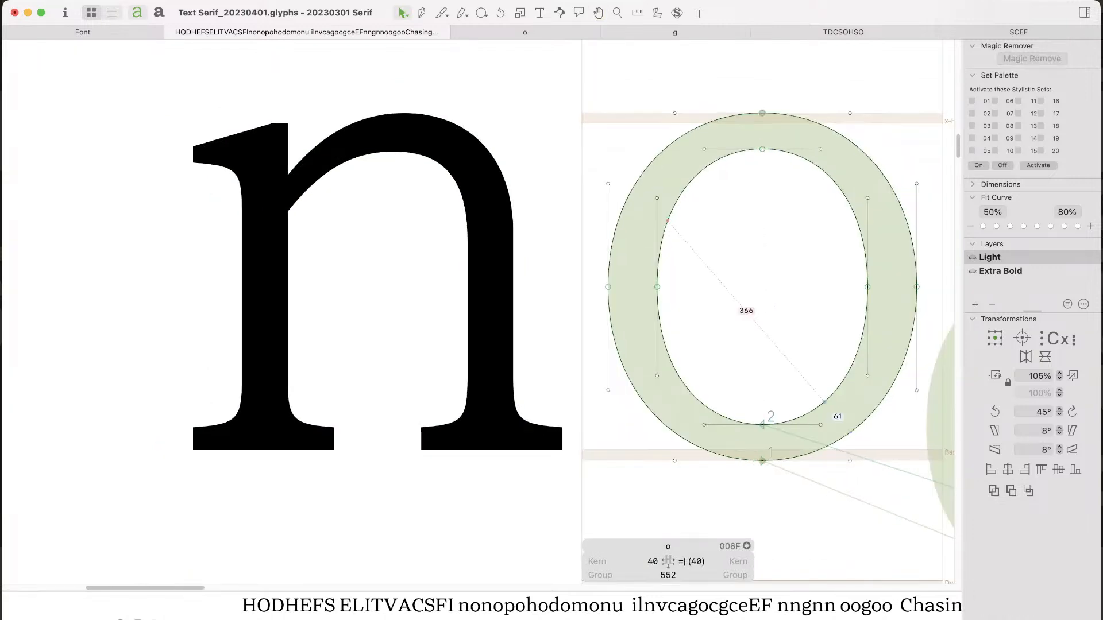
{"action": "key", "text": "space"}
{"action": "left_click_drag", "start_coordinate": [828, 405], "coordinate": [648, 411]}
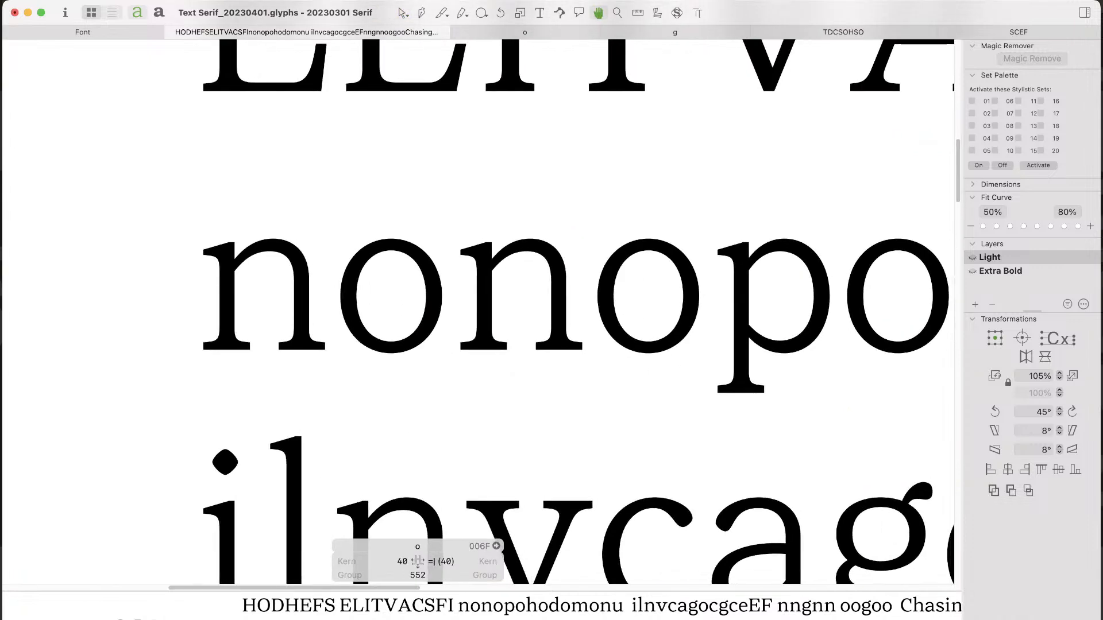
{"action": "key", "text": "super+Tab"}
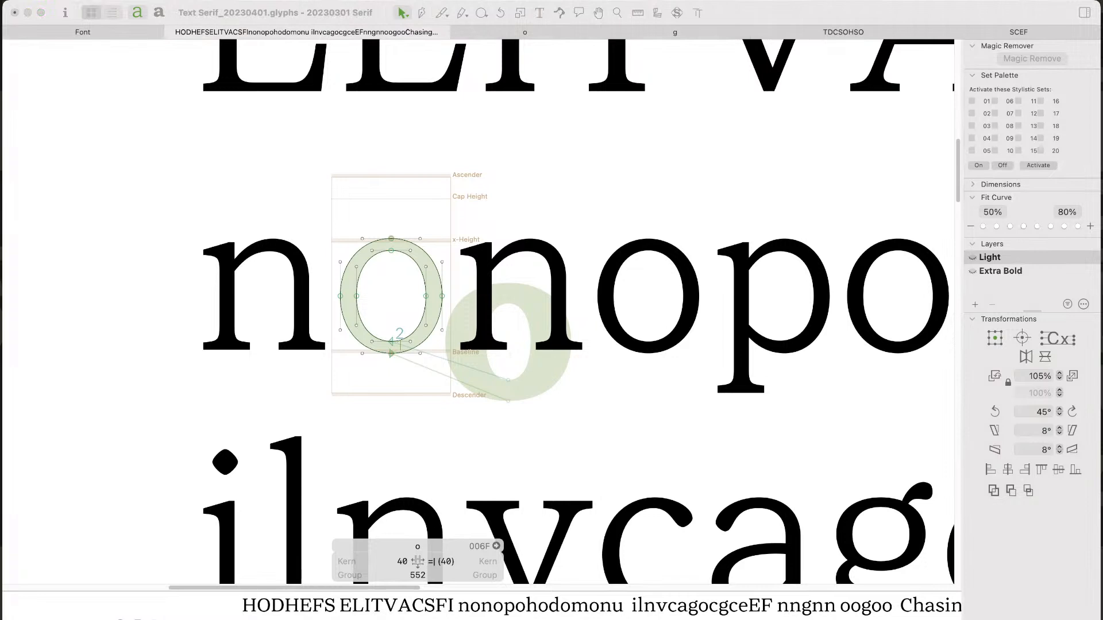
{"action": "key", "text": "super+Tab"}
{"action": "key", "text": "space"}
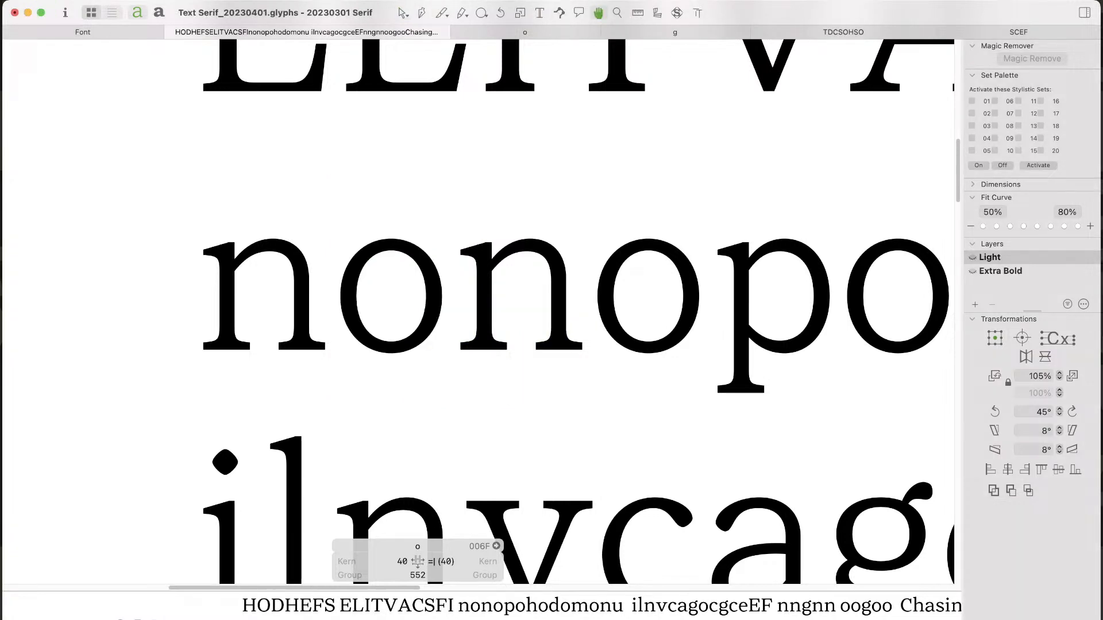
{"action": "left_click_drag", "start_coordinate": [648, 411], "coordinate": [598, 419]}
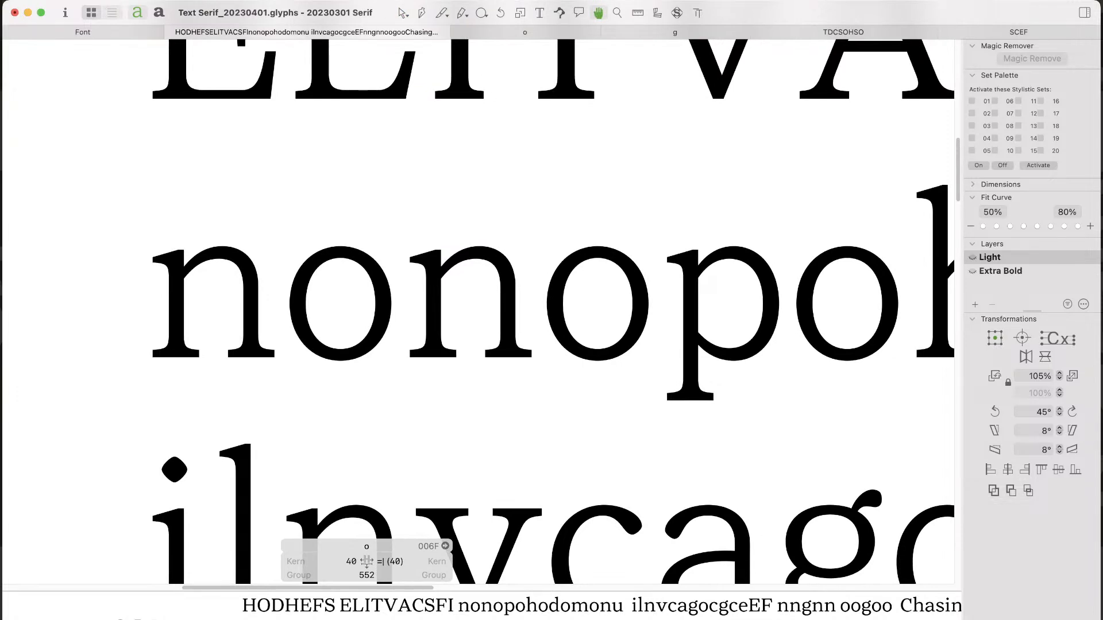
{"action": "left_click_drag", "start_coordinate": [598, 418], "coordinate": [525, 425]}
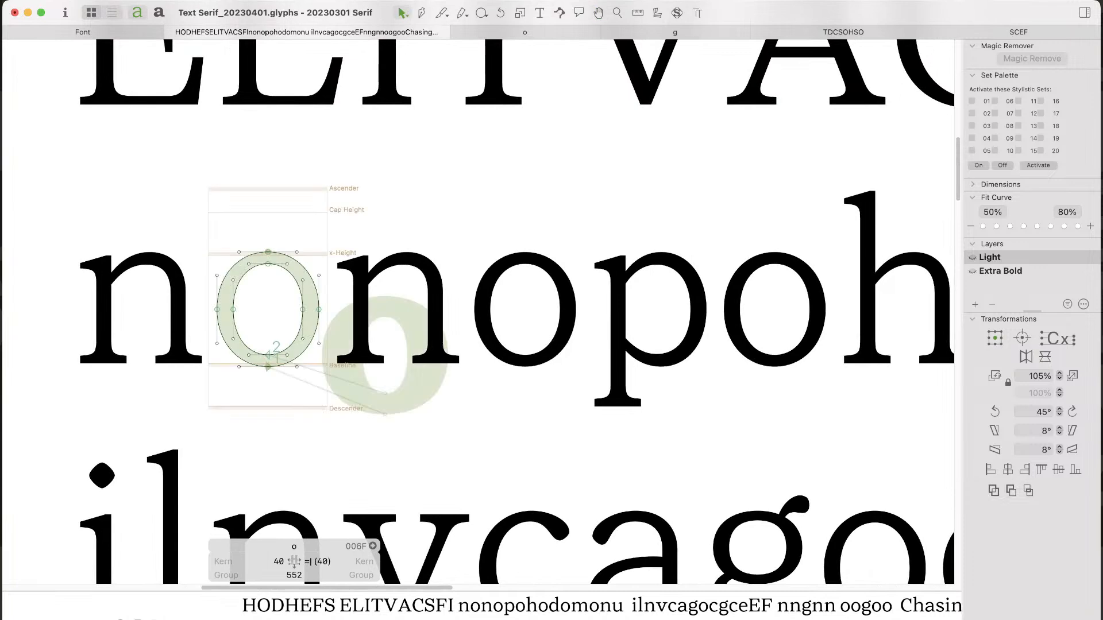
{"action": "key", "text": "super+Tab"}
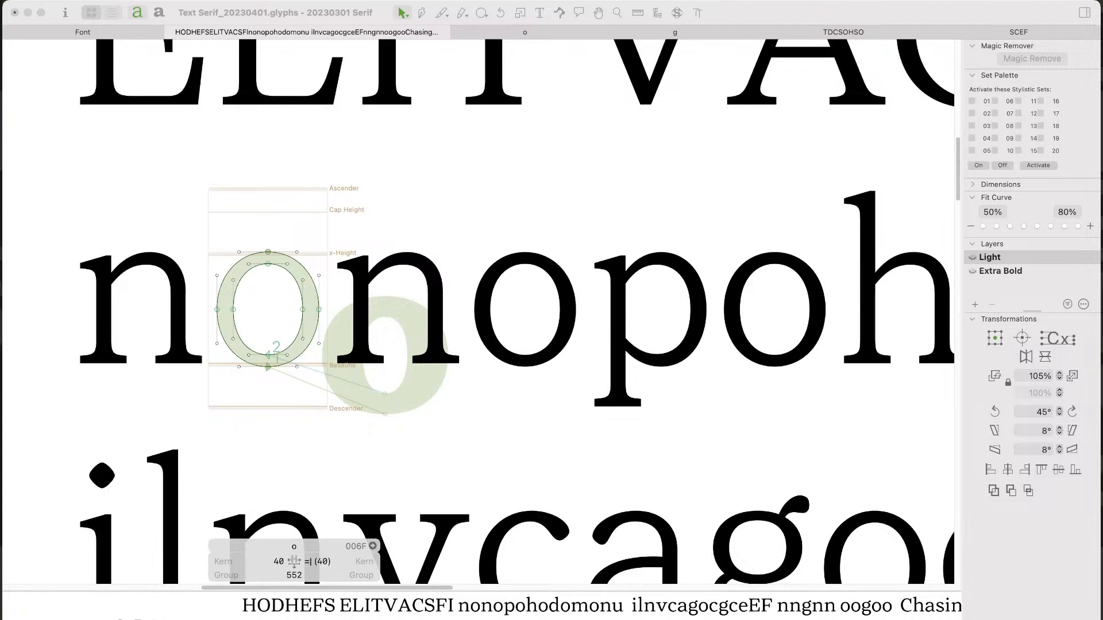
{"action": "key", "text": "super+Tab"}
Step: Open the Light p in the "nonopohodomonu" line for outline editing, focused on the lower part of its bowl
{"action": "key", "text": "z"}
{"action": "left_click_drag", "start_coordinate": [572, 216], "coordinate": [757, 377]}
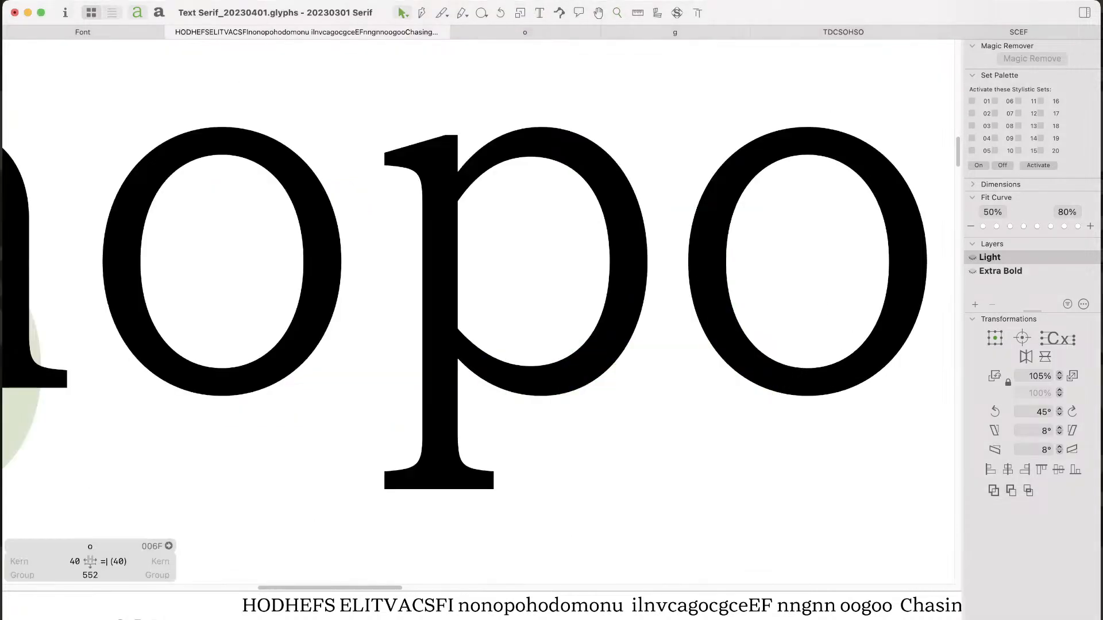
{"action": "double_click", "coordinate": [558, 380]}
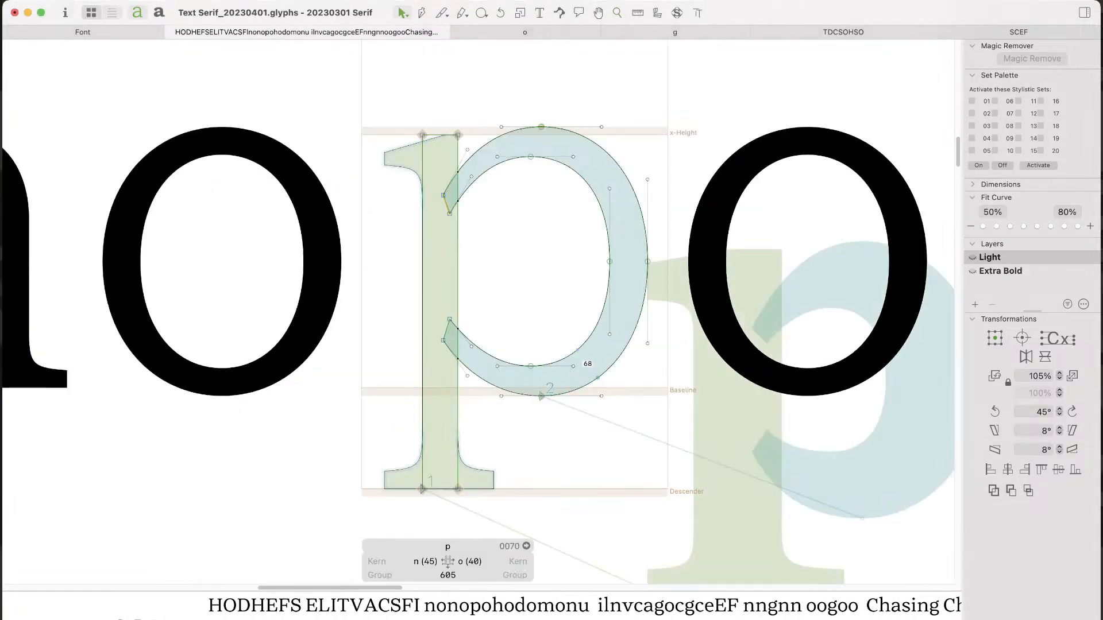
{"action": "key", "text": "super+space"}
{"action": "left_click", "coordinate": [574, 355], "text": "super"}
{"action": "key", "text": "space"}
{"action": "left_click_drag", "start_coordinate": [474, 357], "coordinate": [579, 351]}
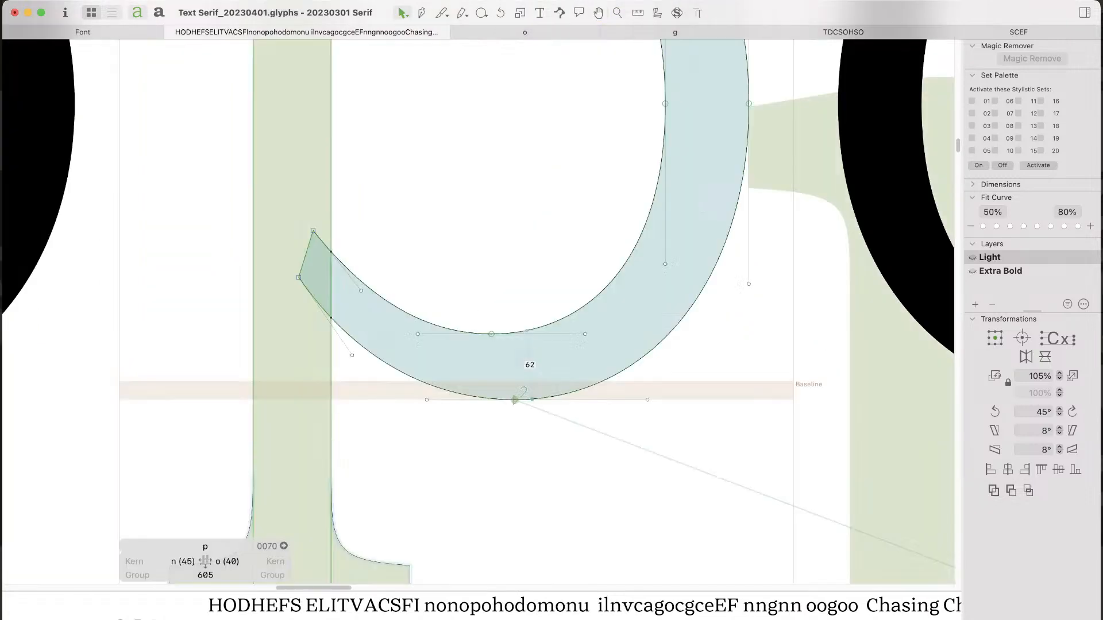
Step: Shift the outer bottom extreme node of the p's bowl and the outer handle near the stem 10 units left
{"action": "left_click", "coordinate": [515, 399]}
{"action": "left_click", "coordinate": [352, 355], "text": "shift"}
{"action": "key", "text": "space"}
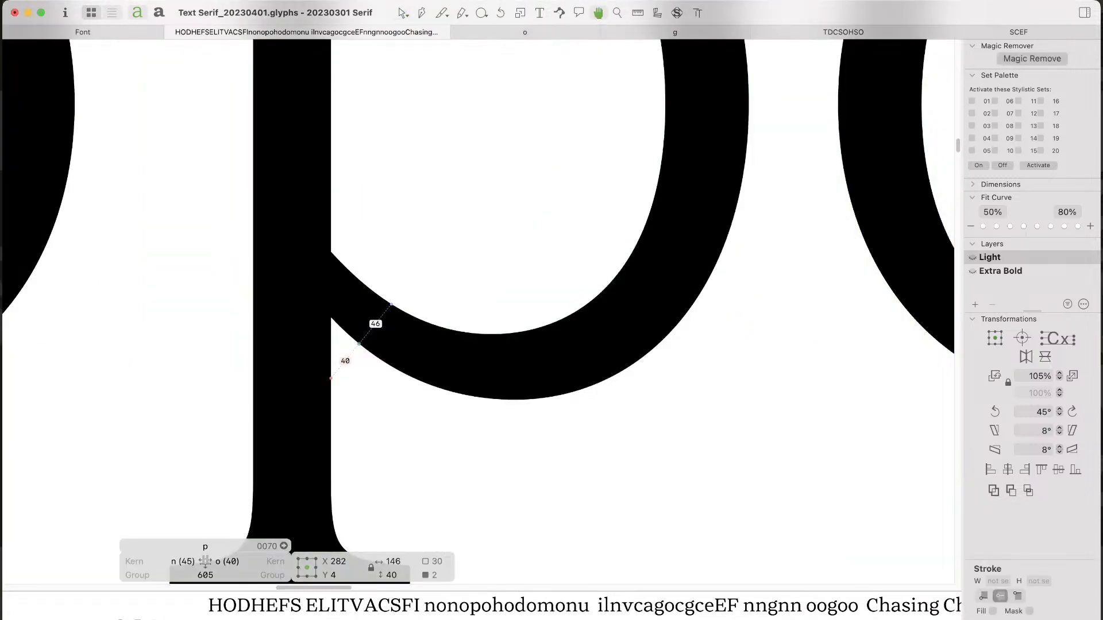
{"action": "key", "text": "Left"}
{"action": "key", "text": "Left"}
{"action": "key", "text": "Left"}
{"action": "key", "text": "Left"}
{"action": "key", "text": "Left"}
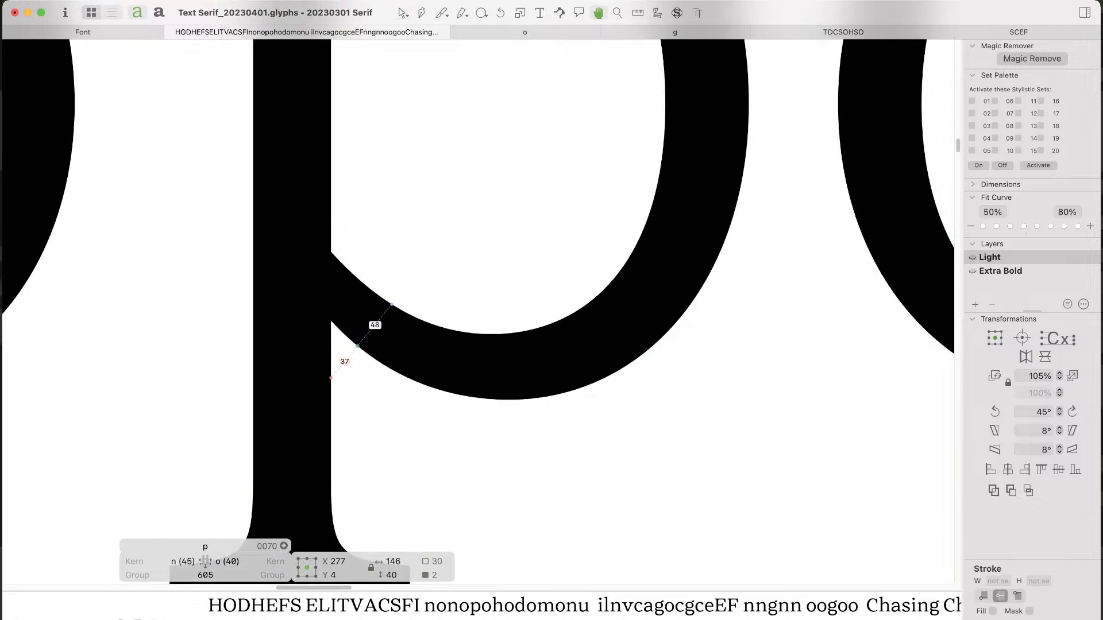
{"action": "key", "text": "Left"}
{"action": "key", "text": "Left"}
{"action": "key", "text": "Left"}
{"action": "key", "text": "Left"}
{"action": "key", "text": "Left"}
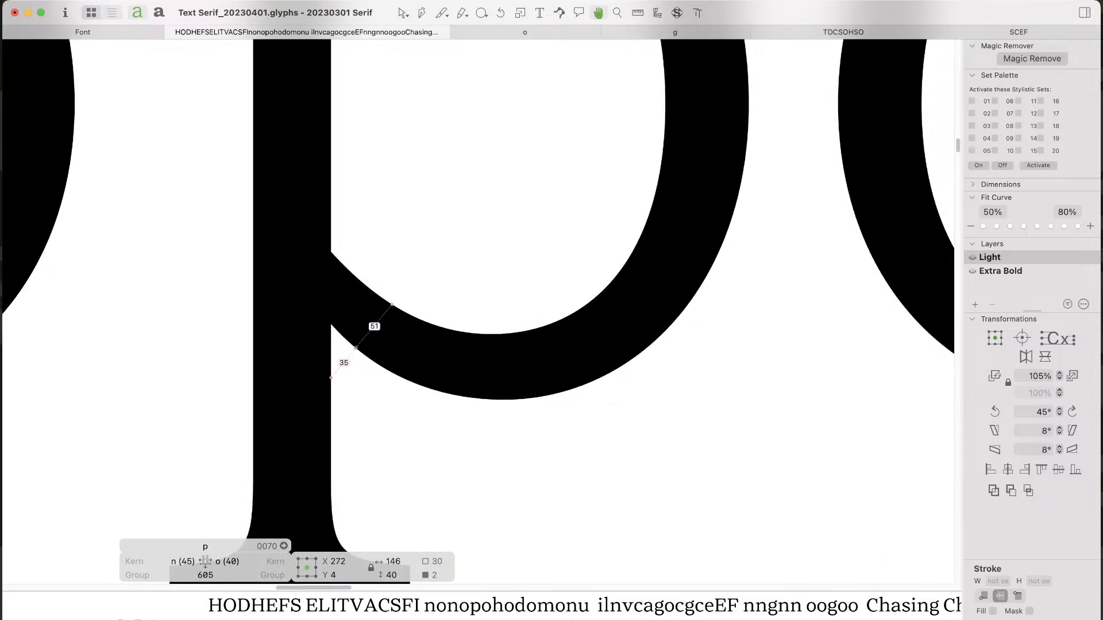
{"action": "left_click", "coordinate": [511, 287]}
Step: Lower the inner end node of the p's bottom bowl stroke inside the stem to Y 131
{"action": "key", "text": "super+minus"}
{"action": "key", "text": "space"}
{"action": "left_click_drag", "start_coordinate": [500, 258], "coordinate": [512, 366]}
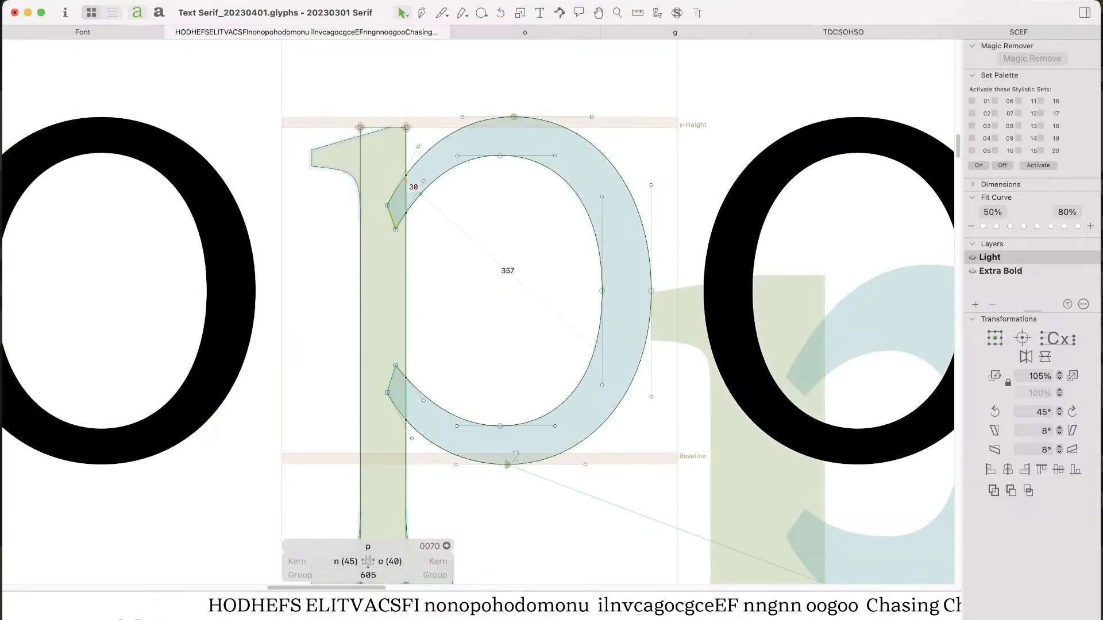
{"action": "key", "text": "space"}
{"action": "left_click", "coordinate": [395, 365]}
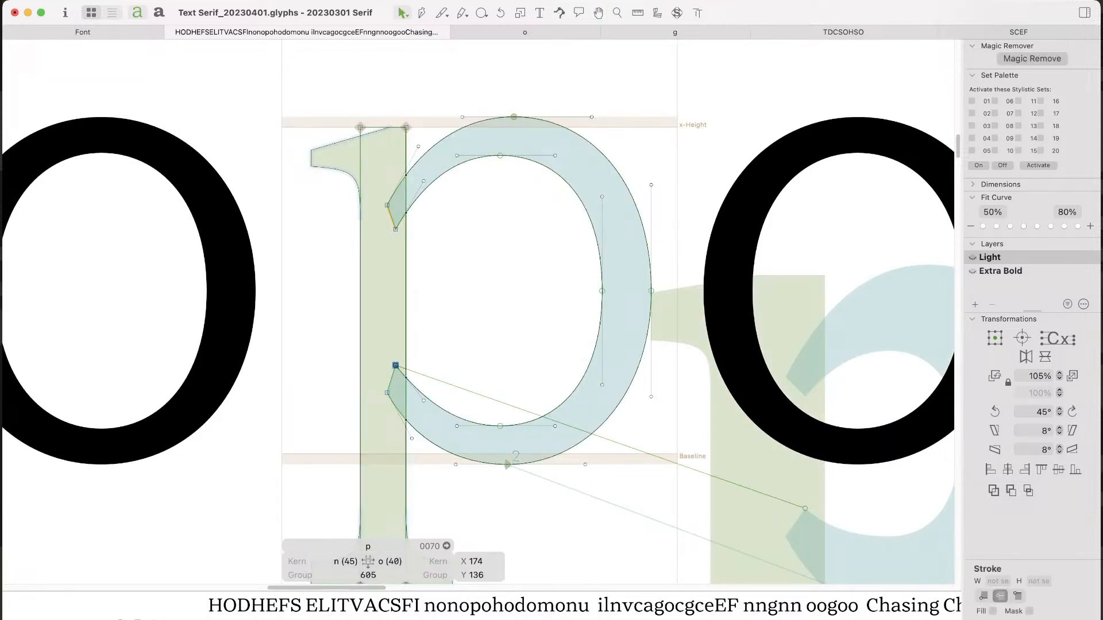
{"action": "key", "text": "space"}
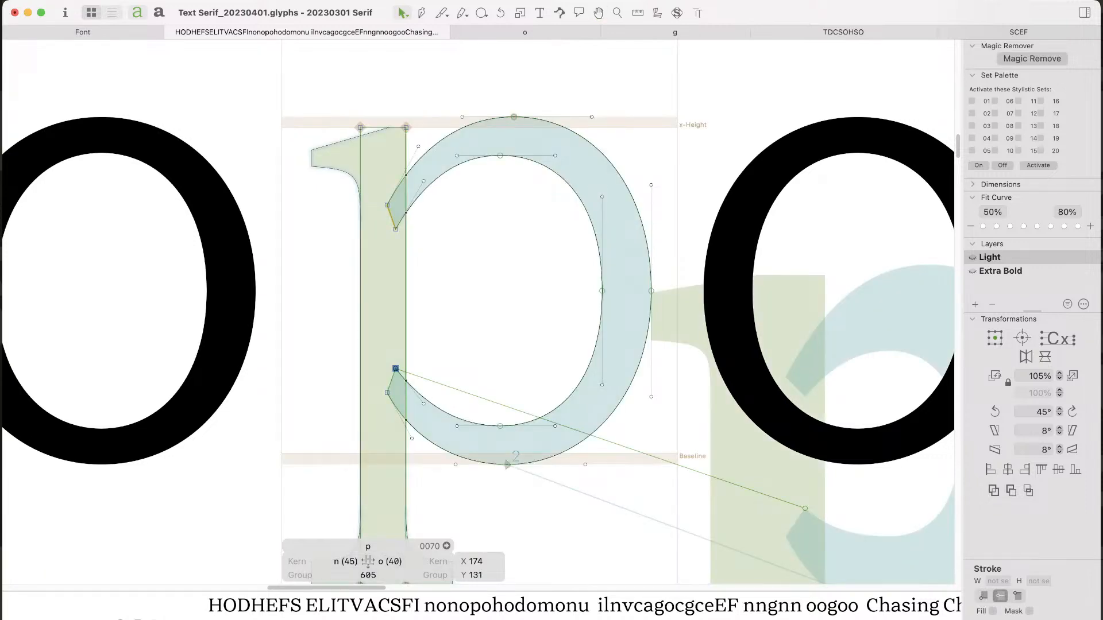
Step: With the curvature overlay shown, move the two lower end nodes of the p's bowl and their four nearby handles 4 units right
{"action": "key", "text": "s"}
{"action": "key", "text": "Escape"}
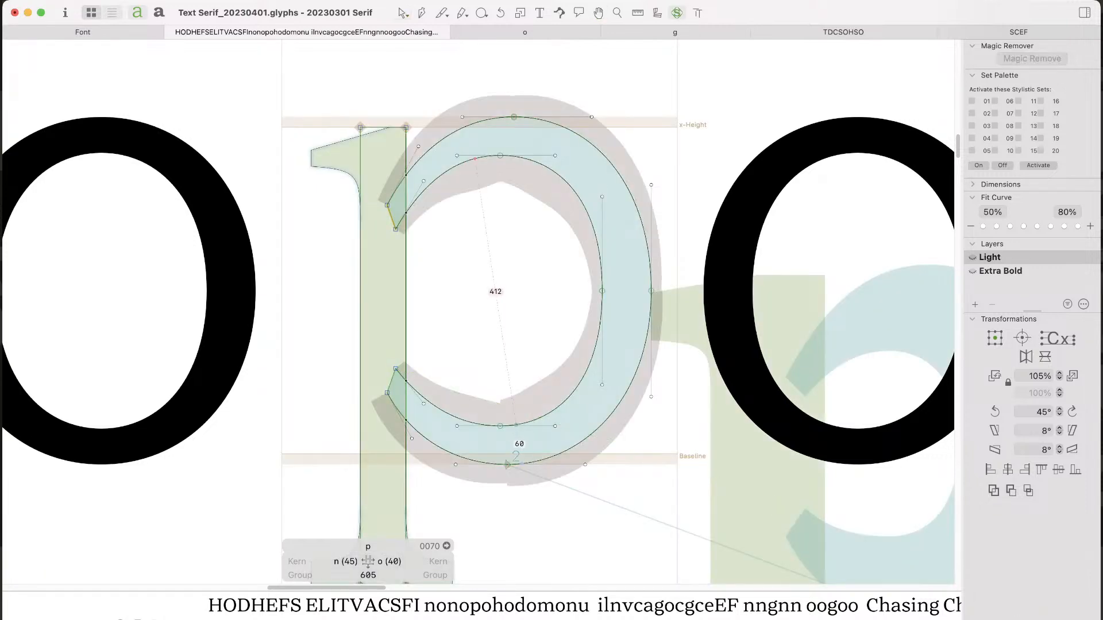
{"action": "left_click_drag", "start_coordinate": [470, 485], "coordinate": [447, 419]}
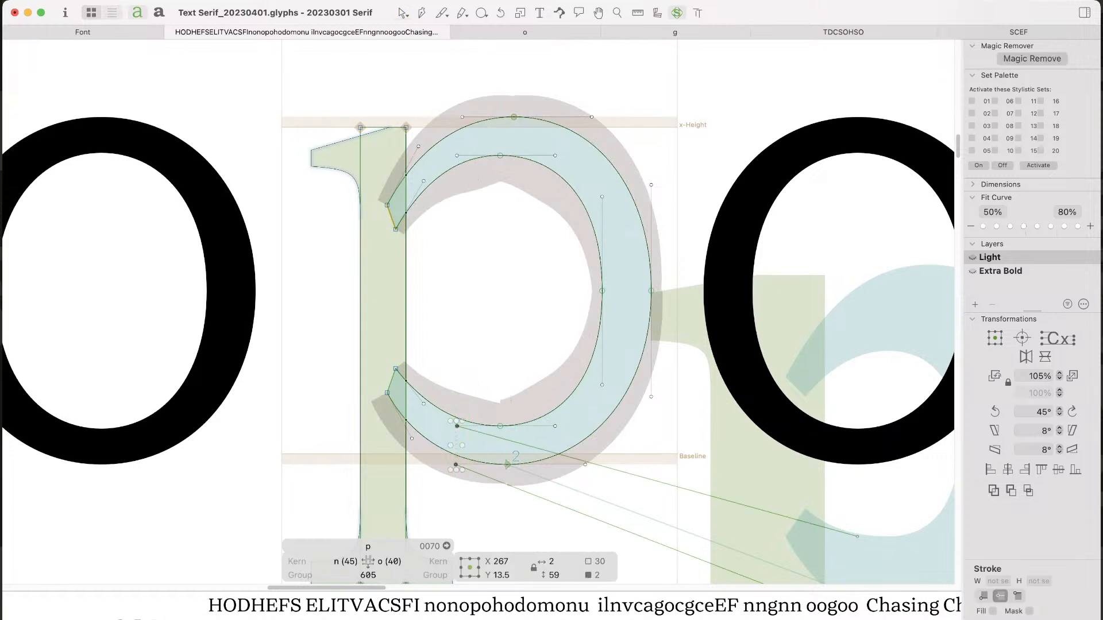
{"action": "left_click", "coordinate": [423, 404], "text": "shift"}
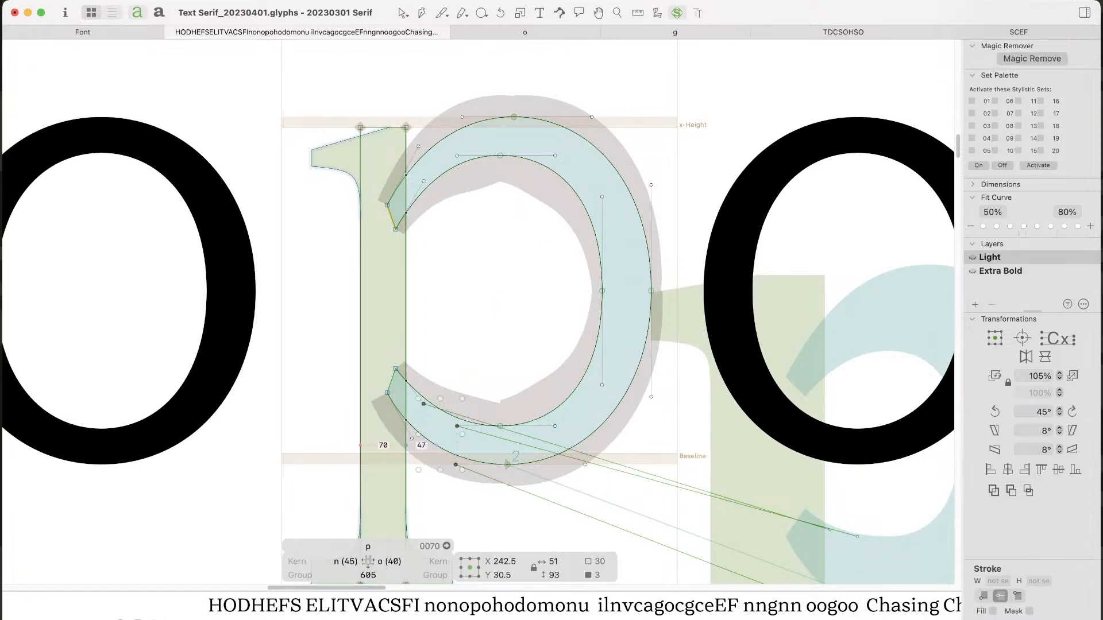
{"action": "left_click", "coordinate": [423, 404], "text": "shift"}
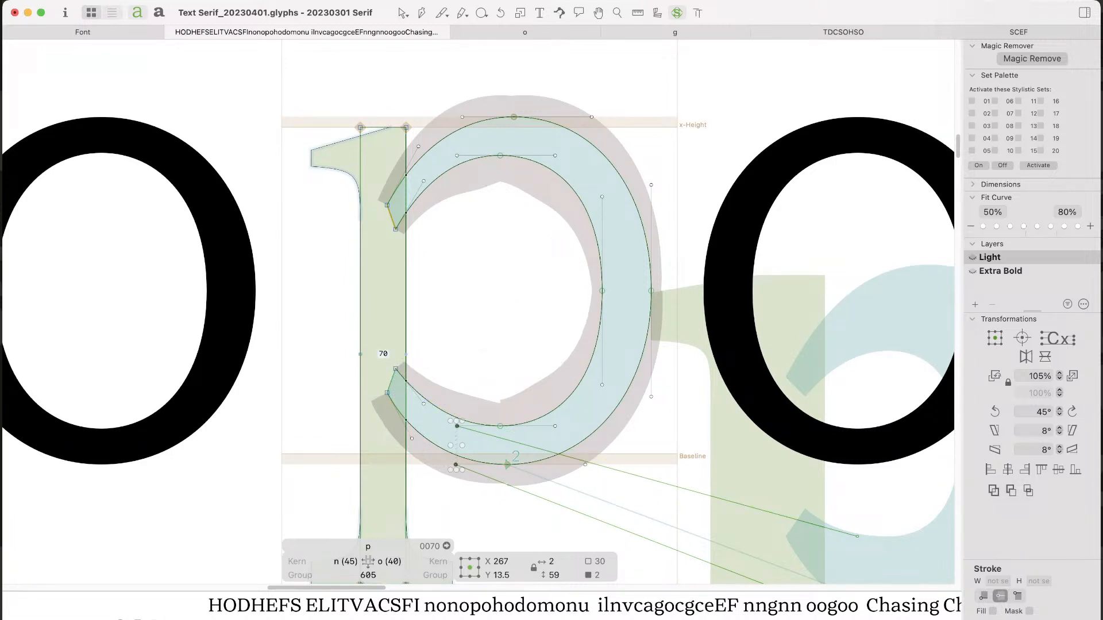
{"action": "left_click_drag", "start_coordinate": [441, 333], "coordinate": [377, 450], "text": "shift"}
{"action": "left_click_drag", "start_coordinate": [388, 393], "coordinate": [387, 393]}
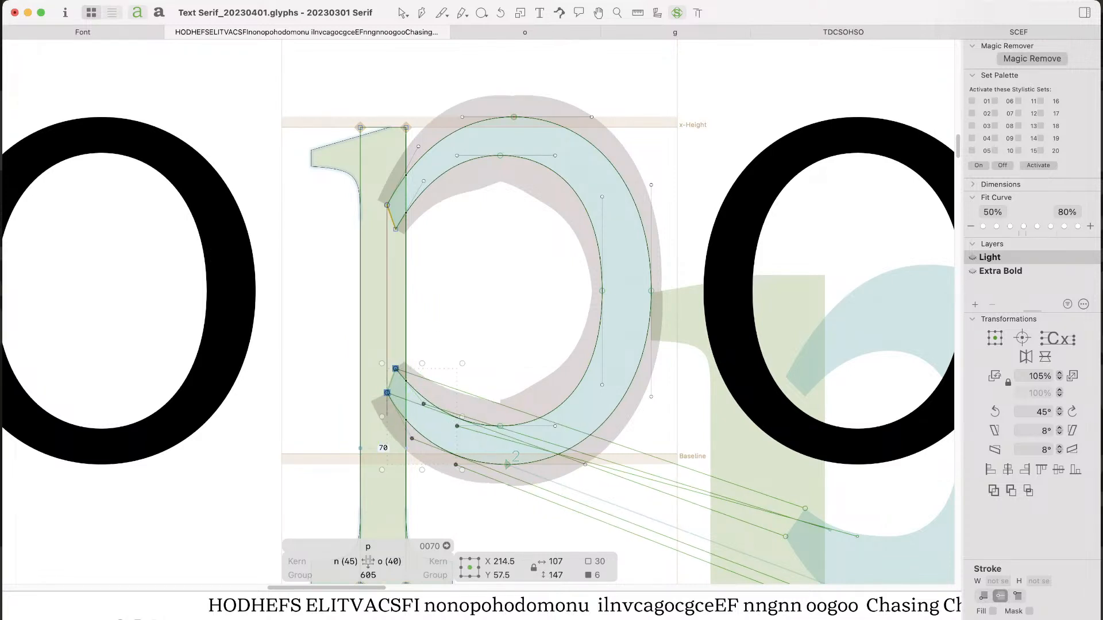
{"action": "key", "text": "Right"}
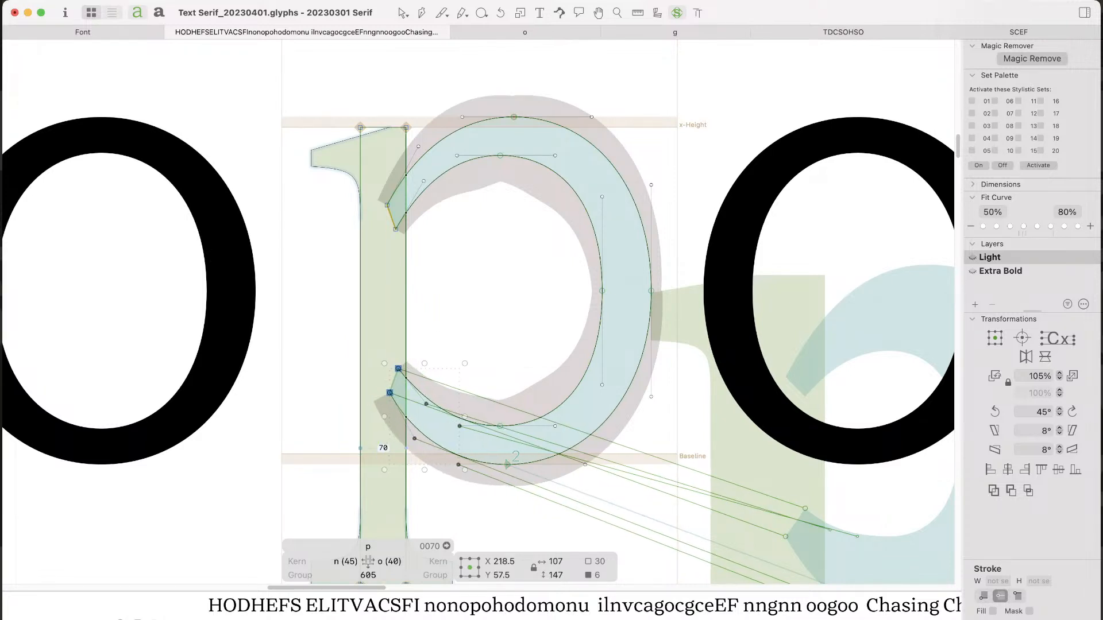
{"action": "key", "text": "Escape"}
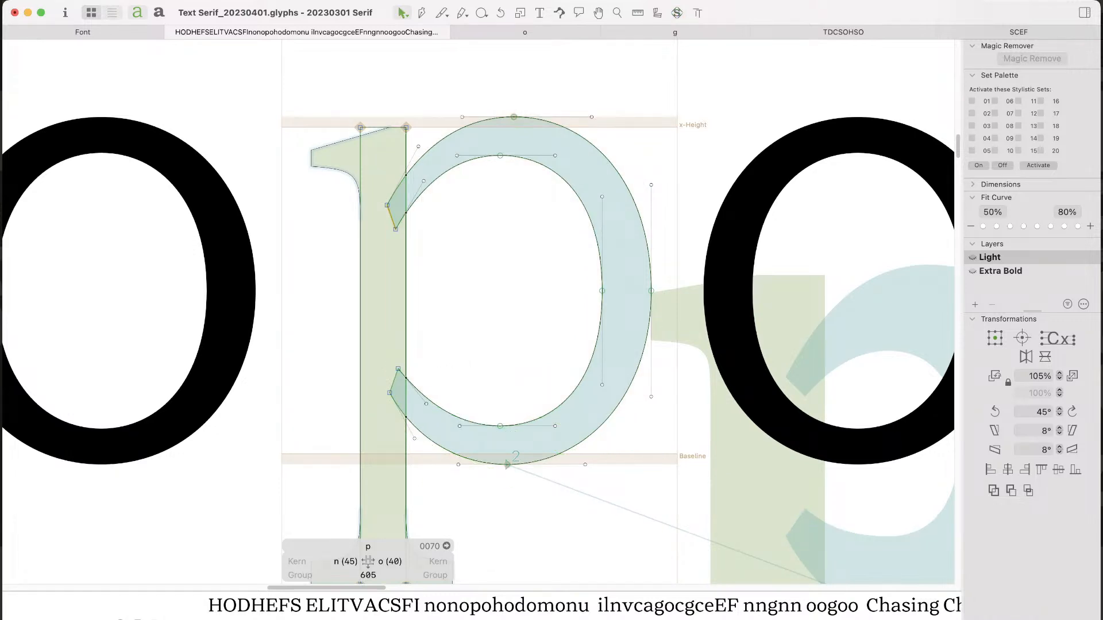
Step: Examine the revised p among the sample lines at a smaller text size and enlarge the preview area
{"action": "key", "text": "super+minus"}
{"action": "key", "text": "super+minus"}
{"action": "key", "text": "super+minus"}
{"action": "key", "text": "space"}
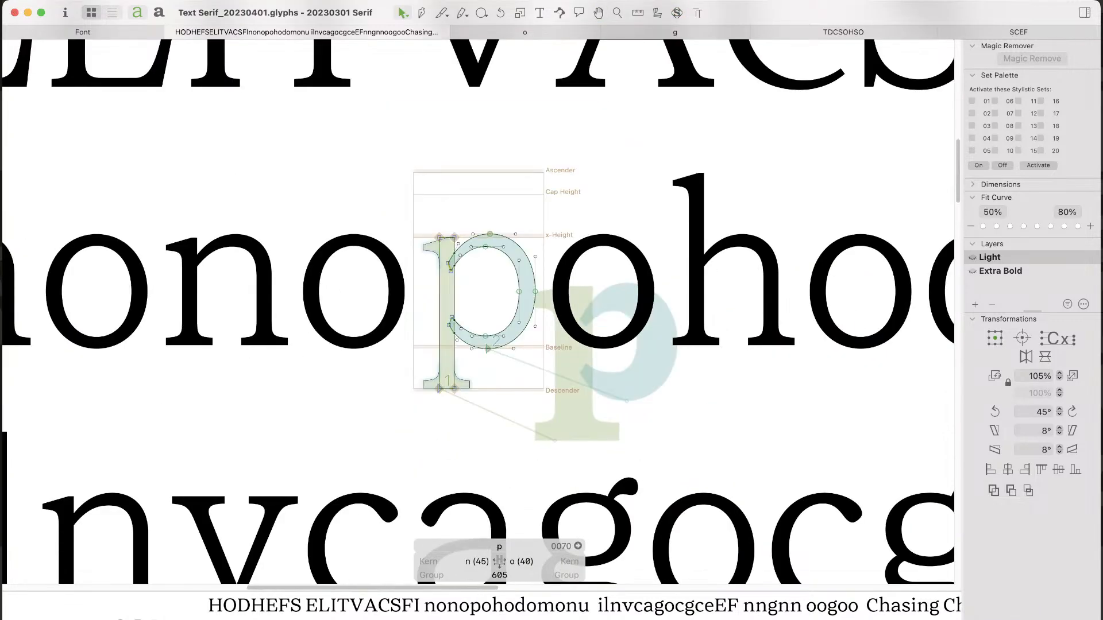
{"action": "key", "text": "super+minus"}
{"action": "key", "text": "super+minus"}
{"action": "key", "text": "super+minus"}
{"action": "key", "text": "t"}
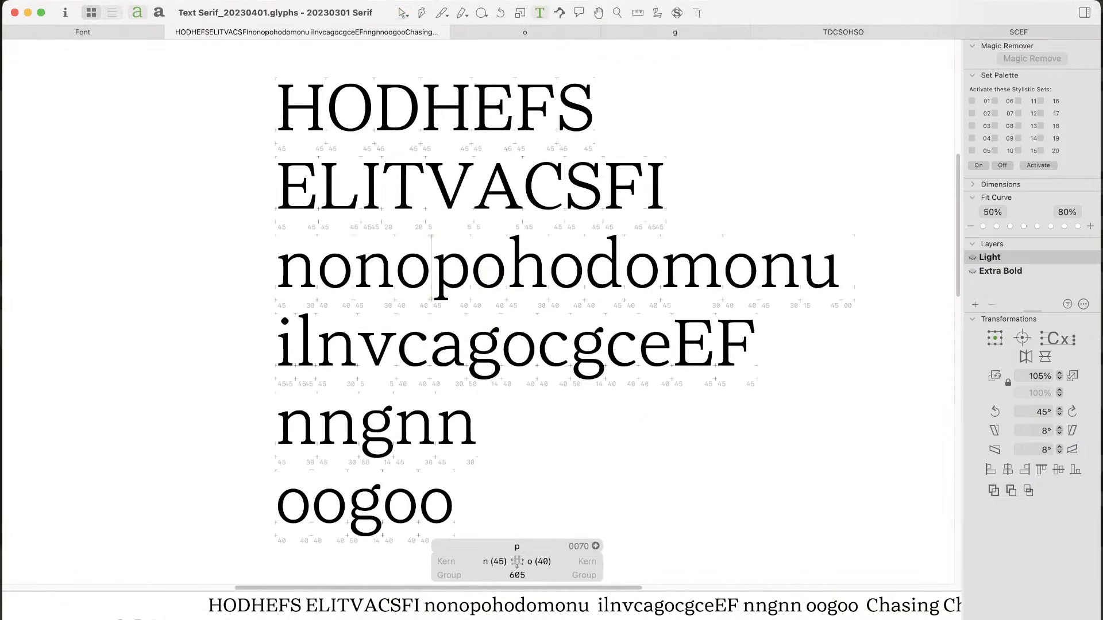
{"action": "double_click", "coordinate": [492, 431]}
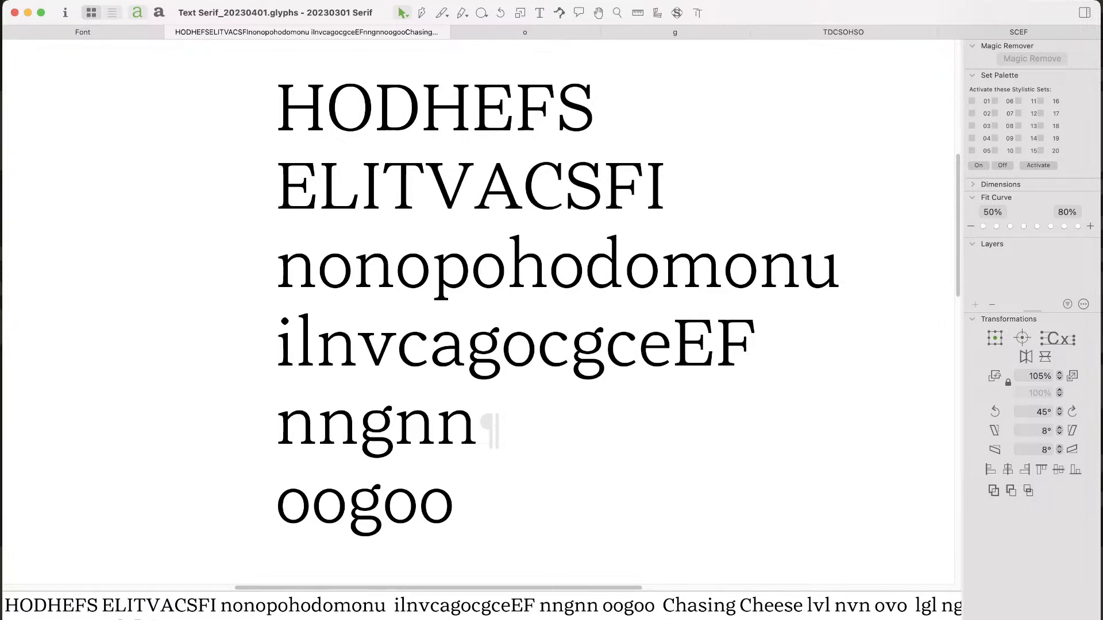
{"action": "left_click_drag", "start_coordinate": [355, 591], "coordinate": [355, 533]}
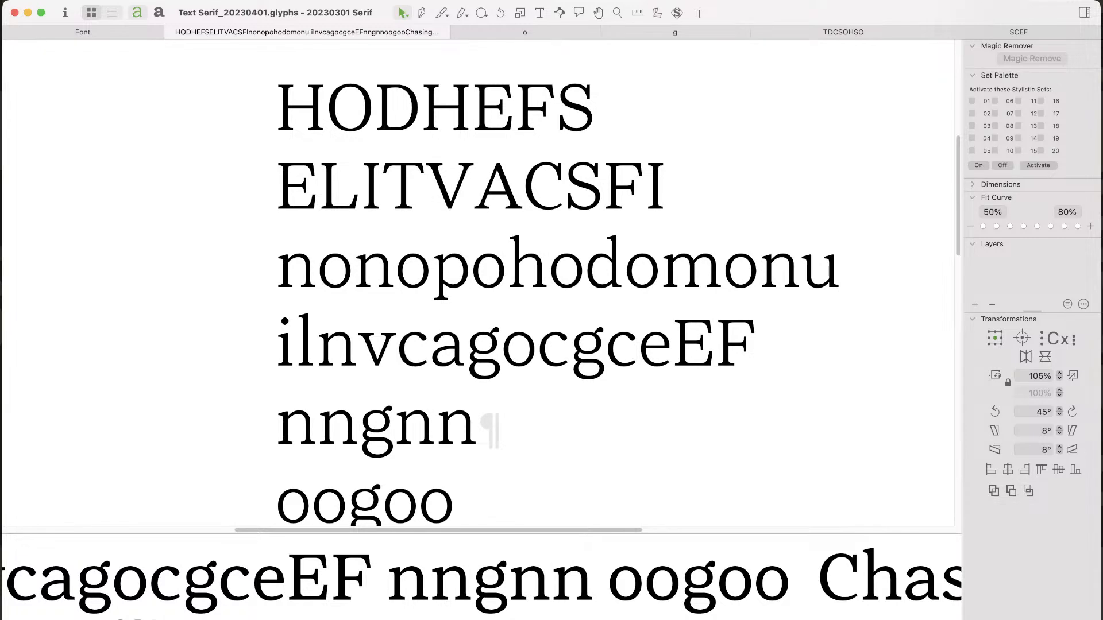
Step: Examine the letterforms of the word "Chasing" up close and at reduced size
{"action": "key", "text": "super+Tab"}
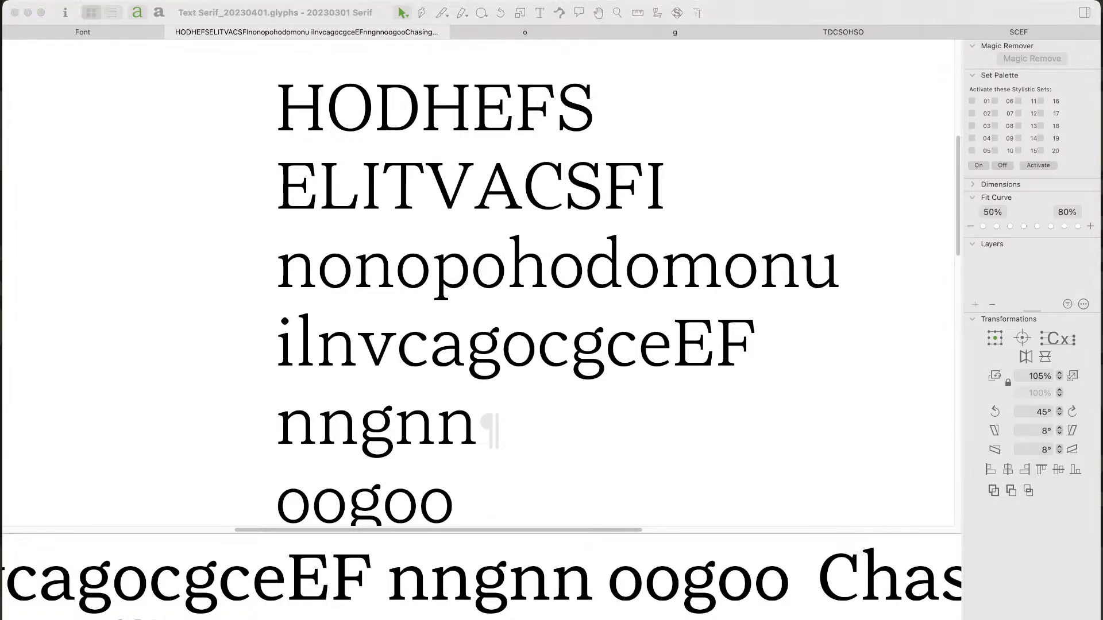
{"action": "key", "text": "super+Tab"}
{"action": "key", "text": "space"}
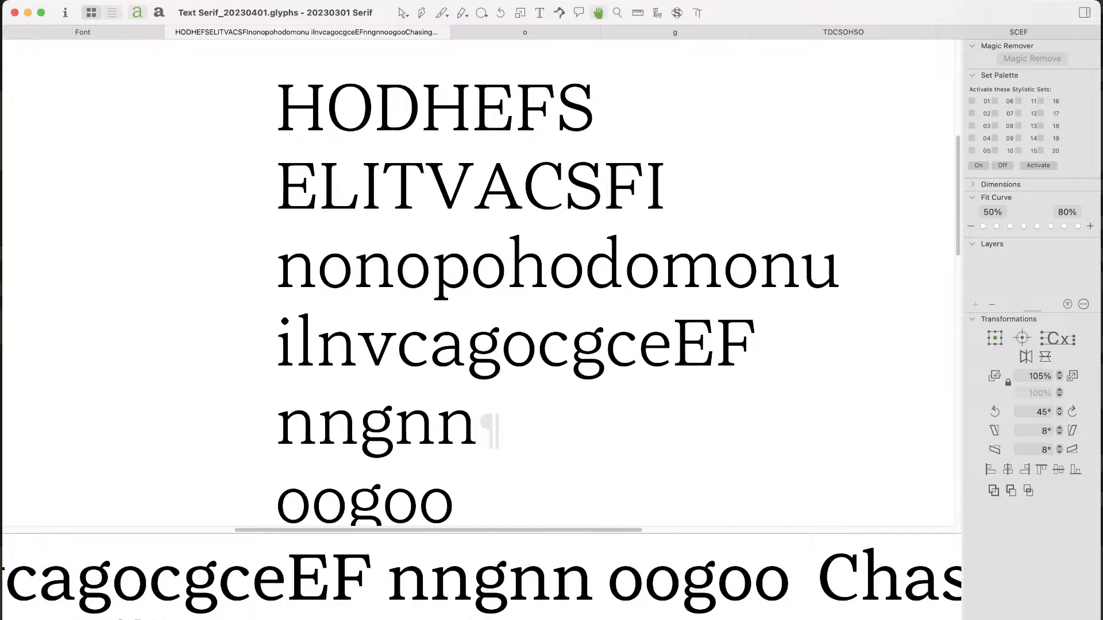
{"action": "left_click_drag", "start_coordinate": [482, 402], "coordinate": [517, 154]}
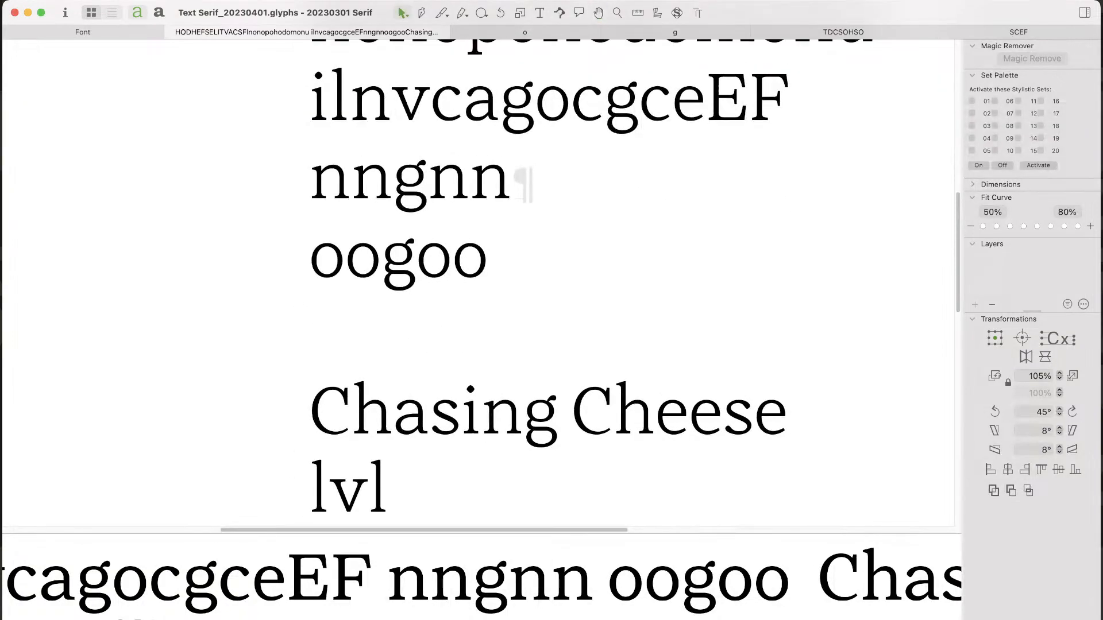
{"action": "key", "text": "super+space"}
{"action": "left_click_drag", "start_coordinate": [585, 343], "coordinate": [372, 463]}
{"action": "left_click_drag", "start_coordinate": [192, 179], "coordinate": [488, 454]}
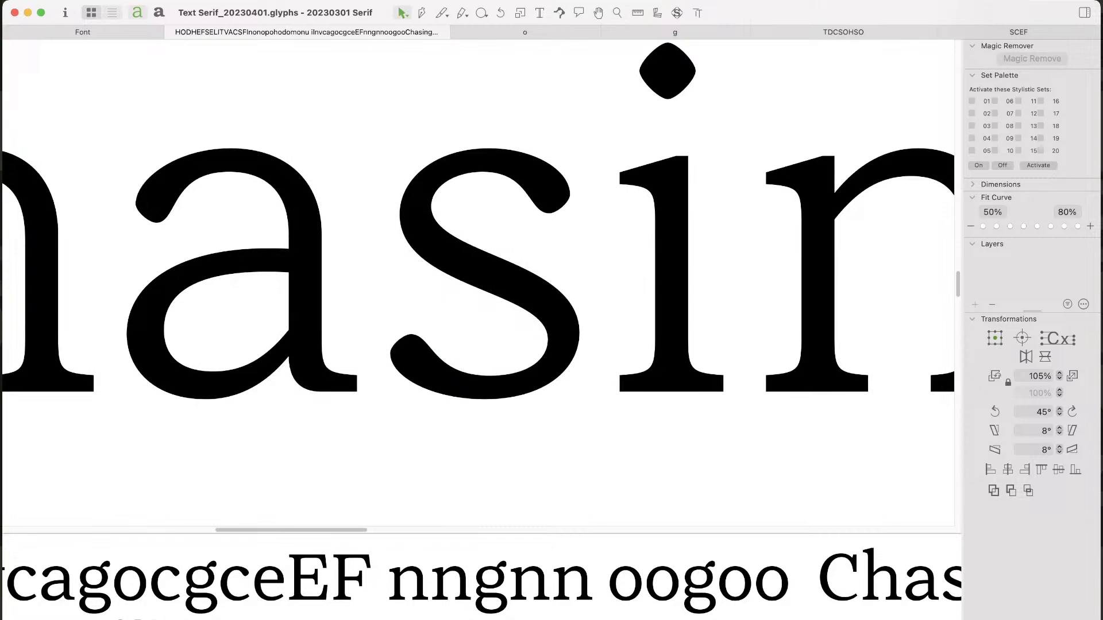
{"action": "key", "text": "super+Tab"}
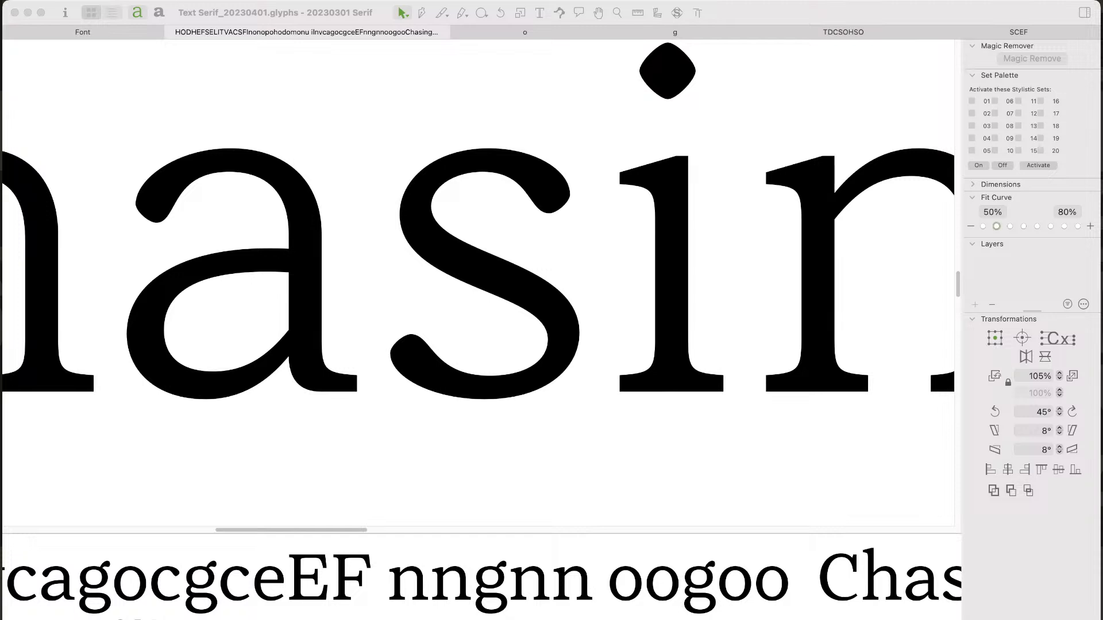
{"action": "key", "text": "super+Tab"}
{"action": "key", "text": "super+minus"}
{"action": "key", "text": "super+minus"}
{"action": "key", "text": "super+minus"}
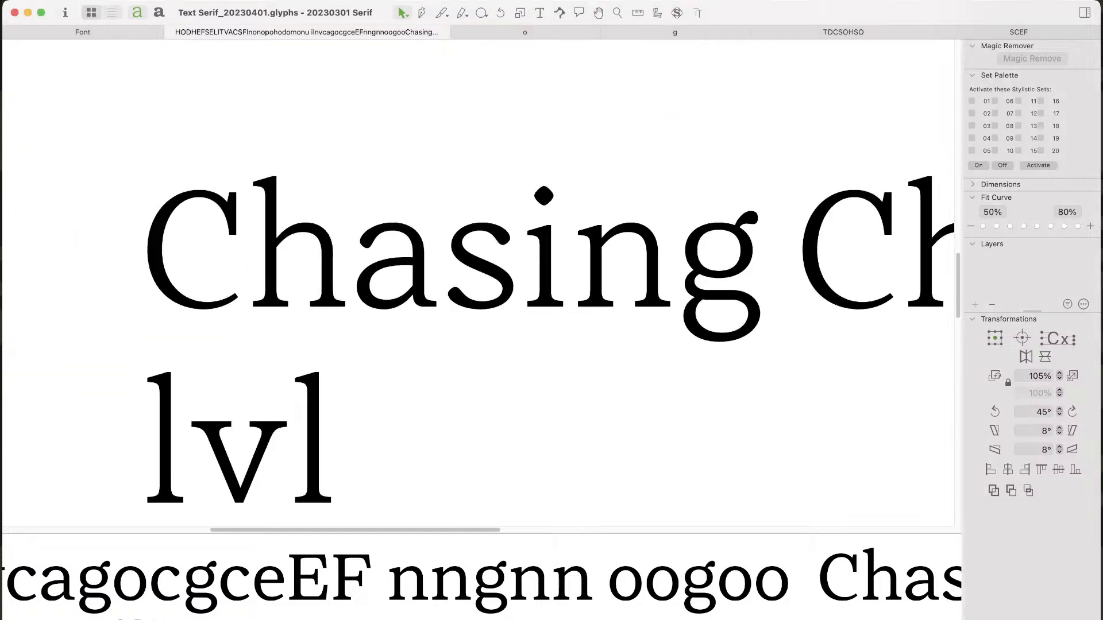
Step: Switch to the Extra Bold master and open the p in the "nonopohodomonu" line for outline editing
{"action": "key", "text": "space"}
{"action": "left_click_drag", "start_coordinate": [489, 80], "coordinate": [488, 510]}
{"action": "left_click_drag", "start_coordinate": [643, 92], "coordinate": [564, 199]}
{"action": "key", "text": "super+space"}
{"action": "left_click_drag", "start_coordinate": [576, 160], "coordinate": [428, 319]}
{"action": "key", "text": "super+2"}
{"action": "key", "text": "space"}
{"action": "left_click_drag", "start_coordinate": [817, 177], "coordinate": [481, 220]}
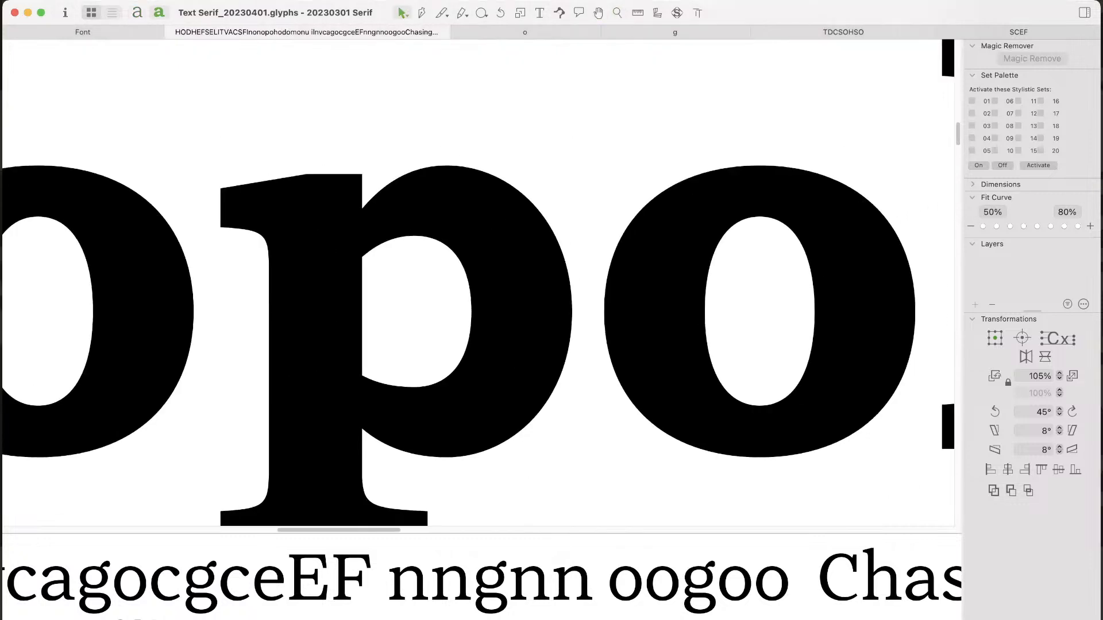
{"action": "double_click", "coordinate": [481, 219]}
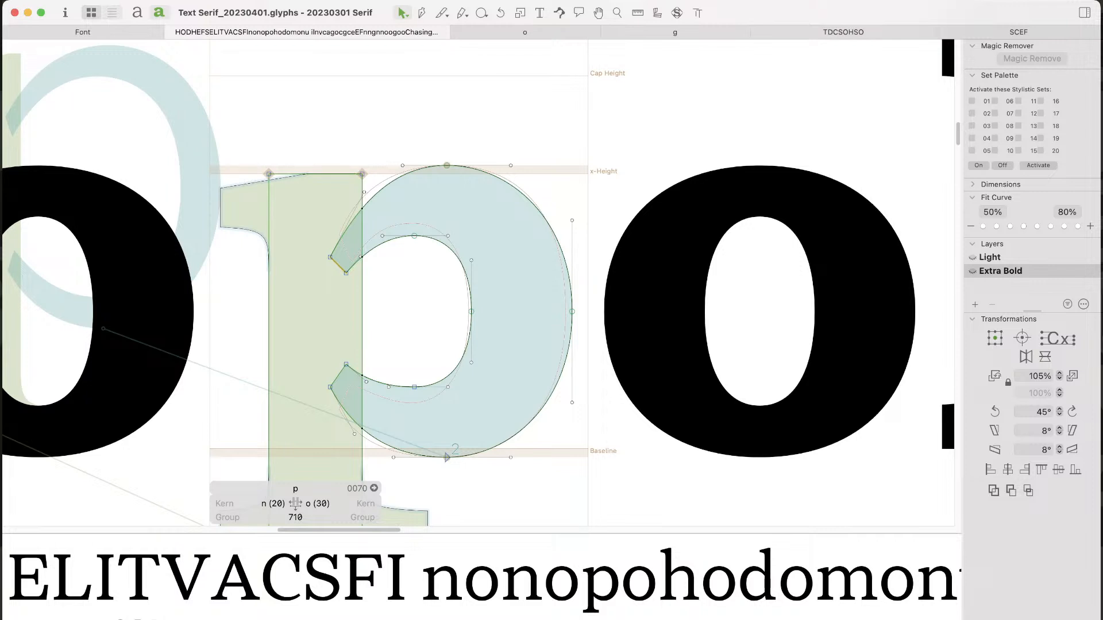
Step: Bring up the background outline of the Extra Bold p, focused on the upper part of its bowl
{"action": "key", "text": "super+space"}
{"action": "left_click_drag", "start_coordinate": [341, 95], "coordinate": [619, 351]}
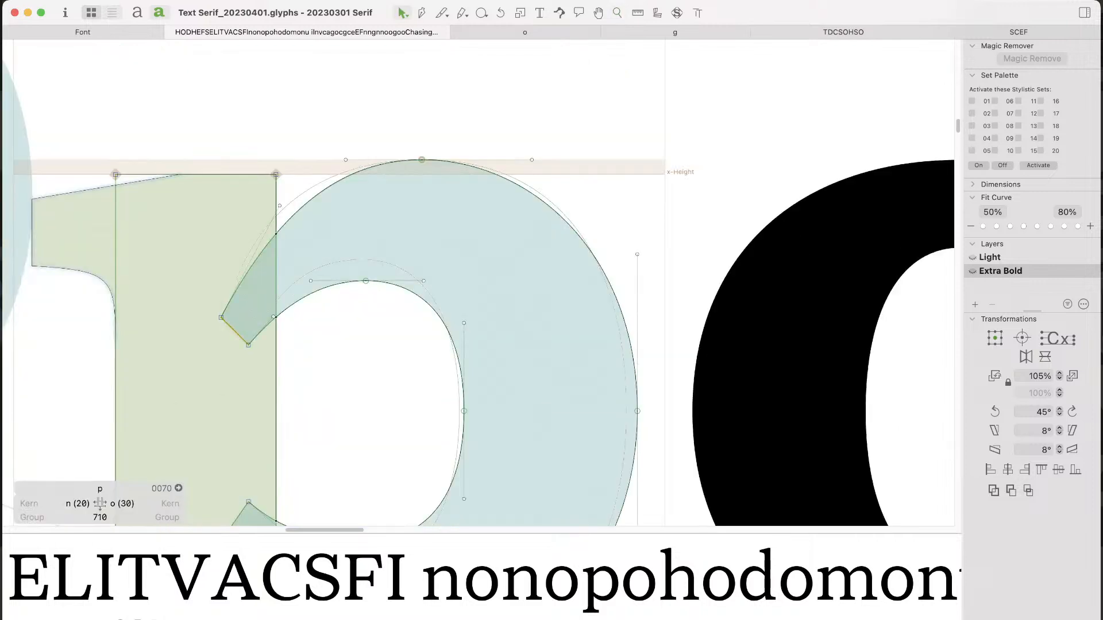
{"action": "key", "text": "super+b"}
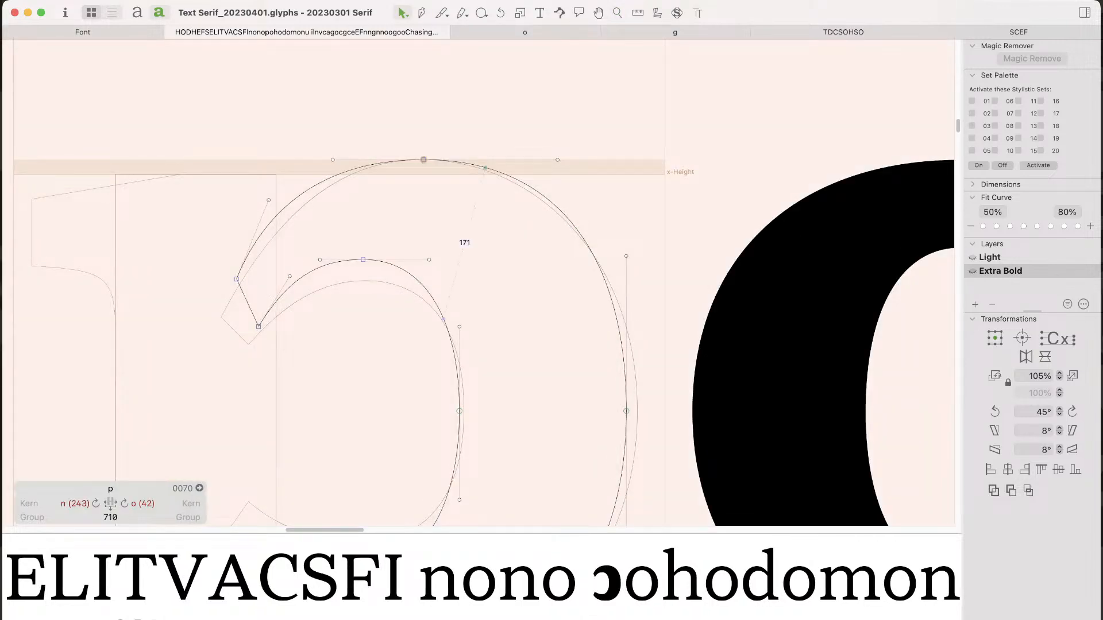
Step: Clear the background outline of the Extra Bold p and return to its foreground outline
{"action": "key", "text": "super+a"}
{"action": "key", "text": "Delete"}
{"action": "key", "text": "super+b"}
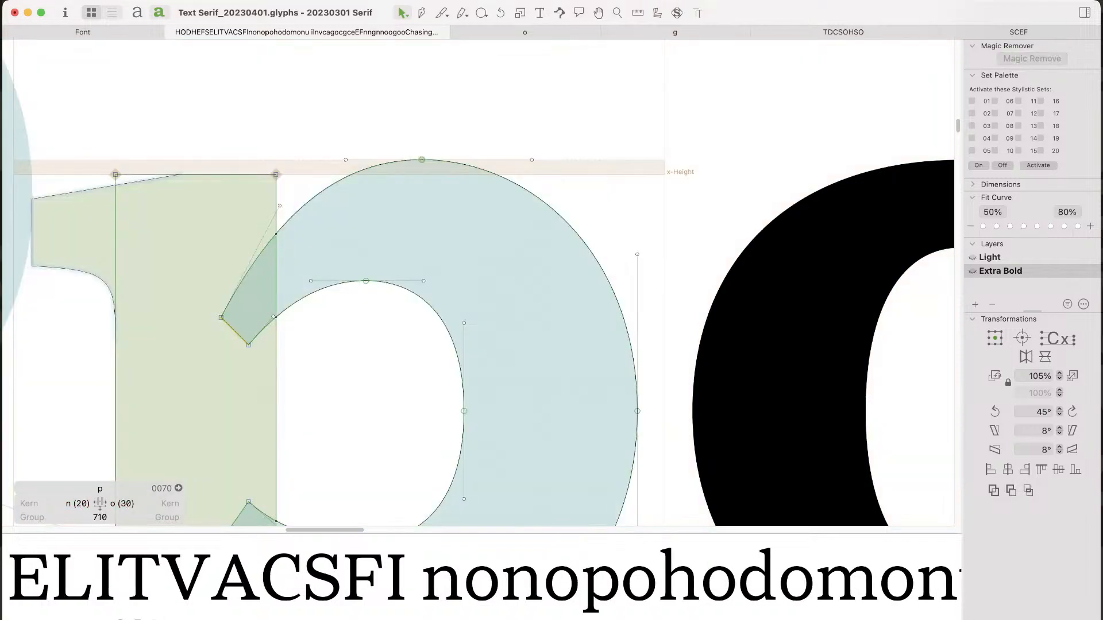
{"action": "key", "text": "super+Tab"}
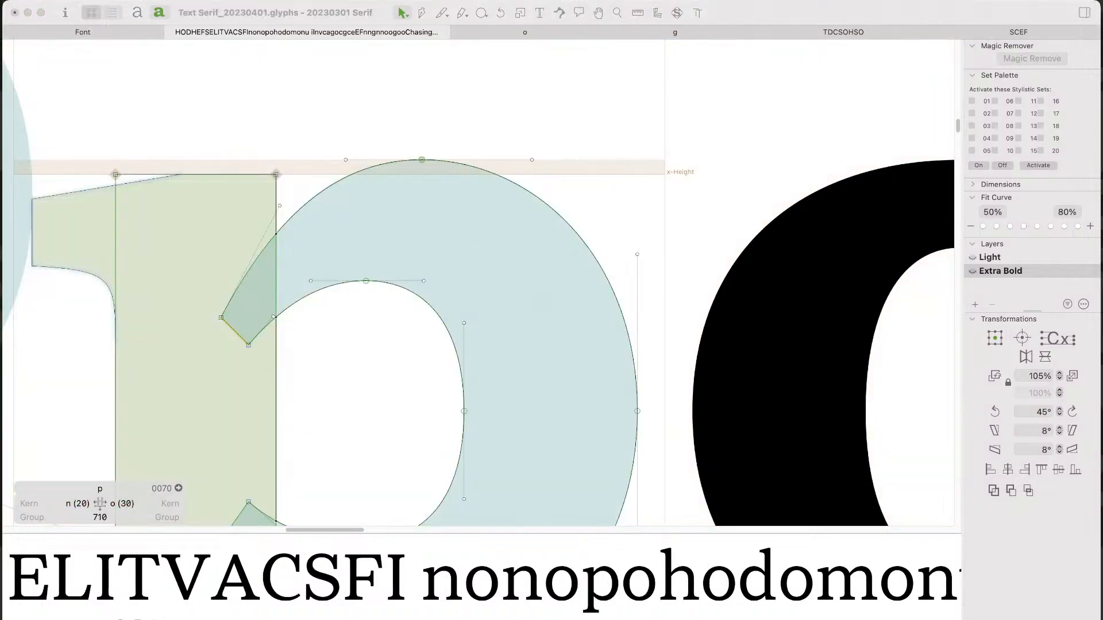
{"action": "key", "text": "super+Tab"}
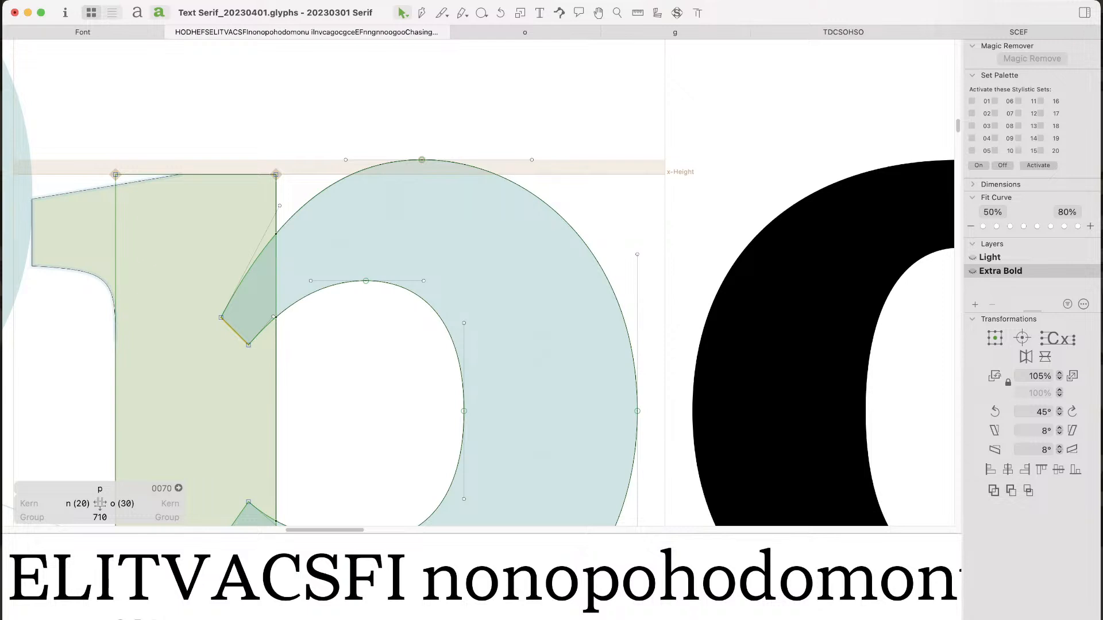
Step: Lengthen the right-hand handle of the top outer node on the p's bowl to about 135 units
{"action": "key", "text": "space"}
{"action": "left_click_drag", "start_coordinate": [501, 270], "coordinate": [525, 221]}
{"action": "key", "text": "s"}
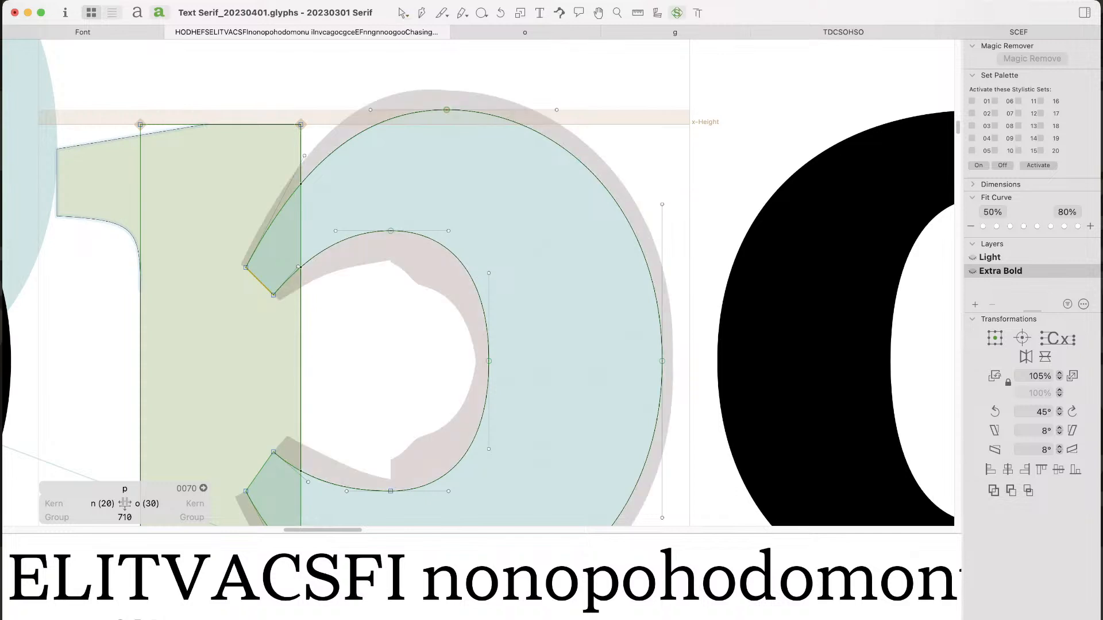
{"action": "left_click_drag", "start_coordinate": [556, 110], "coordinate": [570, 110]}
{"action": "key", "text": "super+minus"}
{"action": "key", "text": "super+minus"}
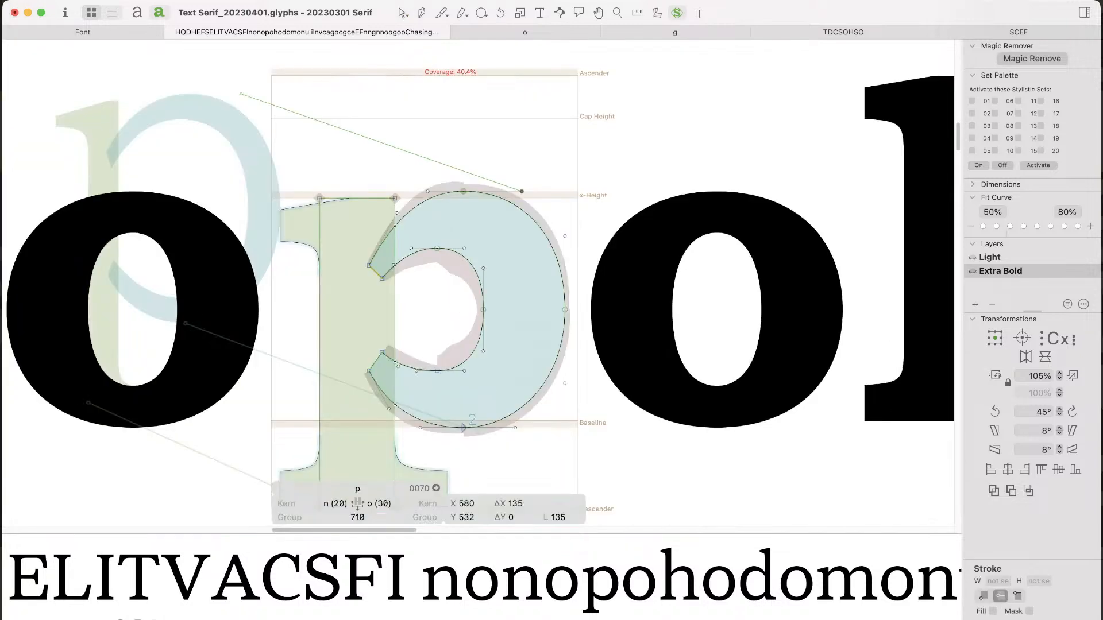
Step: Shift both handles of the upper-left outer curve of the p's bowl 10 units to the left
{"action": "key", "text": "space"}
{"action": "key", "text": "super+space"}
{"action": "left_click_drag", "start_coordinate": [544, 121], "coordinate": [369, 317]}
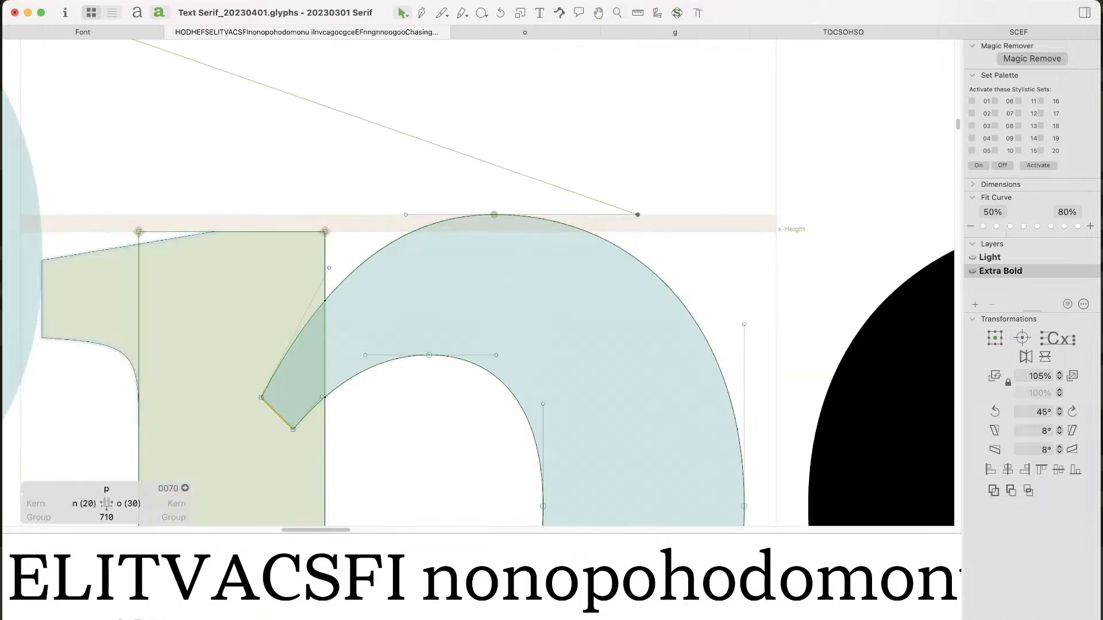
{"action": "left_click", "coordinate": [406, 215]}
{"action": "left_click", "coordinate": [329, 267], "text": "shift"}
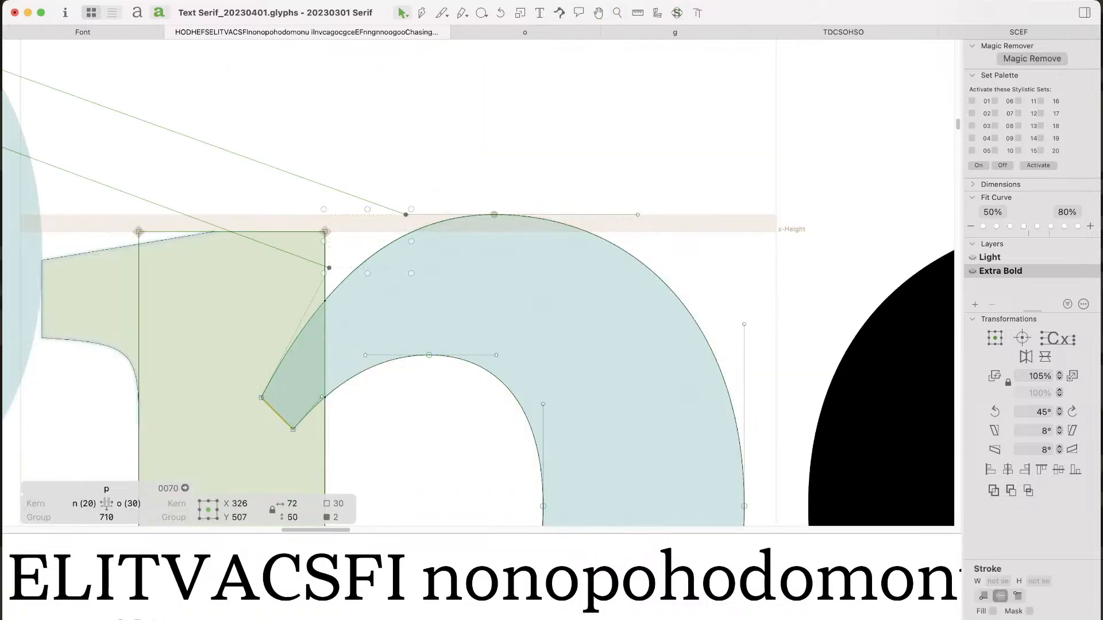
{"action": "key", "text": "x"}
{"action": "key", "text": "Left"}
{"action": "key", "text": "Left"}
{"action": "key", "text": "Left"}
{"action": "key", "text": "Left"}
{"action": "key", "text": "Left"}
{"action": "key", "text": "Left"}
{"action": "key", "text": "Left"}
{"action": "key", "text": "Left"}
{"action": "key", "text": "Left"}
{"action": "key", "text": "Left"}
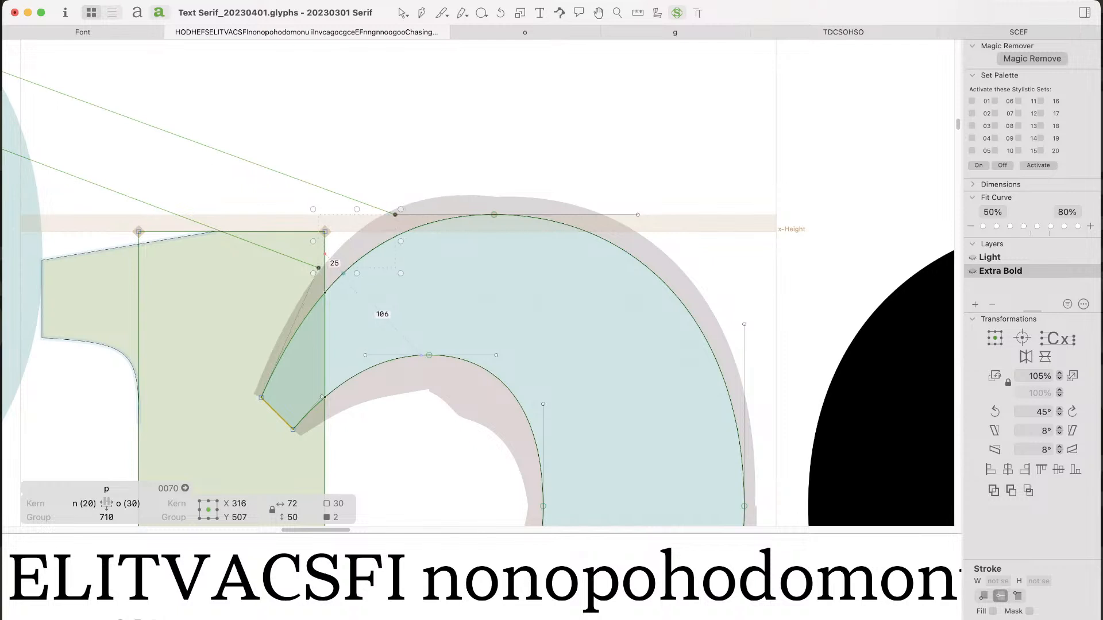
Step: Examine the filled shape of the Extra Bold p beside its neighbouring letters, up close and at reduced size
{"action": "key", "text": "super+minus"}
{"action": "key", "text": "super+minus"}
{"action": "key", "text": "super+minus"}
{"action": "key", "text": "super+minus"}
{"action": "key", "text": "space"}
{"action": "left_click_drag", "start_coordinate": [508, 373], "coordinate": [498, 273]}
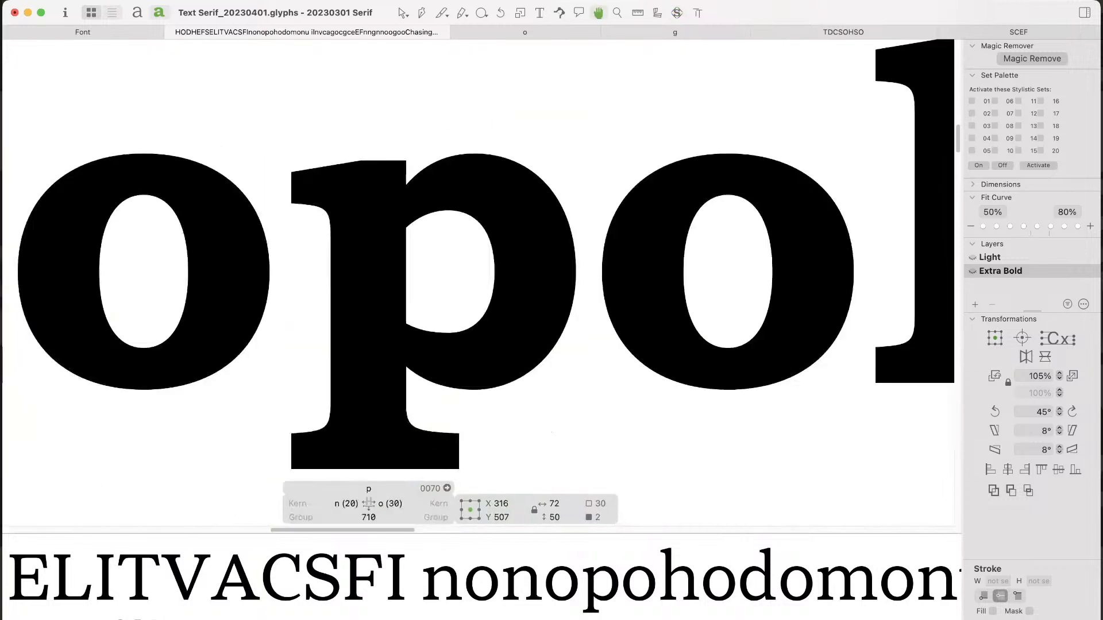
{"action": "left_click_drag", "start_coordinate": [500, 348], "coordinate": [501, 343]}
{"action": "key", "text": "v"}
{"action": "left_click", "coordinate": [501, 343]}
{"action": "key", "text": "space"}
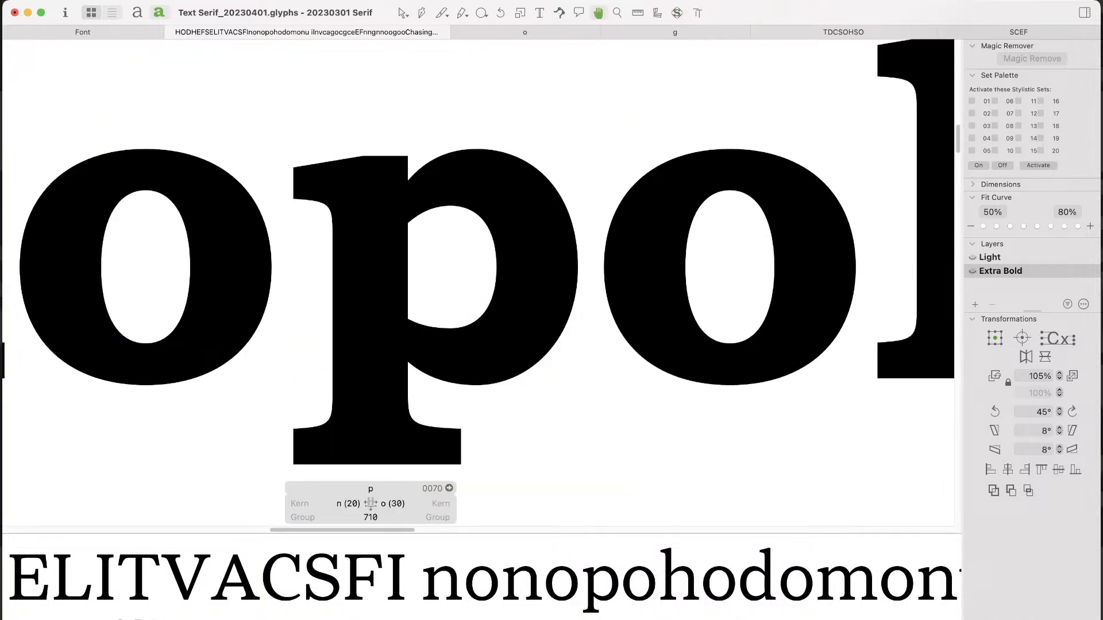
{"action": "key", "text": "super+minus"}
{"action": "key", "text": "super+minus"}
{"action": "key", "text": "super+minus"}
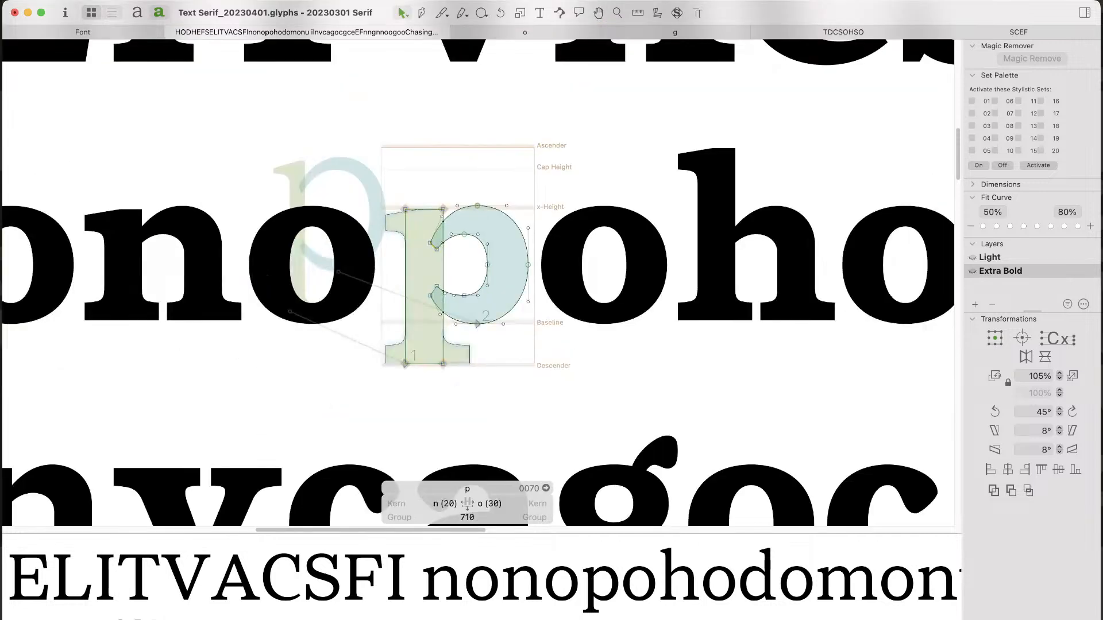
{"action": "key", "text": "space"}
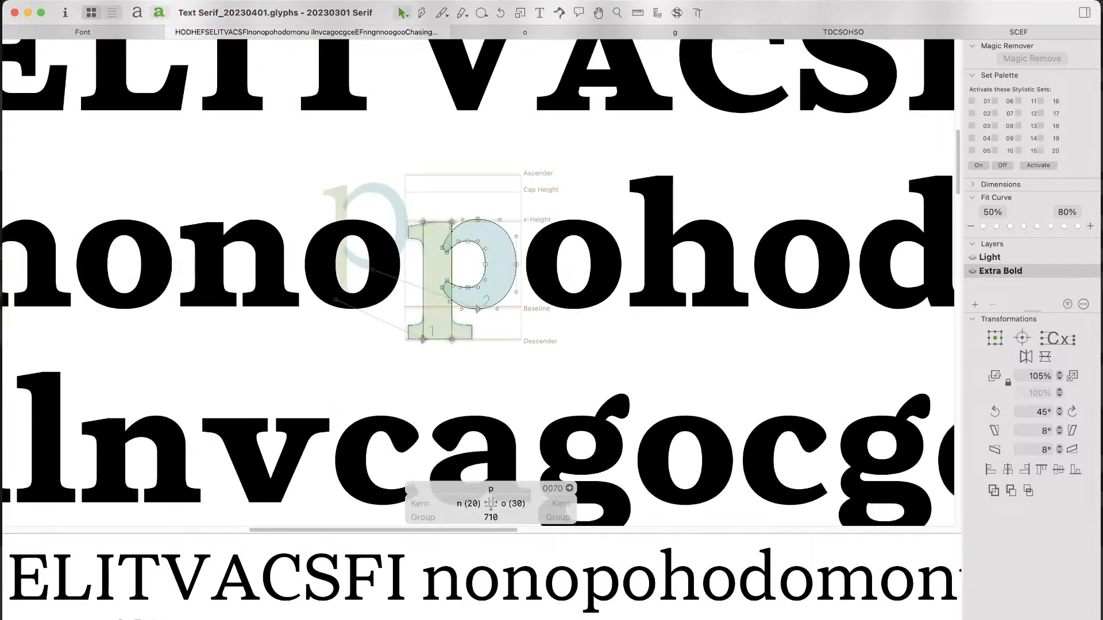
{"action": "key", "text": "super+Tab"}
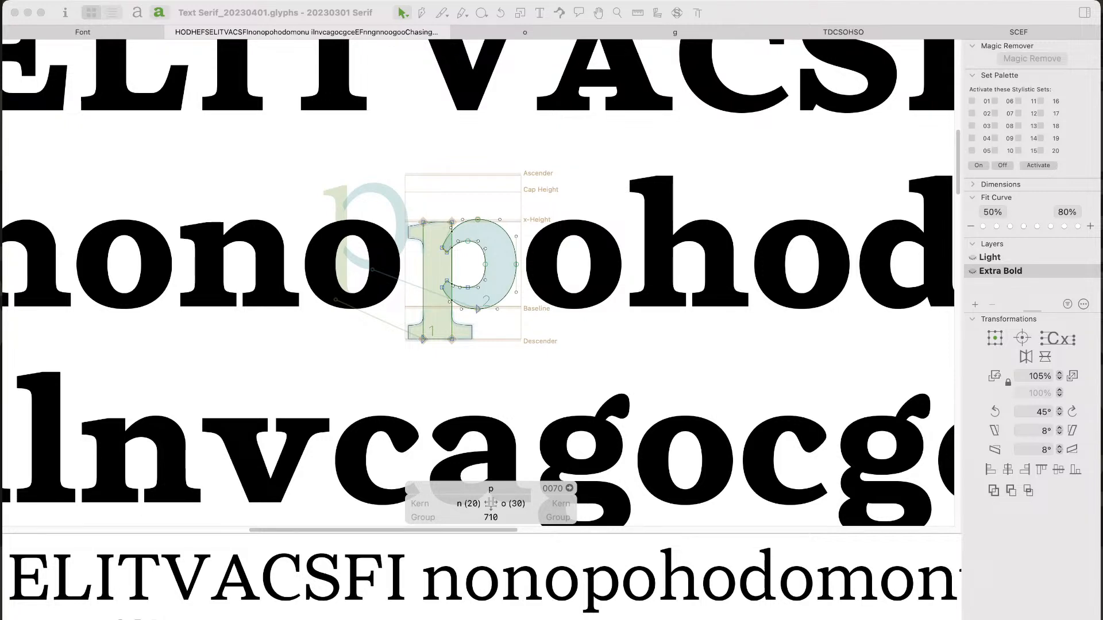
Step: Insert a d after the p in the "nonopohodomonu" line and open it for outline editing beside the p
{"action": "key", "text": "t"}
{"action": "left_click", "coordinate": [541, 263]}
{"action": "type", "text": "d"}
{"action": "key", "text": "Escape"}
{"action": "key", "text": "z"}
{"action": "left_click_drag", "start_coordinate": [430, 150], "coordinate": [646, 355]}
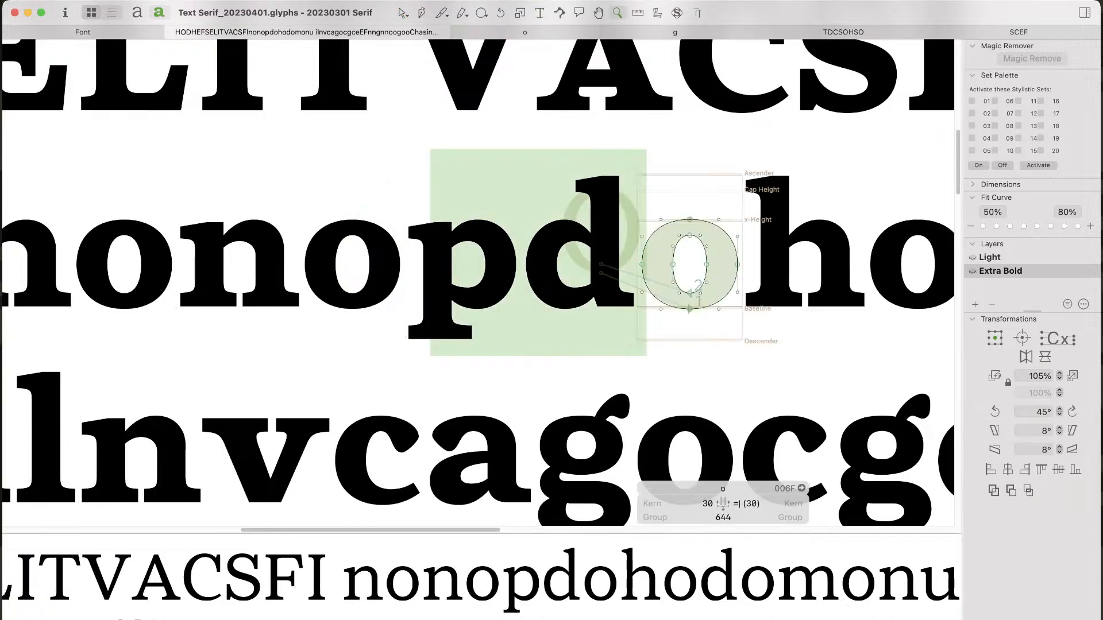
{"action": "left_click_drag", "start_coordinate": [346, 126], "coordinate": [676, 402]}
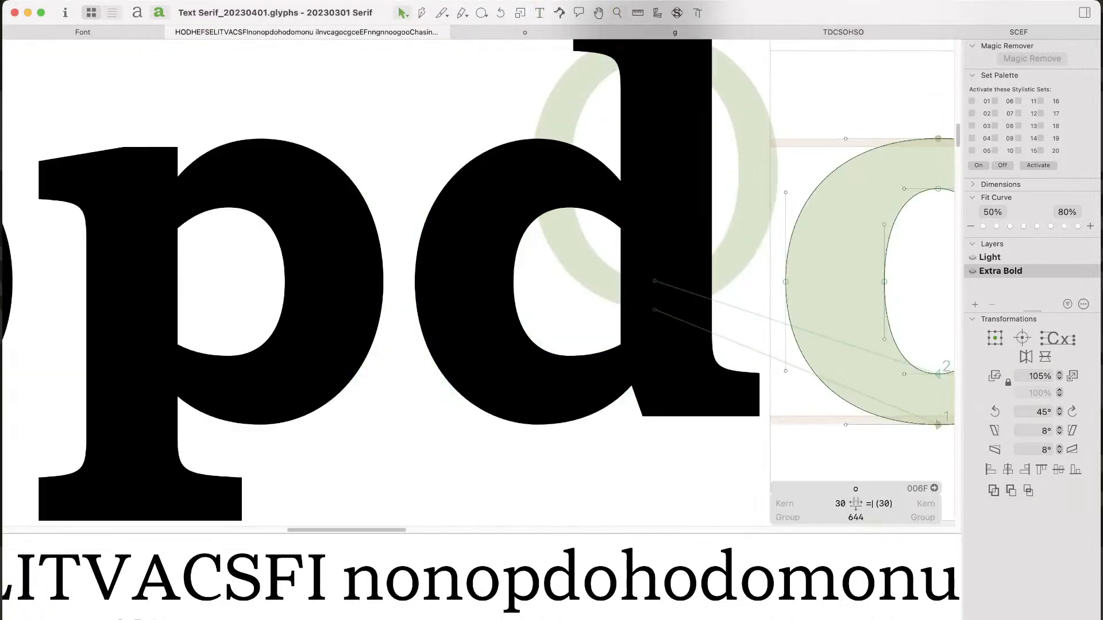
{"action": "double_click", "coordinate": [667, 276]}
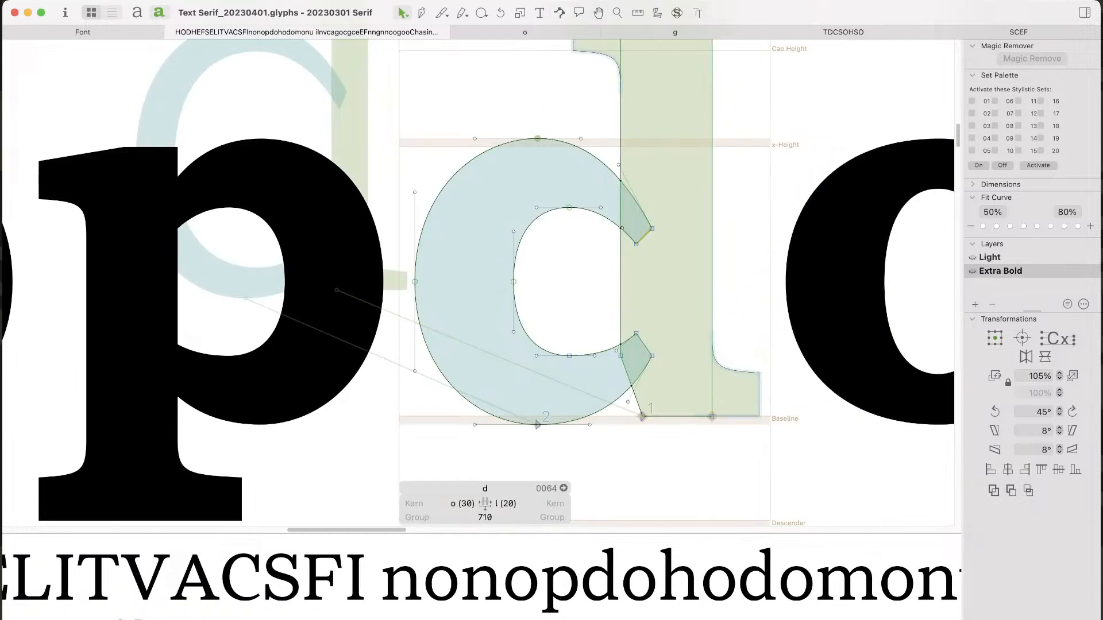
Step: Copy the upper-left outer curve of the Extra Bold p's bowl, from its upper terminal to the top node
{"action": "double_click", "coordinate": [224, 230]}
{"action": "left_click", "coordinate": [146, 229]}
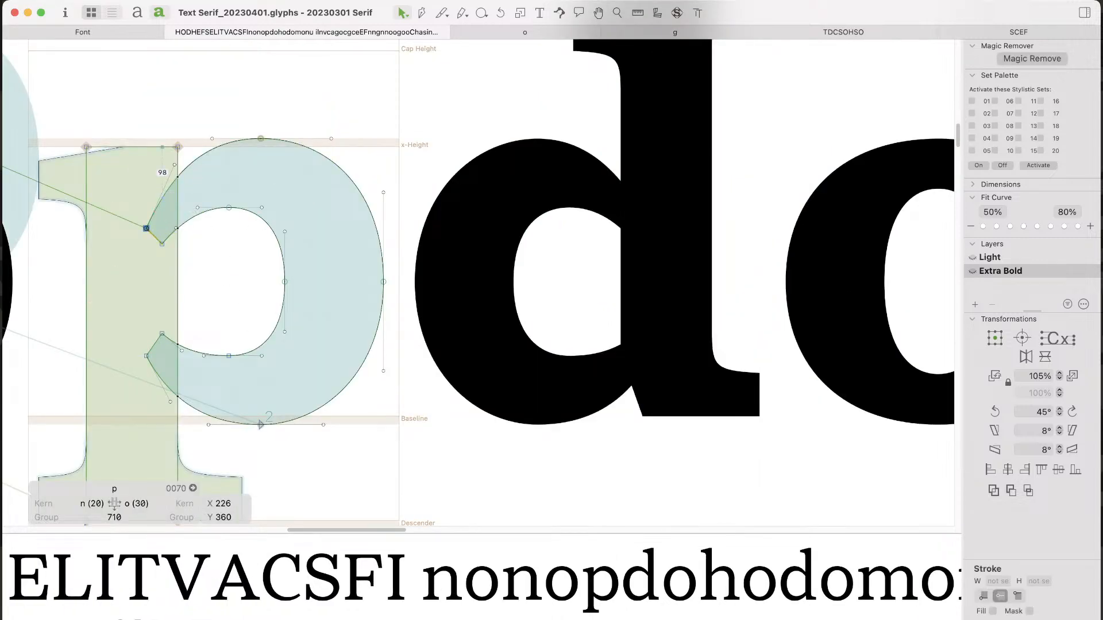
{"action": "left_click", "coordinate": [174, 165], "text": "shift"}
{"action": "left_click_drag", "start_coordinate": [272, 125], "coordinate": [206, 148]}
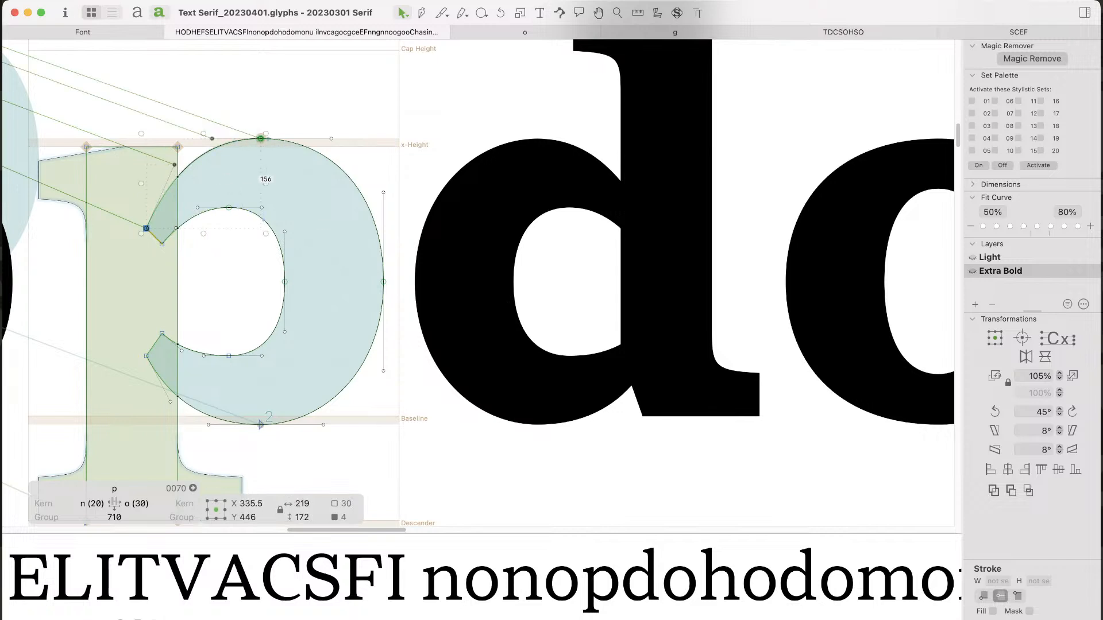
Step: Remove the lower-right outer curve of the d's bowl and paste the curve copied from the p
{"action": "double_click", "coordinate": [549, 406]}
{"action": "left_click", "coordinate": [538, 425]}
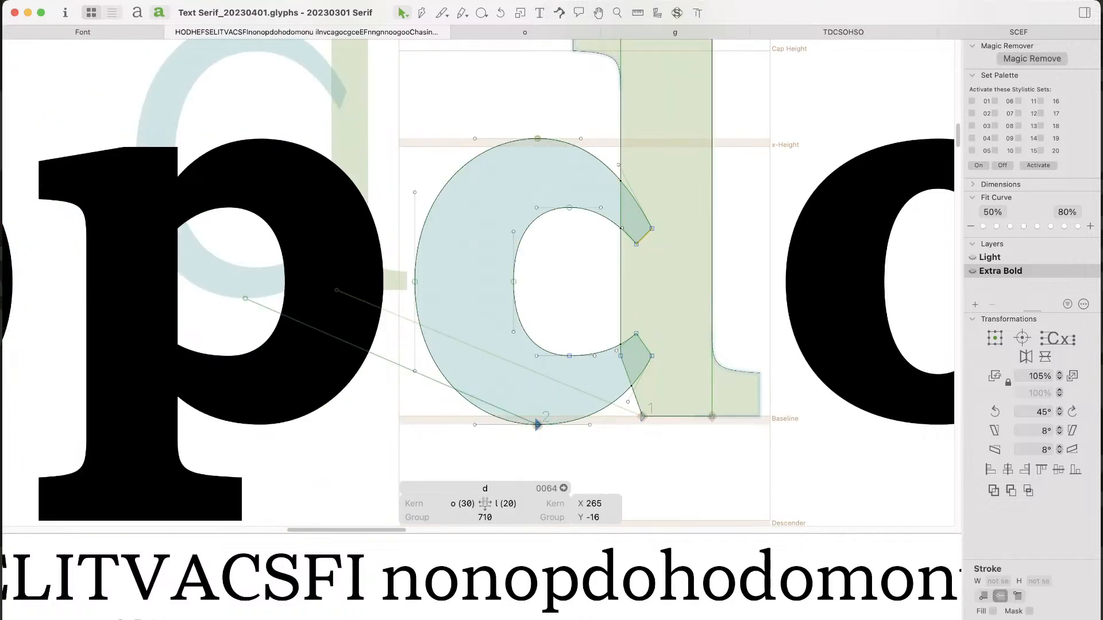
{"action": "left_click", "coordinate": [590, 425], "text": "shift"}
{"action": "left_click", "coordinate": [652, 356], "text": "shift"}
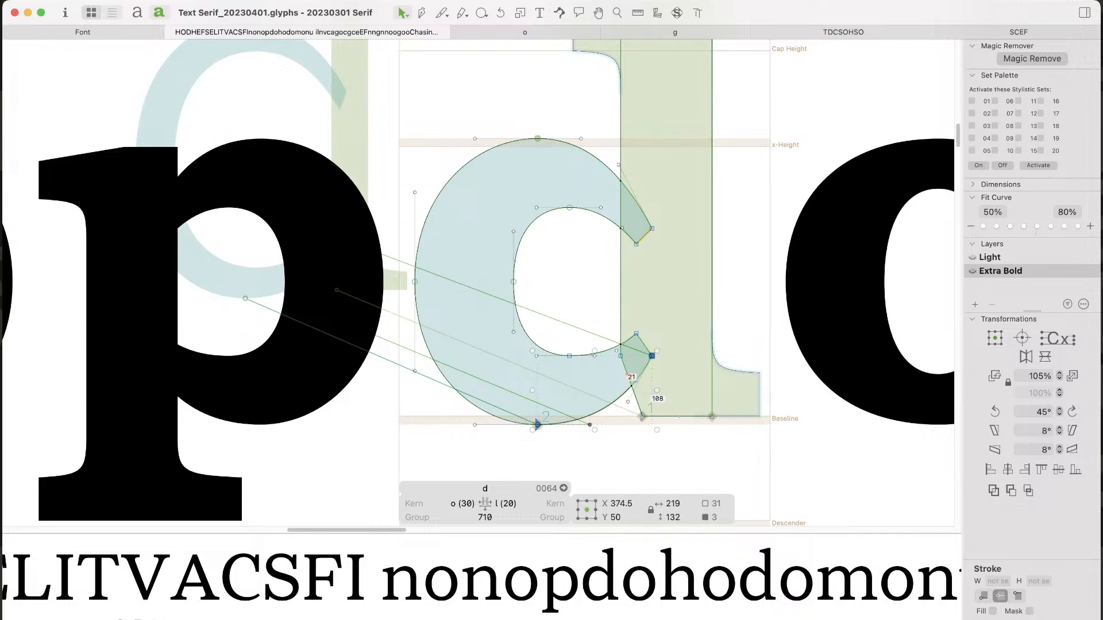
{"action": "left_click", "coordinate": [628, 402], "text": "shift"}
{"action": "key", "text": "alt+BackSpace"}
{"action": "key", "text": "super+v"}
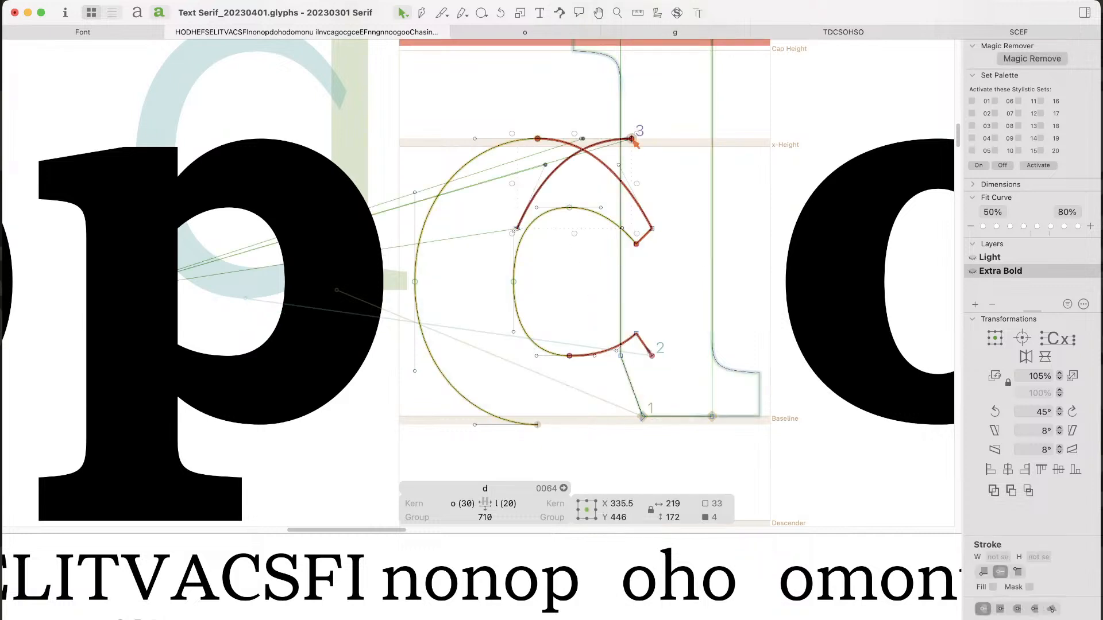
Step: Flip the pasted curve vertically and horizontally and attach its end to the bottom node of the d's bowl
{"action": "left_click", "coordinate": [1045, 357]}
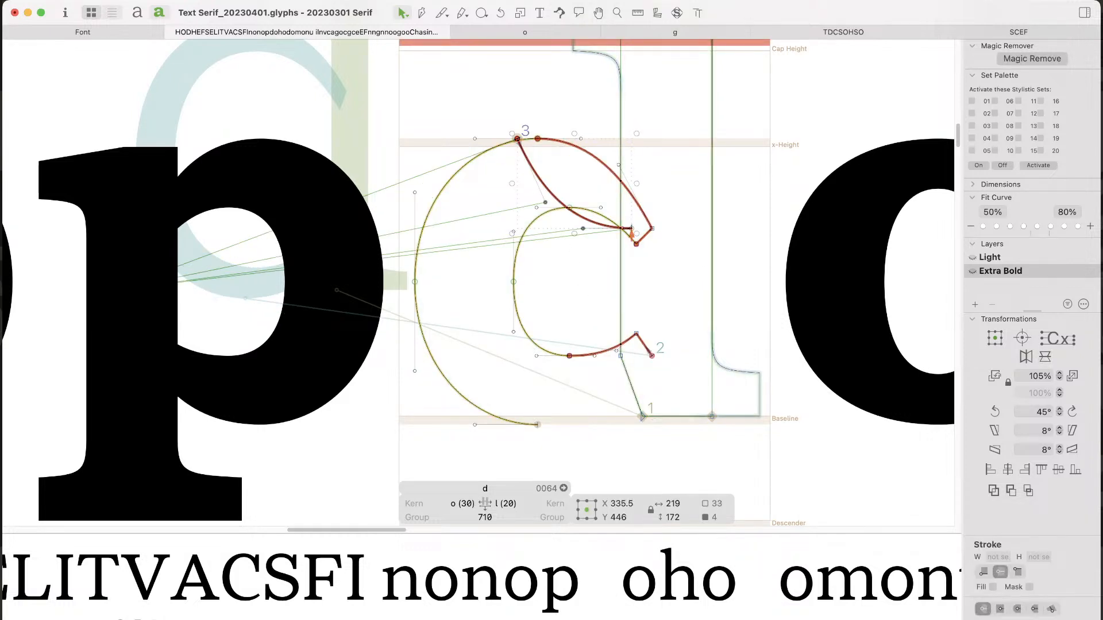
{"action": "left_click", "coordinate": [1026, 356]}
{"action": "left_click_drag", "start_coordinate": [637, 232], "coordinate": [681, 427]}
{"action": "scroll", "coordinate": [553, 436], "scroll_direction": "up", "scroll_amount": 5}
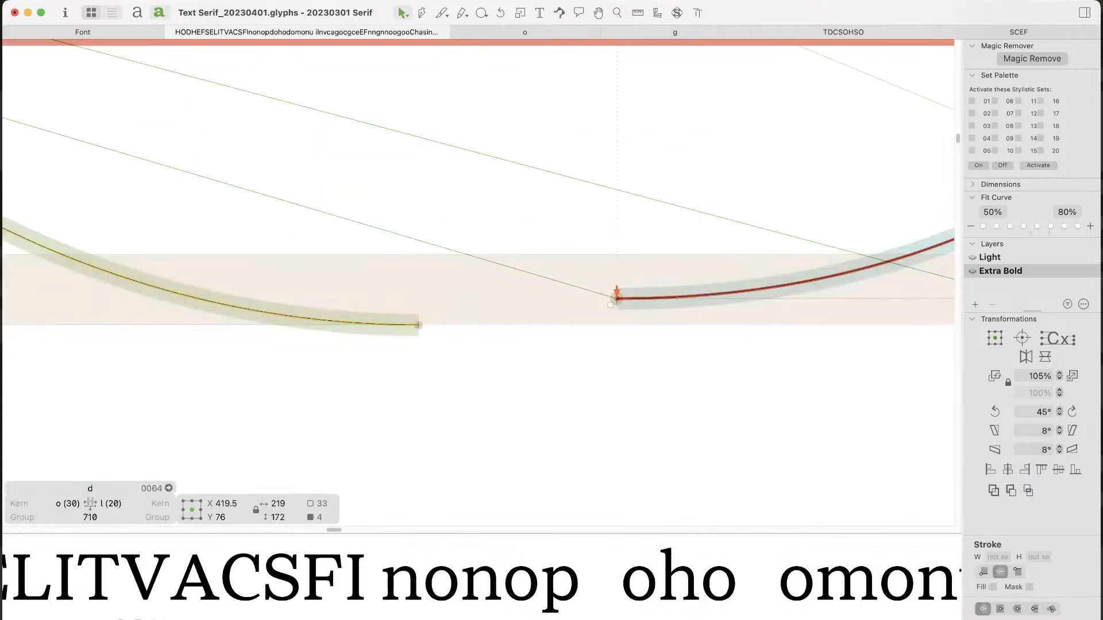
{"action": "key", "text": "Down"}
{"action": "key", "text": "Down"}
{"action": "key", "text": "Down"}
{"action": "key", "text": "Down"}
{"action": "key", "text": "Down"}
{"action": "key", "text": "Down"}
{"action": "key", "text": "Left"}
{"action": "key", "text": "Left"}
{"action": "key", "text": "Left"}
{"action": "key", "text": "Left"}
{"action": "key", "text": "Left"}
{"action": "key", "text": "Left"}
{"action": "key", "text": "Left"}
{"action": "key", "text": "Left"}
{"action": "key", "text": "Left"}
{"action": "key", "text": "Left"}
{"action": "key", "text": "Left"}
{"action": "key", "text": "Left"}
{"action": "key", "text": "Left"}
{"action": "key", "text": "Left"}
{"action": "key", "text": "Left"}
{"action": "key", "text": "Left"}
{"action": "key", "text": "Left"}
{"action": "key", "text": "Left"}
{"action": "key", "text": "Left"}
{"action": "key", "text": "Left"}
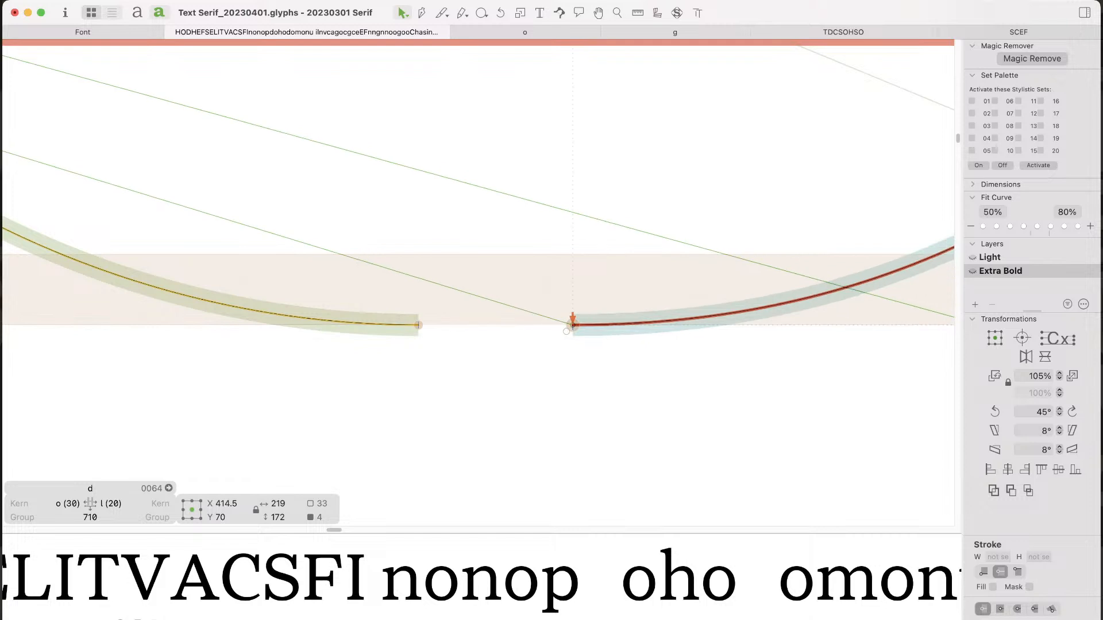
{"action": "key", "text": "Left"}
{"action": "key", "text": "Left"}
{"action": "key", "text": "Left"}
{"action": "key", "text": "Left"}
{"action": "key", "text": "Left"}
Step: Close the d's bowl by joining its loose lower terminal node to the free end of the attached curve
{"action": "scroll", "coordinate": [661, 218], "scroll_direction": "down", "scroll_amount": 5}
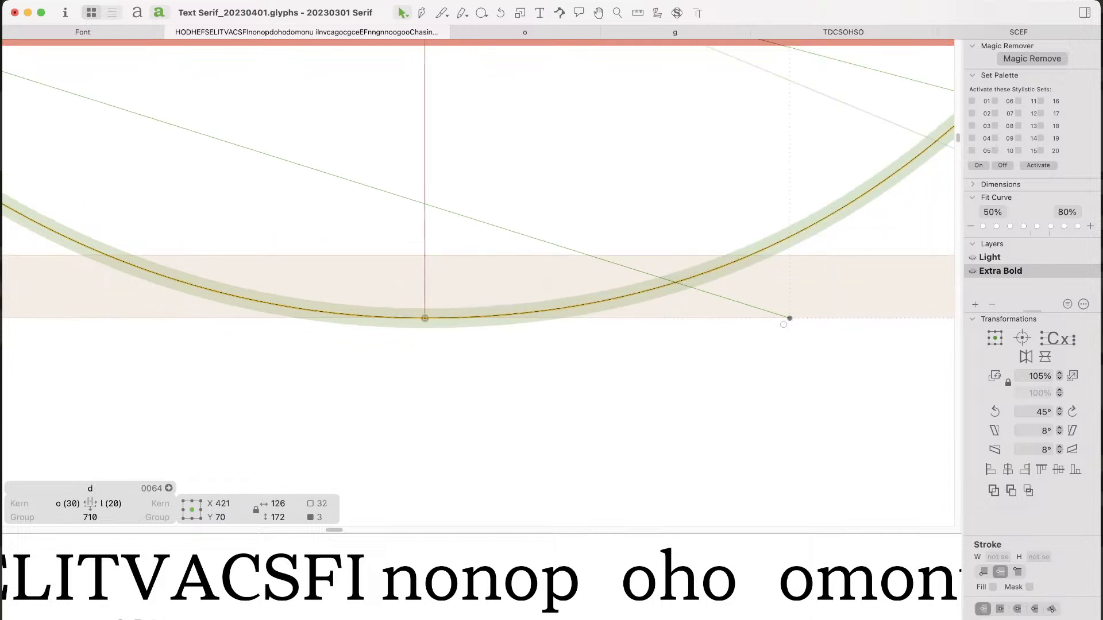
{"action": "key", "text": "space"}
{"action": "scroll", "coordinate": [660, 219], "scroll_direction": "up", "scroll_amount": 5}
{"action": "left_click_drag", "start_coordinate": [646, 228], "coordinate": [590, 322]}
{"action": "left_click", "coordinate": [653, 345]}
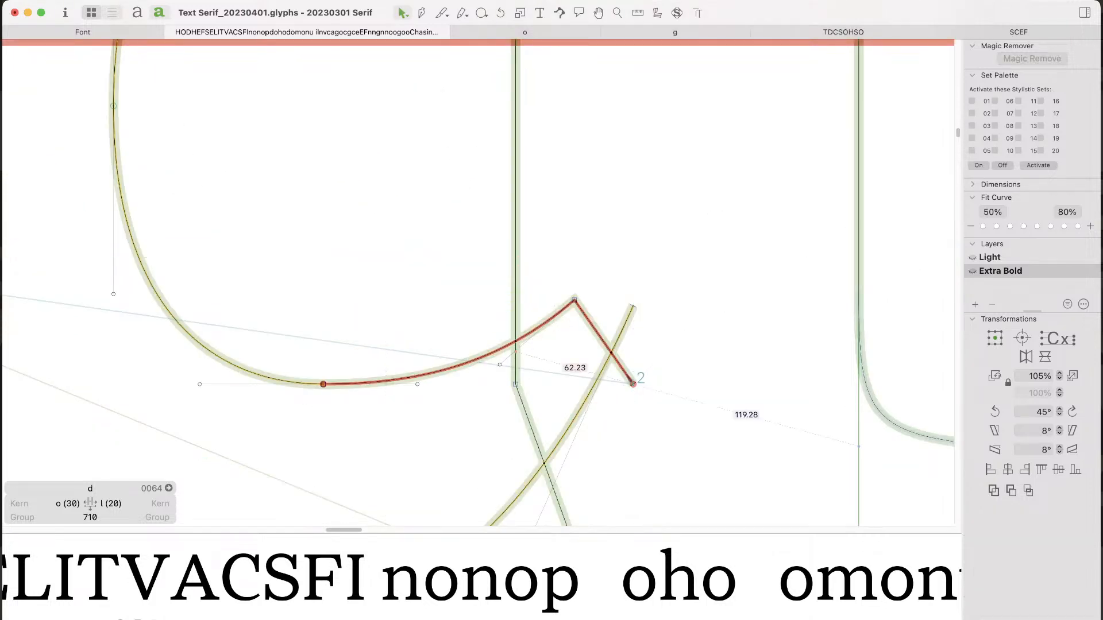
{"action": "left_click_drag", "start_coordinate": [633, 384], "coordinate": [765, 335]}
{"action": "key", "text": "super+minus"}
{"action": "key", "text": "super+minus"}
{"action": "key", "text": "super+minus"}
{"action": "key", "text": "super+minus"}
{"action": "key", "text": "super+minus"}
{"action": "key", "text": "space"}
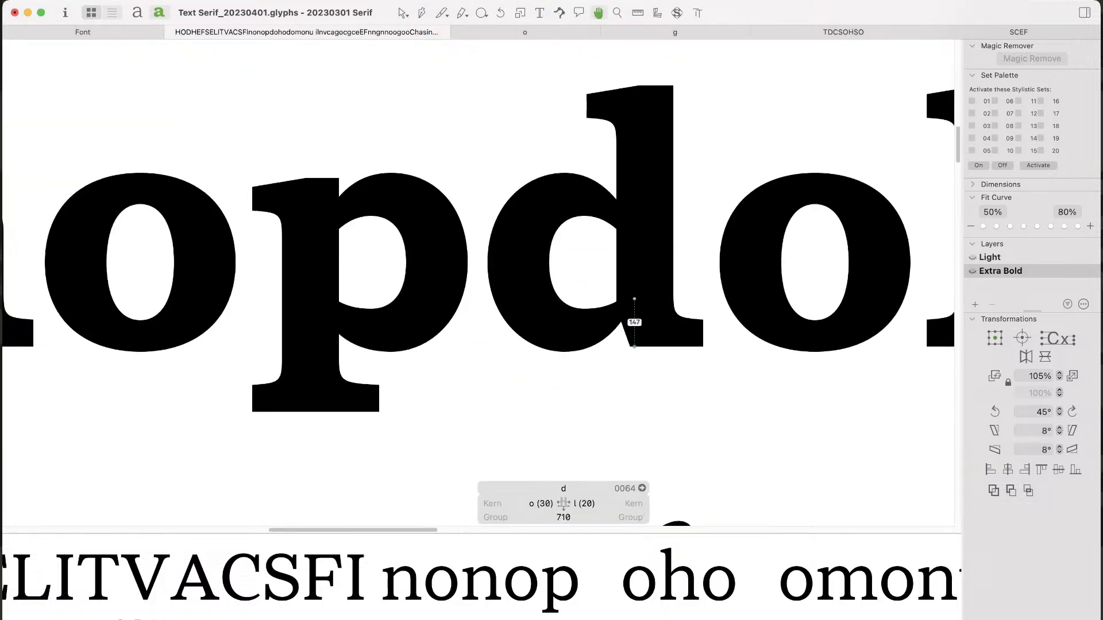
Step: Remove the lower-left outer curve of the d's bowl, between its bottom and leftmost nodes
{"action": "key", "text": "super+space"}
{"action": "left_click_drag", "start_coordinate": [659, 178], "coordinate": [432, 399]}
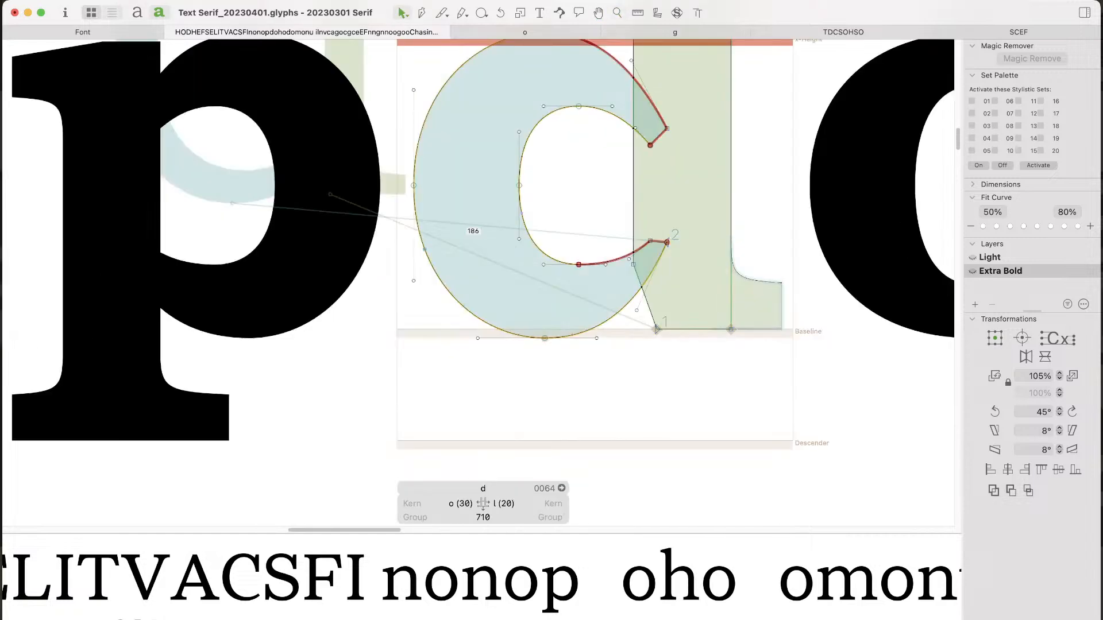
{"action": "left_click", "coordinate": [446, 288]}
{"action": "key", "text": "BackSpace"}
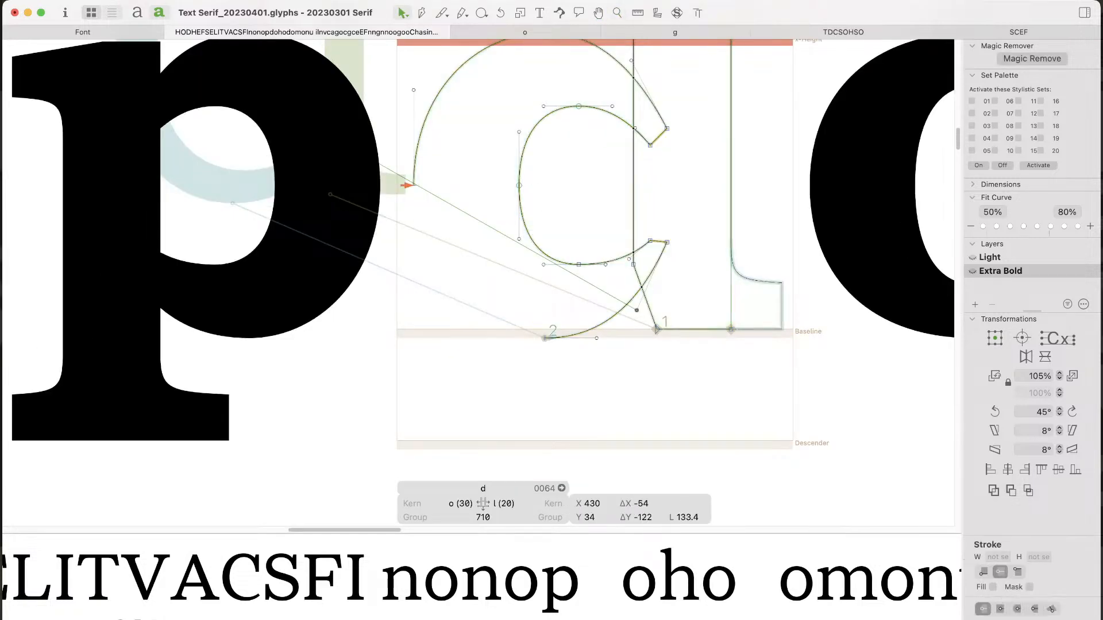
Step: Copy the upper-right outer curve of the Extra Bold p's bowl
{"action": "key", "text": "space"}
{"action": "left_click_drag", "start_coordinate": [446, 289], "coordinate": [508, 413]}
{"action": "double_click", "coordinate": [397, 191]}
{"action": "double_click", "coordinate": [397, 191]}
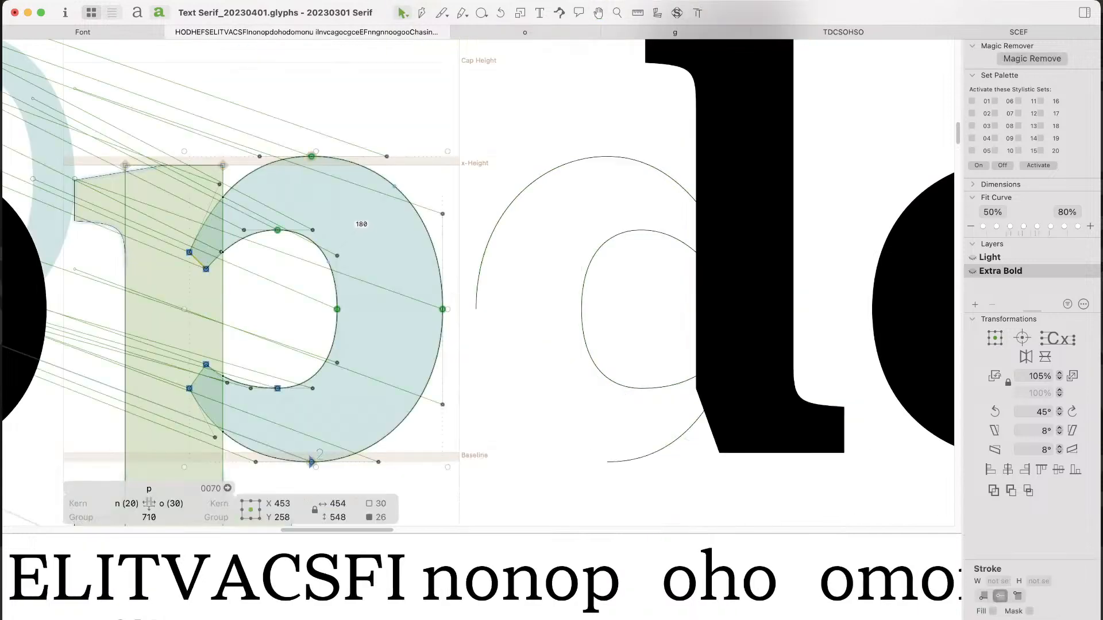
{"action": "left_click", "coordinate": [401, 193]}
{"action": "left_click", "coordinate": [401, 193]}
{"action": "key", "text": "super+c"}
Step: Paste the copied curve into the d, flip it horizontally and vertically, and place it near the lower-left gap in the bowl
{"action": "double_click", "coordinate": [719, 390]}
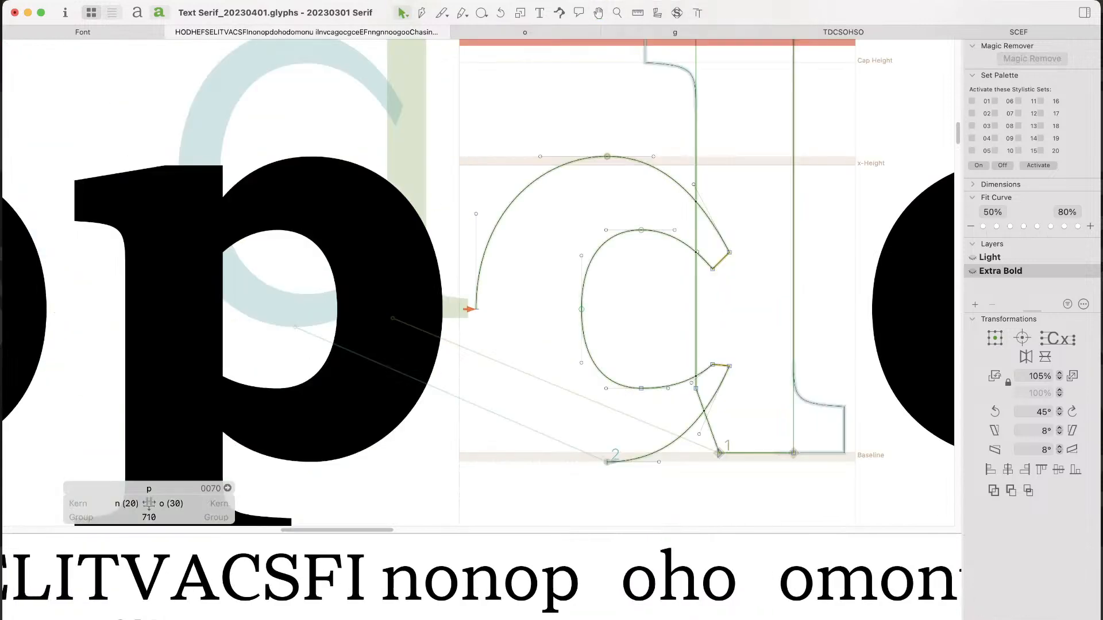
{"action": "key", "text": "super+v"}
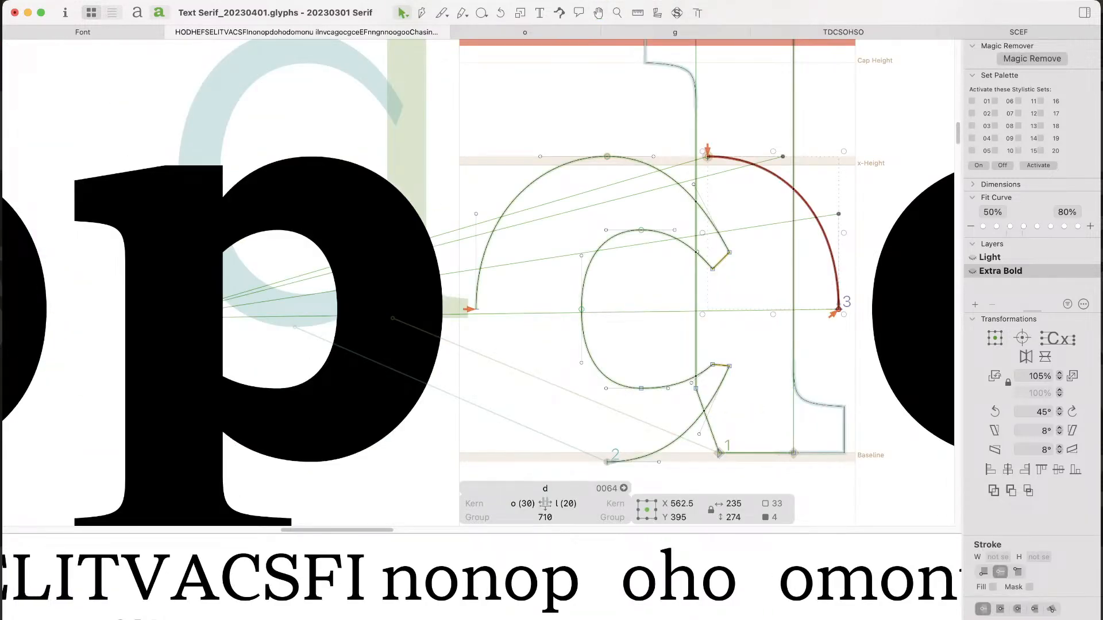
{"action": "left_click", "coordinate": [1026, 357]}
{"action": "left_click", "coordinate": [1045, 357]}
{"action": "left_click_drag", "start_coordinate": [839, 309], "coordinate": [589, 441]}
Step: Join the flipped curve to the bottom and leftmost nodes of the d's bowl, closing the contour
{"action": "key", "text": "super+space"}
{"action": "left_click_drag", "start_coordinate": [548, 395], "coordinate": [640, 482]}
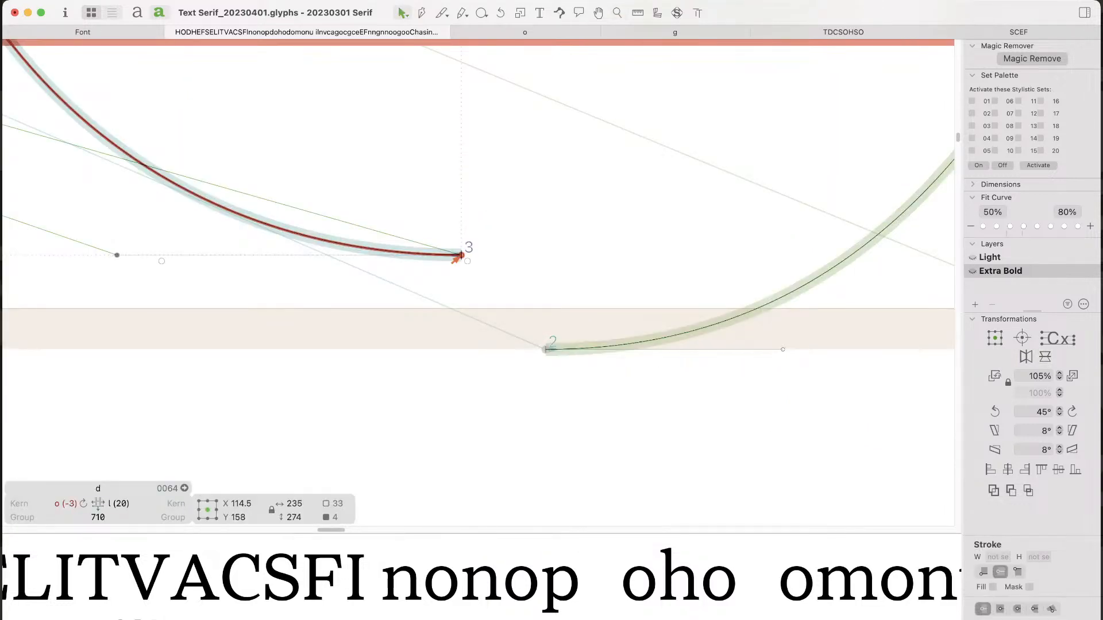
{"action": "left_click_drag", "start_coordinate": [467, 248], "coordinate": [565, 374]}
{"action": "key", "text": "super+space"}
{"action": "left_click_drag", "start_coordinate": [467, 288], "coordinate": [596, 325]}
{"action": "key", "text": "super+0"}
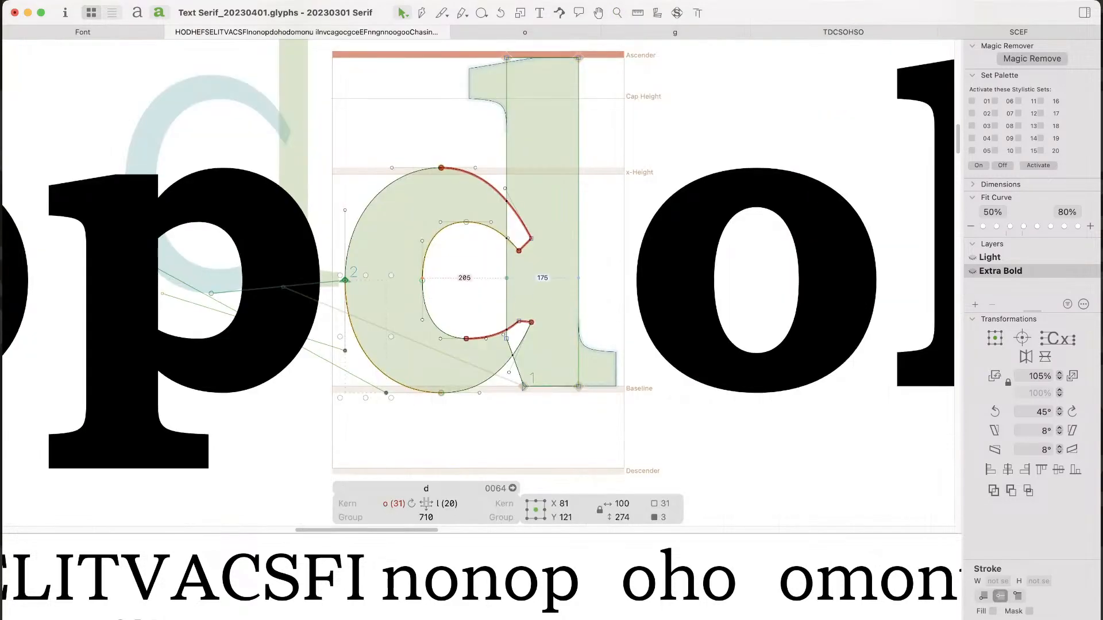
Step: Correct the path directions of the Extra Bold d, and select all outlines of the d in the Light master
{"action": "key", "text": "super+a"}
{"action": "key", "text": "super+shift+r"}
{"action": "key", "text": "super+1"}
{"action": "key", "text": "super+a"}
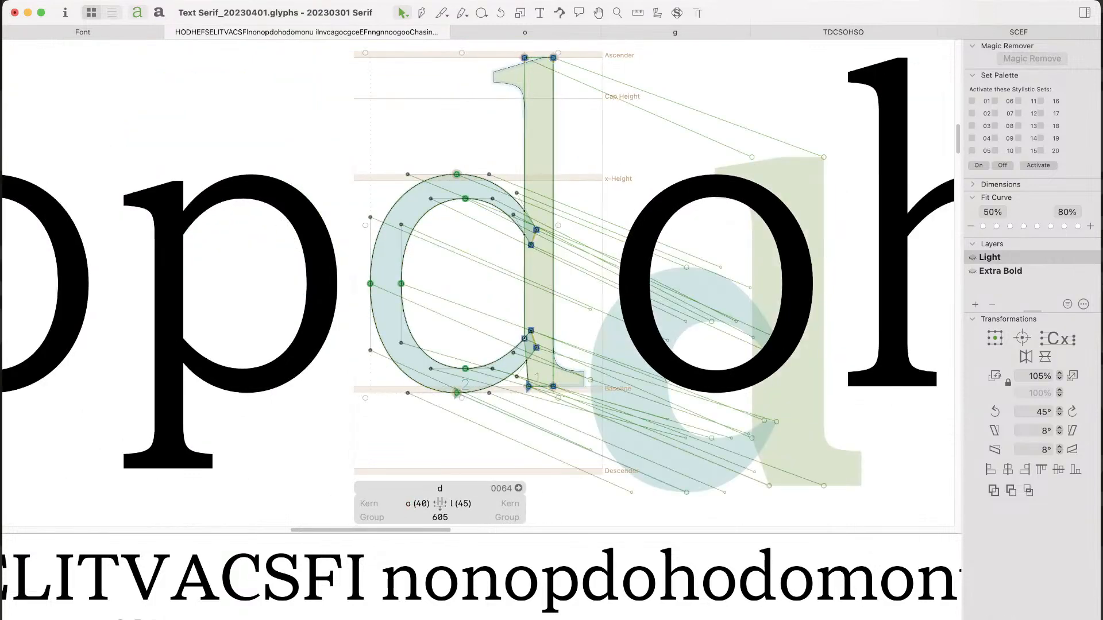
Step: Correct the path directions of the d in the Light and Extra Bold masters and compare the two for compatibility
{"action": "key", "text": "super+shift+r"}
{"action": "key", "text": "super+2"}
{"action": "key", "text": "super+shift+r"}
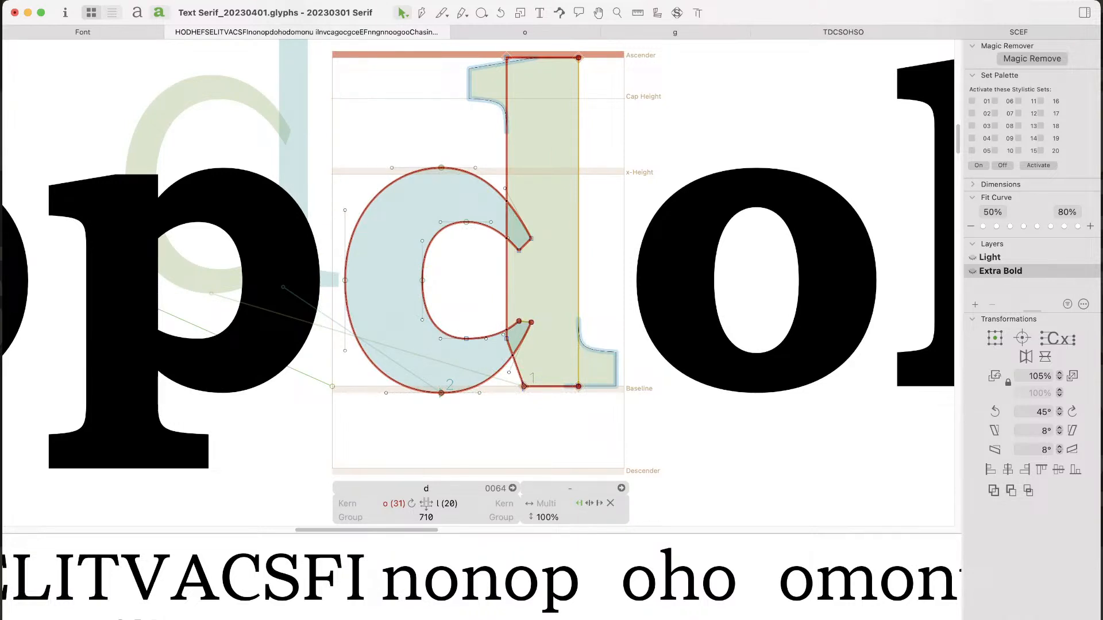
{"action": "key", "text": "super+Tab"}
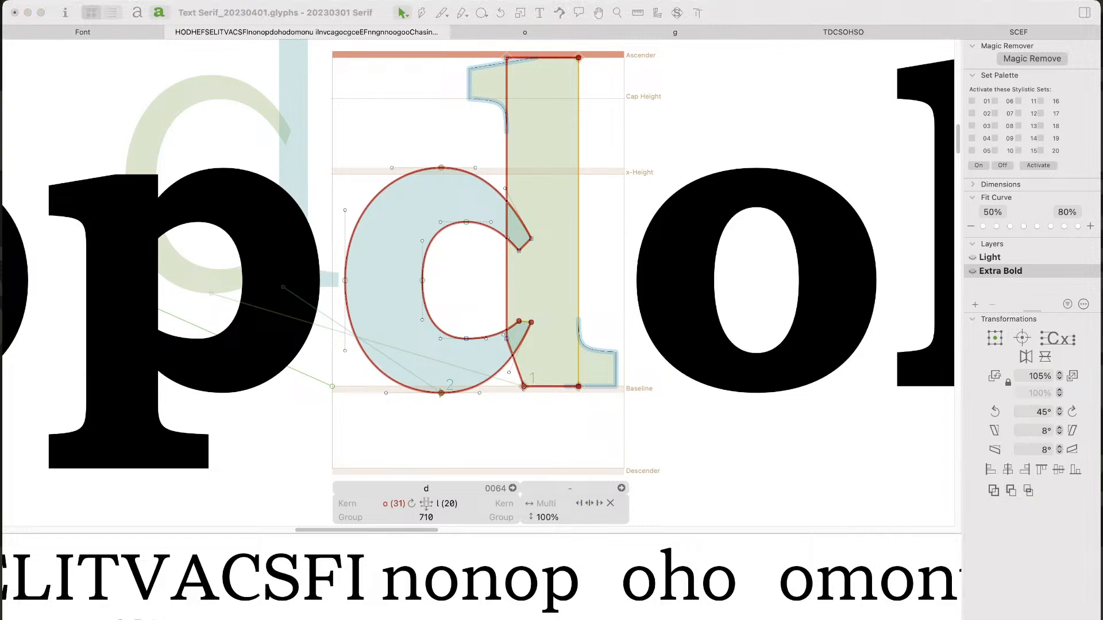
{"action": "key", "text": "super+Tab"}
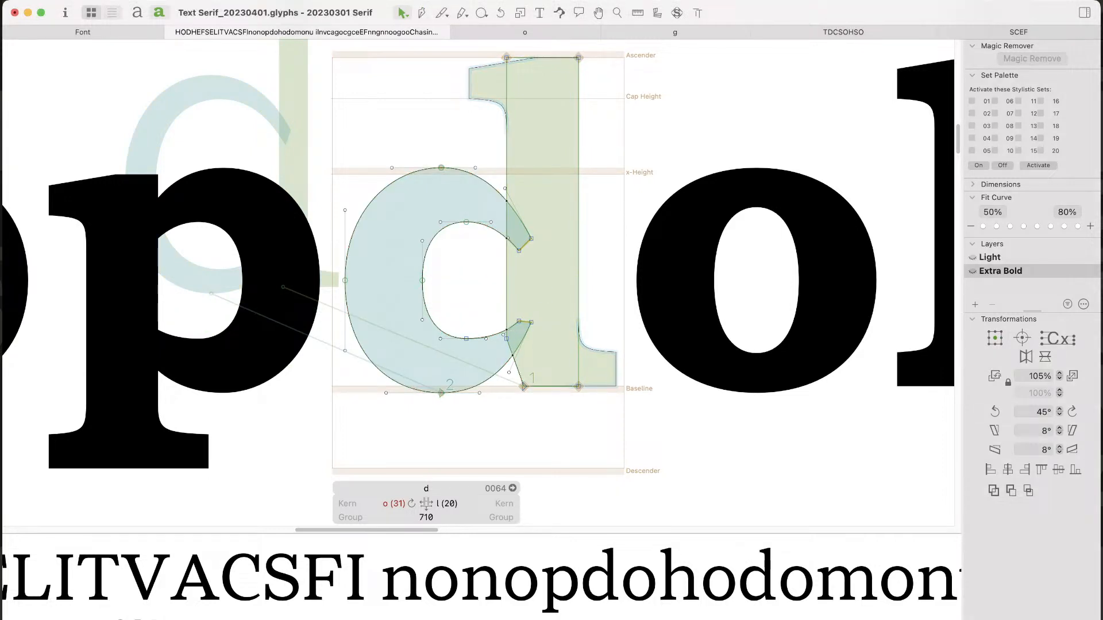
{"action": "key", "text": "ctrl+super+m"}
{"action": "key", "text": "super+1"}
{"action": "key", "text": "super+2"}
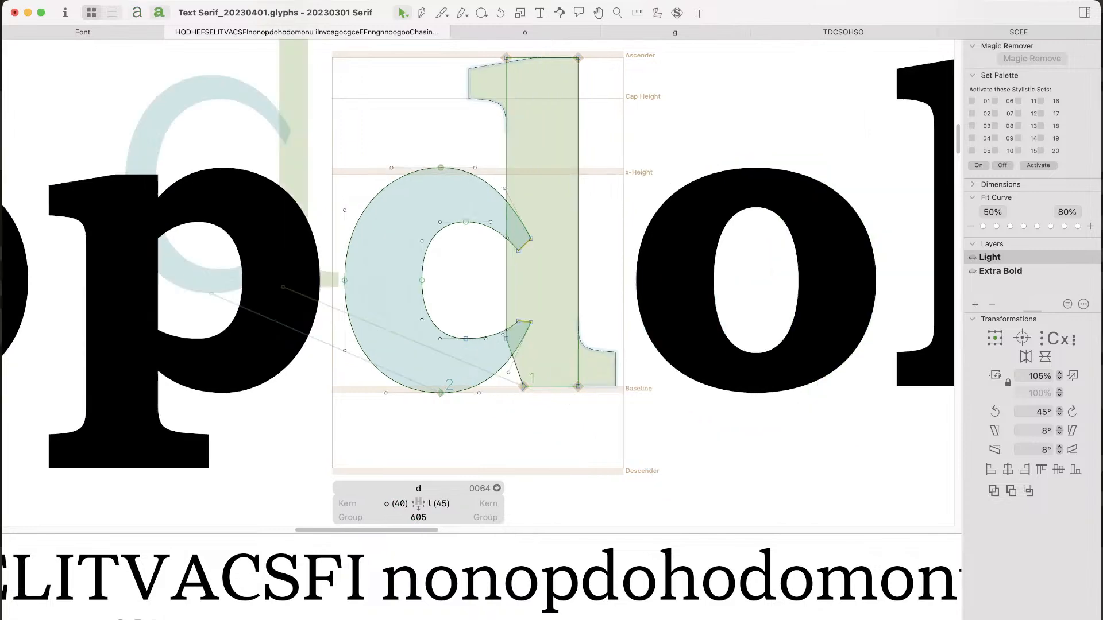
Step: Examine the lines of sample text at a reduced size in the Extra Bold master
{"action": "key", "text": "super+minus"}
{"action": "key", "text": "super+minus"}
{"action": "key", "text": "super+minus"}
{"action": "key", "text": "t"}
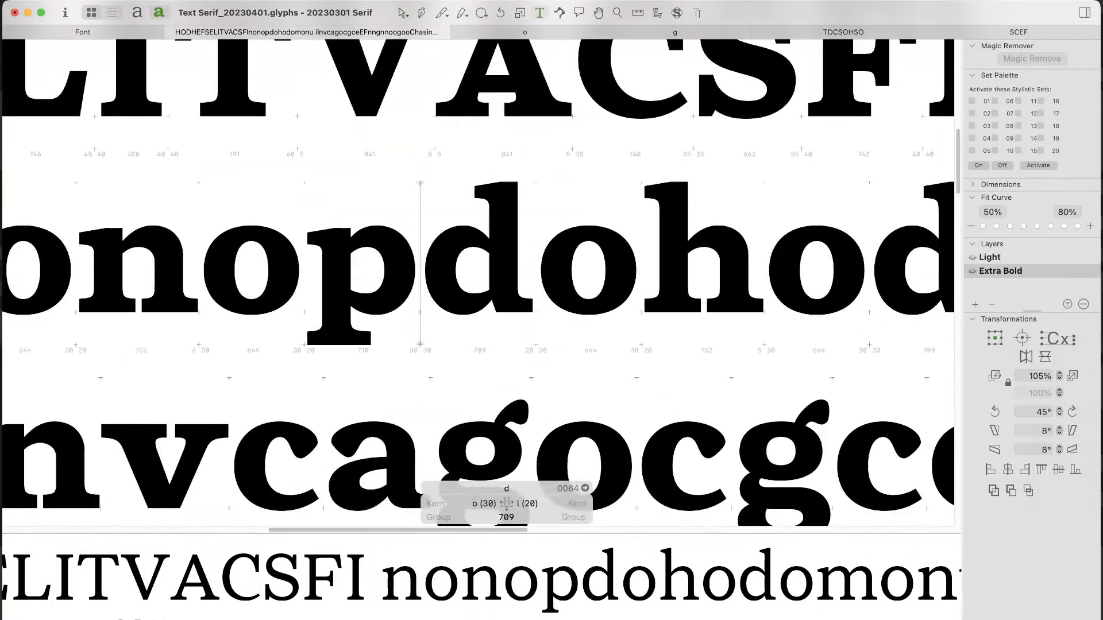
{"action": "left_click", "coordinate": [636, 455]}
{"action": "key", "text": "super+minus"}
{"action": "key", "text": "super+minus"}
{"action": "key", "text": "super+minus"}
{"action": "left_click", "coordinate": [453, 432]}
{"action": "key", "text": "Escape"}
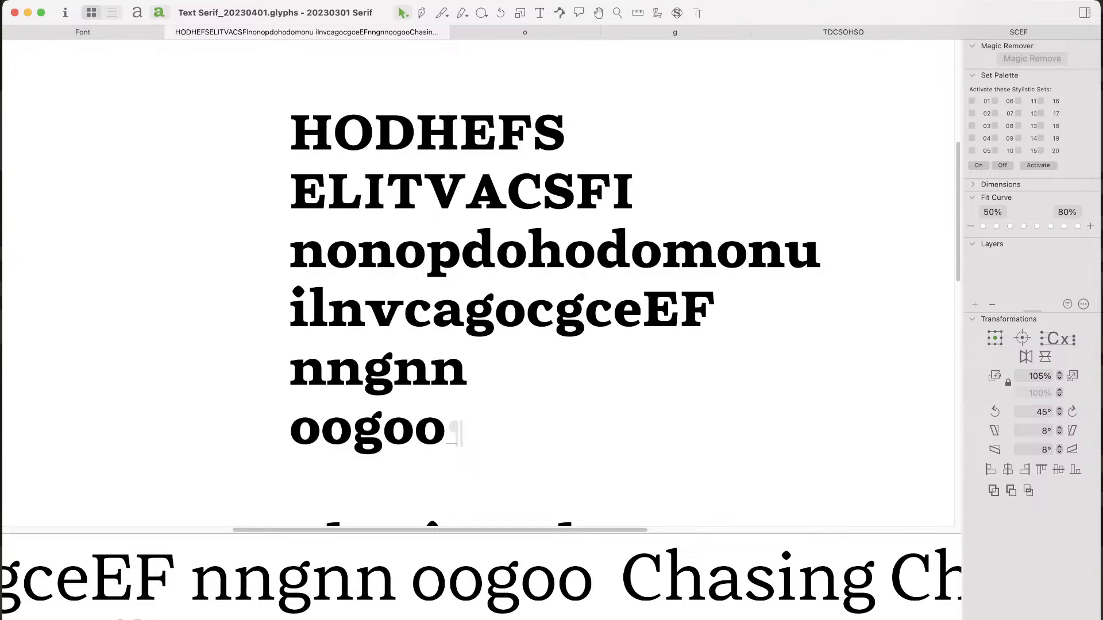
{"action": "key", "text": "super+Tab"}
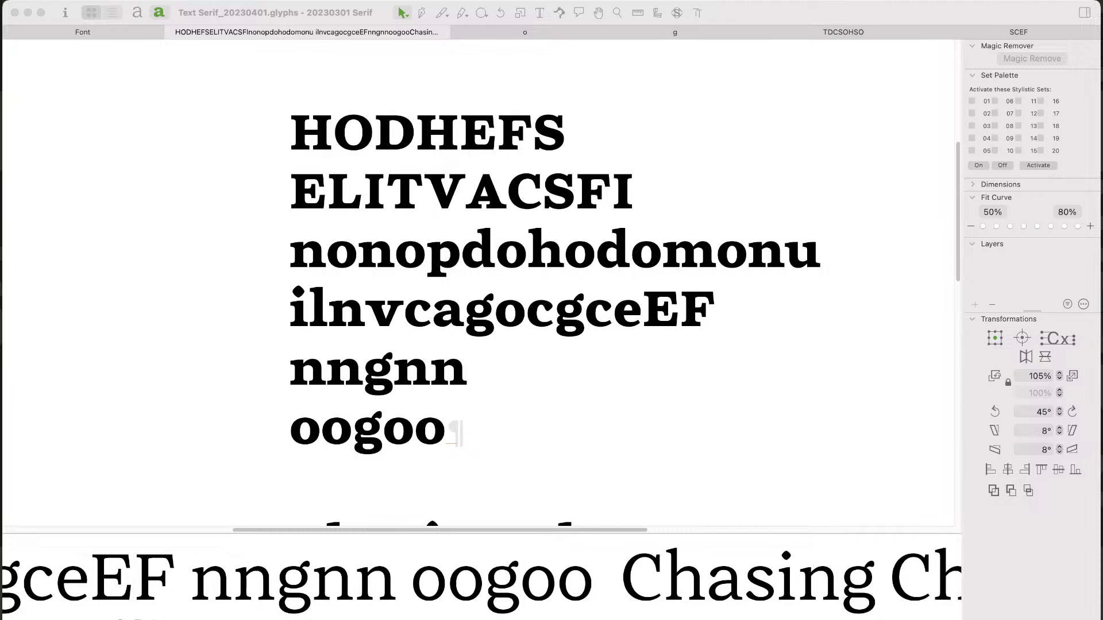
{"action": "key", "text": "super+Tab"}
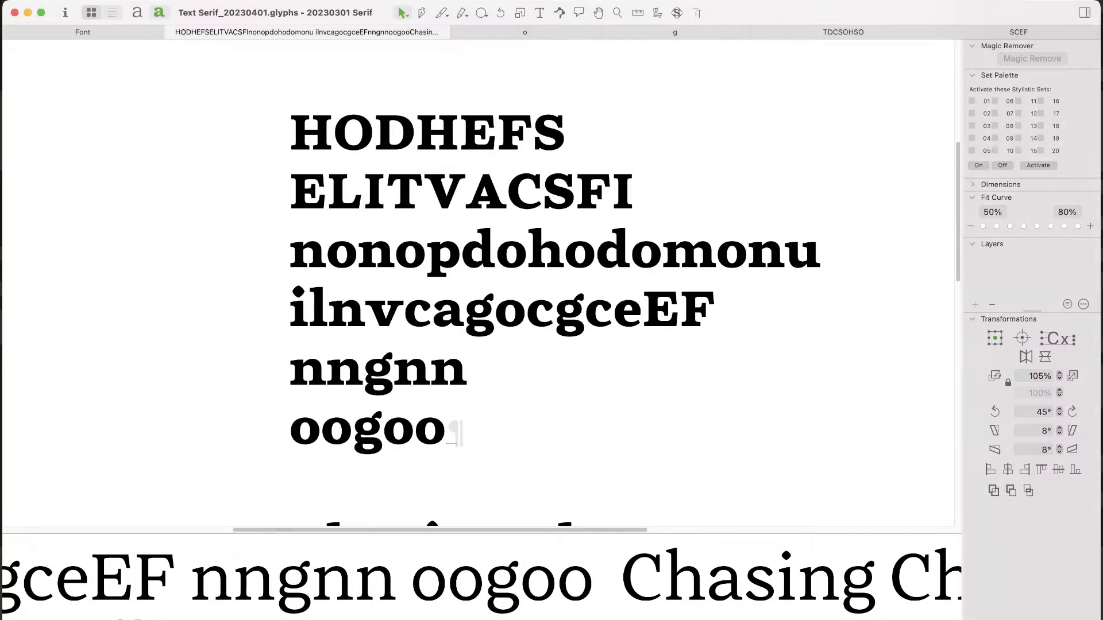
Step: Open the i's dotaccent component in Extra Bold and flatten it to 225 units high by lowering its top node and raising its bottom node
{"action": "key", "text": "super+space"}
{"action": "left_click_drag", "start_coordinate": [272, 277], "coordinate": [326, 335]}
{"action": "double_click", "coordinate": [457, 167]}
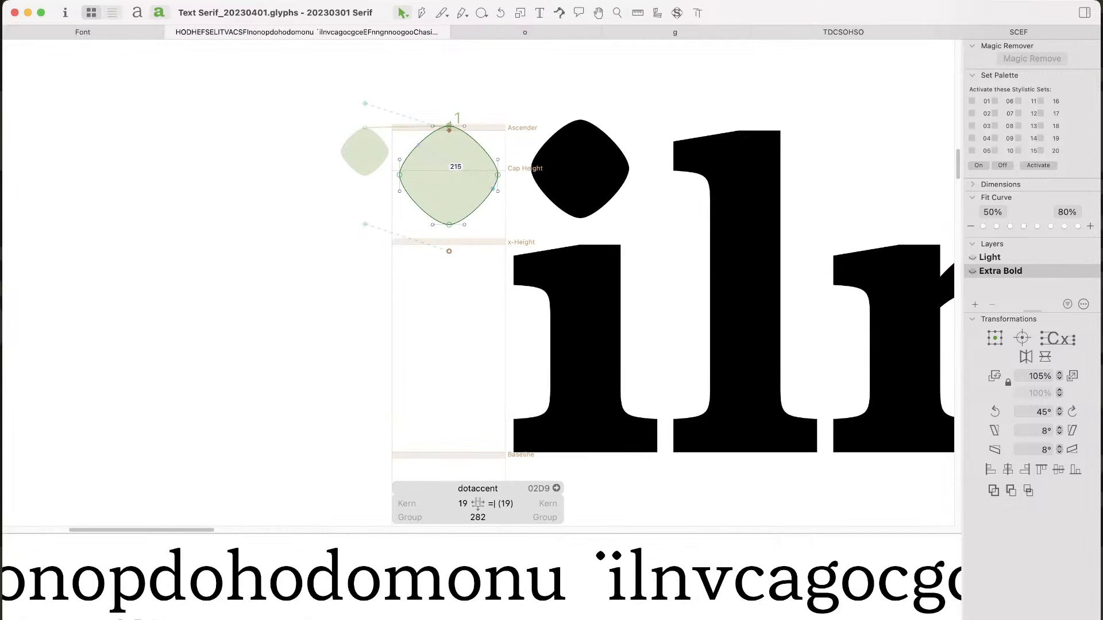
{"action": "left_click_drag", "start_coordinate": [524, 94], "coordinate": [417, 142]}
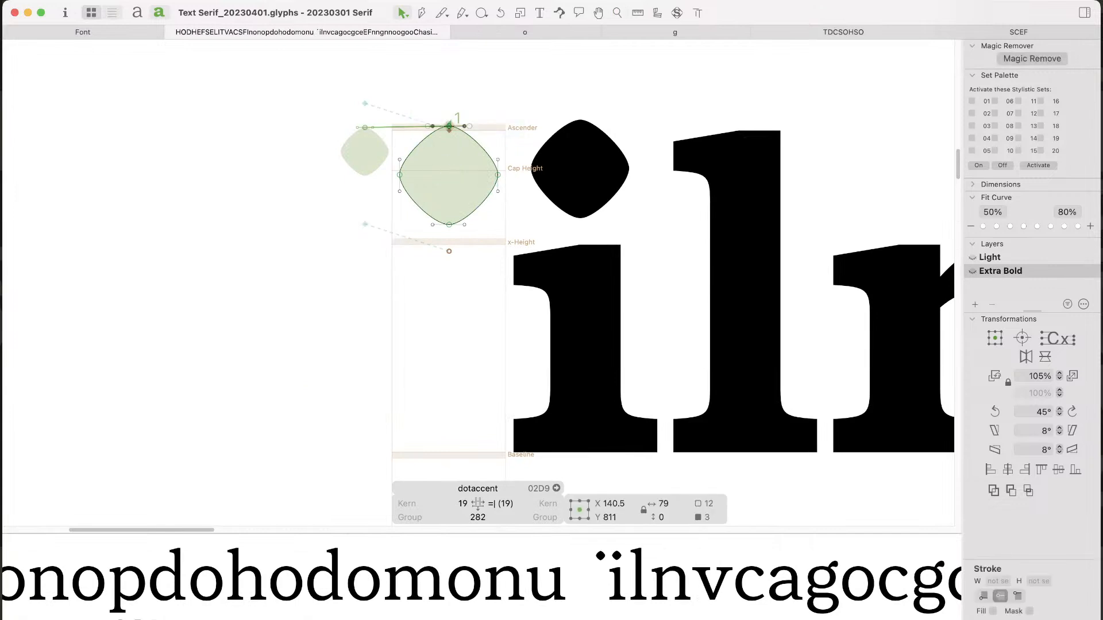
{"action": "key", "text": "Down"}
{"action": "key", "text": "Down"}
{"action": "key", "text": "Down"}
{"action": "key", "text": "Down"}
{"action": "key", "text": "Down"}
{"action": "key", "text": "Down"}
{"action": "key", "text": "Down"}
{"action": "key", "text": "Down"}
{"action": "key", "text": "Down"}
{"action": "left_click_drag", "start_coordinate": [414, 210], "coordinate": [484, 238]}
{"action": "key", "text": "shift+Up"}
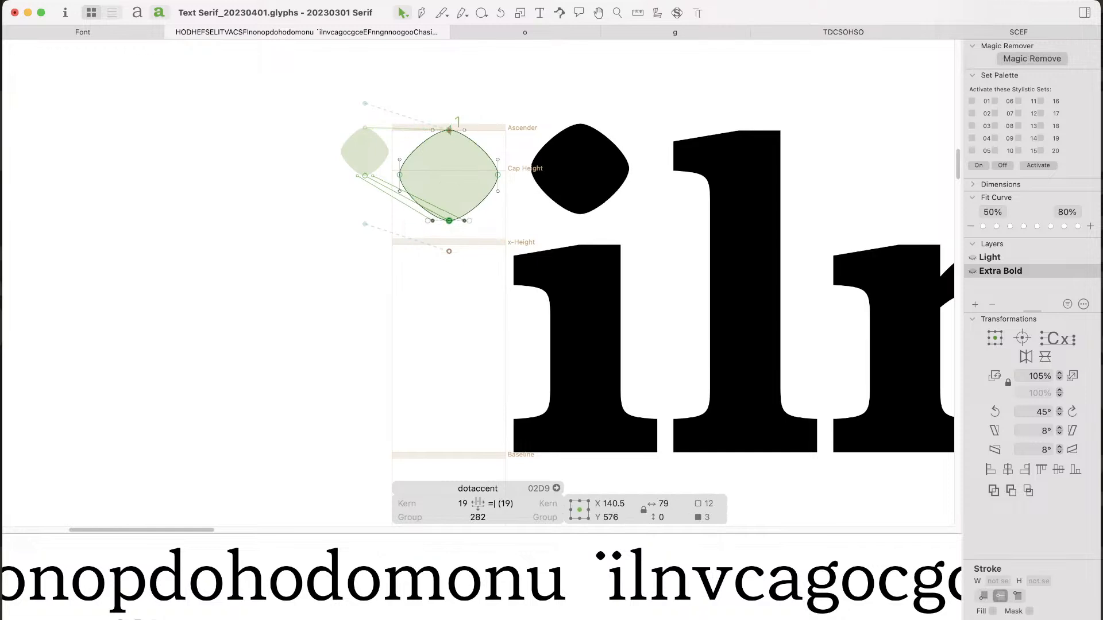
Step: Select the whole Extra Bold dotaccent outline and shift it slightly down toward the i's stem
{"action": "key", "text": "Escape"}
{"action": "key", "text": "super+a"}
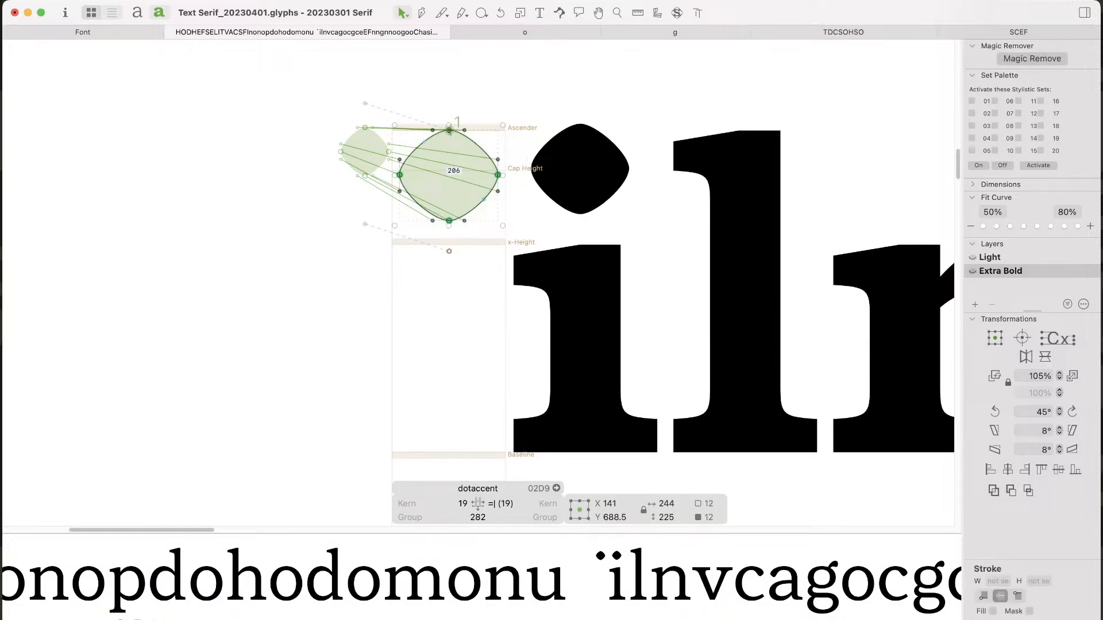
{"action": "key", "text": "Escape"}
{"action": "key", "text": "super+a"}
{"action": "key", "text": "shift+Down"}
{"action": "key", "text": "shift+Down"}
{"action": "key", "text": "shift+Down"}
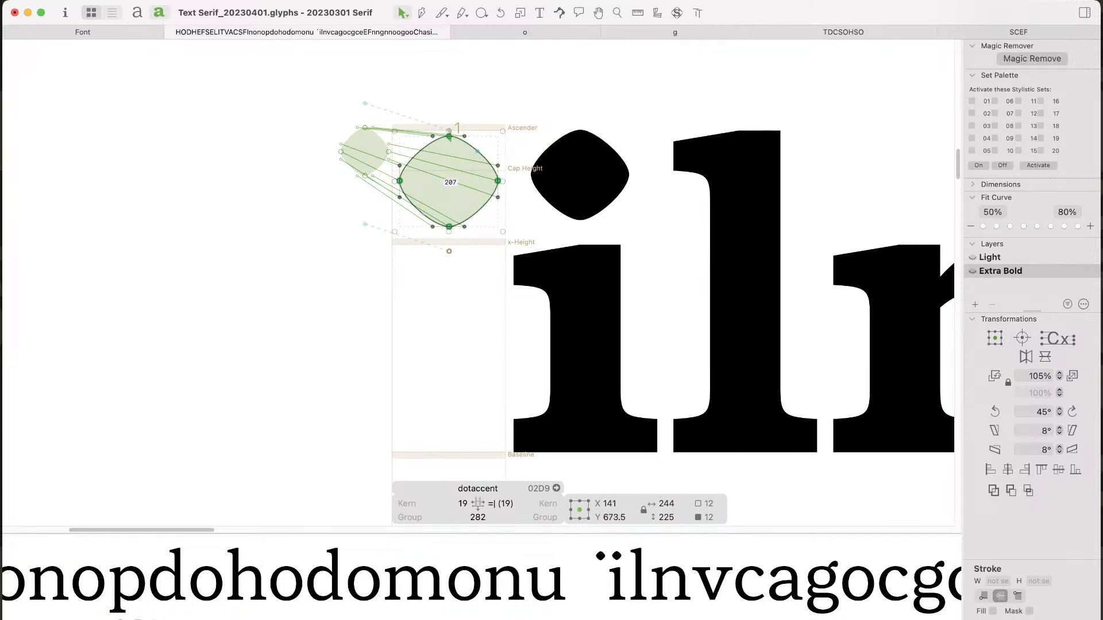
{"action": "key", "text": "shift+Up"}
{"action": "key", "text": "Escape"}
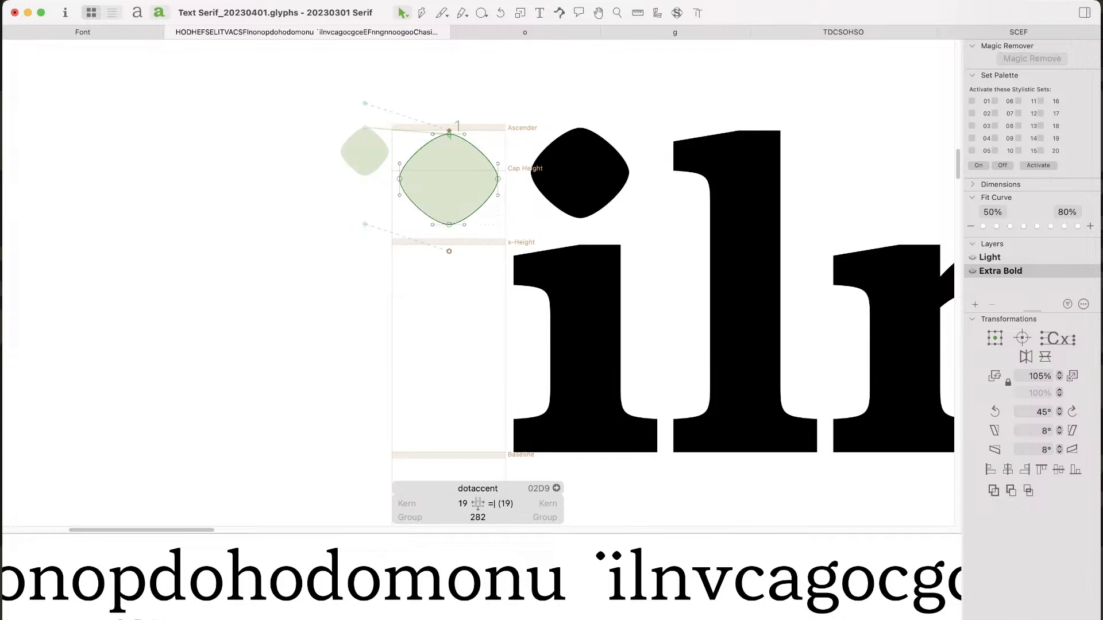
Step: Switch to the Light master and remove the separate dotaccent glyph before the i in the sample text
{"action": "key", "text": "super+1"}
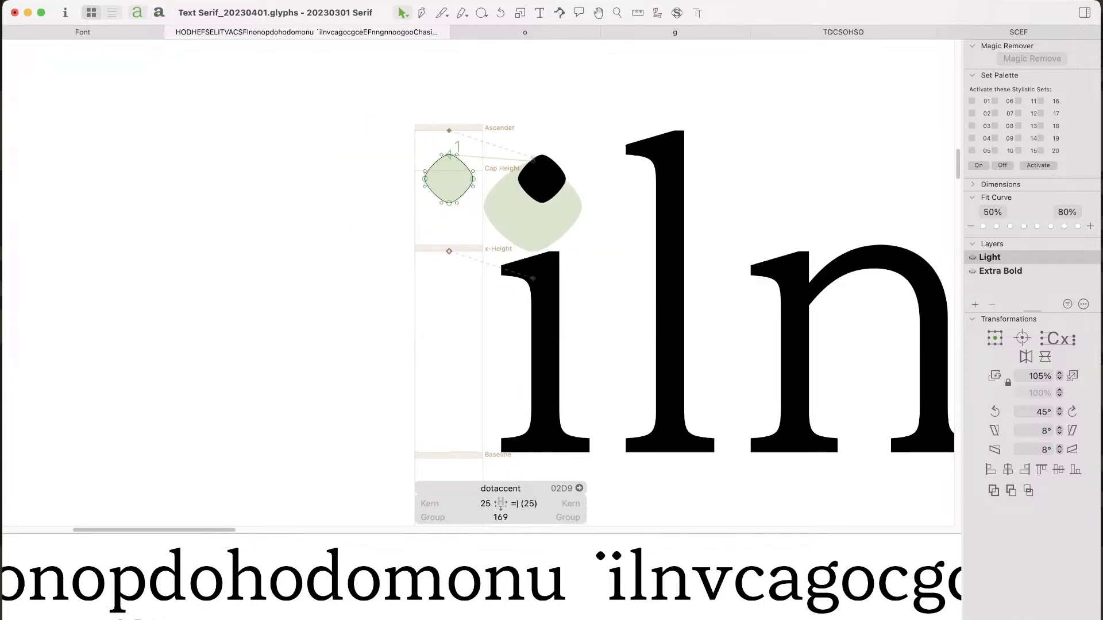
{"action": "key", "text": "super+minus"}
{"action": "key", "text": "super+minus"}
{"action": "key", "text": "super+minus"}
{"action": "key", "text": "space"}
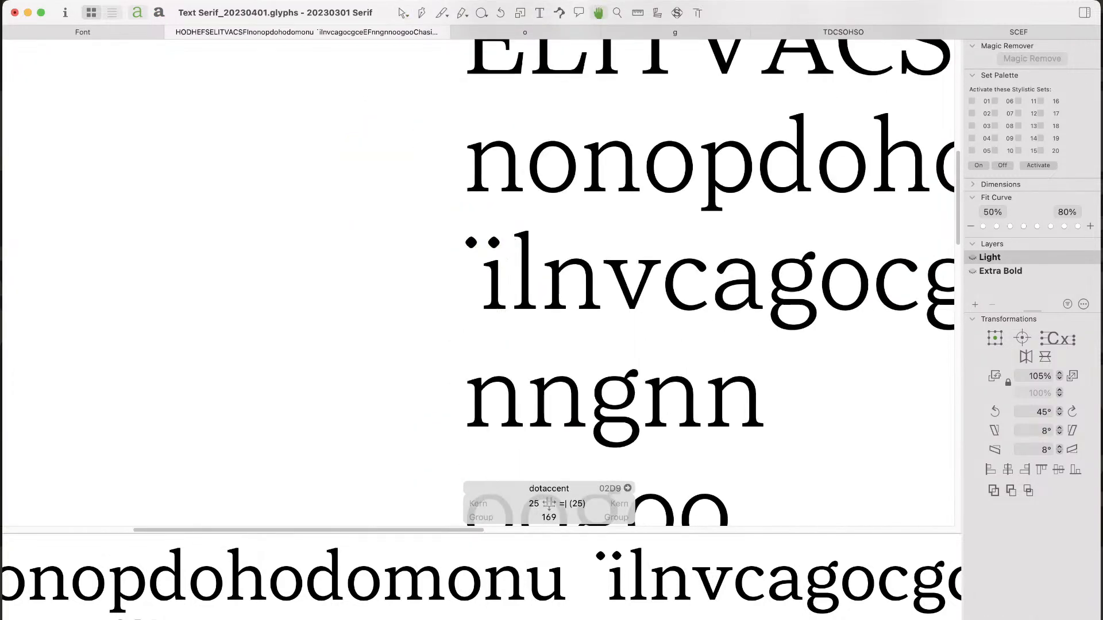
{"action": "left_click_drag", "start_coordinate": [759, 368], "coordinate": [501, 368]}
{"action": "key", "text": "t"}
{"action": "left_click", "coordinate": [509, 403]}
{"action": "key", "text": "Escape"}
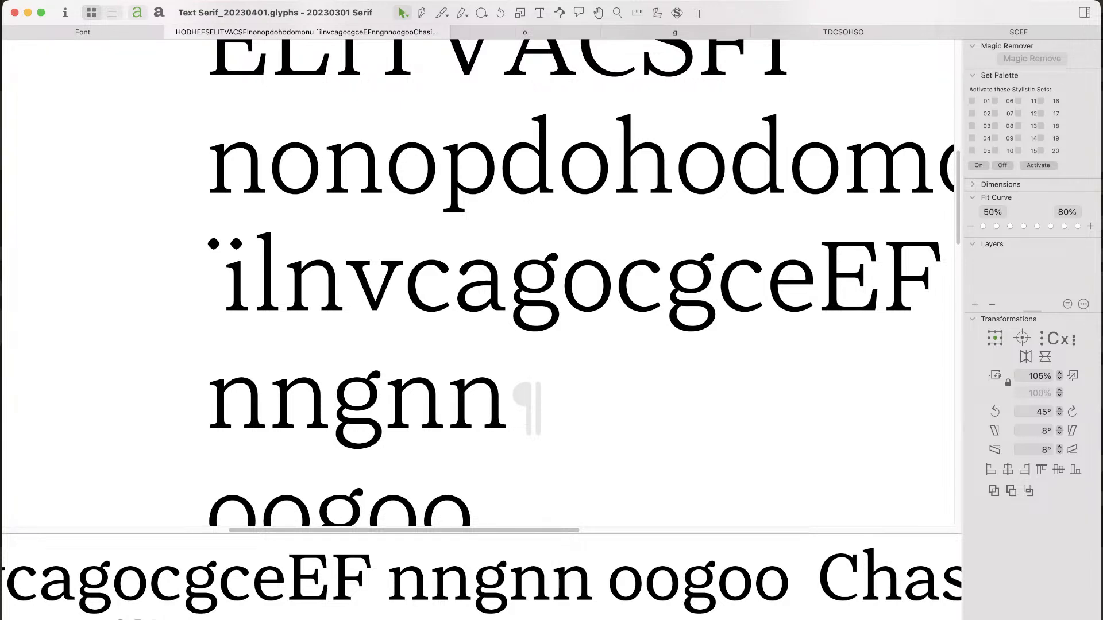
{"action": "key", "text": "t"}
{"action": "key", "text": "BackSpace"}
{"action": "double_click", "coordinate": [551, 403]}
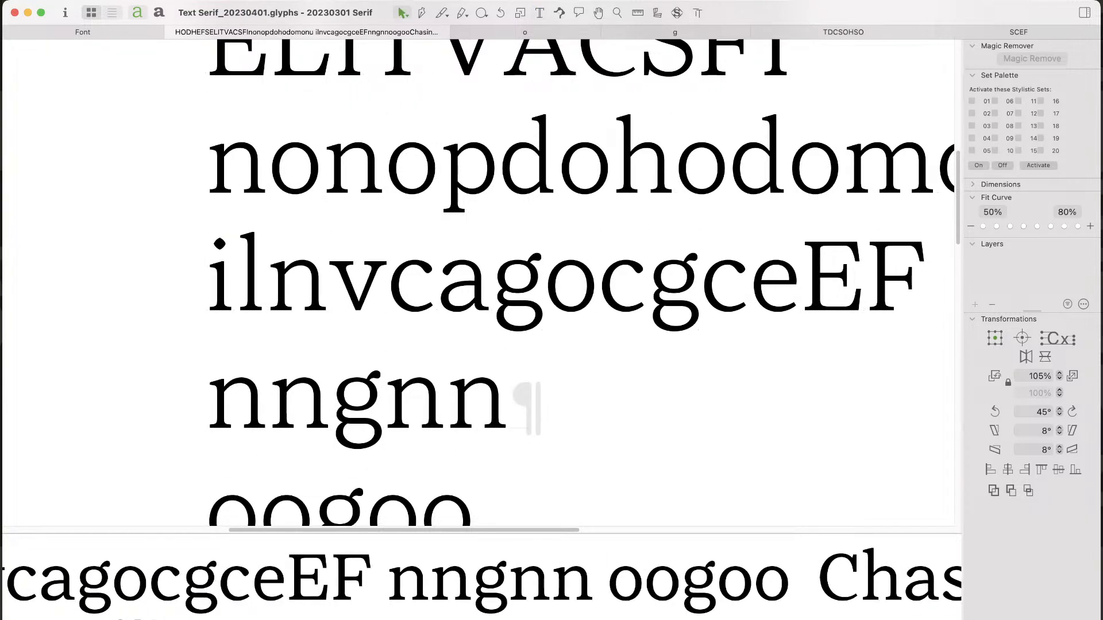
Step: Examine the sample text in the Light master at a small size for even colour and spacing
{"action": "scroll", "coordinate": [552, 402], "scroll_direction": "right", "scroll_amount": 3}
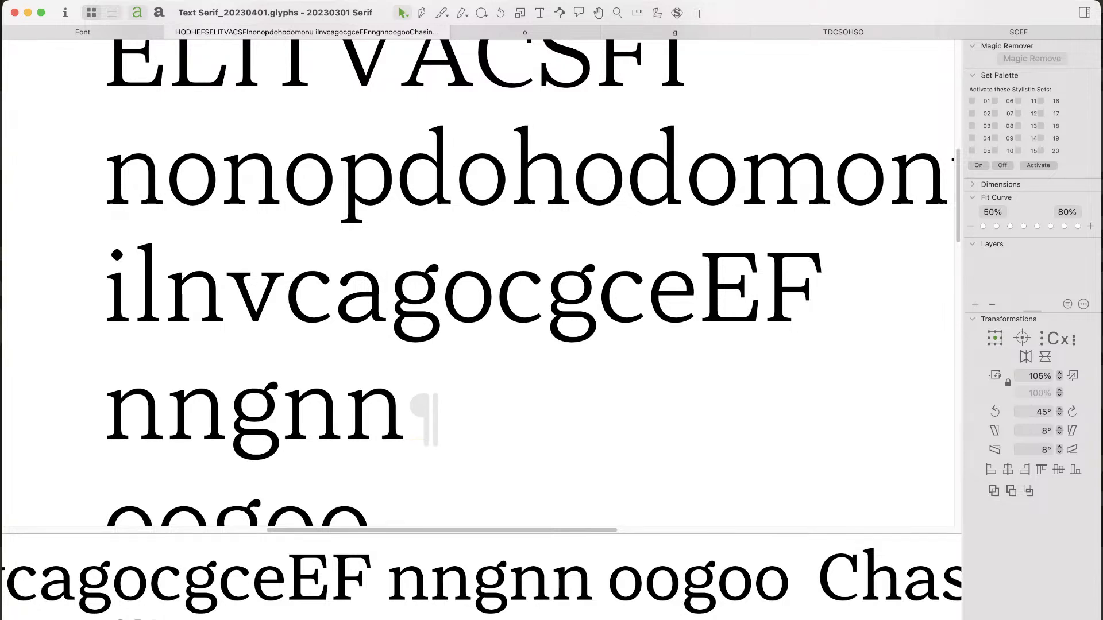
{"action": "key", "text": "super+minus"}
{"action": "key", "text": "super+minus"}
{"action": "key", "text": "super+minus"}
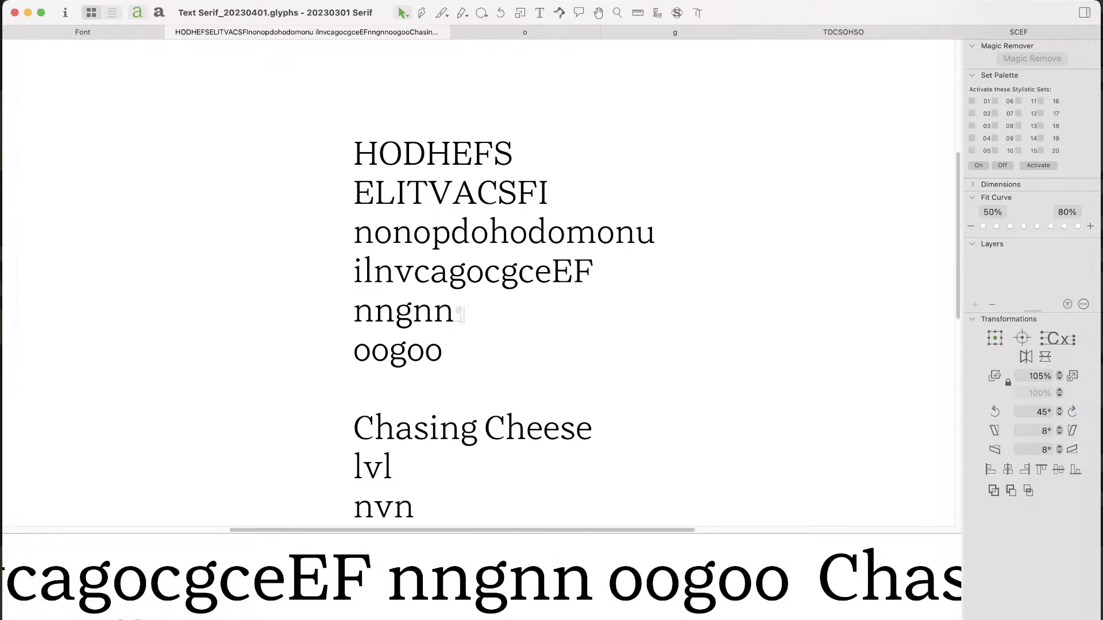
{"action": "key", "text": "space"}
{"action": "left_click_drag", "start_coordinate": [494, 288], "coordinate": [447, 306]}
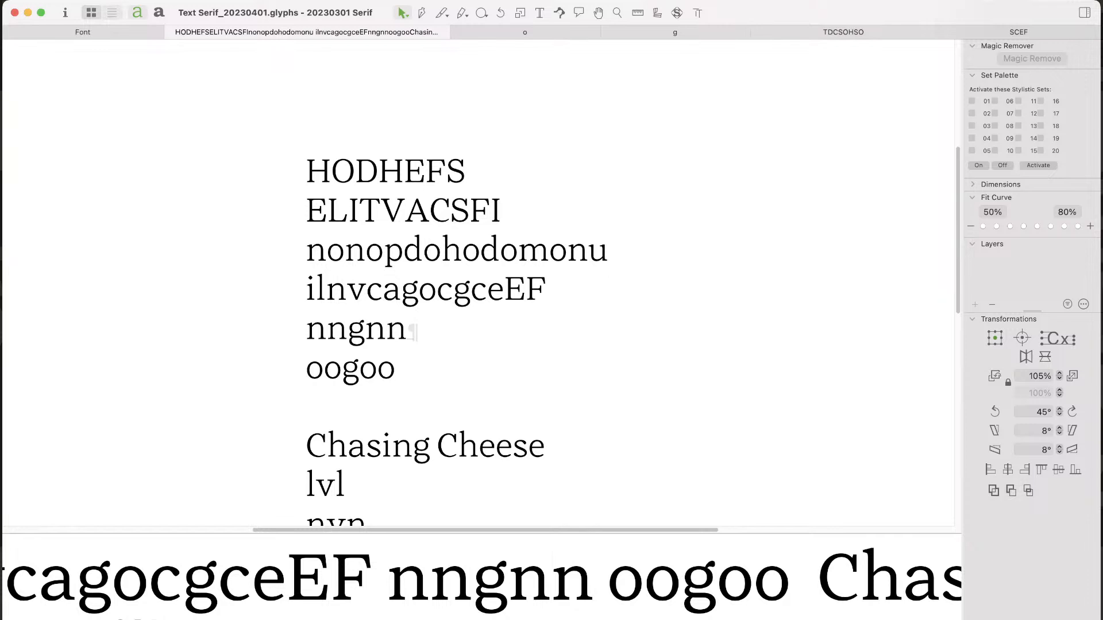
{"action": "key", "text": "super+Tab"}
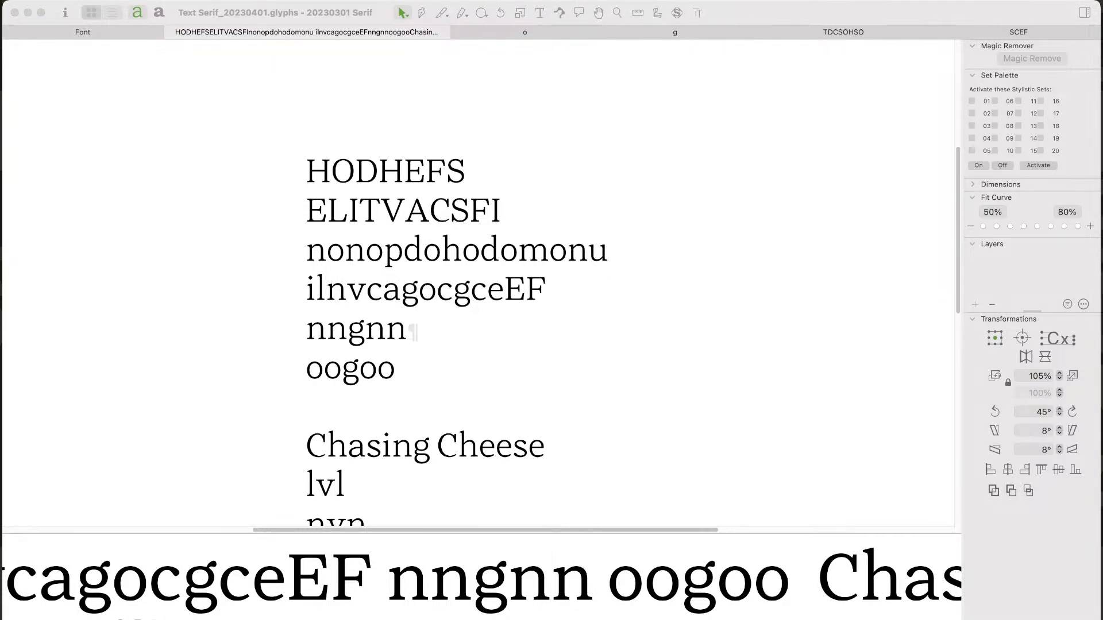
{"action": "key", "text": "super+Tab"}
Step: Open the Extra Bold v and thin its thick diagonal by moving the inner top node left to X 278
{"action": "key", "text": "super+space"}
{"action": "left_click_drag", "start_coordinate": [401, 258], "coordinate": [310, 327]}
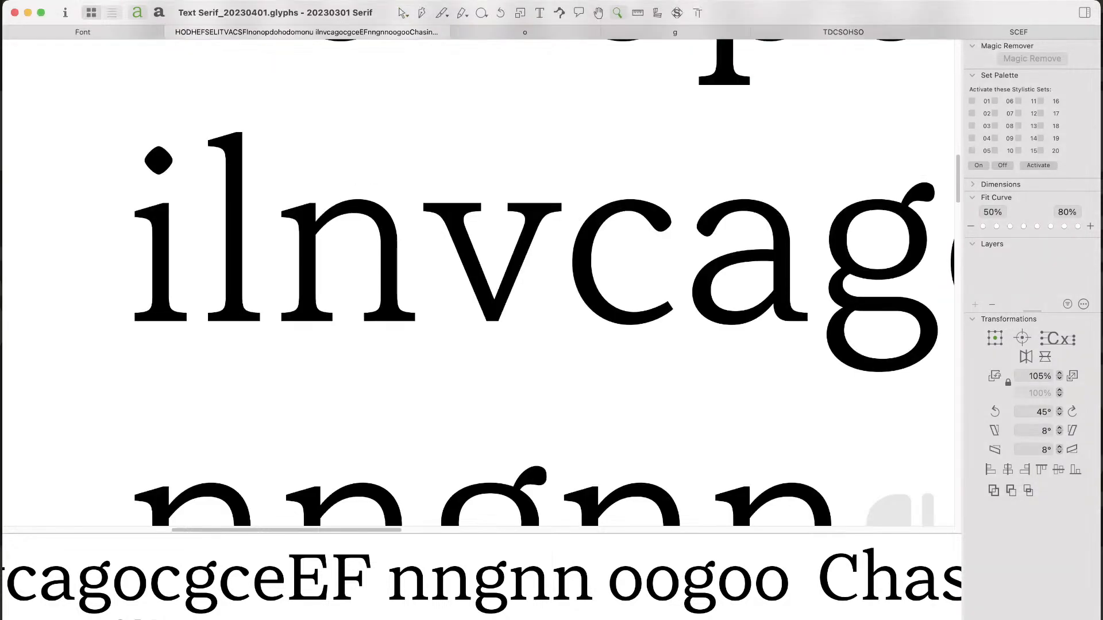
{"action": "mouse_move", "coordinate": [589, 188]}
{"action": "left_mouse_down"}
{"action": "mouse_move", "coordinate": [412, 305]}
{"action": "mouse_move", "coordinate": [342, 388]}
{"action": "left_mouse_up"}
{"action": "key", "text": "super+2"}
{"action": "key", "text": "space"}
{"action": "left_click_drag", "start_coordinate": [690, 230], "coordinate": [323, 358]}
{"action": "double_click", "coordinate": [345, 356]}
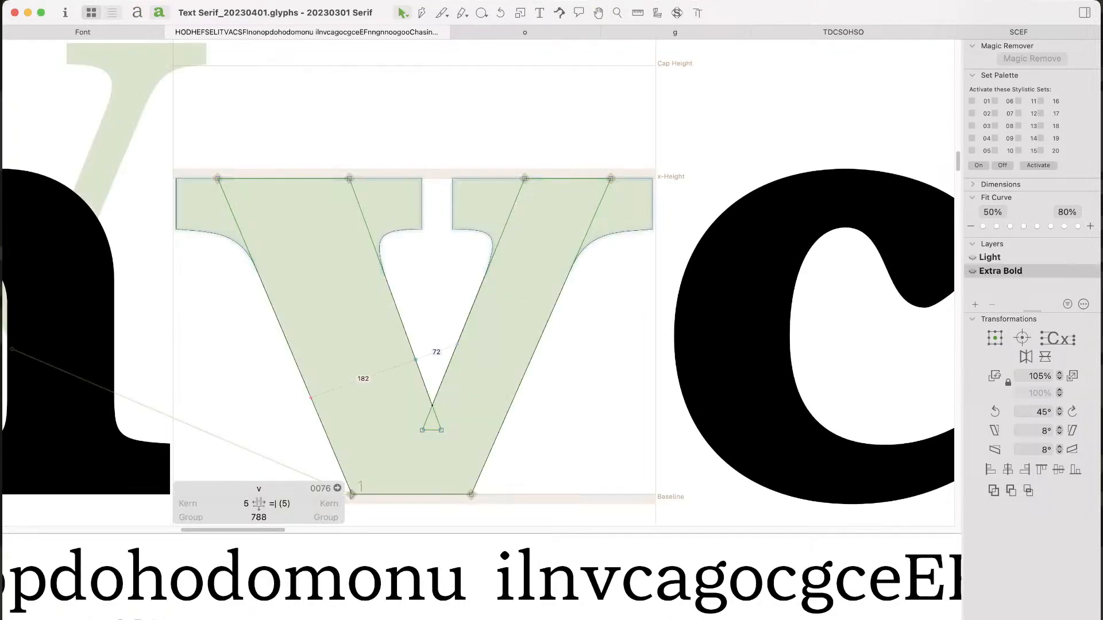
{"action": "left_click", "coordinate": [349, 178]}
{"action": "key", "text": "shift+Left"}
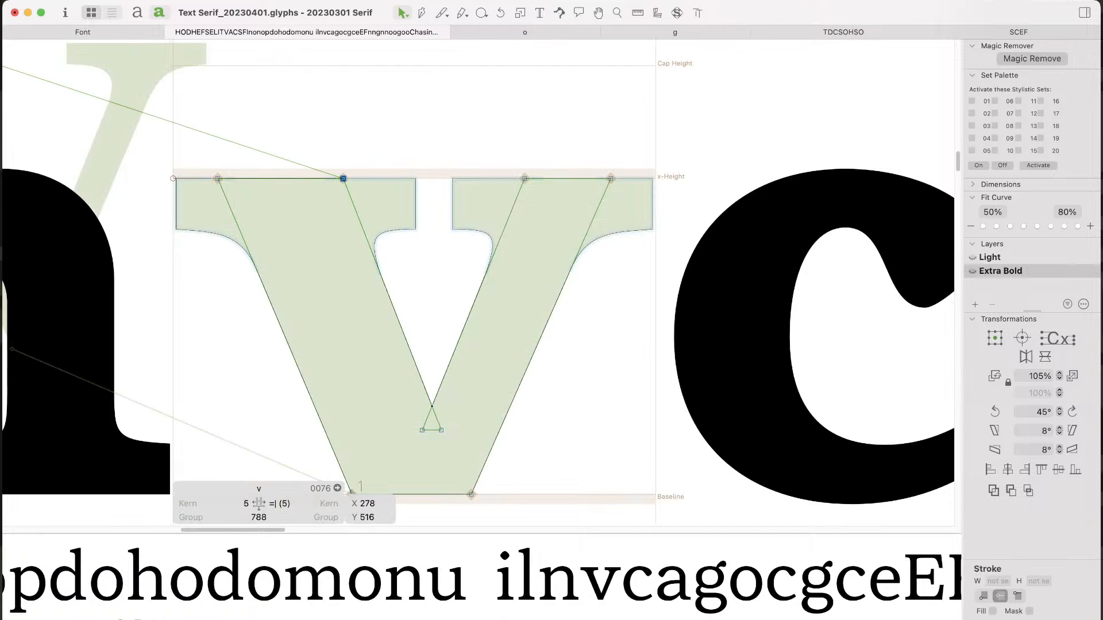
Step: Review the weight of the adjusted v within the complete Extra Bold sample text
{"action": "key", "text": "super+minus"}
{"action": "key", "text": "super+minus"}
{"action": "key", "text": "super+minus"}
{"action": "key", "text": "super+minus"}
{"action": "key", "text": "super+minus"}
{"action": "key", "text": "space"}
{"action": "left_click_drag", "start_coordinate": [603, 345], "coordinate": [474, 298]}
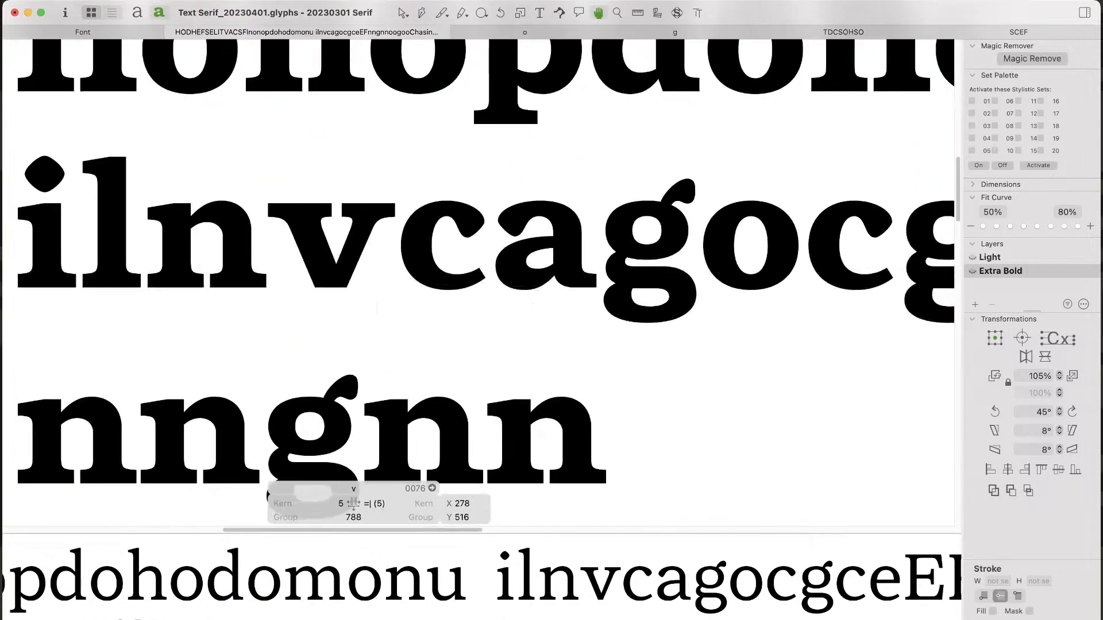
{"action": "key", "text": "Escape"}
{"action": "double_click", "coordinate": [624, 439]}
{"action": "key", "text": "super+minus"}
{"action": "key", "text": "super+minus"}
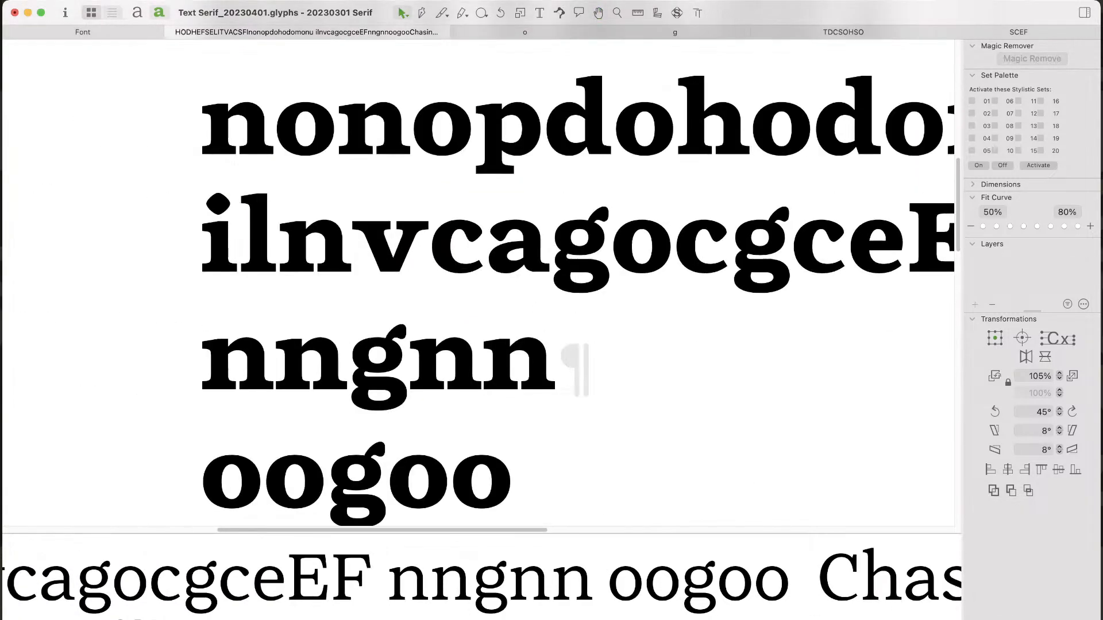
{"action": "key", "text": "space"}
{"action": "left_click_drag", "start_coordinate": [540, 276], "coordinate": [455, 327]}
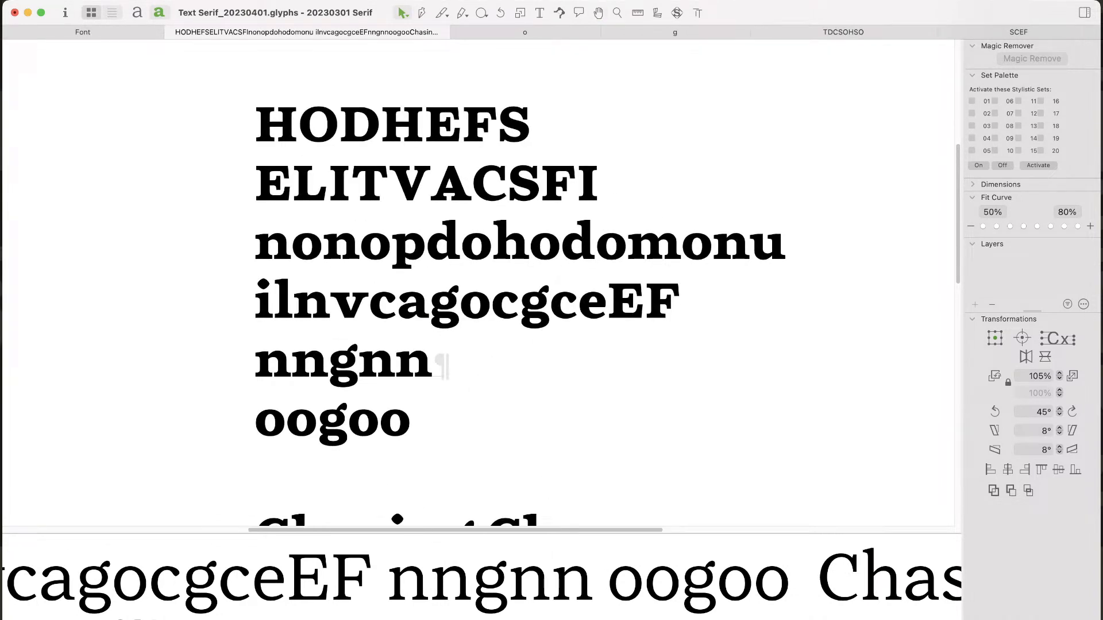
{"action": "key", "text": "super+Tab"}
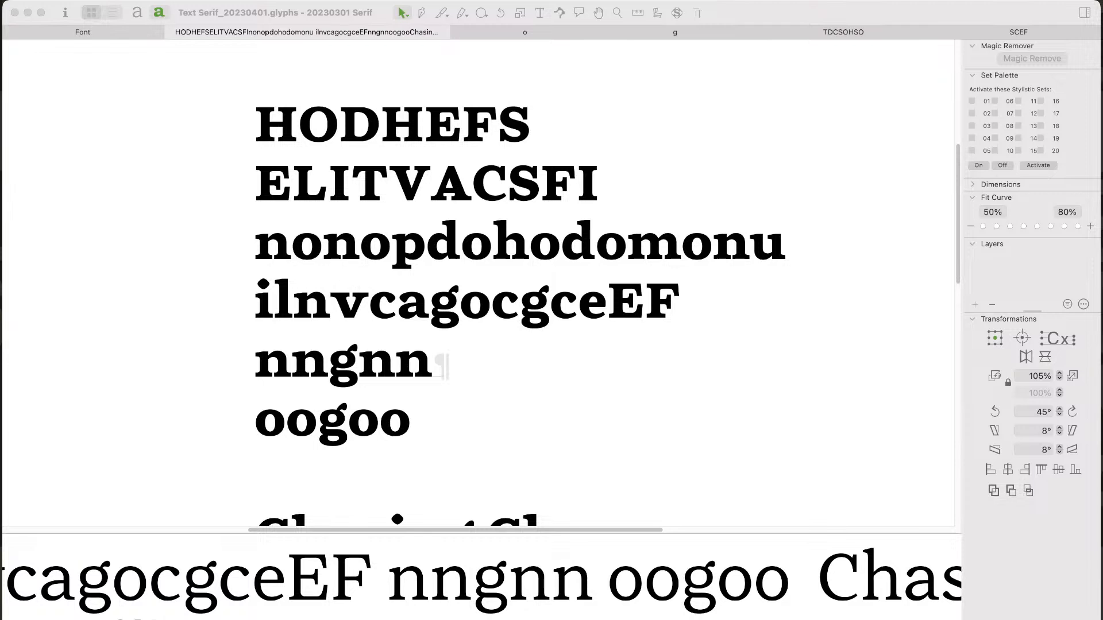
{"action": "key", "text": "super+Tab"}
Step: Open the lowercase a for outline editing in the Light master, focusing on its bowl
{"action": "key", "text": "super+space"}
{"action": "left_click_drag", "start_coordinate": [448, 276], "coordinate": [364, 344]}
{"action": "key", "text": "super+1"}
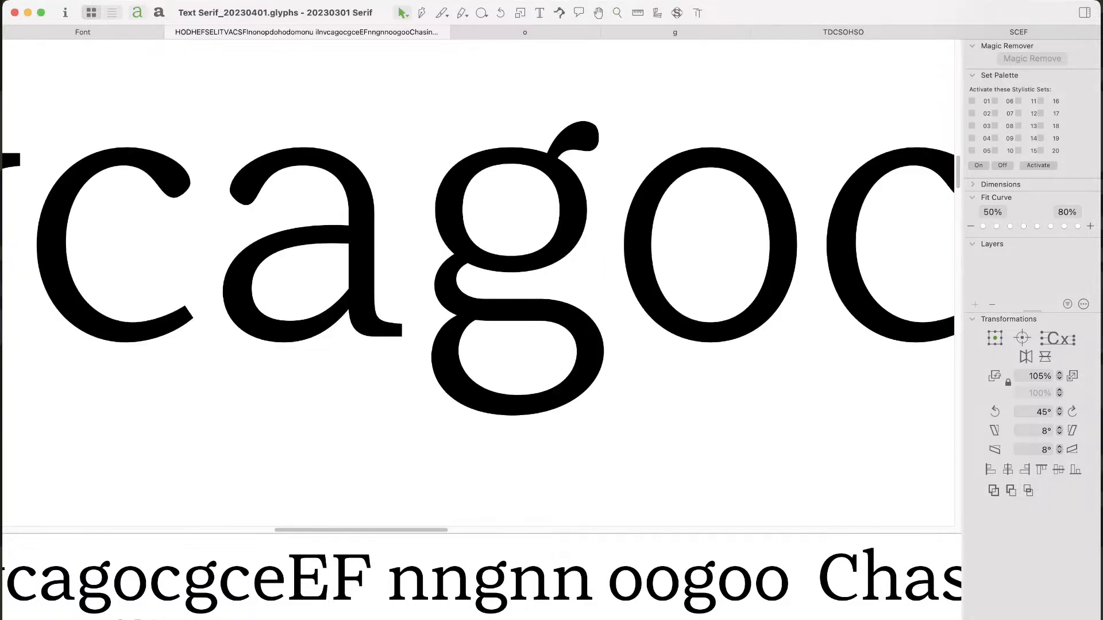
{"action": "scroll", "coordinate": [478, 283], "scroll_direction": "left", "scroll_amount": 5}
{"action": "key", "text": "super+space"}
{"action": "left_click_drag", "start_coordinate": [327, 155], "coordinate": [607, 434]}
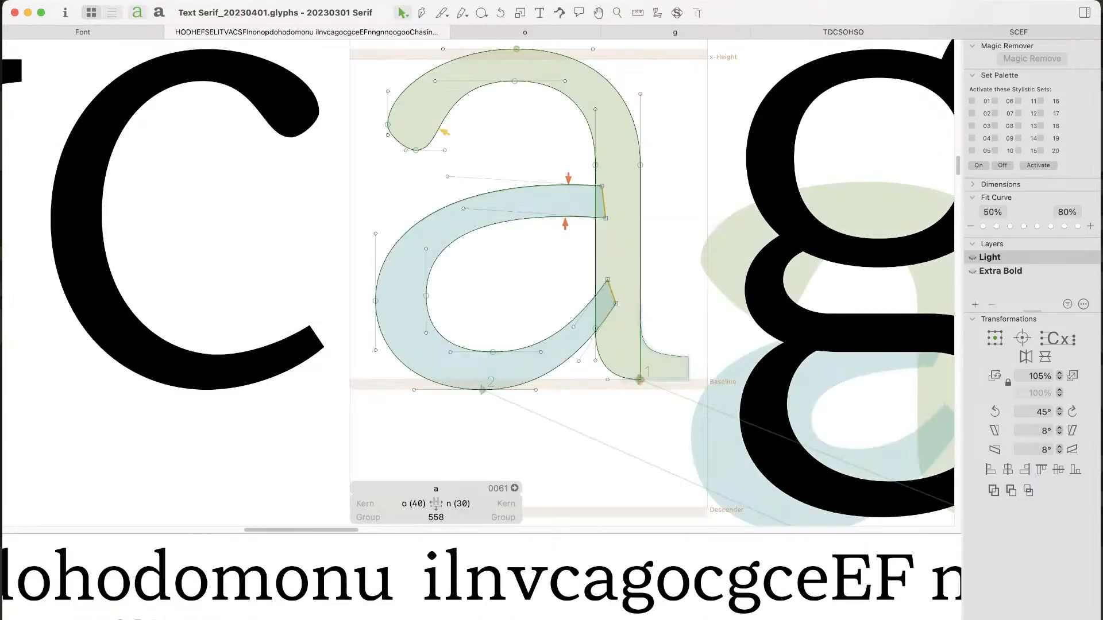
{"action": "key", "text": "super+Tab"}
{"action": "key", "text": "super+Tab"}
{"action": "key", "text": "super+space"}
{"action": "mouse_move", "coordinate": [657, 117]}
{"action": "left_mouse_down"}
{"action": "mouse_move", "coordinate": [517, 229]}
{"action": "mouse_move", "coordinate": [258, 518]}
{"action": "left_mouse_up"}
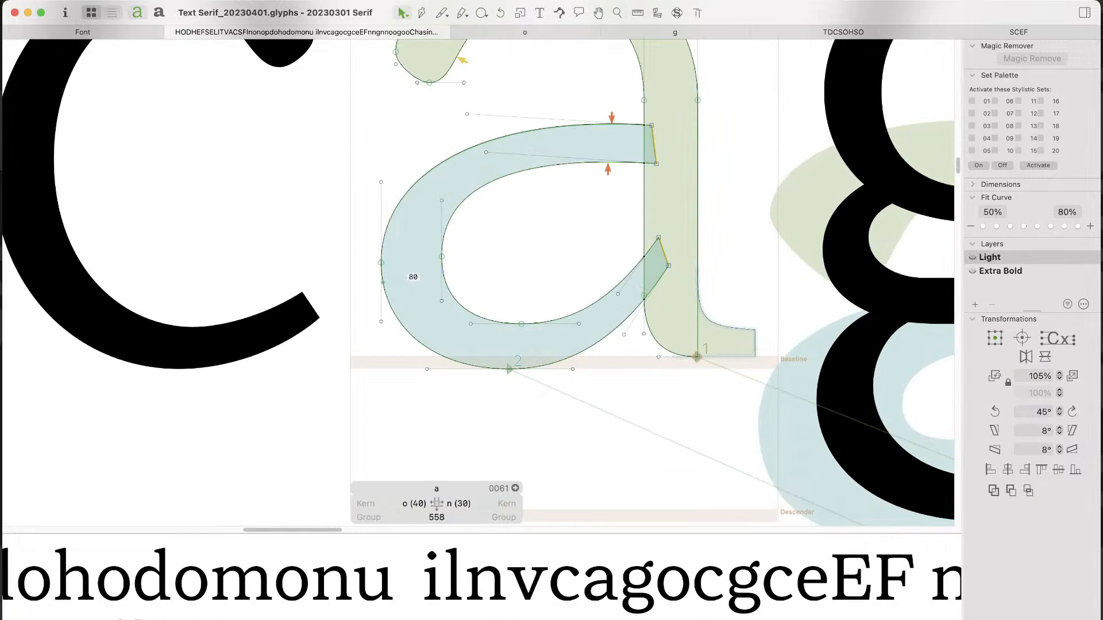
Step: Show the curvature overlay on the Light a and move the outer bottom node of its bowl right to X 212
{"action": "key", "text": "s"}
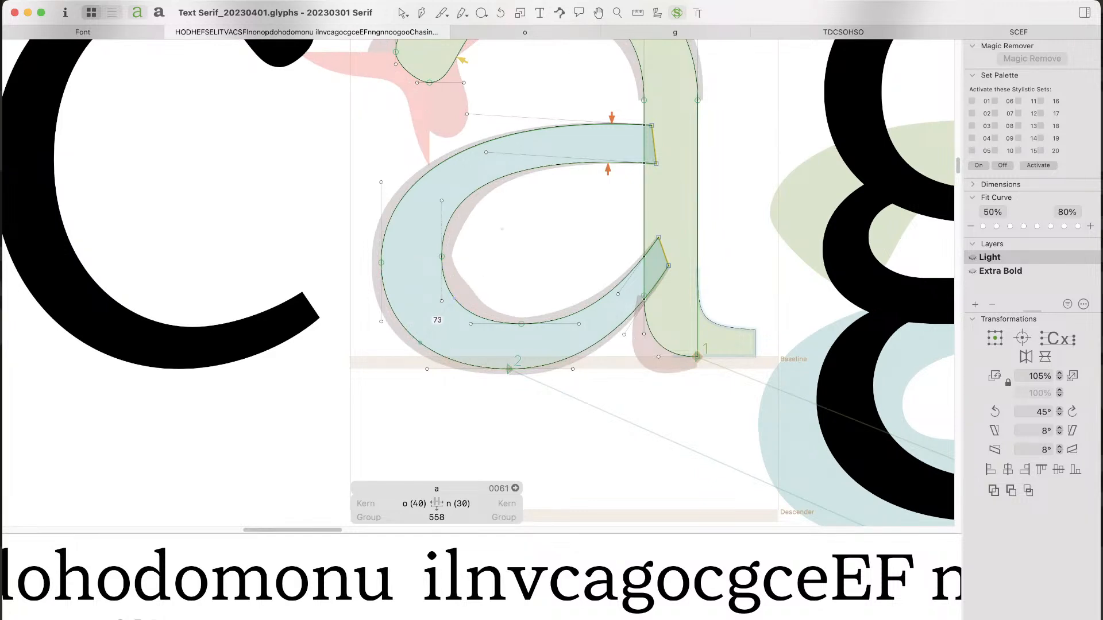
{"action": "left_click", "coordinate": [381, 263]}
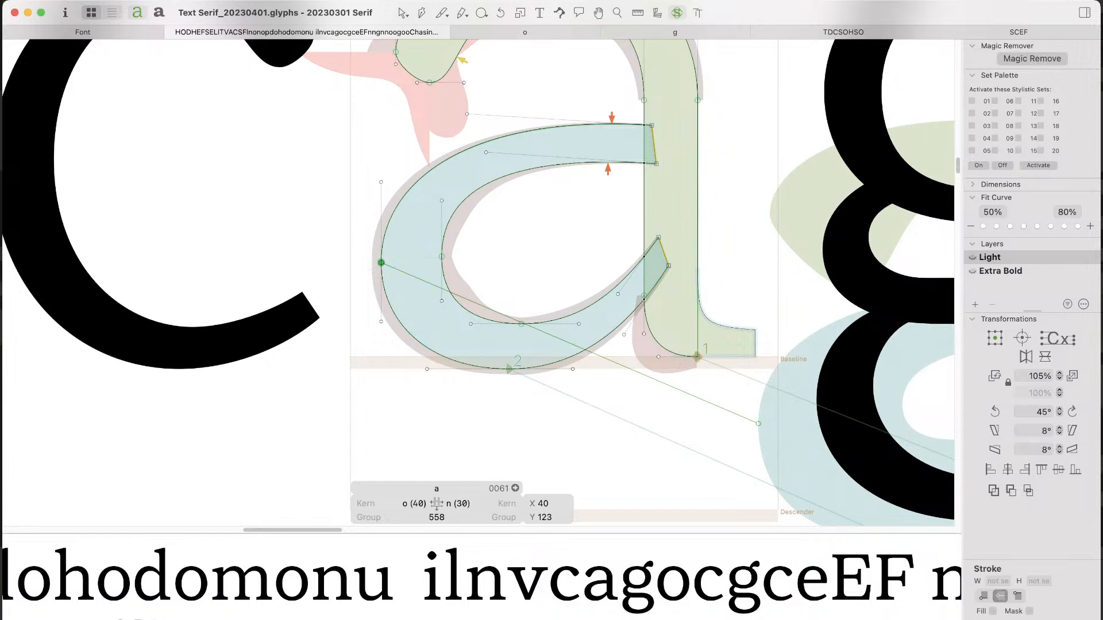
{"action": "left_click_drag", "start_coordinate": [534, 396], "coordinate": [483, 353]}
{"action": "key", "text": "Right"}
{"action": "key", "text": "Right"}
{"action": "key", "text": "Right"}
{"action": "key", "text": "Right"}
{"action": "key", "text": "Right"}
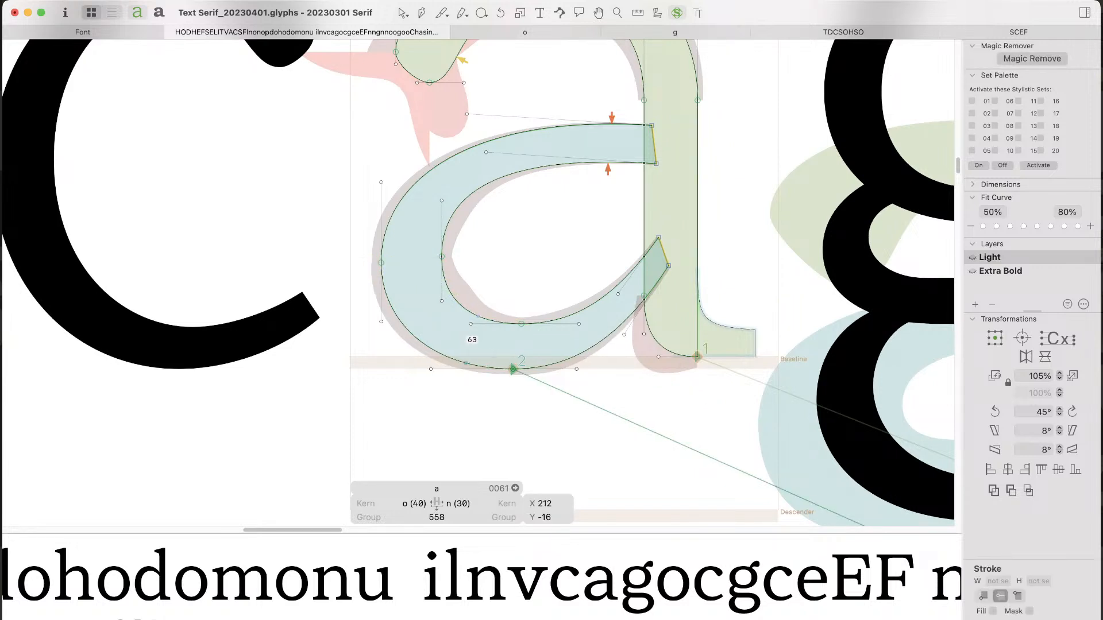
Step: Shift the outer bottom node of the Light a's bowl to X 216 and its right-hand handle to X 300
{"action": "key", "text": "Right"}
{"action": "key", "text": "Right"}
{"action": "key", "text": "Right"}
{"action": "key", "text": "Right"}
{"action": "key", "text": "Right"}
{"action": "key", "text": "Left"}
{"action": "key", "text": "Left"}
{"action": "key", "text": "Left"}
{"action": "key", "text": "Left"}
{"action": "key", "text": "Left"}
{"action": "key", "text": "Left"}
{"action": "key", "text": "Left"}
{"action": "key", "text": "Left"}
{"action": "key", "text": "Left"}
{"action": "key", "text": "Left"}
{"action": "left_click_drag", "start_coordinate": [509, 369], "coordinate": [580, 369]}
{"action": "key", "text": "Right"}
{"action": "key", "text": "Right"}
{"action": "key", "text": "Right"}
{"action": "key", "text": "Right"}
{"action": "key", "text": "Right"}
{"action": "key", "text": "Right"}
{"action": "key", "text": "Right"}
{"action": "key", "text": "Right"}
{"action": "key", "text": "Right"}
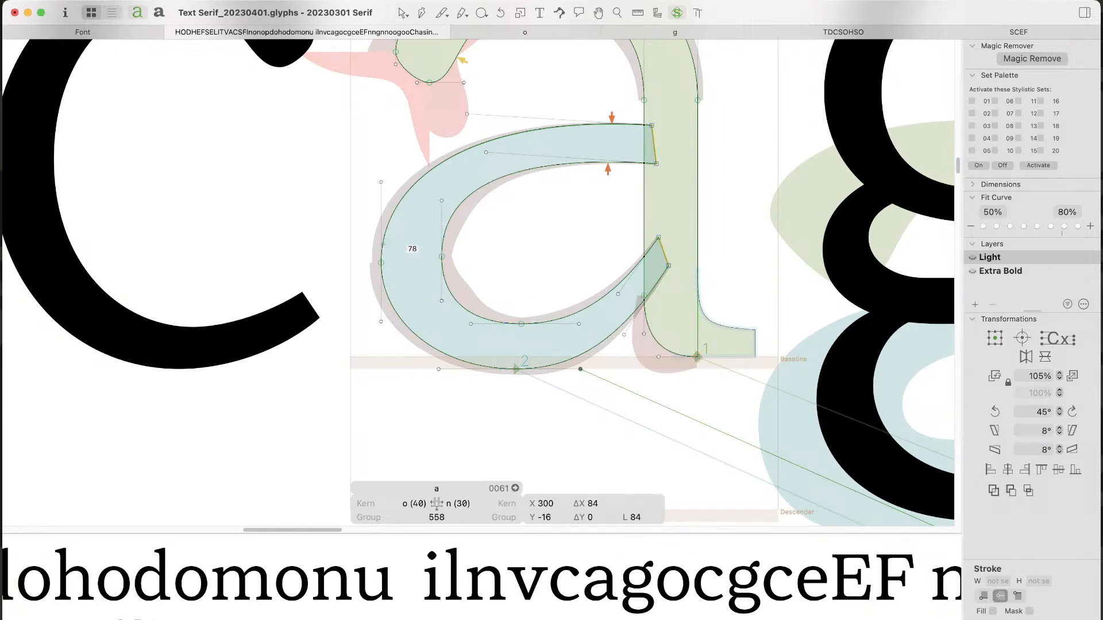
Step: Raise the outer left node of the a's bowl to Y 128 and leave the curvature overlay
{"action": "left_click", "coordinate": [381, 263]}
{"action": "key", "text": "Up"}
{"action": "key", "text": "Up"}
{"action": "key", "text": "Up"}
{"action": "key", "text": "Up"}
{"action": "key", "text": "Up"}
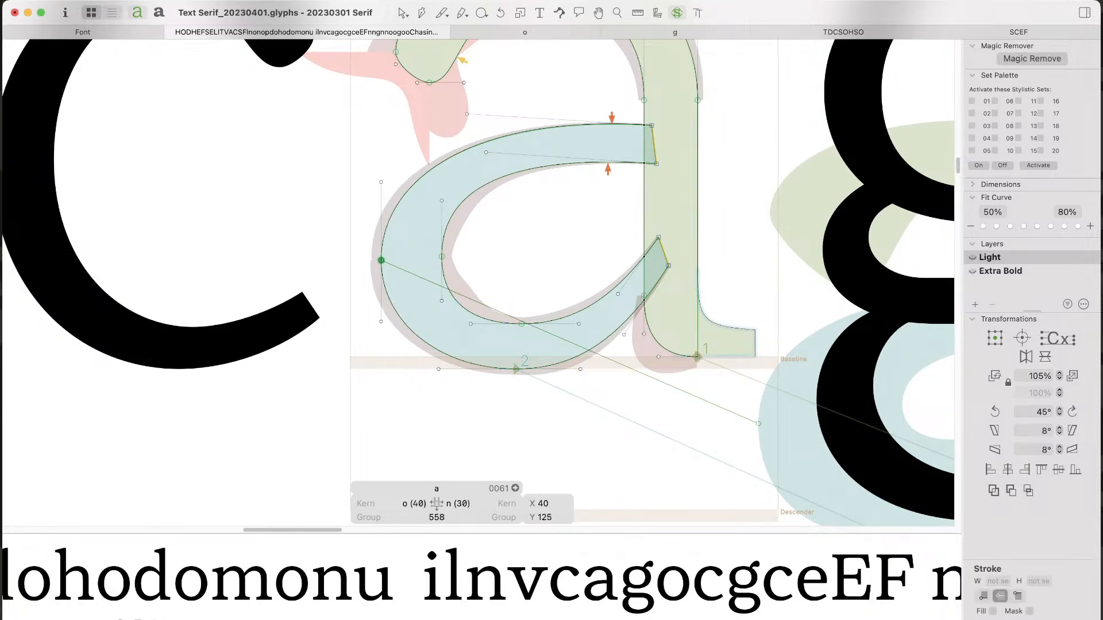
{"action": "key", "text": "v"}
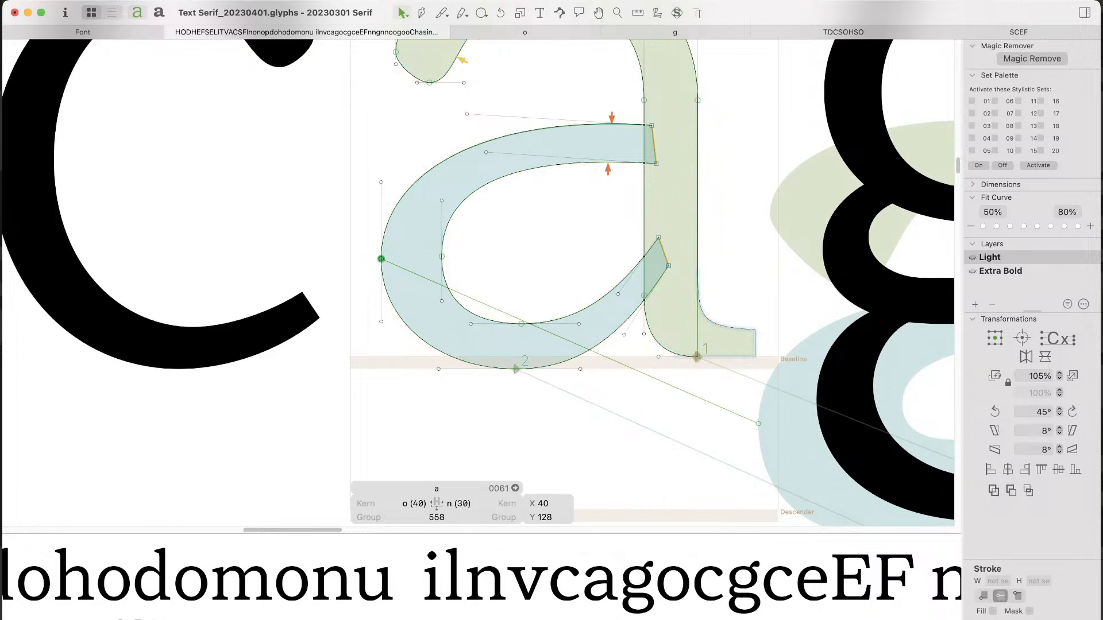
{"action": "key", "text": "Escape"}
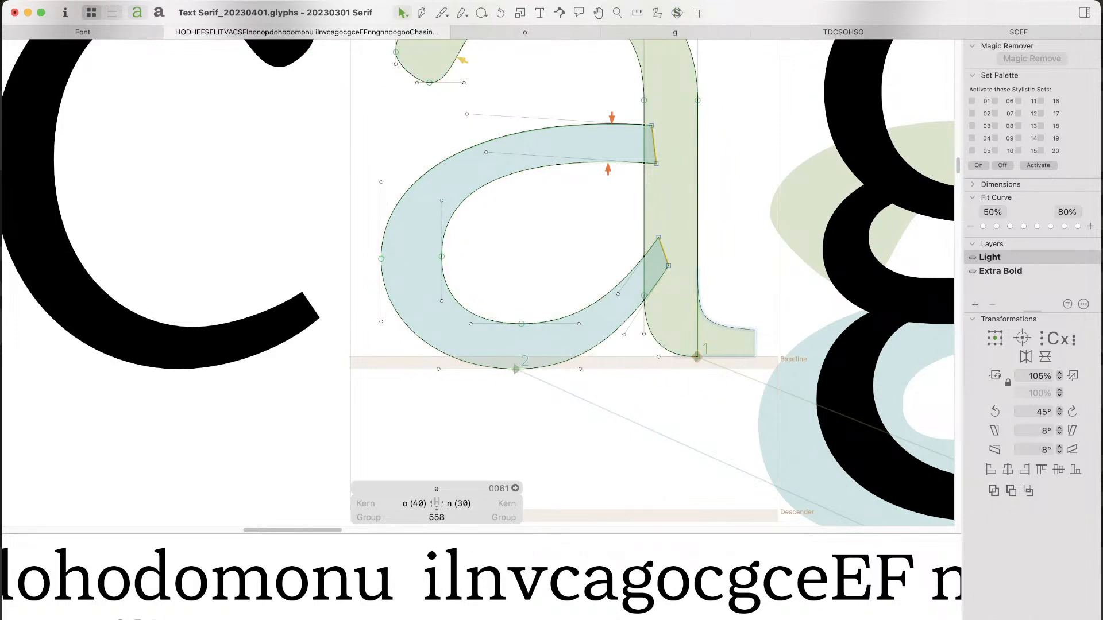
Step: Reshape the counter of the a's bowl by pulling its lower-left and upper-left inner curves slightly inward
{"action": "key", "text": "super+minus"}
{"action": "key", "text": "super+minus"}
{"action": "key", "text": "space"}
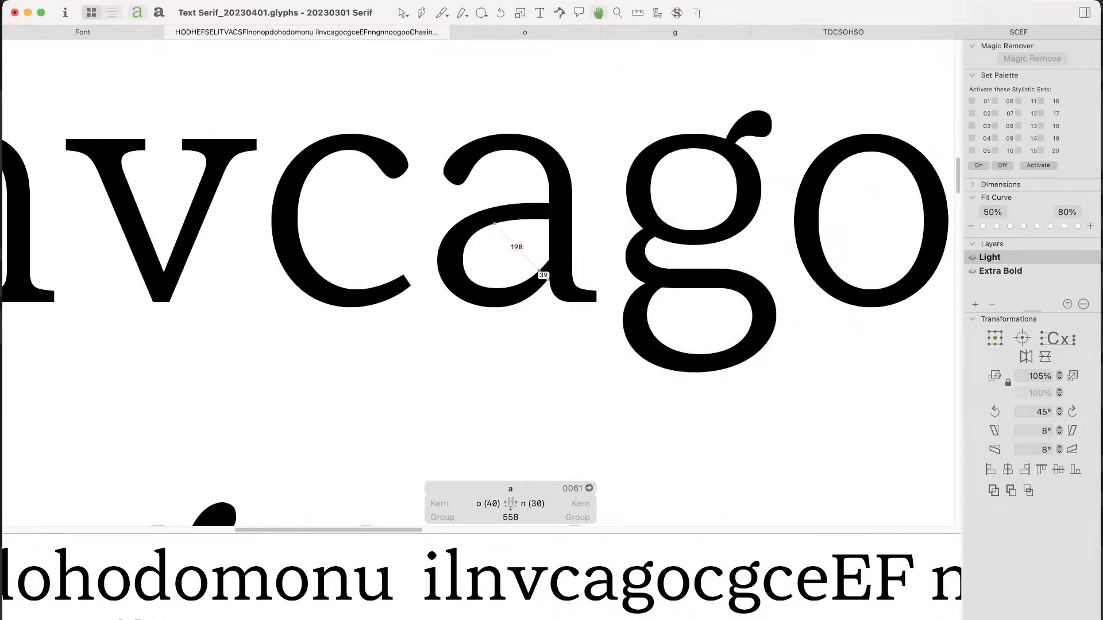
{"action": "key", "text": "super+space"}
{"action": "left_click_drag", "start_coordinate": [364, 183], "coordinate": [579, 374]}
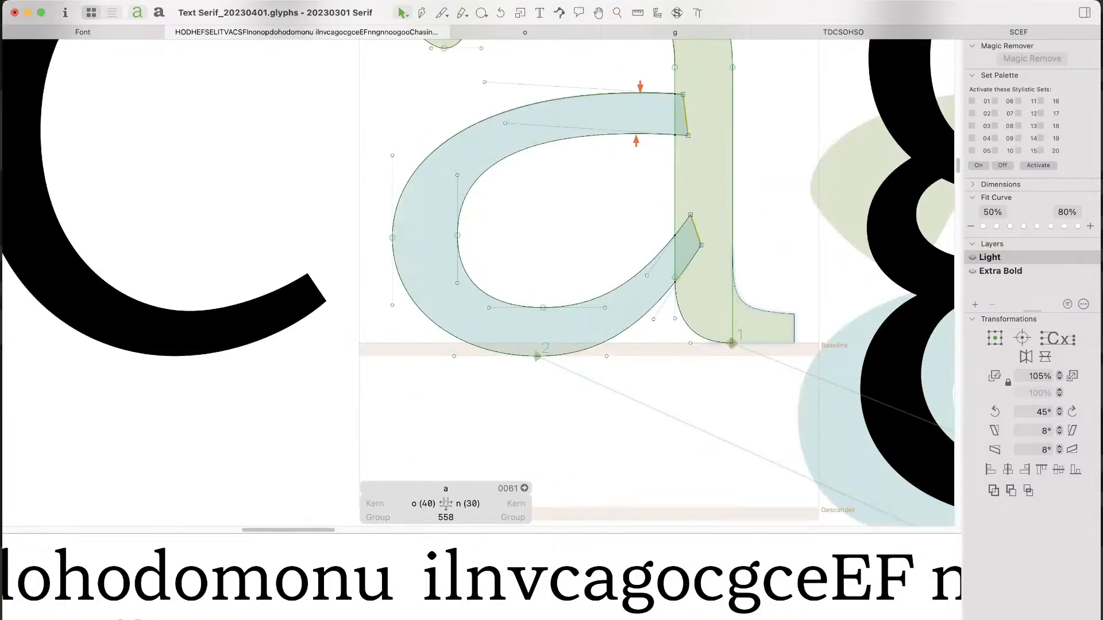
{"action": "key", "text": "s"}
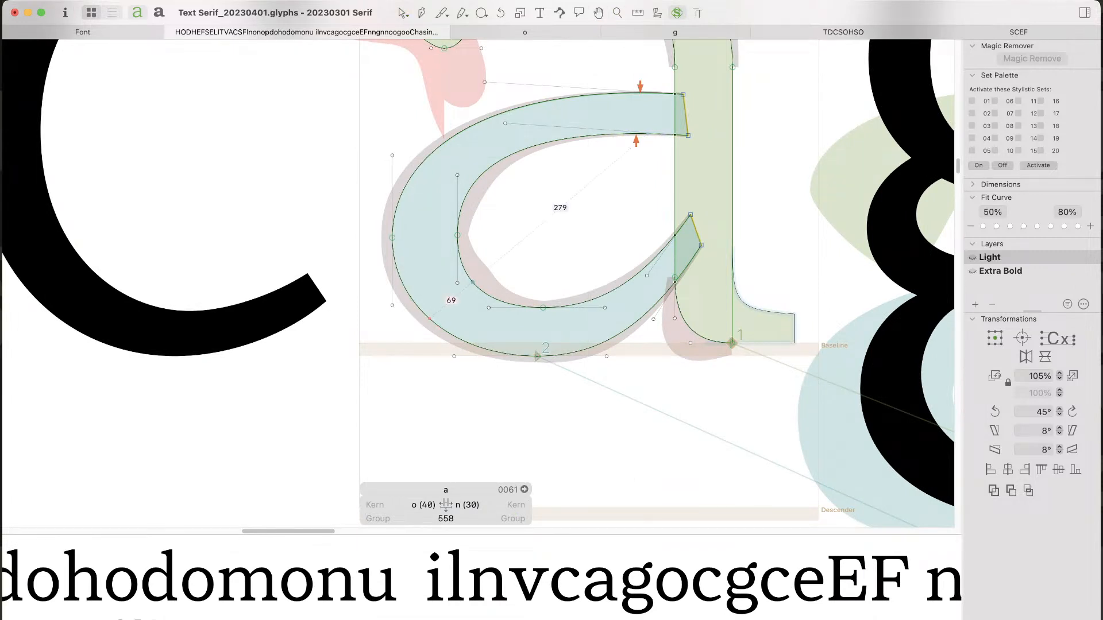
{"action": "key", "text": "super+space"}
{"action": "left_click_drag", "start_coordinate": [723, 83], "coordinate": [348, 444]}
{"action": "key", "text": "super+shift+b"}
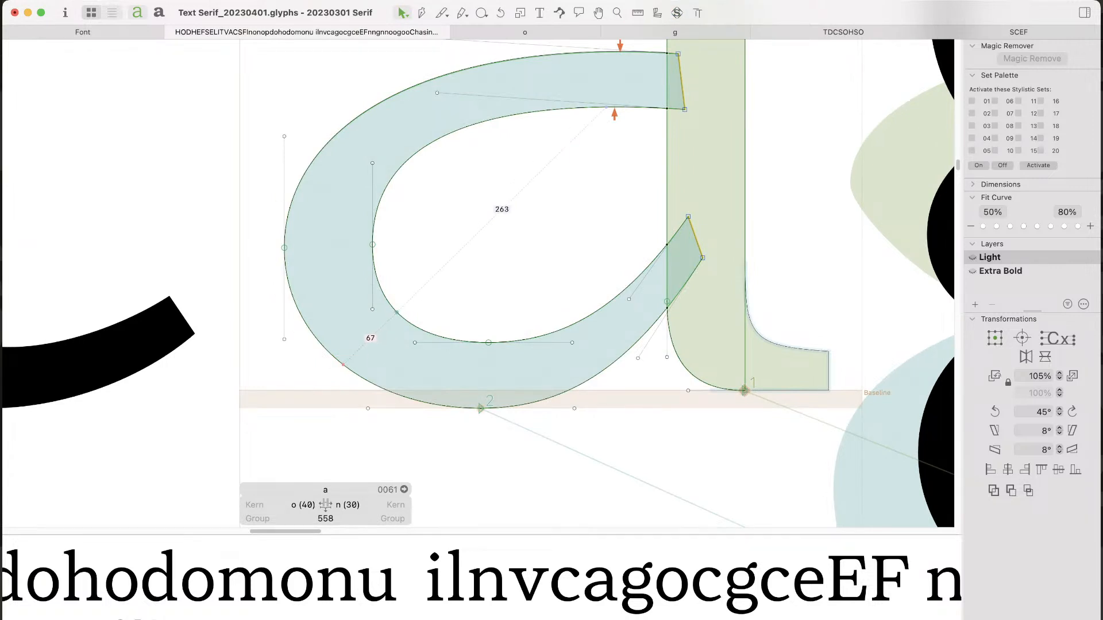
{"action": "left_click_drag", "start_coordinate": [396, 312], "coordinate": [399, 310]}
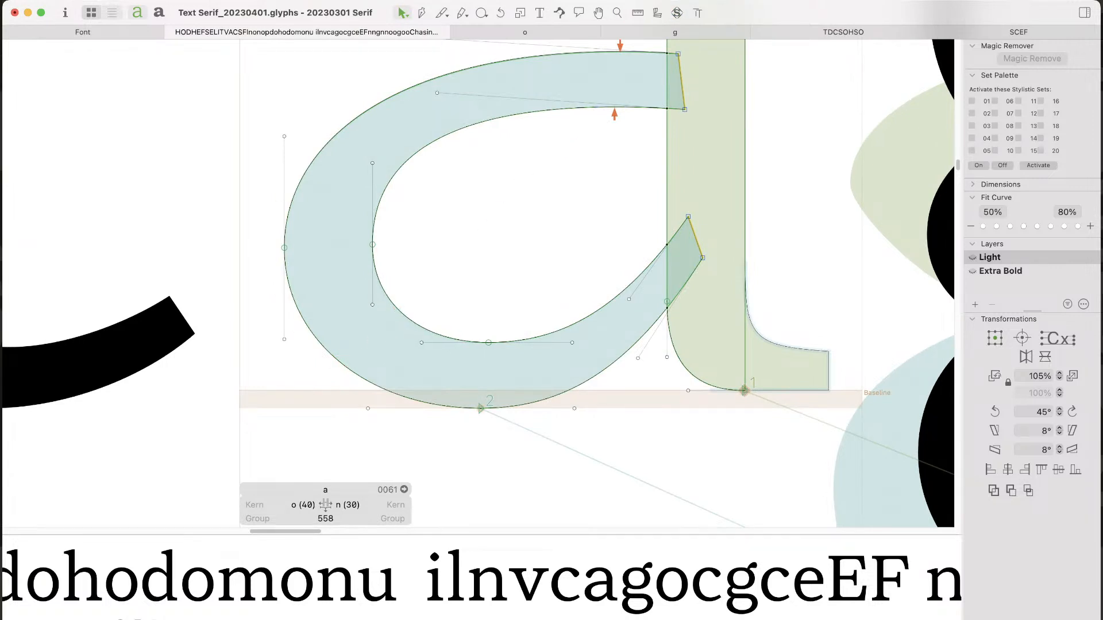
{"action": "left_click_drag", "start_coordinate": [393, 177], "coordinate": [393, 181]}
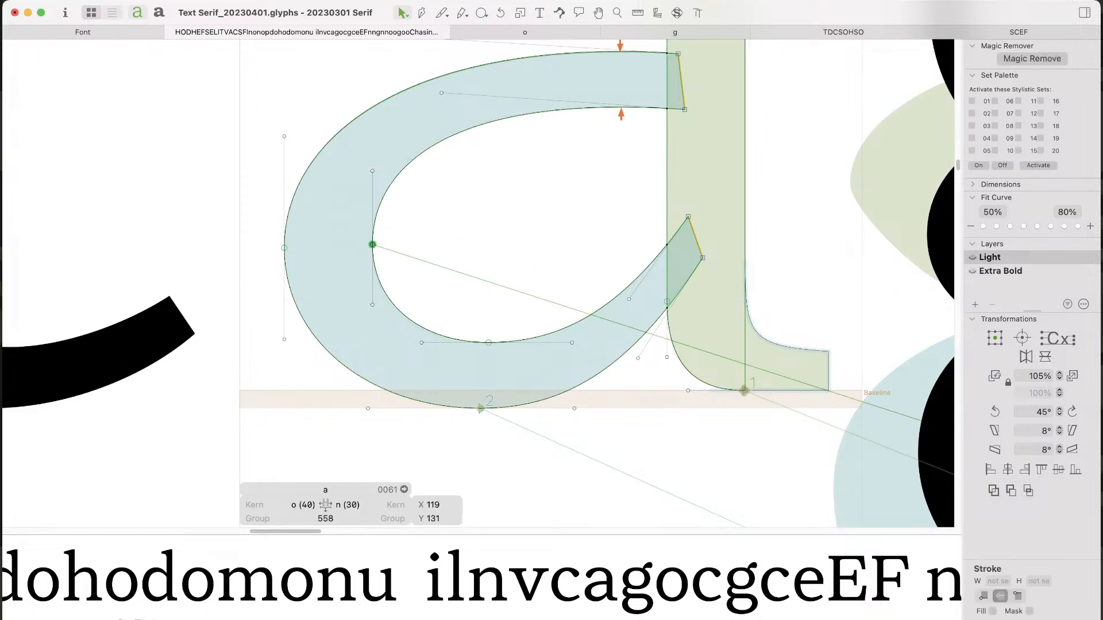
{"action": "key", "text": "space"}
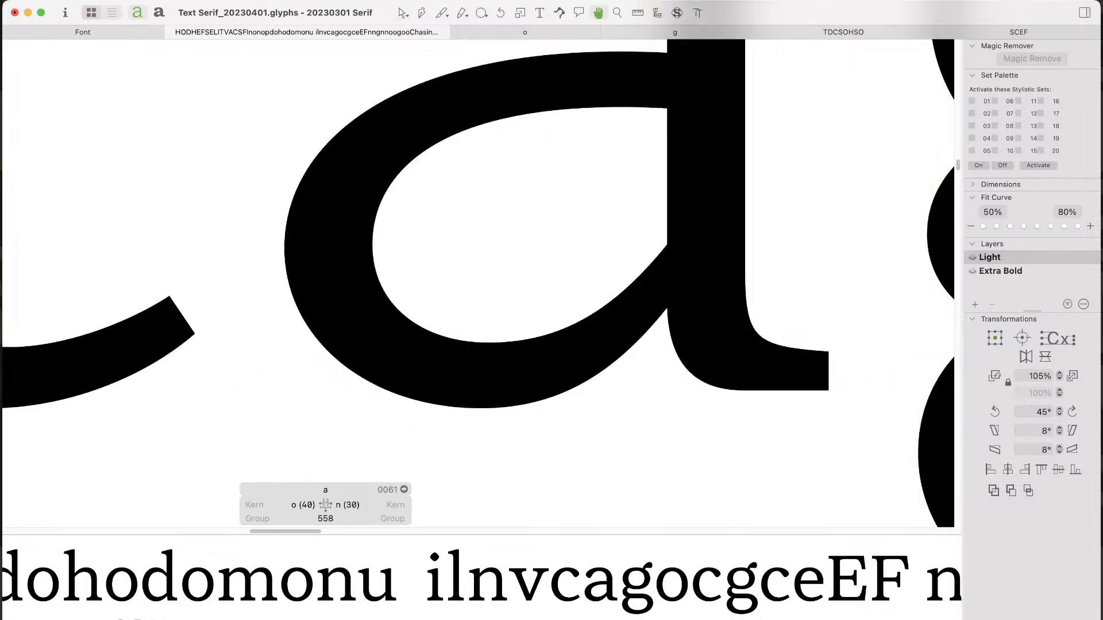
Step: Move the outer and inner left nodes of the a's bowl together to Y 134.5, judging the shape beside neighbouring letters
{"action": "left_click_drag", "start_coordinate": [537, 367], "coordinate": [642, 398]}
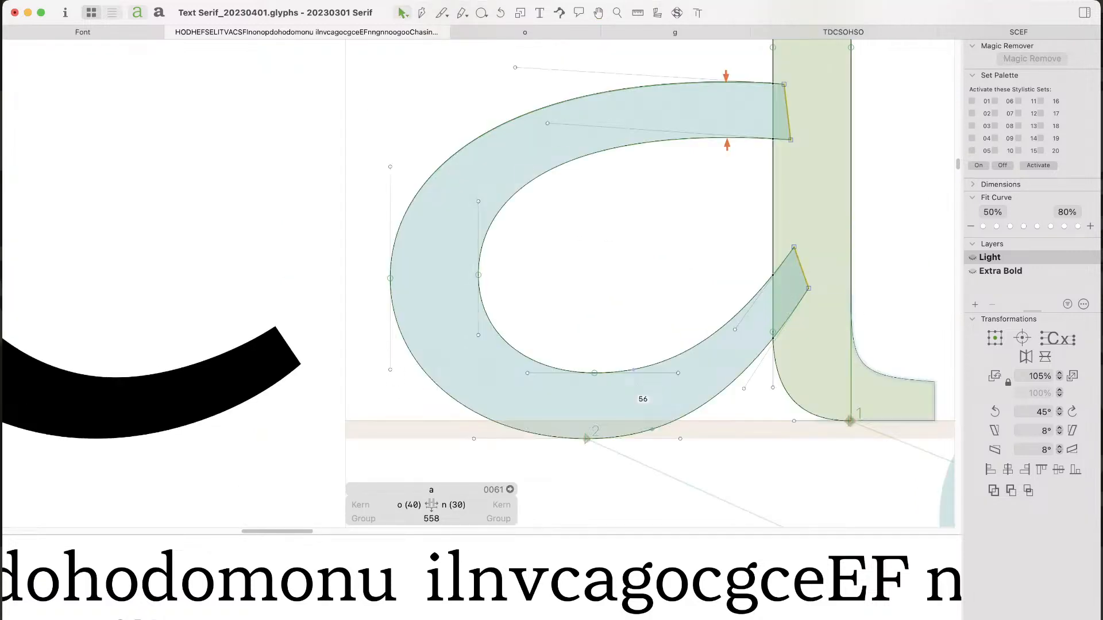
{"action": "left_click_drag", "start_coordinate": [376, 250], "coordinate": [536, 292]}
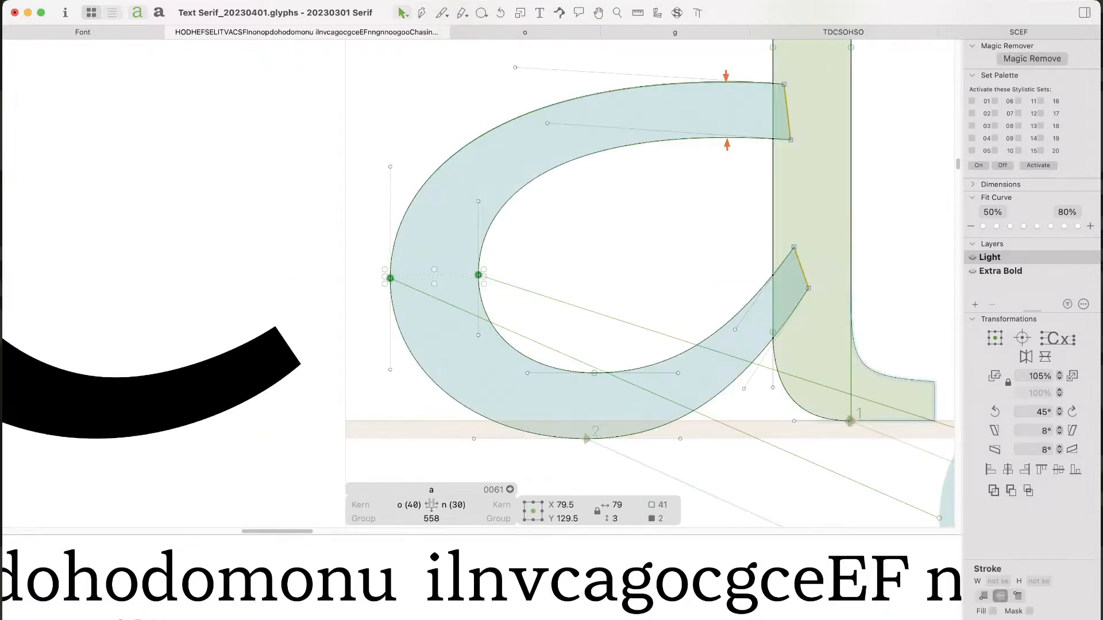
{"action": "key", "text": "space"}
{"action": "key", "text": "Down"}
{"action": "key", "text": "Down"}
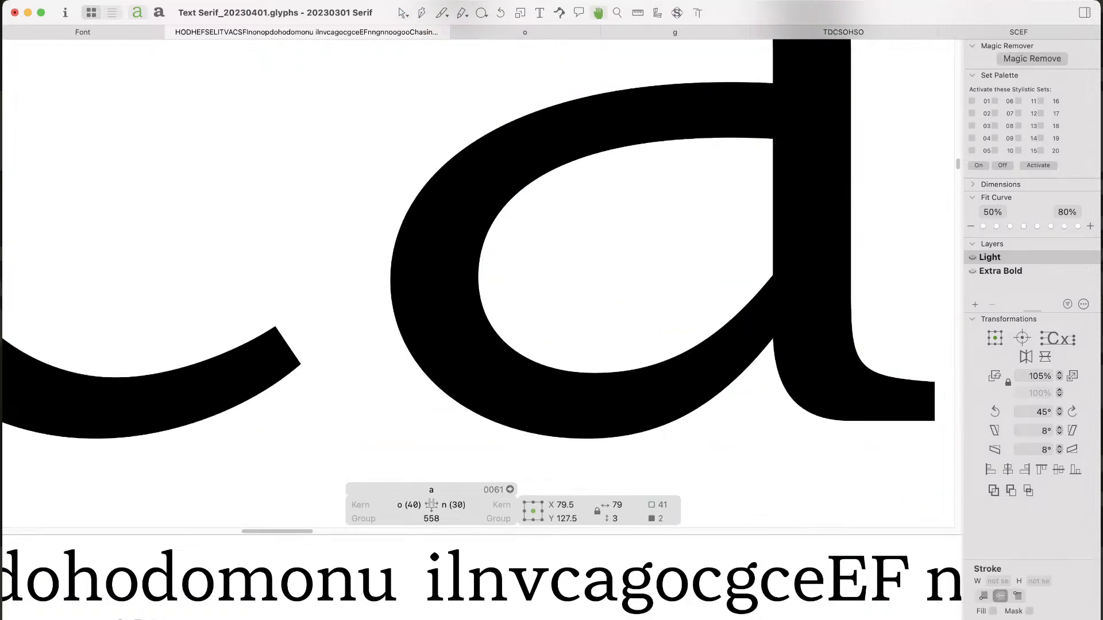
{"action": "key", "text": "super+minus"}
{"action": "key", "text": "super+minus"}
{"action": "key", "text": "super+minus"}
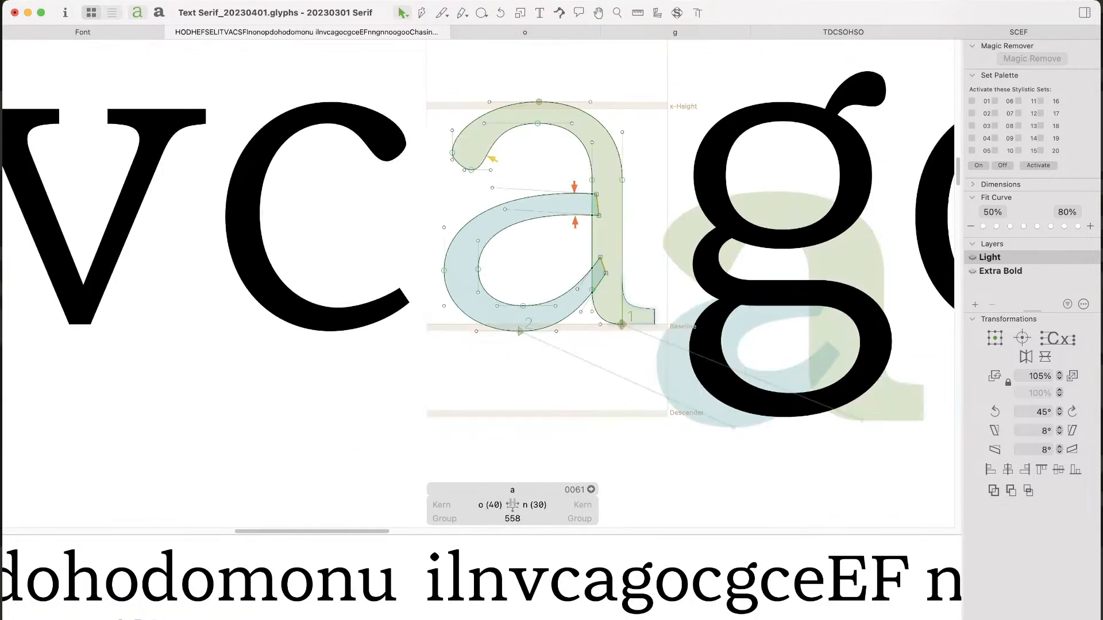
{"action": "key", "text": "space"}
{"action": "left_click_drag", "start_coordinate": [536, 292], "coordinate": [483, 310]}
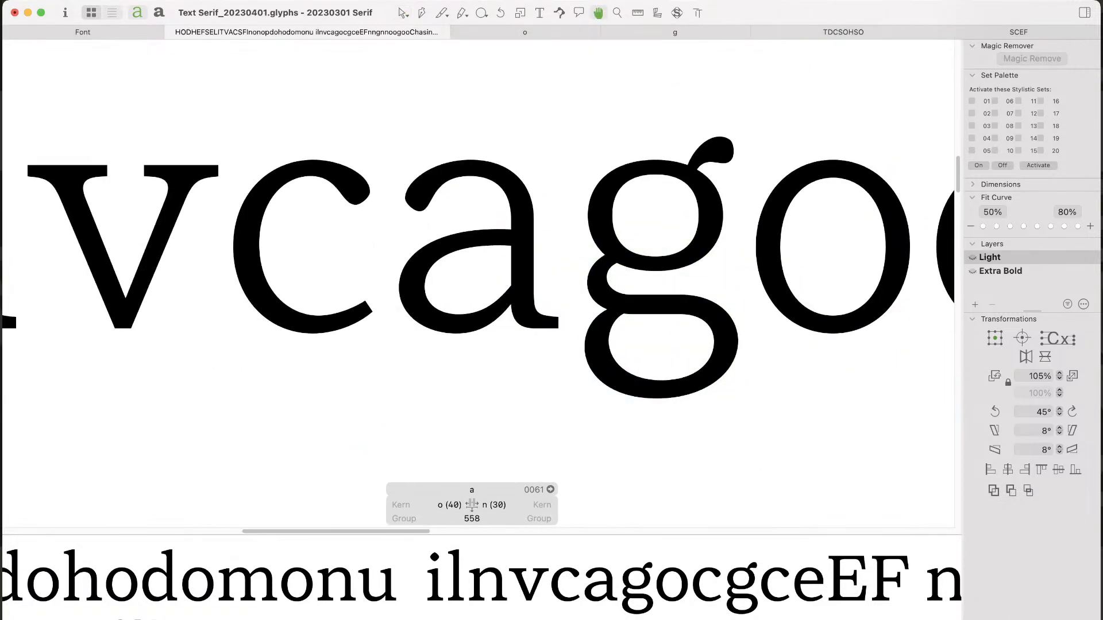
{"action": "left_click_drag", "start_coordinate": [445, 272], "coordinate": [388, 303]}
{"action": "key", "text": "space"}
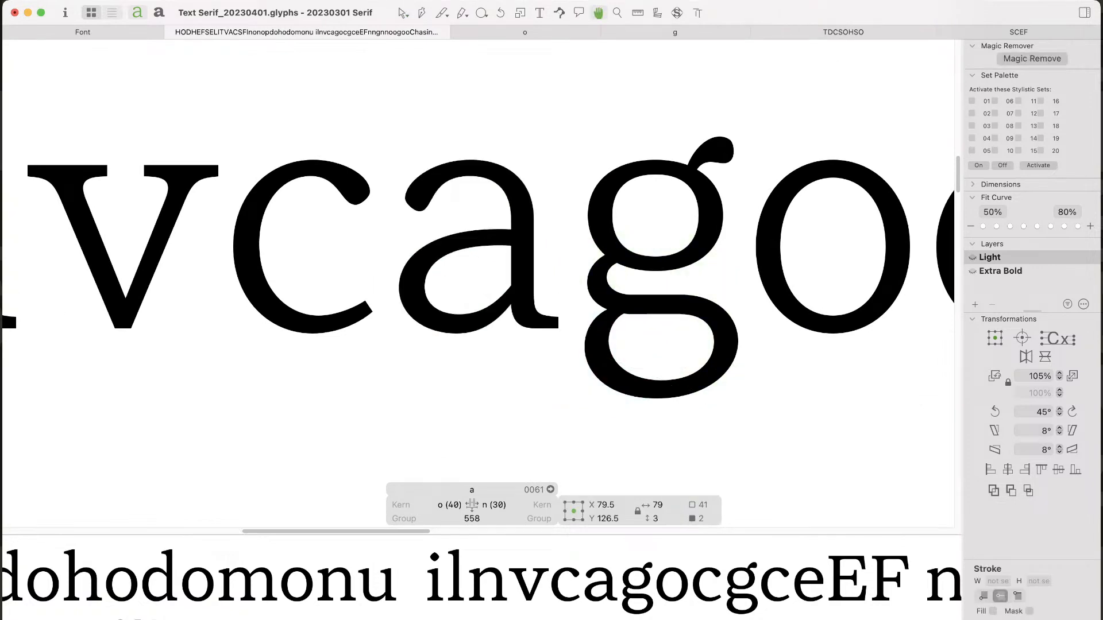
{"action": "key", "text": "Up"}
{"action": "key", "text": "Down"}
{"action": "key", "text": "Down"}
{"action": "key", "text": "Down"}
{"action": "key", "text": "Down"}
{"action": "key", "text": "Down"}
{"action": "key", "text": "shift+Up"}
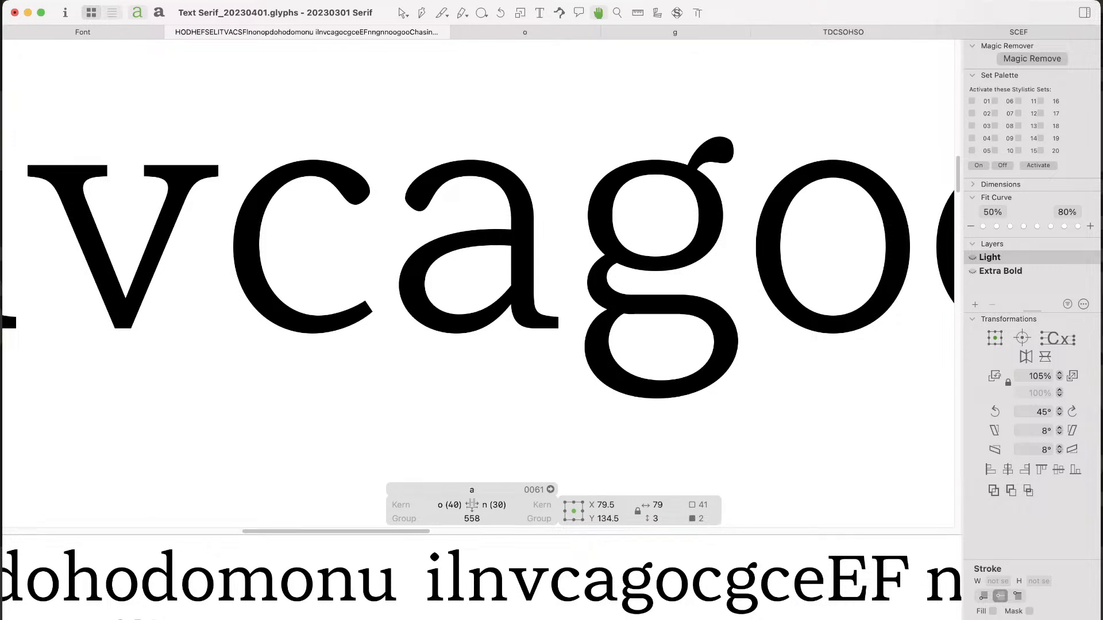
Step: Move the inner bottom node of the a's bowl right to X 230 and compare the letter with its neighbours
{"action": "key", "text": "z"}
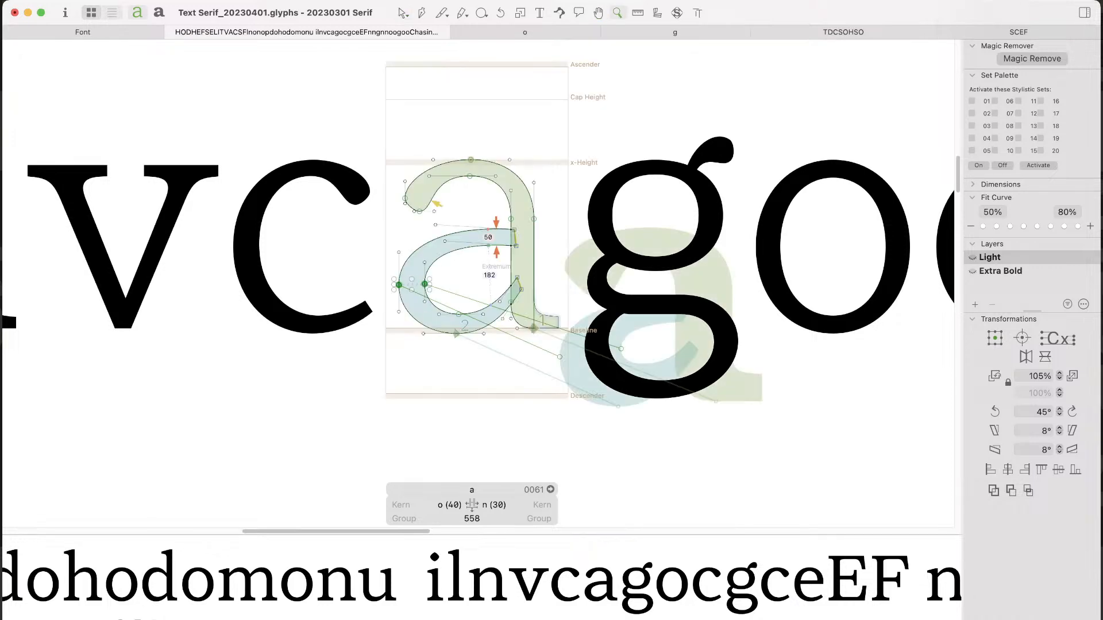
{"action": "left_click_drag", "start_coordinate": [318, 188], "coordinate": [596, 380]}
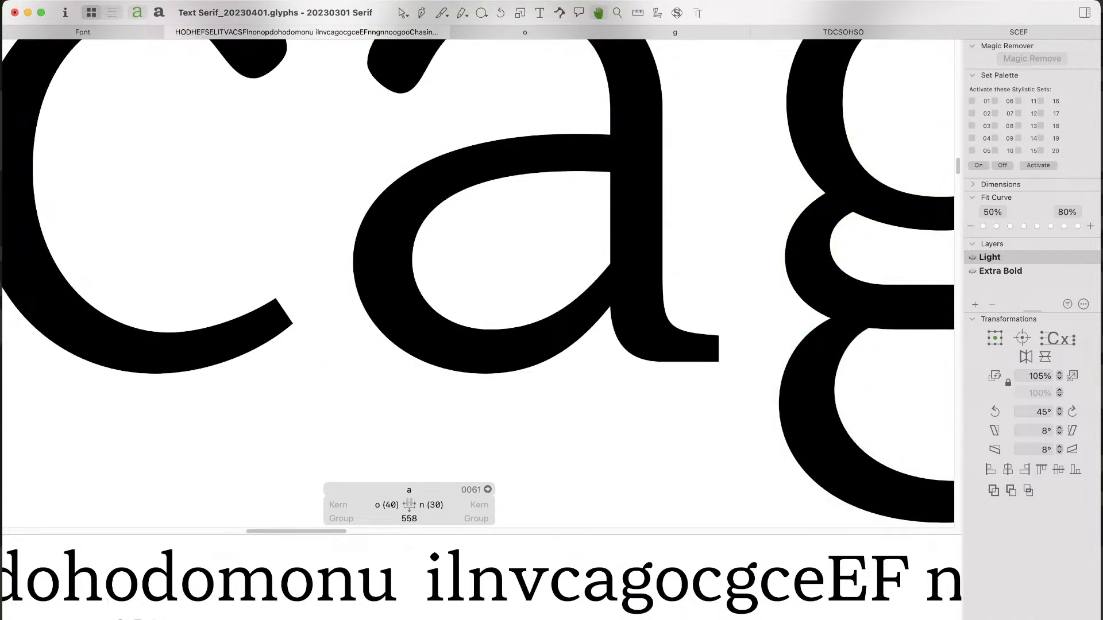
{"action": "key", "text": "space"}
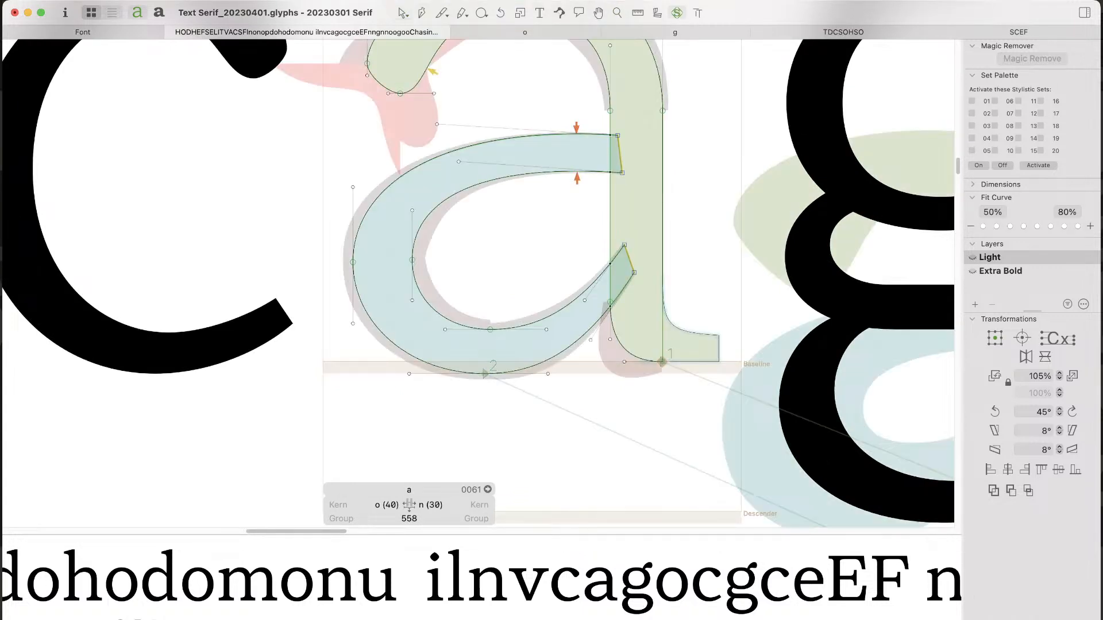
{"action": "left_click_drag", "start_coordinate": [490, 330], "coordinate": [495, 330]}
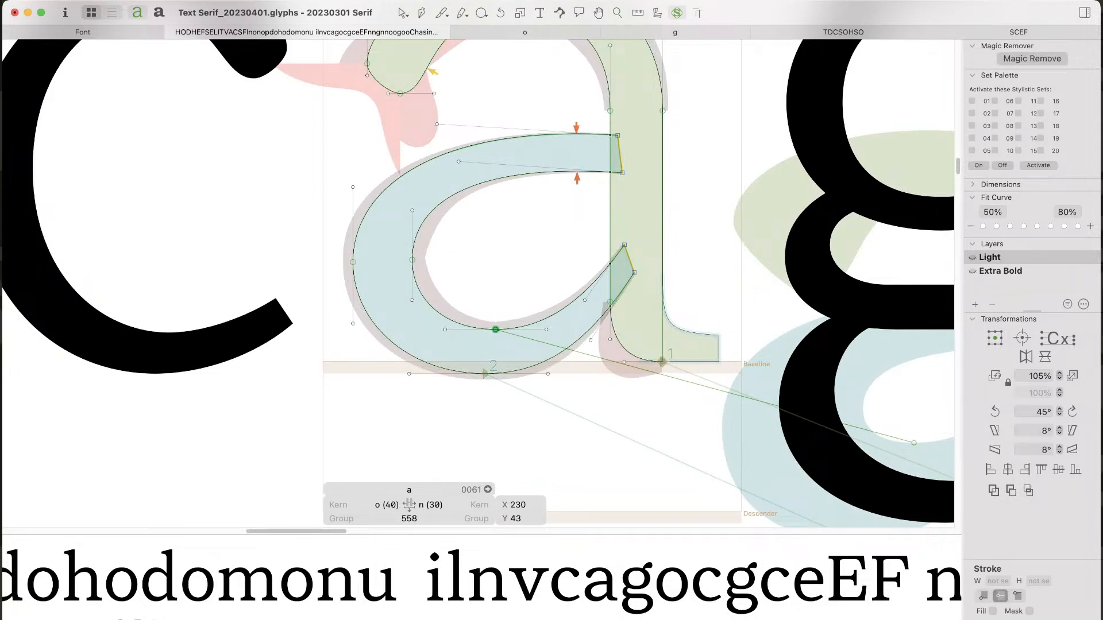
{"action": "key", "text": "space"}
{"action": "key", "text": "space"}
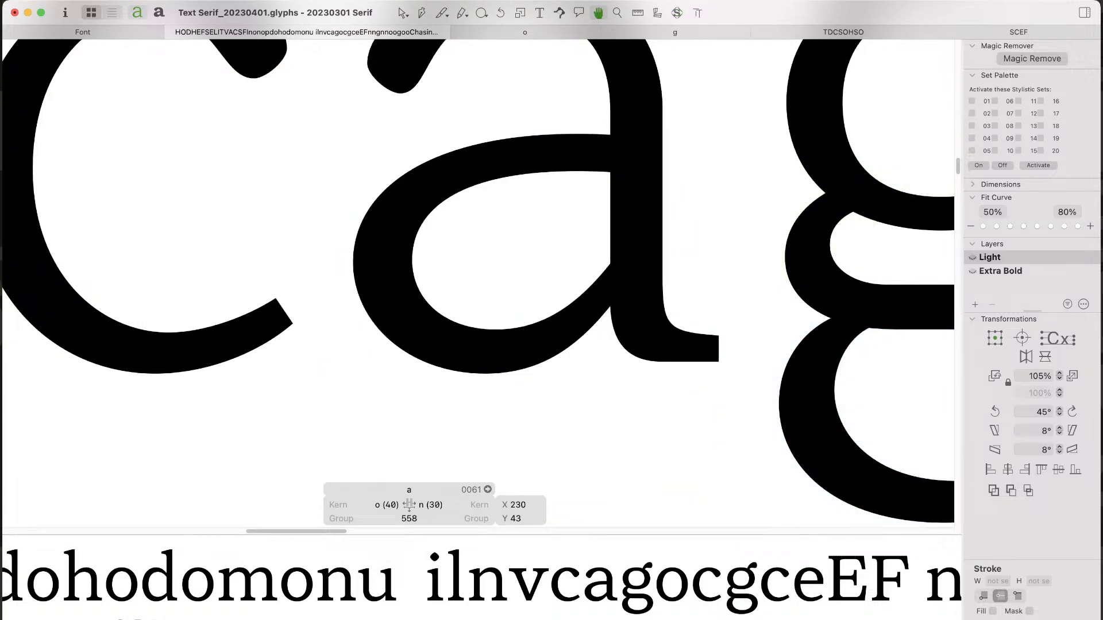
{"action": "left_click", "coordinate": [456, 260]}
{"action": "key", "text": "super+minus"}
{"action": "key", "text": "super+minus"}
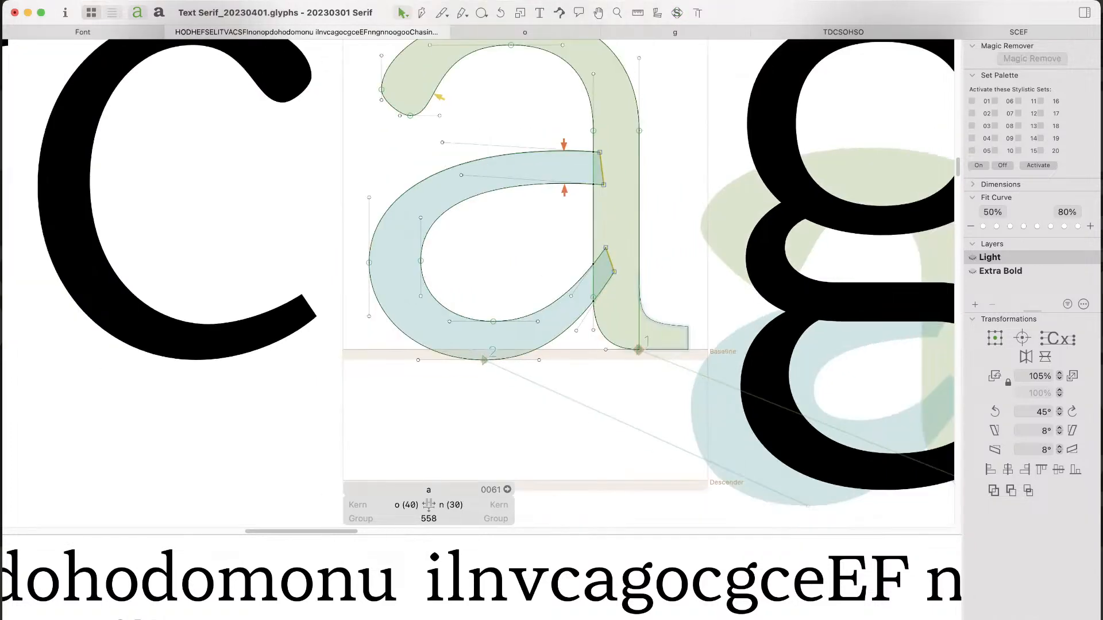
{"action": "key", "text": "space"}
{"action": "left_click_drag", "start_coordinate": [424, 262], "coordinate": [353, 258]}
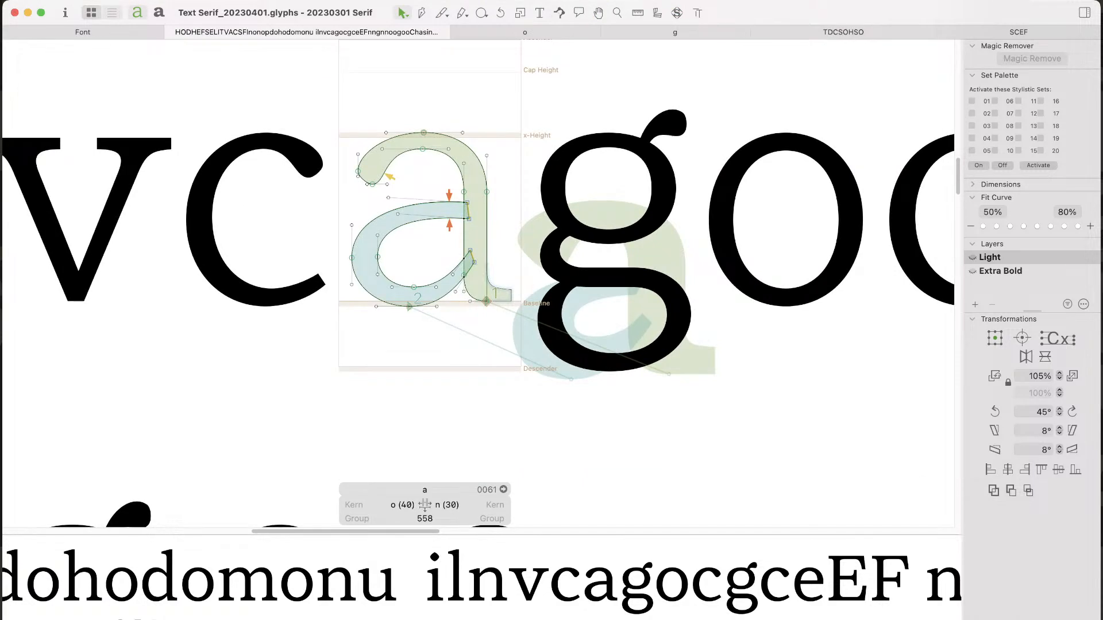
{"action": "key", "text": "super+Tab"}
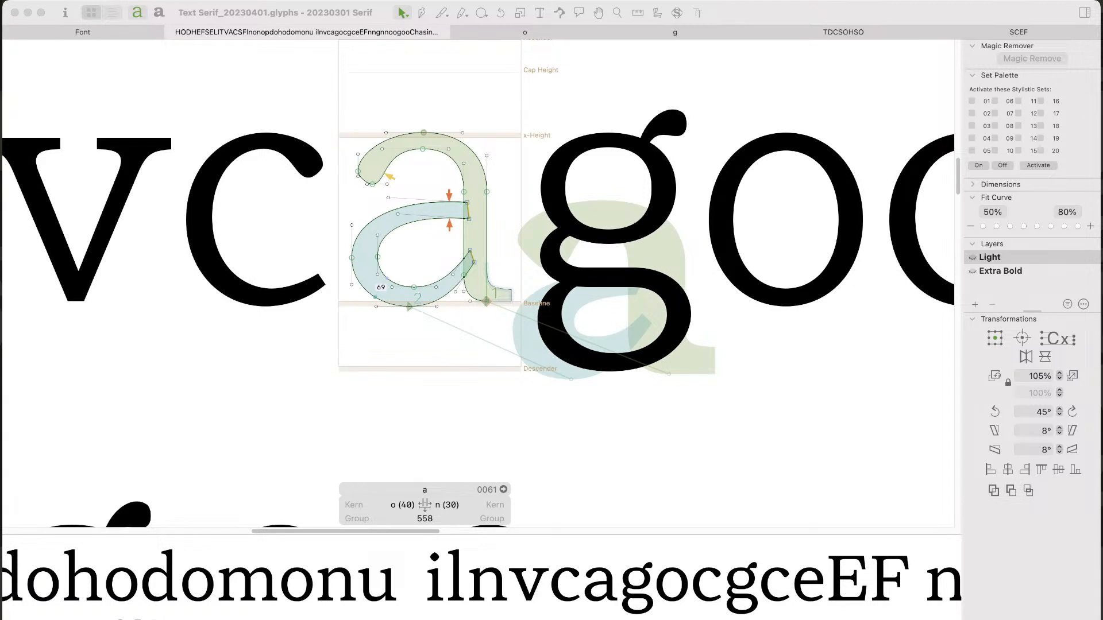
{"action": "key", "text": "super+Tab"}
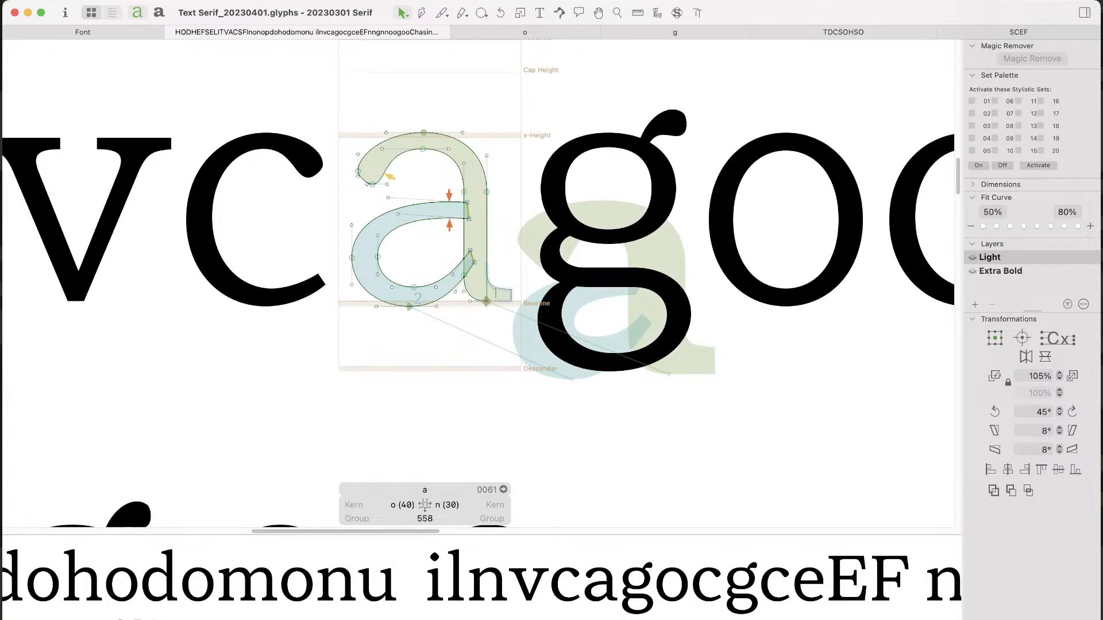
Step: Set the right sidebearing formula of the Light g to =o*.5
{"action": "key", "text": "End"}
{"action": "left_click", "coordinate": [652, 505]}
{"action": "key", "text": "BackSpace"}
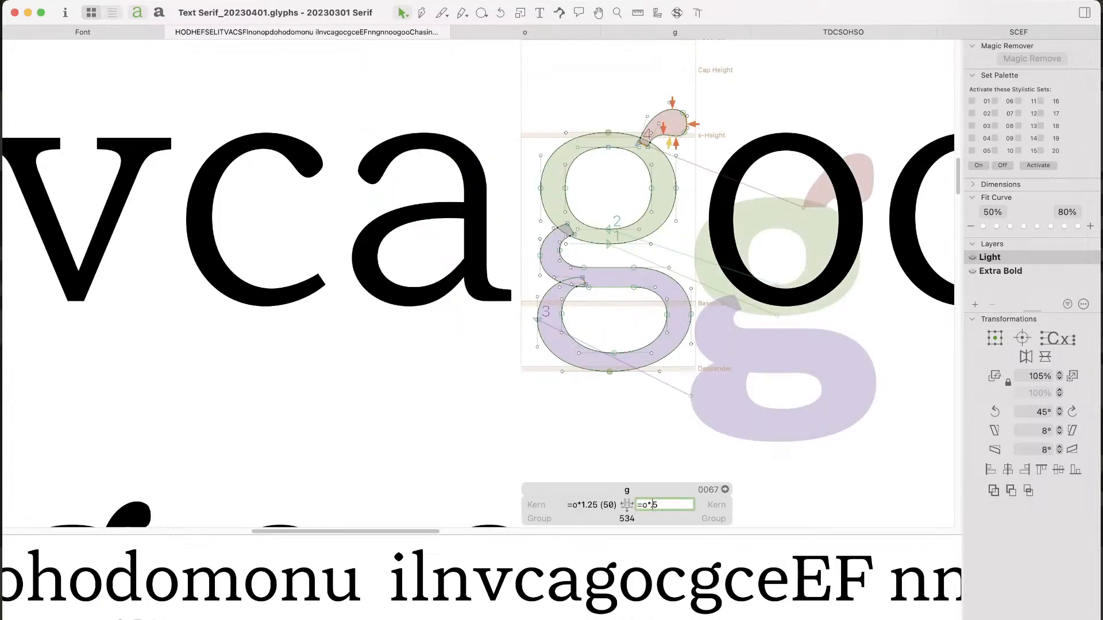
{"action": "key", "text": "Return"}
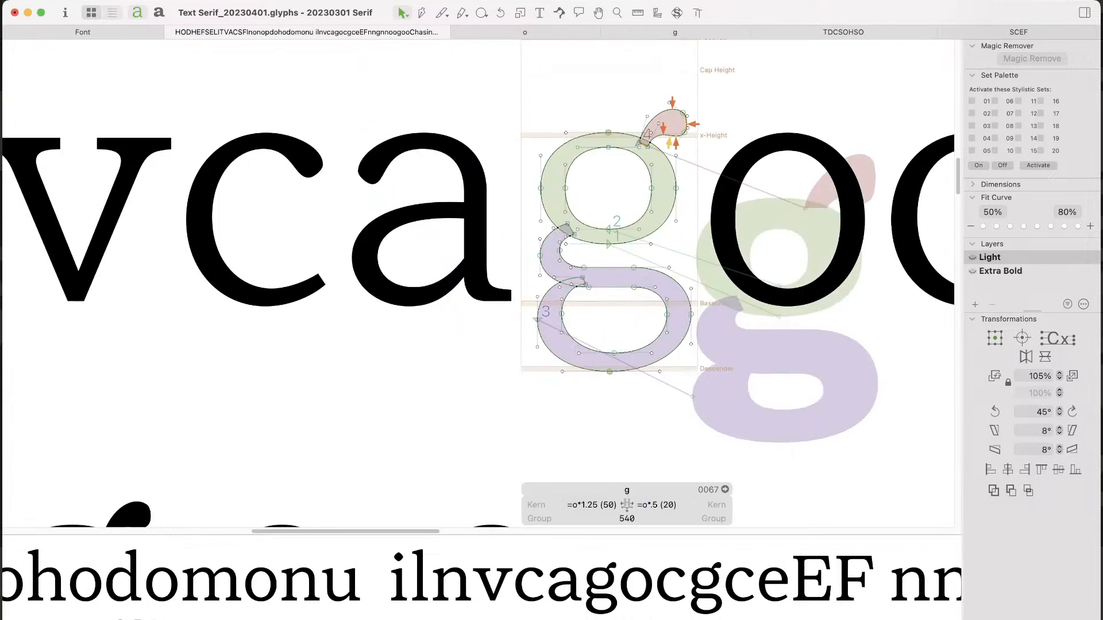
Step: Set the right sidebearing formula of the Light g to =o*.75 and check its spacing before the o
{"action": "left_click", "coordinate": [655, 505]}
{"action": "key", "text": "BackSpace"}
{"action": "type", "text": "75"}
{"action": "key", "text": "Return"}
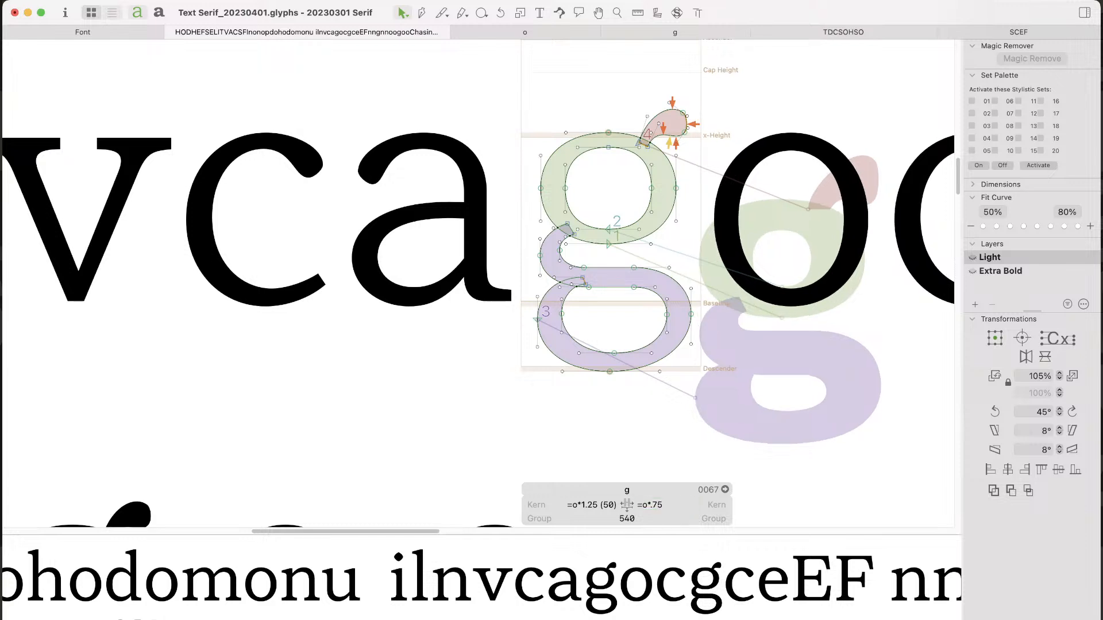
{"action": "scroll", "coordinate": [478, 282], "scroll_direction": "right", "scroll_amount": 10}
{"action": "scroll", "coordinate": [478, 281], "scroll_direction": "up", "scroll_amount": 2}
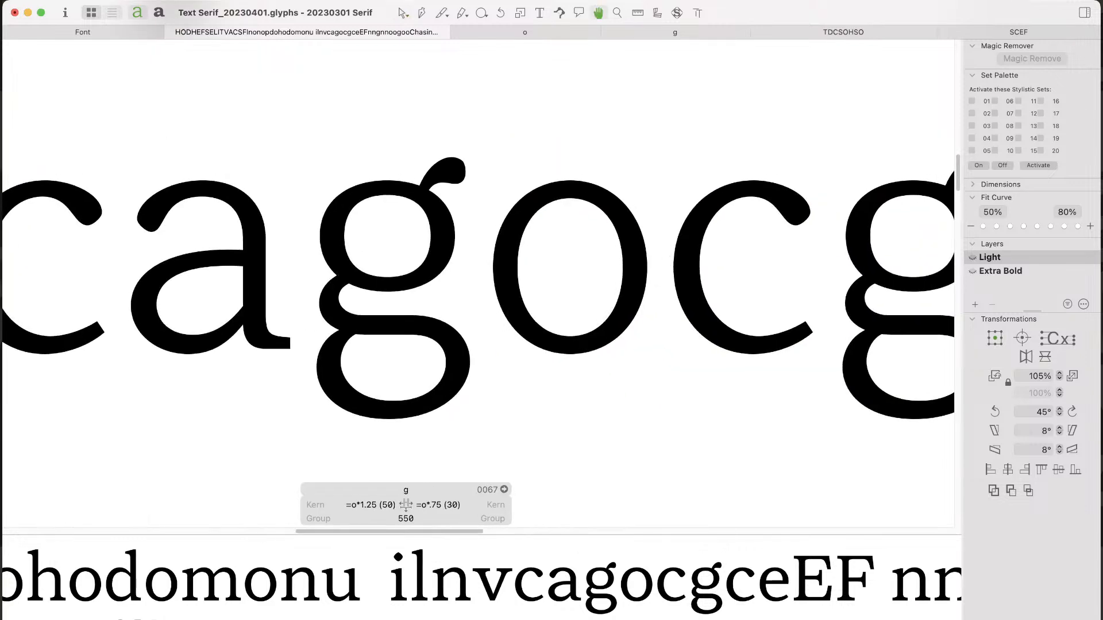
Step: Update the g's metrics in the Extra Bold master and return to the Light master
{"action": "key", "text": "super+2"}
{"action": "key", "text": "ctrl+super+m"}
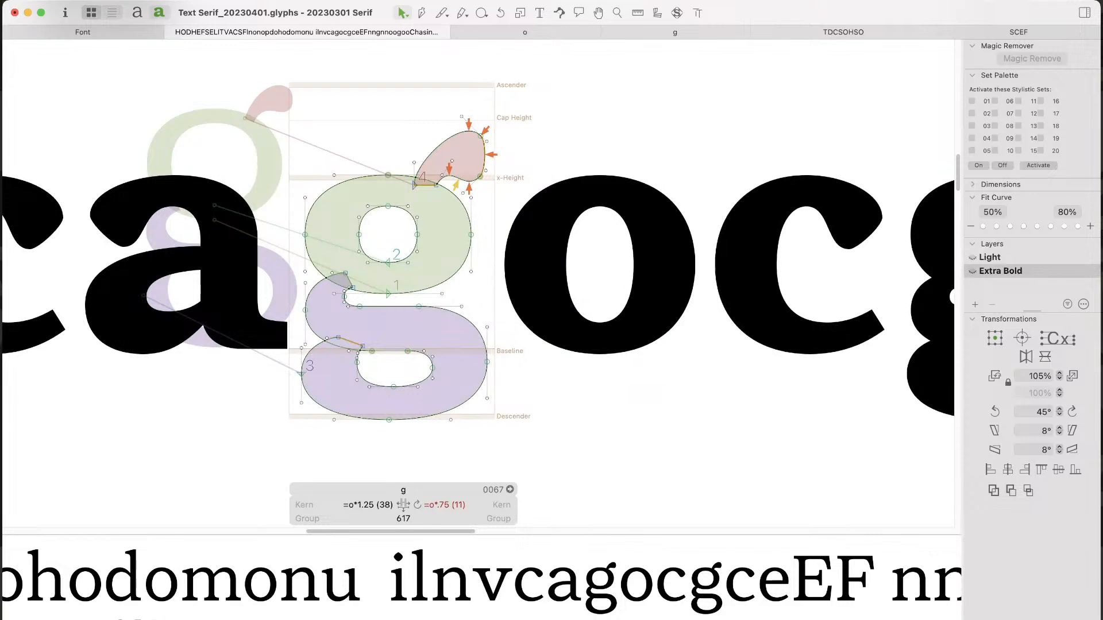
{"action": "key", "text": "super+1"}
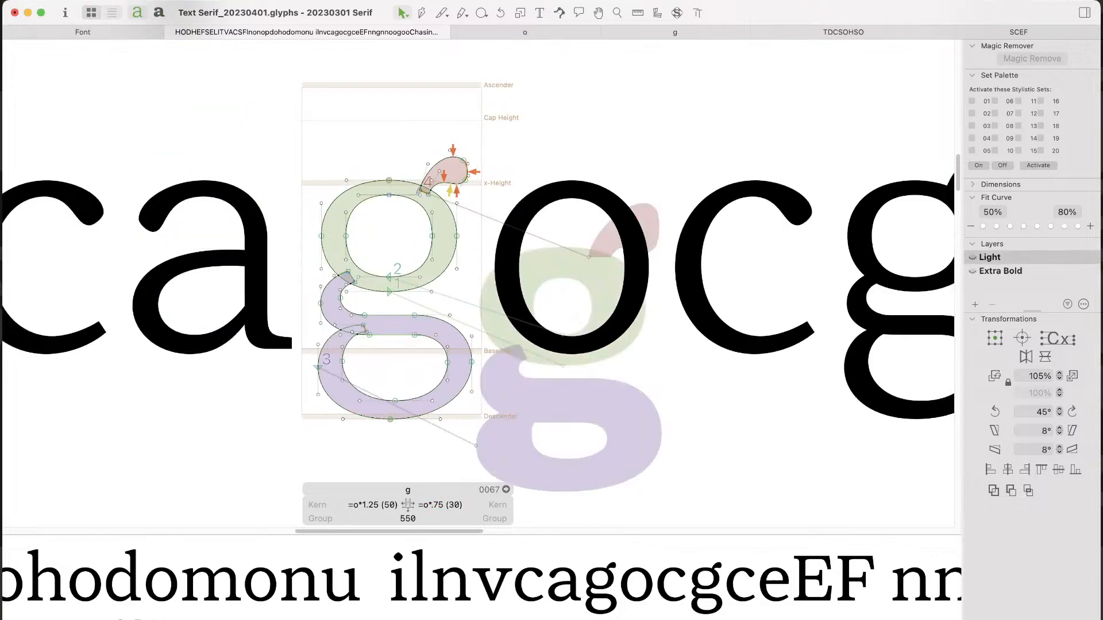
Step: Review the g's spacing throughout the Light sample text and place the text cursor at the end of the oogoo line
{"action": "key", "text": "super+minus"}
{"action": "key", "text": "super+minus"}
{"action": "key", "text": "super+minus"}
{"action": "key", "text": "super+minus"}
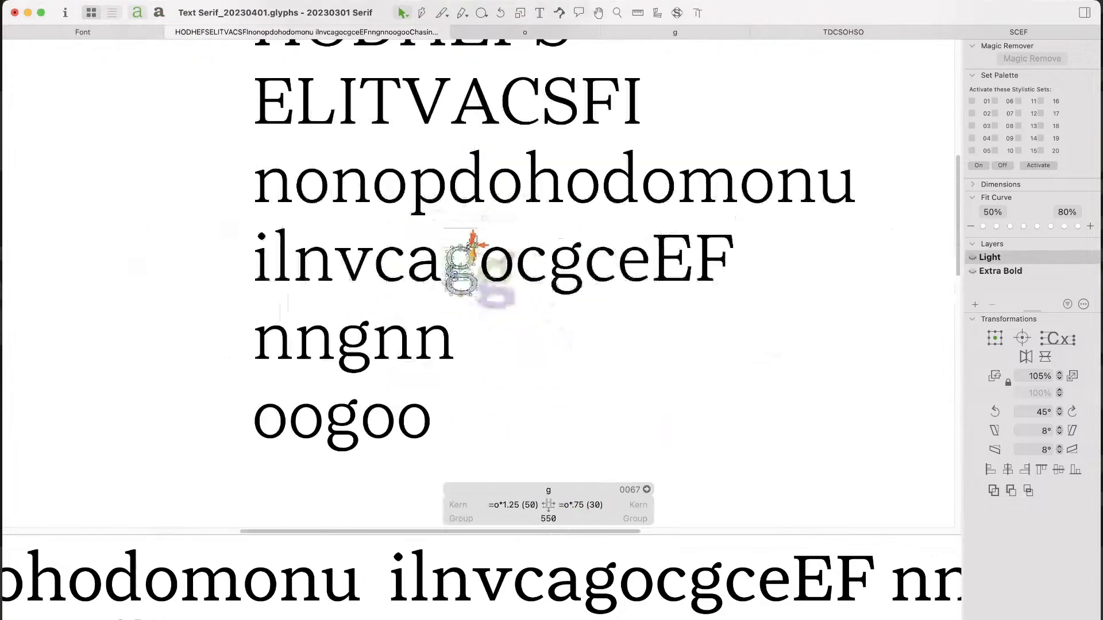
{"action": "key", "text": "space"}
{"action": "key", "text": "t"}
{"action": "key", "text": "Escape"}
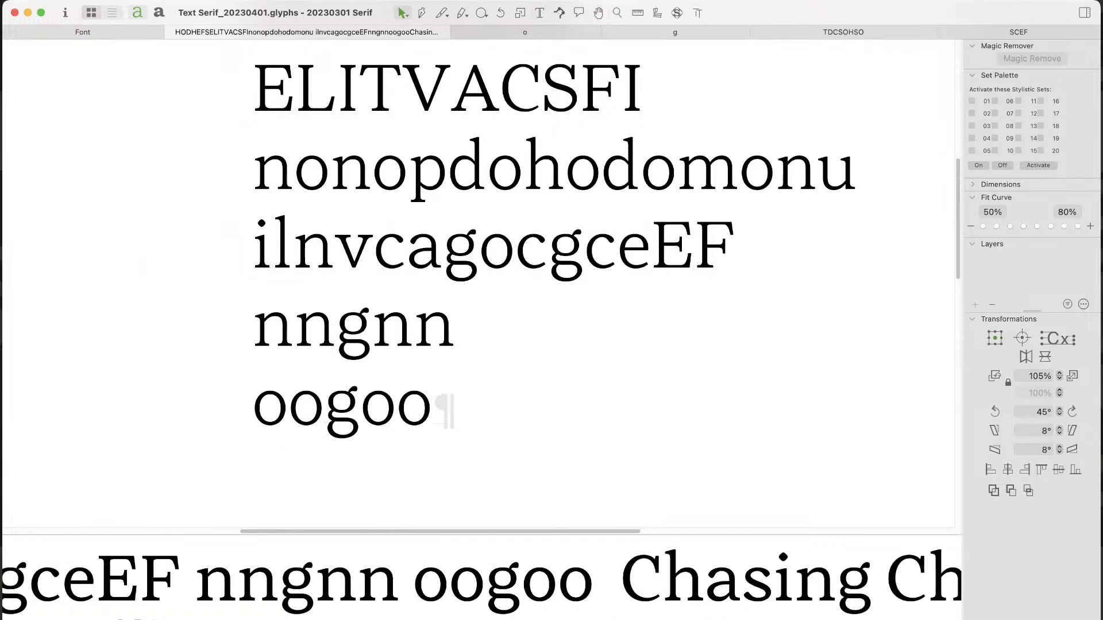
Step: Compare the sample text's letter spacing in the Extra Bold and Light masters
{"action": "scroll", "coordinate": [477, 281], "scroll_direction": "up", "scroll_amount": 3}
{"action": "key", "text": "super+2"}
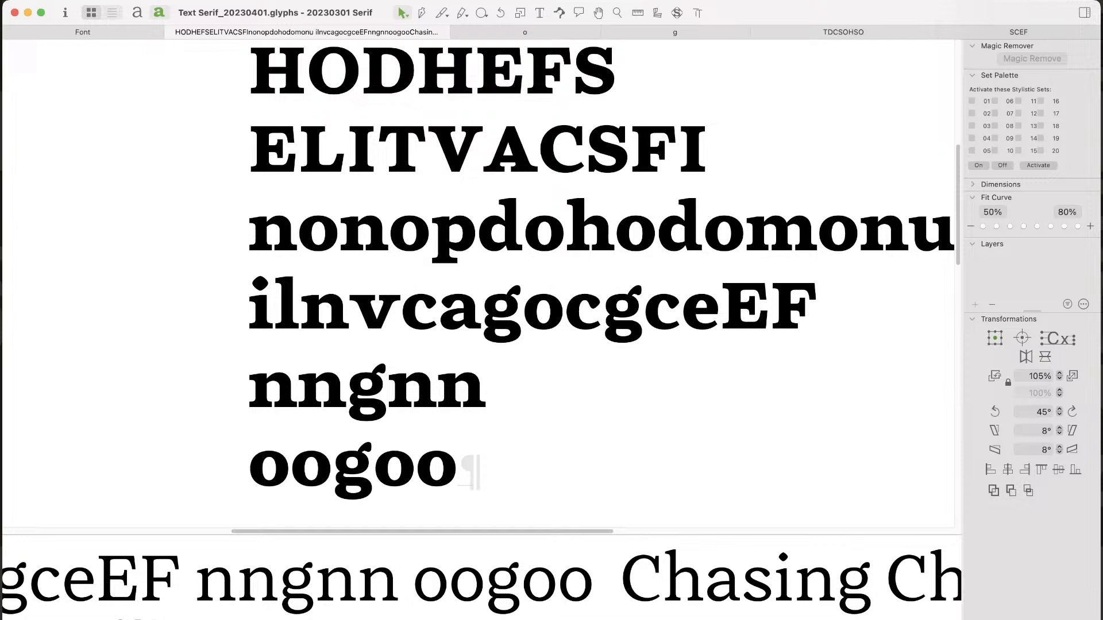
{"action": "key", "text": "super+1"}
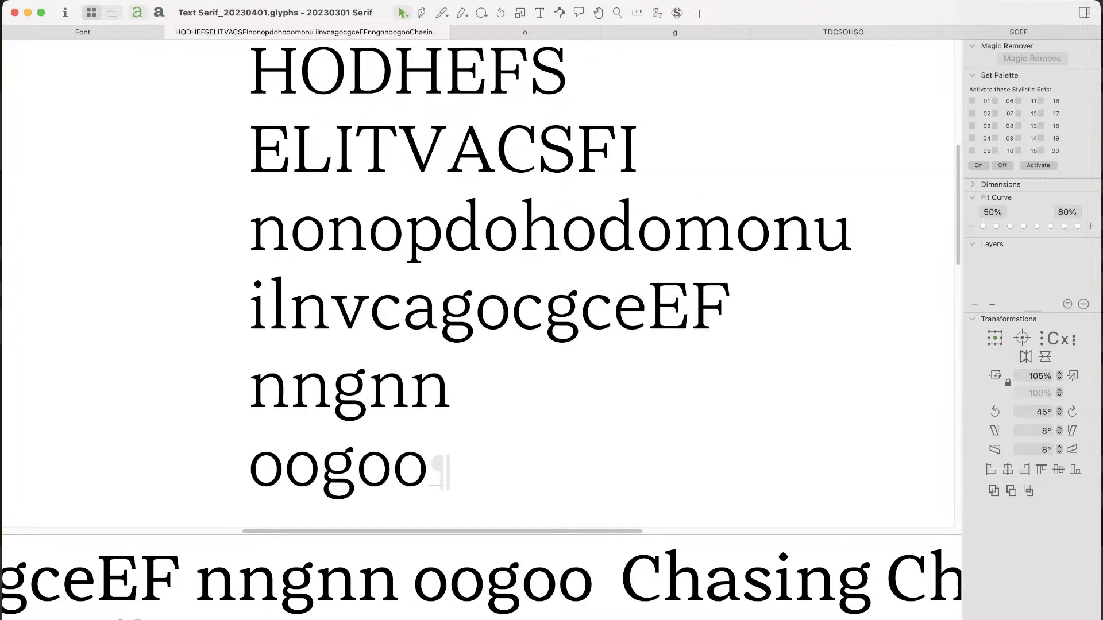
{"action": "key", "text": "super+Tab"}
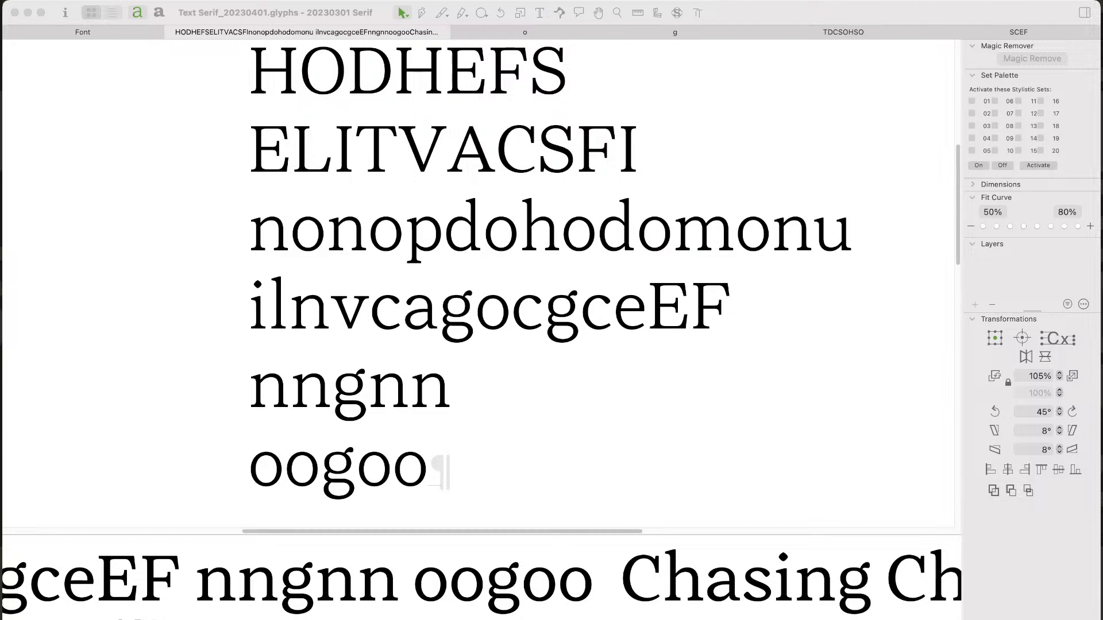
{"action": "key", "text": "super+Tab"}
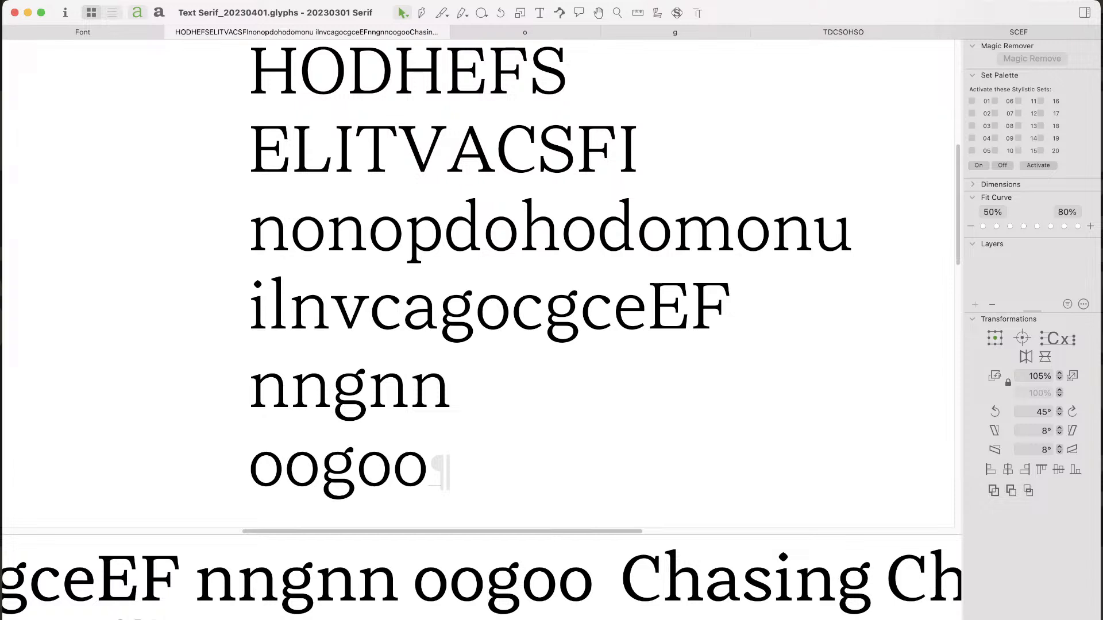
Step: Open the Light s in Chasing for editing and set its right sidebearing formula to =o*1.25
{"action": "key", "text": "t"}
{"action": "key", "text": "Escape"}
{"action": "key", "text": "space"}
{"action": "left_click_drag", "start_coordinate": [459, 414], "coordinate": [437, 193]}
{"action": "key", "text": "super+space"}
{"action": "left_click_drag", "start_coordinate": [324, 334], "coordinate": [432, 462]}
{"action": "double_click", "coordinate": [430, 304]}
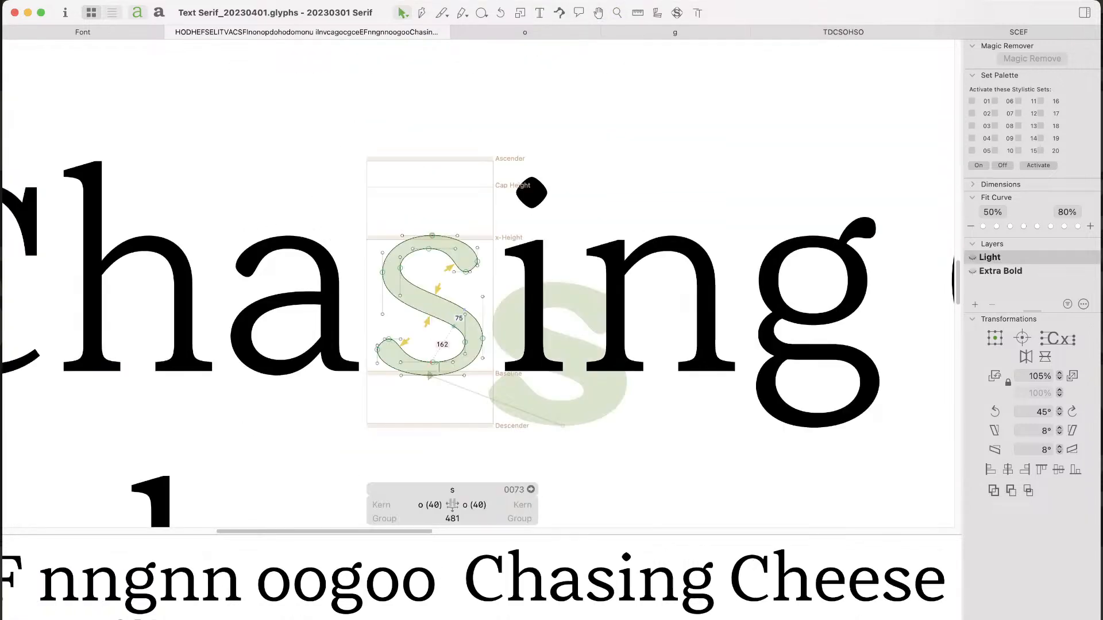
{"action": "left_click", "coordinate": [480, 505]}
{"action": "type", "text": "=o*"}
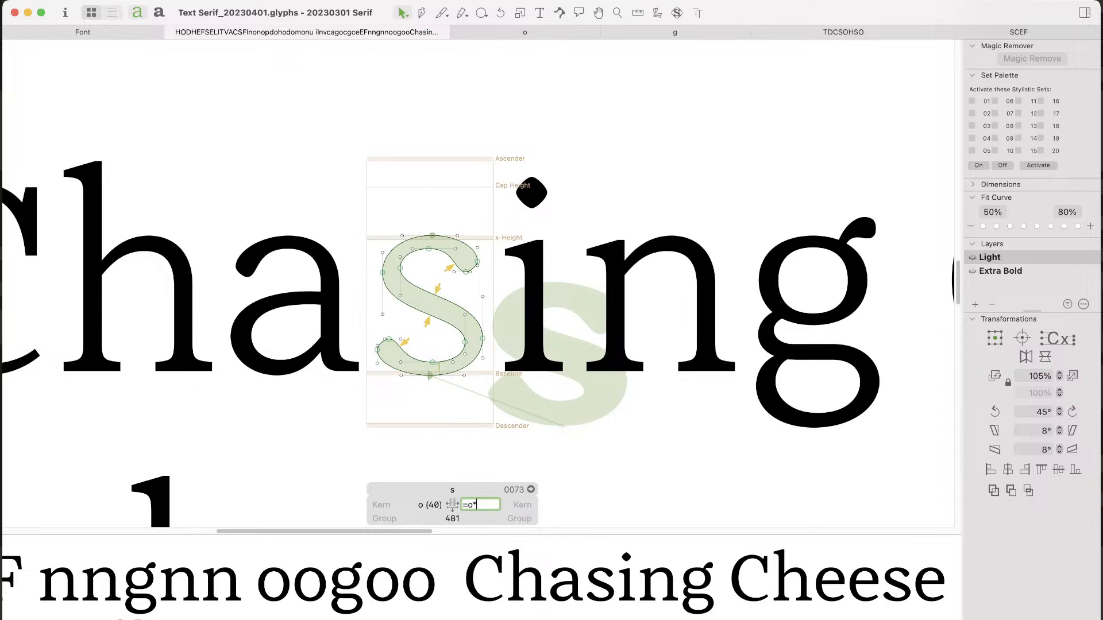
{"action": "type", "text": "1.25"}
{"action": "key", "text": "Return"}
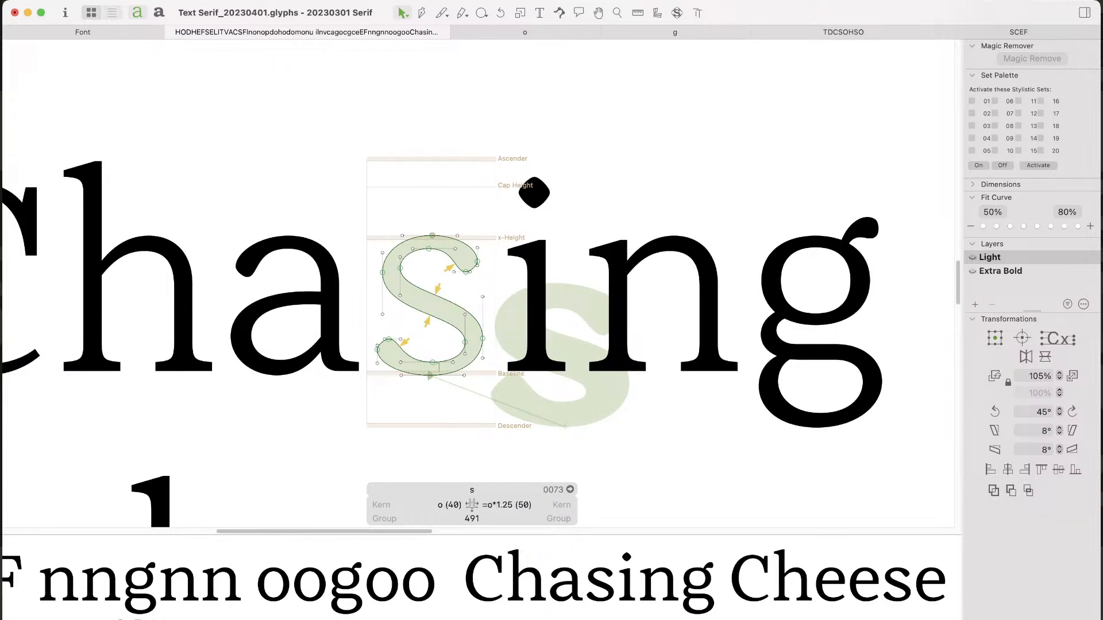
Step: Set the right sidebearing formula of the Light s to =o*1.125 and check its spacing in the Chasing Cheese line
{"action": "left_click", "coordinate": [502, 505]}
{"action": "type", "text": "1"}
{"action": "key", "text": "Return"}
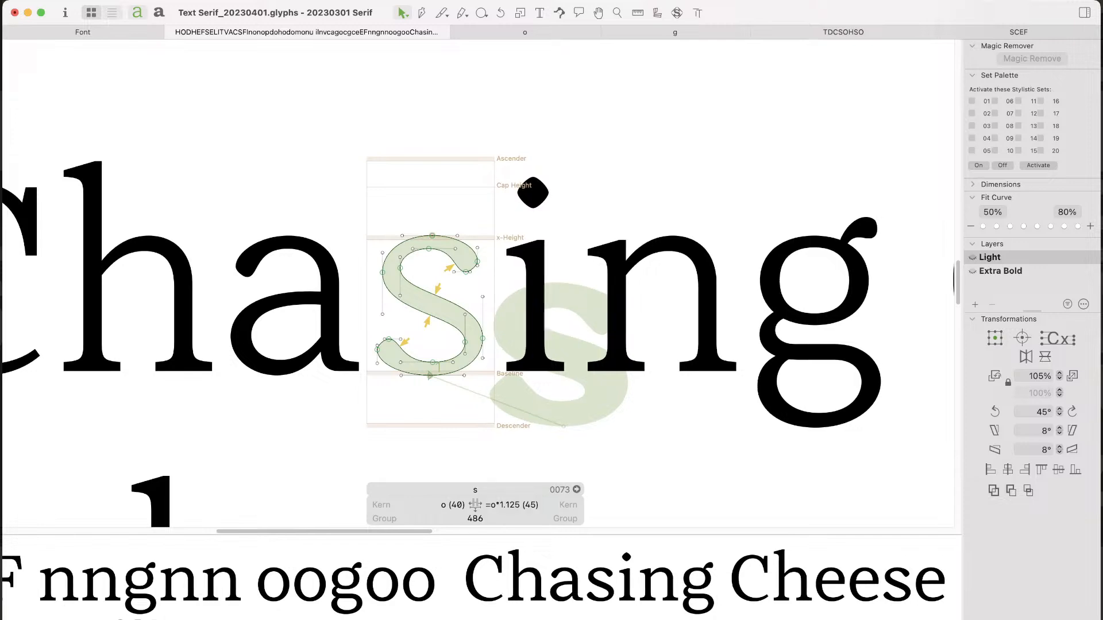
{"action": "key", "text": "t"}
{"action": "key", "text": "alt+Right"}
{"action": "key", "text": "super+minus"}
{"action": "key", "text": "super+minus"}
{"action": "key", "text": "super+minus"}
{"action": "key", "text": "super+minus"}
{"action": "key", "text": "super+minus"}
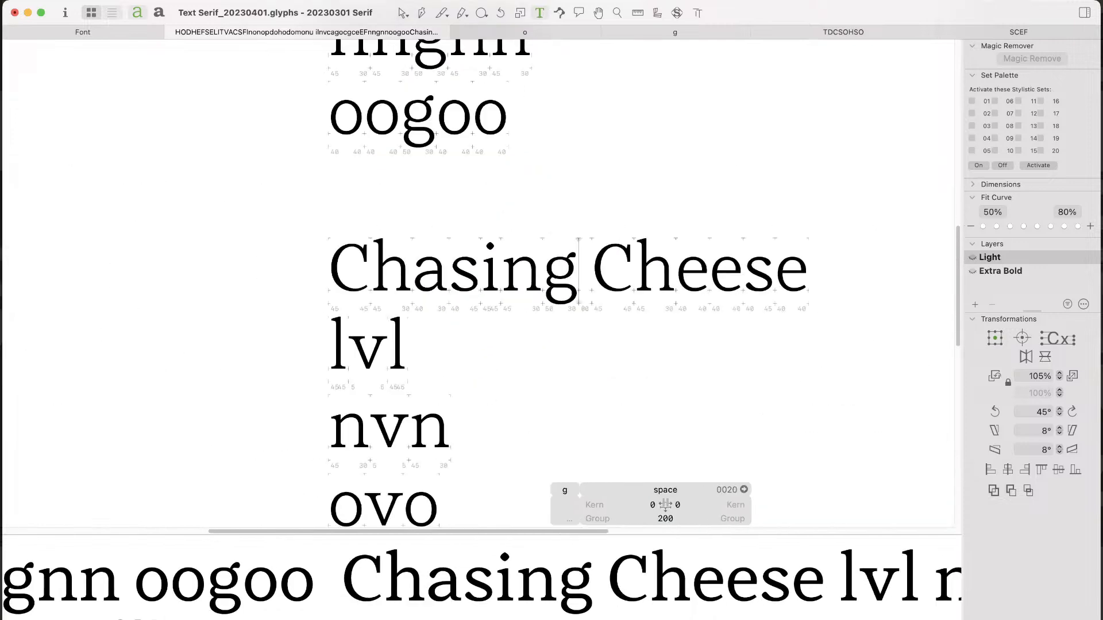
Step: Check the s in Chasing in the Extra Bold master, return to Light, and leave glyph editing
{"action": "key", "text": "Down"}
{"action": "key", "text": "Down"}
{"action": "key", "text": "Escape"}
{"action": "double_click", "coordinate": [466, 269]}
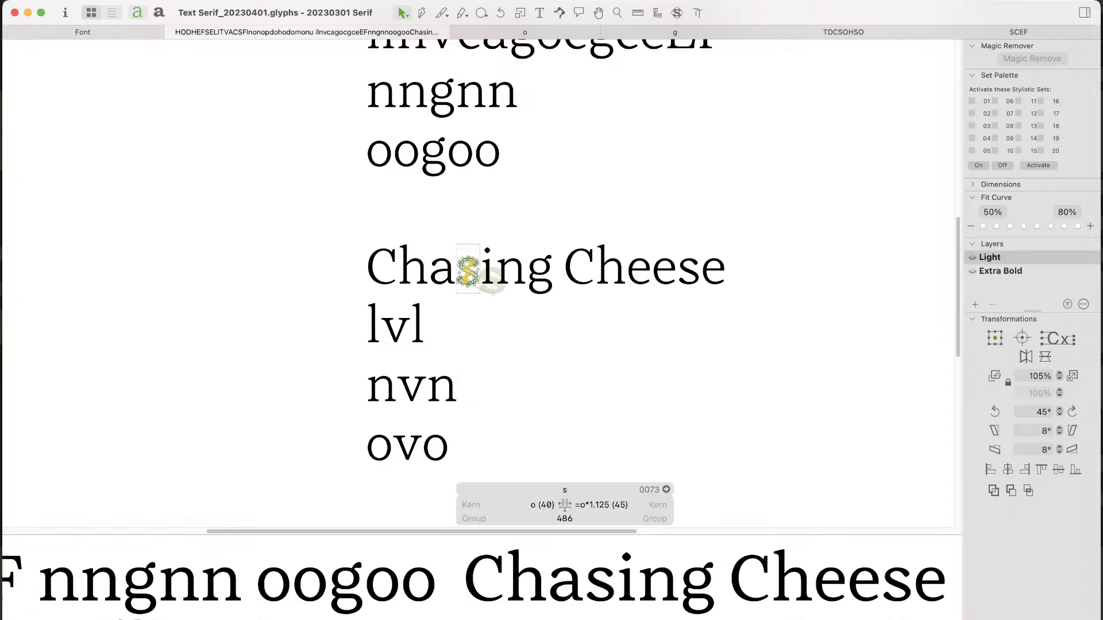
{"action": "key", "text": "super+2"}
{"action": "key", "text": "super+1"}
{"action": "key", "text": "Escape"}
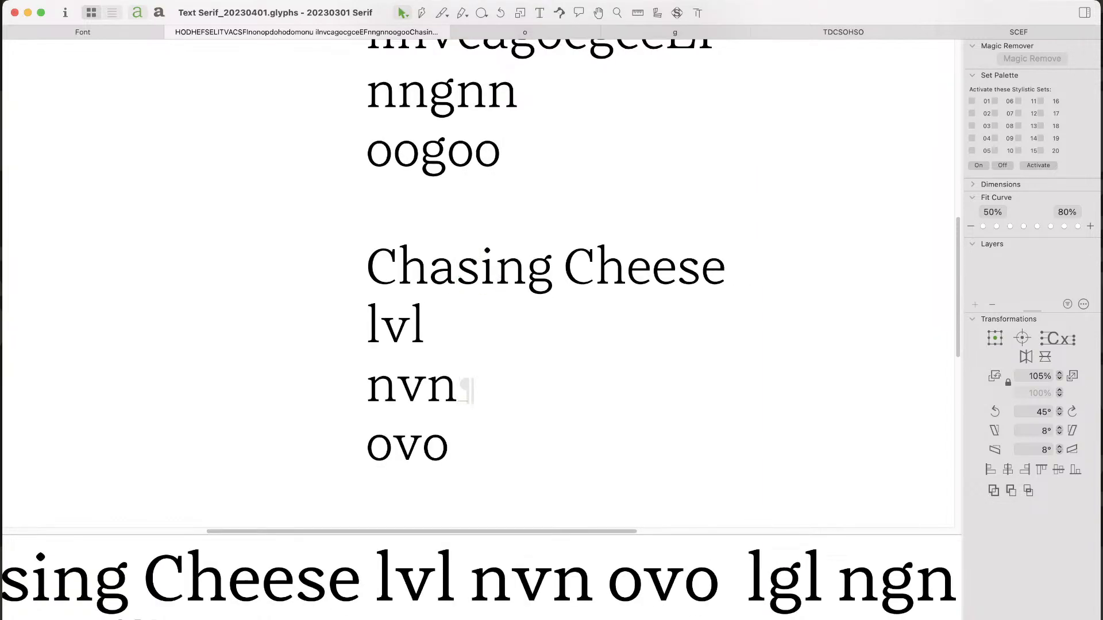
{"action": "key", "text": "super+Tab"}
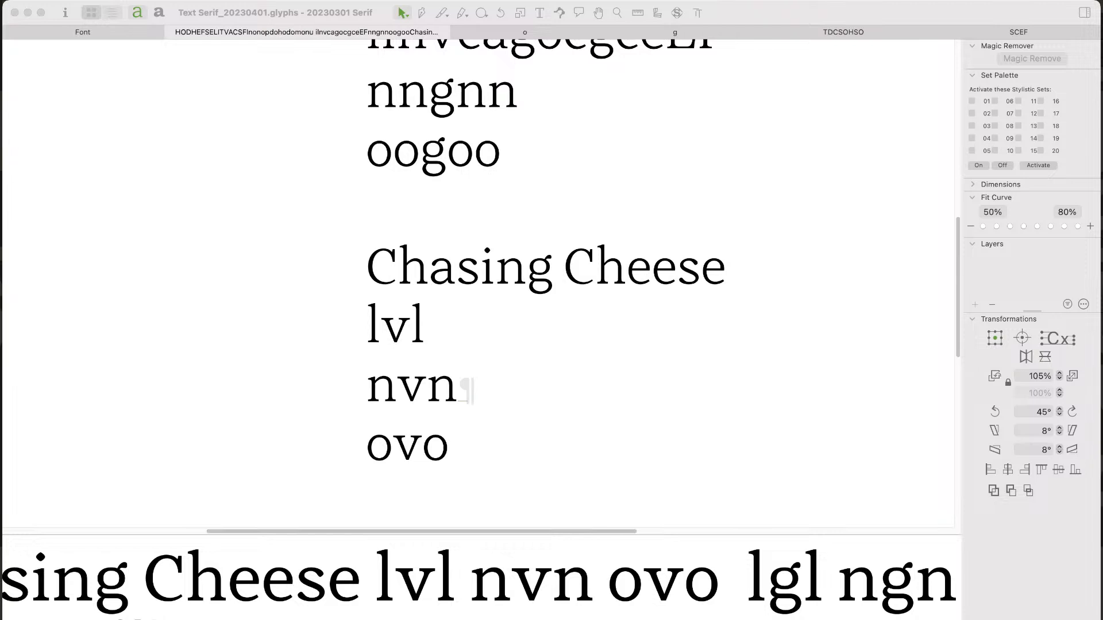
{"action": "key", "text": "super+Tab"}
Step: Thin the left diagonal of the Extra Bold v in lvl by shifting its two inner-edge nodes left to X 348
{"action": "key", "text": "space"}
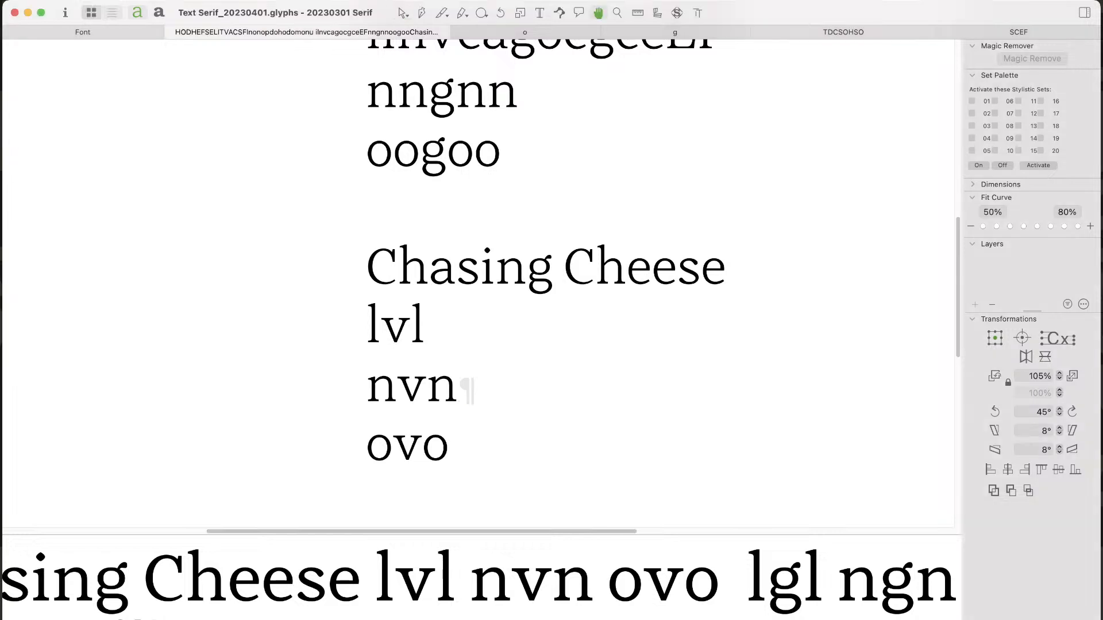
{"action": "key", "text": "super+space"}
{"action": "left_click_drag", "start_coordinate": [340, 295], "coordinate": [435, 371]}
{"action": "key", "text": "super+2"}
{"action": "key", "text": "super+space"}
{"action": "left_click_drag", "start_coordinate": [723, 129], "coordinate": [422, 374]}
{"action": "double_click", "coordinate": [487, 266]}
{"action": "key", "text": "space"}
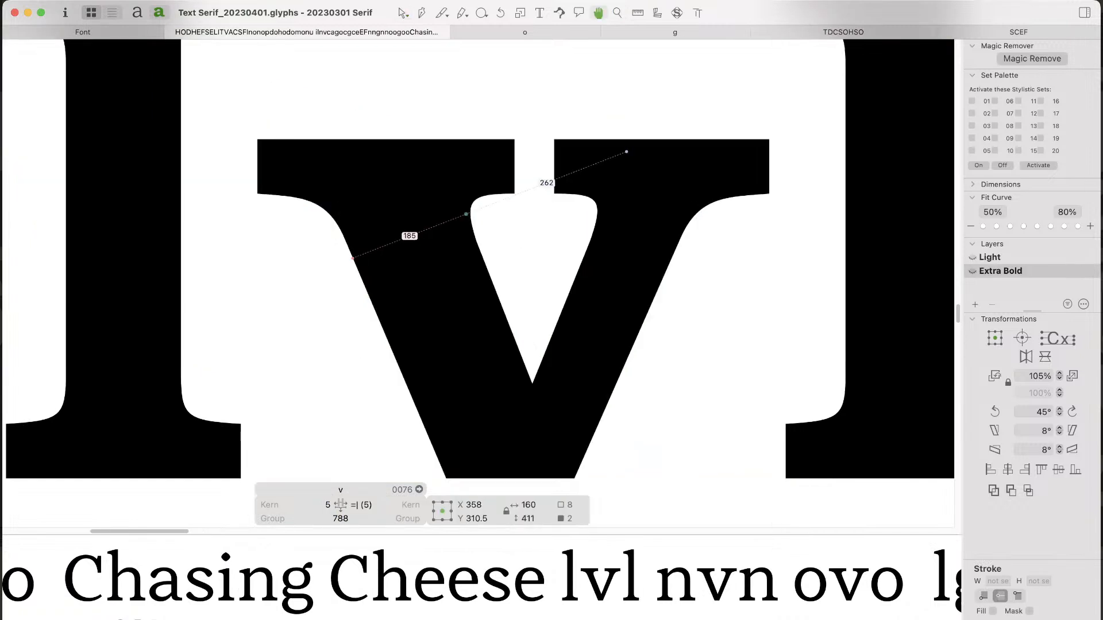
{"action": "key", "text": "shift+Left"}
{"action": "key", "text": "shift+Left"}
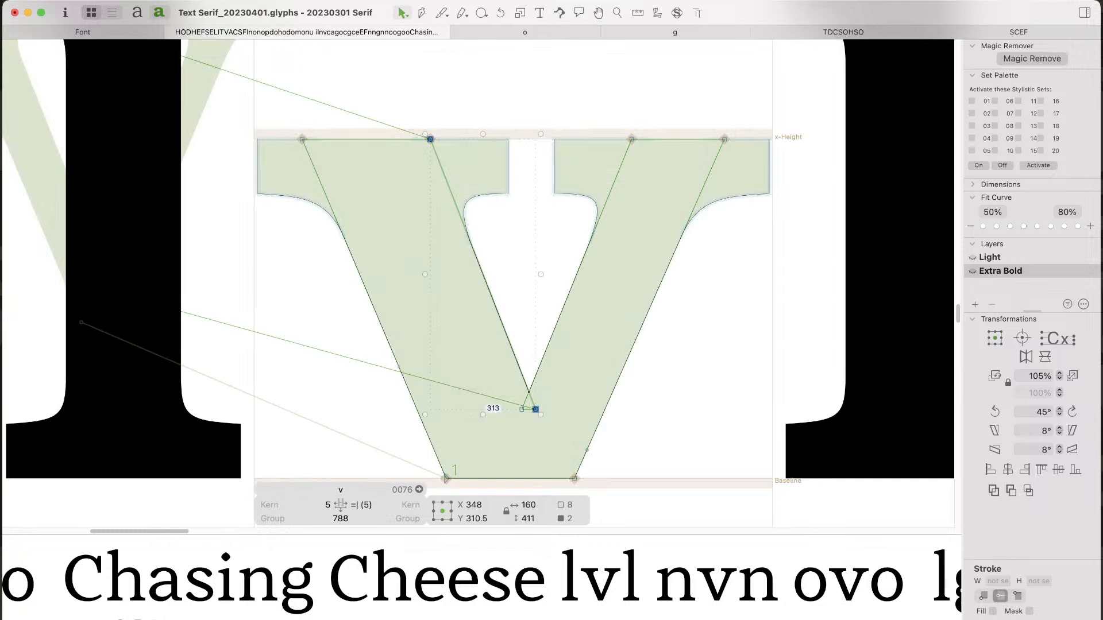
Step: Examine the counter and diagonal weights of the Extra Bold v between the two l's
{"action": "key", "text": "space"}
{"action": "left_click_drag", "start_coordinate": [497, 428], "coordinate": [517, 339]}
{"action": "key", "text": "space"}
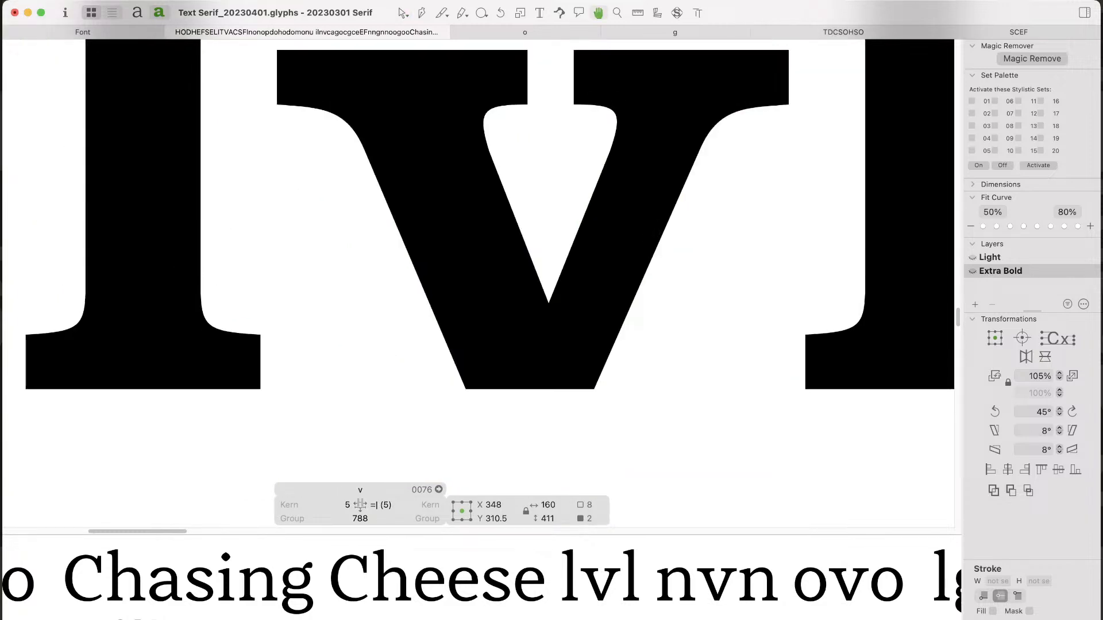
{"action": "key", "text": "super+minus"}
{"action": "key", "text": "space"}
{"action": "left_click_drag", "start_coordinate": [545, 314], "coordinate": [554, 370]}
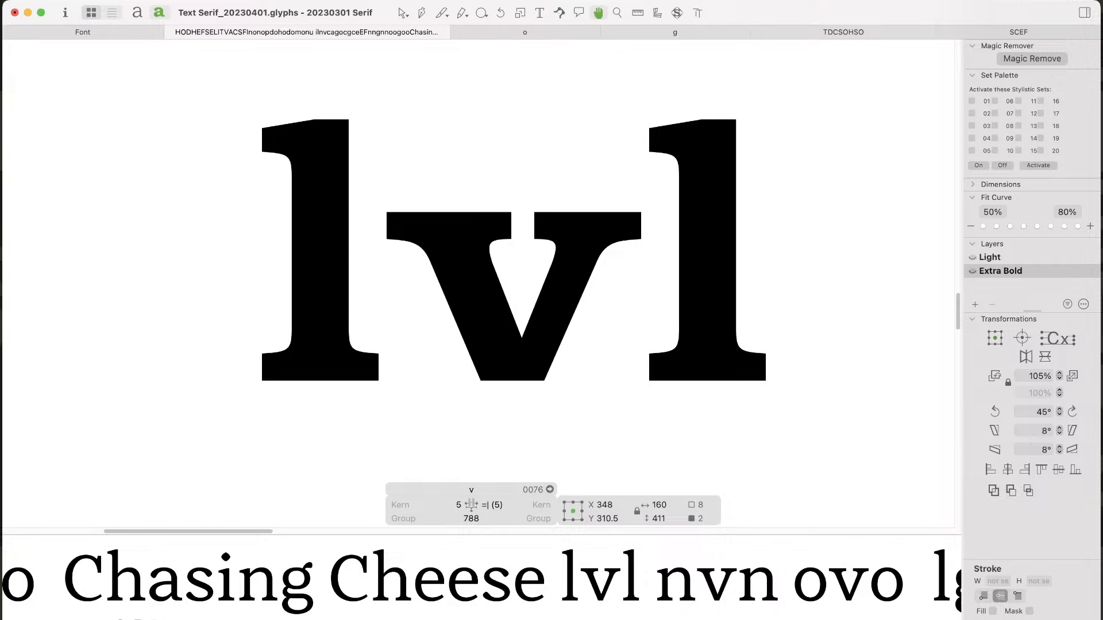
{"action": "left_click", "coordinate": [525, 287]}
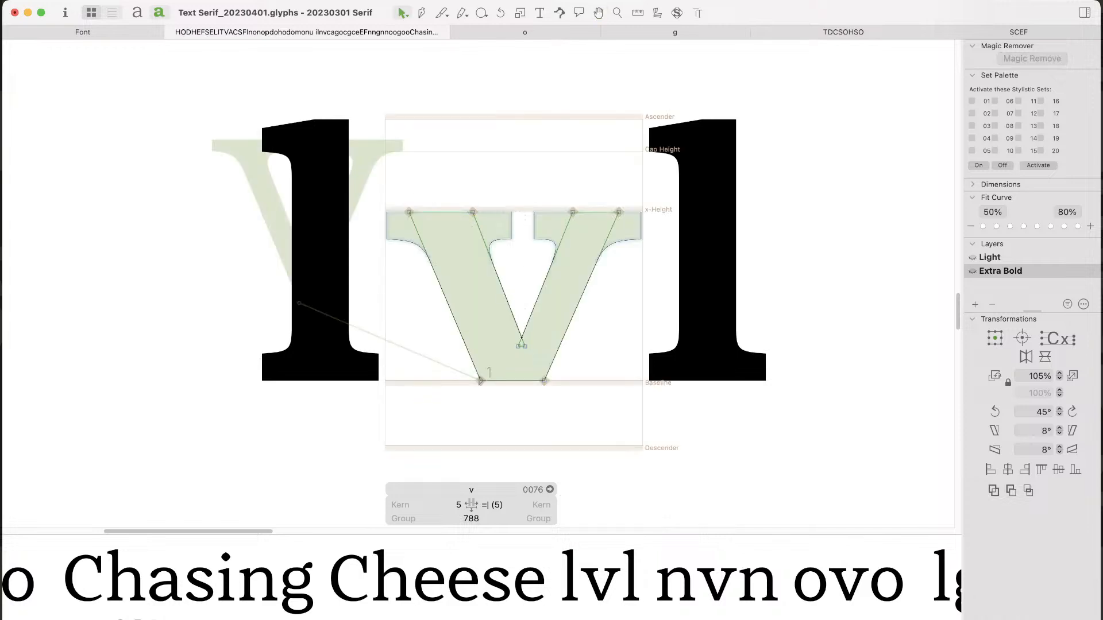
Step: Compare the v in the Light and Extra Bold masters and review the whole Extra Bold sample text
{"action": "key", "text": "super+minus"}
{"action": "key", "text": "super+minus"}
{"action": "key", "text": "super+minus"}
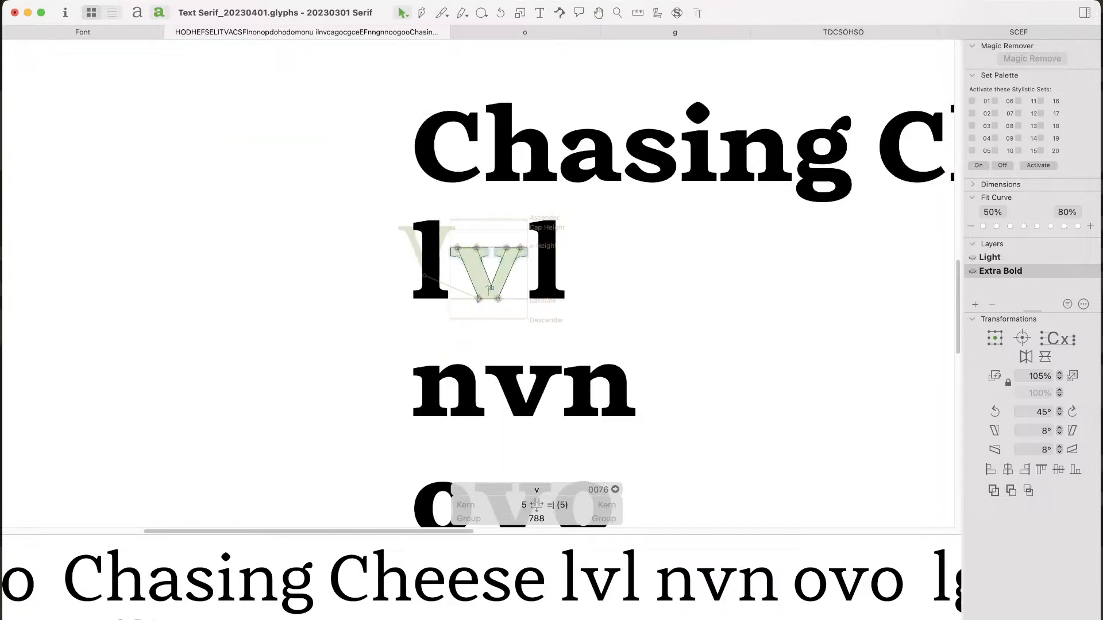
{"action": "key", "text": "super+1"}
{"action": "key", "text": "super+2"}
{"action": "key", "text": "Escape"}
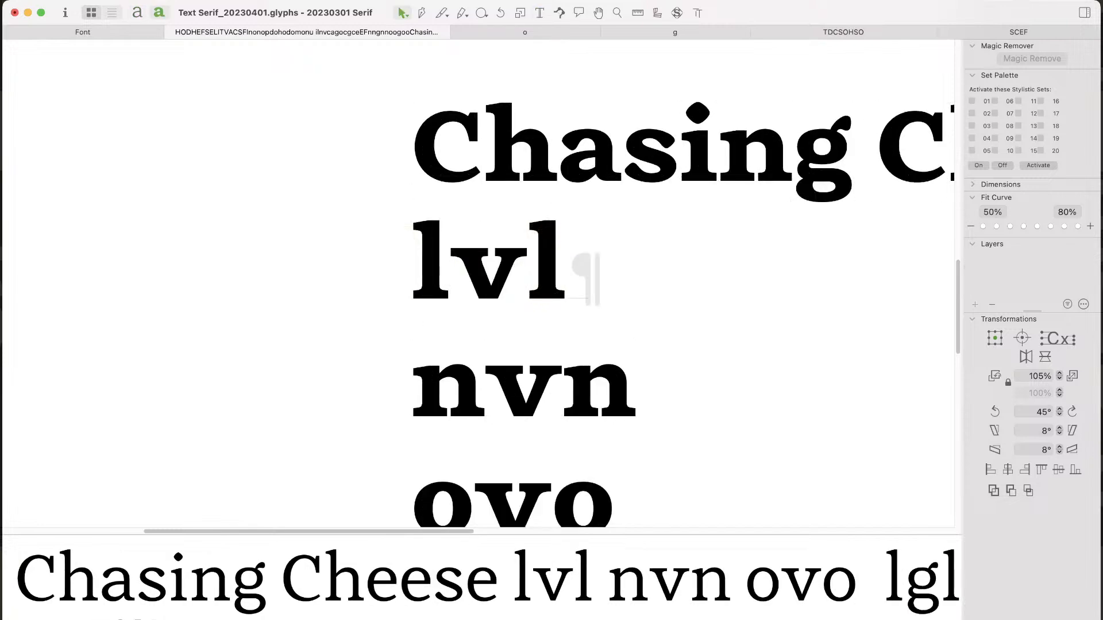
{"action": "key", "text": "super+minus"}
{"action": "key", "text": "super+minus"}
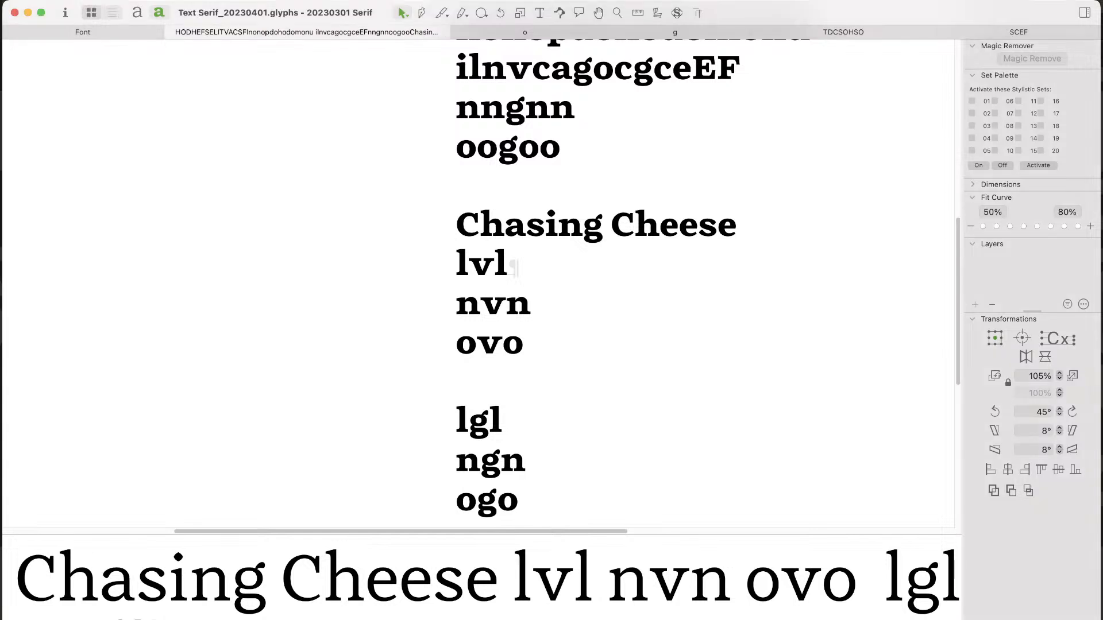
{"action": "scroll", "coordinate": [477, 282], "scroll_direction": "up", "scroll_amount": 5}
{"action": "scroll", "coordinate": [477, 282], "scroll_direction": "down", "scroll_amount": 1}
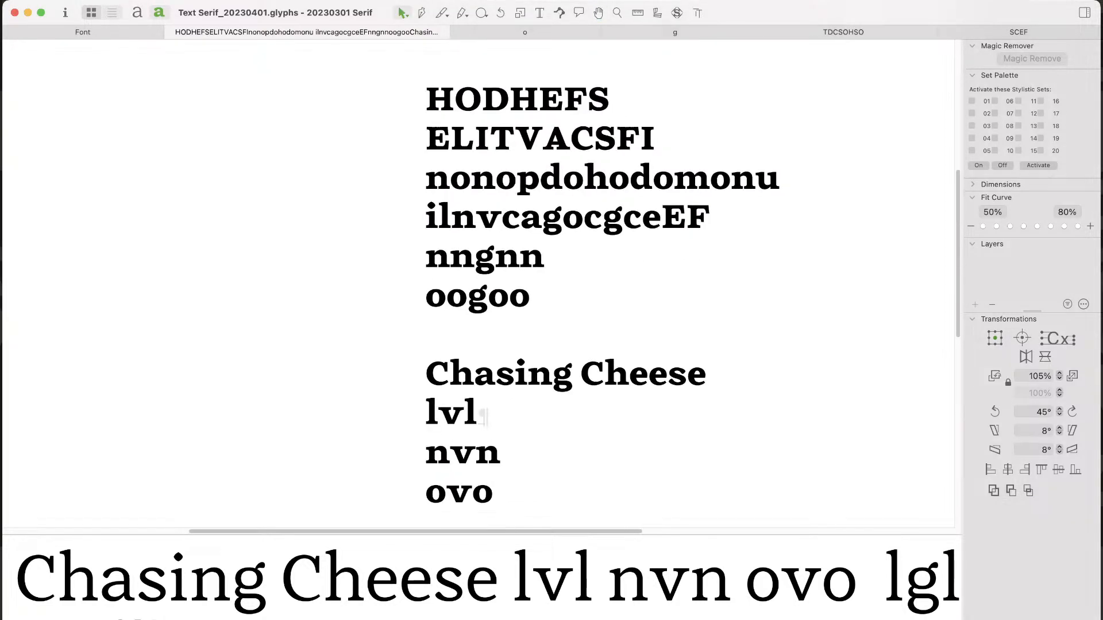
Step: Open the Extra Bold s in Chasing for editing and examine its outline and stroke thickness beside the a and i
{"action": "key", "text": "z"}
{"action": "left_click_drag", "start_coordinate": [577, 324], "coordinate": [456, 409]}
{"action": "left_click_drag", "start_coordinate": [480, 241], "coordinate": [282, 442]}
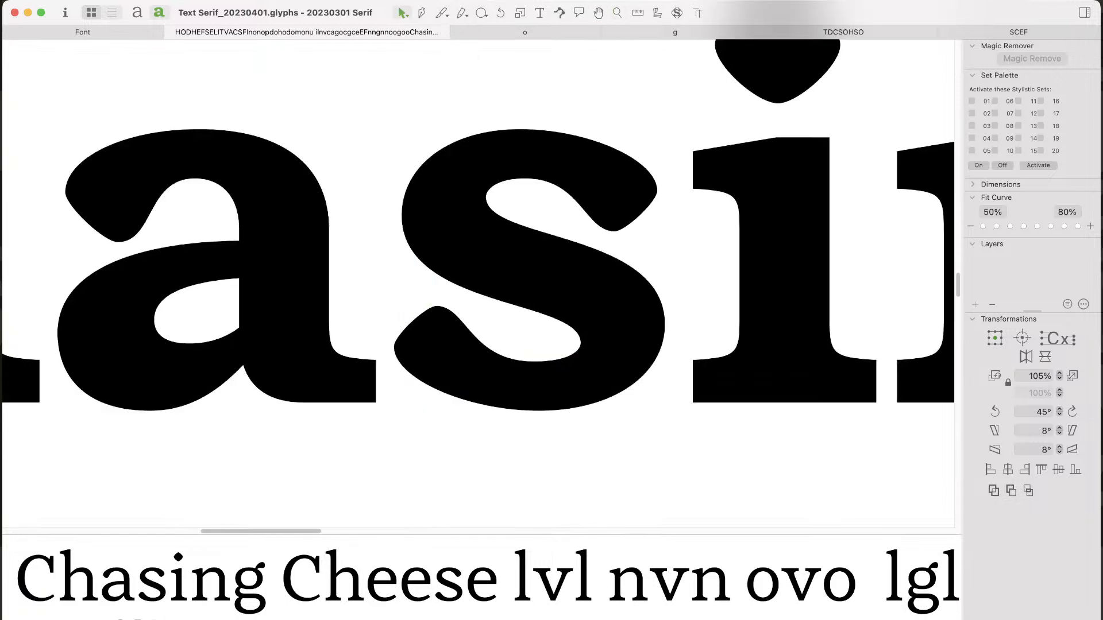
{"action": "double_click", "coordinate": [517, 274]}
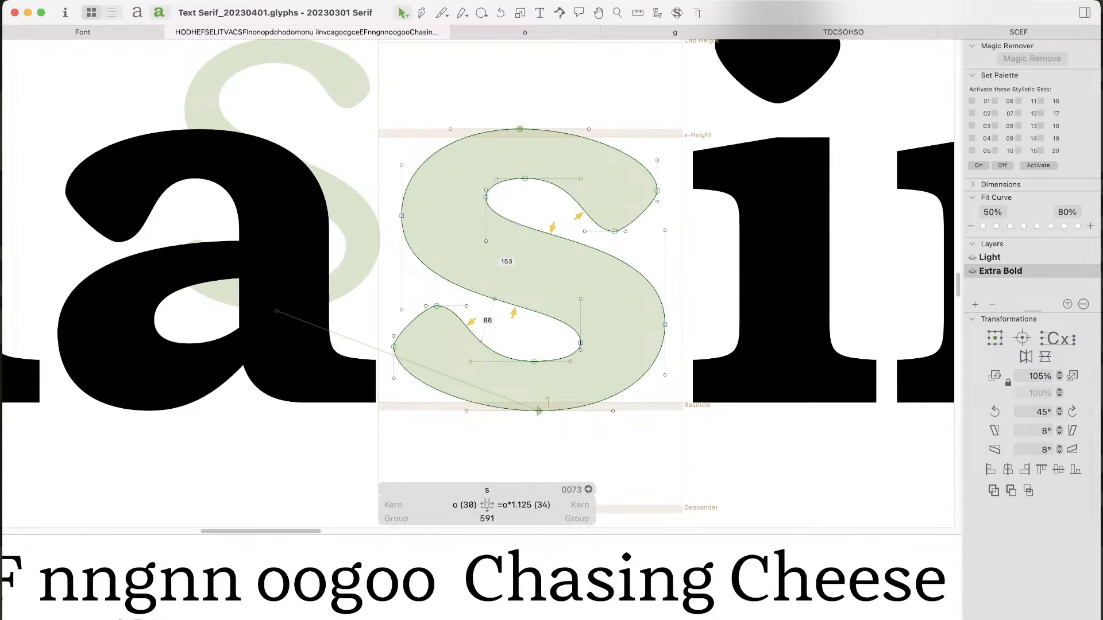
{"action": "key", "text": "space"}
{"action": "left_click_drag", "start_coordinate": [485, 245], "coordinate": [430, 259]}
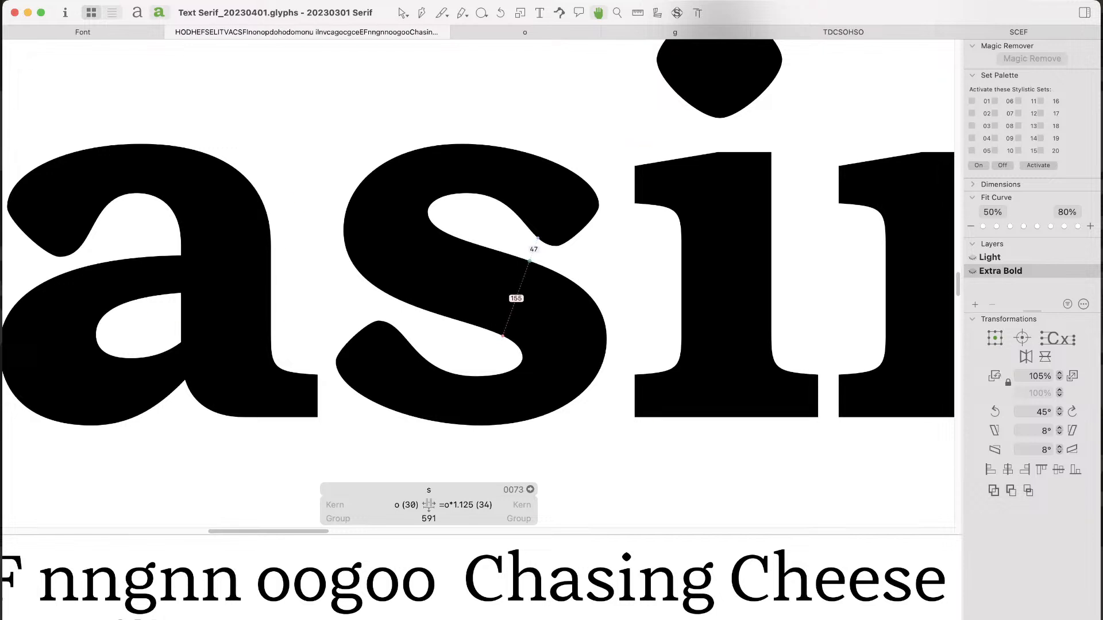
Step: In the Light master, widen the s's upper half by moving its left curve 10 units left and its upper terminal 10 units right
{"action": "key", "text": "super+1"}
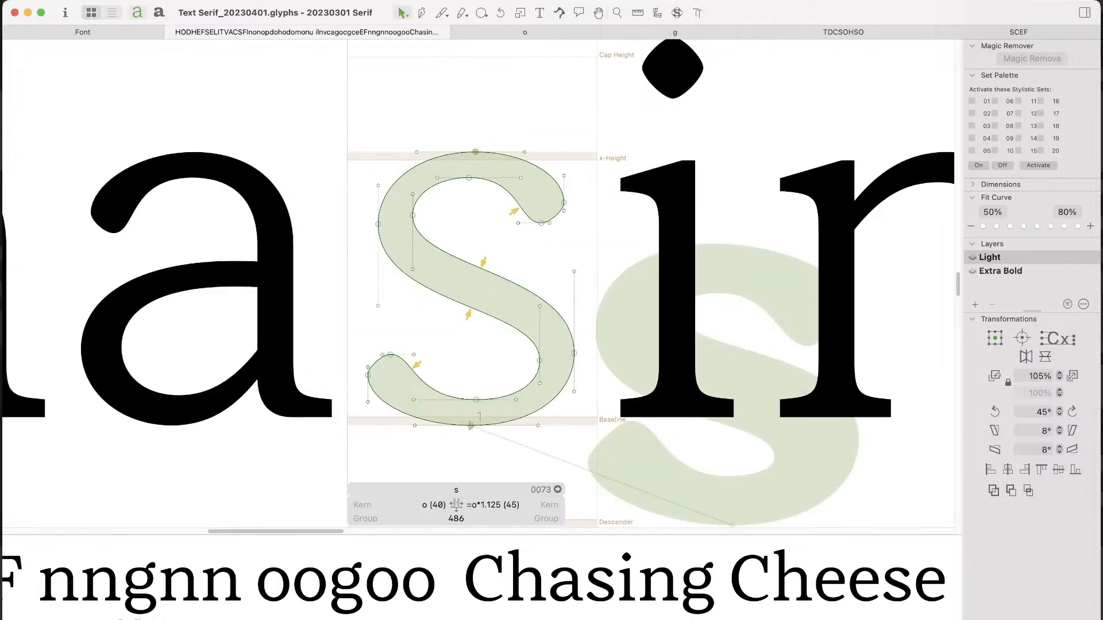
{"action": "left_click_drag", "start_coordinate": [446, 123], "coordinate": [366, 243]}
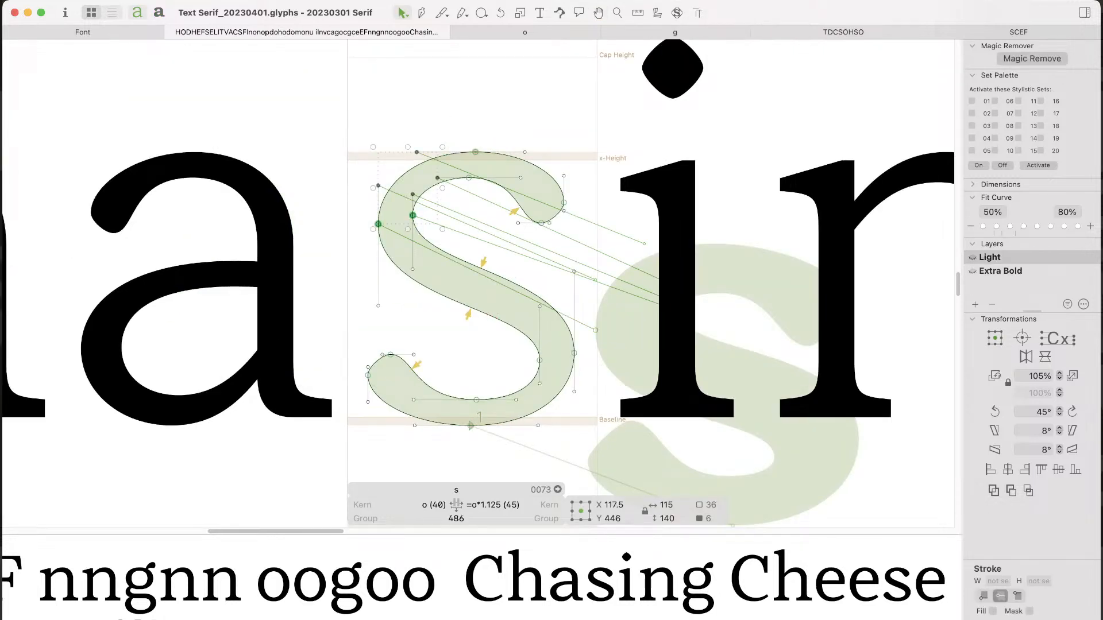
{"action": "key", "text": "shift+Left"}
{"action": "left_click_drag", "start_coordinate": [599, 100], "coordinate": [497, 242]}
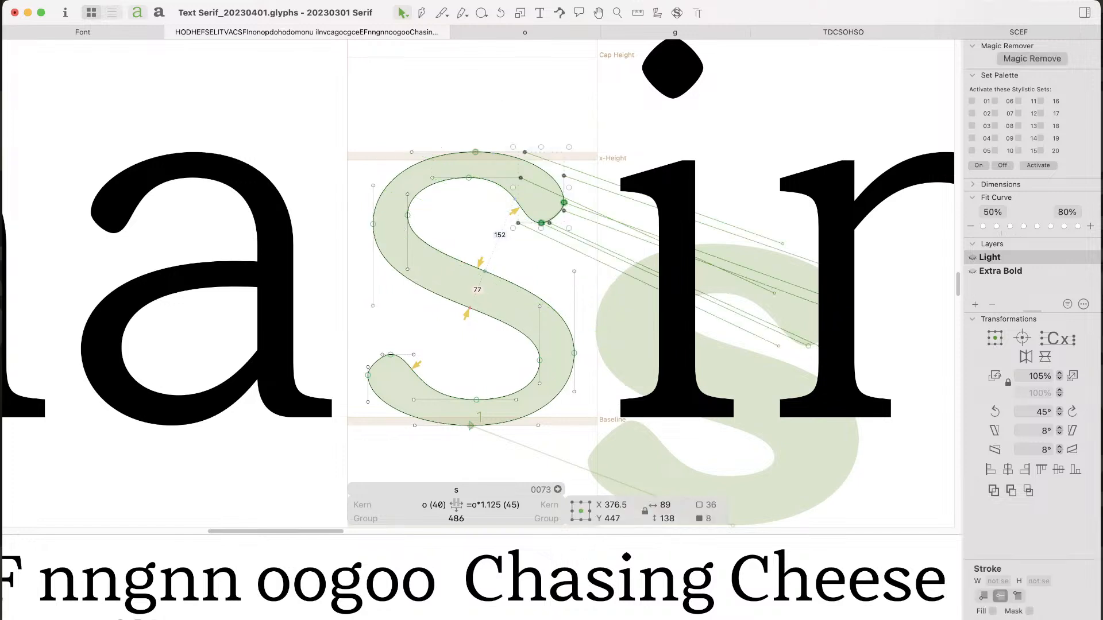
{"action": "key", "text": "shift+Right"}
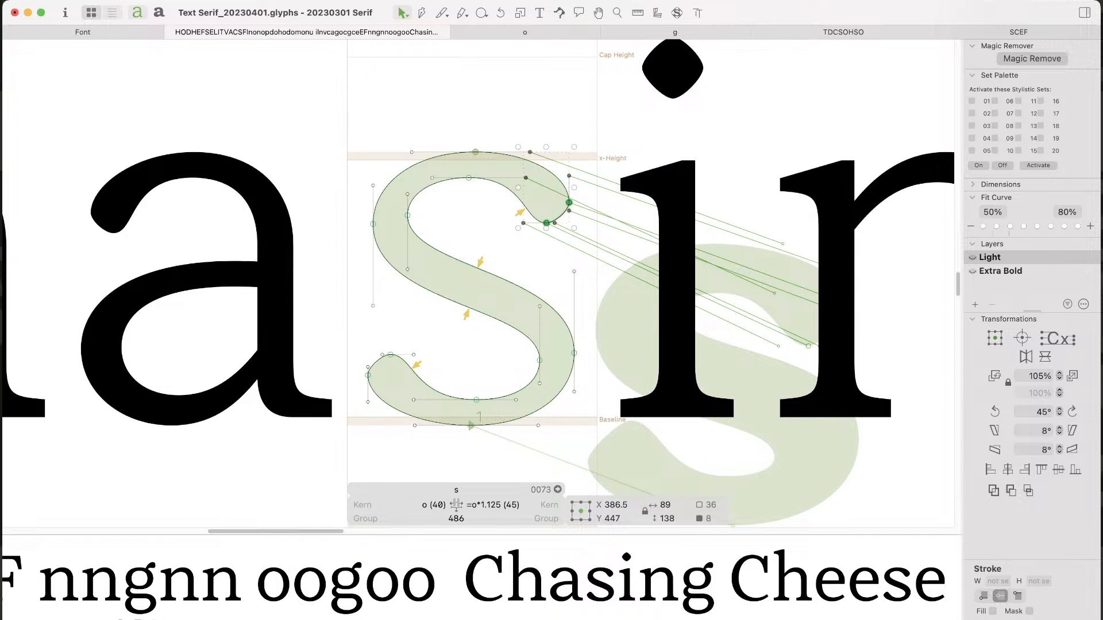
{"action": "key", "text": "Escape"}
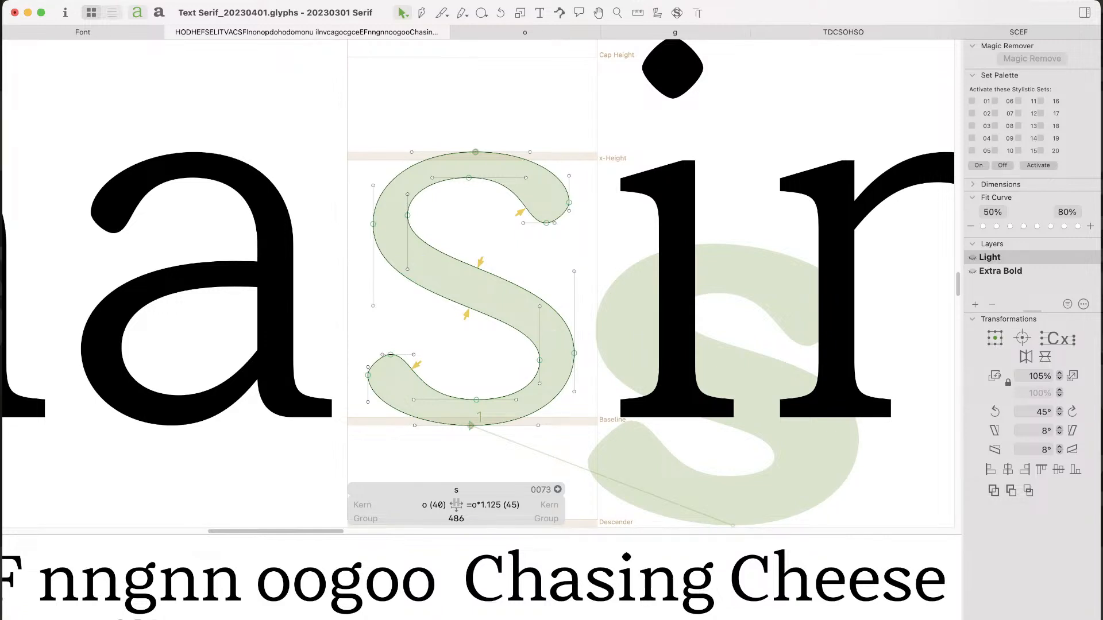
Step: Reshape the Light s's spine by extending its right-hand curve handles 20 units up and its left-hand curve handles 20 units down
{"action": "left_click_drag", "start_coordinate": [591, 253], "coordinate": [506, 328]}
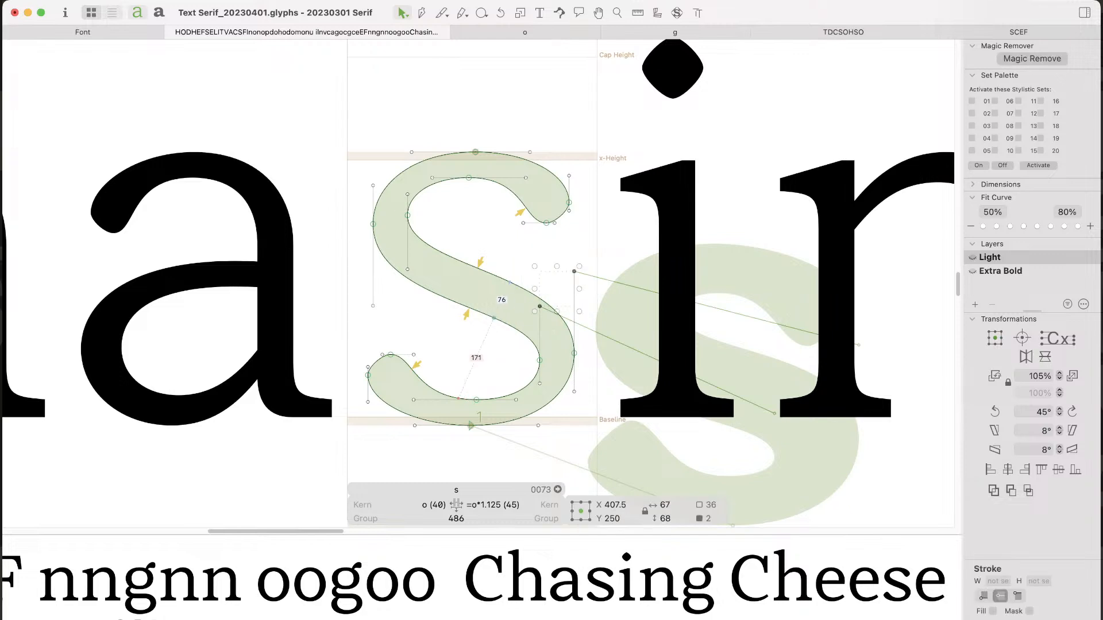
{"action": "key", "text": "shift+Up"}
{"action": "key", "text": "shift+Up"}
{"action": "left_click_drag", "start_coordinate": [360, 259], "coordinate": [426, 315]}
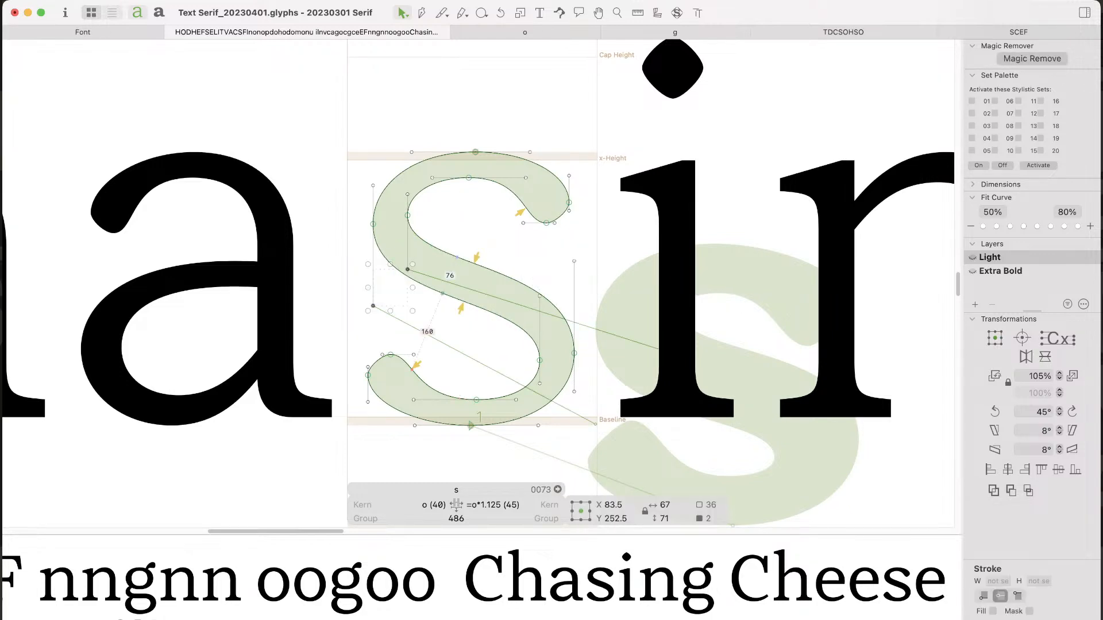
{"action": "key", "text": "shift+Down"}
{"action": "key", "text": "shift+Down"}
Step: Extend the Light s's spine handles 10 units further, the right pair up to Y 280 and the left pair down to Y 222.5
{"action": "left_click_drag", "start_coordinate": [589, 249], "coordinate": [504, 325]}
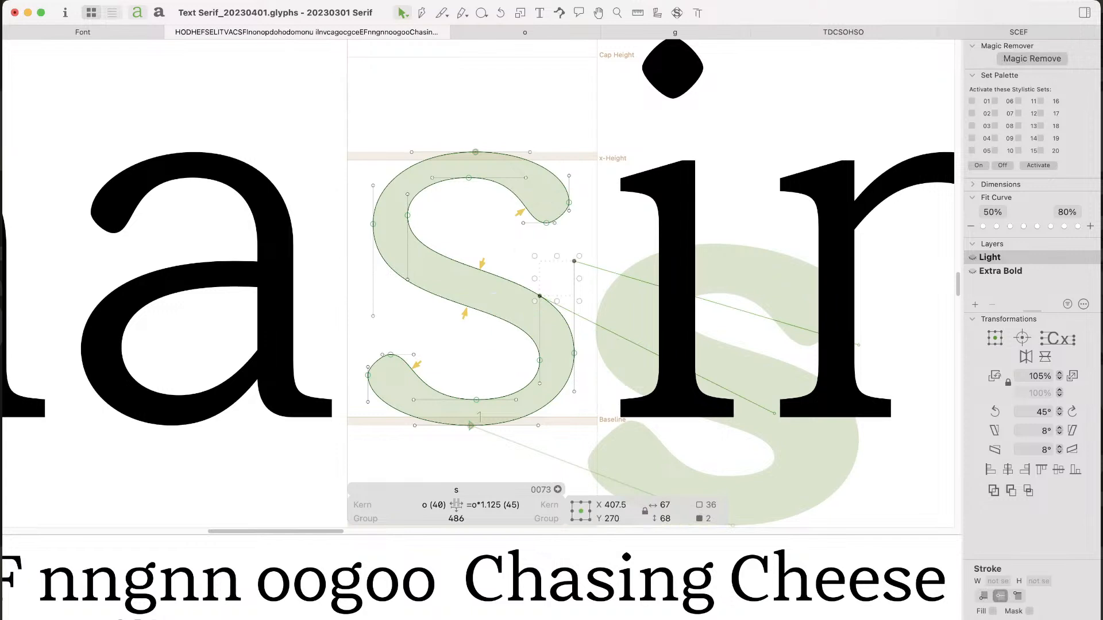
{"action": "key", "text": "shift+Up"}
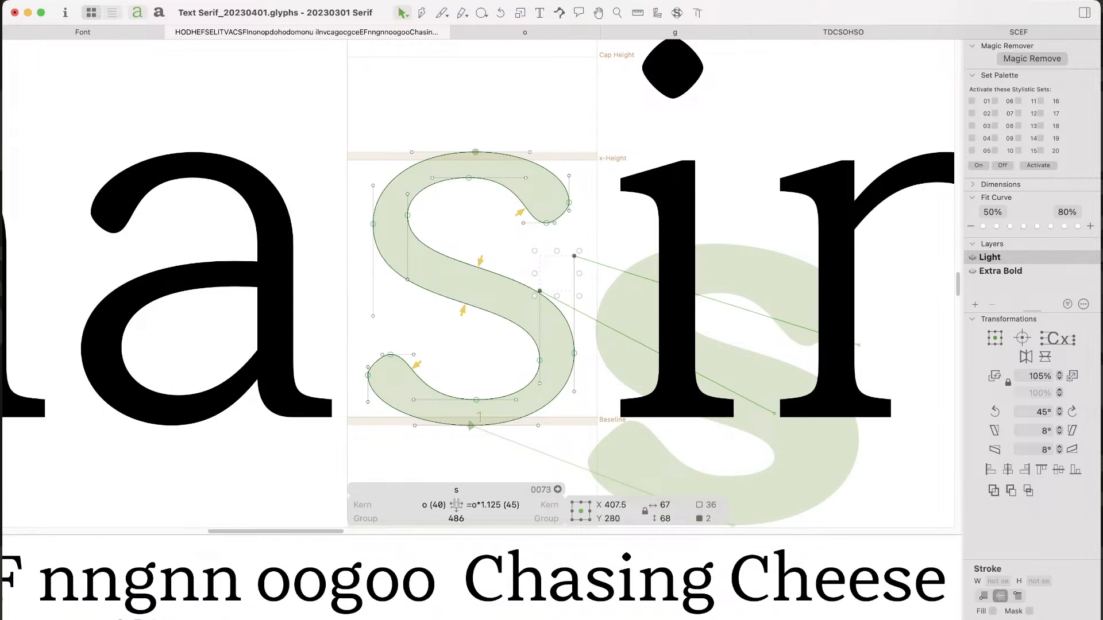
{"action": "left_click_drag", "start_coordinate": [357, 263], "coordinate": [428, 330]}
{"action": "key", "text": "shift+Down"}
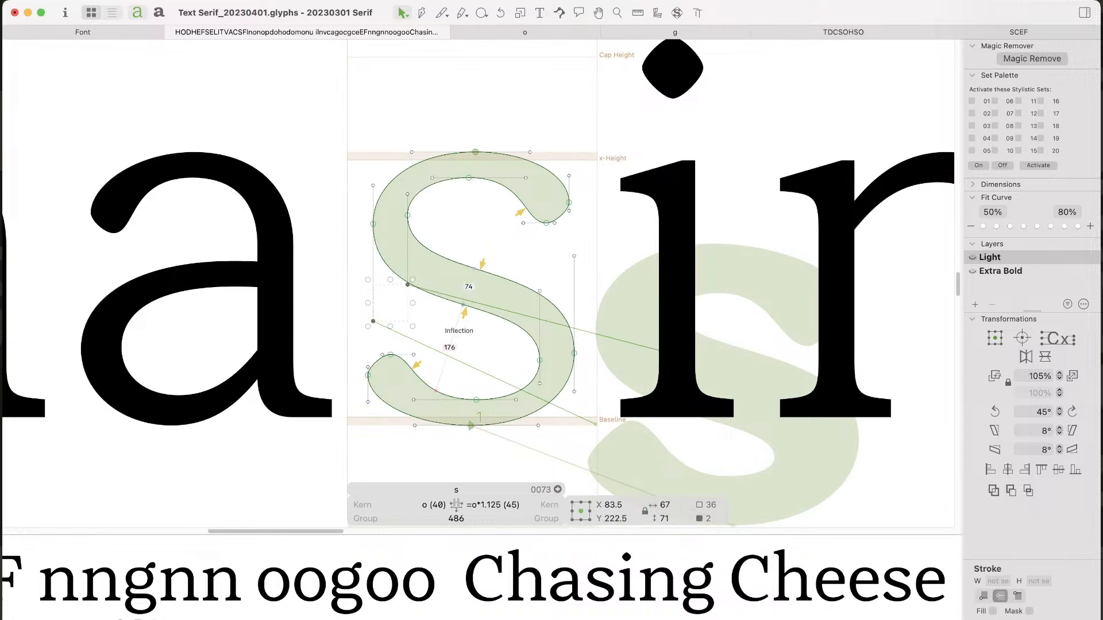
Step: Insert a capital S before the s in Chasing and reopen the lowercase s for editing
{"action": "type", "text": "tS"}
{"action": "key", "text": "Escape"}
{"action": "key", "text": "space"}
{"action": "left_click_drag", "start_coordinate": [800, 320], "coordinate": [590, 321]}
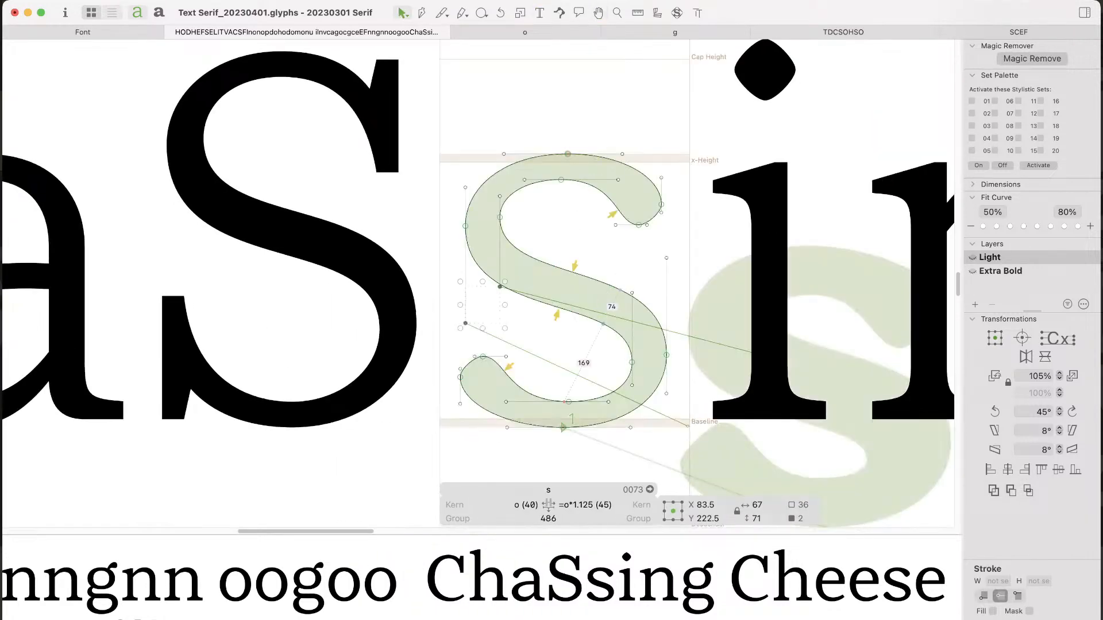
{"action": "left_click", "coordinate": [570, 402]}
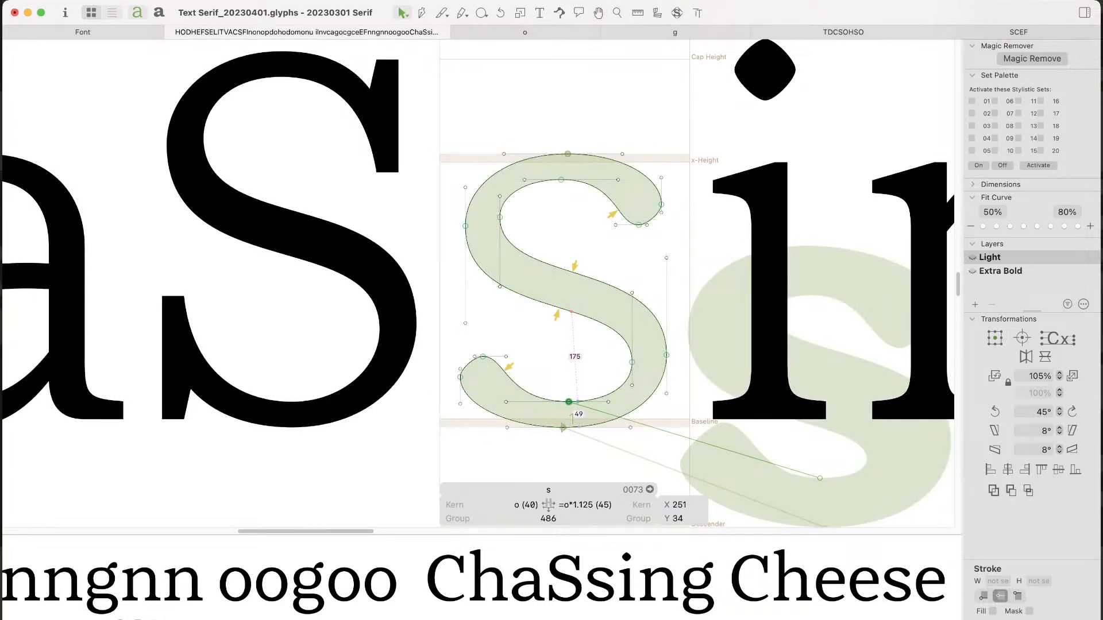
{"action": "key", "text": "super+Tab"}
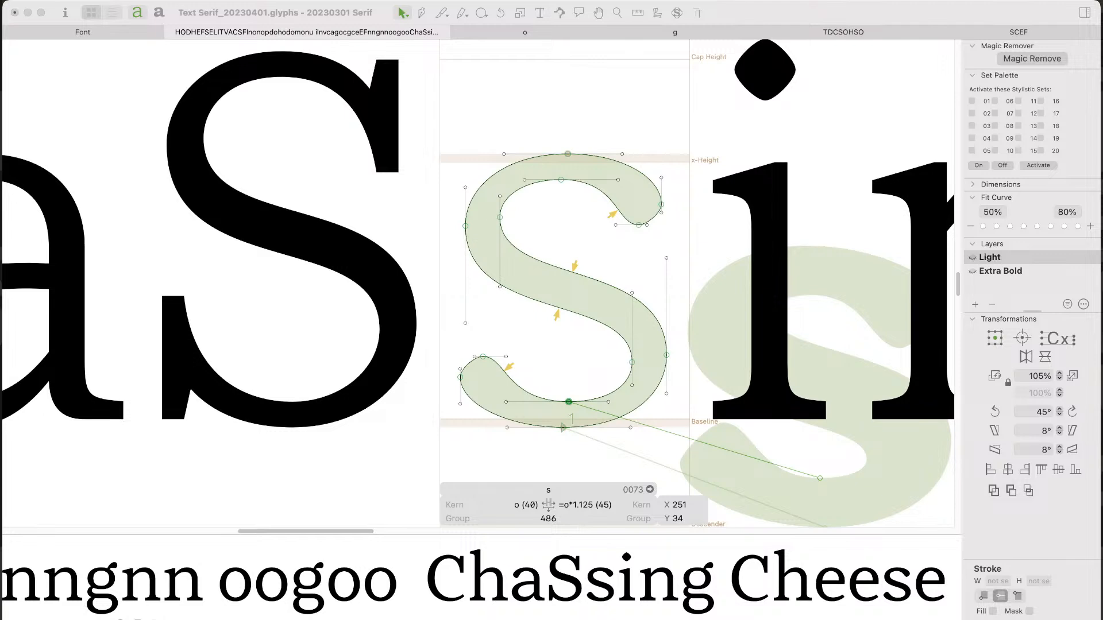
{"action": "key", "text": "super+Tab"}
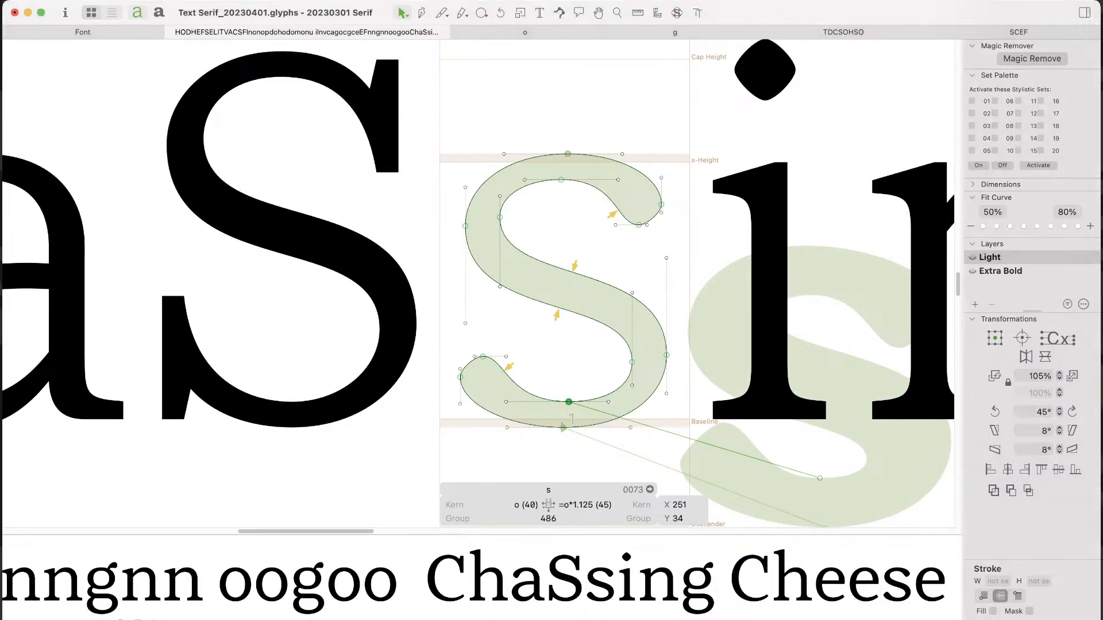
Step: Raise the two nodes of the Light s's lower right curve by 10 units
{"action": "key", "text": "space"}
{"action": "left_click_drag", "start_coordinate": [574, 367], "coordinate": [404, 387]}
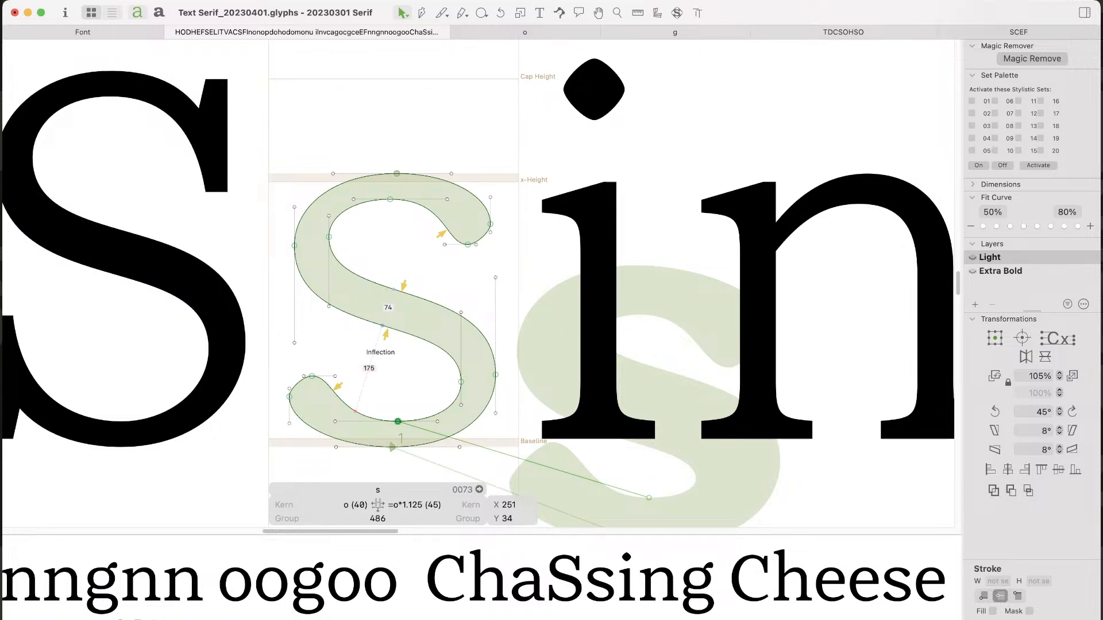
{"action": "left_click_drag", "start_coordinate": [509, 393], "coordinate": [454, 368]}
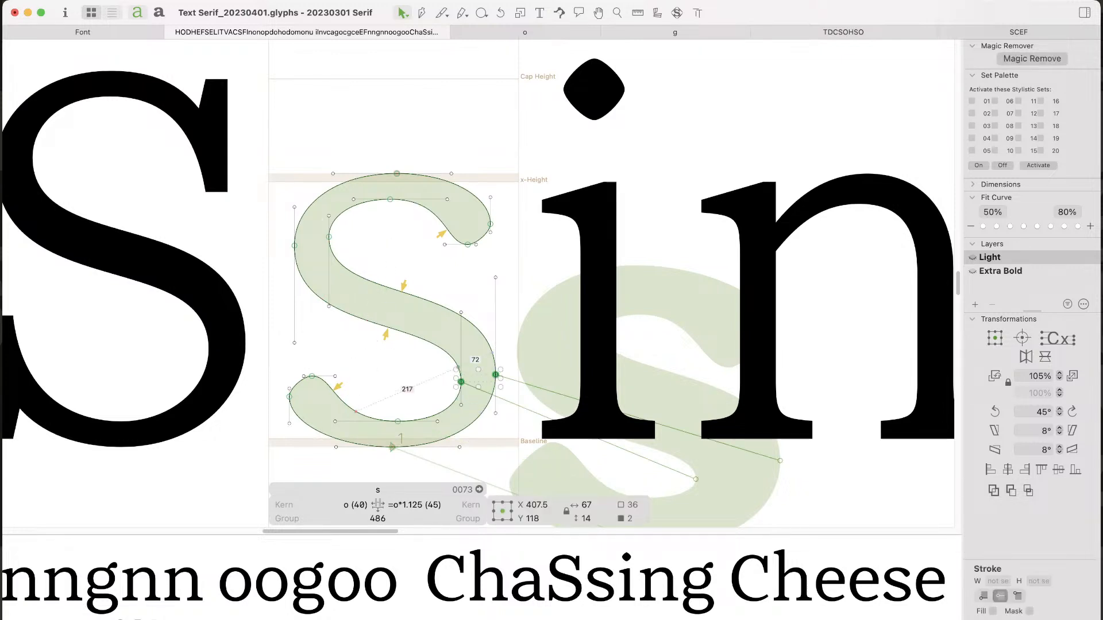
{"action": "key", "text": "Up"}
{"action": "key", "text": "Up"}
{"action": "key", "text": "Up"}
{"action": "key", "text": "Up"}
{"action": "key", "text": "Up"}
{"action": "key", "text": "Up"}
{"action": "key", "text": "Up"}
{"action": "key", "text": "Up"}
{"action": "key", "text": "Up"}
{"action": "key", "text": "Up"}
Step: Lower the two nodes of the s's upper left curve to a centre Y of 374.5
{"action": "left_click_drag", "start_coordinate": [345, 256], "coordinate": [282, 227]}
{"action": "key", "text": "Down"}
{"action": "key", "text": "Down"}
{"action": "key", "text": "Down"}
{"action": "key", "text": "Down"}
{"action": "key", "text": "Down"}
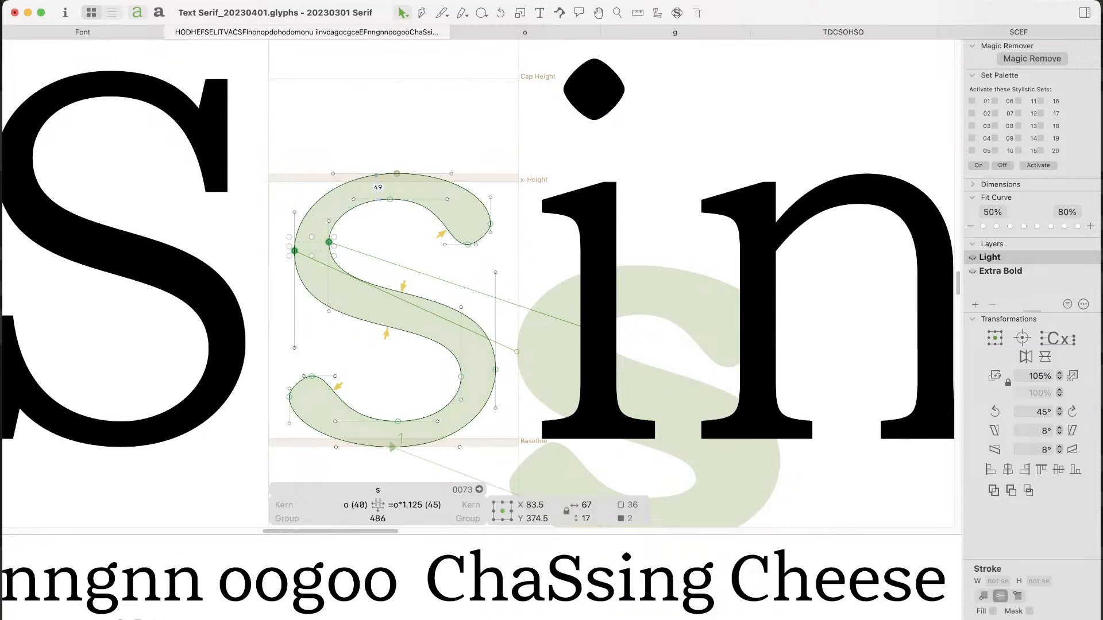
{"action": "key", "text": "Escape"}
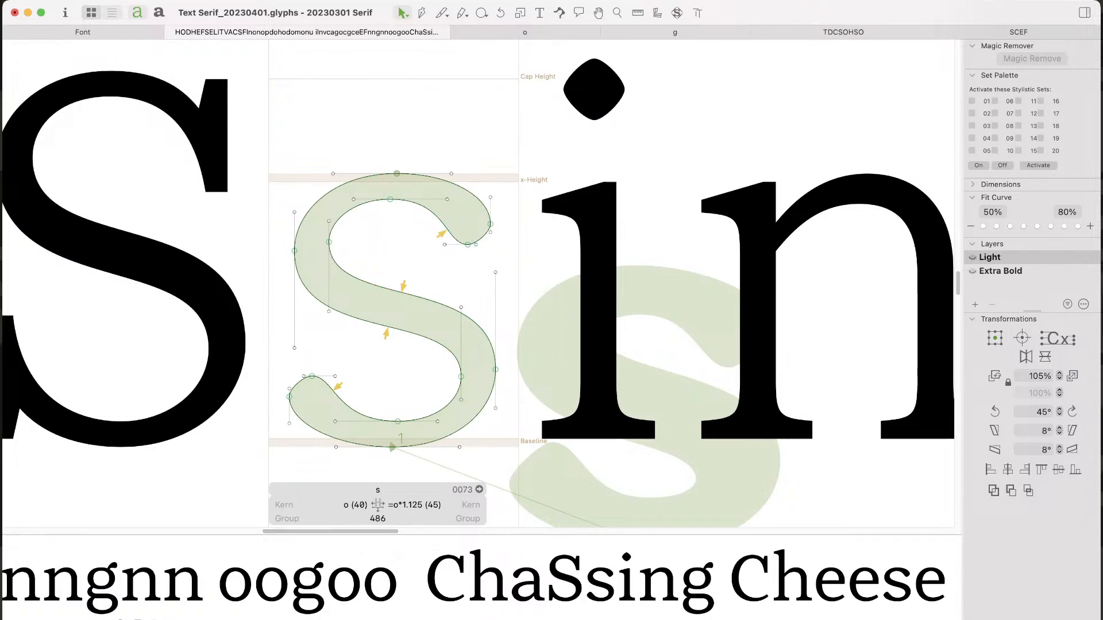
{"action": "scroll", "coordinate": [478, 296], "scroll_direction": "left", "scroll_amount": 3}
{"action": "left_click_drag", "start_coordinate": [586, 117], "coordinate": [478, 276]}
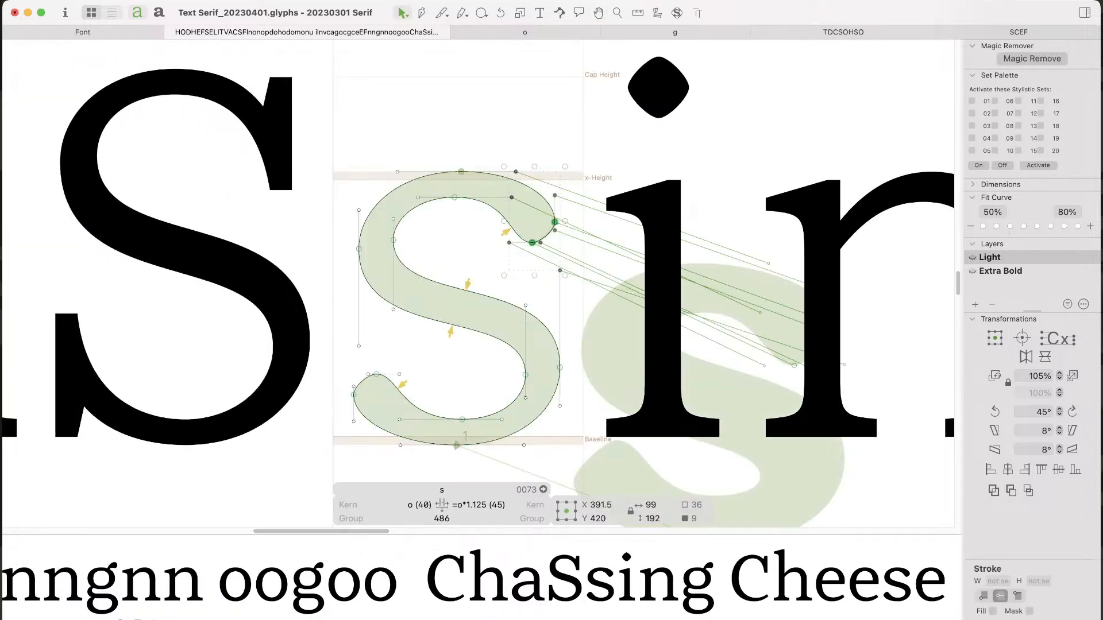
{"action": "key", "text": "Left"}
{"action": "key", "text": "Left"}
{"action": "key", "text": "Left"}
{"action": "key", "text": "Left"}
{"action": "key", "text": "Left"}
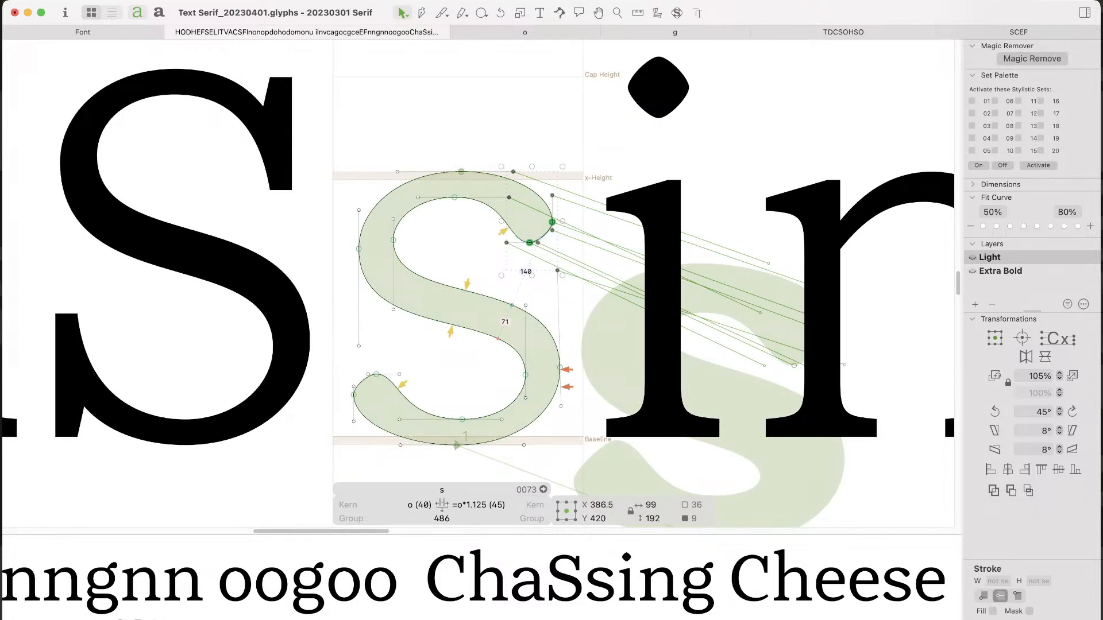
{"action": "key", "text": "Escape"}
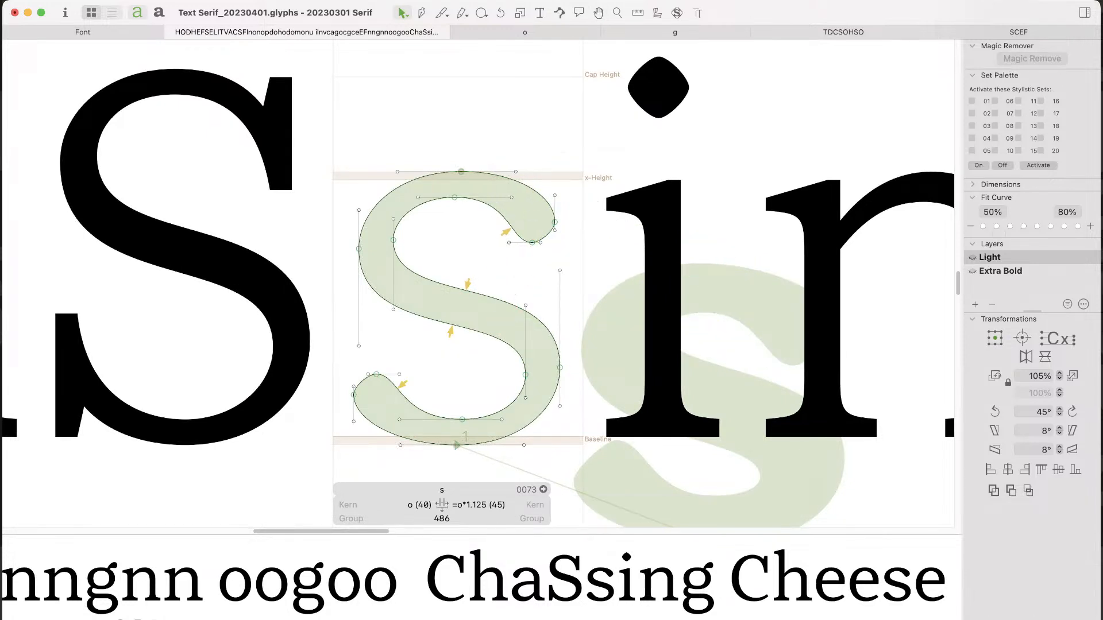
Step: Narrow the s's upper half by moving its upper terminal 5 units left and its left curve nodes 5 units right
{"action": "left_click_drag", "start_coordinate": [496, 152], "coordinate": [564, 253]}
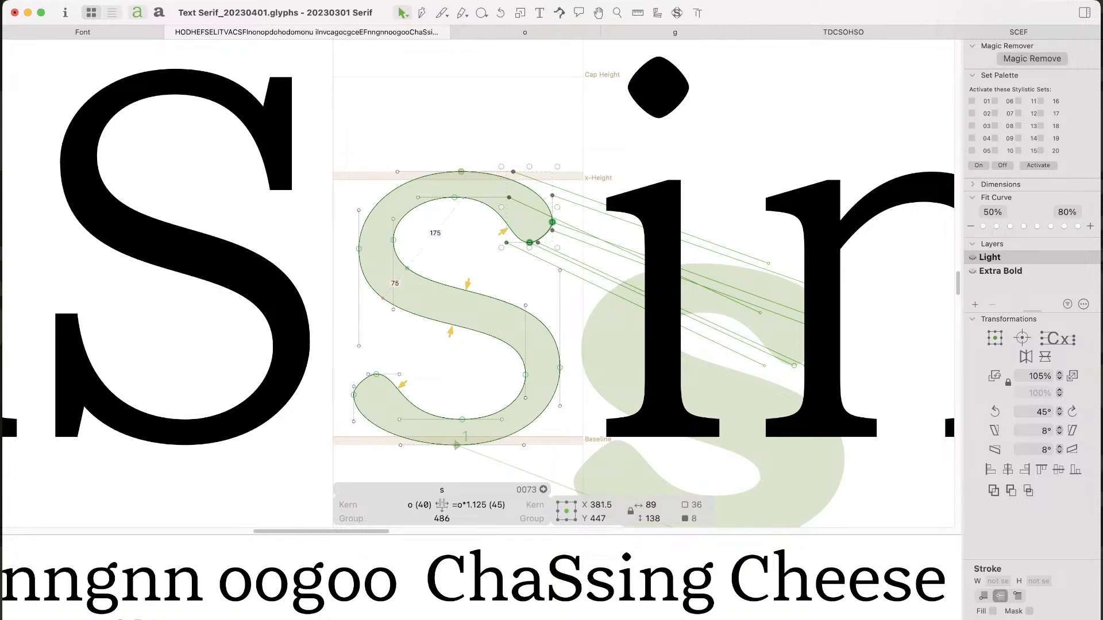
{"action": "left_click", "coordinate": [419, 251]}
{"action": "left_click_drag", "start_coordinate": [411, 230], "coordinate": [348, 271]}
{"action": "key", "text": "Right"}
{"action": "key", "text": "Right"}
{"action": "key", "text": "Right"}
{"action": "key", "text": "Right"}
{"action": "key", "text": "Right"}
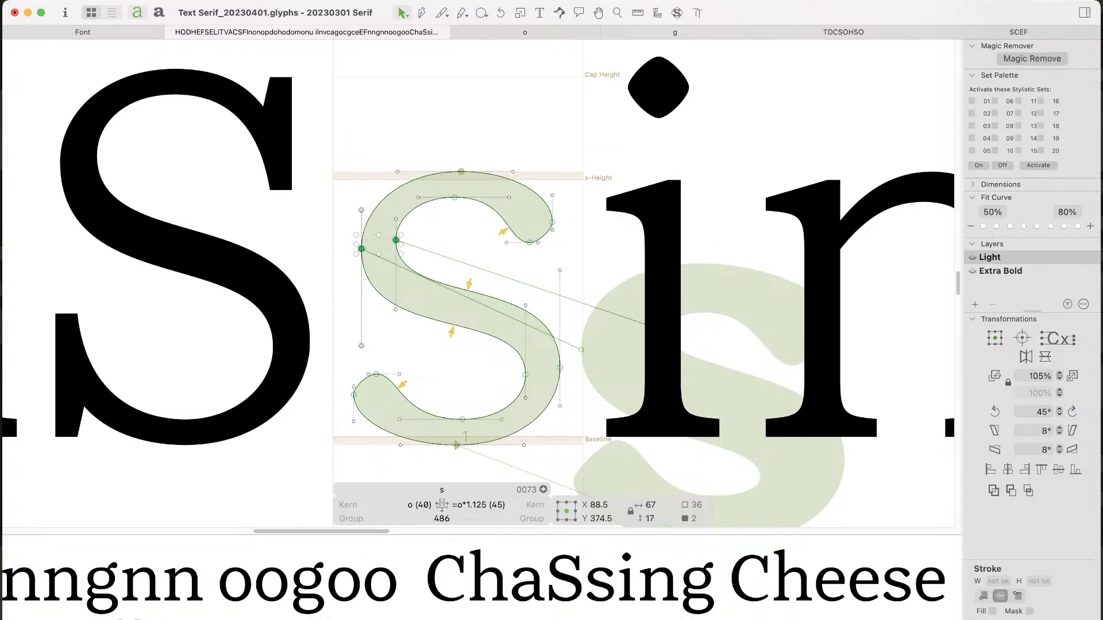
{"action": "left_click", "coordinate": [348, 272]}
Step: Move the s's baseline curve nodes 10 units left to X 235.5 and its x-height curve nodes 5 units left to X 237.5
{"action": "key", "text": "space"}
{"action": "left_click_drag", "start_coordinate": [347, 272], "coordinate": [323, 274]}
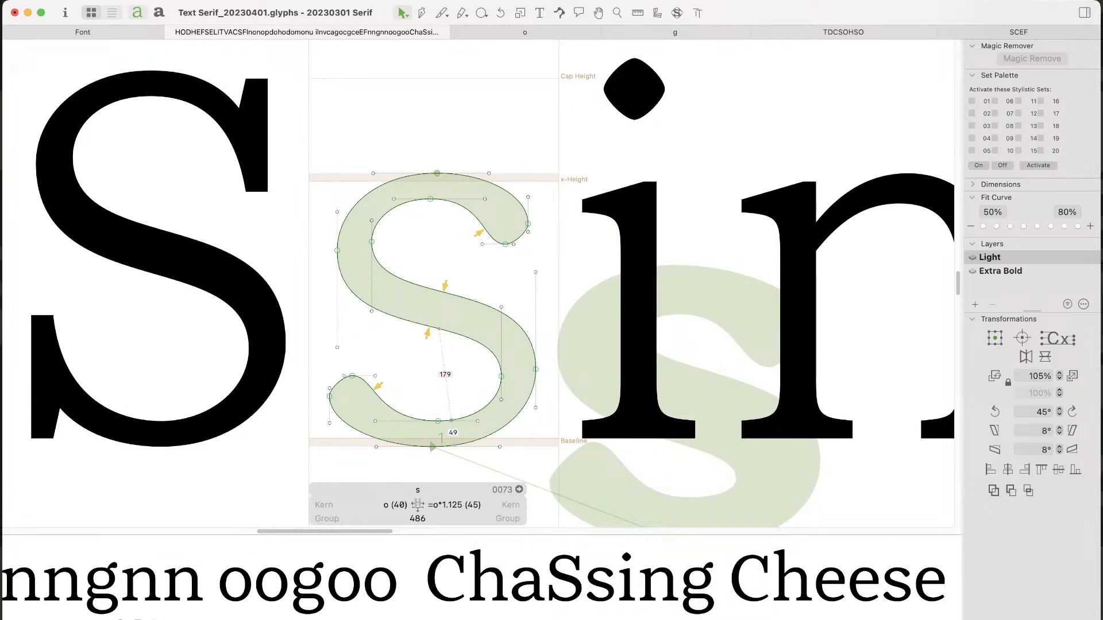
{"action": "left_click_drag", "start_coordinate": [456, 391], "coordinate": [423, 458]}
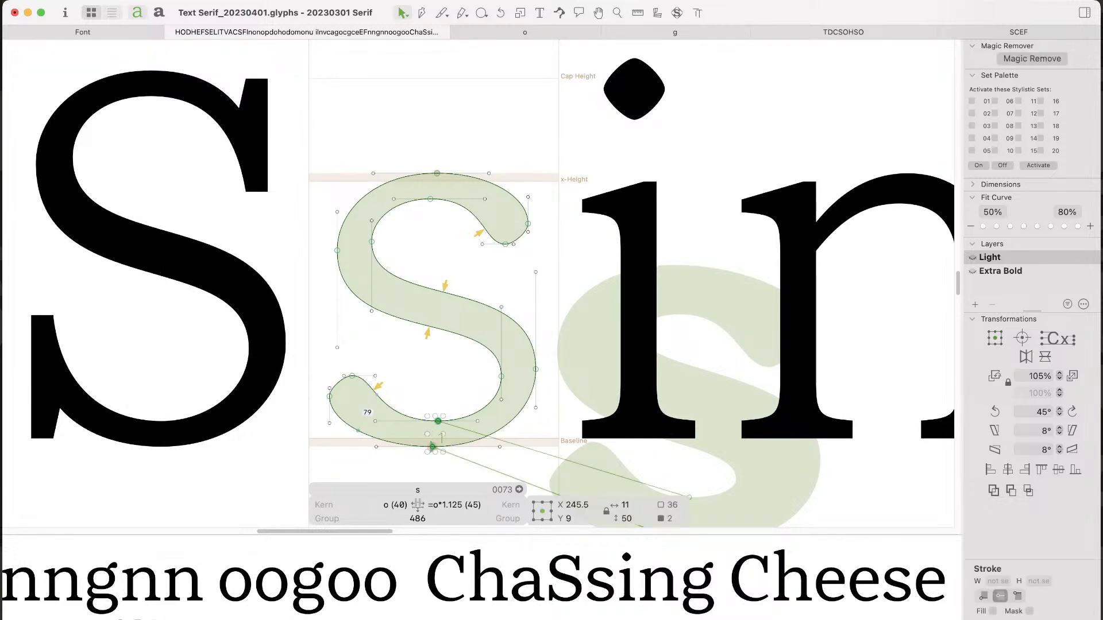
{"action": "key", "text": "shift+Left"}
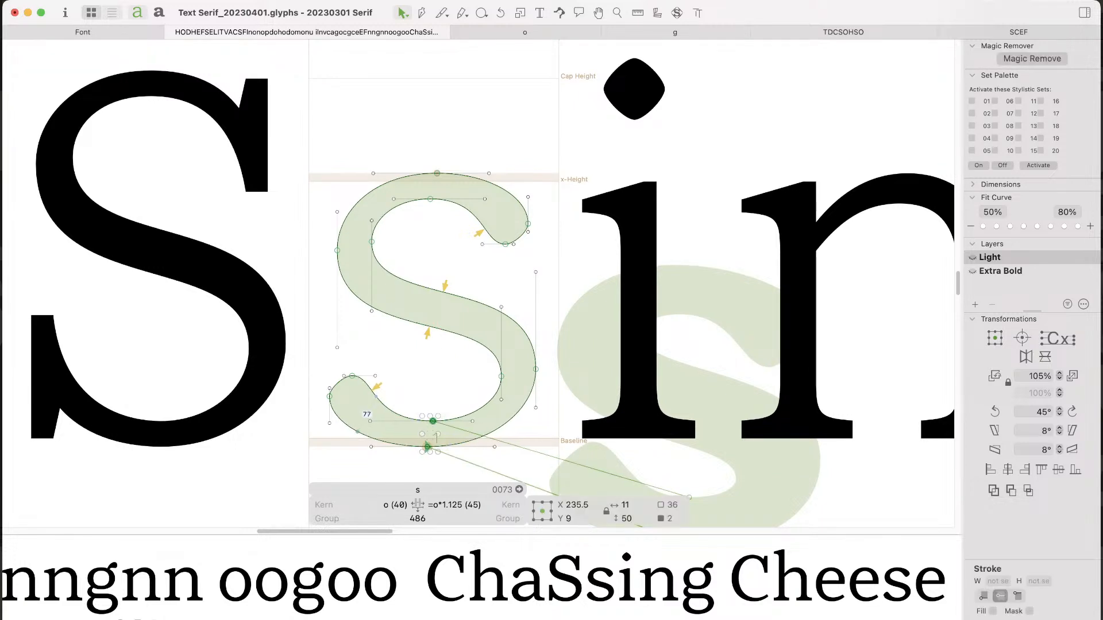
{"action": "left_click_drag", "start_coordinate": [445, 215], "coordinate": [421, 163]}
{"action": "key", "text": "shift+Left"}
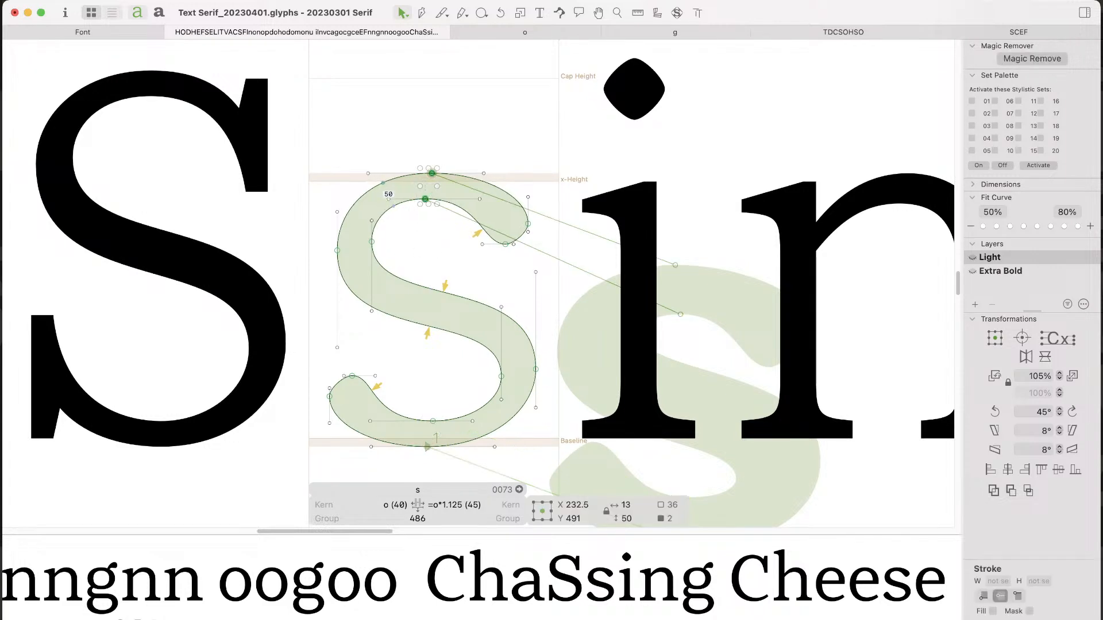
{"action": "key", "text": "Right"}
{"action": "key", "text": "Right"}
{"action": "key", "text": "Right"}
{"action": "key", "text": "Right"}
{"action": "key", "text": "Right"}
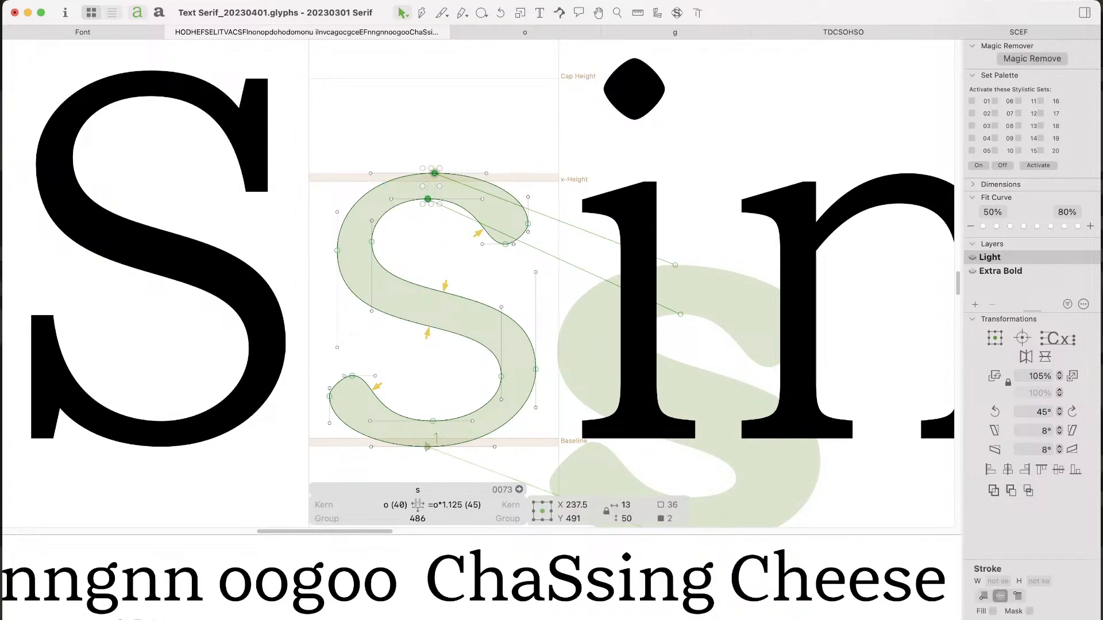
{"action": "left_click", "coordinate": [475, 270]}
{"action": "key", "text": "space"}
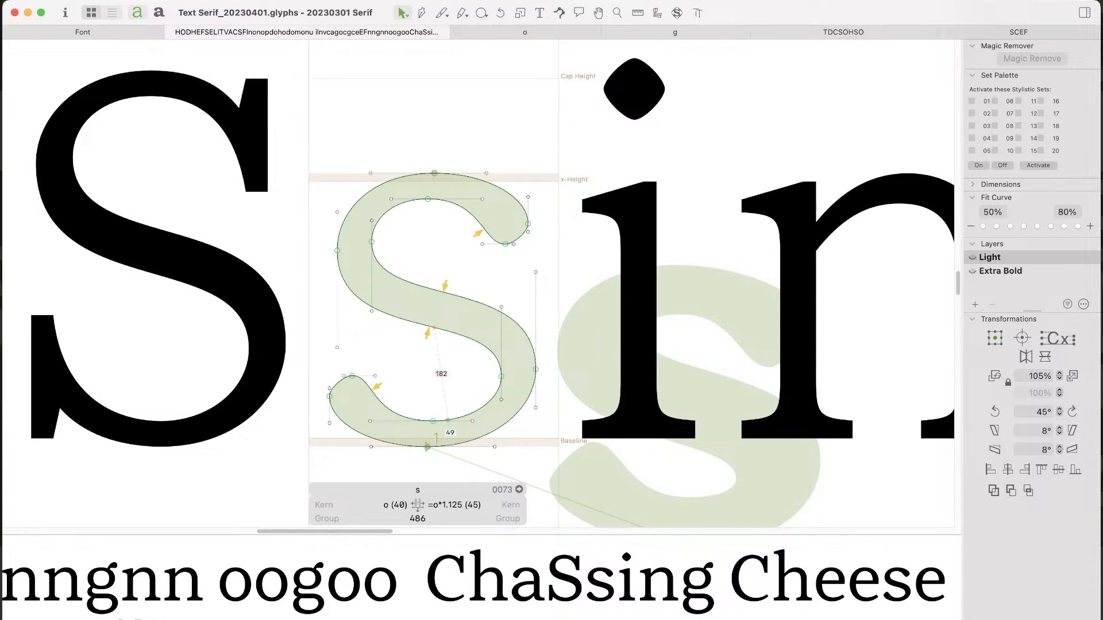
{"action": "key", "text": "space"}
{"action": "key", "text": "s"}
{"action": "left_click_drag", "start_coordinate": [338, 250], "coordinate": [337, 248]}
{"action": "key", "text": "shift+Down"}
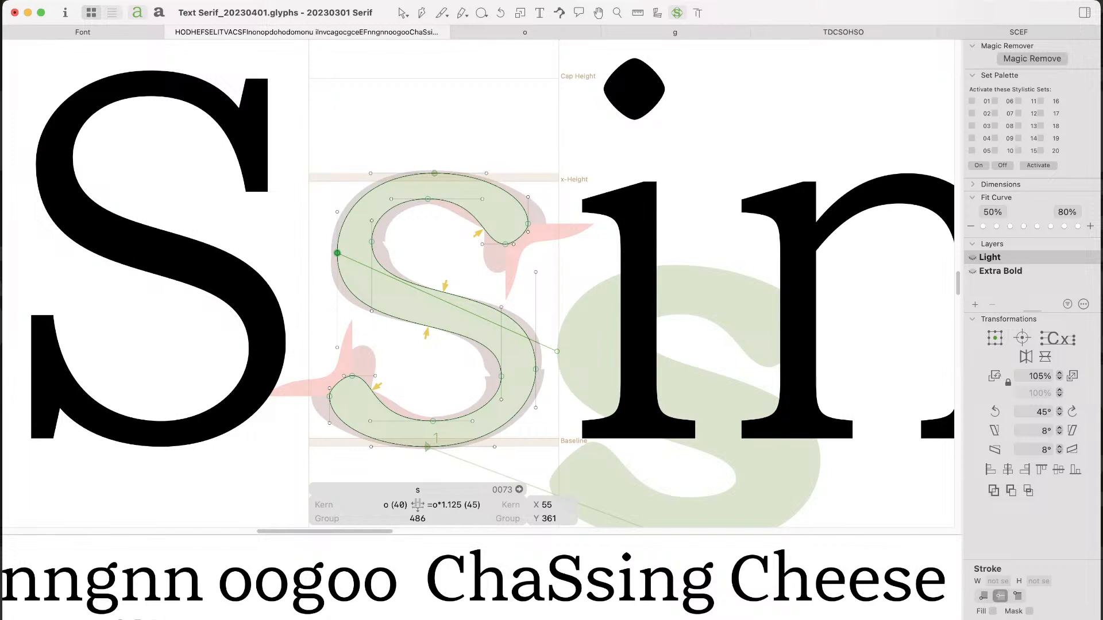
{"action": "key", "text": "super+z"}
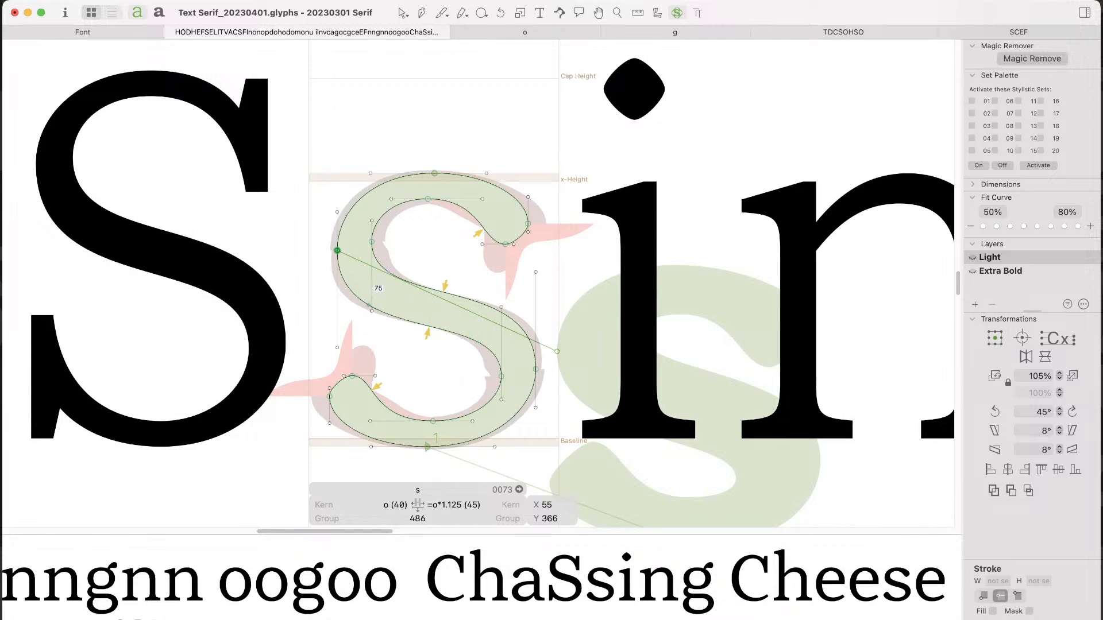
{"action": "key", "text": "v"}
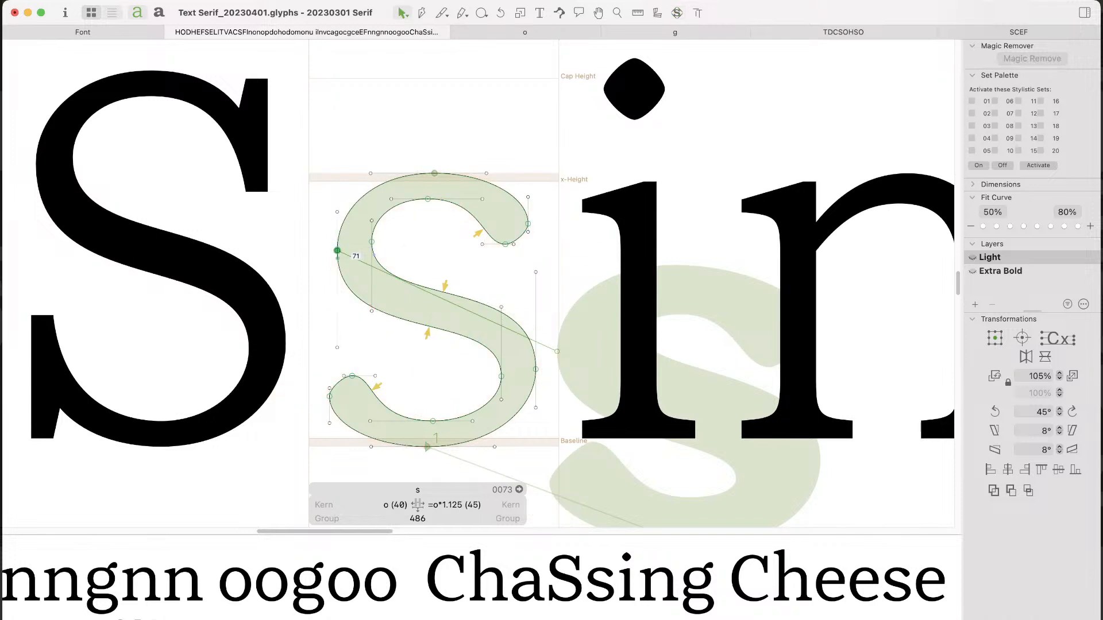
Step: Move the s's outer left curve node 5 units up to Y 371 and its outer right curve node 5 units down to Y 130
{"action": "key", "text": "shift+Up"}
{"action": "left_click", "coordinate": [536, 370]}
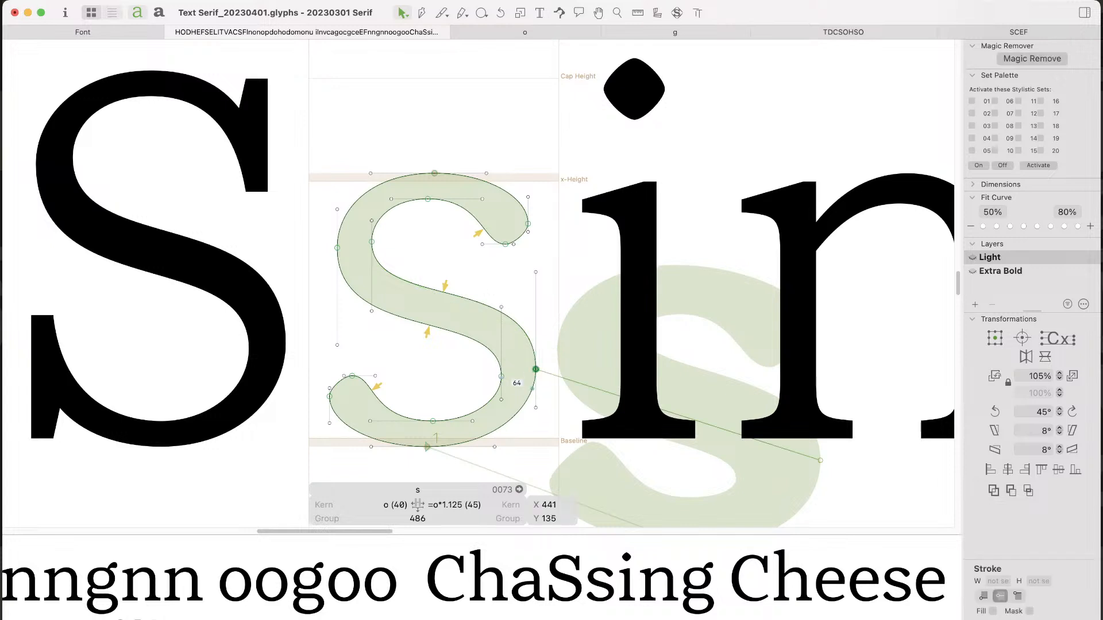
{"action": "key", "text": "shift+Down"}
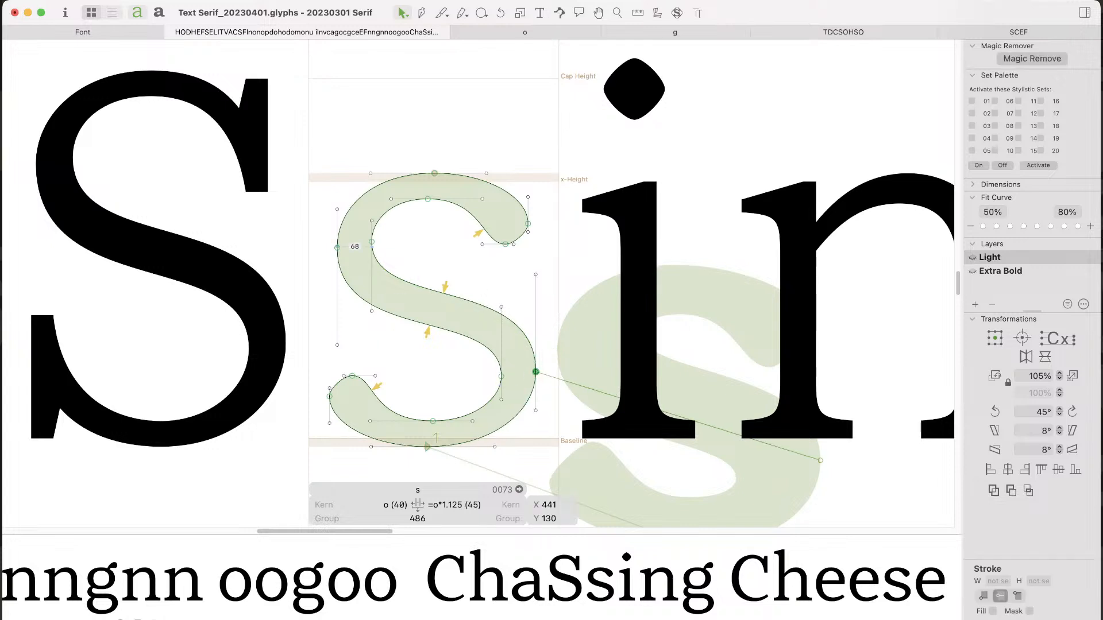
Step: Nudge the s's outer left curve node up to Y 373 and its outer right curve node up to Y 131
{"action": "left_click_drag", "start_coordinate": [386, 233], "coordinate": [322, 259]}
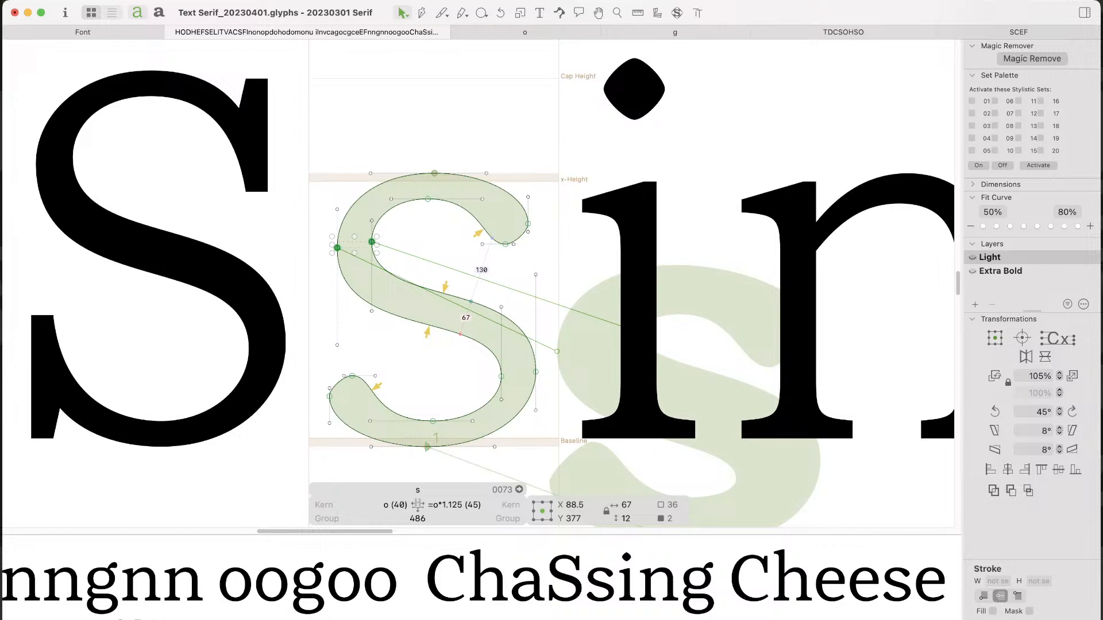
{"action": "left_click", "coordinate": [372, 242], "text": "shift"}
{"action": "key", "text": "Up"}
{"action": "left_click_drag", "start_coordinate": [387, 227], "coordinate": [323, 259]}
{"action": "key", "text": "Up"}
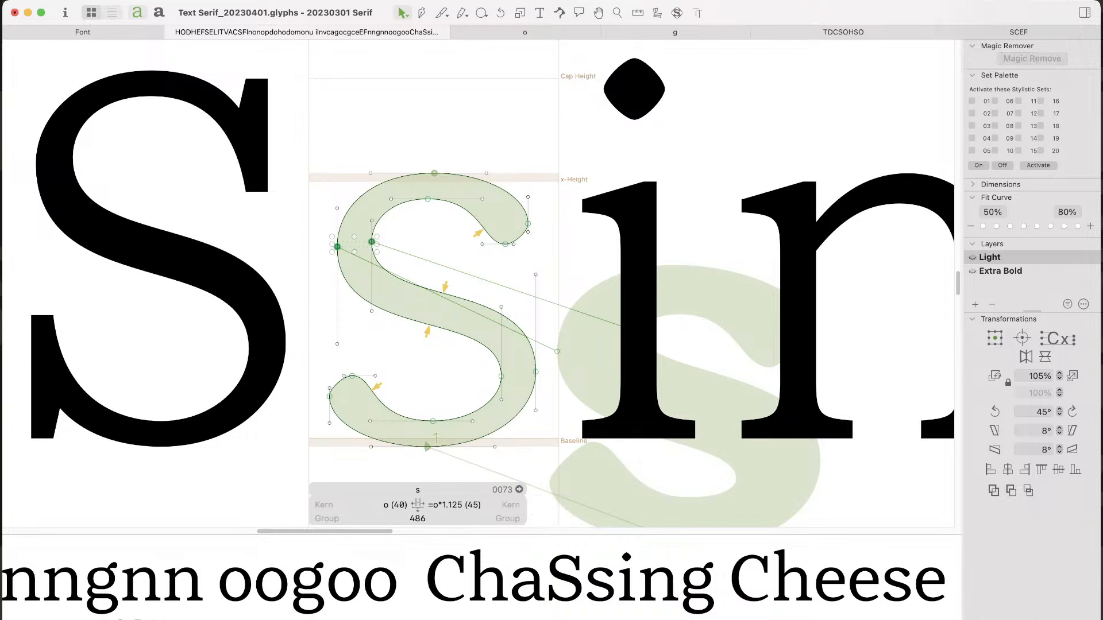
{"action": "left_click_drag", "start_coordinate": [549, 354], "coordinate": [486, 393]}
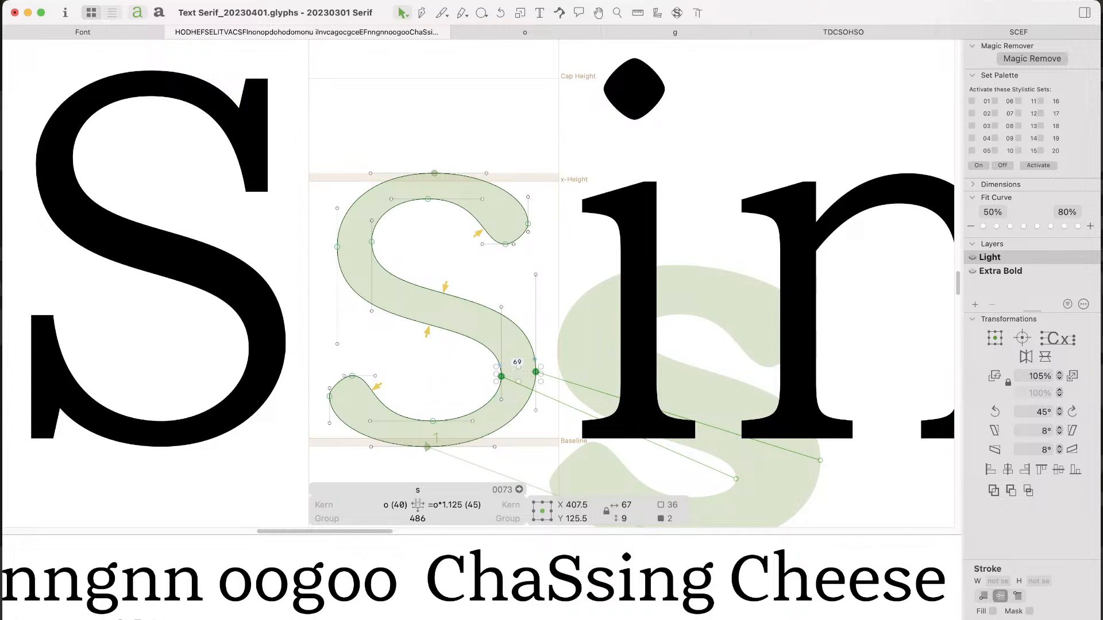
{"action": "key", "text": "Up"}
{"action": "left_click_drag", "start_coordinate": [520, 358], "coordinate": [484, 397]}
{"action": "left_click", "coordinate": [484, 402]}
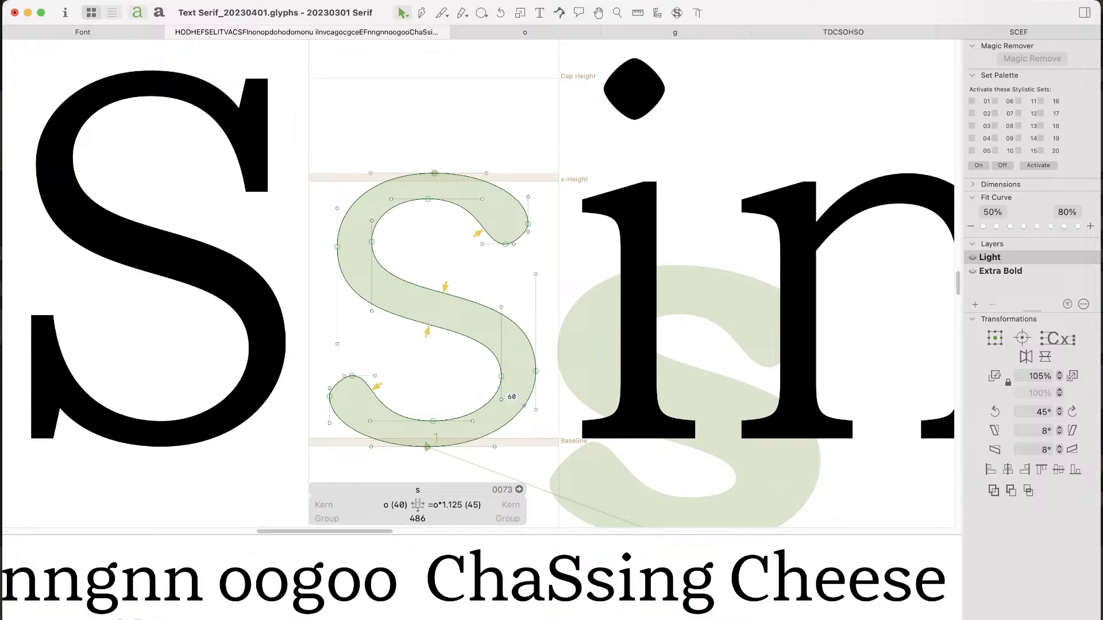
Step: Examine the placement of the Light s's spine handles and side curve nodes and the resulting shape beside the capital S
{"action": "key", "text": "space"}
{"action": "key", "text": "super+Tab"}
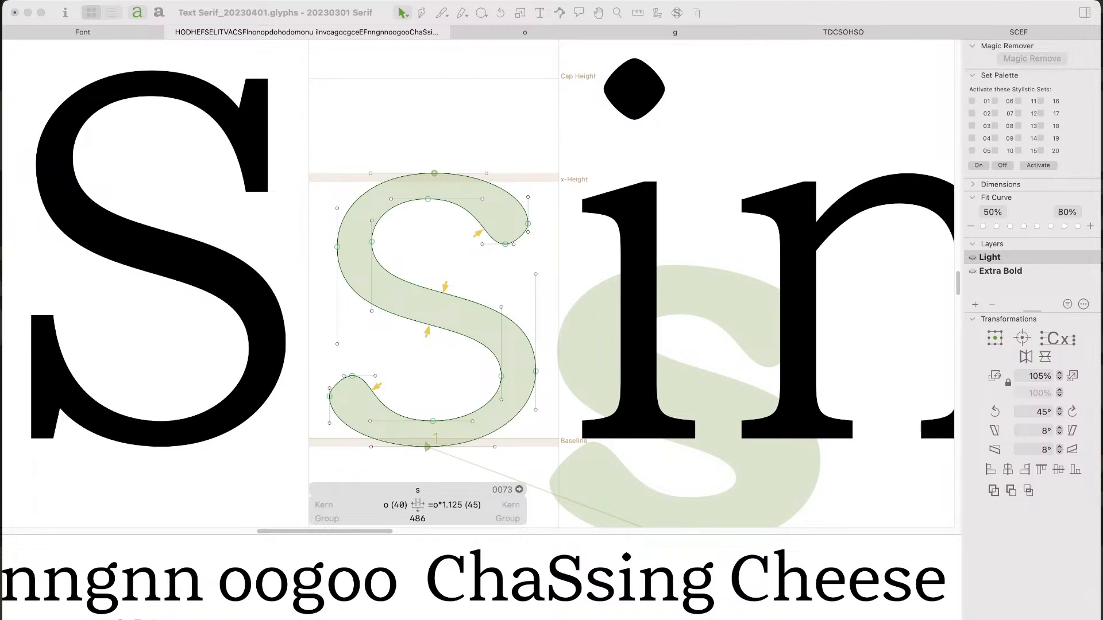
{"action": "key", "text": "super+Tab"}
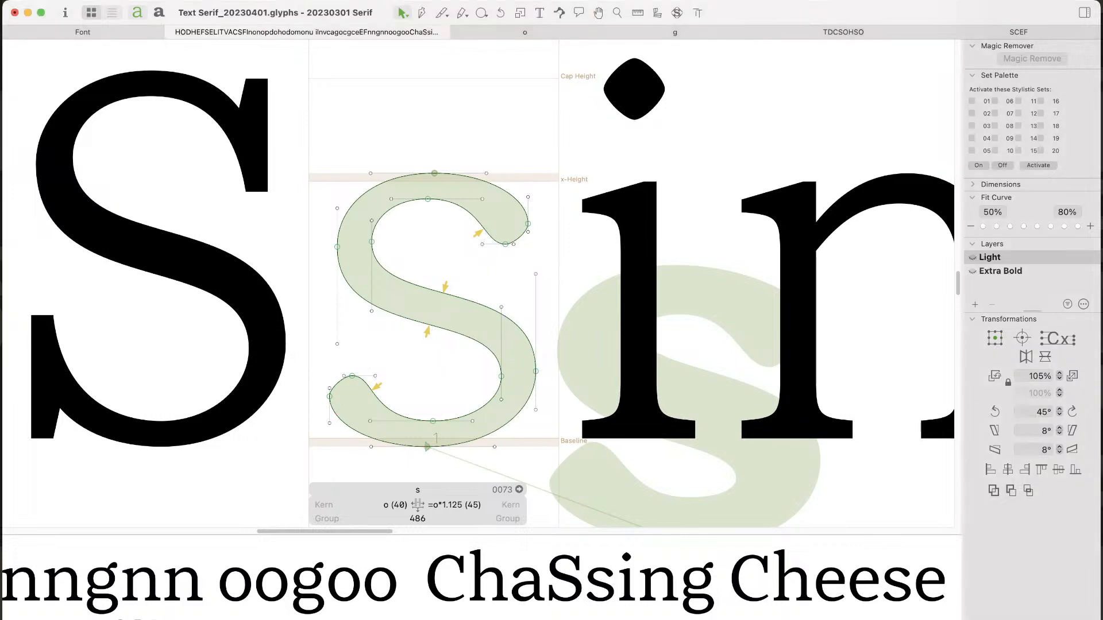
{"action": "left_click", "coordinate": [535, 275]}
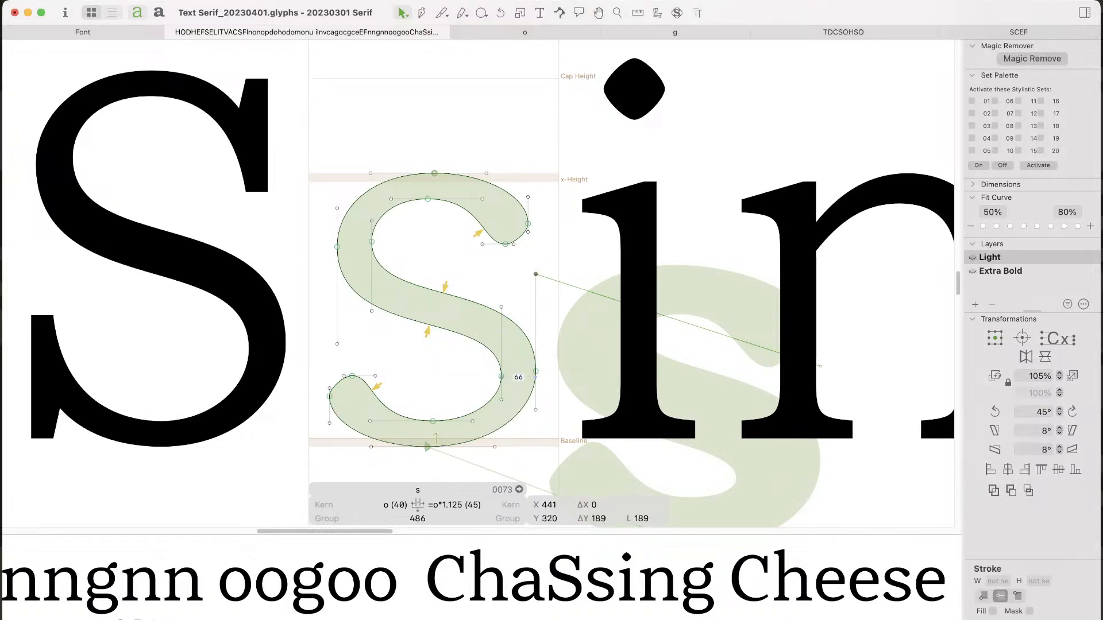
{"action": "key", "text": "super+Tab"}
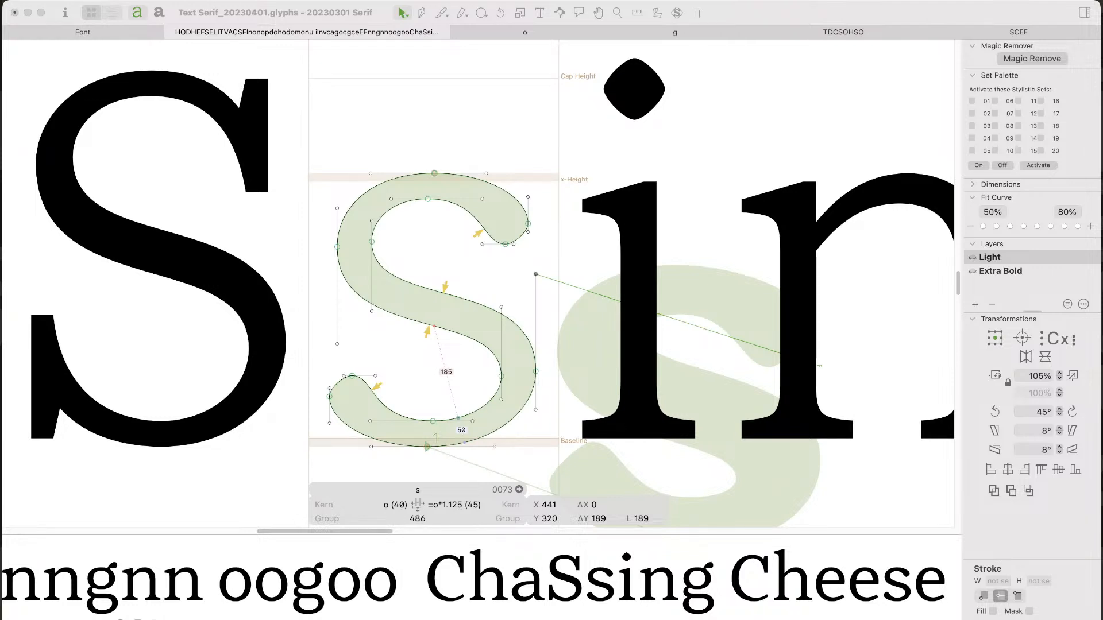
{"action": "left_click", "coordinate": [454, 403]}
{"action": "left_click_drag", "start_coordinate": [547, 259], "coordinate": [486, 325]}
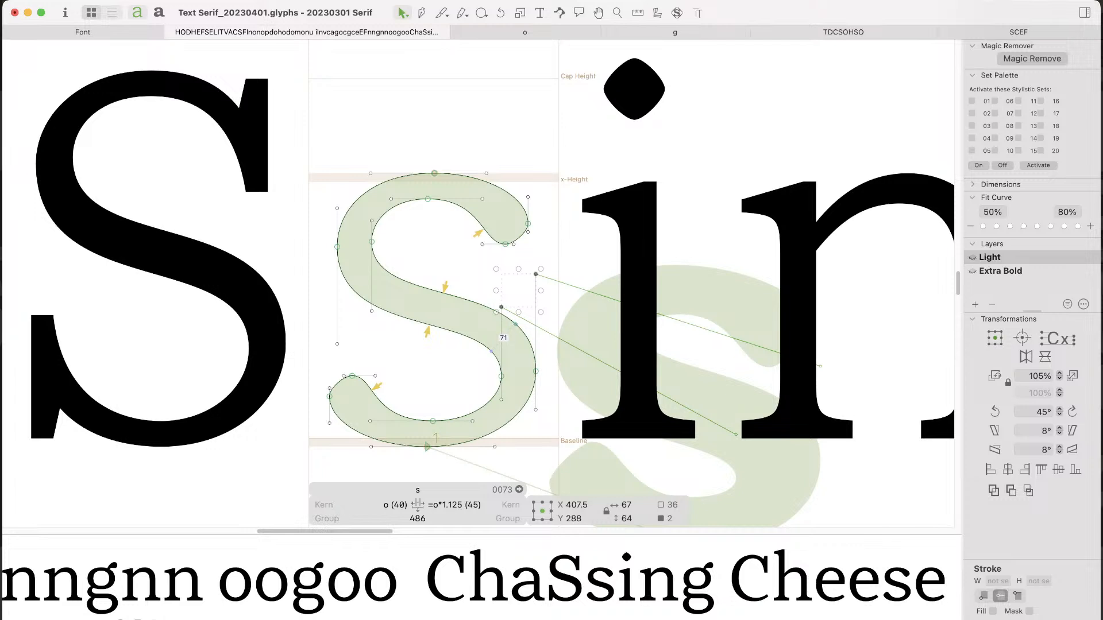
{"action": "left_click", "coordinate": [464, 336]}
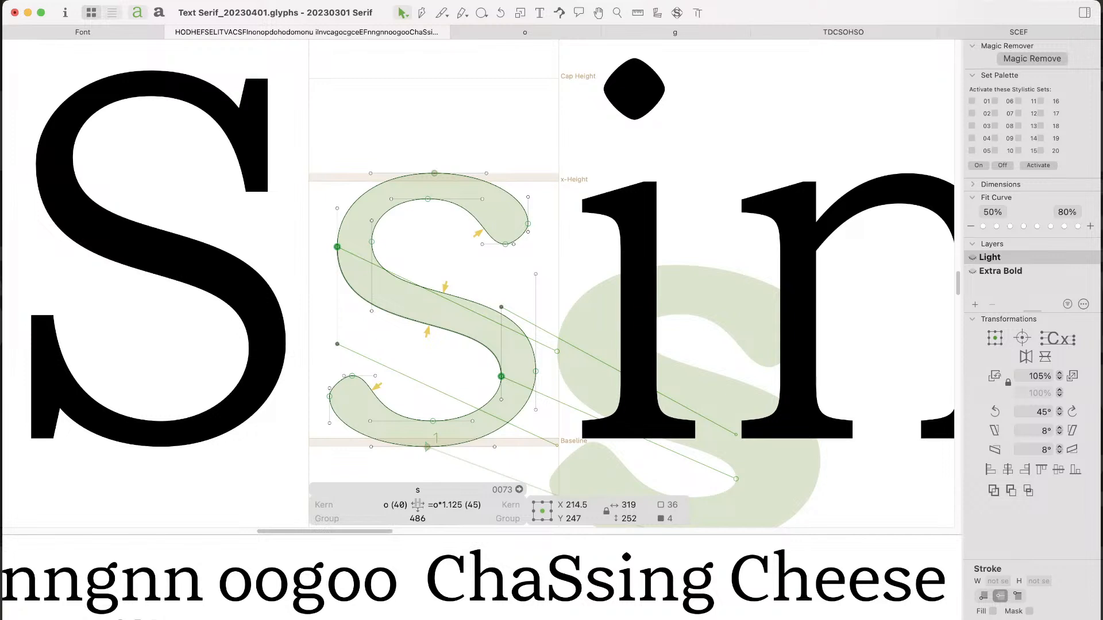
{"action": "left_click", "coordinate": [432, 253]}
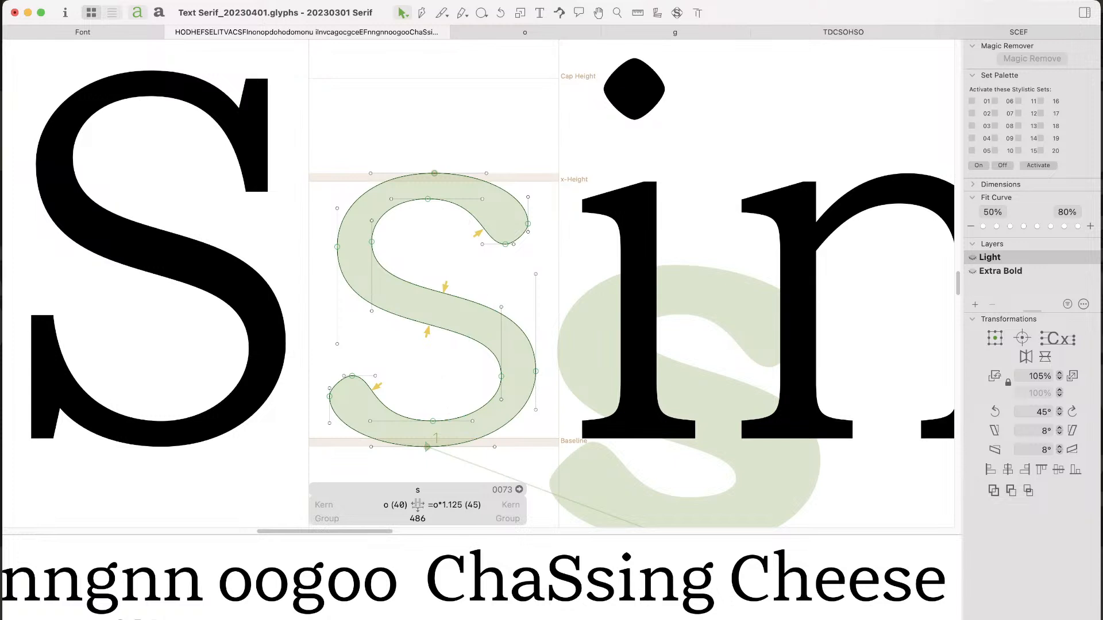
Step: Try moving the s's inner left curve node and its neighbouring handles 5 units left to X 136
{"action": "scroll", "coordinate": [477, 287], "scroll_direction": "left", "scroll_amount": 5}
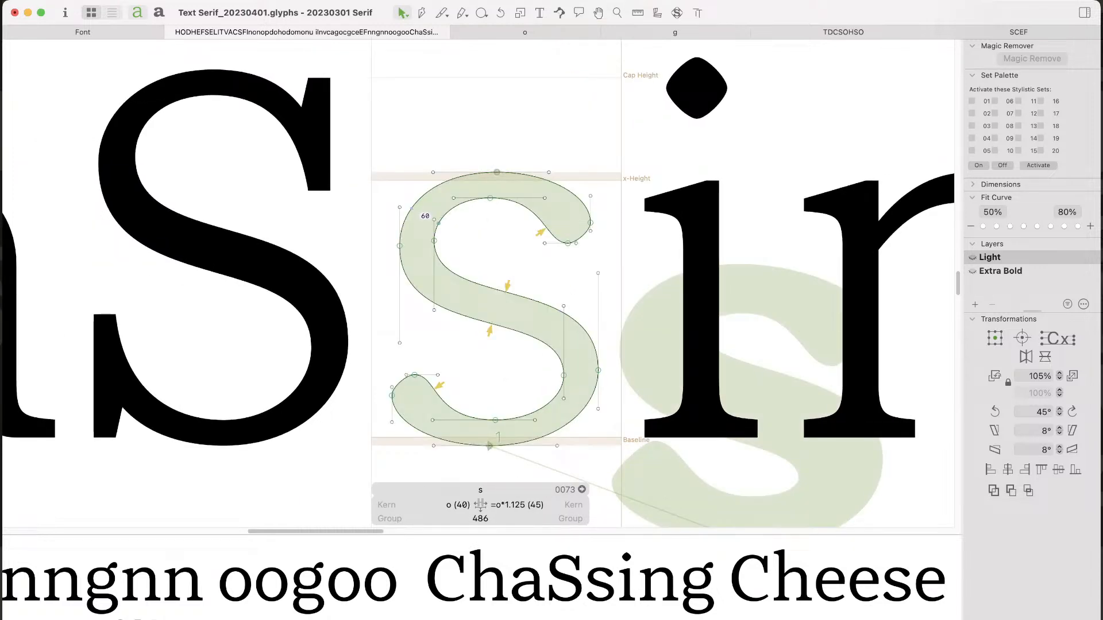
{"action": "key", "text": "space"}
{"action": "left_click_drag", "start_coordinate": [466, 188], "coordinate": [422, 255]}
{"action": "key", "text": "Left"}
{"action": "key", "text": "Left"}
{"action": "key", "text": "Left"}
{"action": "key", "text": "Left"}
{"action": "key", "text": "Left"}
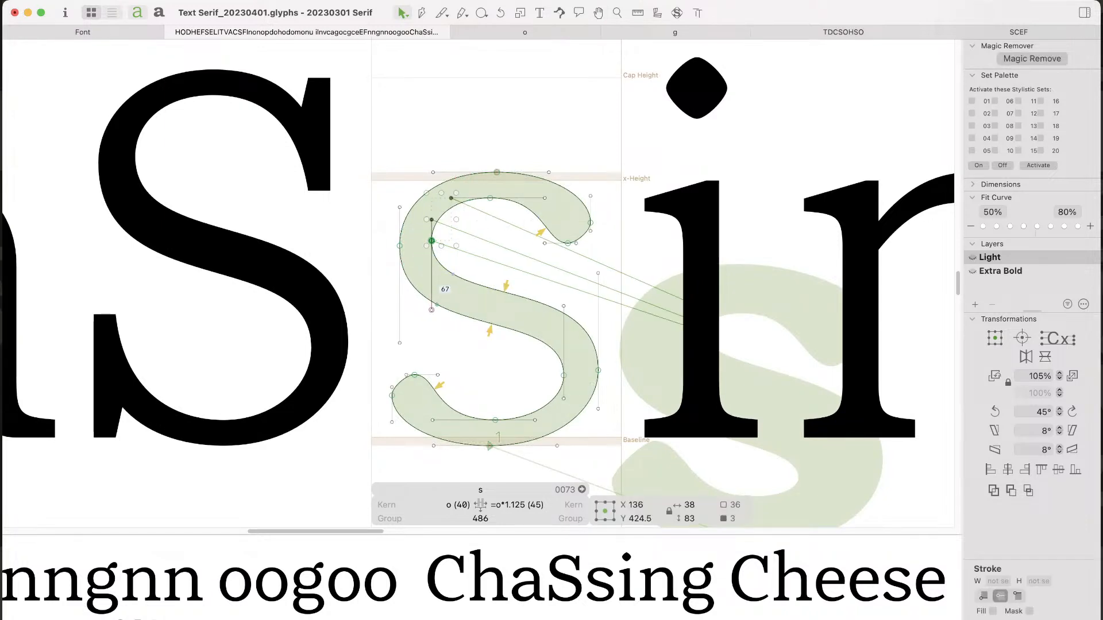
{"action": "key", "text": "Right"}
{"action": "key", "text": "Right"}
{"action": "key", "text": "Right"}
{"action": "key", "text": "Right"}
{"action": "key", "text": "Right"}
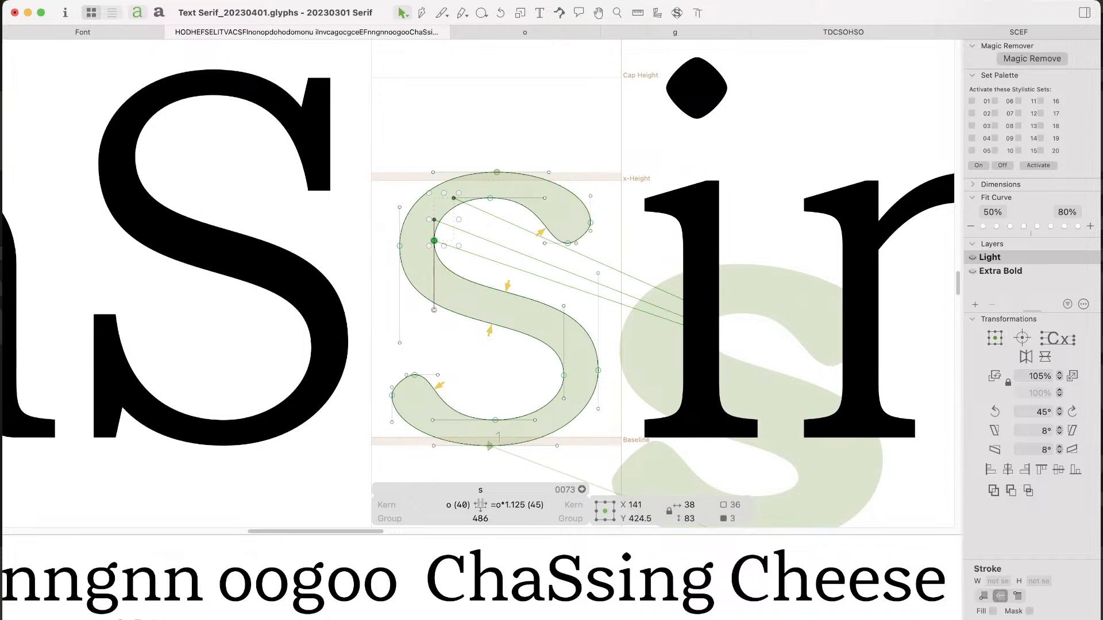
{"action": "key", "text": "Escape"}
Step: Examine the s's side curve nodes and spine handles, and check the filled letter beside the capital S
{"action": "key", "text": "space"}
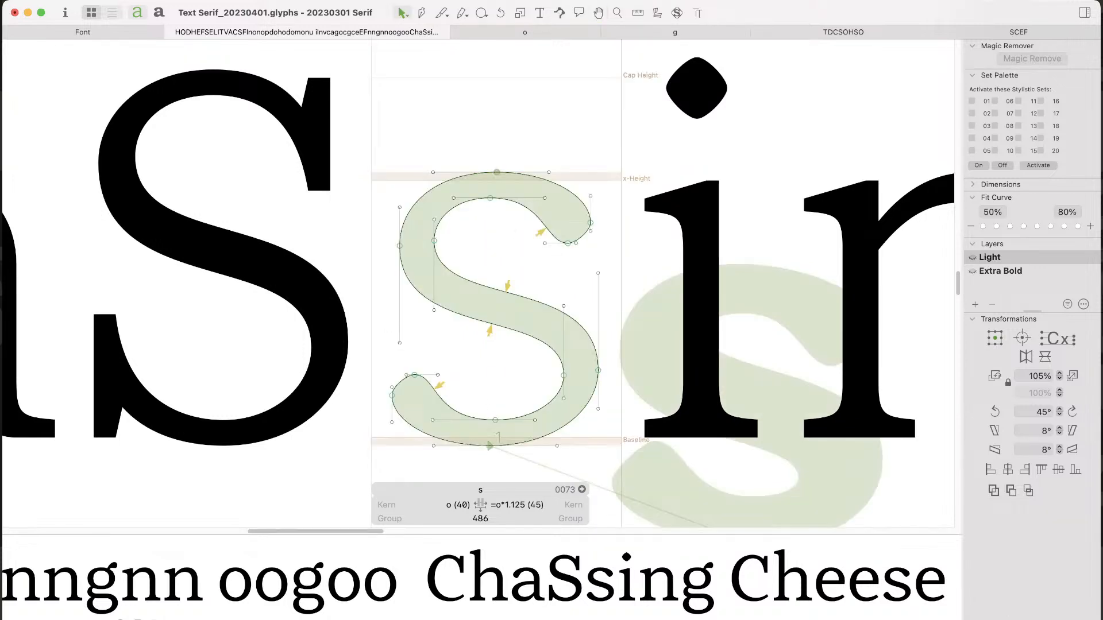
{"action": "left_click_drag", "start_coordinate": [589, 266], "coordinate": [610, 395]}
{"action": "left_click_drag", "start_coordinate": [380, 230], "coordinate": [417, 359]}
{"action": "left_click", "coordinate": [544, 275]}
{"action": "left_click_drag", "start_coordinate": [547, 333], "coordinate": [577, 383]}
{"action": "left_click_drag", "start_coordinate": [456, 334], "coordinate": [424, 236]}
{"action": "key", "text": "space"}
{"action": "key", "text": "space"}
{"action": "left_click_drag", "start_coordinate": [567, 337], "coordinate": [478, 321]}
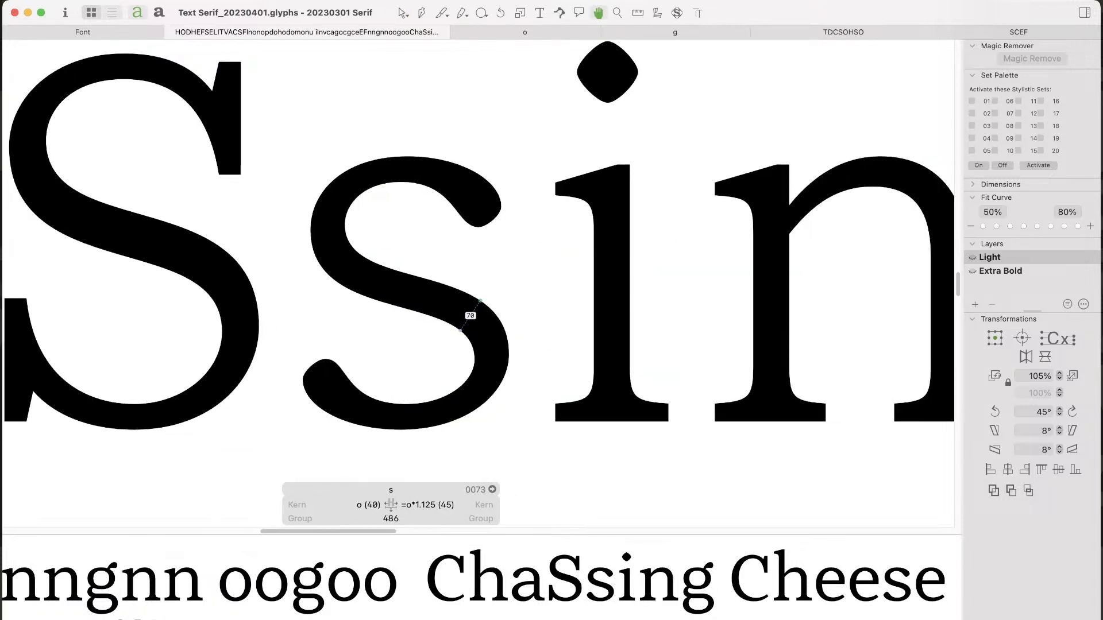
Step: Lower the bottom handle of the s's outer left curve node 5 units to Y 179 and preview the filled letter
{"action": "left_click", "coordinate": [345, 294]}
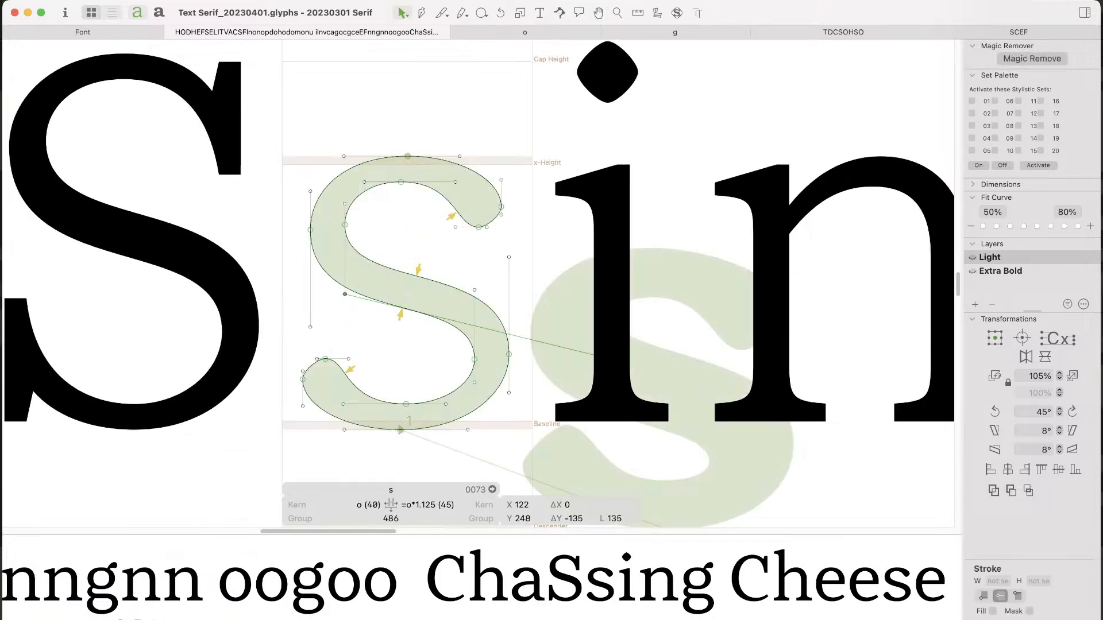
{"action": "left_click_drag", "start_coordinate": [329, 346], "coordinate": [299, 314]}
{"action": "key", "text": "Down"}
{"action": "key", "text": "Down"}
{"action": "key", "text": "Down"}
{"action": "key", "text": "Down"}
{"action": "key", "text": "Down"}
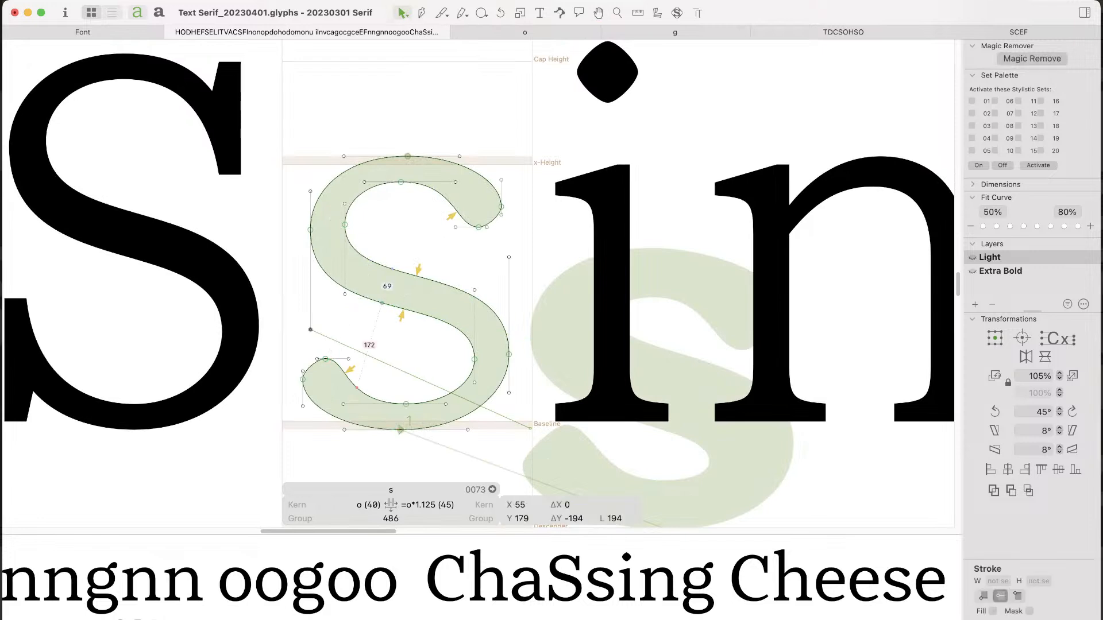
{"action": "left_click_drag", "start_coordinate": [540, 277], "coordinate": [501, 244]}
{"action": "key", "text": "space"}
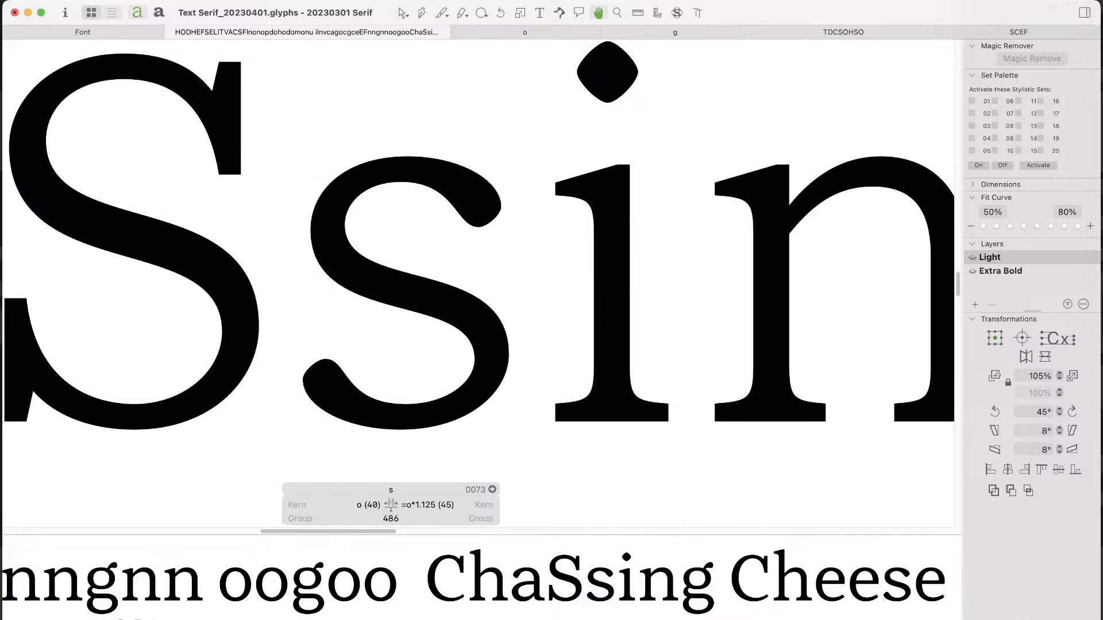
Step: Insert the letters c, a and g between the S and the s of ChaSsing in the test text
{"action": "key", "text": "t"}
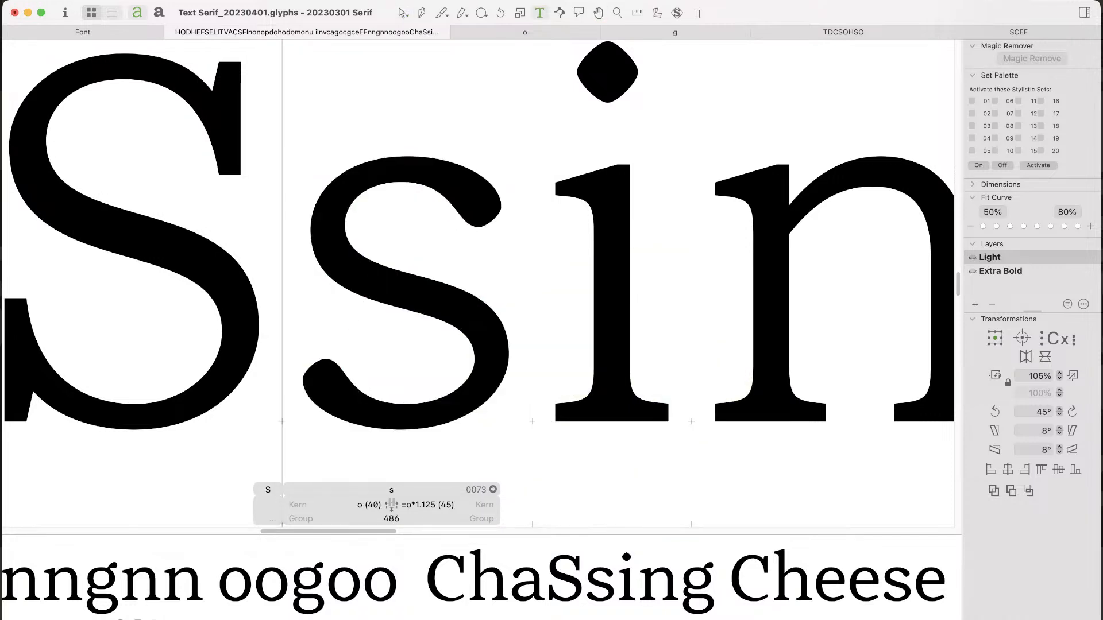
{"action": "type", "text": "g"}
{"action": "key", "text": "Left"}
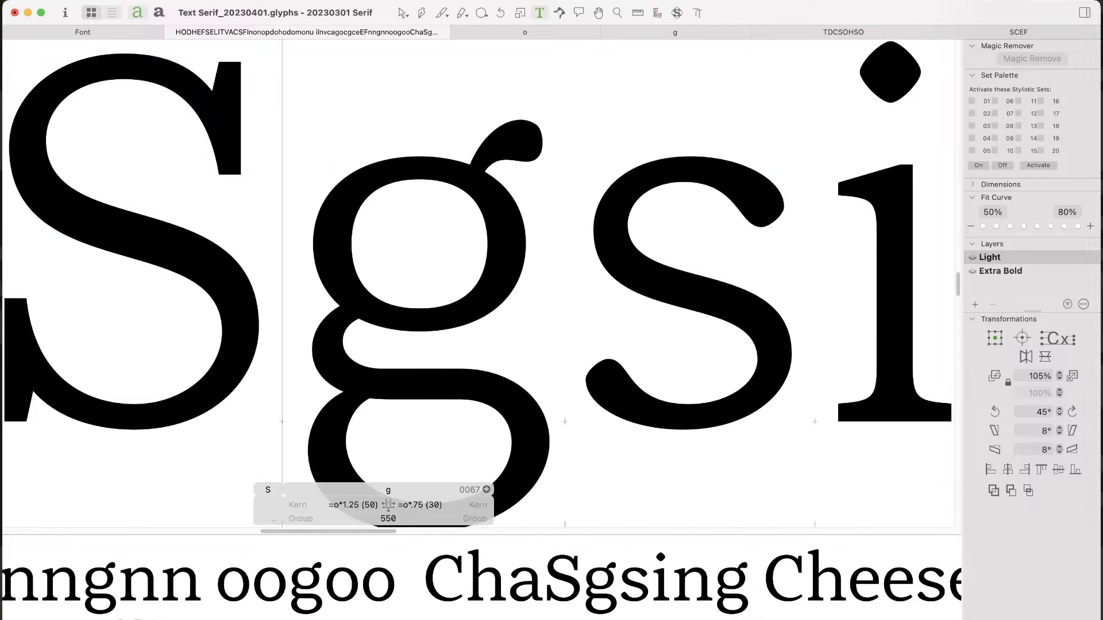
{"action": "type", "text": "ca"}
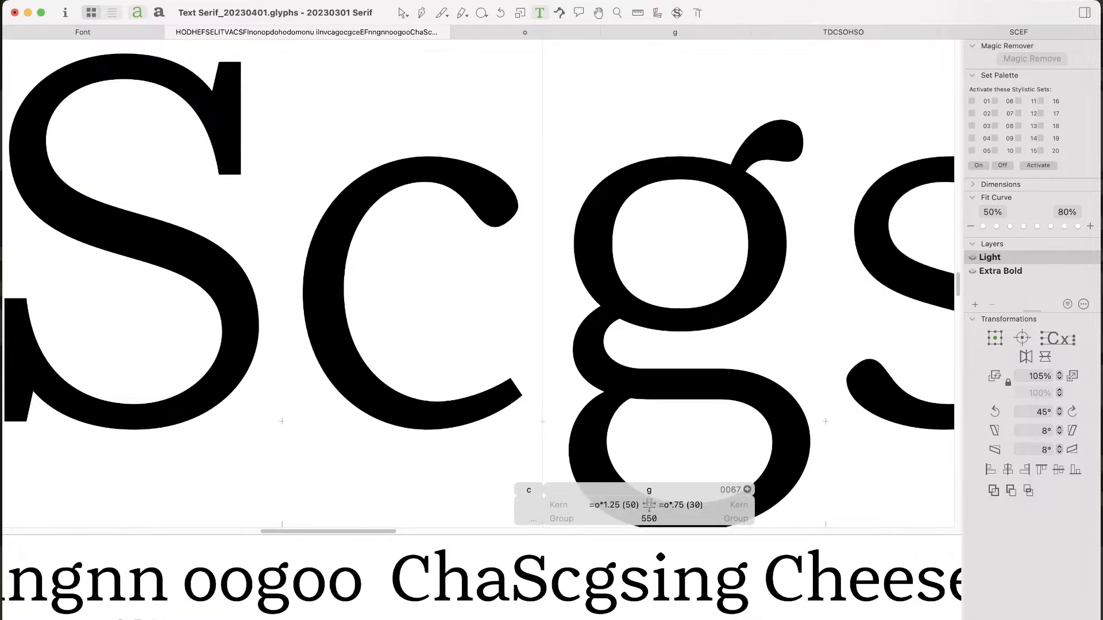
{"action": "key", "text": "Escape"}
{"action": "key", "text": "super+minus"}
{"action": "key", "text": "super+minus"}
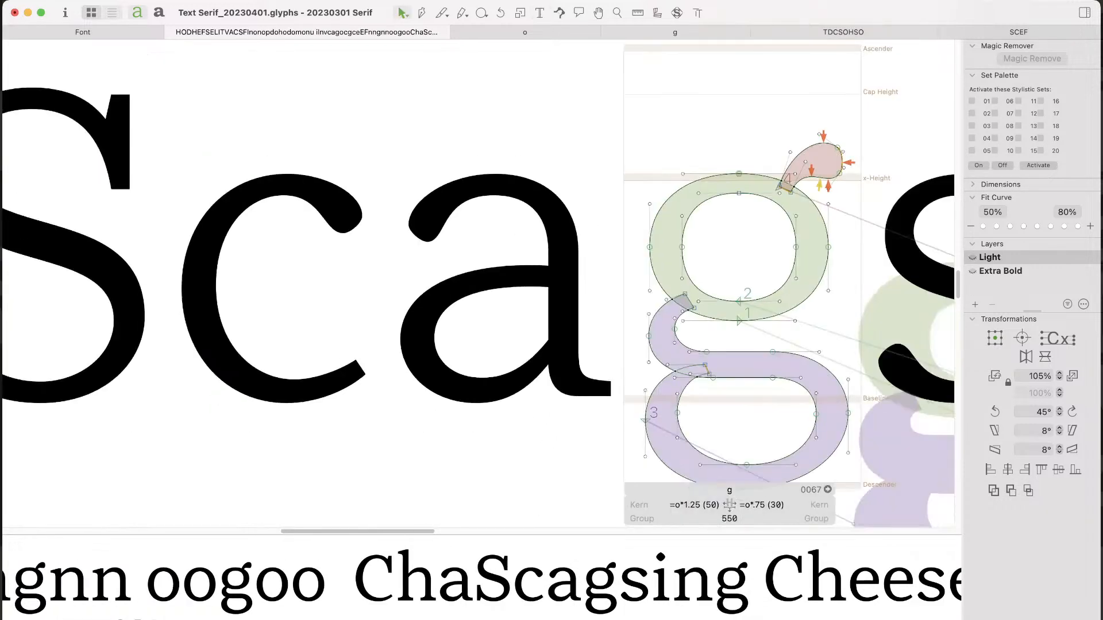
Step: Separate cags from the surrounding test letters with a space before the c and another after the s
{"action": "key", "text": "space"}
{"action": "key", "text": "t"}
{"action": "key", "text": "Left"}
{"action": "key", "text": "Left"}
{"action": "key", "text": "Escape"}
{"action": "key", "text": "space"}
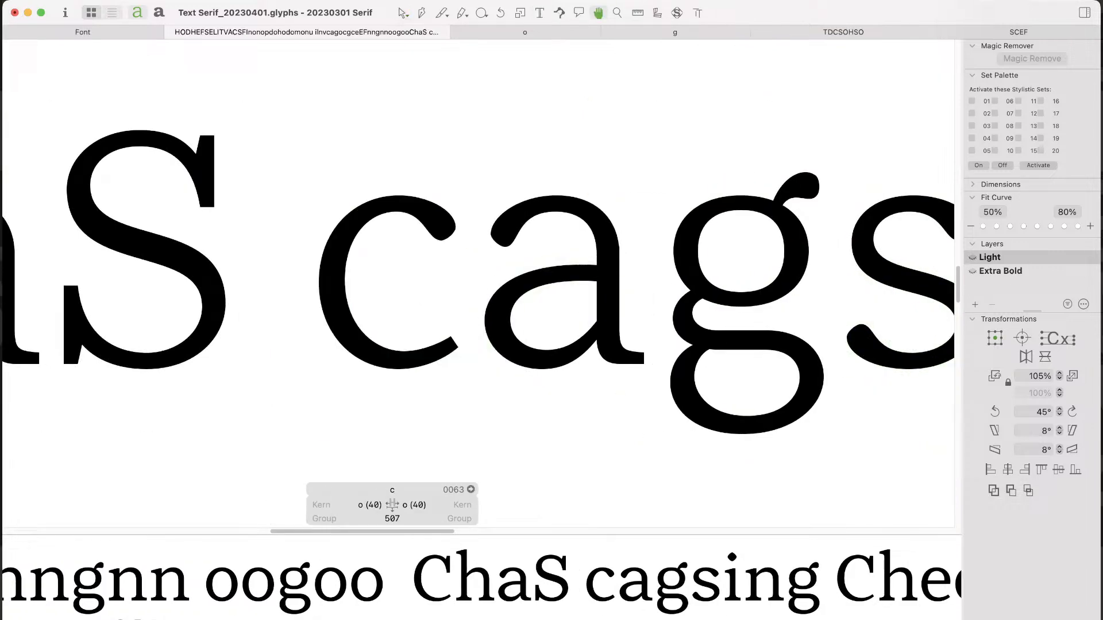
{"action": "left_click_drag", "start_coordinate": [609, 287], "coordinate": [347, 313]}
{"action": "key", "text": "Right"}
{"action": "key", "text": "Right"}
{"action": "key", "text": "Right"}
{"action": "key", "text": "Right"}
{"action": "key", "text": "Escape"}
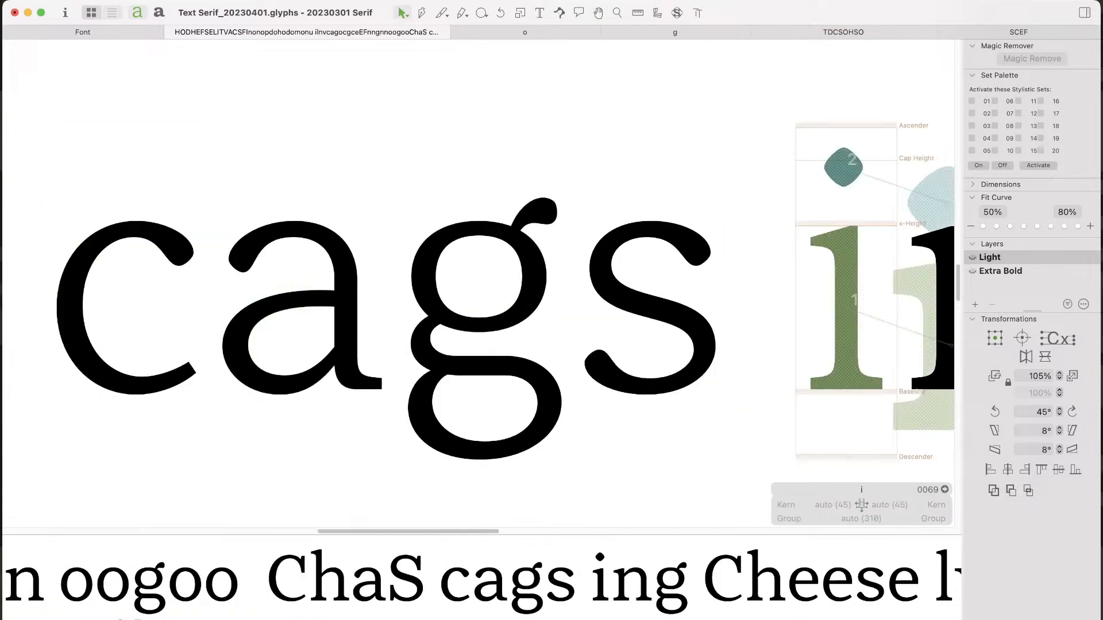
Step: Examine the colour and proportions of the Light cags against the other sample lines and at closer range
{"action": "key", "text": "super+minus"}
{"action": "key", "text": "super+minus"}
{"action": "key", "text": "super+minus"}
{"action": "key", "text": "space"}
{"action": "left_click_drag", "start_coordinate": [460, 242], "coordinate": [481, 427]}
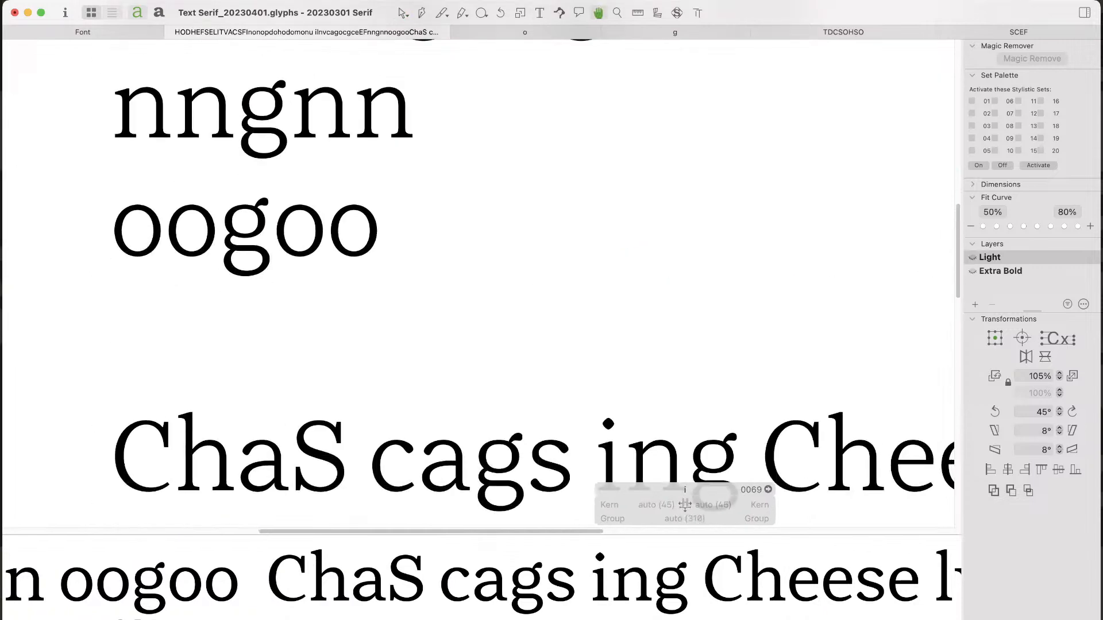
{"action": "left_click_drag", "start_coordinate": [481, 133], "coordinate": [462, 479]}
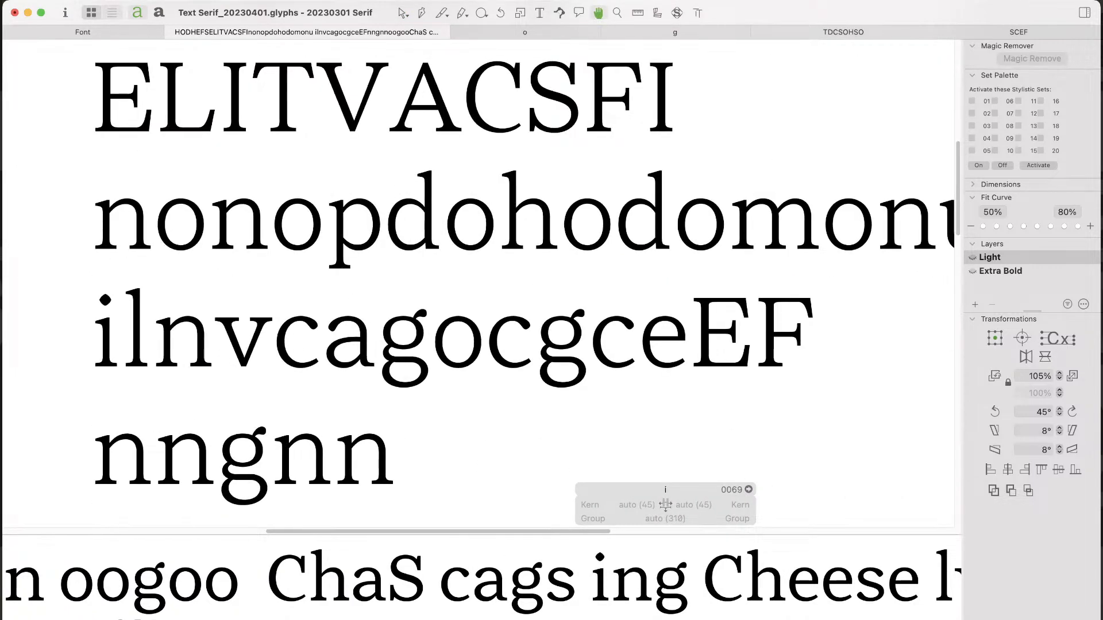
{"action": "left_click_drag", "start_coordinate": [462, 479], "coordinate": [402, 47]}
{"action": "key", "text": "super+space"}
{"action": "left_click_drag", "start_coordinate": [604, 249], "coordinate": [225, 526]}
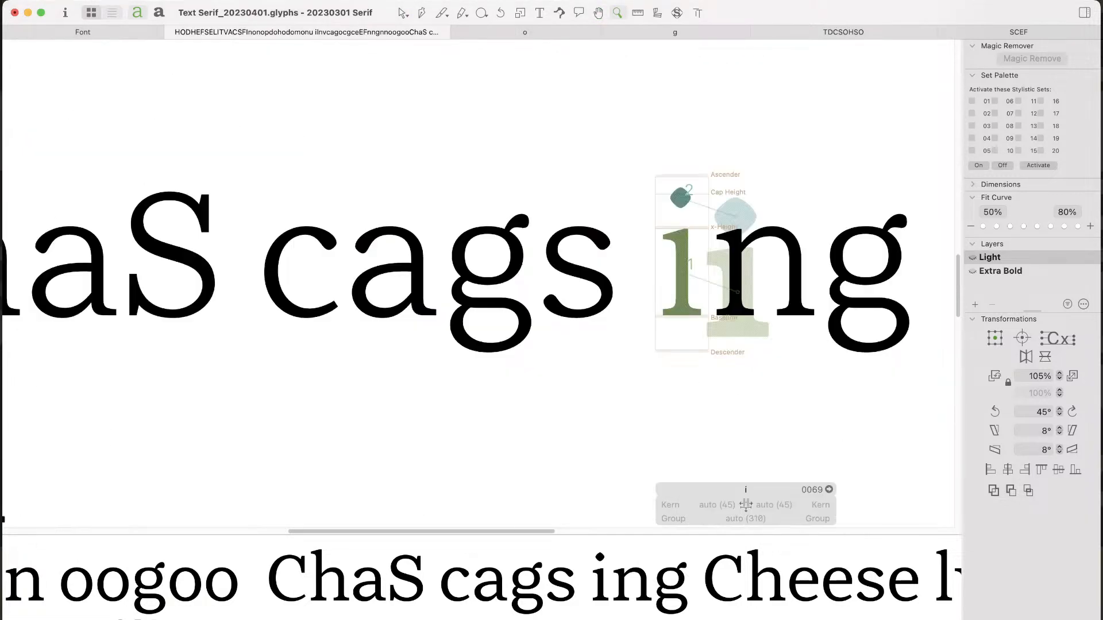
{"action": "key", "text": "space"}
{"action": "mouse_move", "coordinate": [479, 284]}
{"action": "left_mouse_down"}
{"action": "mouse_move", "coordinate": [522, 323]}
{"action": "mouse_move", "coordinate": [483, 279]}
{"action": "left_mouse_up"}
{"action": "key", "text": "super+plus"}
{"action": "key", "text": "space"}
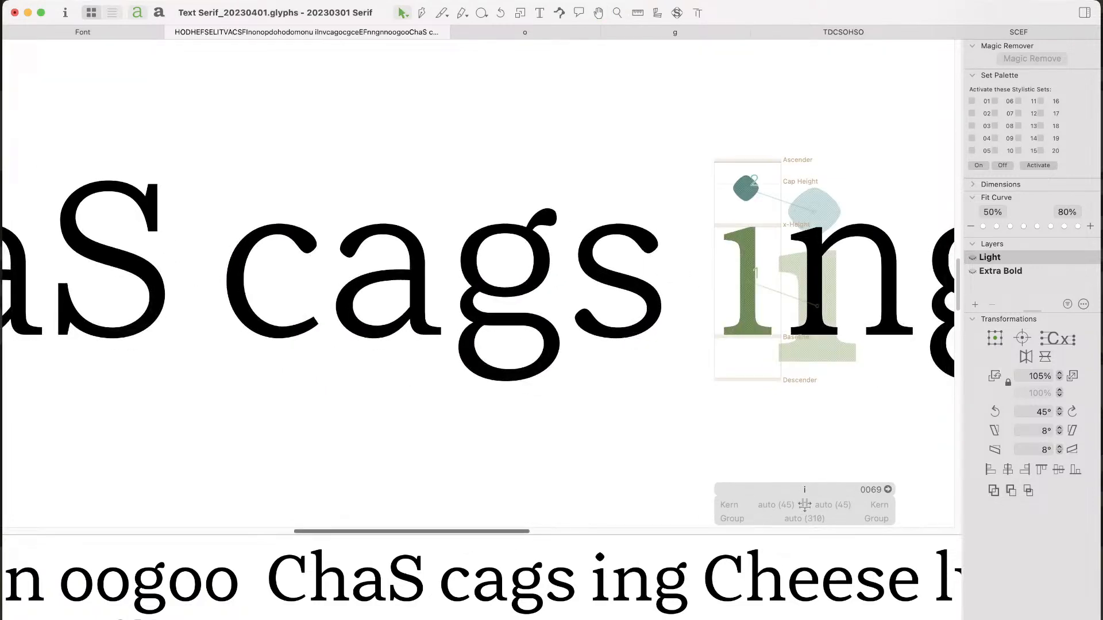
Step: Enlarge the preview area, bring ChaS cags ing into view and show the preview text in the Extra Bold weight
{"action": "left_click_drag", "start_coordinate": [483, 535], "coordinate": [483, 515]}
{"action": "left_click_drag", "start_coordinate": [483, 568], "coordinate": [394, 568]}
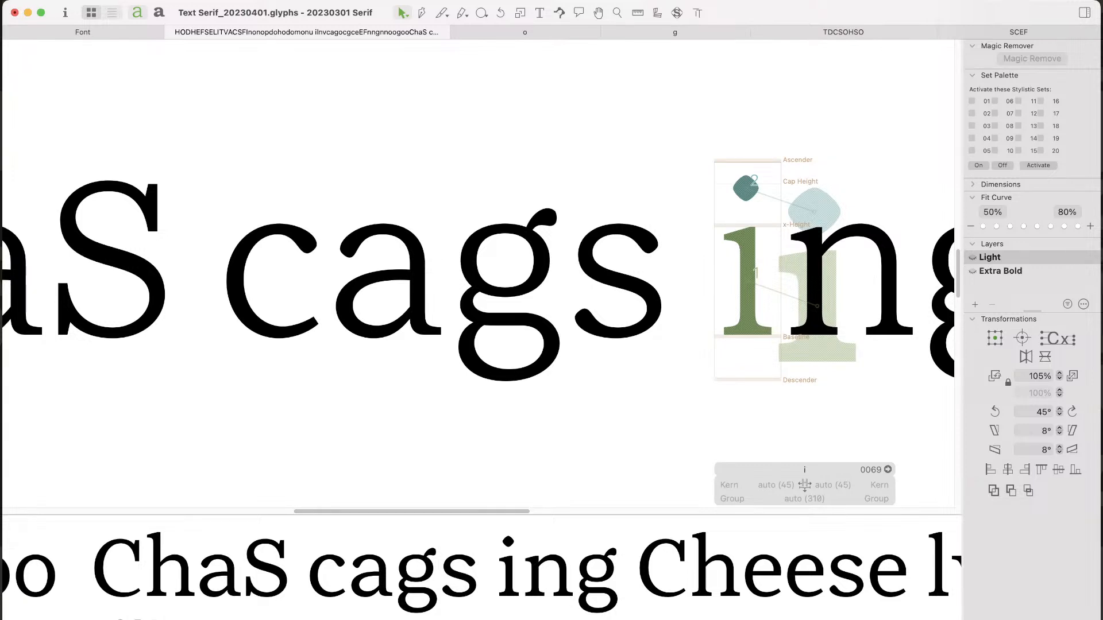
{"action": "key", "text": "Down"}
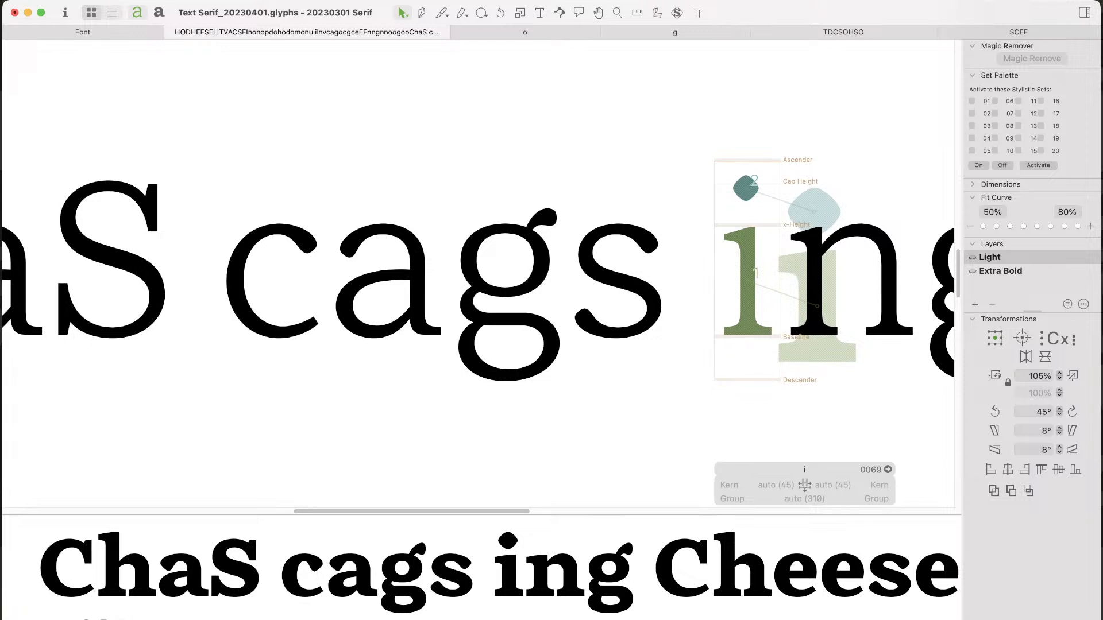
Step: Check the Light s as a filled shape within cags and look over the lvl and nvn sample lines
{"action": "double_click", "coordinate": [617, 269]}
{"action": "left_click_drag", "start_coordinate": [688, 193], "coordinate": [569, 260]}
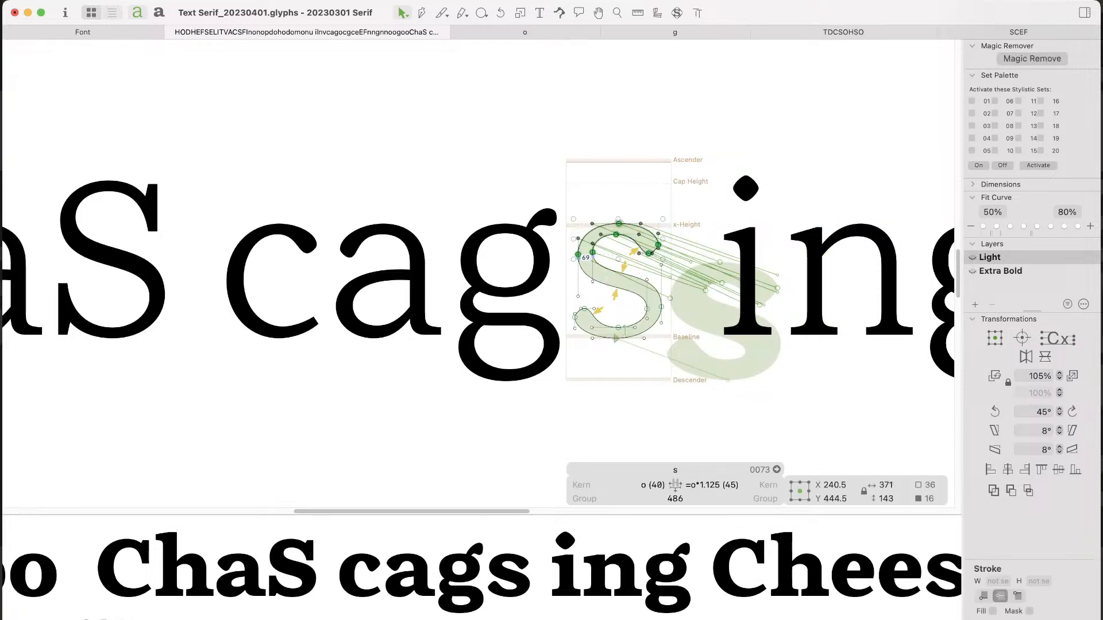
{"action": "key", "text": "space"}
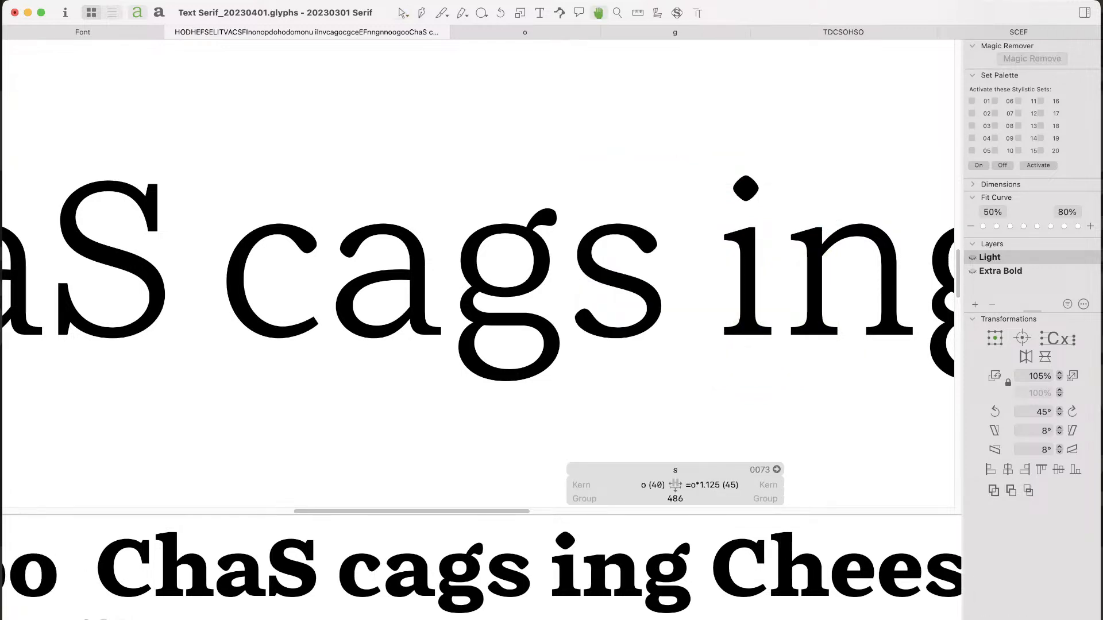
{"action": "key", "text": "t"}
{"action": "key", "text": "Down"}
{"action": "key", "text": "Down"}
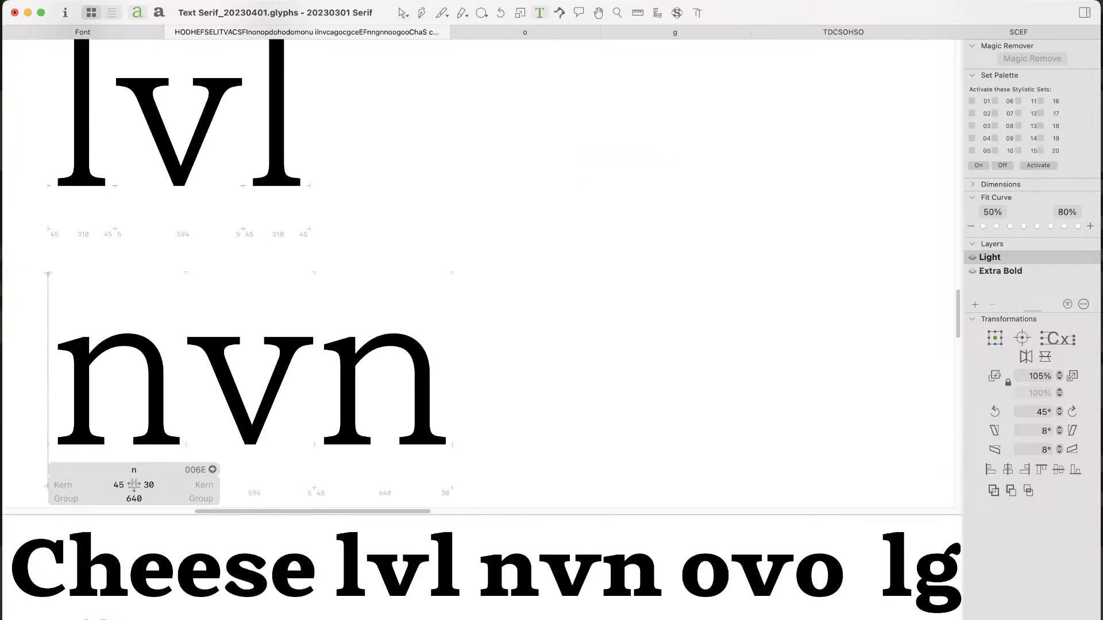
{"action": "key", "text": "Up"}
{"action": "key", "text": "Up"}
{"action": "key", "text": "space"}
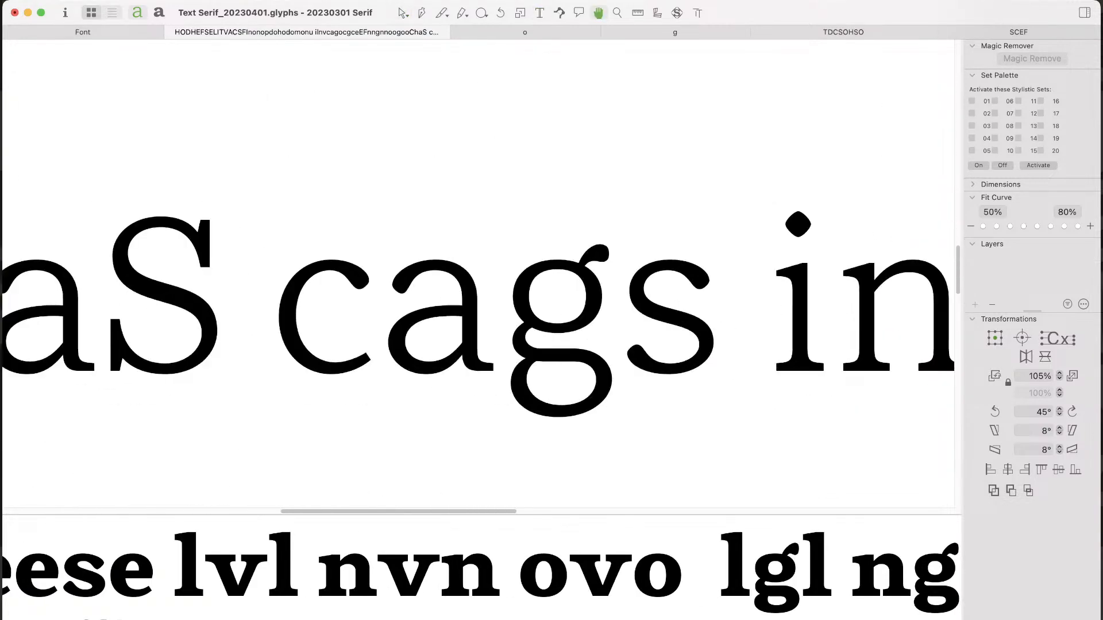
Step: Review the bold preview text through ogo and back to ChaS cags ing, enlarging the preview area further
{"action": "left_click_drag", "start_coordinate": [511, 279], "coordinate": [479, 276]}
{"action": "scroll", "coordinate": [482, 569], "scroll_direction": "right", "scroll_amount": 7}
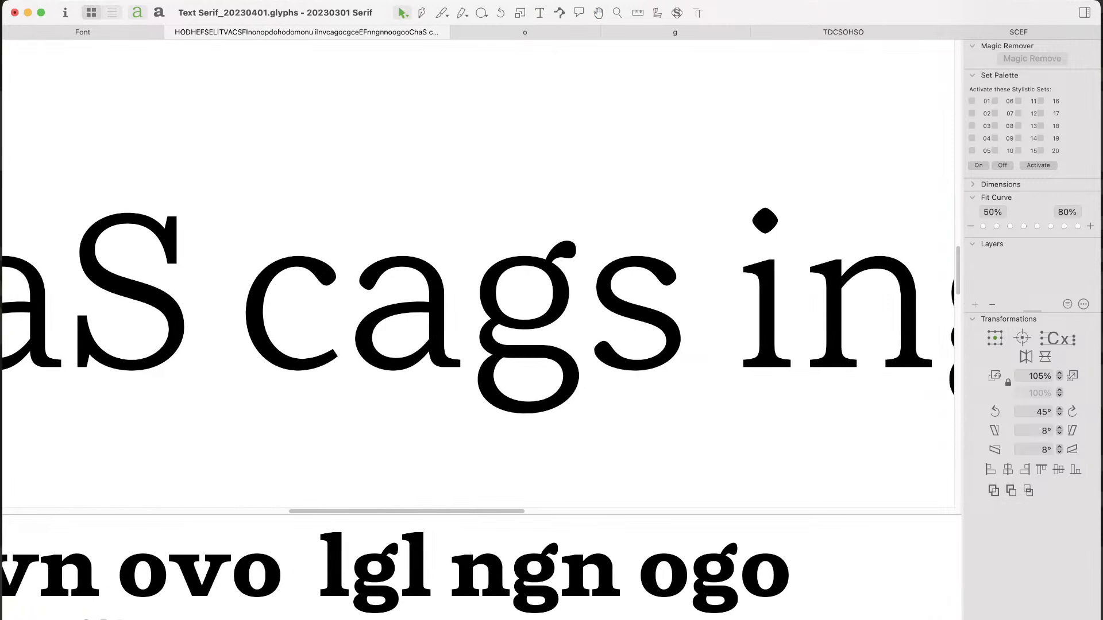
{"action": "scroll", "coordinate": [482, 568], "scroll_direction": "left", "scroll_amount": 11}
{"action": "scroll", "coordinate": [482, 572], "scroll_direction": "left", "scroll_amount": 12}
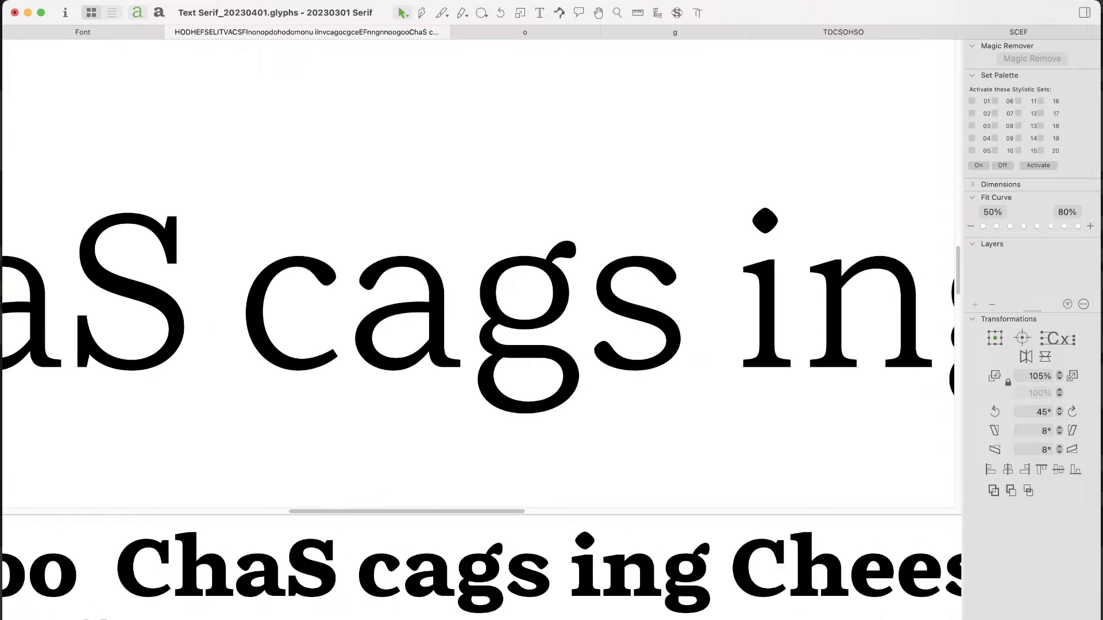
{"action": "left_click_drag", "start_coordinate": [482, 515], "coordinate": [481, 499]}
{"action": "scroll", "coordinate": [482, 566], "scroll_direction": "left", "scroll_amount": 2}
{"action": "scroll", "coordinate": [481, 566], "scroll_direction": "left", "scroll_amount": 2}
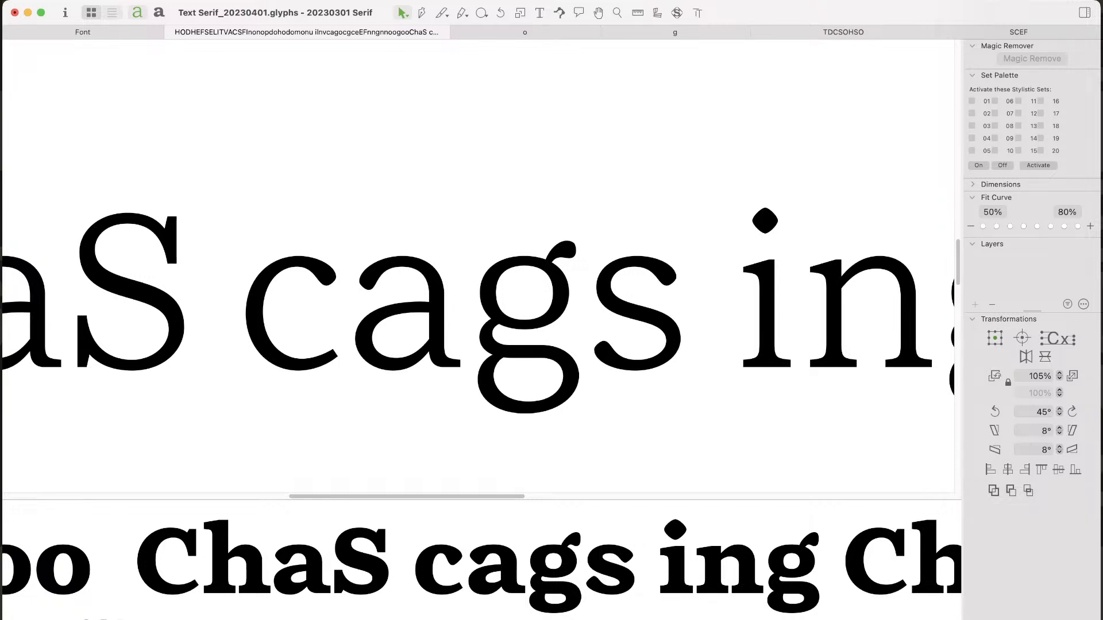
Step: Compare the Light c, a, g and s at close range with the bold preview of the same letters
{"action": "double_click", "coordinate": [767, 313]}
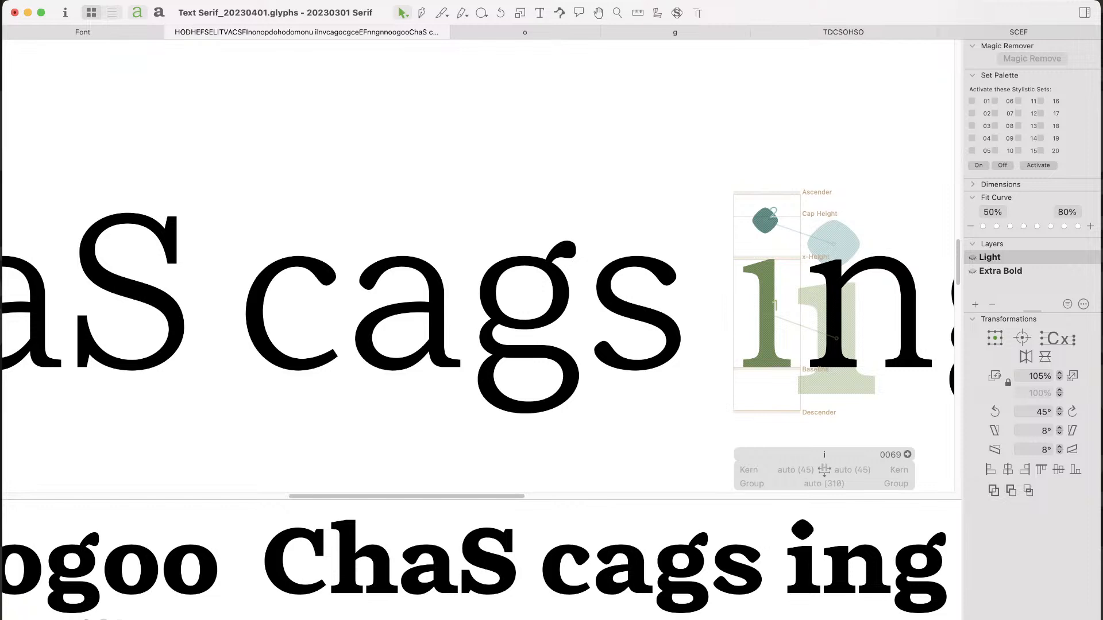
{"action": "scroll", "coordinate": [481, 560], "scroll_direction": "right", "scroll_amount": 3}
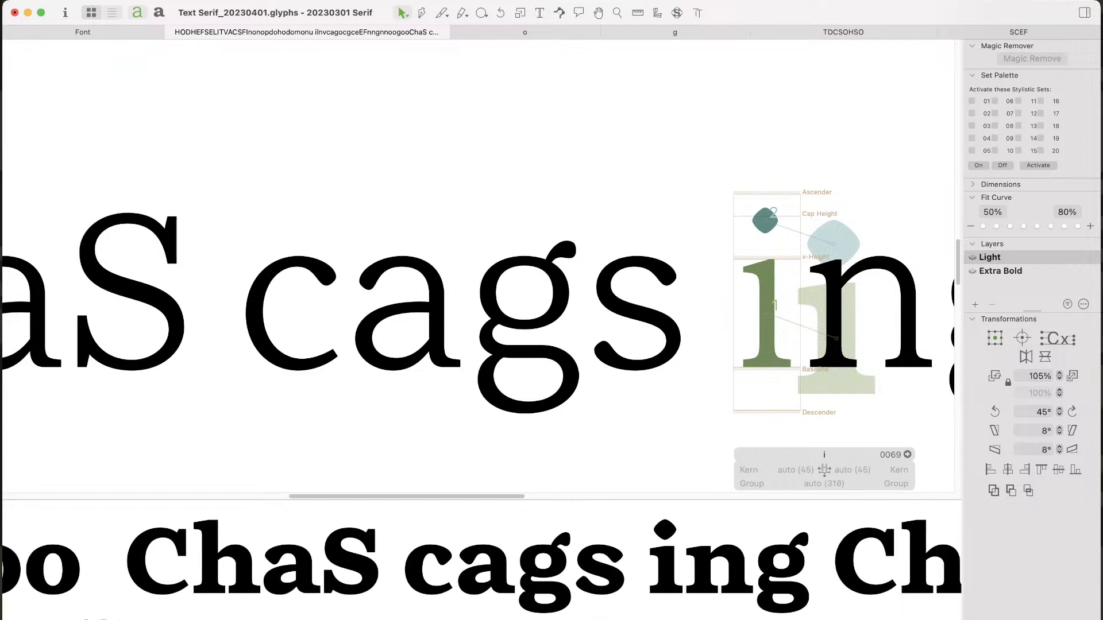
{"action": "scroll", "coordinate": [481, 560], "scroll_direction": "right", "scroll_amount": 1}
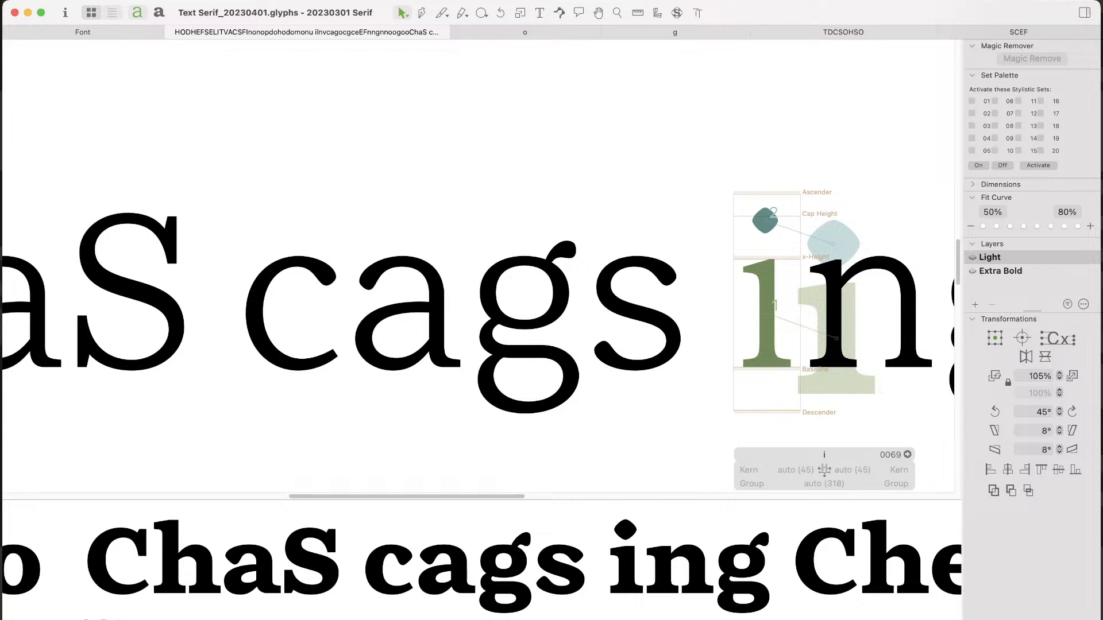
{"action": "left_click_drag", "start_coordinate": [720, 219], "coordinate": [542, 439]}
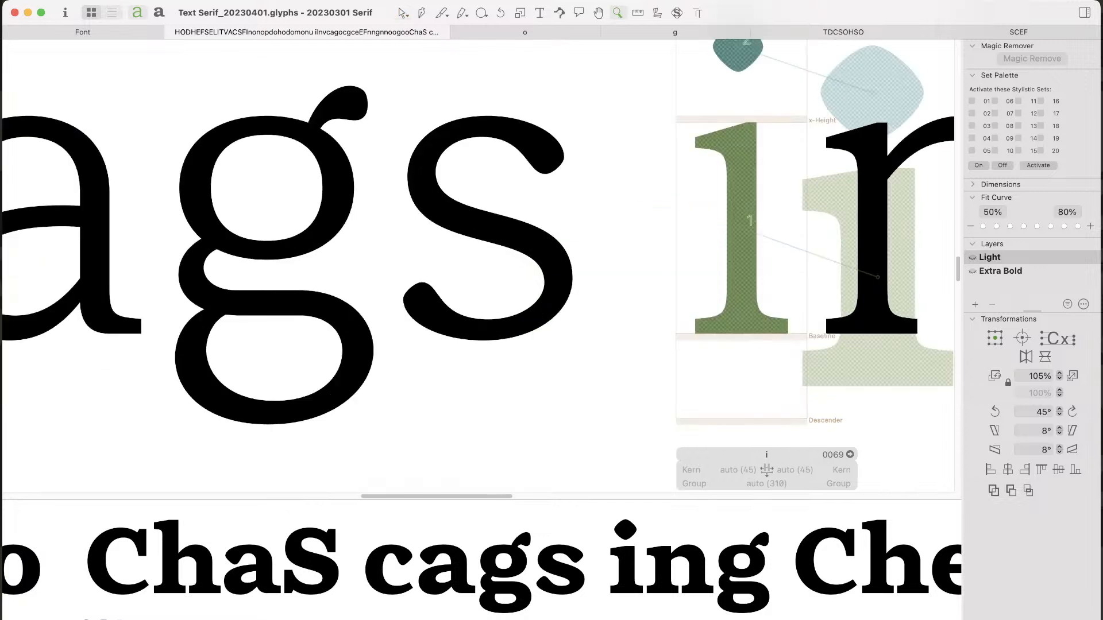
{"action": "left_click_drag", "start_coordinate": [543, 368], "coordinate": [654, 413]}
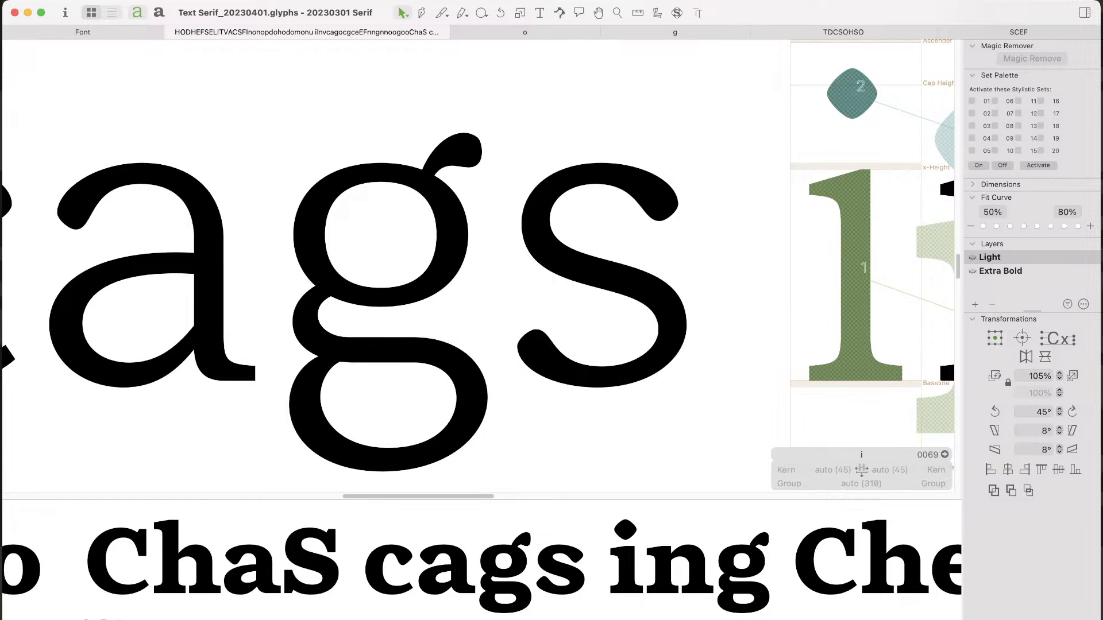
{"action": "key", "text": "space"}
{"action": "left_click_drag", "start_coordinate": [478, 266], "coordinate": [511, 273]}
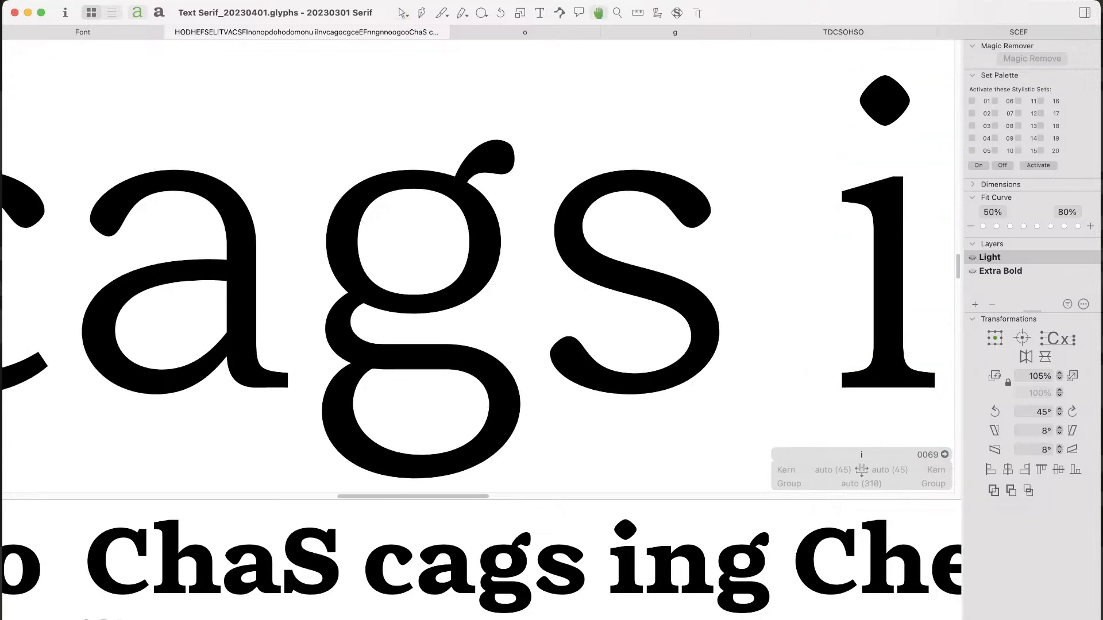
{"action": "key", "text": "super+minus"}
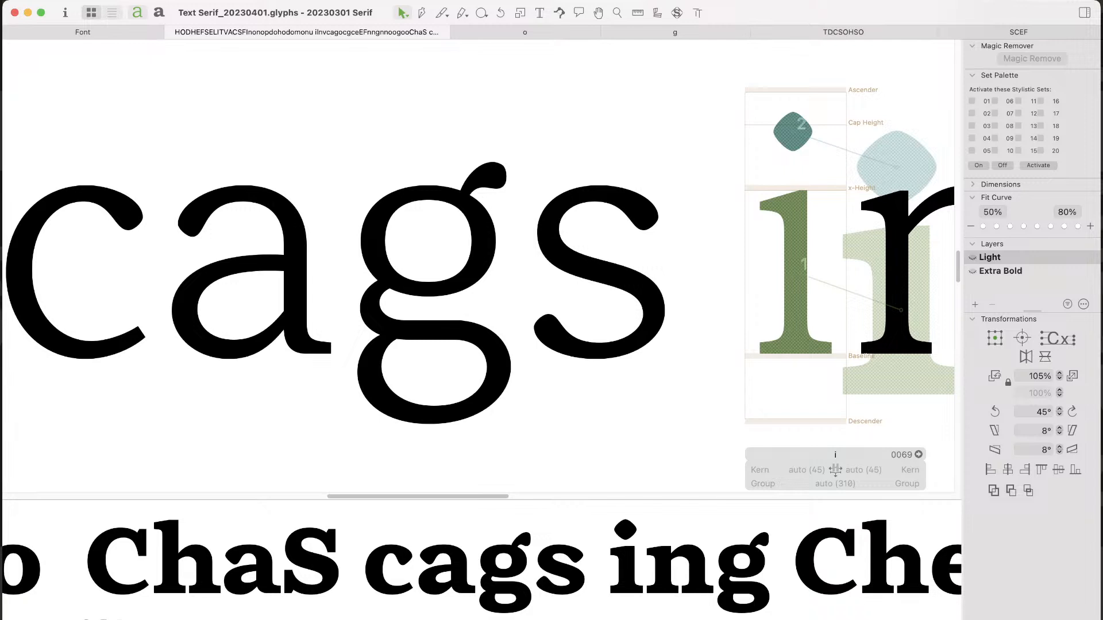
{"action": "key", "text": "super+Tab"}
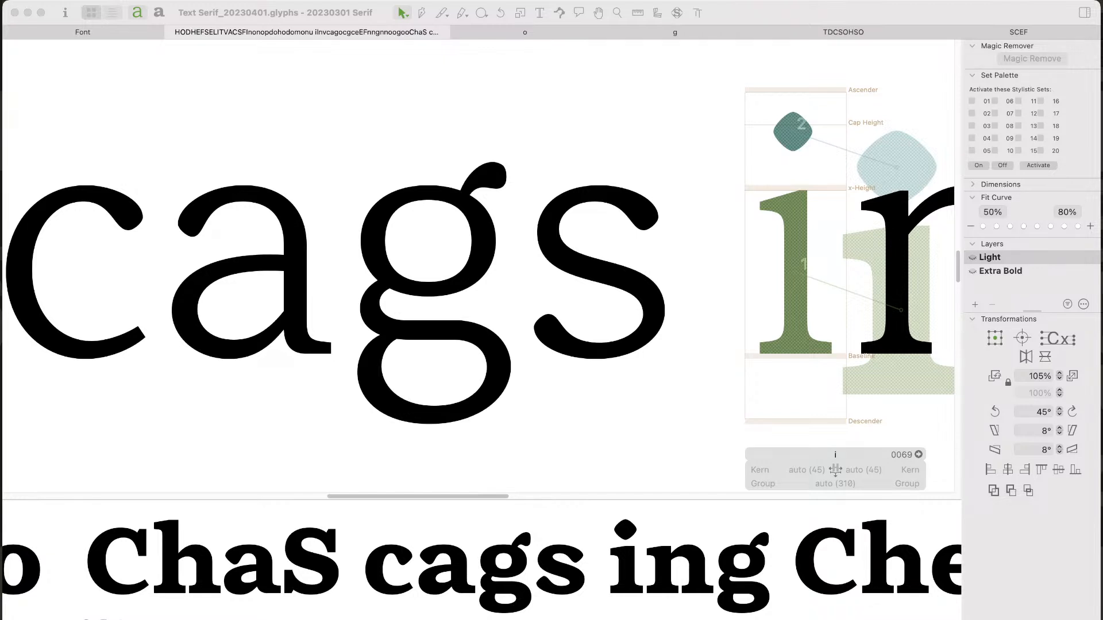
Step: Open the Light c in ChaS cags for editing and add a backup layer of its current outline
{"action": "key", "text": "super+Tab"}
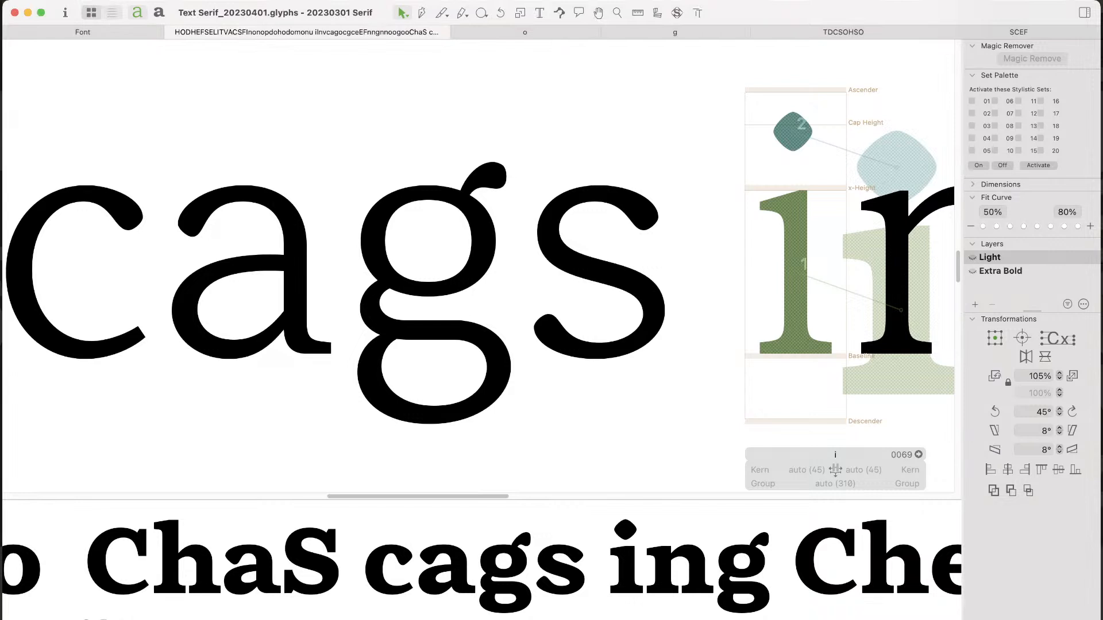
{"action": "scroll", "coordinate": [477, 258], "scroll_direction": "left", "scroll_amount": 5}
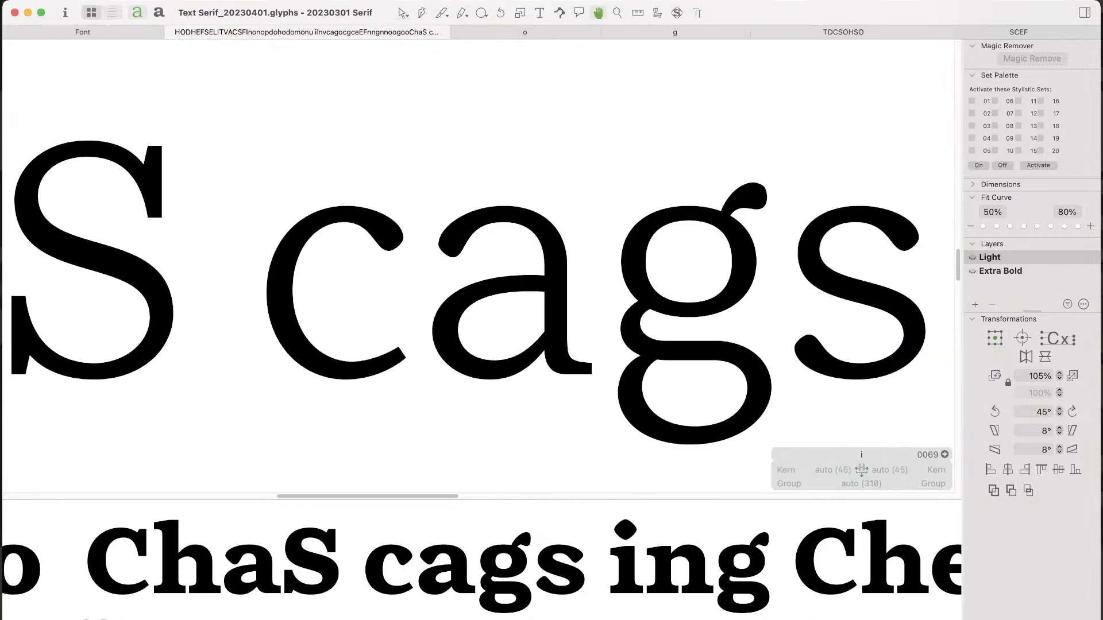
{"action": "key", "text": "z"}
{"action": "left_click_drag", "start_coordinate": [222, 124], "coordinate": [492, 425]}
{"action": "double_click", "coordinate": [464, 388]}
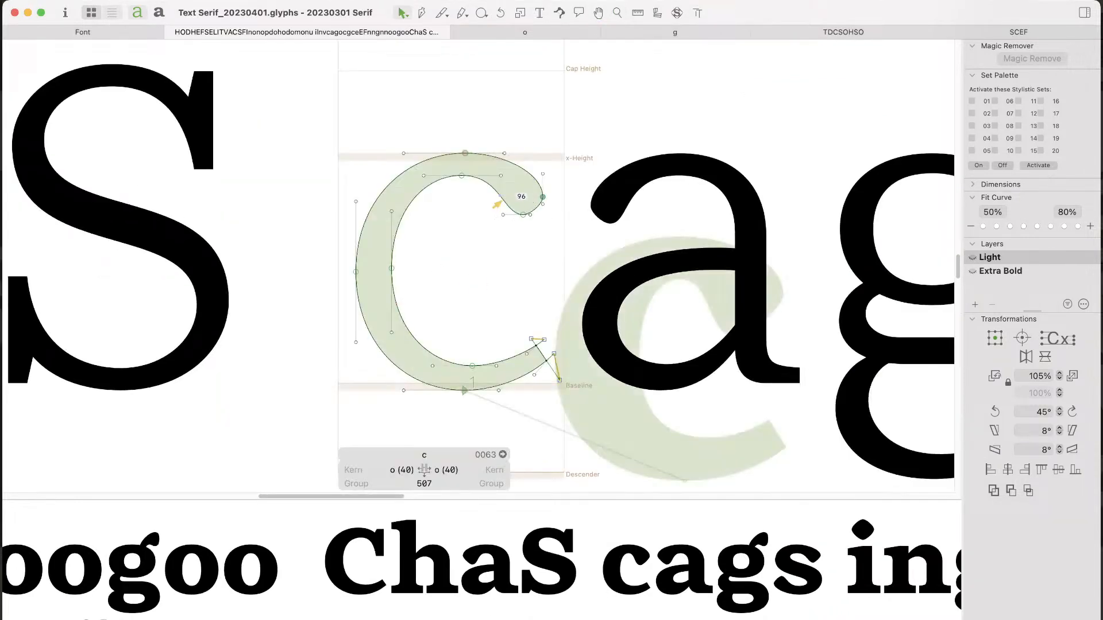
{"action": "left_click", "coordinate": [975, 305]}
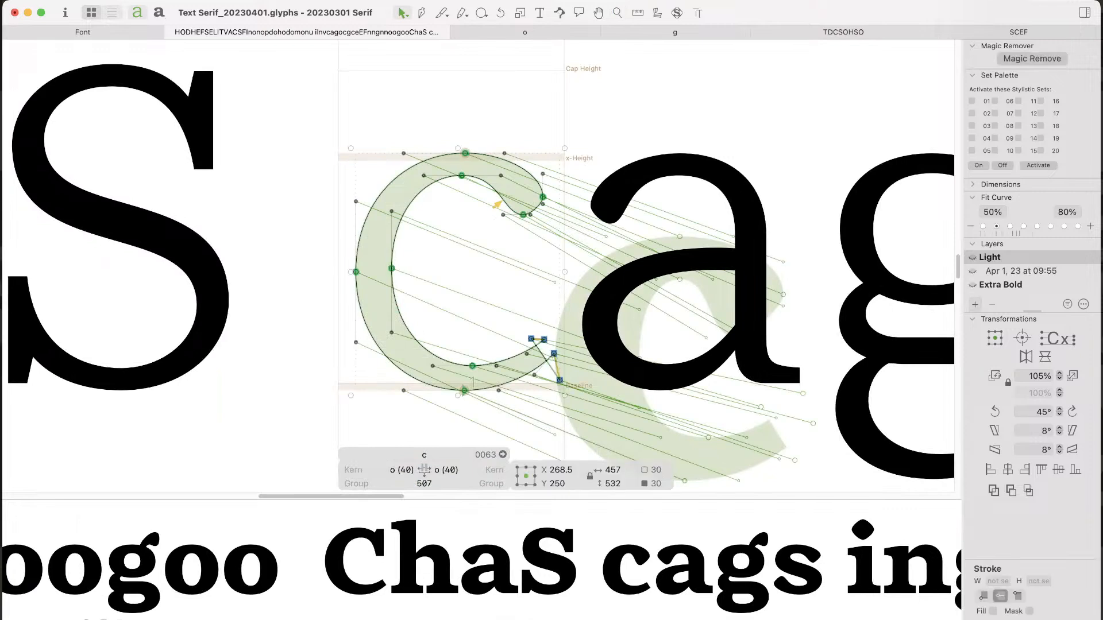
{"action": "key", "text": "Escape"}
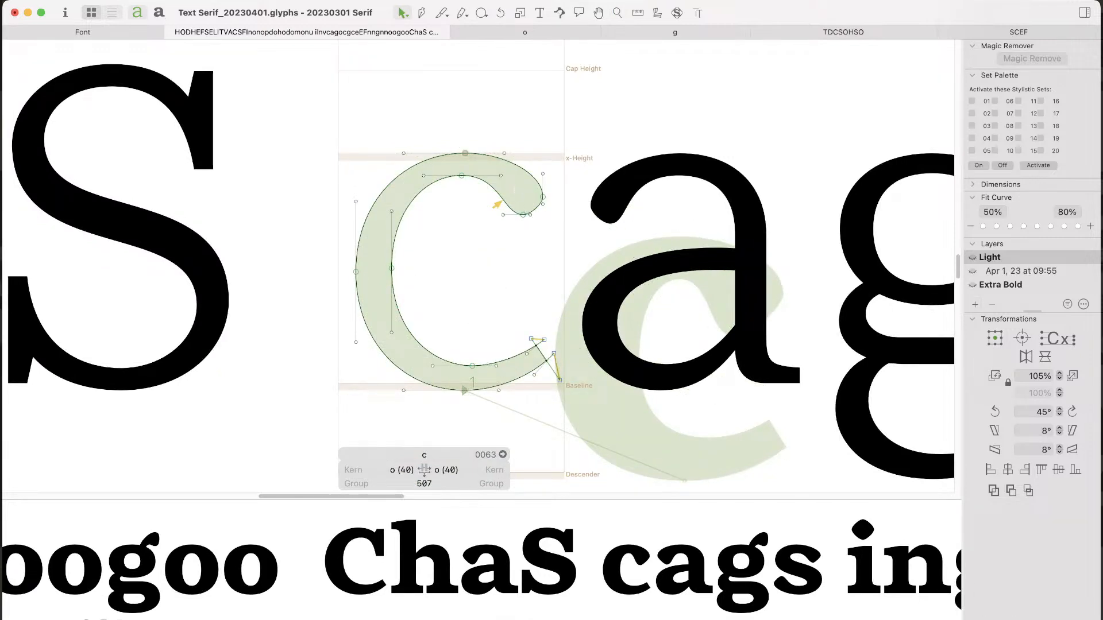
Step: Cut the round terminal out of the Light c, leaving its outline open at the upper end
{"action": "left_click_drag", "start_coordinate": [609, 92], "coordinate": [340, 348]}
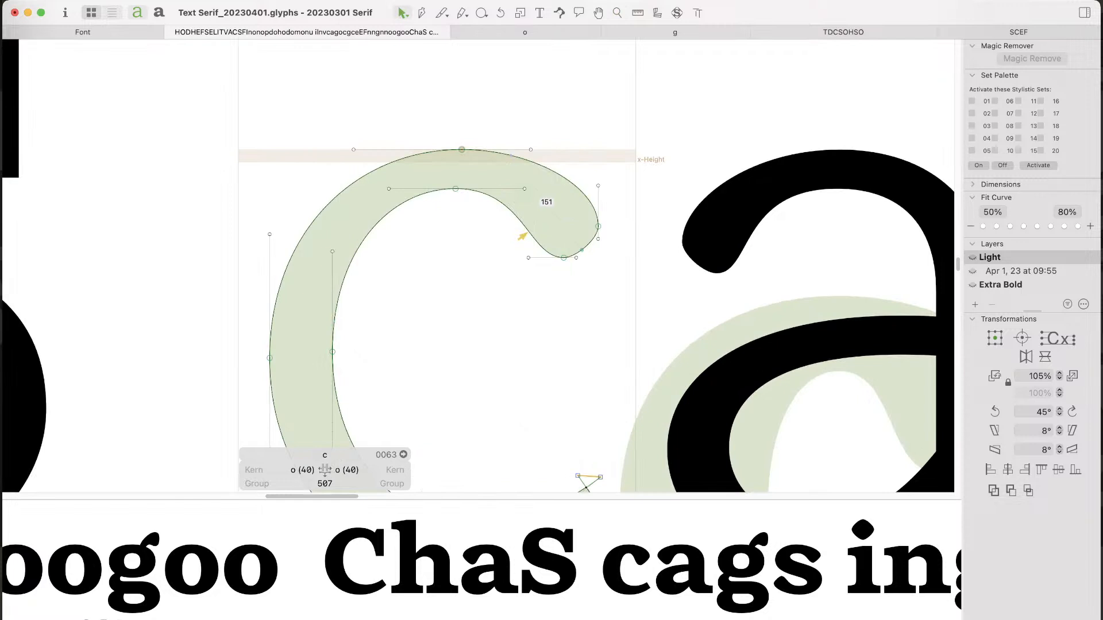
{"action": "left_click_drag", "start_coordinate": [512, 237], "coordinate": [612, 292]}
{"action": "key", "text": "alt+BackSpace"}
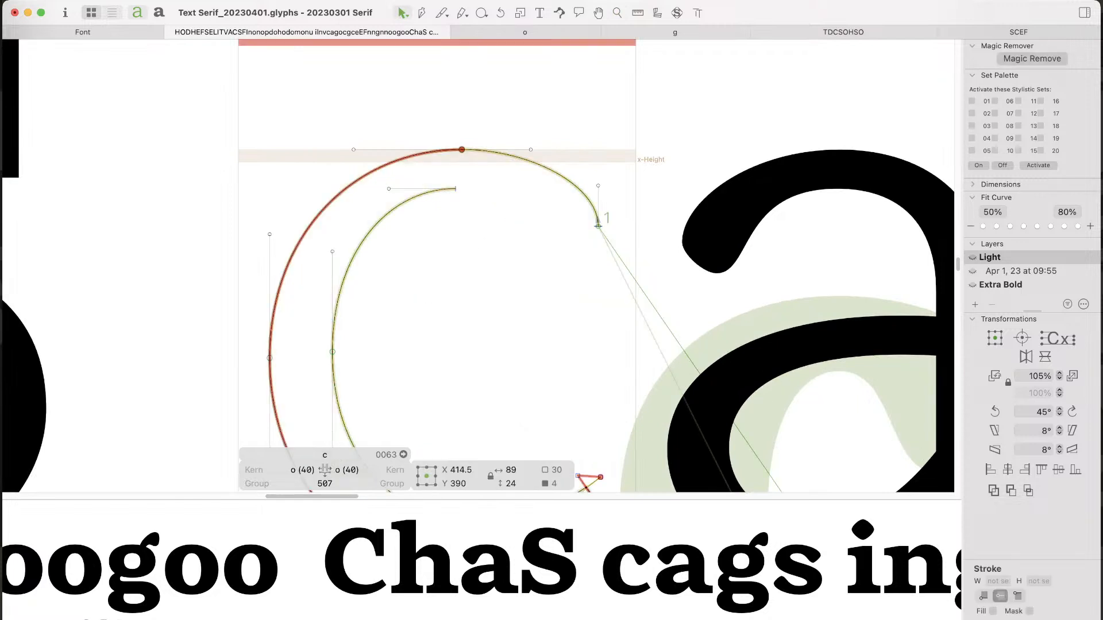
Step: Turn the outer arc's upper end segment into a straight line and move its end node up to about X 459, Y 475
{"action": "left_click_drag", "start_coordinate": [646, 104], "coordinate": [307, 435]}
{"action": "left_click", "coordinate": [489, 322]}
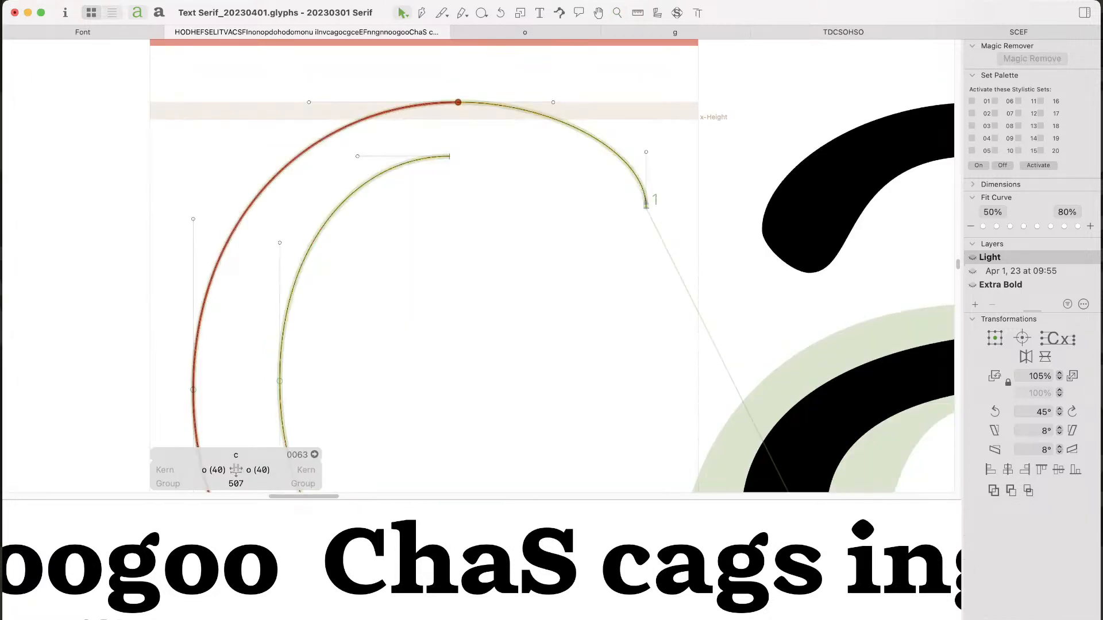
{"action": "left_click_drag", "start_coordinate": [488, 321], "coordinate": [430, 408]}
{"action": "key", "text": "v"}
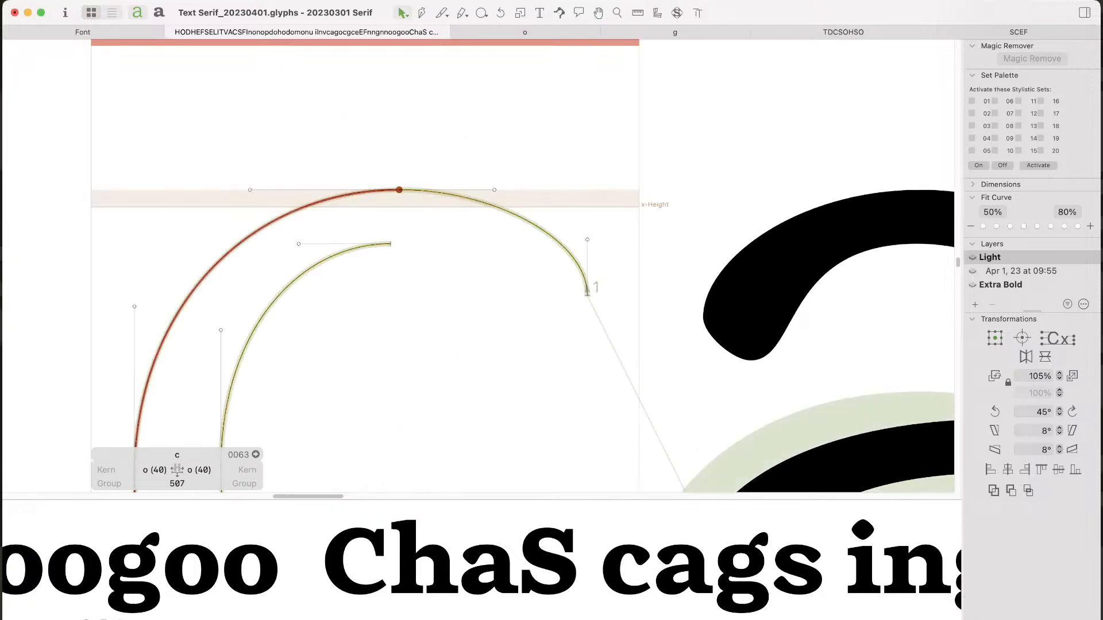
{"action": "key", "text": "p"}
{"action": "key", "text": "v"}
{"action": "left_click", "coordinate": [587, 239]}
{"action": "key", "text": "BackSpace"}
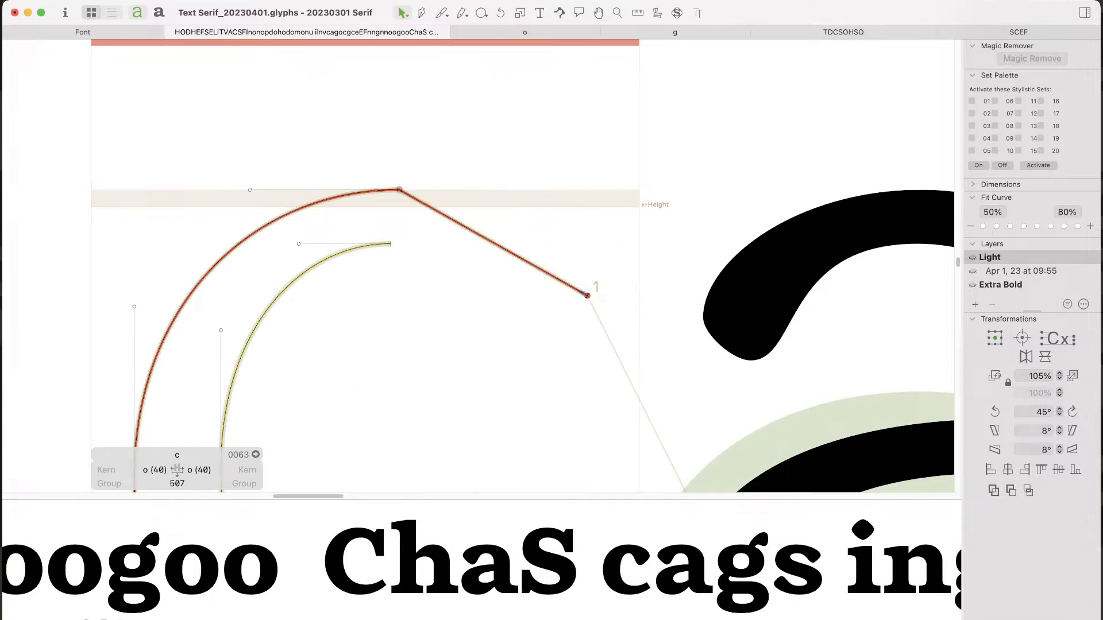
{"action": "left_click_drag", "start_coordinate": [587, 295], "coordinate": [601, 107]}
{"action": "key", "text": "super+minus"}
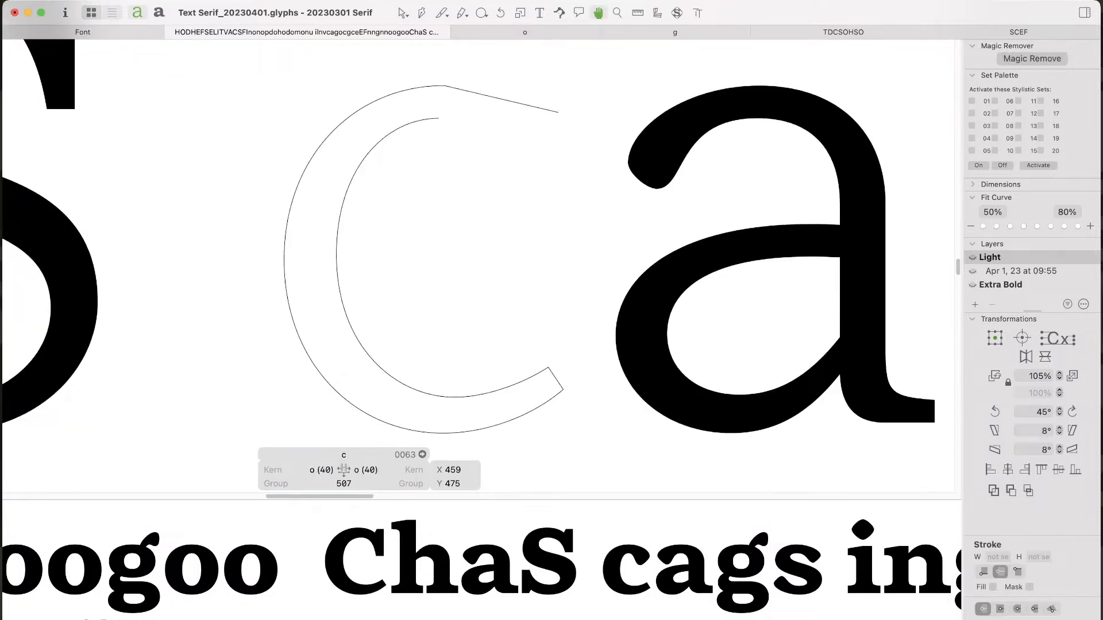
Step: Nudge the nodes of the c's lower tail sideways, comparing positions against the filled shape and stroke thickness
{"action": "left_click", "coordinate": [512, 298]}
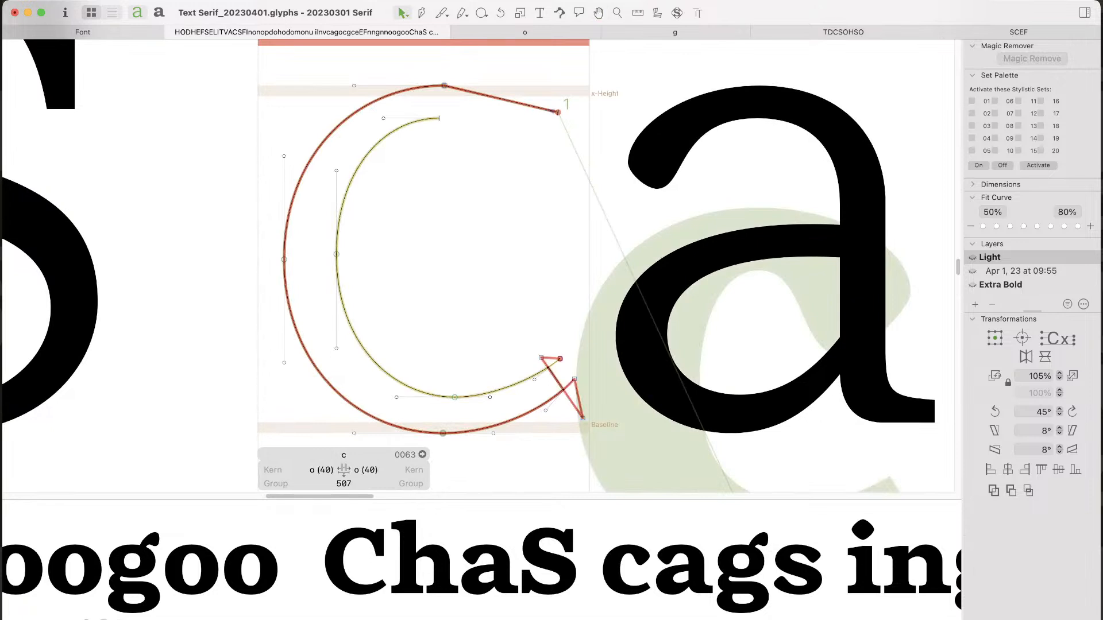
{"action": "key", "text": "x"}
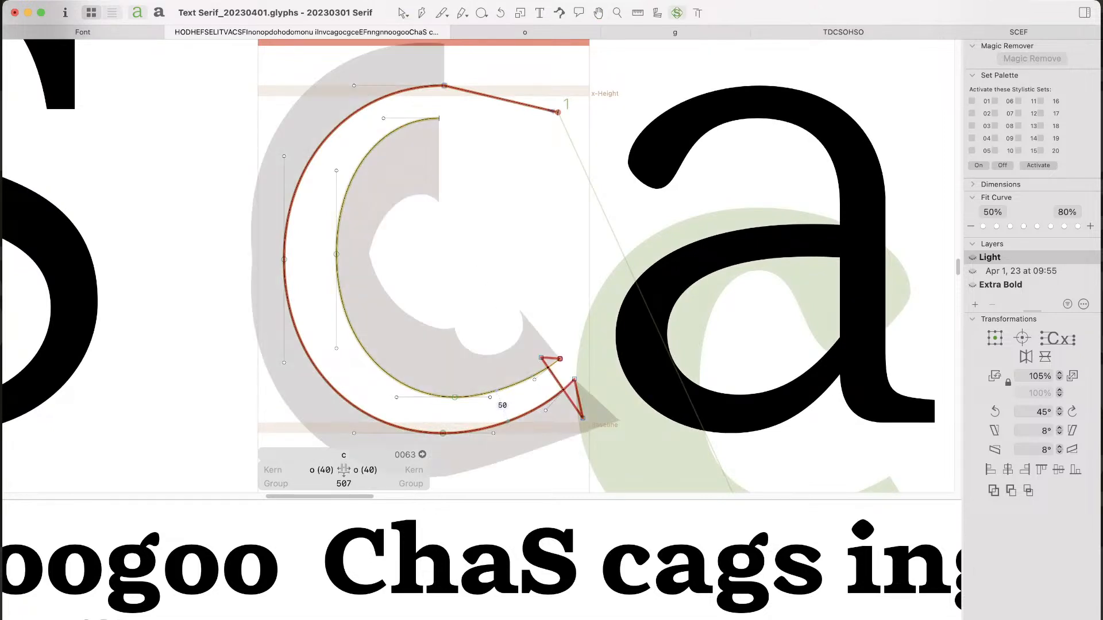
{"action": "left_click_drag", "start_coordinate": [520, 397], "coordinate": [612, 384]}
{"action": "key", "text": "space"}
{"action": "key", "text": "shift+Right"}
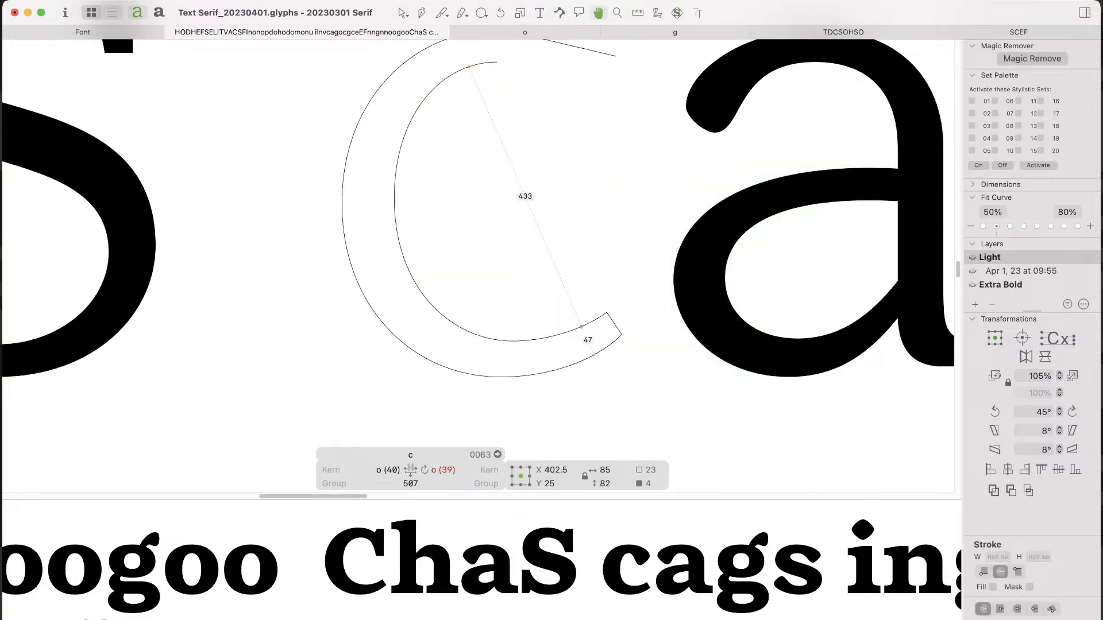
{"action": "key", "text": "shift+Right"}
{"action": "key", "text": "shift+Left"}
{"action": "key", "text": "shift+Right"}
{"action": "key", "text": "shift+Left"}
Step: Shift the inner and outer bottom curve nodes of the c sideways to a common centre of X 298
{"action": "left_click_drag", "start_coordinate": [480, 323], "coordinate": [532, 396]}
{"action": "key", "text": "Right"}
{"action": "key", "text": "Right"}
{"action": "key", "text": "Right"}
{"action": "key", "text": "Right"}
{"action": "key", "text": "Right"}
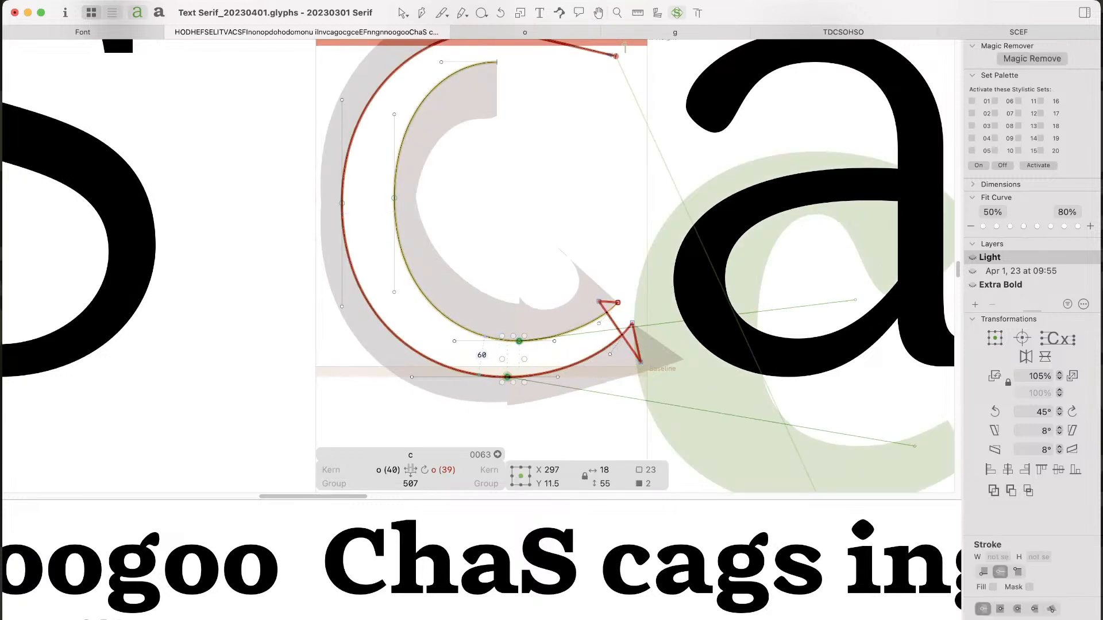
{"action": "key", "text": "Left"}
{"action": "key", "text": "Left"}
{"action": "key", "text": "Left"}
{"action": "key", "text": "Left"}
{"action": "key", "text": "space"}
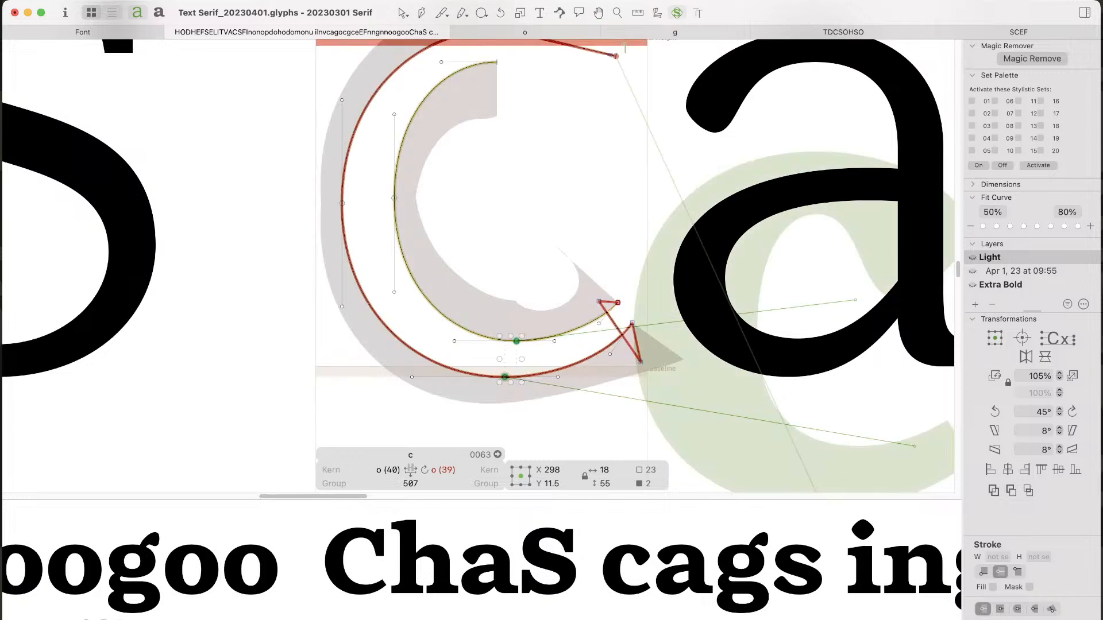
Step: Copy the outer curve of the c's tail with its cut end and place the copy inside the upper opening
{"action": "left_click", "coordinate": [531, 397]}
{"action": "left_click", "coordinate": [538, 373]}
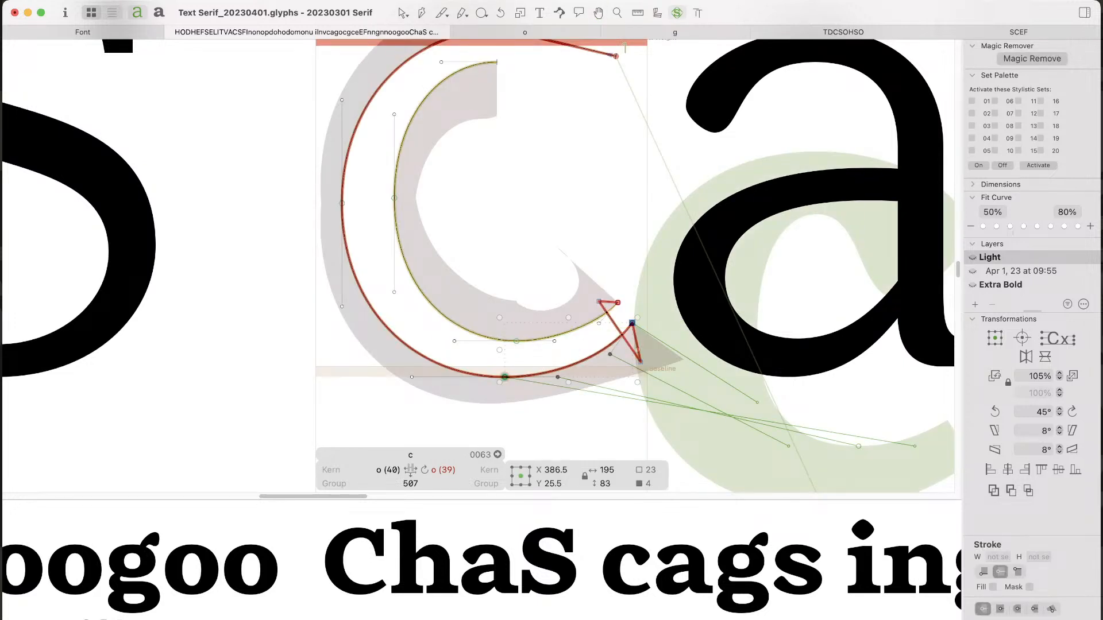
{"action": "left_click", "coordinate": [632, 350], "text": "shift"}
{"action": "left_click", "coordinate": [637, 349], "text": "shift"}
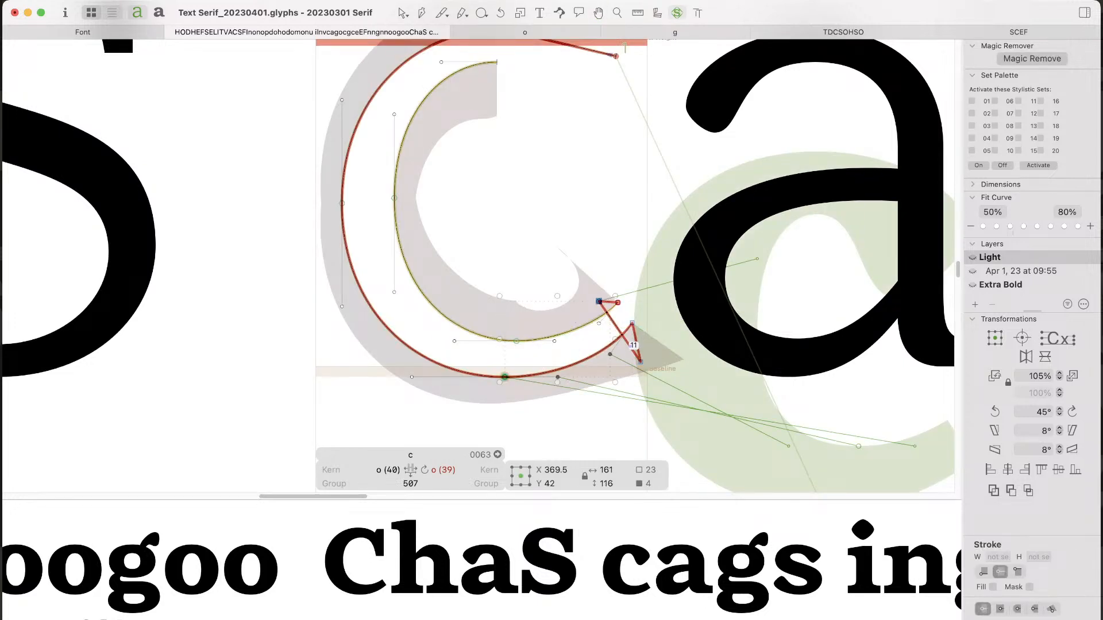
{"action": "left_click", "coordinate": [636, 345], "text": "shift"}
{"action": "key", "text": "super+c"}
{"action": "key", "text": "super+v"}
{"action": "left_click_drag", "start_coordinate": [641, 361], "coordinate": [646, 176]}
{"action": "left_click_drag", "start_coordinate": [647, 176], "coordinate": [634, 330]}
Step: Delete the straight end segment of the c's outer arc so that the arc ends at its top node
{"action": "left_click", "coordinate": [468, 424]}
{"action": "left_click", "coordinate": [604, 210]}
{"action": "key", "text": "BackSpace"}
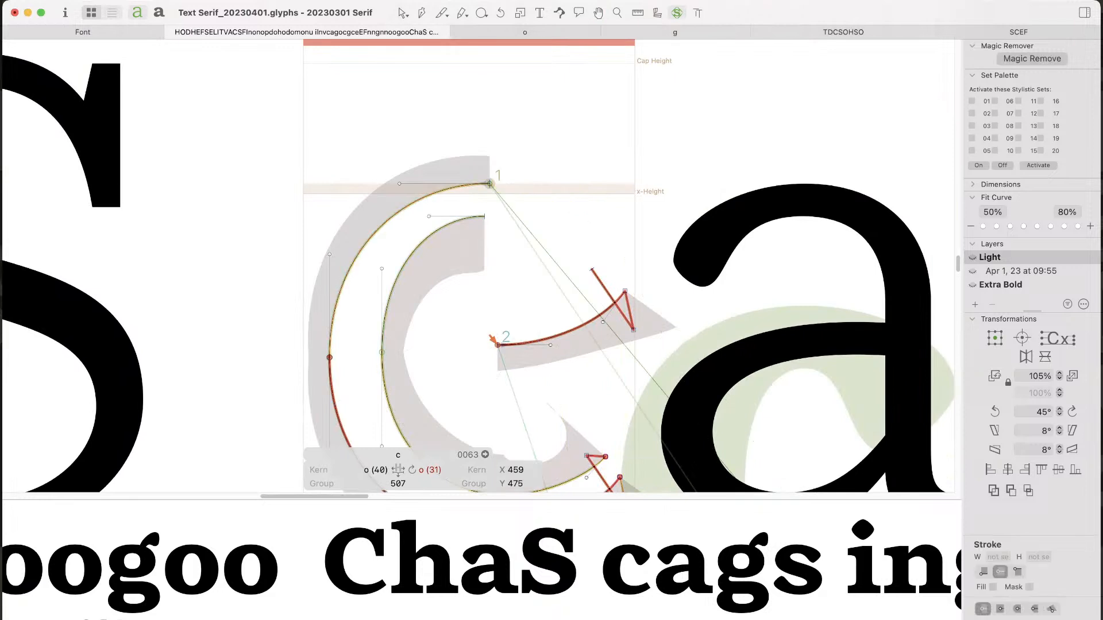
Step: Flip the copied tail segment vertically and join it to the top node of the c's outer arc
{"action": "left_click_drag", "start_coordinate": [650, 249], "coordinate": [486, 377]}
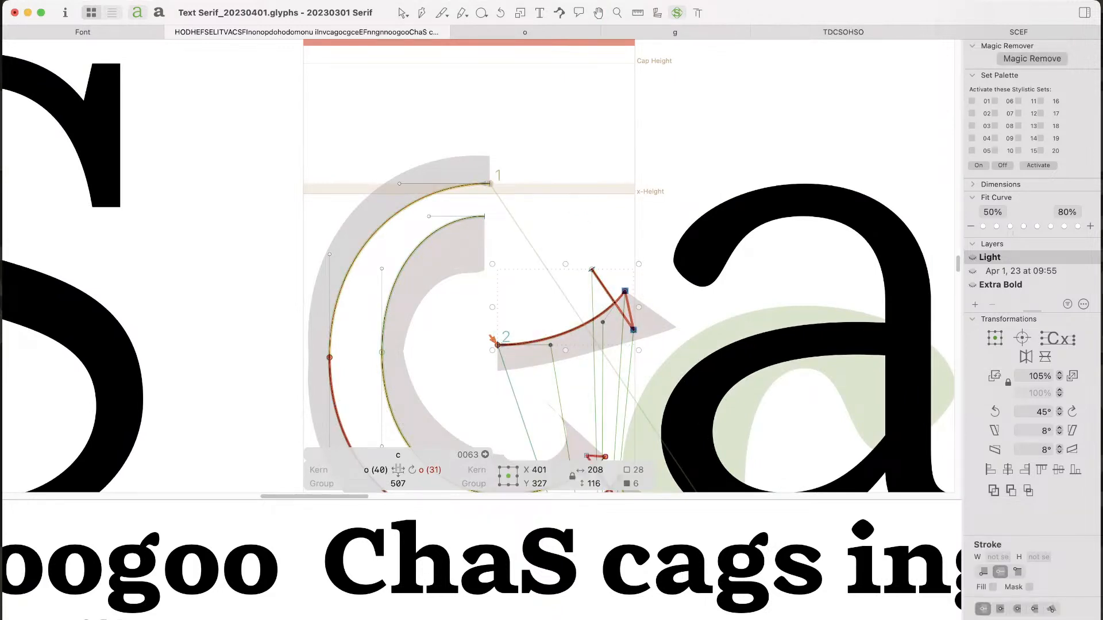
{"action": "left_click", "coordinate": [1045, 356]}
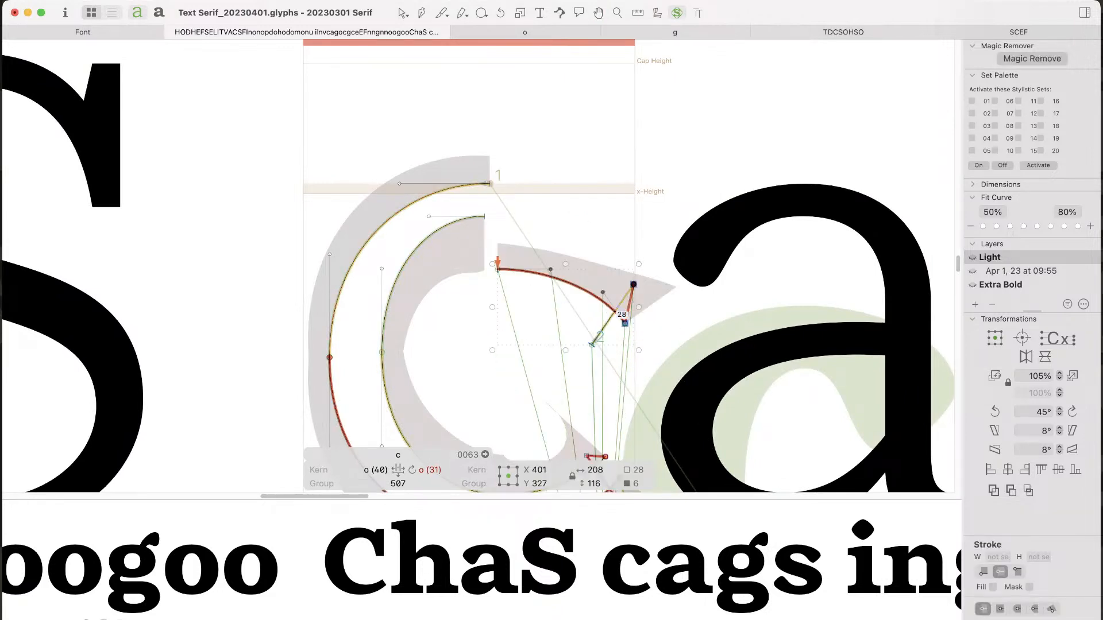
{"action": "left_click_drag", "start_coordinate": [498, 268], "coordinate": [469, 161]}
{"action": "left_click", "coordinate": [498, 192], "text": "super"}
{"action": "left_click", "coordinate": [479, 250]}
{"action": "key", "text": "super+minus"}
{"action": "key", "text": "super+minus"}
{"action": "key", "text": "super+minus"}
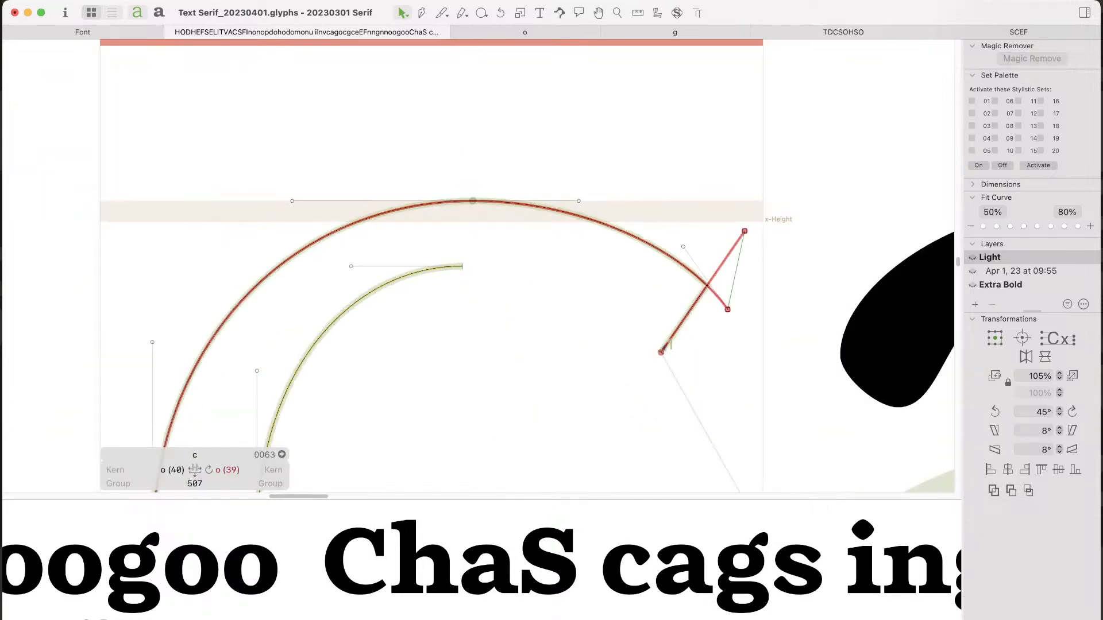
Step: Reshape the new upper terminal by moving its overlapping corner inward and its lower end node to about X 436, Y 338
{"action": "key", "text": "space"}
{"action": "left_click_drag", "start_coordinate": [478, 299], "coordinate": [488, 169]}
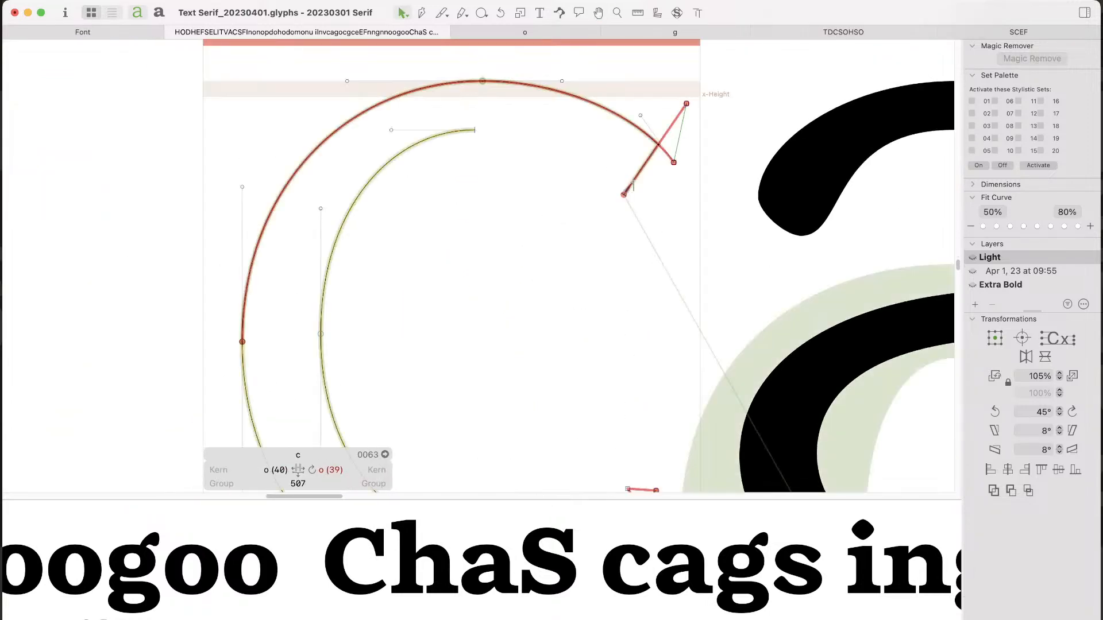
{"action": "left_click_drag", "start_coordinate": [687, 103], "coordinate": [659, 91]}
{"action": "left_click_drag", "start_coordinate": [624, 194], "coordinate": [631, 255]}
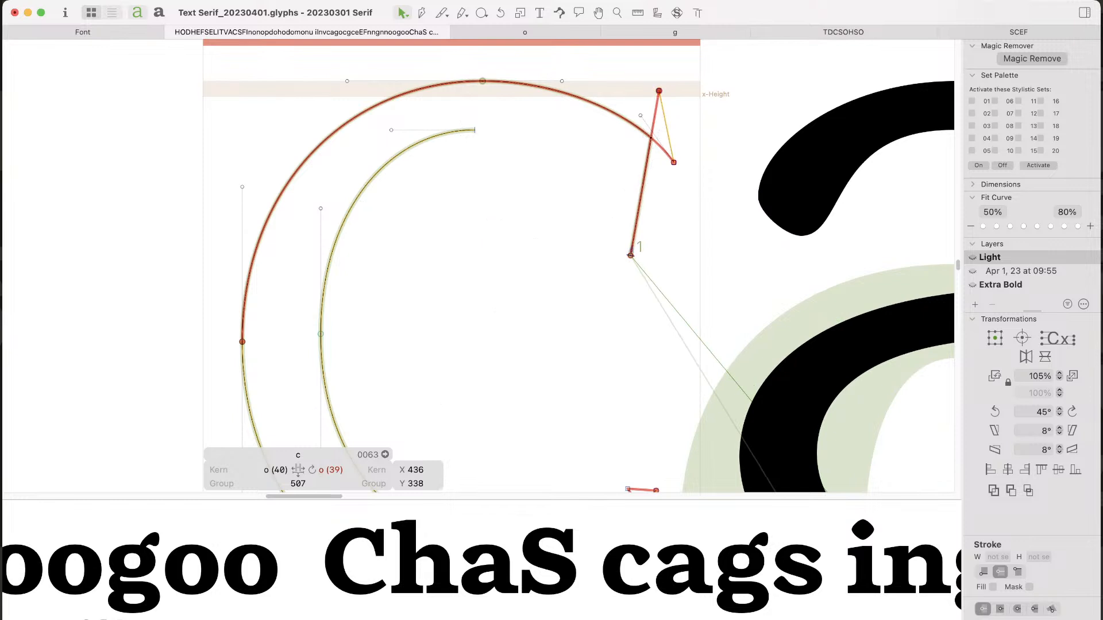
Step: Draw the inner side of the c's upper serif with the Pen tool and close the outline at the inner arc's top node
{"action": "key", "text": "p"}
{"action": "left_click", "coordinate": [598, 251]}
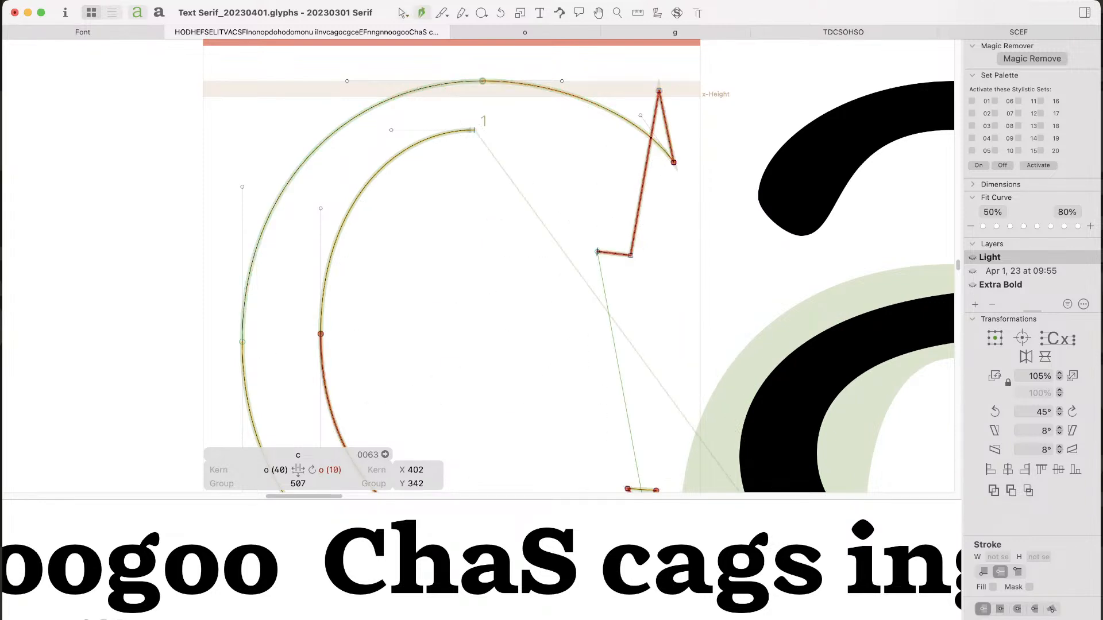
{"action": "left_click", "coordinate": [594, 138]}
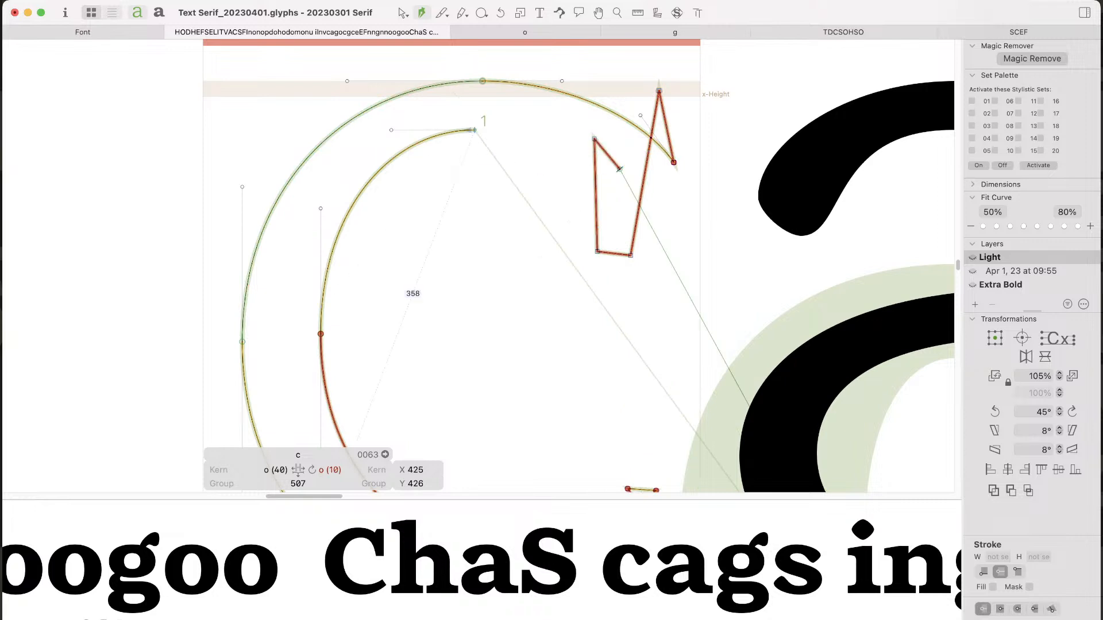
{"action": "left_click", "coordinate": [475, 130]}
{"action": "key", "text": "v"}
Step: Convert the inner segment leading to the serif into a curve and level its first handle with the inner arc's top node
{"action": "left_click", "coordinate": [564, 154], "text": "alt"}
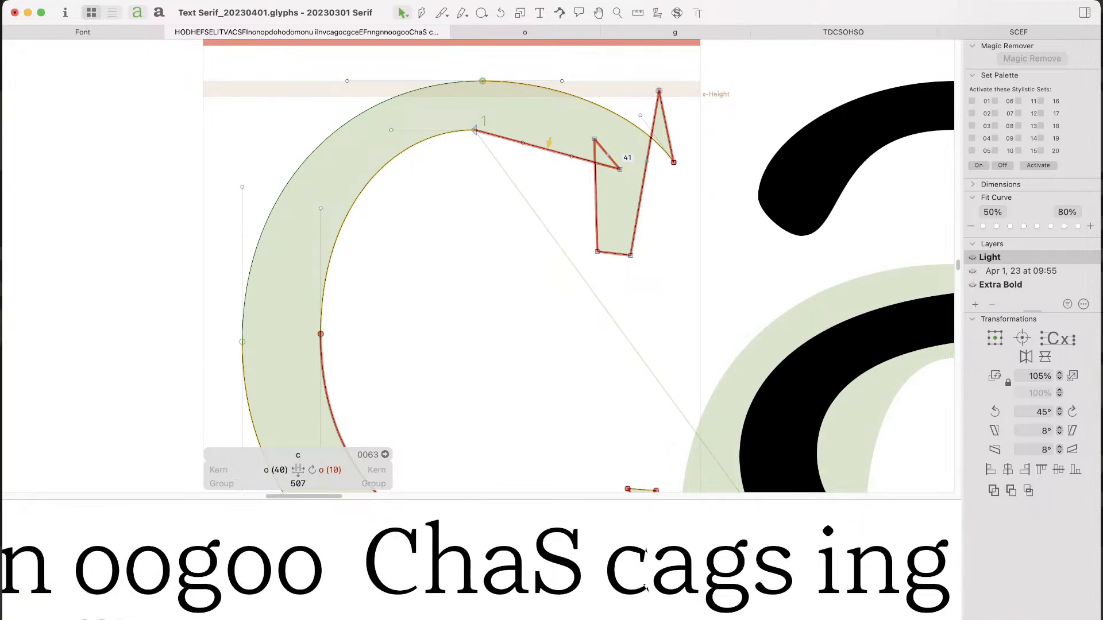
{"action": "key", "text": "space"}
{"action": "left_click", "coordinate": [553, 151]}
{"action": "left_click", "coordinate": [540, 148]}
{"action": "left_click", "coordinate": [536, 146]}
{"action": "left_click_drag", "start_coordinate": [523, 143], "coordinate": [522, 130]}
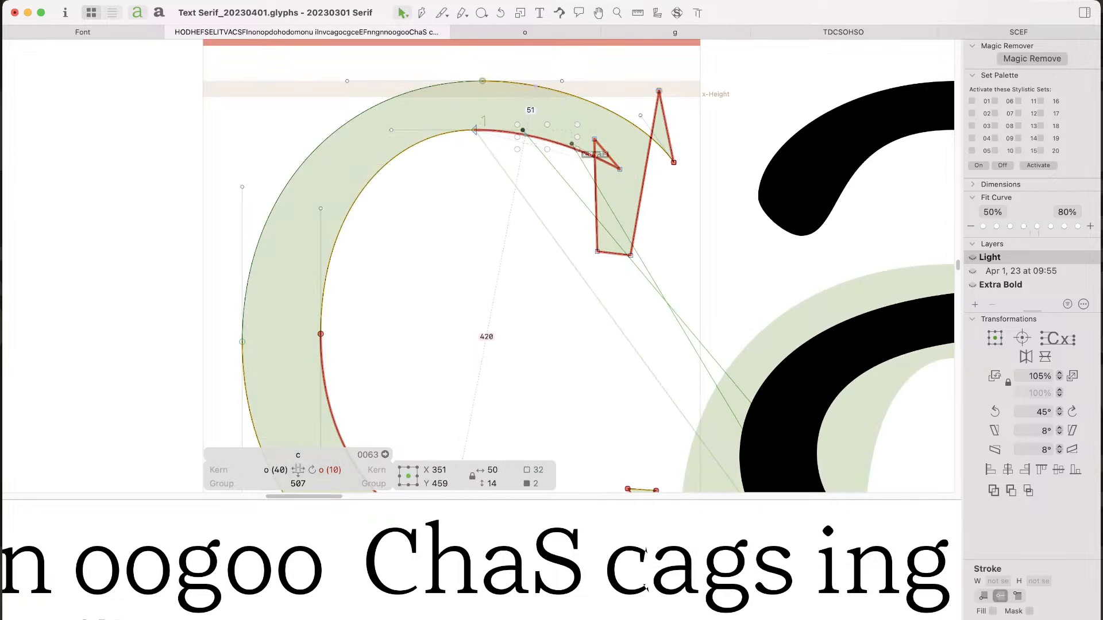
{"action": "left_click", "coordinate": [496, 123]}
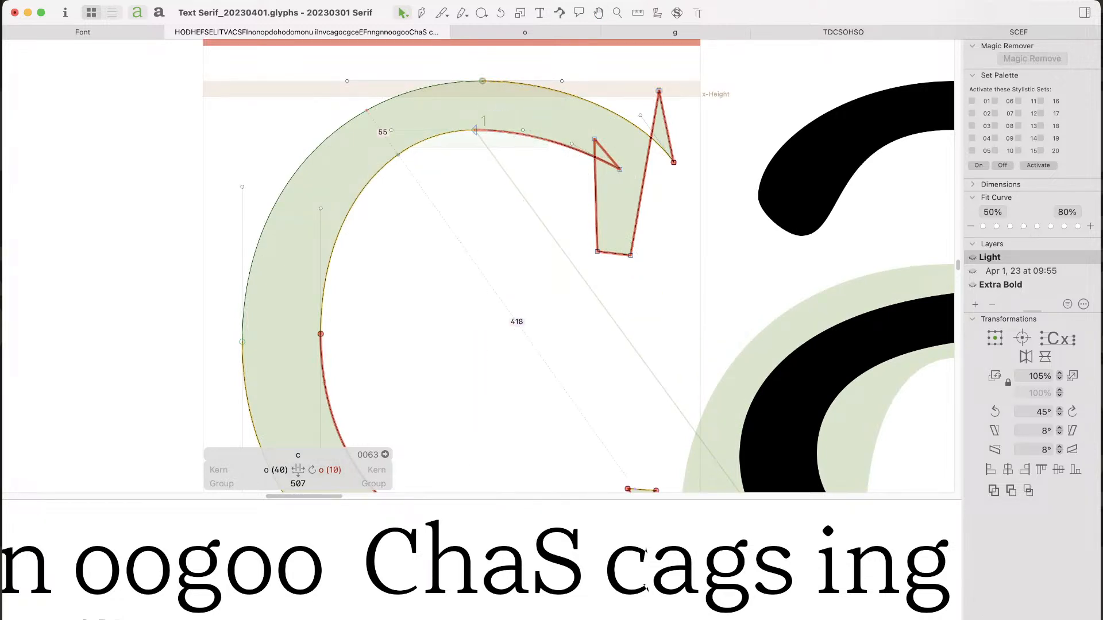
Step: Correct the path direction of the whole c and check it as a filled shape beside S, a and g
{"action": "left_click_drag", "start_coordinate": [373, 116], "coordinate": [539, 151]}
{"action": "left_click", "coordinate": [495, 161]}
{"action": "left_click", "coordinate": [474, 130]}
{"action": "key", "text": "space"}
{"action": "left_click_drag", "start_coordinate": [474, 131], "coordinate": [494, 67]}
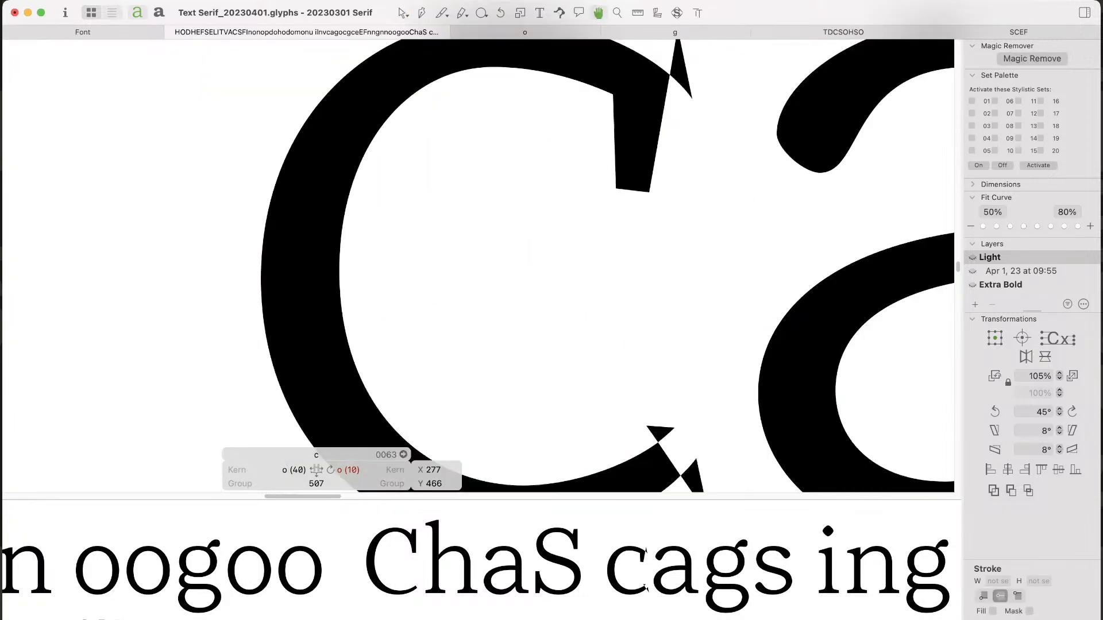
{"action": "key", "text": "super+a"}
{"action": "key", "text": "super+shift+r"}
{"action": "left_click", "coordinate": [494, 132]}
{"action": "key", "text": "space"}
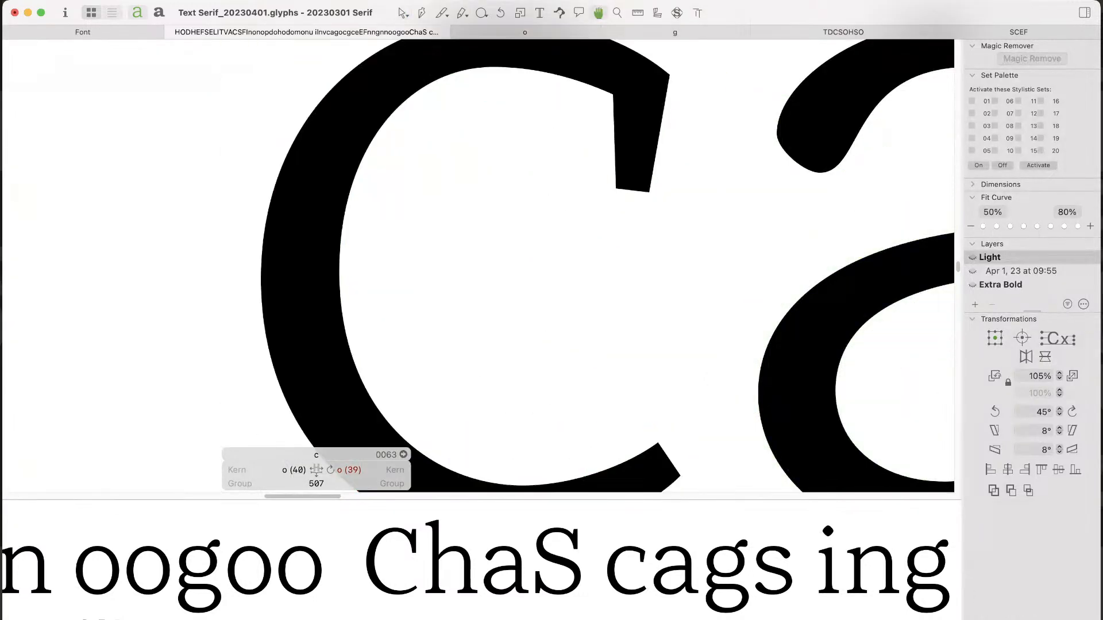
{"action": "left_click_drag", "start_coordinate": [494, 132], "coordinate": [419, 235]}
{"action": "key", "text": "super+minus"}
{"action": "key", "text": "super+minus"}
{"action": "key", "text": "space"}
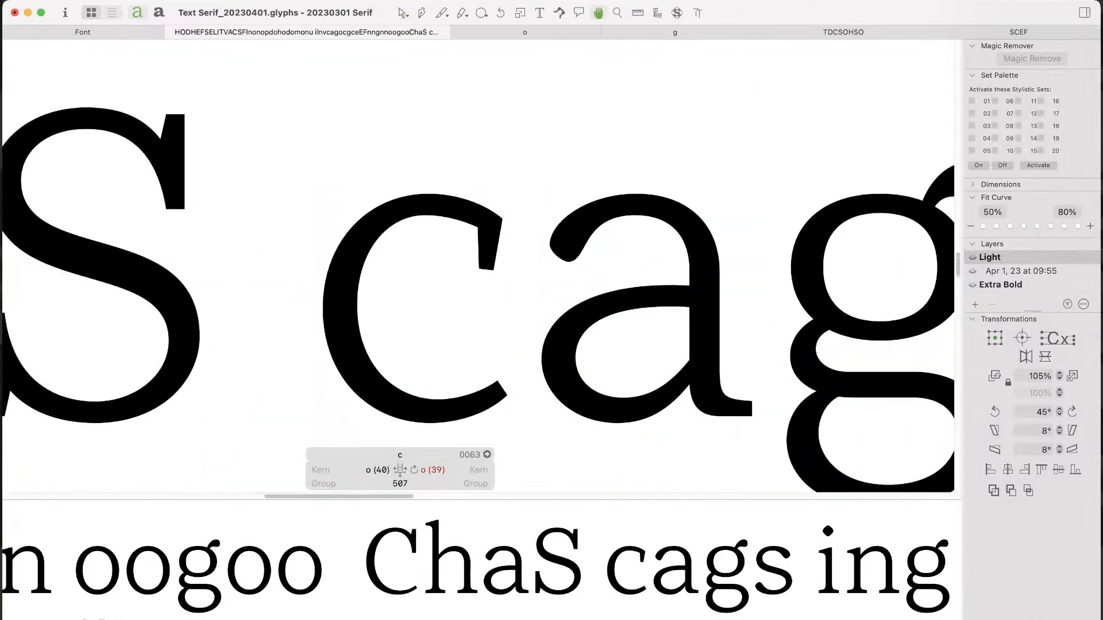
Step: Raise the serif's outer overlap corner slightly and move its two lower corners outward to a centre of X 453, Y 340
{"action": "key", "text": "super+space"}
{"action": "left_click_drag", "start_coordinate": [385, 128], "coordinate": [557, 398]}
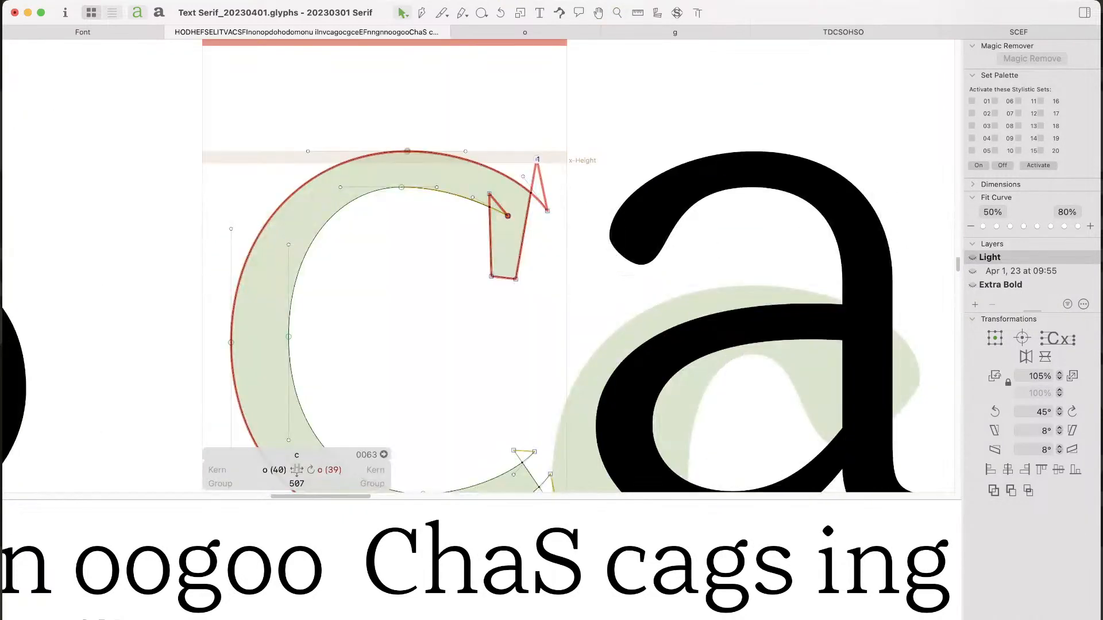
{"action": "left_click_drag", "start_coordinate": [537, 159], "coordinate": [537, 154]}
{"action": "mouse_move", "coordinate": [535, 268]}
{"action": "left_mouse_down"}
{"action": "mouse_move", "coordinate": [484, 287]}
{"action": "mouse_move", "coordinate": [540, 279]}
{"action": "left_mouse_up"}
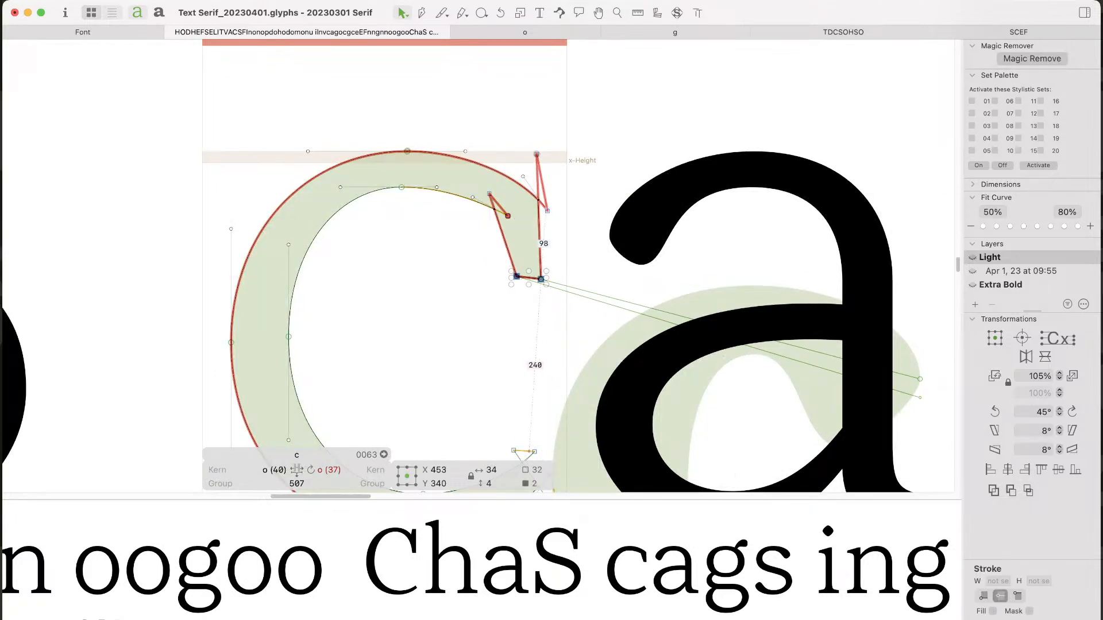
Step: Align the upper and lower outer nodes of the c's upper serif vertically at X 471
{"action": "key", "text": "super+space"}
{"action": "left_click_drag", "start_coordinate": [562, 137], "coordinate": [428, 292]}
{"action": "key", "text": "super+space"}
{"action": "mouse_move", "coordinate": [596, 98]}
{"action": "left_mouse_down"}
{"action": "mouse_move", "coordinate": [442, 353]}
{"action": "mouse_move", "coordinate": [439, 383]}
{"action": "left_mouse_up"}
{"action": "key", "text": "a"}
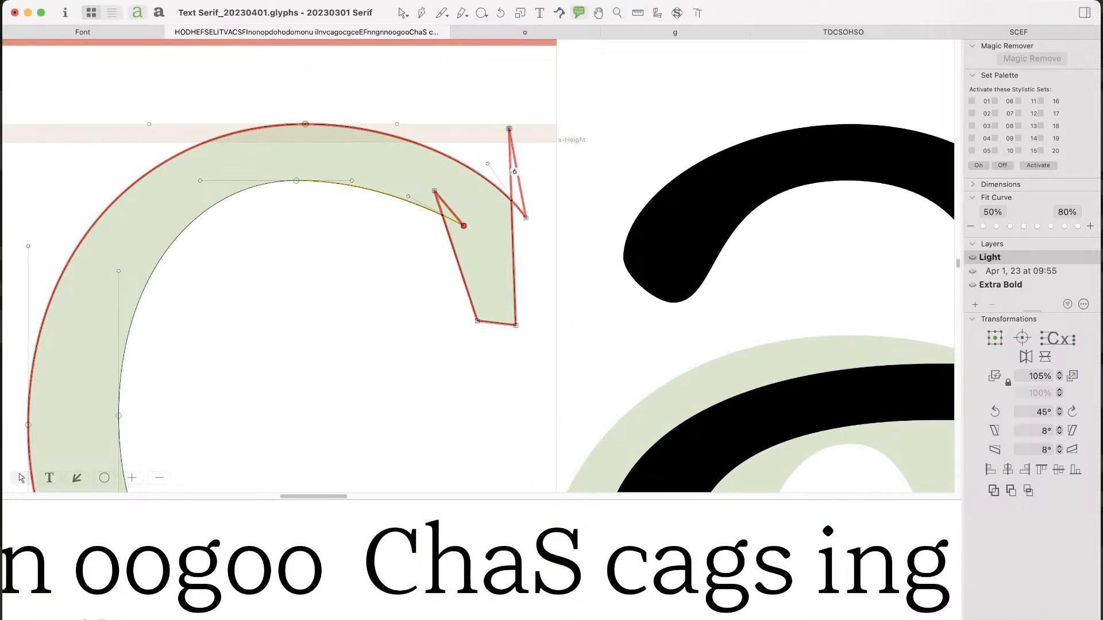
{"action": "key", "text": "v"}
{"action": "left_click", "coordinate": [509, 128]}
{"action": "left_click", "coordinate": [515, 325], "text": "shift"}
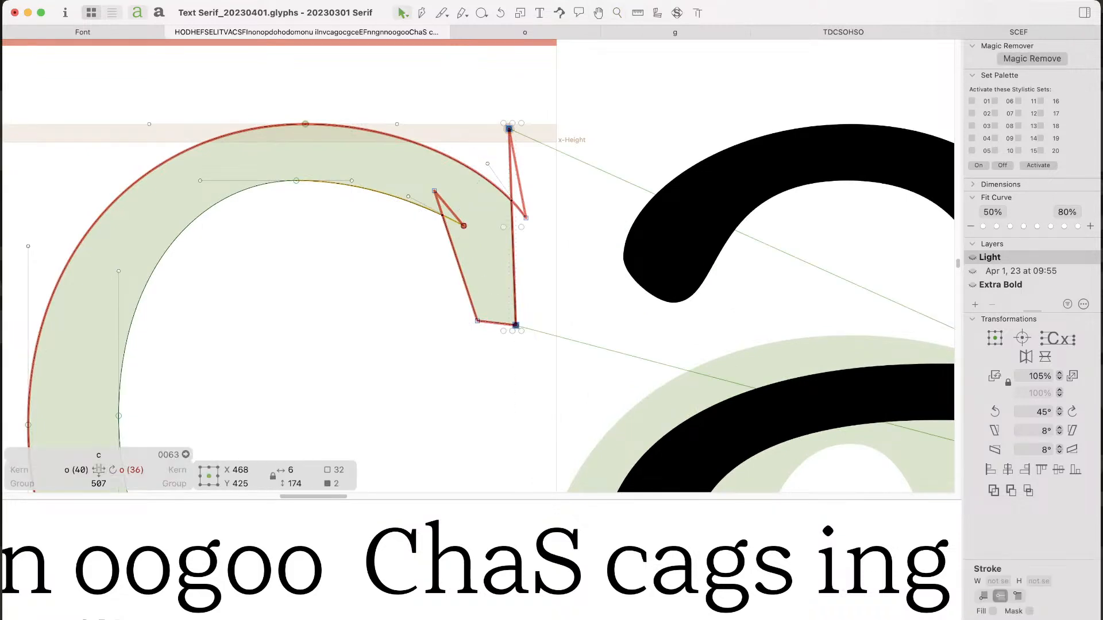
{"action": "key", "text": "super+shift+a"}
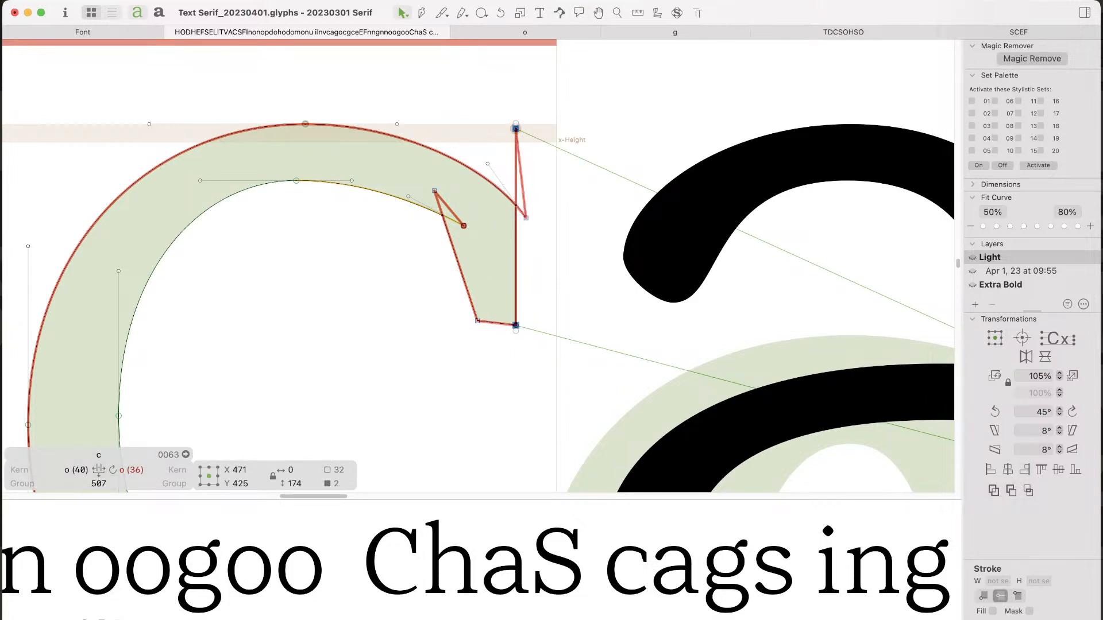
Step: Move the upper serif's vertical outer edge inward to X 441
{"action": "key", "text": "space"}
{"action": "left_click_drag", "start_coordinate": [515, 325], "coordinate": [580, 263]}
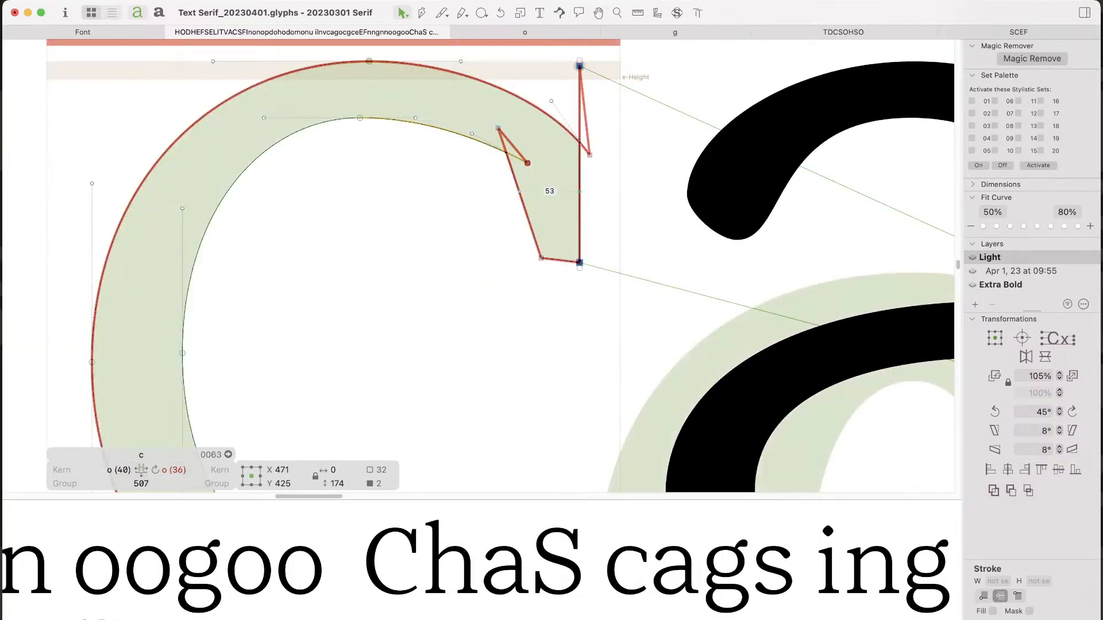
{"action": "key", "text": "Left"}
{"action": "key", "text": "Left"}
{"action": "key", "text": "Left"}
{"action": "key", "text": "Left"}
{"action": "key", "text": "Left"}
{"action": "key", "text": "Left"}
{"action": "key", "text": "Left"}
{"action": "key", "text": "Left"}
{"action": "key", "text": "Left"}
{"action": "key", "text": "Left"}
{"action": "key", "text": "Left"}
{"action": "key", "text": "Left"}
{"action": "key", "text": "Left"}
{"action": "key", "text": "Left"}
{"action": "key", "text": "Left"}
{"action": "key", "text": "Left"}
{"action": "key", "text": "Left"}
{"action": "key", "text": "Left"}
{"action": "key", "text": "Left"}
{"action": "key", "text": "Left"}
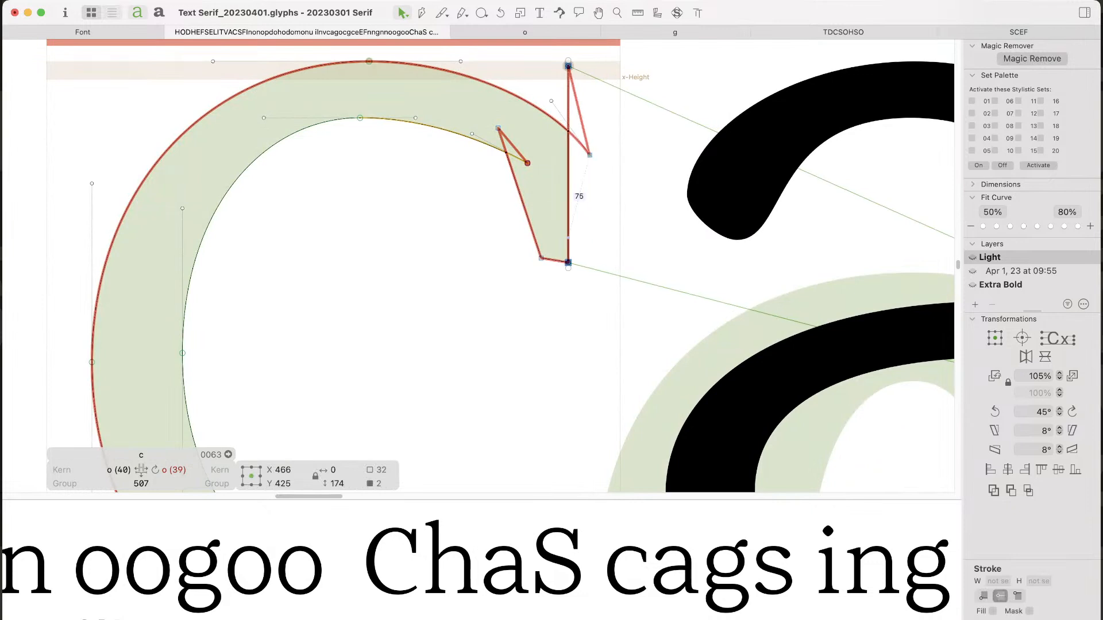
{"action": "key", "text": "Left"}
{"action": "key", "text": "Left"}
{"action": "key", "text": "Left"}
{"action": "key", "text": "Left"}
{"action": "key", "text": "Left"}
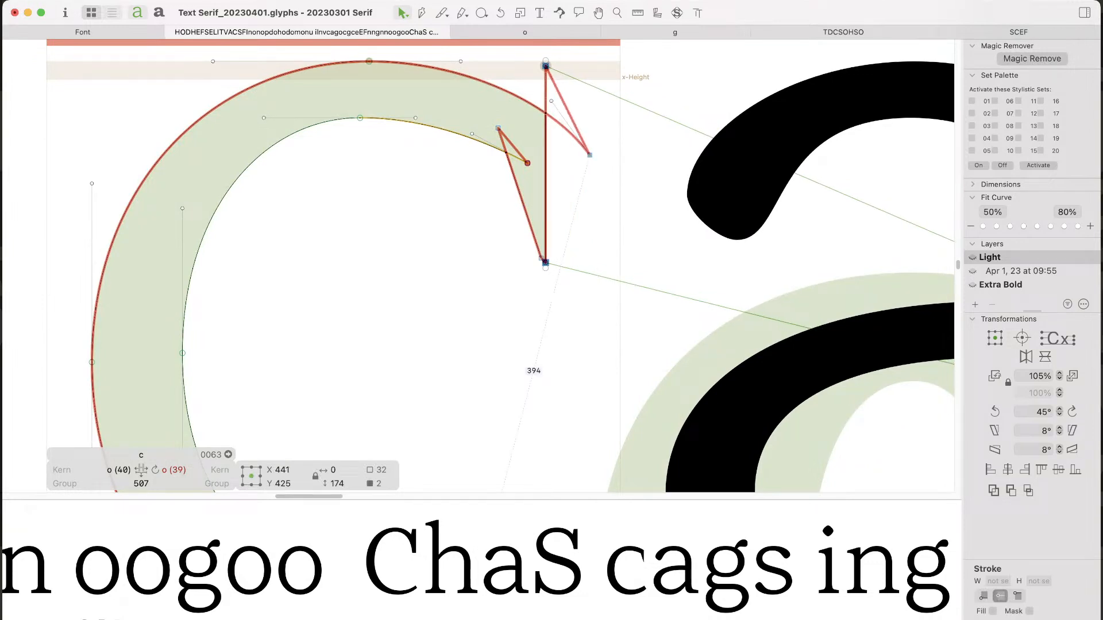
{"action": "left_click", "coordinate": [583, 202]}
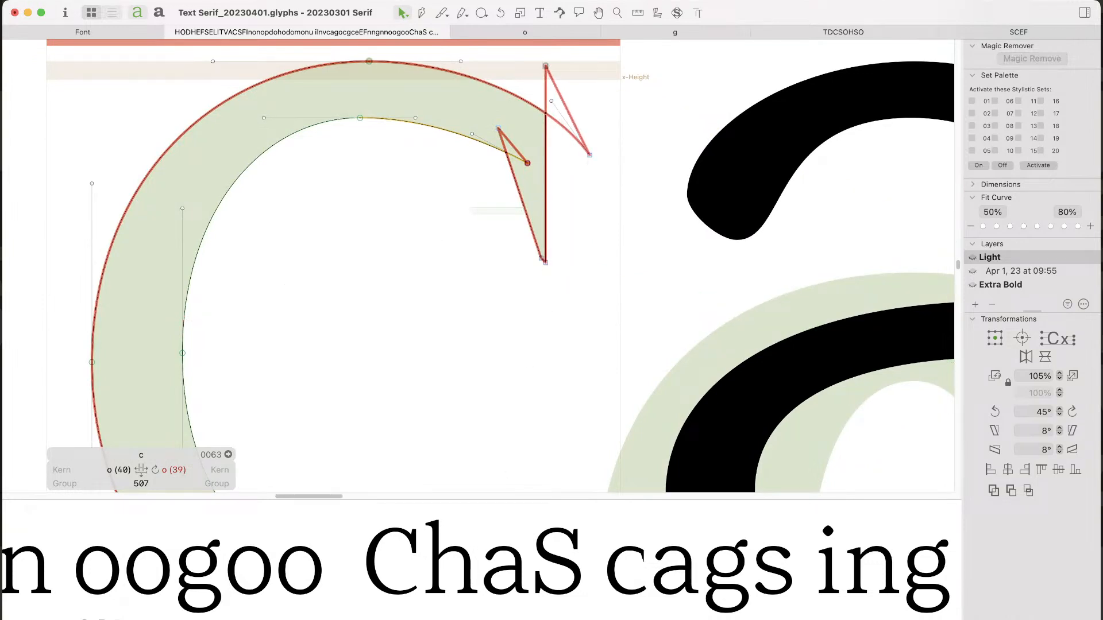
Step: Shift the serif's slanted inner side away from the outer edge to a centre of X 378
{"action": "left_click", "coordinate": [523, 204]}
{"action": "key", "text": "shift+Left"}
{"action": "key", "text": "shift+Left"}
{"action": "key", "text": "shift+Left"}
{"action": "key", "text": "shift+Left"}
{"action": "key", "text": "shift+Left"}
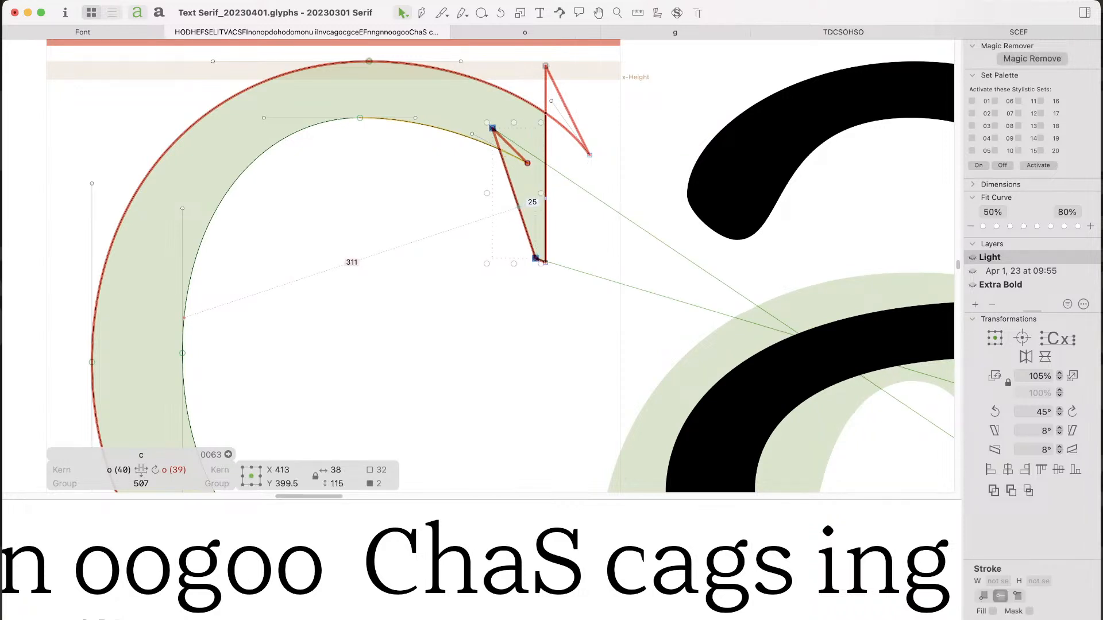
{"action": "key", "text": "shift+Left"}
{"action": "key", "text": "shift+Left"}
{"action": "key", "text": "shift+Left"}
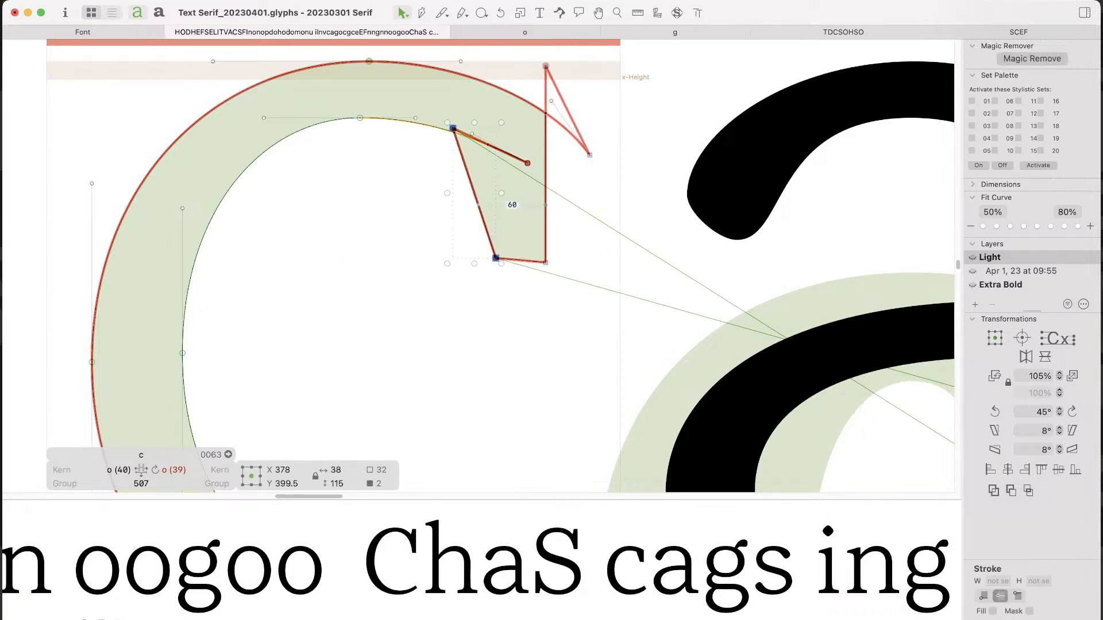
Step: Raise the serif's upper inner overlap corner 30 units, deeper into the c's arc
{"action": "left_click_drag", "start_coordinate": [472, 154], "coordinate": [445, 99]}
{"action": "key", "text": "shift+Up"}
{"action": "key", "text": "shift+Up"}
{"action": "key", "text": "shift+Up"}
Step: Level the serif's two bottom corners horizontally and lower the edge to Y 318
{"action": "left_click_drag", "start_coordinate": [478, 273], "coordinate": [592, 238]}
{"action": "key", "text": "super+shift+a"}
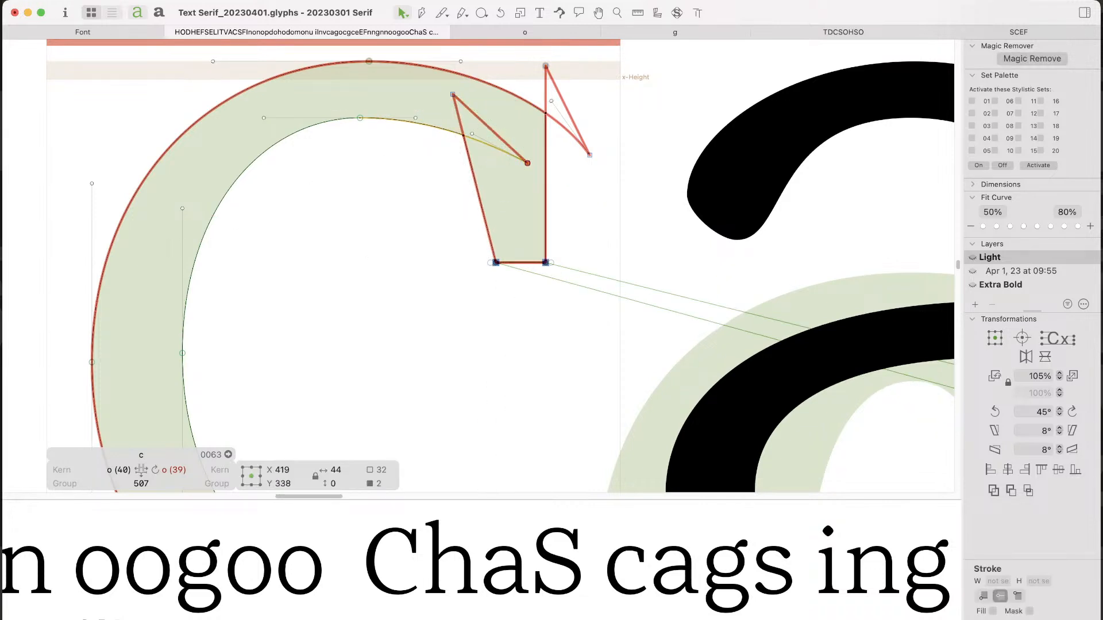
{"action": "key", "text": "shift+Down"}
{"action": "key", "text": "shift+Down"}
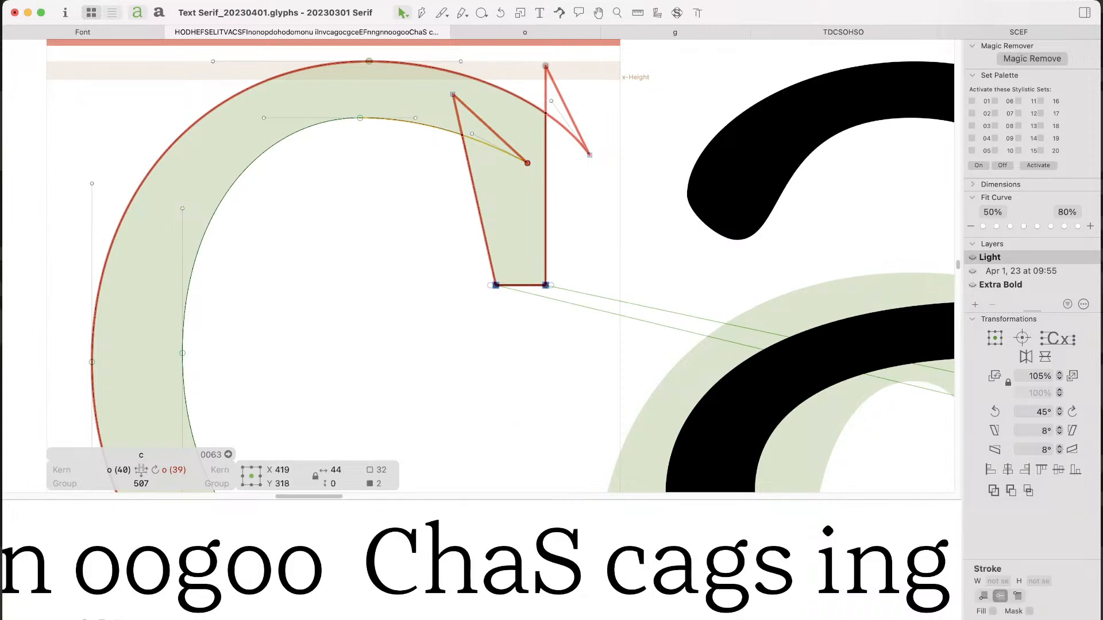
Step: Narrow the serif's foot by moving its lower inner corner to X 403, Y 318
{"action": "left_click", "coordinate": [484, 256]}
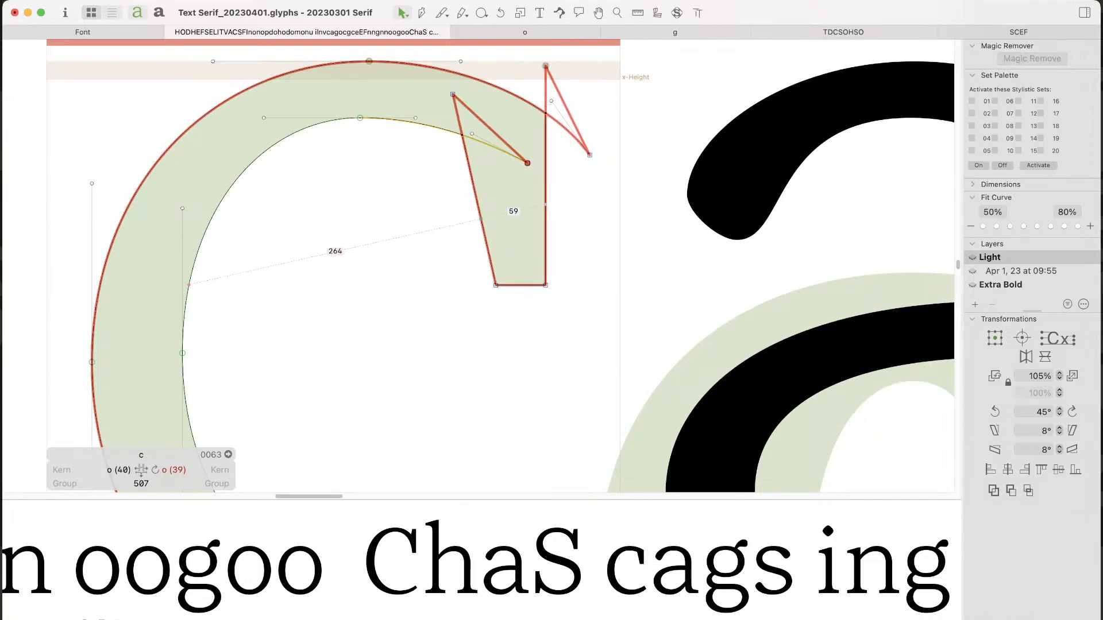
{"action": "left_click", "coordinate": [487, 243]}
{"action": "left_click_drag", "start_coordinate": [489, 251], "coordinate": [501, 284]}
{"action": "key", "text": "super+z"}
{"action": "left_click", "coordinate": [496, 284]}
{"action": "key", "text": "Right"}
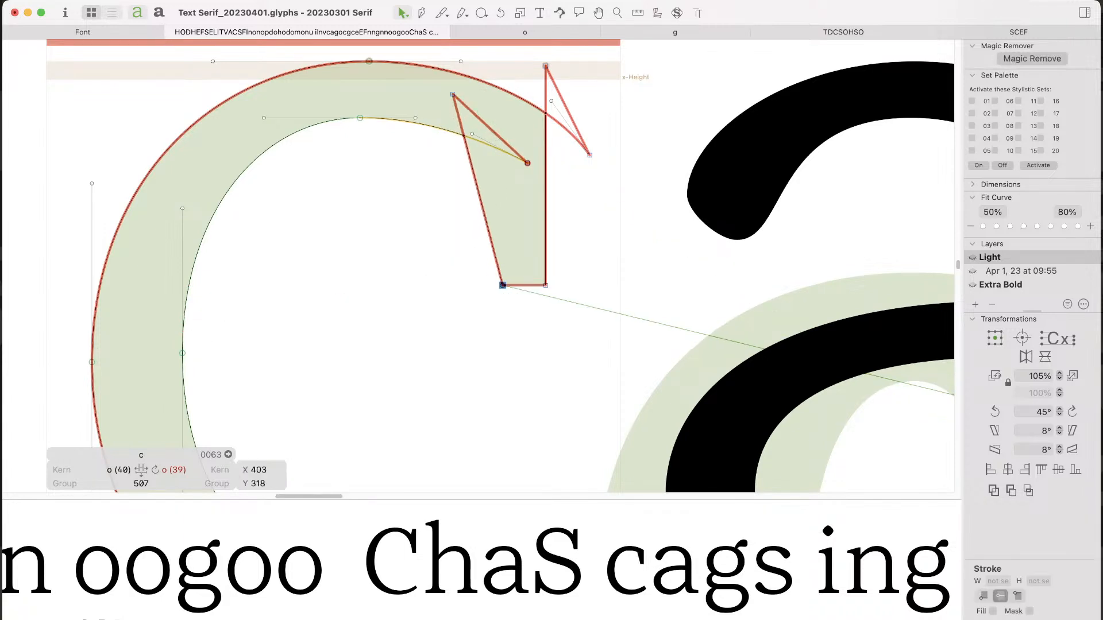
{"action": "left_click", "coordinate": [489, 322]}
{"action": "key", "text": "space"}
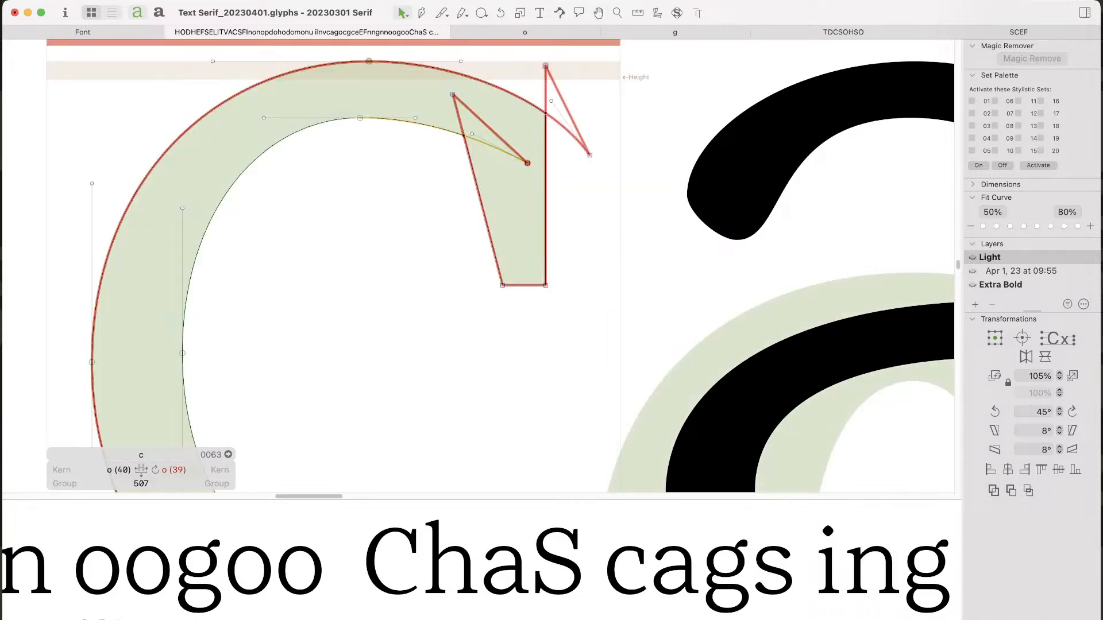
Step: Shift both handles of the inner arc's segment leading into the serif 10 units towards it, centred at X 361
{"action": "key", "text": "x"}
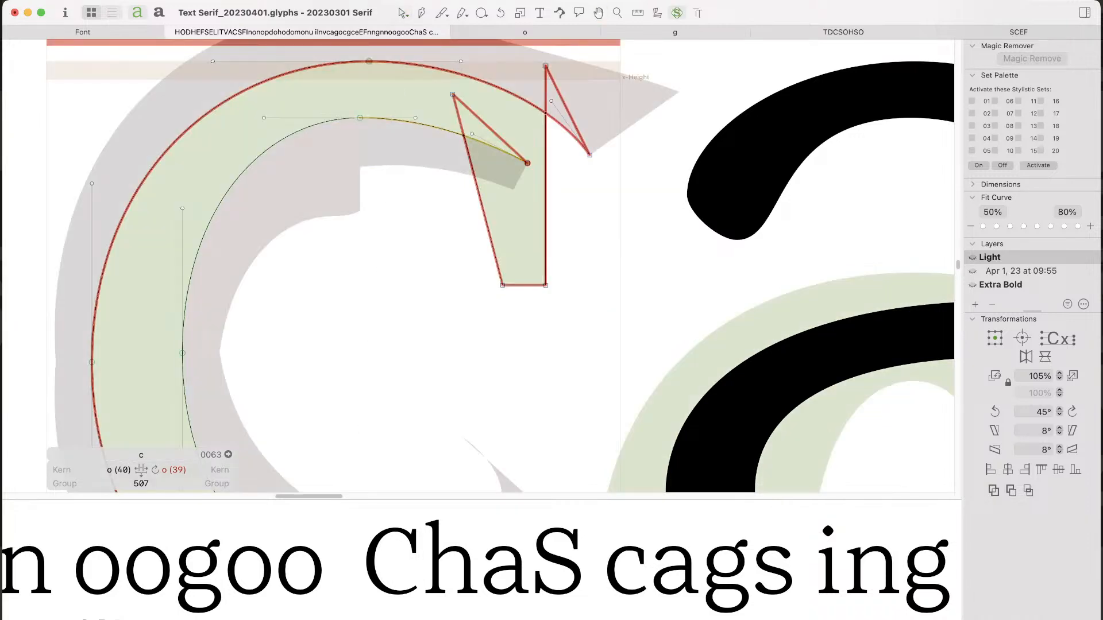
{"action": "left_click", "coordinate": [415, 118]}
{"action": "left_click", "coordinate": [472, 134], "text": "shift"}
{"action": "key", "text": "space"}
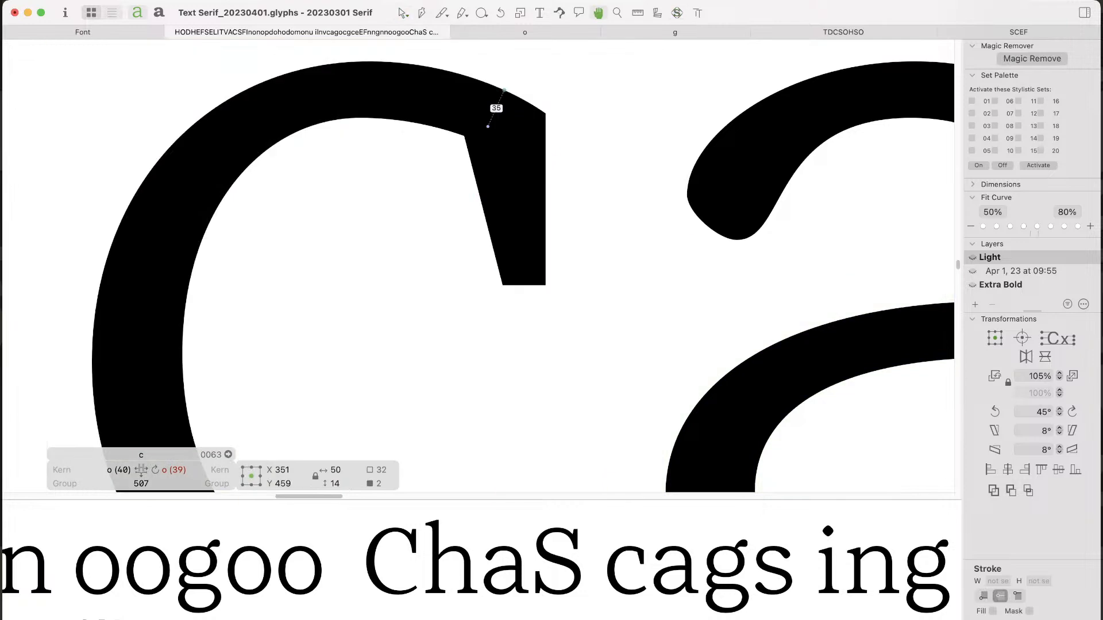
{"action": "key", "text": "shift+Right"}
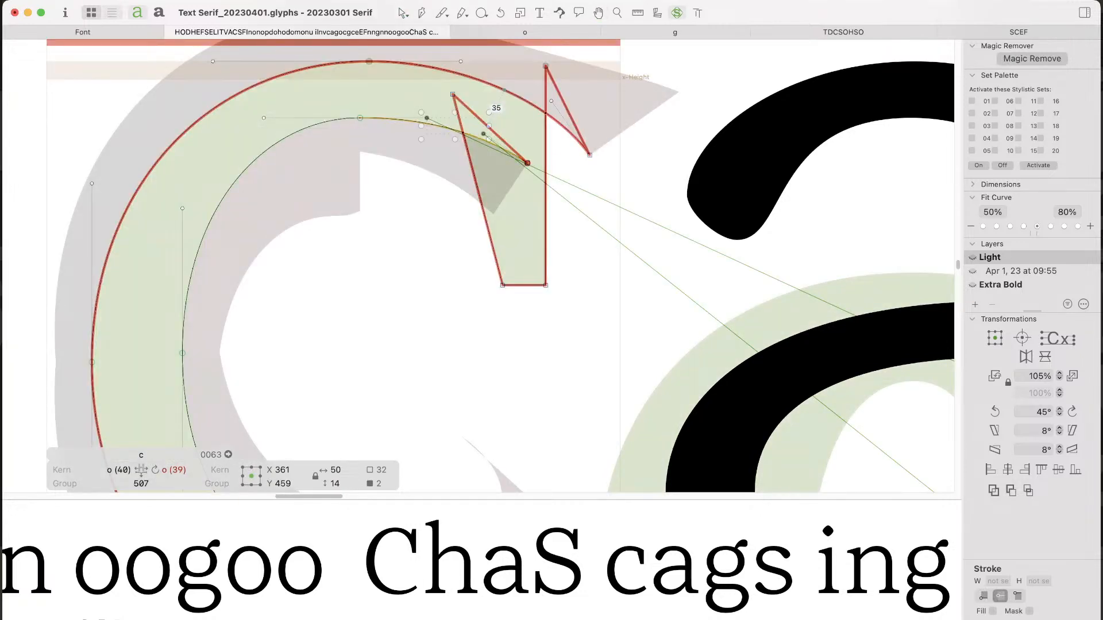
{"action": "left_click", "coordinate": [501, 92]}
Step: Slide the inner arc's top node towards the serif to about X 294, keeping its handles in place
{"action": "left_click", "coordinate": [360, 118]}
{"action": "key", "text": "alt+shift+Right"}
{"action": "key", "text": "alt+shift+Right"}
{"action": "key", "text": "alt+shift+Right"}
{"action": "key", "text": "alt+shift+Right"}
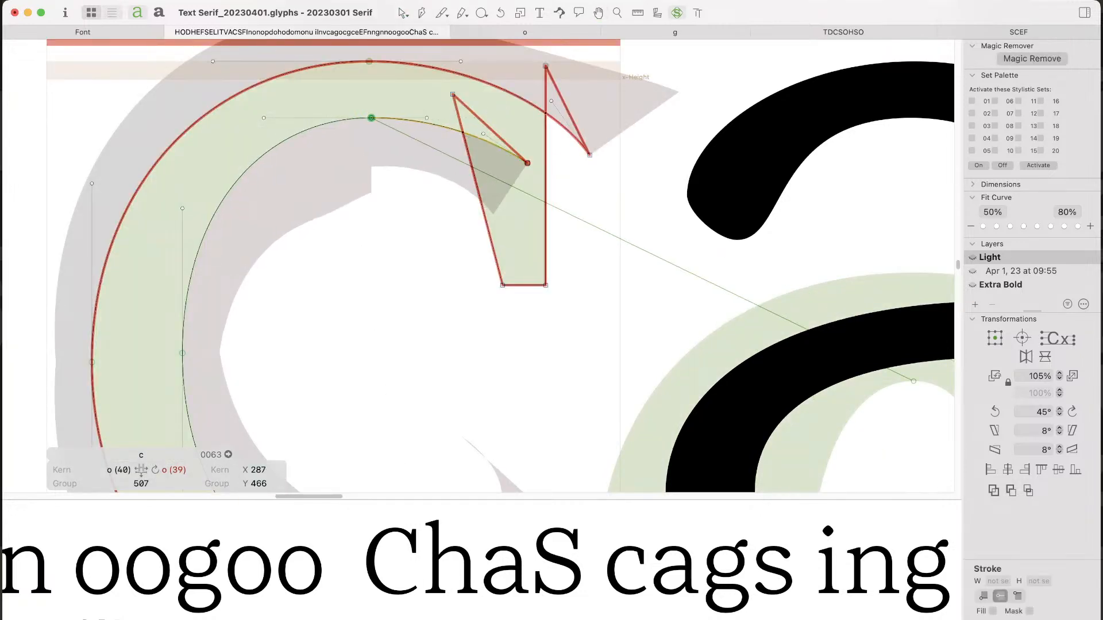
{"action": "key", "text": "alt+Left"}
{"action": "key", "text": "alt+Left"}
{"action": "key", "text": "alt+Left"}
{"action": "key", "text": "alt+Left"}
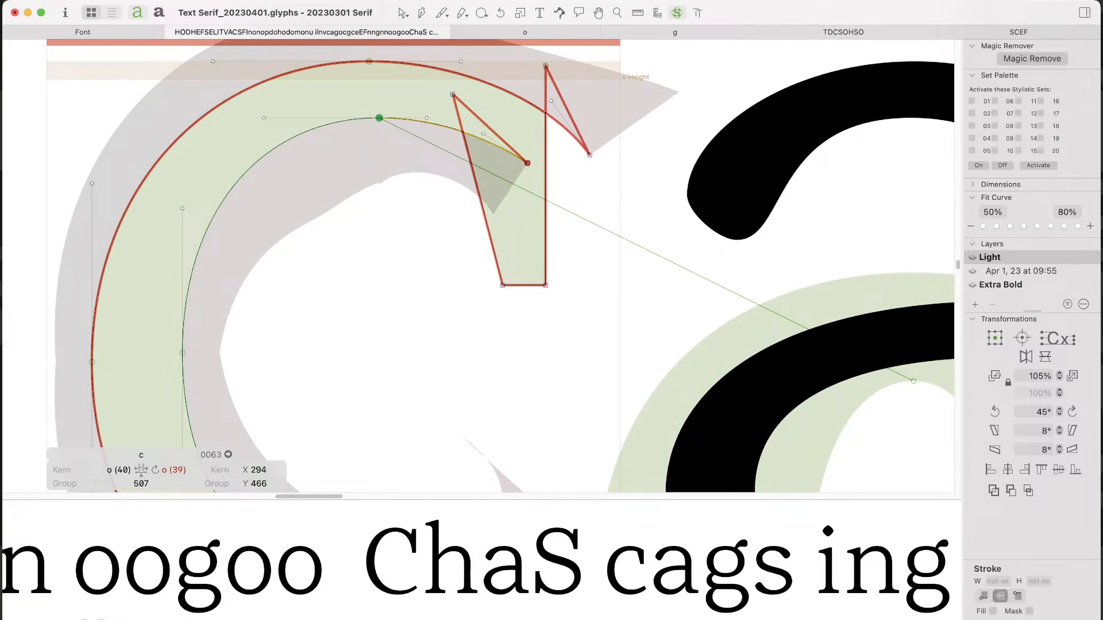
{"action": "key", "text": "v"}
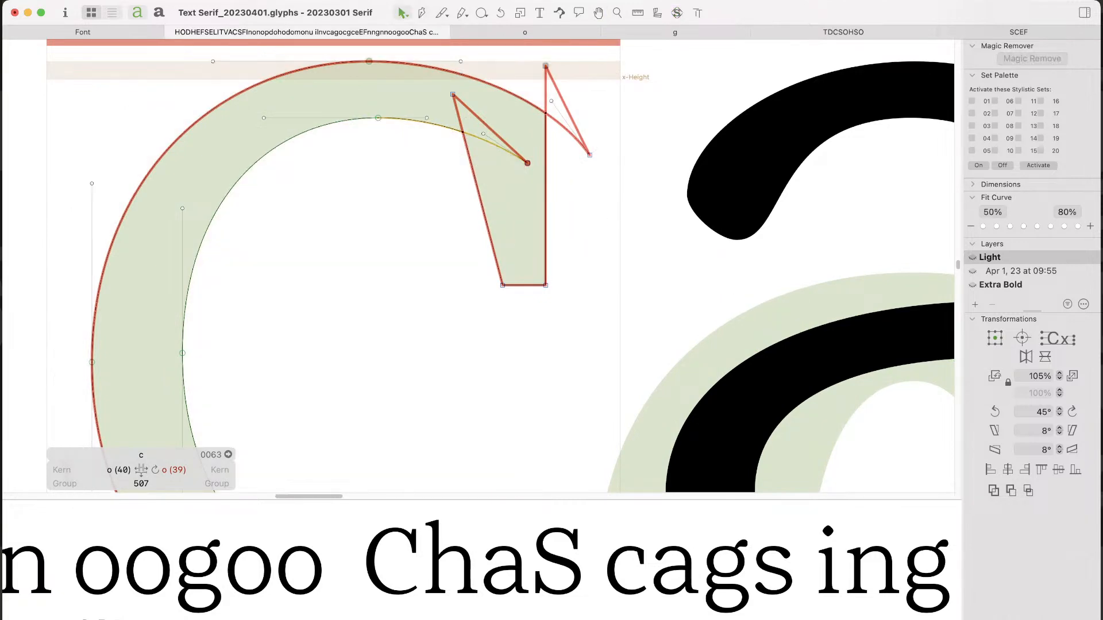
Step: Insert a second c after the first letter of "cags" in the sample text
{"action": "key", "text": "super+minus"}
{"action": "key", "text": "super+minus"}
{"action": "key", "text": "super+minus"}
{"action": "key", "text": "super+minus"}
{"action": "key", "text": "super+minus"}
{"action": "left_click_drag", "start_coordinate": [666, 276], "coordinate": [440, 219]}
{"action": "key", "text": "t"}
{"action": "left_click", "coordinate": [667, 229]}
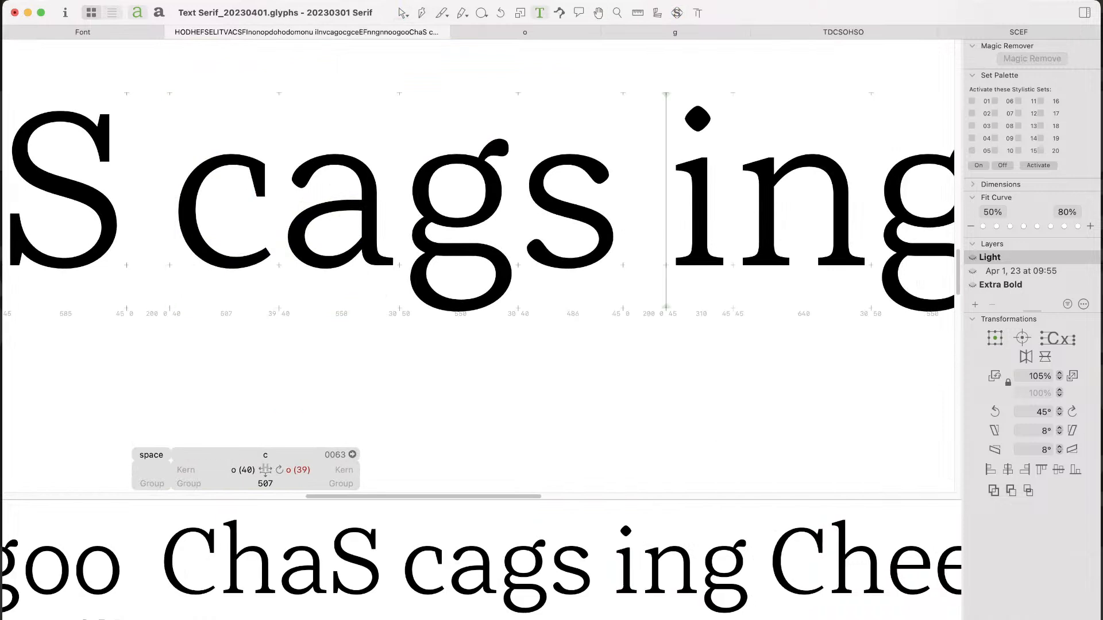
{"action": "key", "text": "super+minus"}
{"action": "left_click", "coordinate": [363, 228]}
{"action": "type", "text": "c"}
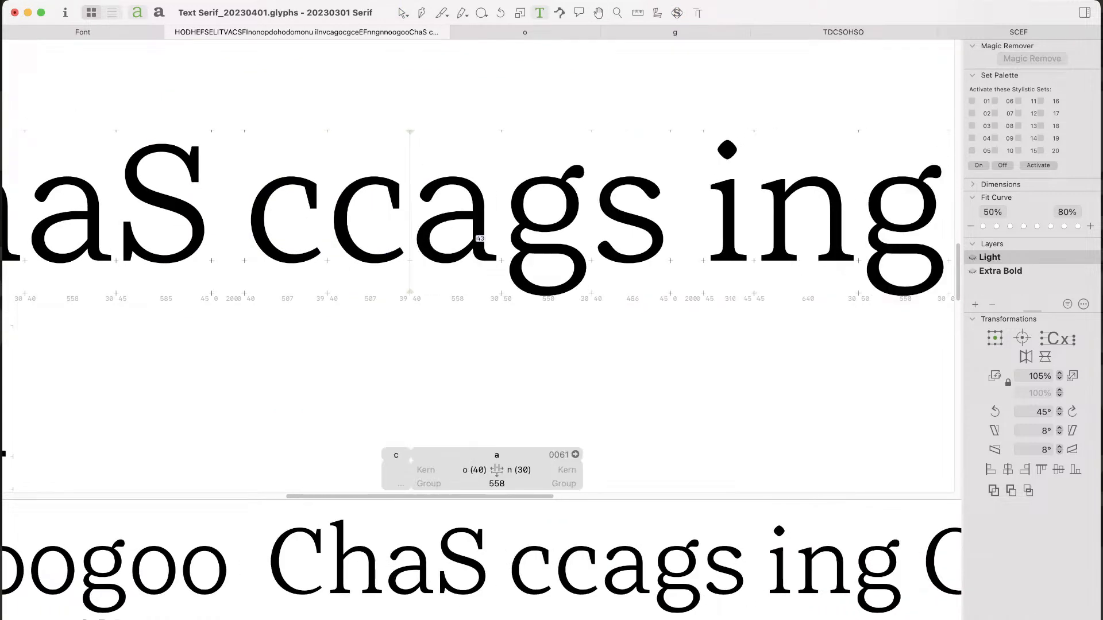
Step: Show the "Apr 1, 23 at 09:55" backup layer for the second c in "ccags"
{"action": "key", "text": "Escape"}
{"action": "double_click", "coordinate": [369, 227]}
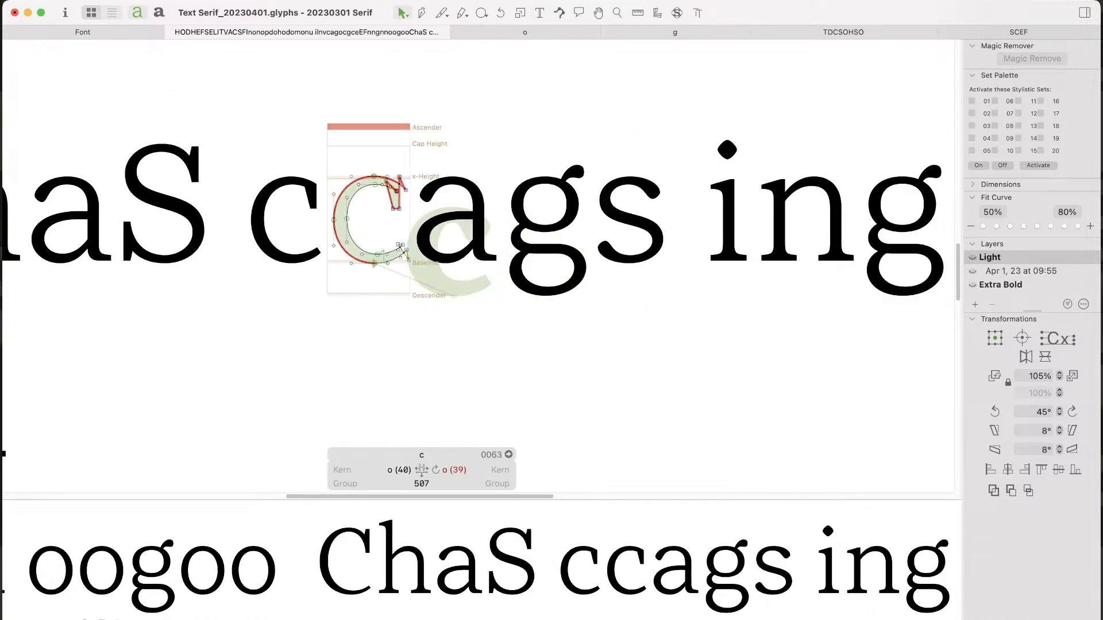
{"action": "left_click", "coordinate": [1021, 271]}
{"action": "key", "text": "Escape"}
{"action": "left_click", "coordinate": [702, 221]}
{"action": "key", "text": "super+minus"}
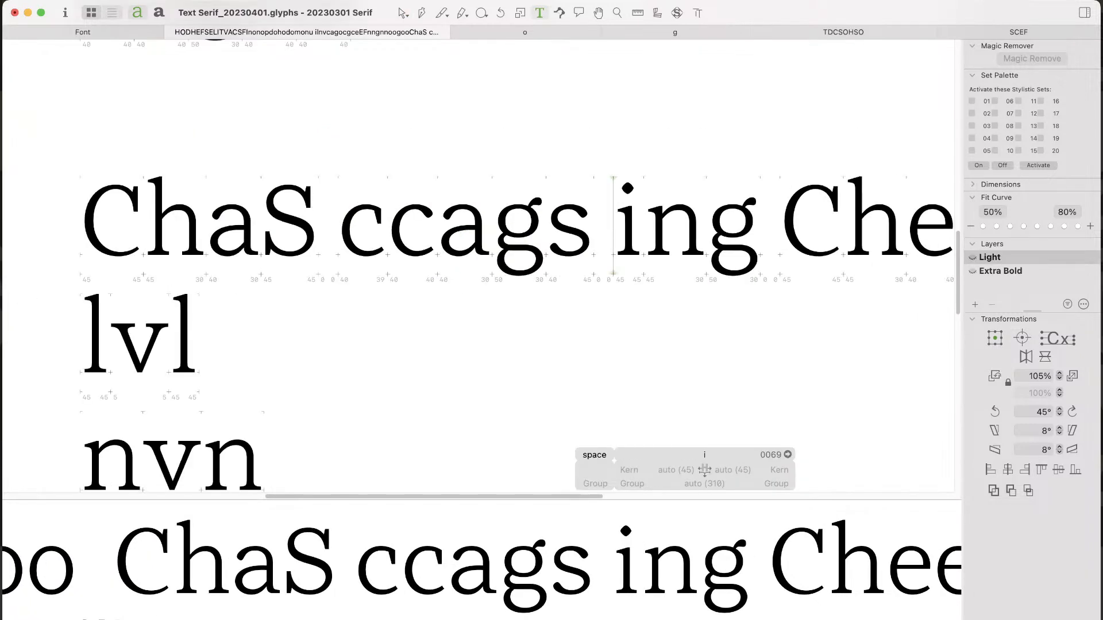
Step: Delete h and a from "ChaS" so that only "CS" precedes "ccags" in the sample text
{"action": "double_click", "coordinate": [873, 224]}
{"action": "key", "text": "space"}
{"action": "left_click_drag", "start_coordinate": [874, 224], "coordinate": [813, 291]}
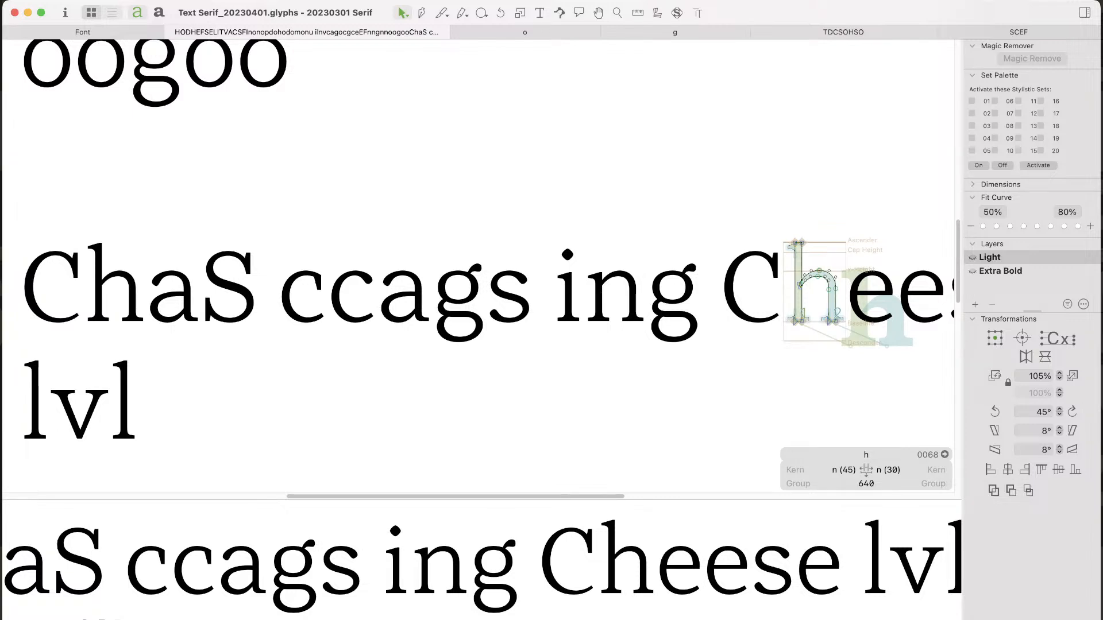
{"action": "key", "text": "t"}
{"action": "left_click", "coordinate": [172, 288]}
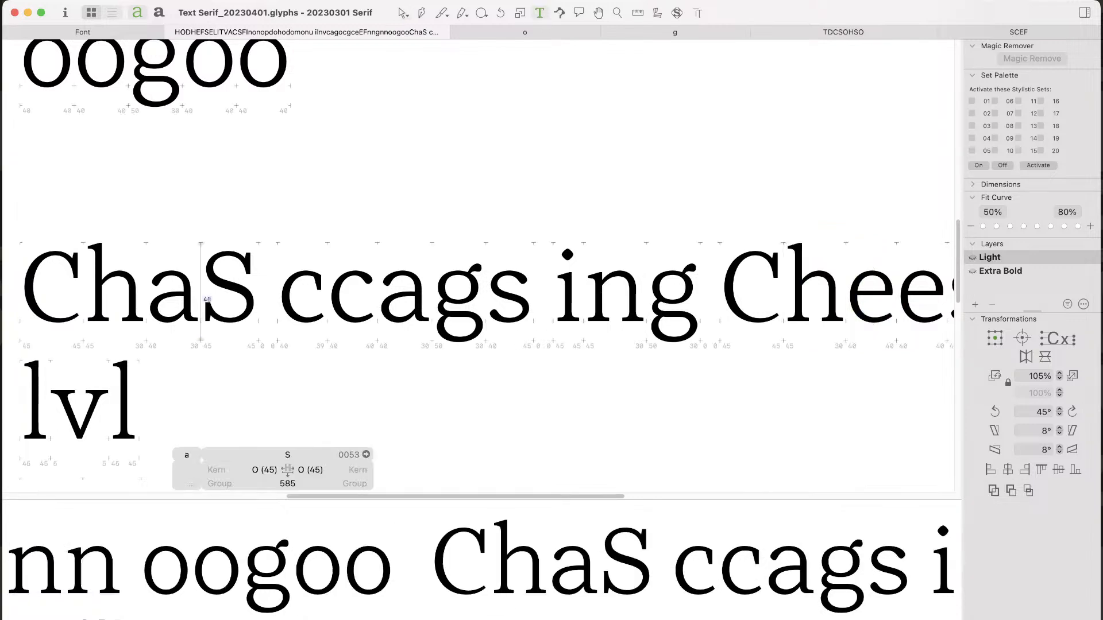
{"action": "key", "text": "BackSpace"}
{"action": "key", "text": "BackSpace"}
{"action": "key", "text": "Escape"}
{"action": "left_click_drag", "start_coordinate": [132, 309], "coordinate": [320, 298]}
{"action": "scroll", "coordinate": [341, 314], "scroll_direction": "up", "scroll_amount": 5}
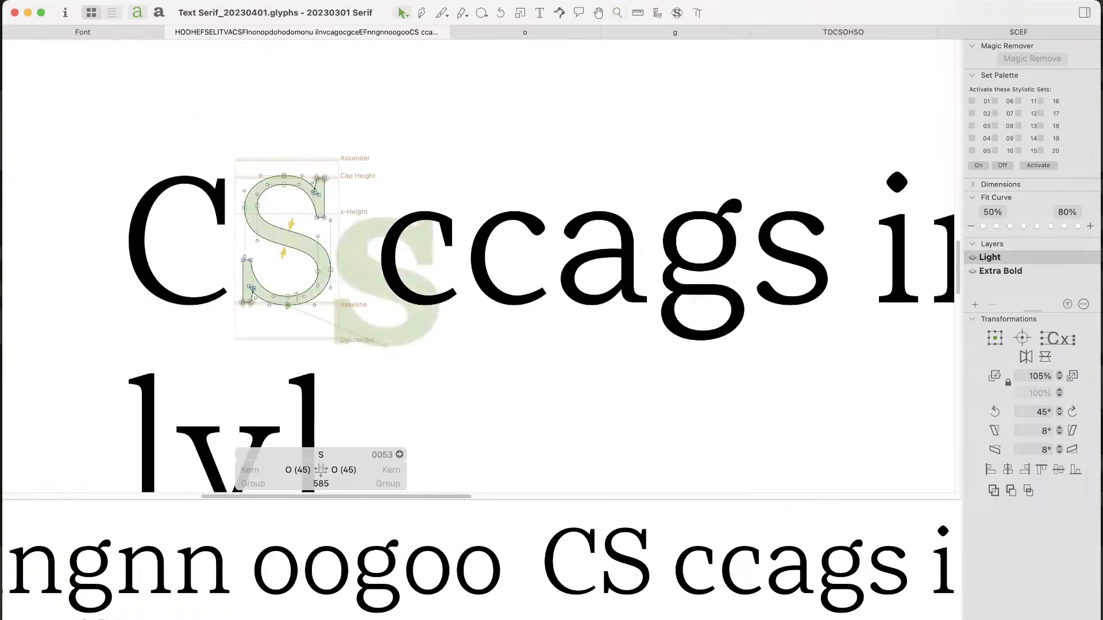
Step: Compare the cut-serif c with the round-terminal c and the capitals C and S as filled shapes
{"action": "key", "text": "t"}
{"action": "key", "text": "Escape"}
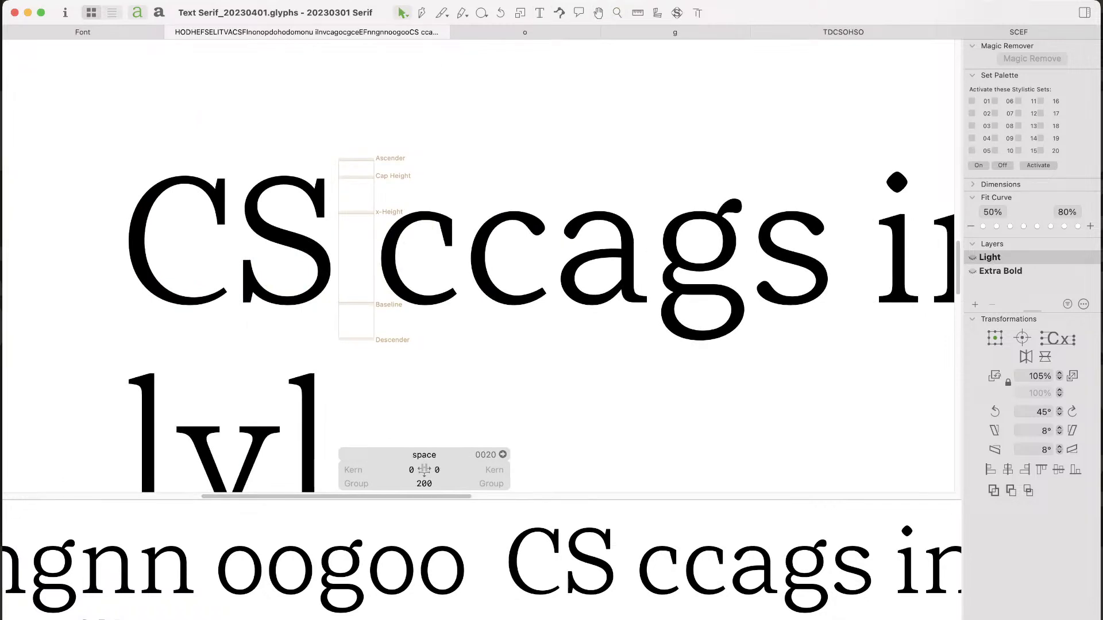
{"action": "key", "text": "t"}
{"action": "left_click", "coordinate": [326, 403]}
{"action": "key", "text": "Escape"}
{"action": "left_click_drag", "start_coordinate": [326, 321], "coordinate": [289, 466]}
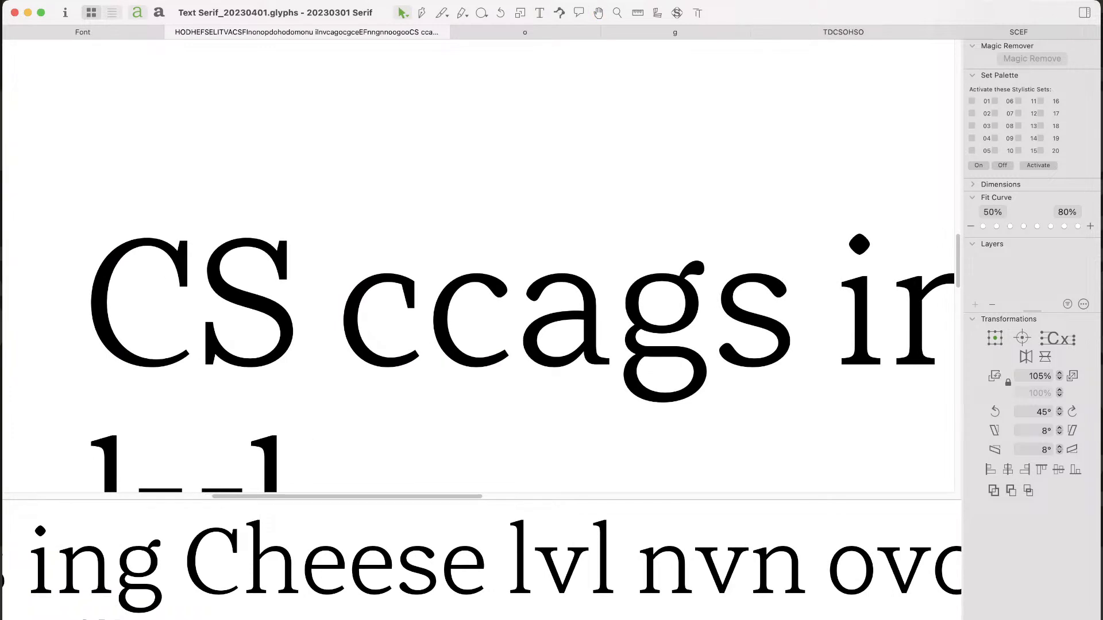
{"action": "left_click_drag", "start_coordinate": [289, 465], "coordinate": [273, 404]}
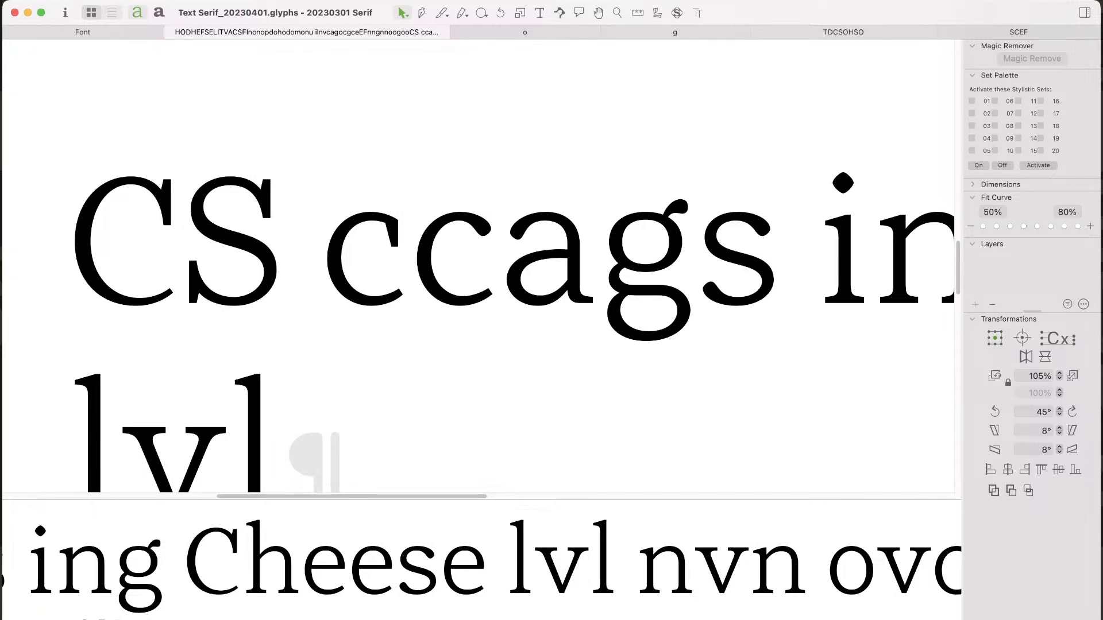
{"action": "key", "text": "super+Tab"}
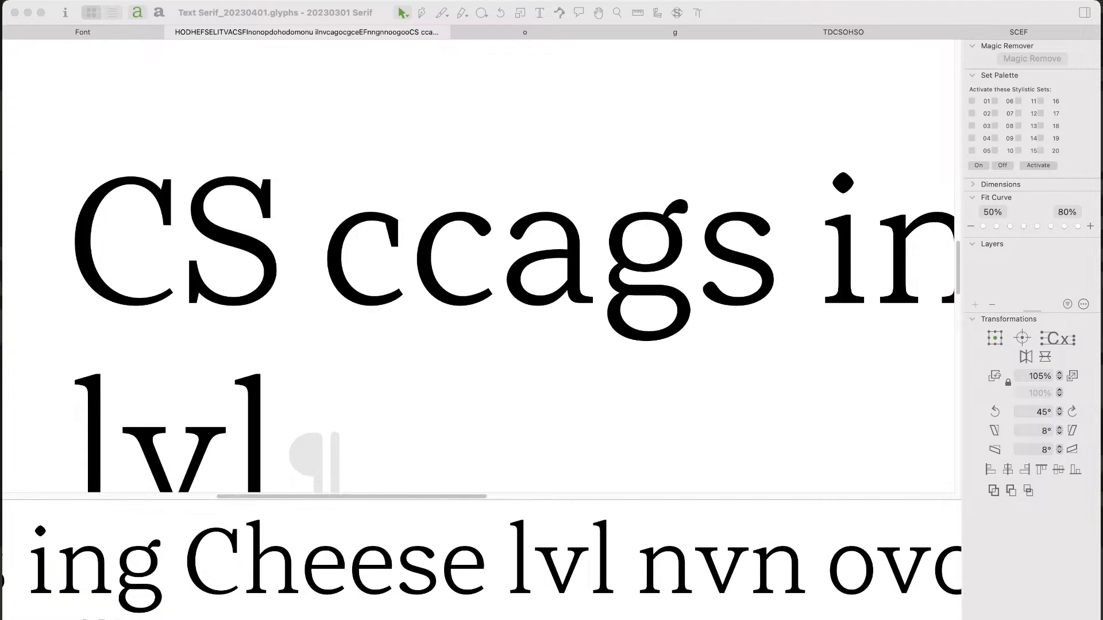
{"action": "key", "text": "super+Tab"}
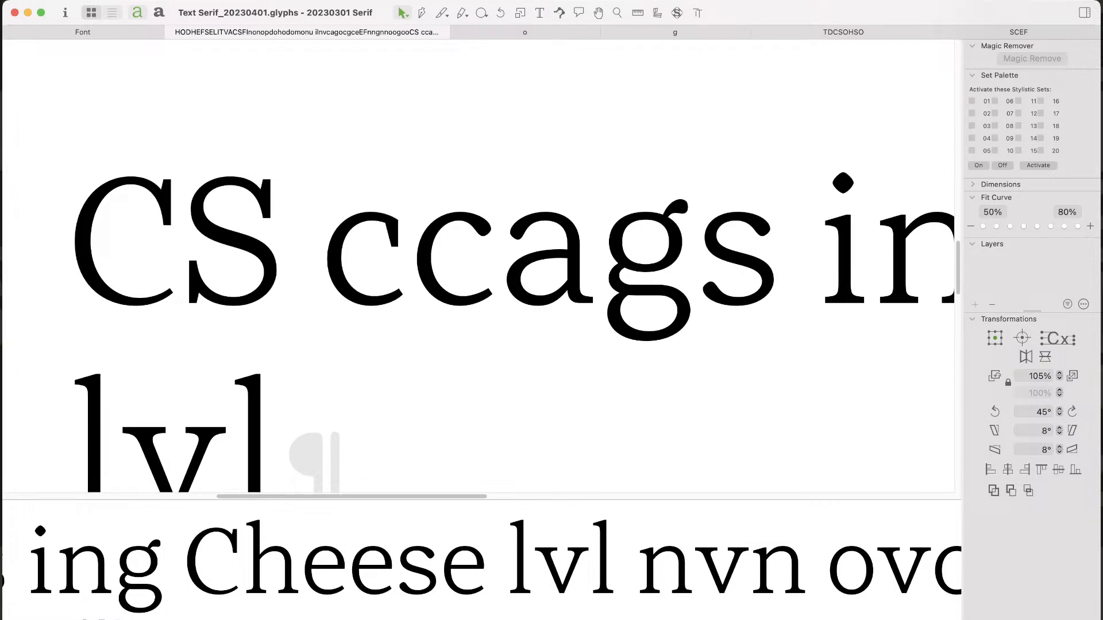
Step: Open the first c of "ccags" and move its serif's upper inner overlap corner to X 354, Y 487
{"action": "key", "text": "super+space"}
{"action": "left_click_drag", "start_coordinate": [307, 172], "coordinate": [455, 305]}
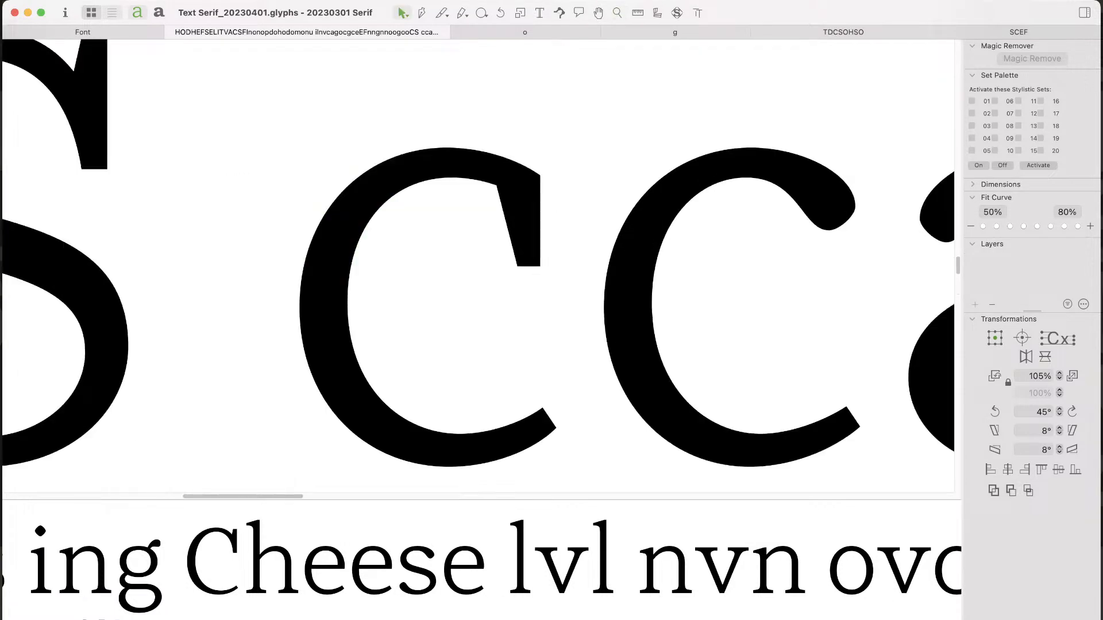
{"action": "double_click", "coordinate": [506, 183]}
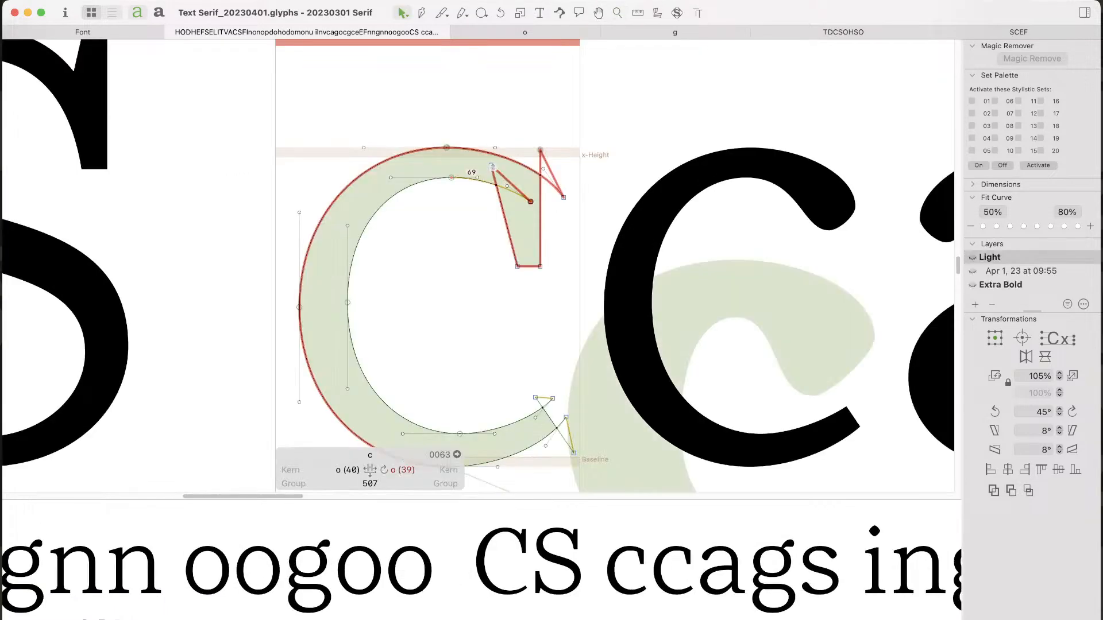
{"action": "left_click", "coordinate": [492, 167]}
{"action": "key", "text": "space"}
{"action": "key", "text": "shift+Left"}
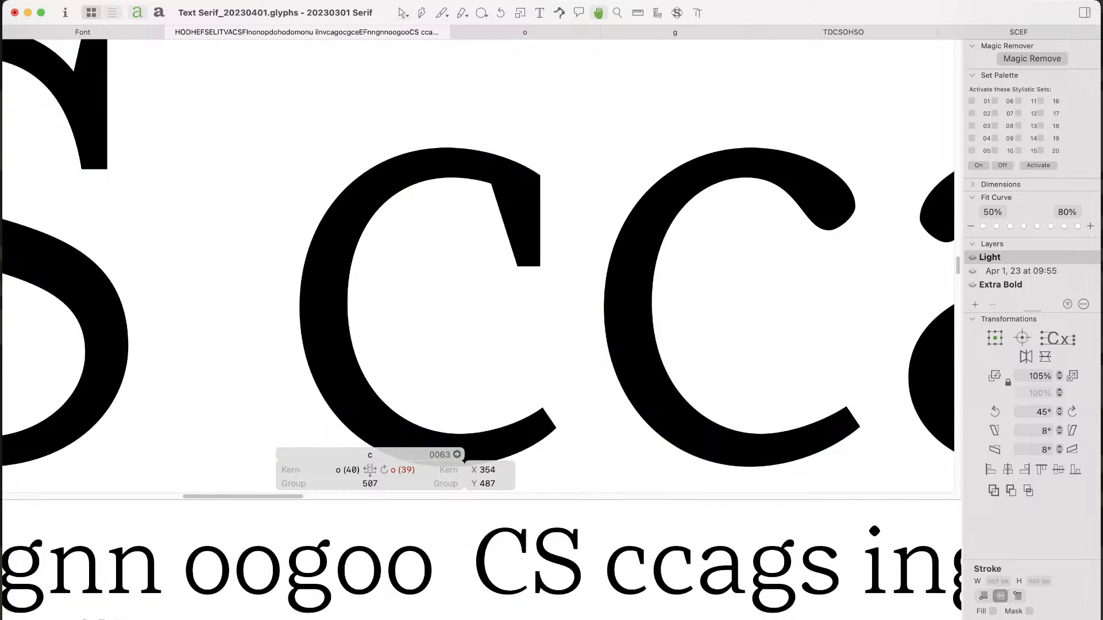
Step: Try rounding the base of the first c's serif by turning its bottom edge into a curve with smooth corner nodes
{"action": "key", "text": "space"}
{"action": "left_click_drag", "start_coordinate": [491, 166], "coordinate": [230, 178]}
{"action": "key", "text": "super+space"}
{"action": "left_click_drag", "start_coordinate": [212, 216], "coordinate": [304, 347]}
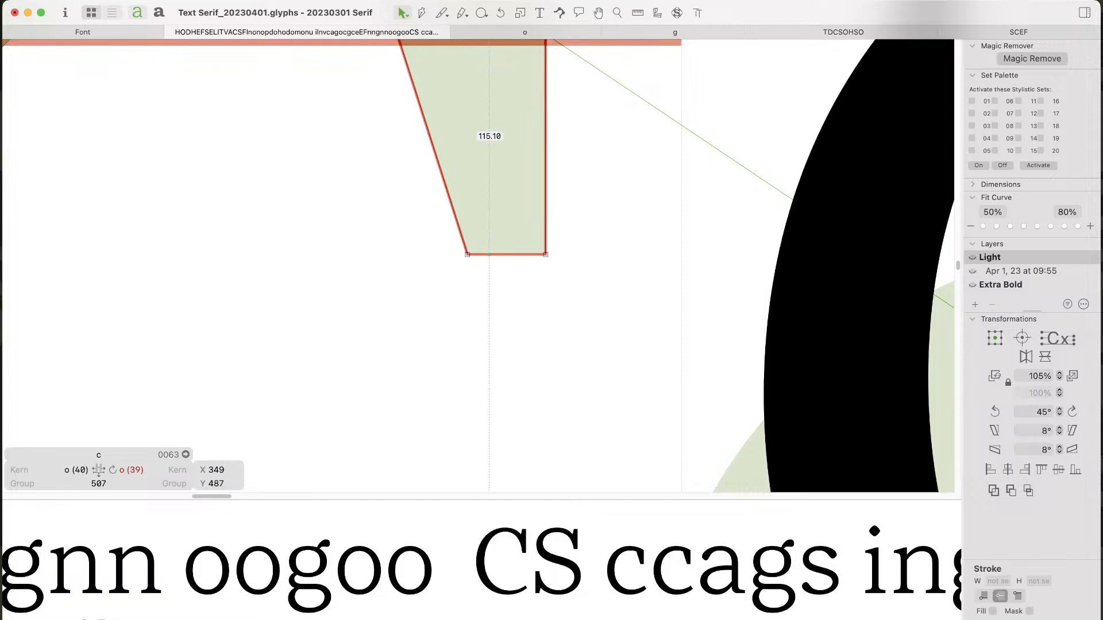
{"action": "left_click", "coordinate": [490, 254], "text": "alt"}
{"action": "left_click_drag", "start_coordinate": [493, 255], "coordinate": [474, 264]}
{"action": "key", "text": "Left"}
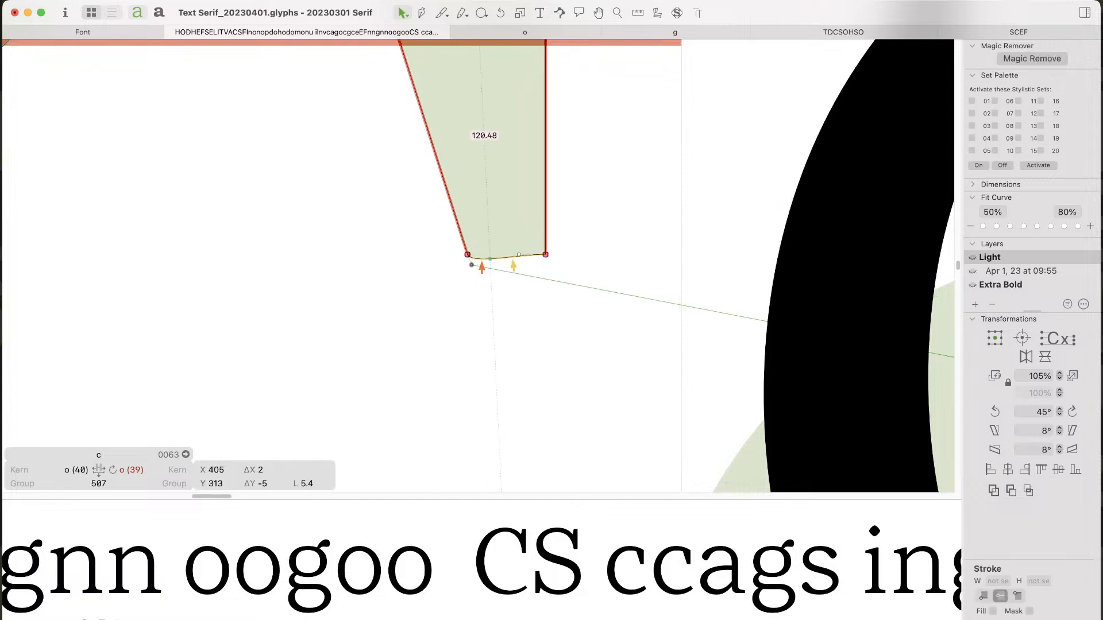
{"action": "double_click", "coordinate": [467, 254]}
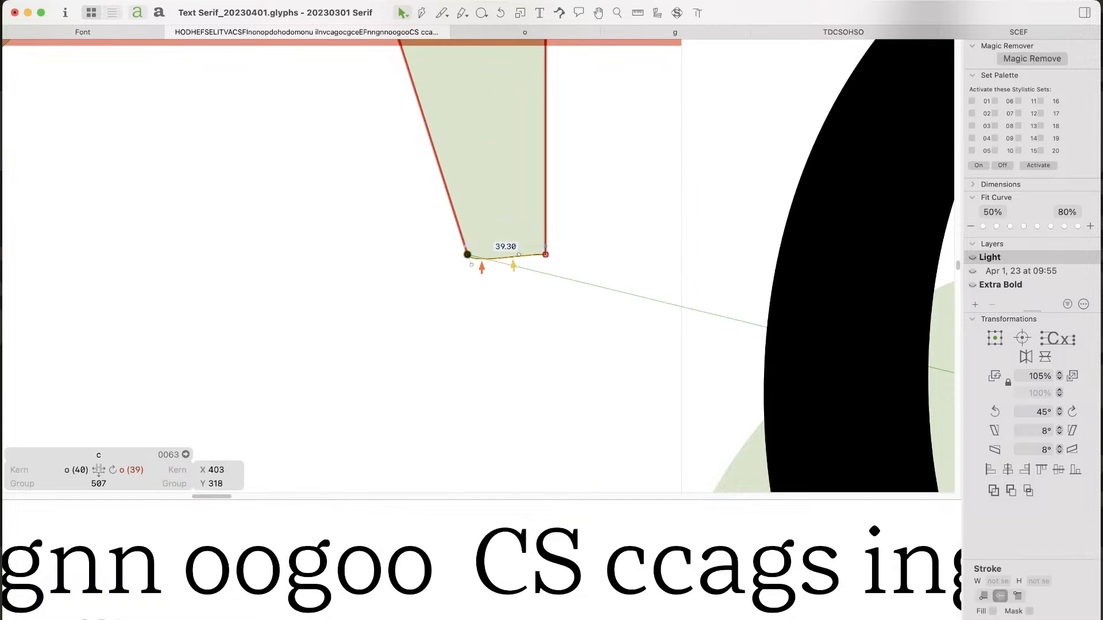
{"action": "double_click", "coordinate": [546, 255]}
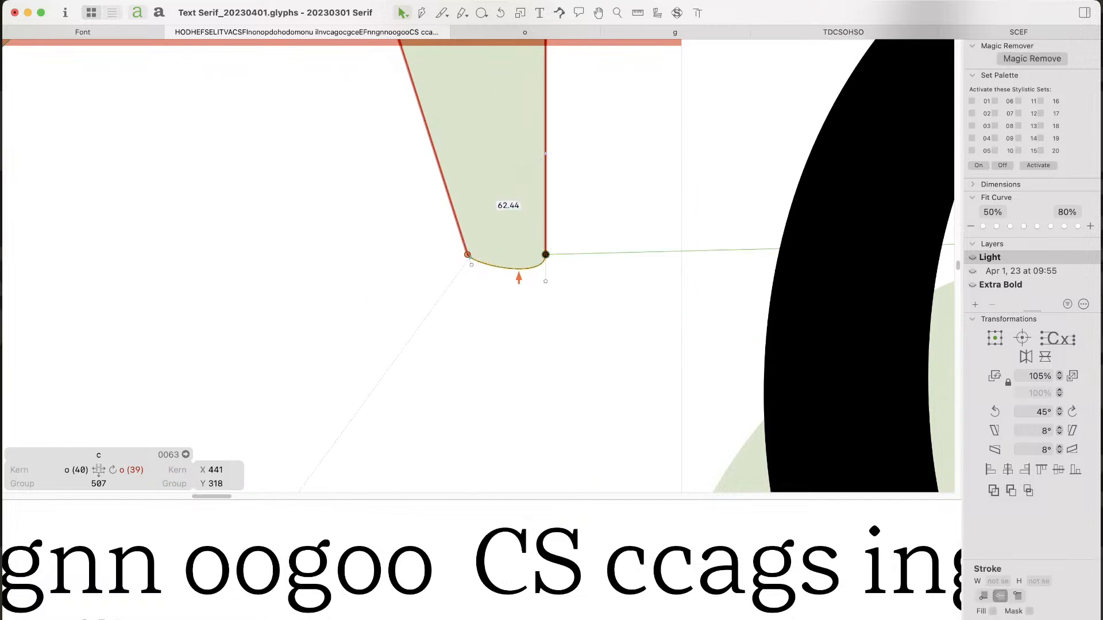
{"action": "left_click_drag", "start_coordinate": [471, 265], "coordinate": [374, 250]}
{"action": "left_click", "coordinate": [478, 247]}
Step: Try bowing both sides of the c's serif outward by converting them to curves and shifting each side's handles 5 units
{"action": "scroll", "coordinate": [478, 246], "scroll_direction": "down", "scroll_amount": 5}
{"action": "key", "text": "space"}
{"action": "key", "text": "super+space"}
{"action": "left_click", "coordinate": [356, 242], "text": "super"}
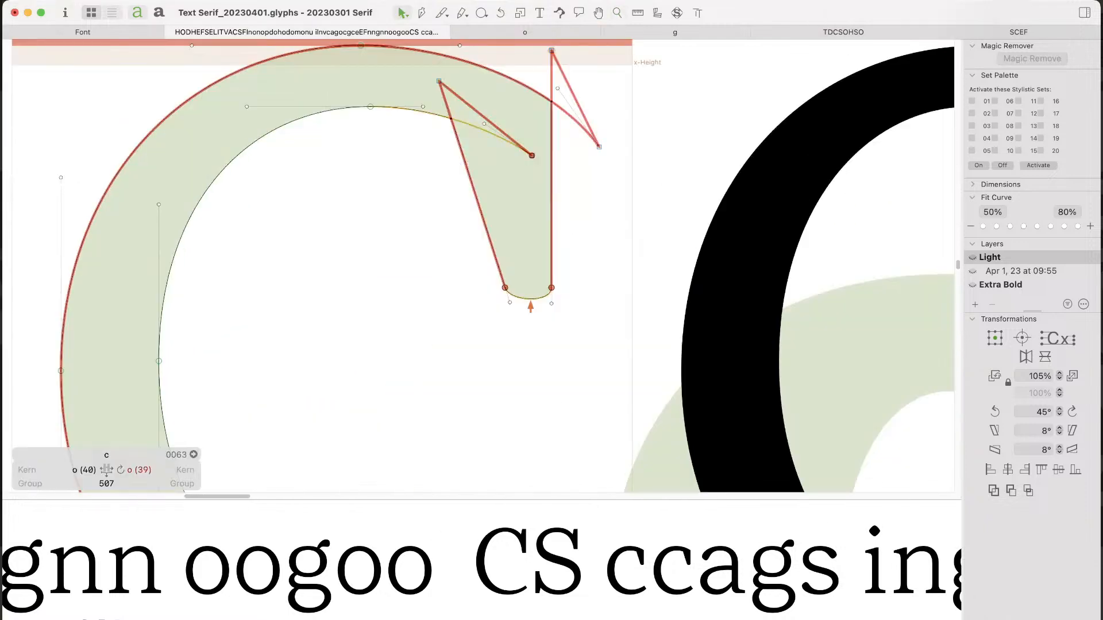
{"action": "left_click", "coordinate": [478, 202], "text": "alt"}
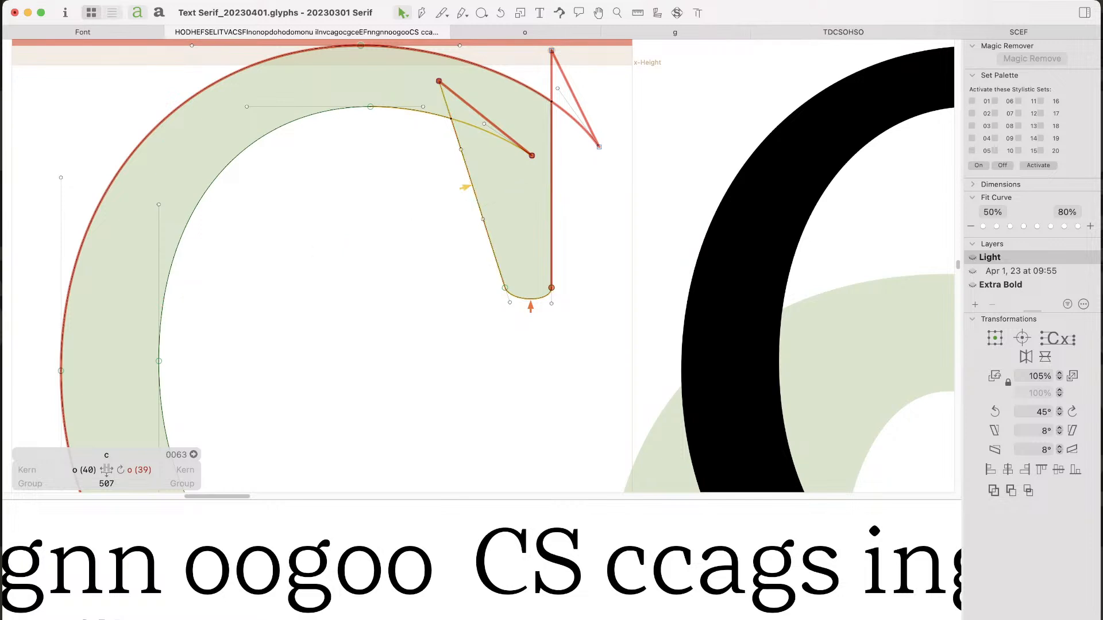
{"action": "left_click", "coordinate": [552, 184], "text": "alt"}
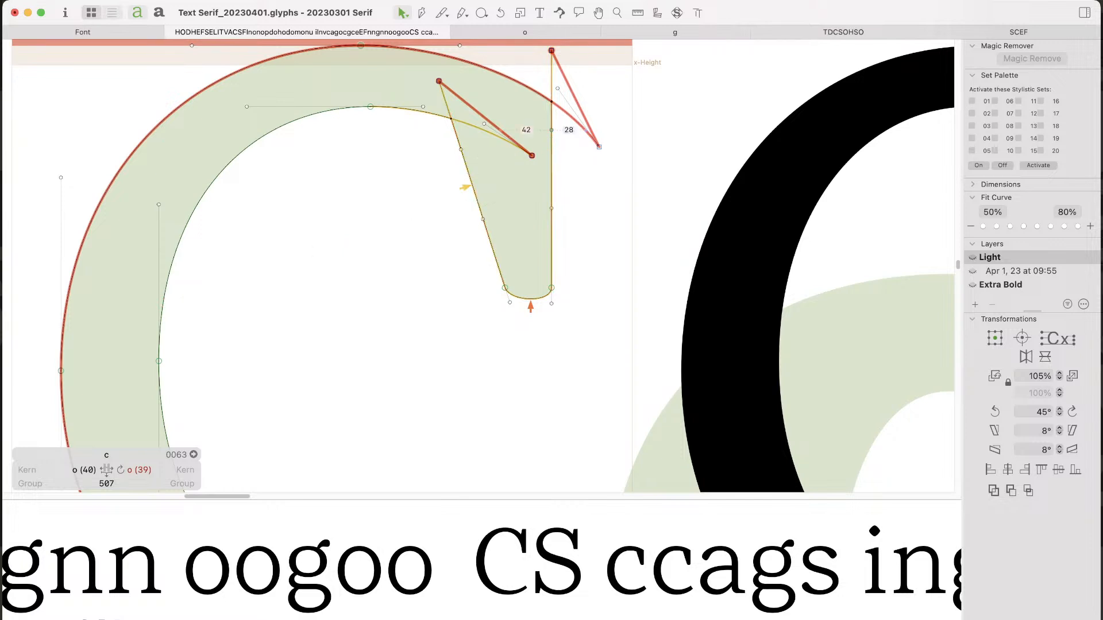
{"action": "left_click_drag", "start_coordinate": [538, 118], "coordinate": [565, 228]}
{"action": "key", "text": "Right"}
{"action": "key", "text": "Right"}
{"action": "key", "text": "Right"}
{"action": "key", "text": "Right"}
{"action": "key", "text": "Right"}
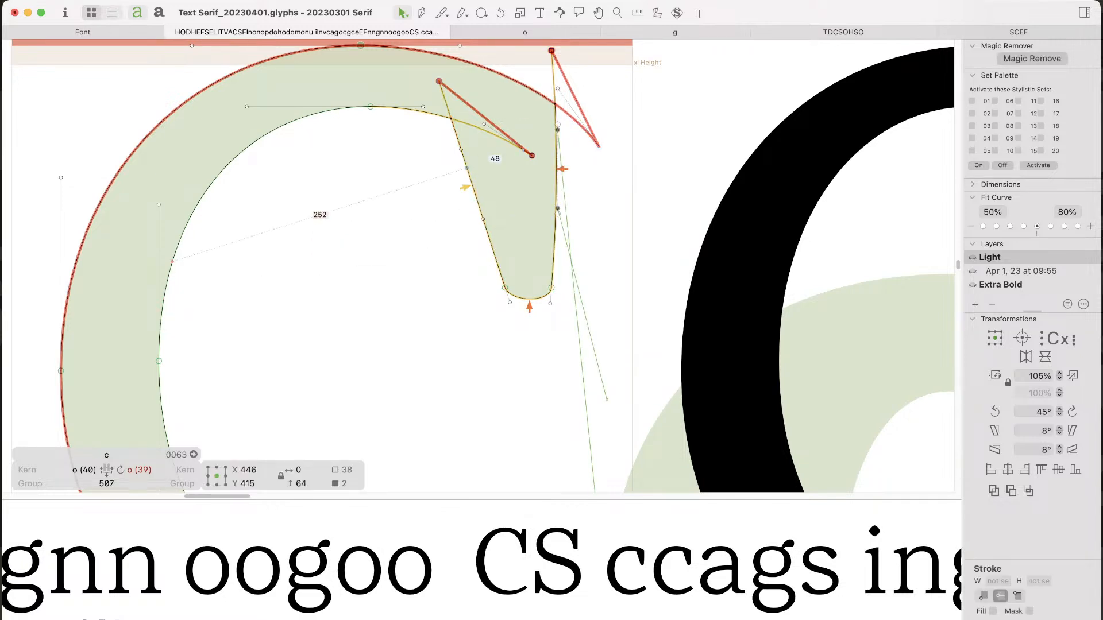
{"action": "left_click_drag", "start_coordinate": [441, 138], "coordinate": [492, 240]}
{"action": "key", "text": "Left"}
{"action": "key", "text": "Left"}
{"action": "key", "text": "Left"}
{"action": "key", "text": "Left"}
{"action": "key", "text": "Left"}
{"action": "left_click", "coordinate": [478, 244]}
Step: Remove both curve handles from the base of the c's serif to restore its flat cut
{"action": "scroll", "coordinate": [478, 246], "scroll_direction": "down", "scroll_amount": 8}
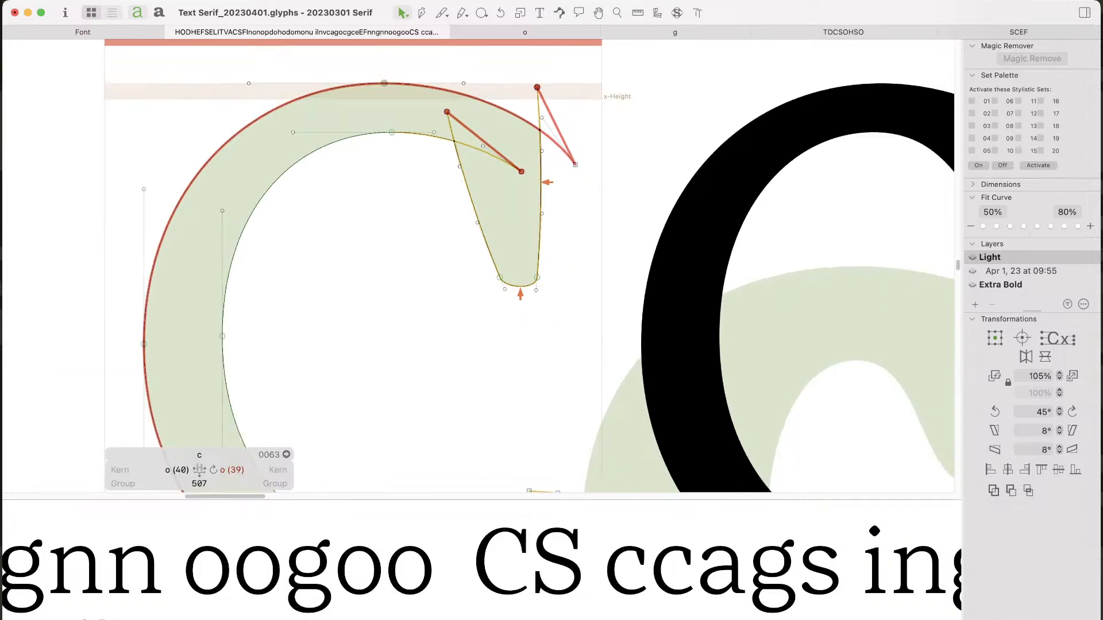
{"action": "scroll", "coordinate": [479, 247], "scroll_direction": "down", "scroll_amount": 3}
{"action": "key", "text": "space"}
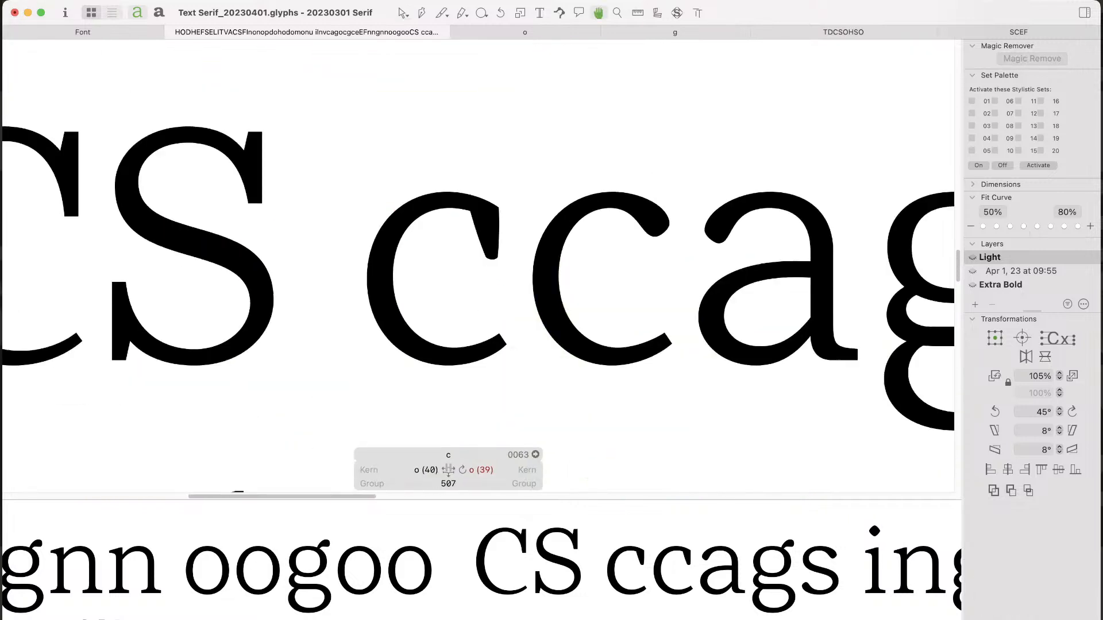
{"action": "left_click_drag", "start_coordinate": [516, 353], "coordinate": [448, 364]}
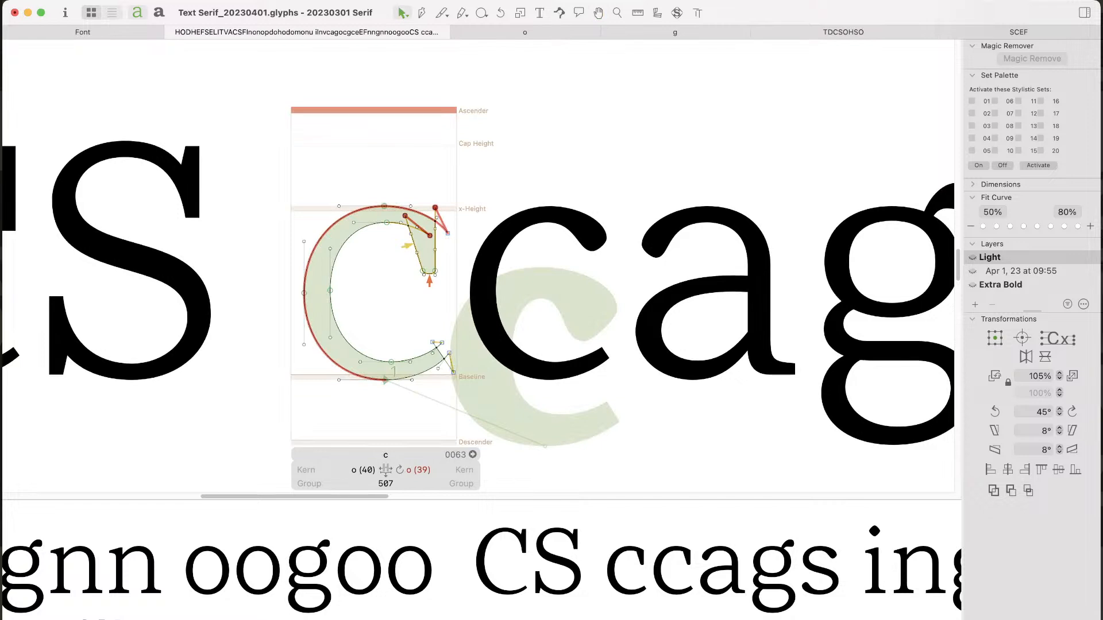
{"action": "key", "text": "space"}
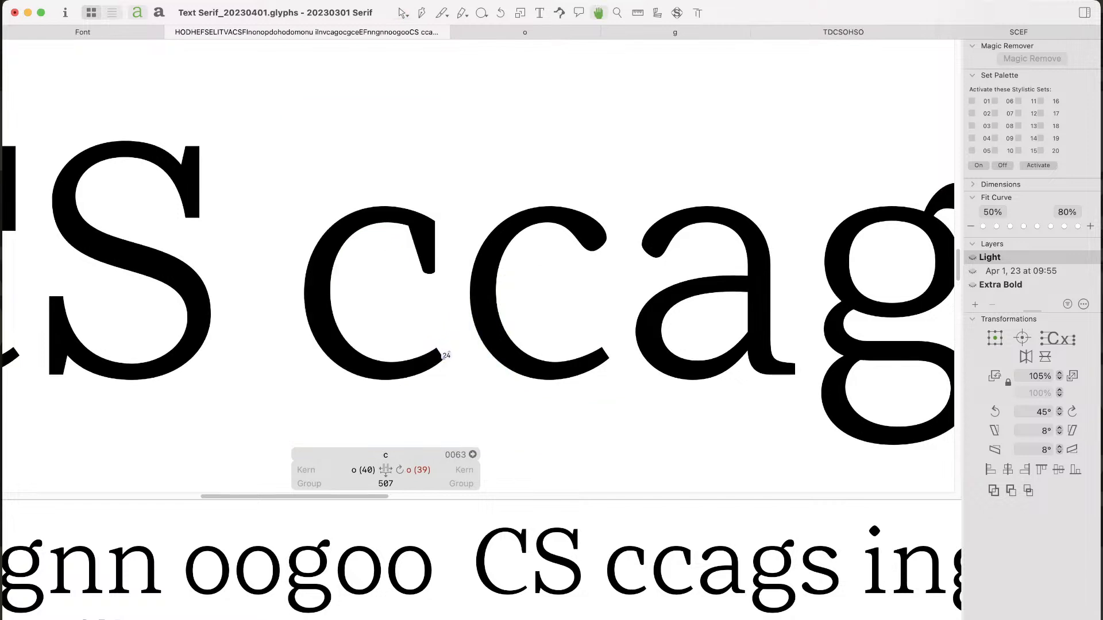
{"action": "key", "text": "super+space"}
{"action": "left_click_drag", "start_coordinate": [387, 236], "coordinate": [601, 264]}
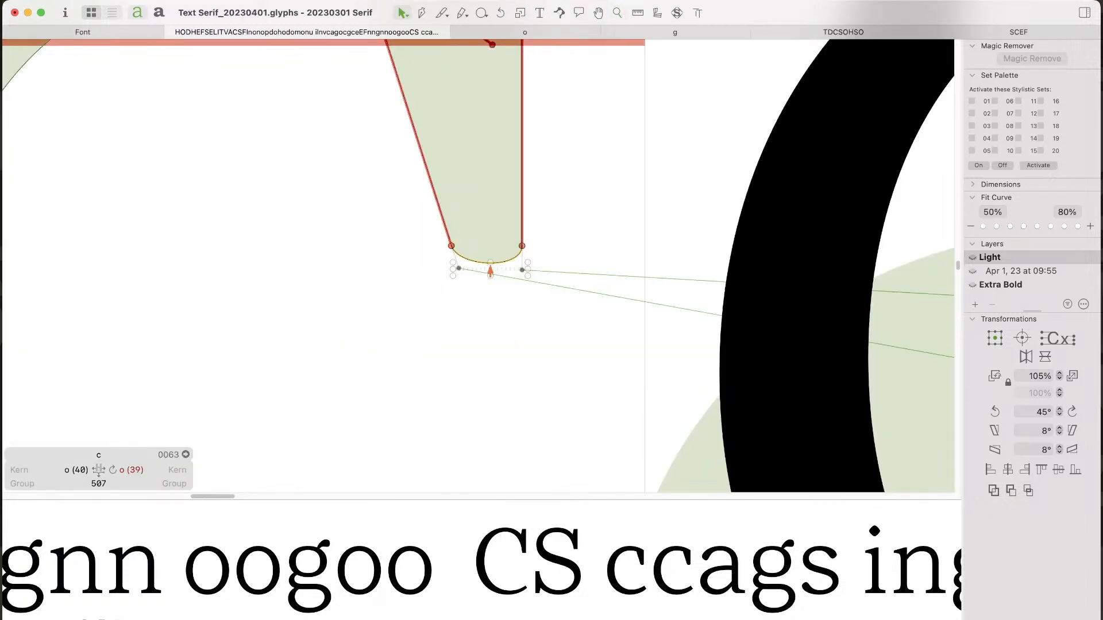
{"action": "key", "text": "Delete"}
Step: Try curving the left side of the c's serif inward by moving its two handles 17 units to the right
{"action": "key", "text": "super+minus"}
{"action": "key", "text": "super+minus"}
{"action": "key", "text": "super+minus"}
{"action": "key", "text": "space"}
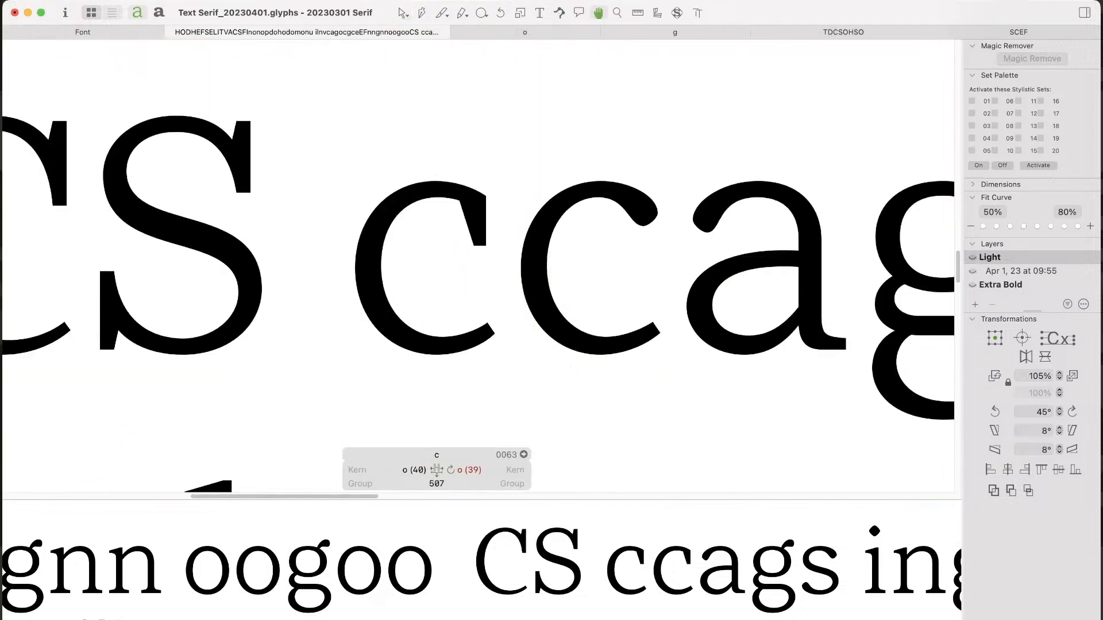
{"action": "key", "text": "super+space"}
{"action": "left_click_drag", "start_coordinate": [566, 136], "coordinate": [370, 308]}
{"action": "left_click", "coordinate": [478, 277], "text": "alt"}
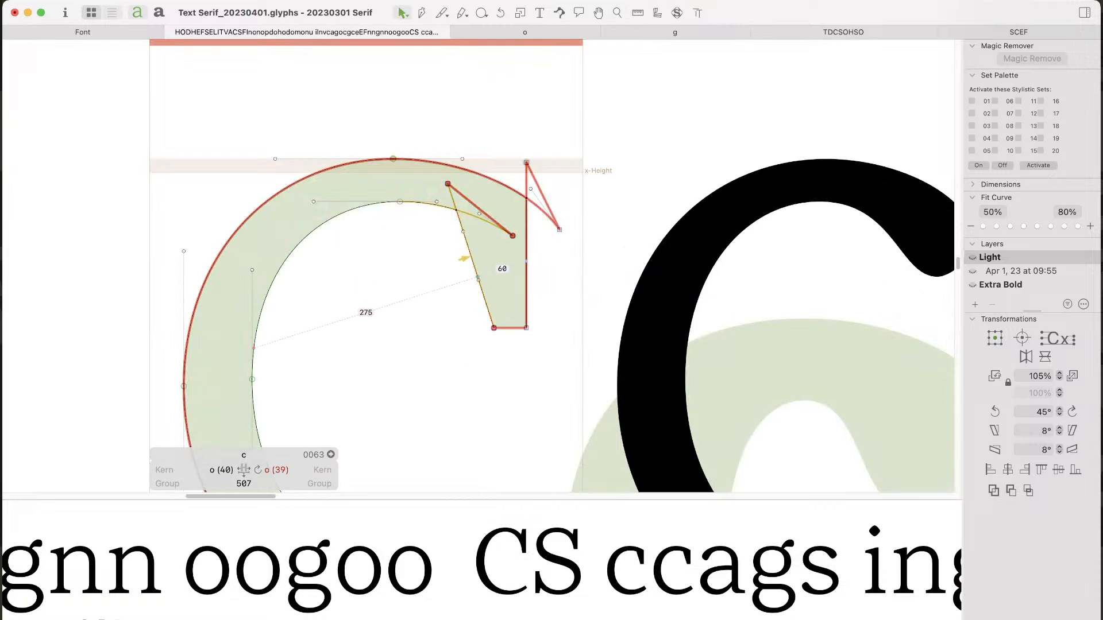
{"action": "left_click_drag", "start_coordinate": [444, 221], "coordinate": [500, 292]}
{"action": "key", "text": "shift+Right"}
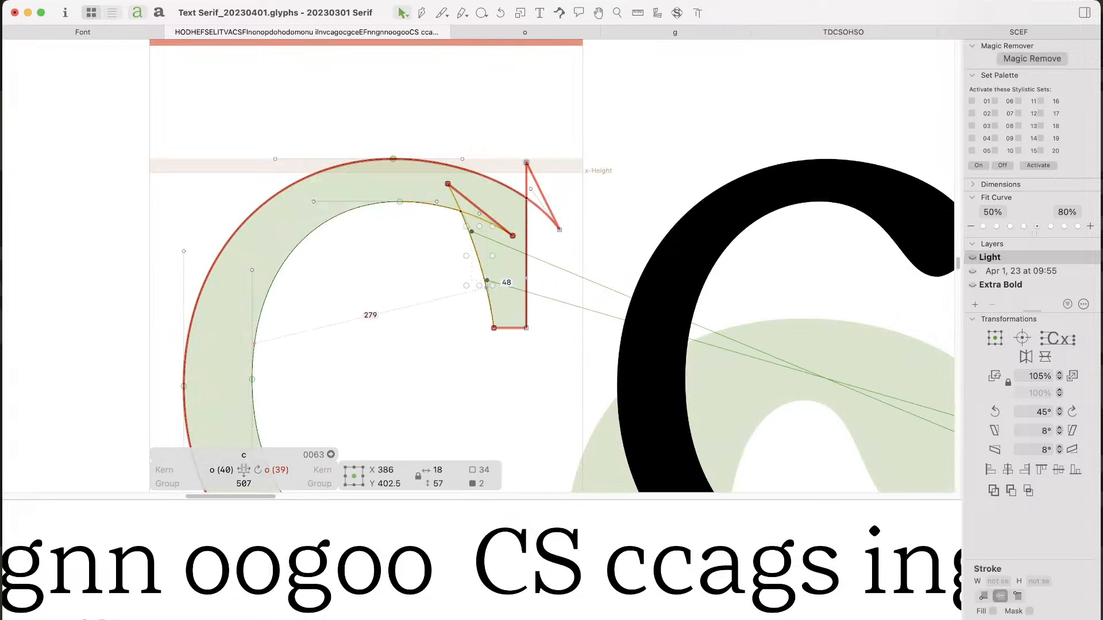
{"action": "key", "text": "Right"}
{"action": "key", "text": "Right"}
{"action": "key", "text": "Right"}
{"action": "key", "text": "Right"}
{"action": "key", "text": "Right"}
{"action": "key", "text": "Right"}
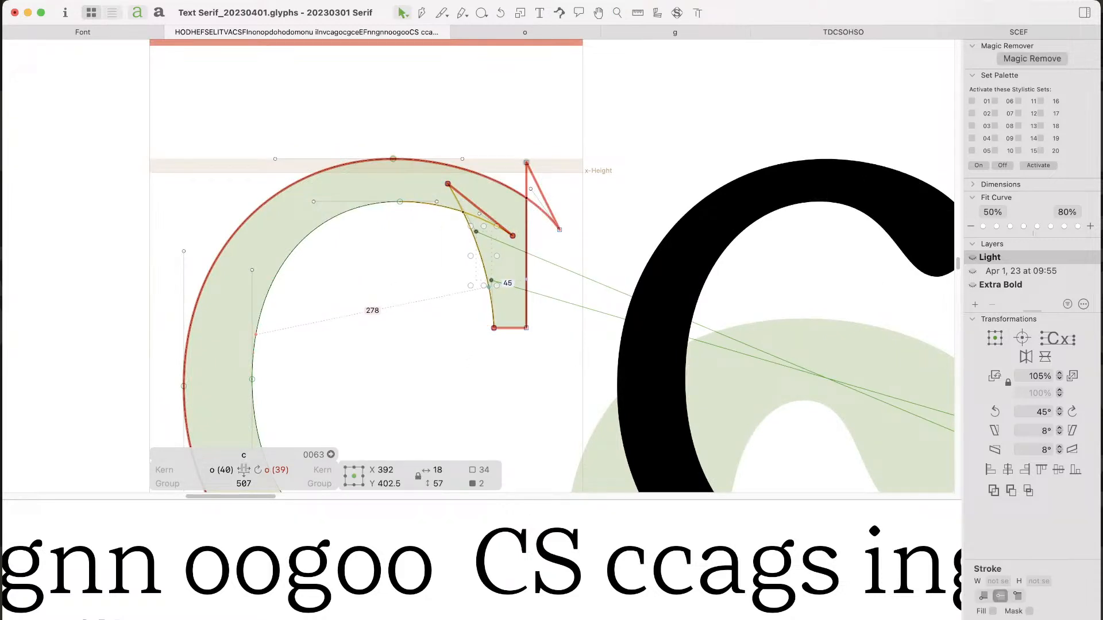
{"action": "key", "text": "Right"}
Step: Delete the curve handles on the serif's left side and compare the straight-cut c with its neighbours as filled shapes
{"action": "key", "text": "space"}
{"action": "key", "text": "BackSpace"}
{"action": "key", "text": "super+minus"}
{"action": "key", "text": "super+minus"}
{"action": "key", "text": "super+minus"}
{"action": "key", "text": "super+minus"}
{"action": "key", "text": "super+minus"}
{"action": "key", "text": "space"}
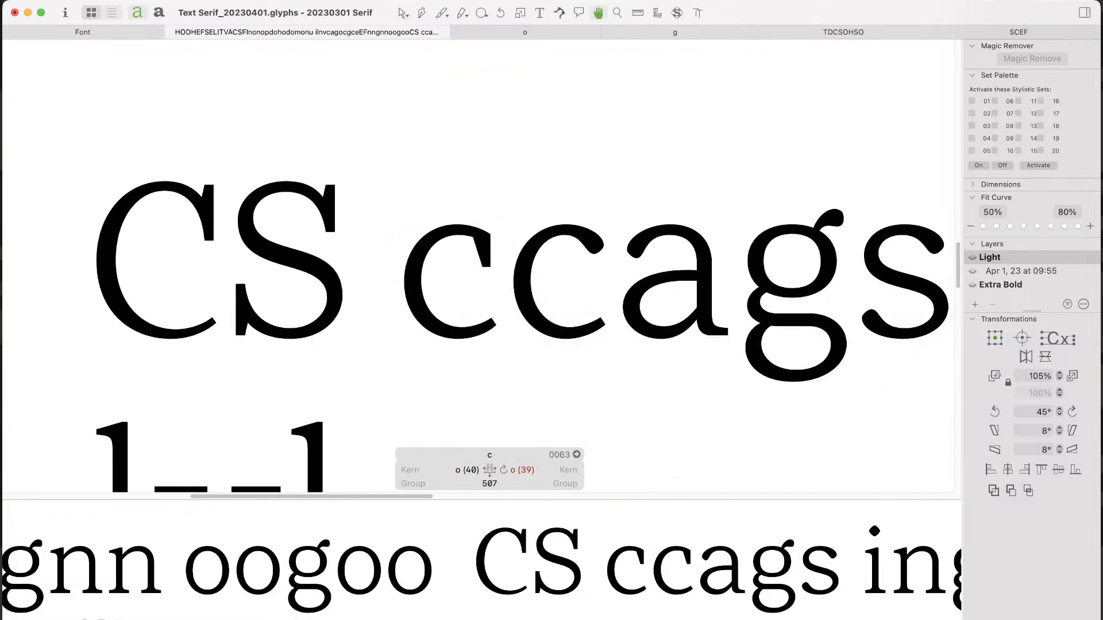
{"action": "left_click_drag", "start_coordinate": [540, 259], "coordinate": [418, 276]}
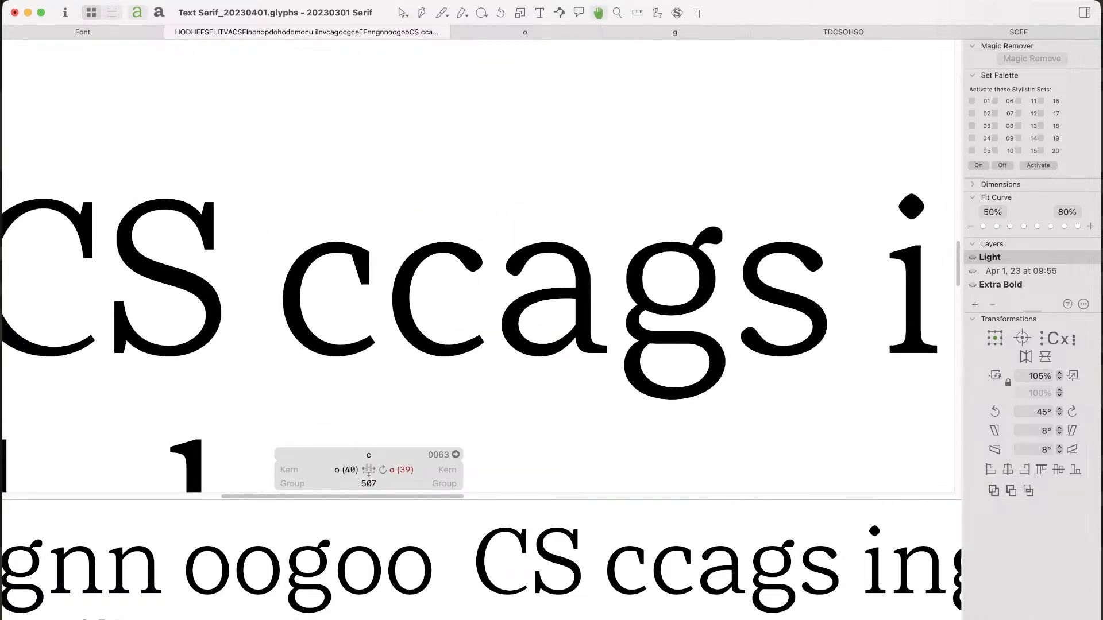
Step: Move the left handle of the outer contour's top node on the first c to X 145, Y 516
{"action": "key", "text": "super+space"}
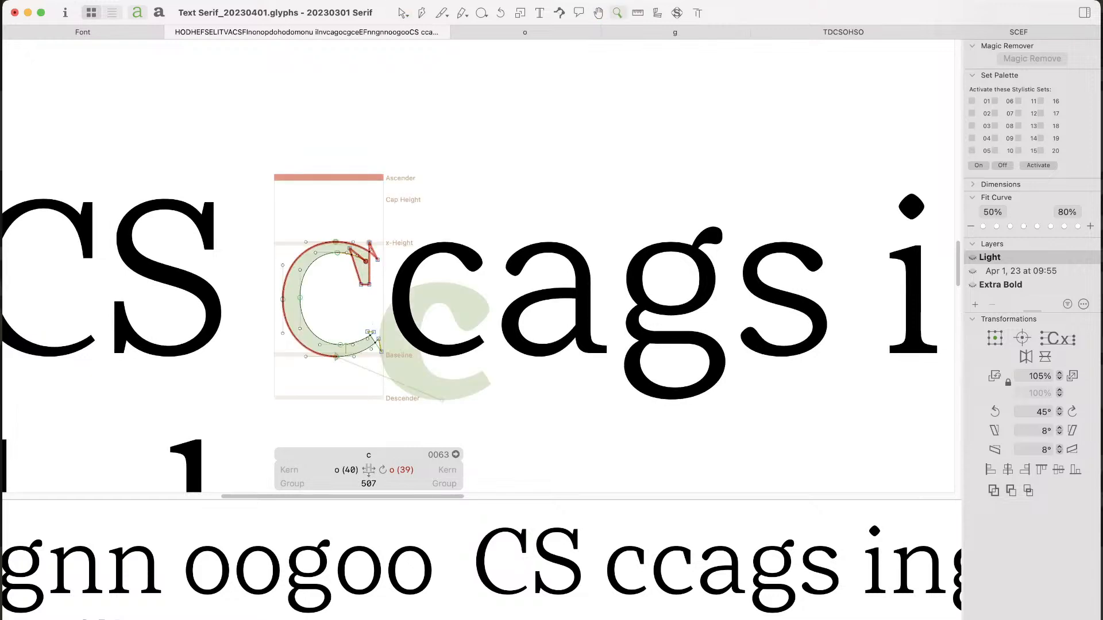
{"action": "left_click_drag", "start_coordinate": [451, 206], "coordinate": [307, 336]}
{"action": "key", "text": "super+space"}
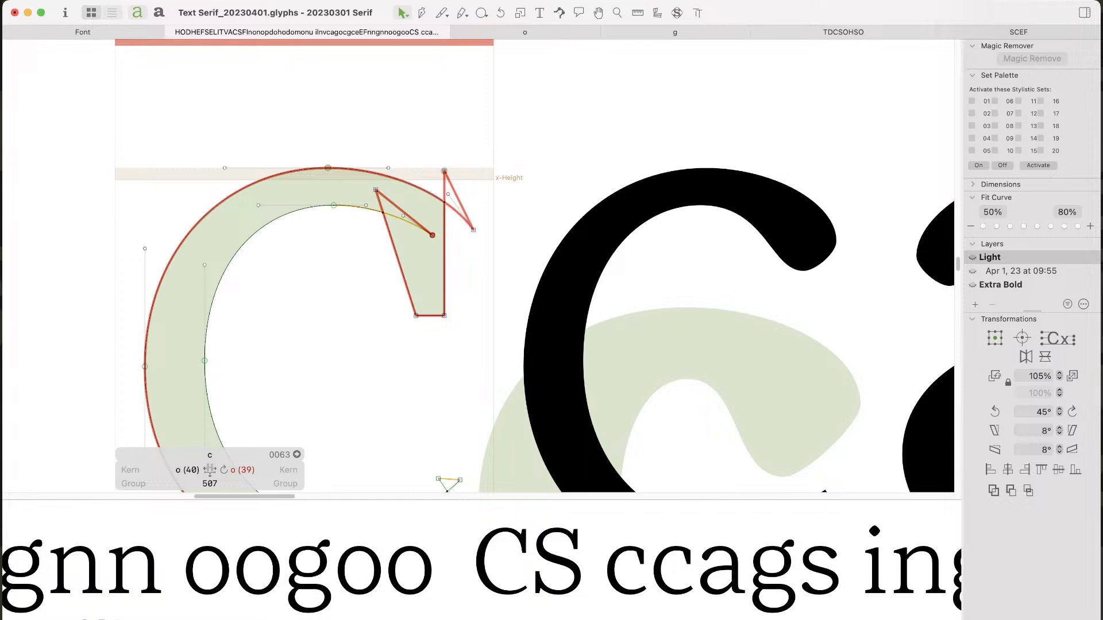
{"action": "key", "text": "super+Tab"}
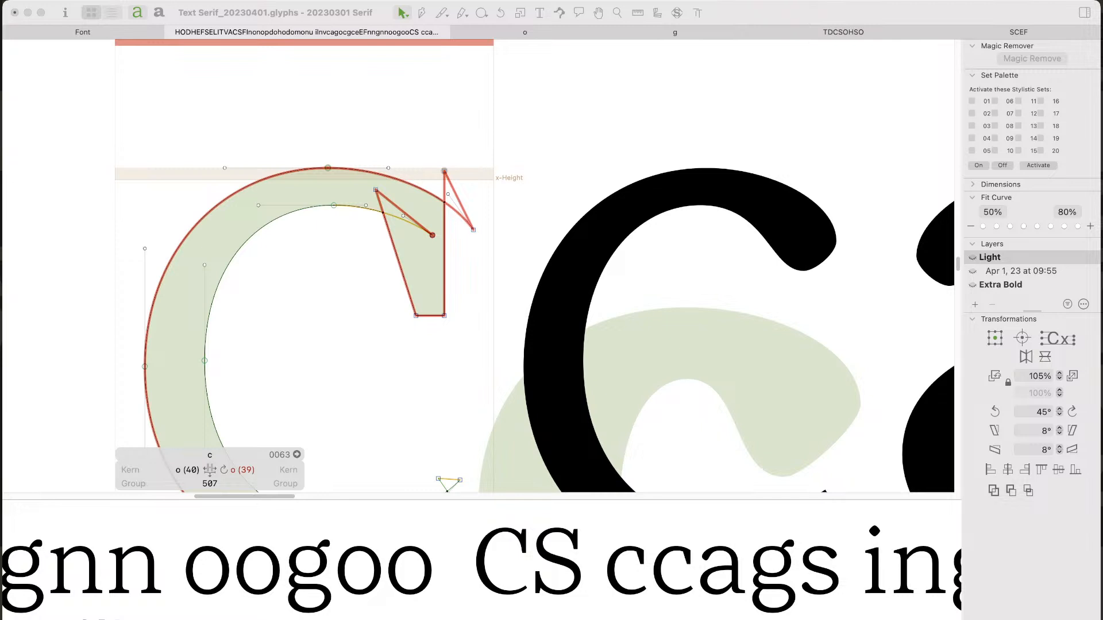
{"action": "key", "text": "super+Tab"}
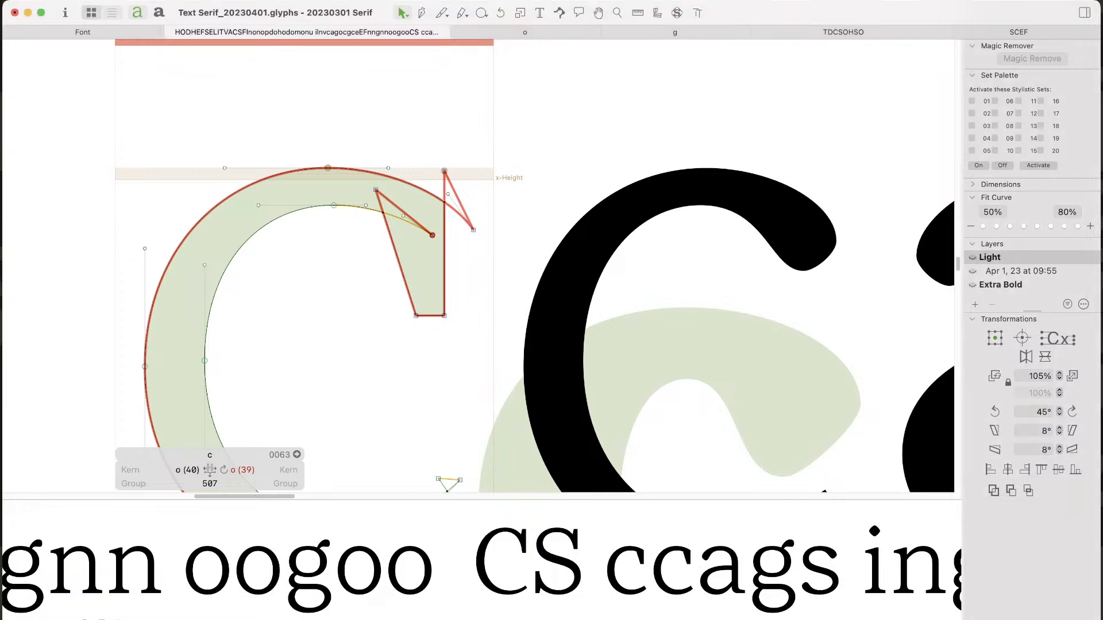
{"action": "key", "text": "space"}
{"action": "left_click", "coordinate": [225, 169]}
{"action": "key", "text": "Left"}
{"action": "key", "text": "Left"}
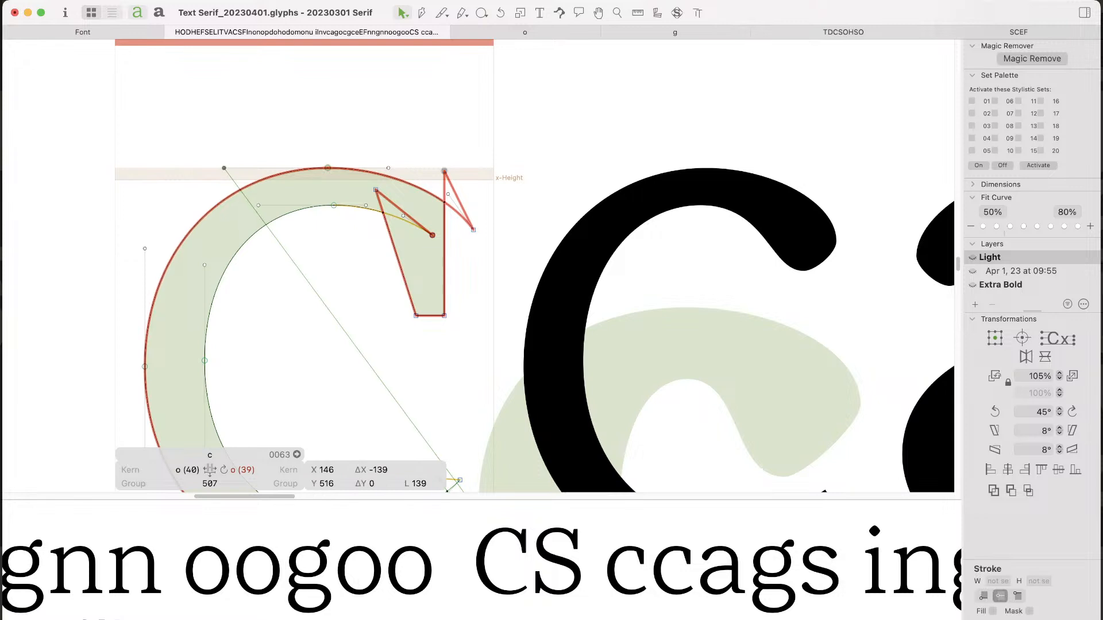
{"action": "key", "text": "Down"}
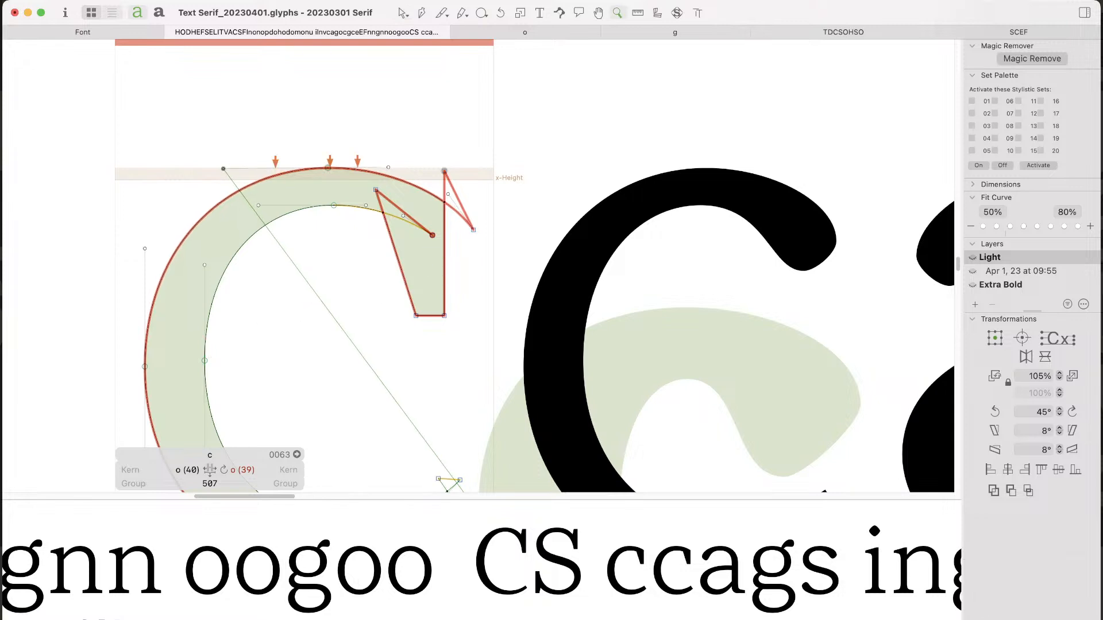
{"action": "key", "text": "super+plus"}
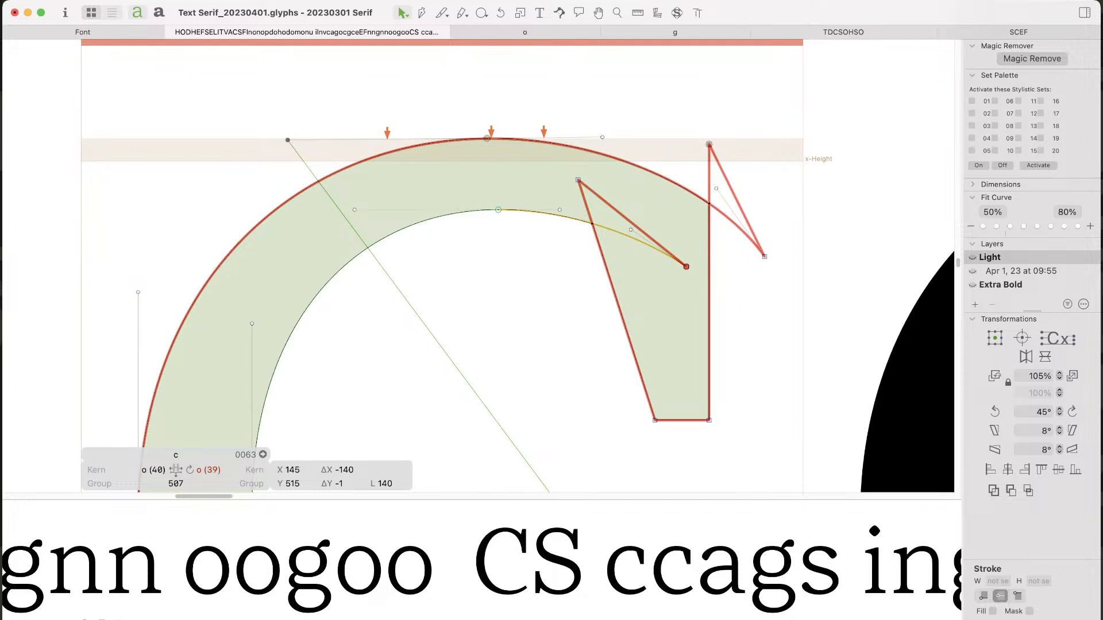
{"action": "key", "text": "Up"}
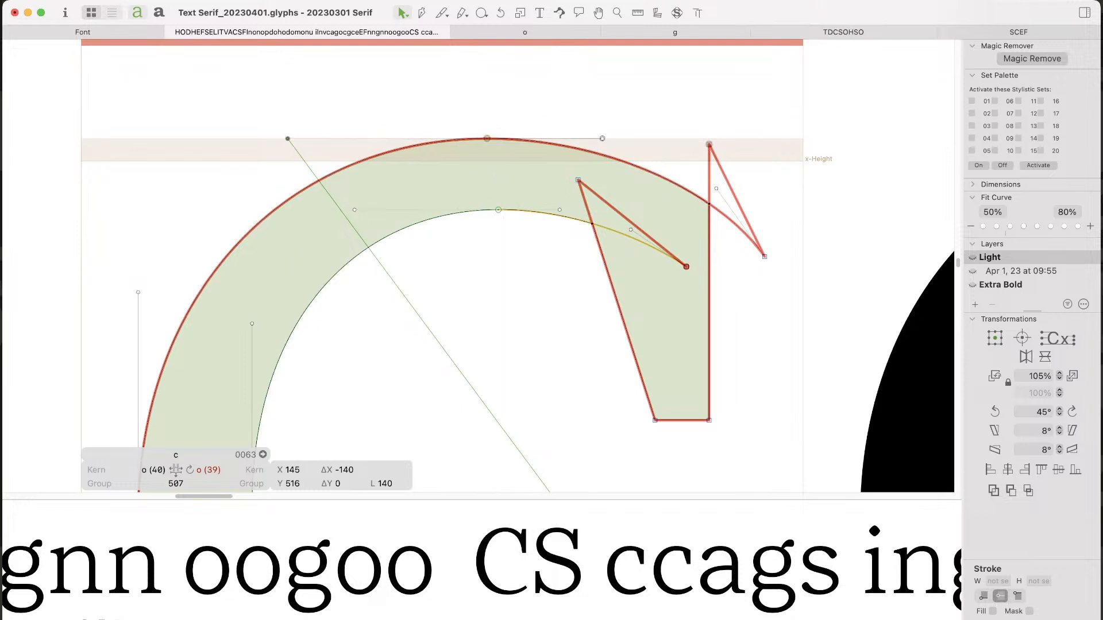
{"action": "key", "text": "Escape"}
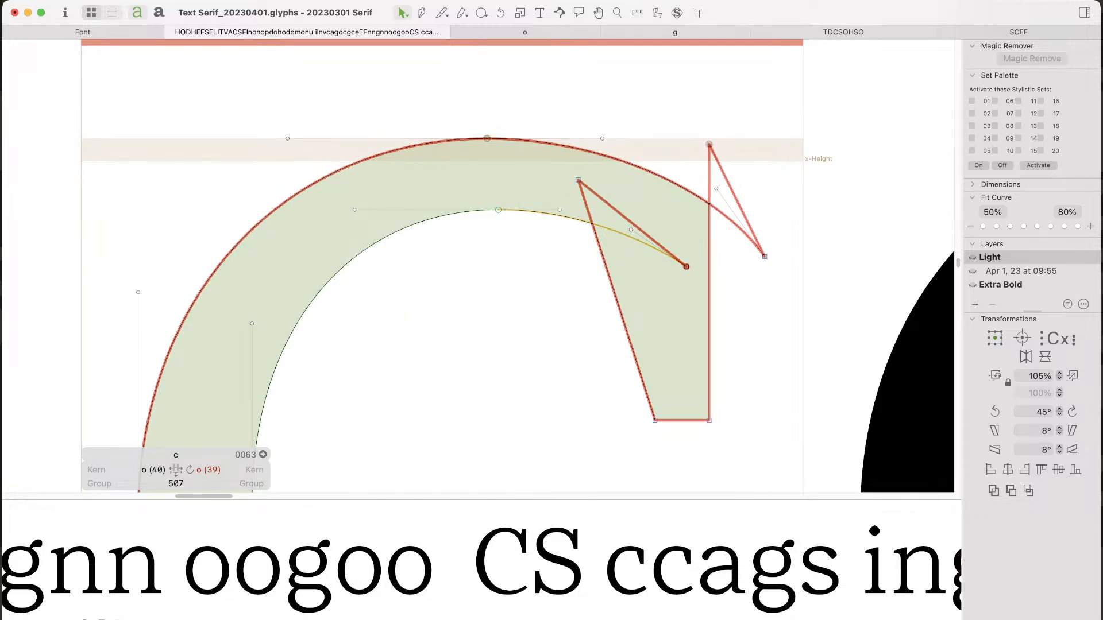
Step: Update the first c's metrics so its sidebearings match the o keys, and review it among the filled letters
{"action": "scroll", "coordinate": [477, 264], "scroll_direction": "right", "scroll_amount": 3}
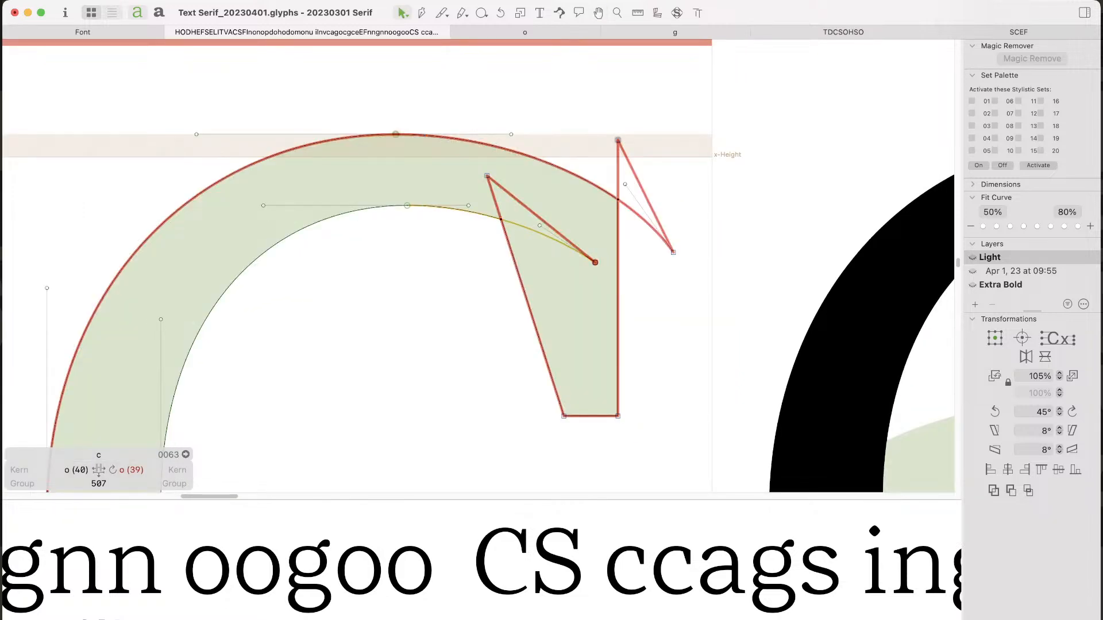
{"action": "scroll", "coordinate": [479, 246], "scroll_direction": "down", "scroll_amount": 8}
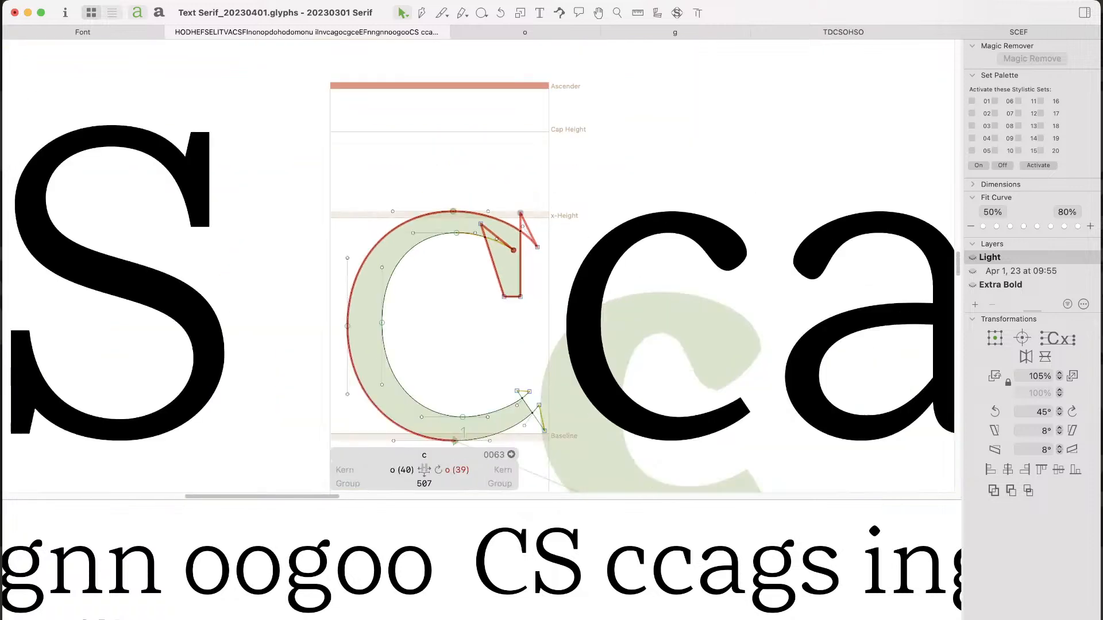
{"action": "key", "text": "super+minus"}
{"action": "key", "text": "space"}
{"action": "left_click_drag", "start_coordinate": [479, 247], "coordinate": [373, 236]}
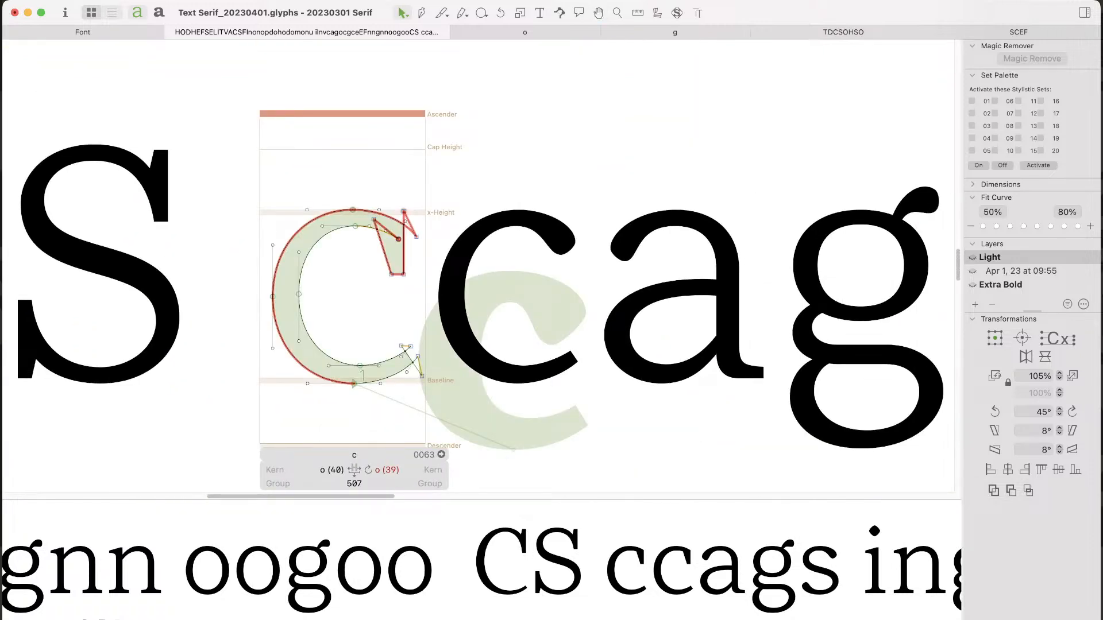
{"action": "key", "text": "ctrl+super+m"}
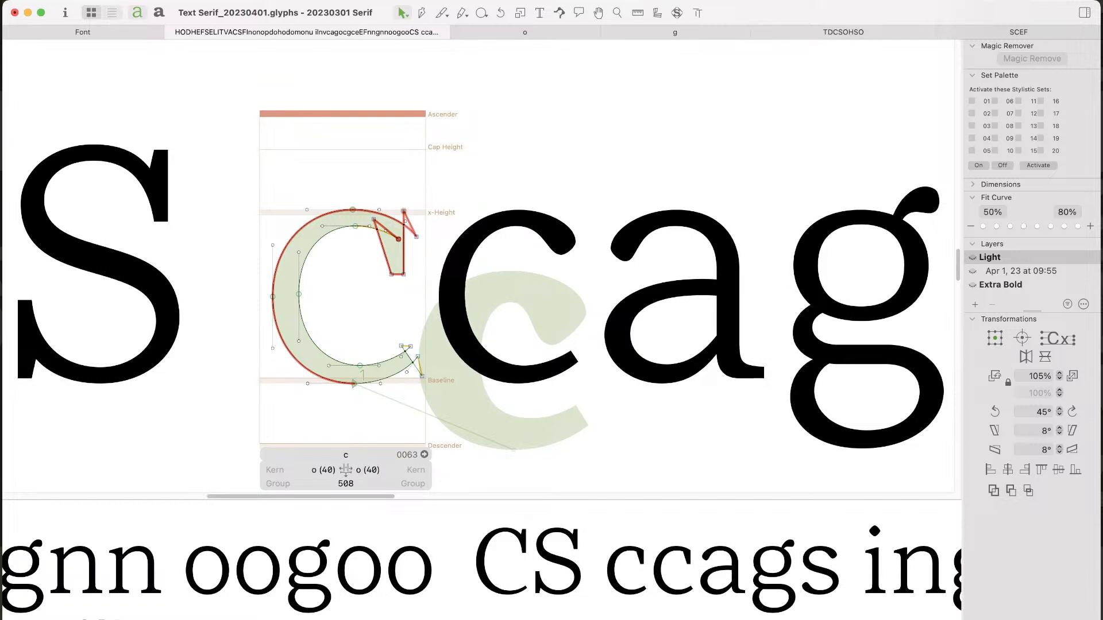
{"action": "key", "text": "space"}
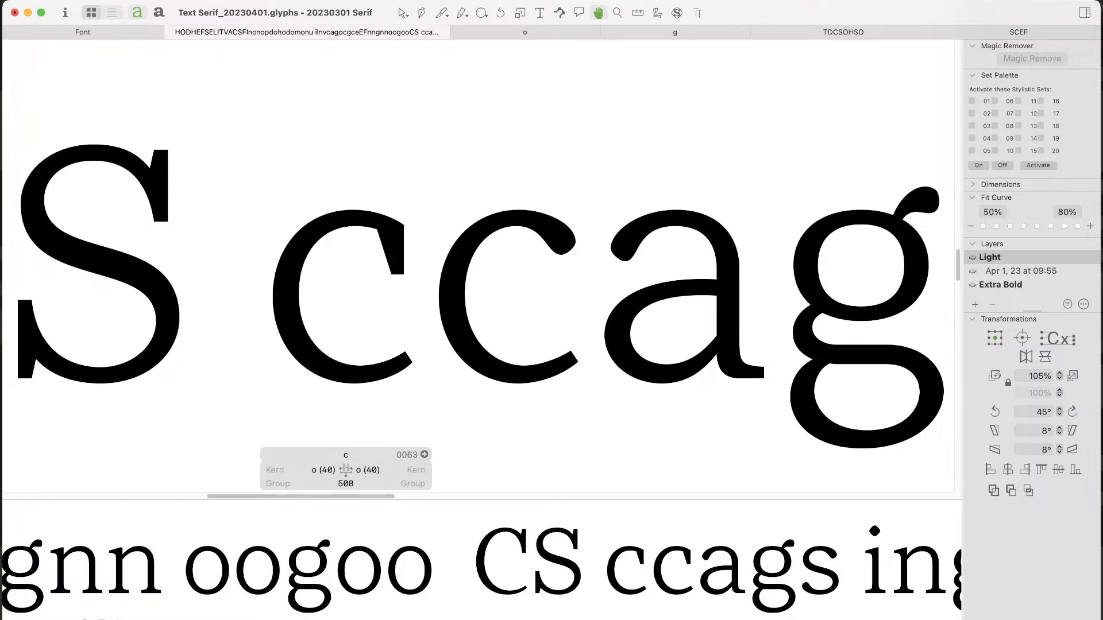
{"action": "key", "text": "space"}
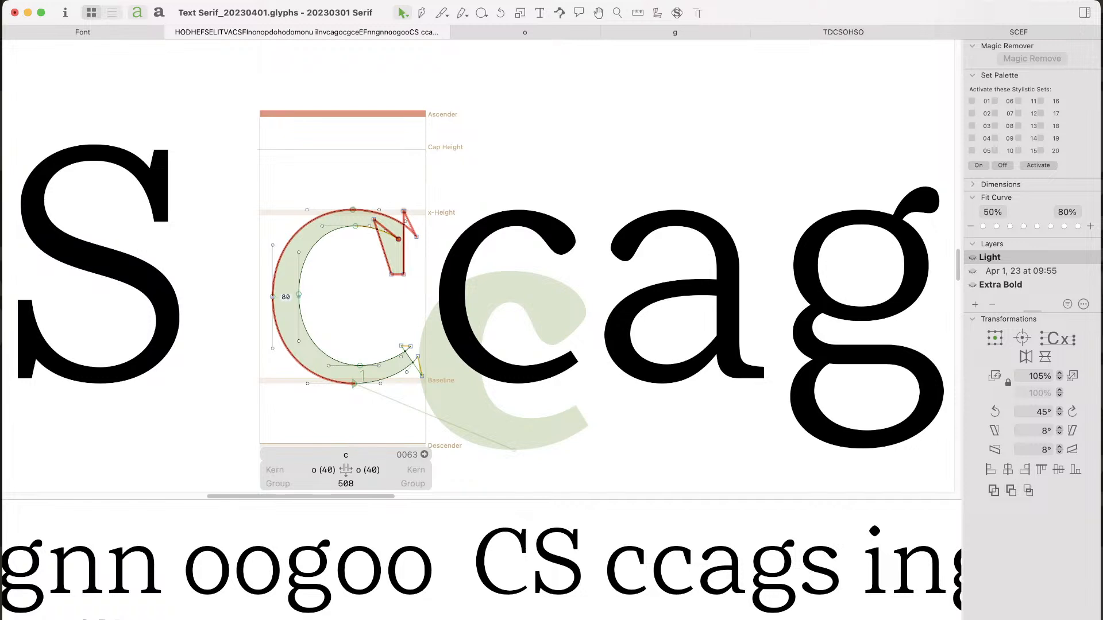
{"action": "key", "text": "super+Tab"}
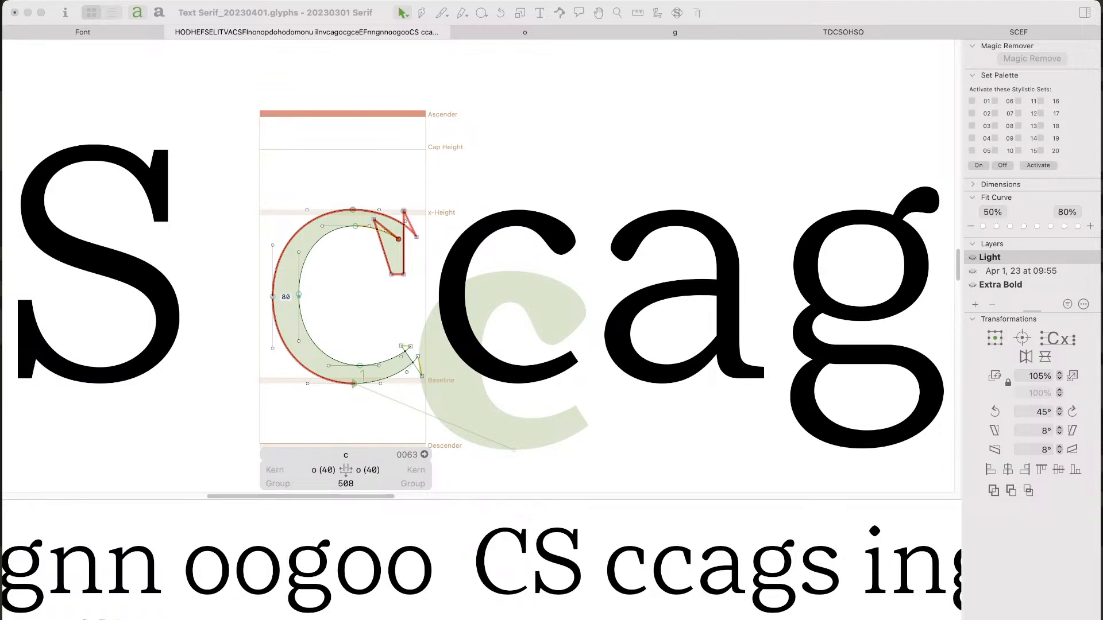
Step: Compare the cut-serif c with the round-terminal c and the neighbouring letters as filled shapes
{"action": "left_click", "coordinate": [351, 293]}
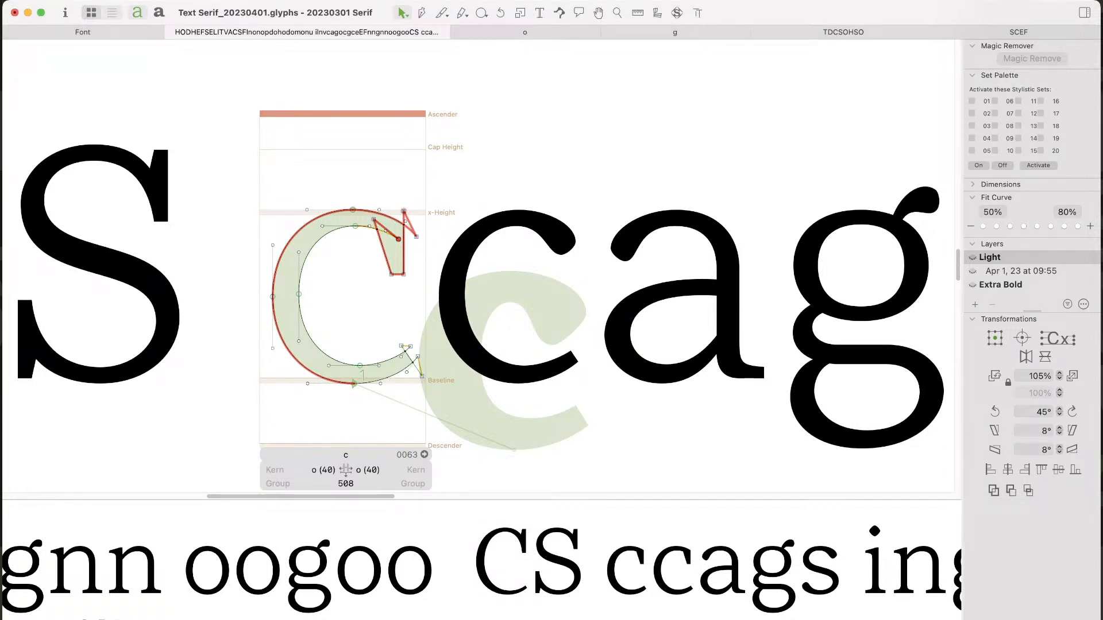
{"action": "key", "text": "space"}
{"action": "left_click_drag", "start_coordinate": [609, 287], "coordinate": [345, 301]}
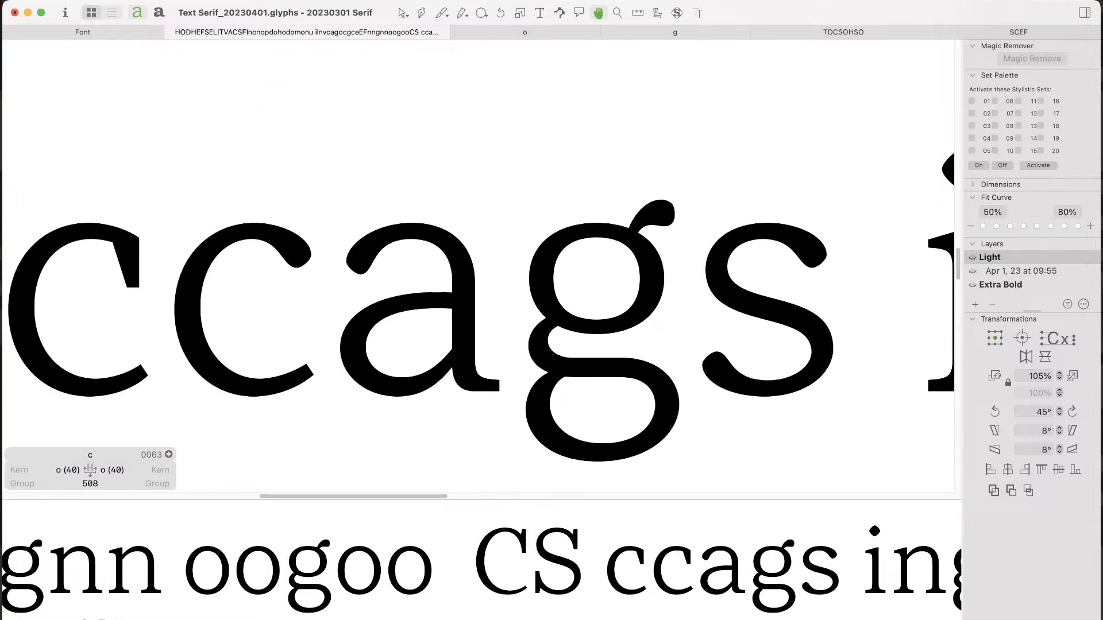
{"action": "key", "text": "super+Tab"}
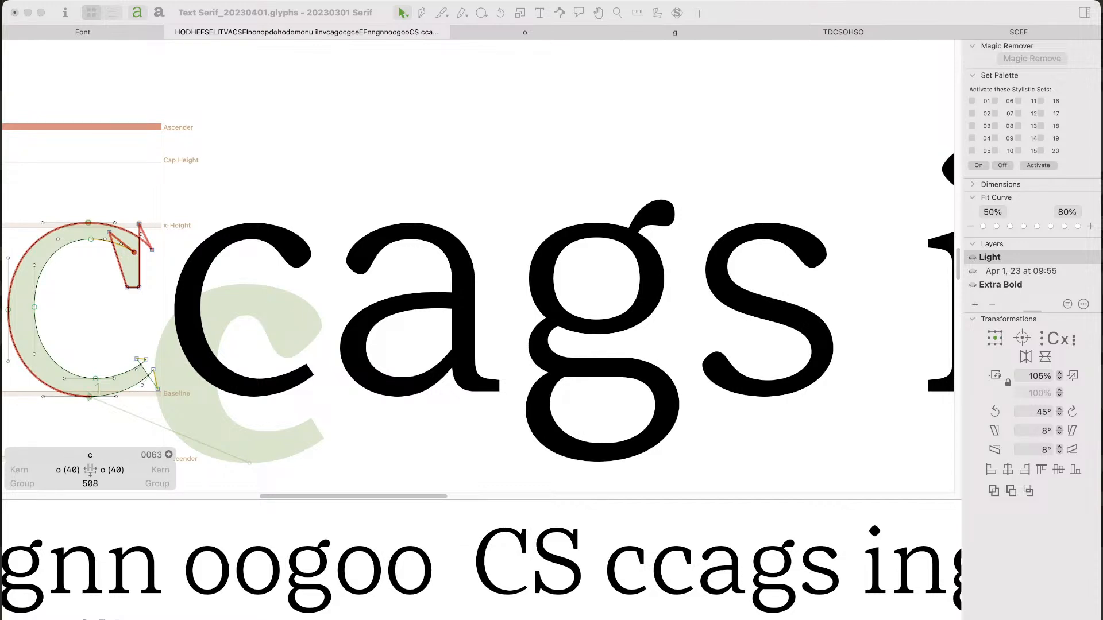
{"action": "key", "text": "super+Tab"}
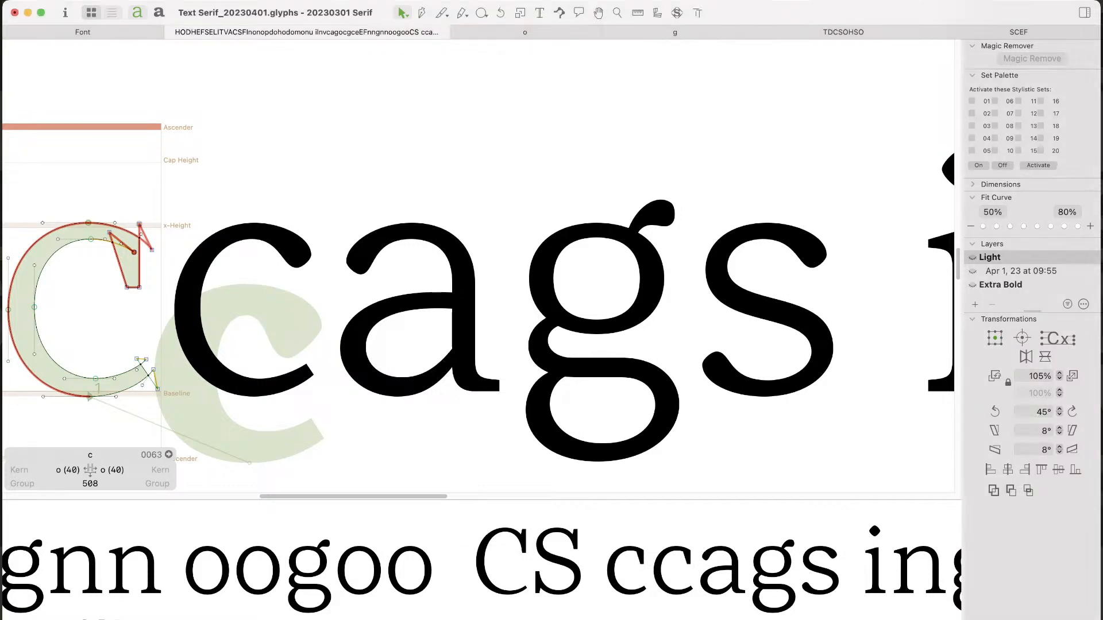
{"action": "key", "text": "space"}
{"action": "left_click_drag", "start_coordinate": [132, 280], "coordinate": [420, 270]}
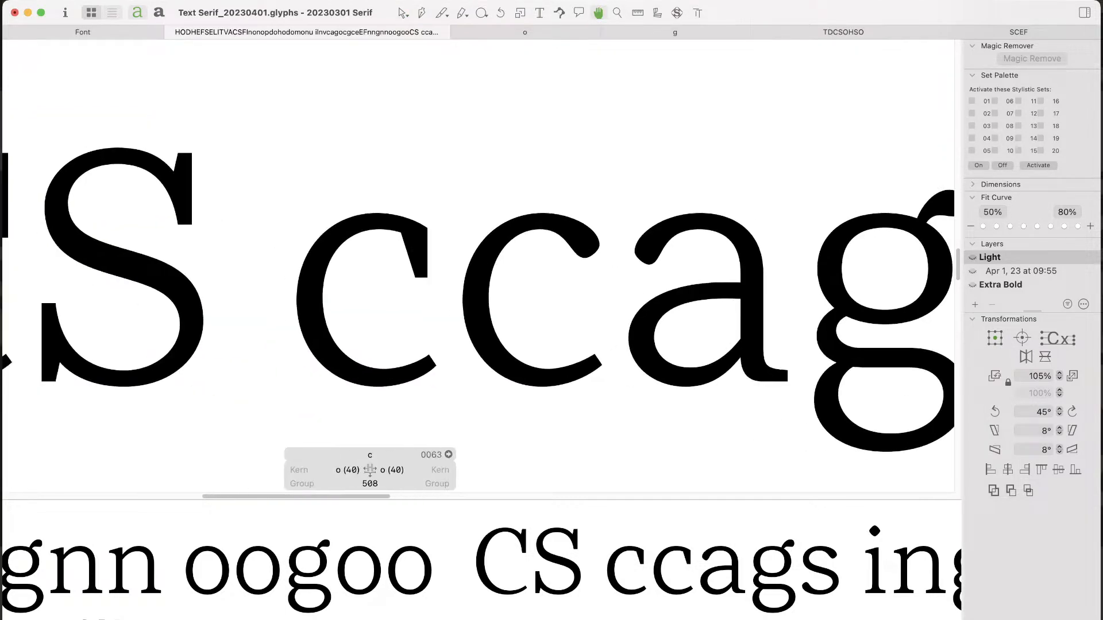
Step: Save the current cut-serif c as a backup layer, compare it with the 09:55 backup and return to the Light master
{"action": "key", "text": "super+space"}
{"action": "left_click_drag", "start_coordinate": [511, 140], "coordinate": [282, 475]}
{"action": "key", "text": "space"}
{"action": "left_click_drag", "start_coordinate": [403, 288], "coordinate": [270, 335]}
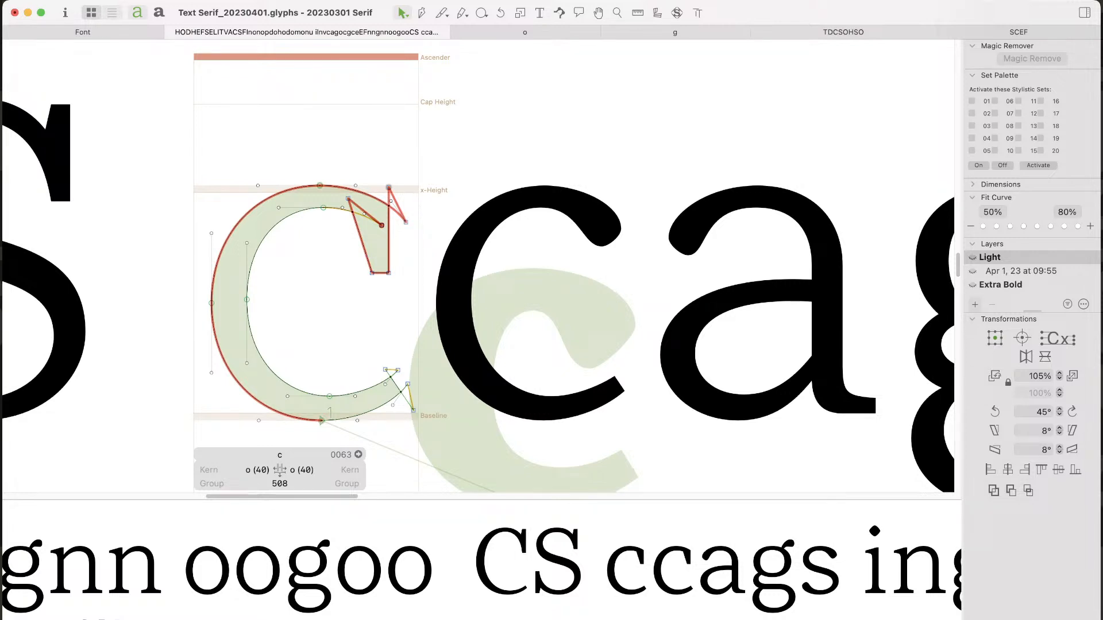
{"action": "left_click", "coordinate": [975, 304]}
{"action": "left_click", "coordinate": [1021, 271]}
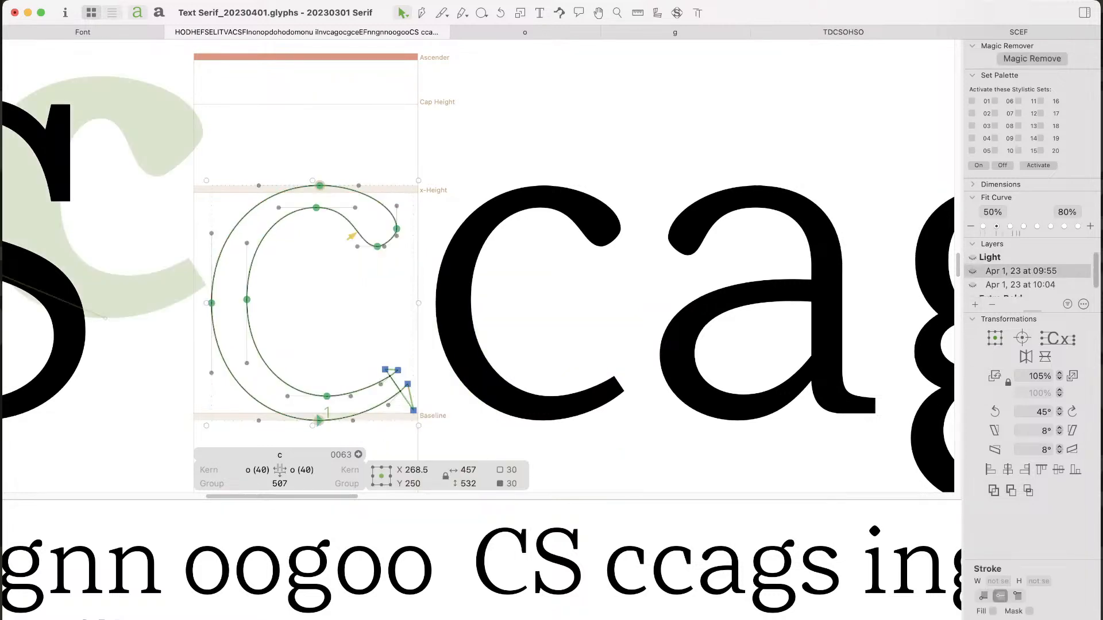
{"action": "left_click", "coordinate": [1021, 285]}
{"action": "left_click", "coordinate": [1021, 271]}
{"action": "left_click", "coordinate": [990, 257]}
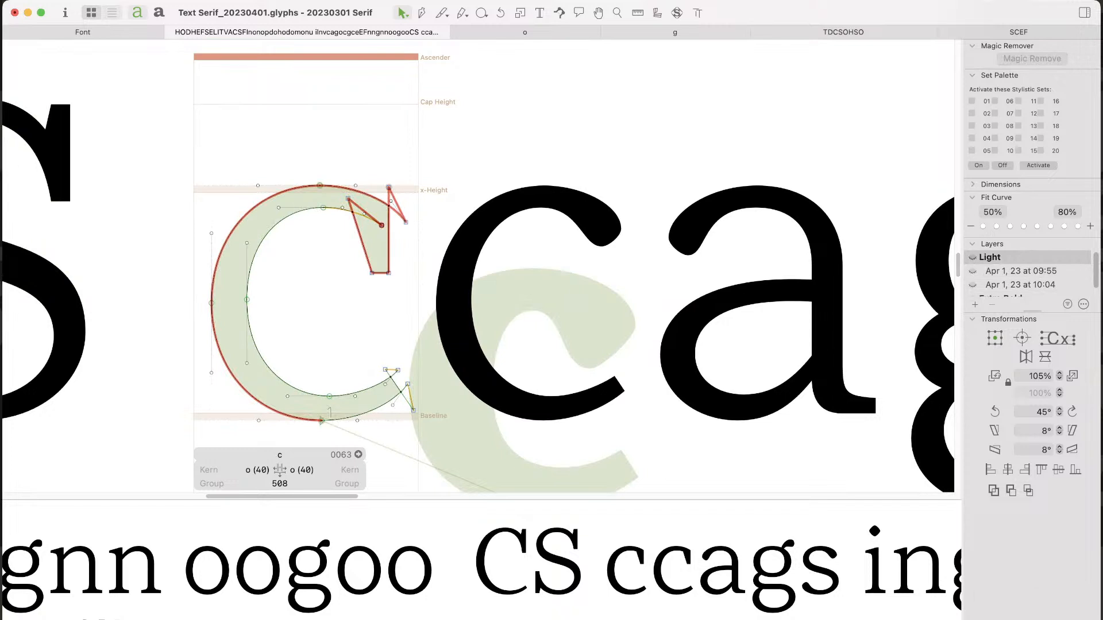
Step: Break open the first c's upper terminal by removing the serif's lower edge and slanted left side
{"action": "key", "text": "super+space"}
{"action": "left_click_drag", "start_coordinate": [457, 118], "coordinate": [246, 383]}
{"action": "left_click_drag", "start_coordinate": [579, 131], "coordinate": [532, 166]}
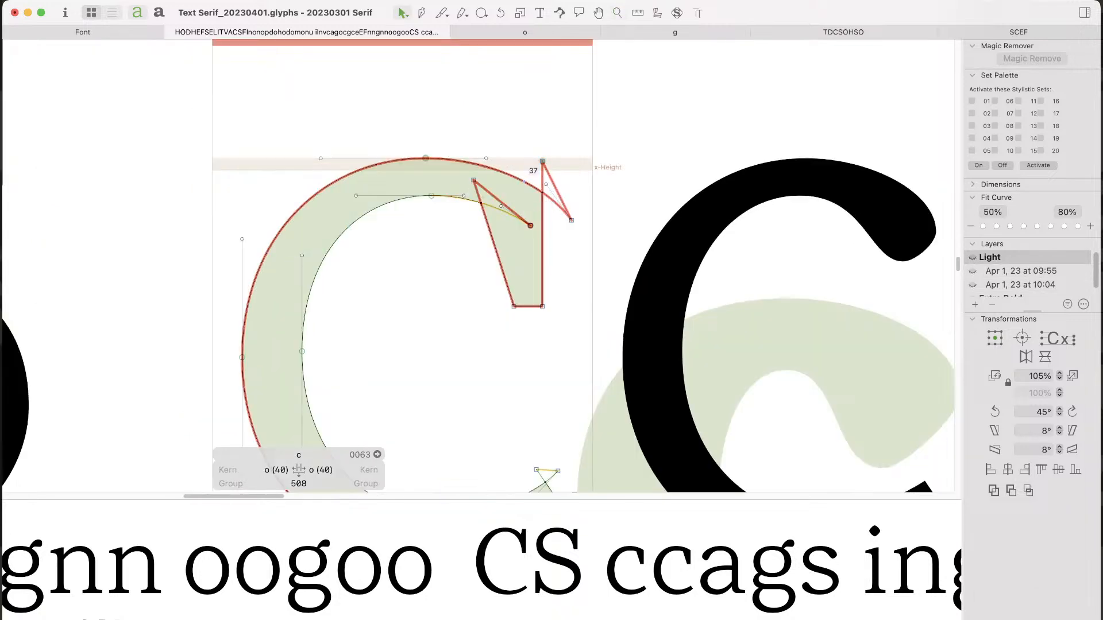
{"action": "left_click", "coordinate": [542, 162]}
{"action": "left_click_drag", "start_coordinate": [562, 292], "coordinate": [474, 320]}
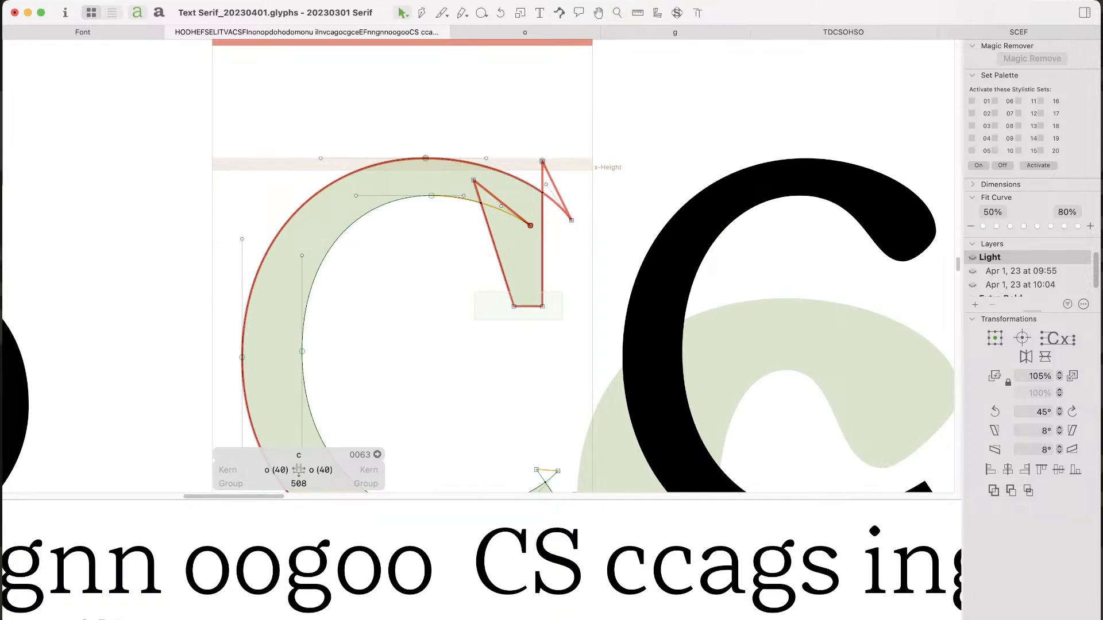
{"action": "left_click", "coordinate": [474, 180], "text": "shift"}
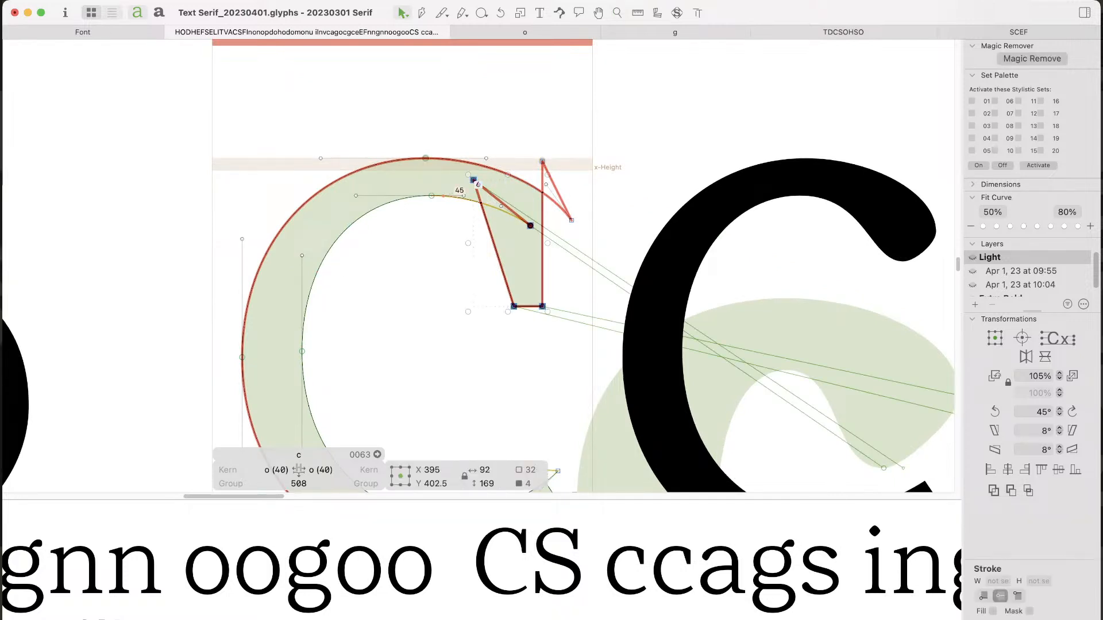
{"action": "key", "text": "Delete"}
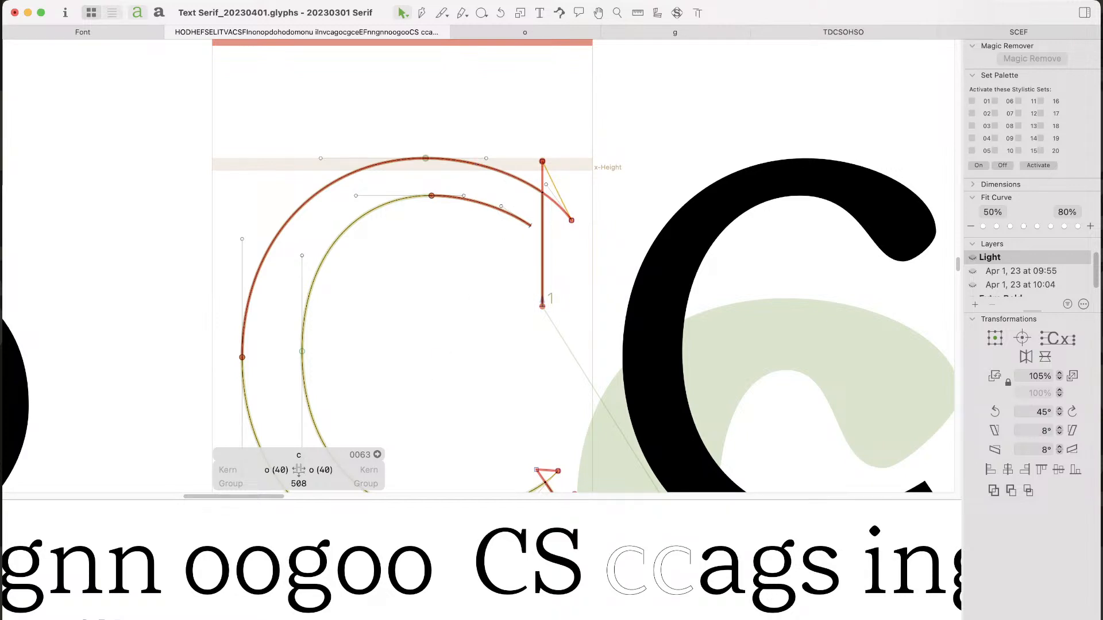
Step: Insert an i before the first c, open its dot component for editing and copy the dot's outline
{"action": "type", "text": "ti"}
{"action": "key", "text": "Escape"}
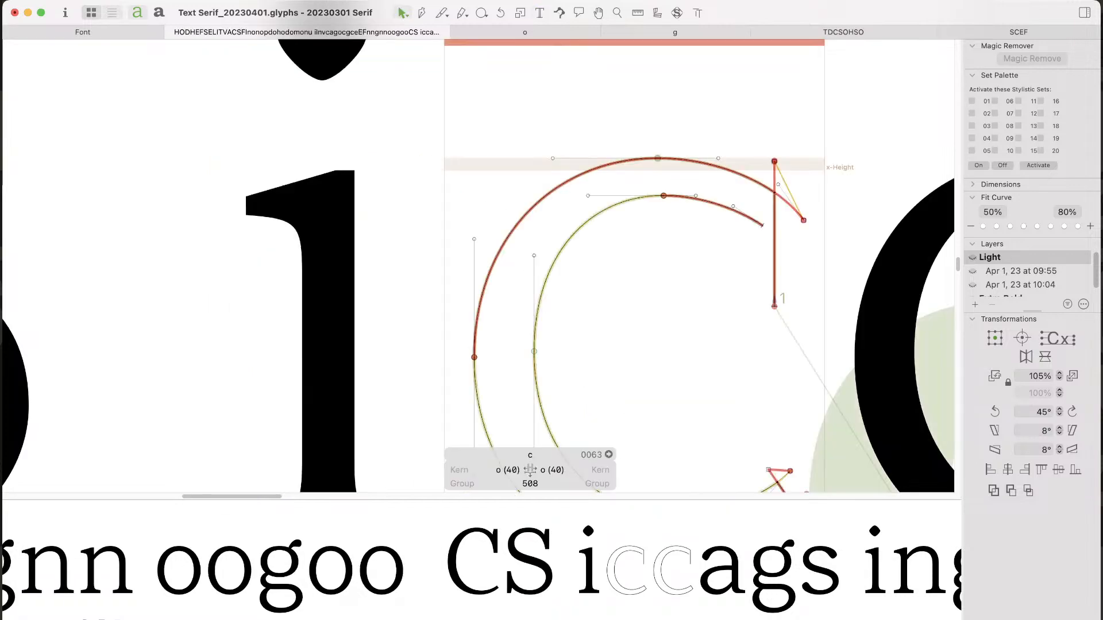
{"action": "key", "text": "super+minus"}
{"action": "key", "text": "super+minus"}
{"action": "key", "text": "Home"}
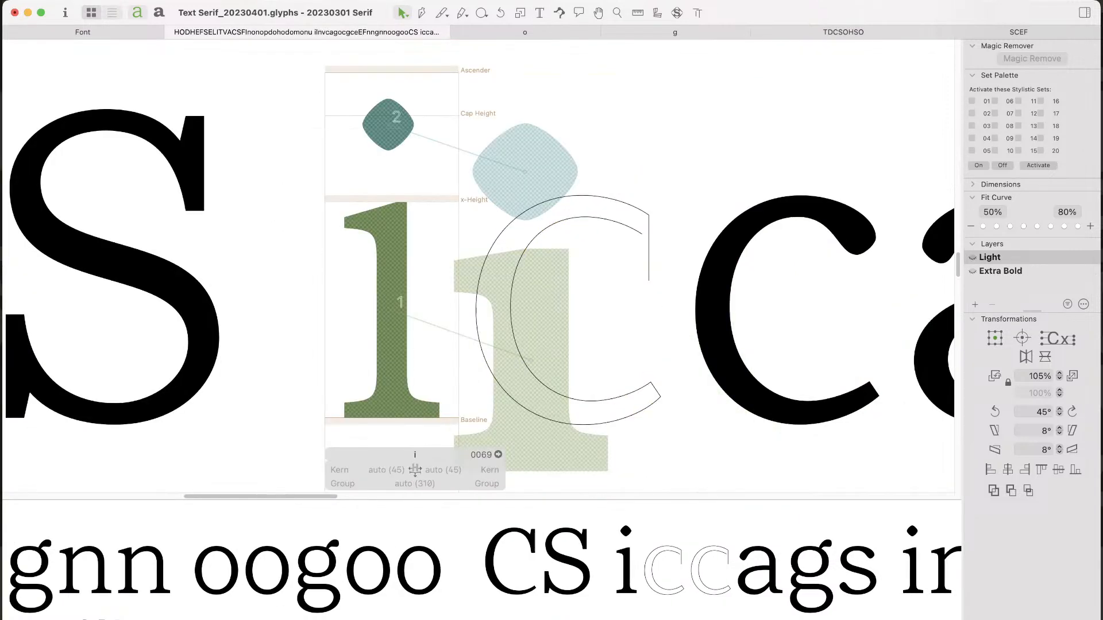
{"action": "double_click", "coordinate": [388, 125]}
{"action": "left_click_drag", "start_coordinate": [326, 85], "coordinate": [403, 191]}
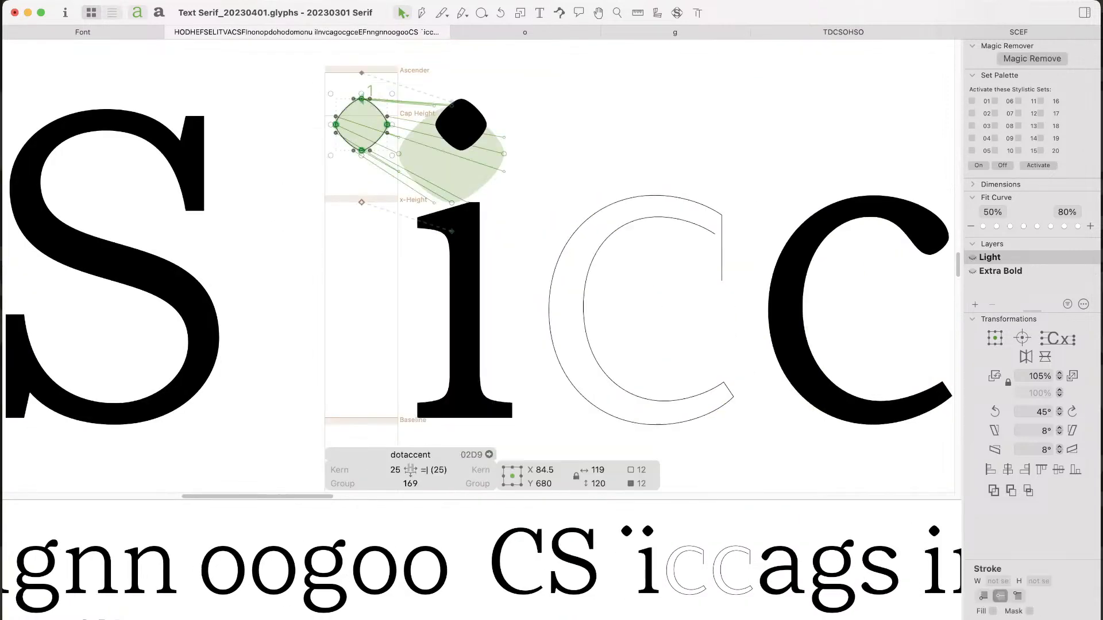
Step: Paste the dot outline into the first c and place it at the upper terminal at about X 416.5, Y 369
{"action": "double_click", "coordinate": [635, 287]}
{"action": "key", "text": "super+v"}
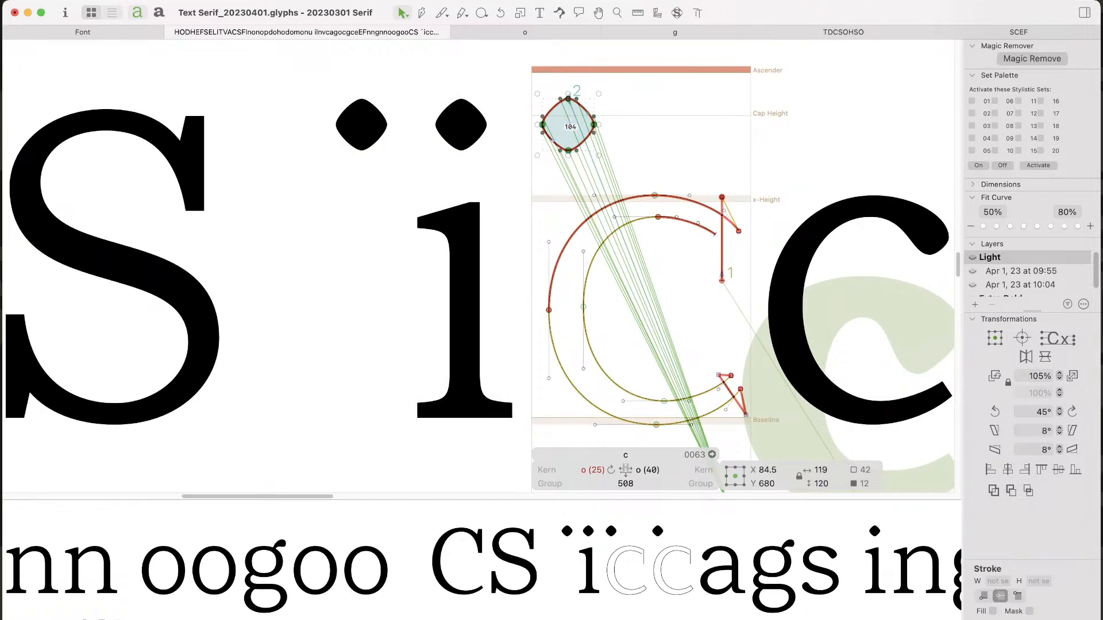
{"action": "left_click_drag", "start_coordinate": [578, 132], "coordinate": [720, 266]}
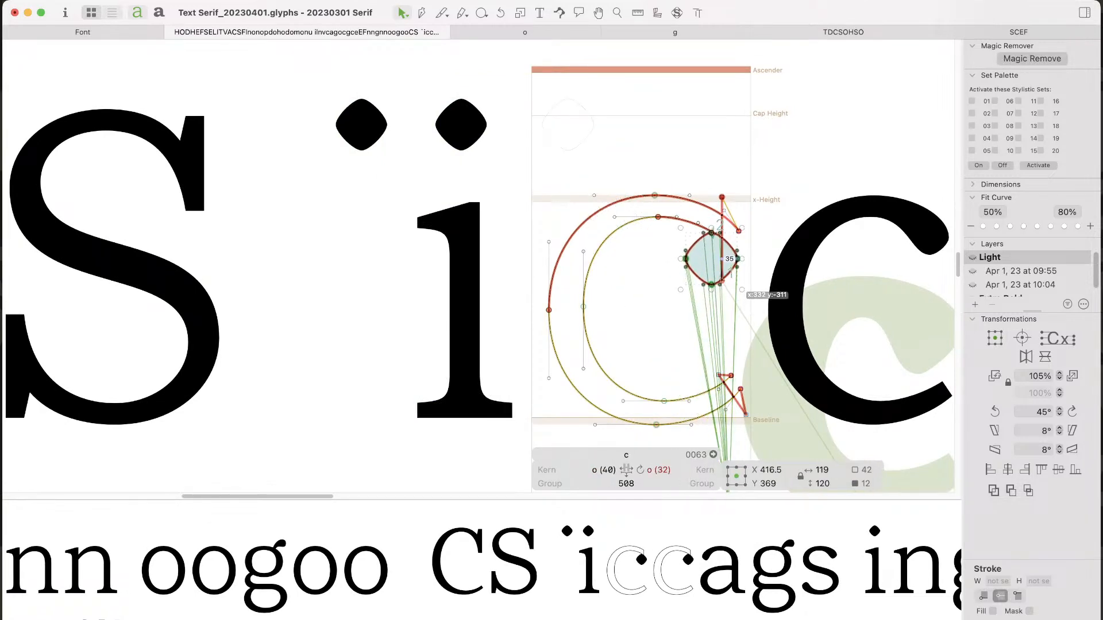
Step: Raise the pasted dot to Y 422 so its top meets the c's outer curve
{"action": "key", "text": "super+space"}
{"action": "left_click", "coordinate": [701, 266]}
{"action": "key", "text": "Up"}
{"action": "key", "text": "Up"}
{"action": "key", "text": "Up"}
{"action": "key", "text": "Up"}
{"action": "key", "text": "Up"}
{"action": "key", "text": "Up"}
{"action": "key", "text": "Up"}
{"action": "key", "text": "Up"}
{"action": "key", "text": "Up"}
{"action": "key", "text": "Up"}
{"action": "key", "text": "Up"}
{"action": "key", "text": "Up"}
{"action": "key", "text": "Up"}
{"action": "key", "text": "Up"}
{"action": "key", "text": "Up"}
{"action": "key", "text": "Up"}
{"action": "key", "text": "Up"}
{"action": "key", "text": "Up"}
{"action": "key", "text": "Up"}
{"action": "key", "text": "Up"}
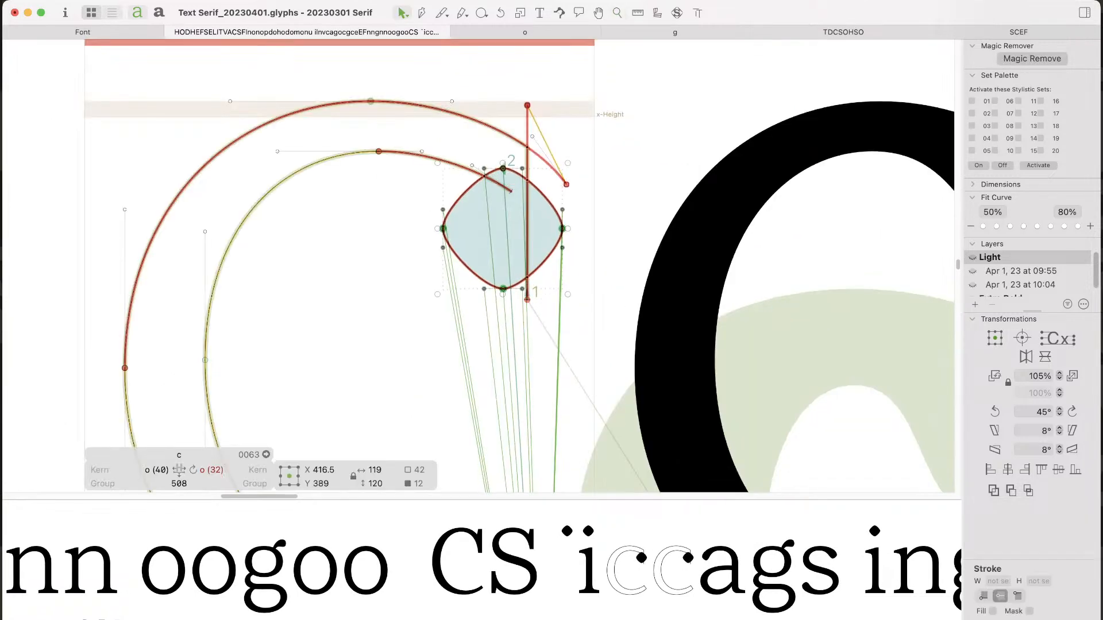
{"action": "key", "text": "Up"}
{"action": "key", "text": "Up"}
{"action": "key", "text": "Up"}
{"action": "key", "text": "Up"}
{"action": "key", "text": "Up"}
{"action": "key", "text": "Up"}
{"action": "key", "text": "Up"}
{"action": "key", "text": "Up"}
{"action": "key", "text": "Up"}
{"action": "key", "text": "Up"}
{"action": "key", "text": "Up"}
{"action": "key", "text": "Up"}
{"action": "key", "text": "Up"}
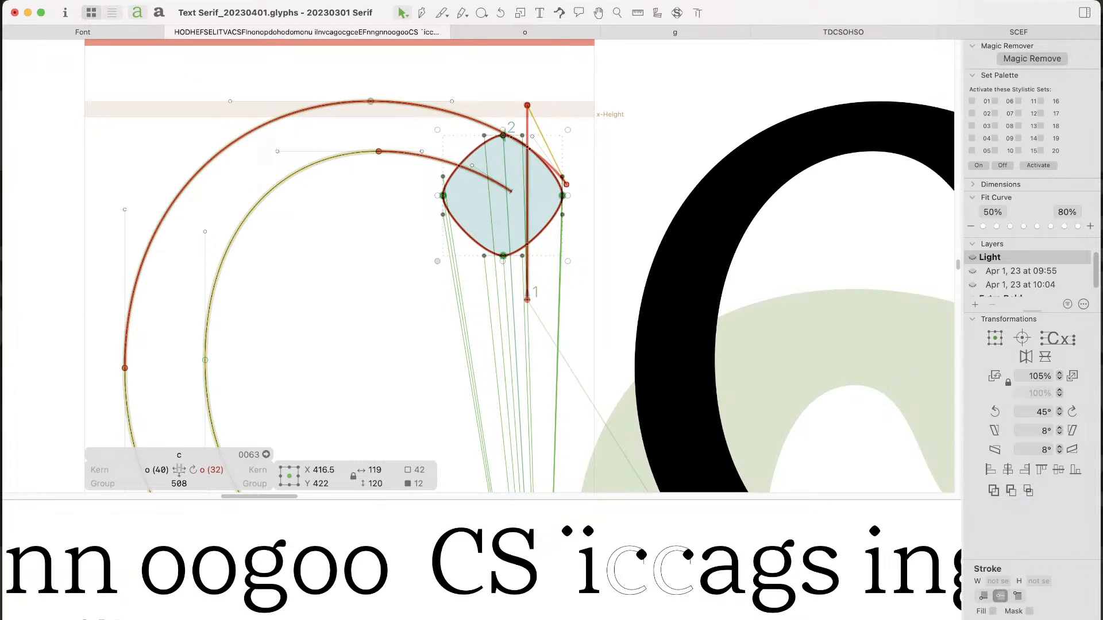
Step: Enlarge the pasted dot to 148 by 150 units and reposition it at X 397, Y 407
{"action": "left_click_drag", "start_coordinate": [437, 261], "coordinate": [407, 292]}
{"action": "key", "text": "shift+Right"}
{"action": "key", "text": "Right"}
{"action": "key", "text": "Right"}
{"action": "key", "text": "Right"}
{"action": "key", "text": "Right"}
{"action": "key", "text": "Right"}
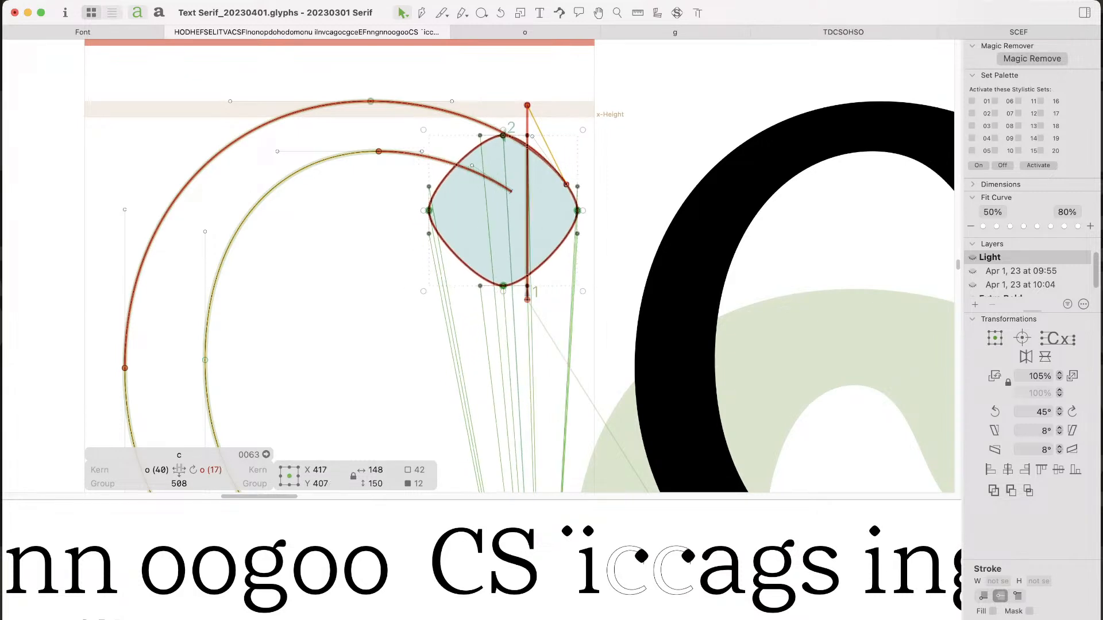
{"action": "key", "text": "shift+Left"}
{"action": "key", "text": "shift+Left"}
{"action": "key", "text": "shift+Left"}
{"action": "key", "text": "shift+Left"}
{"action": "key", "text": "shift+Left"}
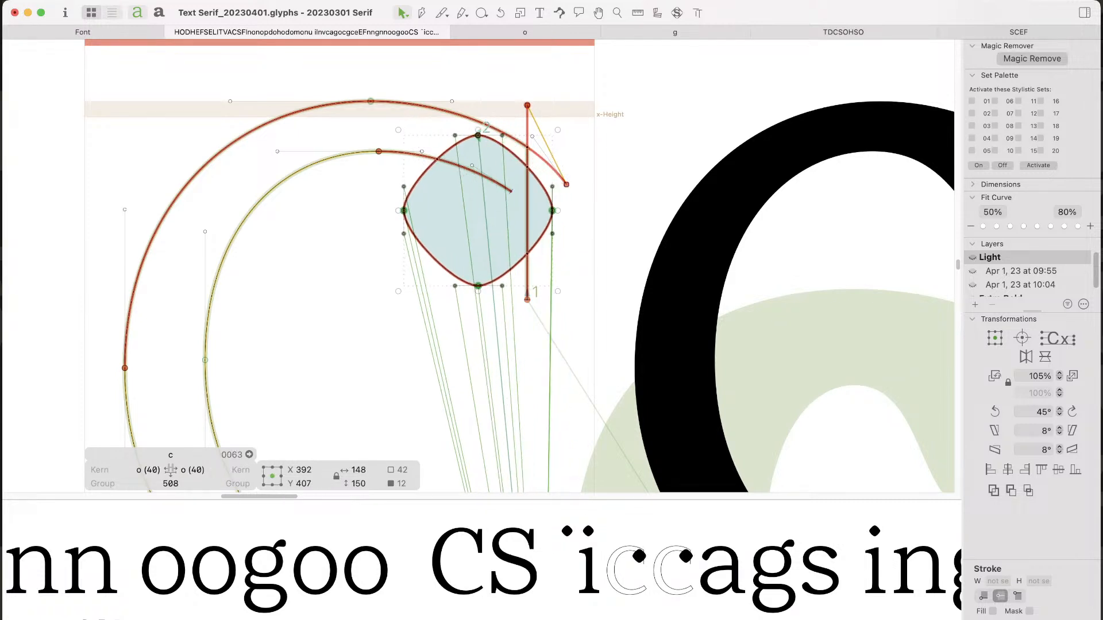
{"action": "key", "text": "Right"}
{"action": "key", "text": "Right"}
{"action": "key", "text": "Right"}
{"action": "key", "text": "Right"}
{"action": "key", "text": "Right"}
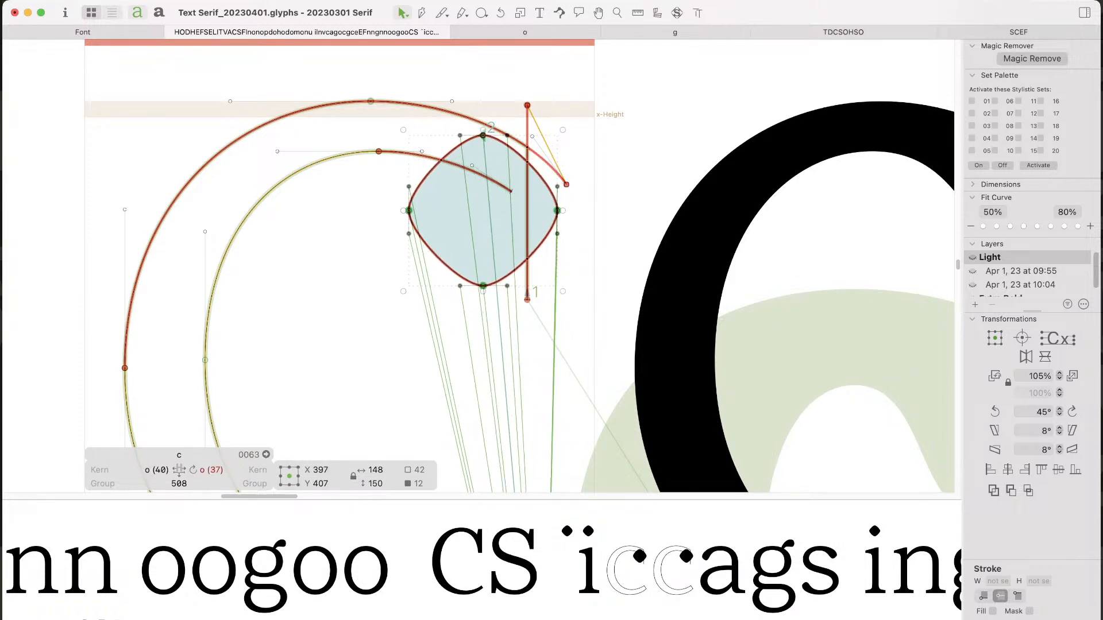
Step: Delete the dot's upper-right curve segment to open its outline
{"action": "key", "text": "super+space"}
{"action": "left_click_drag", "start_coordinate": [617, 92], "coordinate": [333, 380]}
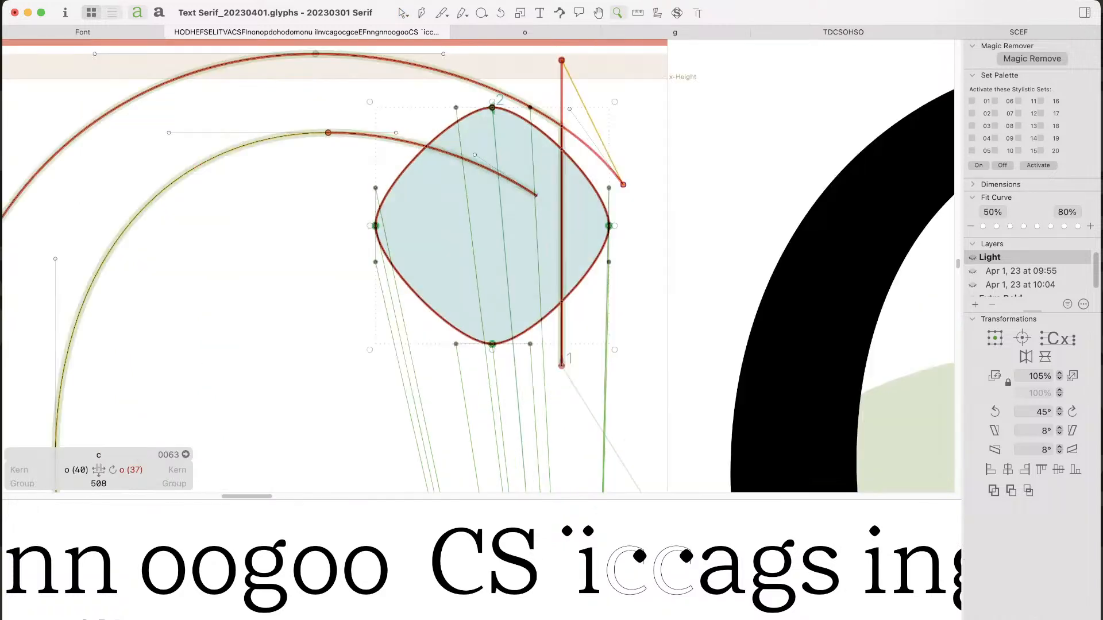
{"action": "left_click", "coordinate": [332, 380]}
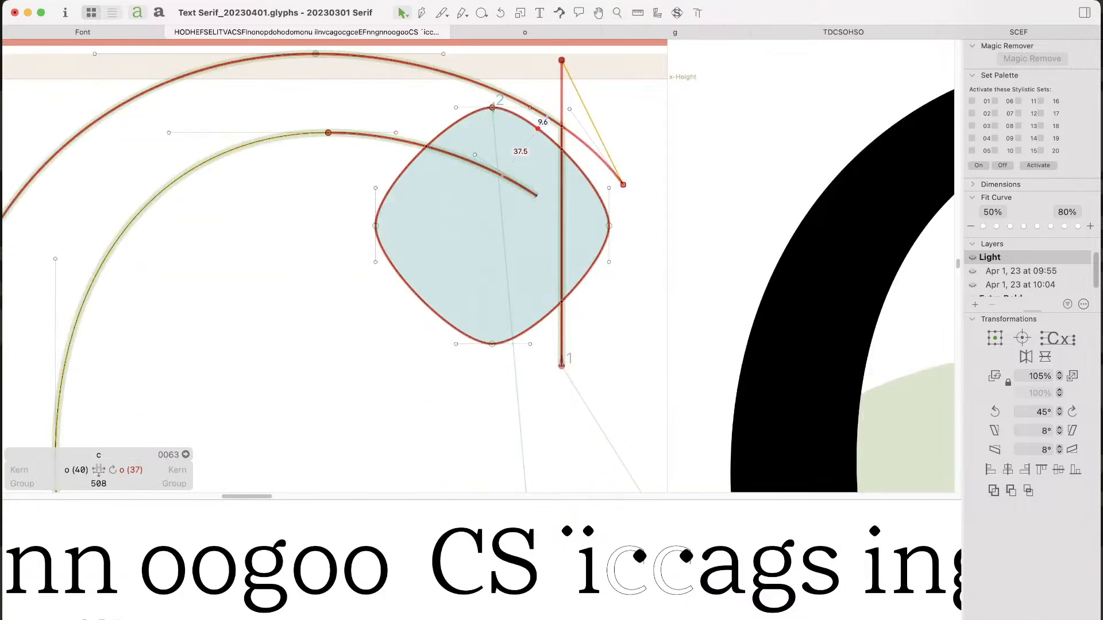
{"action": "left_click", "coordinate": [538, 129]}
{"action": "key", "text": "alt+BackSpace"}
{"action": "key", "text": "Escape"}
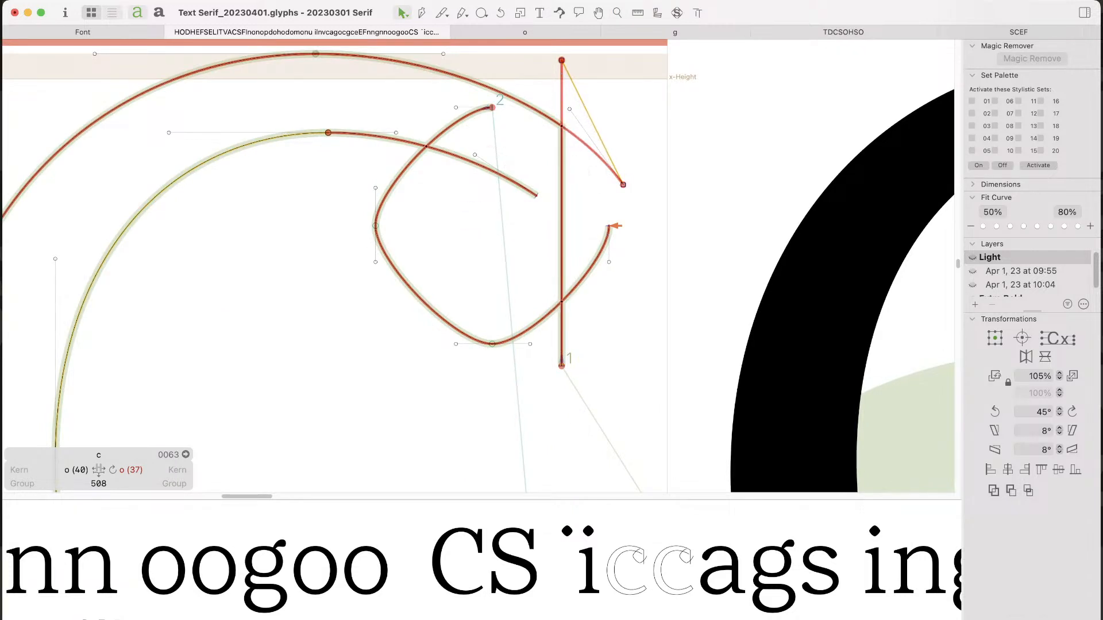
Step: Remove the remaining vertical serif line and join the end of the c's outer curve to the dot's right node
{"action": "left_click", "coordinate": [562, 272]}
{"action": "key", "text": "alt+BackSpace"}
{"action": "key", "text": "Delete"}
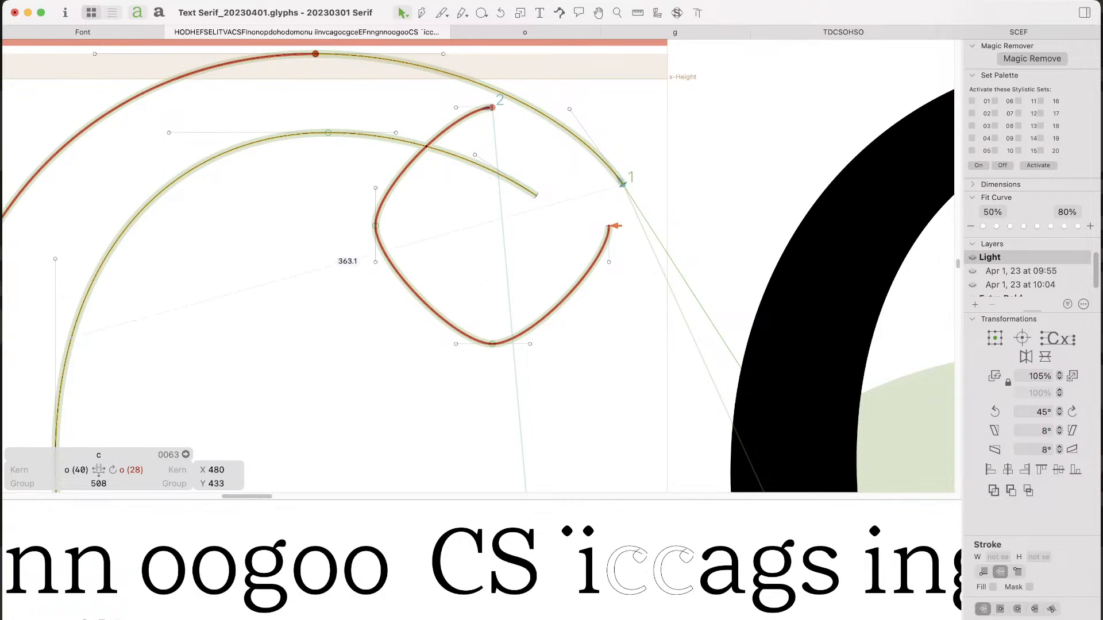
{"action": "left_click_drag", "start_coordinate": [624, 184], "coordinate": [609, 225]}
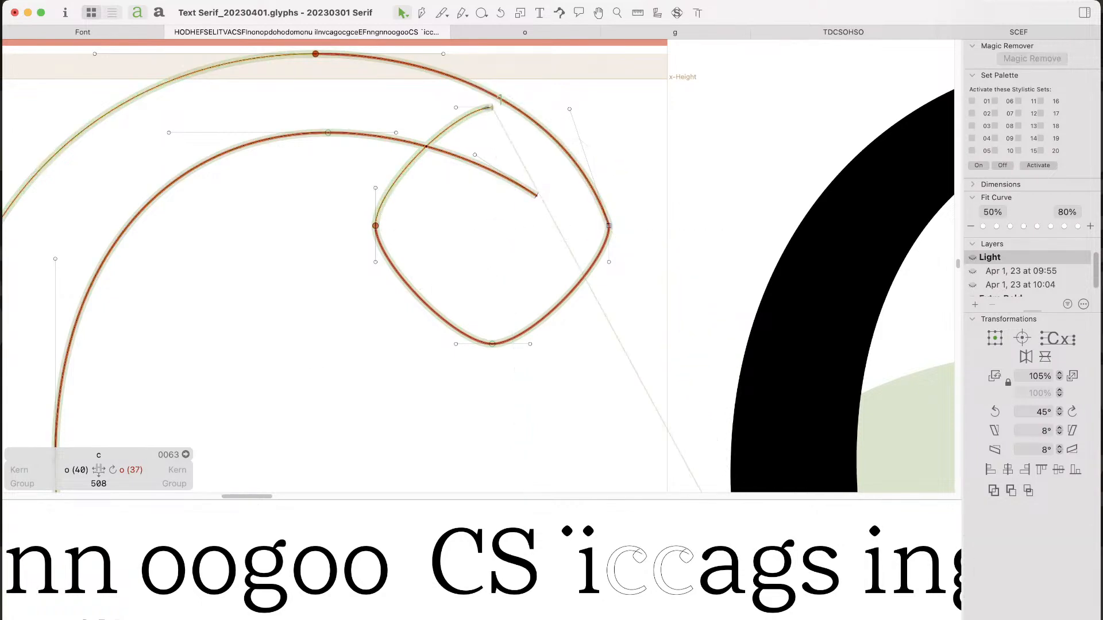
Step: Connect the dot's open top node to the loose end of the c's inner curve with the Pen tool, closing the outline
{"action": "scroll", "coordinate": [345, 264], "scroll_direction": "up", "scroll_amount": 3}
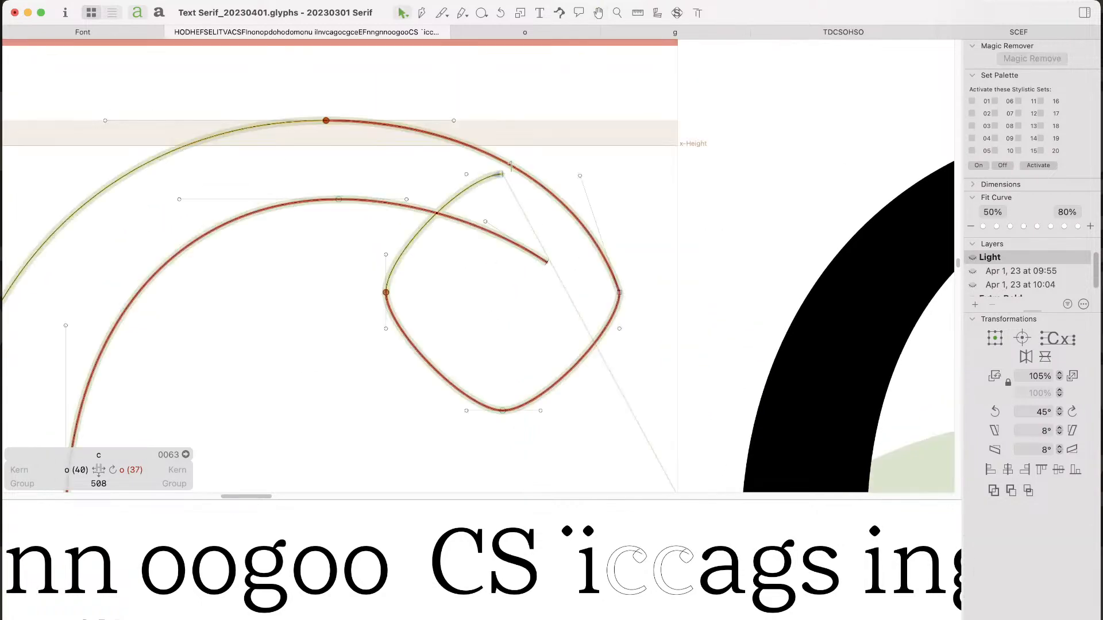
{"action": "key", "text": "z"}
{"action": "left_click_drag", "start_coordinate": [526, 227], "coordinate": [664, 368]}
{"action": "key", "text": "super+minus"}
{"action": "key", "text": "super+minus"}
{"action": "key", "text": "super+minus"}
{"action": "key", "text": "super+minus"}
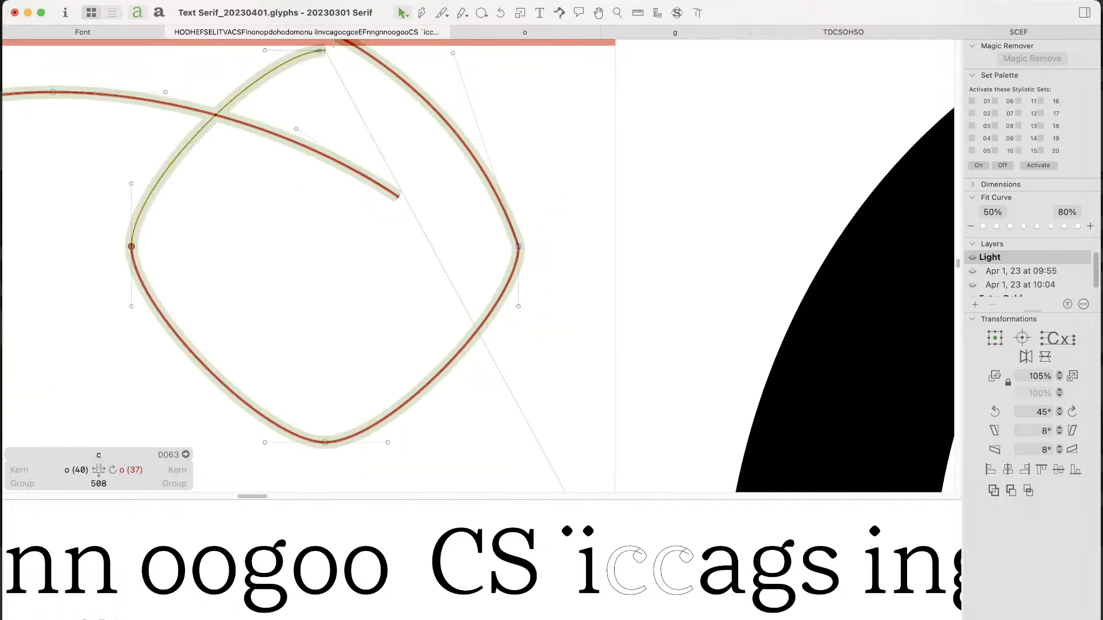
{"action": "key", "text": "p"}
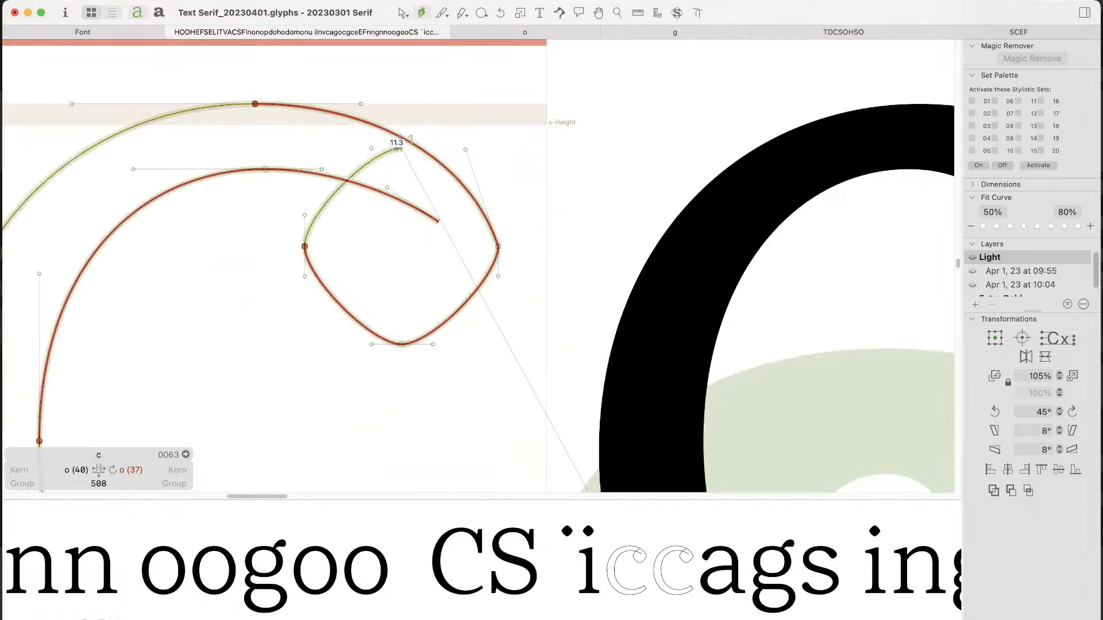
{"action": "left_click", "coordinate": [401, 148]}
{"action": "left_click", "coordinate": [438, 221]}
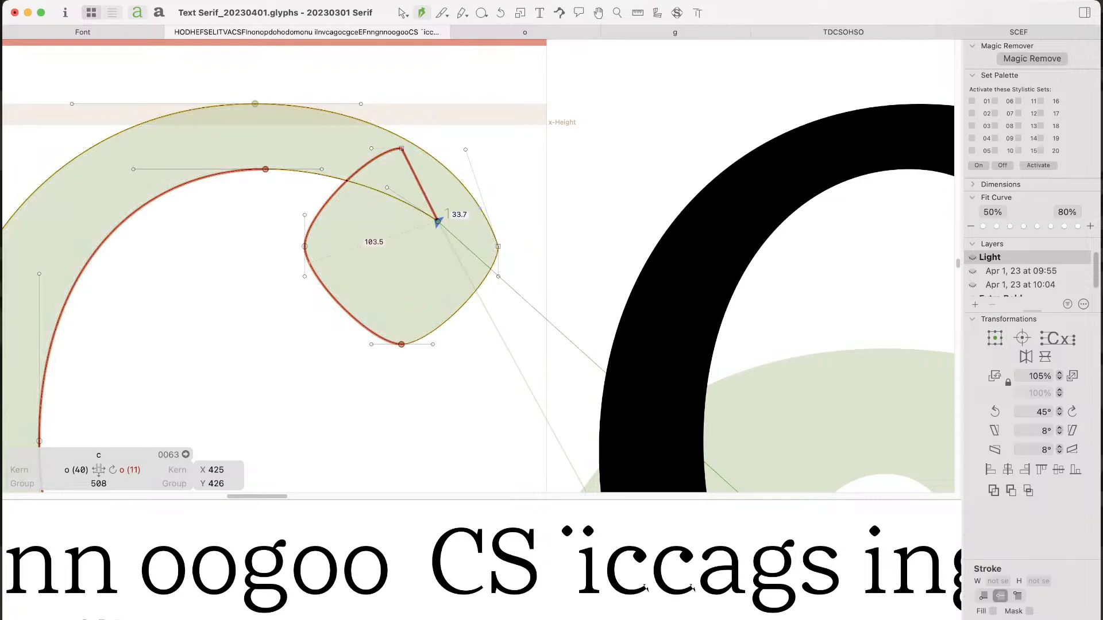
Step: Set the upper handle of the terminal's right node to X 471, Y 431 and lengthen the outer top node's right handle
{"action": "key", "text": "space"}
{"action": "left_click_drag", "start_coordinate": [438, 221], "coordinate": [496, 221]}
{"action": "key", "text": "v"}
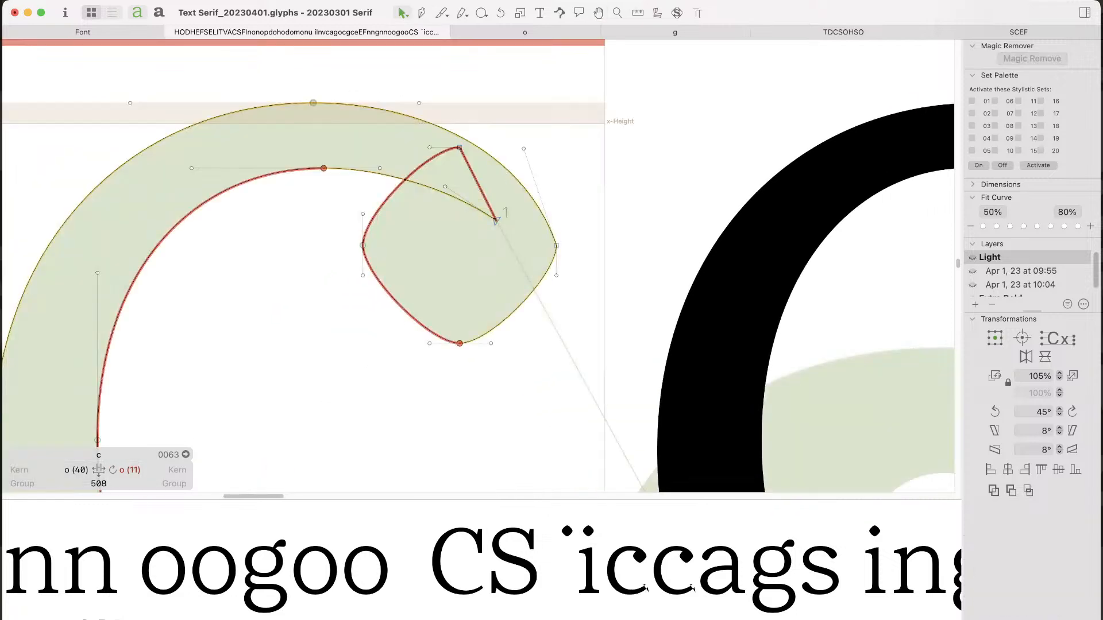
{"action": "left_click_drag", "start_coordinate": [524, 148], "coordinate": [556, 164]}
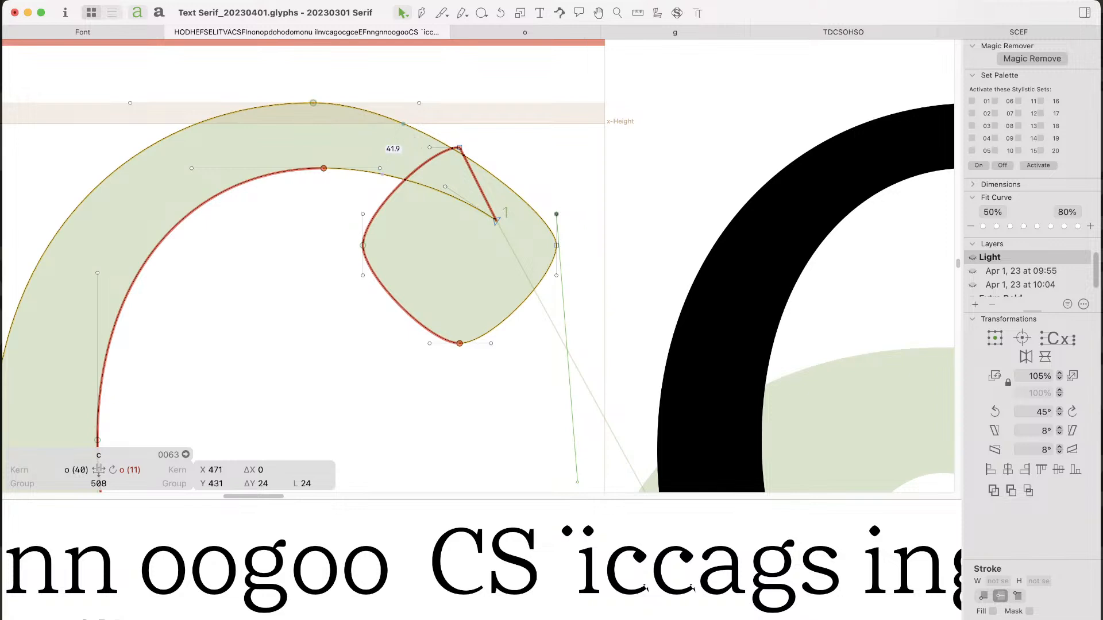
{"action": "left_click_drag", "start_coordinate": [419, 103], "coordinate": [483, 103]}
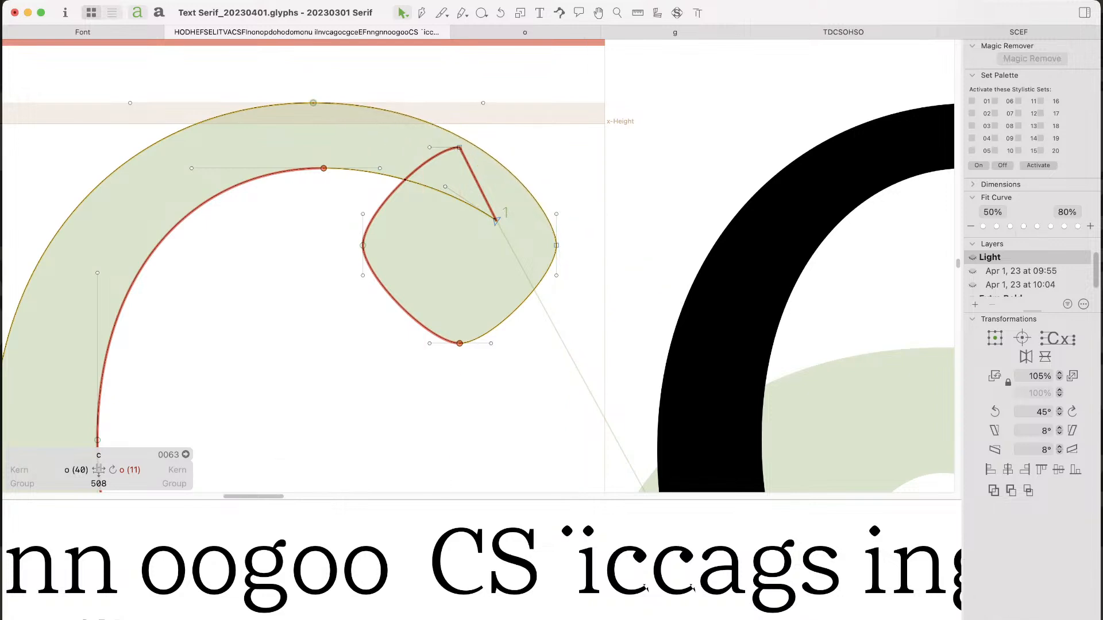
Step: Display the curvature and slide the outer top node to X 288 and the inner one to X 292, keeping their handles in place
{"action": "key", "text": "x"}
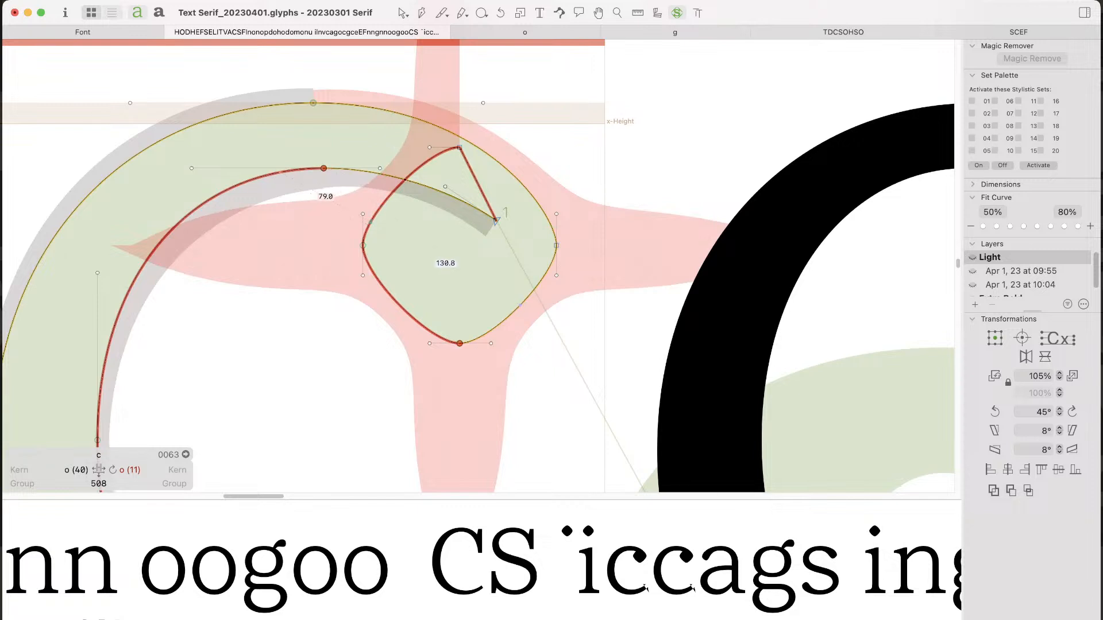
{"action": "left_click", "coordinate": [313, 103]}
{"action": "key", "text": "alt+Right"}
{"action": "key", "text": "alt+Right"}
{"action": "key", "text": "alt+Right"}
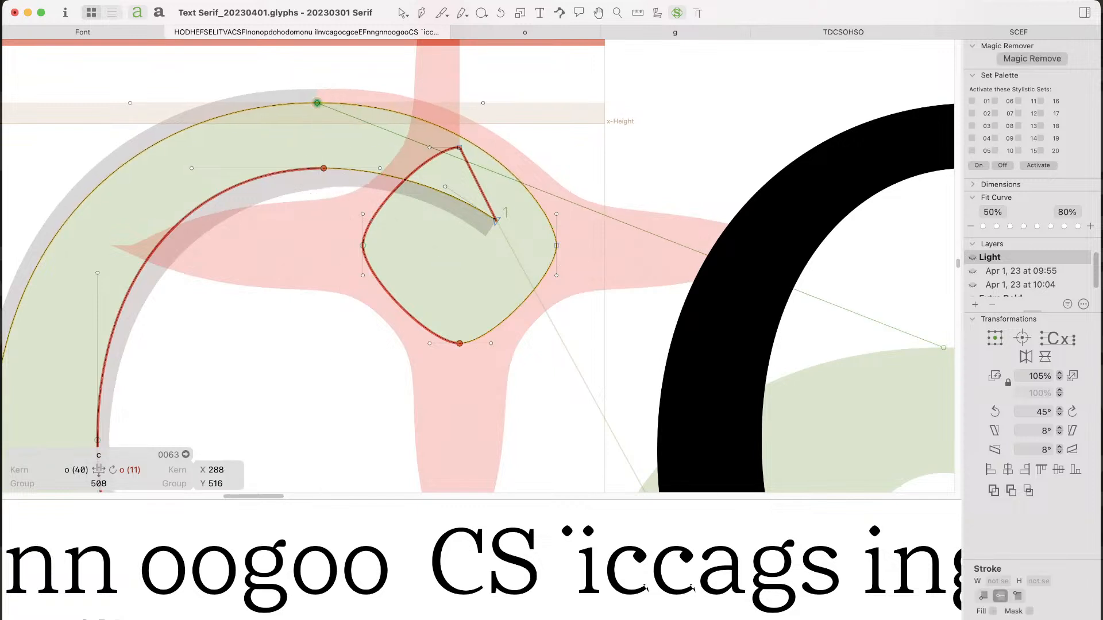
{"action": "left_click", "coordinate": [323, 168]}
{"action": "key", "text": "alt+Left"}
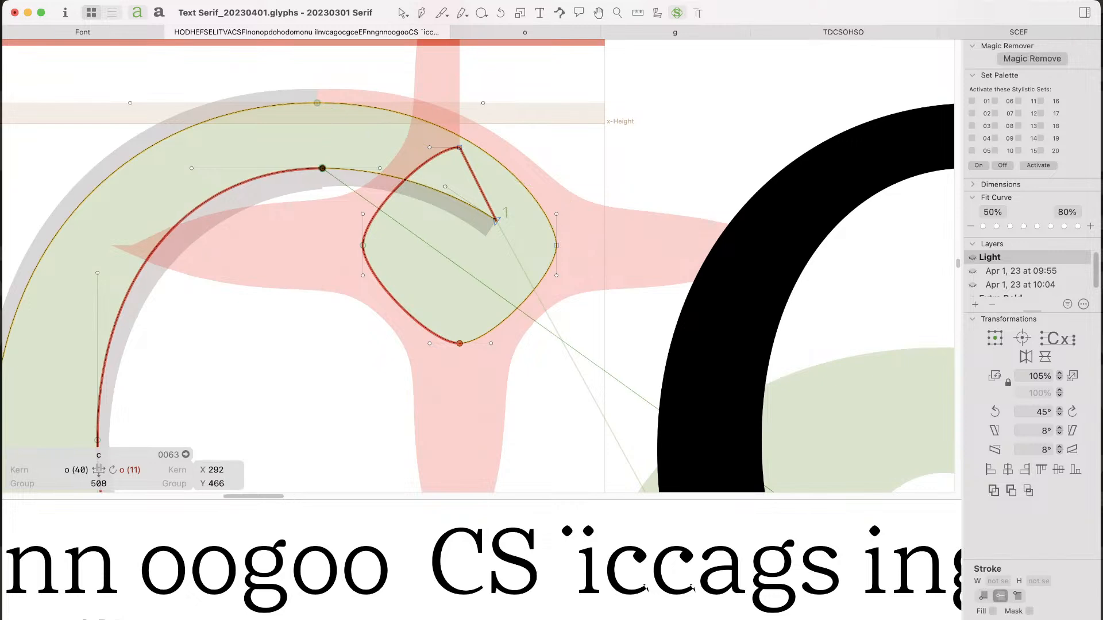
Step: Nudge the top node of the c's inner arc slightly right while keeping its handles in place, and preview the shape
{"action": "key", "text": "alt+Right"}
{"action": "key", "text": "alt+Right"}
{"action": "key", "text": "alt+Right"}
{"action": "key", "text": "alt+Left"}
{"action": "key", "text": "v"}
{"action": "key", "text": "space"}
{"action": "left_click_drag", "start_coordinate": [327, 172], "coordinate": [434, 114]}
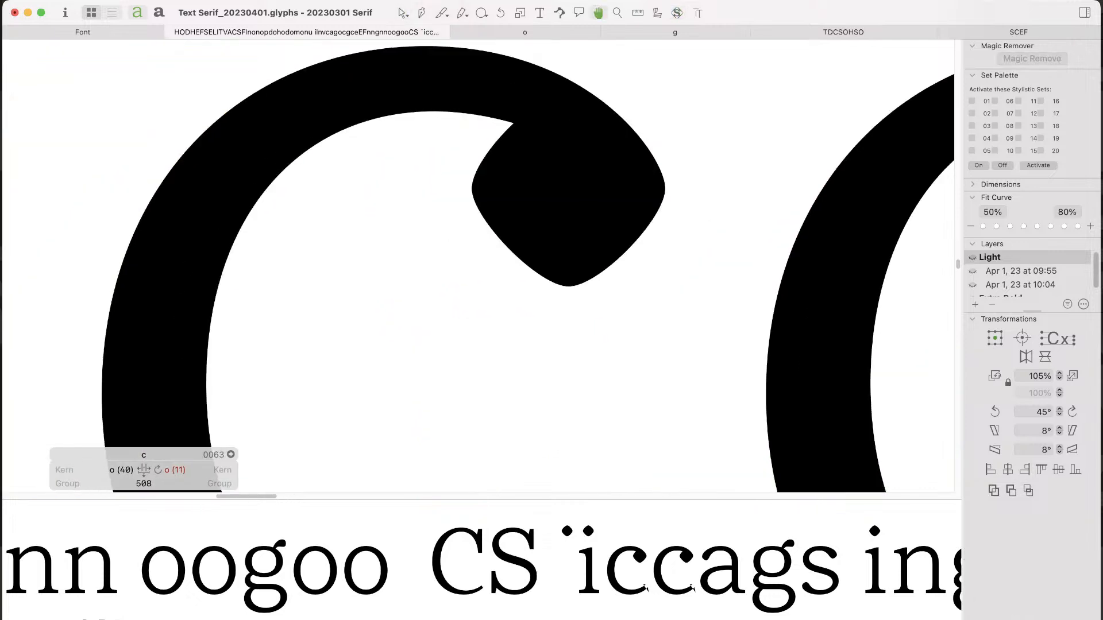
Step: Select all outlines of the c and correct their path direction
{"action": "key", "text": "super+minus"}
{"action": "key", "text": "super+minus"}
{"action": "key", "text": "super+a"}
{"action": "key", "text": "super+shift+r"}
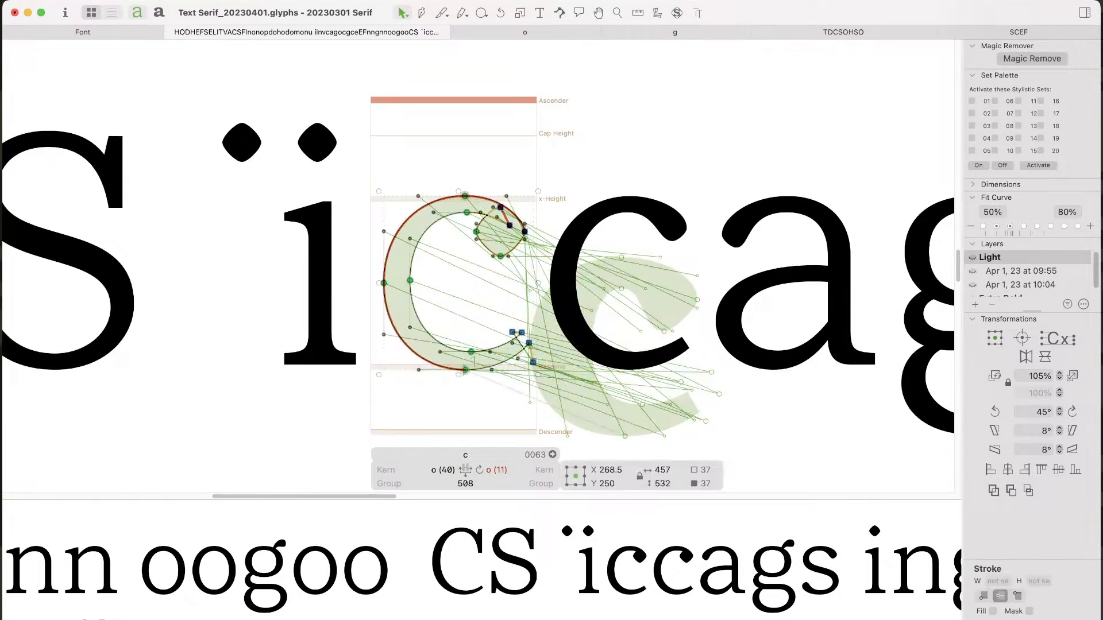
{"action": "key", "text": "space"}
{"action": "left_click_drag", "start_coordinate": [637, 351], "coordinate": [579, 349]}
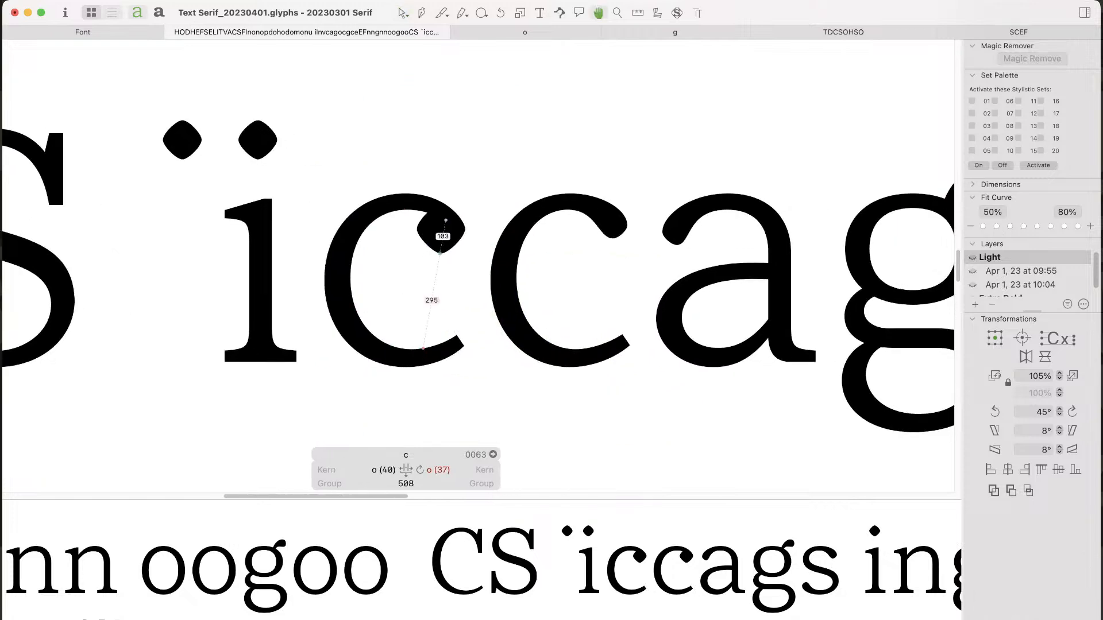
Step: Scale the c's ball terminal down to about 131 by 132 units from its upper right corner
{"action": "key", "text": "super+space"}
{"action": "left_click", "coordinate": [438, 247]}
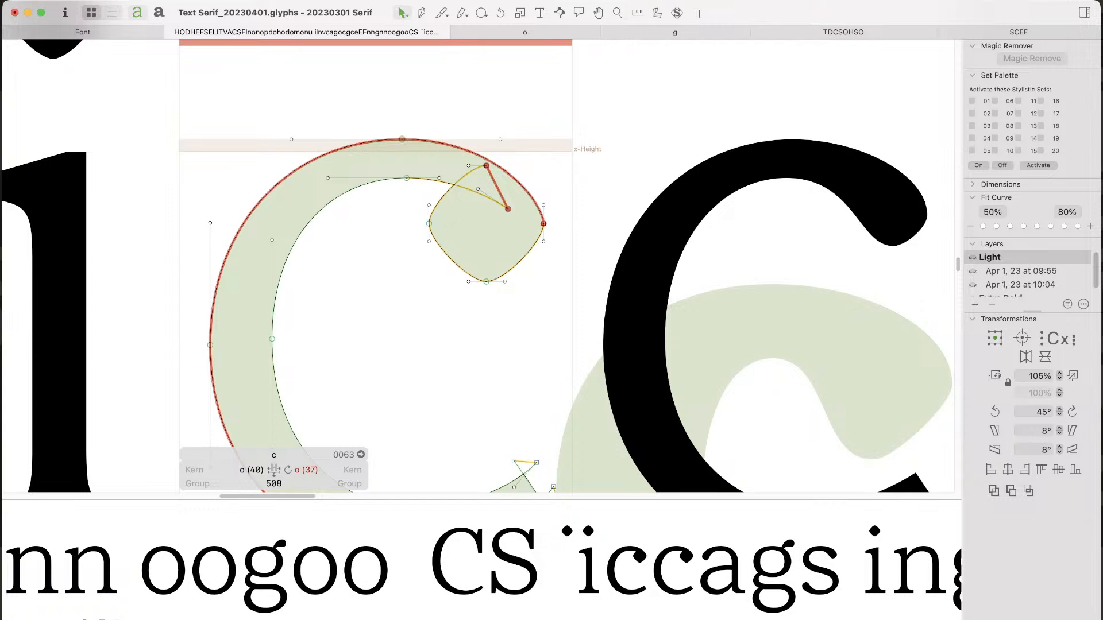
{"action": "key", "text": "super+space"}
{"action": "left_click_drag", "start_coordinate": [618, 88], "coordinate": [325, 386]}
{"action": "key", "text": "space"}
{"action": "left_click_drag", "start_coordinate": [533, 322], "coordinate": [471, 293]}
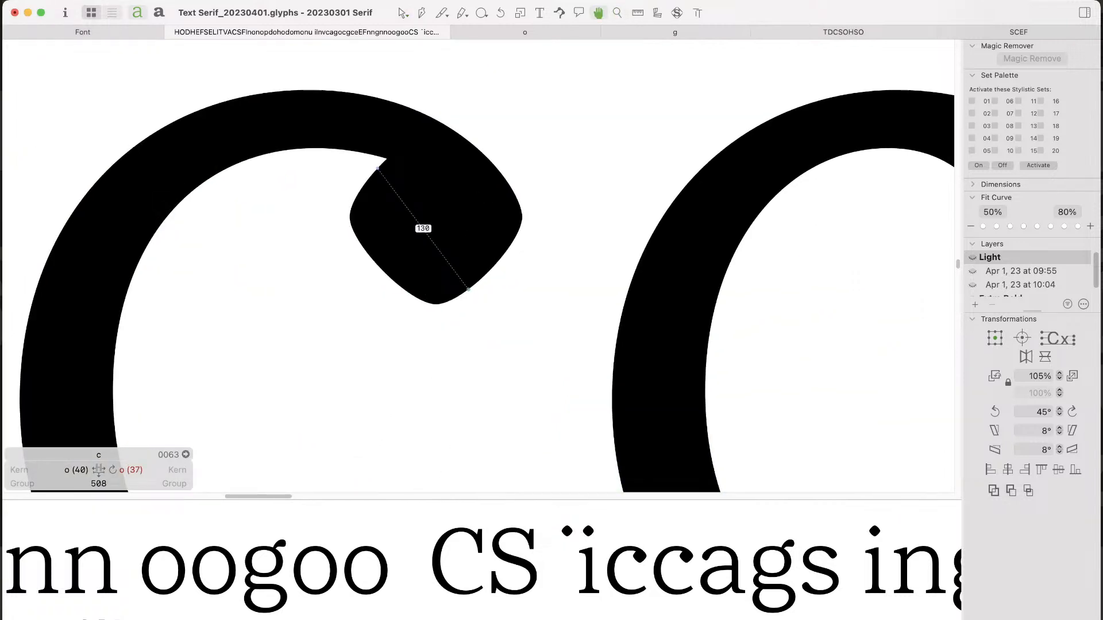
{"action": "left_click", "coordinate": [350, 217]}
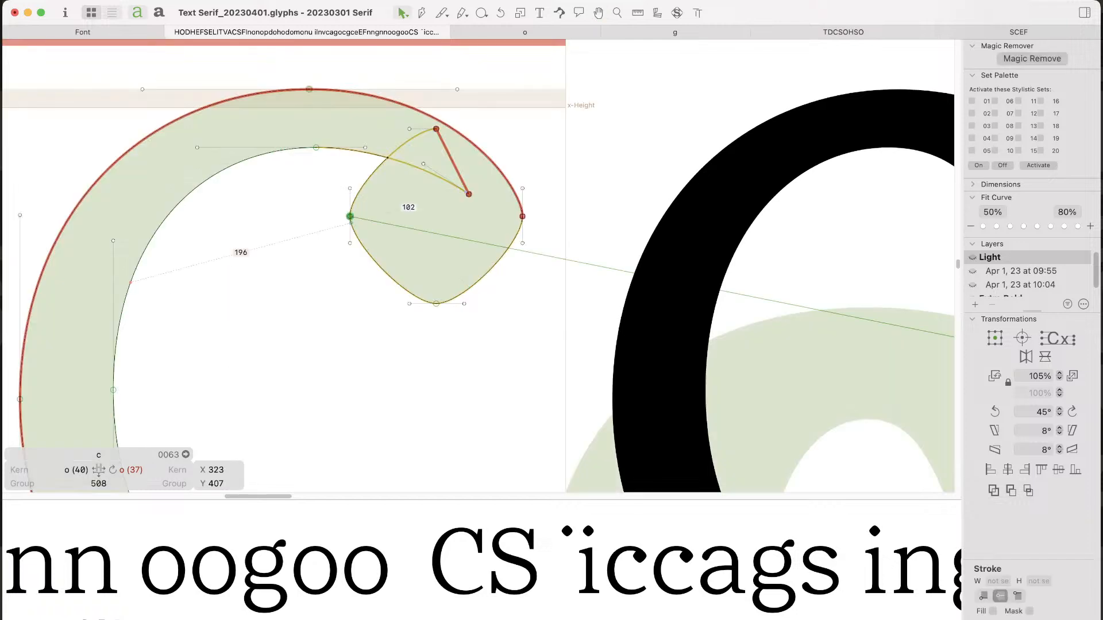
{"action": "left_click_drag", "start_coordinate": [478, 344], "coordinate": [395, 295]}
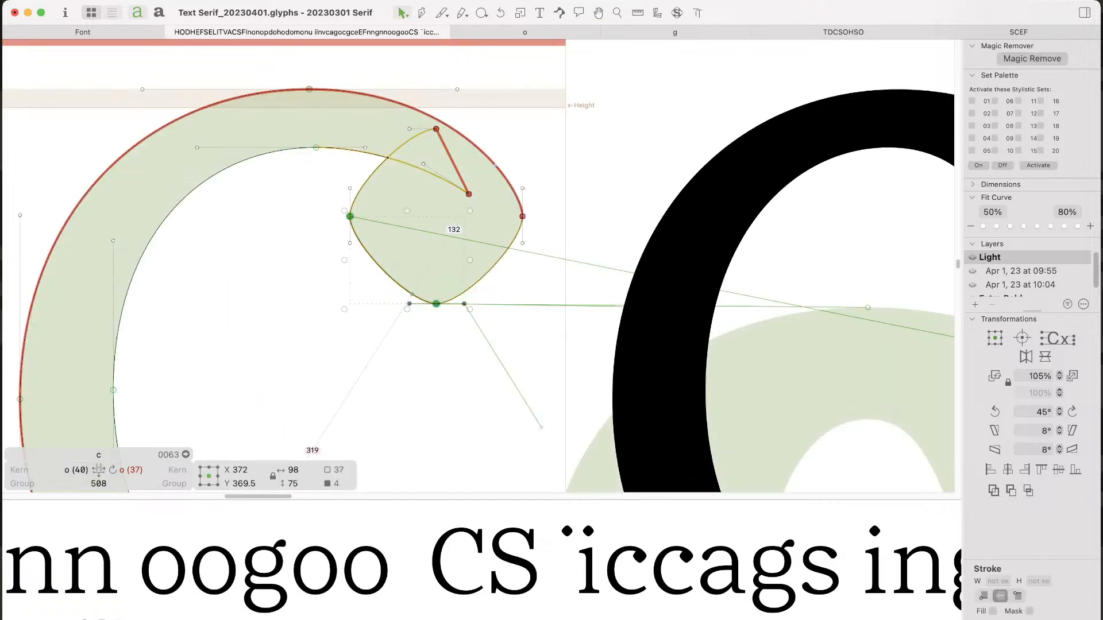
{"action": "left_click", "coordinate": [523, 217], "text": "shift"}
{"action": "left_click", "coordinate": [436, 130], "text": "shift"}
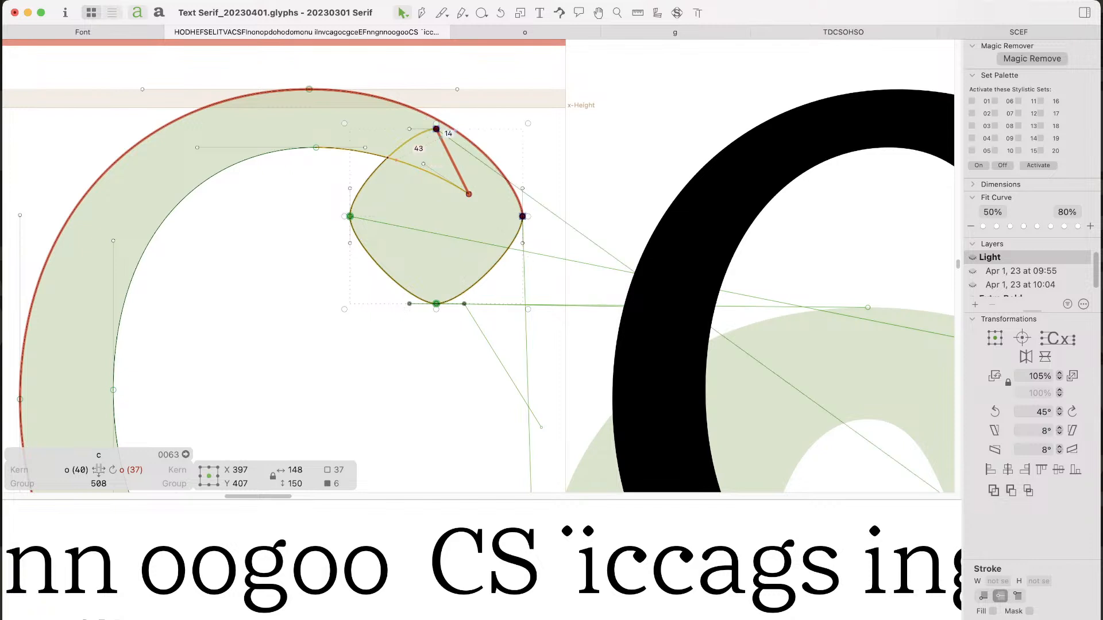
{"action": "left_click_drag", "start_coordinate": [344, 309], "coordinate": [364, 288]}
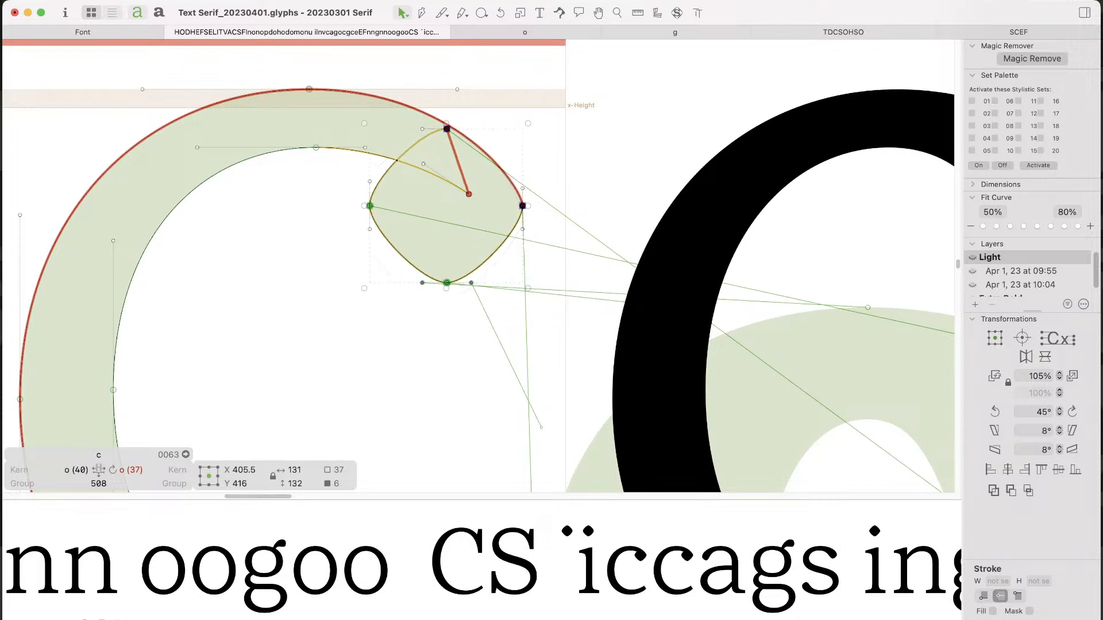
{"action": "left_click", "coordinate": [355, 304]}
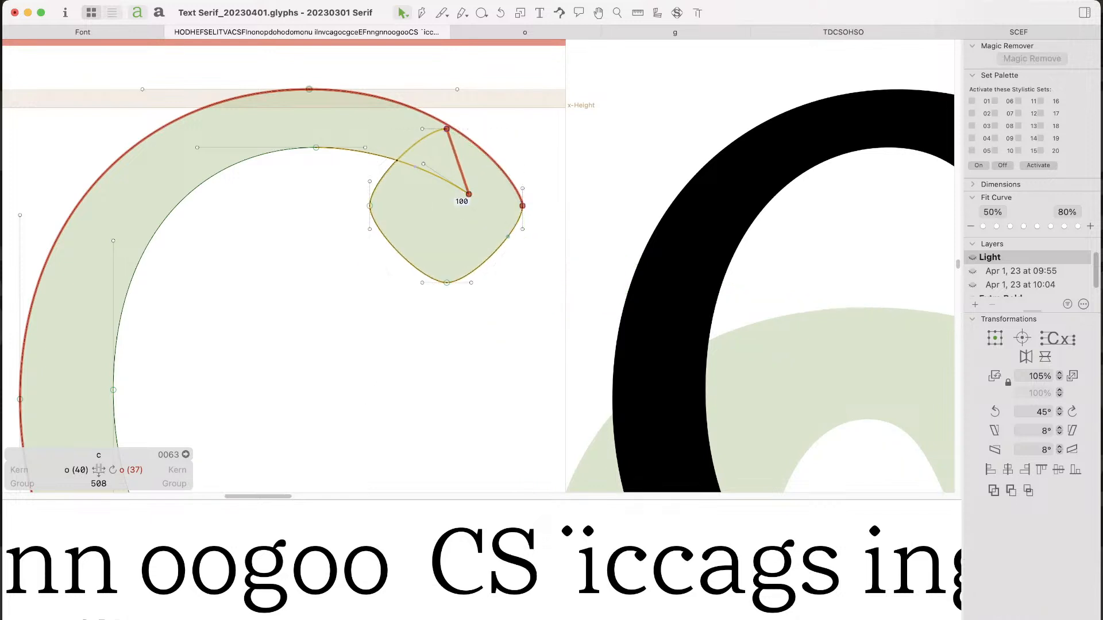
Step: Move the top node of the c's ball terminal straight down to Y 467
{"action": "left_click", "coordinate": [447, 130]}
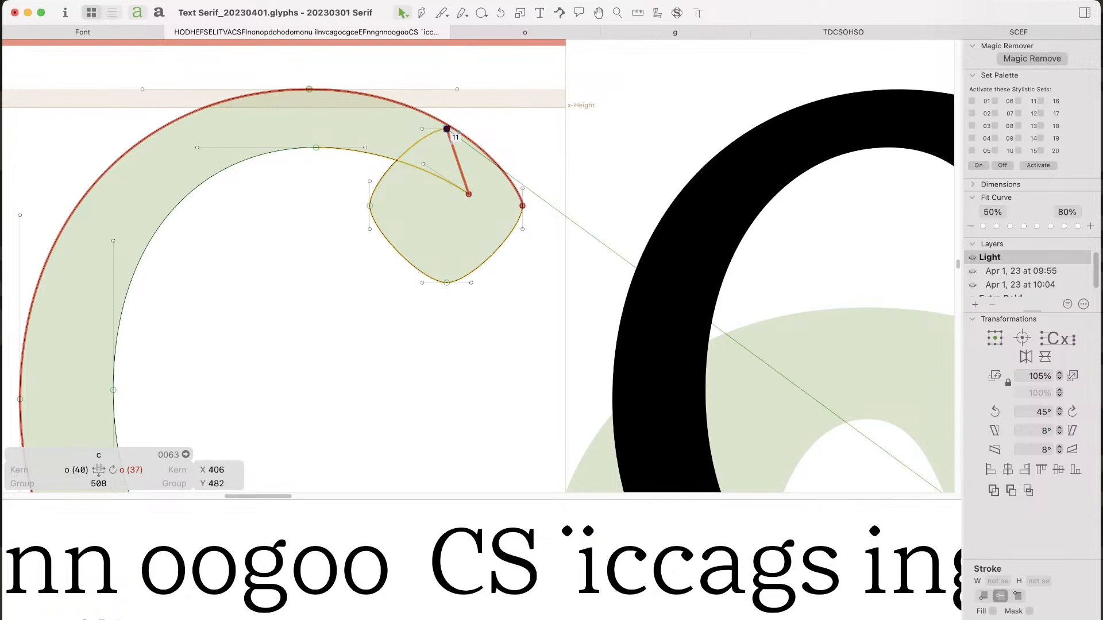
{"action": "left_click_drag", "start_coordinate": [447, 128], "coordinate": [447, 147]}
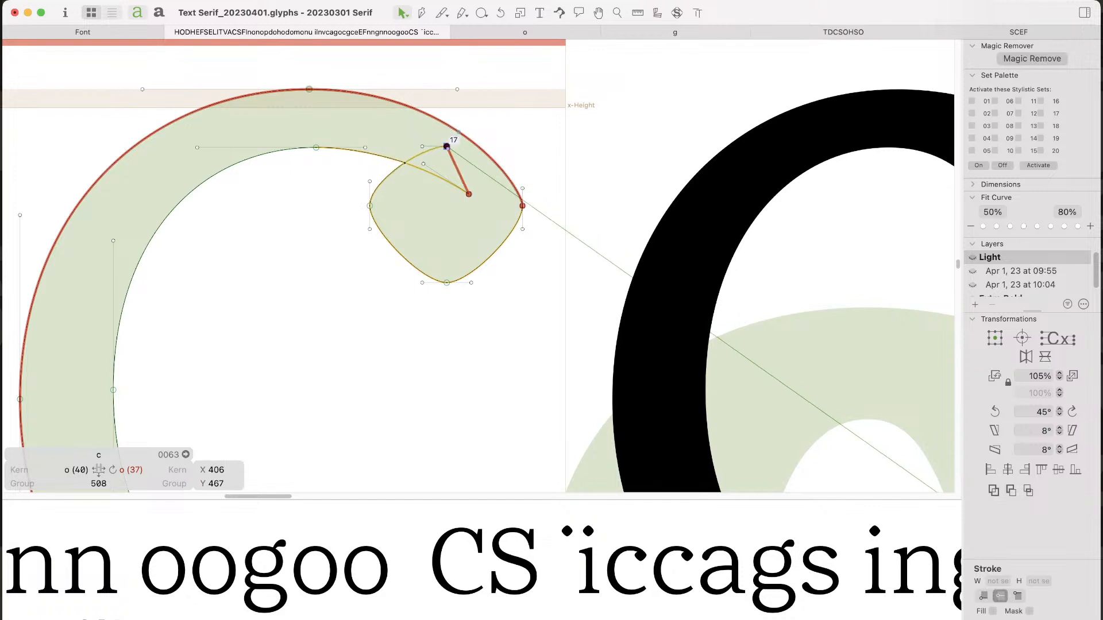
{"action": "key", "text": "space"}
Step: Try lowering the ball terminal's left and right extreme nodes to Y 406
{"action": "left_click", "coordinate": [369, 206]}
{"action": "key", "text": "space"}
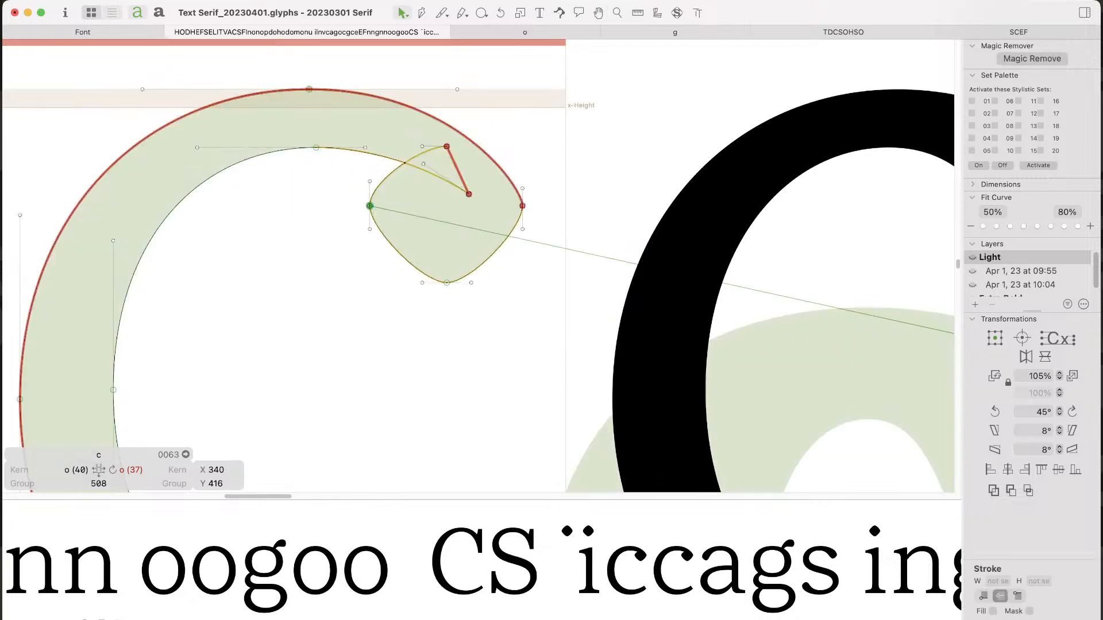
{"action": "left_click", "coordinate": [522, 205], "text": "shift"}
{"action": "key", "text": "space"}
{"action": "key", "text": "Down"}
{"action": "key", "text": "Down"}
{"action": "key", "text": "Down"}
{"action": "key", "text": "Down"}
{"action": "key", "text": "Down"}
{"action": "key", "text": "shift+Down"}
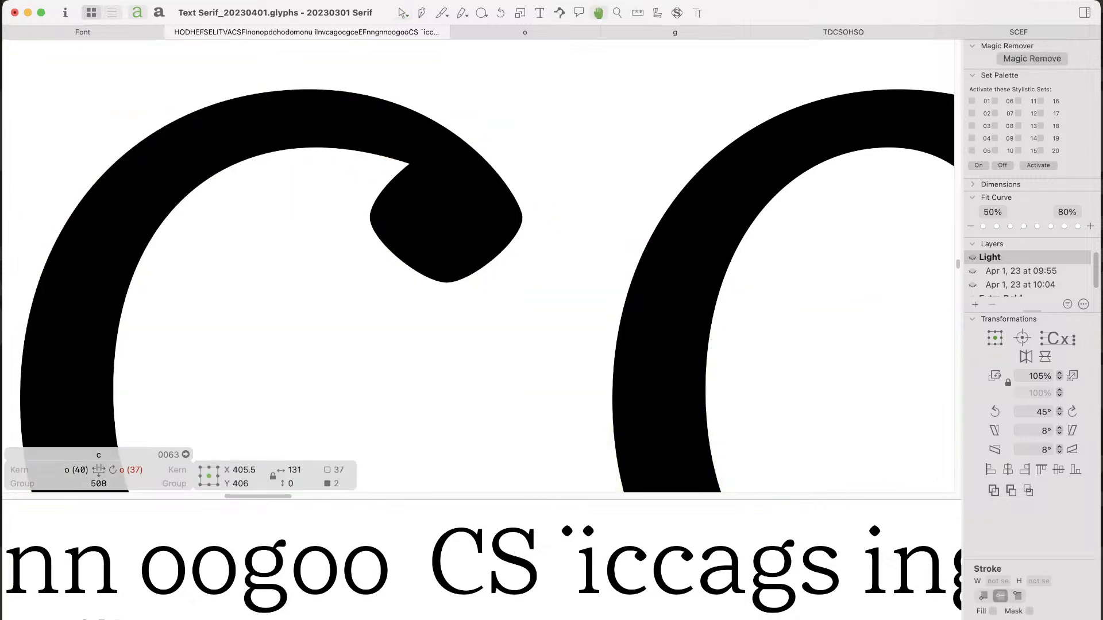
{"action": "key", "text": "shift+Up"}
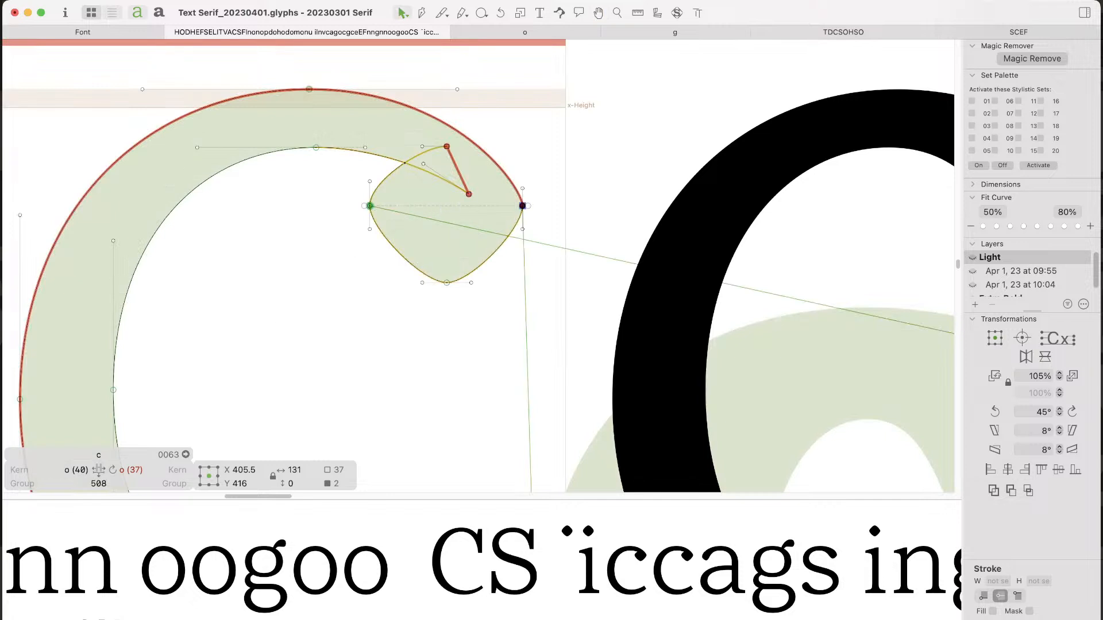
Step: Move the ball terminal's side and bottom nodes, together with their handles, down 10 units
{"action": "left_click_drag", "start_coordinate": [359, 172], "coordinate": [389, 247]}
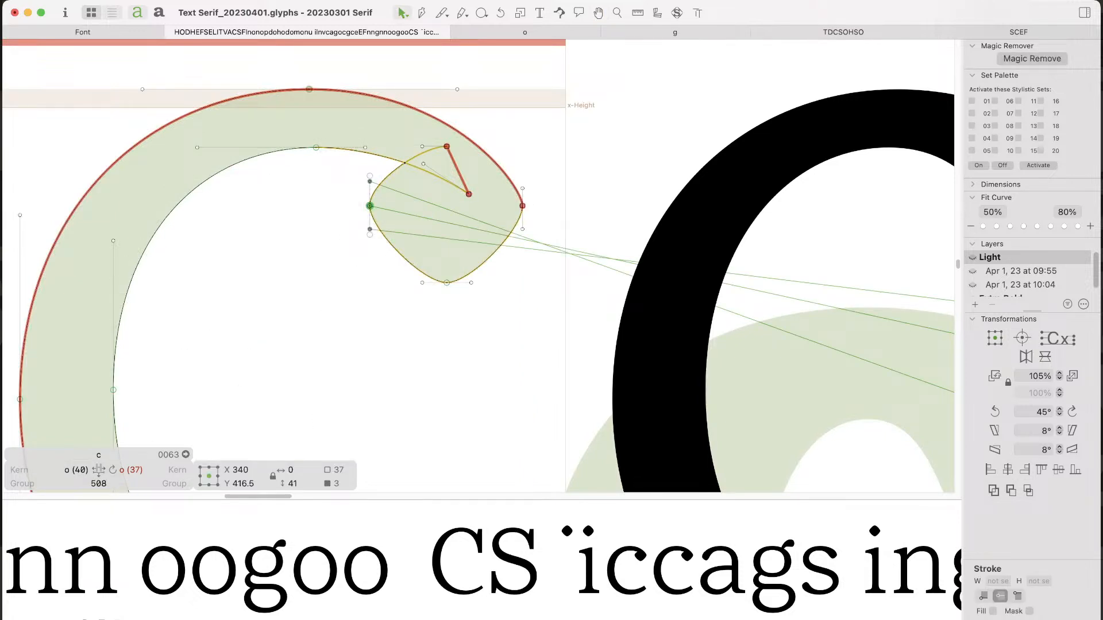
{"action": "left_click", "coordinate": [522, 206], "text": "shift"}
{"action": "left_click", "coordinate": [522, 229], "text": "shift"}
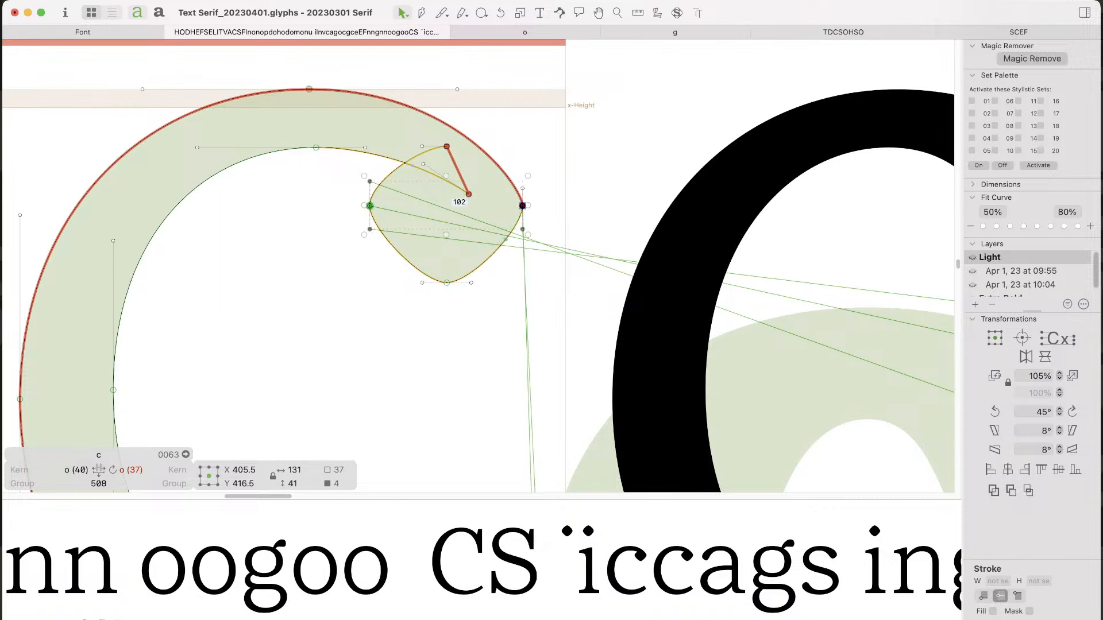
{"action": "left_click", "coordinate": [447, 283], "text": "shift"}
{"action": "key", "text": "super+z"}
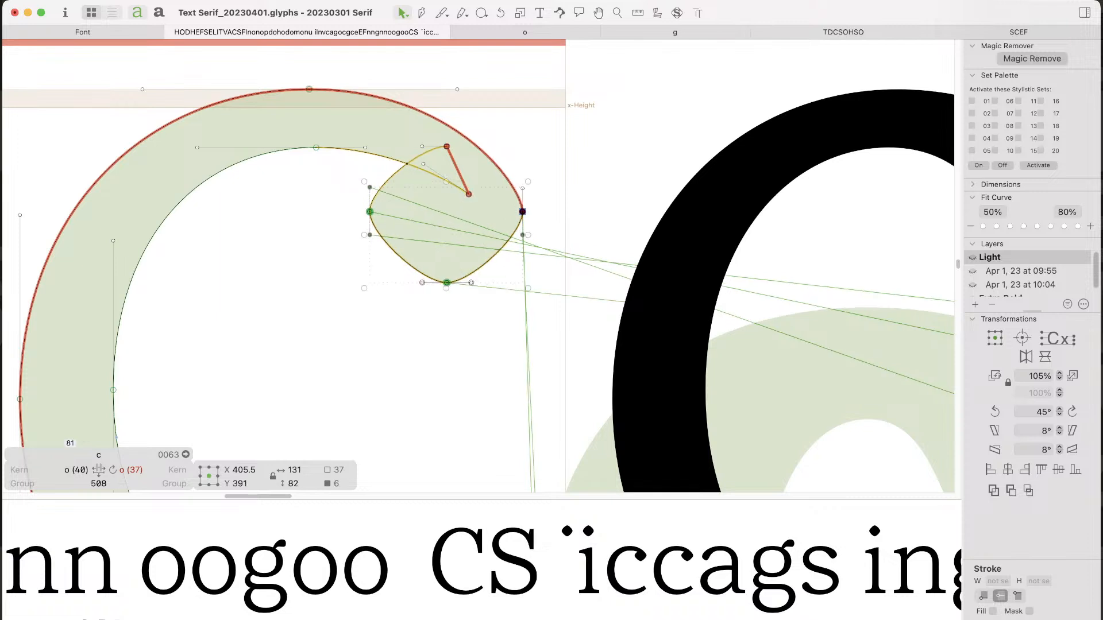
{"action": "key", "text": "super+shift+z"}
{"action": "left_click", "coordinate": [471, 283], "text": "shift"}
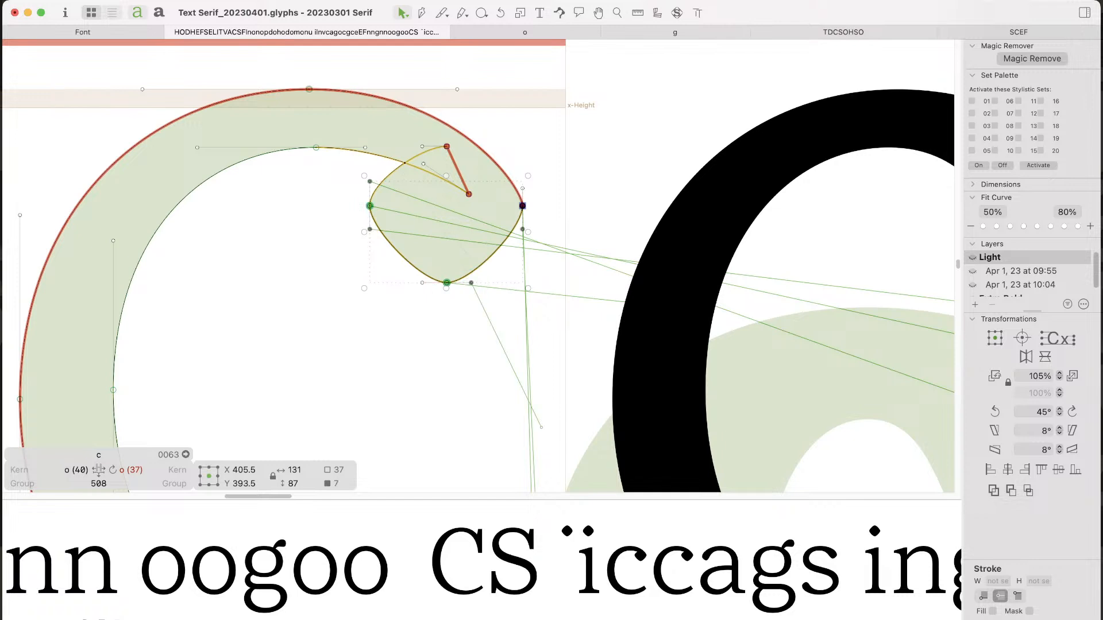
{"action": "left_click", "coordinate": [422, 283], "text": "shift"}
{"action": "key", "text": "shift+Down"}
{"action": "key", "text": "shift+Down"}
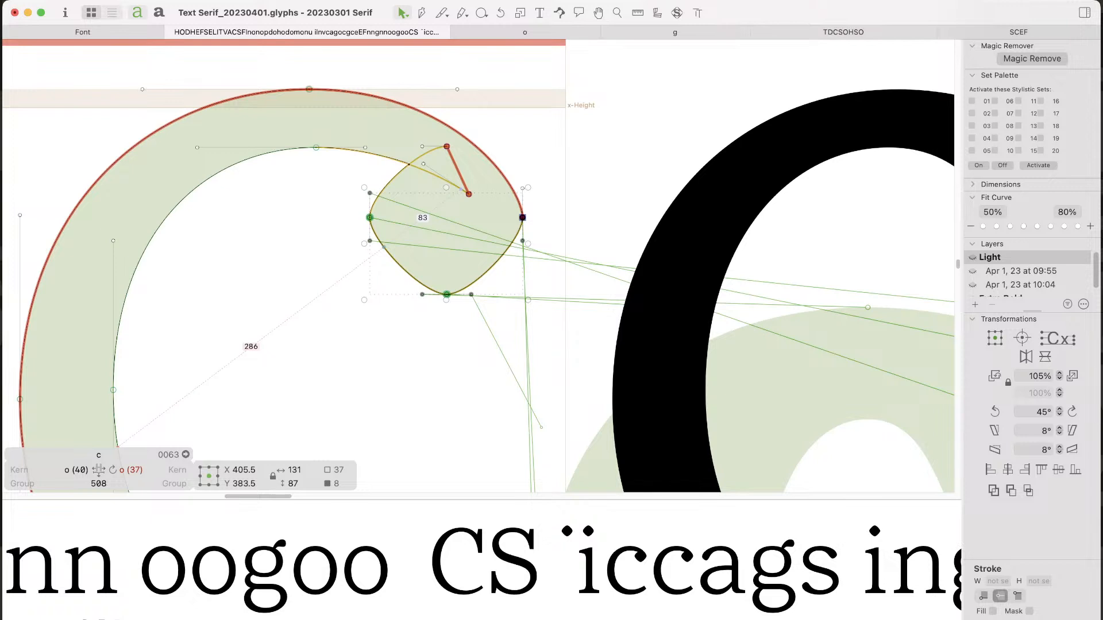
{"action": "left_click", "coordinate": [399, 289]}
Step: Preview the c among the neighbouring letters and inspect its reshaped terminal up close
{"action": "key", "text": "super+minus"}
{"action": "key", "text": "super+minus"}
{"action": "key", "text": "super+minus"}
{"action": "key", "text": "super+minus"}
{"action": "key", "text": "super+minus"}
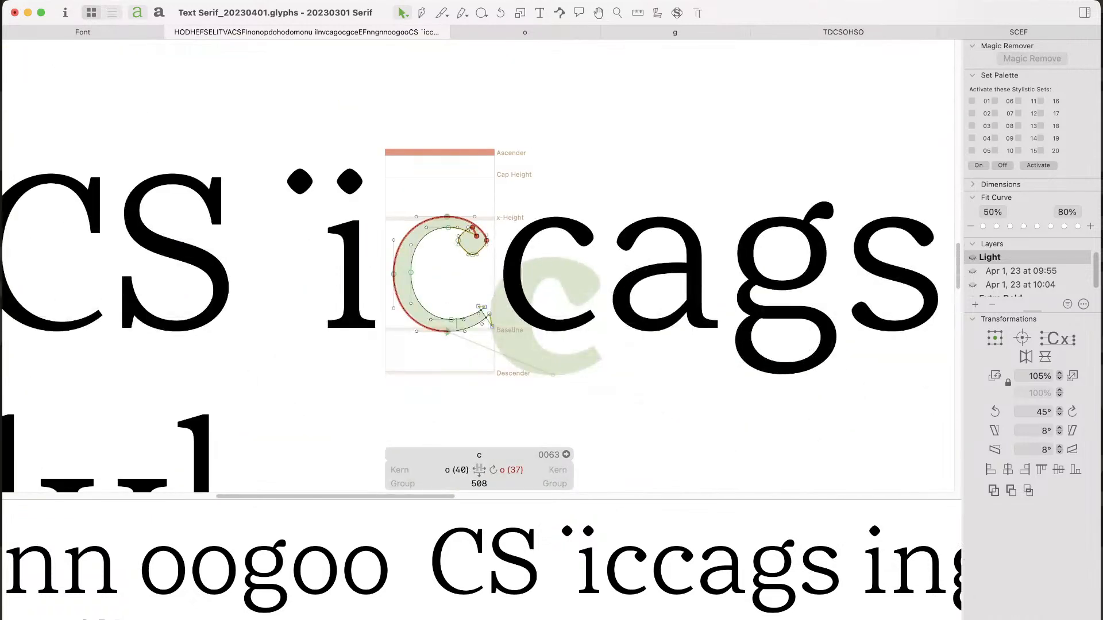
{"action": "key", "text": "space"}
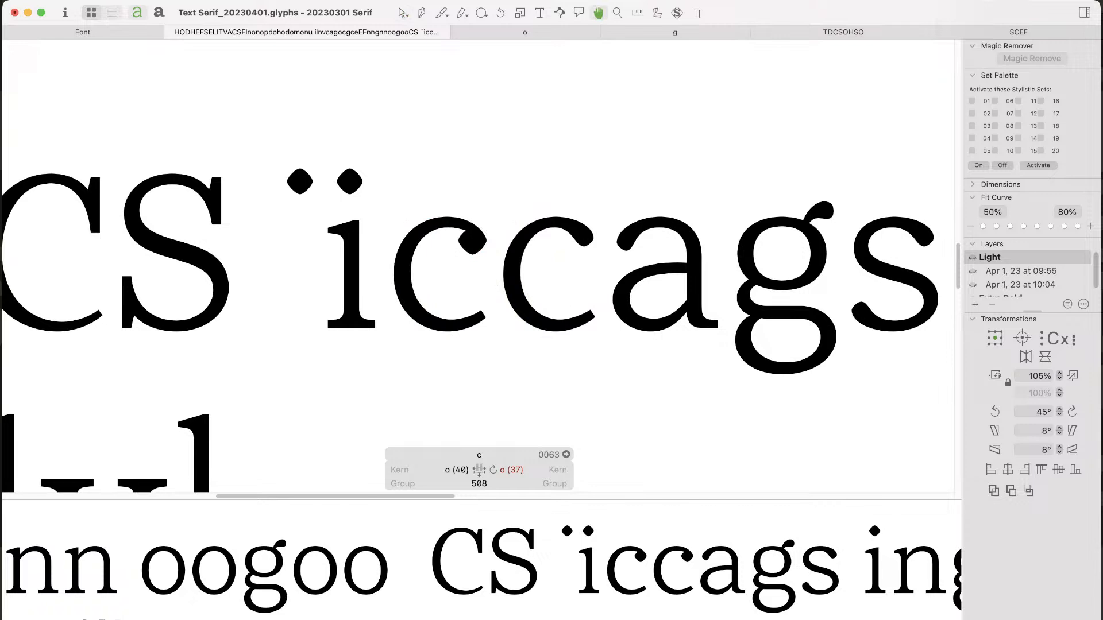
{"action": "key", "text": "super+space"}
{"action": "left_click_drag", "start_coordinate": [517, 170], "coordinate": [406, 304]}
{"action": "left_click_drag", "start_coordinate": [559, 159], "coordinate": [376, 374]}
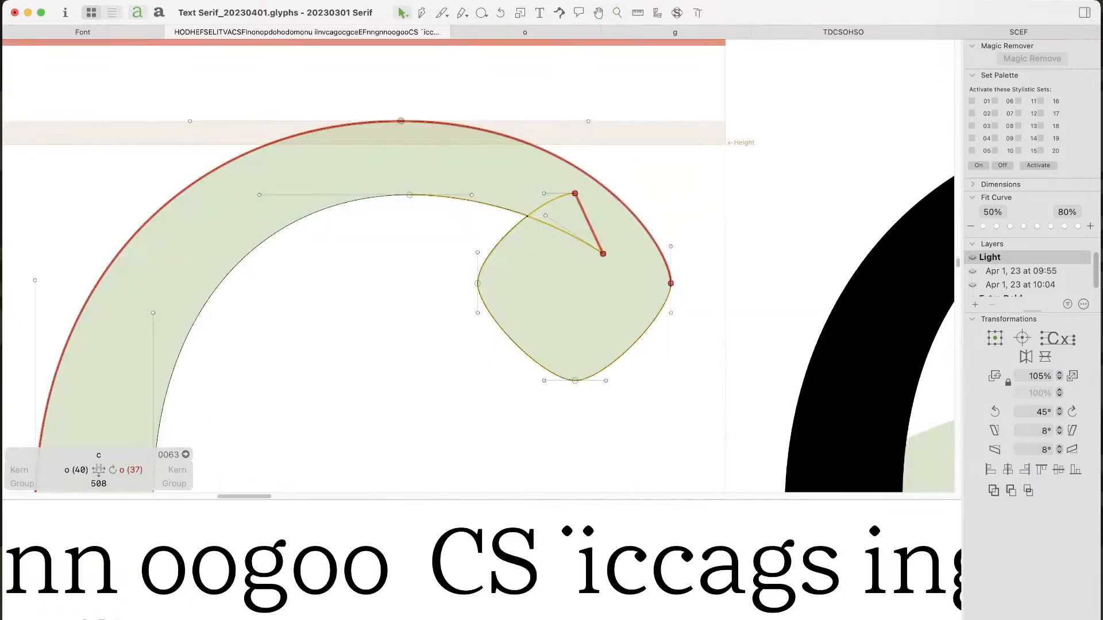
{"action": "key", "text": "super+Tab"}
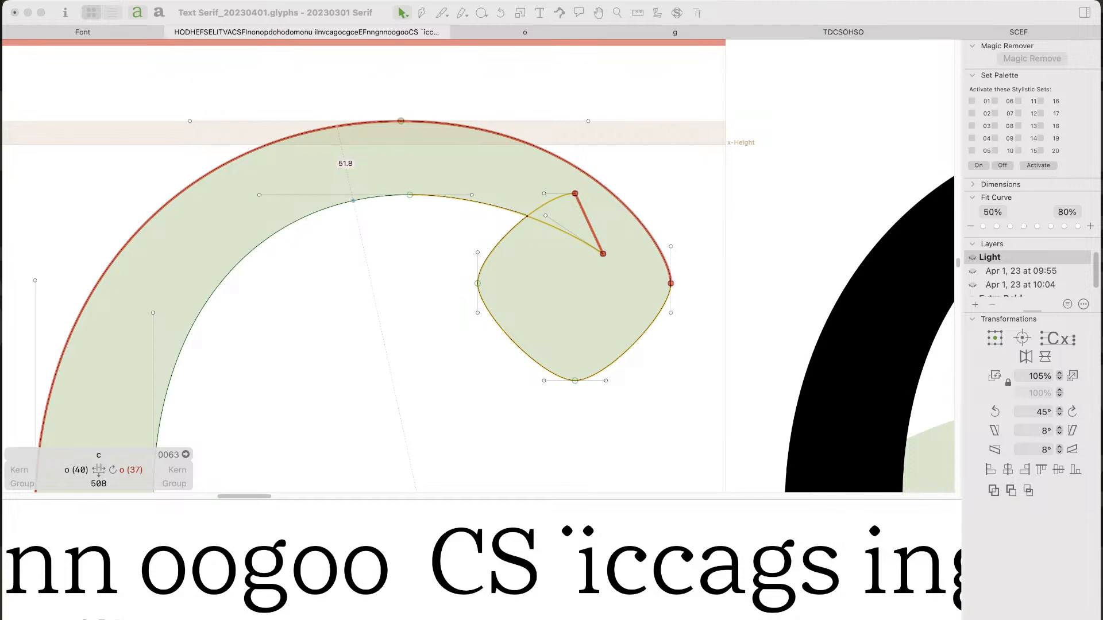
{"action": "key", "text": "super+Tab"}
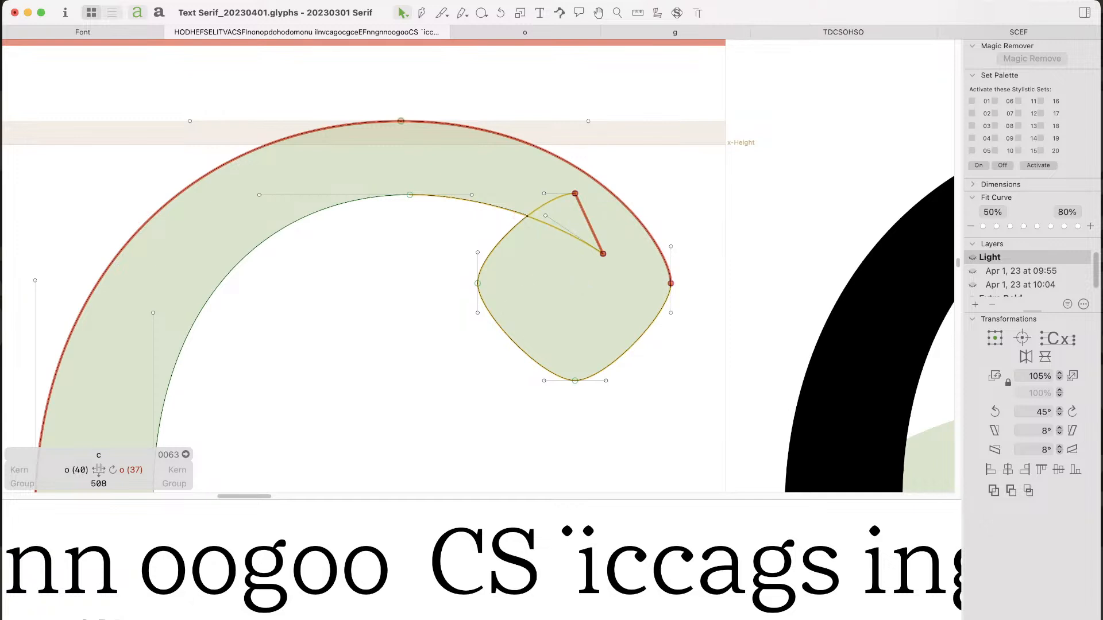
Step: Insert nodes on both curves where the c's inner arc crosses the ball terminal's outline
{"action": "key", "text": "super+space"}
{"action": "left_click", "coordinate": [590, 218]}
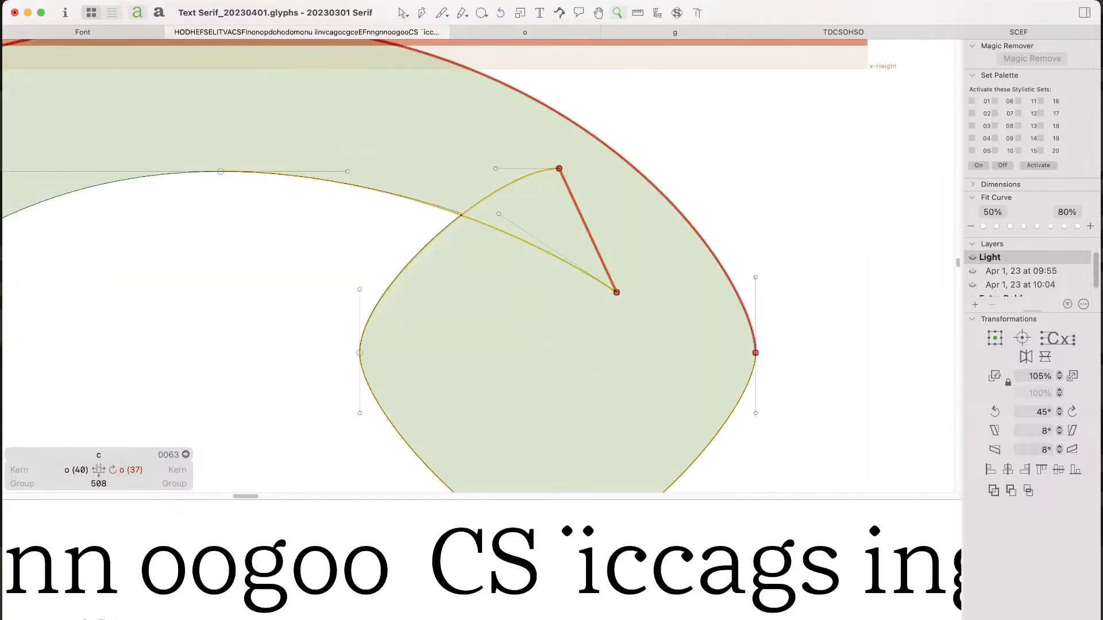
{"action": "key", "text": "super+space"}
{"action": "left_click", "coordinate": [421, 236]}
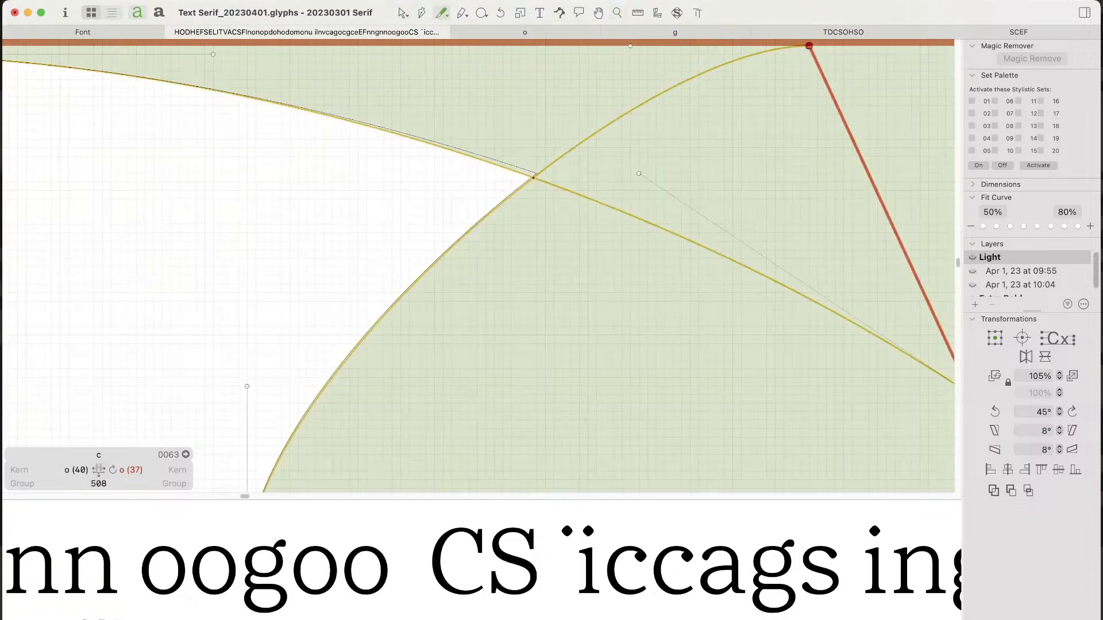
{"action": "key", "text": "super+space"}
{"action": "left_click", "coordinate": [544, 168]}
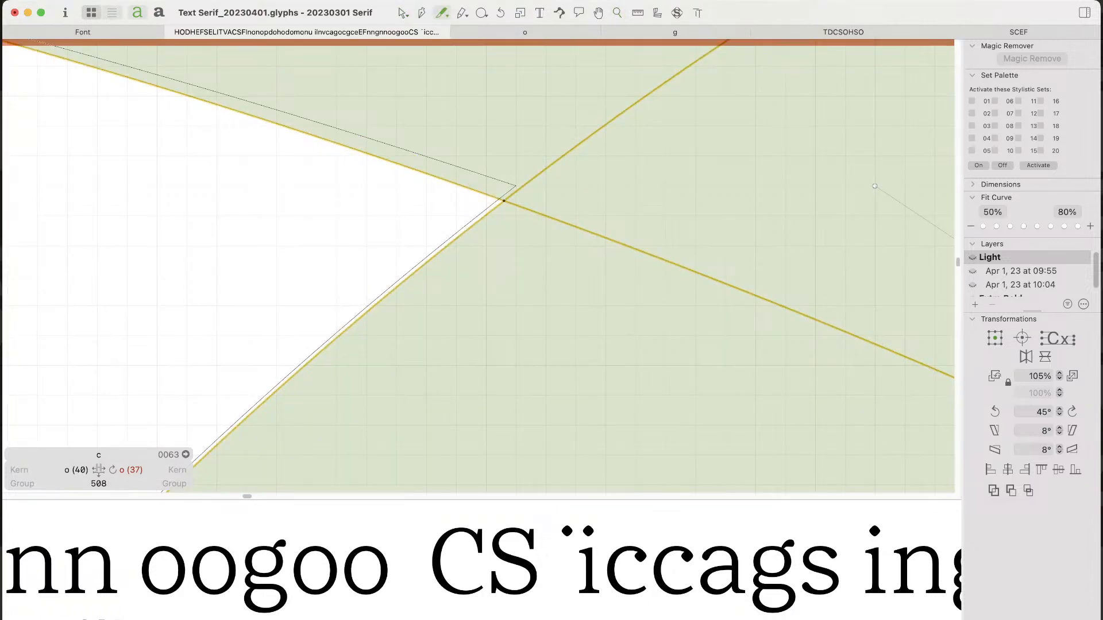
{"action": "left_click", "coordinate": [505, 200]}
{"action": "key", "text": "v"}
Step: Delete the overlapping segments inside the terminal beyond the new junction, including the stray leftovers
{"action": "key", "text": "super+minus"}
{"action": "key", "text": "super+minus"}
{"action": "key", "text": "super+minus"}
{"action": "key", "text": "super+minus"}
{"action": "key", "text": "super+minus"}
{"action": "key", "text": "super+minus"}
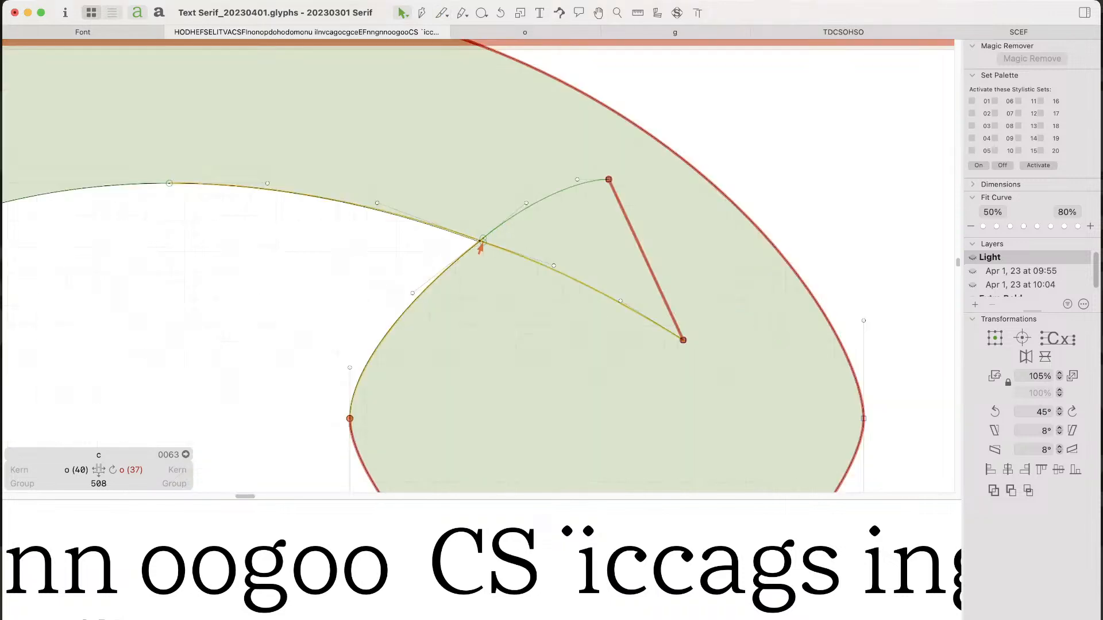
{"action": "left_click", "coordinate": [565, 202]}
{"action": "key", "text": "Delete"}
{"action": "left_click", "coordinate": [615, 308]}
{"action": "key", "text": "Delete"}
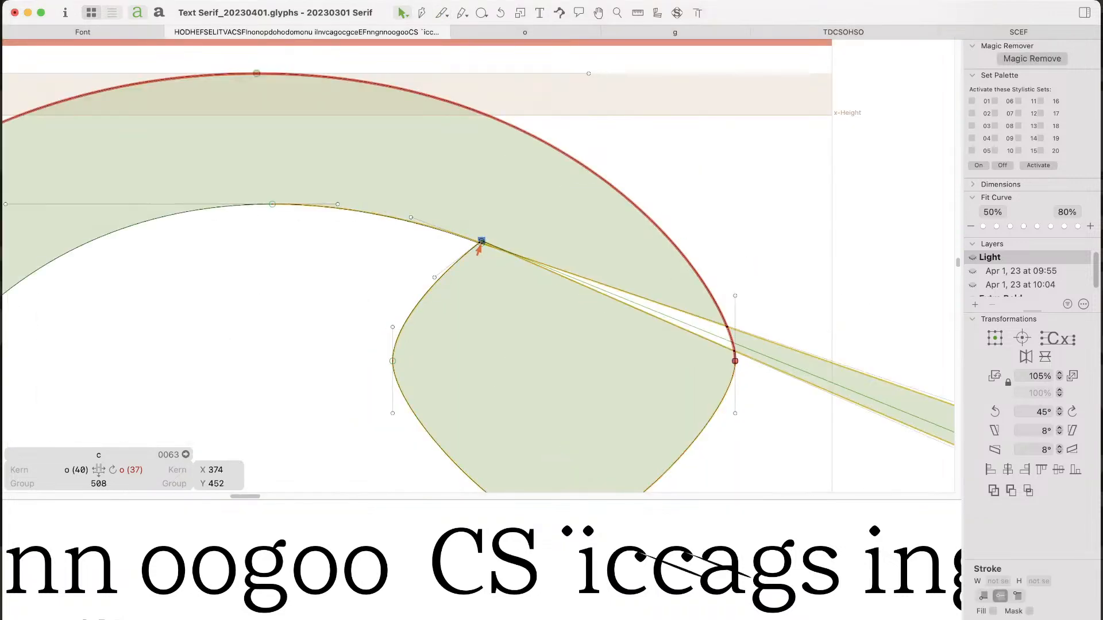
{"action": "key", "text": "super+minus"}
{"action": "key", "text": "super+minus"}
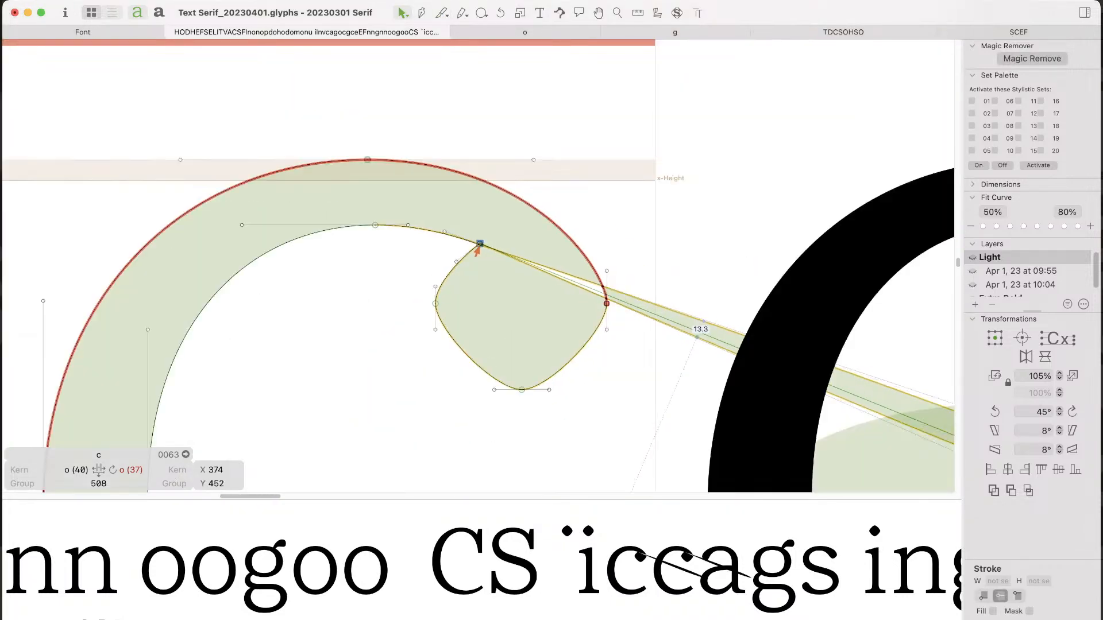
{"action": "key", "text": "super+minus"}
{"action": "key", "text": "super+minus"}
{"action": "key", "text": "super+minus"}
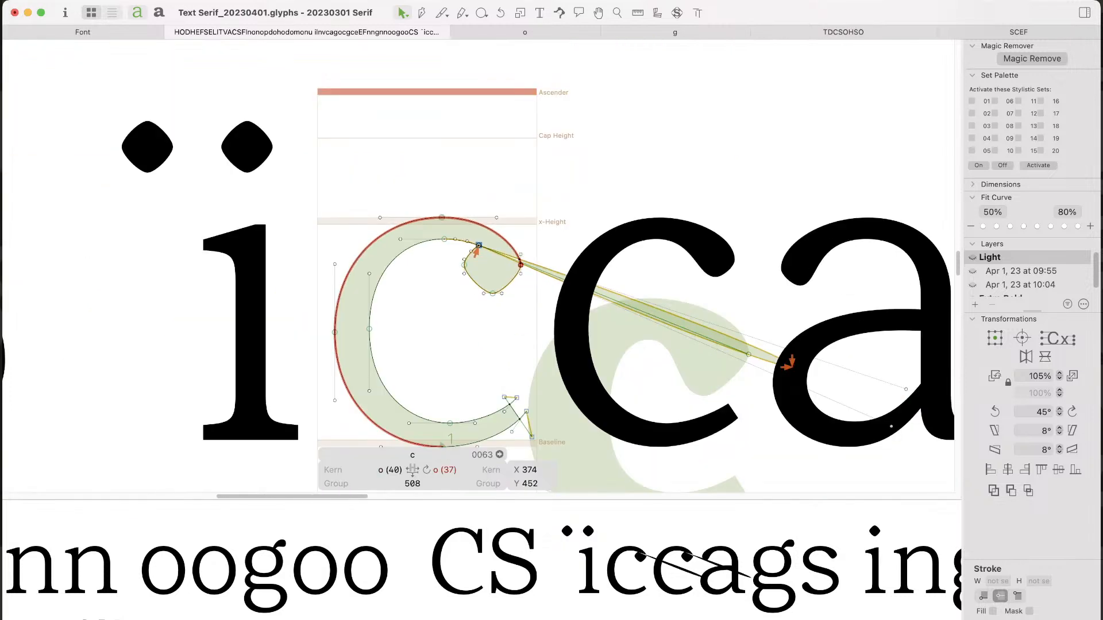
{"action": "key", "text": "Delete"}
Step: Delete the two junction nodes between arc and terminal, and move the terminal's upper left handle to X 375, Y 466
{"action": "left_click_drag", "start_coordinate": [421, 167], "coordinate": [549, 359]}
{"action": "left_click_drag", "start_coordinate": [376, 140], "coordinate": [531, 346]}
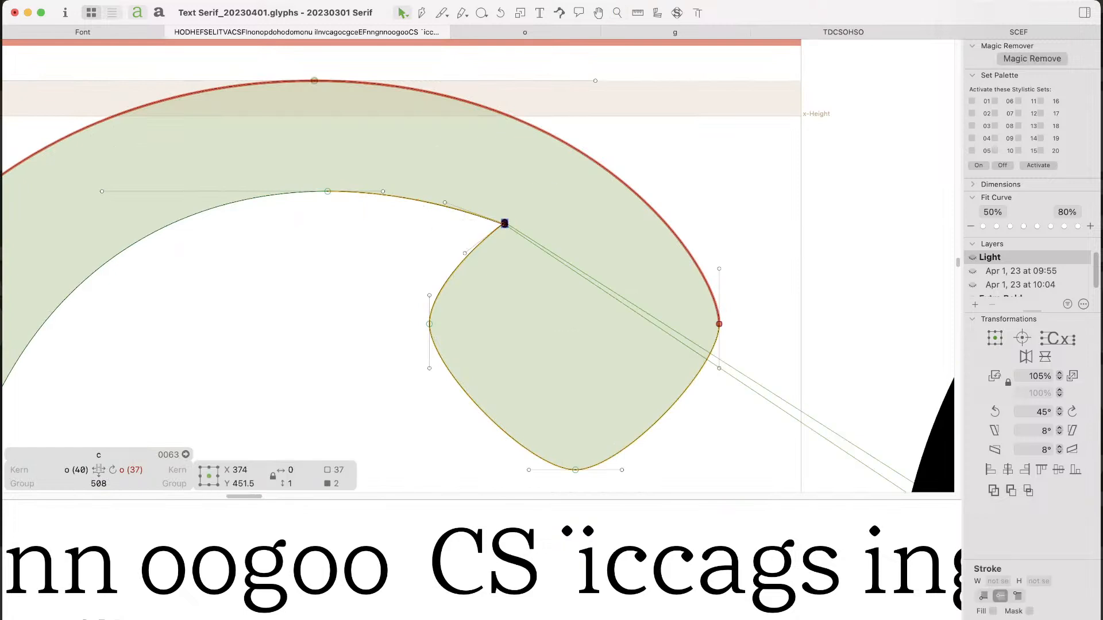
{"action": "key", "text": "Delete"}
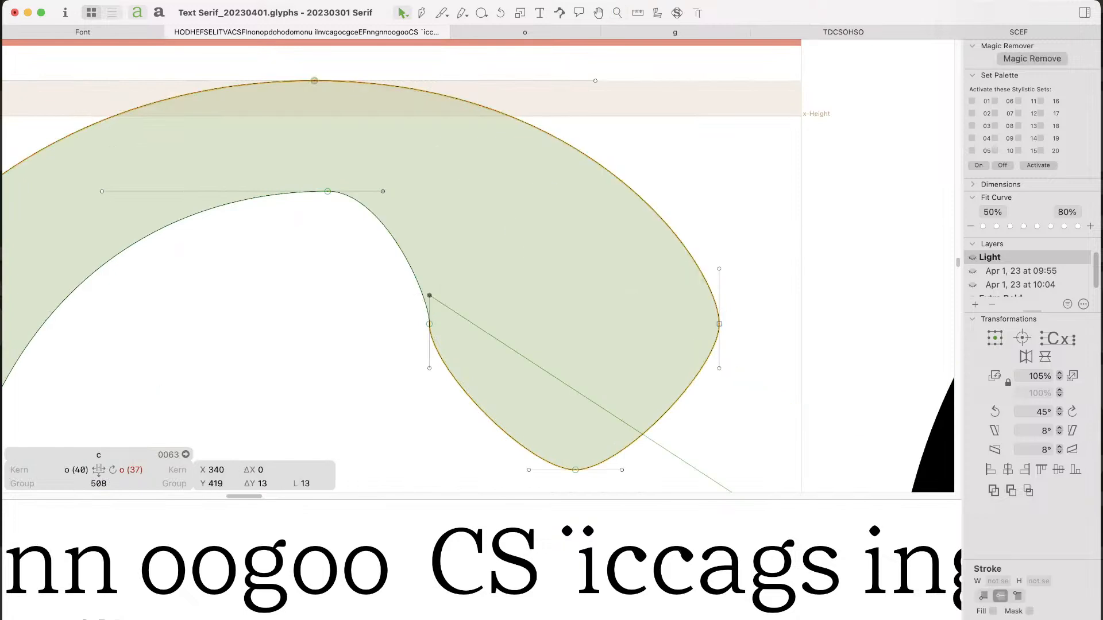
{"action": "left_click_drag", "start_coordinate": [430, 296], "coordinate": [507, 192]}
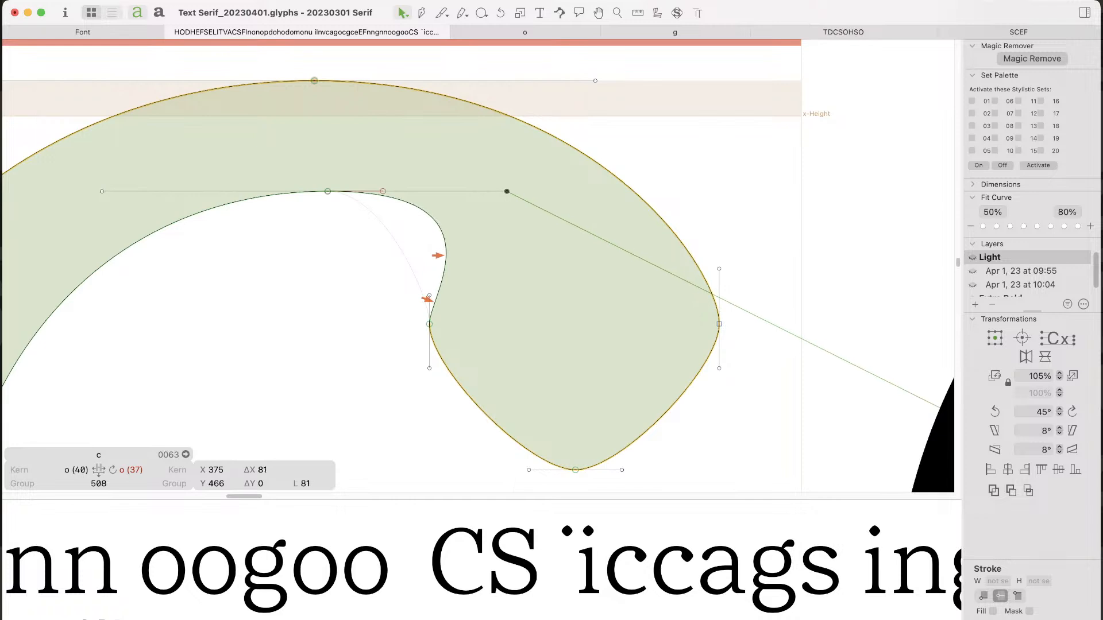
Step: Move the c terminal's left and bottom nodes and the inner arc's adjoining handle 10 units to the right
{"action": "left_click", "coordinate": [733, 375]}
{"action": "left_click_drag", "start_coordinate": [734, 362], "coordinate": [711, 299]}
{"action": "left_click", "coordinate": [740, 354]}
{"action": "key", "text": "super+minus"}
{"action": "key", "text": "super+minus"}
{"action": "key", "text": "space"}
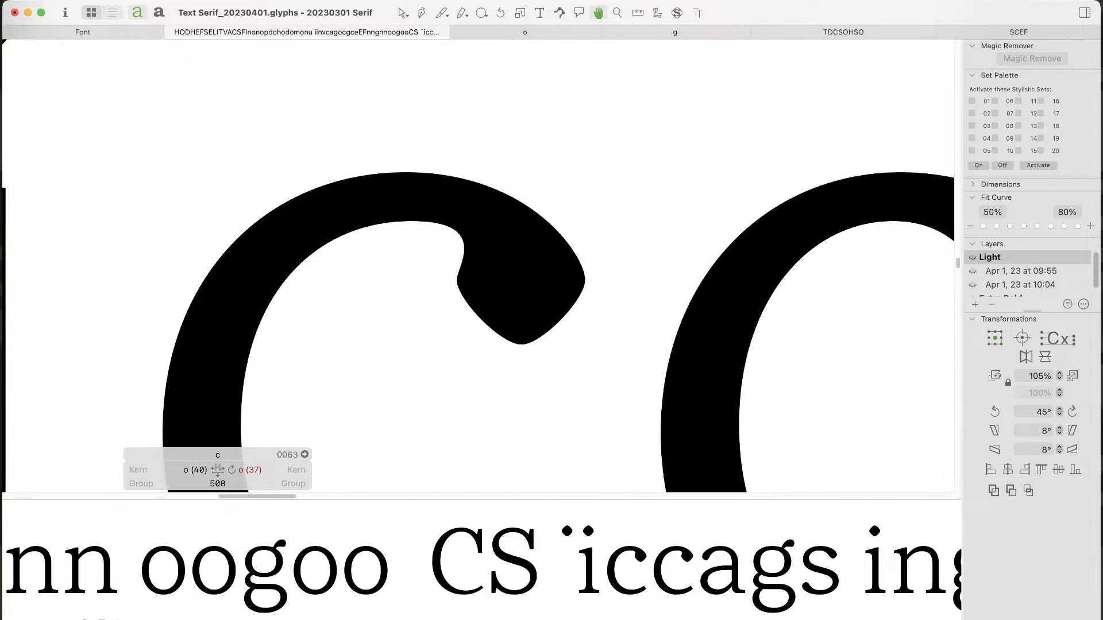
{"action": "left_click_drag", "start_coordinate": [740, 354], "coordinate": [747, 341]}
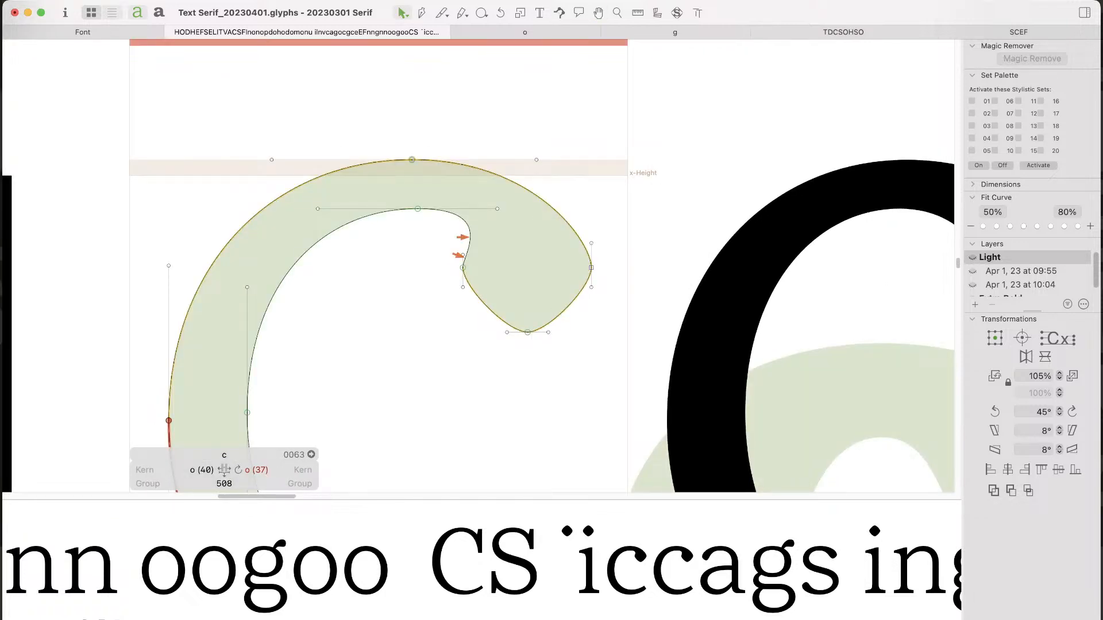
{"action": "key", "text": "space"}
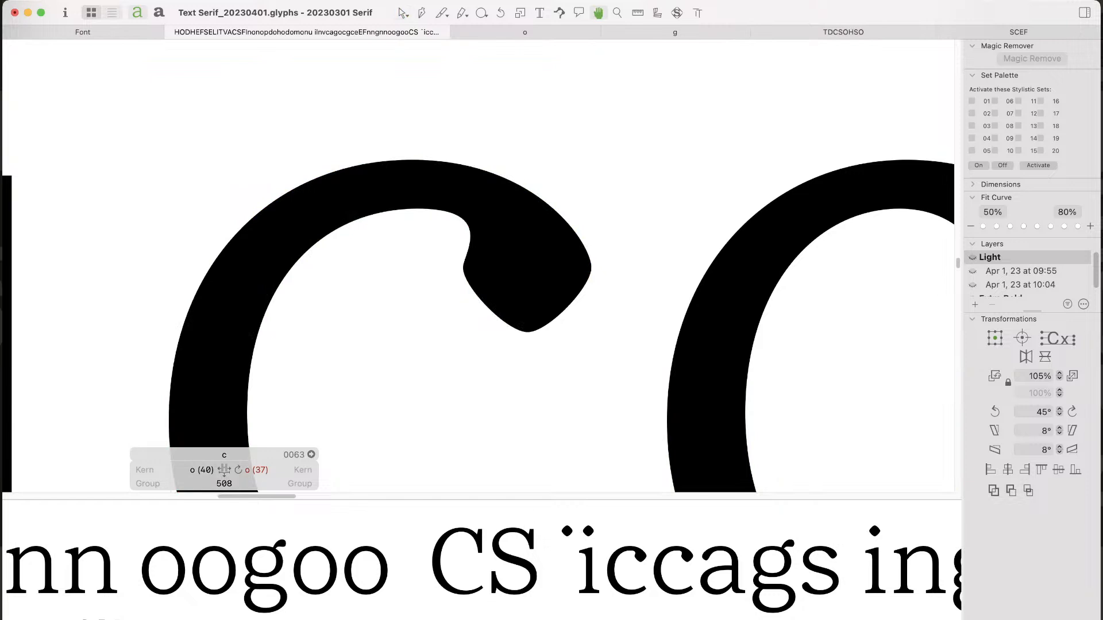
{"action": "key", "text": "space"}
{"action": "left_click_drag", "start_coordinate": [746, 341], "coordinate": [713, 302]}
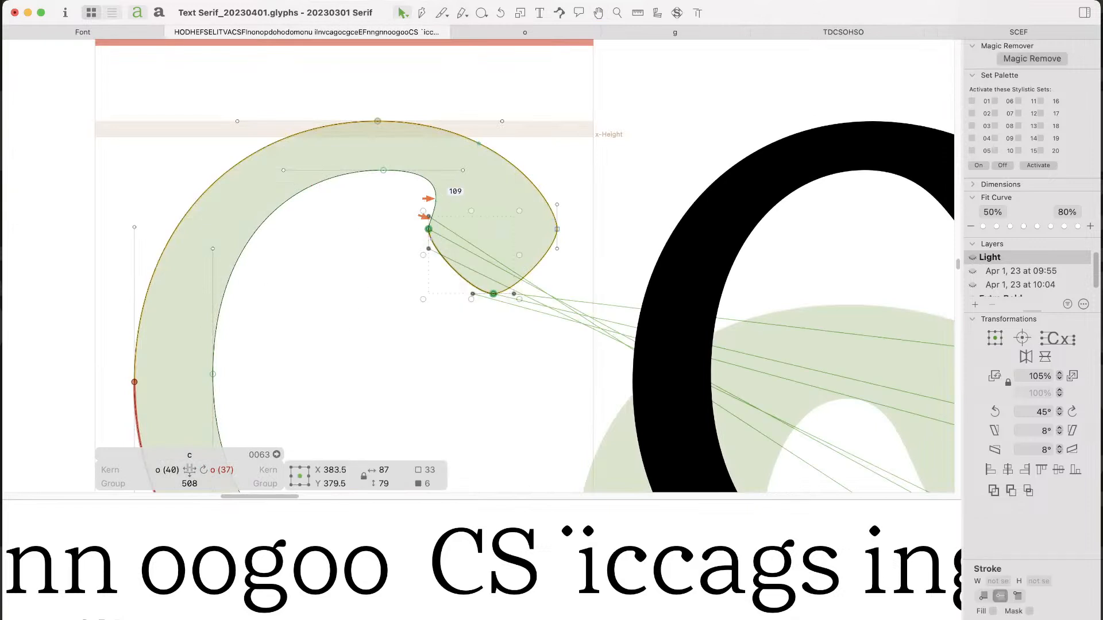
{"action": "key", "text": "space"}
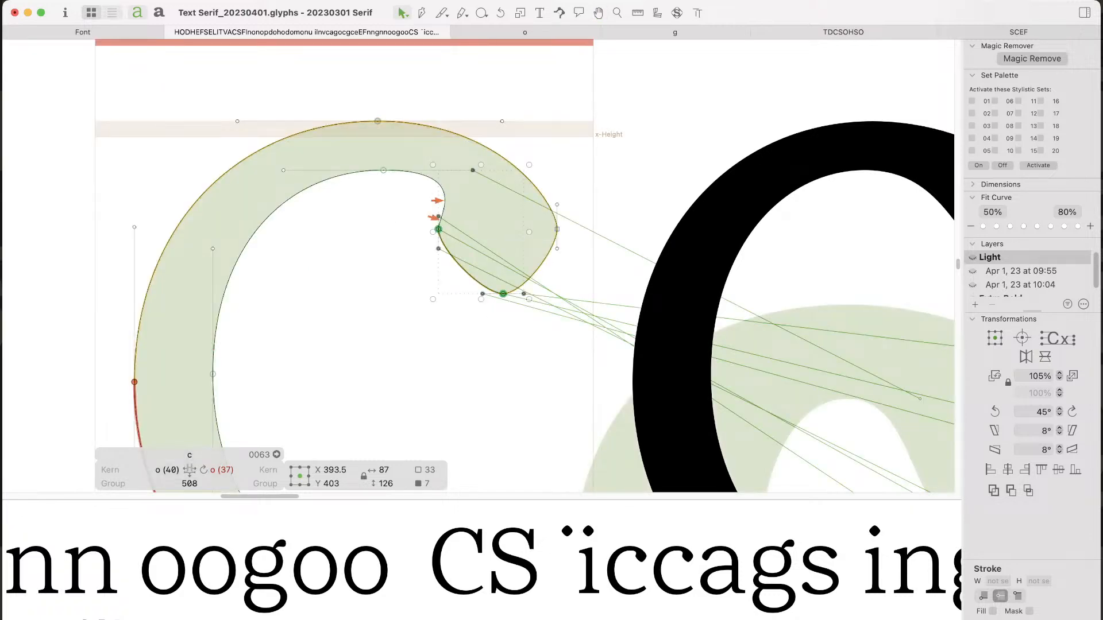
Step: Lower the terminal's left and right nodes together by 15 units
{"action": "left_click", "coordinate": [396, 253]}
{"action": "left_click_drag", "start_coordinate": [451, 211], "coordinate": [431, 255]}
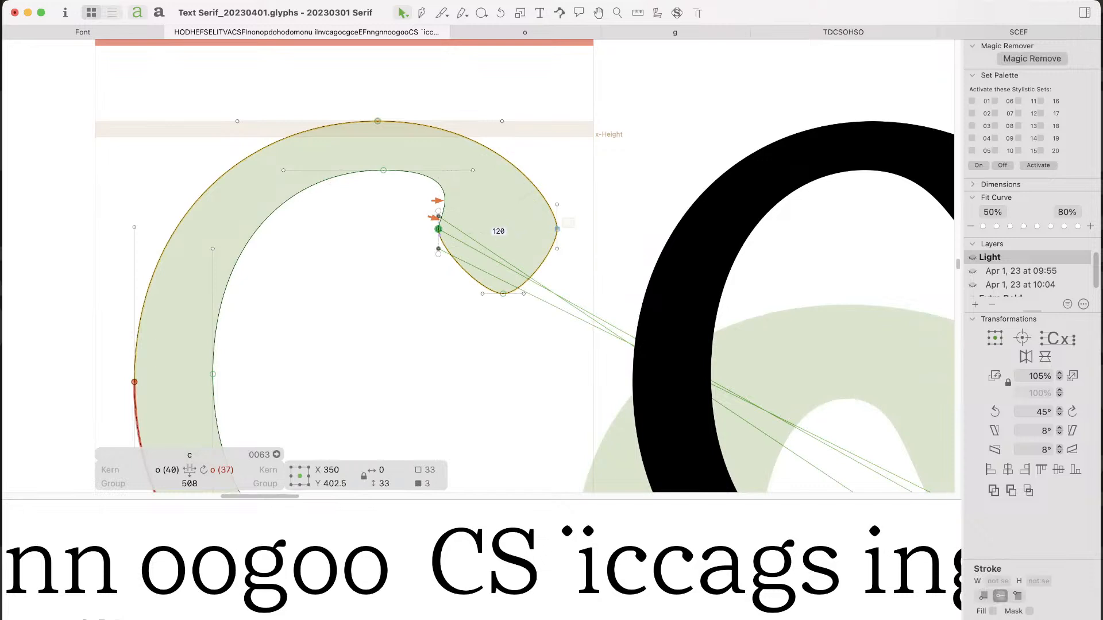
{"action": "left_click_drag", "start_coordinate": [568, 223], "coordinate": [657, 223], "text": "shift"}
{"action": "key", "text": "shift+Down"}
{"action": "key", "text": "shift+Up"}
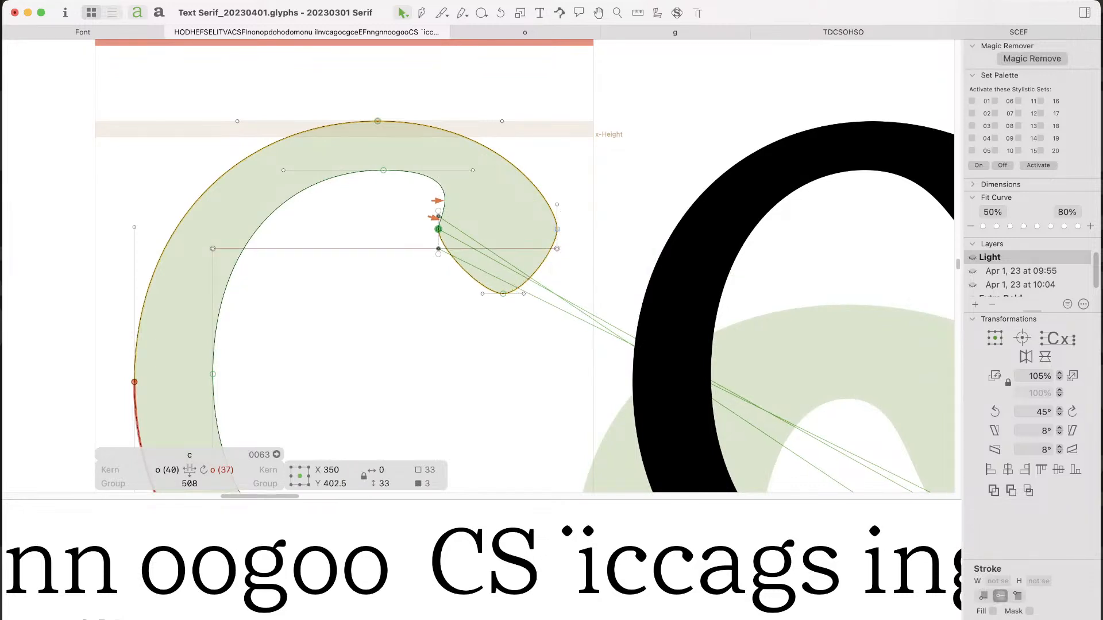
{"action": "left_click_drag", "start_coordinate": [569, 221], "coordinate": [546, 257], "text": "shift"}
{"action": "key", "text": "shift+Down"}
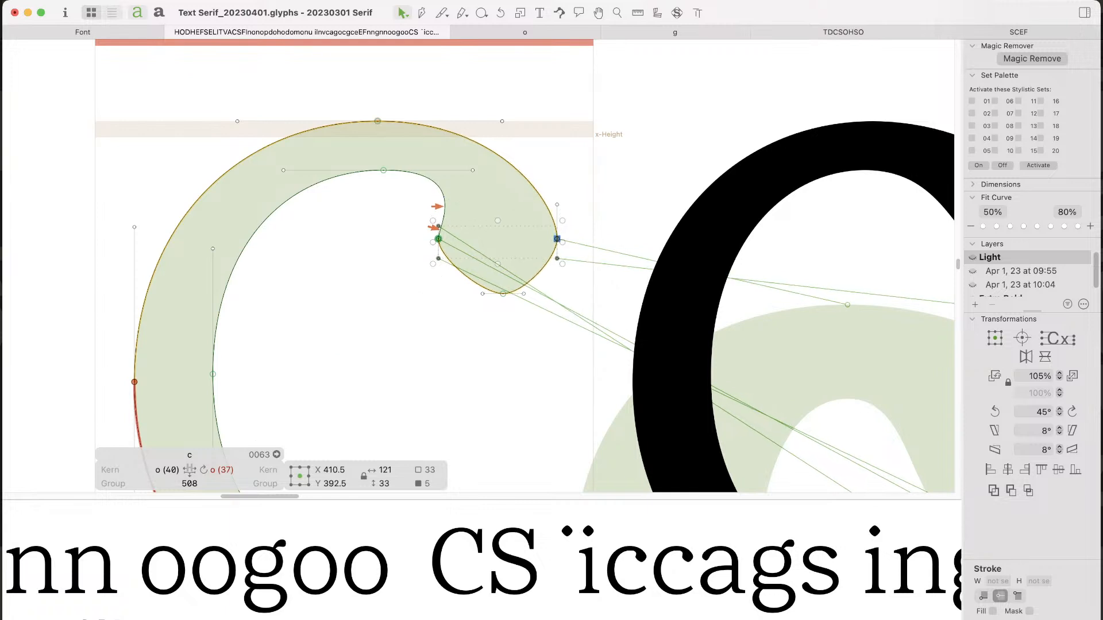
{"action": "key", "text": "Down"}
{"action": "key", "text": "Down"}
{"action": "key", "text": "Down"}
{"action": "key", "text": "Down"}
{"action": "key", "text": "Down"}
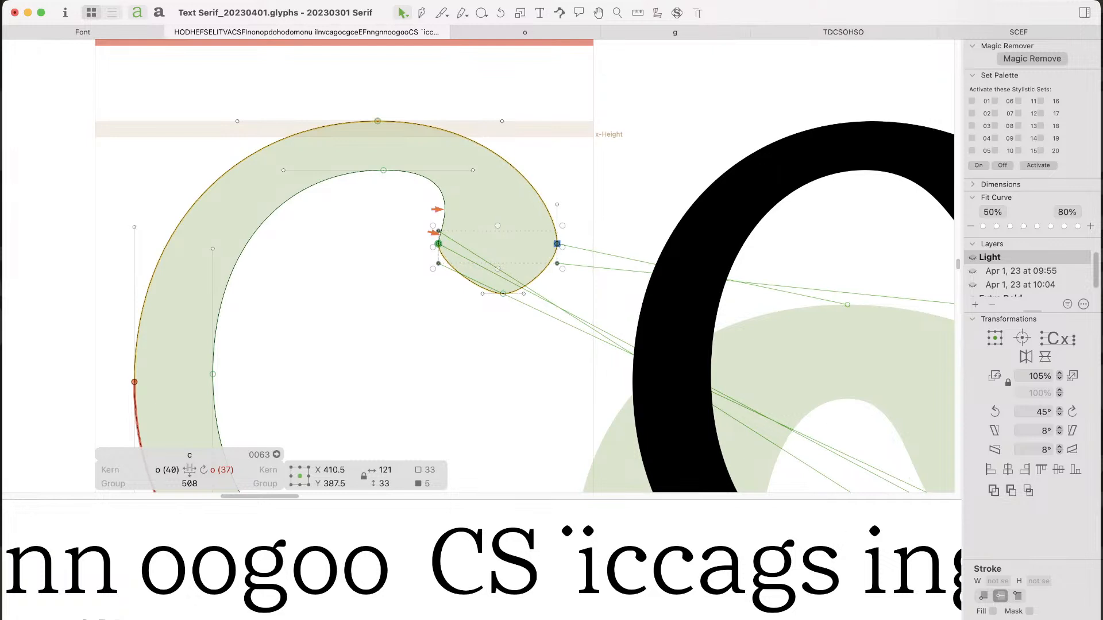
{"action": "key", "text": "super+z"}
{"action": "key", "text": "super+shift+z"}
Step: Preview the c within its word to judge the rounder terminal against the neighbouring letters
{"action": "key", "text": "super+alt+a"}
{"action": "key", "text": "super+minus"}
{"action": "key", "text": "super+minus"}
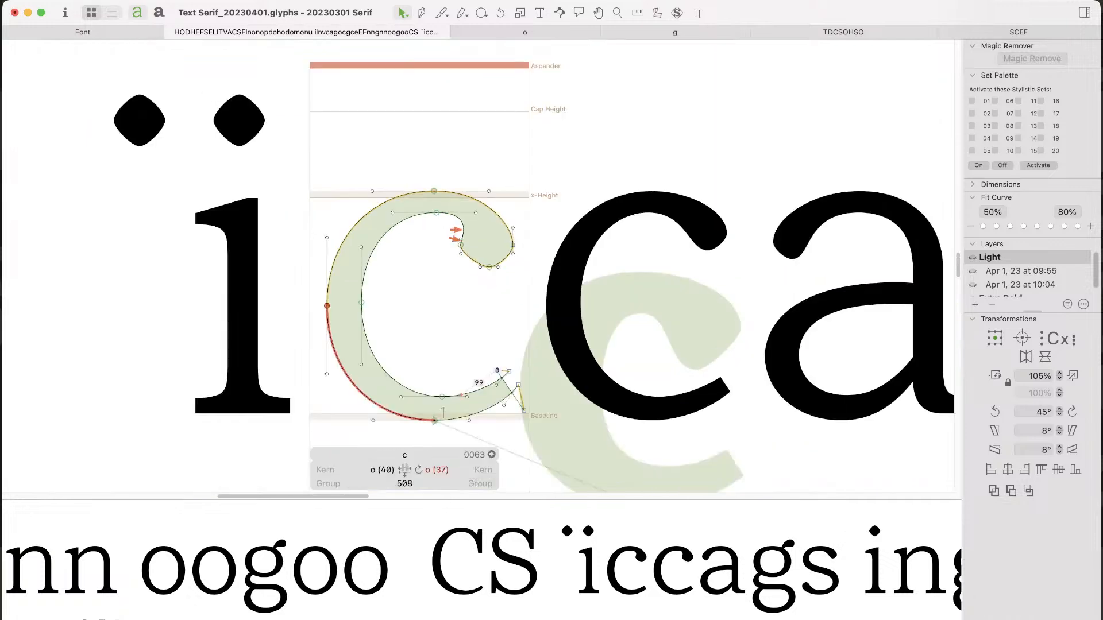
{"action": "key", "text": "super+minus"}
{"action": "key", "text": "space"}
{"action": "left_click_drag", "start_coordinate": [535, 262], "coordinate": [424, 270]}
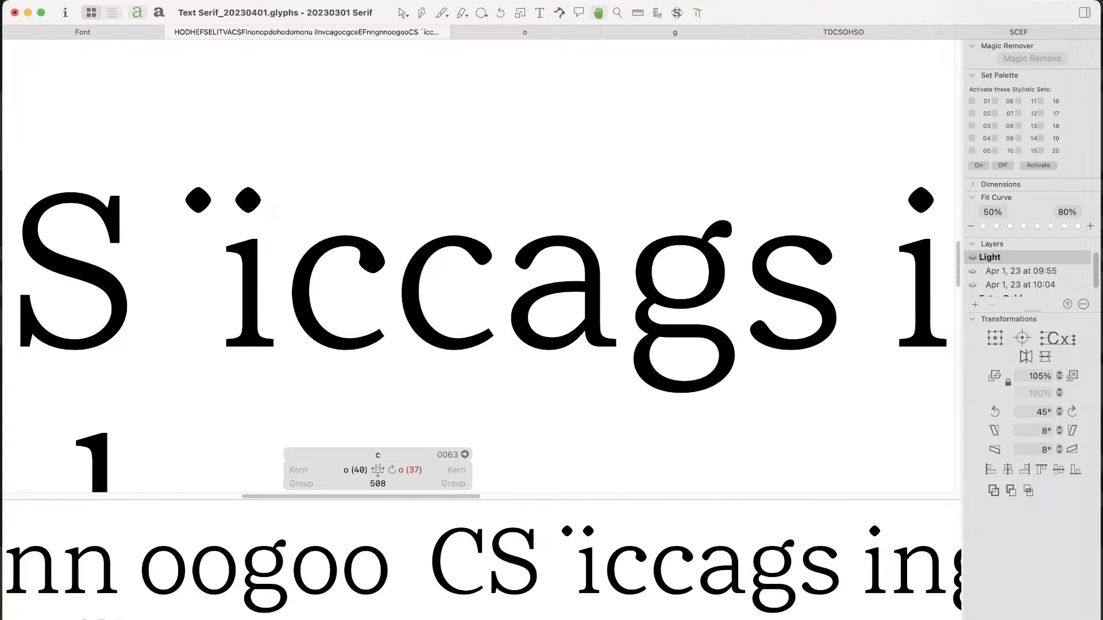
{"action": "key", "text": "super+space"}
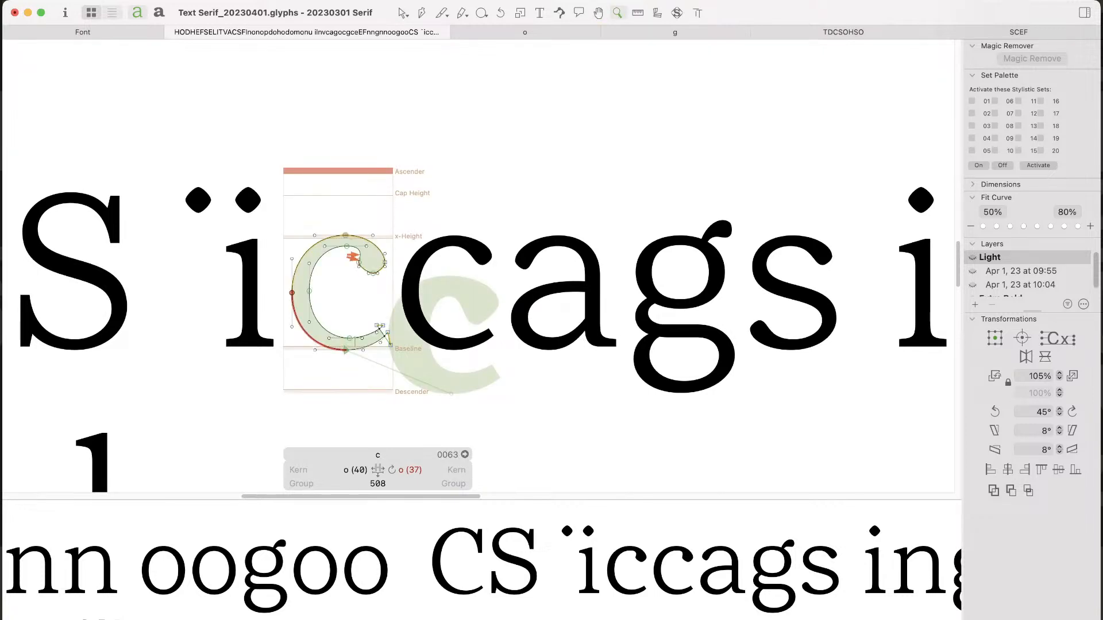
Step: Pull the inner arc's right handle back to X 365, Y 466, and shift it with the terminal's left node 10 units right
{"action": "left_click_drag", "start_coordinate": [446, 188], "coordinate": [266, 365]}
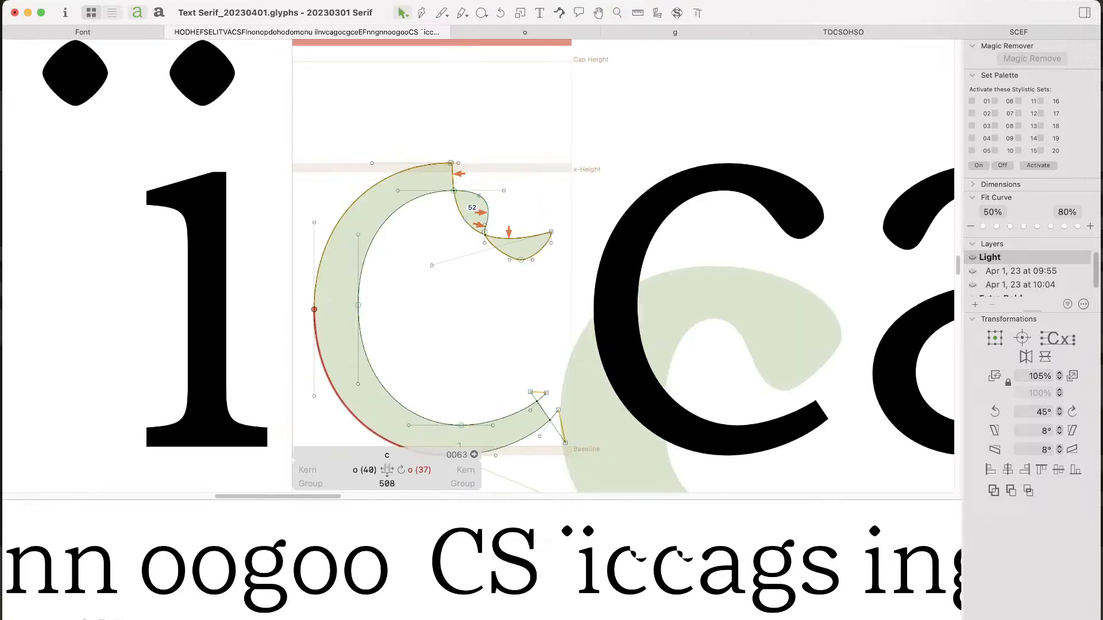
{"action": "key", "text": "space"}
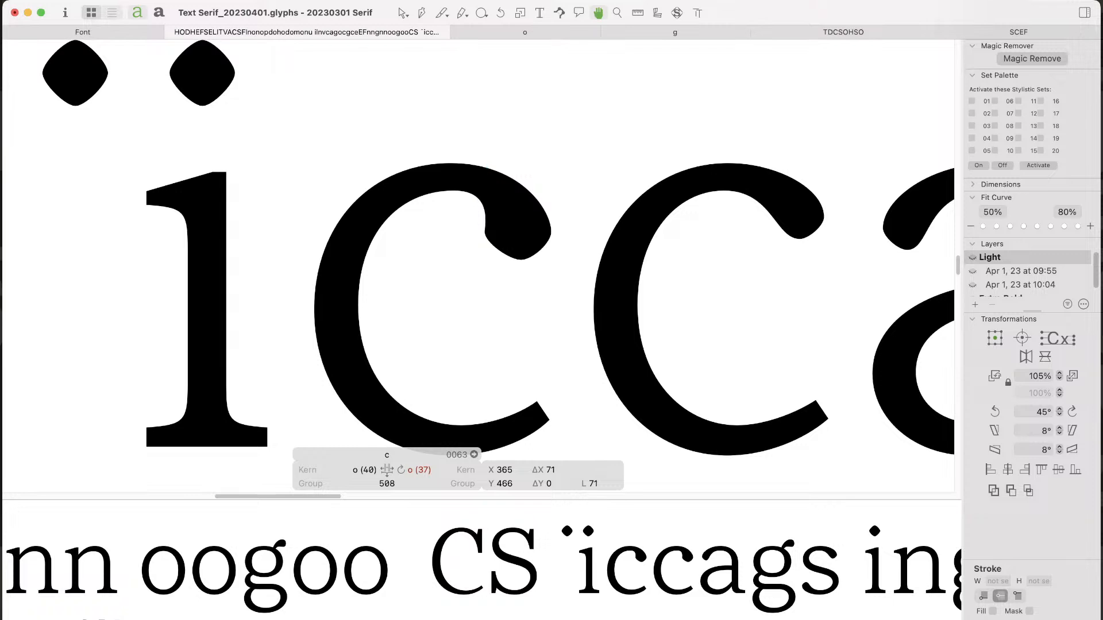
{"action": "left_click_drag", "start_coordinate": [493, 206], "coordinate": [432, 230]}
{"action": "left_click", "coordinate": [433, 225]}
{"action": "left_click", "coordinate": [432, 215]}
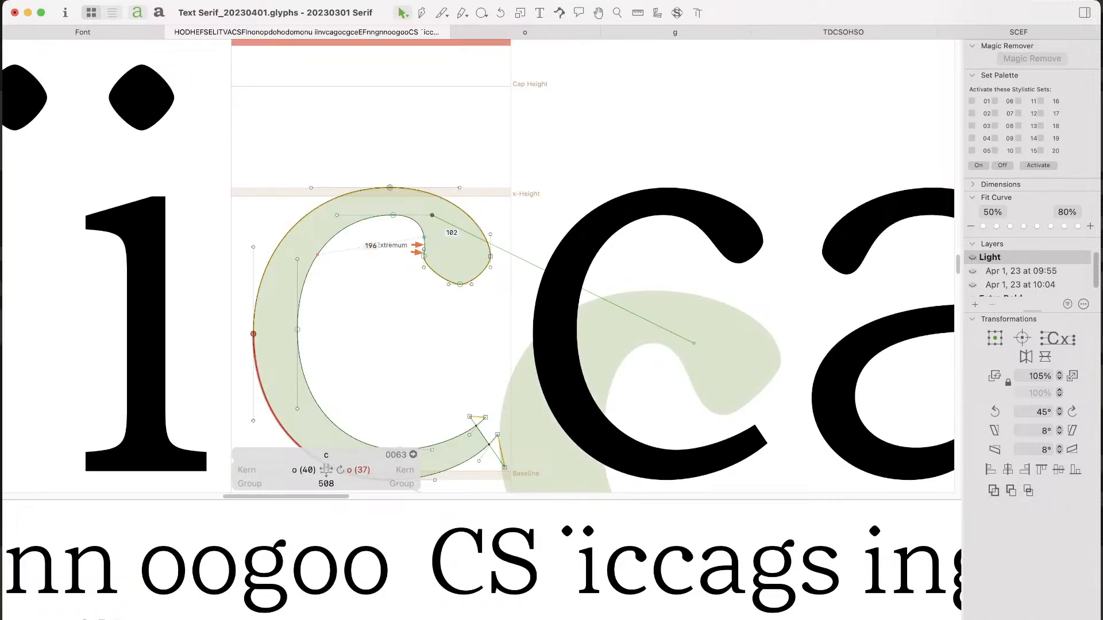
{"action": "key", "text": "space"}
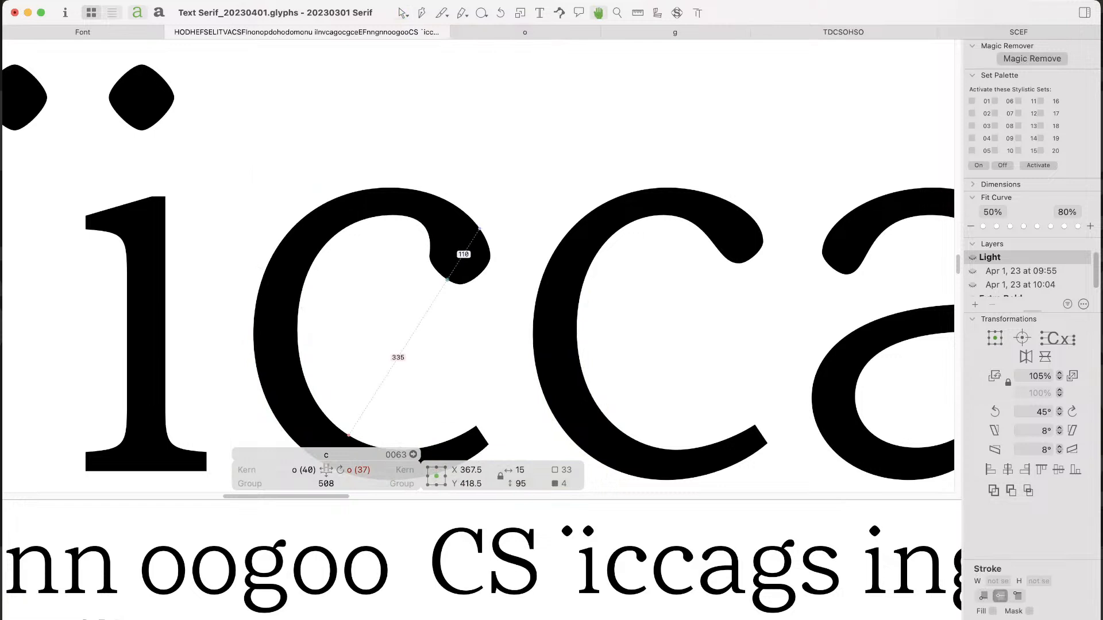
Step: Move the whole terminal together with the adjoining handles of both arcs 10 units to the left
{"action": "left_click_drag", "start_coordinate": [512, 158], "coordinate": [427, 312]}
{"action": "key", "text": "space"}
{"action": "key", "text": "shift+Left"}
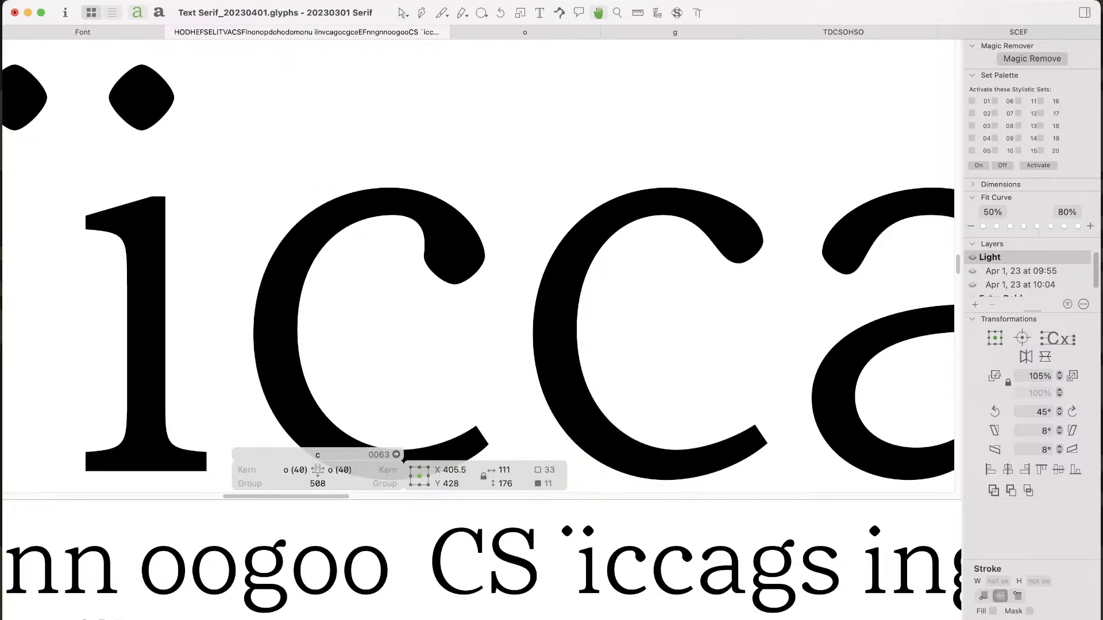
Step: Compare the c with its neighbour and display its curvature combs on the outer side of the outline
{"action": "scroll", "coordinate": [477, 270], "scroll_direction": "right", "scroll_amount": 3}
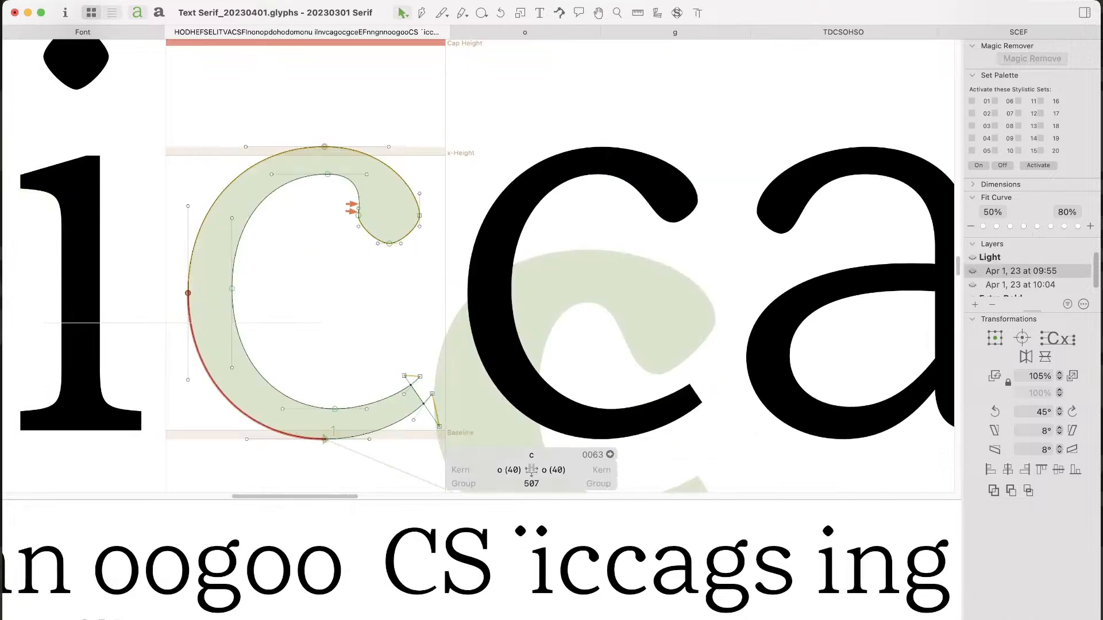
{"action": "key", "text": "space"}
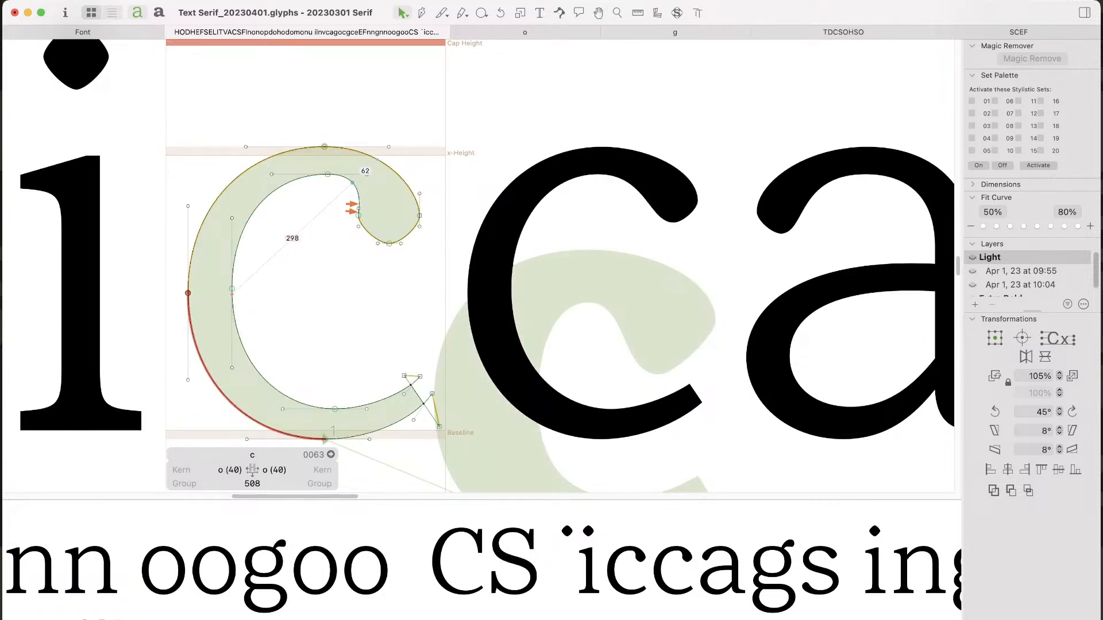
{"action": "key", "text": "x"}
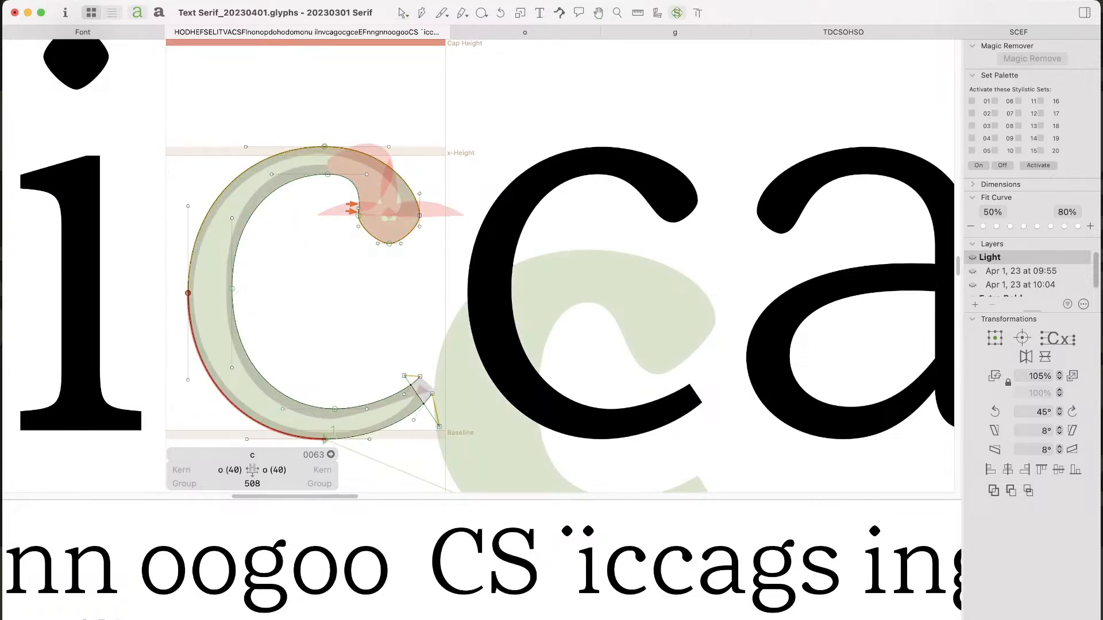
{"action": "key", "text": "x"}
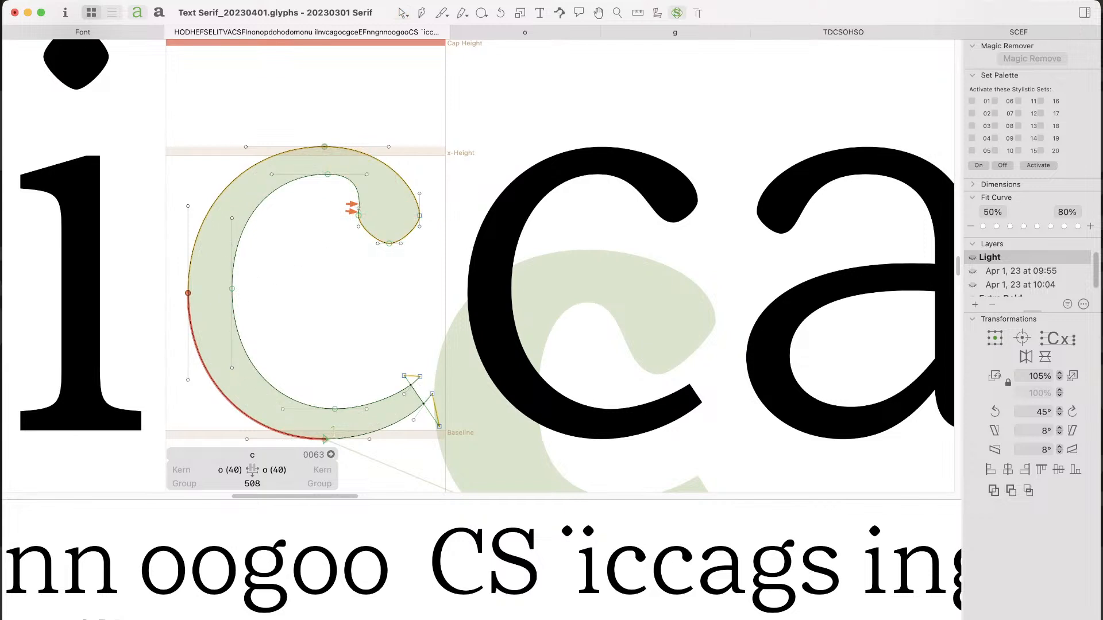
{"action": "key", "text": "x"}
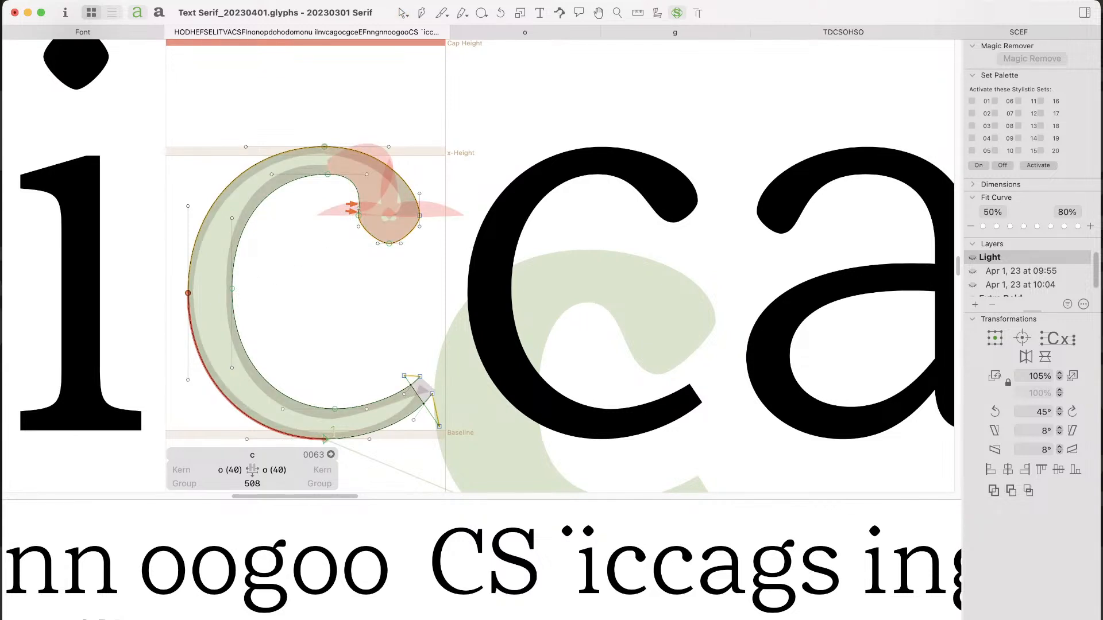
{"action": "key", "text": "x"}
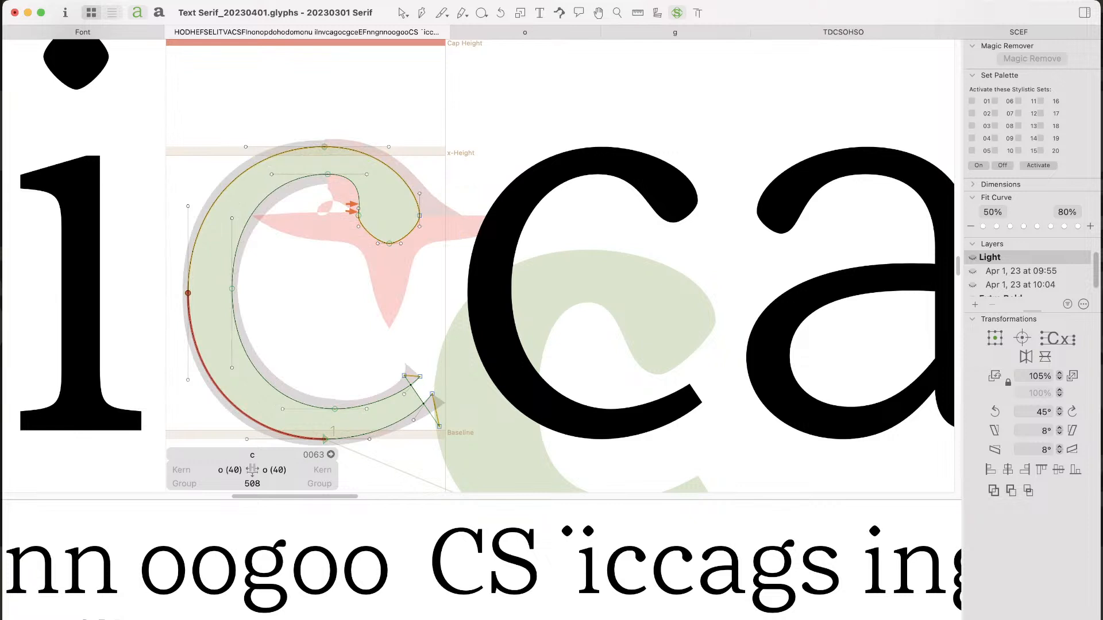
Step: Slide the inner arc's top node left to X 284, Y 466 without moving its handles
{"action": "key", "text": "z"}
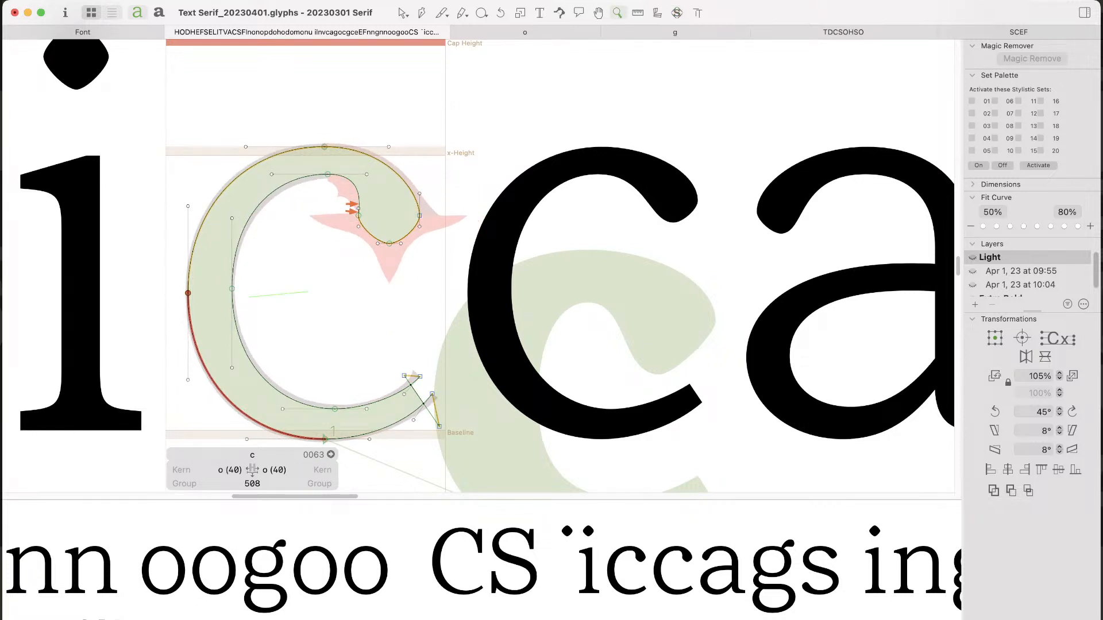
{"action": "left_click_drag", "start_coordinate": [459, 84], "coordinate": [212, 368]}
{"action": "key", "text": "v"}
{"action": "left_click", "coordinate": [466, 184]}
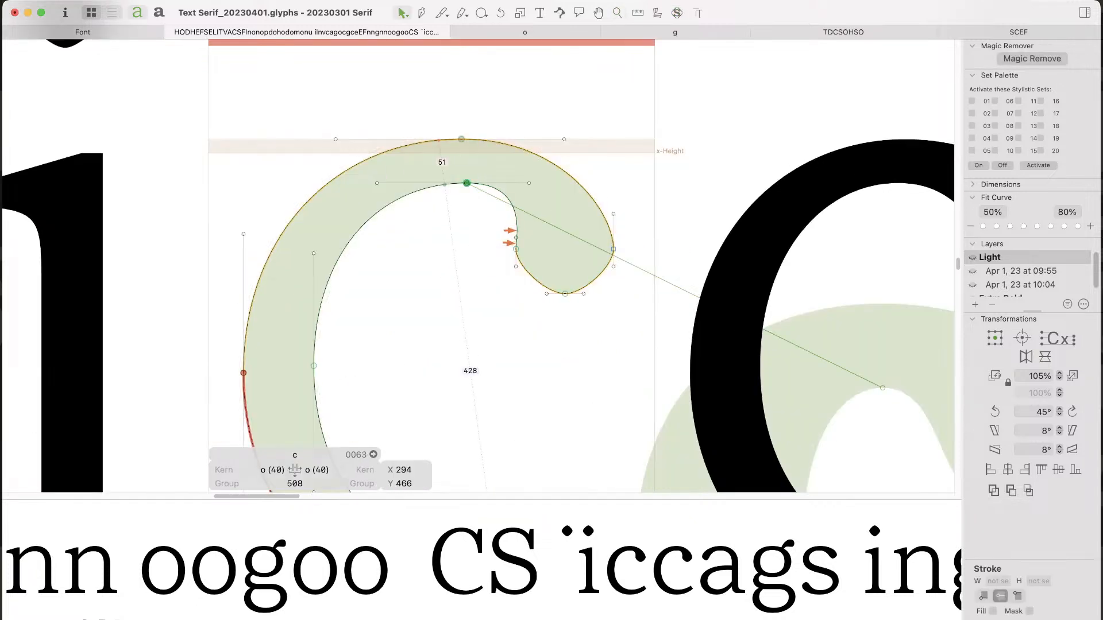
{"action": "key", "text": "x"}
{"action": "key", "text": "alt+Left"}
{"action": "key", "text": "alt+Left"}
{"action": "key", "text": "alt+Left"}
{"action": "key", "text": "alt+Left"}
{"action": "key", "text": "alt+Left"}
{"action": "key", "text": "alt+Left"}
{"action": "key", "text": "alt+Left"}
{"action": "key", "text": "alt+Left"}
{"action": "key", "text": "alt+Left"}
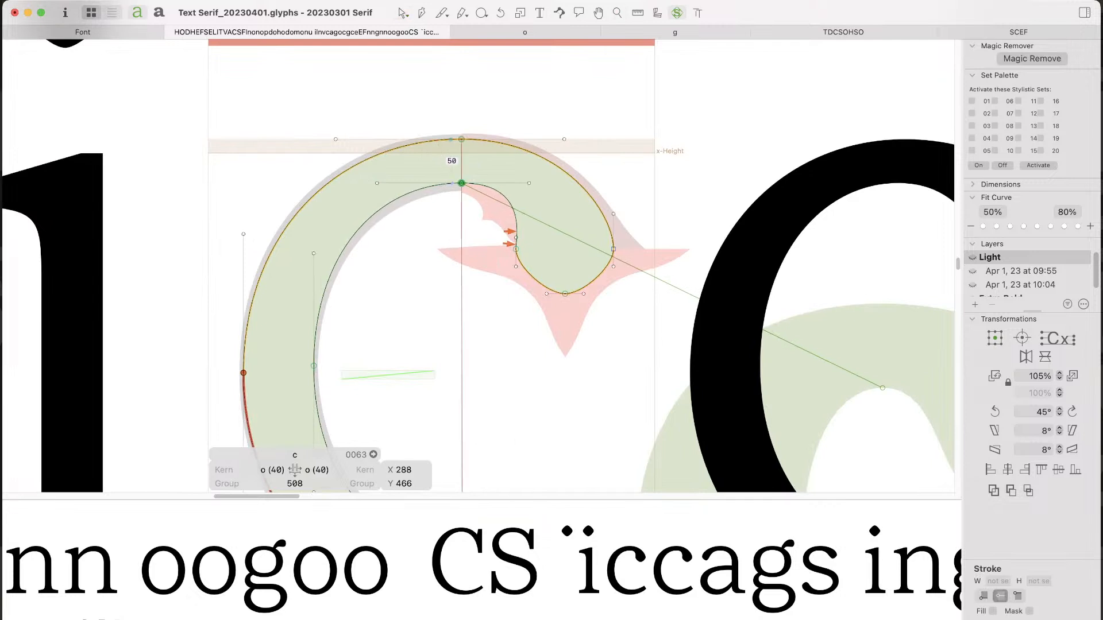
{"action": "key", "text": "alt+Left"}
{"action": "key", "text": "space"}
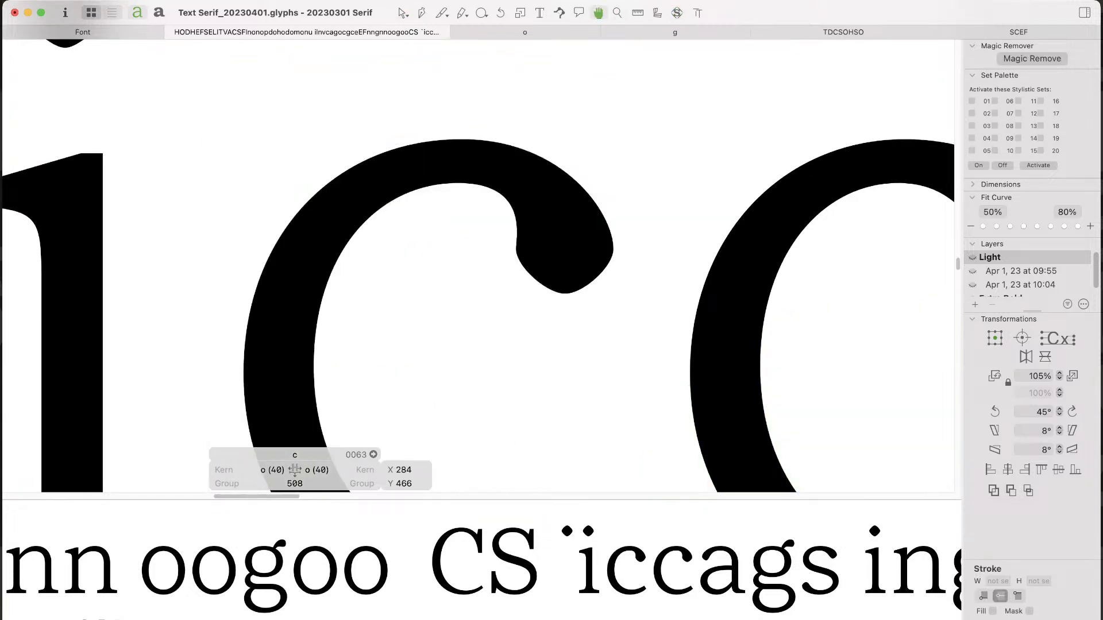
Step: Inspect the outer arc's top node and preview the c within the sample text at reading size
{"action": "left_click_drag", "start_coordinate": [466, 183], "coordinate": [389, 138]}
{"action": "left_click", "coordinate": [382, 94]}
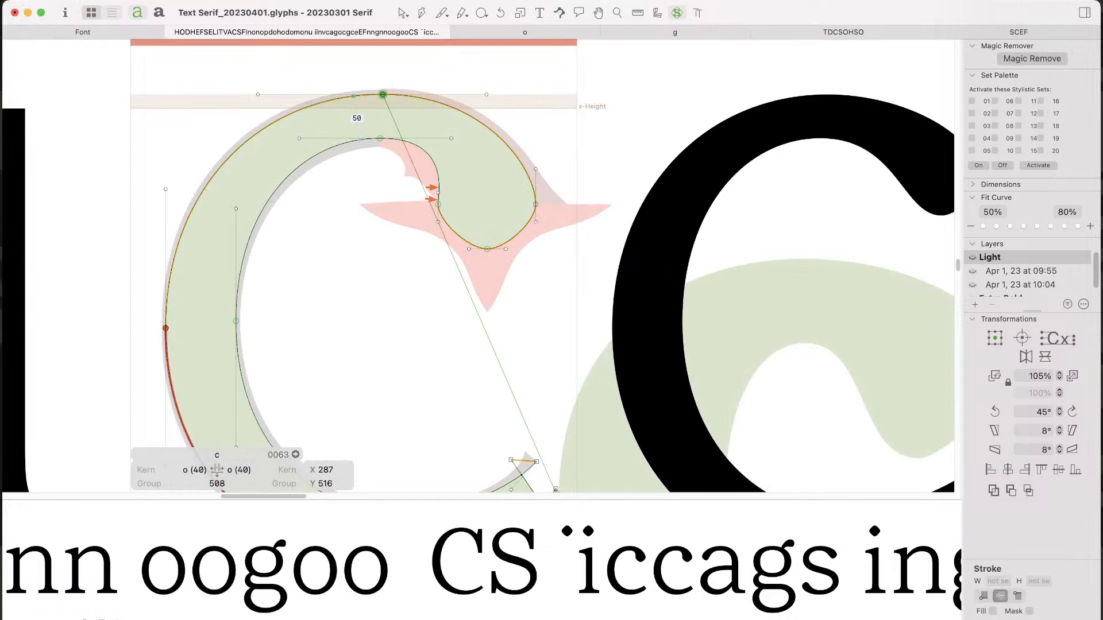
{"action": "key", "text": "space"}
{"action": "left_click_drag", "start_coordinate": [494, 302], "coordinate": [383, 245]}
{"action": "left_click", "coordinate": [480, 246]}
{"action": "scroll", "coordinate": [479, 246], "scroll_direction": "down", "scroll_amount": 10}
{"action": "key", "text": "space"}
{"action": "key", "text": "super+minus"}
{"action": "key", "text": "super+minus"}
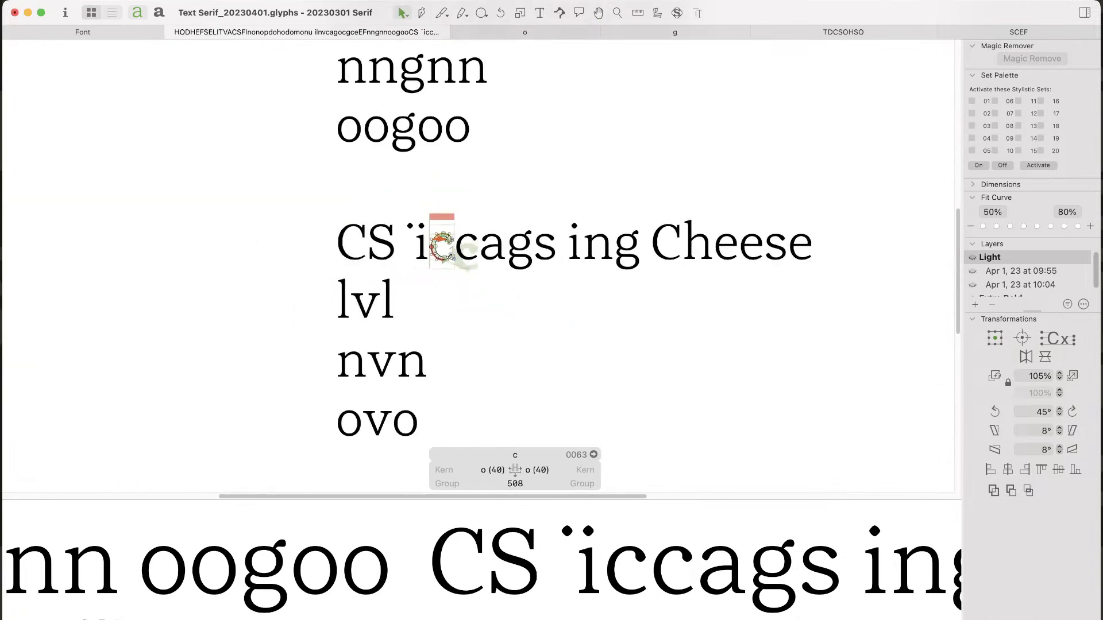
{"action": "double_click", "coordinate": [437, 366]}
{"action": "scroll", "coordinate": [477, 264], "scroll_direction": "up", "scroll_amount": 3}
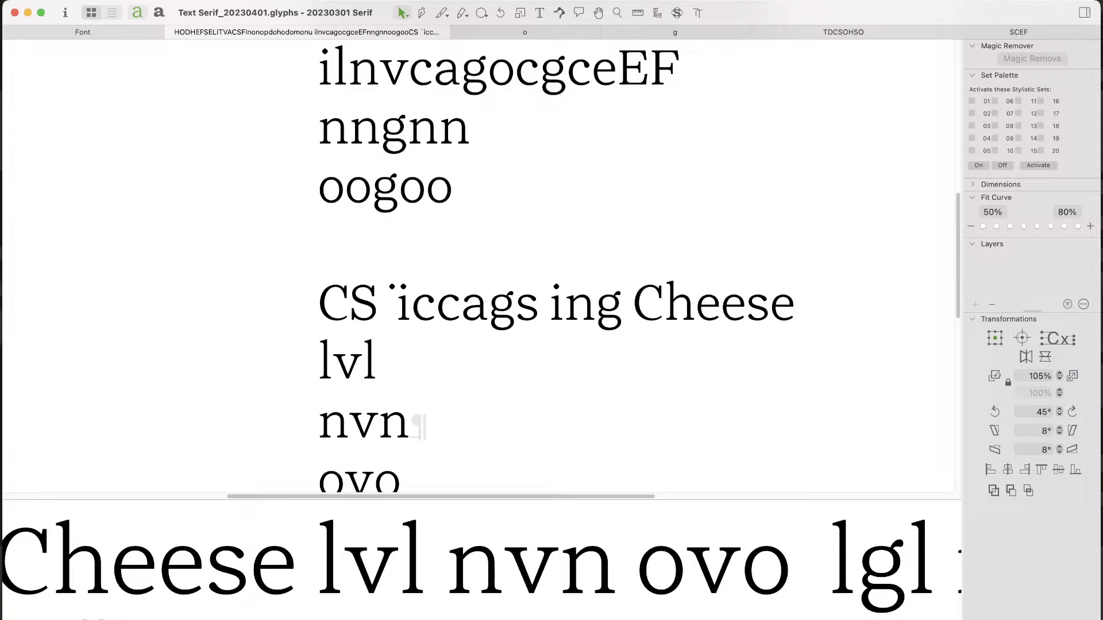
Step: Open the first c's outline and shift the lower handle of the ball terminal's left node to X 351, Y 371, adjusting its upper handle too
{"action": "key", "text": "z"}
{"action": "left_click_drag", "start_coordinate": [390, 284], "coordinate": [464, 327]}
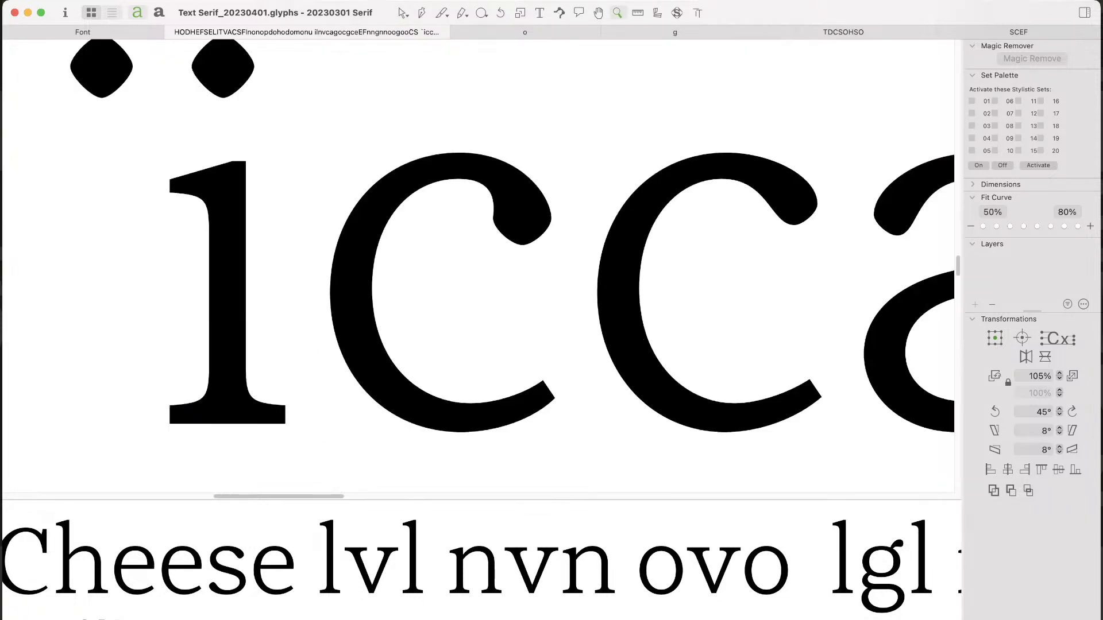
{"action": "left_click_drag", "start_coordinate": [404, 142], "coordinate": [563, 283]}
{"action": "key", "text": "v"}
{"action": "double_click", "coordinate": [513, 296]}
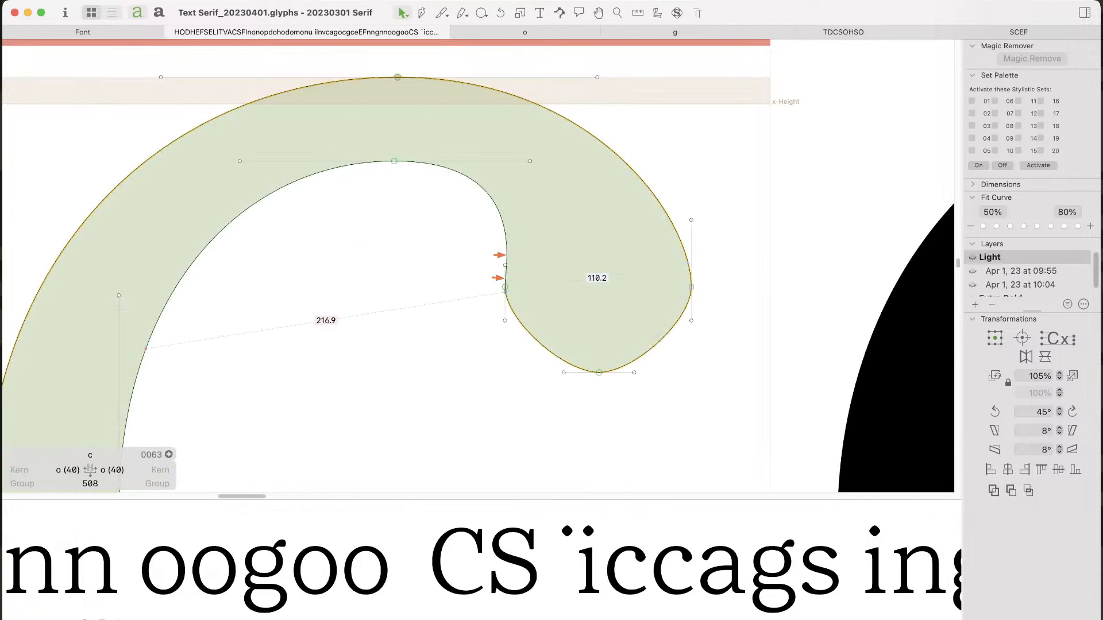
{"action": "left_click", "coordinate": [505, 287]}
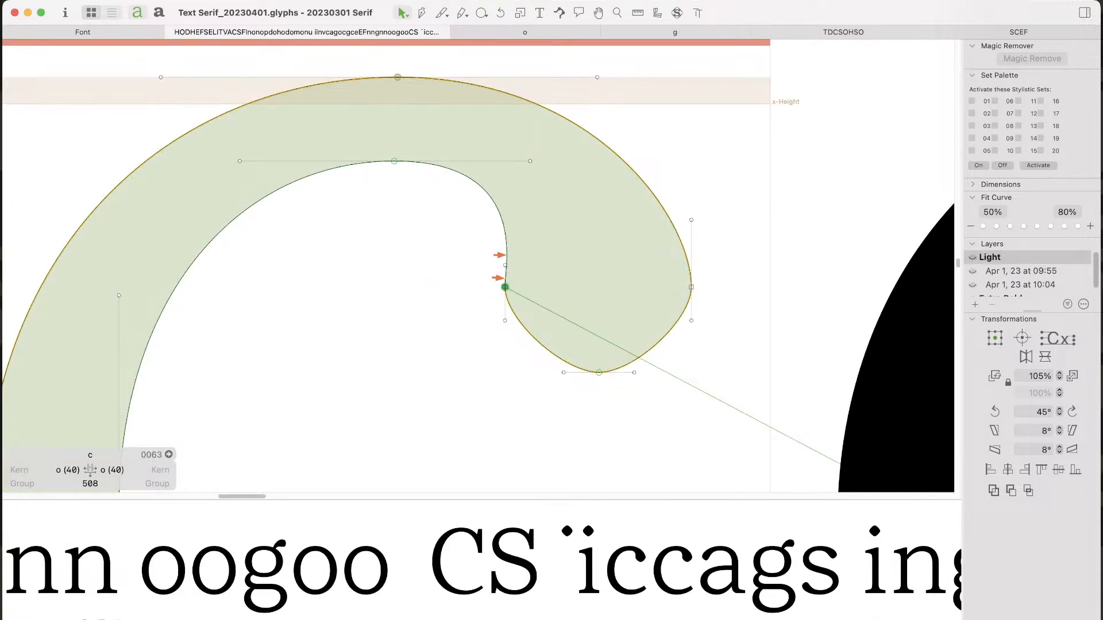
{"action": "left_click_drag", "start_coordinate": [505, 287], "coordinate": [506, 321]}
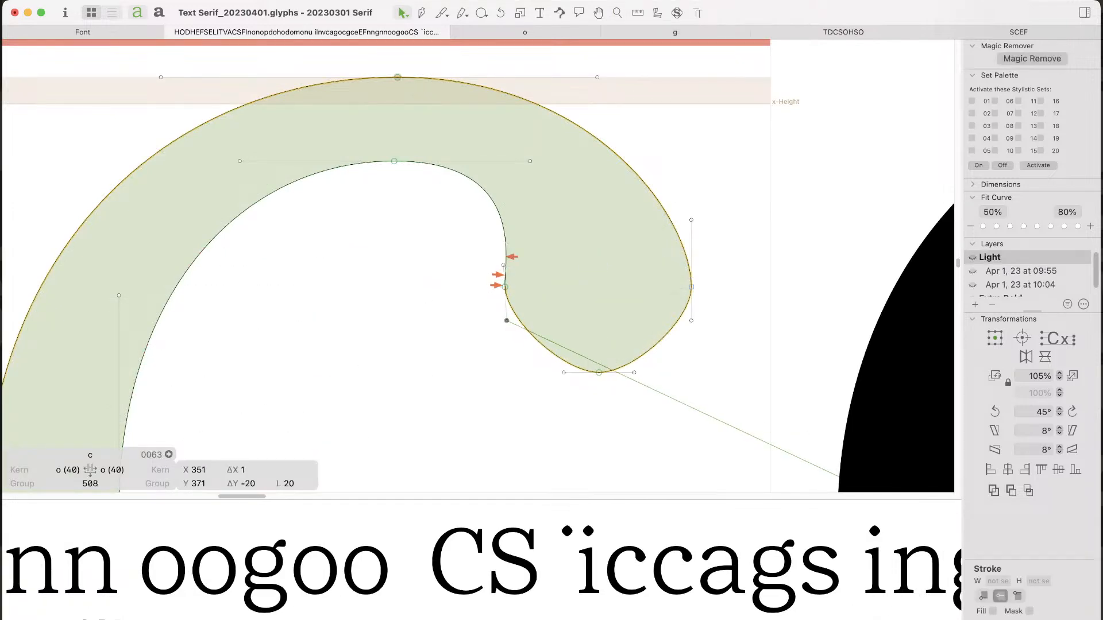
{"action": "left_click", "coordinate": [503, 266]}
{"action": "key", "text": "Right"}
{"action": "key", "text": "Left"}
Step: Convert the terminal's left node to a corner and bring its lower handle back to X 351, Y 371
{"action": "left_click", "coordinate": [505, 288]}
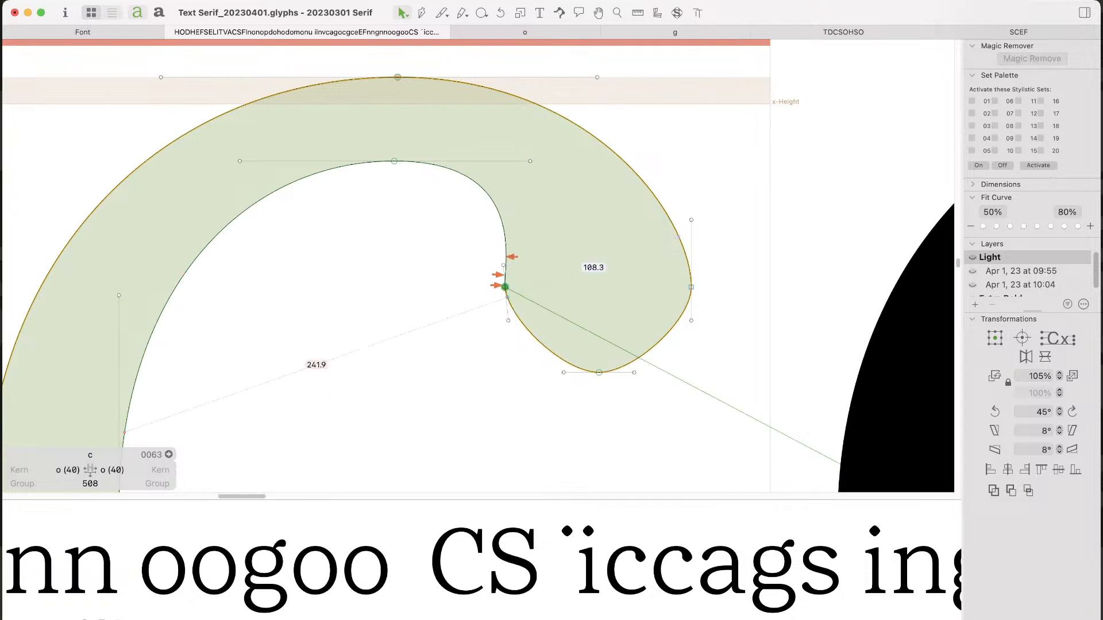
{"action": "key", "text": "Return"}
{"action": "left_click", "coordinate": [508, 320]}
{"action": "key", "text": "Left"}
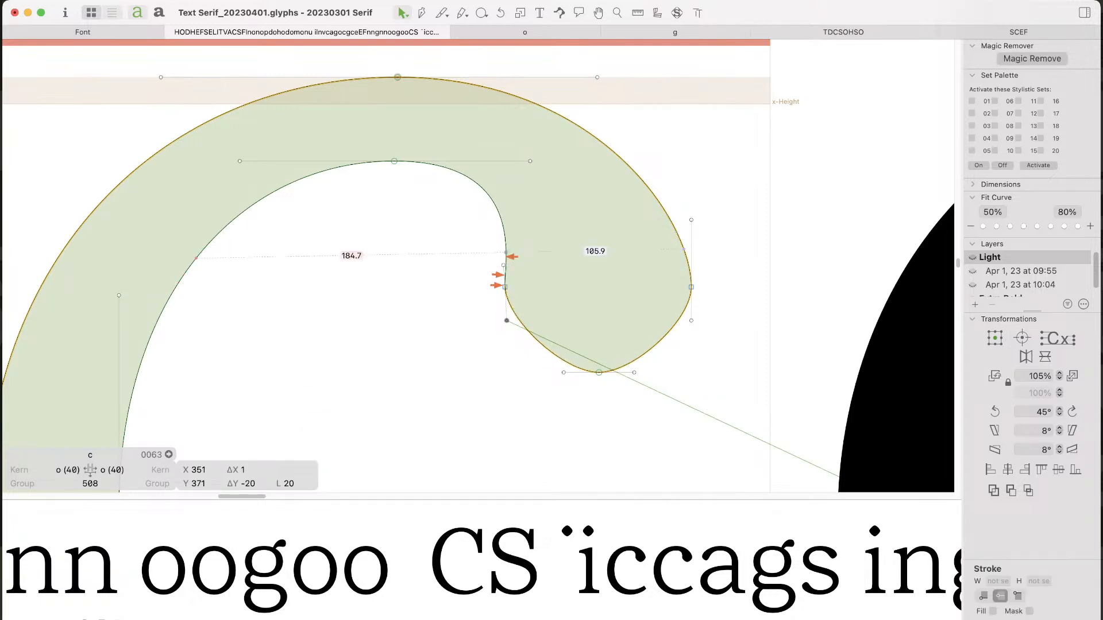
{"action": "left_click", "coordinate": [503, 266]}
{"action": "key", "text": "Right"}
{"action": "key", "text": "Left"}
Step: Align the lower handle of the terminal's left node vertically at X 350, Y 371 and make the node smooth again
{"action": "key", "text": "super+space"}
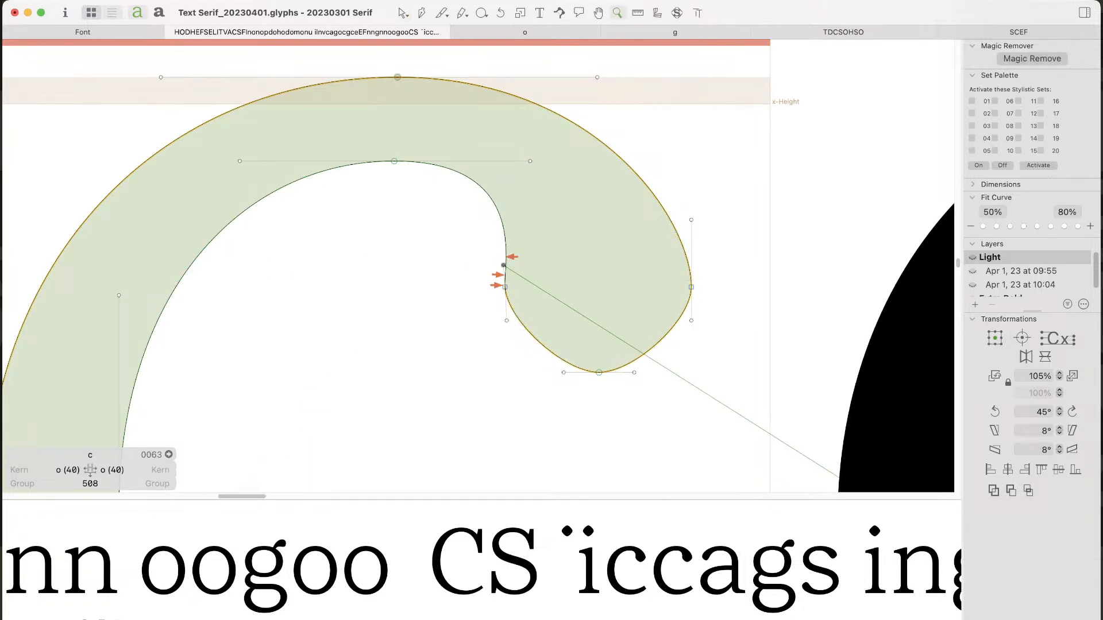
{"action": "left_click_drag", "start_coordinate": [402, 224], "coordinate": [584, 372]}
{"action": "key", "text": "Right"}
{"action": "left_click", "coordinate": [520, 337]}
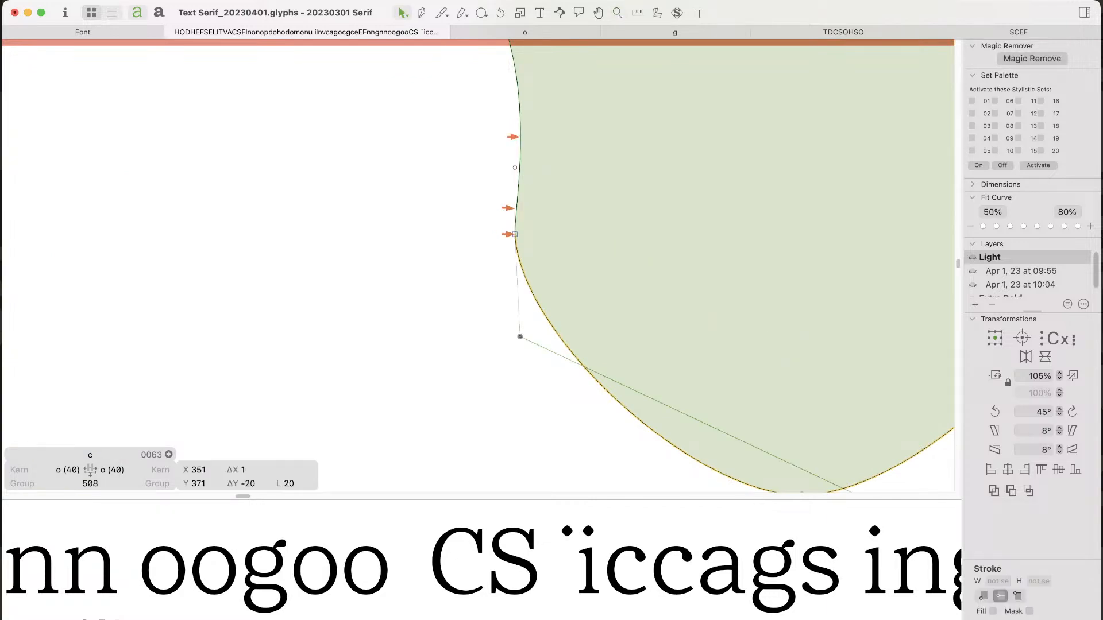
{"action": "key", "text": "super+space"}
{"action": "left_click_drag", "start_coordinate": [437, 166], "coordinate": [583, 400]}
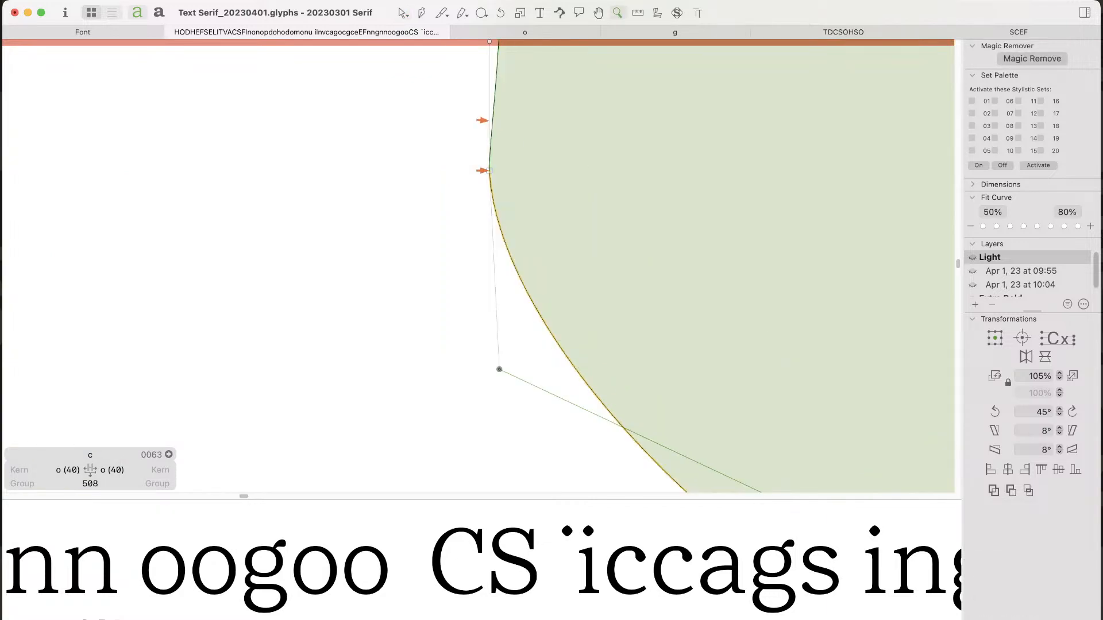
{"action": "key", "text": "space"}
{"action": "left_click_drag", "start_coordinate": [534, 322], "coordinate": [535, 348]}
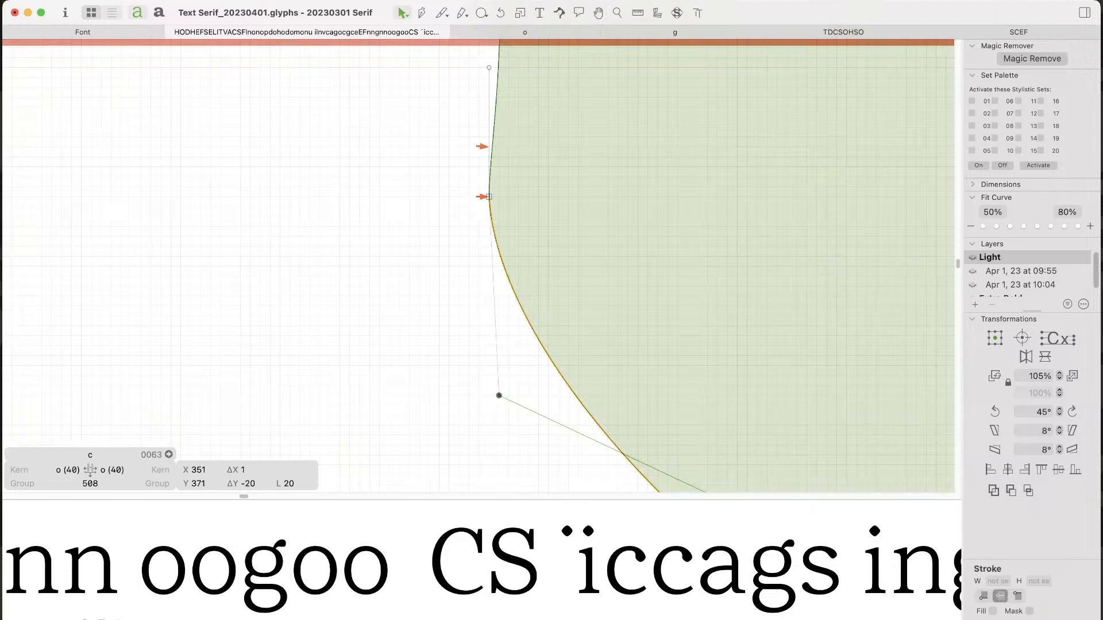
{"action": "key", "text": "Left"}
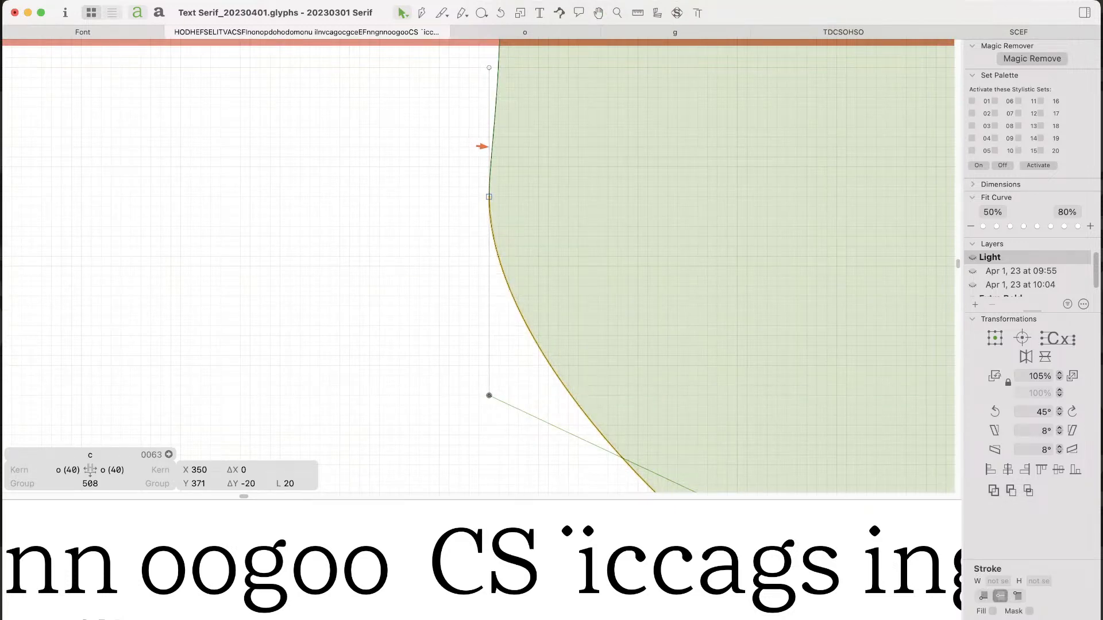
{"action": "key", "text": "shift+Tab"}
{"action": "key", "text": "Return"}
Step: Lengthen the upper handle of the terminal's left node to Y 427 and shorten the right handle of the inner arc's top node to X 326
{"action": "key", "text": "super+minus"}
{"action": "key", "text": "super+minus"}
{"action": "key", "text": "super+minus"}
{"action": "key", "text": "super+minus"}
{"action": "key", "text": "super+minus"}
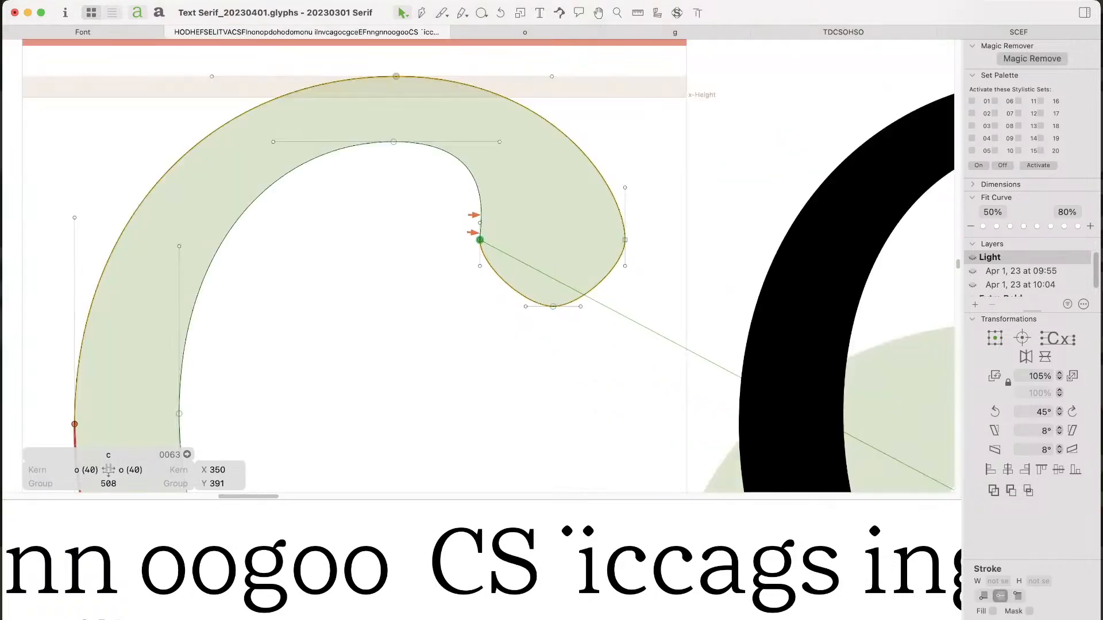
{"action": "key", "text": "super+plus"}
{"action": "left_click_drag", "start_coordinate": [480, 207], "coordinate": [480, 227]}
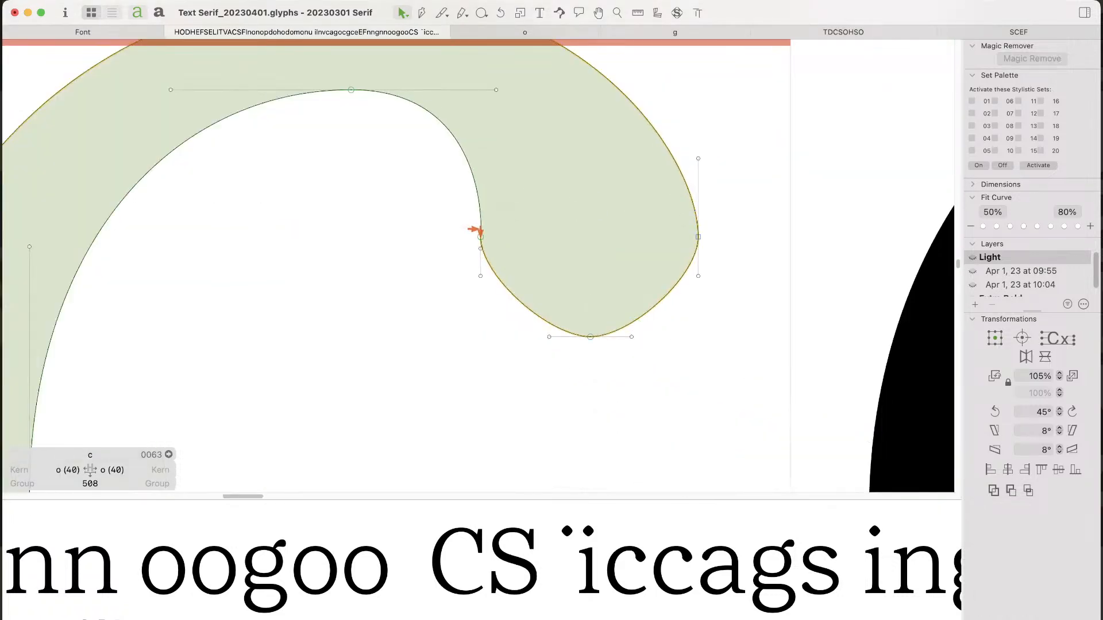
{"action": "key", "text": "super+z"}
{"action": "left_click", "coordinate": [480, 212]}
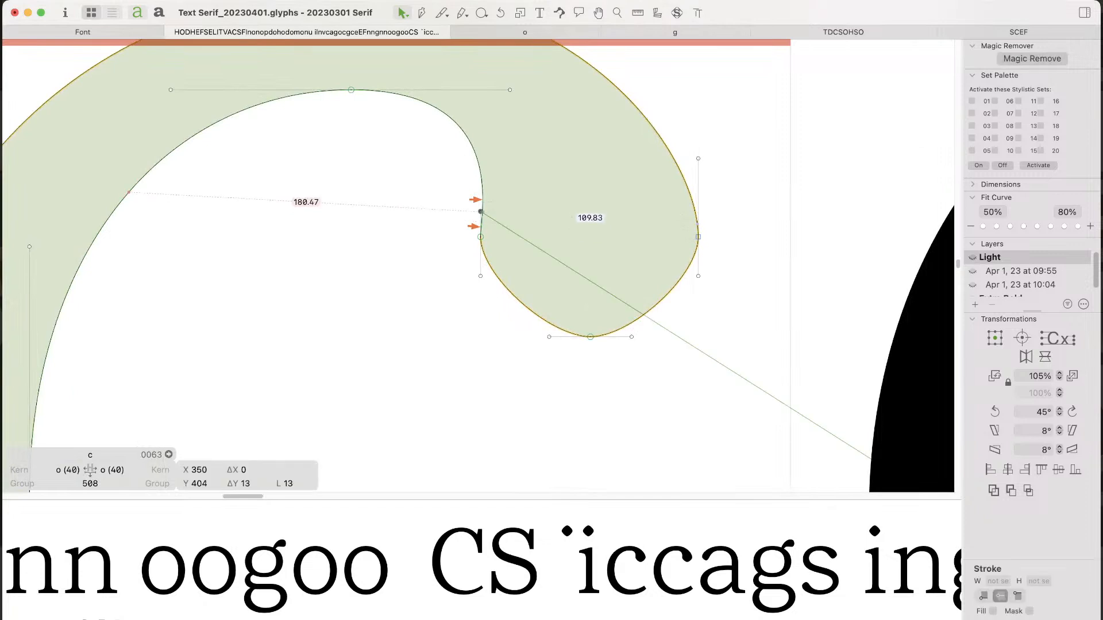
{"action": "left_click_drag", "start_coordinate": [481, 212], "coordinate": [480, 166]}
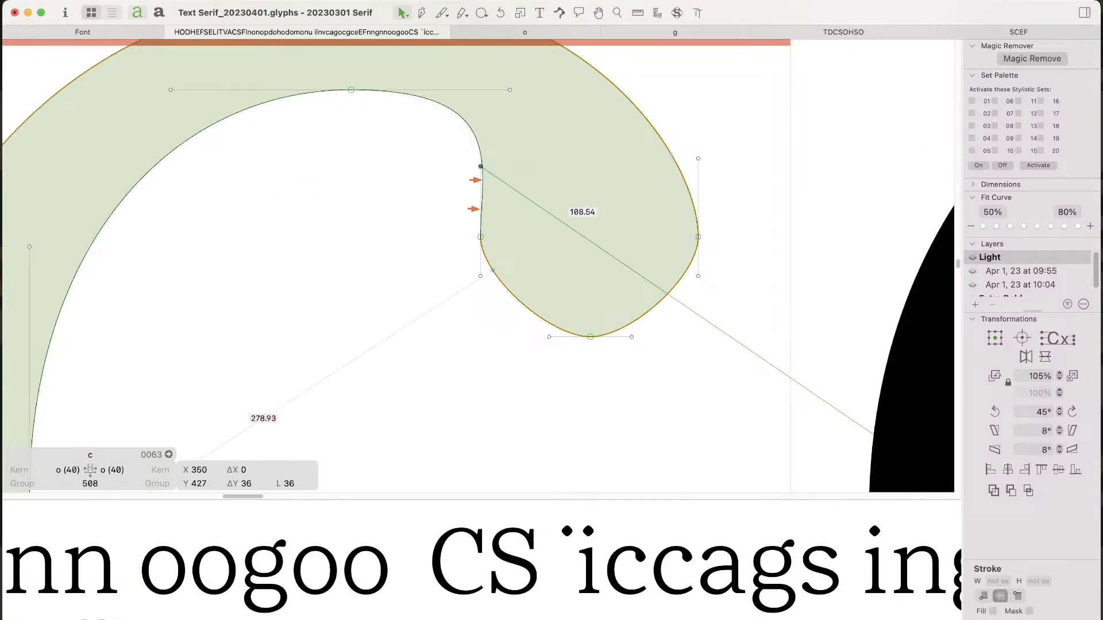
{"action": "left_click_drag", "start_coordinate": [505, 286], "coordinate": [477, 345]}
{"action": "key", "text": "space"}
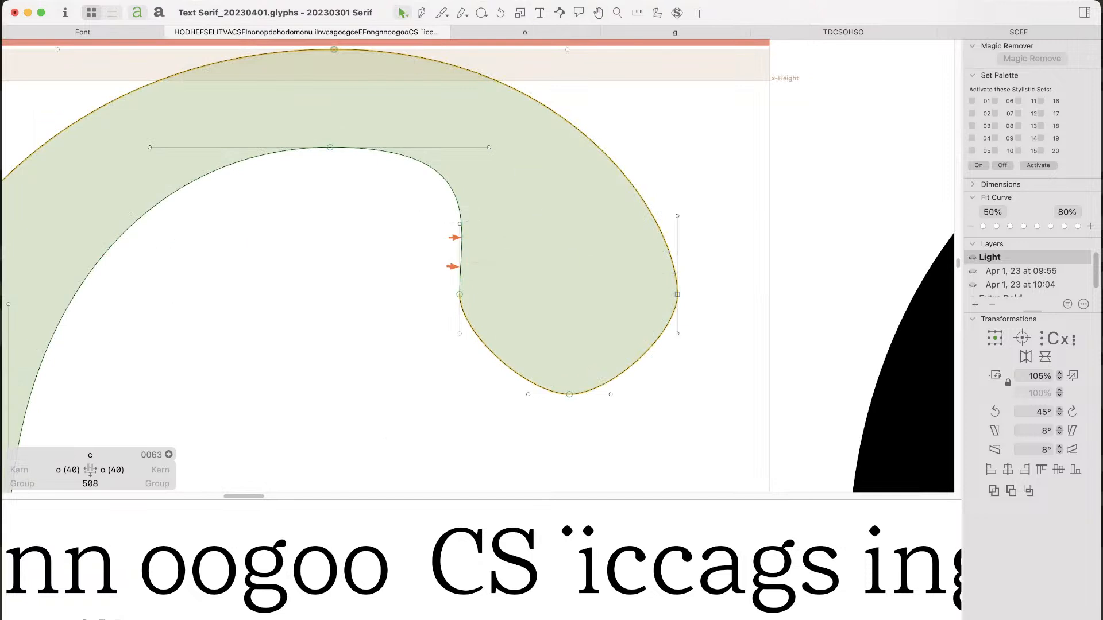
{"action": "left_click_drag", "start_coordinate": [489, 147], "coordinate": [413, 147]}
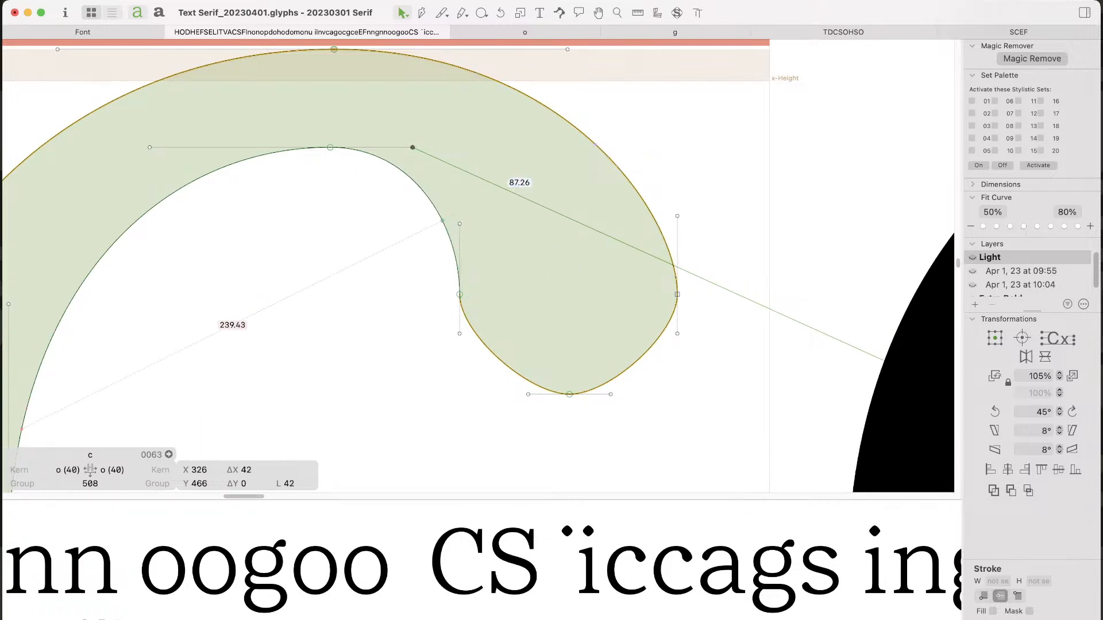
Step: Move the terminal's left node, its lower handle and the bottom node's left handle together 5 units to the right
{"action": "left_click_drag", "start_coordinate": [429, 350], "coordinate": [480, 280]}
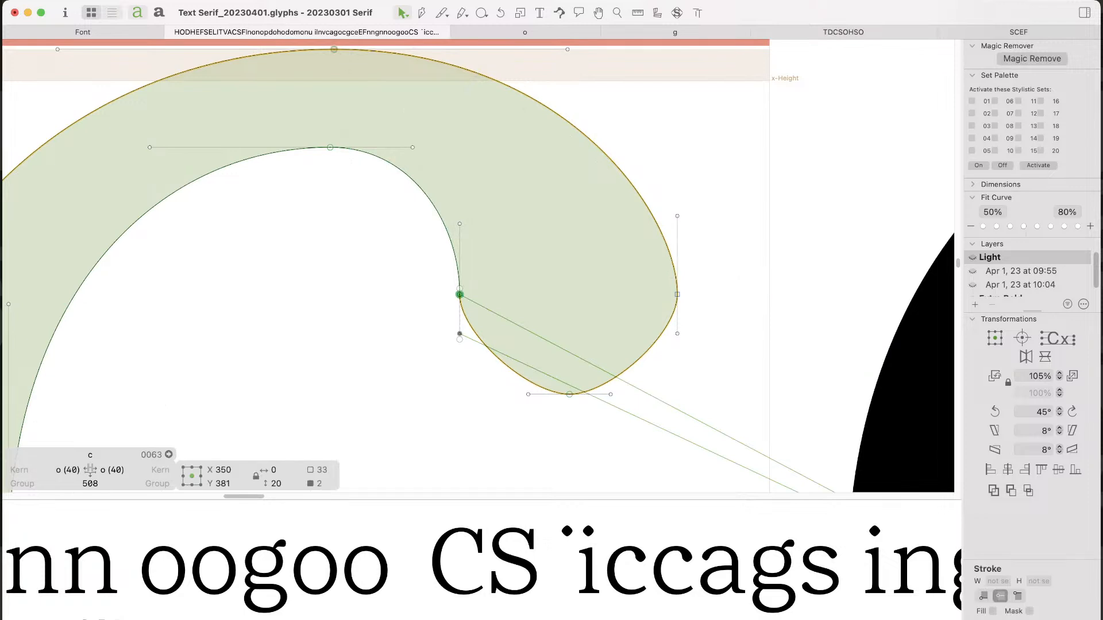
{"action": "left_click", "coordinate": [480, 281]}
{"action": "left_click", "coordinate": [460, 295]}
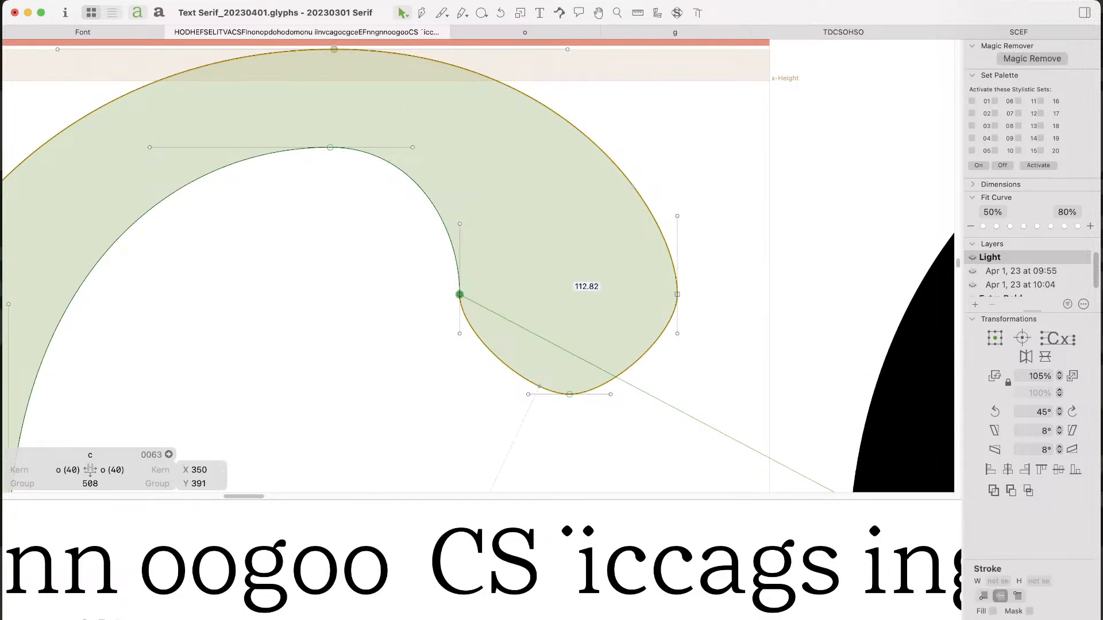
{"action": "left_click", "coordinate": [528, 395], "text": "shift"}
{"action": "left_click", "coordinate": [459, 334], "text": "shift"}
{"action": "key", "text": "space"}
{"action": "key", "text": "Right"}
{"action": "key", "text": "Right"}
{"action": "key", "text": "Right"}
{"action": "key", "text": "Right"}
{"action": "key", "text": "Right"}
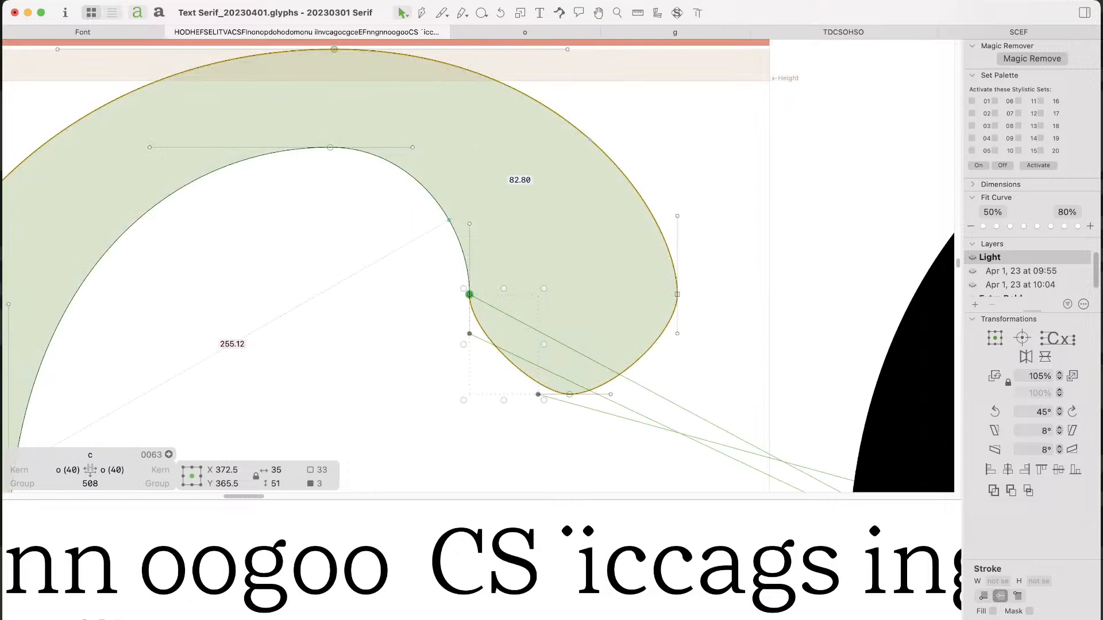
Step: Move the terminal's bottom node to X 410, Y 344
{"action": "left_click", "coordinate": [414, 259]}
{"action": "left_click", "coordinate": [569, 394]}
{"action": "key", "text": "Right"}
{"action": "key", "text": "Right"}
{"action": "key", "text": "Right"}
{"action": "key", "text": "Right"}
{"action": "key", "text": "Right"}
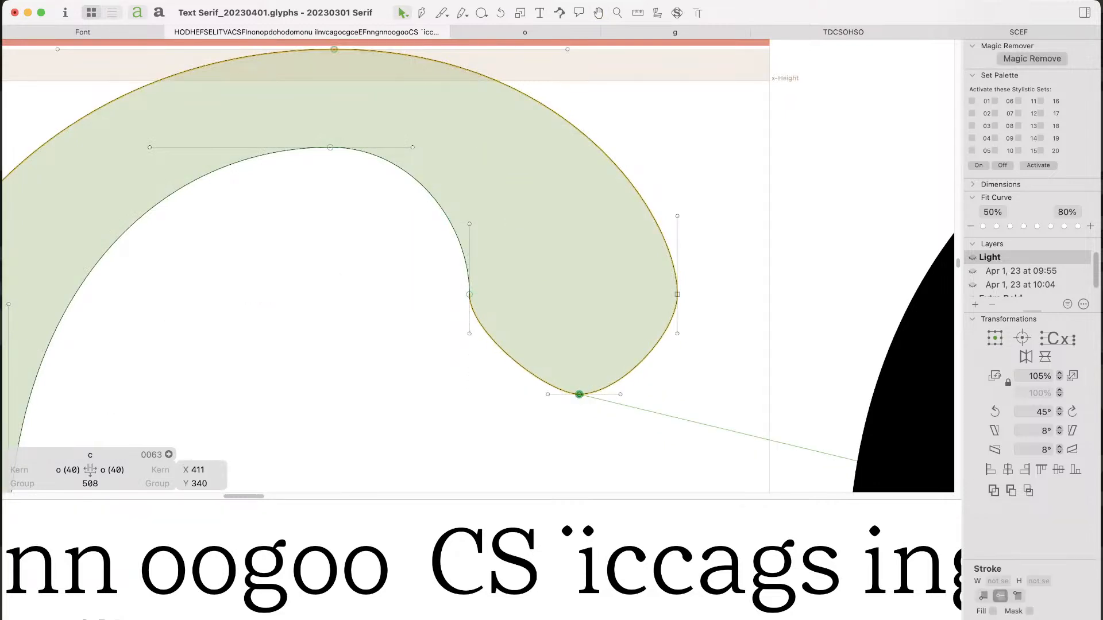
{"action": "key", "text": "Left"}
{"action": "key", "text": "Left"}
{"action": "key", "text": "Left"}
{"action": "key", "text": "Left"}
{"action": "key", "text": "Left"}
{"action": "key", "text": "Right"}
{"action": "key", "text": "Right"}
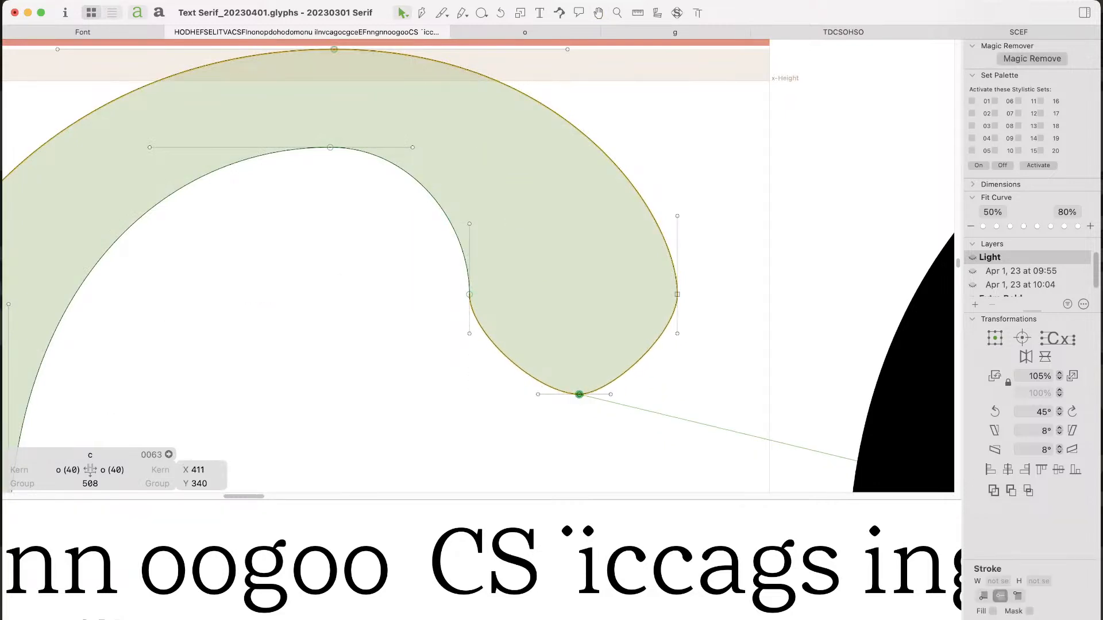
{"action": "key", "text": "Right"}
{"action": "key", "text": "Right"}
{"action": "key", "text": "Up"}
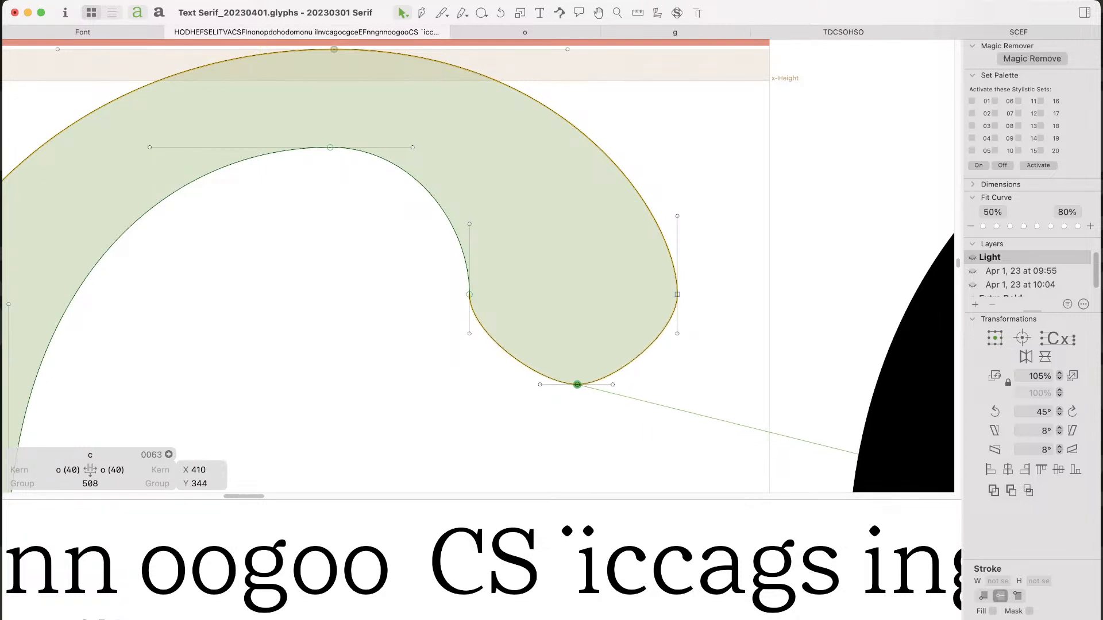
Step: Delete the terminal's left node, extend the bottom node's left handle to X 335, Y 341 and preview the c beside its neighbours
{"action": "key", "text": "super+minus"}
{"action": "key", "text": "super+minus"}
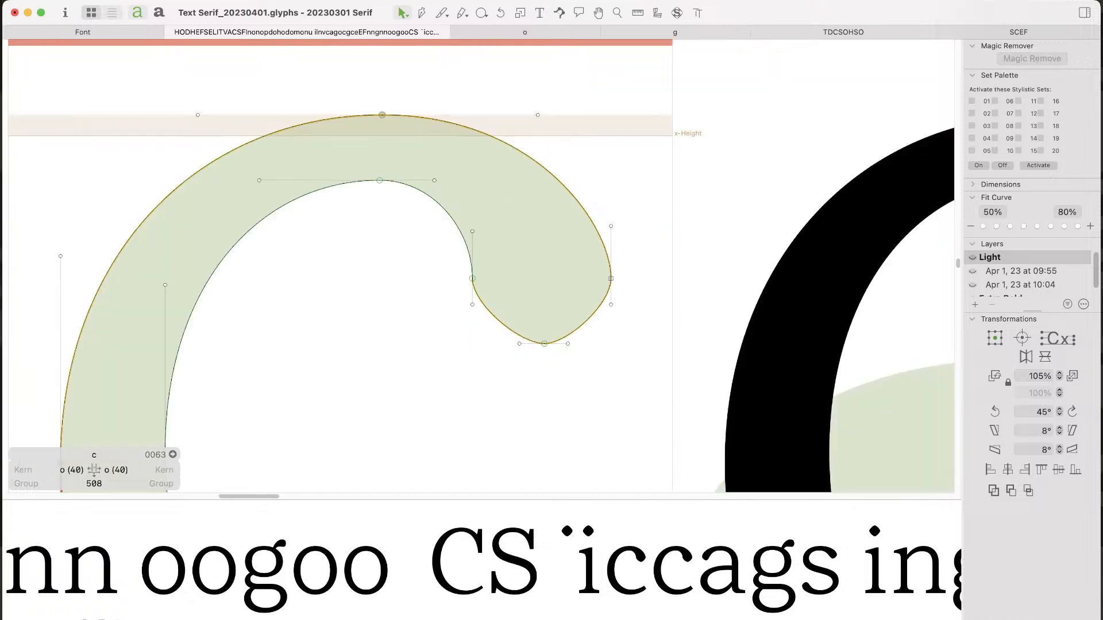
{"action": "key", "text": "space"}
{"action": "scroll", "coordinate": [479, 266], "scroll_direction": "down", "scroll_amount": 3}
{"action": "scroll", "coordinate": [519, 140], "scroll_direction": "up", "scroll_amount": 5}
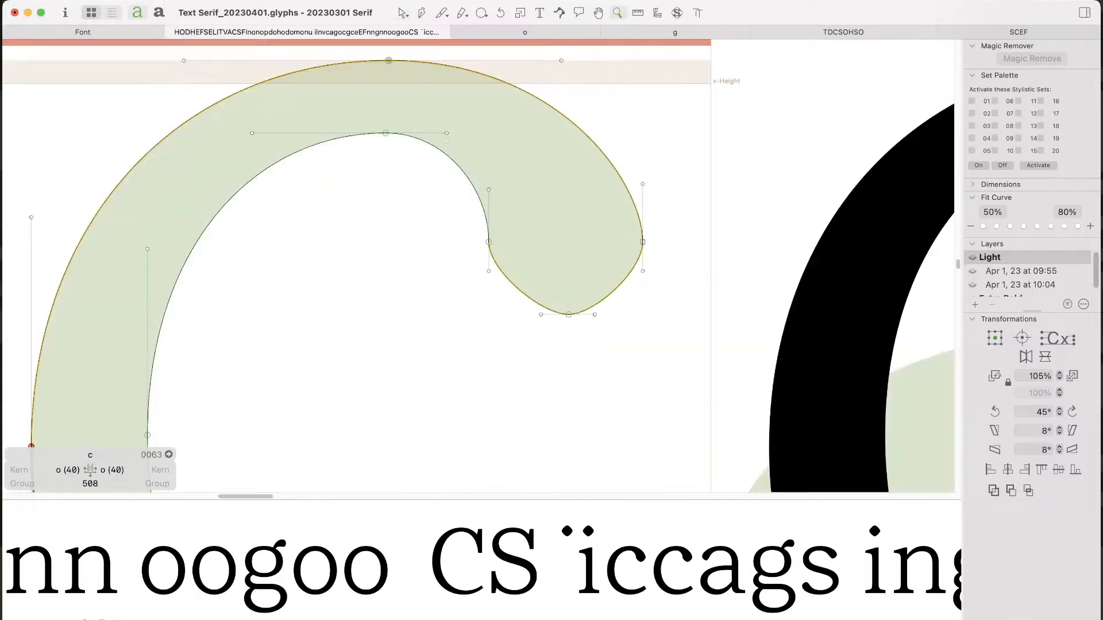
{"action": "left_click", "coordinate": [488, 242]}
{"action": "key", "text": "BackSpace"}
{"action": "key", "text": "space"}
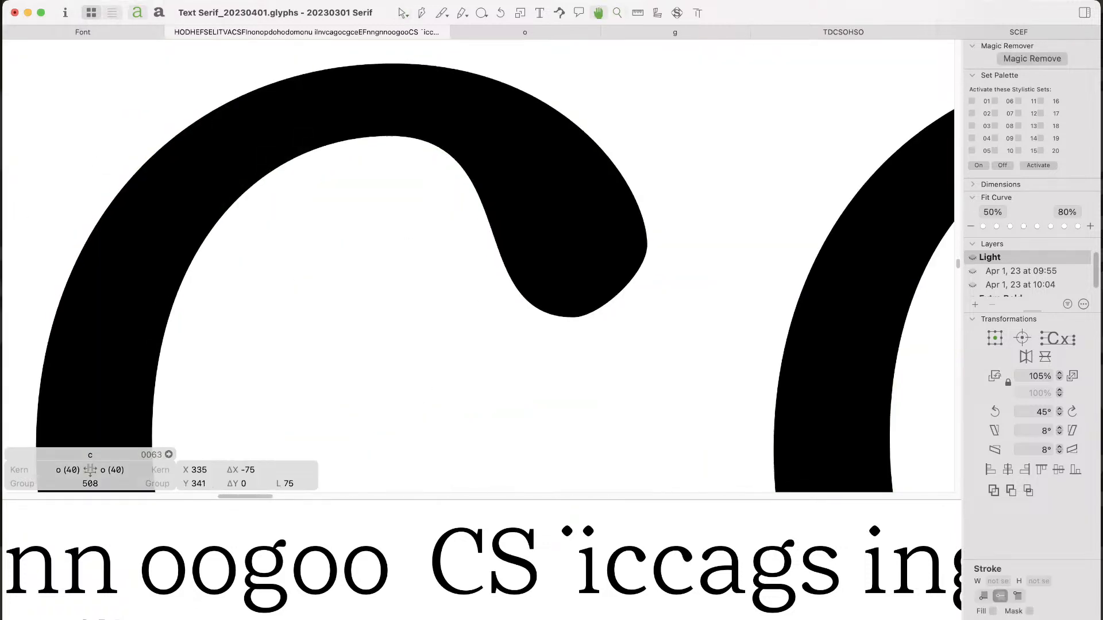
{"action": "left_click_drag", "start_coordinate": [479, 235], "coordinate": [541, 243]}
{"action": "scroll", "coordinate": [540, 243], "scroll_direction": "down", "scroll_amount": 4}
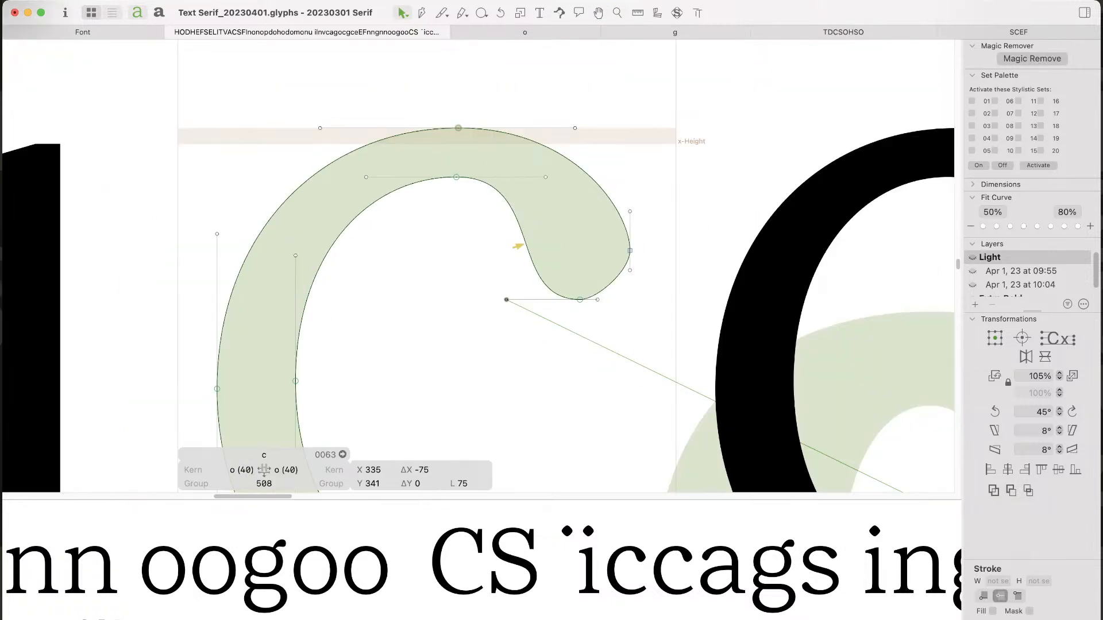
{"action": "key", "text": "space"}
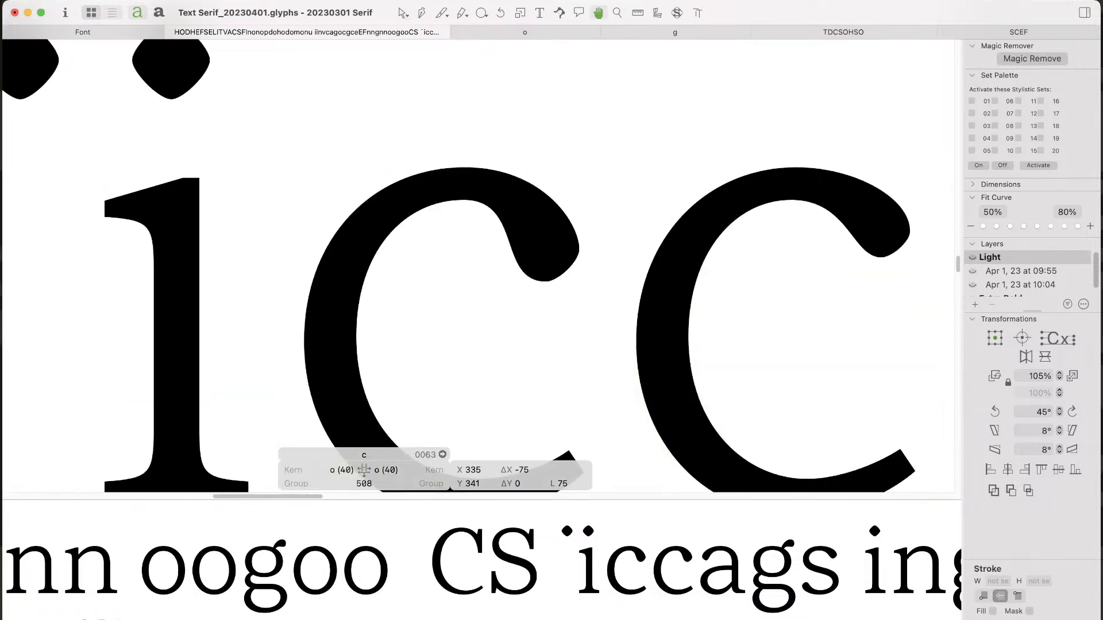
{"action": "scroll", "coordinate": [541, 265], "scroll_direction": "up", "scroll_amount": 4}
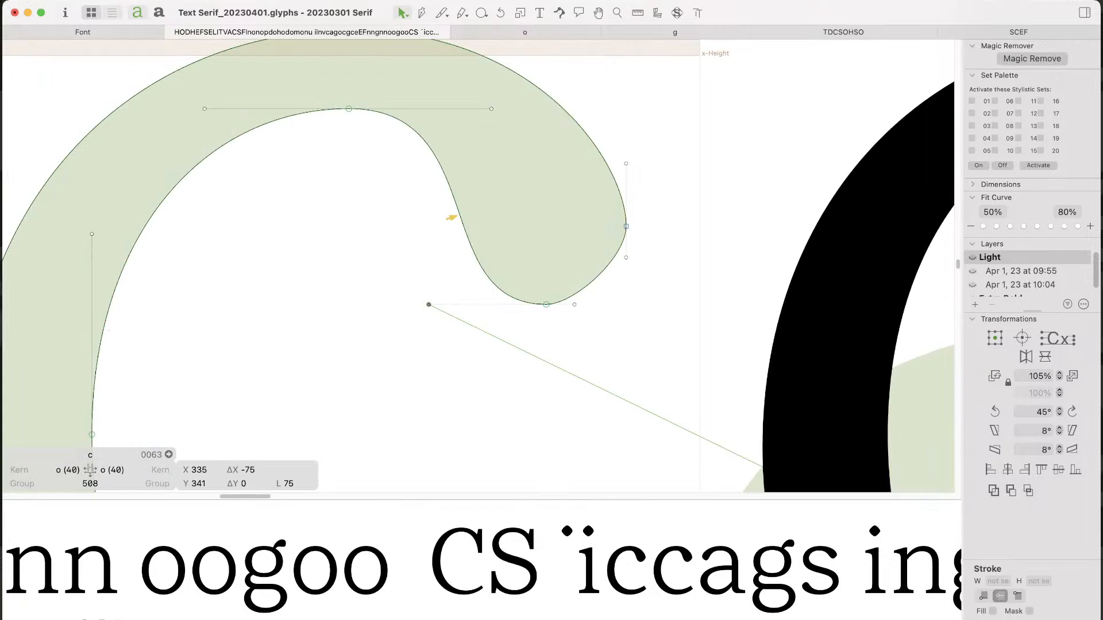
Step: Shorten the left handle of the terminal's bottom node to give the c a narrow, tapered tip, and preview the shape
{"action": "left_click_drag", "start_coordinate": [451, 217], "coordinate": [422, 257]}
{"action": "key", "text": "space"}
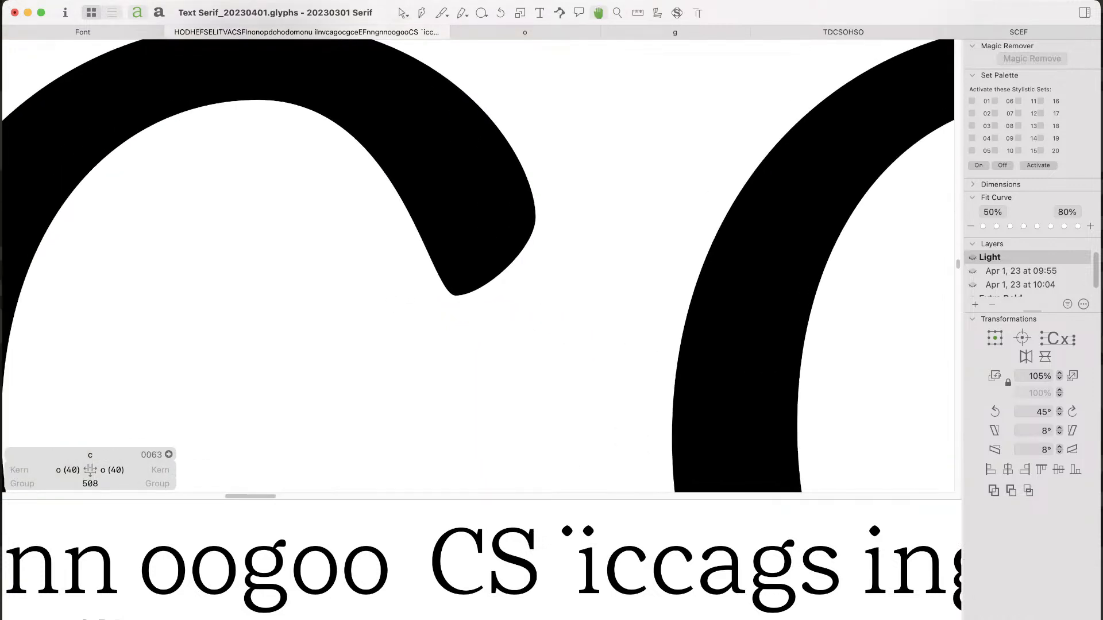
{"action": "scroll", "coordinate": [477, 245], "scroll_direction": "down", "scroll_amount": 4}
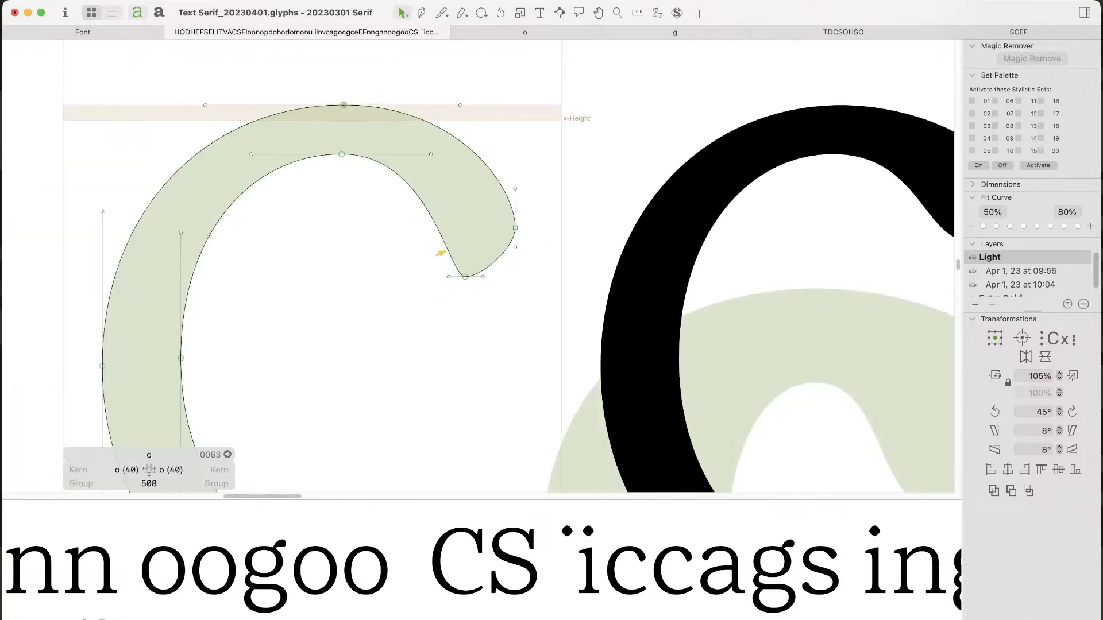
{"action": "left_click_drag", "start_coordinate": [492, 254], "coordinate": [428, 275]}
{"action": "key", "text": "super+z"}
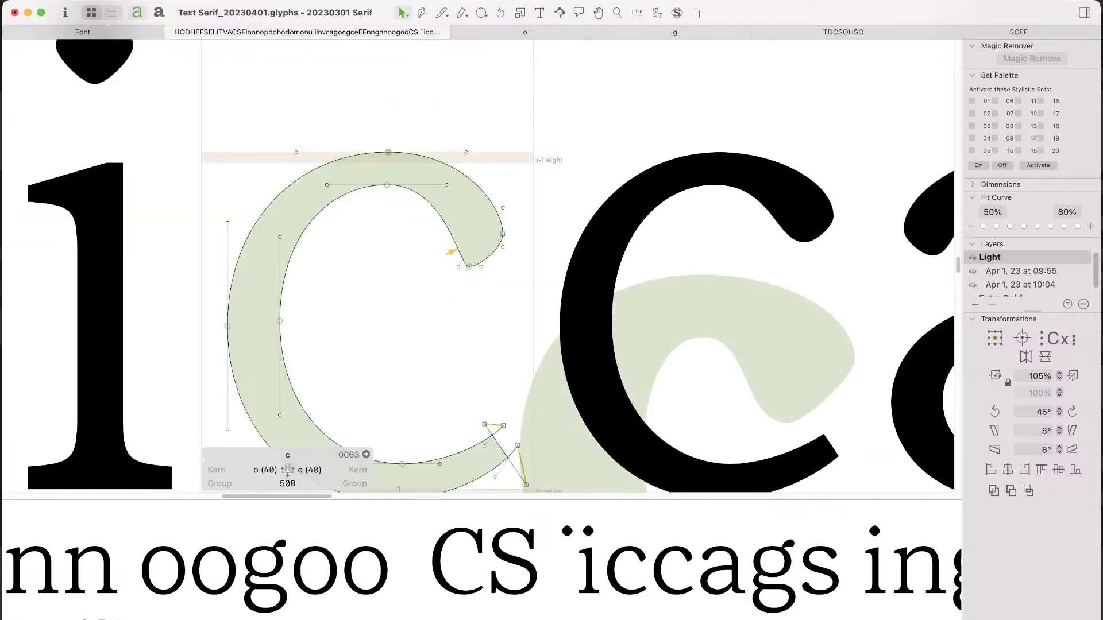
Step: Shift the terminal's bottom node and its handles slightly to the left and compare the c with the neighbouring letters in preview
{"action": "left_click_drag", "start_coordinate": [377, 319], "coordinate": [485, 251]}
{"action": "left_click", "coordinate": [427, 250]}
{"action": "left_click", "coordinate": [469, 266]}
{"action": "key", "text": "space"}
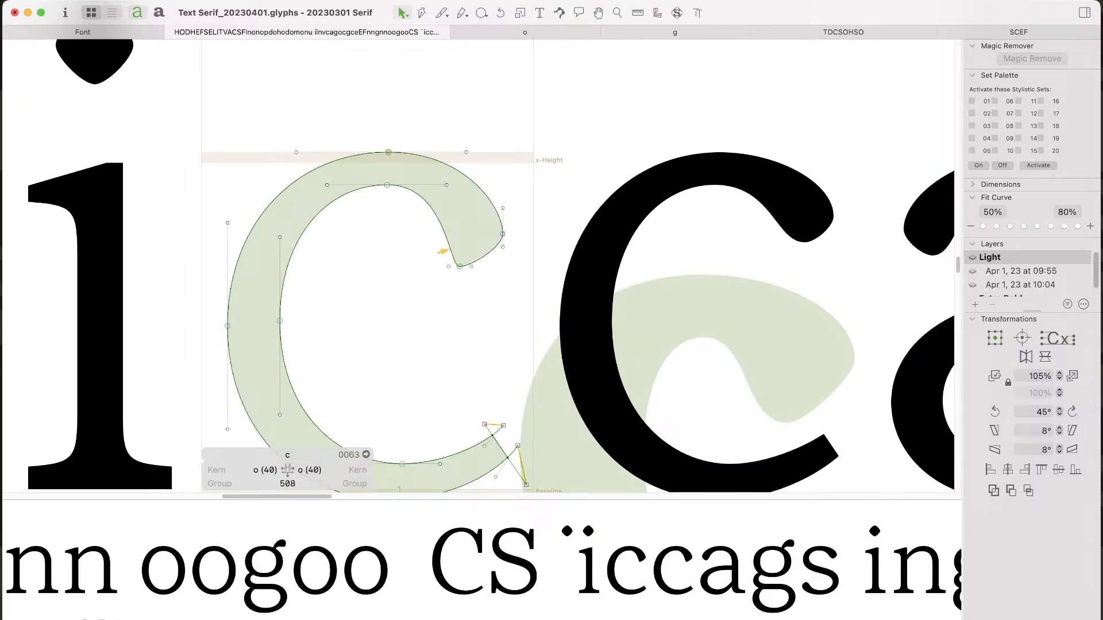
{"action": "key", "text": "space"}
{"action": "left_click_drag", "start_coordinate": [443, 251], "coordinate": [385, 222]}
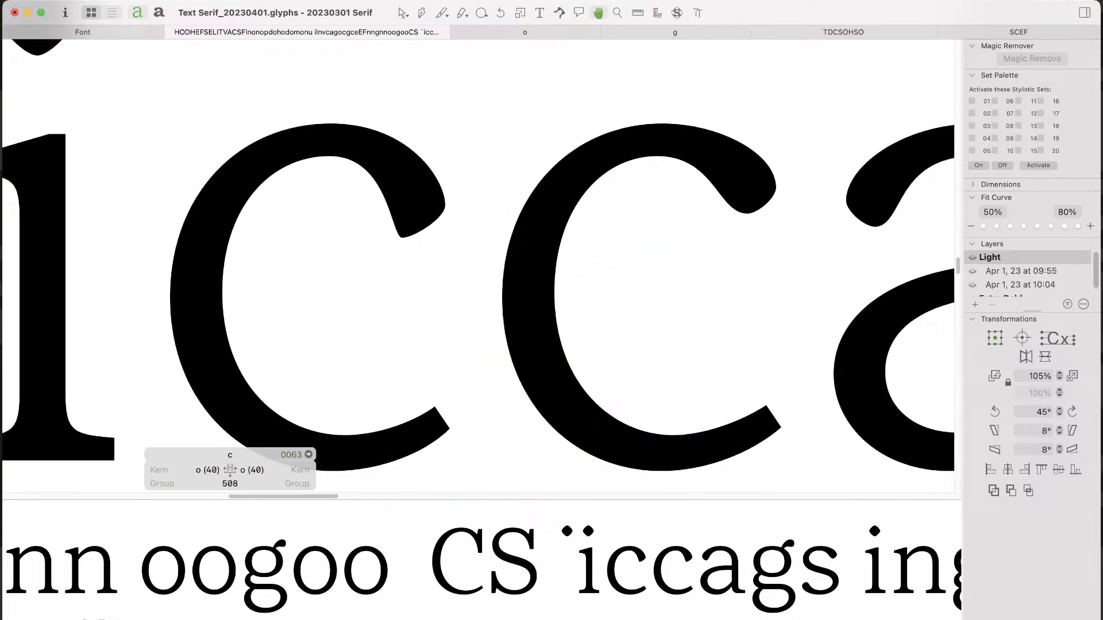
Step: Extend the left handle of the terminal's bottom node on the first c to X 358, Y 341
{"action": "key", "text": "super+space"}
{"action": "left_click_drag", "start_coordinate": [322, 144], "coordinate": [482, 320]}
{"action": "left_click", "coordinate": [463, 285]}
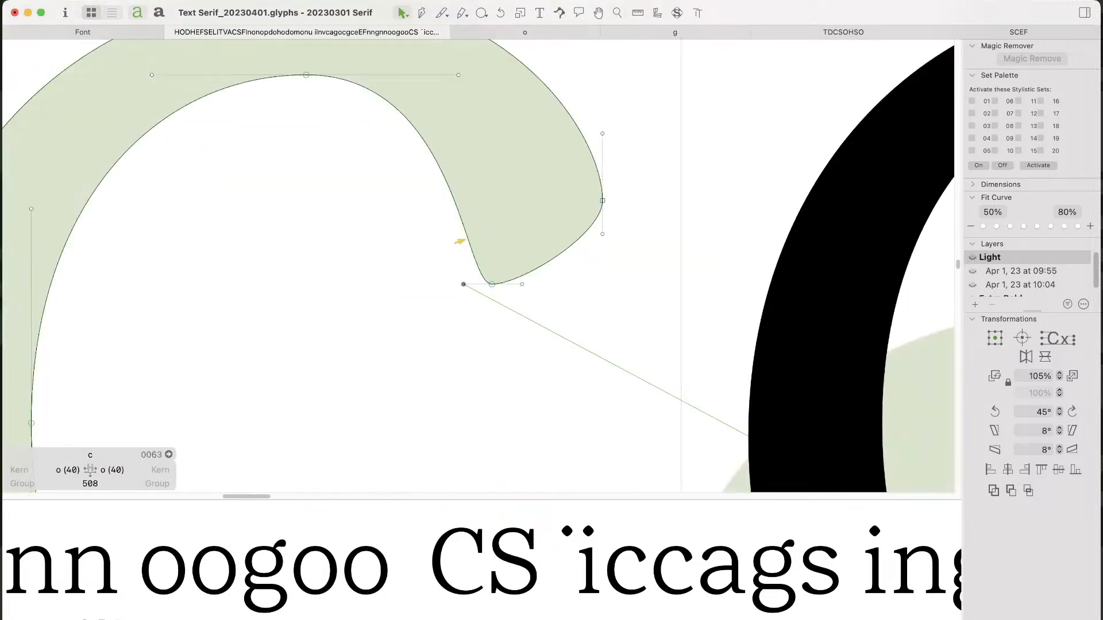
{"action": "key", "text": "space"}
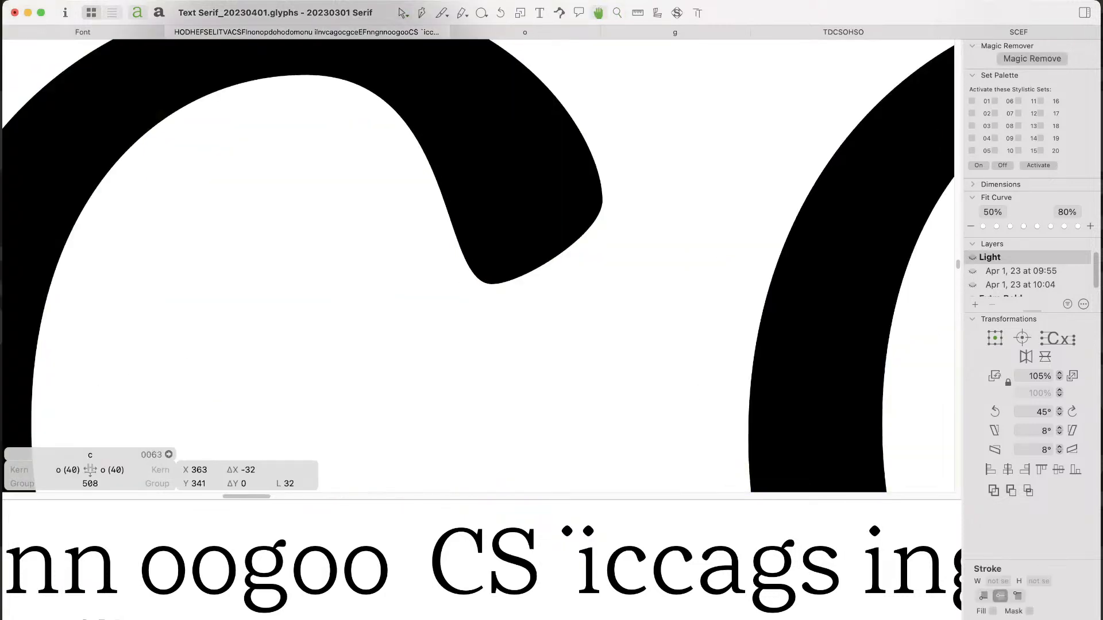
{"action": "key", "text": "shift+Left"}
{"action": "key", "text": "shift+Right"}
{"action": "key", "text": "shift+Left"}
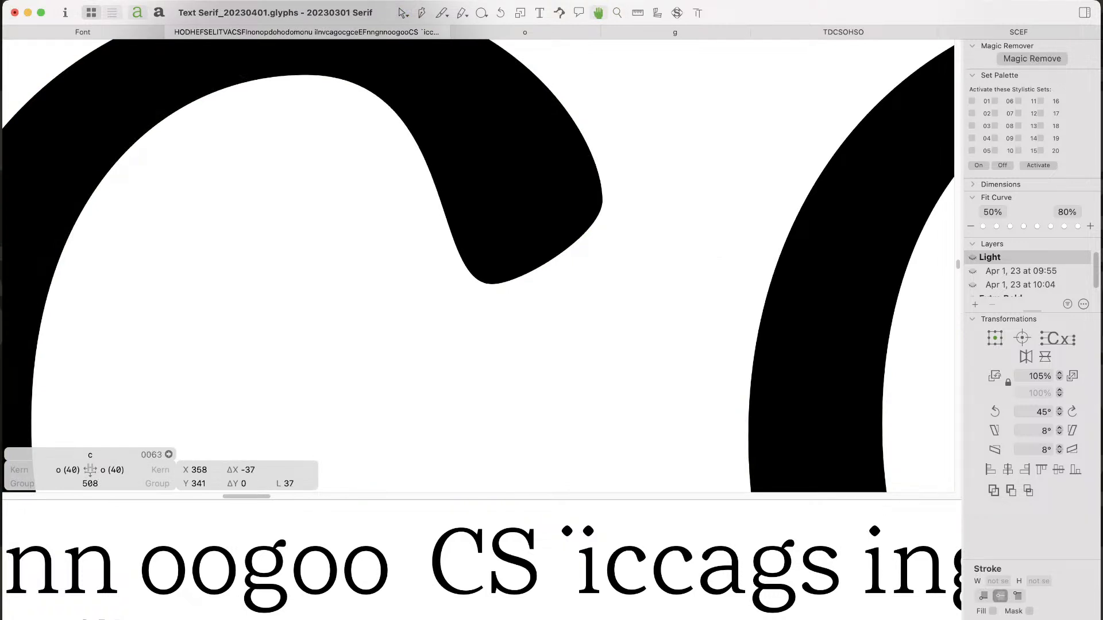
Step: Preview the two c versions beside their neighbouring letters at a smaller size
{"action": "left_click", "coordinate": [414, 322]}
{"action": "key", "text": "super+minus"}
{"action": "key", "text": "super+minus"}
{"action": "key", "text": "super+minus"}
{"action": "key", "text": "super+minus"}
{"action": "key", "text": "super+minus"}
{"action": "key", "text": "super+minus"}
{"action": "key", "text": "super+minus"}
{"action": "key", "text": "space"}
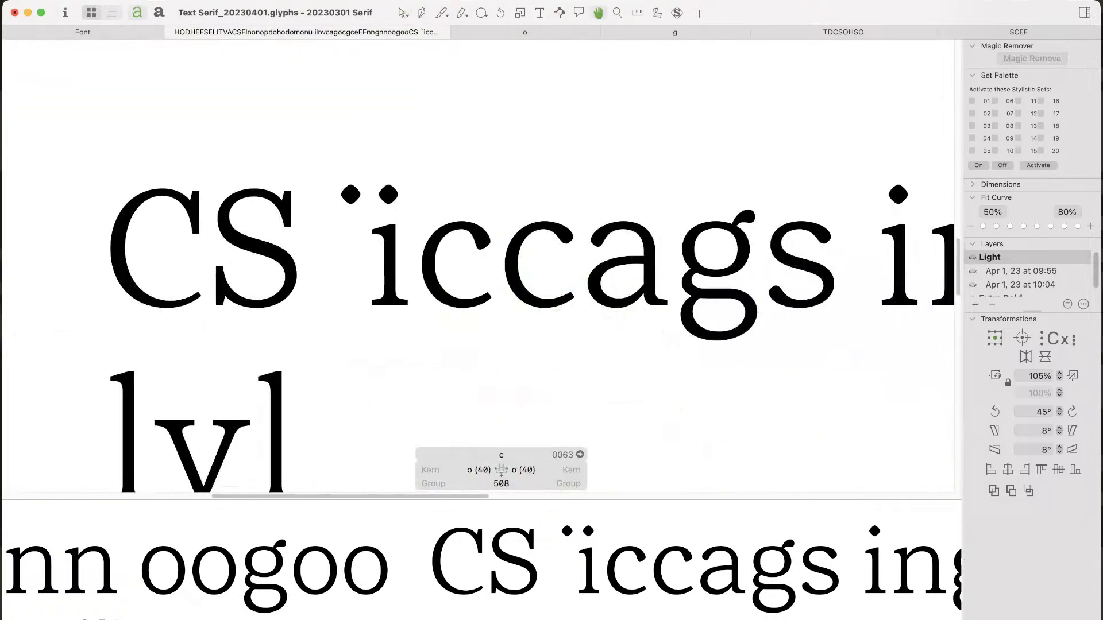
{"action": "left_click_drag", "start_coordinate": [517, 321], "coordinate": [375, 293]}
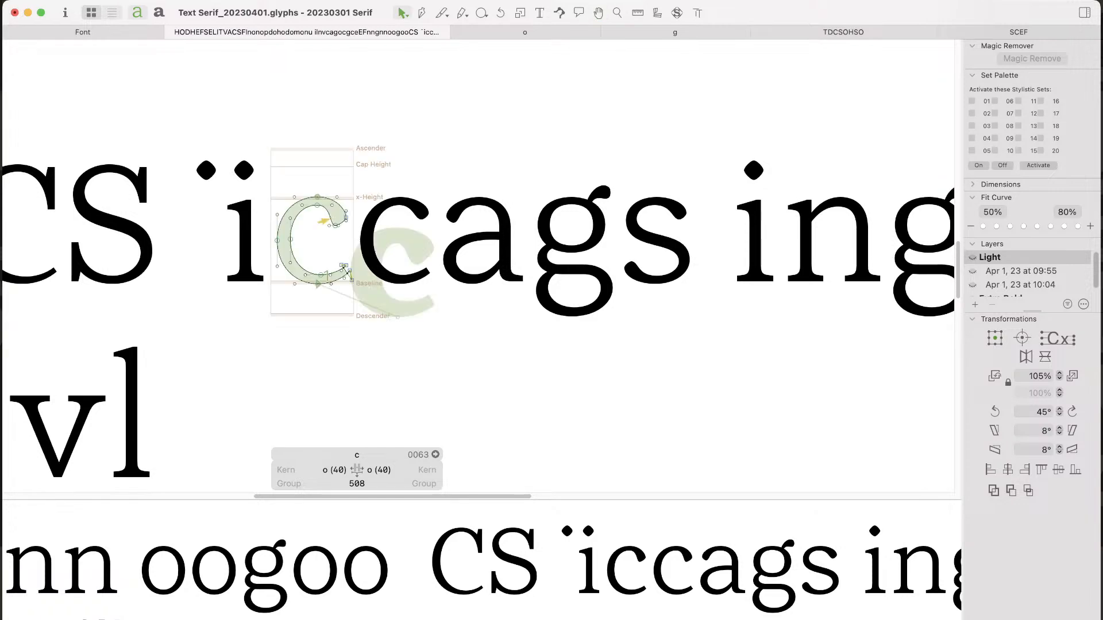
Step: Raise the terminal's right node and its lower handle 5 units and preview the first c
{"action": "key", "text": "super+space"}
{"action": "left_click_drag", "start_coordinate": [374, 165], "coordinate": [259, 320]}
{"action": "left_click_drag", "start_coordinate": [510, 87], "coordinate": [602, 177]}
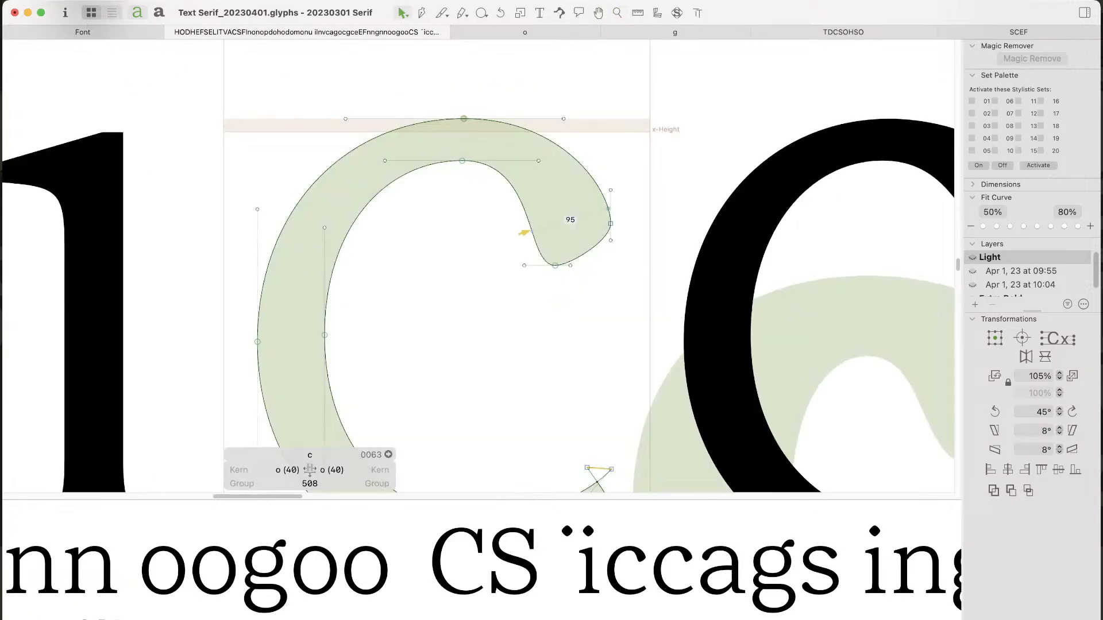
{"action": "left_click", "coordinate": [611, 223]}
{"action": "key", "text": "space"}
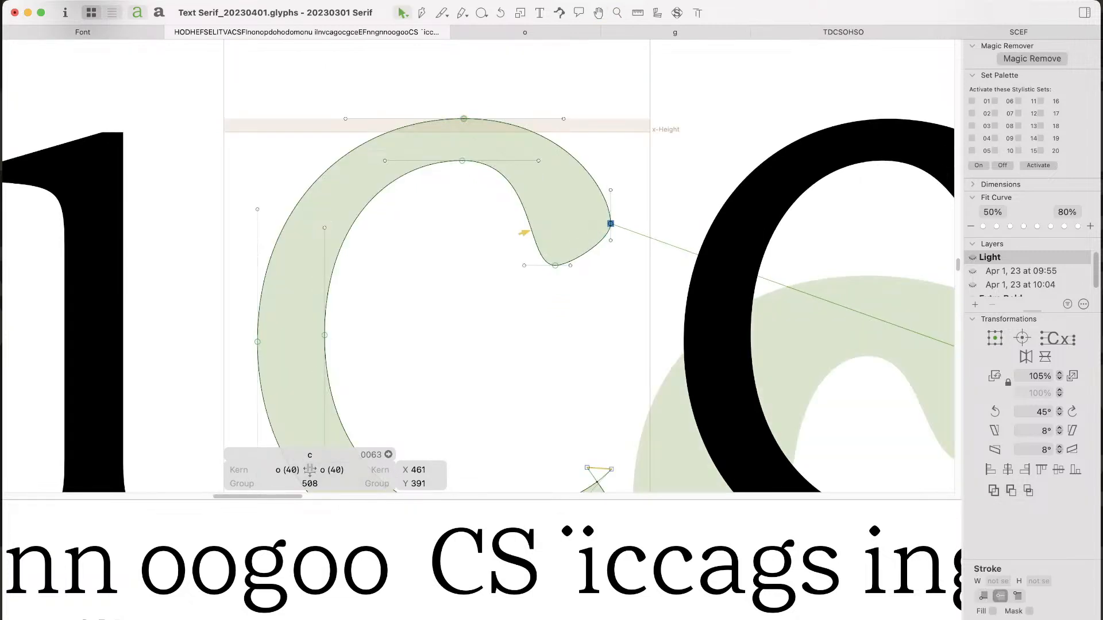
{"action": "left_click_drag", "start_coordinate": [629, 210], "coordinate": [591, 254]}
{"action": "key", "text": "Up"}
{"action": "key", "text": "Up"}
{"action": "key", "text": "Up"}
{"action": "key", "text": "Up"}
{"action": "key", "text": "Up"}
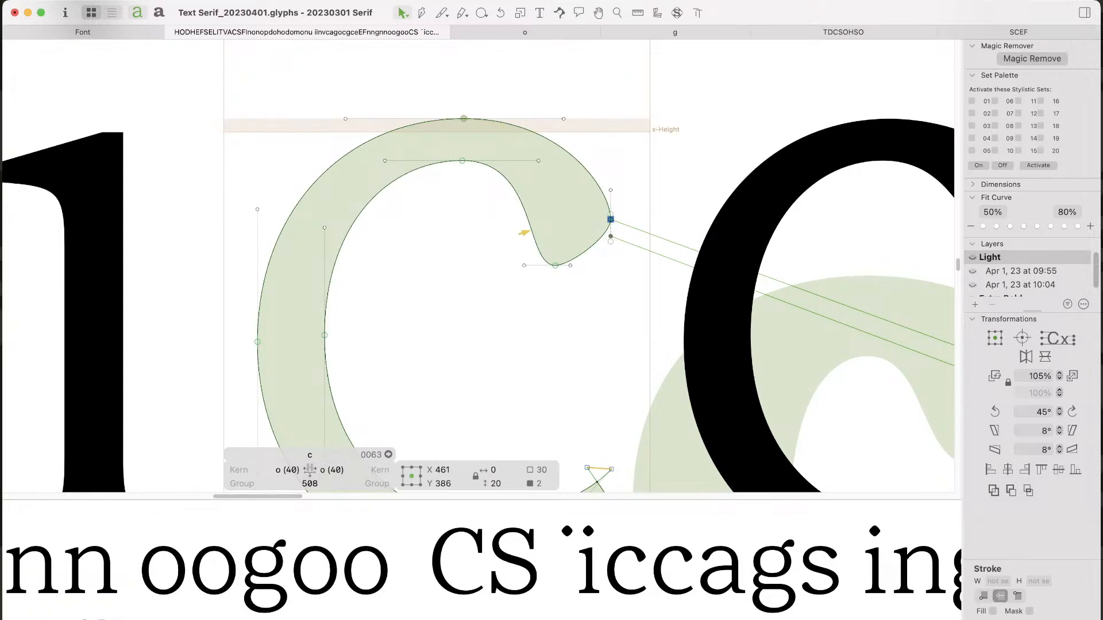
{"action": "key", "text": "space"}
Step: Shift the terminal's bottom node and both its handles 10 units left, centring the selection at X 375.5, Y 341
{"action": "left_click_drag", "start_coordinate": [524, 233], "coordinate": [489, 226]}
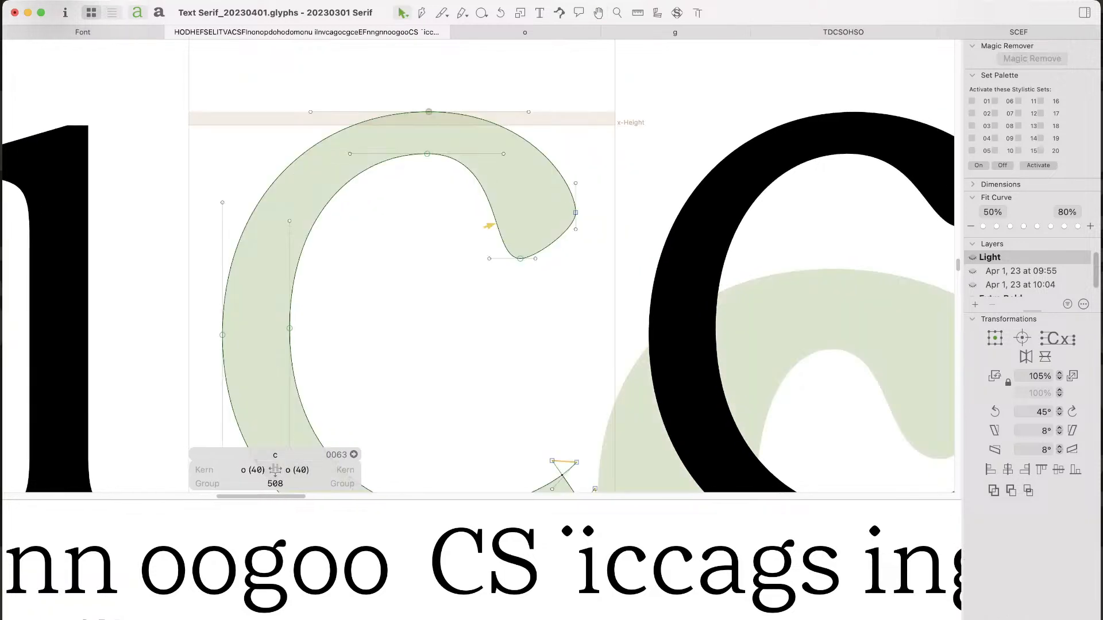
{"action": "key", "text": "space"}
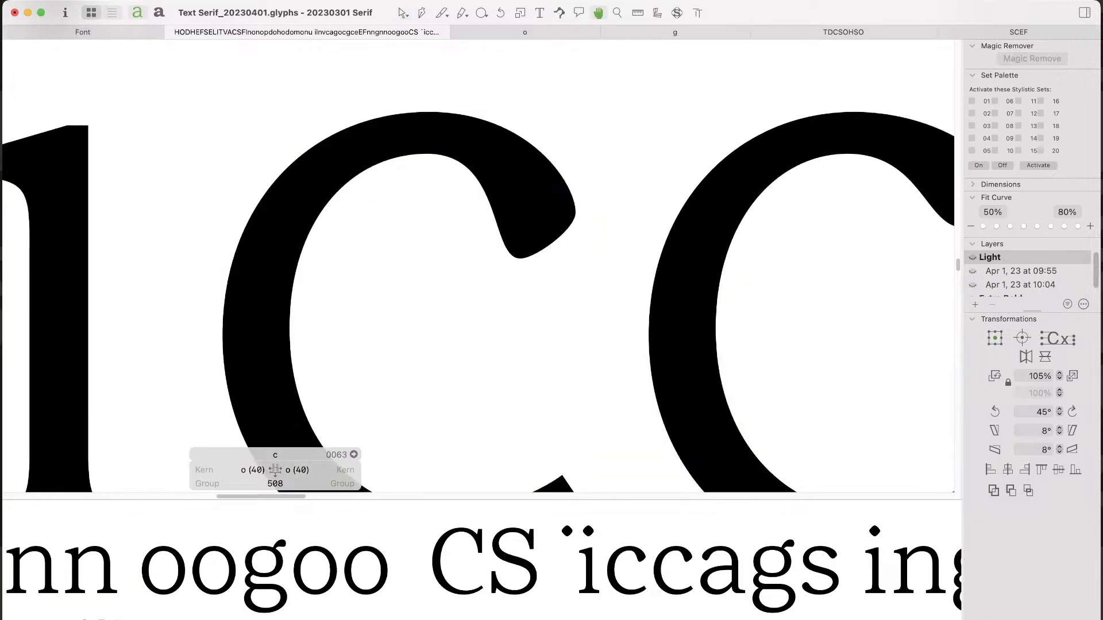
{"action": "left_click_drag", "start_coordinate": [550, 292], "coordinate": [483, 251]}
{"action": "key", "text": "space"}
{"action": "key", "text": "Left"}
{"action": "key", "text": "Left"}
{"action": "key", "text": "Left"}
{"action": "key", "text": "Left"}
{"action": "key", "text": "Left"}
{"action": "key", "text": "Left"}
{"action": "key", "text": "Left"}
{"action": "key", "text": "Left"}
{"action": "key", "text": "Left"}
{"action": "key", "text": "Left"}
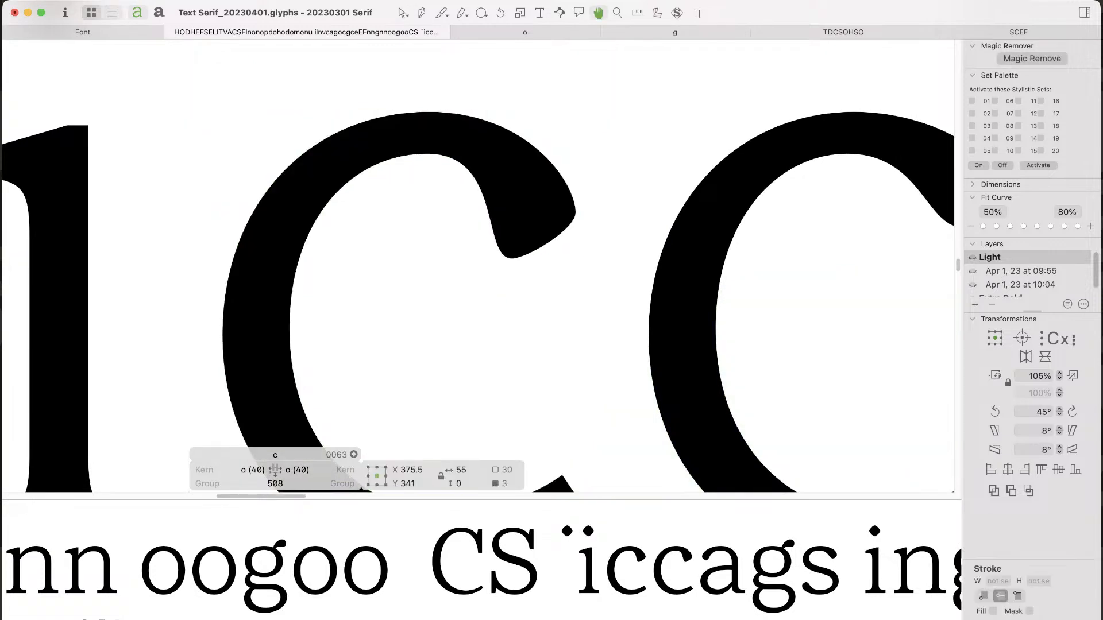
Step: Add a third c to the sample text and set the last one to the backup layer from Apr 1, 23 at 10:04
{"action": "key", "text": "super+minus"}
{"action": "key", "text": "super+minus"}
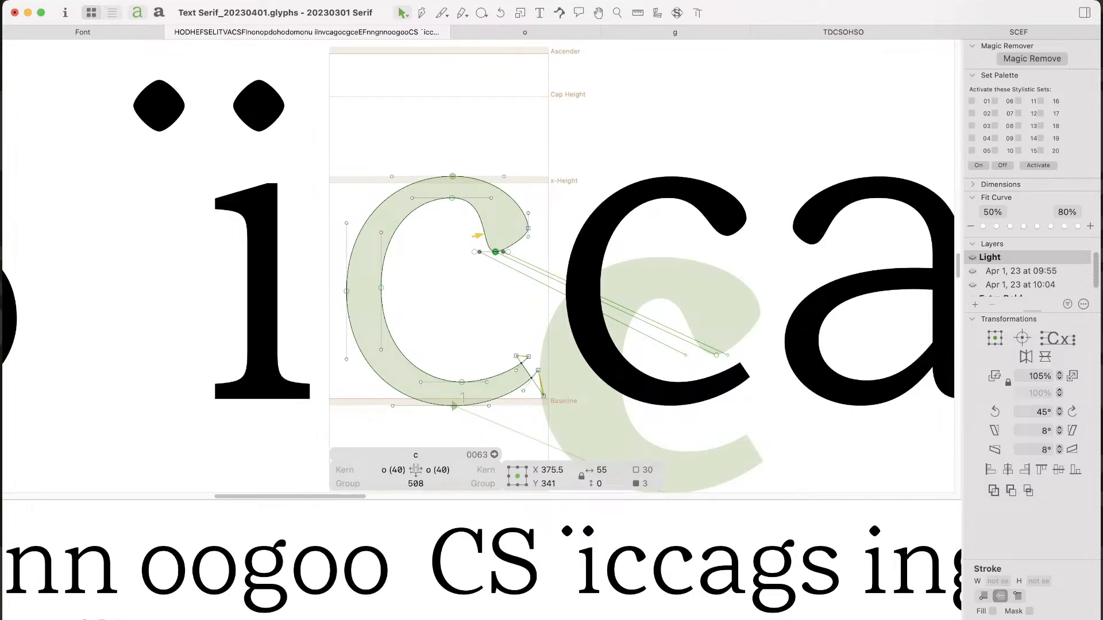
{"action": "double_click", "coordinate": [655, 270]}
{"action": "key", "text": "space"}
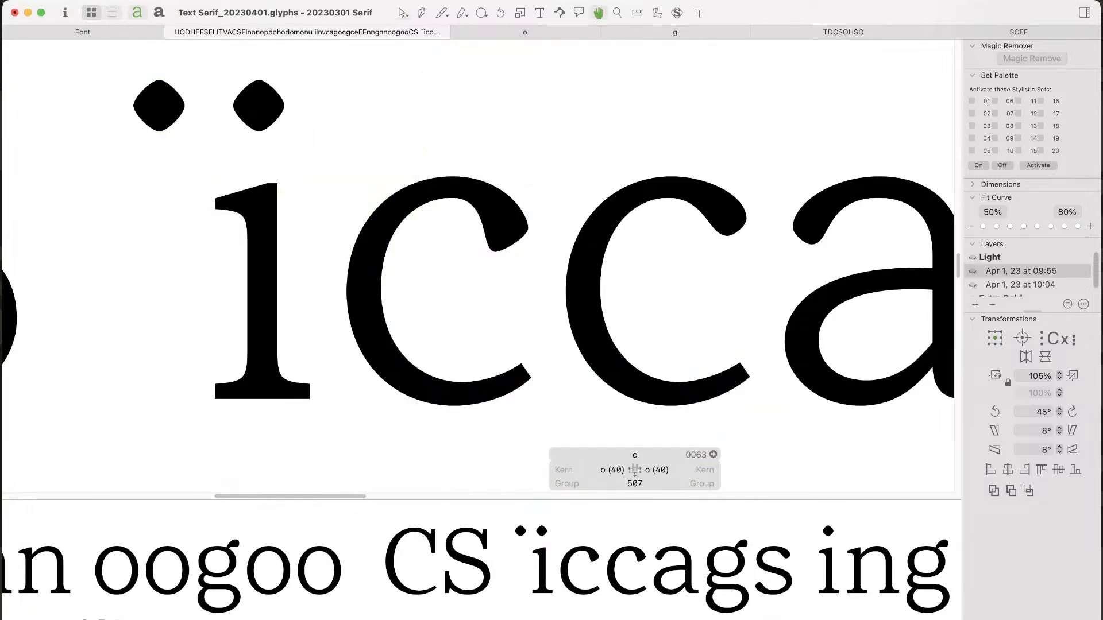
{"action": "left_click_drag", "start_coordinate": [655, 270], "coordinate": [617, 266]}
{"action": "type", "text": "t"}
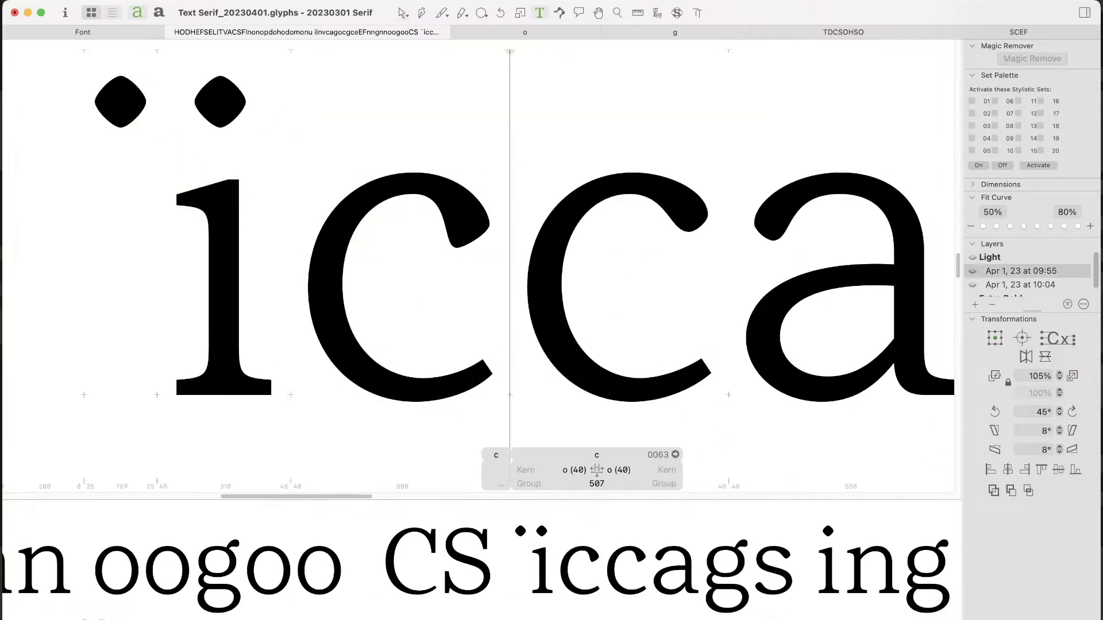
{"action": "type", "text": "c"}
{"action": "key", "text": "Escape"}
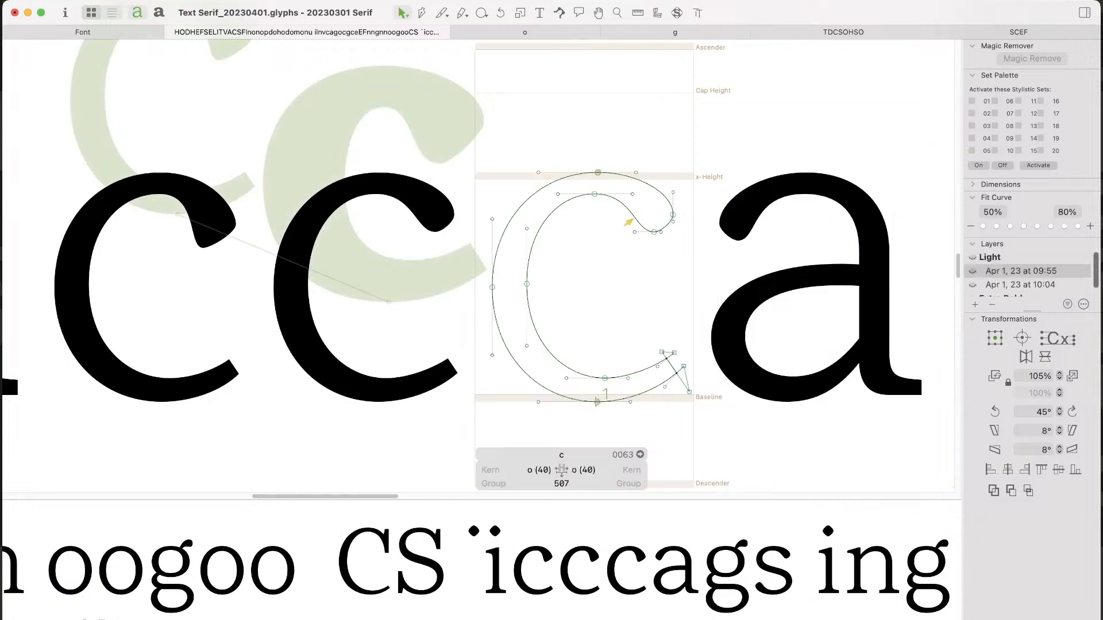
{"action": "key", "text": "alt+super+Down"}
Step: Reopen the first c for editing and lower the terminal's right node and its lower handle 10 units, centring them at Y 376
{"action": "key", "text": "t"}
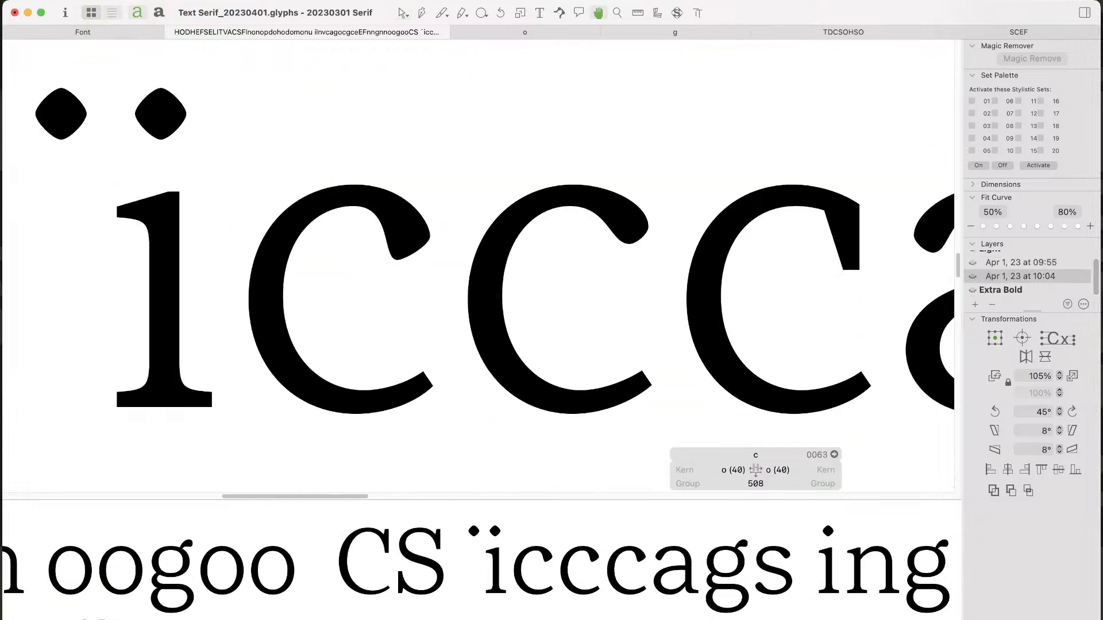
{"action": "key", "text": "Left"}
{"action": "key", "text": "Escape"}
{"action": "key", "text": "t"}
{"action": "key", "text": "Left"}
{"action": "key", "text": "Escape"}
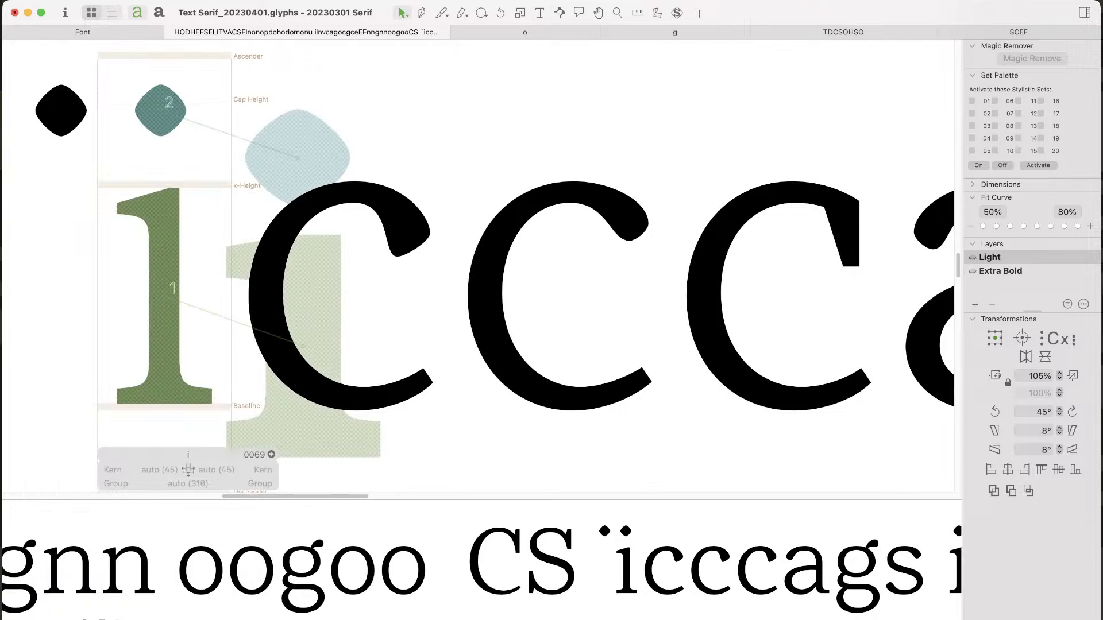
{"action": "key", "text": "super+space"}
{"action": "left_click_drag", "start_coordinate": [264, 144], "coordinate": [511, 342]}
{"action": "double_click", "coordinate": [514, 289]}
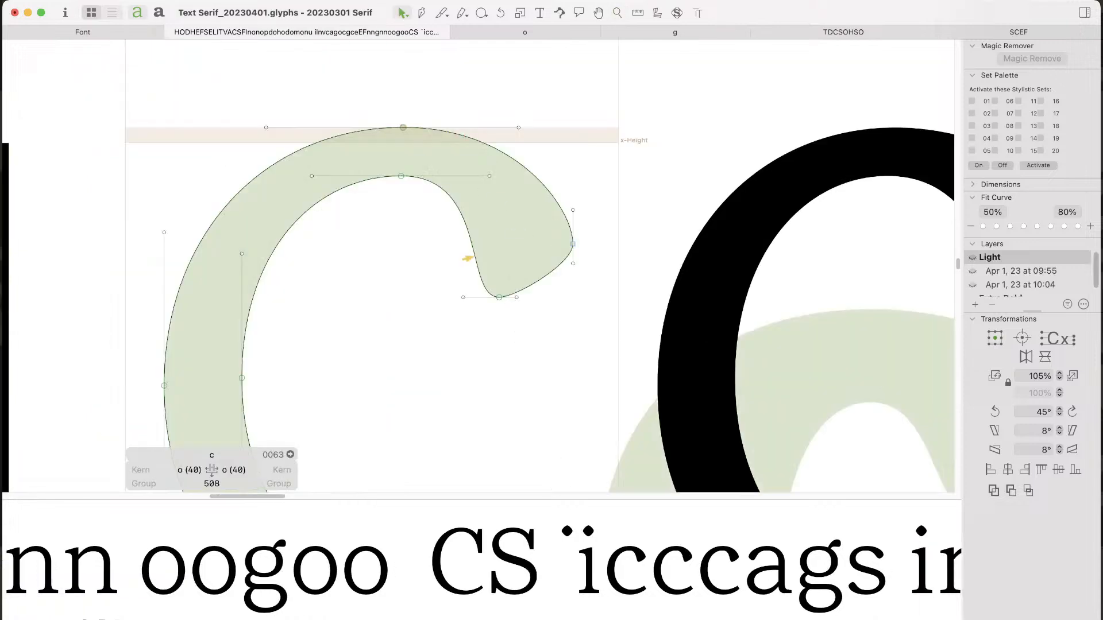
{"action": "left_click_drag", "start_coordinate": [592, 230], "coordinate": [562, 286]}
{"action": "key", "text": "space"}
{"action": "key", "text": "Down"}
{"action": "key", "text": "Down"}
{"action": "key", "text": "Down"}
{"action": "key", "text": "Down"}
{"action": "key", "text": "Down"}
{"action": "key", "text": "Down"}
{"action": "key", "text": "Down"}
{"action": "key", "text": "Down"}
{"action": "key", "text": "Down"}
{"action": "key", "text": "Down"}
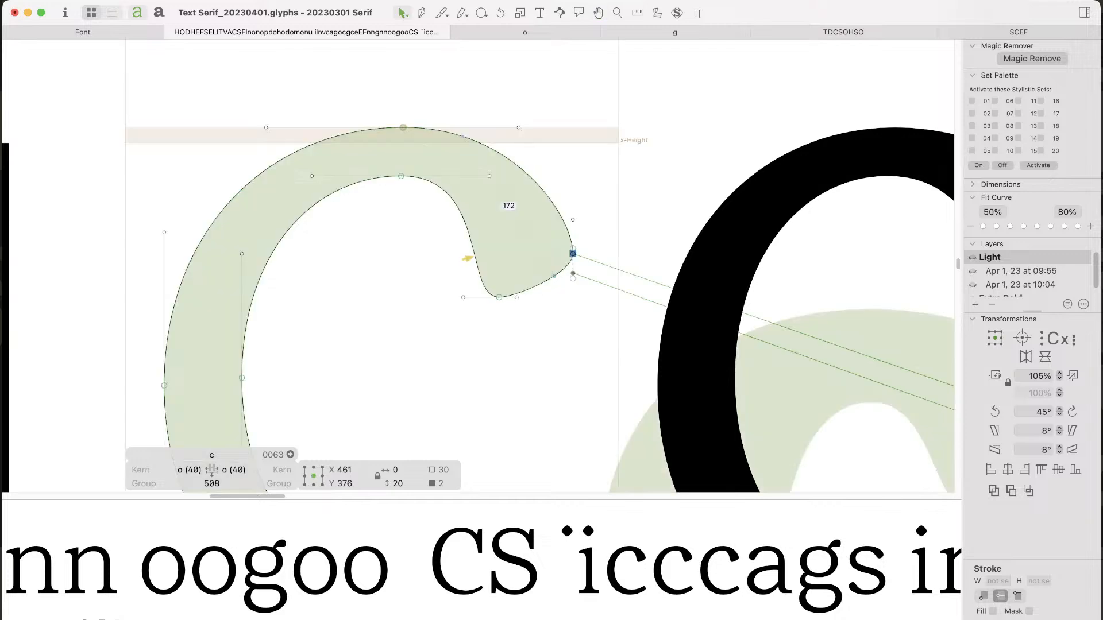
Step: With the curvature display on, slide the arc's outer top node to X 281 and the inner top node 10 units left between their handles
{"action": "left_click", "coordinate": [467, 259]}
{"action": "key", "text": "x"}
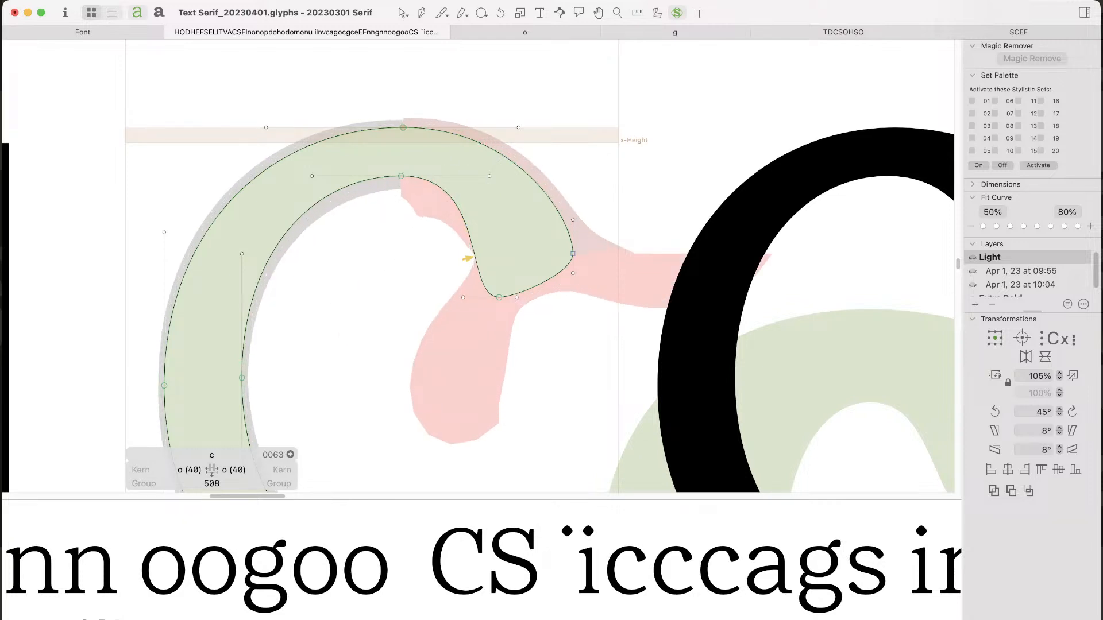
{"action": "left_click", "coordinate": [402, 127]}
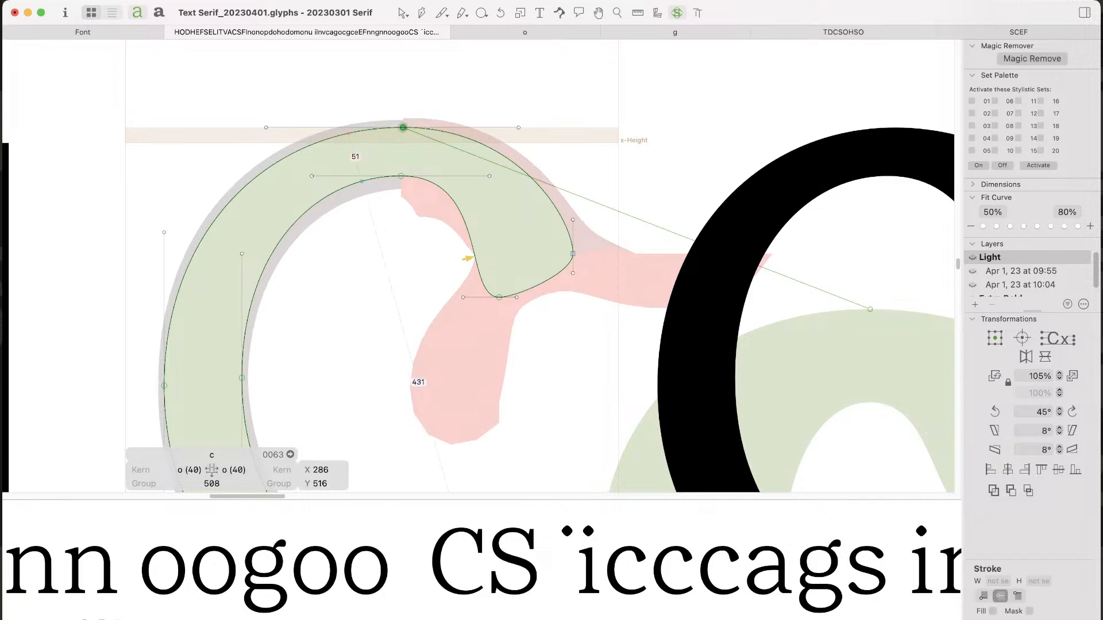
{"action": "left_click_drag", "start_coordinate": [391, 164], "coordinate": [411, 189]}
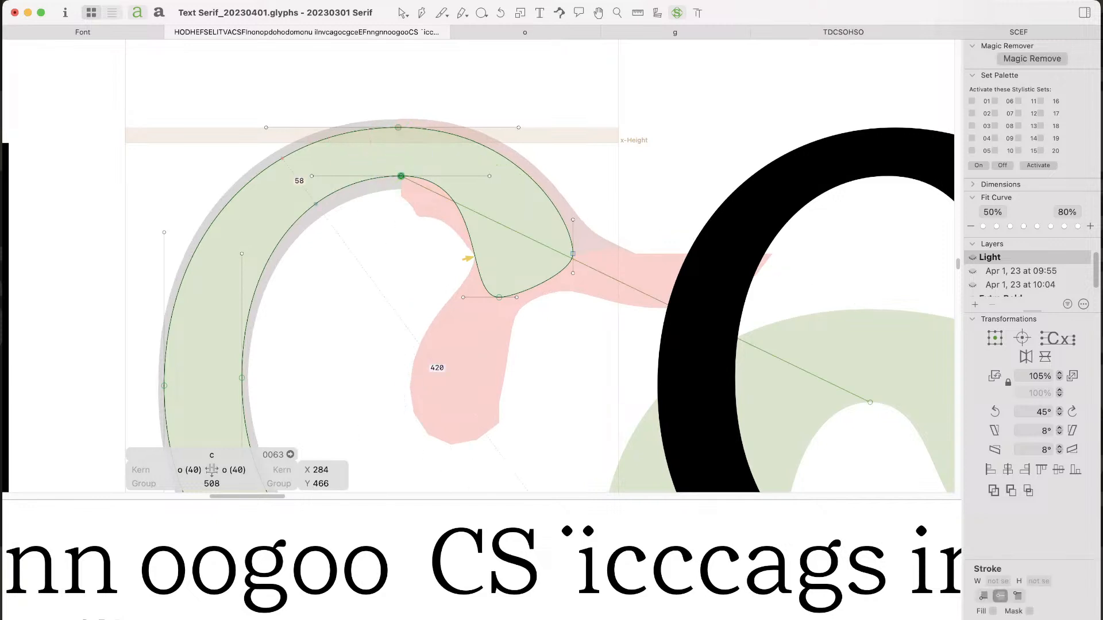
{"action": "key", "text": "alt+Left"}
{"action": "key", "text": "alt+Left"}
{"action": "key", "text": "alt+Left"}
{"action": "key", "text": "alt+Left"}
{"action": "key", "text": "alt+Left"}
{"action": "key", "text": "alt+Left"}
{"action": "key", "text": "alt+Left"}
{"action": "key", "text": "alt+Left"}
{"action": "key", "text": "alt+Left"}
{"action": "key", "text": "alt+Left"}
{"action": "key", "text": "space"}
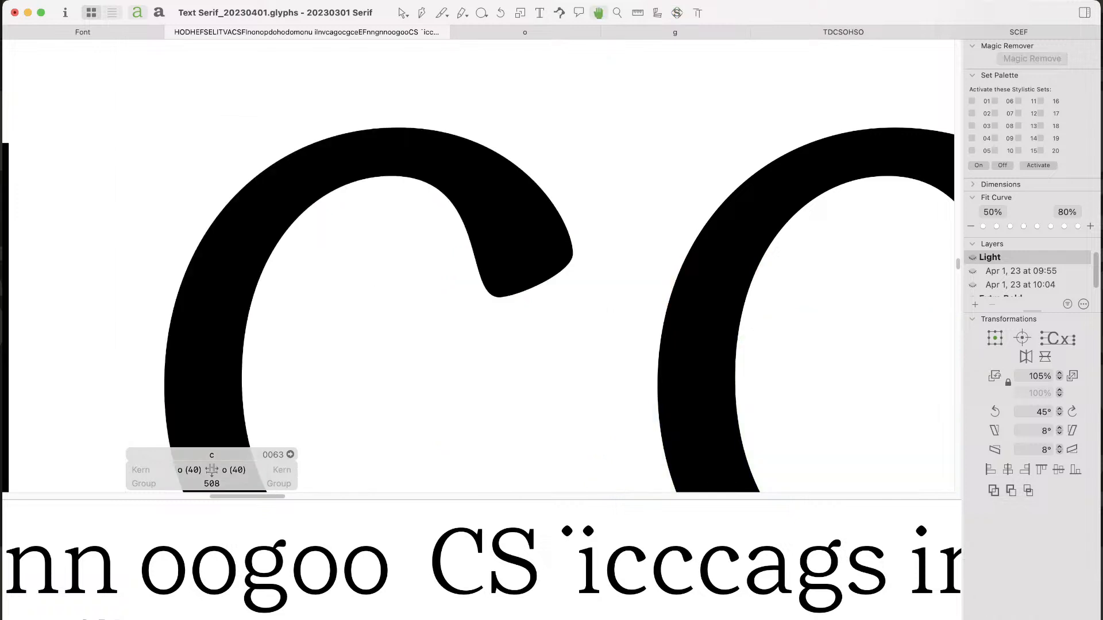
Step: Compare the three c versions within the sample text at several smaller view sizes
{"action": "key", "text": "v"}
{"action": "key", "text": "super+minus"}
{"action": "key", "text": "super+minus"}
{"action": "key", "text": "super+minus"}
{"action": "key", "text": "super+minus"}
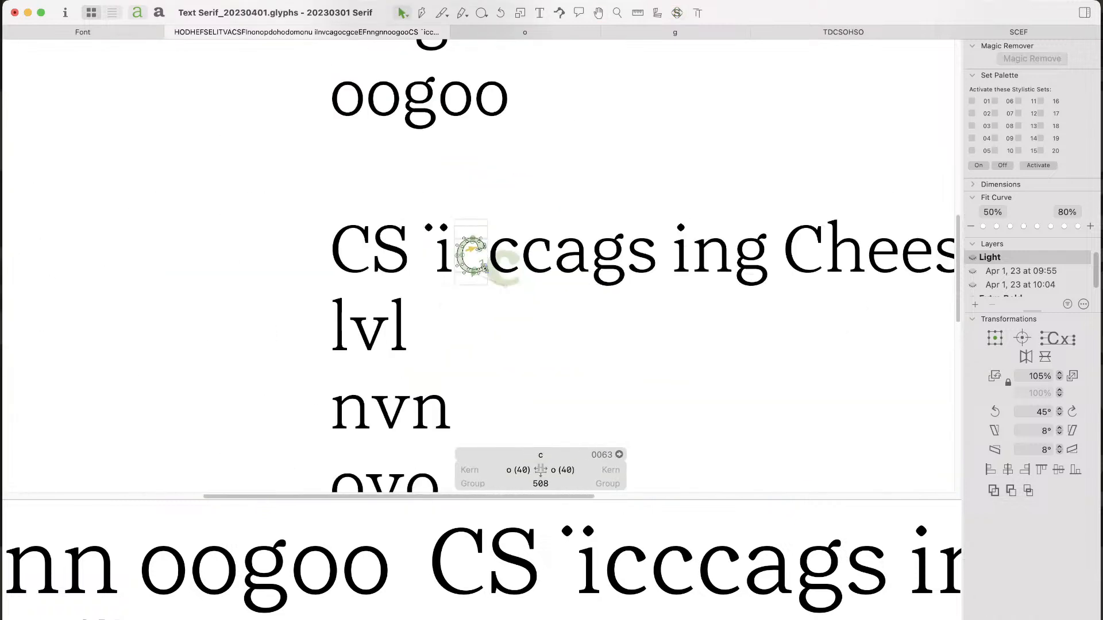
{"action": "key", "text": "t"}
{"action": "double_click", "coordinate": [468, 409]}
{"action": "key", "text": "space"}
{"action": "left_click_drag", "start_coordinate": [468, 409], "coordinate": [316, 456]}
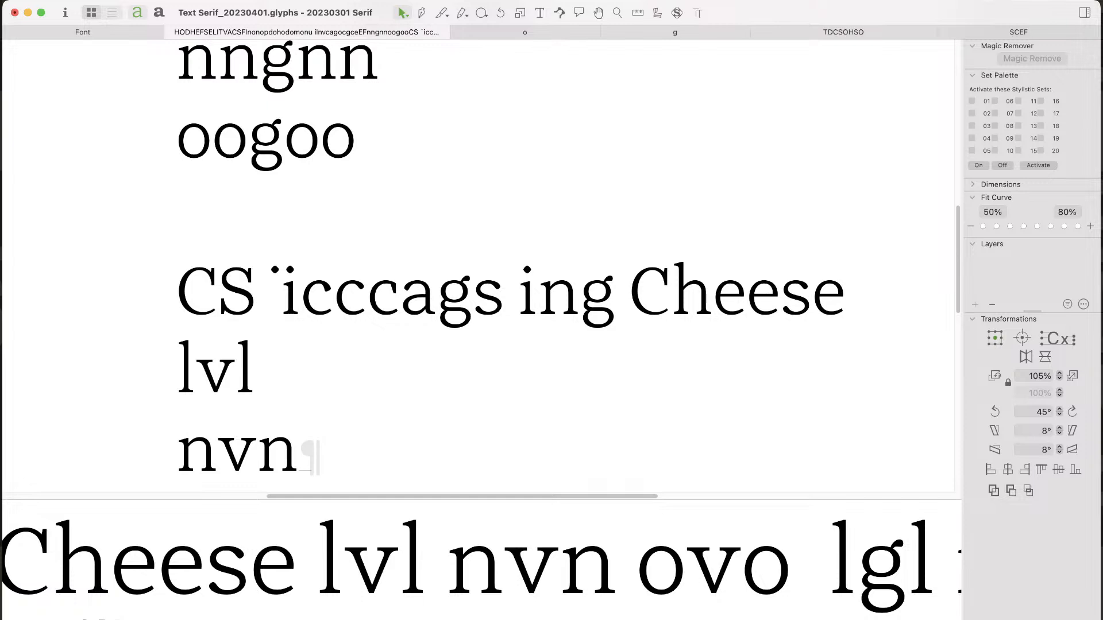
{"action": "key", "text": "super+minus"}
{"action": "key", "text": "super+minus"}
{"action": "key", "text": "super+plus"}
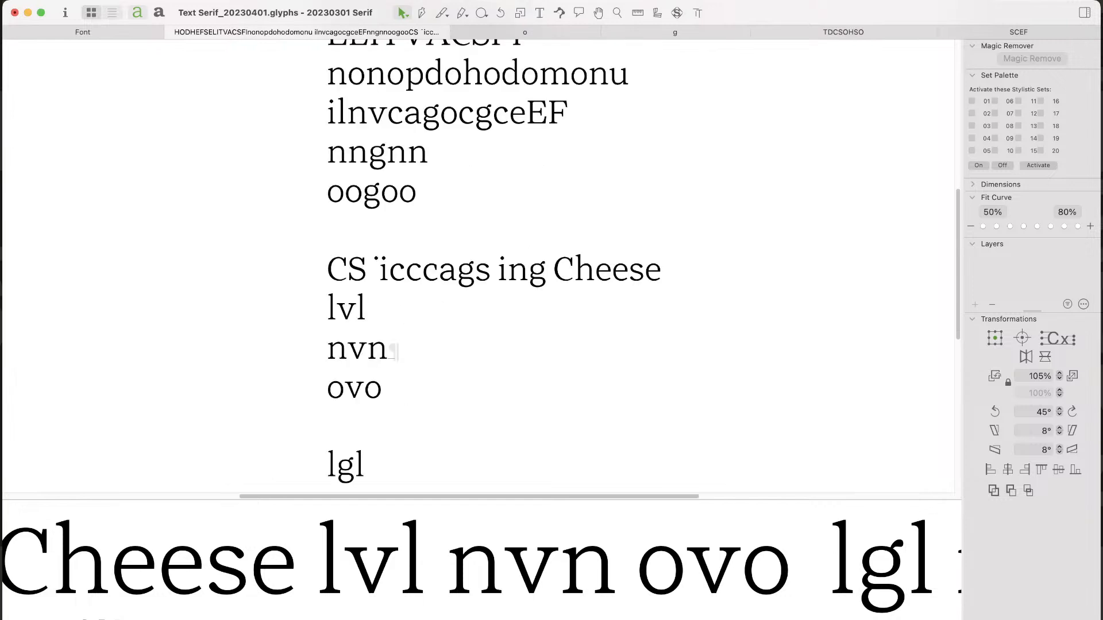
{"action": "key", "text": "super+minus"}
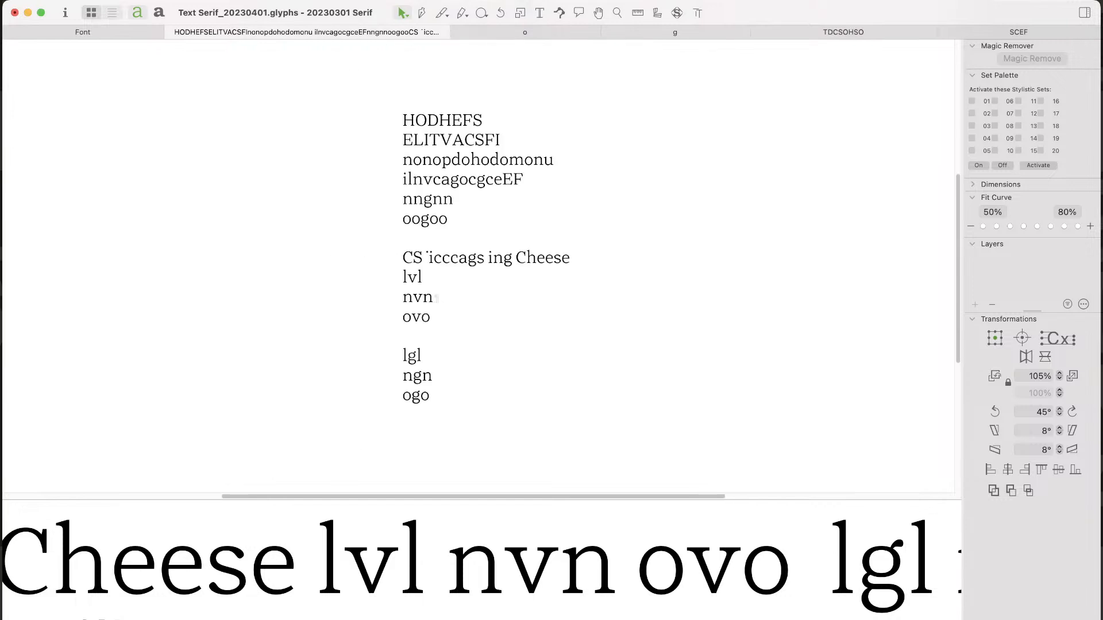
{"action": "key", "text": "super+plus"}
{"action": "key", "text": "super+plus"}
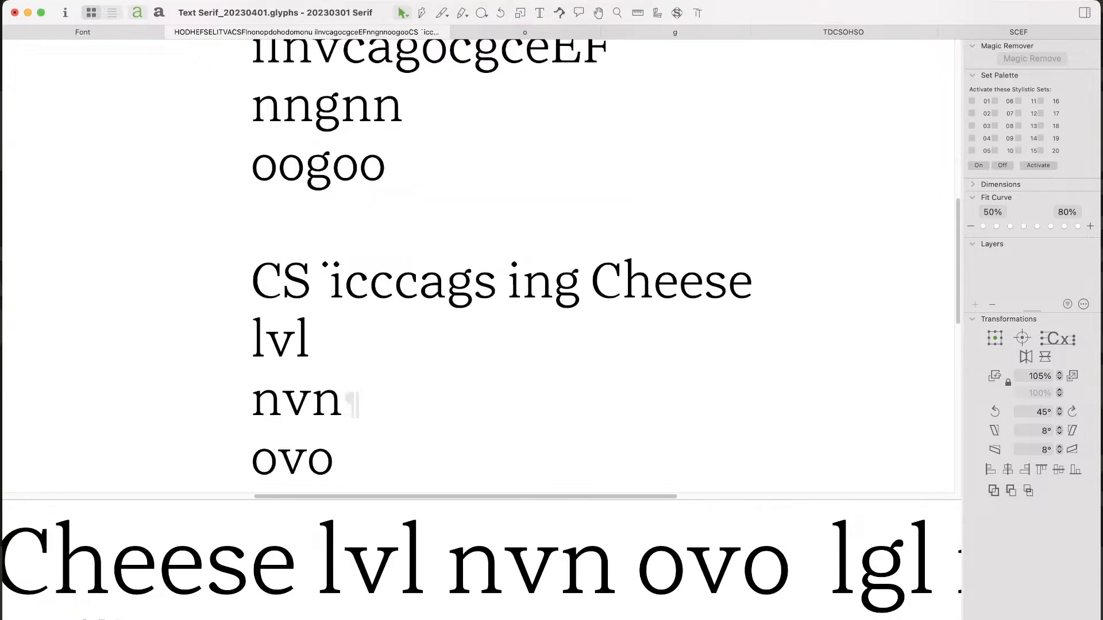
{"action": "key", "text": "super+plus"}
Step: Lower the first c's right and bottom terminal nodes with all their handles 35 units, centring the selection at Y 346
{"action": "key", "text": "super+space"}
{"action": "left_click_drag", "start_coordinate": [145, 279], "coordinate": [360, 380]}
{"action": "left_click_drag", "start_coordinate": [391, 120], "coordinate": [441, 283]}
{"action": "double_click", "coordinate": [495, 166]}
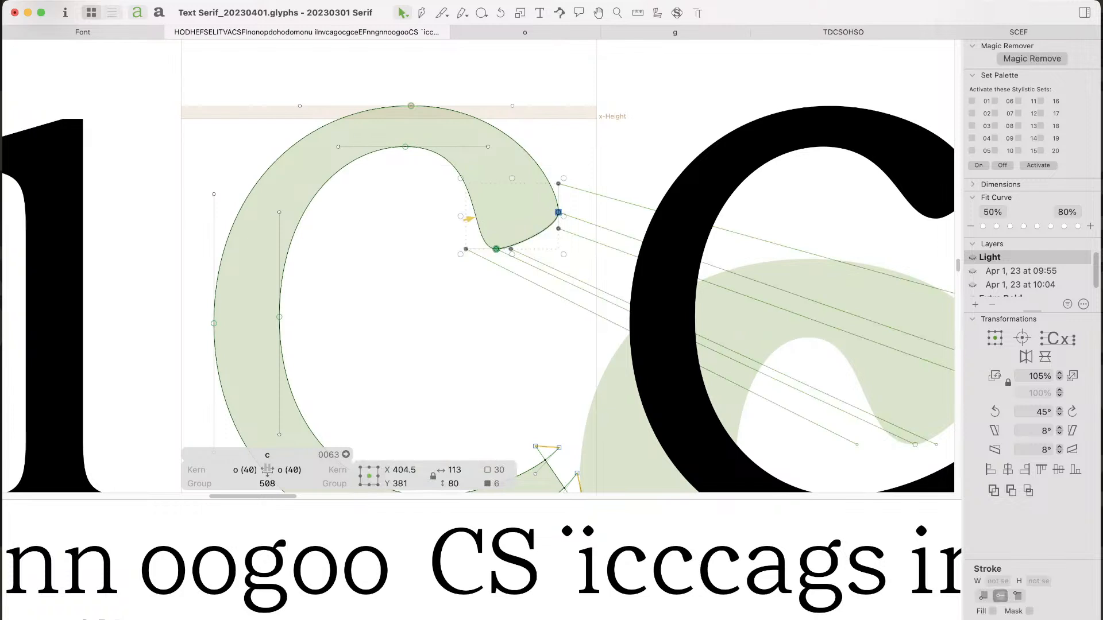
{"action": "key", "text": "shift+Down"}
{"action": "key", "text": "shift+Down"}
{"action": "key", "text": "shift+Down"}
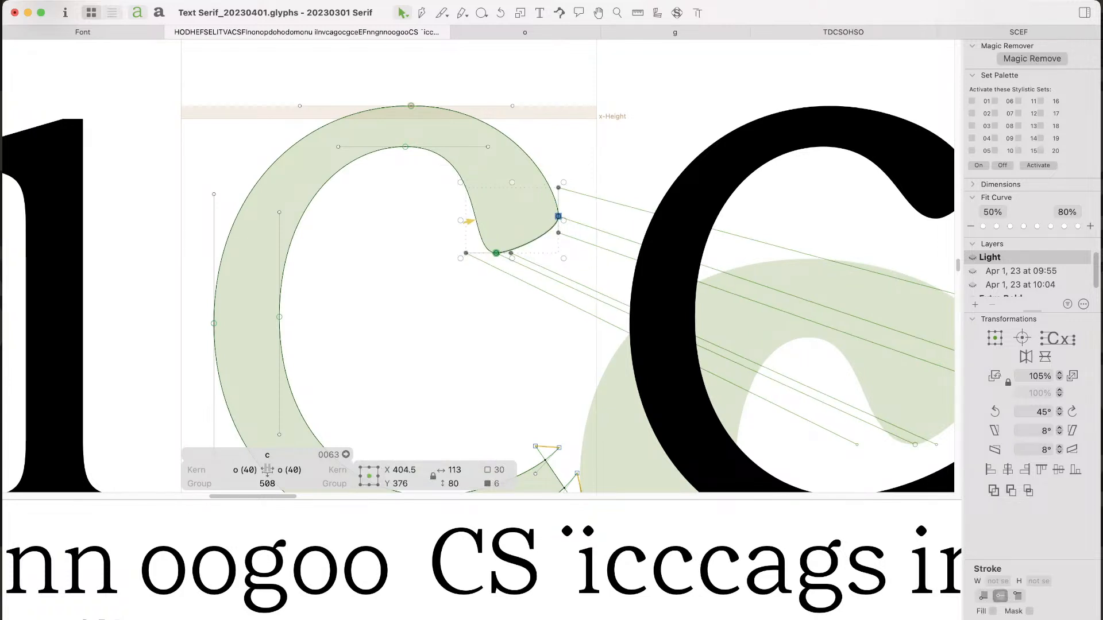
{"action": "key", "text": "Down"}
{"action": "key", "text": "Down"}
{"action": "key", "text": "Down"}
{"action": "key", "text": "Down"}
{"action": "key", "text": "Down"}
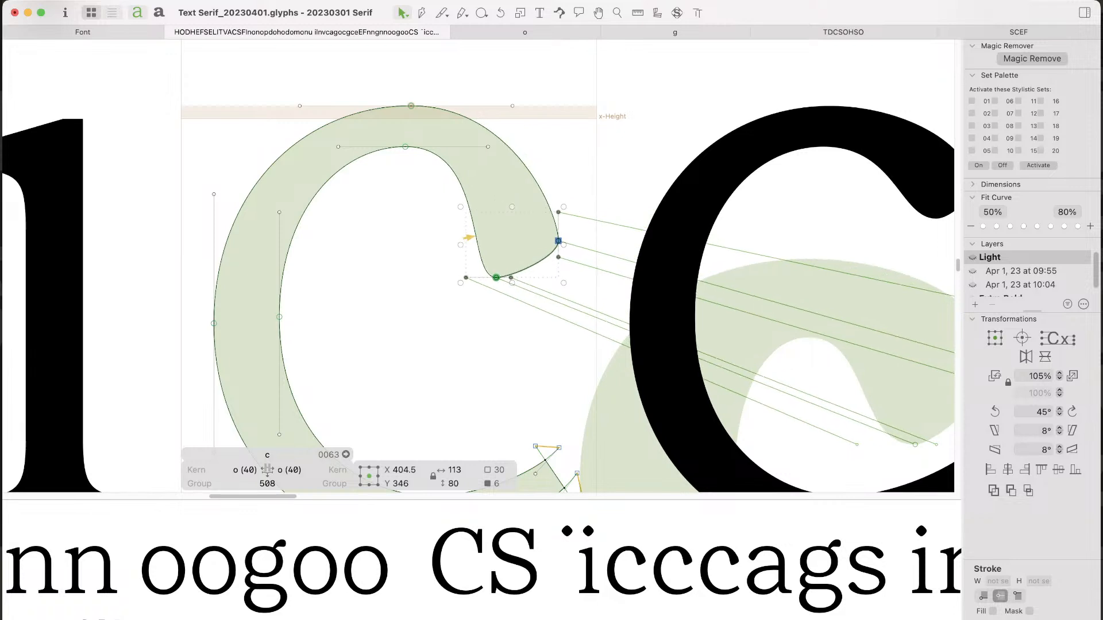
Step: Preview the c with the lowered terminal among the neighbouring letters at a smaller size
{"action": "key", "text": "super+alt+a"}
{"action": "key", "text": "super+minus"}
{"action": "key", "text": "super+minus"}
{"action": "key", "text": "super+minus"}
{"action": "key", "text": "super+minus"}
{"action": "key", "text": "super+minus"}
{"action": "key", "text": "super+minus"}
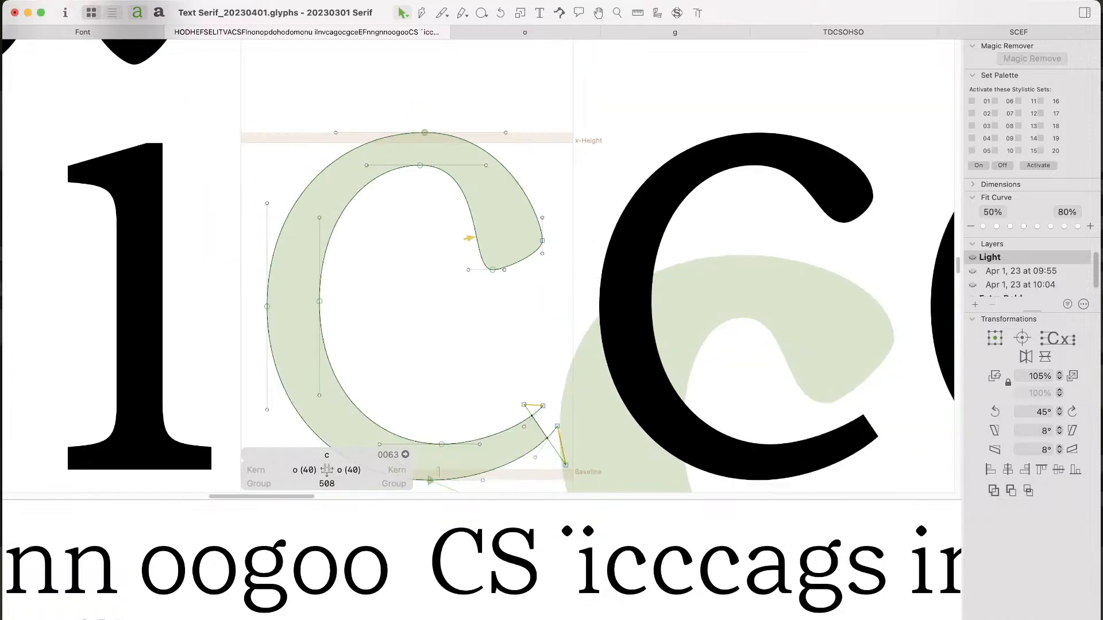
{"action": "key", "text": "space"}
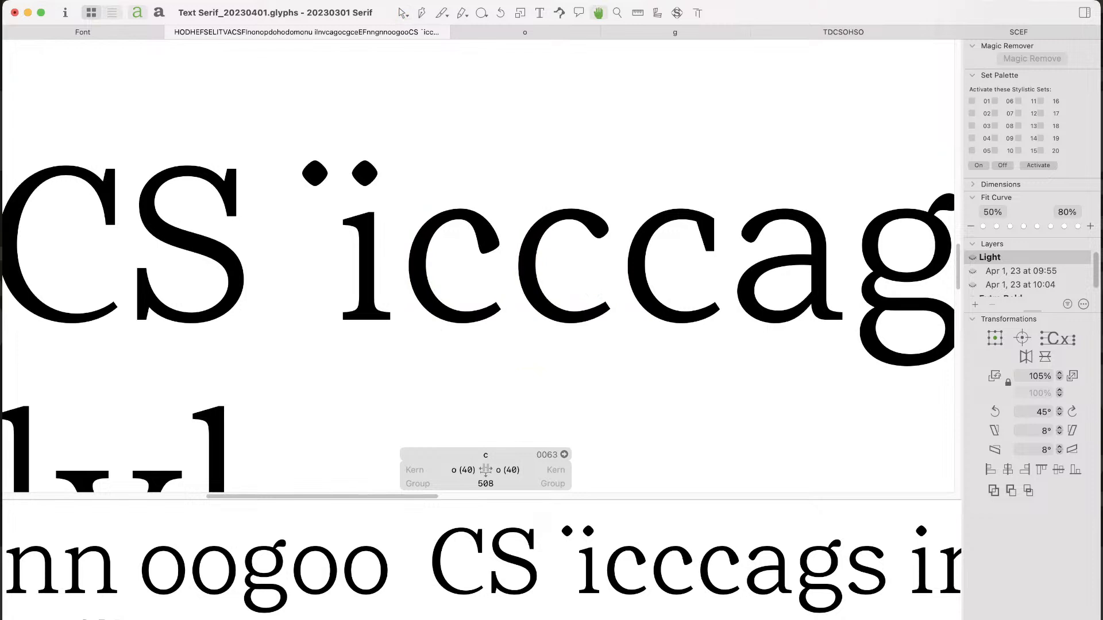
Step: With the curvature display on, extend the right-hand handles of the first c's outer and inner top nodes 20 units right, centring them at X 410
{"action": "key", "text": "super+space"}
{"action": "left_click_drag", "start_coordinate": [571, 174], "coordinate": [381, 353]}
{"action": "key", "text": "space"}
{"action": "left_click_drag", "start_coordinate": [497, 184], "coordinate": [505, 241]}
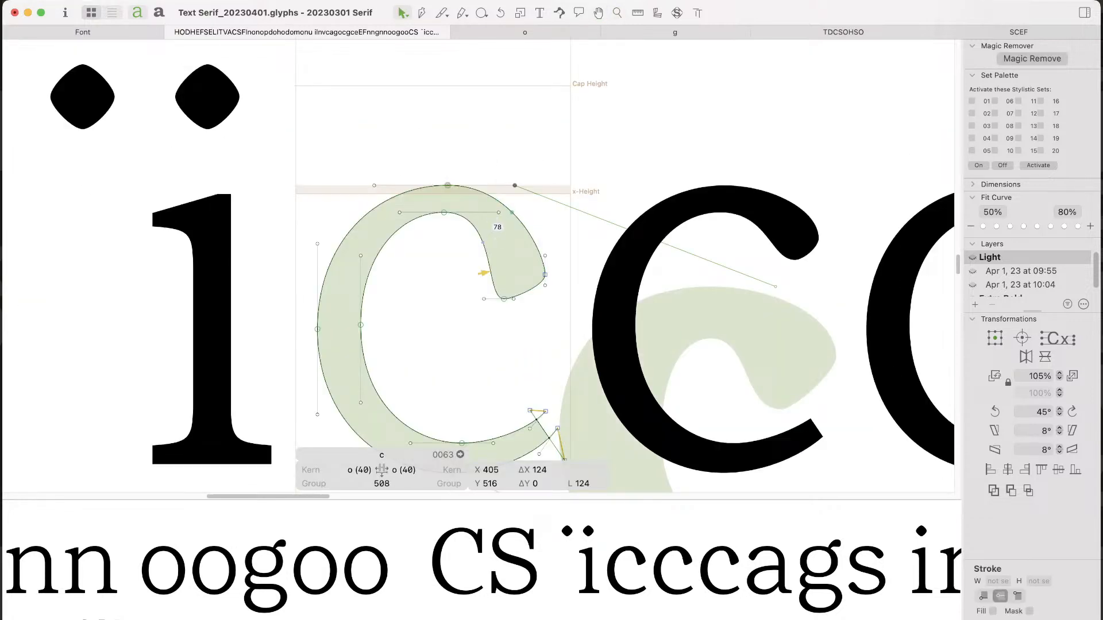
{"action": "key", "text": "x"}
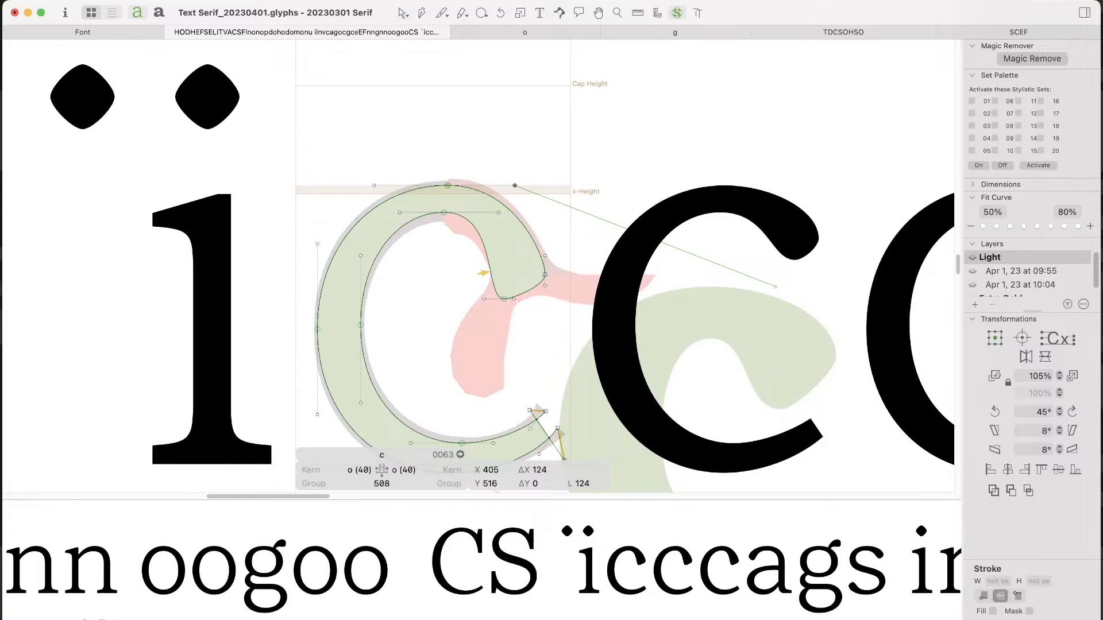
{"action": "key", "text": "super+space"}
{"action": "left_click", "coordinate": [473, 257]}
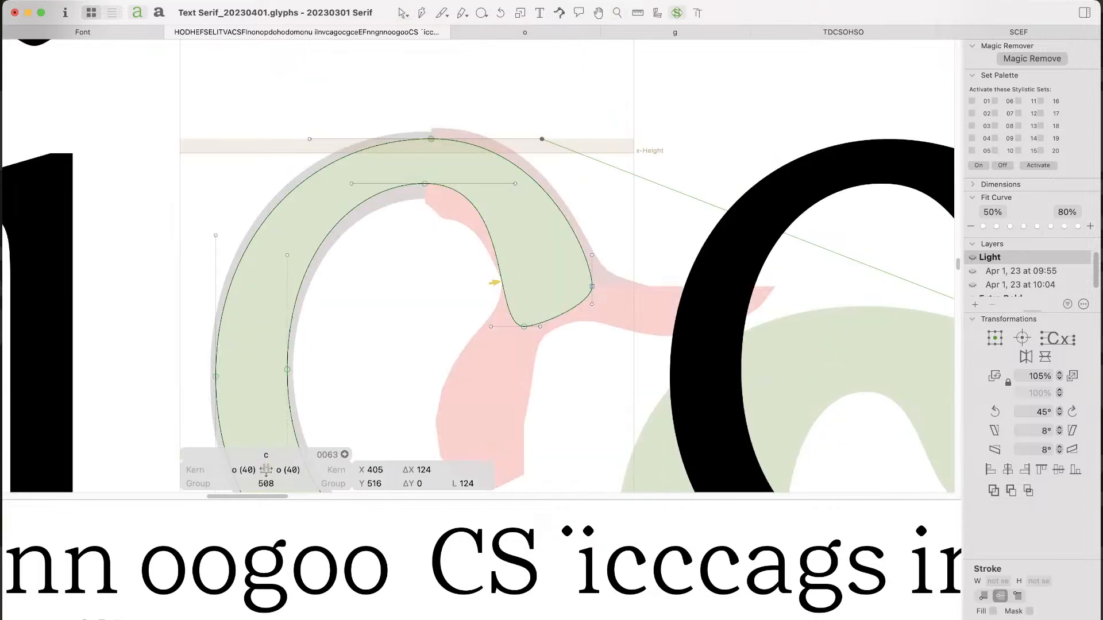
{"action": "left_click", "coordinate": [516, 184], "text": "shift"}
{"action": "left_click_drag", "start_coordinate": [516, 184], "coordinate": [533, 184]}
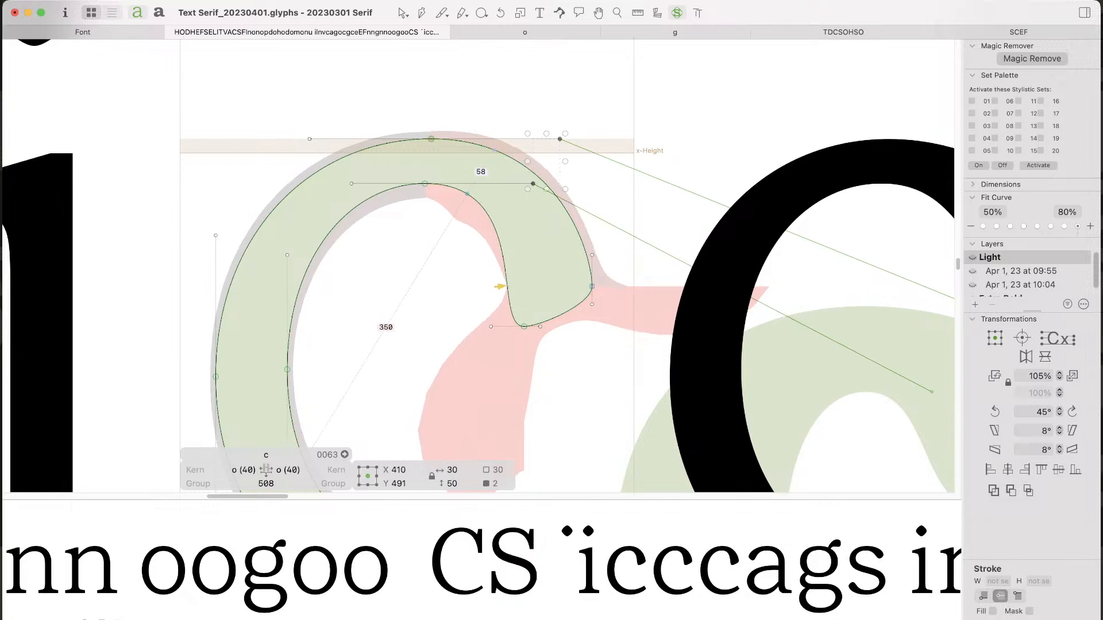
Step: Compare the first c with its neighbours in the sample text at several smaller view sizes
{"action": "key", "text": "super+alt+space"}
{"action": "left_click", "coordinate": [481, 242]}
{"action": "left_click", "coordinate": [481, 242]}
{"action": "key", "text": "space"}
{"action": "left_click_drag", "start_coordinate": [481, 242], "coordinate": [375, 269]}
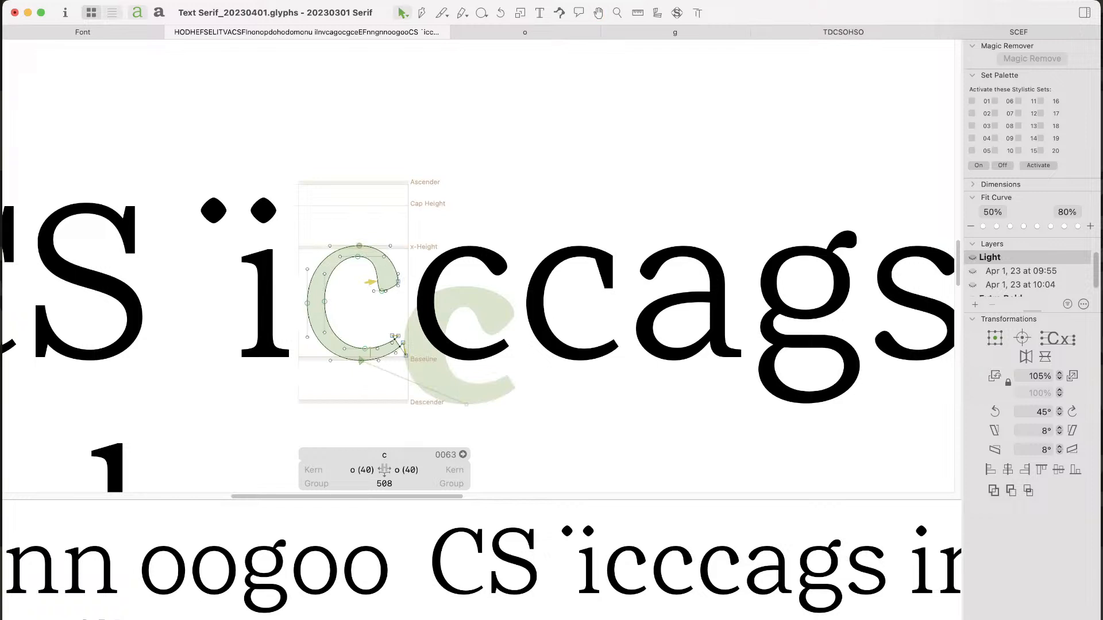
{"action": "key", "text": "super+minus"}
{"action": "key", "text": "super+0"}
{"action": "key", "text": "super+minus"}
{"action": "key", "text": "super+minus"}
{"action": "key", "text": "super+minus"}
{"action": "key", "text": "space"}
{"action": "left_click_drag", "start_coordinate": [482, 242], "coordinate": [241, 259]}
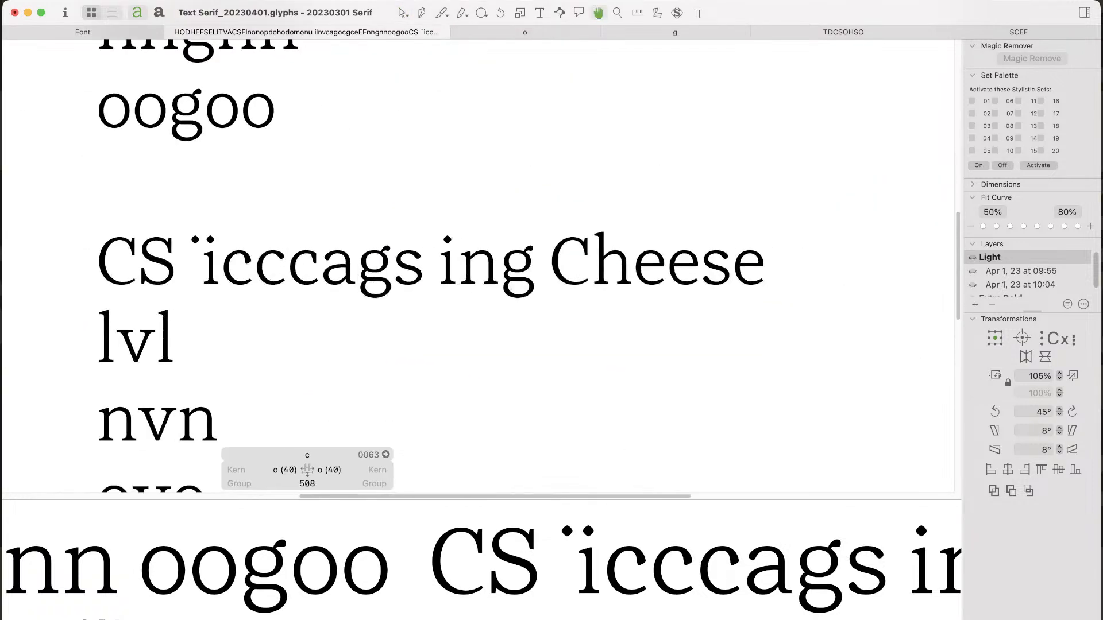
{"action": "double_click", "coordinate": [229, 425]}
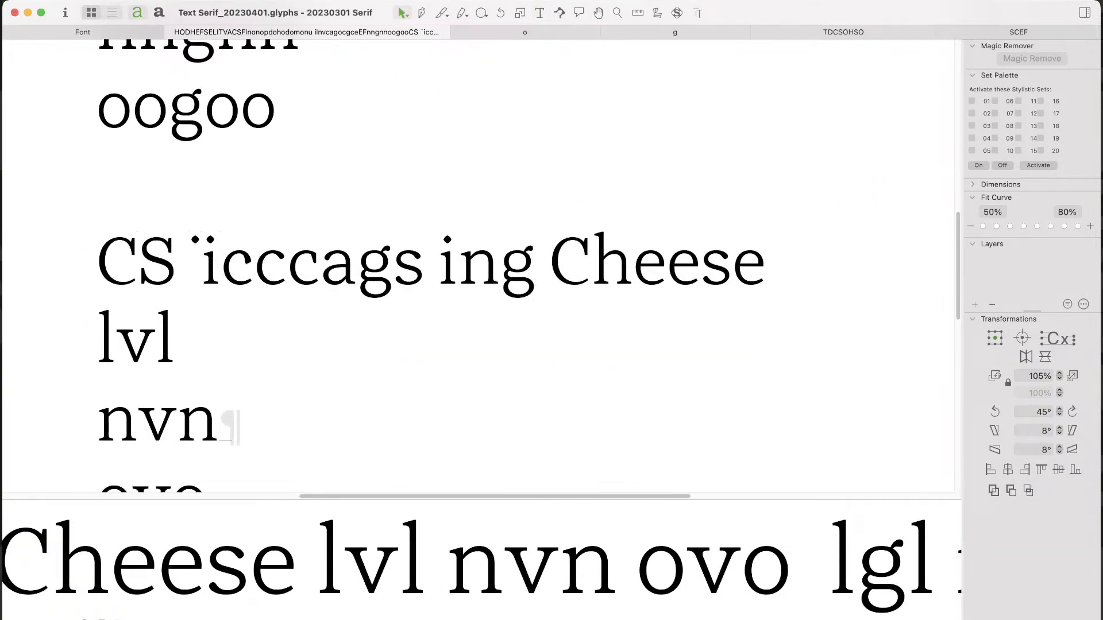
Step: Raise the first c's bottom terminal node with its handles 5 units, and lower the right terminal node with its lower handle 10 units
{"action": "key", "text": "super+space"}
{"action": "left_click_drag", "start_coordinate": [243, 223], "coordinate": [263, 293]}
{"action": "left_click_drag", "start_coordinate": [514, 212], "coordinate": [356, 370]}
{"action": "double_click", "coordinate": [499, 271]}
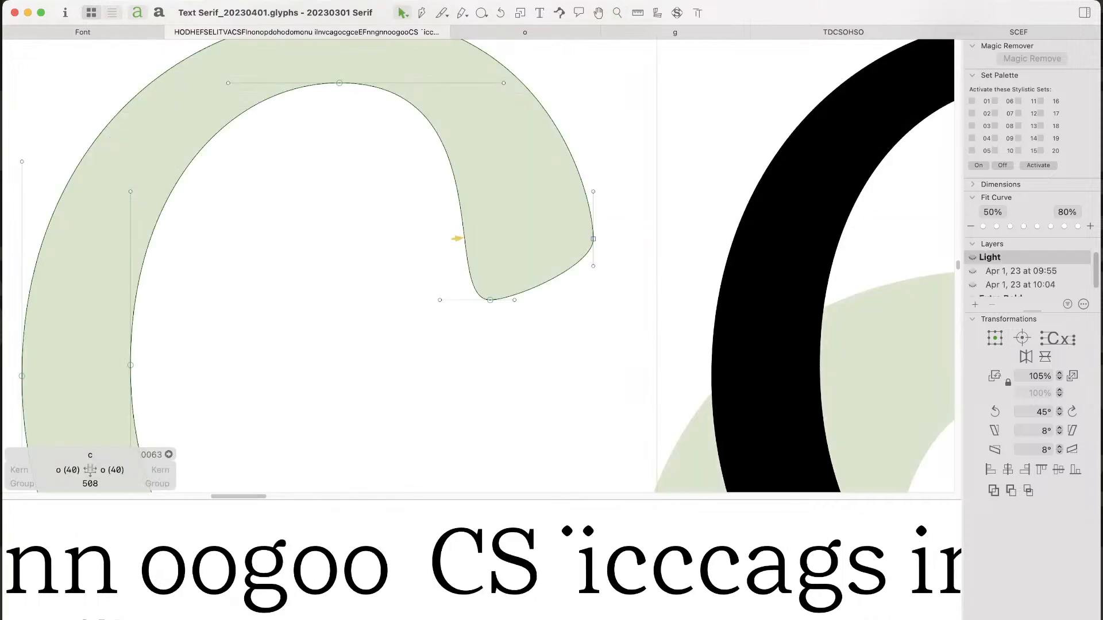
{"action": "left_click", "coordinate": [490, 300]}
{"action": "left_click_drag", "start_coordinate": [422, 278], "coordinate": [530, 319]}
{"action": "key", "text": "space"}
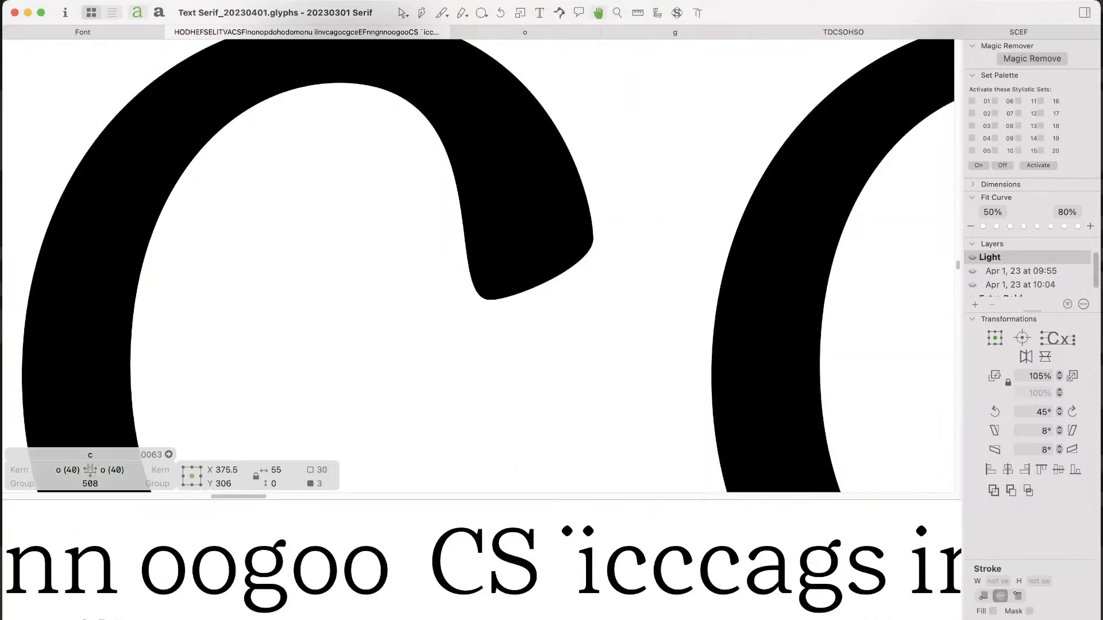
{"action": "key", "text": "shift+Up"}
{"action": "key", "text": "shift+Up"}
{"action": "key", "text": "shift+Up"}
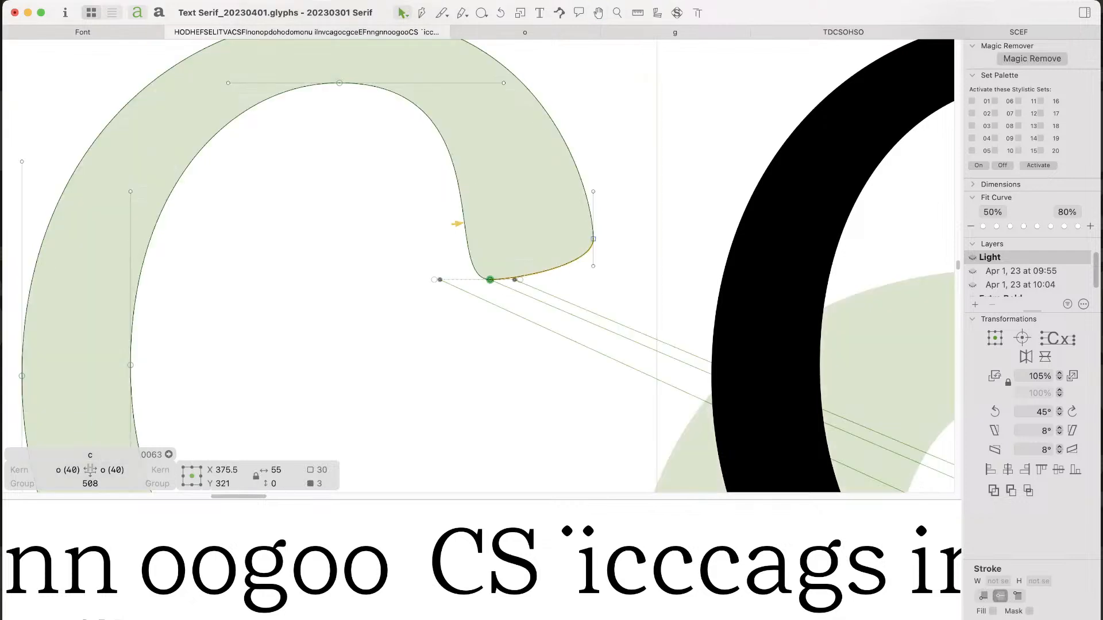
{"action": "key", "text": "shift+Down"}
{"action": "left_click_drag", "start_coordinate": [619, 215], "coordinate": [589, 252]}
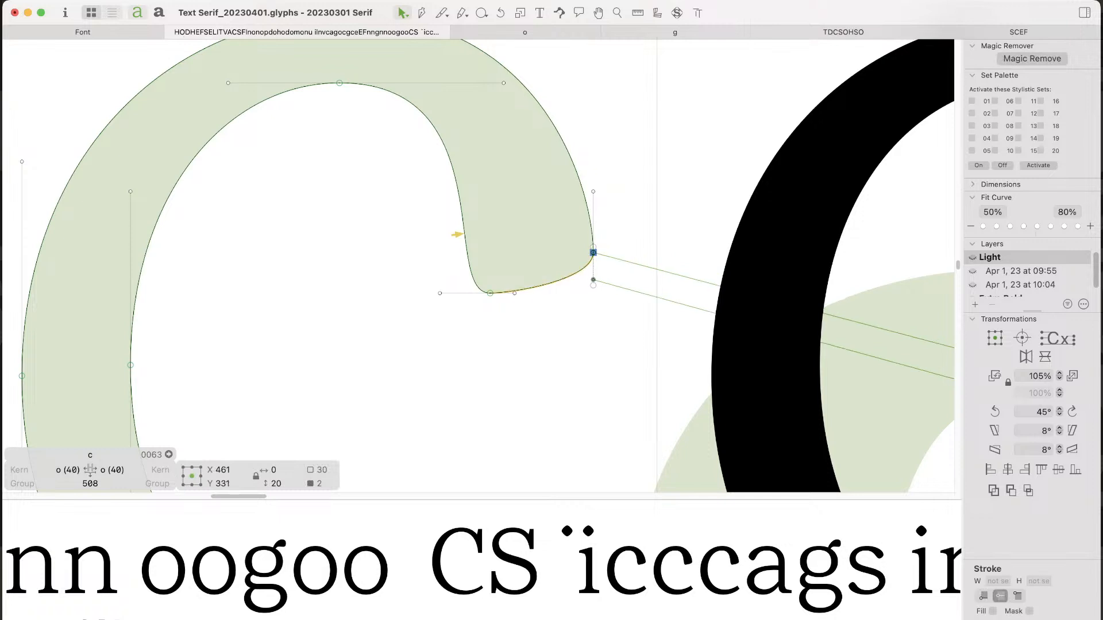
{"action": "left_click", "coordinate": [482, 246]}
{"action": "scroll", "coordinate": [480, 245], "scroll_direction": "down", "scroll_amount": 10}
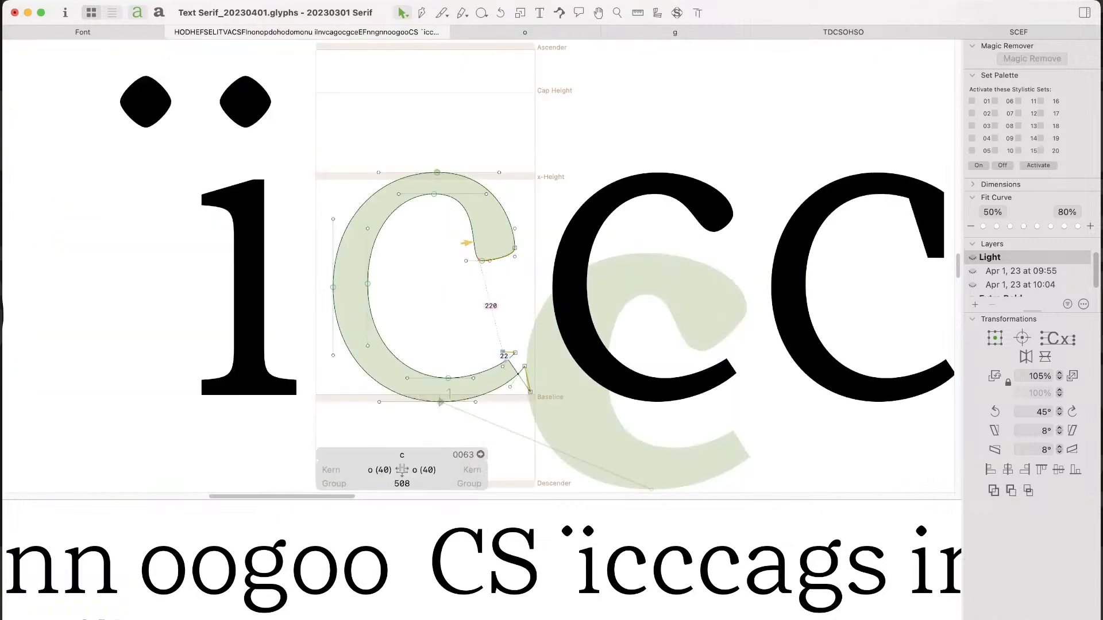
{"action": "key", "text": "space"}
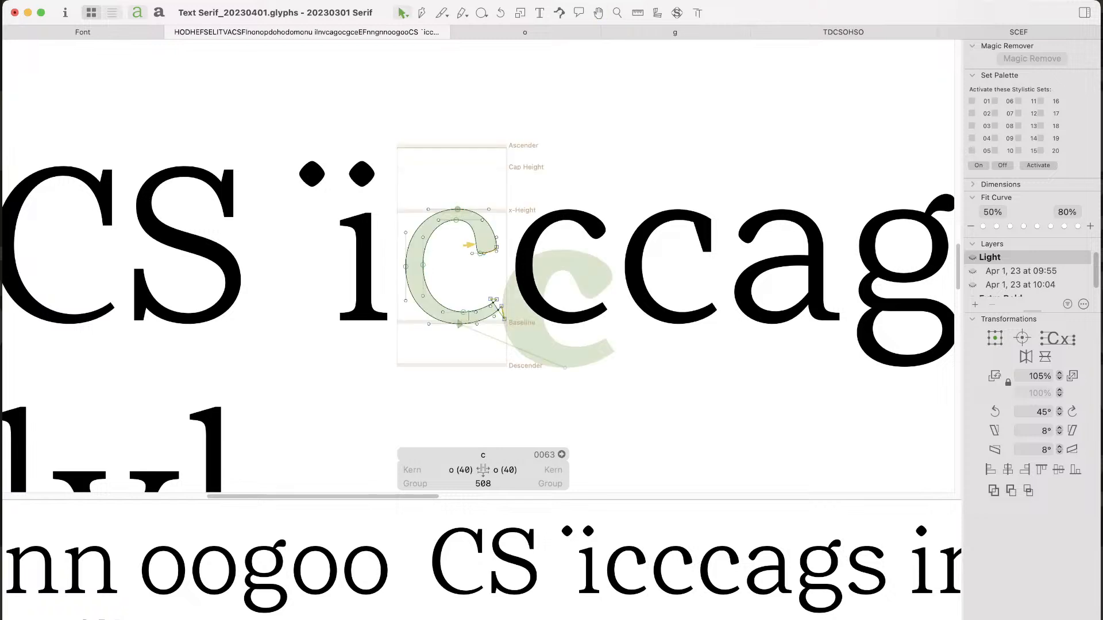
Step: Add a node on the terminal's inner edge just above its lower corner, delete the bottom extremum node, and set the right node's lower handle to 17 units
{"action": "key", "text": "super+space"}
{"action": "left_click_drag", "start_coordinate": [422, 183], "coordinate": [525, 303]}
{"action": "key", "text": "space"}
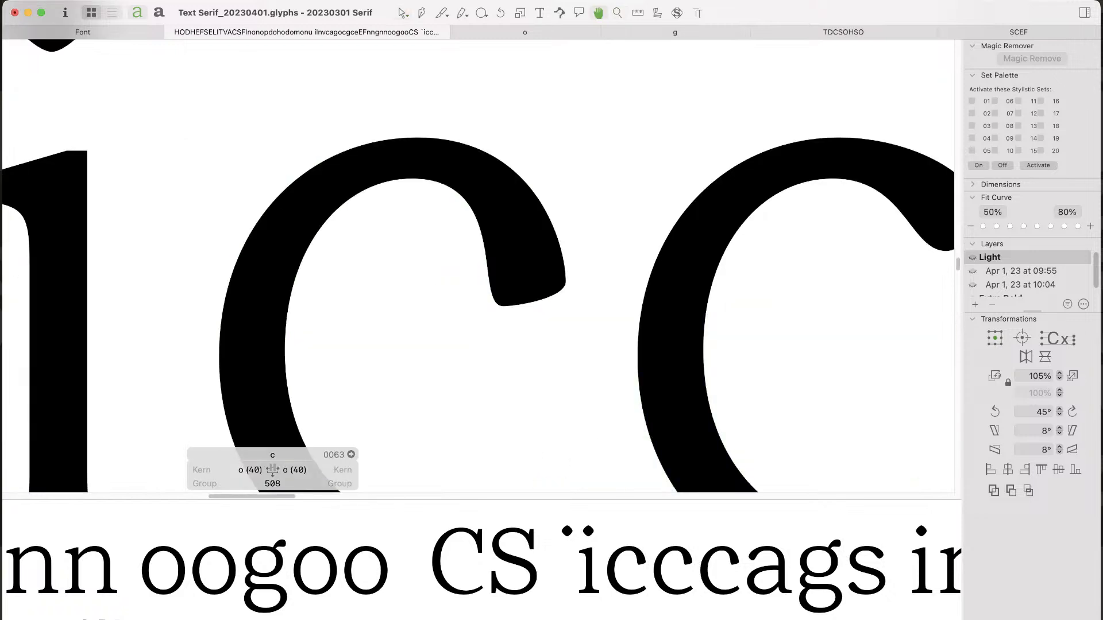
{"action": "key", "text": "super+space"}
{"action": "left_click_drag", "start_coordinate": [454, 229], "coordinate": [551, 364]}
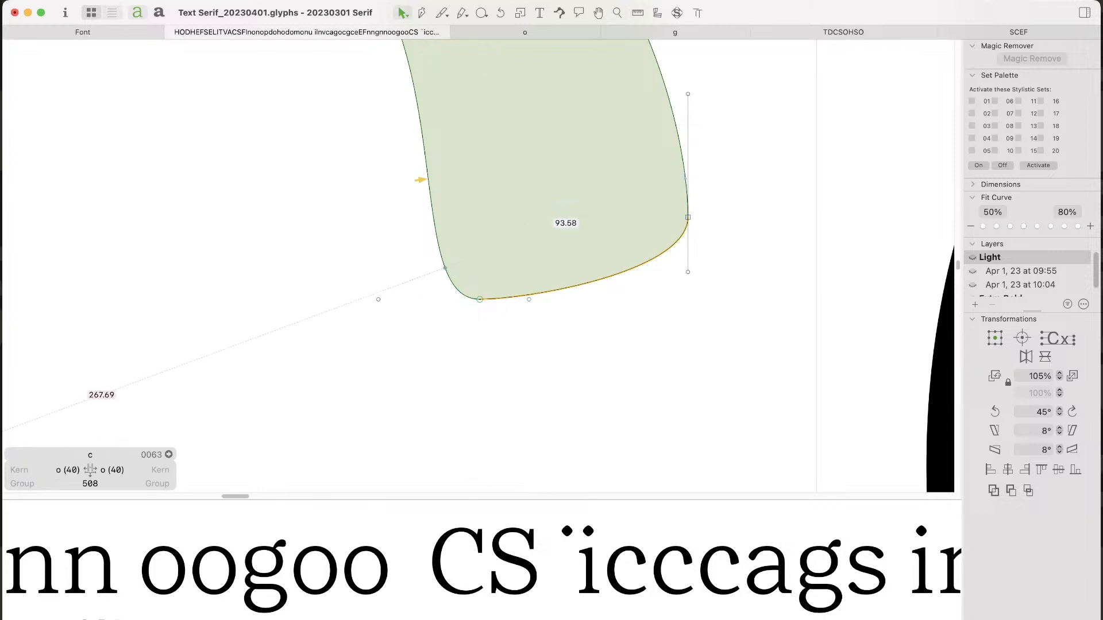
{"action": "key", "text": "e"}
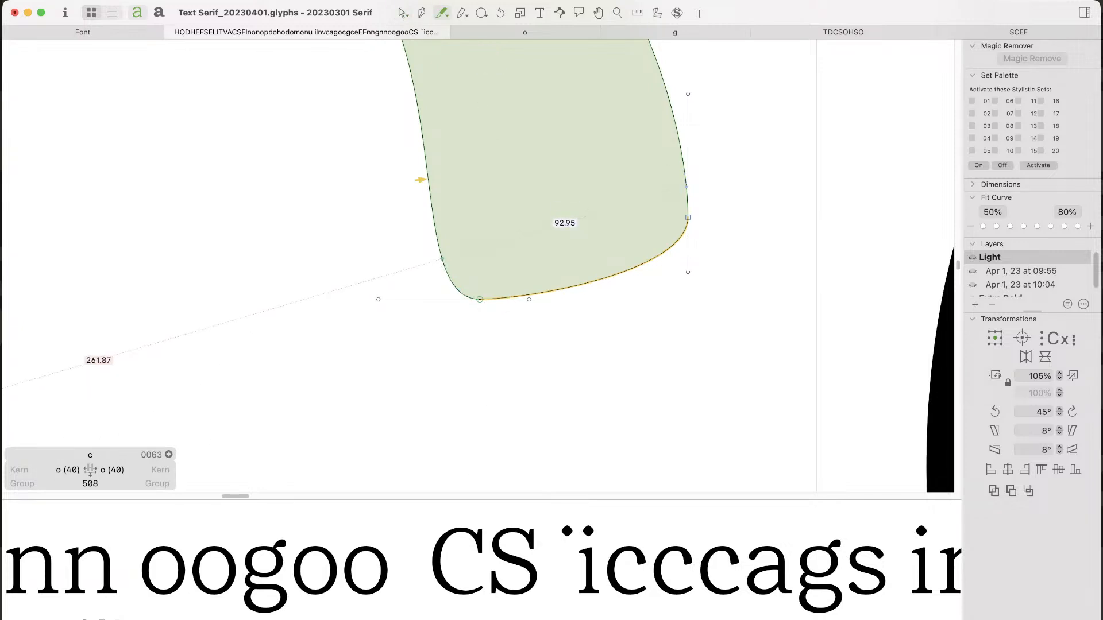
{"action": "left_click", "coordinate": [444, 262]}
{"action": "key", "text": "v"}
{"action": "left_click", "coordinate": [480, 299]}
{"action": "key", "text": "BackSpace"}
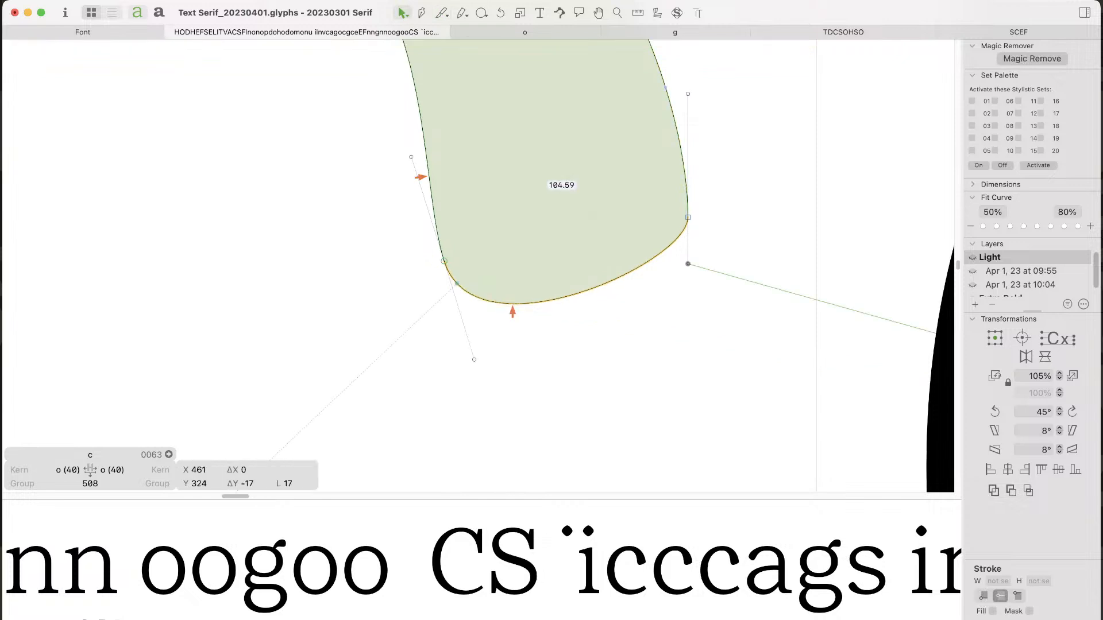
Step: Straighten the new inner terminal node's handles to vertical and lengthen its lower handle downwards
{"action": "left_click_drag", "start_coordinate": [474, 359], "coordinate": [444, 294]}
{"action": "key", "text": "Down"}
{"action": "key", "text": "Down"}
{"action": "key", "text": "Down"}
{"action": "key", "text": "Down"}
{"action": "key", "text": "Down"}
{"action": "key", "text": "Down"}
{"action": "key", "text": "Down"}
{"action": "key", "text": "Down"}
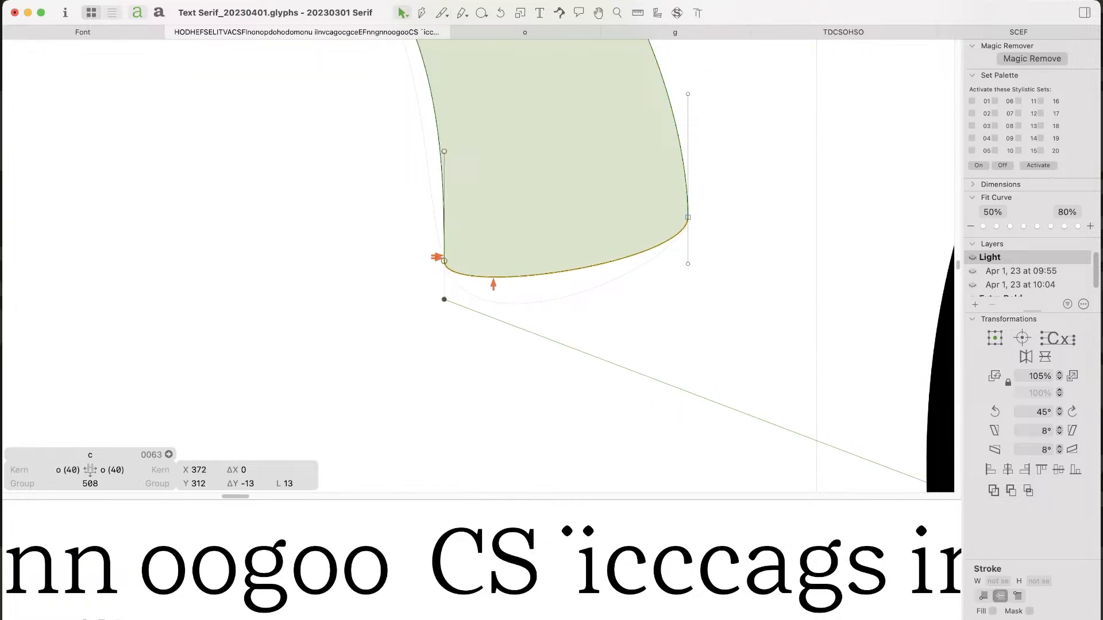
{"action": "left_click", "coordinate": [494, 350]}
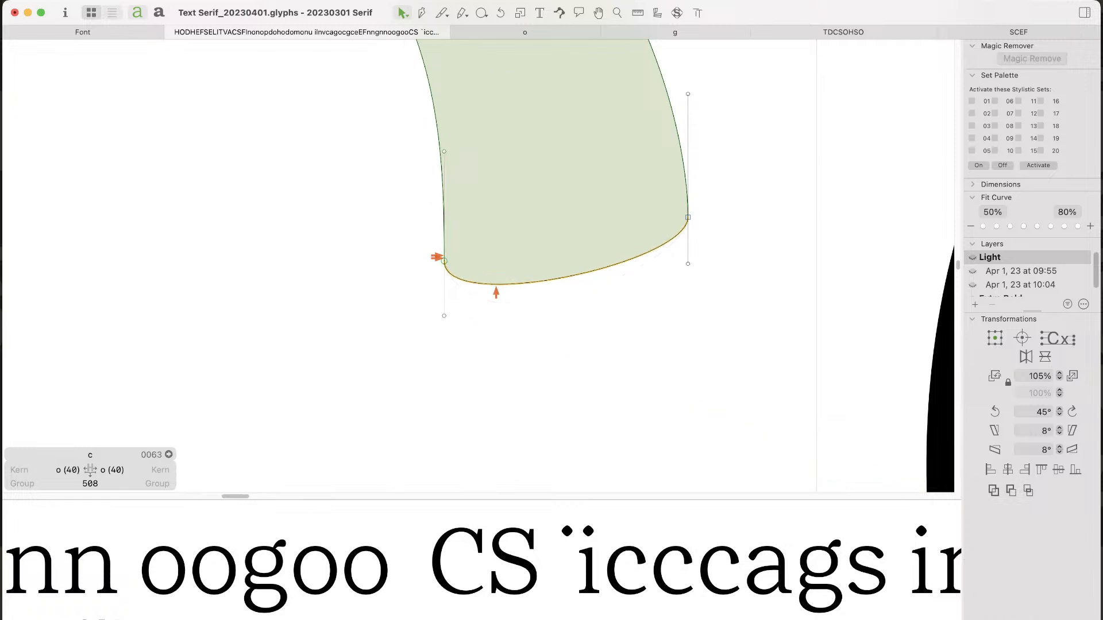
Step: Preview the first c with its blunter terminal beside the other two c versions at a smaller size
{"action": "key", "text": "super+minus"}
{"action": "key", "text": "super+minus"}
{"action": "key", "text": "super+minus"}
{"action": "key", "text": "super+minus"}
{"action": "key", "text": "super+minus"}
{"action": "key", "text": "super+minus"}
{"action": "key", "text": "space"}
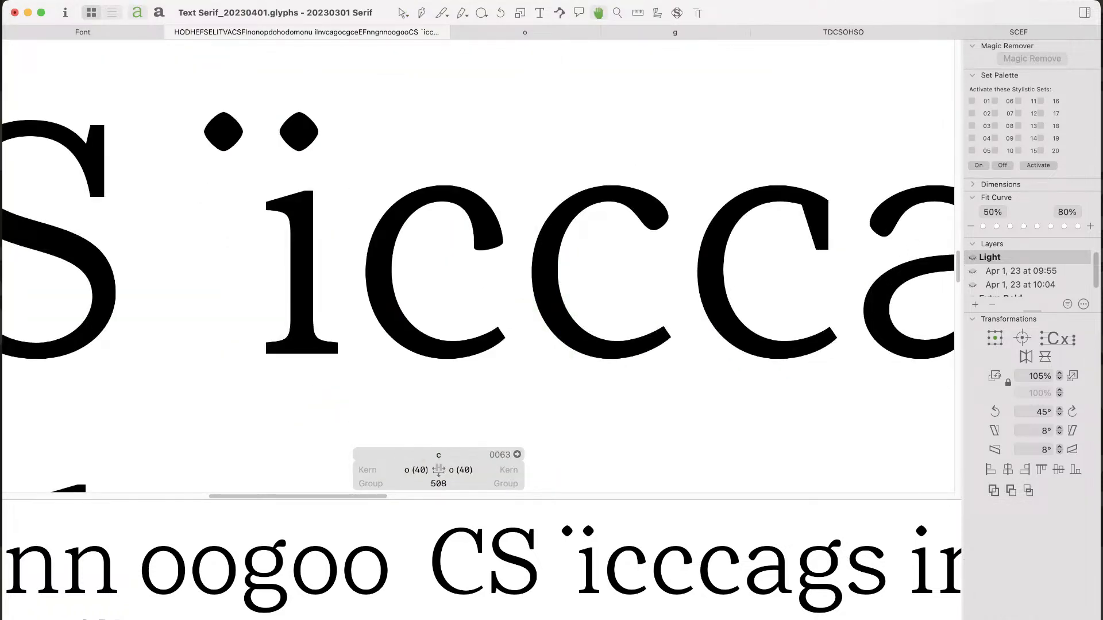
Step: Bulge the terminal's bottom edge slightly further down between the inner and right nodes, and preview it among the neighbouring letters
{"action": "key", "text": "super+space"}
{"action": "key", "text": "super+plus"}
{"action": "key", "text": "super+plus"}
{"action": "key", "text": "super+plus"}
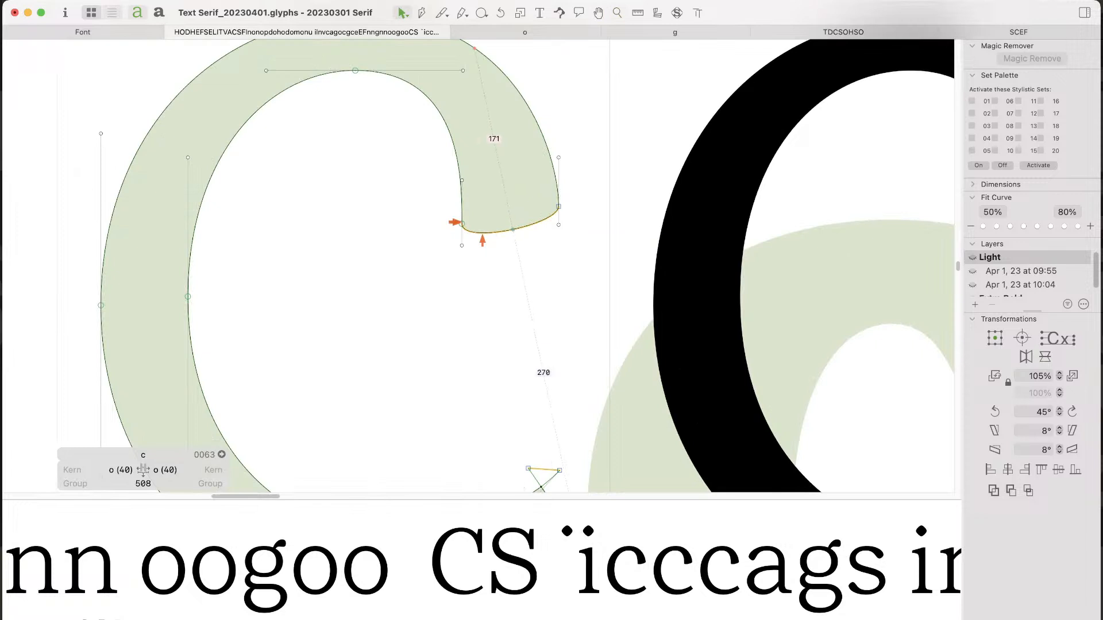
{"action": "left_click_drag", "start_coordinate": [514, 229], "coordinate": [514, 237]}
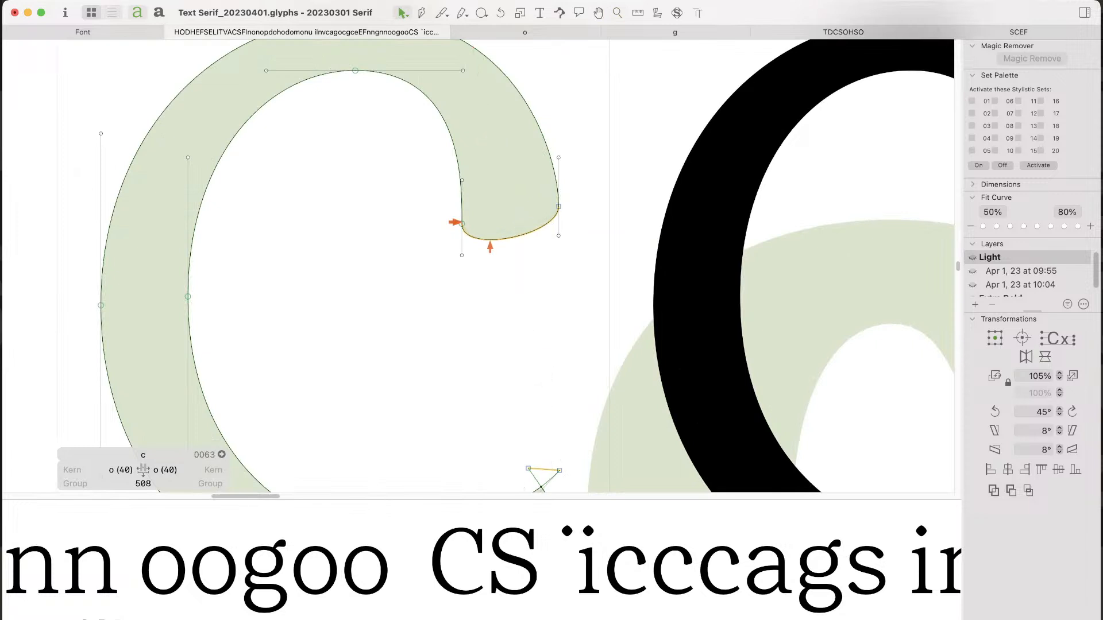
{"action": "key", "text": "super+minus"}
{"action": "key", "text": "super+minus"}
{"action": "key", "text": "super+minus"}
{"action": "key", "text": "super+minus"}
{"action": "key", "text": "space"}
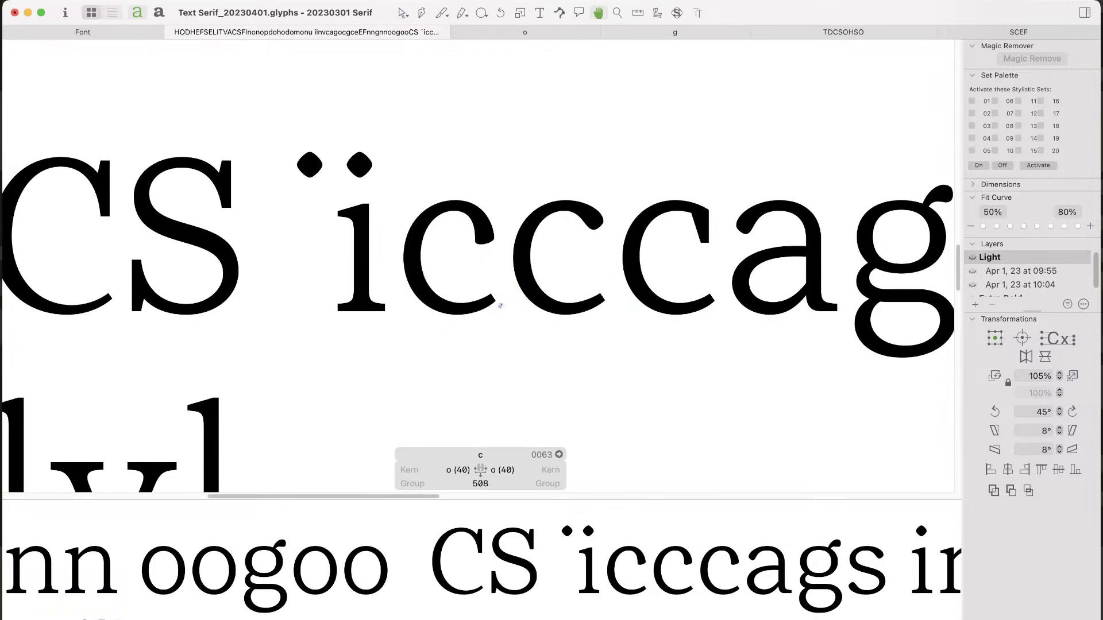
Step: Shift the terminal's inner node with both its handles 5 units right to X 377 and preview the result in the text
{"action": "key", "text": "super+space"}
{"action": "left_click_drag", "start_coordinate": [529, 179], "coordinate": [402, 307]}
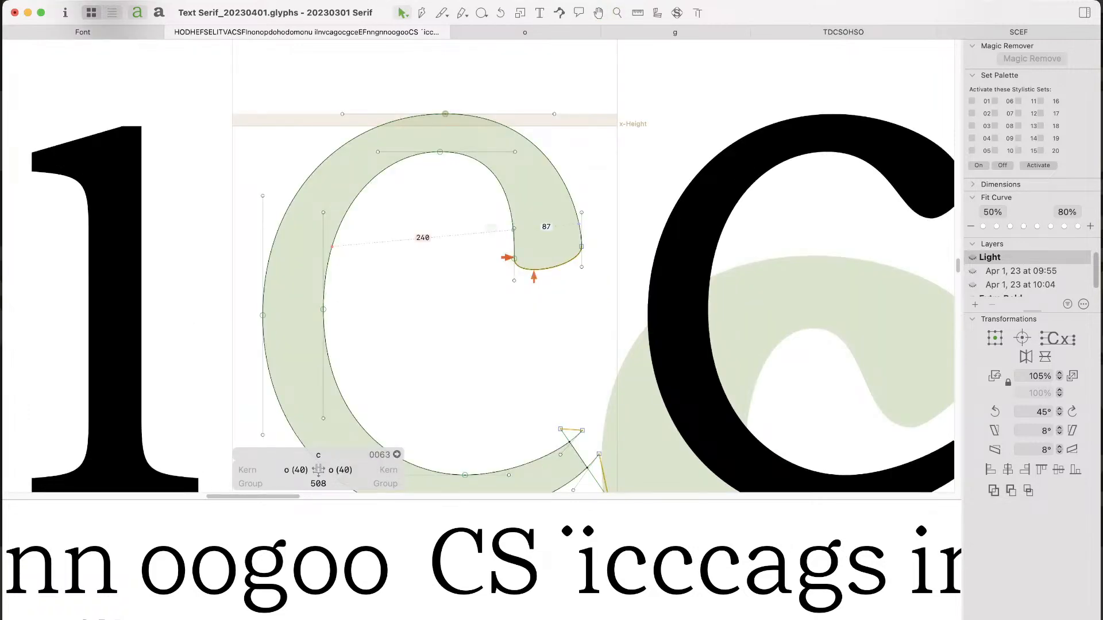
{"action": "left_click_drag", "start_coordinate": [501, 216], "coordinate": [531, 292]}
{"action": "key", "text": "space"}
{"action": "key", "text": "Right"}
{"action": "key", "text": "Right"}
{"action": "key", "text": "Right"}
{"action": "key", "text": "Right"}
{"action": "key", "text": "Right"}
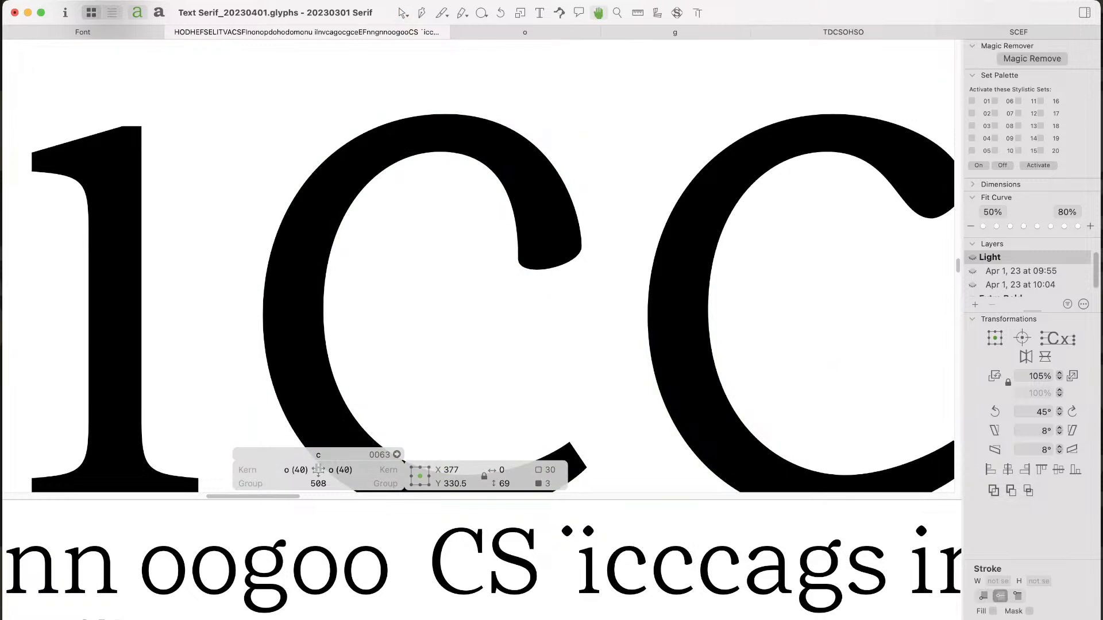
{"action": "left_click", "coordinate": [534, 313]}
{"action": "key", "text": "super+minus"}
{"action": "key", "text": "super+minus"}
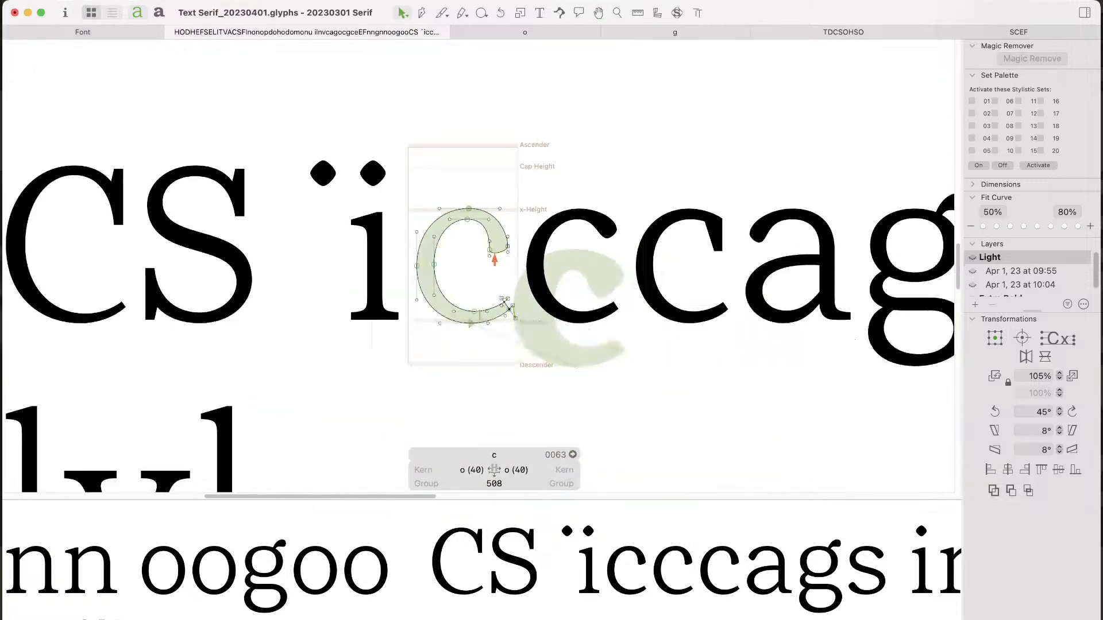
{"action": "key", "text": "space"}
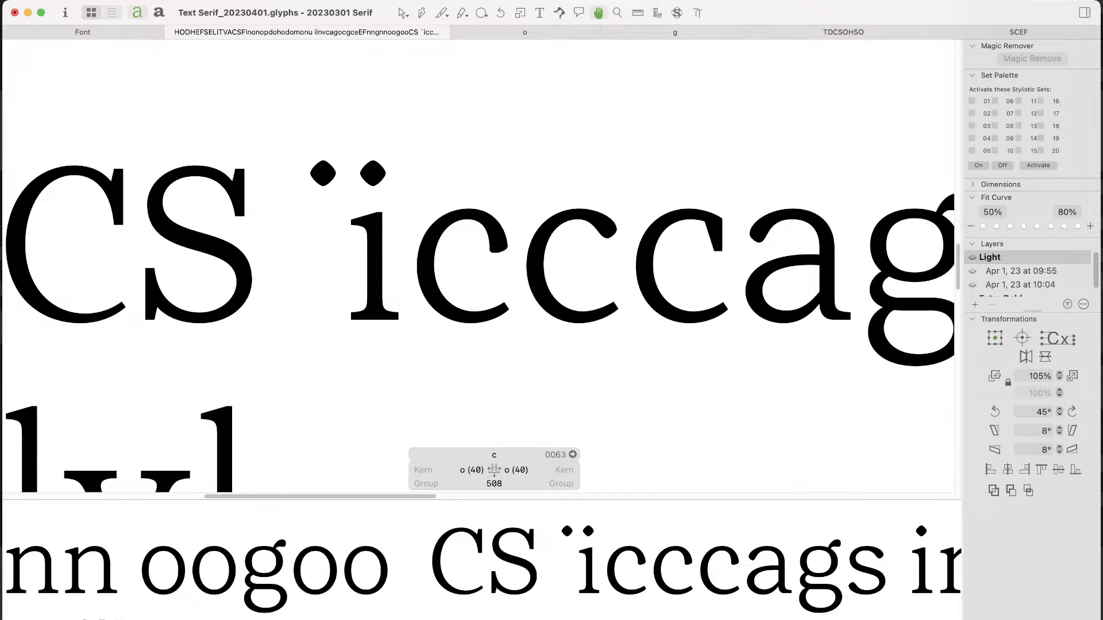
{"action": "key", "text": "space"}
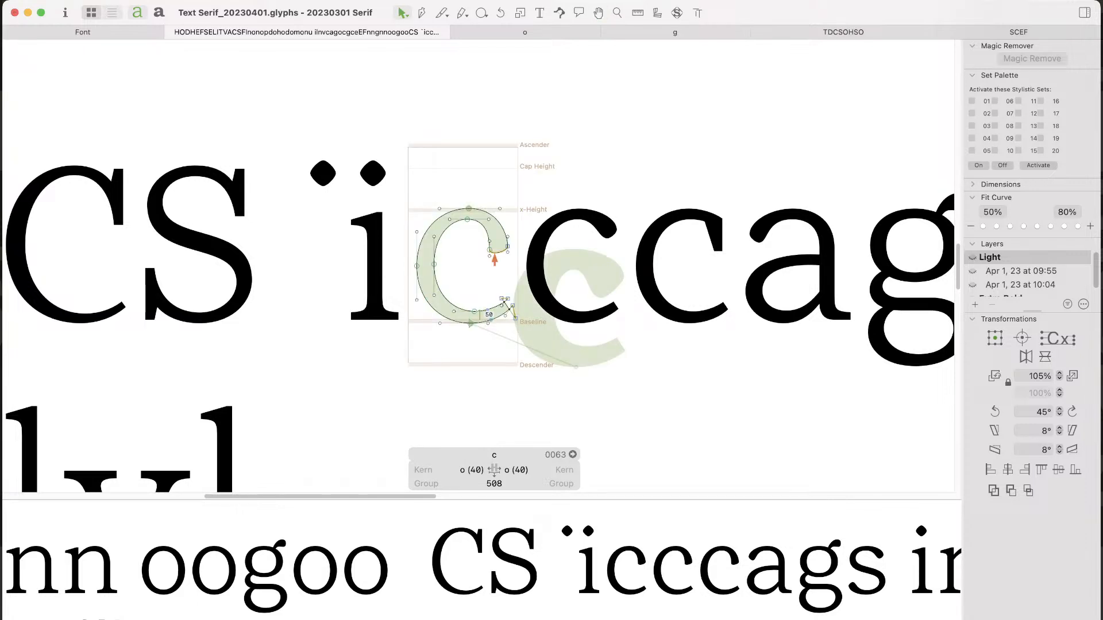
Step: Compare the three c terminals with the a, g and s in the sample text
{"action": "key", "text": "super+Tab"}
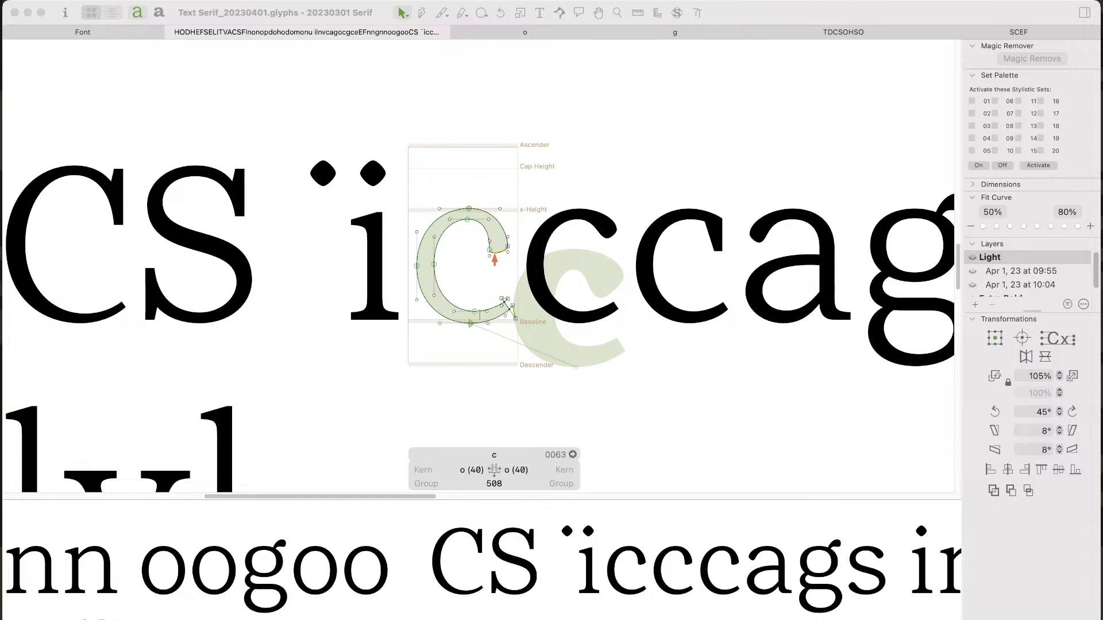
{"action": "key", "text": "super+Tab"}
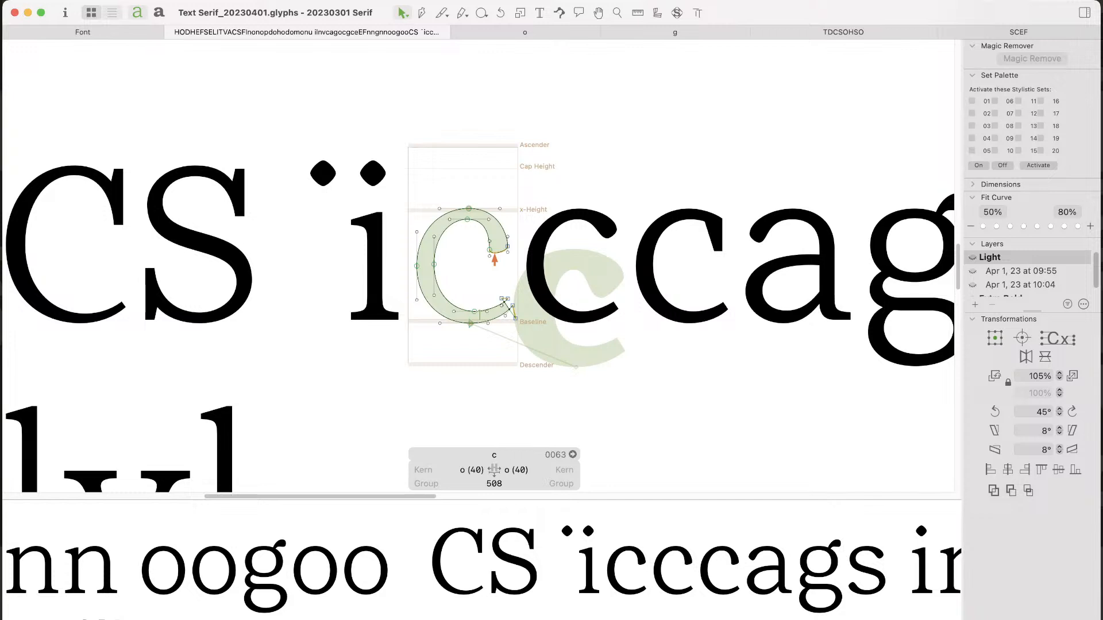
{"action": "scroll", "coordinate": [482, 570], "scroll_direction": "right", "scroll_amount": 3}
{"action": "key", "text": "space"}
{"action": "left_click_drag", "start_coordinate": [649, 276], "coordinate": [404, 281]}
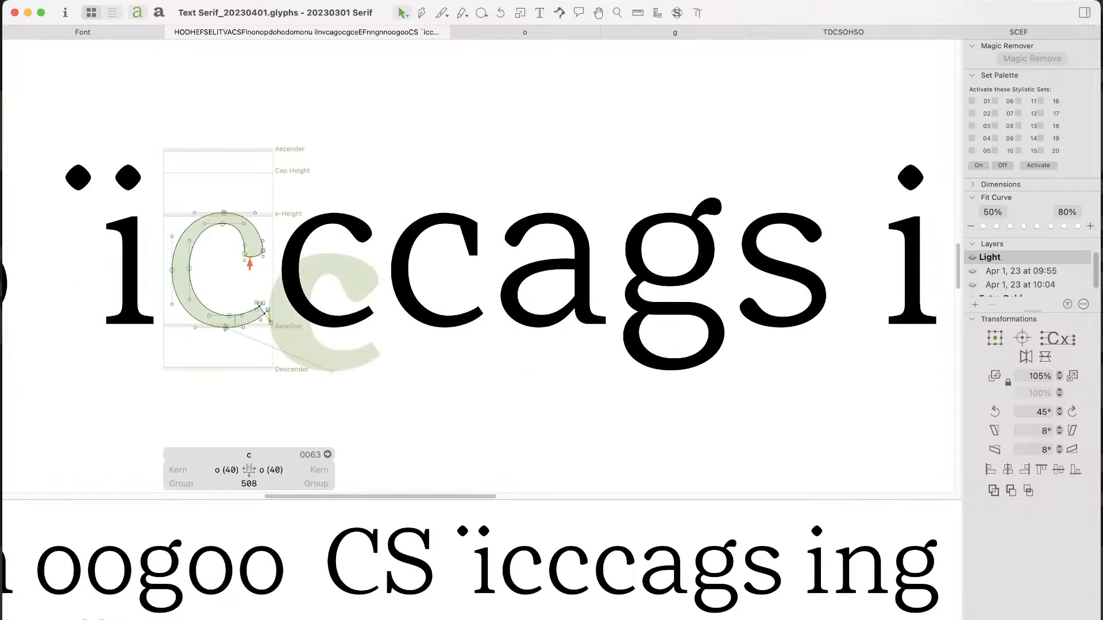
{"action": "key", "text": "space"}
{"action": "key", "text": "t"}
{"action": "double_click", "coordinate": [849, 272]}
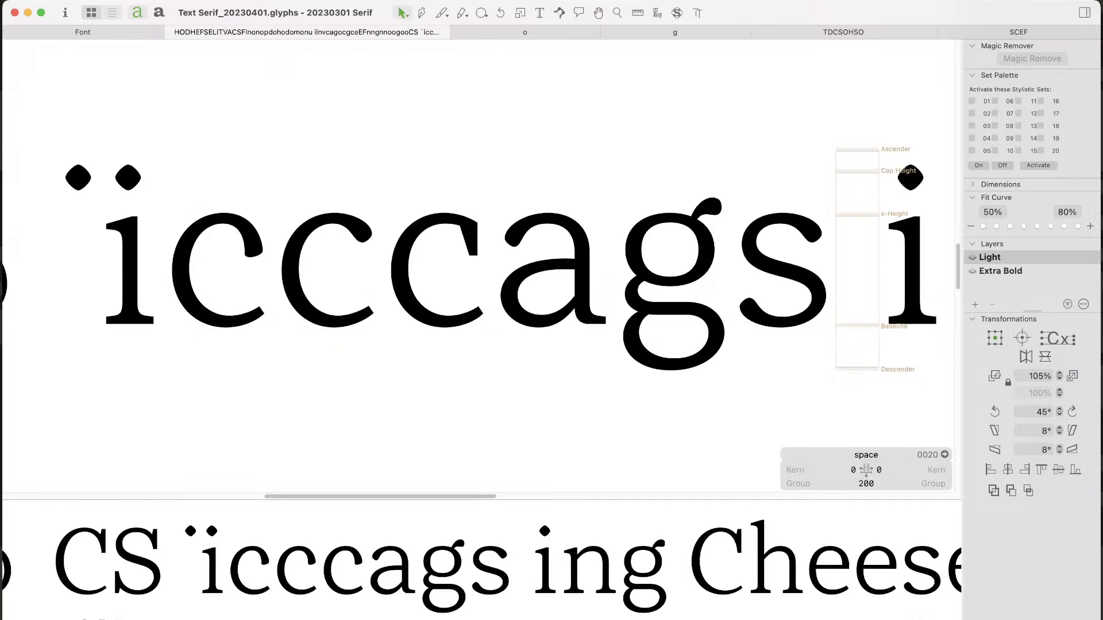
{"action": "key", "text": "super+Tab"}
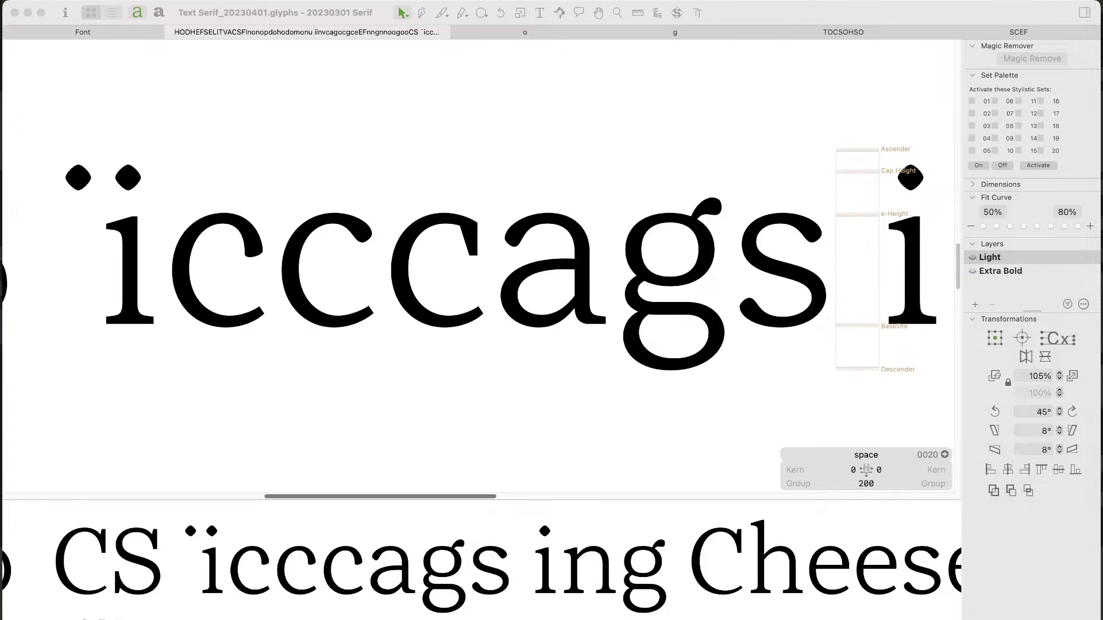
{"action": "key", "text": "super+Tab"}
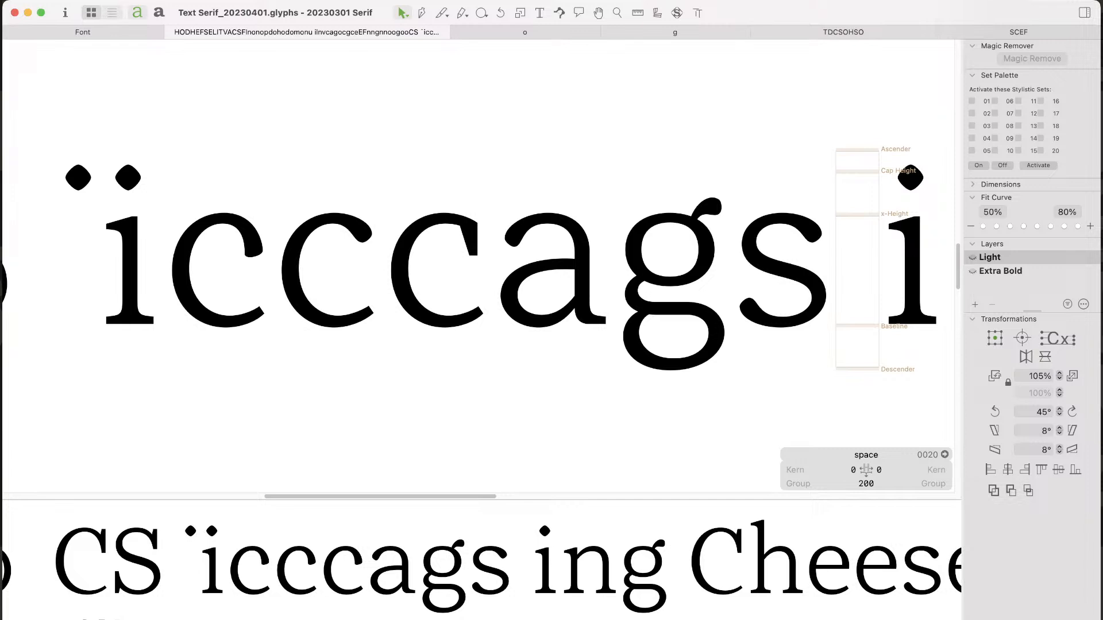
Step: Move the top inner node of the first c right to X 277 and preview the letter
{"action": "double_click", "coordinate": [255, 253]}
{"action": "left_click_drag", "start_coordinate": [310, 175], "coordinate": [178, 325]}
{"action": "key", "text": "space"}
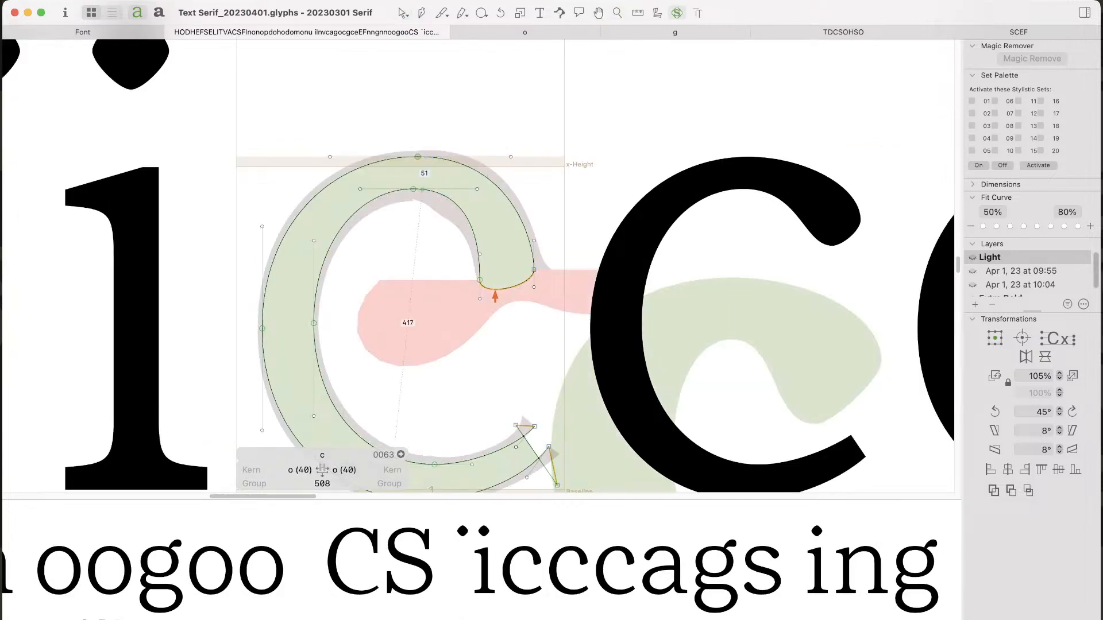
{"action": "left_click", "coordinate": [413, 189]}
{"action": "key", "text": "Right"}
{"action": "key", "text": "Right"}
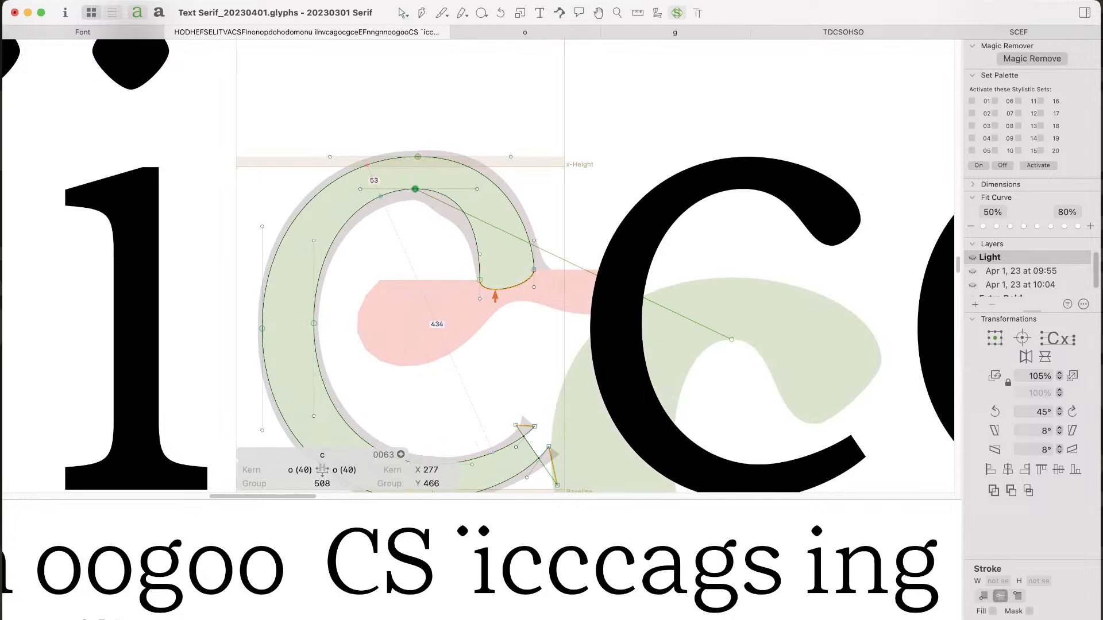
{"action": "key", "text": "space"}
{"action": "left_click_drag", "start_coordinate": [415, 189], "coordinate": [414, 150]}
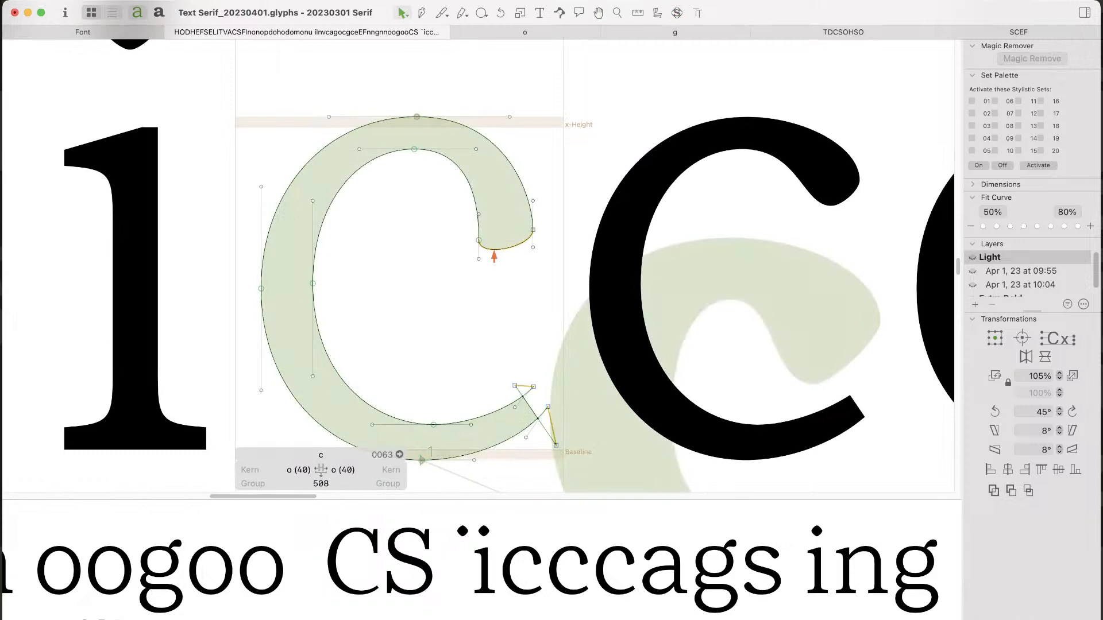
Step: Delete the dieresis and dotless i in front of the three c's in the sample text
{"action": "key", "text": "super+minus"}
{"action": "key", "text": "super+minus"}
{"action": "key", "text": "space"}
{"action": "left_click_drag", "start_coordinate": [509, 340], "coordinate": [413, 348]}
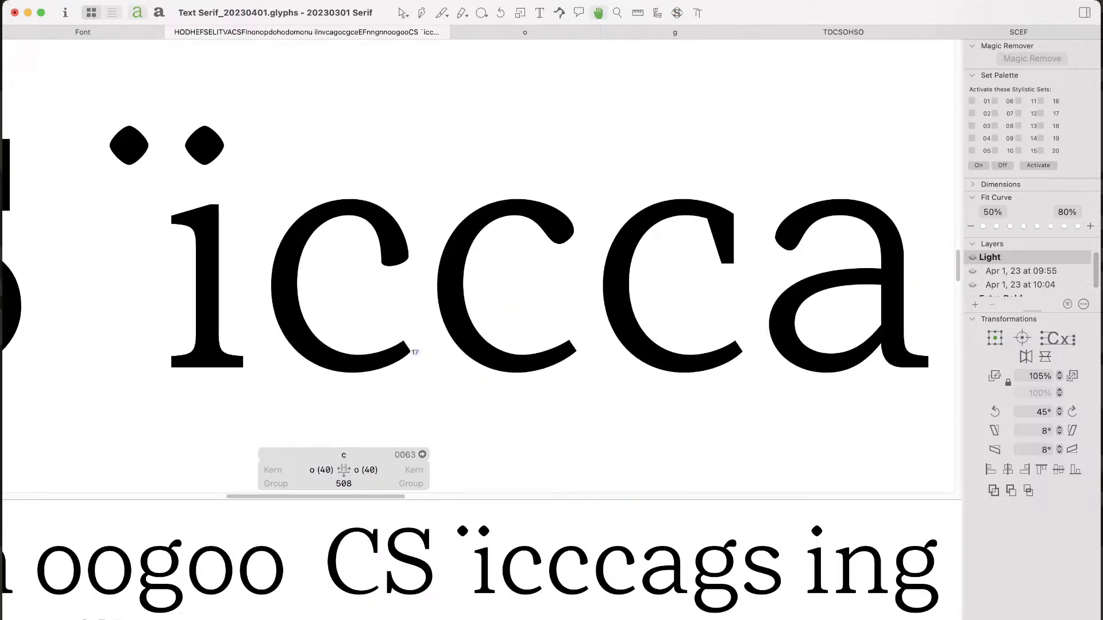
{"action": "key", "text": "BackSpace"}
{"action": "key", "text": "BackSpace"}
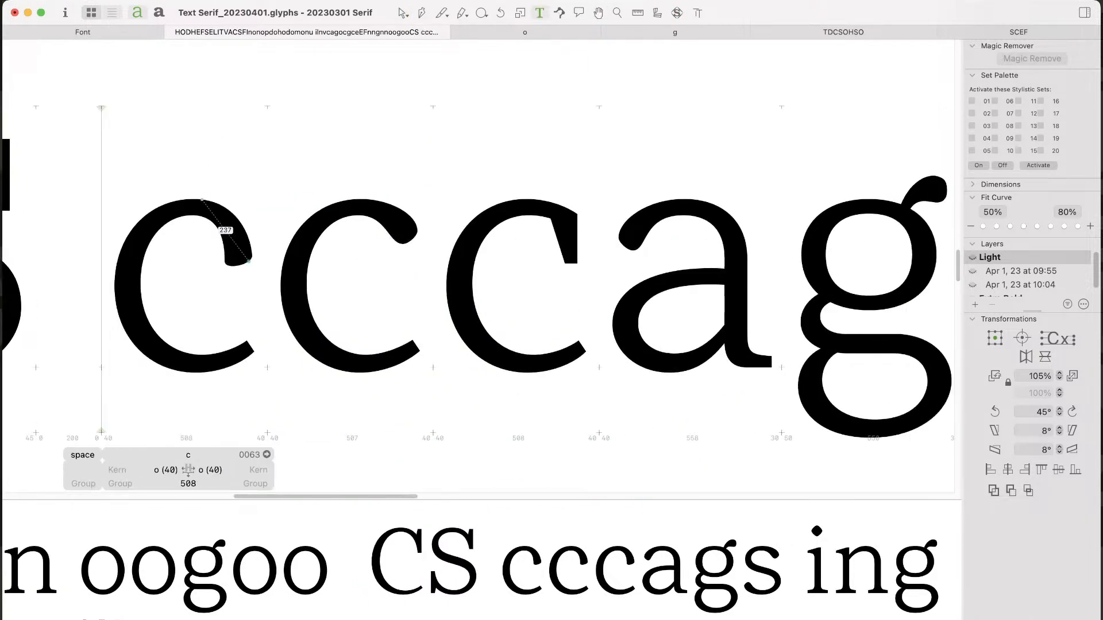
Step: Copy the first c's blunt terminal together with the top outer and inner nodes of its arc
{"action": "key", "text": "space"}
{"action": "key", "text": "super+space"}
{"action": "left_click_drag", "start_coordinate": [328, 138], "coordinate": [116, 381]}
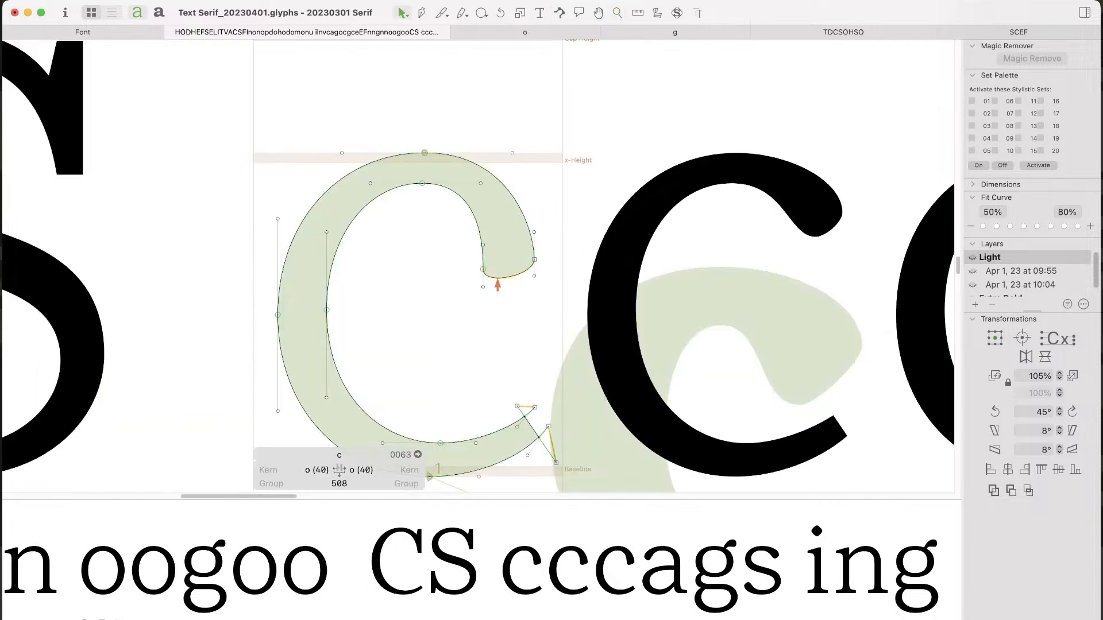
{"action": "left_click_drag", "start_coordinate": [556, 90], "coordinate": [380, 320]}
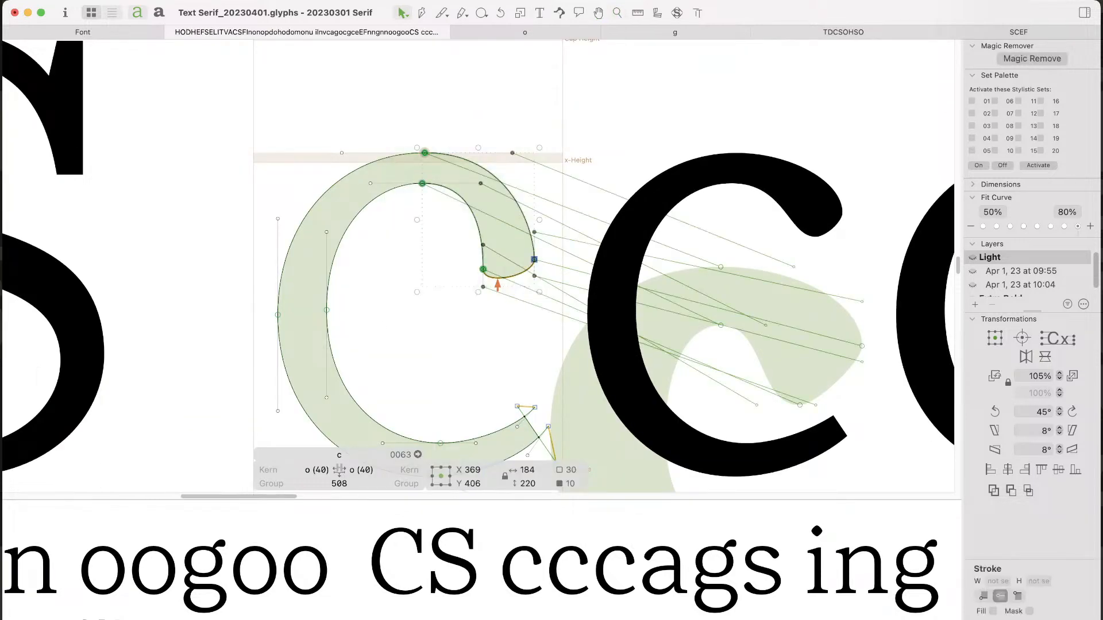
{"action": "left_click", "coordinate": [747, 276]}
Step: Open the a in the sample text for editing and add a backup copy of its Light layer
{"action": "key", "text": "space"}
{"action": "left_click_drag", "start_coordinate": [746, 276], "coordinate": [180, 300]}
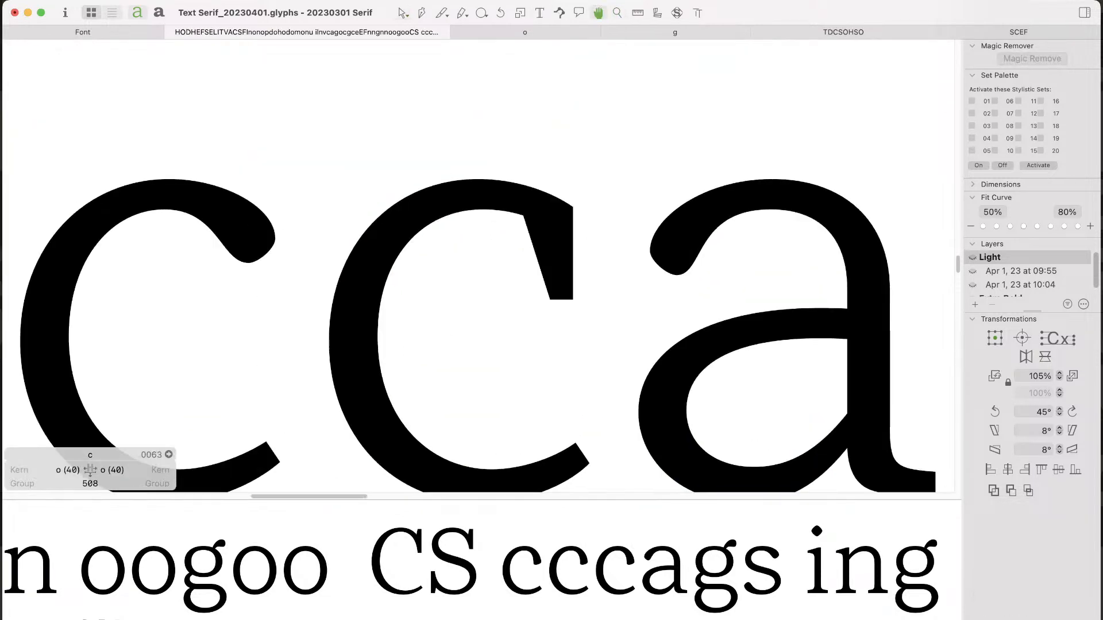
{"action": "left_click_drag", "start_coordinate": [786, 320], "coordinate": [603, 339]}
{"action": "double_click", "coordinate": [603, 339]}
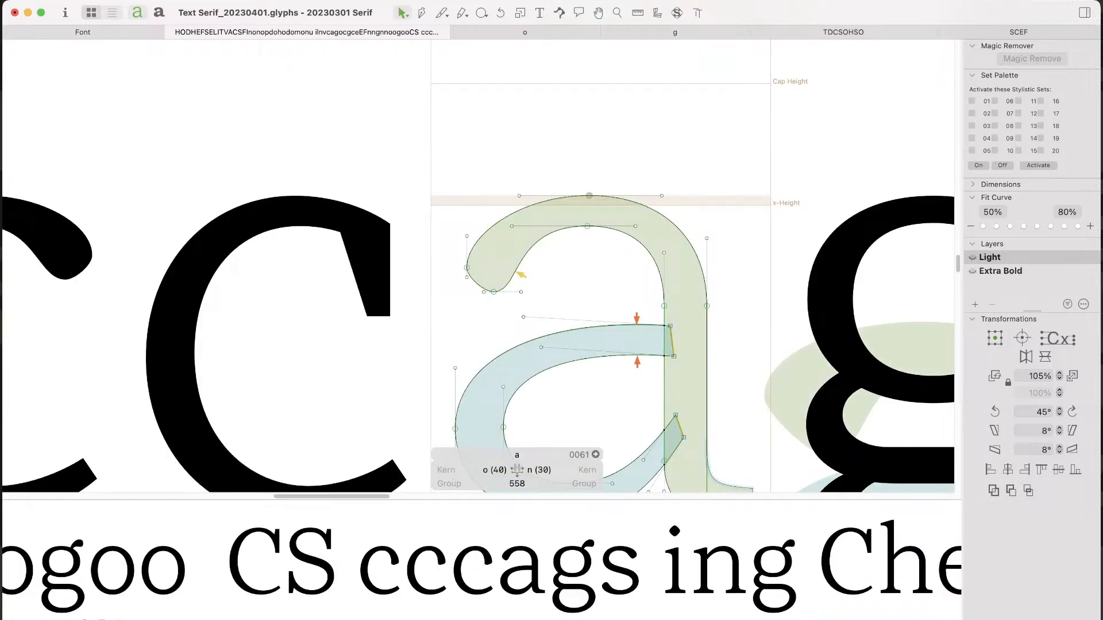
{"action": "left_click", "coordinate": [975, 304]}
{"action": "key", "text": "super+Tab"}
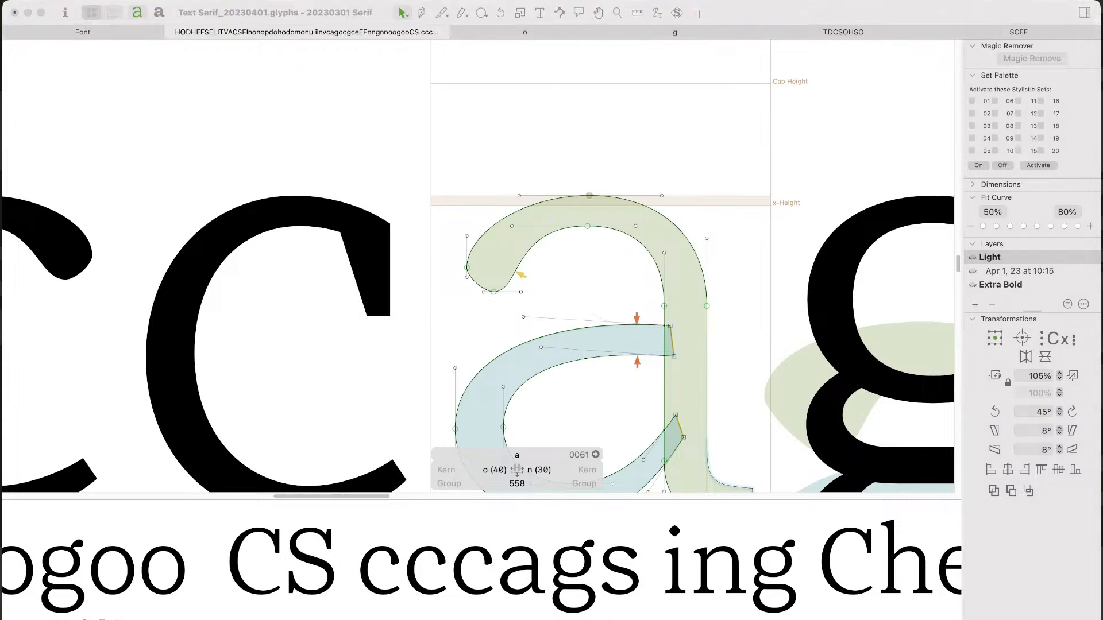
{"action": "key", "text": "super+Tab"}
Step: Delete the a's old terminal and left half of its arch, leaving the outline open at the top
{"action": "key", "text": "super+space"}
{"action": "left_click_drag", "start_coordinate": [382, 109], "coordinate": [529, 347]}
{"action": "key", "text": "alt+BackSpace"}
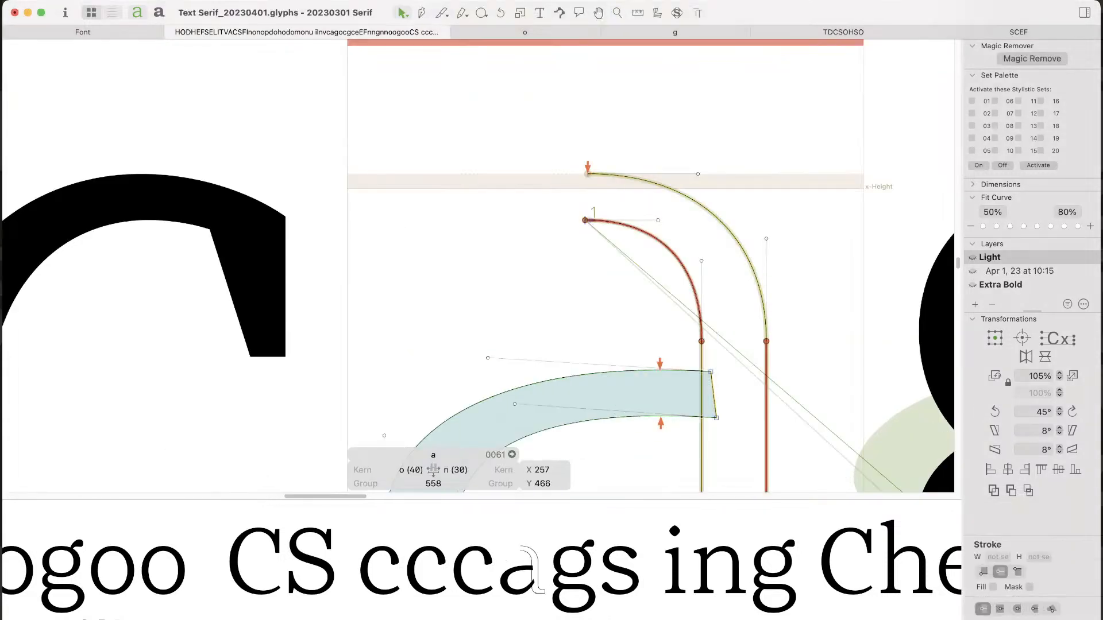
Step: Paste the copied c terminal into the a, flip it horizontally and move it beside the arch's open ends at X 155
{"action": "key", "text": "super+v"}
{"action": "left_click", "coordinate": [1026, 357]}
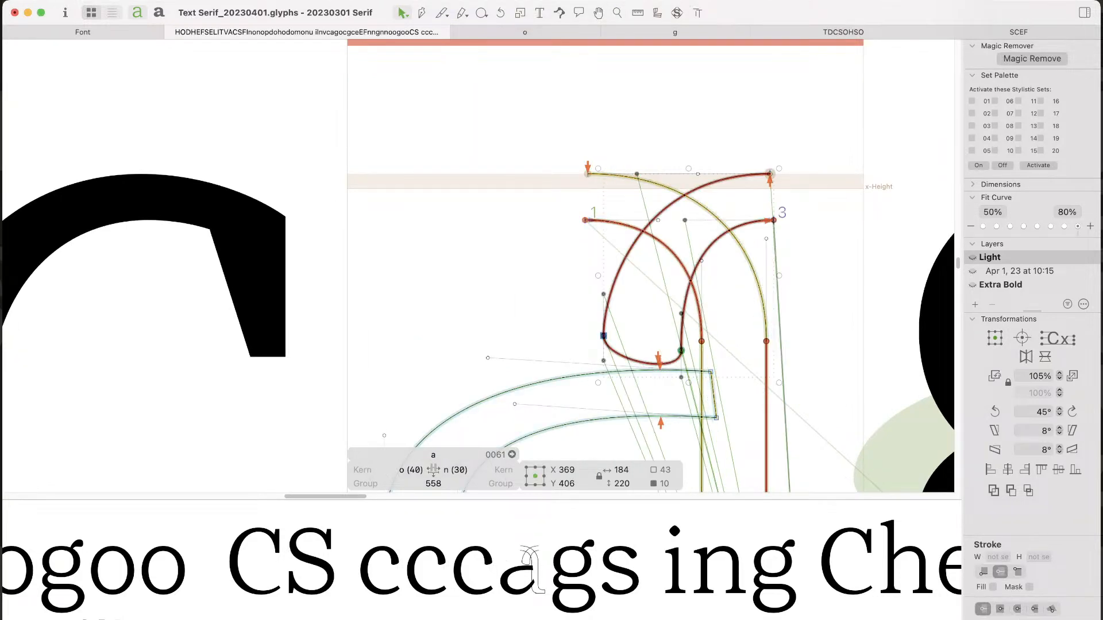
{"action": "left_click_drag", "start_coordinate": [681, 351], "coordinate": [483, 351]}
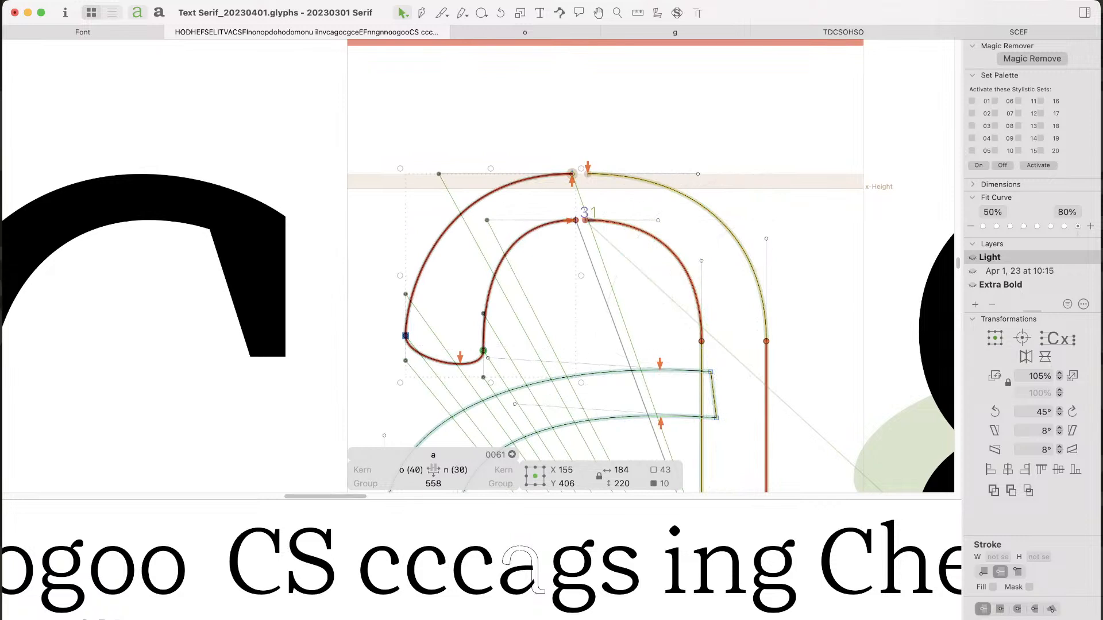
Step: Join the pasted piece's outer and inner open ends to the matching ends of the a's arch
{"action": "left_click_drag", "start_coordinate": [674, 103], "coordinate": [470, 343], "text": "super"}
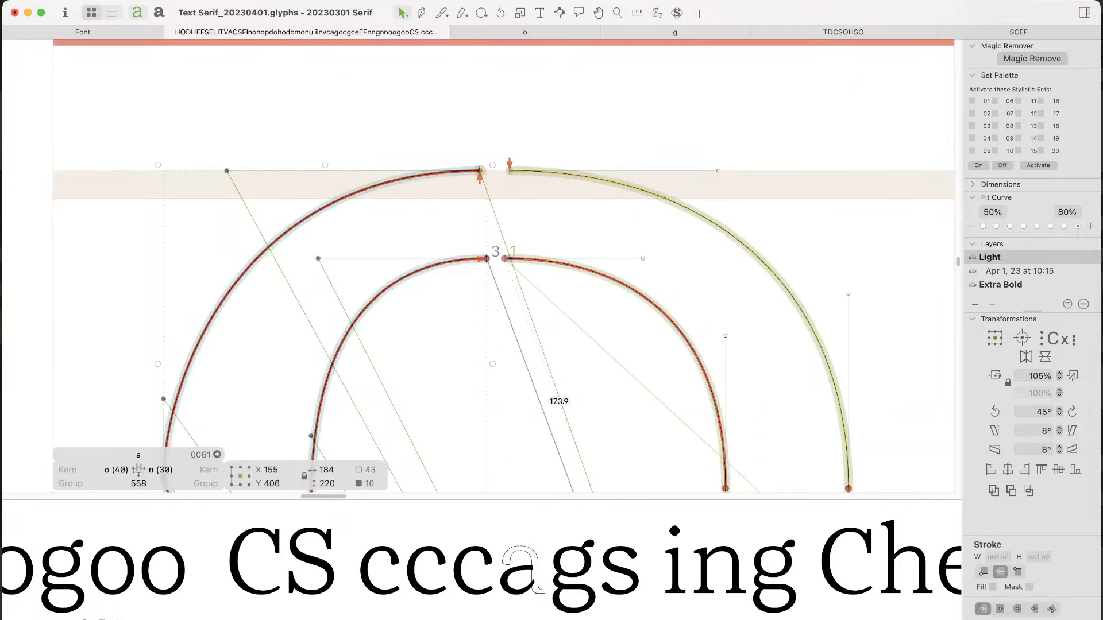
{"action": "key", "text": "z"}
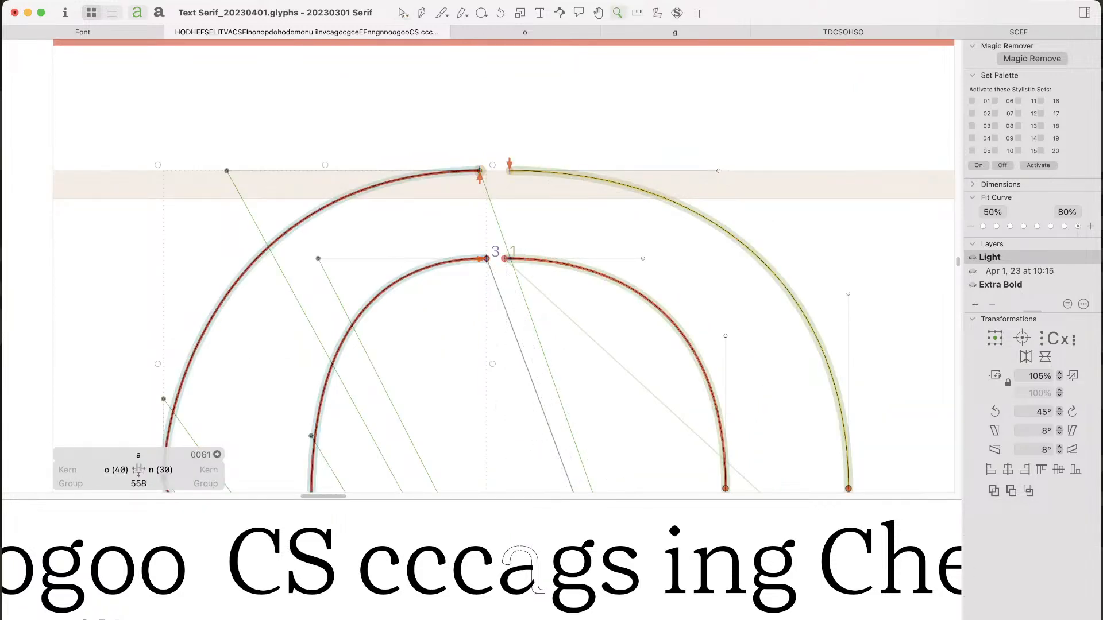
{"action": "left_click_drag", "start_coordinate": [597, 117], "coordinate": [348, 423], "text": "super"}
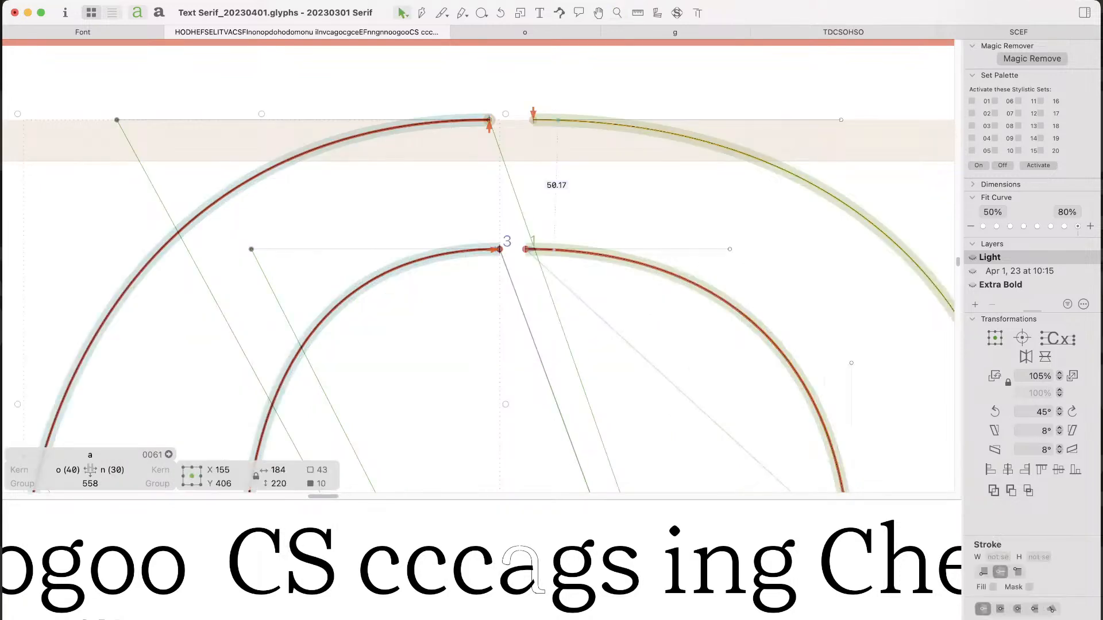
{"action": "left_click", "coordinate": [546, 187]}
{"action": "left_click", "coordinate": [489, 119]}
{"action": "left_click_drag", "start_coordinate": [489, 120], "coordinate": [533, 119], "text": "alt"}
{"action": "left_click", "coordinate": [546, 187]}
{"action": "left_click", "coordinate": [500, 249]}
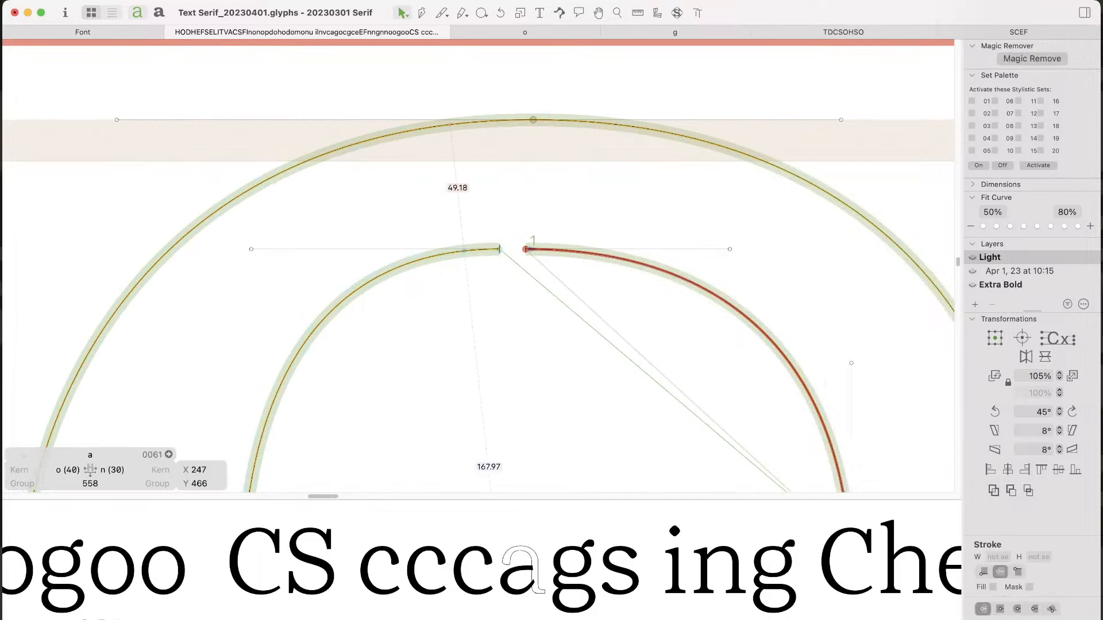
{"action": "left_click_drag", "start_coordinate": [500, 249], "coordinate": [525, 249]}
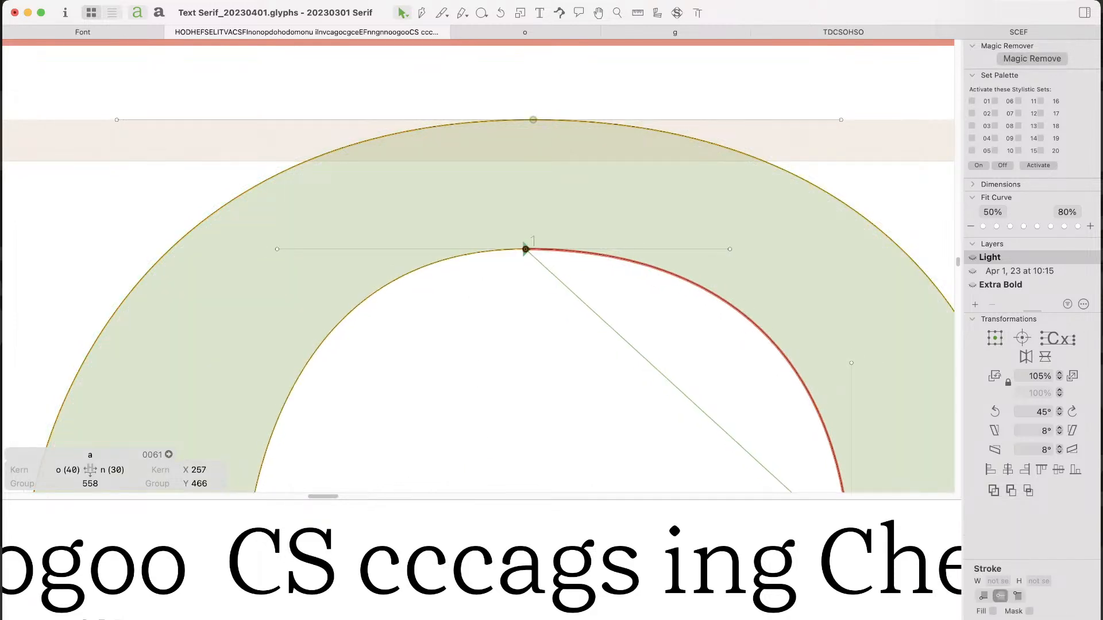
{"action": "left_click", "coordinate": [481, 246]}
{"action": "scroll", "coordinate": [480, 247], "scroll_direction": "down", "scroll_amount": 10}
{"action": "key", "text": "space"}
{"action": "left_click_drag", "start_coordinate": [482, 353], "coordinate": [498, 239]}
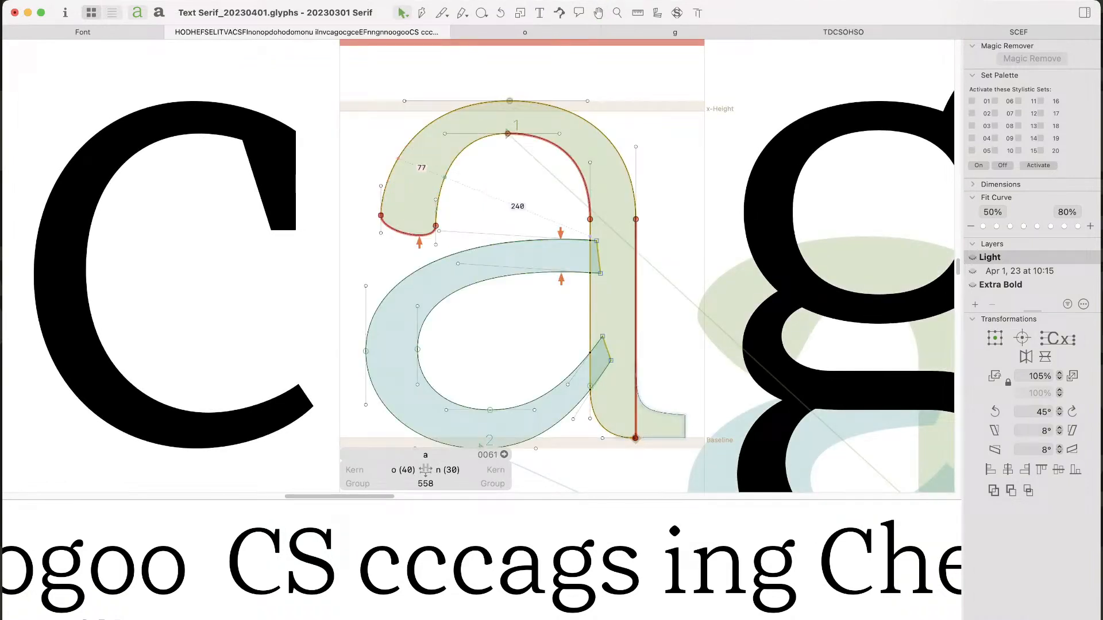
Step: Try nudging the a's terminal nodes and their handles up and back down, and undo the trial
{"action": "left_click_drag", "start_coordinate": [460, 183], "coordinate": [345, 251]}
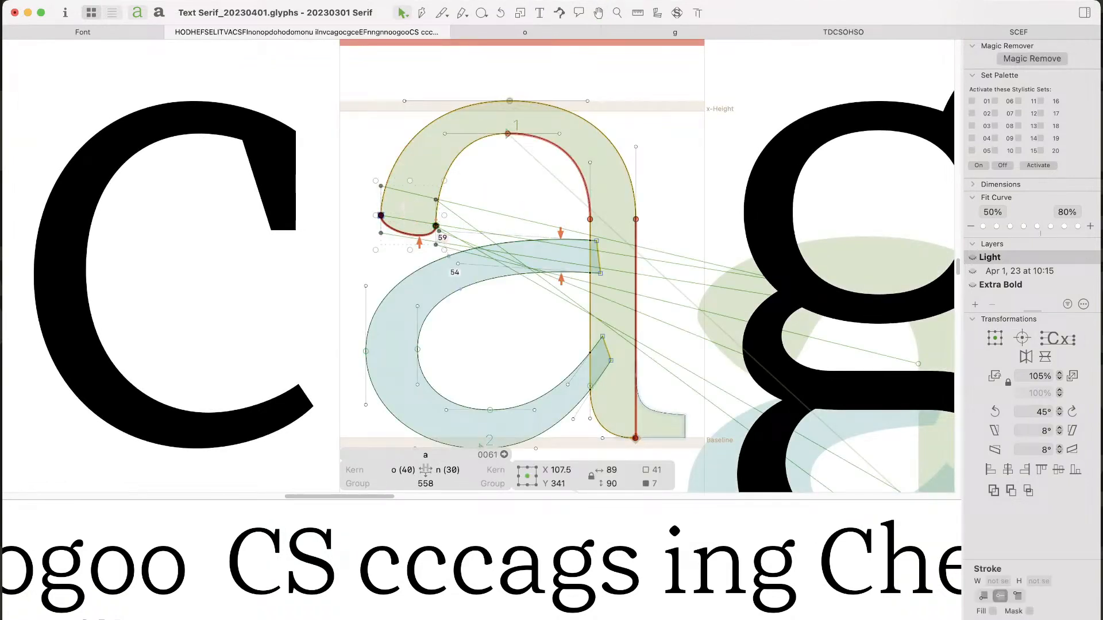
{"action": "left_click", "coordinate": [439, 231], "text": "shift"}
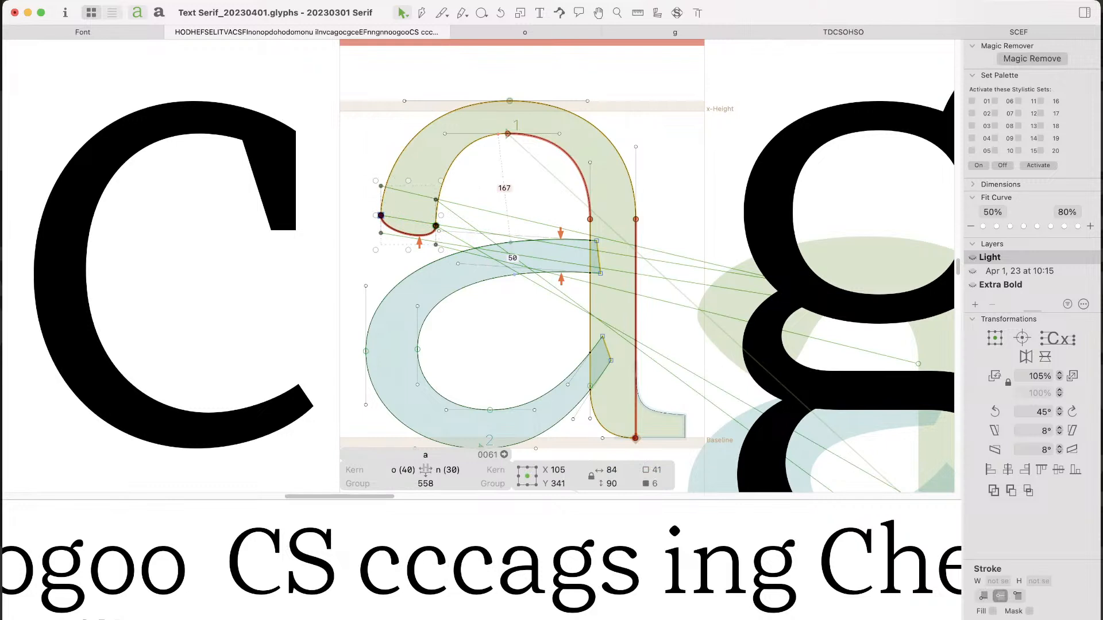
{"action": "key", "text": "Up"}
{"action": "key", "text": "Up"}
{"action": "key", "text": "Up"}
{"action": "key", "text": "Up"}
{"action": "key", "text": "Up"}
{"action": "key", "text": "Up"}
{"action": "key", "text": "Up"}
{"action": "key", "text": "Up"}
{"action": "key", "text": "Up"}
{"action": "key", "text": "Up"}
{"action": "key", "text": "Up"}
{"action": "key", "text": "Up"}
{"action": "key", "text": "Up"}
{"action": "key", "text": "Up"}
{"action": "key", "text": "Up"}
{"action": "key", "text": "Down"}
{"action": "key", "text": "Down"}
{"action": "key", "text": "Down"}
{"action": "key", "text": "Down"}
{"action": "key", "text": "Down"}
{"action": "key", "text": "Down"}
{"action": "key", "text": "Down"}
{"action": "key", "text": "Down"}
{"action": "key", "text": "Down"}
{"action": "key", "text": "Down"}
{"action": "key", "text": "Down"}
{"action": "key", "text": "Down"}
{"action": "key", "text": "Down"}
{"action": "key", "text": "Down"}
{"action": "key", "text": "Down"}
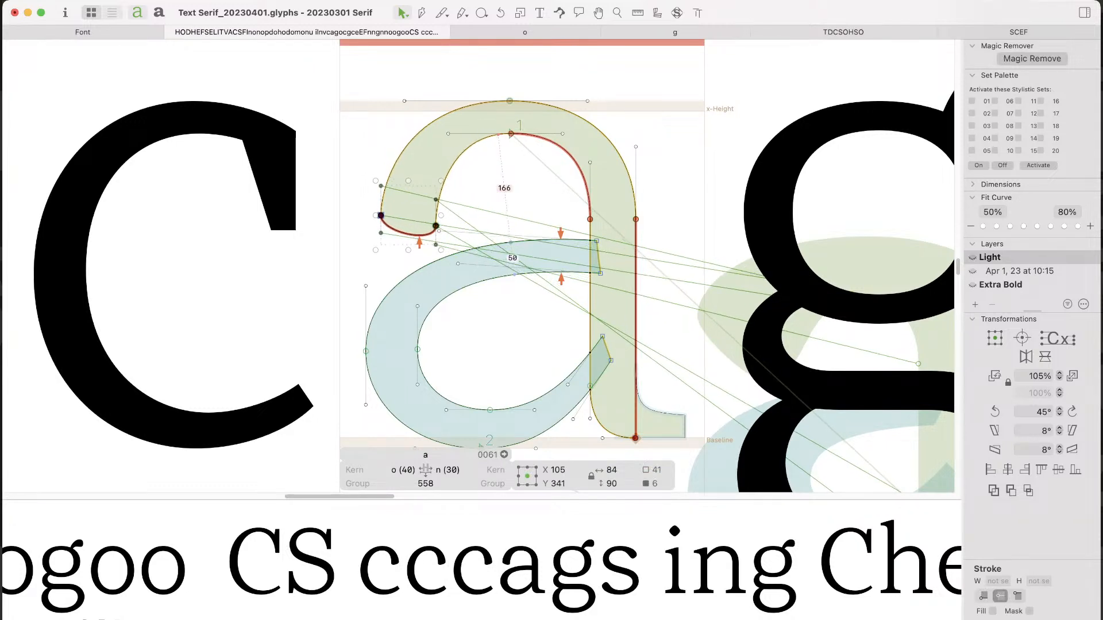
{"action": "key", "text": "super+z"}
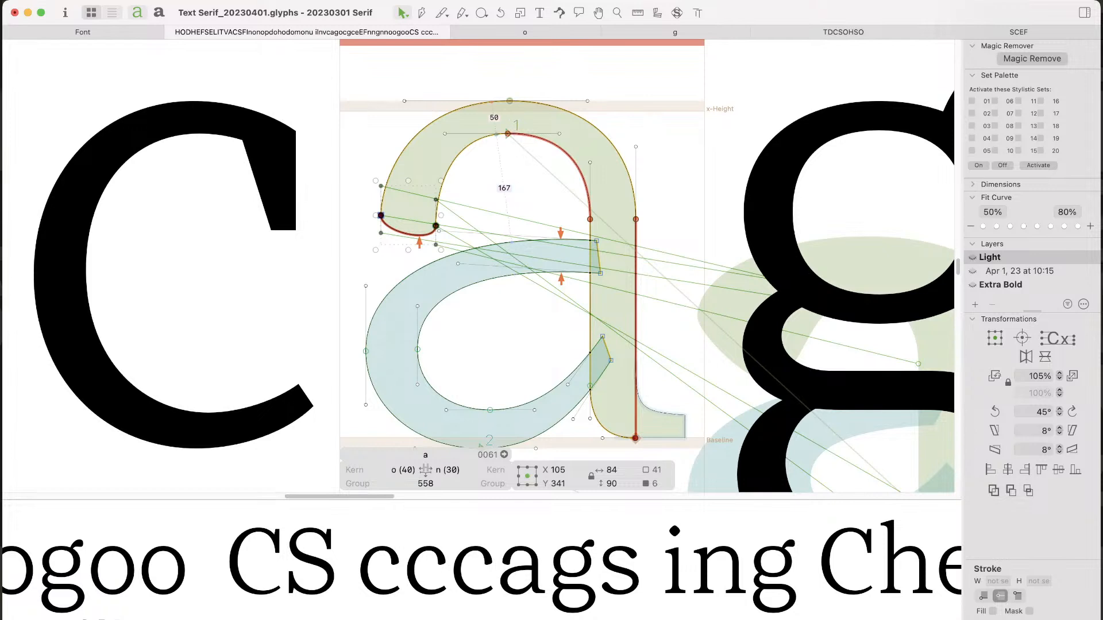
{"action": "key", "text": "Escape"}
{"action": "key", "text": "super+a"}
{"action": "key", "text": "Escape"}
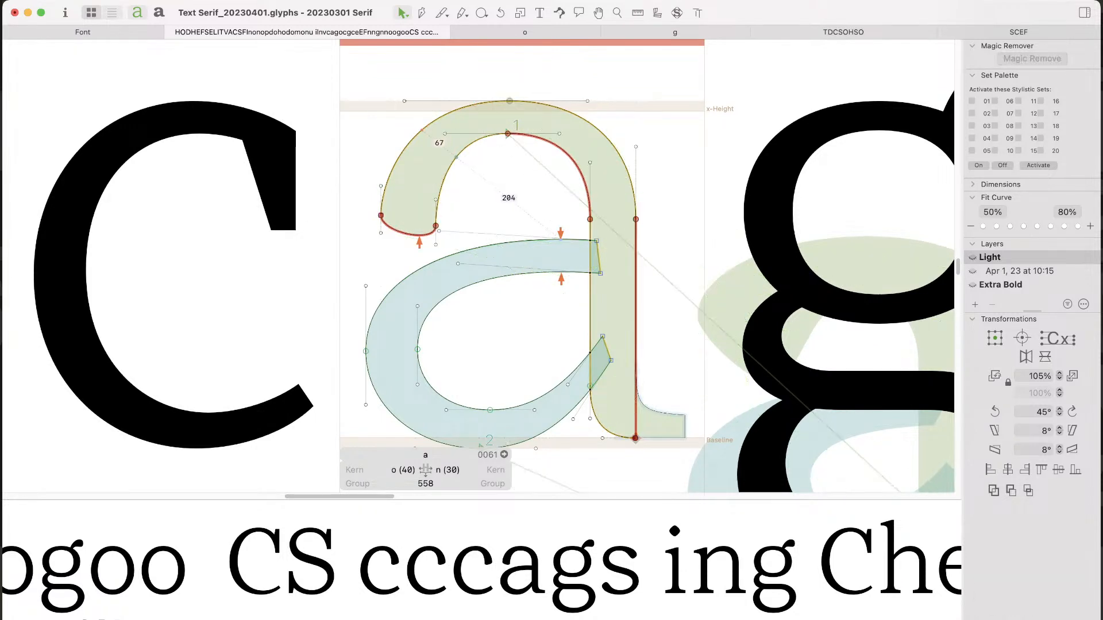
{"action": "key", "text": "super+a"}
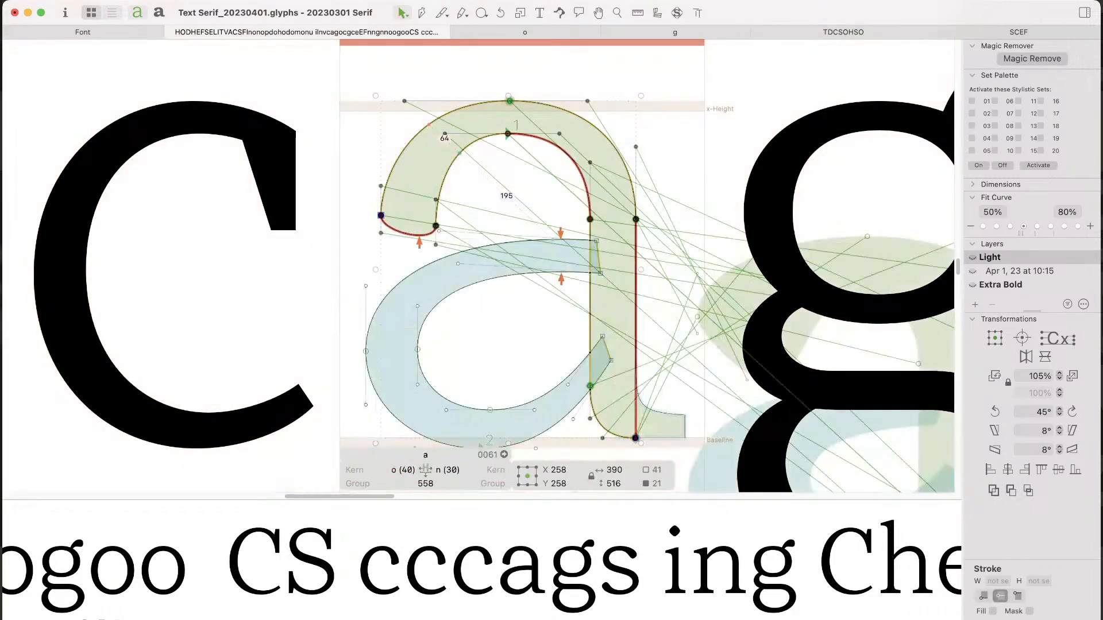
{"action": "key", "text": "Escape"}
Step: Raise the a's terminal nodes to Y 350.5
{"action": "left_click_drag", "start_coordinate": [363, 249], "coordinate": [450, 194]}
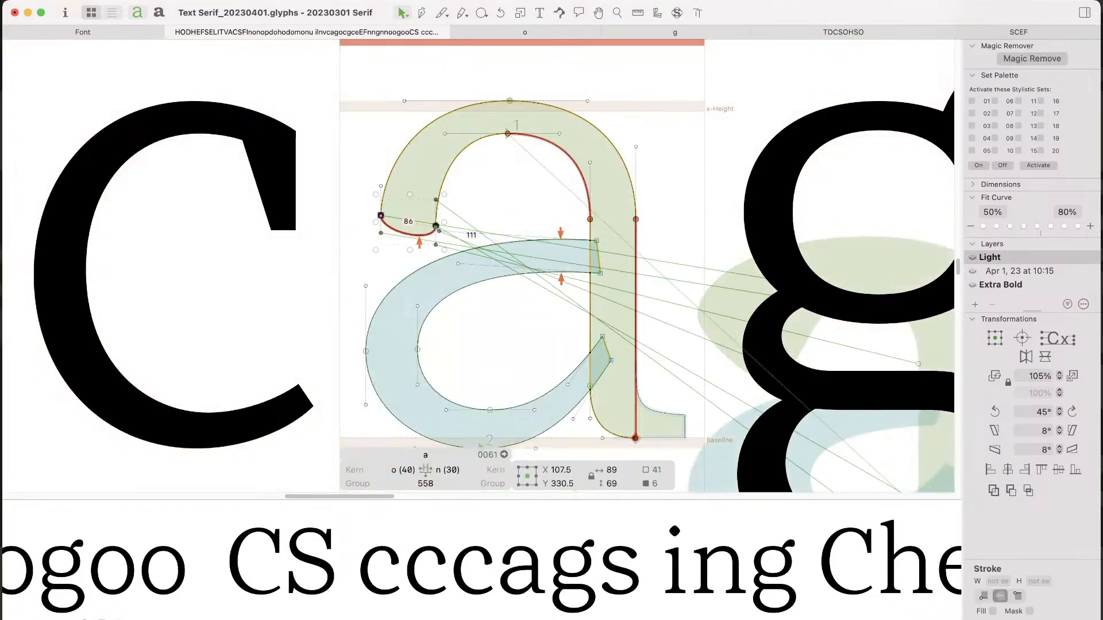
{"action": "left_click", "coordinate": [439, 231], "text": "shift"}
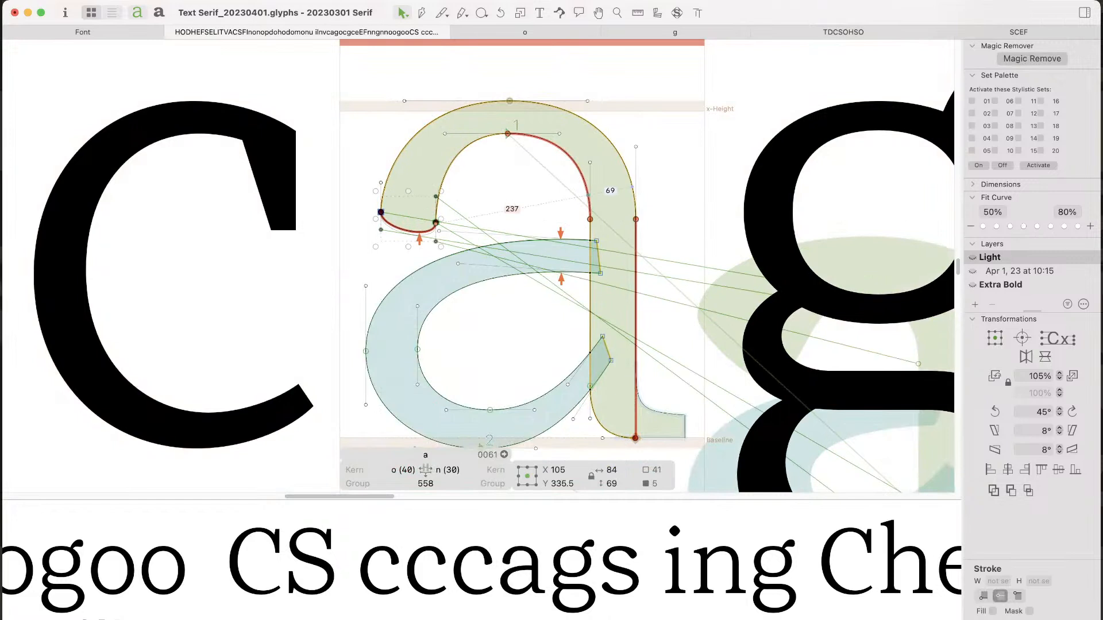
{"action": "key", "text": "shift+Up"}
{"action": "key", "text": "shift+Up"}
{"action": "key", "text": "shift+Up"}
{"action": "key", "text": "shift+Up"}
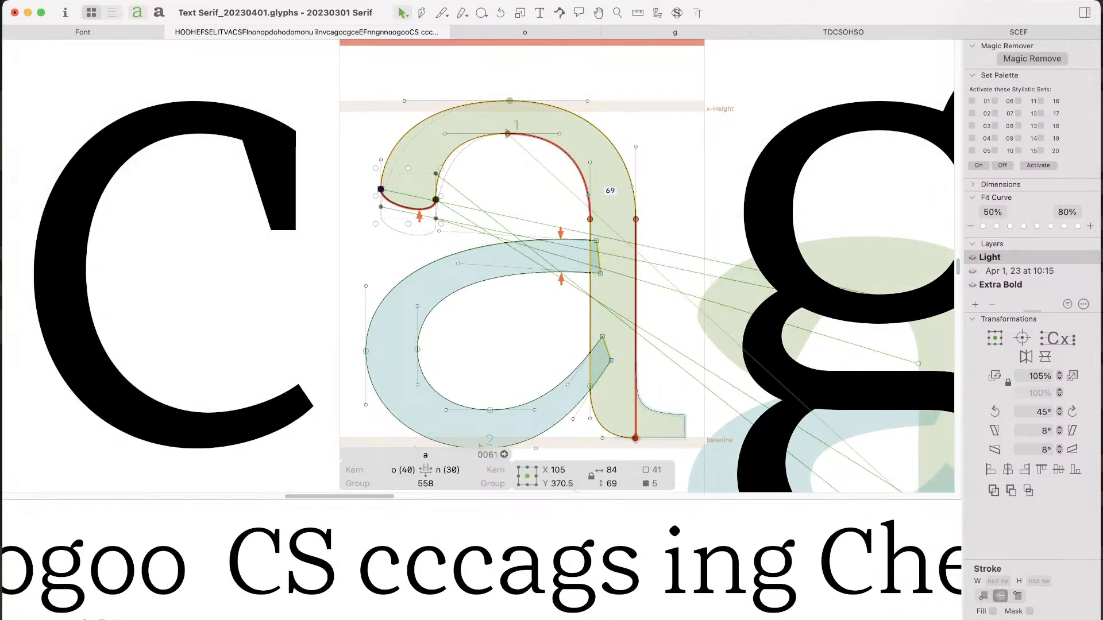
{"action": "key", "text": "shift+Down"}
{"action": "key", "text": "shift+Down"}
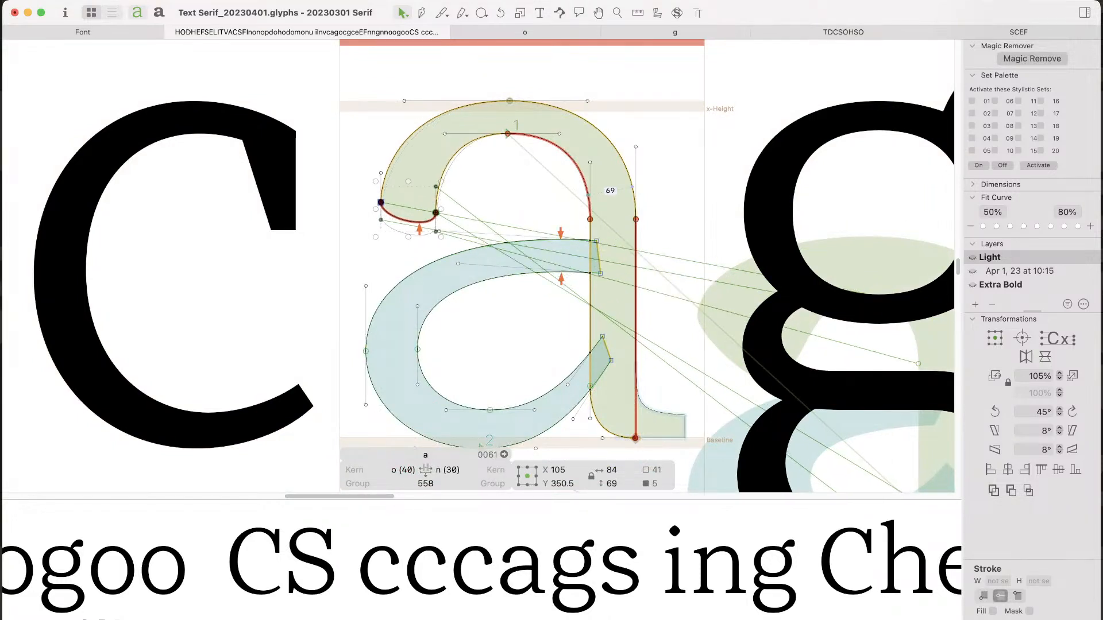
Step: Shift the left handles of the a's two top arch nodes 15 units right, shortening them
{"action": "key", "text": "super+space"}
{"action": "left_click_drag", "start_coordinate": [494, 83], "coordinate": [354, 300]}
{"action": "left_click", "coordinate": [354, 300]}
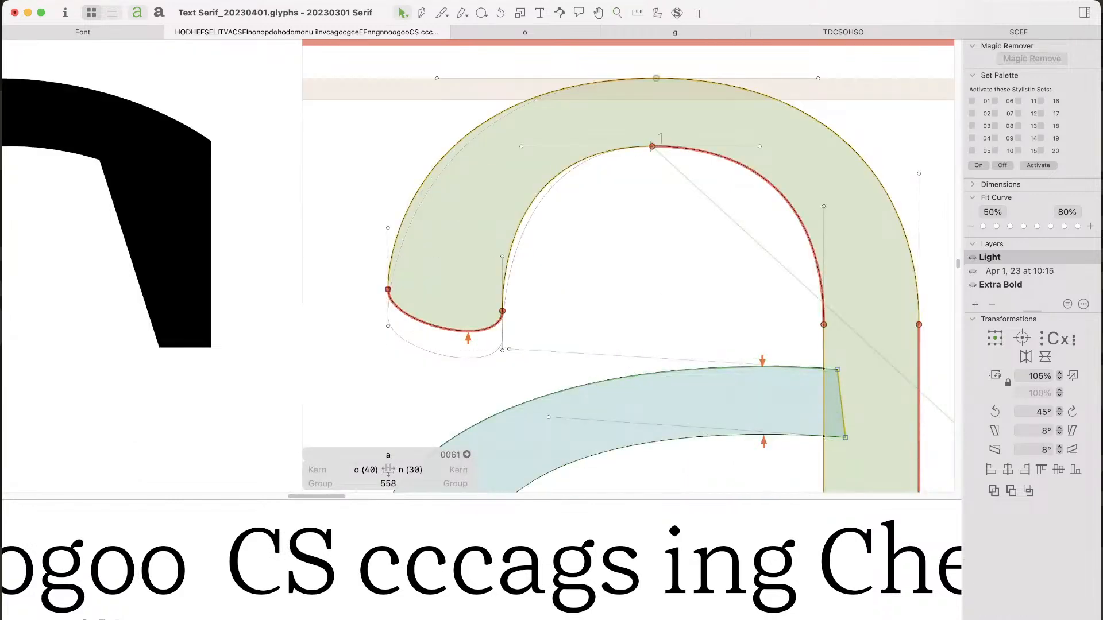
{"action": "left_click_drag", "start_coordinate": [413, 58], "coordinate": [534, 162]}
{"action": "key", "text": "Right"}
{"action": "key", "text": "Right"}
{"action": "key", "text": "Right"}
{"action": "key", "text": "Right"}
{"action": "key", "text": "Right"}
{"action": "key", "text": "Right"}
{"action": "key", "text": "Right"}
{"action": "key", "text": "Right"}
{"action": "key", "text": "Right"}
{"action": "key", "text": "Right"}
{"action": "key", "text": "Right"}
{"action": "key", "text": "Right"}
{"action": "key", "text": "Right"}
{"action": "key", "text": "Right"}
{"action": "key", "text": "Right"}
{"action": "key", "text": "Right"}
{"action": "key", "text": "Right"}
{"action": "key", "text": "Right"}
{"action": "key", "text": "Right"}
{"action": "key", "text": "Right"}
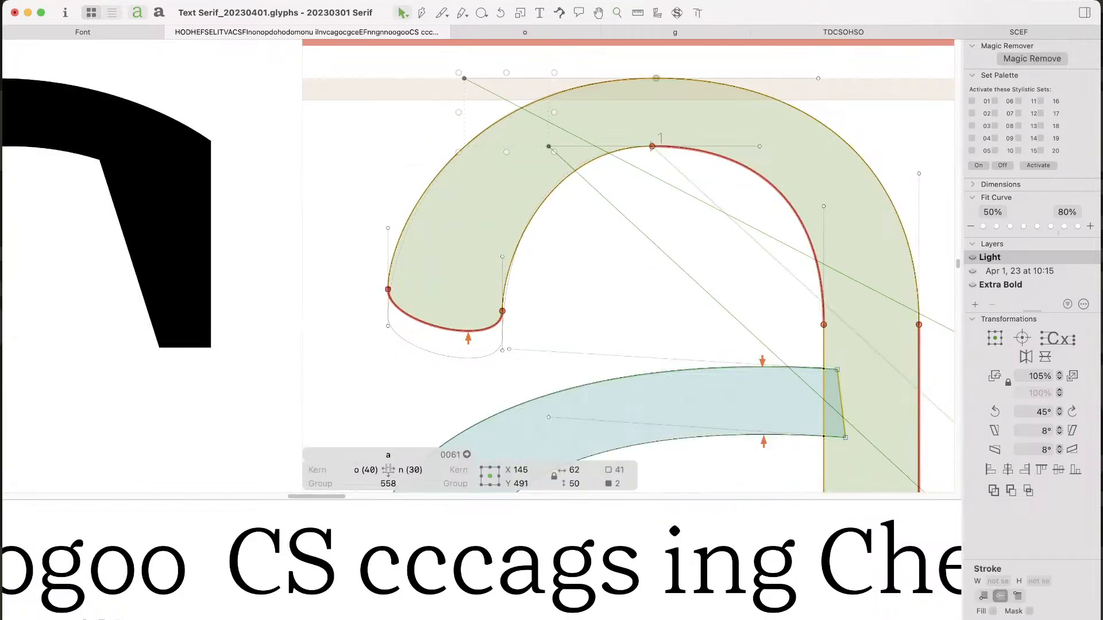
{"action": "key", "text": "Left"}
{"action": "key", "text": "Left"}
{"action": "key", "text": "Left"}
{"action": "key", "text": "Left"}
{"action": "key", "text": "Left"}
{"action": "left_click", "coordinate": [574, 241]}
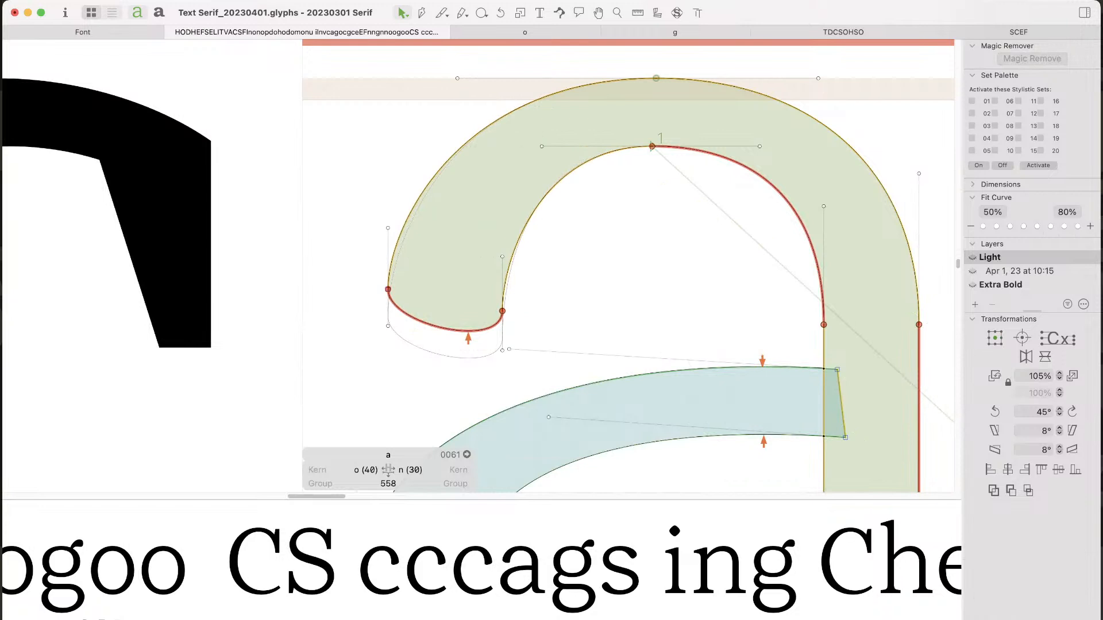
Step: Shift the a's two terminal end nodes 2 units right to X 107 and preview the result
{"action": "key", "text": "space"}
{"action": "left_click_drag", "start_coordinate": [574, 241], "coordinate": [571, 237]}
{"action": "left_click_drag", "start_coordinate": [362, 270], "coordinate": [526, 336]}
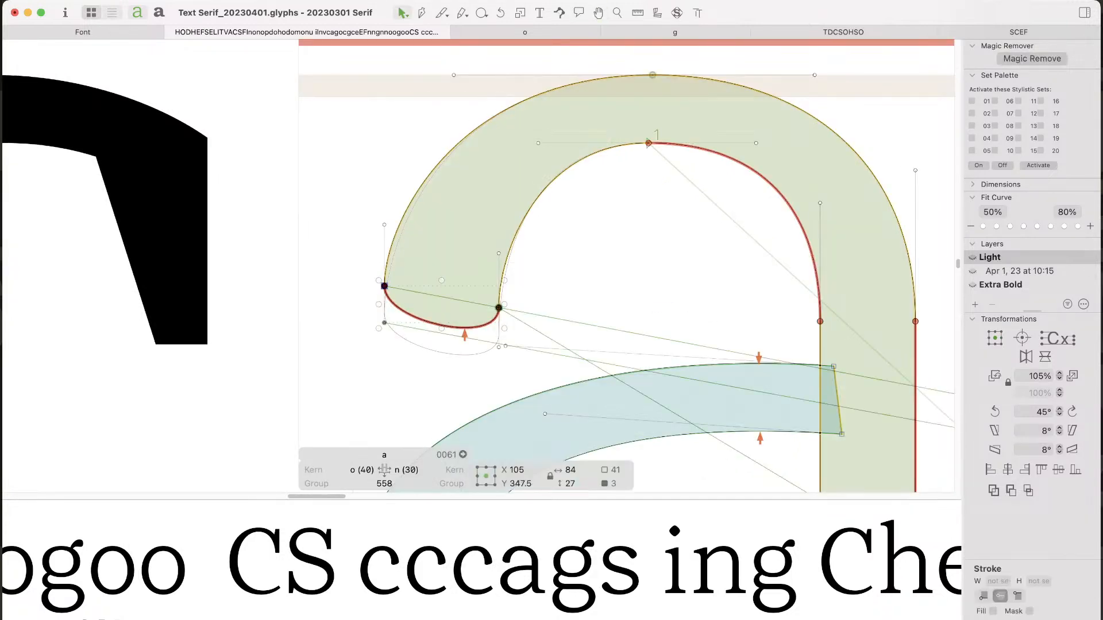
{"action": "key", "text": "Right"}
{"action": "key", "text": "Right"}
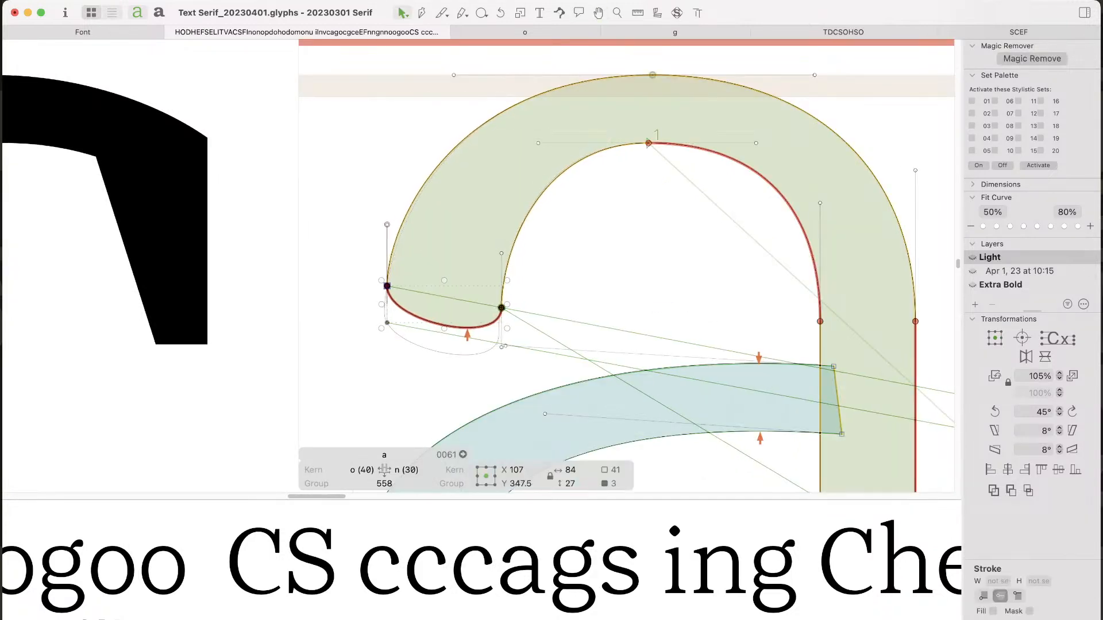
{"action": "key", "text": "space"}
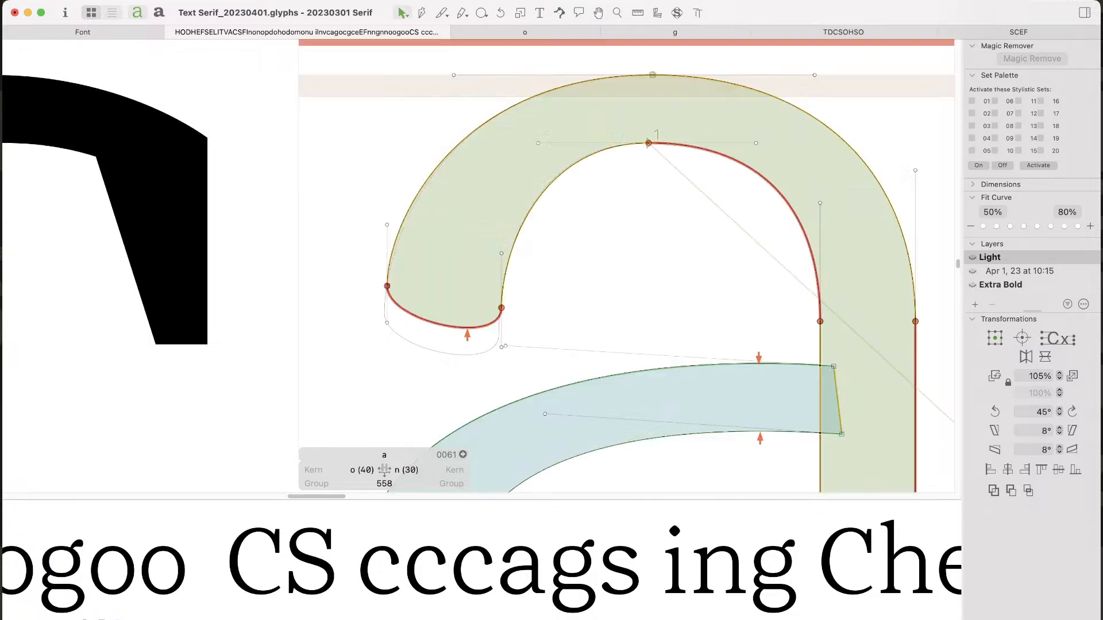
{"action": "key", "text": "super+space"}
{"action": "left_click", "coordinate": [486, 361], "text": "super"}
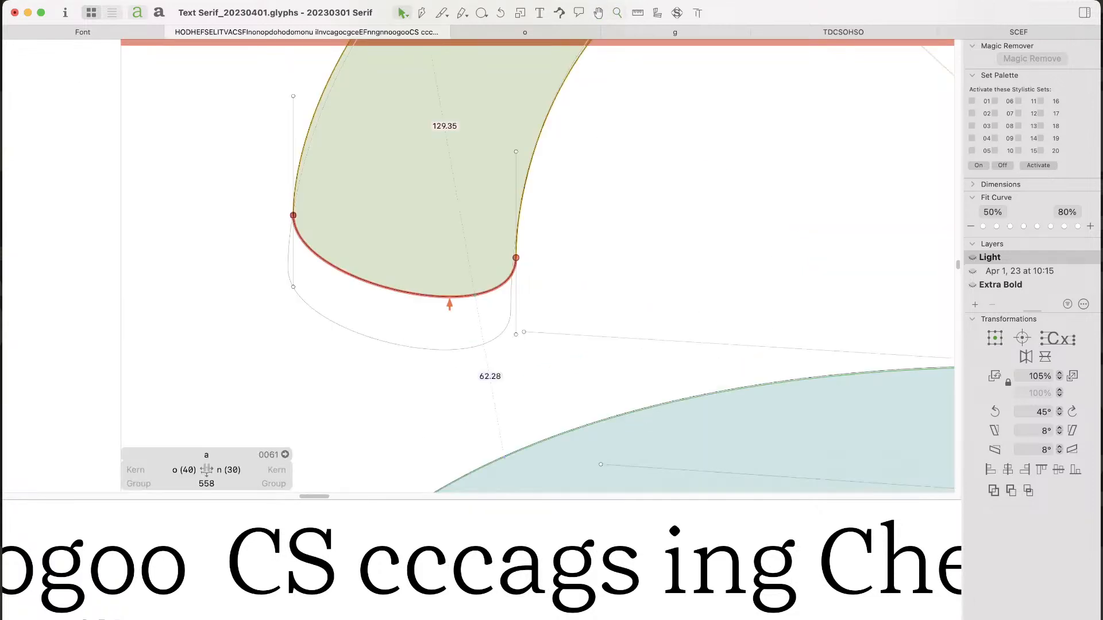
{"action": "left_click", "coordinate": [516, 334]}
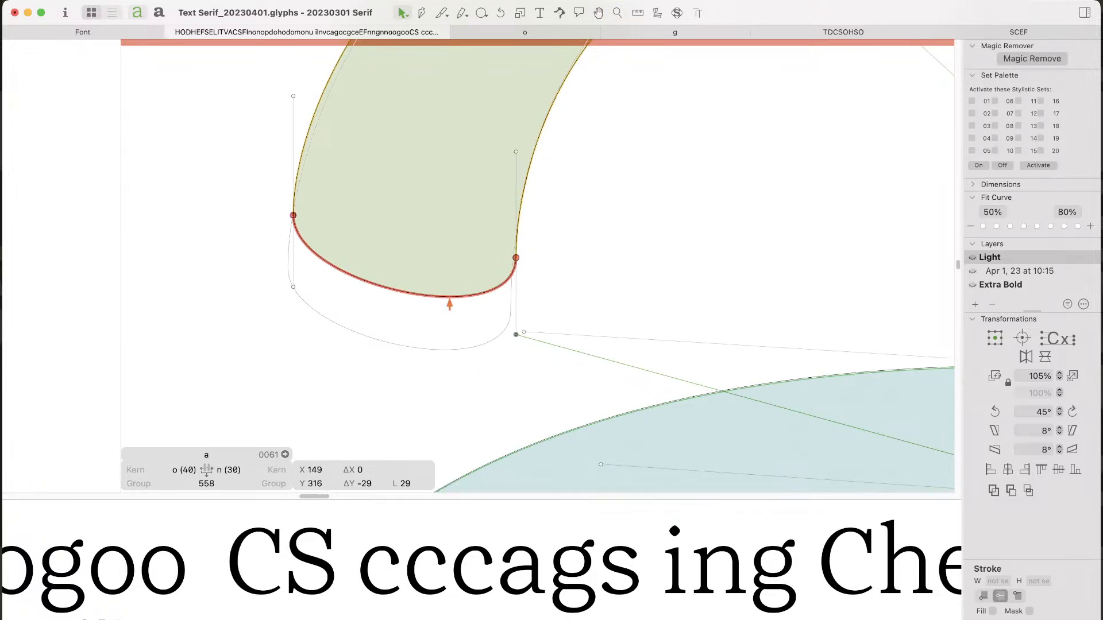
Step: Insert another c just before the a in the text and switch it to its Light master layer
{"action": "type", "text": "tc"}
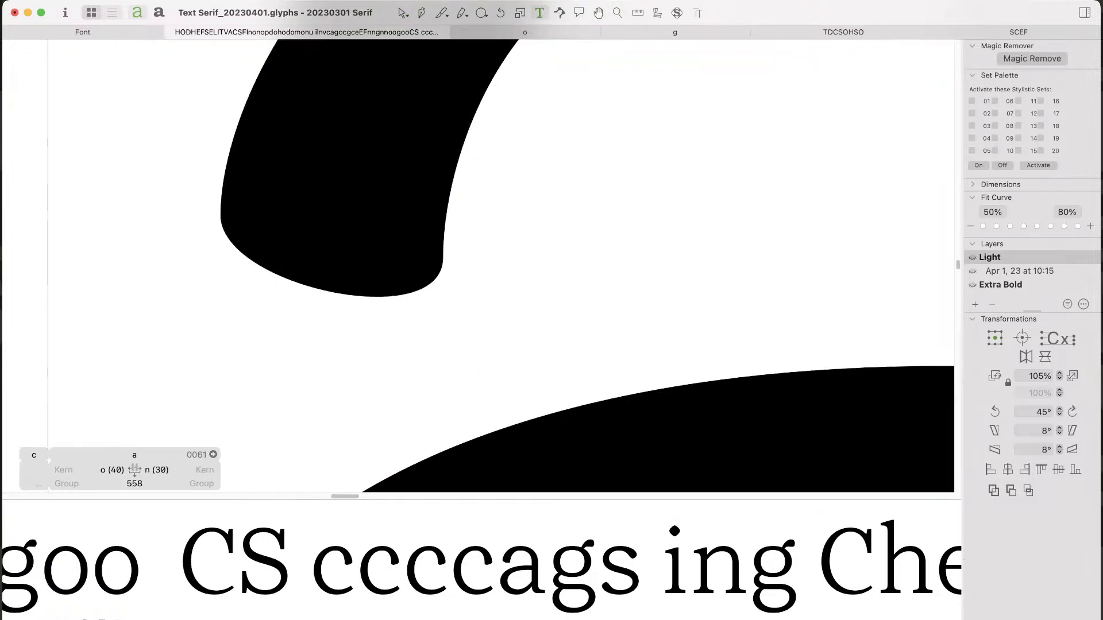
{"action": "key", "text": "Escape"}
{"action": "key", "text": "space"}
{"action": "left_click_drag", "start_coordinate": [253, 336], "coordinate": [759, 345]}
{"action": "key", "text": "super+minus"}
{"action": "key", "text": "super+minus"}
{"action": "key", "text": "super+minus"}
{"action": "key", "text": "super+minus"}
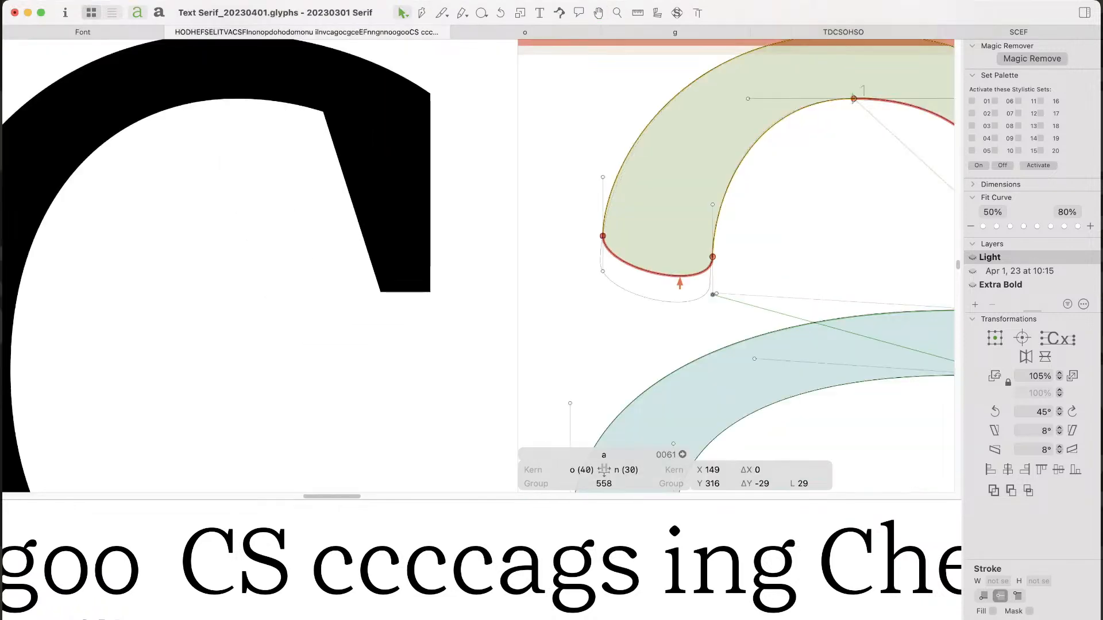
{"action": "left_click", "coordinate": [687, 235]}
{"action": "double_click", "coordinate": [423, 224]}
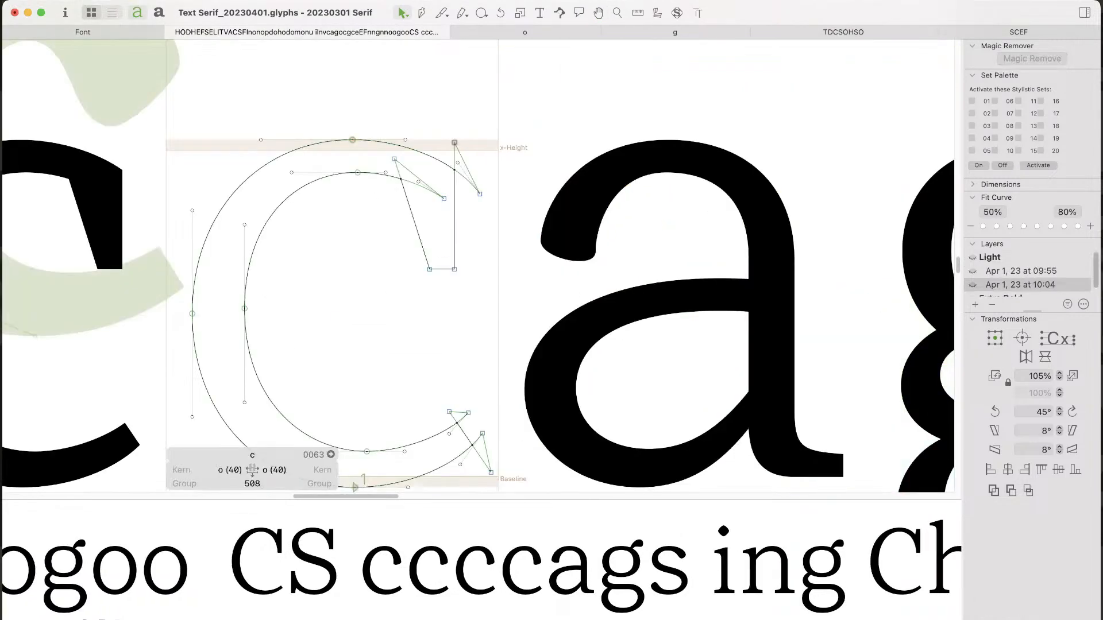
{"action": "left_click", "coordinate": [990, 257]}
Step: Lengthen the left handle of the a's inner top arch node to X 156
{"action": "key", "text": "super+space"}
{"action": "double_click", "coordinate": [574, 255]}
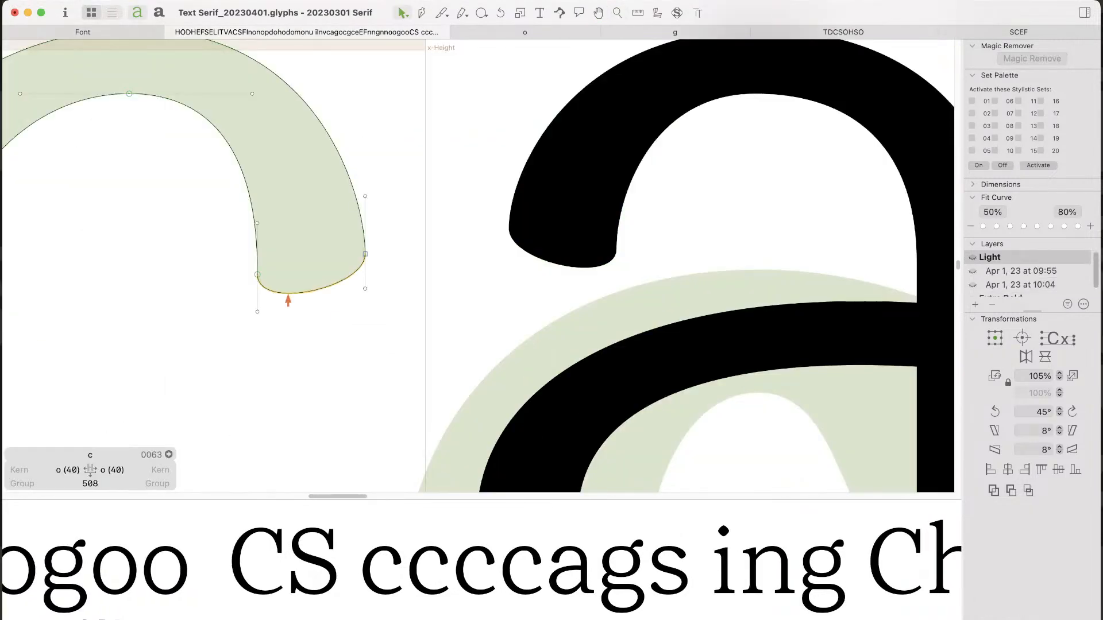
{"action": "key", "text": "space"}
{"action": "double_click", "coordinate": [570, 255]}
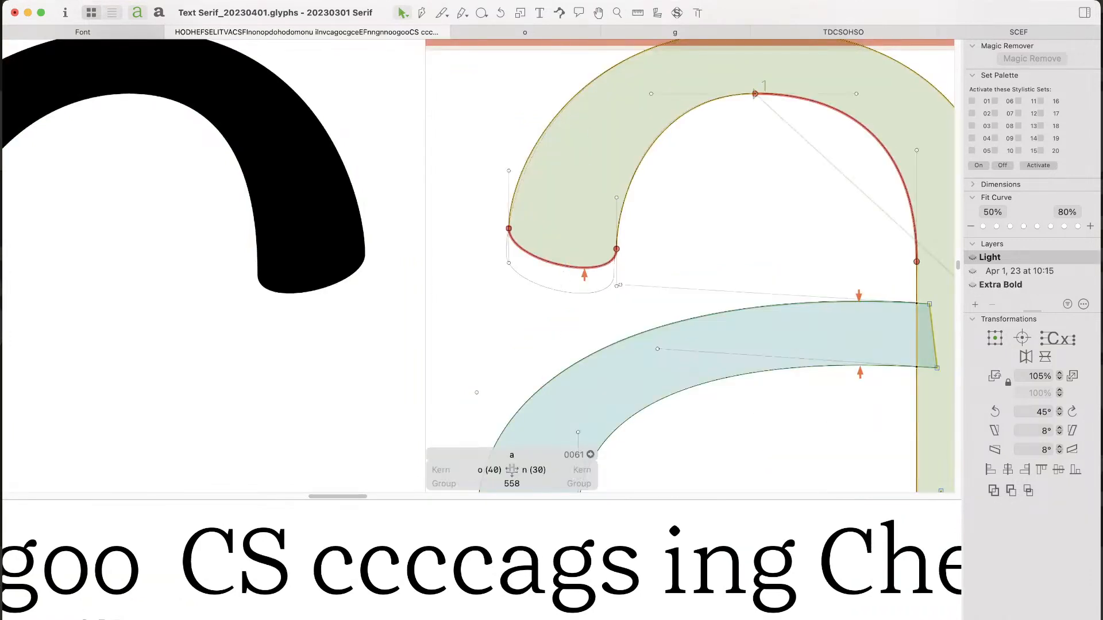
{"action": "key", "text": "space"}
{"action": "left_click_drag", "start_coordinate": [574, 256], "coordinate": [558, 284]}
{"action": "left_click", "coordinate": [636, 122]}
{"action": "key", "text": "space"}
{"action": "key", "text": "shift+Right"}
{"action": "key", "text": "shift+Right"}
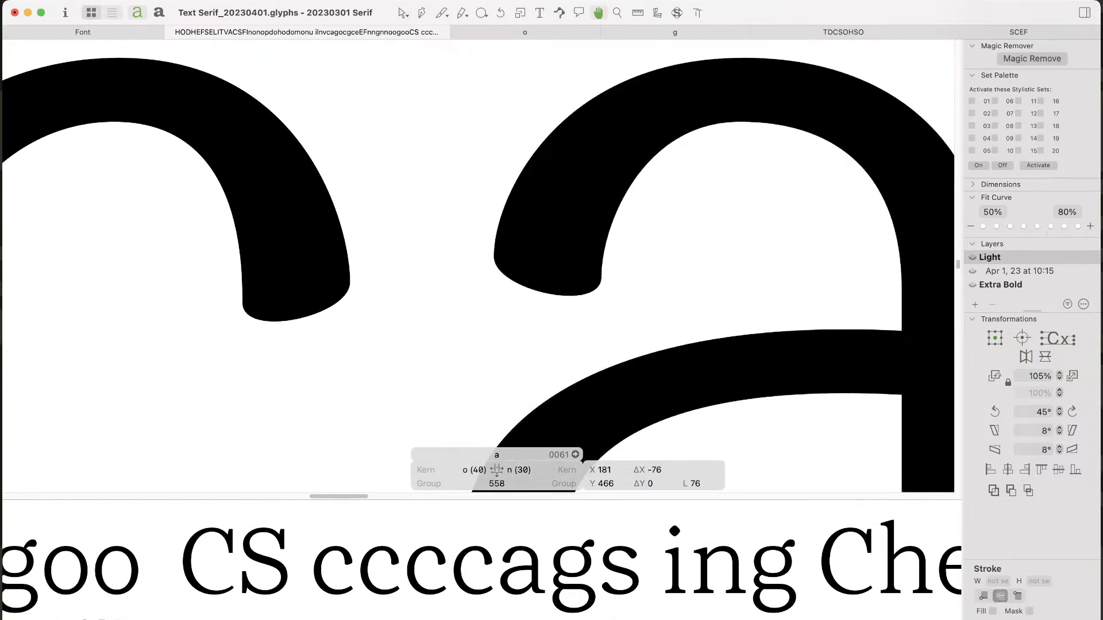
{"action": "key", "text": "shift+Left"}
{"action": "key", "text": "shift+Left"}
{"action": "key", "text": "shift+Left"}
{"action": "key", "text": "shift+Left"}
{"action": "key", "text": "shift+Left"}
{"action": "key", "text": "Left"}
{"action": "key", "text": "Left"}
{"action": "key", "text": "Left"}
{"action": "key", "text": "Left"}
{"action": "key", "text": "Left"}
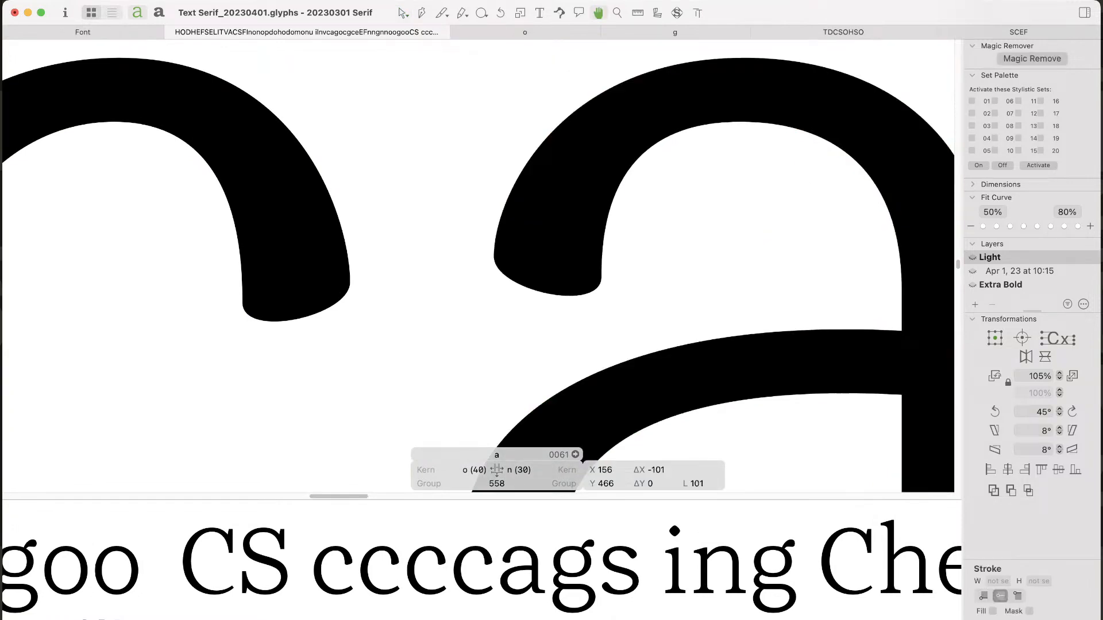
Step: Lengthen the left handle of the a's outer top arch node to X 94 and preview the shape
{"action": "left_click", "coordinate": [661, 190]}
{"action": "key", "text": "space"}
{"action": "left_click_drag", "start_coordinate": [661, 190], "coordinate": [652, 225]}
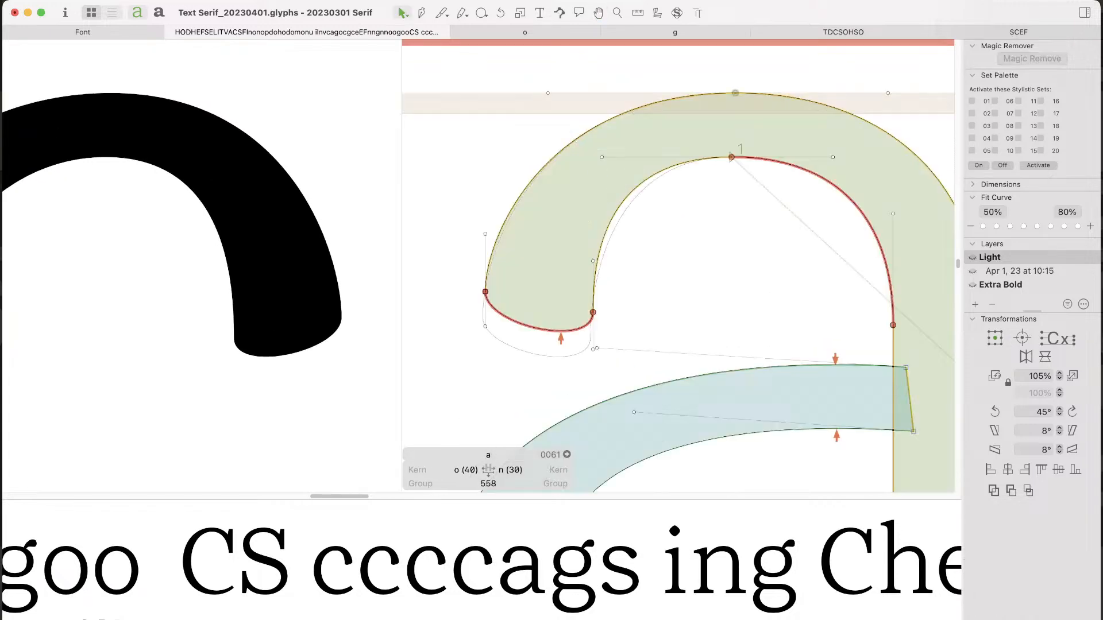
{"action": "key", "text": "space"}
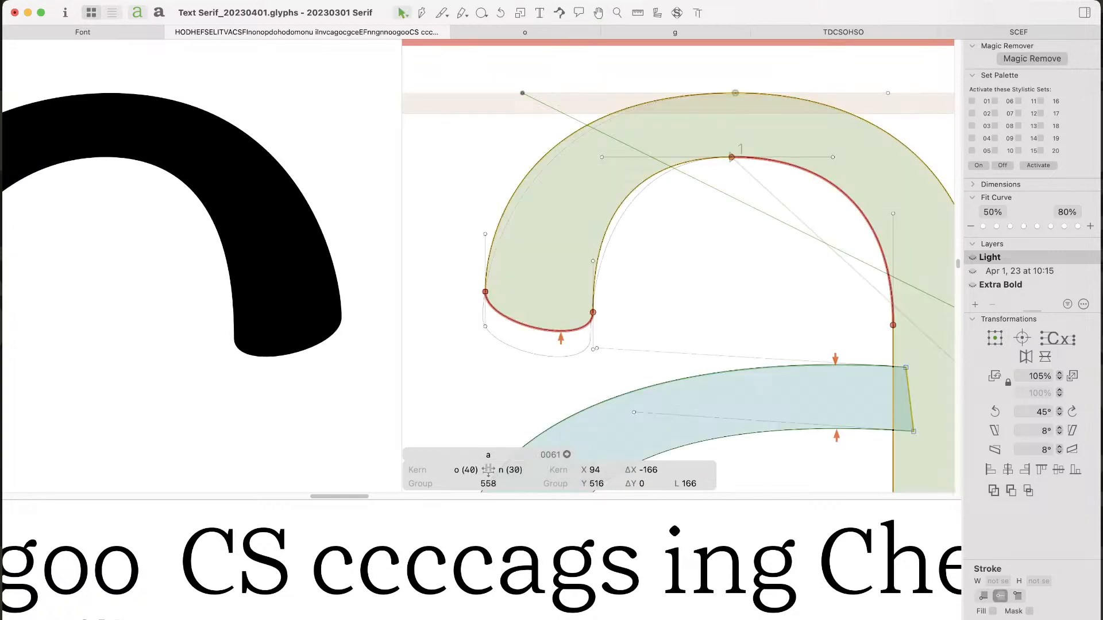
{"action": "key", "text": "space"}
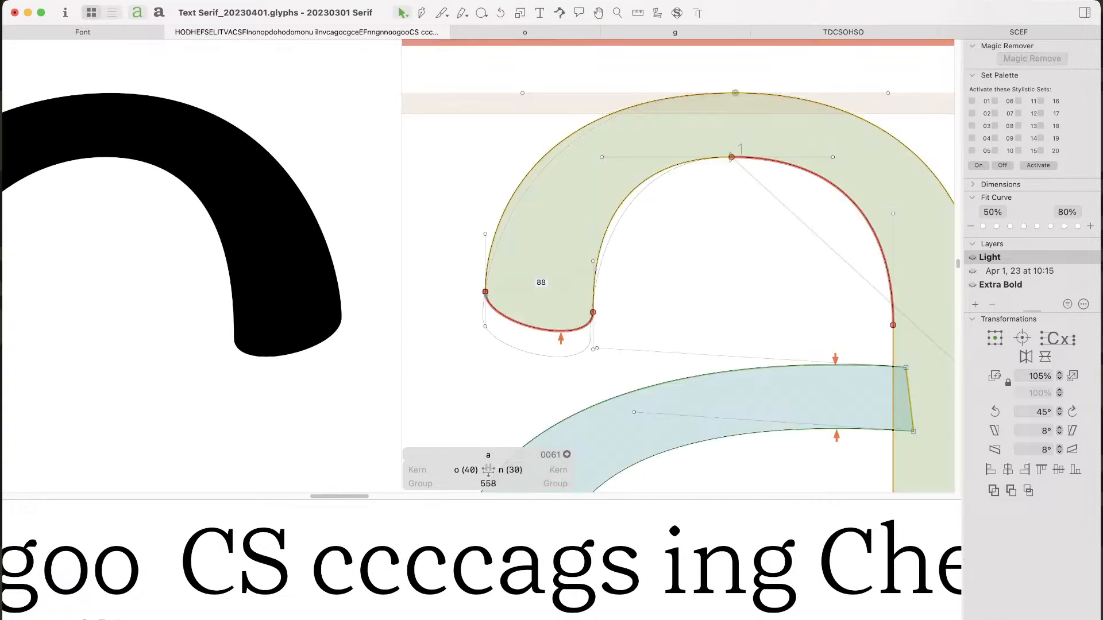
Step: Lower the outer end node of the a's terminal together with its lower handle to Y 342.5
{"action": "left_click", "coordinate": [485, 292]}
{"action": "key", "text": "space"}
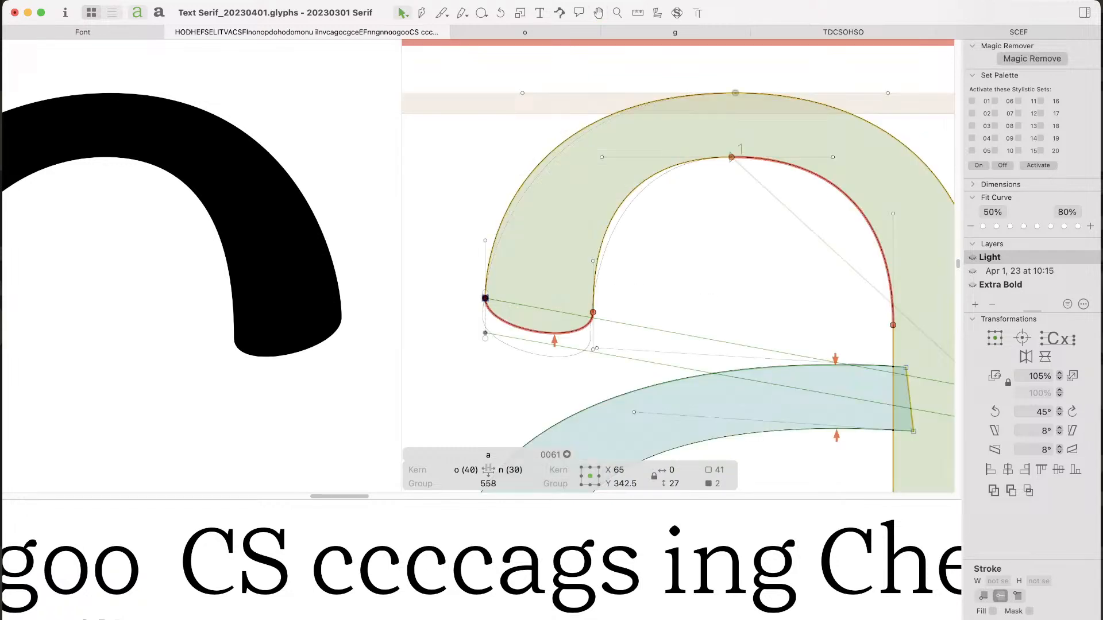
{"action": "left_click", "coordinate": [626, 293]}
Step: Shift the inner end node of the a's terminal 5 units right to X 154 and preview it beside the neighbouring letters
{"action": "left_click", "coordinate": [593, 312]}
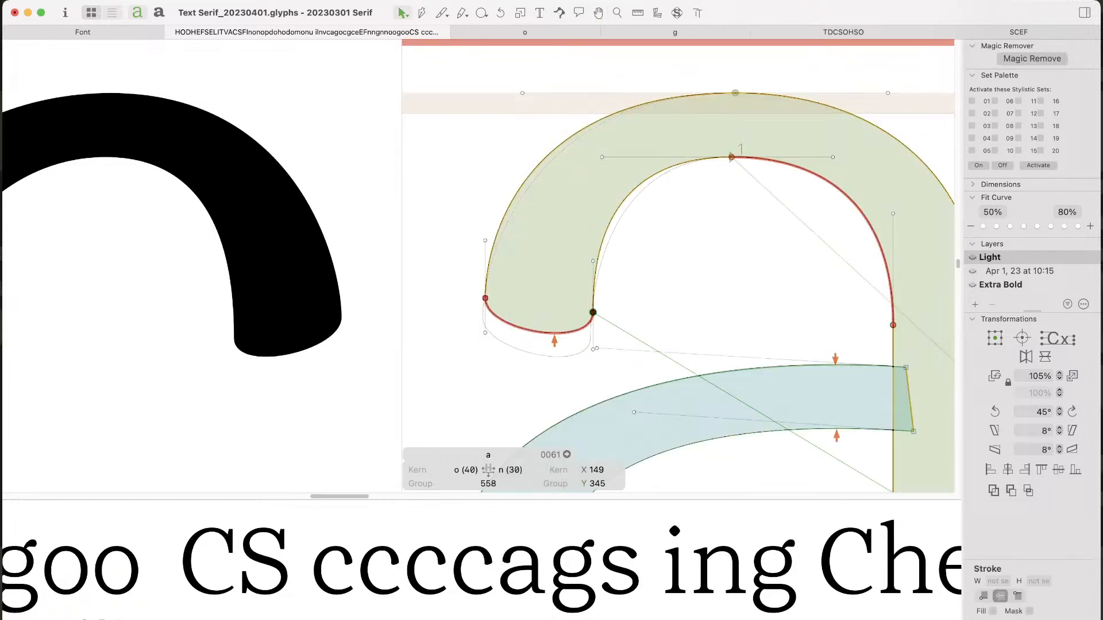
{"action": "key", "text": "Right"}
{"action": "key", "text": "Right"}
{"action": "key", "text": "Right"}
{"action": "key", "text": "Right"}
{"action": "key", "text": "Right"}
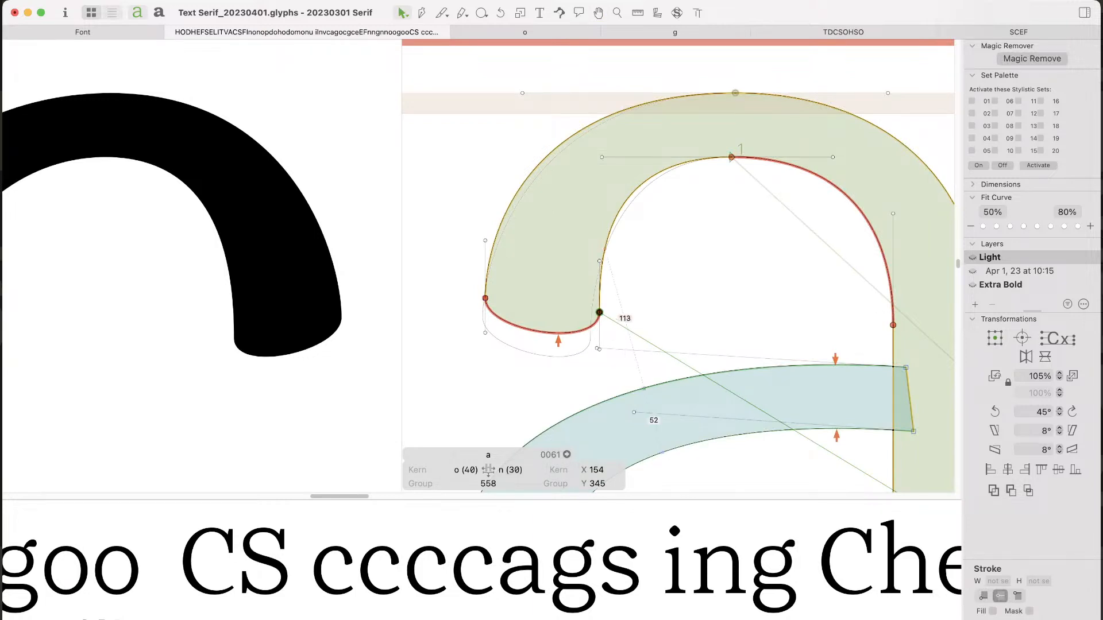
{"action": "key", "text": "space"}
{"action": "scroll", "coordinate": [472, 249], "scroll_direction": "down", "scroll_amount": 6}
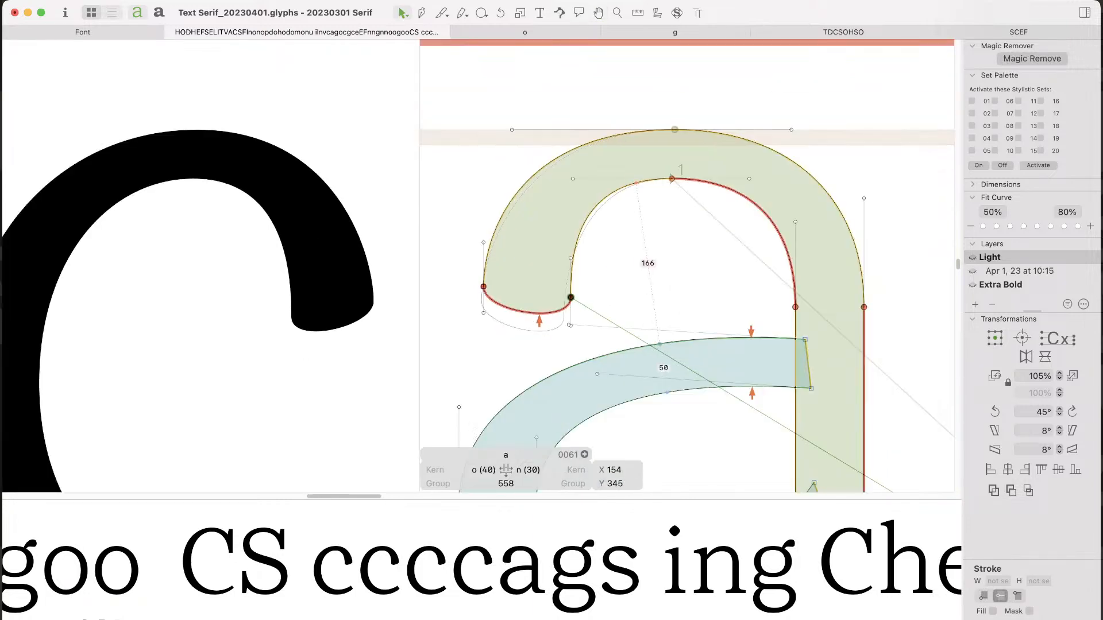
{"action": "key", "text": "space"}
{"action": "scroll", "coordinate": [472, 249], "scroll_direction": "right", "scroll_amount": 2}
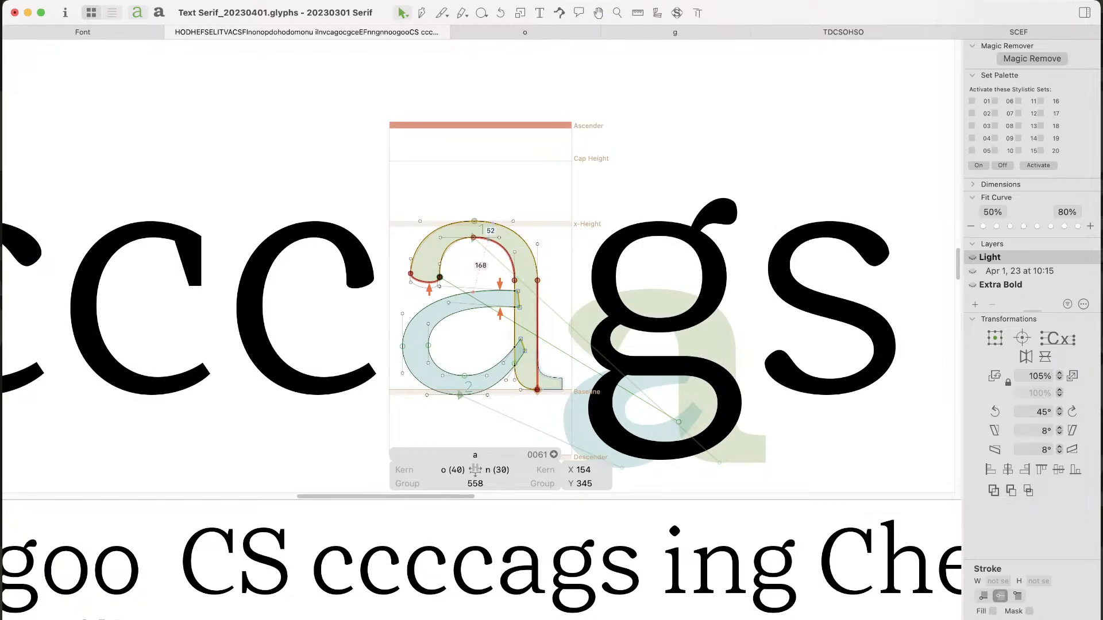
Step: Try shifting the upper handles of the a's two terminal nodes 5 units right to X 114.5
{"action": "key", "text": "z"}
{"action": "left_click_drag", "start_coordinate": [356, 180], "coordinate": [506, 350]}
{"action": "left_click", "coordinate": [540, 247]}
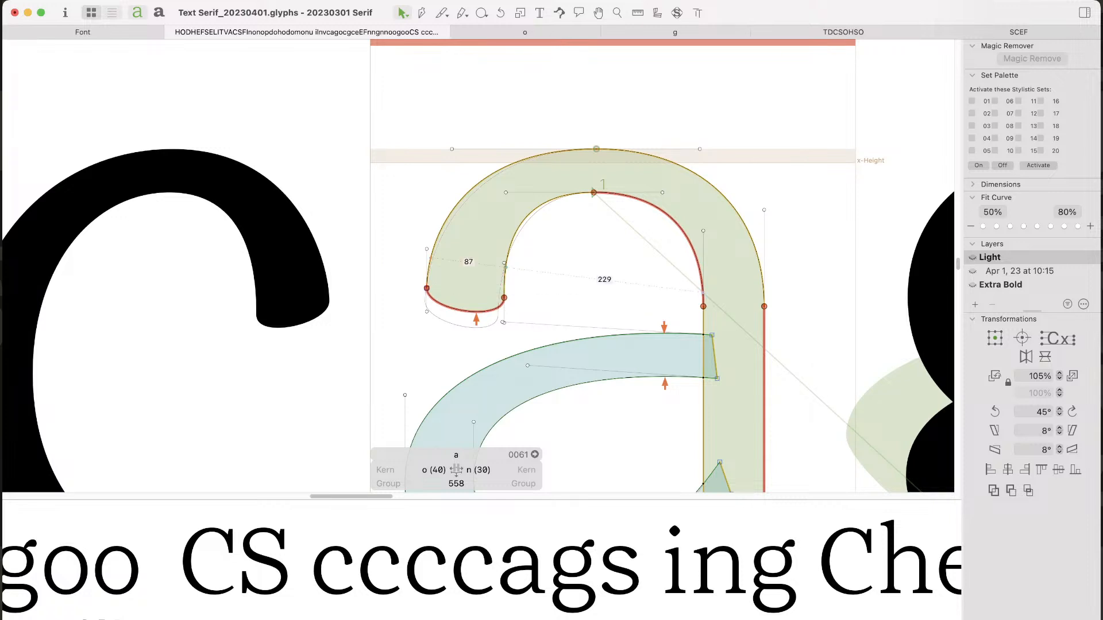
{"action": "left_click_drag", "start_coordinate": [415, 239], "coordinate": [519, 271]}
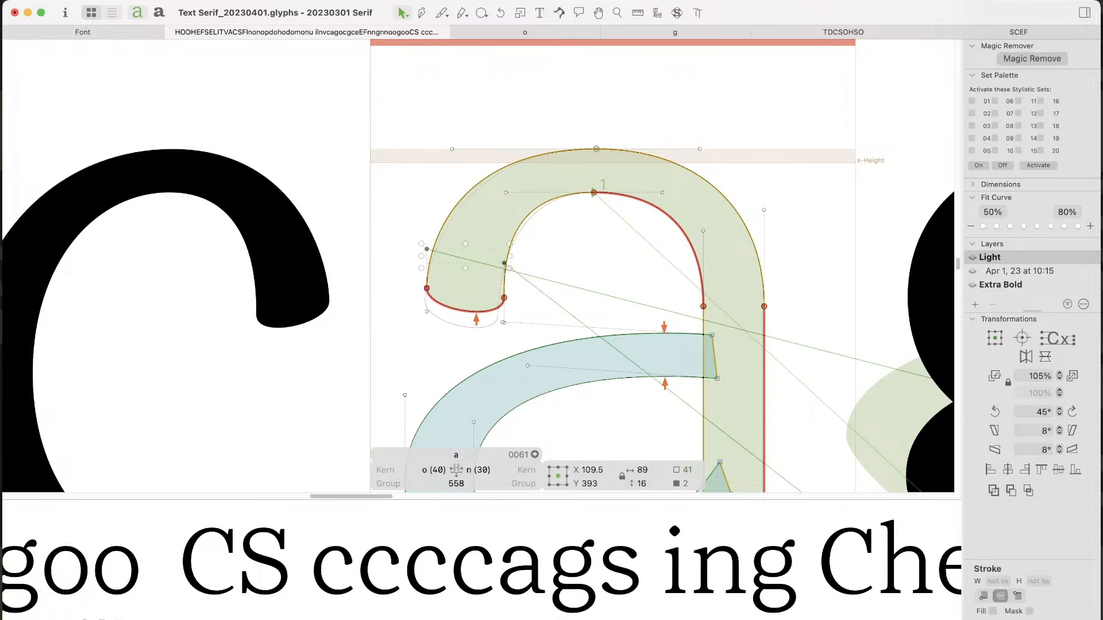
{"action": "key", "text": "space"}
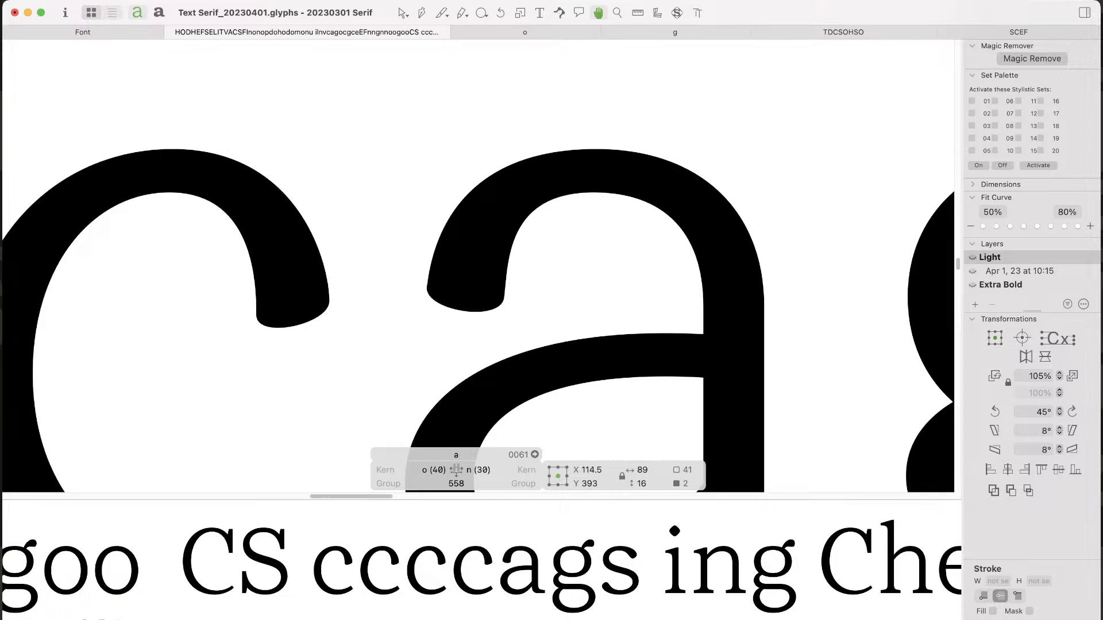
Step: Shift the left handles of the a's two top arch nodes 10 units right, shortening them
{"action": "left_click_drag", "start_coordinate": [437, 136], "coordinate": [535, 208]}
{"action": "key", "text": "Right"}
{"action": "key", "text": "Right"}
{"action": "key", "text": "Right"}
{"action": "key", "text": "Right"}
{"action": "key", "text": "Right"}
{"action": "key", "text": "Right"}
{"action": "key", "text": "Right"}
{"action": "key", "text": "Right"}
{"action": "key", "text": "Right"}
{"action": "key", "text": "Right"}
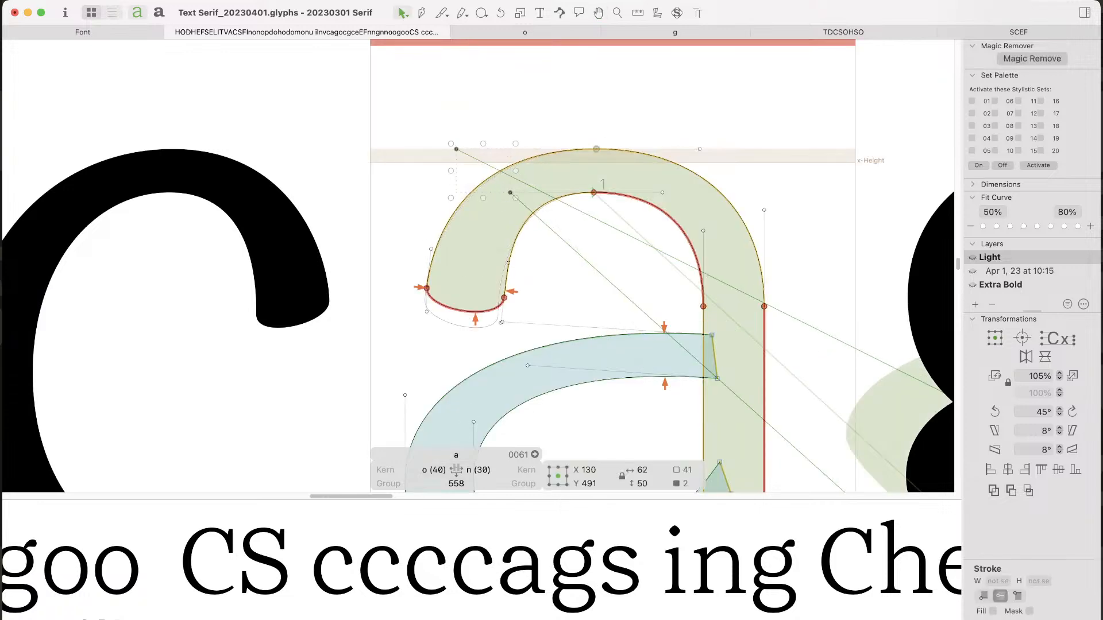
{"action": "key", "text": "Escape"}
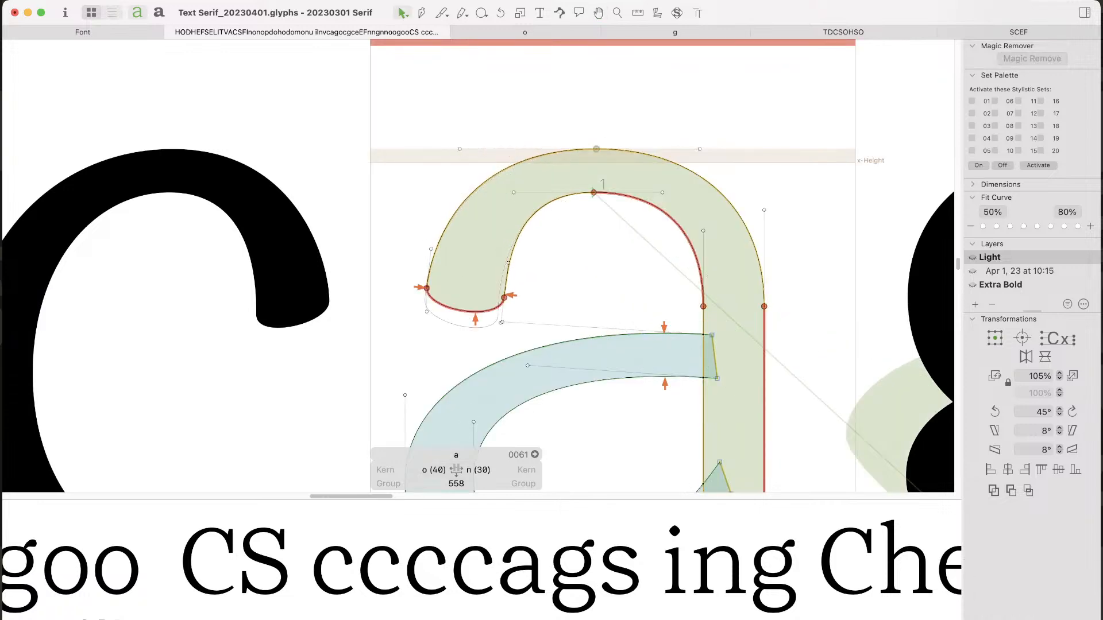
Step: Try shifting the upper handles of the c's two terminal nodes 5 units left to X 414 and preview
{"action": "key", "text": "space"}
{"action": "double_click", "coordinate": [292, 281]}
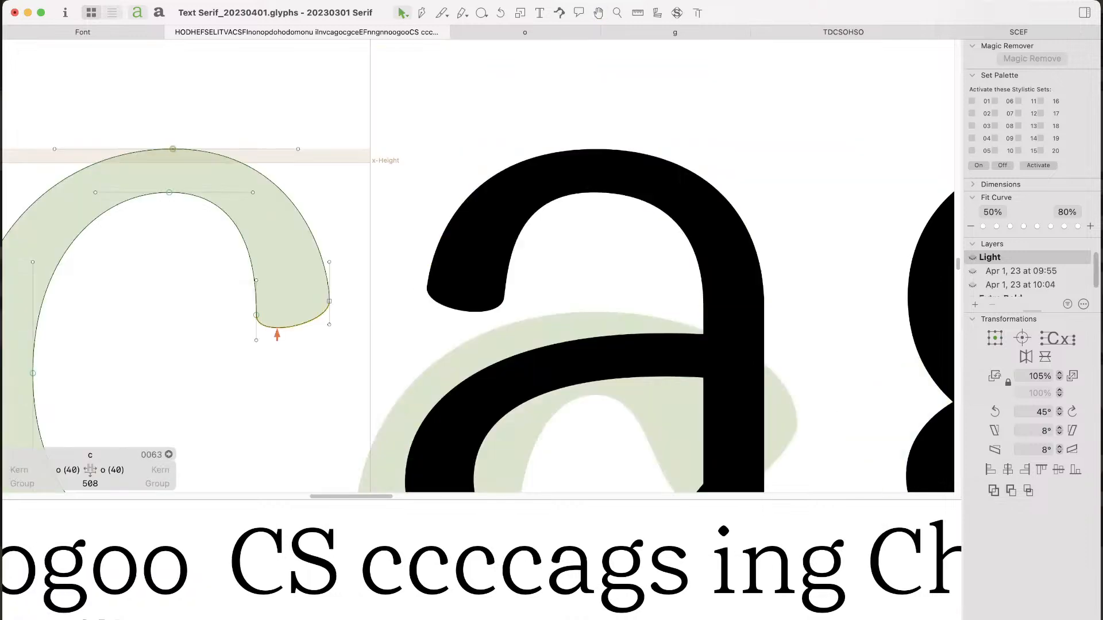
{"action": "left_click_drag", "start_coordinate": [232, 244], "coordinate": [350, 291]}
{"action": "key", "text": "Left"}
{"action": "key", "text": "Left"}
{"action": "key", "text": "Left"}
{"action": "key", "text": "Left"}
{"action": "key", "text": "Left"}
{"action": "key", "text": "space"}
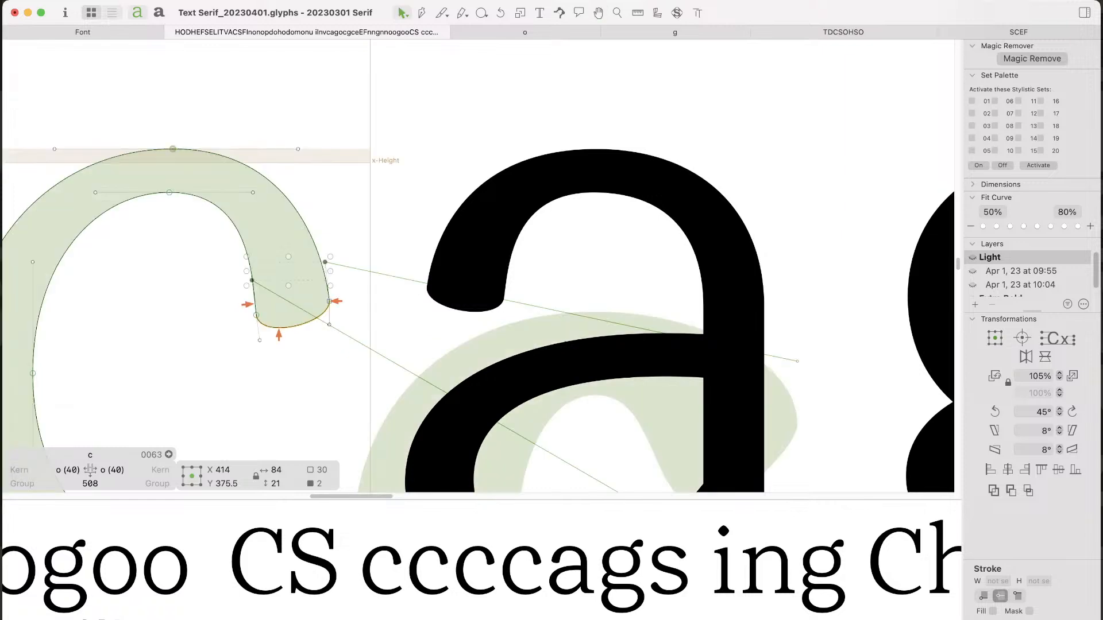
Step: Shift the right handles of the c's two top arch nodes 5 units right to X 404, lengthening them
{"action": "key", "text": "space"}
{"action": "left_click_drag", "start_coordinate": [247, 282], "coordinate": [375, 251]}
{"action": "key", "text": "Right"}
{"action": "key", "text": "Right"}
{"action": "key", "text": "Right"}
{"action": "key", "text": "Right"}
{"action": "left_click_drag", "start_coordinate": [446, 101], "coordinate": [356, 189]}
{"action": "key", "text": "space"}
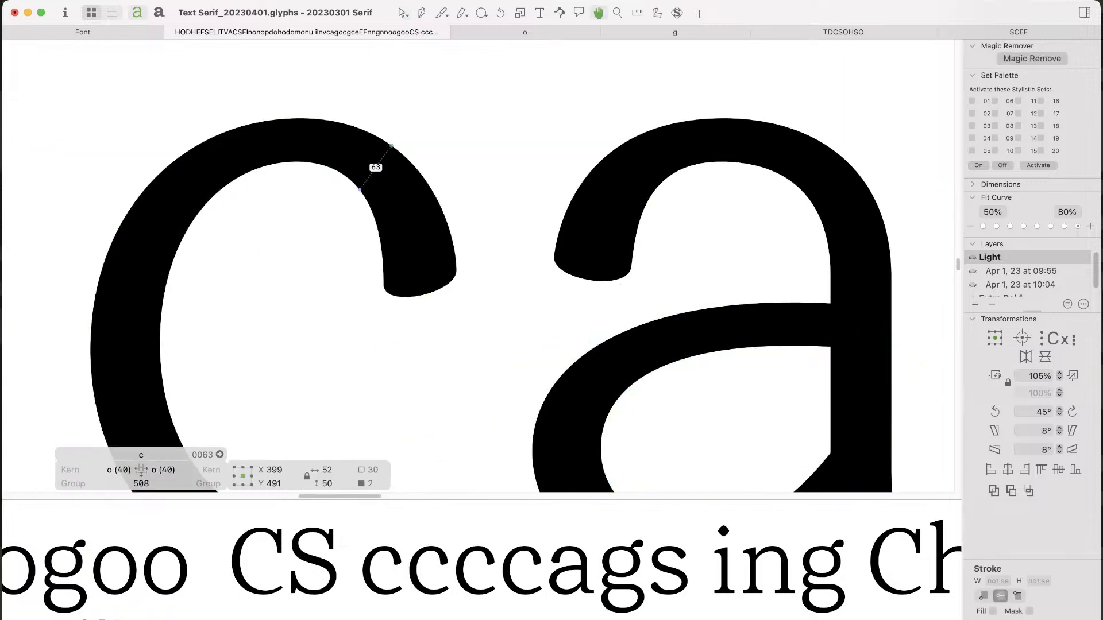
{"action": "key", "text": "Right"}
{"action": "key", "text": "Right"}
{"action": "key", "text": "Right"}
{"action": "key", "text": "Right"}
{"action": "key", "text": "Right"}
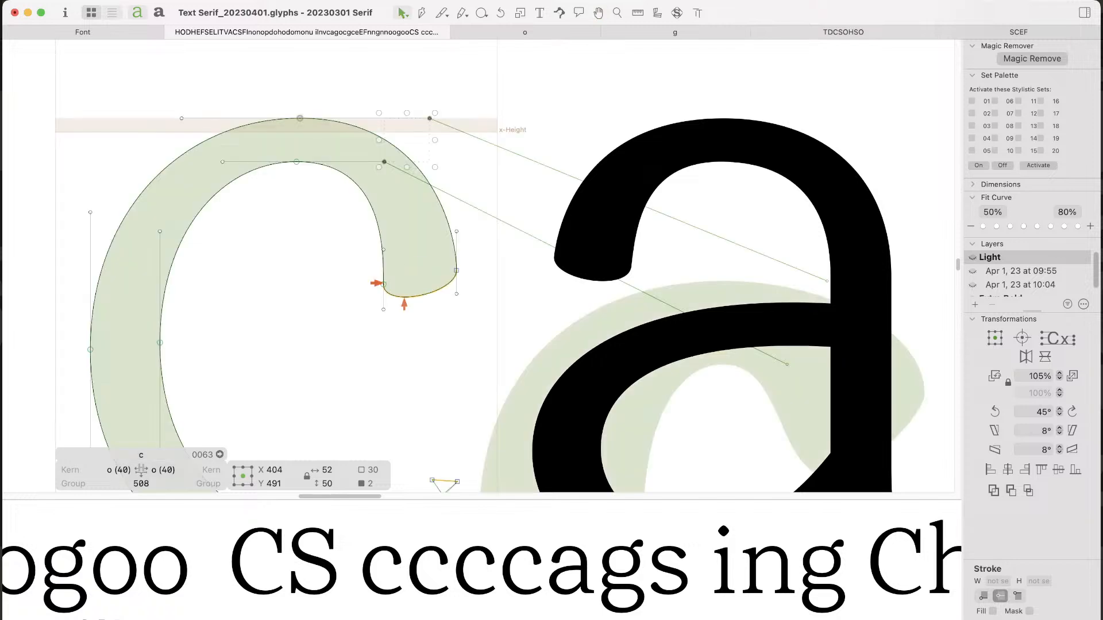
Step: Return the upper terminal handles of the c to X 419 and those of the a to X 109.5
{"action": "left_click_drag", "start_coordinate": [368, 260], "coordinate": [472, 221]}
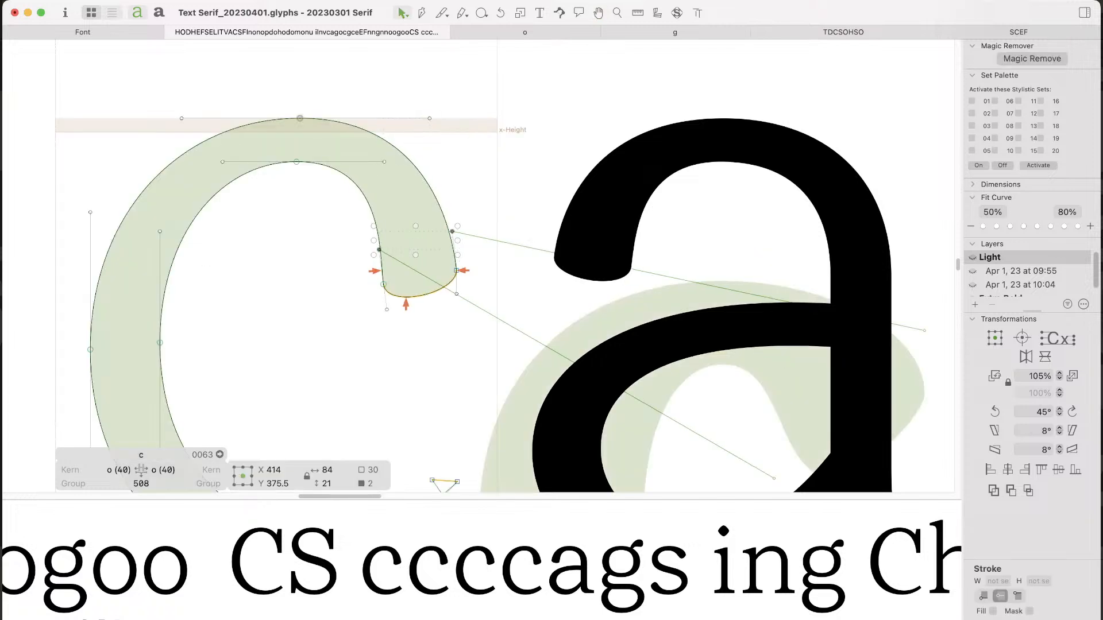
{"action": "key", "text": "space"}
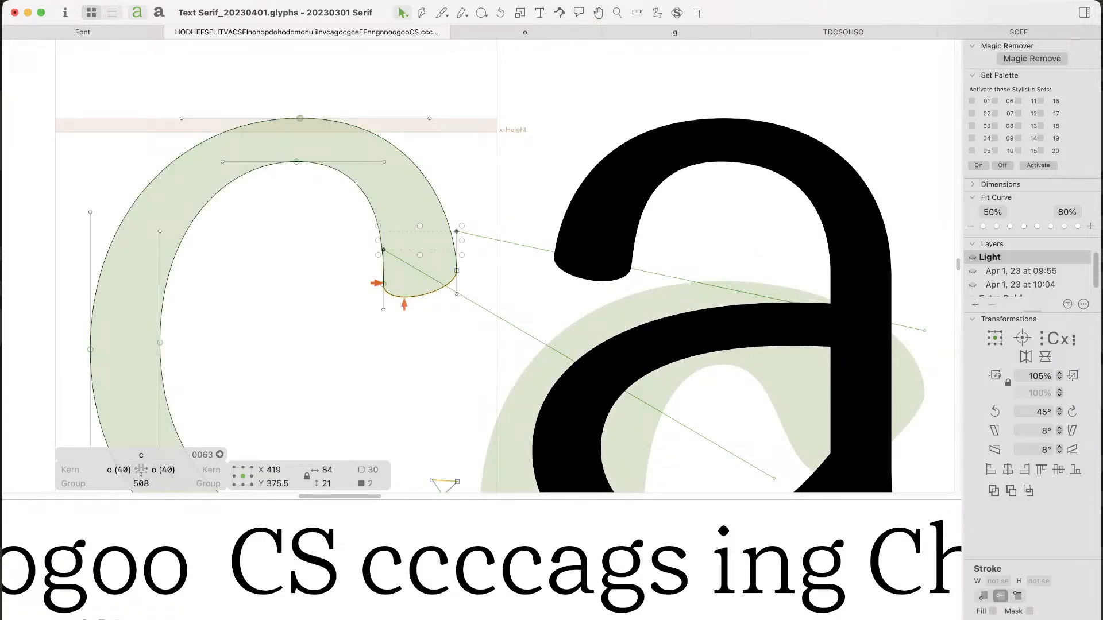
{"action": "double_click", "coordinate": [518, 371]}
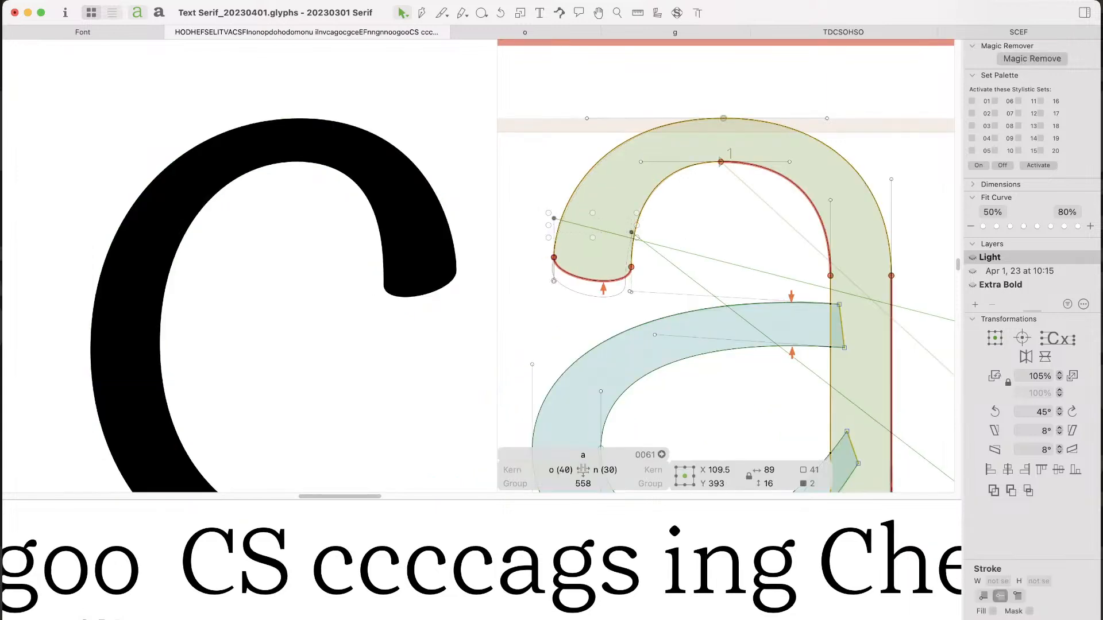
{"action": "key", "text": "space"}
Step: Shift the a's inner terminal end node, its handles and the inner arch's left handle 10 units left to X 148.5
{"action": "scroll", "coordinate": [477, 264], "scroll_direction": "right", "scroll_amount": 8}
{"action": "scroll", "coordinate": [477, 264], "scroll_direction": "down", "scroll_amount": 3}
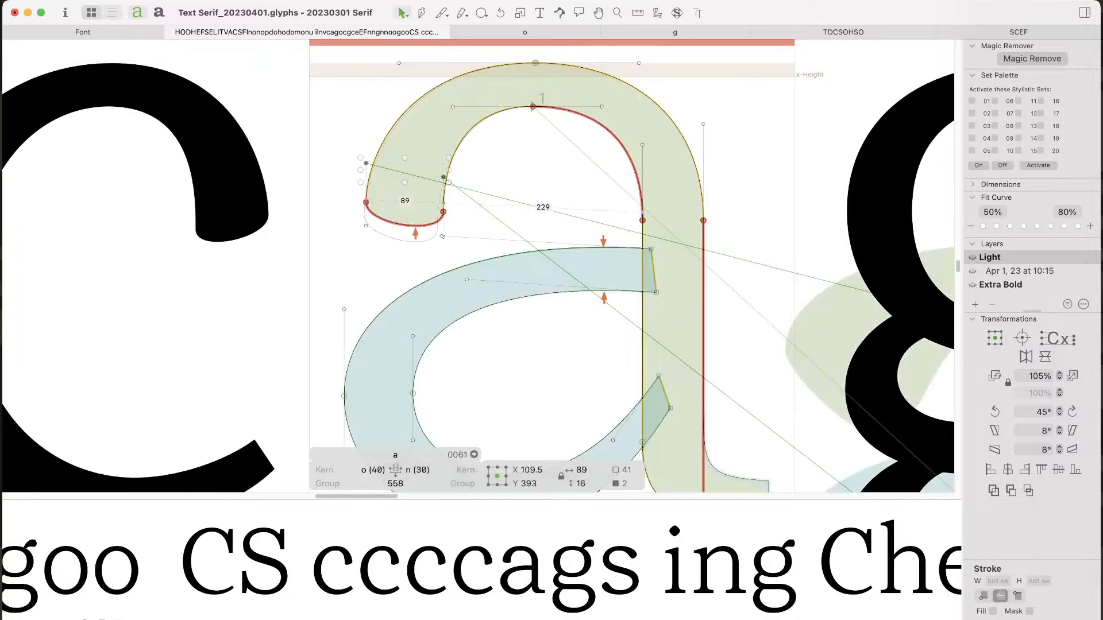
{"action": "left_click_drag", "start_coordinate": [416, 150], "coordinate": [458, 223]}
{"action": "key", "text": "space"}
{"action": "left_click_drag", "start_coordinate": [464, 169], "coordinate": [426, 242]}
{"action": "left_click", "coordinate": [453, 107], "text": "shift"}
{"action": "key", "text": "space"}
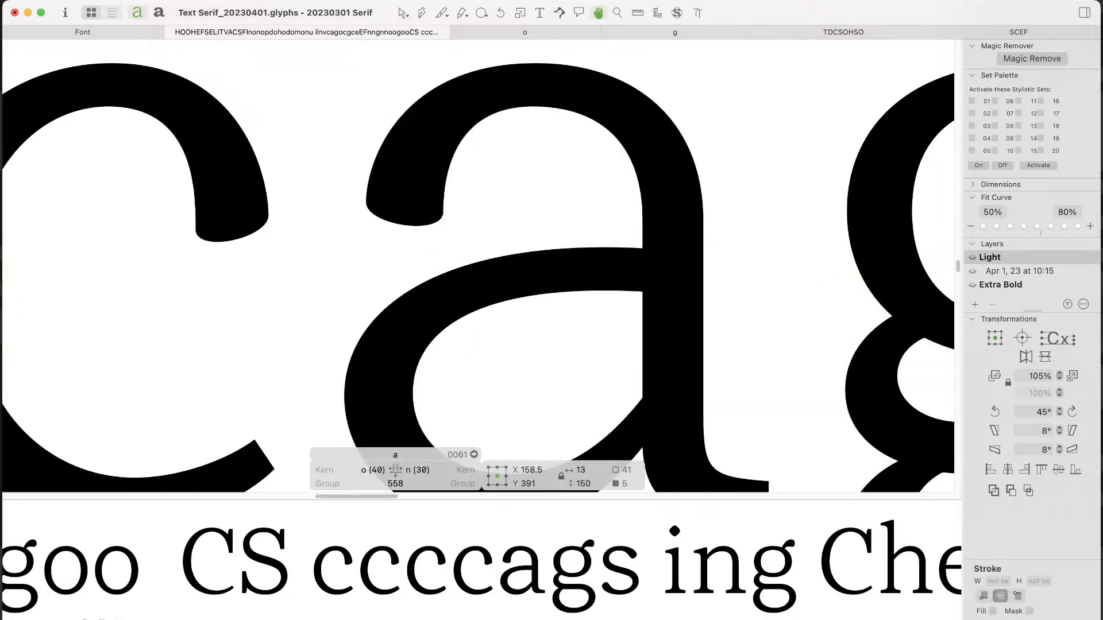
{"action": "key", "text": "Left"}
{"action": "key", "text": "Left"}
{"action": "key", "text": "Left"}
{"action": "key", "text": "Left"}
{"action": "key", "text": "Left"}
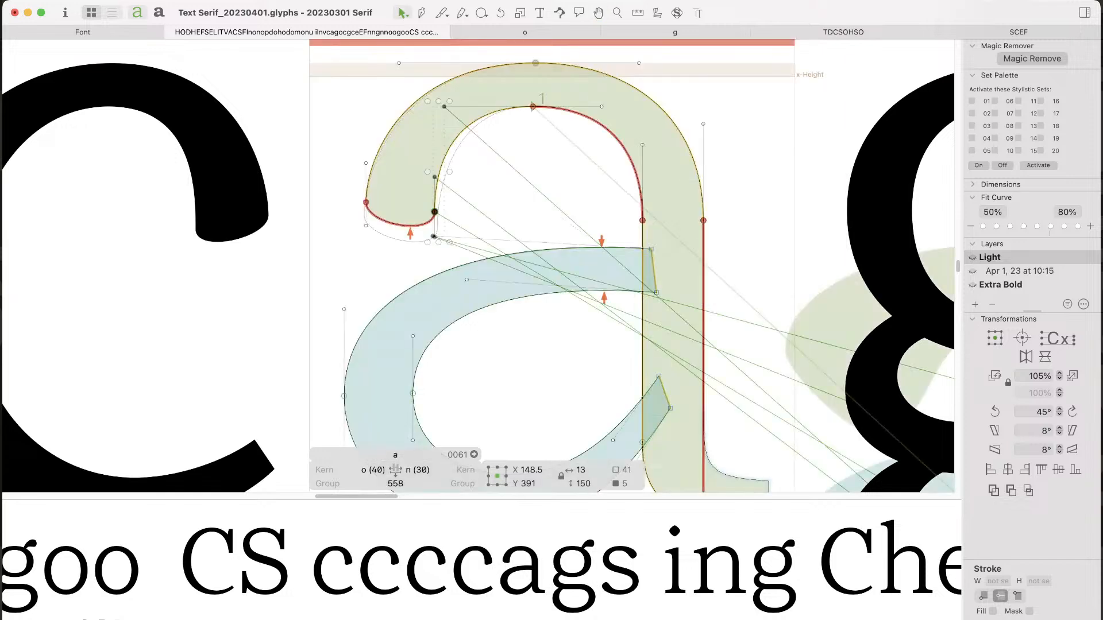
Step: Shift the inner end node of the c's terminal and its handles to X 382, and preview the letters together
{"action": "double_click", "coordinate": [202, 220]}
{"action": "left_click_drag", "start_coordinate": [185, 220], "coordinate": [210, 263]}
{"action": "key", "text": "space"}
{"action": "left_click_drag", "start_coordinate": [153, 172], "coordinate": [233, 296]}
{"action": "key", "text": "space"}
{"action": "key", "text": "shift+Right"}
{"action": "key", "text": "shift+Right"}
{"action": "key", "text": "shift+Left"}
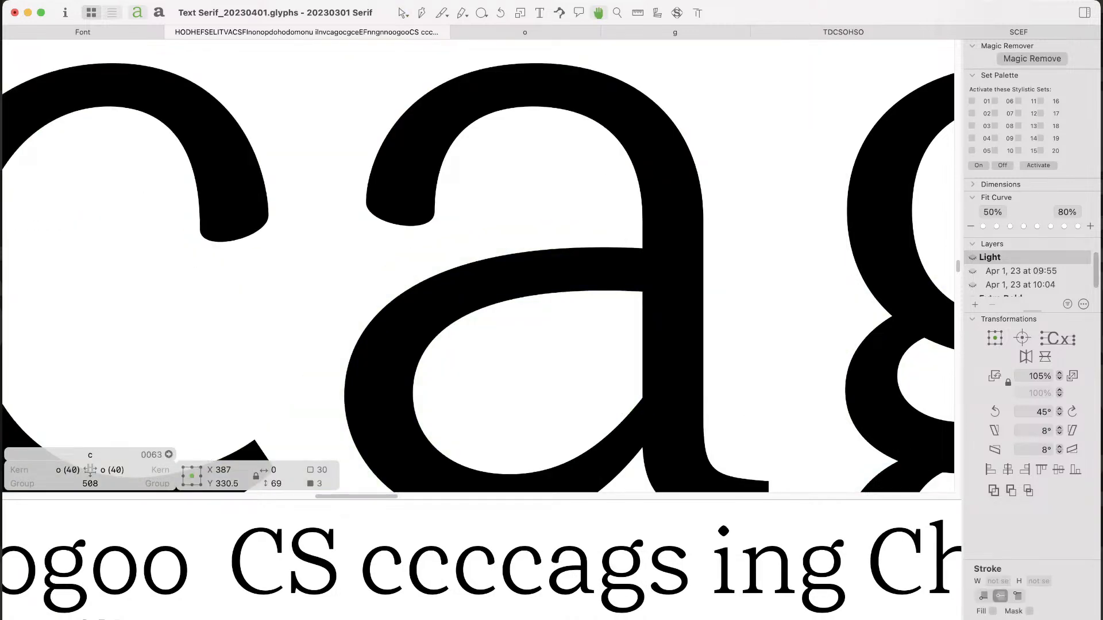
{"action": "key", "text": "space"}
{"action": "left_click_drag", "start_coordinate": [232, 296], "coordinate": [402, 310]}
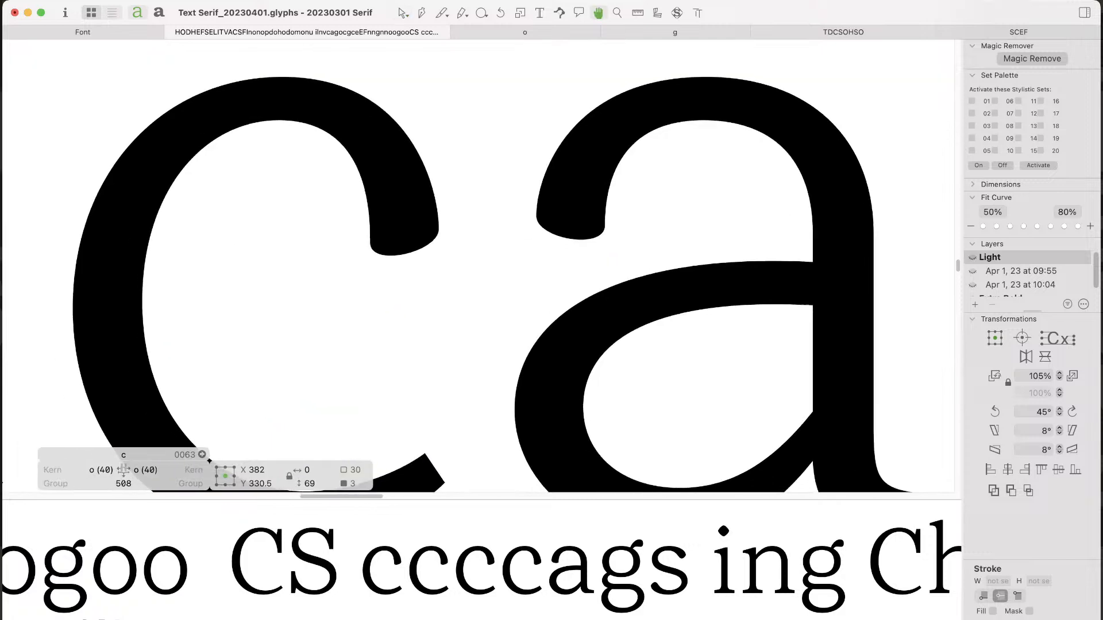
{"action": "key", "text": "super+minus"}
{"action": "key", "text": "super+minus"}
{"action": "key", "text": "super+minus"}
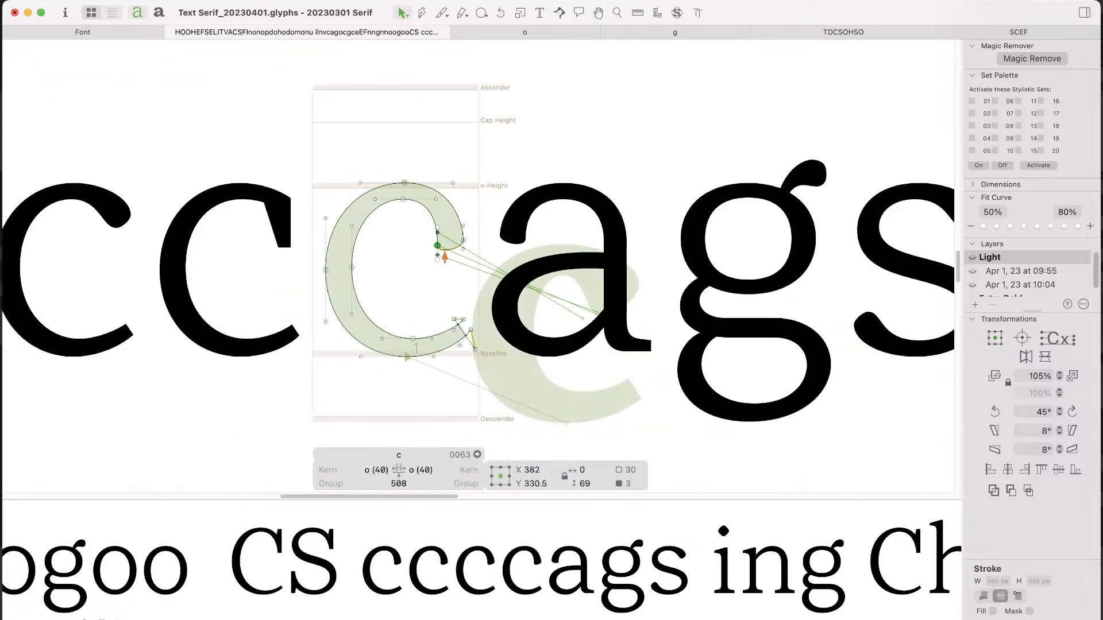
Step: Raise the outer end node of the a's upper terminal and its handle by 10 units to Y 352.5
{"action": "key", "text": "super+space"}
{"action": "left_click_drag", "start_coordinate": [576, 152], "coordinate": [423, 345]}
{"action": "double_click", "coordinate": [519, 207]}
{"action": "left_click_drag", "start_coordinate": [511, 225], "coordinate": [463, 269]}
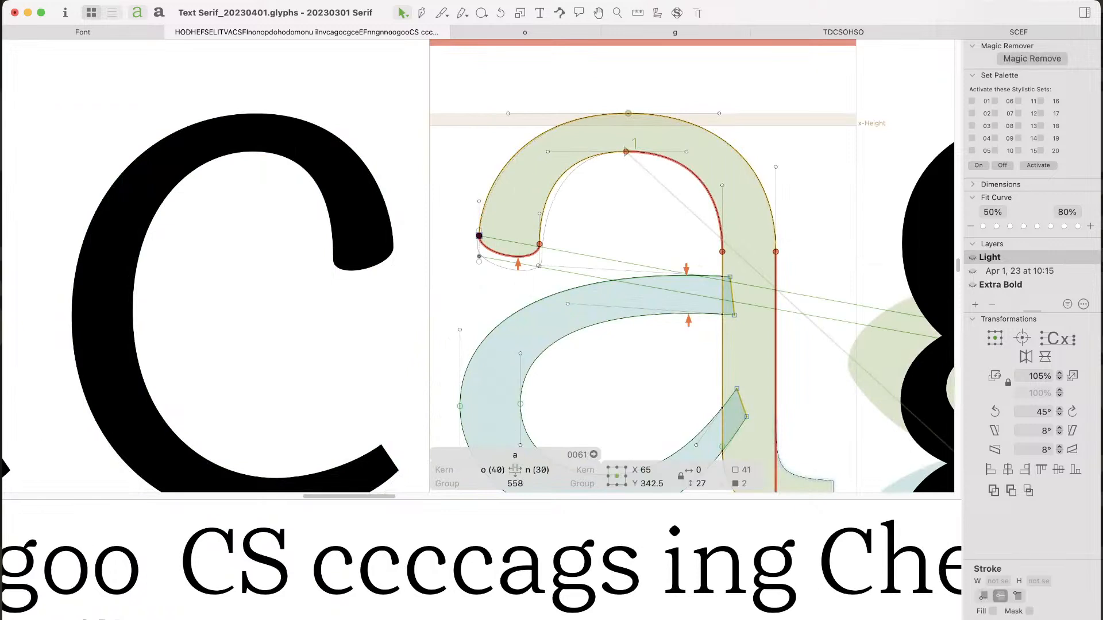
{"action": "key", "text": "space"}
{"action": "key", "text": "Up"}
{"action": "key", "text": "Up"}
{"action": "key", "text": "Up"}
{"action": "key", "text": "Up"}
{"action": "key", "text": "Up"}
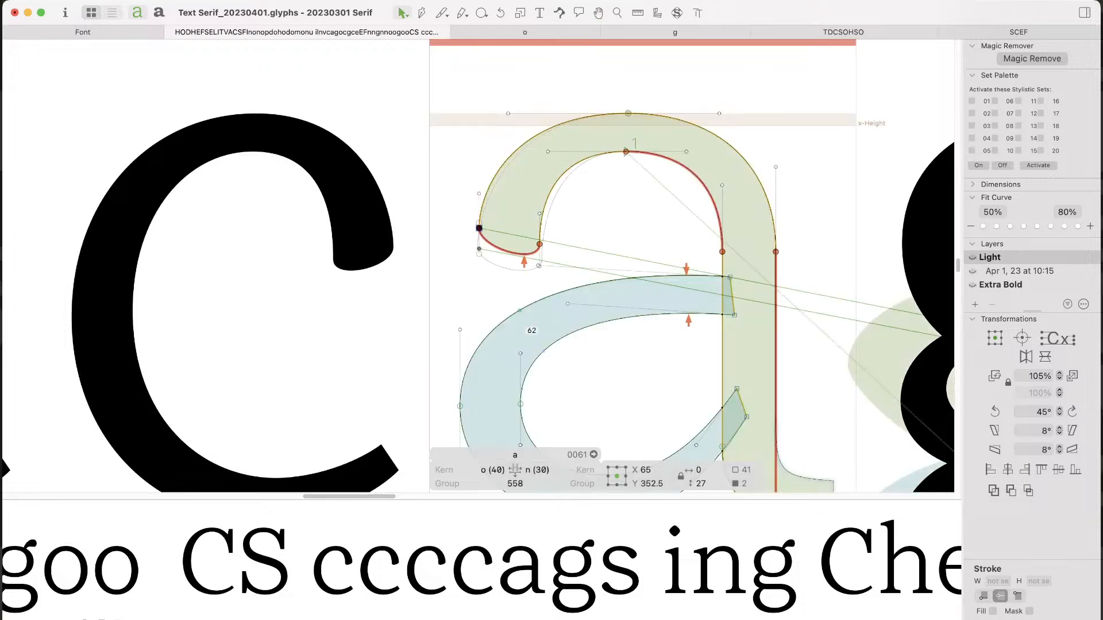
{"action": "left_click", "coordinate": [437, 247]}
Step: Examine the revised c and a terminals against the other letters in the sample text at small and large sizes
{"action": "scroll", "coordinate": [437, 247], "scroll_direction": "down", "scroll_amount": 6}
{"action": "key", "text": "space"}
{"action": "left_click_drag", "start_coordinate": [586, 253], "coordinate": [487, 244]}
{"action": "key", "text": "t"}
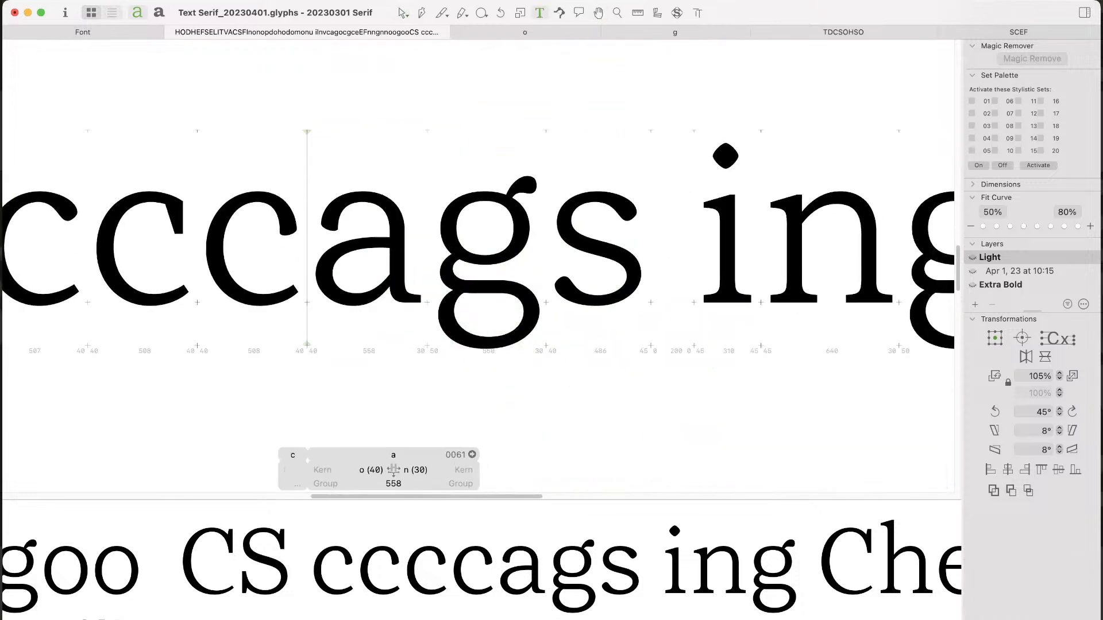
{"action": "double_click", "coordinate": [675, 247]}
{"action": "key", "text": "super+minus"}
{"action": "key", "text": "super+minus"}
{"action": "key", "text": "super+minus"}
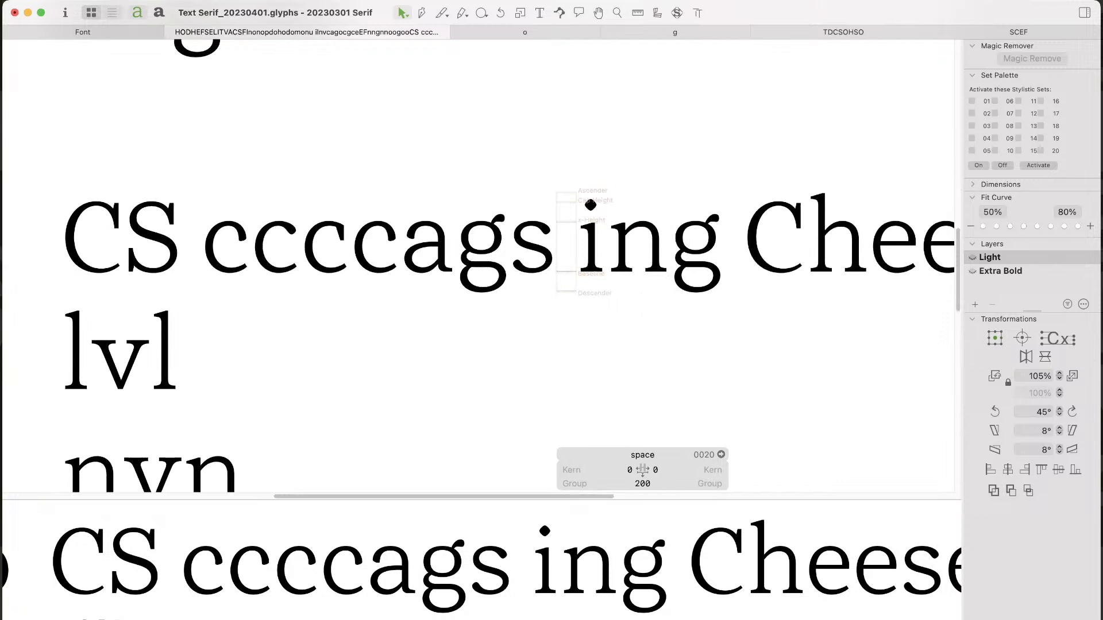
{"action": "key", "text": "super+minus"}
{"action": "key", "text": "super+minus"}
{"action": "key", "text": "super+minus"}
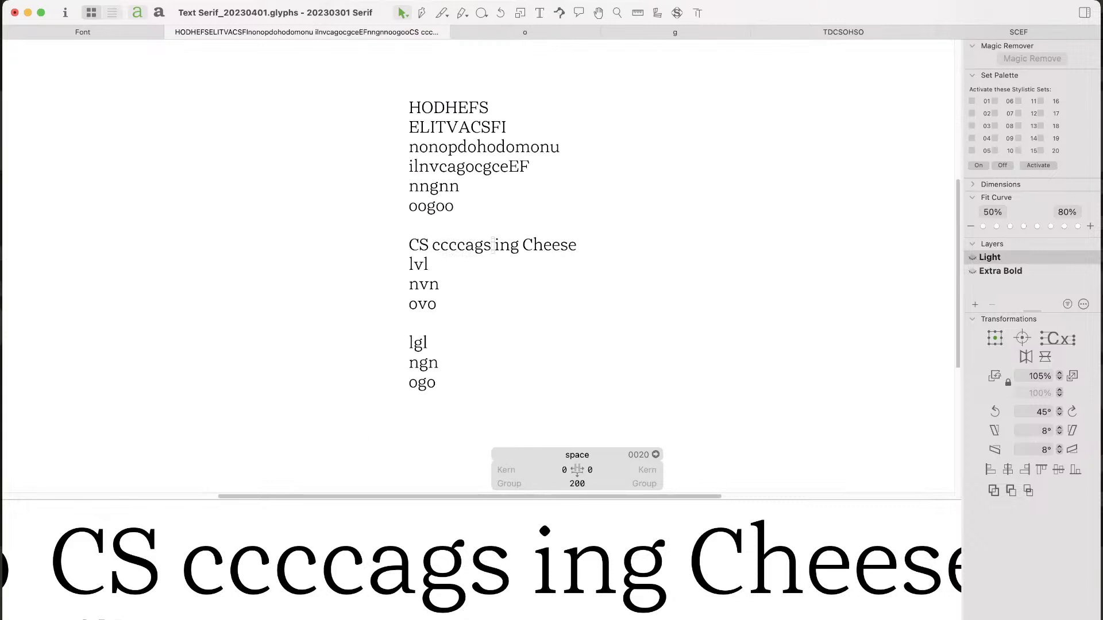
{"action": "key", "text": "super+plus"}
{"action": "key", "text": "super+plus"}
{"action": "key", "text": "super+plus"}
{"action": "key", "text": "super+plus"}
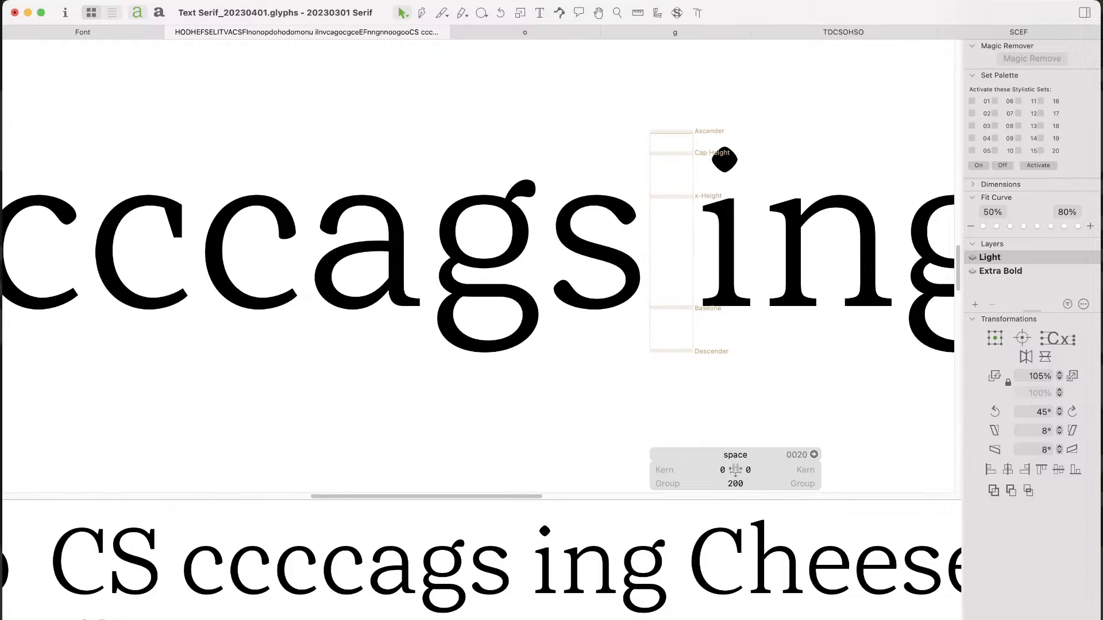
{"action": "key", "text": "super+plus"}
{"action": "key", "text": "super+plus"}
{"action": "key", "text": "super+plus"}
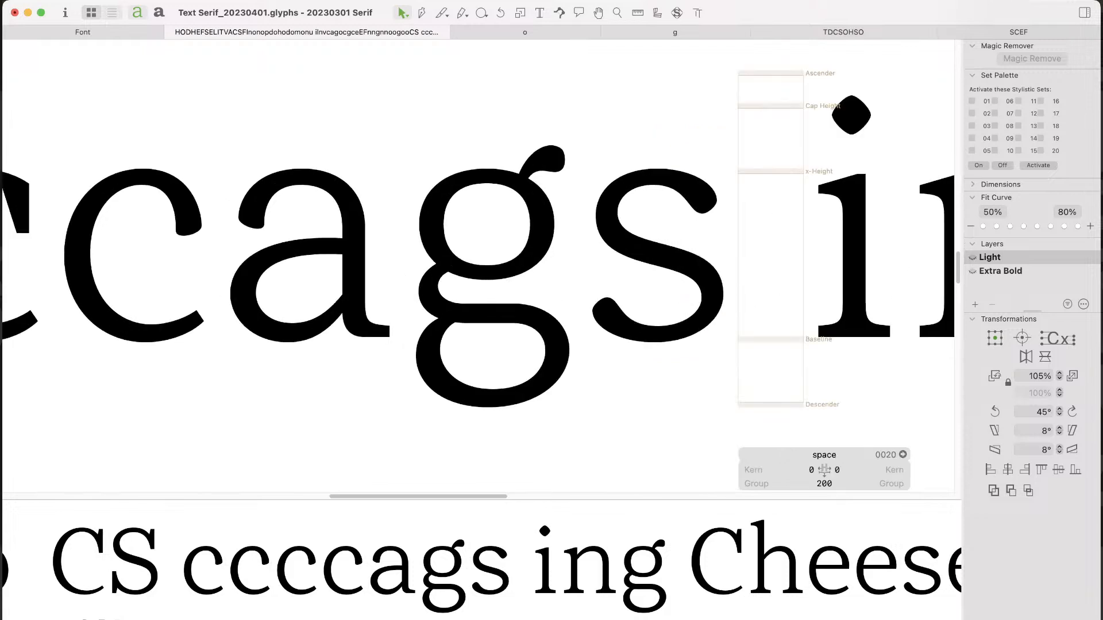
Step: Shift the a's inner terminal end node, its handles and the inner arch's left handle to X 153.5, and preview the shape
{"action": "double_click", "coordinate": [424, 206]}
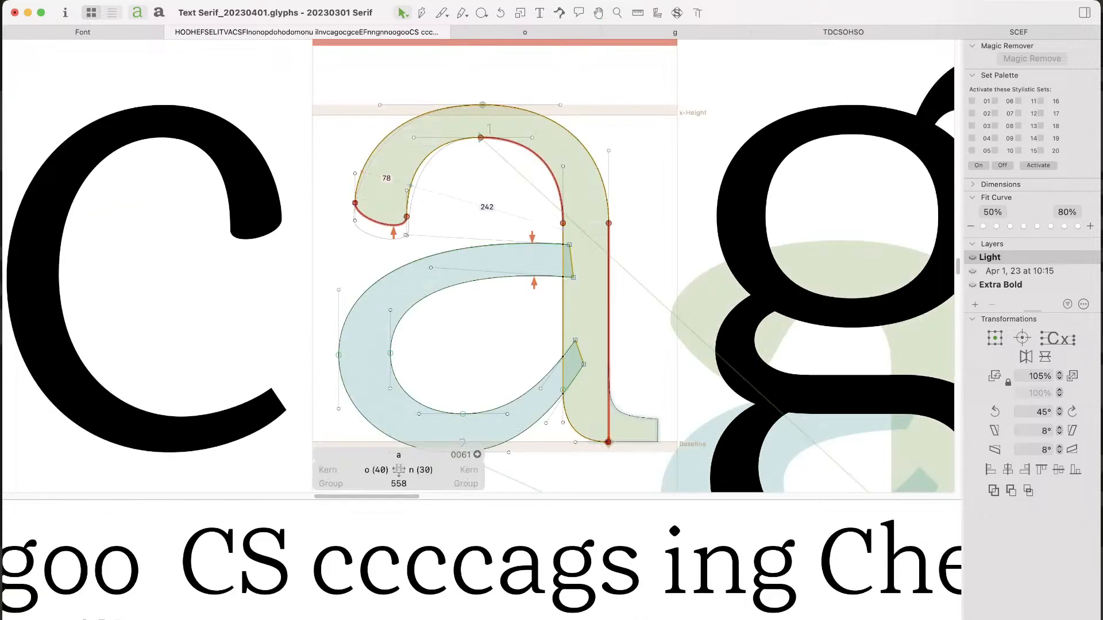
{"action": "left_click", "coordinate": [407, 217]}
{"action": "left_click_drag", "start_coordinate": [433, 130], "coordinate": [396, 240]}
{"action": "key", "text": "space"}
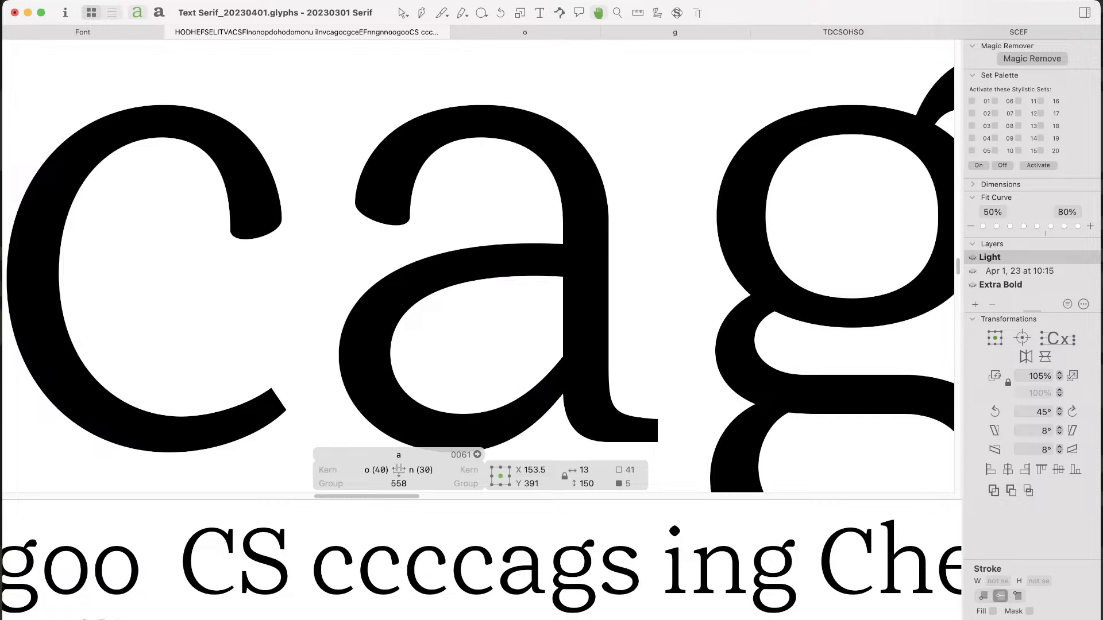
Step: Shift the inner end node of the c's upper terminal and its handles 5 units left to X 377
{"action": "left_click", "coordinate": [496, 288]}
{"action": "double_click", "coordinate": [242, 212]}
{"action": "left_click_drag", "start_coordinate": [218, 217], "coordinate": [244, 256]}
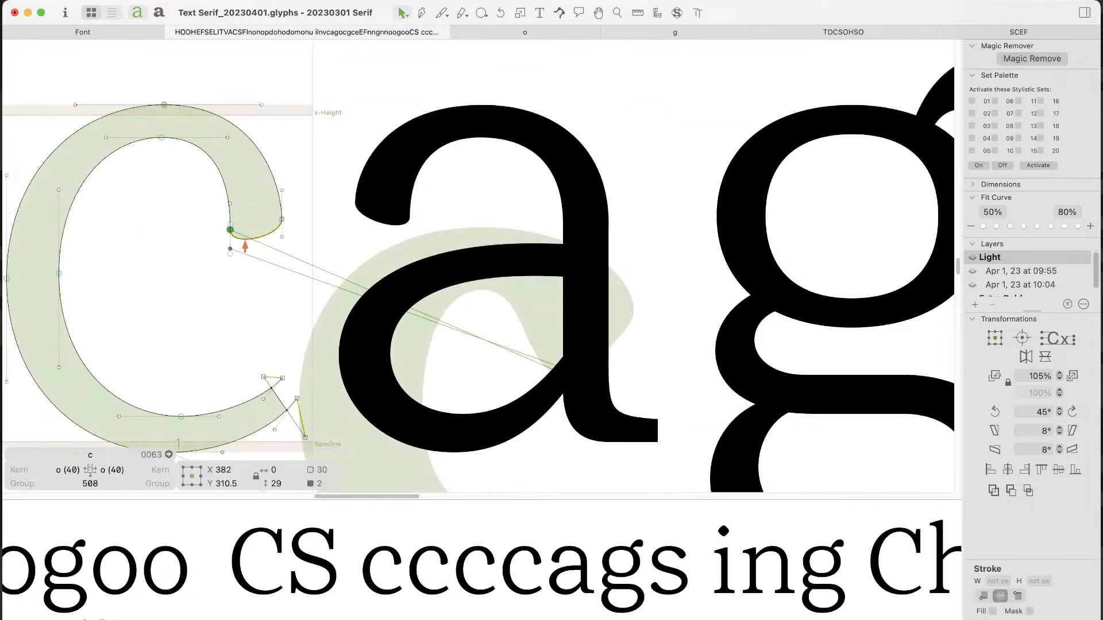
{"action": "key", "text": "Left"}
{"action": "key", "text": "Left"}
{"action": "key", "text": "Left"}
{"action": "key", "text": "Left"}
{"action": "key", "text": "Left"}
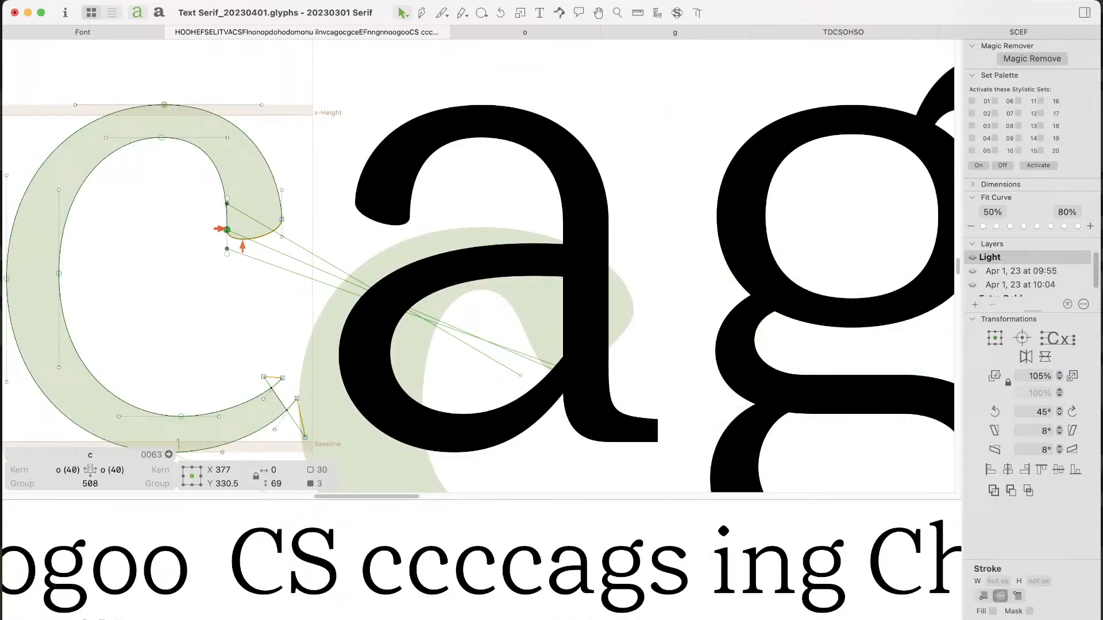
{"action": "left_click", "coordinate": [214, 269]}
Step: Delete the three extra c's from the sample text so the line reads "CS cags ing Cheese"
{"action": "key", "text": "super+minus"}
{"action": "key", "text": "super+minus"}
{"action": "key", "text": "super+minus"}
{"action": "key", "text": "super+minus"}
{"action": "key", "text": "super+minus"}
{"action": "key", "text": "t"}
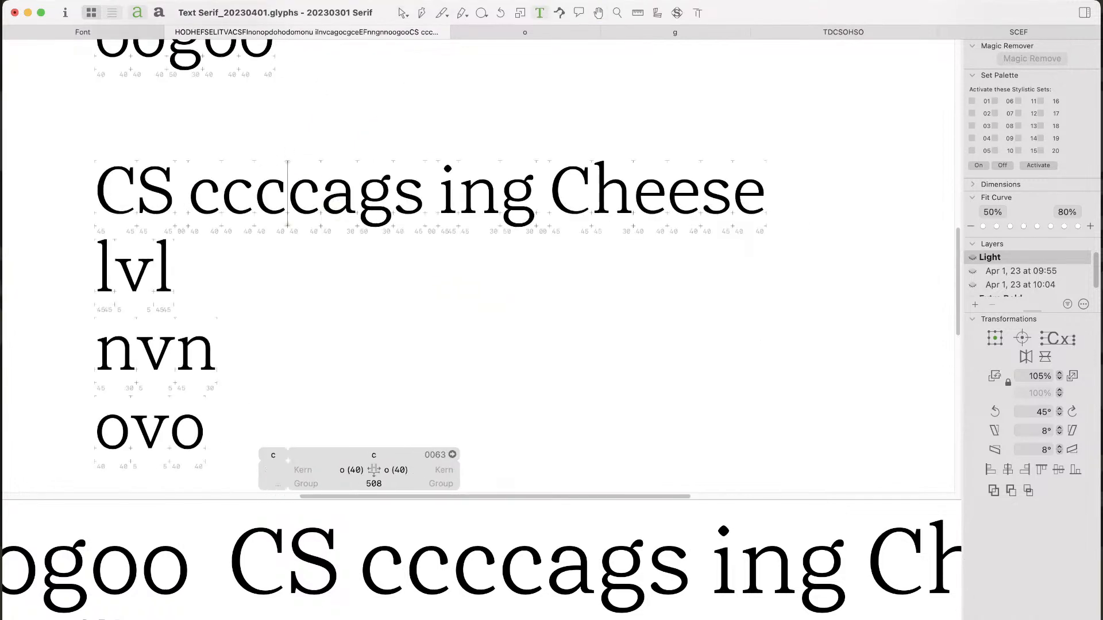
{"action": "key", "text": "BackSpace"}
{"action": "key", "text": "BackSpace"}
{"action": "key", "text": "BackSpace"}
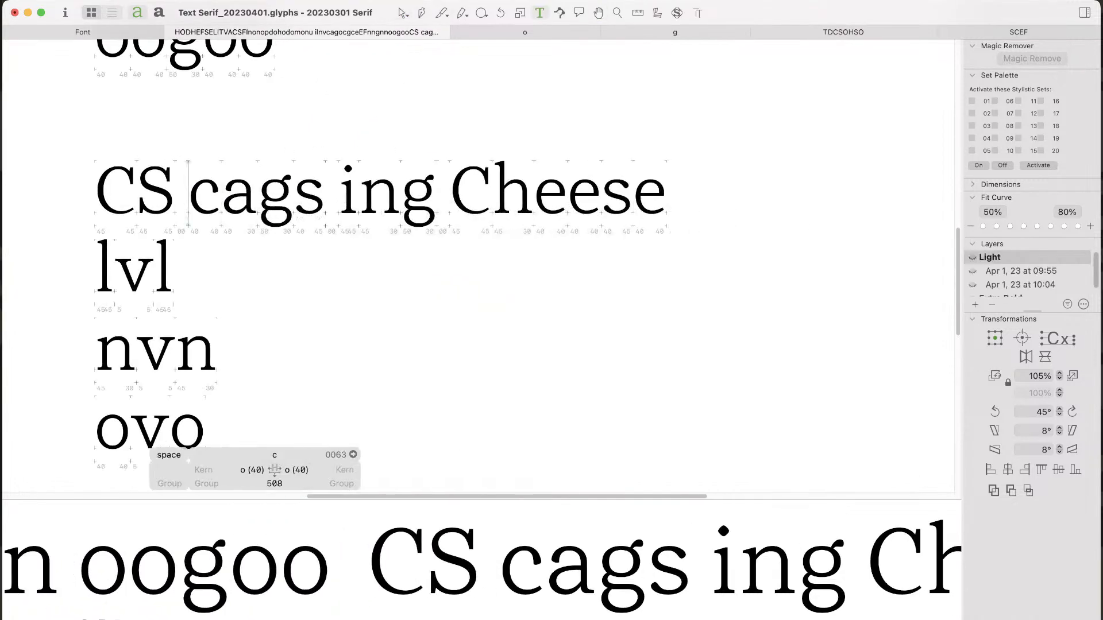
Step: Shrink the preview strip and examine the sample text at progressively smaller sizes
{"action": "key", "text": "Escape"}
{"action": "key", "text": "Escape"}
{"action": "key", "text": "space"}
{"action": "left_click_drag", "start_coordinate": [321, 258], "coordinate": [469, 289]}
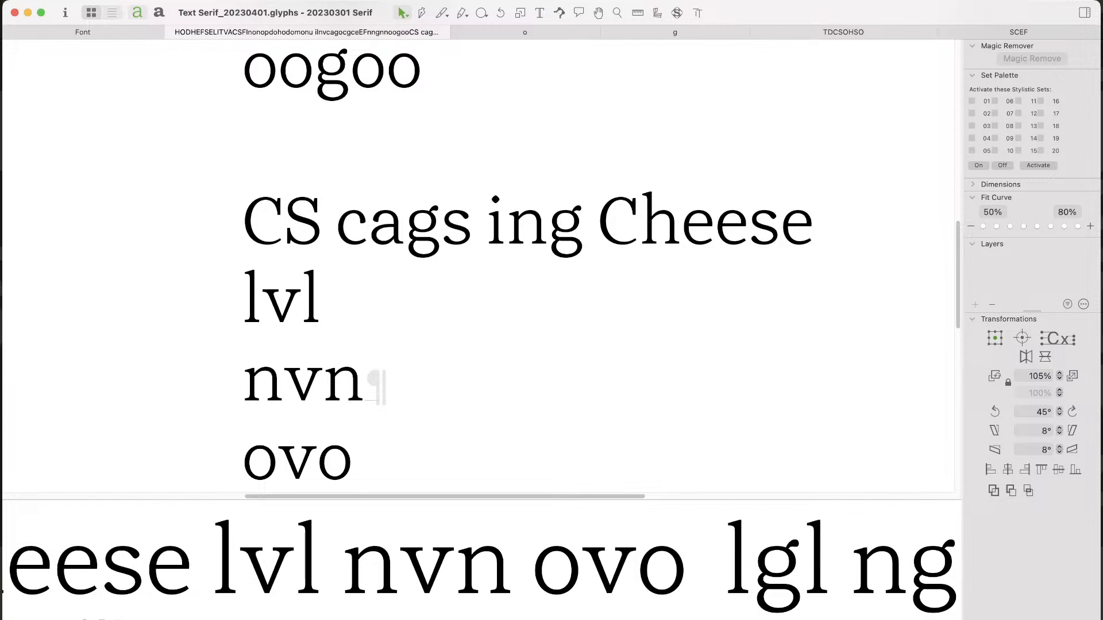
{"action": "left_click_drag", "start_coordinate": [481, 499], "coordinate": [482, 551]}
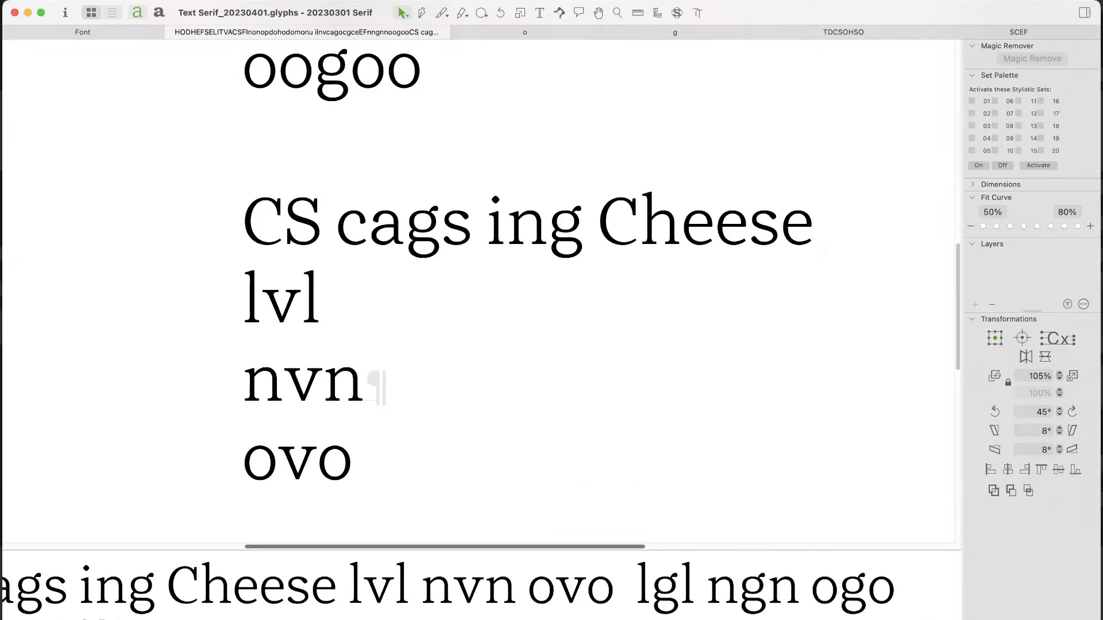
{"action": "scroll", "coordinate": [481, 586], "scroll_direction": "left", "scroll_amount": 8}
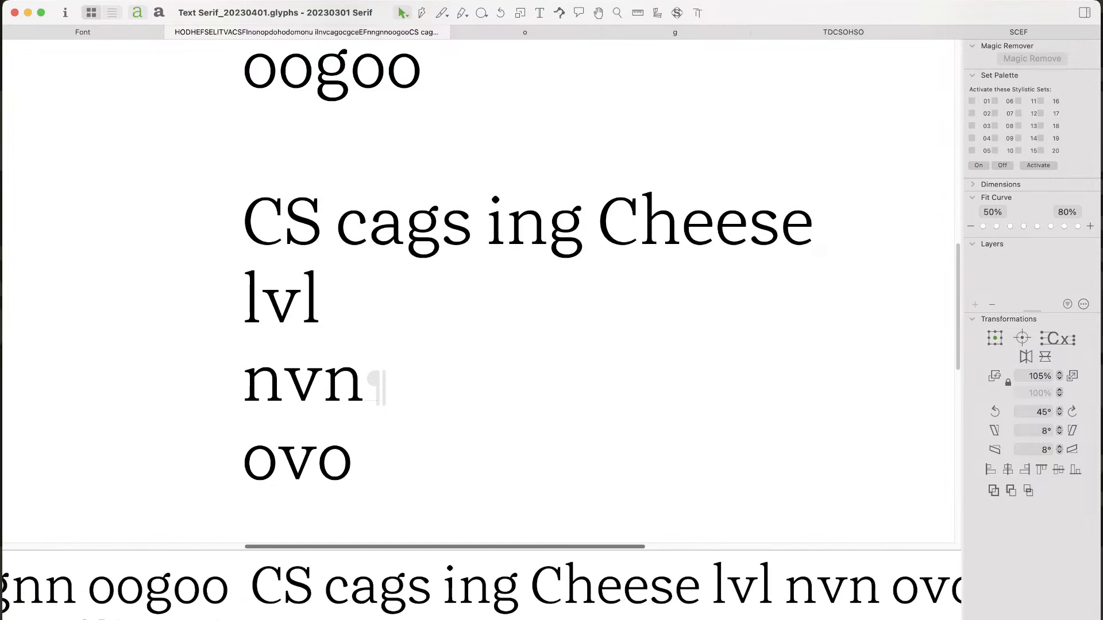
{"action": "scroll", "coordinate": [482, 586], "scroll_direction": "left", "scroll_amount": 3}
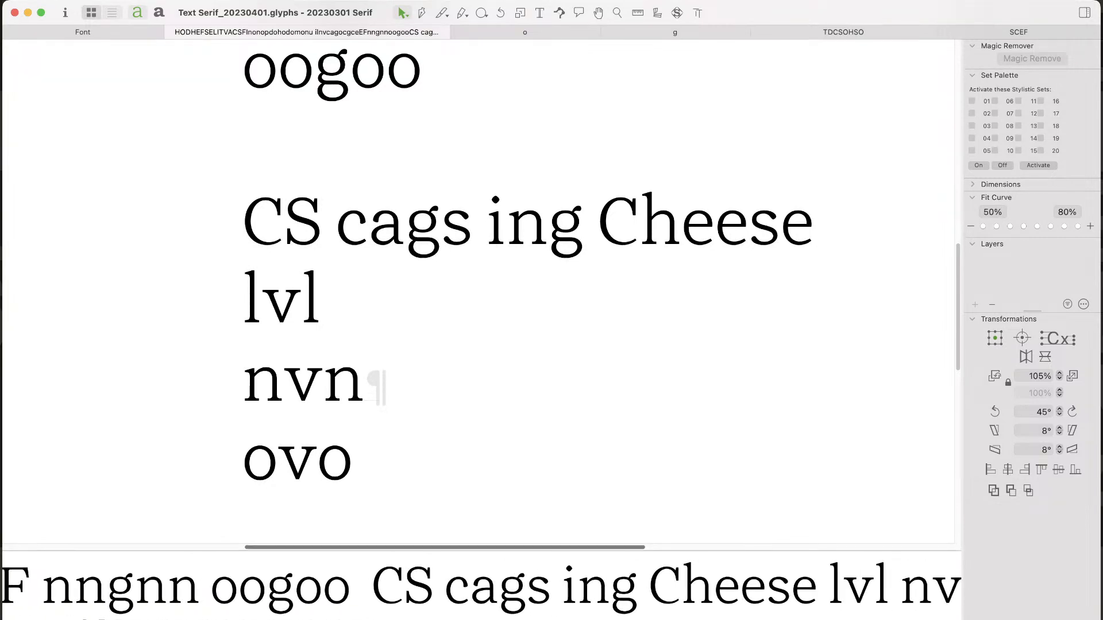
{"action": "left_click_drag", "start_coordinate": [482, 551], "coordinate": [481, 585]}
{"action": "scroll", "coordinate": [481, 602], "scroll_direction": "right", "scroll_amount": 4}
{"action": "scroll", "coordinate": [482, 602], "scroll_direction": "right", "scroll_amount": 3}
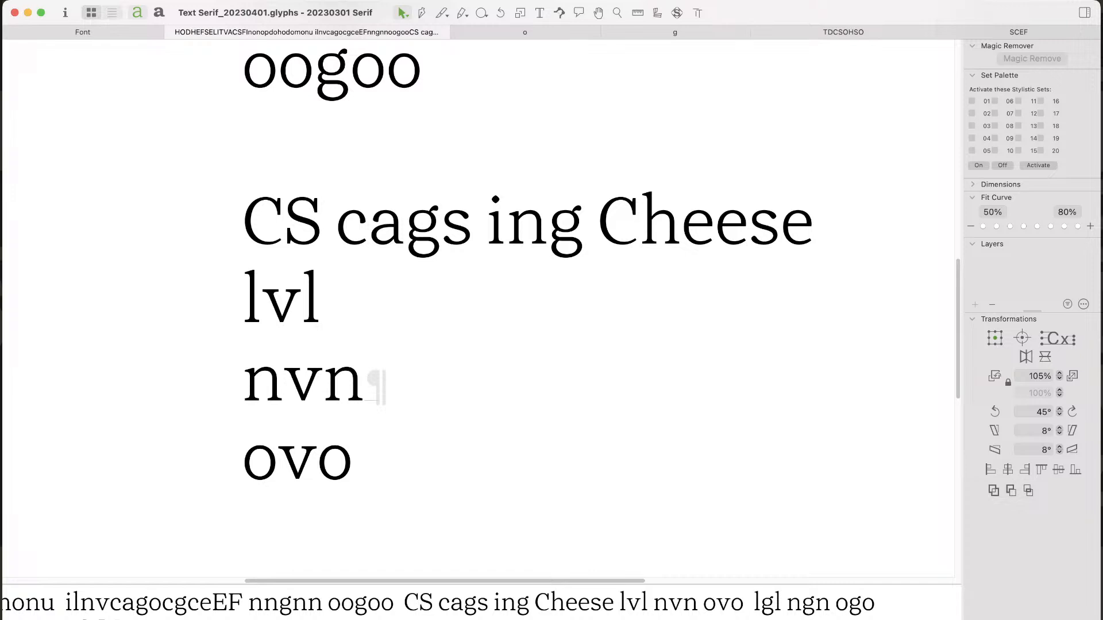
{"action": "key", "text": "super+Tab"}
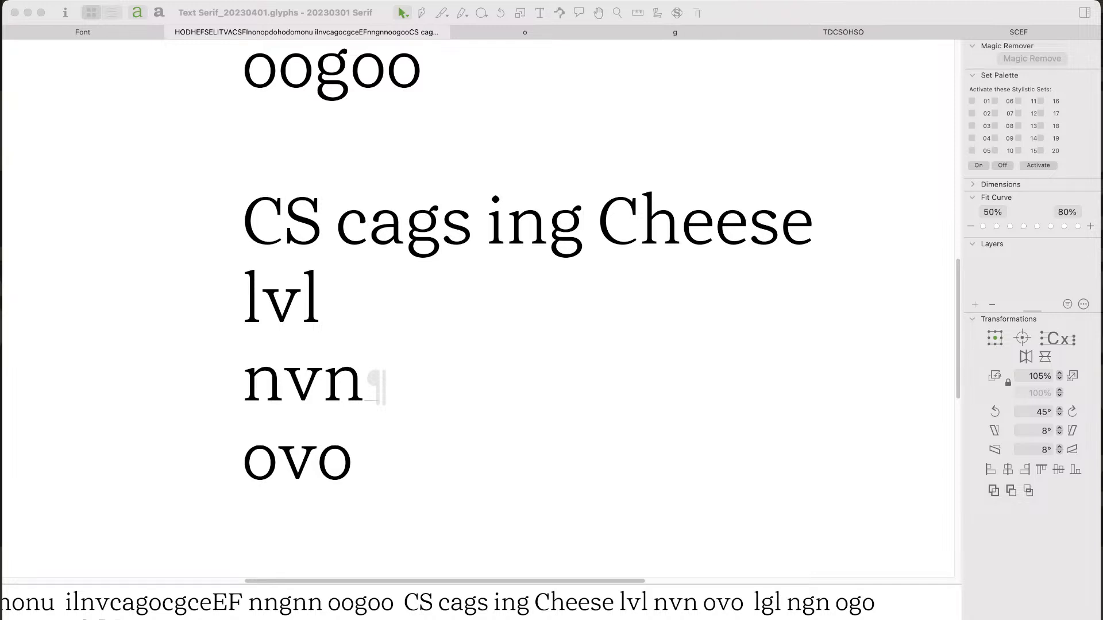
{"action": "key", "text": "super+Tab"}
Step: Copy the c's upper right arch and terminal nodes, and open the s for editing
{"action": "key", "text": "z"}
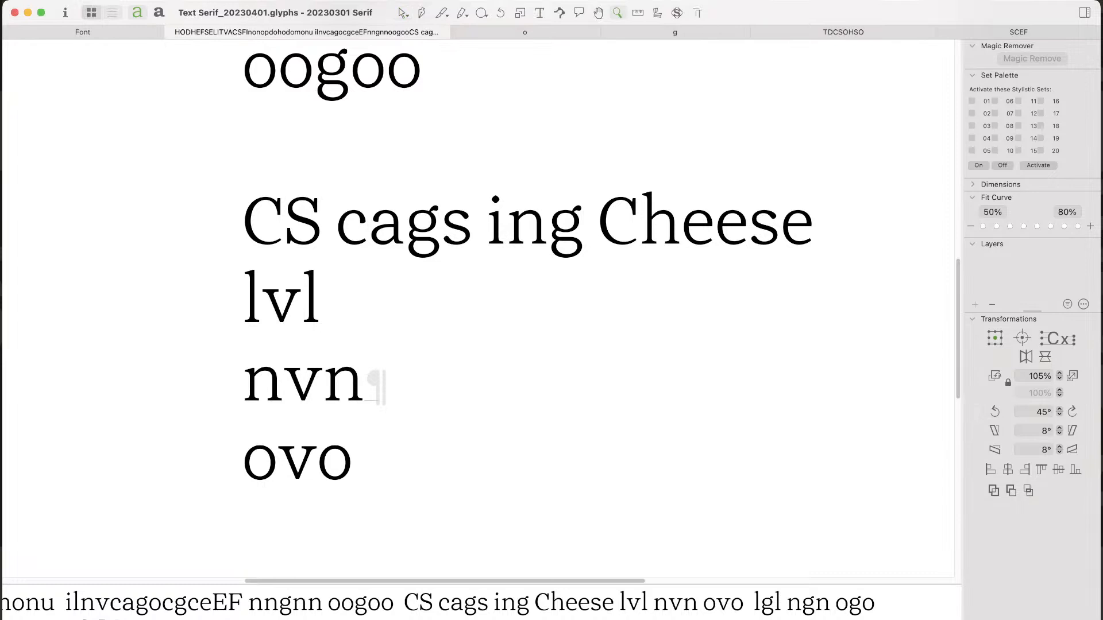
{"action": "left_click_drag", "start_coordinate": [548, 160], "coordinate": [359, 304]}
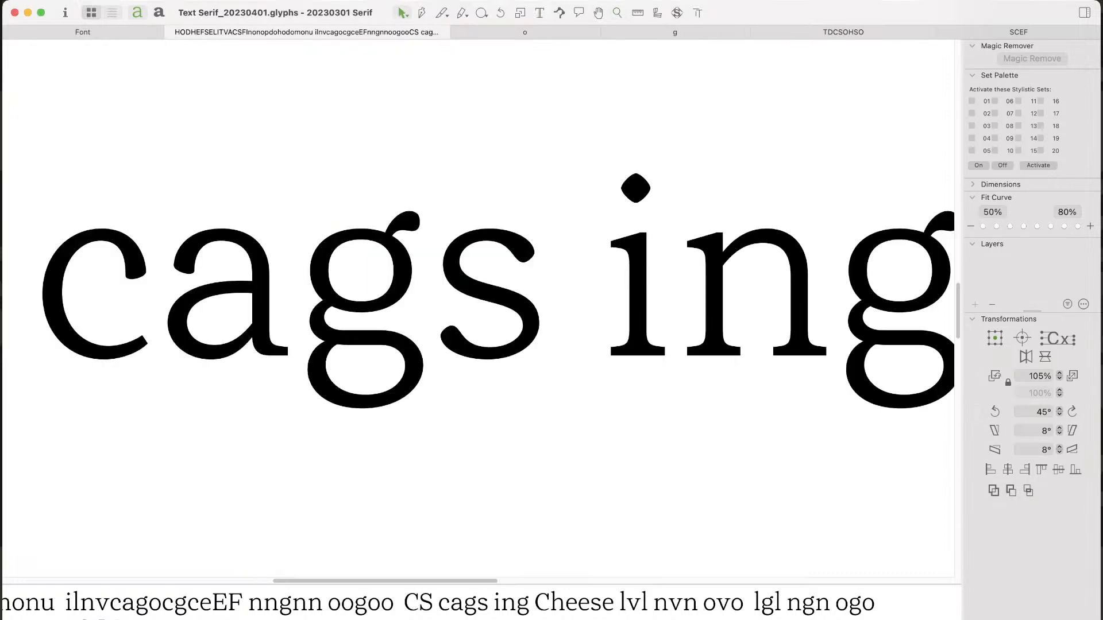
{"action": "key", "text": "super+space"}
{"action": "left_click_drag", "start_coordinate": [518, 130], "coordinate": [50, 440]}
{"action": "double_click", "coordinate": [118, 339]}
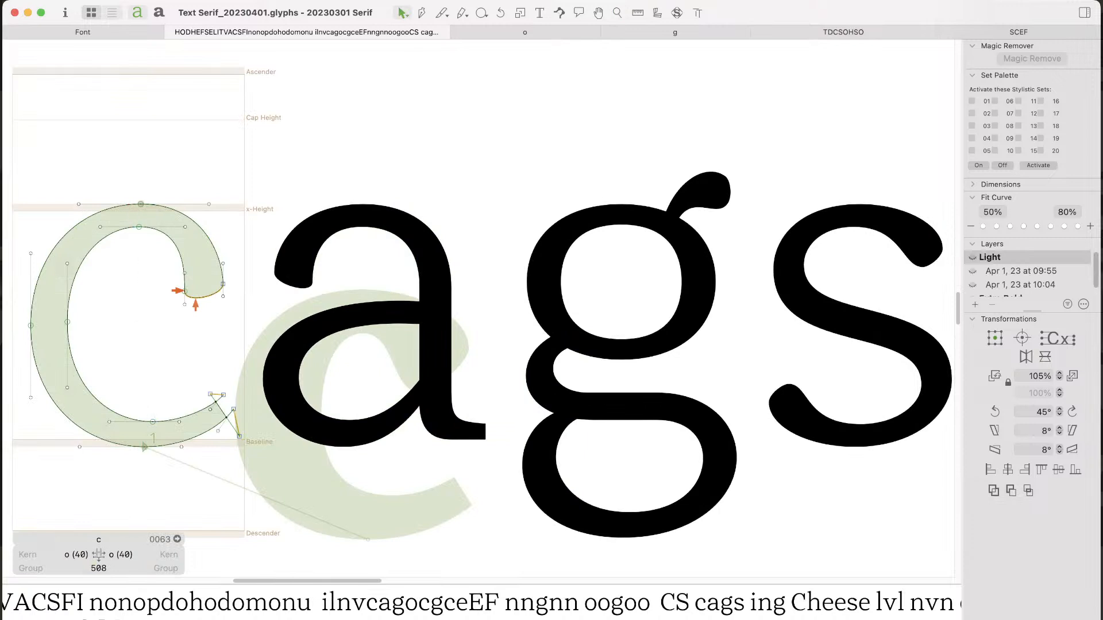
{"action": "left_click_drag", "start_coordinate": [130, 158], "coordinate": [259, 329]}
{"action": "key", "text": "super+c"}
{"action": "double_click", "coordinate": [862, 322]}
{"action": "left_click_drag", "start_coordinate": [862, 322], "coordinate": [603, 343]}
{"action": "left_click_drag", "start_coordinate": [761, 135], "coordinate": [451, 441]}
Step: Try pasting the copied c terminal over the intact outline of the s
{"action": "key", "text": "super+v"}
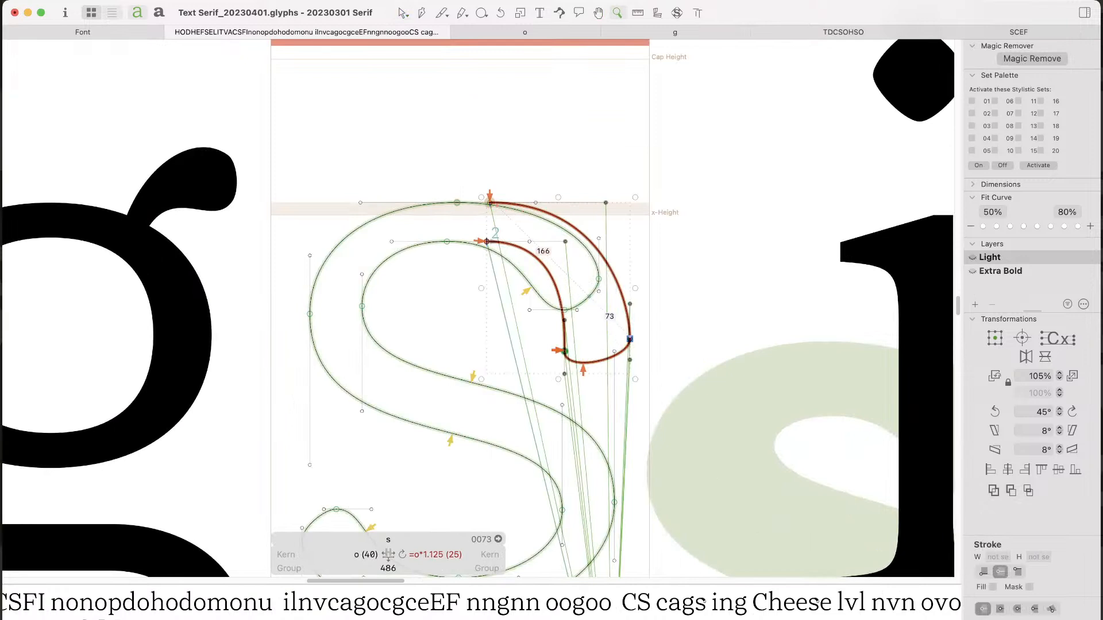
{"action": "key", "text": "super+space"}
{"action": "left_click_drag", "start_coordinate": [667, 145], "coordinate": [440, 355]}
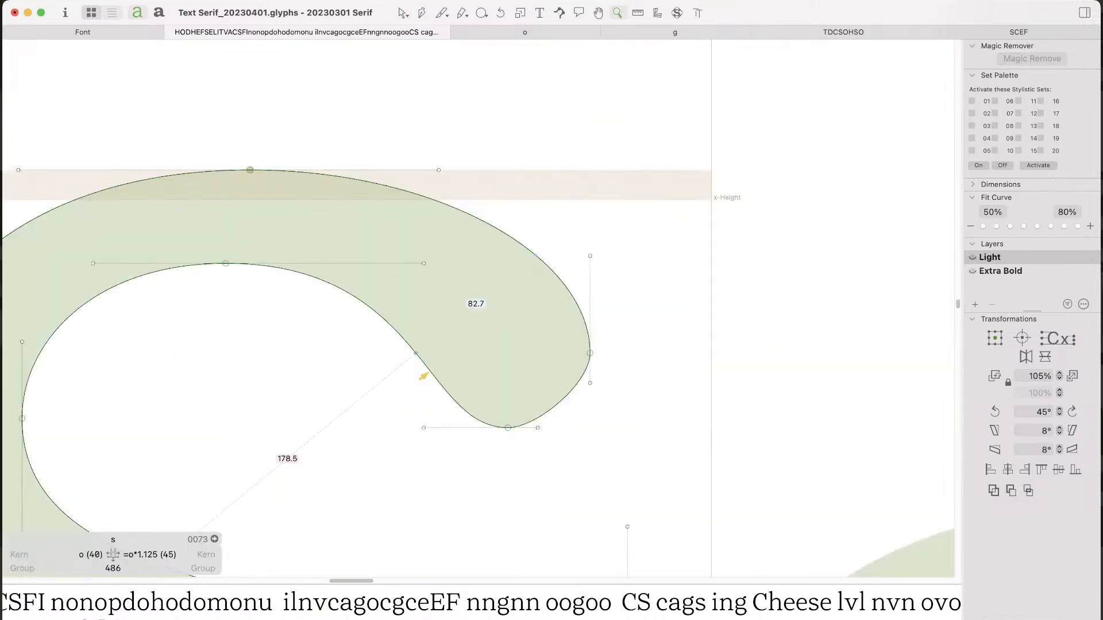
Step: Remove the original upper right terminal of the s, leaving its path open at the top arch
{"action": "key", "text": "super+minus"}
{"action": "key", "text": "super+minus"}
{"action": "key", "text": "super+minus"}
{"action": "left_click_drag", "start_coordinate": [533, 193], "coordinate": [383, 362]}
{"action": "key", "text": "alt+BackSpace"}
Step: Paste the copied c terminal into the s and shift it left to X 328, against the open ends of the top arch
{"action": "key", "text": "super+v"}
{"action": "key", "text": "Left"}
{"action": "key", "text": "Left"}
{"action": "key", "text": "Left"}
{"action": "key", "text": "Left"}
{"action": "key", "text": "Left"}
{"action": "key", "text": "Left"}
{"action": "key", "text": "Left"}
{"action": "key", "text": "Left"}
{"action": "key", "text": "Left"}
{"action": "key", "text": "Left"}
{"action": "key", "text": "Left"}
{"action": "key", "text": "Left"}
{"action": "key", "text": "Left"}
{"action": "key", "text": "Left"}
{"action": "key", "text": "Left"}
{"action": "key", "text": "Left"}
{"action": "key", "text": "Left"}
{"action": "key", "text": "Left"}
{"action": "key", "text": "Left"}
{"action": "key", "text": "Left"}
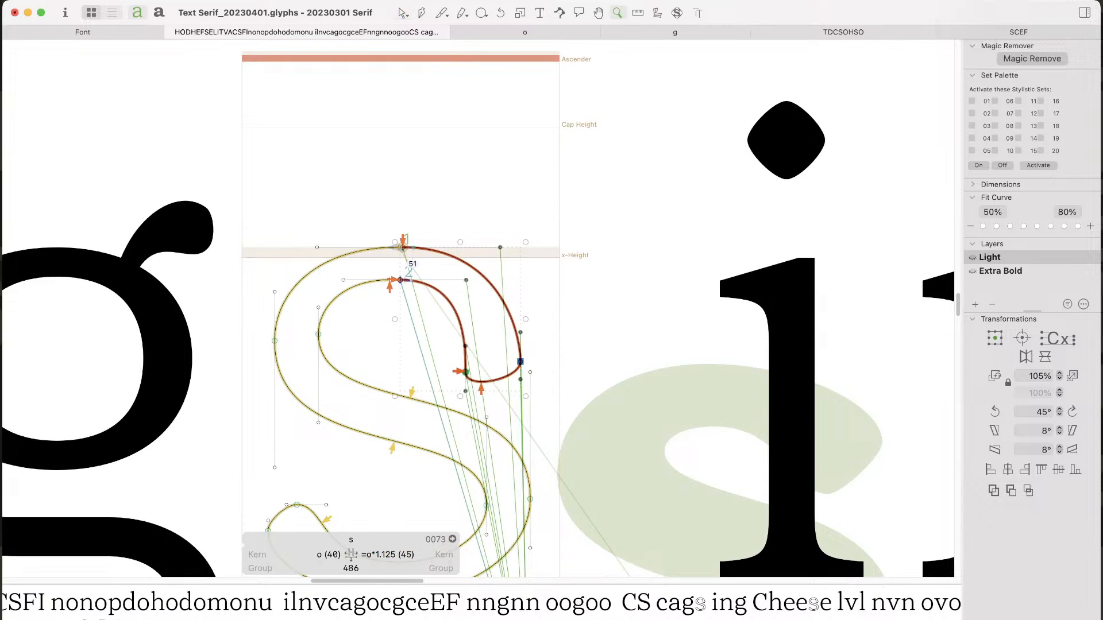
{"action": "key", "text": "super+plus"}
{"action": "key", "text": "super+plus"}
{"action": "key", "text": "Left"}
{"action": "key", "text": "Left"}
{"action": "key", "text": "Left"}
{"action": "key", "text": "Left"}
{"action": "key", "text": "Left"}
{"action": "key", "text": "Left"}
{"action": "key", "text": "Left"}
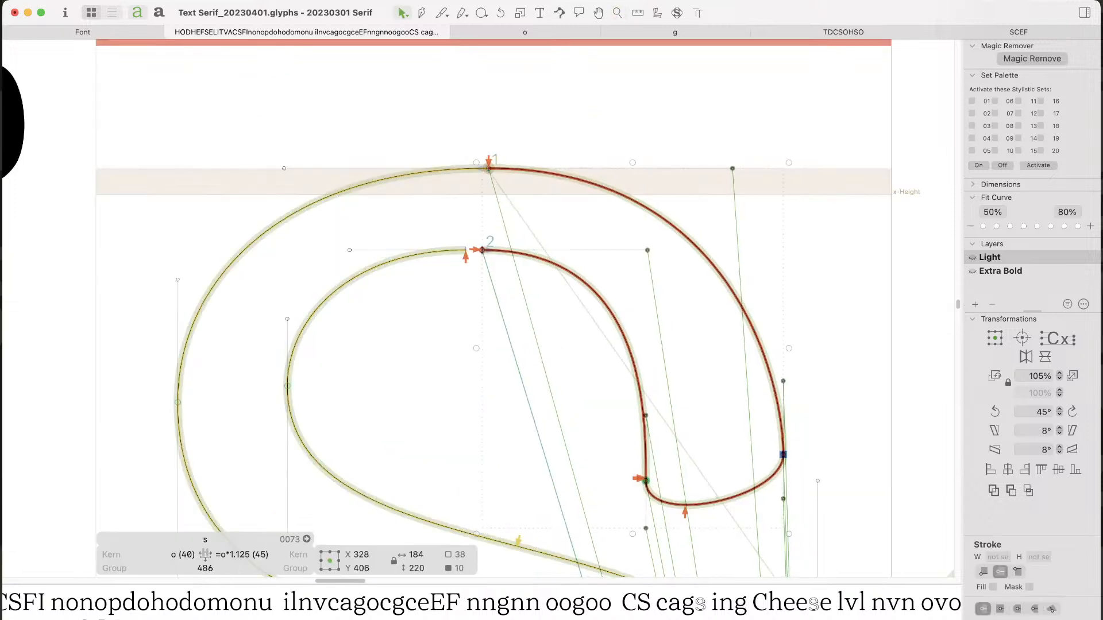
Step: Join the open end nodes of the s's inner top arch to the pasted terminal, closing the outline
{"action": "left_click_drag", "start_coordinate": [471, 234], "coordinate": [297, 195]}
{"action": "key", "text": "space"}
{"action": "key", "text": "super+minus"}
{"action": "key", "text": "super+minus"}
{"action": "key", "text": "super+minus"}
{"action": "key", "text": "super+space"}
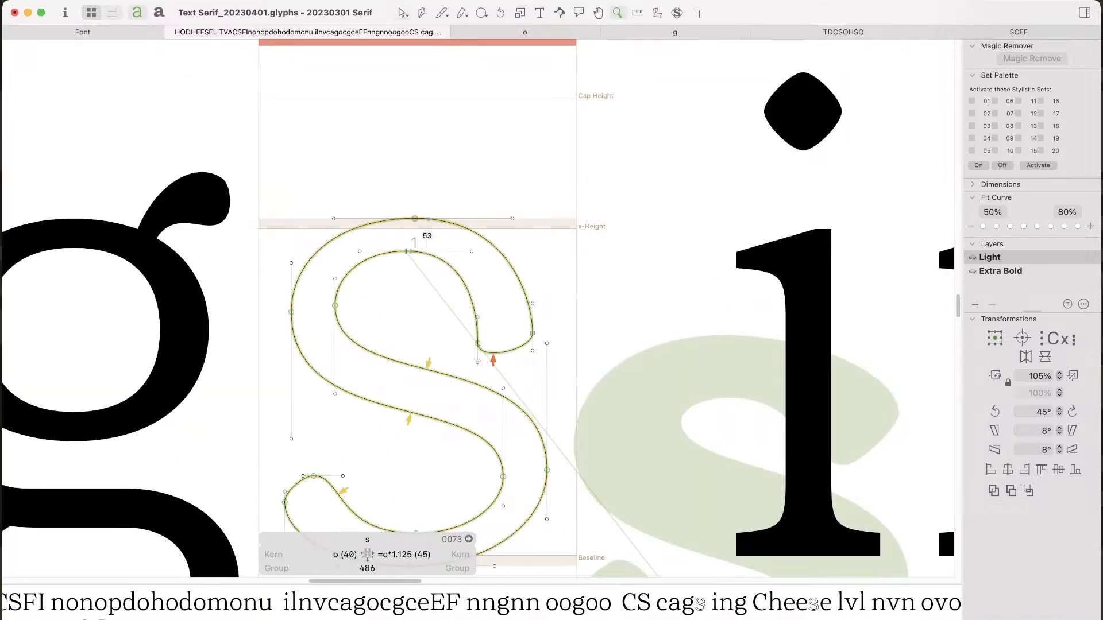
{"action": "left_click_drag", "start_coordinate": [396, 188], "coordinate": [425, 309]}
{"action": "left_click_drag", "start_coordinate": [403, 271], "coordinate": [493, 377]}
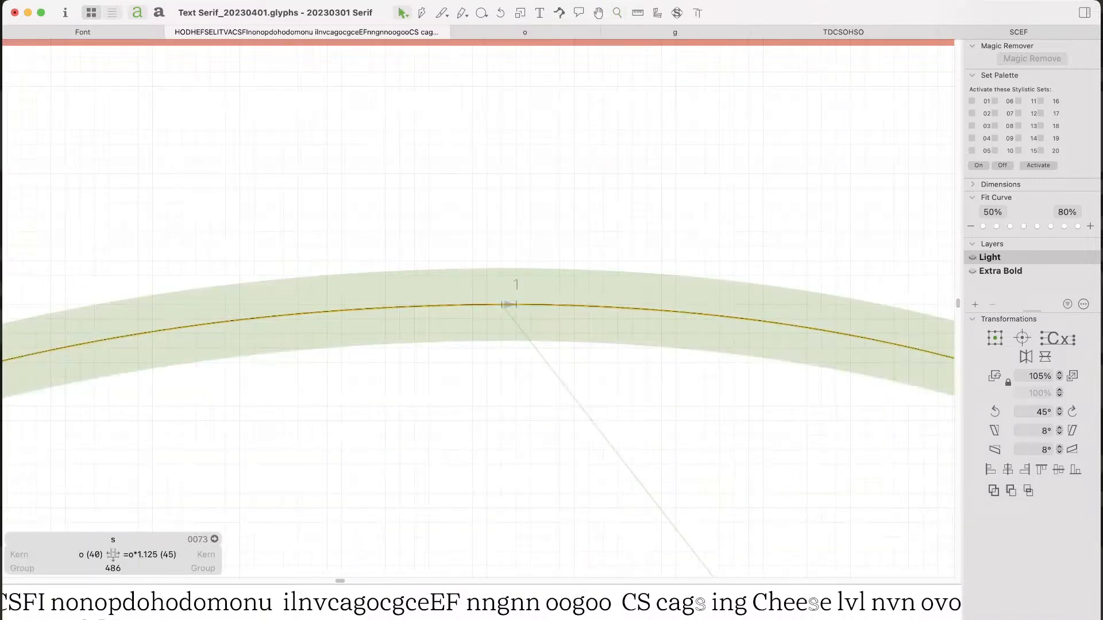
{"action": "left_click", "coordinate": [502, 305]}
{"action": "left_click_drag", "start_coordinate": [502, 305], "coordinate": [516, 305]}
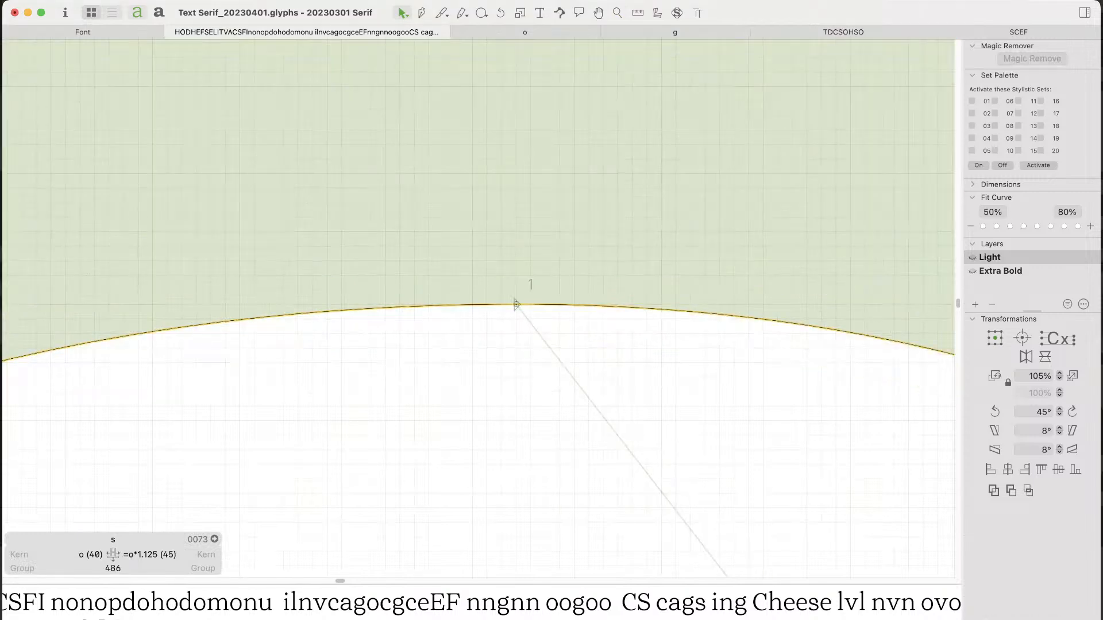
Step: Preview the whole s with its blunt upper terminal beside the neighbouring g and i
{"action": "key", "text": "super+minus"}
{"action": "key", "text": "super+minus"}
{"action": "key", "text": "super+minus"}
{"action": "key", "text": "super+minus"}
{"action": "key", "text": "super+minus"}
{"action": "key", "text": "super+minus"}
{"action": "key", "text": "super+minus"}
{"action": "key", "text": "super+minus"}
{"action": "key", "text": "super+minus"}
{"action": "key", "text": "space"}
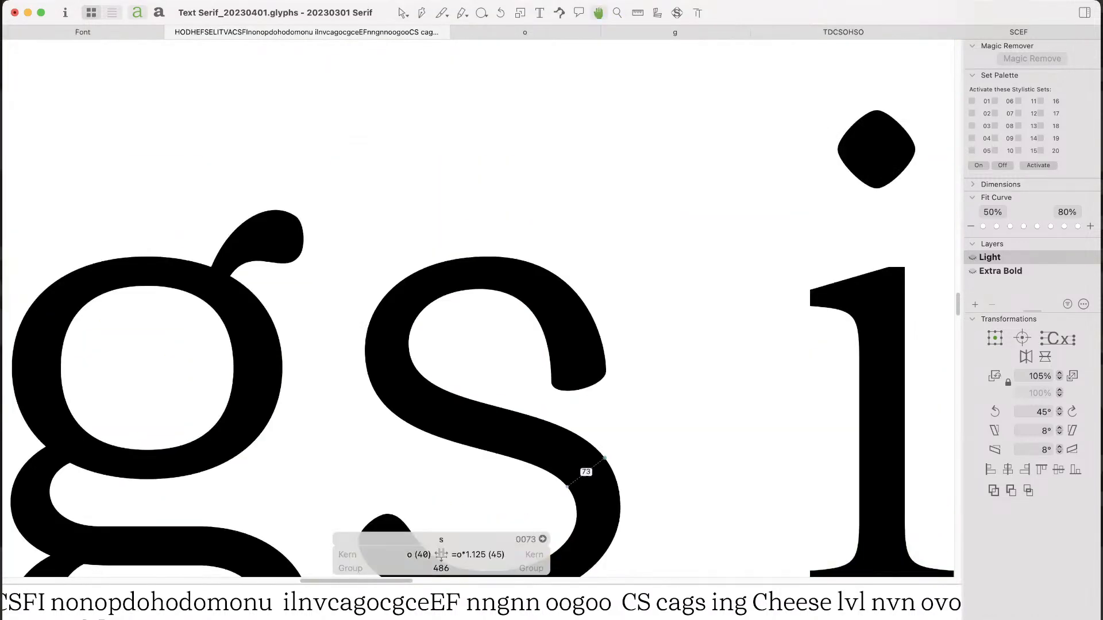
{"action": "left_click_drag", "start_coordinate": [601, 455], "coordinate": [611, 347]}
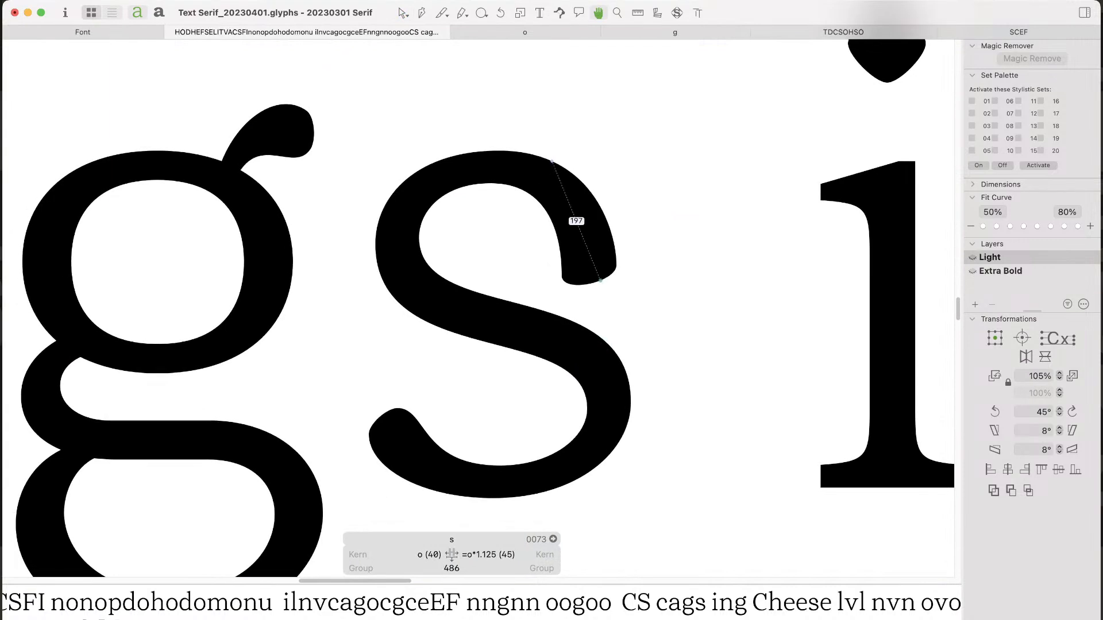
Step: Raise both end nodes of the s's upper terminal and their handles to Y 376, shortening the terminal
{"action": "left_click_drag", "start_coordinate": [653, 219], "coordinate": [556, 298]}
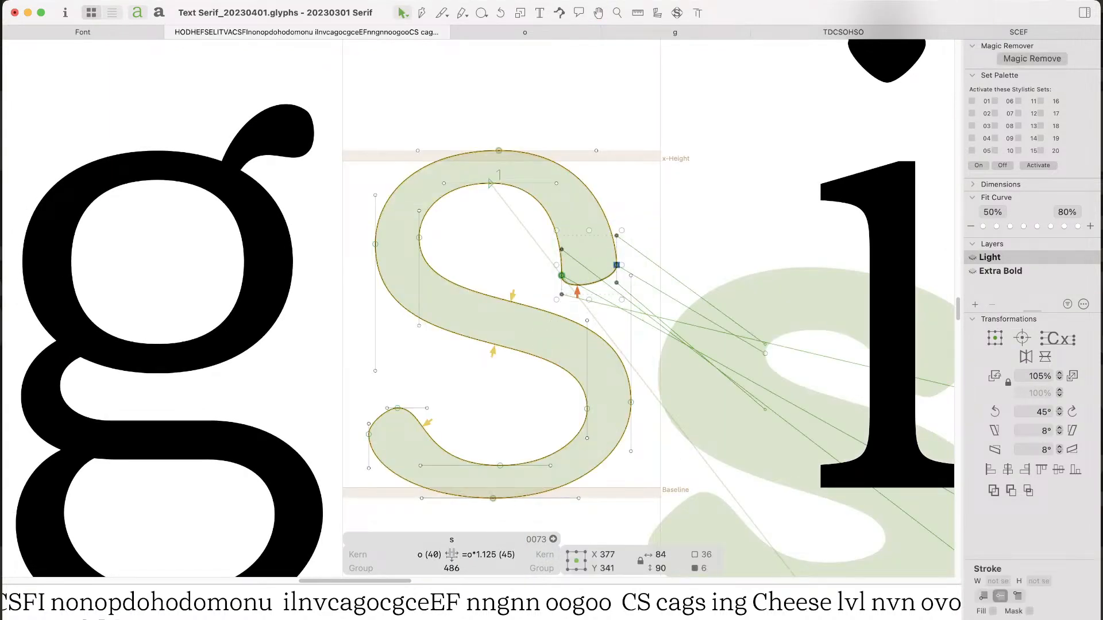
{"action": "key", "text": "shift+Up"}
{"action": "key", "text": "shift+Up"}
{"action": "key", "text": "shift+Up"}
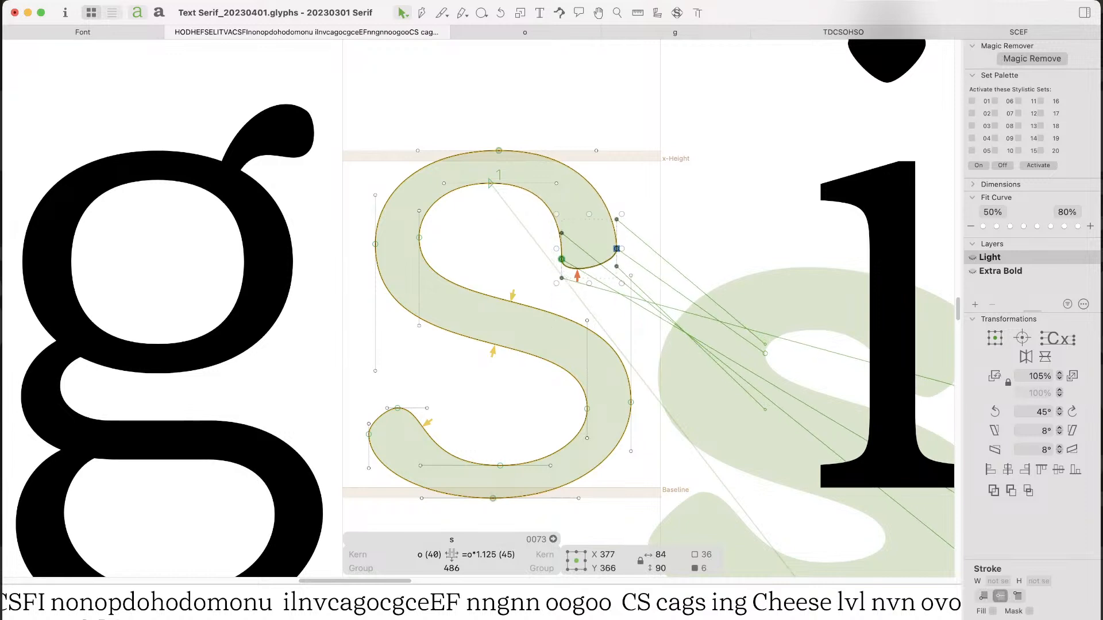
{"action": "key", "text": "Up"}
{"action": "key", "text": "Up"}
{"action": "key", "text": "Up"}
{"action": "key", "text": "Up"}
{"action": "key", "text": "Up"}
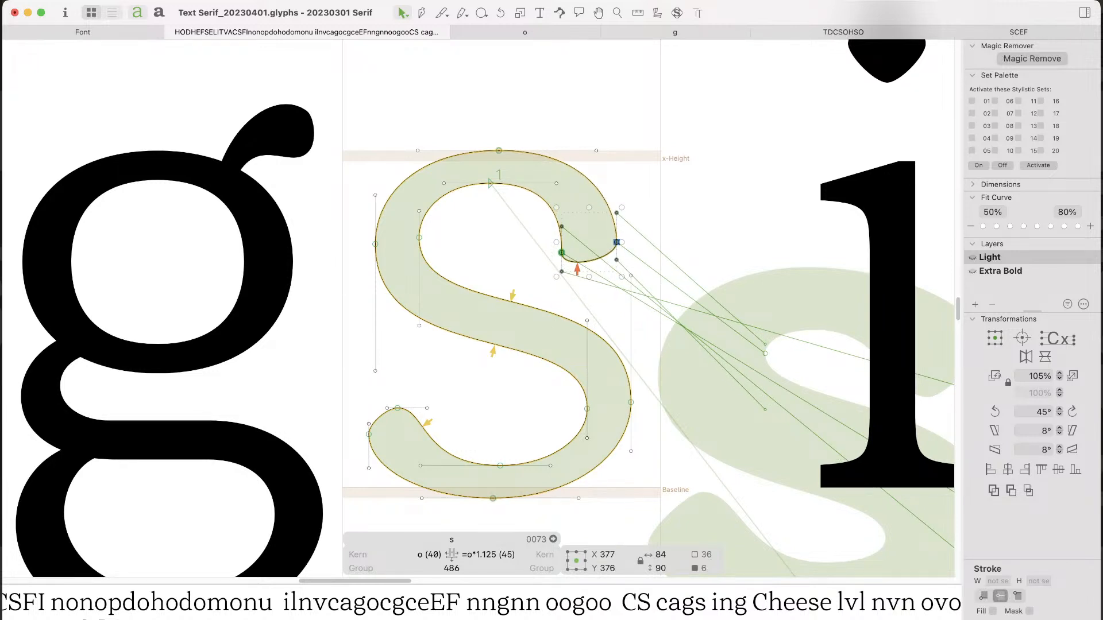
{"action": "left_click", "coordinate": [624, 111]}
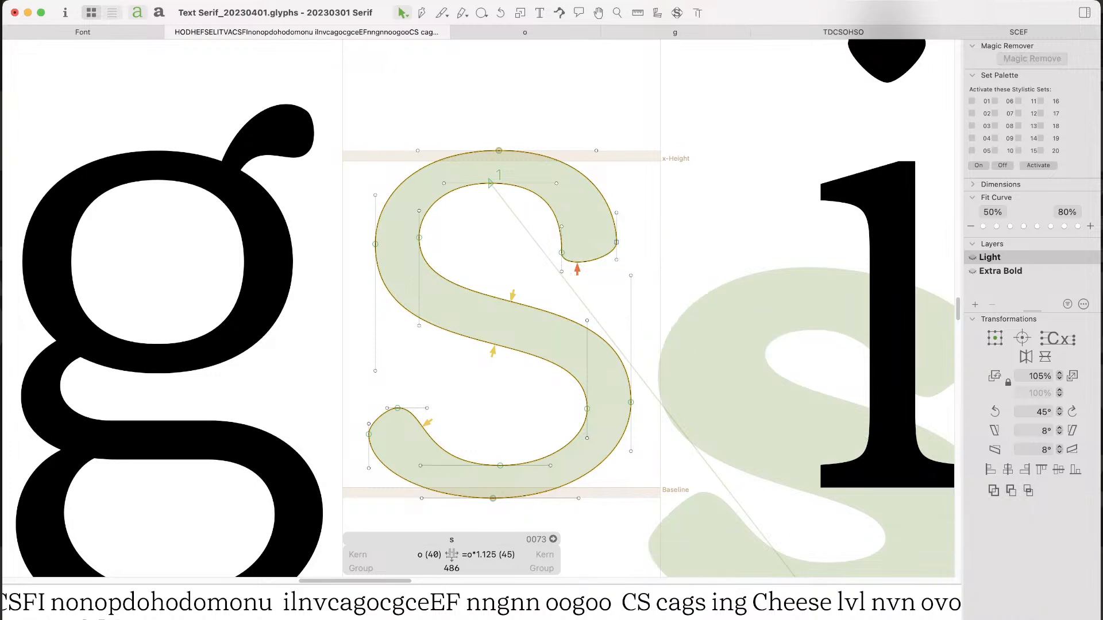
Step: Shorten the right-hand handles of the s's outer and inner top nodes by shifting them left together
{"action": "left_click_drag", "start_coordinate": [623, 111], "coordinate": [532, 192]}
{"action": "key", "text": "space"}
{"action": "key", "text": "shift+Left"}
{"action": "key", "text": "Left"}
{"action": "key", "text": "Left"}
{"action": "key", "text": "Left"}
{"action": "key", "text": "Left"}
{"action": "key", "text": "Left"}
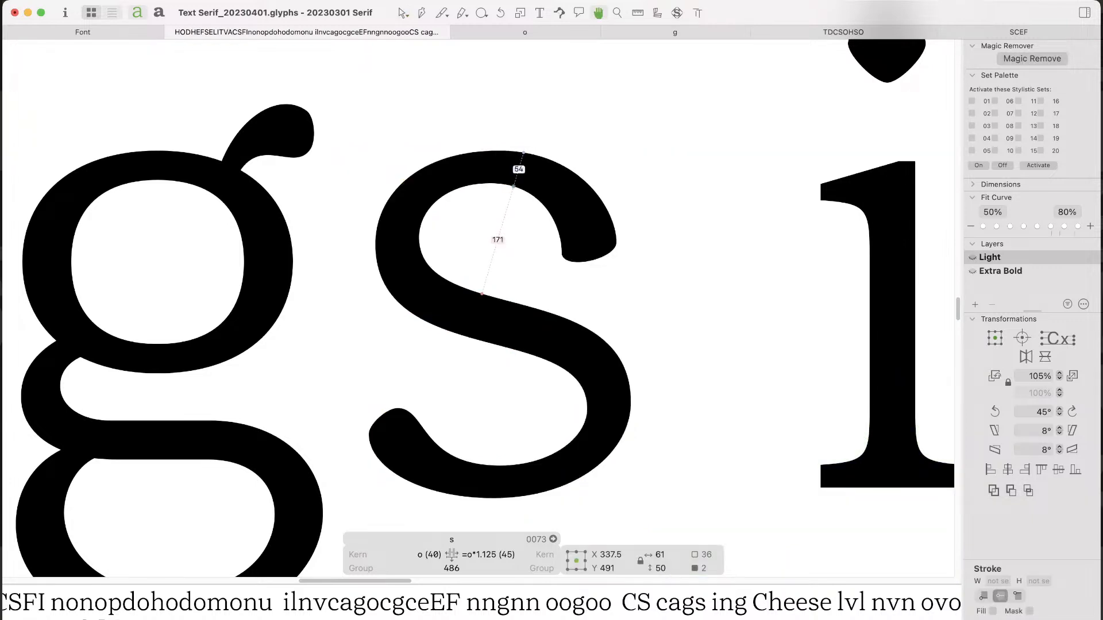
{"action": "key", "text": "shift+Left"}
{"action": "left_click", "coordinate": [481, 257]}
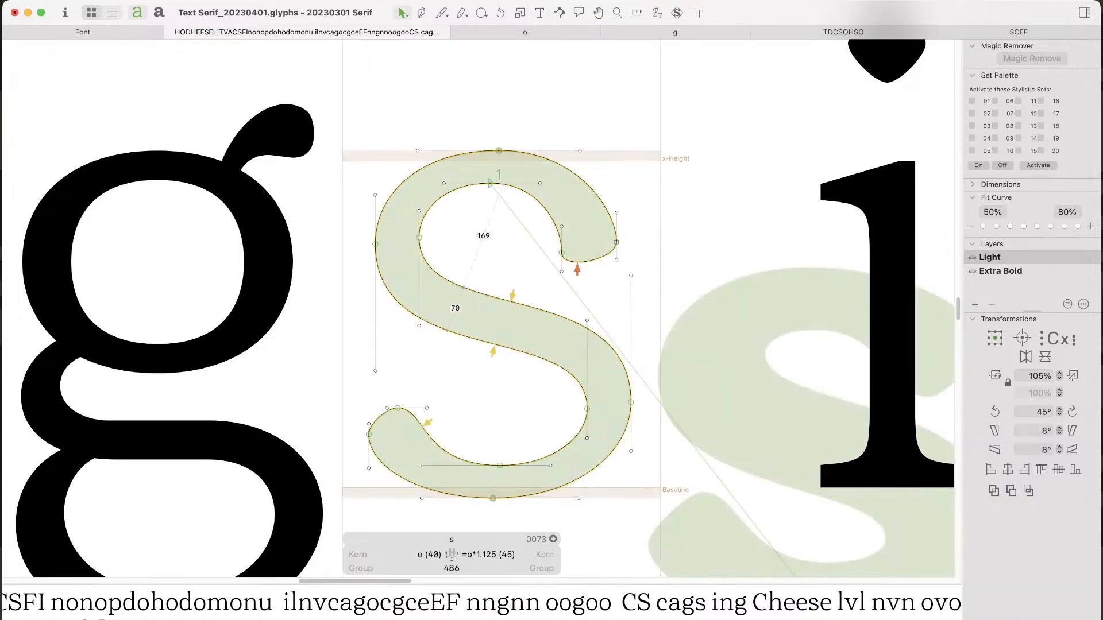
Step: Slide the s's outer and inner top nodes left together to X 227.5 while keeping their handles in place
{"action": "key", "text": "x"}
{"action": "key", "text": "super+space"}
{"action": "left_click_drag", "start_coordinate": [642, 94], "coordinate": [371, 340]}
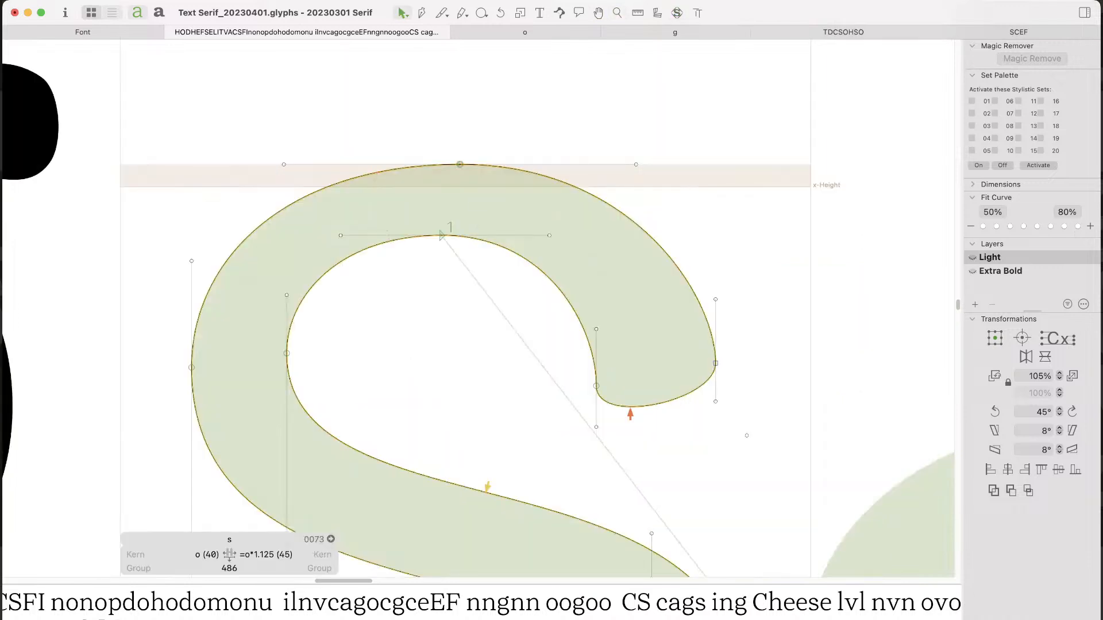
{"action": "left_click_drag", "start_coordinate": [475, 131], "coordinate": [421, 259]}
{"action": "key", "text": "ctrl+alt+shift+Left"}
{"action": "key", "text": "ctrl+alt+shift+Left"}
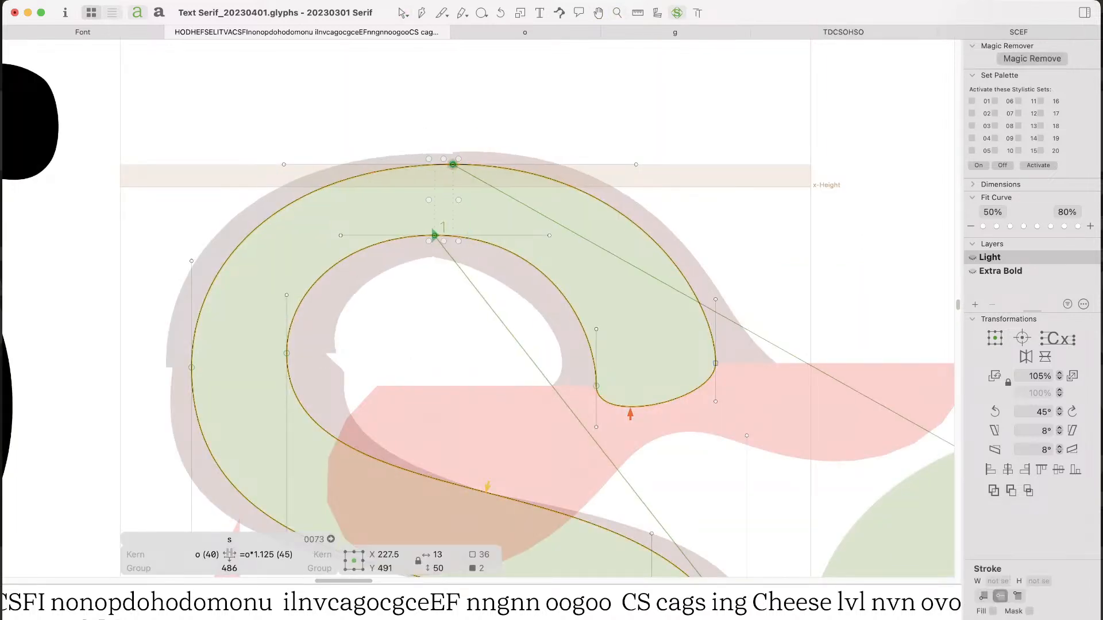
{"action": "key", "text": "ctrl+alt+shift+Right"}
Step: Slide the s's outer top node another 5 units left between its fixed handles
{"action": "left_click_drag", "start_coordinate": [486, 136], "coordinate": [421, 84]}
{"action": "key", "text": "alt+Left"}
{"action": "key", "text": "alt+Left"}
{"action": "key", "text": "alt+Left"}
{"action": "key", "text": "alt+Left"}
{"action": "key", "text": "alt+Left"}
{"action": "key", "text": "v"}
{"action": "left_click", "coordinate": [406, 201]}
{"action": "key", "text": "space"}
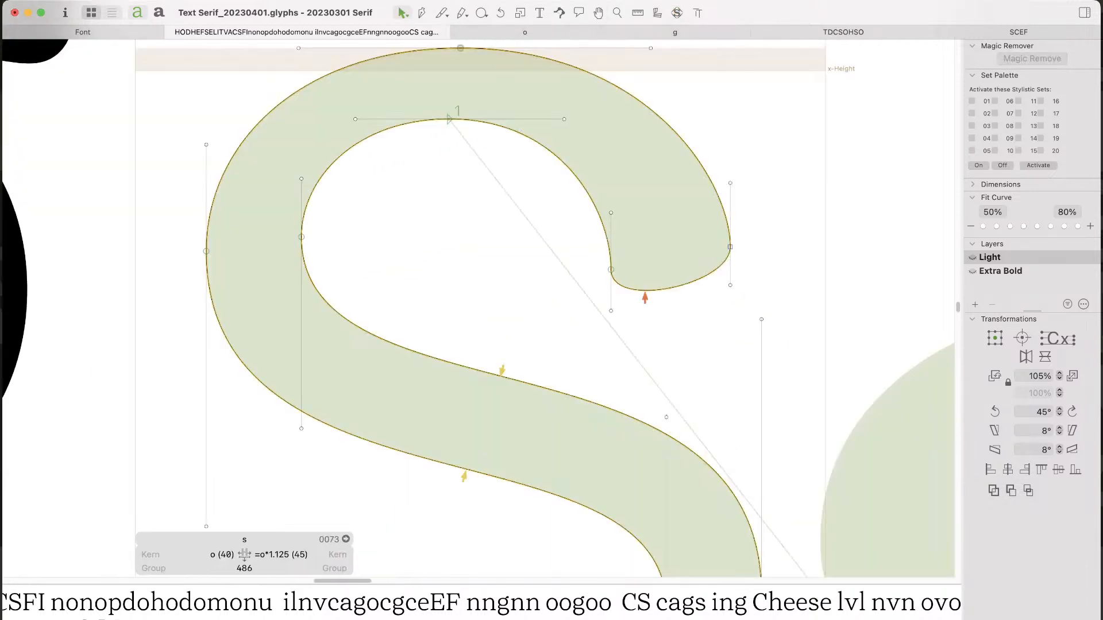
Step: Try lowering the left extreme nodes of the s's upper curve, the inner one to Y 380 and the outer one to Y 366
{"action": "key", "text": "super+minus"}
{"action": "key", "text": "s"}
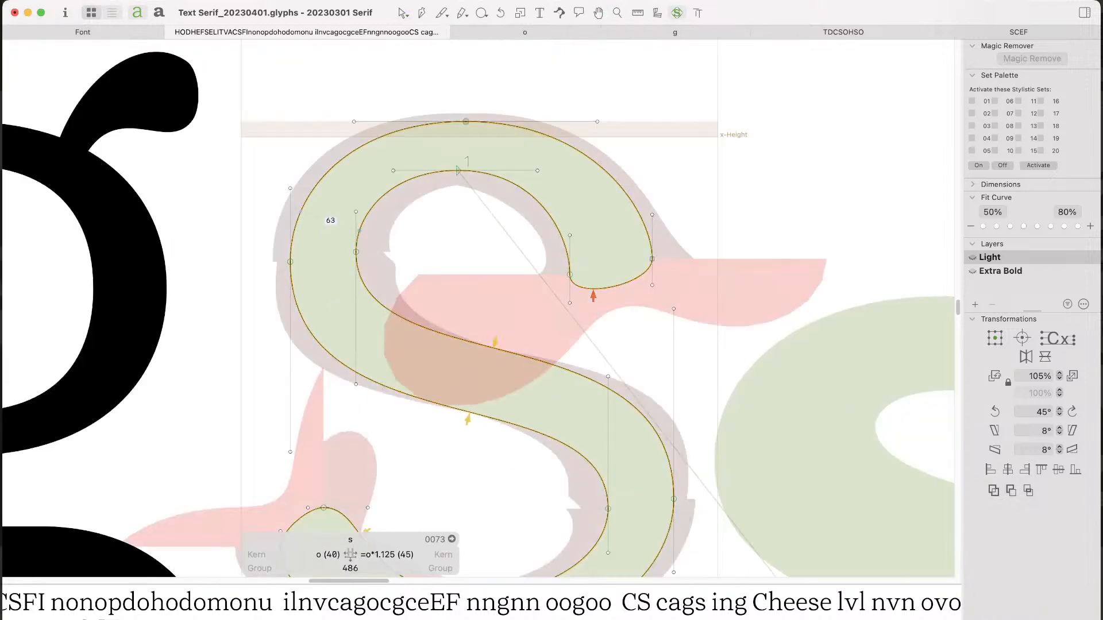
{"action": "left_click", "coordinate": [356, 252]}
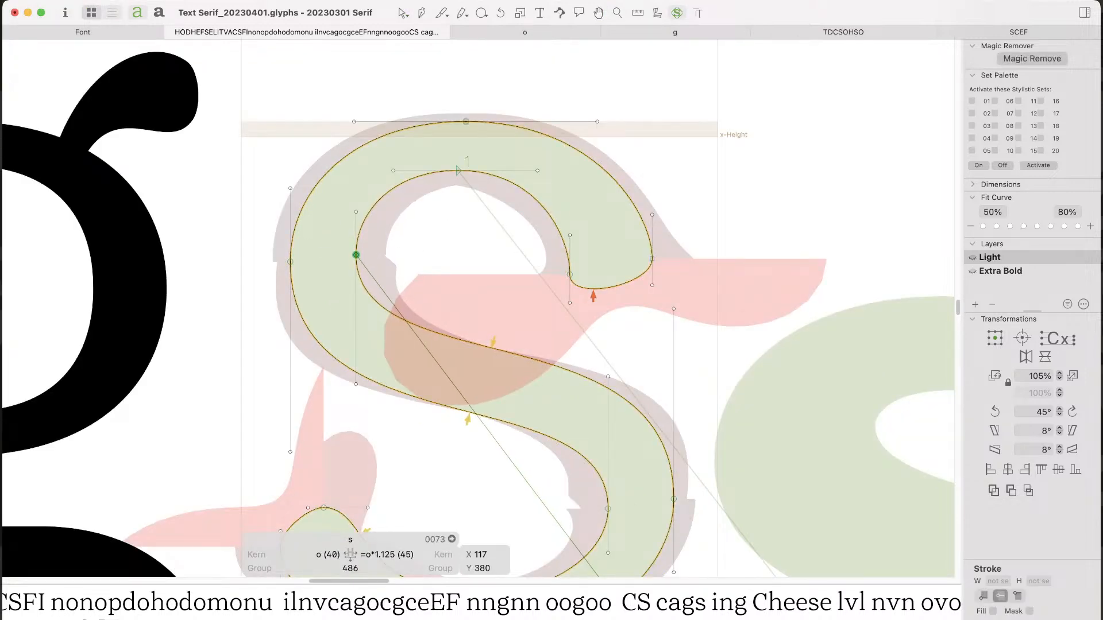
{"action": "left_click", "coordinate": [290, 262]}
{"action": "key", "text": "Down"}
{"action": "key", "text": "Down"}
{"action": "key", "text": "Down"}
{"action": "key", "text": "Down"}
{"action": "key", "text": "Down"}
{"action": "key", "text": "Down"}
{"action": "key", "text": "Down"}
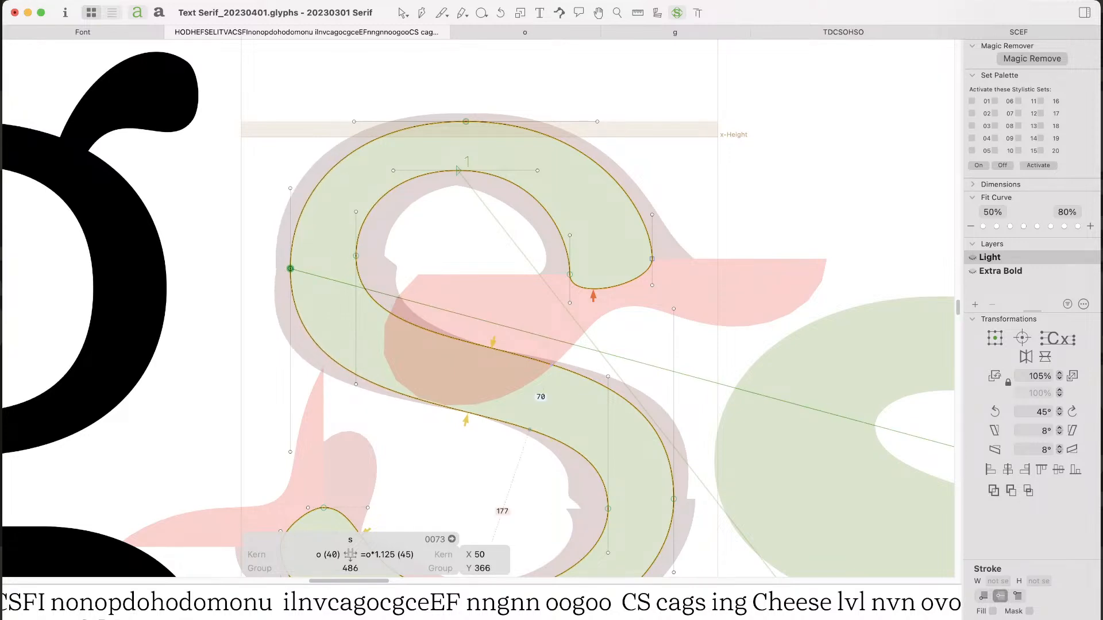
Step: Try raising the outer right extreme node of the s's lower curve to Y 146 between its handles
{"action": "key", "text": "space"}
{"action": "left_click_drag", "start_coordinate": [558, 448], "coordinate": [586, 383]}
{"action": "key", "text": "space"}
{"action": "left_click_drag", "start_coordinate": [617, 423], "coordinate": [625, 351]}
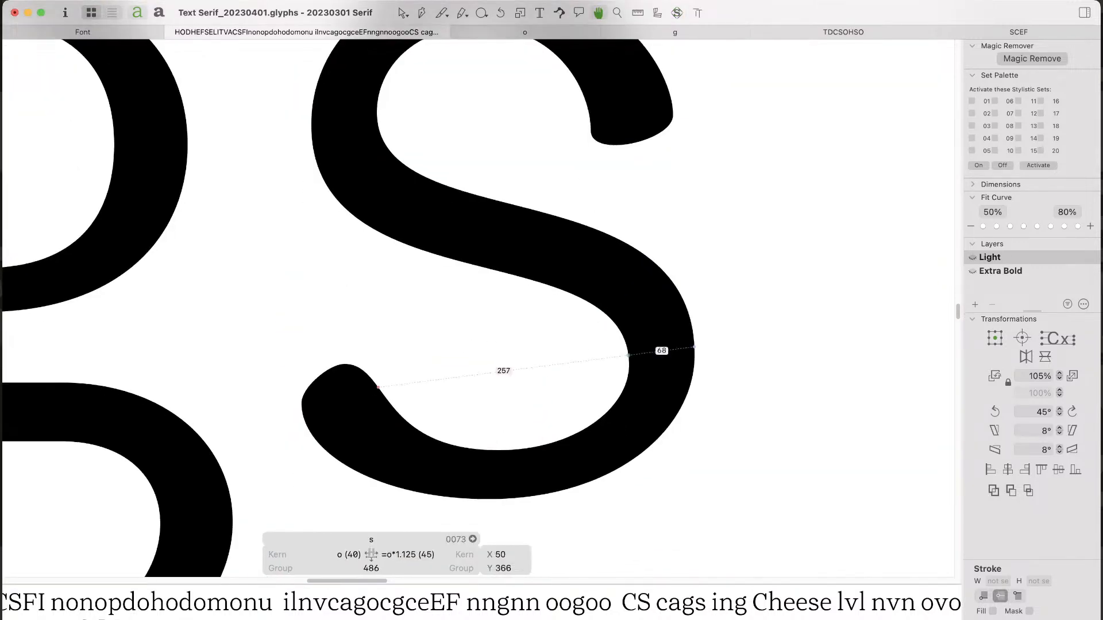
{"action": "left_click", "coordinate": [695, 354]}
{"action": "key", "text": "Up"}
{"action": "key", "text": "Up"}
{"action": "key", "text": "Up"}
{"action": "key", "text": "Up"}
{"action": "key", "text": "Up"}
{"action": "key", "text": "shift+Up"}
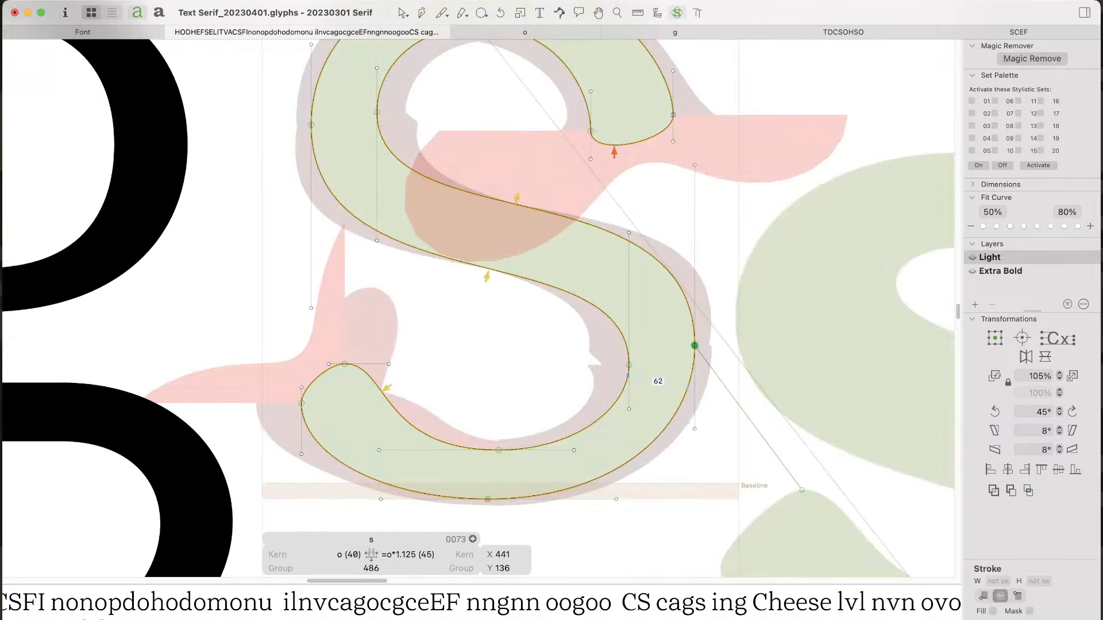
{"action": "key", "text": "Up"}
{"action": "key", "text": "Up"}
{"action": "key", "text": "Up"}
{"action": "key", "text": "Up"}
{"action": "key", "text": "Up"}
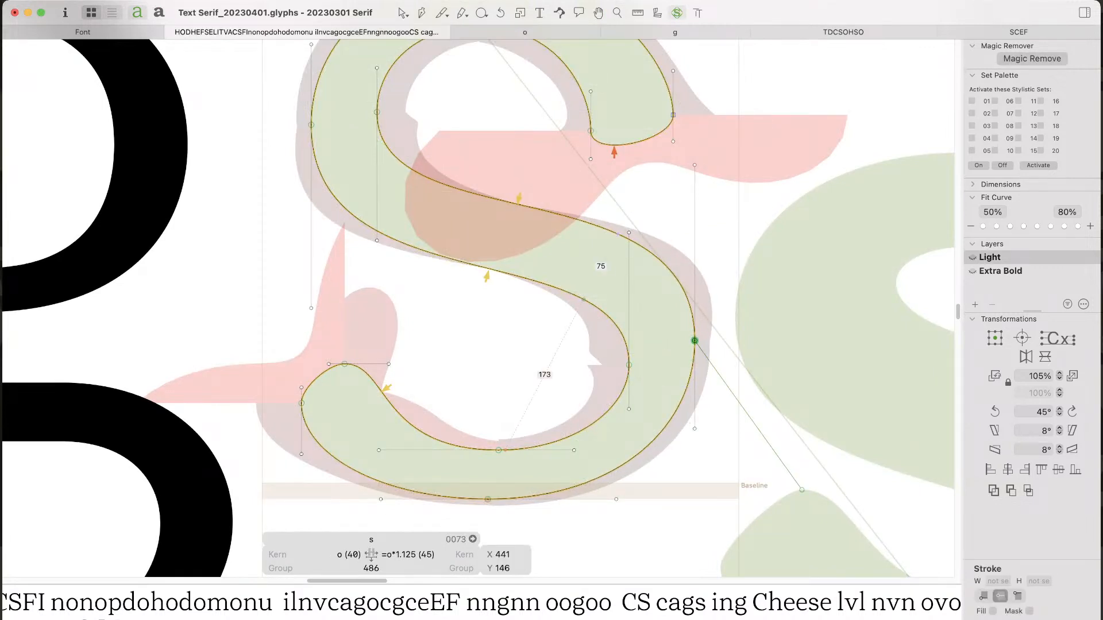
Step: Undo the moves of the s's left and right extreme nodes
{"action": "key", "text": "super+z"}
{"action": "key", "text": "super+z"}
{"action": "key", "text": "super+z"}
{"action": "key", "text": "super+z"}
{"action": "key", "text": "super+z"}
{"action": "key", "text": "super+z"}
{"action": "key", "text": "super+z"}
{"action": "key", "text": "super+z"}
{"action": "key", "text": "super+z"}
{"action": "key", "text": "super+z"}
{"action": "key", "text": "super+z"}
{"action": "key", "text": "super+z"}
{"action": "key", "text": "super+z"}
{"action": "key", "text": "super+z"}
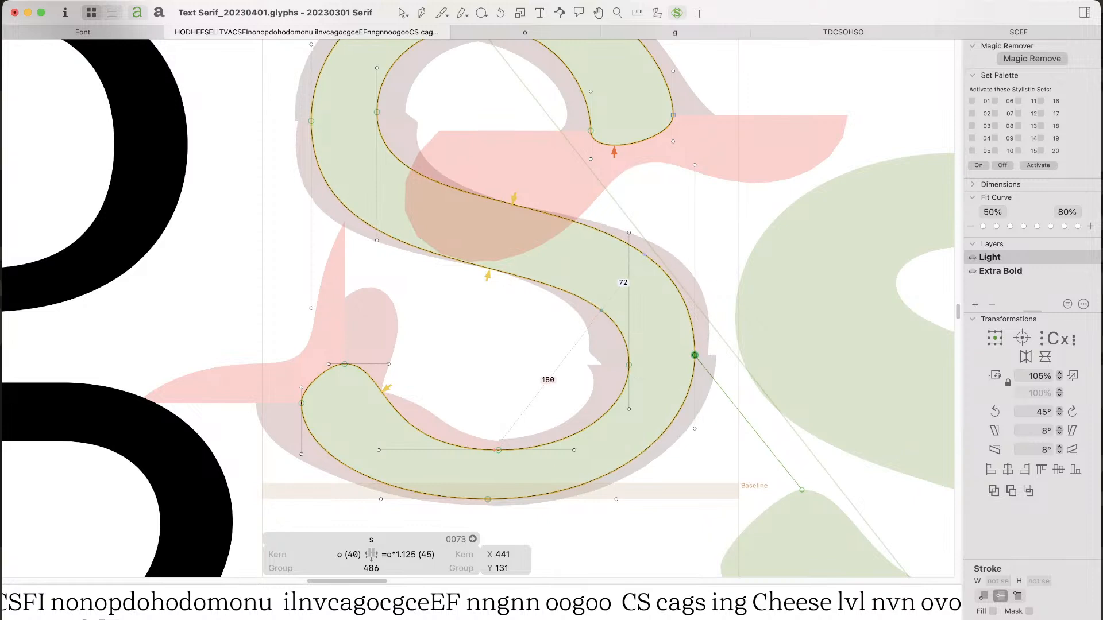
{"action": "key", "text": "super+z"}
{"action": "key", "text": "super+z"}
{"action": "key", "text": "super+z"}
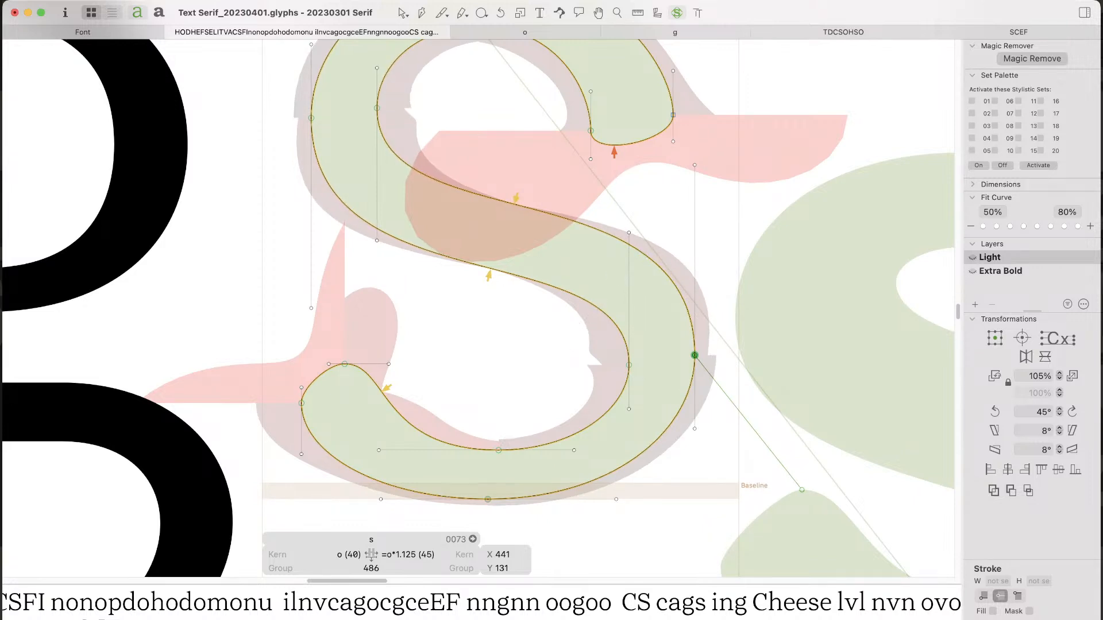
Step: Delete the nodes of the s's old lower terminal, leaving the bottom curve open
{"action": "key", "text": "super+minus"}
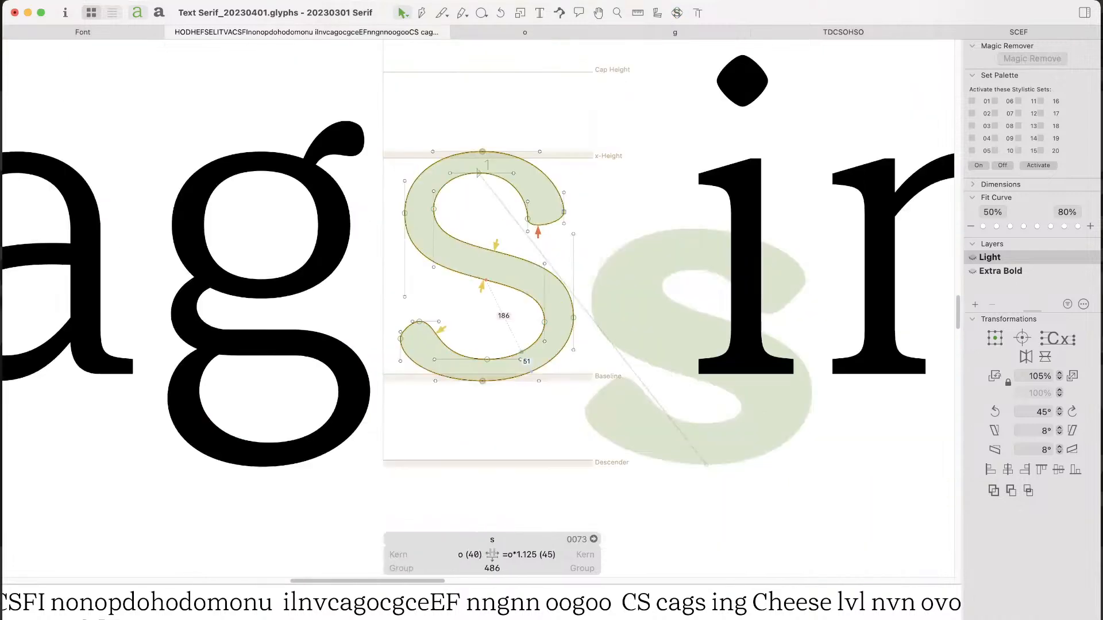
{"action": "key", "text": "space"}
{"action": "key", "text": "super+plus"}
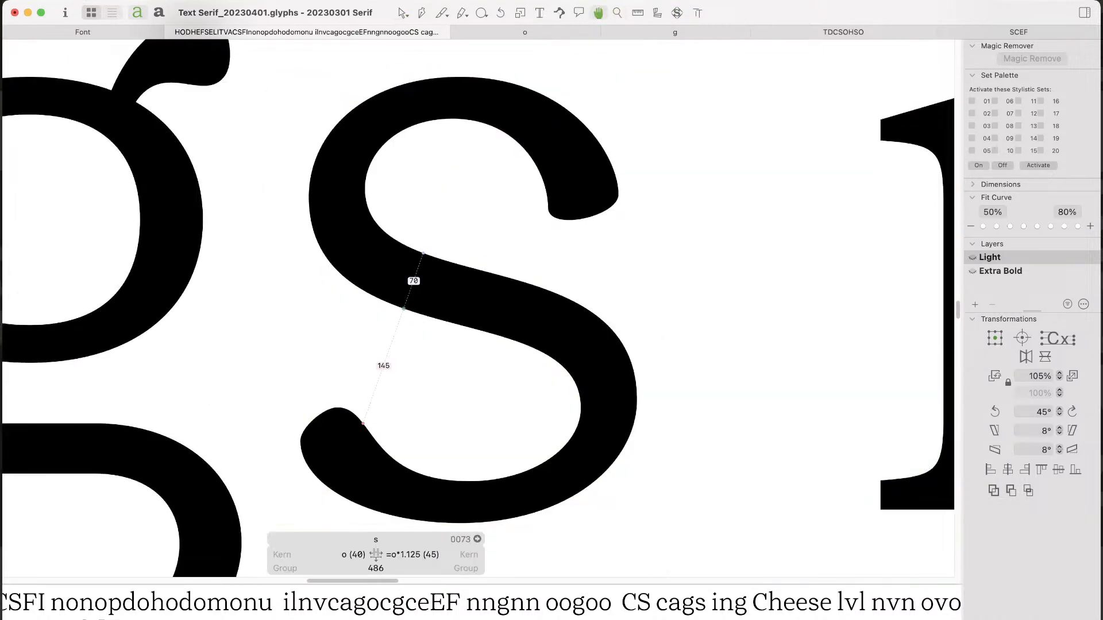
{"action": "key", "text": "space"}
{"action": "left_click_drag", "start_coordinate": [270, 376], "coordinate": [553, 486]}
{"action": "key", "text": "BackSpace"}
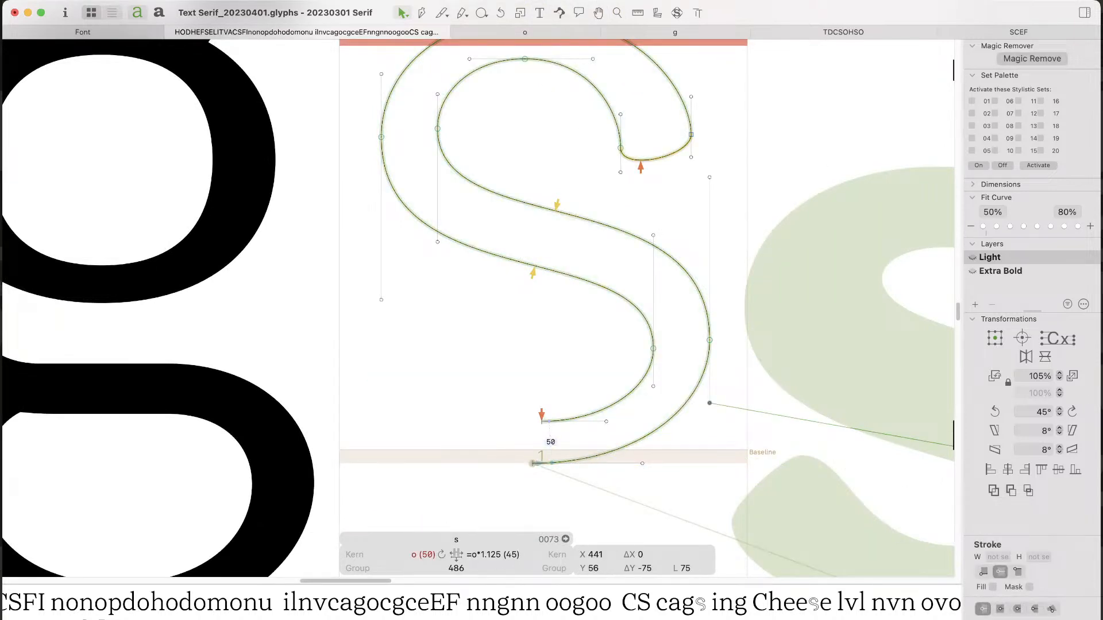
Step: Duplicate the right half of the s's top arch with its blunt terminal and place the copy at X 97, Y 184.5
{"action": "scroll", "coordinate": [718, 98], "scroll_direction": "up", "scroll_amount": 3}
{"action": "left_click_drag", "start_coordinate": [727, 95], "coordinate": [488, 283]}
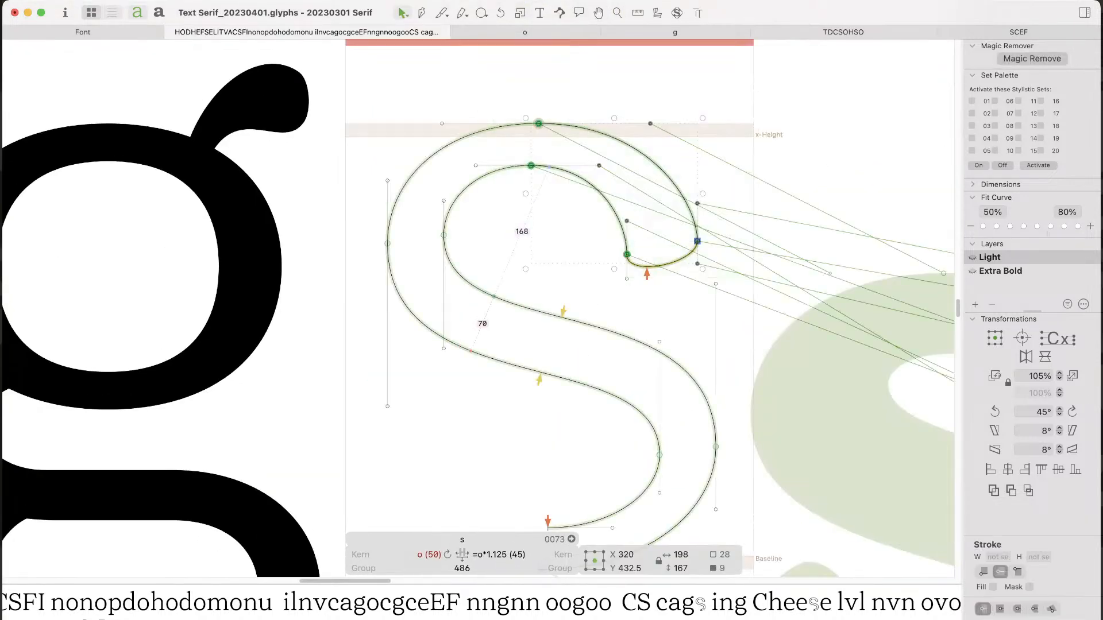
{"action": "left_click", "coordinate": [626, 279], "text": "shift"}
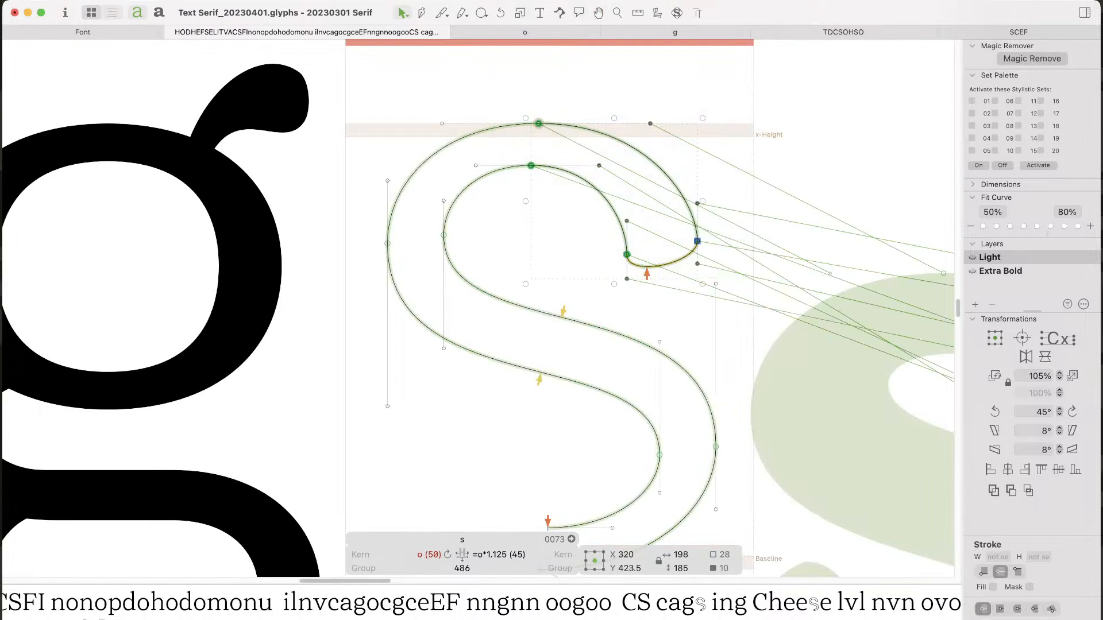
{"action": "key", "text": "super+d"}
{"action": "left_click_drag", "start_coordinate": [697, 241], "coordinate": [503, 458]}
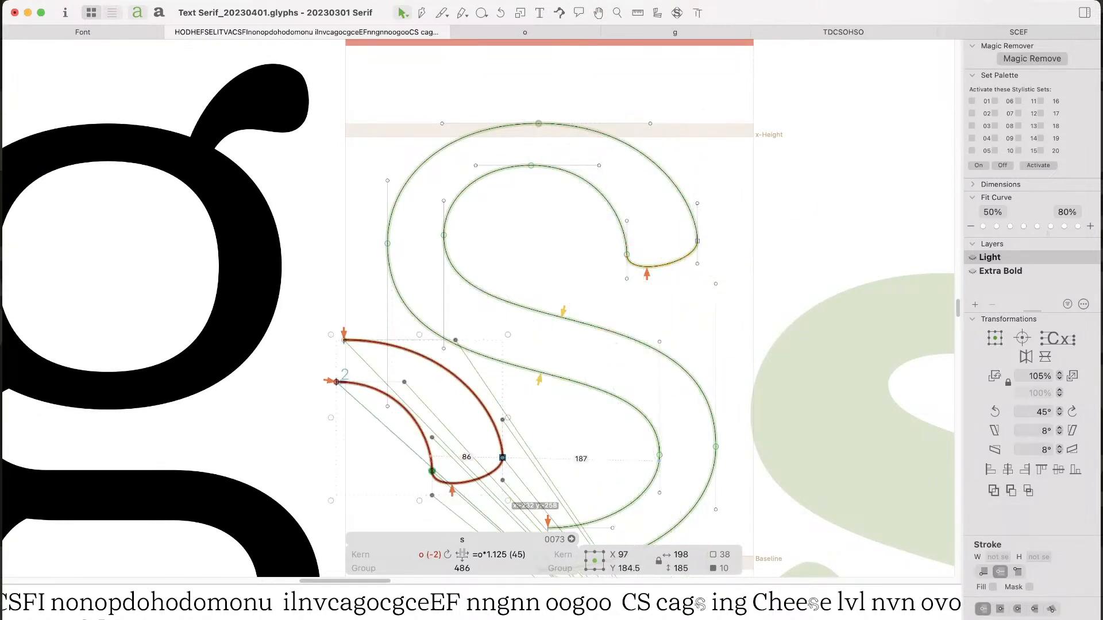
Step: Flip the copied terminal segment both horizontally and vertically
{"action": "scroll", "coordinate": [503, 458], "scroll_direction": "down", "scroll_amount": 5}
{"action": "left_click", "coordinate": [1026, 357]}
{"action": "left_click", "coordinate": [1045, 356]}
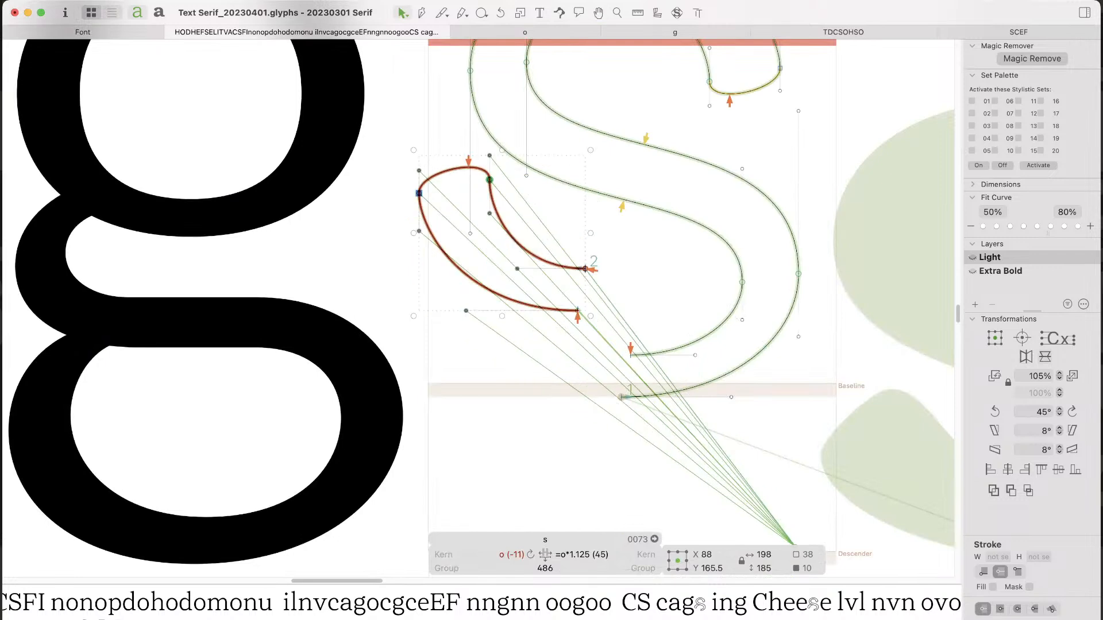
Step: Move the flipped terminal to X 140, Y 76.5 and join its outer end to the bottom curve's open node
{"action": "left_click_drag", "start_coordinate": [568, 362], "coordinate": [581, 309]}
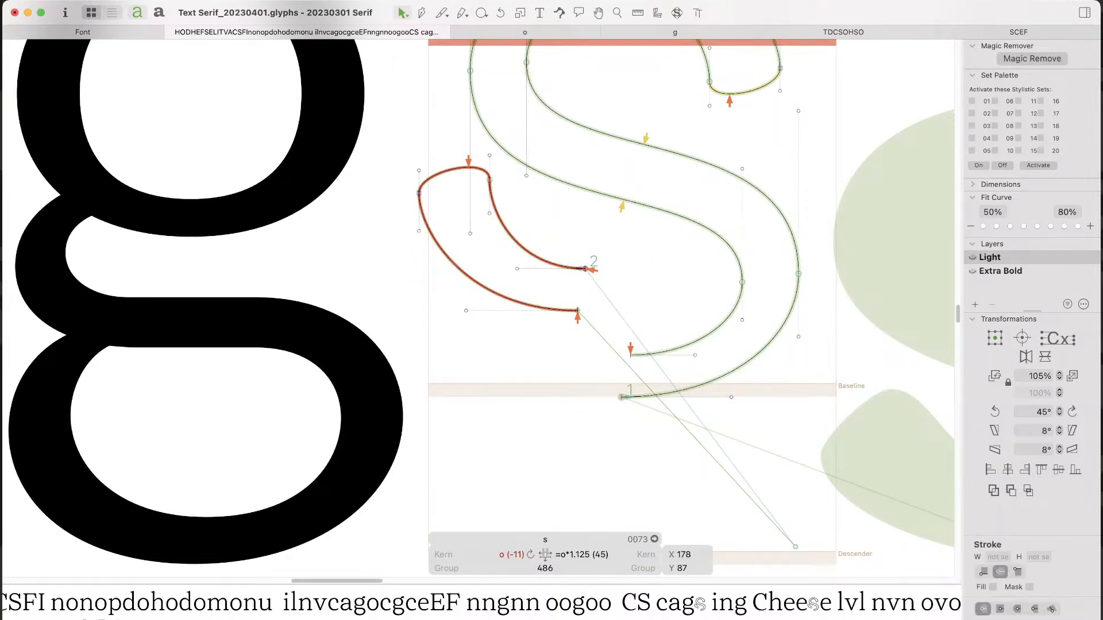
{"action": "double_click", "coordinate": [577, 268]}
{"action": "left_click_drag", "start_coordinate": [585, 269], "coordinate": [609, 356]}
{"action": "left_click_drag", "start_coordinate": [546, 305], "coordinate": [666, 436]}
{"action": "key", "text": "Right"}
{"action": "key", "text": "Right"}
{"action": "key", "text": "Right"}
{"action": "key", "text": "Right"}
{"action": "key", "text": "Right"}
{"action": "key", "text": "Right"}
{"action": "key", "text": "Right"}
{"action": "key", "text": "Right"}
{"action": "key", "text": "Right"}
{"action": "key", "text": "Right"}
{"action": "key", "text": "Right"}
{"action": "key", "text": "Right"}
{"action": "key", "text": "Right"}
{"action": "key", "text": "Right"}
{"action": "key", "text": "Right"}
{"action": "key", "text": "Right"}
{"action": "key", "text": "Right"}
{"action": "key", "text": "Right"}
{"action": "key", "text": "Right"}
{"action": "key", "text": "Right"}
{"action": "key", "text": "Right"}
{"action": "key", "text": "Right"}
{"action": "key", "text": "Right"}
{"action": "key", "text": "Right"}
{"action": "key", "text": "Right"}
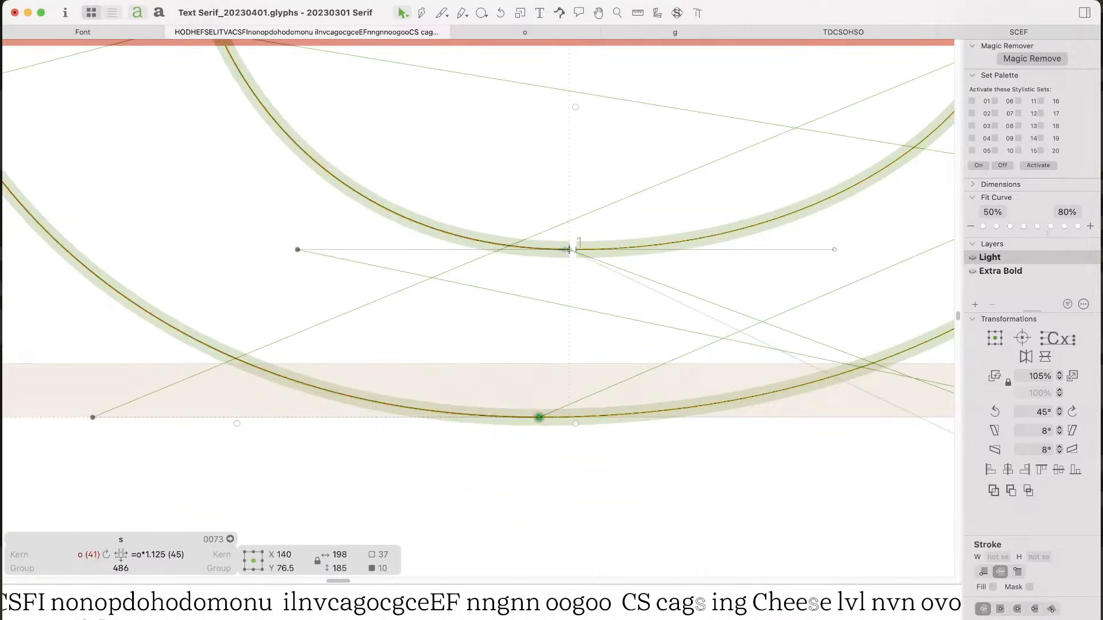
Step: Join the inner end of the flipped terminal to the s's inner bottom curve, closing the outline
{"action": "left_click", "coordinate": [555, 219]}
{"action": "left_click_drag", "start_coordinate": [555, 218], "coordinate": [569, 287]}
{"action": "left_click_drag", "start_coordinate": [540, 219], "coordinate": [572, 278]}
{"action": "key", "text": "Right"}
{"action": "key", "text": "Right"}
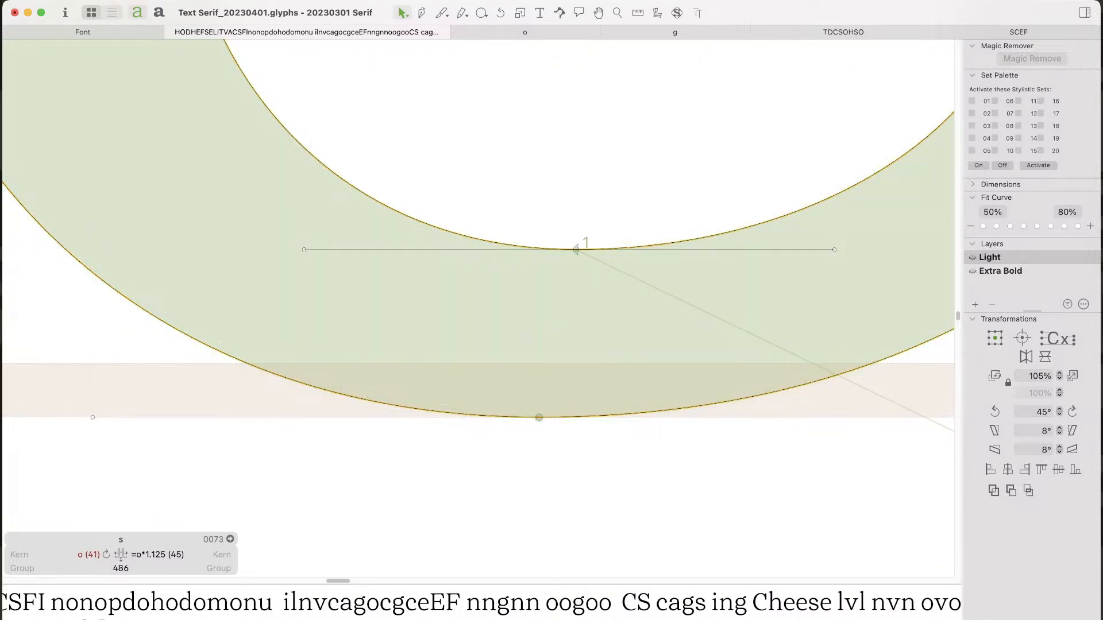
Step: Raise the lower terminal's two end nodes and their handles by 10 units
{"action": "key", "text": "super+minus"}
{"action": "key", "text": "super+minus"}
{"action": "key", "text": "super+minus"}
{"action": "key", "text": "super+minus"}
{"action": "key", "text": "super+minus"}
{"action": "key", "text": "super+minus"}
{"action": "key", "text": "super+minus"}
{"action": "key", "text": "space"}
{"action": "mouse_move", "coordinate": [452, 189]}
{"action": "left_mouse_down"}
{"action": "mouse_move", "coordinate": [505, 303]}
{"action": "mouse_move", "coordinate": [416, 379]}
{"action": "left_mouse_up"}
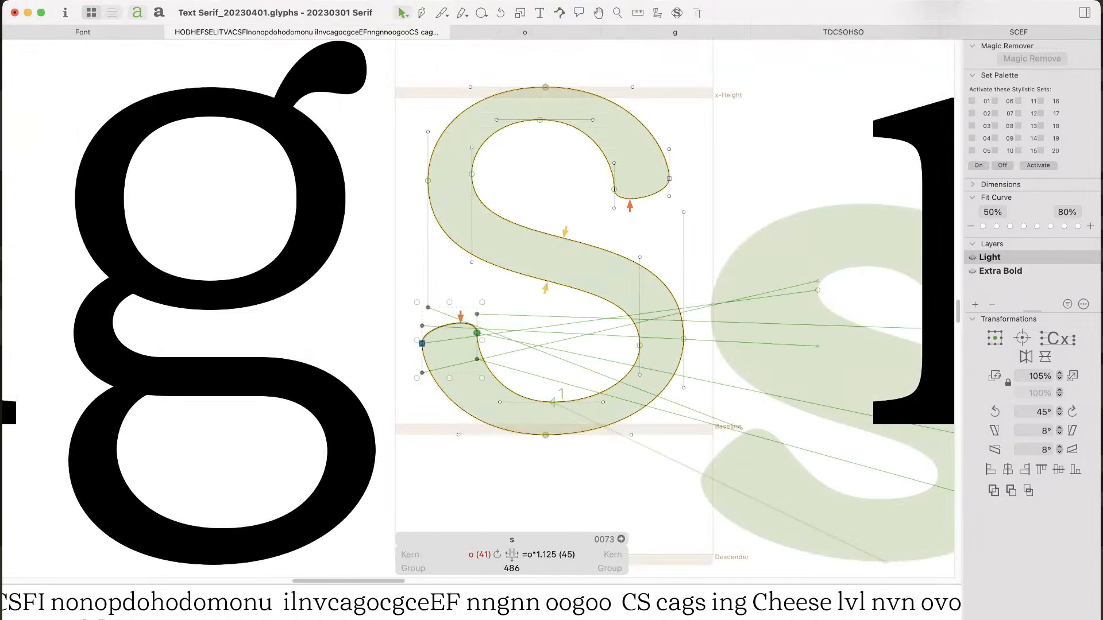
{"action": "key", "text": "Up"}
{"action": "key", "text": "Up"}
{"action": "key", "text": "Up"}
{"action": "key", "text": "Up"}
{"action": "key", "text": "Up"}
{"action": "key", "text": "Up"}
{"action": "key", "text": "Up"}
{"action": "key", "text": "Up"}
{"action": "key", "text": "Up"}
{"action": "key", "text": "Up"}
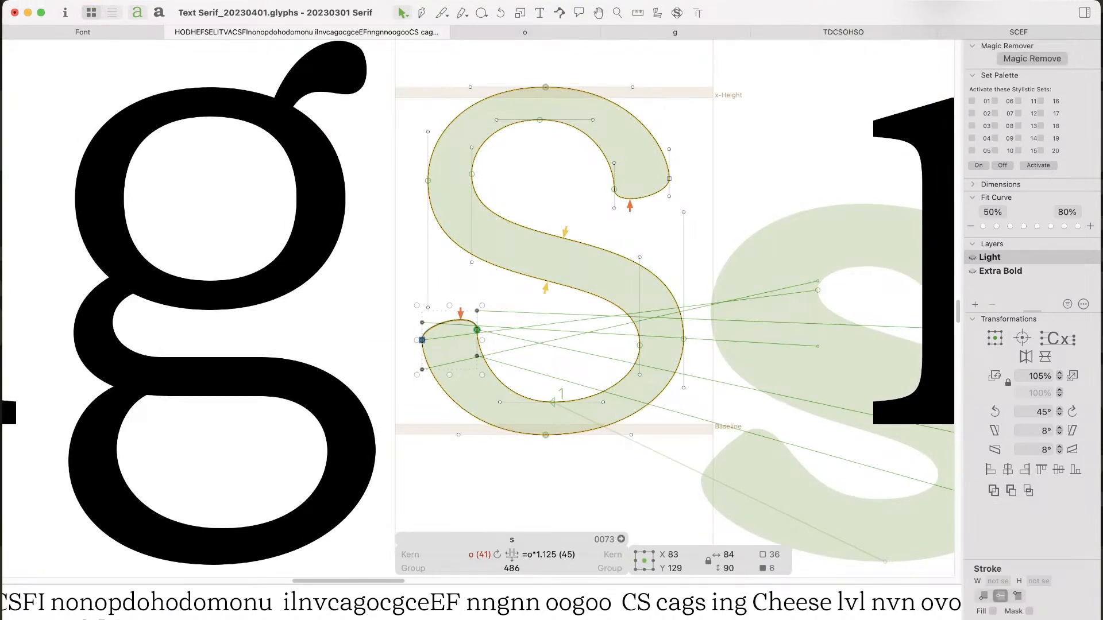
Step: Shift the s's outer and inner bottom nodes with their handles slightly to the right
{"action": "left_click", "coordinate": [539, 339]}
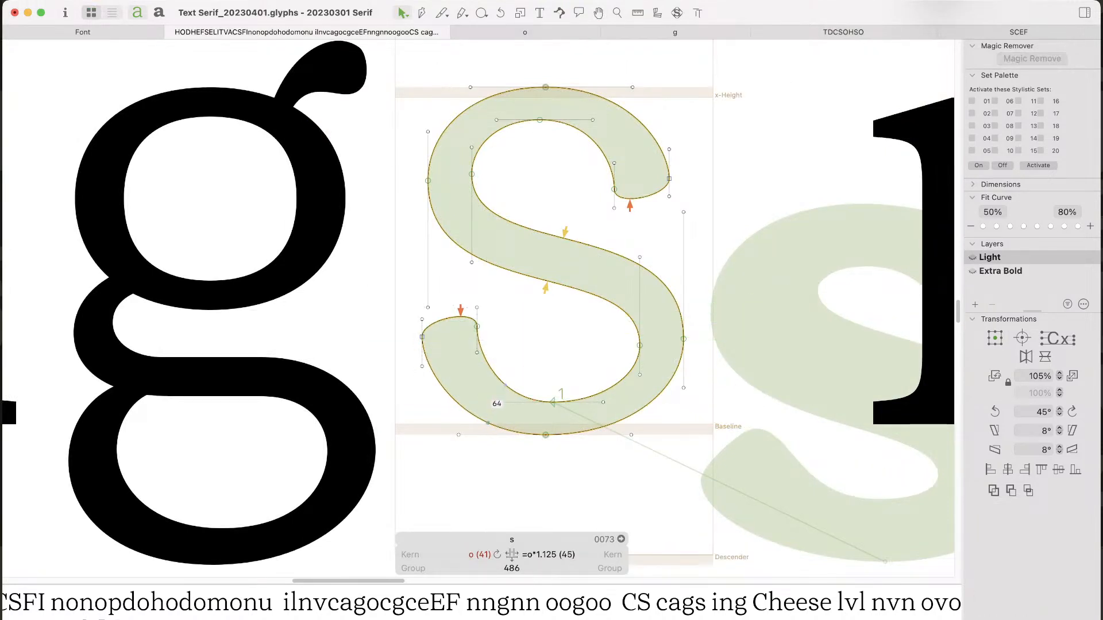
{"action": "left_click_drag", "start_coordinate": [520, 402], "coordinate": [449, 414]}
{"action": "left_click_drag", "start_coordinate": [489, 481], "coordinate": [459, 393]}
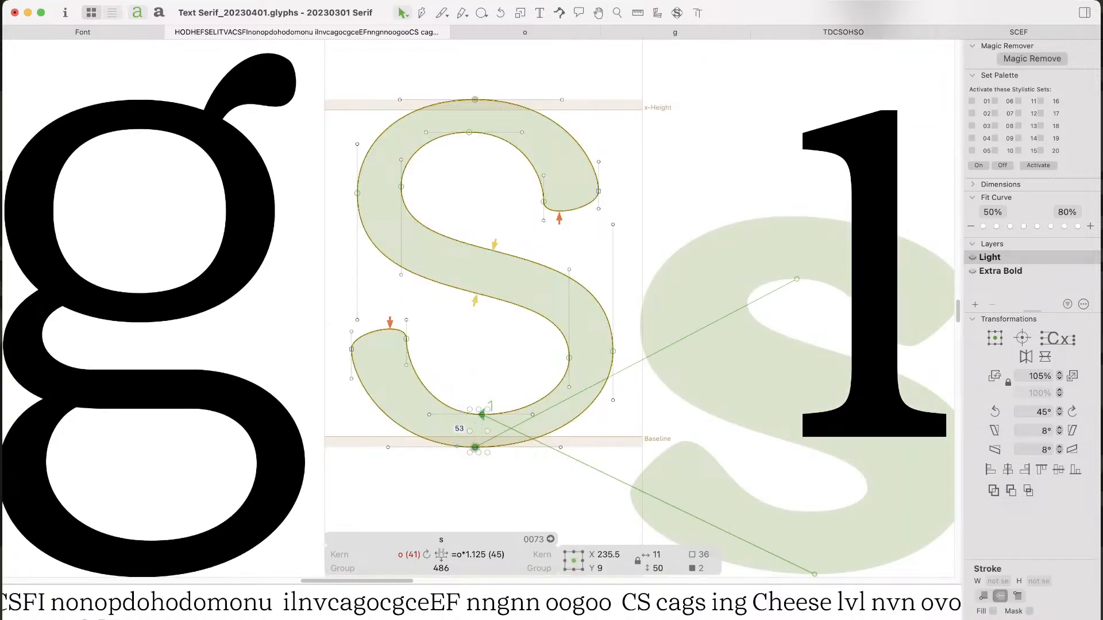
{"action": "key", "text": "shift+Right"}
{"action": "key", "text": "shift+Right"}
{"action": "key", "text": "shift+Left"}
{"action": "key", "text": "shift+Left"}
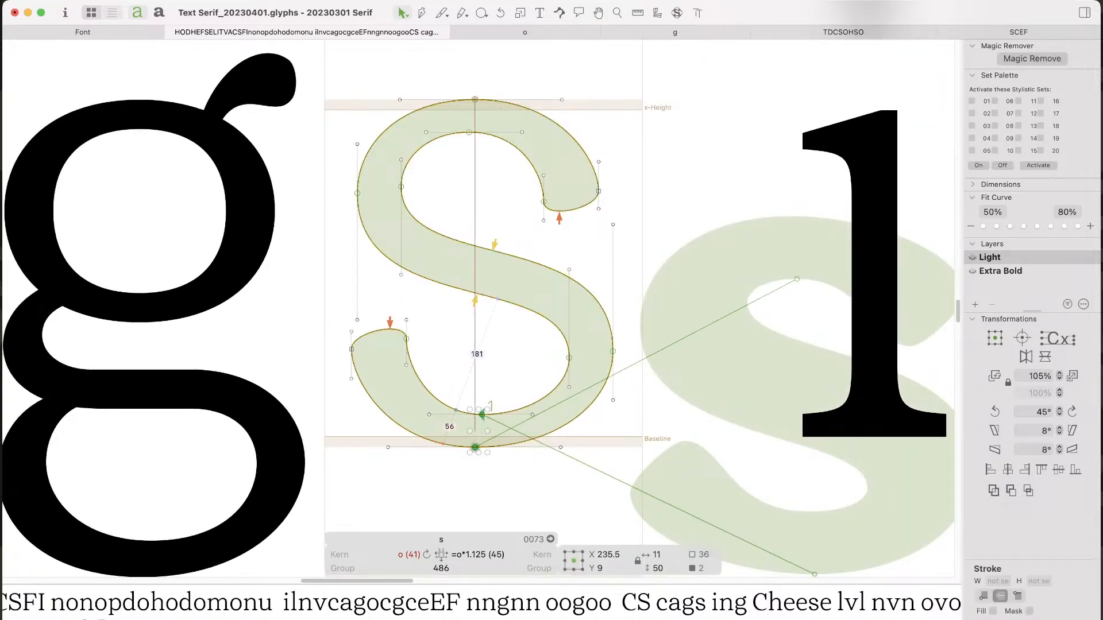
{"action": "key", "text": "shift+Right"}
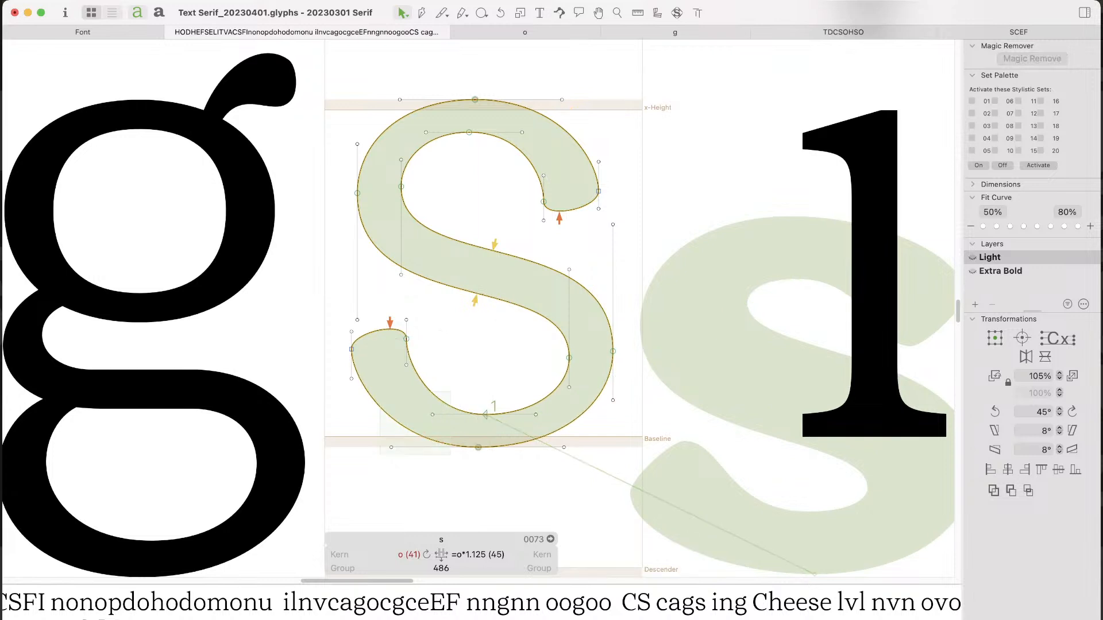
Step: Lengthen the left-hand handles of the two bottom nodes by moving them left to X 118.5, and check the curvature
{"action": "key", "text": "space"}
{"action": "key", "text": "shift+Left"}
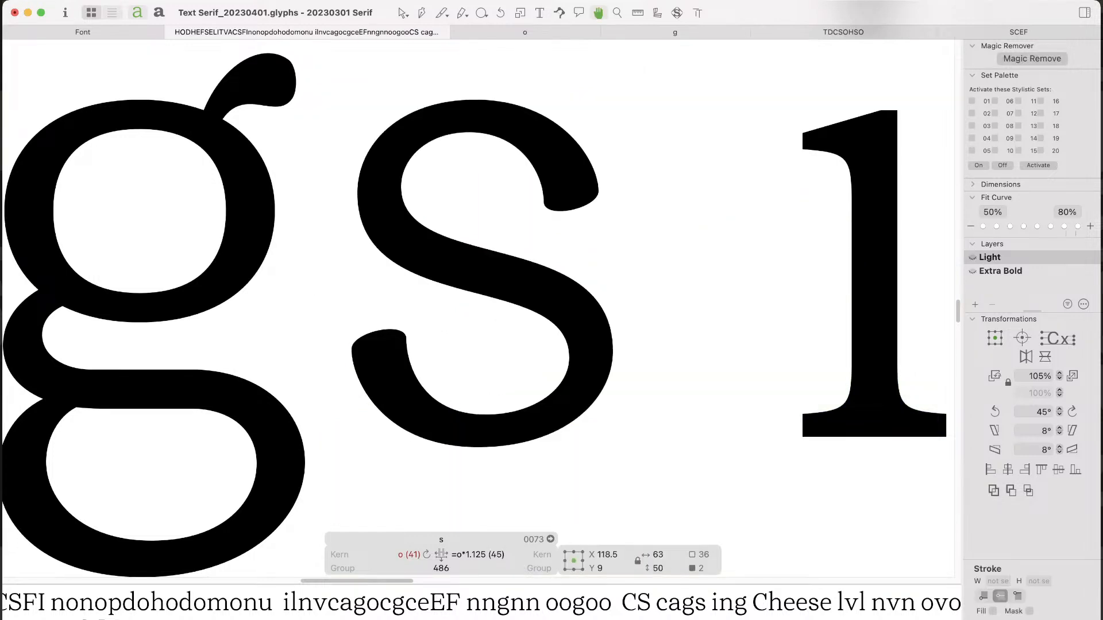
{"action": "key", "text": "space"}
{"action": "key", "text": "x"}
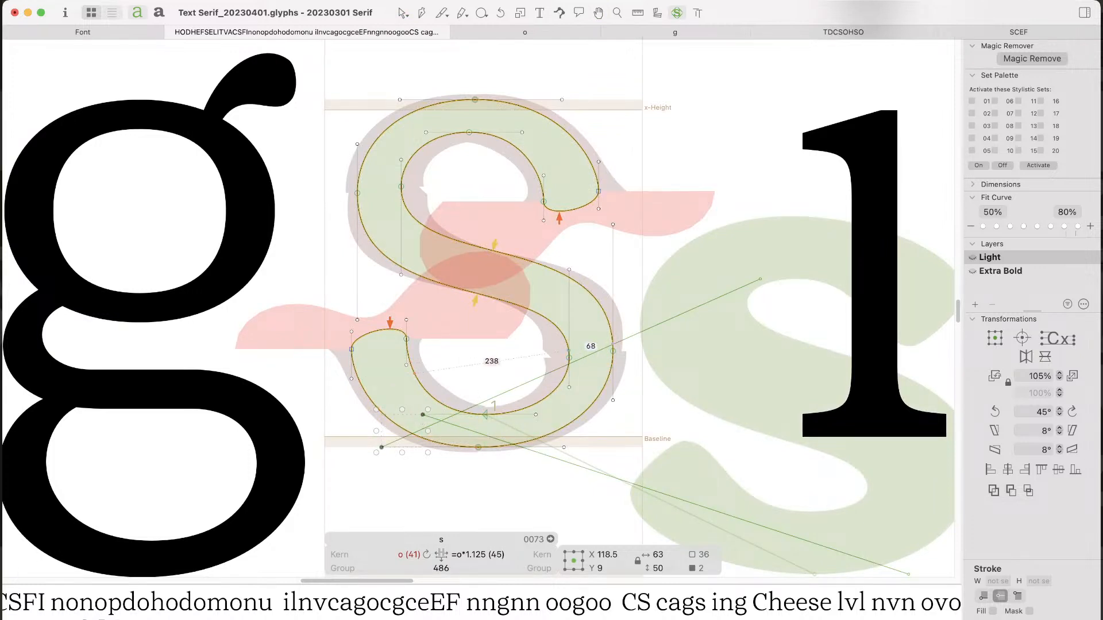
{"action": "key", "text": "v"}
Step: Move the whole upper part of the s, including its terminal, 10 units right to X 244.5 and preview the glyph
{"action": "left_click_drag", "start_coordinate": [615, 80], "coordinate": [337, 224]}
{"action": "key", "text": "super+a"}
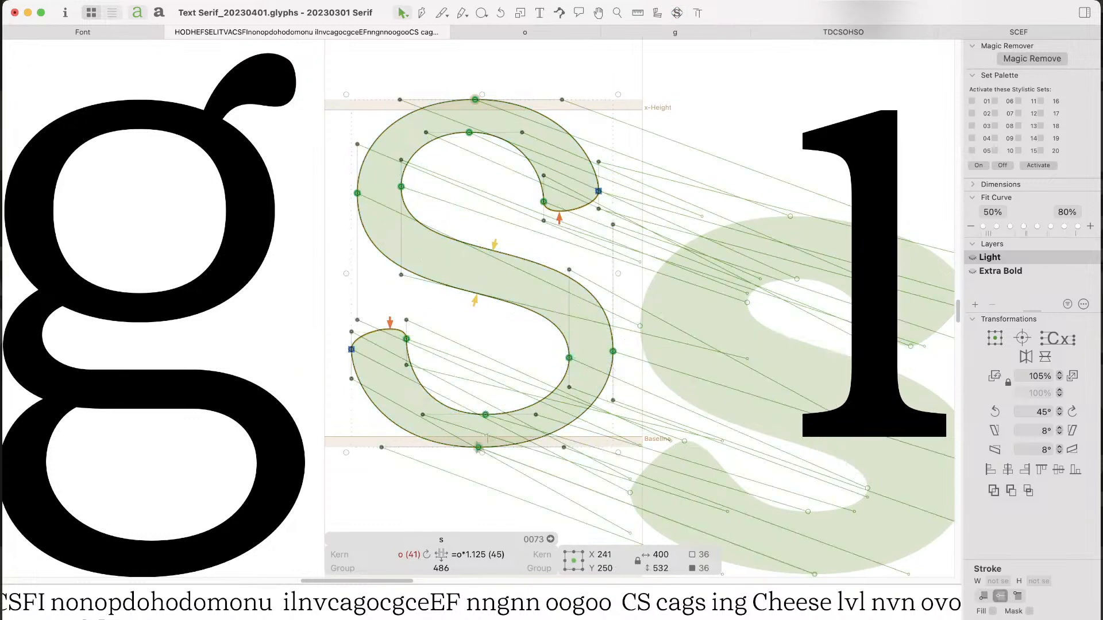
{"action": "left_click", "coordinate": [435, 121]}
{"action": "left_click_drag", "start_coordinate": [314, 78], "coordinate": [620, 221]}
{"action": "key", "text": "space"}
{"action": "key", "text": "shift+Right"}
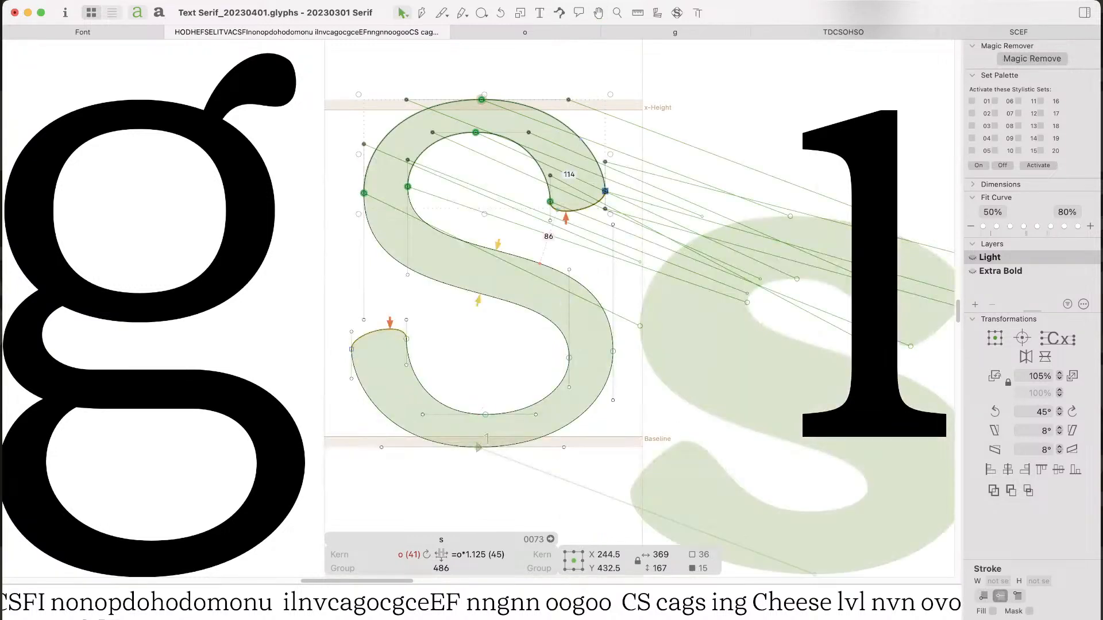
{"action": "left_click", "coordinate": [558, 226]}
{"action": "key", "text": "space"}
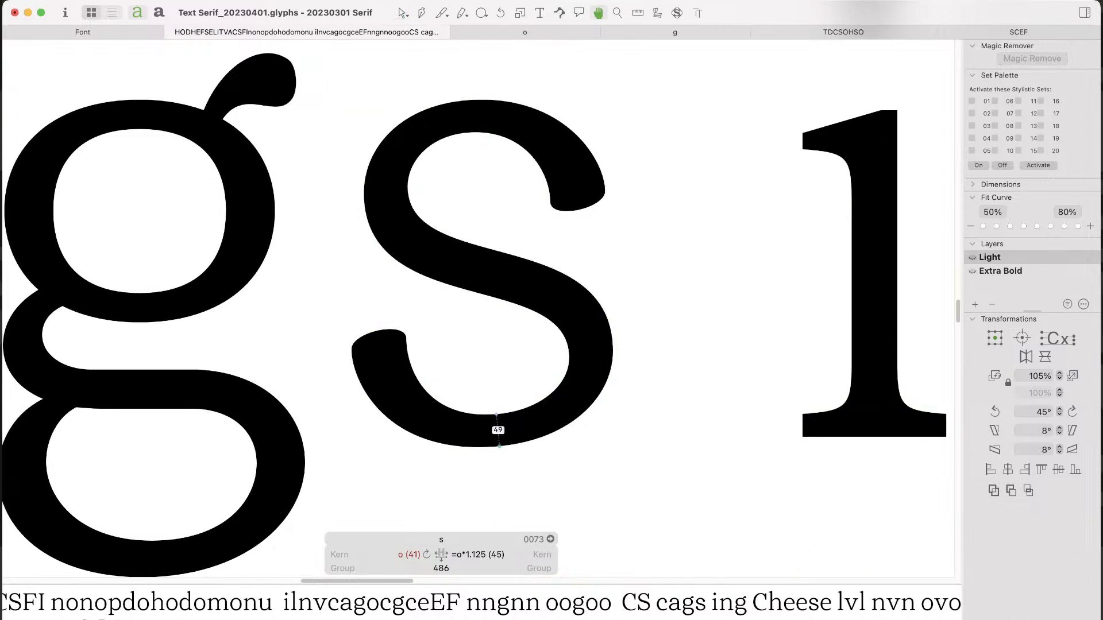
Step: Move the whole upper terminal of the s 10 units left to X 360.5 and preview the glyph
{"action": "left_click_drag", "start_coordinate": [517, 61], "coordinate": [629, 253]}
{"action": "key", "text": "space"}
{"action": "key", "text": "shift+Left"}
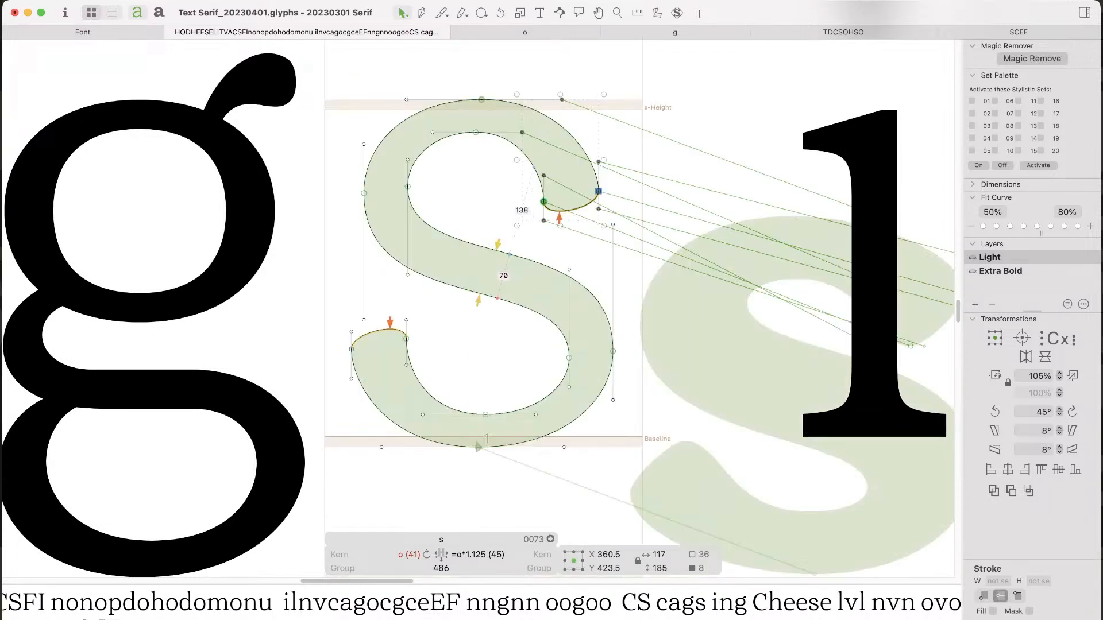
{"action": "key", "text": "space"}
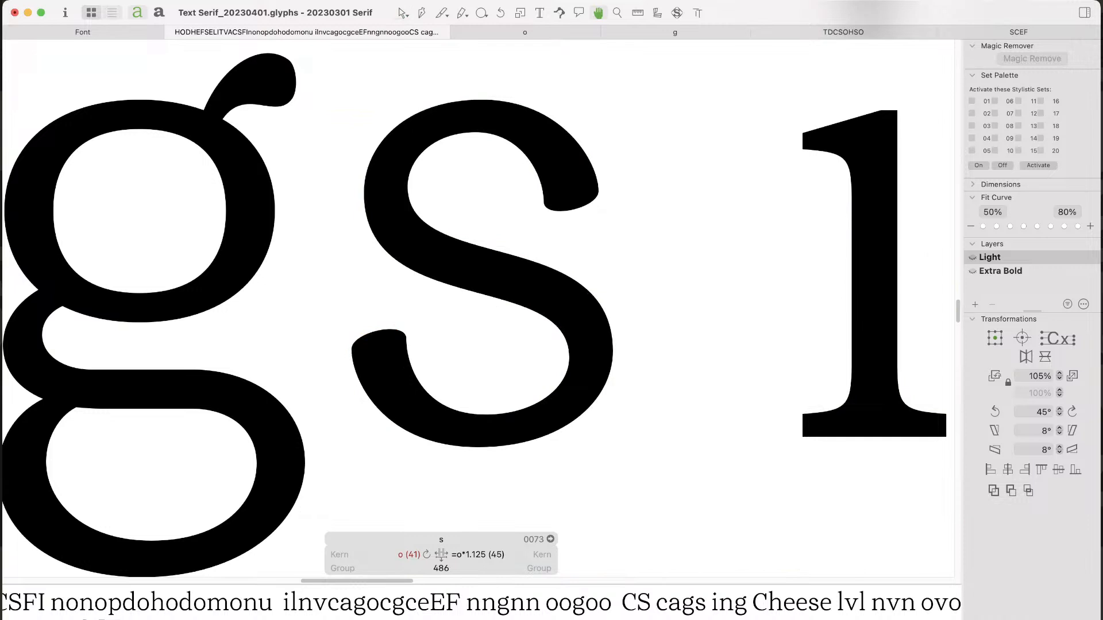
Step: Examine the s beside its neighbouring letters, first at a smaller size and again enlarged in preview
{"action": "key", "text": "super+minus"}
{"action": "key", "text": "super+minus"}
{"action": "key", "text": "super+minus"}
{"action": "key", "text": "super+minus"}
{"action": "key", "text": "super+minus"}
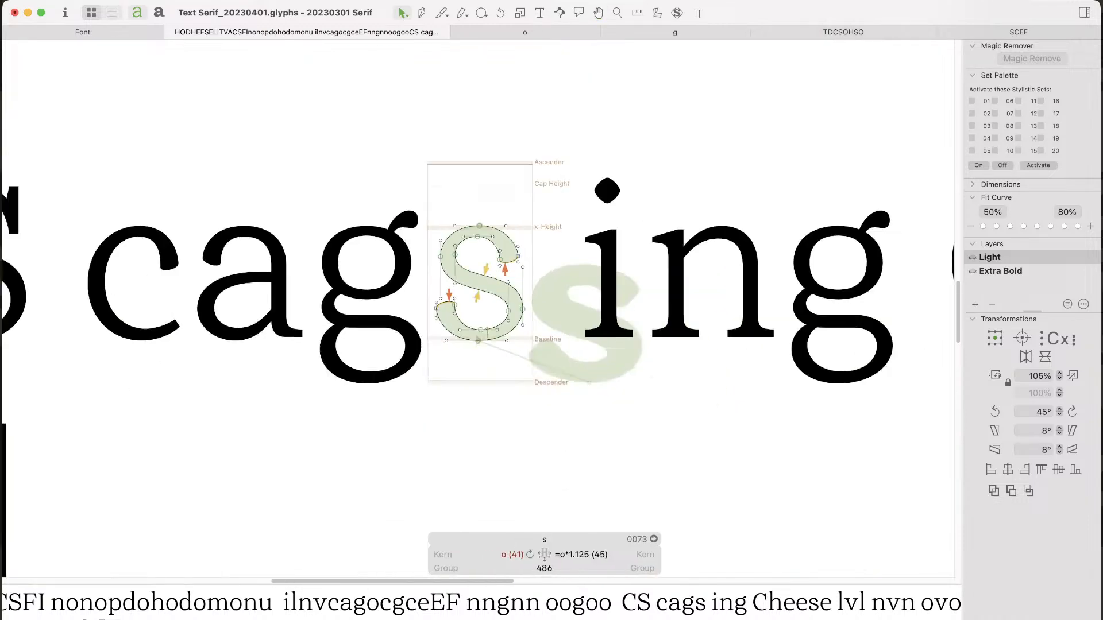
{"action": "key", "text": "space"}
{"action": "key", "text": "super+space"}
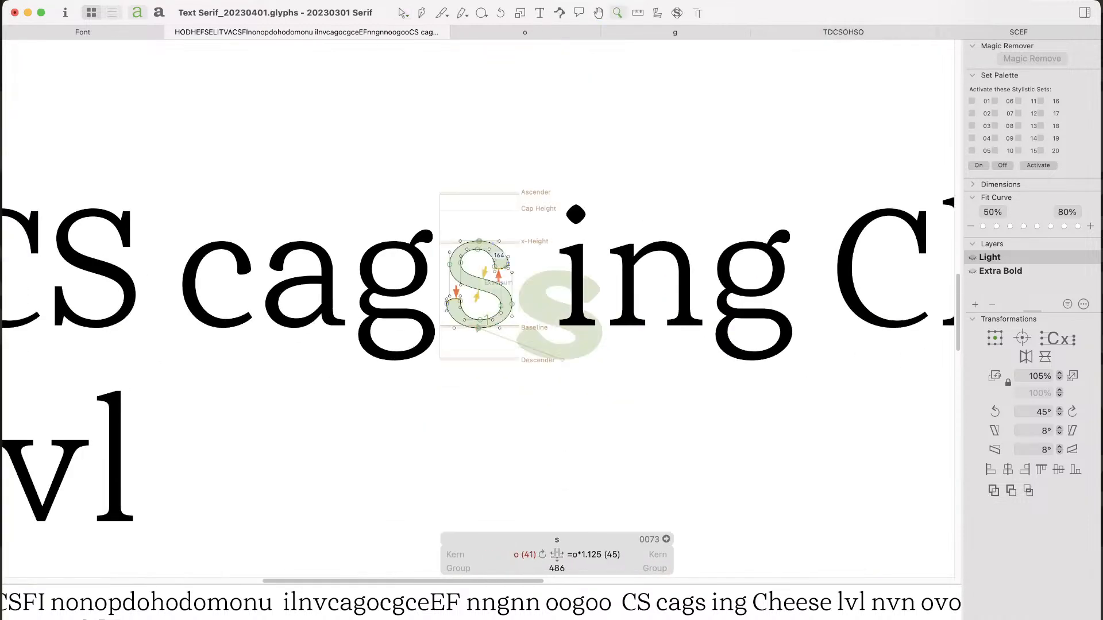
{"action": "left_click_drag", "start_coordinate": [536, 181], "coordinate": [390, 387]}
{"action": "left_click_drag", "start_coordinate": [414, 175], "coordinate": [628, 415]}
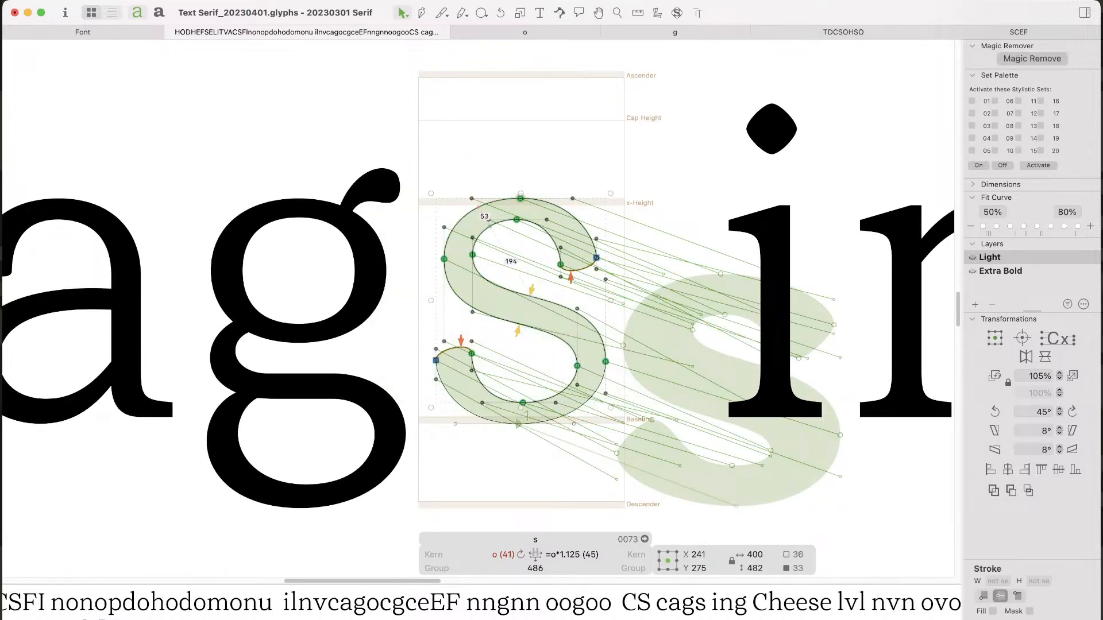
{"action": "key", "text": "super+space"}
{"action": "left_click_drag", "start_coordinate": [664, 139], "coordinate": [391, 453]}
{"action": "key", "text": "space"}
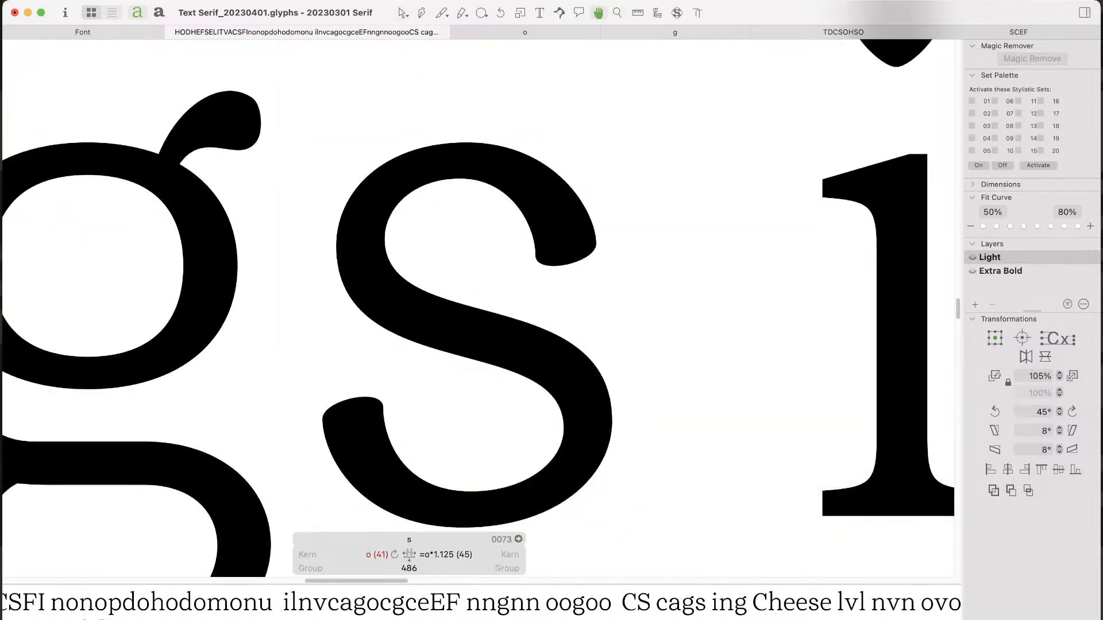
{"action": "left_click_drag", "start_coordinate": [451, 347], "coordinate": [489, 299]}
Step: Show the curvature display on the s and raise the lower handle of its inner left node to Y 258
{"action": "key", "text": "x"}
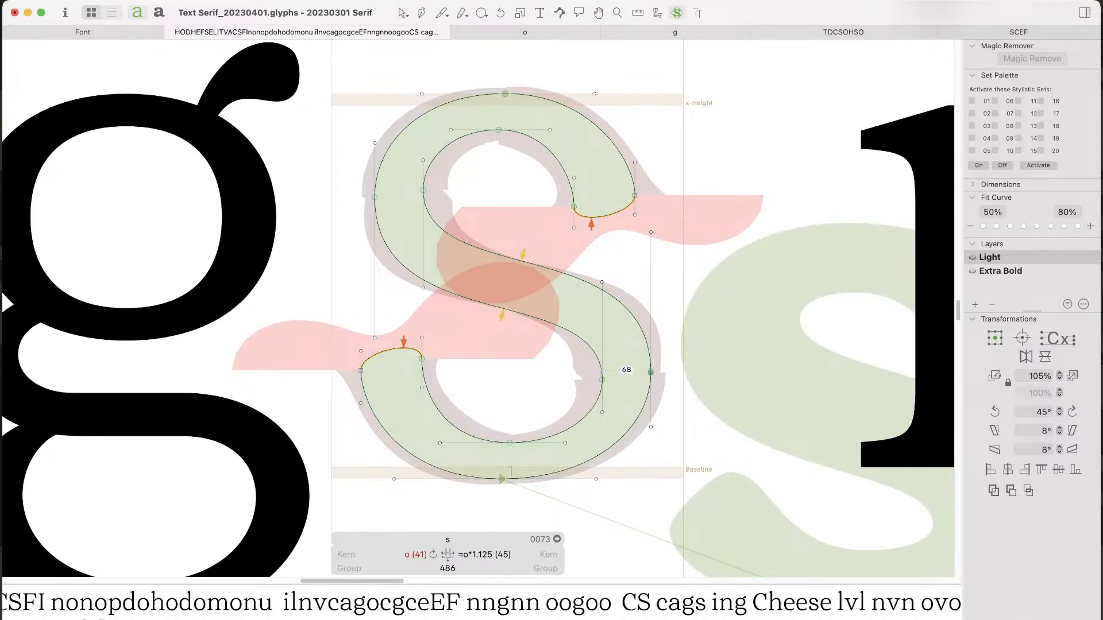
{"action": "left_click", "coordinate": [375, 338]}
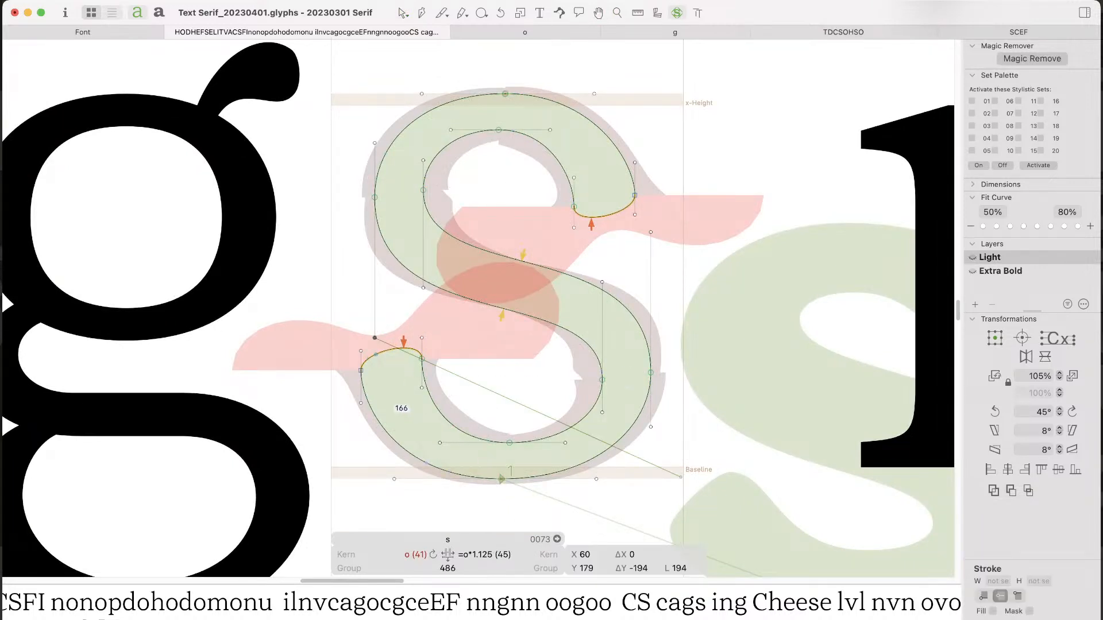
{"action": "key", "text": "Down"}
{"action": "key", "text": "Up"}
{"action": "left_click_drag", "start_coordinate": [375, 338], "coordinate": [423, 284]}
{"action": "key", "text": "shift+Up"}
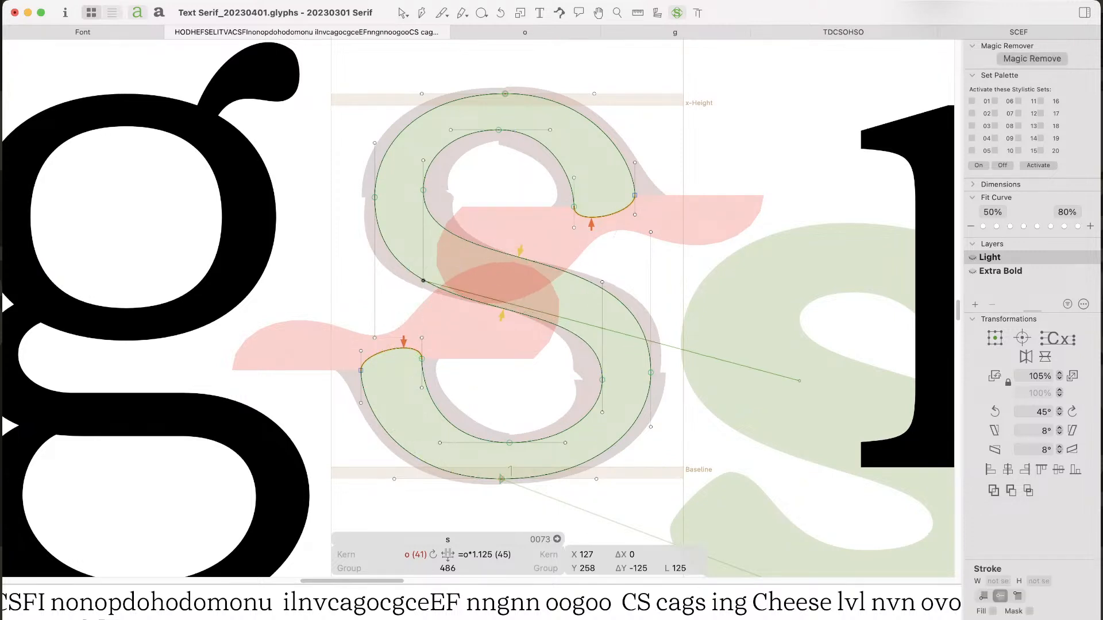
{"action": "left_click_drag", "start_coordinate": [357, 321], "coordinate": [380, 363]}
{"action": "key", "text": "shift+Up"}
{"action": "key", "text": "shift+Up"}
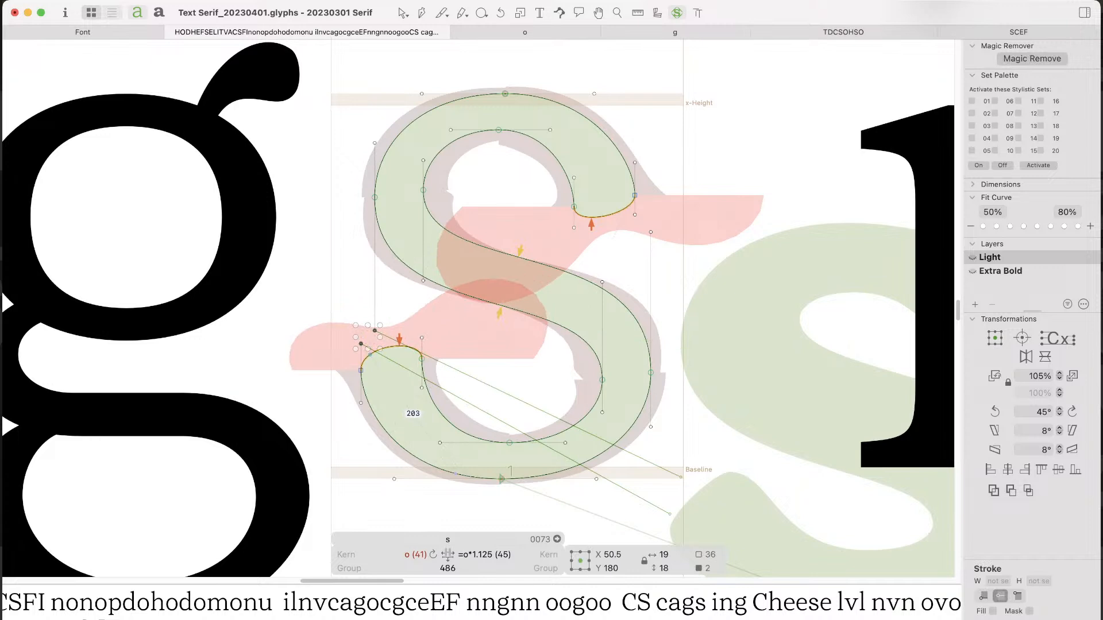
{"action": "key", "text": "shift+Down"}
{"action": "key", "text": "shift+Down"}
{"action": "left_click", "coordinate": [404, 351]}
Step: Raise the outer left node's lower handle 10 units, lower both right-hand nodes' upper handles to Y 285.5, and preview the s
{"action": "left_click", "coordinate": [375, 337]}
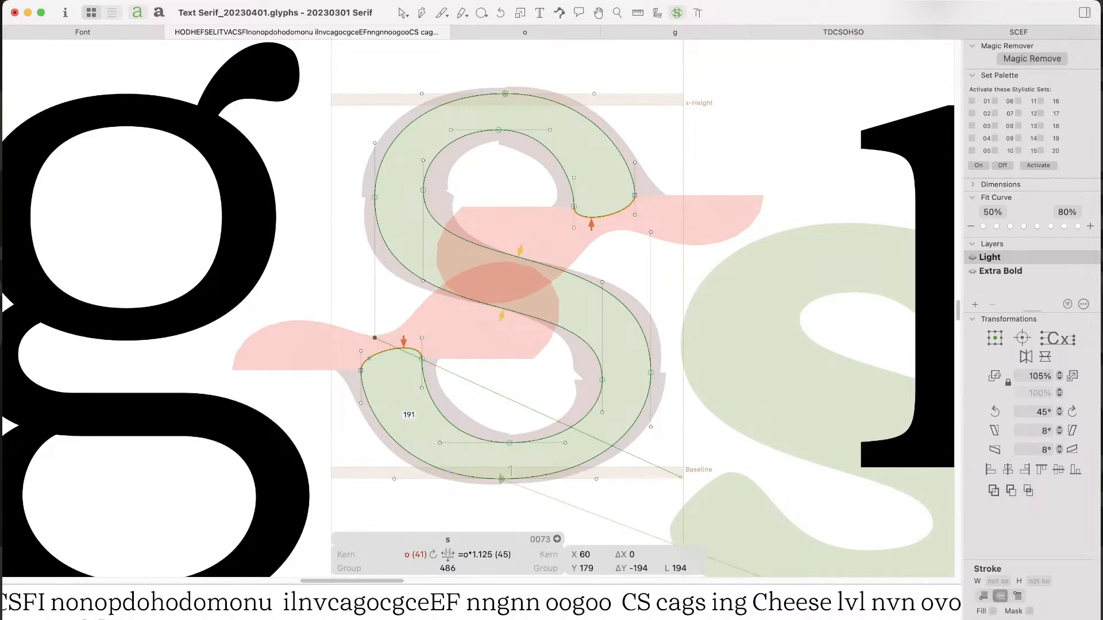
{"action": "key", "text": "shift+Up"}
{"action": "key", "text": "shift+Up"}
{"action": "left_click_drag", "start_coordinate": [626, 259], "coordinate": [596, 289]}
{"action": "key", "text": "shift+Down"}
{"action": "key", "text": "shift+Down"}
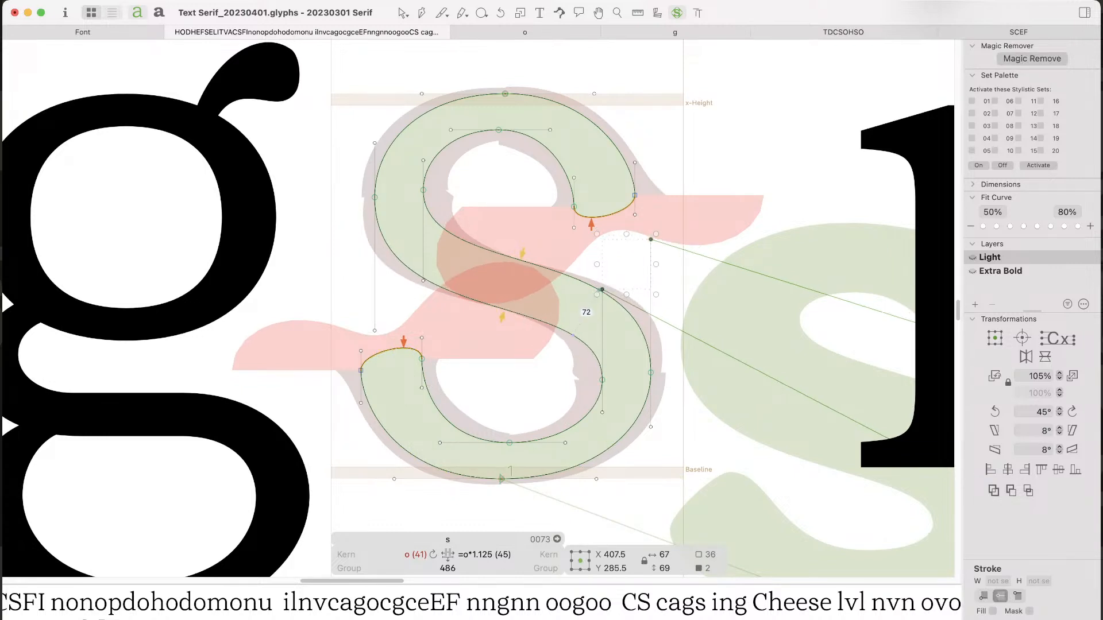
{"action": "key", "text": "space"}
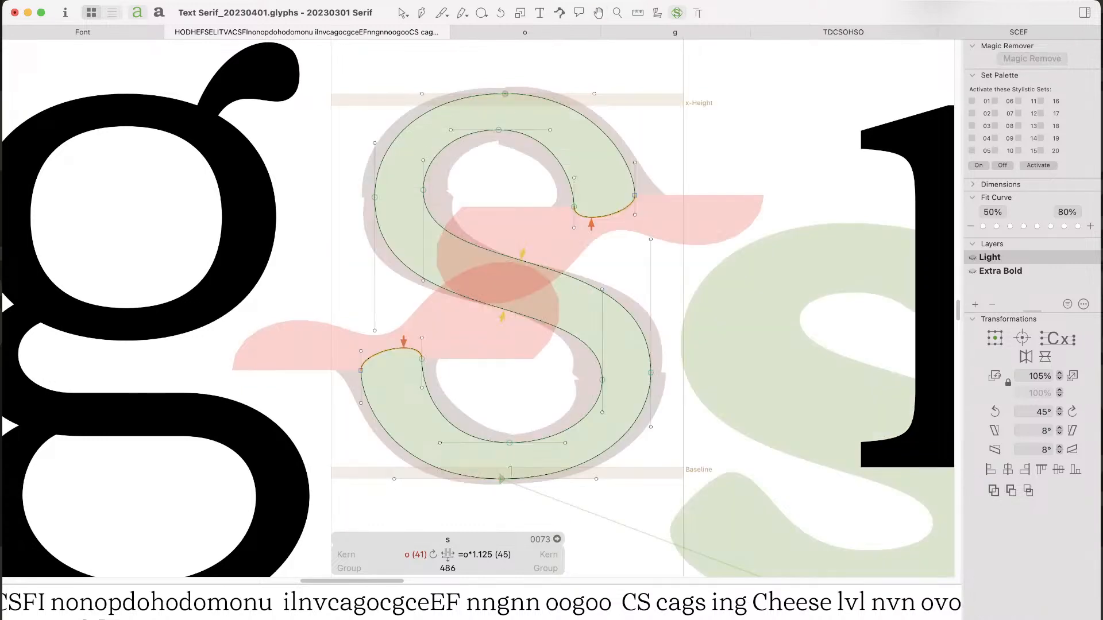
{"action": "key", "text": "space"}
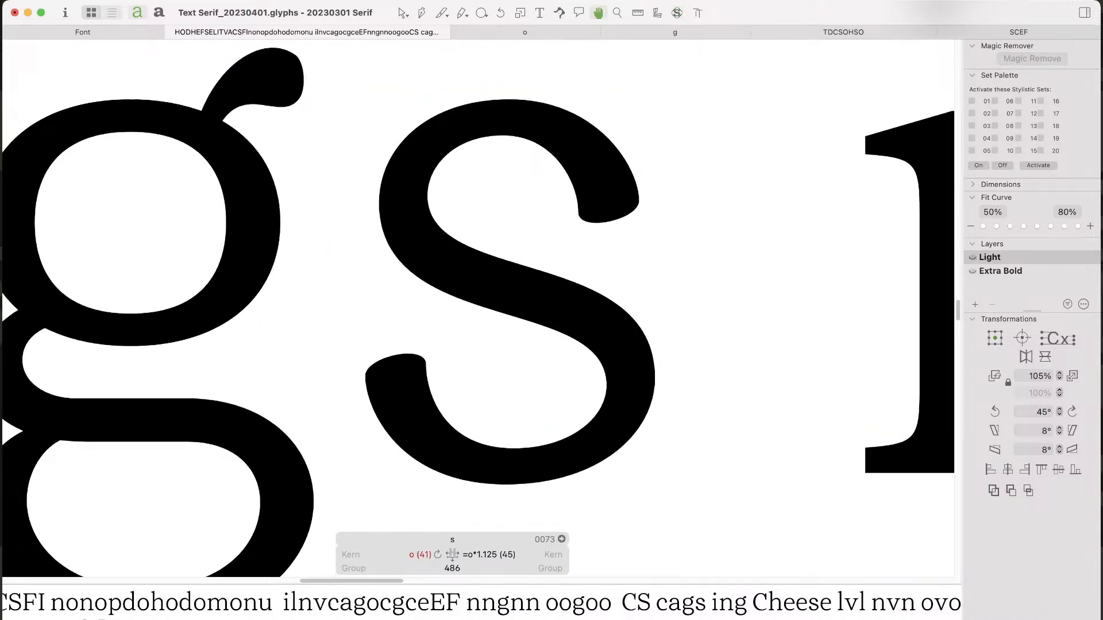
Step: Try moving the inner left node of the s right to X 137 and preview the thicker stroke
{"action": "left_click", "coordinate": [427, 196]}
{"action": "key", "text": "shift+Right"}
{"action": "key", "text": "shift+Right"}
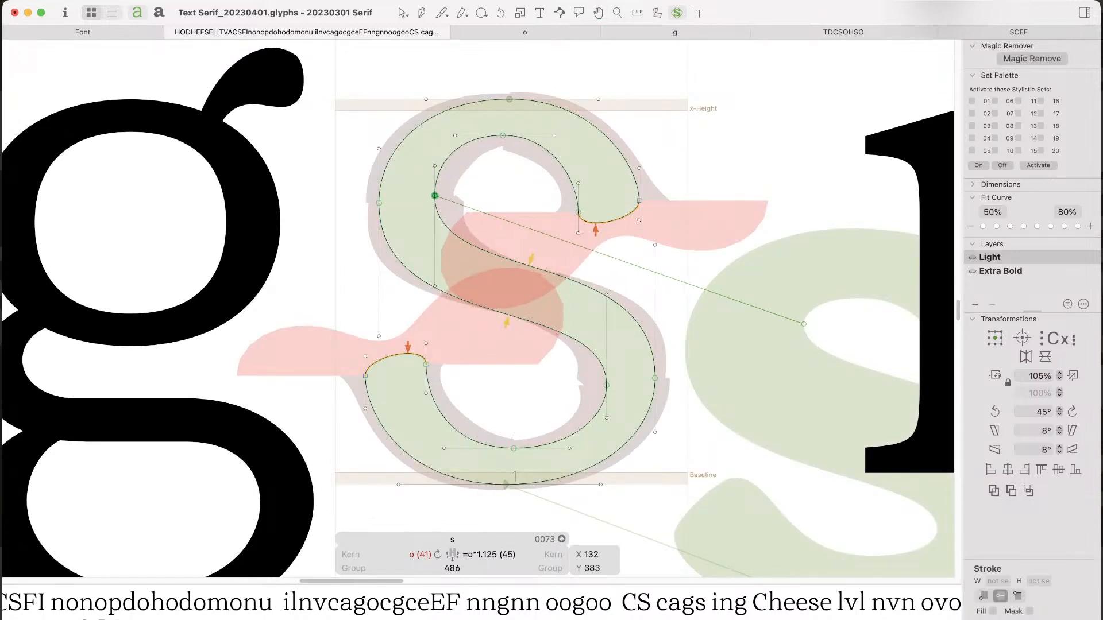
{"action": "key", "text": "space"}
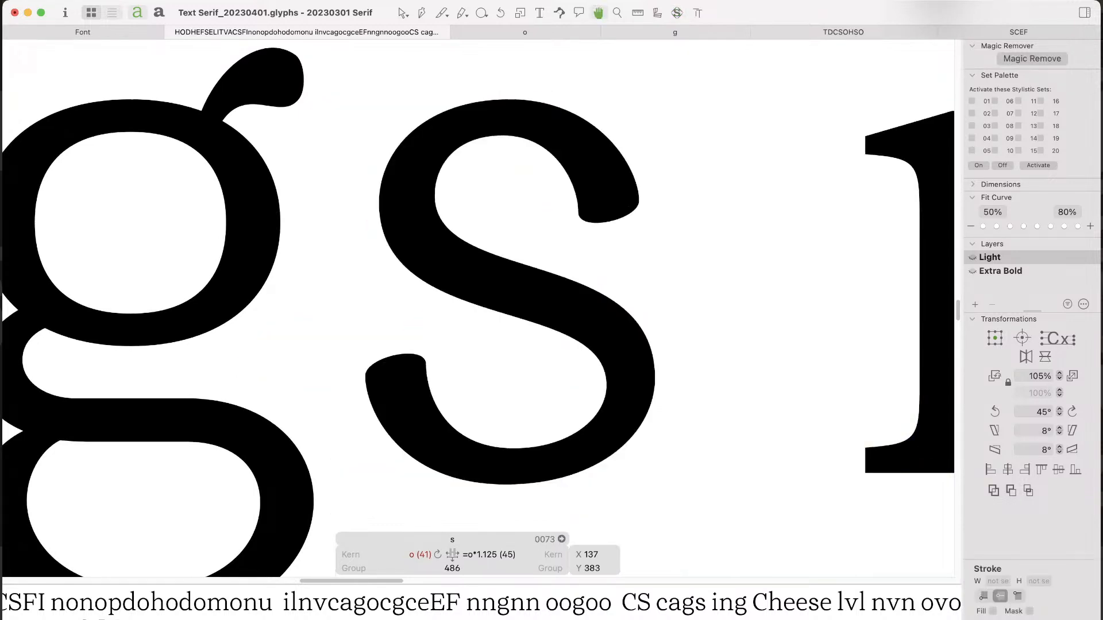
Step: Try moving the inner right node of the s left to X 364, and shift it back 10 units
{"action": "left_click_drag", "start_coordinate": [593, 368], "coordinate": [620, 416]}
{"action": "key", "text": "space"}
{"action": "key", "text": "shift+Left"}
{"action": "key", "text": "shift+Left"}
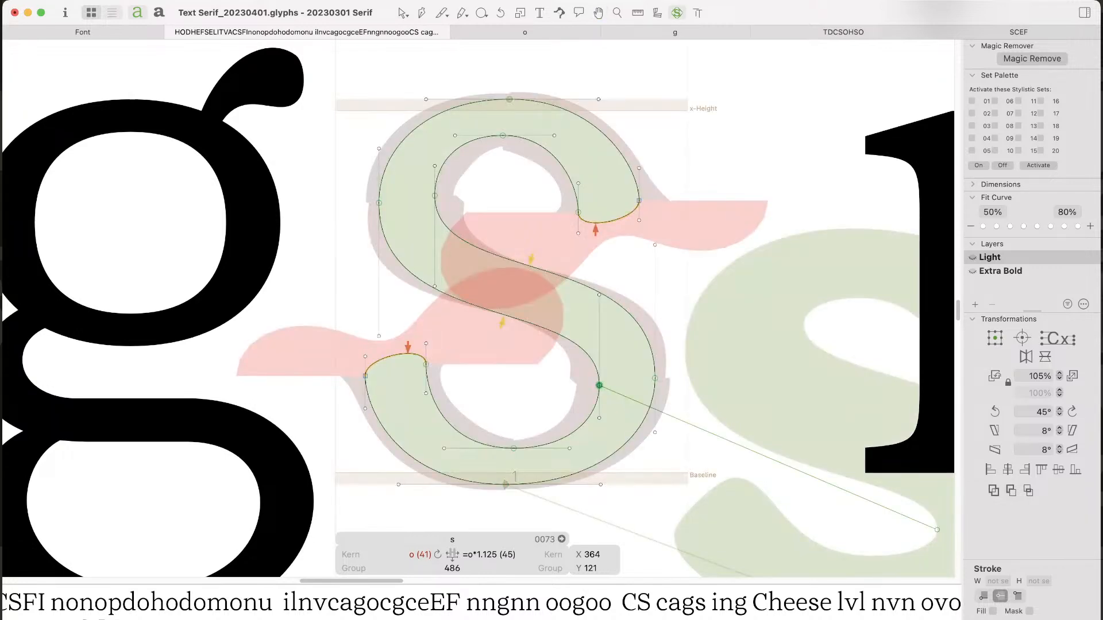
{"action": "key", "text": "shift+Right"}
Step: Move the inner left node of the s back left to X 127 and preview the glyph
{"action": "left_click_drag", "start_coordinate": [447, 188], "coordinate": [422, 213]}
{"action": "key", "text": "Left"}
{"action": "key", "text": "Left"}
{"action": "key", "text": "Left"}
{"action": "key", "text": "Left"}
{"action": "key", "text": "Left"}
{"action": "key", "text": "Left"}
{"action": "key", "text": "Left"}
{"action": "key", "text": "Left"}
{"action": "key", "text": "Left"}
{"action": "key", "text": "Left"}
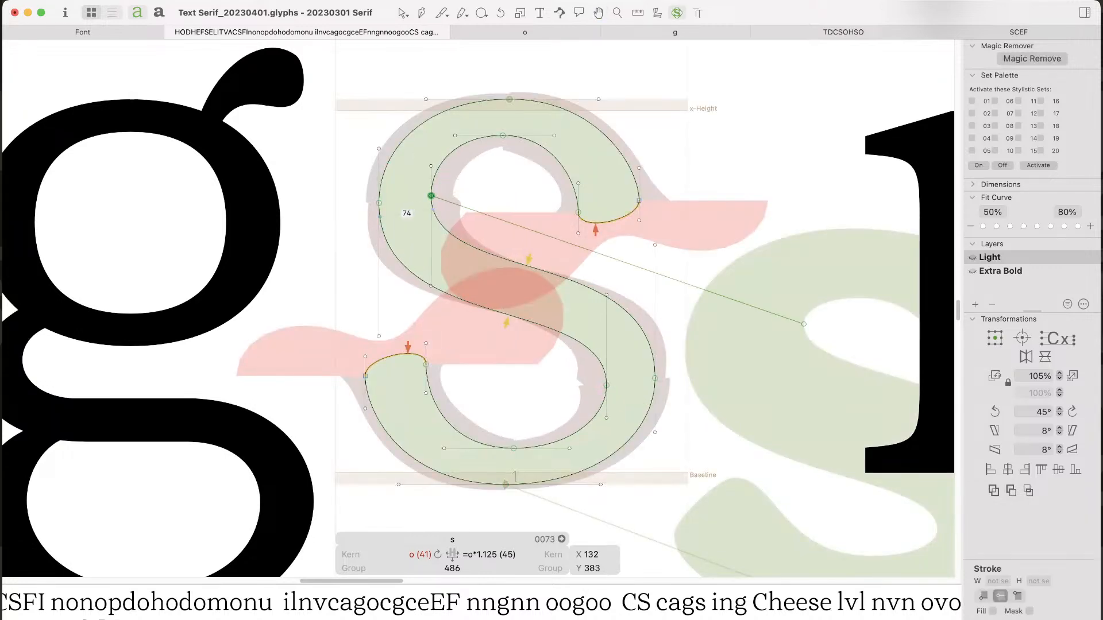
{"action": "key", "text": "space"}
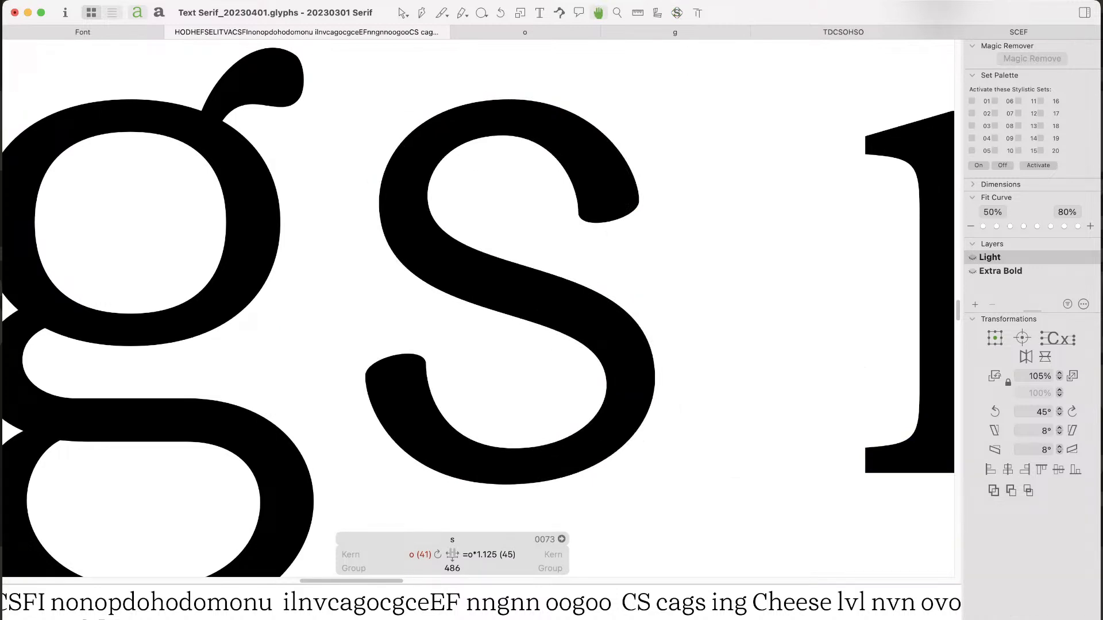
Step: Shorten the inner left node's lower handle by 10 units and the inner right node's upper handle to a length of 115
{"action": "left_click", "coordinate": [427, 286]}
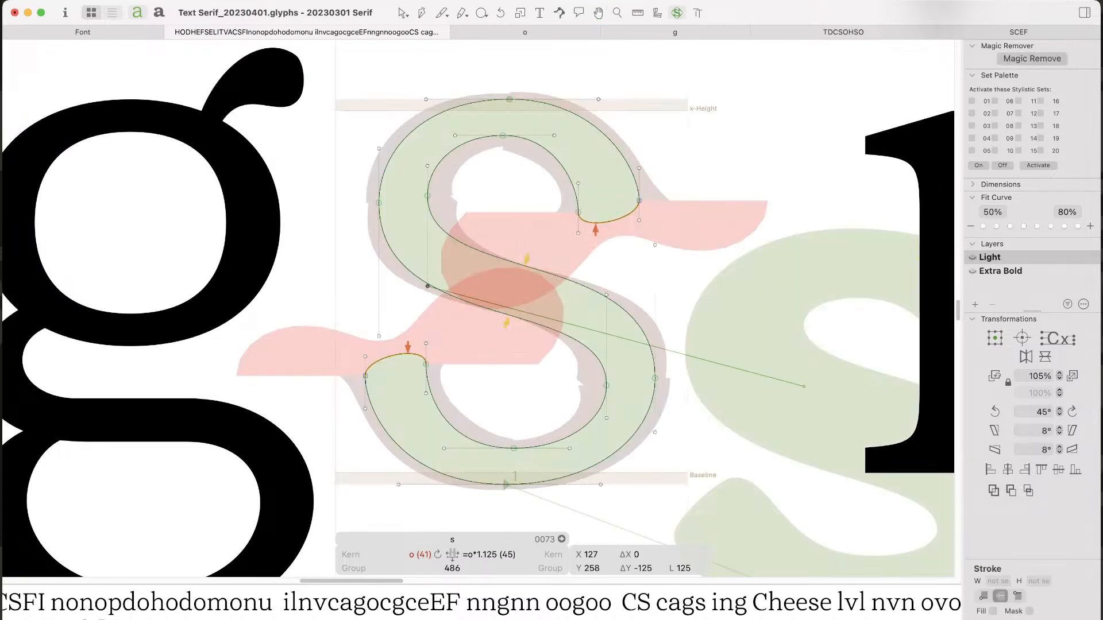
{"action": "left_click_drag", "start_coordinate": [427, 286], "coordinate": [607, 303]}
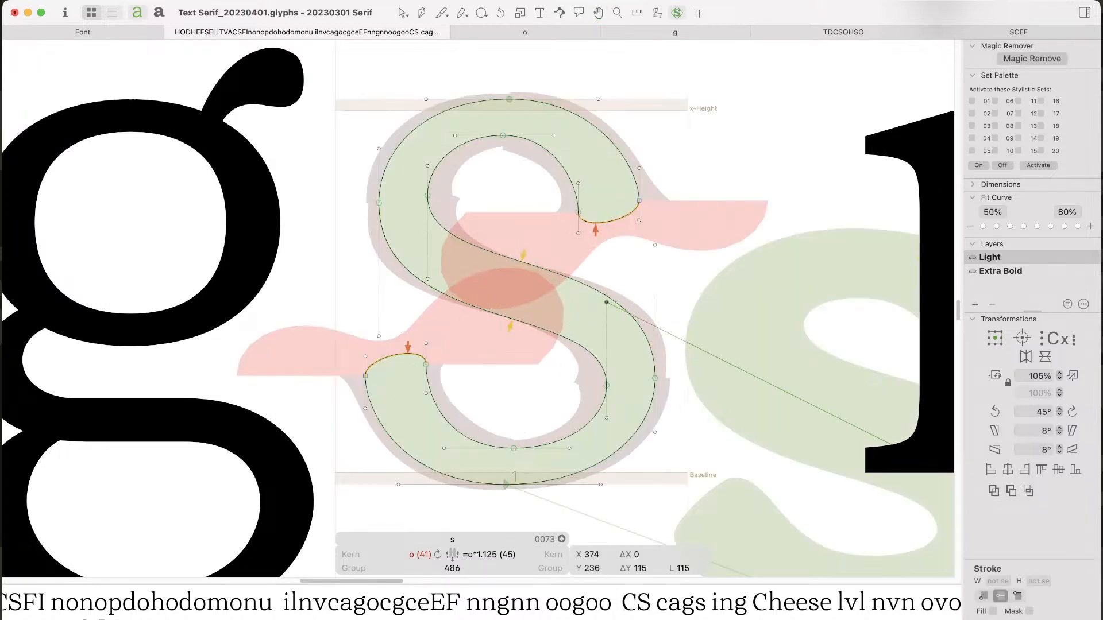
{"action": "key", "text": "v"}
{"action": "left_click", "coordinate": [678, 276]}
Step: Review the s within the sample words at small text size, and inspect it again beside the g at large size
{"action": "key", "text": "super+minus"}
{"action": "key", "text": "super+minus"}
{"action": "key", "text": "super+minus"}
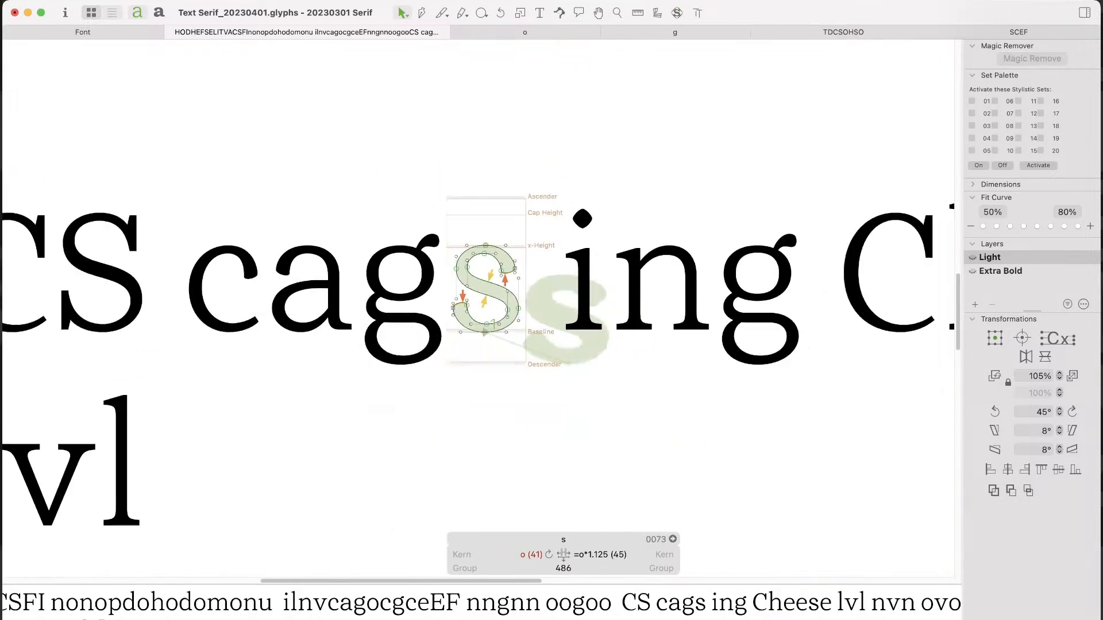
{"action": "key", "text": "t"}
{"action": "double_click", "coordinate": [818, 282]}
{"action": "key", "text": "super+minus"}
{"action": "key", "text": "super+minus"}
{"action": "key", "text": "super+minus"}
{"action": "key", "text": "super+minus"}
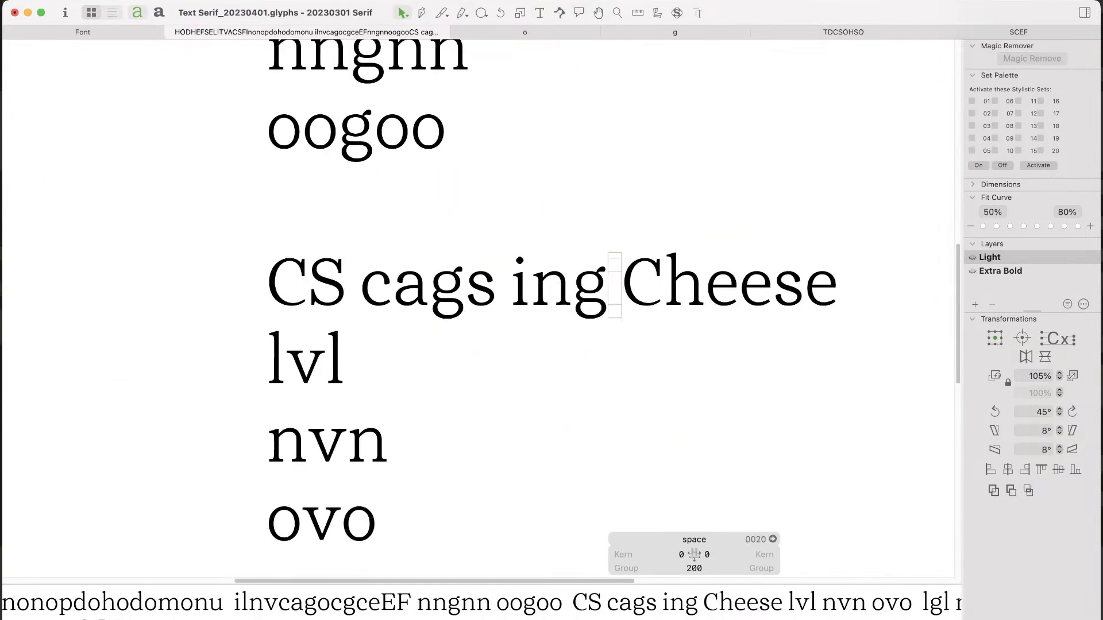
{"action": "key", "text": "t"}
{"action": "double_click", "coordinate": [434, 407]}
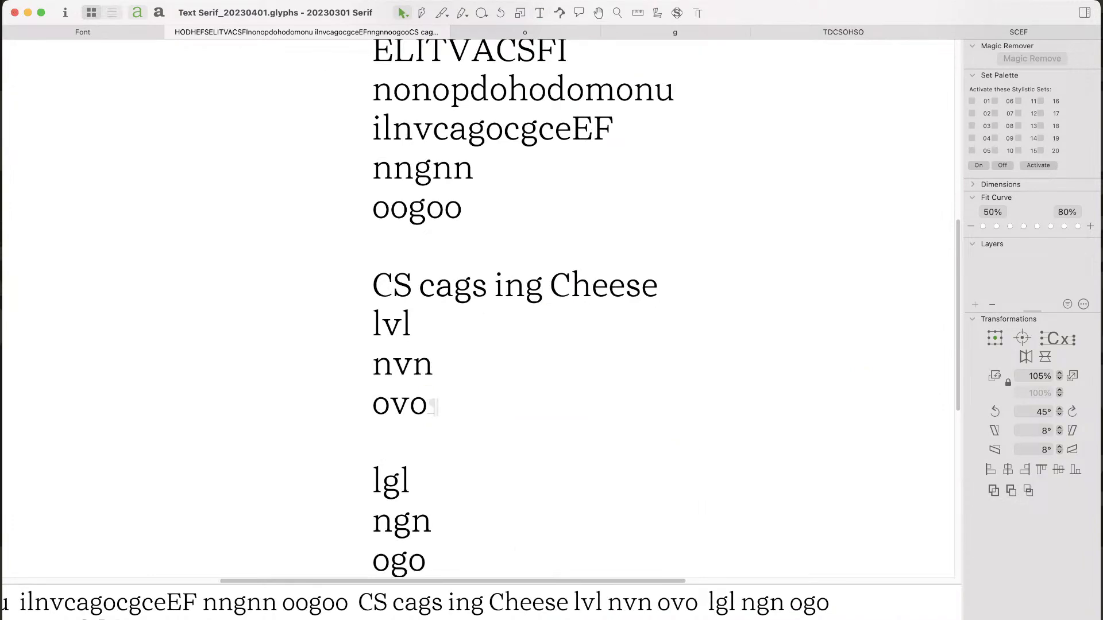
{"action": "key", "text": "super+space"}
{"action": "left_click_drag", "start_coordinate": [430, 253], "coordinate": [515, 343]}
{"action": "left_click_drag", "start_coordinate": [345, 135], "coordinate": [557, 359]}
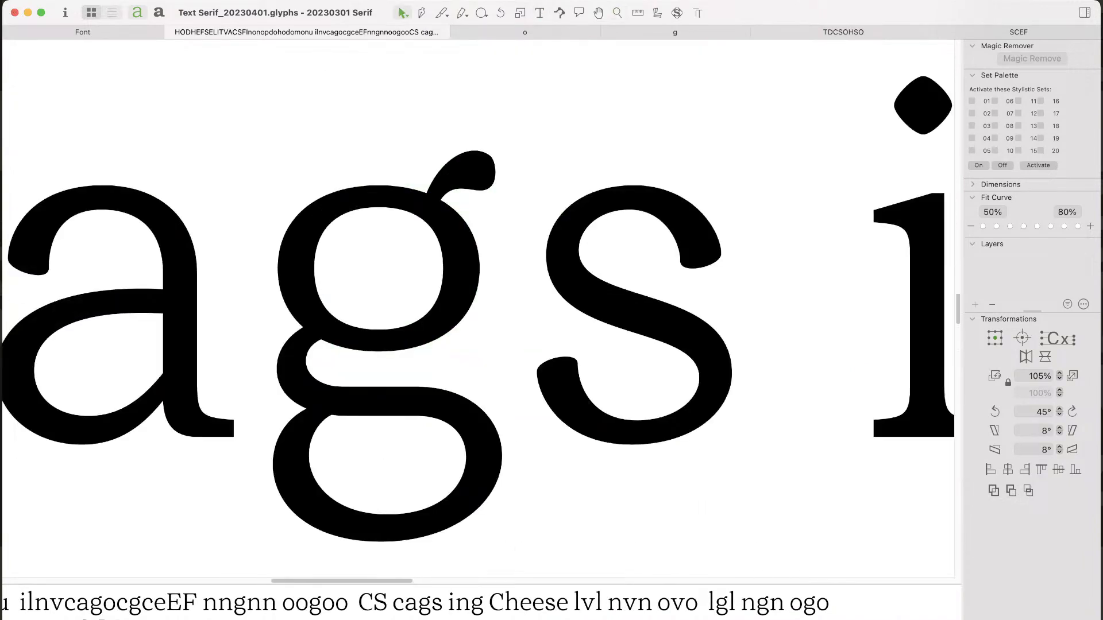
Step: Insert a c between the g and the s in the sample text and return to editing the s
{"action": "key", "text": "t"}
{"action": "left_click", "coordinate": [524, 298]}
{"action": "type", "text": "c"}
{"action": "key", "text": "Escape"}
{"action": "key", "text": "space"}
{"action": "left_click_drag", "start_coordinate": [809, 290], "coordinate": [459, 305]}
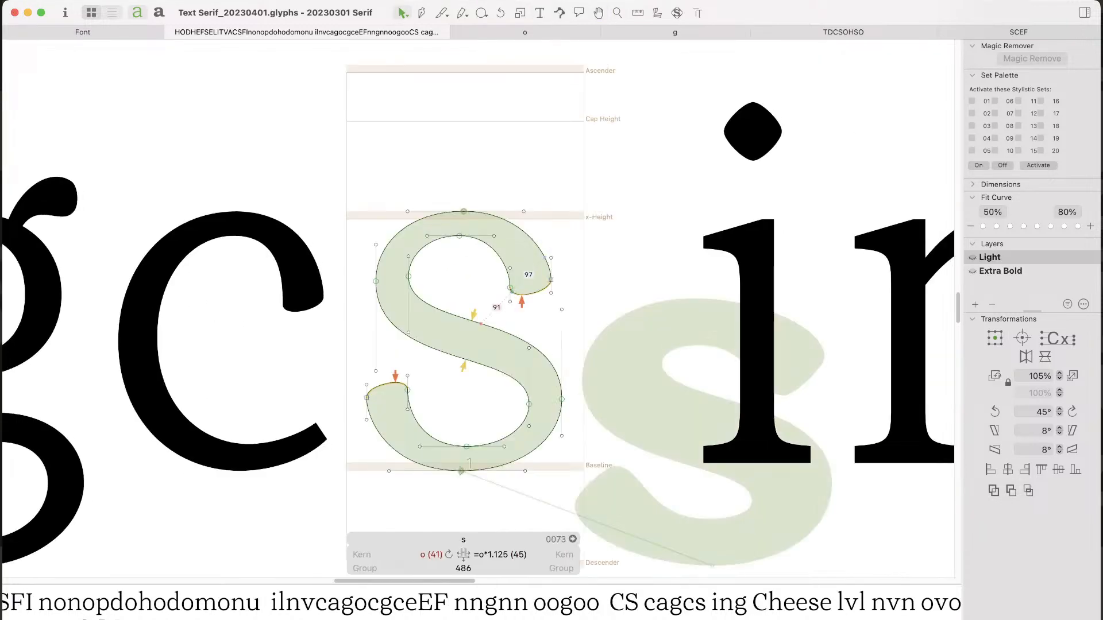
Step: Compare the upper curve and terminal of the s with those of the adjacent c in preview
{"action": "key", "text": "super+space"}
{"action": "mouse_move", "coordinate": [655, 138]}
{"action": "left_mouse_down"}
{"action": "mouse_move", "coordinate": [217, 415]}
{"action": "mouse_move", "coordinate": [204, 445]}
{"action": "left_mouse_up"}
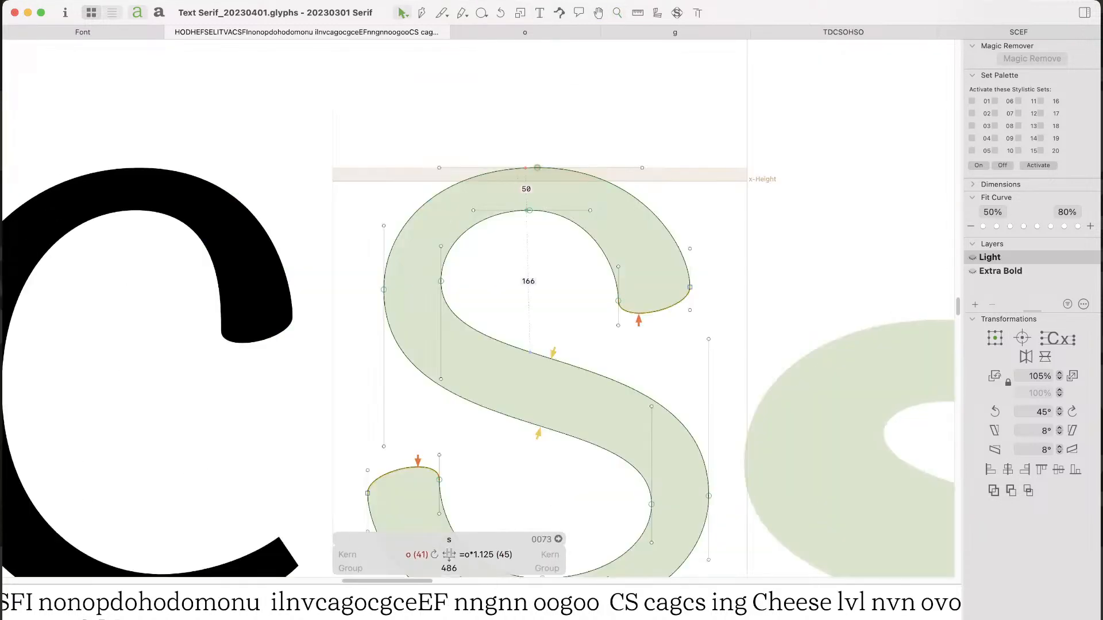
{"action": "left_click_drag", "start_coordinate": [663, 158], "coordinate": [570, 223]}
{"action": "key", "text": "space"}
{"action": "left_click_drag", "start_coordinate": [658, 287], "coordinate": [724, 244]}
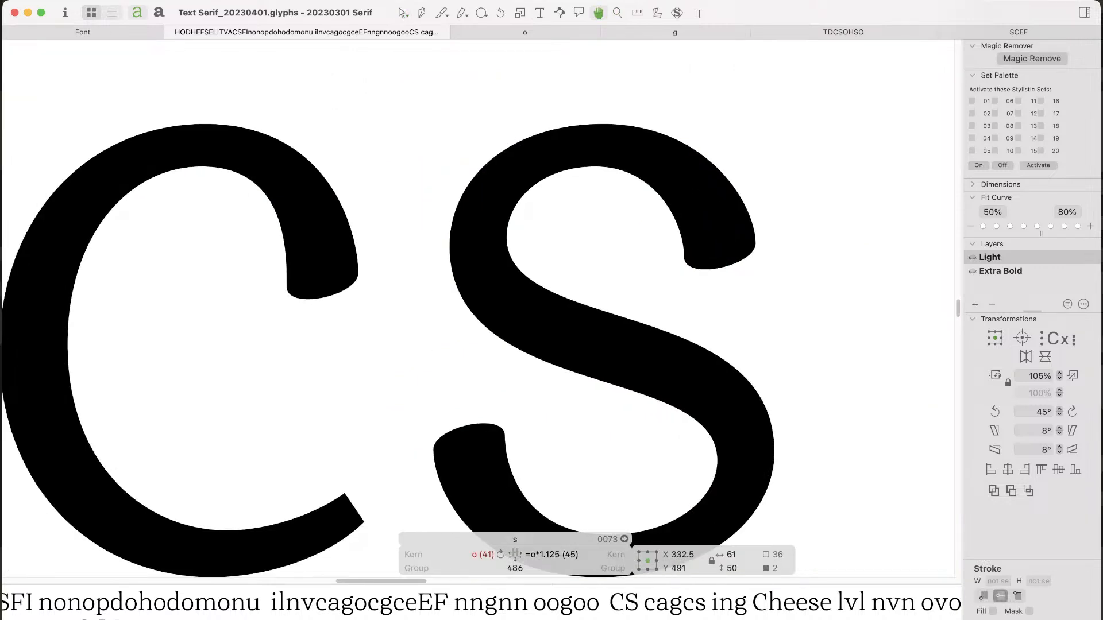
{"action": "left_click", "coordinate": [724, 243]}
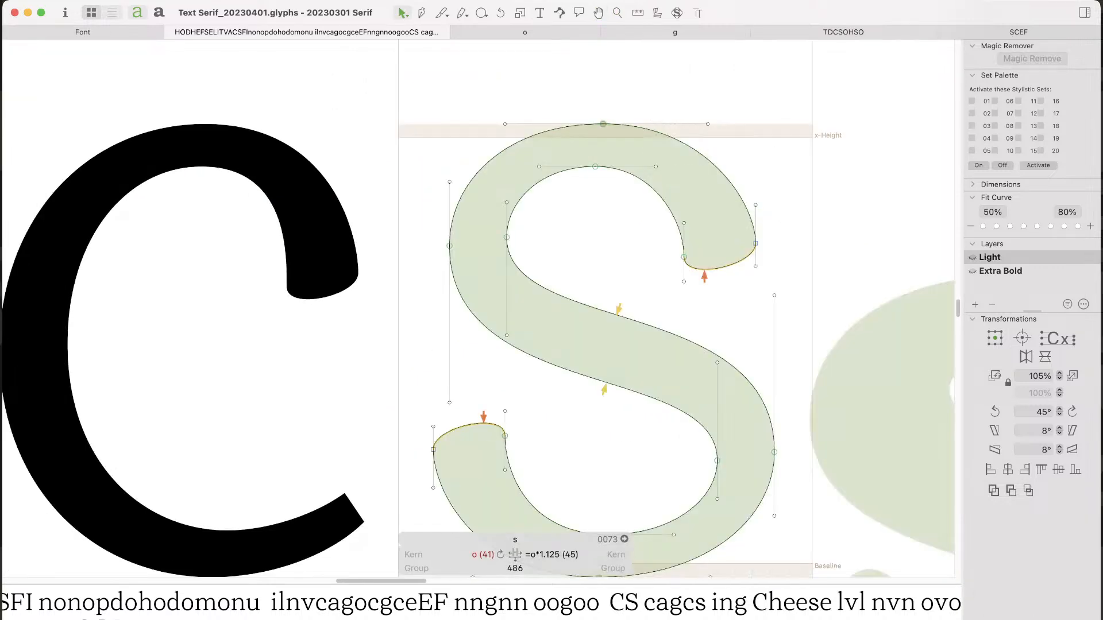
Step: Copy the upper right curve and terminal of the c, and paste it into the s in place of its own deleted terminal
{"action": "double_click", "coordinate": [276, 172]}
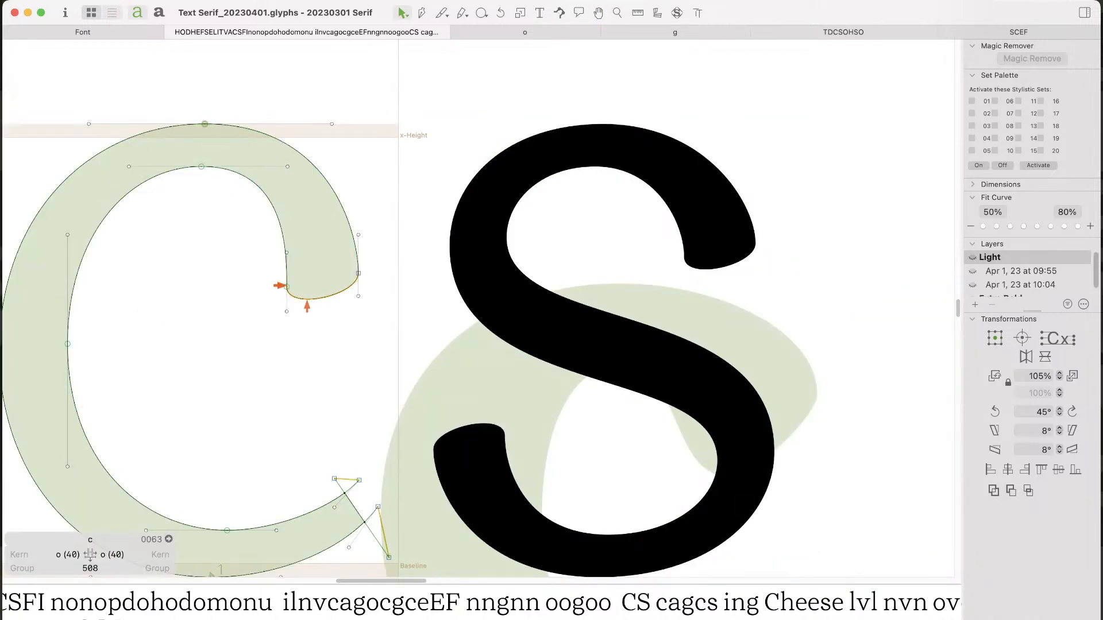
{"action": "left_click_drag", "start_coordinate": [189, 81], "coordinate": [384, 333]}
{"action": "double_click", "coordinate": [710, 199]}
{"action": "left_click_drag", "start_coordinate": [839, 73], "coordinate": [568, 283]}
{"action": "key", "text": "alt+BackSpace"}
{"action": "key", "text": "super+v"}
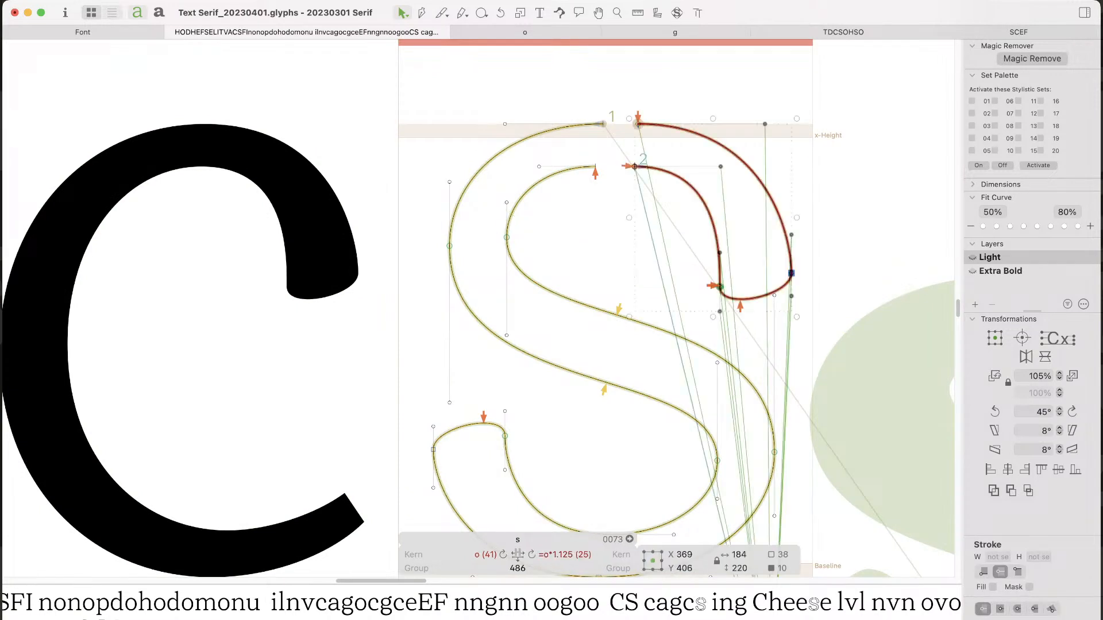
Step: Move the pasted c terminal left until its upper ends sit just beside the open ends of the s
{"action": "key", "text": "space"}
{"action": "key", "text": "Left"}
{"action": "key", "text": "Left"}
{"action": "key", "text": "Left"}
{"action": "key", "text": "Left"}
{"action": "key", "text": "Left"}
{"action": "key", "text": "shift+Left"}
{"action": "key", "text": "shift+Left"}
{"action": "key", "text": "shift+Left"}
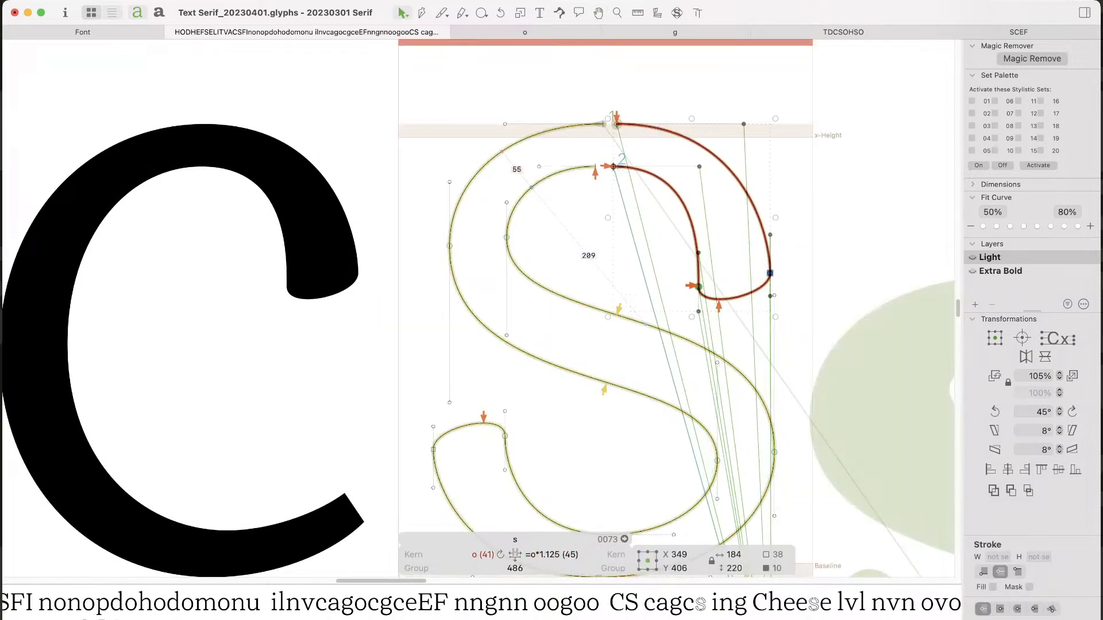
{"action": "key", "text": "Right"}
{"action": "key", "text": "Right"}
{"action": "key", "text": "Right"}
{"action": "key", "text": "Right"}
{"action": "key", "text": "Right"}
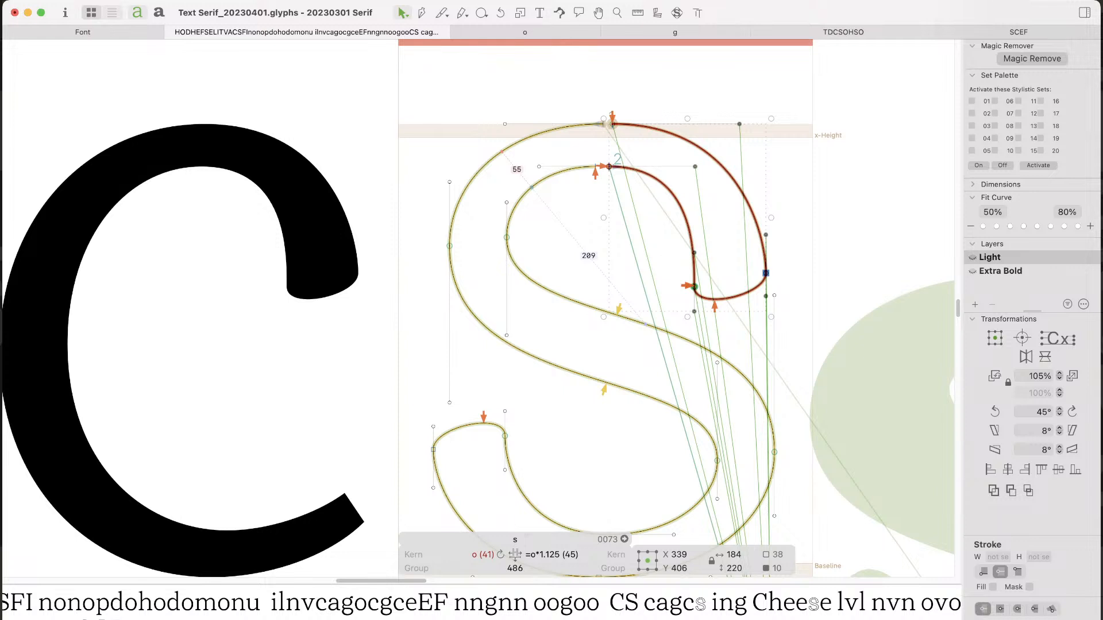
{"action": "key", "text": "Left"}
{"action": "key", "text": "Left"}
Step: Slide the open upper ends of the s right along their curves until the outer one joins the pasted terminal
{"action": "left_click", "coordinate": [528, 269]}
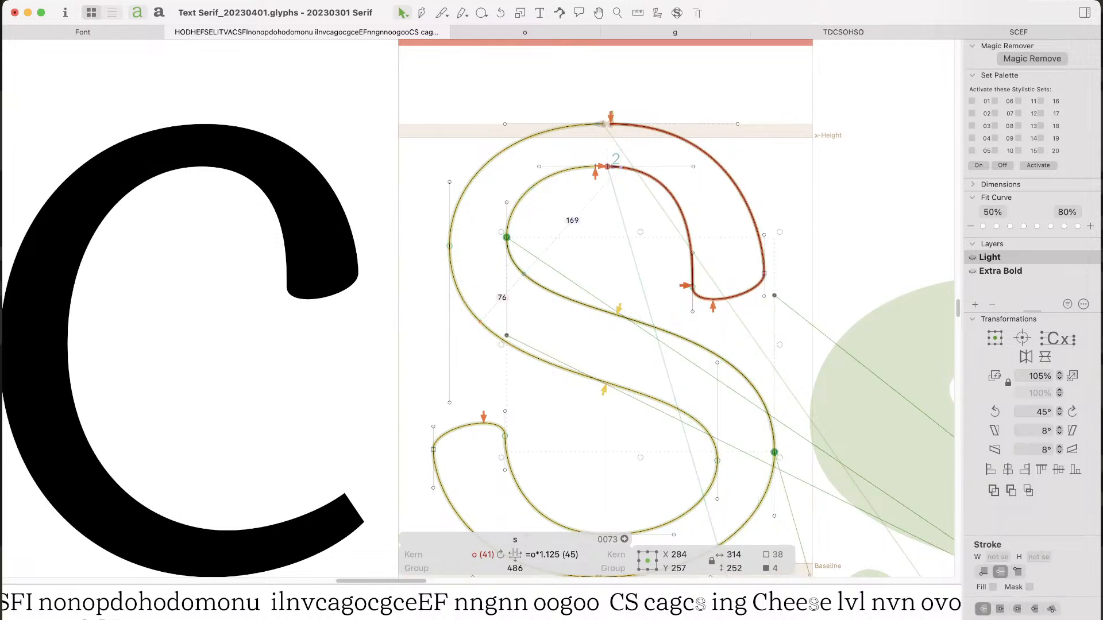
{"action": "key", "text": "super+space"}
{"action": "left_click", "coordinate": [690, 247], "text": "super"}
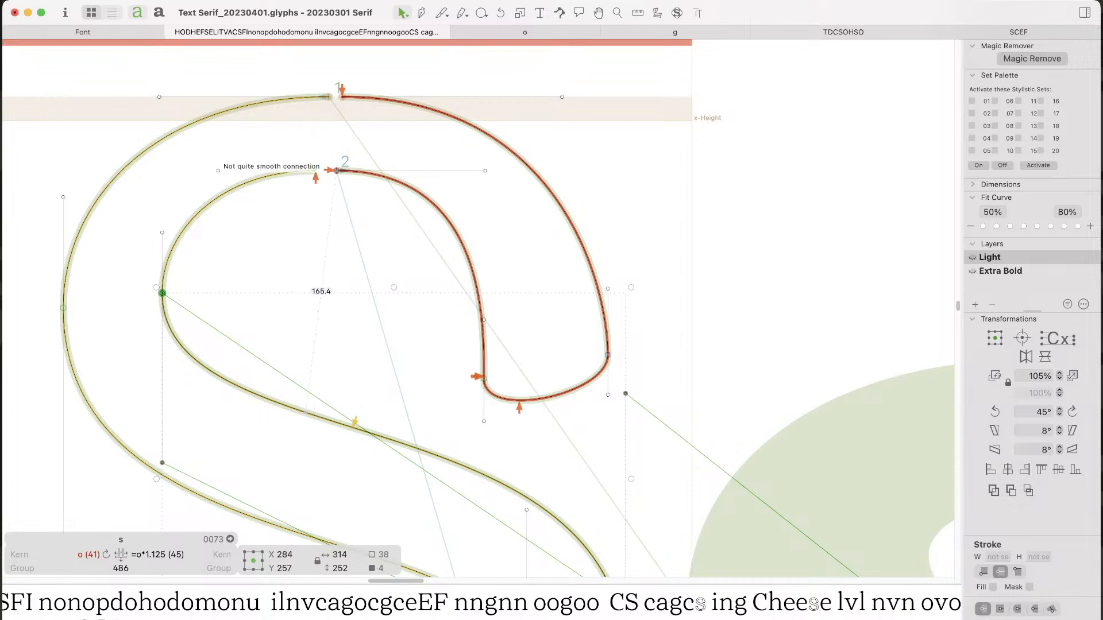
{"action": "left_click", "coordinate": [322, 185]}
{"action": "key", "text": "super+space"}
{"action": "left_click_drag", "start_coordinate": [395, 59], "coordinate": [277, 267]}
{"action": "left_click_drag", "start_coordinate": [475, 134], "coordinate": [451, 151]}
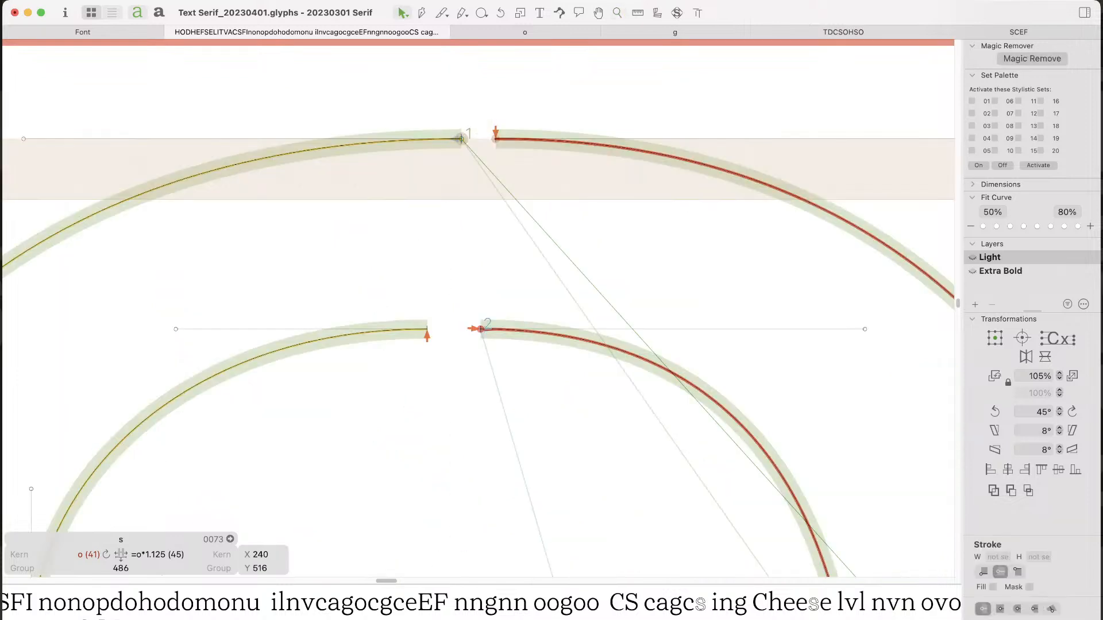
{"action": "left_click", "coordinate": [427, 330], "text": "shift"}
{"action": "key", "text": "alt+Right"}
{"action": "key", "text": "alt+Right"}
{"action": "key", "text": "alt+Right"}
{"action": "key", "text": "alt+Right"}
{"action": "key", "text": "alt+Right"}
{"action": "key", "text": "alt+Right"}
{"action": "key", "text": "alt+Right"}
{"action": "key", "text": "alt+Right"}
{"action": "key", "text": "alt+Right"}
{"action": "key", "text": "alt+Right"}
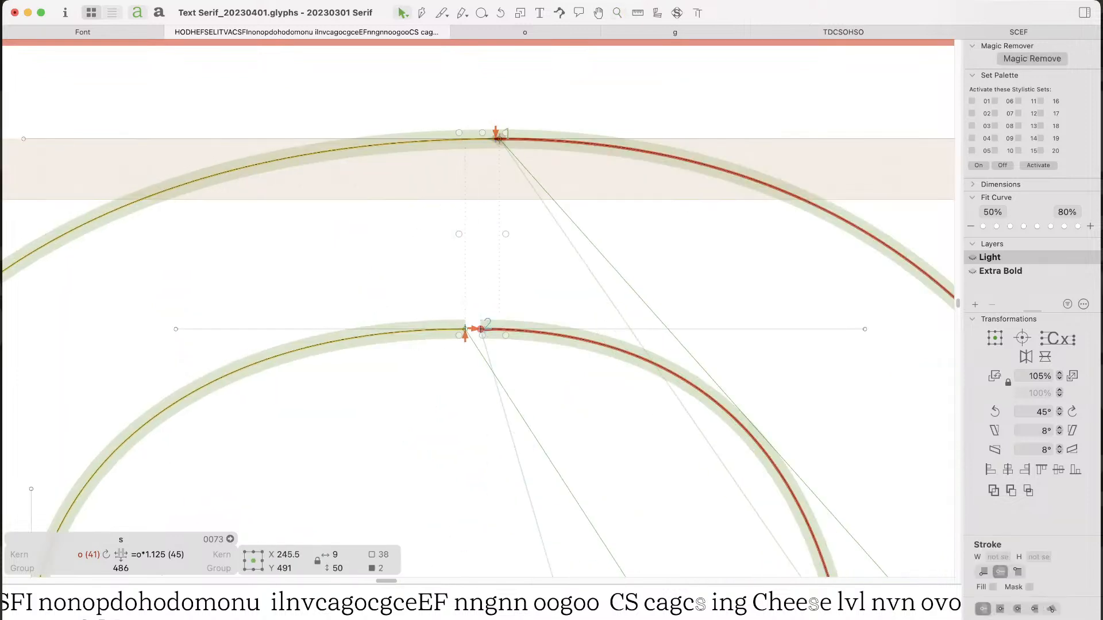
{"action": "key", "text": "alt+Left"}
{"action": "key", "text": "alt+Left"}
{"action": "key", "text": "alt+Right"}
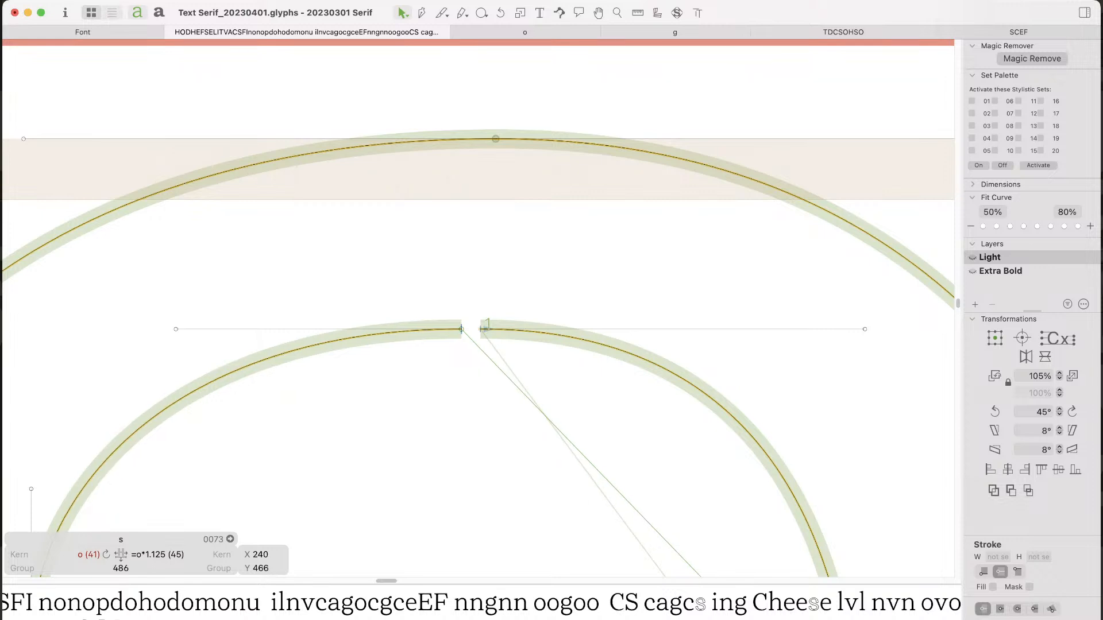
Step: Slide the inner open end right to join the pasted terminal, and preview the closed s beside the c
{"action": "key", "text": "alt+Right"}
{"action": "key", "text": "alt+Right"}
{"action": "key", "text": "alt+Right"}
{"action": "key", "text": "alt+Right"}
{"action": "key", "text": "alt+Right"}
{"action": "key", "text": "super+minus"}
{"action": "key", "text": "super+minus"}
{"action": "key", "text": "super+minus"}
{"action": "key", "text": "super+minus"}
{"action": "key", "text": "super+minus"}
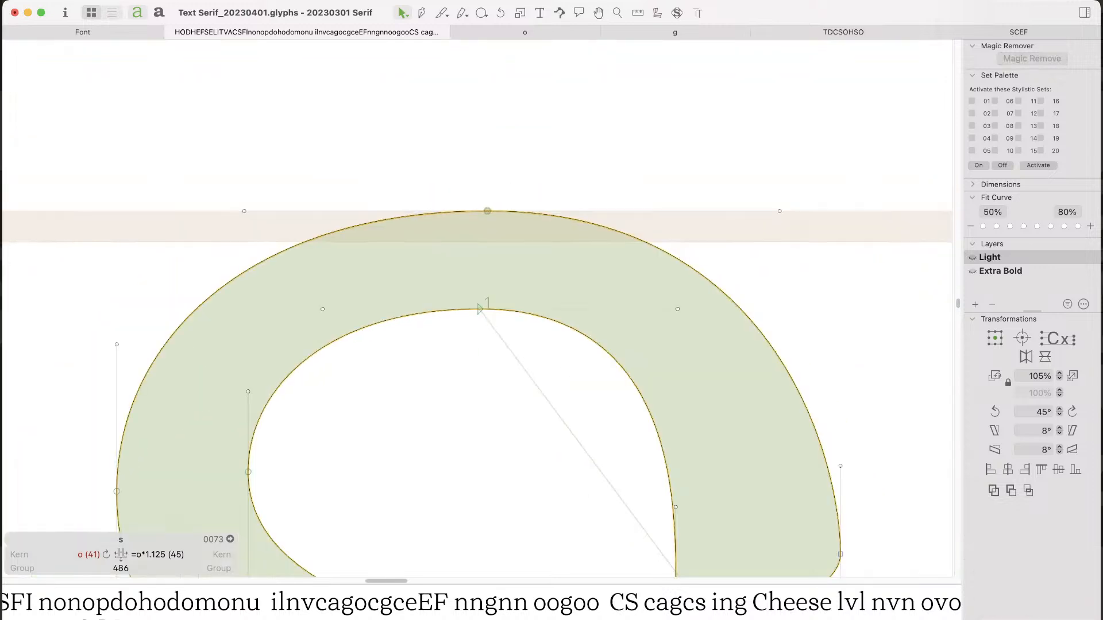
{"action": "key", "text": "space"}
{"action": "left_click_drag", "start_coordinate": [500, 395], "coordinate": [540, 207]}
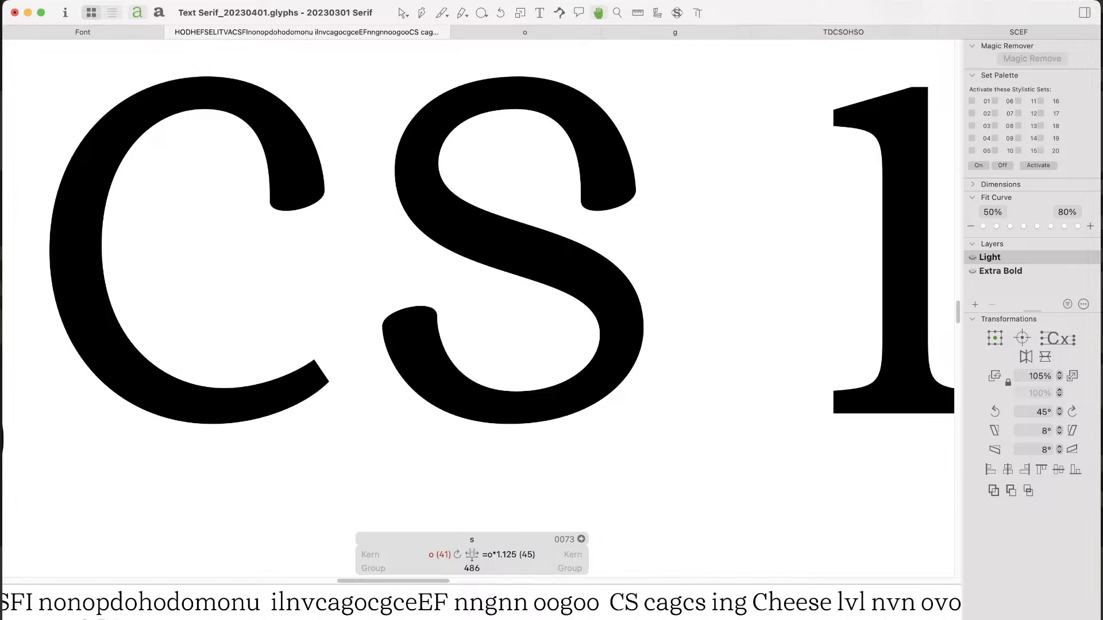
Step: Slide the outer and inner top nodes of the s slightly left together along their curves
{"action": "key", "text": "x"}
{"action": "left_click_drag", "start_coordinate": [511, 160], "coordinate": [532, 58]}
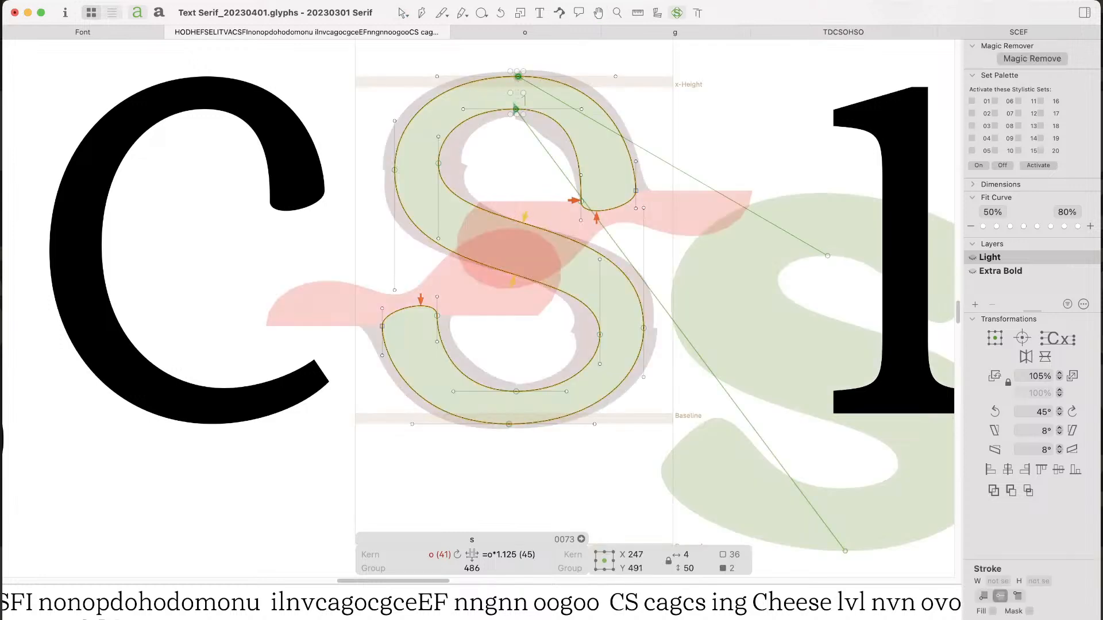
{"action": "key", "text": "alt+Left"}
{"action": "key", "text": "alt+Left"}
{"action": "key", "text": "alt+Left"}
{"action": "key", "text": "alt+Left"}
{"action": "key", "text": "alt+Left"}
Step: Slide only the outer top node of the s further left along its curve, to about X 240
{"action": "left_click", "coordinate": [397, 55]}
{"action": "key", "text": "super+space"}
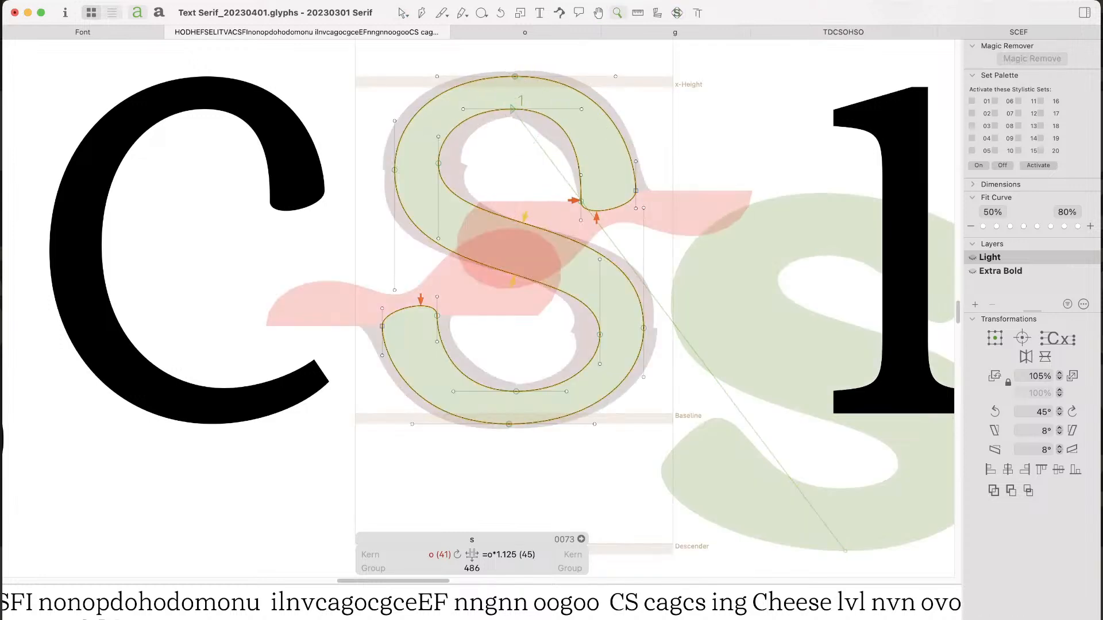
{"action": "left_click_drag", "start_coordinate": [394, 46], "coordinate": [648, 186]}
{"action": "key", "text": "v"}
{"action": "key", "text": "x"}
{"action": "left_click_drag", "start_coordinate": [462, 128], "coordinate": [386, 186]}
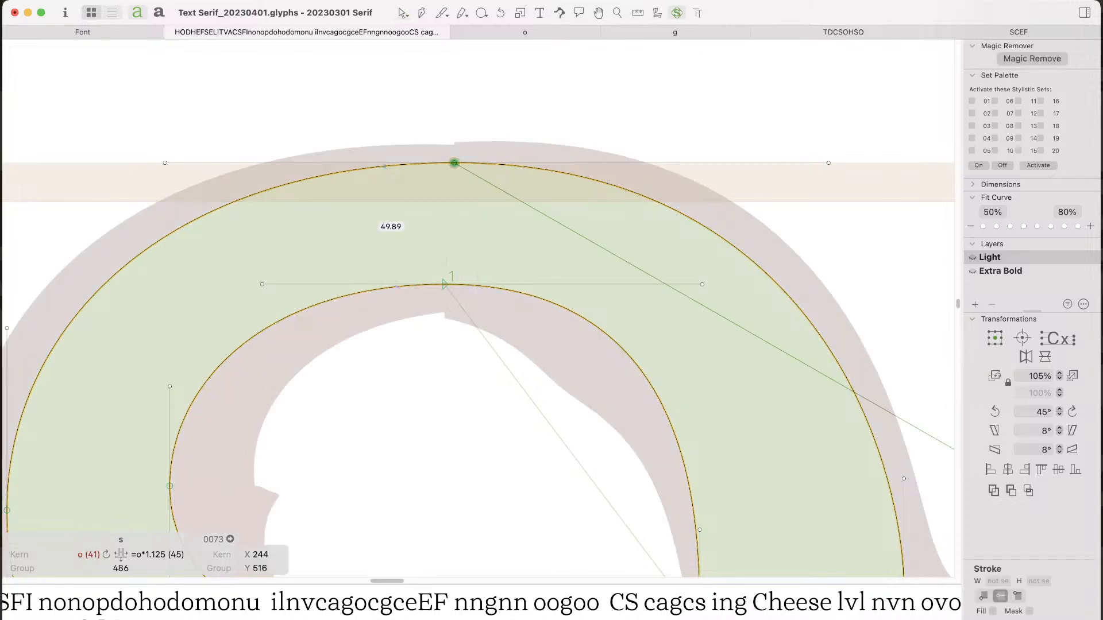
{"action": "key", "text": "alt+Left"}
{"action": "key", "text": "alt+Left"}
{"action": "key", "text": "alt+Left"}
{"action": "key", "text": "alt+Left"}
{"action": "key", "text": "alt+Left"}
Step: Slide the inner top node of the s slightly left so it falls just left of the outer top node
{"action": "left_click_drag", "start_coordinate": [478, 253], "coordinate": [404, 315]}
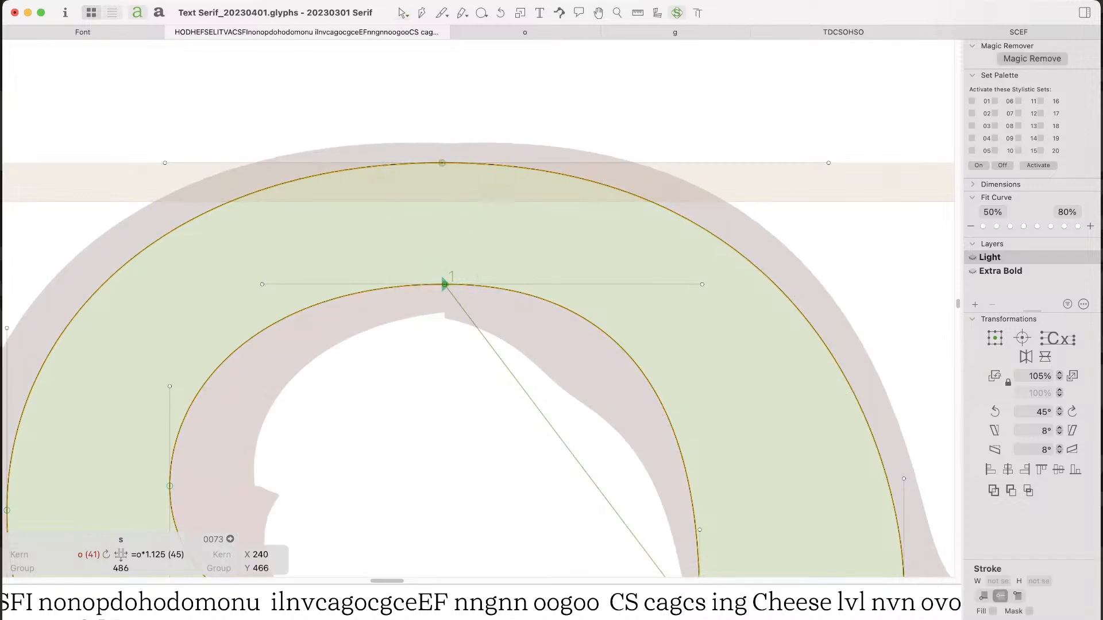
{"action": "key", "text": "ctrl+h"}
{"action": "key", "text": "alt+Right"}
{"action": "left_click", "coordinate": [405, 315]}
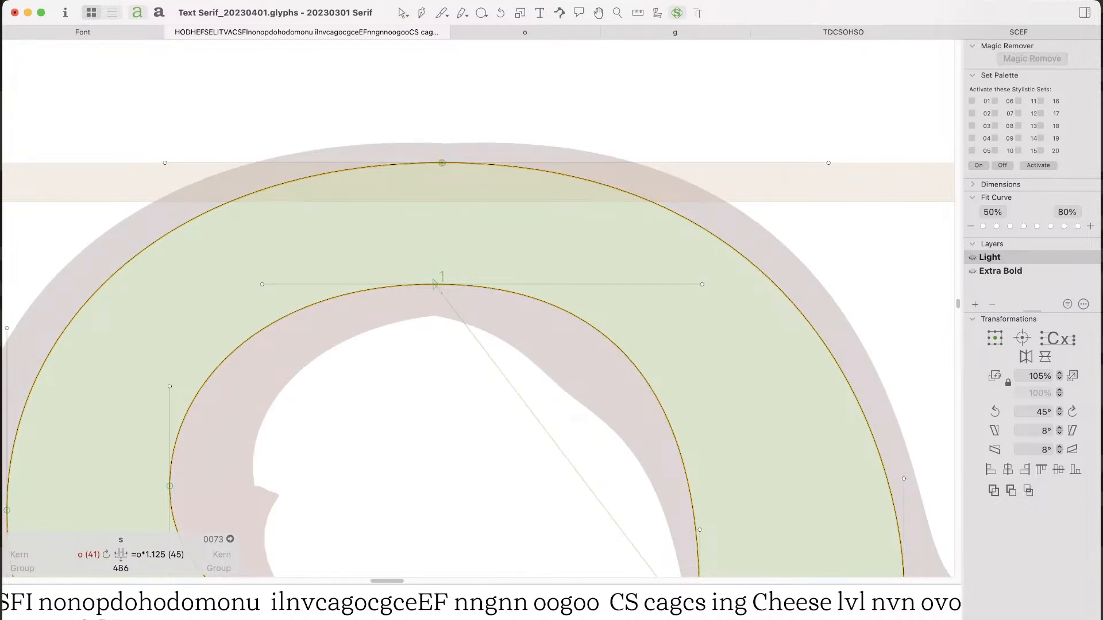
Step: Preview the s beside the c at a smaller size to compare their upper curves and terminals
{"action": "key", "text": "super+minus"}
{"action": "key", "text": "super+minus"}
{"action": "key", "text": "super+minus"}
{"action": "key", "text": "super+minus"}
{"action": "key", "text": "super+minus"}
{"action": "key", "text": "super+minus"}
{"action": "key", "text": "space"}
{"action": "left_click_drag", "start_coordinate": [520, 440], "coordinate": [574, 234]}
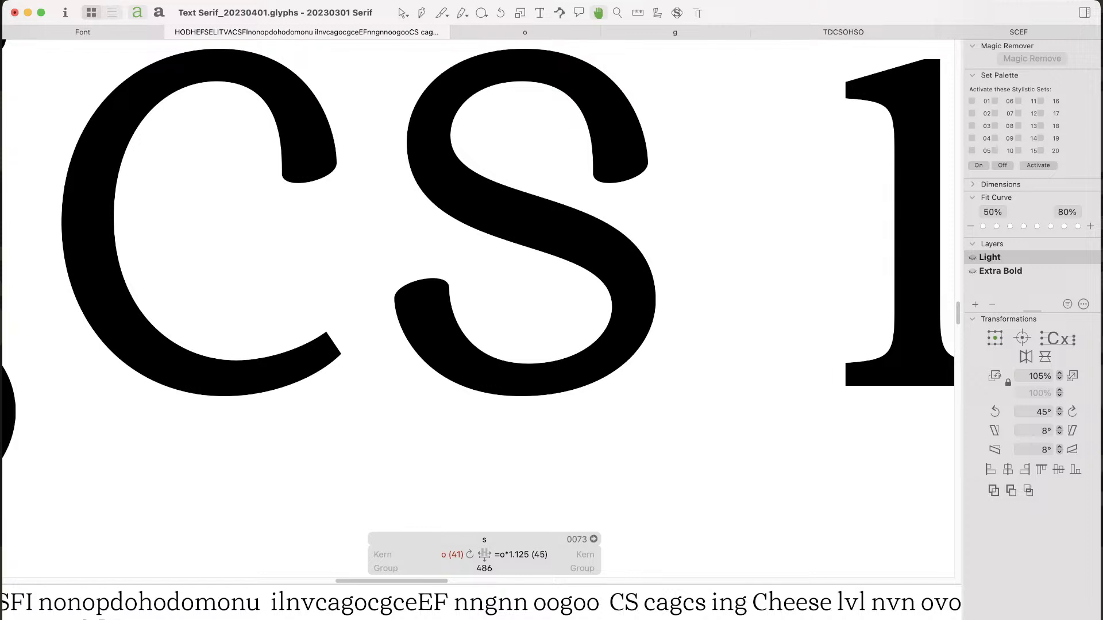
{"action": "left_click_drag", "start_coordinate": [491, 70], "coordinate": [469, 132]}
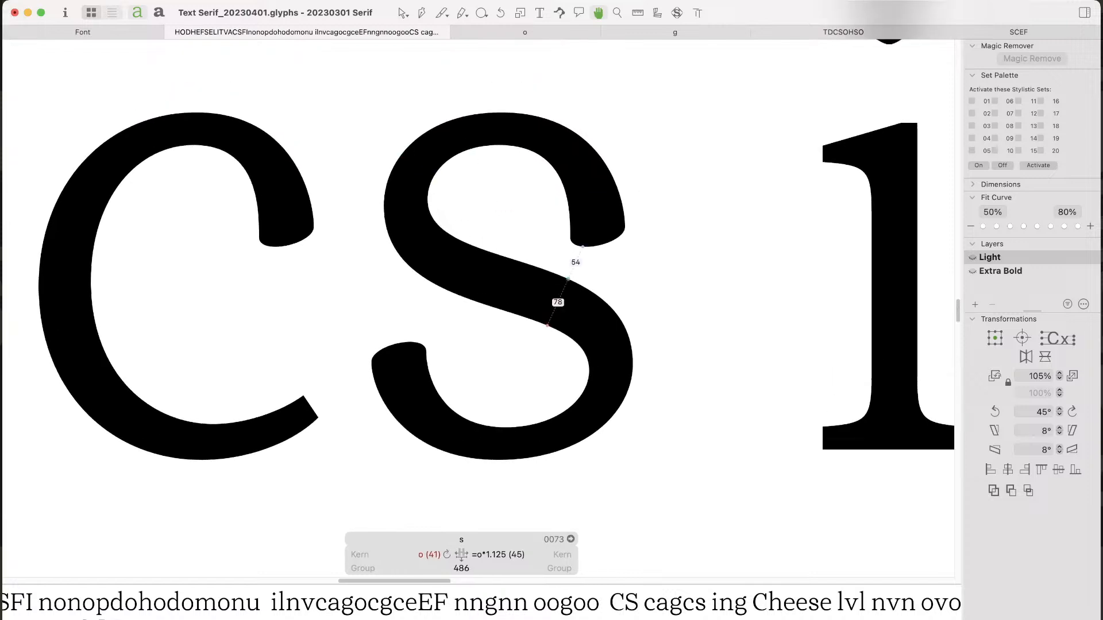
{"action": "key", "text": "space"}
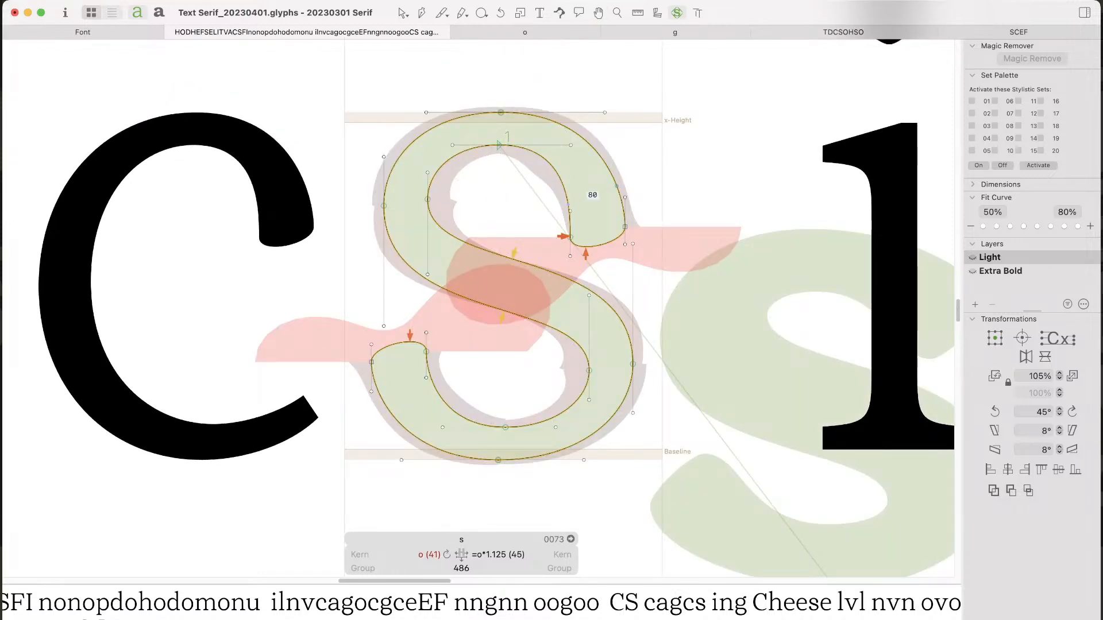
{"action": "key", "text": "v"}
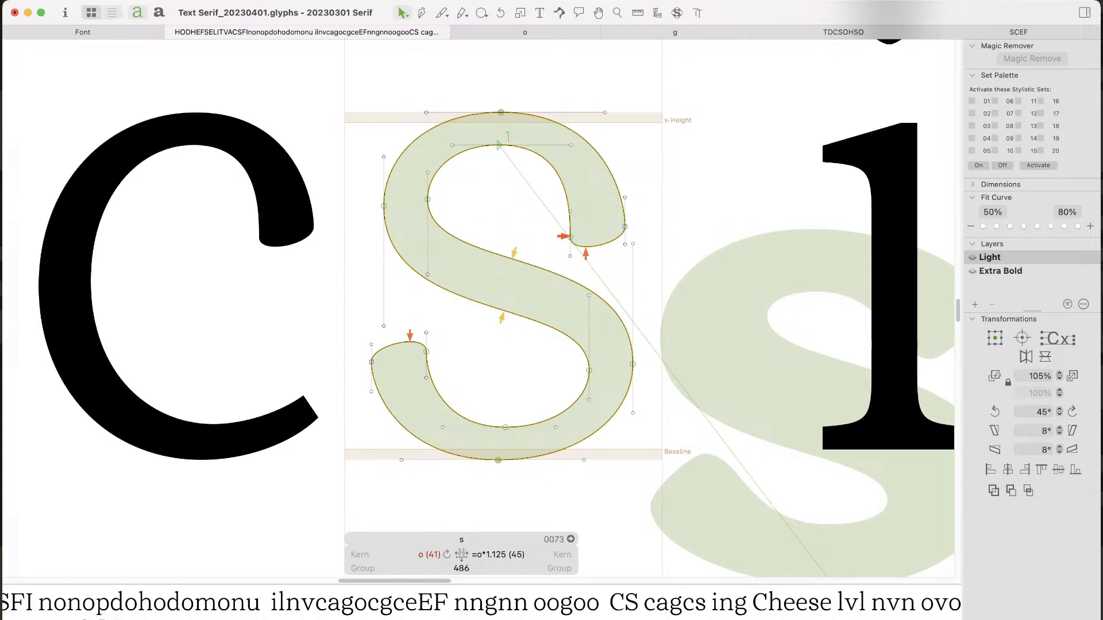
Step: Insert an o after the s in the sample text and preview the letters together
{"action": "key", "text": "t"}
{"action": "key", "text": "Right"}
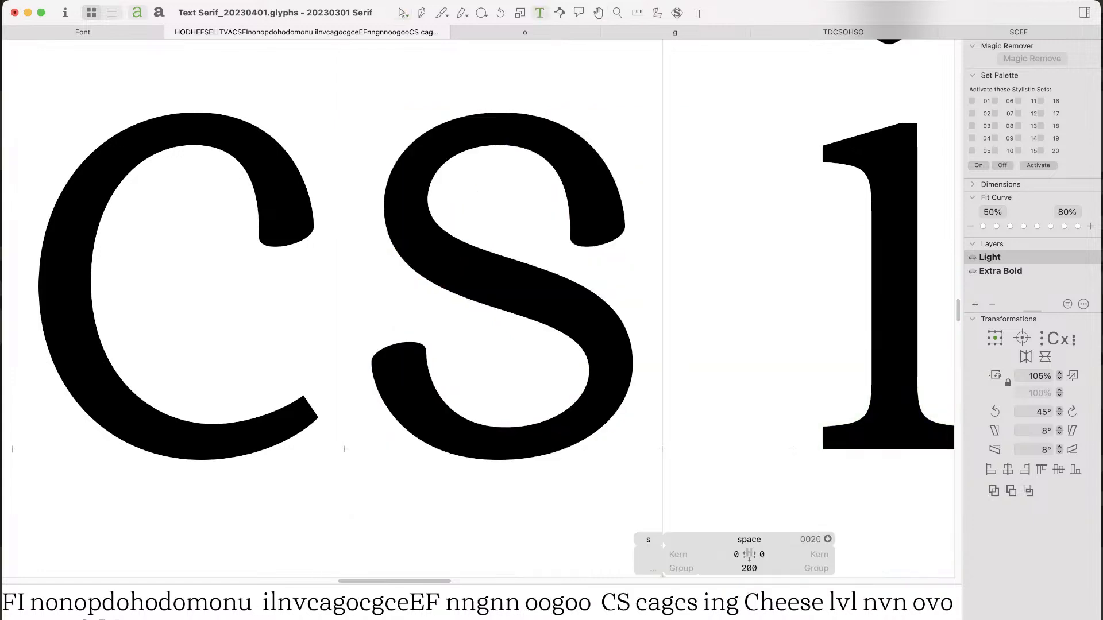
{"action": "type", "text": "o"}
{"action": "key", "text": "space"}
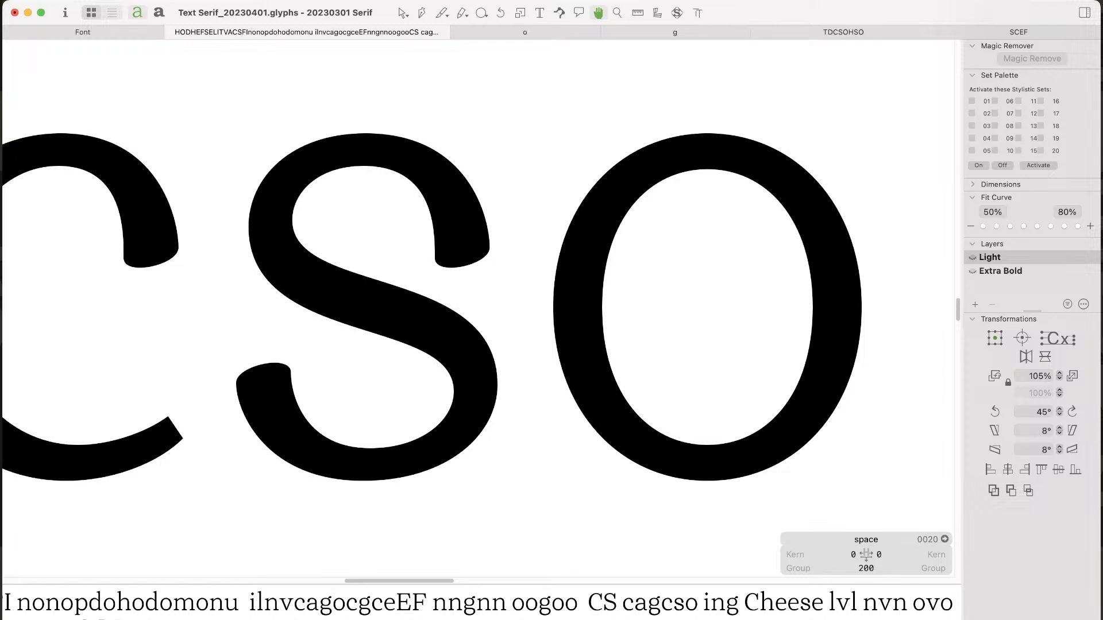
{"action": "key", "text": "Escape"}
{"action": "key", "text": "super+Tab"}
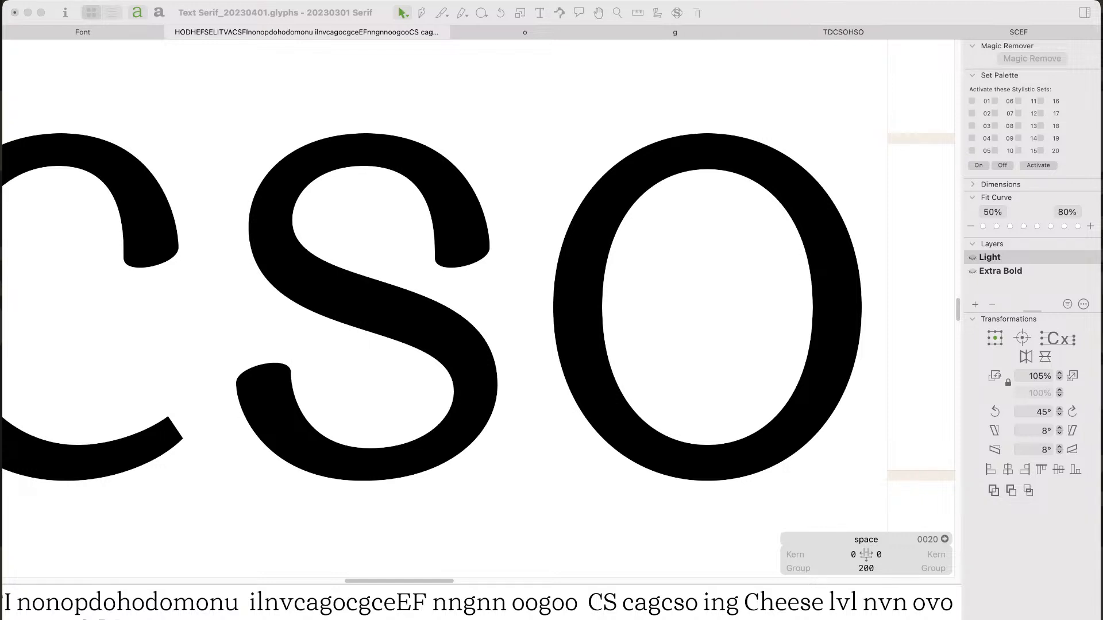
{"action": "key", "text": "super+Tab"}
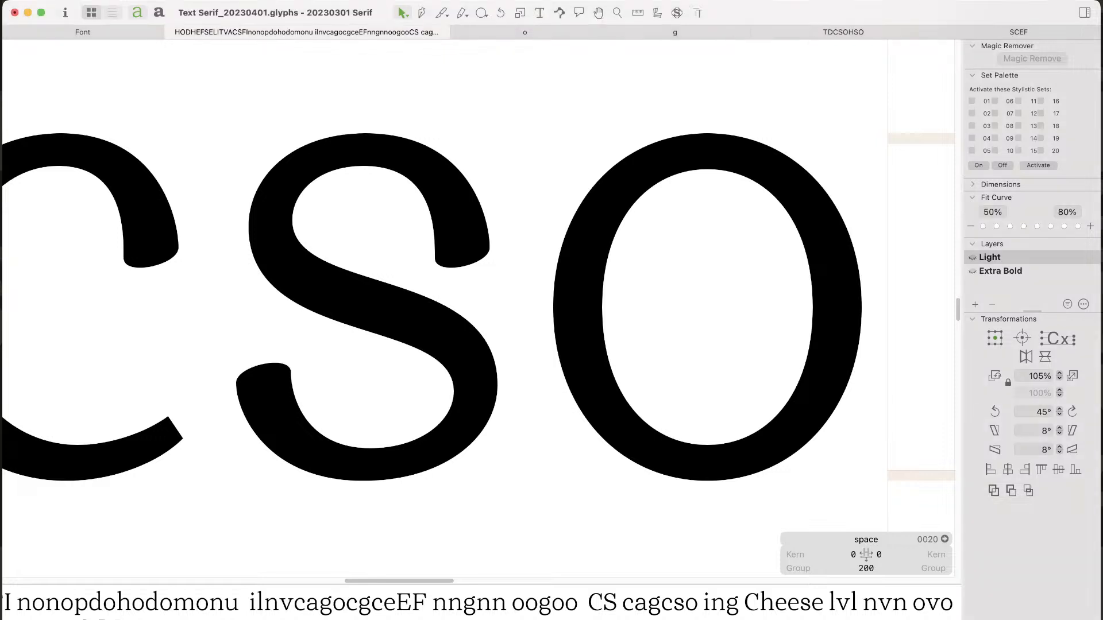
Step: Reopen the s for editing and delete its lower left curve and terminal
{"action": "double_click", "coordinate": [463, 209]}
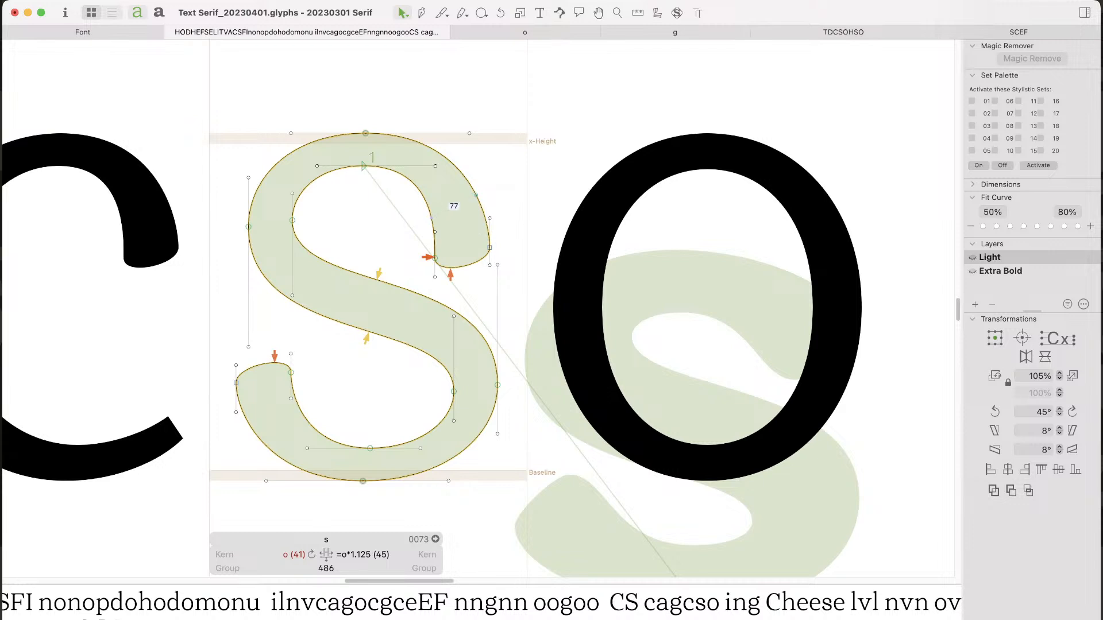
{"action": "mouse_move", "coordinate": [211, 350]}
{"action": "left_mouse_down"}
{"action": "mouse_move", "coordinate": [347, 388]}
{"action": "mouse_move", "coordinate": [398, 512]}
{"action": "left_mouse_up"}
{"action": "key", "text": "BackSpace"}
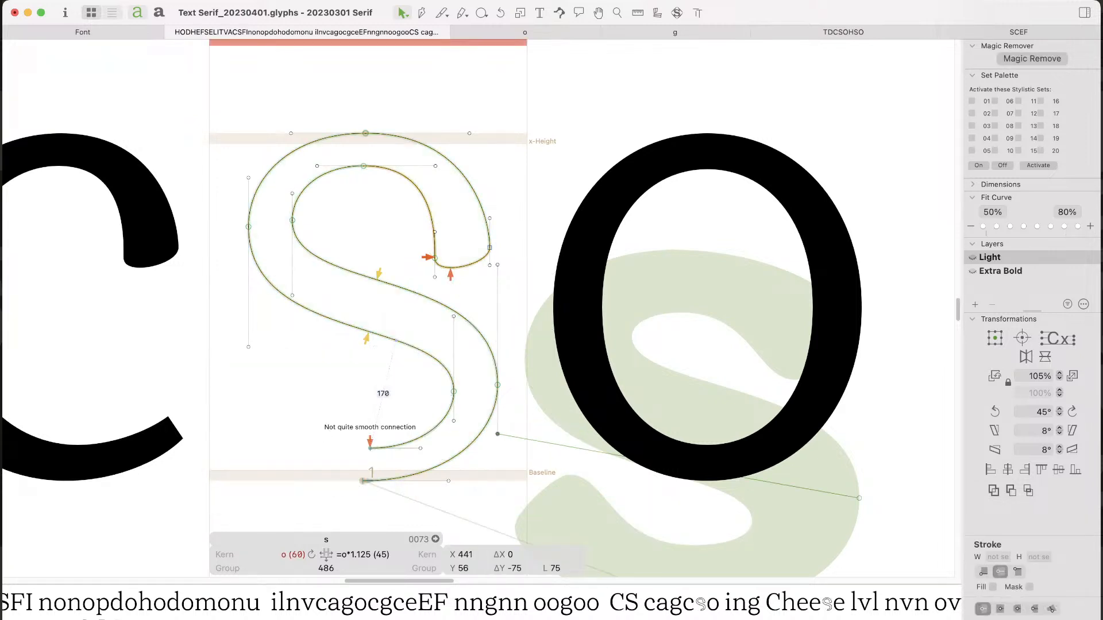
Step: Duplicate the upper right terminal of the s to its lower left, and flip the copy horizontally and vertically
{"action": "left_click_drag", "start_coordinate": [366, 277], "coordinate": [359, 275]}
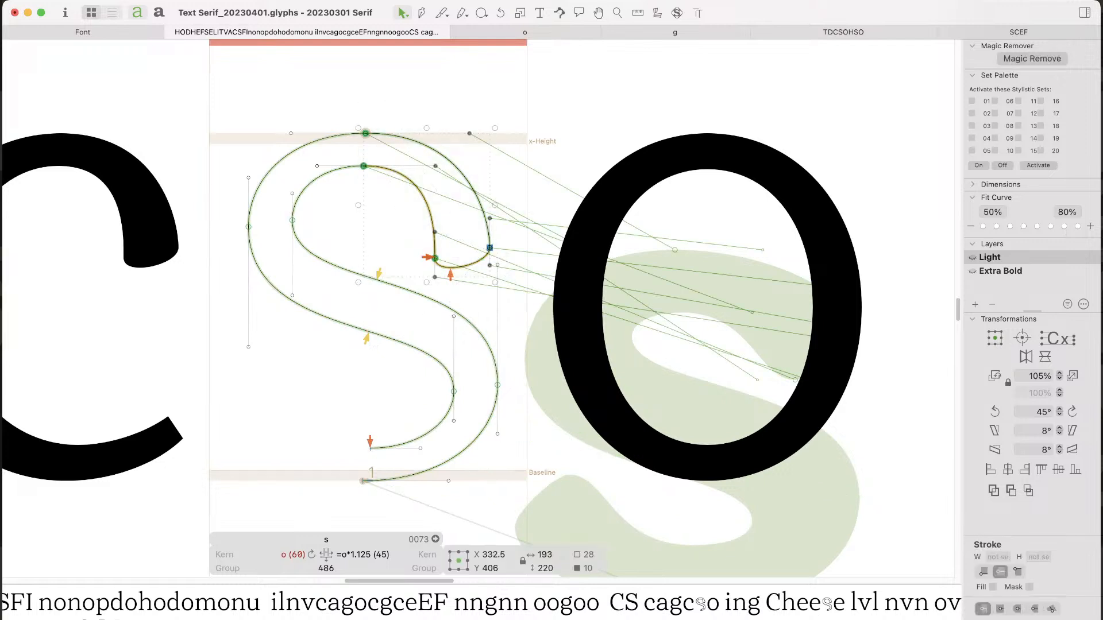
{"action": "key", "text": "super+v"}
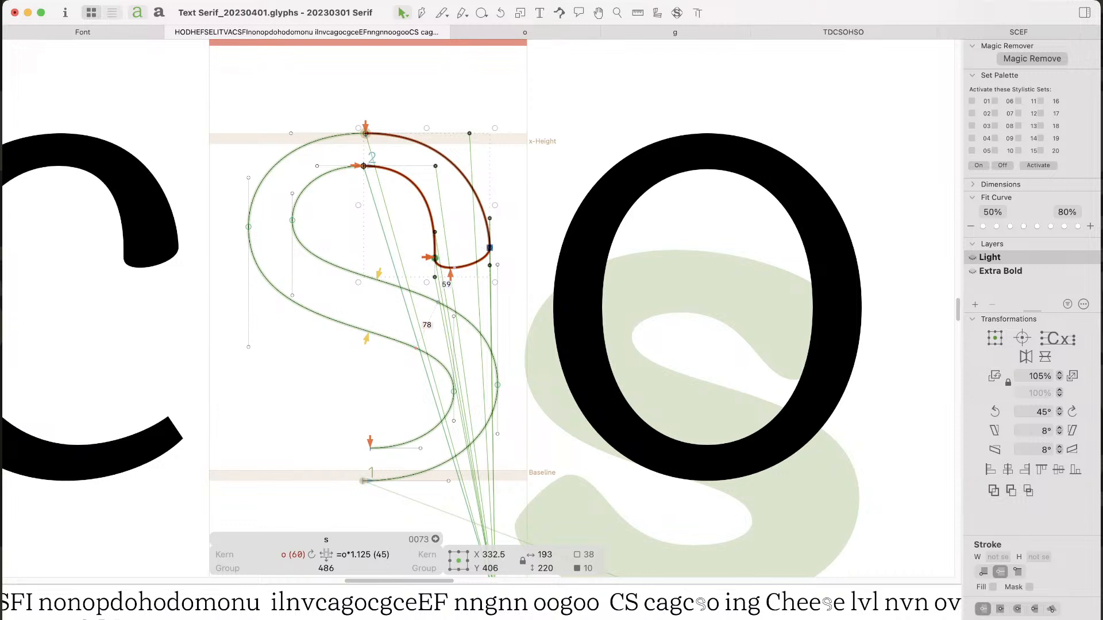
{"action": "left_click_drag", "start_coordinate": [490, 265], "coordinate": [360, 475]}
{"action": "left_click", "coordinate": [1026, 357]}
{"action": "left_click", "coordinate": [1045, 356]}
Step: Move the flipped terminal to X 141.5, Y 94 so its outer end joins the open bottom end of the s
{"action": "key", "text": "super+space"}
{"action": "left_click_drag", "start_coordinate": [287, 397], "coordinate": [427, 532]}
{"action": "key", "text": "Down"}
{"action": "key", "text": "Down"}
{"action": "key", "text": "Down"}
{"action": "key", "text": "Down"}
{"action": "key", "text": "Down"}
{"action": "key", "text": "Down"}
{"action": "key", "text": "Down"}
{"action": "key", "text": "Down"}
{"action": "key", "text": "Down"}
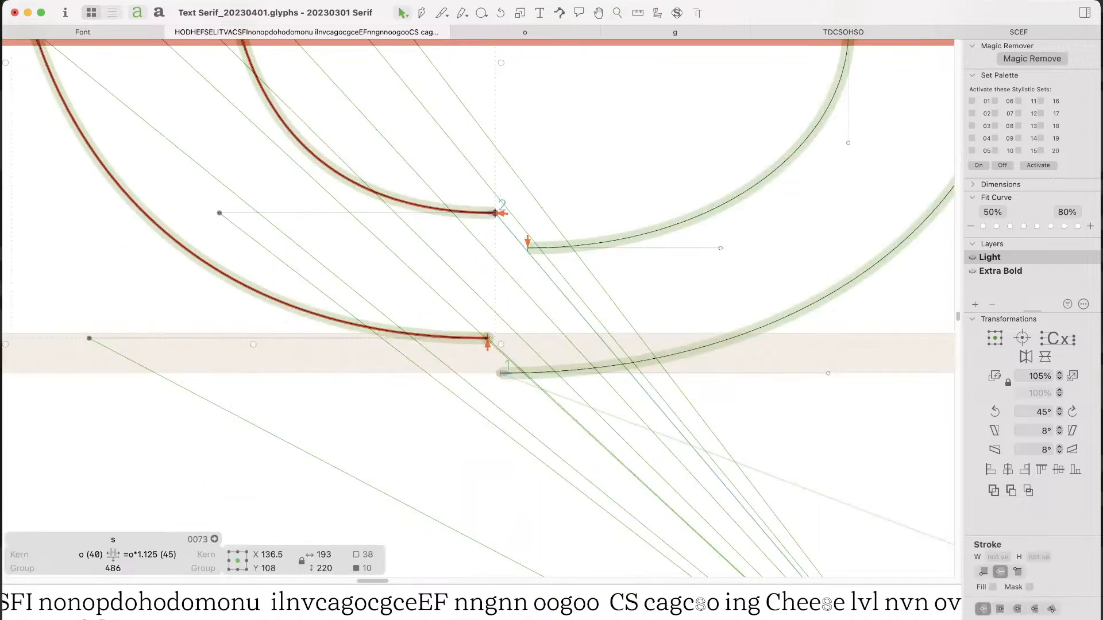
{"action": "key", "text": "Right"}
{"action": "key", "text": "Right"}
{"action": "key", "text": "Right"}
{"action": "key", "text": "Right"}
{"action": "key", "text": "Right"}
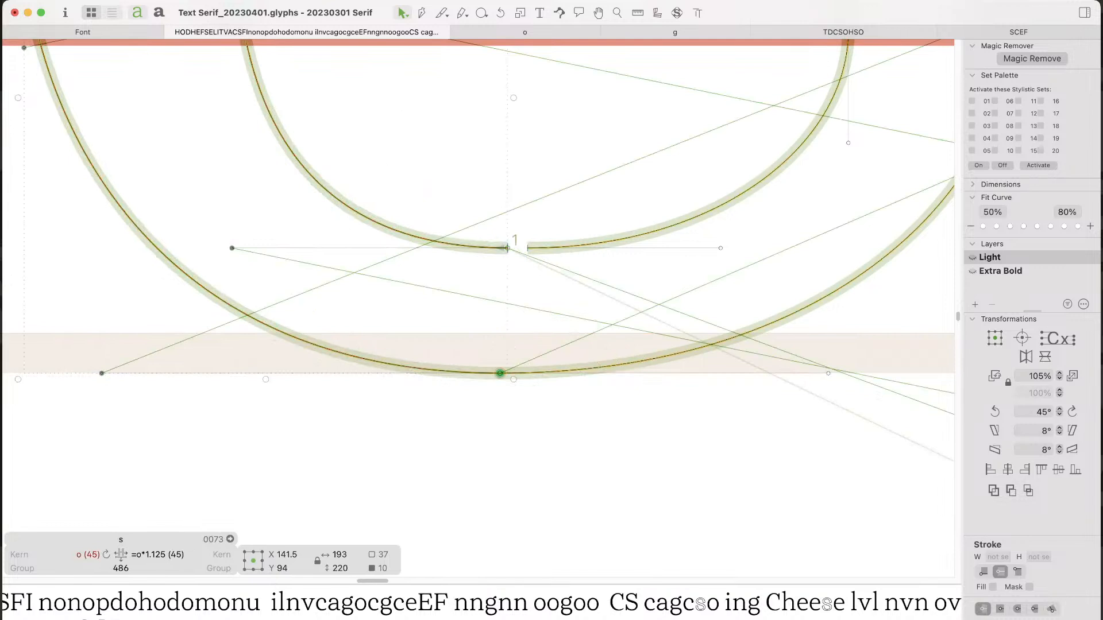
Step: Join the inner bottom end of the flipped terminal to the remaining open end of the s
{"action": "left_click", "coordinate": [555, 311]}
{"action": "left_click_drag", "start_coordinate": [508, 248], "coordinate": [527, 248]}
{"action": "scroll", "coordinate": [491, 285], "scroll_direction": "down", "scroll_amount": 10}
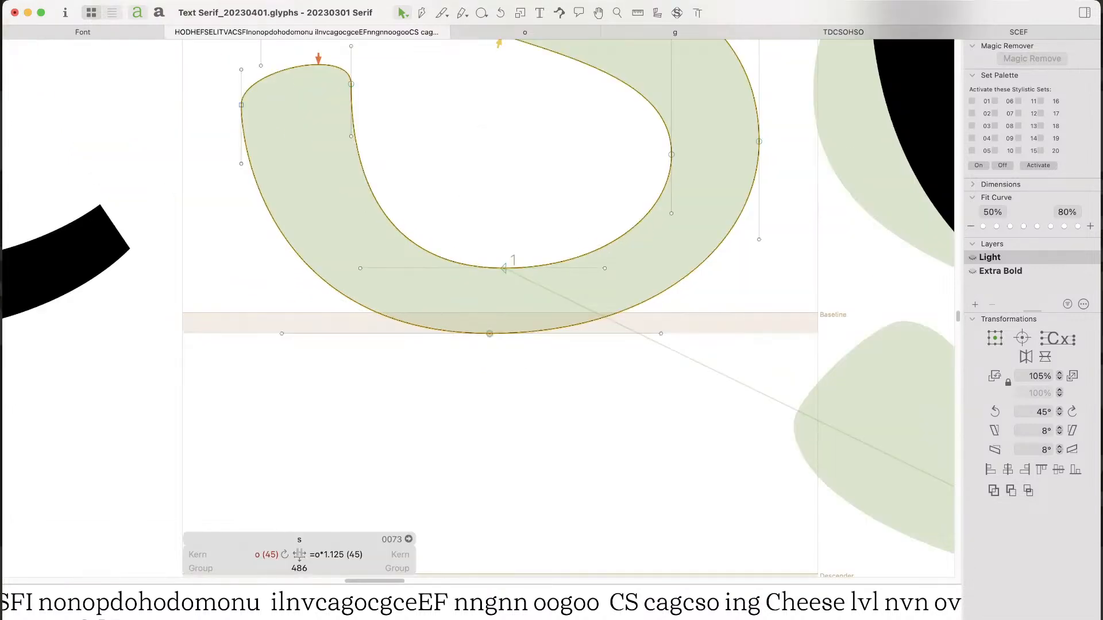
{"action": "scroll", "coordinate": [490, 286], "scroll_direction": "up", "scroll_amount": 4}
{"action": "key", "text": "space"}
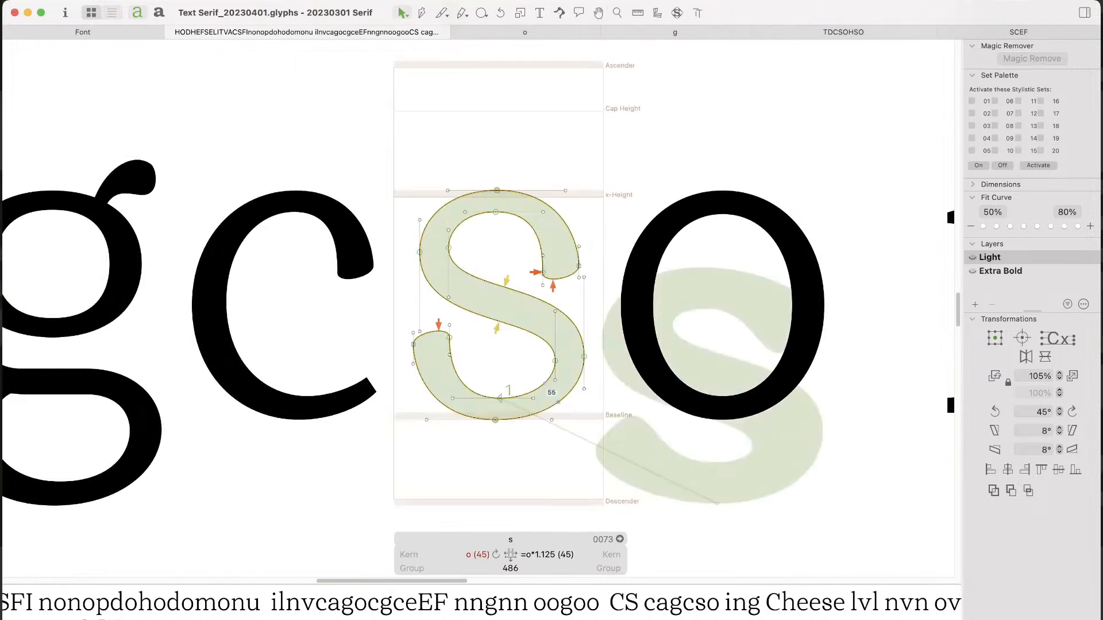
Step: Update the metrics of the s from its sidebearing formulas, and return to editing its outline
{"action": "key", "text": "ctrl+super+m"}
{"action": "double_click", "coordinate": [882, 310]}
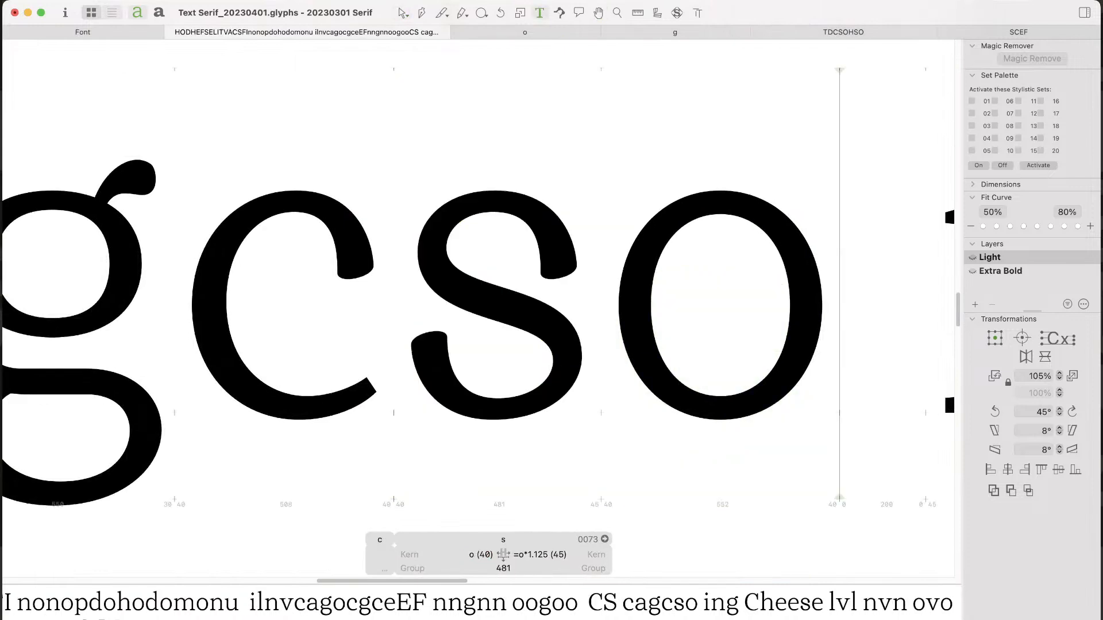
{"action": "double_click", "coordinate": [501, 404]}
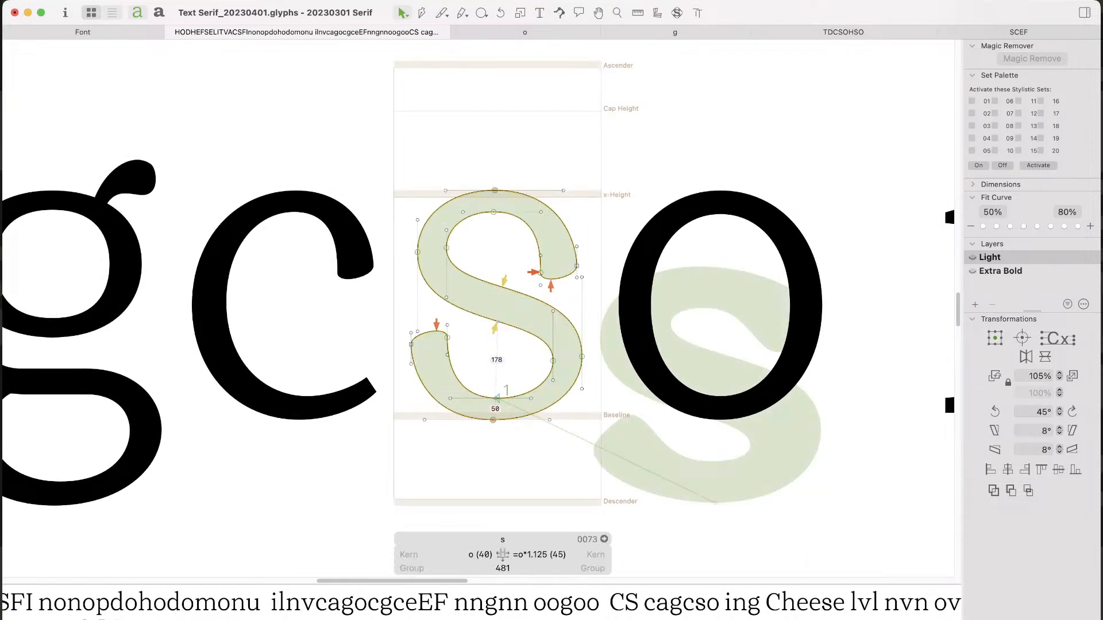
Step: Shift the outer and inner bottom nodes of the s to the right, centring them at X 245.5
{"action": "left_click_drag", "start_coordinate": [515, 432], "coordinate": [478, 386]}
{"action": "key", "text": "space"}
{"action": "key", "text": "shift+Right"}
{"action": "key", "text": "shift+Right"}
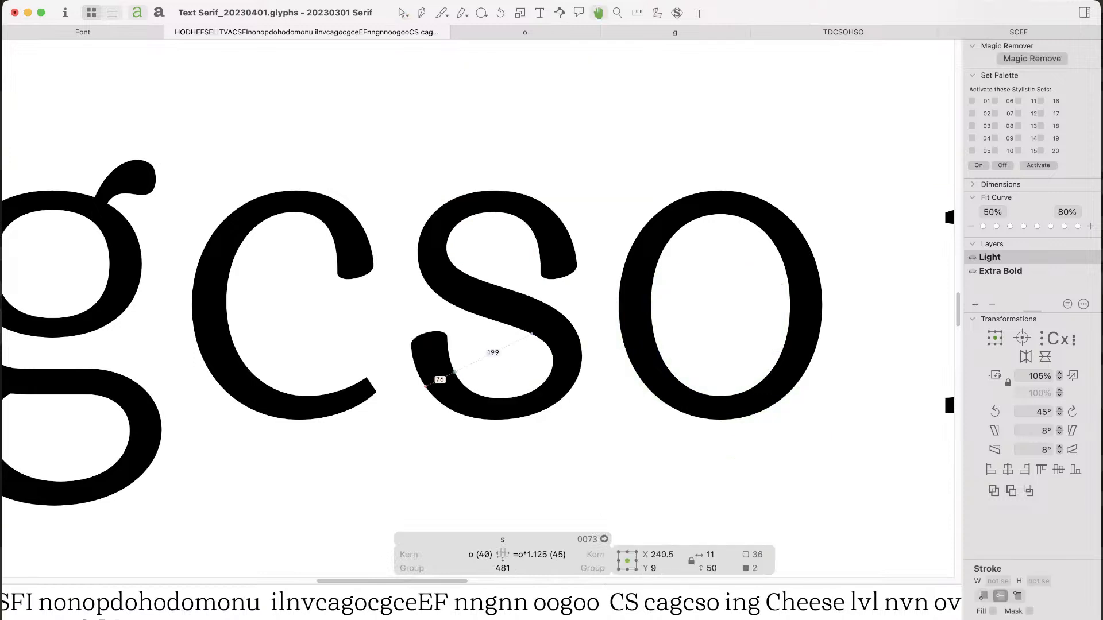
{"action": "key", "text": "shift+Left"}
{"action": "key", "text": "shift+Left"}
{"action": "key", "text": "shift+Right"}
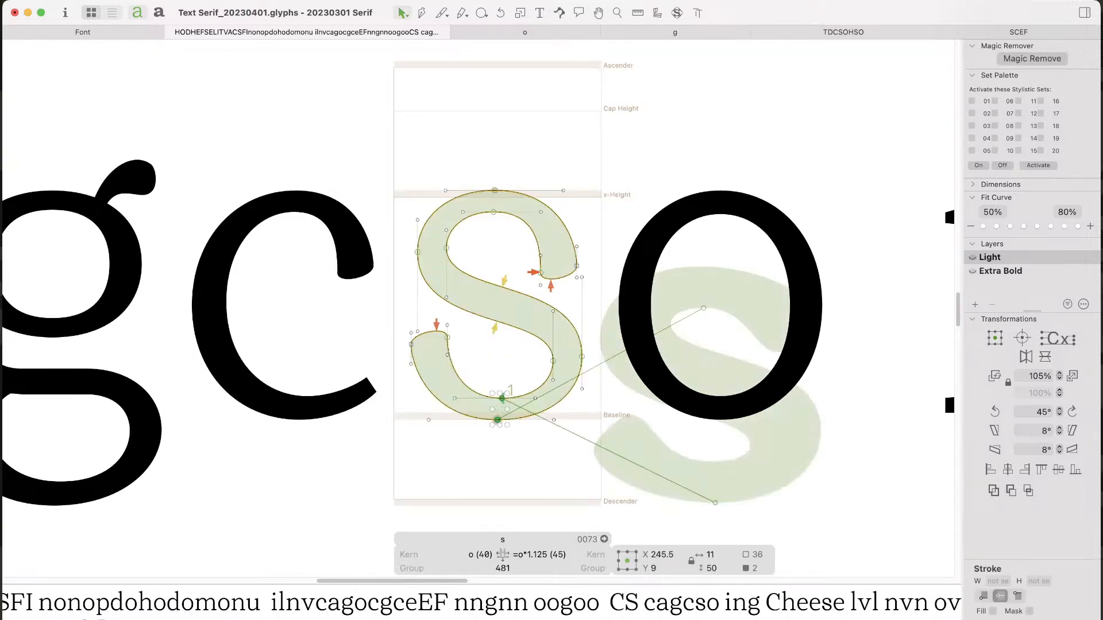
Step: Shift the outer and inner top nodes of the s slightly to the left, centring them at X 232.5
{"action": "left_click_drag", "start_coordinate": [519, 162], "coordinate": [479, 227]}
{"action": "key", "text": "space"}
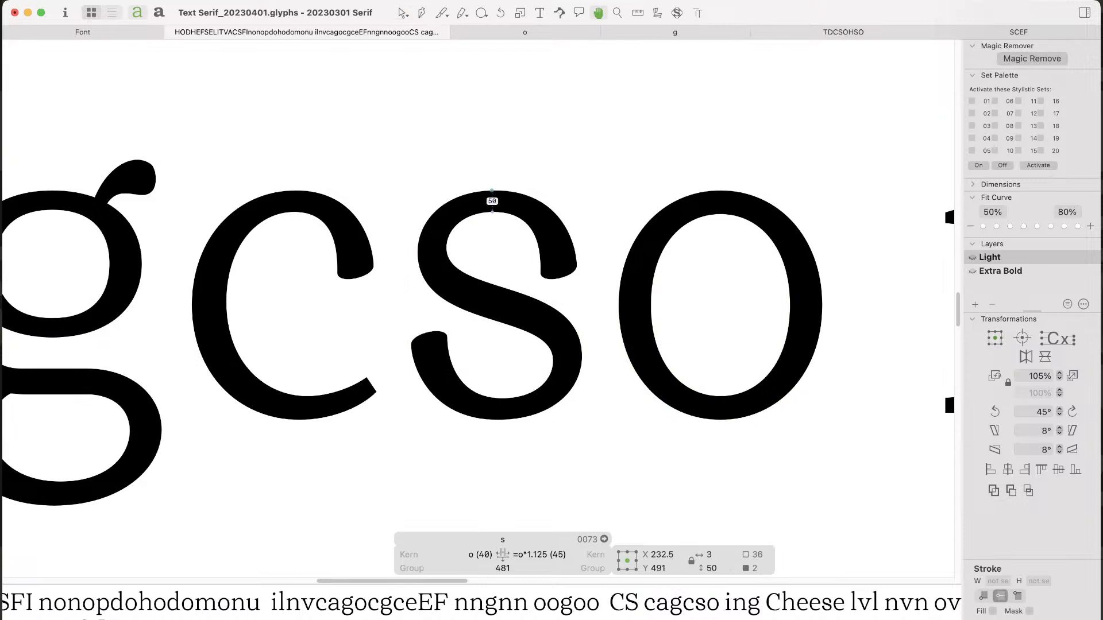
{"action": "key", "text": "shift+Left"}
{"action": "key", "text": "shift+Right"}
{"action": "key", "text": "shift+Right"}
{"action": "key", "text": "shift+Left"}
{"action": "key", "text": "shift+Left"}
{"action": "left_click", "coordinate": [481, 346]}
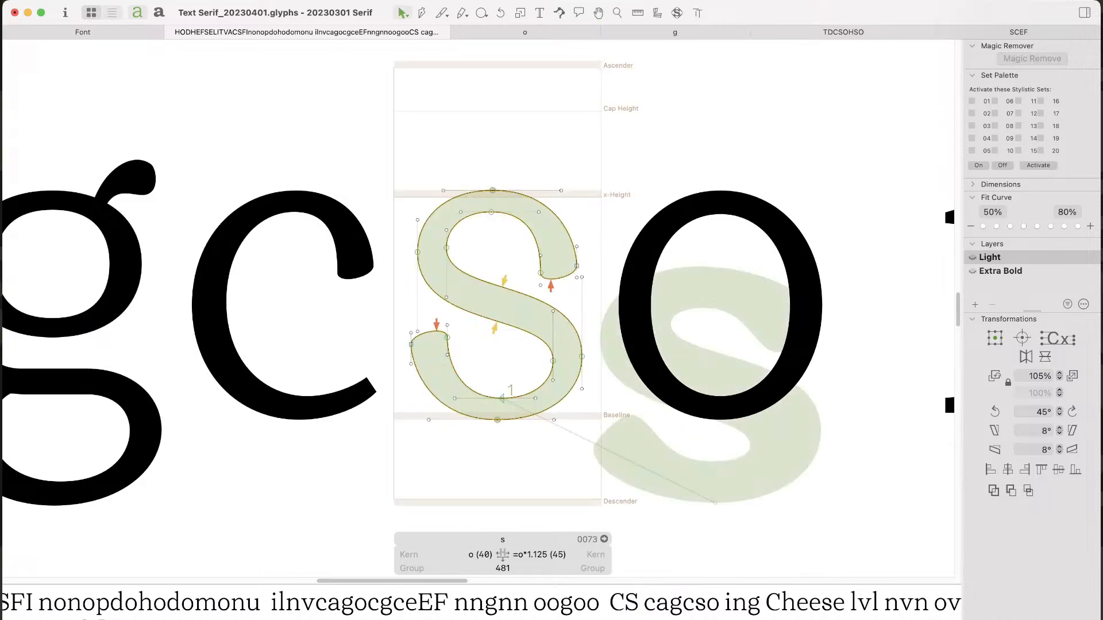
Step: Try shifting the lower terminal of the s to the left, centring it at X 140.5, and preview both positions
{"action": "left_click_drag", "start_coordinate": [388, 320], "coordinate": [527, 467]}
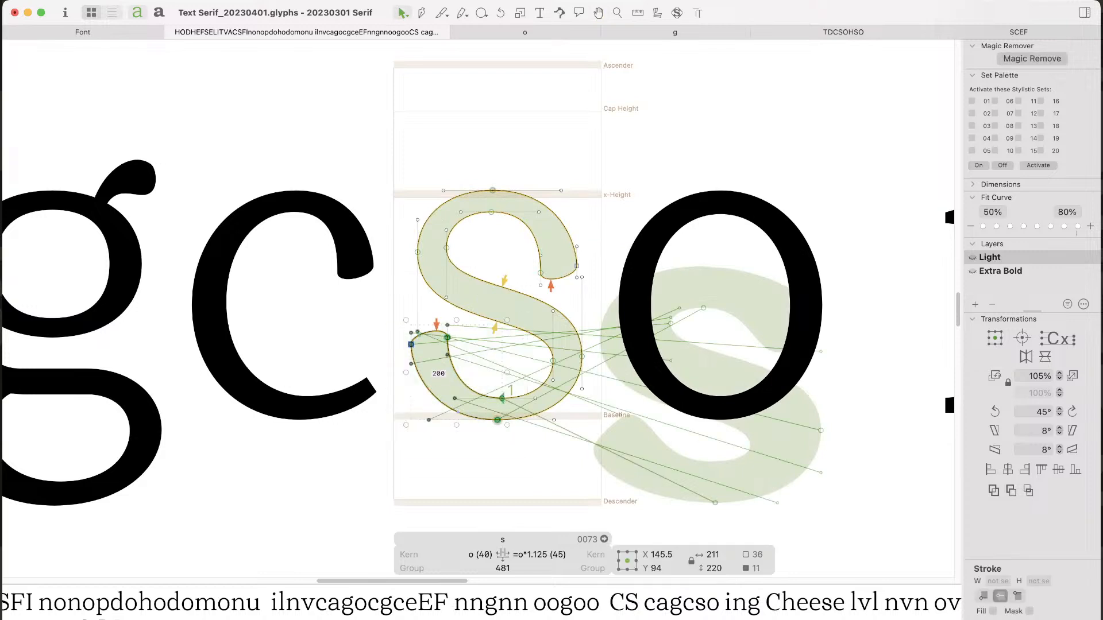
{"action": "key", "text": "space"}
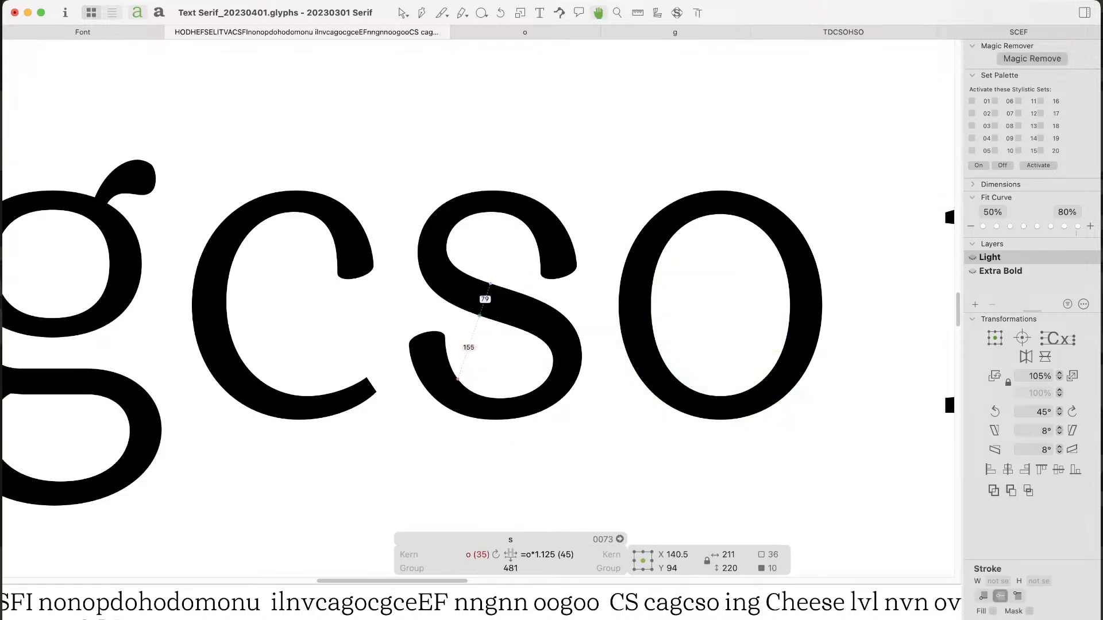
{"action": "left_click_drag", "start_coordinate": [539, 375], "coordinate": [597, 350], "text": "shift"}
{"action": "key", "text": "space"}
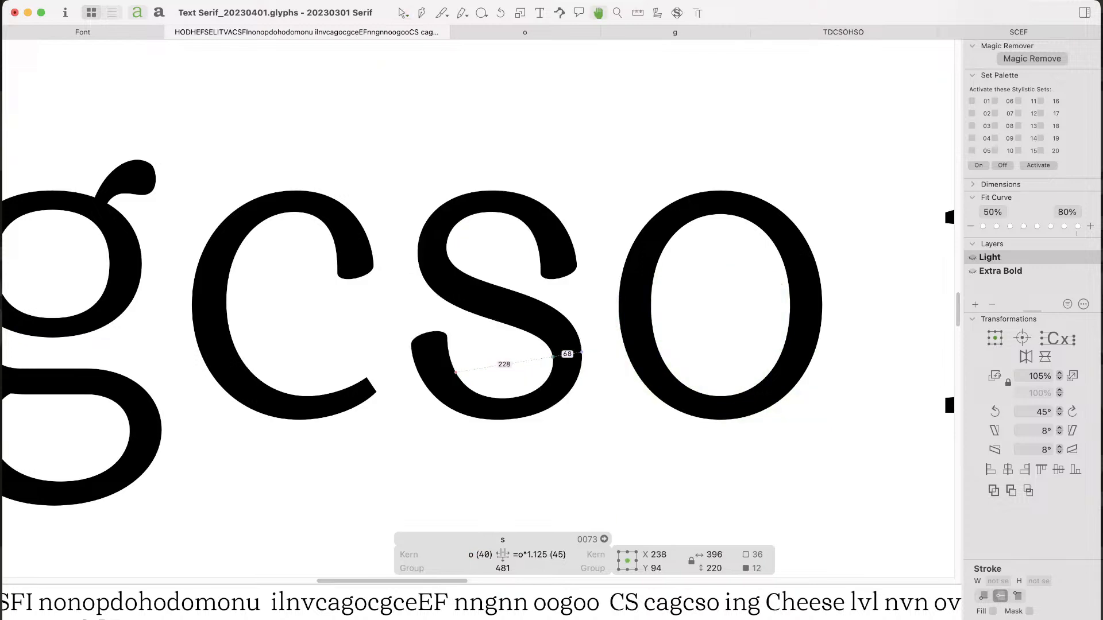
{"action": "key", "text": "shift+Left"}
{"action": "key", "text": "shift+Right"}
{"action": "left_click", "coordinate": [512, 226]}
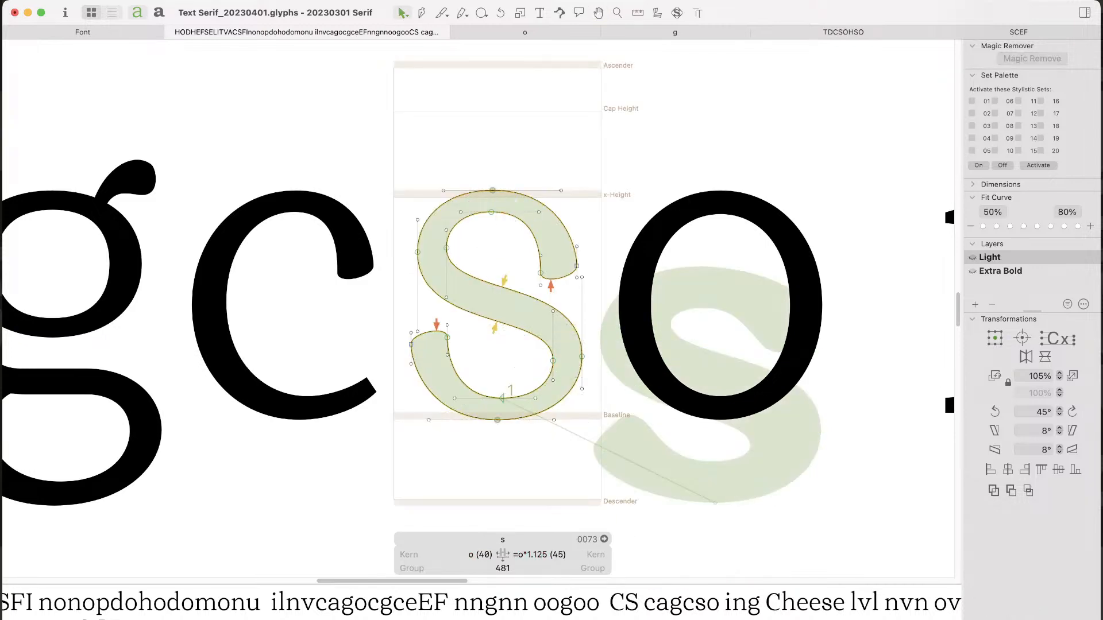
Step: Shift the upper terminal of the s to the left, centring its nodes at X 375
{"action": "left_click_drag", "start_coordinate": [587, 146], "coordinate": [526, 285]}
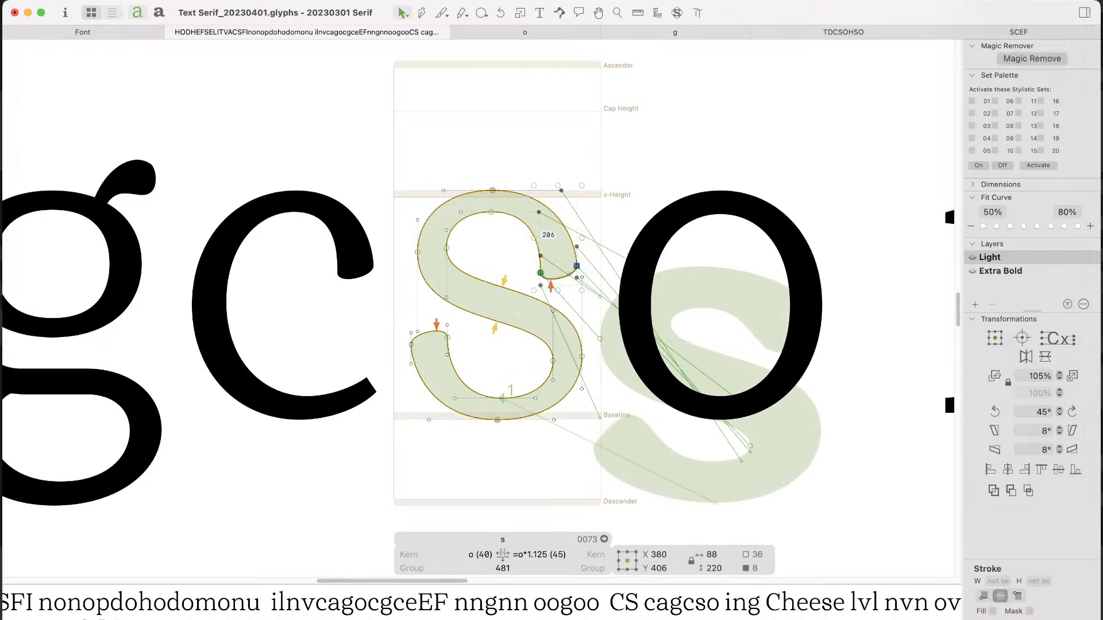
{"action": "key", "text": "space"}
{"action": "key", "text": "shift+Left"}
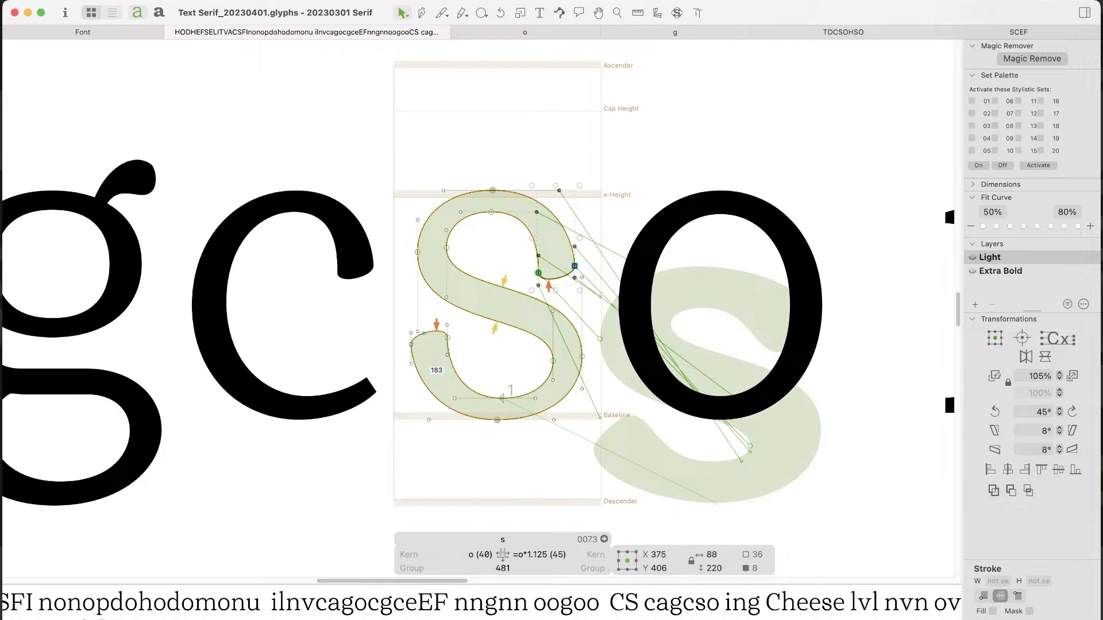
{"action": "key", "text": "super+Tab"}
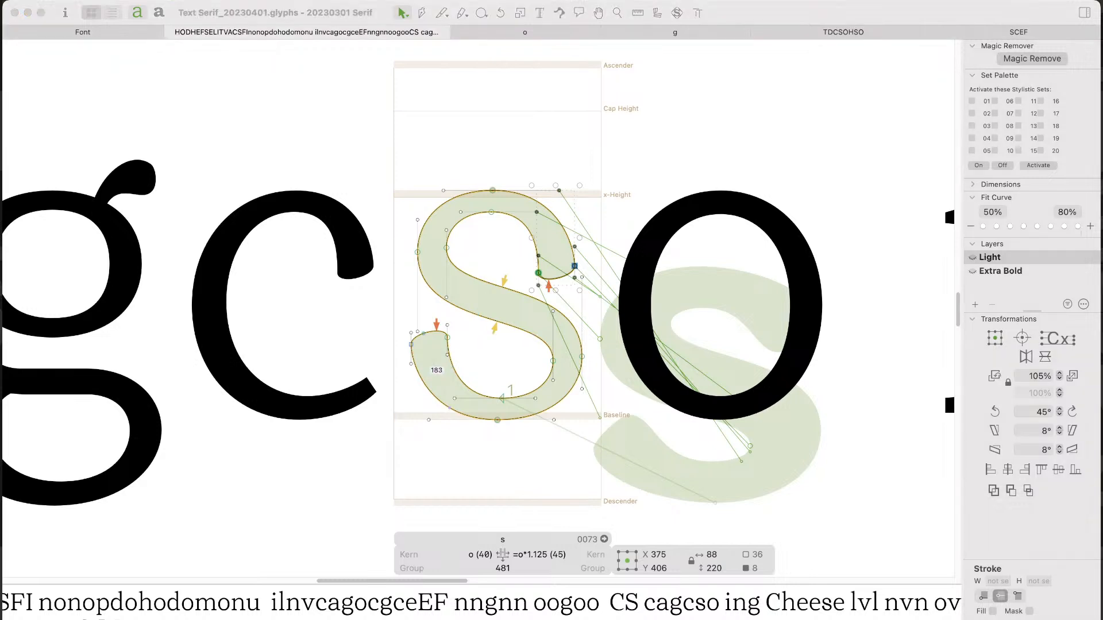
{"action": "key", "text": "super+Tab"}
{"action": "left_click", "coordinate": [494, 460]}
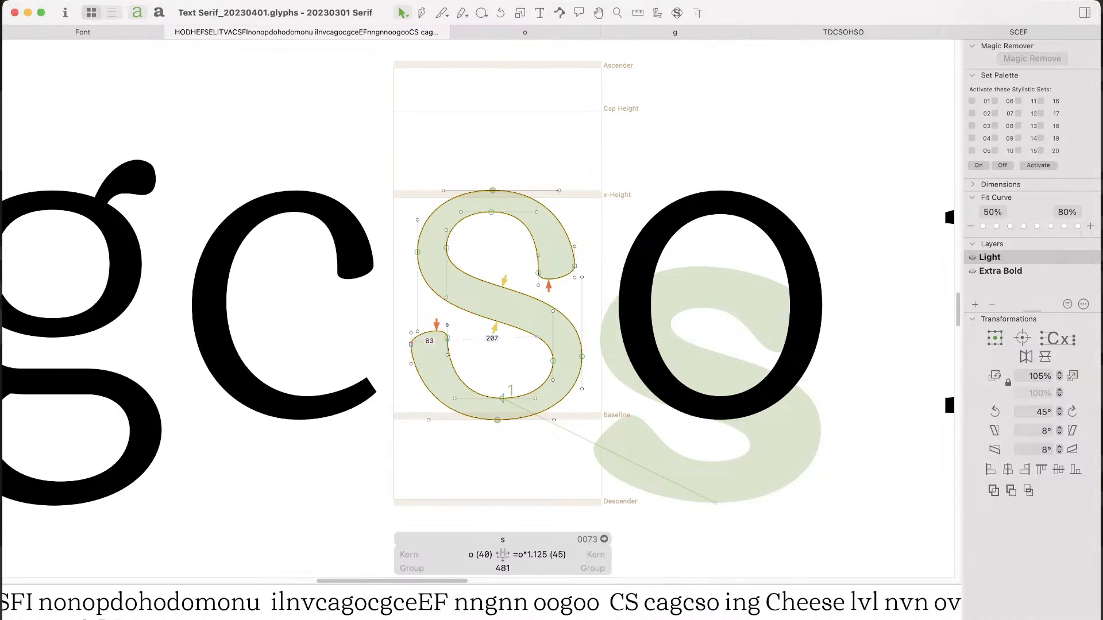
{"action": "key", "text": "super+Tab"}
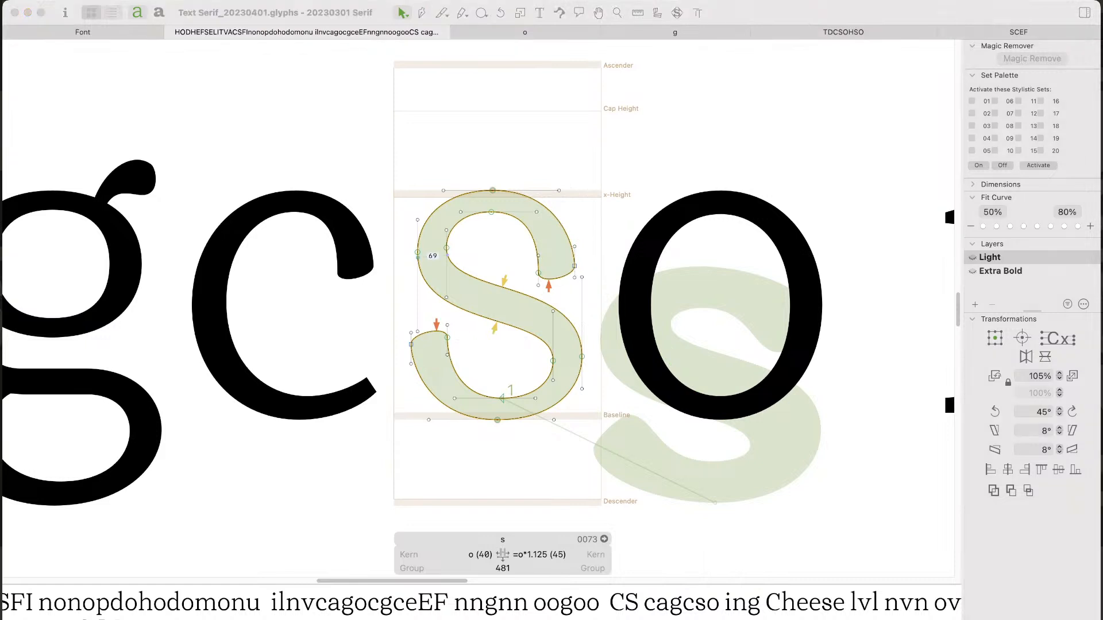
{"action": "key", "text": "super+Tab"}
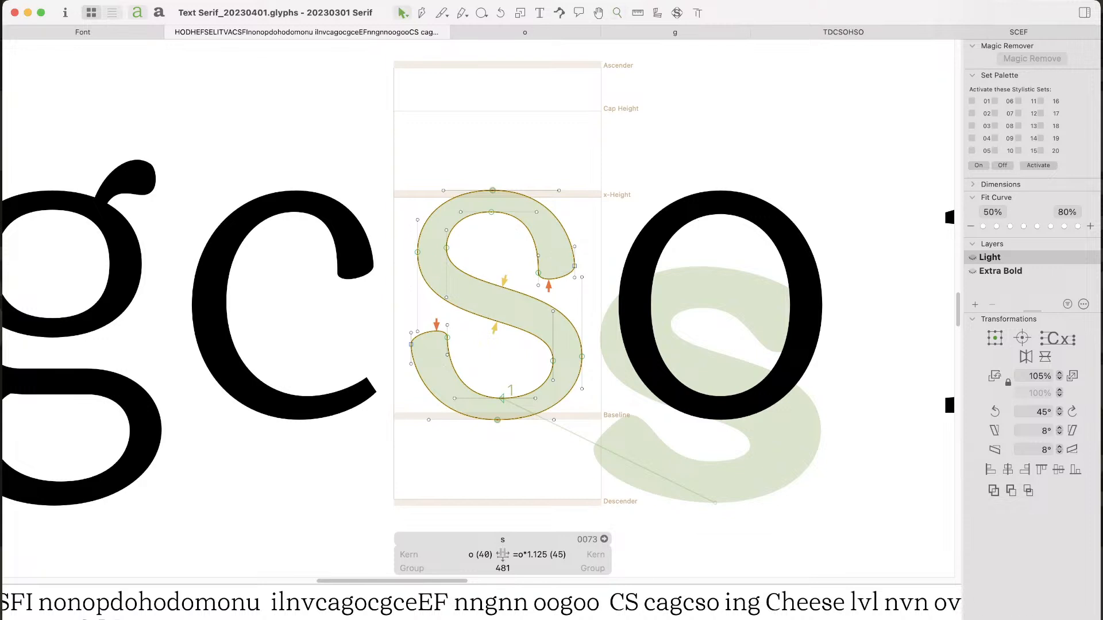
Step: Correct the path direction of the whole Light s outline, check the Extra Bold master, and return to Light
{"action": "key", "text": "super+a"}
{"action": "key", "text": "super+shift+r"}
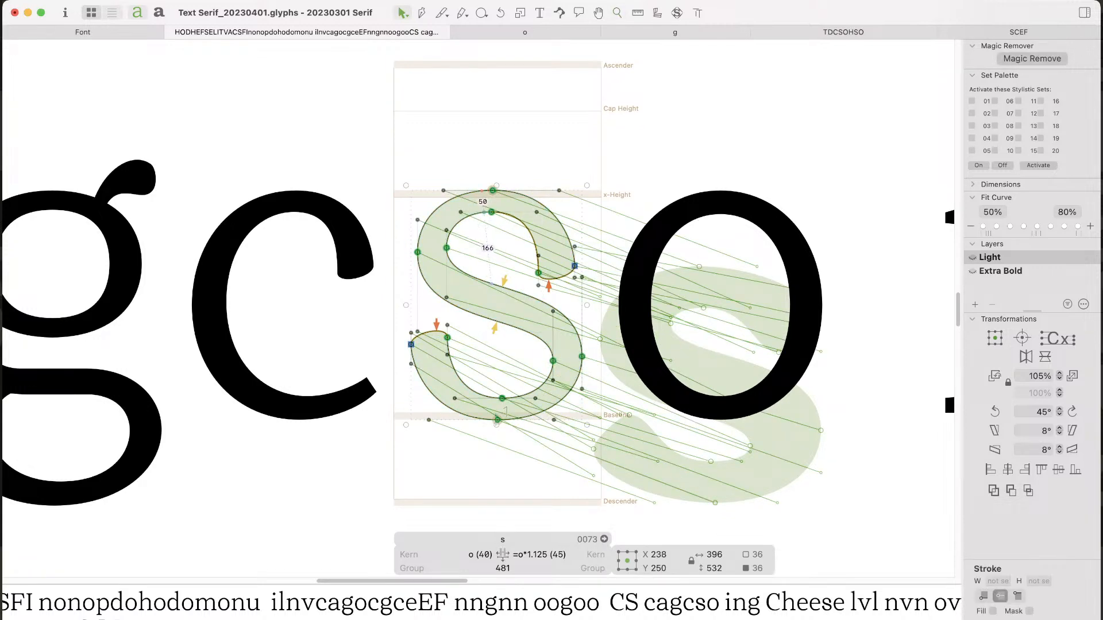
{"action": "key", "text": "super+2"}
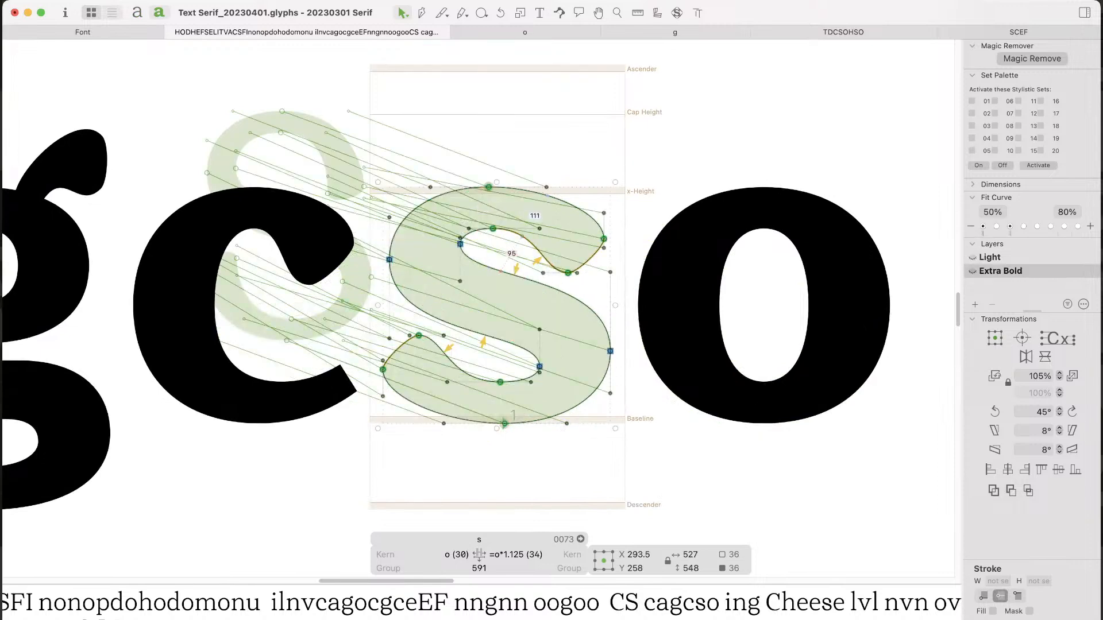
{"action": "key", "text": "super+1"}
Step: Paste the Light s outline into its background layer and return to editing the foreground
{"action": "key", "text": "super+b"}
{"action": "key", "text": "super+v"}
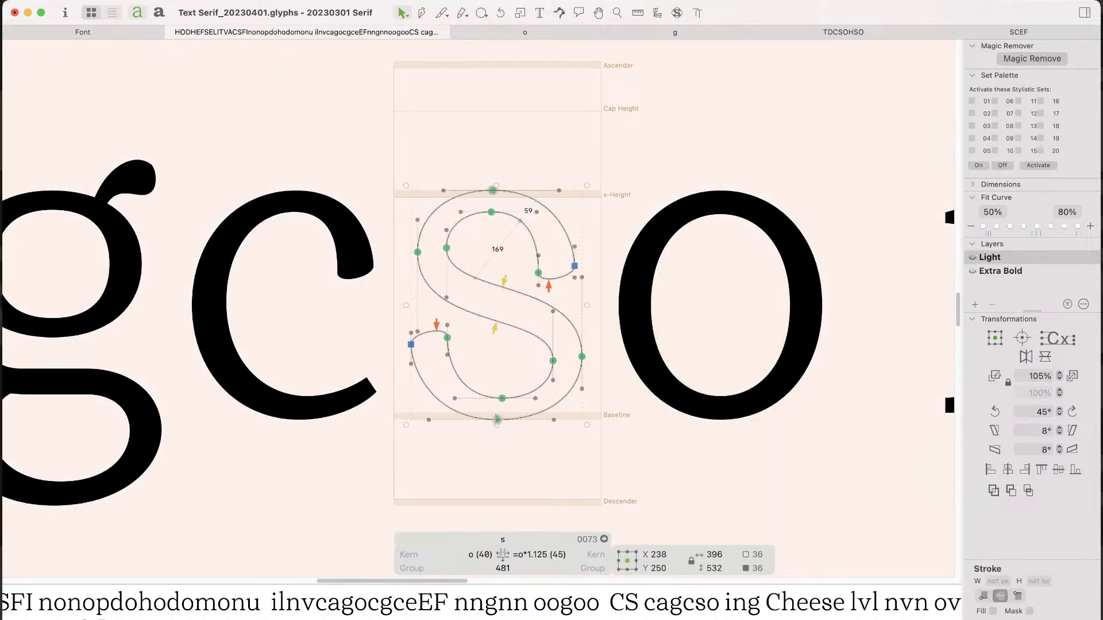
{"action": "key", "text": "super+b"}
{"action": "left_click", "coordinate": [517, 247]}
{"action": "key", "text": "super+space"}
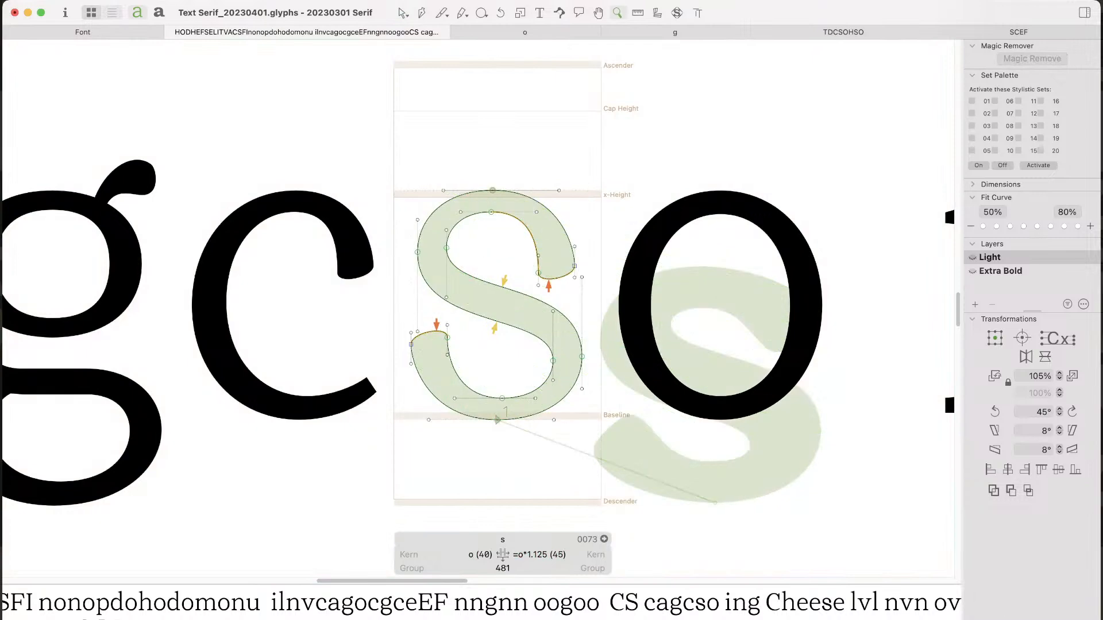
Step: Move the end nodes and handles of the s's upper terminal up 25 units and 2 units left
{"action": "left_click_drag", "start_coordinate": [394, 171], "coordinate": [572, 493]}
{"action": "key", "text": "space"}
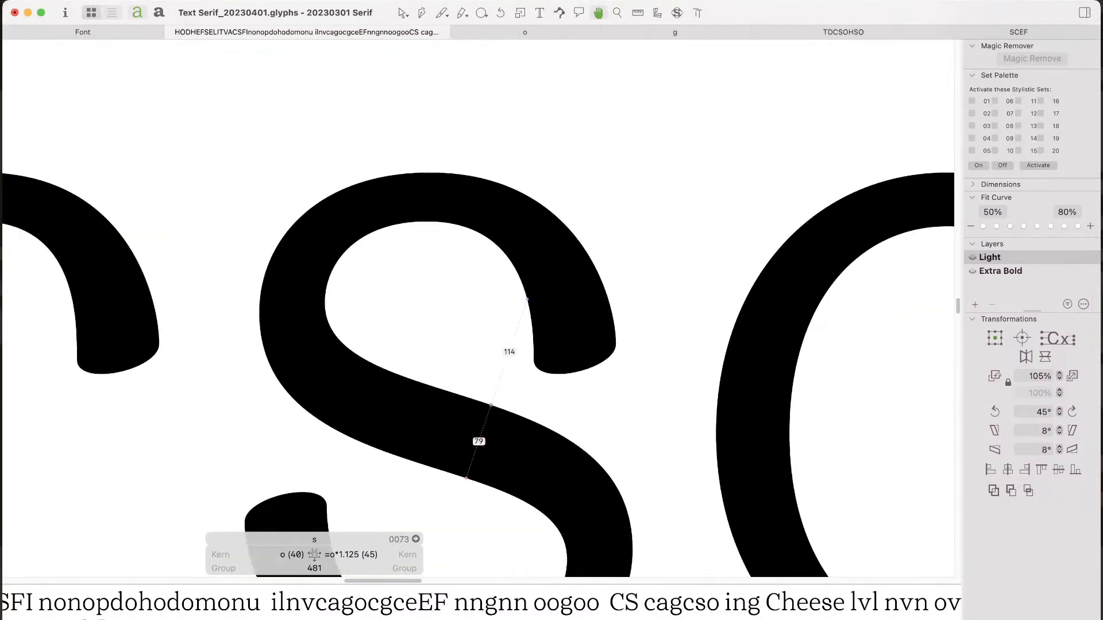
{"action": "key", "text": "super+space"}
{"action": "left_click_drag", "start_coordinate": [702, 103], "coordinate": [299, 499]}
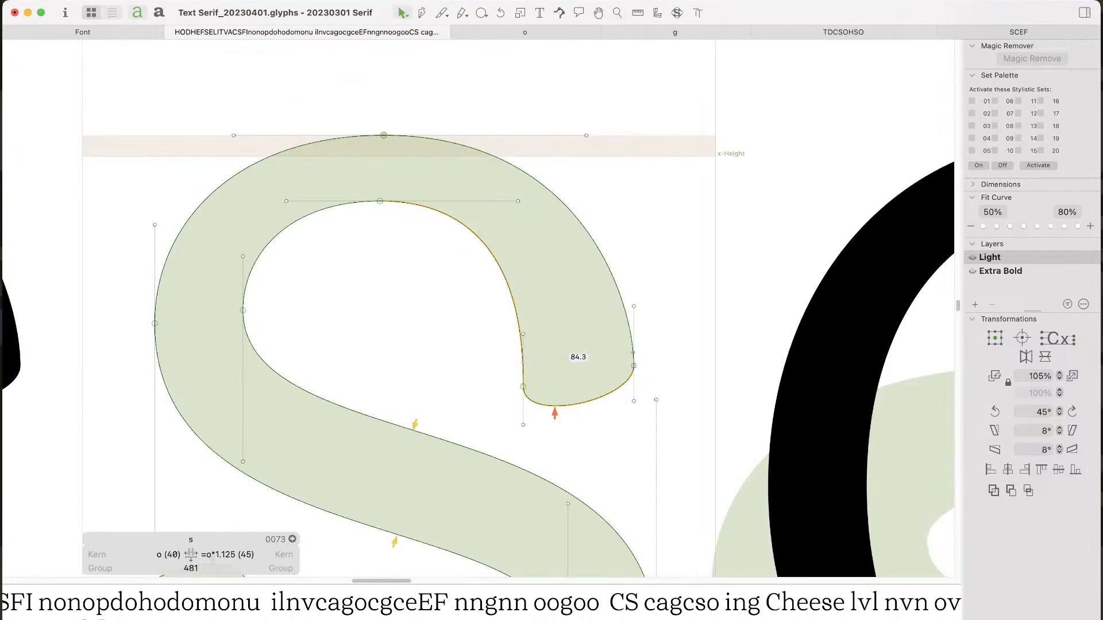
{"action": "left_click_drag", "start_coordinate": [495, 343], "coordinate": [641, 430]}
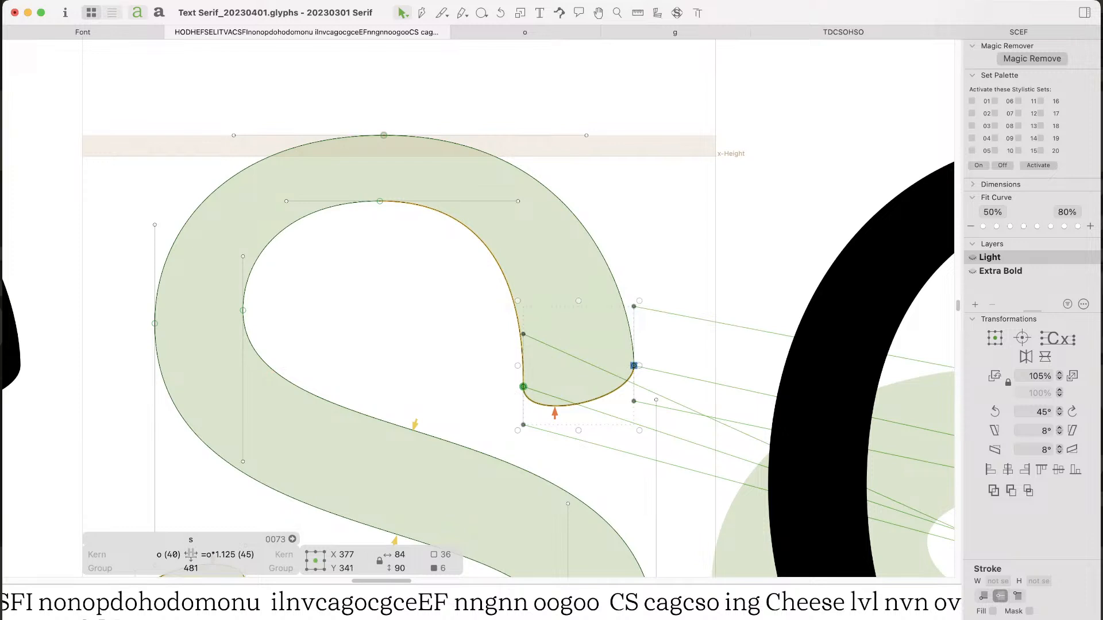
{"action": "left_click_drag", "start_coordinate": [634, 366], "coordinate": [633, 334]}
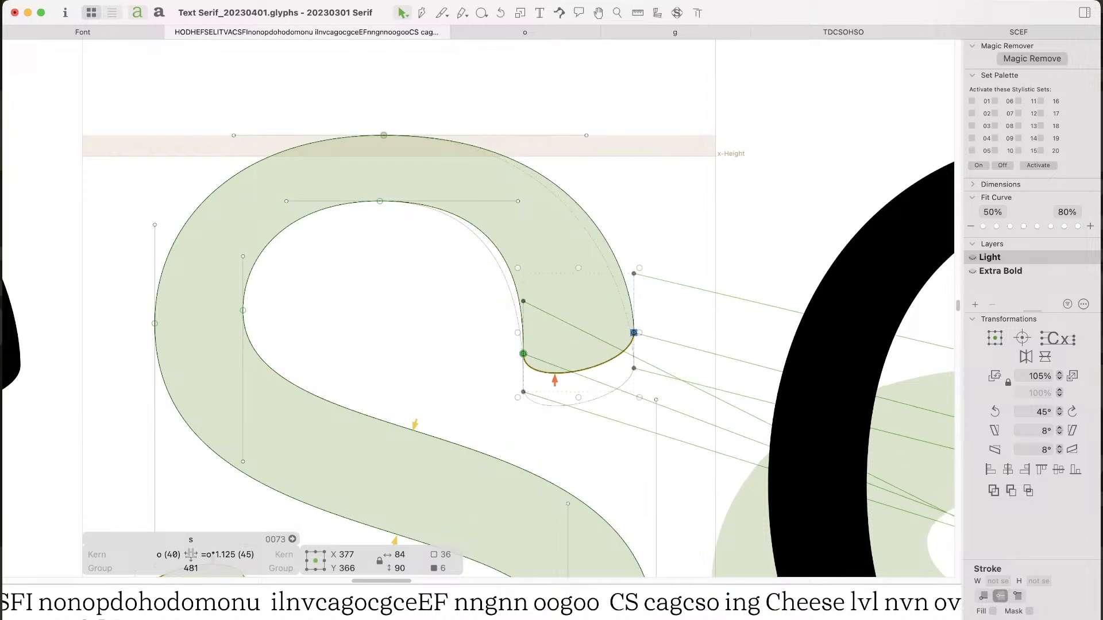
{"action": "key", "text": "Left"}
{"action": "key", "text": "Left"}
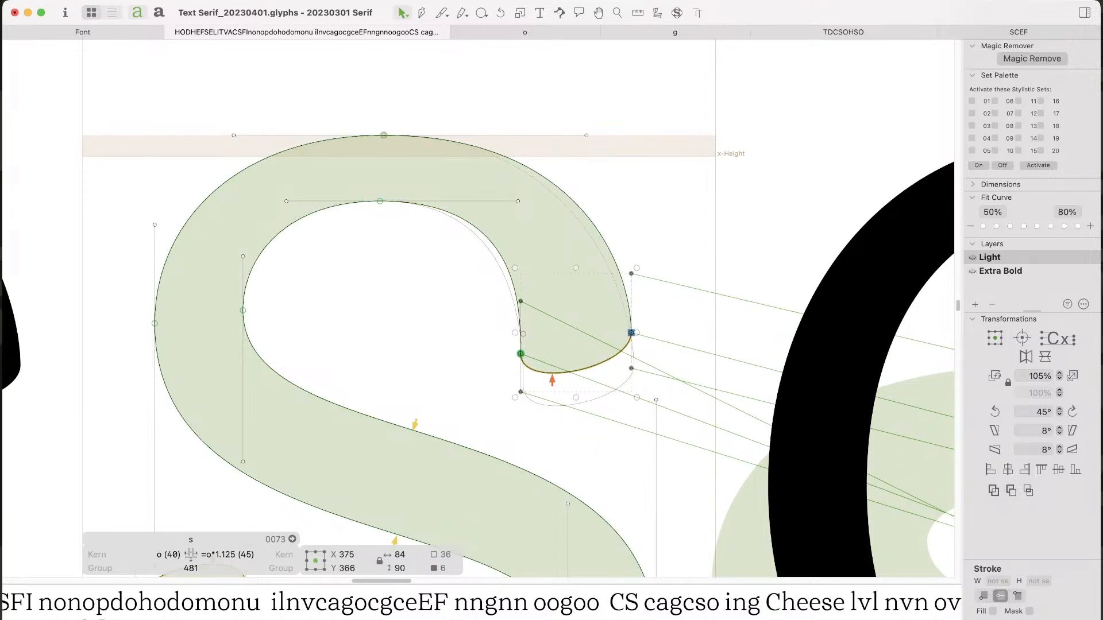
Step: Shorten the right-hand handles of the s's top inner and outer curves by moving both 14 units left
{"action": "left_click", "coordinate": [626, 201]}
{"action": "left_click_drag", "start_coordinate": [606, 118], "coordinate": [498, 212]}
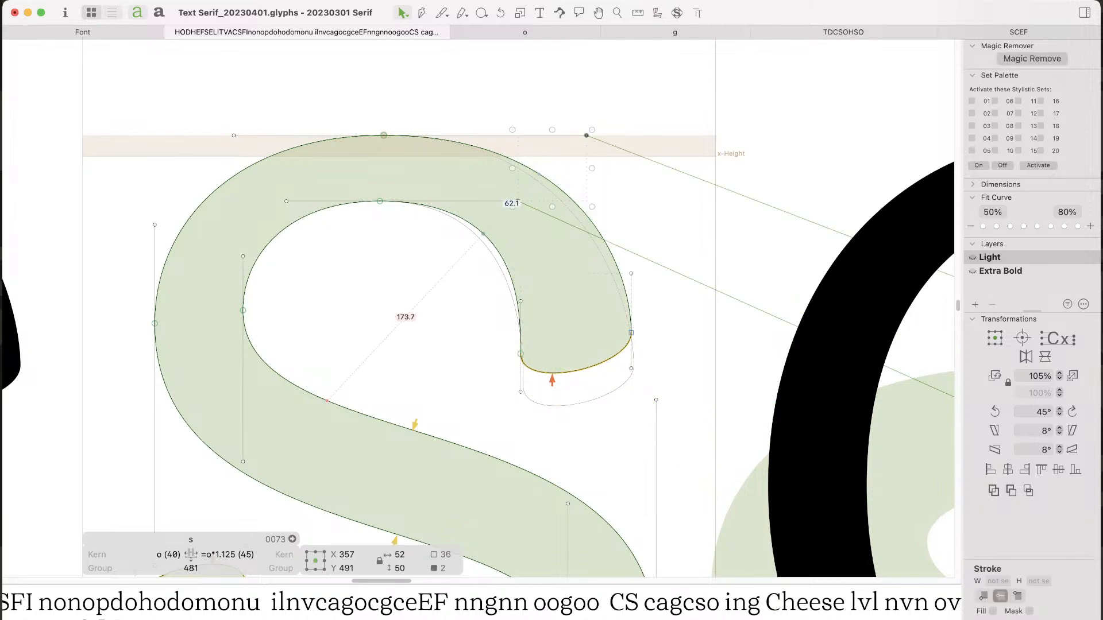
{"action": "key", "text": "Left"}
{"action": "key", "text": "Left"}
{"action": "key", "text": "Left"}
{"action": "key", "text": "Left"}
{"action": "key", "text": "Left"}
{"action": "key", "text": "Left"}
{"action": "key", "text": "Left"}
{"action": "key", "text": "Left"}
{"action": "key", "text": "Left"}
{"action": "key", "text": "Left"}
{"action": "key", "text": "Left"}
{"action": "key", "text": "Left"}
{"action": "key", "text": "Left"}
{"action": "key", "text": "Left"}
{"action": "key", "text": "Left"}
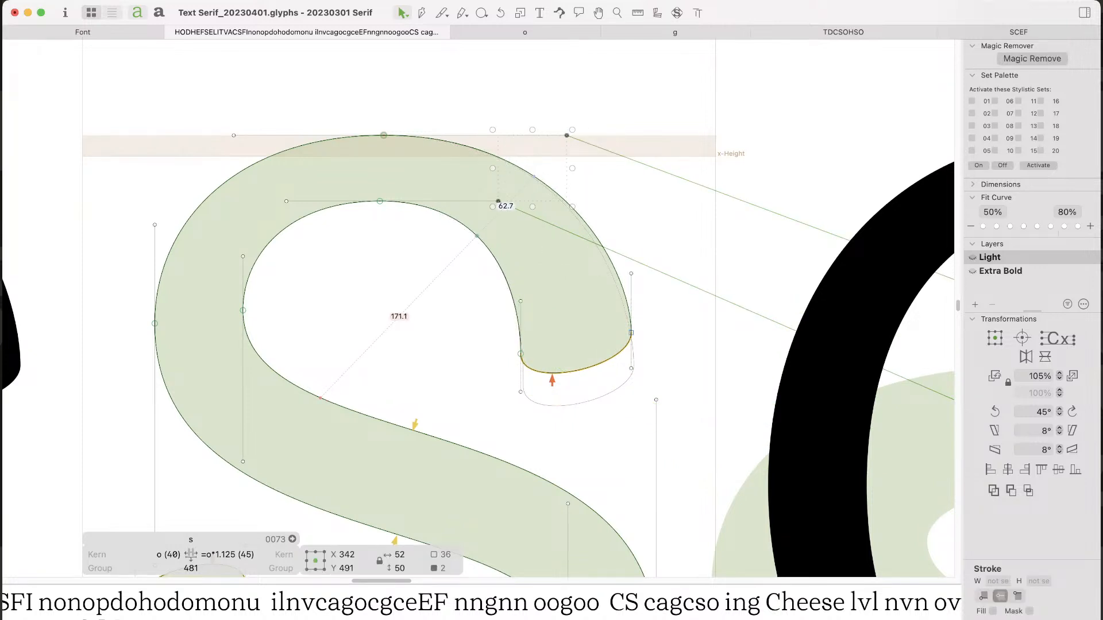
{"action": "key", "text": "Right"}
{"action": "left_click", "coordinate": [640, 327]}
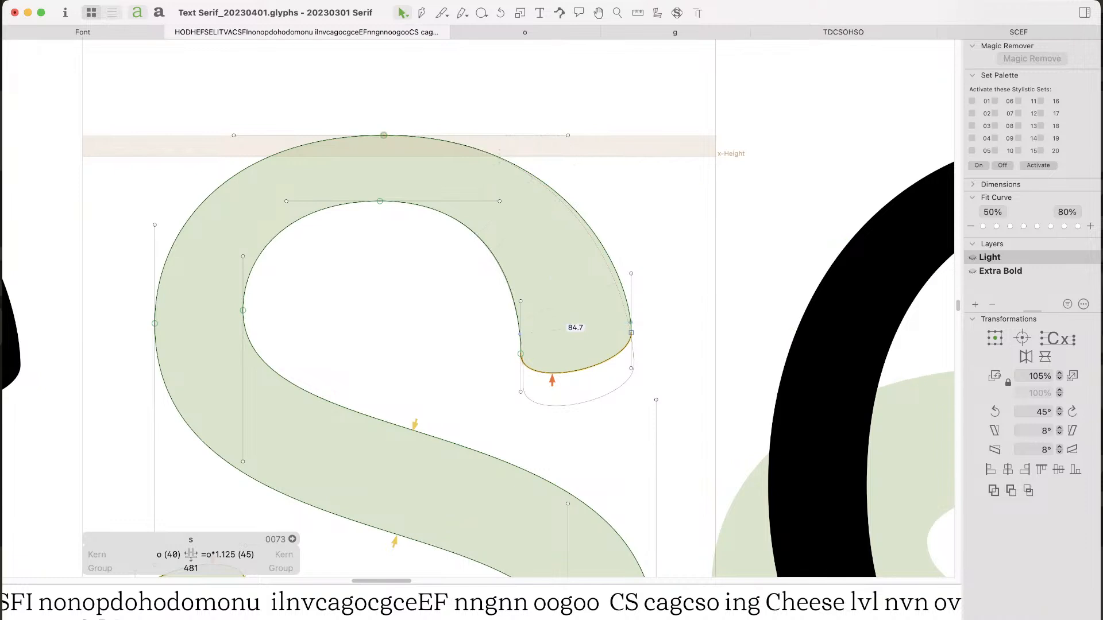
Step: Narrow the s's upper terminal by moving its outer node 5 units left to X 412
{"action": "left_click", "coordinate": [631, 333]}
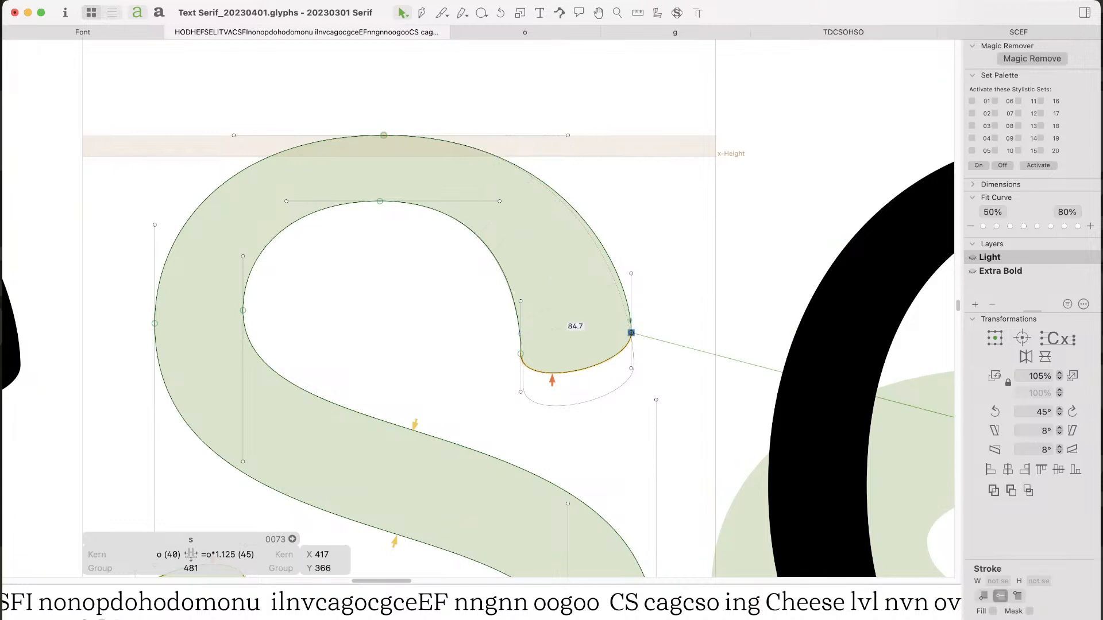
{"action": "key", "text": "Left"}
{"action": "key", "text": "Left"}
{"action": "key", "text": "Left"}
{"action": "key", "text": "Left"}
{"action": "key", "text": "Left"}
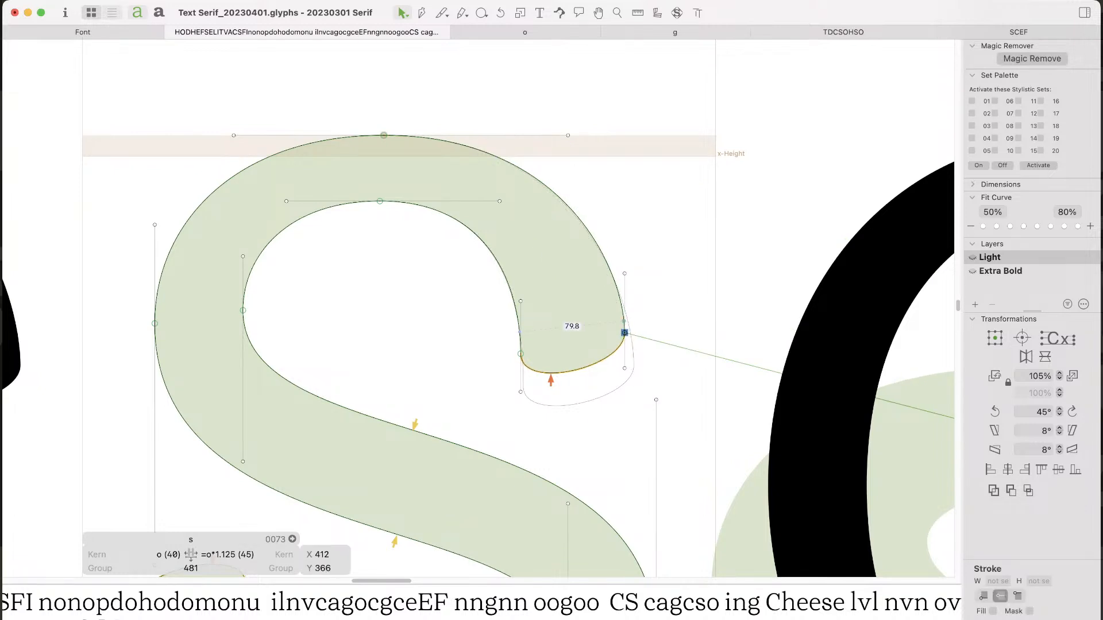
{"action": "left_click", "coordinate": [488, 289]}
Step: Shift all nodes of the s's upper half to the right, centring the selection at X 238.5
{"action": "scroll", "coordinate": [488, 287], "scroll_direction": "down", "scroll_amount": 8}
{"action": "key", "text": "space"}
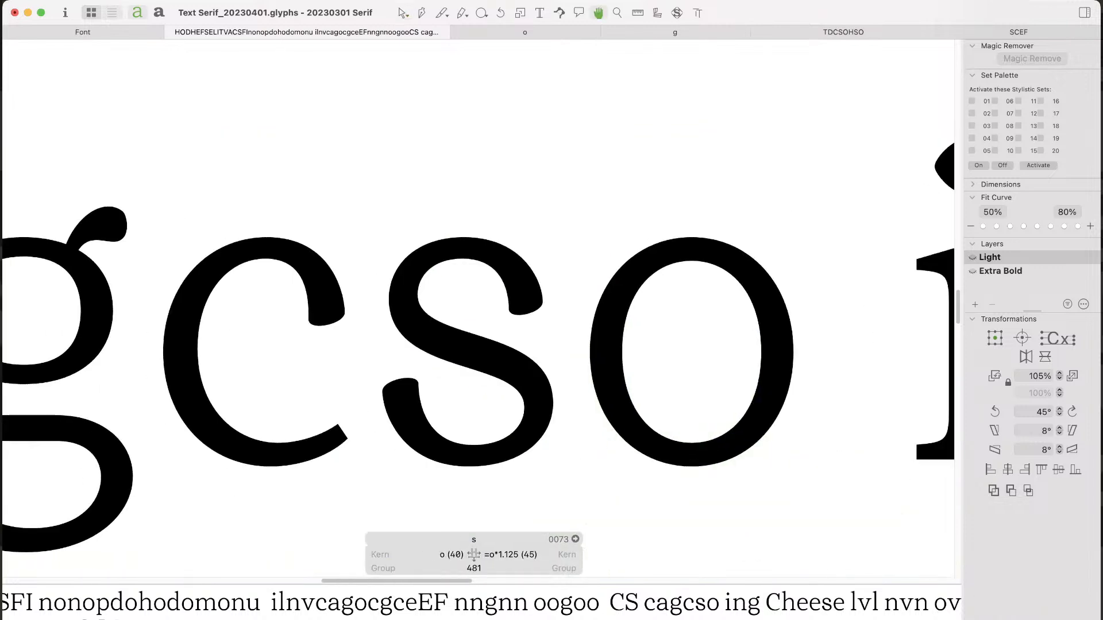
{"action": "left_click_drag", "start_coordinate": [547, 378], "coordinate": [579, 378]}
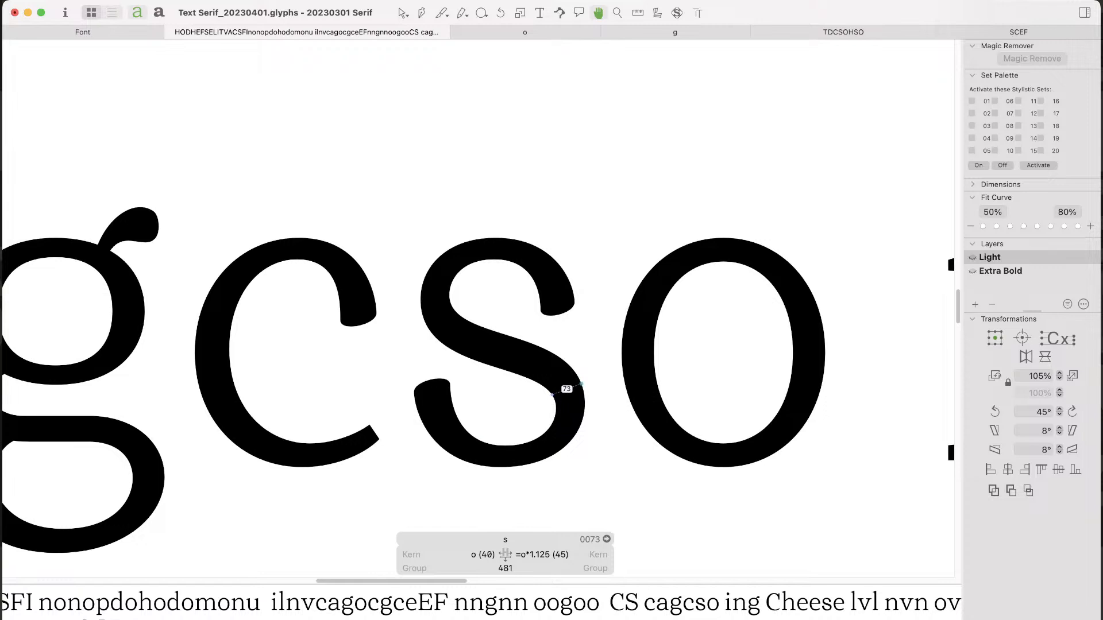
{"action": "key", "text": "space"}
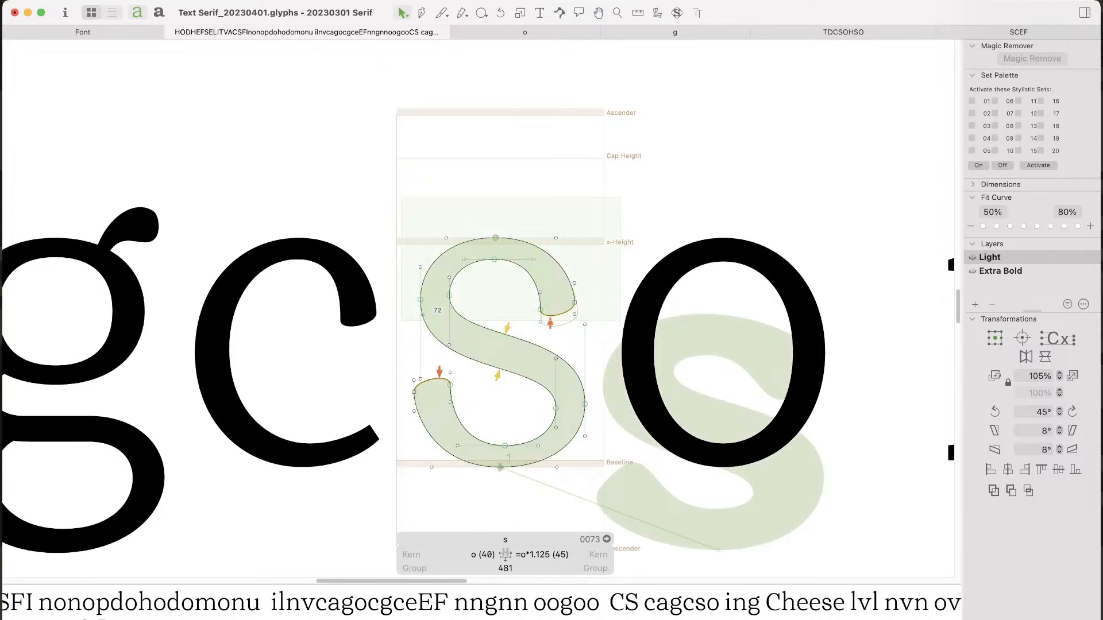
{"action": "key", "text": "space"}
{"action": "key", "text": "Right"}
{"action": "key", "text": "Right"}
{"action": "key", "text": "Right"}
{"action": "key", "text": "Right"}
{"action": "key", "text": "Right"}
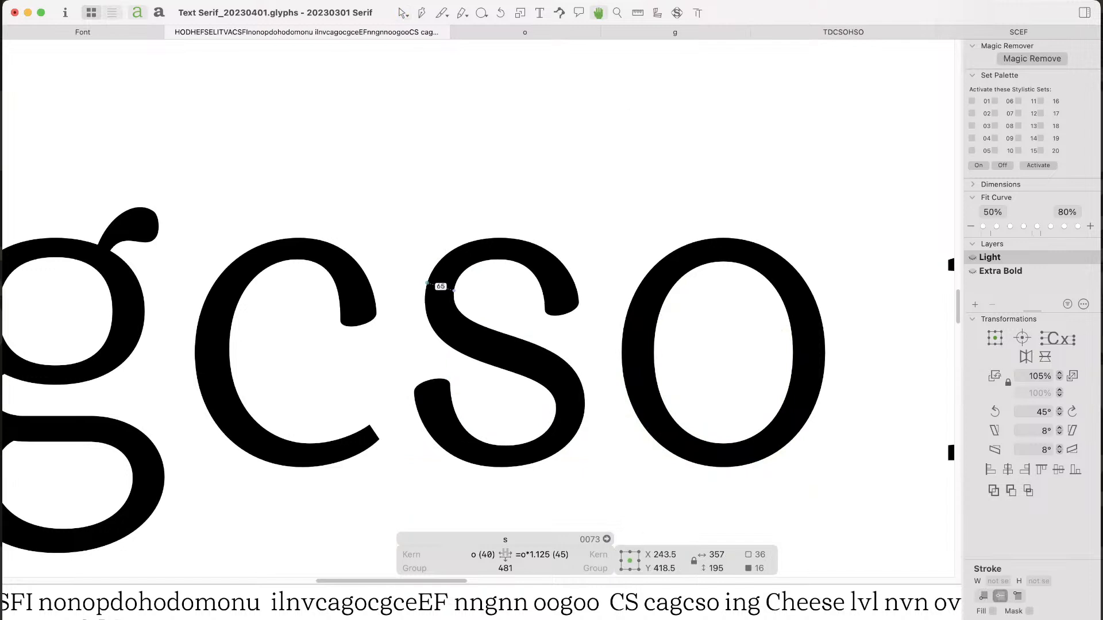
{"action": "key", "text": "Left"}
{"action": "key", "text": "Left"}
{"action": "key", "text": "Left"}
{"action": "key", "text": "Left"}
{"action": "key", "text": "Left"}
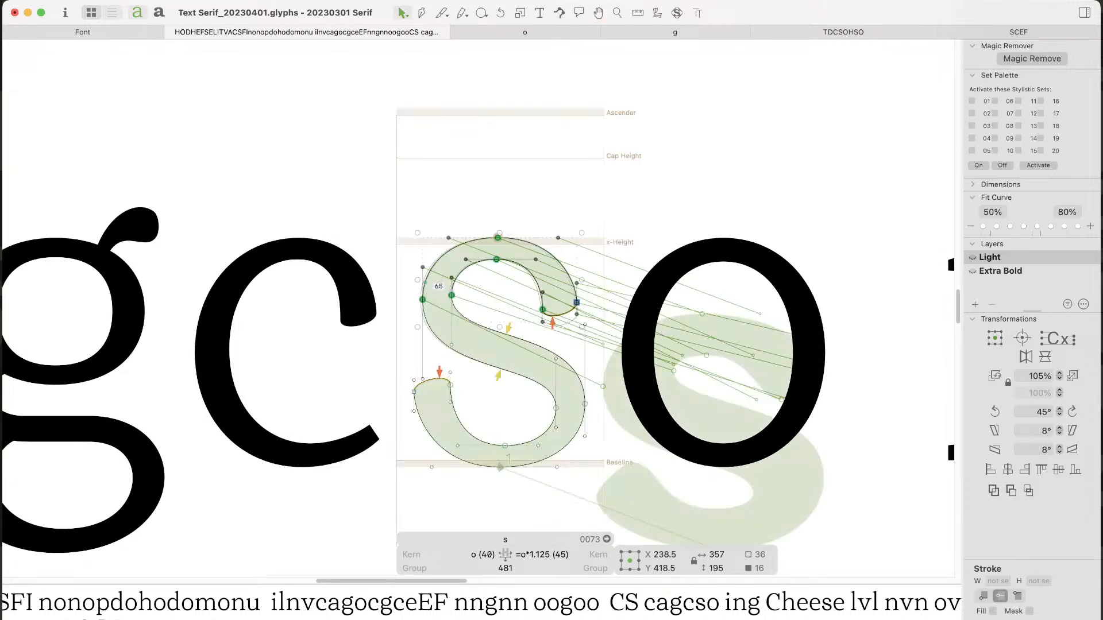
{"action": "key", "text": "space"}
{"action": "key", "text": "space"}
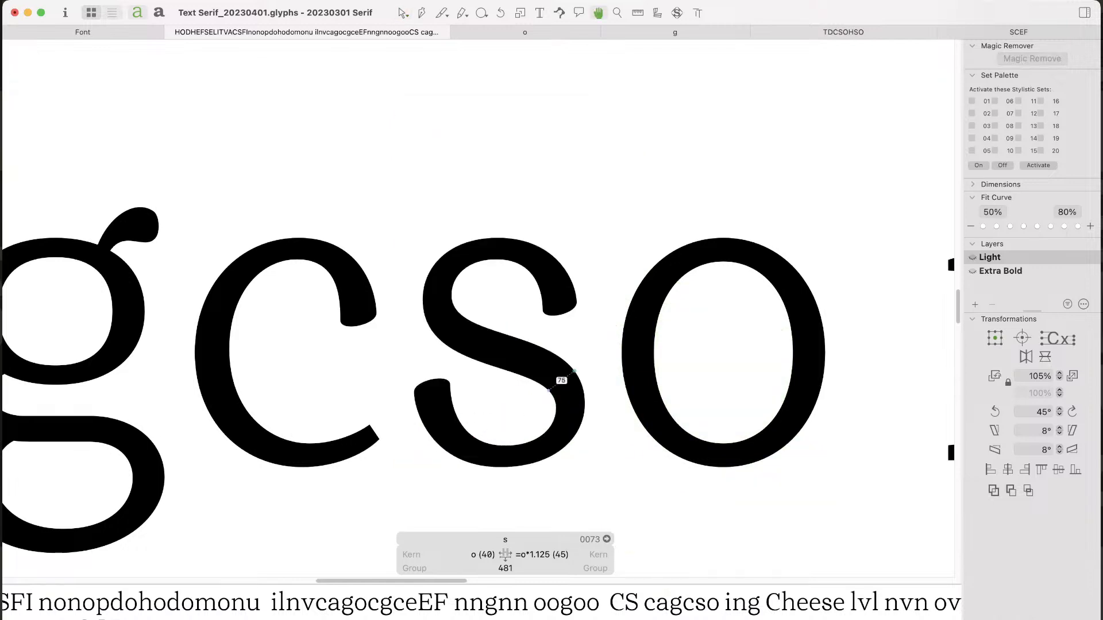
Step: Shorten the two outer spine handles of the s, lowering the right one and raising the left one to Y 199
{"action": "left_click", "coordinate": [555, 408]}
{"action": "key", "text": "space"}
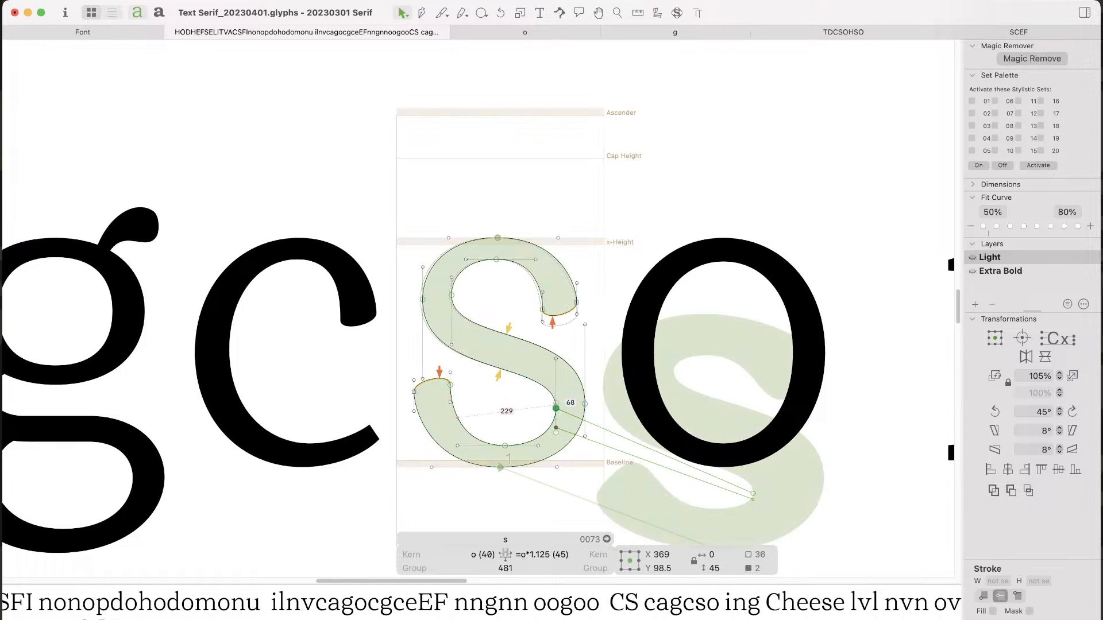
{"action": "left_click", "coordinate": [585, 325]}
{"action": "key", "text": "shift+Down"}
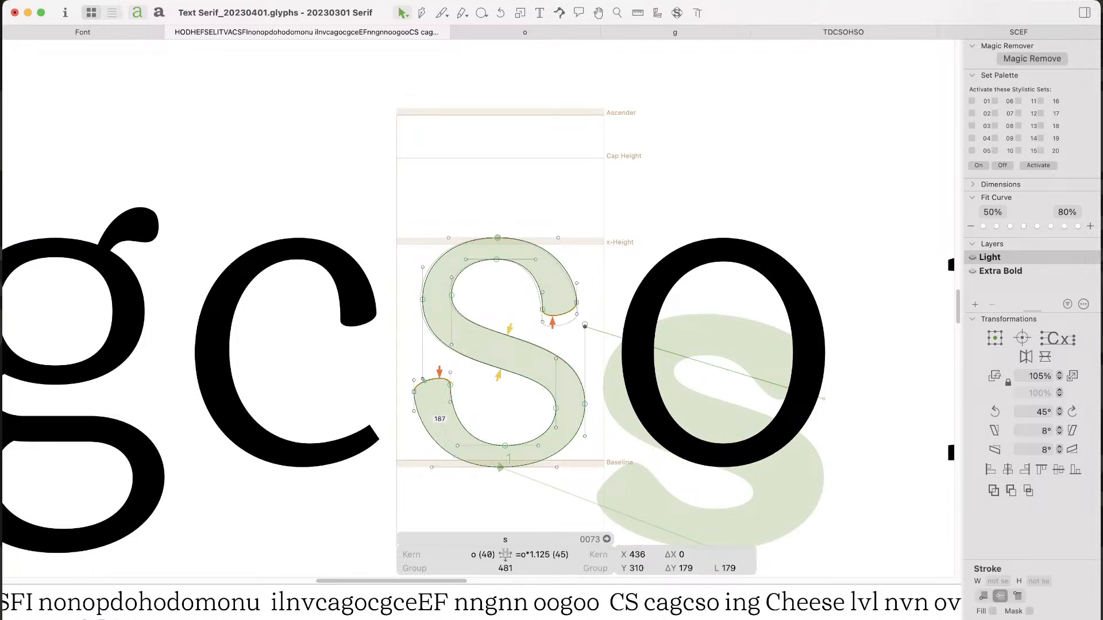
{"action": "key", "text": "shift+Down"}
{"action": "left_click", "coordinate": [422, 379]}
{"action": "key", "text": "shift+Up"}
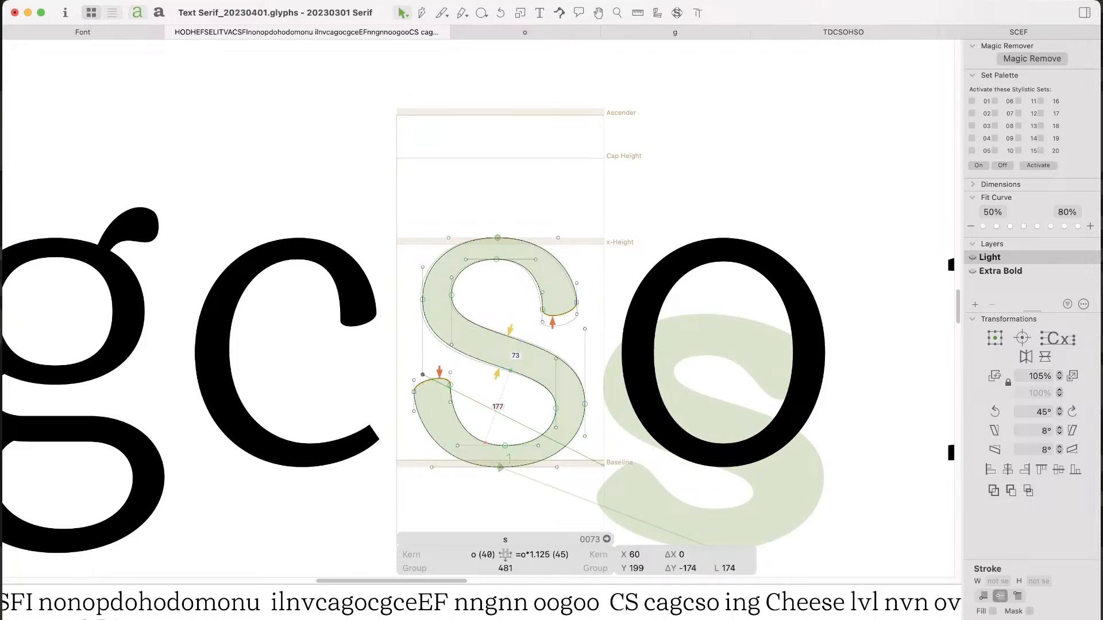
{"action": "key", "text": "space"}
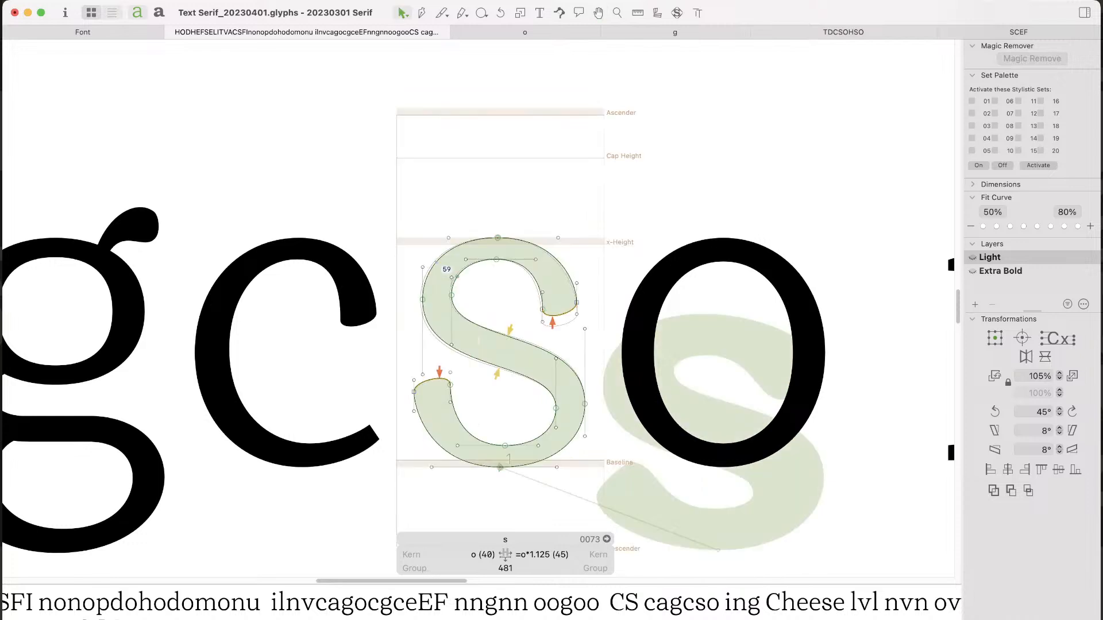
Step: Raise the inner left node of the s's upper bowl 5 units to Y 388
{"action": "left_click", "coordinate": [451, 296]}
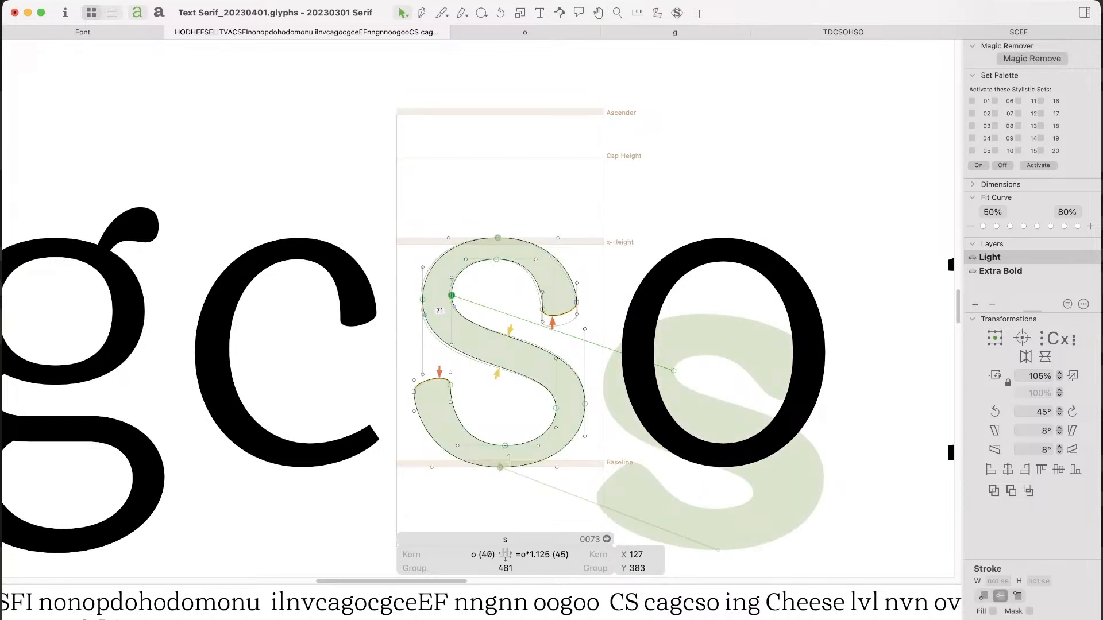
{"action": "key", "text": "Up"}
{"action": "key", "text": "Up"}
{"action": "key", "text": "Up"}
{"action": "key", "text": "Up"}
{"action": "key", "text": "Up"}
{"action": "key", "text": "space"}
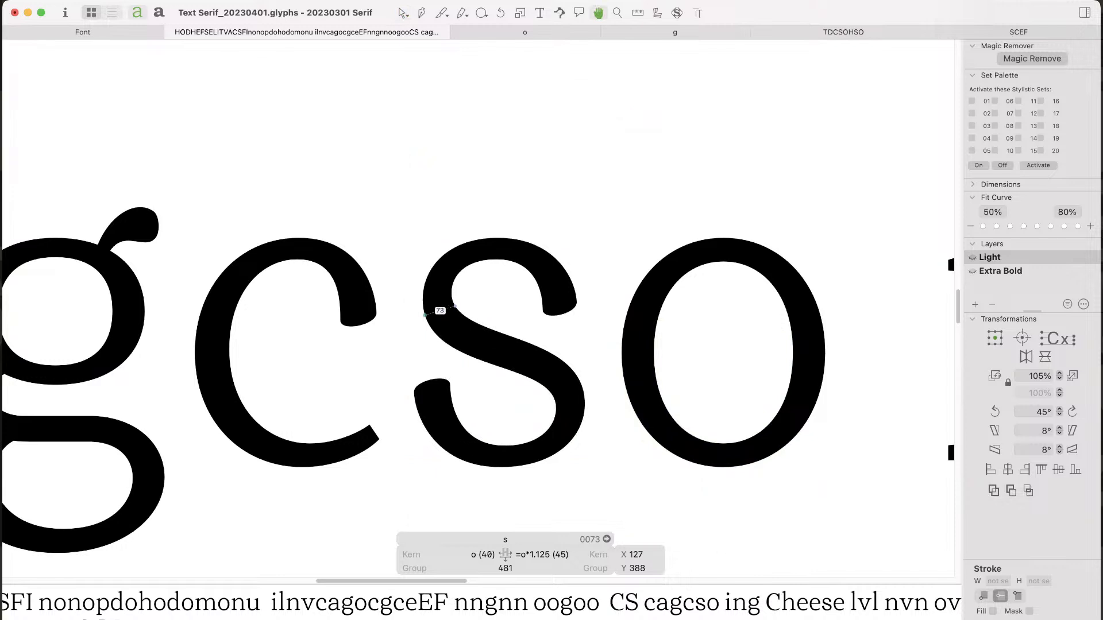
Step: Lower the inner right node of the s's lower bowl 5 units to Y 116
{"action": "left_click", "coordinate": [556, 409]}
{"action": "key", "text": "space"}
{"action": "key", "text": "Down"}
{"action": "key", "text": "Down"}
{"action": "key", "text": "Down"}
{"action": "key", "text": "Down"}
{"action": "key", "text": "Down"}
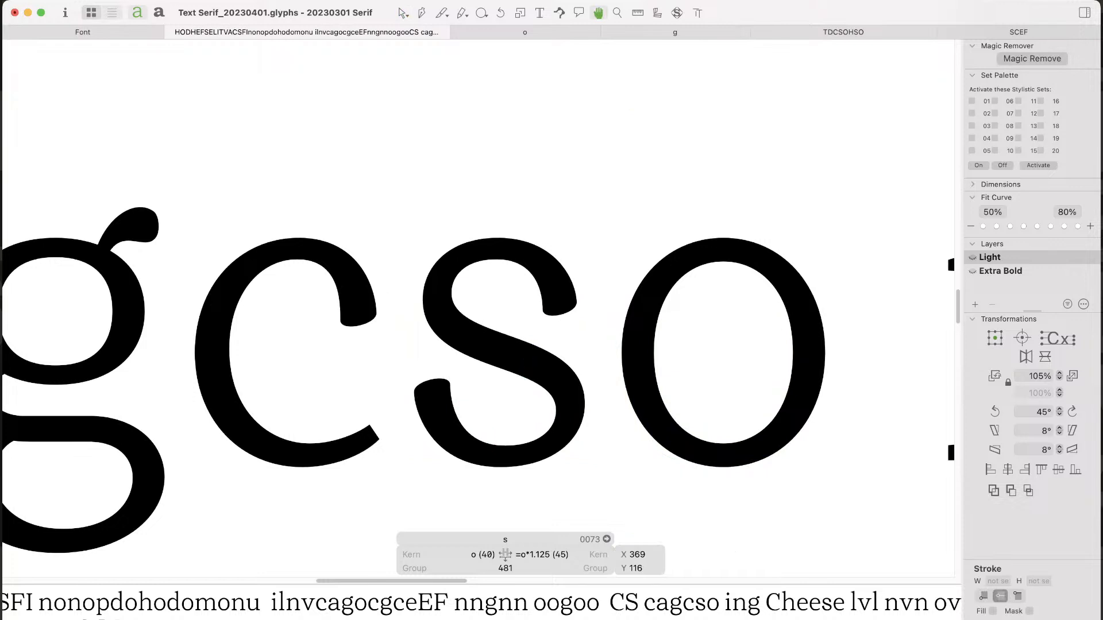
{"action": "left_click", "coordinate": [601, 415]}
{"action": "key", "text": "space"}
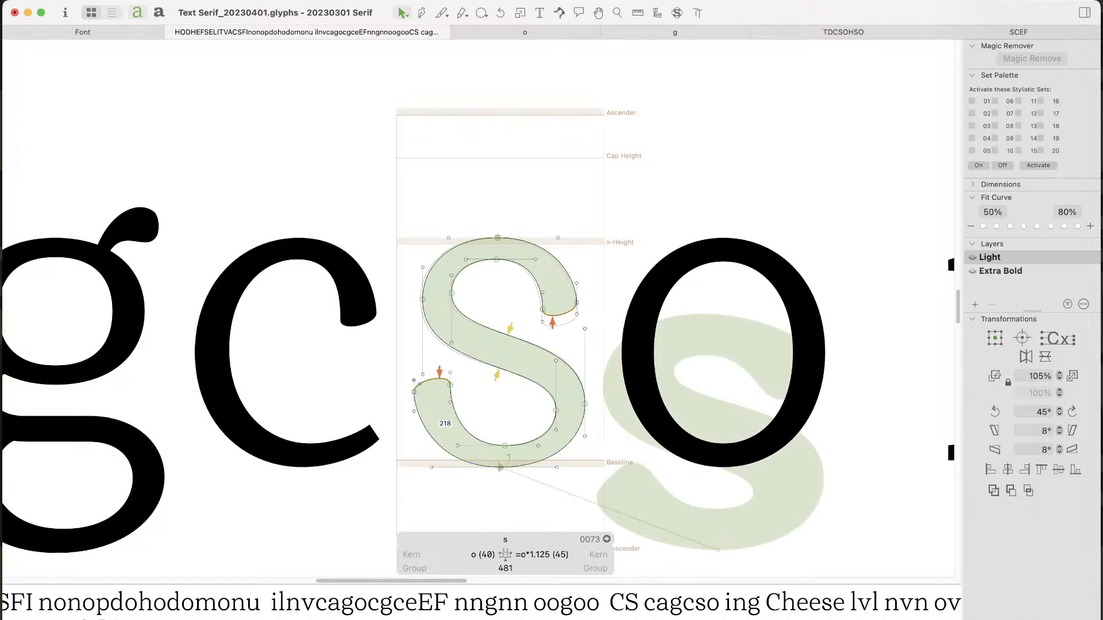
Step: Move the outer node and handles of the s's lower terminal 5 units right to X 45
{"action": "left_click_drag", "start_coordinate": [426, 425], "coordinate": [403, 376]}
{"action": "key", "text": "space"}
{"action": "key", "text": "Right"}
{"action": "key", "text": "Right"}
{"action": "key", "text": "Right"}
{"action": "key", "text": "Right"}
{"action": "key", "text": "Right"}
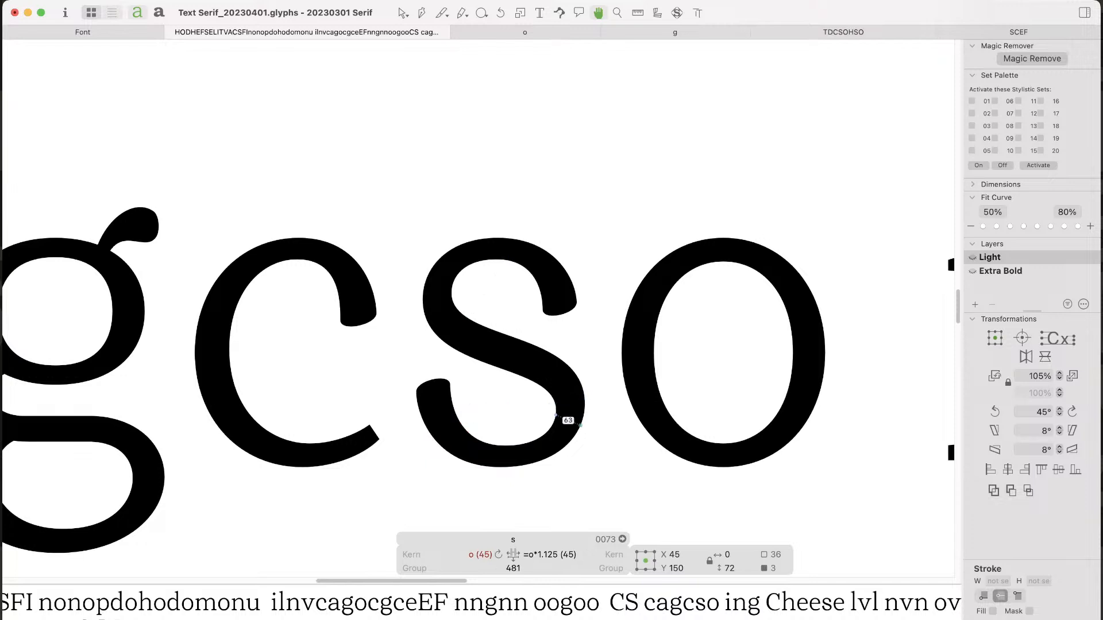
Step: Shift the inner and outer bottom curve nodes of the s 10 units right, centring them at X 255.5
{"action": "left_click_drag", "start_coordinate": [519, 423], "coordinate": [486, 482]}
{"action": "key", "text": "space"}
{"action": "key", "text": "shift+Right"}
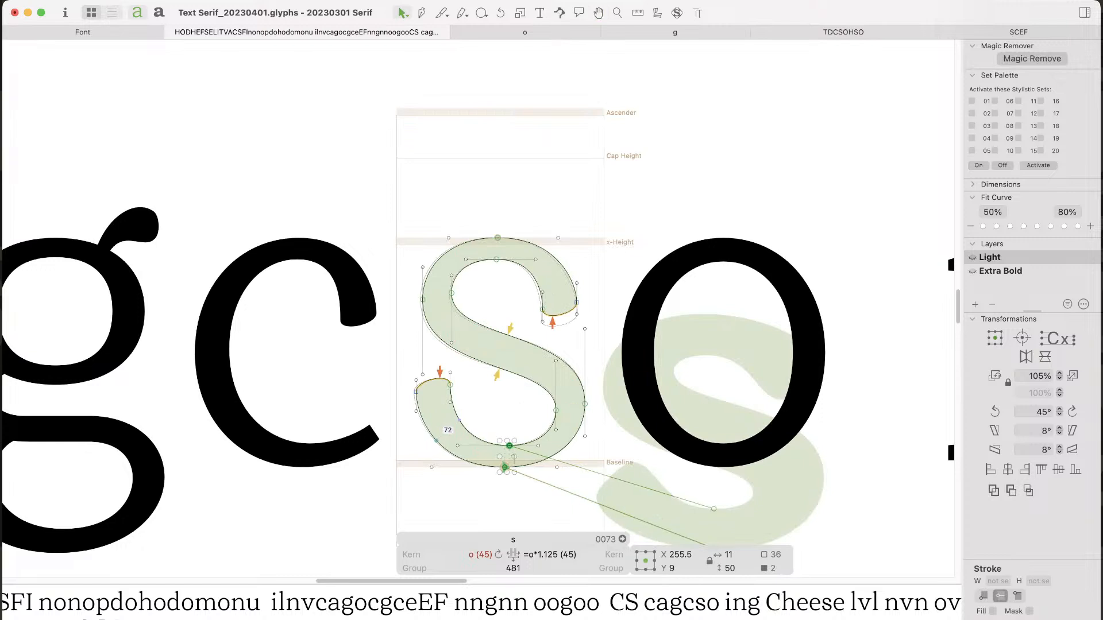
{"action": "key", "text": "space"}
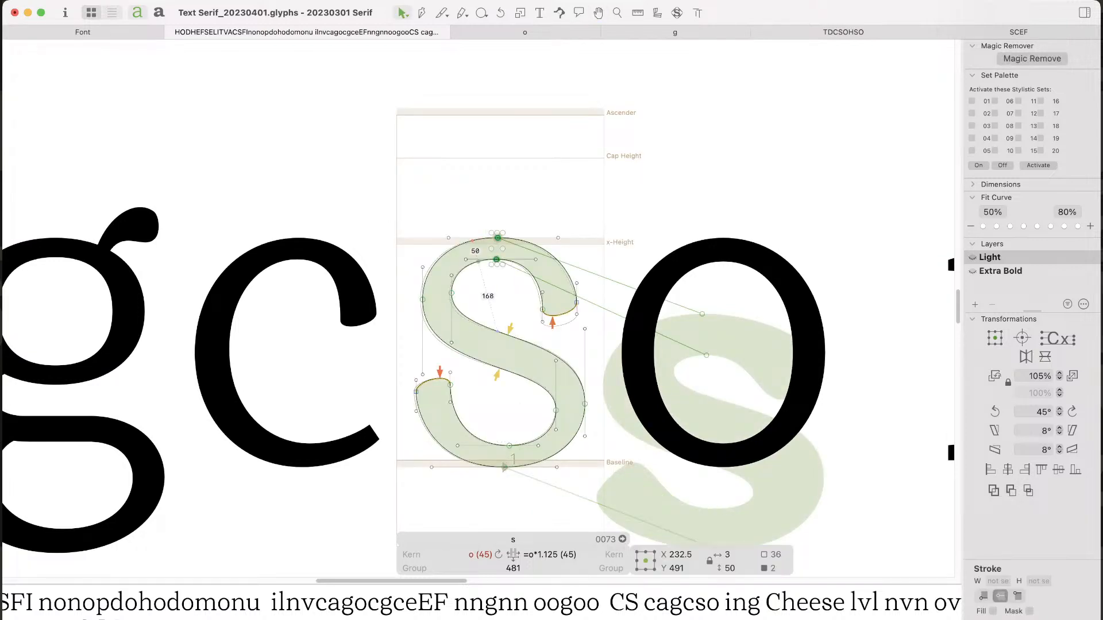
Step: Try shifting the inner and outer top curve nodes of the s 10 units right
{"action": "left_click_drag", "start_coordinate": [489, 230], "coordinate": [517, 268]}
{"action": "key", "text": "space"}
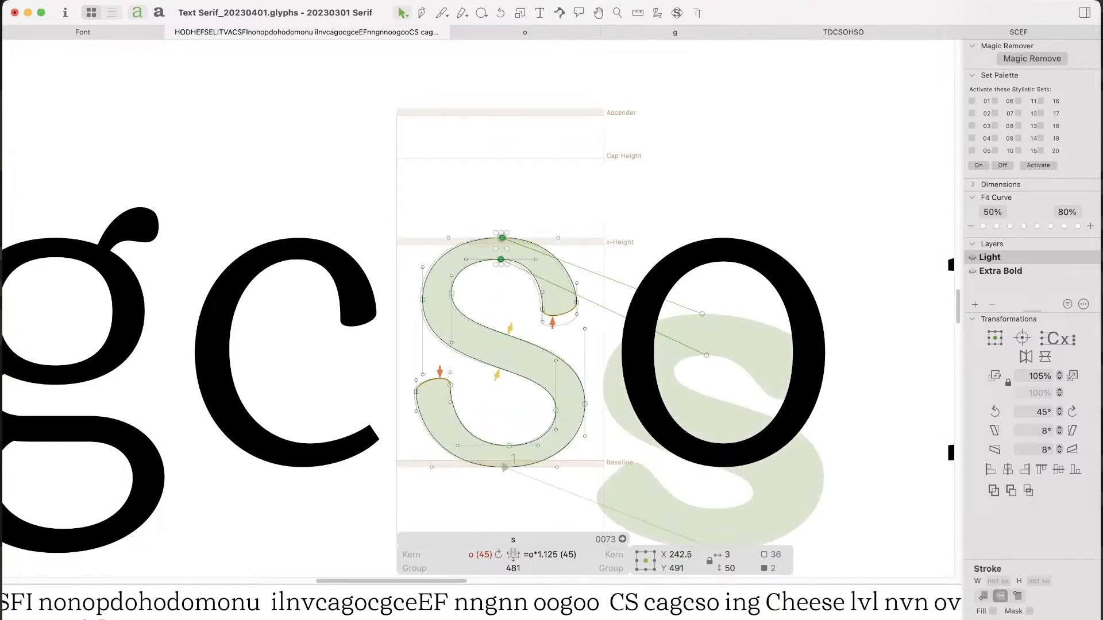
{"action": "key", "text": "Escape"}
Step: Shift the whole upper half of the s 5 units right, centring the selection at X 243.5
{"action": "key", "text": "space"}
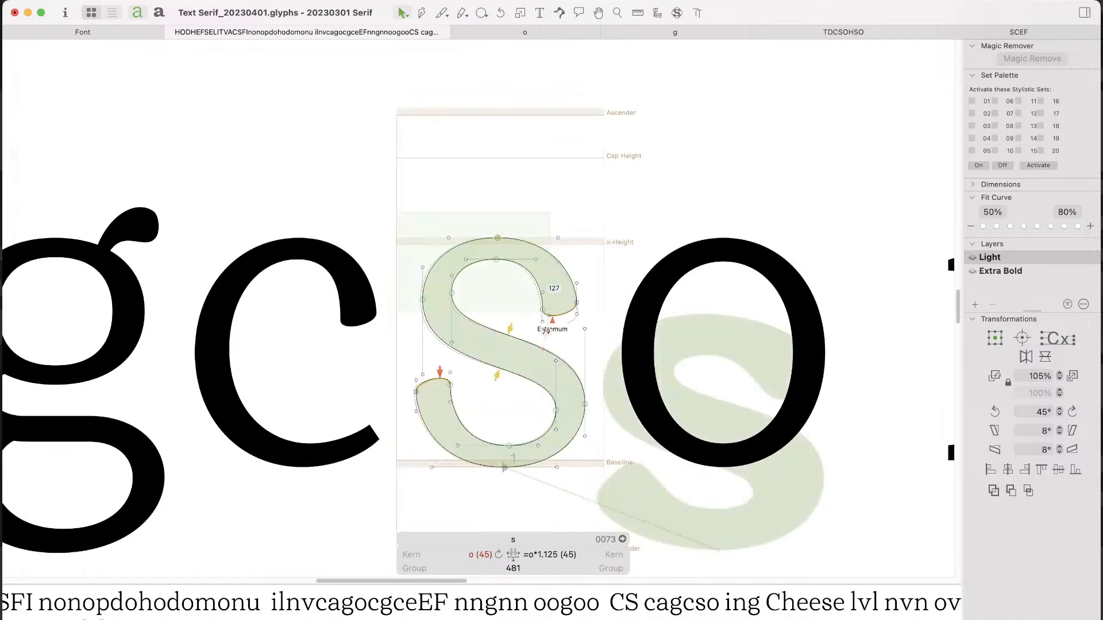
{"action": "key", "text": "space"}
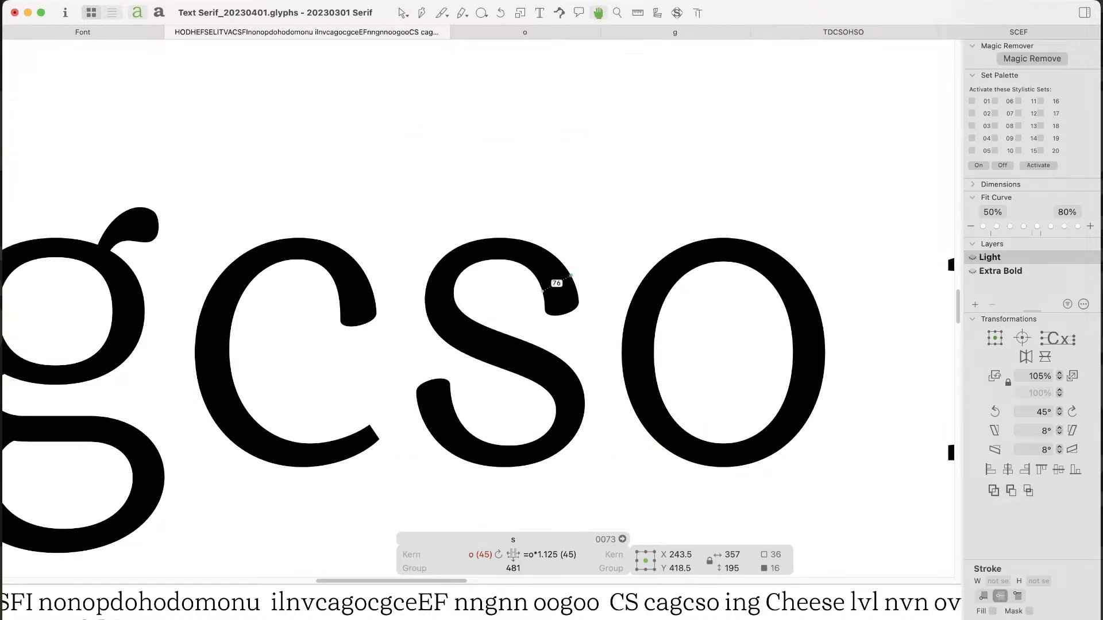
{"action": "left_click", "coordinate": [597, 262]}
Step: Examine the adjusted s within the sample words at progressively smaller text sizes
{"action": "key", "text": "super+minus"}
{"action": "key", "text": "super+minus"}
{"action": "key", "text": "super+minus"}
{"action": "key", "text": "space"}
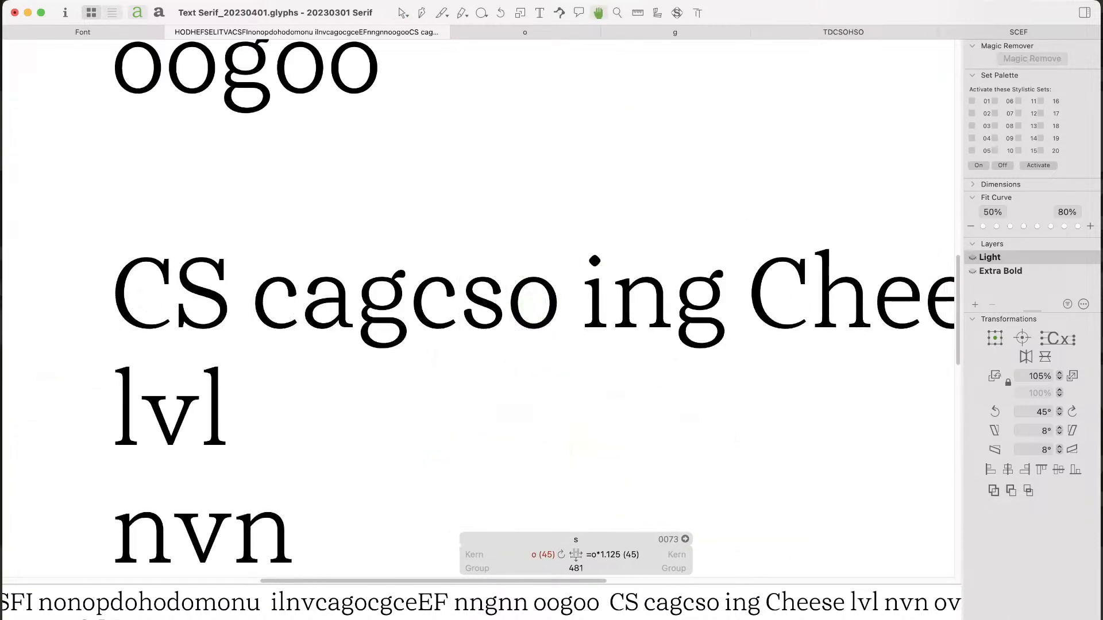
{"action": "double_click", "coordinate": [313, 535]}
{"action": "key", "text": "super+minus"}
{"action": "key", "text": "super+minus"}
{"action": "key", "text": "super+minus"}
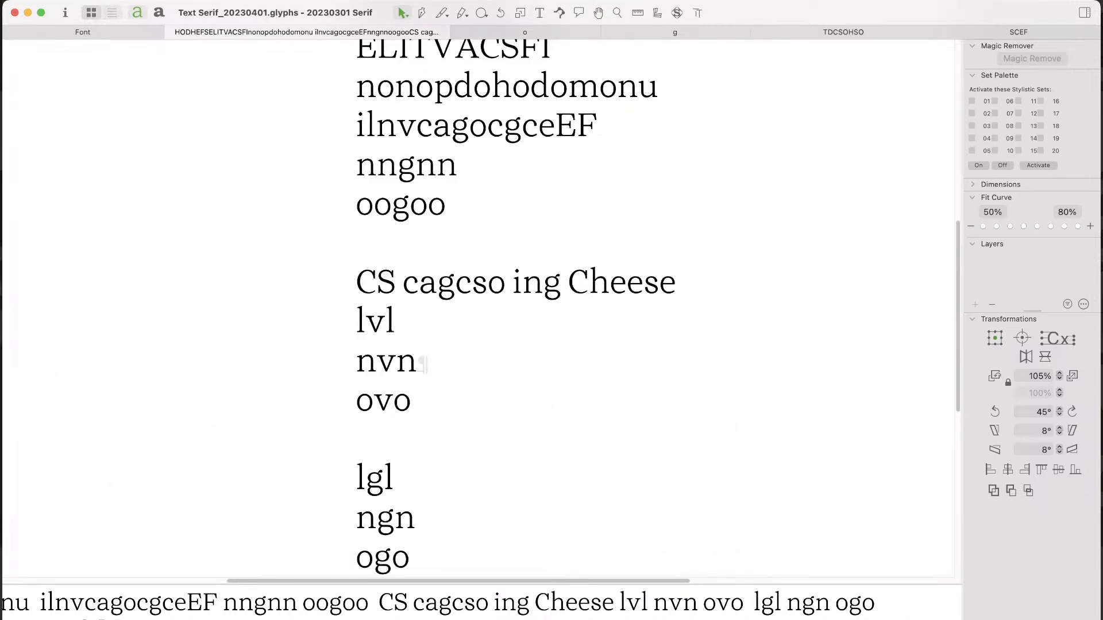
{"action": "key", "text": "super+plus"}
{"action": "key", "text": "super+minus"}
{"action": "key", "text": "super+minus"}
{"action": "key", "text": "super+minus"}
{"action": "key", "text": "super+plus"}
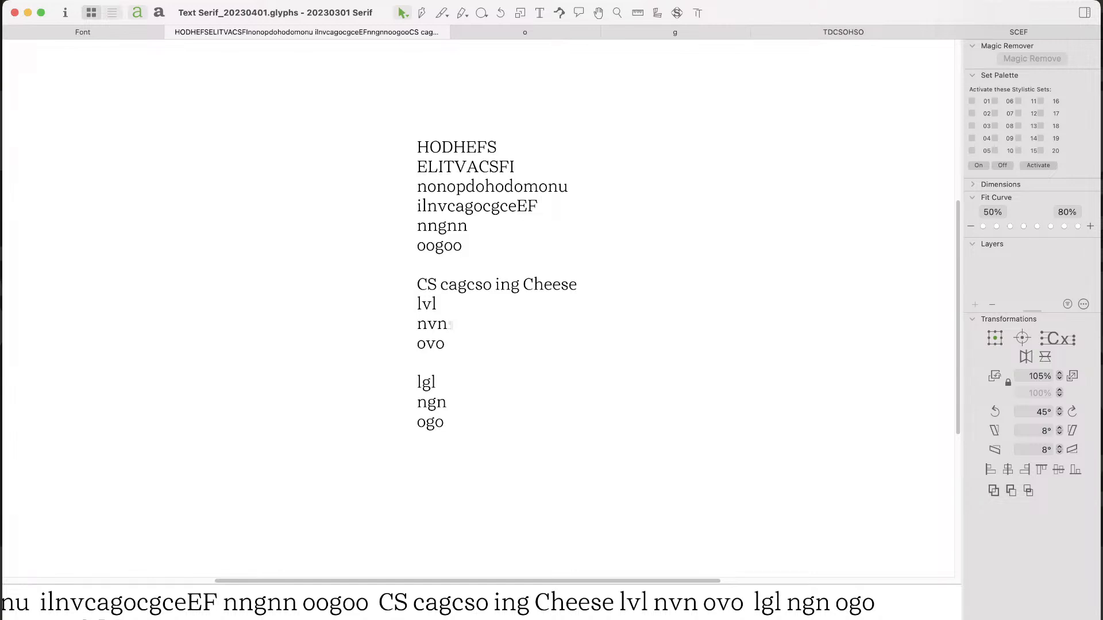
{"action": "key", "text": "super+Tab"}
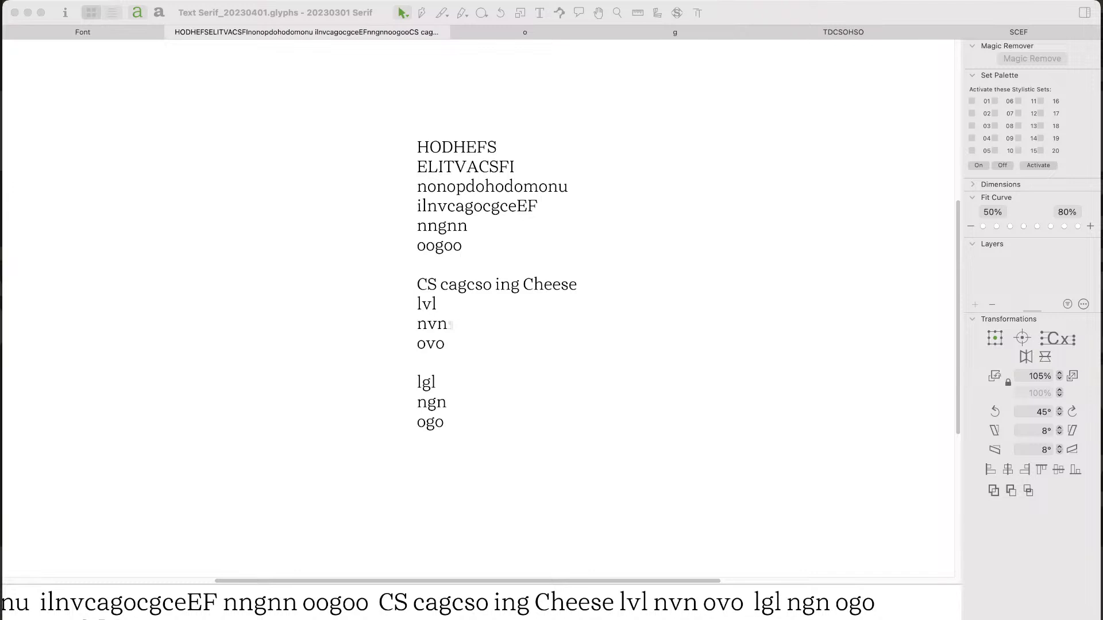
{"action": "key", "text": "super+Tab"}
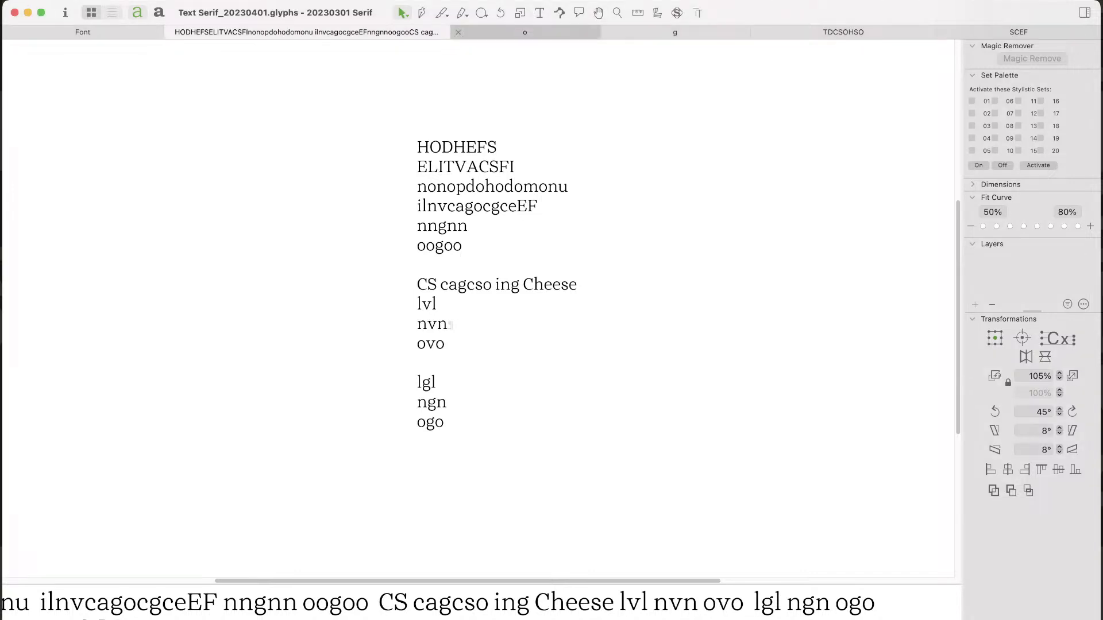
Step: Paste the copied "Grumpy wizards" sample paragraph into the edit tab that holds the o
{"action": "left_click", "coordinate": [525, 32]}
{"action": "key", "text": "super+v"}
{"action": "key", "text": "Escape"}
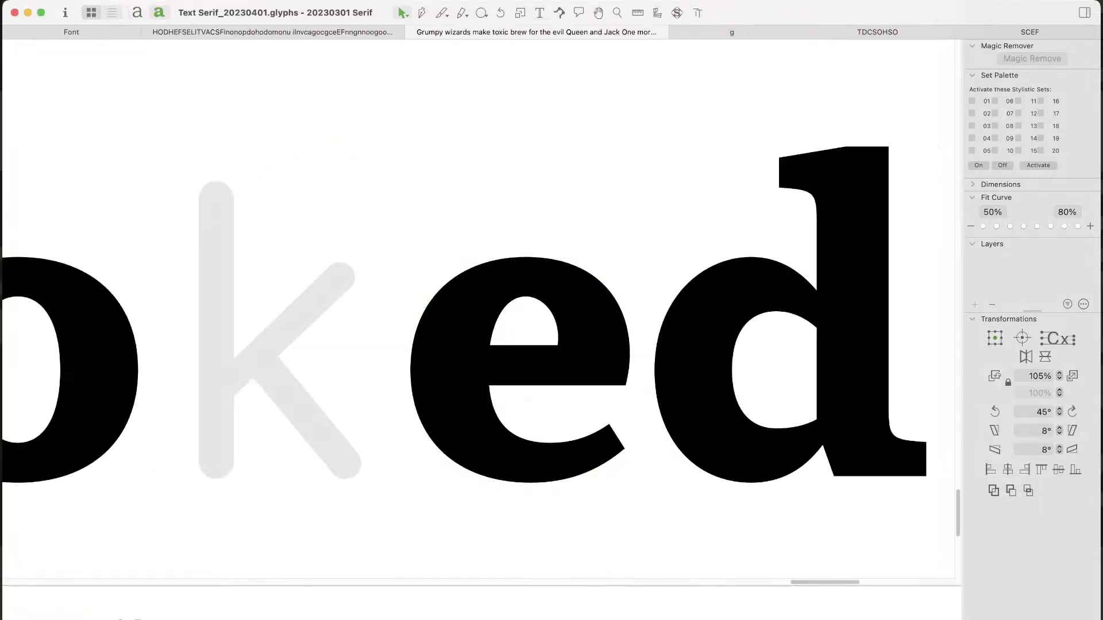
Step: Examine the whole sample paragraph in the Light master at progressively smaller text sizes
{"action": "key", "text": "super+minus"}
{"action": "key", "text": "super+minus"}
{"action": "key", "text": "super+minus"}
{"action": "key", "text": "super+minus"}
{"action": "key", "text": "super+minus"}
{"action": "key", "text": "super+minus"}
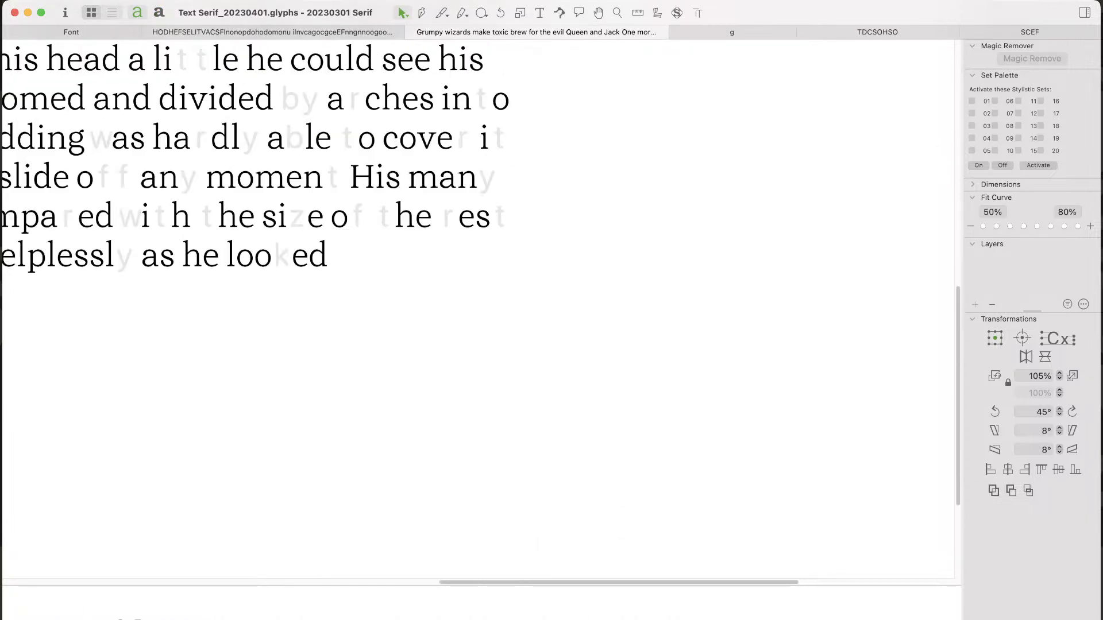
{"action": "key", "text": "space"}
{"action": "left_click_drag", "start_coordinate": [368, 230], "coordinate": [594, 441]}
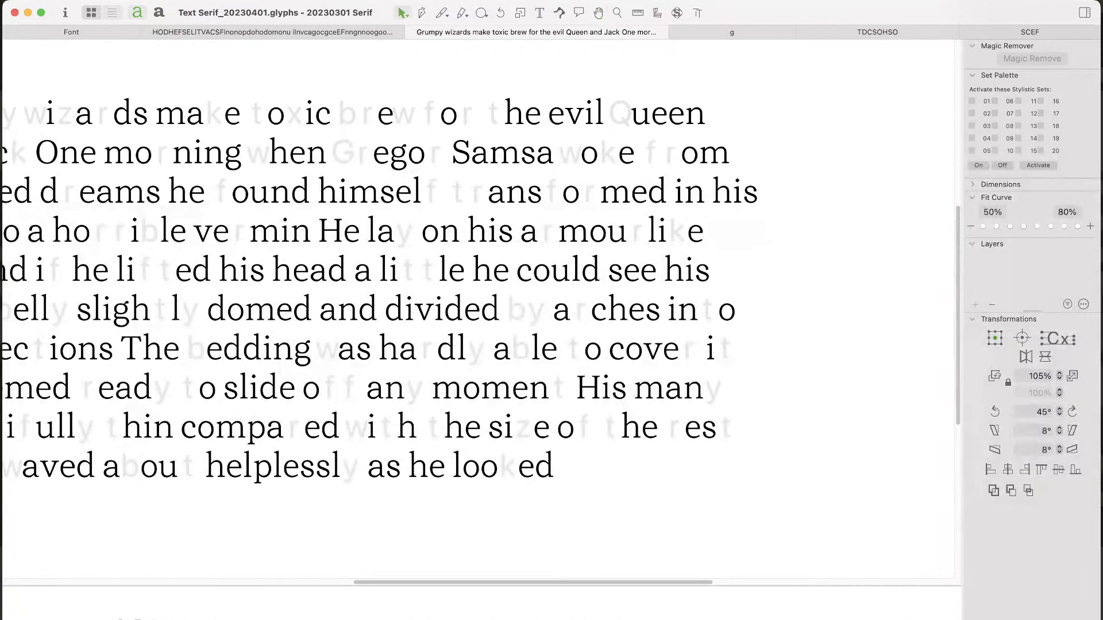
{"action": "key", "text": "super+minus"}
{"action": "key", "text": "space"}
{"action": "left_click_drag", "start_coordinate": [402, 287], "coordinate": [458, 305]}
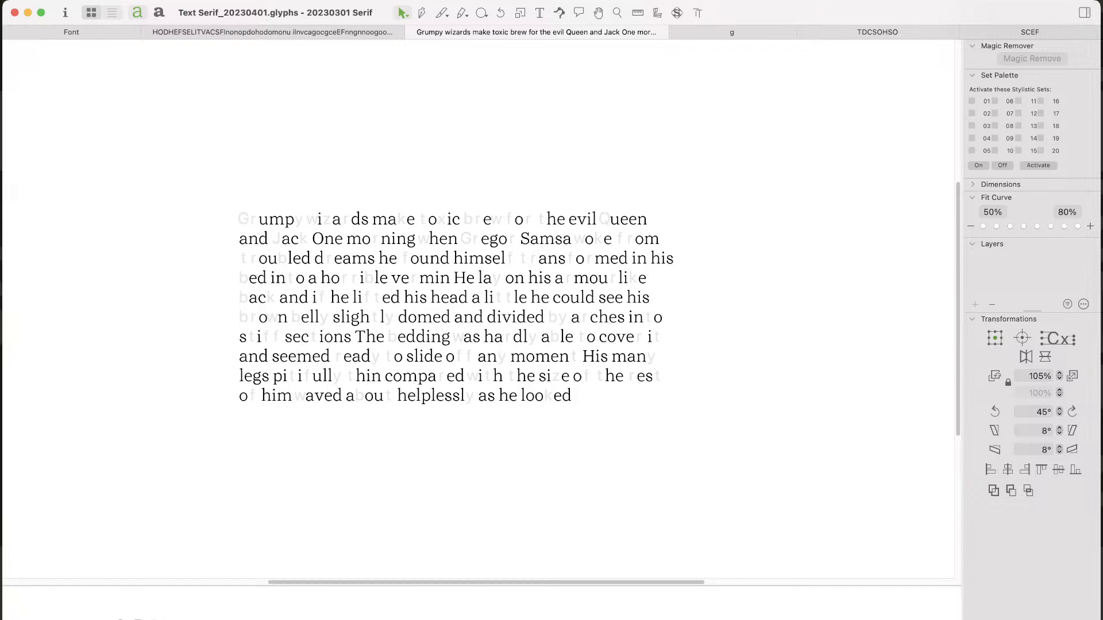
Step: Open the s of "seemed" in the sample paragraph for outline editing
{"action": "key", "text": "z"}
{"action": "left_click_drag", "start_coordinate": [216, 323], "coordinate": [380, 413]}
{"action": "left_click_drag", "start_coordinate": [224, 197], "coordinate": [401, 354]}
{"action": "key", "text": "space"}
{"action": "key", "text": "super+space"}
{"action": "left_click_drag", "start_coordinate": [357, 188], "coordinate": [524, 363]}
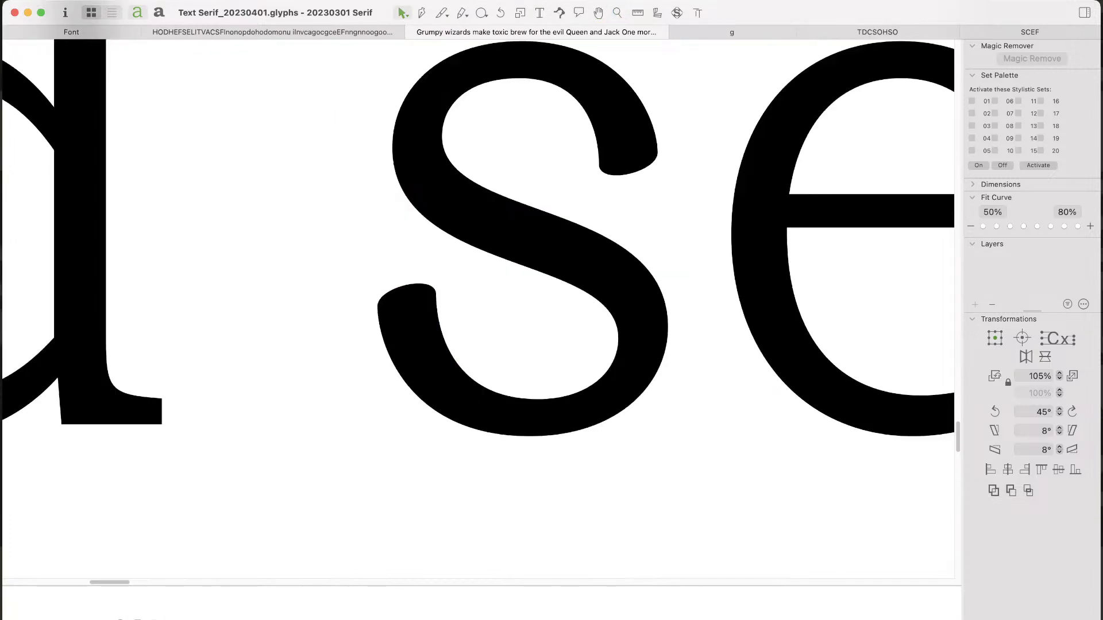
{"action": "double_click", "coordinate": [511, 344]}
Step: Lower the nodes and handles of the s's lower-left terminal, centring the selection at Y 149
{"action": "left_click_drag", "start_coordinate": [458, 269], "coordinate": [352, 351]}
{"action": "left_click", "coordinate": [357, 270]}
{"action": "double_click", "coordinate": [377, 306]}
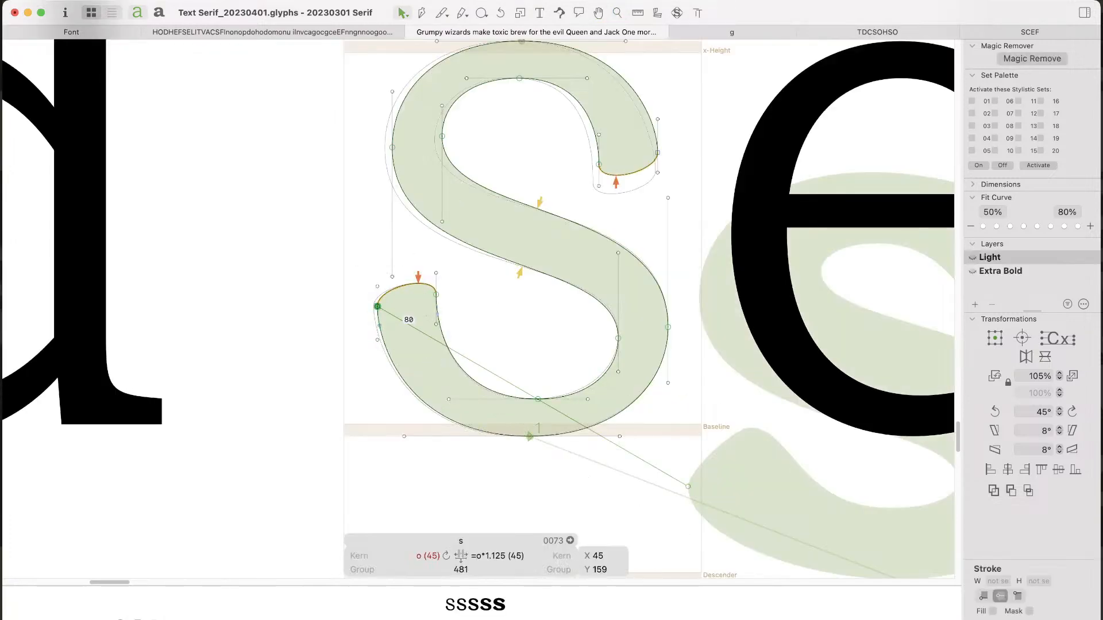
{"action": "double_click", "coordinate": [658, 153]}
{"action": "left_click", "coordinate": [402, 271]}
{"action": "left_click_drag", "start_coordinate": [355, 274], "coordinate": [386, 313]}
{"action": "left_click_drag", "start_coordinate": [433, 338], "coordinate": [432, 343]}
{"action": "key", "text": "shift+Down"}
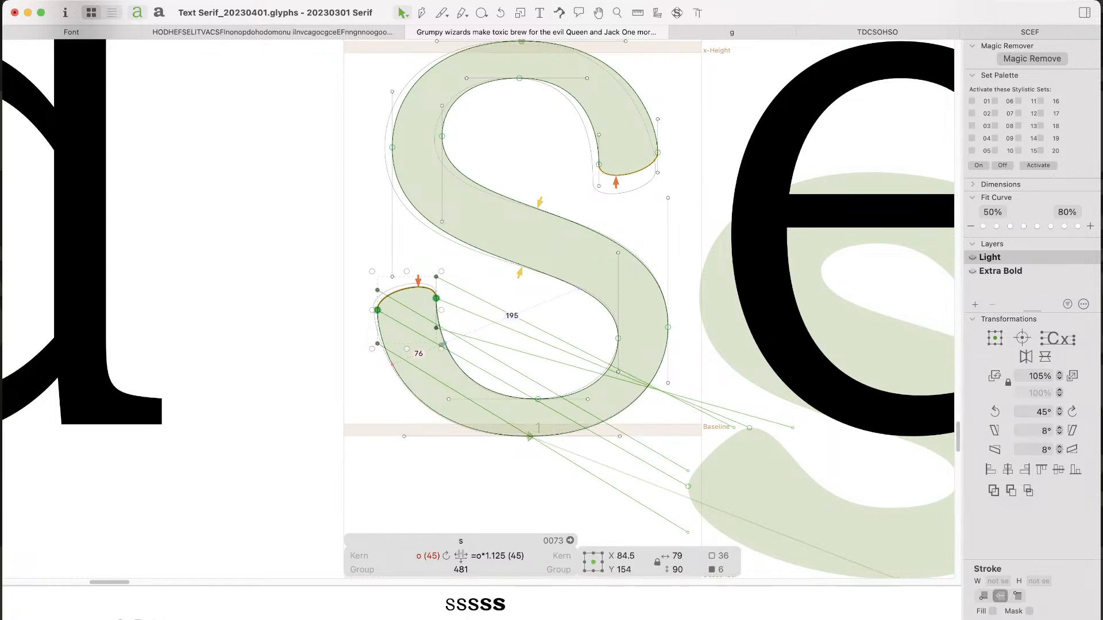
{"action": "key", "text": "shift+Down"}
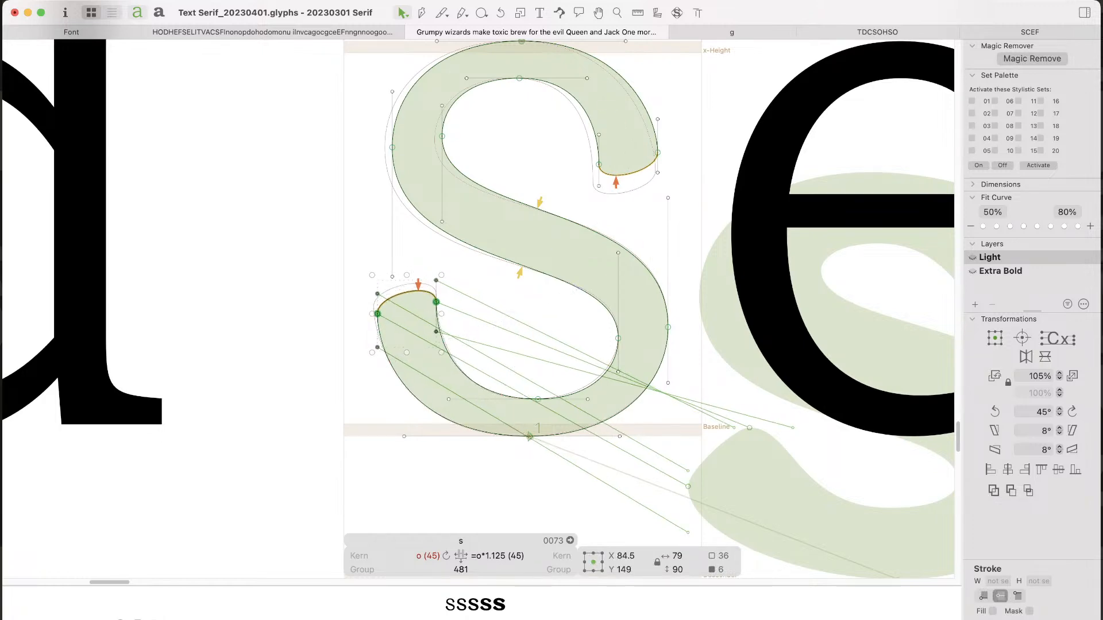
{"action": "left_click", "coordinate": [671, 189]}
Step: Examine the revised s within the sample paragraph at progressively smaller text sizes
{"action": "key", "text": "super+minus"}
{"action": "key", "text": "super+minus"}
{"action": "key", "text": "super+minus"}
{"action": "key", "text": "super+minus"}
{"action": "key", "text": "super+minus"}
{"action": "key", "text": "super+minus"}
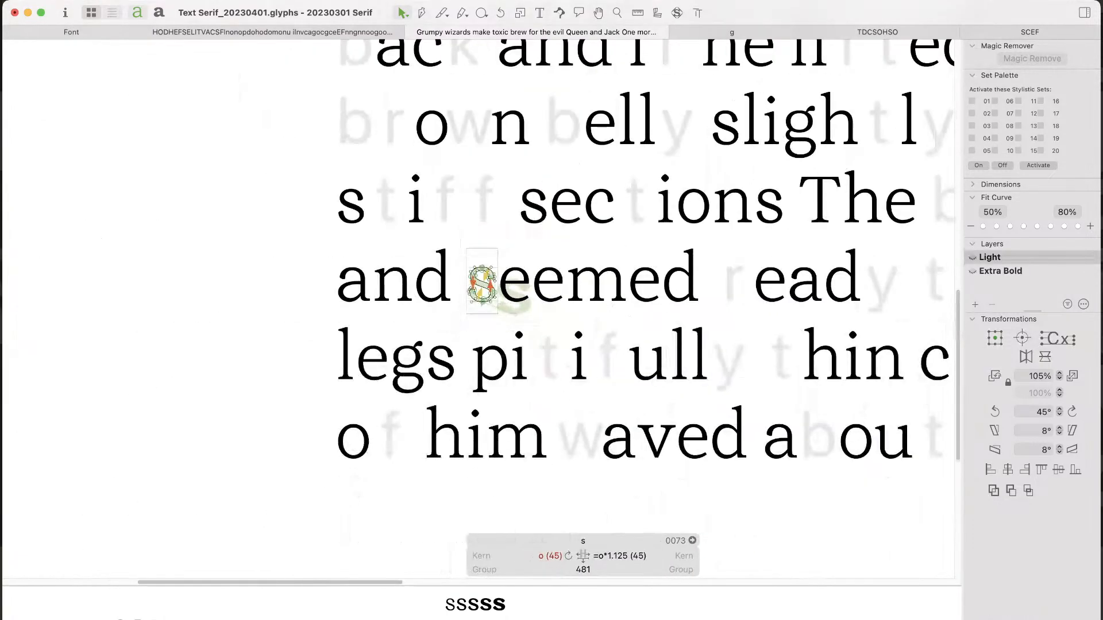
{"action": "key", "text": "space"}
{"action": "left_click_drag", "start_coordinate": [574, 288], "coordinate": [365, 243]}
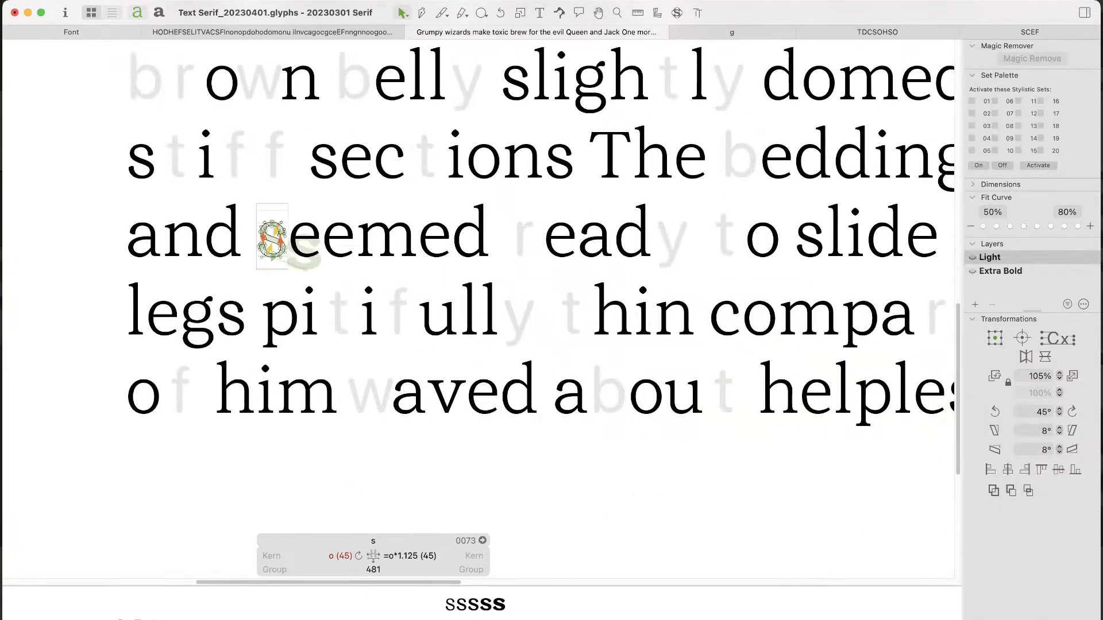
{"action": "key", "text": "t"}
{"action": "key", "text": "super+minus"}
{"action": "key", "text": "super+minus"}
{"action": "double_click", "coordinate": [380, 264]}
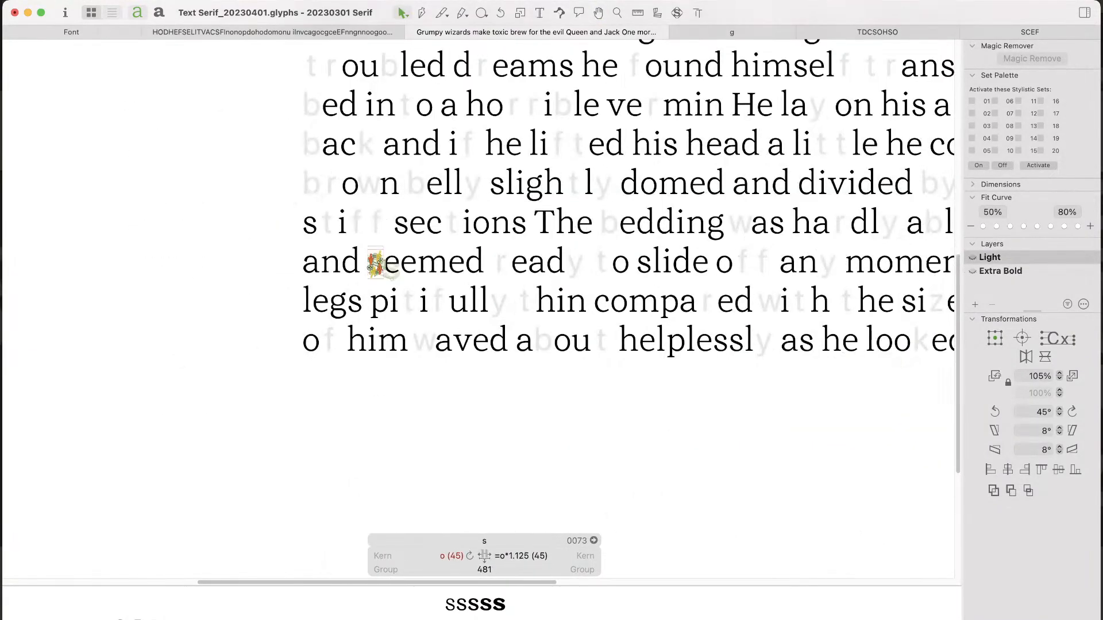
{"action": "key", "text": "space"}
{"action": "left_click_drag", "start_coordinate": [382, 265], "coordinate": [183, 296]}
{"action": "key", "text": "Escape"}
{"action": "key", "text": "super+minus"}
{"action": "key", "text": "super+minus"}
{"action": "key", "text": "super+minus"}
{"action": "key", "text": "super+minus"}
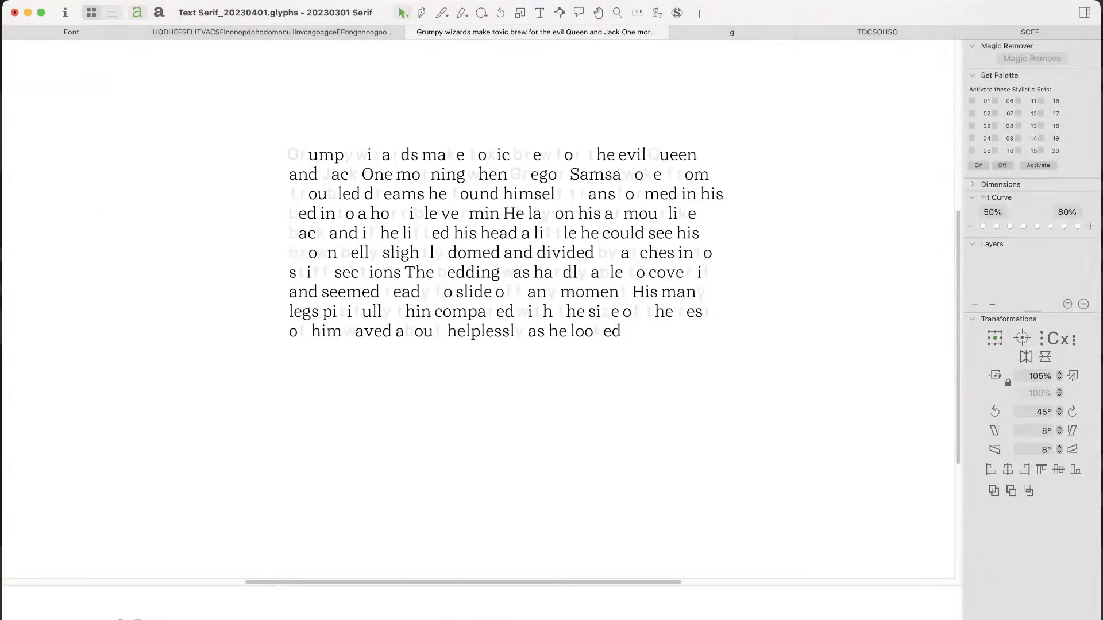
{"action": "key", "text": "super+plus"}
{"action": "key", "text": "super+plus"}
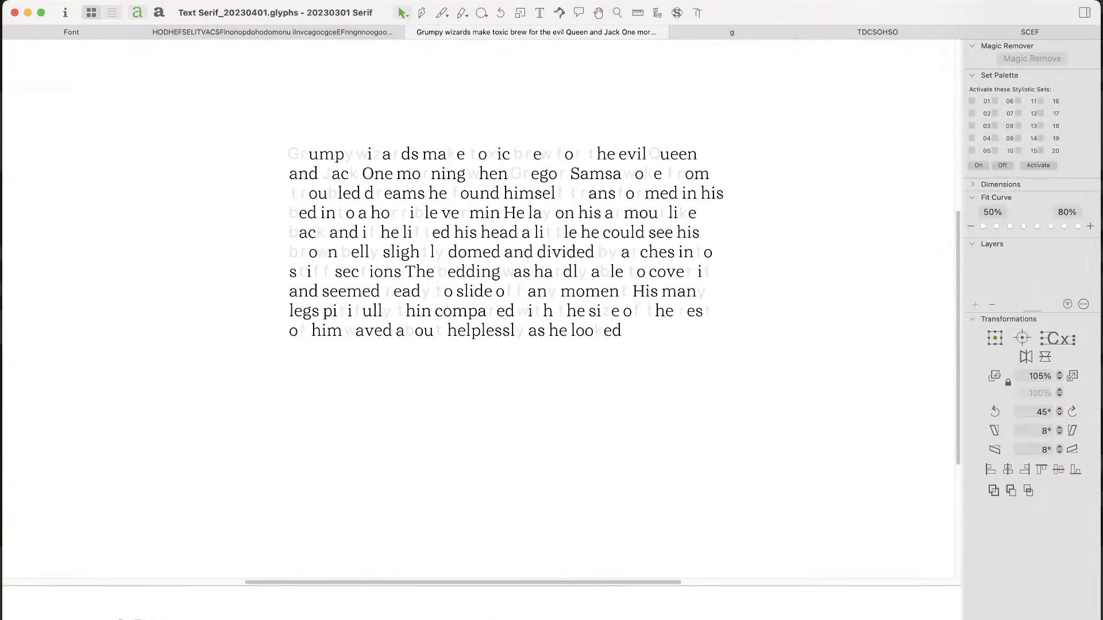
{"action": "key", "text": "space"}
{"action": "left_click_drag", "start_coordinate": [505, 242], "coordinate": [504, 307]}
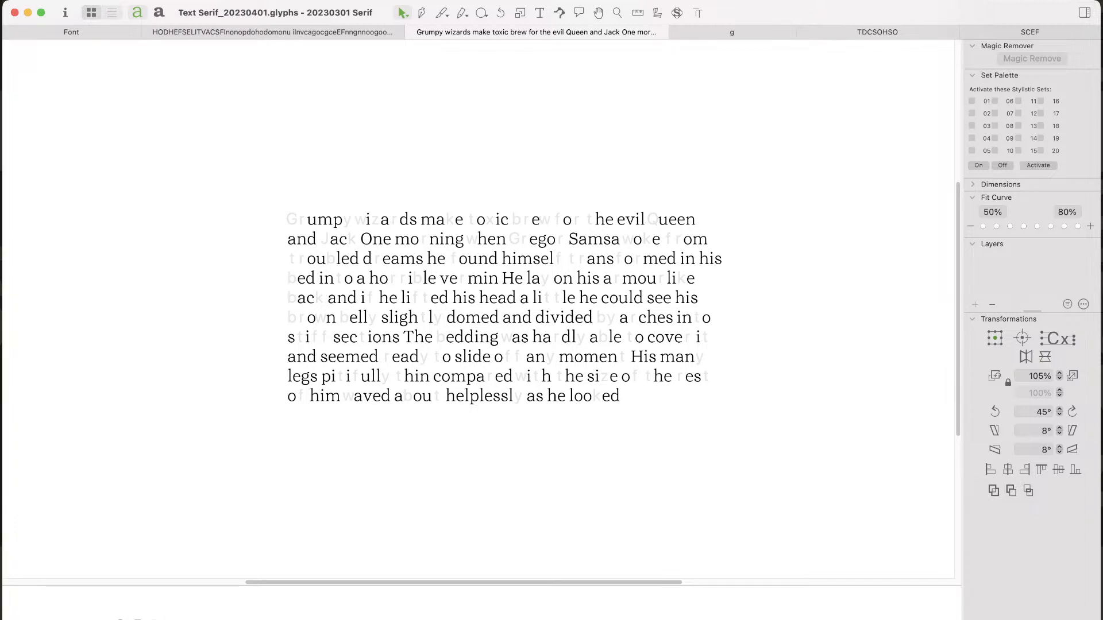
{"action": "key", "text": "super+Tab"}
{"action": "key", "text": "super+Tab"}
{"action": "key", "text": "super+Tab"}
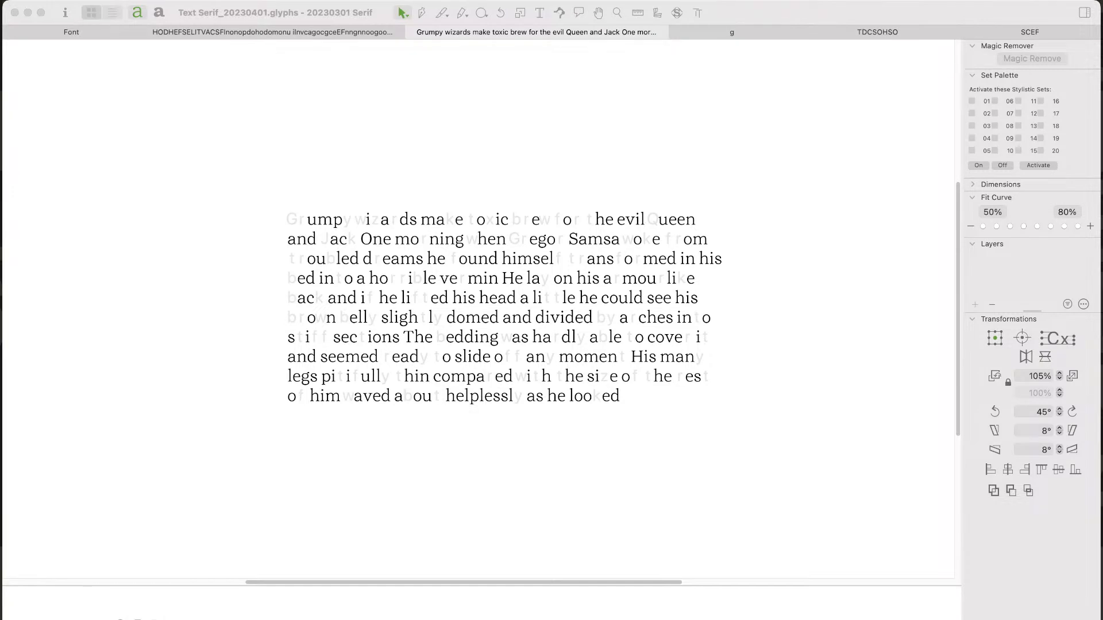
{"action": "key", "text": "super+Tab"}
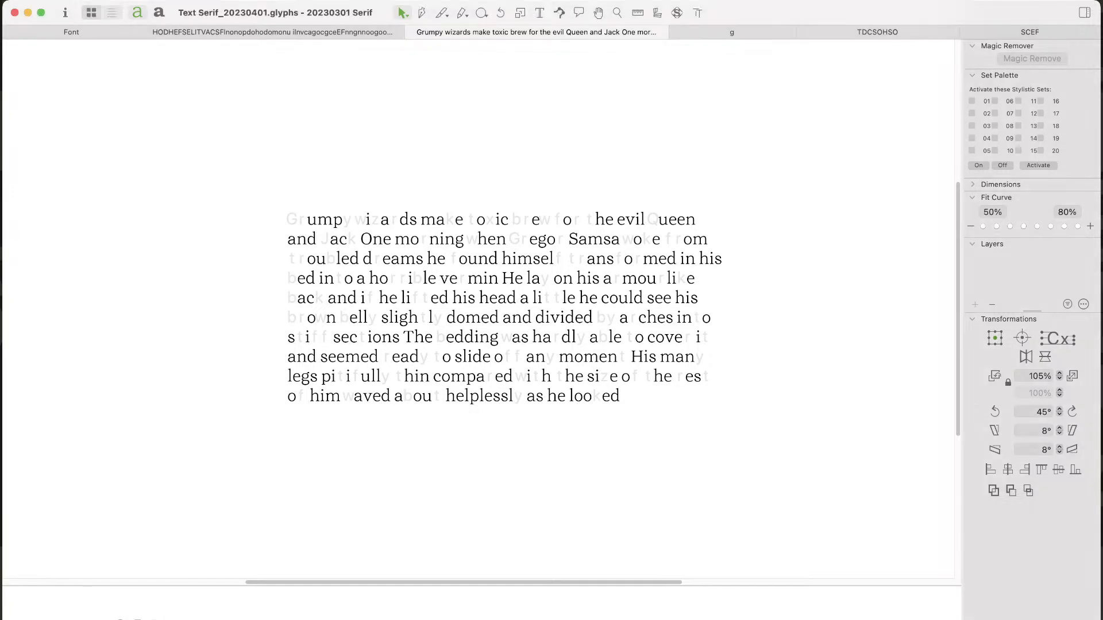
Step: Compare the sample paragraph in the Extra Bold master with the Light master
{"action": "key", "text": "super+2"}
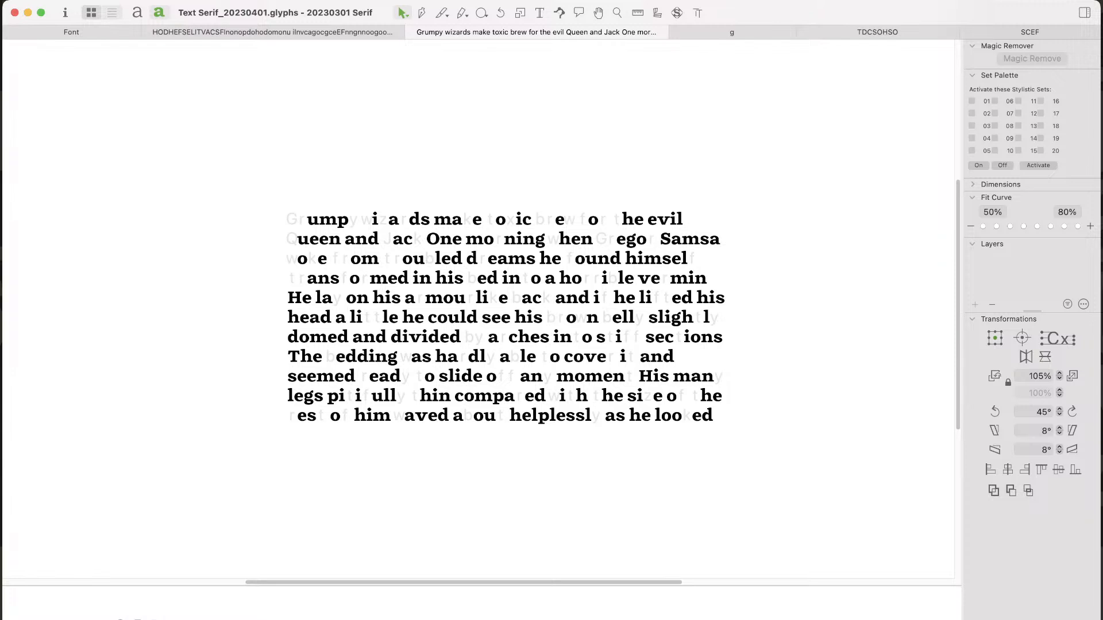
{"action": "key", "text": "super+1"}
Step: Insert a c after the s of "seemed" in the sample paragraph
{"action": "key", "text": "z"}
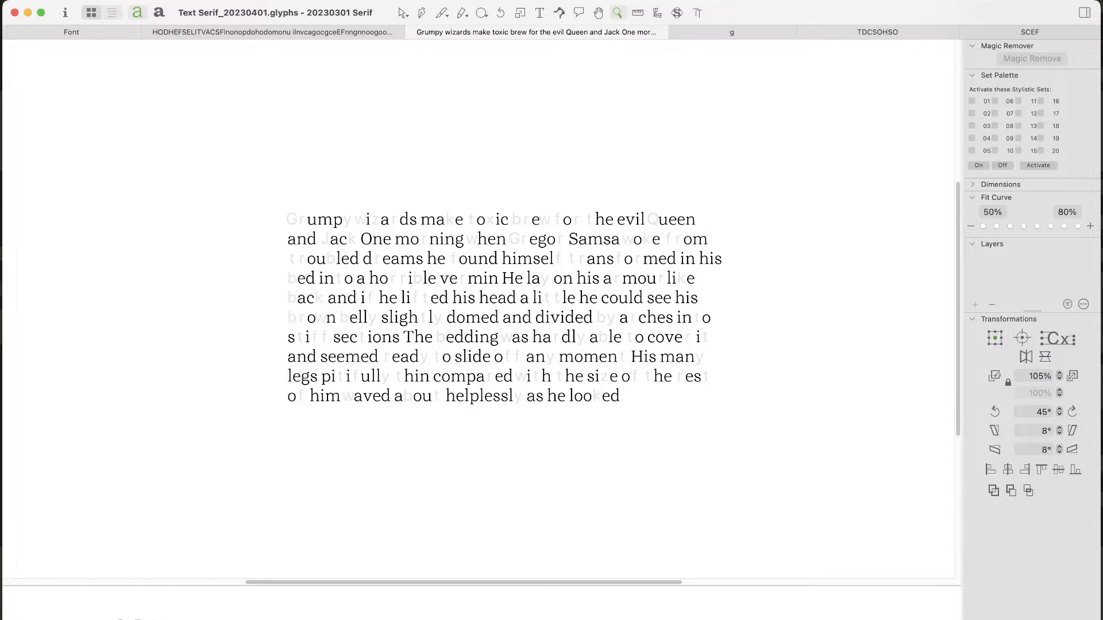
{"action": "left_click_drag", "start_coordinate": [355, 339], "coordinate": [309, 384]}
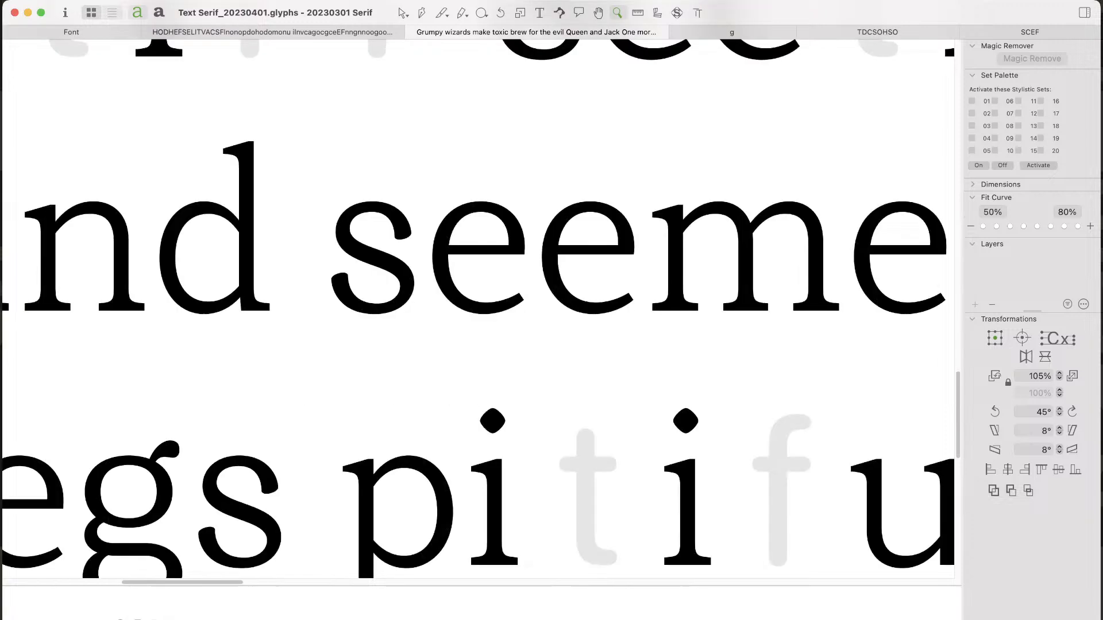
{"action": "left_click_drag", "start_coordinate": [490, 160], "coordinate": [293, 380]}
{"action": "double_click", "coordinate": [427, 295]}
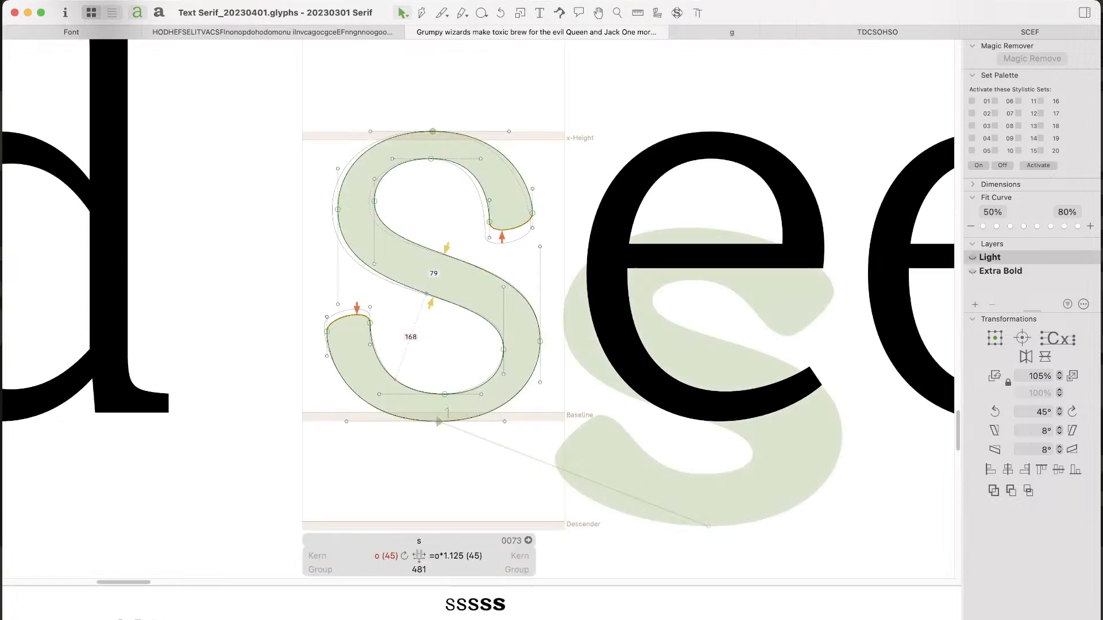
{"action": "key", "text": "space"}
{"action": "key", "text": "space"}
{"action": "left_click_drag", "start_coordinate": [609, 339], "coordinate": [368, 336]}
{"action": "double_click", "coordinate": [368, 336]}
{"action": "type", "text": "c"}
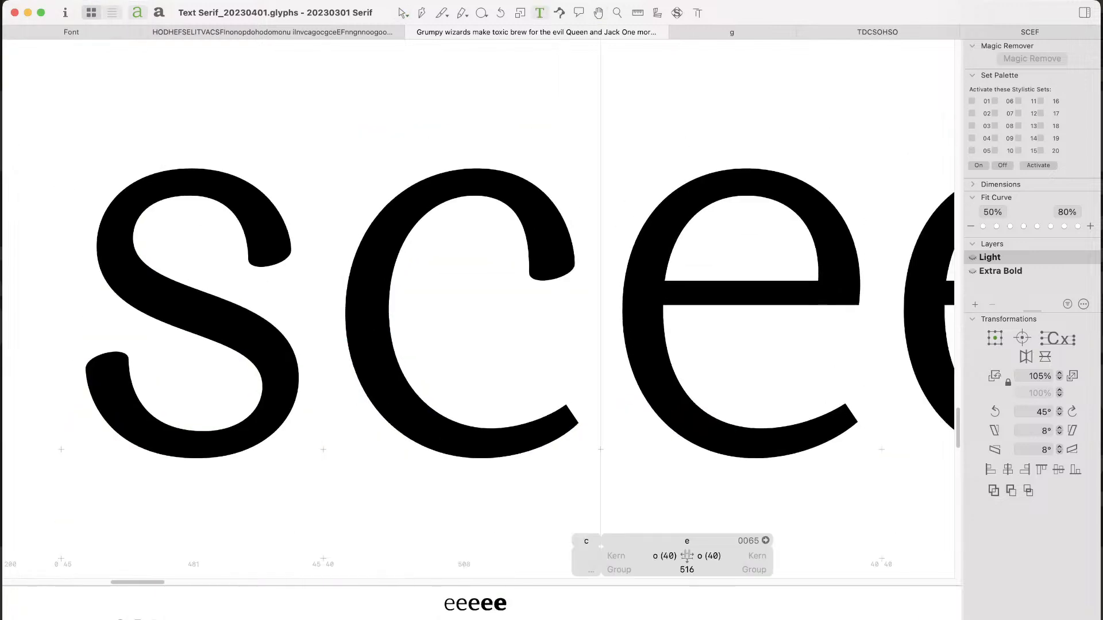
Step: Compare the s with the neighbouring c and e at smaller and larger text sizes
{"action": "key", "text": "super+minus"}
{"action": "key", "text": "super+minus"}
{"action": "key", "text": "super+minus"}
{"action": "key", "text": "super+minus"}
{"action": "key", "text": "super+minus"}
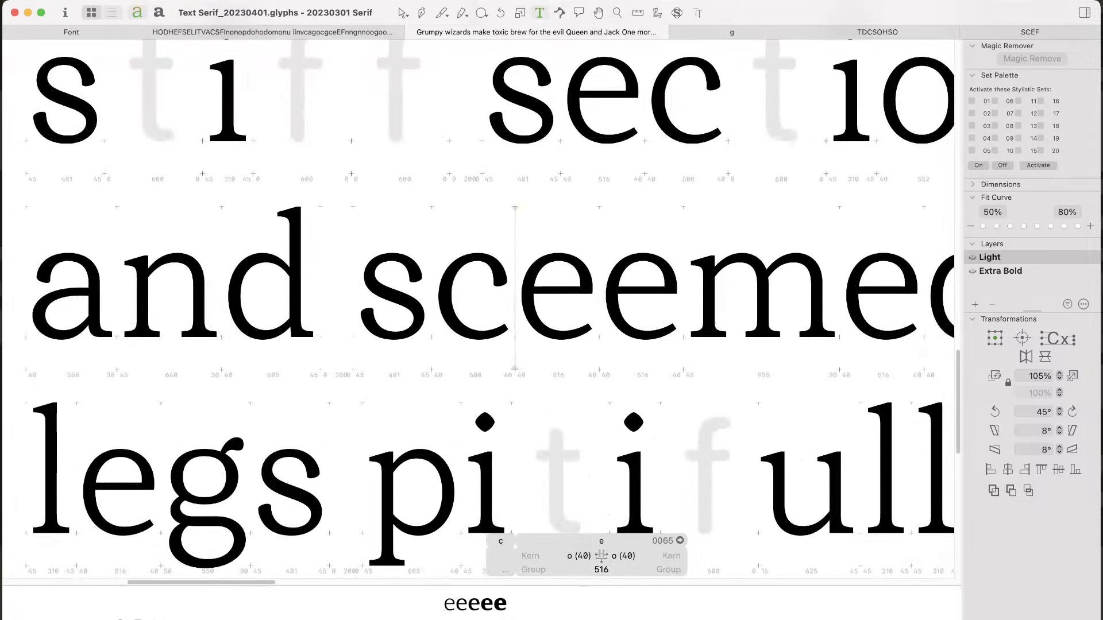
{"action": "key", "text": "super+plus"}
{"action": "key", "text": "super+plus"}
{"action": "key", "text": "super+plus"}
{"action": "key", "text": "super+plus"}
{"action": "key", "text": "super+plus"}
{"action": "key", "text": "Escape"}
Step: Copy the lower terminal of the c and paste it into the adjacent e
{"action": "key", "text": "space"}
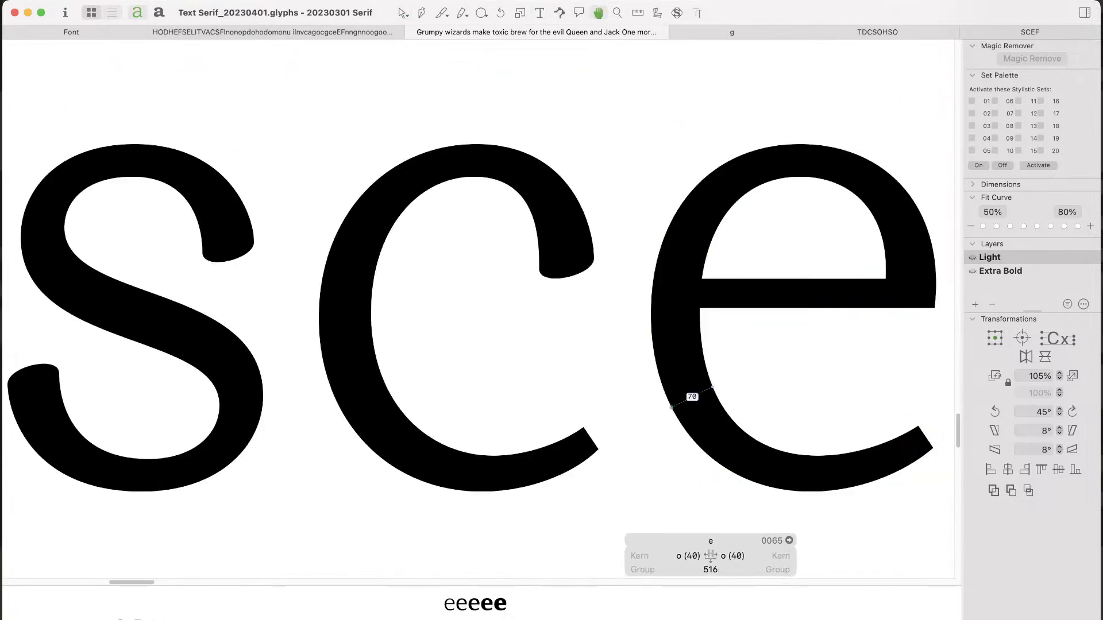
{"action": "left_click_drag", "start_coordinate": [691, 397], "coordinate": [451, 353]}
{"action": "key", "text": "Home"}
{"action": "left_click_drag", "start_coordinate": [224, 487], "coordinate": [385, 334]}
{"action": "key", "text": "super+c"}
{"action": "double_click", "coordinate": [618, 414]}
{"action": "key", "text": "super+v"}
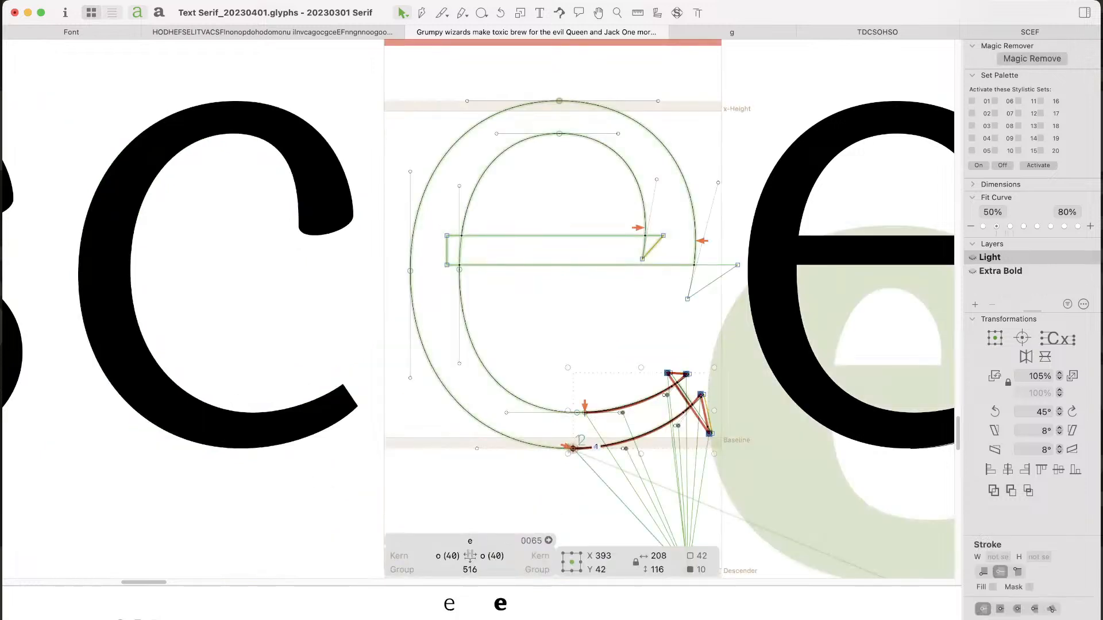
Step: Try shifting the pasted terminal 5 units left over the e's own tail, centring it at X 388, and remove it
{"action": "key", "text": "super+plus"}
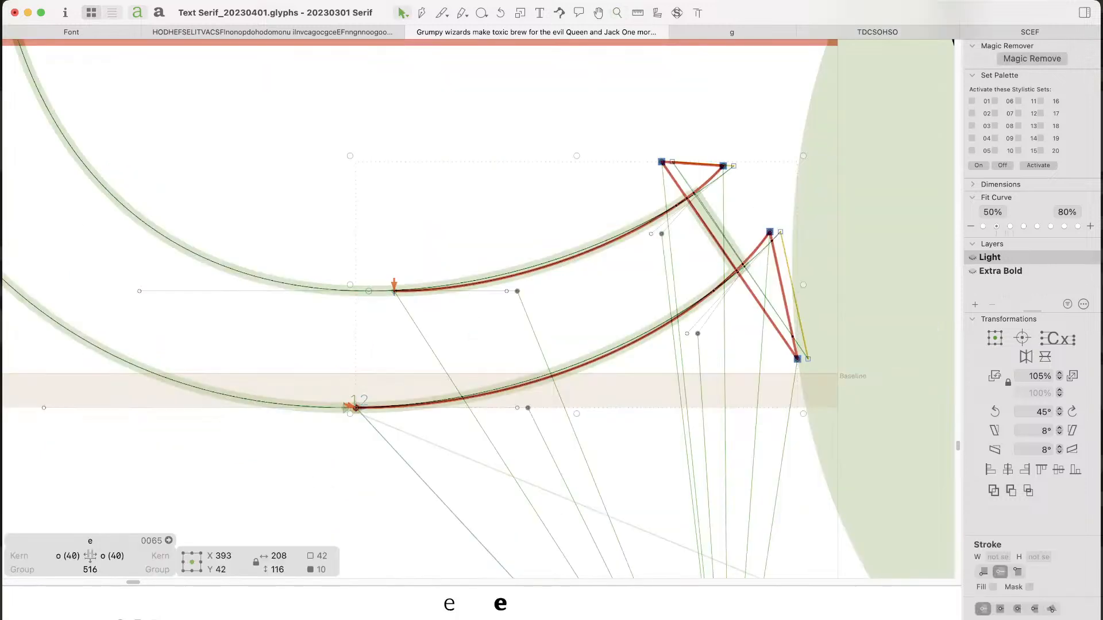
{"action": "key", "text": "Left"}
{"action": "key", "text": "Left"}
{"action": "key", "text": "Left"}
{"action": "key", "text": "Left"}
{"action": "key", "text": "Left"}
{"action": "key", "text": "Left"}
{"action": "key", "text": "Left"}
{"action": "key", "text": "Left"}
{"action": "key", "text": "Left"}
{"action": "key", "text": "Left"}
{"action": "key", "text": "Right"}
{"action": "key", "text": "Right"}
{"action": "key", "text": "Right"}
{"action": "key", "text": "Right"}
{"action": "key", "text": "Right"}
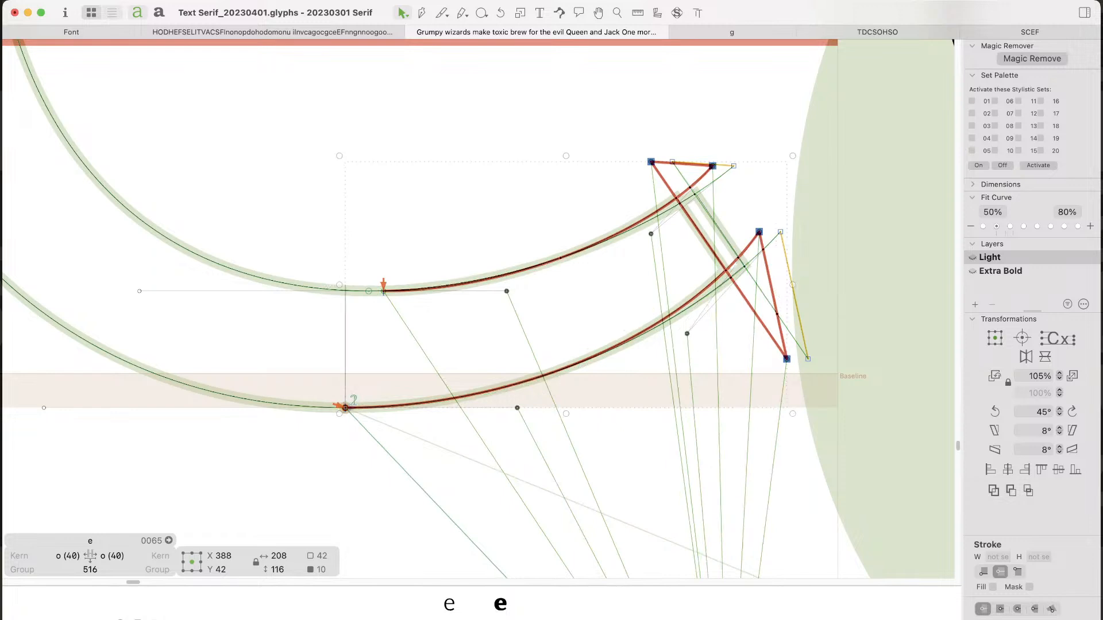
{"action": "key", "text": "super+x"}
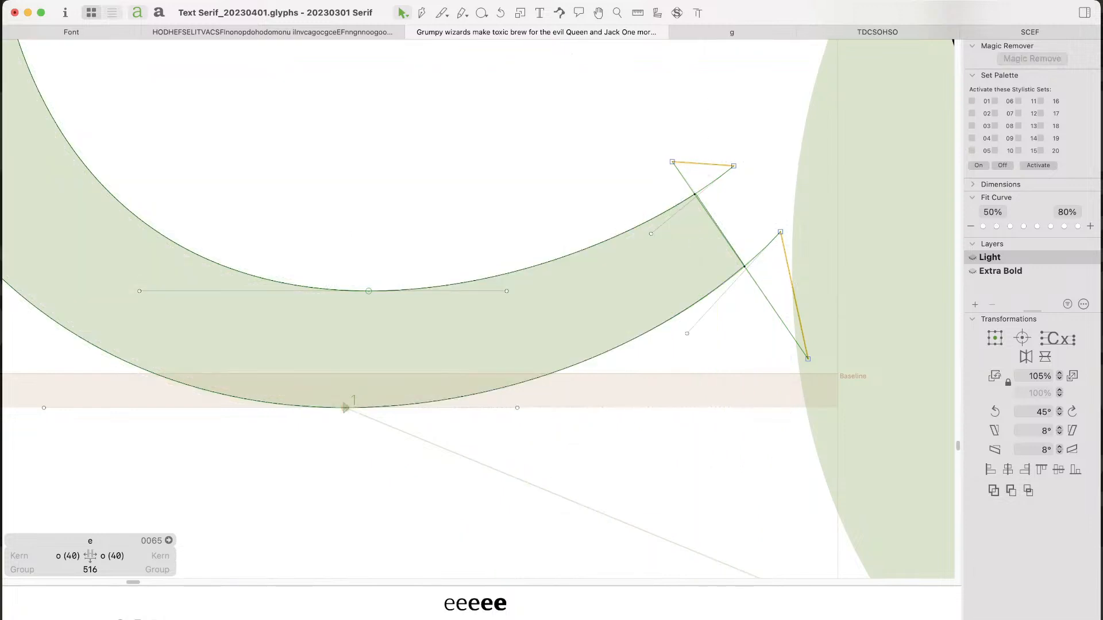
Step: Replace the e's lower terminal with the copied c terminal and join the open ends of the inner bottom curve
{"action": "left_click_drag", "start_coordinate": [837, 111], "coordinate": [324, 522]}
{"action": "key", "text": "BackSpace"}
{"action": "key", "text": "super+v"}
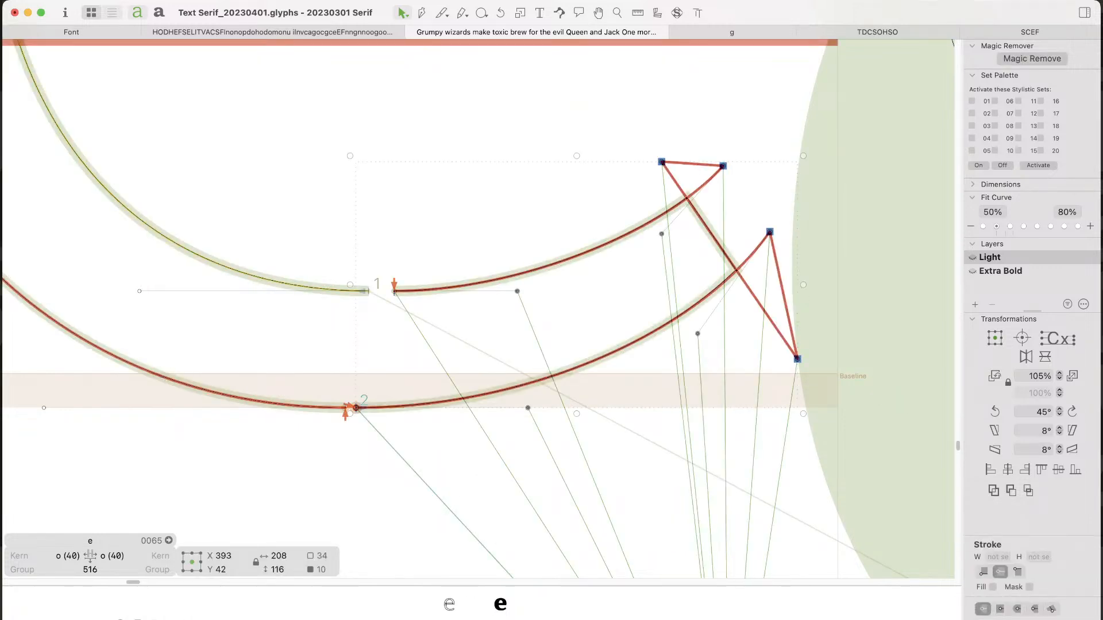
{"action": "key", "text": "Escape"}
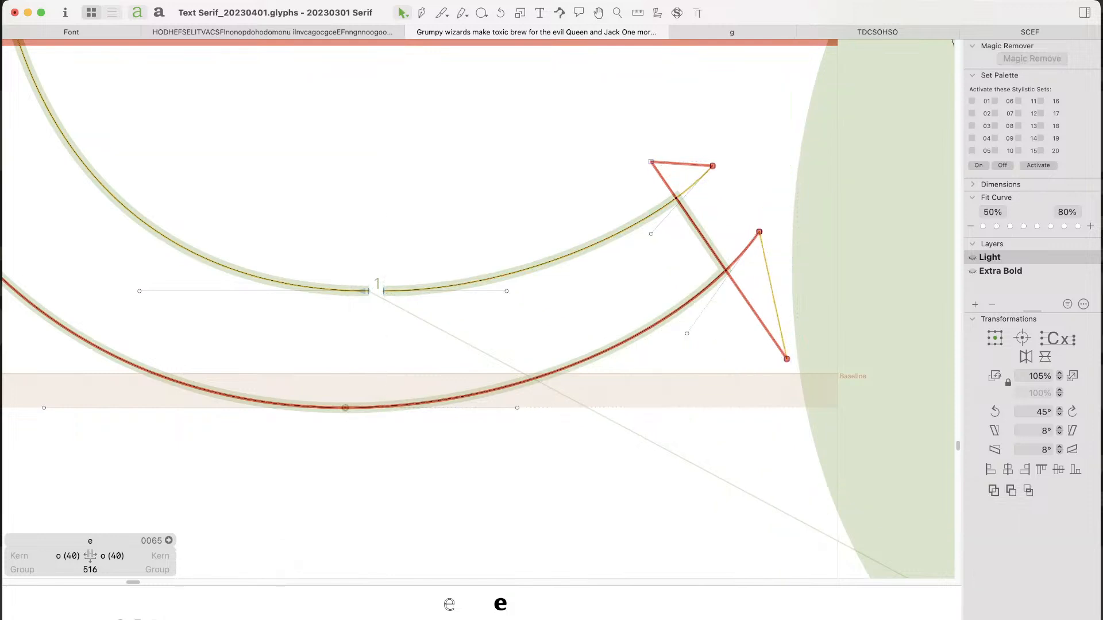
{"action": "left_click_drag", "start_coordinate": [368, 291], "coordinate": [383, 292]}
{"action": "scroll", "coordinate": [489, 291], "scroll_direction": "down", "scroll_amount": 10}
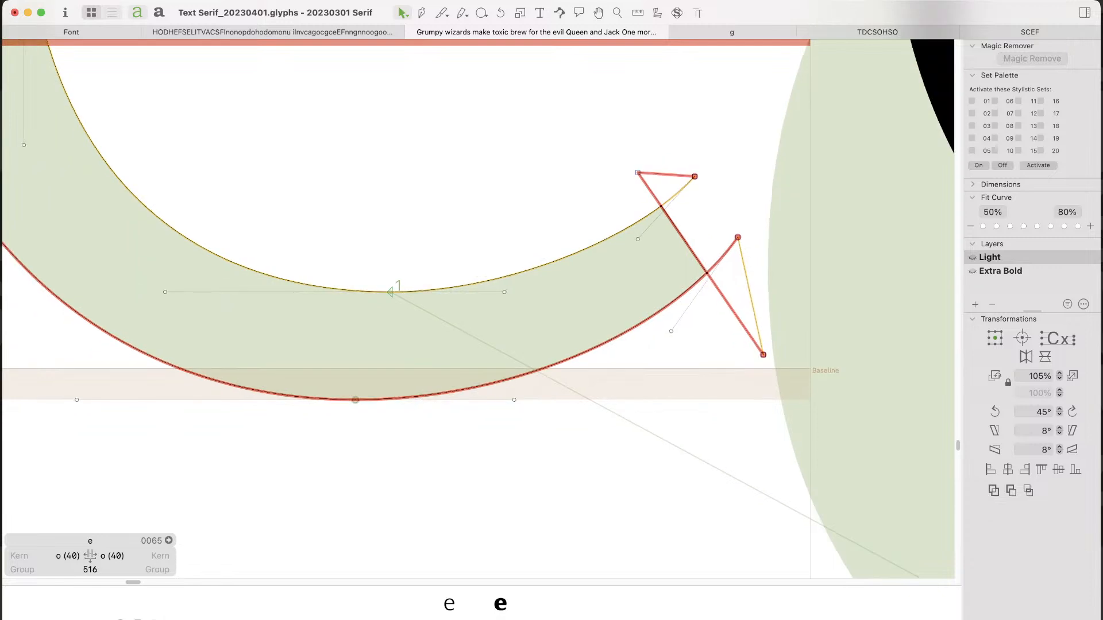
Step: Examine the e with its new lower terminal within the sample paragraph at smaller text sizes
{"action": "key", "text": "space"}
{"action": "left_click_drag", "start_coordinate": [488, 291], "coordinate": [658, 329]}
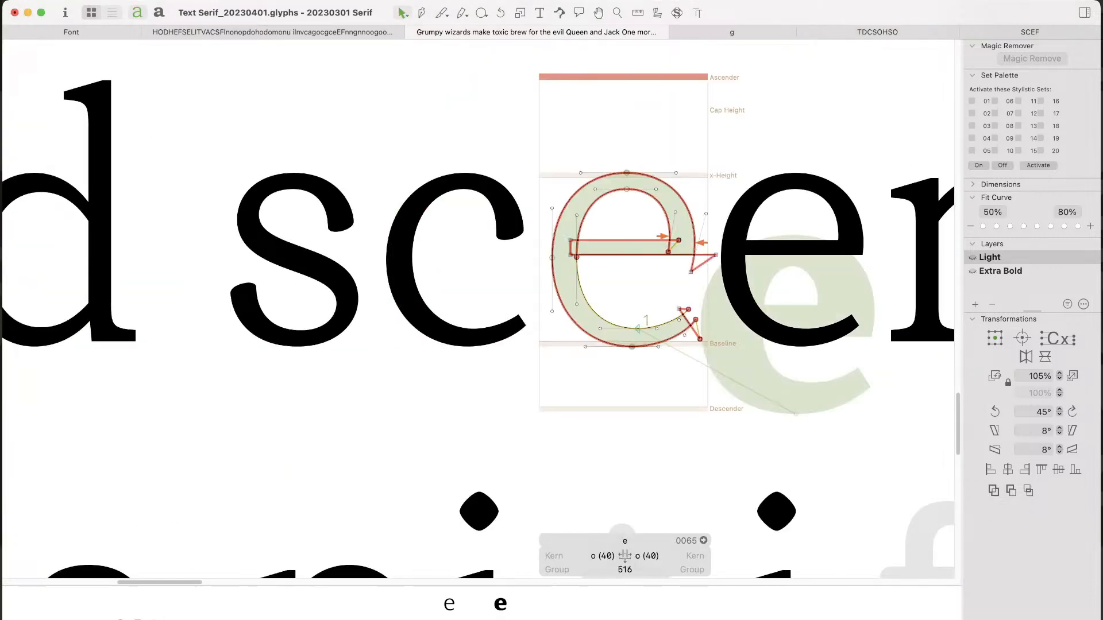
{"action": "scroll", "coordinate": [481, 289], "scroll_direction": "down", "scroll_amount": 10}
{"action": "key", "text": "space"}
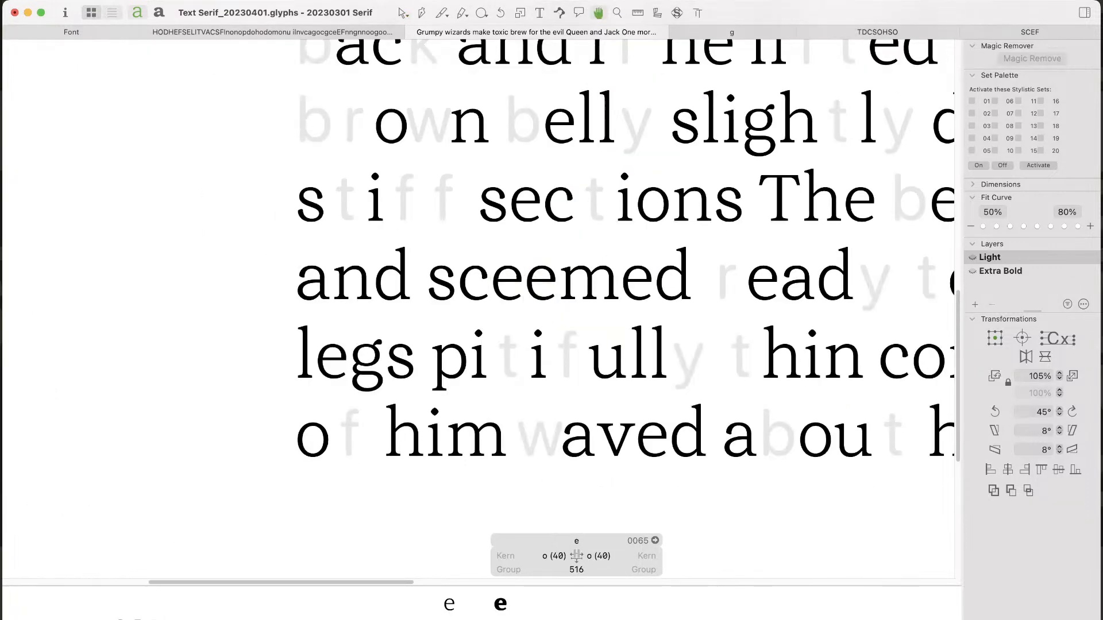
{"action": "left_click_drag", "start_coordinate": [482, 288], "coordinate": [290, 277]}
{"action": "key", "text": "t"}
{"action": "key", "text": "super+minus"}
{"action": "key", "text": "super+minus"}
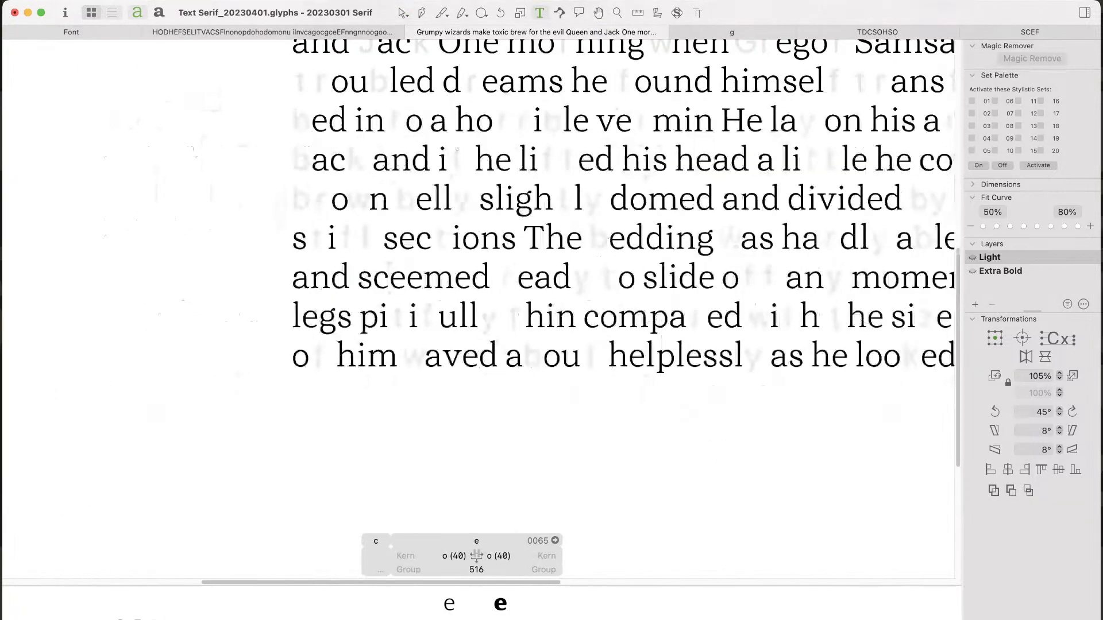
{"action": "key", "text": "Escape"}
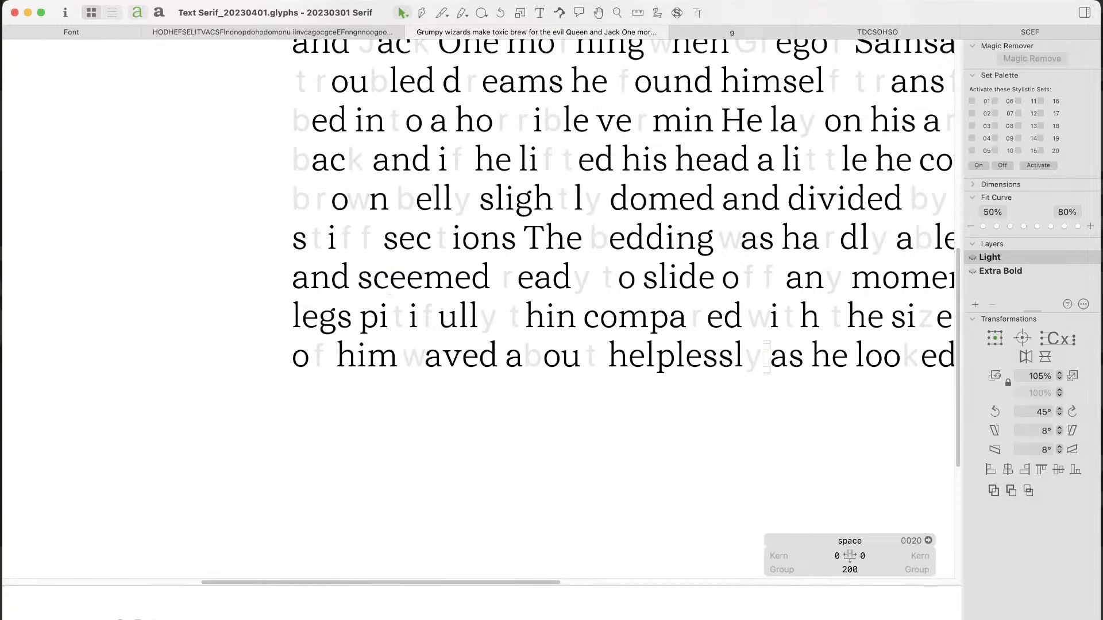
{"action": "key", "text": "space"}
{"action": "left_click_drag", "start_coordinate": [482, 289], "coordinate": [336, 370]}
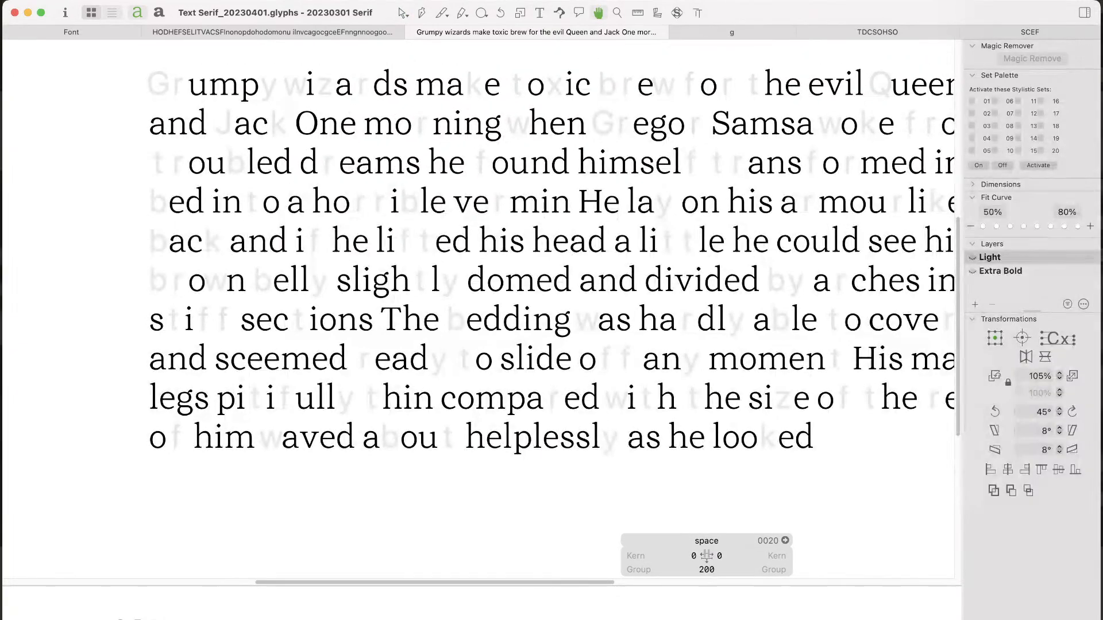
Step: In the s of "sceemed", shift the inner node and handles of the lower terminal left to X 114
{"action": "left_click_drag", "start_coordinate": [551, 311], "coordinate": [501, 333]}
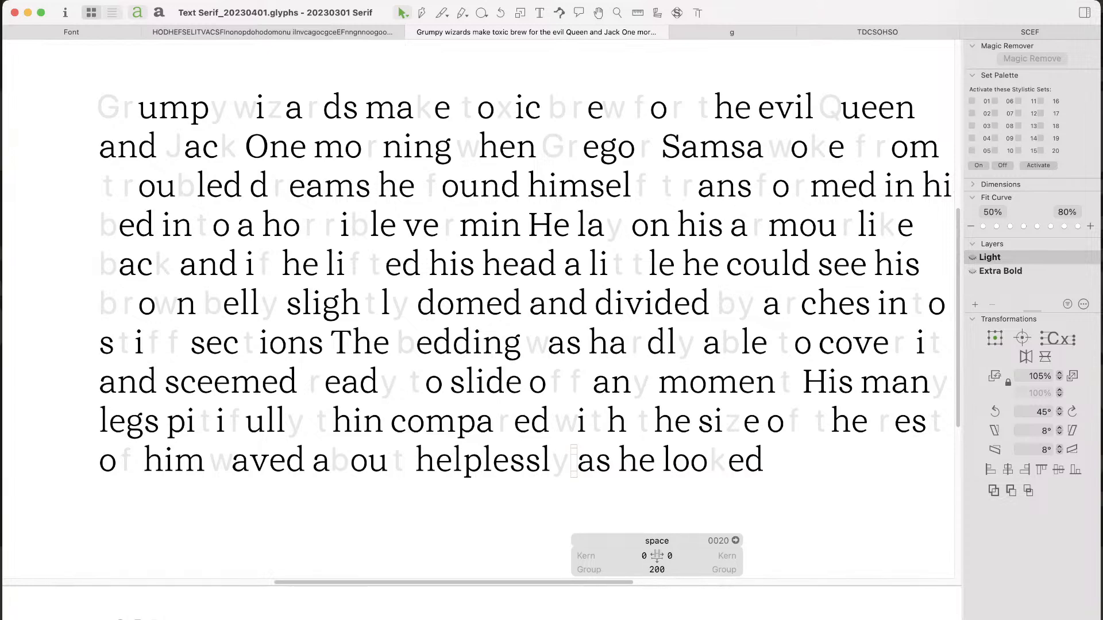
{"action": "key", "text": "super+space"}
{"action": "left_click_drag", "start_coordinate": [135, 351], "coordinate": [246, 417]}
{"action": "left_click_drag", "start_coordinate": [190, 178], "coordinate": [499, 446]}
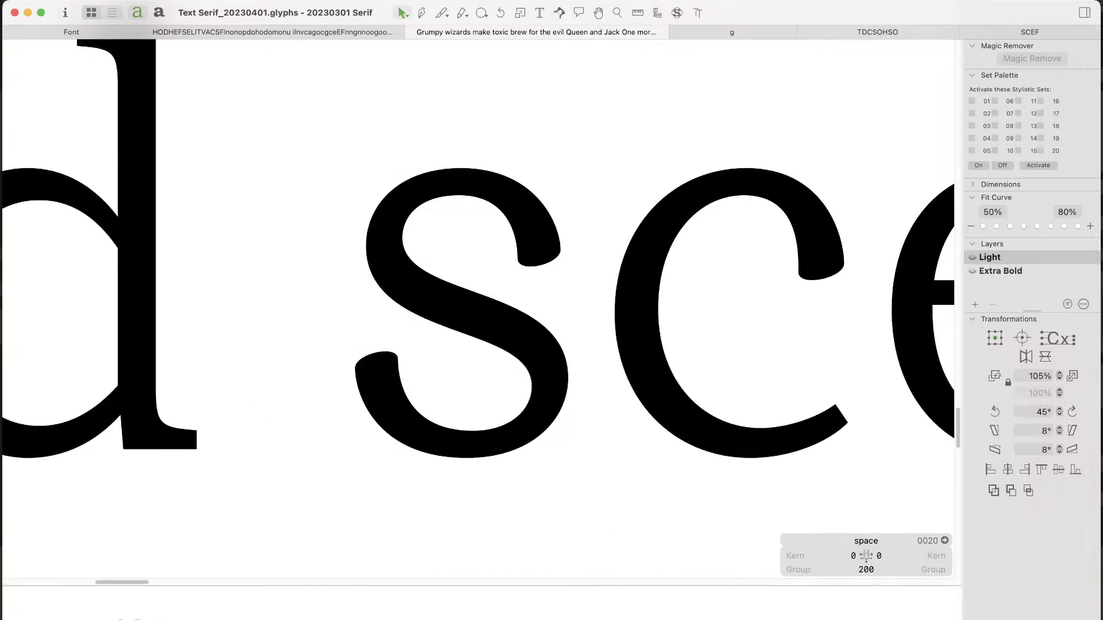
{"action": "double_click", "coordinate": [408, 346]}
{"action": "left_click_drag", "start_coordinate": [411, 341], "coordinate": [390, 389]}
{"action": "key", "text": "space"}
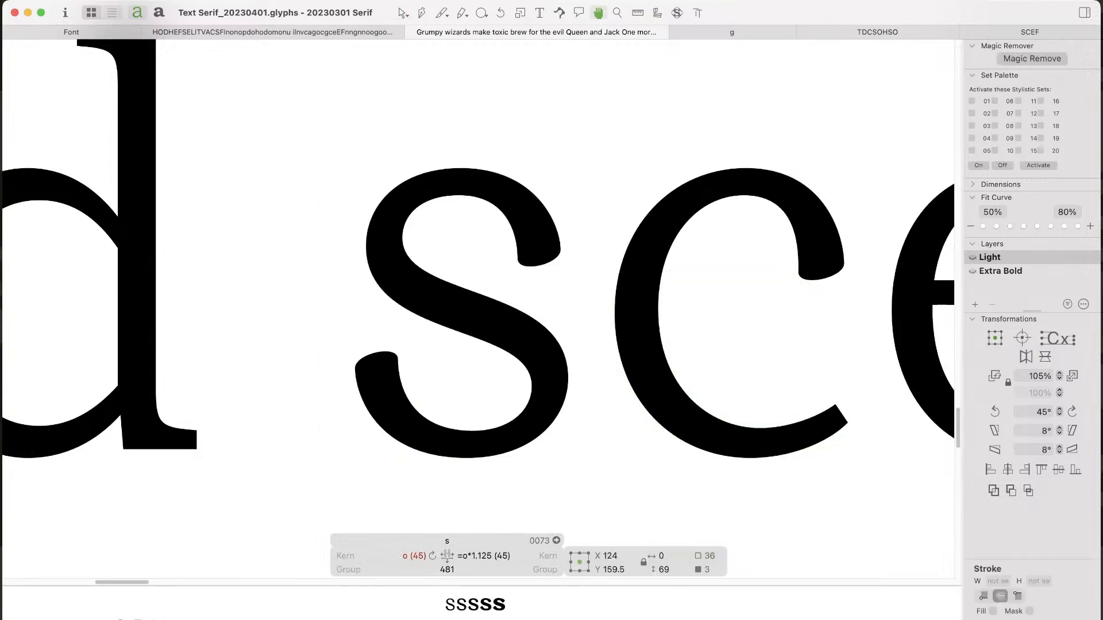
{"action": "key", "text": "Left"}
{"action": "key", "text": "Left"}
{"action": "key", "text": "Left"}
{"action": "key", "text": "Left"}
{"action": "key", "text": "Left"}
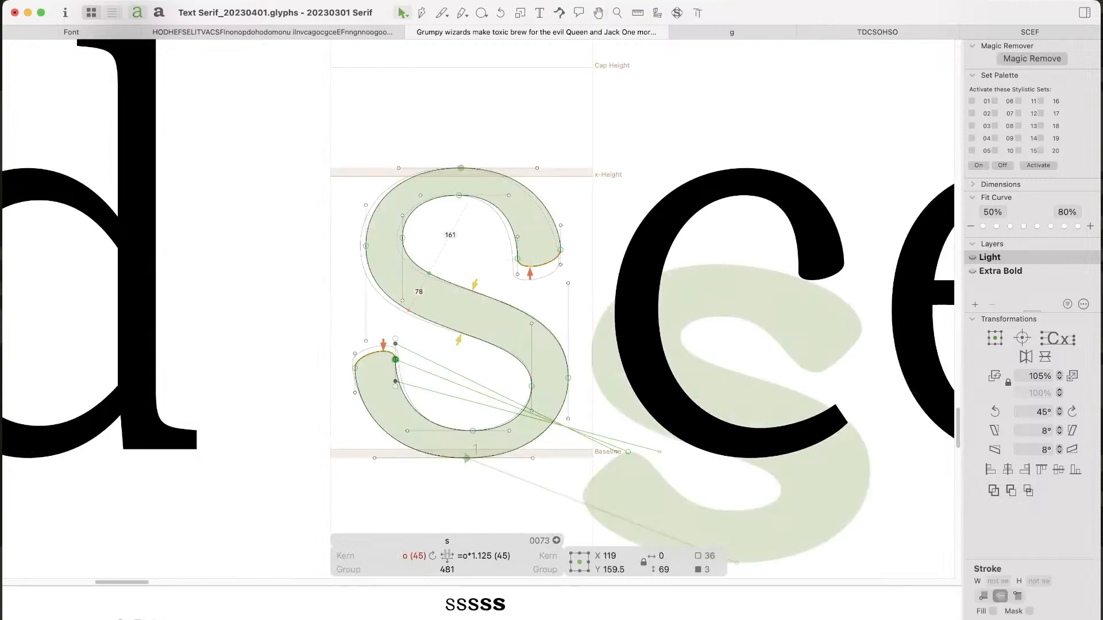
{"action": "key", "text": "Left"}
{"action": "key", "text": "Left"}
{"action": "key", "text": "Left"}
{"action": "key", "text": "Left"}
{"action": "key", "text": "Left"}
{"action": "key", "text": "space"}
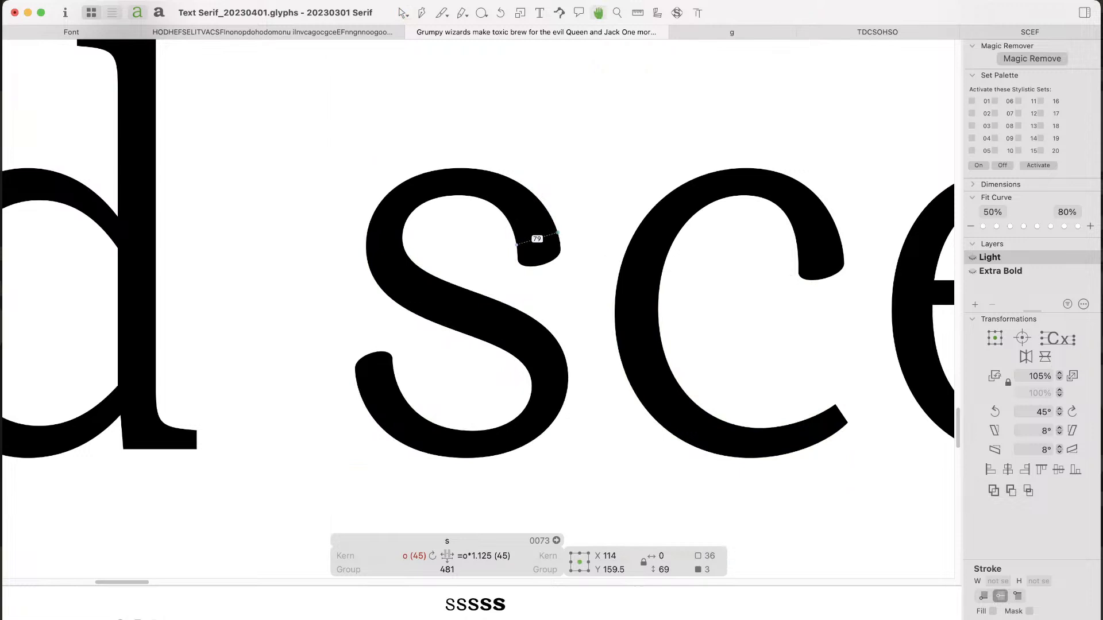
Step: Lower the same inner terminal node and its handles to Y 154.5
{"action": "key", "text": "Down"}
{"action": "key", "text": "Down"}
{"action": "key", "text": "Down"}
{"action": "key", "text": "Down"}
{"action": "key", "text": "Down"}
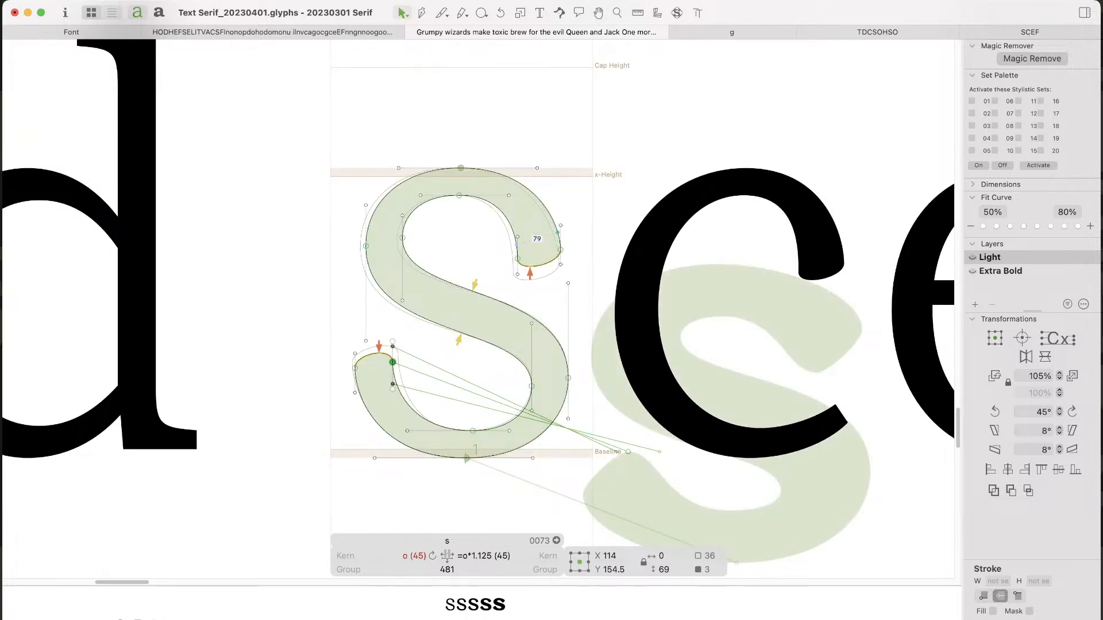
{"action": "key", "text": "space"}
Step: Thin the s's upper terminal by moving its inner node and handles about 10 units right and slightly up
{"action": "left_click_drag", "start_coordinate": [498, 222], "coordinate": [300, 326]}
{"action": "key", "text": "shift+Right"}
{"action": "key", "text": "shift+Right"}
{"action": "key", "text": "shift+Up"}
{"action": "key", "text": "space"}
Step: Open the neighbouring c and move the inner node and handles of its upper terminal to X 387, Y 335.5
{"action": "double_click", "coordinate": [566, 307]}
{"action": "left_click_drag", "start_coordinate": [533, 285], "coordinate": [566, 340]}
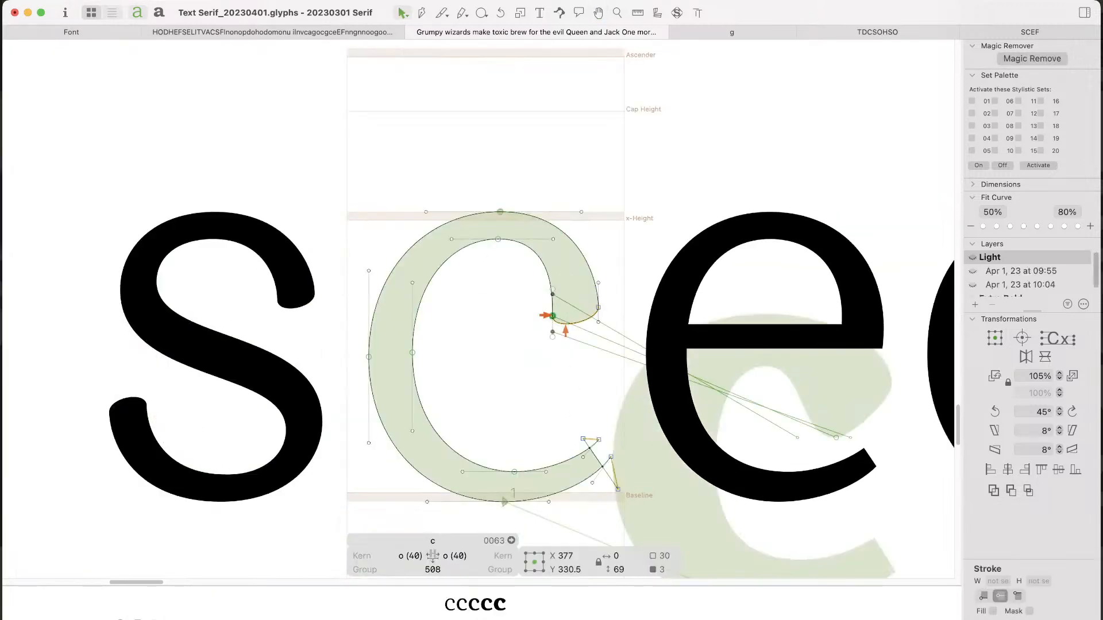
{"action": "key", "text": "space"}
{"action": "key", "text": "shift+Right"}
{"action": "key", "text": "shift+Right"}
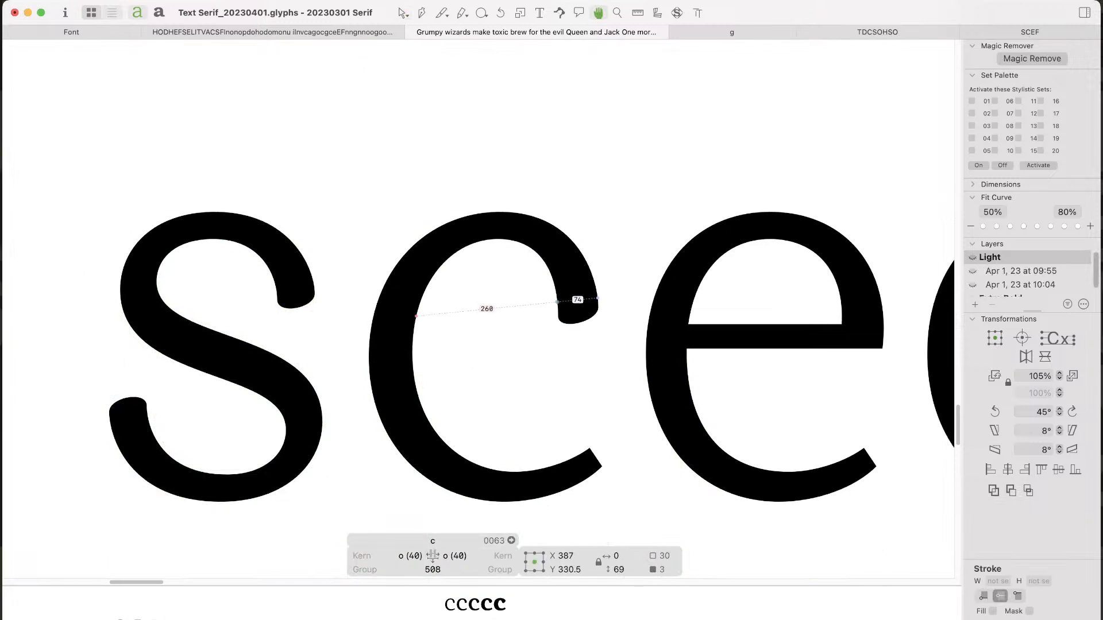
{"action": "key", "text": "shift+Up"}
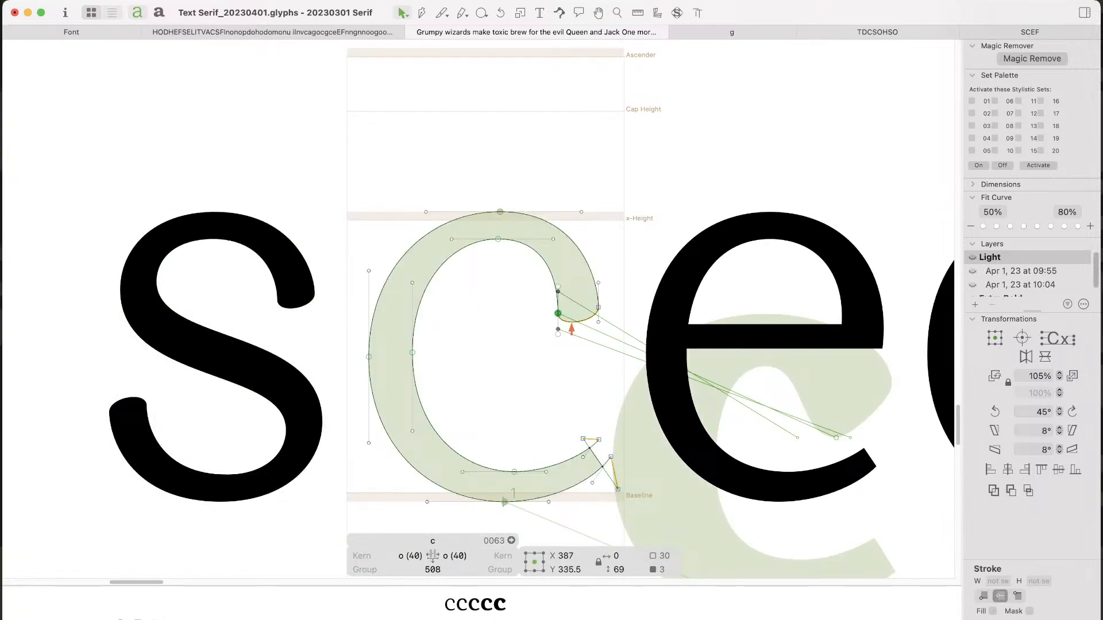
{"action": "key", "text": "space"}
Step: Insert an a after the c and thin its upper terminal by moving the inner node and handles left to X 138 and slightly up
{"action": "type", "text": "ta"}
{"action": "key", "text": "Escape"}
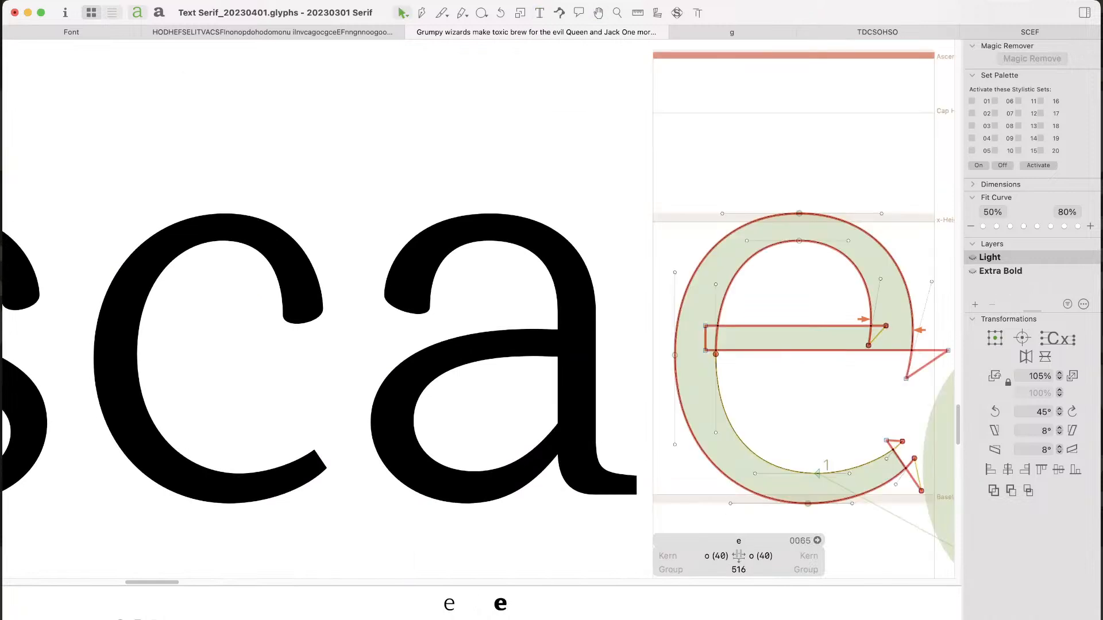
{"action": "double_click", "coordinate": [442, 297]}
{"action": "left_click_drag", "start_coordinate": [446, 294], "coordinate": [412, 334]}
{"action": "key", "text": "shift+Left"}
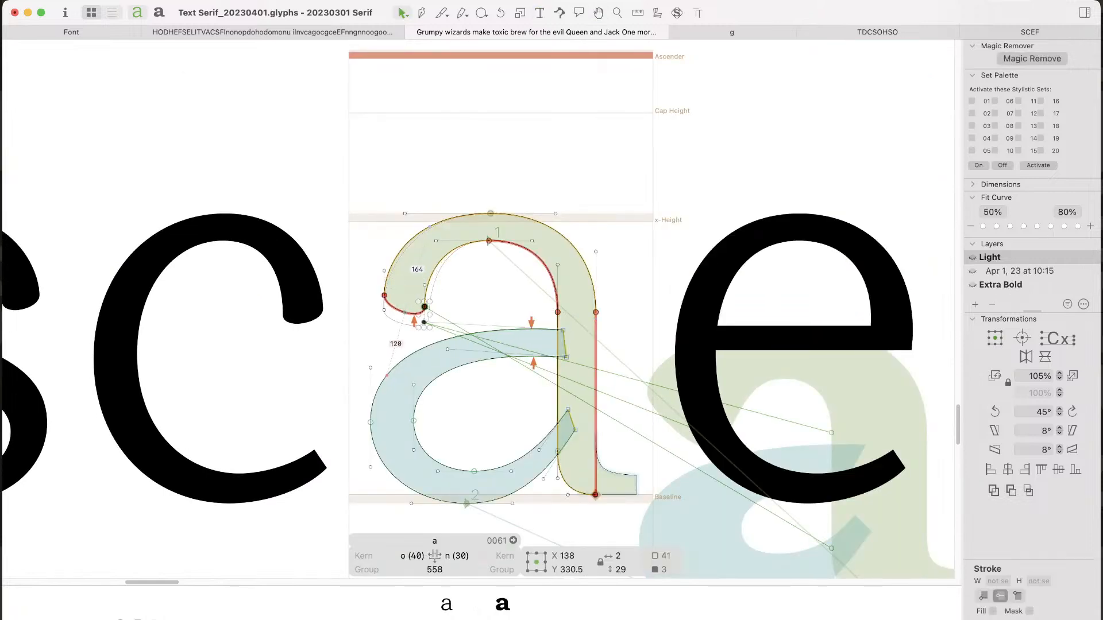
{"action": "key", "text": "Up"}
{"action": "key", "text": "Up"}
{"action": "key", "text": "Up"}
{"action": "key", "text": "space"}
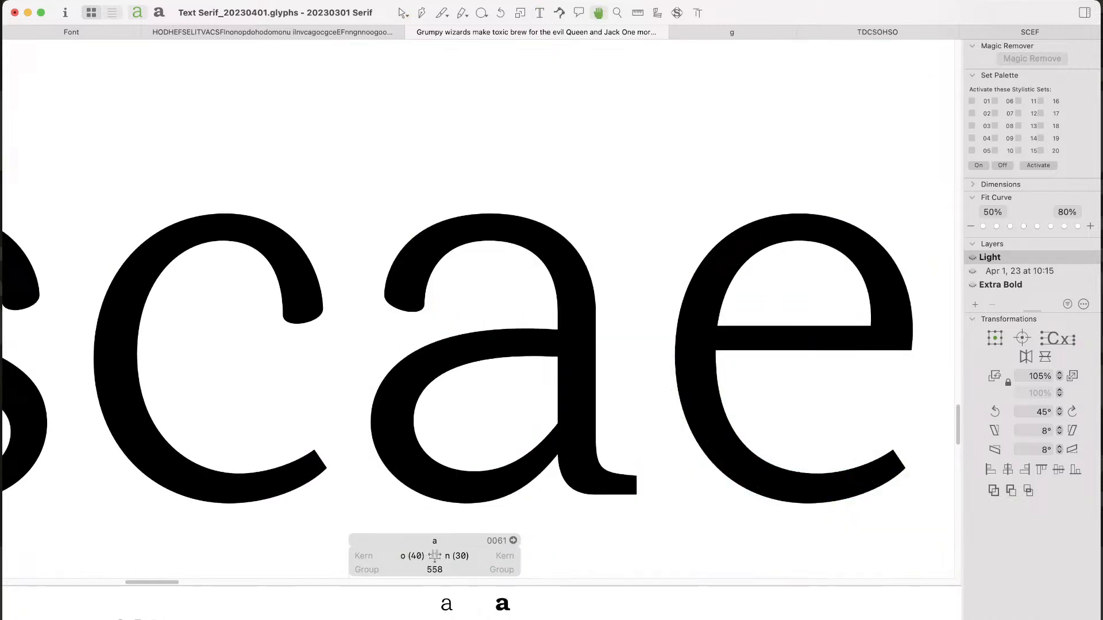
Step: Examine the thinned terminals of the s, c and a within the sample paragraph at smaller text sizes
{"action": "left_click_drag", "start_coordinate": [459, 344], "coordinate": [635, 318]}
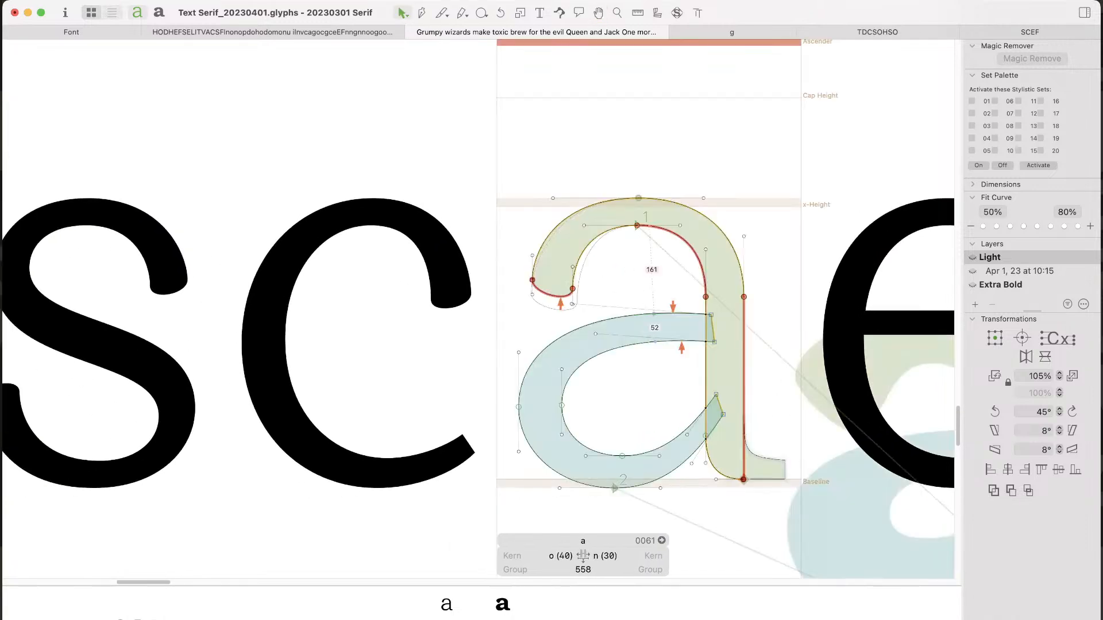
{"action": "key", "text": "super+minus"}
{"action": "key", "text": "super+minus"}
{"action": "key", "text": "super+minus"}
{"action": "key", "text": "super+minus"}
{"action": "key", "text": "super+minus"}
{"action": "key", "text": "super+minus"}
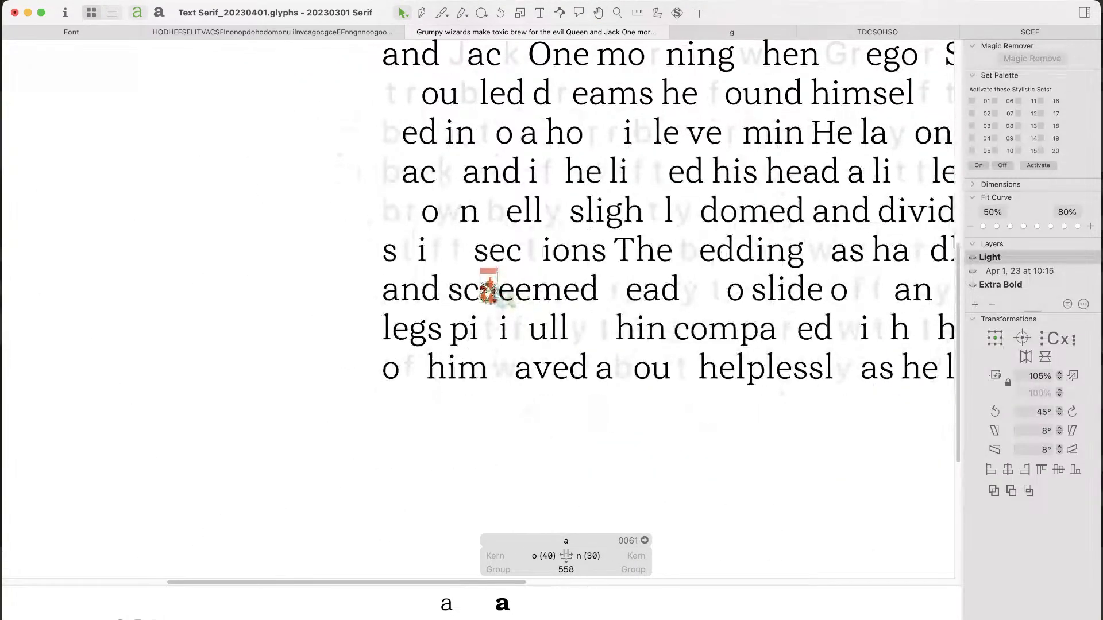
{"action": "key", "text": "space"}
{"action": "left_click_drag", "start_coordinate": [497, 289], "coordinate": [243, 327]}
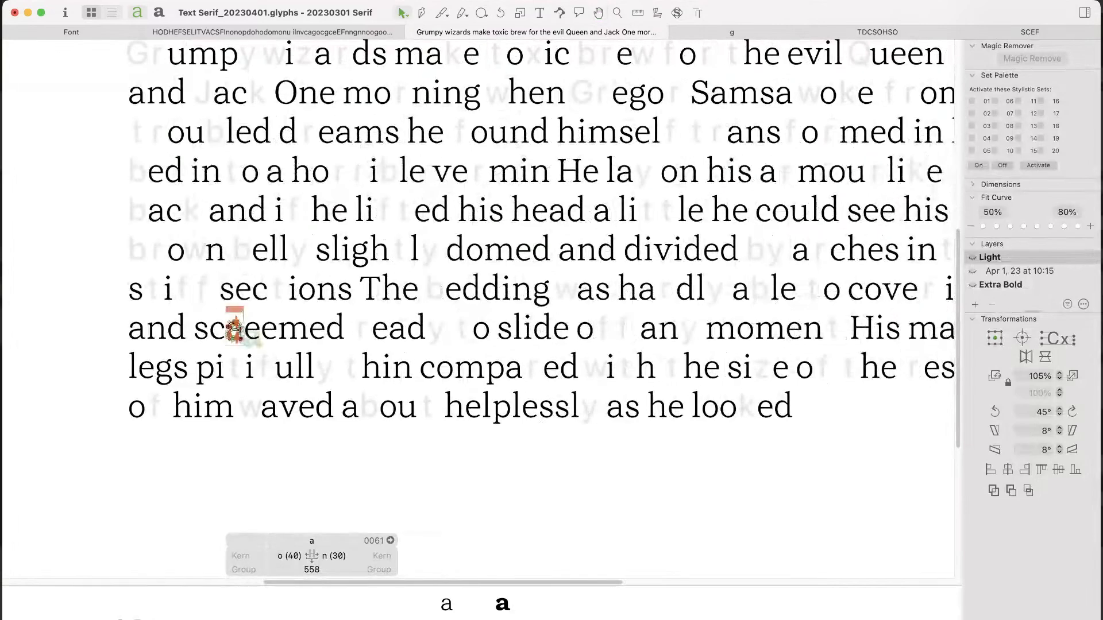
{"action": "key", "text": "Escape"}
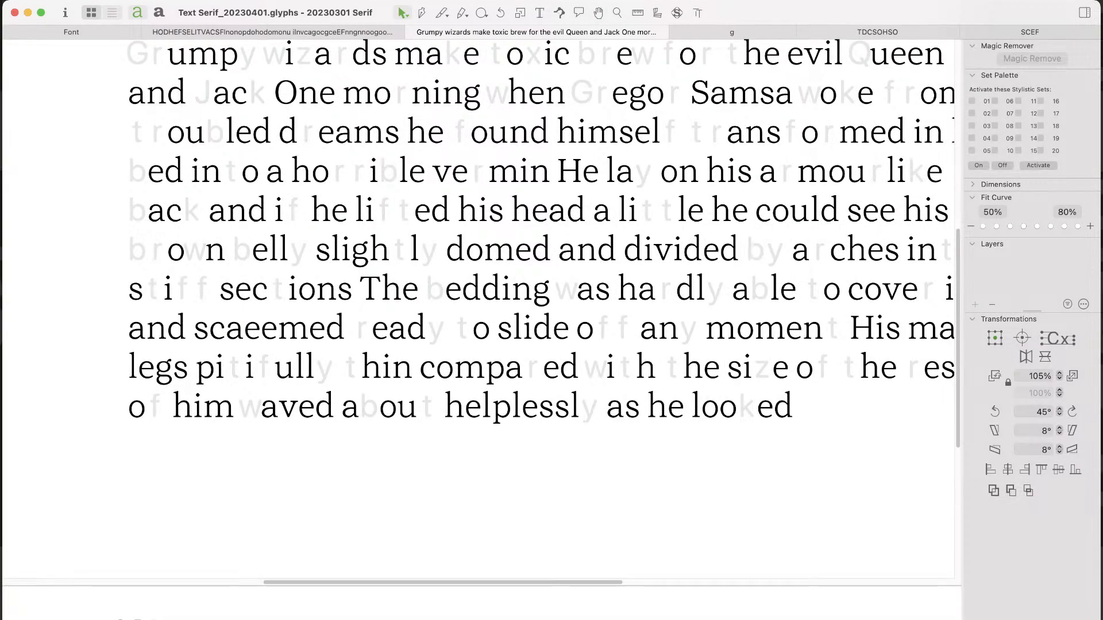
{"action": "key", "text": "super+minus"}
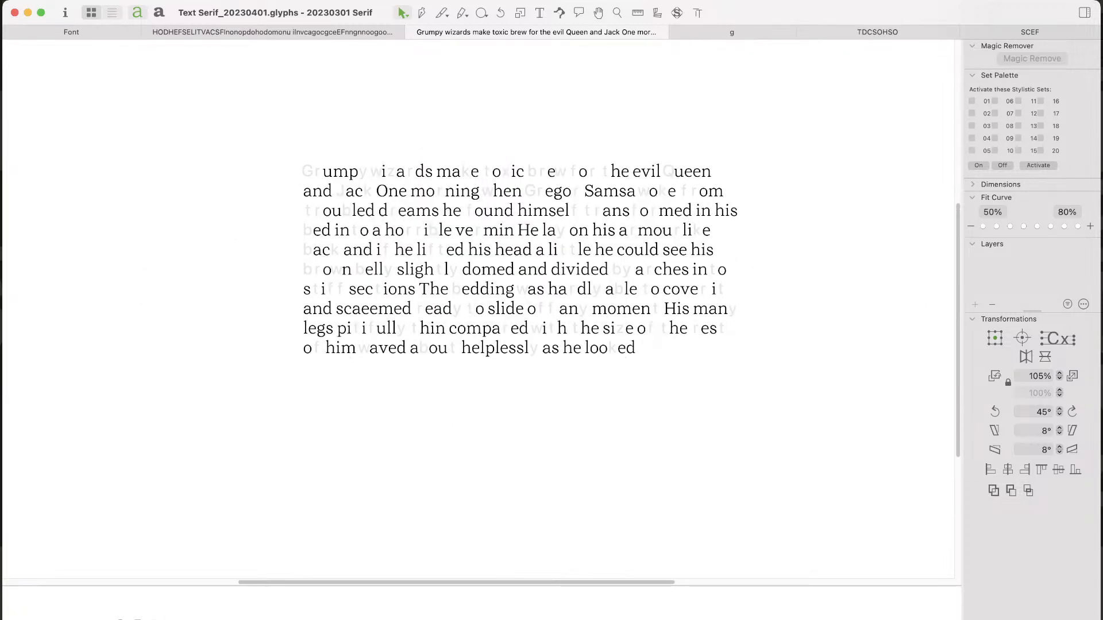
Step: Open the s of "legs" for editing and select the left handle on the underside of its spine
{"action": "key", "text": "z"}
{"action": "left_click_drag", "start_coordinate": [281, 303], "coordinate": [374, 356]}
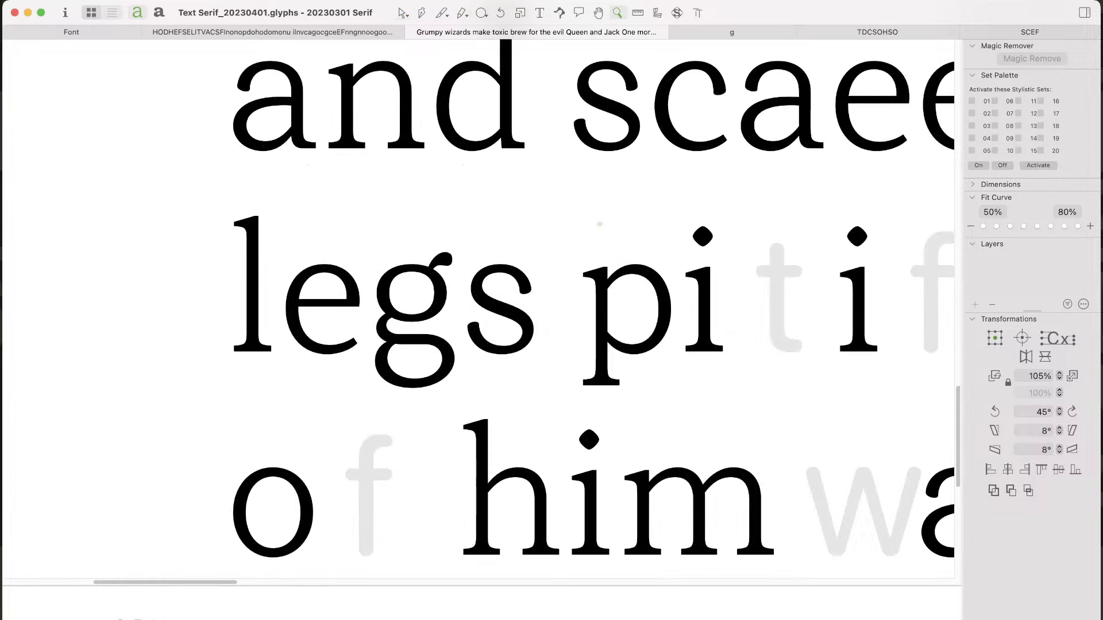
{"action": "left_click_drag", "start_coordinate": [373, 258], "coordinate": [642, 410]}
{"action": "key", "text": "v"}
{"action": "double_click", "coordinate": [455, 244]}
{"action": "left_click", "coordinate": [450, 248]}
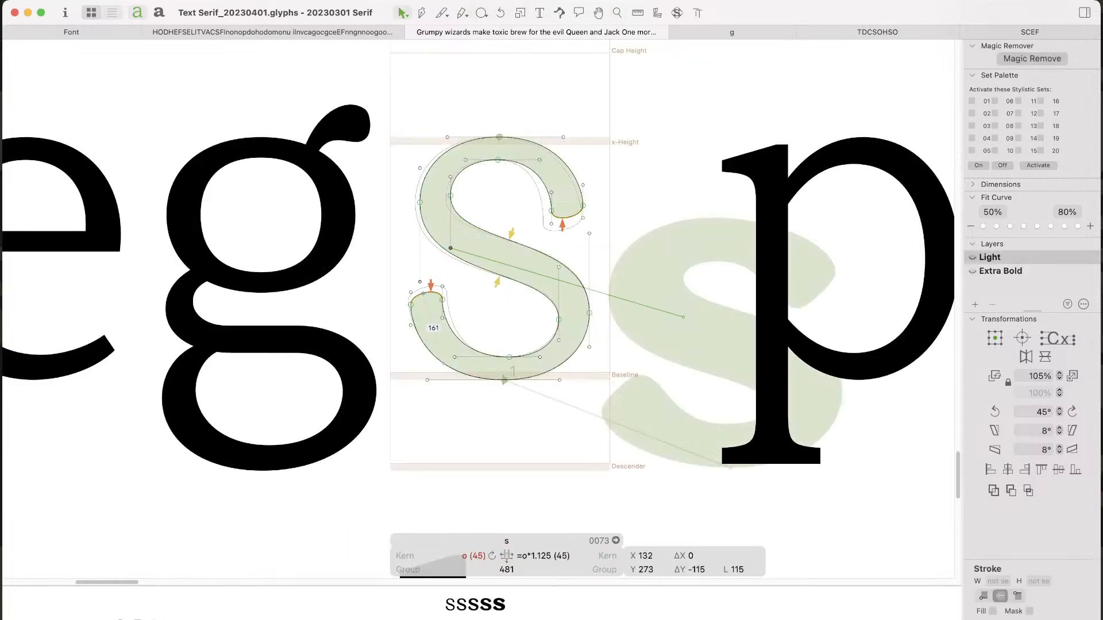
Step: Try lowering the two left spine handles to Y 231 and swapping the s for a t
{"action": "key", "text": "space"}
{"action": "key", "text": "shift+Down"}
{"action": "key", "text": "shift+Down"}
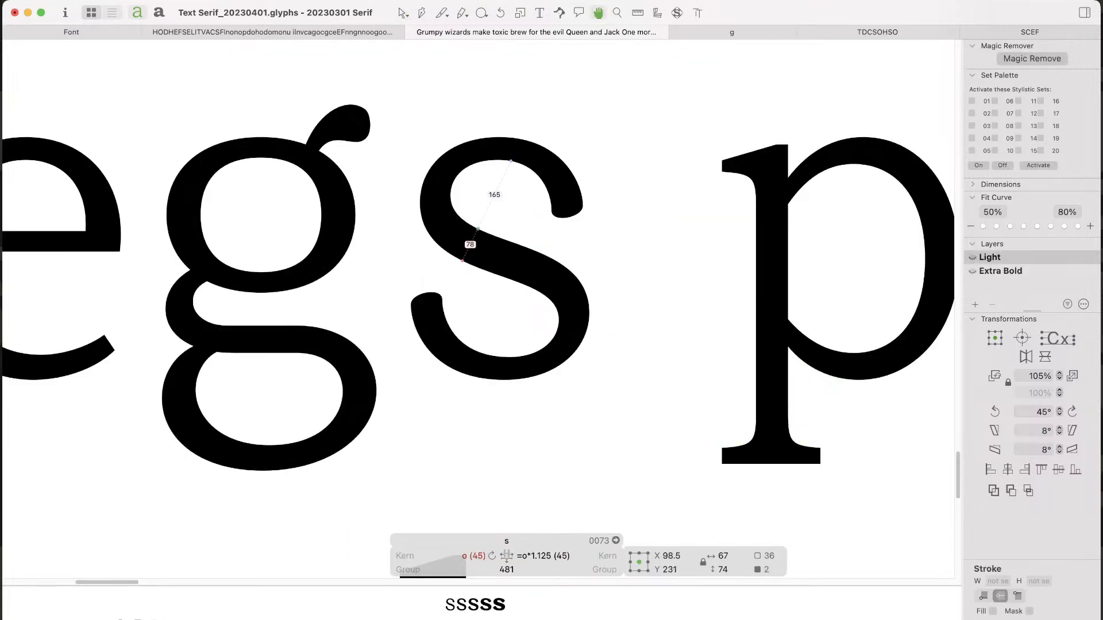
{"action": "key", "text": "shift+Up"}
{"action": "key", "text": "shift+Up"}
{"action": "key", "text": "End"}
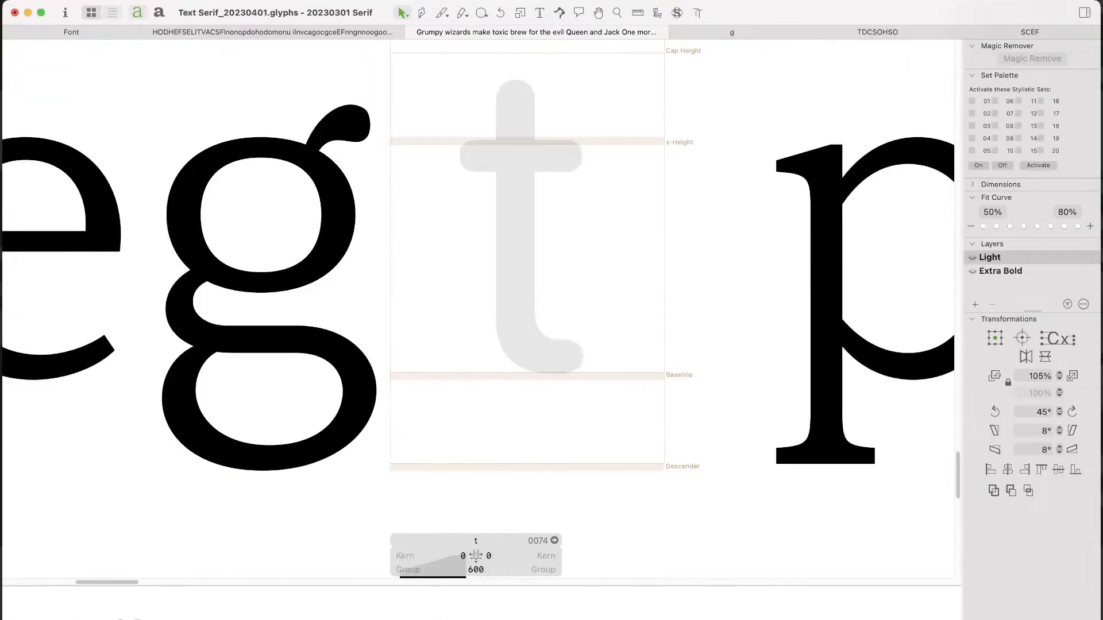
{"action": "key", "text": "End"}
{"action": "key", "text": "Home"}
{"action": "key", "text": "Home"}
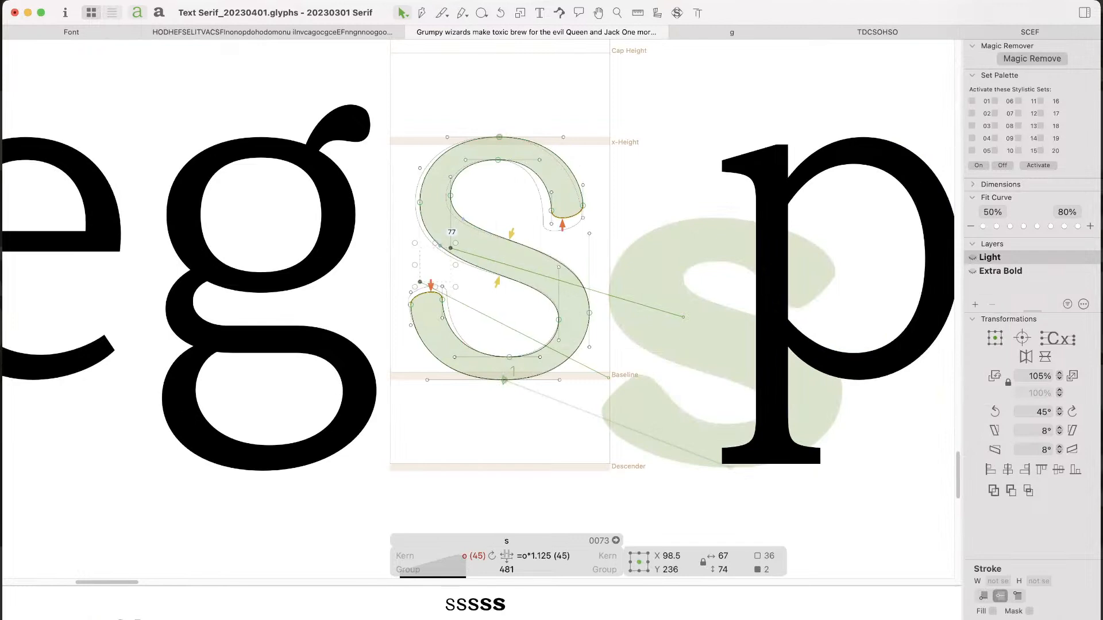
Step: Flatten the s's spine by lowering its two left handles to Y 216 and raising its two right handles to Y 308
{"action": "key", "text": "shift+Down"}
{"action": "key", "text": "shift+Down"}
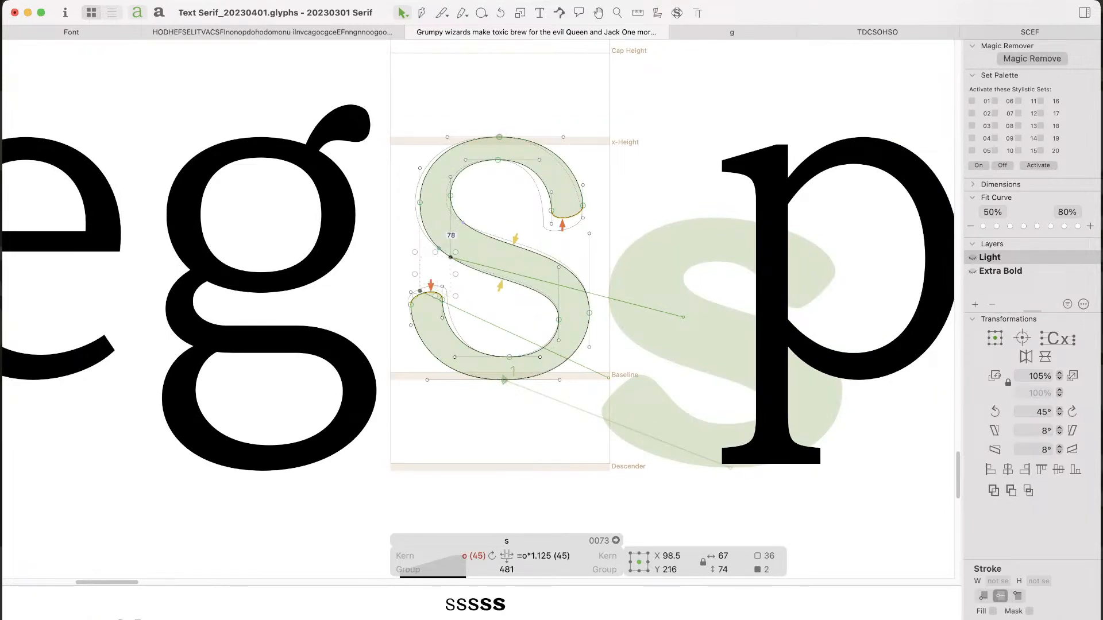
{"action": "left_click", "coordinate": [590, 234]}
{"action": "left_click", "coordinate": [559, 268], "text": "shift"}
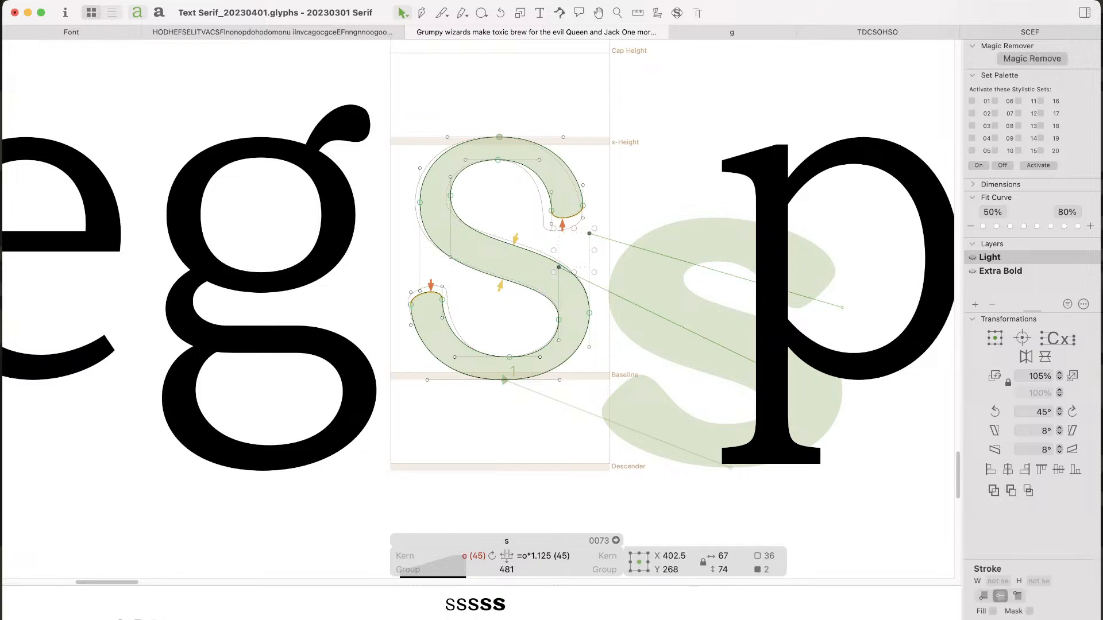
{"action": "key", "text": "shift+Up"}
{"action": "key", "text": "shift+Up"}
{"action": "key", "text": "shift+Up"}
{"action": "key", "text": "shift+Up"}
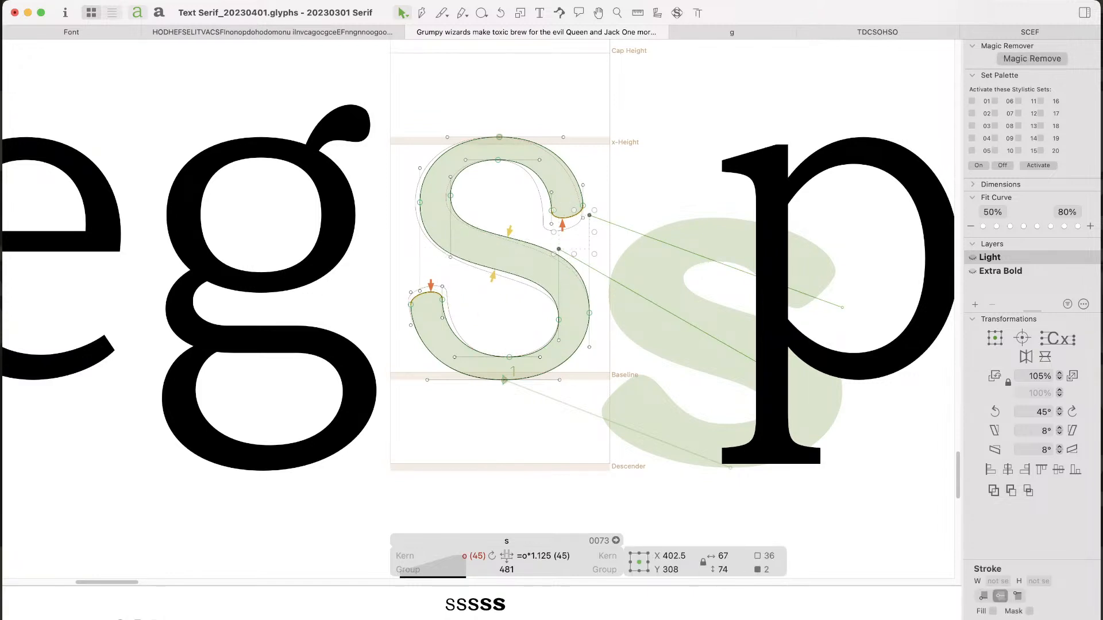
{"action": "key", "text": "space"}
Step: Compare the lengths of the outer spine handles on the right and left sides of the s
{"action": "left_click", "coordinate": [521, 306]}
{"action": "left_click", "coordinate": [590, 216]}
{"action": "left_click", "coordinate": [589, 313], "text": "shift"}
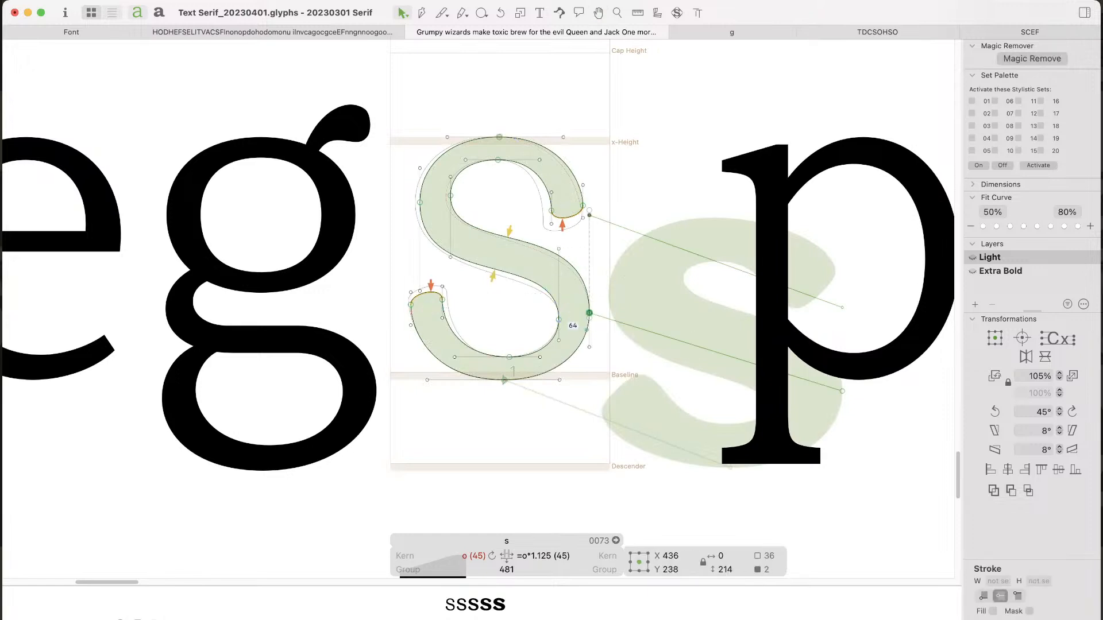
{"action": "left_click", "coordinate": [420, 203]}
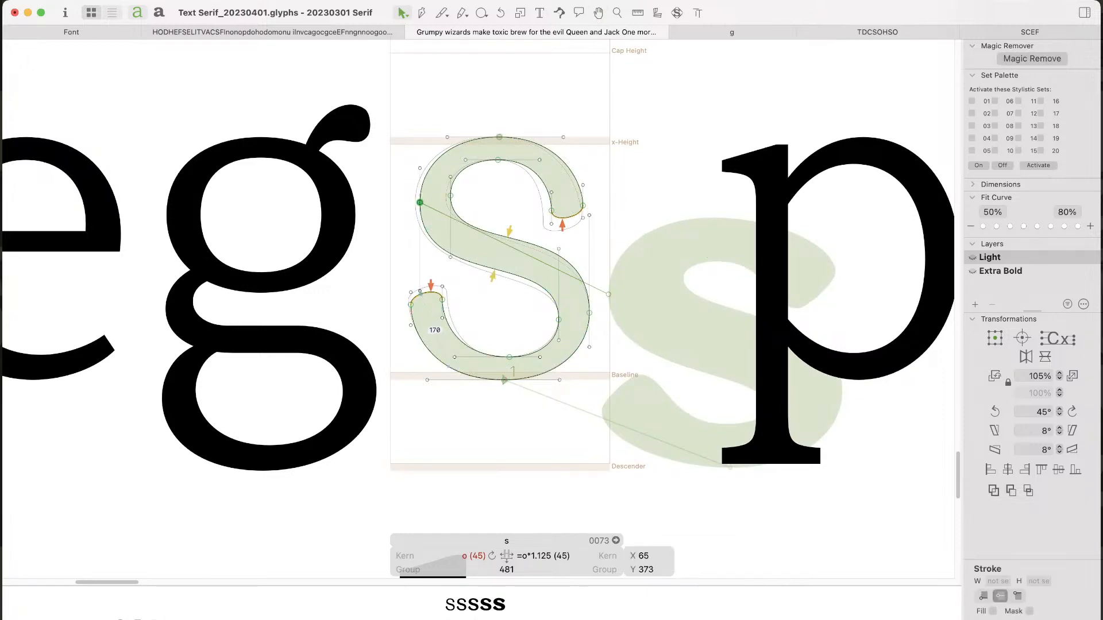
{"action": "left_click", "coordinate": [420, 291], "text": "shift"}
{"action": "left_click", "coordinate": [459, 281]}
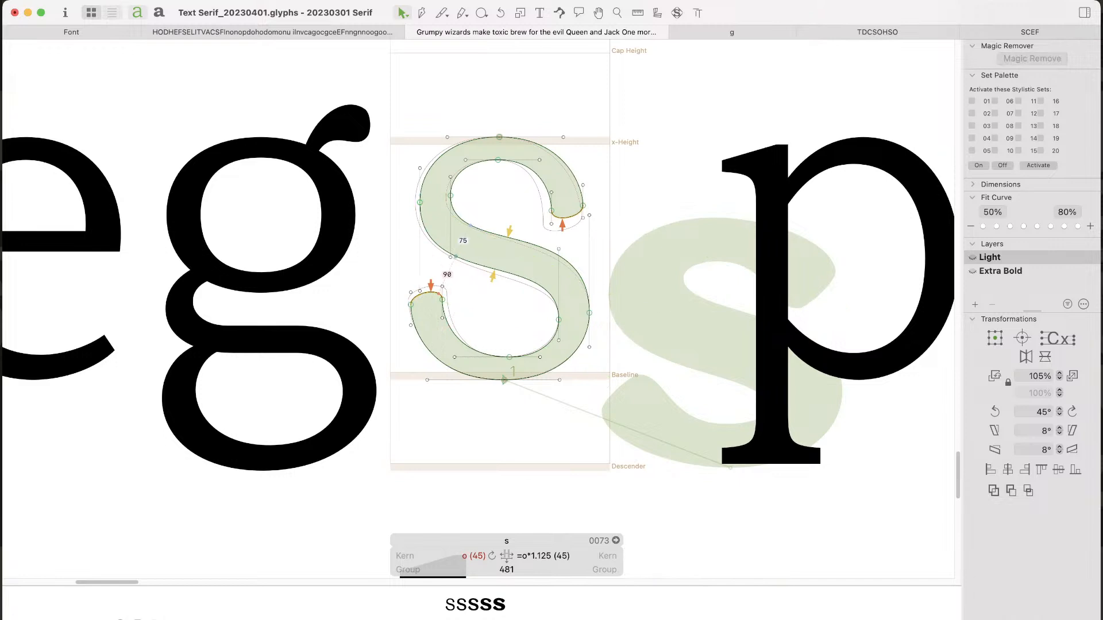
Step: Lower the two left spine handles of the s by 20 units and check the outer handle's length against the right side
{"action": "left_click", "coordinate": [450, 258]}
{"action": "left_click", "coordinate": [420, 291], "text": "shift"}
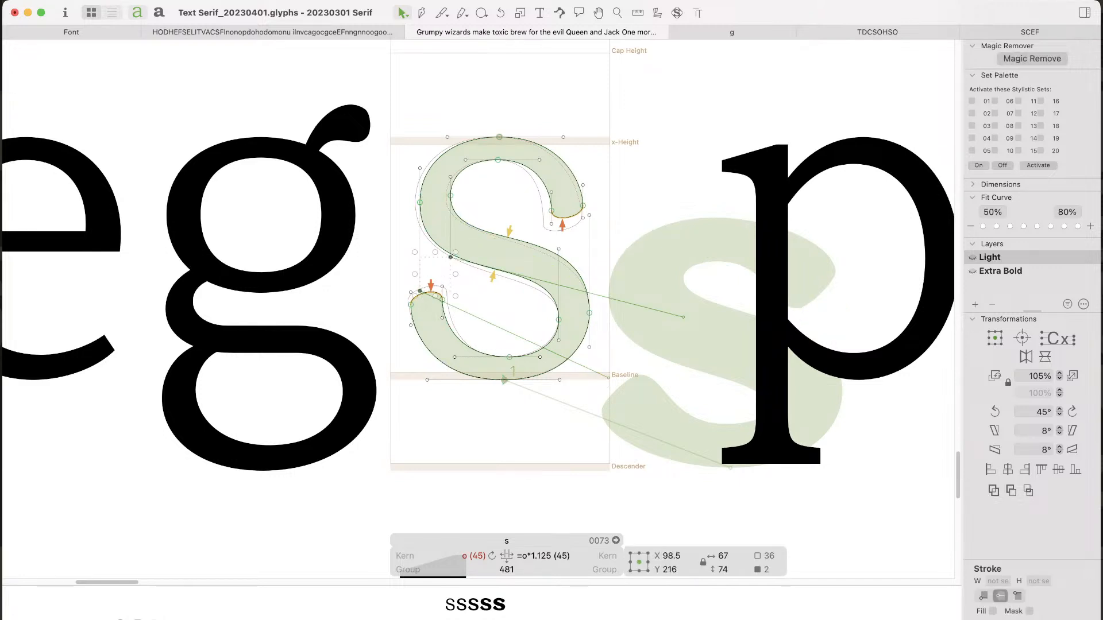
{"action": "key", "text": "shift+Down"}
{"action": "key", "text": "shift+Down"}
{"action": "left_click", "coordinate": [462, 197]}
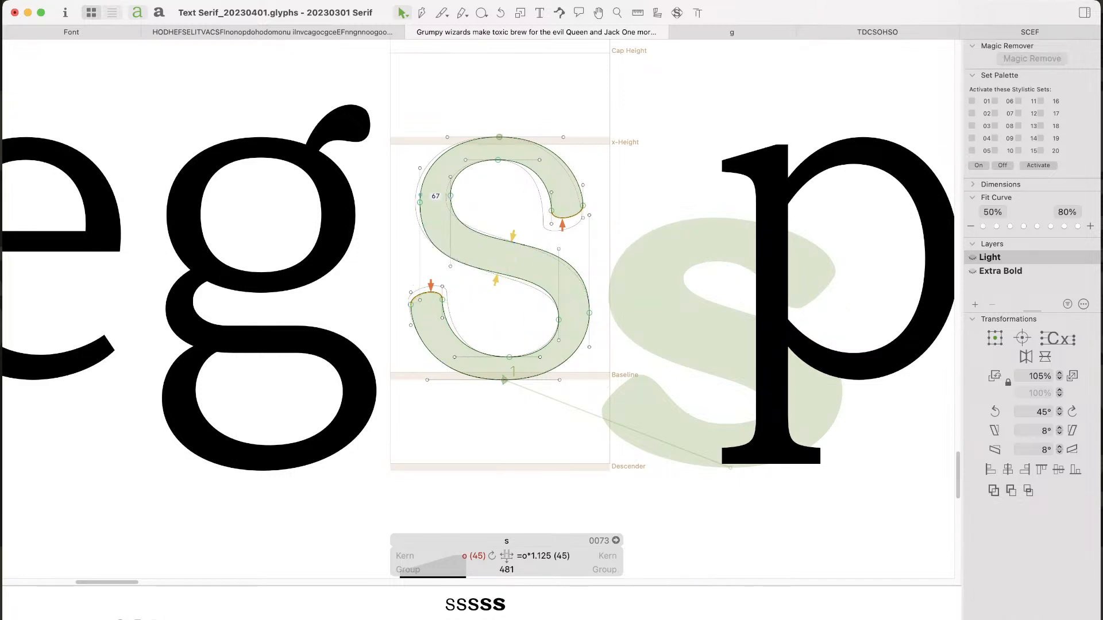
{"action": "left_click", "coordinate": [420, 202]}
{"action": "left_click", "coordinate": [420, 300], "text": "shift"}
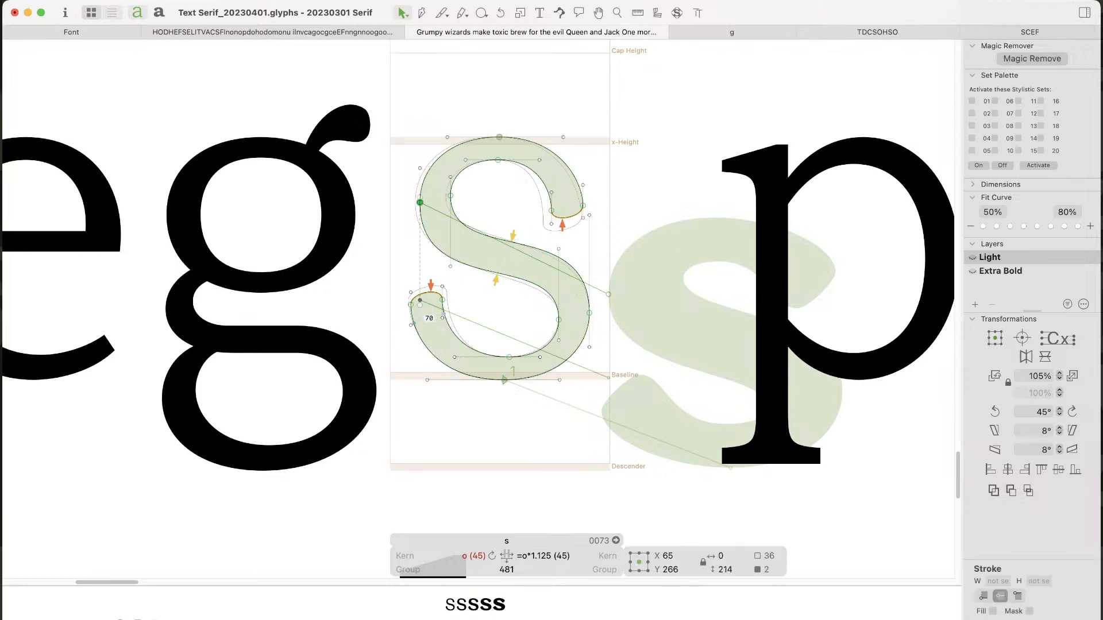
{"action": "key", "text": "space"}
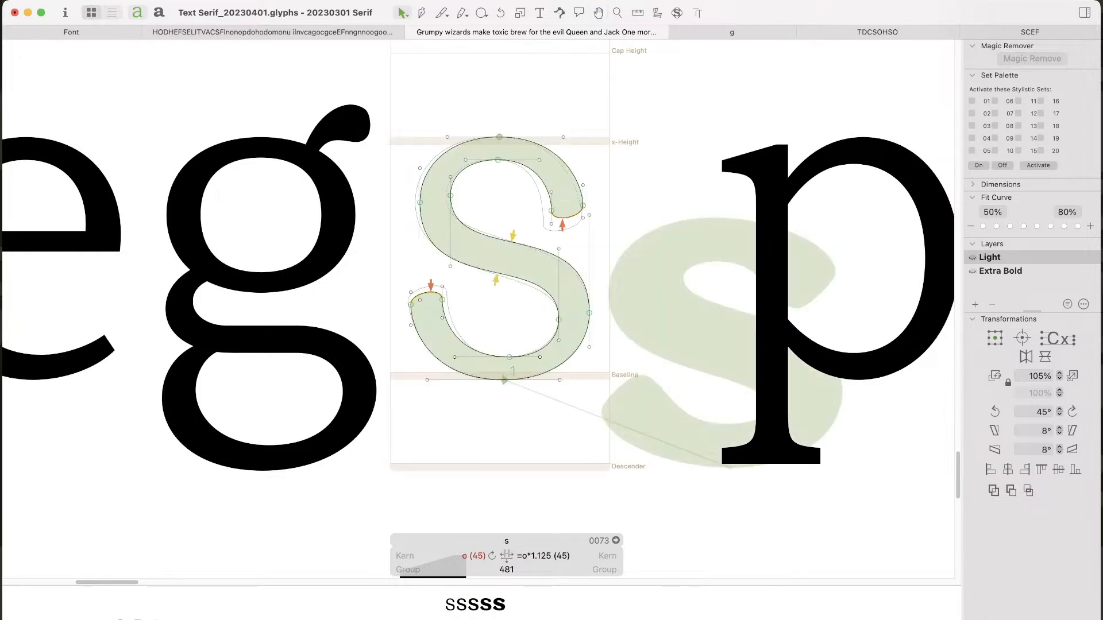
Step: View the s between its neighbours in "legs" and raise its two left spine handles to Y 206
{"action": "scroll", "coordinate": [469, 287], "scroll_direction": "down", "scroll_amount": 10}
{"action": "key", "text": "space"}
{"action": "left_click_drag", "start_coordinate": [481, 285], "coordinate": [318, 326]}
{"action": "key", "text": "super+space"}
{"action": "left_click", "coordinate": [318, 326]}
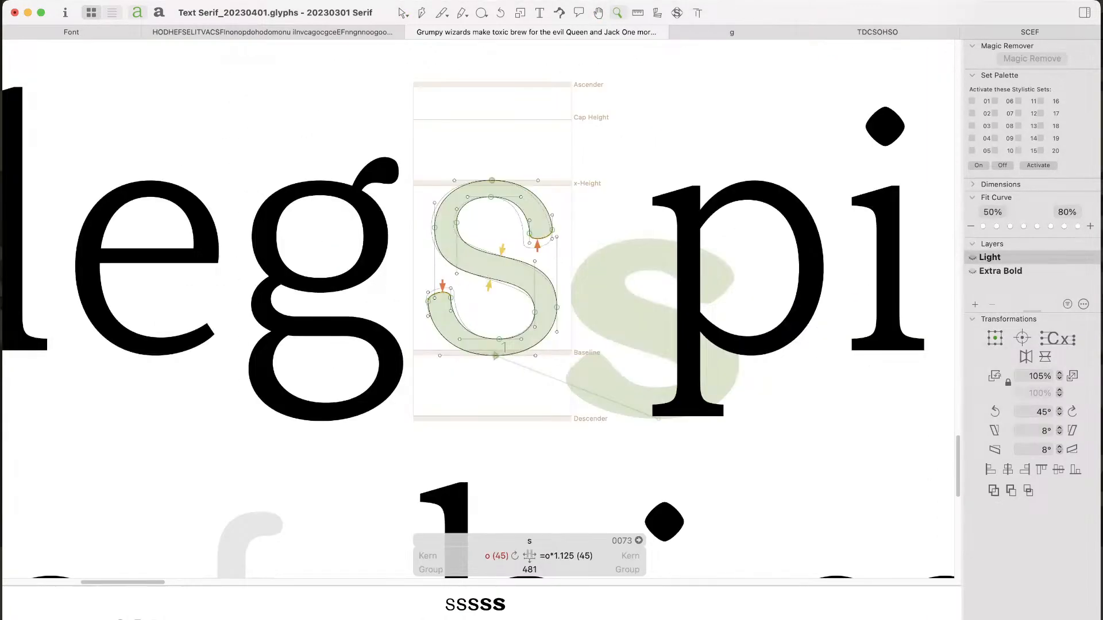
{"action": "left_click", "coordinate": [423, 290]}
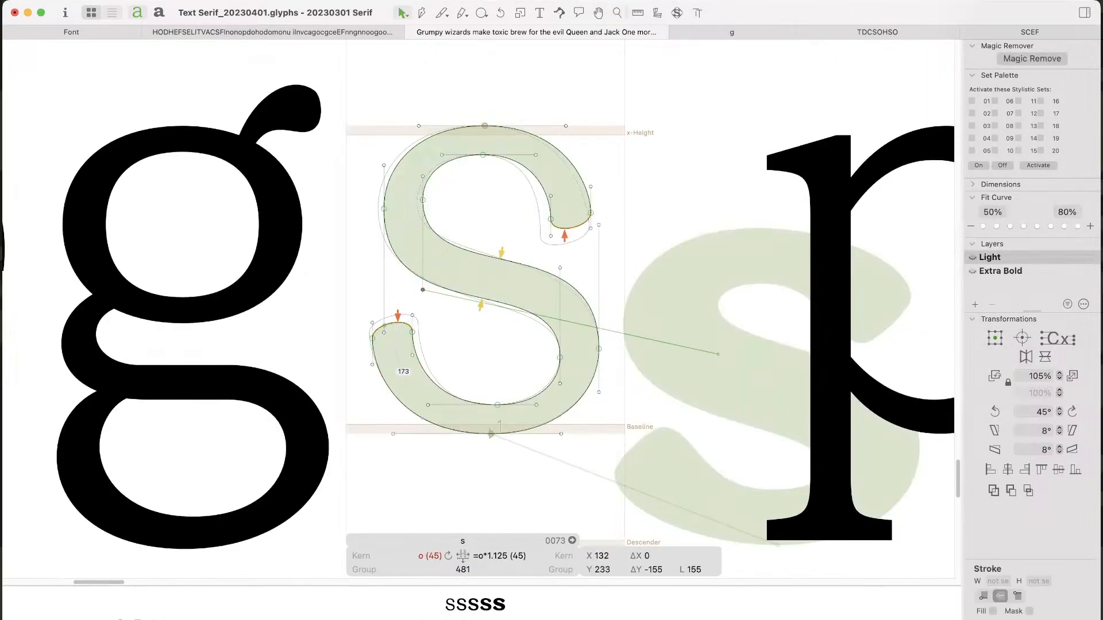
{"action": "left_click", "coordinate": [384, 333], "text": "shift"}
{"action": "key", "text": "shift+Up"}
{"action": "key", "text": "shift+Up"}
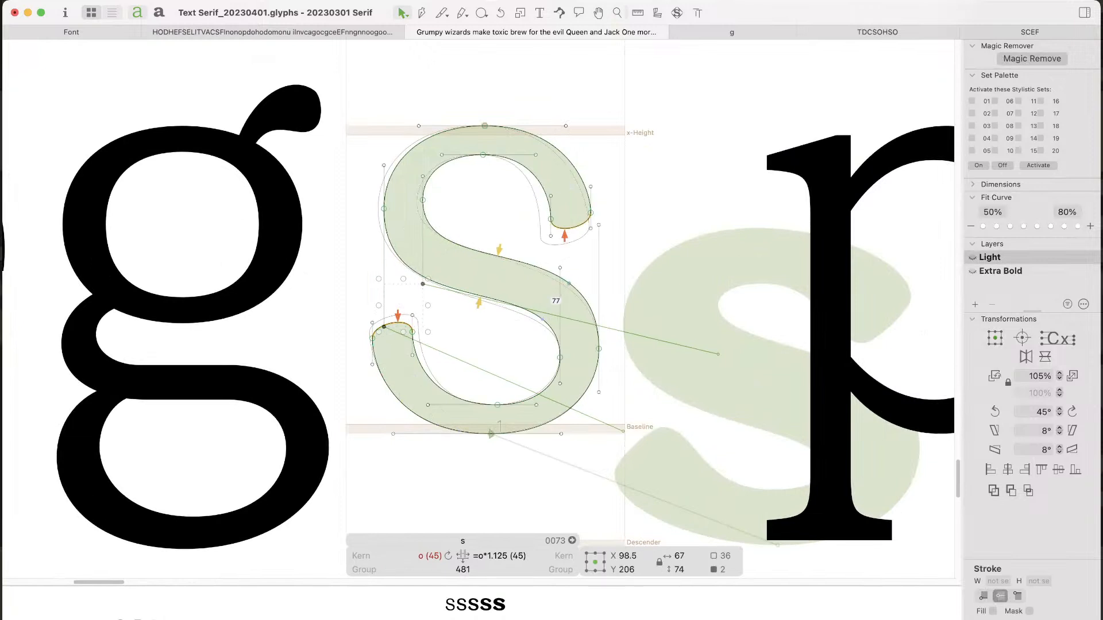
Step: Raise the s's two left spine handles by 10 units and lower its two right spine handles to Y 288
{"action": "key", "text": "shift+Up"}
{"action": "left_click", "coordinate": [599, 225]}
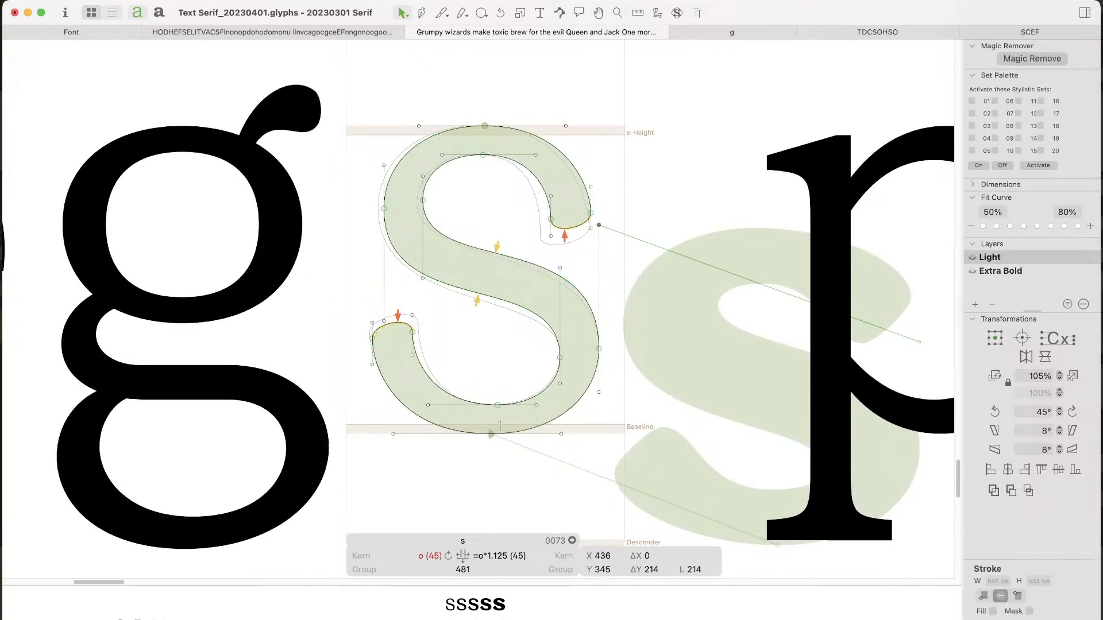
{"action": "left_click", "coordinate": [561, 267], "text": "shift"}
{"action": "key", "text": "shift+Down"}
{"action": "key", "text": "shift+Down"}
{"action": "key", "text": "shift+Down"}
{"action": "key", "text": "shift+Down"}
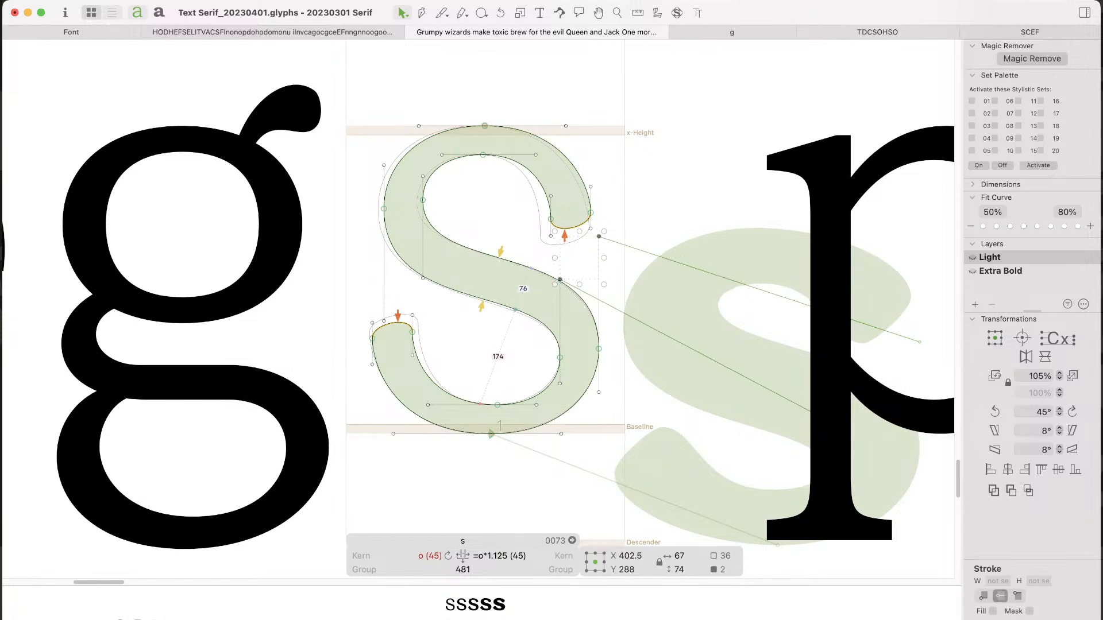
Step: Examine the reshaped s among its neighbours in the paragraph, from the word "legs" out to small text size
{"action": "left_click", "coordinate": [505, 328]}
{"action": "key", "text": "super+minus"}
{"action": "key", "text": "super+minus"}
{"action": "key", "text": "super+minus"}
{"action": "key", "text": "super+minus"}
{"action": "key", "text": "super+minus"}
{"action": "key", "text": "super+minus"}
{"action": "key", "text": "super+minus"}
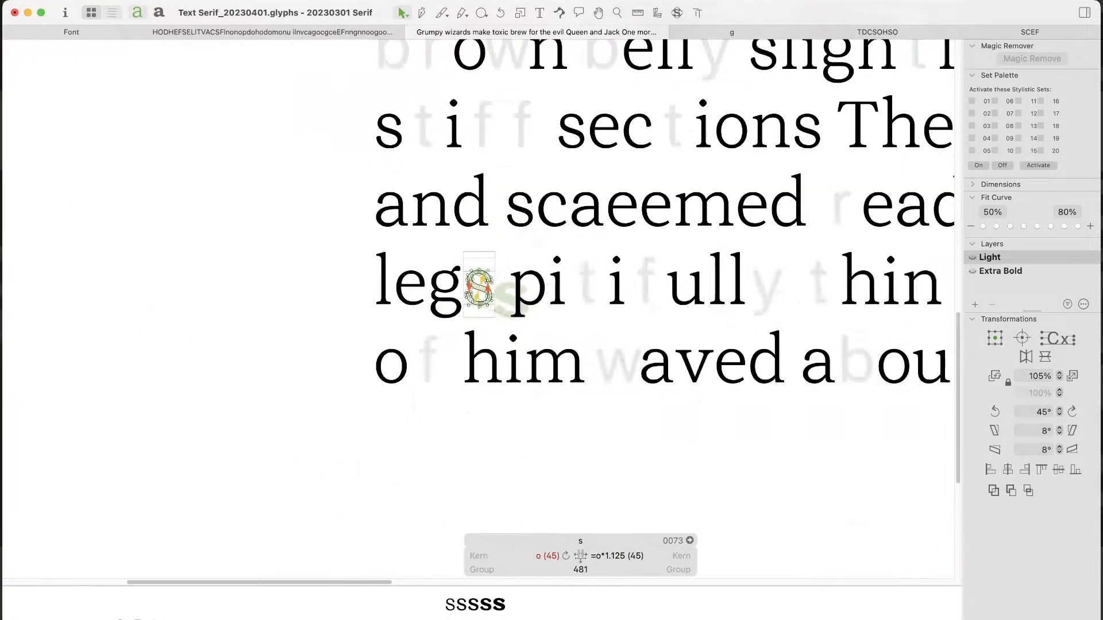
{"action": "key", "text": "space"}
{"action": "left_click_drag", "start_coordinate": [506, 329], "coordinate": [355, 361]}
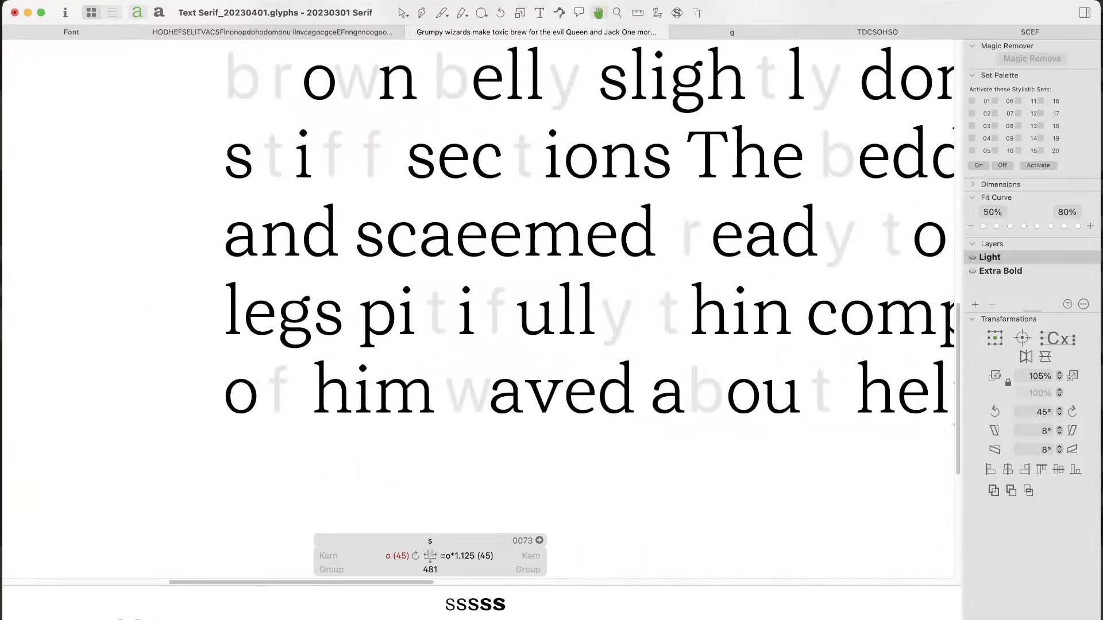
{"action": "key", "text": "super+minus"}
{"action": "key", "text": "super+minus"}
{"action": "key", "text": "super+minus"}
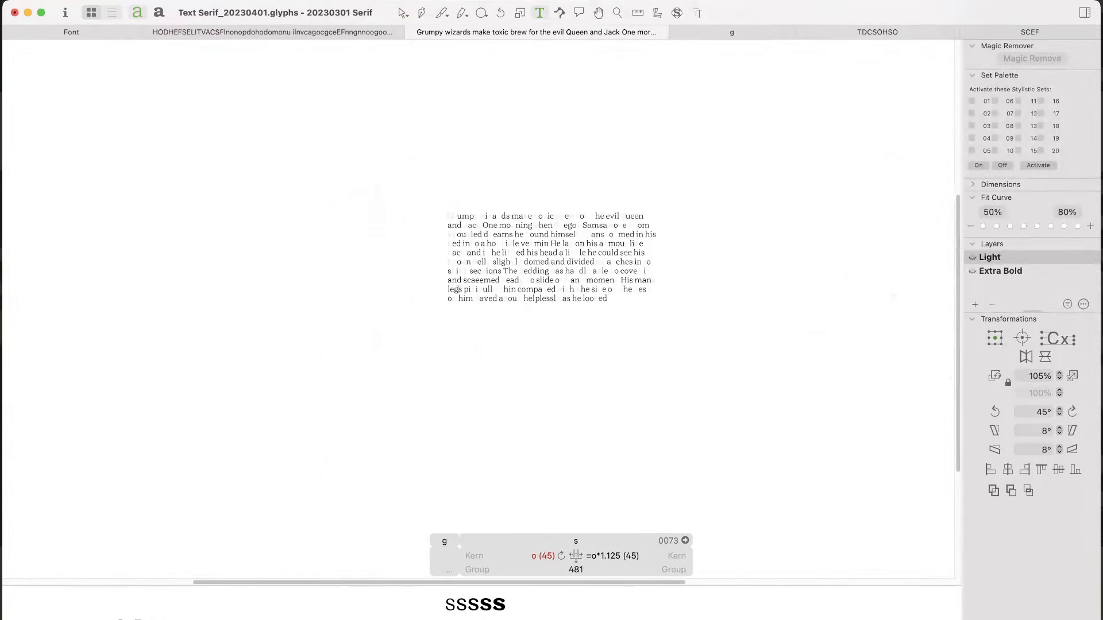
{"action": "left_click", "coordinate": [608, 298]}
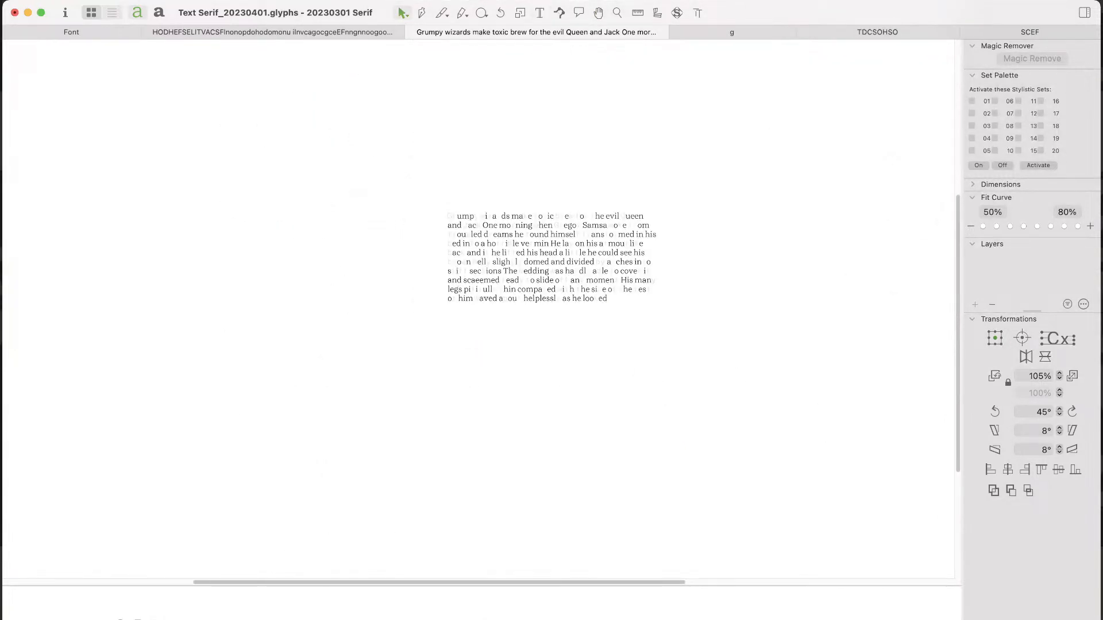
{"action": "key", "text": "super+plus"}
{"action": "key", "text": "super+plus"}
{"action": "key", "text": "space"}
{"action": "left_click_drag", "start_coordinate": [608, 298], "coordinate": [490, 393]}
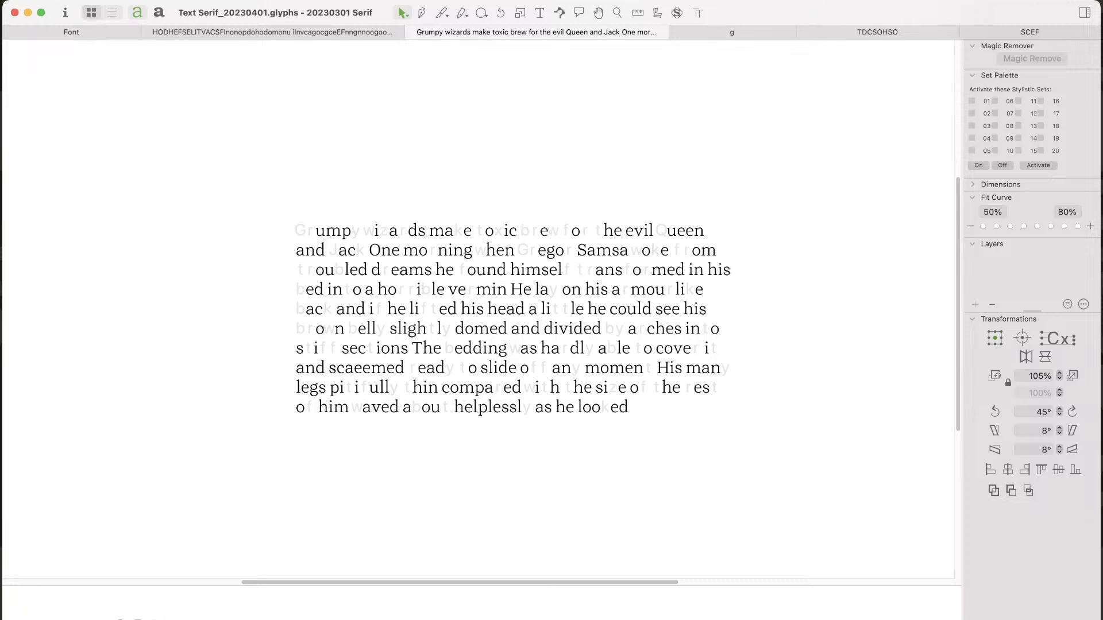
Step: Remove the extra "ca" from "scaeemed" in the sample paragraph so the word reads "seemed"
{"action": "key", "text": "t"}
{"action": "left_click", "coordinate": [353, 368]}
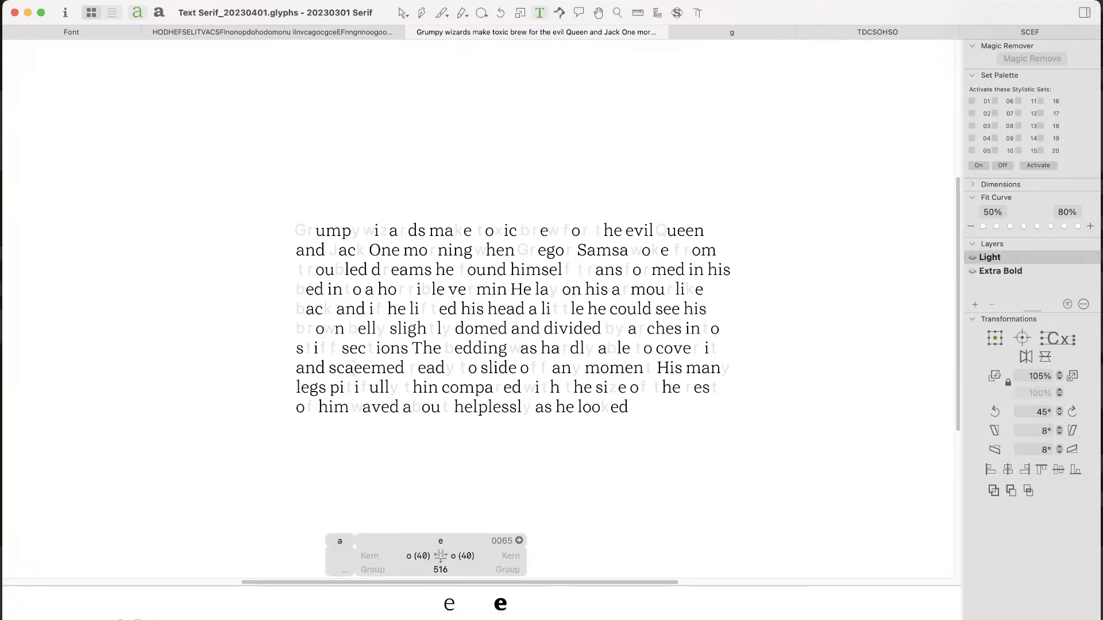
{"action": "key", "text": "BackSpace"}
{"action": "key", "text": "BackSpace"}
{"action": "key", "text": "Escape"}
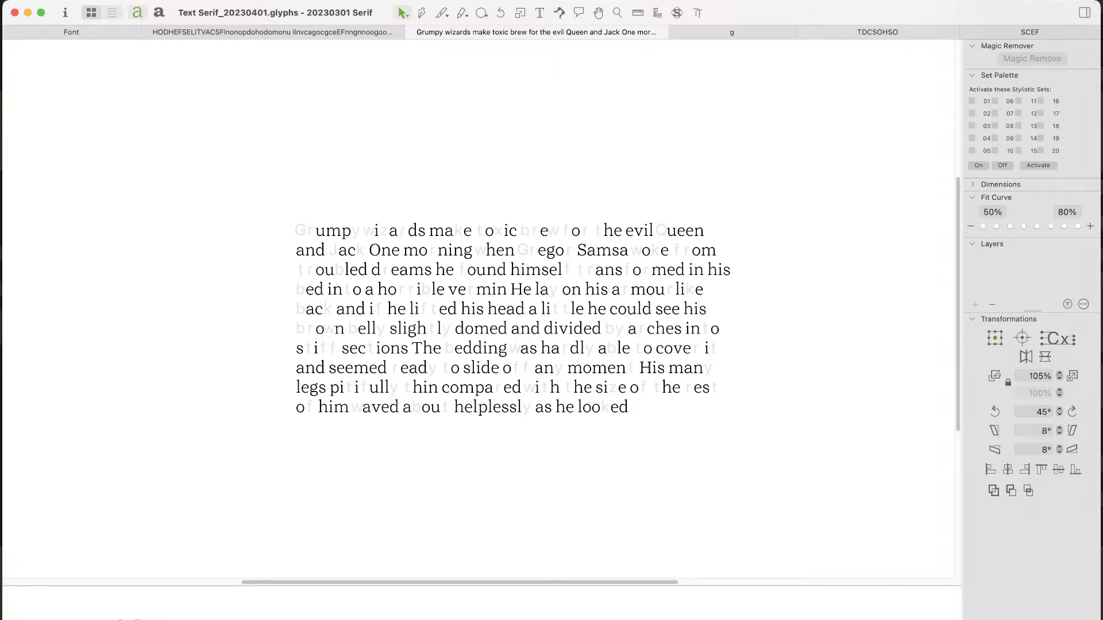
Step: Replace the contents of the "g" tab with the sample paragraph starting "Almanac hah loom invalided hangnail unveil"
{"action": "key", "text": "super+Tab"}
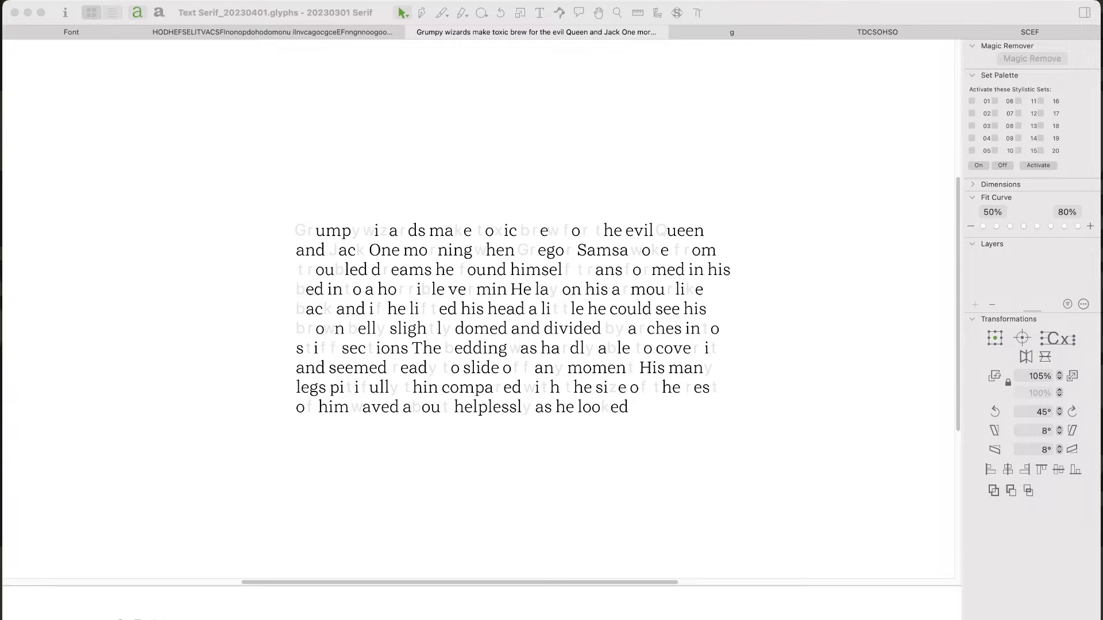
{"action": "key", "text": "t"}
{"action": "key", "text": "ctrl+Tab"}
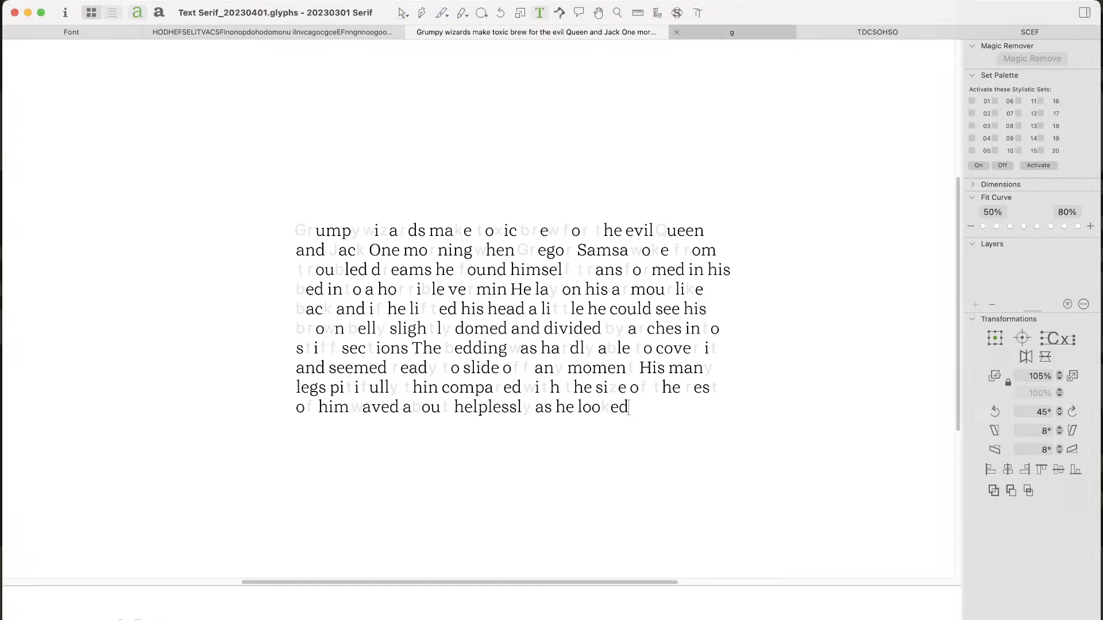
{"action": "type", "text": "Almanac hah loom invalided hangnail unveil uh uneconomic naming ganglia Commenced punned indigence campanili mocha Dialog impaled chaplain aiding leaning glad cupped piling uncle poem Eminence channel camellia celluloid looming champagne cued Fompon congaing niggled pulling pudding vulvae colluded Hmagine haling doomed acceded geld Iominal hidden piped deigned going cupid deicing Lemonade deplaning hoeing valid clinched henchmen unmanned eminence gnome cheeping upended Thold eon coded poplin modelled dunged dulled cannoning pinning mammalian coppice pomading coaching analog goggle pin pull clavicle punchline avocado legged dun coal mulling impeached Vivace devolving champ avoided login denounced coining peonage pave cane emcee gouge gluing angle"}
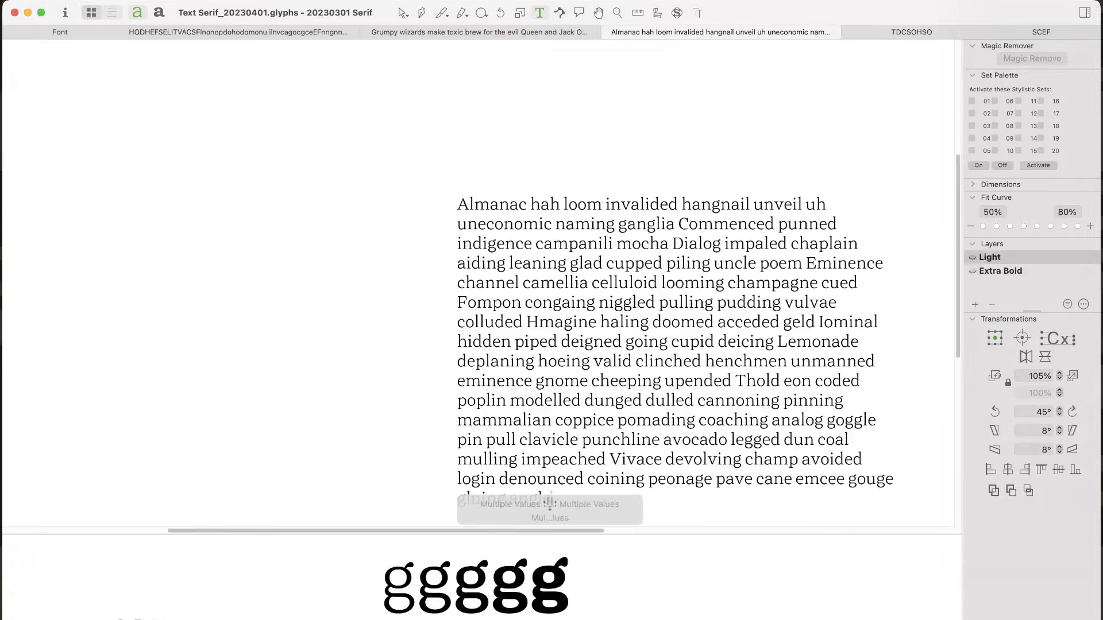
{"action": "key", "text": "space"}
{"action": "left_click_drag", "start_coordinate": [632, 343], "coordinate": [509, 298]}
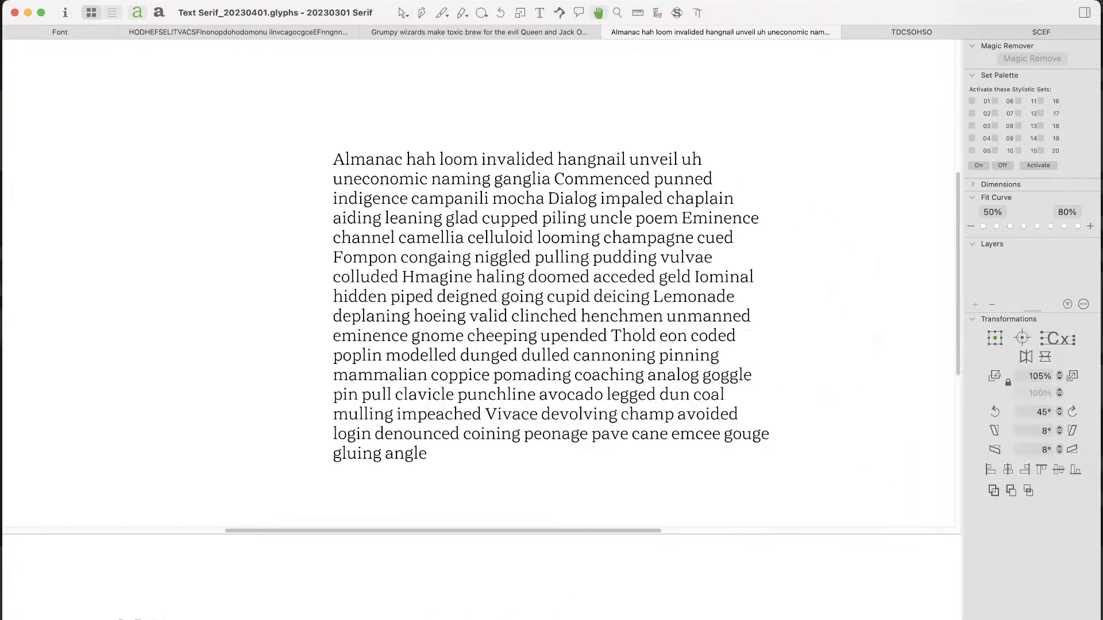
Step: Add an s to the ends of "Almanac", "coppice", "uncle", "mocha" and "clavicle" in the sample paragraph
{"action": "key", "text": "t"}
{"action": "left_click", "coordinate": [402, 159]}
{"action": "type", "text": "s"}
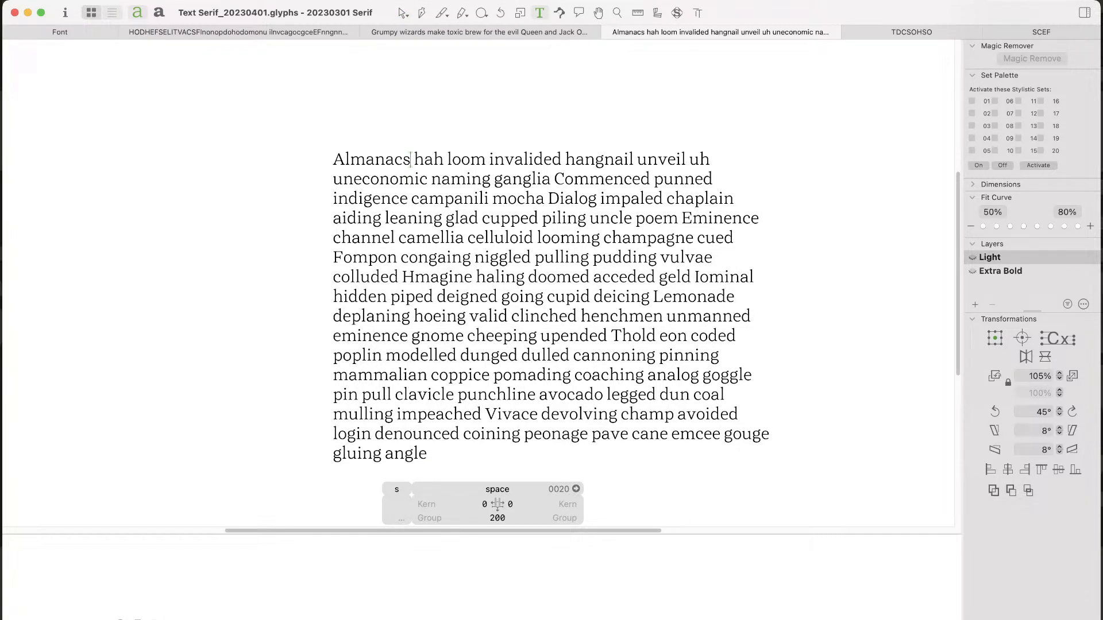
{"action": "left_click", "coordinate": [489, 374]}
{"action": "type", "text": "s"}
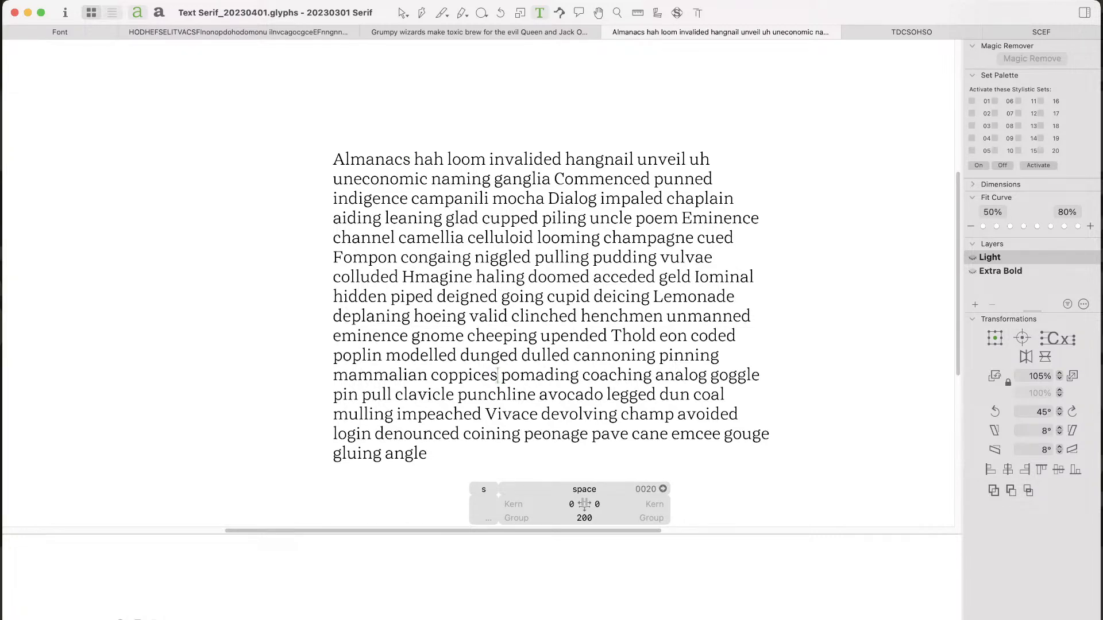
{"action": "left_click", "coordinate": [633, 218]}
{"action": "type", "text": "s"}
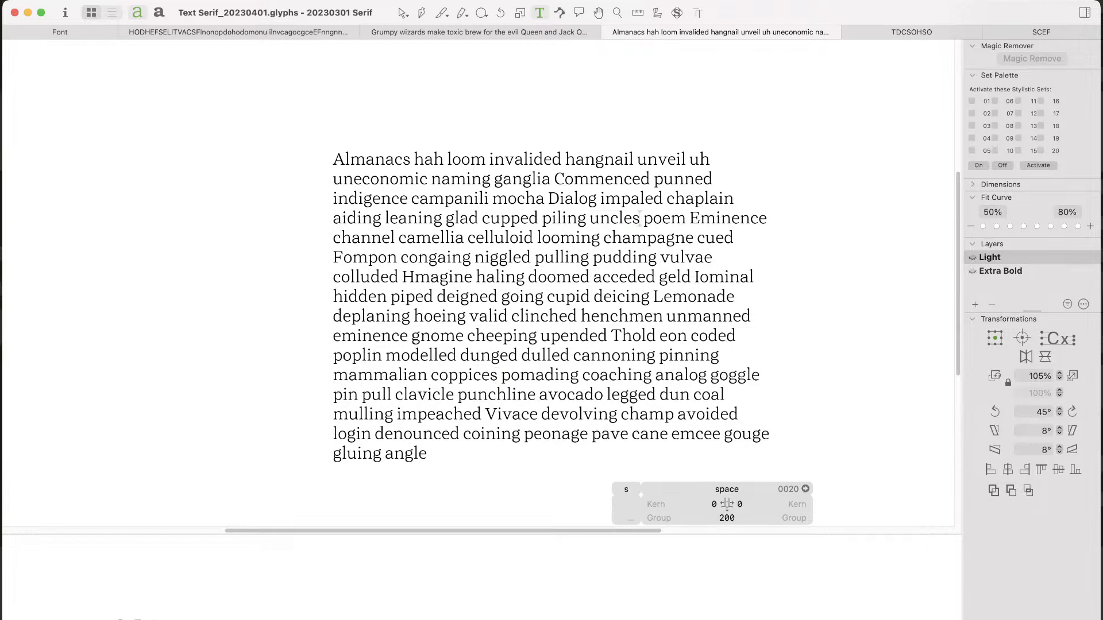
{"action": "left_click", "coordinate": [544, 198]}
{"action": "type", "text": "s"}
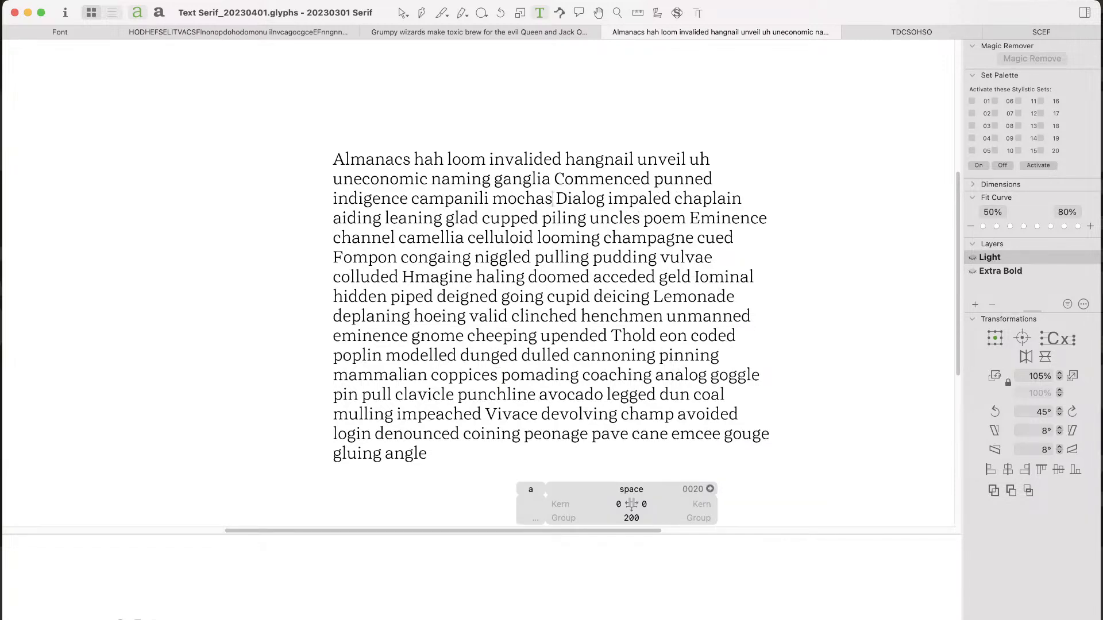
{"action": "left_click", "coordinate": [453, 394]}
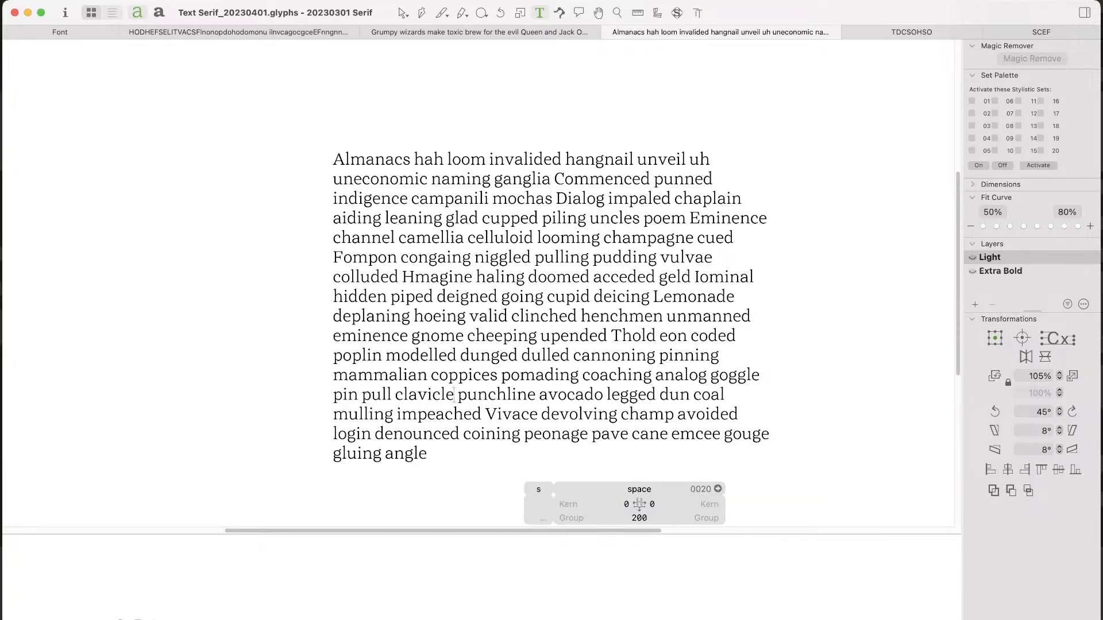
{"action": "type", "text": "s"}
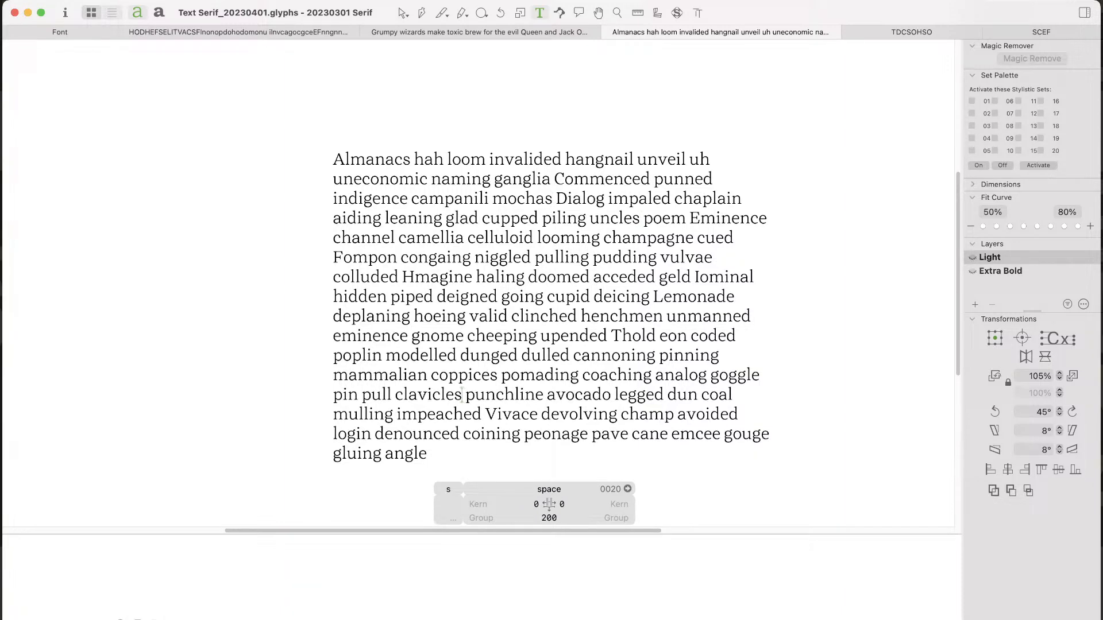
Step: Insert the word "session" between "gnome" and "cheeping" in the sample paragraph
{"action": "left_click", "coordinate": [467, 336]}
{"action": "type", "text": "sessi"}
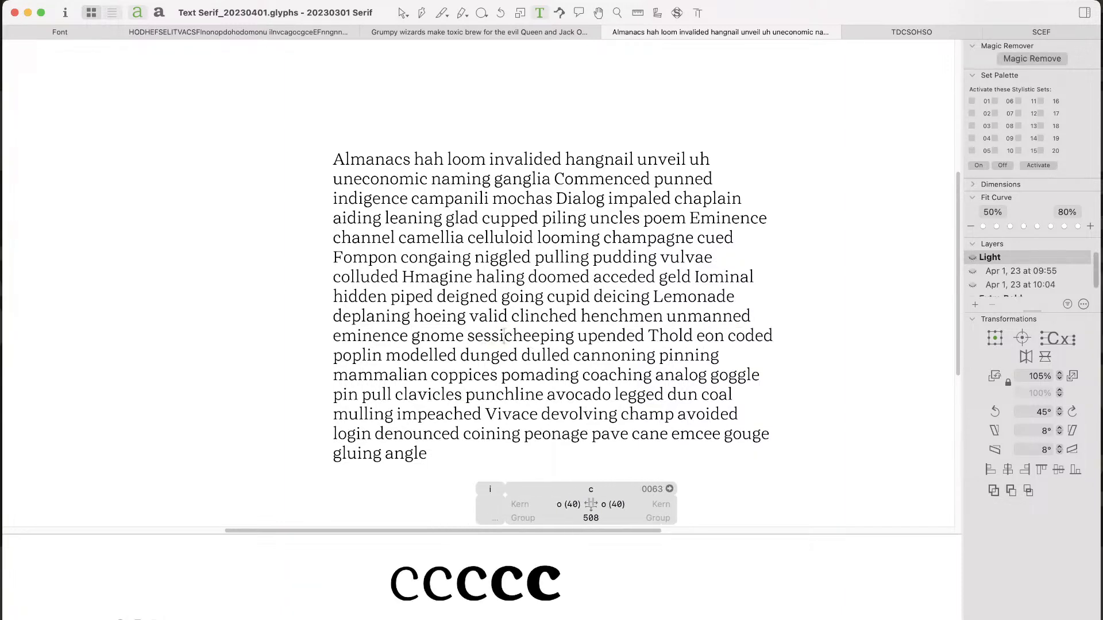
{"action": "type", "text": "on"}
{"action": "key", "text": "Escape"}
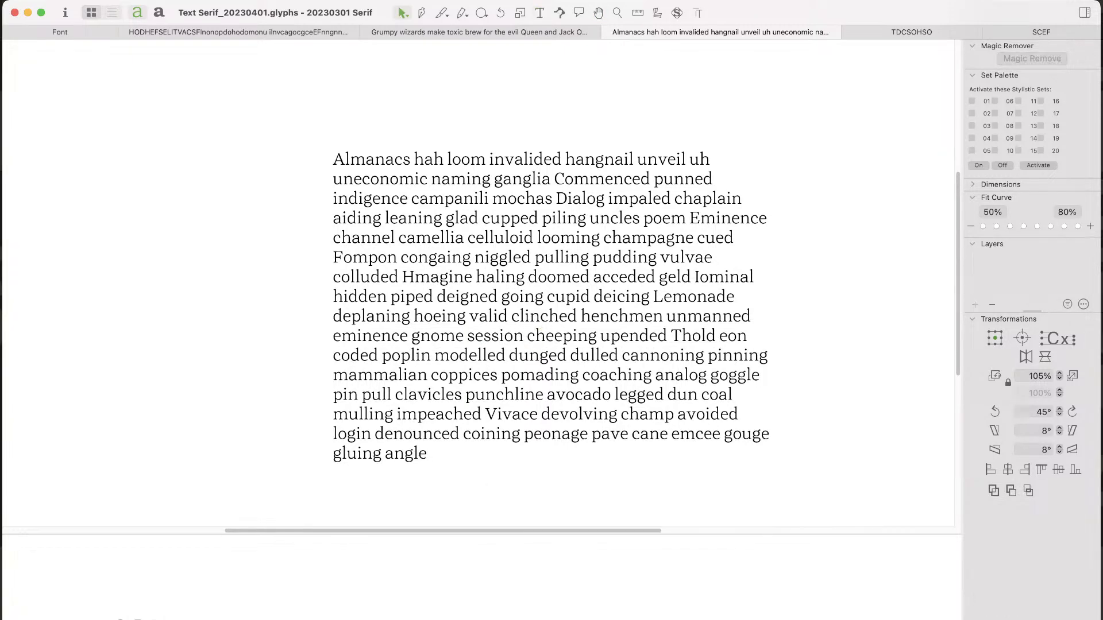
Step: Examine the s shapes in the sample paragraph, first at text size and closely in the word "session"
{"action": "key", "text": "space"}
{"action": "left_click_drag", "start_coordinate": [552, 310], "coordinate": [504, 291]}
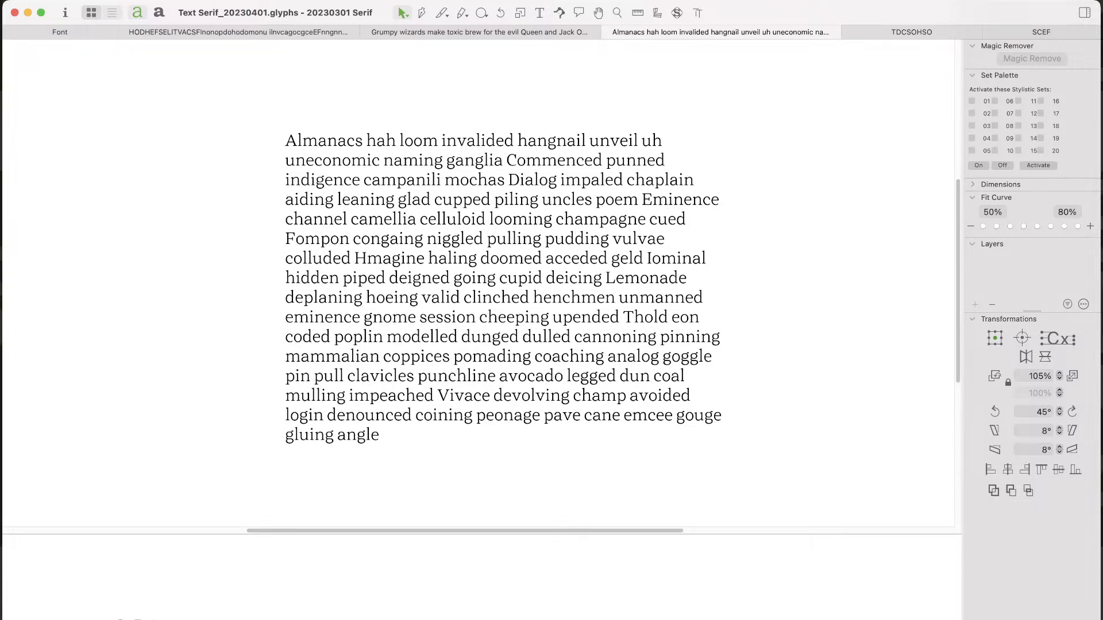
{"action": "key", "text": "super+Tab"}
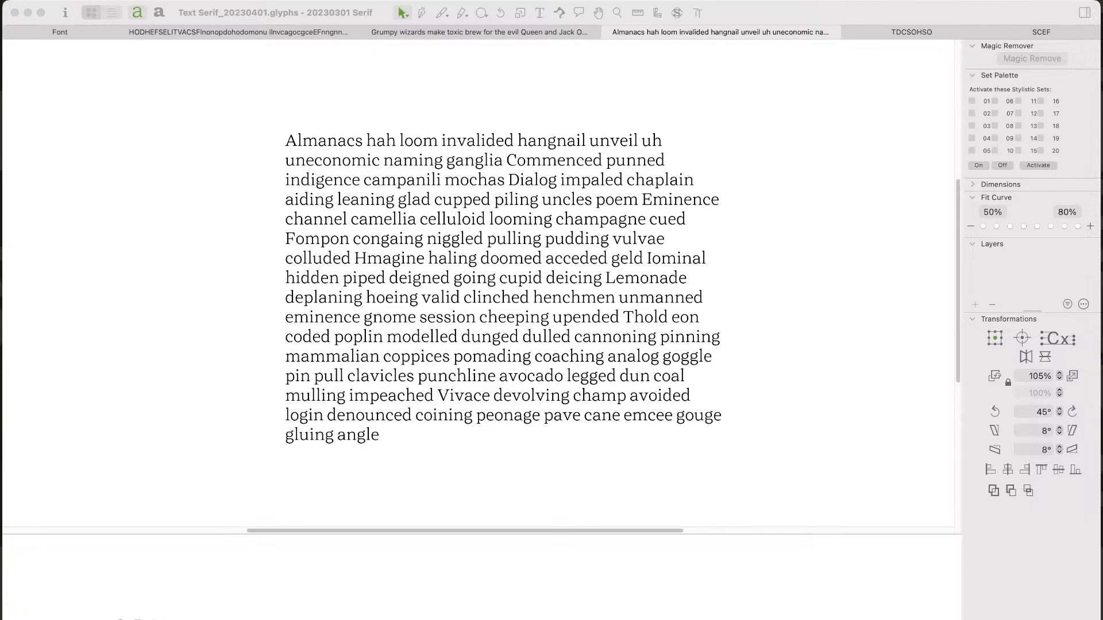
{"action": "key", "text": "super+Tab"}
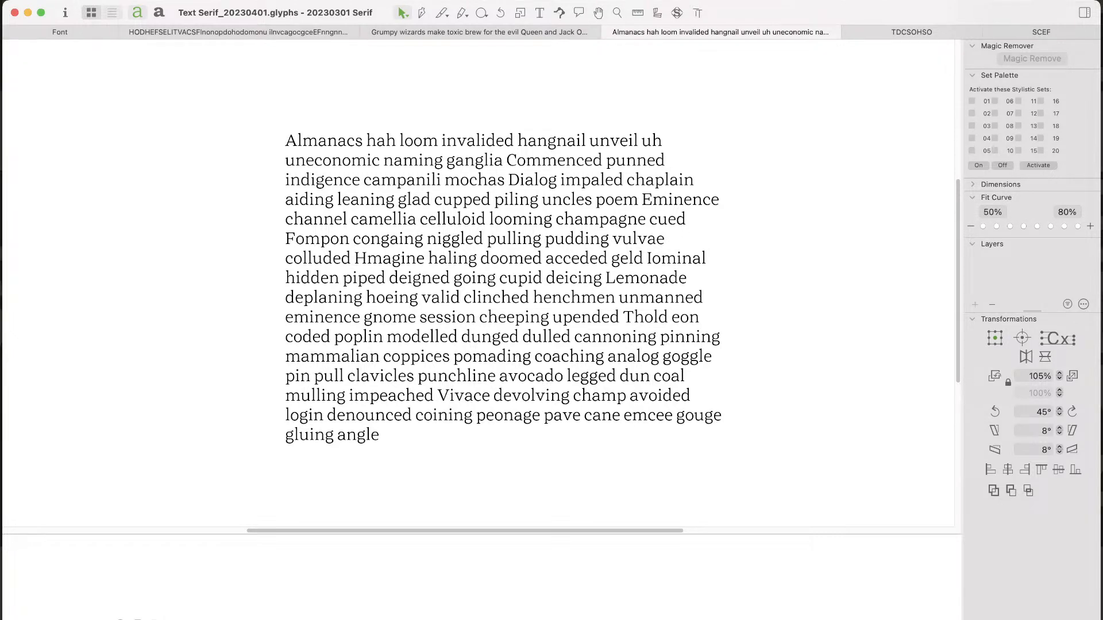
{"action": "key", "text": "super+space"}
{"action": "left_click_drag", "start_coordinate": [374, 283], "coordinate": [520, 357]}
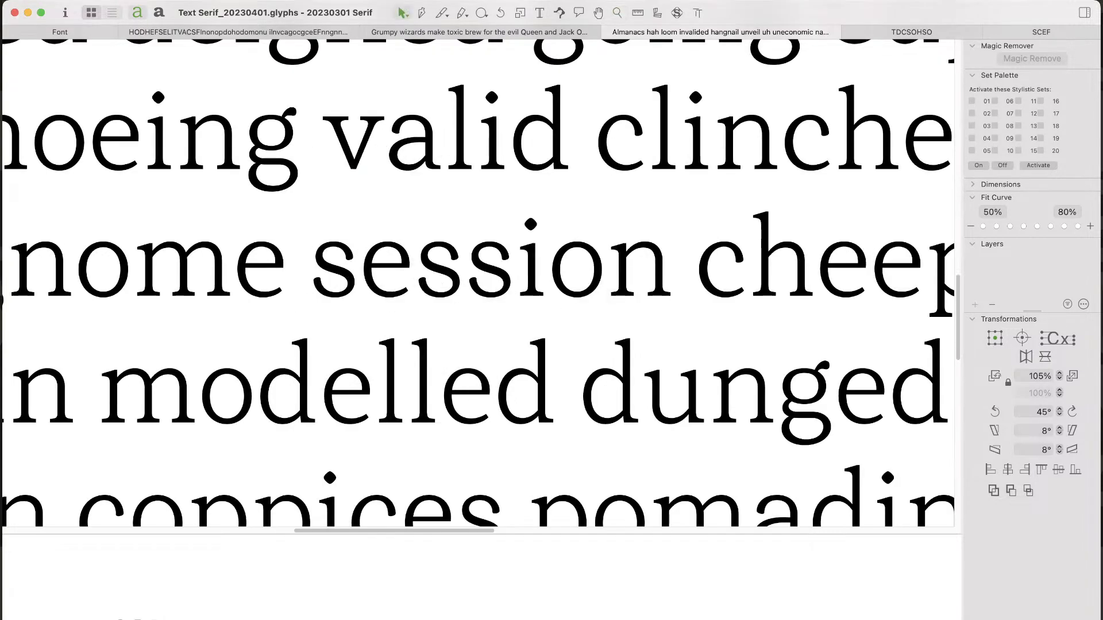
{"action": "key", "text": "super+space"}
{"action": "left_click_drag", "start_coordinate": [550, 188], "coordinate": [414, 347]}
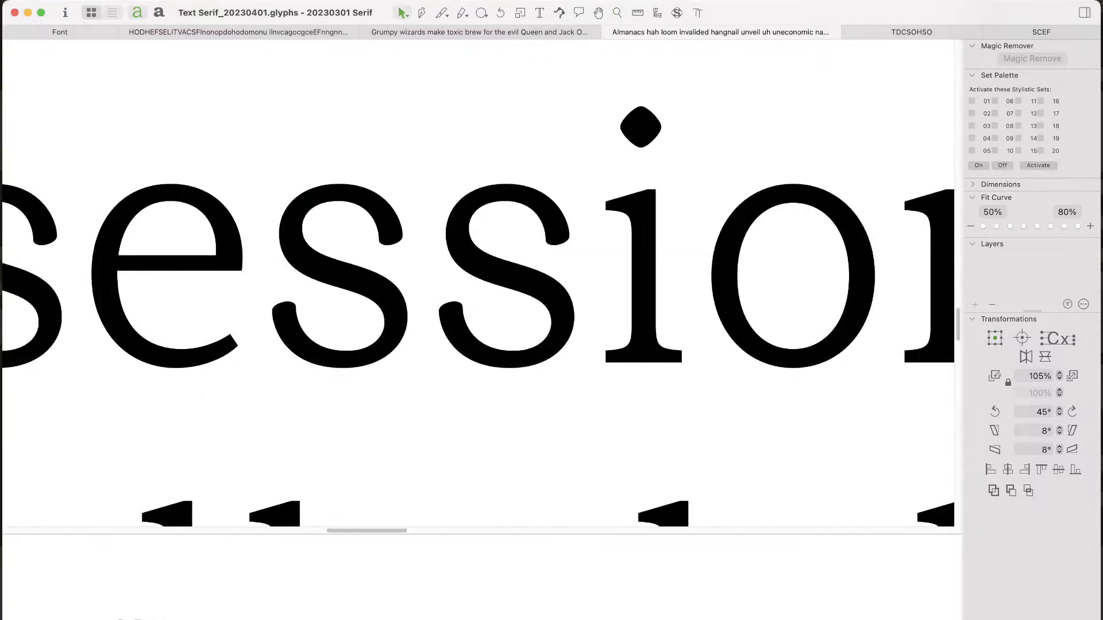
Step: Open the second-last s of "session" for editing, raise its outer left spine handle 10 units and lower the outer right one to Y 315
{"action": "double_click", "coordinate": [454, 299]}
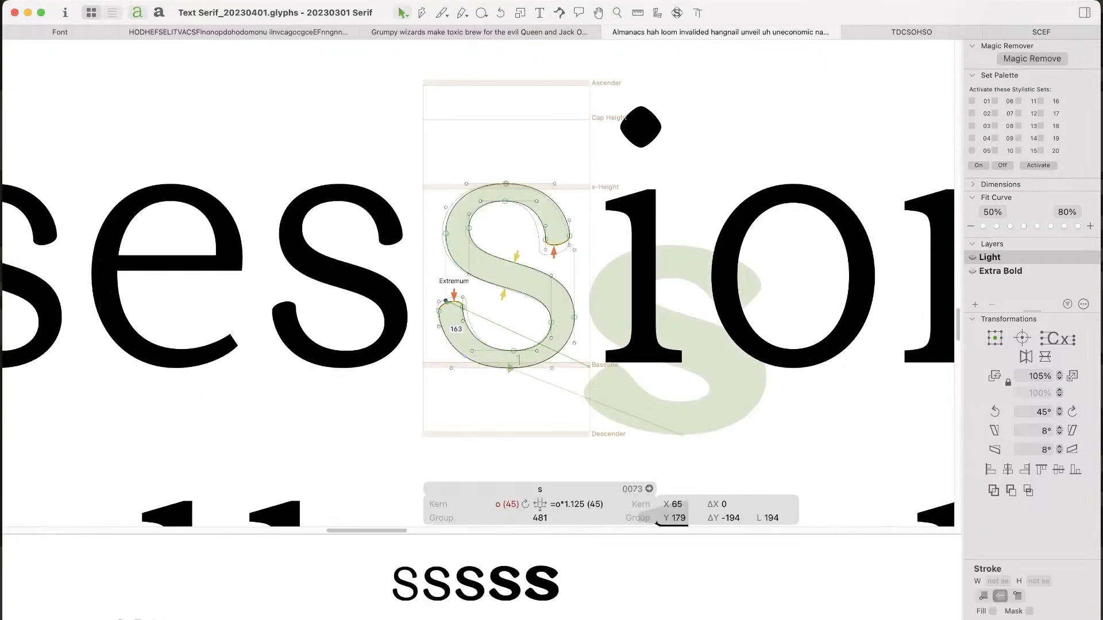
{"action": "key", "text": "Up"}
{"action": "key", "text": "Up"}
{"action": "key", "text": "Up"}
{"action": "key", "text": "Up"}
{"action": "key", "text": "Up"}
{"action": "key", "text": "Up"}
{"action": "key", "text": "Up"}
{"action": "key", "text": "Up"}
{"action": "key", "text": "Up"}
{"action": "key", "text": "Up"}
{"action": "left_click_drag", "start_coordinate": [584, 252], "coordinate": [569, 244]}
{"action": "key", "text": "shift+Down"}
{"action": "key", "text": "space"}
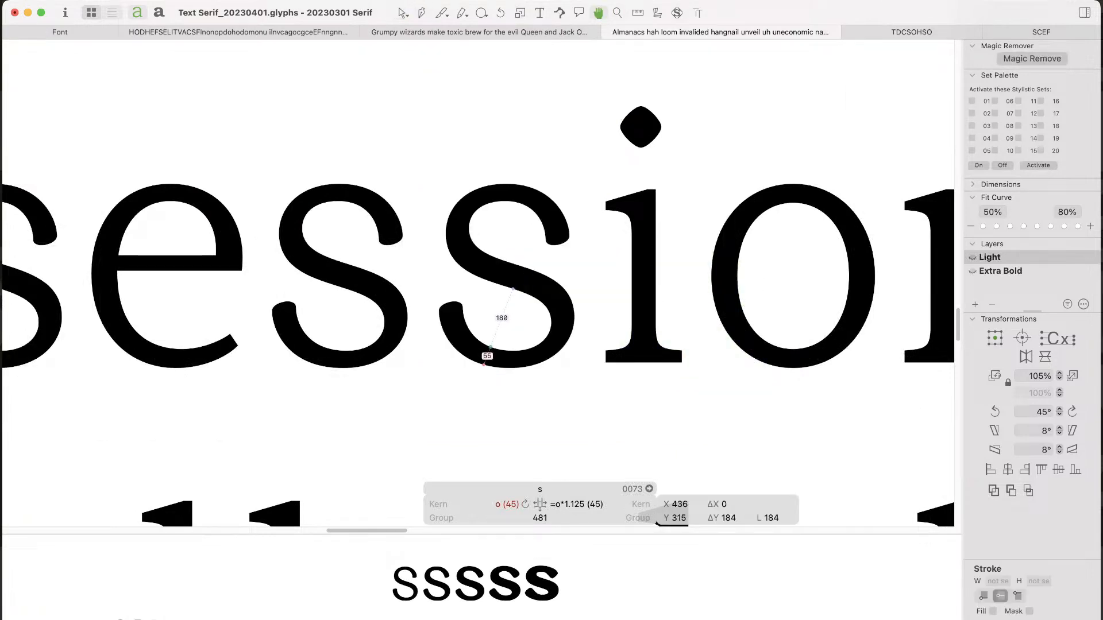
Step: Update the s's sidebearings from the metrics of its linked o and check its spacing within the surrounding text
{"action": "left_click_drag", "start_coordinate": [558, 267], "coordinate": [544, 283]}
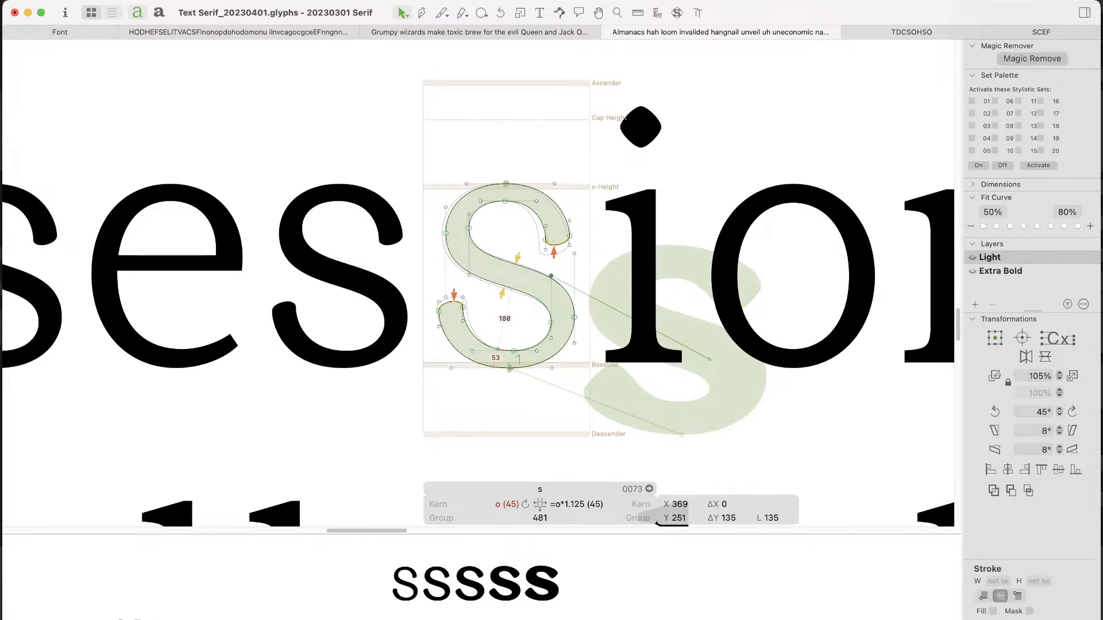
{"action": "scroll", "coordinate": [505, 309], "scroll_direction": "down", "scroll_amount": 1}
{"action": "scroll", "coordinate": [476, 256], "scroll_direction": "down", "scroll_amount": 5}
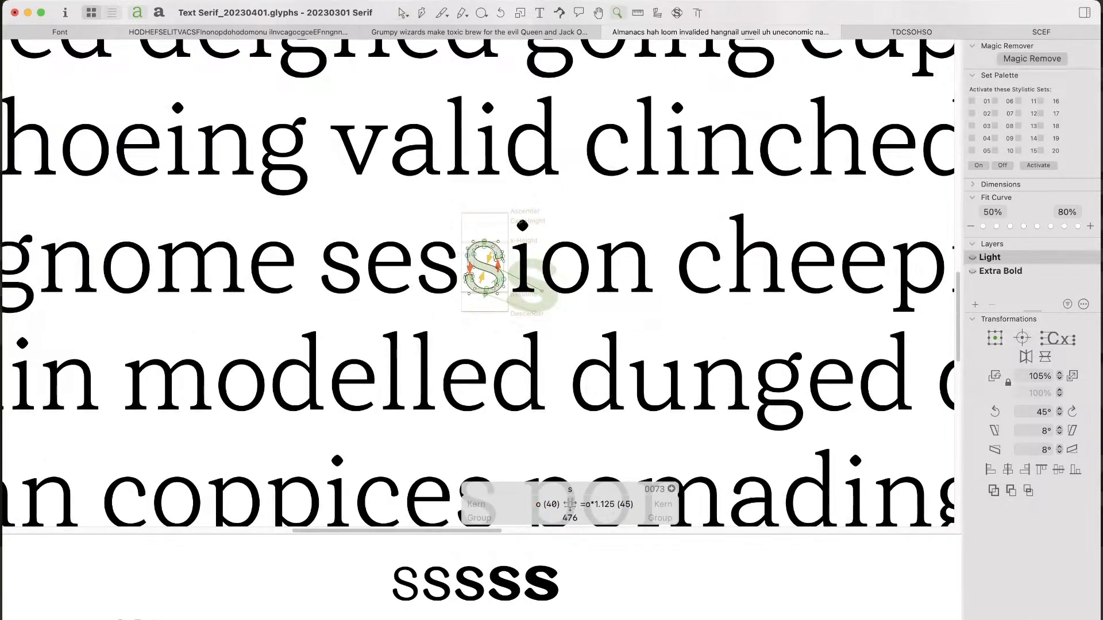
{"action": "scroll", "coordinate": [483, 276], "scroll_direction": "up", "scroll_amount": 5}
Step: Shorten both terminals of the s by raising the upper one to Y 378.5 and lowering the lower one to Y 136.5
{"action": "left_click_drag", "start_coordinate": [524, 222], "coordinate": [570, 173]}
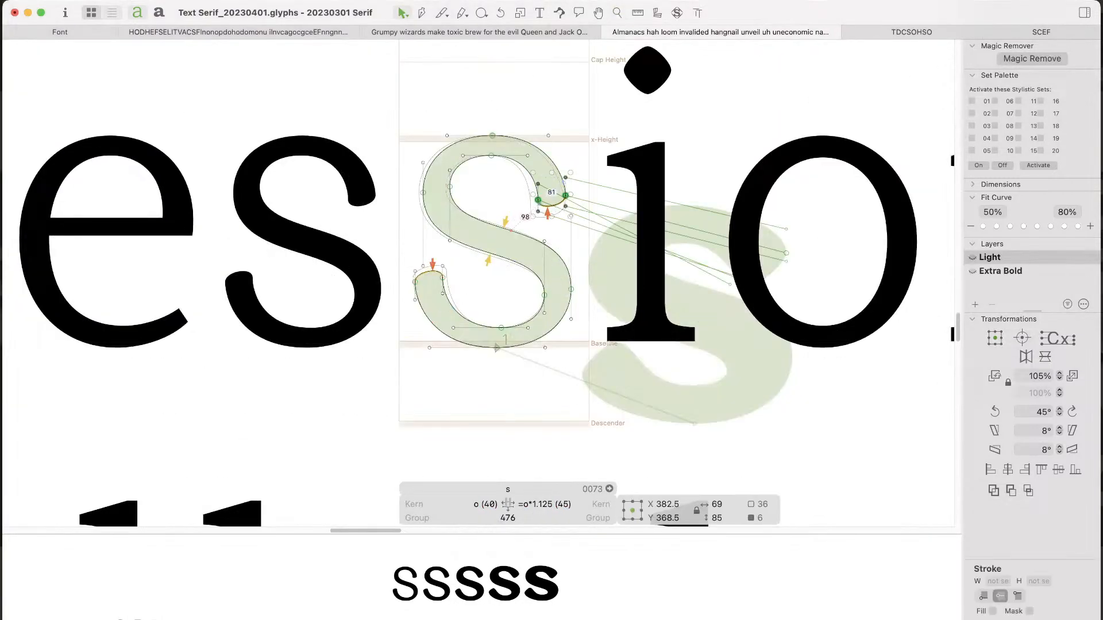
{"action": "key", "text": "shift+Up"}
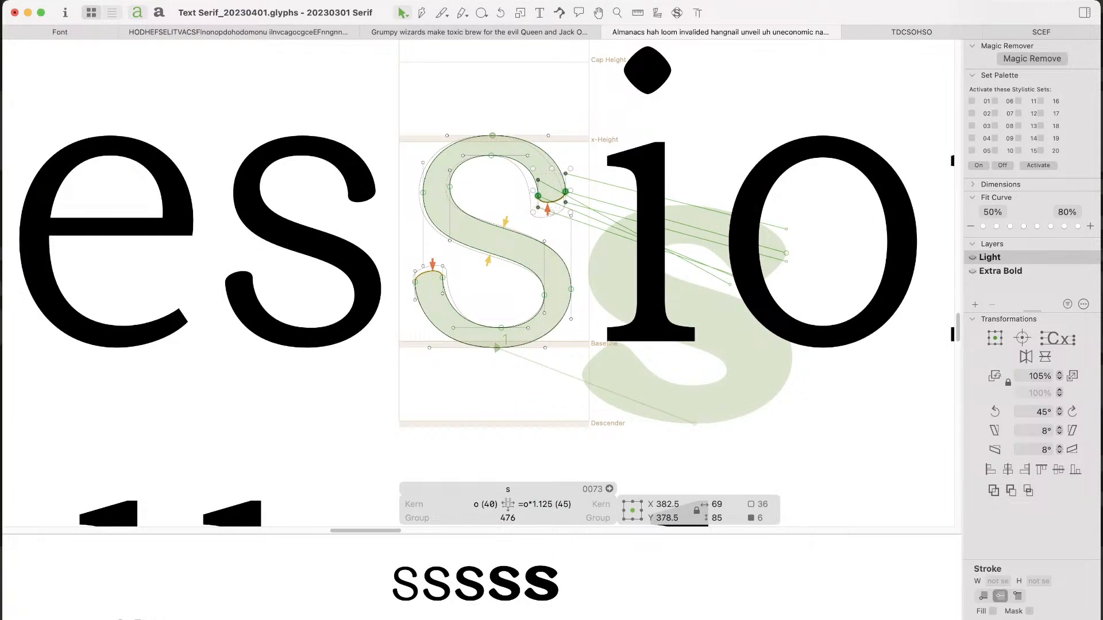
{"action": "left_click_drag", "start_coordinate": [453, 256], "coordinate": [408, 328]}
{"action": "key", "text": "shift+Down"}
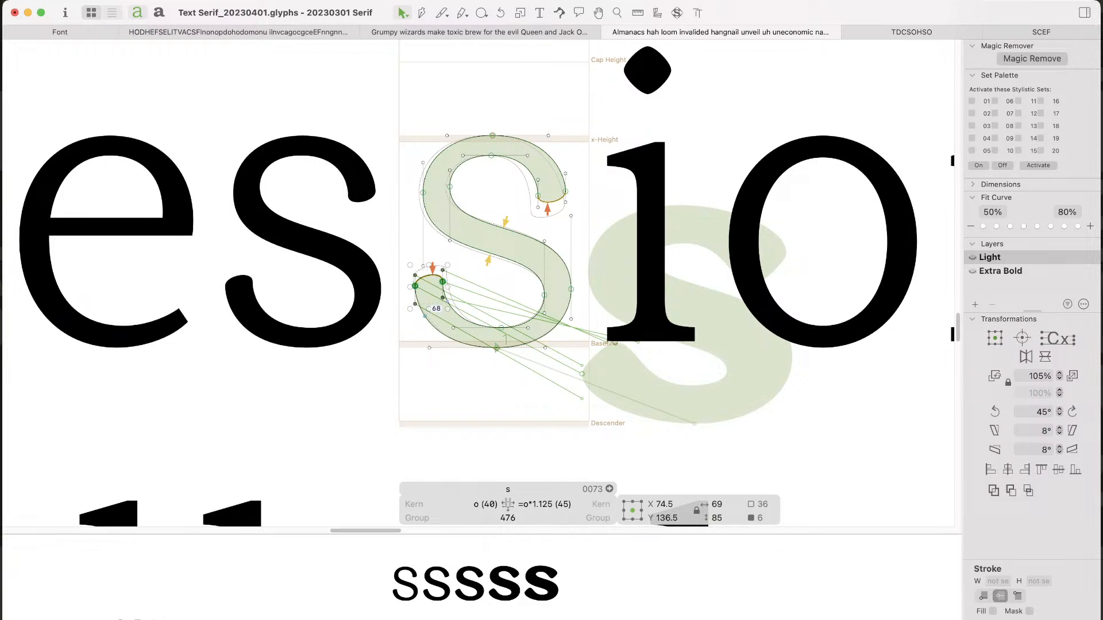
Step: Try shifting the lower terminal of the s 5 units to the right and undo the shift
{"action": "key", "text": "Right"}
{"action": "key", "text": "Right"}
{"action": "key", "text": "Right"}
{"action": "key", "text": "Right"}
{"action": "key", "text": "Right"}
{"action": "key", "text": "super+z"}
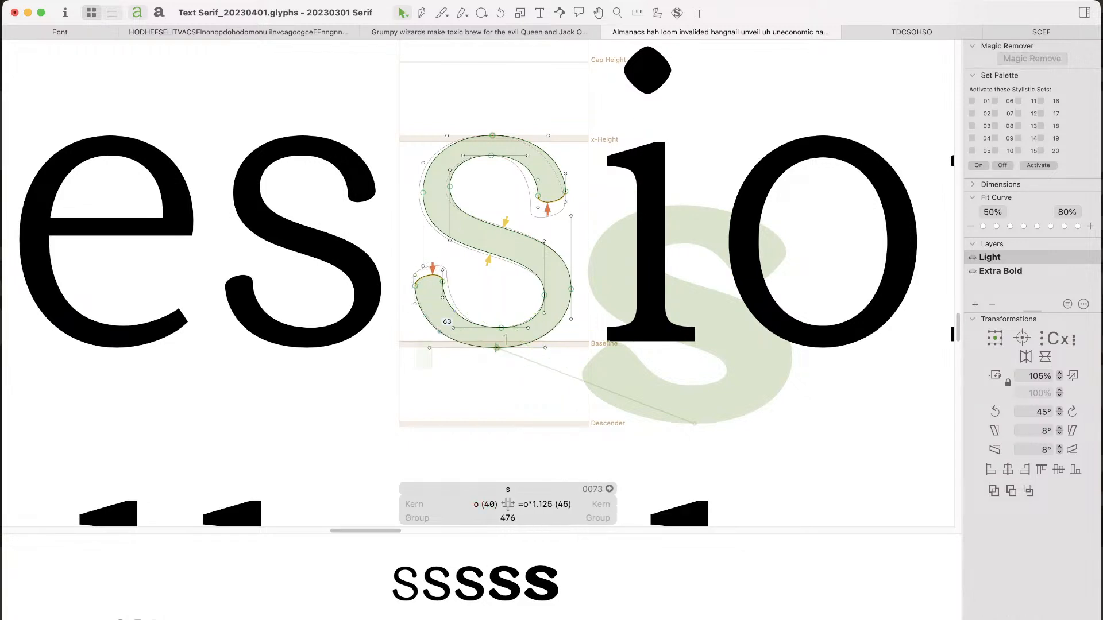
Step: Shorten the left handle of the s's bottom outer curve by moving it right to X 86
{"action": "left_click", "coordinate": [429, 348]}
{"action": "key", "text": "Right"}
{"action": "key", "text": "Right"}
{"action": "key", "text": "Right"}
{"action": "key", "text": "Right"}
{"action": "key", "text": "Right"}
{"action": "key", "text": "Right"}
{"action": "key", "text": "Right"}
{"action": "key", "text": "Right"}
{"action": "key", "text": "Right"}
{"action": "key", "text": "Right"}
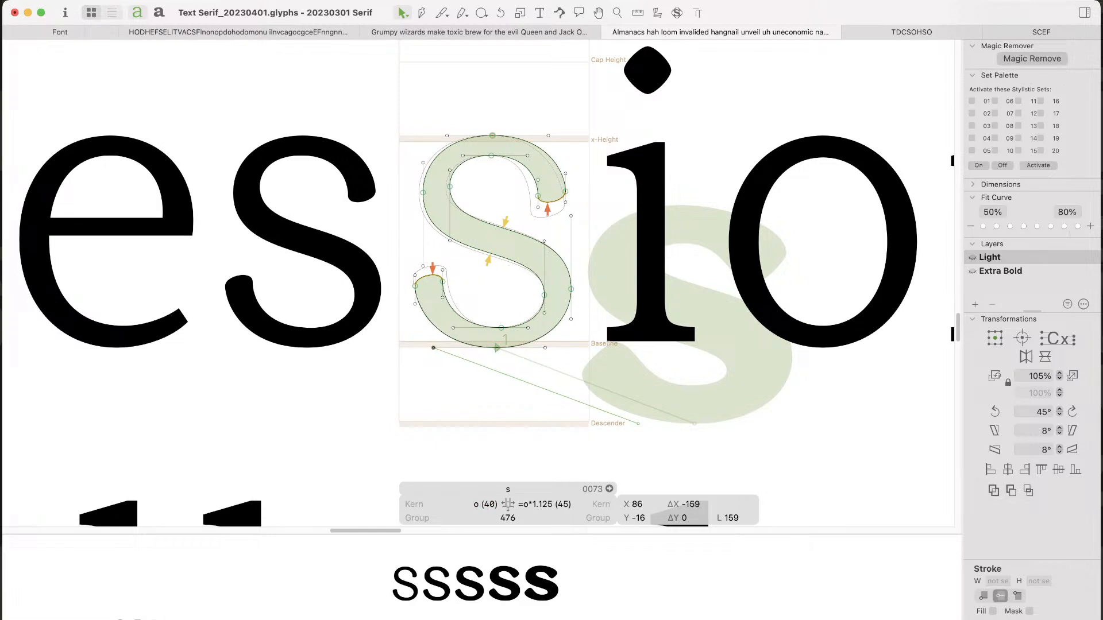
Step: Shorten the right handle of the s's top outer curve by 10 units and check the letter in running text
{"action": "left_click", "coordinate": [548, 135]}
{"action": "key", "text": "shift+Left"}
{"action": "left_click", "coordinate": [560, 106]}
{"action": "key", "text": "super+minus"}
{"action": "key", "text": "super+minus"}
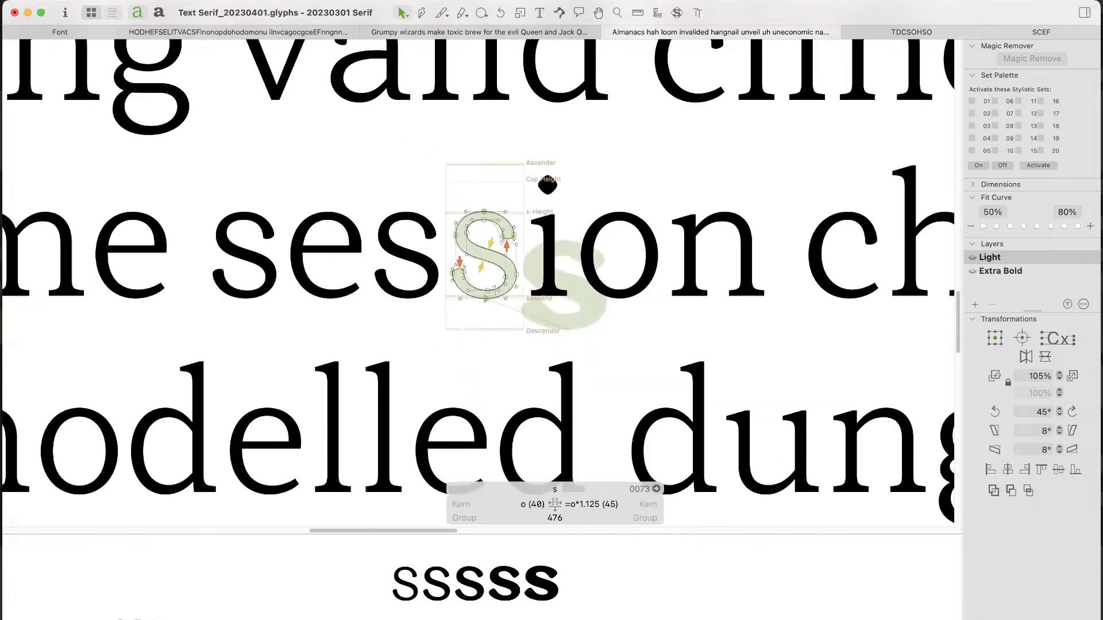
{"action": "key", "text": "space"}
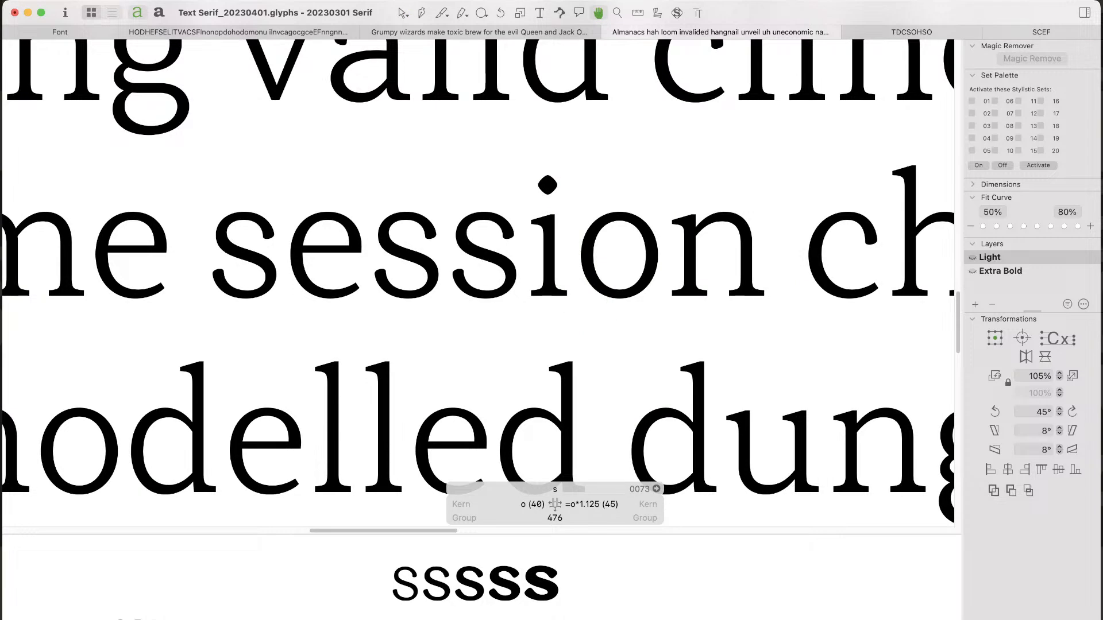
{"action": "key", "text": "super+minus"}
{"action": "key", "text": "super+minus"}
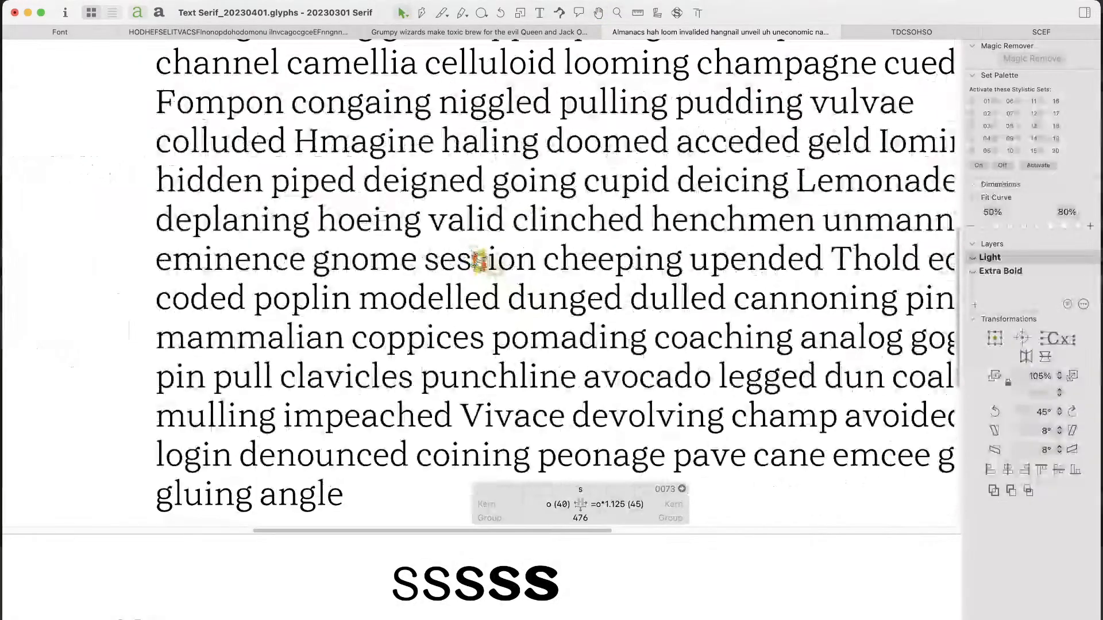
{"action": "key", "text": "Escape"}
{"action": "key", "text": "super+Down"}
{"action": "key", "text": "Escape"}
{"action": "key", "text": "super+minus"}
{"action": "key", "text": "super+minus"}
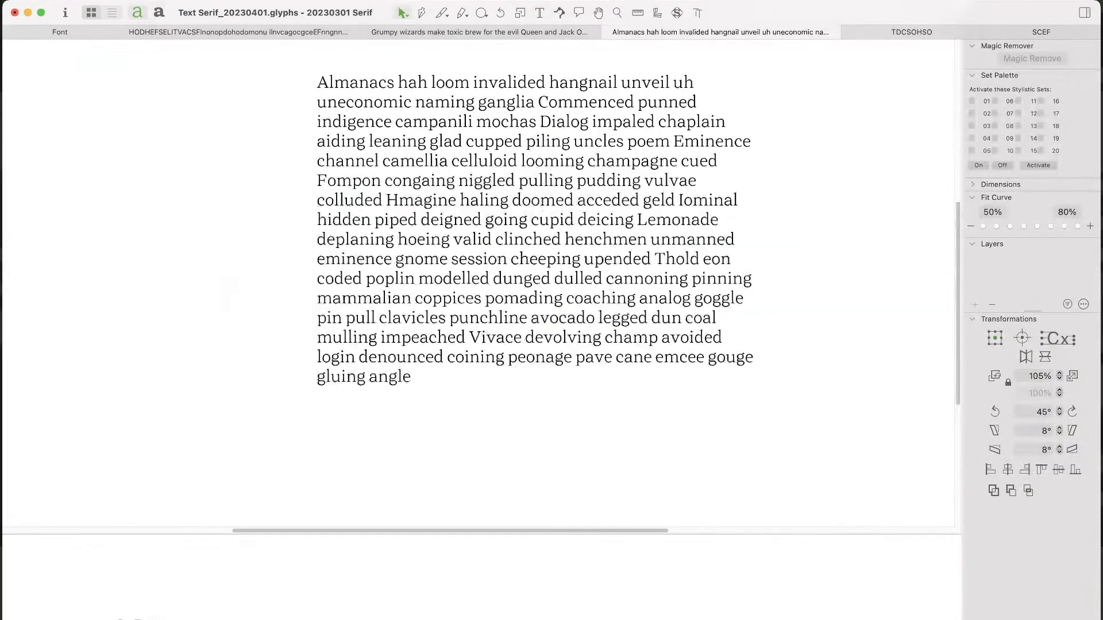
Step: Lower the upper terminal of the s to Y 368.5 and extend the top curves' two right handles to X 358
{"action": "key", "text": "super+plus"}
{"action": "key", "text": "super+space"}
{"action": "left_click_drag", "start_coordinate": [472, 237], "coordinate": [440, 285]}
{"action": "left_click_drag", "start_coordinate": [509, 204], "coordinate": [413, 363]}
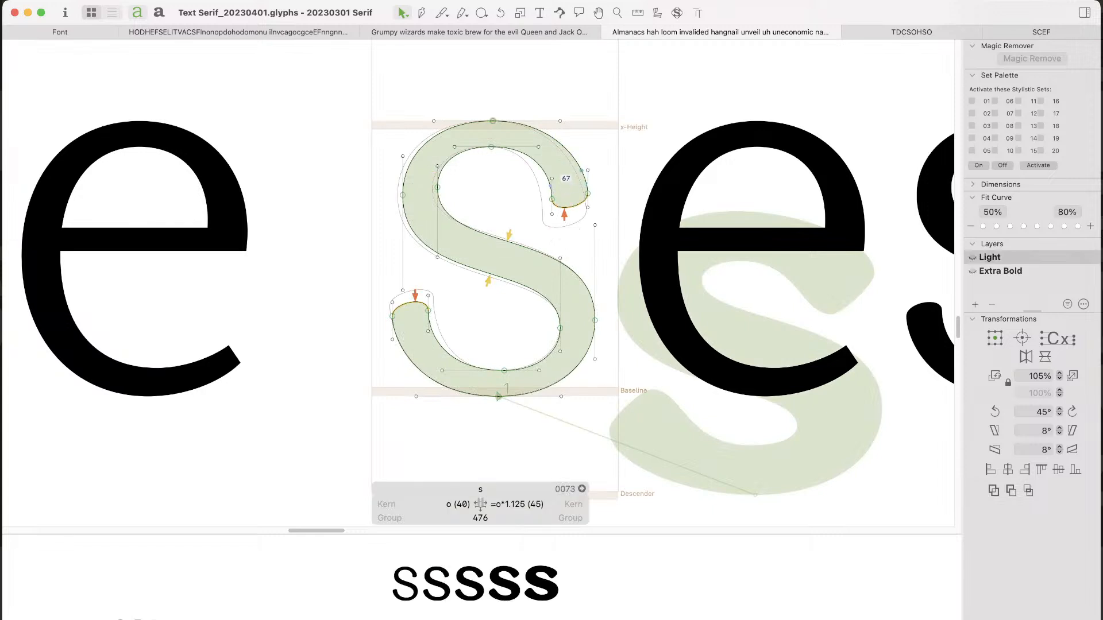
{"action": "left_click_drag", "start_coordinate": [604, 156], "coordinate": [538, 234]}
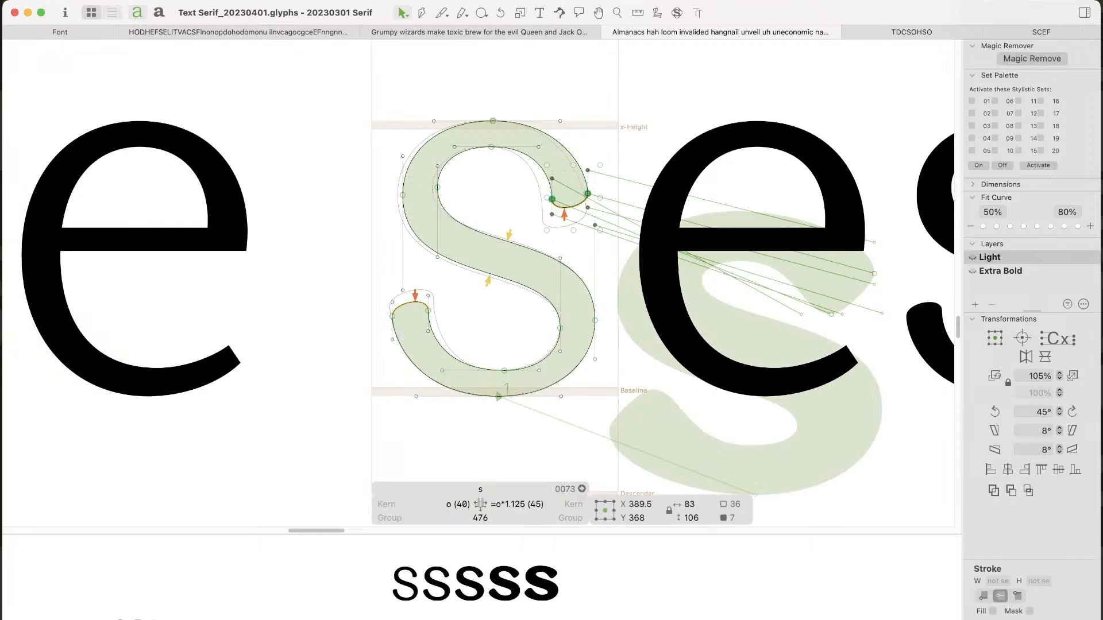
{"action": "left_click_drag", "start_coordinate": [600, 159], "coordinate": [542, 220]}
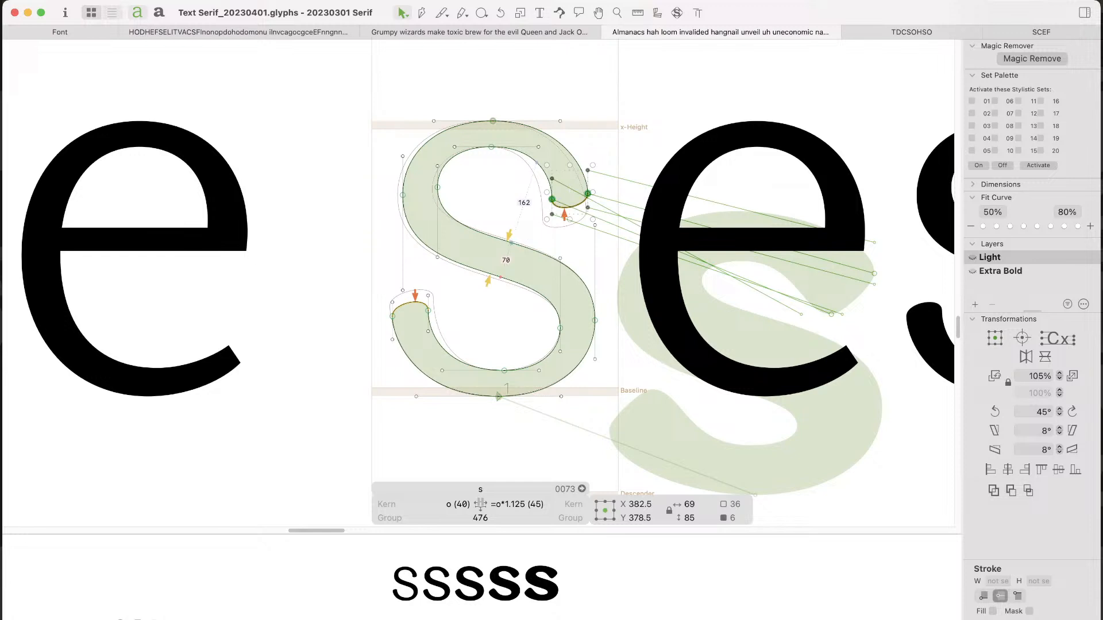
{"action": "key", "text": "Down"}
{"action": "key", "text": "Down"}
{"action": "key", "text": "Down"}
{"action": "key", "text": "Down"}
{"action": "key", "text": "Down"}
{"action": "key", "text": "Down"}
{"action": "key", "text": "Down"}
{"action": "key", "text": "Down"}
{"action": "key", "text": "Down"}
{"action": "key", "text": "Down"}
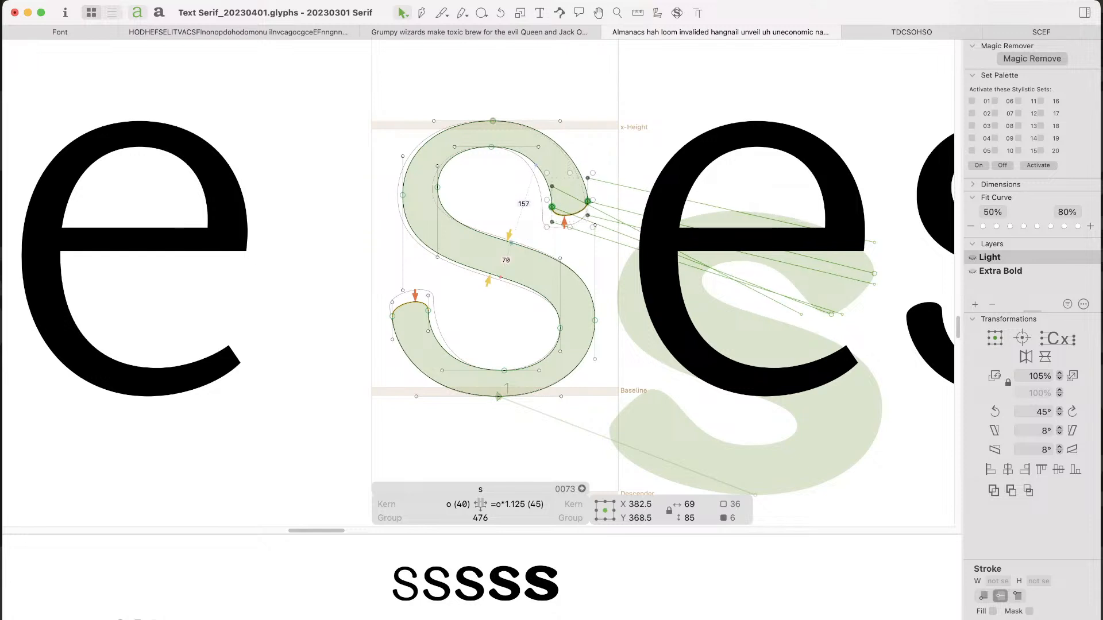
{"action": "key", "text": "space"}
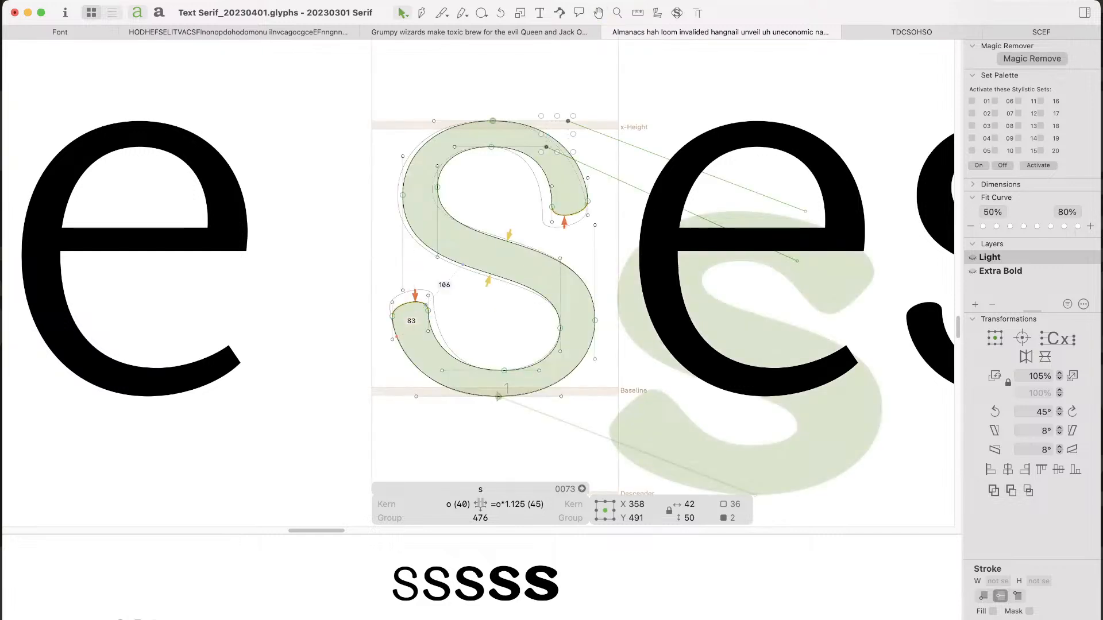
Step: Raise the lower terminal of the s by 10 units
{"action": "left_click", "coordinate": [459, 299]}
{"action": "left_click_drag", "start_coordinate": [455, 278], "coordinate": [415, 344]}
{"action": "left_click_drag", "start_coordinate": [367, 294], "coordinate": [407, 358]}
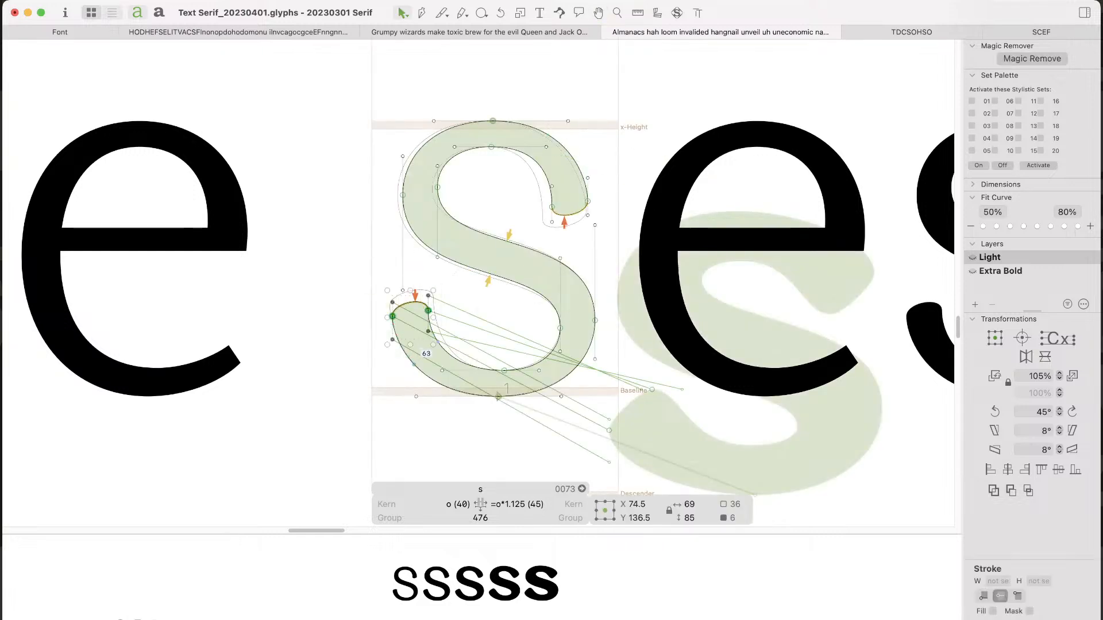
{"action": "key", "text": "Up"}
{"action": "key", "text": "Up"}
{"action": "key", "text": "Up"}
{"action": "key", "text": "Up"}
{"action": "key", "text": "Up"}
{"action": "key", "text": "Up"}
{"action": "key", "text": "Up"}
{"action": "key", "text": "Up"}
{"action": "key", "text": "Up"}
{"action": "key", "text": "Up"}
{"action": "key", "text": "shift+Up"}
Step: Extend the two left handles of the s's bottom curves 15 units to the left
{"action": "left_click_drag", "start_coordinate": [402, 409], "coordinate": [462, 356]}
{"action": "key", "text": "Left"}
{"action": "key", "text": "Left"}
{"action": "key", "text": "Left"}
{"action": "key", "text": "Left"}
{"action": "key", "text": "Left"}
{"action": "key", "text": "Left"}
{"action": "key", "text": "Left"}
{"action": "key", "text": "Left"}
{"action": "key", "text": "Left"}
{"action": "key", "text": "Left"}
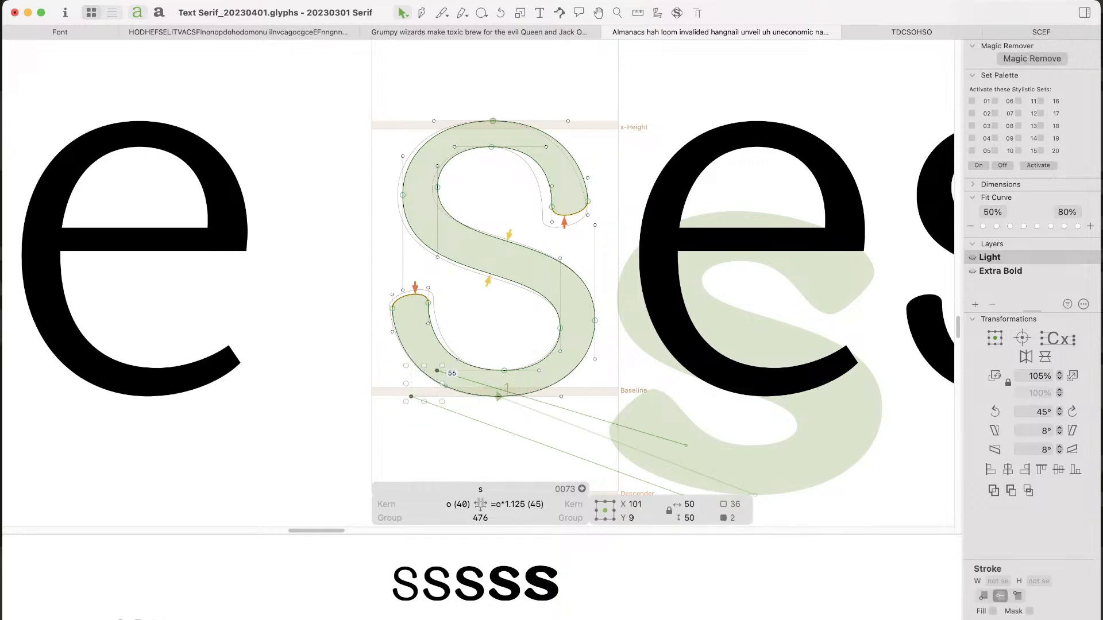
{"action": "key", "text": "Left"}
{"action": "key", "text": "Left"}
{"action": "key", "text": "Left"}
{"action": "key", "text": "Left"}
{"action": "key", "text": "Left"}
Step: Examine the lengthened terminals and curves of the s in the running text paragraph
{"action": "left_click", "coordinate": [553, 404]}
{"action": "key", "text": "super+minus"}
{"action": "key", "text": "super+minus"}
{"action": "key", "text": "super+minus"}
{"action": "key", "text": "super+minus"}
{"action": "key", "text": "super+minus"}
{"action": "key", "text": "super+minus"}
{"action": "key", "text": "super+minus"}
{"action": "key", "text": "super+minus"}
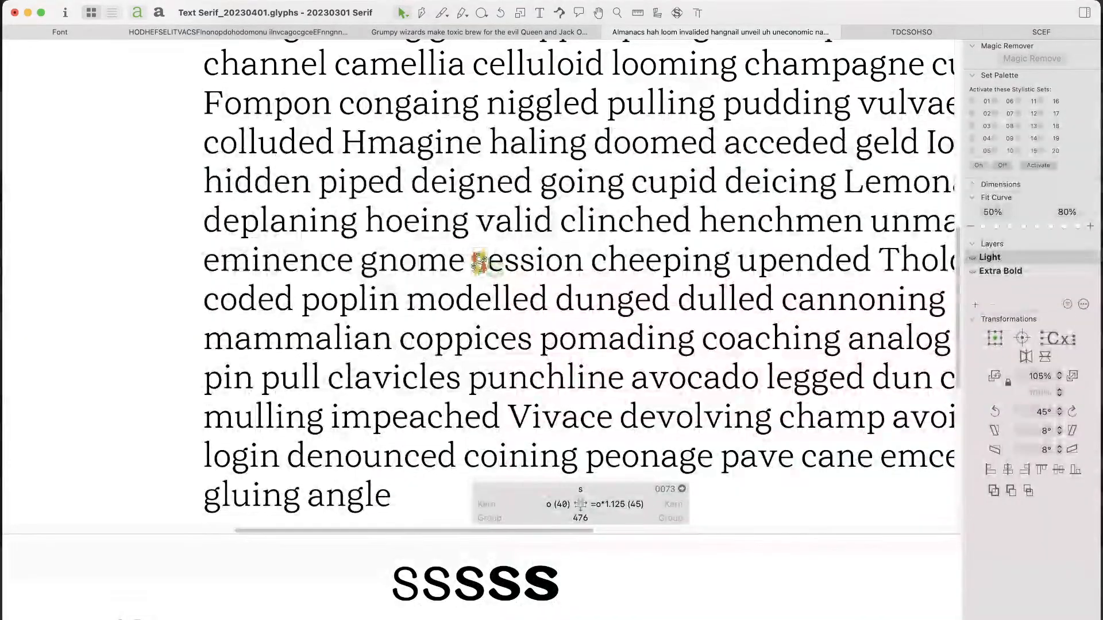
{"action": "key", "text": "Escape"}
{"action": "key", "text": "super+minus"}
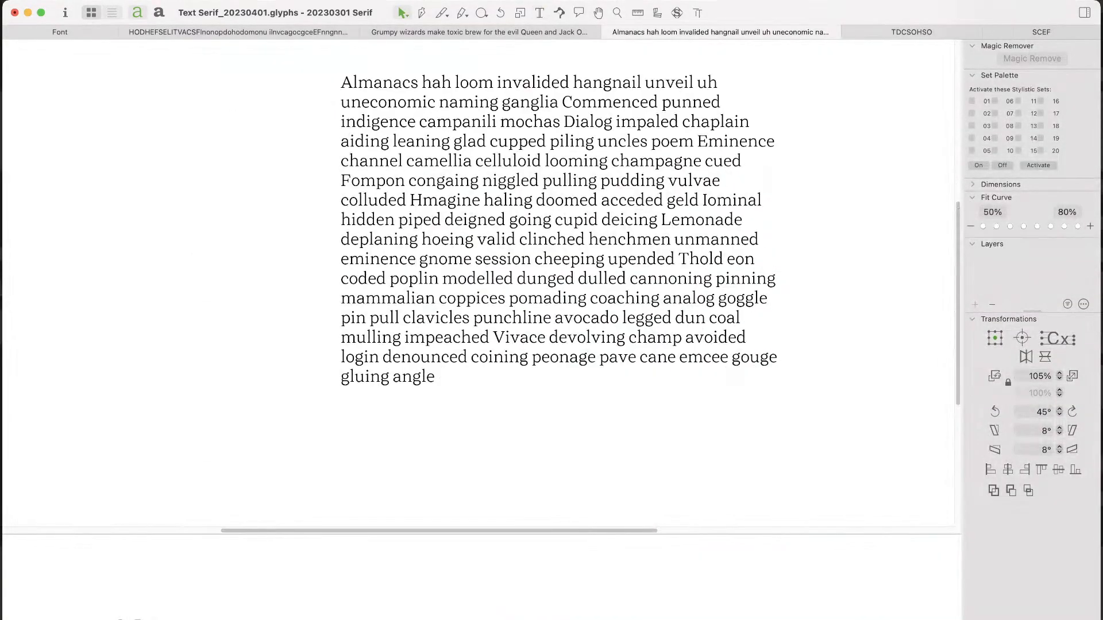
{"action": "scroll", "coordinate": [480, 281], "scroll_direction": "right", "scroll_amount": 2}
{"action": "scroll", "coordinate": [480, 282], "scroll_direction": "up", "scroll_amount": 2}
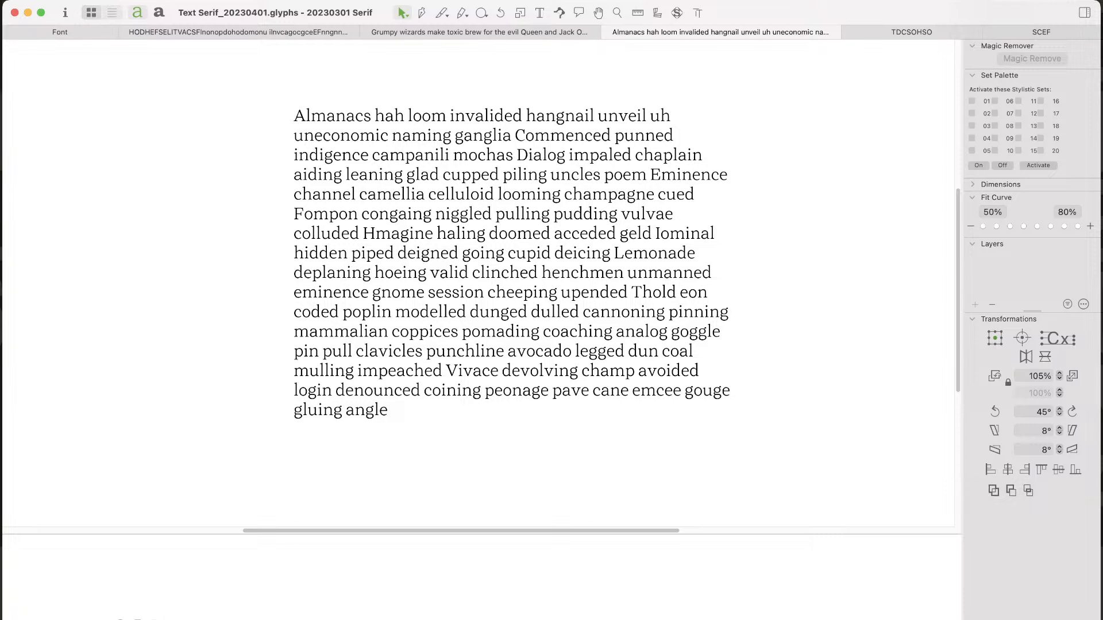
Step: Widen the s by moving its right half 10 units right and its left half 10 units left, updating the sidebearings from the o
{"action": "left_click_drag", "start_coordinate": [404, 276], "coordinate": [473, 312]}
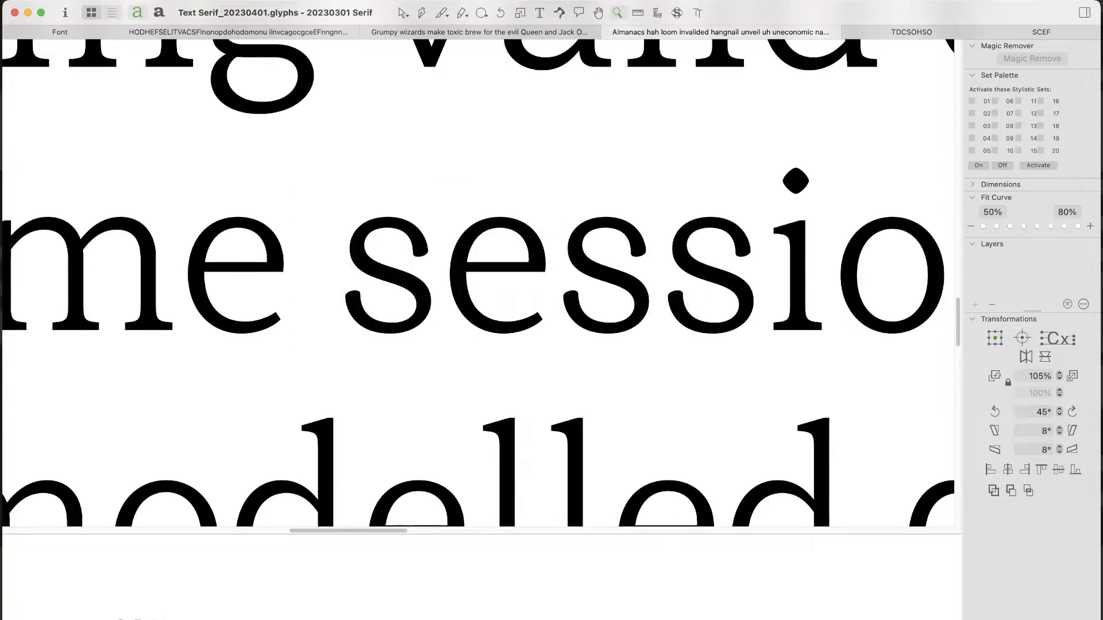
{"action": "left_click_drag", "start_coordinate": [276, 173], "coordinate": [499, 409]}
{"action": "double_click", "coordinate": [494, 242]}
{"action": "left_click_drag", "start_coordinate": [517, 62], "coordinate": [607, 427]}
{"action": "key", "text": "shift+Right"}
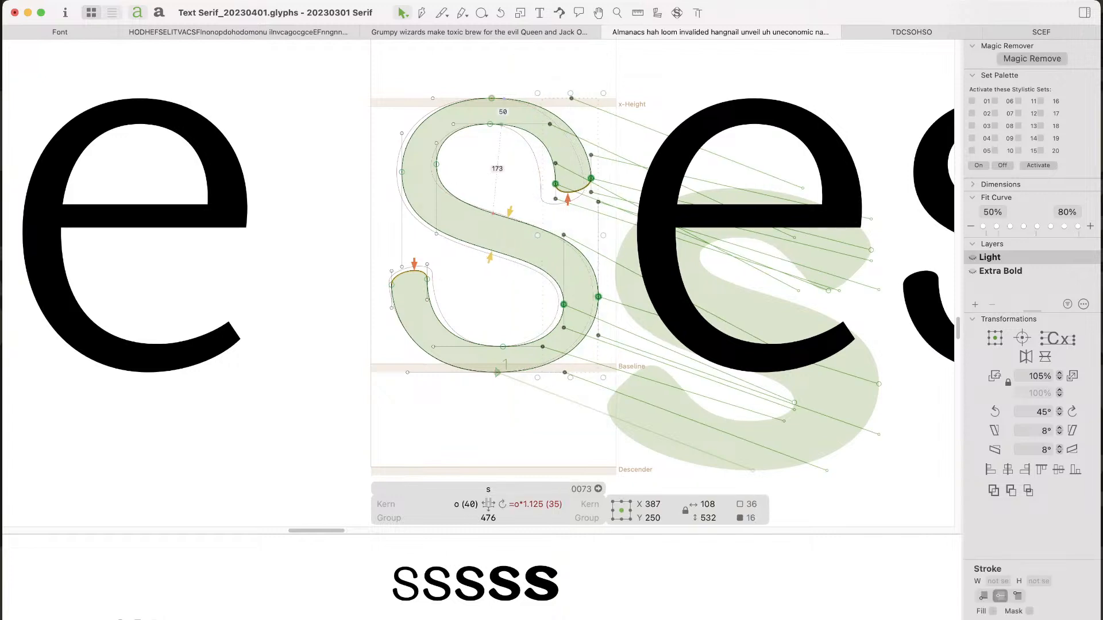
{"action": "left_click_drag", "start_coordinate": [472, 62], "coordinate": [385, 466]}
{"action": "key", "text": "shift+Left"}
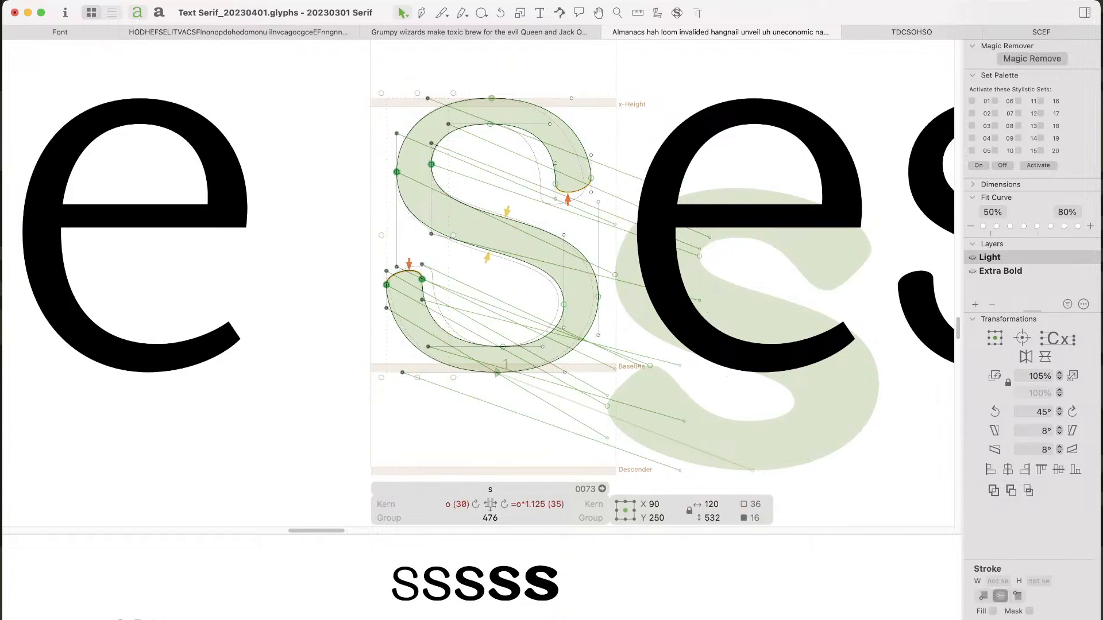
{"action": "key", "text": "ctrl+super+m"}
Step: Examine the widened s in the running text paragraph at reading size
{"action": "key", "text": "super+minus"}
{"action": "key", "text": "super+minus"}
{"action": "key", "text": "super+minus"}
{"action": "key", "text": "super+minus"}
{"action": "key", "text": "super+minus"}
{"action": "key", "text": "super+minus"}
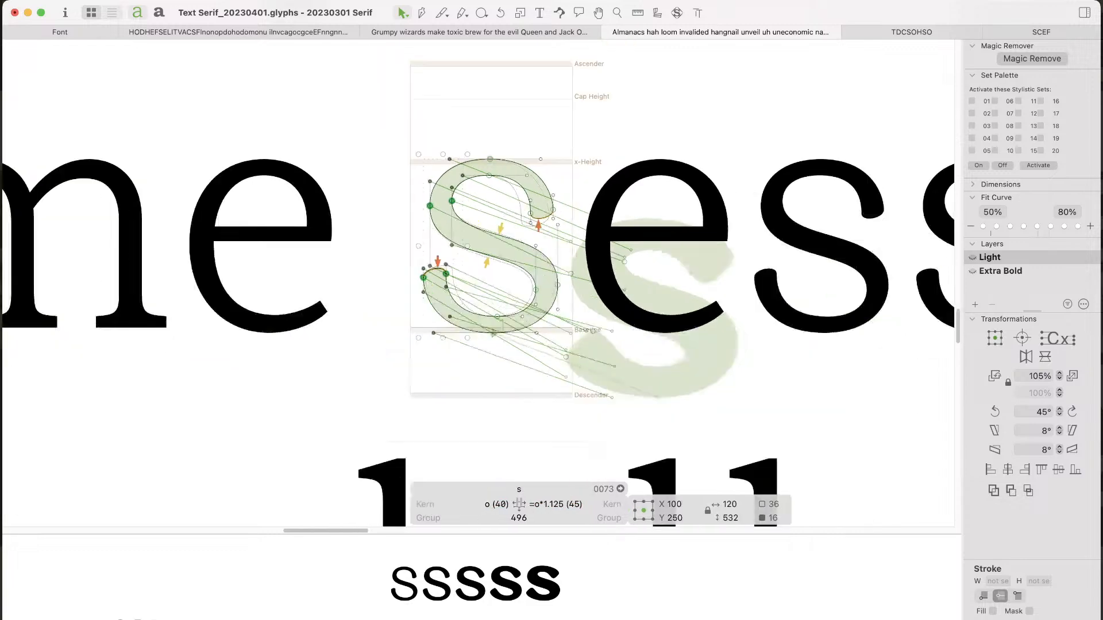
{"action": "key", "text": "super+minus"}
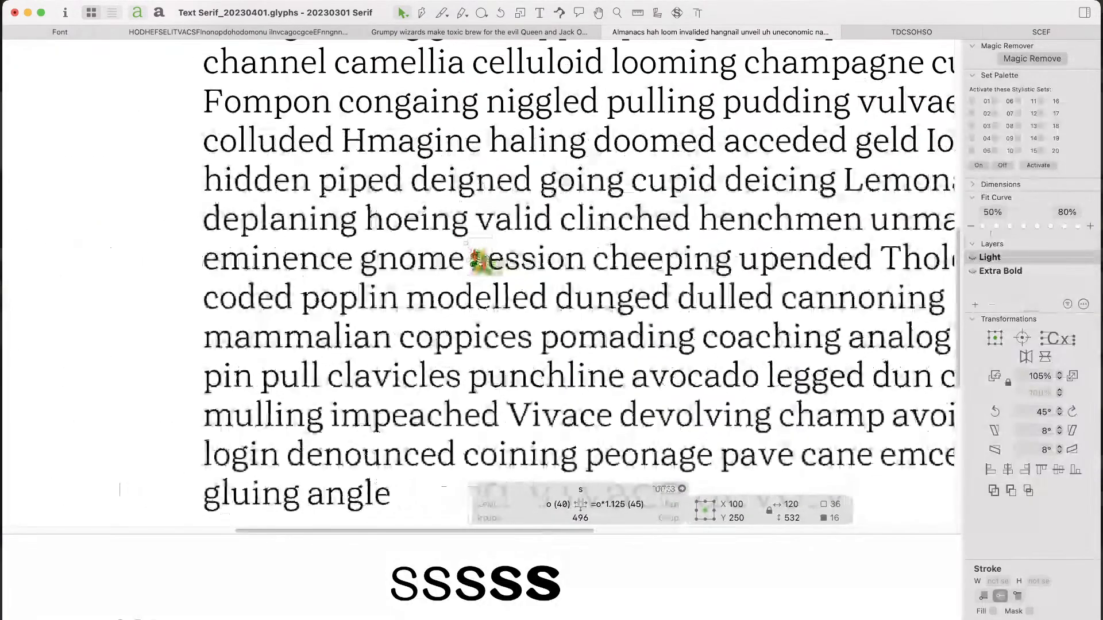
{"action": "key", "text": "Escape"}
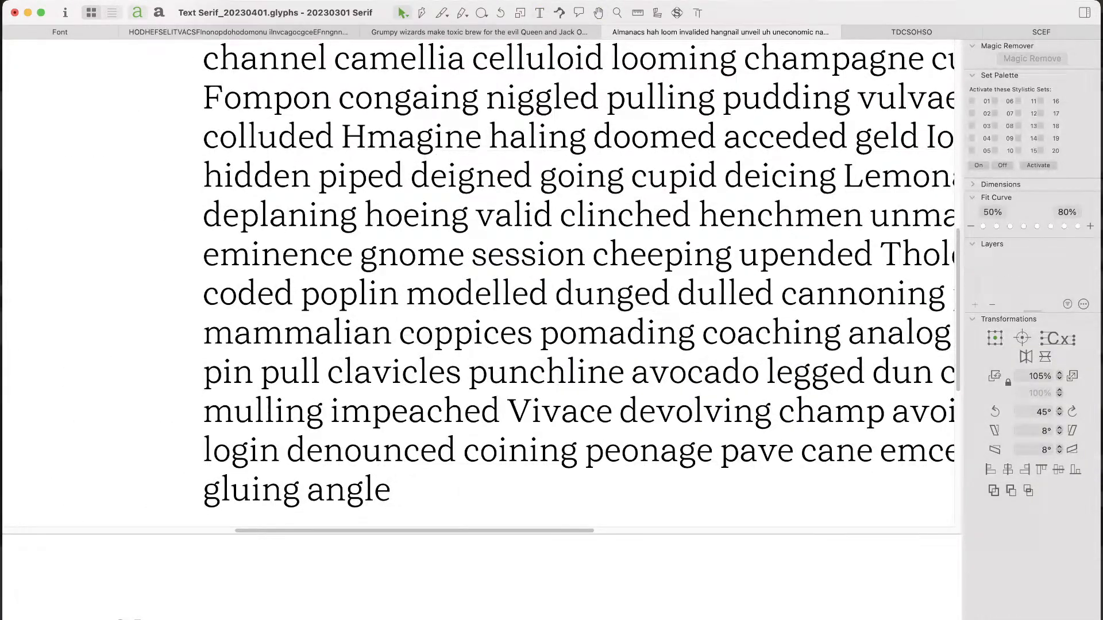
{"action": "key", "text": "super+minus"}
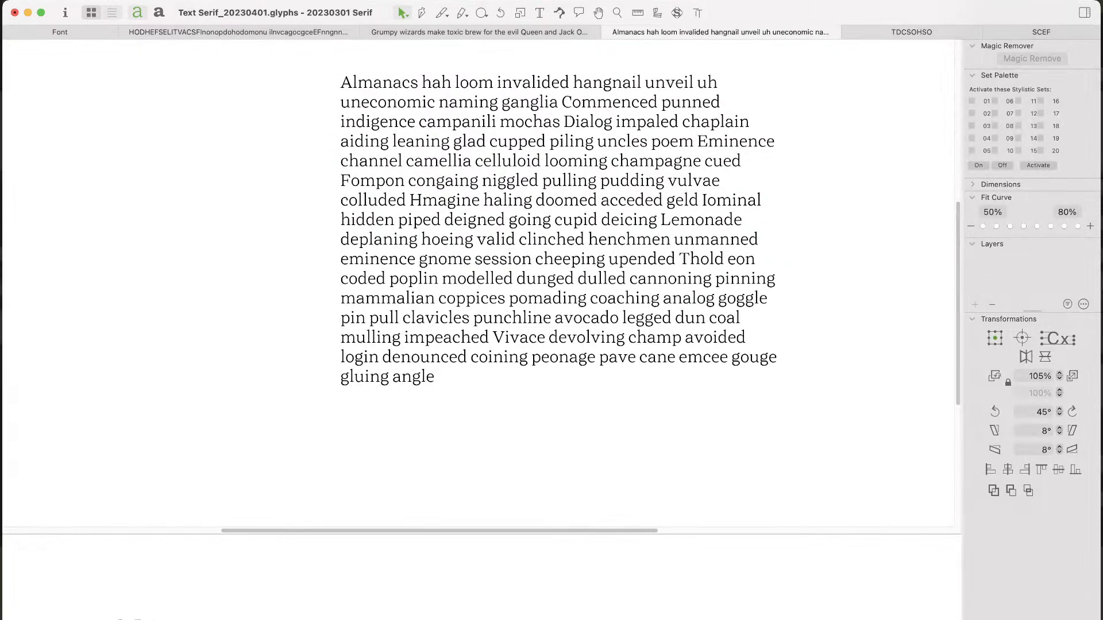
Step: Narrow the s by moving its left half 5 units right and its right half 5 units left, updating the linked sidebearings
{"action": "key", "text": "super+space"}
{"action": "left_click_drag", "start_coordinate": [523, 228], "coordinate": [445, 291]}
{"action": "double_click", "coordinate": [440, 277]}
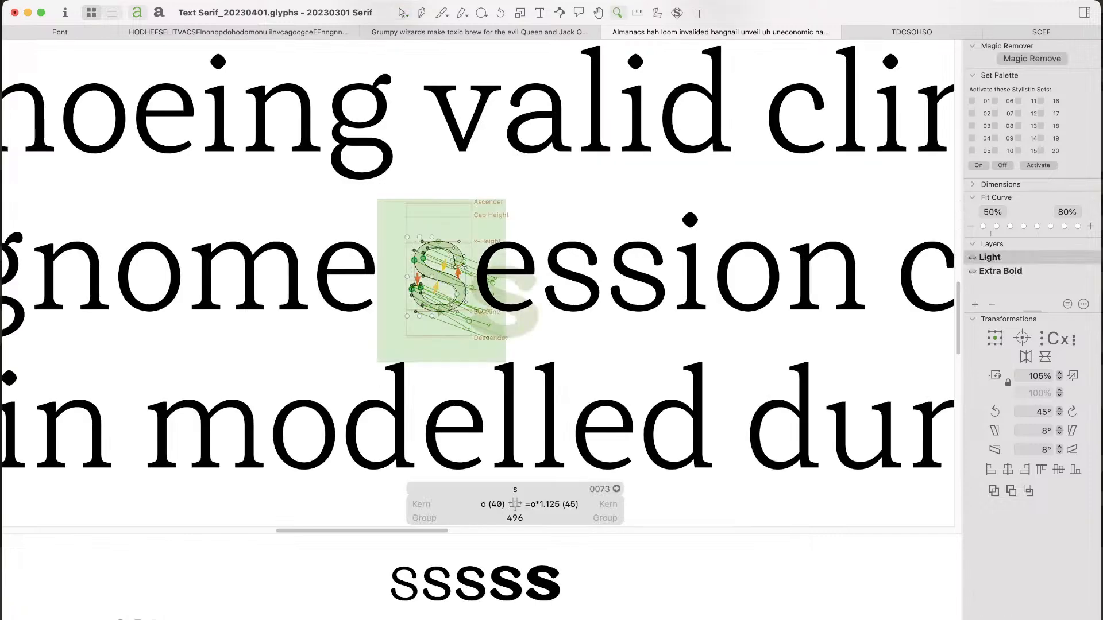
{"action": "key", "text": "super+plus"}
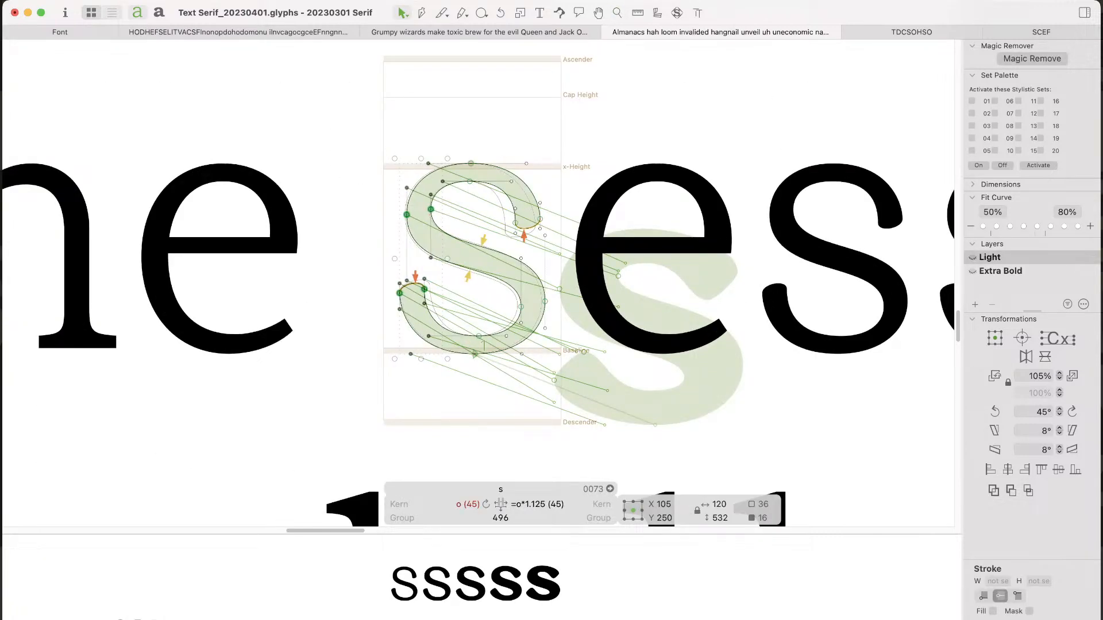
{"action": "key", "text": "super+z"}
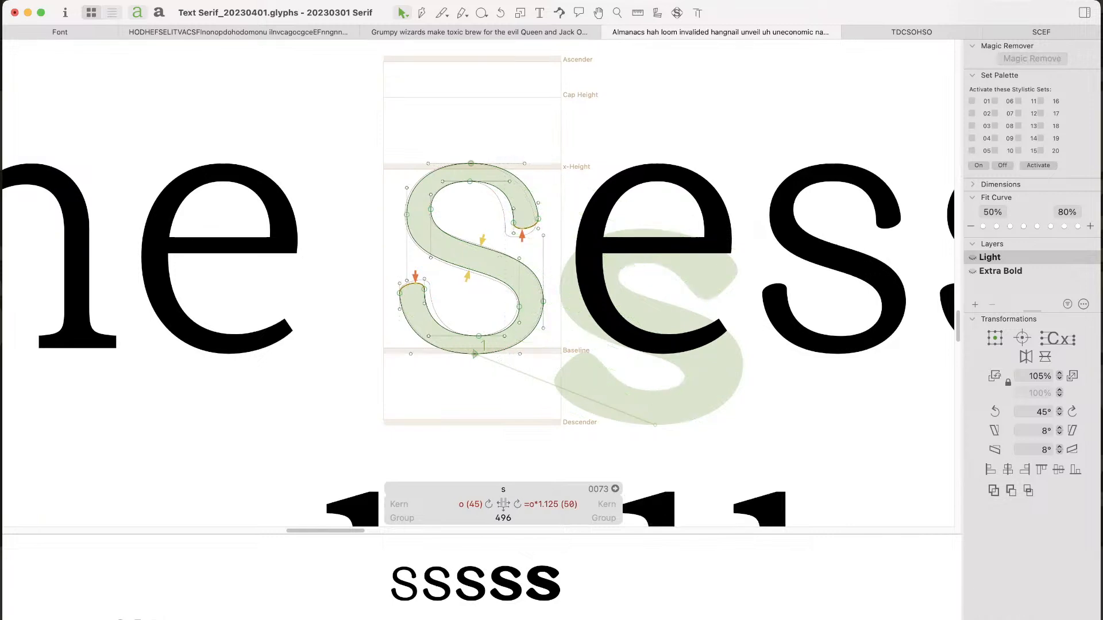
Step: Examine the narrowed s in the full paragraph and enlarged within the word "session"
{"action": "key", "text": "super+minus"}
{"action": "key", "text": "super+minus"}
{"action": "key", "text": "super+minus"}
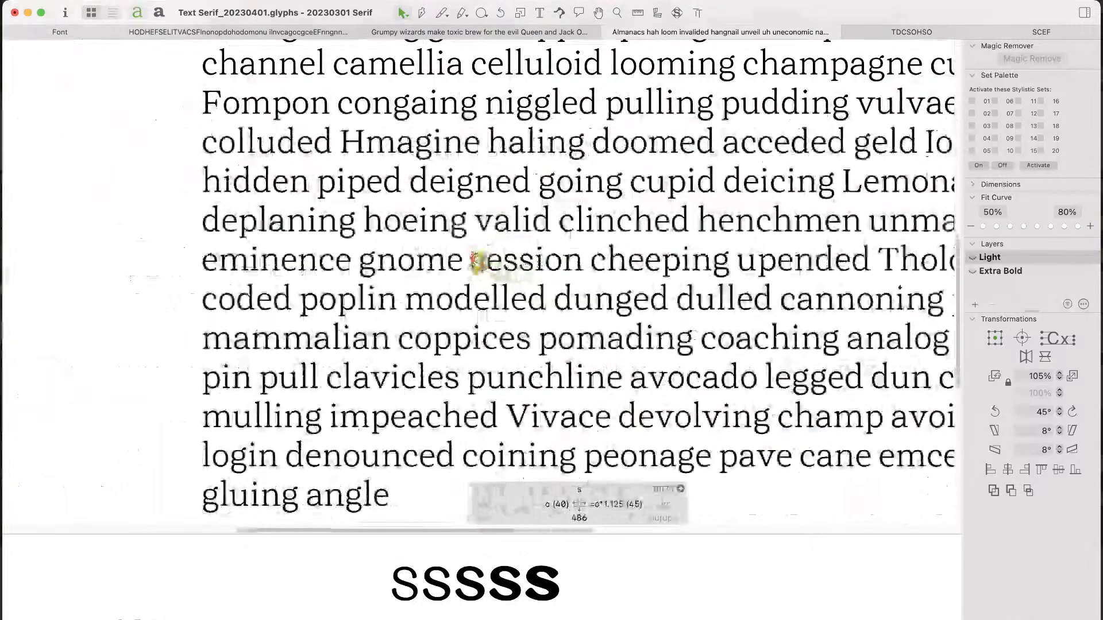
{"action": "key", "text": "Escape"}
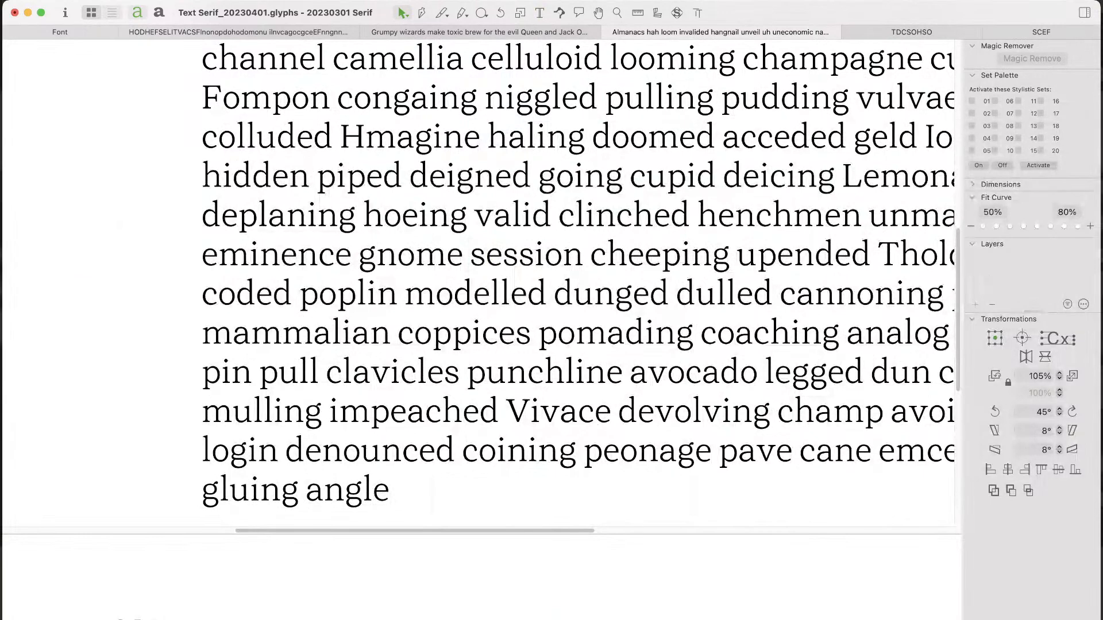
{"action": "key", "text": "super+minus"}
{"action": "scroll", "coordinate": [548, 249], "scroll_direction": "up", "scroll_amount": 3}
{"action": "scroll", "coordinate": [548, 248], "scroll_direction": "right", "scroll_amount": 2}
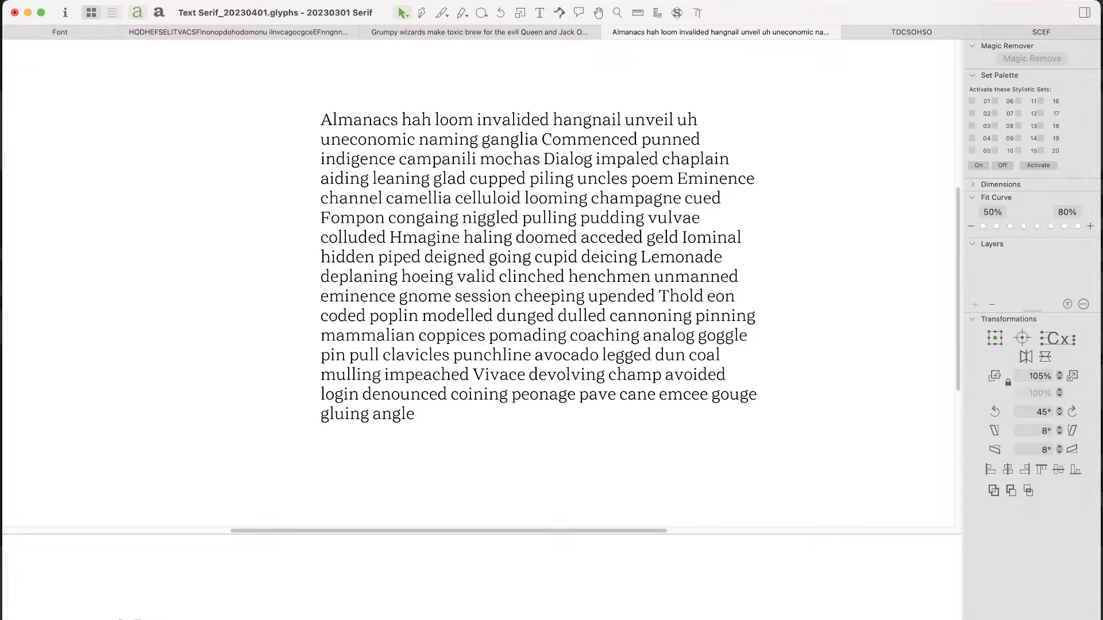
{"action": "key", "text": "super+Tab"}
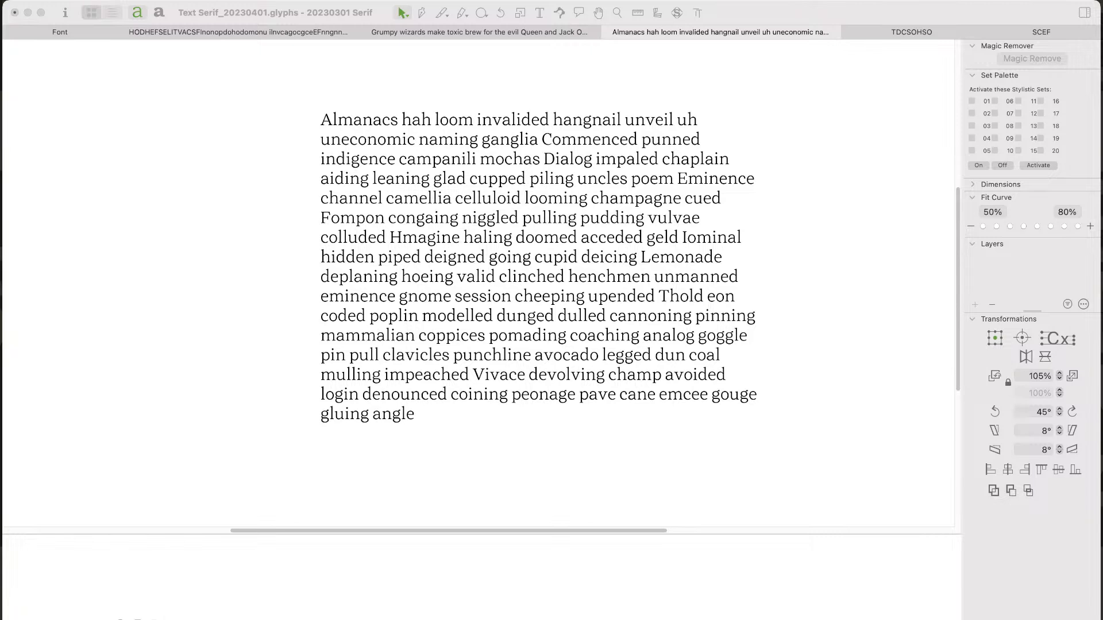
{"action": "key", "text": "super+Tab"}
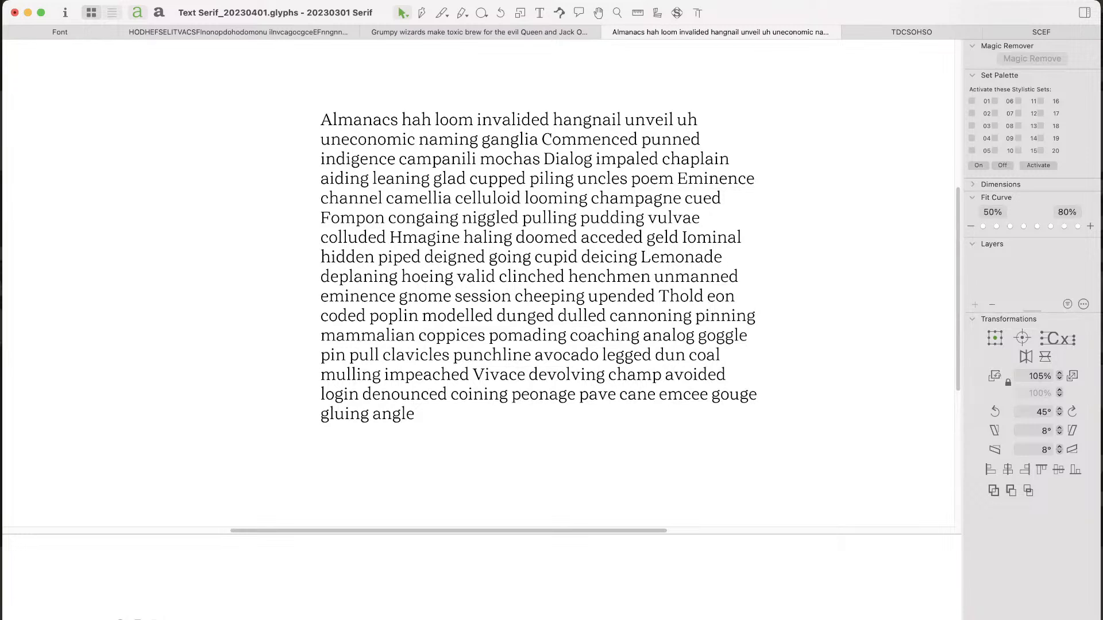
{"action": "key", "text": "super+space"}
{"action": "left_click_drag", "start_coordinate": [391, 278], "coordinate": [520, 343]}
{"action": "double_click", "coordinate": [506, 206]}
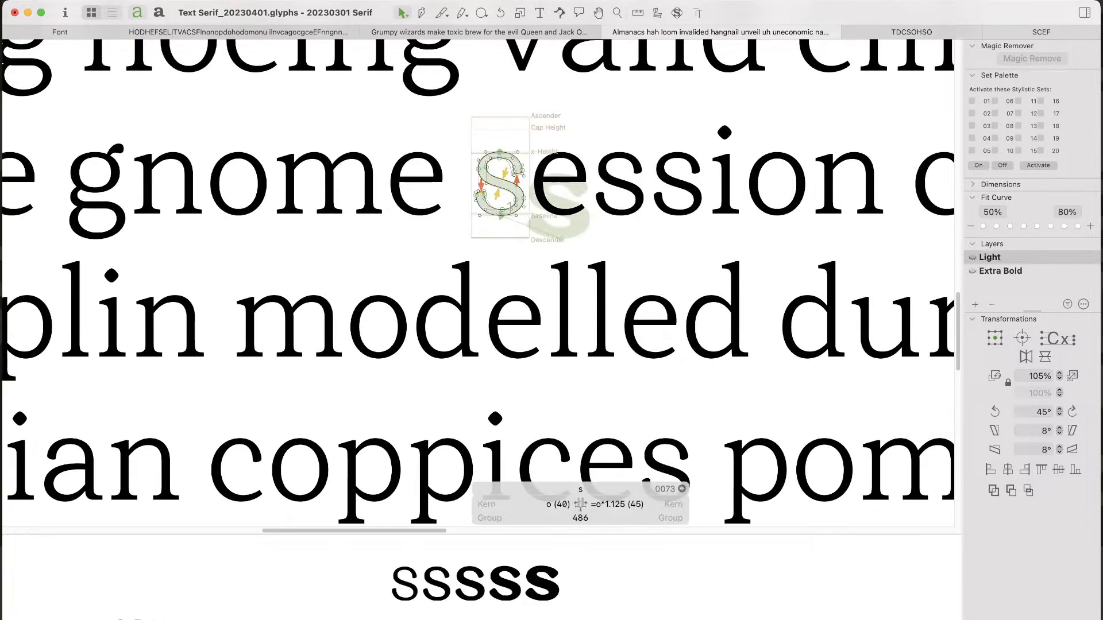
{"action": "key", "text": "space"}
{"action": "left_click_drag", "start_coordinate": [507, 206], "coordinate": [413, 270]}
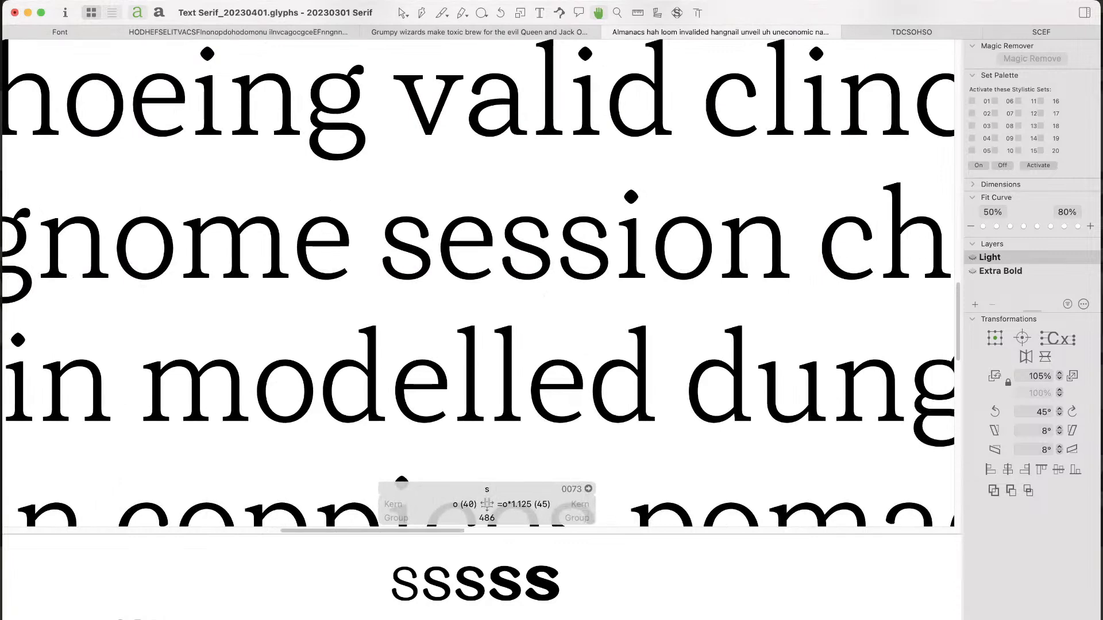
{"action": "left_click_drag", "start_coordinate": [413, 270], "coordinate": [423, 321]}
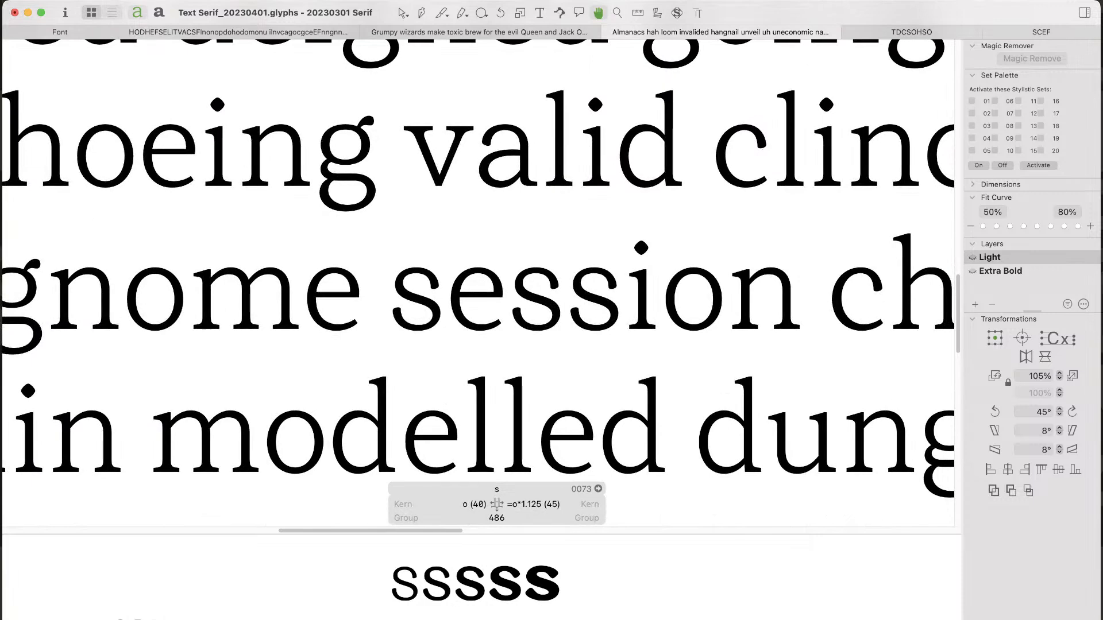
{"action": "left_click_drag", "start_coordinate": [479, 283], "coordinate": [432, 291]}
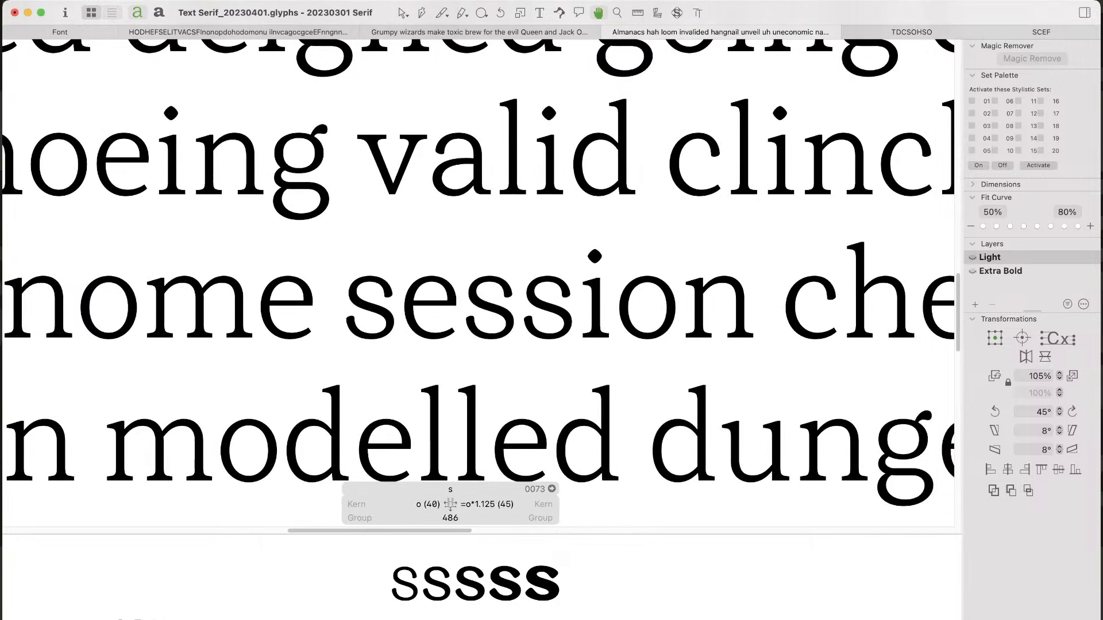
Step: Thicken the lower terminal of the s by moving its inner node right to X 114
{"action": "key", "text": "super+space"}
{"action": "left_click_drag", "start_coordinate": [334, 251], "coordinate": [404, 379]}
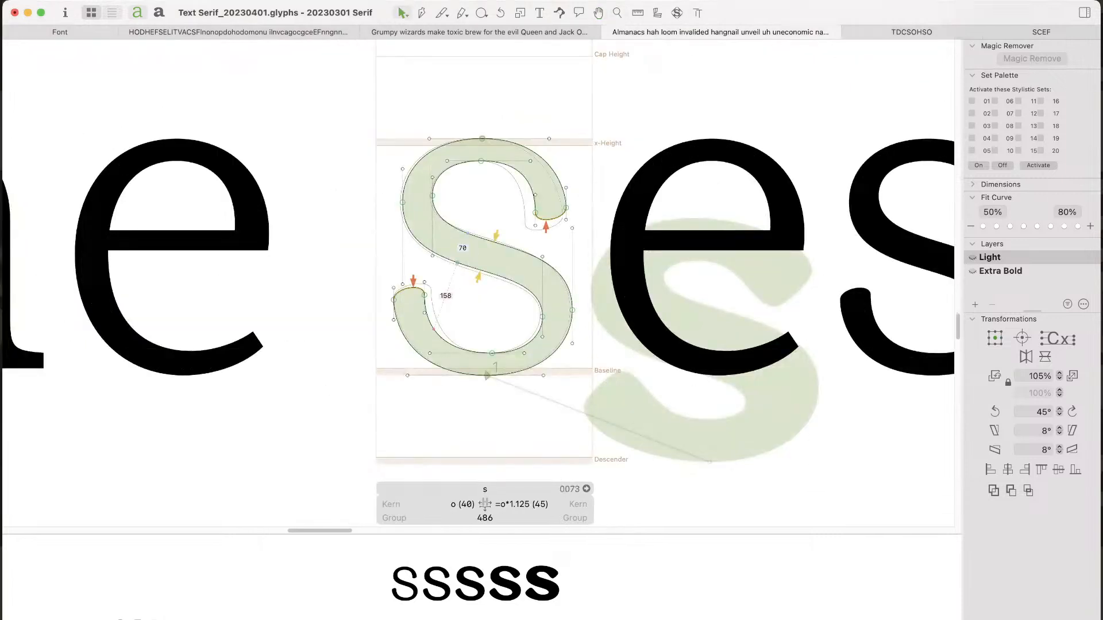
{"action": "left_click", "coordinate": [425, 296]}
{"action": "key", "text": "shift+Right"}
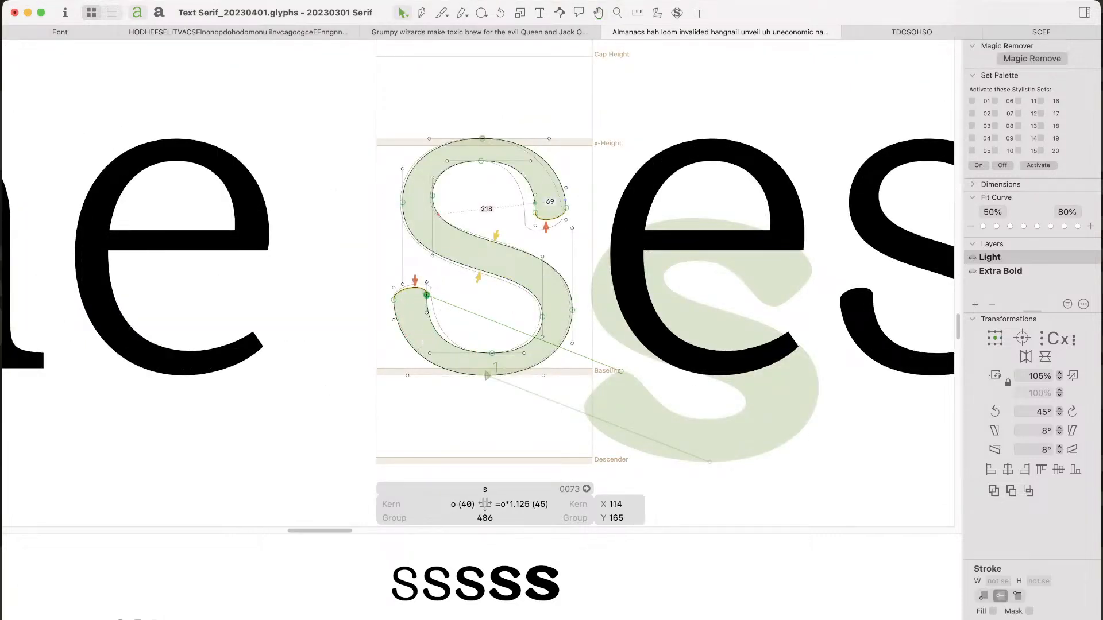
Step: Thicken the upper terminal of the s by moving its inner node 10 units left
{"action": "left_click", "coordinate": [535, 213]}
{"action": "key", "text": "shift+Left"}
{"action": "left_click", "coordinate": [507, 229]}
Step: Examine the s with its thickened terminals in the full running text paragraph at reading size
{"action": "key", "text": "super+minus"}
{"action": "key", "text": "super+minus"}
{"action": "key", "text": "super+minus"}
{"action": "key", "text": "super+minus"}
{"action": "key", "text": "super+minus"}
{"action": "key", "text": "super+minus"}
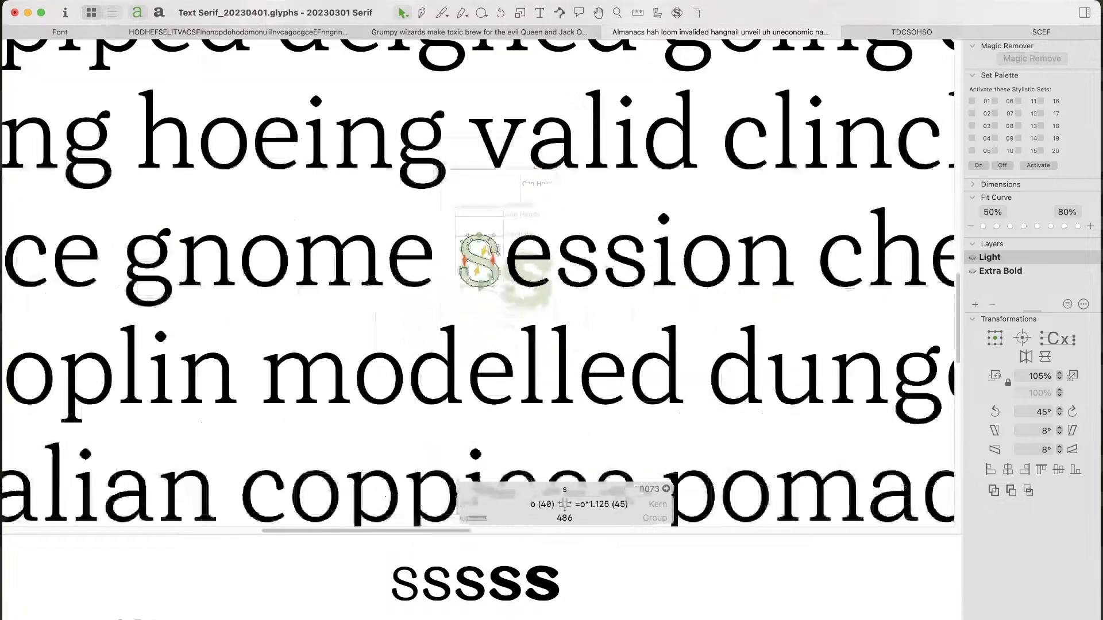
{"action": "key", "text": "super+minus"}
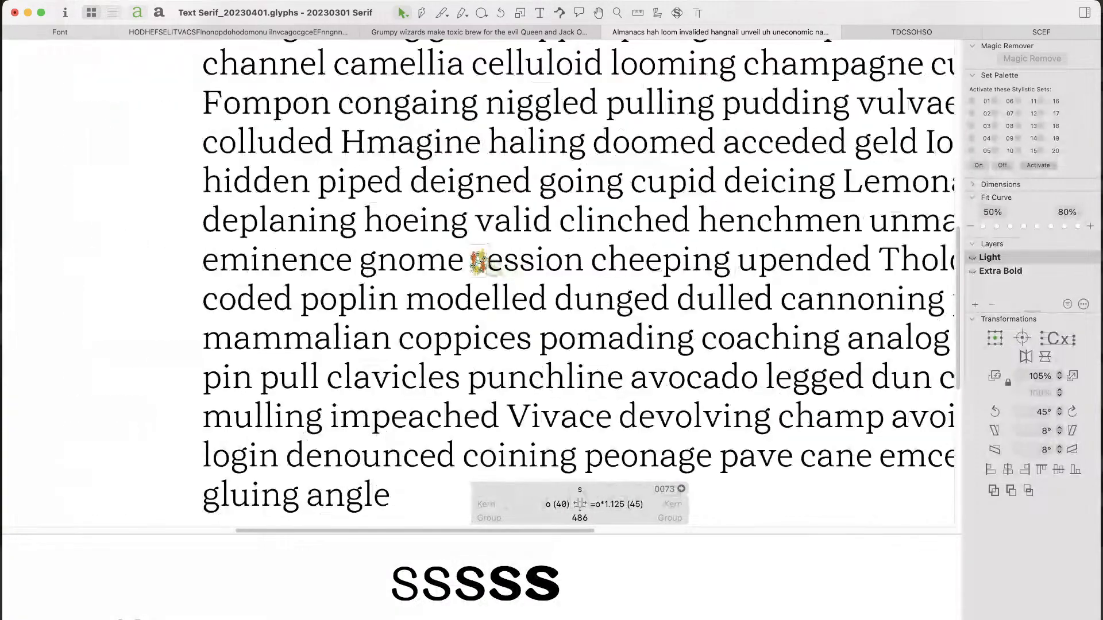
{"action": "key", "text": "super+minus"}
{"action": "key", "text": "Escape"}
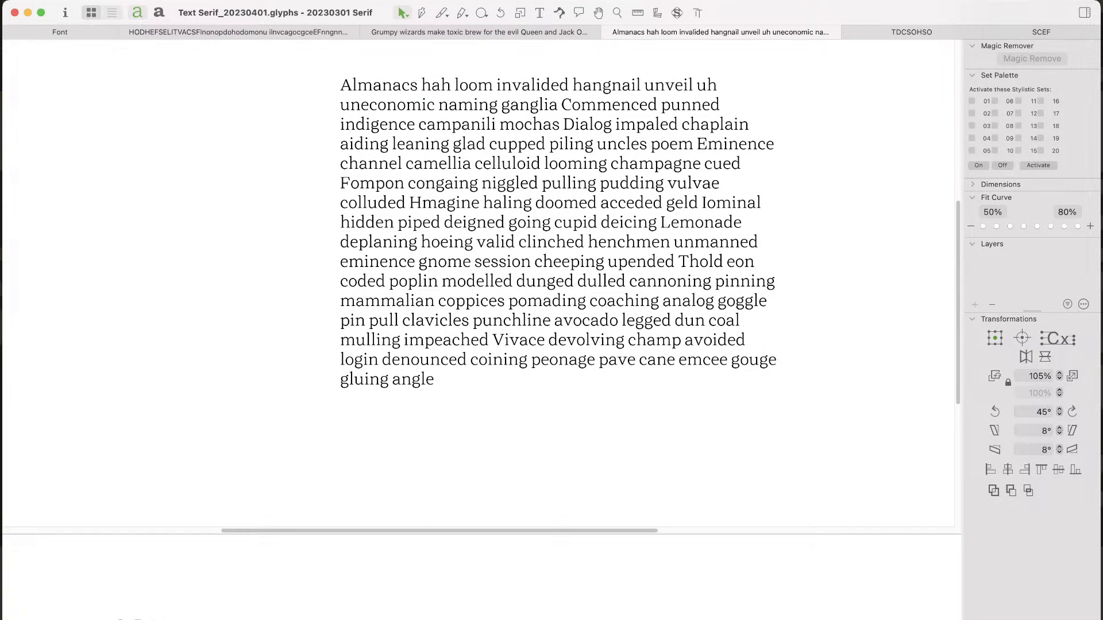
Step: Insert a temporary lowercase a before the c of "cheeping" and open it for outline editing
{"action": "key", "text": "super+space"}
{"action": "left_click_drag", "start_coordinate": [500, 242], "coordinate": [581, 283]}
{"action": "double_click", "coordinate": [484, 287]}
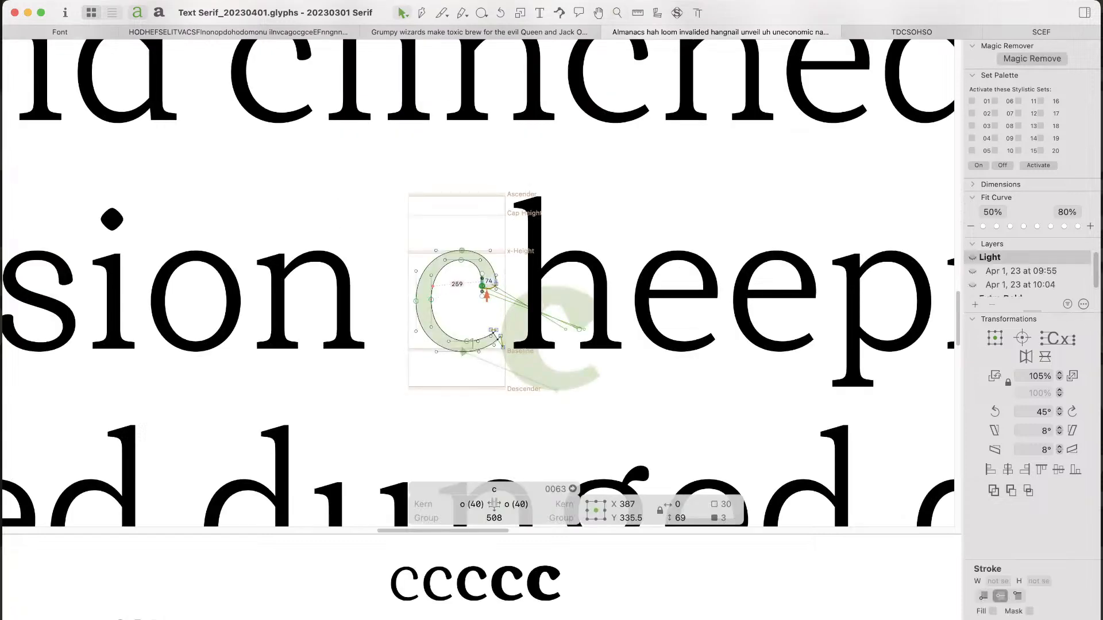
{"action": "key", "text": "super+space"}
{"action": "left_click_drag", "start_coordinate": [402, 218], "coordinate": [526, 375]}
{"action": "key", "text": "super+space"}
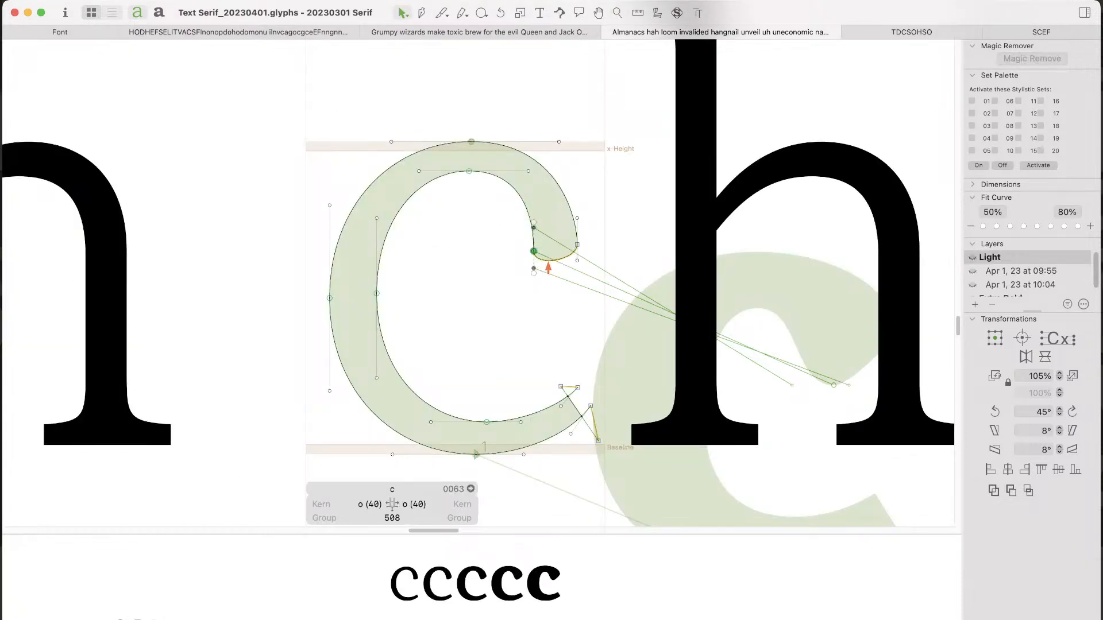
{"action": "type", "text": "t"}
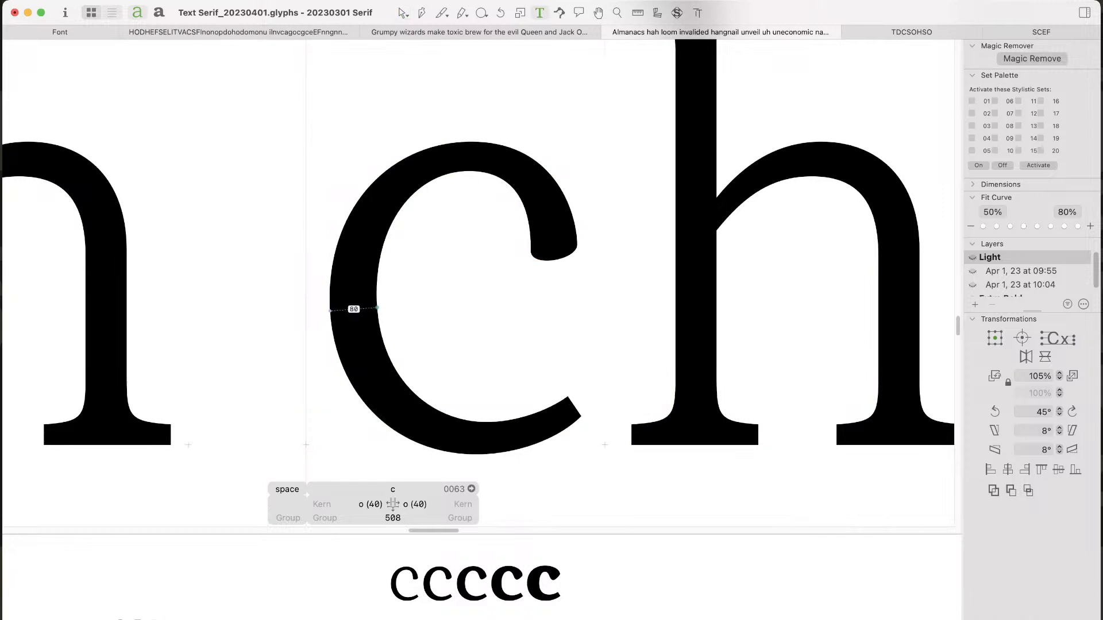
{"action": "type", "text": "a"}
{"action": "key", "text": "Escape"}
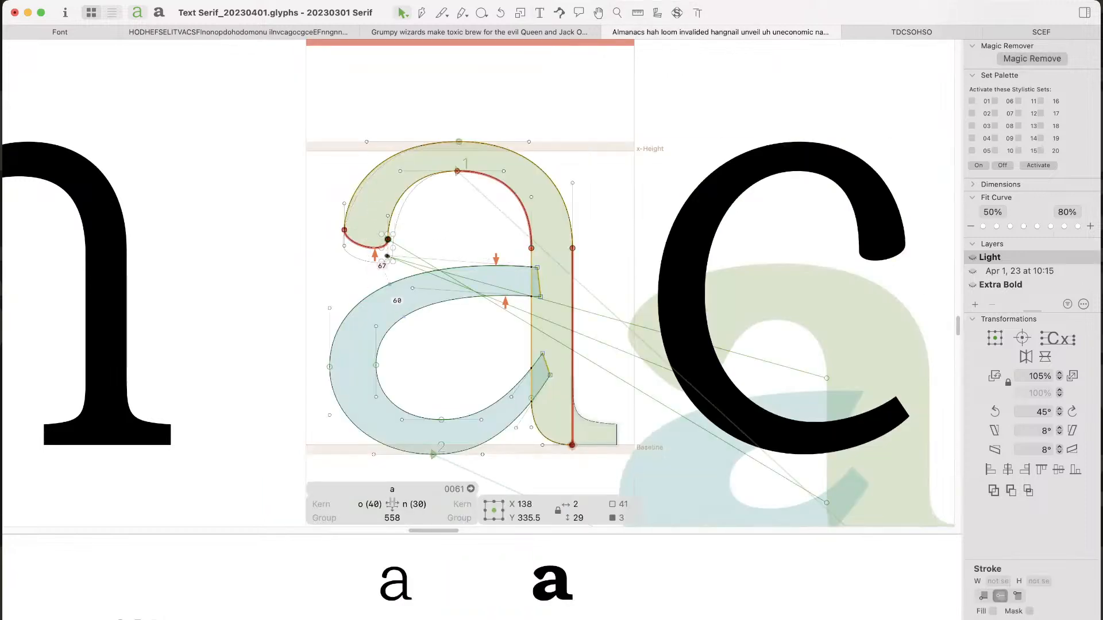
Step: Thicken the upper terminal of the Light a by moving its inner node and handles 5 units right
{"action": "key", "text": "Right"}
{"action": "key", "text": "Right"}
{"action": "key", "text": "Right"}
{"action": "key", "text": "Right"}
{"action": "key", "text": "Right"}
{"action": "left_click", "coordinate": [449, 239]}
{"action": "key", "text": "space"}
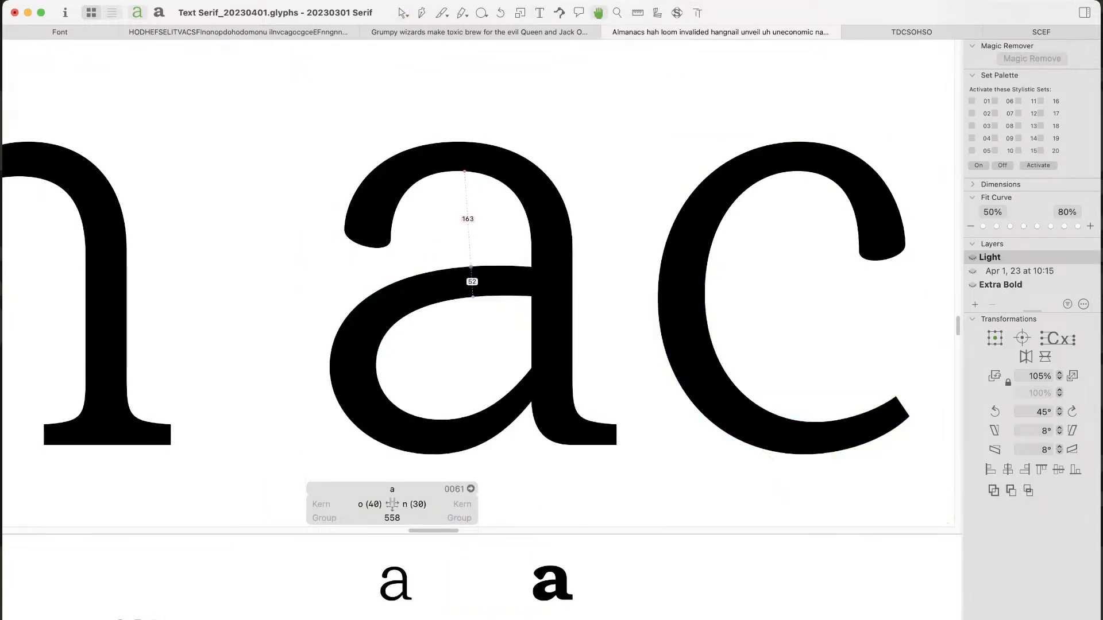
{"action": "scroll", "coordinate": [478, 262], "scroll_direction": "down", "scroll_amount": 5}
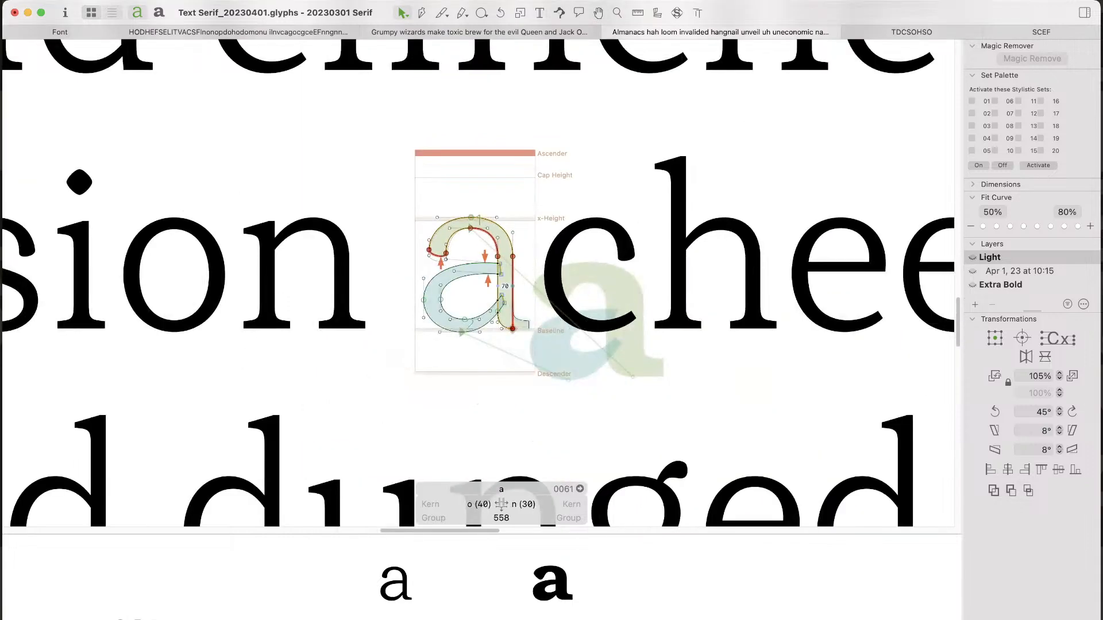
Step: Delete the temporary a in front of "cheeping" from the sample text
{"action": "key", "text": "t"}
{"action": "left_click", "coordinate": [553, 277]}
{"action": "key", "text": "BackSpace"}
{"action": "double_click", "coordinate": [513, 309]}
Step: Examine the weight of the a, c and s in the full paragraph at reading size
{"action": "key", "text": "super+minus"}
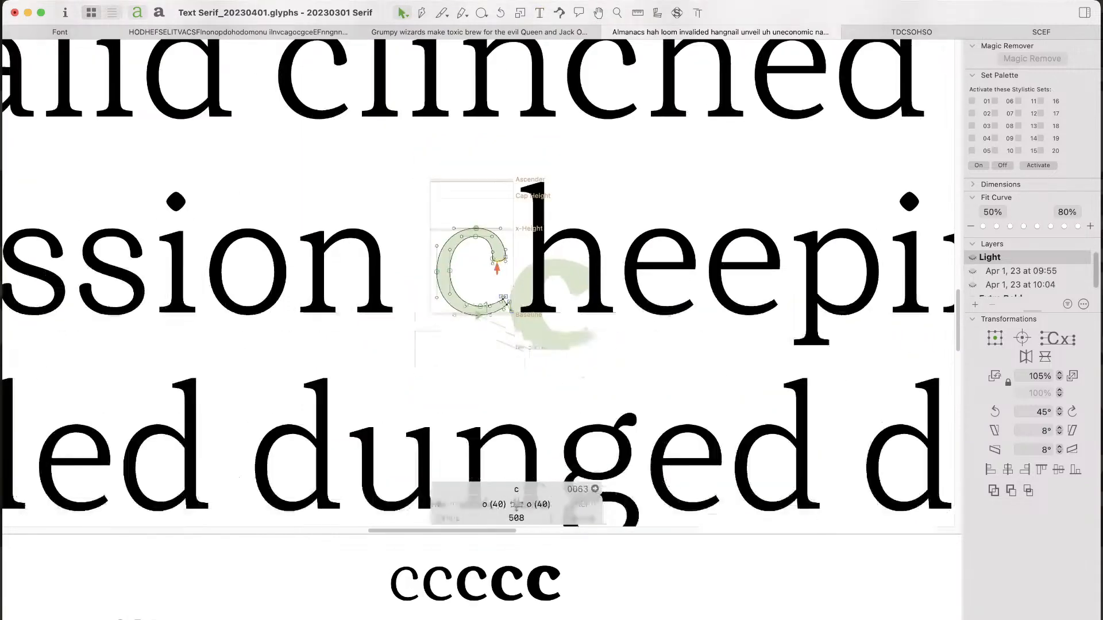
{"action": "key", "text": "super+minus"}
{"action": "key", "text": "super+minus"}
{"action": "key", "text": "super+minus"}
{"action": "key", "text": "super+minus"}
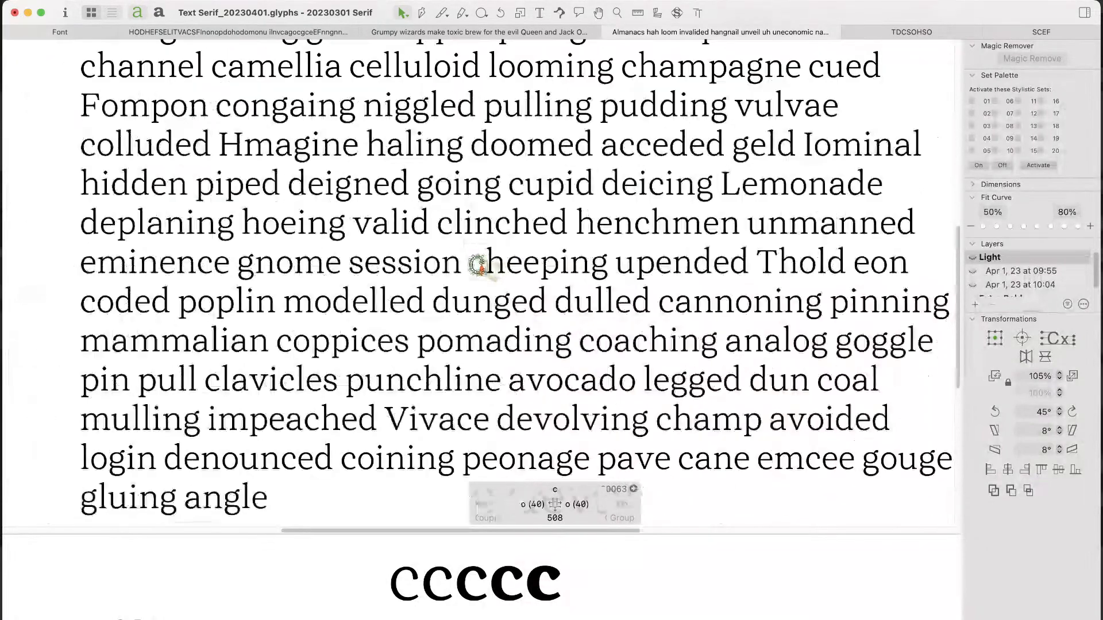
{"action": "key", "text": "t"}
{"action": "key", "text": "super+Down"}
{"action": "key", "text": "super+minus"}
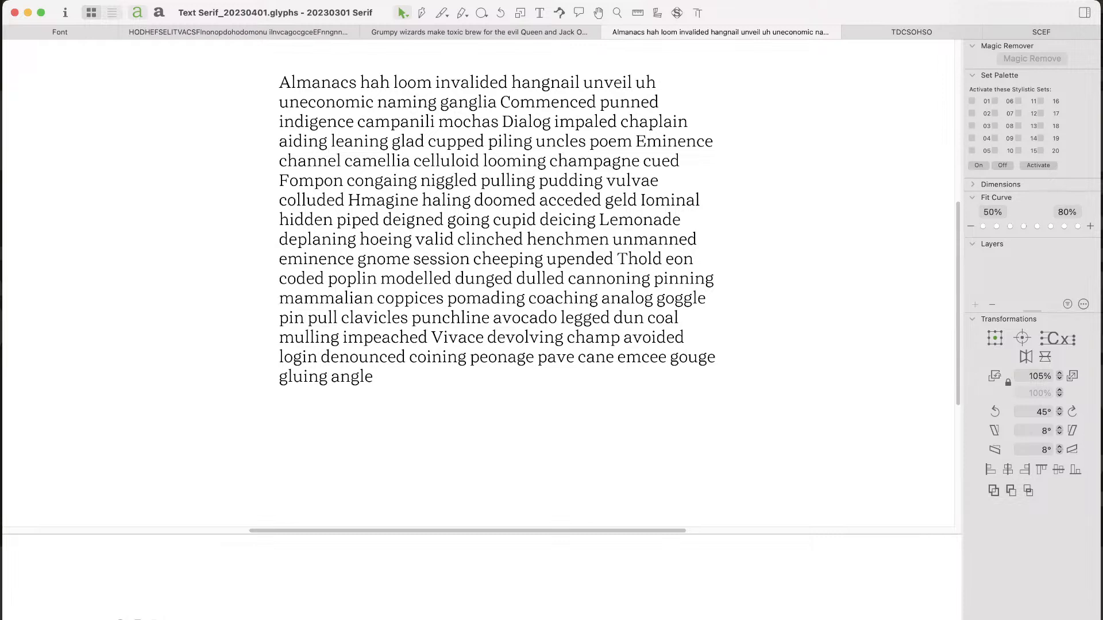
Step: Replace the first letter of "session" with a capital S and examine the word "Session" enlarged
{"action": "key", "text": "t"}
{"action": "left_click", "coordinate": [421, 259]}
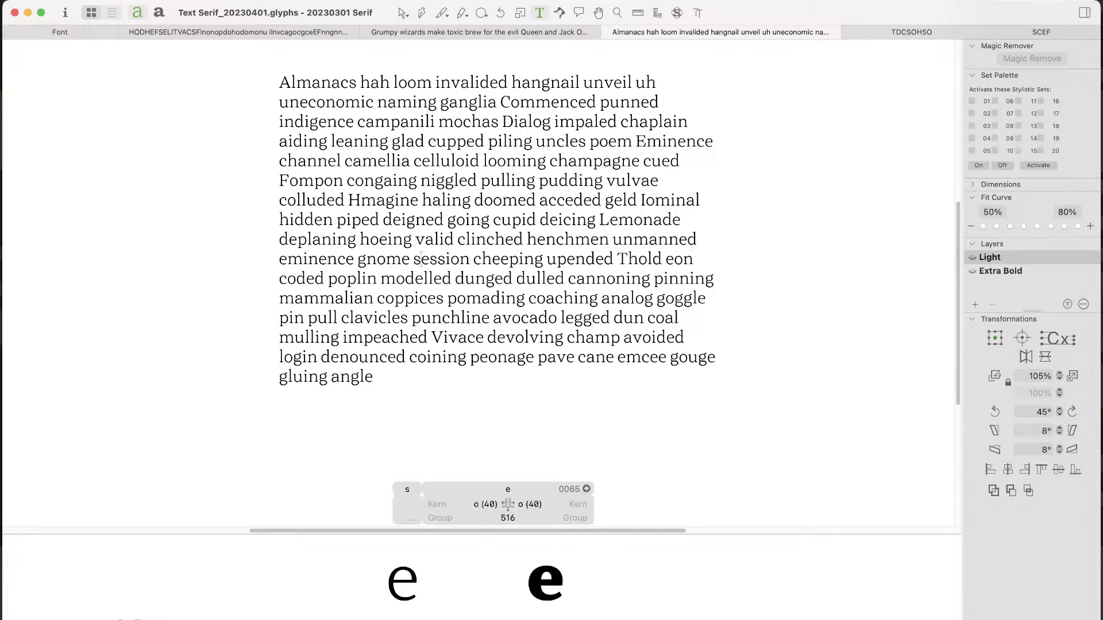
{"action": "key", "text": "BackSpace"}
{"action": "type", "text": "S"}
{"action": "key", "text": "Escape"}
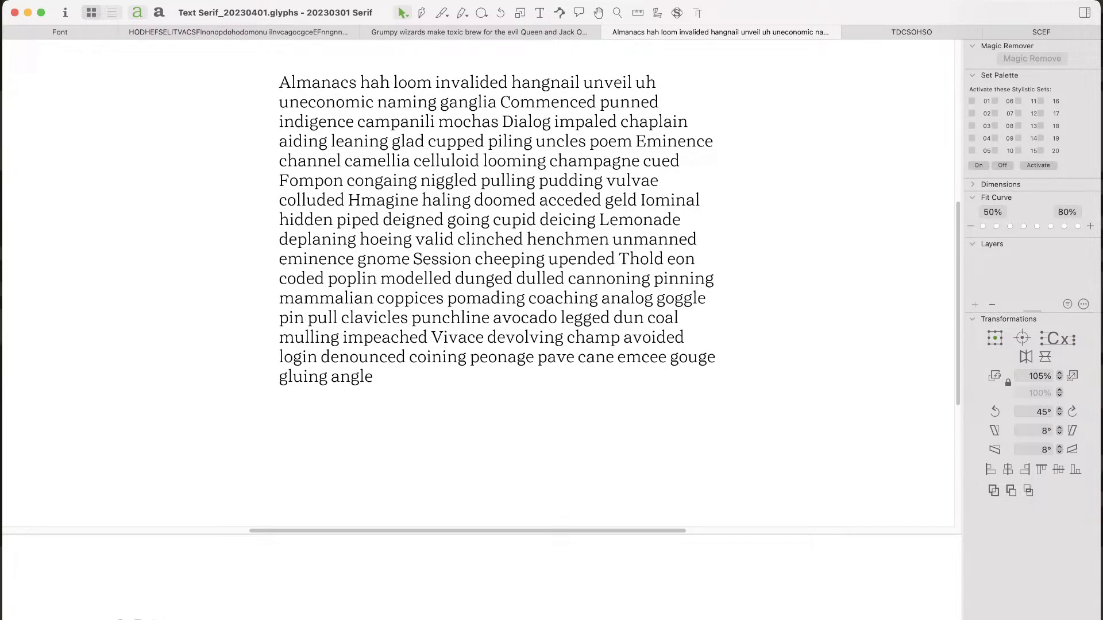
{"action": "key", "text": "super+Tab"}
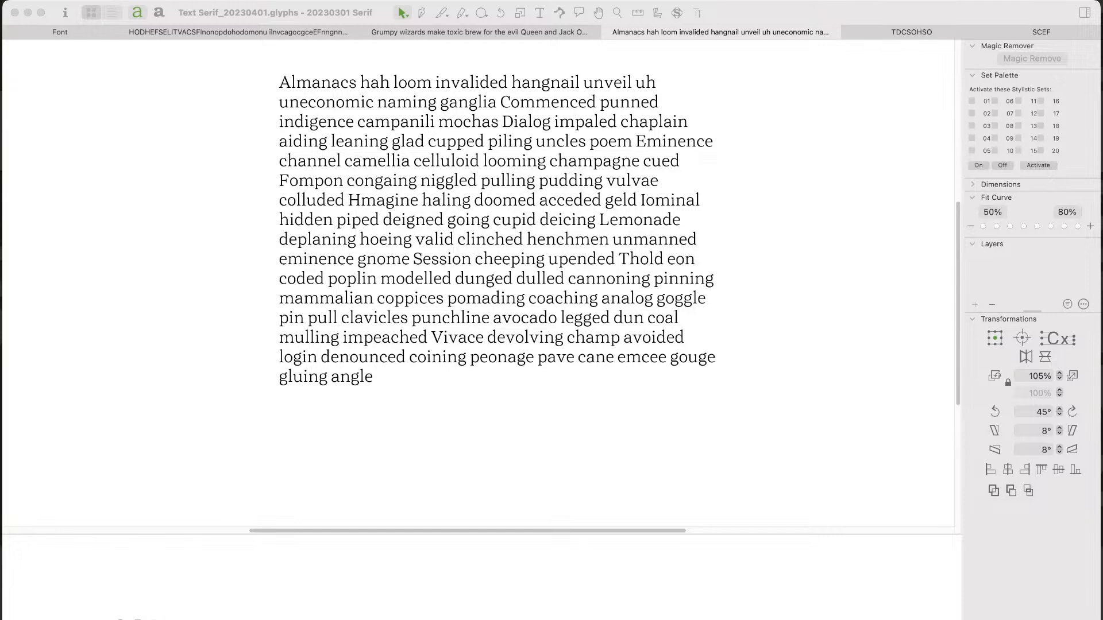
{"action": "key", "text": "super+Tab"}
{"action": "key", "text": "z"}
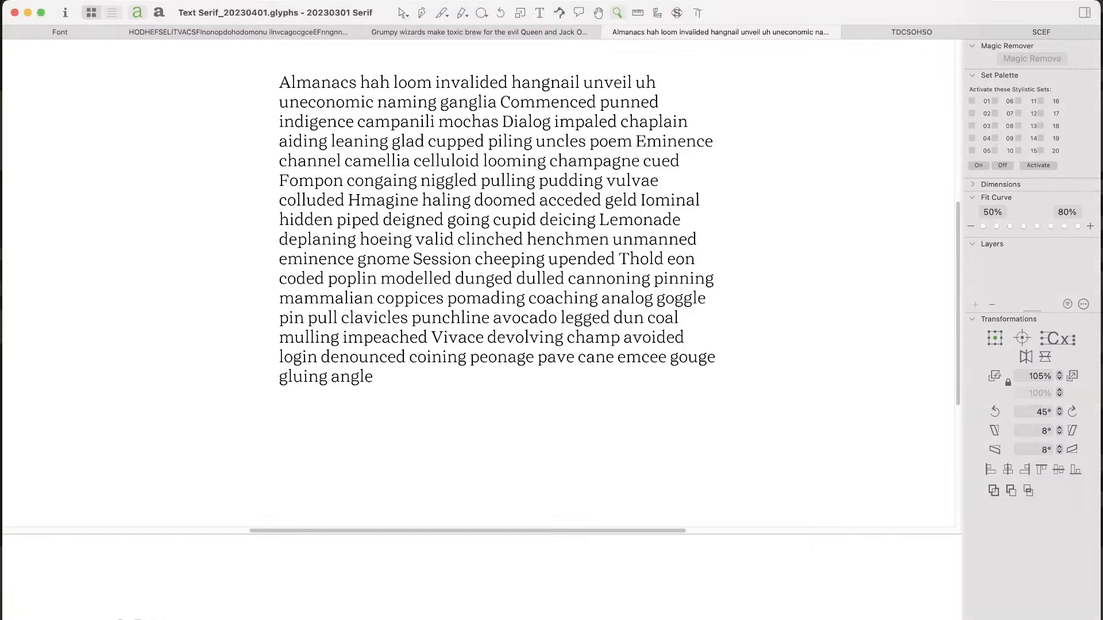
{"action": "key", "text": "super+plus"}
{"action": "left_click_drag", "start_coordinate": [350, 226], "coordinate": [455, 287]}
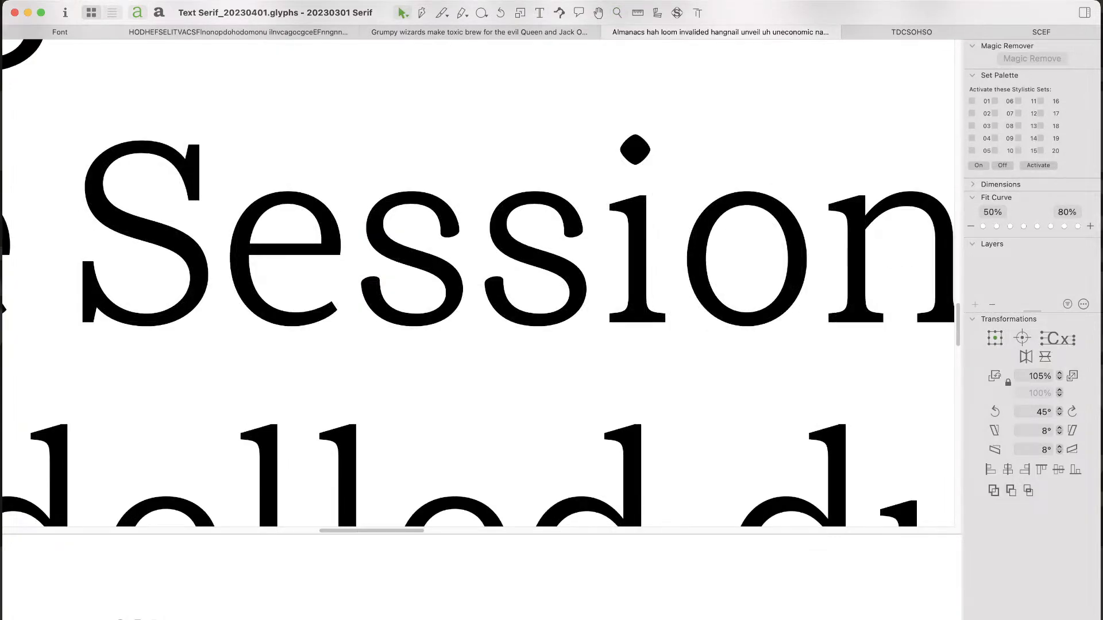
Step: Compare the terminals of the c, a and g in the "CS cagcso ing Cheese" line between the Light and Extra Bold masters
{"action": "left_click", "coordinate": [247, 32]}
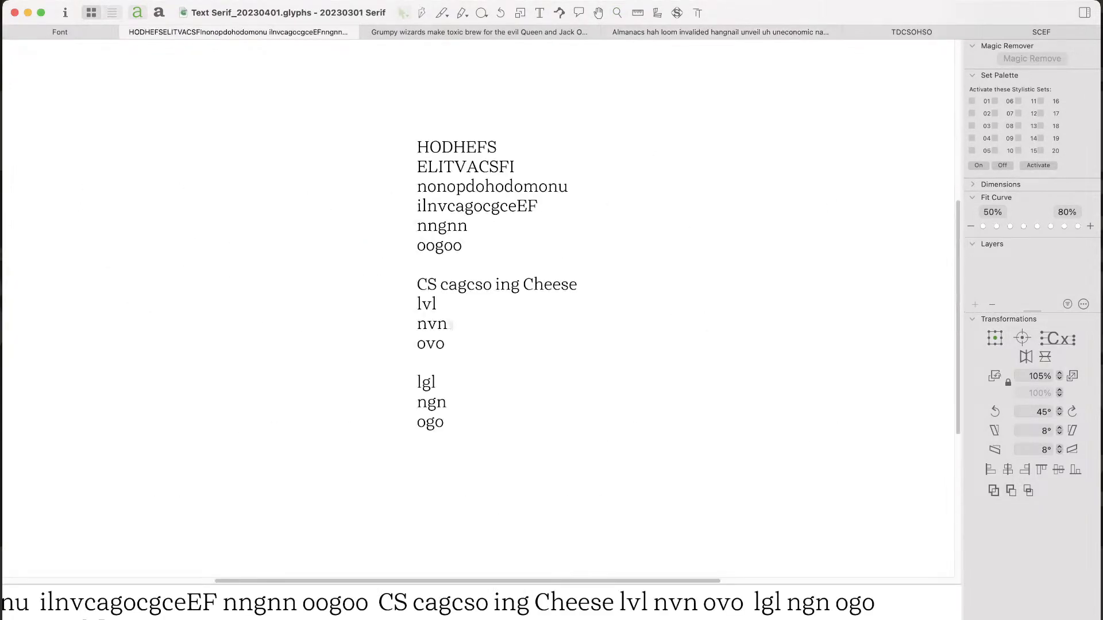
{"action": "left_click_drag", "start_coordinate": [405, 260], "coordinate": [516, 323]}
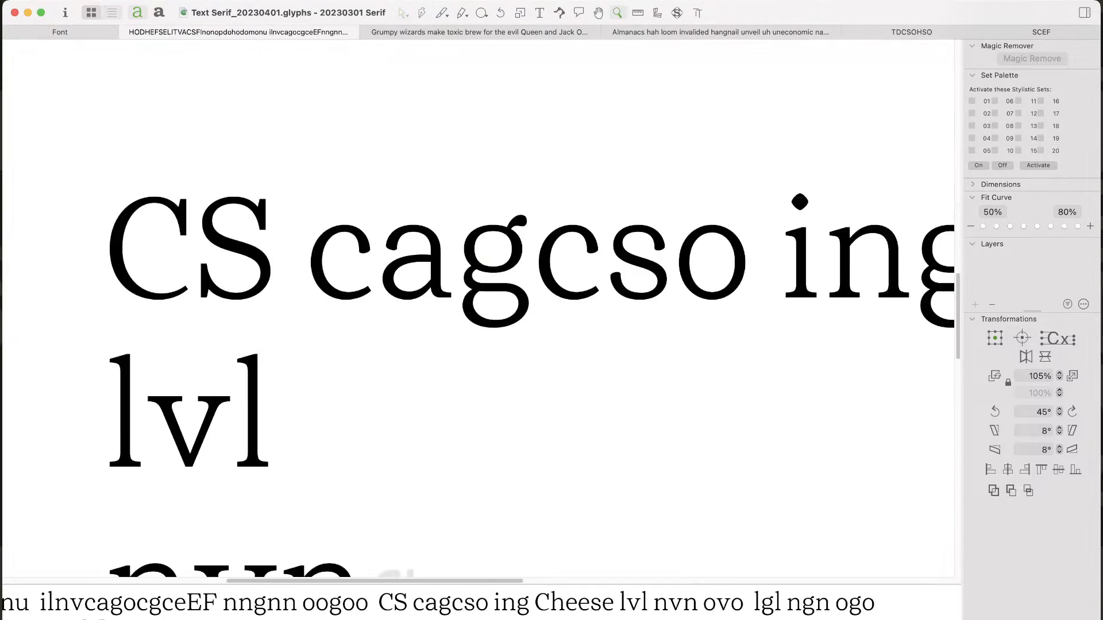
{"action": "left_click_drag", "start_coordinate": [268, 162], "coordinate": [613, 371]}
{"action": "key", "text": "super+2"}
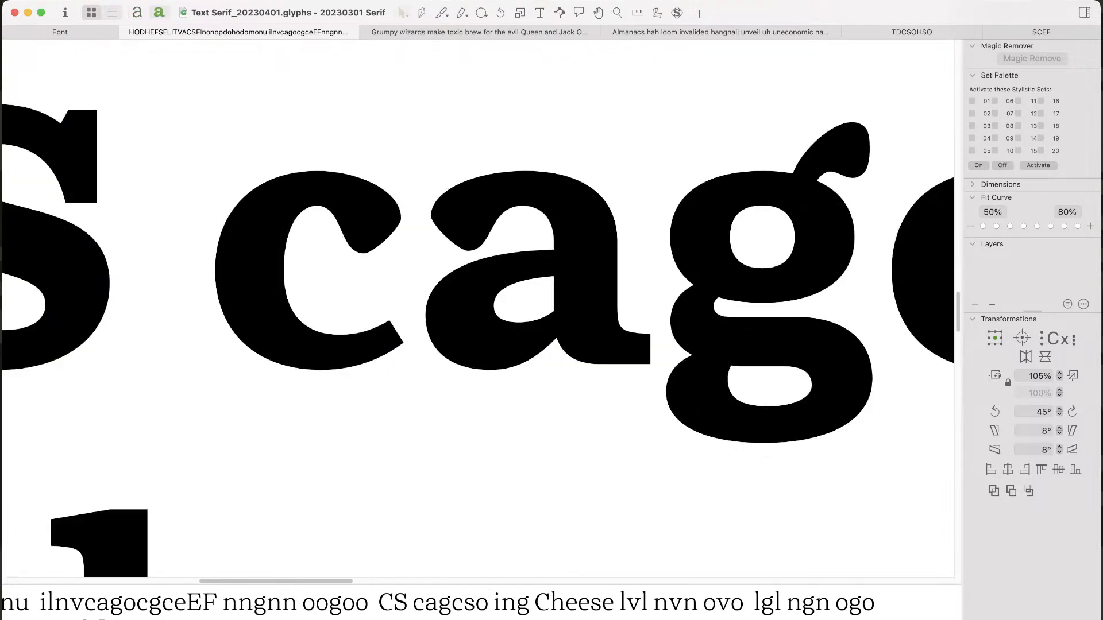
{"action": "key", "text": "super+1"}
{"action": "key", "text": "super+2"}
{"action": "left_click_drag", "start_coordinate": [190, 137], "coordinate": [467, 427]}
{"action": "key", "text": "super+1"}
Step: Copy the upper terminal arc of the Light c and create a backup layer of the Extra Bold c
{"action": "double_click", "coordinate": [381, 197]}
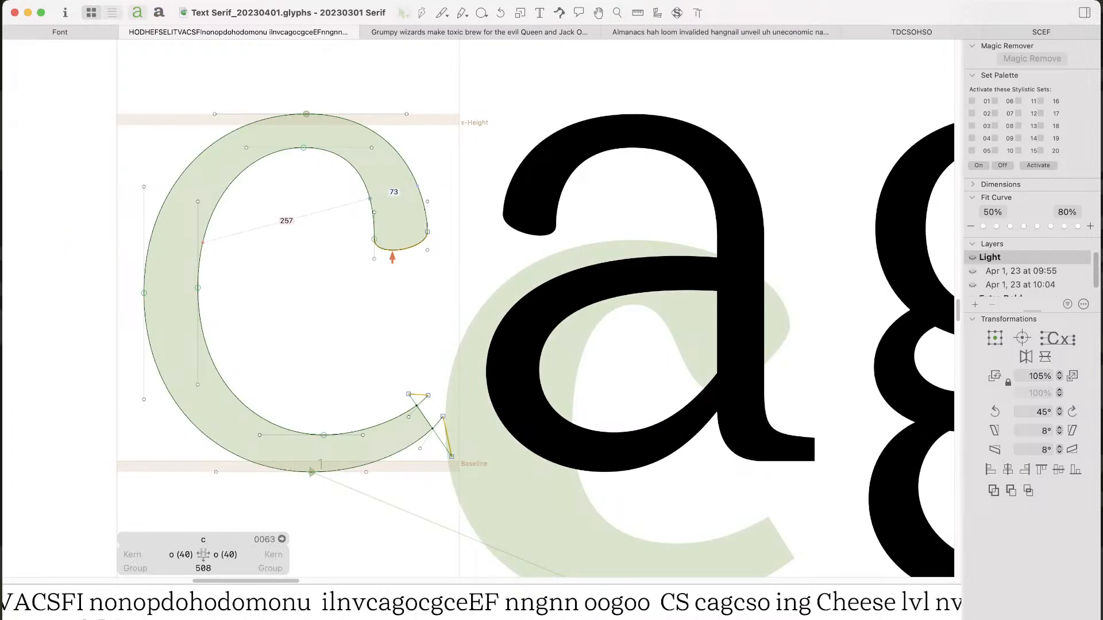
{"action": "left_click", "coordinate": [392, 251]}
{"action": "key", "text": "super+2"}
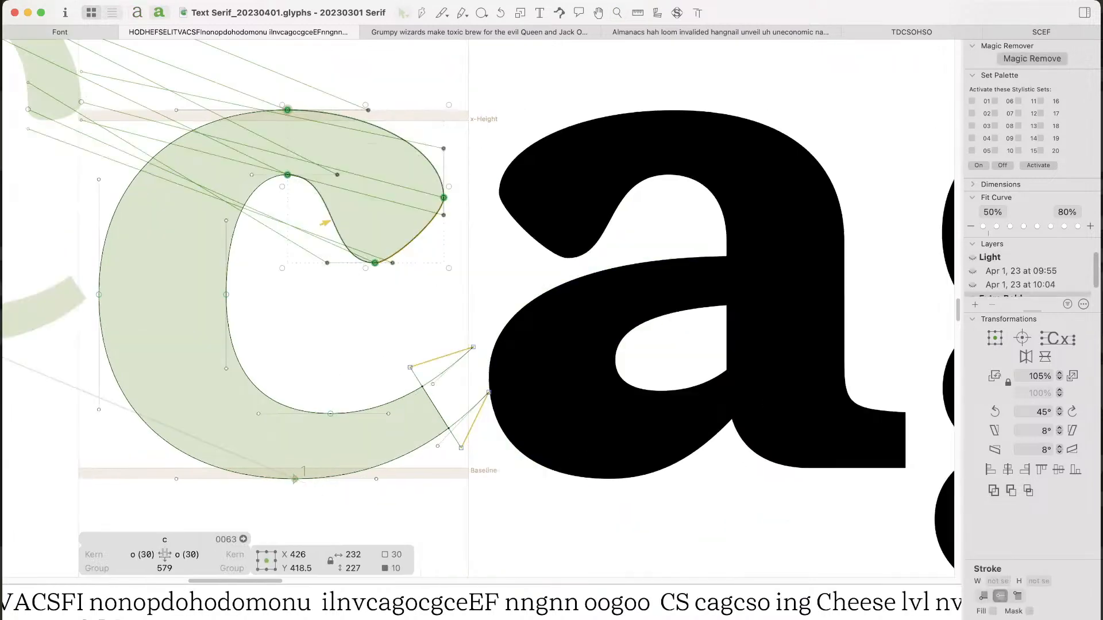
{"action": "left_click", "coordinate": [384, 304]}
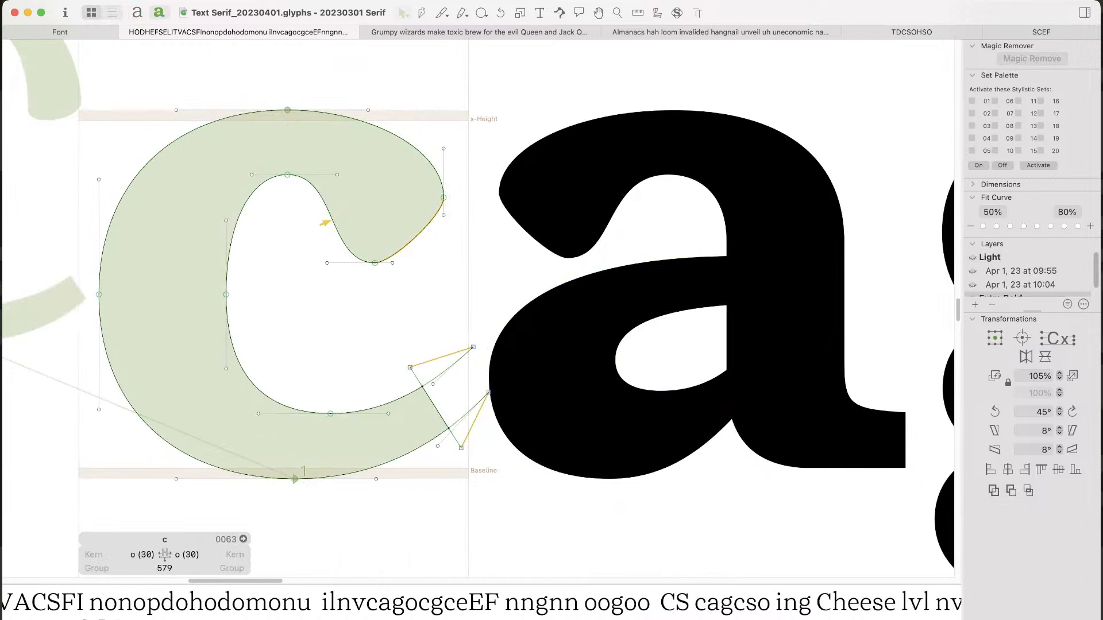
{"action": "key", "text": "super+1"}
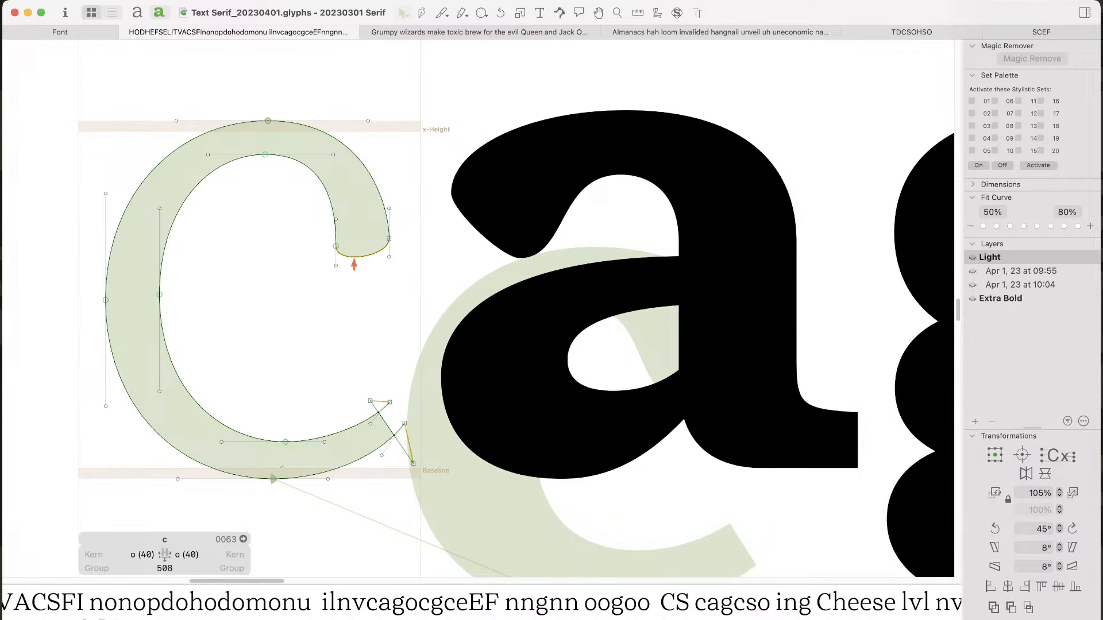
{"action": "key", "text": "super+2"}
{"action": "left_click", "coordinate": [975, 421]}
Step: Delete the Extra Bold c's upper terminal arc, leaving the outline open, and paste the copied Light arc in its place
{"action": "left_click", "coordinate": [364, 261]}
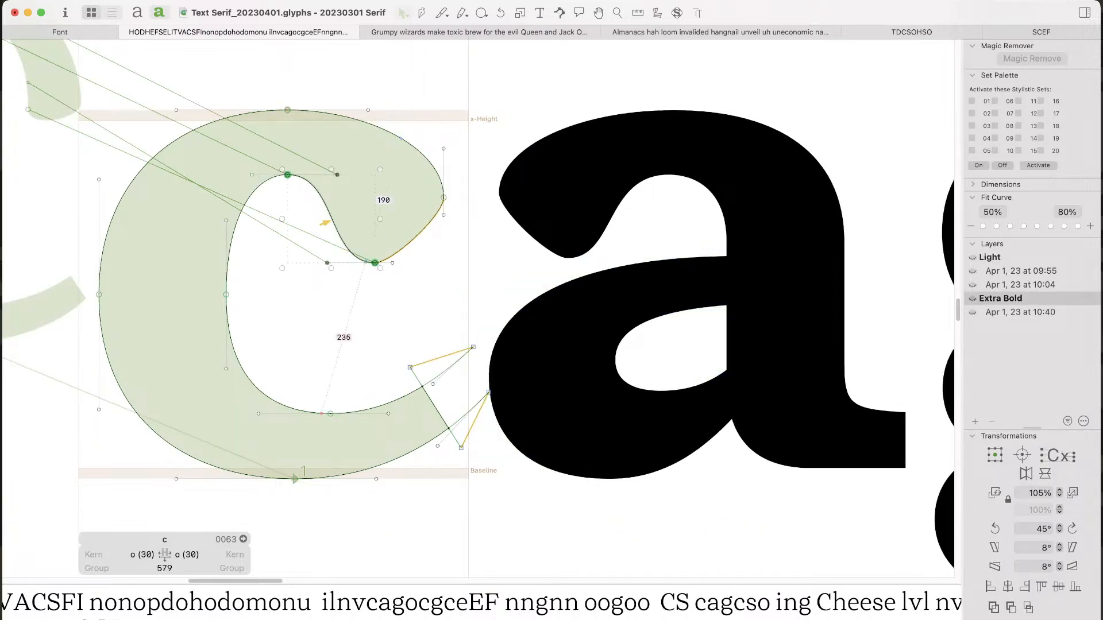
{"action": "left_click_drag", "start_coordinate": [473, 95], "coordinate": [278, 306]}
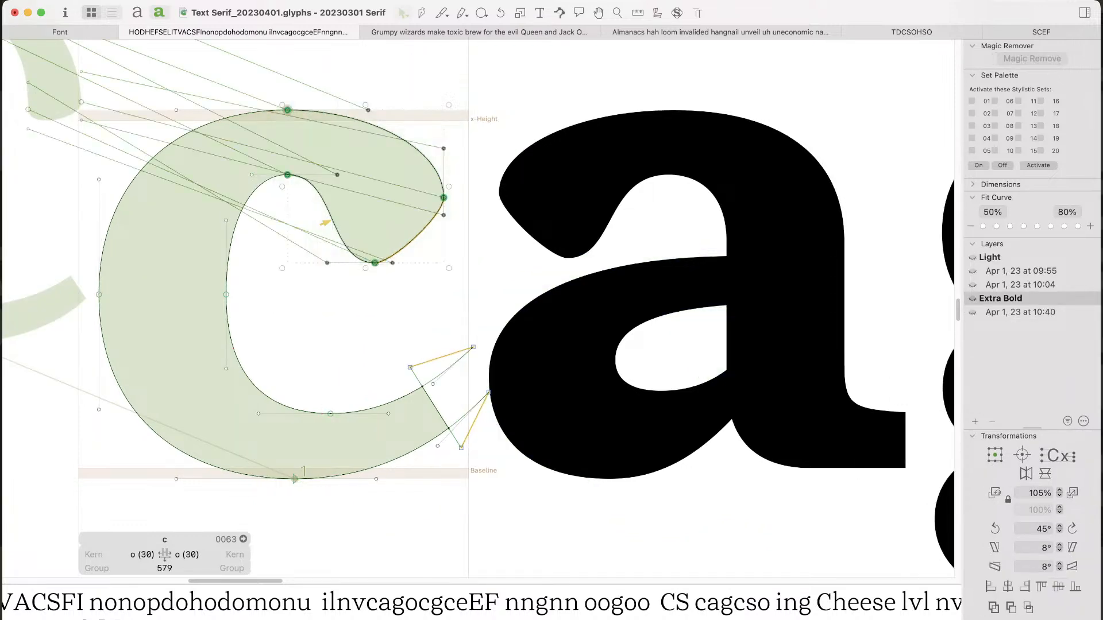
{"action": "key", "text": "alt+BackSpace"}
{"action": "key", "text": "super+v"}
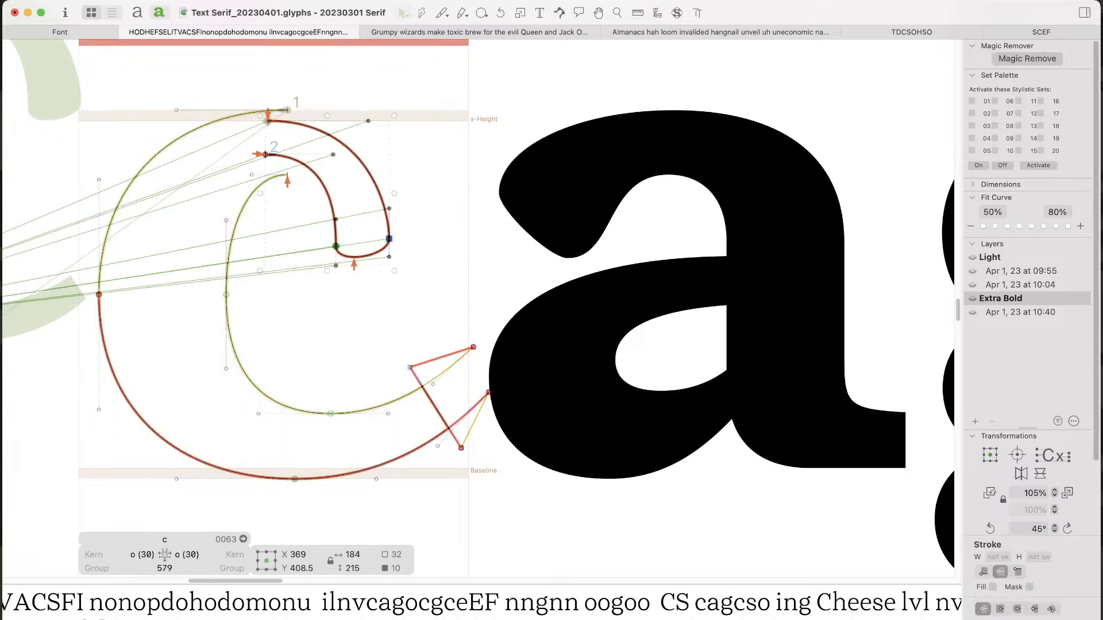
Step: Scale the pasted arc to 215 by 251 units and lower it 2 units to meet the Extra Bold c's top overshoot
{"action": "left_click_drag", "start_coordinate": [394, 271], "coordinate": [415, 283]}
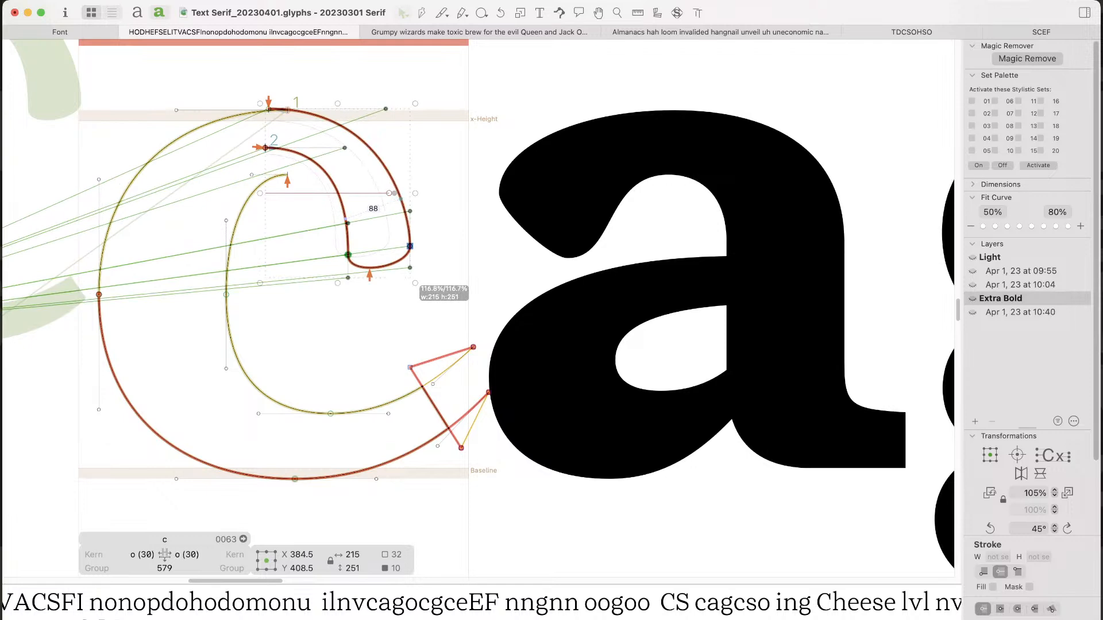
{"action": "left_click_drag", "start_coordinate": [227, 64], "coordinate": [342, 171]}
{"action": "key", "text": "Down"}
{"action": "key", "text": "Down"}
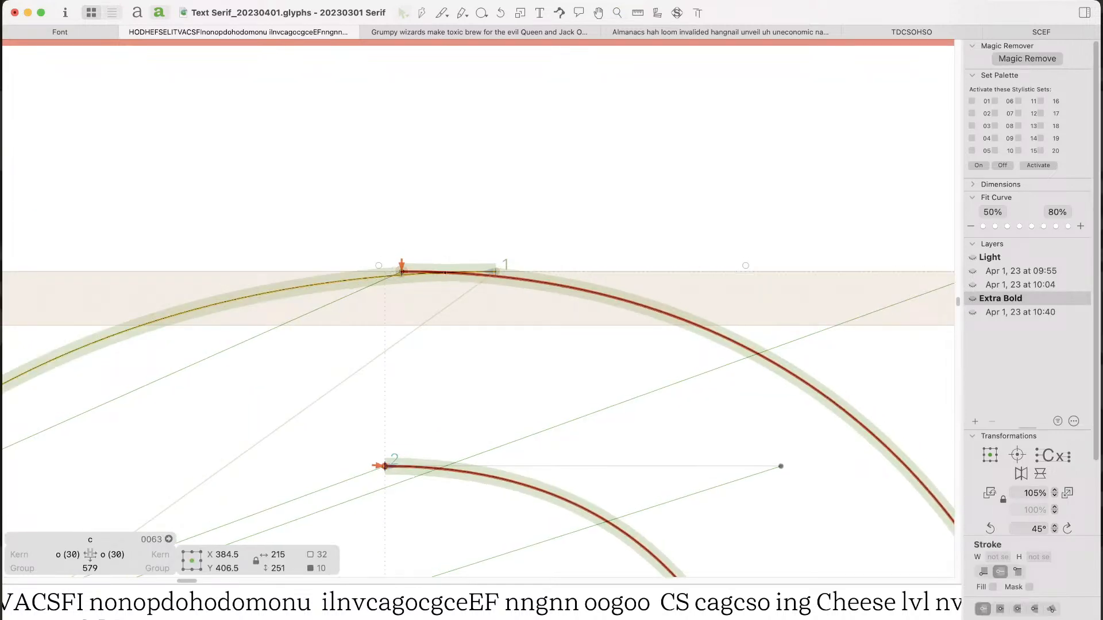
Step: Move the pasted arc 40 units right to X 424.5 and preview the c
{"action": "key", "text": "super+minus"}
{"action": "key", "text": "super+minus"}
{"action": "key", "text": "super+minus"}
{"action": "key", "text": "super+minus"}
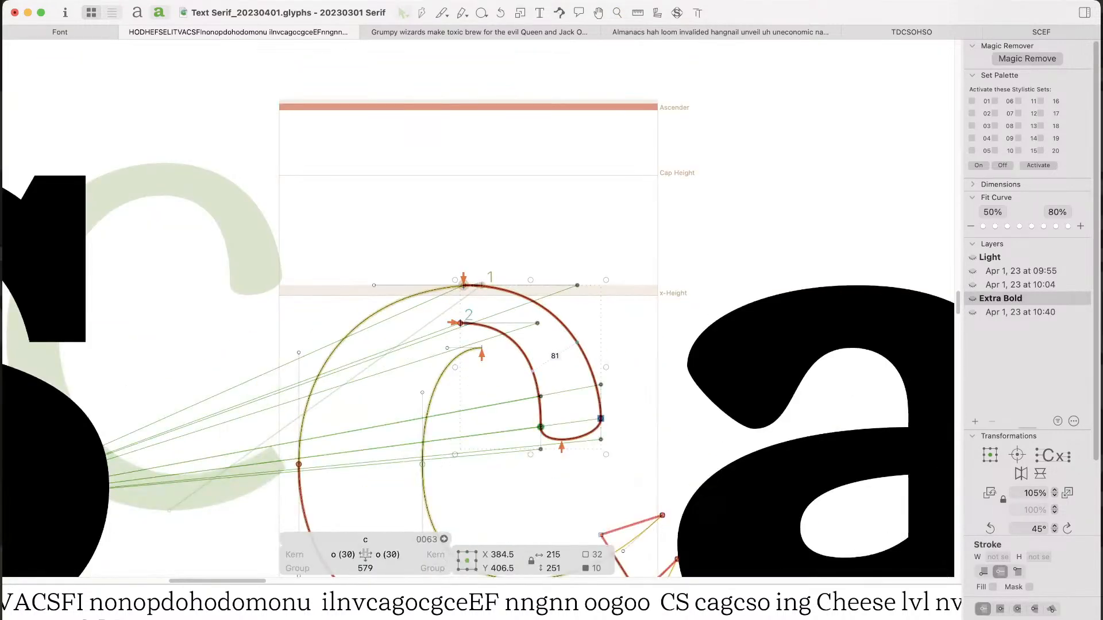
{"action": "key", "text": "shift+Right"}
{"action": "key", "text": "shift+Right"}
{"action": "key", "text": "shift+Right"}
{"action": "key", "text": "shift+Right"}
{"action": "scroll", "coordinate": [477, 322], "scroll_direction": "down", "scroll_amount": 5}
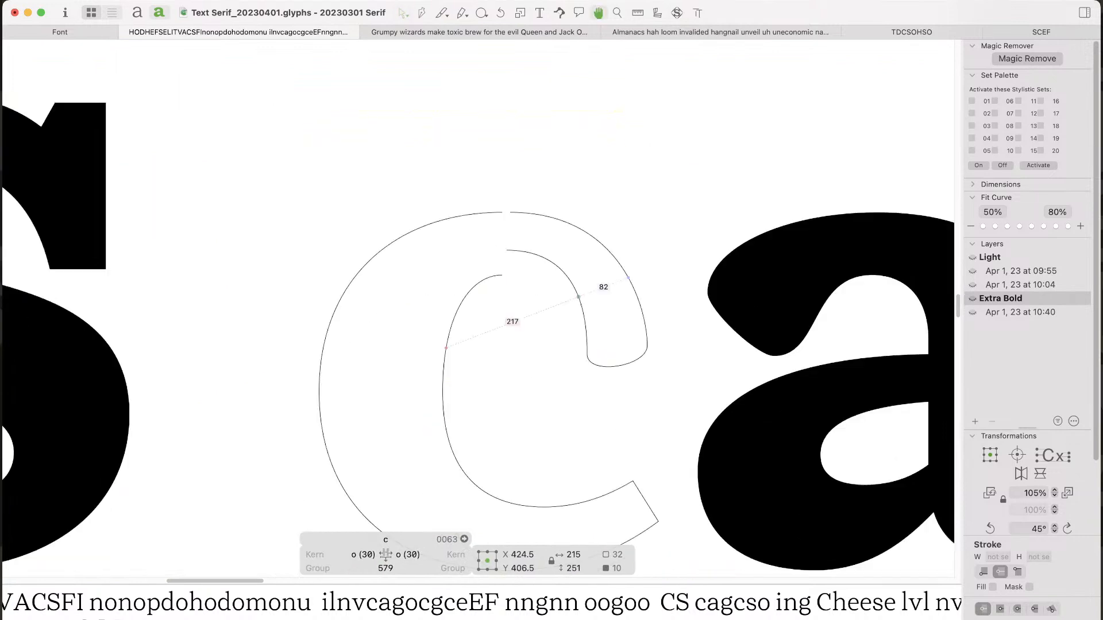
Step: Enlarge the pasted arc to 351 by 409 units so its inner curve reaches the Extra Bold c's inner contour height
{"action": "left_click_drag", "start_coordinate": [661, 351], "coordinate": [706, 455]}
{"action": "key", "text": "super+space"}
{"action": "left_click_drag", "start_coordinate": [524, 203], "coordinate": [404, 340]}
{"action": "key", "text": "super+minus"}
{"action": "key", "text": "super+minus"}
{"action": "key", "text": "super+minus"}
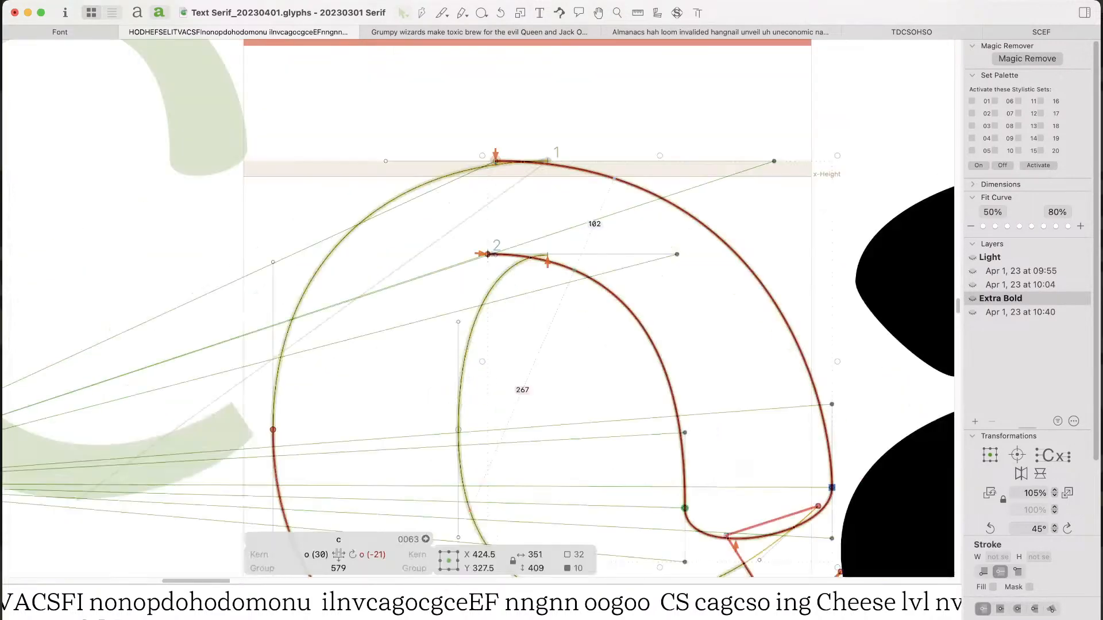
{"action": "left_click", "coordinate": [623, 236]}
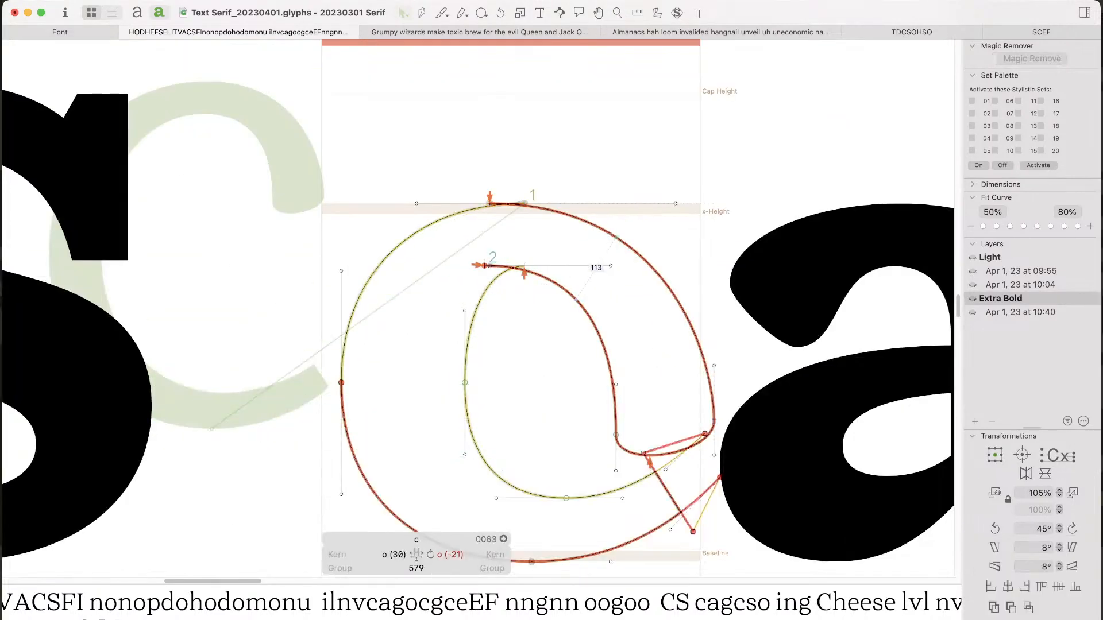
Step: Move the enlarged arc right to X 505.5 and scale it to 355 by 414 units to line up with the open contour ends
{"action": "double_click", "coordinate": [633, 249]}
{"action": "left_click_drag", "start_coordinate": [633, 250], "coordinate": [636, 250]}
{"action": "left_click_drag", "start_coordinate": [722, 478], "coordinate": [772, 477]}
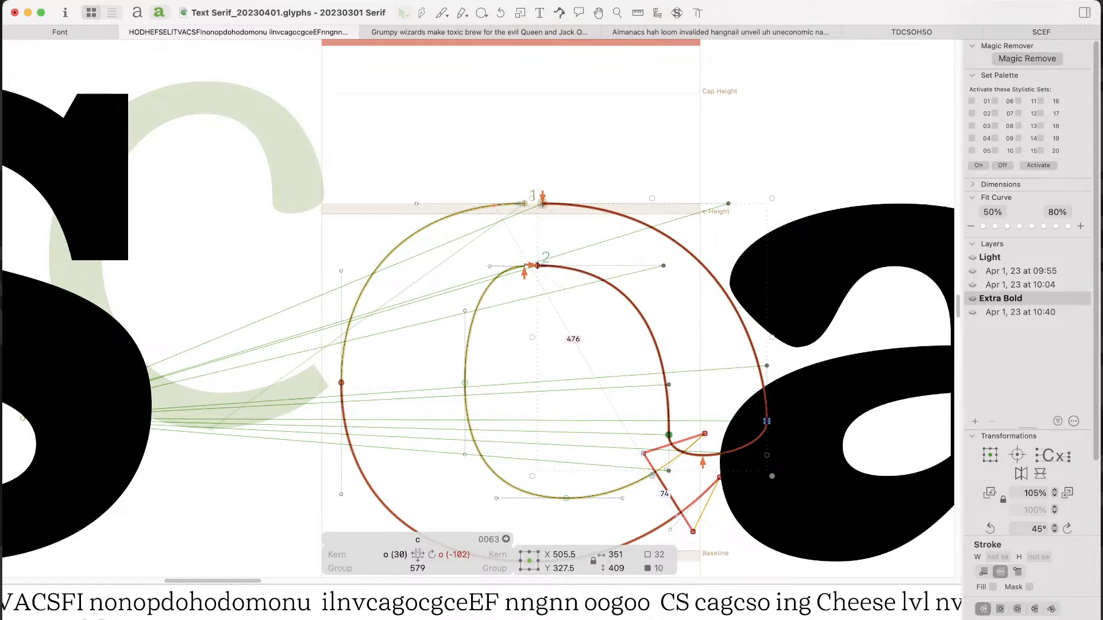
{"action": "left_click_drag", "start_coordinate": [772, 476], "coordinate": [774, 480]}
{"action": "left_click_drag", "start_coordinate": [460, 225], "coordinate": [613, 346]}
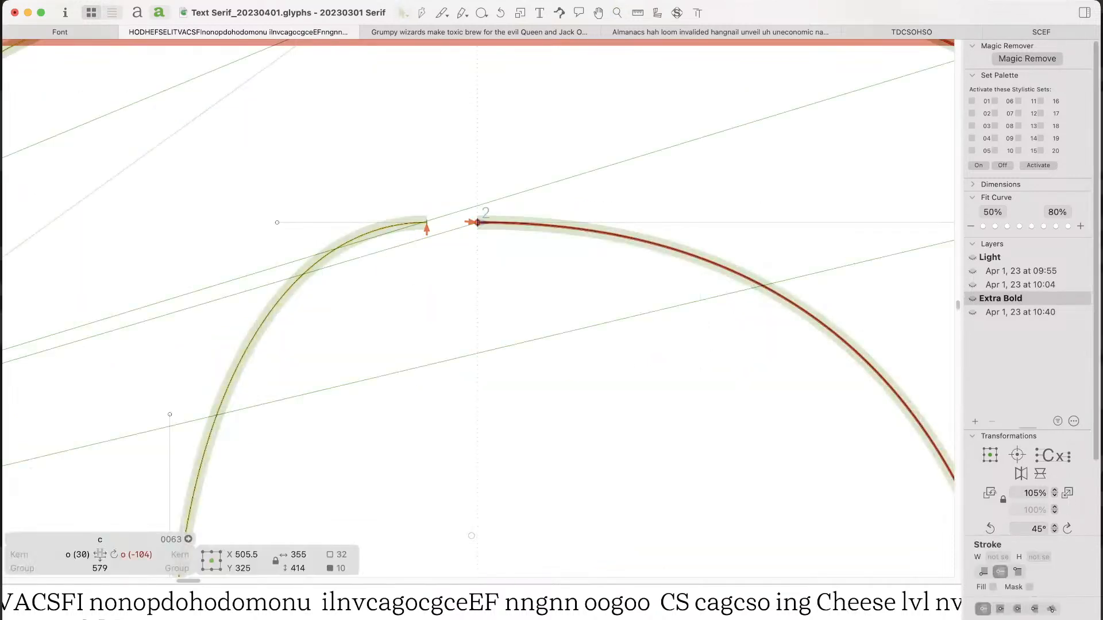
Step: Join the enlarged arc's inner end to the top of the Extra Bold c's inner contour
{"action": "left_click_drag", "start_coordinate": [477, 223], "coordinate": [426, 222]}
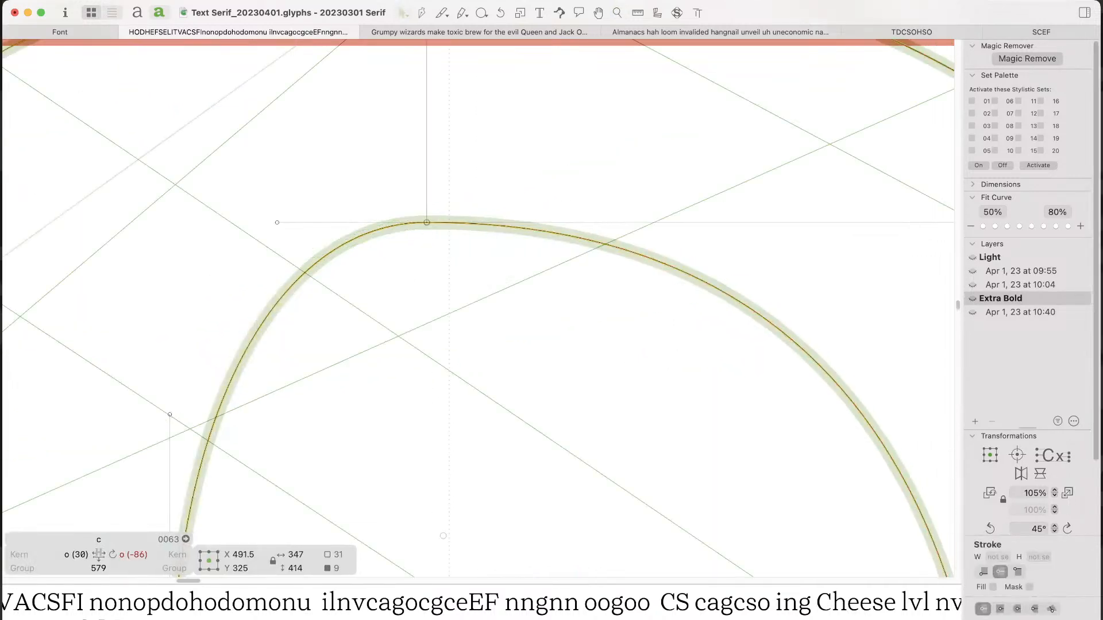
{"action": "key", "text": "Left"}
{"action": "key", "text": "Right"}
{"action": "key", "text": "alt+super+a"}
{"action": "key", "text": "super+minus"}
{"action": "key", "text": "super+minus"}
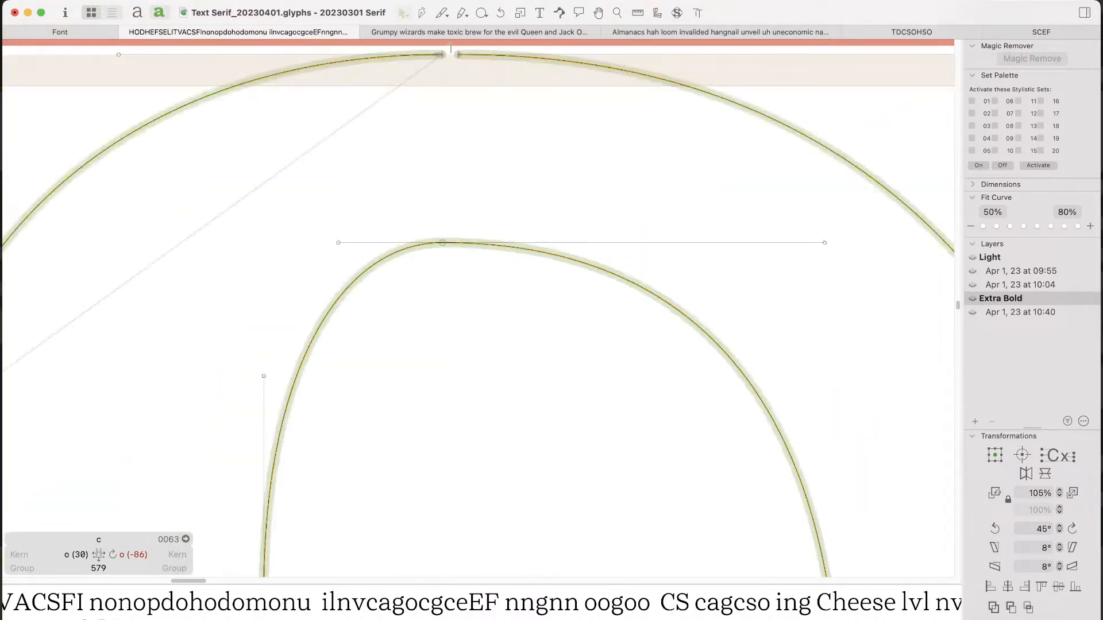
{"action": "key", "text": "super+minus"}
{"action": "key", "text": "super+minus"}
{"action": "key", "text": "super+minus"}
Step: Join the arc's outer end to the Extra Bold c's top outer node at X 310, Y 532, and review it in the preview text
{"action": "left_click_drag", "start_coordinate": [692, 414], "coordinate": [621, 343]}
{"action": "left_click", "coordinate": [599, 445], "text": "shift"}
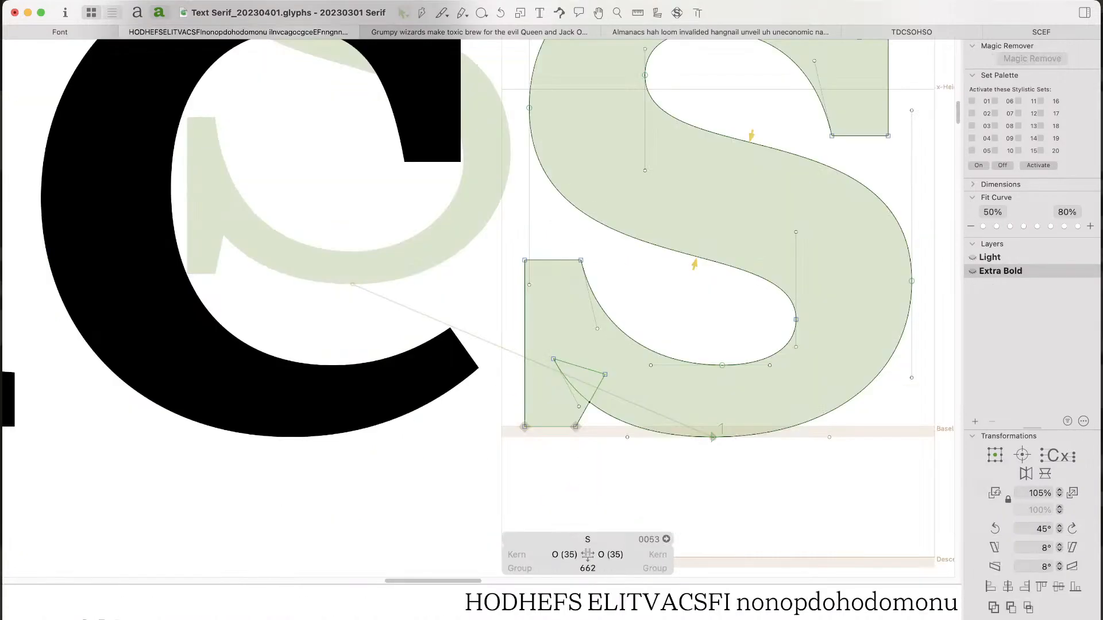
{"action": "key", "text": "space"}
{"action": "left_click_drag", "start_coordinate": [402, 258], "coordinate": [674, 365]}
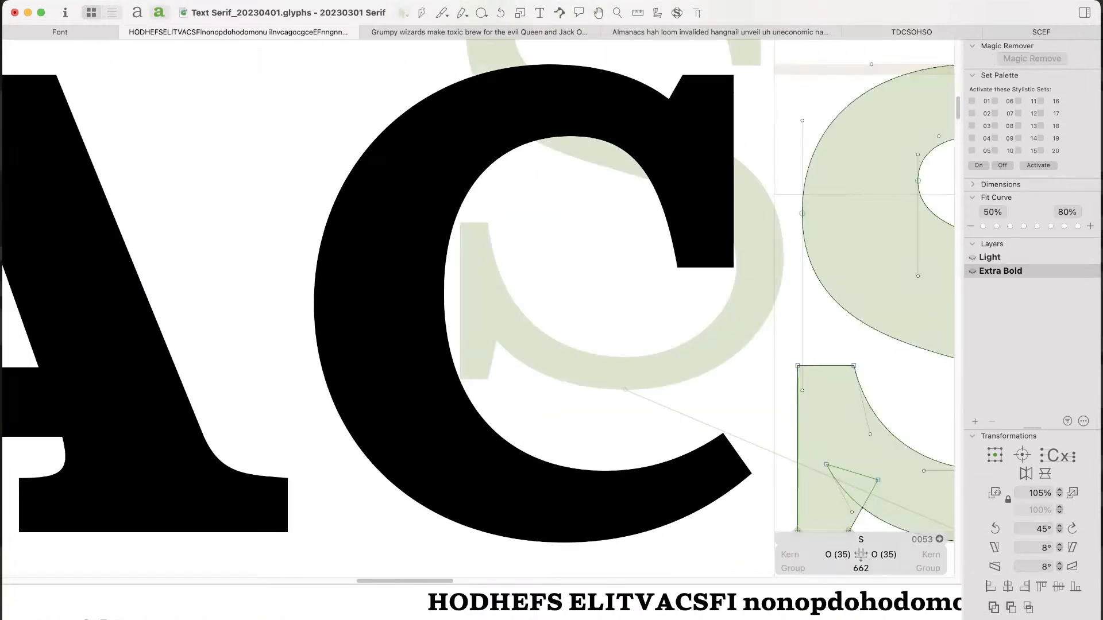
{"action": "key", "text": "super+minus"}
{"action": "key", "text": "super+minus"}
{"action": "key", "text": "space"}
{"action": "scroll", "coordinate": [477, 310], "scroll_direction": "left", "scroll_amount": 10}
{"action": "scroll", "coordinate": [477, 311], "scroll_direction": "down", "scroll_amount": 10}
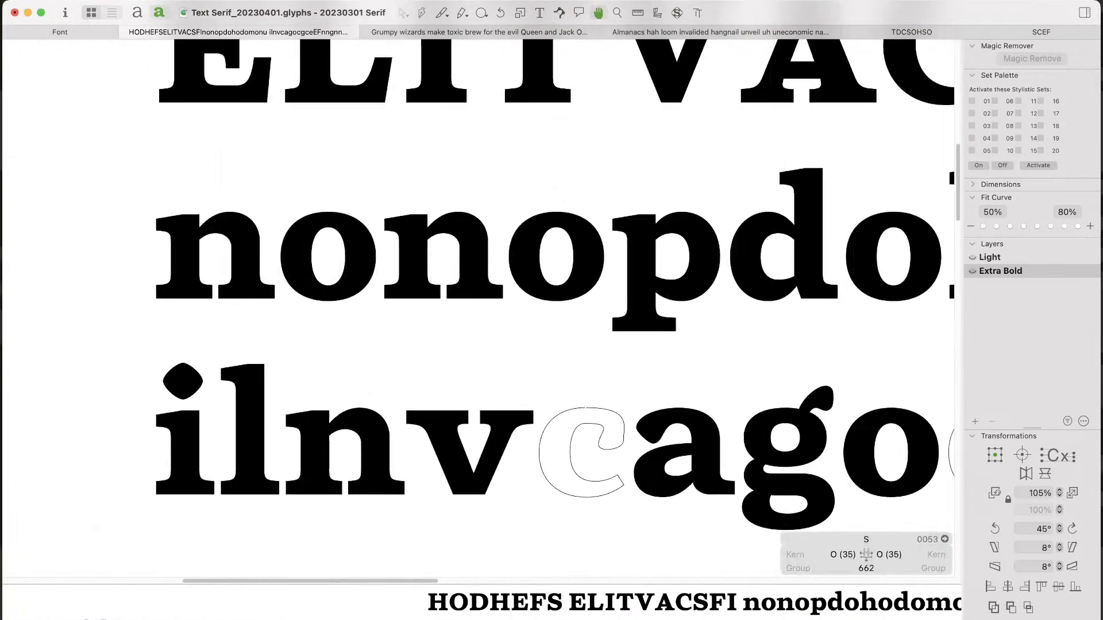
{"action": "key", "text": "super+equal"}
{"action": "key", "text": "super+equal"}
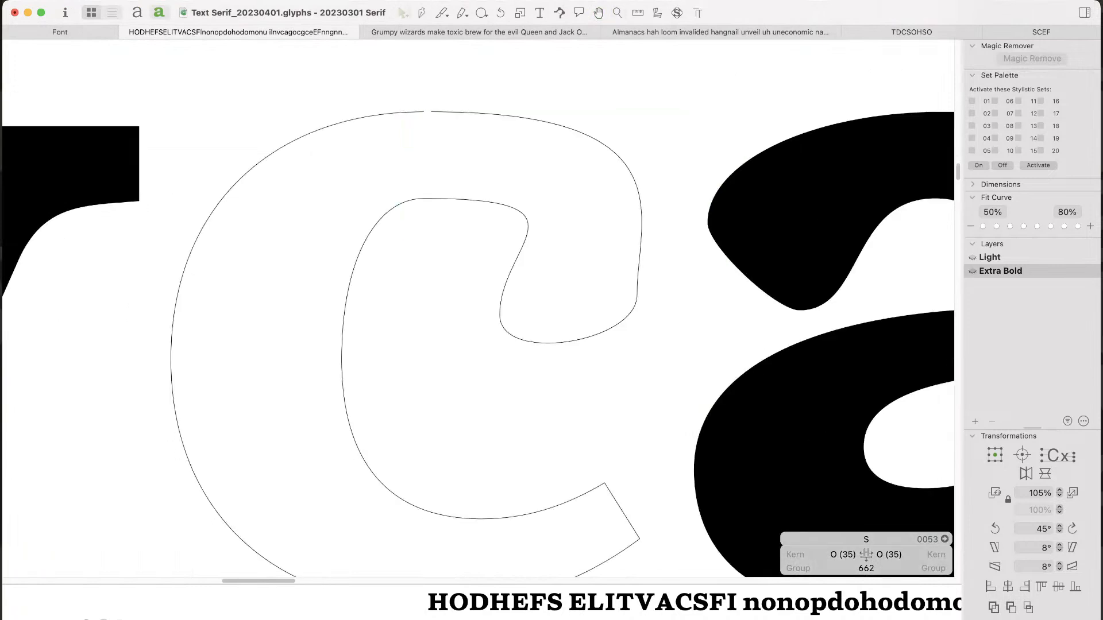
{"action": "double_click", "coordinate": [426, 112]}
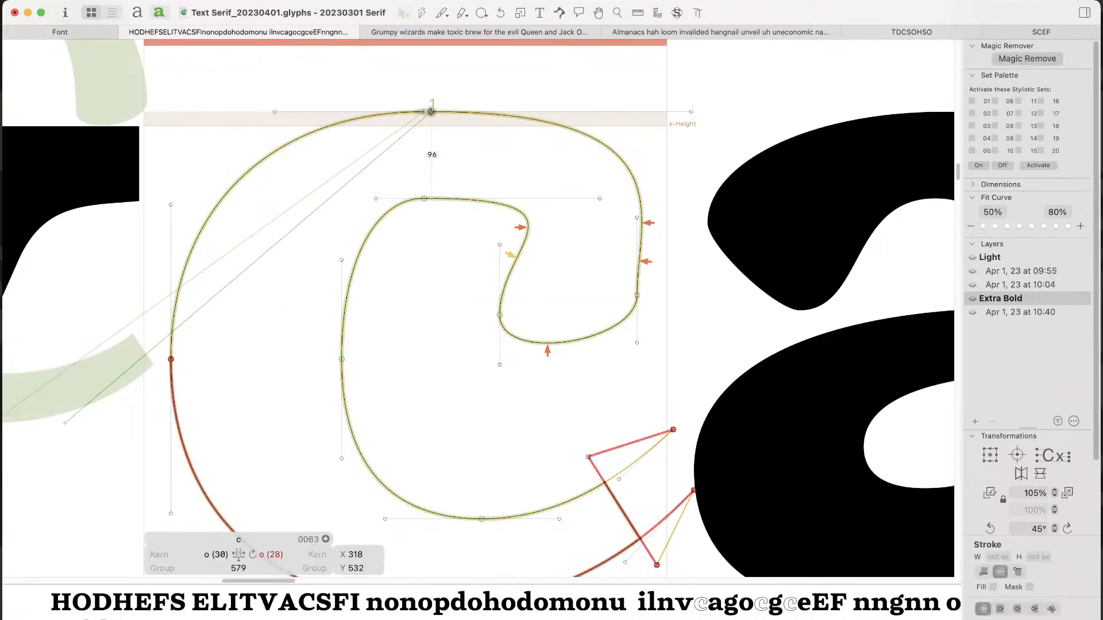
{"action": "left_click_drag", "start_coordinate": [425, 112], "coordinate": [424, 111]}
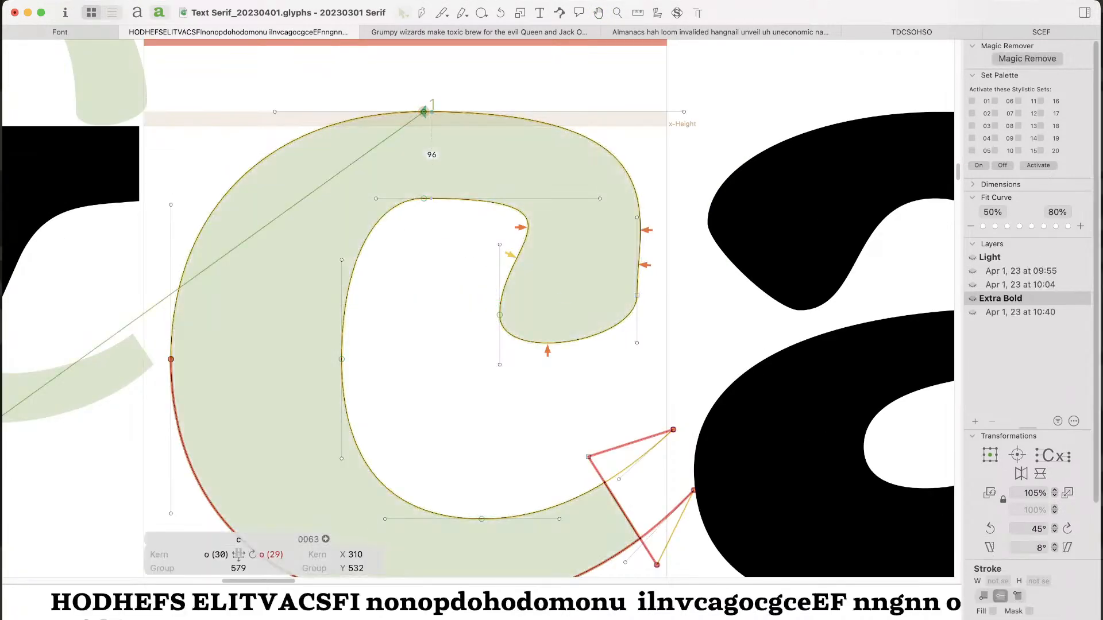
{"action": "left_click_drag", "start_coordinate": [713, 602], "coordinate": [459, 602]}
{"action": "left_click", "coordinate": [488, 334]}
{"action": "key", "text": "space"}
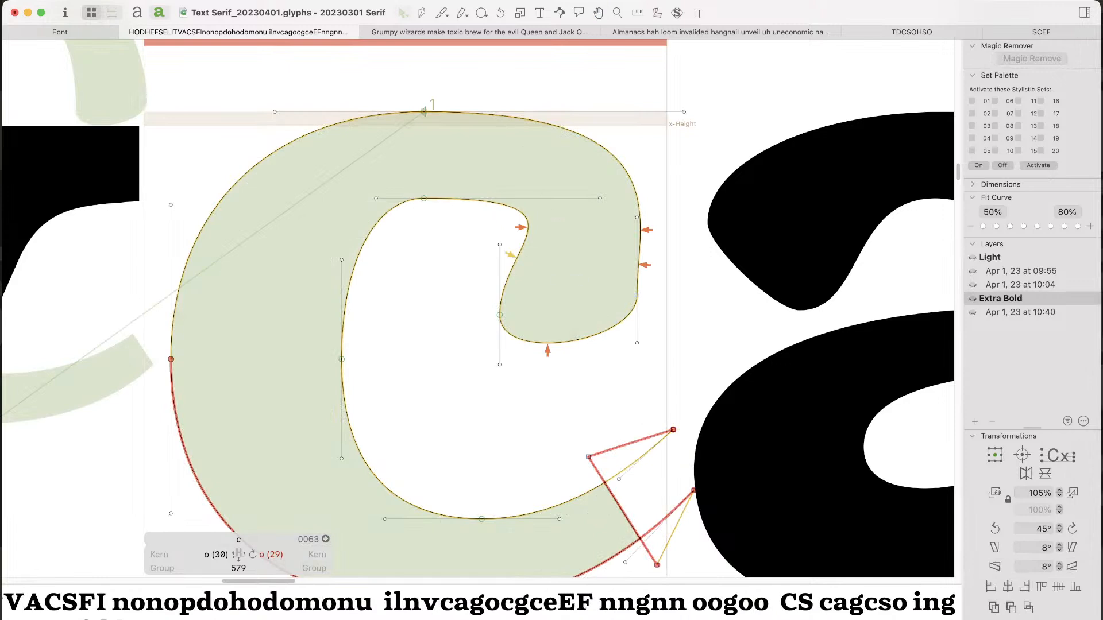
Step: Shorten the right-hand handles of the c's inner and outer top nodes, placing the outer handle at X 492, and preview the shape
{"action": "left_click_drag", "start_coordinate": [600, 198], "coordinate": [474, 198]}
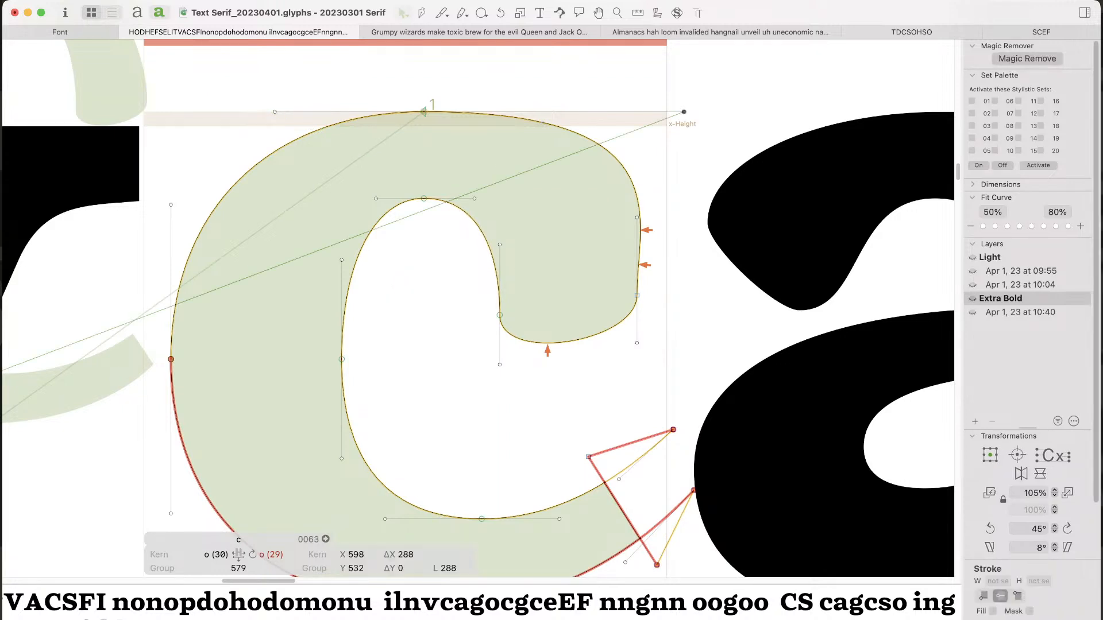
{"action": "left_click_drag", "start_coordinate": [683, 112], "coordinate": [587, 111]}
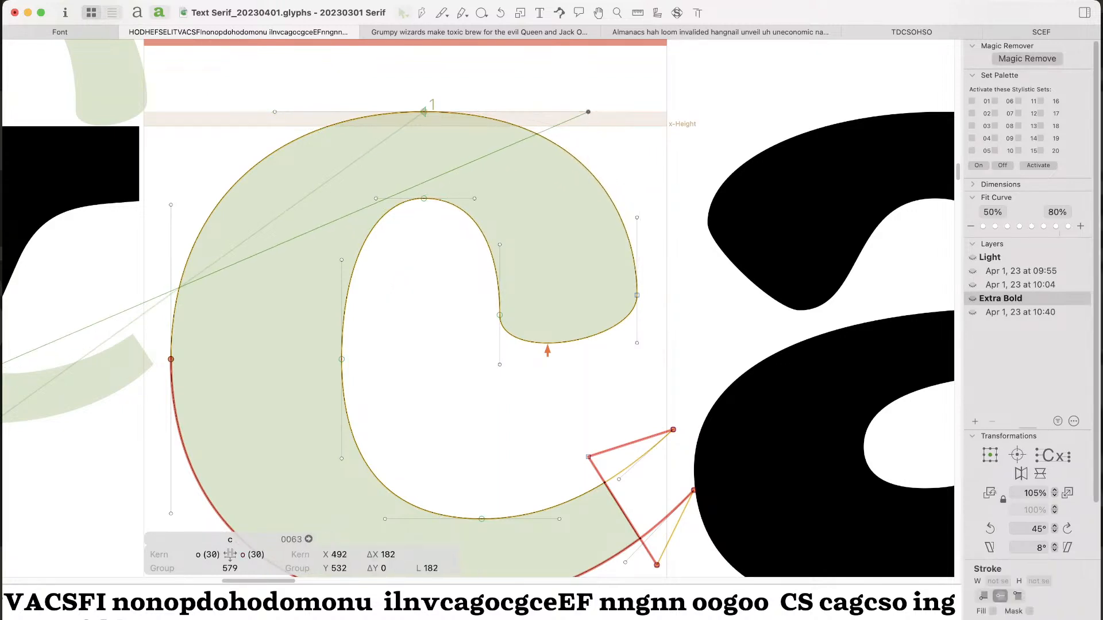
{"action": "left_click", "coordinate": [565, 402]}
{"action": "key", "text": "super+minus"}
{"action": "key", "text": "super+minus"}
{"action": "key", "text": "space"}
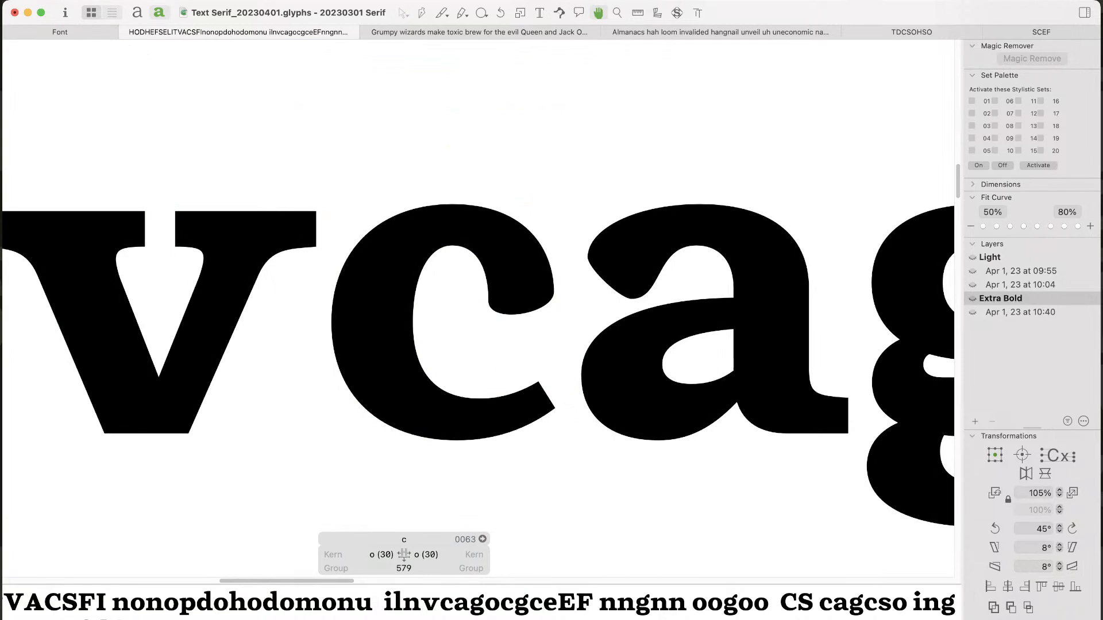
Step: Insert a second c after the v, show the first one in Light, and preview it beside the Extra Bold c
{"action": "type", "text": "tc"}
{"action": "key", "text": "Escape"}
{"action": "key", "text": "Home"}
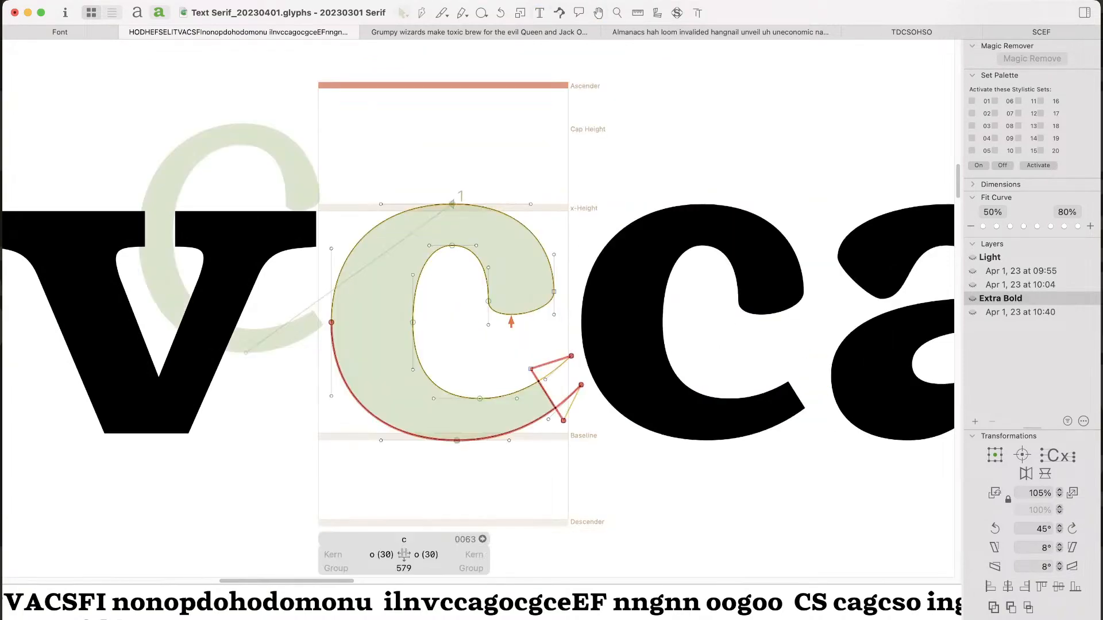
{"action": "key", "text": "super+1"}
{"action": "double_click", "coordinate": [750, 310]}
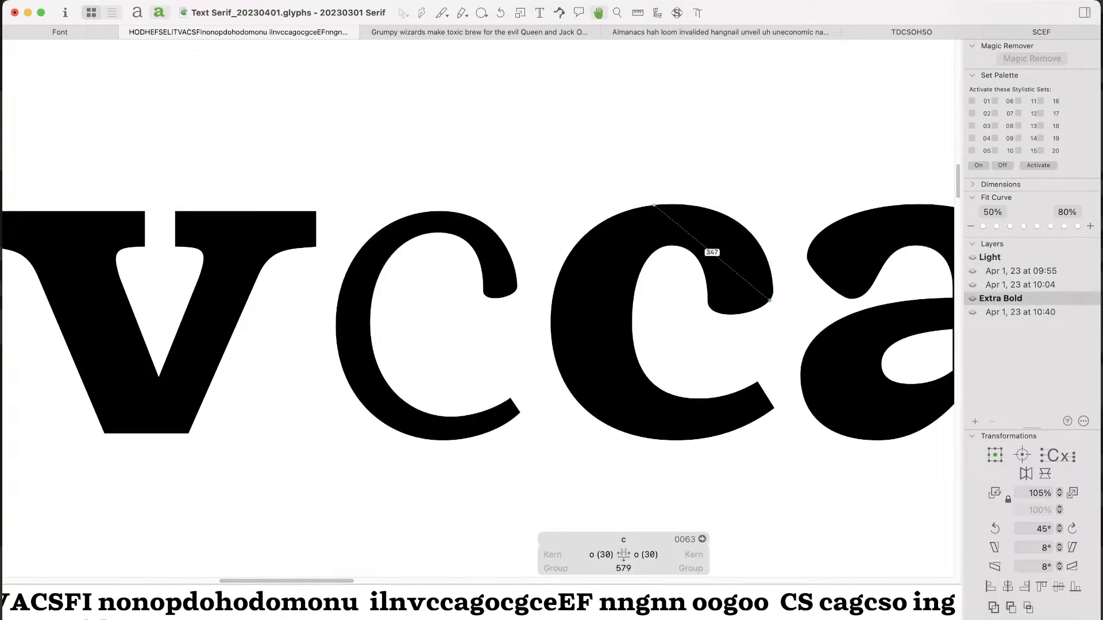
{"action": "left_click_drag", "start_coordinate": [762, 307], "coordinate": [583, 325]}
{"action": "left_click", "coordinate": [461, 352], "text": "super"}
{"action": "key", "text": "space"}
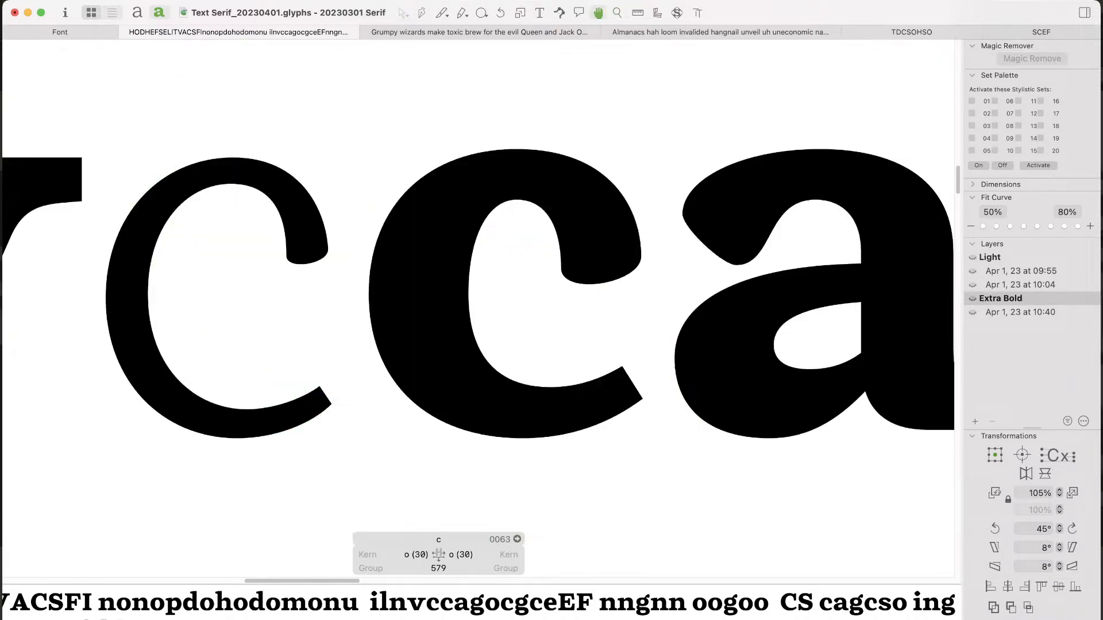
{"action": "key", "text": "space"}
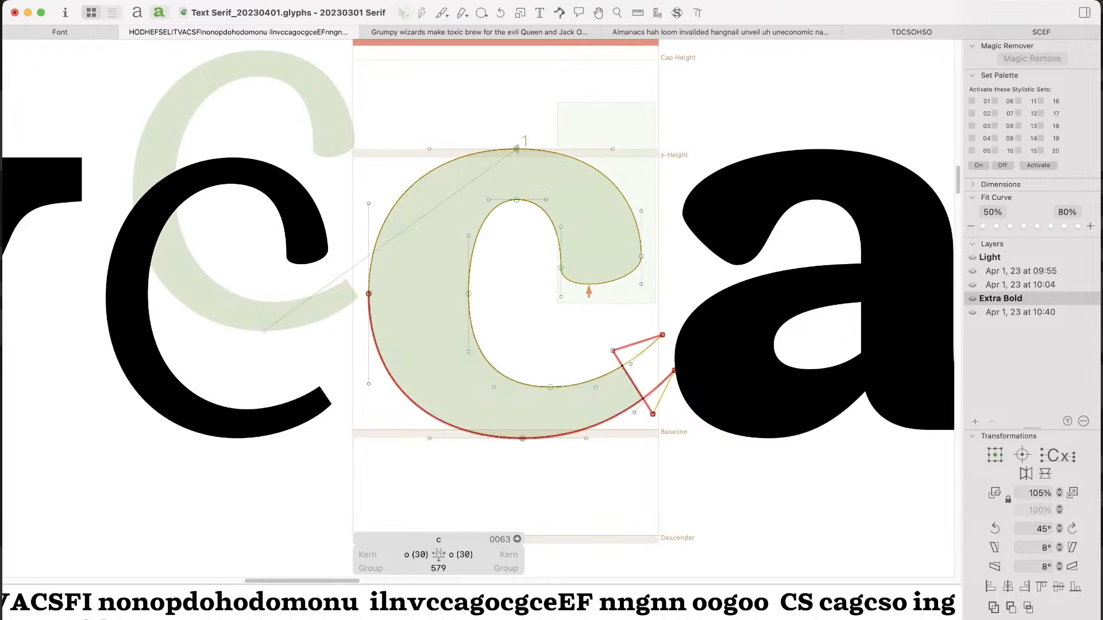
Step: Move the Extra Bold c's upper terminal nodes left so the selection is centred at X 446, and preview the c
{"action": "key", "text": "shift+Left"}
{"action": "key", "text": "shift+Left"}
{"action": "key", "text": "shift+Left"}
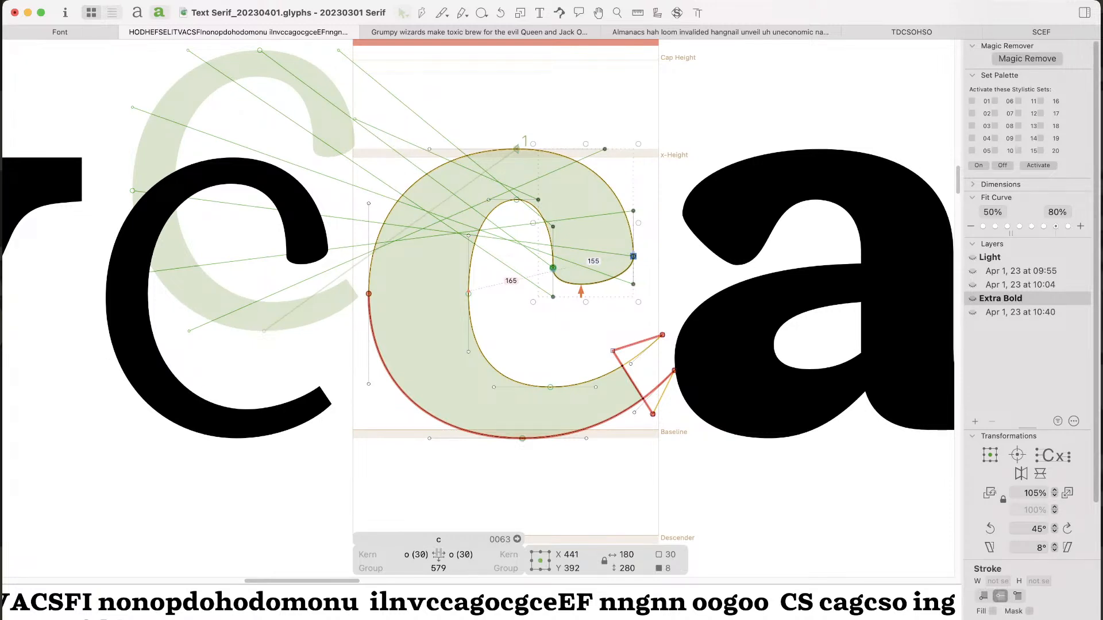
{"action": "key", "text": "space"}
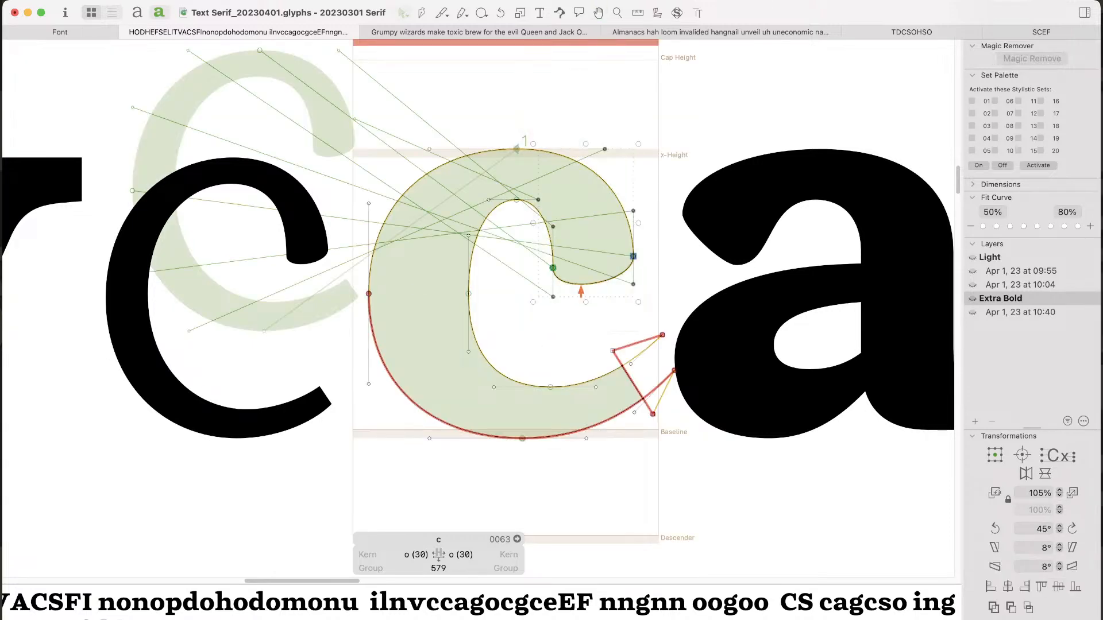
{"action": "key", "text": "space"}
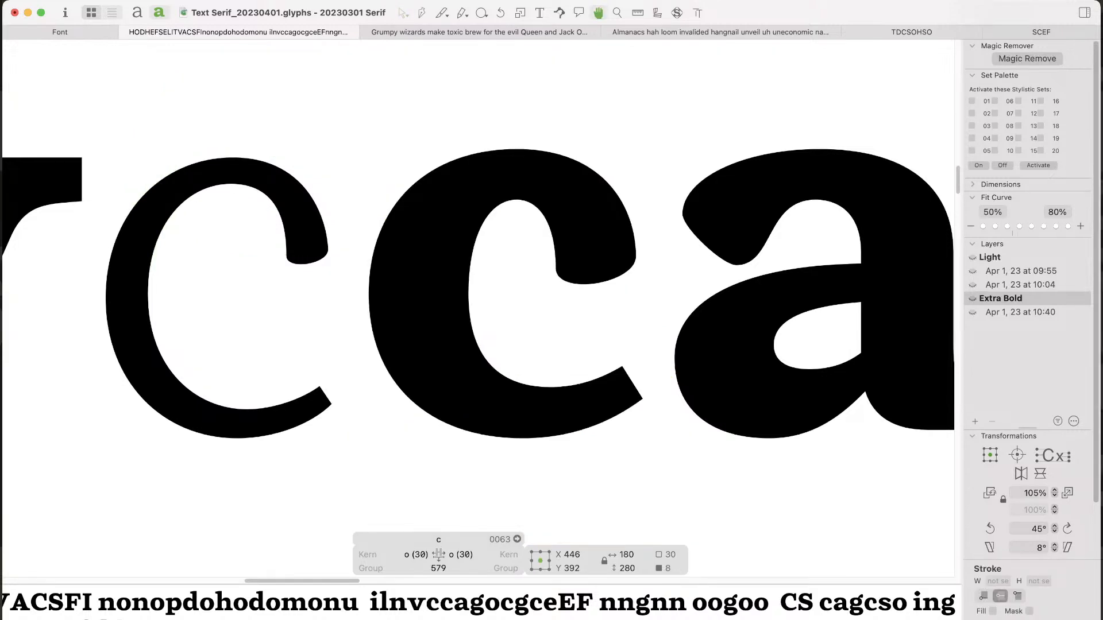
Step: Thicken the c's upper terminal by moving its inner side node and lower handle left to X 359
{"action": "key", "text": "space"}
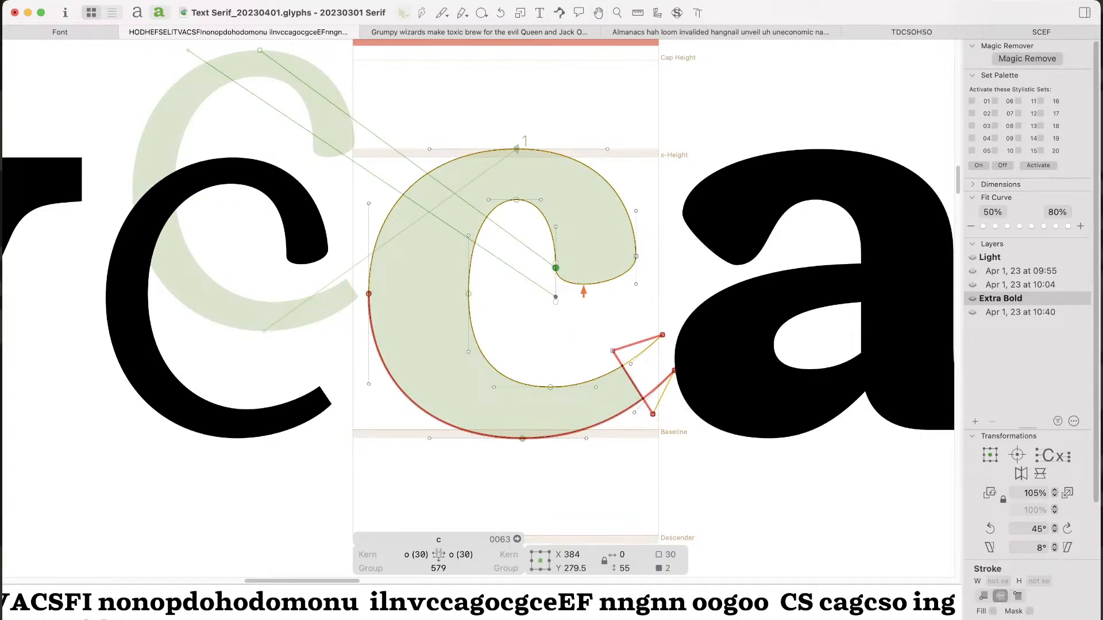
{"action": "key", "text": "space"}
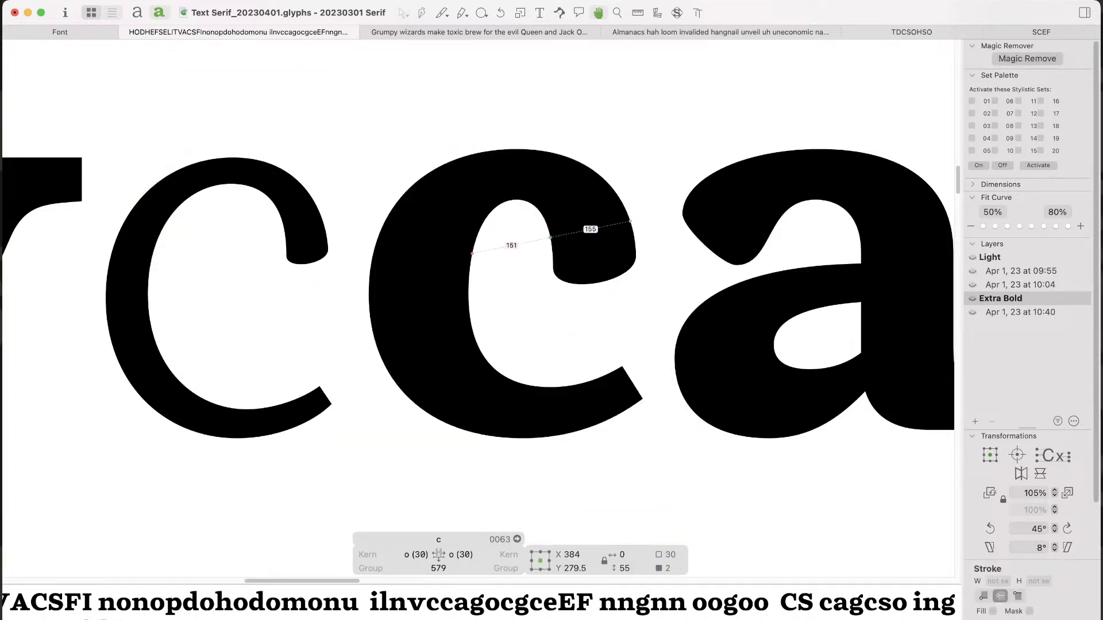
{"action": "key", "text": "super+shift+z"}
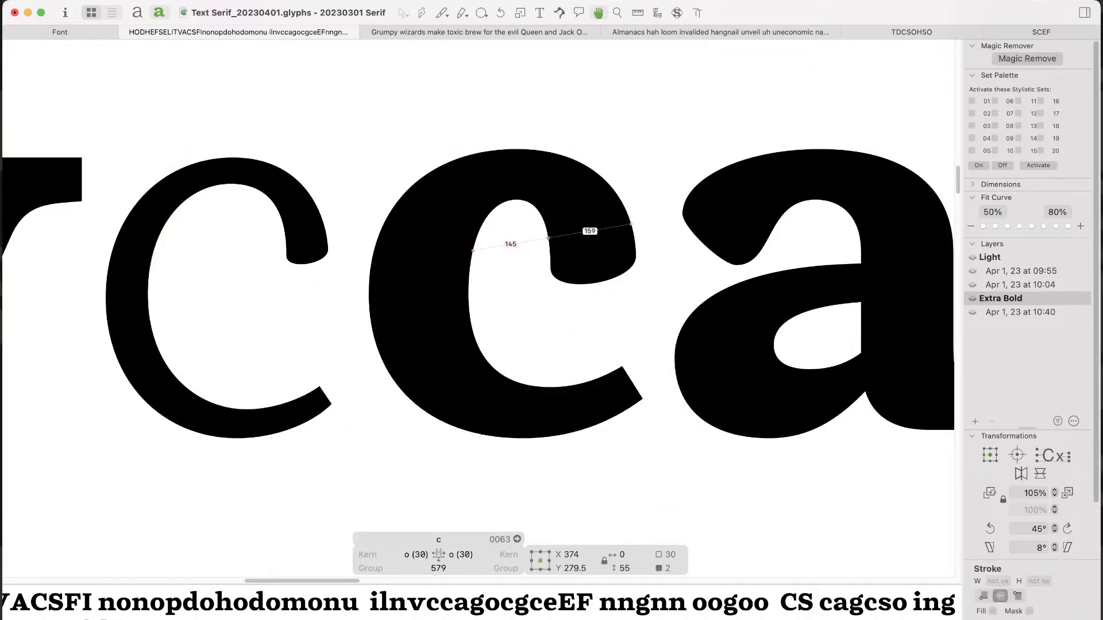
{"action": "key", "text": "super+shift+z"}
{"action": "key", "text": "super+shift+z"}
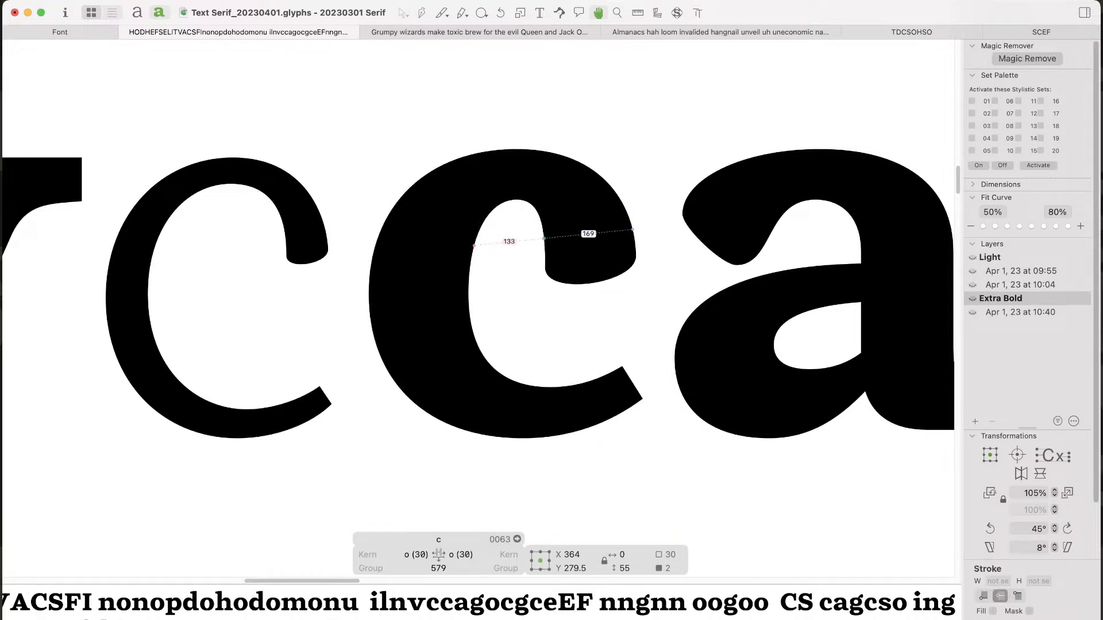
{"action": "key", "text": "super+shift+z"}
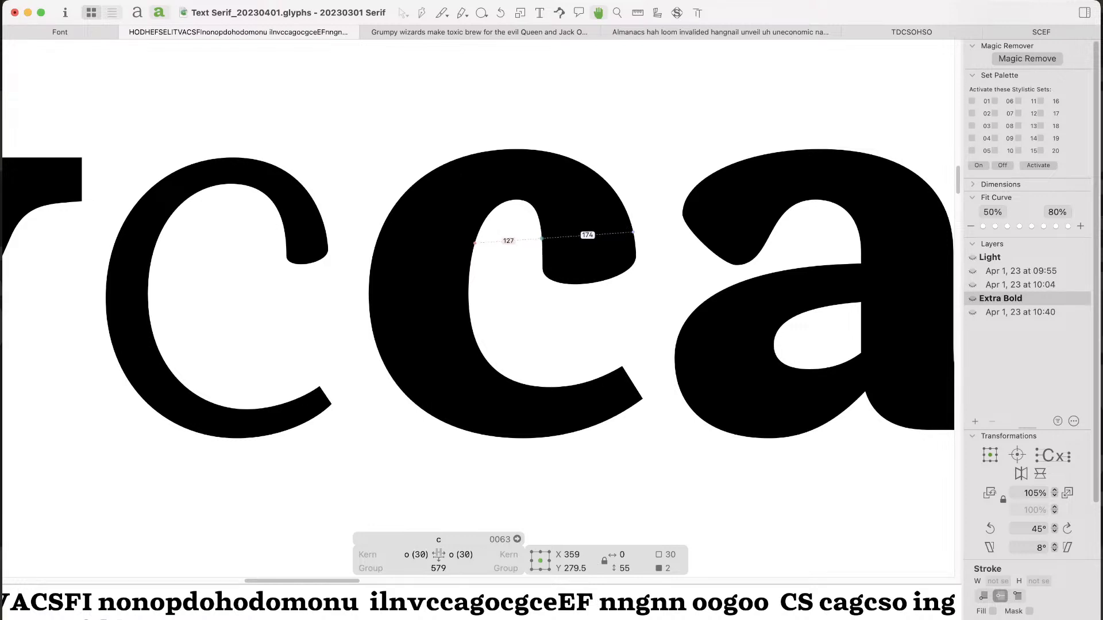
{"action": "left_click", "coordinate": [566, 322]}
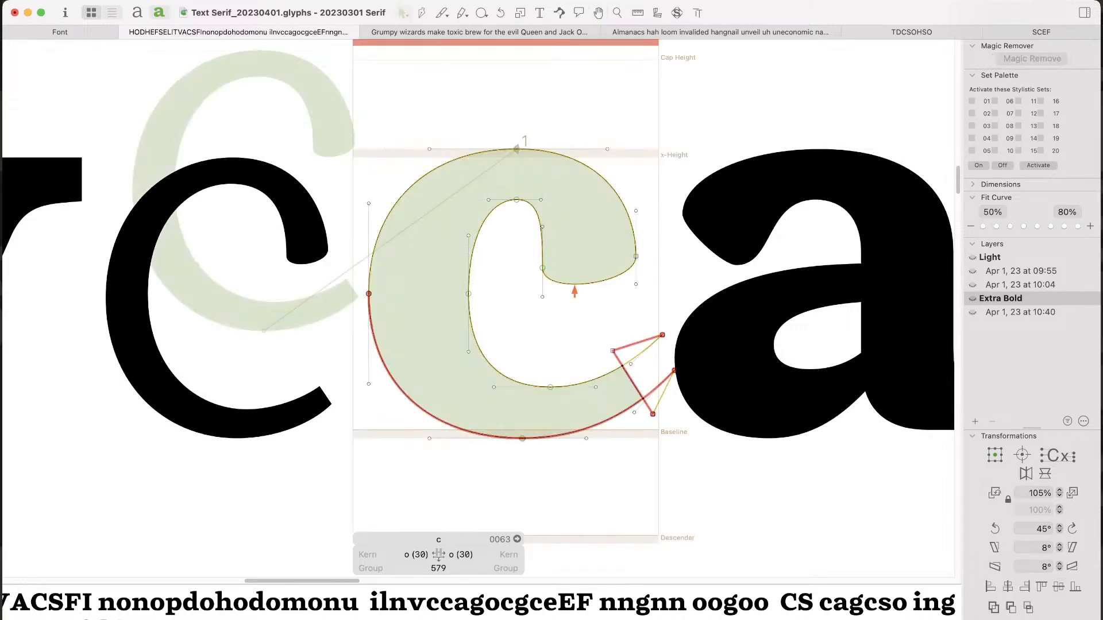
Step: Shorten the right handle of the c's inner top node to 36 units, ending at X 346
{"action": "left_click", "coordinate": [541, 200]}
{"action": "key", "text": "space"}
{"action": "key", "text": "shift+Left"}
{"action": "key", "text": "shift+Left"}
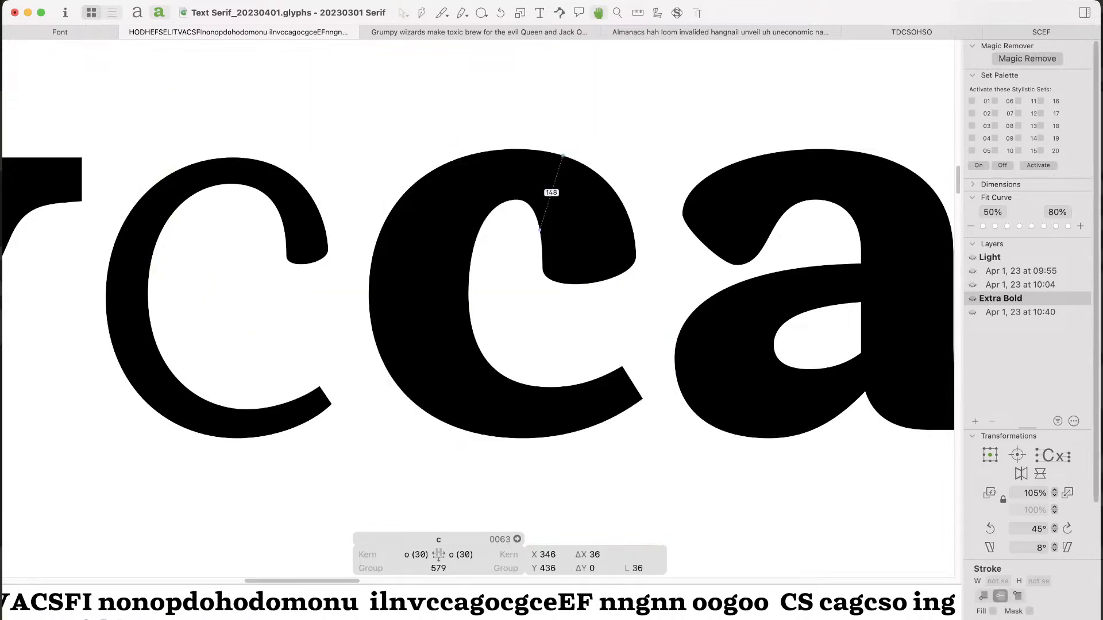
{"action": "key", "text": "space"}
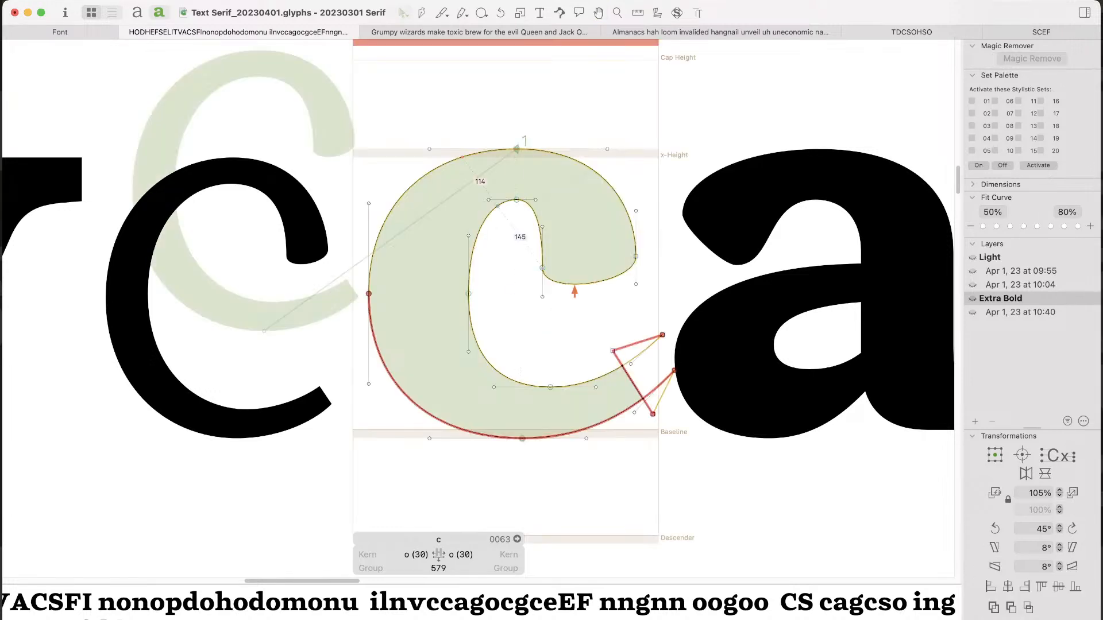
Step: Display the c's curvature and slide its inner top node left to X 301 while keeping the handles in place, then preview the word
{"action": "key", "text": "super+space"}
{"action": "left_click_drag", "start_coordinate": [669, 79], "coordinate": [416, 414]}
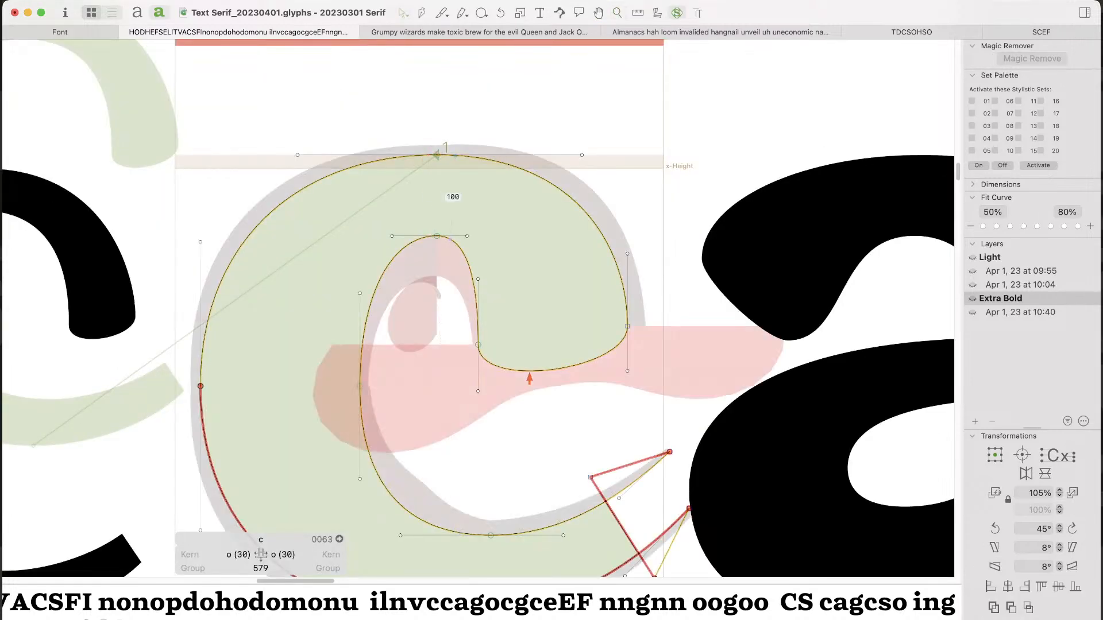
{"action": "left_click", "coordinate": [436, 155]}
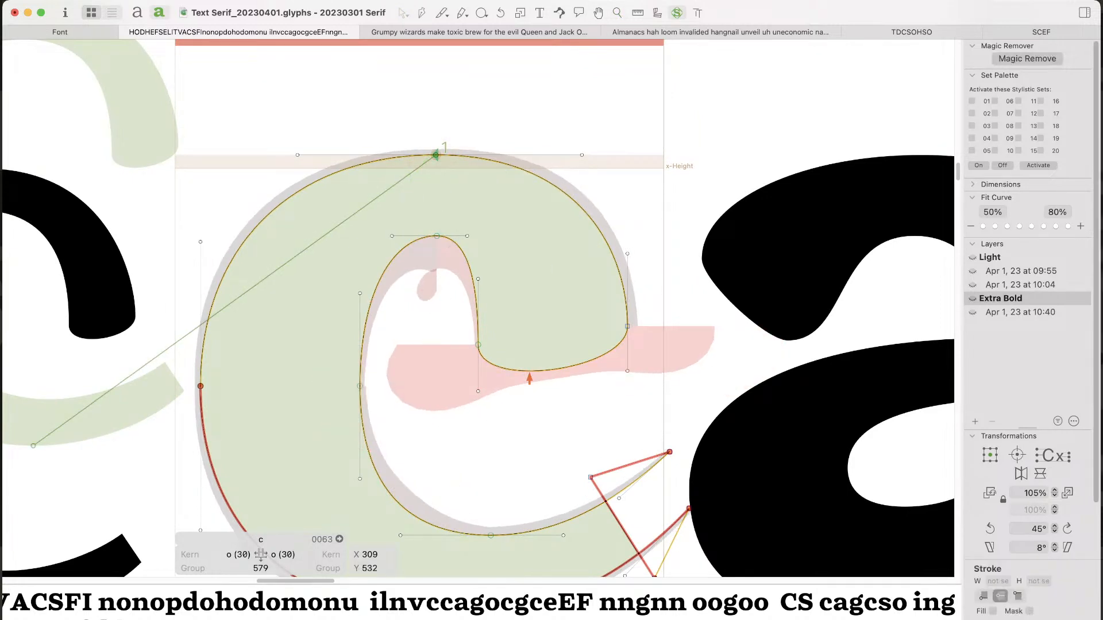
{"action": "left_click", "coordinate": [437, 236]}
{"action": "key", "text": "alt+Left"}
{"action": "key", "text": "alt+Left"}
{"action": "key", "text": "alt+Left"}
{"action": "key", "text": "alt+Left"}
{"action": "key", "text": "alt+Left"}
{"action": "key", "text": "alt+Left"}
{"action": "key", "text": "alt+Left"}
{"action": "key", "text": "alt+Left"}
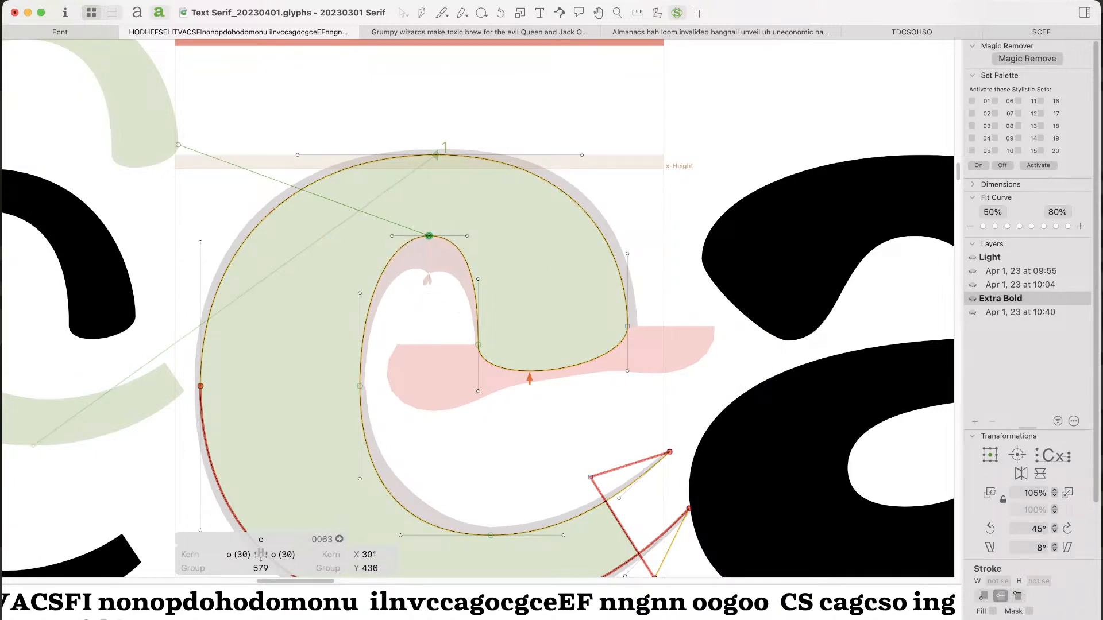
{"action": "key", "text": "Escape"}
{"action": "key", "text": "super+minus"}
{"action": "key", "text": "super+minus"}
{"action": "key", "text": "space"}
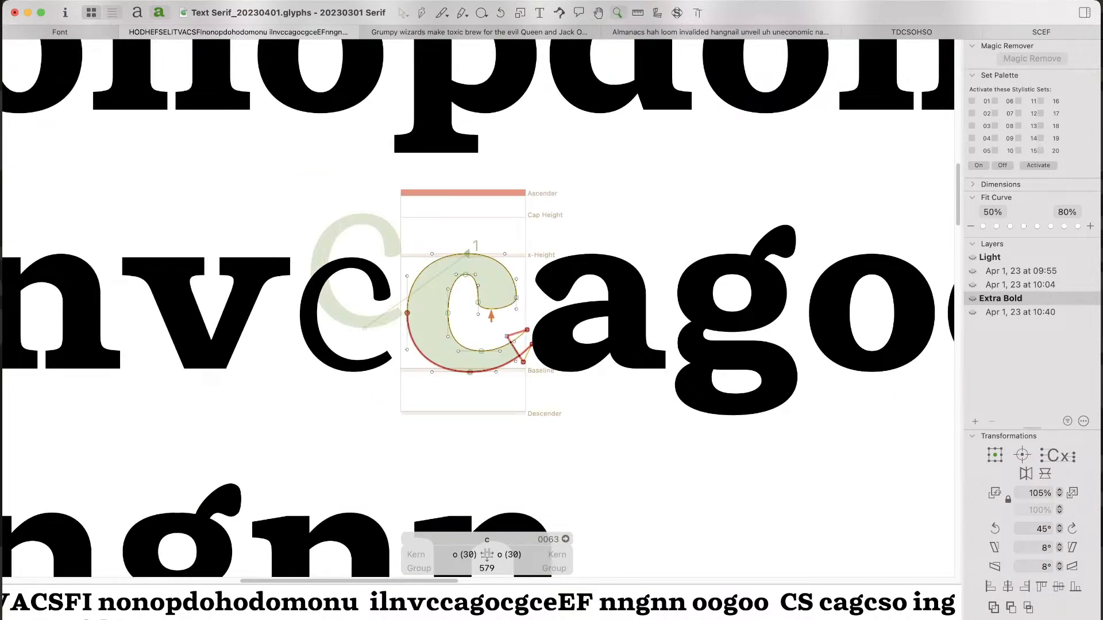
Step: Correct the Extra Bold c's path direction and copy its upper terminal arc between the outer and inner top nodes
{"action": "key", "text": "super+space"}
{"action": "left_click_drag", "start_coordinate": [644, 194], "coordinate": [388, 417]}
{"action": "left_click_drag", "start_coordinate": [514, 133], "coordinate": [351, 341]}
{"action": "key", "text": "super+a"}
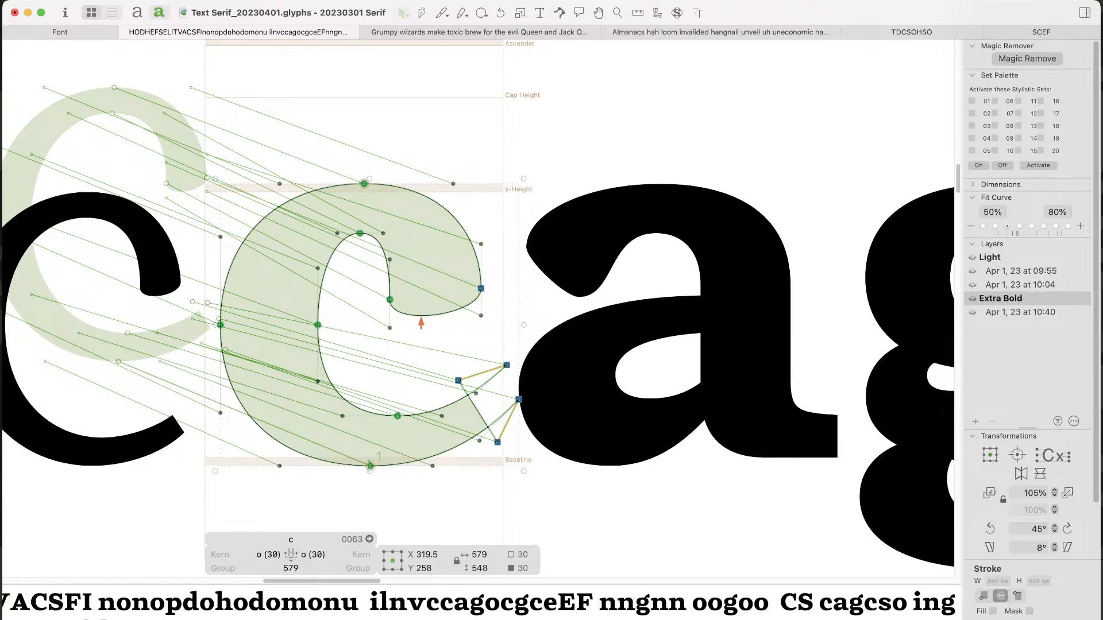
{"action": "left_click_drag", "start_coordinate": [507, 129], "coordinate": [344, 349]}
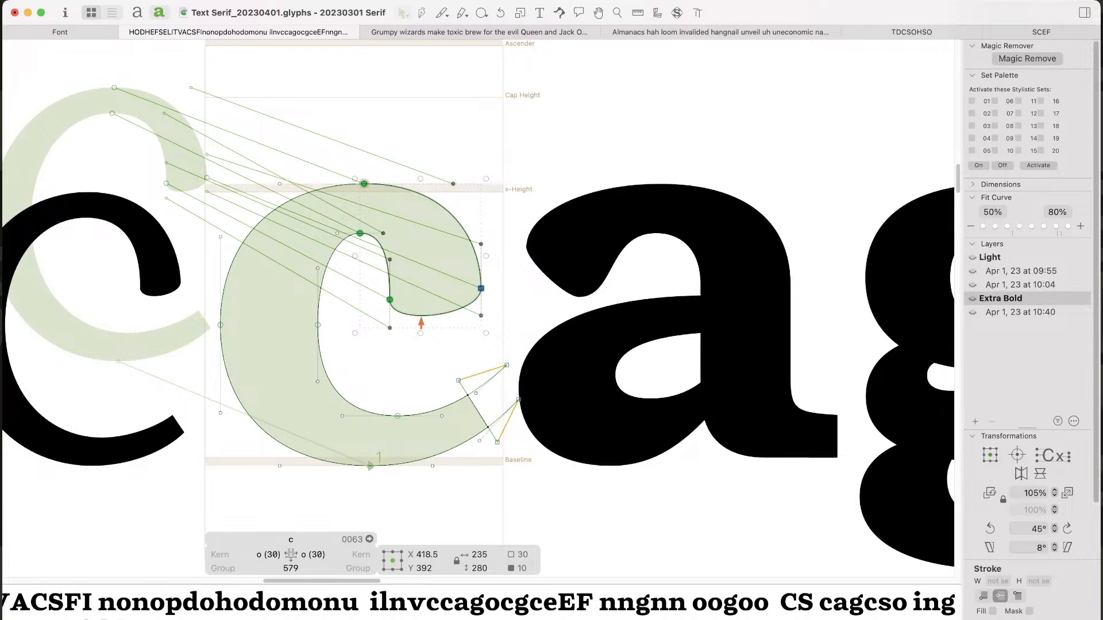
Step: Cut away the Extra Bold a's upper terminal, leaving the contour open, and paste the c's terminal arc into the glyph
{"action": "double_click", "coordinate": [581, 244]}
{"action": "left_click_drag", "start_coordinate": [489, 142], "coordinate": [664, 296]}
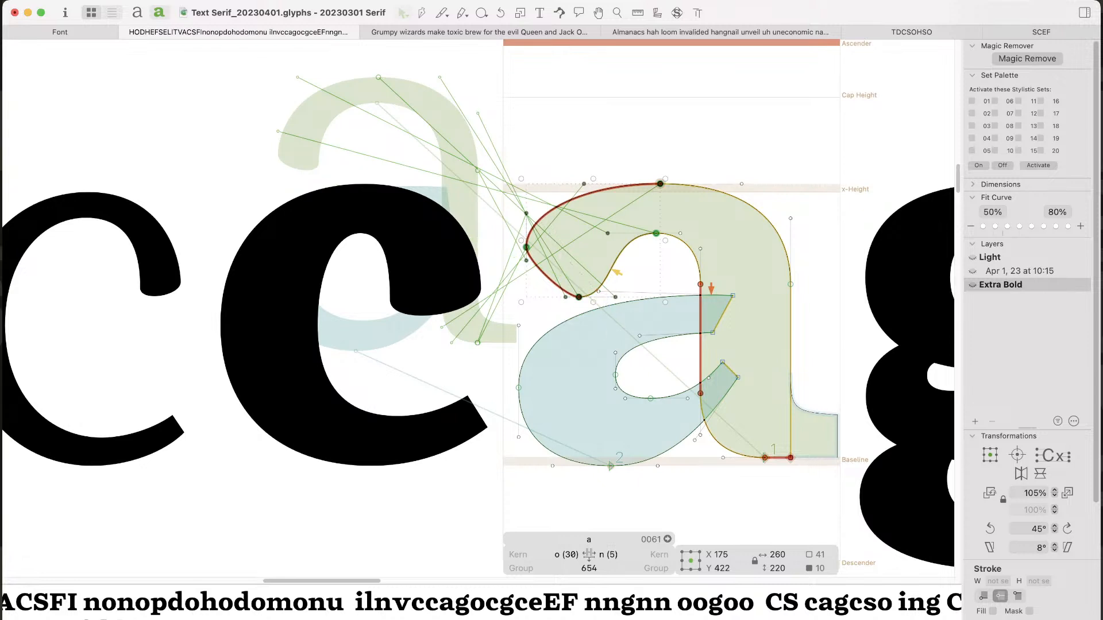
{"action": "key", "text": "alt+BackSpace"}
{"action": "key", "text": "super+v"}
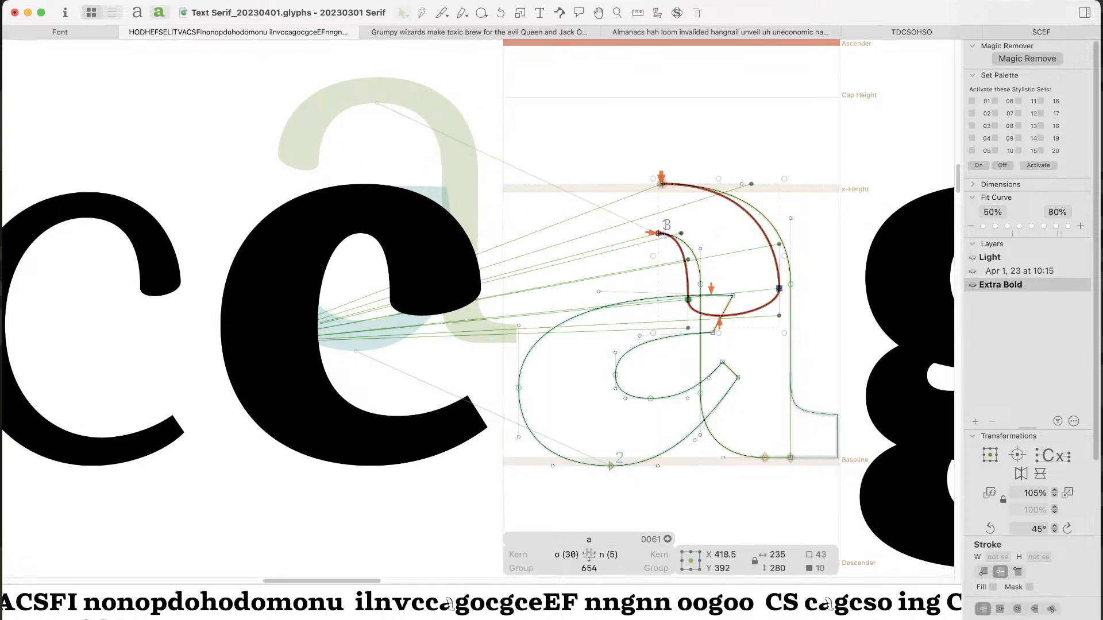
Step: Mirror the pasted terminal arc horizontally and move it to the open ends of the Extra Bold a's upper contour
{"action": "left_click", "coordinate": [1021, 474]}
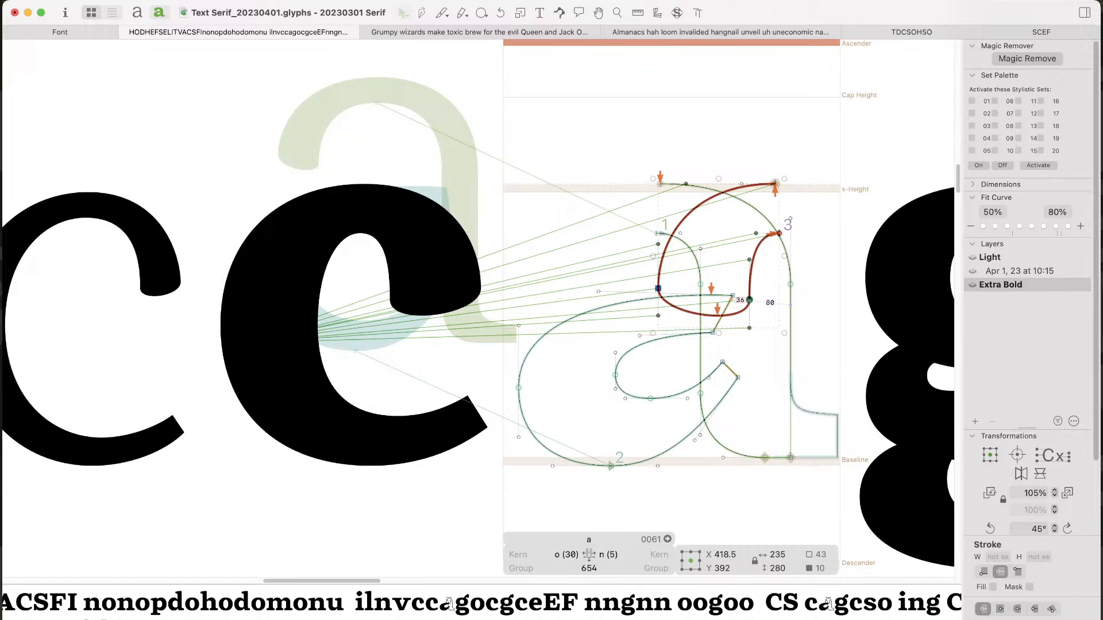
{"action": "left_click_drag", "start_coordinate": [750, 300], "coordinate": [621, 300]}
Step: Insert a second a in the word, set the first one to the Light master, and reopen the Extra Bold a
{"action": "type", "text": "t"}
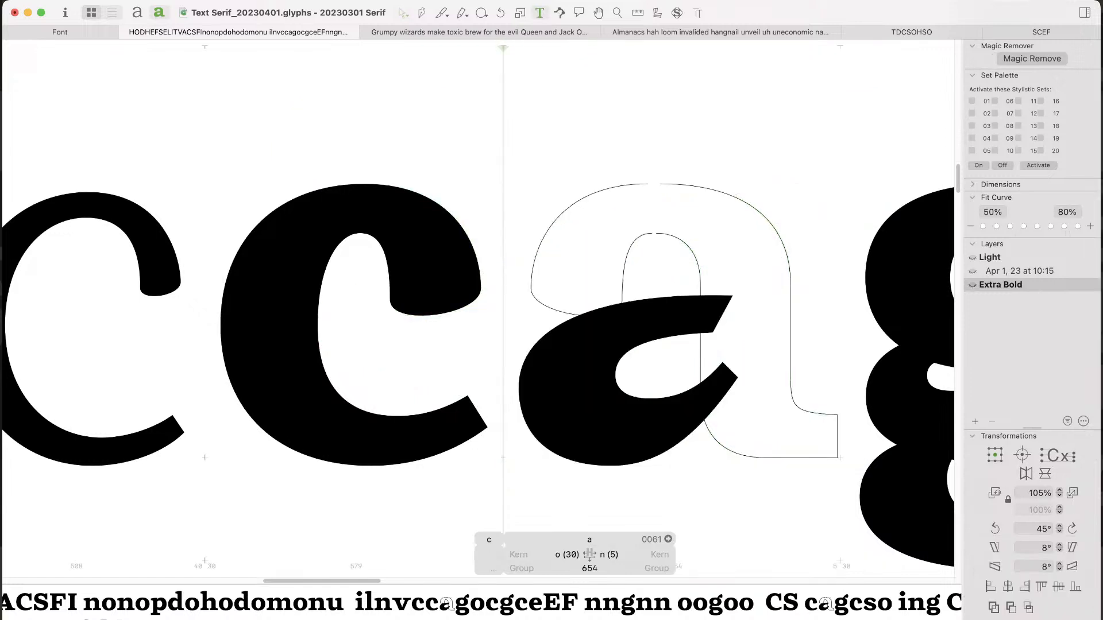
{"action": "type", "text": "a"}
{"action": "key", "text": "Escape"}
{"action": "double_click", "coordinate": [445, 383]}
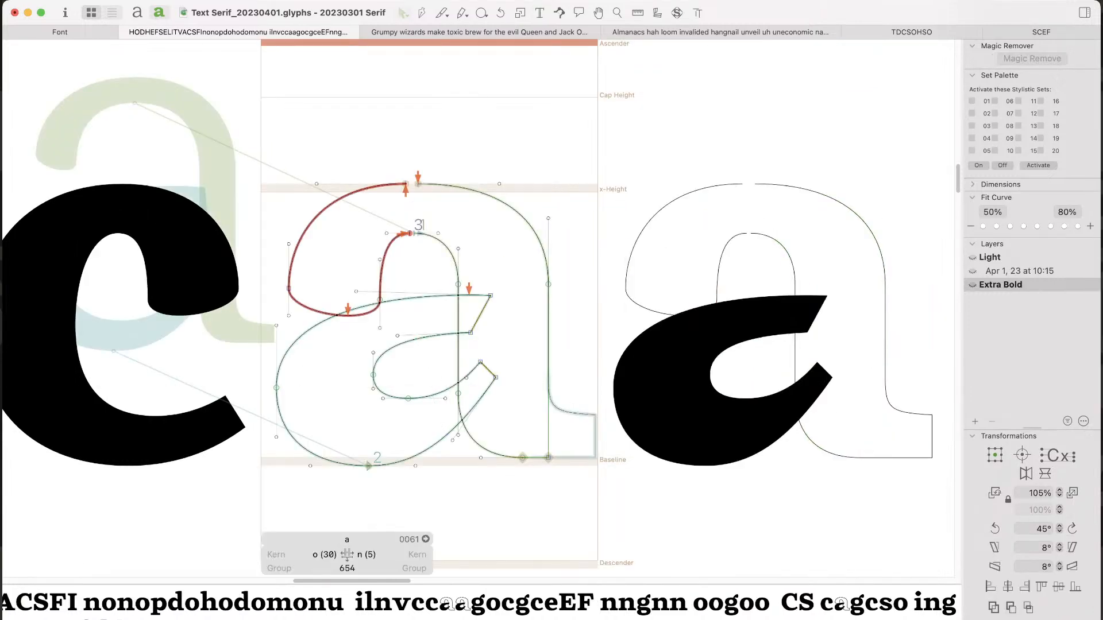
{"action": "left_click", "coordinate": [989, 257]}
{"action": "double_click", "coordinate": [684, 247]}
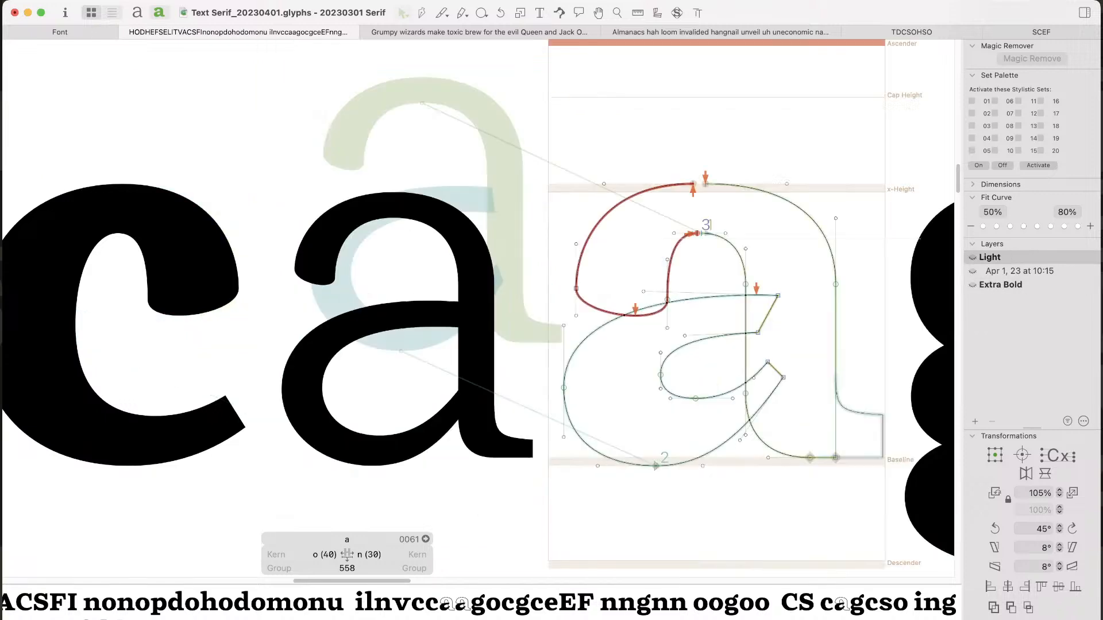
Step: Shift the pasted arc's inner end node right until it joins the inner end of the Extra Bold a's open contour
{"action": "left_click_drag", "start_coordinate": [774, 145], "coordinate": [572, 331]}
{"action": "key", "text": "super+minus"}
{"action": "key", "text": "super+minus"}
{"action": "key", "text": "super+minus"}
{"action": "key", "text": "super+minus"}
{"action": "key", "text": "super+minus"}
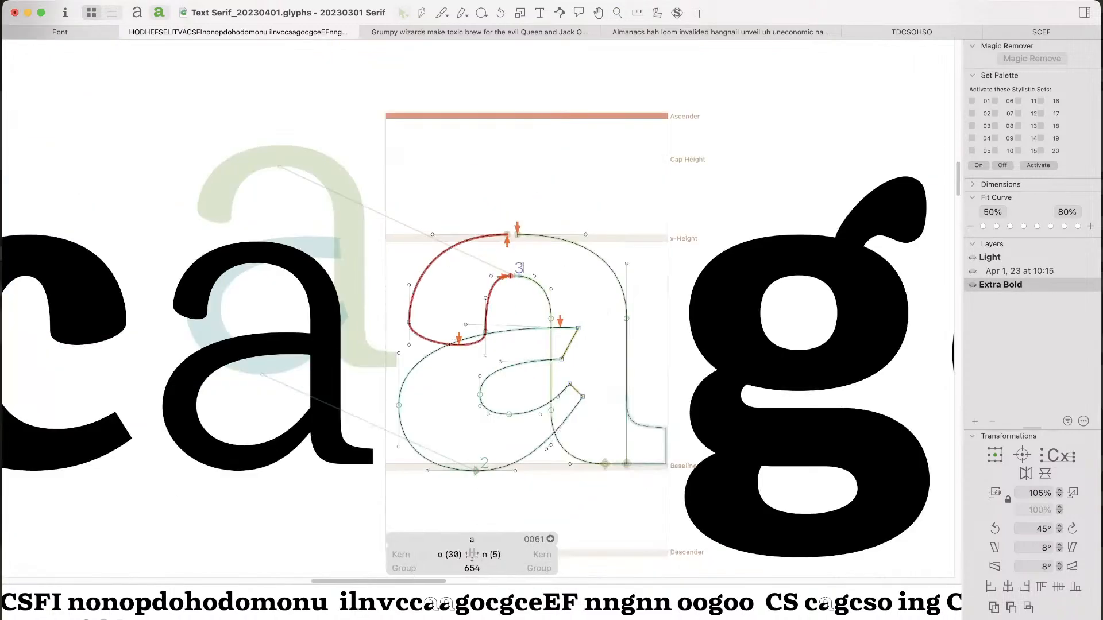
{"action": "left_click_drag", "start_coordinate": [568, 202], "coordinate": [441, 349]}
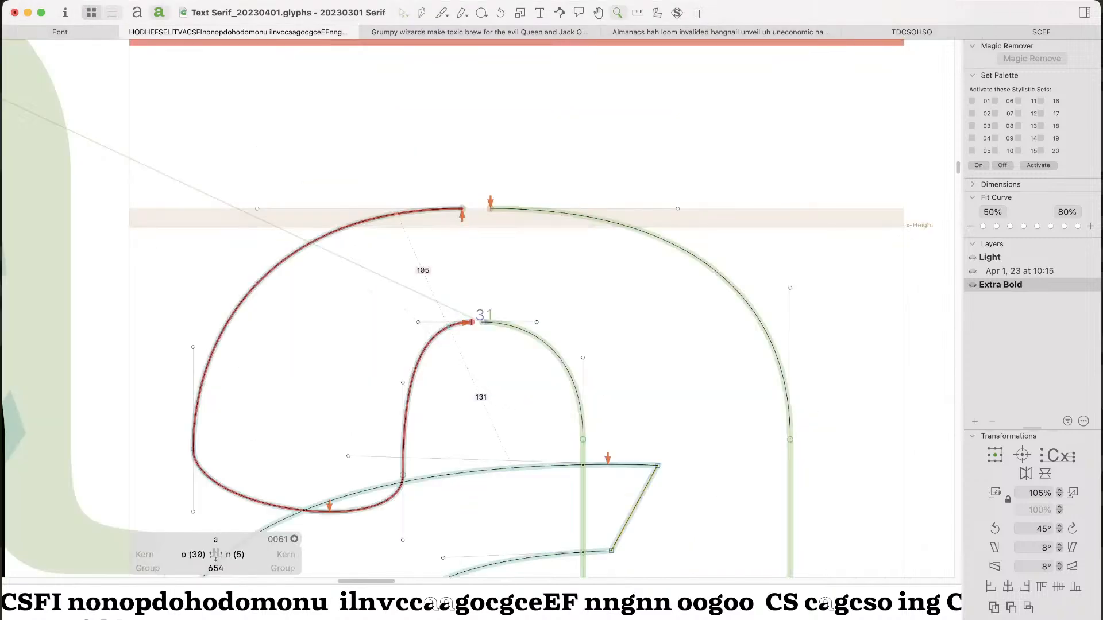
{"action": "left_click", "coordinate": [471, 323]}
{"action": "key", "text": "Right"}
{"action": "key", "text": "Right"}
{"action": "key", "text": "Right"}
{"action": "key", "text": "Right"}
{"action": "key", "text": "Right"}
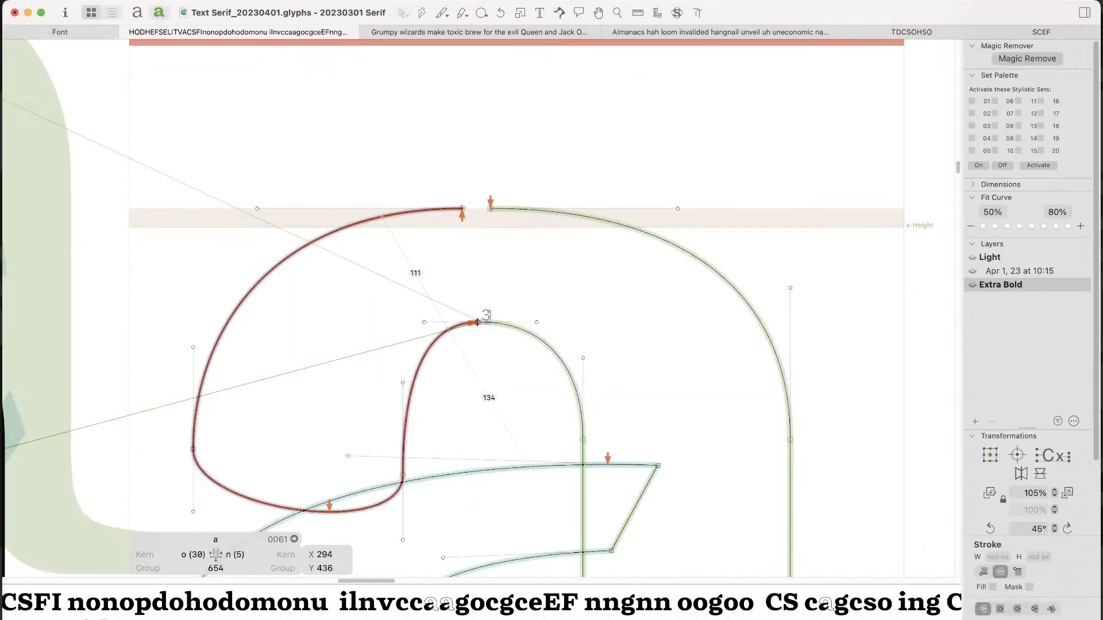
{"action": "key", "text": "Right"}
{"action": "key", "text": "Right"}
{"action": "key", "text": "Right"}
Step: Shift the arc's outer end node right to join the outer end at the x-height, closing the a's upper contour
{"action": "left_click", "coordinate": [462, 209]}
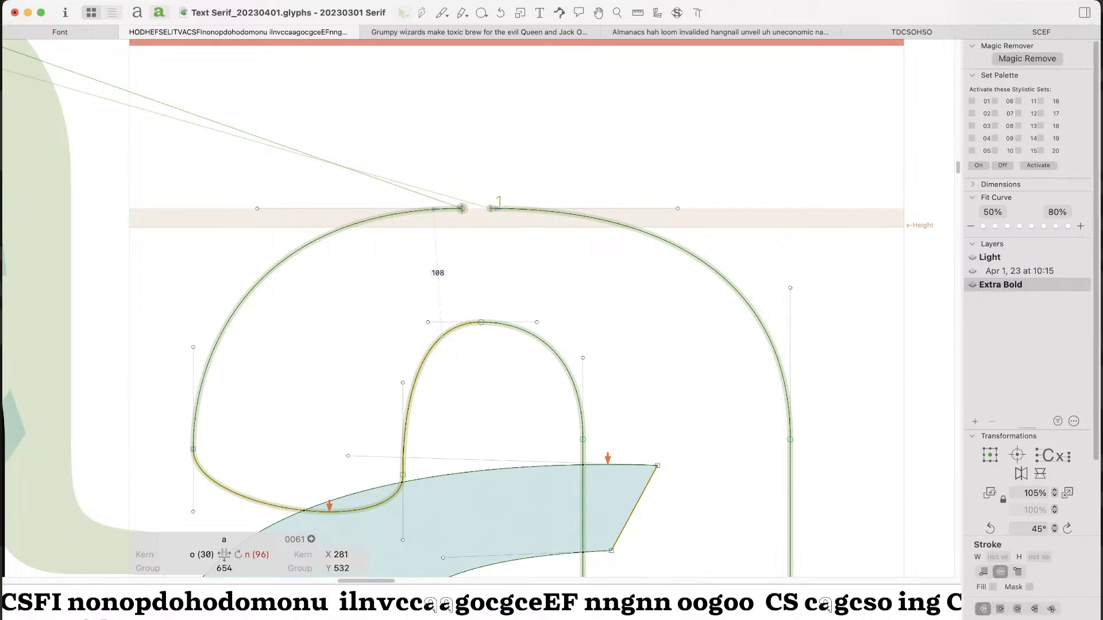
{"action": "key", "text": "Right"}
{"action": "key", "text": "Right"}
{"action": "key", "text": "Right"}
{"action": "key", "text": "Right"}
{"action": "key", "text": "Right"}
{"action": "key", "text": "Right"}
{"action": "key", "text": "Right"}
{"action": "key", "text": "Right"}
{"action": "key", "text": "Right"}
{"action": "key", "text": "Right"}
{"action": "key", "text": "Right"}
{"action": "key", "text": "Right"}
{"action": "key", "text": "Right"}
{"action": "key", "text": "Right"}
{"action": "key", "text": "Right"}
{"action": "key", "text": "Right"}
{"action": "key", "text": "Right"}
{"action": "key", "text": "Right"}
{"action": "key", "text": "Right"}
{"action": "key", "text": "Right"}
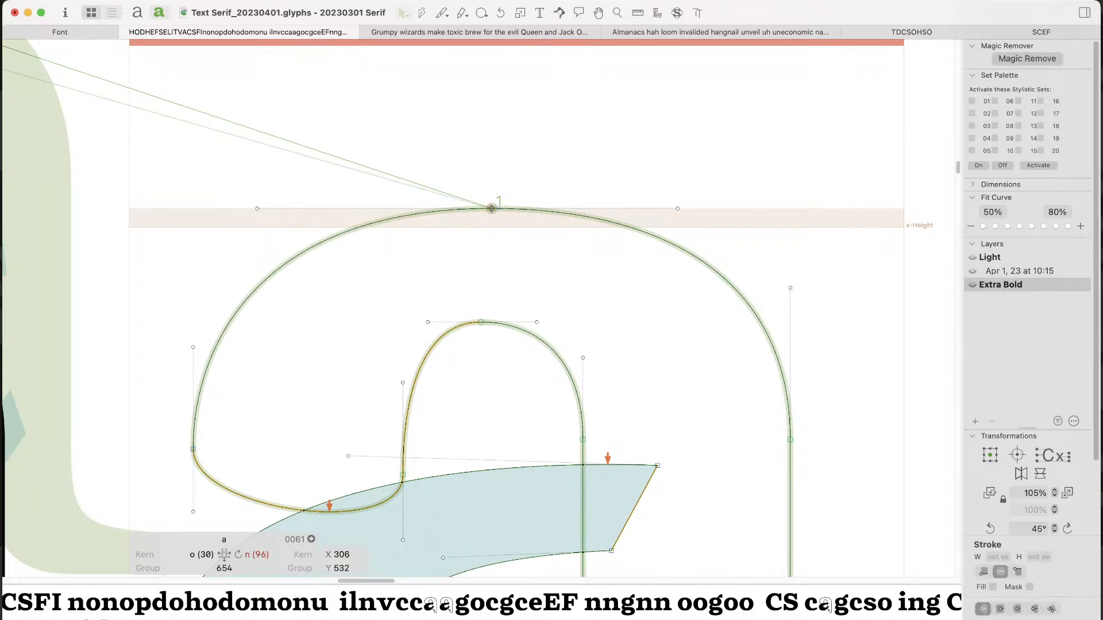
{"action": "key", "text": "Left"}
{"action": "left_click", "coordinate": [507, 344]}
Step: Preview the closed a in the word and correct the path direction of its outlines
{"action": "key", "text": "super+minus"}
{"action": "key", "text": "super+minus"}
{"action": "key", "text": "super+minus"}
{"action": "key", "text": "super+minus"}
{"action": "key", "text": "super+minus"}
{"action": "key", "text": "super+minus"}
{"action": "key", "text": "super+minus"}
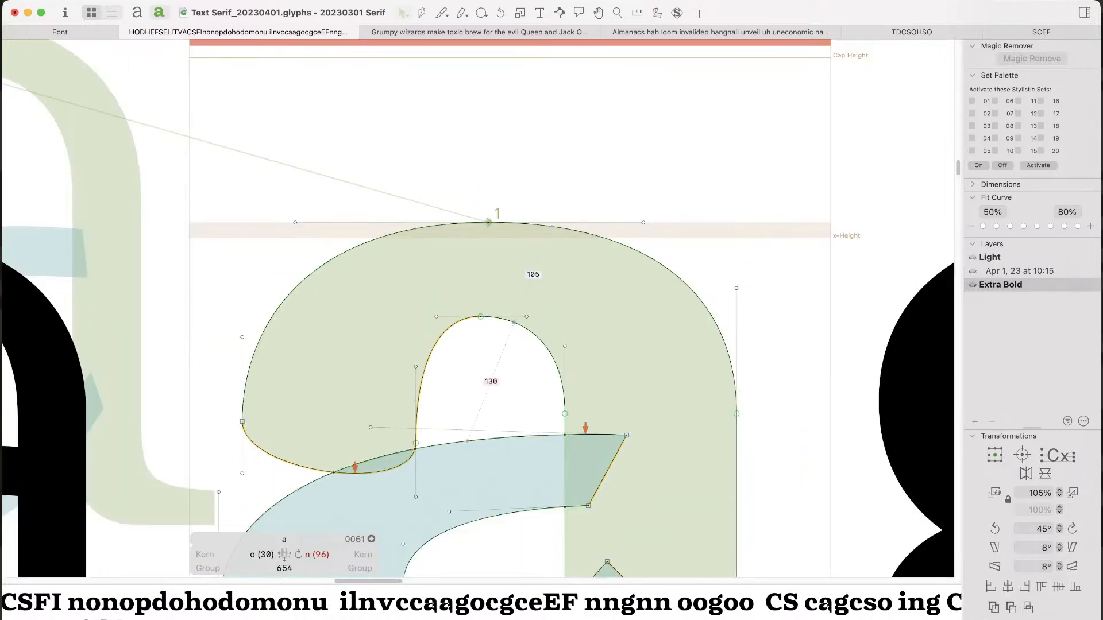
{"action": "key", "text": "space"}
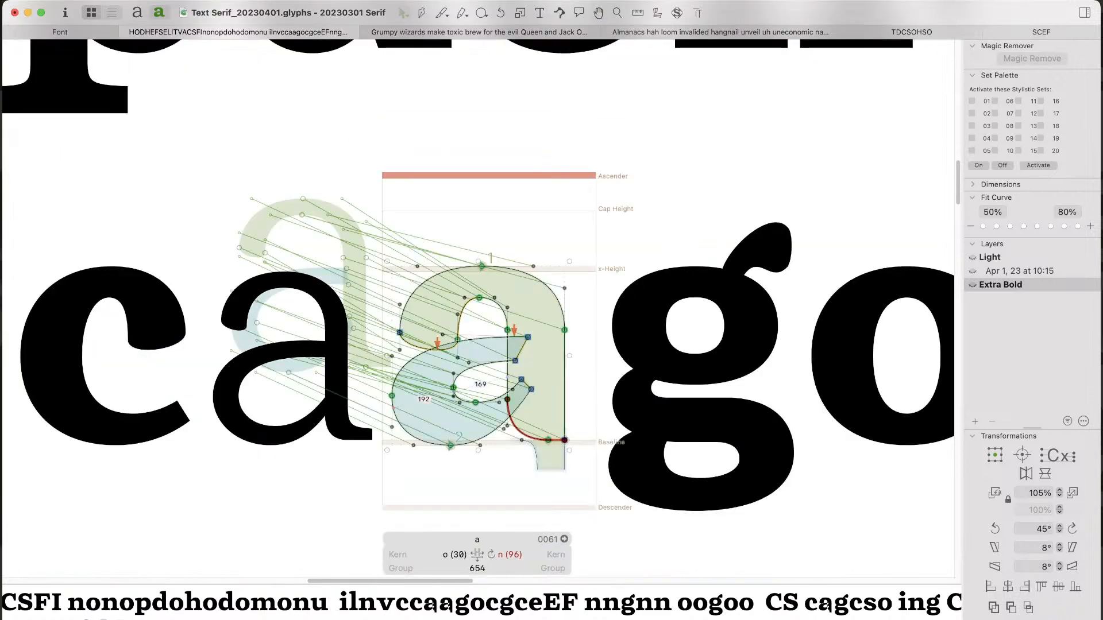
{"action": "key", "text": "super+a"}
{"action": "key", "text": "super+shift+r"}
{"action": "key", "text": "space"}
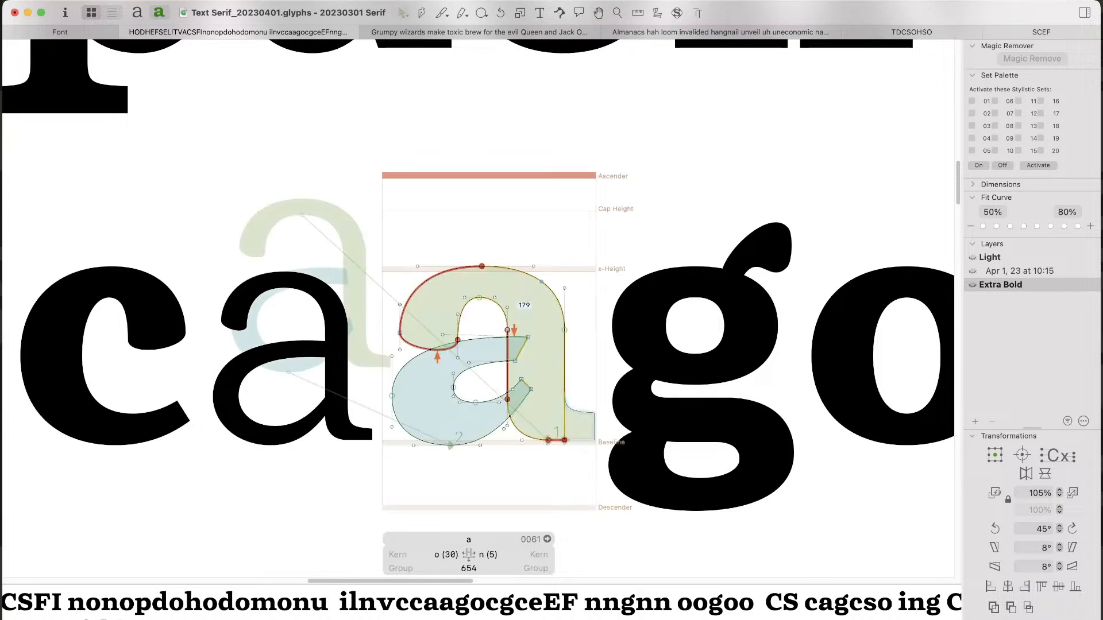
Step: Select the Extra Bold a's two terminal nodes with their lower handles and raise them 60 units to Y 350.5
{"action": "key", "text": "super+space"}
{"action": "left_click_drag", "start_coordinate": [331, 210], "coordinate": [566, 440]}
{"action": "left_click", "coordinate": [481, 361]}
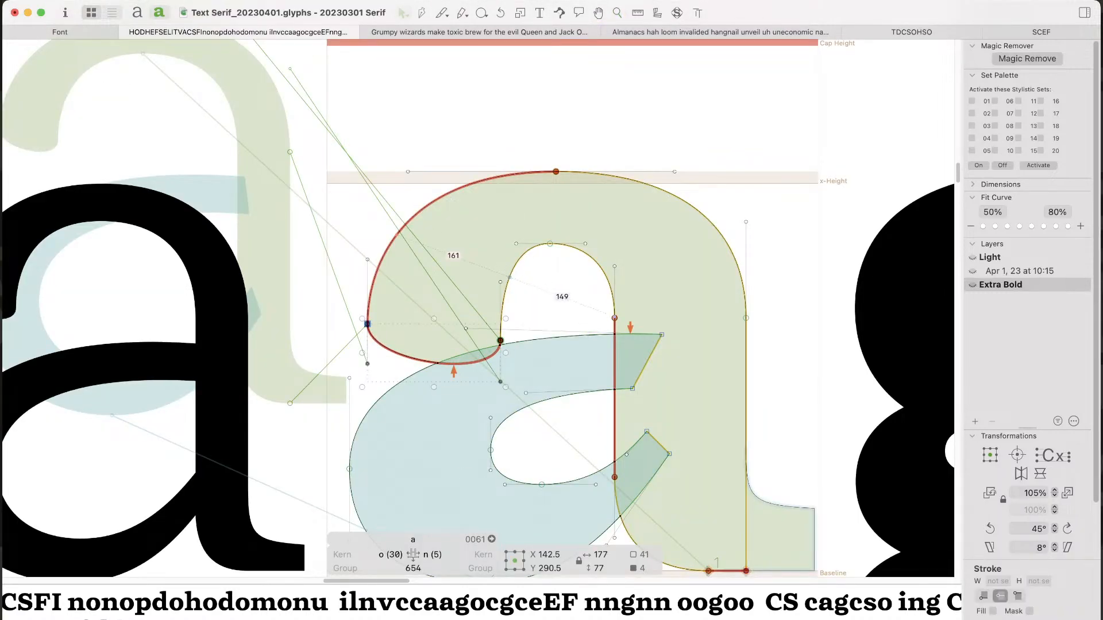
{"action": "key", "text": "shift+Up"}
{"action": "key", "text": "shift+Up"}
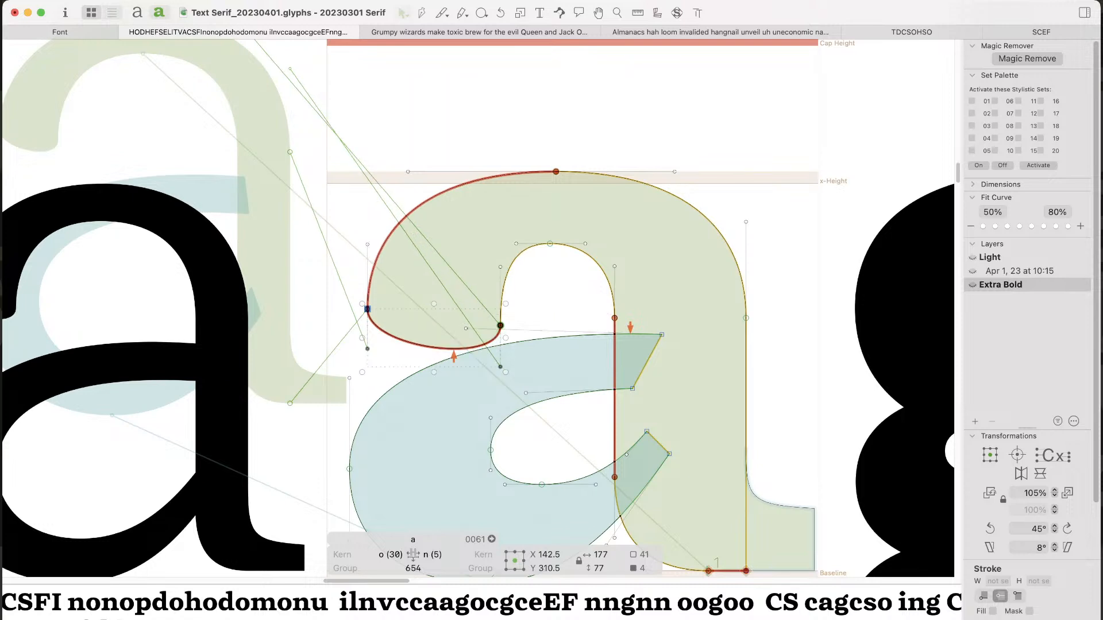
{"action": "key", "text": "shift+Up"}
{"action": "key", "text": "shift+Up"}
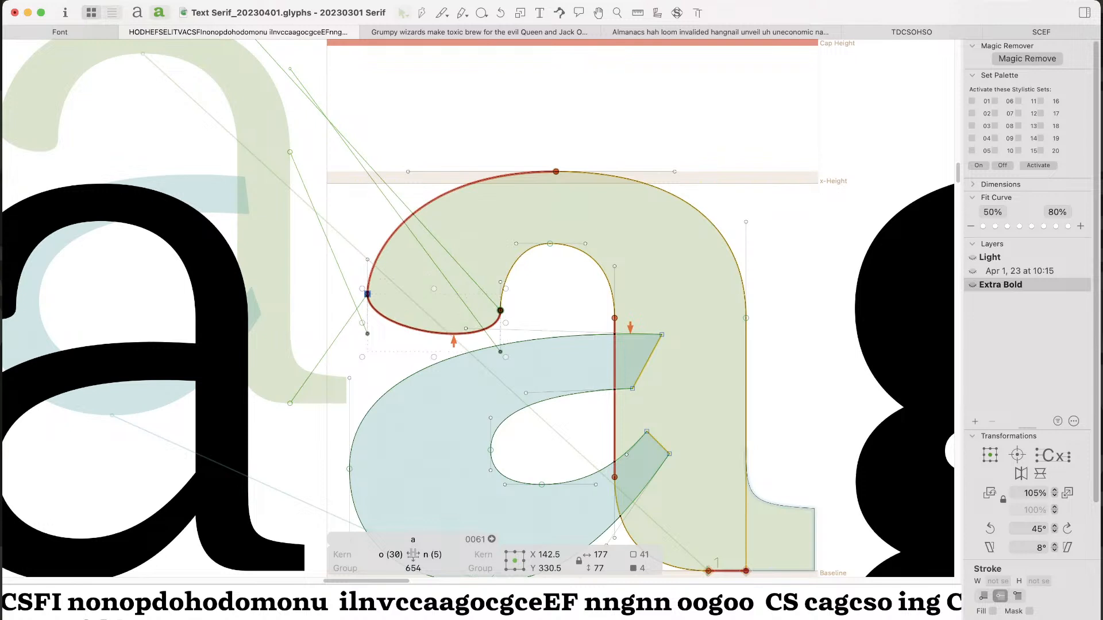
{"action": "key", "text": "shift+Up"}
{"action": "key", "text": "shift+Up"}
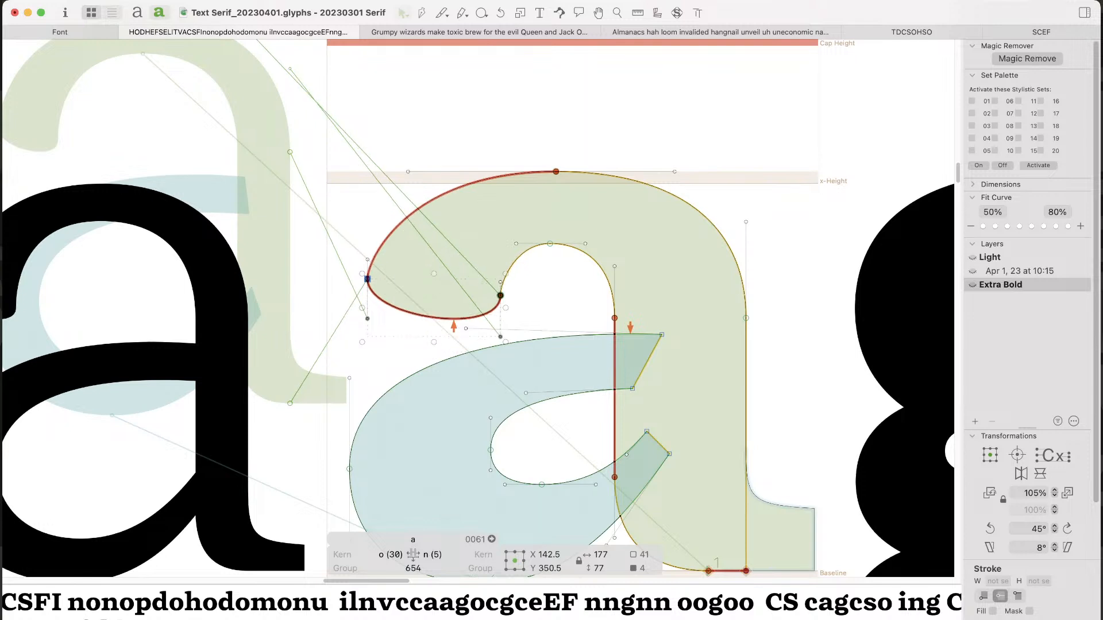
Step: Raise the upper handles of the terminal's outer and inner nodes together to Y 435 while previewing the filled shape
{"action": "key", "text": "space"}
{"action": "left_click_drag", "start_coordinate": [529, 264], "coordinate": [654, 258]}
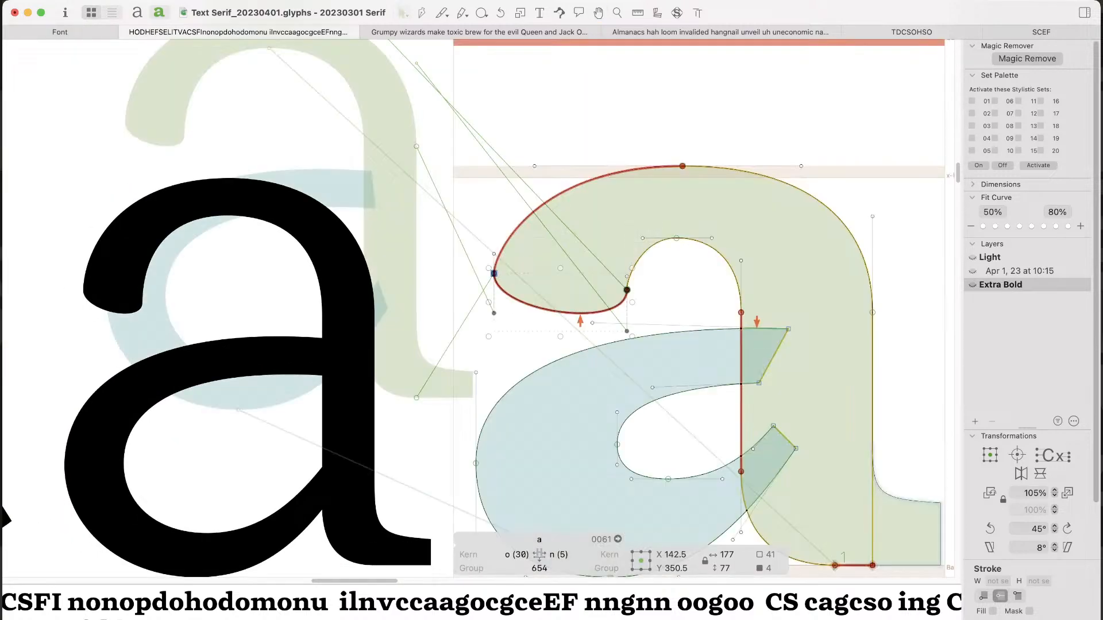
{"action": "left_click", "coordinate": [655, 259]}
{"action": "left_click", "coordinate": [494, 253]}
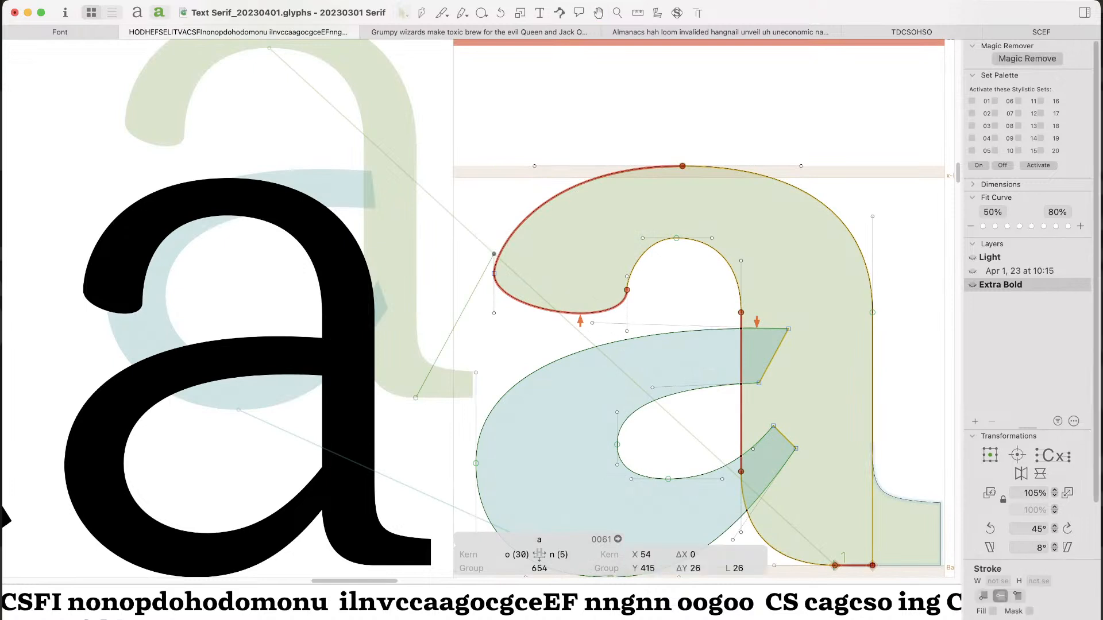
{"action": "key", "text": "space"}
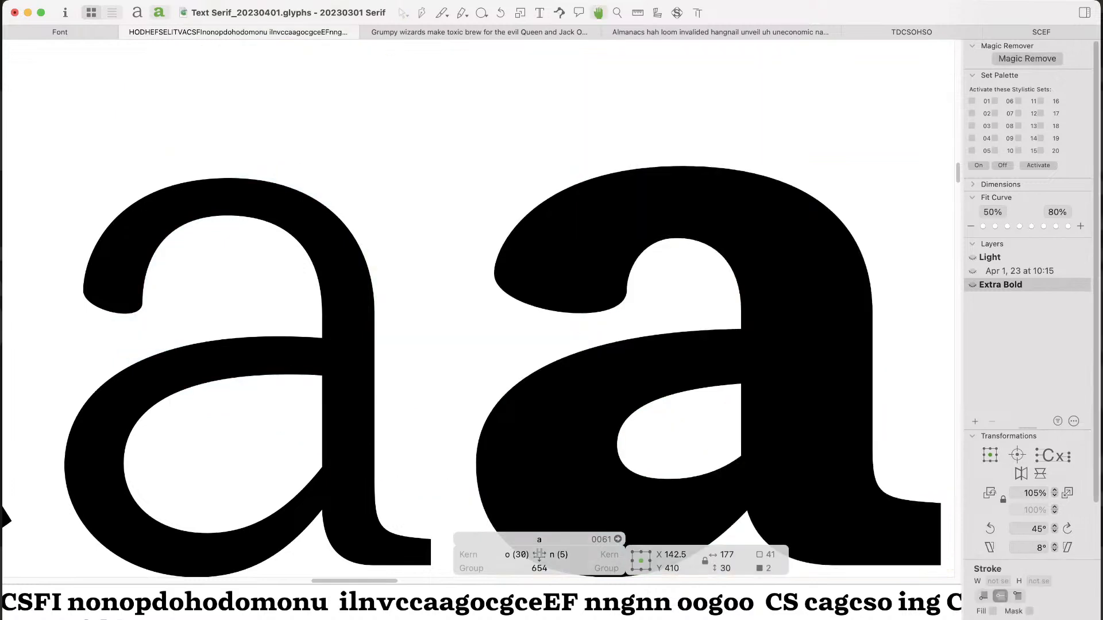
{"action": "key", "text": "shift+Up"}
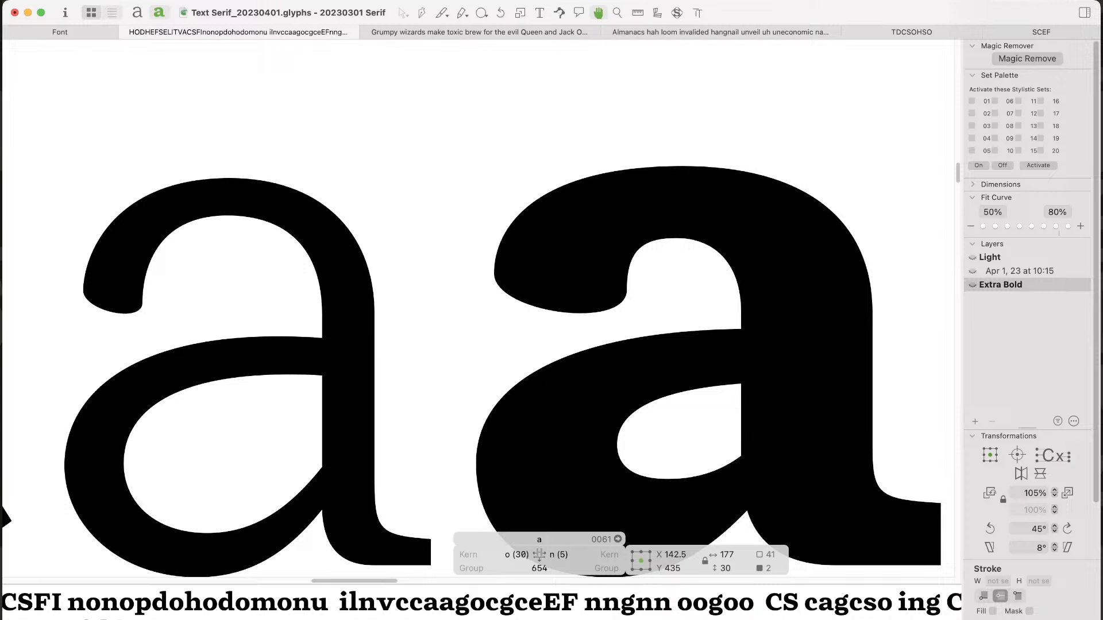
{"action": "left_click", "coordinate": [661, 296]}
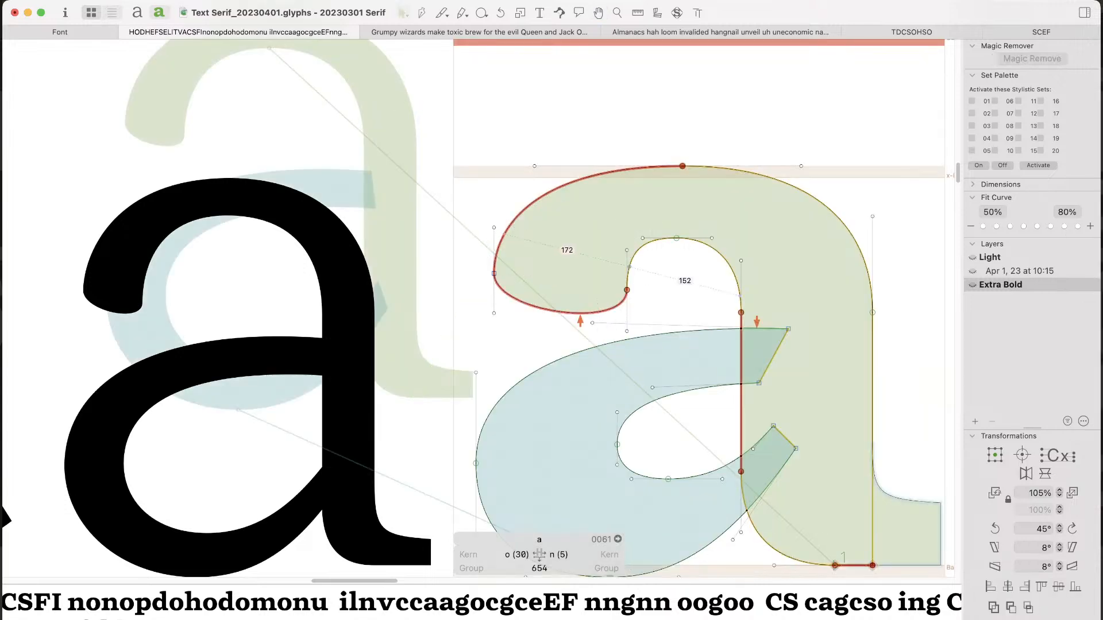
Step: Lower the terminal nodes and their lower handles to Y 335.5, keeping the bowl's handle out of the selection
{"action": "left_click_drag", "start_coordinate": [651, 271], "coordinate": [465, 333]}
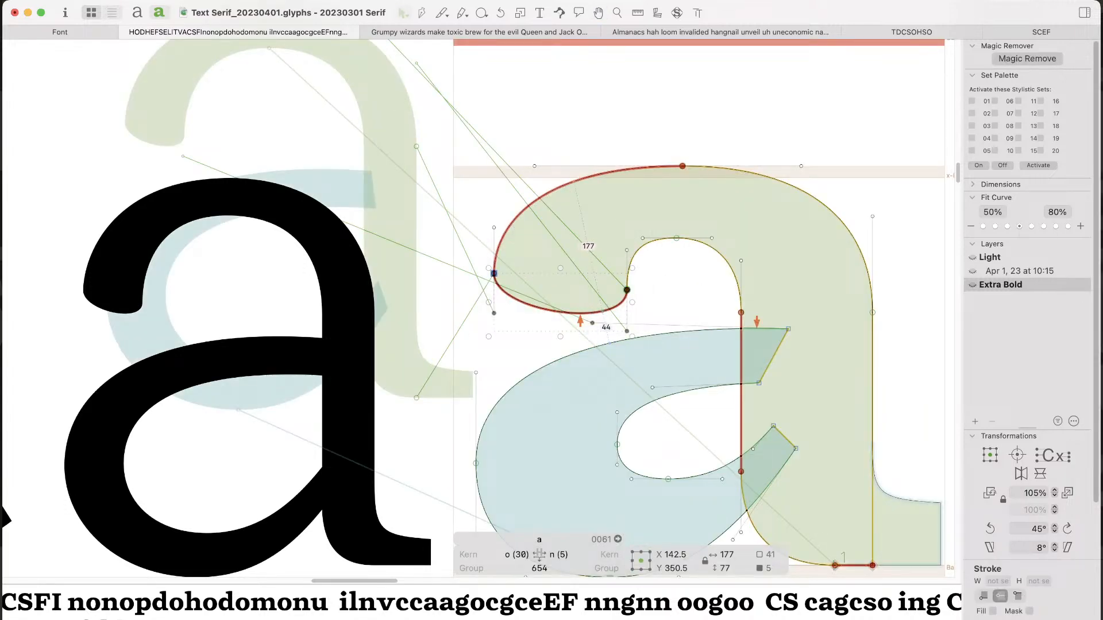
{"action": "key", "text": "shift+Down"}
{"action": "key", "text": "shift+Down"}
{"action": "key", "text": "super+z"}
{"action": "key", "text": "super+z"}
{"action": "left_click", "coordinate": [593, 322], "text": "shift"}
{"action": "key", "text": "space"}
{"action": "key", "text": "shift+Down"}
{"action": "key", "text": "shift+Down"}
{"action": "key", "text": "shift+Down"}
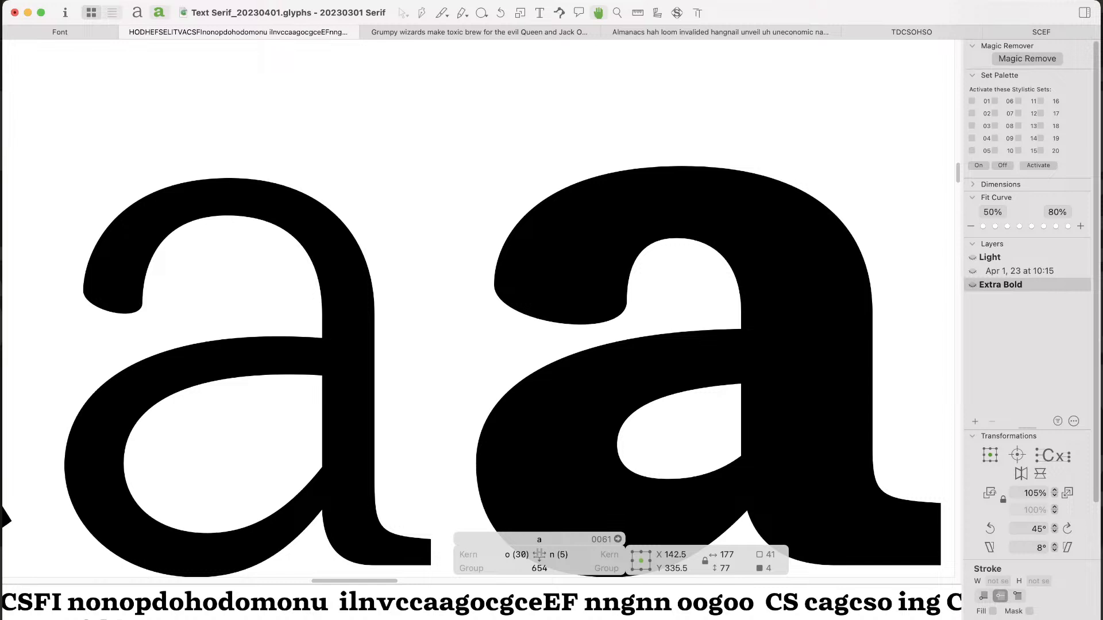
{"action": "left_click", "coordinate": [575, 344]}
Step: Examine the Extra Bold a's terminal beside the neighbouring letters and under the coverage overlay
{"action": "key", "text": "super+minus"}
{"action": "key", "text": "super+minus"}
{"action": "key", "text": "super+minus"}
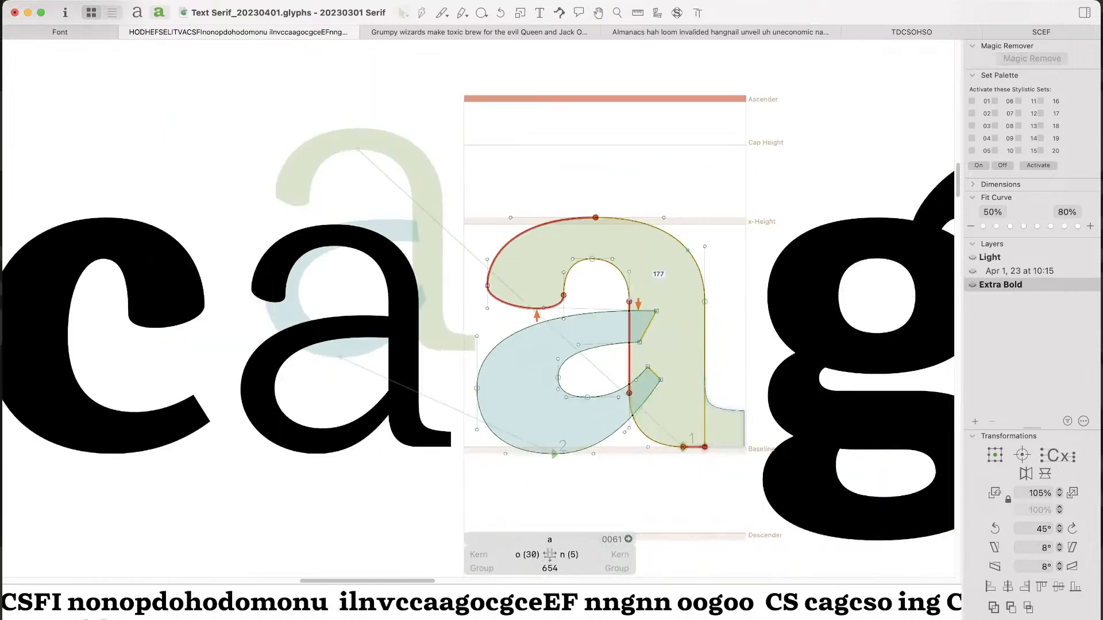
{"action": "key", "text": "space"}
{"action": "scroll", "coordinate": [594, 367], "scroll_direction": "up", "scroll_amount": 1}
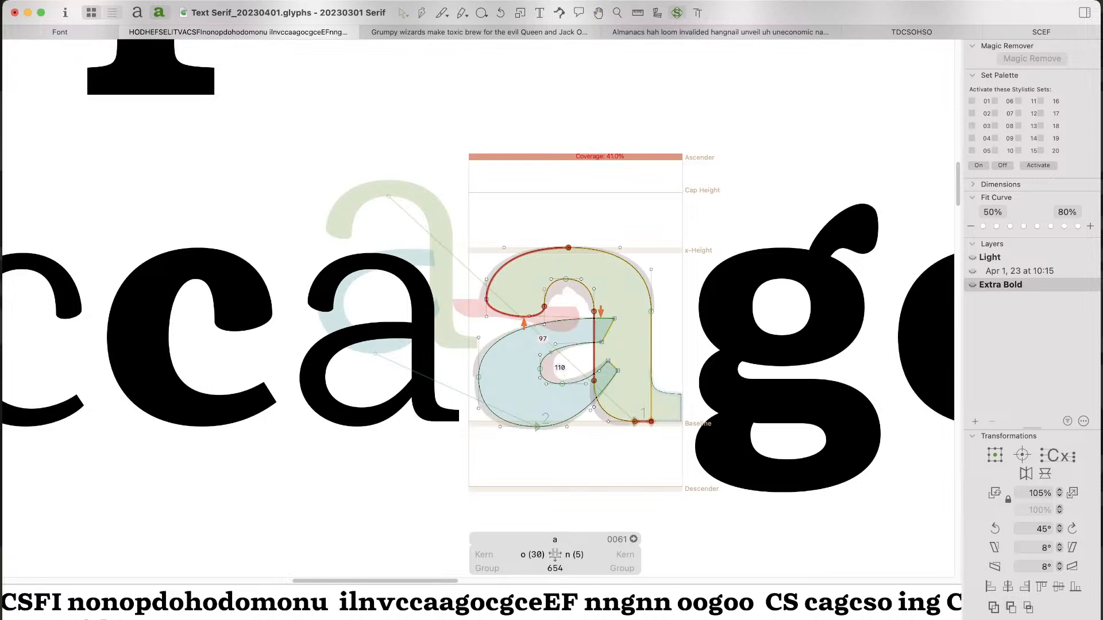
{"action": "key", "text": "super+space"}
{"action": "left_click_drag", "start_coordinate": [700, 168], "coordinate": [414, 392]}
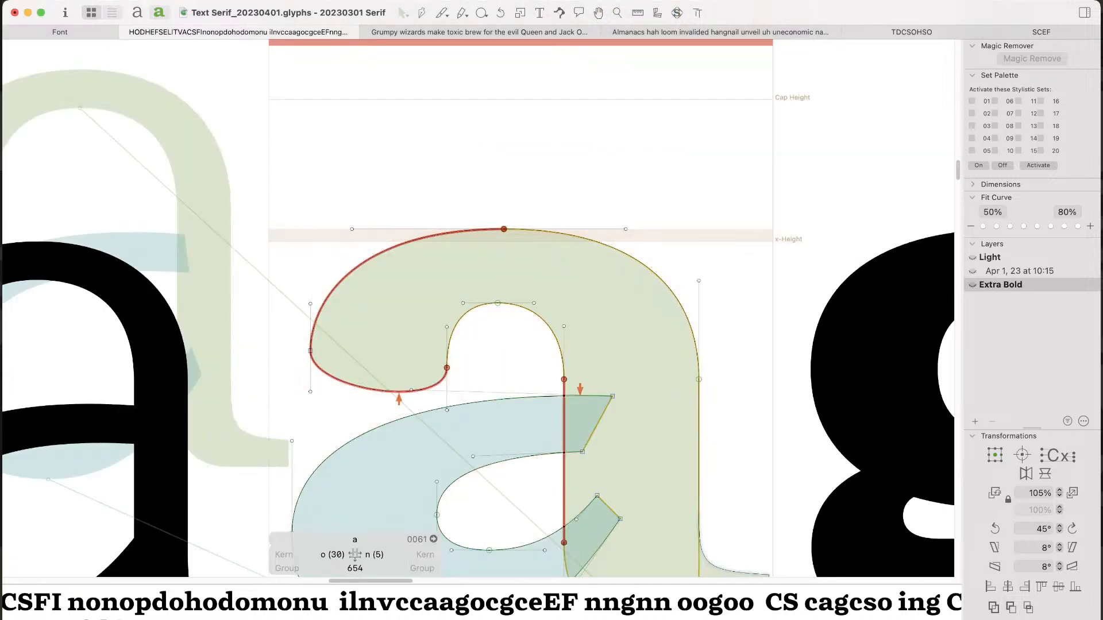
{"action": "key", "text": "s"}
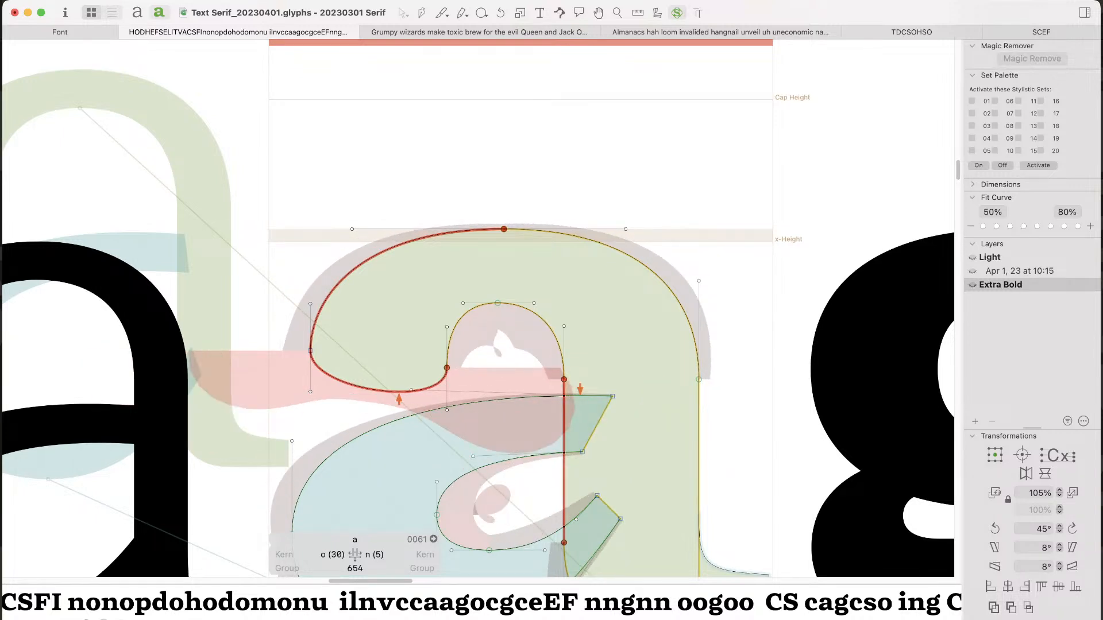
{"action": "key", "text": "super+minus"}
{"action": "key", "text": "super+minus"}
{"action": "key", "text": "super+minus"}
{"action": "key", "text": "super+minus"}
{"action": "key", "text": "super+minus"}
{"action": "key", "text": "super+minus"}
{"action": "key", "text": "super+minus"}
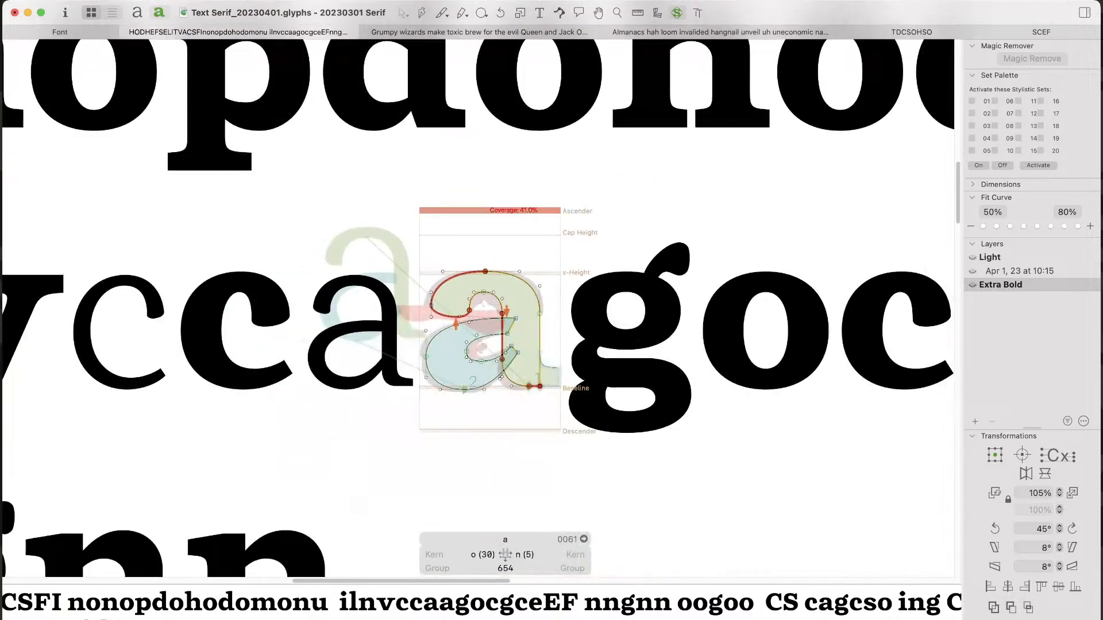
Step: Leave the a's outline and examine its weight and terminal at small size within the text lines
{"action": "key", "text": "t"}
{"action": "key", "text": "Down"}
{"action": "key", "text": "Escape"}
{"action": "key", "text": "super+minus"}
{"action": "key", "text": "super+minus"}
{"action": "key", "text": "super+minus"}
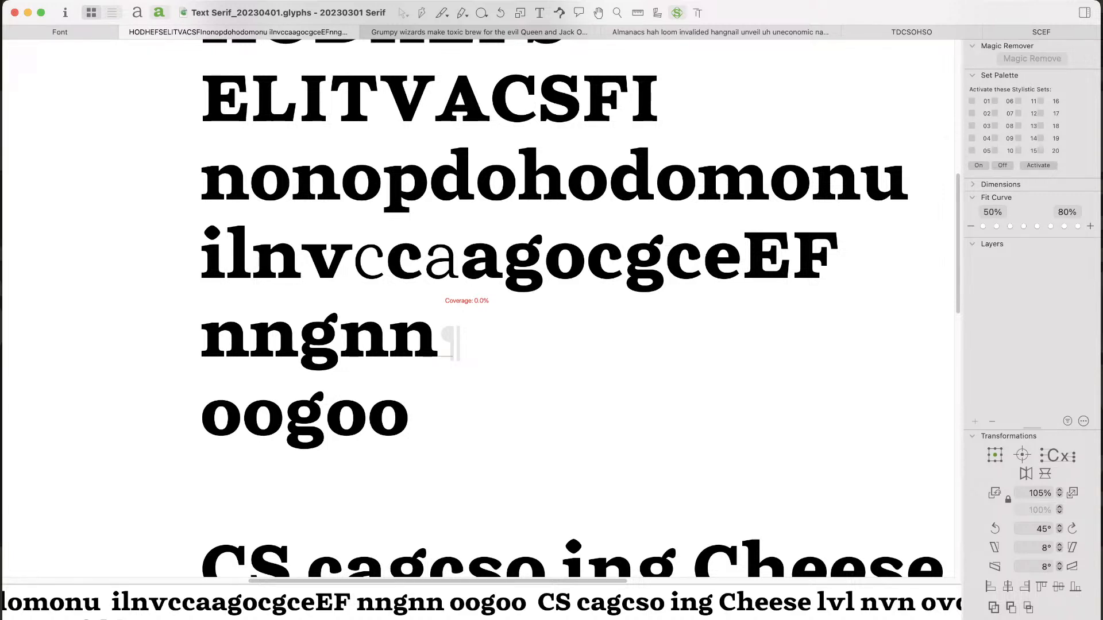
Step: Reopen the Extra Bold a and compare its outline with the Light master and the interpolated weights
{"action": "double_click", "coordinate": [481, 261]}
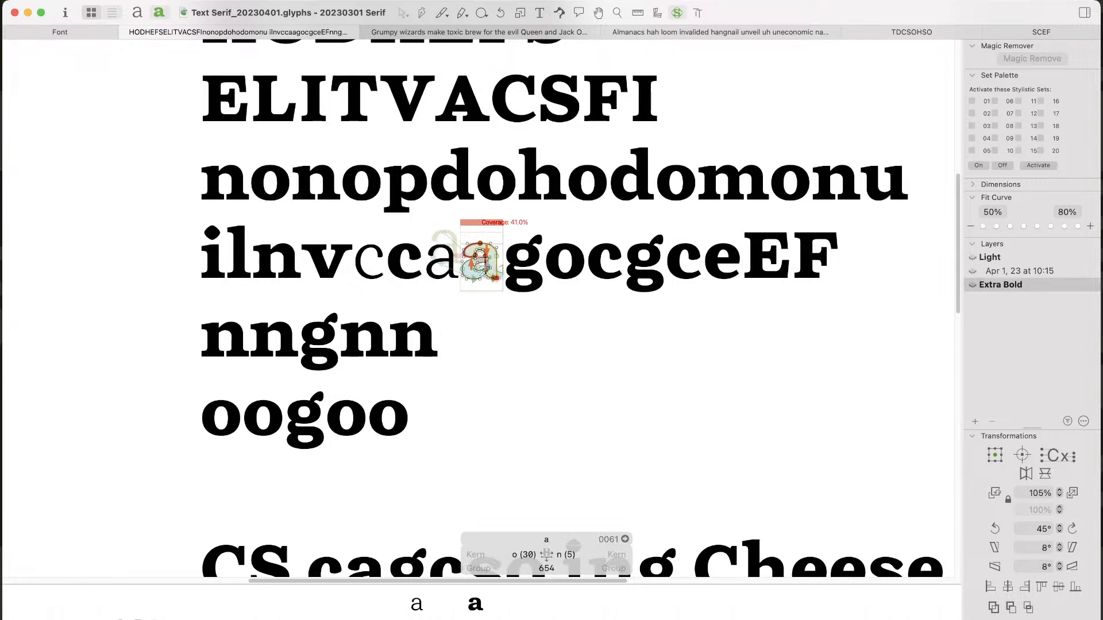
{"action": "key", "text": "super+plus"}
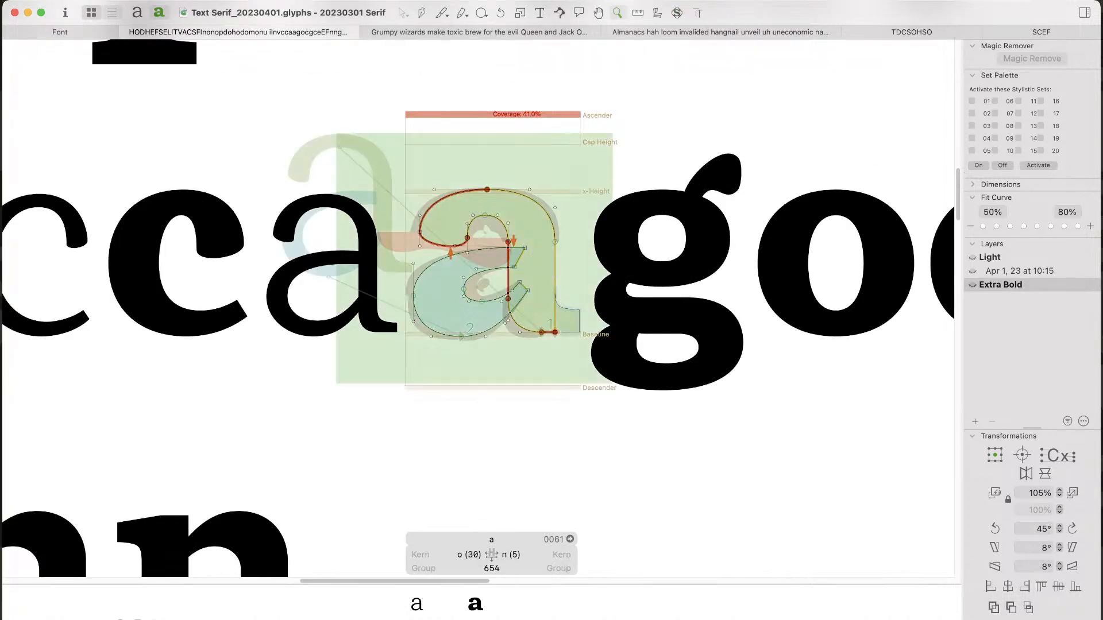
{"action": "key", "text": "super+plus"}
{"action": "key", "text": "super+a"}
{"action": "key", "text": "super+1"}
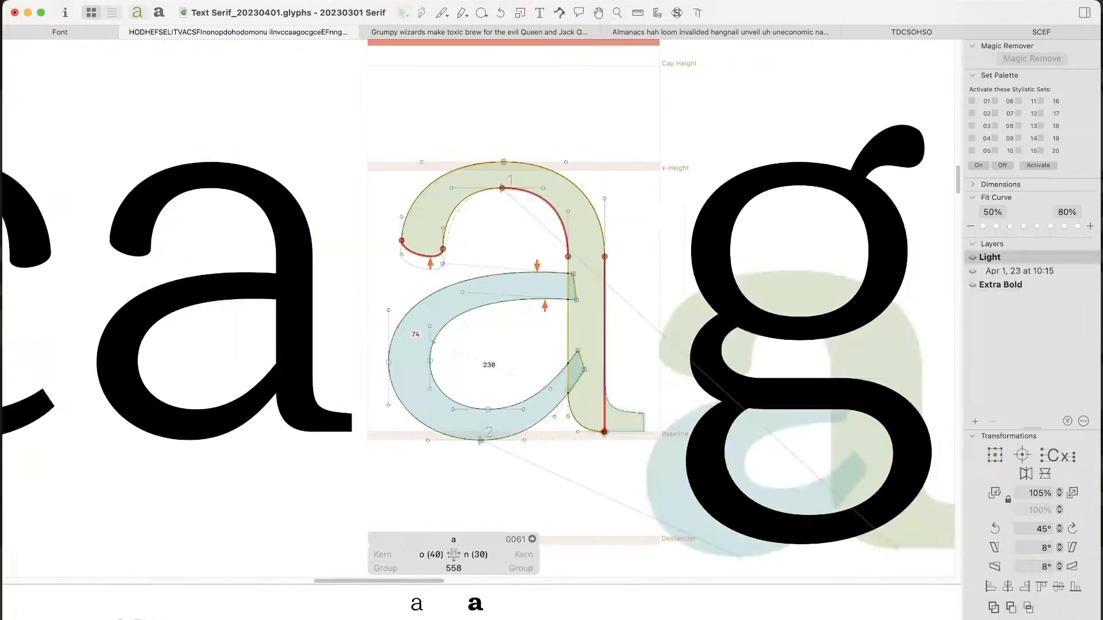
{"action": "key", "text": "super+2"}
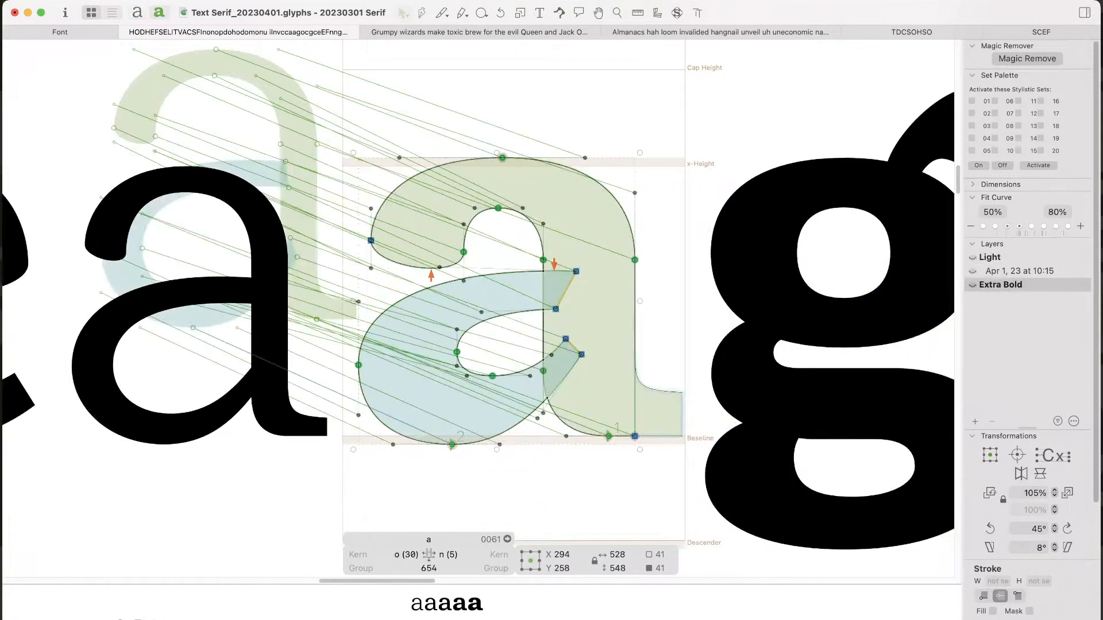
Step: Return to the sample text, hide the a's outline, and compare both a masters with the surrounding letters
{"action": "key", "text": "super+minus"}
{"action": "key", "text": "super+minus"}
{"action": "key", "text": "super+minus"}
{"action": "key", "text": "super+minus"}
{"action": "key", "text": "t"}
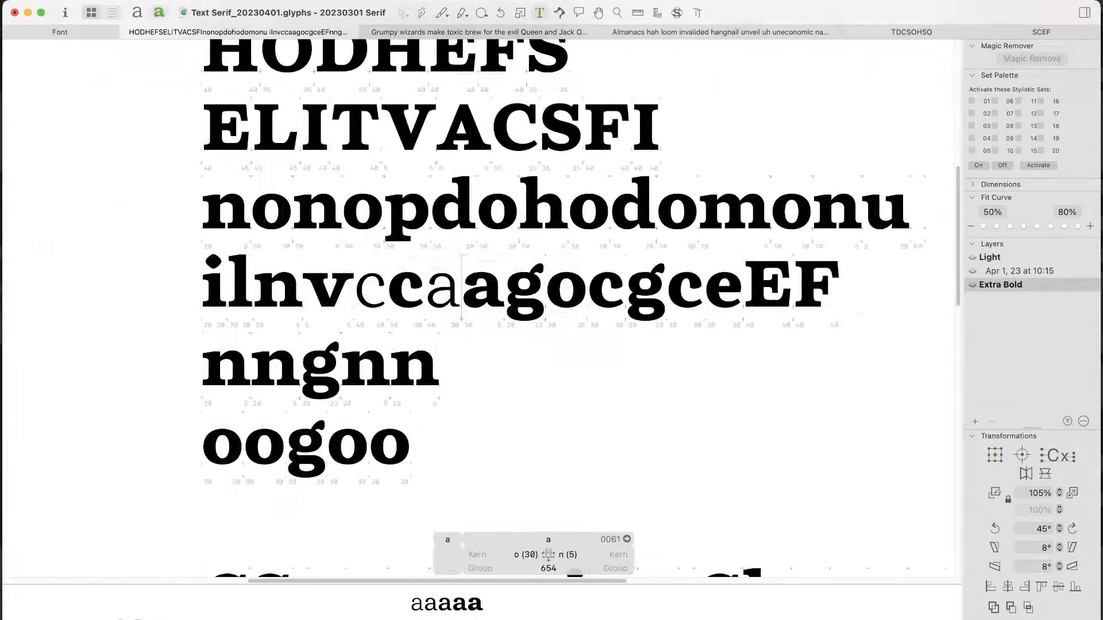
{"action": "double_click", "coordinate": [424, 451]}
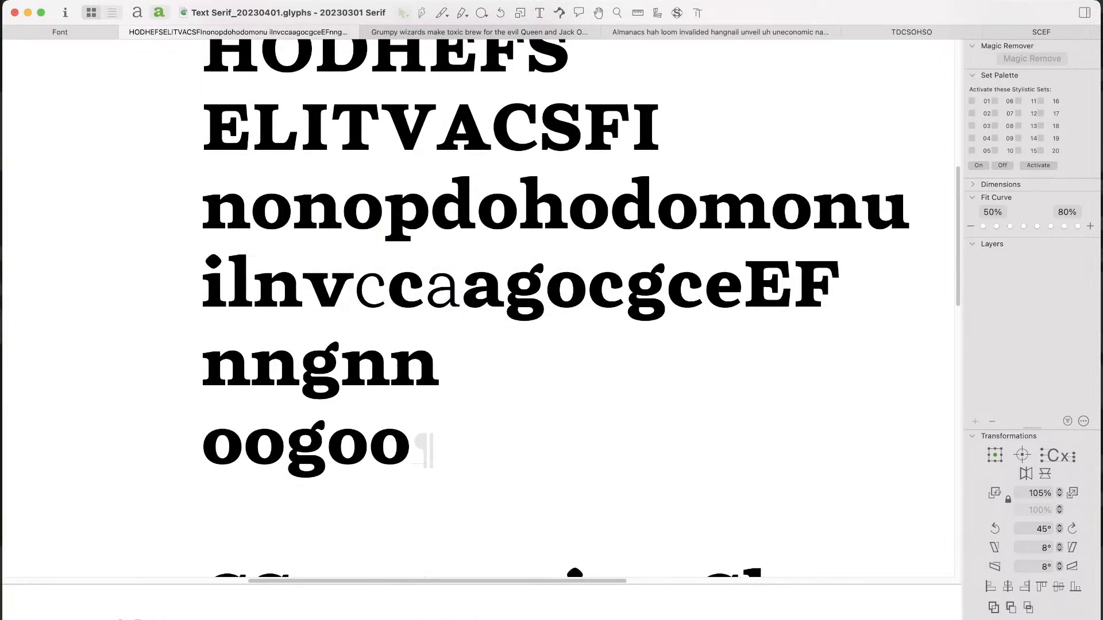
Step: Open the Extra Bold a and enlarge the interpolation preview to examine its weights
{"action": "double_click", "coordinate": [484, 289]}
{"action": "scroll", "coordinate": [484, 289], "scroll_direction": "right", "scroll_amount": 1}
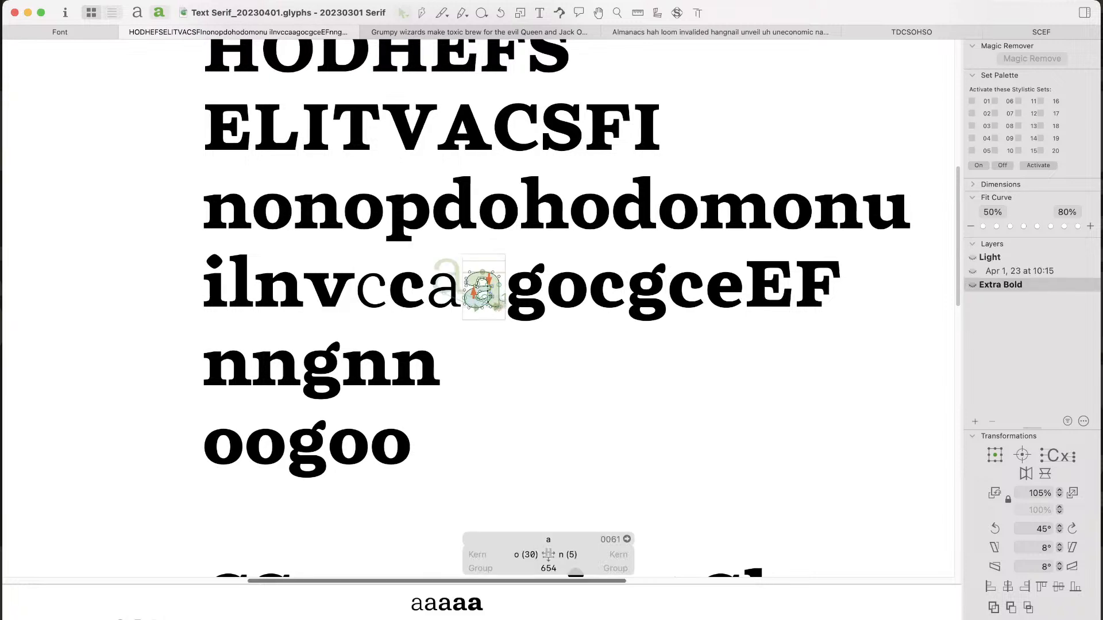
{"action": "left_click_drag", "start_coordinate": [483, 585], "coordinate": [482, 520]}
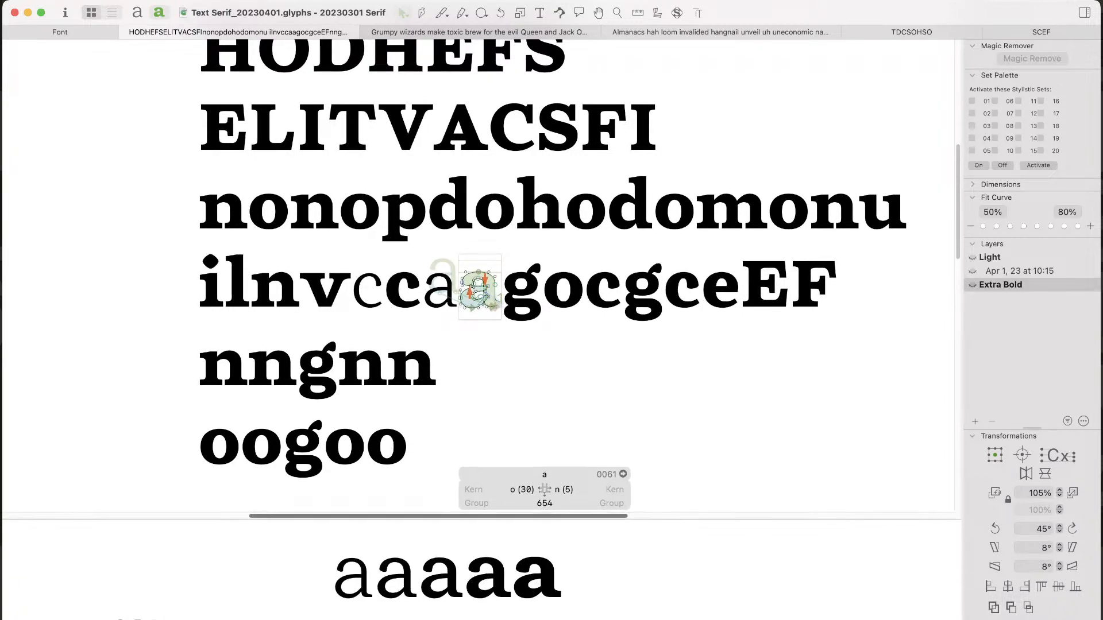
{"action": "left_click_drag", "start_coordinate": [448, 579], "coordinate": [482, 578]}
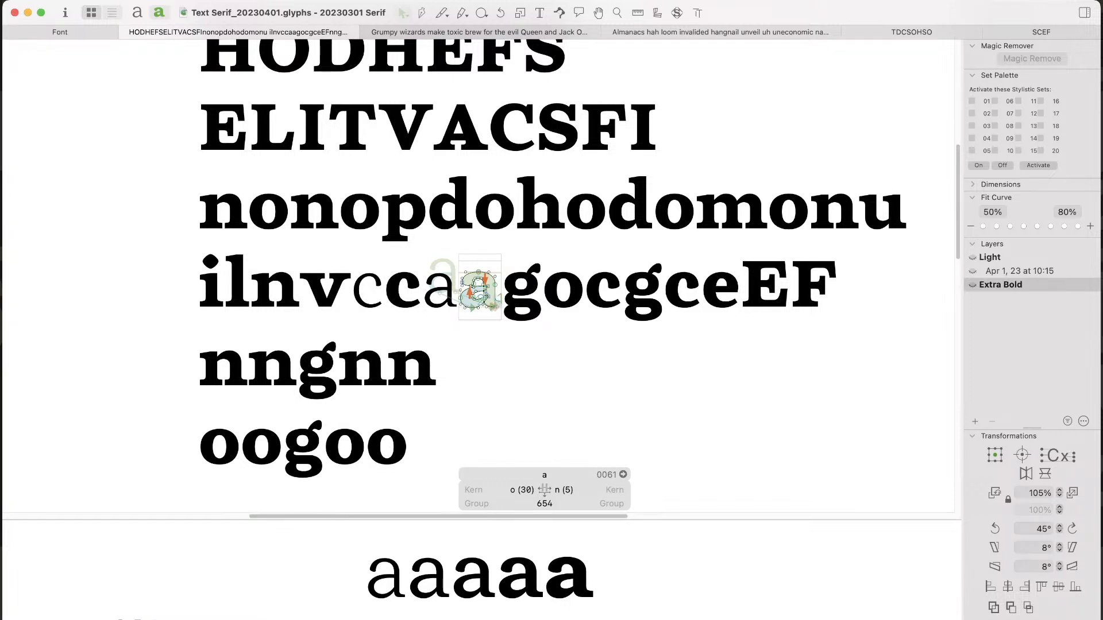
Step: Insert two s glyphs between the Extra Bold a and the g in the sample line
{"action": "key", "text": "t"}
{"action": "key", "text": "Right"}
{"action": "type", "text": "s"}
{"action": "key", "text": "Escape"}
{"action": "key", "text": "super+space"}
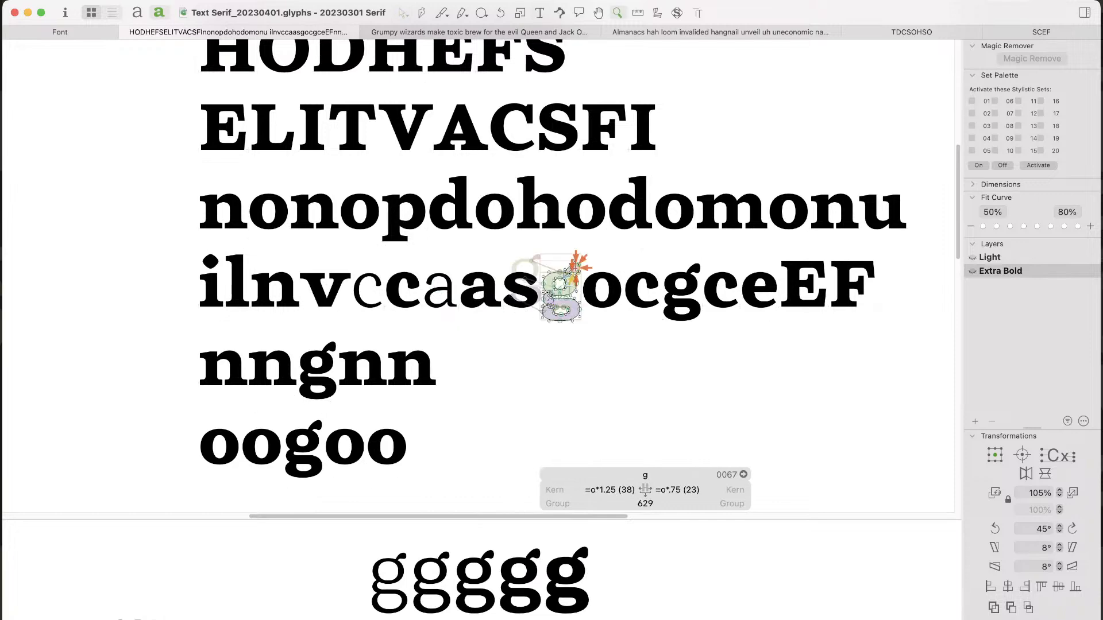
{"action": "left_click_drag", "start_coordinate": [417, 224], "coordinate": [328, 138]}
{"action": "type", "text": "t"}
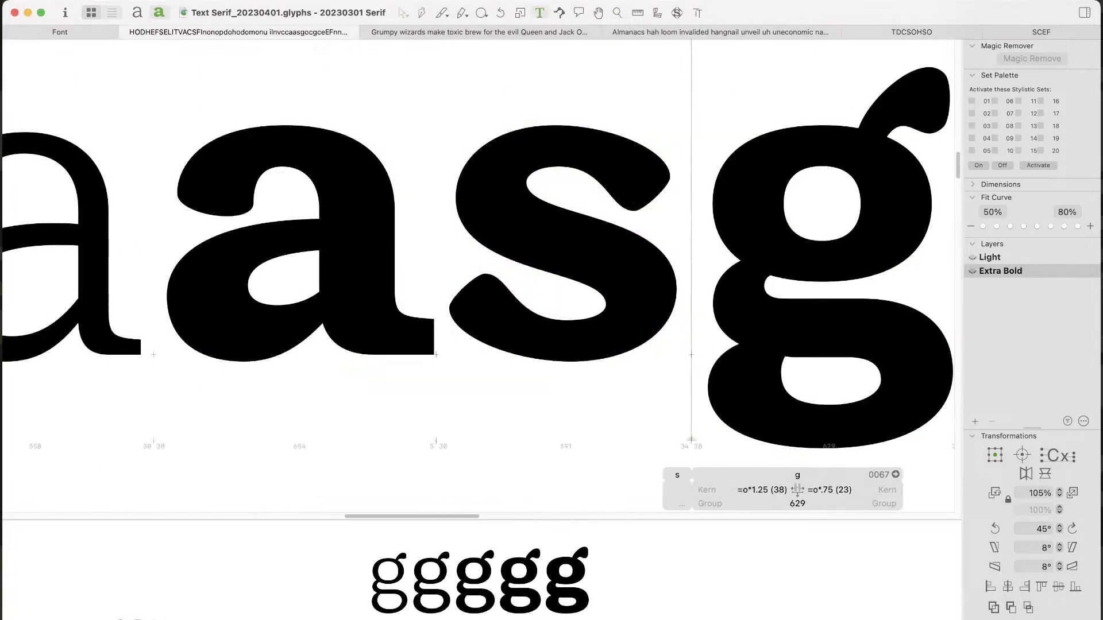
{"action": "type", "text": "s"}
{"action": "key", "text": "Left"}
{"action": "key", "text": "Escape"}
Step: Switch the first inserted s to the Light master so it stands beside the Extra Bold s
{"action": "double_click", "coordinate": [540, 319]}
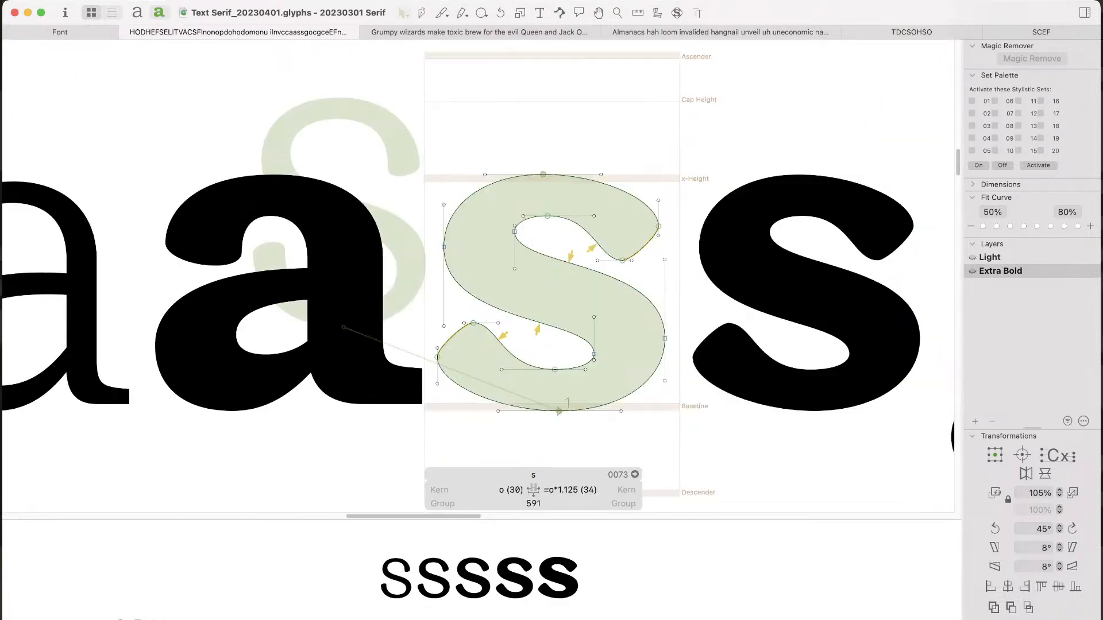
{"action": "key", "text": "super+1"}
{"action": "key", "text": "space"}
{"action": "left_click_drag", "start_coordinate": [540, 319], "coordinate": [367, 333]}
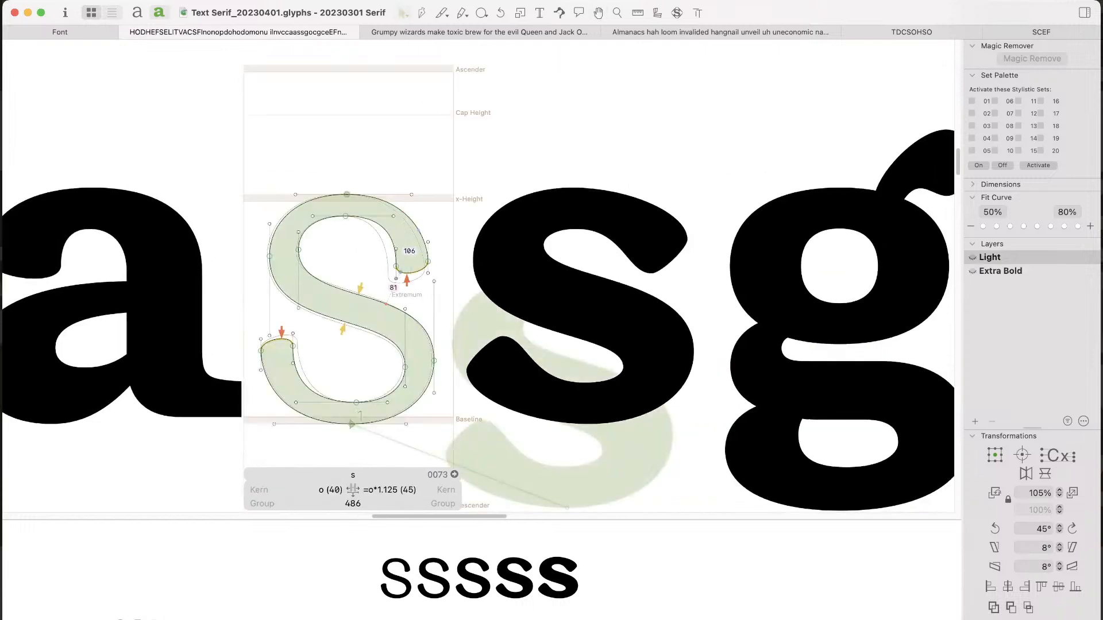
{"action": "key", "text": "space"}
{"action": "left_click_drag", "start_coordinate": [411, 293], "coordinate": [517, 297]}
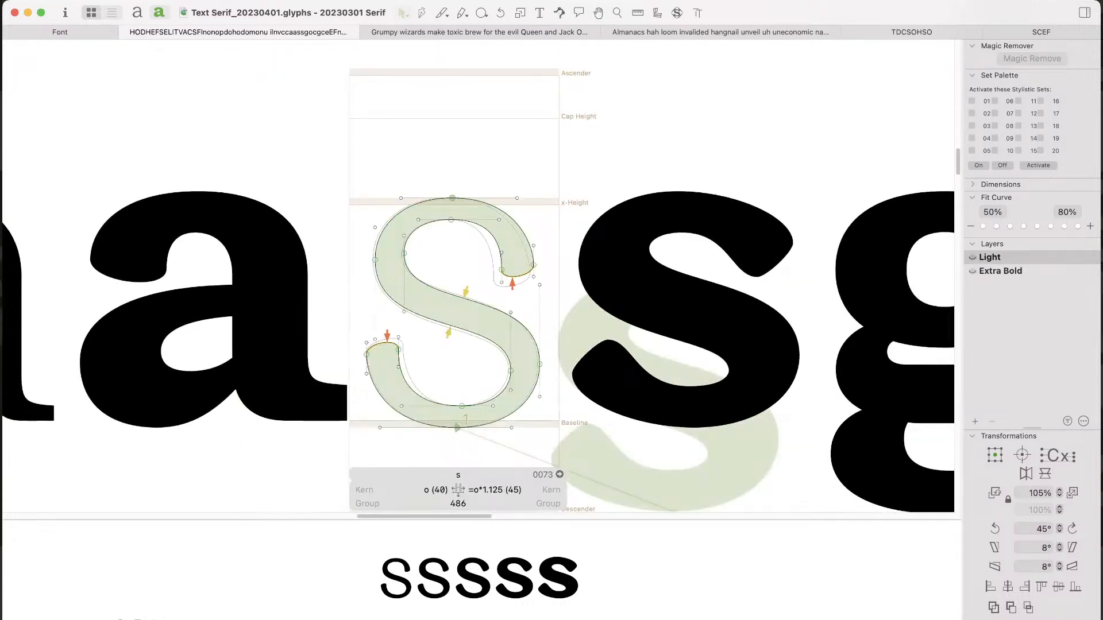
Step: Select and copy the upper terminal nodes of the Extra Bold a, including the lower handle of its outer curve
{"action": "double_click", "coordinate": [230, 310]}
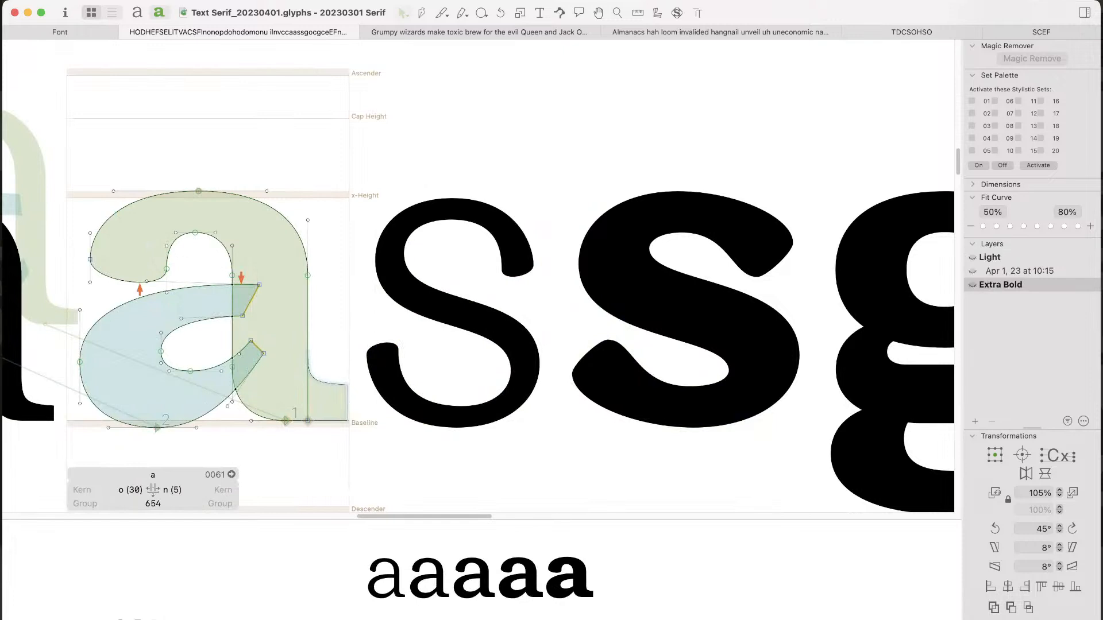
{"action": "mouse_move", "coordinate": [76, 177]}
{"action": "left_mouse_down"}
{"action": "mouse_move", "coordinate": [138, 246]}
{"action": "mouse_move", "coordinate": [204, 275]}
{"action": "left_mouse_up"}
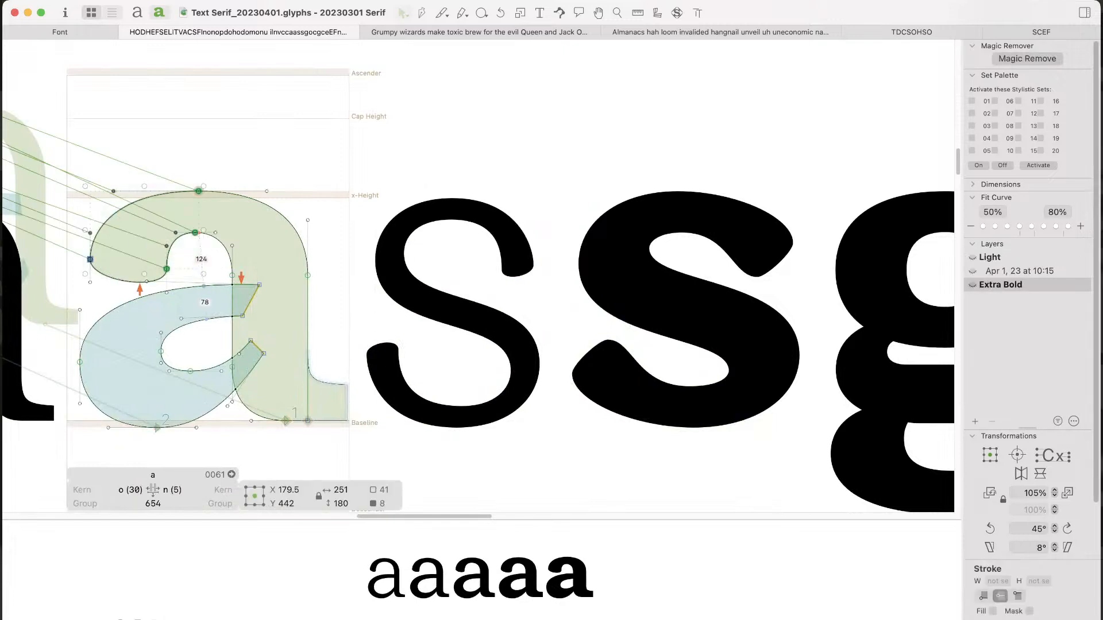
{"action": "left_click", "coordinate": [91, 282], "text": "shift"}
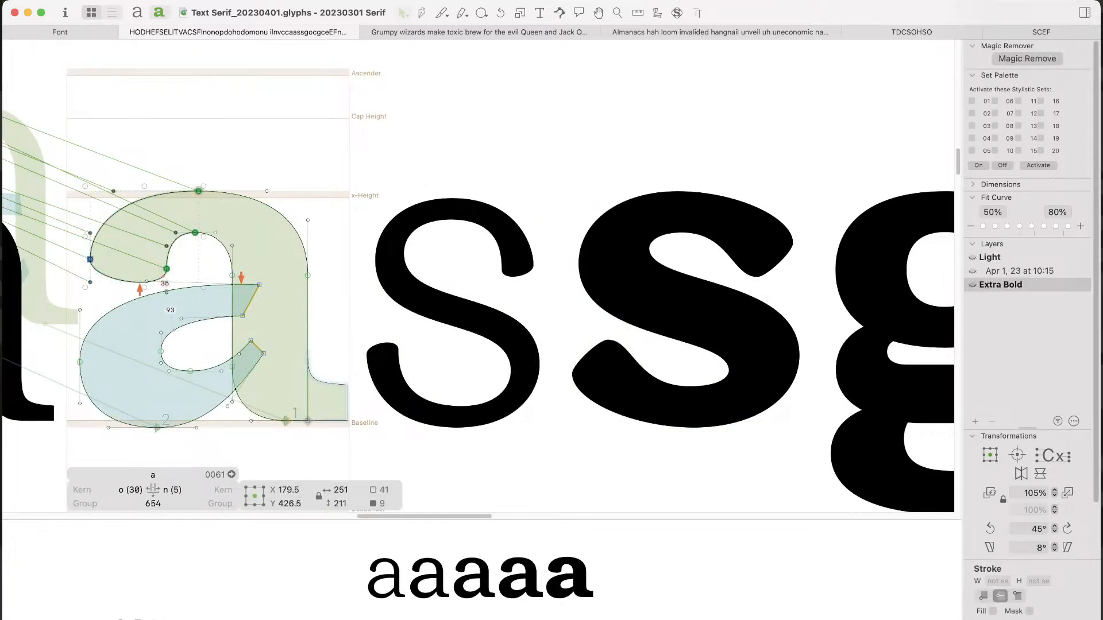
Step: Cut away the Extra Bold s's upper terminal and paste the copied a terminal into its outline
{"action": "double_click", "coordinate": [749, 224]}
{"action": "key", "text": "space"}
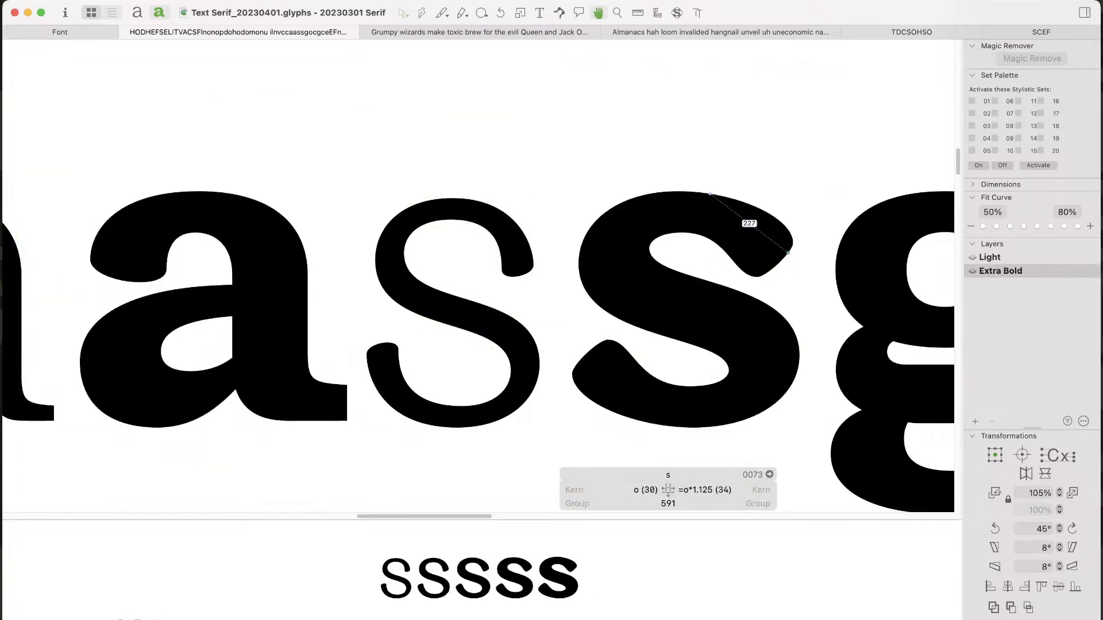
{"action": "left_click_drag", "start_coordinate": [748, 224], "coordinate": [567, 227]}
{"action": "key", "text": "super+space"}
{"action": "mouse_move", "coordinate": [677, 126]}
{"action": "left_mouse_down"}
{"action": "mouse_move", "coordinate": [372, 452]}
{"action": "mouse_move", "coordinate": [339, 511]}
{"action": "left_mouse_up"}
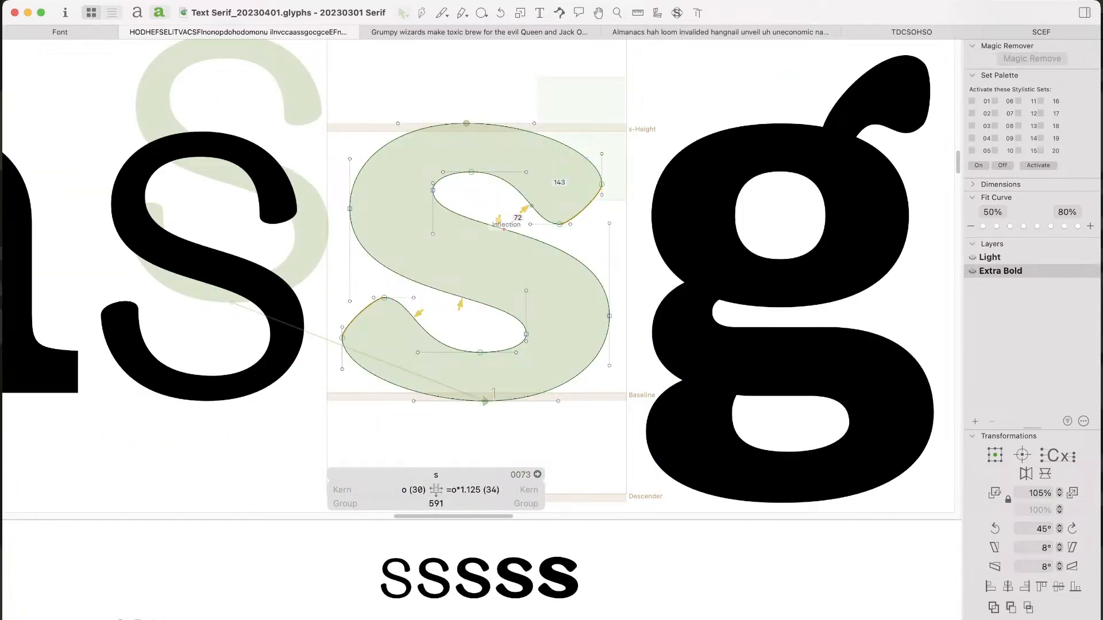
{"action": "left_click_drag", "start_coordinate": [617, 111], "coordinate": [519, 233]}
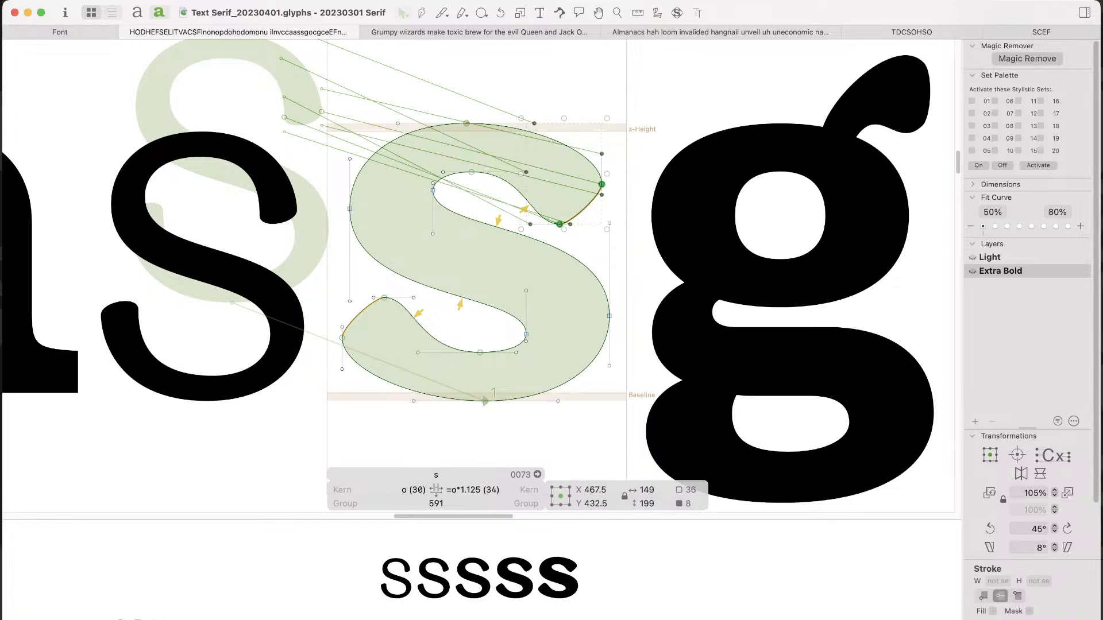
{"action": "key", "text": "alt+BackSpace"}
{"action": "key", "text": "super+v"}
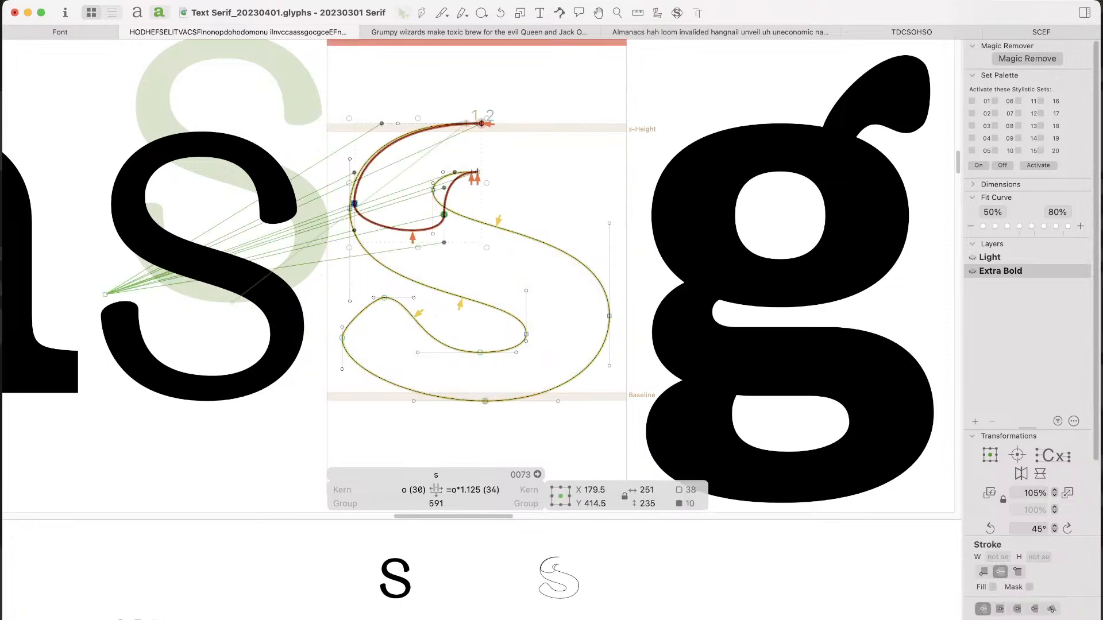
Step: Flip the pasted terminal horizontally and place it against the open upper ends of the s
{"action": "left_click", "coordinate": [1021, 474]}
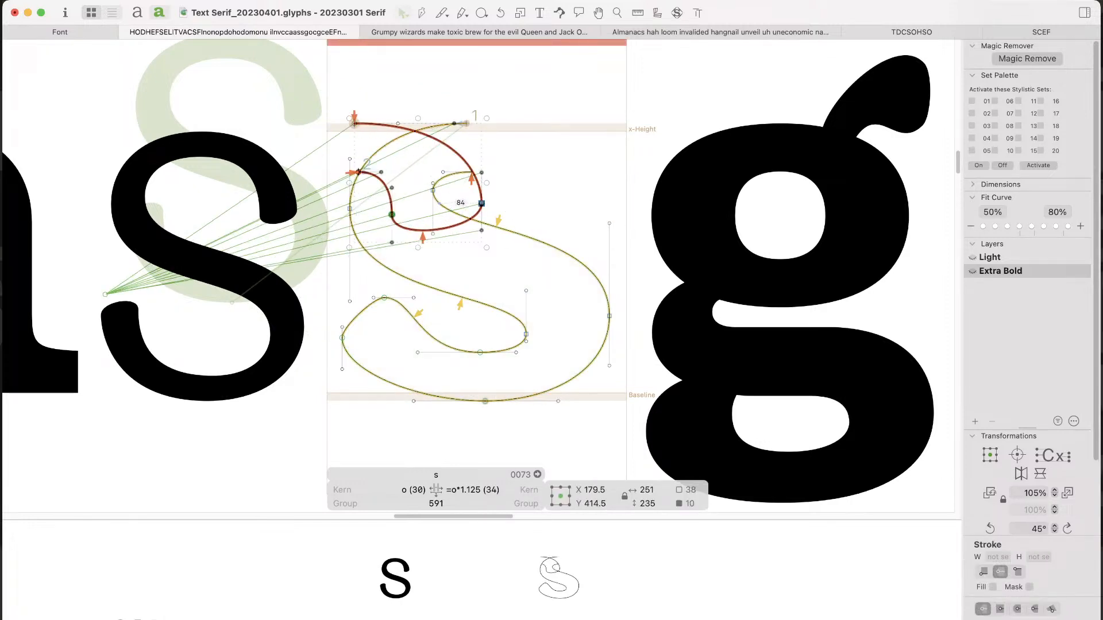
{"action": "left_click_drag", "start_coordinate": [482, 203], "coordinate": [602, 203]}
{"action": "left_click", "coordinate": [458, 118], "text": "super"}
{"action": "left_click", "coordinate": [494, 213]}
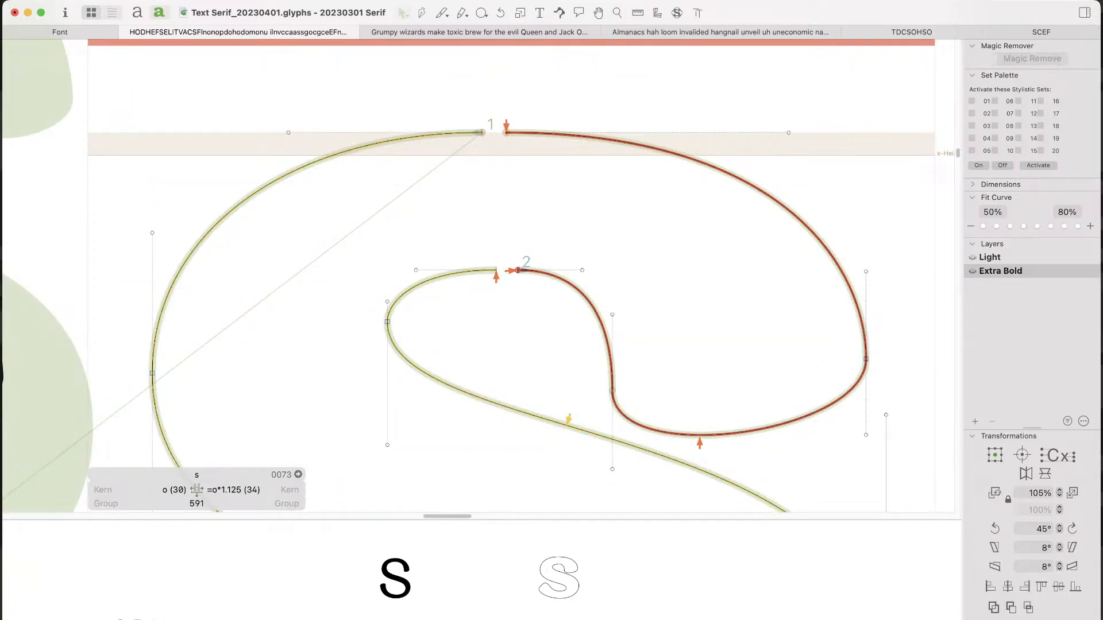
Step: Join the terminal's inner and outer ends to the s to close the outline
{"action": "left_click", "coordinate": [518, 270]}
{"action": "left_click_drag", "start_coordinate": [518, 270], "coordinate": [496, 270]}
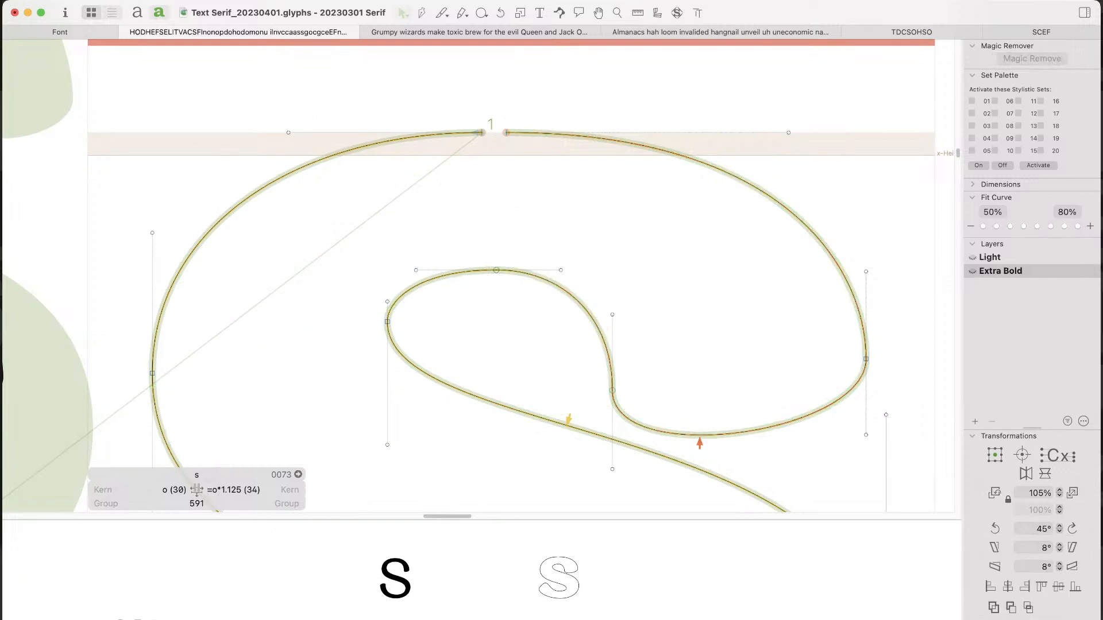
{"action": "left_click_drag", "start_coordinate": [506, 132], "coordinate": [482, 132]}
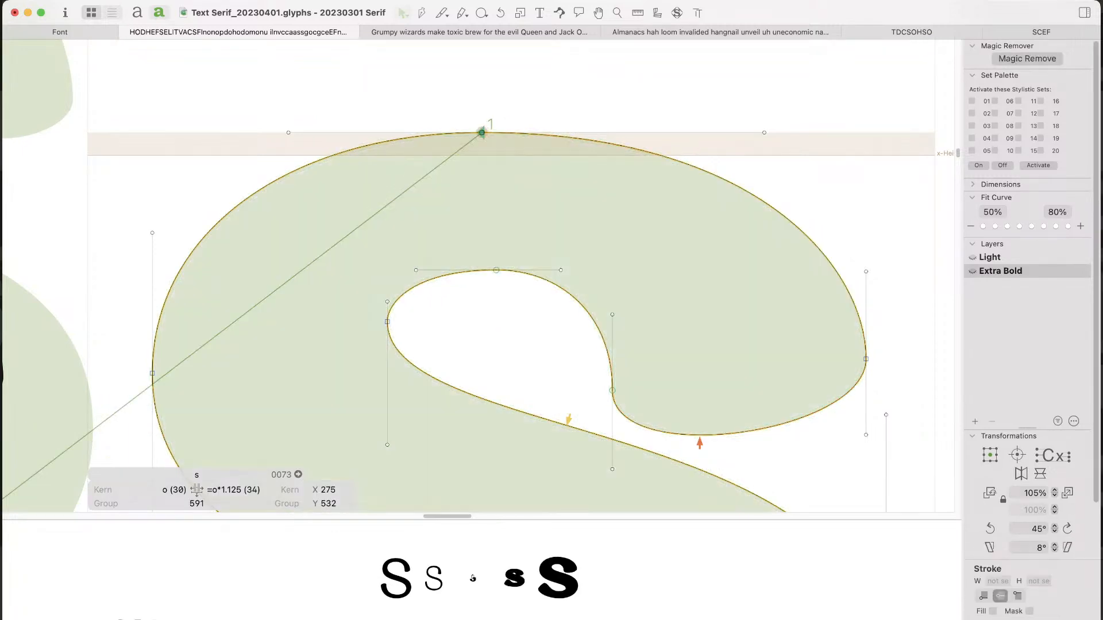
Step: Using the coverage overlay, move the s's outer top node to X 285 and its inner top node to X 275
{"action": "key", "text": "x"}
{"action": "left_click", "coordinate": [488, 123]}
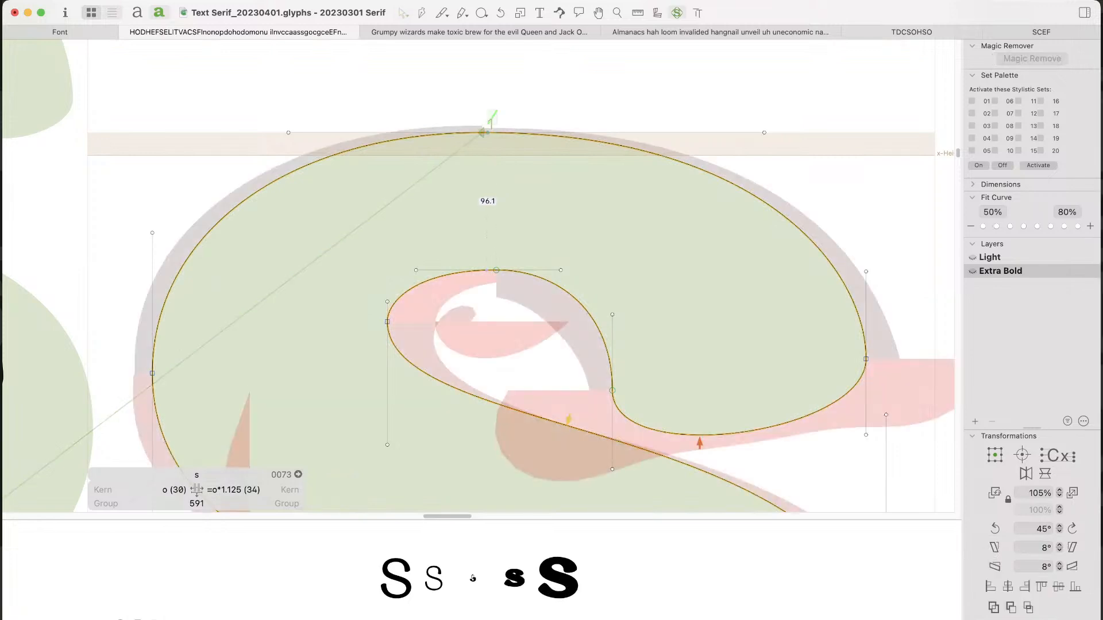
{"action": "left_click", "coordinate": [482, 132]}
{"action": "key", "text": "shift+Right"}
{"action": "key", "text": "shift+Right"}
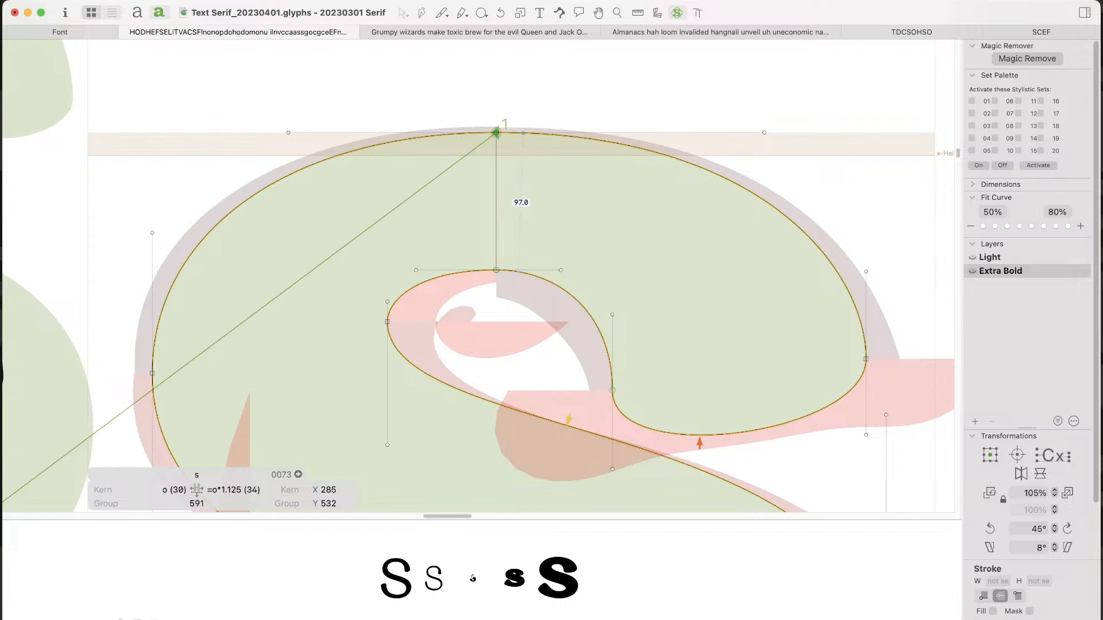
{"action": "left_click", "coordinate": [497, 270]}
{"action": "key", "text": "alt+shift+Left"}
{"action": "key", "text": "alt+shift+Left"}
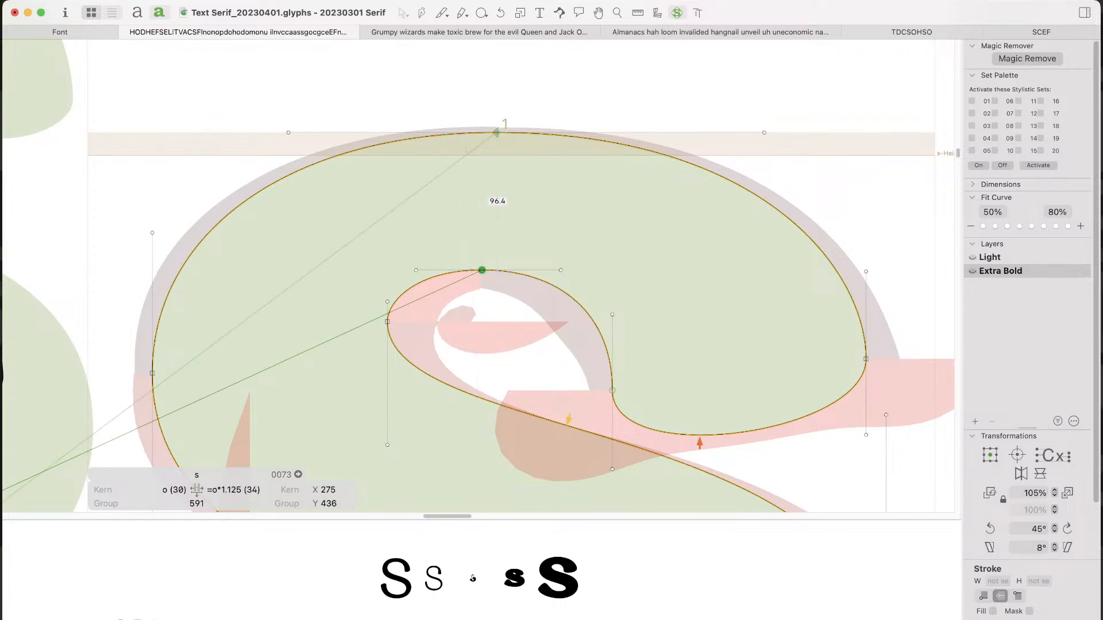
Step: Shift the s's outer top node further right to X 292 and review the glyph beside its neighbours
{"action": "left_click", "coordinate": [497, 133]}
{"action": "key", "text": "super+plus"}
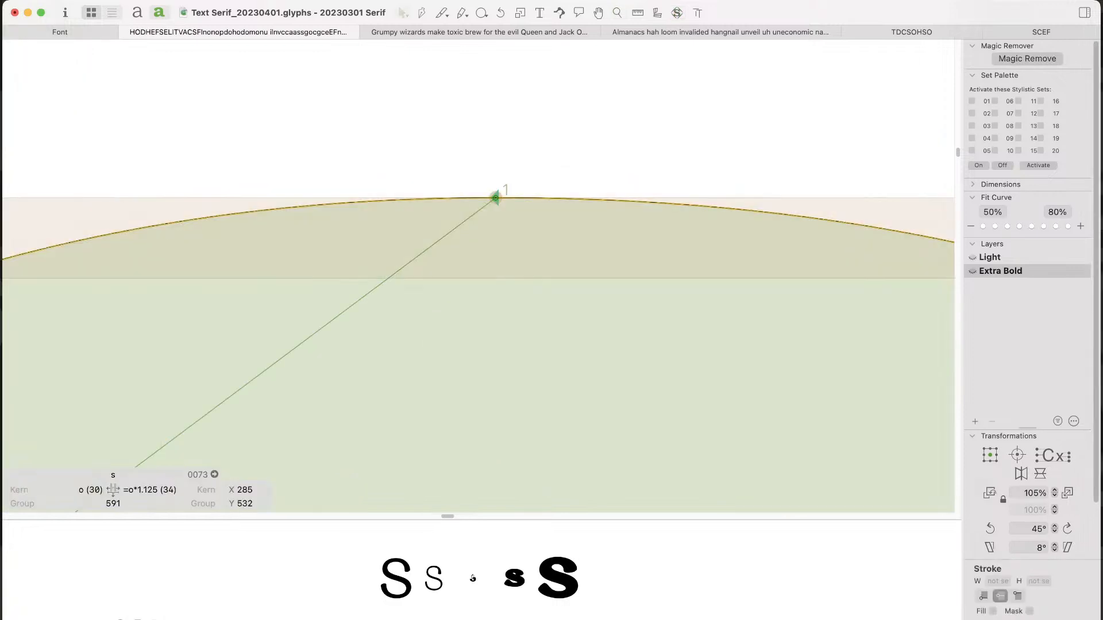
{"action": "key", "text": "Right"}
{"action": "key", "text": "Right"}
{"action": "key", "text": "Right"}
{"action": "key", "text": "Right"}
{"action": "key", "text": "Right"}
{"action": "key", "text": "Right"}
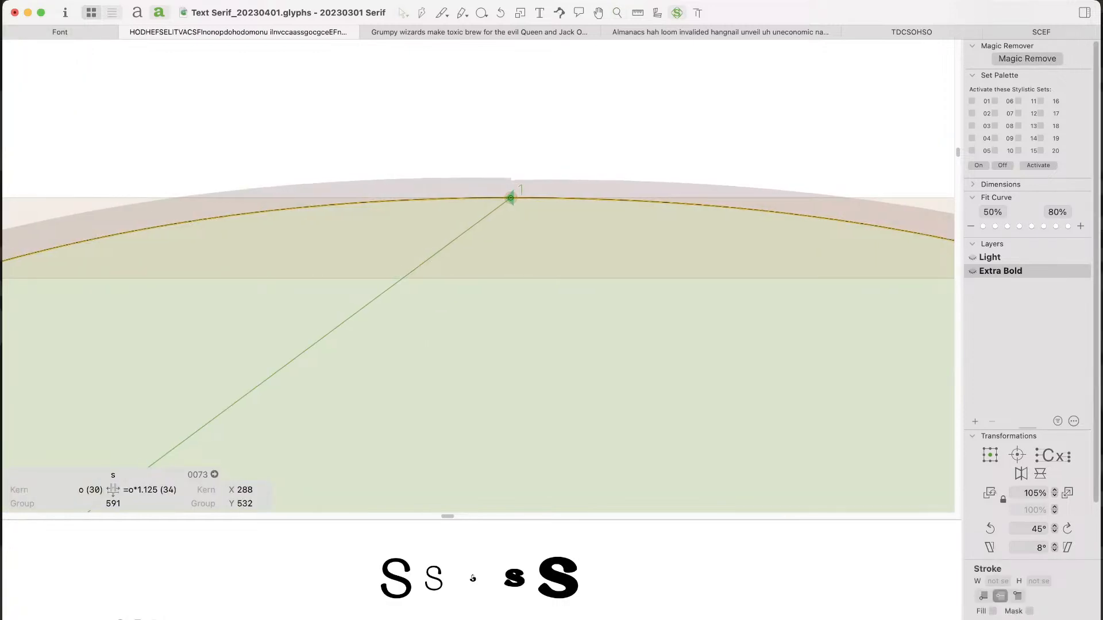
{"action": "key", "text": "super+0"}
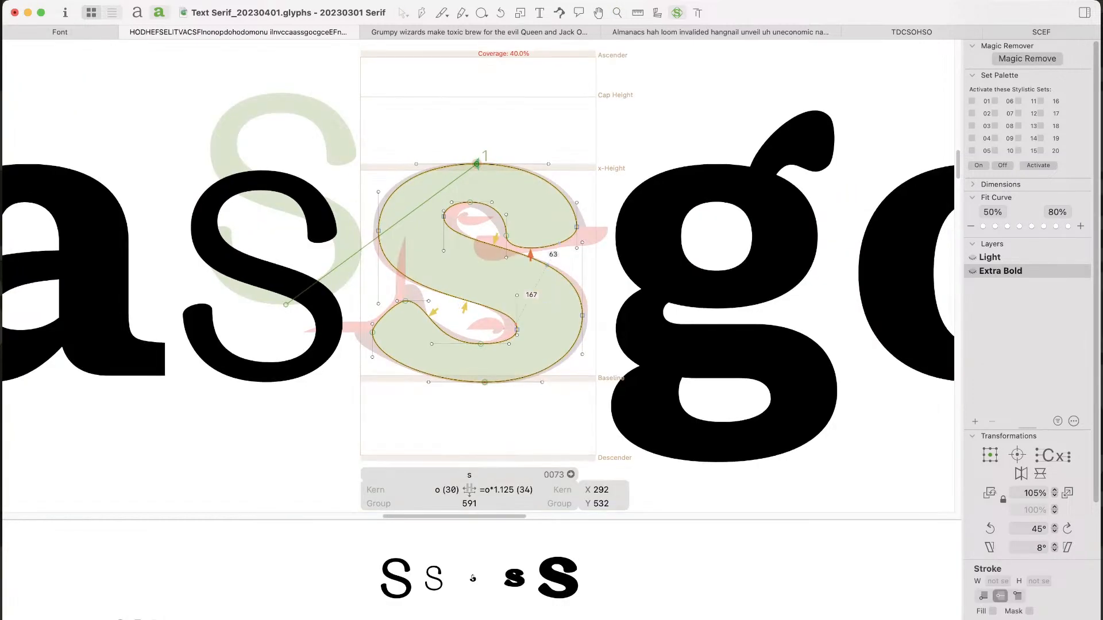
{"action": "key", "text": "space"}
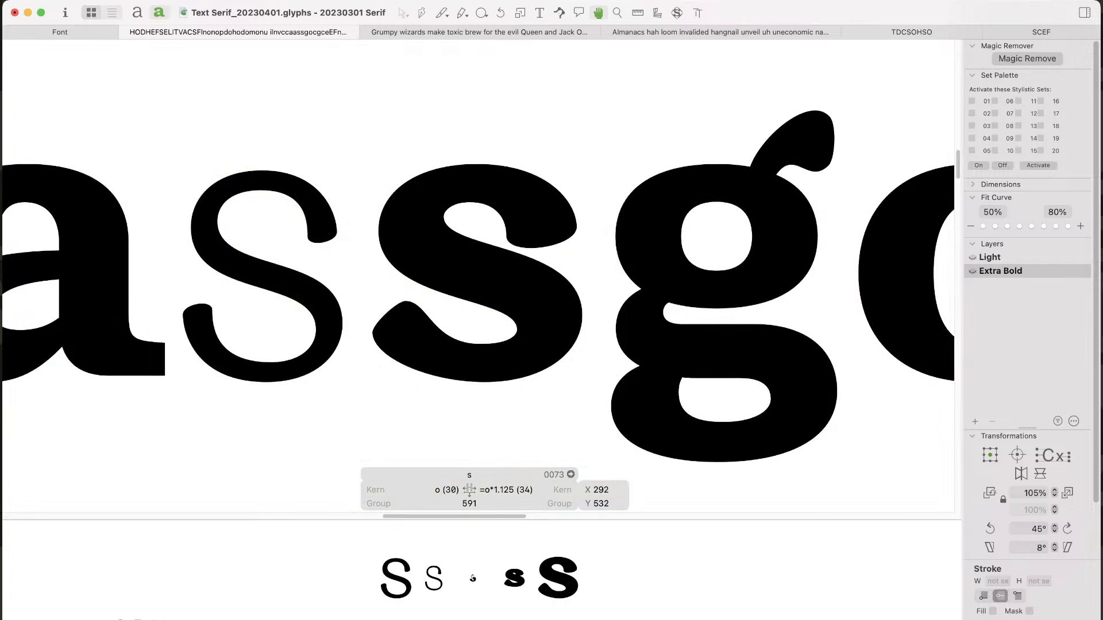
{"action": "key", "text": "super+plus"}
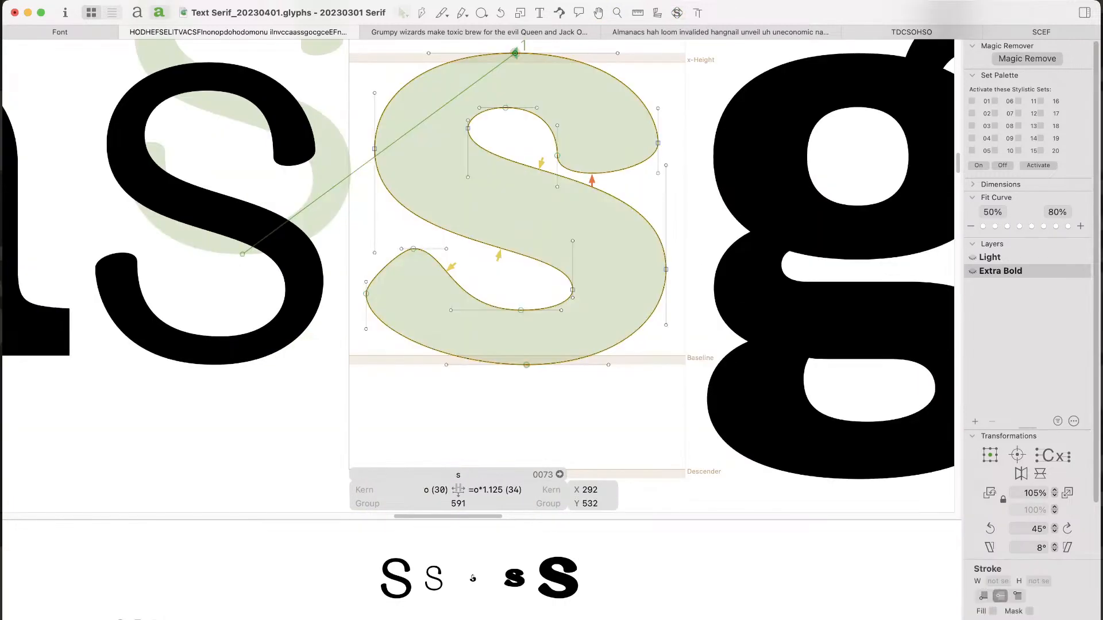
Step: Delete the lower terminal nodes of the Extra Bold s, leaving the outline open there
{"action": "left_click_drag", "start_coordinate": [424, 236], "coordinate": [377, 267]}
{"action": "left_click_drag", "start_coordinate": [459, 241], "coordinate": [377, 267]}
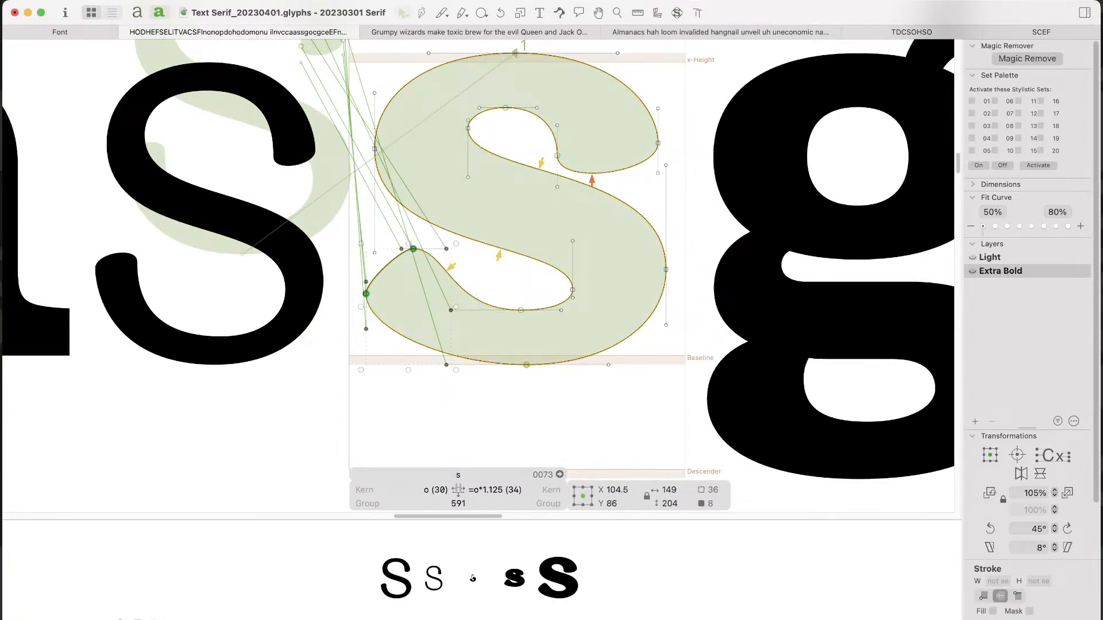
{"action": "key", "text": "Delete"}
{"action": "left_click", "coordinate": [491, 198]}
{"action": "key", "text": "space"}
{"action": "left_click_drag", "start_coordinate": [491, 198], "coordinate": [492, 275]}
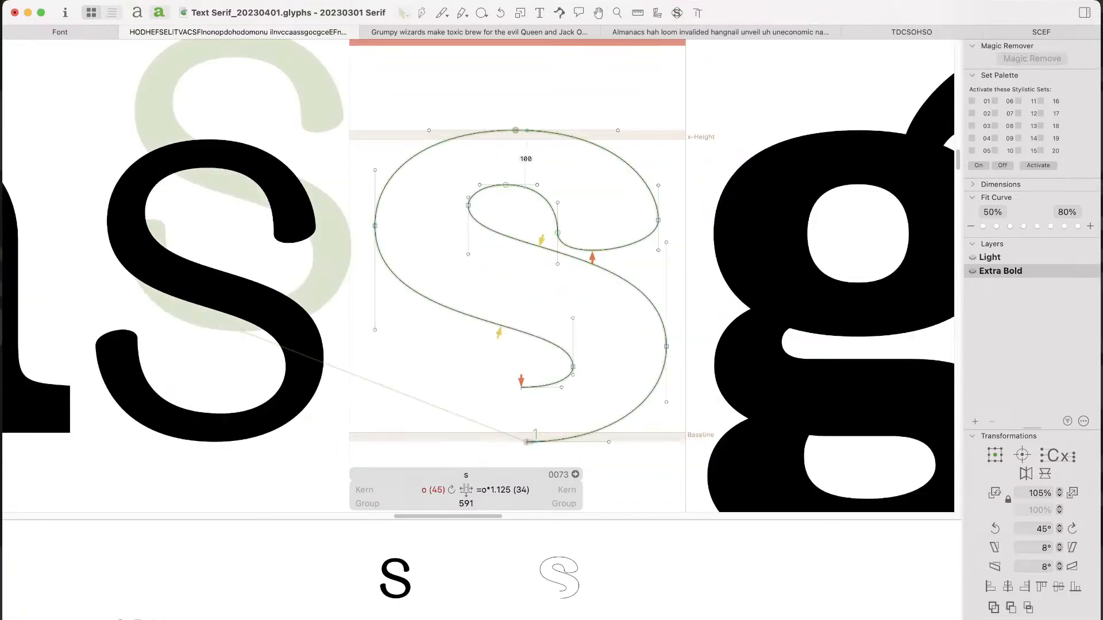
Step: Select the s's new upper terminal and paste a duplicate of it as a separate path
{"action": "left_click_drag", "start_coordinate": [528, 120], "coordinate": [495, 194]}
{"action": "left_click_drag", "start_coordinate": [662, 93], "coordinate": [531, 209]}
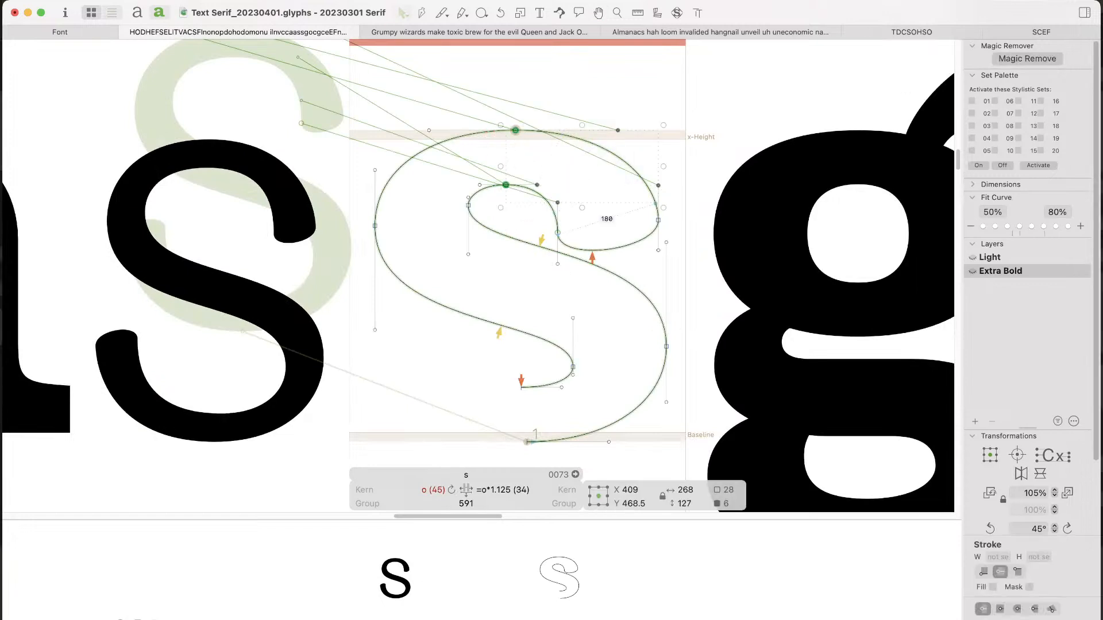
{"action": "left_click_drag", "start_coordinate": [673, 209], "coordinate": [648, 259]}
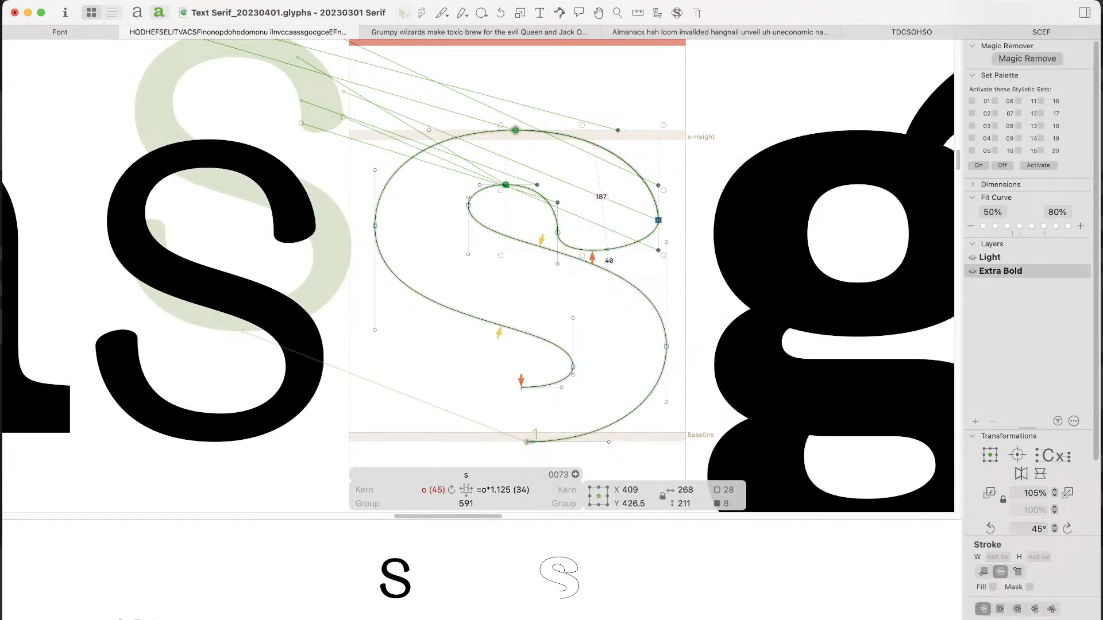
{"action": "left_click_drag", "start_coordinate": [568, 241], "coordinate": [547, 273]}
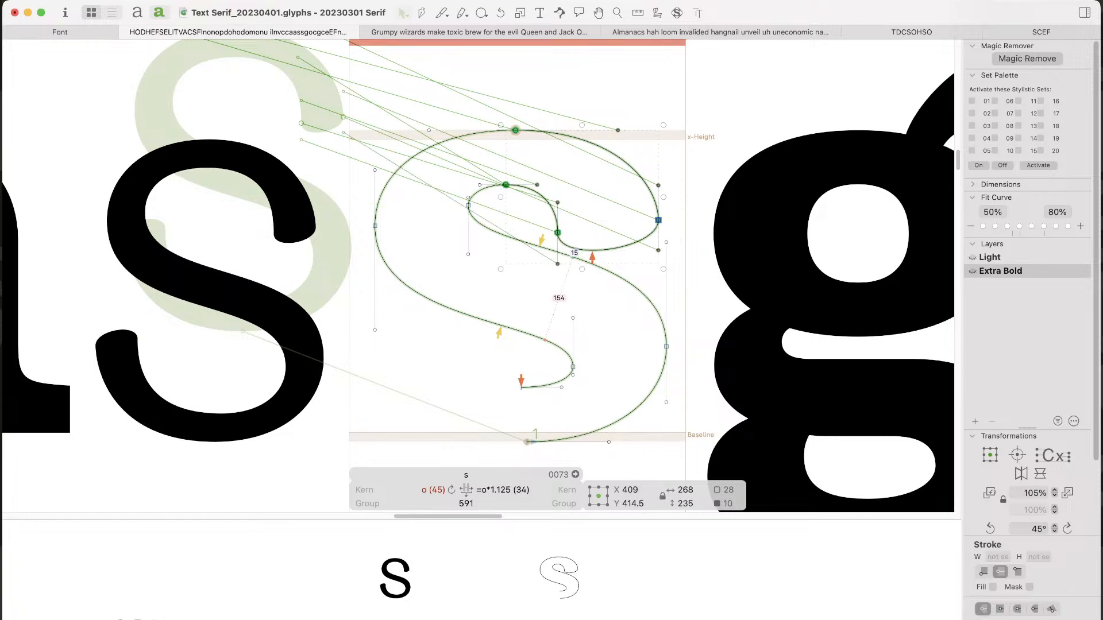
{"action": "key", "text": "super+c"}
{"action": "key", "text": "super+v"}
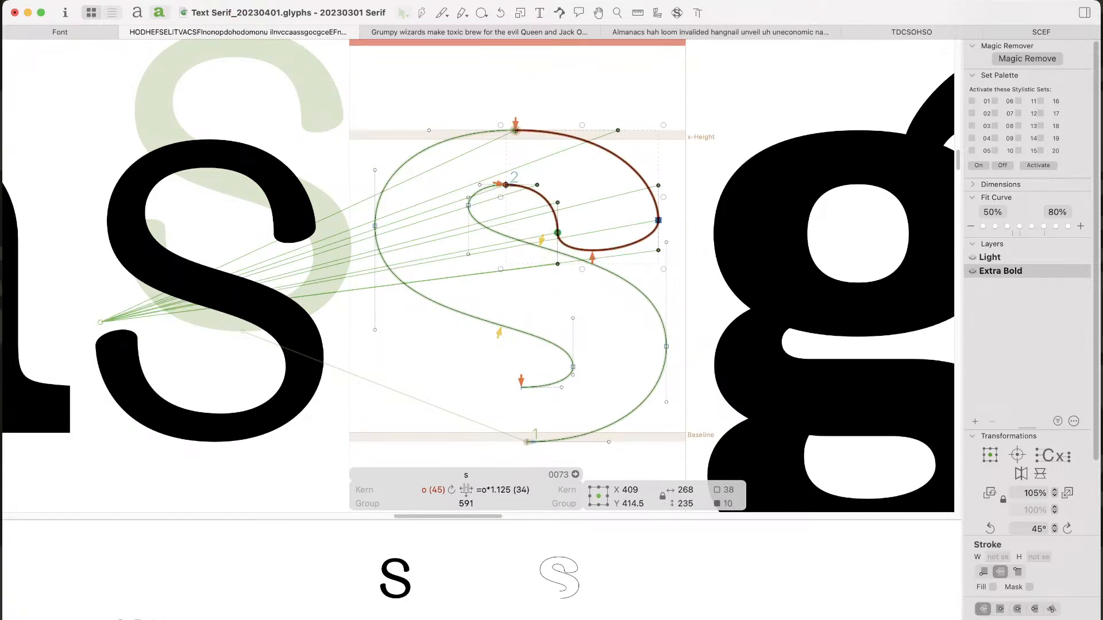
Step: Move the duplicate terminal to the s's lower end, flip it horizontally and vertically, and lower it 2 units onto the baseline overshoot
{"action": "left_click_drag", "start_coordinate": [658, 220], "coordinate": [498, 386]}
{"action": "left_click", "coordinate": [1021, 474]}
{"action": "left_click", "coordinate": [1040, 474]}
{"action": "scroll", "coordinate": [502, 468], "scroll_direction": "up", "scroll_amount": 10}
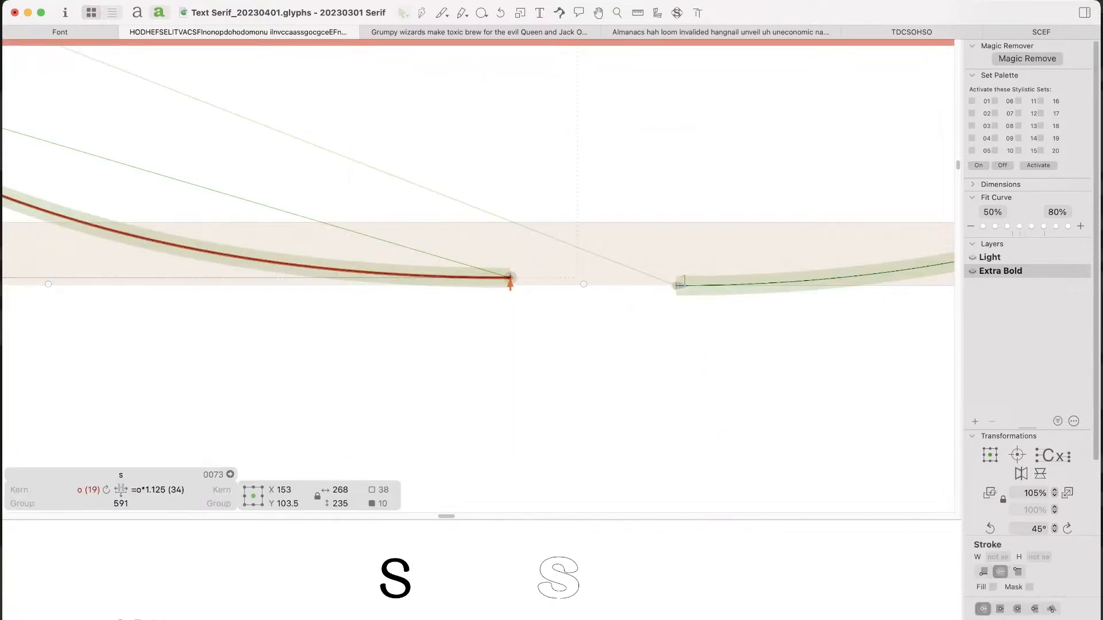
{"action": "key", "text": "Down"}
{"action": "key", "text": "Down"}
{"action": "scroll", "coordinate": [476, 257], "scroll_direction": "down", "scroll_amount": 6}
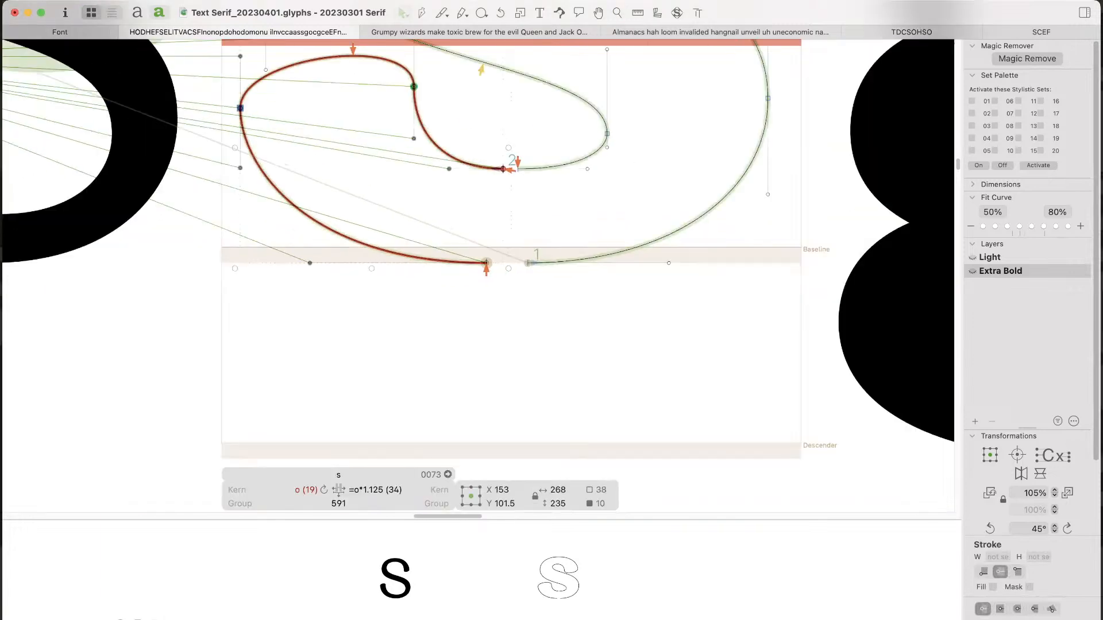
Step: Shift the duplicated lower terminal right and join both of its ends to the open s outline, closing the path
{"action": "left_click_drag", "start_coordinate": [561, 254], "coordinate": [616, 447]}
{"action": "key", "text": "Right"}
{"action": "key", "text": "Right"}
{"action": "key", "text": "Right"}
{"action": "key", "text": "Right"}
{"action": "key", "text": "Right"}
{"action": "key", "text": "Right"}
{"action": "key", "text": "Right"}
{"action": "key", "text": "Right"}
{"action": "key", "text": "Right"}
{"action": "key", "text": "Right"}
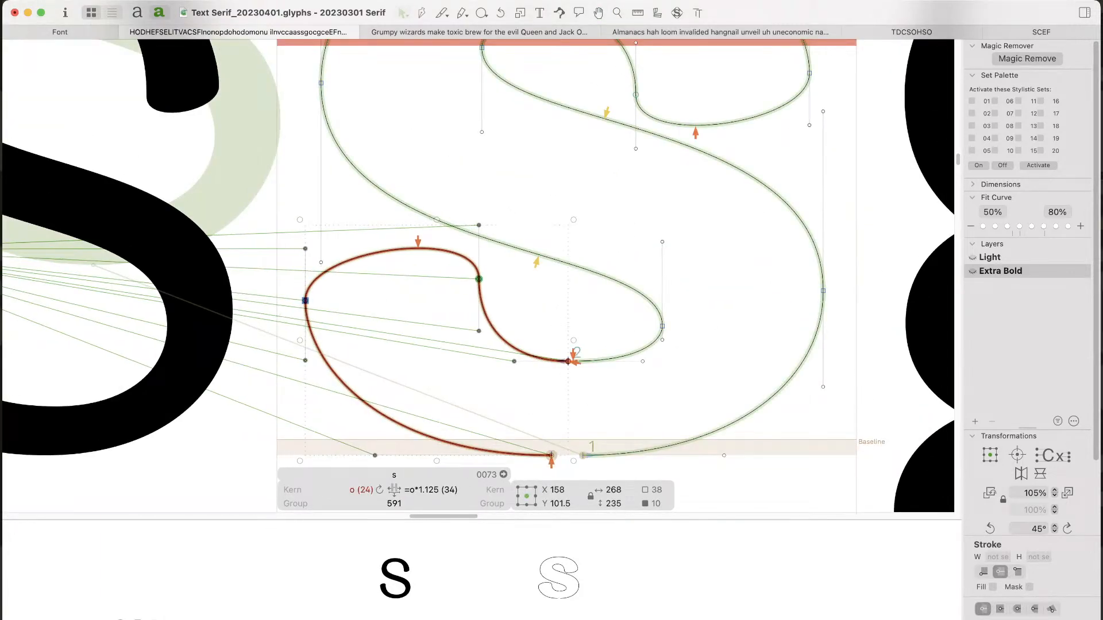
{"action": "key", "text": "Right"}
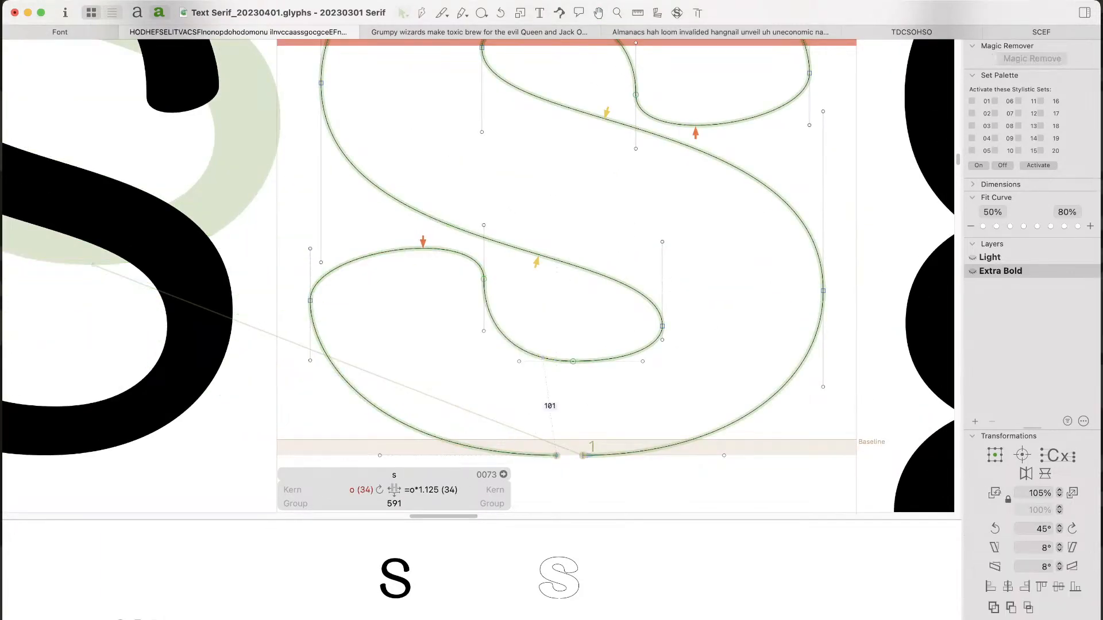
{"action": "left_click_drag", "start_coordinate": [556, 455], "coordinate": [583, 455]}
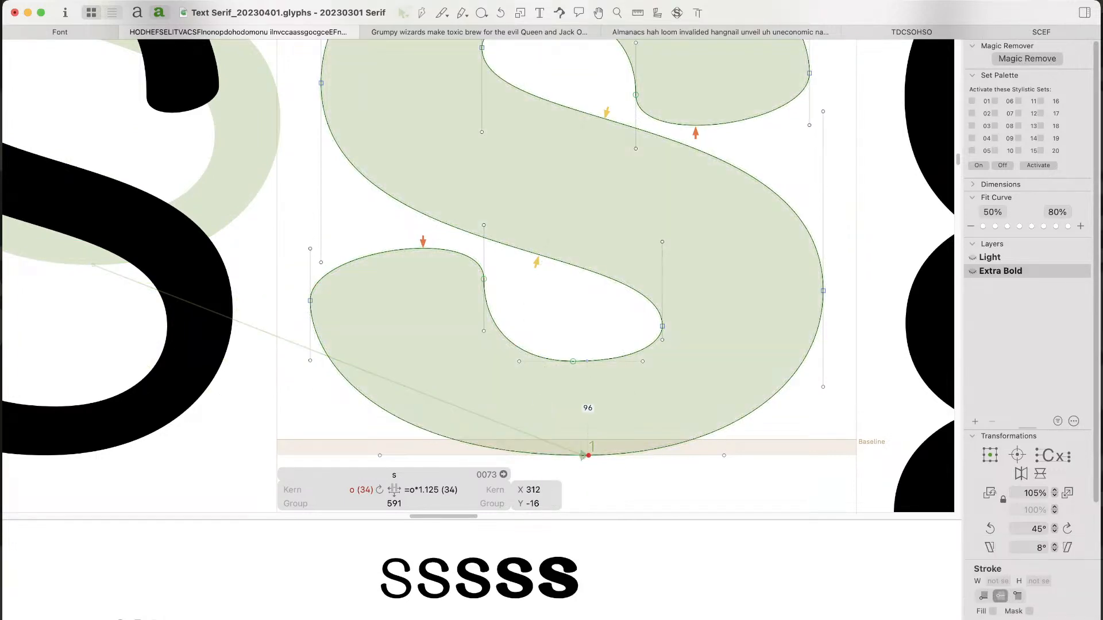
Step: Review the closed Extra Bold s in preview beside the a, Light s and g
{"action": "left_click", "coordinate": [618, 454]}
{"action": "key", "text": "super+minus"}
{"action": "key", "text": "super+minus"}
{"action": "key", "text": "super+minus"}
{"action": "key", "text": "space"}
{"action": "left_click_drag", "start_coordinate": [552, 316], "coordinate": [587, 418]}
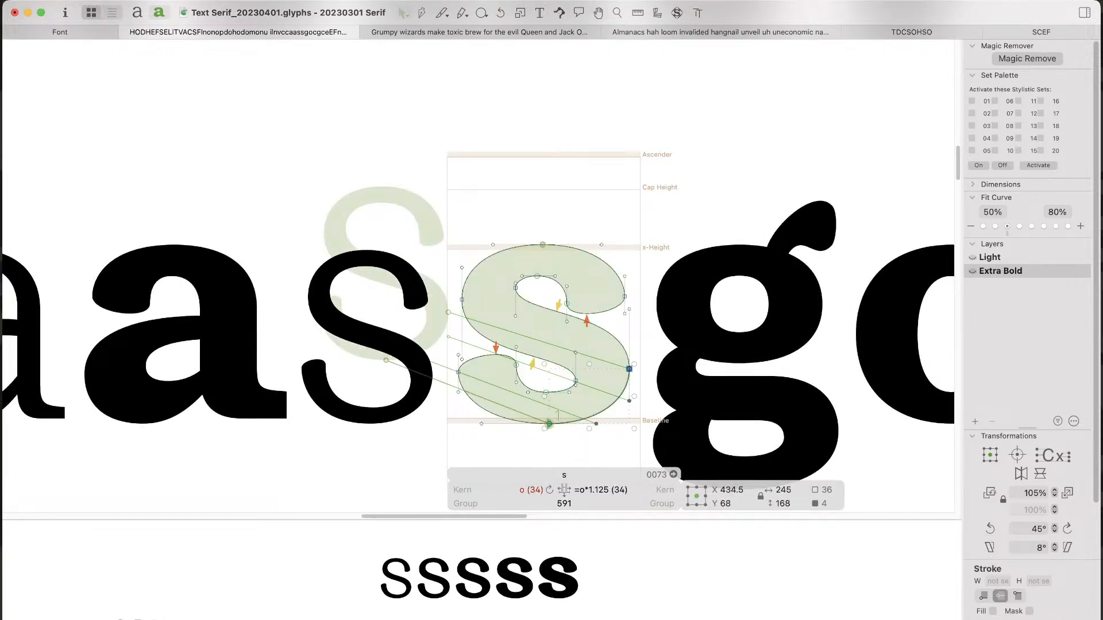
{"action": "key", "text": "space"}
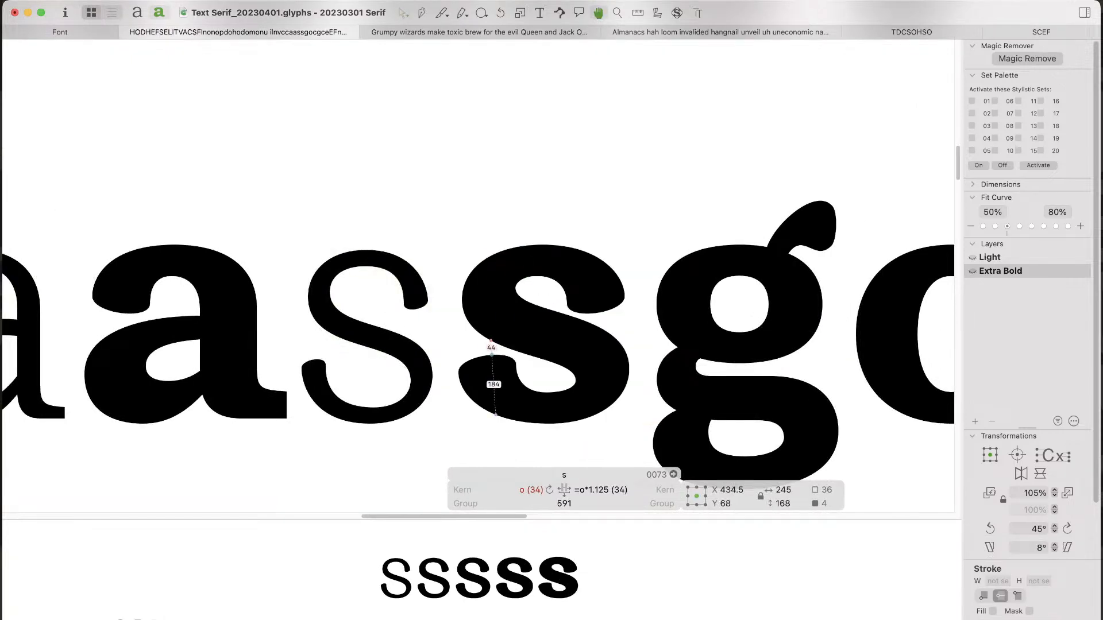
Step: Select the nodes and handles on the left side of the s's upper bowl and shift them 10 units right
{"action": "left_click_drag", "start_coordinate": [454, 220], "coordinate": [529, 344]}
{"action": "left_click_drag", "start_coordinate": [451, 346], "coordinate": [471, 364]}
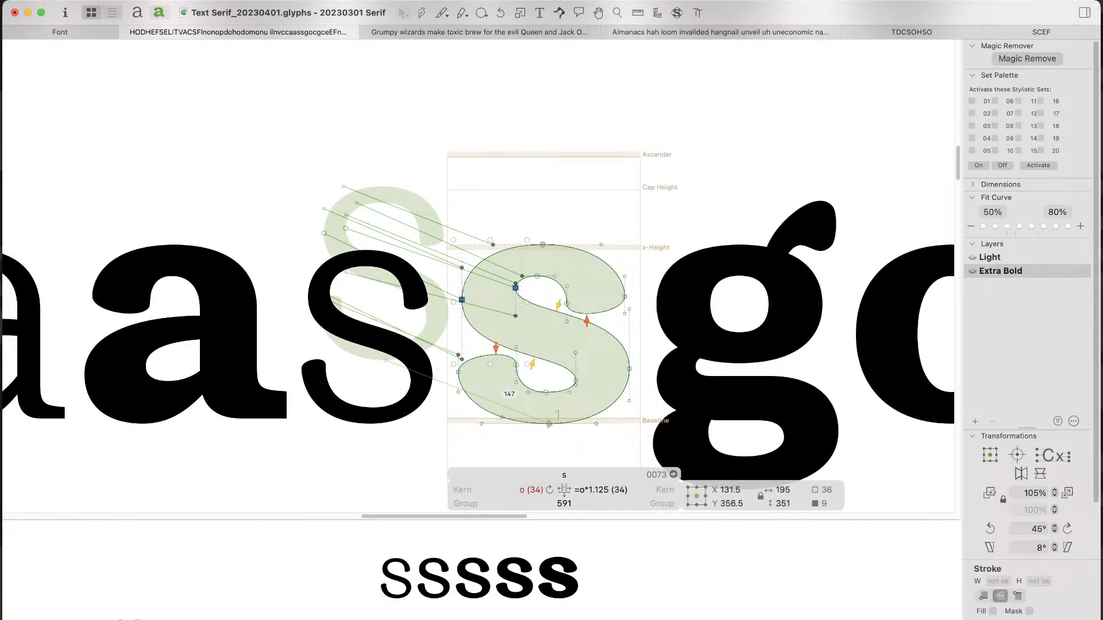
{"action": "key", "text": "Right"}
{"action": "key", "text": "Right"}
{"action": "key", "text": "Right"}
{"action": "key", "text": "Right"}
{"action": "key", "text": "Right"}
{"action": "key", "text": "Right"}
{"action": "key", "text": "Right"}
{"action": "key", "text": "Right"}
{"action": "key", "text": "Right"}
{"action": "key", "text": "Right"}
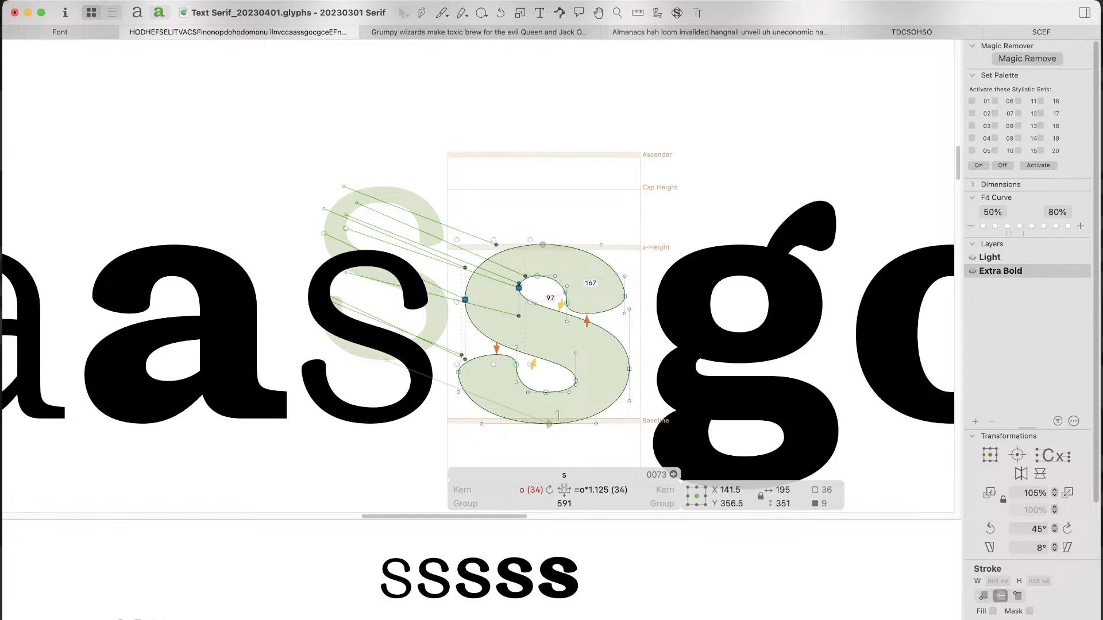
{"action": "key", "text": "space"}
Step: Convert the outer extreme nodes of the s's lower and upper terminals to smooth and preview the glyph
{"action": "left_click", "coordinate": [500, 346]}
{"action": "left_click", "coordinate": [519, 316]}
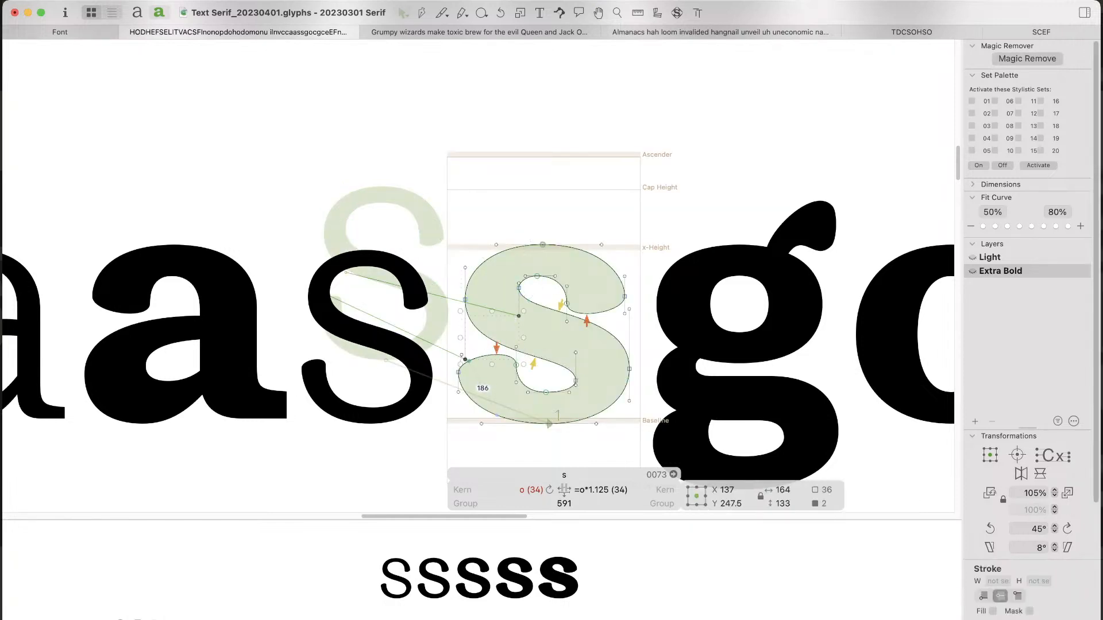
{"action": "left_click", "coordinate": [458, 373]}
{"action": "double_click", "coordinate": [458, 372]}
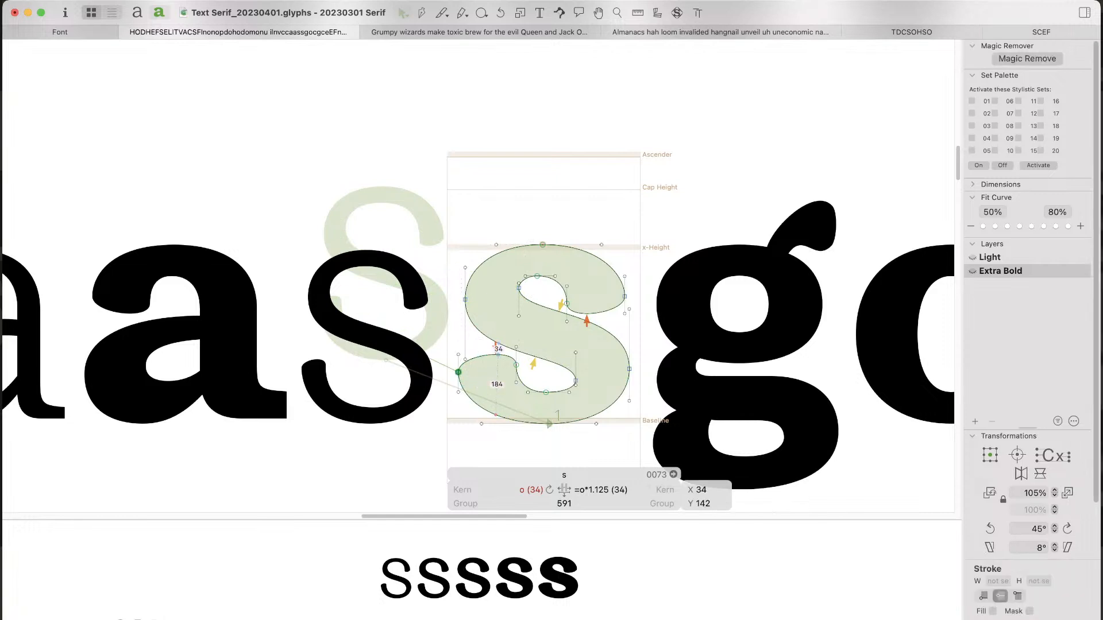
{"action": "double_click", "coordinate": [624, 296]}
{"action": "left_click", "coordinate": [537, 375]}
{"action": "key", "text": "space"}
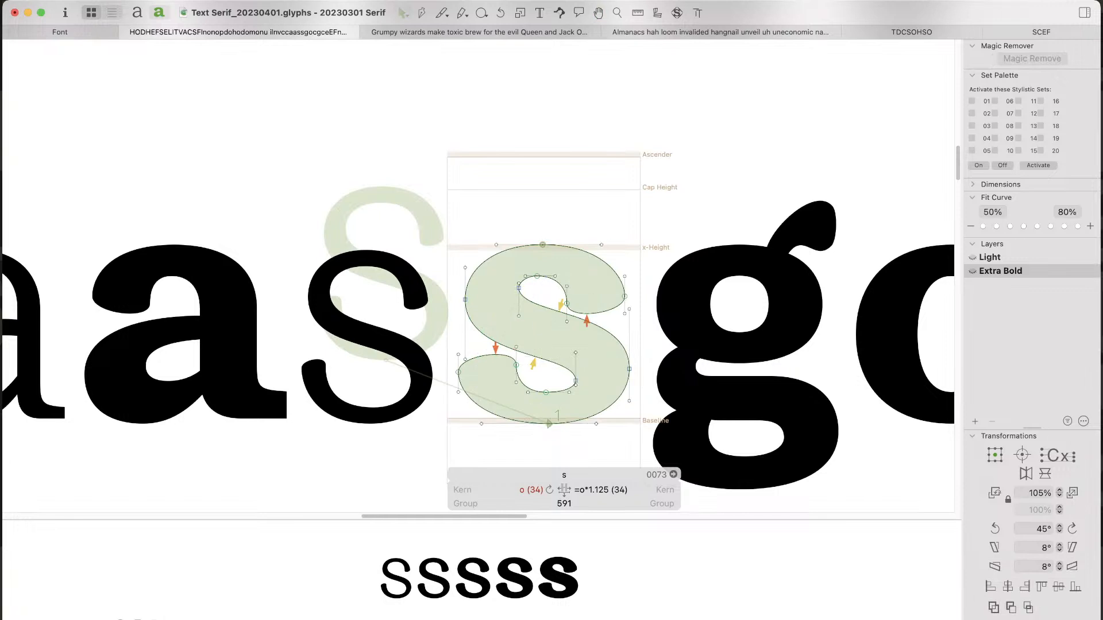
Step: Select the two handles running from the upper bowl's left side into the spine and lower them 20 units
{"action": "left_click", "coordinate": [519, 316]}
{"action": "left_click", "coordinate": [467, 360]}
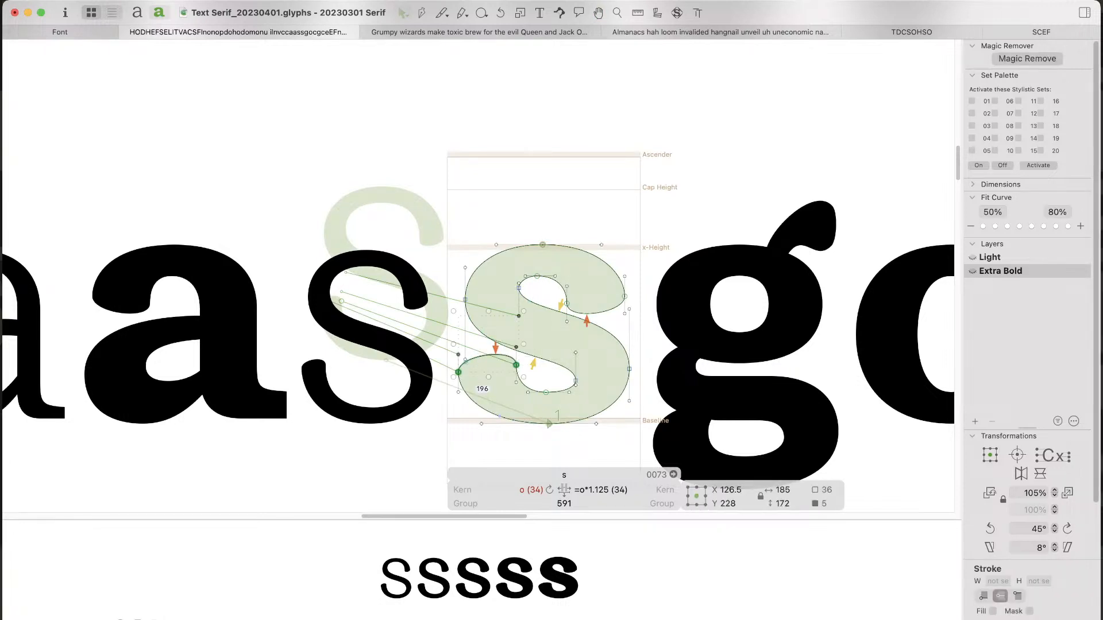
{"action": "left_click", "coordinate": [465, 351]}
{"action": "left_click", "coordinate": [465, 359]}
{"action": "left_click", "coordinate": [519, 318], "text": "shift"}
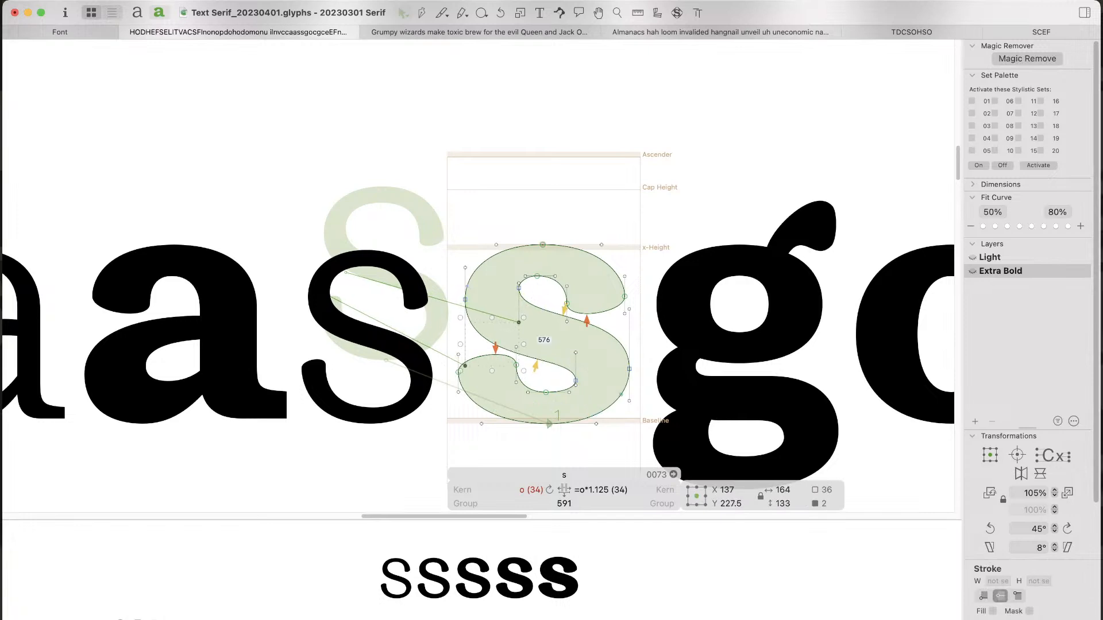
Step: Raise the two handles running from the lower bowl's right side into the spine and preview the s
{"action": "left_click", "coordinate": [629, 309]}
{"action": "left_click", "coordinate": [576, 346], "text": "shift"}
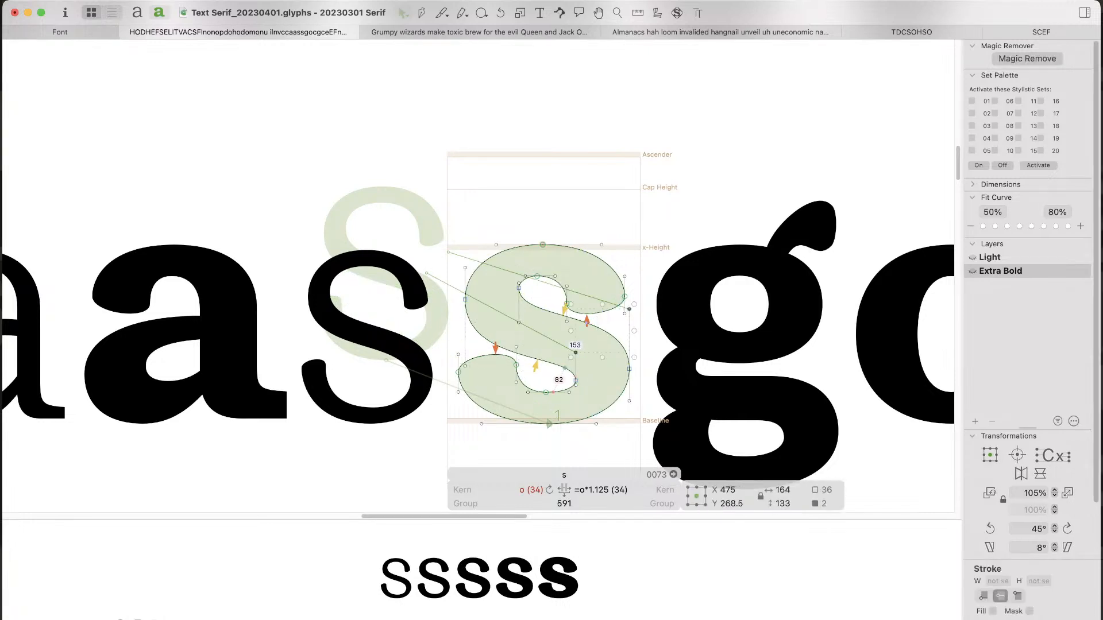
{"action": "left_click_drag", "start_coordinate": [629, 310], "coordinate": [629, 303]}
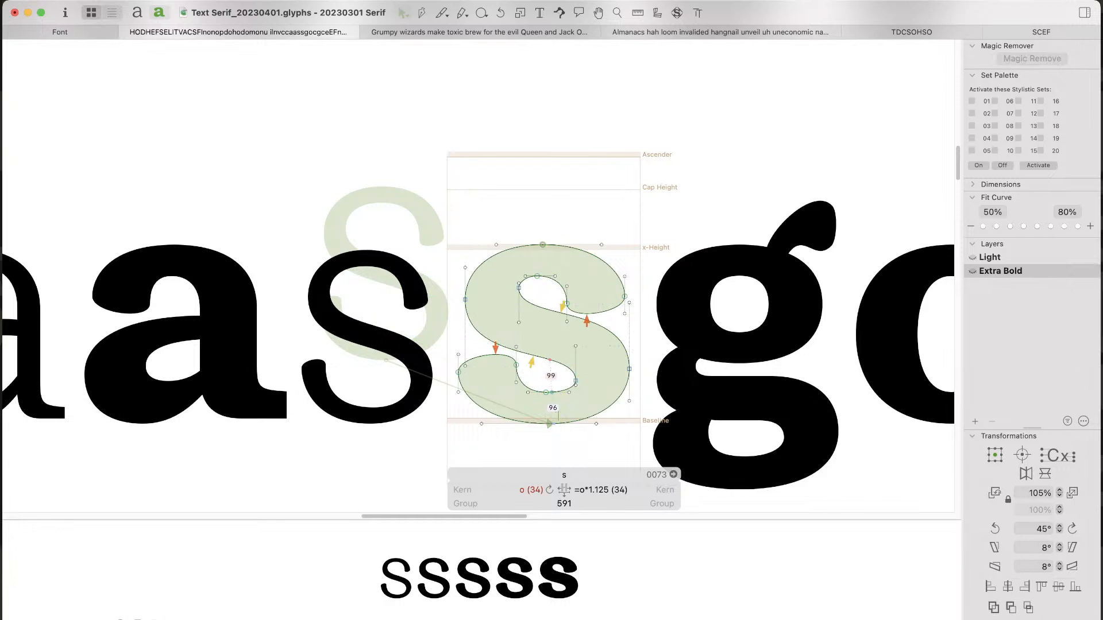
{"action": "key", "text": "space"}
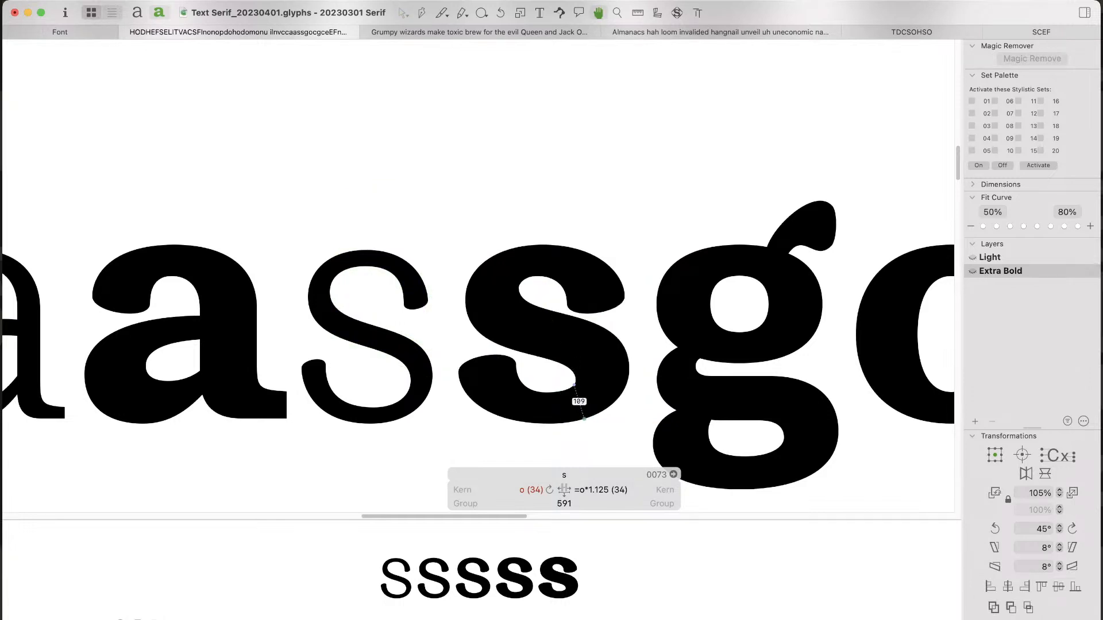
Step: Compare the Almanacs sample paragraph as a whole in the Light and Extra Bold masters, ending on Light
{"action": "key", "text": "super+minus"}
{"action": "key", "text": "super+minus"}
{"action": "key", "text": "Escape"}
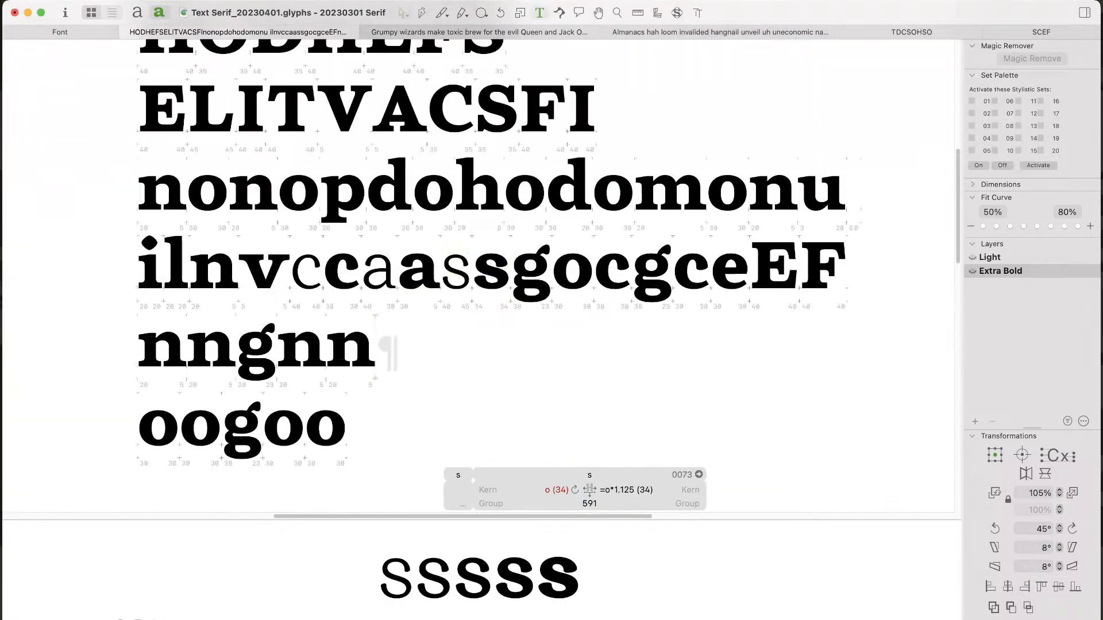
{"action": "left_click", "coordinate": [720, 32]}
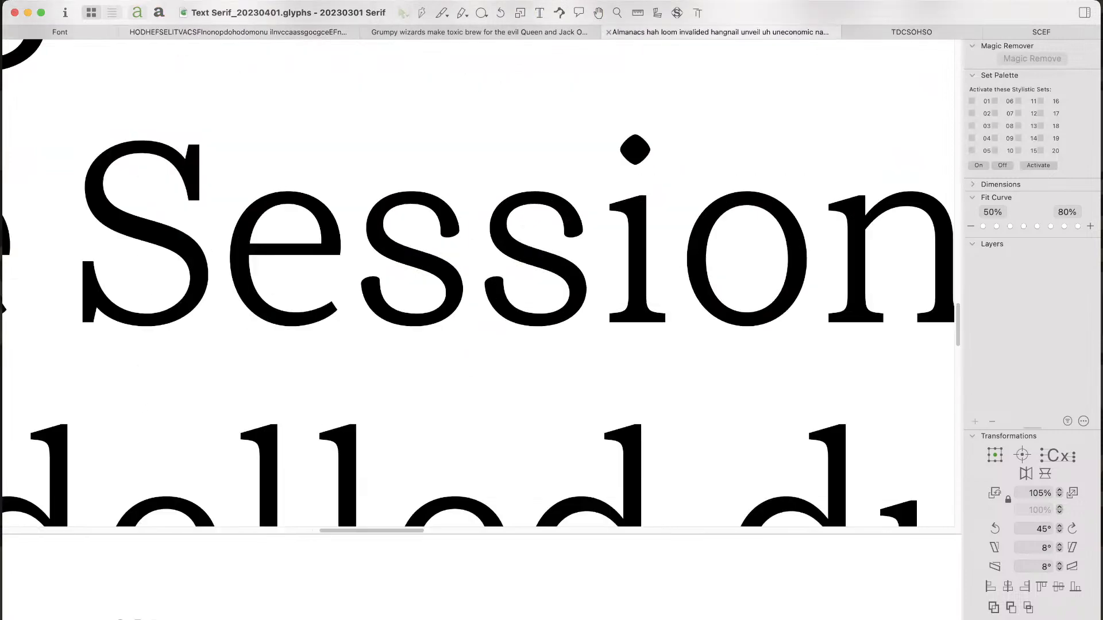
{"action": "key", "text": "super+minus"}
{"action": "key", "text": "super+minus"}
{"action": "key", "text": "super+minus"}
{"action": "key", "text": "super+minus"}
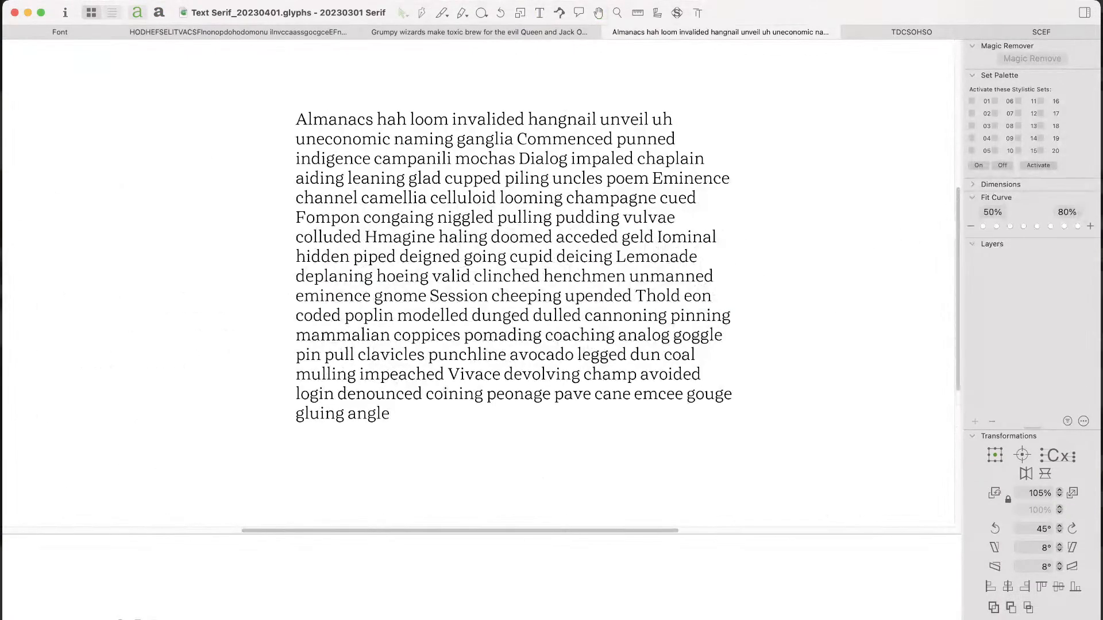
{"action": "key", "text": "super+2"}
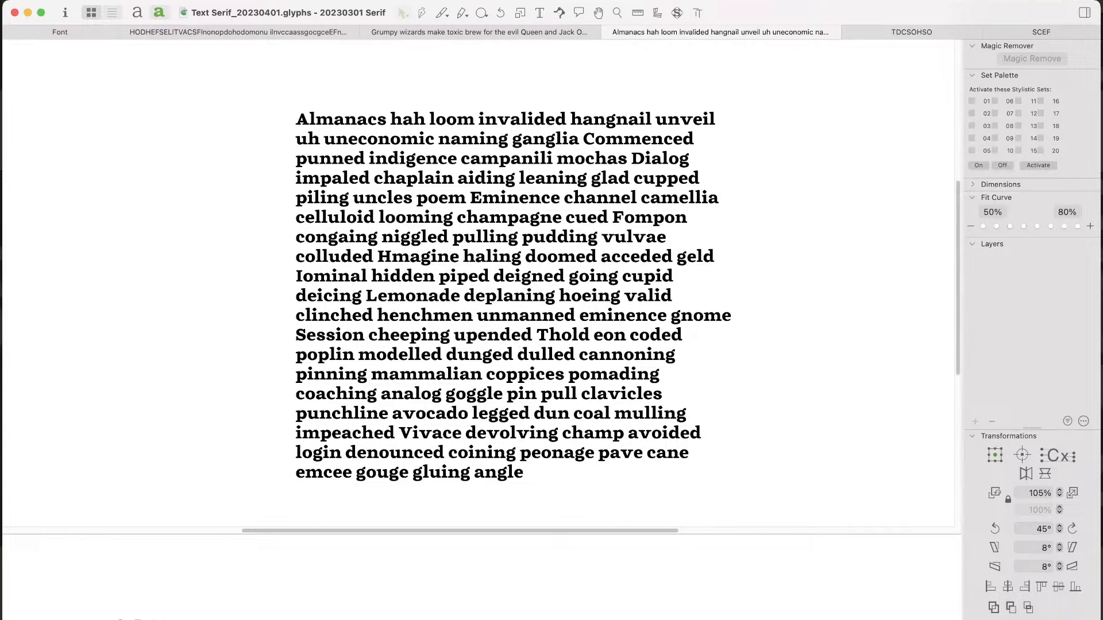
{"action": "key", "text": "super+1"}
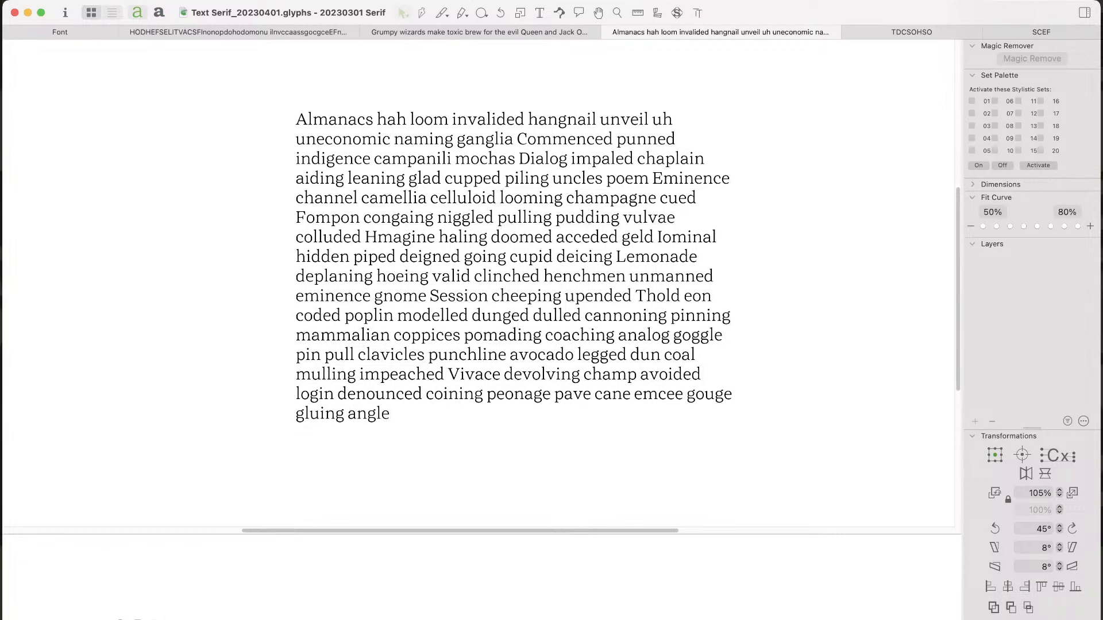
{"action": "key", "text": "super+Tab"}
{"action": "key", "text": "super+Tab"}
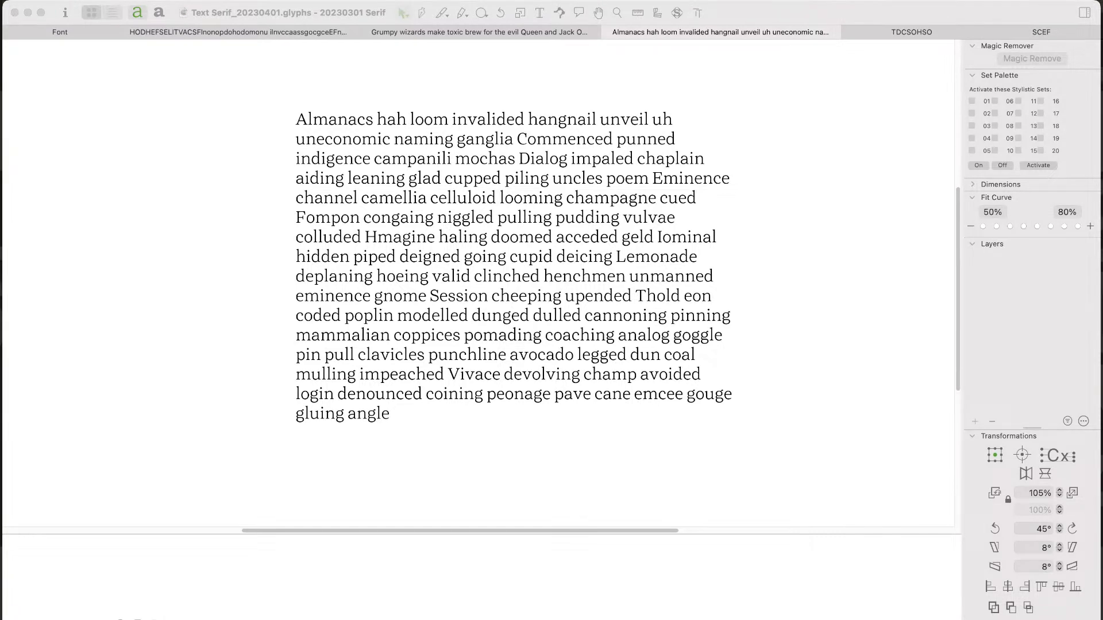
{"action": "key", "text": "super+Tab"}
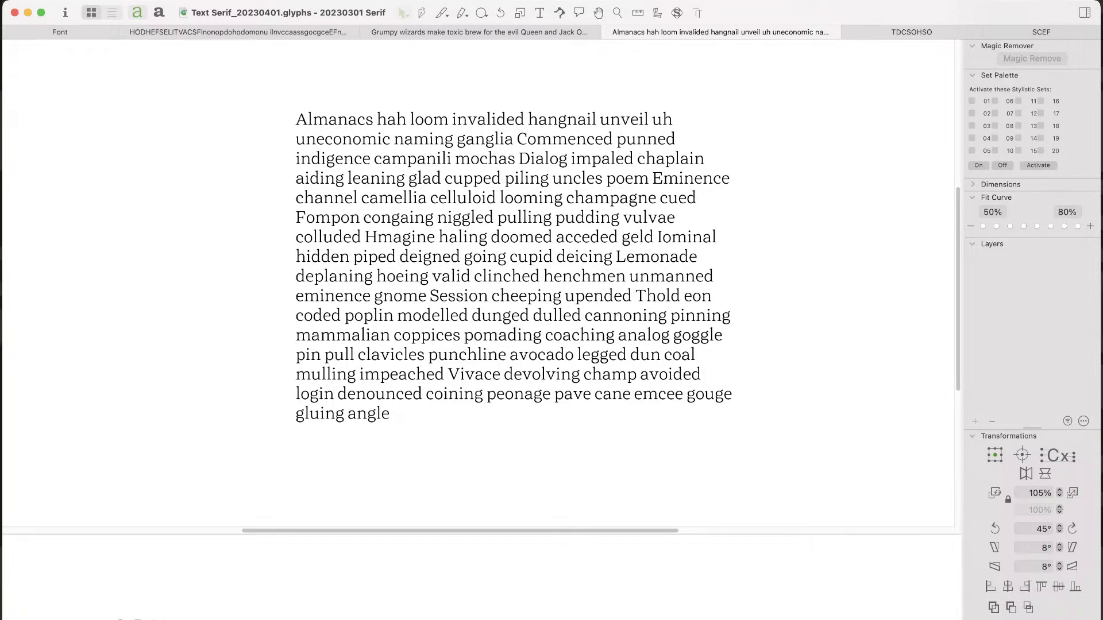
{"action": "key", "text": "super+Tab"}
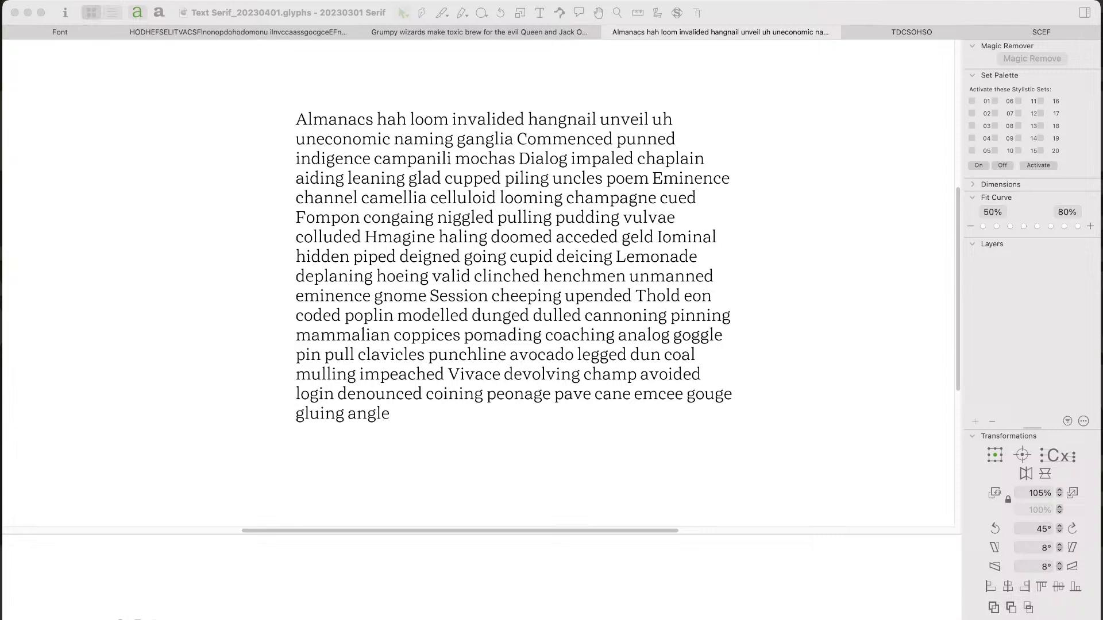
{"action": "key", "text": "super+Tab"}
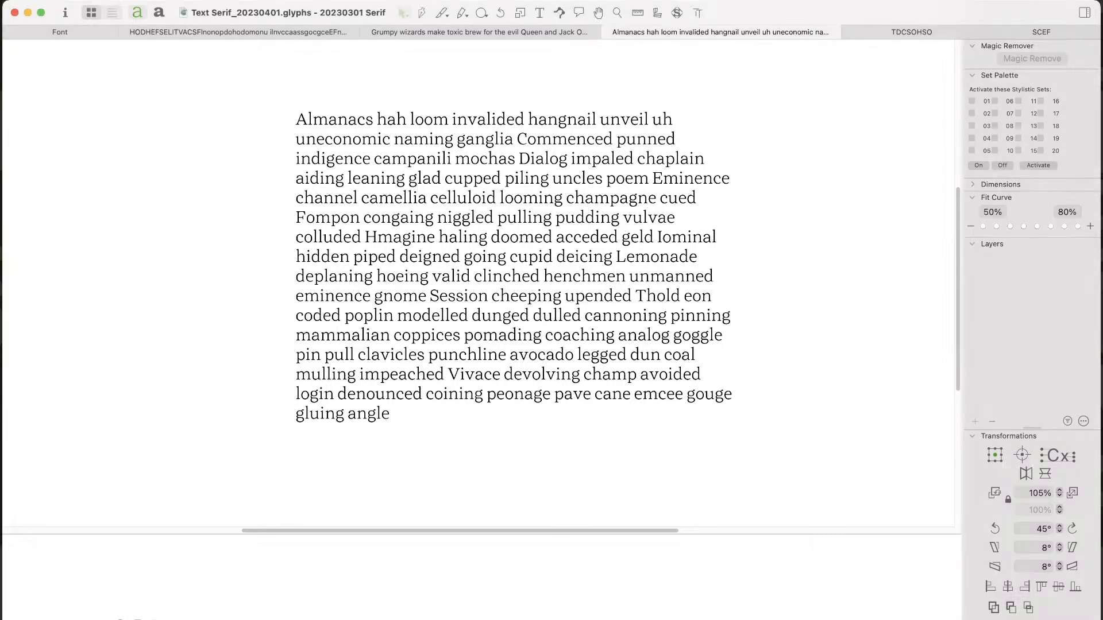
Step: Examine the Light sample paragraph up close, around the word Session, before viewing the whole paragraph again
{"action": "scroll", "coordinate": [515, 278], "scroll_direction": "up", "scroll_amount": 1}
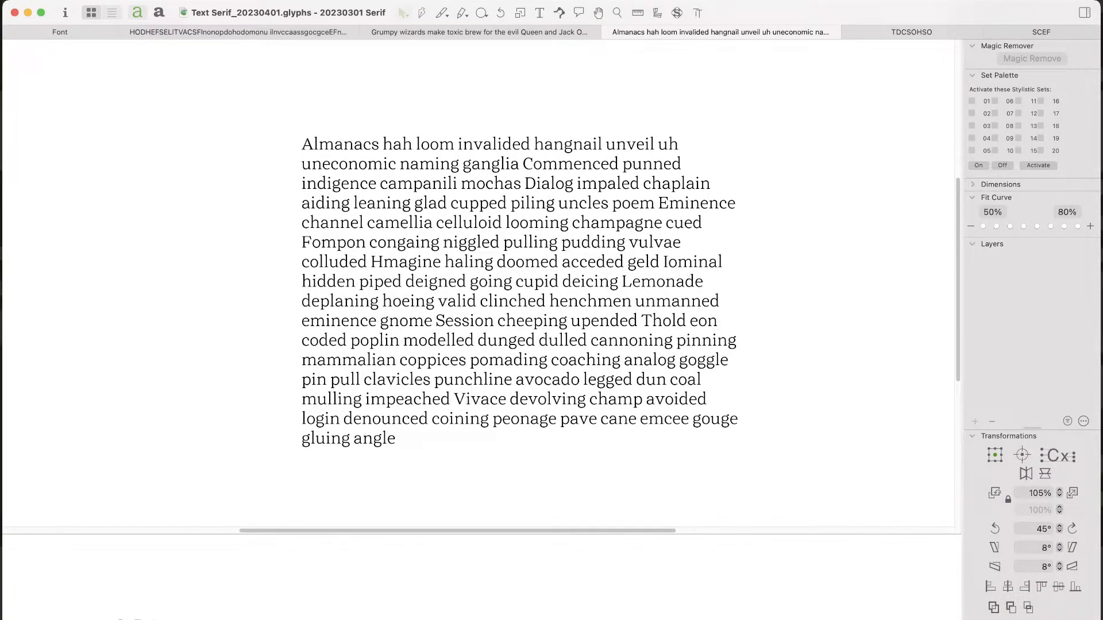
{"action": "key", "text": "super+plus"}
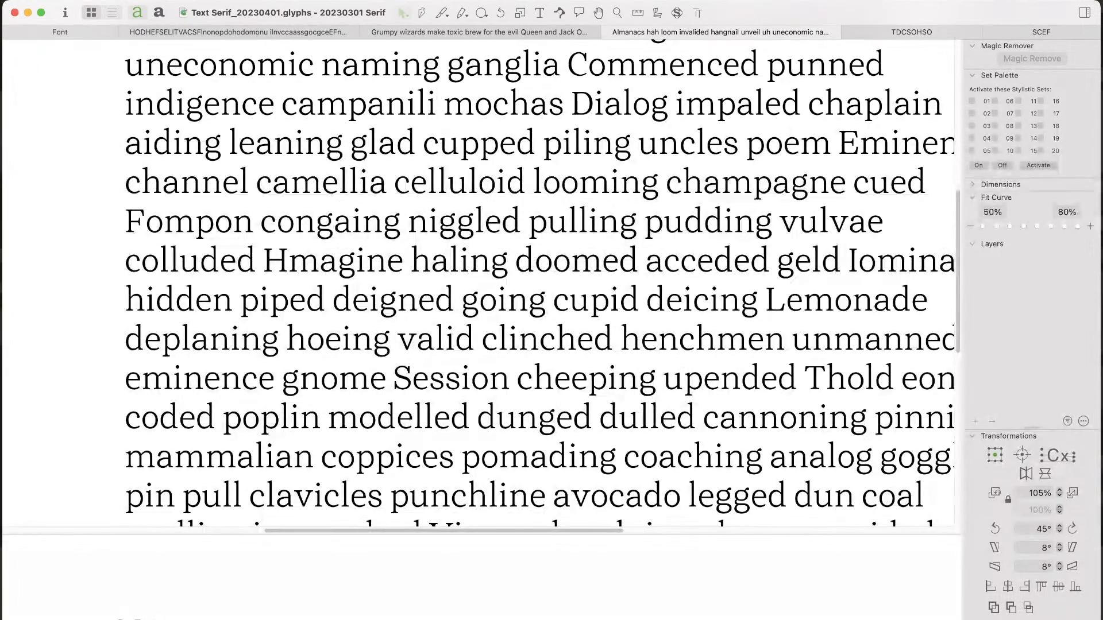
{"action": "key", "text": "space"}
{"action": "left_click_drag", "start_coordinate": [511, 281], "coordinate": [452, 278]}
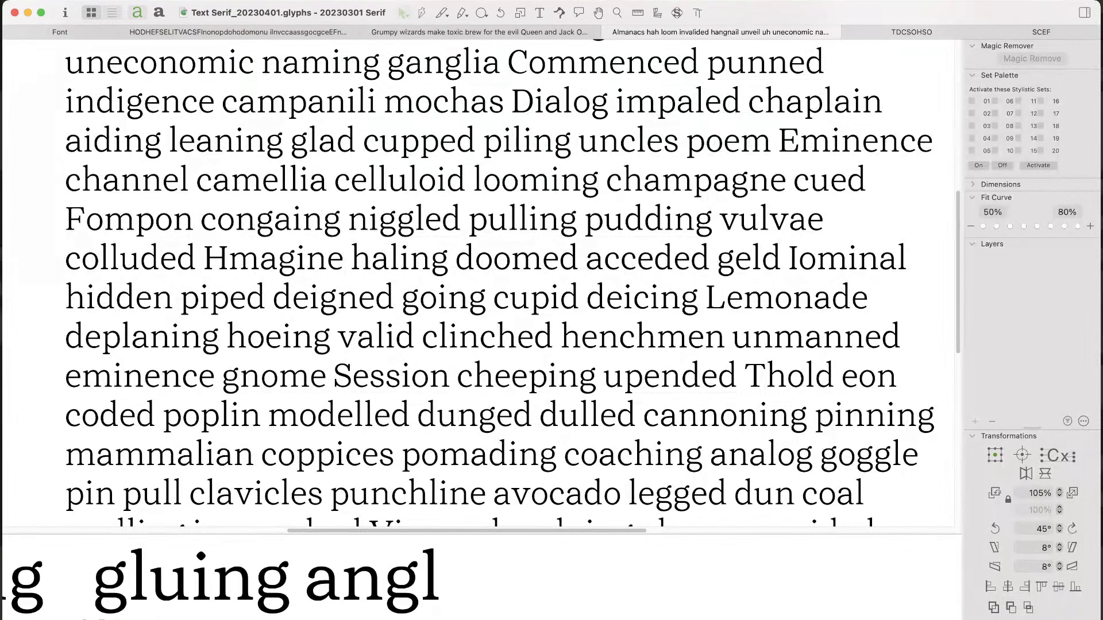
{"action": "scroll", "coordinate": [481, 578], "scroll_direction": "left", "scroll_amount": 10}
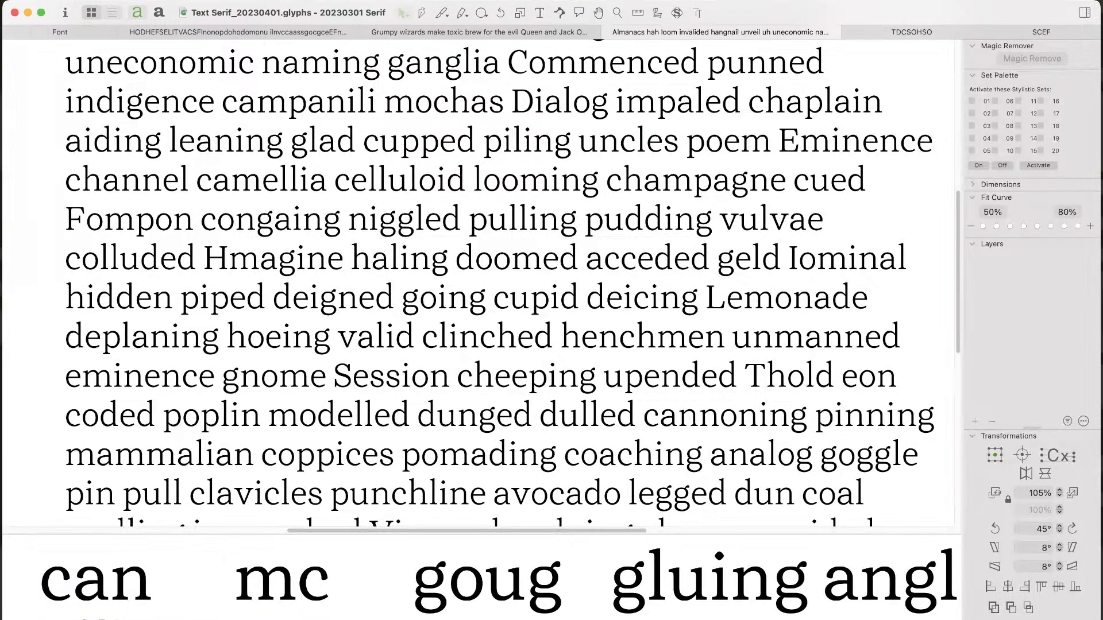
{"action": "double_click", "coordinate": [439, 376]}
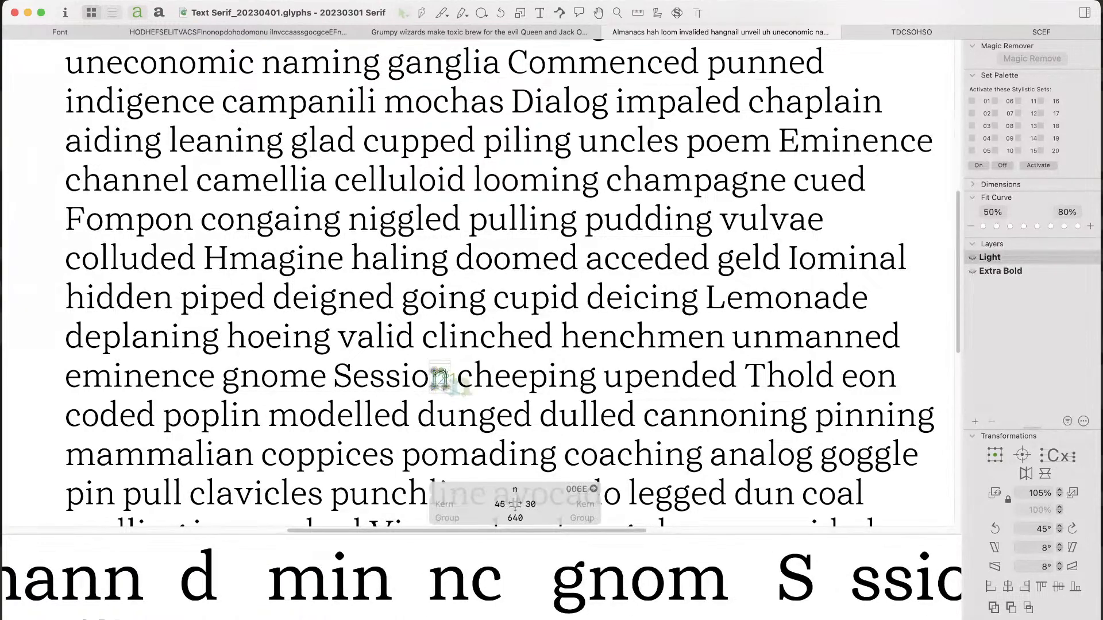
{"action": "key", "text": "super+minus"}
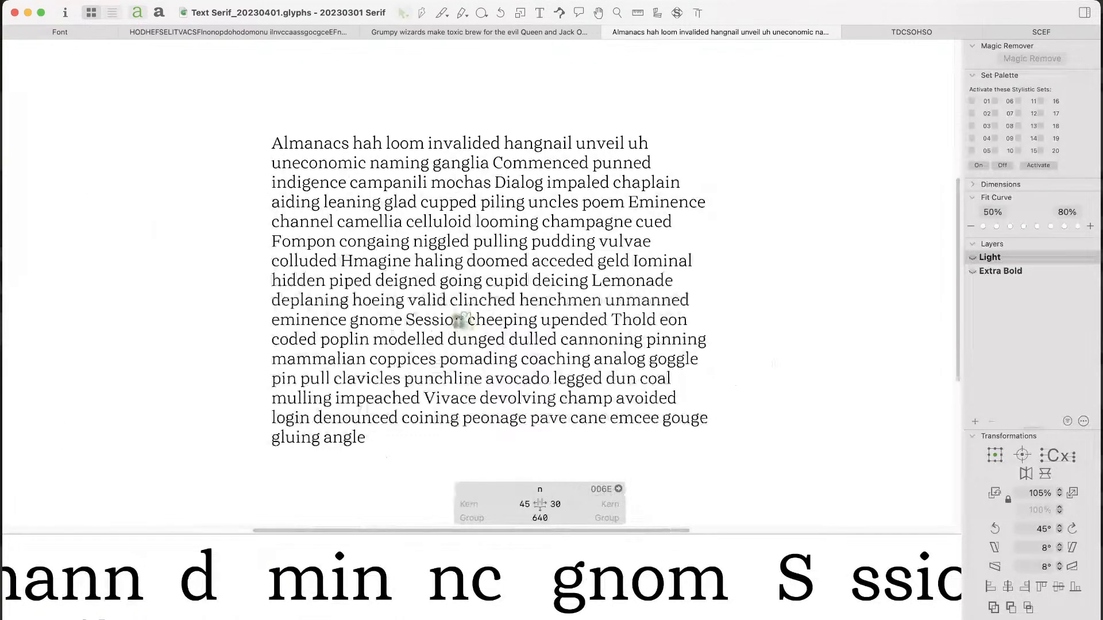
Step: Reduce the height of the preview area below the sample paragraph to a thin strip
{"action": "left_click_drag", "start_coordinate": [481, 534], "coordinate": [481, 572]}
{"action": "scroll", "coordinate": [482, 596], "scroll_direction": "left", "scroll_amount": 10}
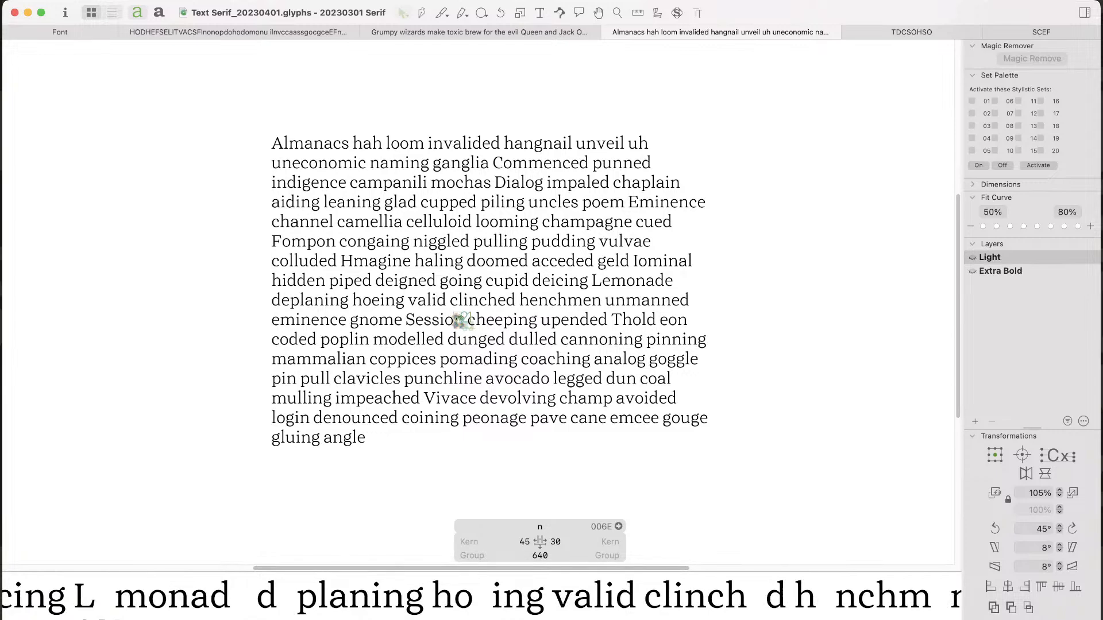
{"action": "left_click_drag", "start_coordinate": [482, 572], "coordinate": [482, 594]}
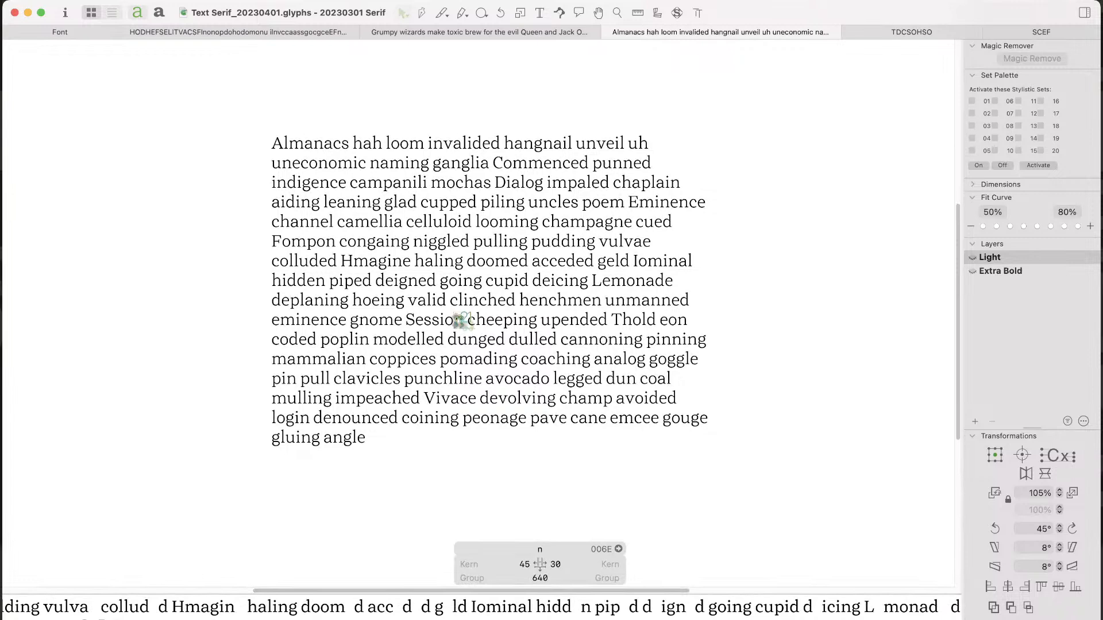
{"action": "scroll", "coordinate": [477, 607], "scroll_direction": "left", "scroll_amount": 10}
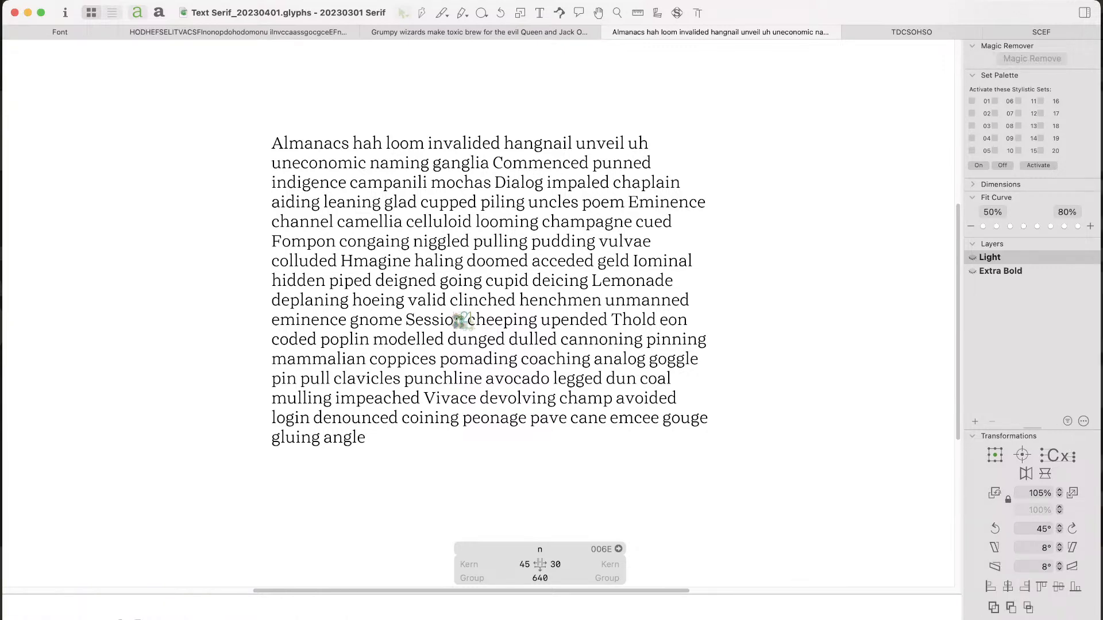
Step: Close the Grumpy wizards sample text and return to the HODHEFS glyph string
{"action": "left_click", "coordinate": [481, 32]}
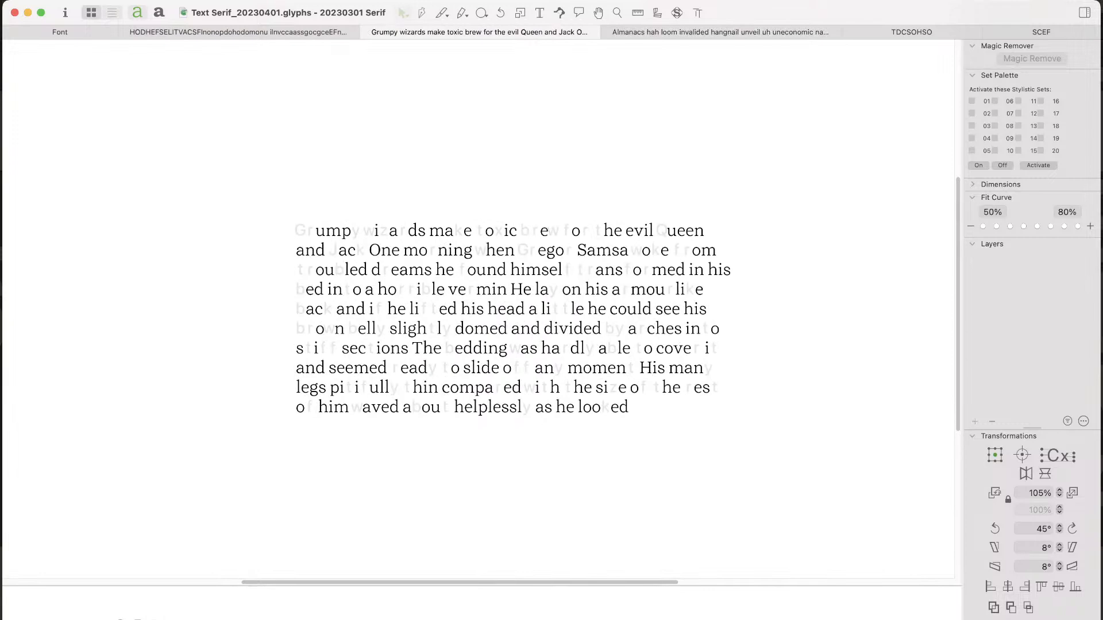
{"action": "left_click", "coordinate": [367, 32]}
{"action": "left_click", "coordinate": [306, 32]}
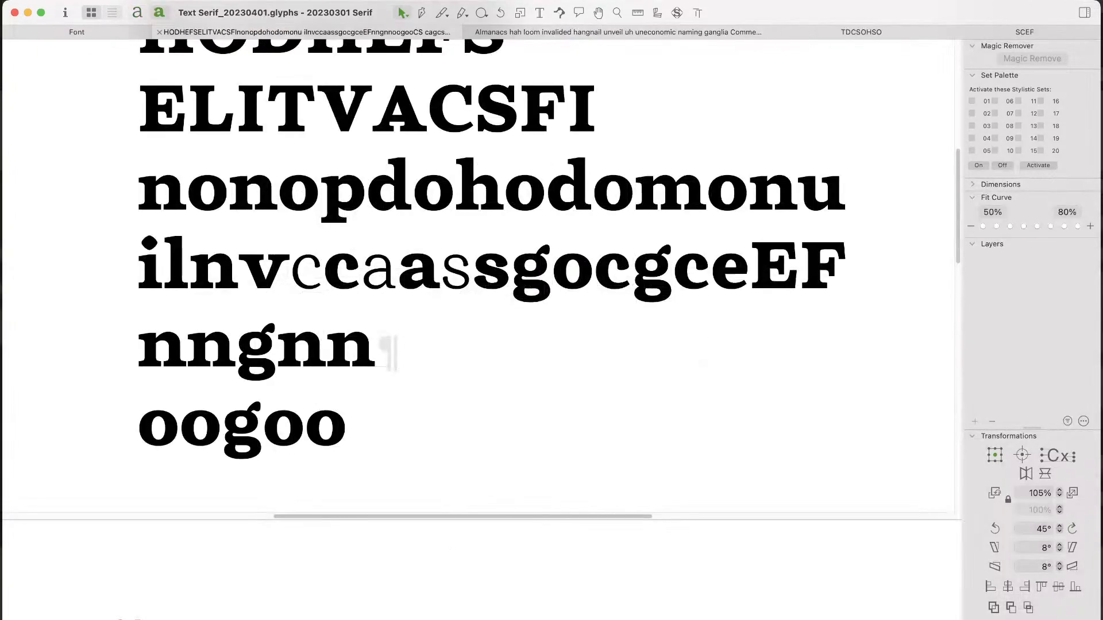
Step: Close the HODHEFS glyph string and return to the Light Almanacs sample paragraph
{"action": "left_click", "coordinate": [159, 32]}
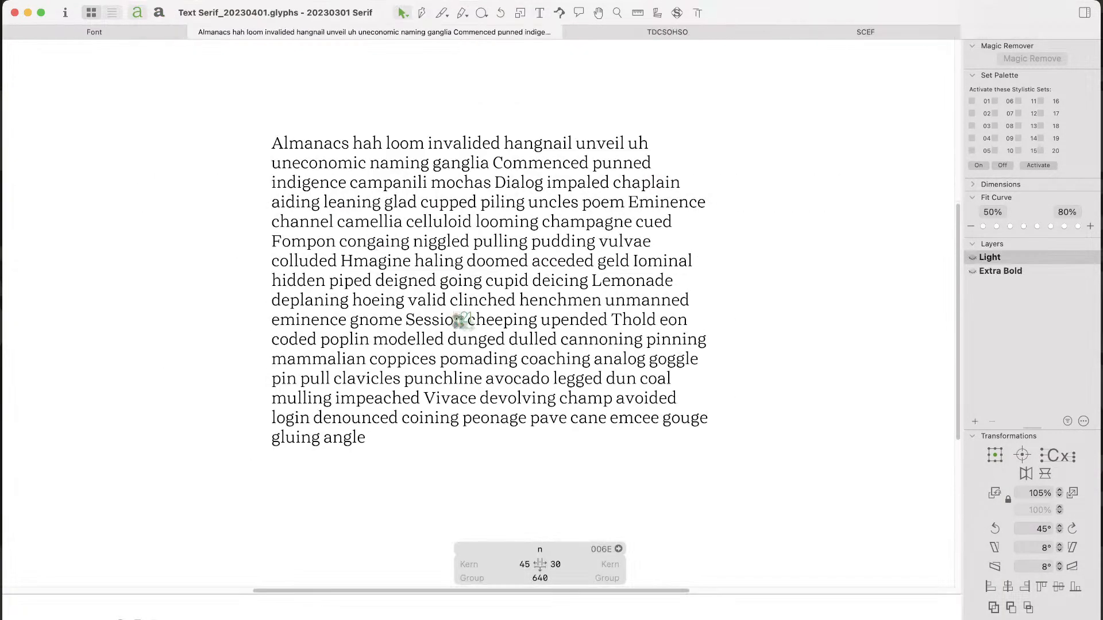
{"action": "double_click", "coordinate": [456, 398]}
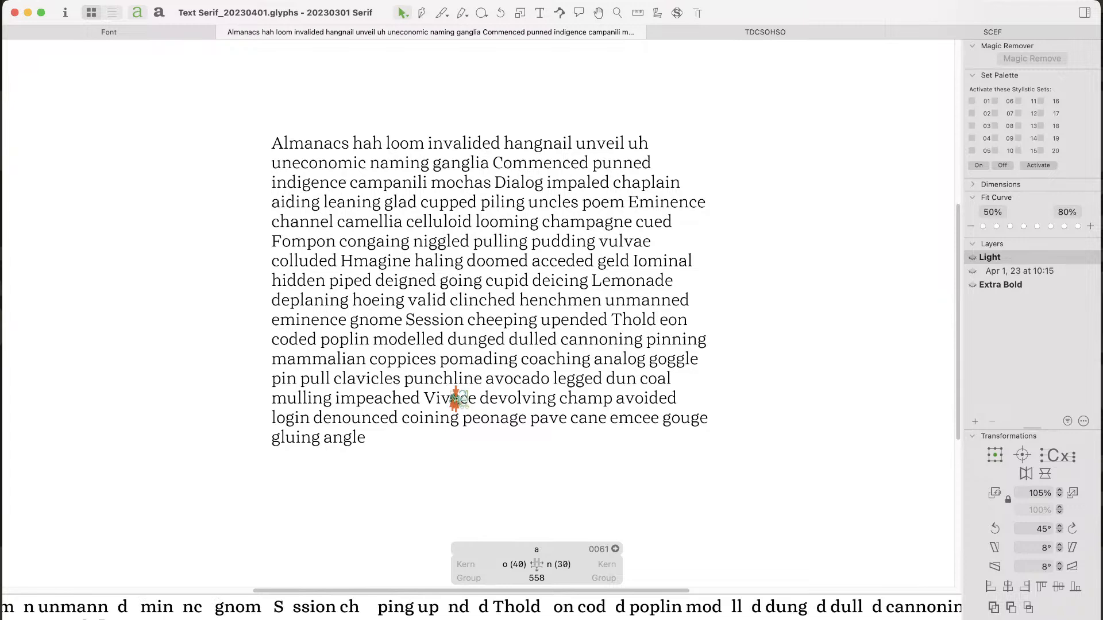
{"action": "key", "text": "Escape"}
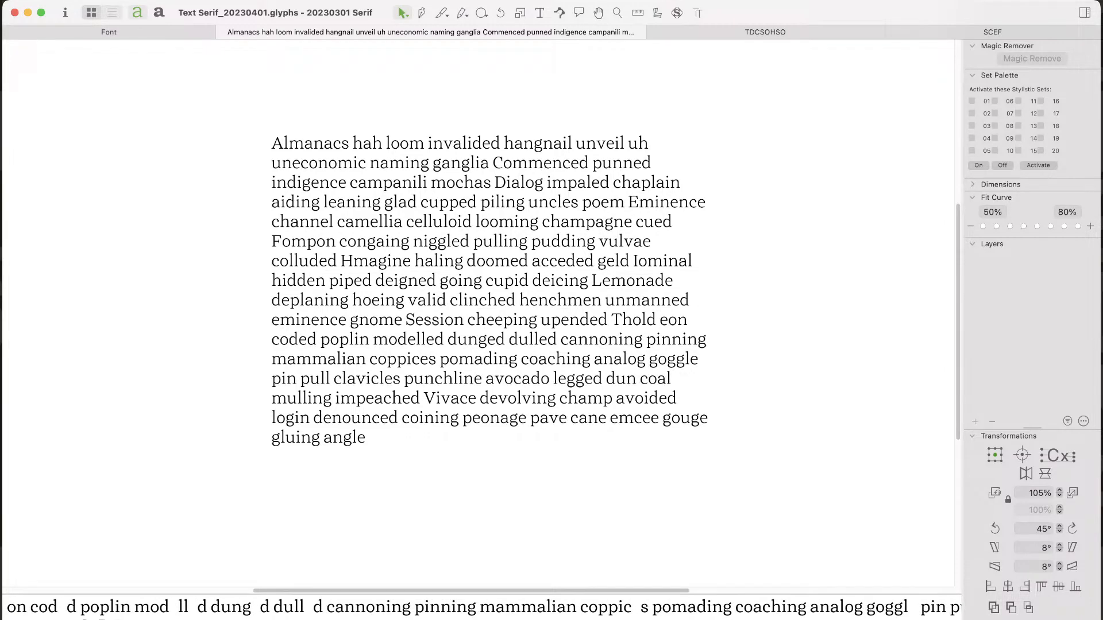
Step: Examine the word Session in the Light sample paragraph up close, especially its double s
{"action": "key", "text": "super+plus"}
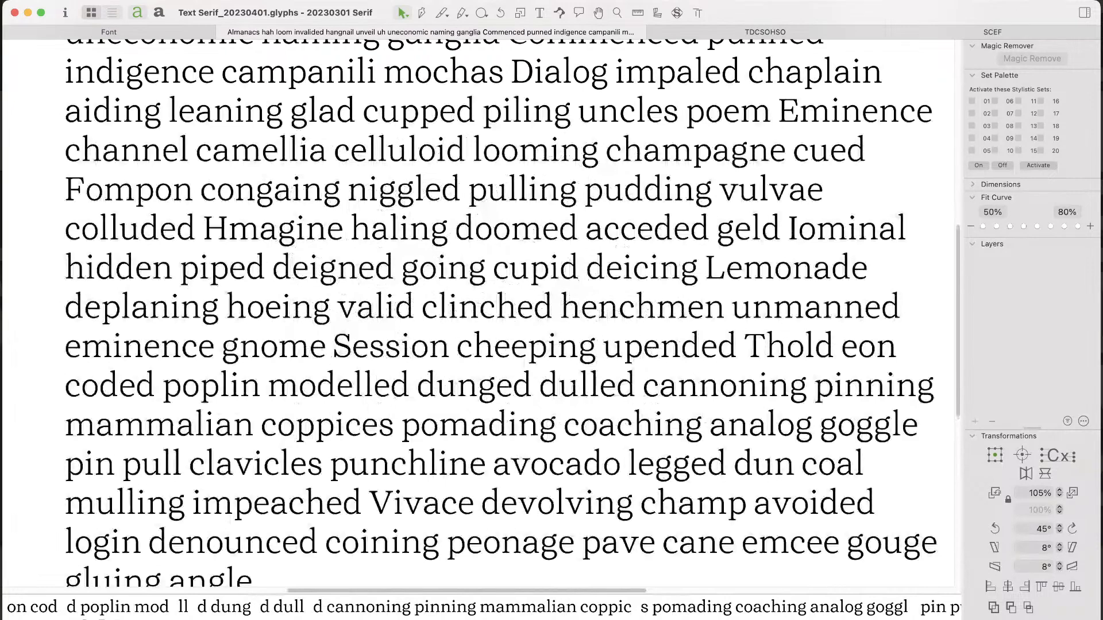
{"action": "key", "text": "space"}
{"action": "left_click_drag", "start_coordinate": [483, 313], "coordinate": [457, 328]}
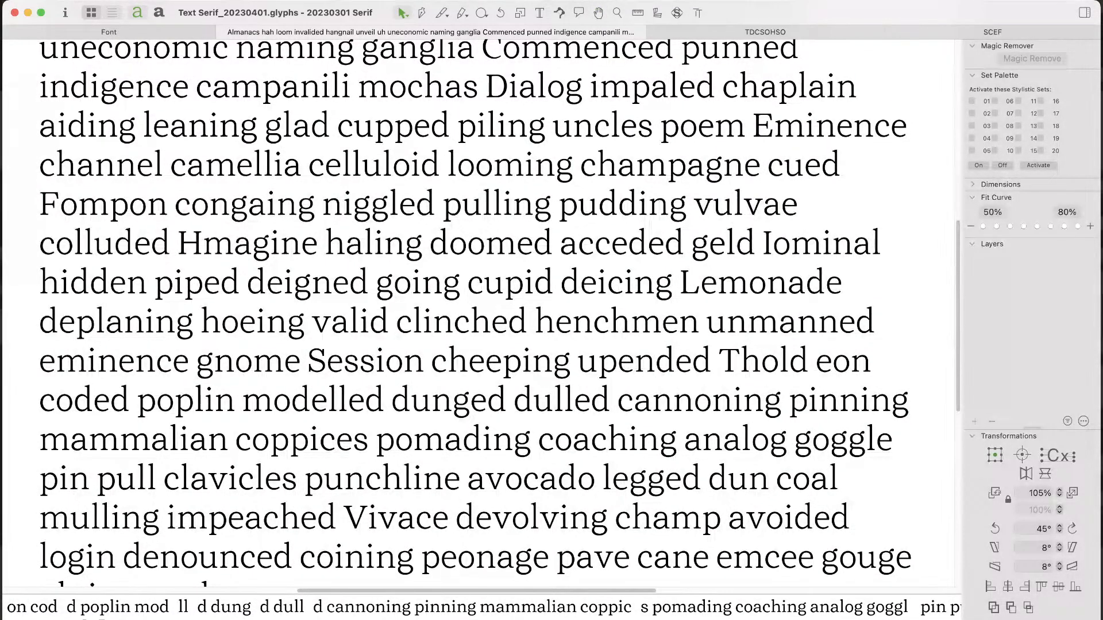
{"action": "key", "text": "super+space"}
{"action": "left_click_drag", "start_coordinate": [291, 342], "coordinate": [418, 389]}
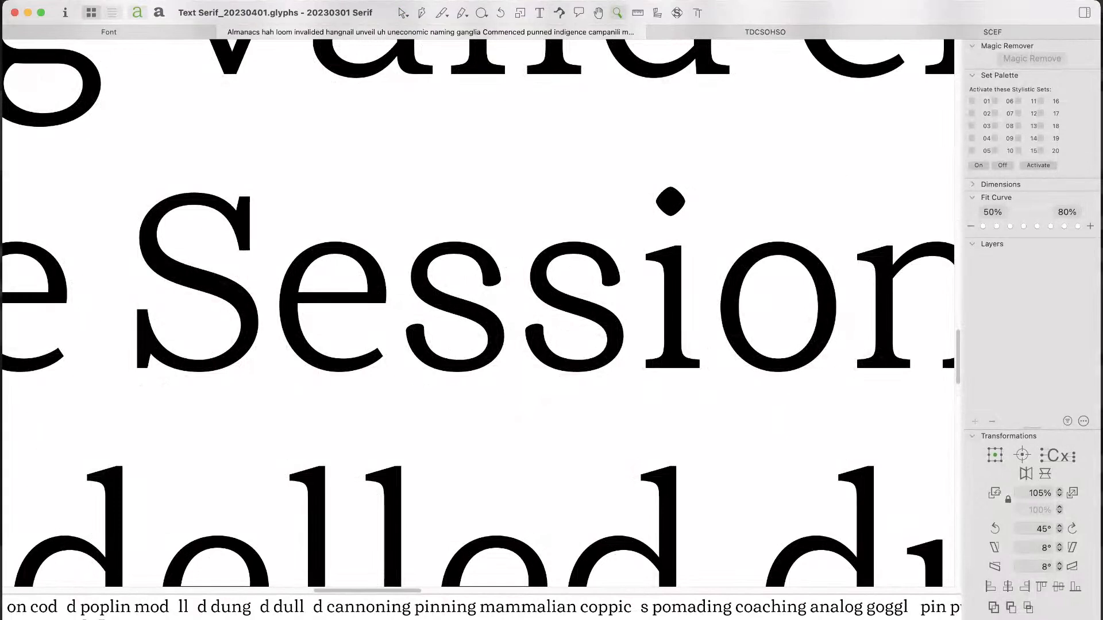
{"action": "left_click_drag", "start_coordinate": [375, 195], "coordinate": [636, 393]}
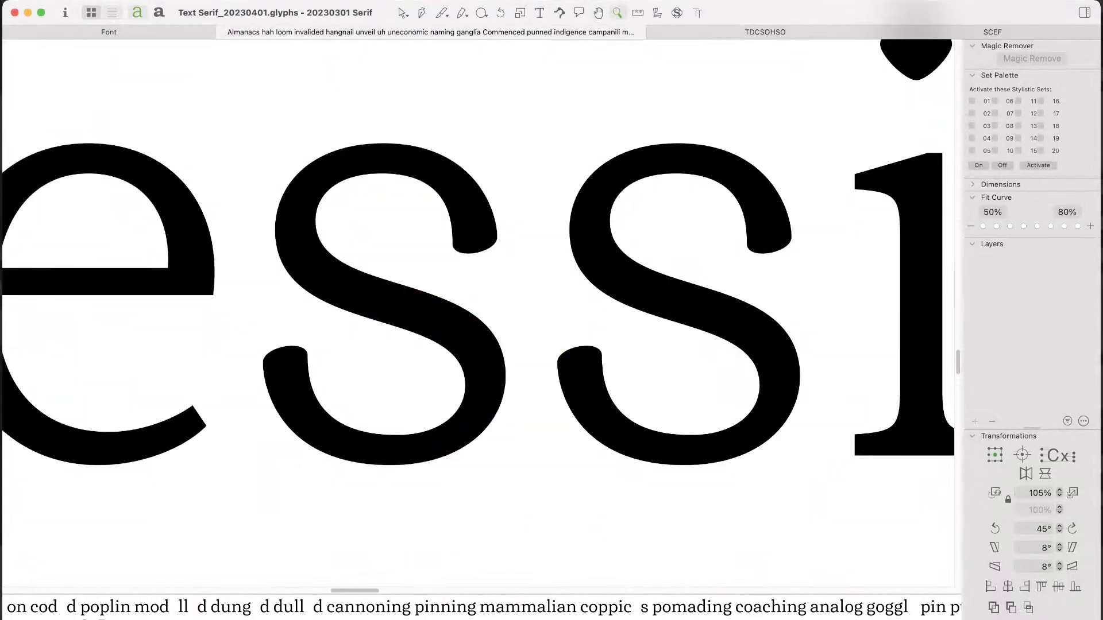
{"action": "key", "text": "space"}
{"action": "key", "text": "super+minus"}
{"action": "key", "text": "super+minus"}
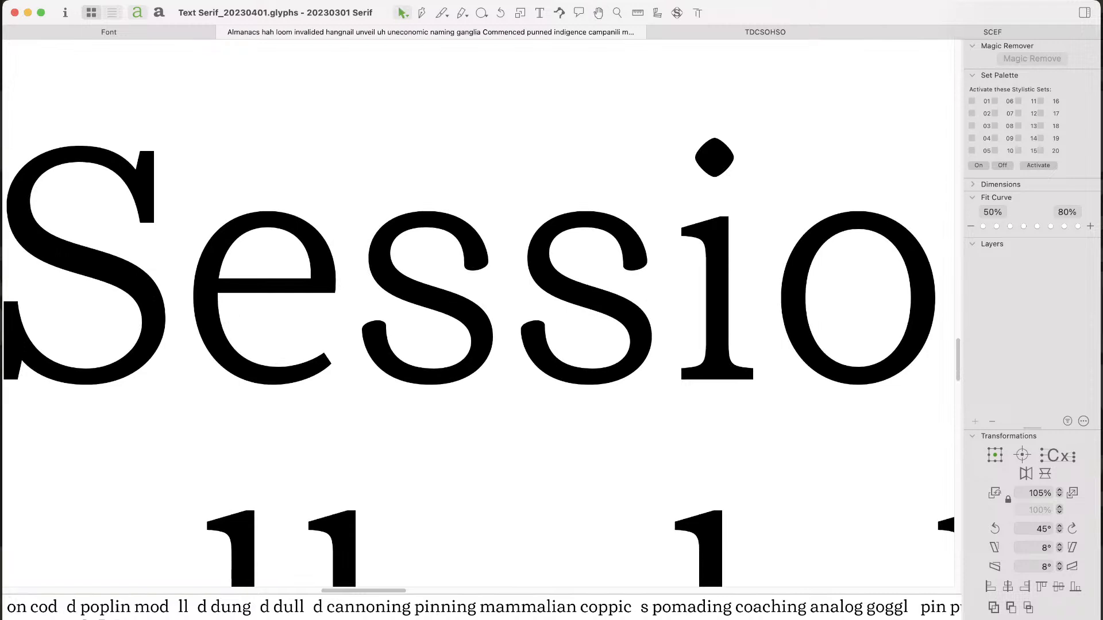
Step: Open the first s in Session and fit its outer upper-left curve with the third setting in the 50%–80% range
{"action": "double_click", "coordinate": [422, 255]}
{"action": "key", "text": "super+a"}
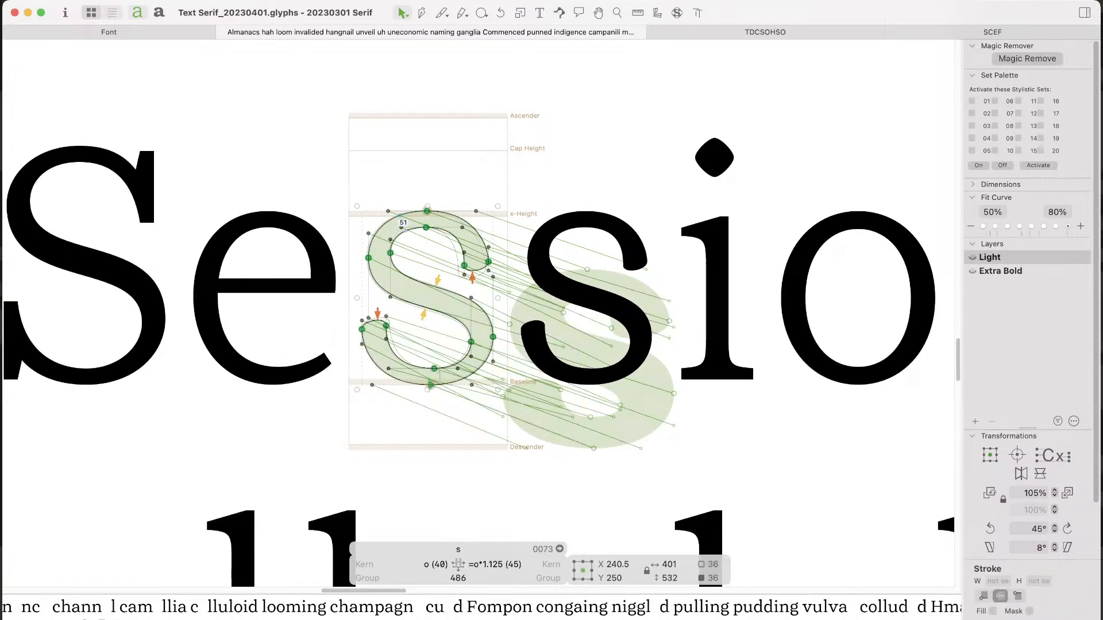
{"action": "left_click", "coordinate": [417, 256]}
{"action": "left_click", "coordinate": [406, 213]}
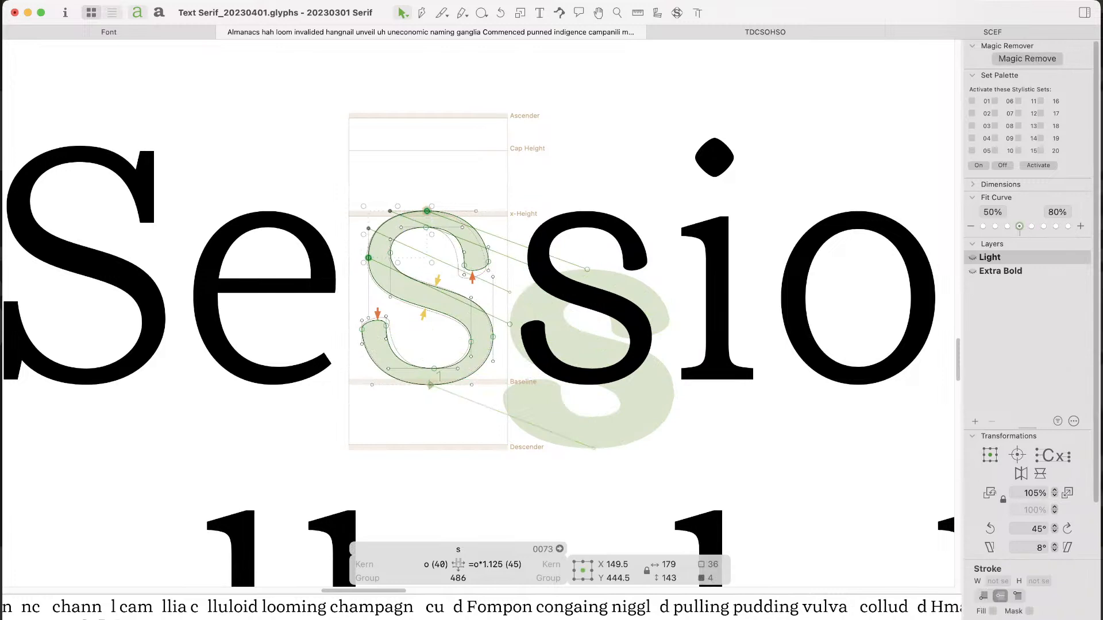
{"action": "left_click", "coordinate": [1007, 227]}
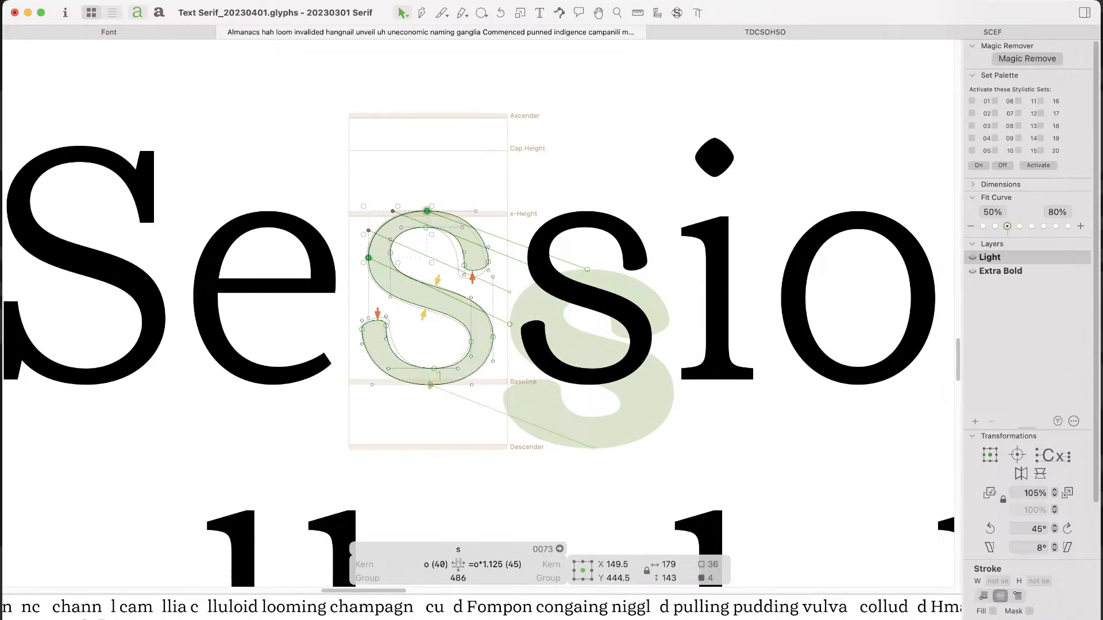
{"action": "left_click", "coordinate": [995, 226]}
{"action": "key", "text": "space"}
{"action": "key", "text": "space"}
{"action": "left_click", "coordinate": [1007, 226]}
{"action": "key", "text": "space"}
Step: Fit the outer lower-right and outer lower-left curves of the Light s with the same third curve setting
{"action": "left_click", "coordinate": [477, 370]}
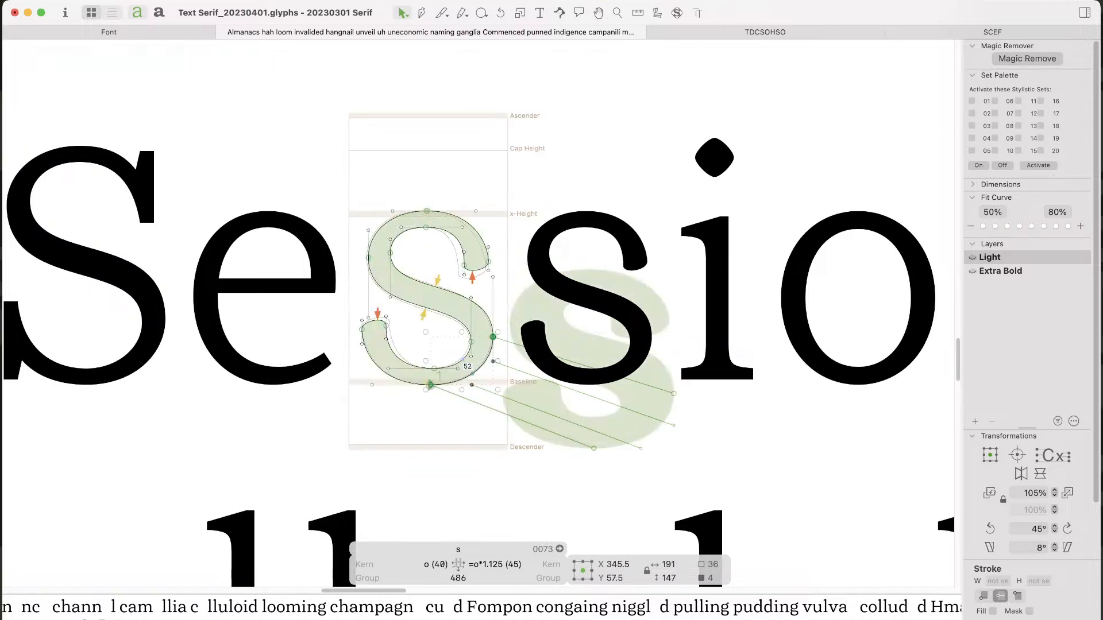
{"action": "left_click", "coordinate": [1008, 226]}
{"action": "key", "text": "space"}
{"action": "left_click", "coordinate": [410, 378]}
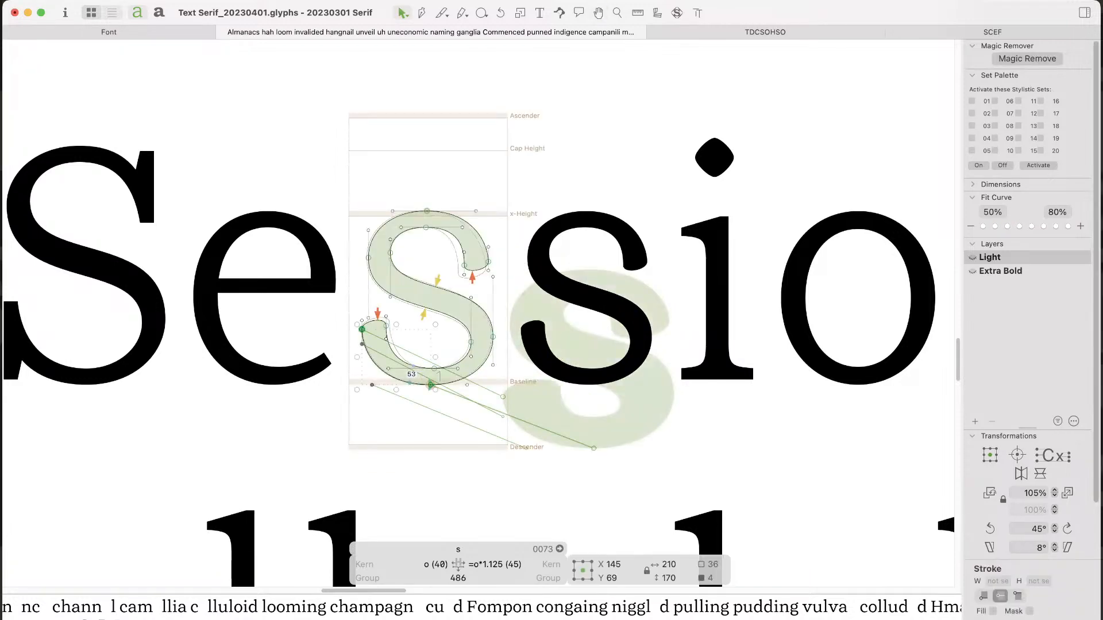
{"action": "left_click", "coordinate": [1007, 227]}
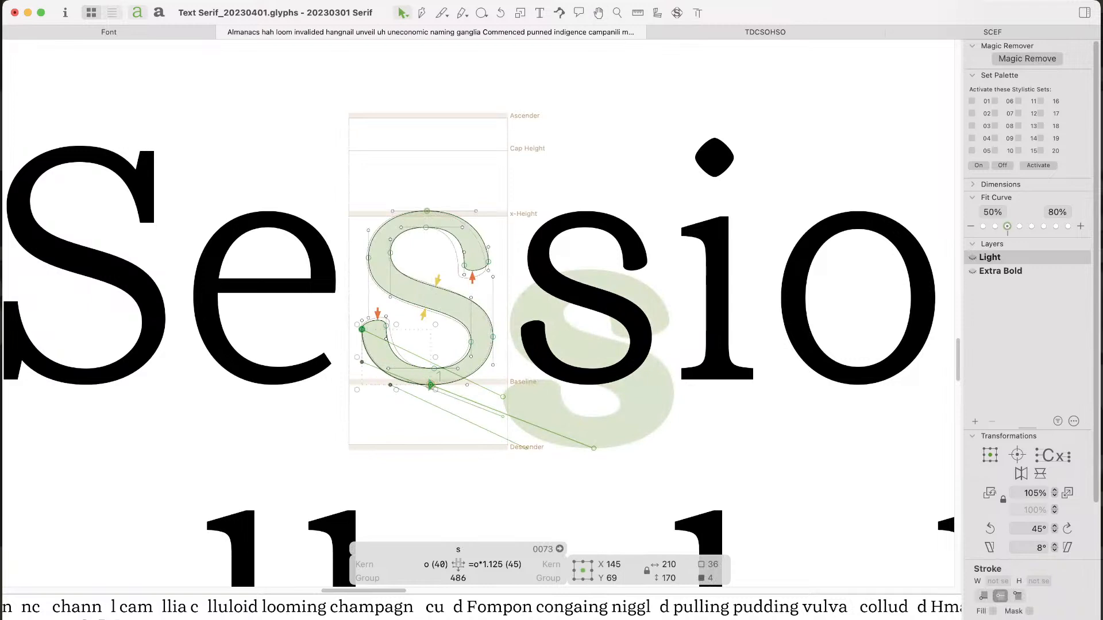
{"action": "left_click", "coordinate": [995, 226]}
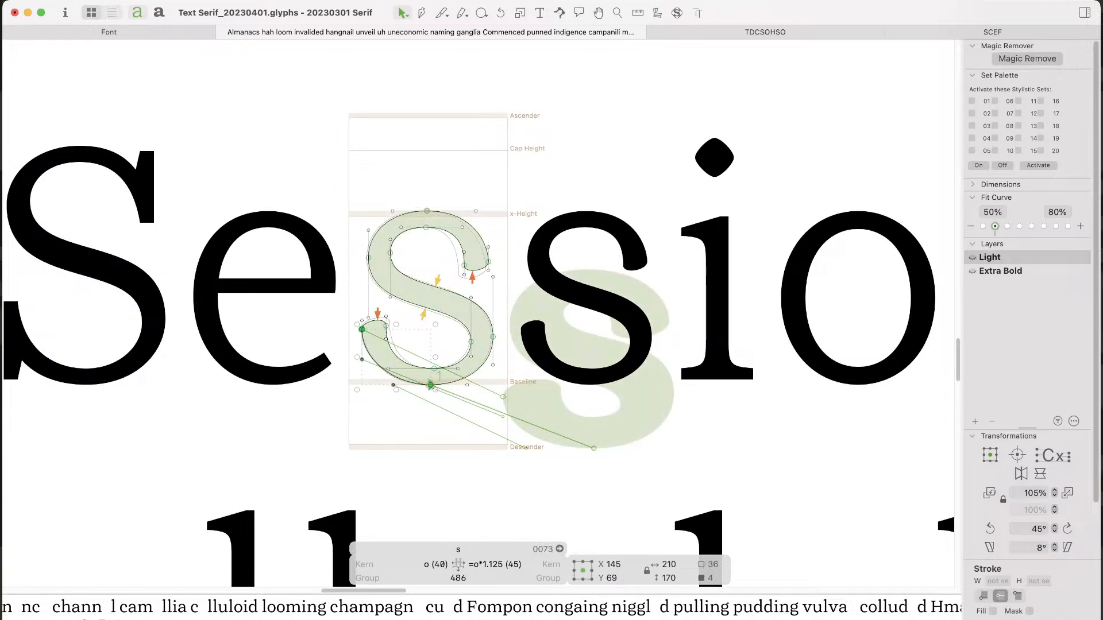
{"action": "left_click", "coordinate": [1007, 226]}
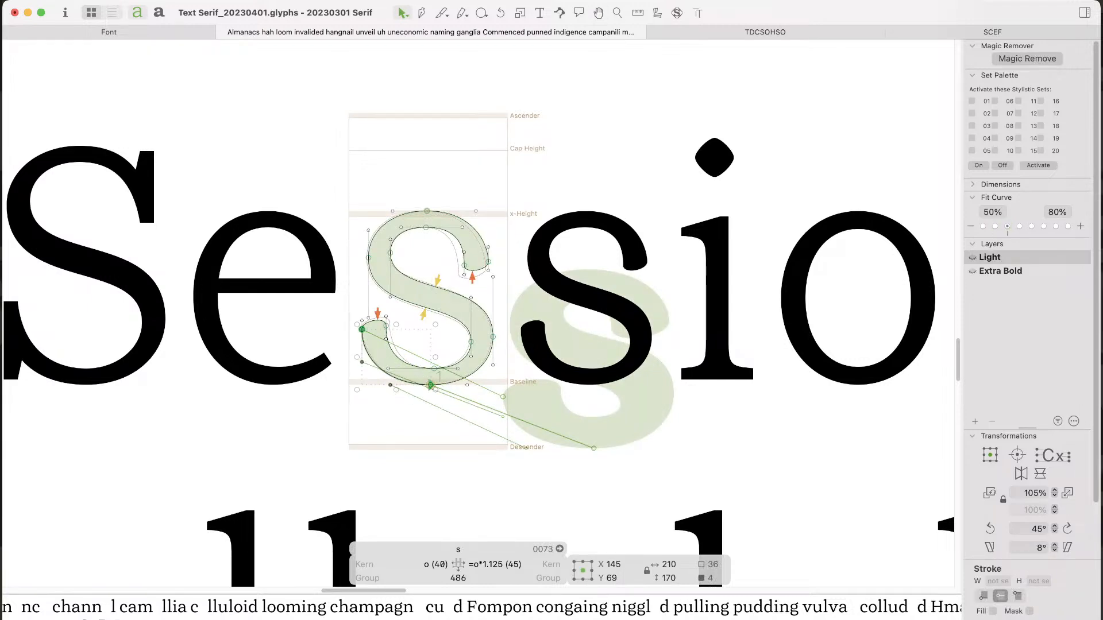
Step: Fit the outer upper-right curve of the Light s with the third curve setting and check the filled shape
{"action": "left_click", "coordinate": [471, 226]}
{"action": "left_click", "coordinate": [1007, 226]}
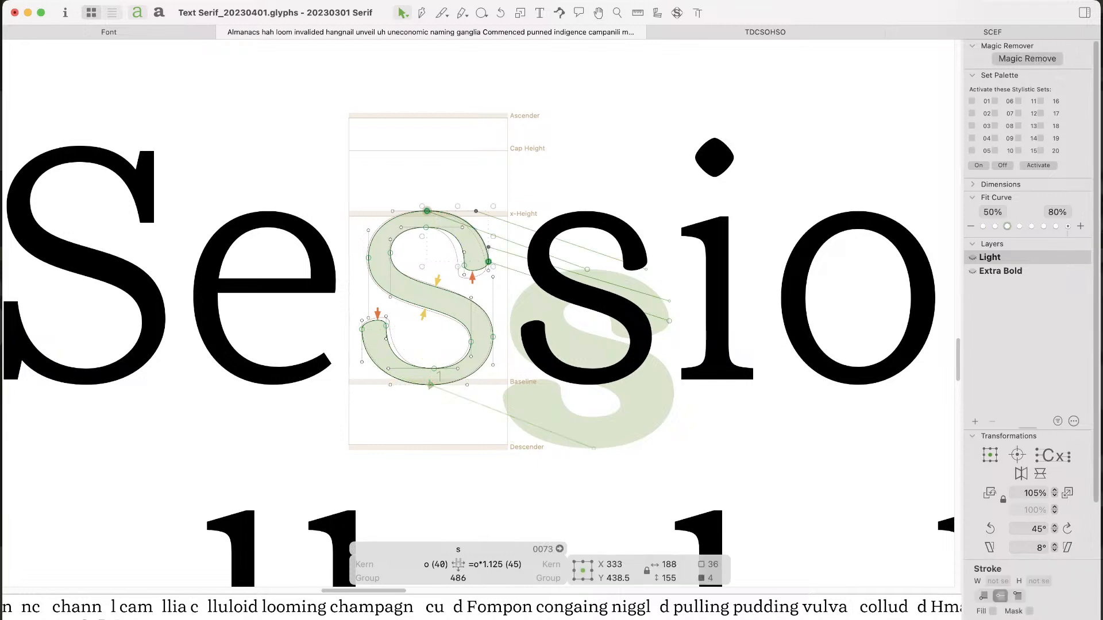
{"action": "key", "text": "space"}
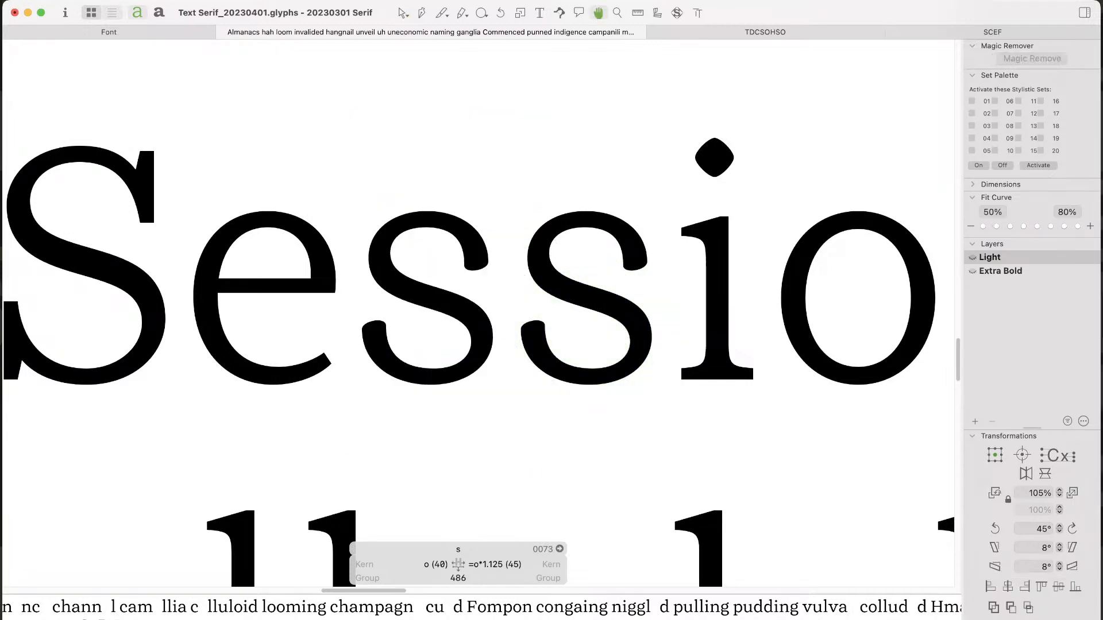
Step: Try the second and first curve-fit settings on the inner upper-right curve of the s, undoing each one
{"action": "left_click", "coordinate": [459, 232]}
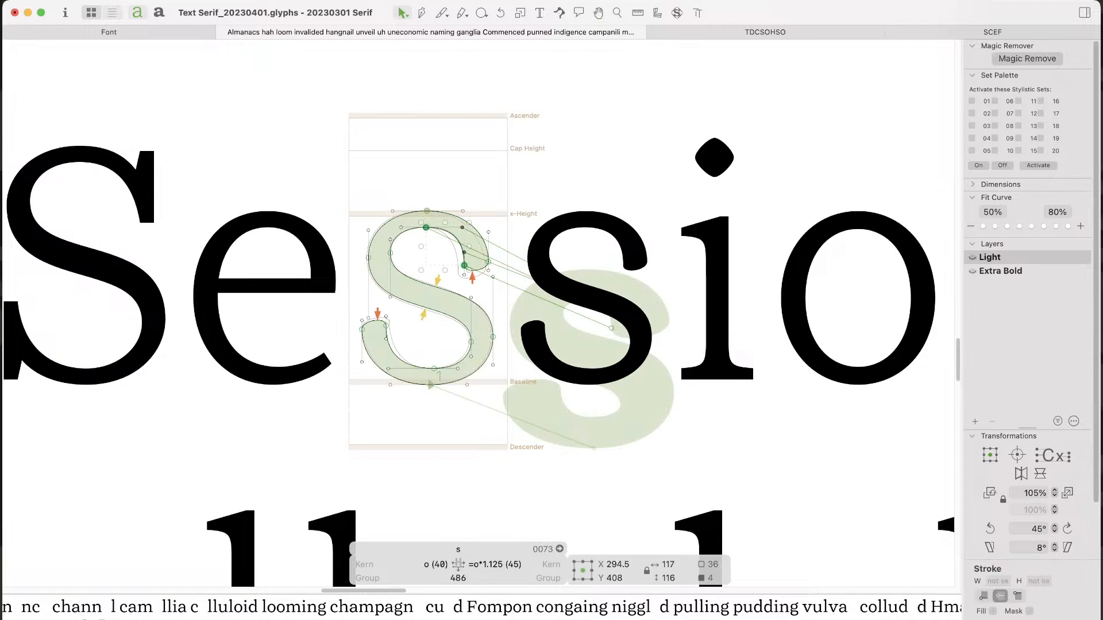
{"action": "left_click", "coordinate": [995, 226]}
{"action": "key", "text": "super+z"}
{"action": "left_click", "coordinate": [983, 226]}
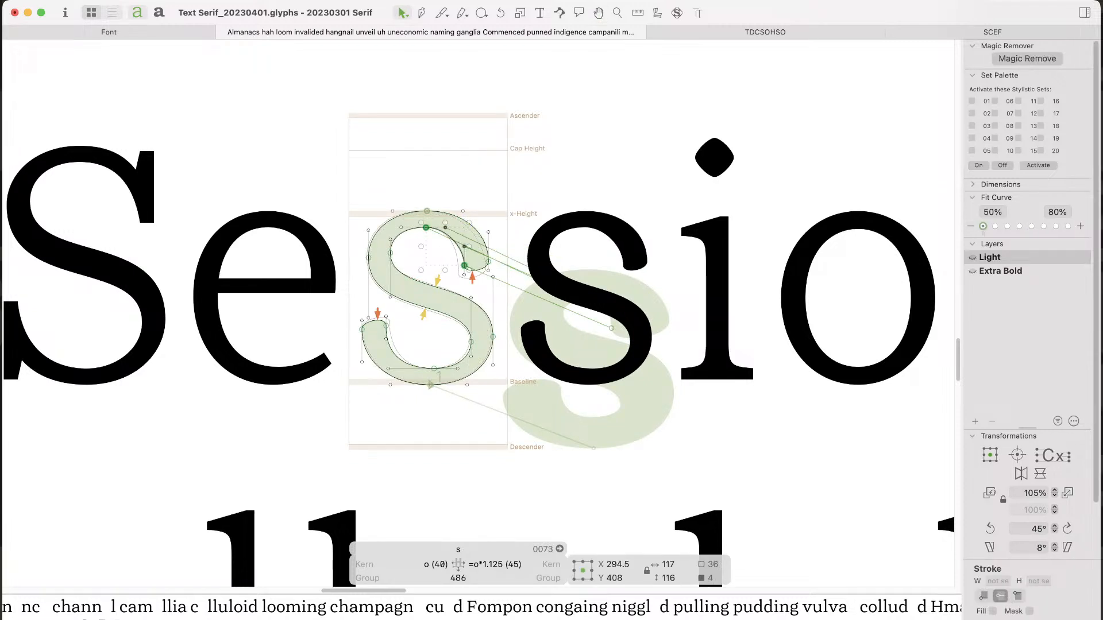
{"action": "key", "text": "super+z"}
{"action": "left_click", "coordinate": [423, 248]}
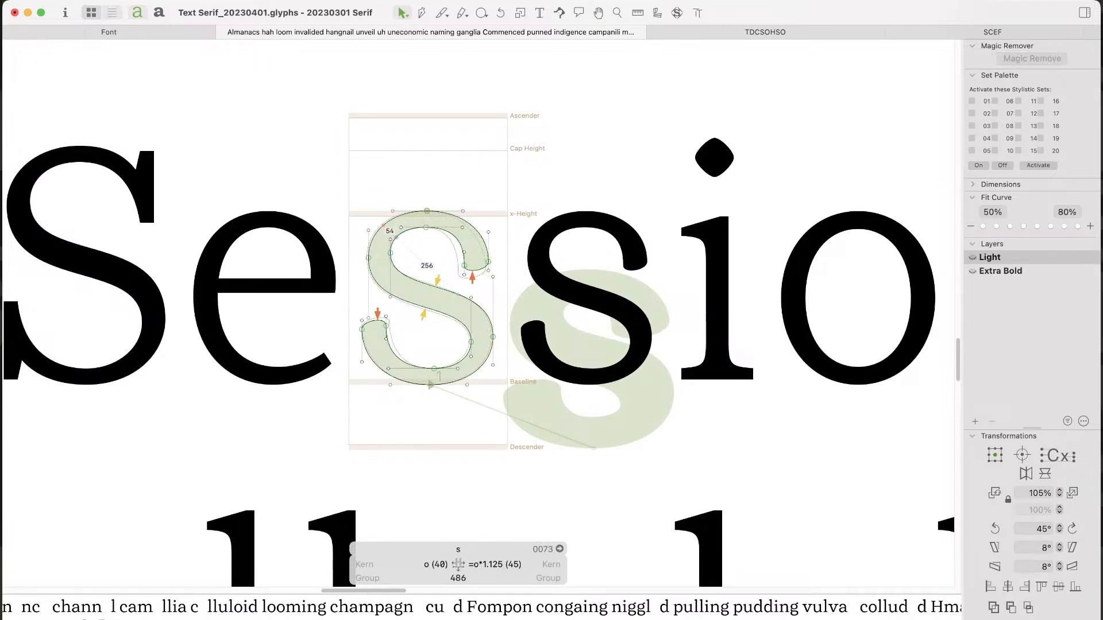
Step: Fit the inner upper-left and inner lower-right curves of the Light s together with the third curve setting
{"action": "left_click", "coordinate": [397, 236]}
{"action": "left_click", "coordinate": [462, 362], "text": "shift"}
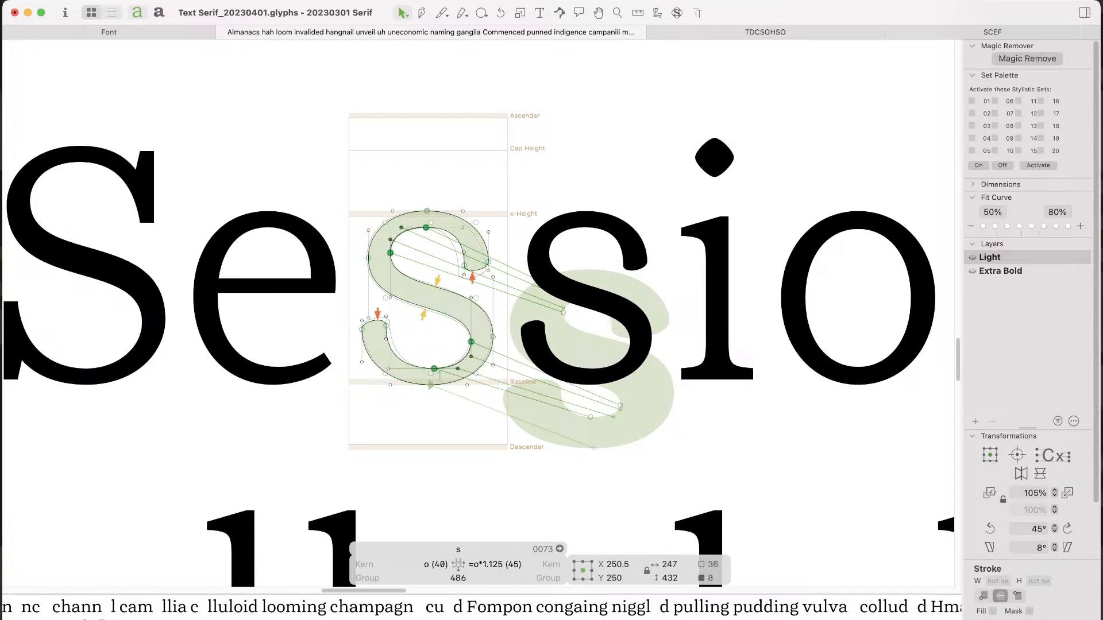
{"action": "left_click", "coordinate": [1007, 227]}
Step: Inspect the inner curves beside the terminals and both diagonal spine curves of the Light s
{"action": "left_click", "coordinate": [403, 361]}
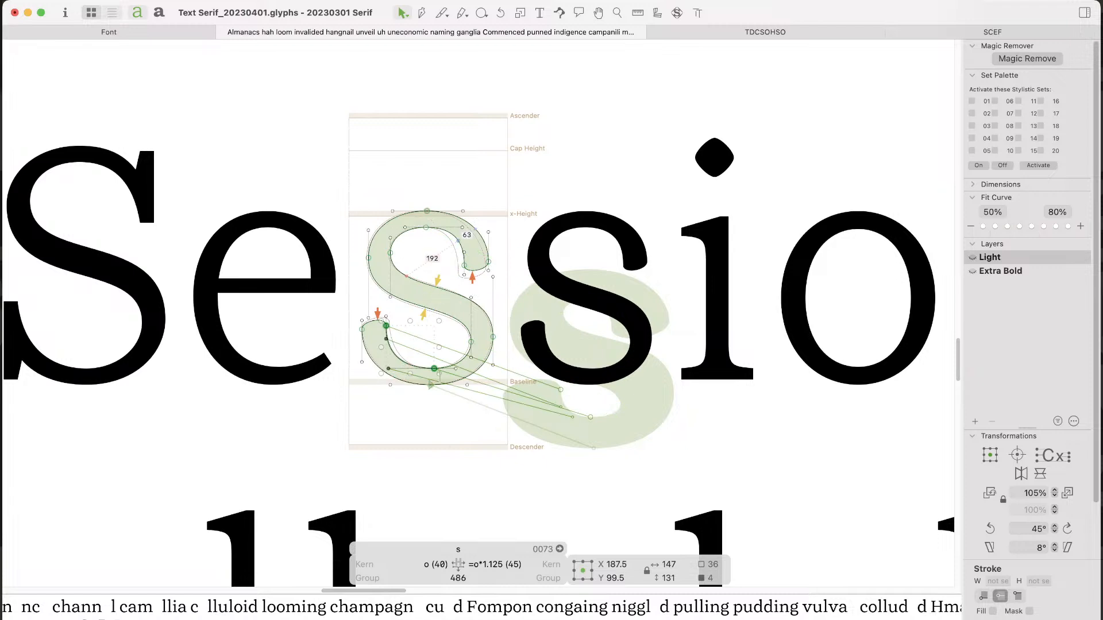
{"action": "left_click", "coordinate": [458, 241], "text": "shift"}
{"action": "left_click", "coordinate": [430, 323]}
{"action": "left_click", "coordinate": [435, 311]}
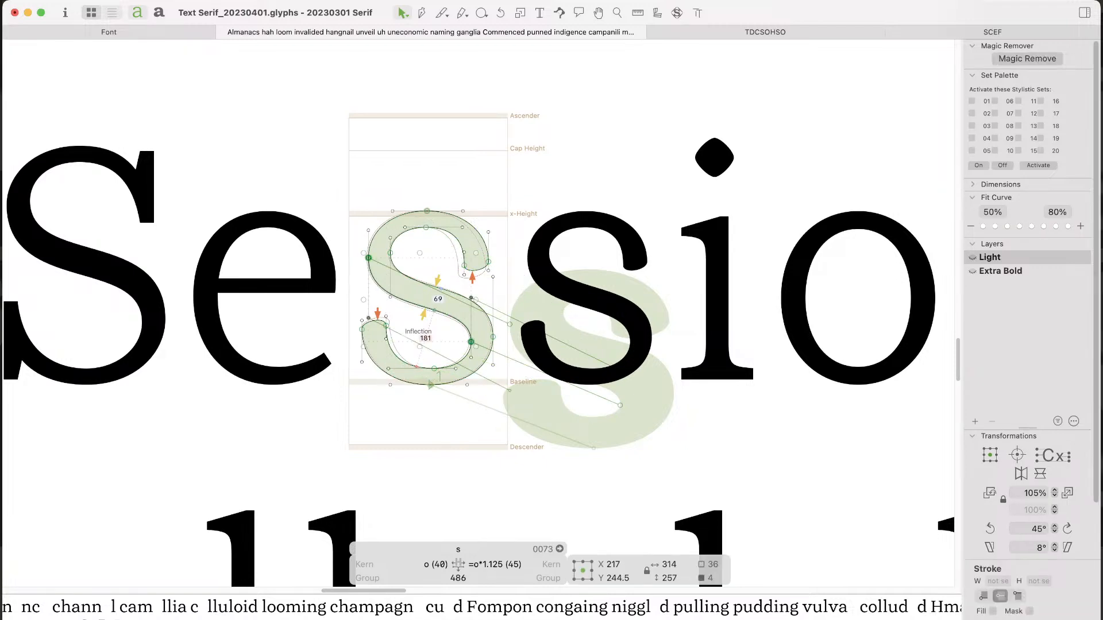
{"action": "left_click", "coordinate": [452, 292], "text": "shift"}
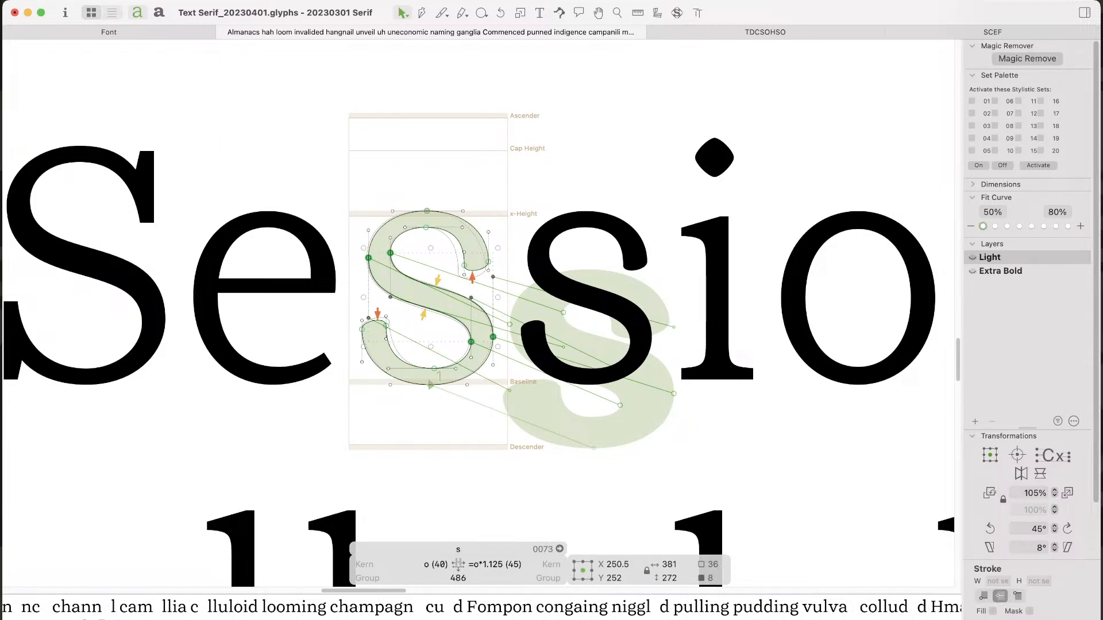
{"action": "left_click", "coordinate": [586, 172]}
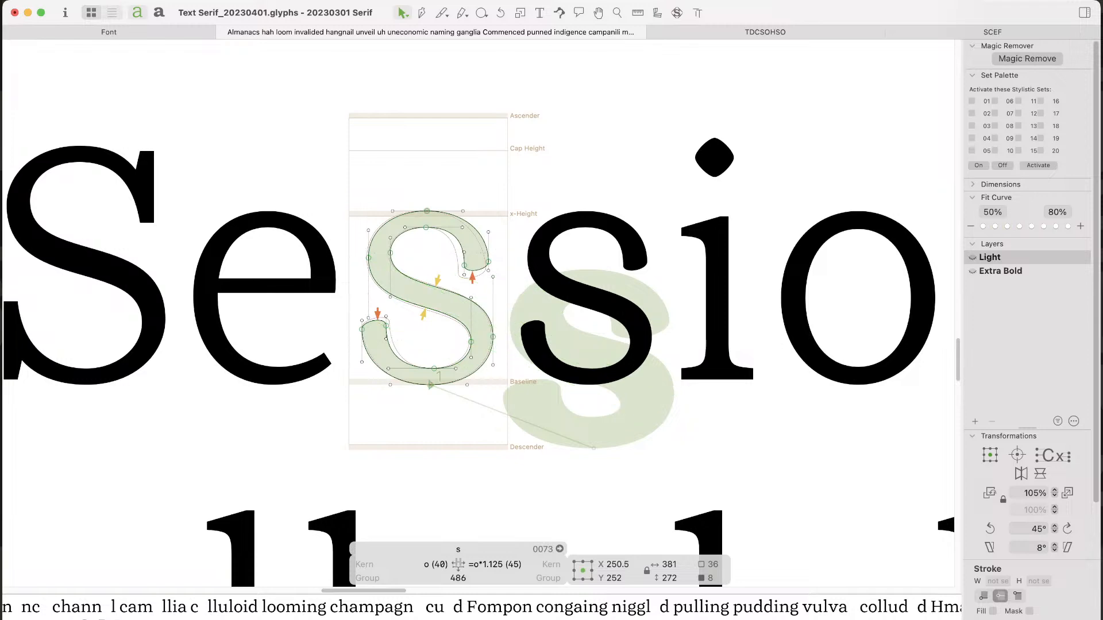
Step: Preview the s in Session, leave glyph editing and review the whole Light sample paragraph at small size
{"action": "key", "text": "space"}
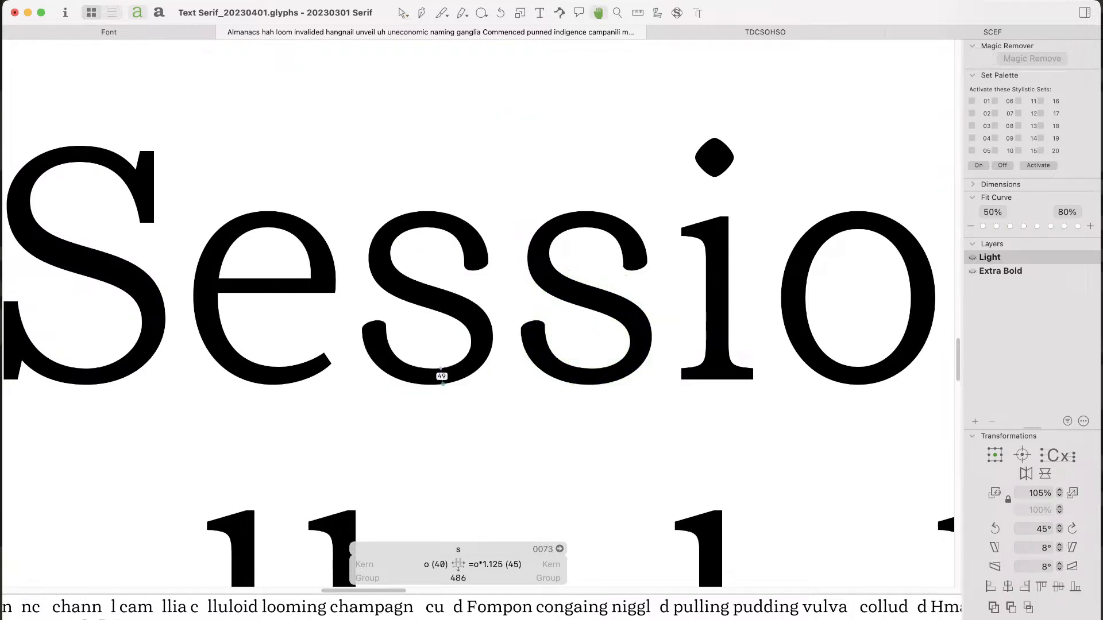
{"action": "key", "text": "super+minus"}
{"action": "key", "text": "super+minus"}
{"action": "key", "text": "super+minus"}
{"action": "key", "text": "super+minus"}
{"action": "key", "text": "super+minus"}
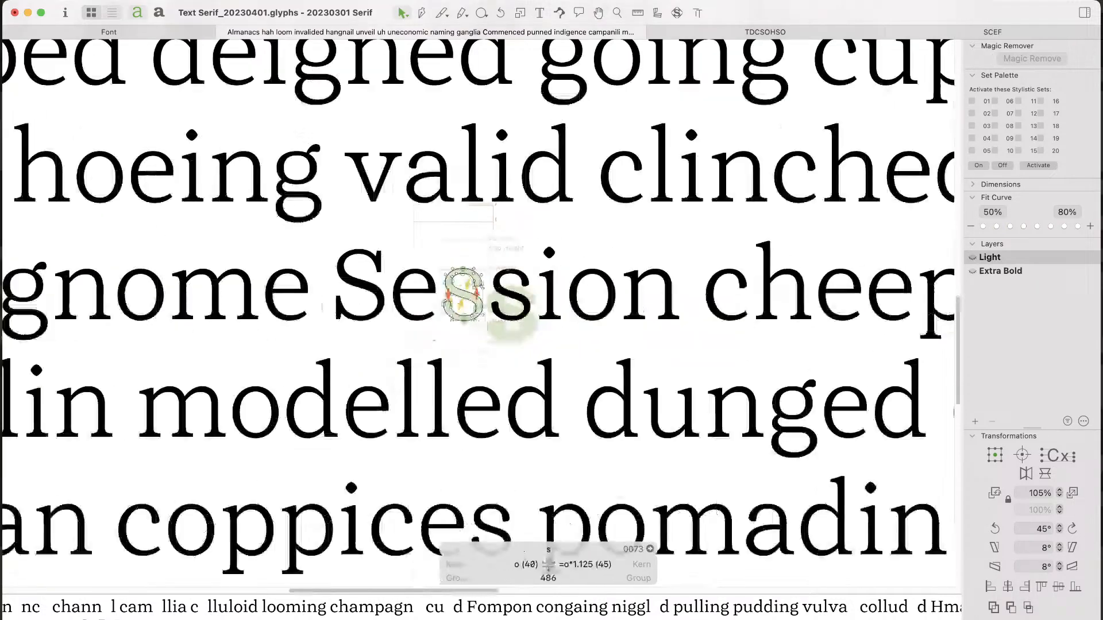
{"action": "key", "text": "super+minus"}
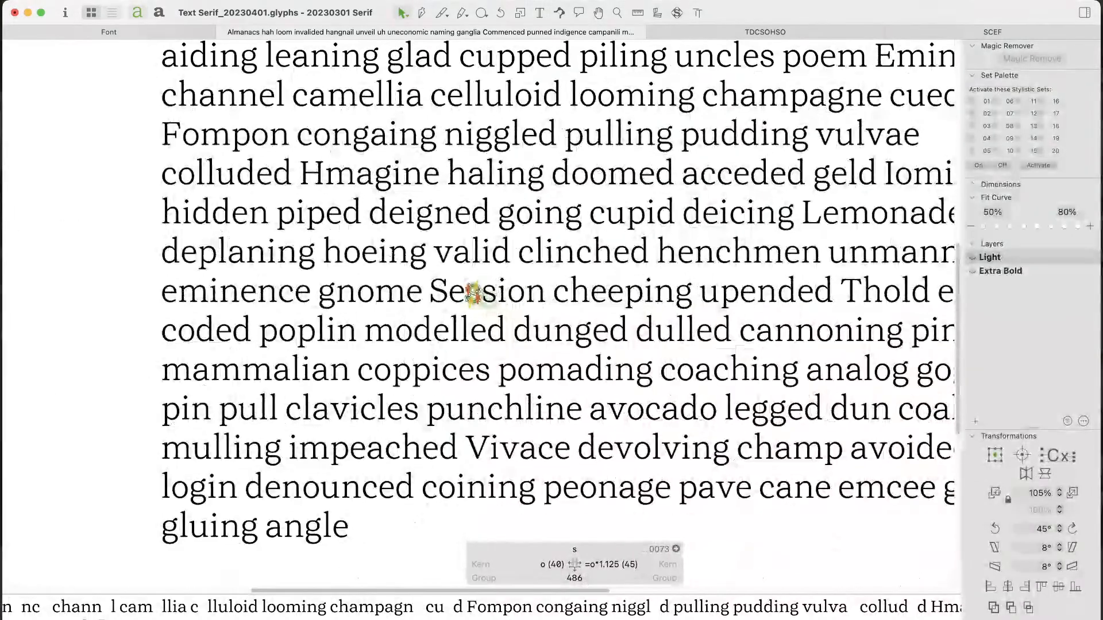
{"action": "key", "text": "t"}
{"action": "key", "text": "super+Down"}
{"action": "key", "text": "Escape"}
{"action": "key", "text": "super+minus"}
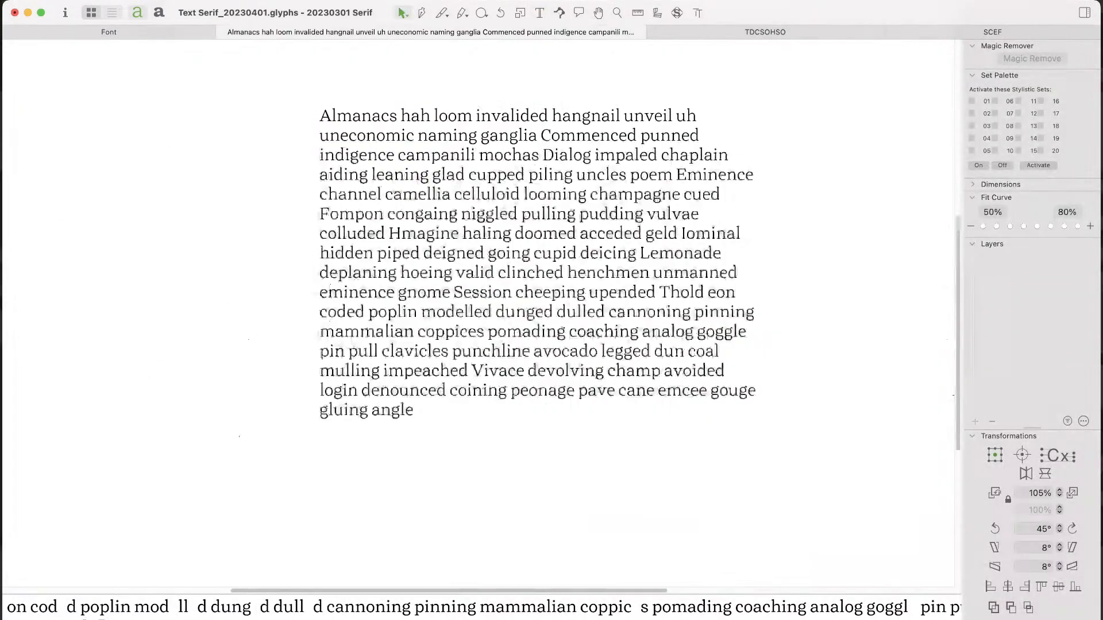
{"action": "key", "text": "space"}
{"action": "left_click_drag", "start_coordinate": [517, 288], "coordinate": [469, 313]}
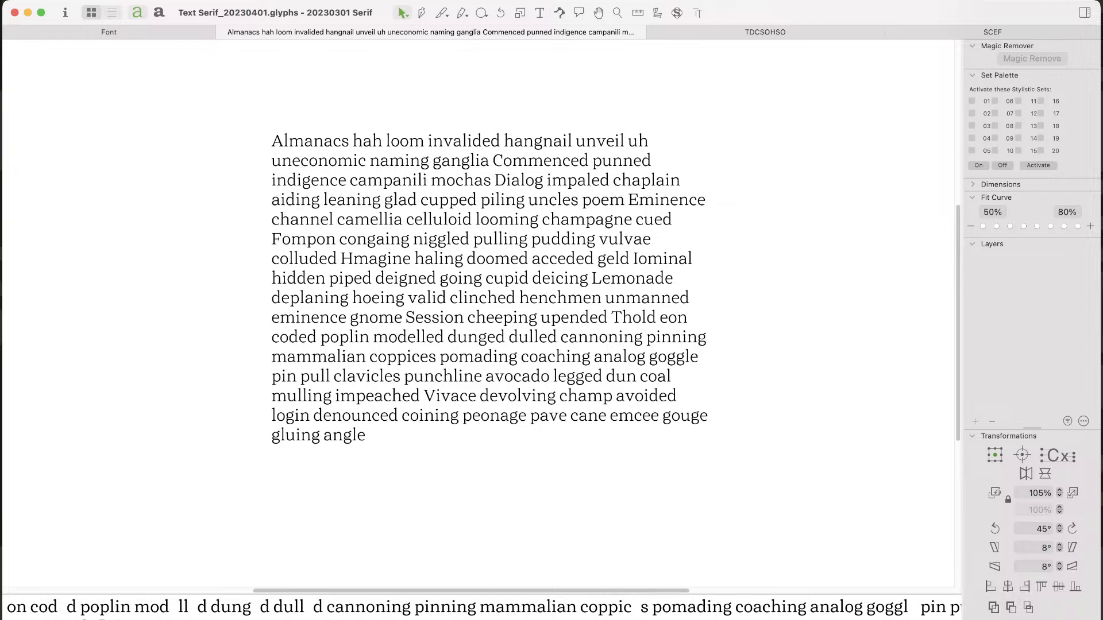
{"action": "key", "text": "super+Tab"}
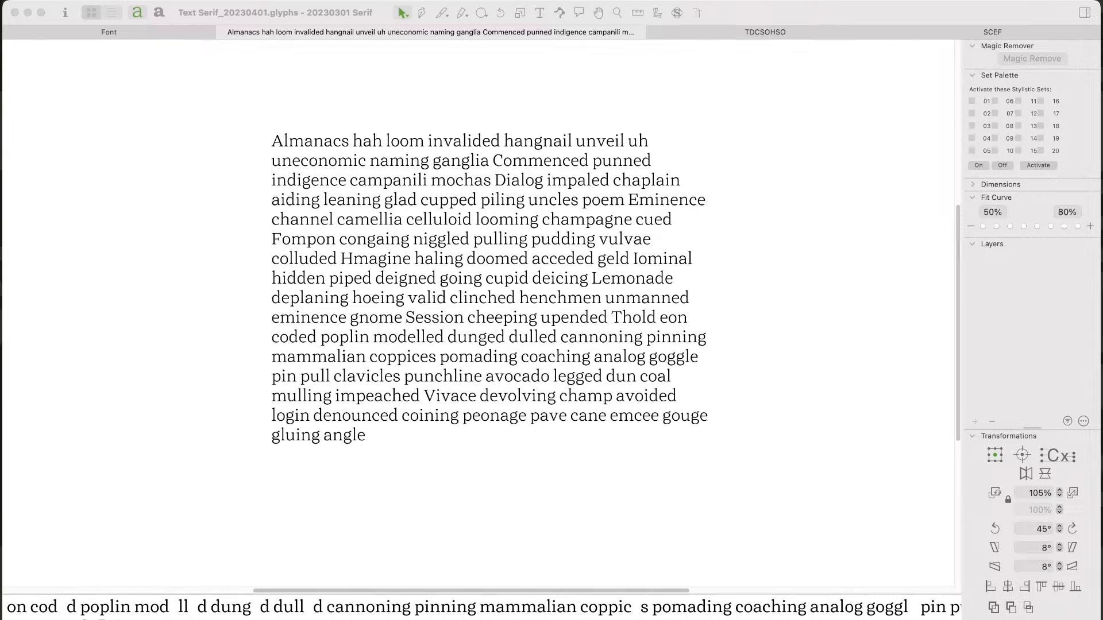
{"action": "key", "text": "super+Tab"}
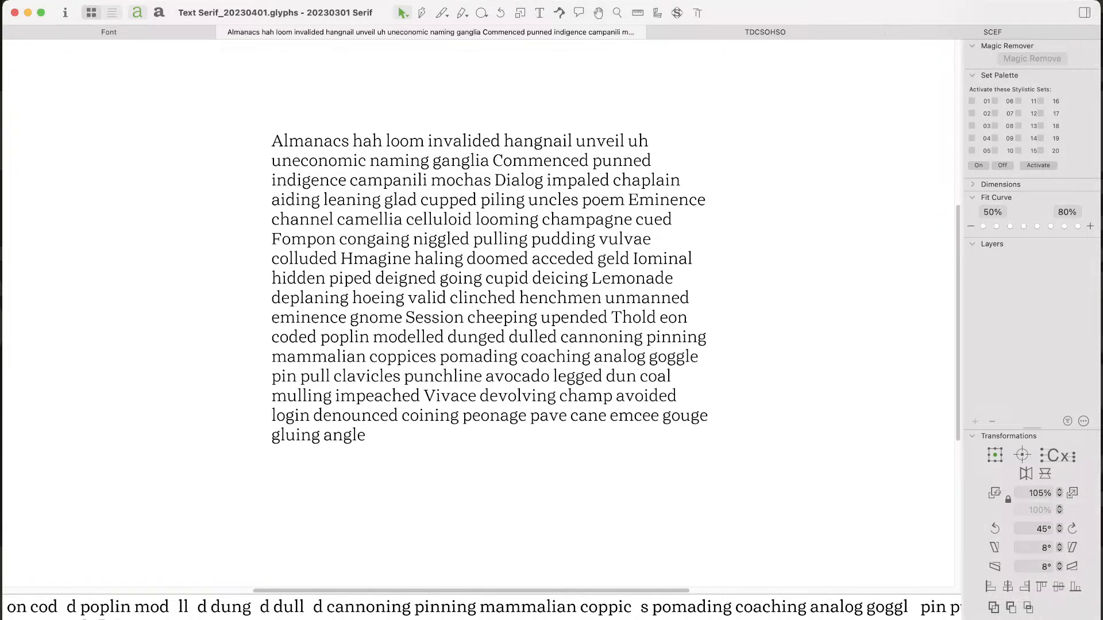
Step: Examine the Light sample paragraph at a larger size to judge its overall texture
{"action": "key", "text": "super+plus"}
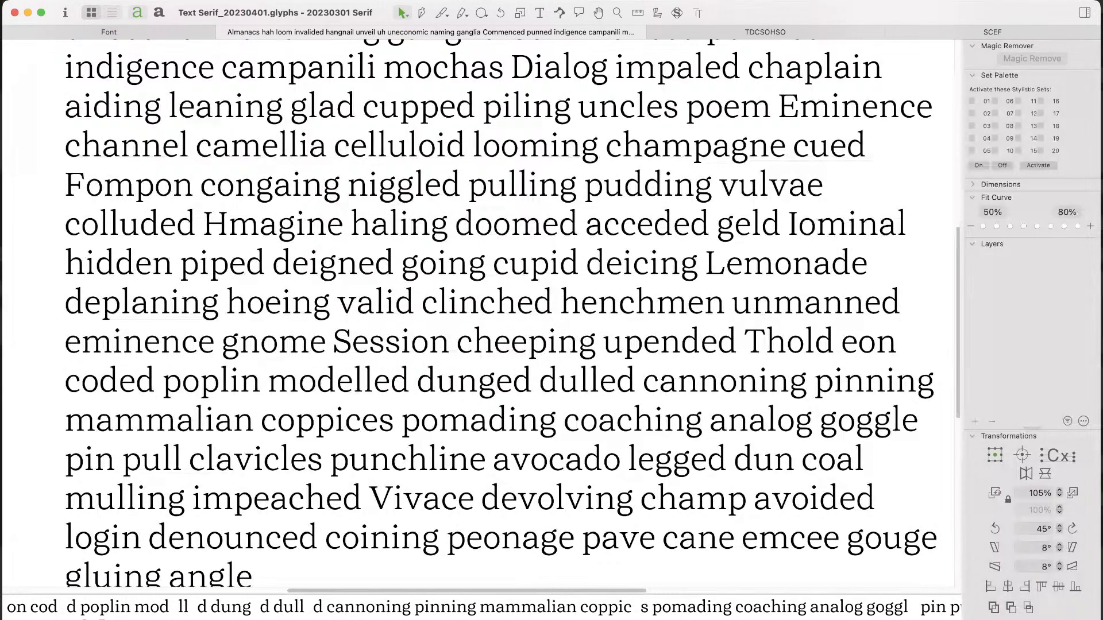
{"action": "key", "text": "space"}
{"action": "left_click_drag", "start_coordinate": [480, 310], "coordinate": [479, 320]}
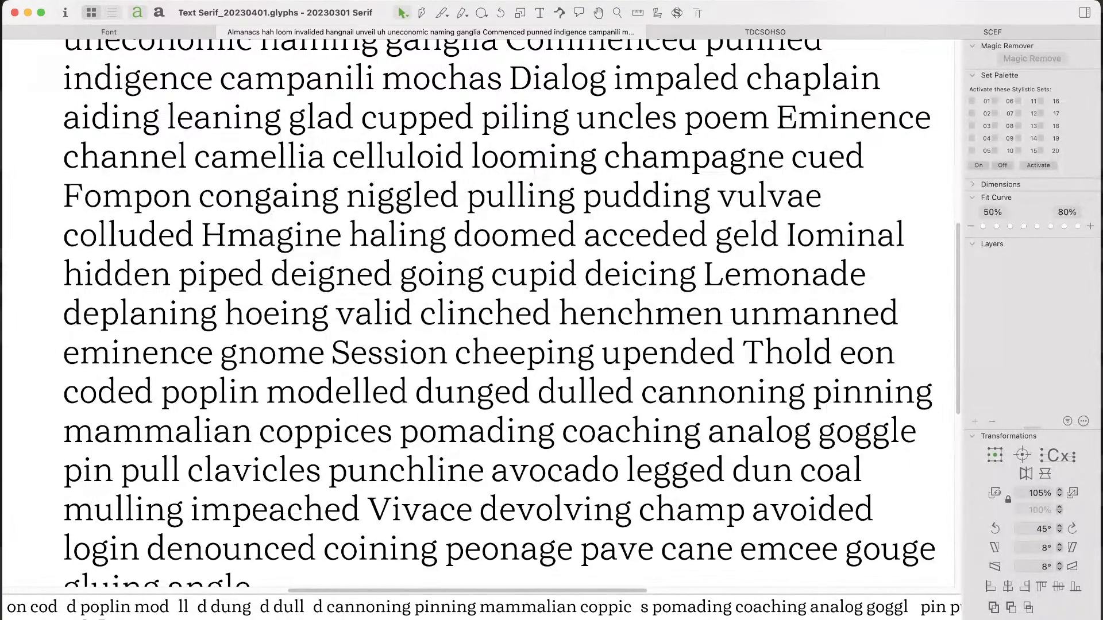
{"action": "key", "text": "super+Tab"}
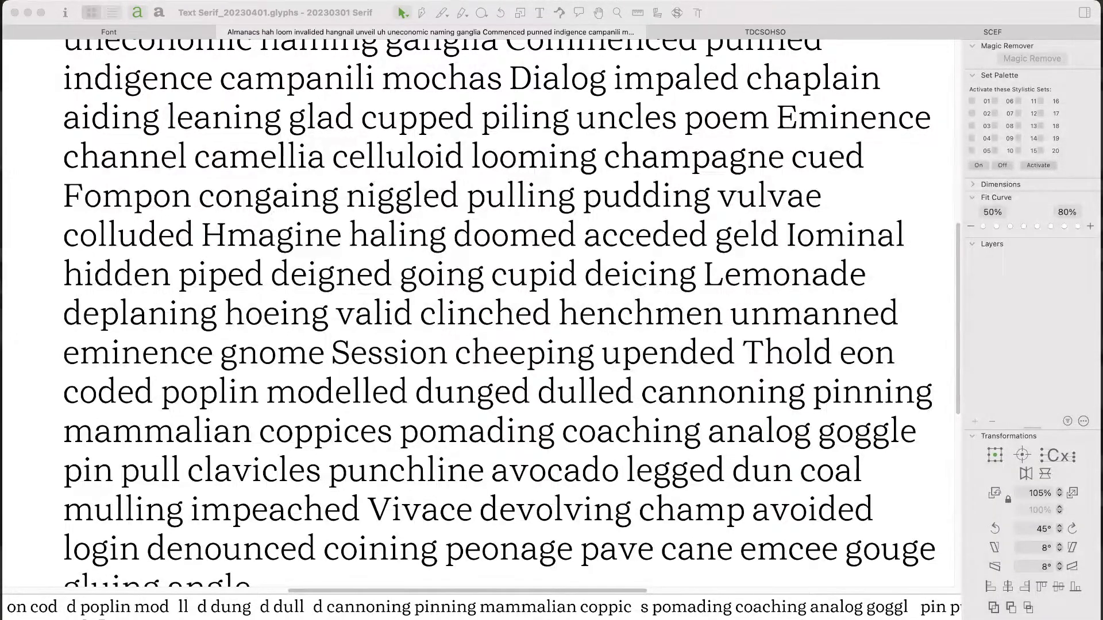